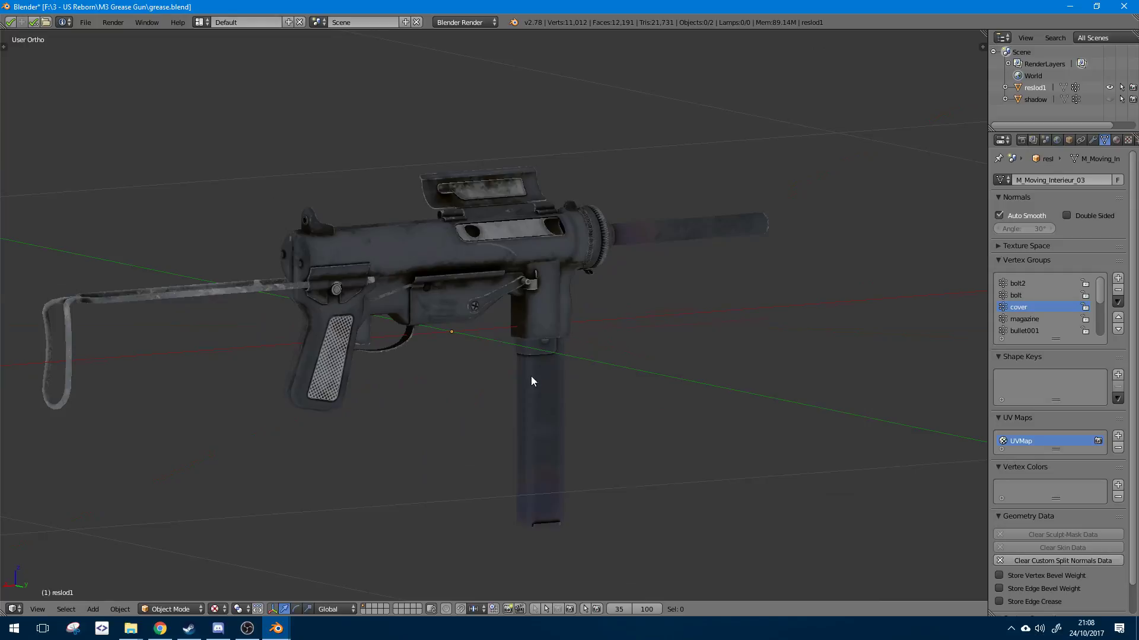
# - Examine the textured grease gun model from both sides, up close on the receiver, magazine housing and grip
pyautogui.moveTo(531, 376); pyautogui.dragTo(723, 301, button='middle')
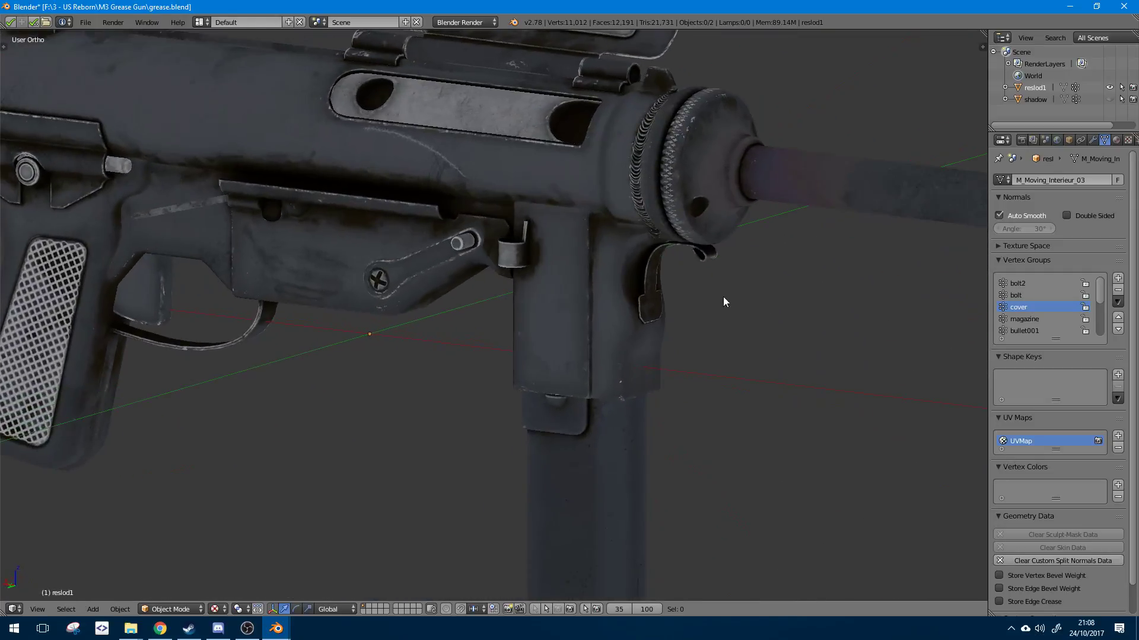
pyautogui.scroll(-6, 707, 307)
pyautogui.moveTo(605, 275); pyautogui.dragTo(544, 295, button='middle')
pyautogui.scroll(3, 623, 314)
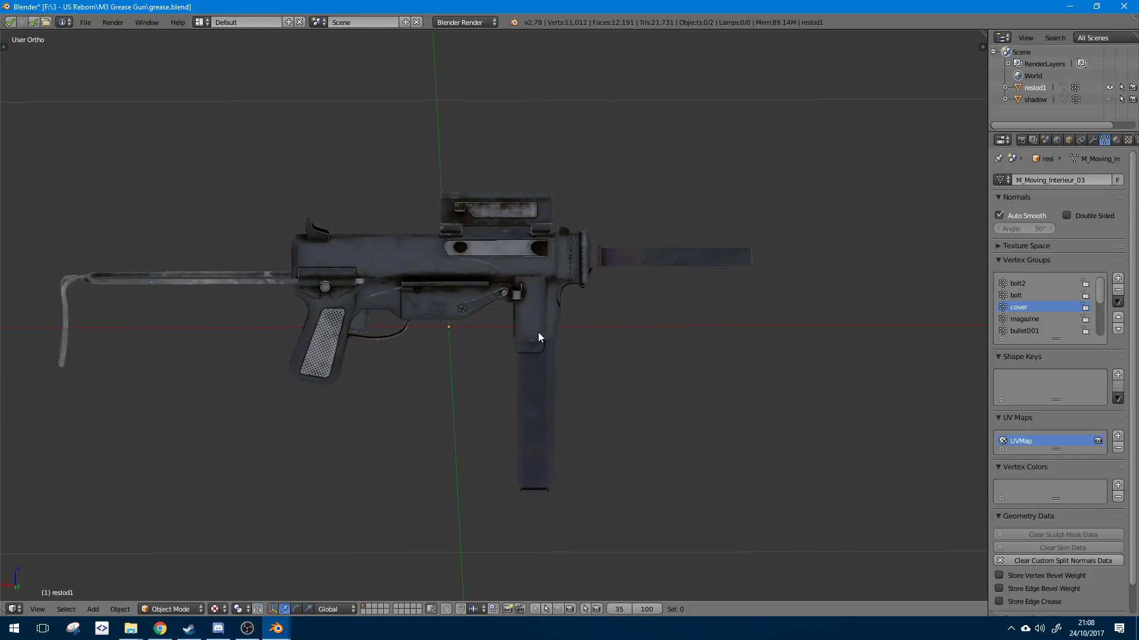
pyautogui.moveTo(539, 337); pyautogui.dragTo(550, 360, button='middle')
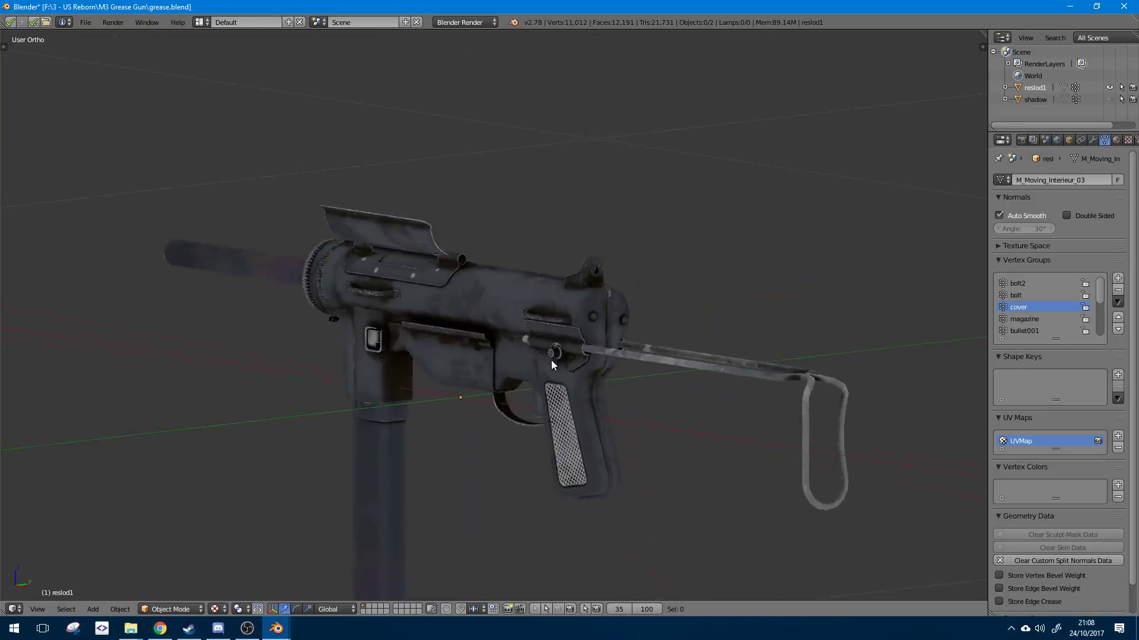
pyautogui.scroll(5, 501, 386)
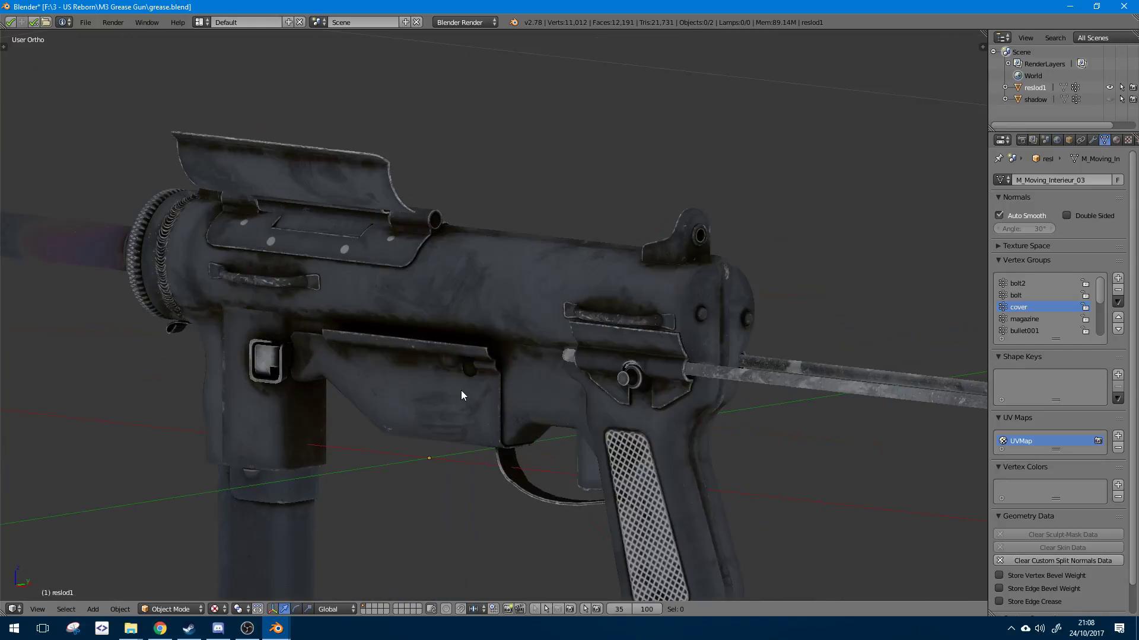
pyautogui.scroll(-5, 320, 488)
pyautogui.moveTo(321, 489); pyautogui.dragTo(339, 512, button='middle')
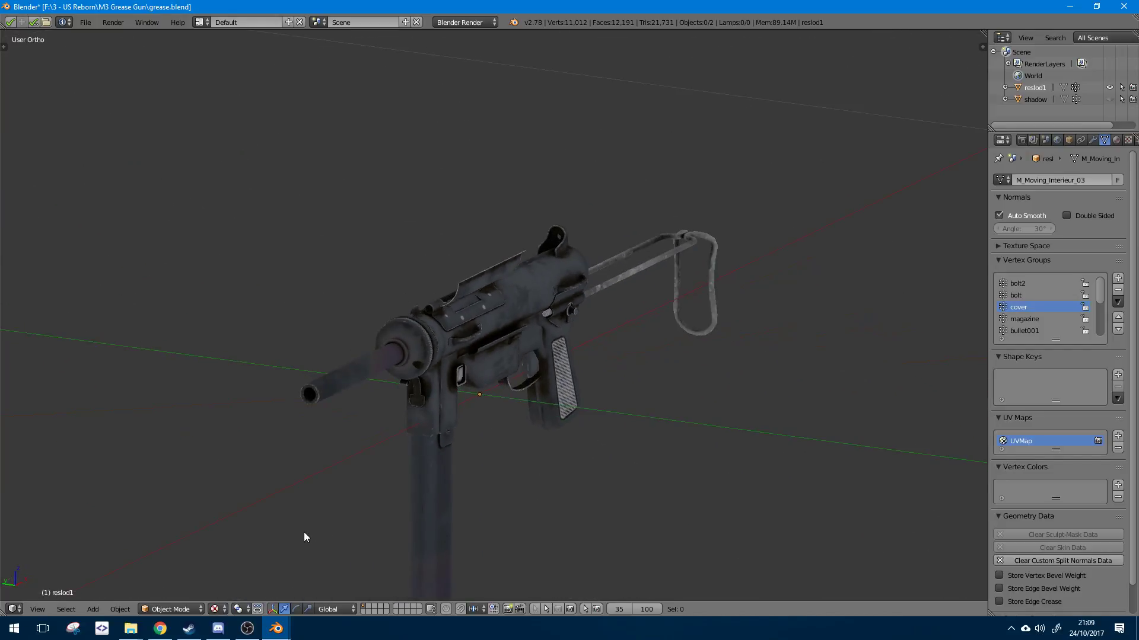
pyautogui.click(139, 630)
pyautogui.click(140, 629)
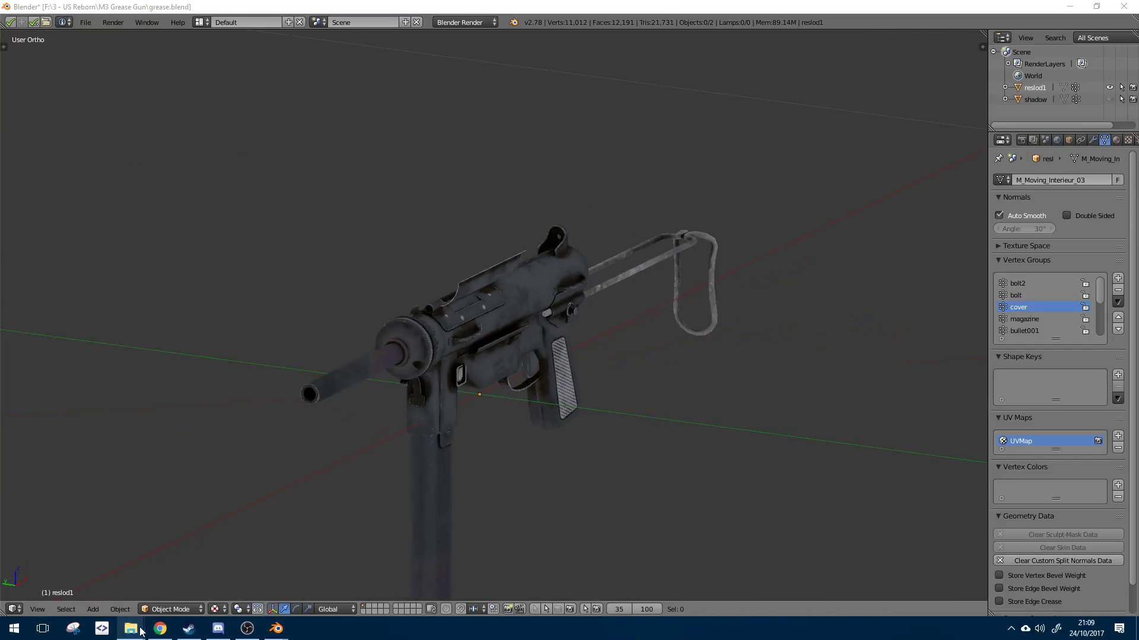
pyautogui.moveTo(318, 411); pyautogui.dragTo(473, 394, button='middle')
pyautogui.scroll(-5, 474, 396)
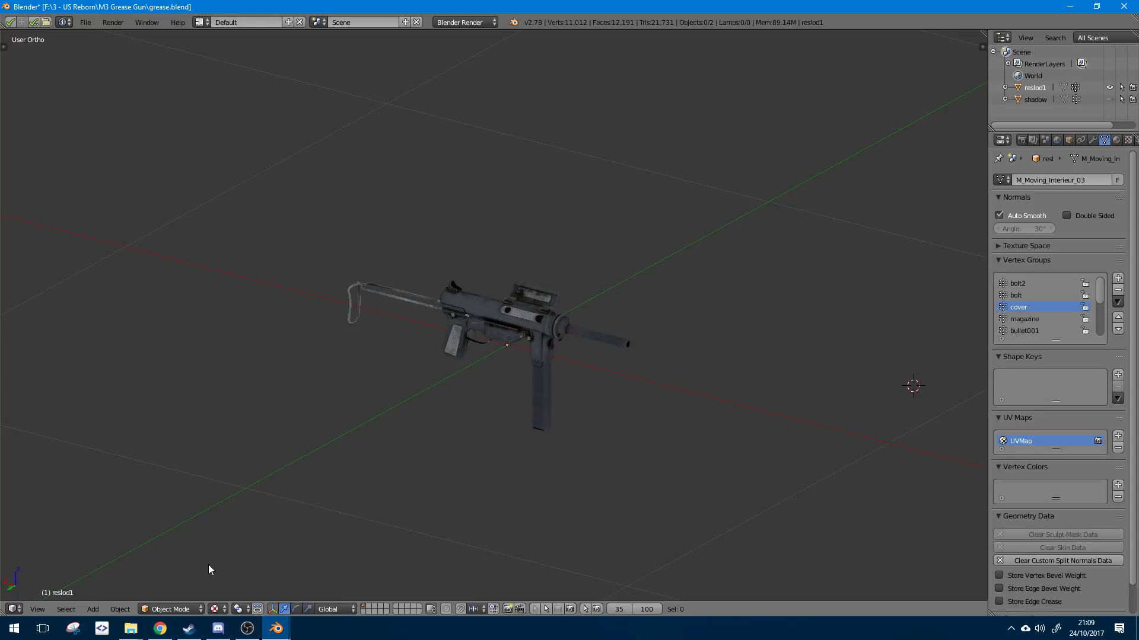
pyautogui.scroll(5, 507, 361)
pyautogui.moveTo(507, 361)
pyautogui.mouseDown(button='middle')
pyautogui.moveTo(460, 319)
pyautogui.moveTo(499, 364)
pyautogui.mouseUp(button='middle')
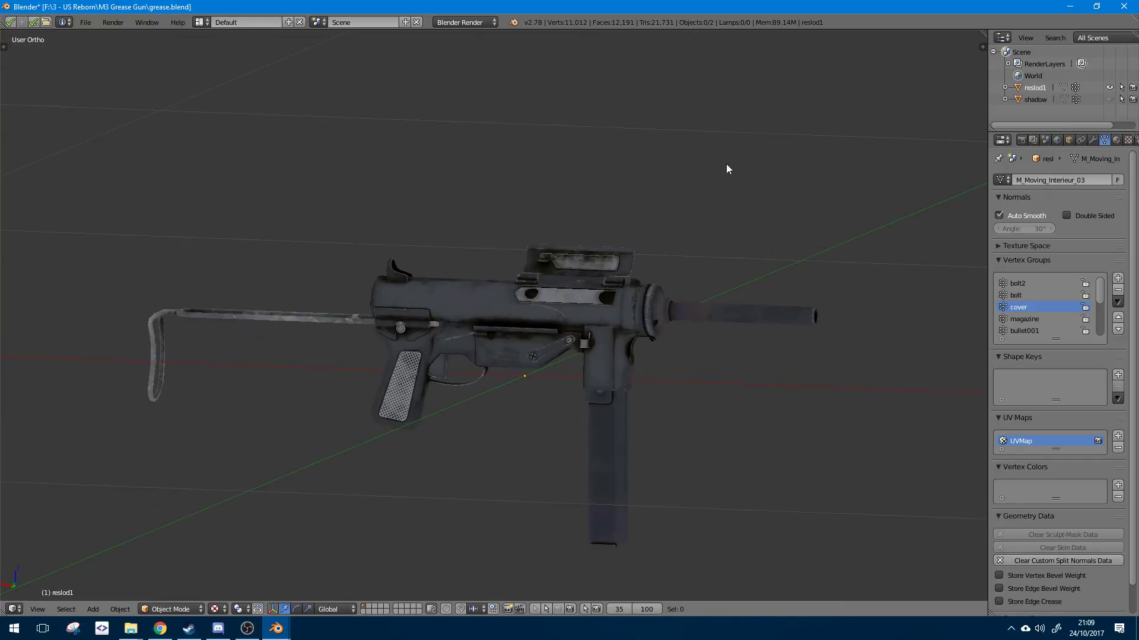
pyautogui.moveTo(714, 328); pyautogui.dragTo(617, 316, button='middle')
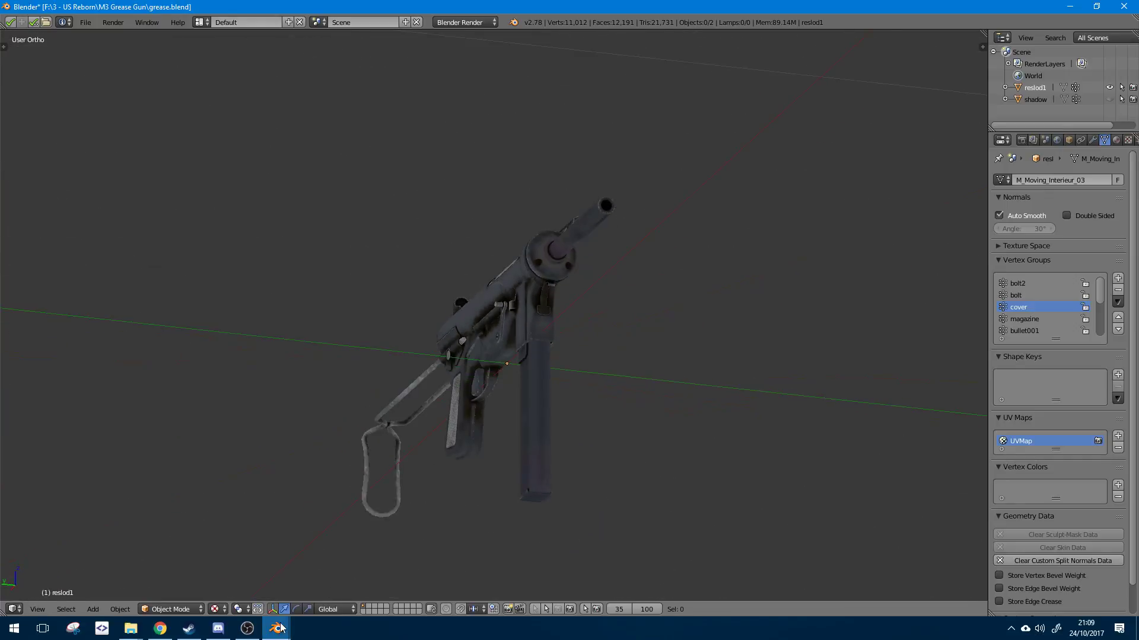
pyautogui.click(14, 629)
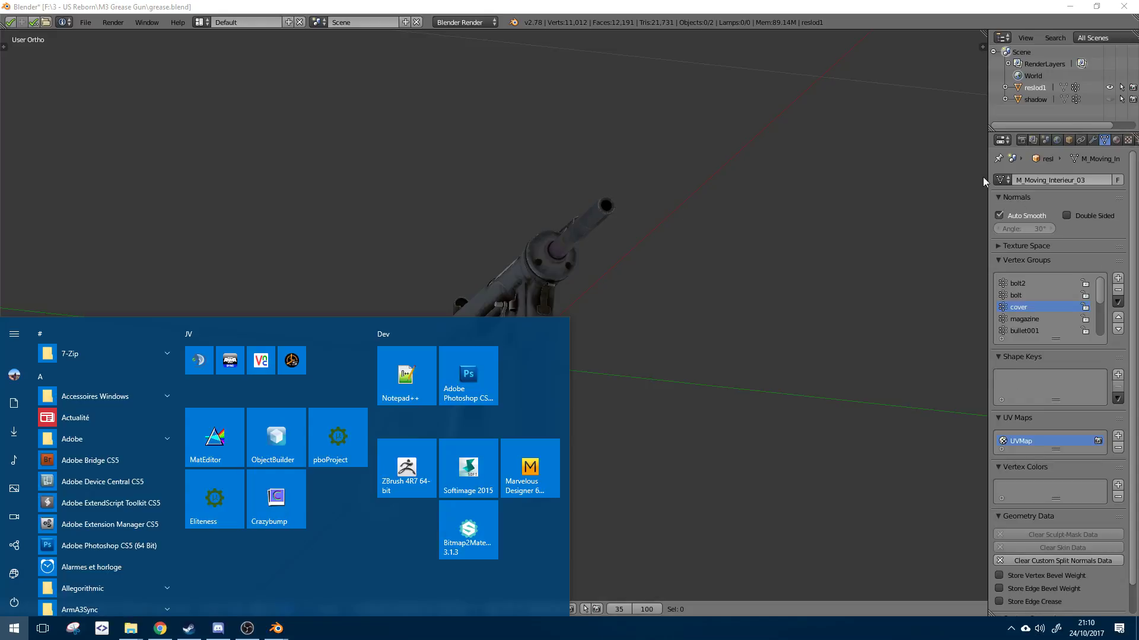
pyautogui.click(868, 126)
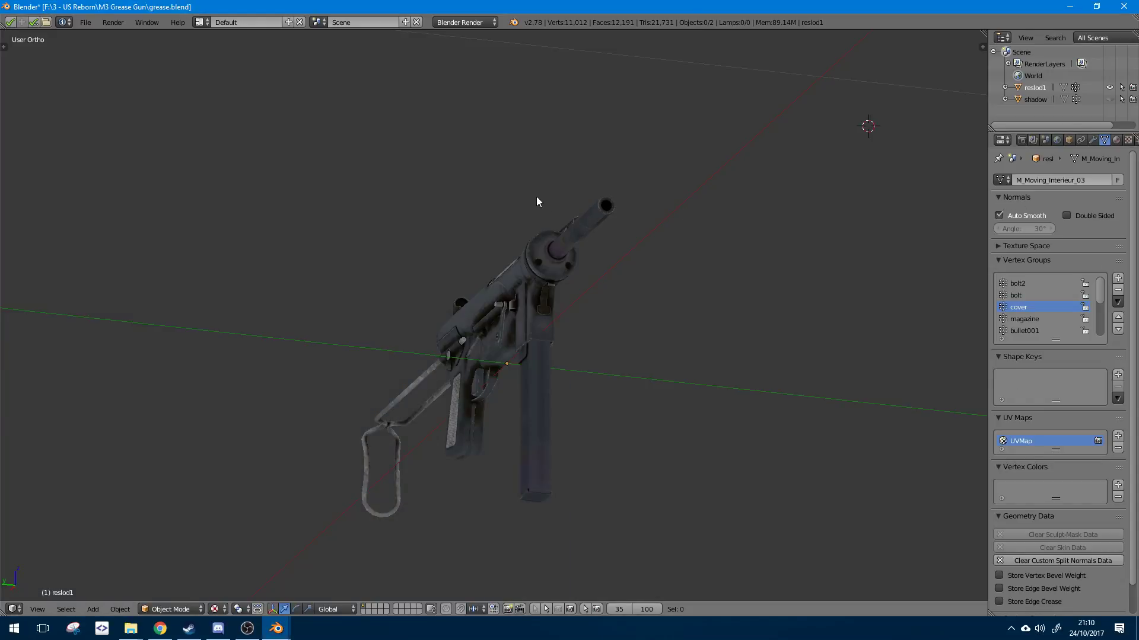
# - Inspect the whole gun from the rear, both sides and the muzzle, including the open ejection cover and wire stock
pyautogui.moveTo(537, 198); pyautogui.dragTo(589, 253, button='middle')
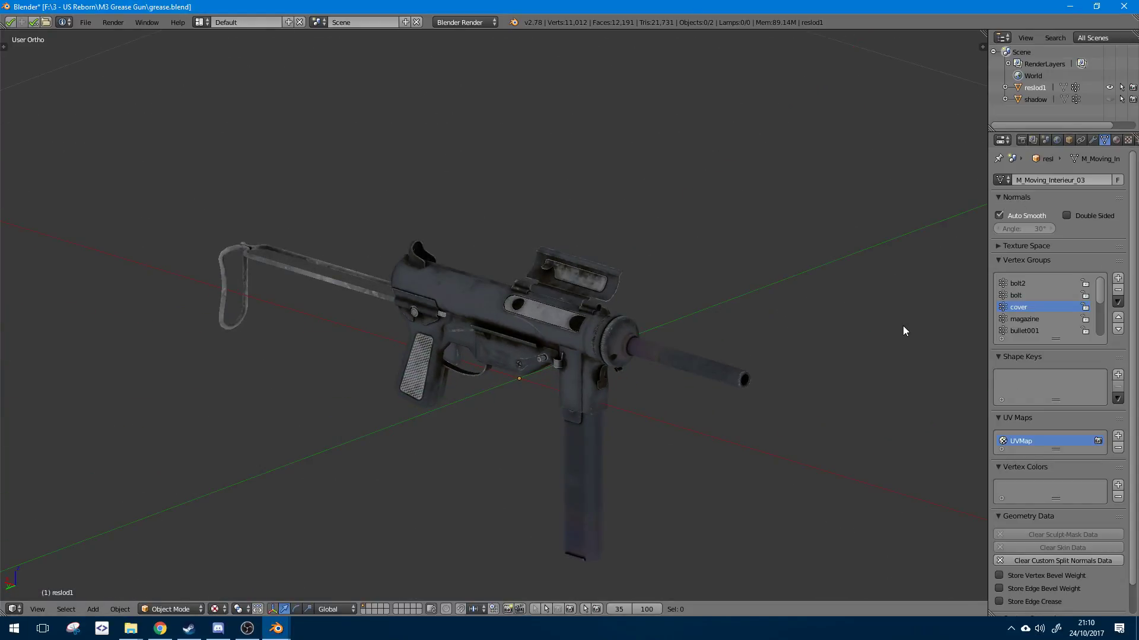
pyautogui.moveTo(903, 326); pyautogui.dragTo(878, 331, button='middle')
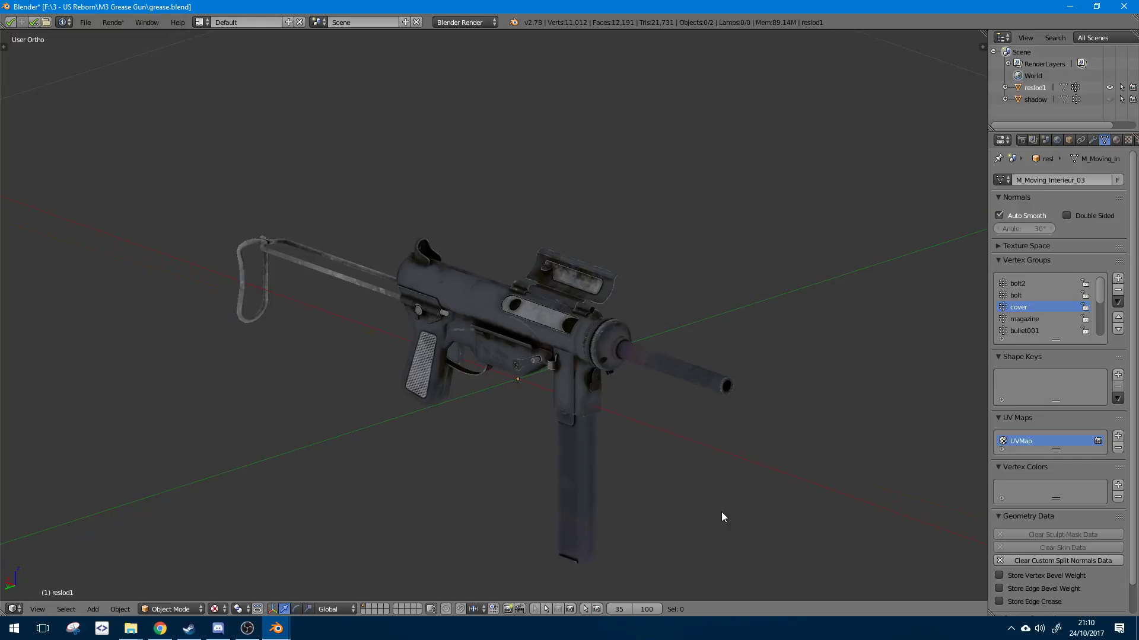
pyautogui.scroll(1, 436, 434)
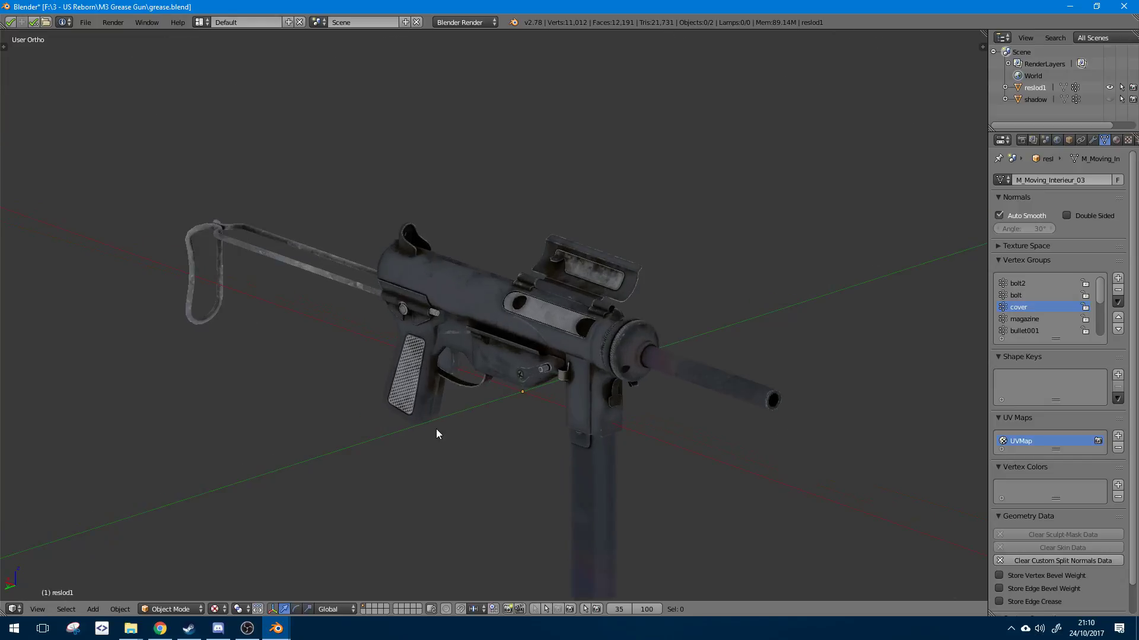
pyautogui.moveTo(437, 432); pyautogui.dragTo(505, 351, button='middle')
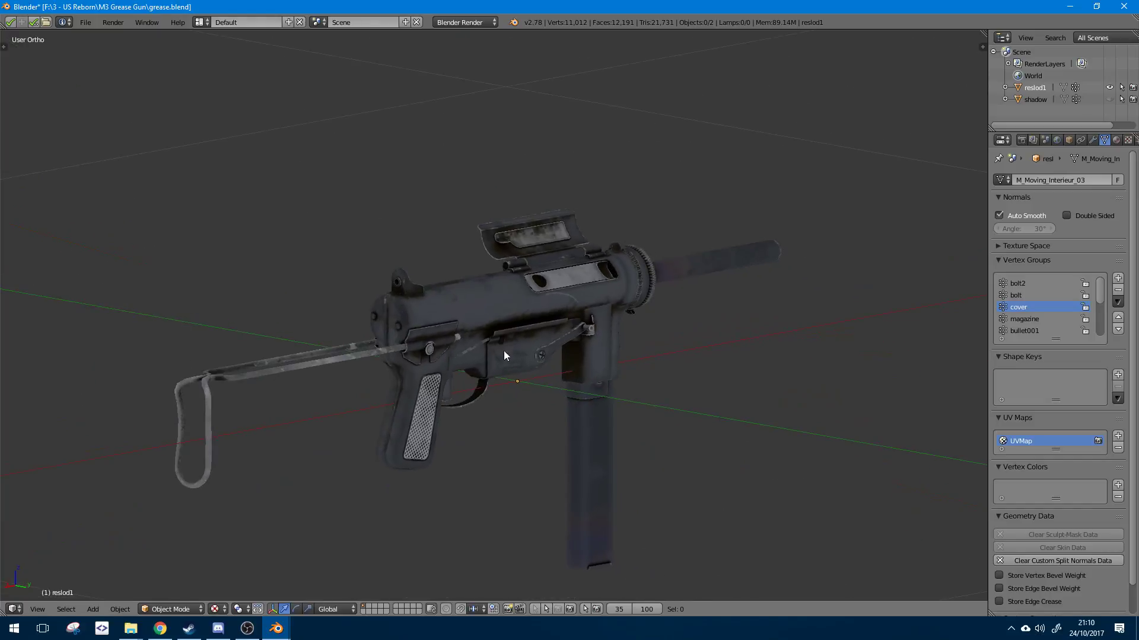
pyautogui.scroll(-1, 1090, 416)
pyautogui.scroll(1, 1075, 482)
pyautogui.moveTo(698, 306); pyautogui.dragTo(729, 422, button='middle')
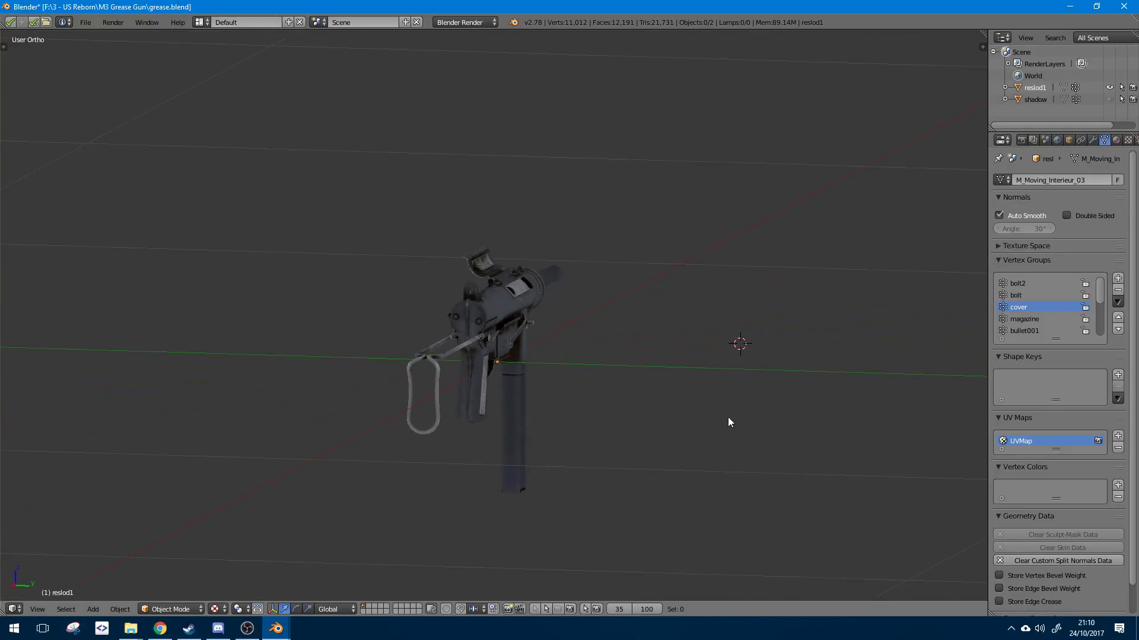
pyautogui.moveTo(425, 312); pyautogui.dragTo(539, 331, button='middle')
pyautogui.scroll(3, 359, 343)
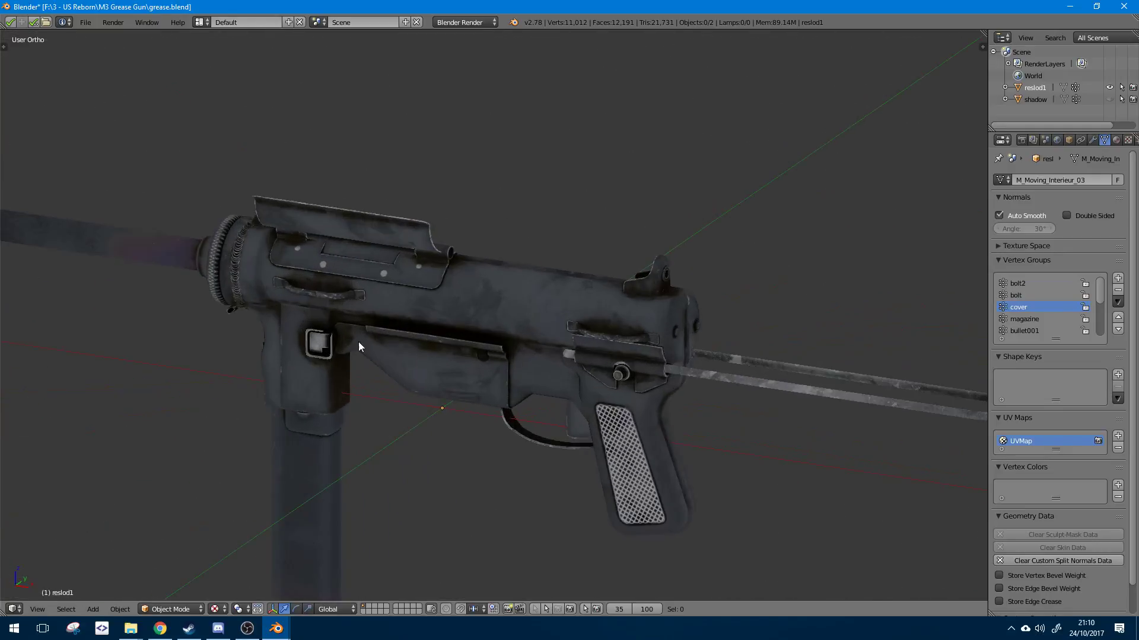
pyautogui.moveTo(361, 343); pyautogui.dragTo(415, 333, button='middle')
pyautogui.scroll(-3, 379, 309)
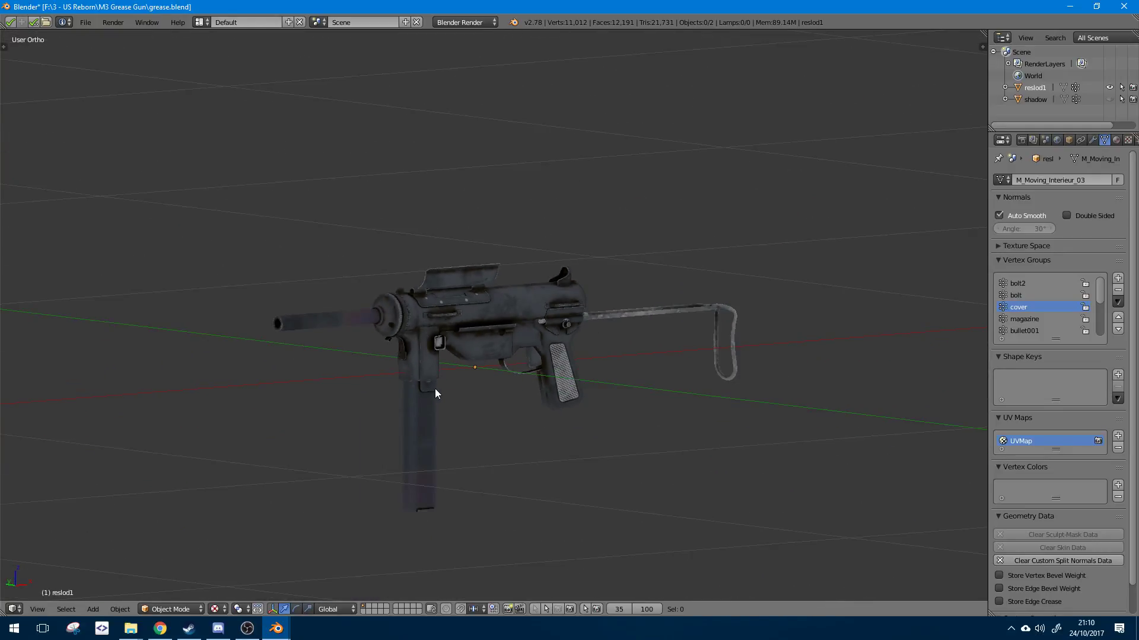
pyautogui.moveTo(468, 358); pyautogui.dragTo(547, 371, button='middle')
pyautogui.scroll(3, 501, 379)
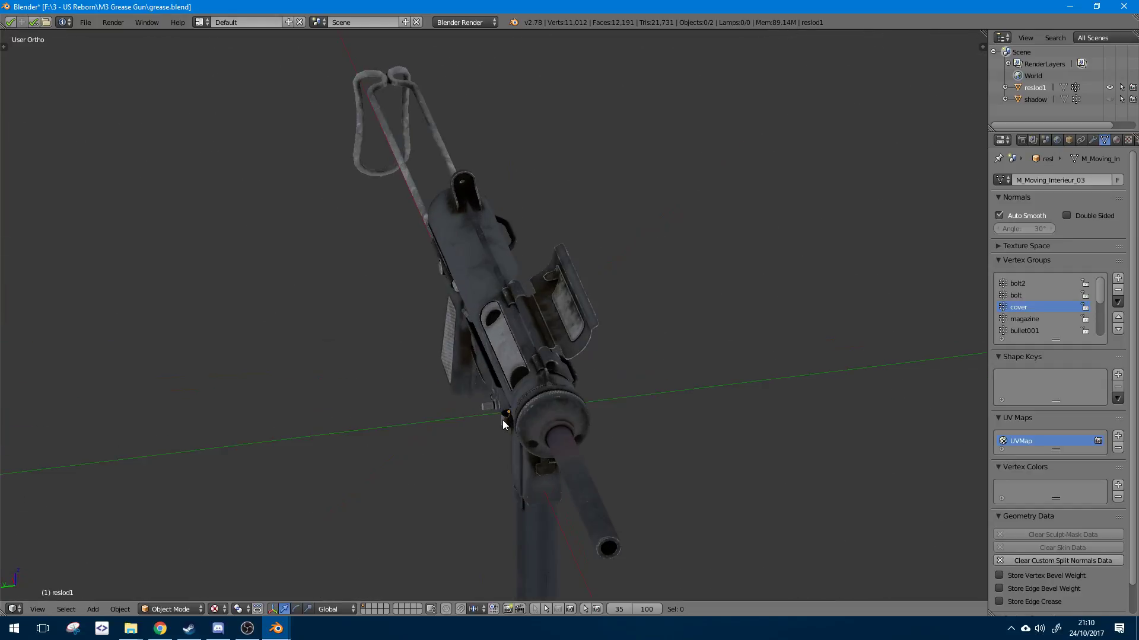
pyautogui.scroll(-2, 522, 410)
pyautogui.moveTo(521, 410); pyautogui.dragTo(635, 394, button='middle')
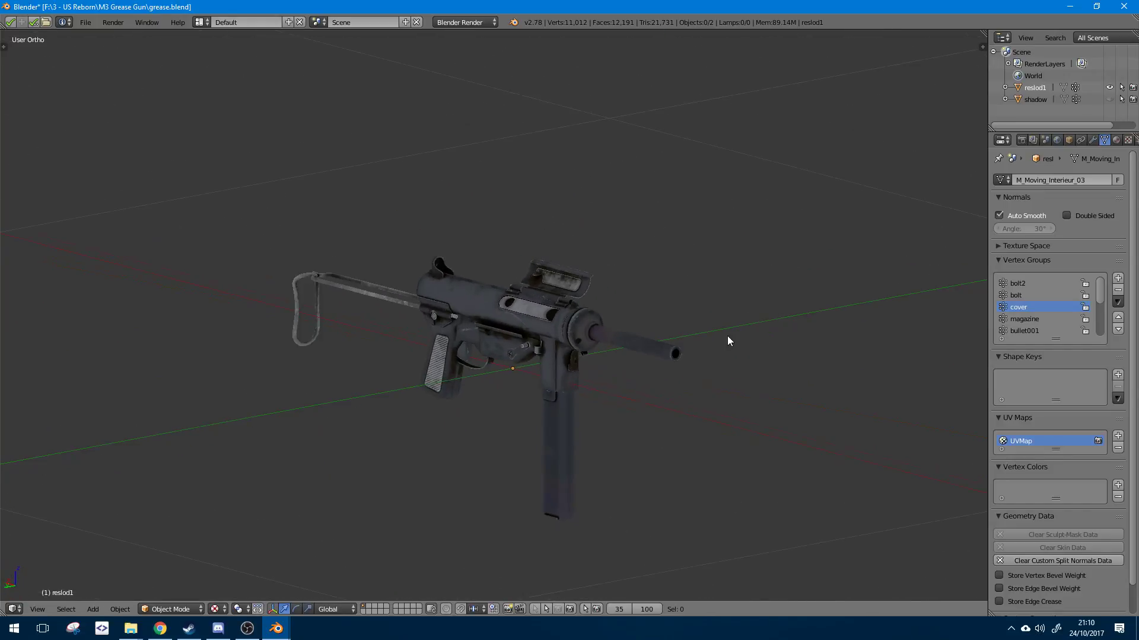
# - Examine the side profiles of the gun and its surface detail around the trigger, bolt opening, magazine and stock
pyautogui.scroll(4, 521, 361)
pyautogui.moveTo(521, 362); pyautogui.dragTo(412, 383, button='middle')
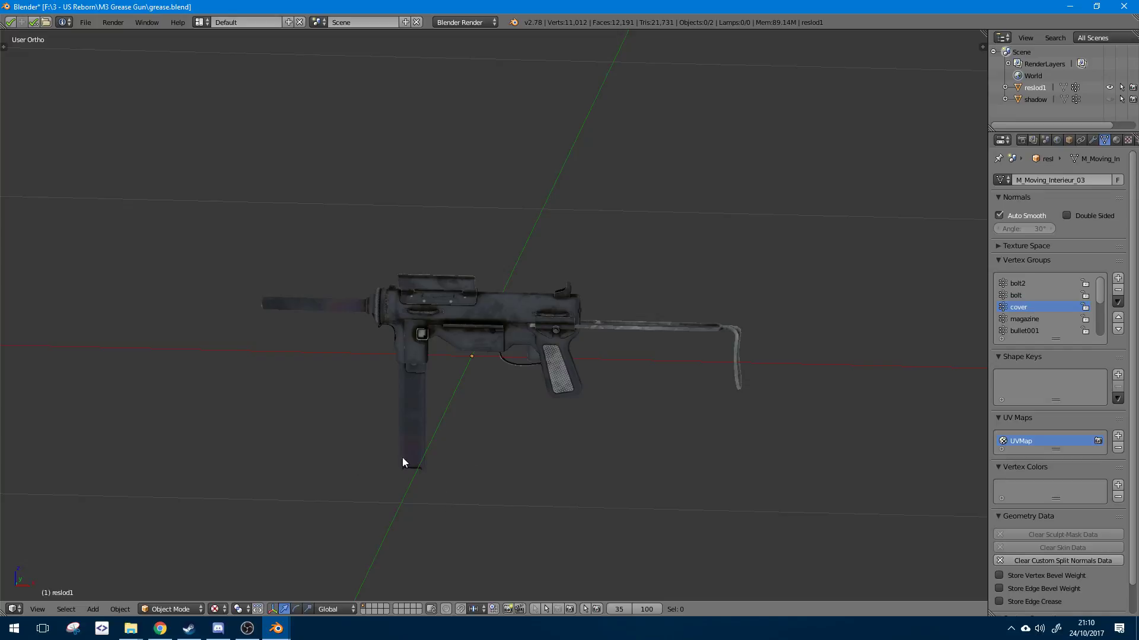
pyautogui.scroll(4, 409, 439)
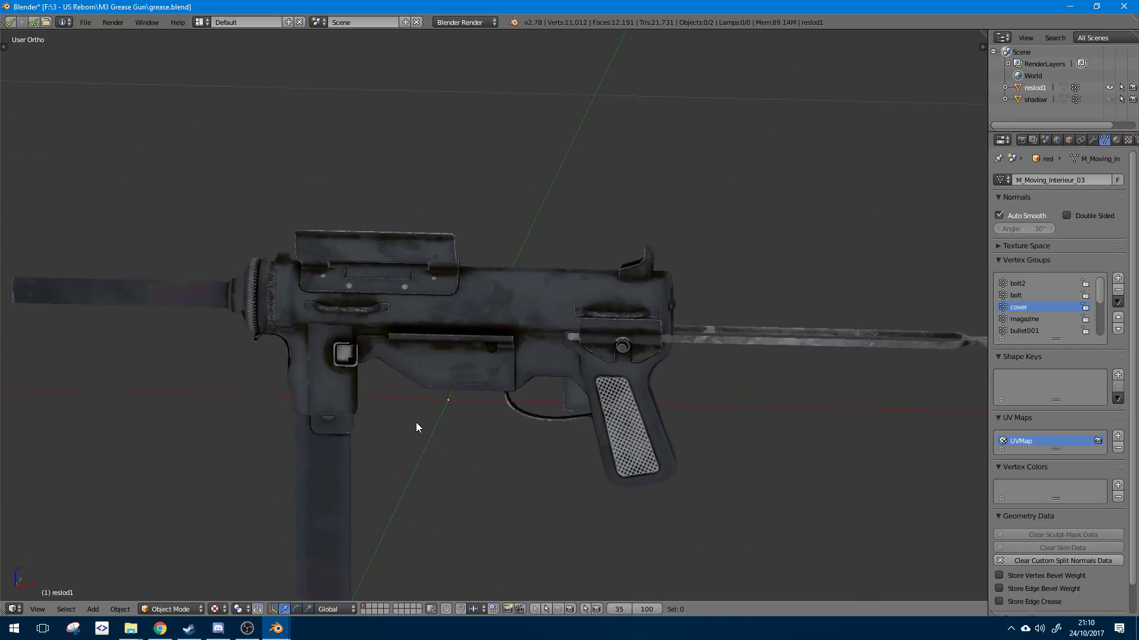
pyautogui.scroll(-3, 416, 423)
pyautogui.moveTo(416, 423); pyautogui.dragTo(479, 408, button='middle')
pyautogui.scroll(4, 542, 401)
pyautogui.scroll(5, 517, 407)
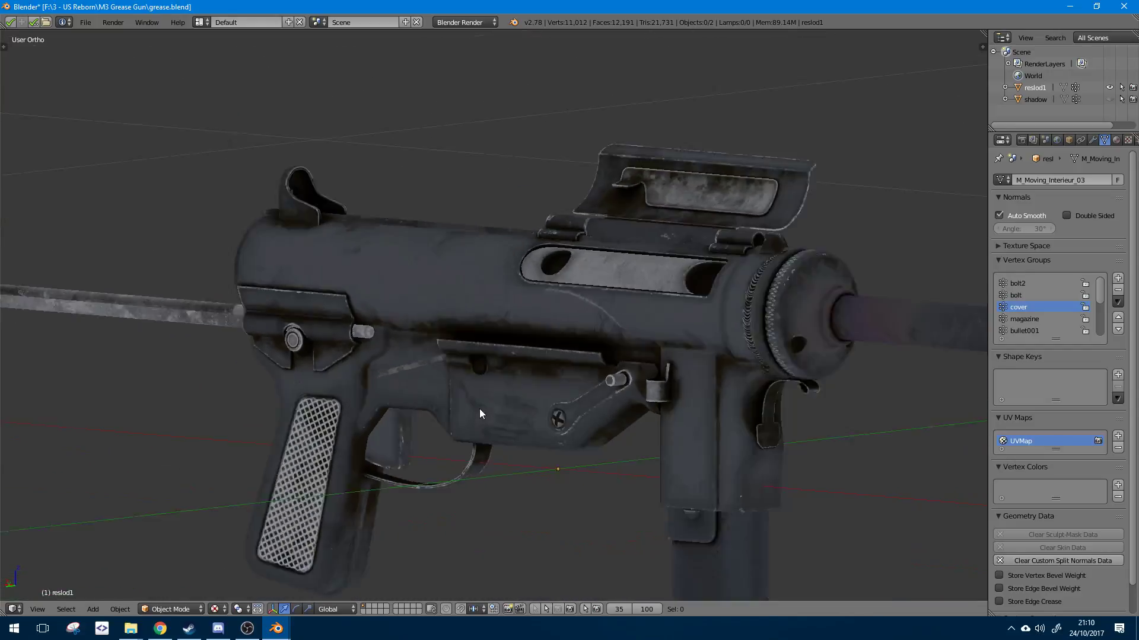
pyautogui.scroll(-2, 479, 408)
pyautogui.scroll(-3, 480, 454)
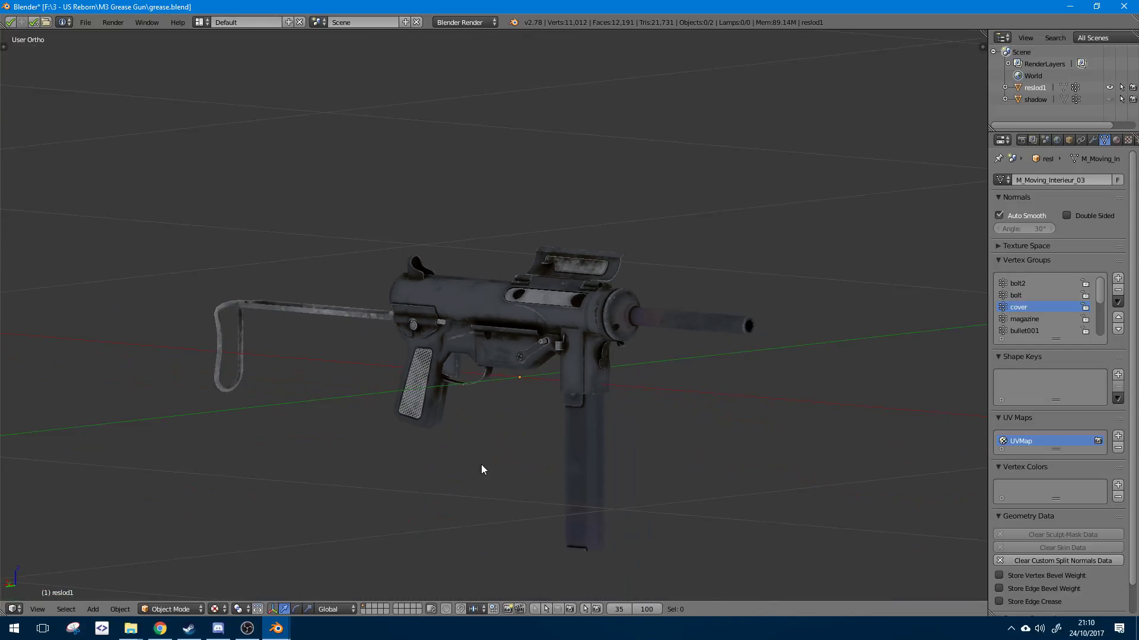
pyautogui.scroll(-1, 482, 464)
pyautogui.moveTo(503, 478); pyautogui.dragTo(539, 510, button='middle')
pyautogui.scroll(2, 531, 509)
pyautogui.scroll(-1, 514, 510)
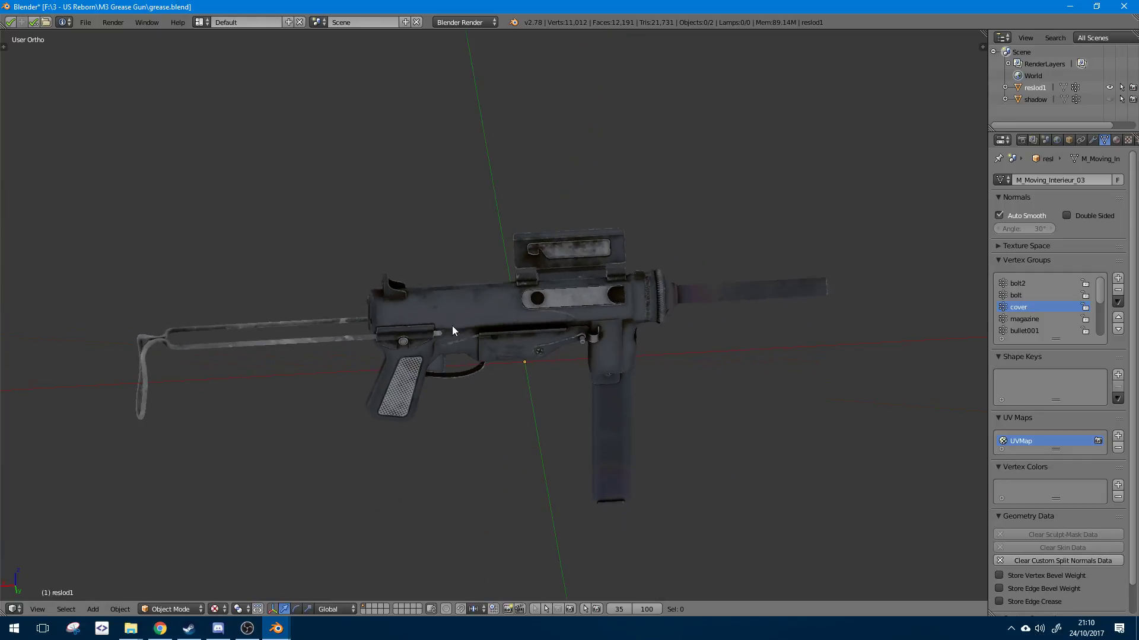
pyautogui.moveTo(452, 325); pyautogui.dragTo(545, 250, button='middle')
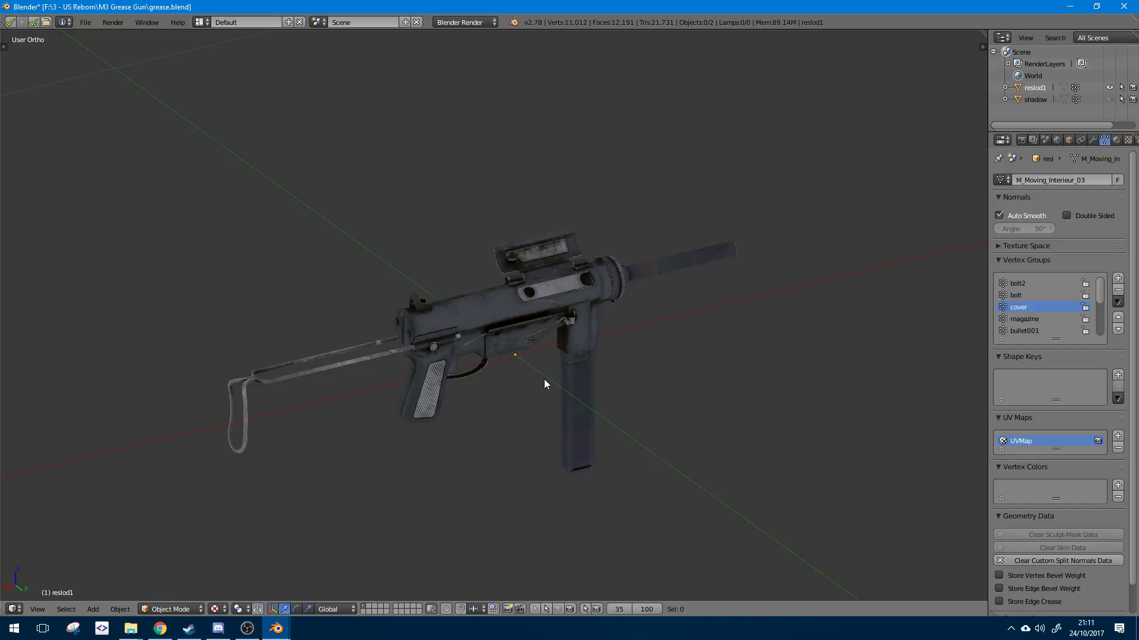
pyautogui.scroll(7, 543, 379)
pyautogui.scroll(-4, 543, 379)
pyautogui.moveTo(662, 480); pyautogui.dragTo(701, 471, button='middle')
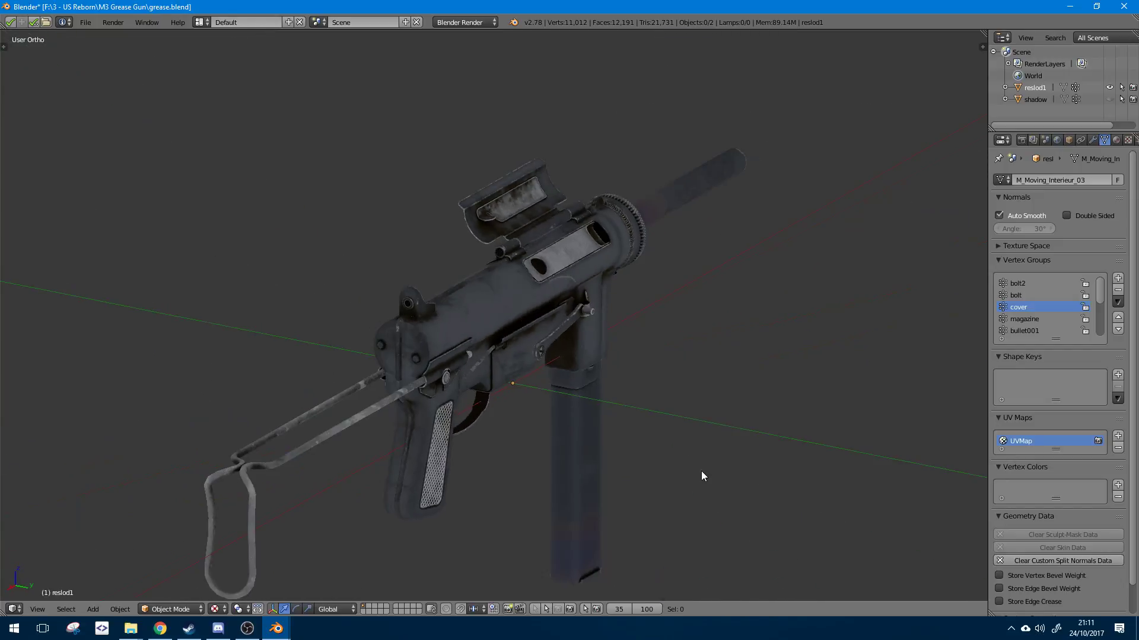
pyautogui.scroll(-3, 520, 364)
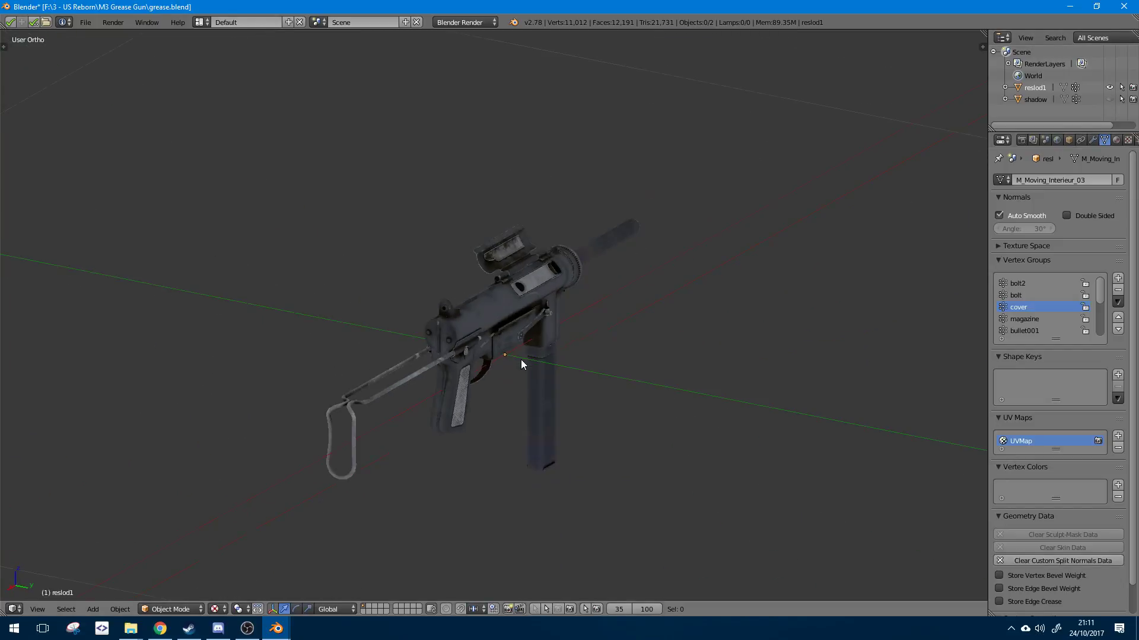
pyautogui.moveTo(521, 359); pyautogui.dragTo(859, 189, button='middle')
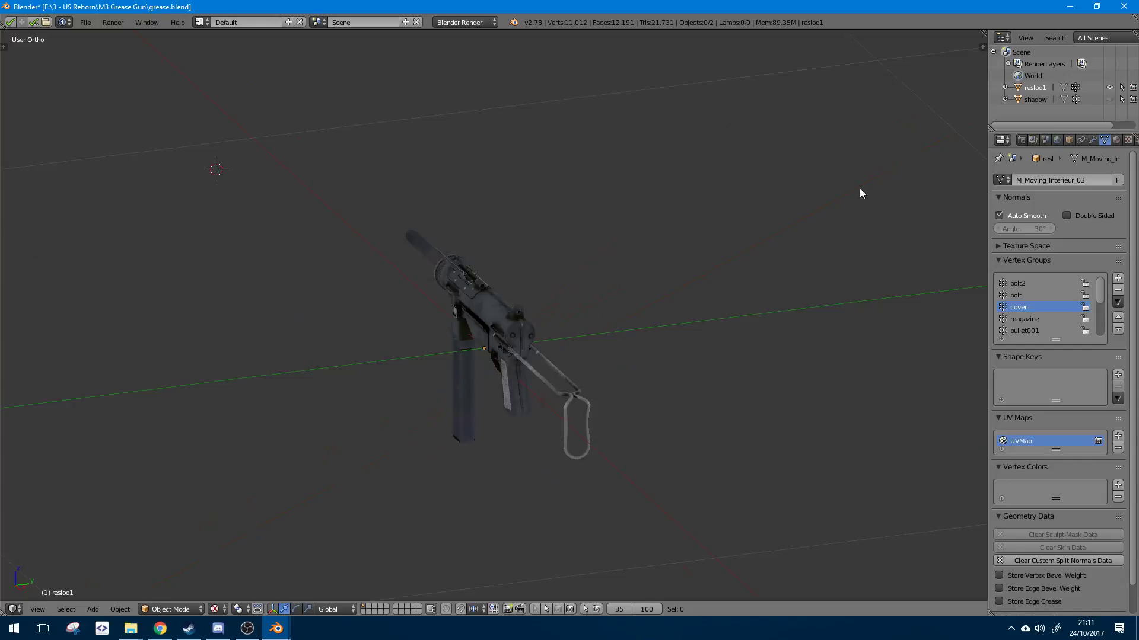
# - Hide the reslod1 object, show the shadow object in its place and select it
pyautogui.click(1109, 88)
pyautogui.click(1111, 99)
pyautogui.scroll(4, 534, 324)
pyautogui.rightClick(525, 327)
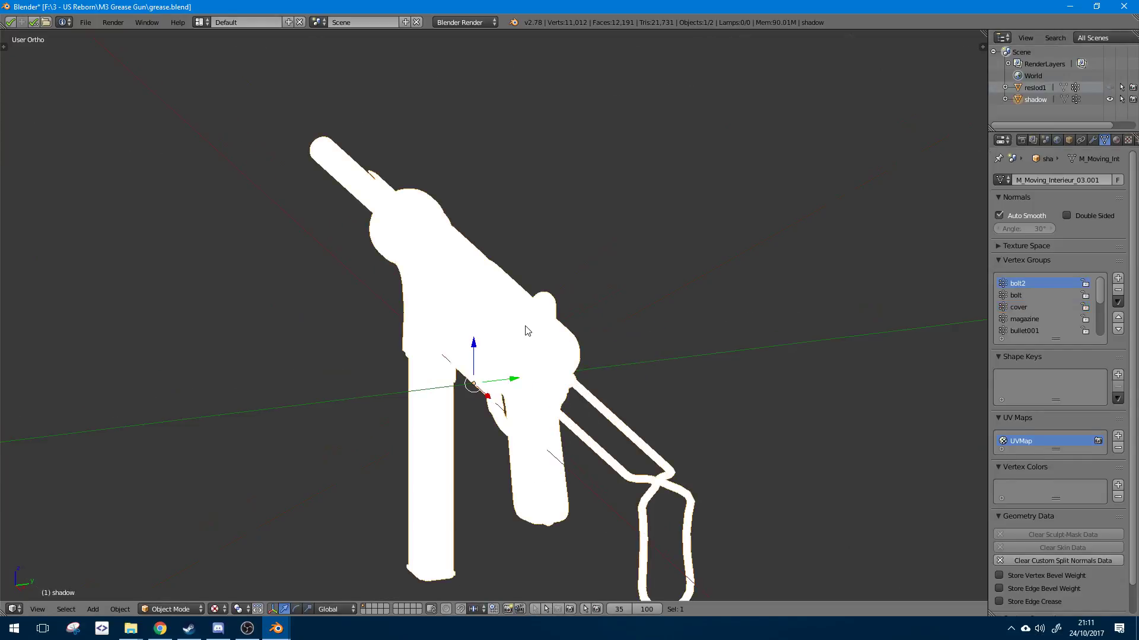
# - Inspect the geometry of the shadow mesh in Edit Mode, toggling the selection of all its vertices, and return to Object Mode
pyautogui.press('Tab')
pyautogui.scroll(-2, 526, 327)
pyautogui.moveTo(526, 327); pyautogui.dragTo(614, 302, button='middle')
pyautogui.press('a')
pyautogui.scroll(3, 522, 309)
pyautogui.press('a')
pyautogui.moveTo(398, 315); pyautogui.dragTo(505, 286, button='middle')
pyautogui.press('Tab')
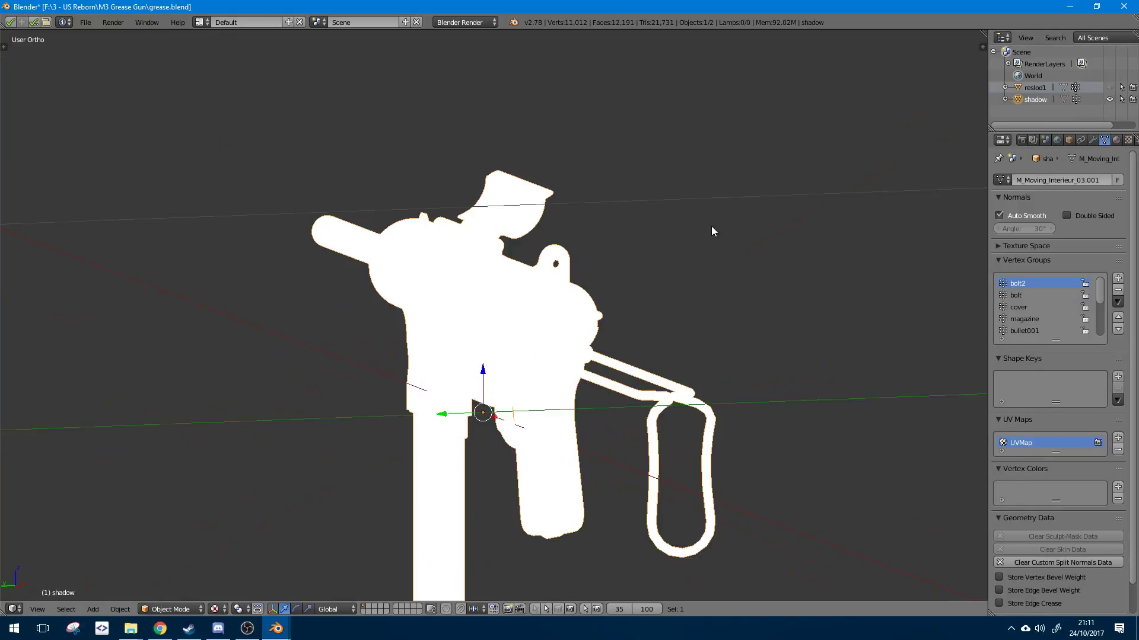
# - Hide the shadow object, show reslod1 again and examine the textured gun from the side and rear
pyautogui.click(1109, 99)
pyautogui.click(1109, 88)
pyautogui.scroll(-5, 653, 332)
pyautogui.moveTo(646, 332); pyautogui.dragTo(789, 371, button='middle')
pyautogui.scroll(3, 699, 372)
pyautogui.scroll(-1, 681, 369)
pyautogui.moveTo(600, 351); pyautogui.dragTo(491, 323, button='middle')
pyautogui.scroll(4, 450, 380)
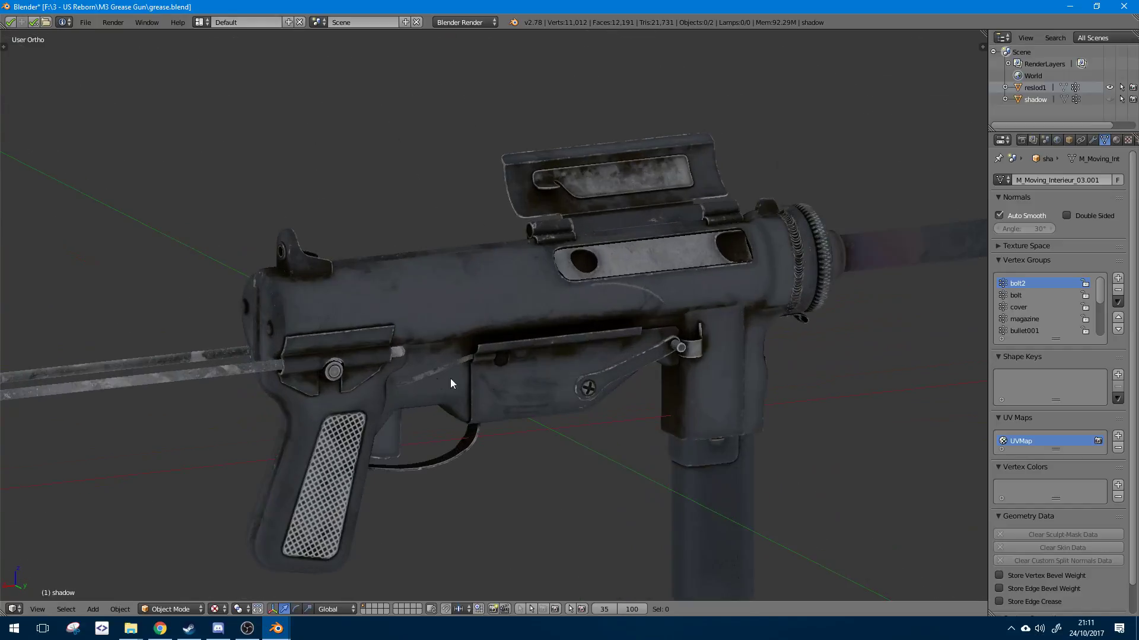
pyautogui.moveTo(451, 380); pyautogui.dragTo(437, 380, button='middle')
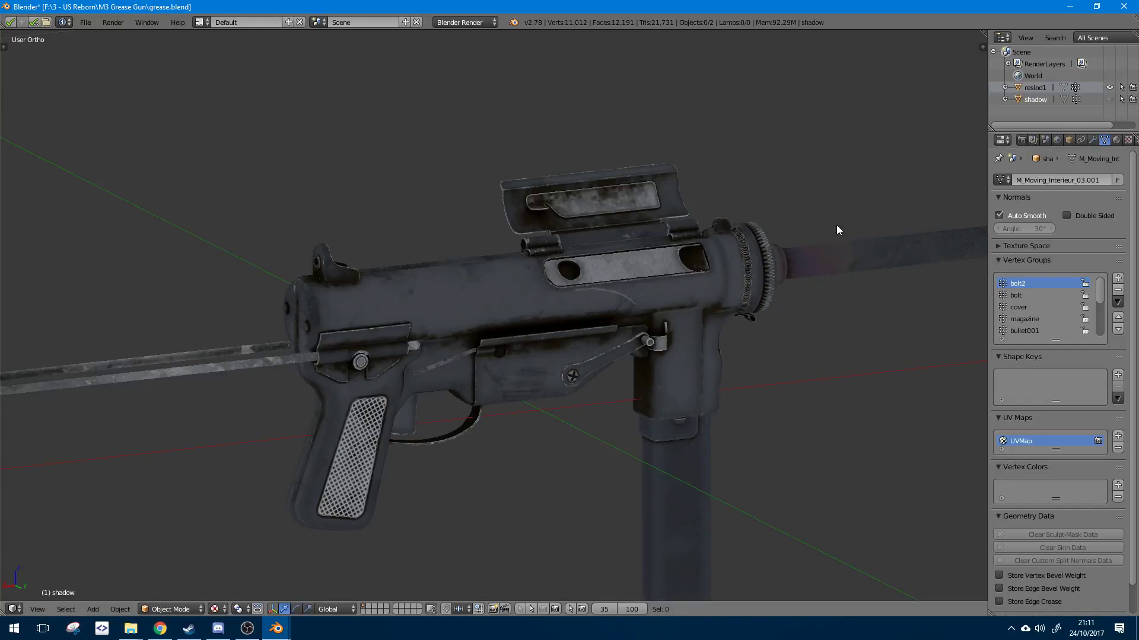
pyautogui.moveTo(838, 229); pyautogui.dragTo(749, 230, button='middle')
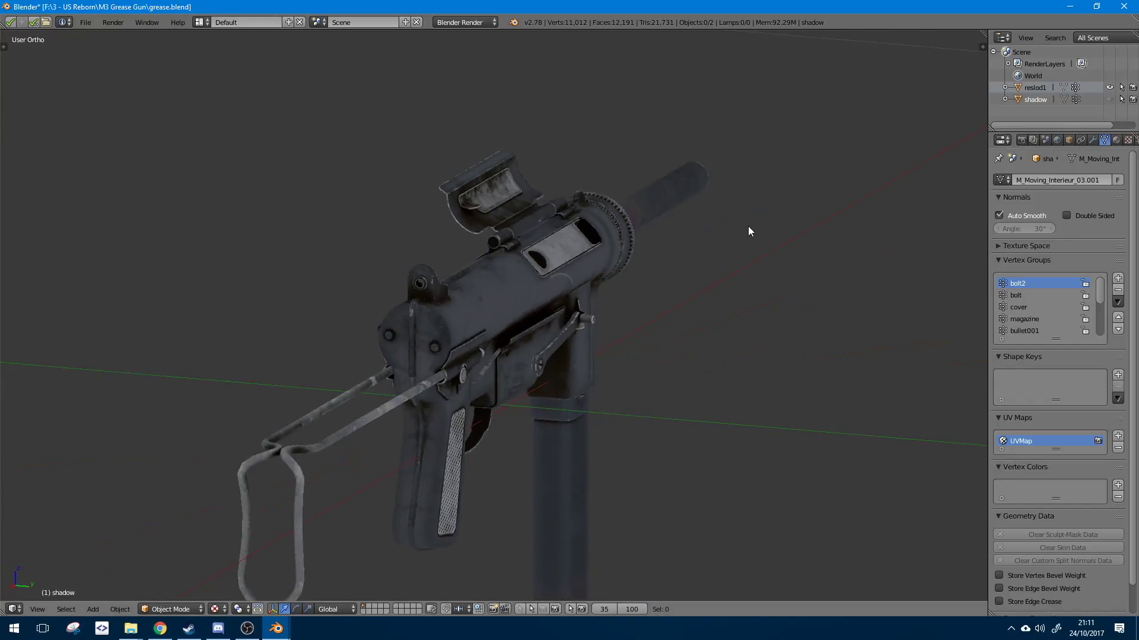
pyautogui.scroll(-1, 749, 226)
pyautogui.scroll(-4, 564, 295)
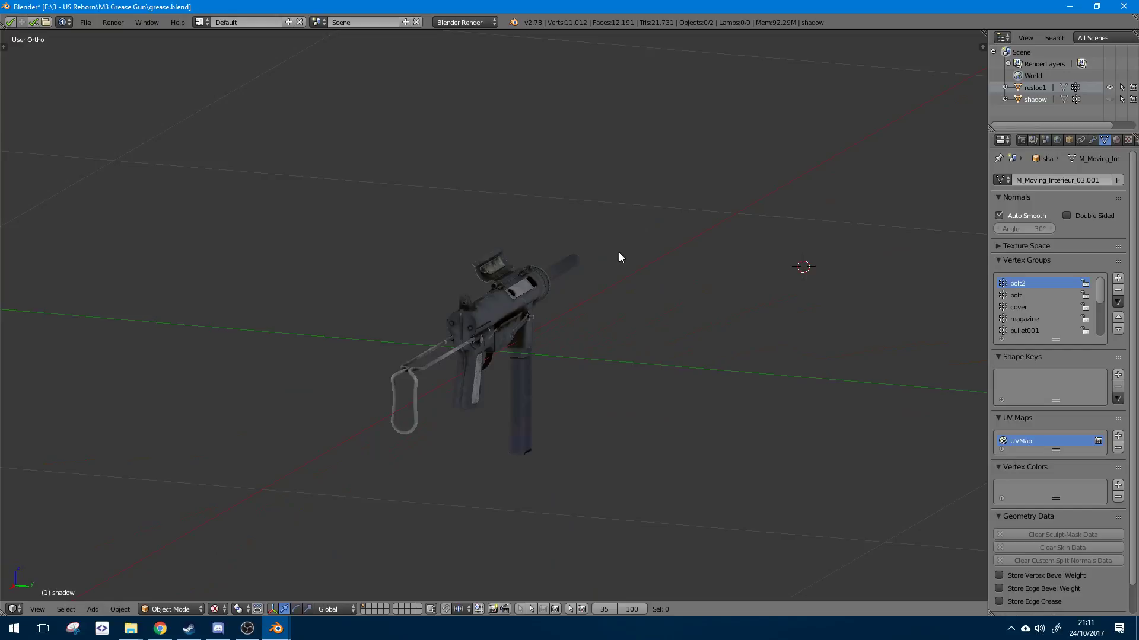
# - Enter Edit Mode on the reslod1 gun mesh, clear the selection and select all linked geometry of the bolt inside the ejection opening
pyautogui.moveTo(619, 257); pyautogui.dragTo(558, 314, button='middle')
pyautogui.scroll(3, 627, 297)
pyautogui.rightClick(498, 340)
pyautogui.press('Tab')
pyautogui.scroll(5, 579, 333)
pyautogui.press('a')
pyautogui.scroll(-2, 676, 299)
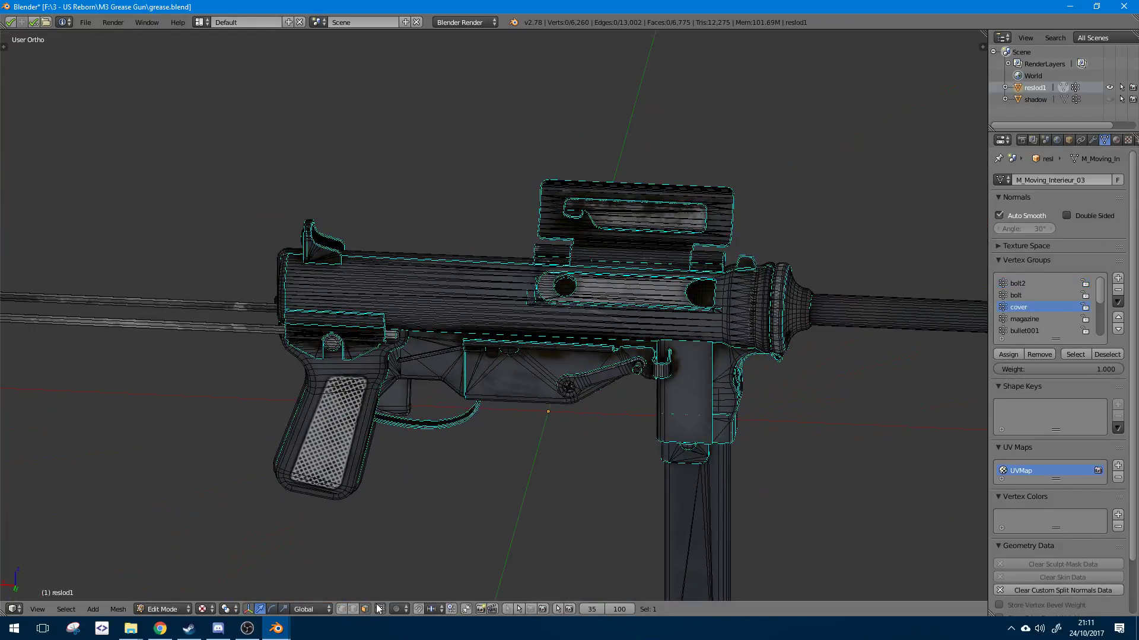
pyautogui.rightClick(633, 285)
pyautogui.hotkey('ctrl', 'l')
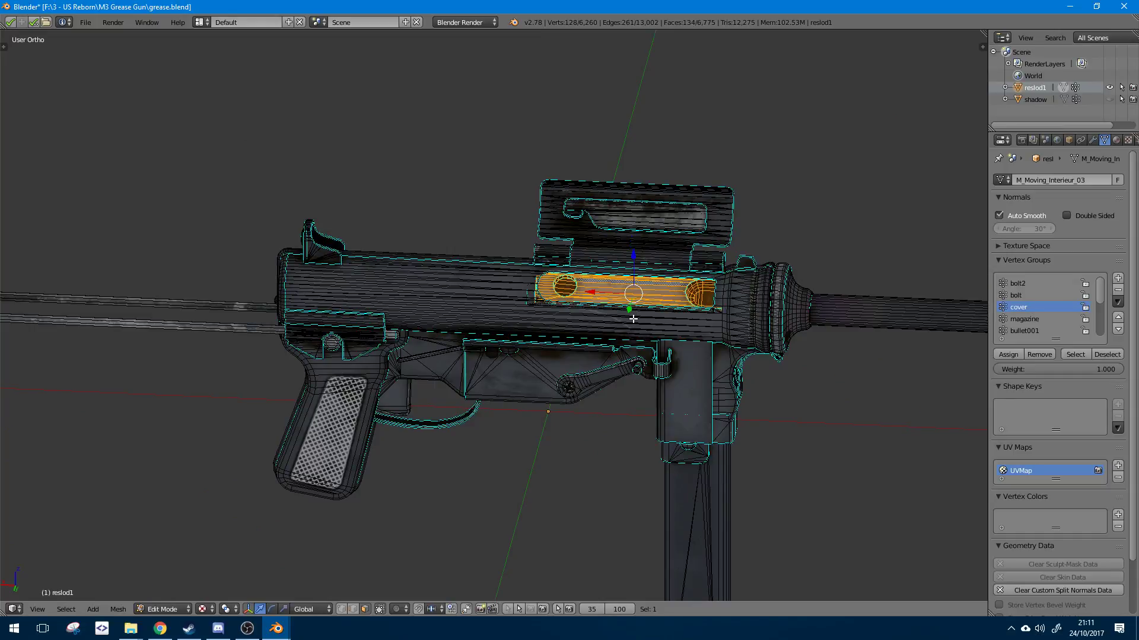
# - Reselect the bolt's linked geometry, try raising it vertically out of the receiver, and undo the move
pyautogui.scroll(2, 634, 319)
pyautogui.moveTo(634, 319); pyautogui.dragTo(557, 185, button='middle')
pyautogui.moveTo(512, 176); pyautogui.dragTo(673, 257, button='middle')
pyautogui.scroll(-1, 672, 257)
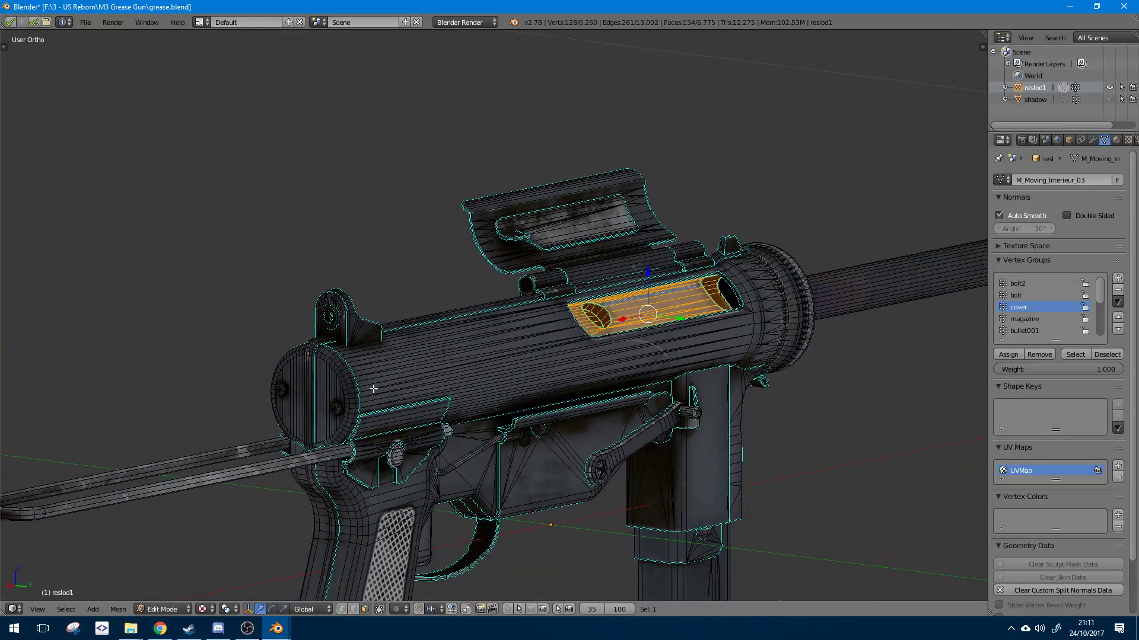
pyautogui.rightClick(433, 372)
pyautogui.hotkey('ctrl', 'l')
pyautogui.moveTo(360, 374); pyautogui.dragTo(537, 244, button='middle')
pyautogui.scroll(3, 498, 319)
pyautogui.rightClick(498, 319)
pyautogui.press('l')
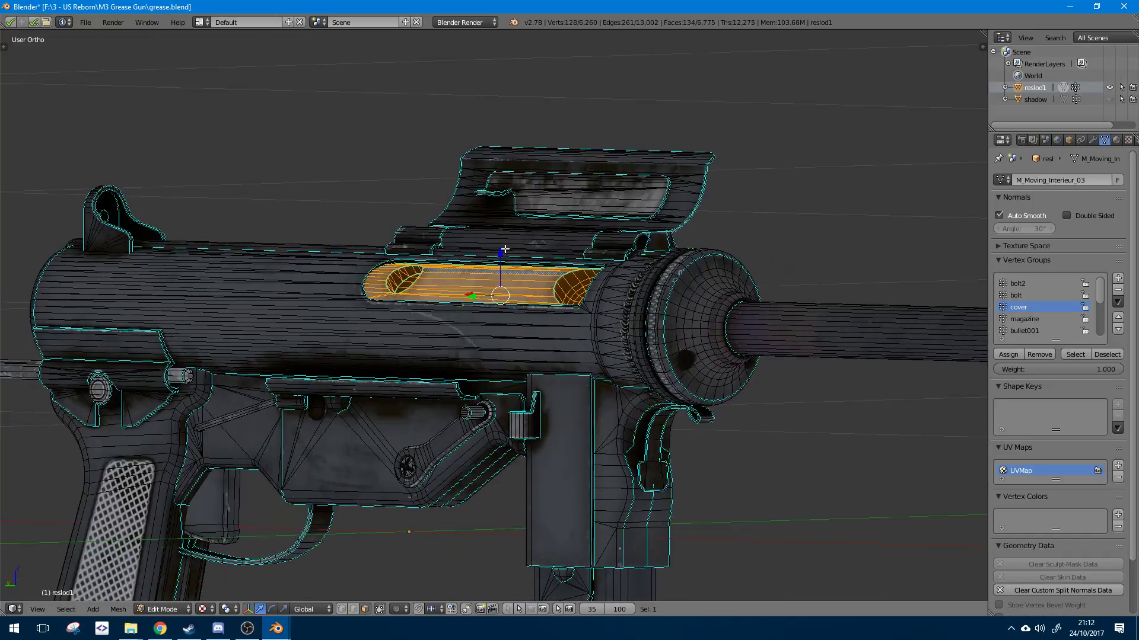
pyautogui.moveTo(501, 253); pyautogui.dragTo(525, 36)
pyautogui.moveTo(539, 95); pyautogui.dragTo(626, 89, button='middle')
pyautogui.hotkey('ctrl', 'z')
# - Select the linked geometry of the open ejection cover, lift it off its hinge along Z, and undo the move
pyautogui.rightClick(574, 194)
pyautogui.press('l')
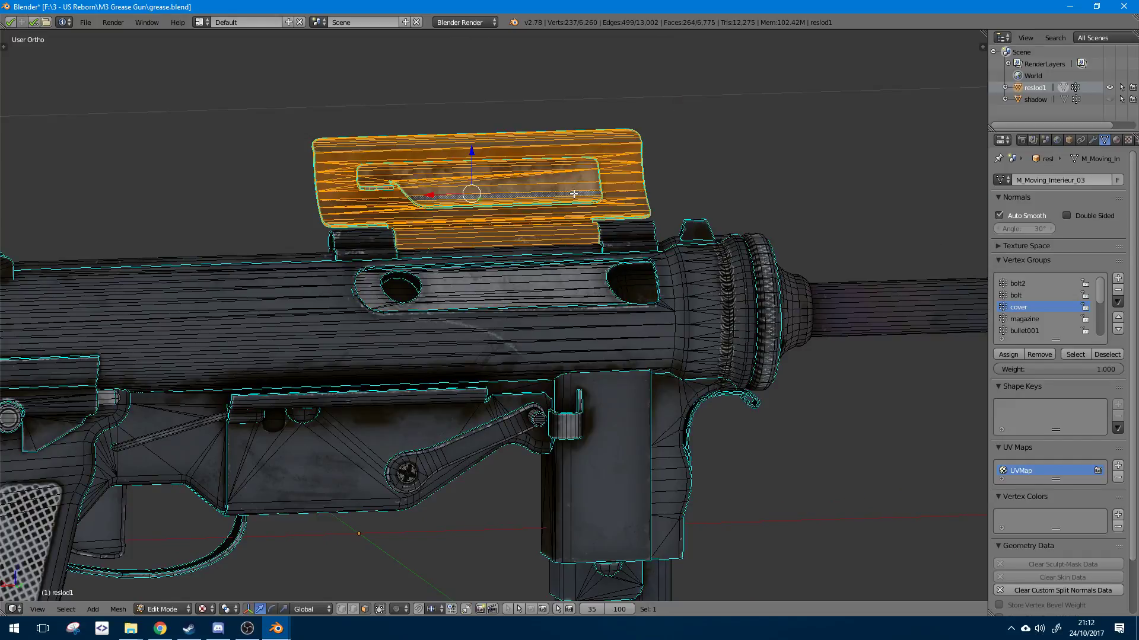
pyautogui.moveTo(574, 194); pyautogui.dragTo(515, 182, button='middle')
pyautogui.moveTo(429, 162); pyautogui.dragTo(432, 39)
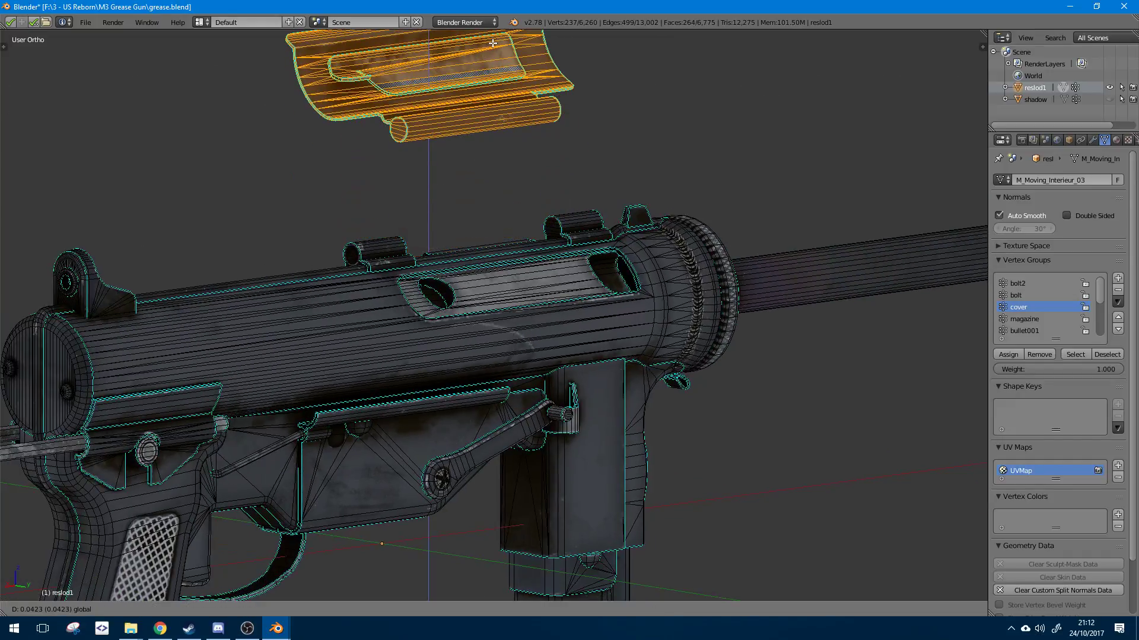
pyautogui.moveTo(496, 153); pyautogui.dragTo(511, 155, button='middle')
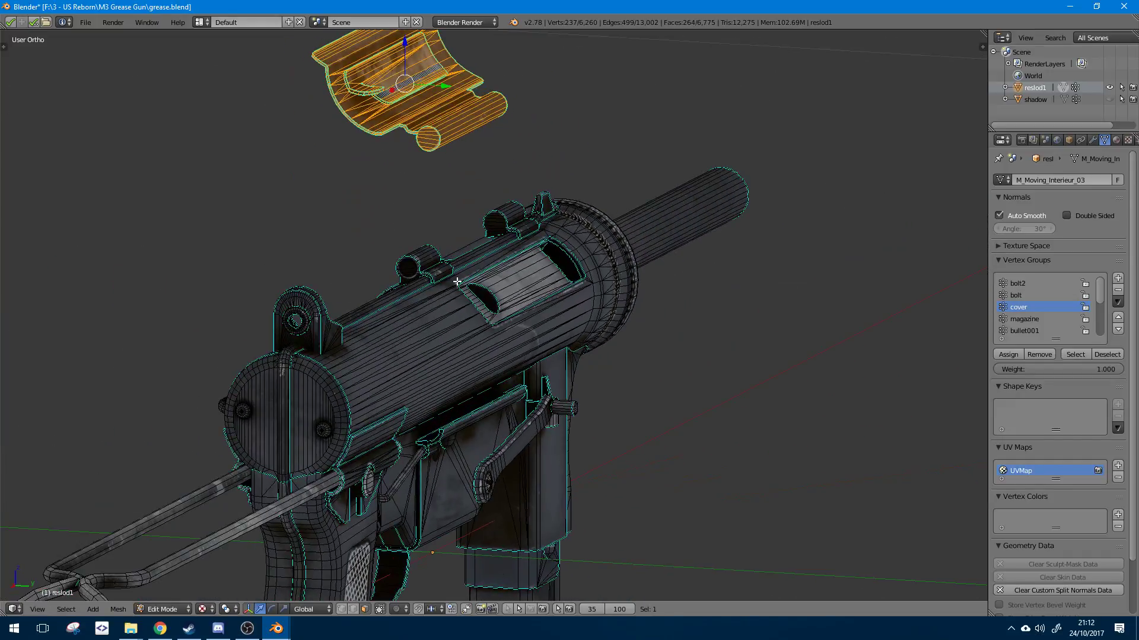
pyautogui.hotkey('ctrl', 'z')
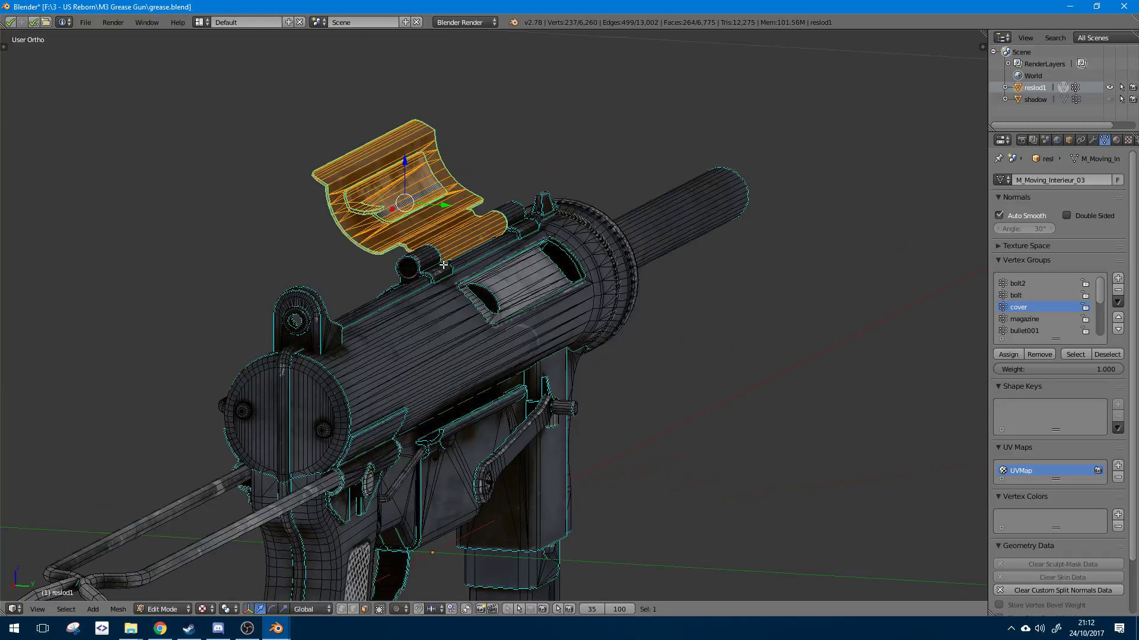
# - Examine the wireframe around the stock, receiver and bolt opening from several angles, picking single faces
pyautogui.scroll(-2, 412, 282)
pyautogui.moveTo(411, 472); pyautogui.dragTo(362, 482, button='middle')
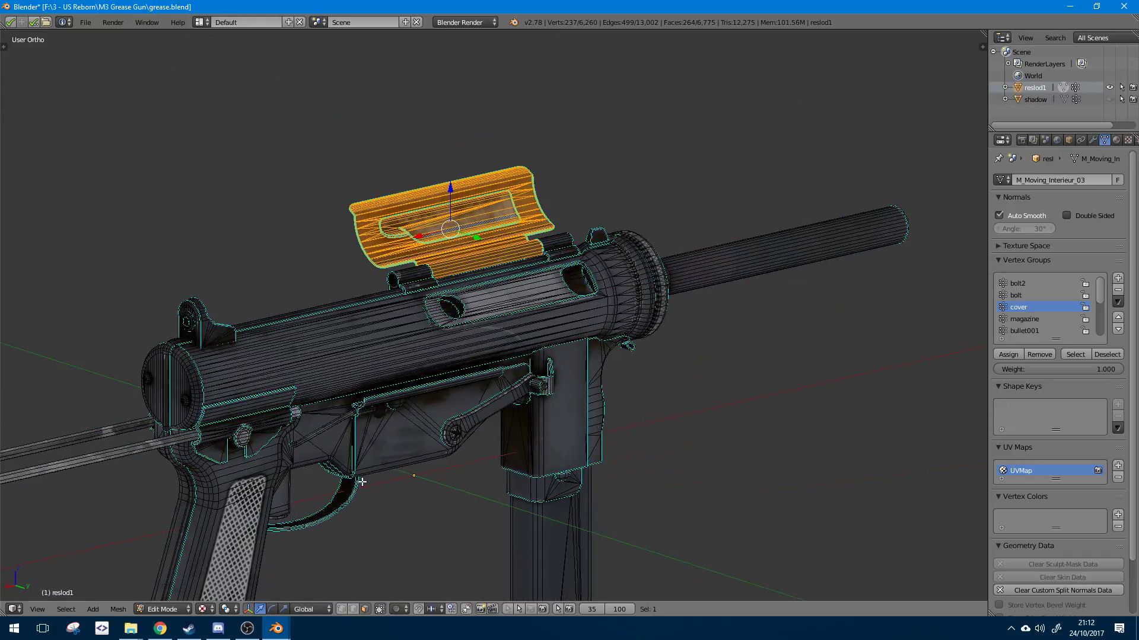
pyautogui.keyDown('shift'); pyautogui.moveTo(214, 457); pyautogui.dragTo(462, 378, button='middle'); pyautogui.keyUp('shift')
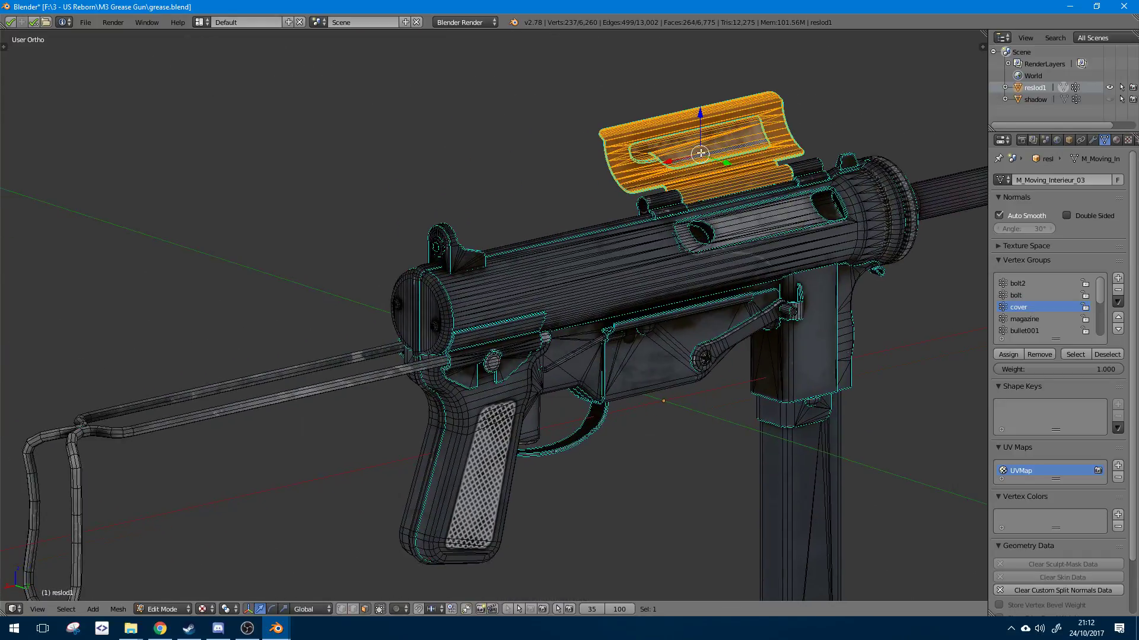
pyautogui.rightClick(710, 226)
pyautogui.moveTo(775, 210); pyautogui.dragTo(690, 255, button='middle')
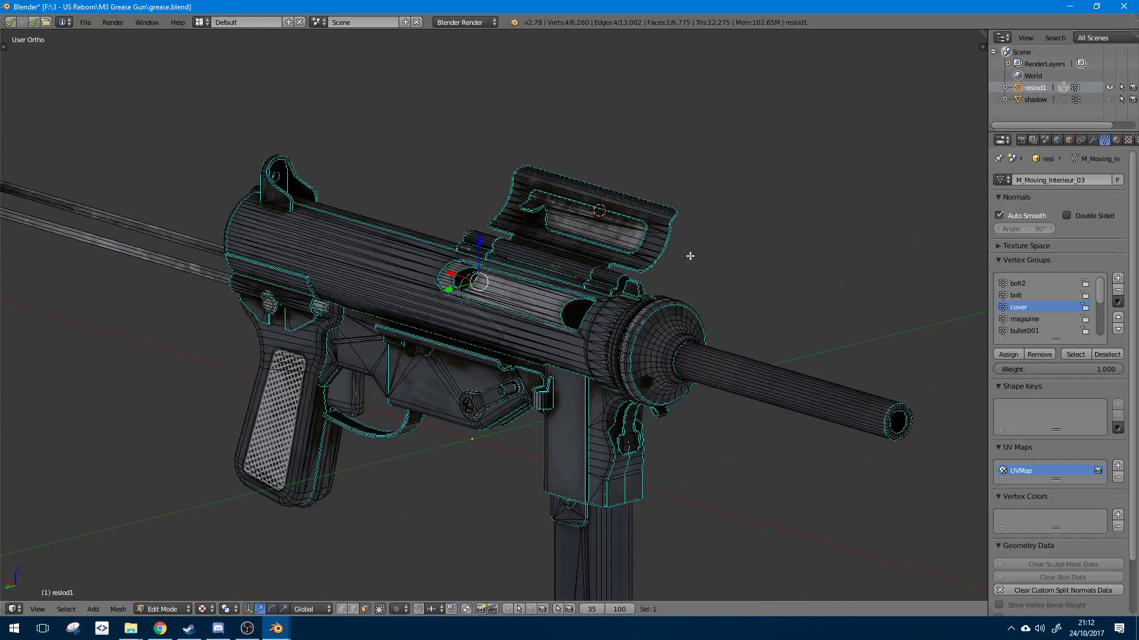
pyautogui.rightClick(541, 296)
pyautogui.scroll(4, 544, 300)
pyautogui.scroll(-3, 544, 300)
# - Select the trigger's linked geometry, try moving it away from the gun, and undo the move
pyautogui.moveTo(402, 335); pyautogui.dragTo(446, 321, button='middle')
pyautogui.keyDown('shift'); pyautogui.moveTo(446, 321); pyautogui.dragTo(517, 273, button='middle'); pyautogui.keyUp('shift')
pyautogui.scroll(5, 475, 305)
pyautogui.rightClick(456, 304)
pyautogui.scroll(-5, 450, 303)
pyautogui.hotkey('ctrl', 'l')
pyautogui.scroll(-2, 427, 310)
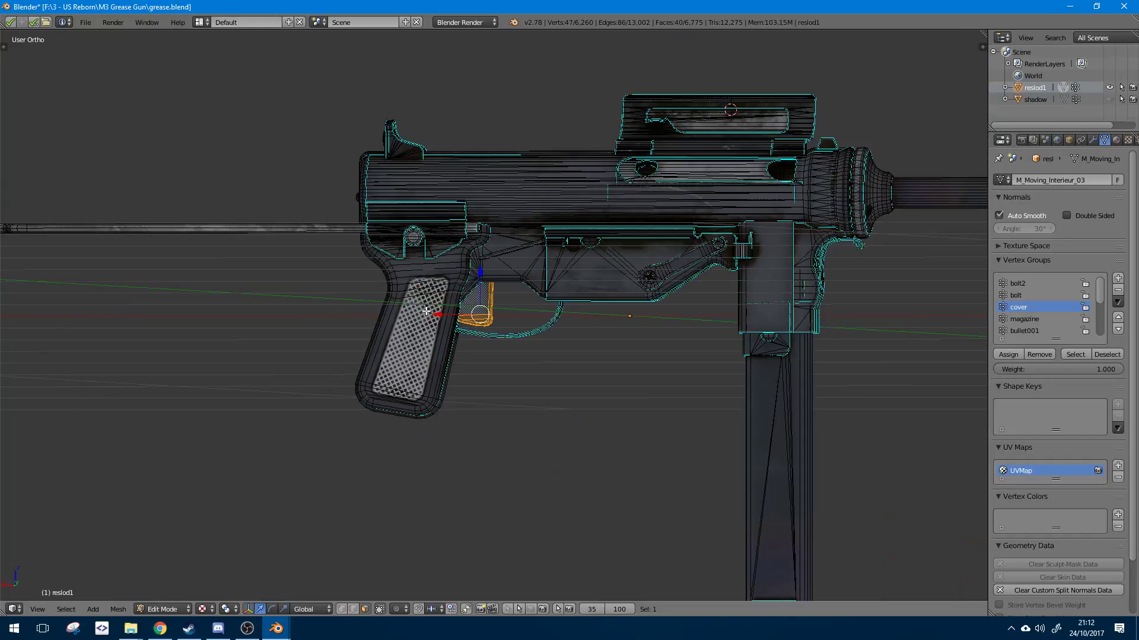
pyautogui.moveTo(426, 311); pyautogui.dragTo(438, 335, button='middle')
pyautogui.scroll(4, 440, 341)
pyautogui.moveTo(393, 332); pyautogui.dragTo(323, 356)
pyautogui.hotkey('ctrl', 'z')
# - Clear the mesh selection and switch the viewport from textured to solid shading
pyautogui.scroll(-2, 280, 169)
pyautogui.moveTo(275, 159); pyautogui.dragTo(332, 77, button='middle')
pyautogui.scroll(-4, 249, 116)
pyautogui.press('a')
pyautogui.scroll(5, 416, 207)
pyautogui.hotkey('alt', 'z')
# - Hide the linked receiver body and the bolt to expose the separate inner parts, reveal all geometry again and deselect it
pyautogui.rightClick(488, 234)
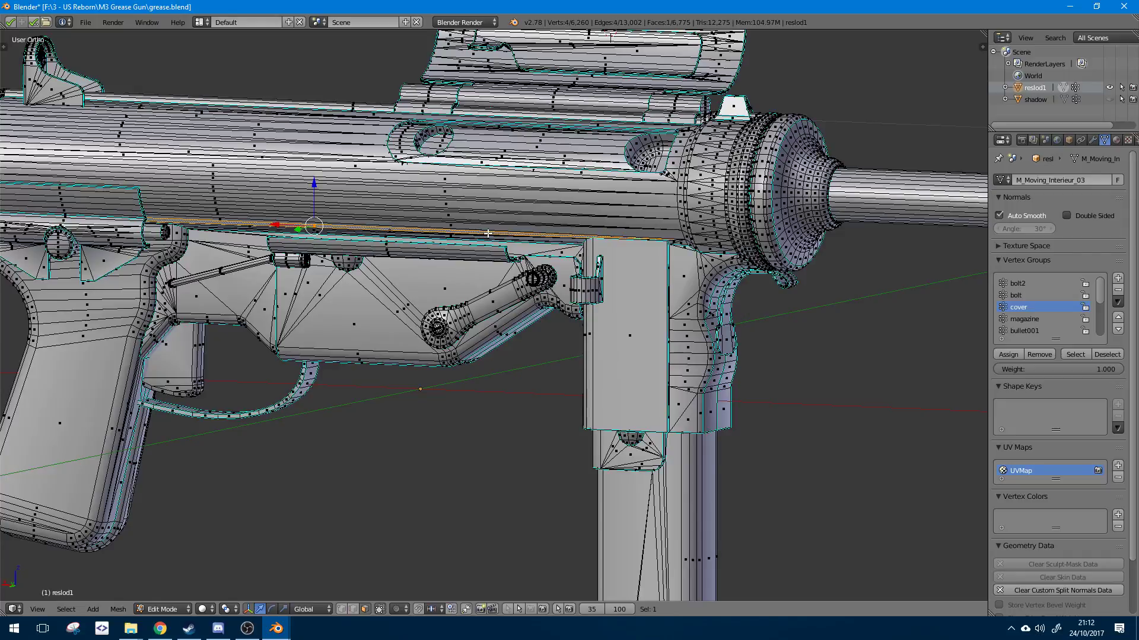
pyautogui.hotkey('ctrl', 'l')
pyautogui.press('h')
pyautogui.moveTo(487, 233); pyautogui.dragTo(486, 376, button='middle')
pyautogui.rightClick(544, 287)
pyautogui.hotkey('ctrl', 'l')
pyautogui.press('h')
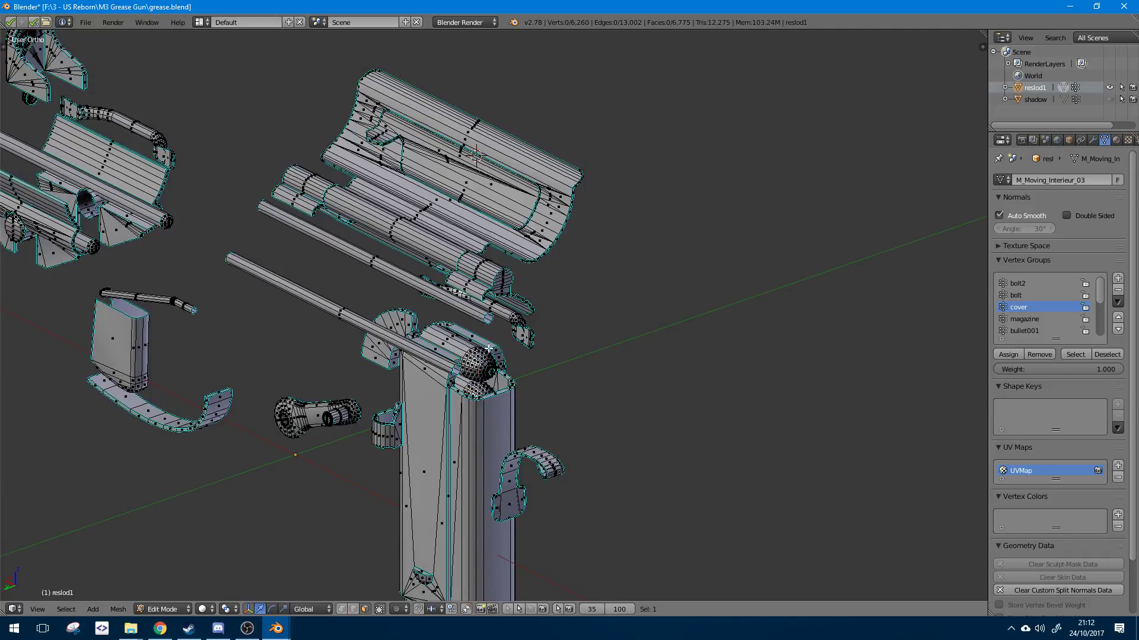
pyautogui.hotkey('alt', 'h')
pyautogui.press('a')
# - Examine the solid-shaded topology of the gun from the rear and sides, especially the bolt opening, cover hinge and barrel collar
pyautogui.scroll(-4, 489, 348)
pyautogui.moveTo(492, 349); pyautogui.dragTo(746, 363, button='middle')
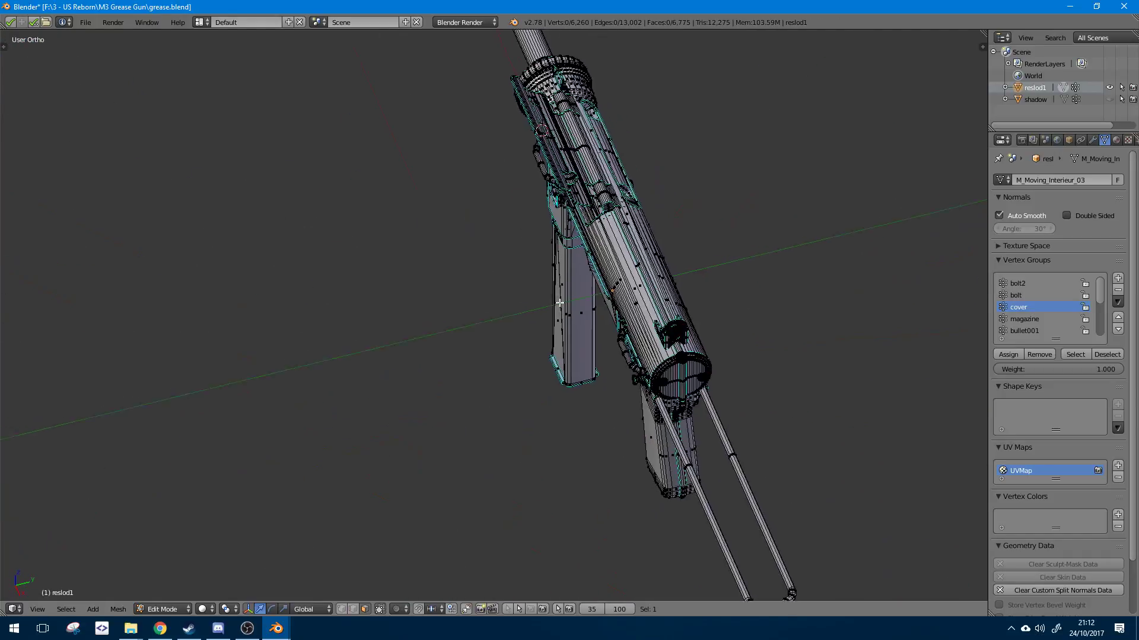
pyautogui.scroll(4, 376, 407)
pyautogui.moveTo(560, 303); pyautogui.dragTo(390, 319, button='middle')
pyautogui.scroll(-4, 444, 272)
pyautogui.moveTo(445, 273); pyautogui.dragTo(465, 315, button='middle')
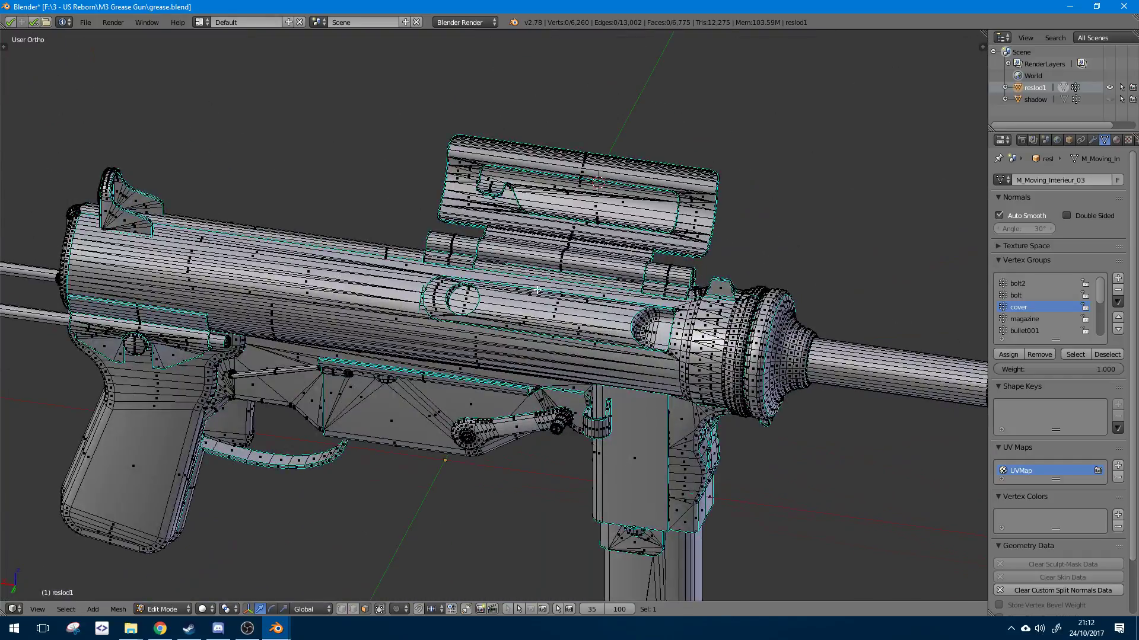
pyautogui.moveTo(537, 290); pyautogui.dragTo(663, 309, button='middle')
pyautogui.scroll(2, 617, 425)
pyautogui.moveTo(504, 394); pyautogui.dragTo(537, 414, button='middle')
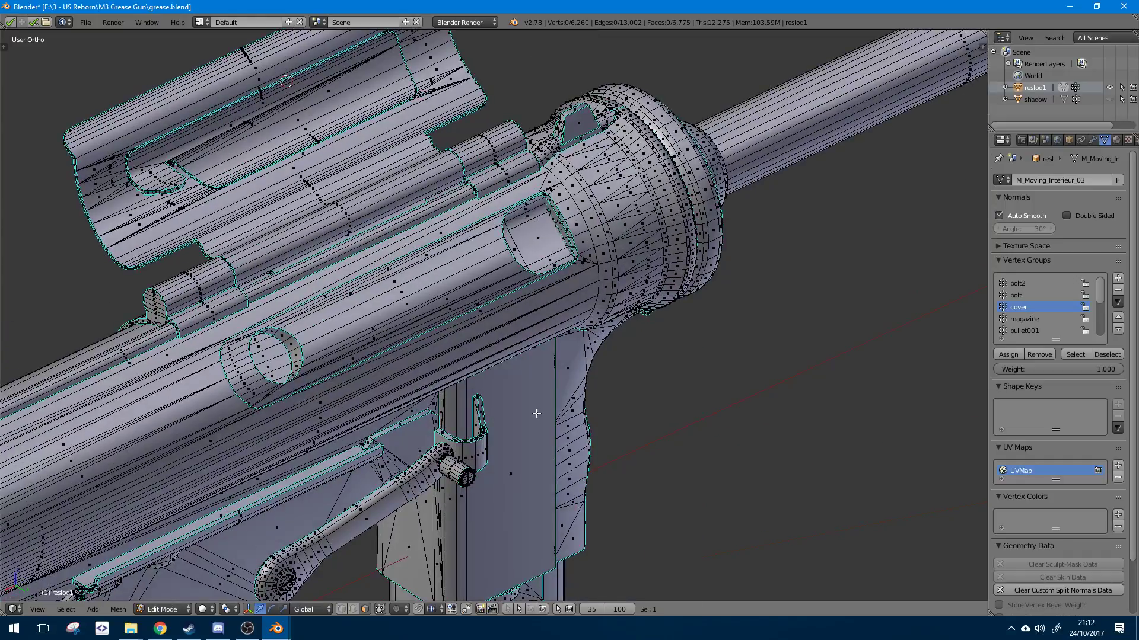
pyautogui.scroll(-5, 493, 391)
pyautogui.scroll(5, 487, 326)
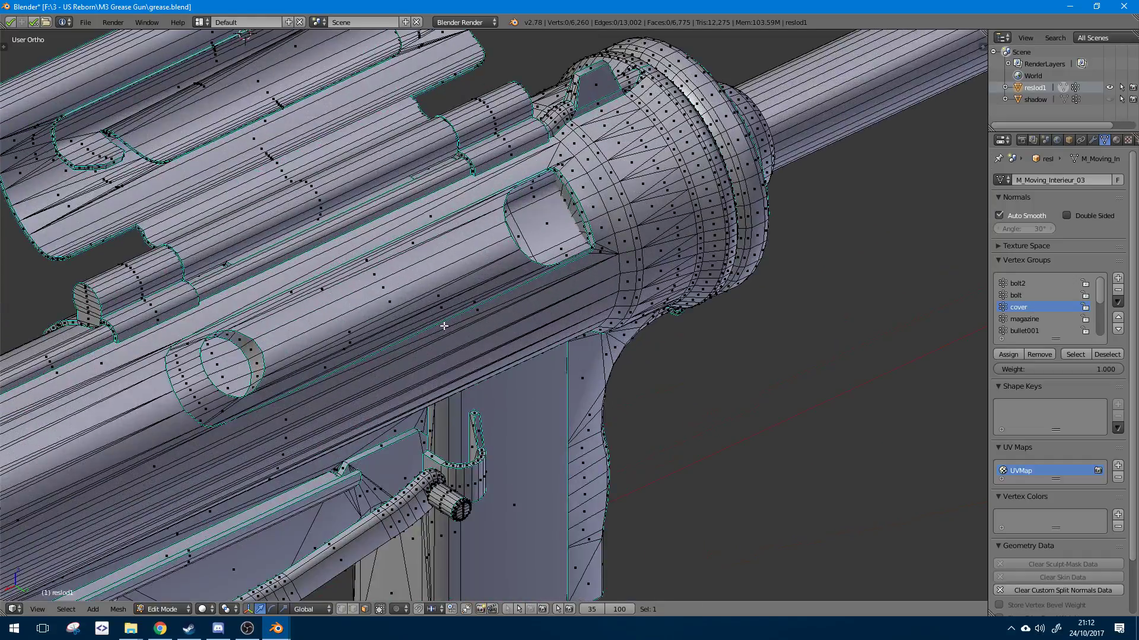
pyautogui.scroll(-5, 528, 301)
pyautogui.moveTo(529, 301); pyautogui.dragTo(475, 306, button='middle')
pyautogui.scroll(5, 473, 304)
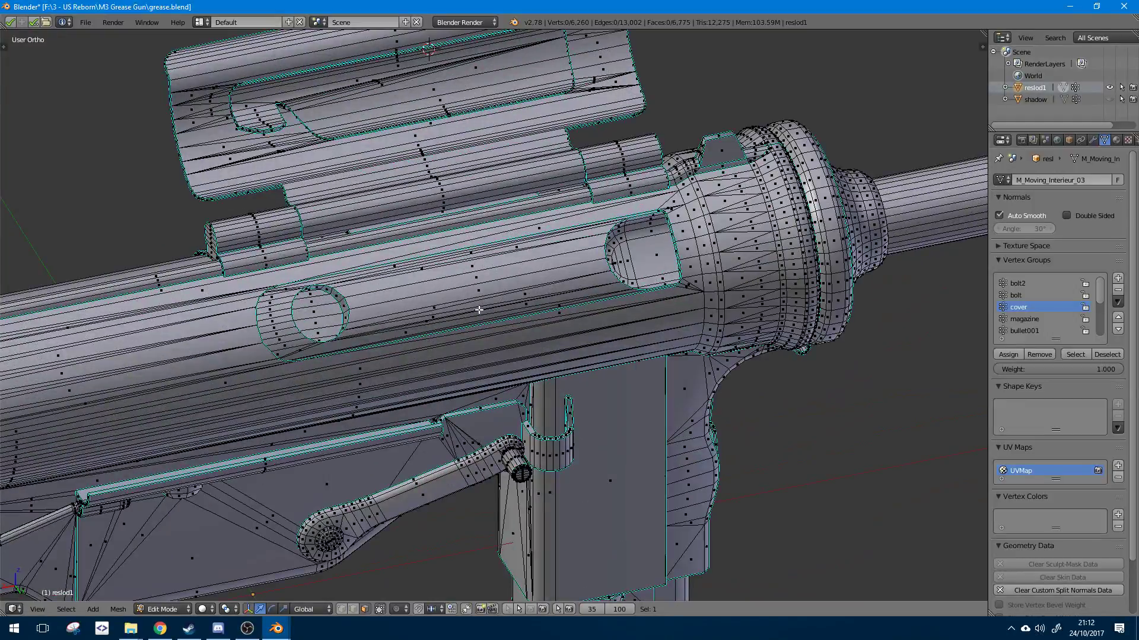
pyautogui.scroll(-4, 328, 284)
pyautogui.moveTo(328, 284); pyautogui.dragTo(434, 236, button='middle')
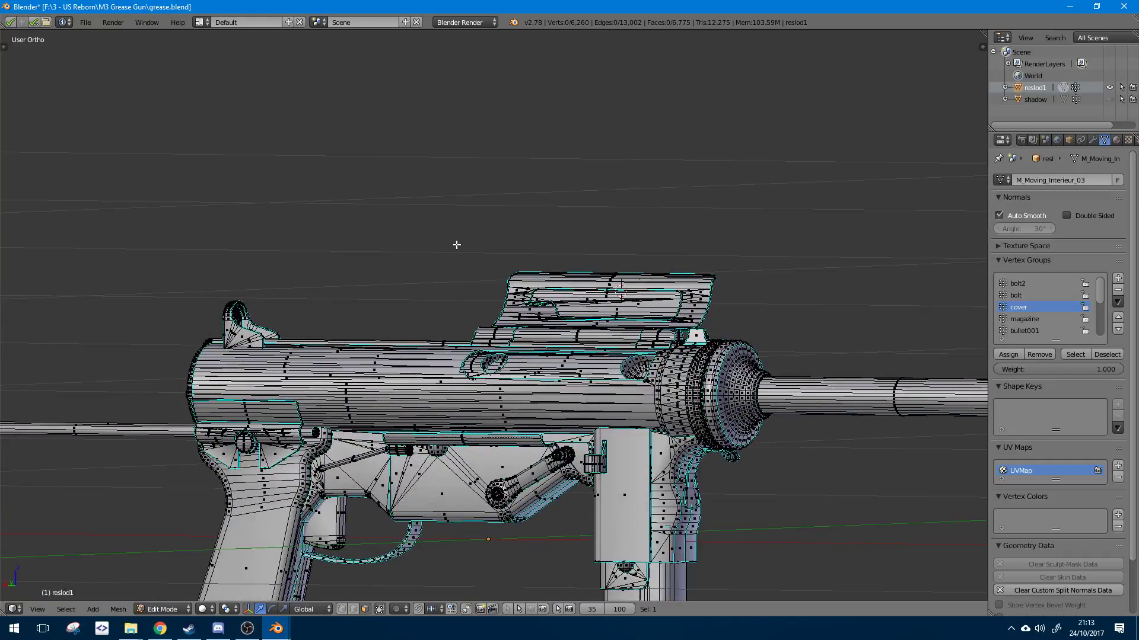
pyautogui.scroll(-1, 456, 244)
# - Return to Object Mode with textured shading, deselect the gun and examine it from both sides and above
pyautogui.press('Tab')
pyautogui.hotkey('alt', 'z')
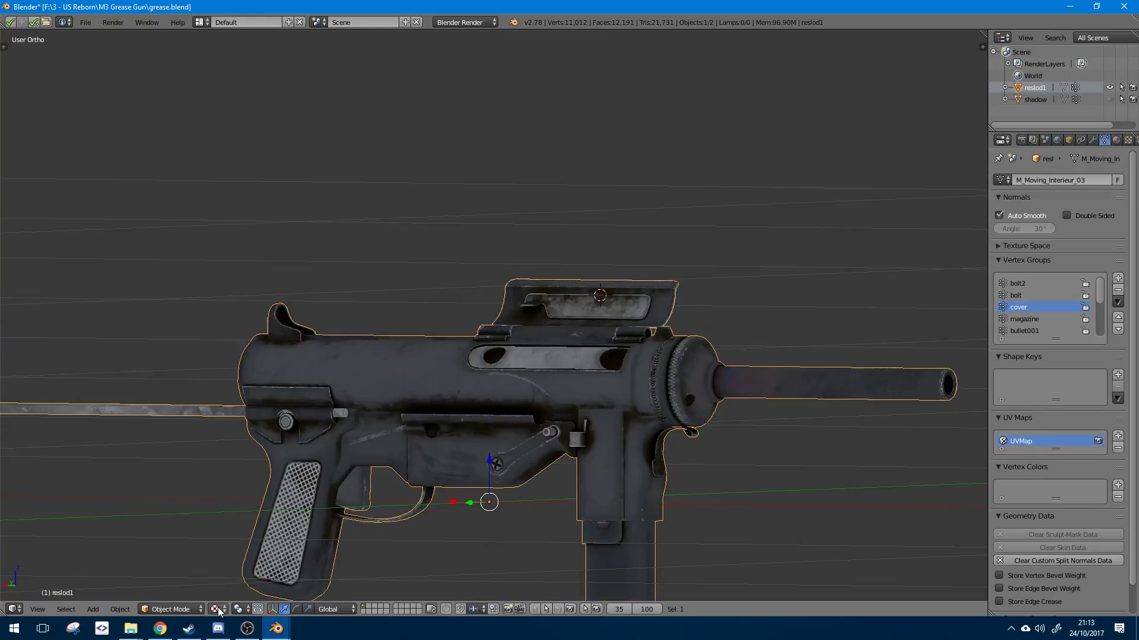
pyautogui.moveTo(509, 444); pyautogui.dragTo(464, 409, button='middle')
pyautogui.scroll(7, 464, 409)
pyautogui.press('a')
pyautogui.moveTo(492, 451); pyautogui.dragTo(596, 305, button='middle')
pyautogui.scroll(-4, 568, 423)
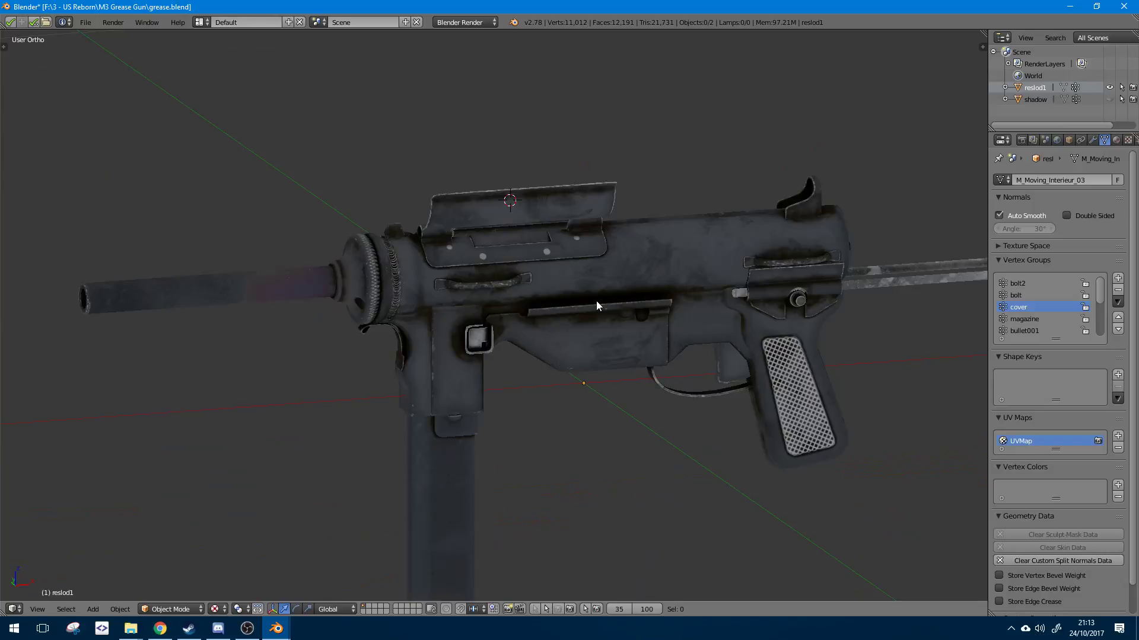
pyautogui.moveTo(882, 248); pyautogui.dragTo(534, 276, button='middle')
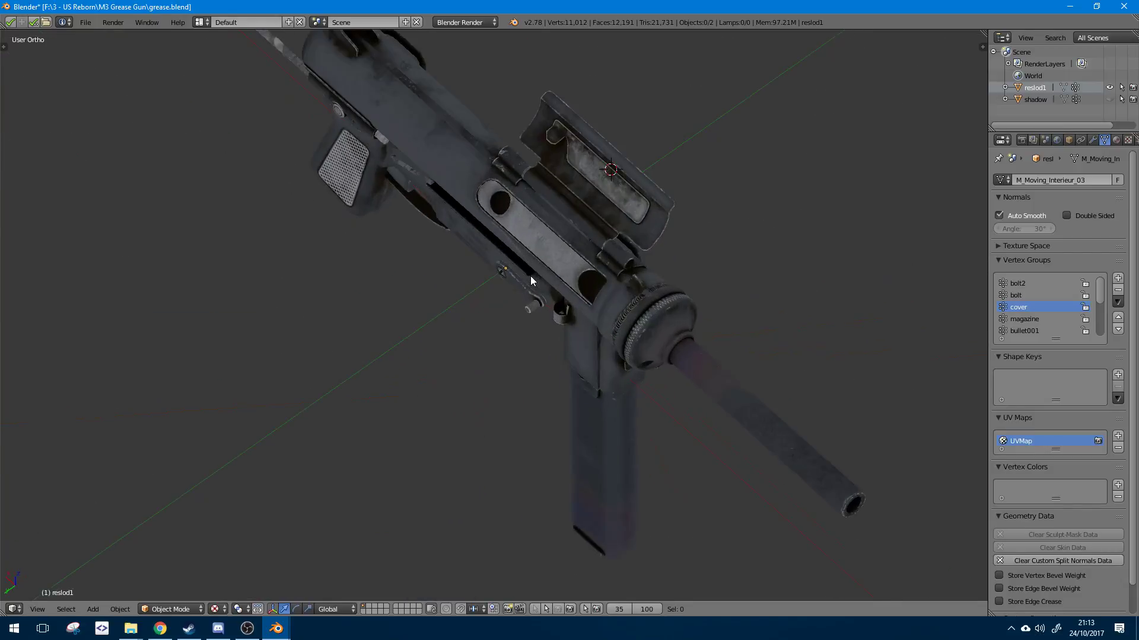
# - Inspect the bolt's linked geometry in Edit Mode, clear the selection and return to Object Mode
pyautogui.press('Tab')
pyautogui.scroll(4, 564, 269)
pyautogui.hotkey('ctrl', 'l')
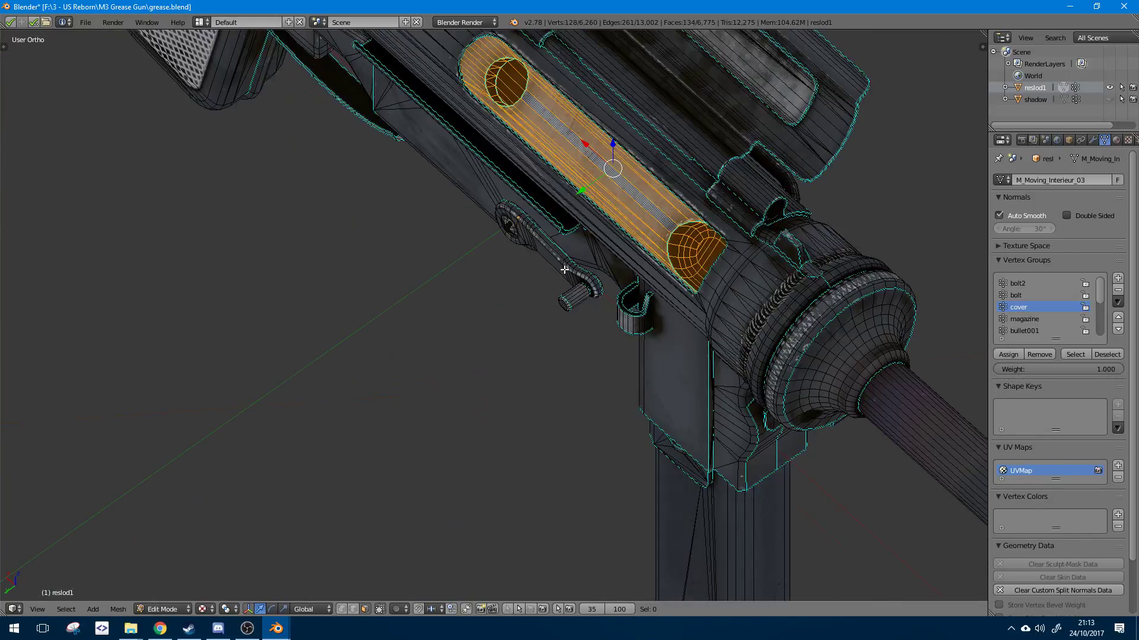
pyautogui.scroll(-6, 564, 270)
pyautogui.press('a')
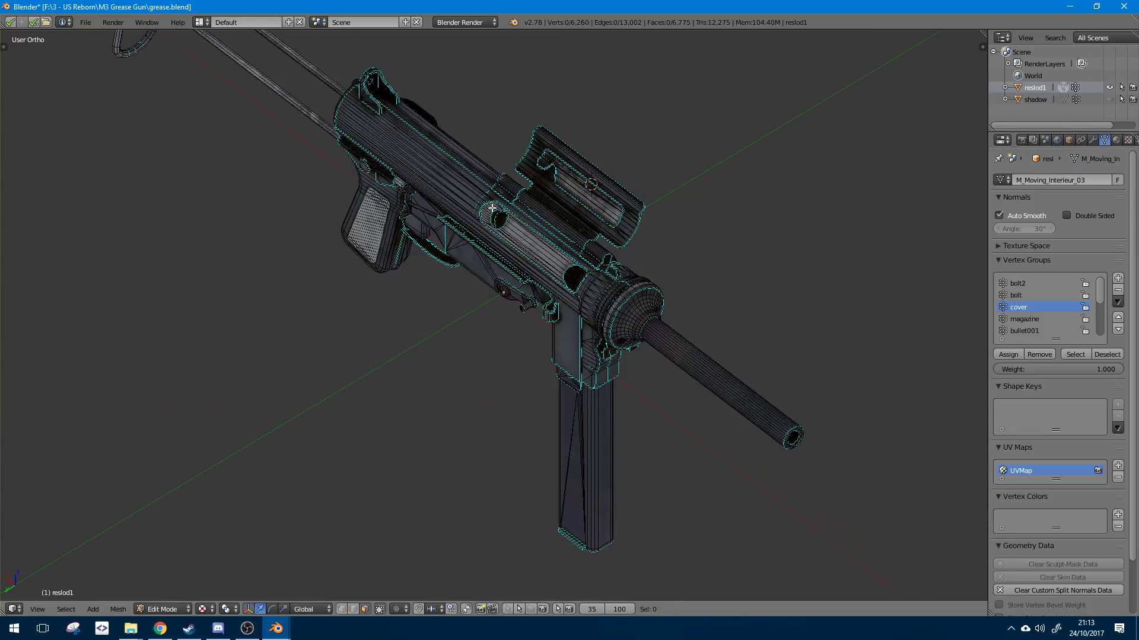
pyautogui.press('Tab')
pyautogui.press('a')
# - Enter Edit Mode on the gun and enlarge the vertex groups list to show every group from bolt2 to camo
pyautogui.press('Tab')
pyautogui.rightClick(542, 261)
pyautogui.scroll(-5, 1020, 296)
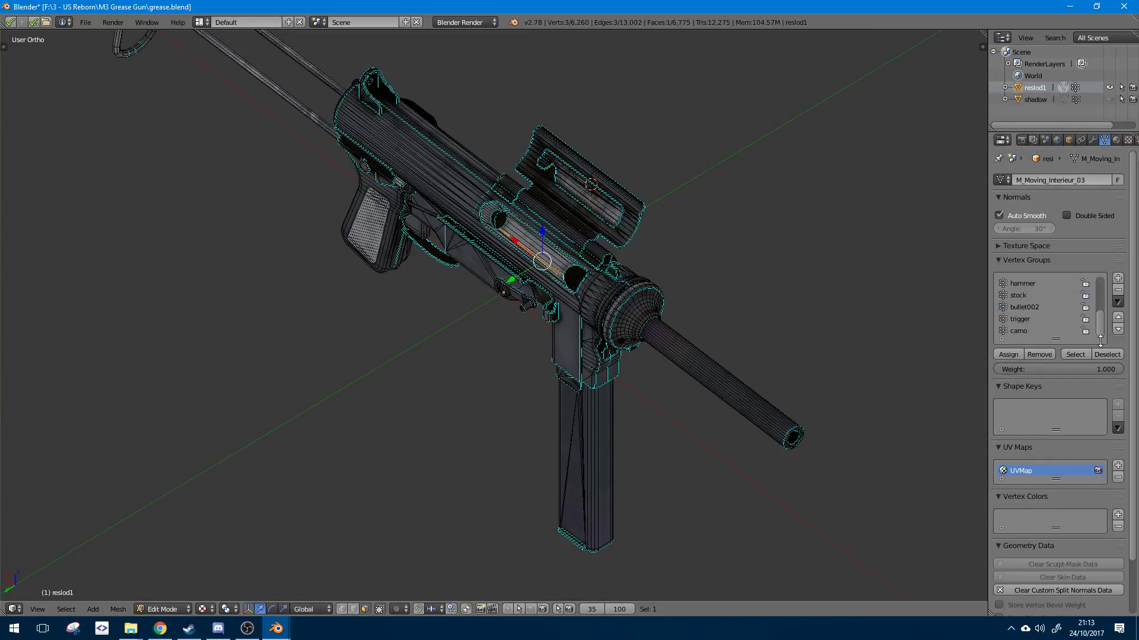
pyautogui.moveTo(1068, 341); pyautogui.dragTo(1068, 448)
pyautogui.press('a')
pyautogui.scroll(5, 669, 298)
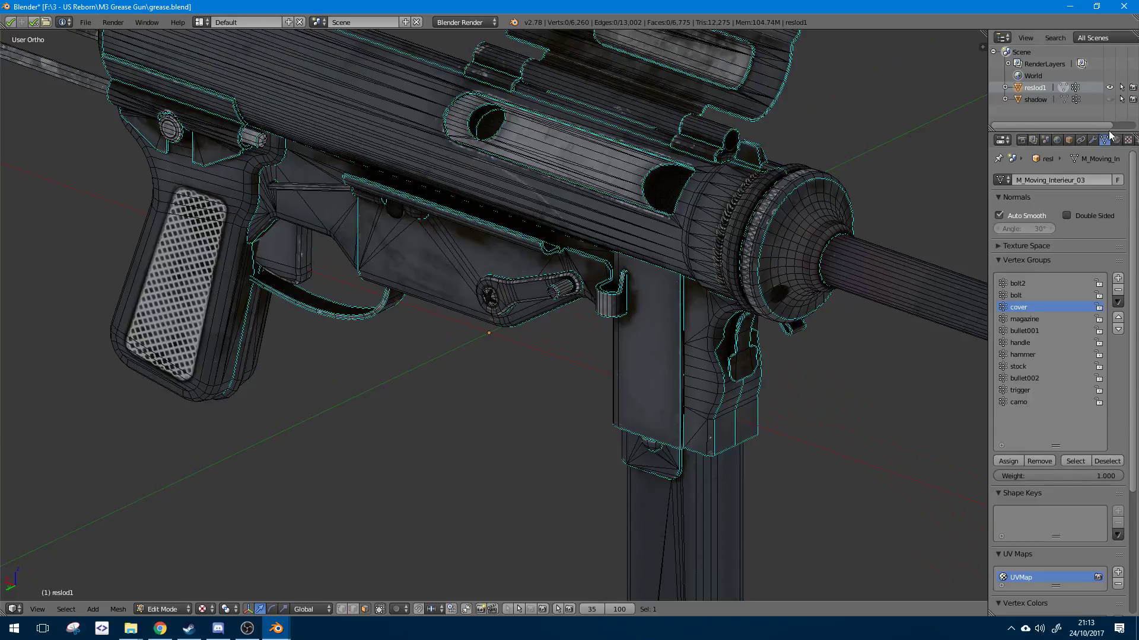
# - Examine the mesh around the grip, rear receiver and wire stock, clearing any selection made
pyautogui.scroll(-5, 357, 411)
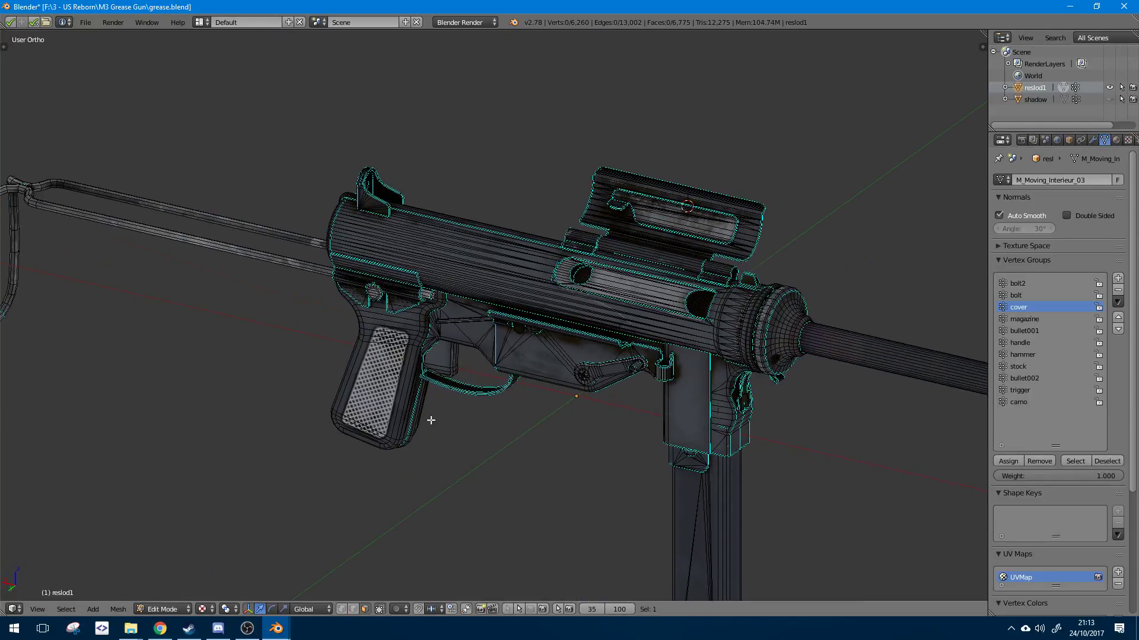
pyautogui.rightClick(389, 328)
pyautogui.scroll(2, 393, 295)
pyautogui.press('a')
pyautogui.scroll(-2, 699, 249)
pyautogui.moveTo(594, 284); pyautogui.dragTo(970, 211, button='middle')
pyautogui.scroll(4, 489, 315)
pyautogui.scroll(-4, 489, 314)
pyautogui.moveTo(489, 314); pyautogui.dragTo(580, 372, button='middle')
pyautogui.scroll(3, 579, 372)
# - Switch to Object Builder and open the recent model WW2_US_Vest_Garand.p3d
pyautogui.press('super')
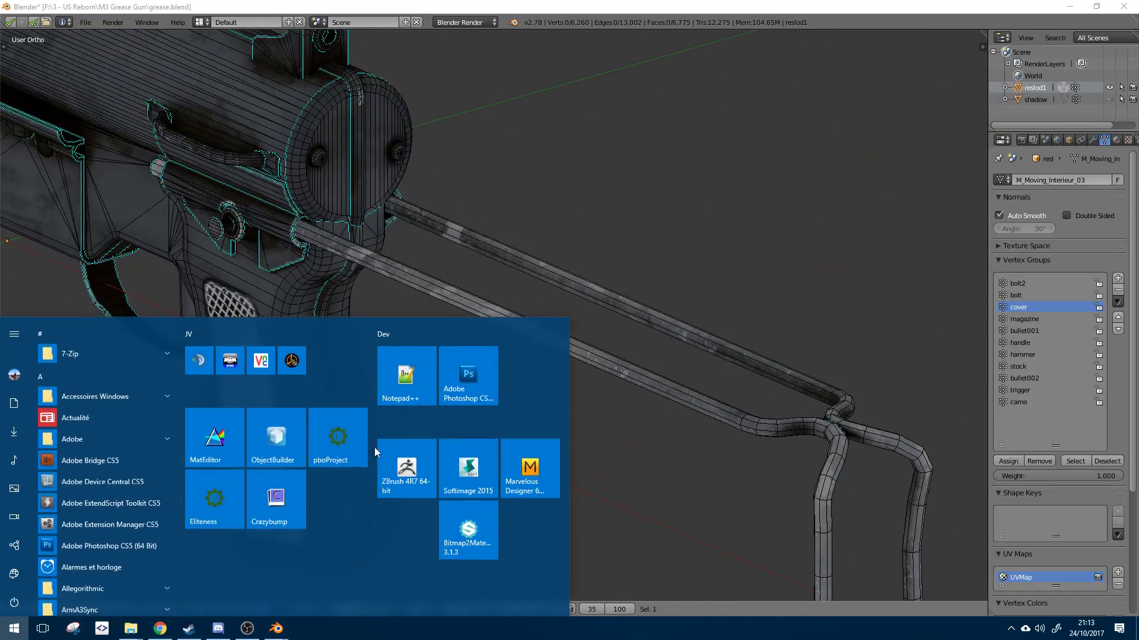
pyautogui.click(278, 460)
pyautogui.click(11, 19)
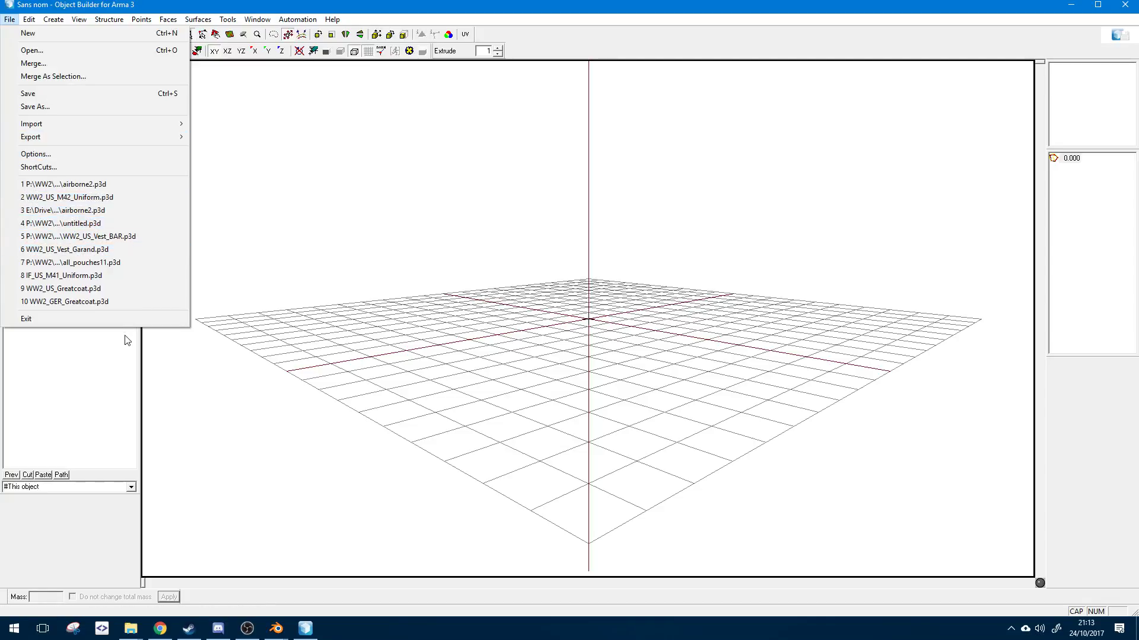
pyautogui.click(100, 249)
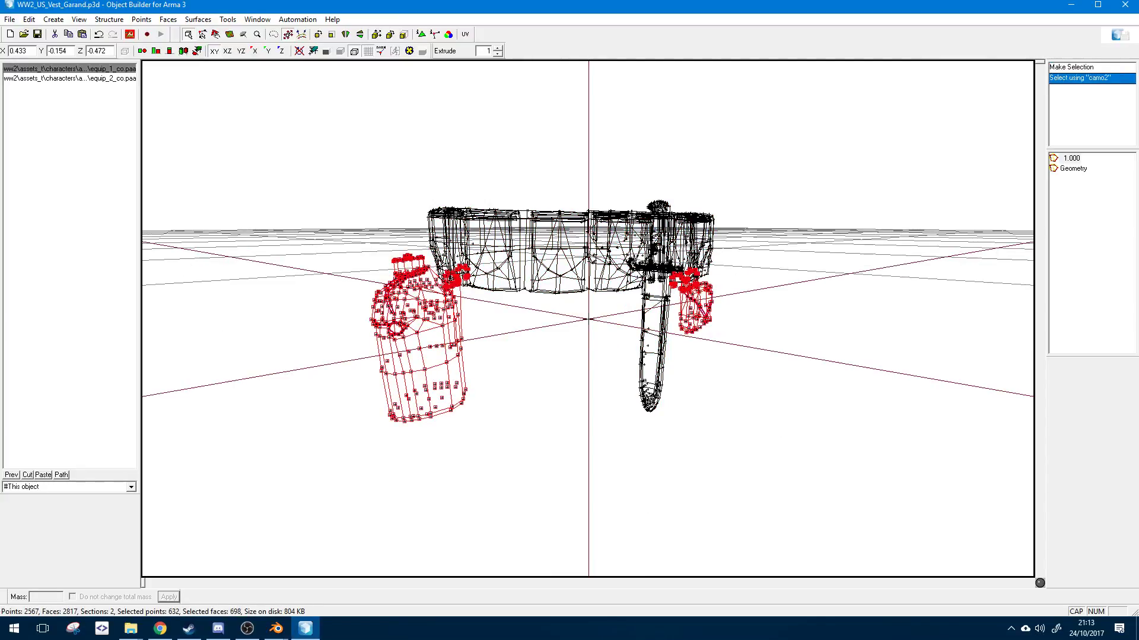
# - Highlight the vest's named selections camo, camo2 and Spine in turn to compare their geometry, and close the Named Selections window
pyautogui.moveTo(1138, 324); pyautogui.dragTo(548, 330)
pyautogui.doubleClick(533, 348)
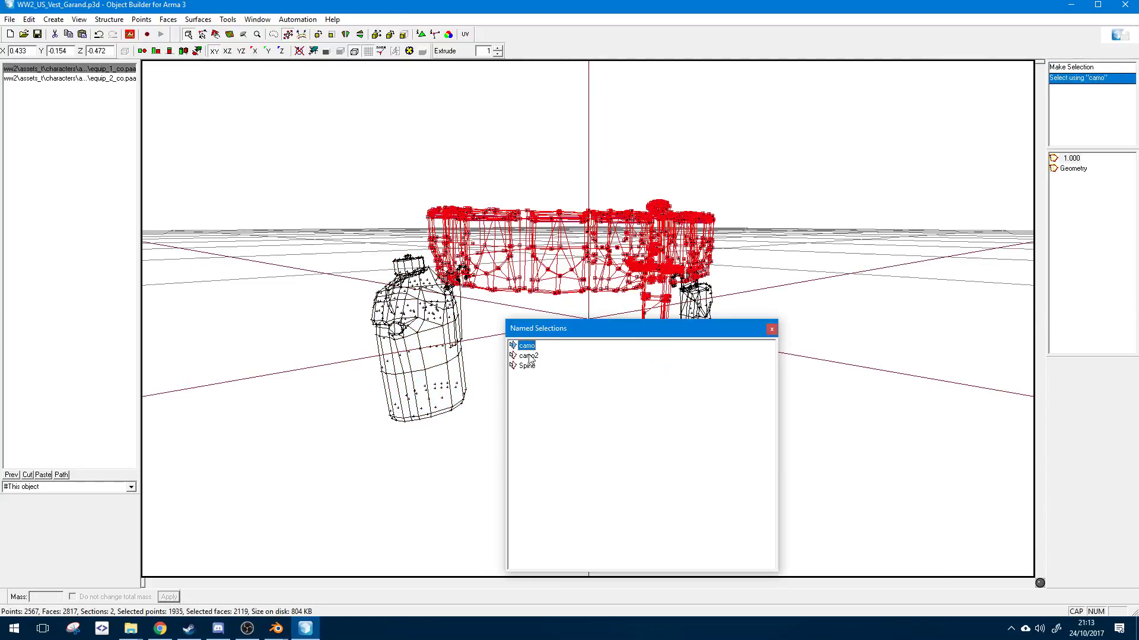
pyautogui.doubleClick(528, 364)
pyautogui.doubleClick(528, 356)
pyautogui.doubleClick(527, 366)
pyautogui.doubleClick(527, 355)
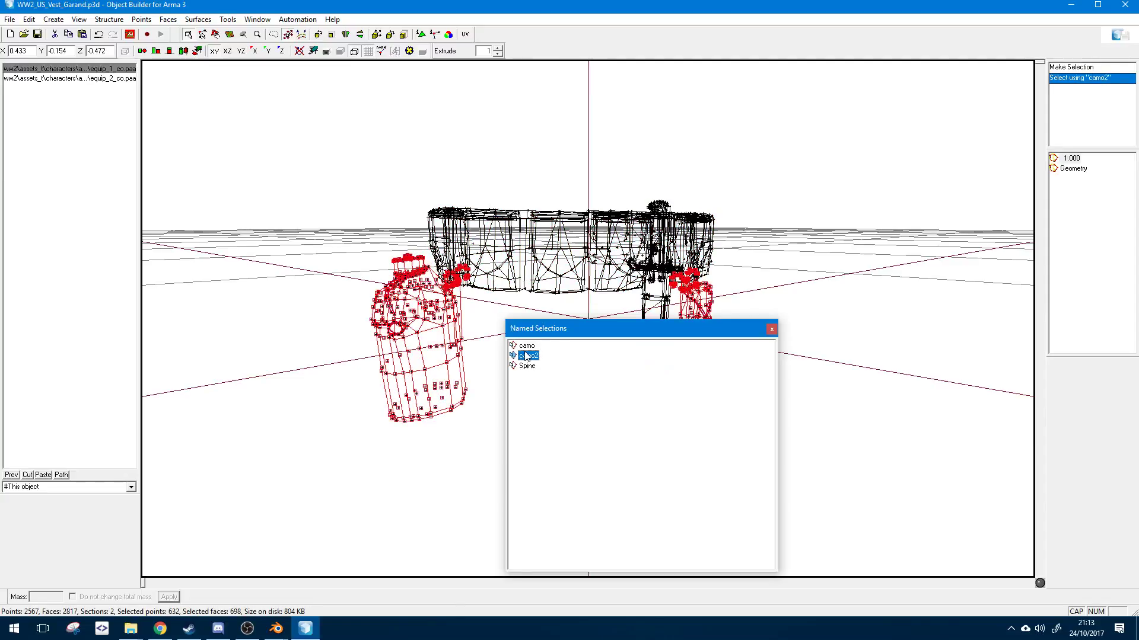
pyautogui.doubleClick(526, 346)
pyautogui.doubleClick(527, 366)
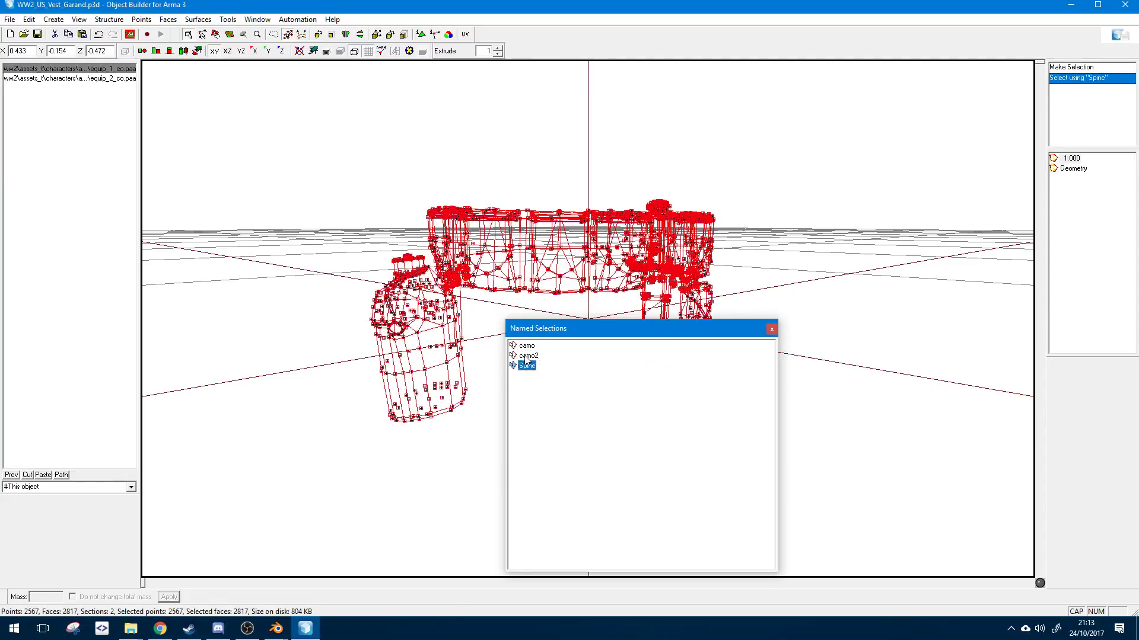
pyautogui.doubleClick(527, 357)
pyautogui.click(771, 329)
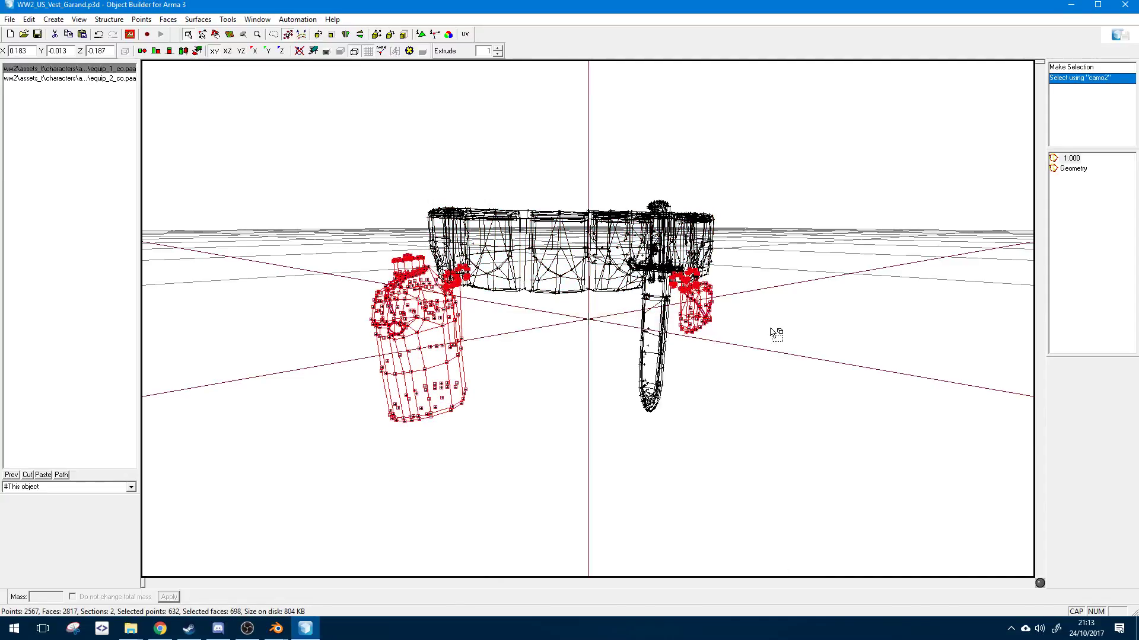
# - Close Object Builder to return to Blender, and select the geometry of the bolt2 vertex group
pyautogui.click(1125, 4)
pyautogui.scroll(-5, 708, 118)
pyautogui.click(1062, 286)
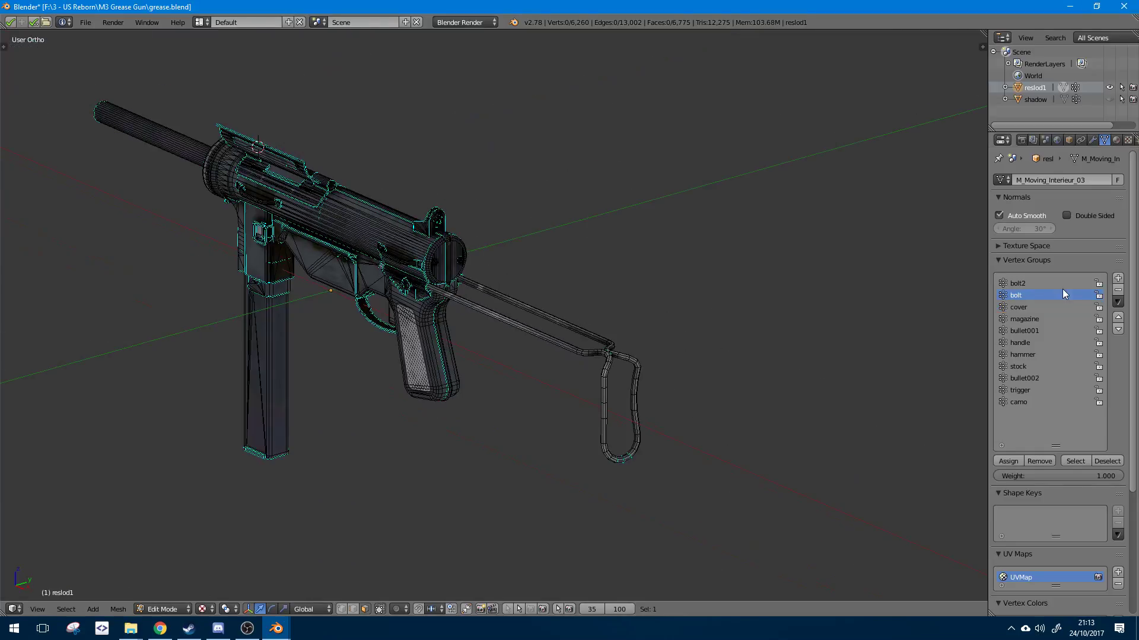
pyautogui.scroll(5, 404, 285)
pyautogui.moveTo(404, 284); pyautogui.dragTo(449, 369, button='middle')
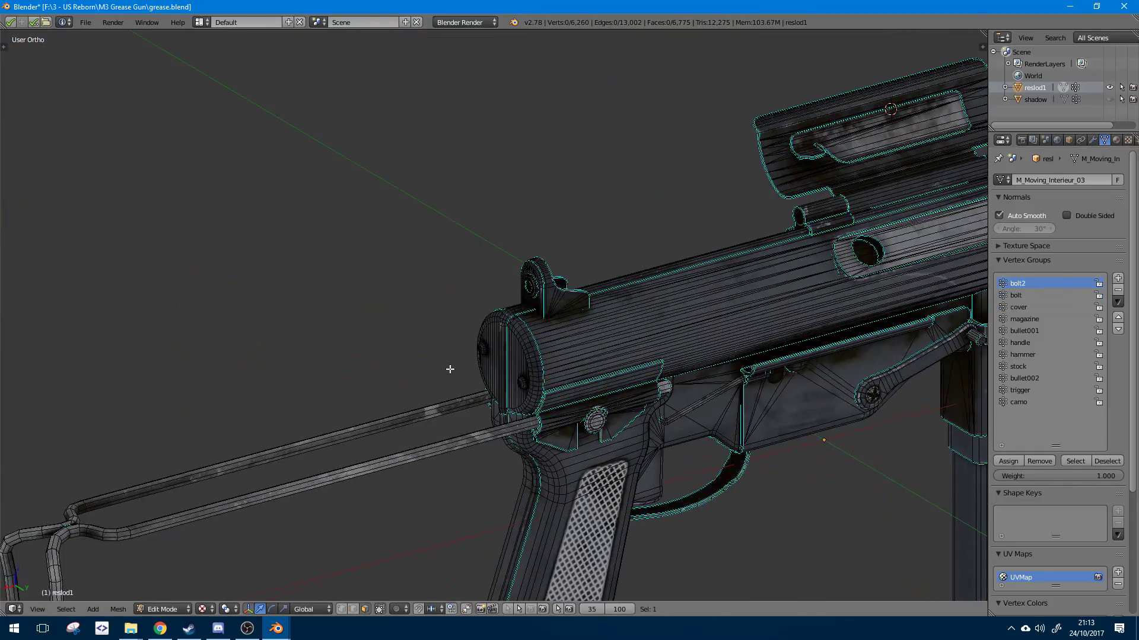
pyautogui.keyDown('shift'); pyautogui.moveTo(877, 285); pyautogui.dragTo(695, 340, button='middle'); pyautogui.keyUp('shift')
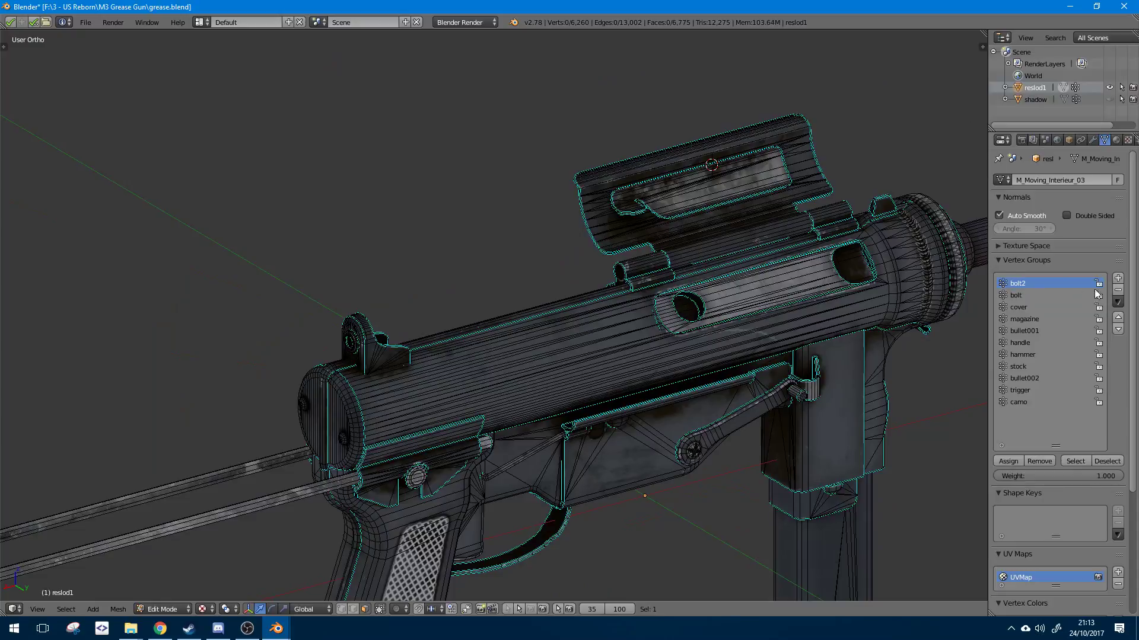
pyautogui.click(1074, 460)
pyautogui.scroll(-1, 1044, 450)
pyautogui.scroll(-1, 954, 415)
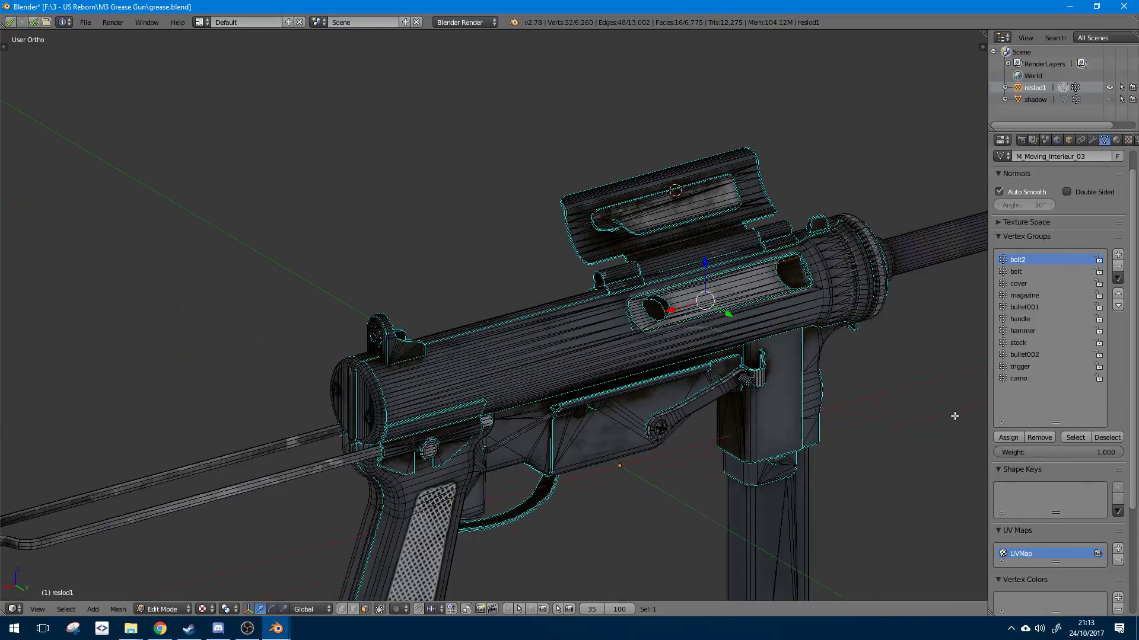
# - Inspect the bolt2 geometry inside the receiver in wireframe, restore solid shading and clear the selection
pyautogui.moveTo(954, 389)
pyautogui.mouseDown(button='middle')
pyautogui.moveTo(922, 371)
pyautogui.moveTo(694, 368)
pyautogui.moveTo(605, 401)
pyautogui.moveTo(617, 424)
pyautogui.moveTo(689, 399)
pyautogui.moveTo(741, 399)
pyautogui.moveTo(789, 368)
pyautogui.mouseUp(button='middle')
pyautogui.press('z')
pyautogui.scroll(7, 617, 425)
pyautogui.scroll(-3, 789, 368)
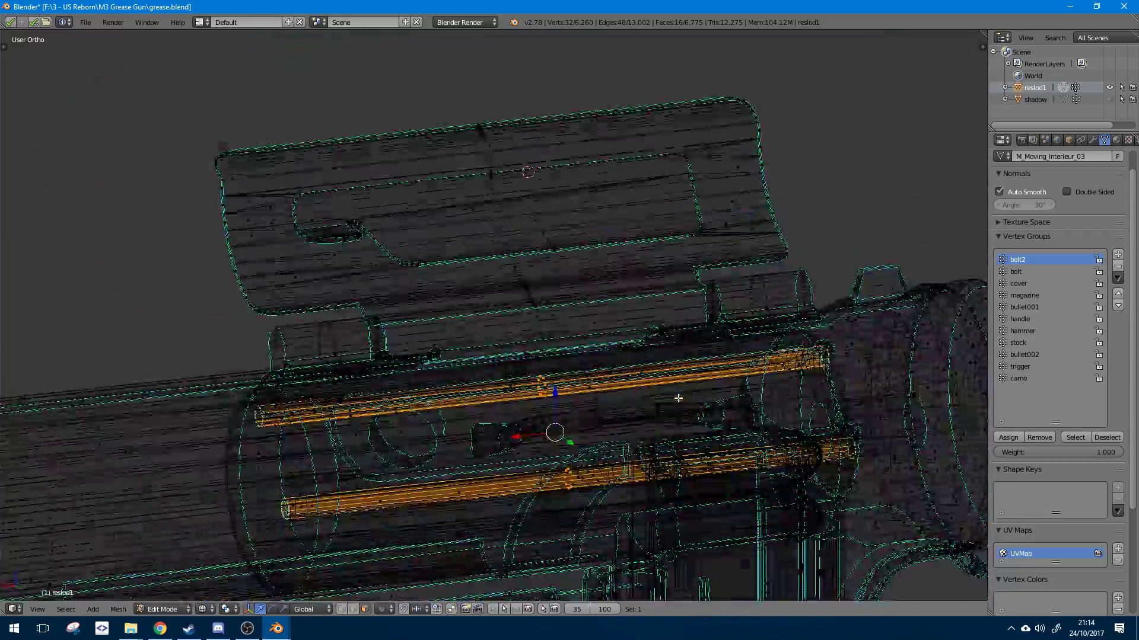
pyautogui.press('z')
pyautogui.press('a')
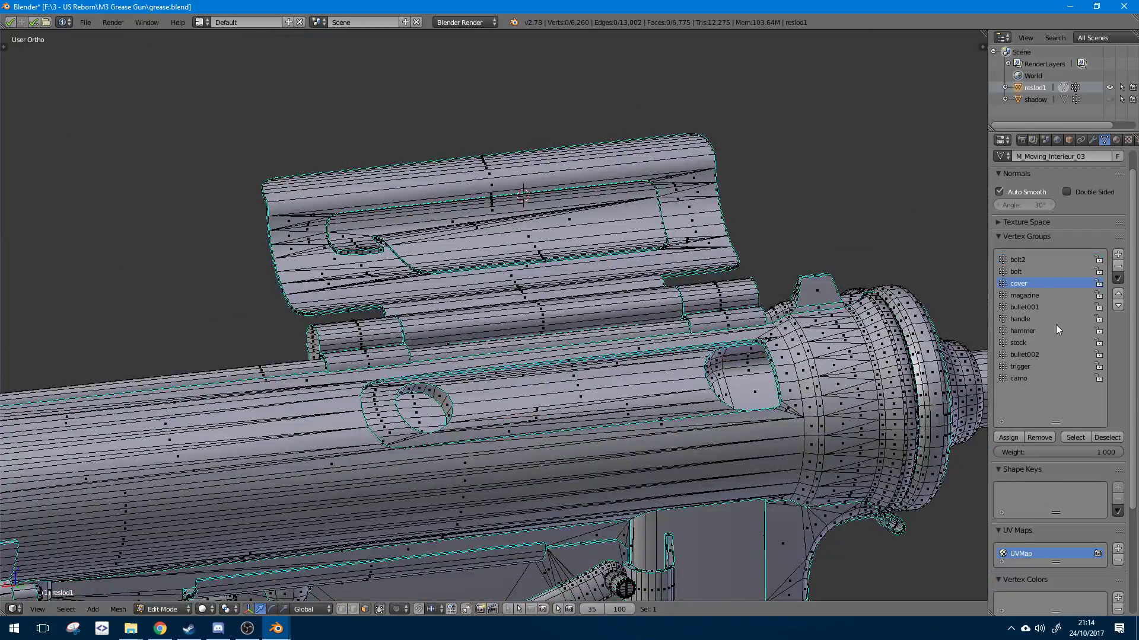
# - Check which geometry belongs to the bolt and cover vertex groups, clearing each selection
pyautogui.click(1074, 437)
pyautogui.press('a')
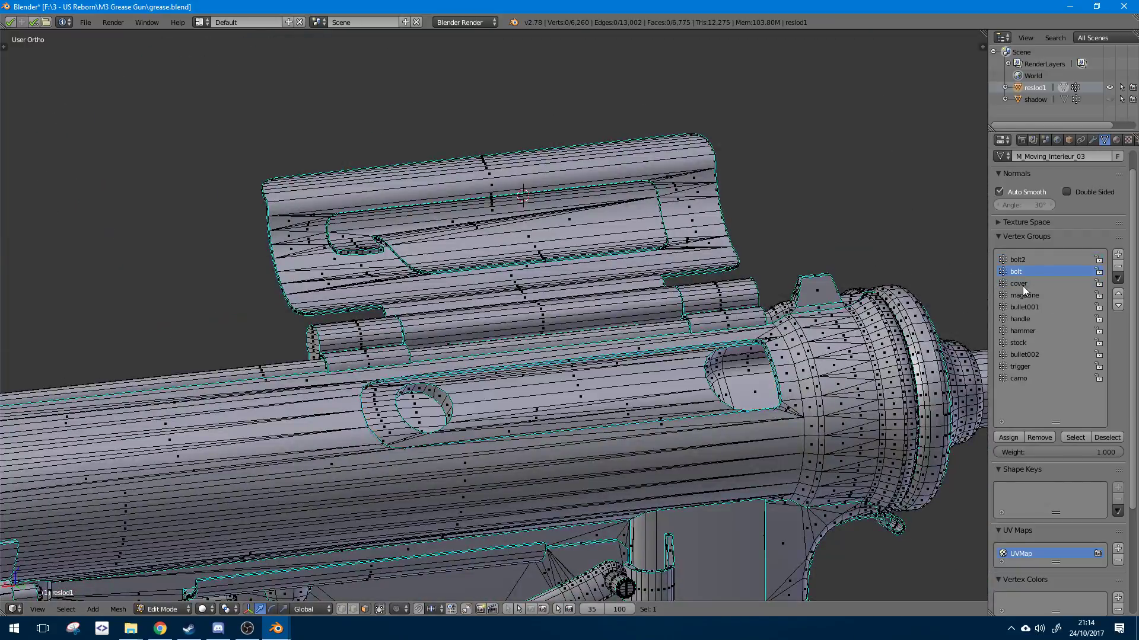
pyautogui.click(1070, 438)
pyautogui.scroll(-7, 719, 428)
pyautogui.moveTo(641, 409); pyautogui.dragTo(674, 412, button='middle')
pyautogui.scroll(5, 673, 412)
pyautogui.press('a')
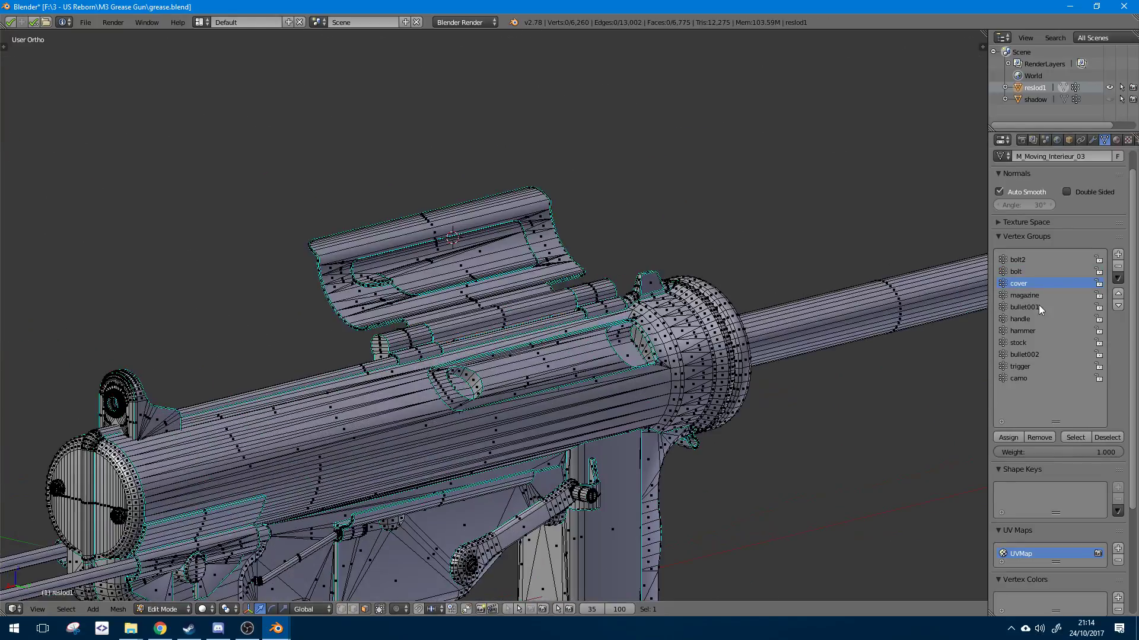
# - Check the geometry of the next vertex group after cover and of the handle group, clearing each selection
pyautogui.click(1080, 437)
pyautogui.scroll(-6, 793, 448)
pyautogui.press('a')
pyautogui.keyDown('shift'); pyautogui.moveTo(603, 439); pyautogui.dragTo(620, 398, button='middle'); pyautogui.keyUp('shift')
pyautogui.click(1031, 320)
pyautogui.click(1081, 436)
pyautogui.scroll(8, 534, 356)
pyautogui.press('a')
# - Select the hammer vertex group, inspect its geometry inside the gun in wireframe, and clear the selection
pyautogui.moveTo(504, 356); pyautogui.dragTo(599, 362, button='middle')
pyautogui.scroll(1, 448, 368)
pyautogui.click(1074, 437)
pyautogui.scroll(-1, 1058, 424)
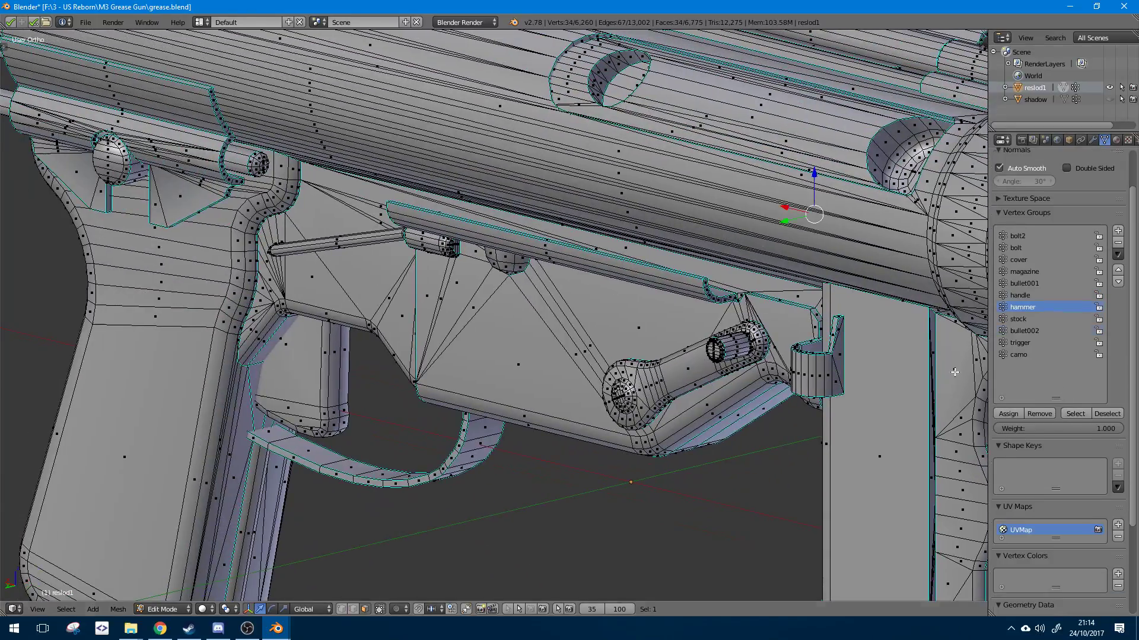
pyautogui.press('z')
pyautogui.scroll(-3, 593, 273)
pyautogui.moveTo(562, 267); pyautogui.dragTo(646, 228, button='middle')
pyautogui.scroll(9, 533, 284)
pyautogui.keyDown('shift'); pyautogui.moveTo(647, 228); pyautogui.dragTo(670, 285, button='middle'); pyautogui.keyUp('shift')
pyautogui.press('a')
pyautogui.scroll(-5, 552, 284)
pyautogui.press('a')
# - Collapse the Shape Keys and UV Maps sections while keeping the Vertex Groups section expanded
pyautogui.click(1047, 289)
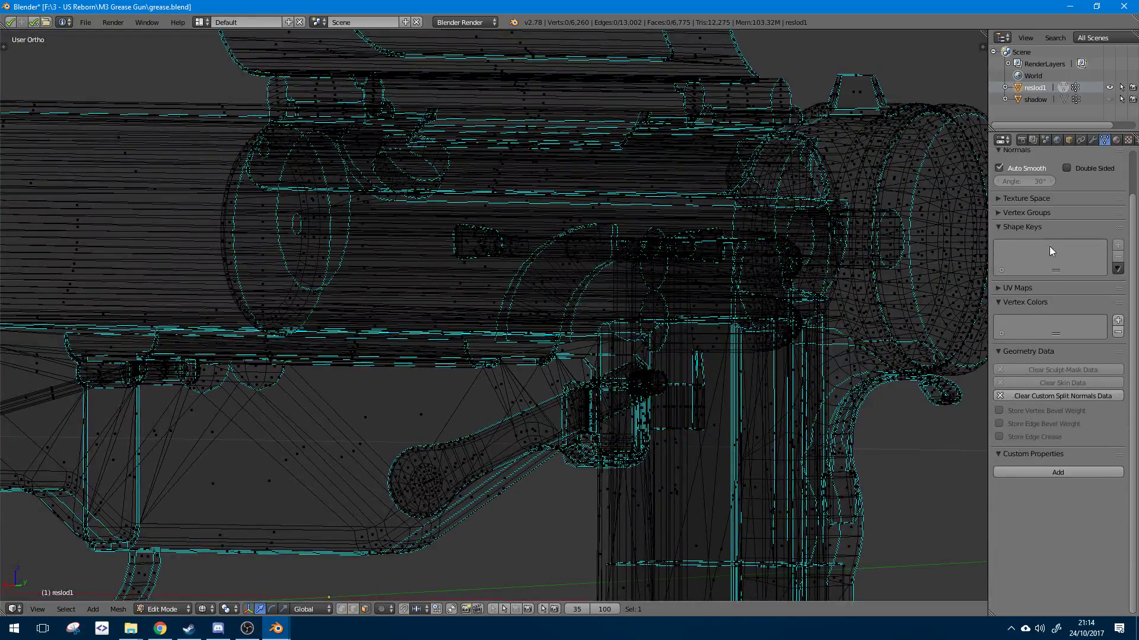
pyautogui.click(1048, 228)
pyautogui.click(1044, 212)
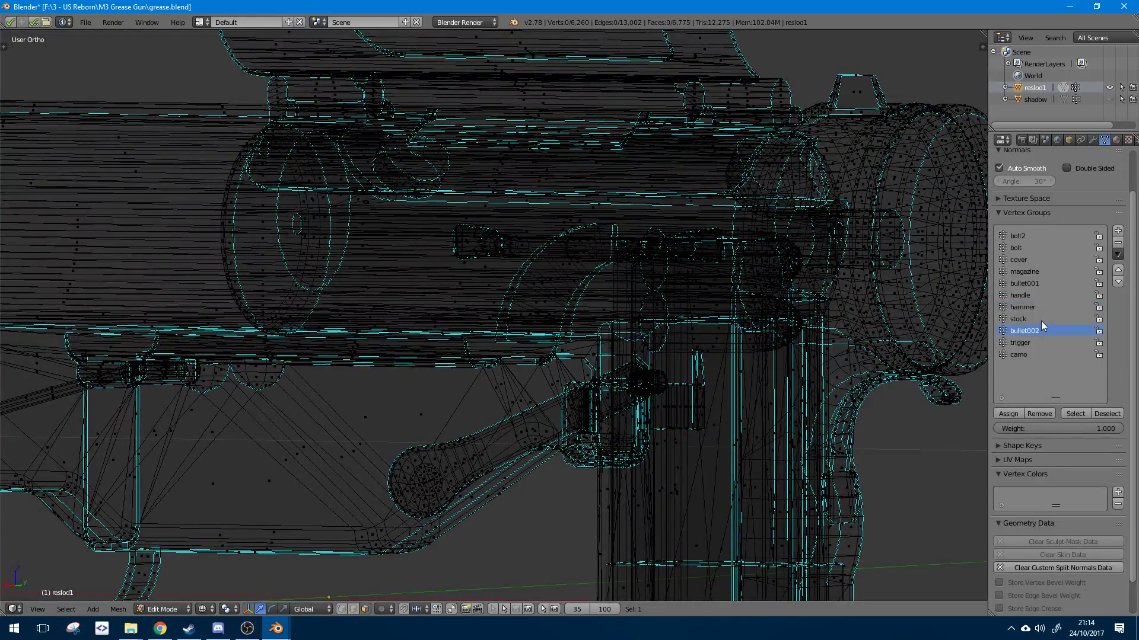
# - Check the stock vertex group's geometry, switch back to solid shading, and view the deselected gun from the side
pyautogui.click(1075, 413)
pyautogui.scroll(-1, 1068, 415)
pyautogui.scroll(-7, 504, 379)
pyautogui.press('z')
pyautogui.press('a')
pyautogui.moveTo(465, 382); pyautogui.dragTo(644, 250, button='middle')
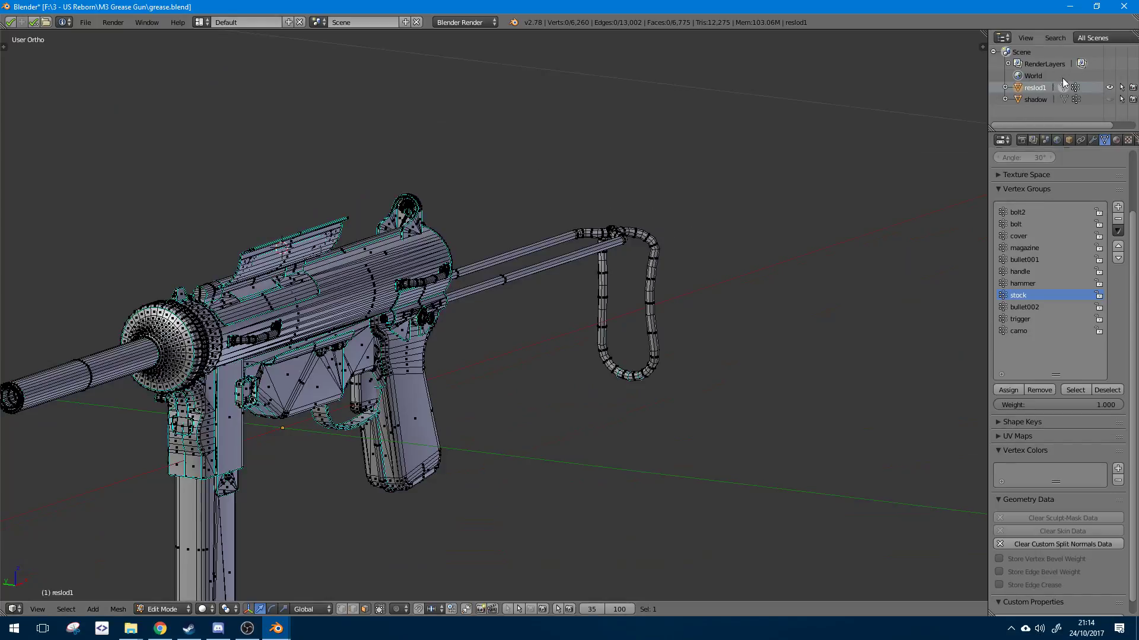
pyautogui.moveTo(748, 290); pyautogui.dragTo(638, 303, button='middle')
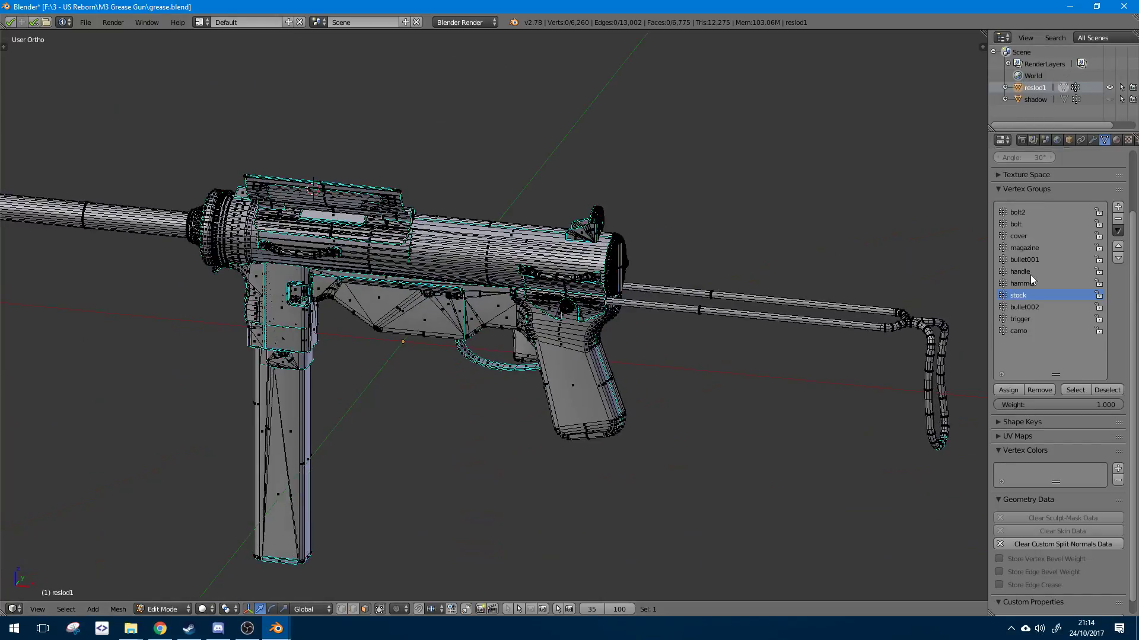
# - Select one element near the wire stock's rear bend, grow the selection repeatedly, and clear it
pyautogui.rightClick(900, 313)
pyautogui.press('ctrl+KP_Add')
pyautogui.press('ctrl+KP_Add')
pyautogui.press('ctrl+KP_Add')
pyautogui.press('ctrl+KP_Add')
pyautogui.press('ctrl+KP_Add')
pyautogui.press('ctrl+KP_Add')
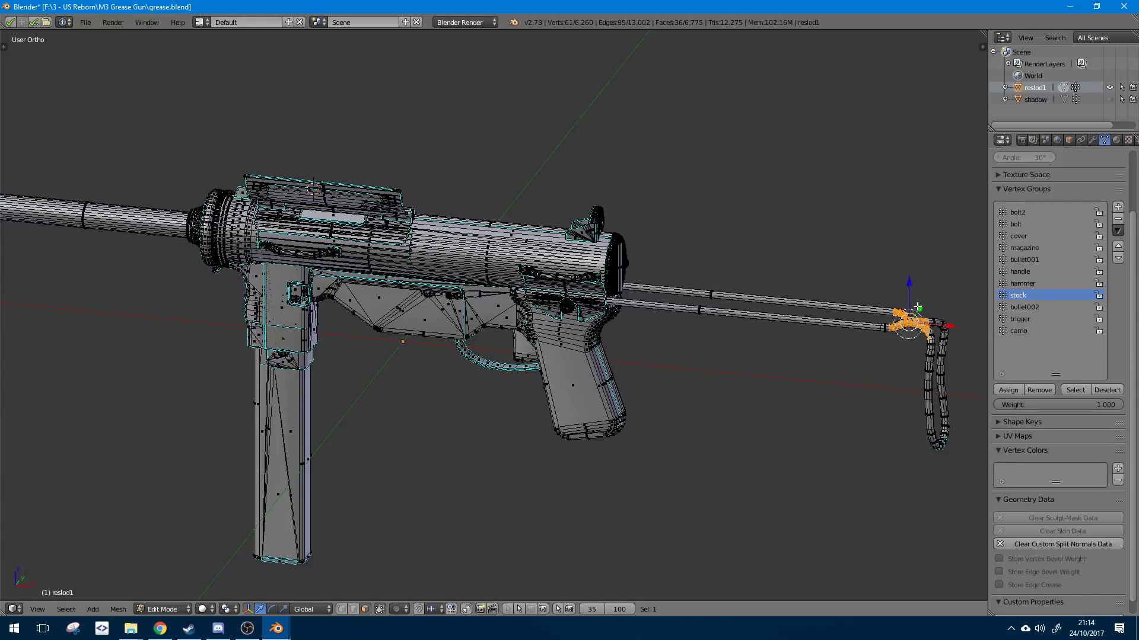
pyautogui.press('a')
# - Try circle-selecting the wire stock's rods, inspect the mesh in wireframe, and clear the whole selection
pyautogui.moveTo(643, 254)
pyautogui.mouseDown(button='middle')
pyautogui.moveTo(629, 308)
pyautogui.moveTo(843, 341)
pyautogui.mouseUp(button='middle')
pyautogui.scroll(8, 627, 320)
pyautogui.press('c')
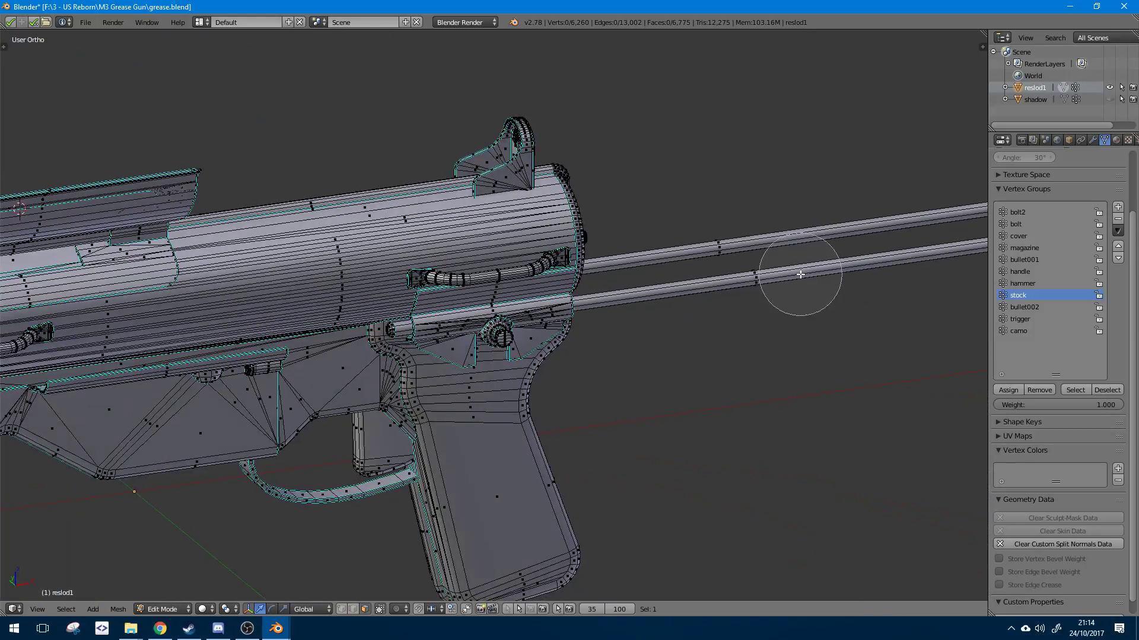
pyautogui.moveTo(793, 284); pyautogui.dragTo(738, 267)
pyautogui.rightClick(777, 271)
pyautogui.press('z')
pyautogui.scroll(-4, 763, 251)
pyautogui.press('a')
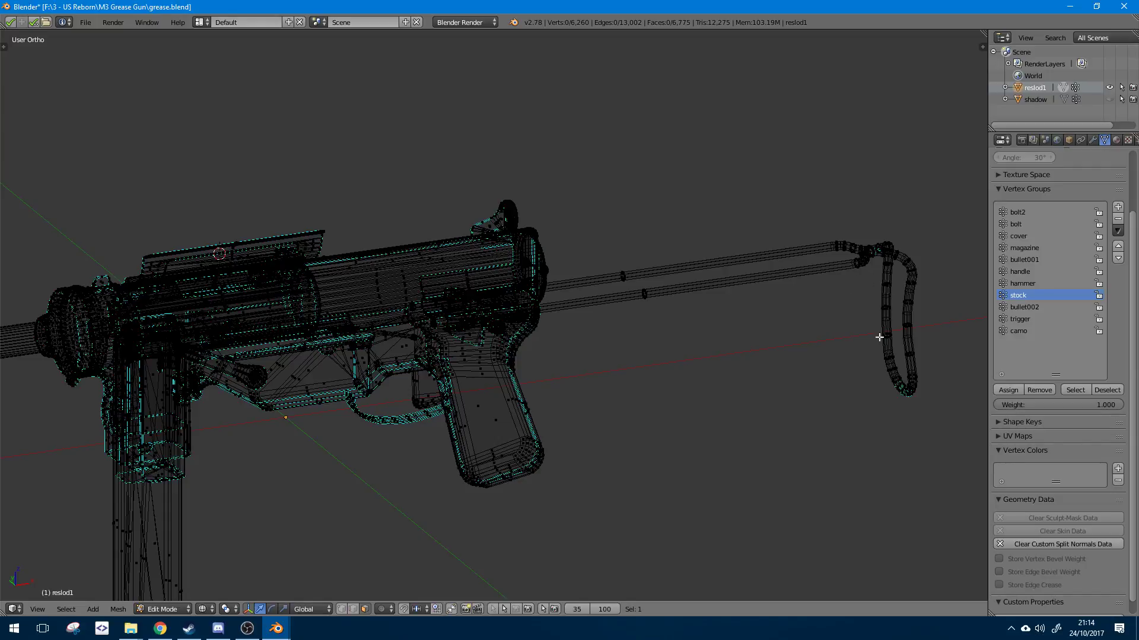
pyautogui.keyDown('shift'); pyautogui.moveTo(729, 342); pyautogui.dragTo(897, 315, button='middle'); pyautogui.keyUp('shift')
pyautogui.scroll(3, 897, 315)
pyautogui.press('a')
pyautogui.scroll(-4, 883, 320)
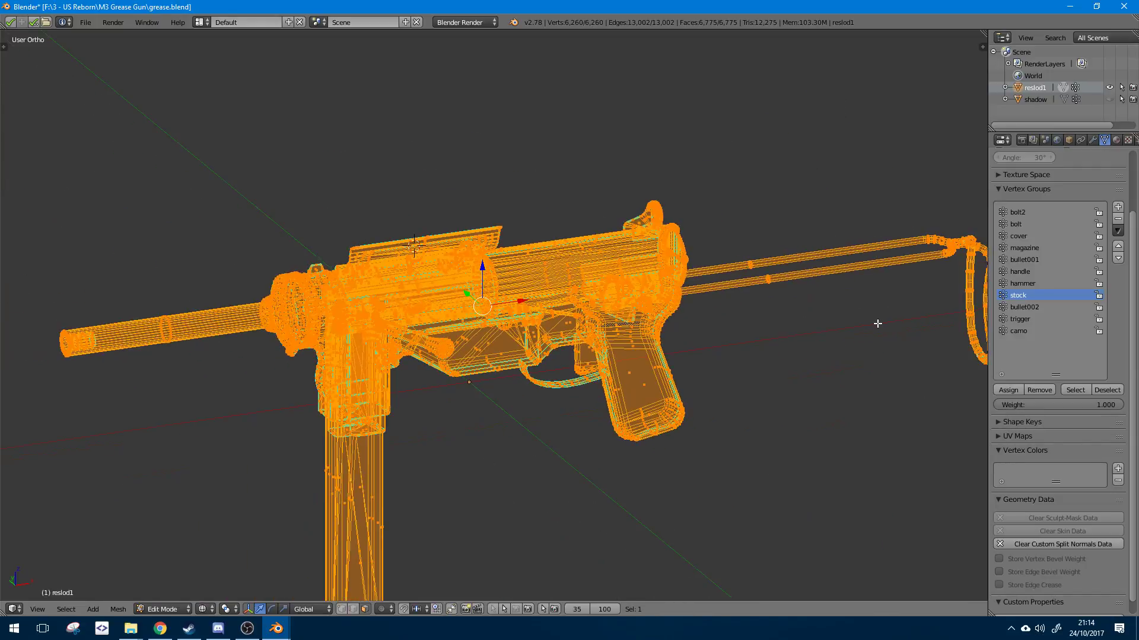
pyautogui.press('a')
# - Return to Object Mode with the gun deselected, and show it with textured viewport shading
pyautogui.press('Tab')
pyautogui.press('a')
pyautogui.press('z')
pyautogui.moveTo(628, 347); pyautogui.dragTo(642, 341, button='middle')
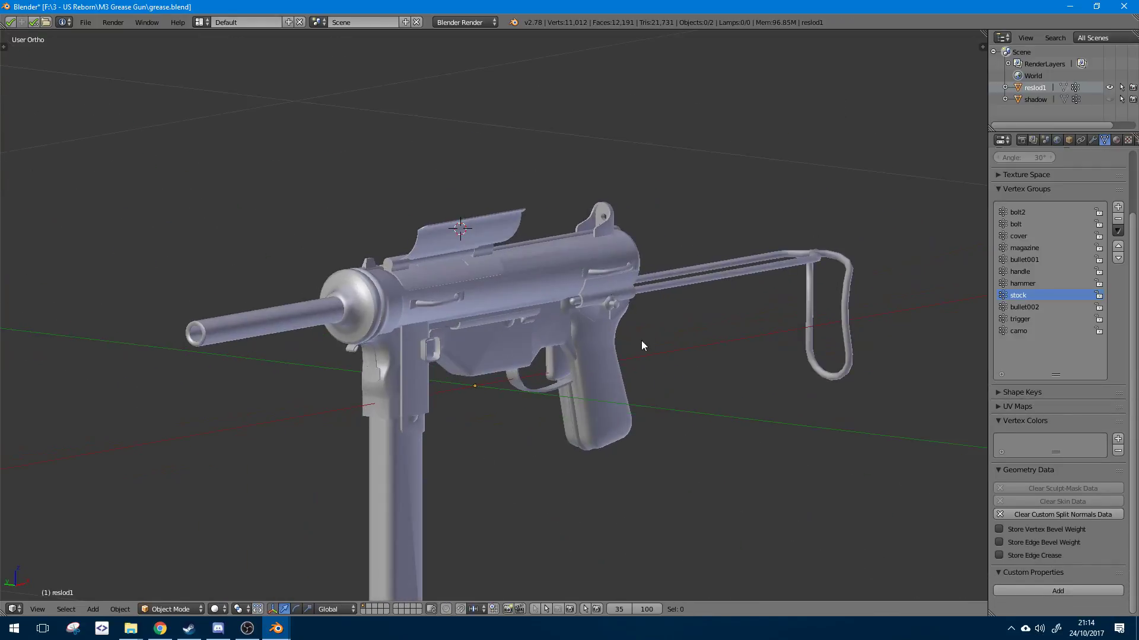
pyautogui.click(215, 609)
pyautogui.click(236, 555)
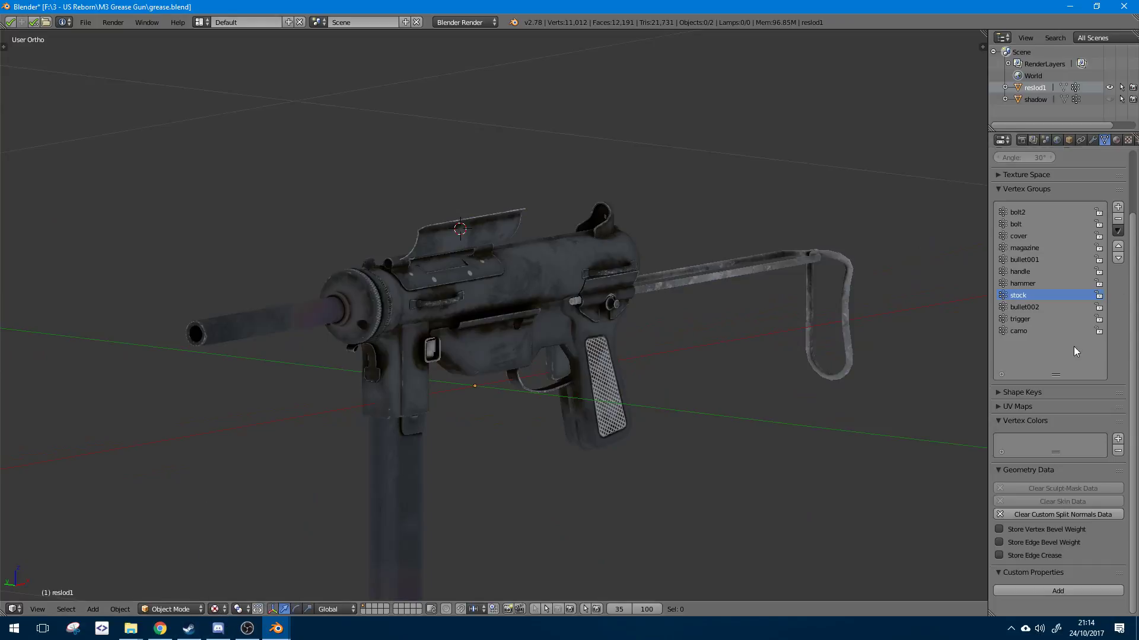
# - Choose the camo vertex group and select its geometry in Edit Mode
pyautogui.click(1043, 331)
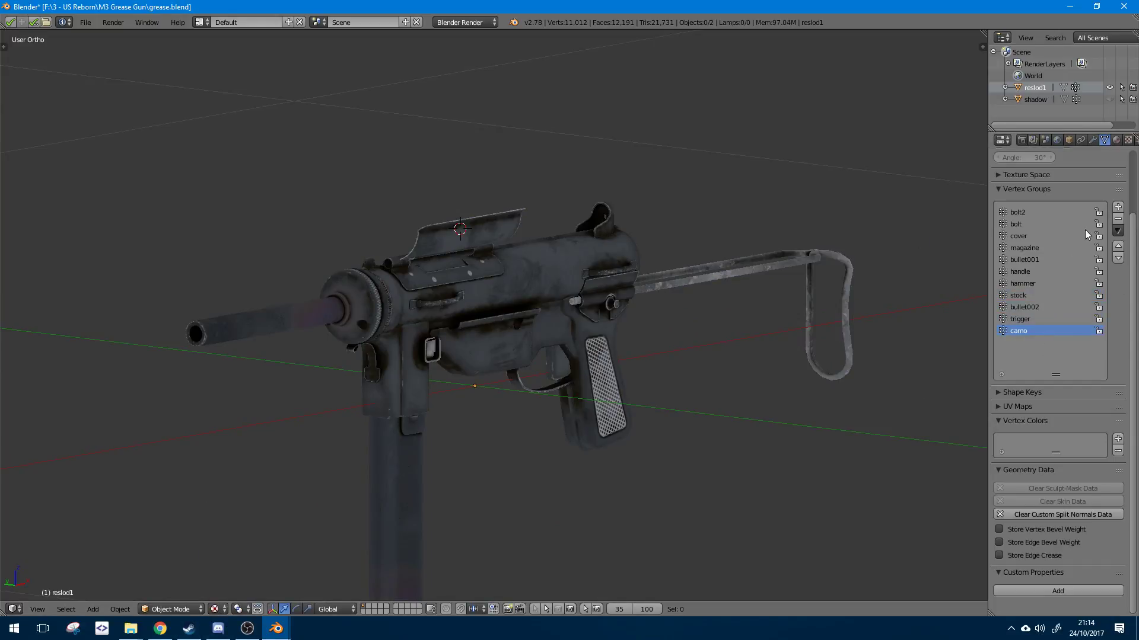
pyautogui.moveTo(624, 319); pyautogui.dragTo(474, 297, button='middle')
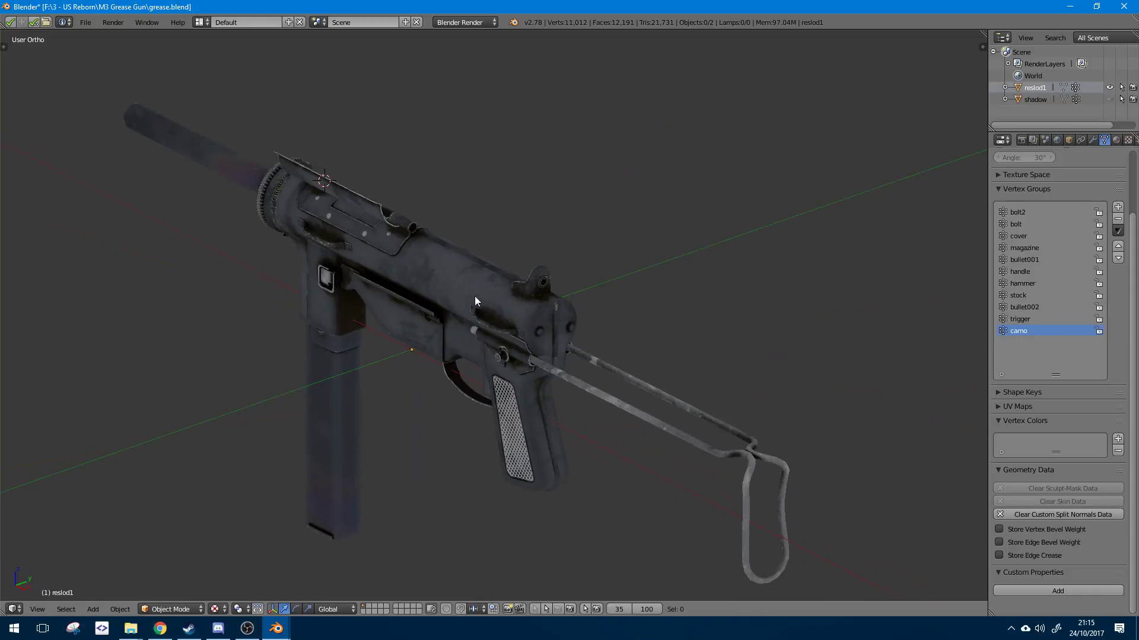
pyautogui.scroll(2, 475, 297)
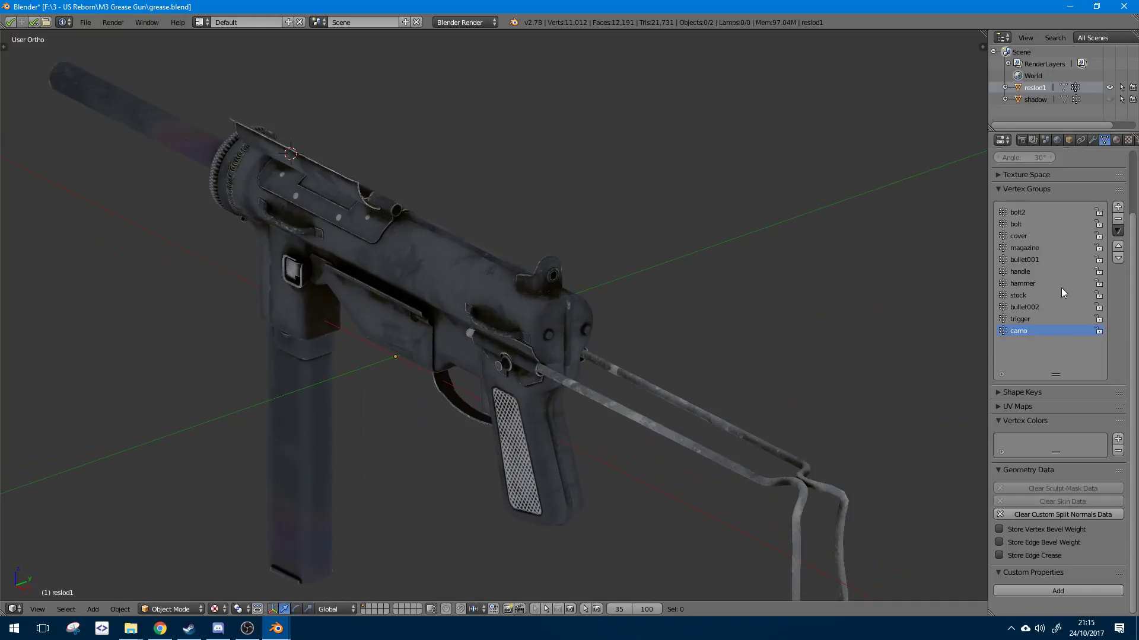
pyautogui.moveTo(813, 359); pyautogui.dragTo(817, 318, button='middle')
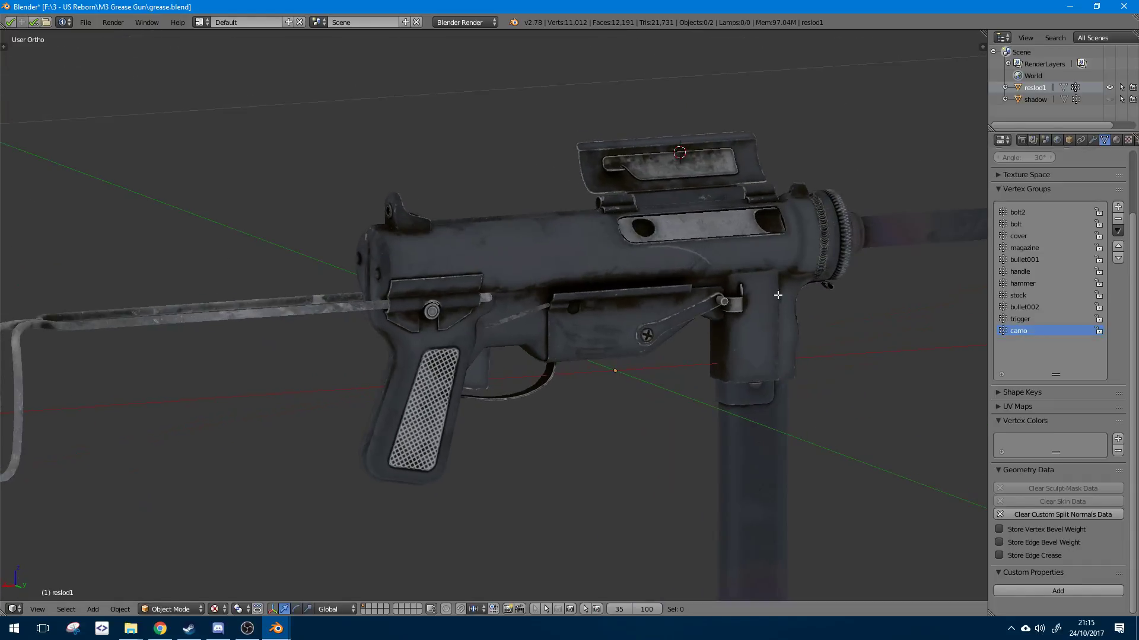
pyautogui.press('Tab')
pyautogui.click(1066, 390)
pyautogui.scroll(-3, 700, 307)
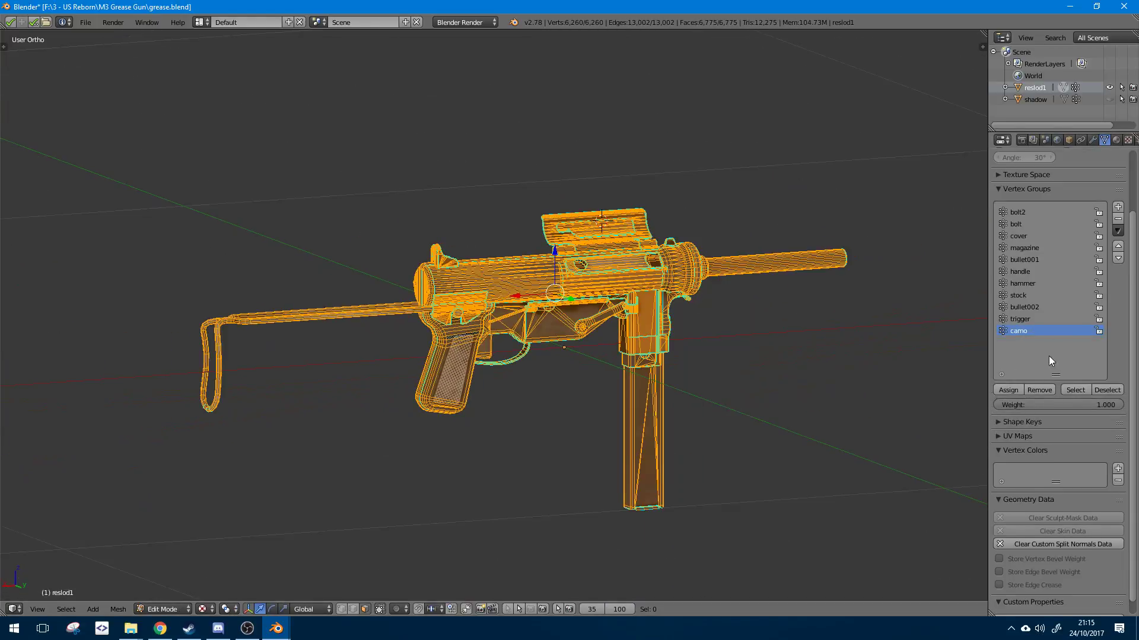
# - Toggle selection of the whole mesh to compare it with camo, clear it, and return to Object Mode
pyautogui.scroll(3, 682, 313)
pyautogui.press('a')
pyautogui.scroll(-3, 674, 313)
pyautogui.moveTo(674, 312); pyautogui.dragTo(613, 304, button='middle')
pyautogui.press('a')
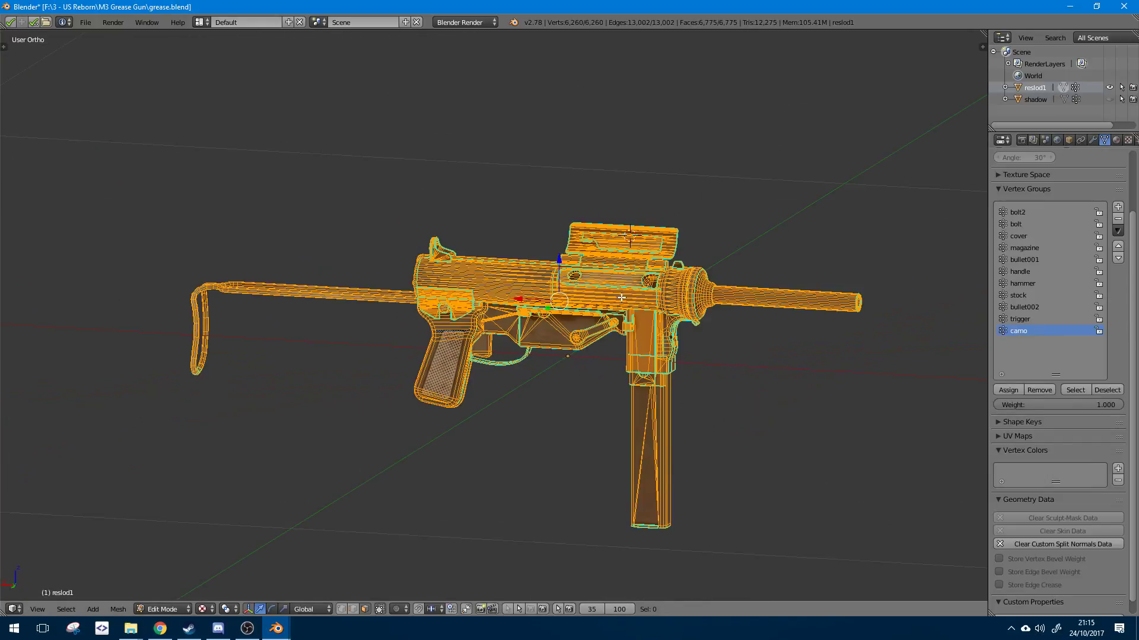
pyautogui.press('a')
pyautogui.scroll(3, 613, 303)
pyautogui.press('Tab')
# - Examine the textured gun from the rear, both sides and the muzzle end
pyautogui.scroll(1, 409, 275)
pyautogui.moveTo(495, 274); pyautogui.dragTo(599, 261, button='middle')
pyautogui.scroll(-4, 496, 249)
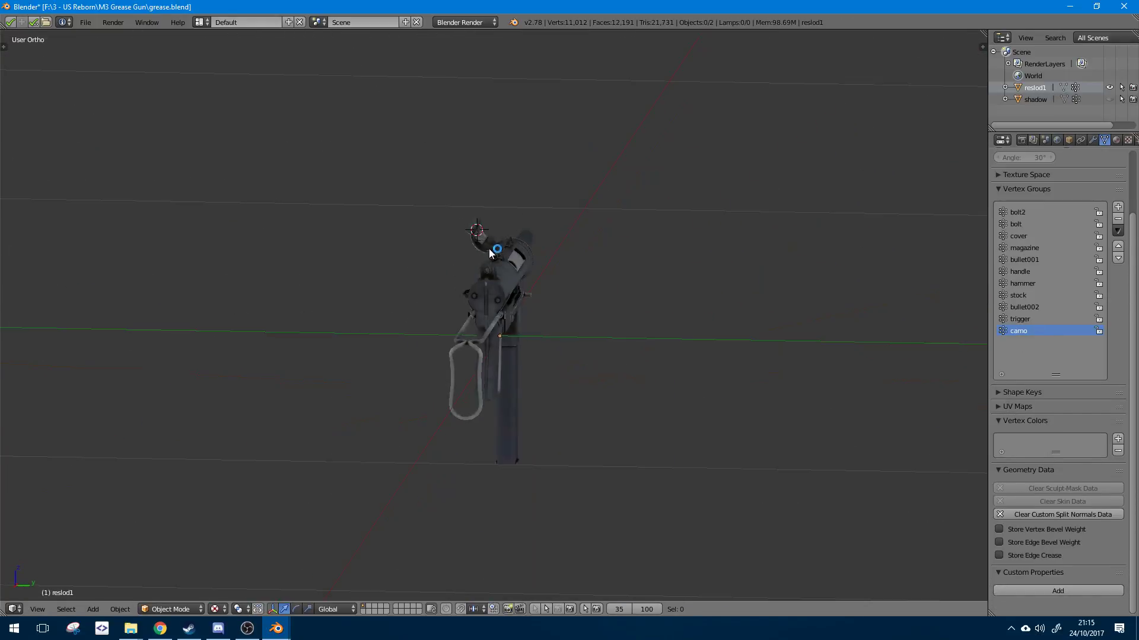
pyautogui.moveTo(495, 249); pyautogui.dragTo(450, 263, button='middle')
pyautogui.scroll(5, 545, 344)
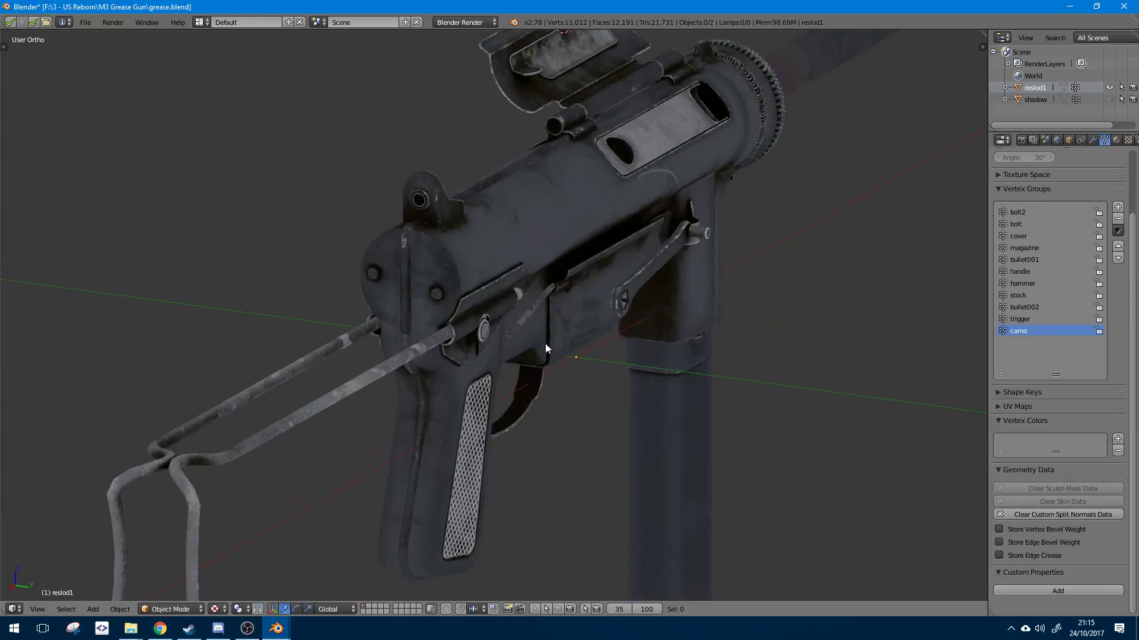
pyautogui.moveTo(583, 348); pyautogui.dragTo(1011, 305, button='middle')
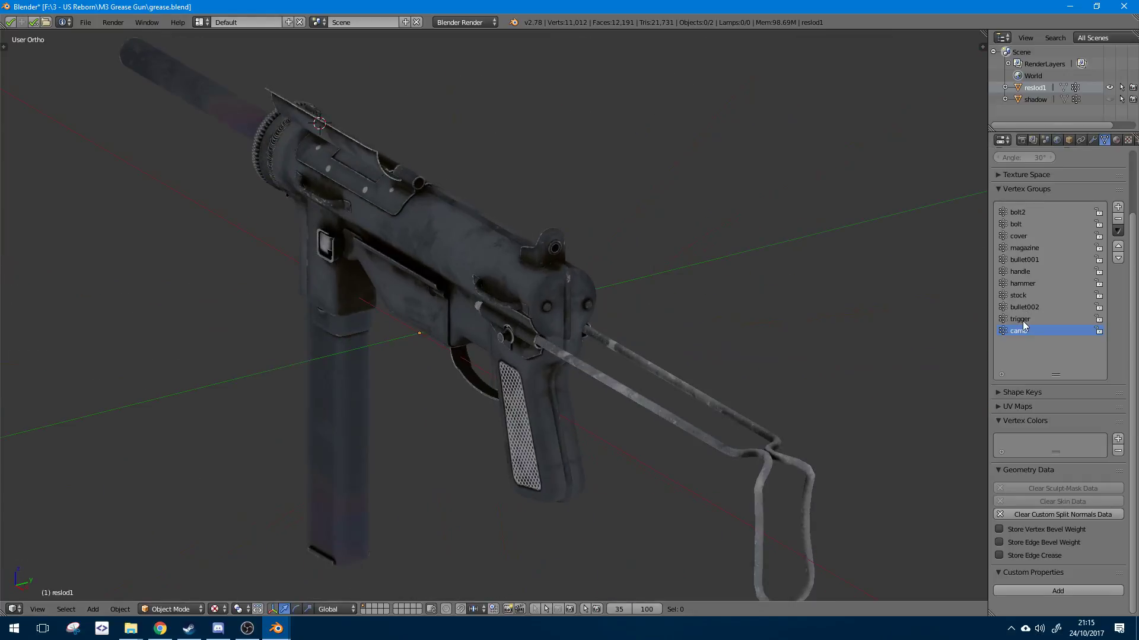
pyautogui.scroll(-4, 523, 255)
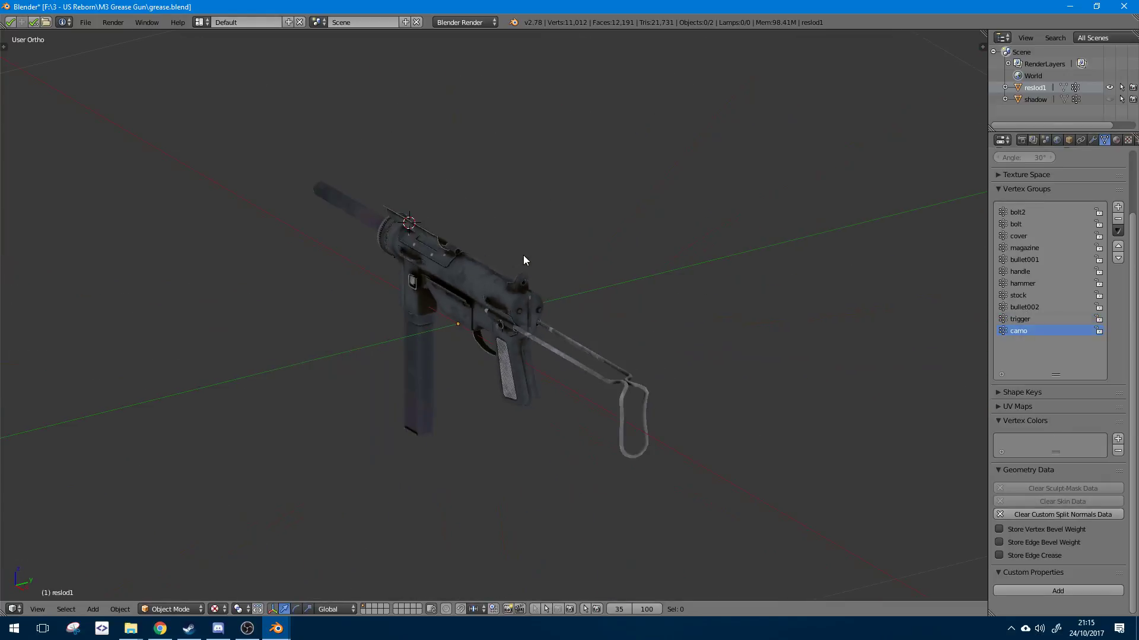
pyautogui.scroll(4, 538, 201)
pyautogui.moveTo(204, 275); pyautogui.dragTo(309, 258, button='middle')
pyautogui.scroll(-4, 439, 216)
pyautogui.moveTo(439, 216); pyautogui.dragTo(957, 280, button='middle')
pyautogui.scroll(-4, 428, 286)
pyautogui.scroll(4, 575, 287)
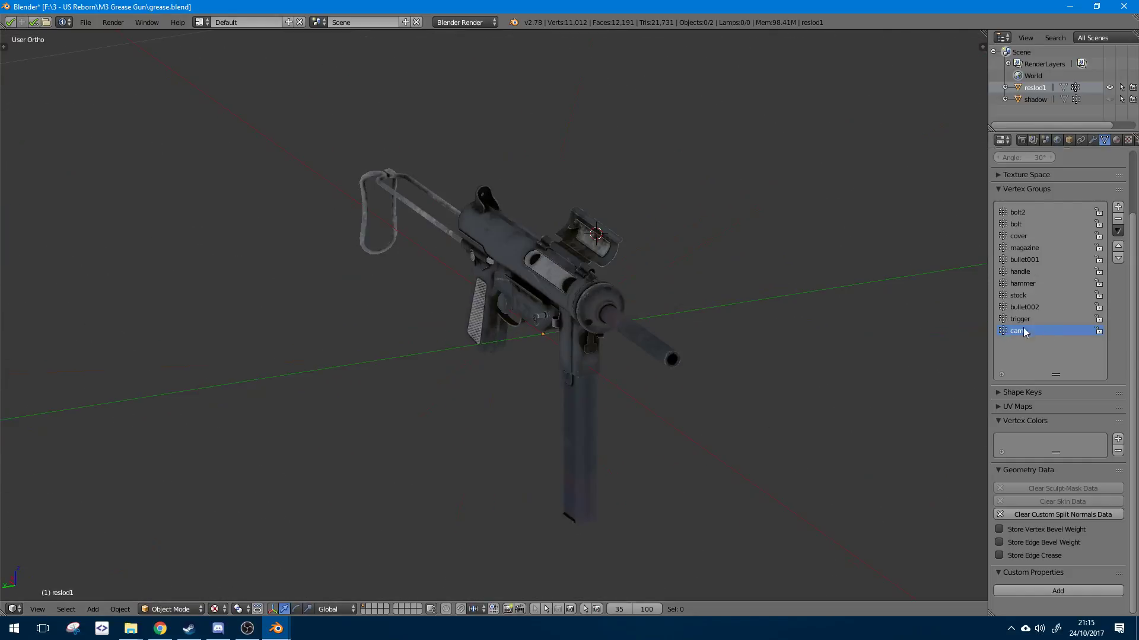
pyautogui.scroll(2, 649, 330)
pyautogui.scroll(-3, 681, 286)
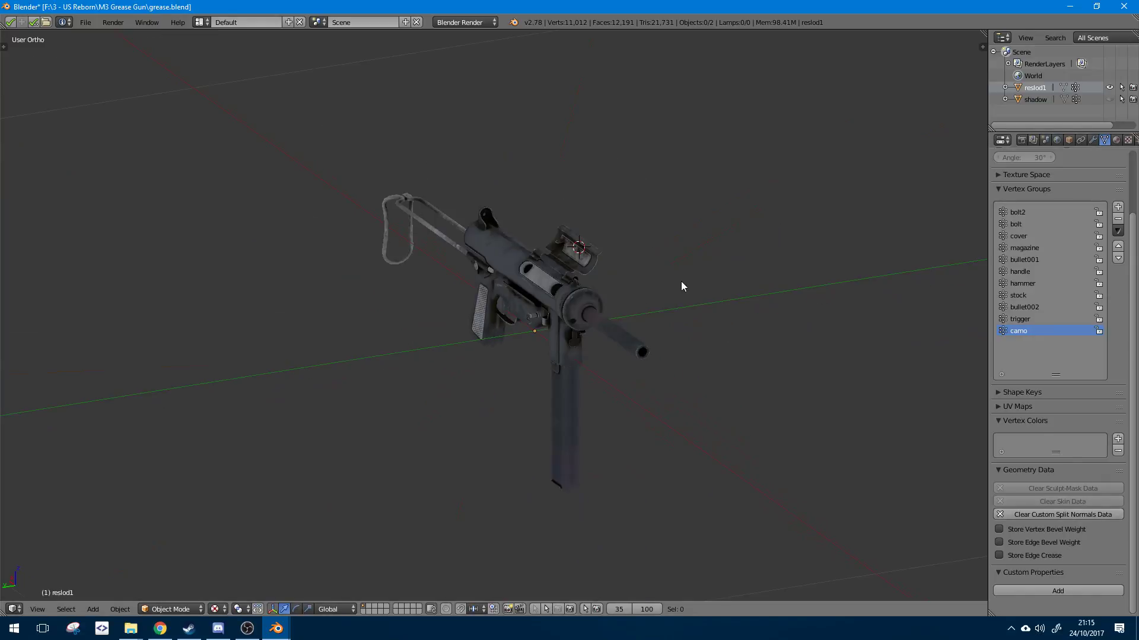
pyautogui.press('a')
pyautogui.press('a')
pyautogui.press('Tab')
pyautogui.press('Tab')
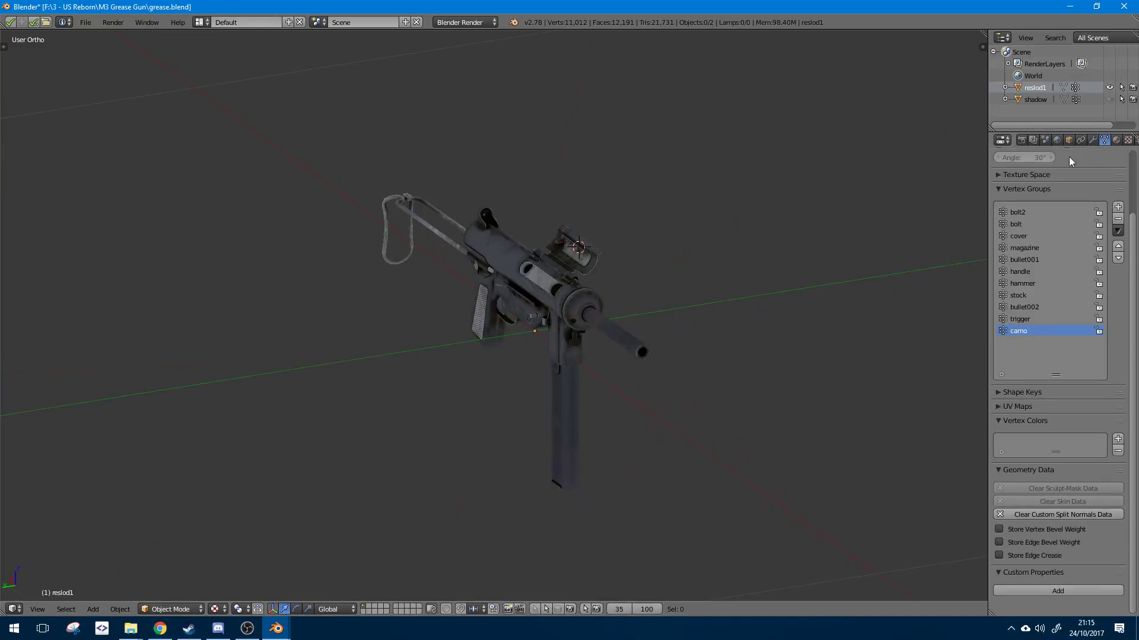
# - Show the gun's material properties, enlarge the material list, and select the gun object
pyautogui.click(1115, 141)
pyautogui.moveTo(1055, 205); pyautogui.dragTo(1068, 275)
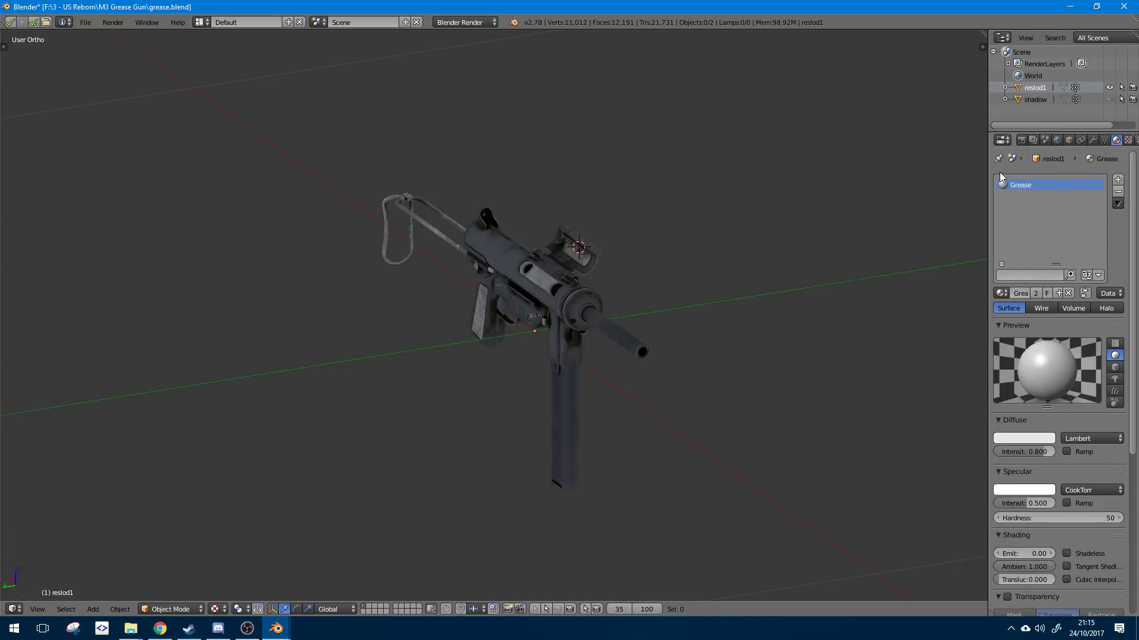
pyautogui.scroll(3, 589, 283)
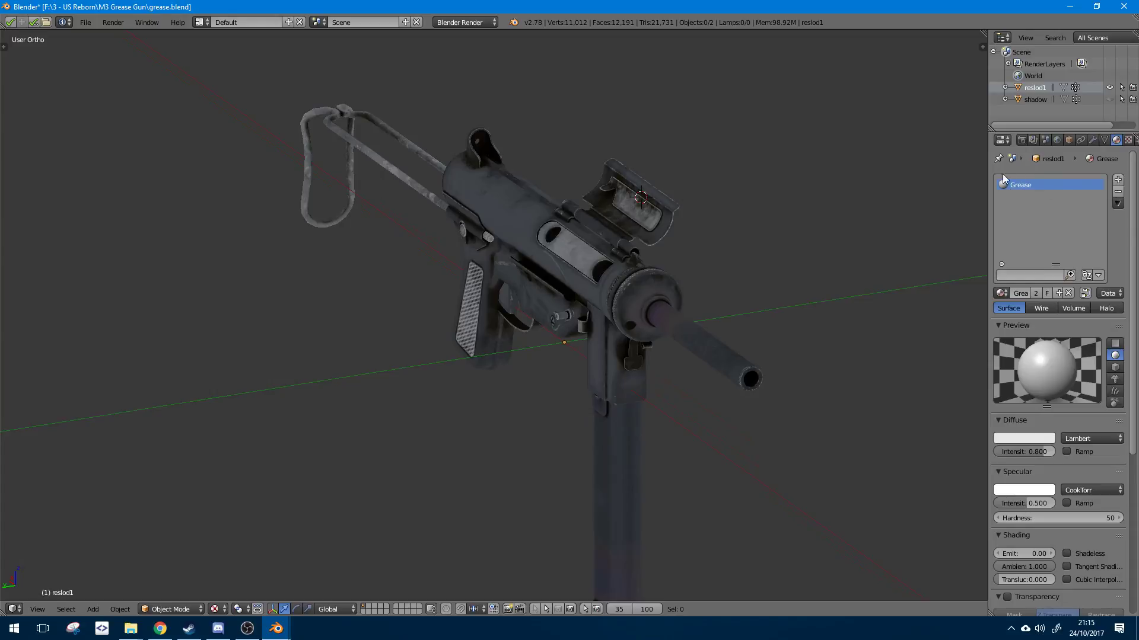
pyautogui.rightClick(594, 258)
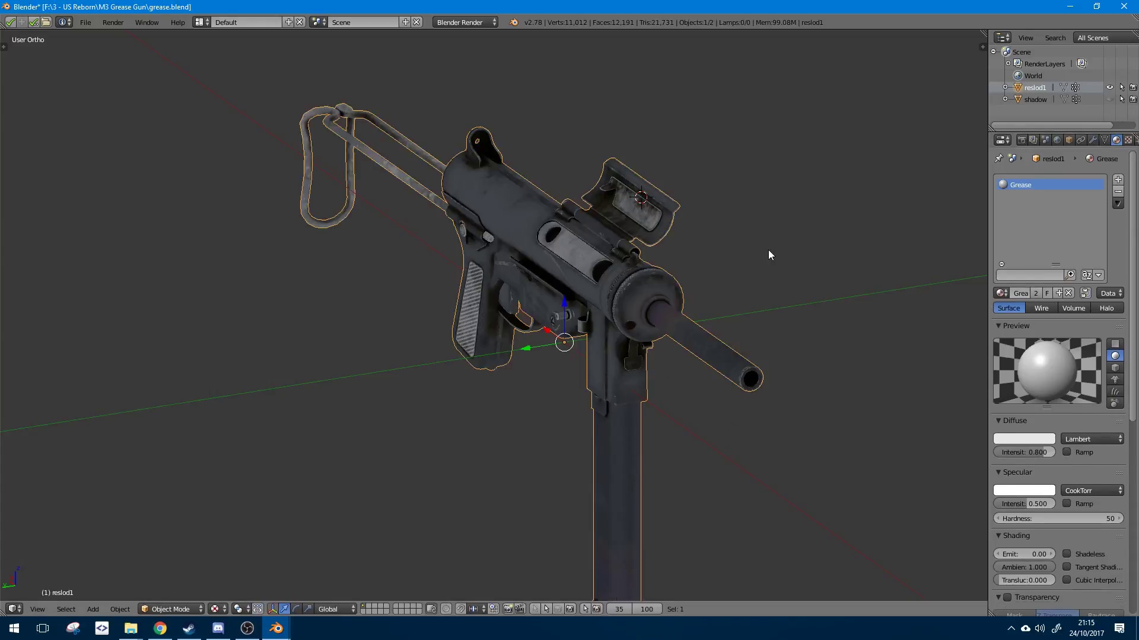
# - Deselect the gun, examine it from the side and compare its vertex group list with its Grease material
pyautogui.press('a')
pyautogui.click(1105, 139)
pyautogui.click(1114, 140)
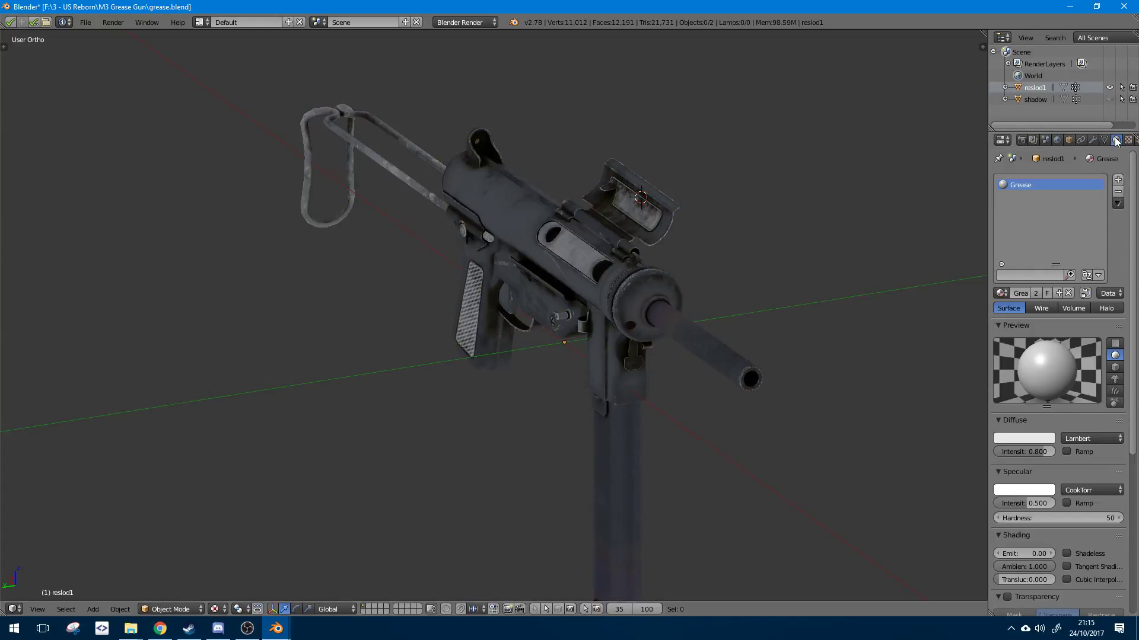
pyautogui.scroll(-3, 615, 209)
pyautogui.scroll(10, 614, 208)
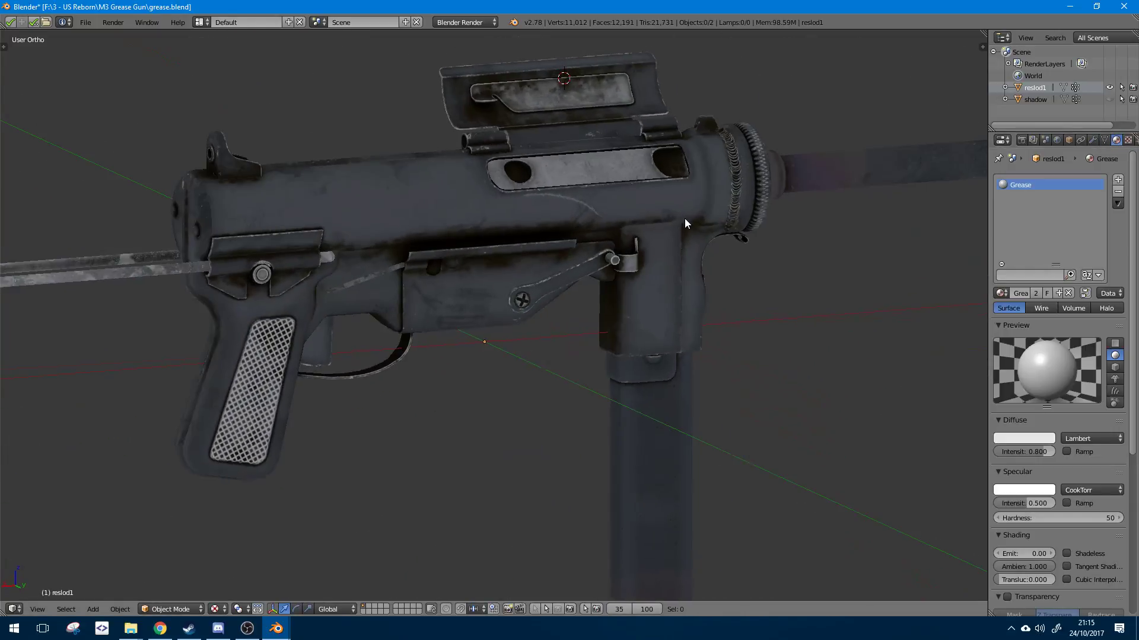
pyautogui.scroll(-2, 581, 211)
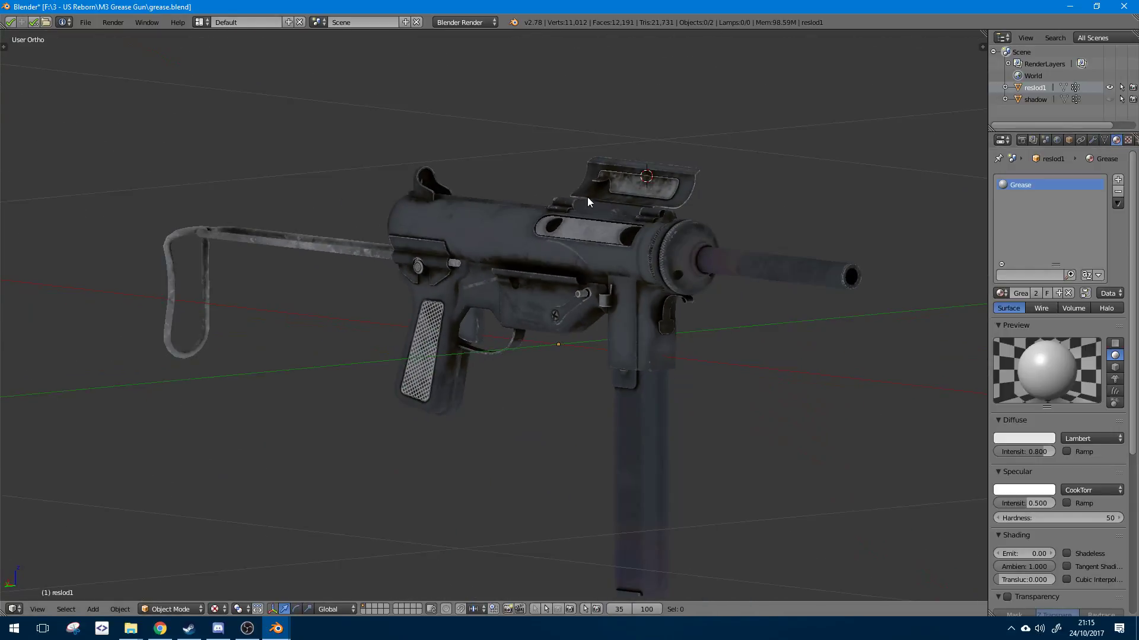
pyautogui.click(1105, 139)
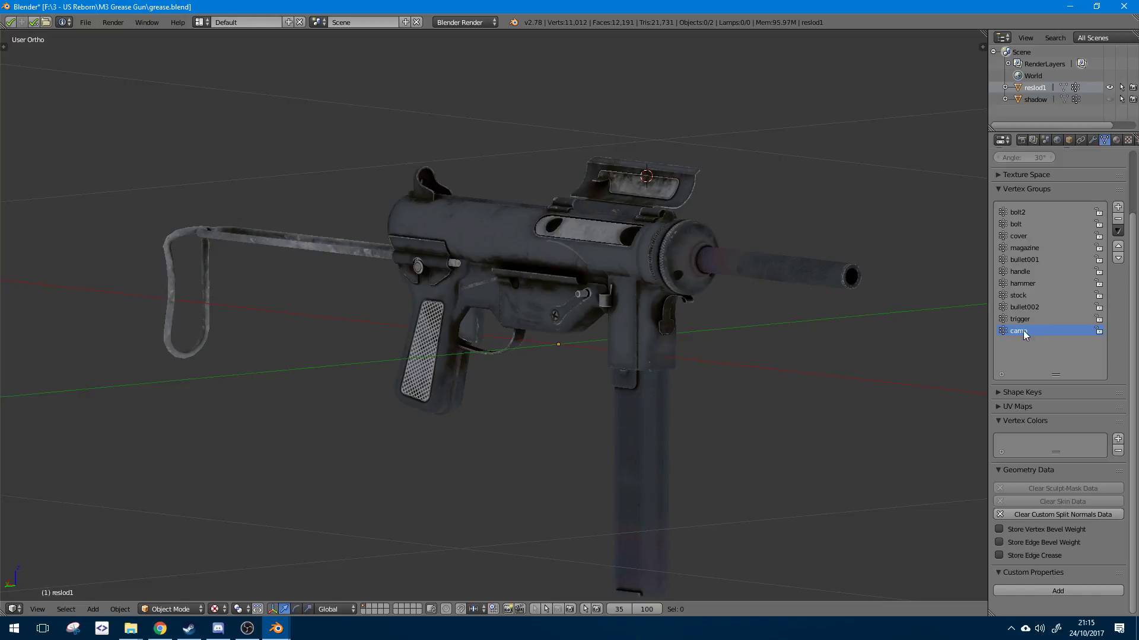
pyautogui.click(1116, 141)
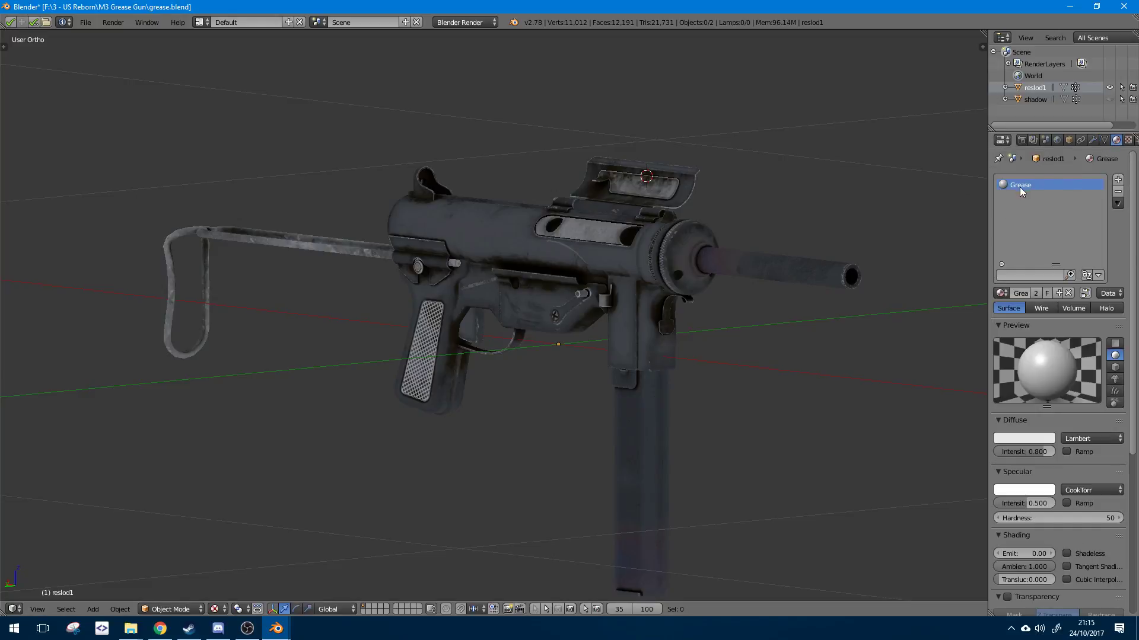
# - Expand the Custom Properties and Shadow settings of the Grease material and check the neighbouring texture, mesh data and modifier properties
pyautogui.scroll(-2, 1019, 202)
pyautogui.scroll(2, 1038, 252)
pyautogui.scroll(-10, 1013, 456)
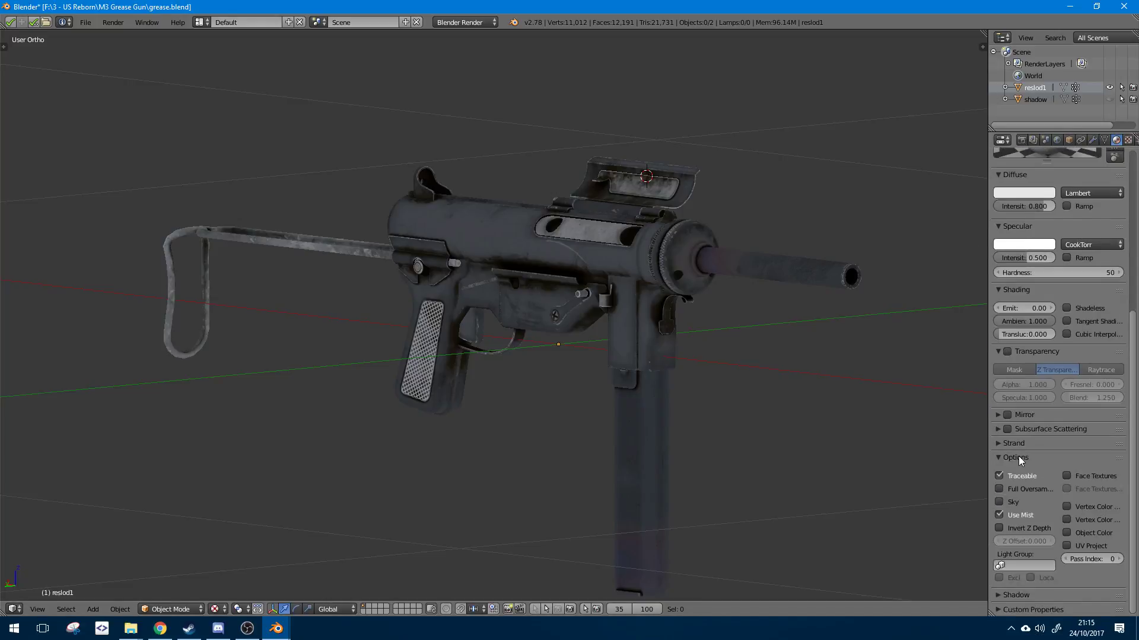
pyautogui.click(1014, 605)
pyautogui.scroll(-2, 1014, 605)
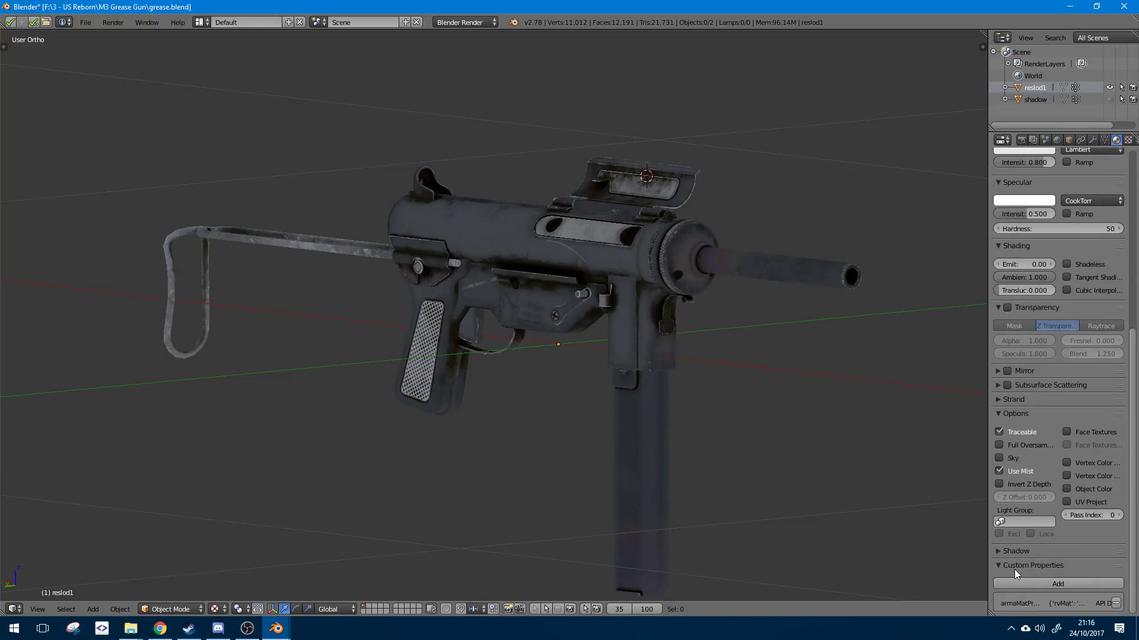
pyautogui.click(1014, 550)
pyautogui.scroll(-4, 1014, 550)
pyautogui.click(1127, 140)
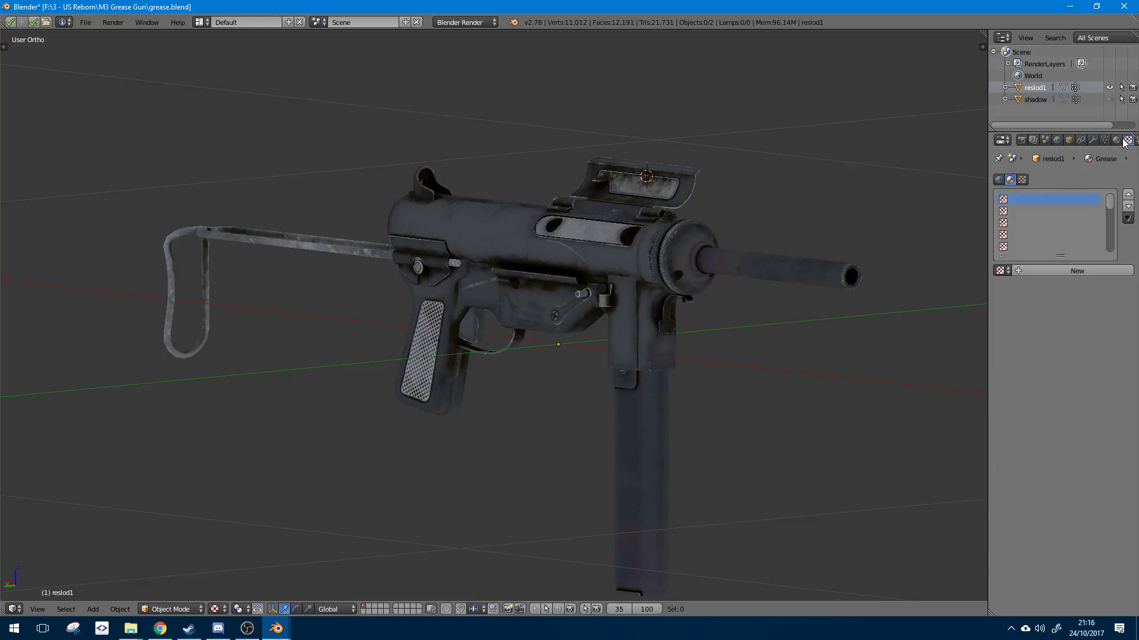
pyautogui.click(1105, 140)
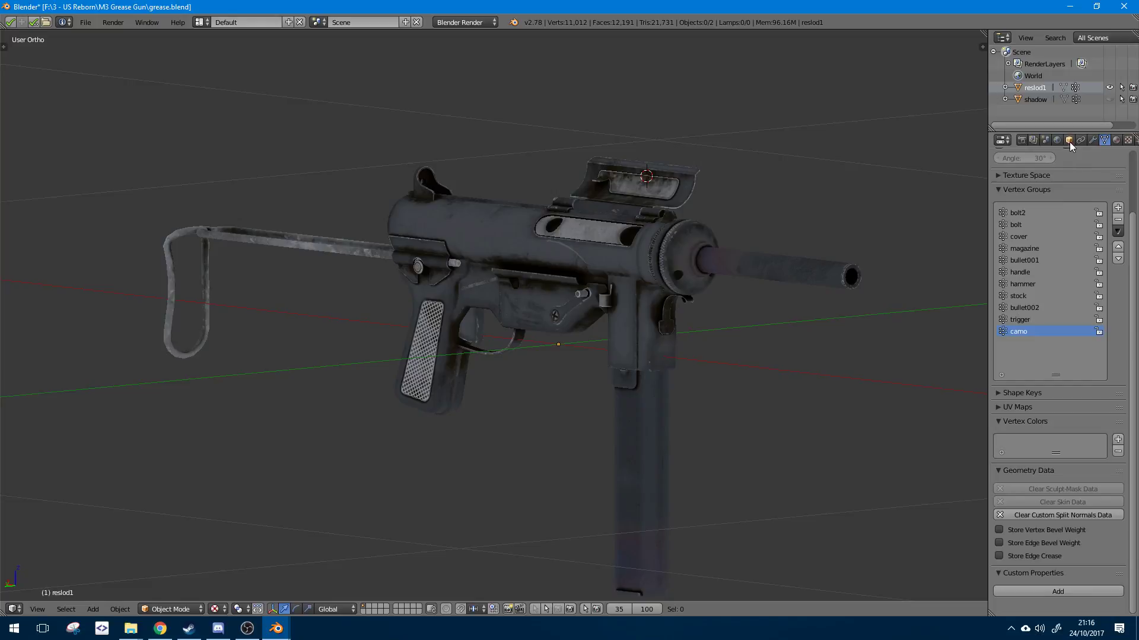
pyautogui.click(1093, 140)
pyautogui.click(1115, 140)
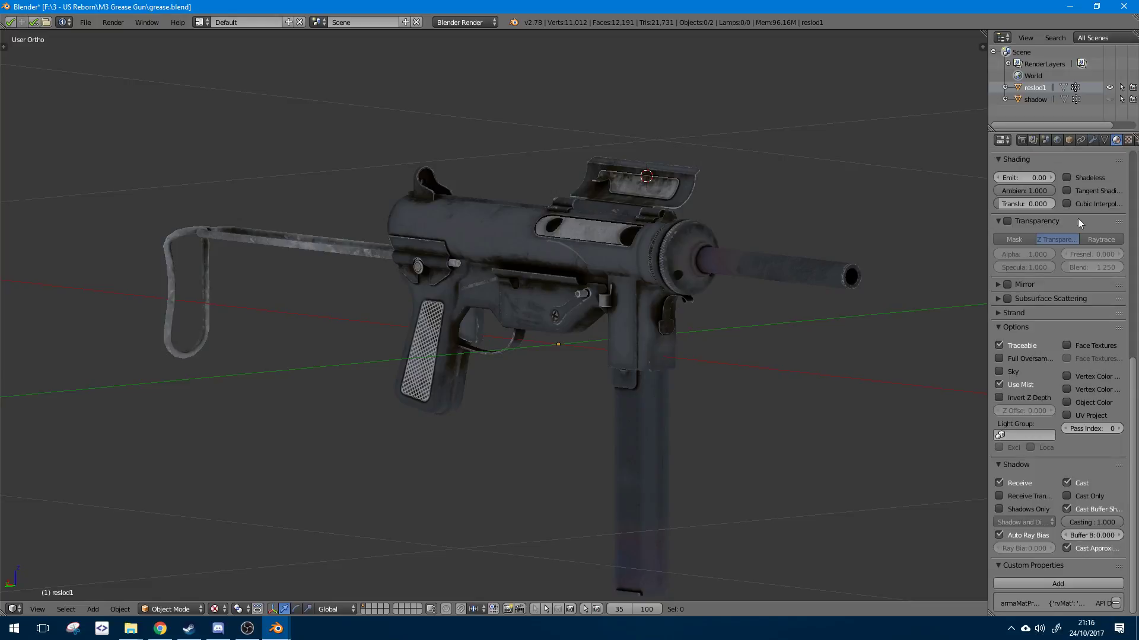
# - Show the 3D view's properties region, collapse Arma Toolbox Settings, and check the region in Edit Mode before returning to Object Mode
pyautogui.press('n')
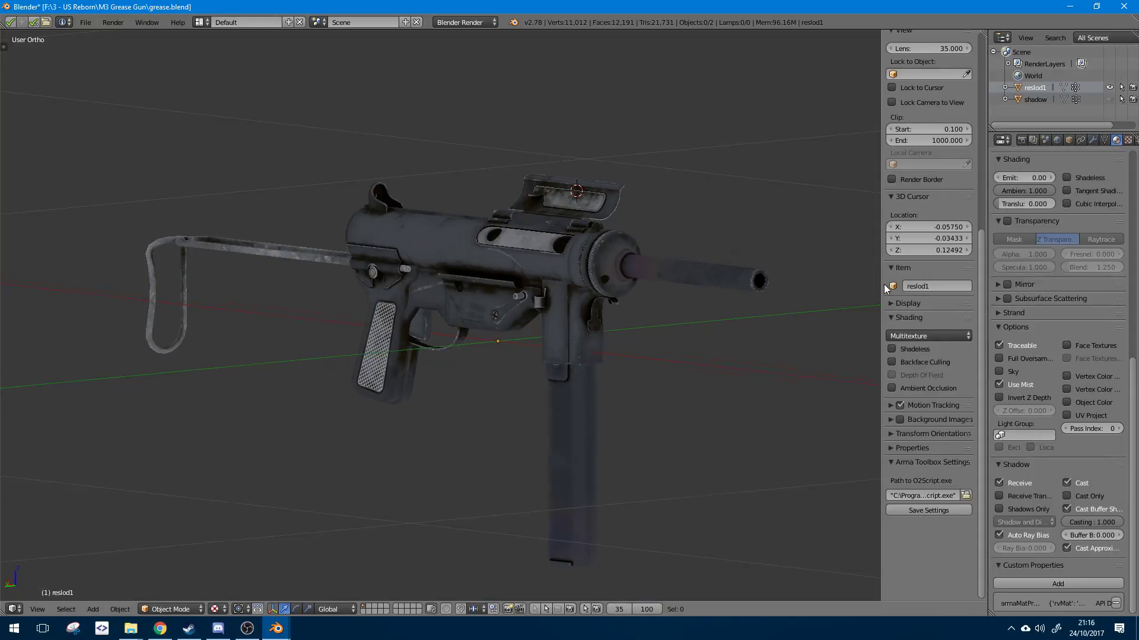
pyautogui.click(909, 459)
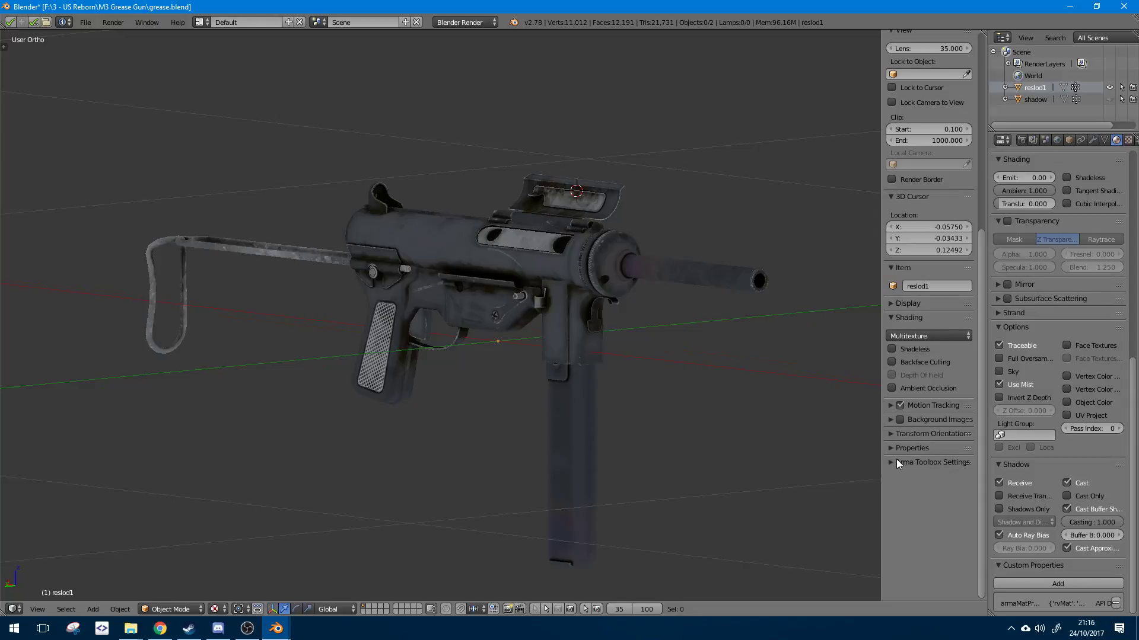
pyautogui.press('Tab')
pyautogui.press('a')
pyautogui.press('a')
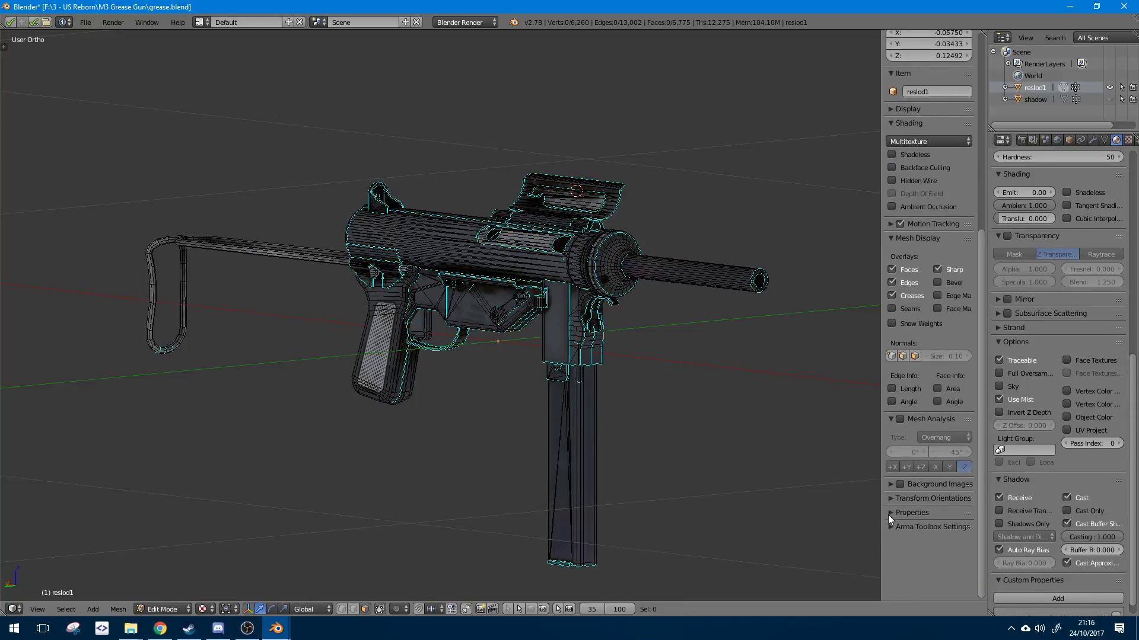
pyautogui.press('Tab')
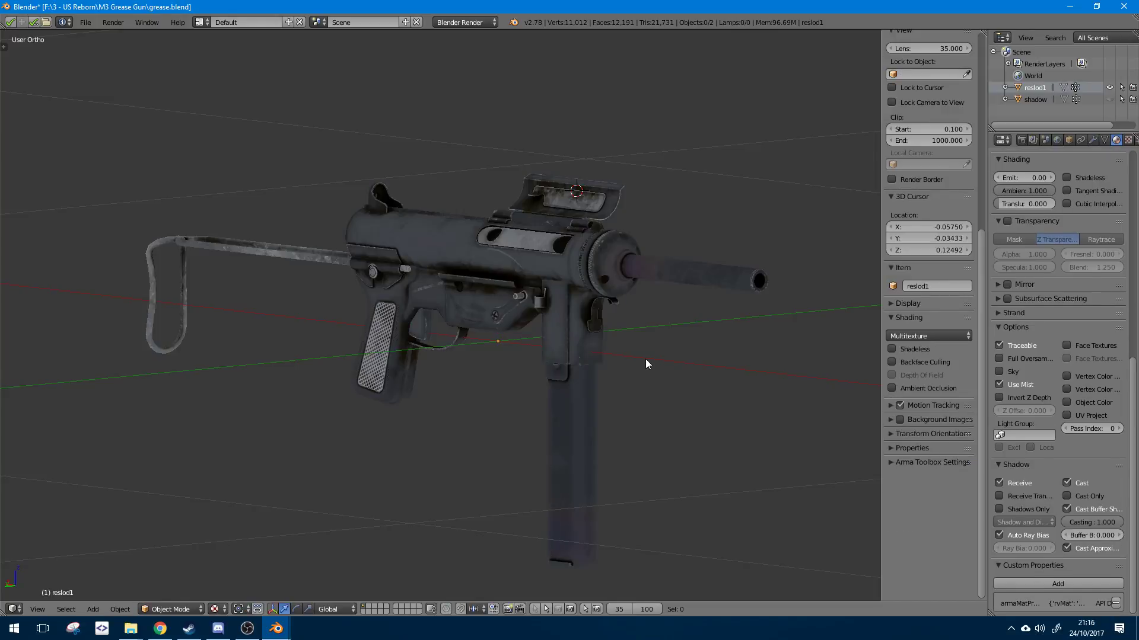
# - Select the gun object to show its Arma Object Properties and widen the 3D view's properties region
pyautogui.rightClick(584, 296)
pyautogui.scroll(-3, 768, 389)
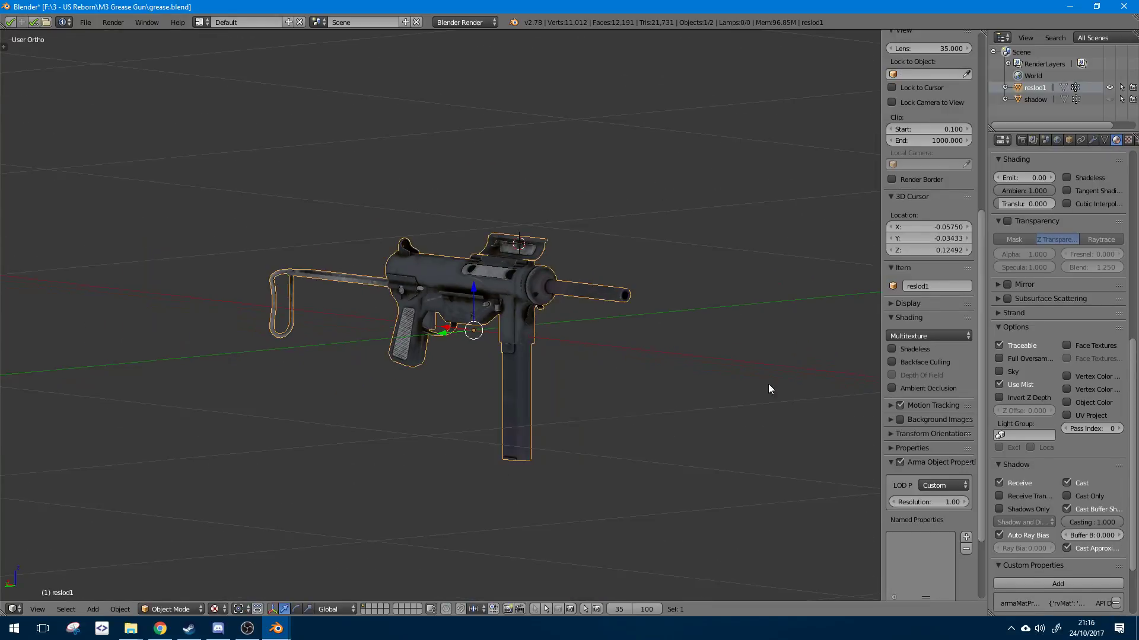
pyautogui.scroll(-3, 910, 465)
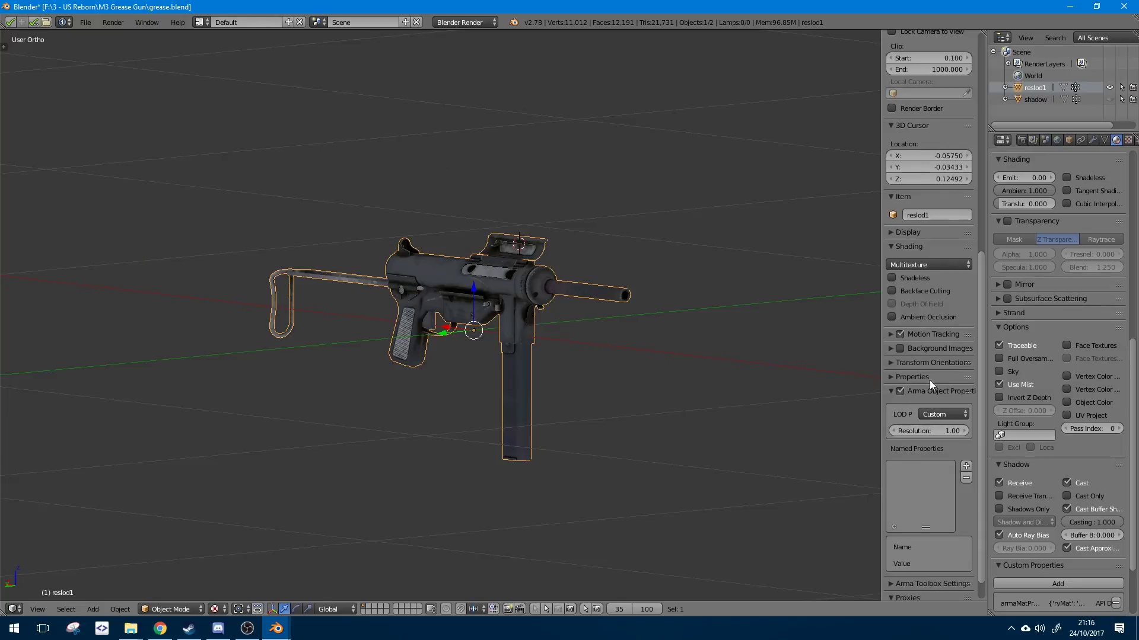
pyautogui.moveTo(891, 405); pyautogui.dragTo(756, 394)
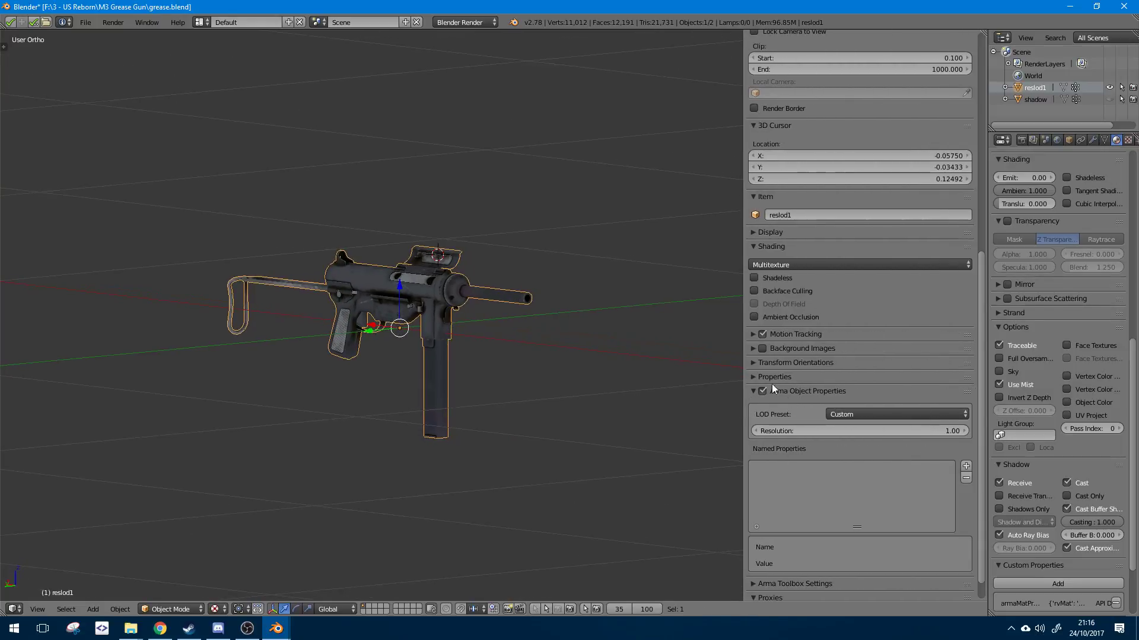
# - Disable and re-enable the gun's Arma Object Properties, and collapse and expand their section
pyautogui.click(763, 391)
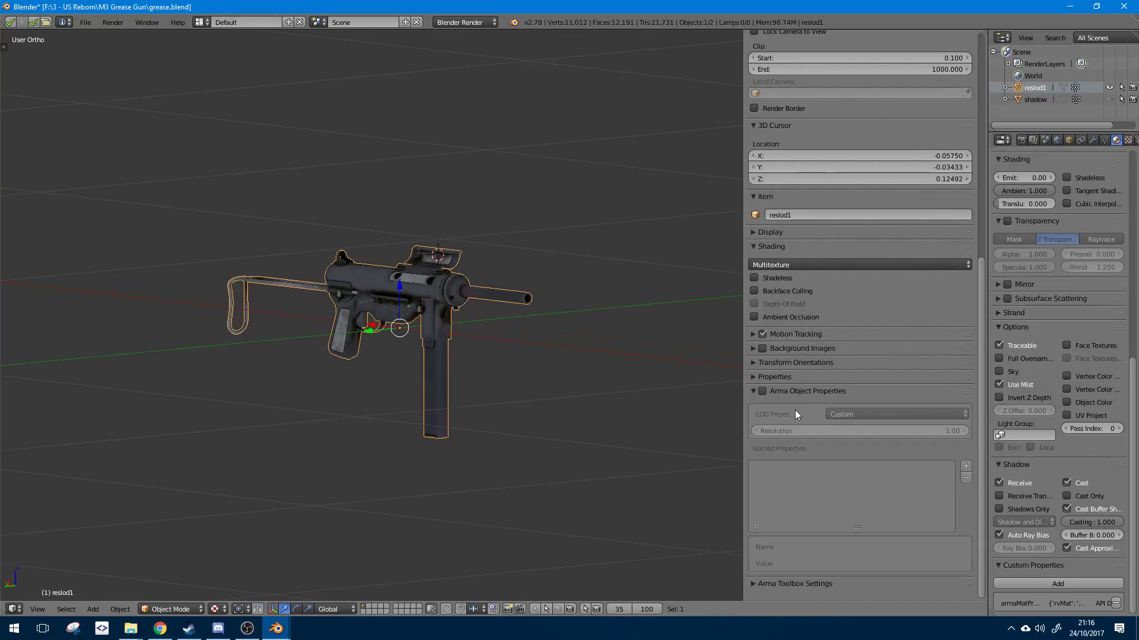
pyautogui.click(763, 391)
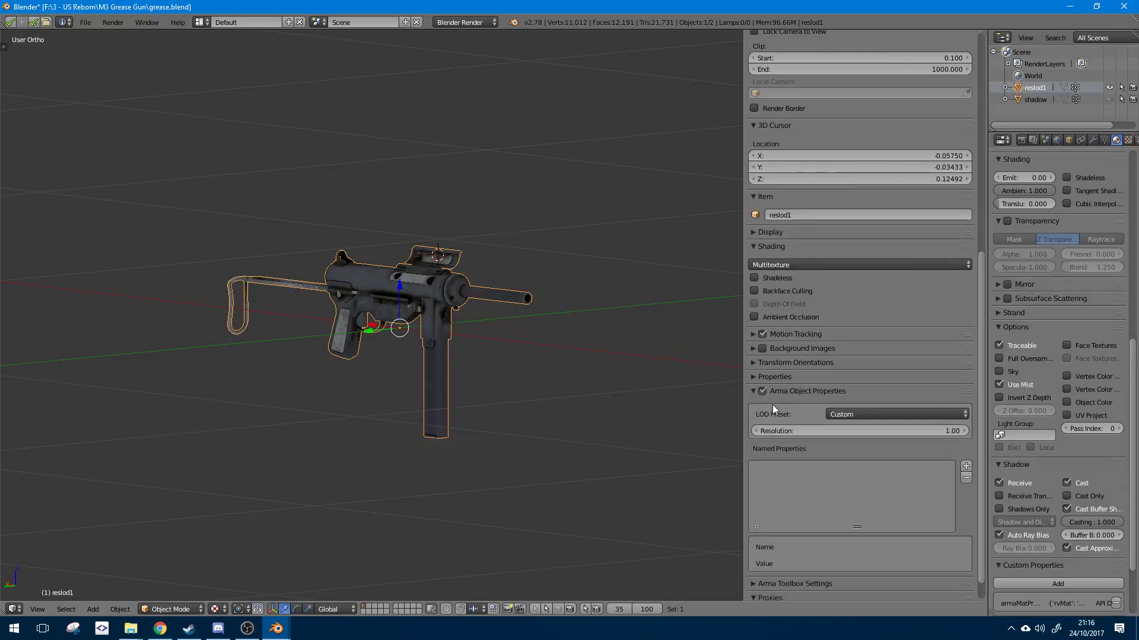
pyautogui.scroll(-2, 784, 454)
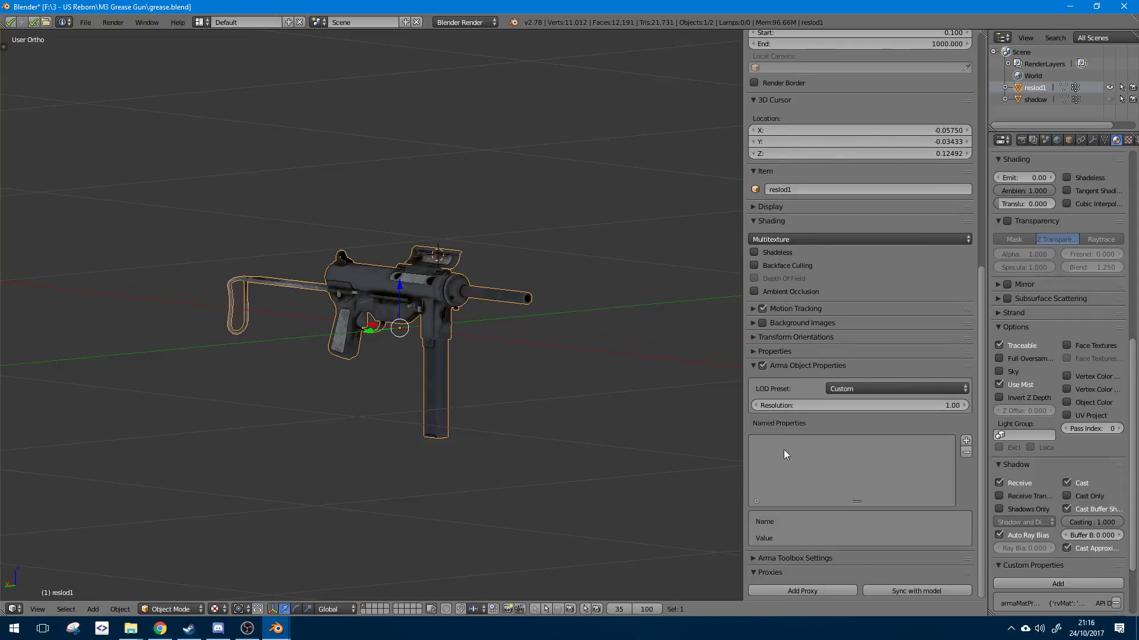
pyautogui.click(762, 366)
pyautogui.click(762, 366)
pyautogui.scroll(3, 784, 385)
pyautogui.scroll(-3, 781, 385)
pyautogui.click(753, 366)
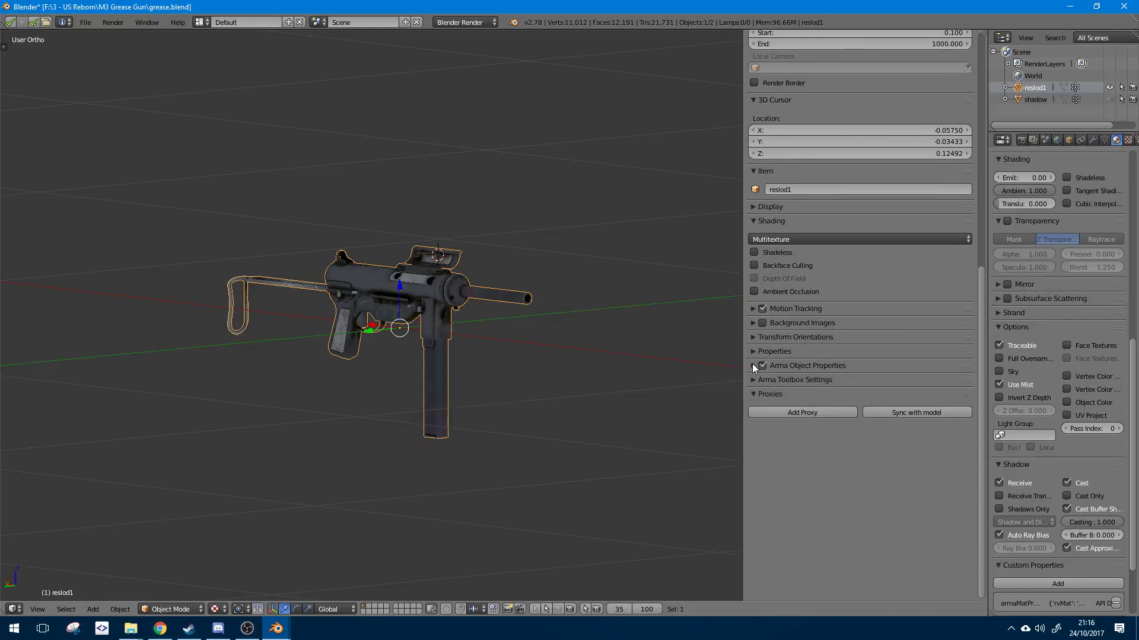
pyautogui.click(753, 366)
# - Bring the Grease material's Arma Toolbox Material Settings into view and widen the properties editor to read the file paths
pyautogui.scroll(-4, 1101, 336)
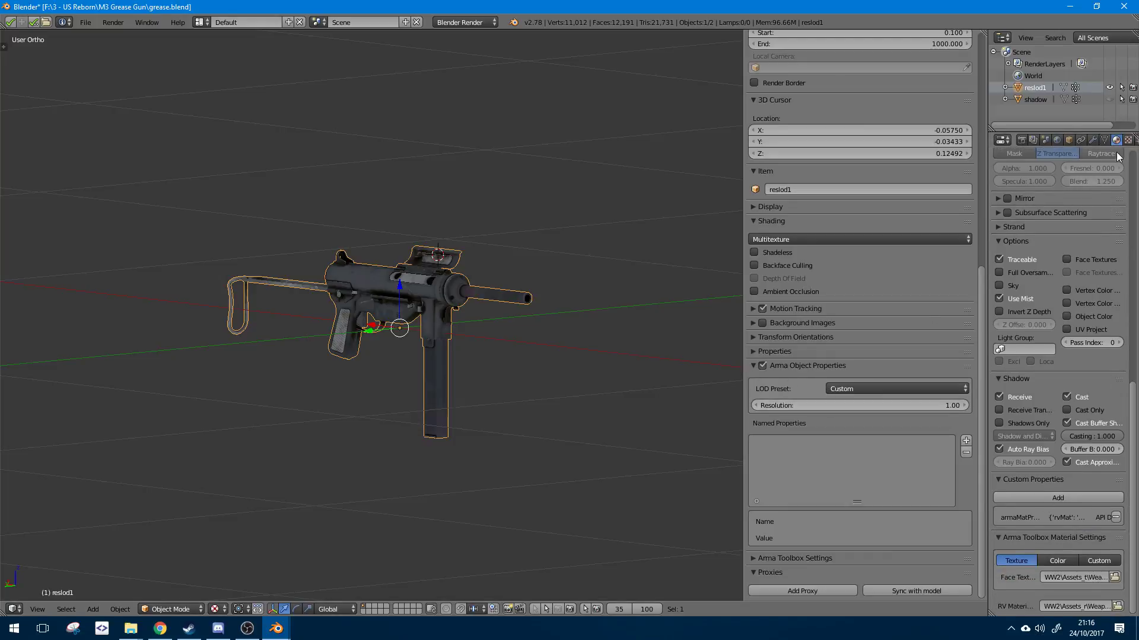
pyautogui.scroll(20, 1106, 264)
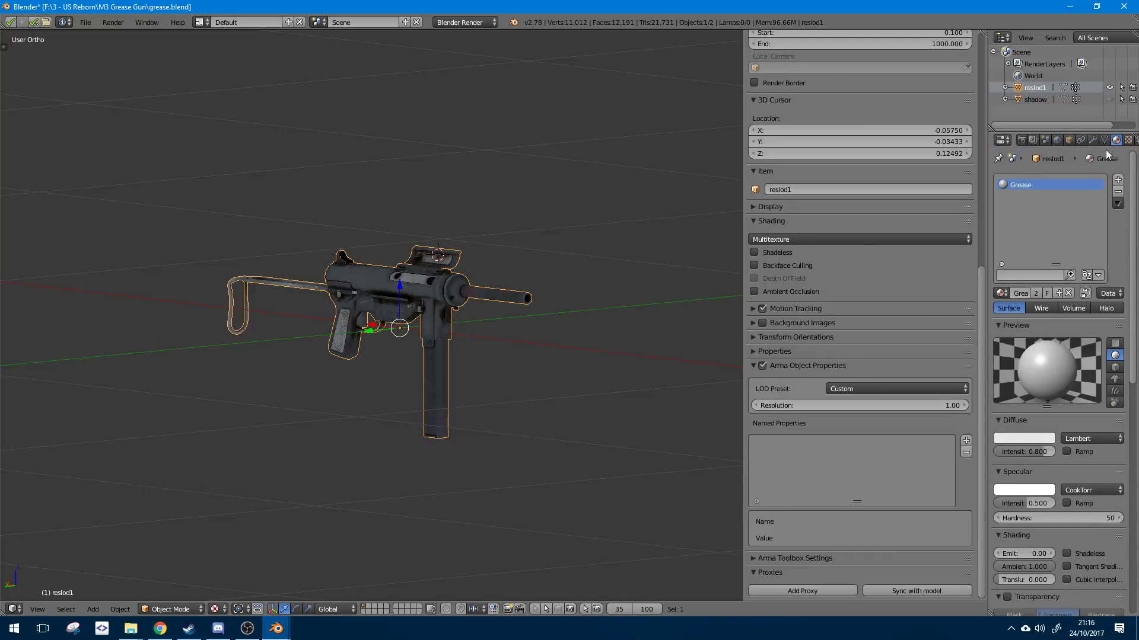
pyautogui.scroll(-20, 1066, 301)
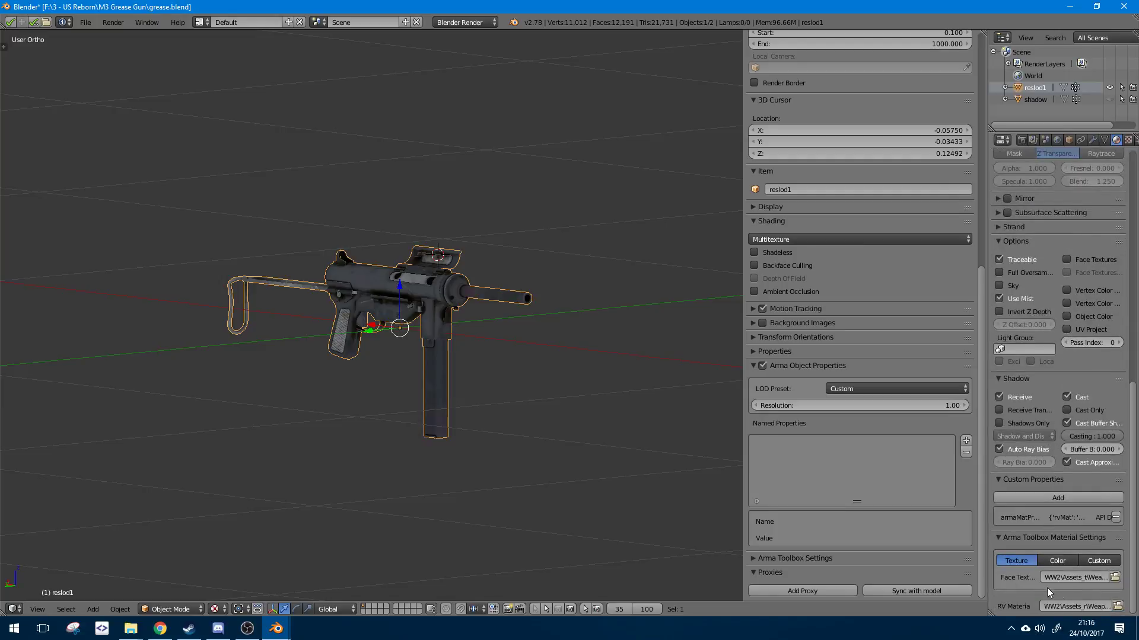
pyautogui.moveTo(987, 580); pyautogui.dragTo(861, 581)
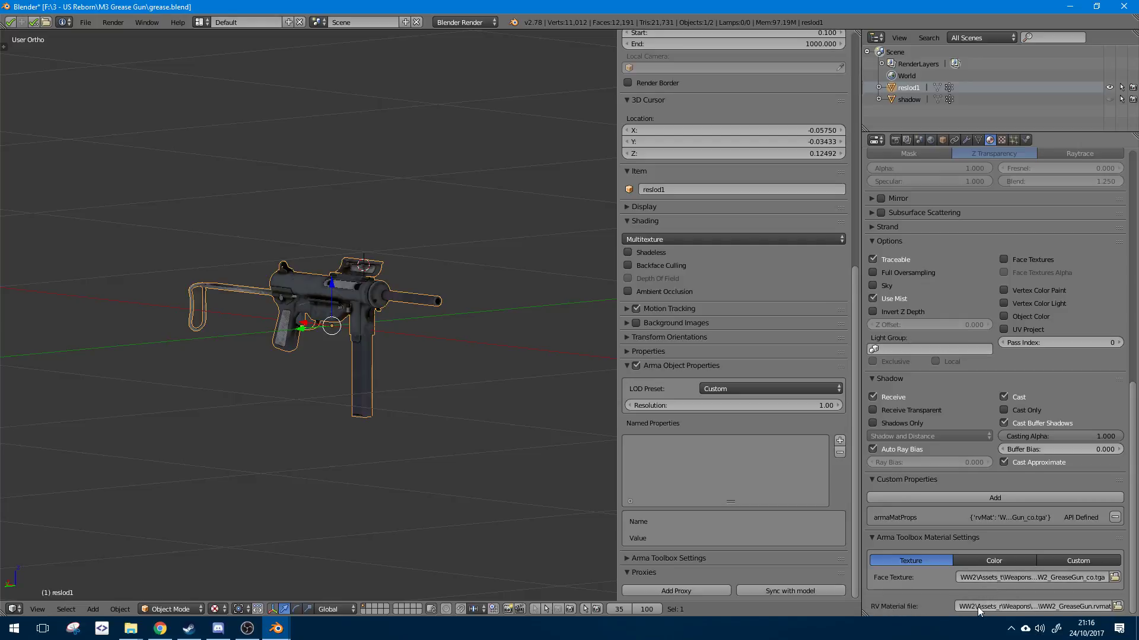
# - Inspect the full Face Texture path in the Arma Toolbox Material Settings and exit the field
pyautogui.click(1008, 578)
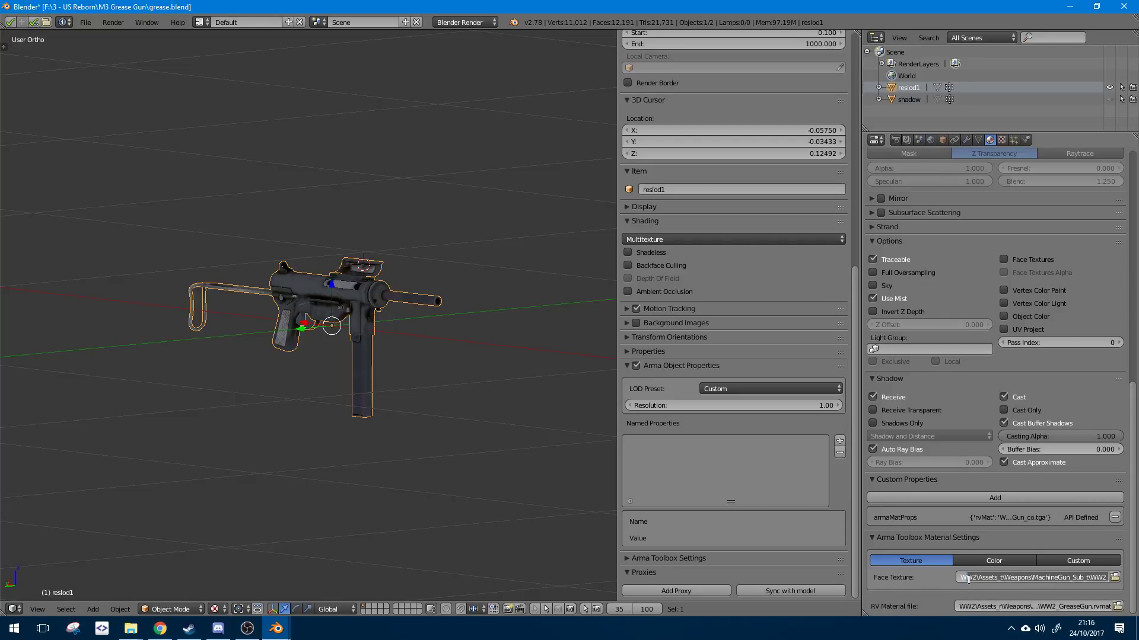
pyautogui.hotkey('ctrl', 'a')
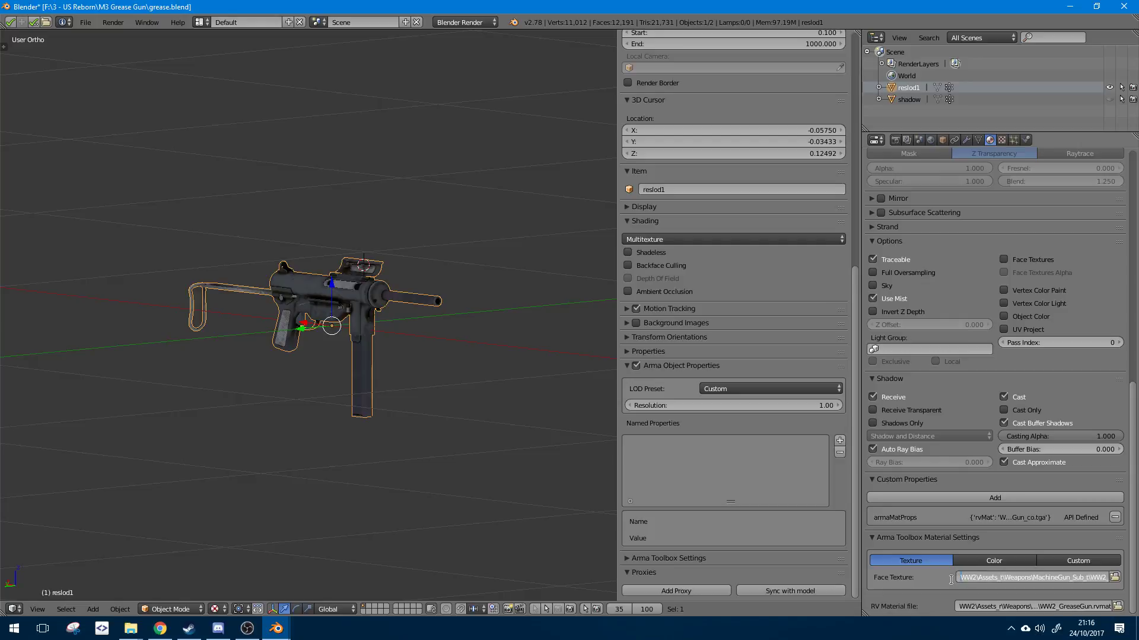
pyautogui.moveTo(950, 606); pyautogui.dragTo(1105, 581)
pyautogui.press('BackSpace')
pyautogui.press('BackSpace')
pyautogui.write('t')
pyautogui.press('Return')
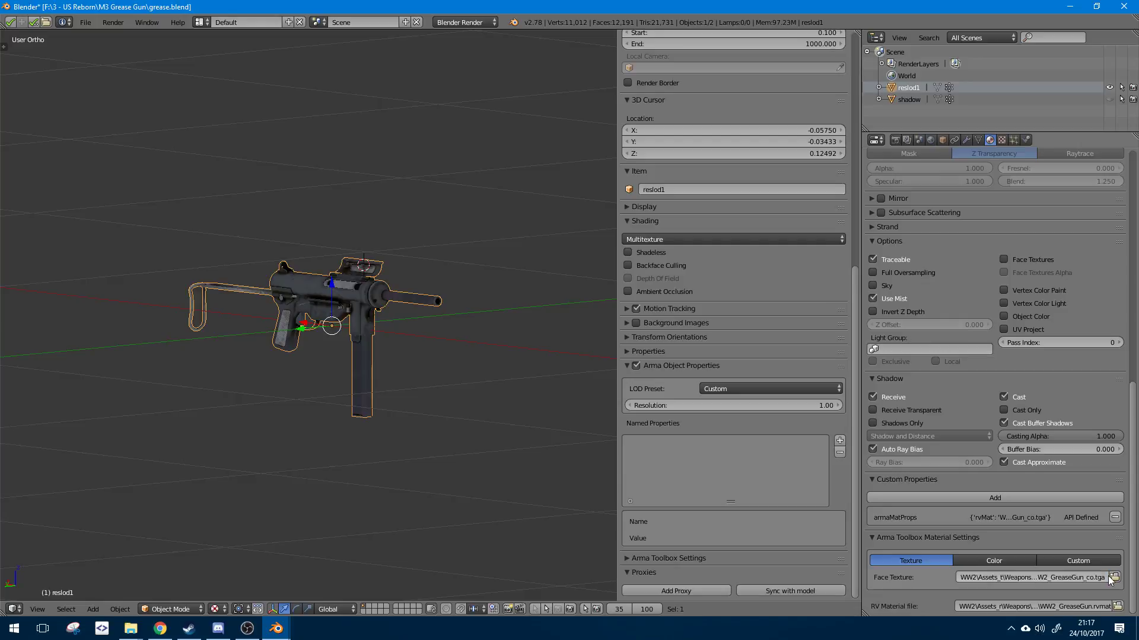
# - Inspect the full RV Material file path in the Arma Toolbox Material Settings and exit the field
pyautogui.scroll(4, 961, 576)
pyautogui.scroll(-4, 946, 575)
pyautogui.click(1040, 607)
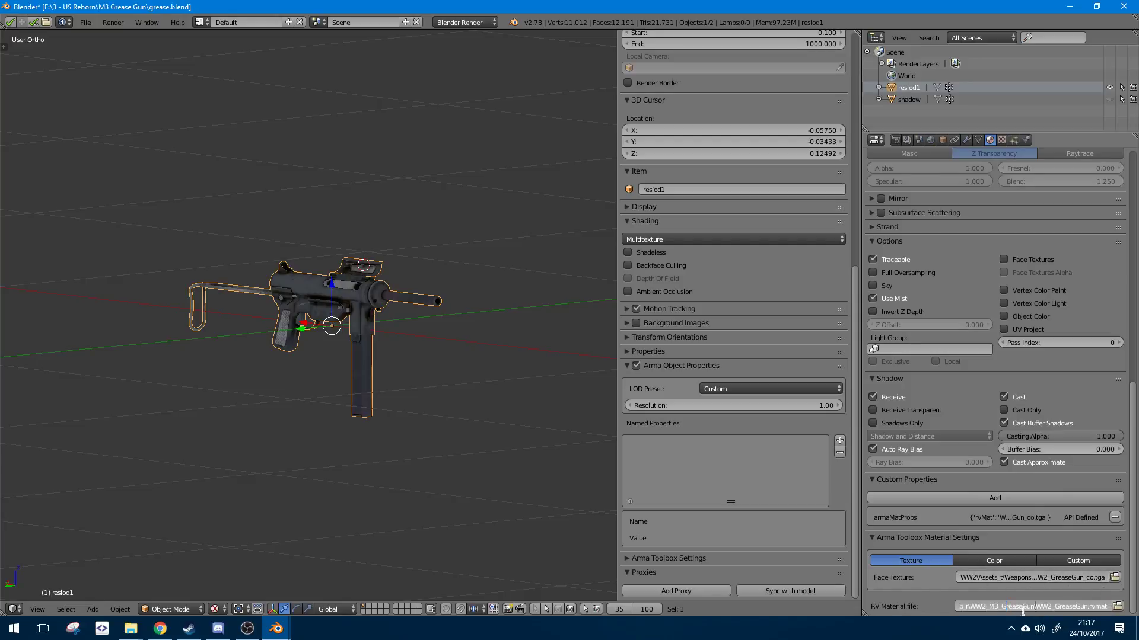
pyautogui.moveTo(898, 611); pyautogui.dragTo(1104, 606)
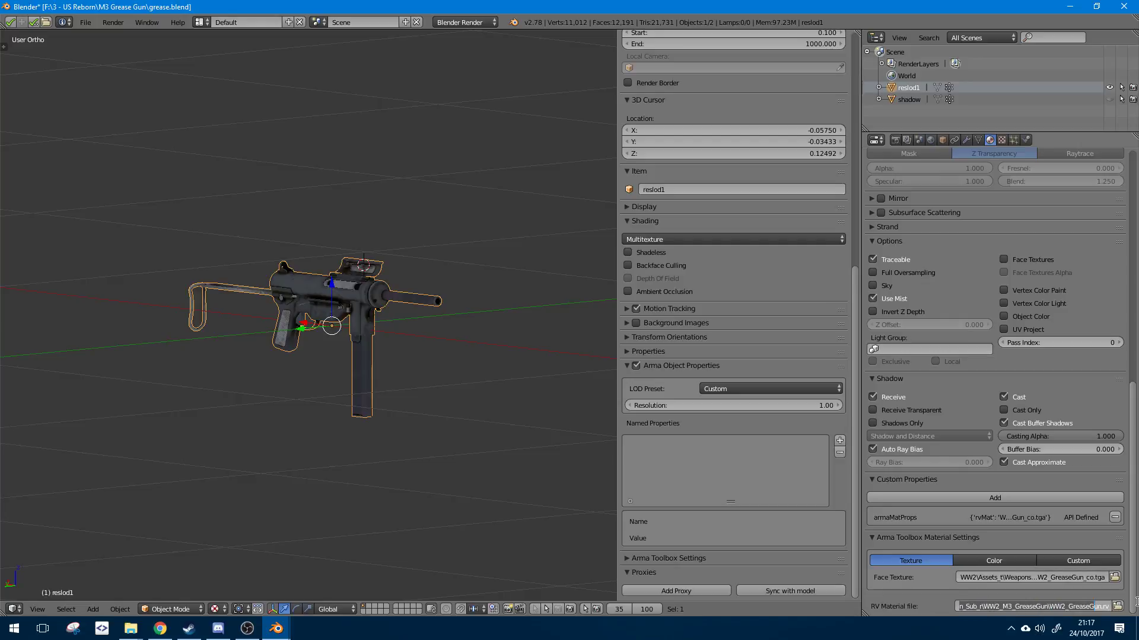
pyautogui.moveTo(967, 606); pyautogui.dragTo(1106, 606)
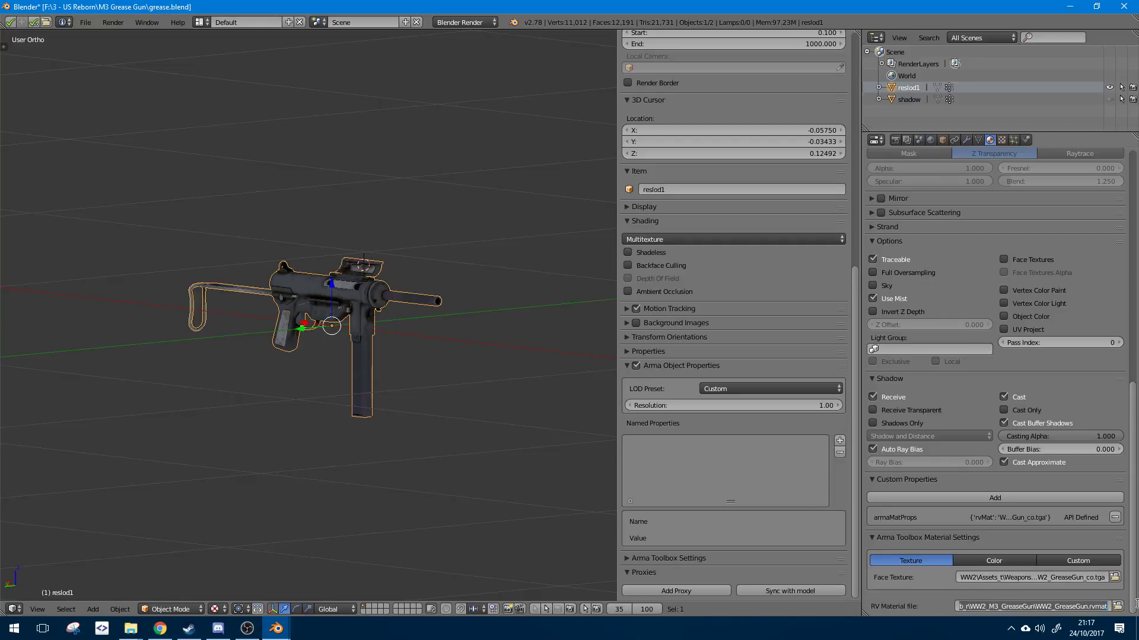
pyautogui.click(1088, 614)
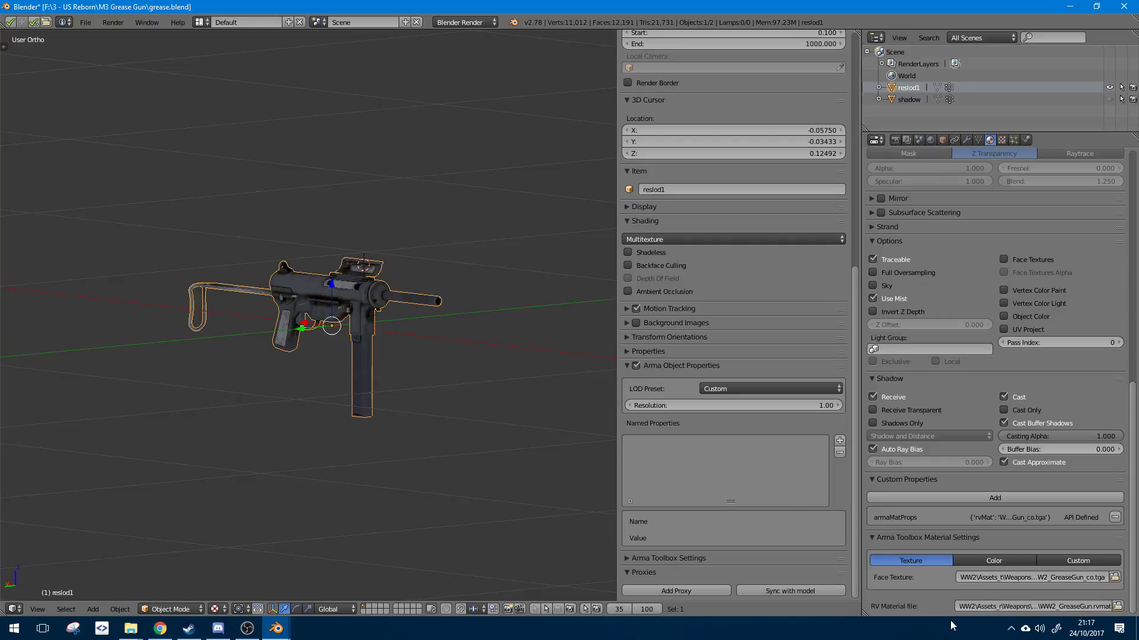
pyautogui.scroll(-3, 331, 451)
pyautogui.scroll(3, 331, 451)
# - Enter Edit Mode, narrow the properties editor again, and examine the gun's mesh from both sides
pyautogui.press('Tab')
pyautogui.moveTo(364, 323); pyautogui.dragTo(443, 331, button='middle')
pyautogui.scroll(3, 443, 331)
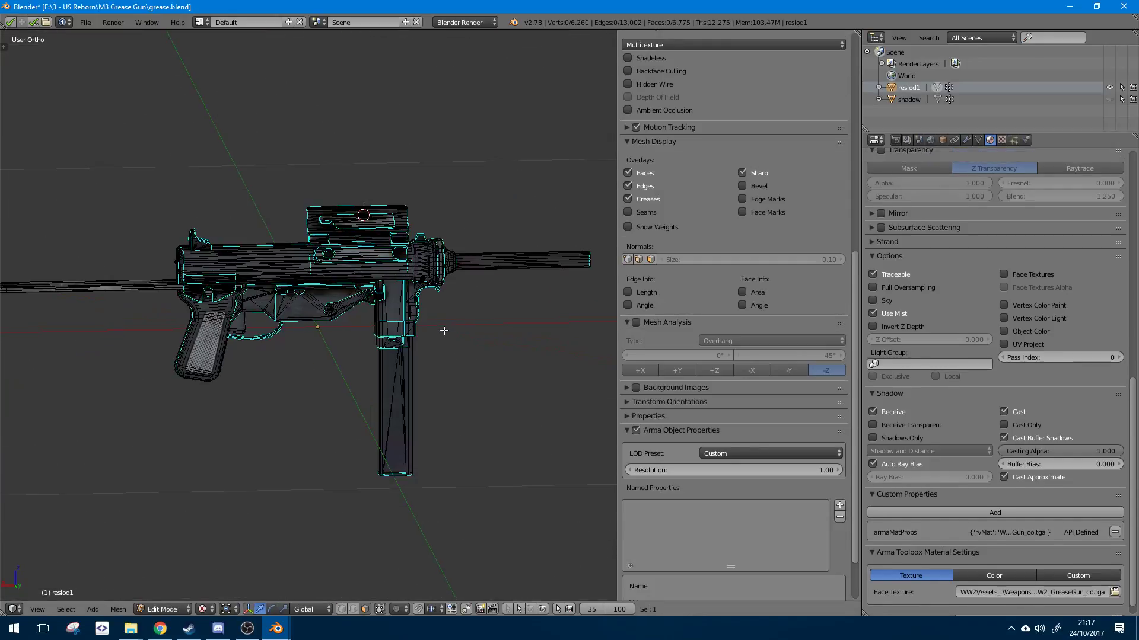
pyautogui.moveTo(860, 202); pyautogui.dragTo(987, 309)
pyautogui.scroll(-1, 830, 315)
pyautogui.scroll(-4, 638, 320)
pyautogui.moveTo(456, 323); pyautogui.dragTo(664, 348, button='middle')
pyautogui.scroll(6, 361, 327)
pyautogui.scroll(-4, 439, 333)
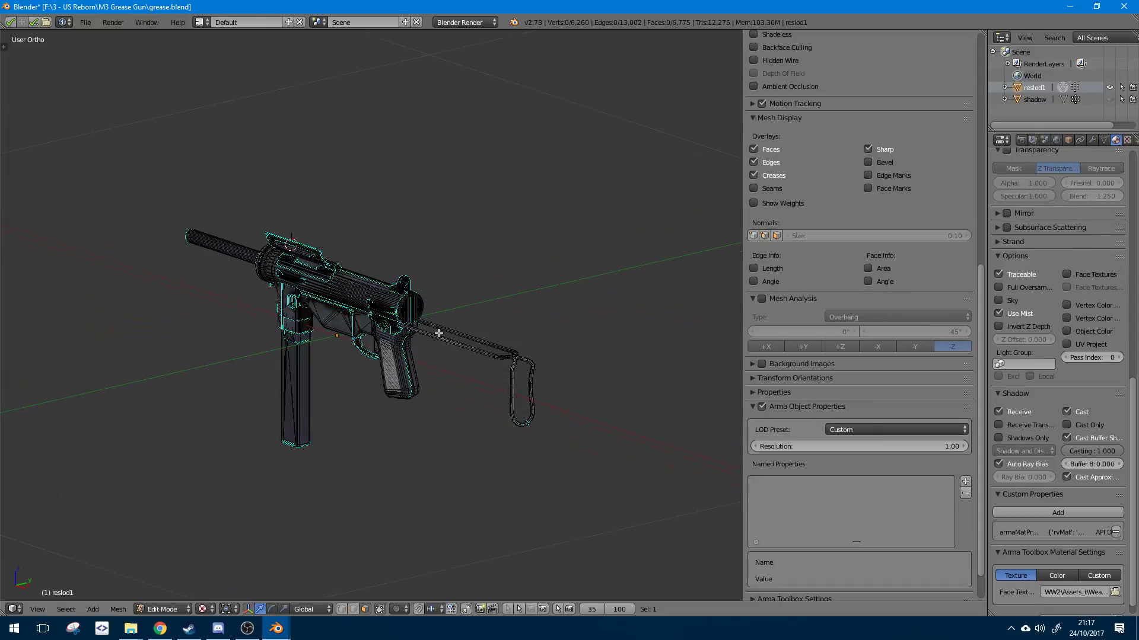
pyautogui.moveTo(438, 334); pyautogui.dragTo(471, 342, button='middle')
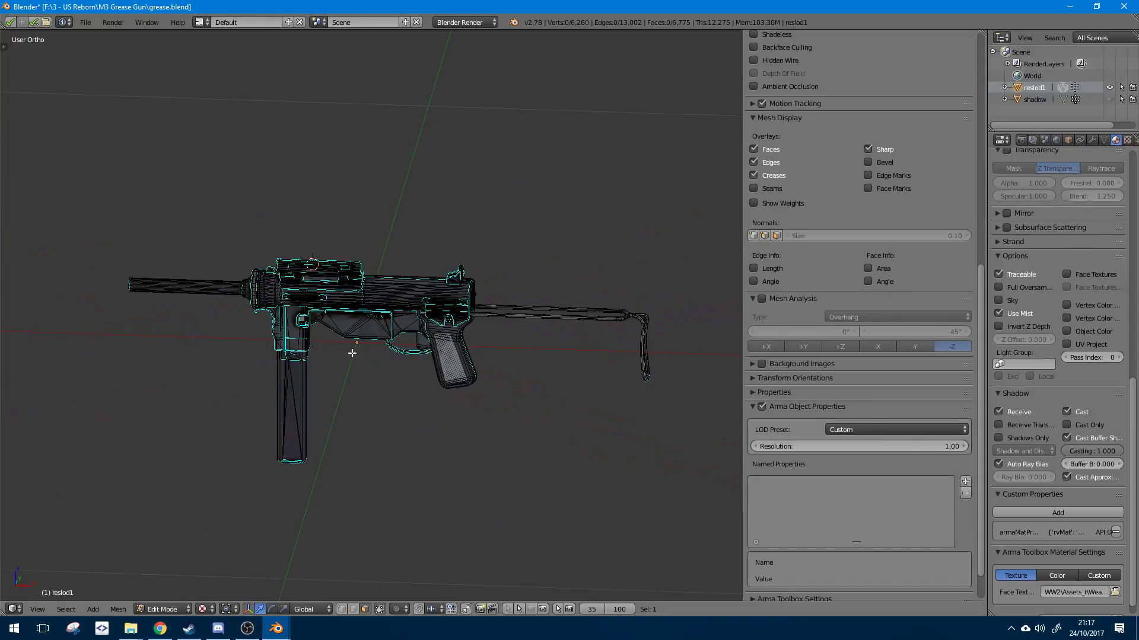
# - Examine the gun's mesh in the front orthographic view and widen the properties editor
pyautogui.moveTo(352, 353); pyautogui.dragTo(446, 383, button='middle')
pyautogui.press('KP_1')
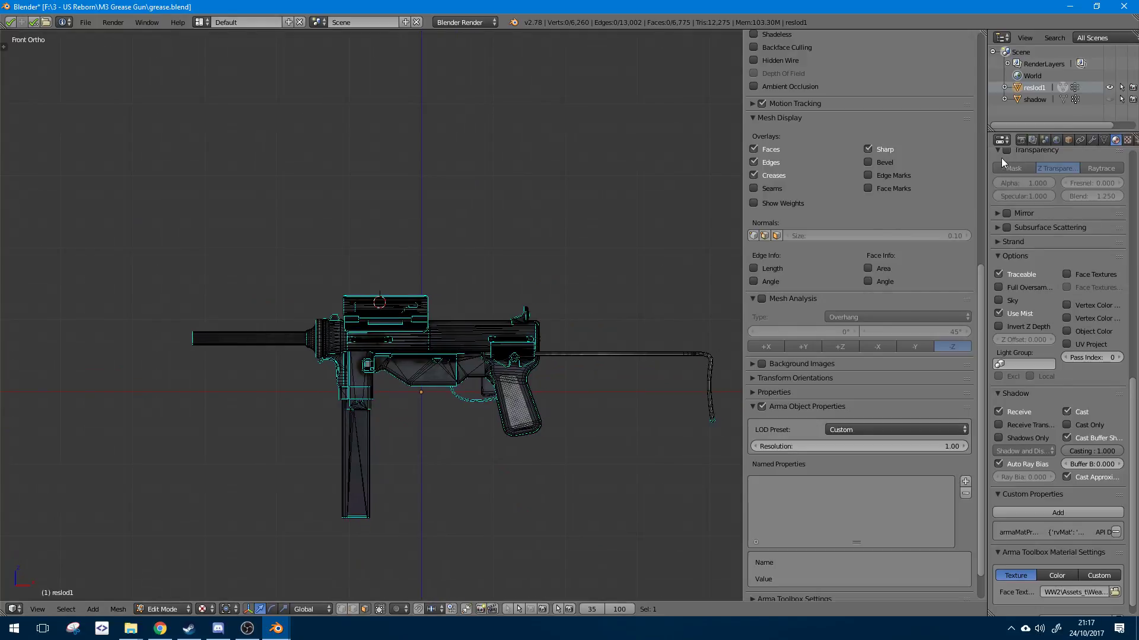
pyautogui.moveTo(986, 156); pyautogui.dragTo(937, 189)
pyautogui.keyDown('shift'); pyautogui.moveTo(431, 298); pyautogui.dragTo(369, 262, button='middle'); pyautogui.keyUp('shift')
pyautogui.scroll(1, 393, 329)
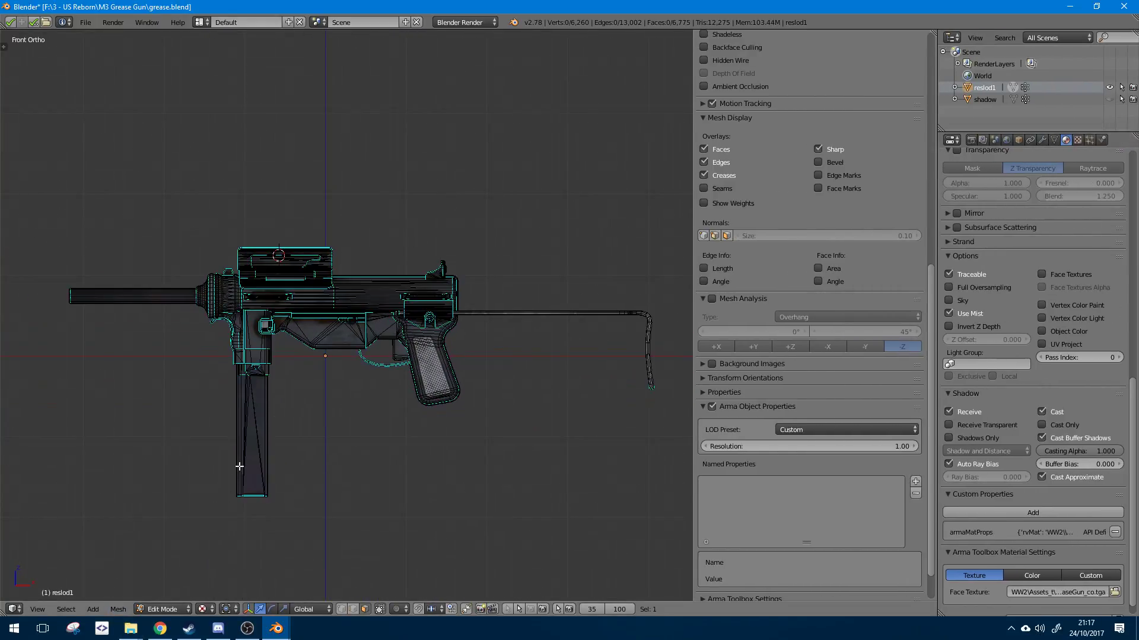
pyautogui.scroll(3, 238, 471)
pyautogui.scroll(-3, 206, 526)
# - Return to Object Mode, add a cube at the 3D cursor, and scale it to about 0.216
pyautogui.press('t')
pyautogui.press('Tab')
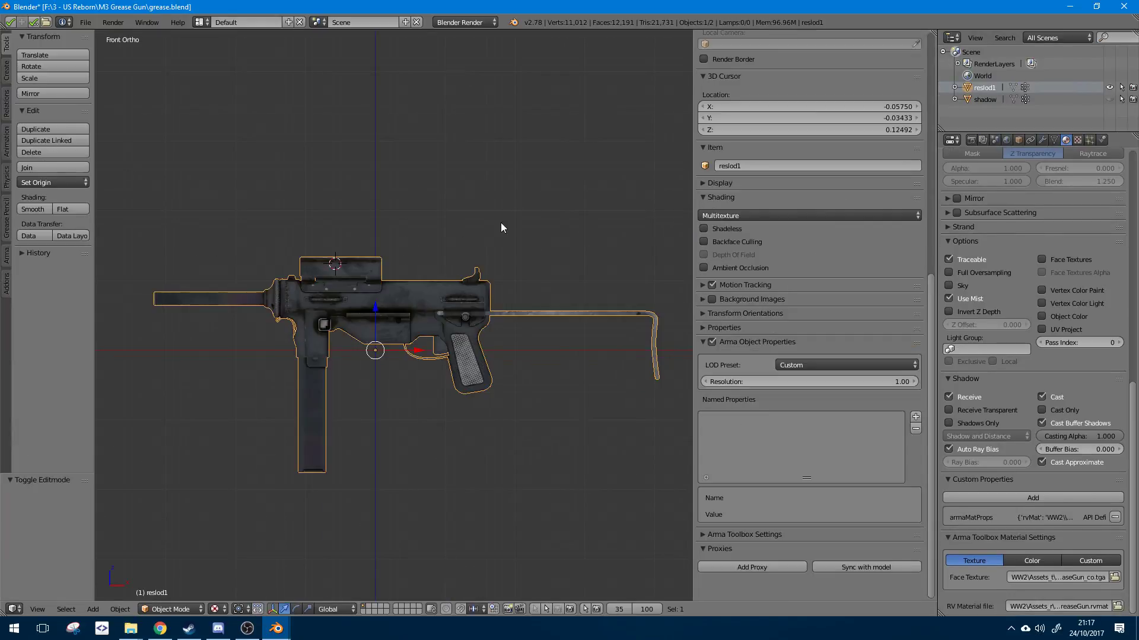
pyautogui.click(9, 94)
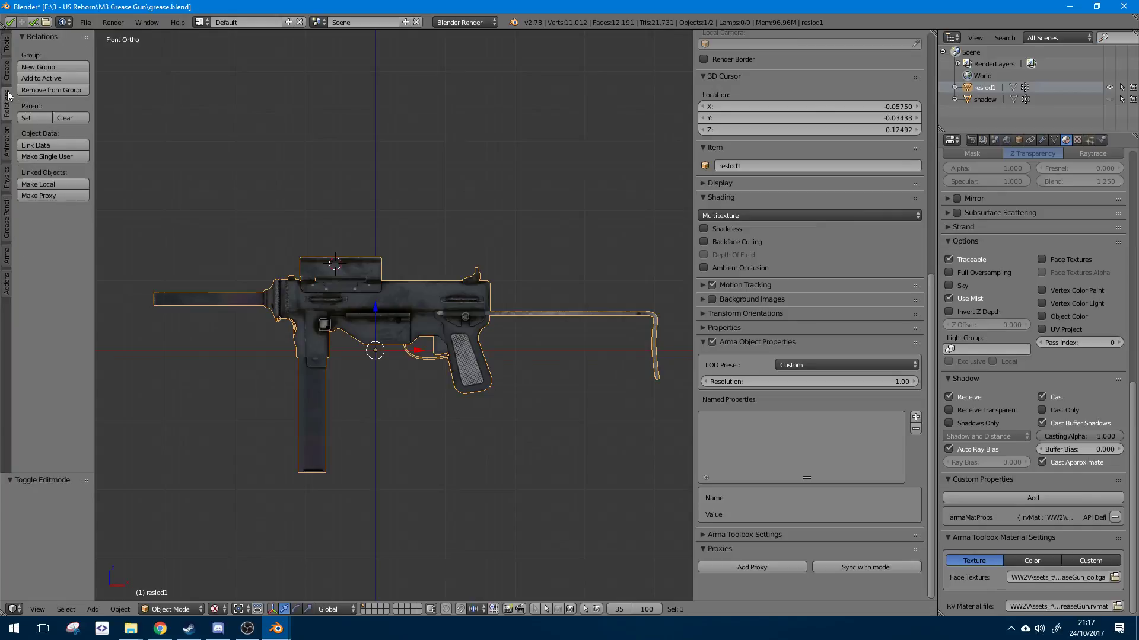
pyautogui.click(9, 134)
pyautogui.click(8, 98)
pyautogui.click(7, 69)
pyautogui.click(56, 78)
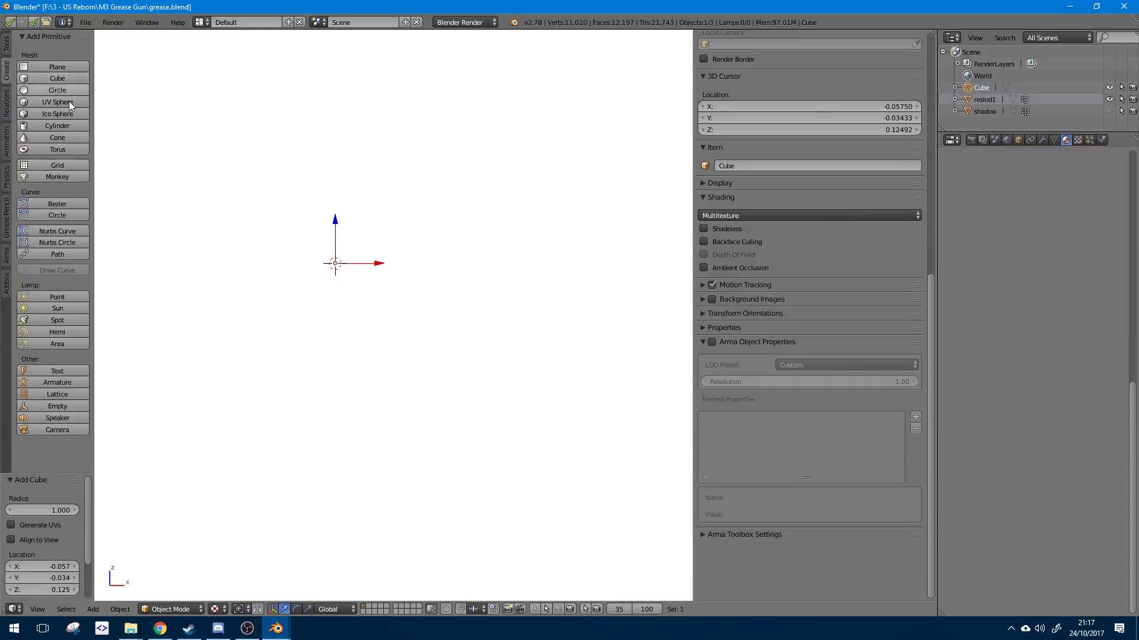
pyautogui.scroll(-10, 531, 389)
pyautogui.press('s')
pyautogui.click(431, 329)
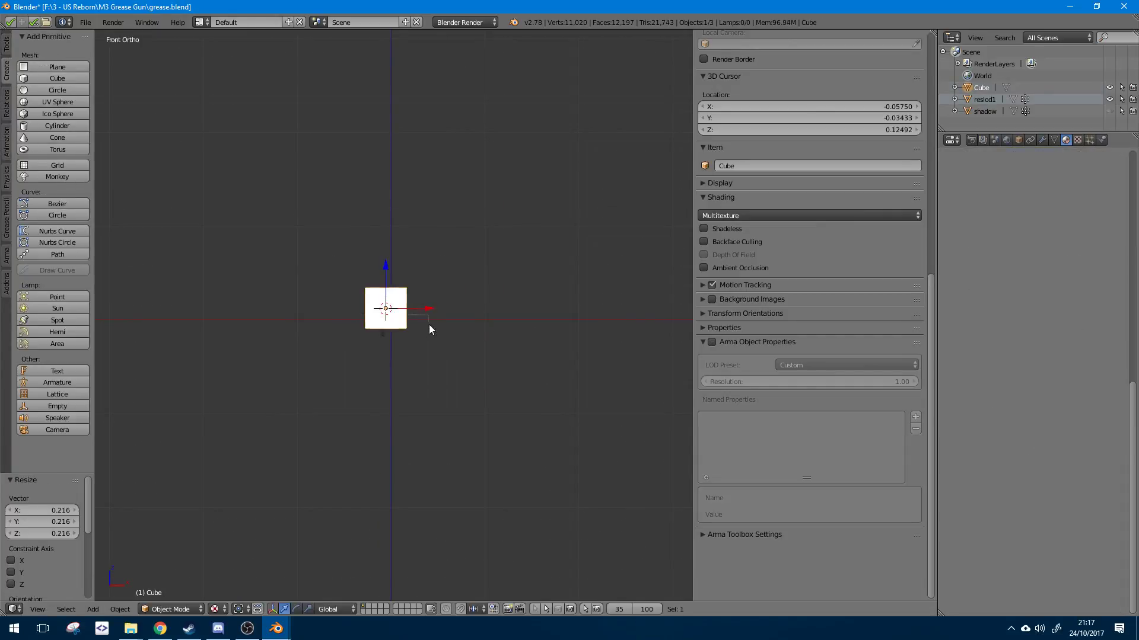
# - Enter Edit Mode on the cube, deselect all its geometry, and set the viewport shading to Solid
pyautogui.click(190, 604)
pyautogui.click(196, 610)
pyautogui.click(196, 611)
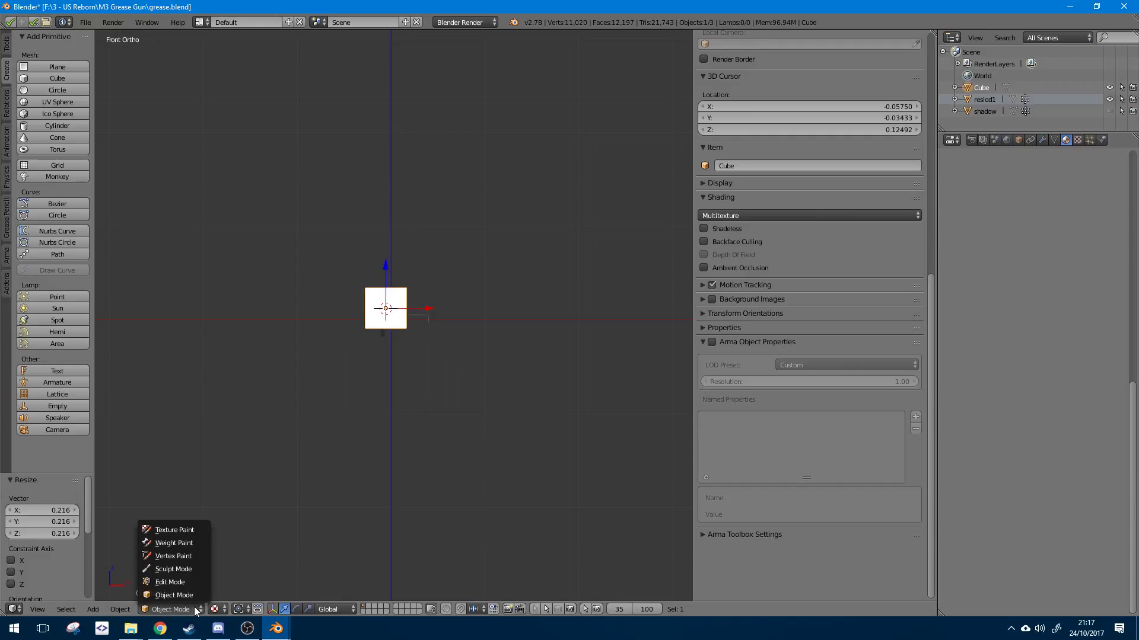
pyautogui.press('Tab')
pyautogui.press('a')
pyautogui.scroll(6, 367, 342)
pyautogui.moveTo(368, 340); pyautogui.dragTo(415, 367, button='middle')
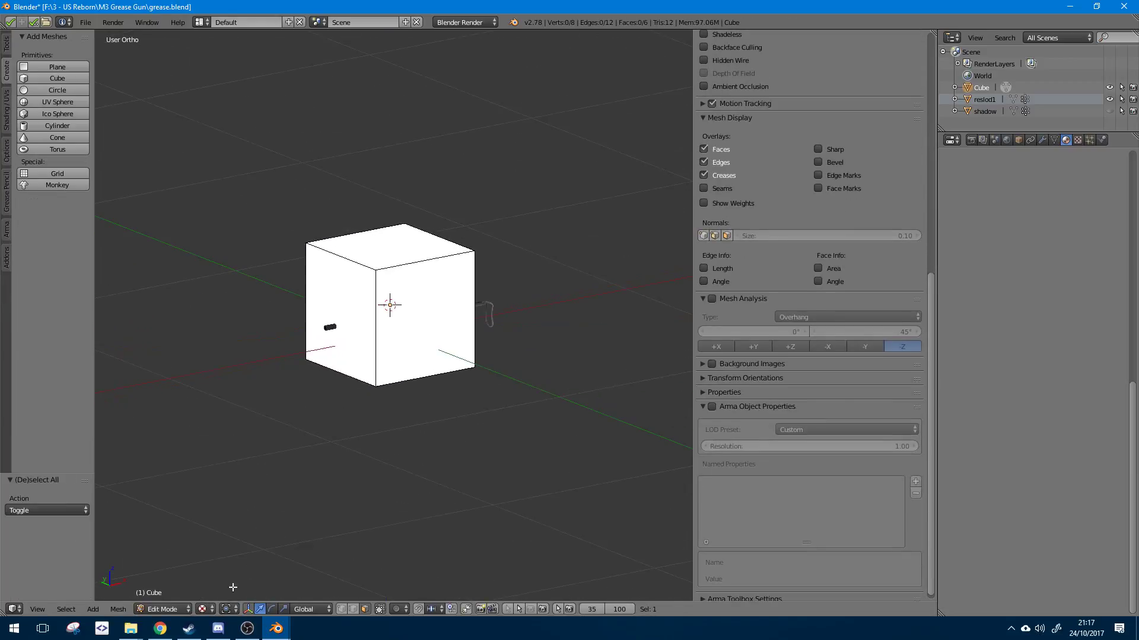
pyautogui.click(202, 609)
pyautogui.click(232, 568)
pyautogui.press('KP_1')
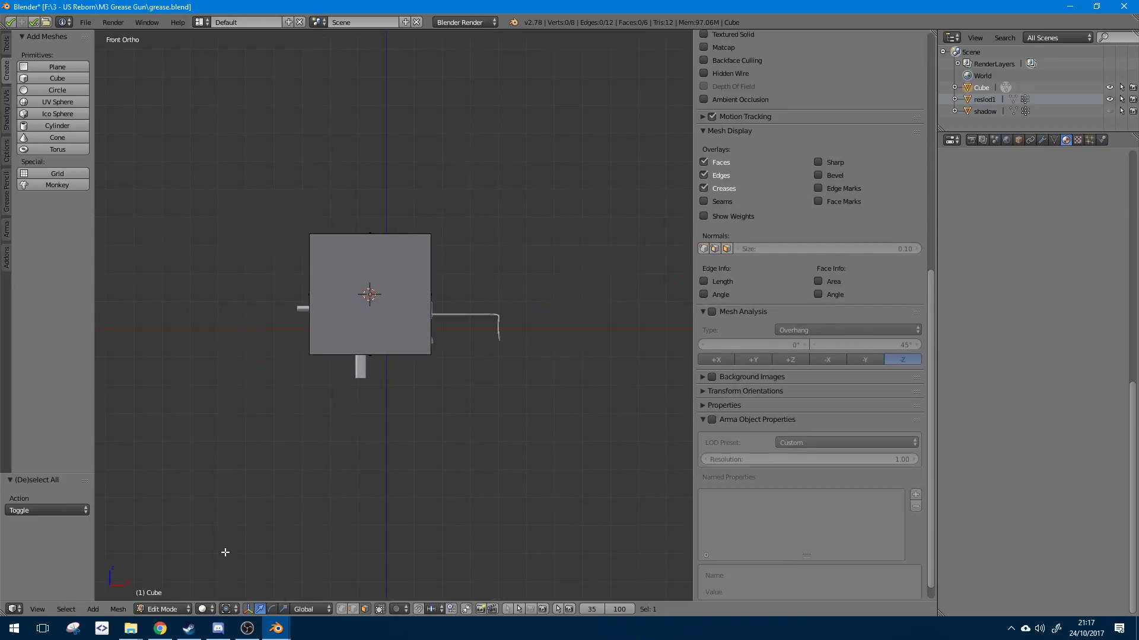
# - In wireframe display and Object Mode, scale the cube down and position it over the rear of the gun's receiver
pyautogui.press('Tab')
pyautogui.press('z')
pyautogui.press('s')
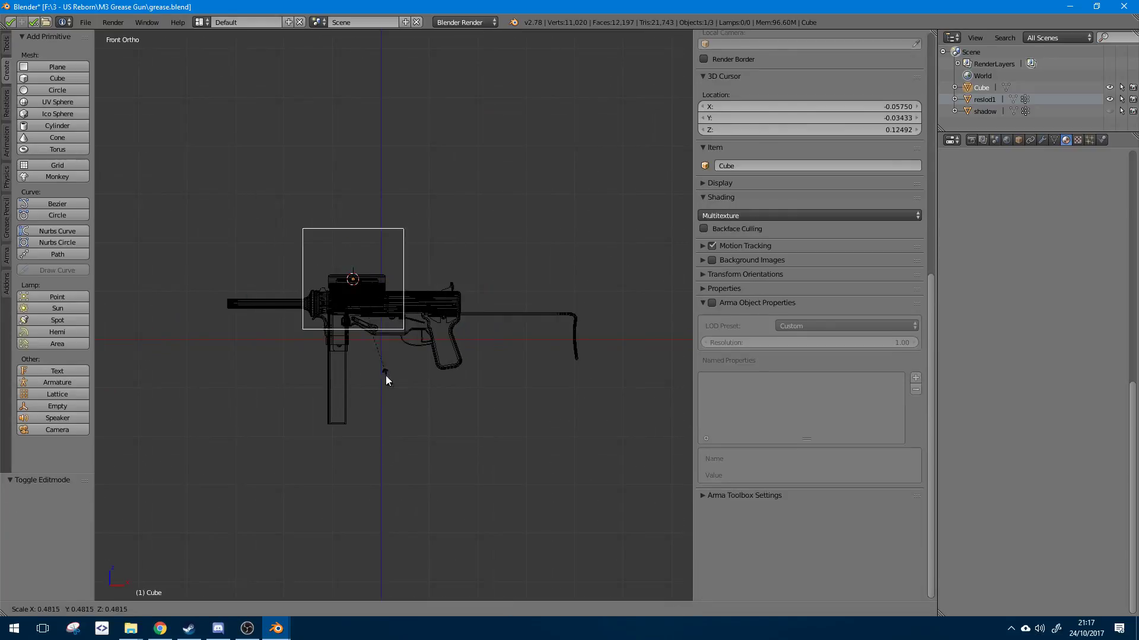
pyautogui.click(384, 321)
pyautogui.press('g')
pyautogui.click(461, 351)
pyautogui.scroll(4, 461, 351)
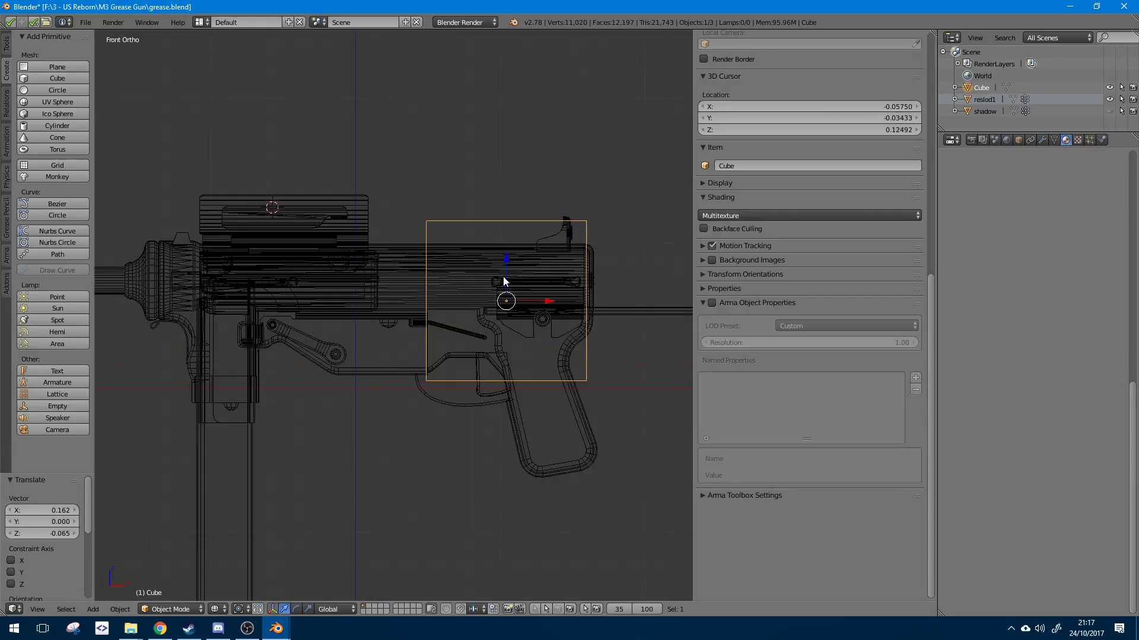
pyautogui.press('g')
pyautogui.click(533, 298)
pyautogui.scroll(2, 471, 343)
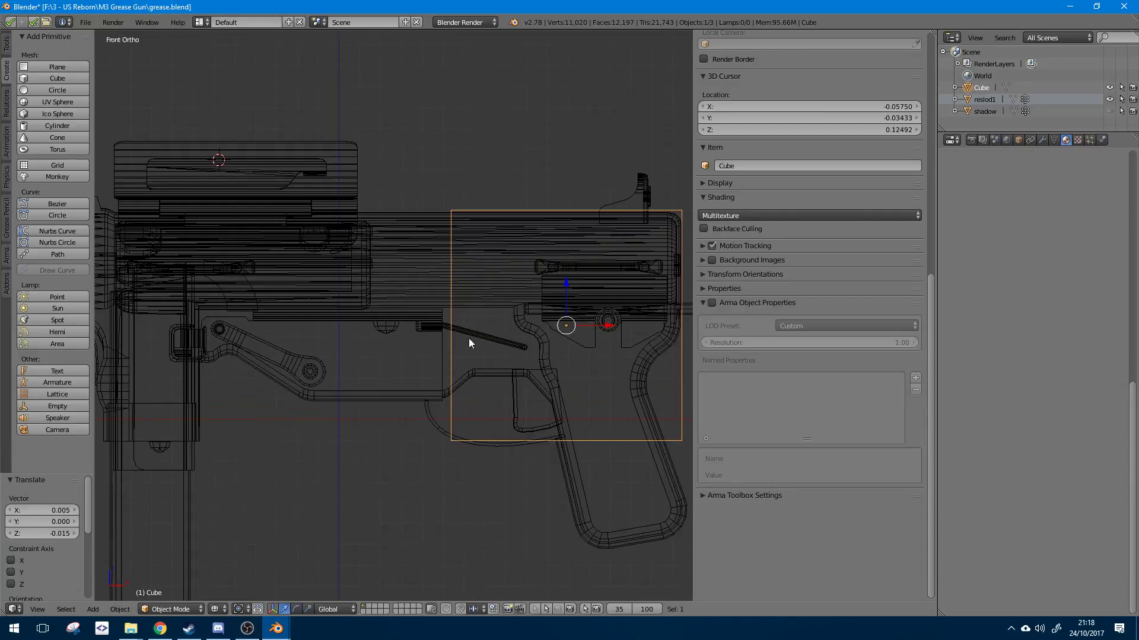
pyautogui.rightClick(443, 380)
pyautogui.press('Tab')
pyautogui.press('Tab')
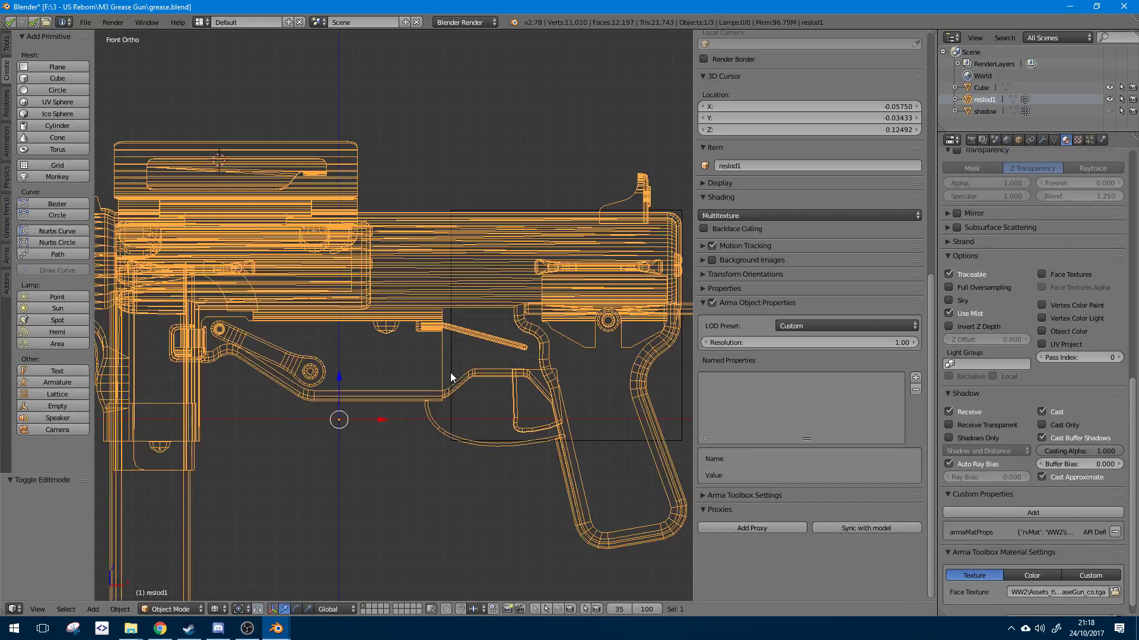
# - Enter Edit Mode on the cube and move its muzzle-side face about -0.199 along X to the receiver's front end
pyautogui.rightClick(451, 434)
pyautogui.press('Tab')
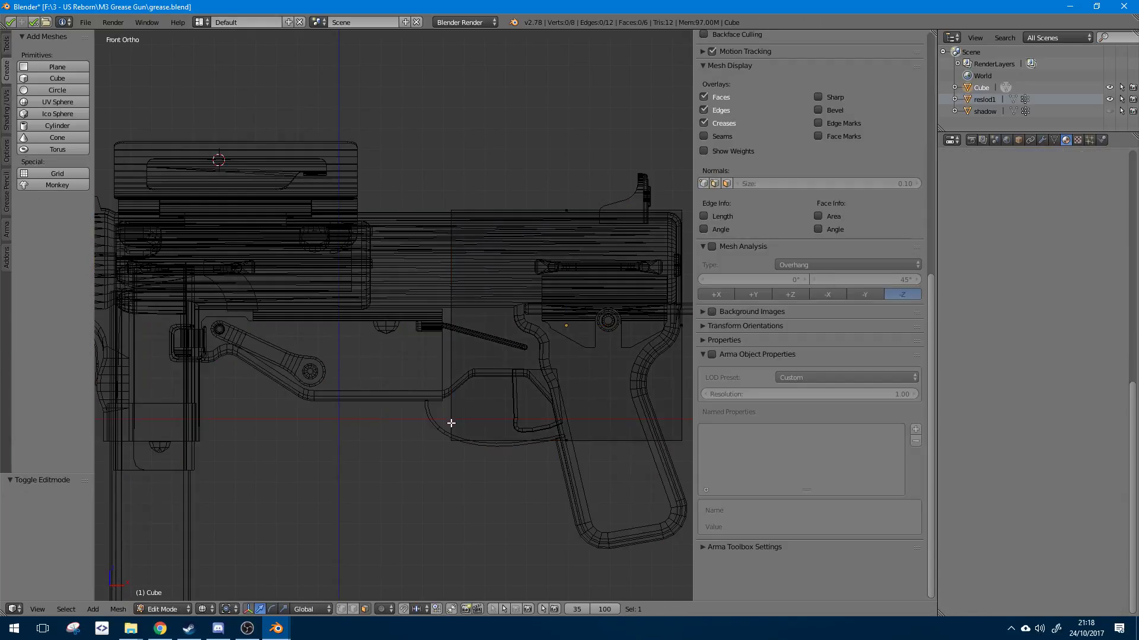
pyautogui.scroll(-3, 445, 333)
pyautogui.scroll(3, 445, 322)
pyautogui.rightClick(445, 322)
pyautogui.scroll(-3, 446, 326)
pyautogui.press('g')
pyautogui.press('x')
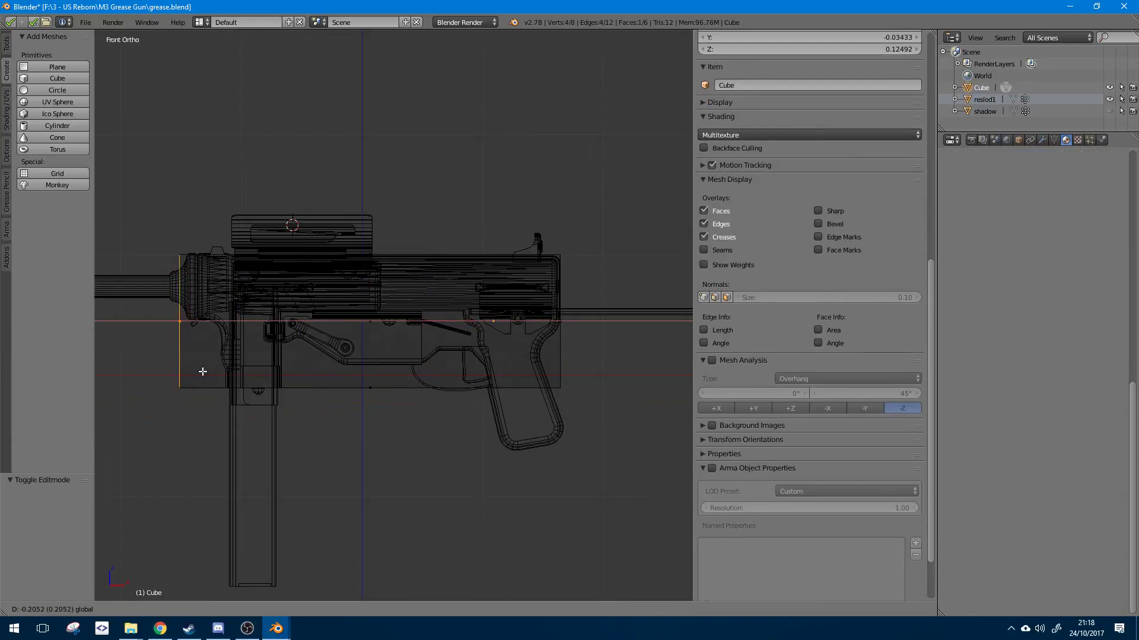
pyautogui.click(214, 372)
# - Raise the box's bottom face about 0.019 along Z to the underside of the receiver housing
pyautogui.rightClick(374, 388)
pyautogui.click(378, 368)
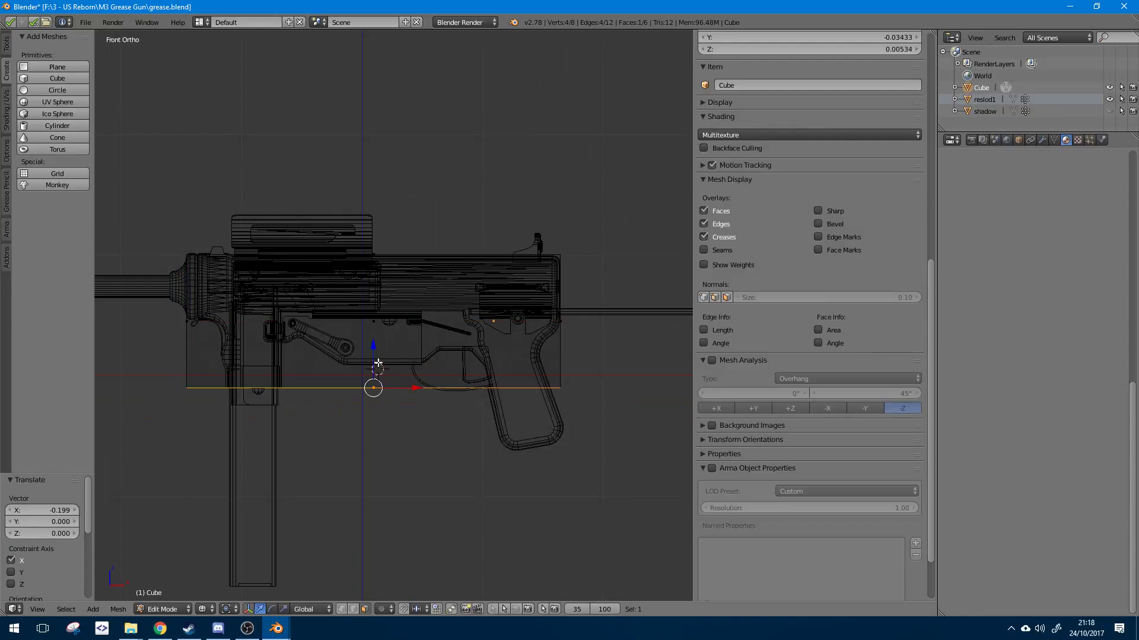
pyautogui.press('g')
pyautogui.press('z')
pyautogui.click(382, 337)
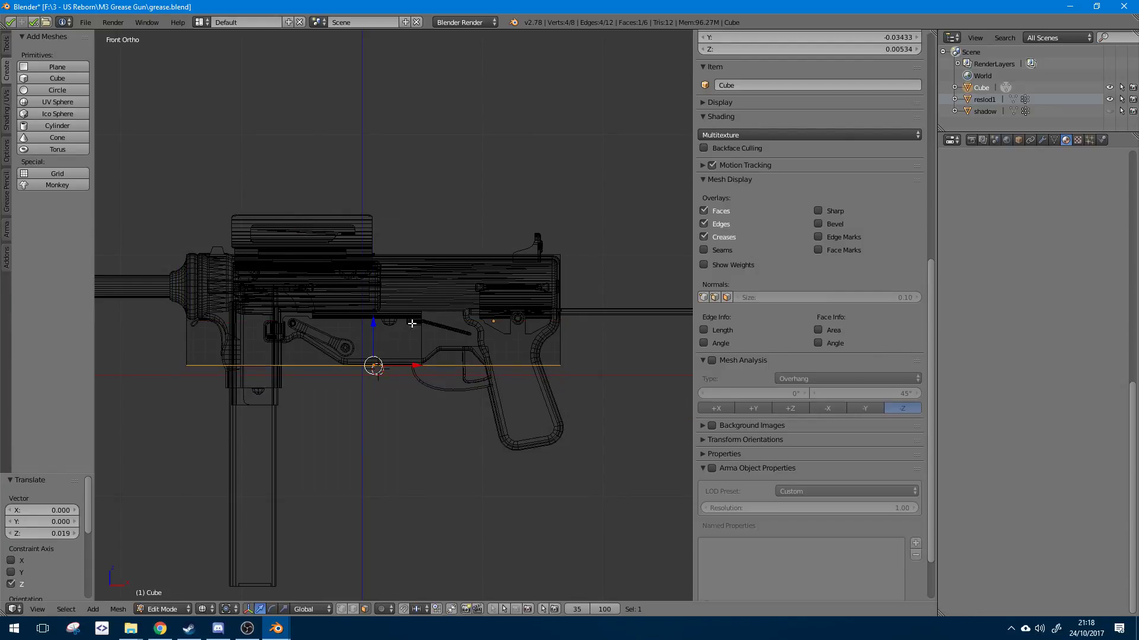
# - In the right view, shift the whole box along Y and move its outer side face about 0.055 to match the receiver's width
pyautogui.press('KP_3')
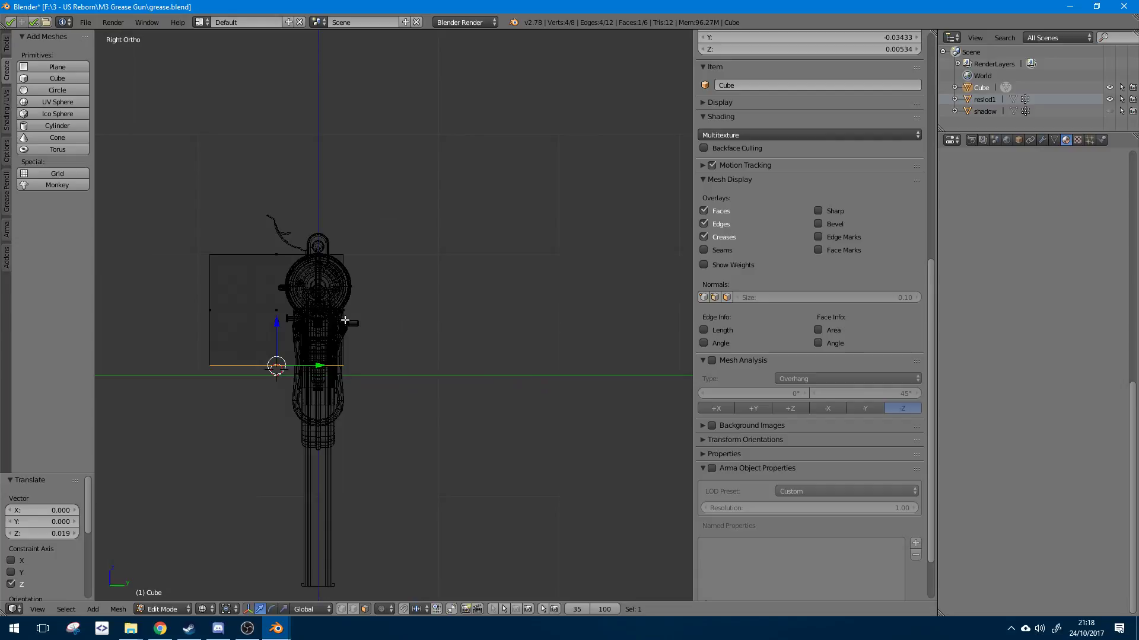
pyautogui.keyDown('shift'); pyautogui.moveTo(345, 320); pyautogui.dragTo(421, 360, button='middle'); pyautogui.keyUp('shift')
pyautogui.hotkey('ctrl', 'l')
pyautogui.scroll(4, 421, 360)
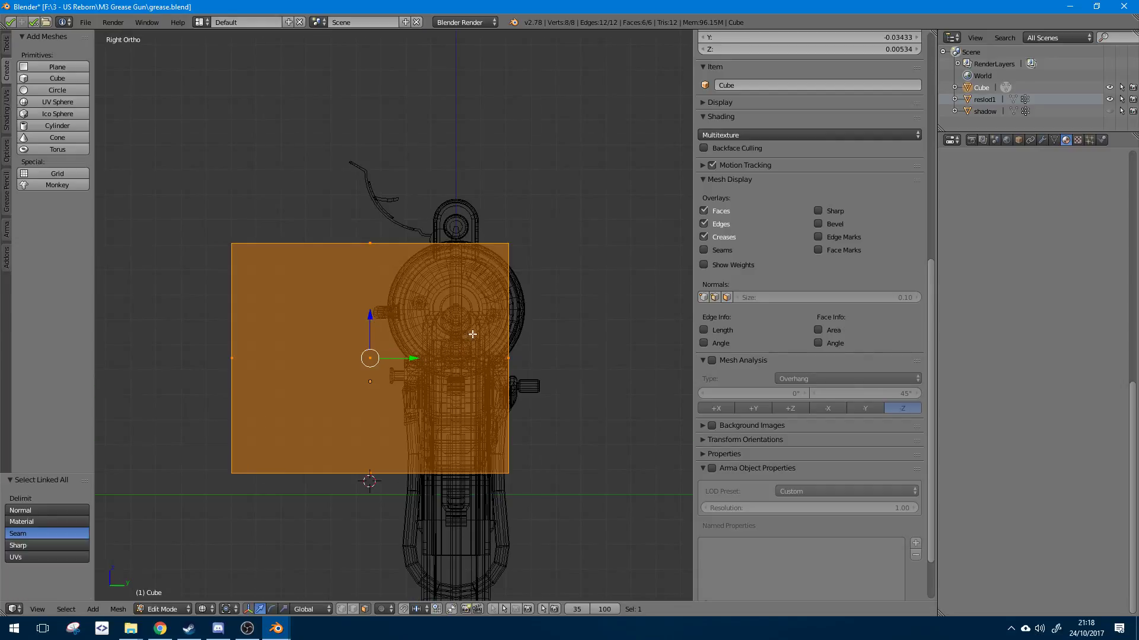
pyautogui.moveTo(401, 361)
pyautogui.mouseDown()
pyautogui.moveTo(434, 362)
pyautogui.moveTo(418, 362)
pyautogui.mouseUp()
pyautogui.rightClick(248, 358)
pyautogui.moveTo(277, 358); pyautogui.dragTo(413, 403)
pyautogui.moveTo(413, 404); pyautogui.dragTo(419, 383, button='middle')
# - Duplicate the whole receiver box and move the copy about -0.310 along X so that it surrounds the barrel
pyautogui.press('KP_1')
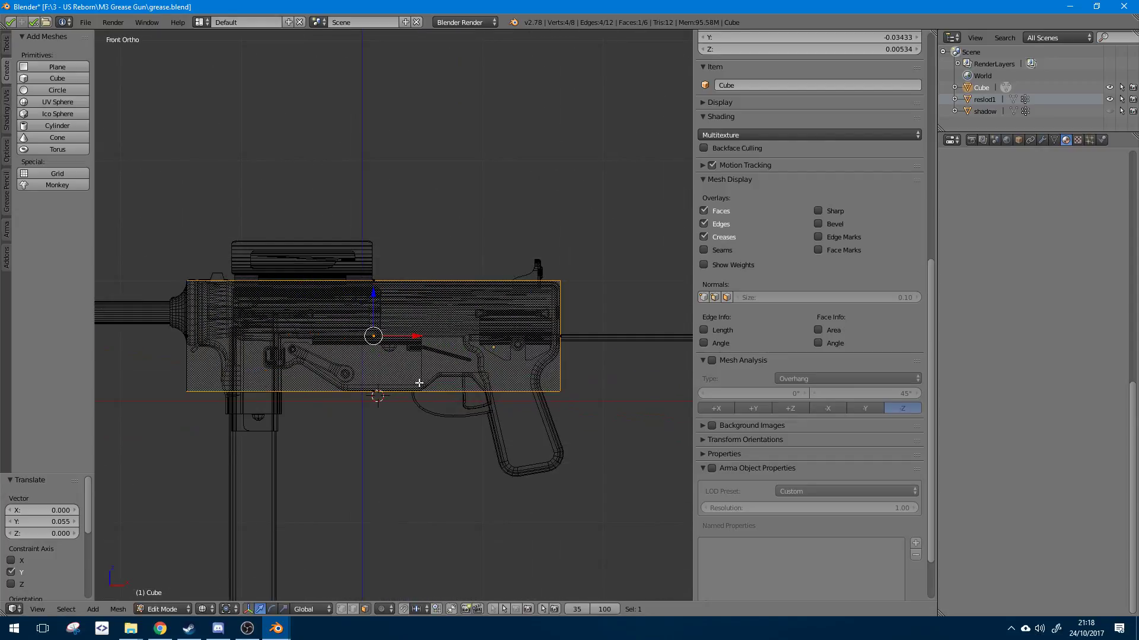
pyautogui.hotkey('ctrl', 'l')
pyautogui.scroll(-3, 398, 402)
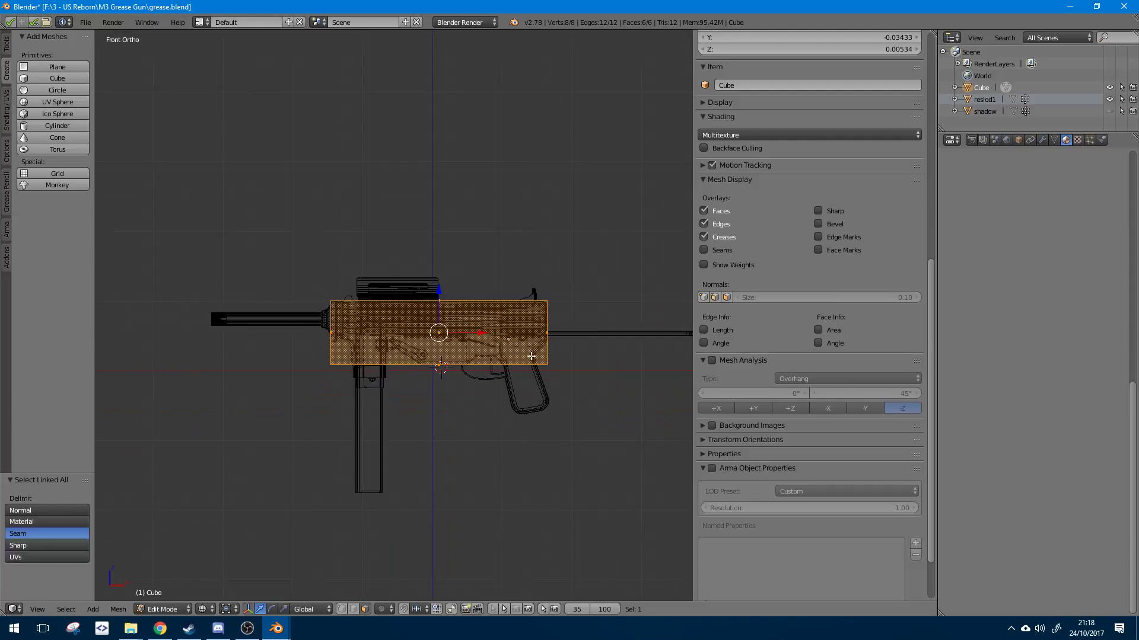
pyautogui.scroll(2, 437, 336)
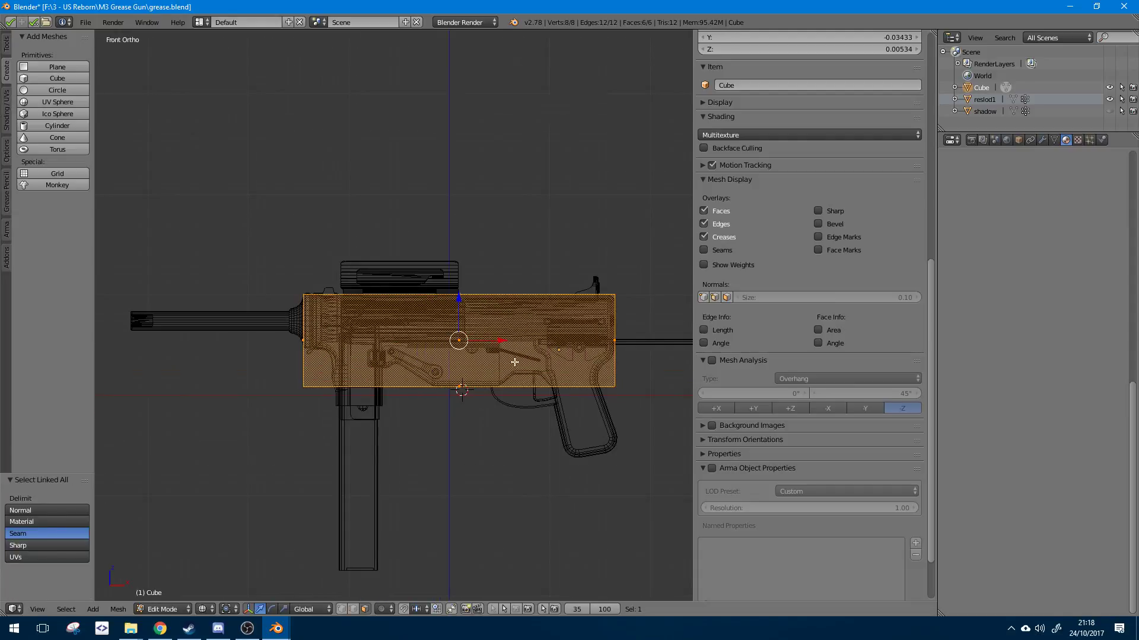
pyautogui.hotkey('shift', 'd')
pyautogui.press('Escape')
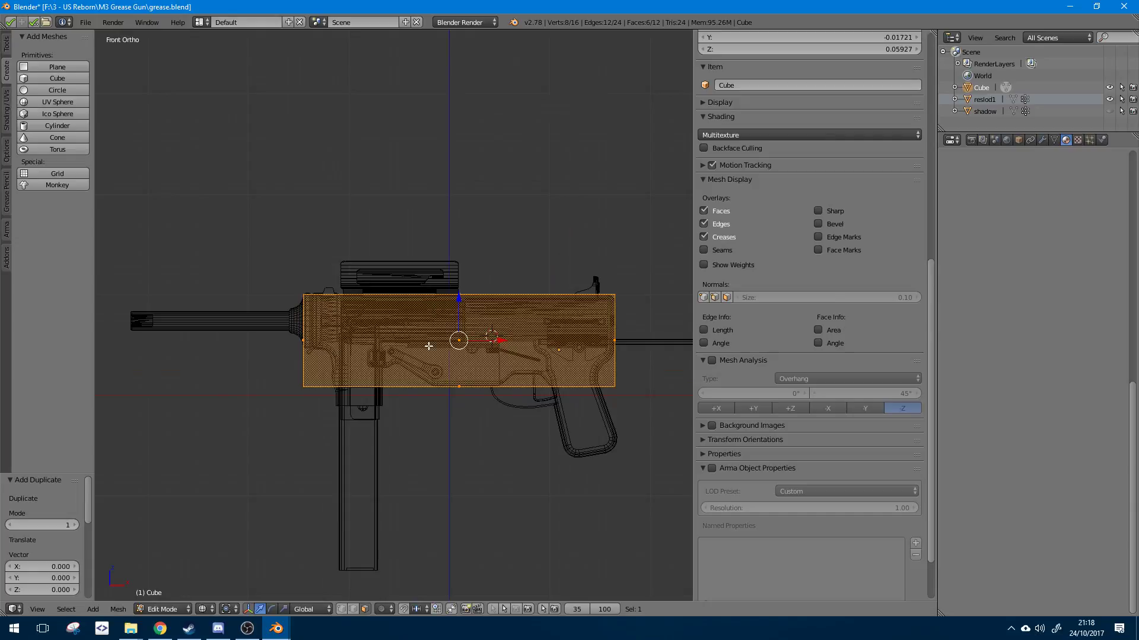
pyautogui.press('g')
pyautogui.press('x')
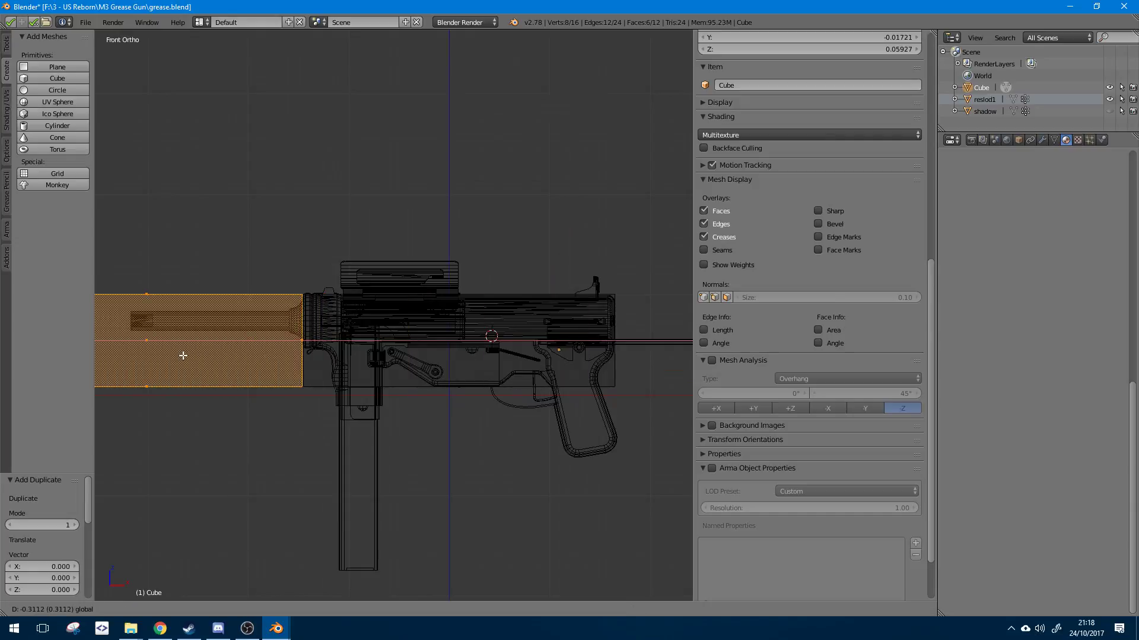
pyautogui.click(184, 355)
# - Raise the barrel box's bottom face along Z to just below the barrel
pyautogui.keyDown('shift'); pyautogui.moveTo(224, 354); pyautogui.dragTo(432, 356, button='middle'); pyautogui.keyUp('shift')
pyautogui.rightClick(369, 392)
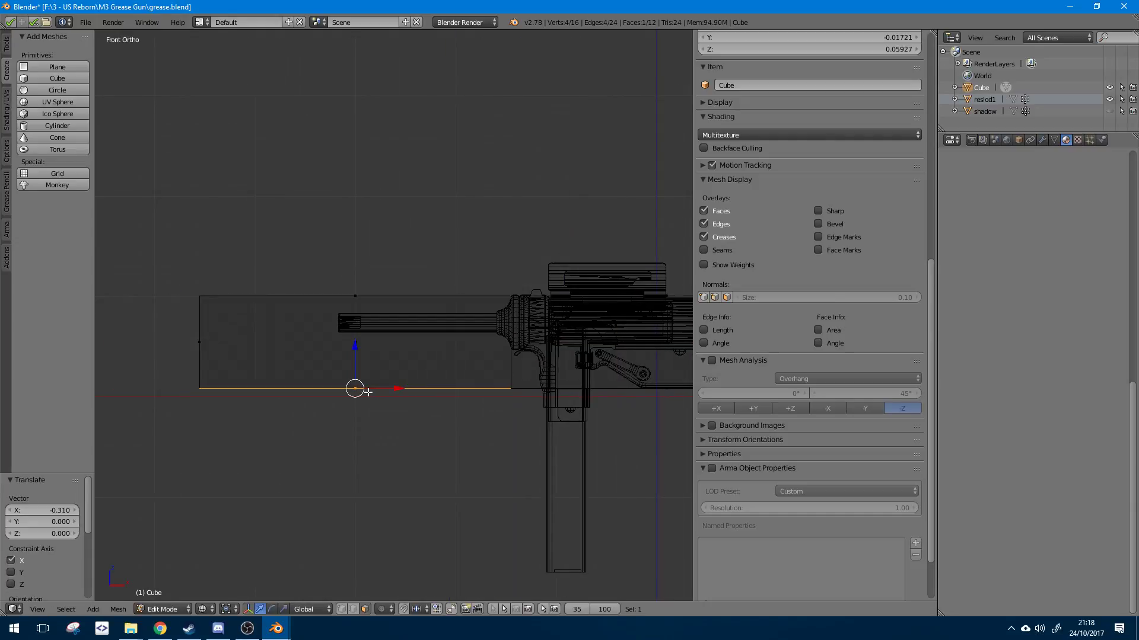
pyautogui.press('g')
pyautogui.press('z')
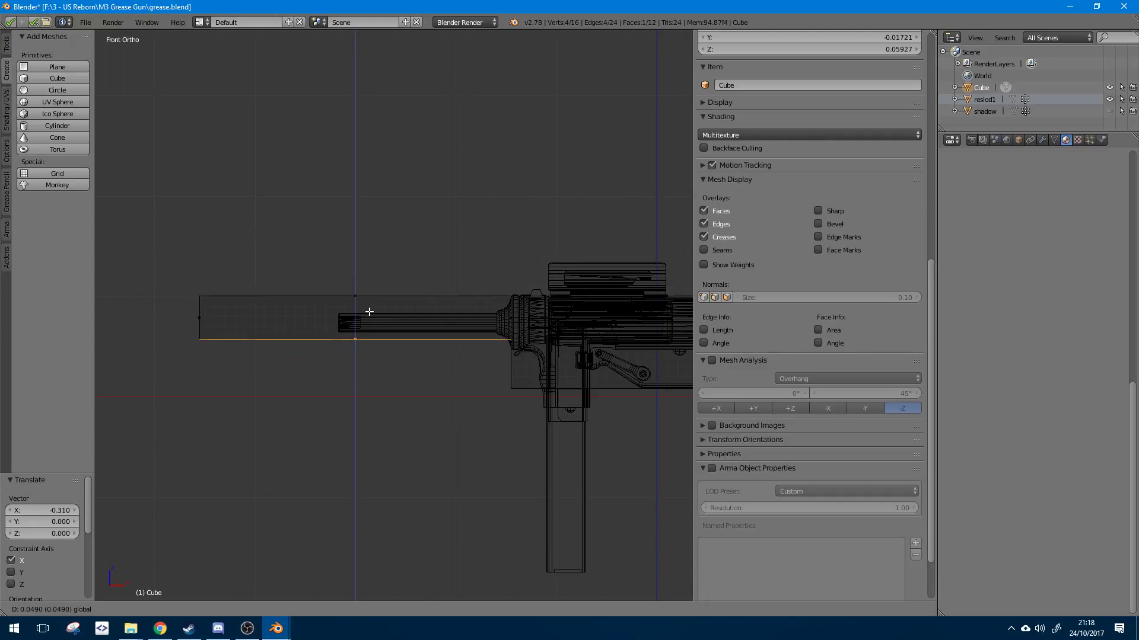
pyautogui.click(374, 320)
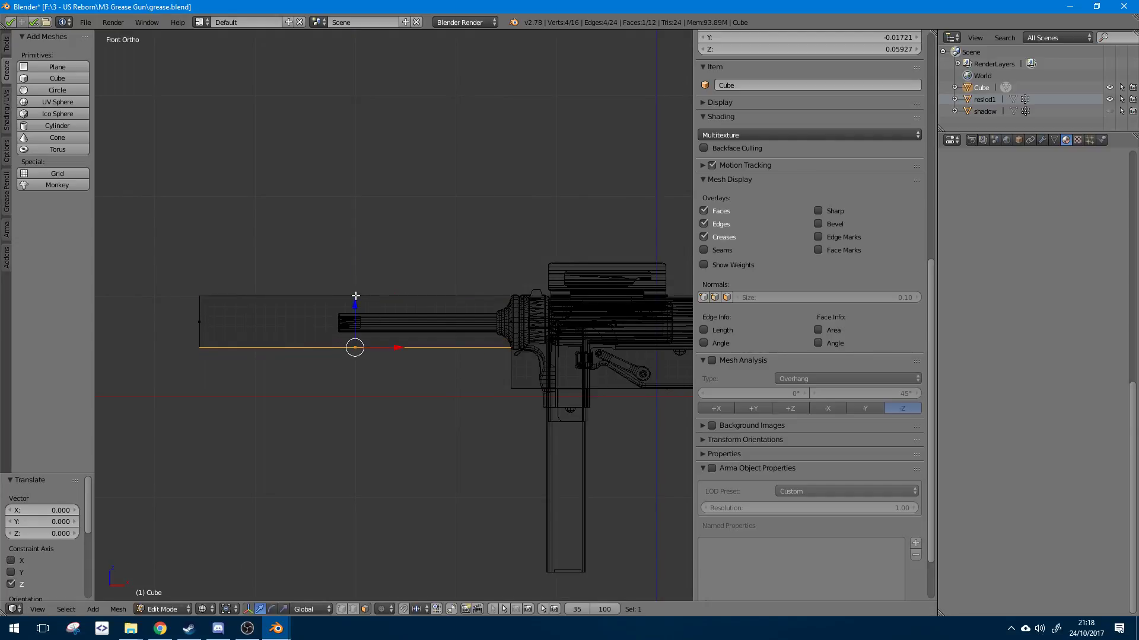
# - Lower the barrel box's top face about 0.008 and raise its bottom face about 0.005 along Z
pyautogui.rightClick(355, 295)
pyautogui.press('g')
pyautogui.press('z')
pyautogui.click(359, 289)
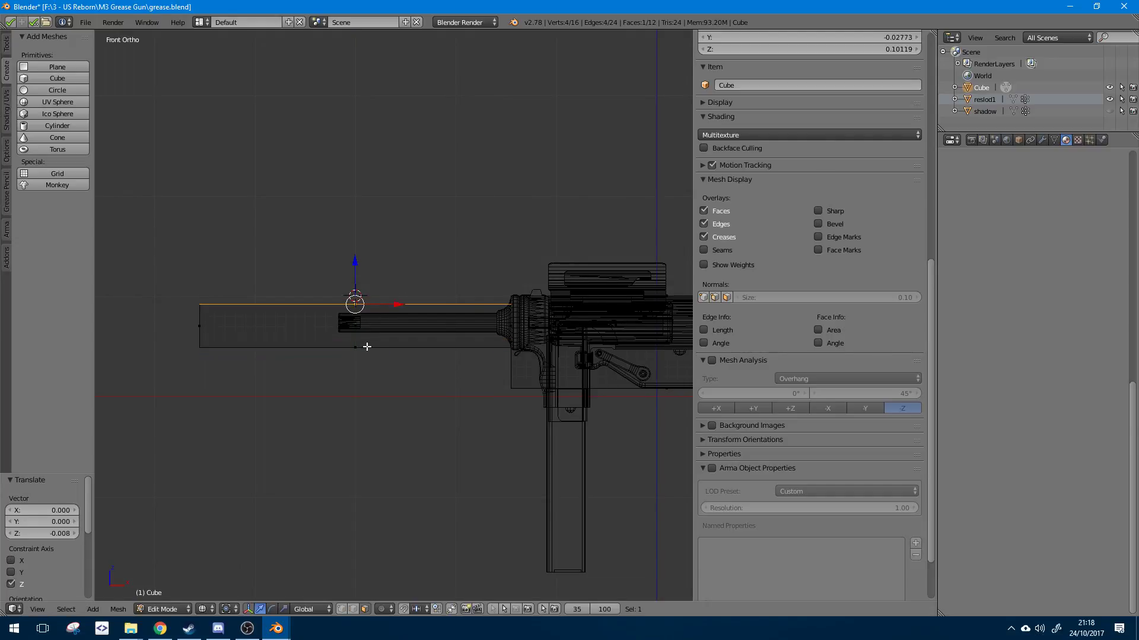
pyautogui.rightClick(367, 344)
pyautogui.press('g')
pyautogui.press('z')
pyautogui.click(358, 315)
# - Move the barrel box's front face about 0.137 along X to the muzzle and scale it to about 0.499
pyautogui.rightClick(201, 323)
pyautogui.press('g')
pyautogui.press('x')
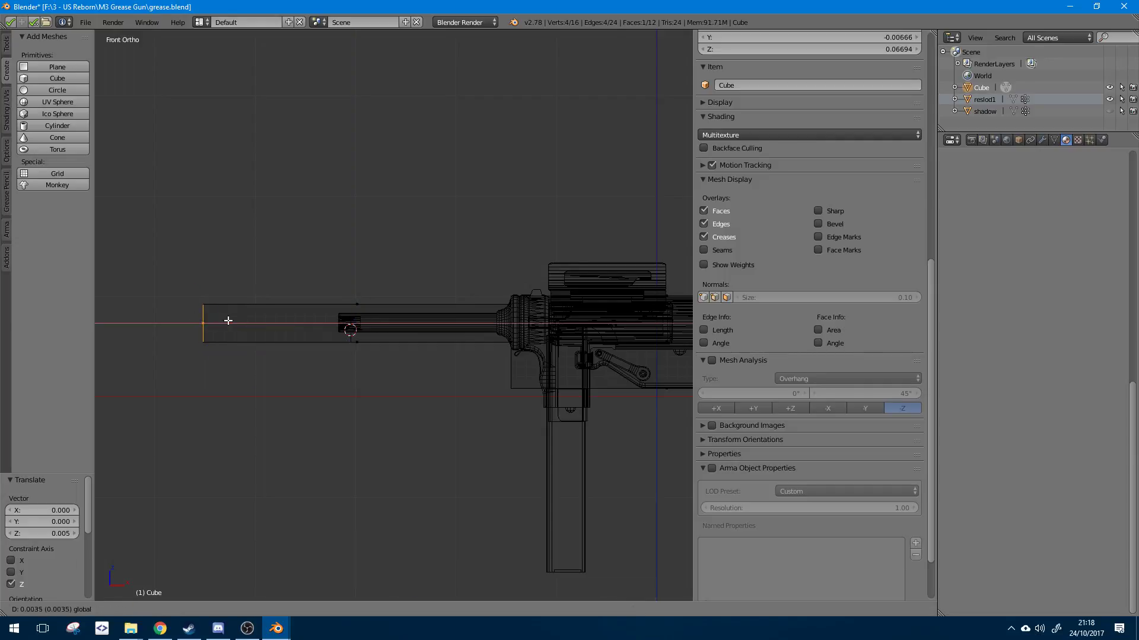
pyautogui.click(357, 324)
pyautogui.press('s')
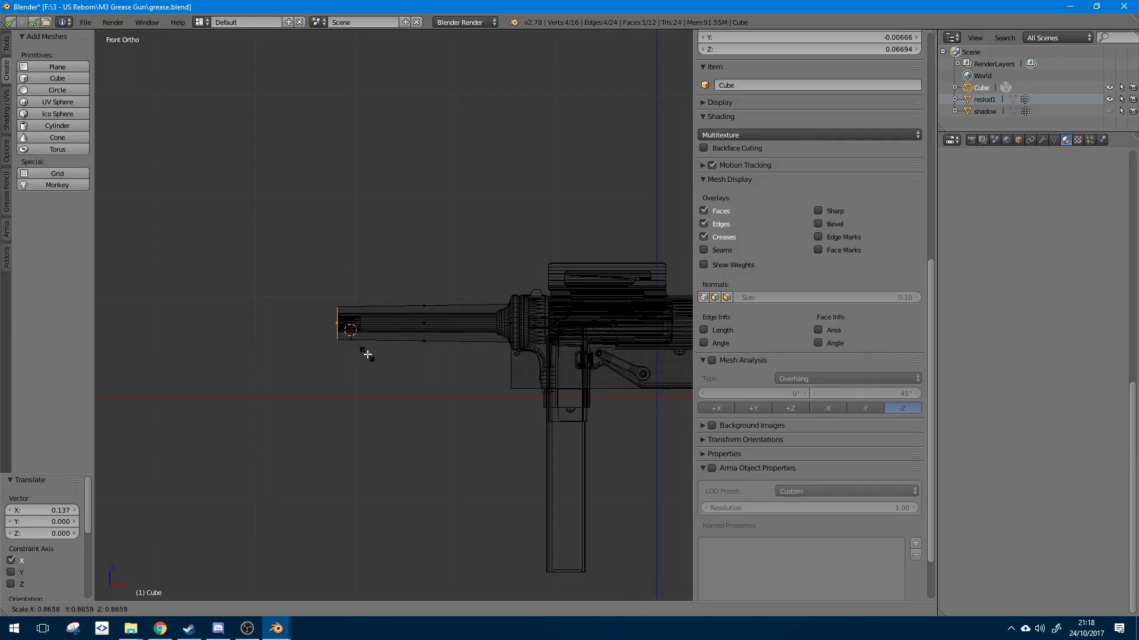
pyautogui.click(354, 343)
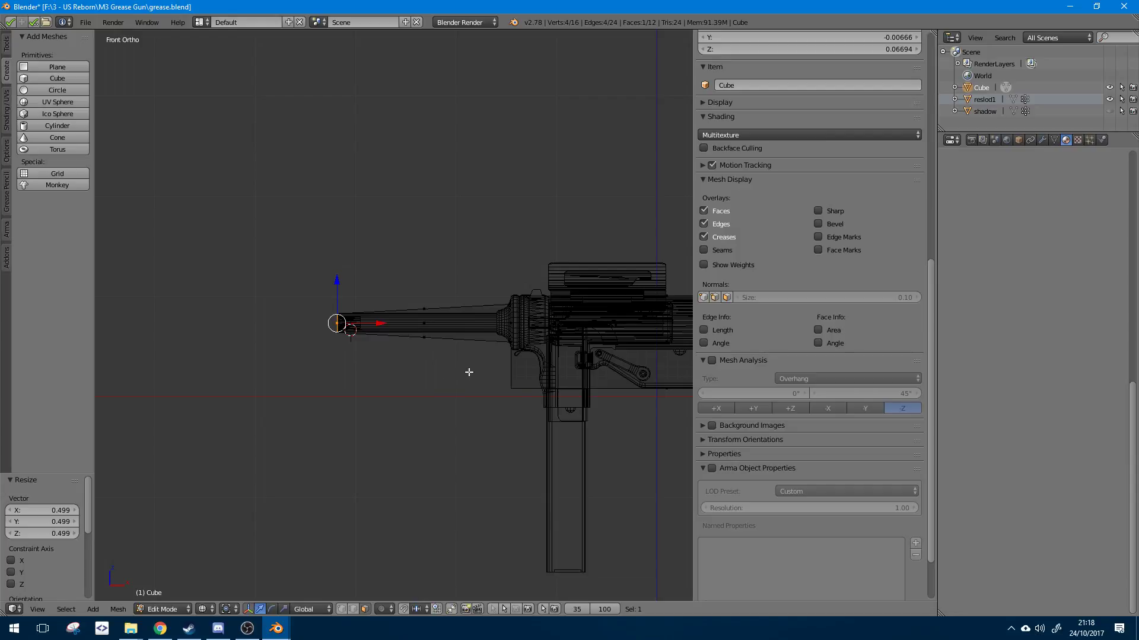
# - Duplicate the receiver box and place the copy behind it over the stock, offset about 0.310 in X and -0.043 in Z
pyautogui.keyDown('shift'); pyautogui.moveTo(469, 372); pyautogui.dragTo(201, 304, button='middle'); pyautogui.keyUp('shift')
pyautogui.rightClick(412, 348)
pyautogui.hotkey('ctrl', 'l')
pyautogui.scroll(-2, 249, 326)
pyautogui.hotkey('shift', 'd')
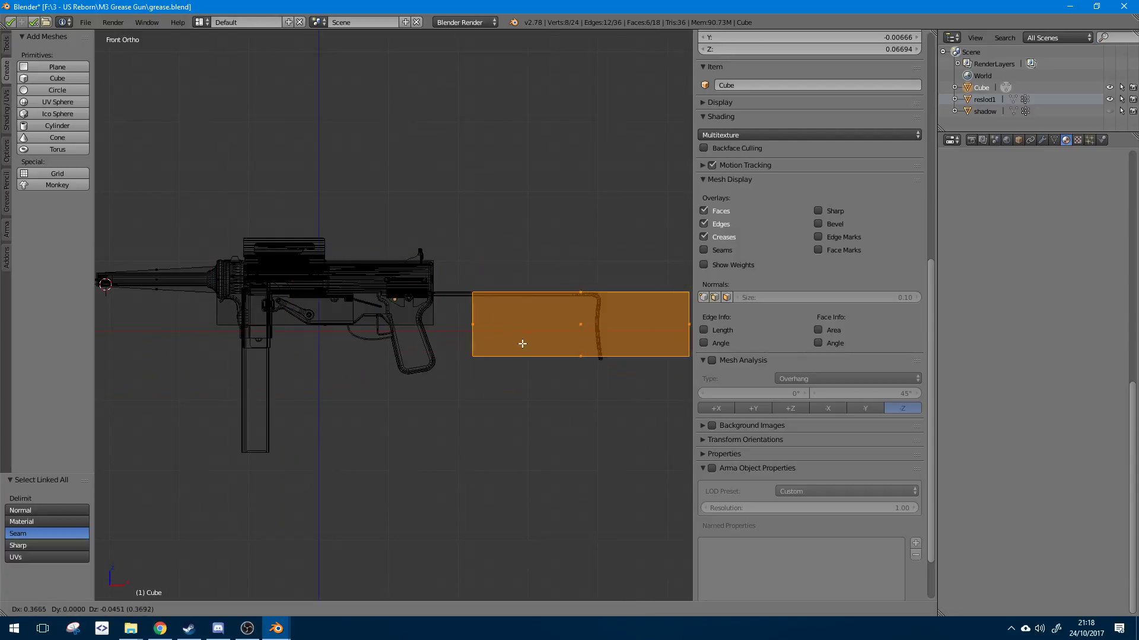
pyautogui.click(478, 342)
# - Move the stock box's rear face about -0.074 along X to the end of the wire stock
pyautogui.rightClick(651, 325)
pyautogui.press('g')
pyautogui.press('x')
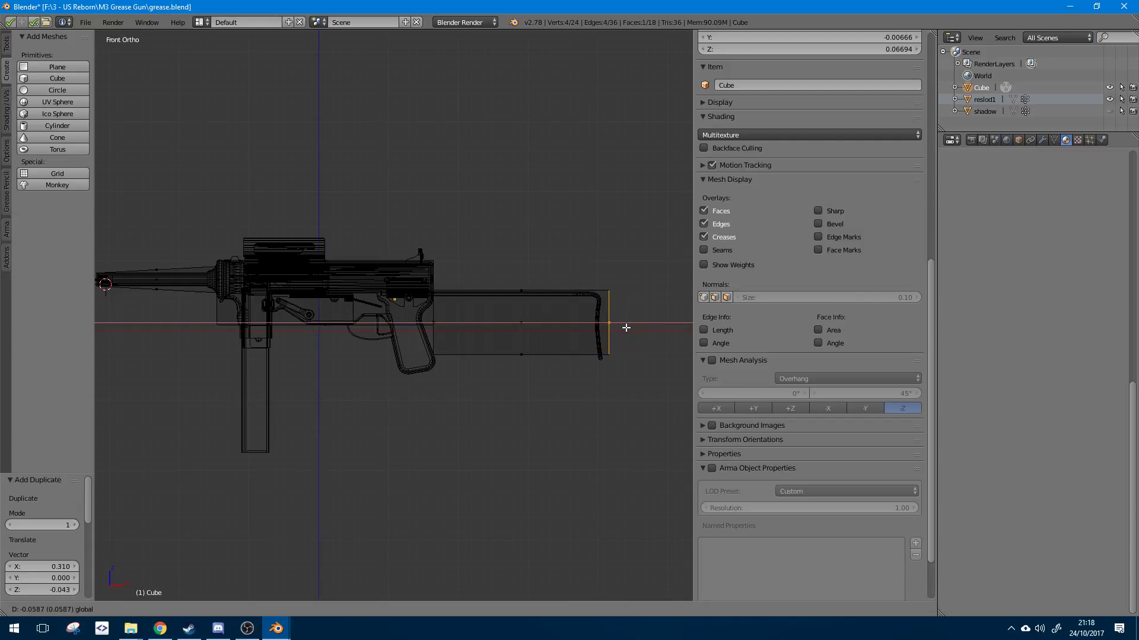
pyautogui.click(619, 327)
pyautogui.scroll(2, 419, 394)
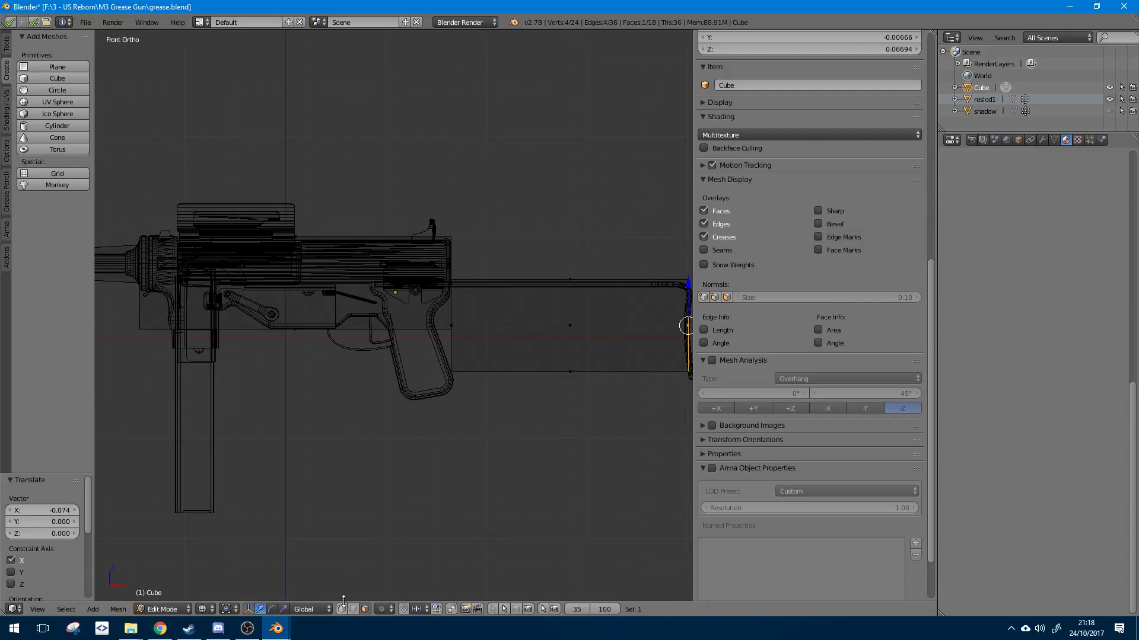
# - Raise the stock box's lower front edge about 0.07 along Z so its underside slopes up toward the receiver
pyautogui.press('c')
pyautogui.rightClick(470, 391)
pyautogui.click(342, 610)
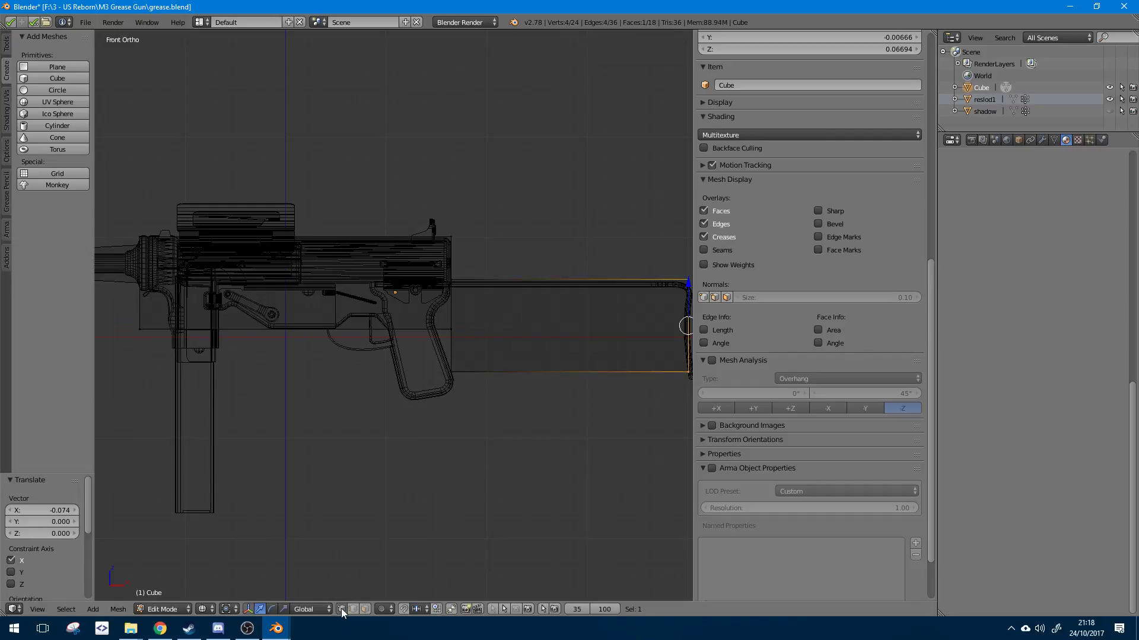
pyautogui.press('c')
pyautogui.click(452, 398)
pyautogui.rightClick(452, 398)
pyautogui.press('a')
pyautogui.press('c')
pyautogui.click(449, 389)
pyautogui.rightClick(449, 390)
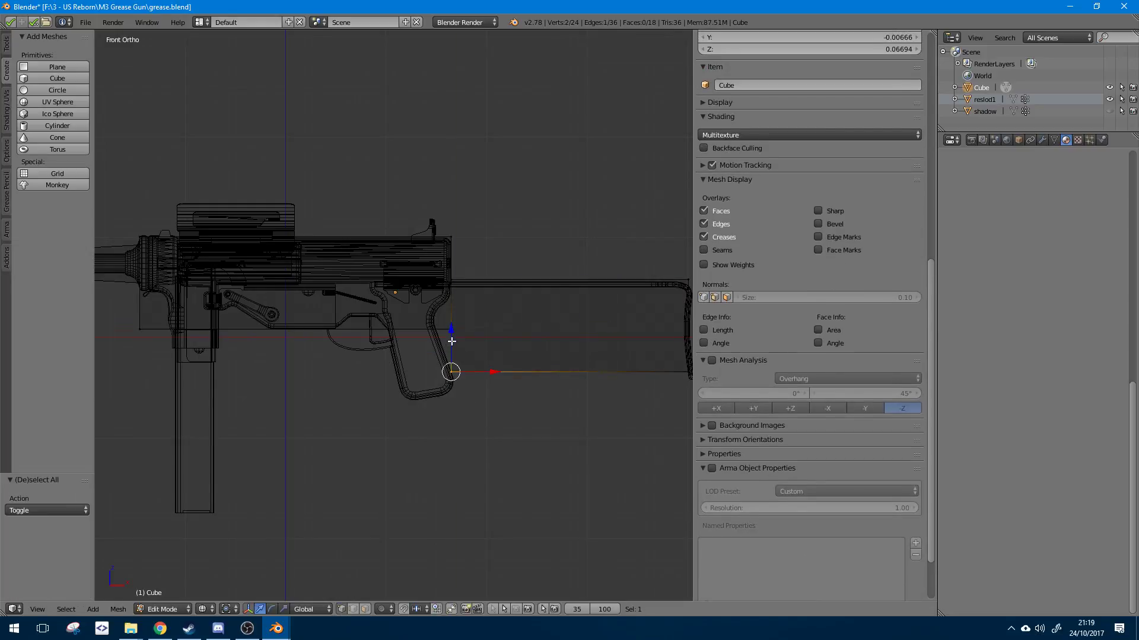
pyautogui.press('g')
pyautogui.press('z')
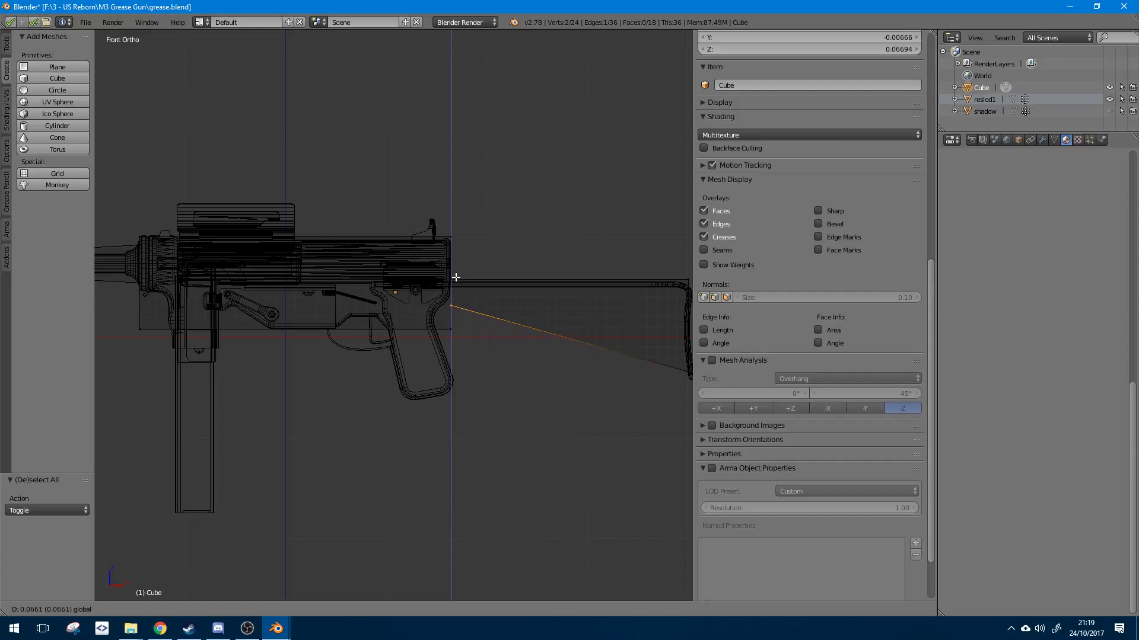
pyautogui.click(443, 303)
pyautogui.scroll(-1, 463, 294)
pyautogui.press('a')
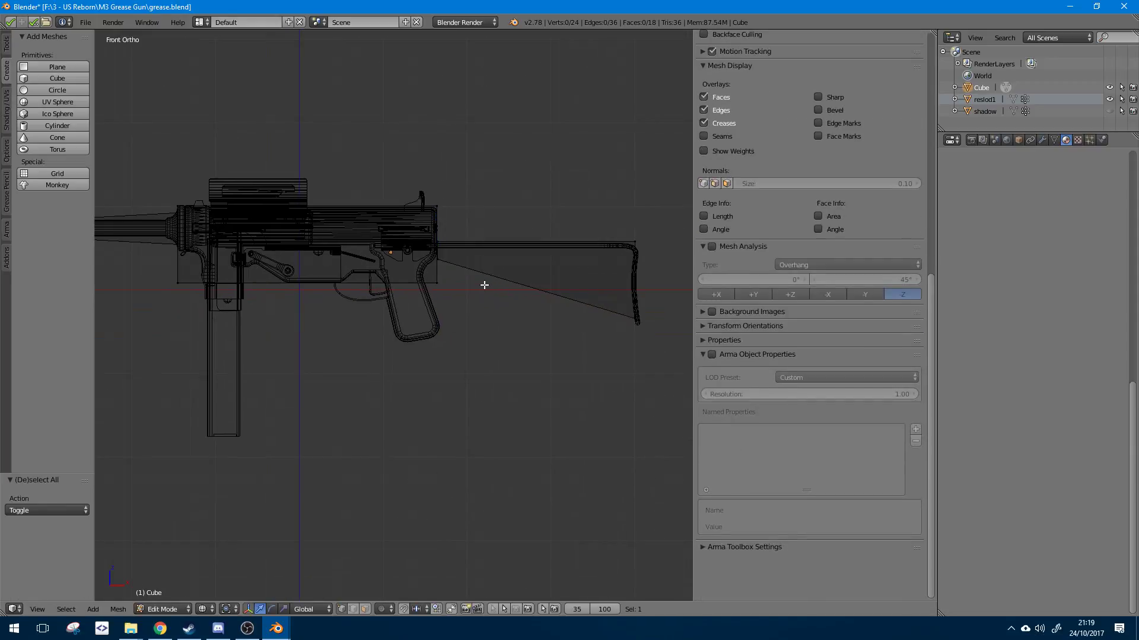
pyautogui.rightClick(456, 268)
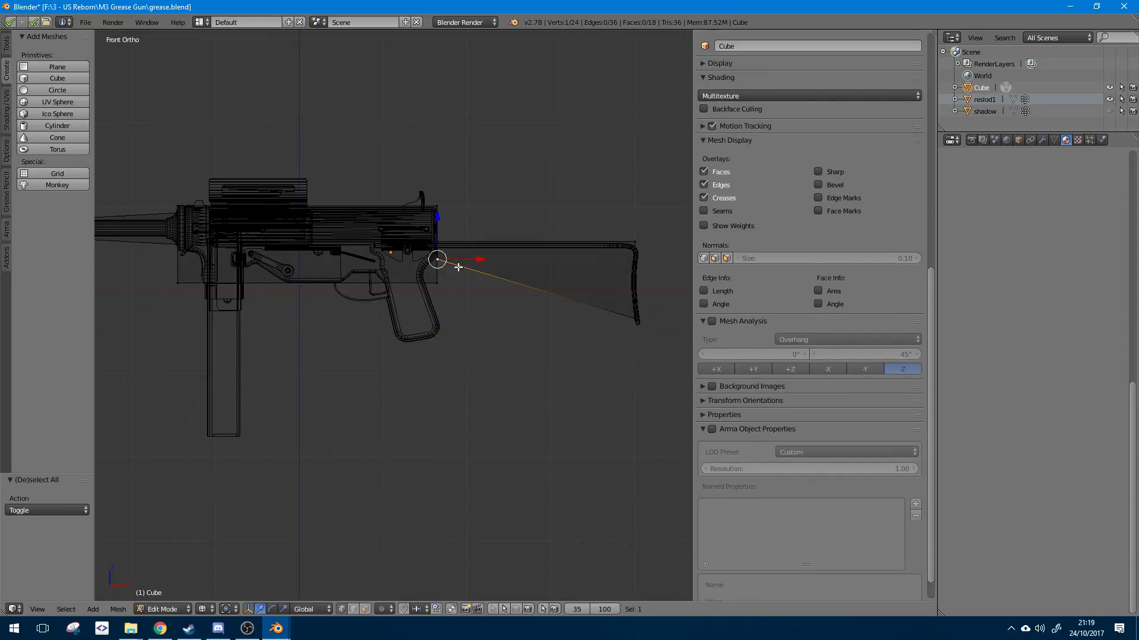
pyautogui.press('a')
pyautogui.keyDown('shift'); pyautogui.moveTo(355, 380); pyautogui.dragTo(424, 373, button='middle'); pyautogui.keyUp('shift')
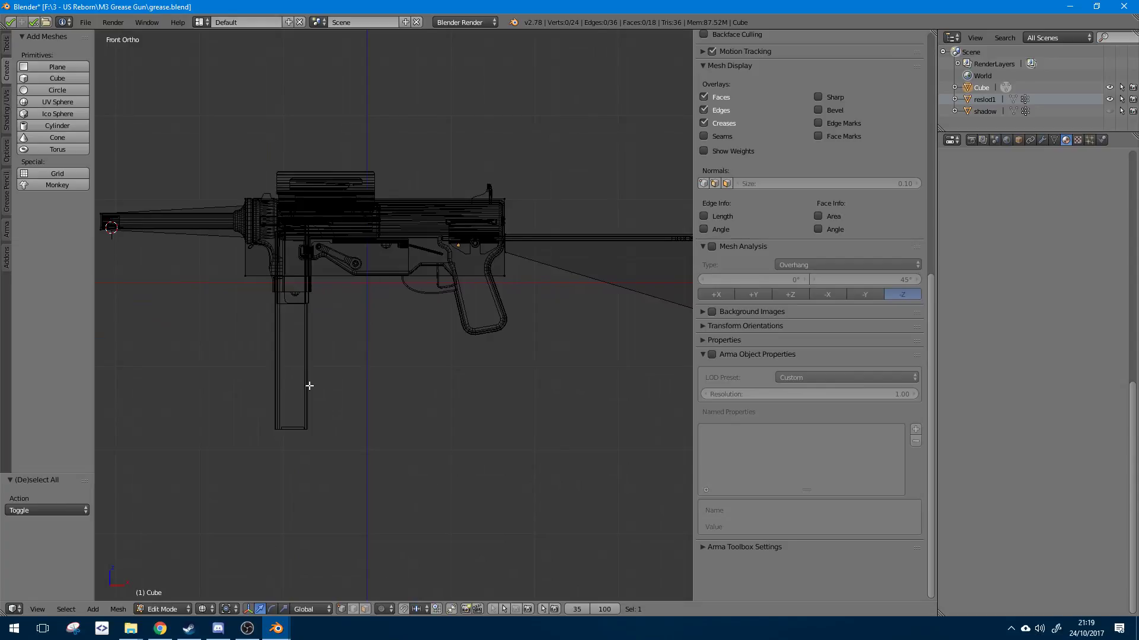
pyautogui.keyDown('shift'); pyautogui.moveTo(328, 349); pyautogui.dragTo(335, 388, button='middle'); pyautogui.keyUp('shift')
pyautogui.scroll(-1, 584, 305)
pyautogui.rightClick(654, 280)
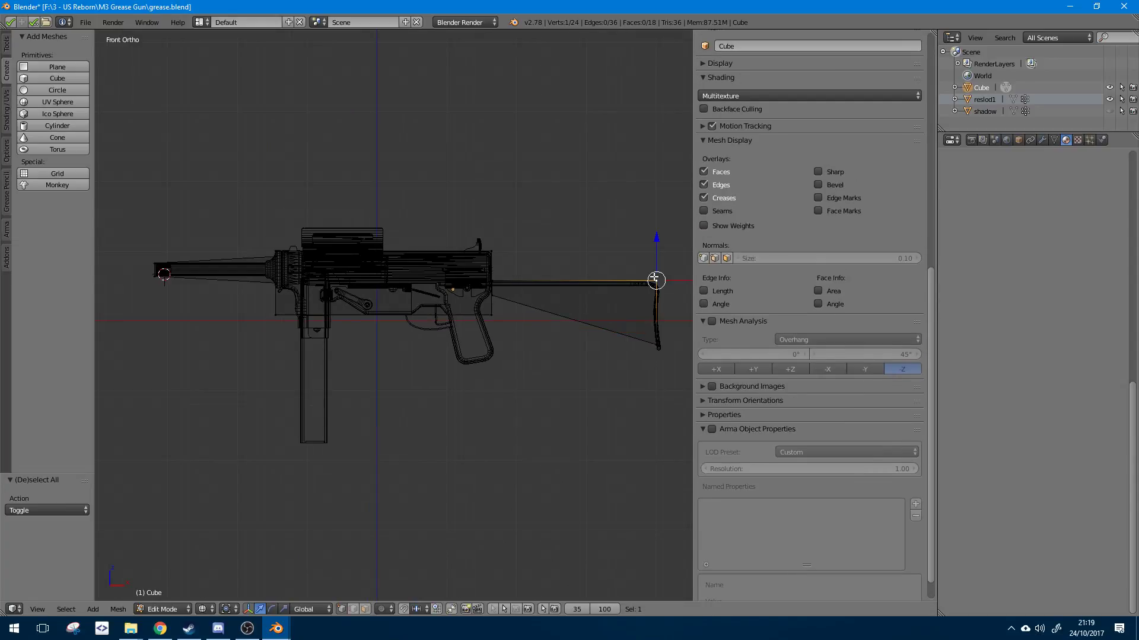
pyautogui.hotkey('ctrl', 'l')
pyautogui.press('a')
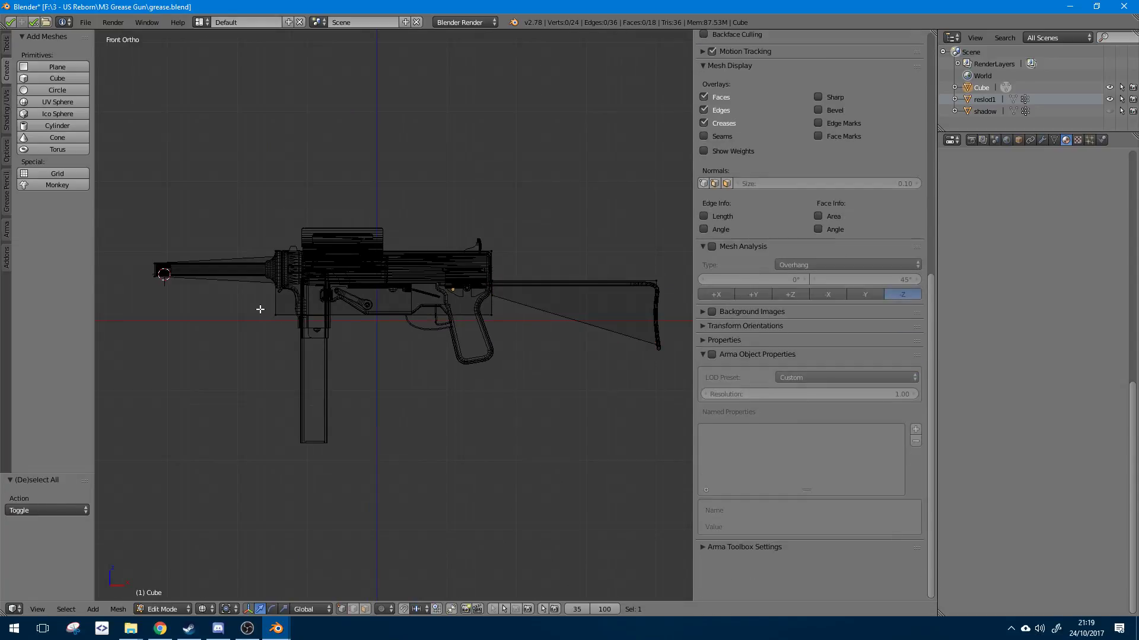
# - Duplicate the receiver box and place the copy below it over the magazine, offset about -0.085 in X and -0.135 in Z
pyautogui.rightClick(275, 316)
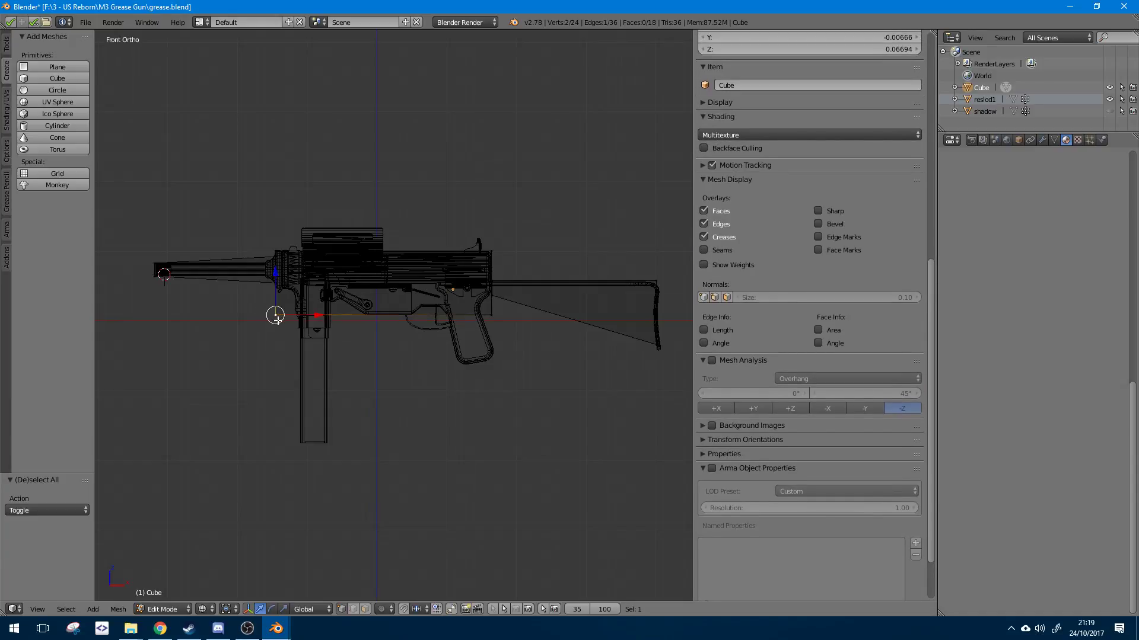
pyautogui.hotkey('ctrl', 'l')
pyautogui.hotkey('shift', 'd')
pyautogui.click(516, 460)
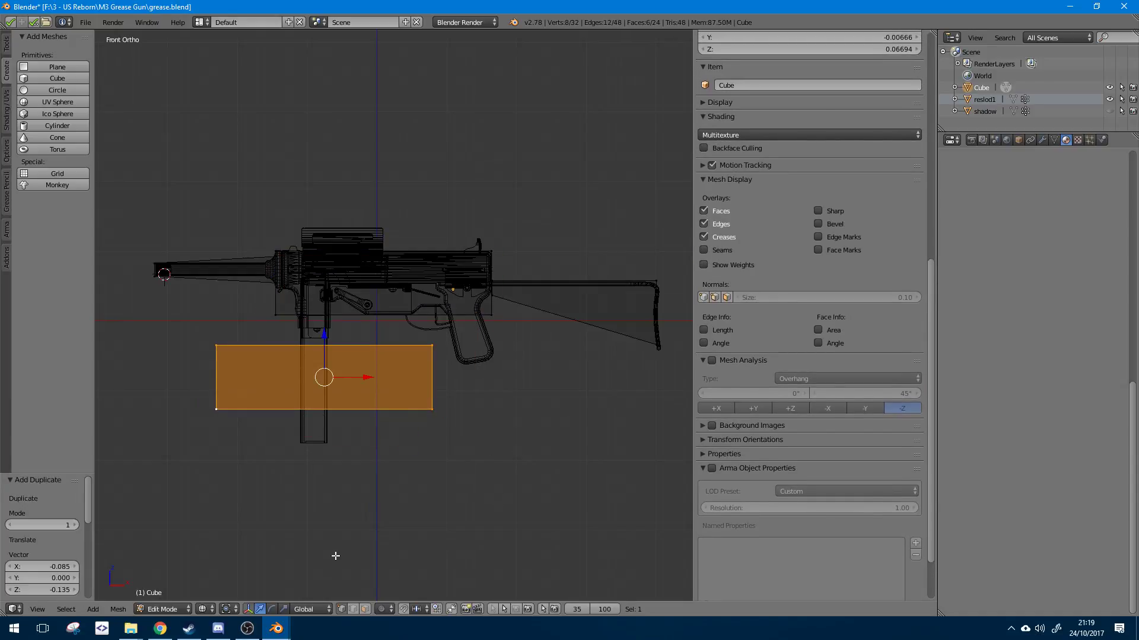
# - Narrow the copied box to the magazine's width, moving its front face inward and its rear face about -0.146 along X
pyautogui.press('a')
pyautogui.rightClick(212, 384)
pyautogui.press('g')
pyautogui.press('x')
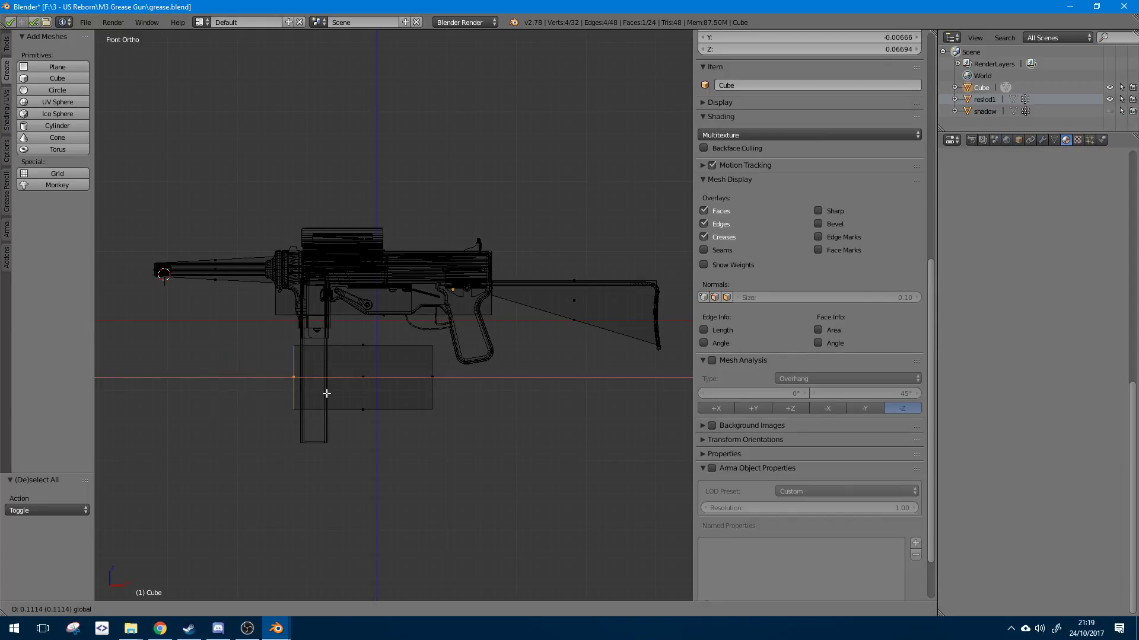
pyautogui.moveTo(331, 394); pyautogui.dragTo(331, 394)
pyautogui.rightClick(432, 377)
pyautogui.moveTo(450, 376); pyautogui.dragTo(349, 376)
# - Raise the magazine box's top face about 0.047 and lower its bottom face about 0.050 along Z
pyautogui.rightClick(321, 343)
pyautogui.moveTo(320, 322); pyautogui.dragTo(320, 301)
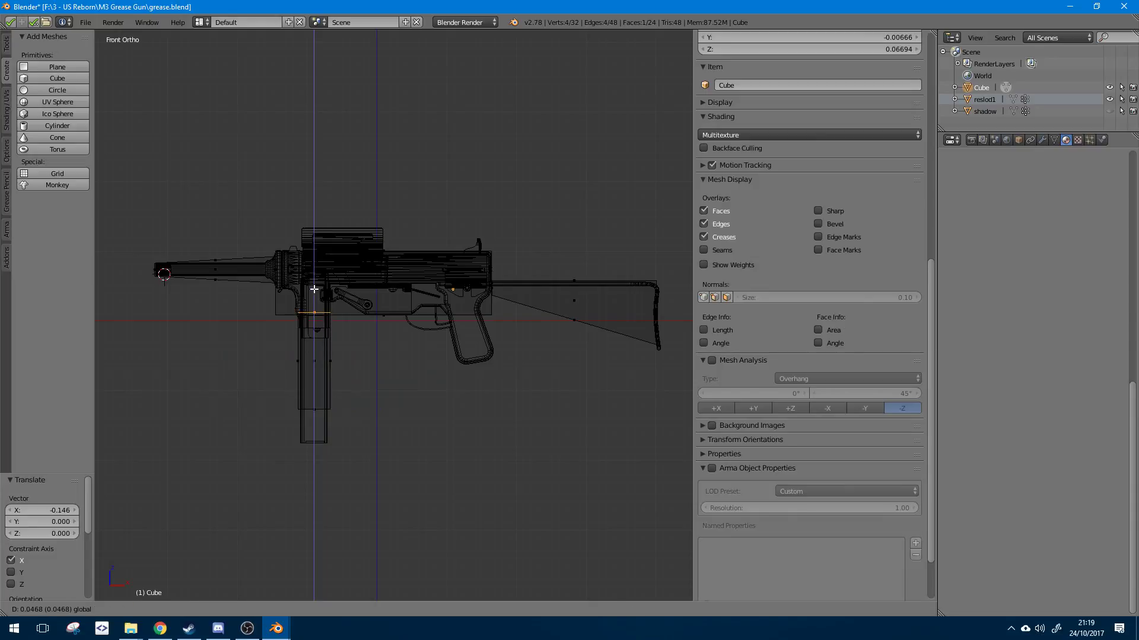
pyautogui.moveTo(315, 290); pyautogui.dragTo(315, 289)
pyautogui.rightClick(313, 409)
pyautogui.moveTo(314, 383); pyautogui.dragTo(336, 420)
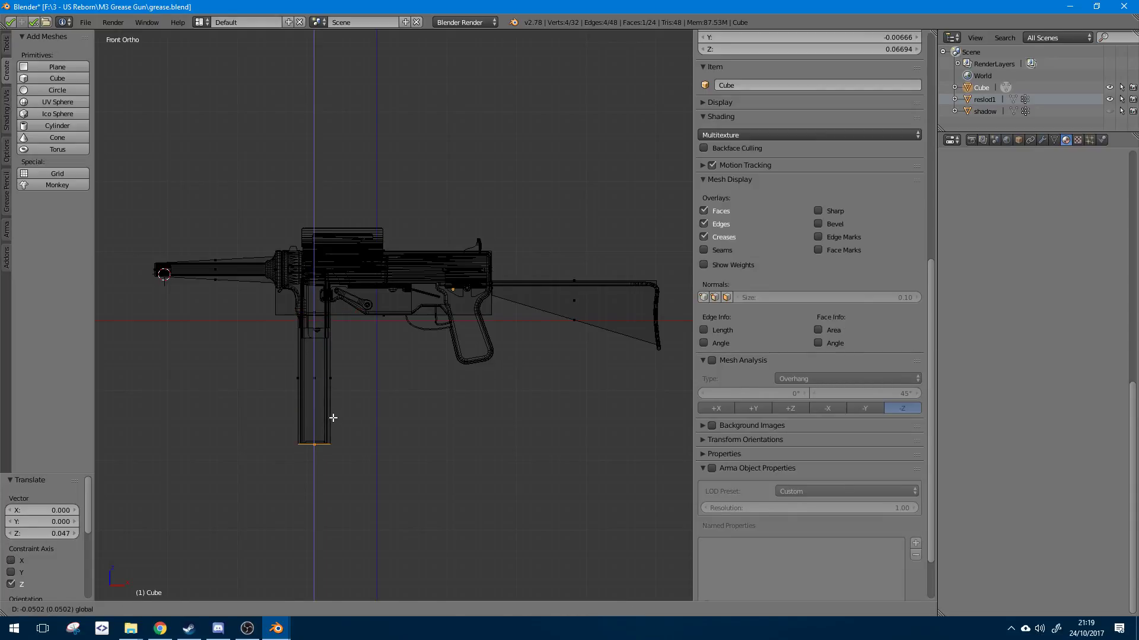
pyautogui.click(333, 418)
# - Move the magazine box's two side faces inward along Y to the magazine's thickness, about 0.016 on the positive side
pyautogui.scroll(-8, 317, 399)
pyautogui.press('z')
pyautogui.scroll(6, 432, 407)
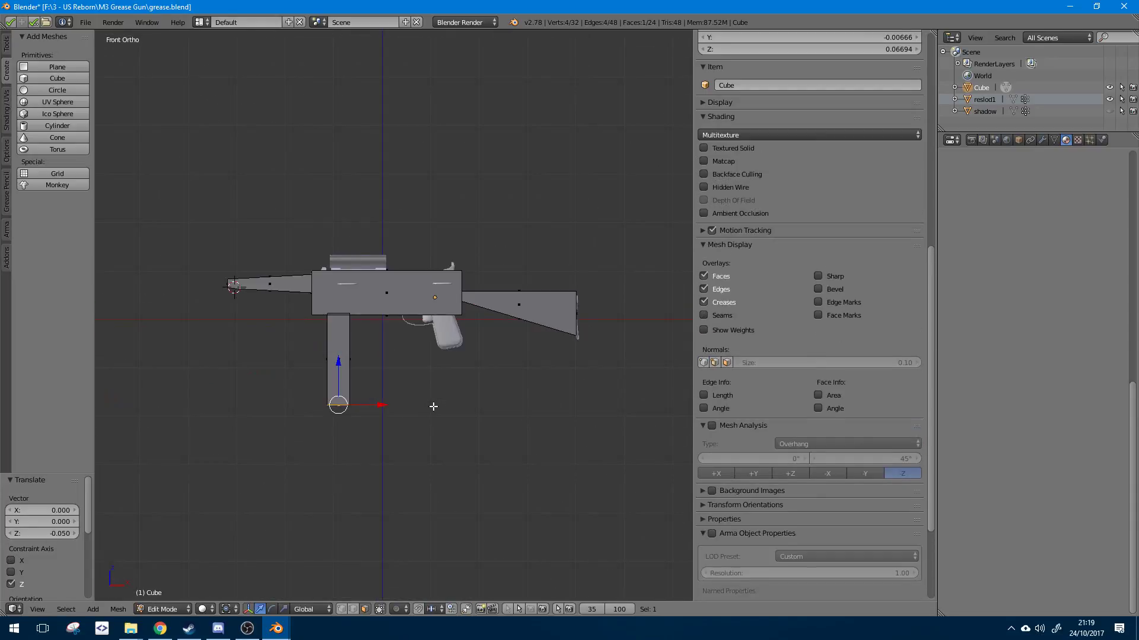
pyautogui.moveTo(432, 406)
pyautogui.mouseDown(button='middle')
pyautogui.moveTo(526, 407)
pyautogui.moveTo(546, 422)
pyautogui.moveTo(529, 407)
pyautogui.moveTo(435, 410)
pyautogui.mouseUp(button='middle')
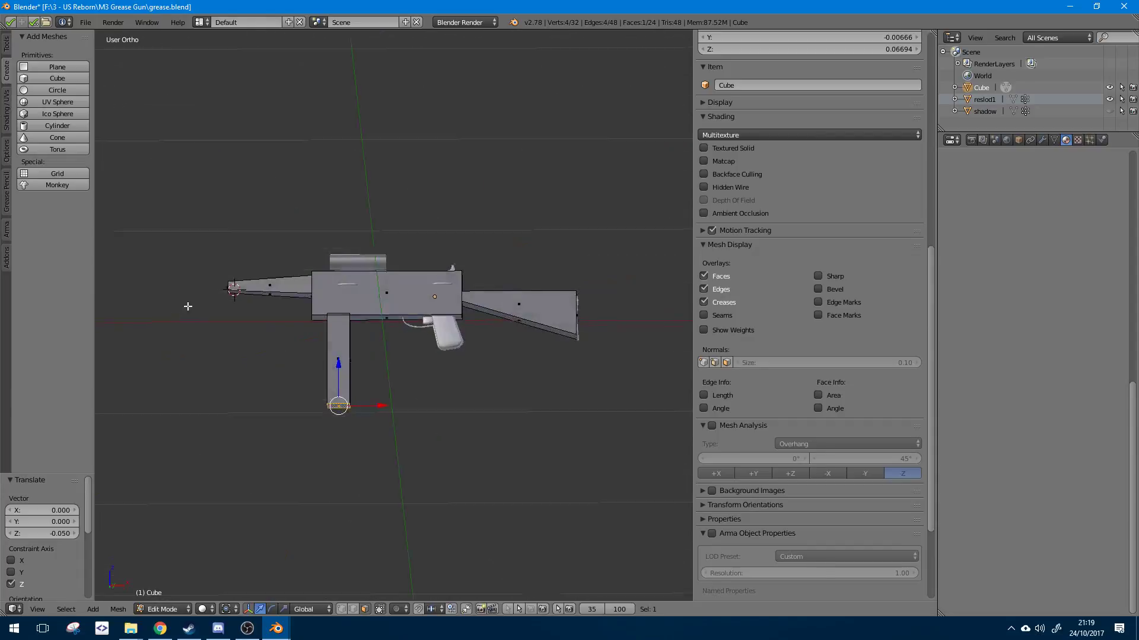
pyautogui.moveTo(188, 306); pyautogui.dragTo(313, 294, button='middle')
pyautogui.press('KP_1')
pyautogui.press('z')
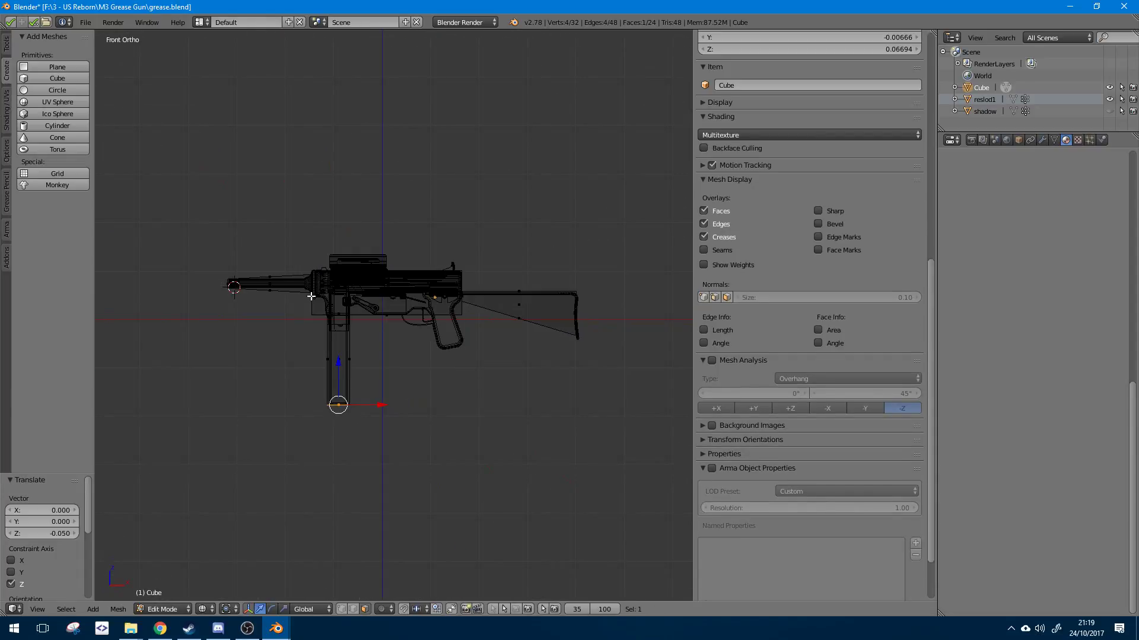
pyautogui.press('KP_3')
pyautogui.scroll(3, 358, 427)
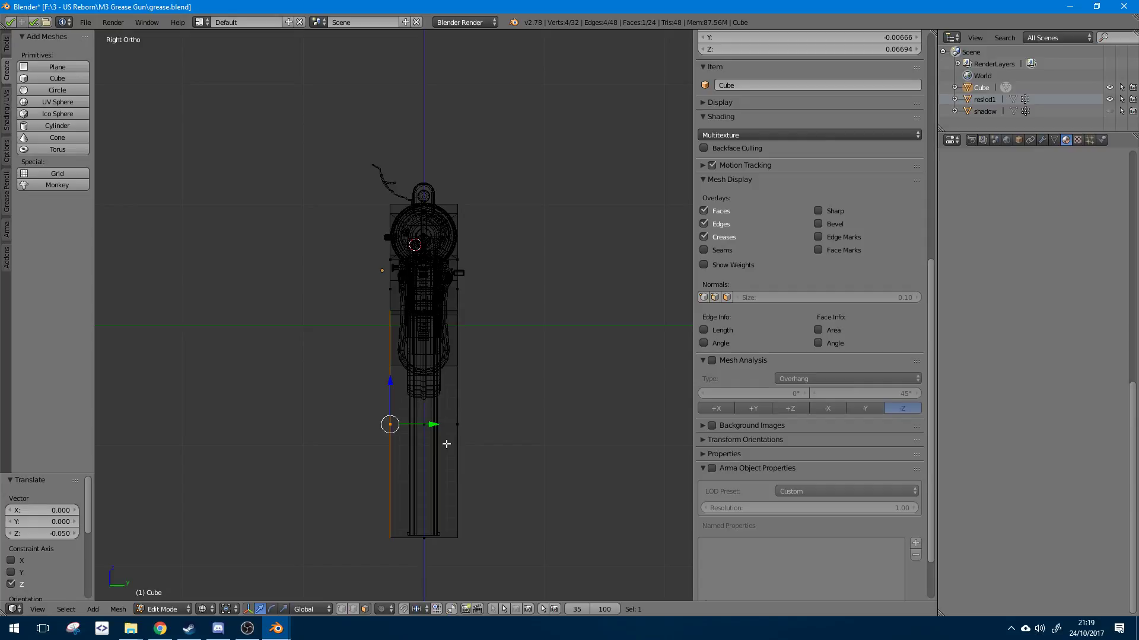
pyautogui.moveTo(435, 425)
pyautogui.mouseDown()
pyautogui.moveTo(487, 425)
pyautogui.moveTo(467, 426)
pyautogui.mouseUp()
# - Try to scale down the receiver box's bottom face
pyautogui.rightClick(470, 298)
pyautogui.press('z')
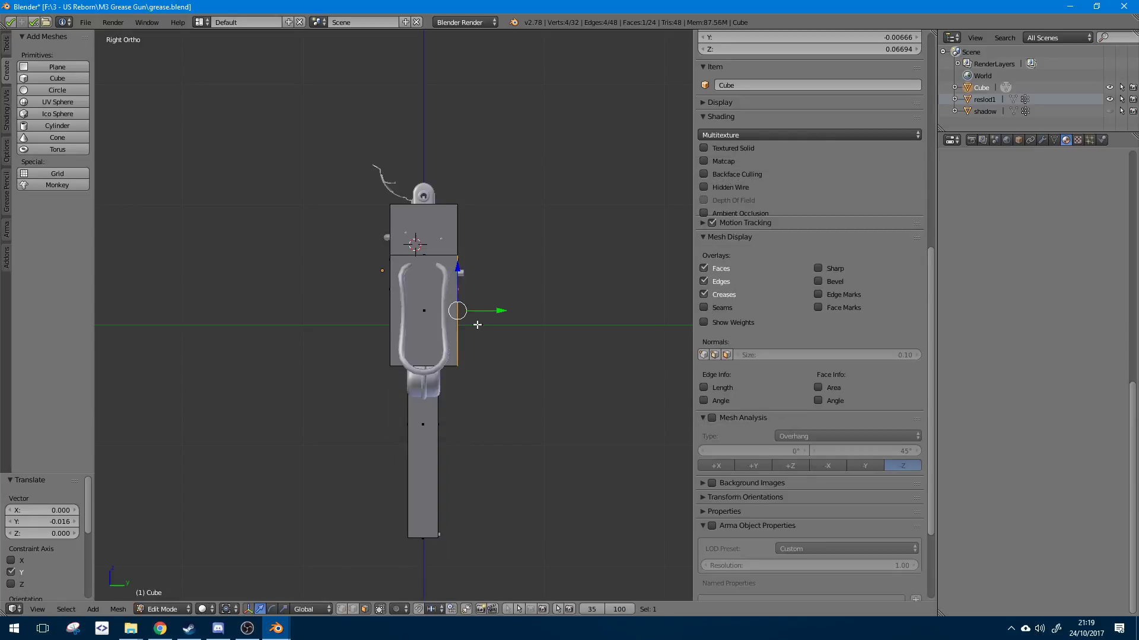
pyautogui.moveTo(477, 325); pyautogui.dragTo(522, 370, button='middle')
pyautogui.press('s')
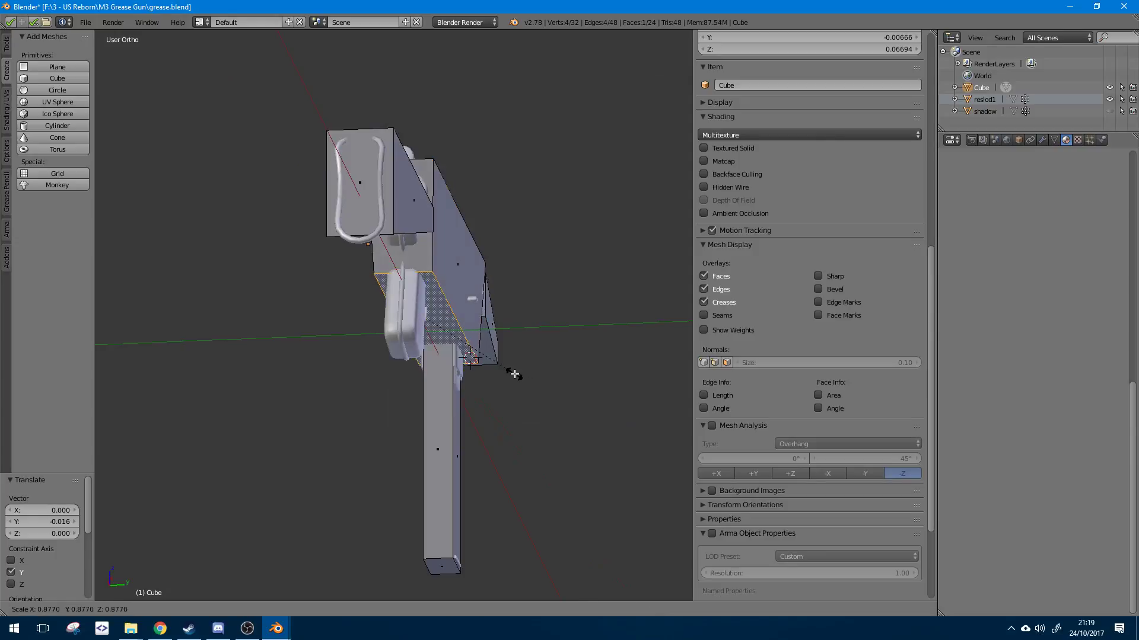
pyautogui.click(511, 371)
# - Move the stock box's two sloping lower edges inward along Y, one about 0.014 and the other about -0.013
pyautogui.moveTo(433, 301)
pyautogui.mouseDown(button='middle')
pyautogui.moveTo(520, 218)
pyautogui.moveTo(521, 244)
pyautogui.mouseUp(button='middle')
pyautogui.press('KP_3')
pyautogui.press('z')
pyautogui.scroll(4, 521, 242)
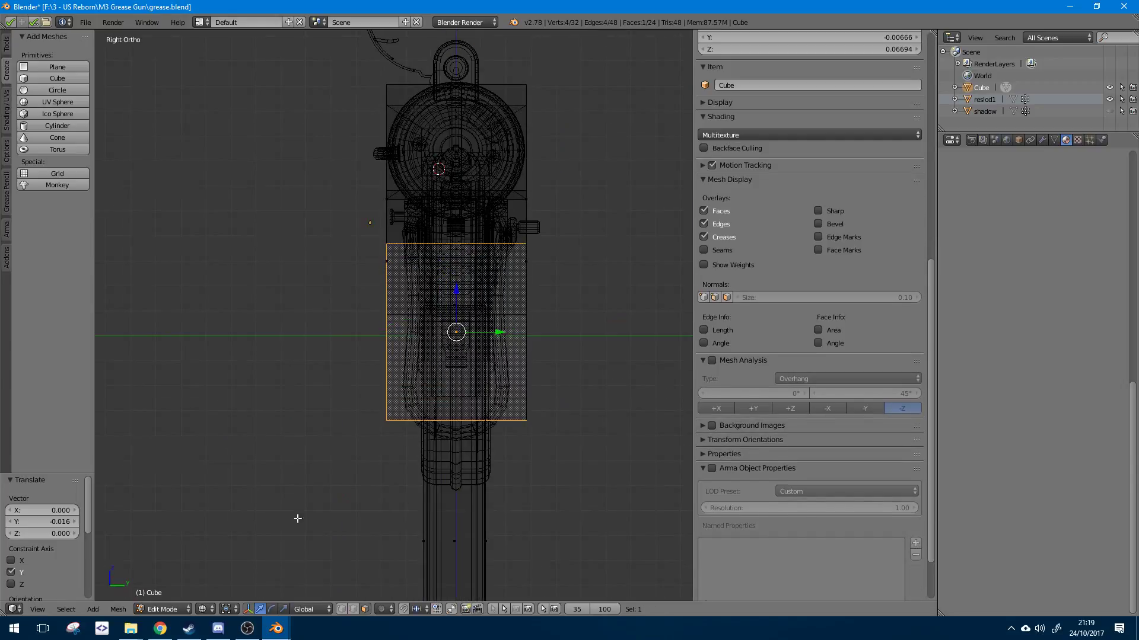
pyautogui.press('z')
pyautogui.moveTo(377, 417); pyautogui.dragTo(421, 390, button='middle')
pyautogui.rightClick(493, 397)
pyautogui.moveTo(543, 434); pyautogui.dragTo(584, 434)
pyautogui.moveTo(584, 435); pyautogui.dragTo(393, 428, button='middle')
pyautogui.rightClick(392, 428)
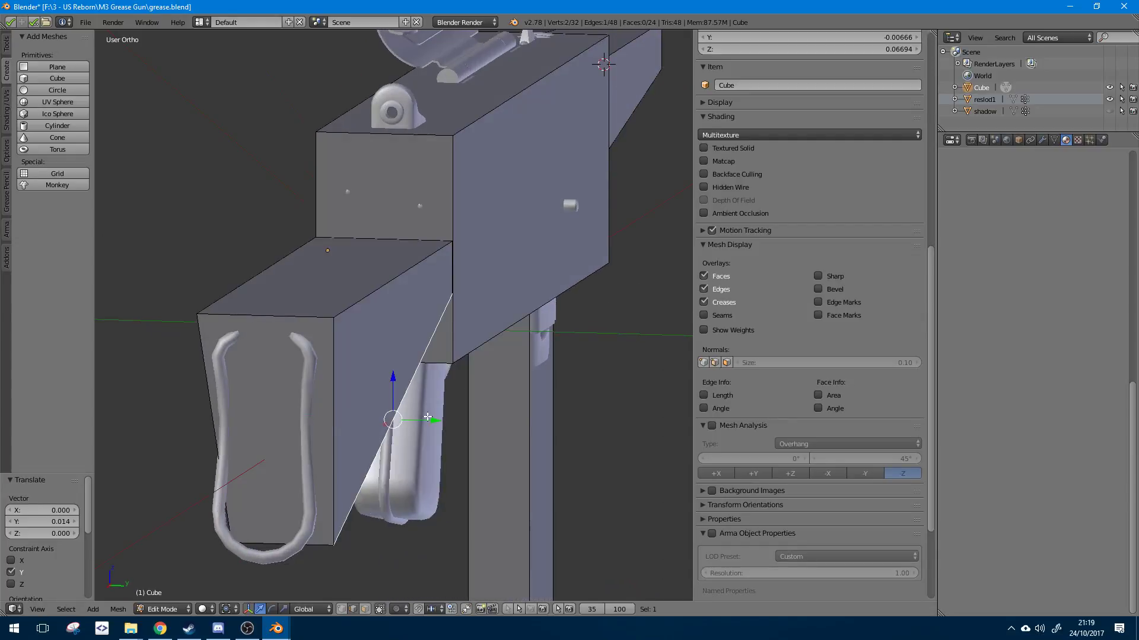
pyautogui.moveTo(429, 418); pyautogui.dragTo(397, 416)
pyautogui.moveTo(397, 415); pyautogui.dragTo(356, 376, button='middle')
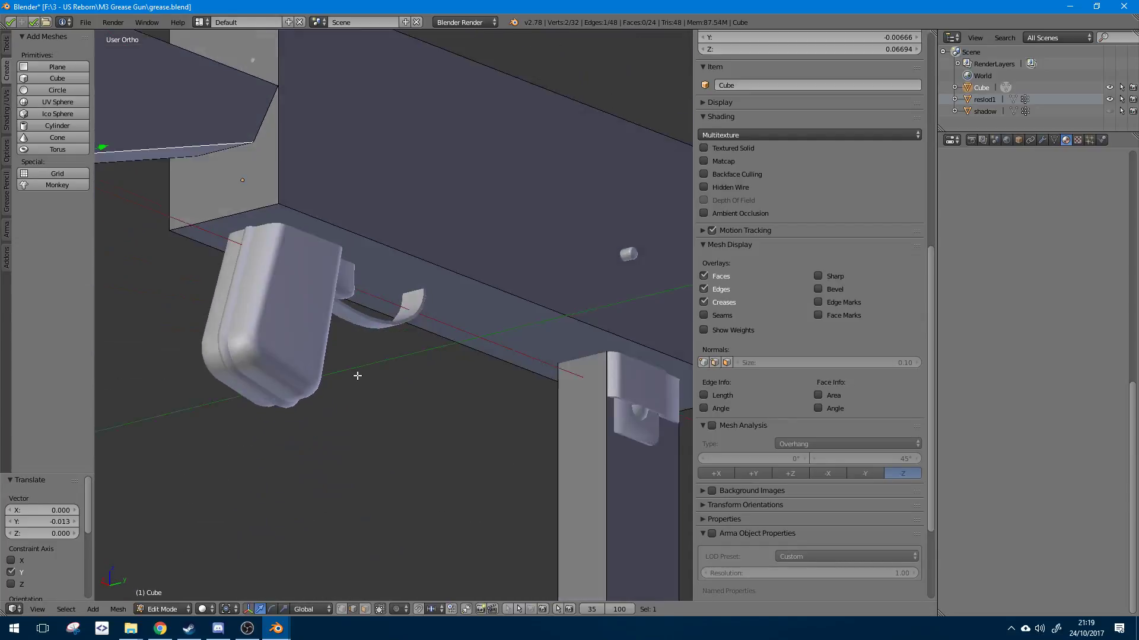
pyautogui.scroll(-5, 368, 384)
pyautogui.press('a')
# - Taper the barrel box's top by moving its two long upper edges inward along Y, the first about -0.012
pyautogui.moveTo(462, 329); pyautogui.dragTo(196, 373, button='middle')
pyautogui.scroll(3, 285, 332)
pyautogui.rightClick(430, 260)
pyautogui.moveTo(430, 260); pyautogui.dragTo(400, 276, button='middle')
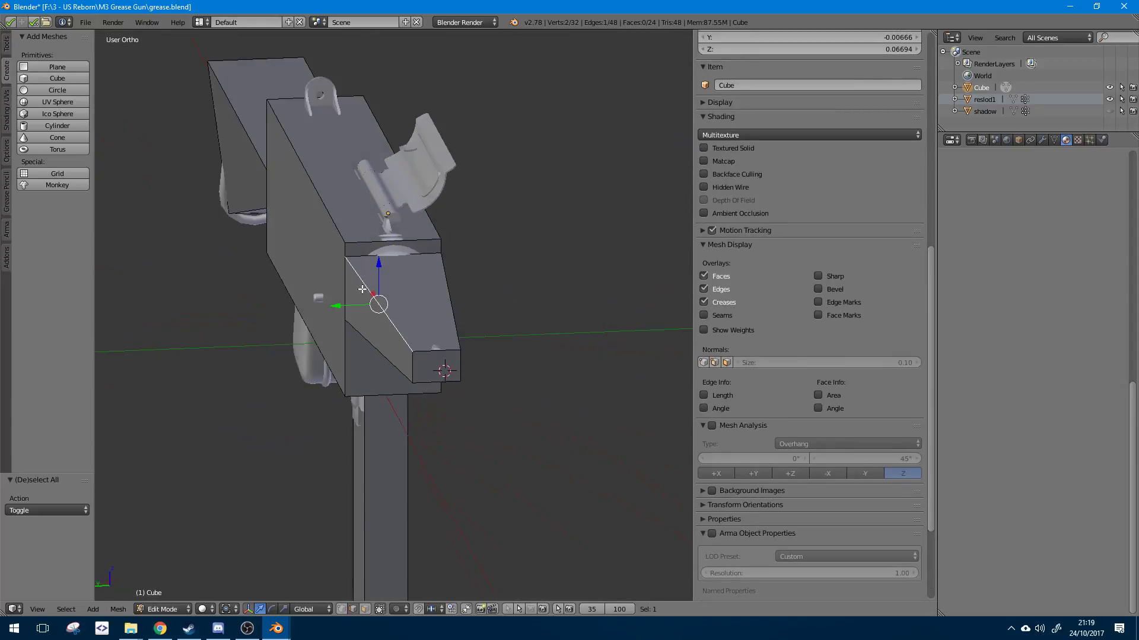
pyautogui.scroll(2, 363, 289)
pyautogui.moveTo(363, 285); pyautogui.dragTo(337, 278)
pyautogui.moveTo(380, 274); pyautogui.dragTo(349, 276, button='middle')
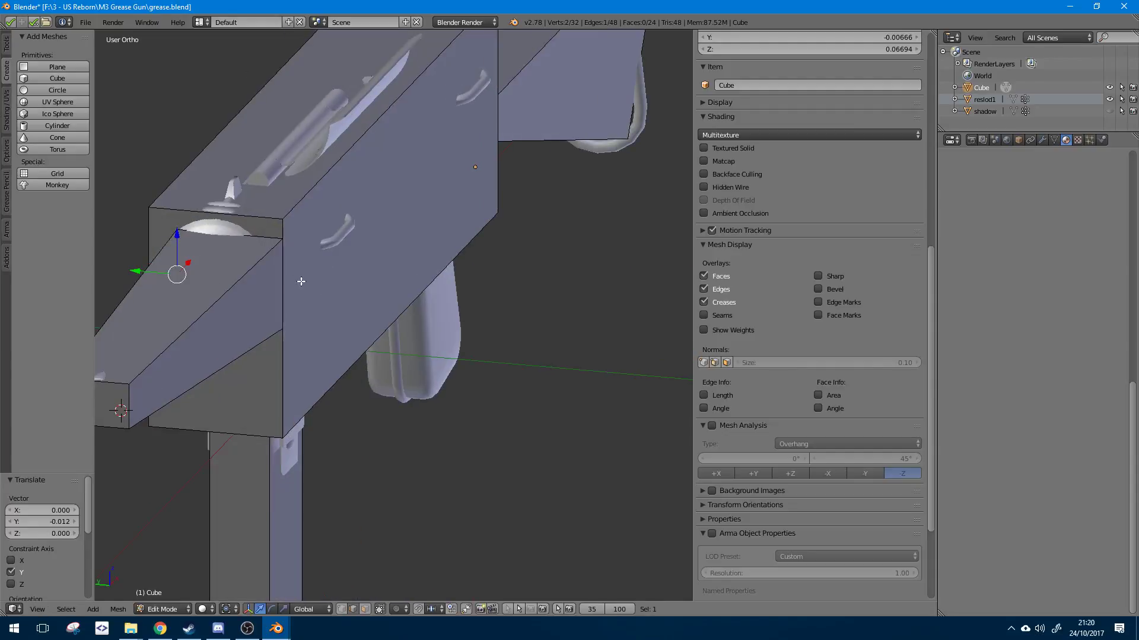
pyautogui.rightClick(300, 281)
pyautogui.moveTo(273, 284); pyautogui.dragTo(247, 281)
pyautogui.press('a')
# - Display the box mesh's vertex group settings and reopen the mesh for editing
pyautogui.scroll(-4, 308, 305)
pyautogui.moveTo(326, 327); pyautogui.dragTo(599, 306, button='middle')
pyautogui.scroll(-4, 534, 308)
pyautogui.moveTo(472, 274); pyautogui.dragTo(389, 272, button='middle')
pyautogui.scroll(2, 463, 284)
pyautogui.press('Tab')
pyautogui.scroll(-2, 389, 272)
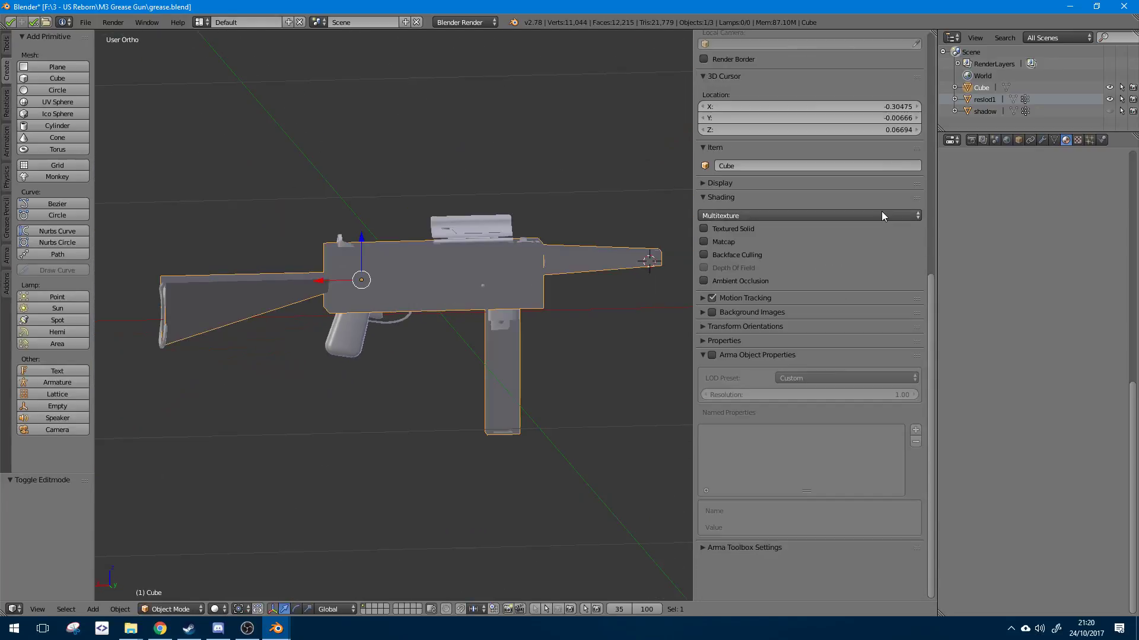
pyautogui.click(1053, 140)
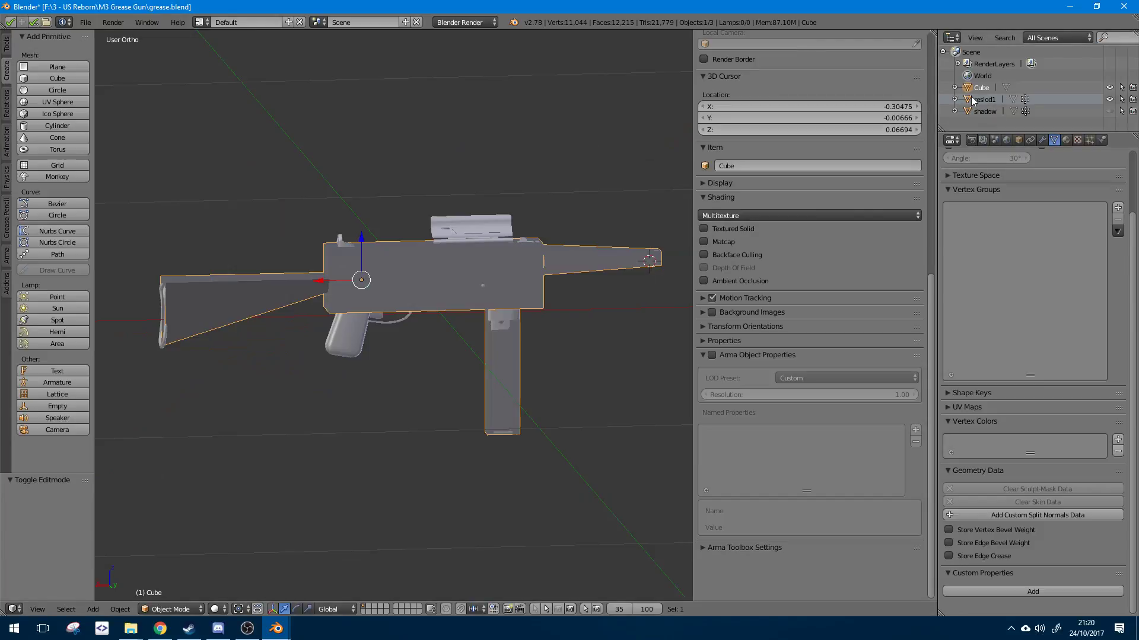
pyautogui.press('Tab')
pyautogui.keyDown('shift'); pyautogui.moveTo(562, 285); pyautogui.dragTo(450, 321, button='middle'); pyautogui.keyUp('shift')
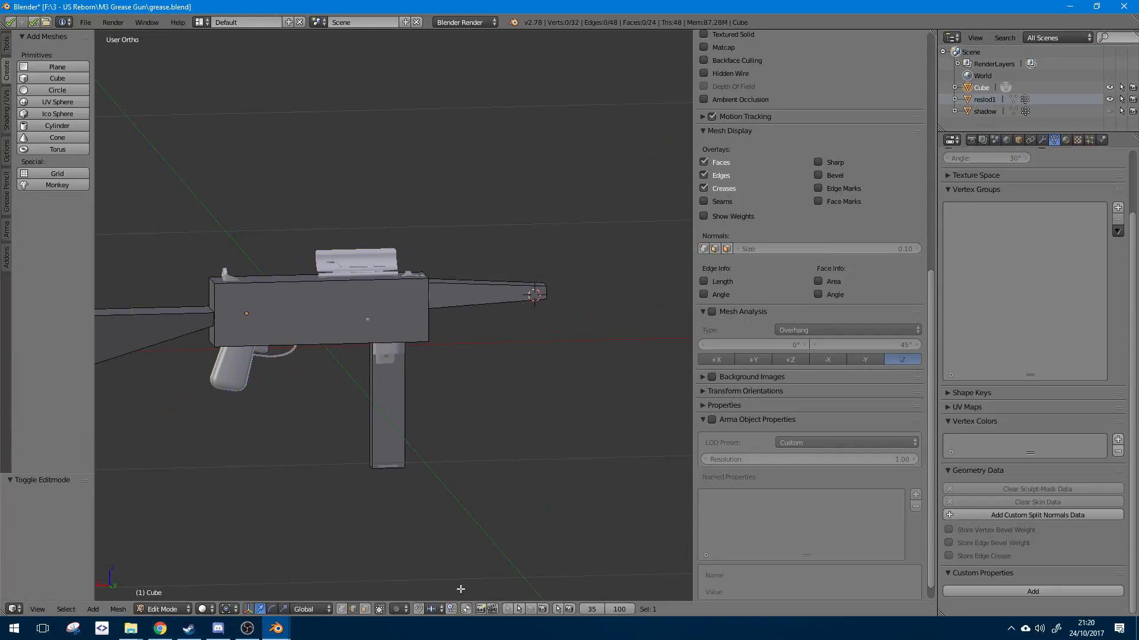
pyautogui.press('c')
pyautogui.click(501, 279)
pyautogui.rightClick(502, 280)
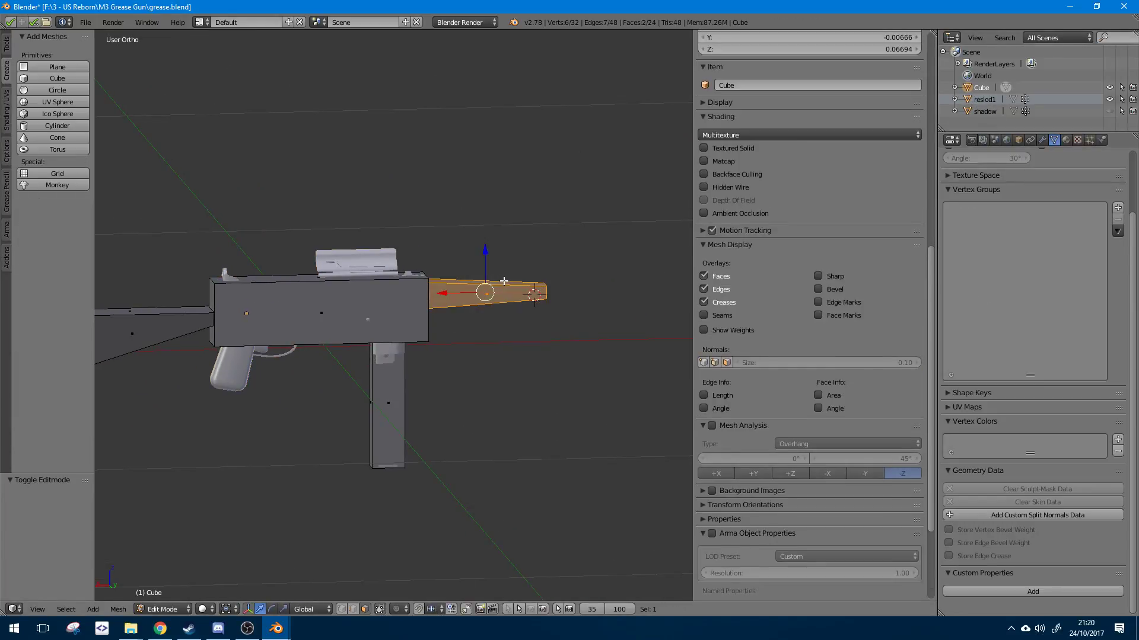
pyautogui.hotkey('ctrl', 'l')
pyautogui.press('a')
# - Select the entire stock box and add a new vertex group to the mesh
pyautogui.moveTo(538, 274); pyautogui.dragTo(272, 392, button='middle')
pyautogui.rightClick(272, 391)
pyautogui.hotkey('ctrl', 'l')
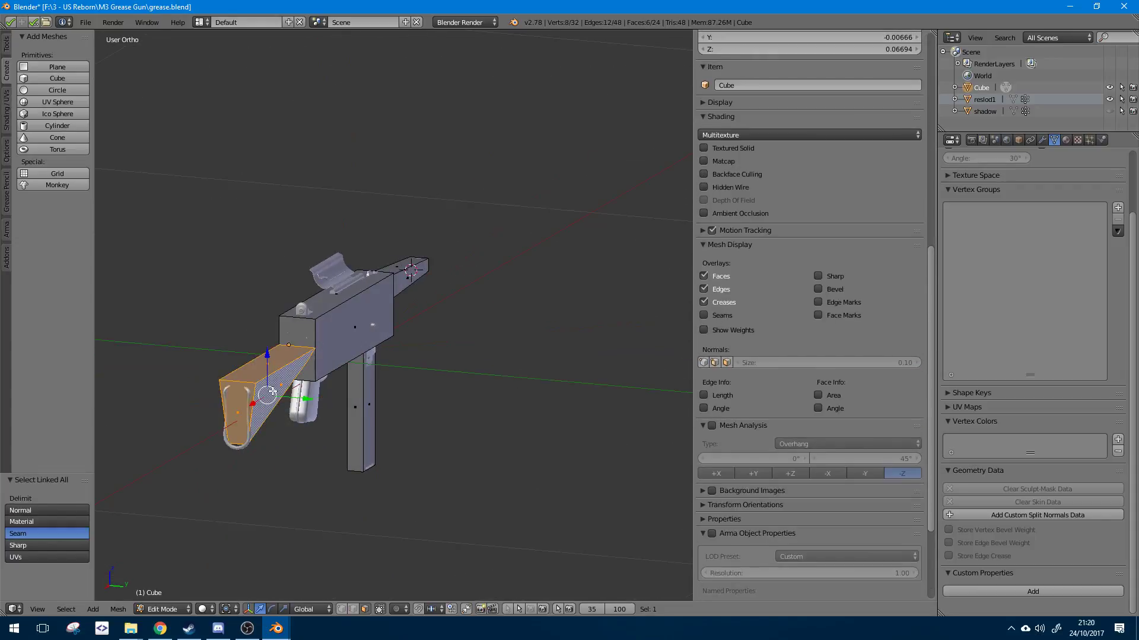
pyautogui.moveTo(424, 354); pyautogui.dragTo(492, 357, button='middle')
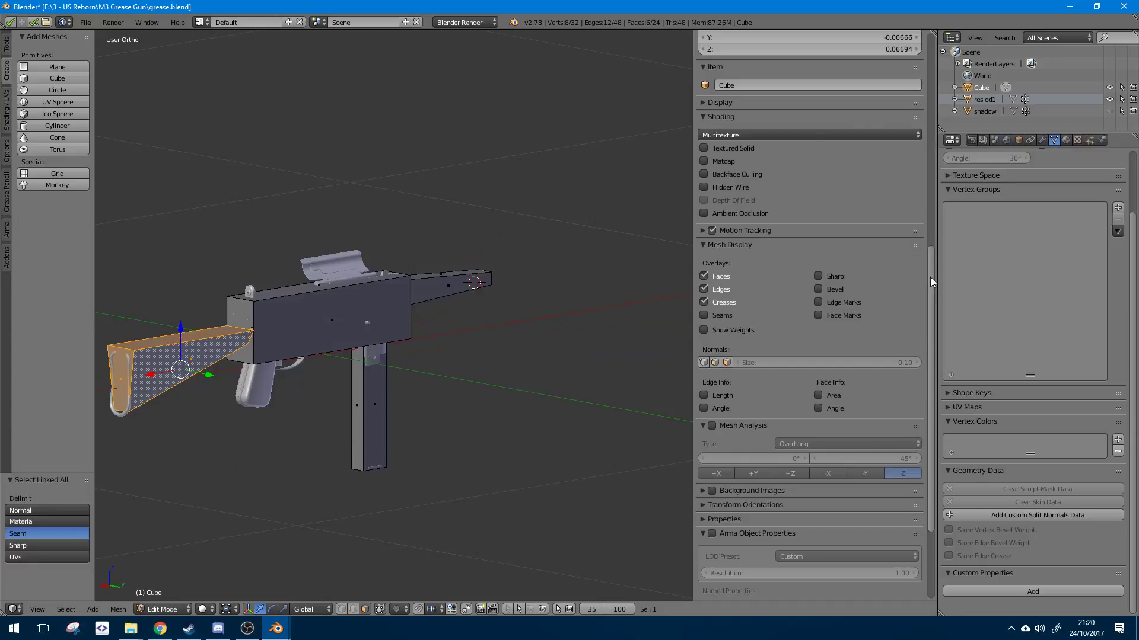
pyautogui.click(1117, 207)
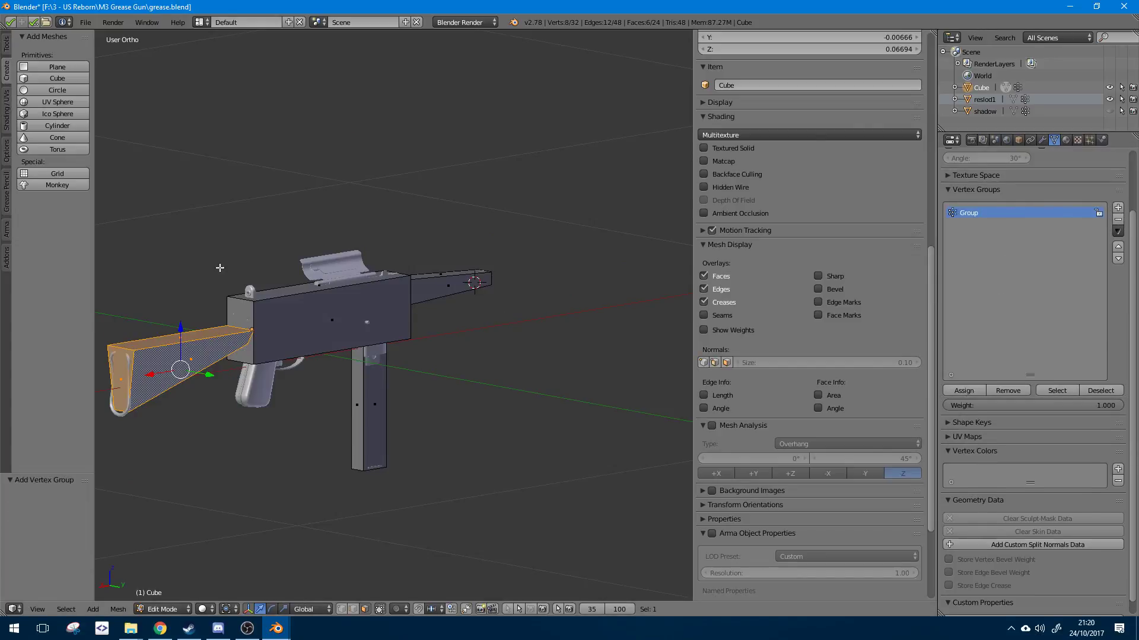
# - Check the vertex group names on reslod1 and rename the box mesh's new group to stock
pyautogui.press('Tab')
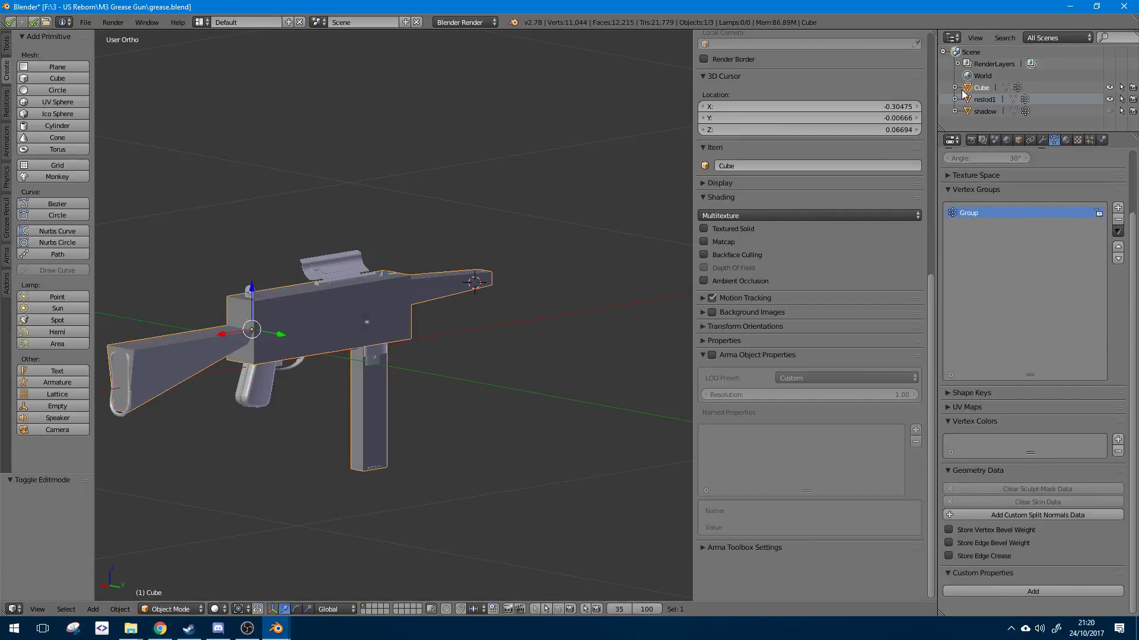
pyautogui.click(973, 100)
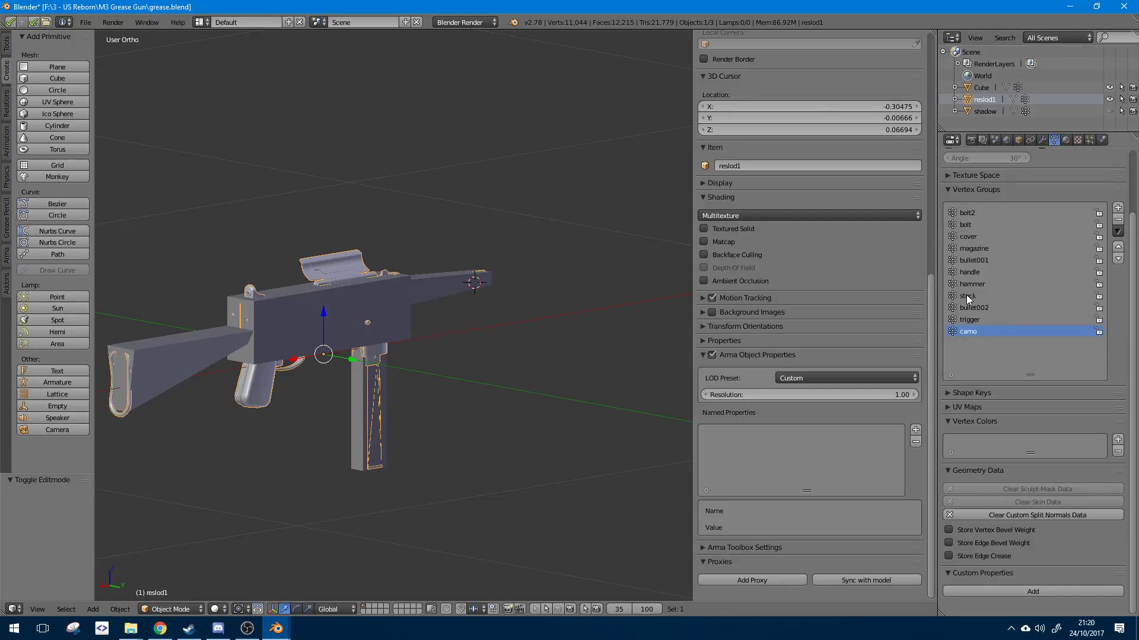
pyautogui.click(979, 87)
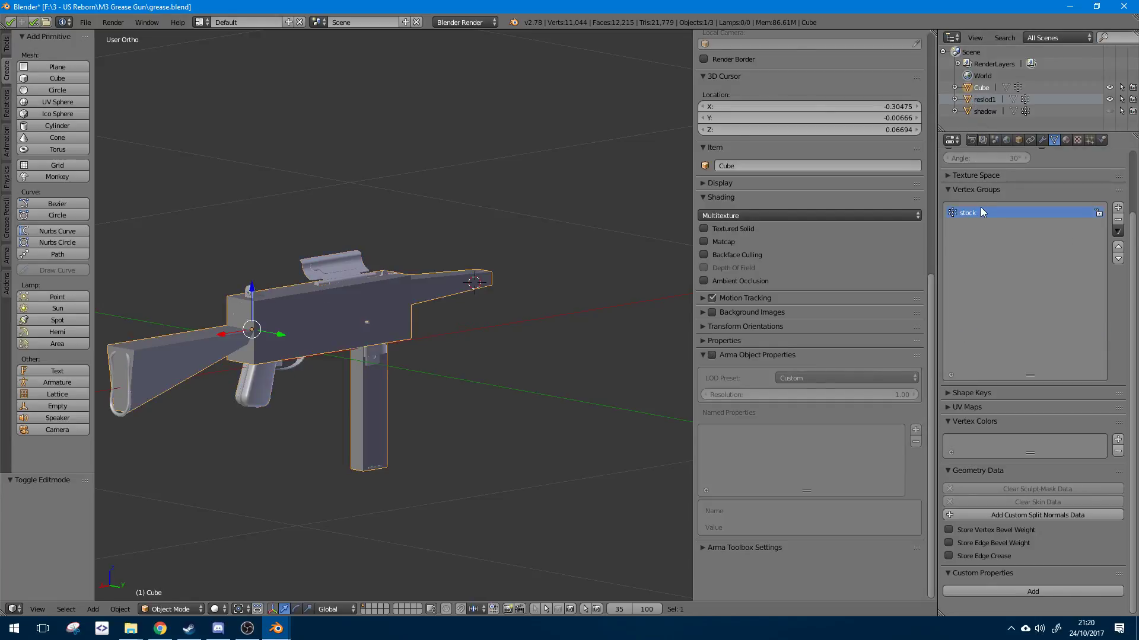
# - Select the entire linked stock box and assign it to the stock vertex group
pyautogui.press('Tab')
pyautogui.hotkey('ctrl', 'l')
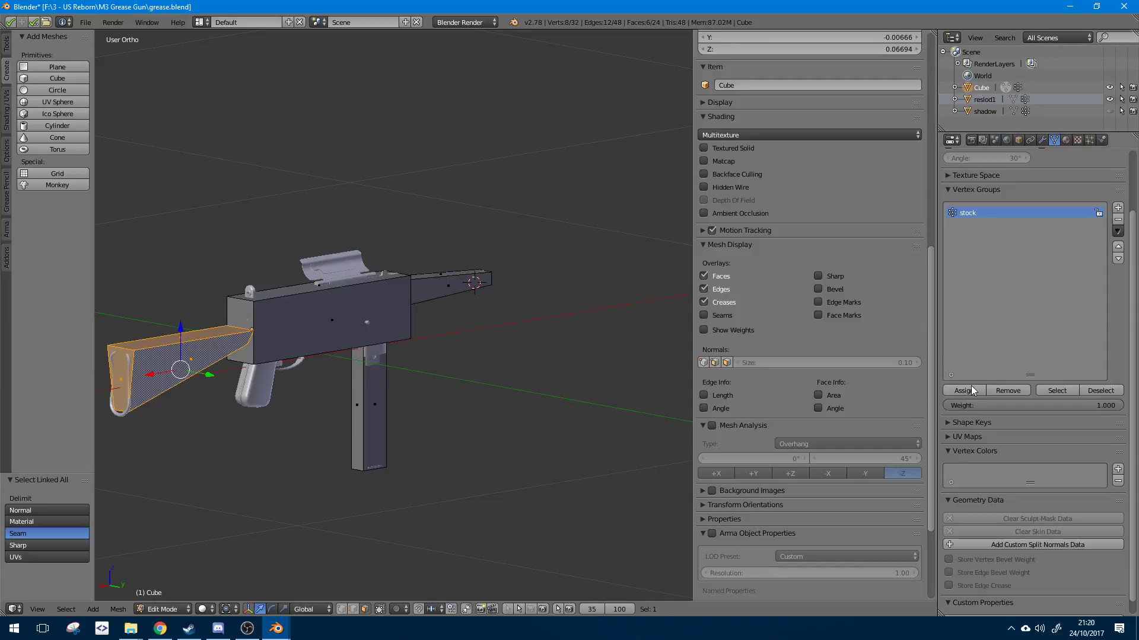
pyautogui.press('a')
# - Select the entire linked magazine box of the mesh
pyautogui.rightClick(373, 404)
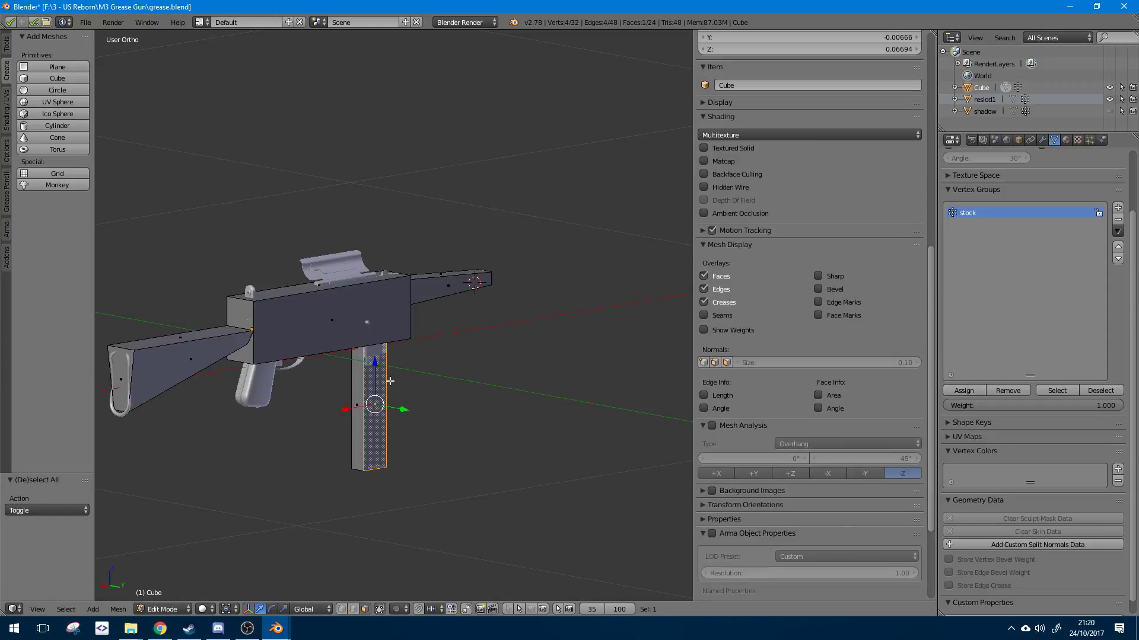
pyautogui.hotkey('ctrl', 'l')
pyautogui.moveTo(373, 404); pyautogui.dragTo(463, 380, button='middle')
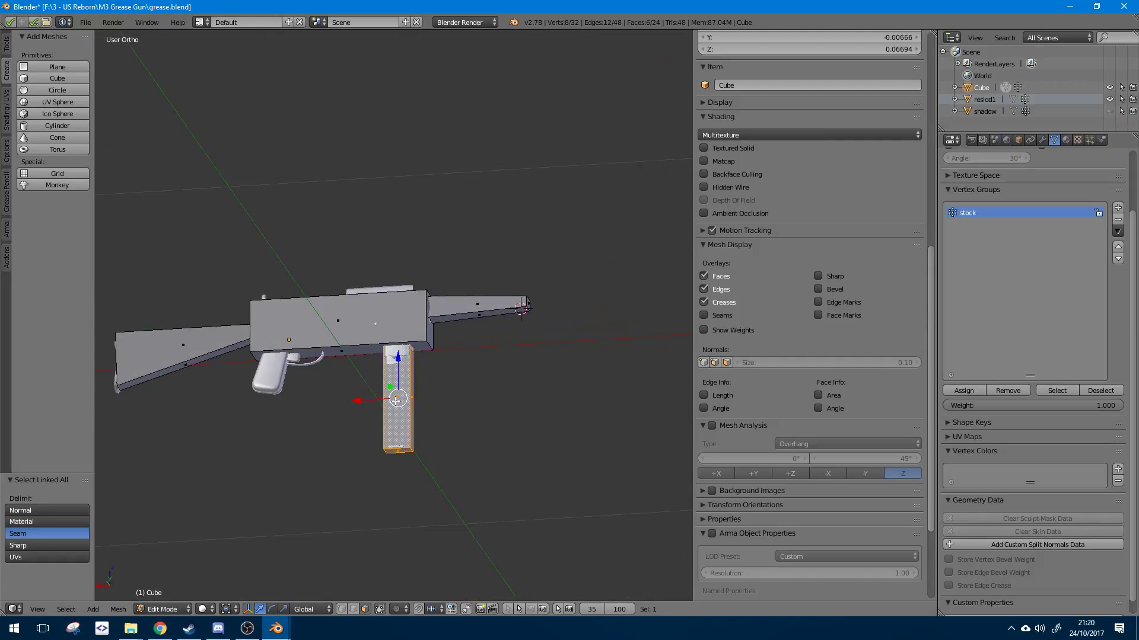
pyautogui.scroll(2, 395, 401)
pyautogui.scroll(-2, 396, 401)
pyautogui.scroll(4, 406, 412)
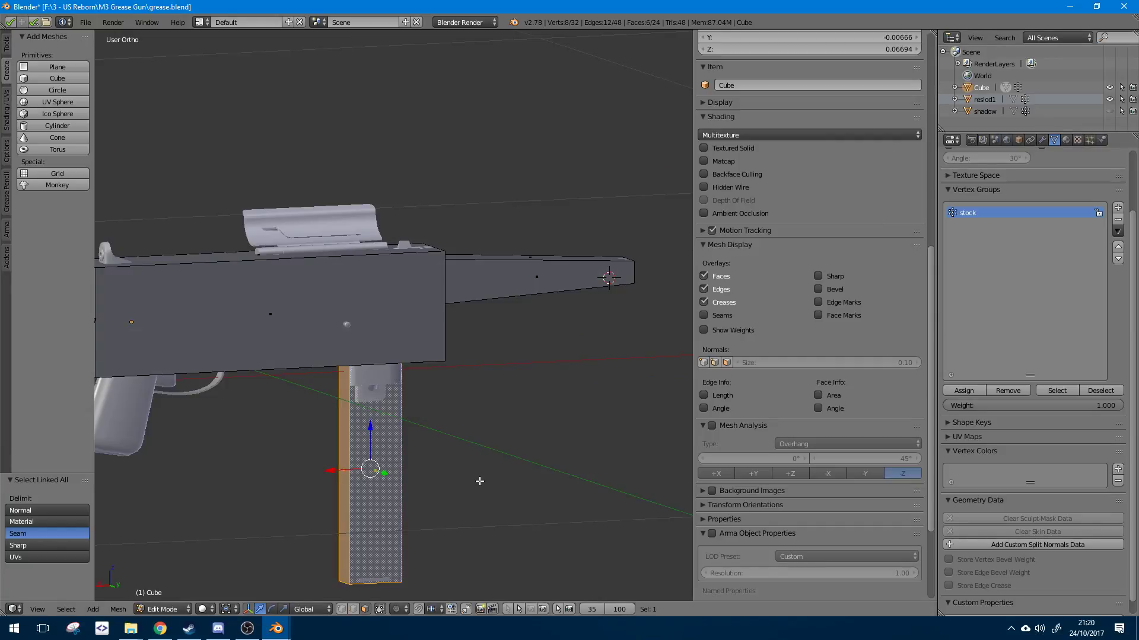
pyautogui.moveTo(392, 406); pyautogui.dragTo(324, 302, button='middle')
pyautogui.scroll(-5, 457, 341)
pyautogui.scroll(5, 364, 398)
pyautogui.scroll(-1, 379, 393)
pyautogui.moveTo(507, 347); pyautogui.dragTo(369, 534, button='middle')
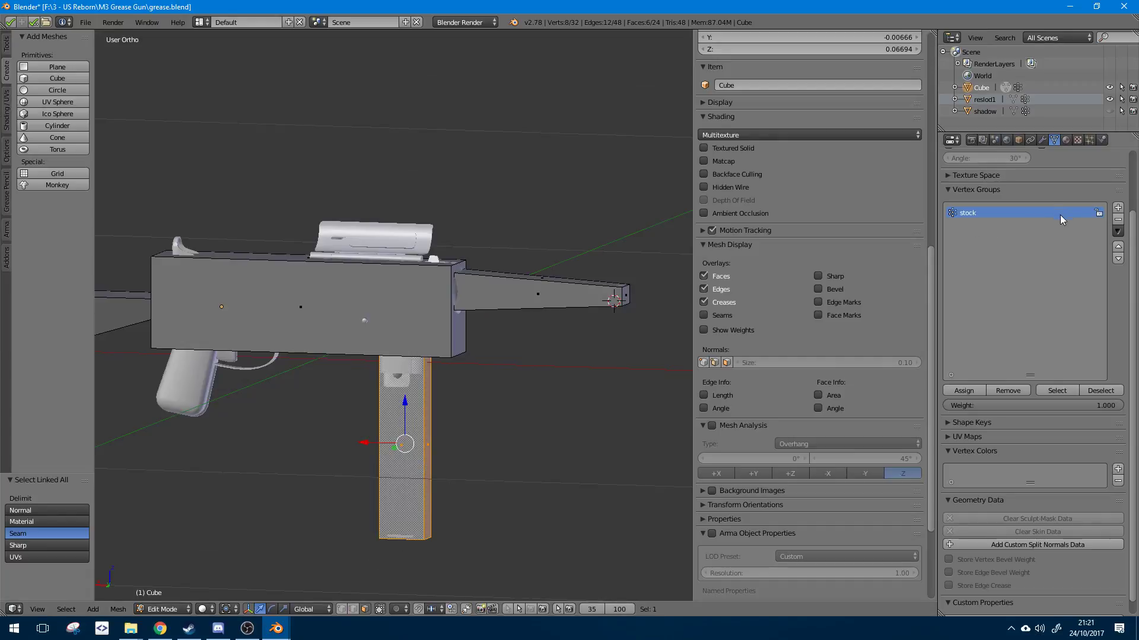
# - Add a vertex group named magazine and assign the selected magazine box to it
pyautogui.click(1117, 208)
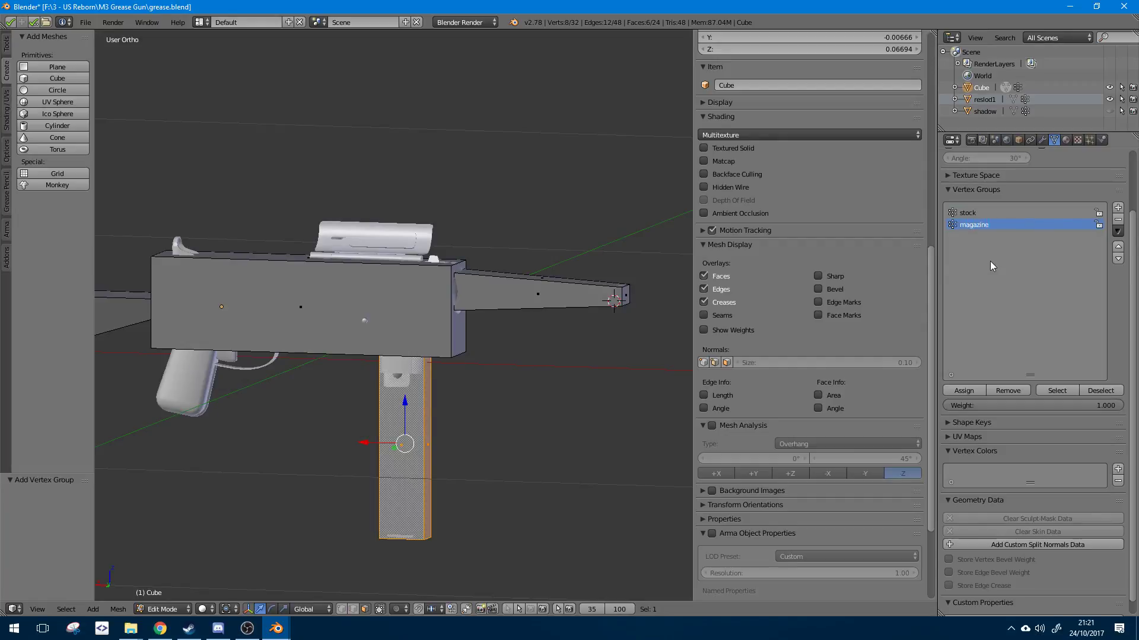
pyautogui.click(962, 393)
pyautogui.scroll(-4, 391, 332)
# - Check the magazine and stock vertex groups by selecting each group's members on the mesh
pyautogui.press('a')
pyautogui.scroll(-5, 806, 356)
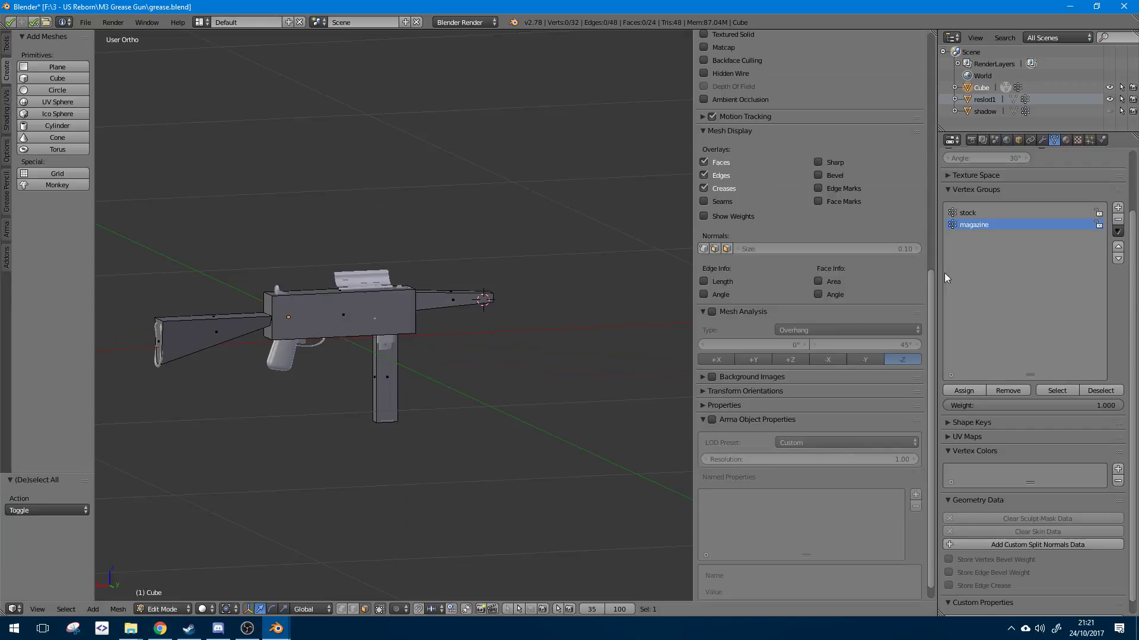
pyautogui.click(1069, 391)
pyautogui.press('a')
pyautogui.click(1065, 389)
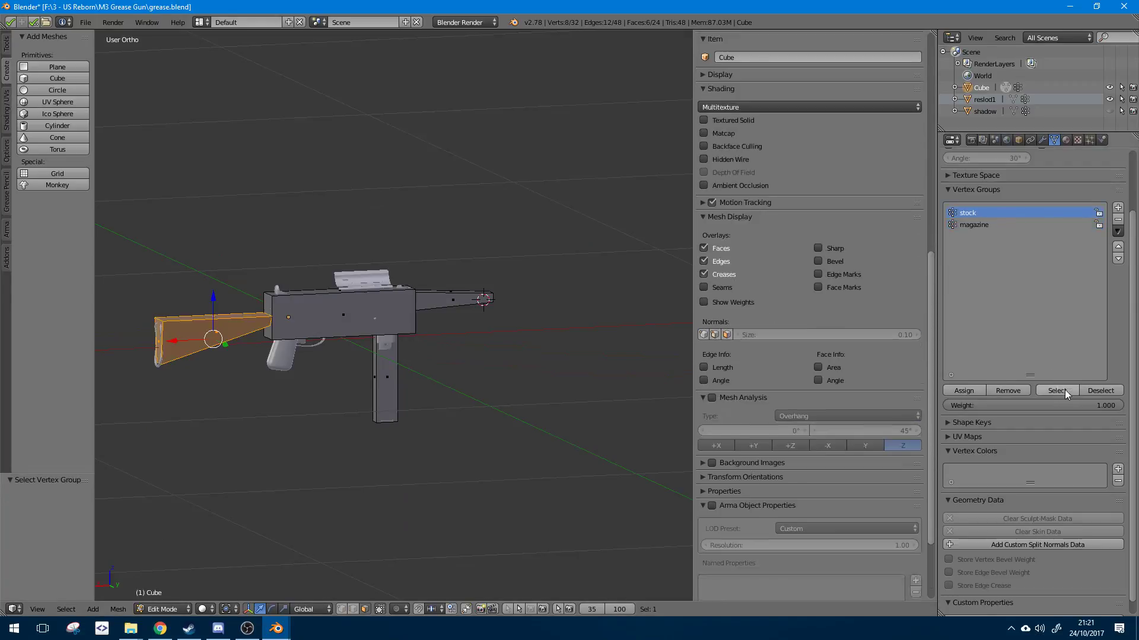
pyautogui.press('a')
# - Rename the Cube object as geometry
pyautogui.moveTo(451, 346); pyautogui.dragTo(404, 339, button='middle')
pyautogui.scroll(1, 427, 338)
pyautogui.scroll(1, 807, 285)
pyautogui.scroll(2, 982, 240)
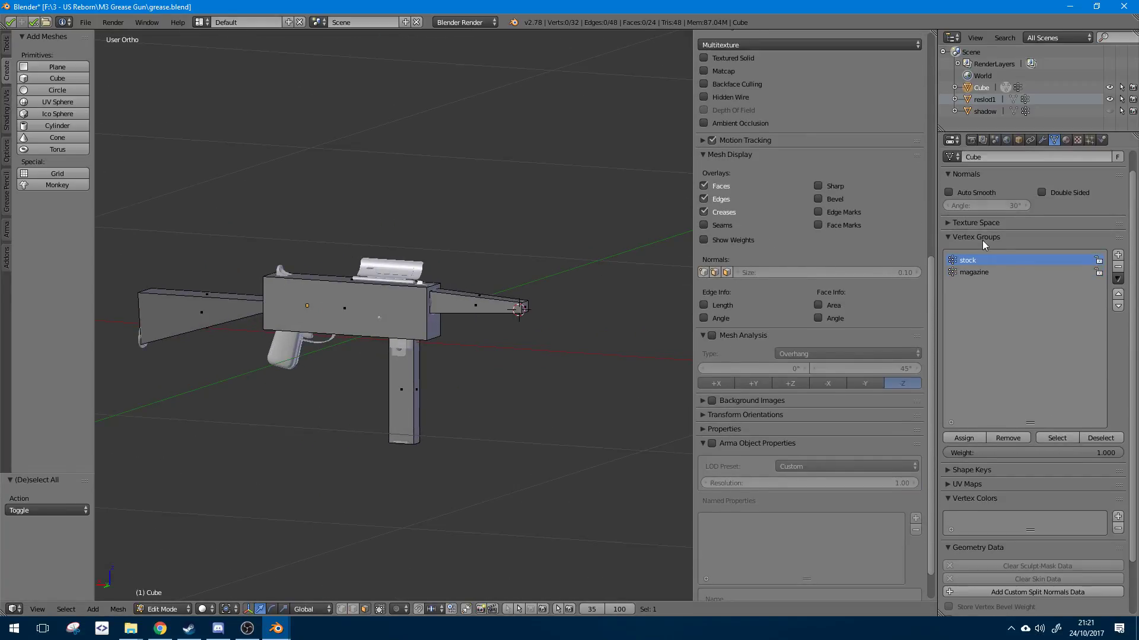
pyautogui.doubleClick(980, 88)
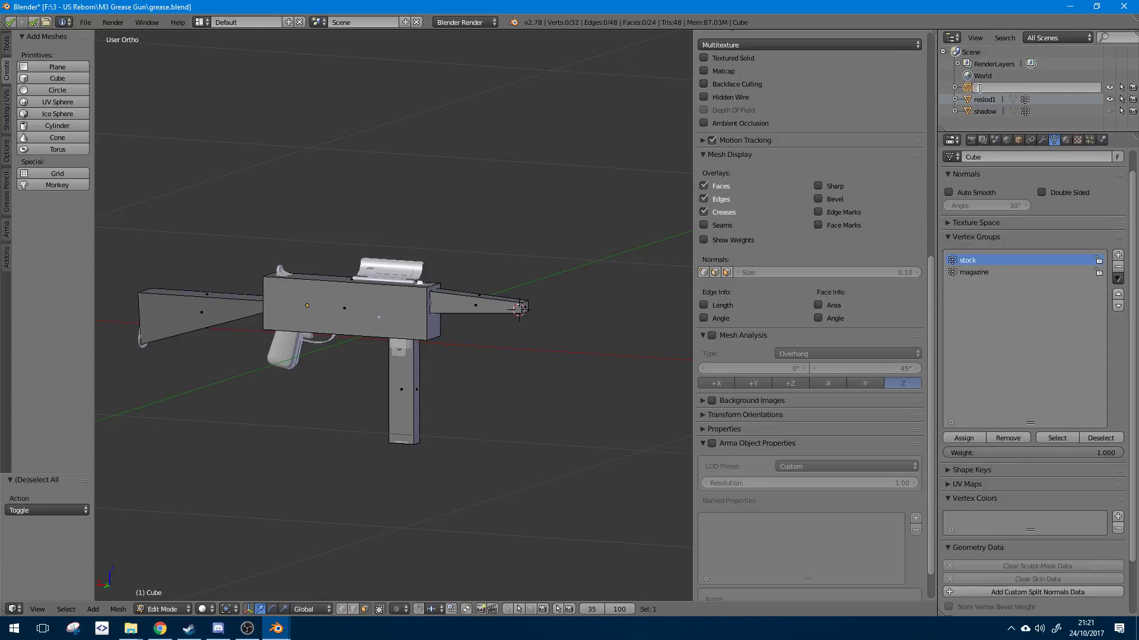
pyautogui.write('geometry')
pyautogui.press('Return')
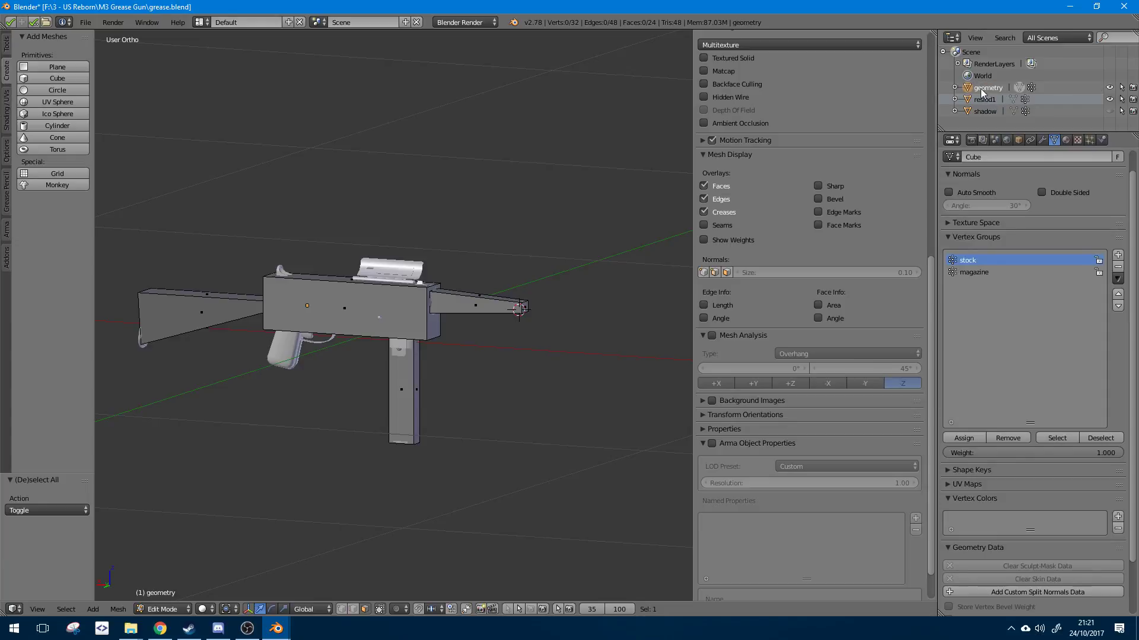
# - Leave mesh editing and enable Arma Object Properties on the geometry object, with its settings expanded
pyautogui.scroll(-2, 807, 552)
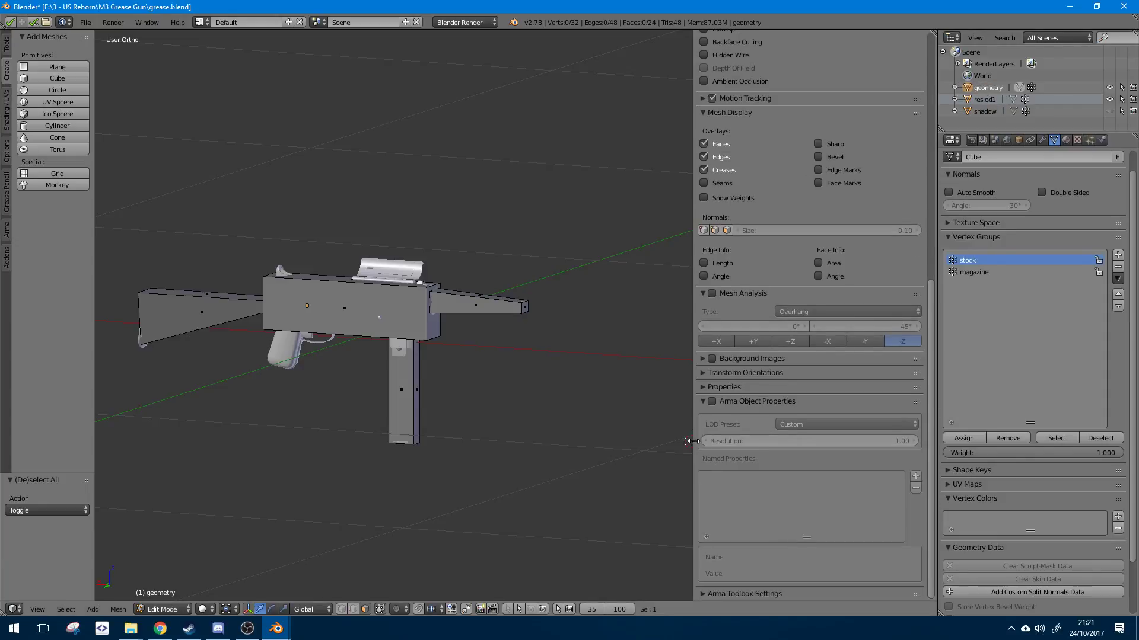
pyautogui.moveTo(689, 442); pyautogui.dragTo(785, 460)
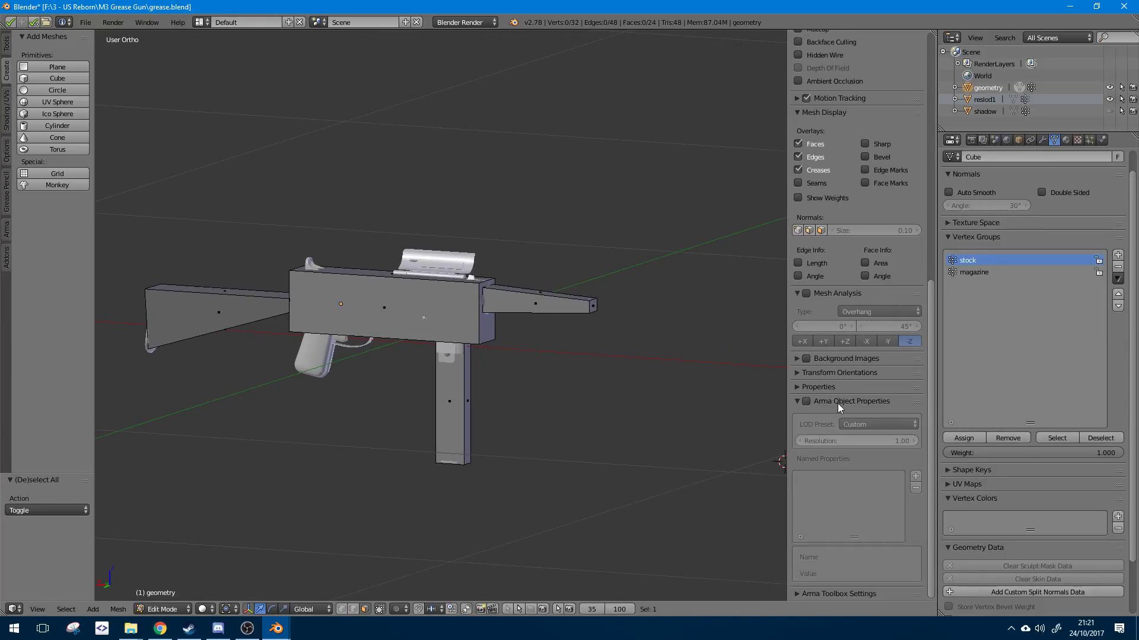
pyautogui.click(986, 100)
pyautogui.click(986, 91)
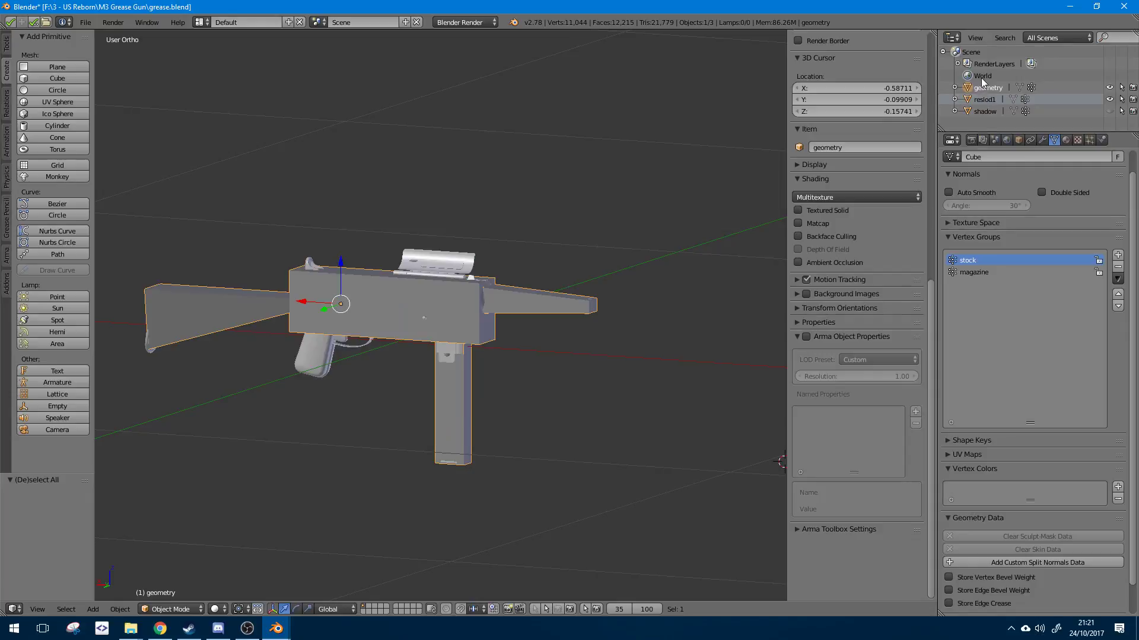
pyautogui.click(806, 337)
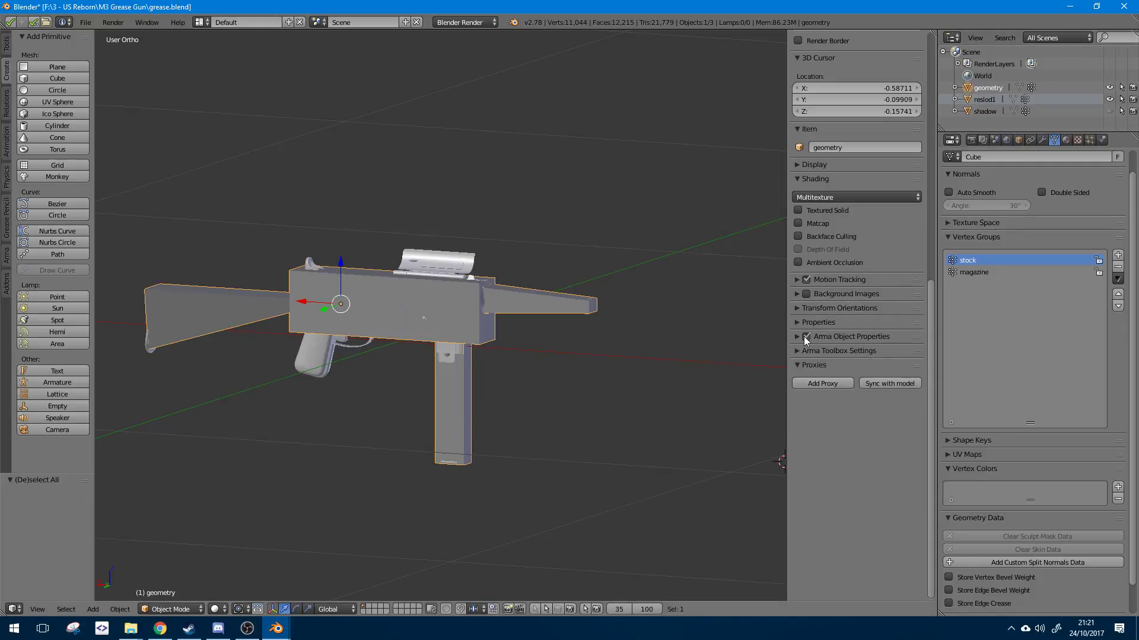
pyautogui.click(842, 336)
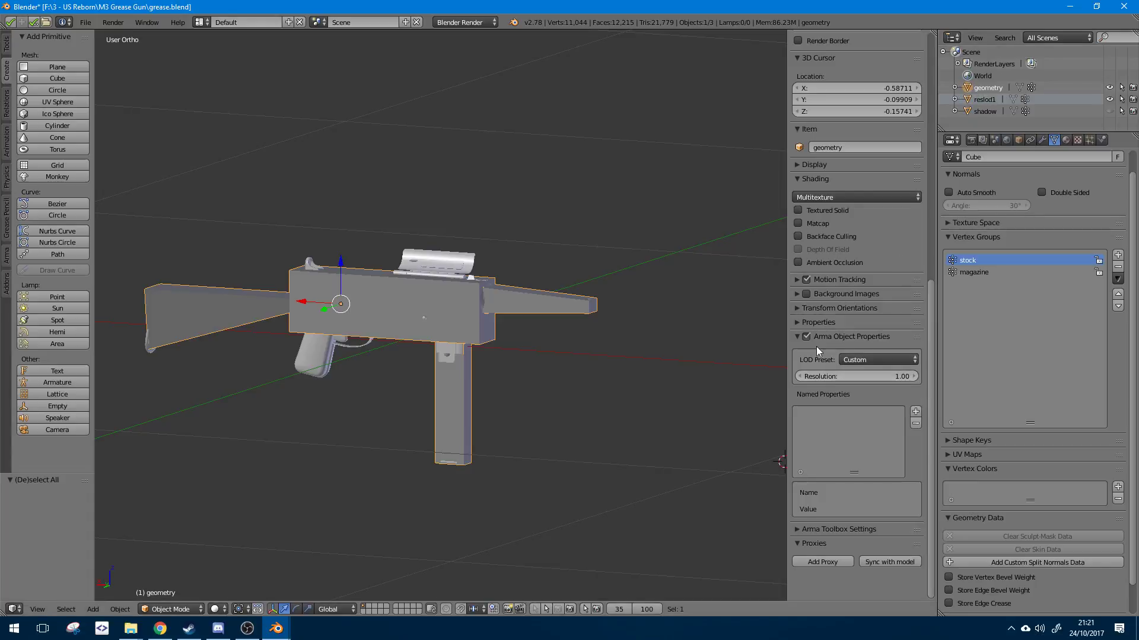
# - Set the geometry object's LOD preset to Geometry
pyautogui.click(842, 376)
pyautogui.press('Escape')
pyautogui.click(865, 360)
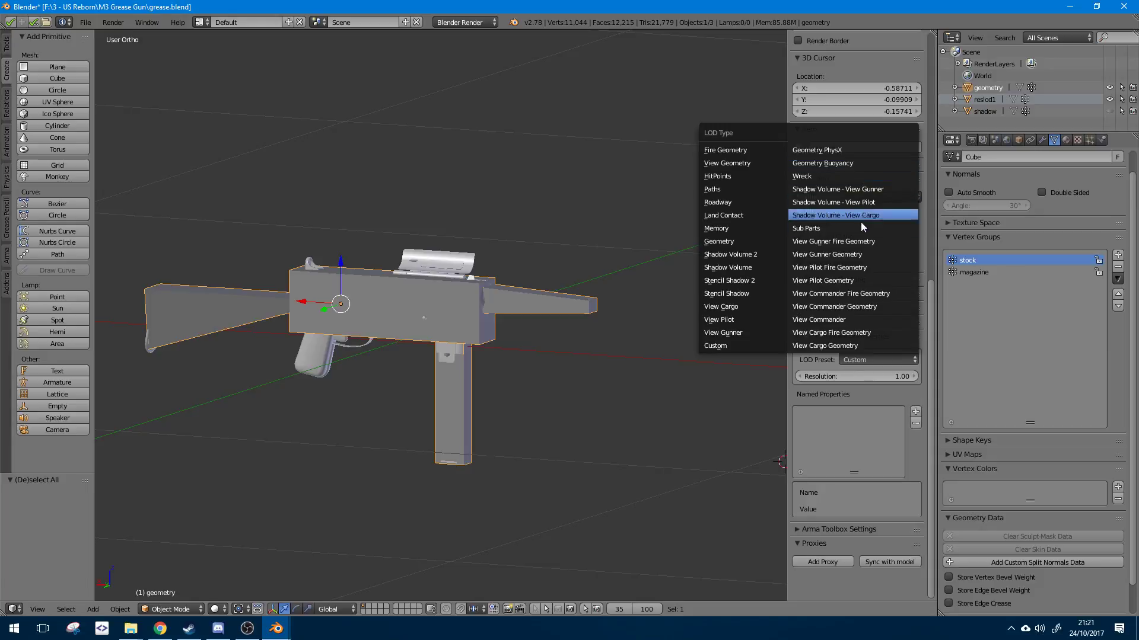
pyautogui.click(732, 241)
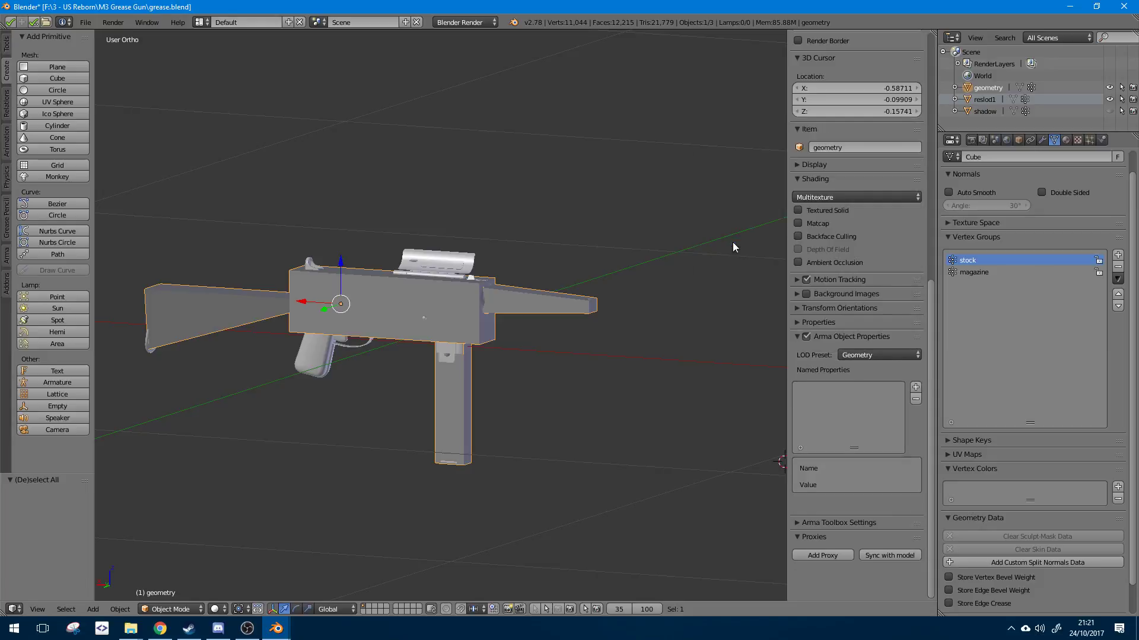
# - Make shadow the active object, hide geometry and reslod1, and show shadow
pyautogui.scroll(-2, 600, 431)
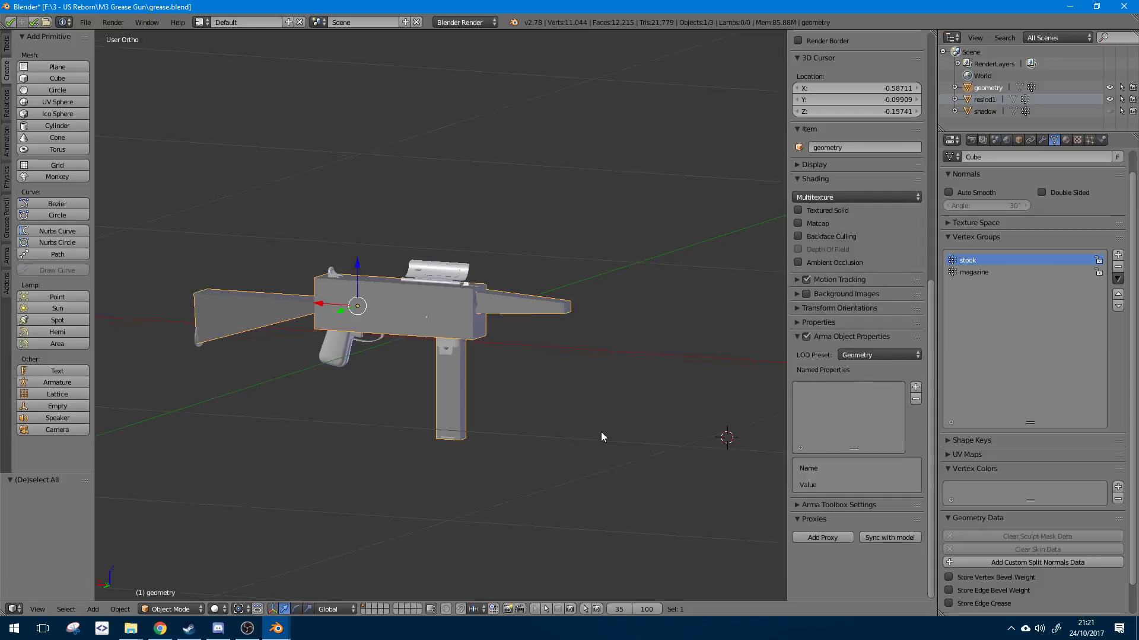
pyautogui.moveTo(459, 410); pyautogui.dragTo(549, 415, button='middle')
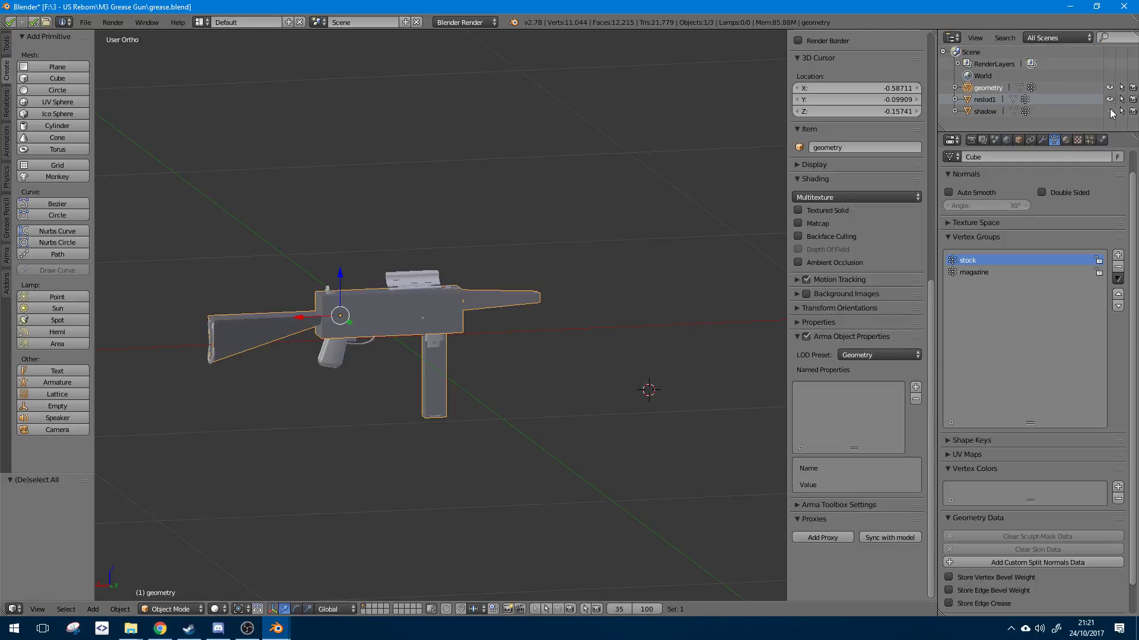
pyautogui.click(983, 112)
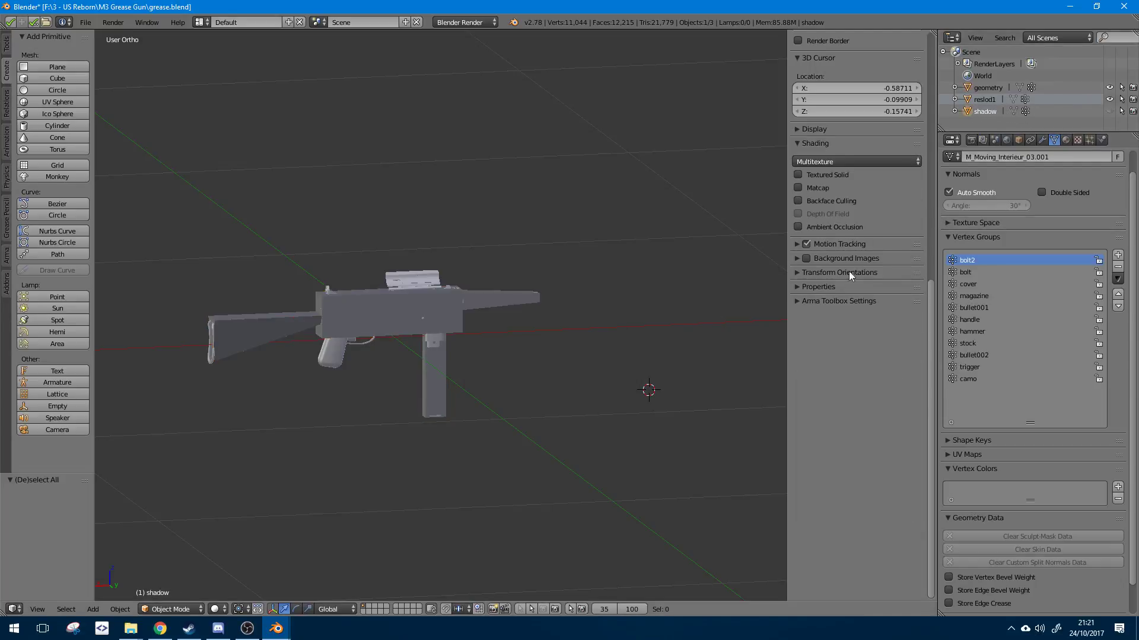
pyautogui.scroll(1, 816, 276)
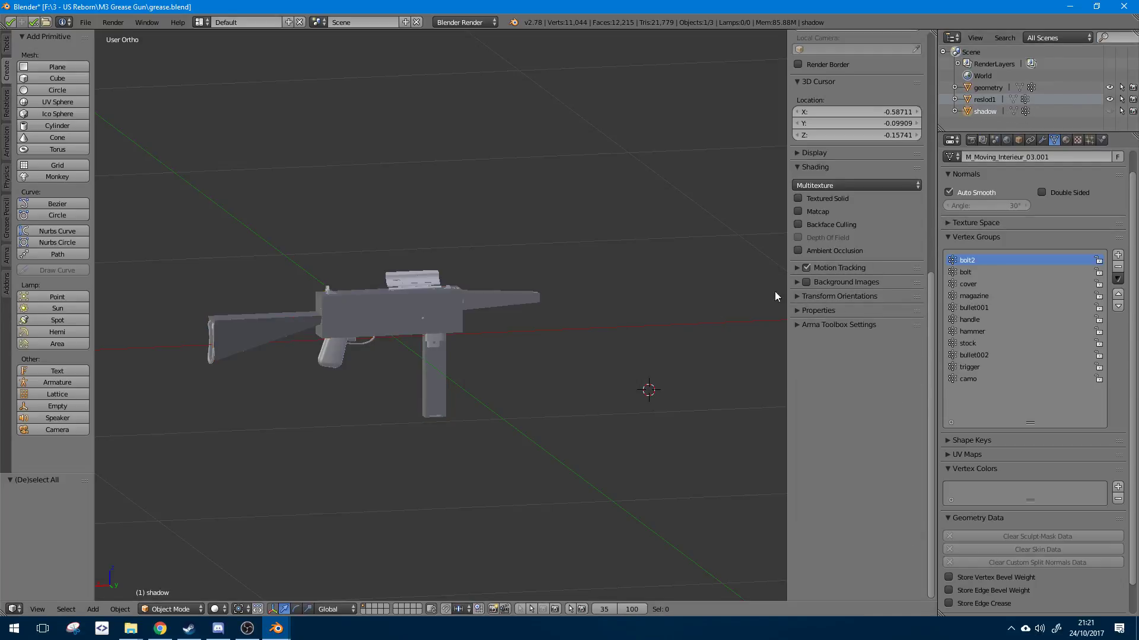
pyautogui.click(1109, 87)
pyautogui.click(1109, 99)
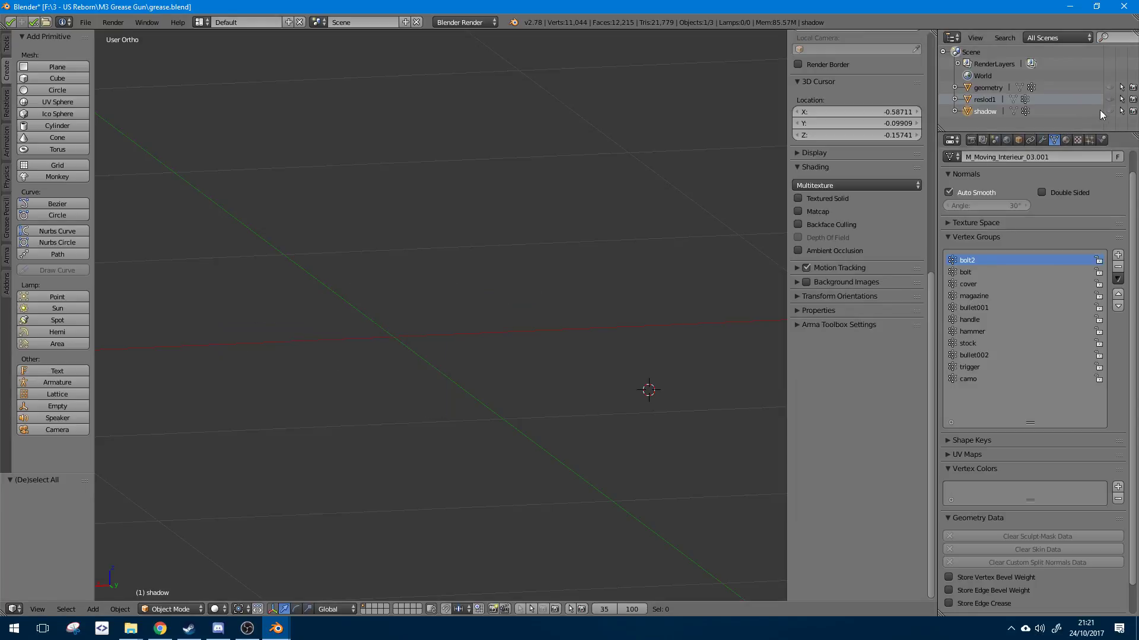
pyautogui.click(1109, 112)
# - Inspect the shadow mesh for non-manifold geometry around the receiver, ejection cover and magazine well
pyautogui.press('Tab')
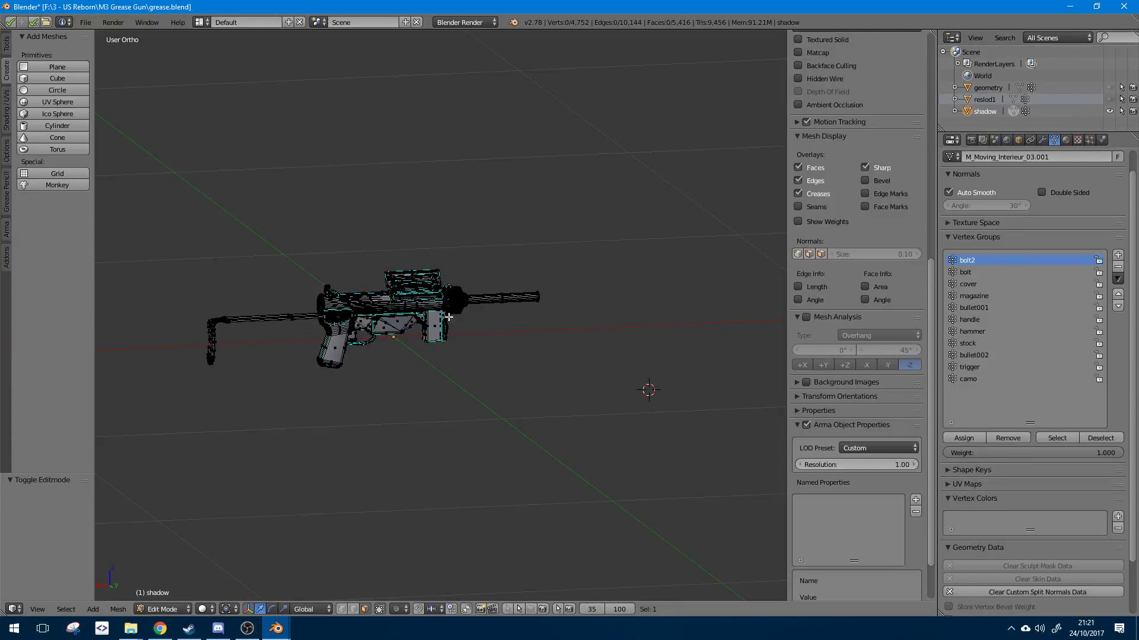
pyautogui.press('a')
pyautogui.press('a')
pyautogui.scroll(5, 425, 355)
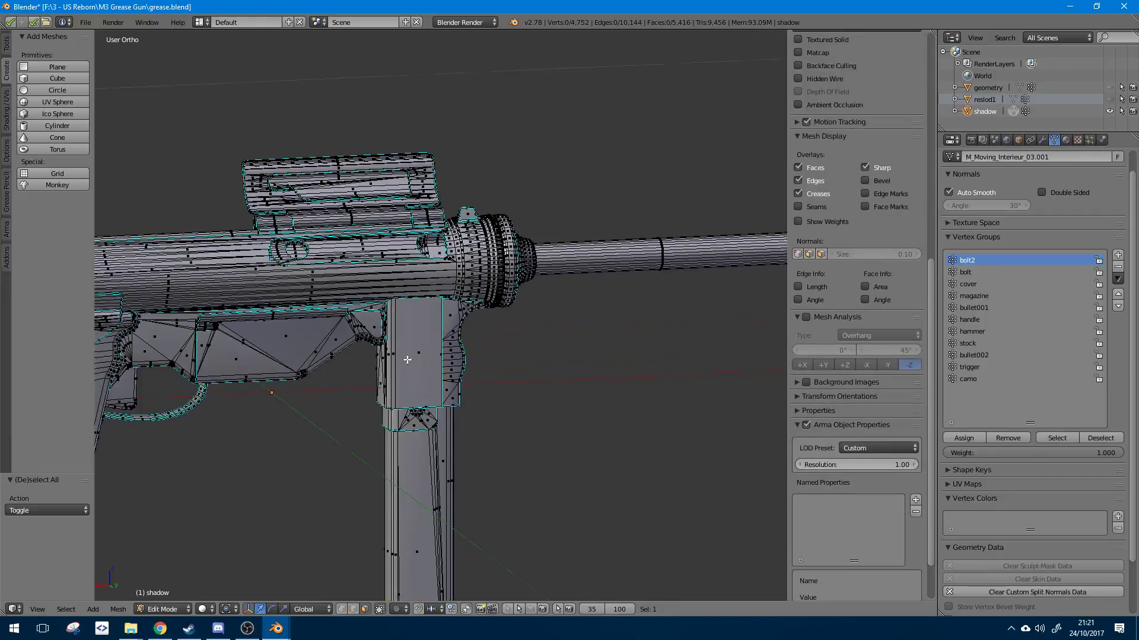
pyautogui.press('a')
pyautogui.hotkey('ctrl', 'shift', 'alt', 'm')
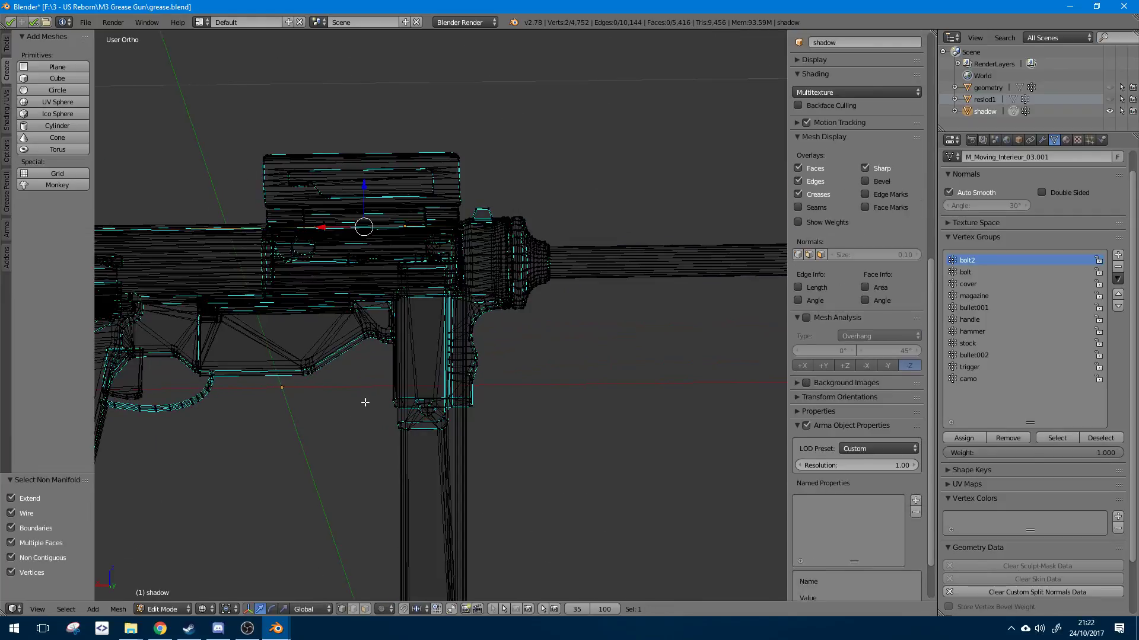
pyautogui.scroll(-4, 358, 379)
pyautogui.moveTo(361, 376)
pyautogui.mouseDown(button='middle')
pyautogui.moveTo(466, 415)
pyautogui.moveTo(471, 368)
pyautogui.moveTo(504, 377)
pyautogui.moveTo(493, 381)
pyautogui.mouseUp(button='middle')
pyautogui.scroll(6, 391, 379)
pyautogui.press('z')
pyautogui.press('z')
pyautogui.scroll(7, 470, 369)
pyautogui.scroll(5, 504, 377)
pyautogui.scroll(-6, 493, 381)
pyautogui.press('z')
pyautogui.scroll(-8, 493, 381)
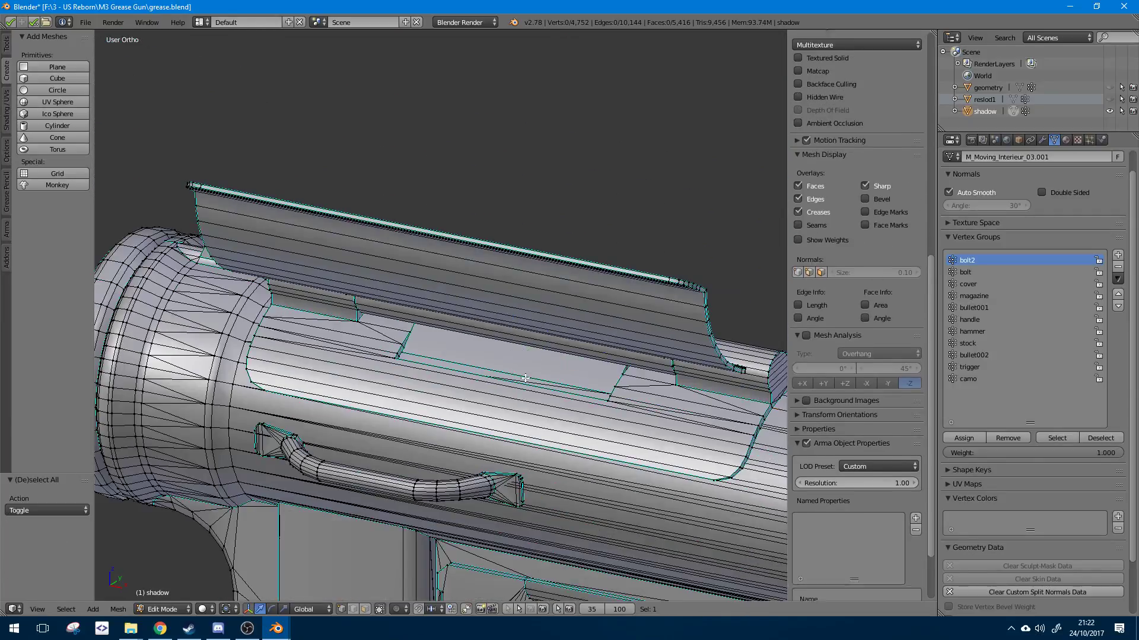
pyautogui.press('a')
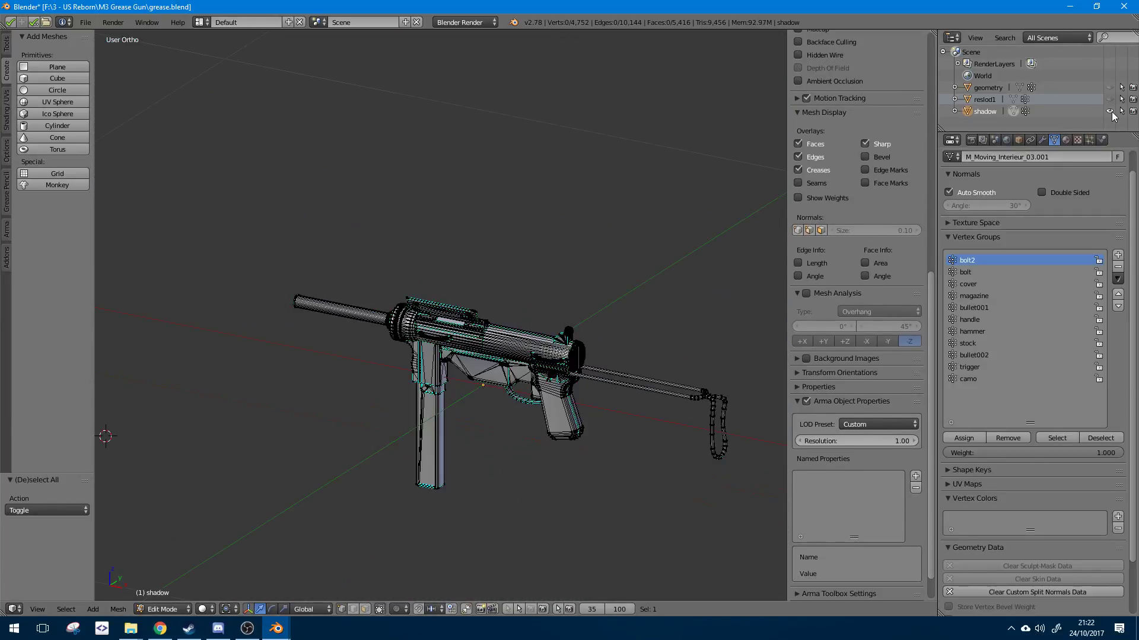
# - Check the shadow object's Arma LOD resolution and leave mesh editing
pyautogui.click(851, 443)
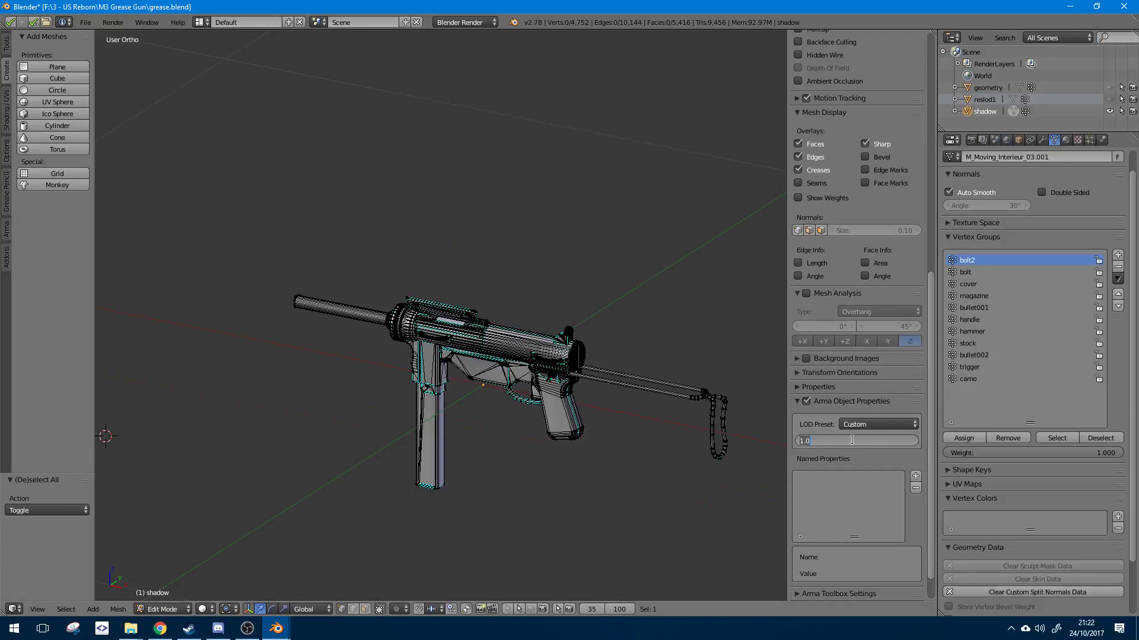
pyautogui.press('Return')
pyautogui.press('Tab')
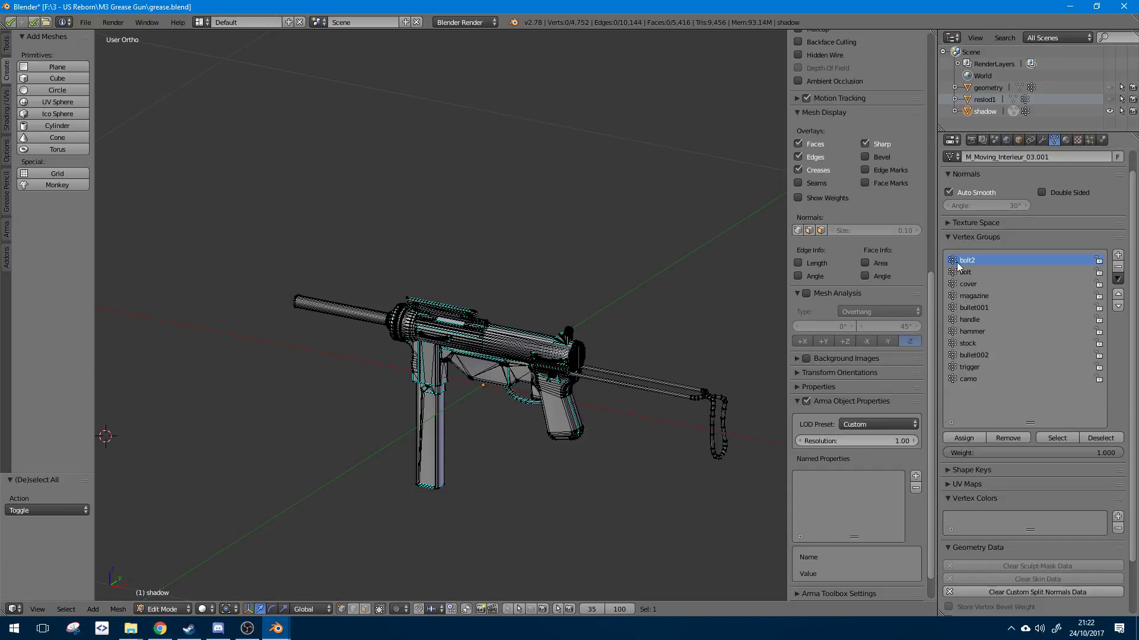
# - Unhide reslod1 and check the Arma LOD properties of reslod1 and shadow
pyautogui.click(969, 87)
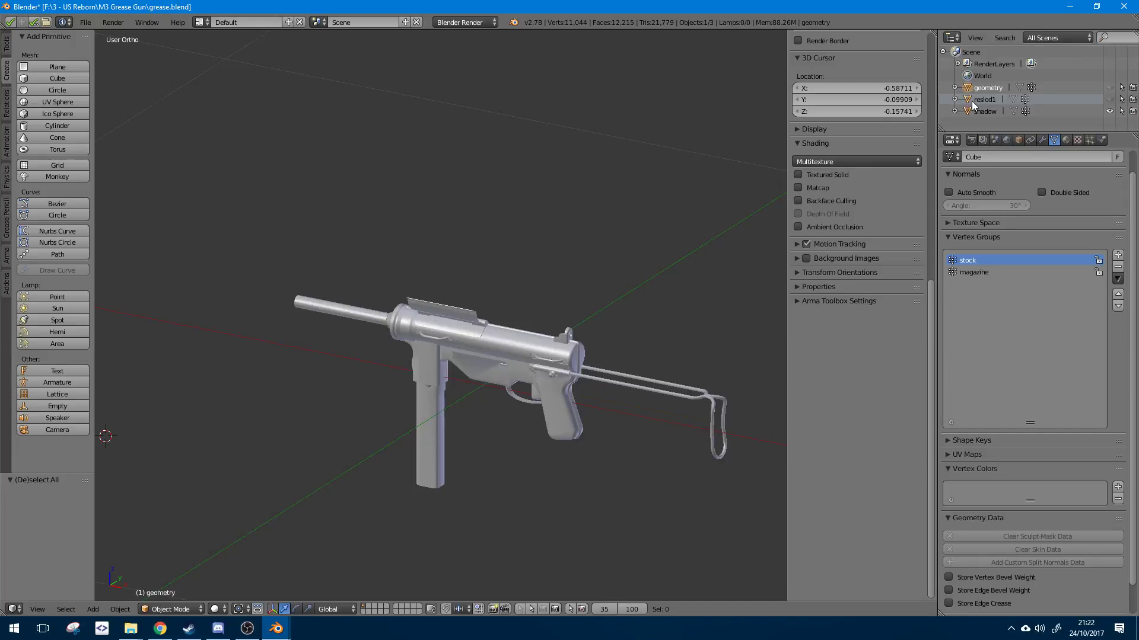
pyautogui.click(980, 100)
pyautogui.click(1109, 99)
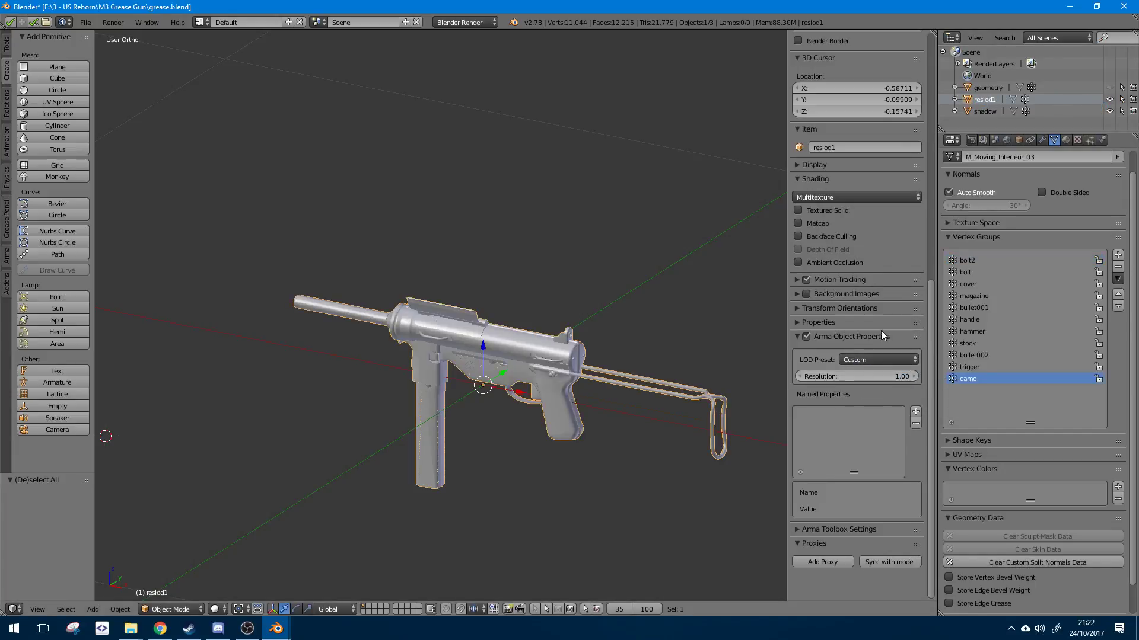
pyautogui.click(968, 111)
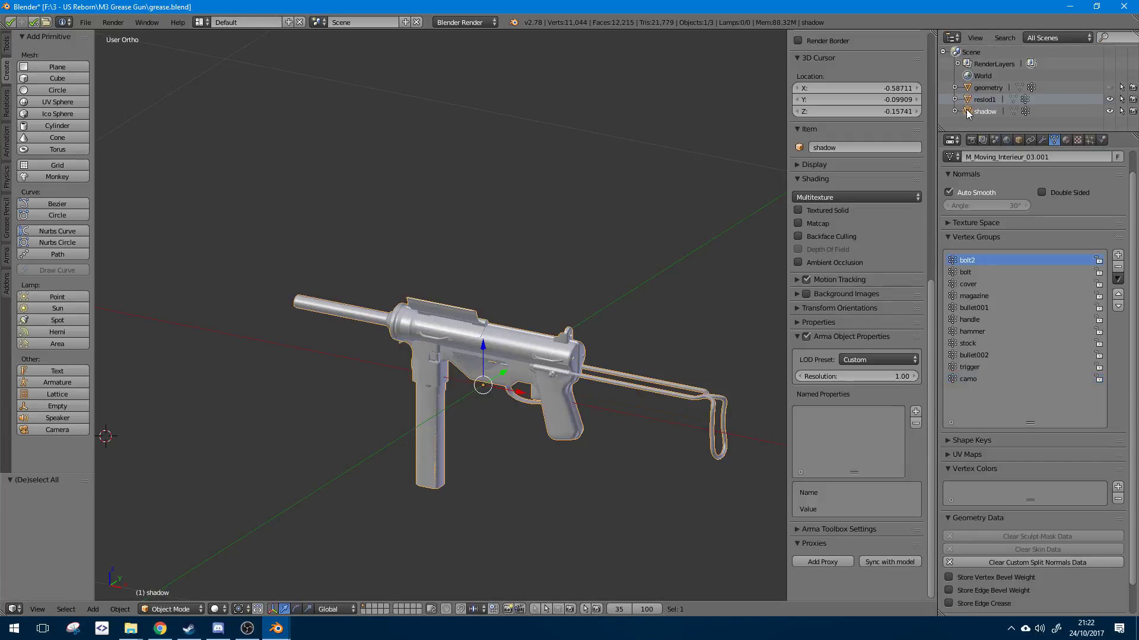
# - Save the file, overwriting the existing grease.blend
pyautogui.hotkey('ctrl', 's')
pyautogui.click(390, 262)
# - Try to export the scene in Arma 2/3 P3D format, overwriting WW2_M3_GreaseGun.p3d
pyautogui.click(85, 22)
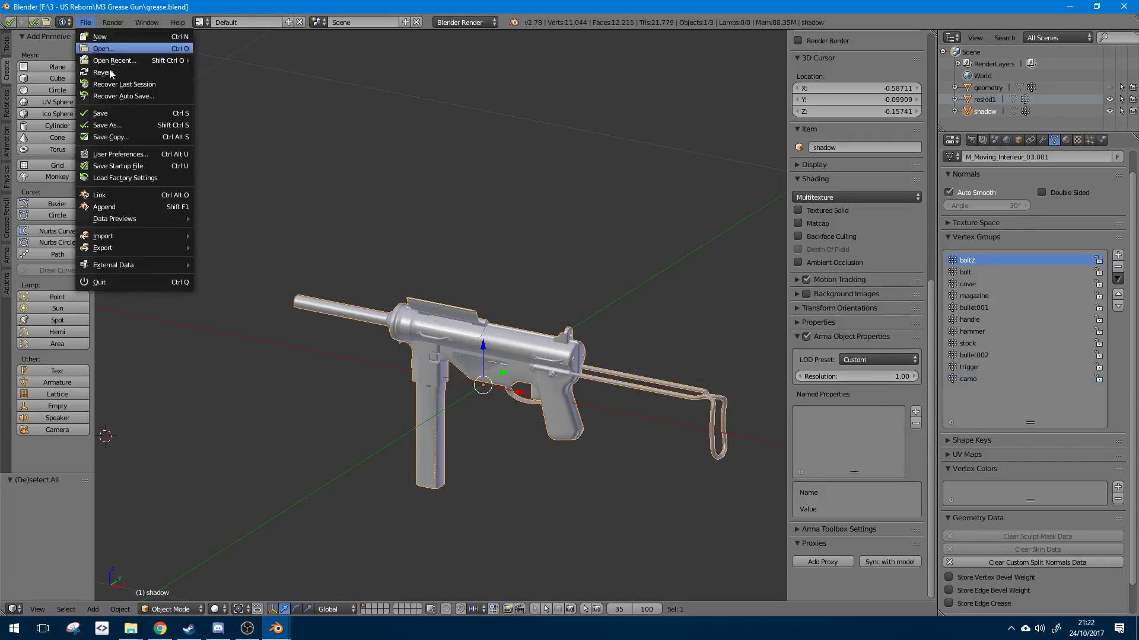
pyautogui.moveTo(135, 248)
pyautogui.click(274, 361)
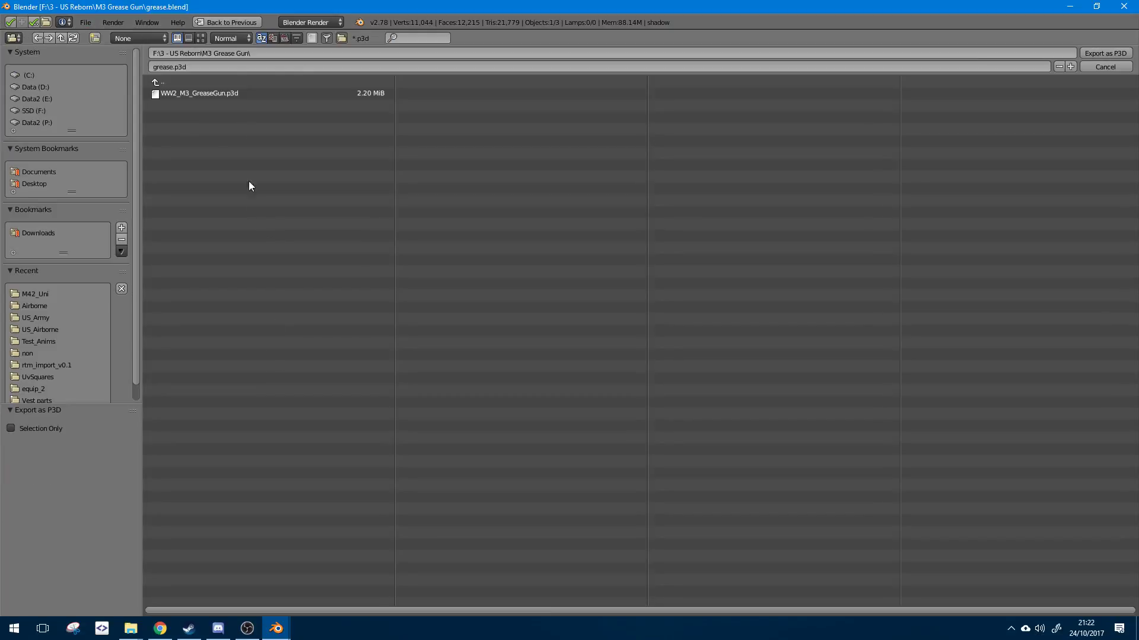
pyautogui.click(222, 95)
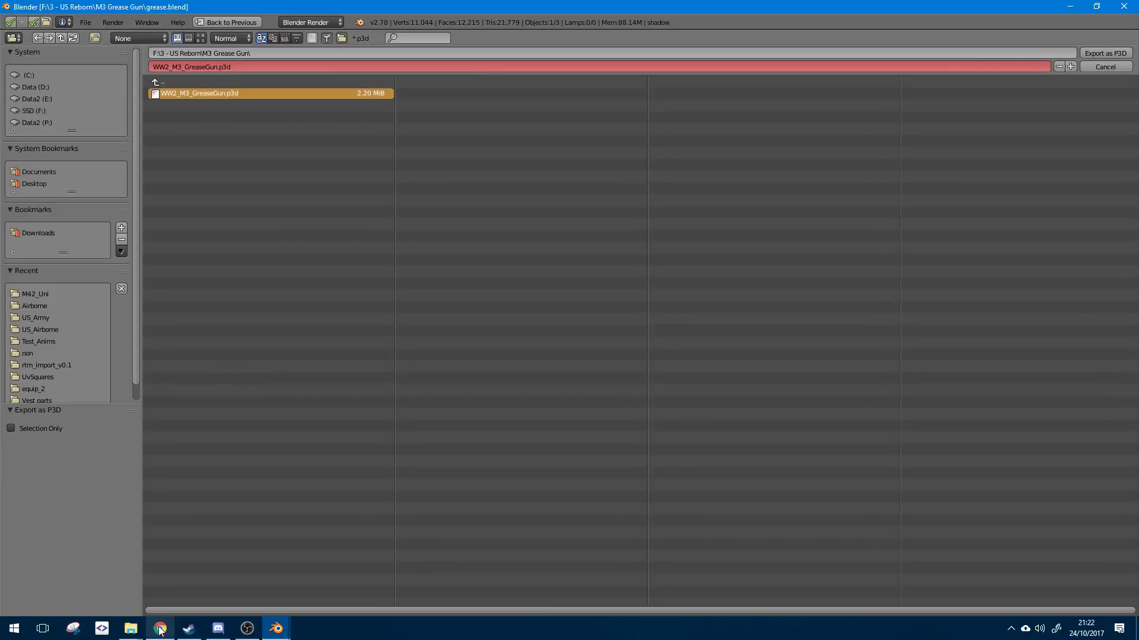
pyautogui.moveTo(131, 629)
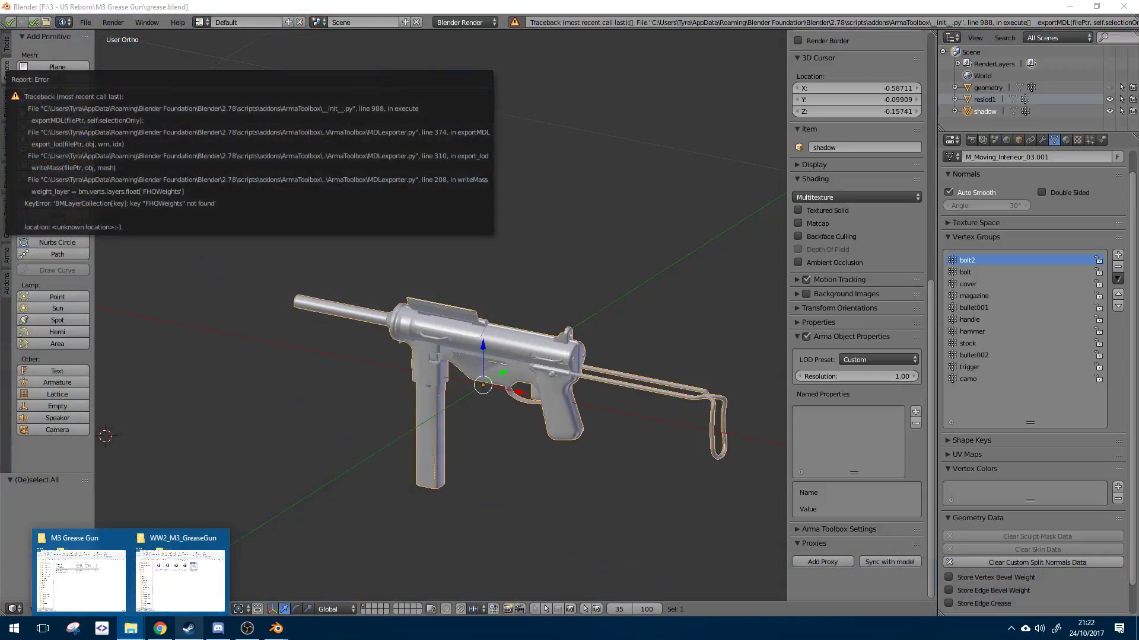
pyautogui.click(221, 372)
# - Deselect all objects and unhide the geometry object
pyautogui.scroll(1, 297, 330)
pyautogui.press('a')
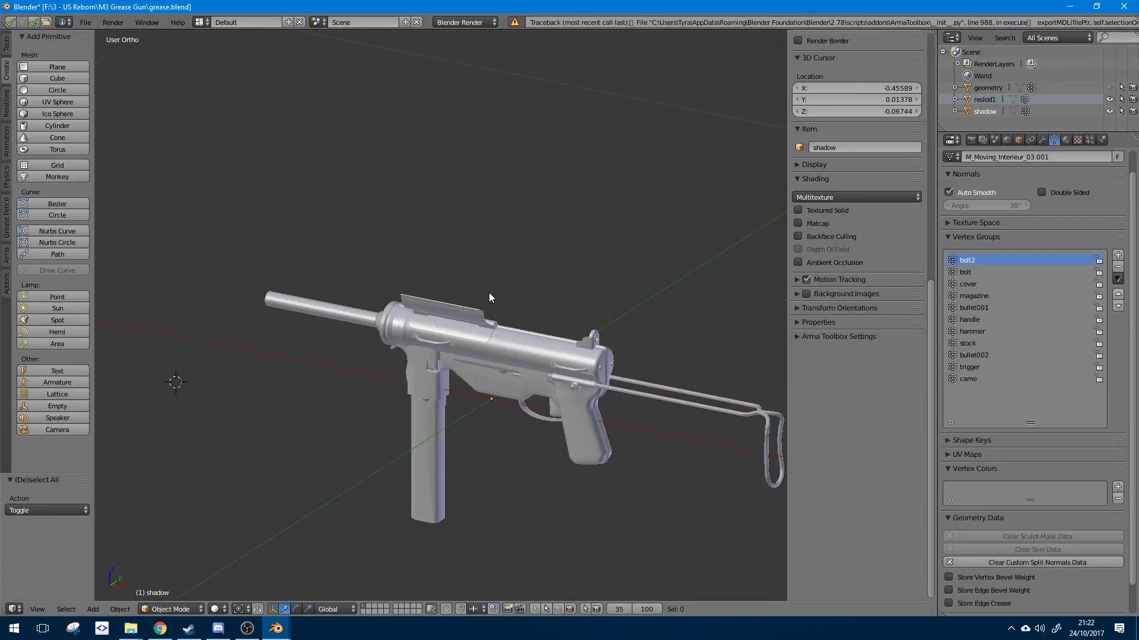
pyautogui.click(1110, 88)
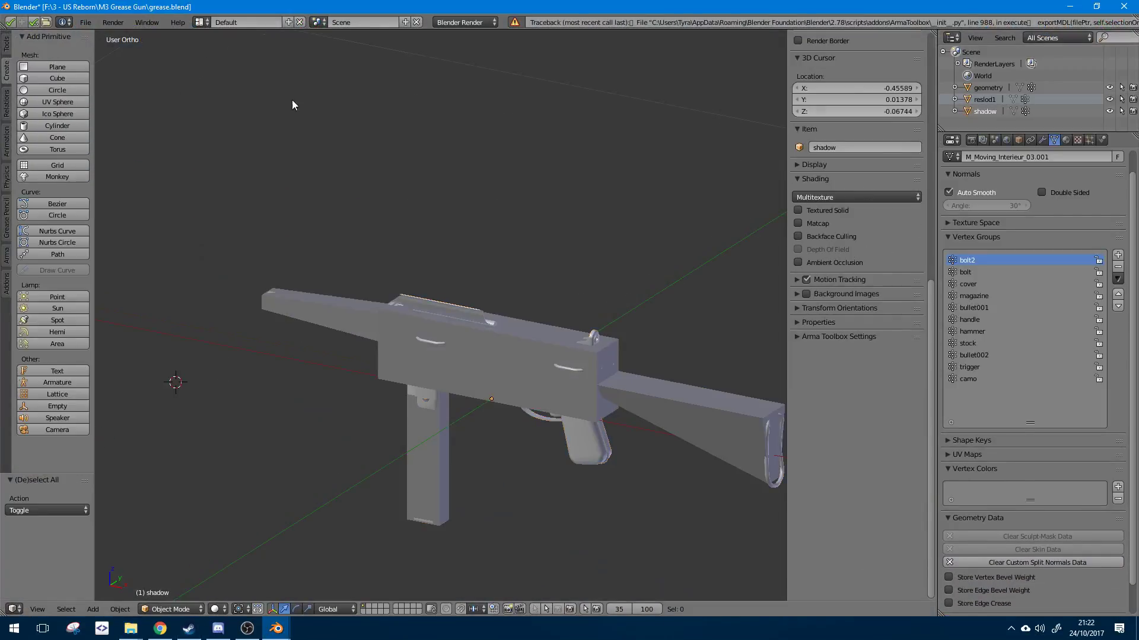
# - Retry the Arma P3D export over WW2_M3_GreaseGun.p3d with all three objects visible
pyautogui.click(89, 22)
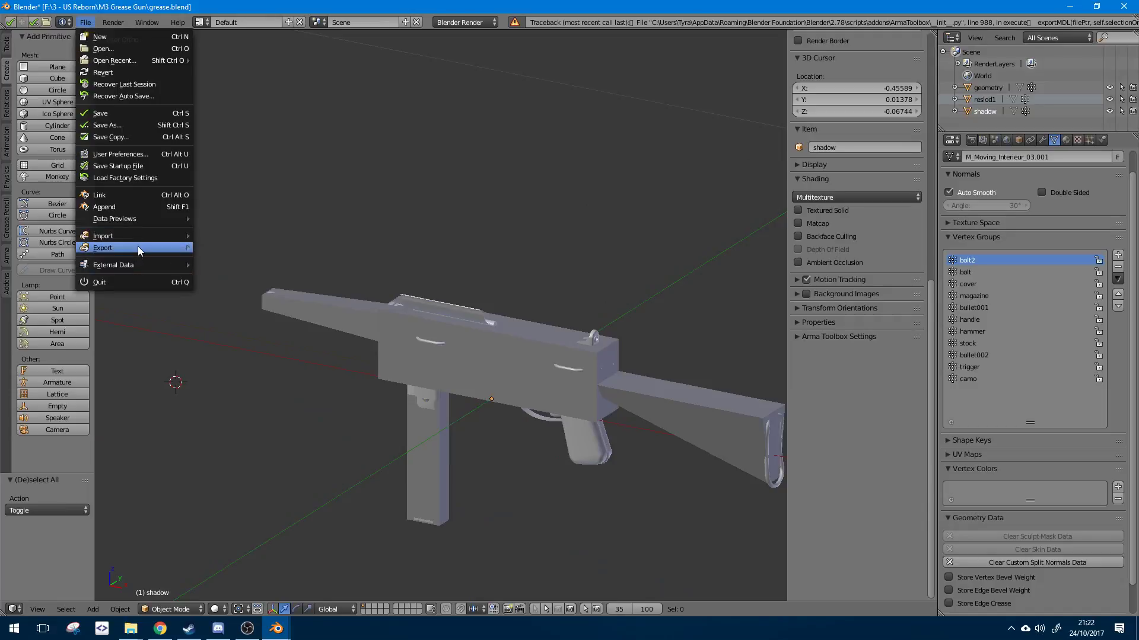
pyautogui.moveTo(137, 247)
pyautogui.click(255, 354)
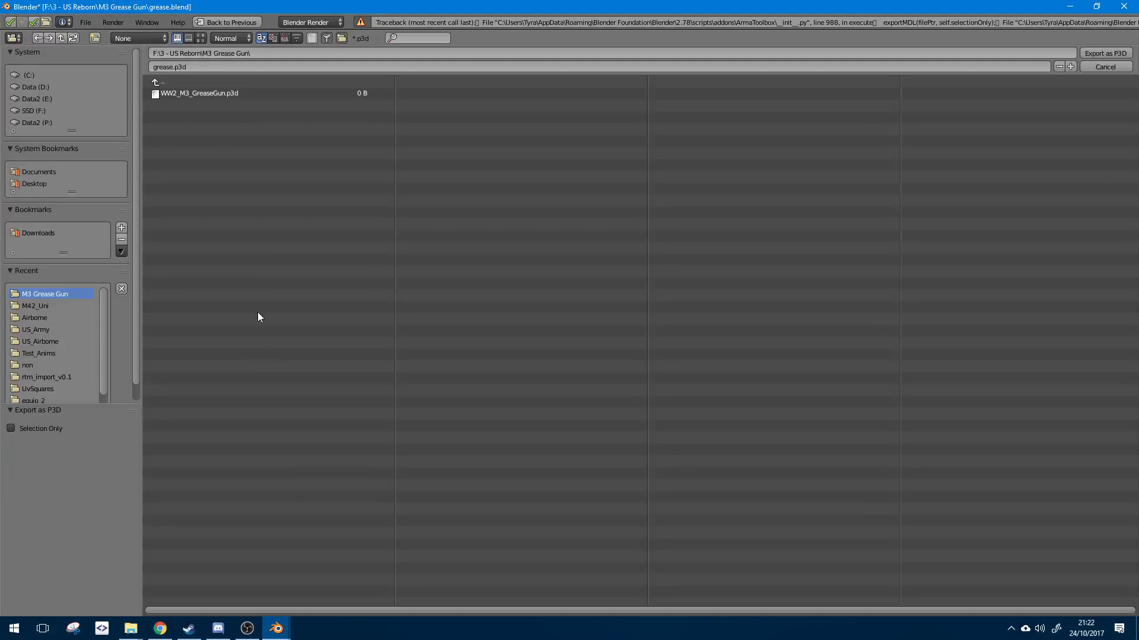
pyautogui.click(234, 93)
pyautogui.doubleClick(235, 95)
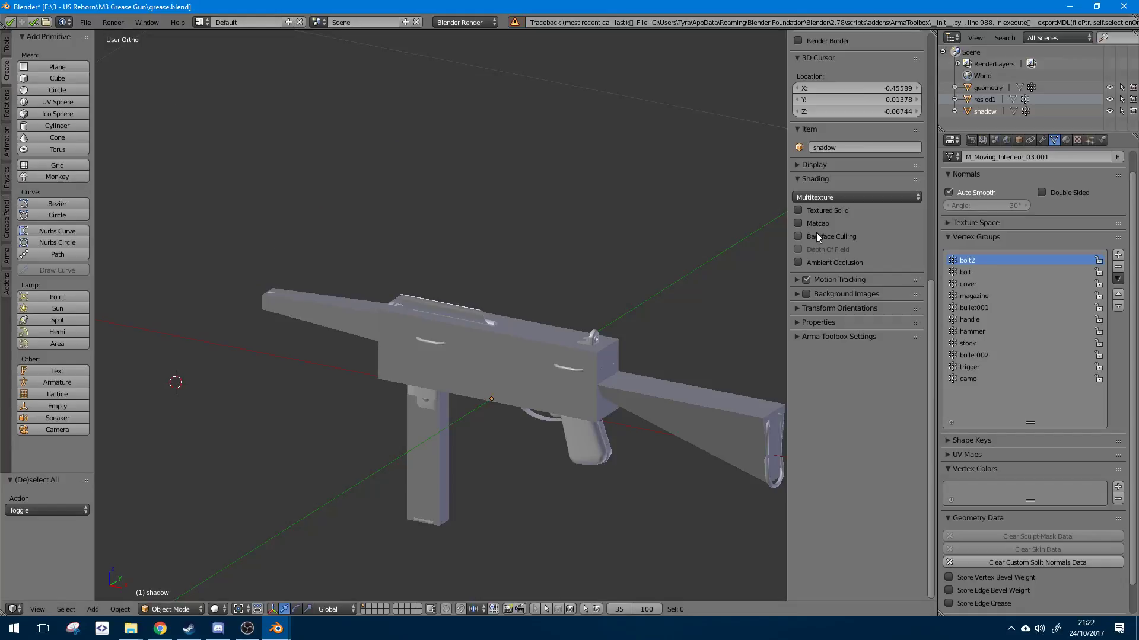
# - Change the geometry object's Arma LOD preset to Custom
pyautogui.click(985, 88)
pyautogui.click(864, 355)
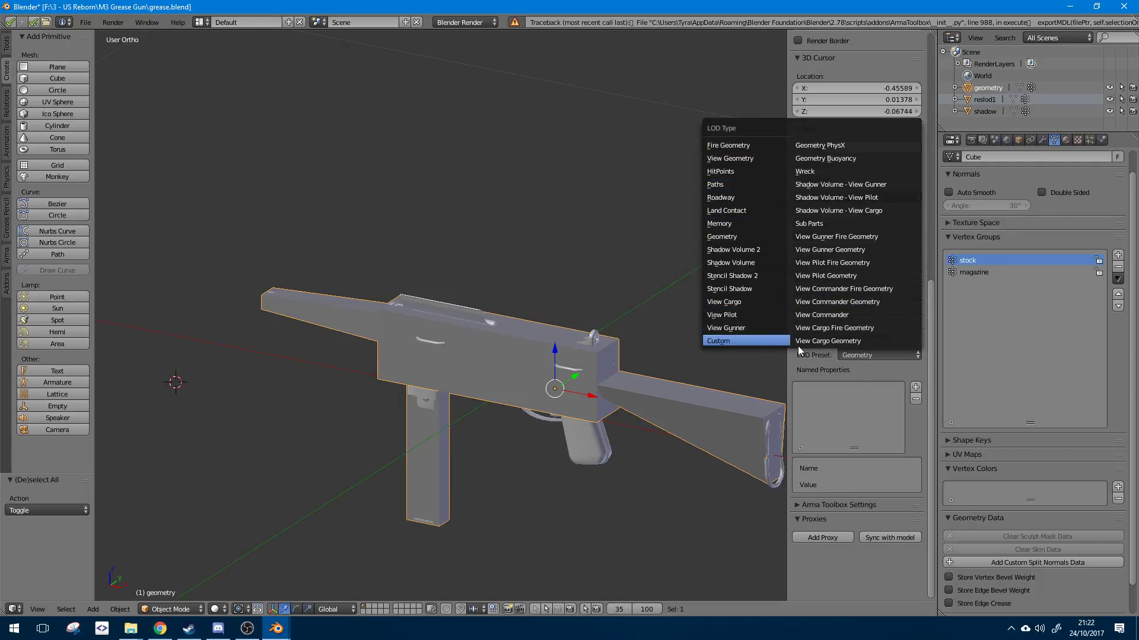
pyautogui.click(742, 343)
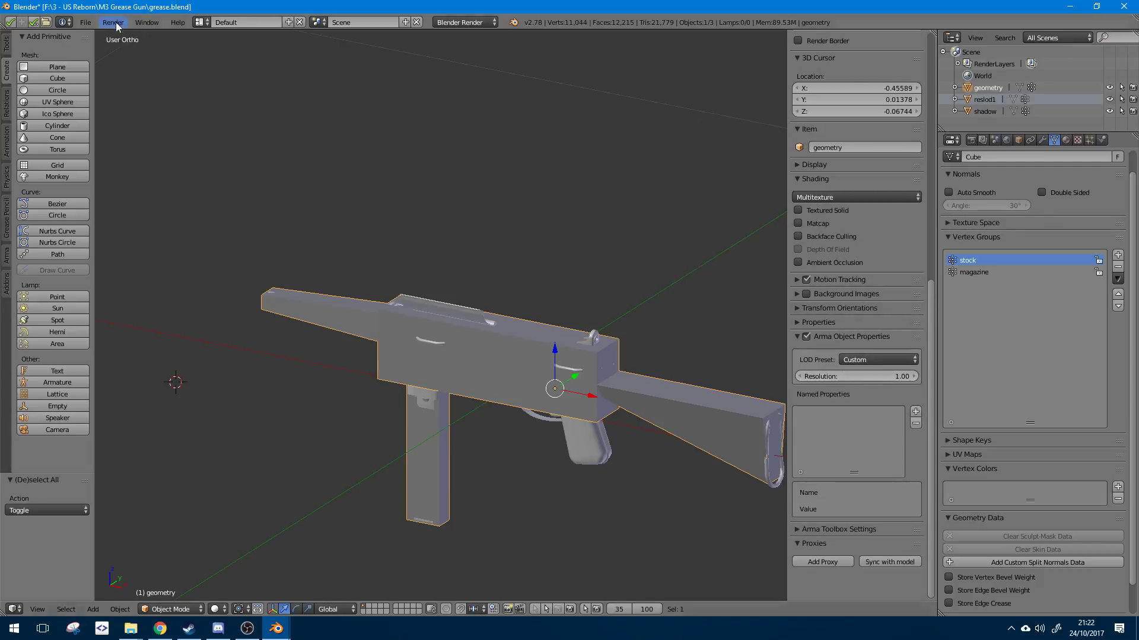
# - Export the model as Arma P3D over WW2_M3_GreaseGun.p3d with the geometry object on the Custom preset
pyautogui.click(90, 22)
pyautogui.moveTo(137, 244)
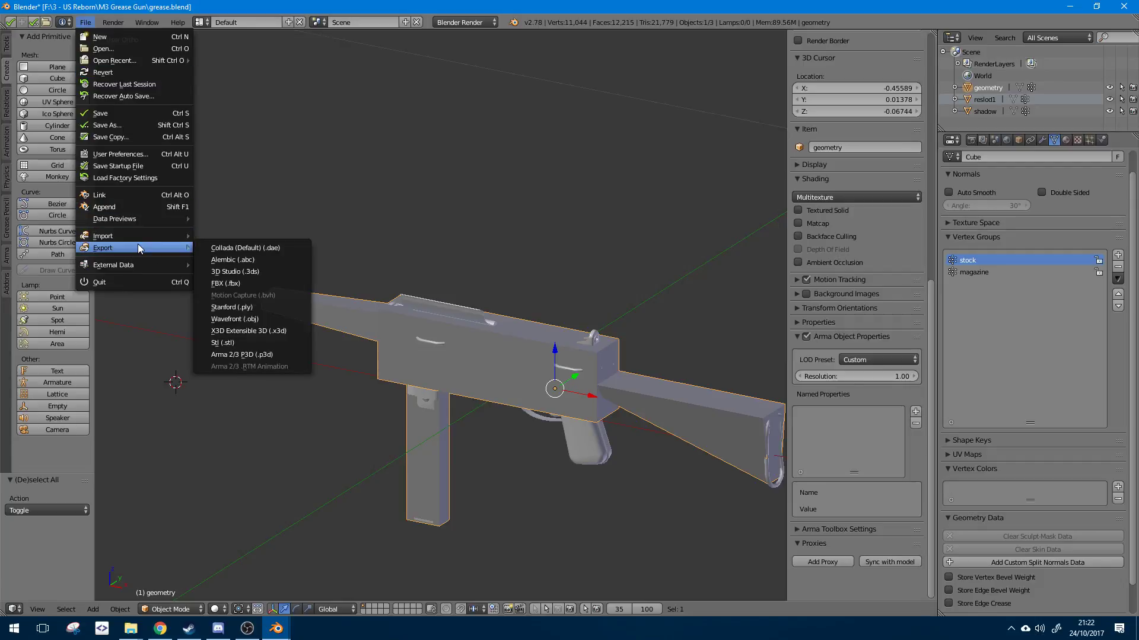
pyautogui.click(277, 356)
pyautogui.click(220, 93)
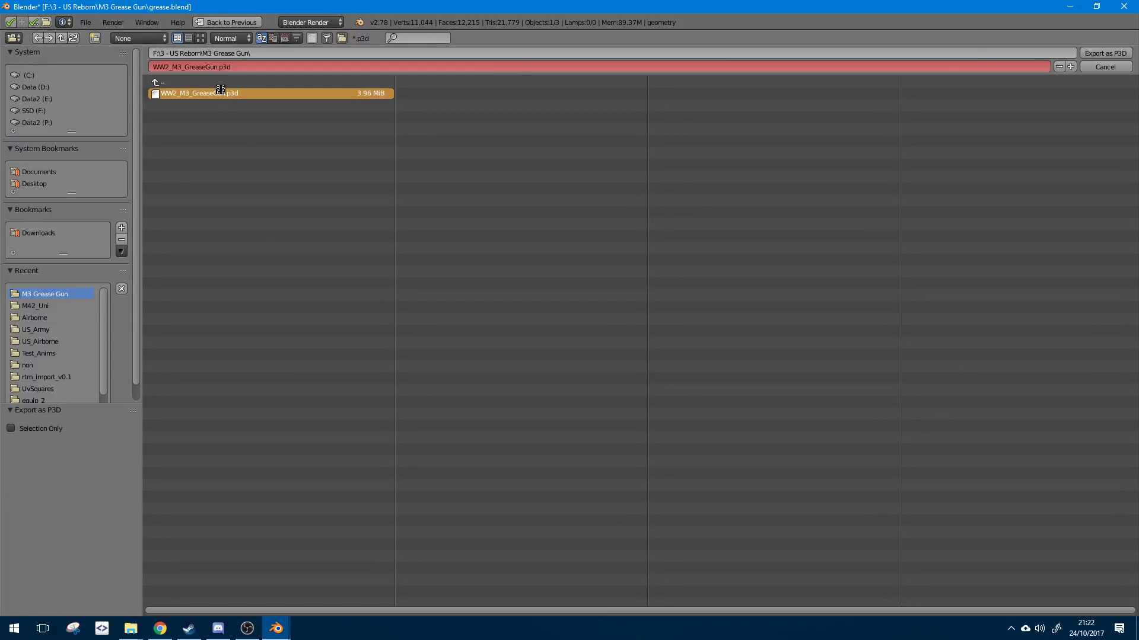
pyautogui.doubleClick(220, 93)
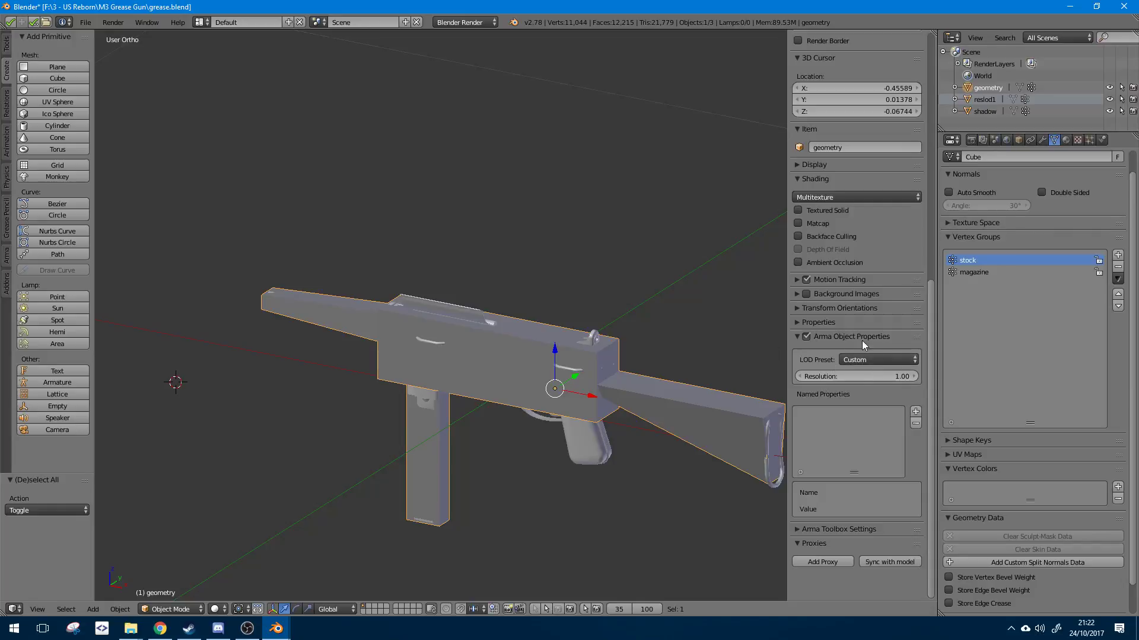
# - Open WW2_M3_GreaseGun.p3d from the M3 Grease Gun folder in Object Builder, check its LODs, and return to Blender
pyautogui.click(131, 629)
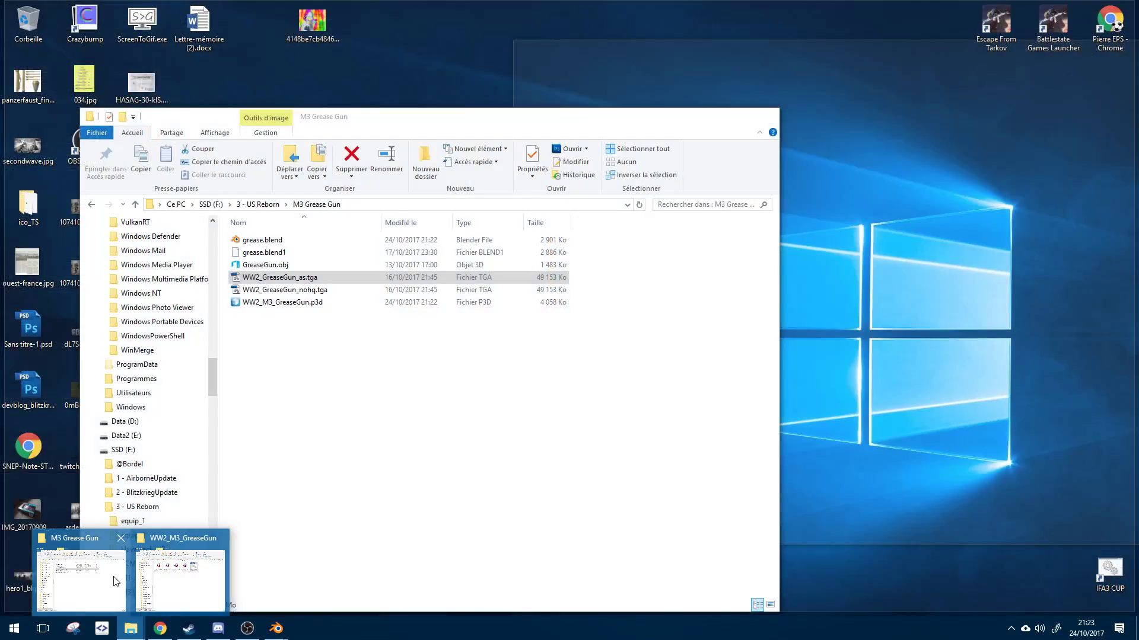
pyautogui.click(81, 578)
pyautogui.doubleClick(283, 302)
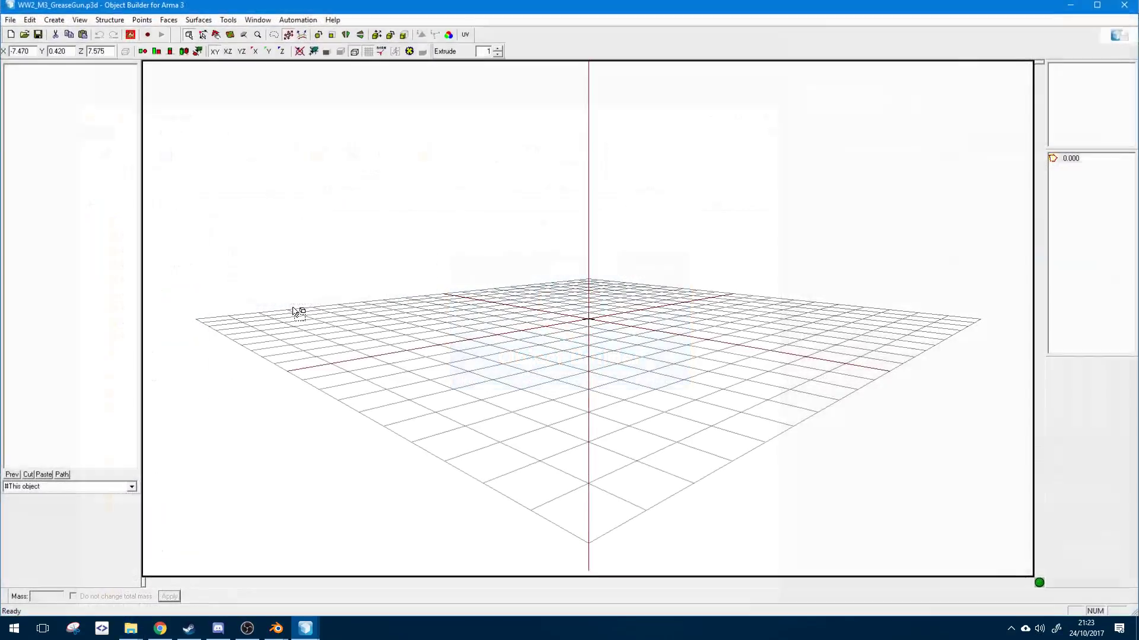
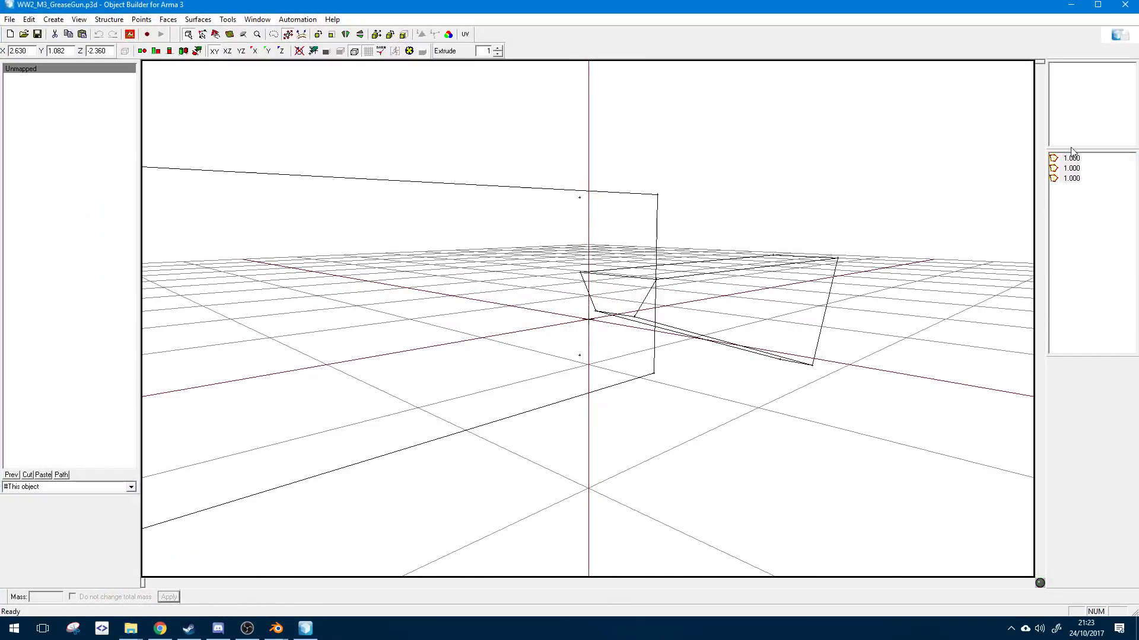
pyautogui.click(1071, 179)
pyautogui.click(1073, 172)
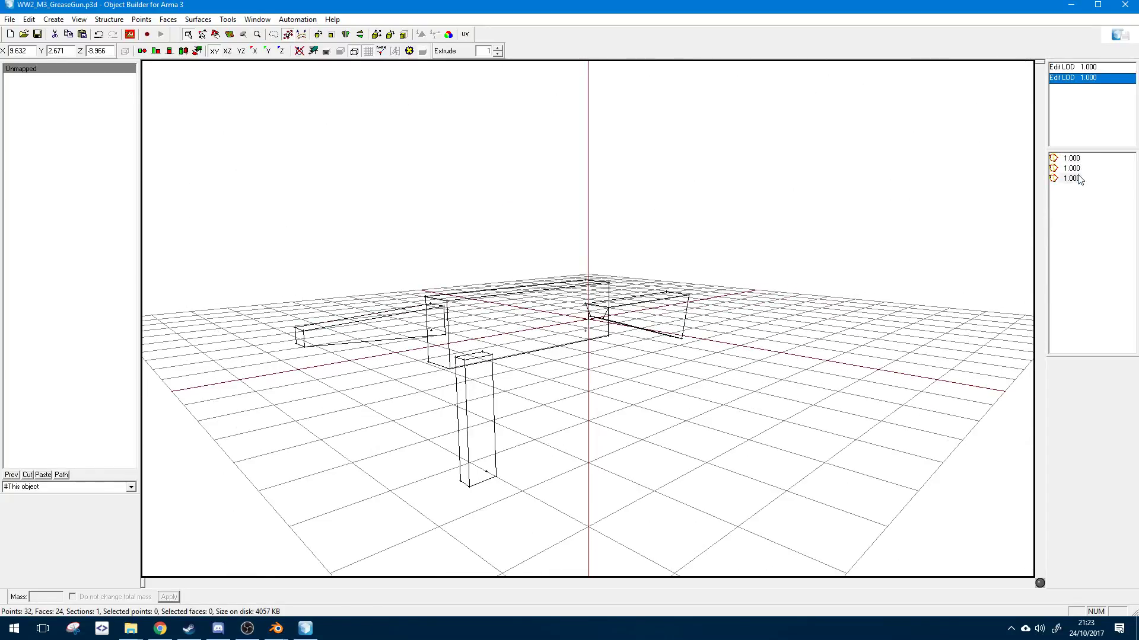
pyautogui.click(1125, 7)
pyautogui.click(858, 401)
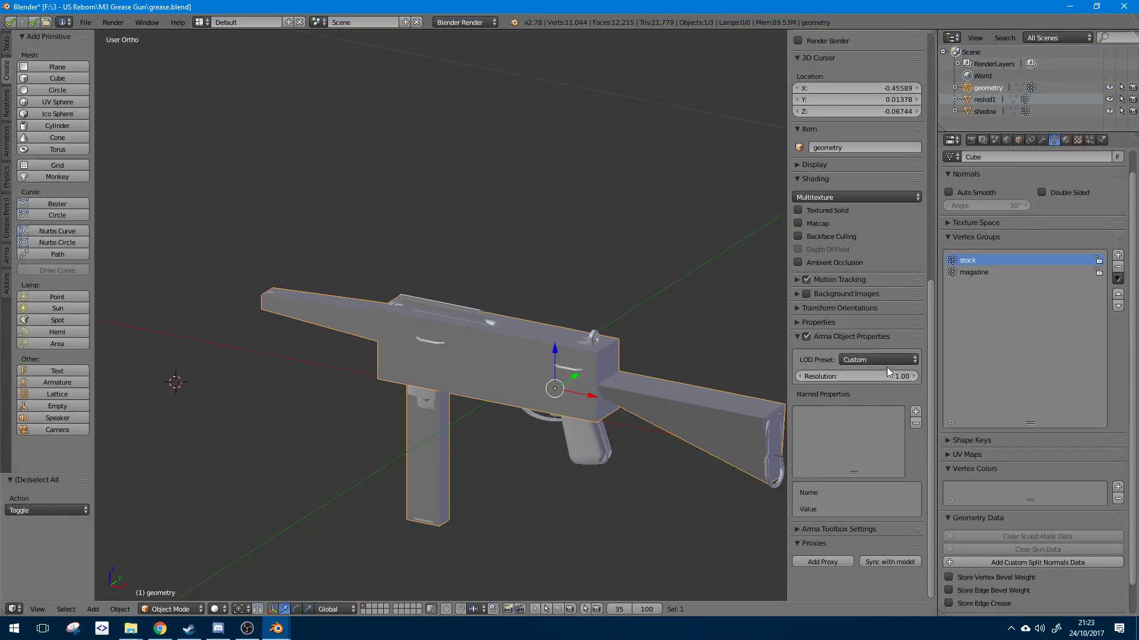
# - Set the geometry object's Arma LOD resolution to 10 and keep reslod1's resolution at 1
pyautogui.click(887, 372)
pyautogui.press('Return')
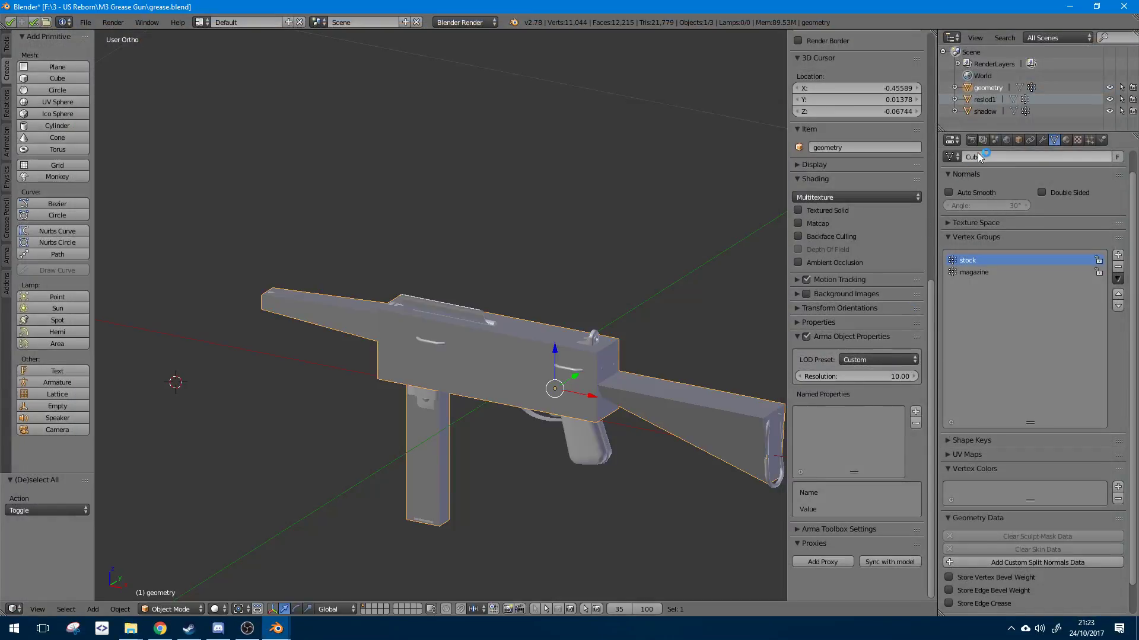
pyautogui.click(982, 99)
pyautogui.click(873, 372)
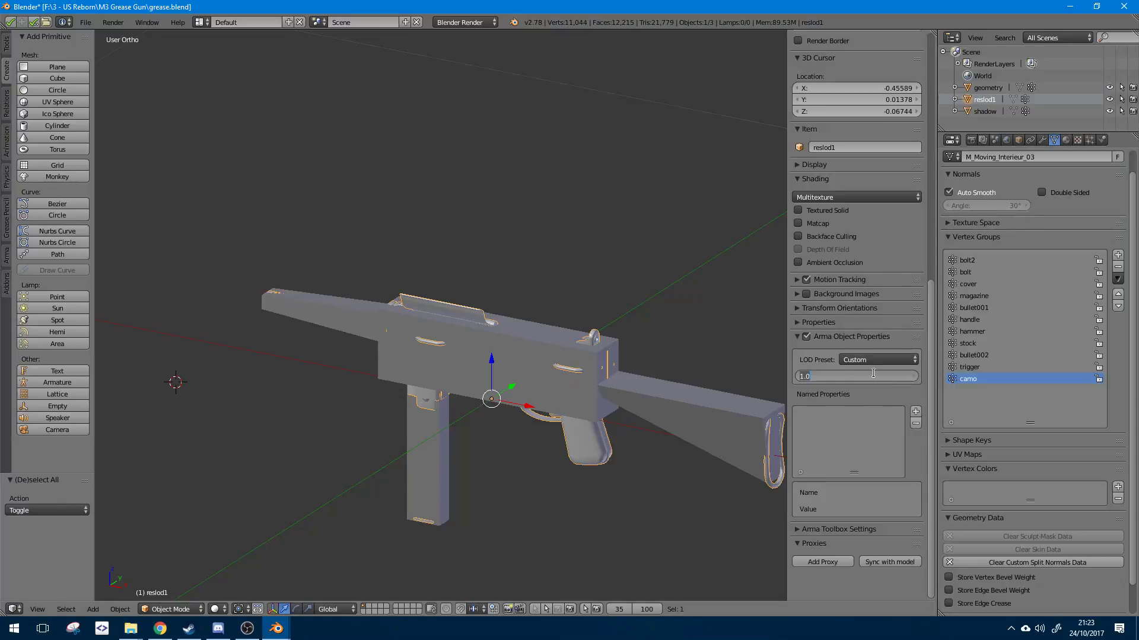
pyautogui.press('Return')
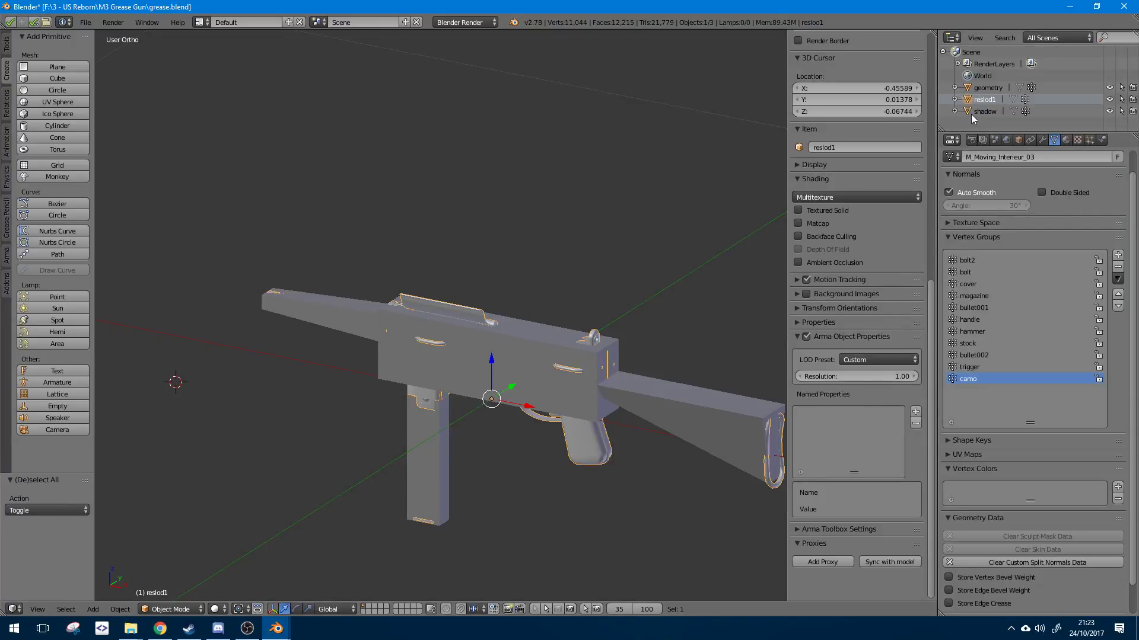
# - Set the shadow object's Arma LOD resolution to 5
pyautogui.click(982, 111)
pyautogui.click(876, 375)
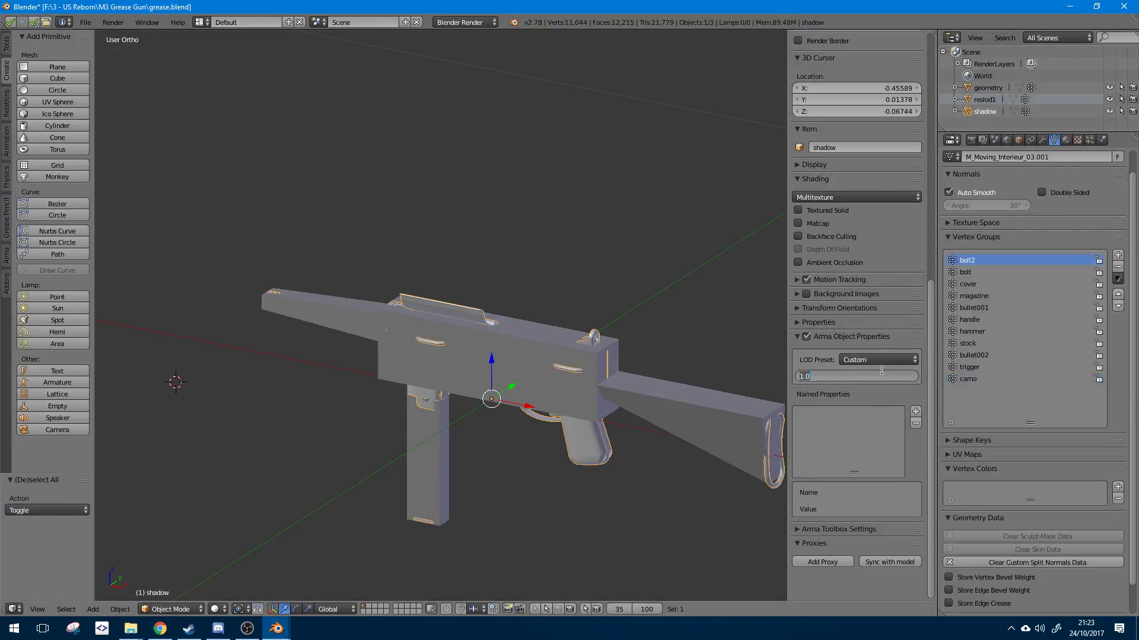
pyautogui.write('5')
pyautogui.press('Return')
# - Export all LODs with their distinct resolutions as Arma P3D, overwriting WW2_M3_GreaseGun.p3d
pyautogui.click(86, 21)
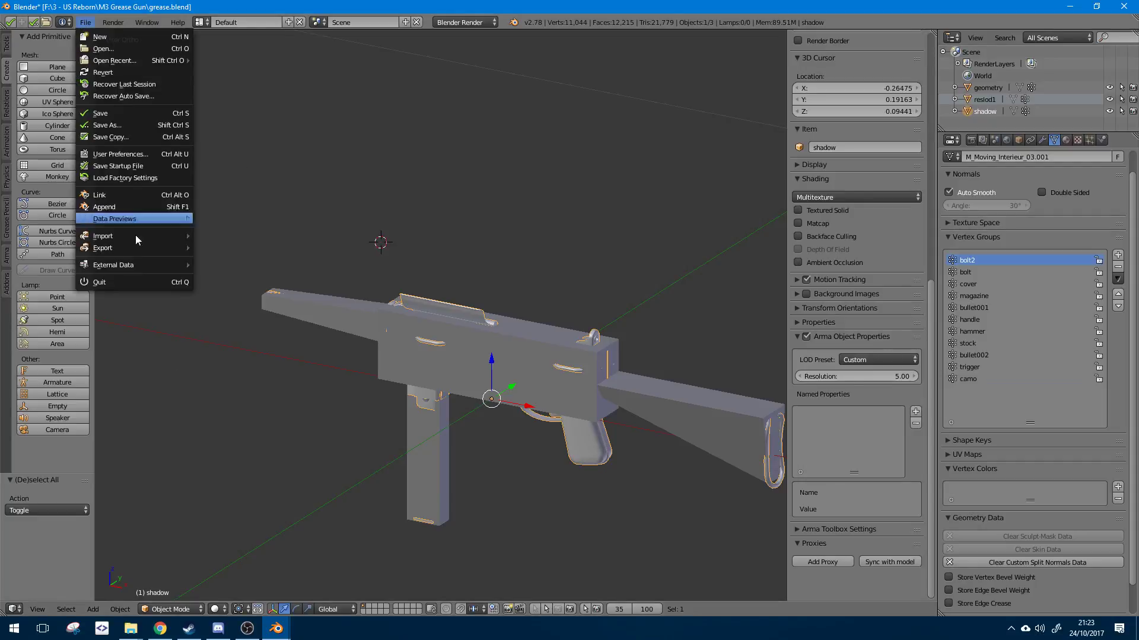
pyautogui.moveTo(151, 249)
pyautogui.click(240, 354)
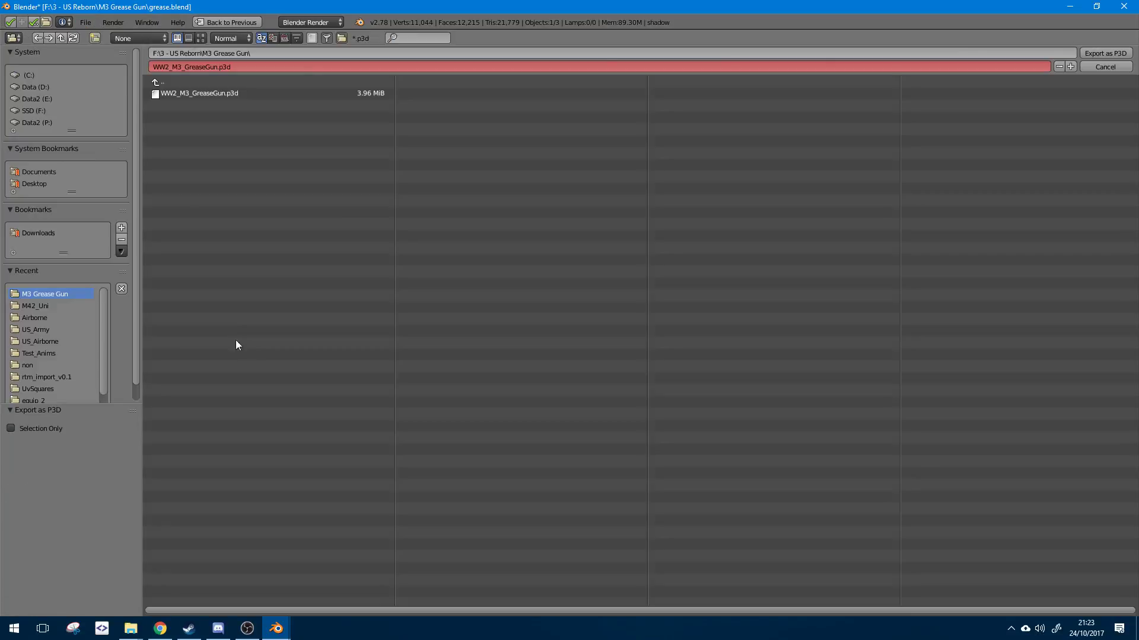
pyautogui.click(201, 98)
# - Open the re-exported WW2_M3_GreaseGun.p3d from the M3 Grease Gun folder in Object Builder
pyautogui.moveTo(131, 628)
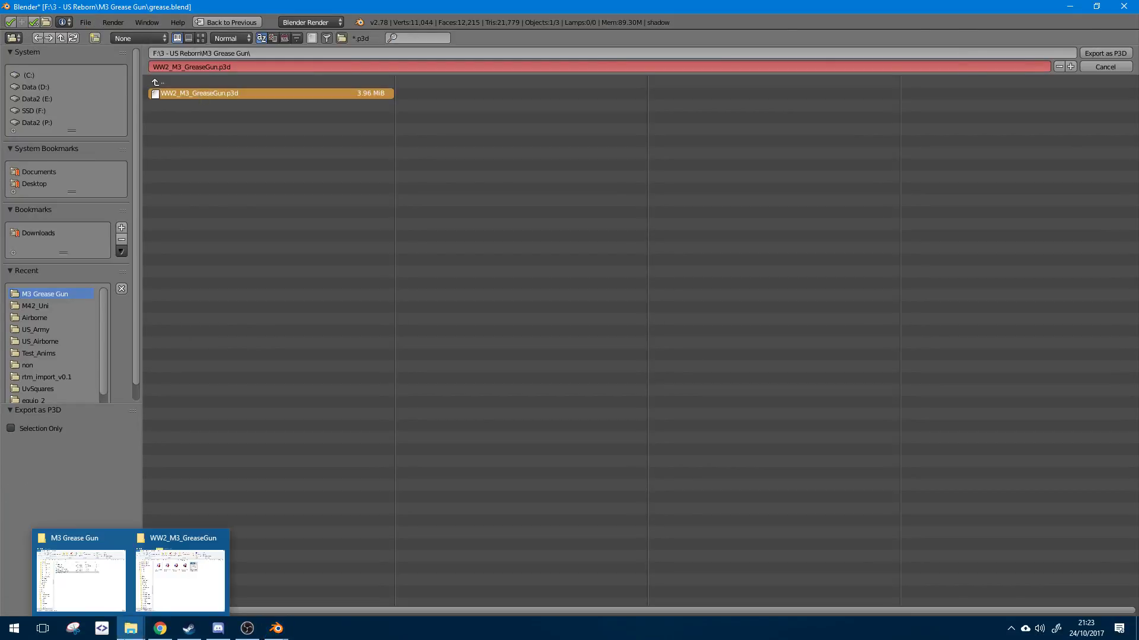
pyautogui.click(180, 578)
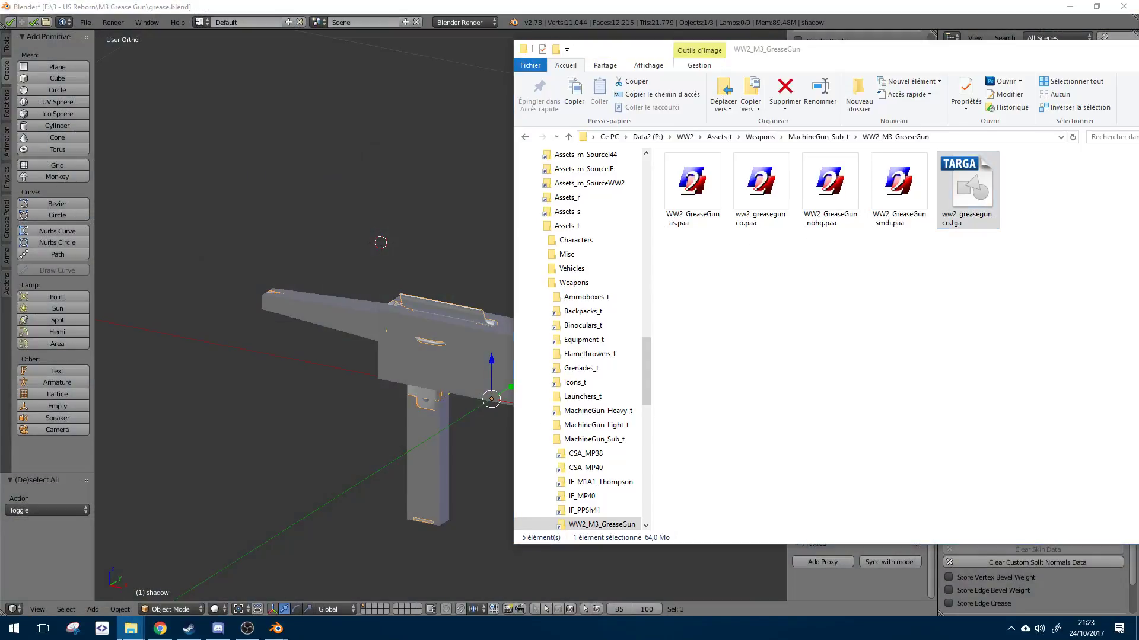
pyautogui.click(77, 578)
pyautogui.doubleClick(354, 304)
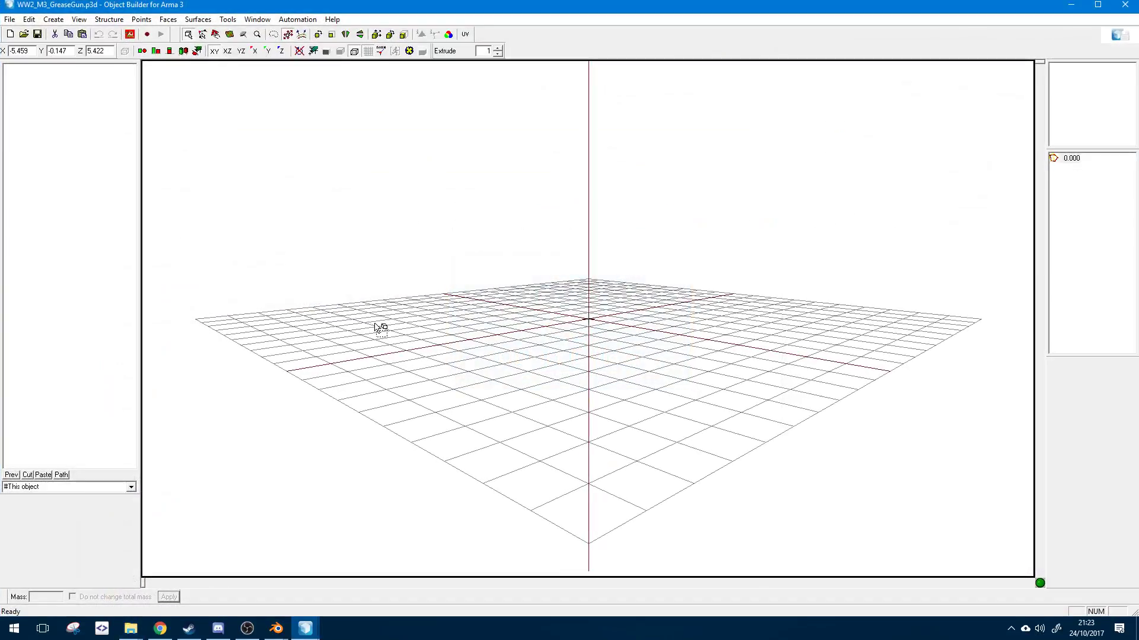
# - Examine the 1.000 LOD's wireframe of the grease gun from several sides
pyautogui.scroll(5, 629, 290)
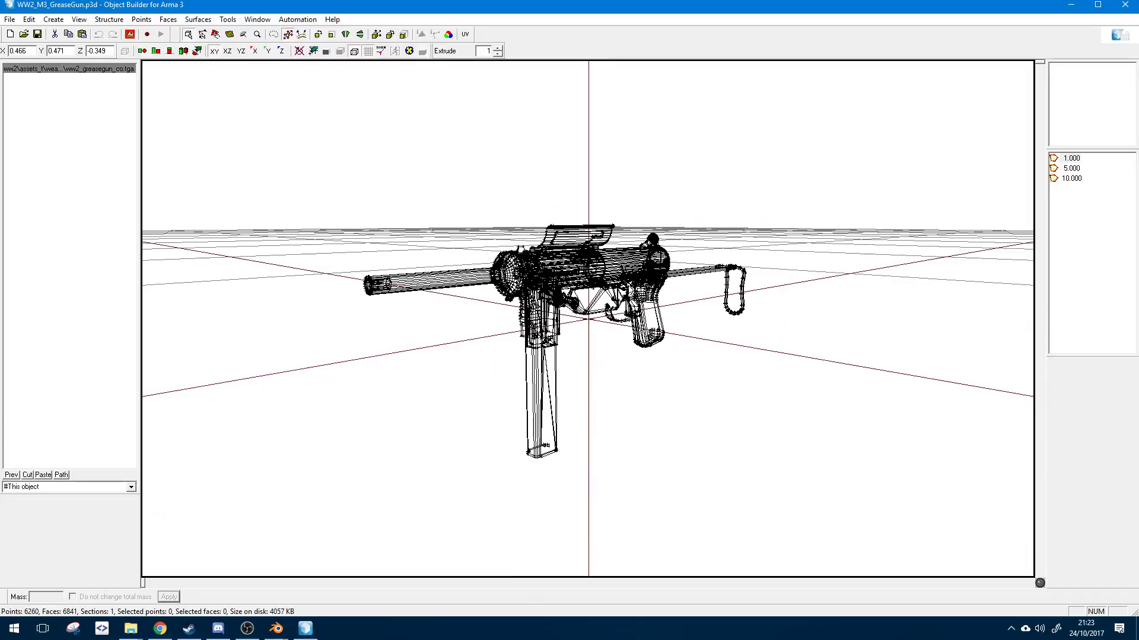
pyautogui.moveTo(598, 336); pyautogui.dragTo(618, 338, button='middle')
pyautogui.scroll(3, 619, 334)
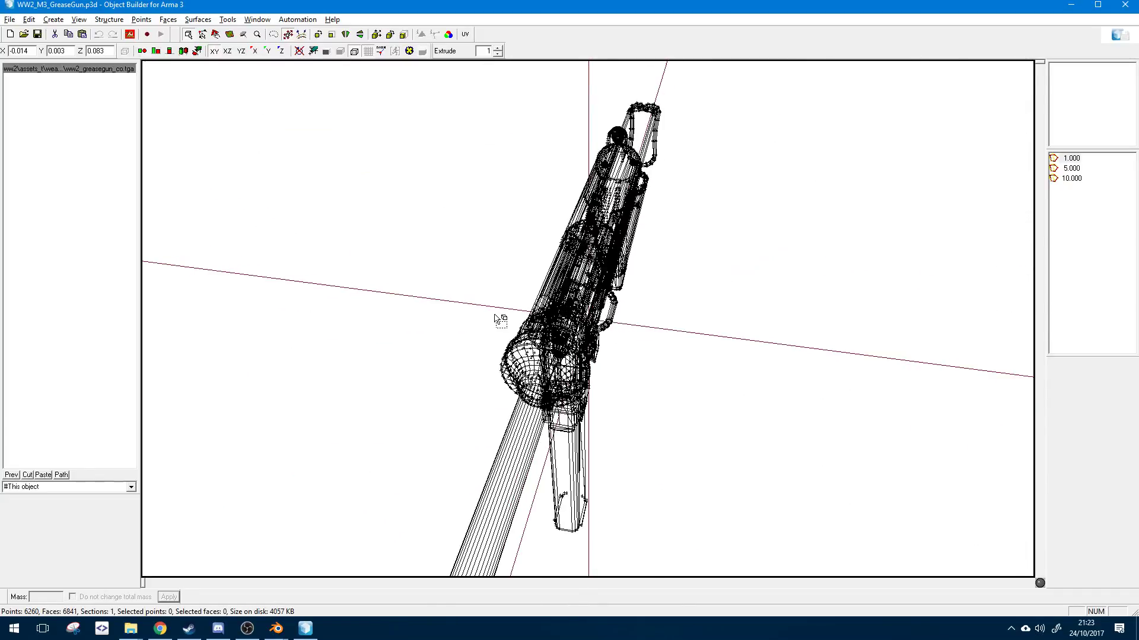
pyautogui.moveTo(500, 320); pyautogui.dragTo(494, 319, button='middle')
pyautogui.scroll(-5, 496, 315)
pyautogui.scroll(5, 495, 315)
pyautogui.moveTo(1015, 224); pyautogui.dragTo(800, 257, button='middle')
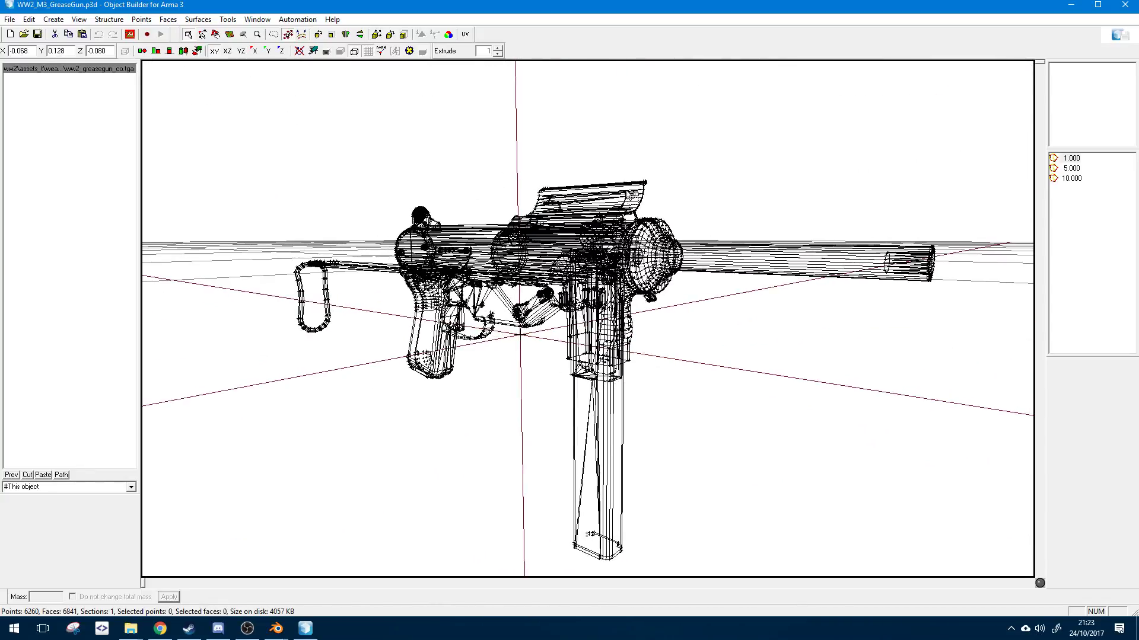
pyautogui.moveTo(706, 361); pyautogui.dragTo(944, 201, button='middle')
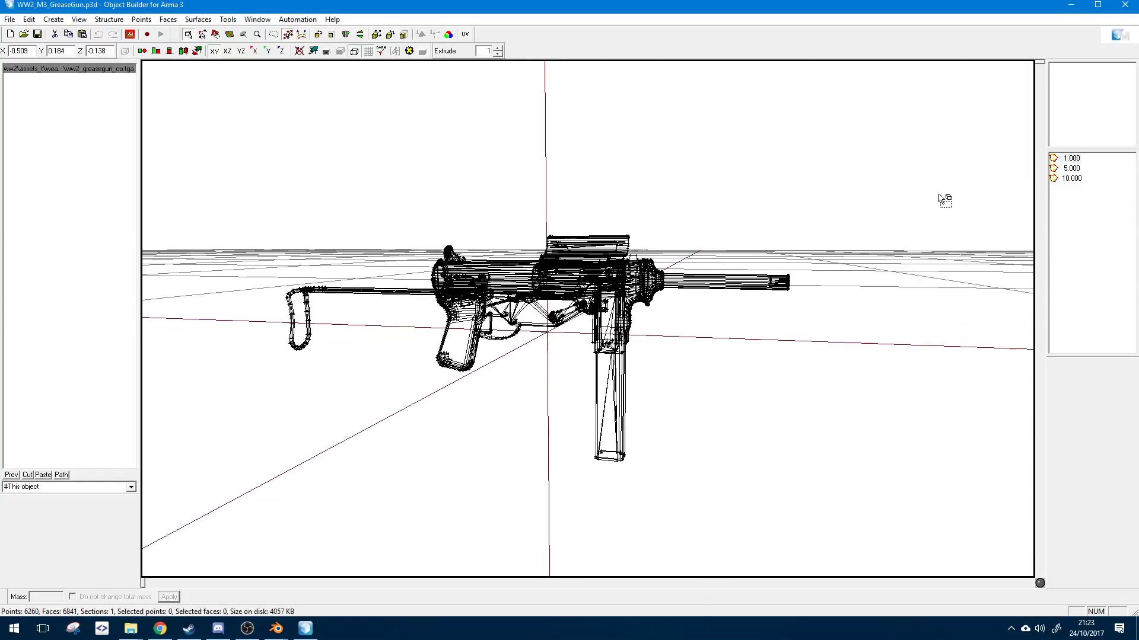
pyautogui.moveTo(796, 202); pyautogui.dragTo(1032, 212, button='middle')
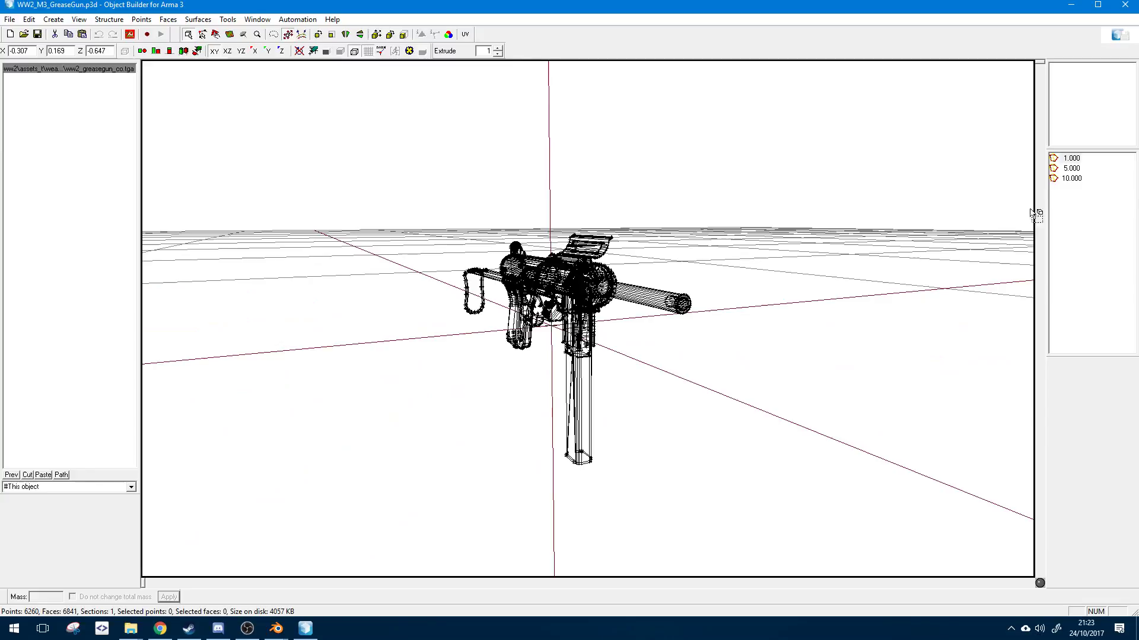
# - Display the 5.000 LOD and examine its shadow mesh
pyautogui.click(1067, 169)
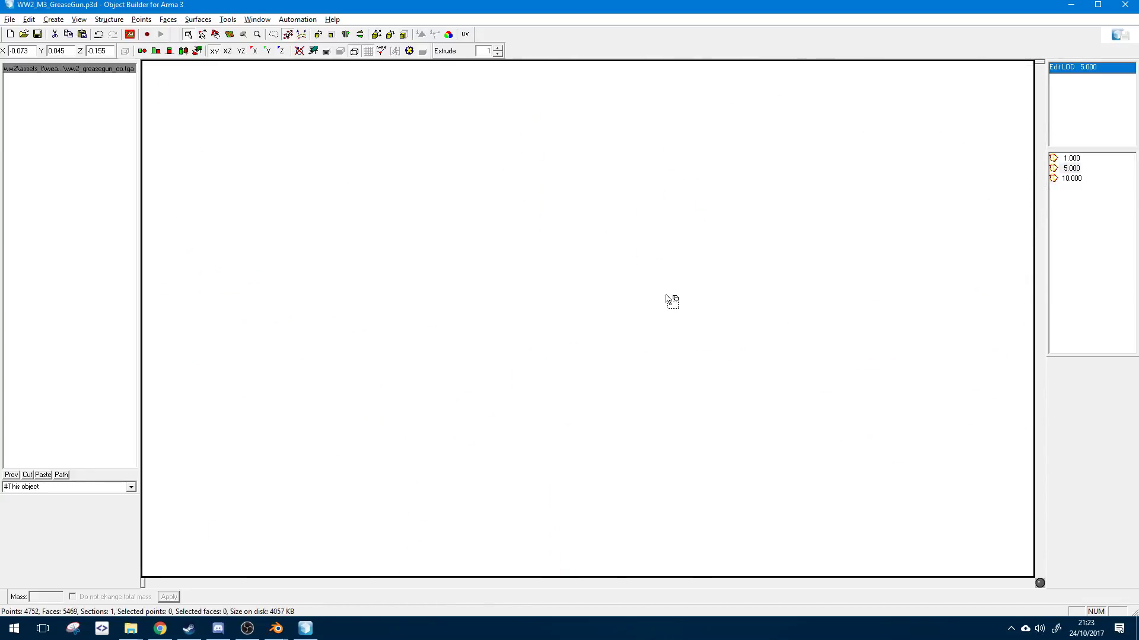
pyautogui.scroll(-5, 665, 295)
pyautogui.moveTo(666, 297); pyautogui.dragTo(829, 241, button='middle')
pyautogui.scroll(2, 667, 296)
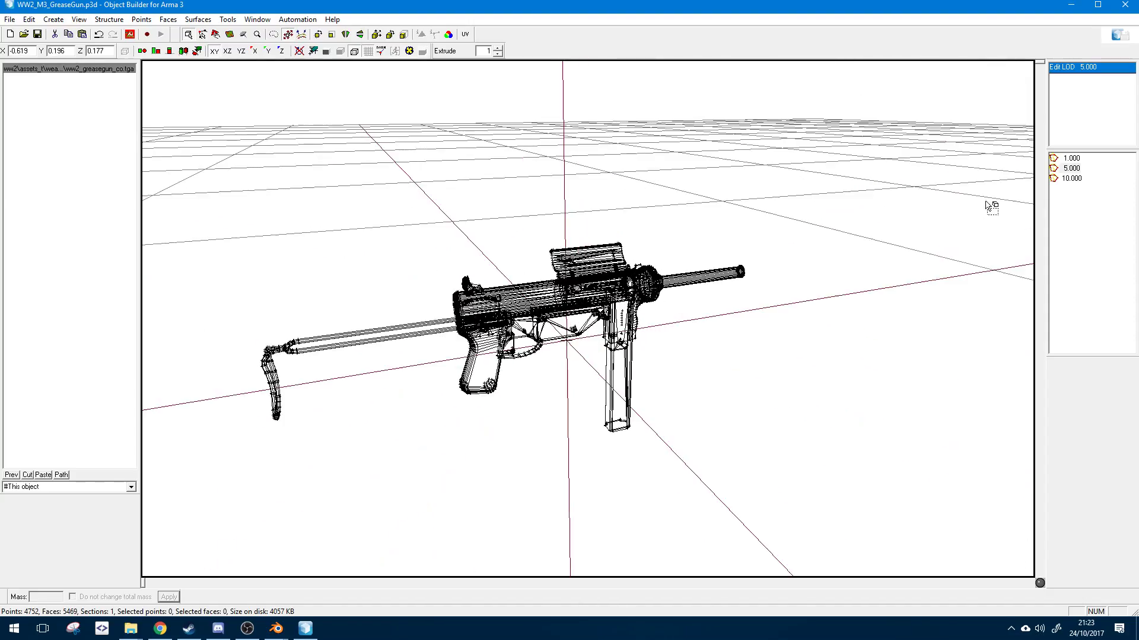
# - Display the 10.000 LOD and compare it with the 1.000 LOD by switching between the two
pyautogui.click(1071, 179)
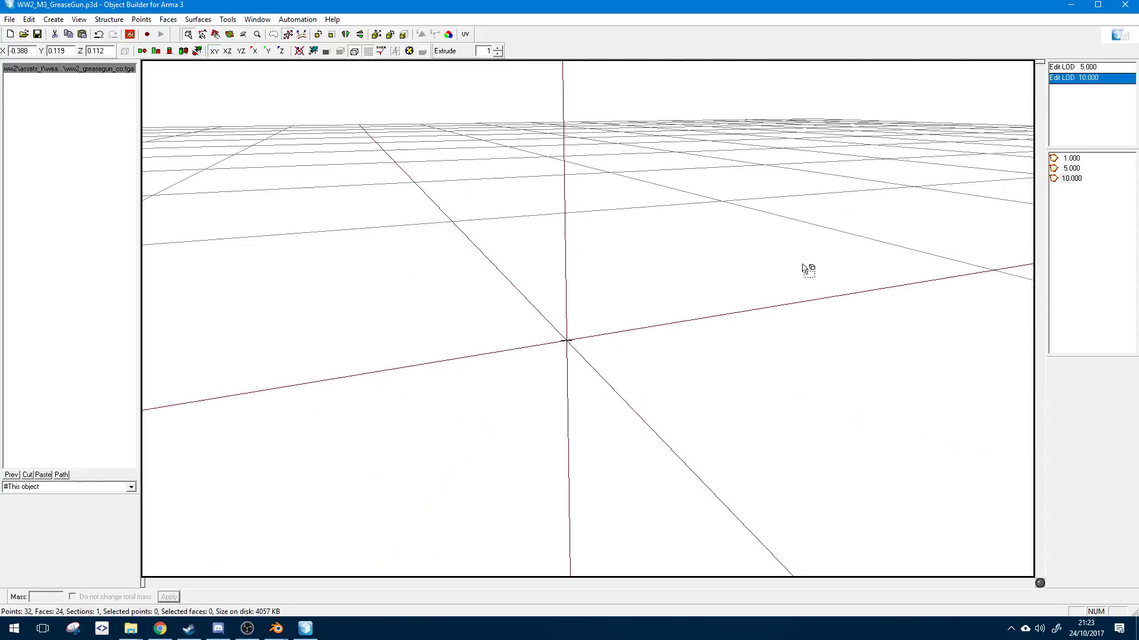
pyautogui.scroll(-5, 647, 278)
pyautogui.scroll(2, 647, 278)
pyautogui.scroll(-4, 647, 278)
pyautogui.moveTo(647, 278); pyautogui.dragTo(725, 289, button='middle')
pyautogui.click(1069, 159)
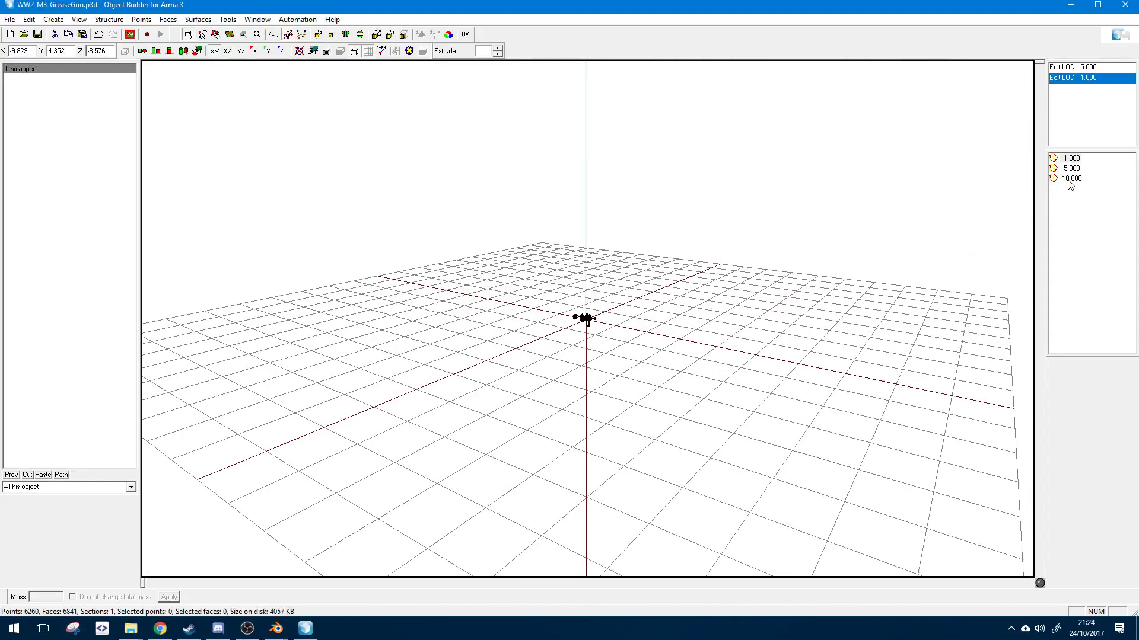
pyautogui.click(1070, 180)
pyautogui.click(1070, 158)
pyautogui.click(1071, 179)
pyautogui.click(1070, 158)
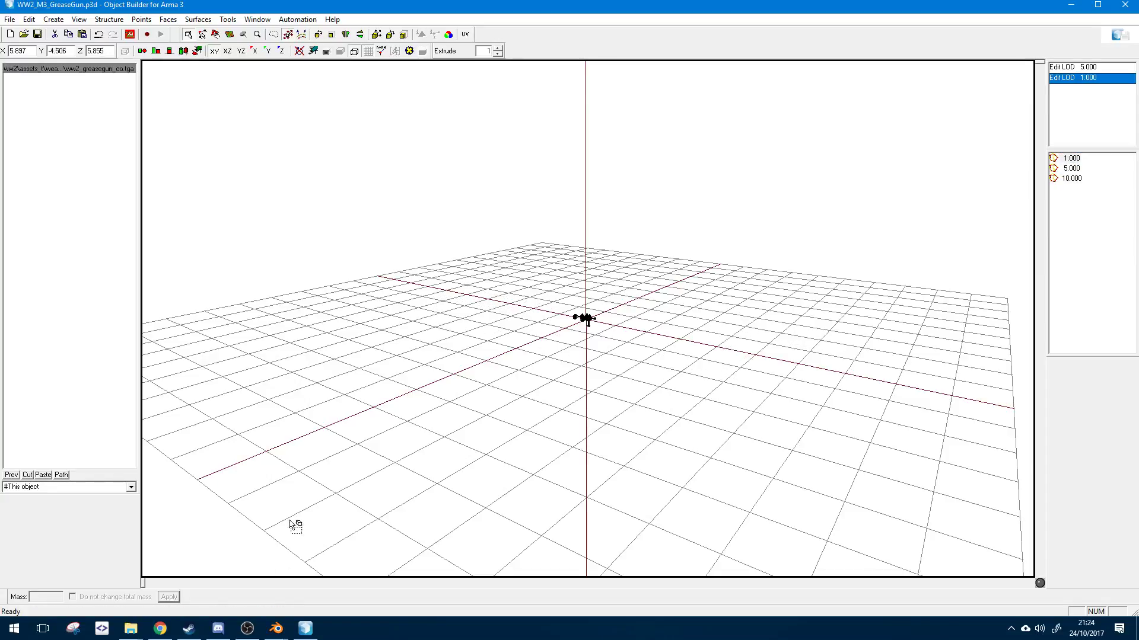
# - Switch to Blender and examine the overlapping geometry, shadow and resolution meshes of the grease gun
pyautogui.moveTo(288, 634)
pyautogui.click(327, 583)
pyautogui.scroll(3, 520, 382)
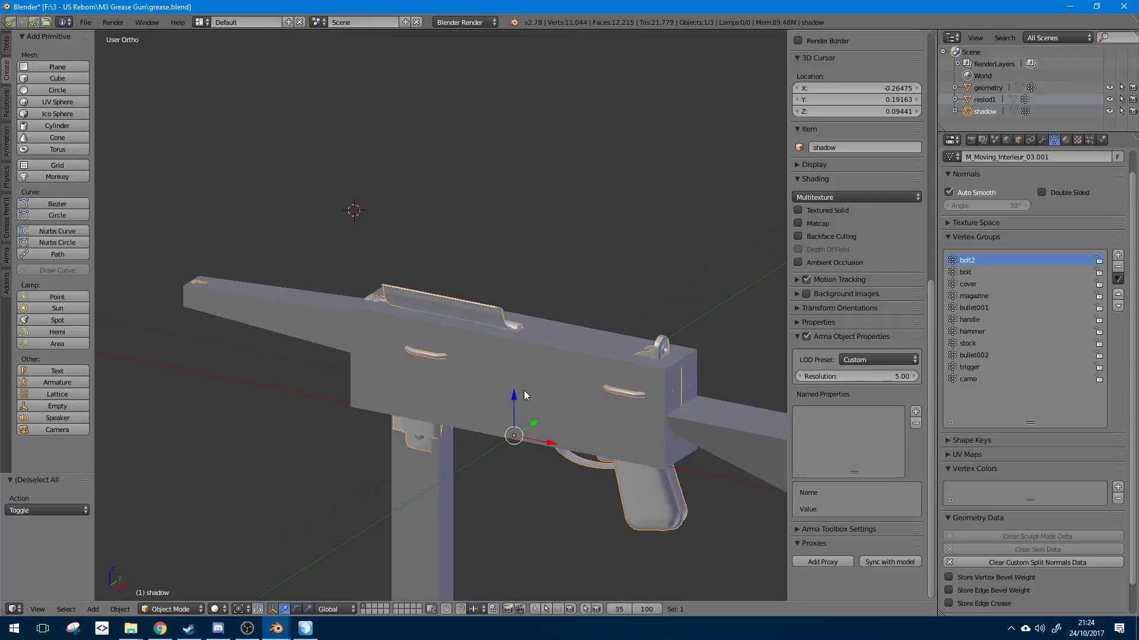
pyautogui.scroll(-5, 519, 382)
pyautogui.press('a')
pyautogui.scroll(5, 557, 387)
pyautogui.moveTo(520, 378); pyautogui.dragTo(515, 327, button='middle')
pyautogui.scroll(-5, 557, 386)
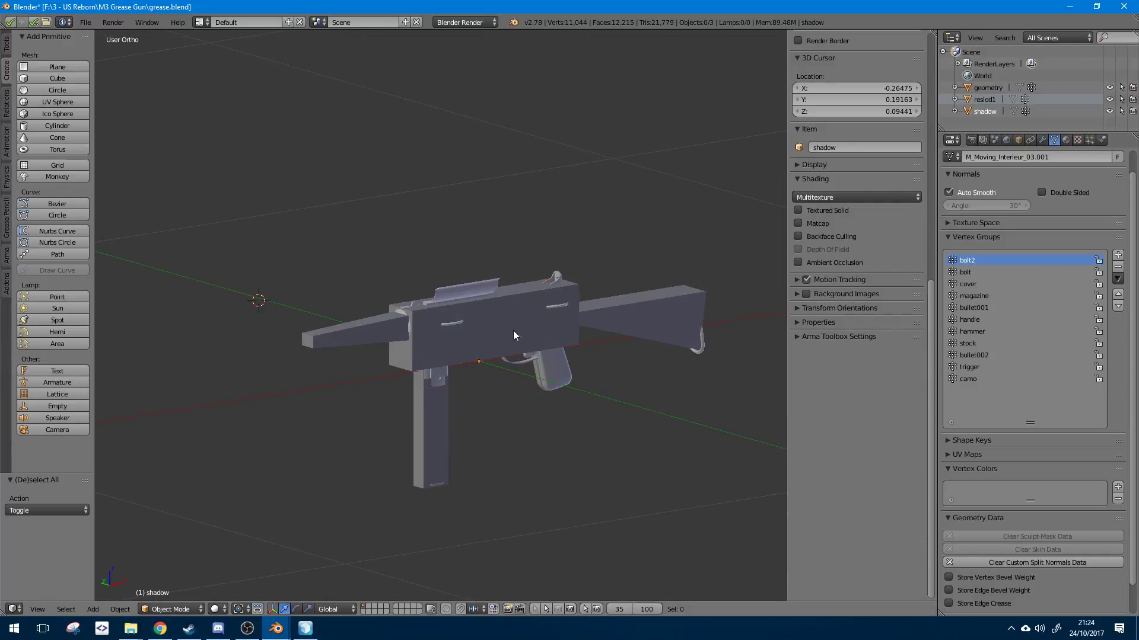
# - Select the geometry, reslod1 and shadow objects and apply their location, rotation and scale
pyautogui.press('a')
pyautogui.press('a')
pyautogui.press('a')
pyautogui.hotkey('ctrl', 'a')
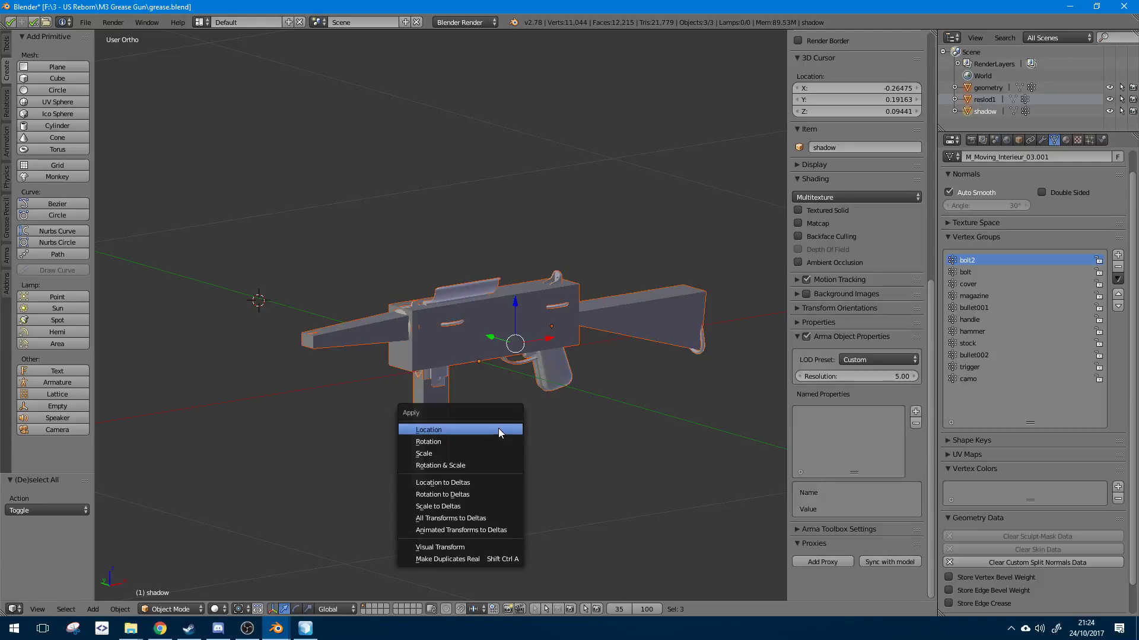
pyautogui.click(444, 453)
pyautogui.hotkey('ctrl', 'a')
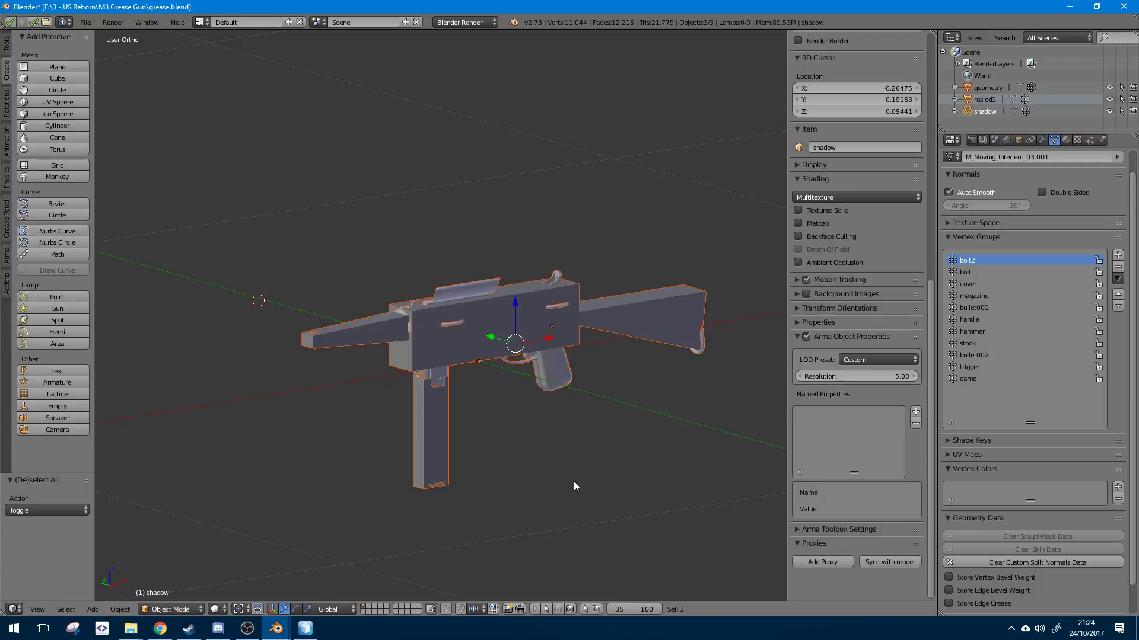
pyautogui.hotkey('ctrl', 'a')
pyautogui.click(516, 467)
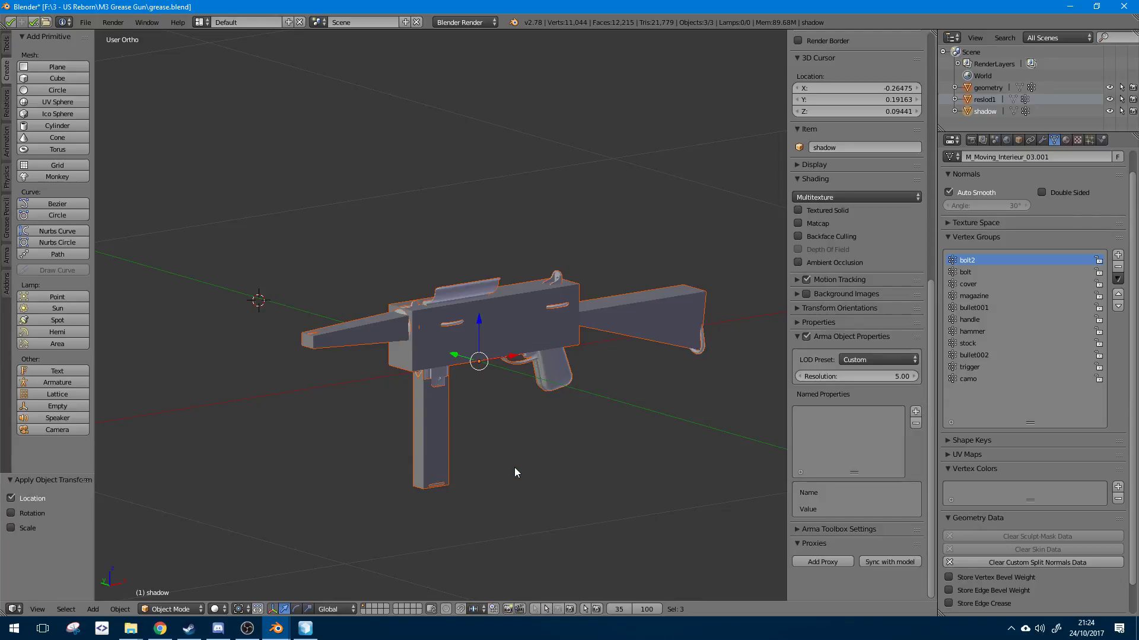
pyautogui.hotkey('ctrl', 'a')
pyautogui.click(487, 481)
pyautogui.hotkey('ctrl', 'a')
pyautogui.click(460, 495)
pyautogui.hotkey('ctrl', 'a')
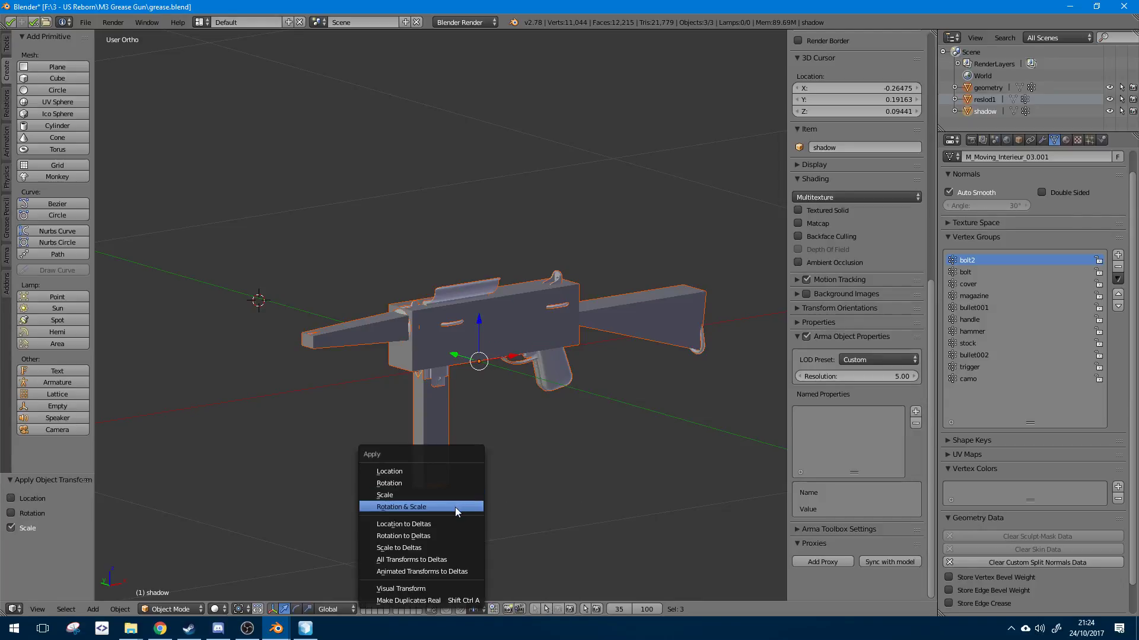
pyautogui.click(455, 507)
pyautogui.hotkey('ctrl', 'a')
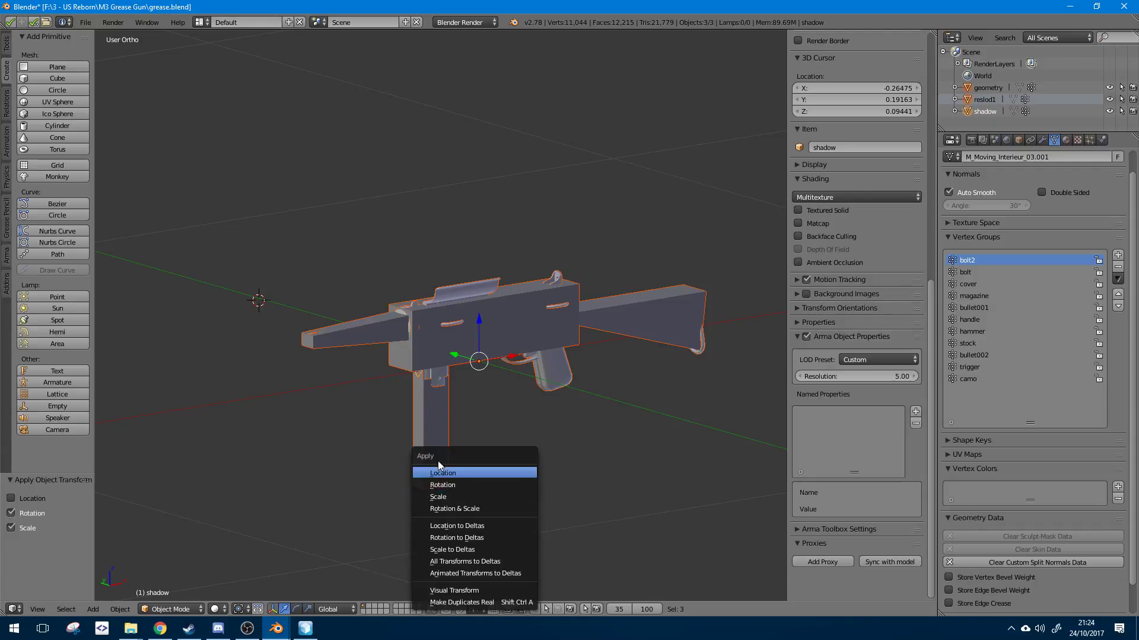
# - Export all LODs with their applied transforms as Arma P3D, overwriting WW2_M3_GreaseGun.p3d
pyautogui.click(86, 22)
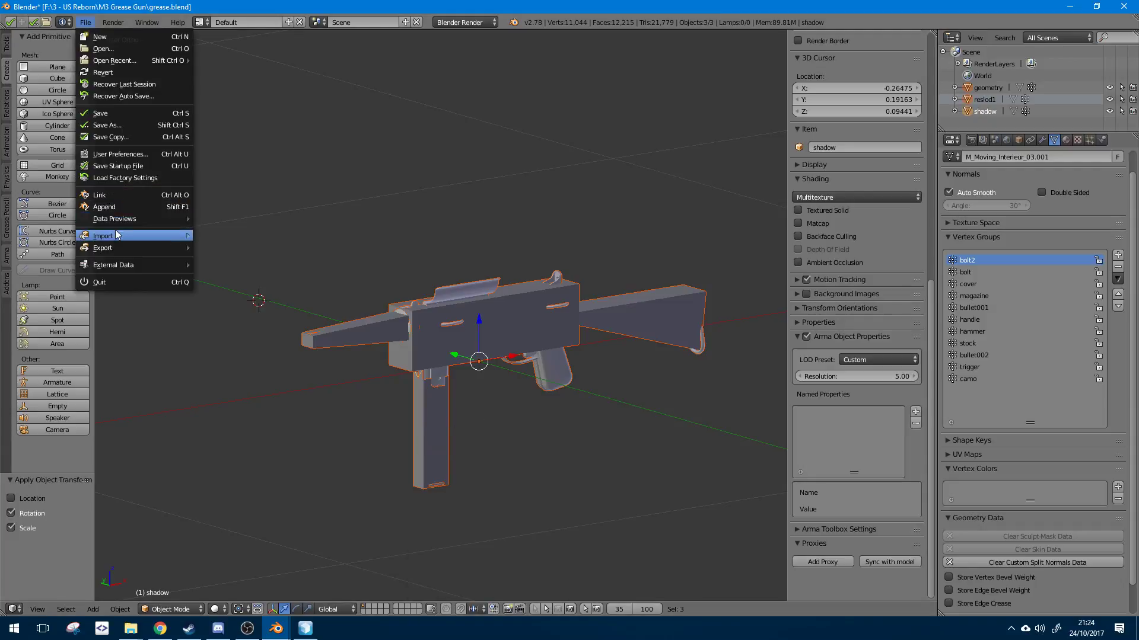
pyautogui.moveTo(125, 236)
pyautogui.click(277, 354)
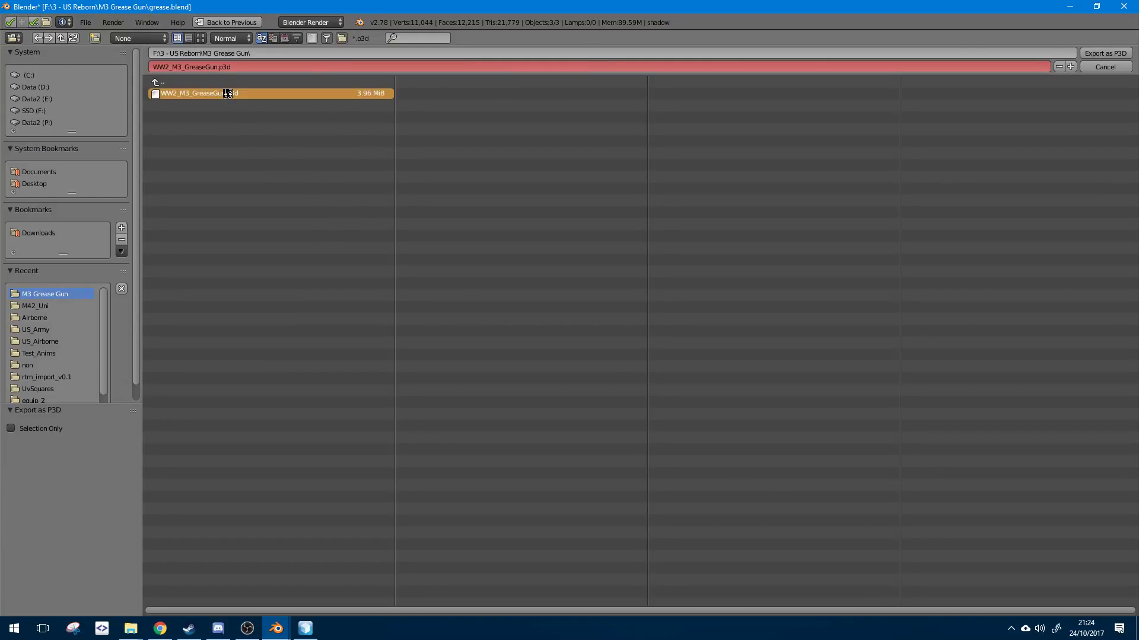
# - Open WW2_M3_GreaseGun.p3d from the M3 Grease Gun folder in Object Builder and examine its LODs, especially the 10.000 box geometry
pyautogui.moveTo(131, 629)
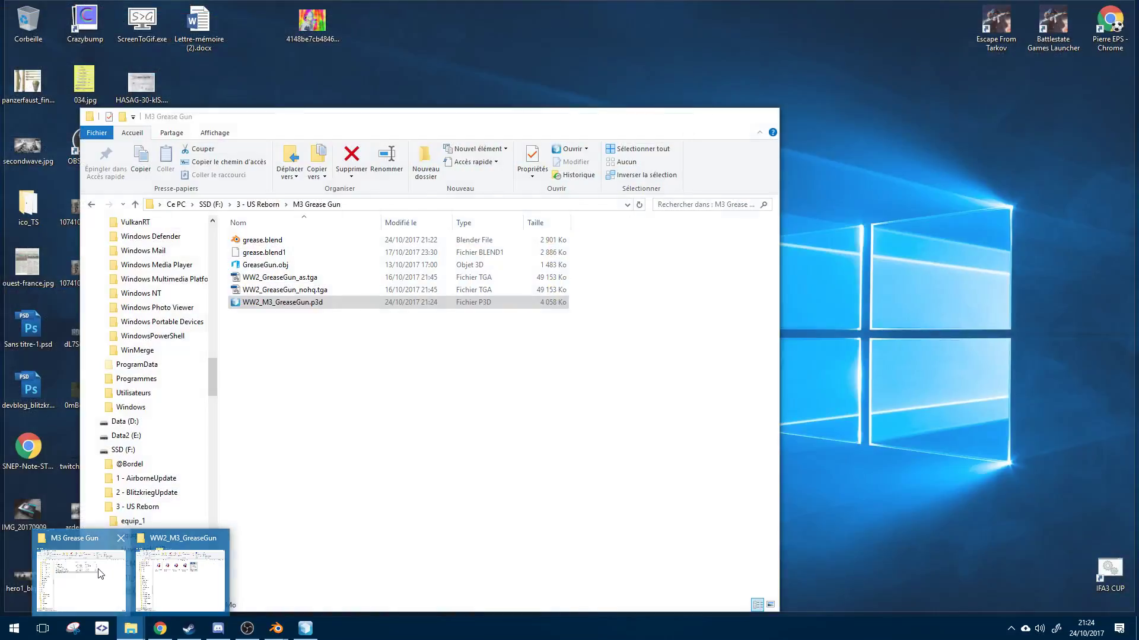
pyautogui.click(81, 579)
pyautogui.doubleClick(315, 303)
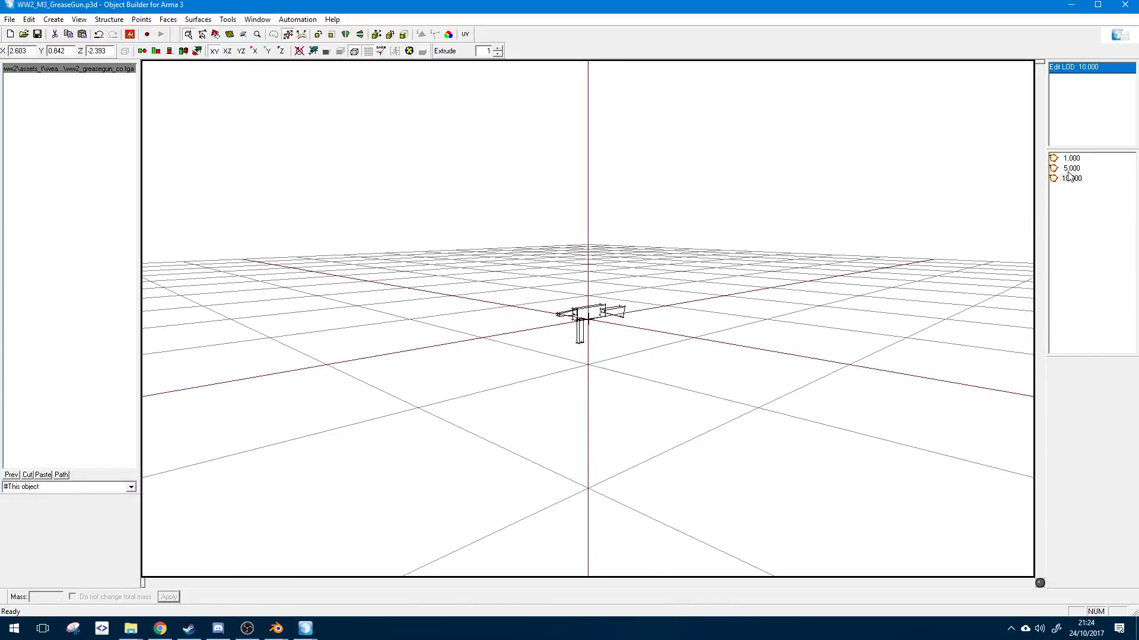
pyautogui.click(1069, 159)
pyautogui.click(1069, 169)
pyautogui.click(1070, 179)
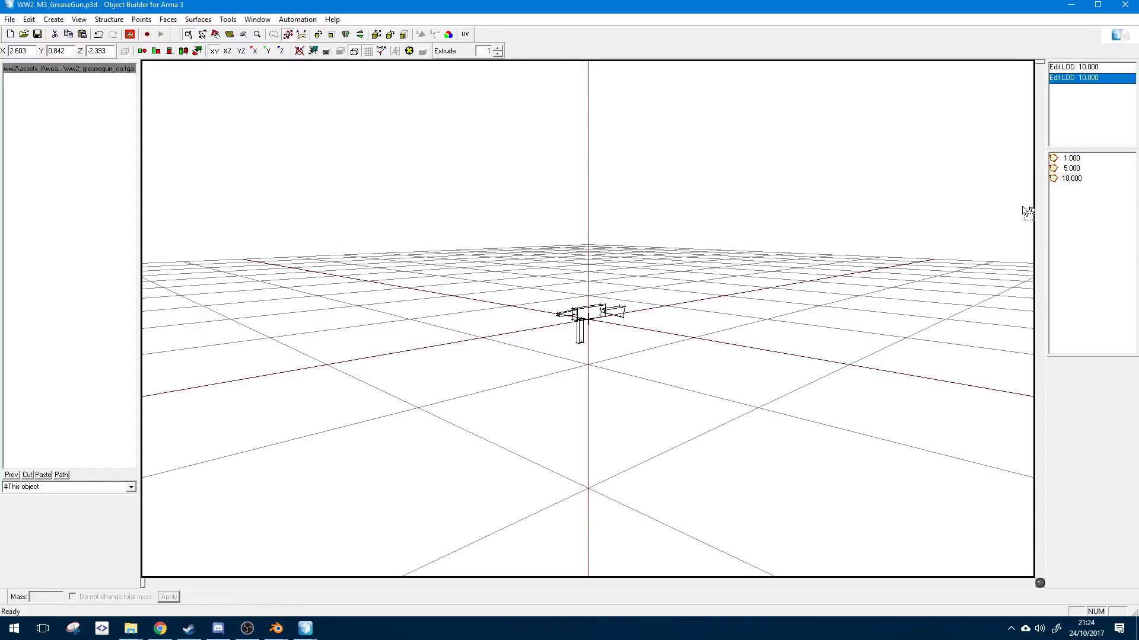
pyautogui.moveTo(771, 296); pyautogui.dragTo(640, 355, button='middle')
pyautogui.scroll(7, 728, 314)
pyautogui.scroll(-7, 728, 311)
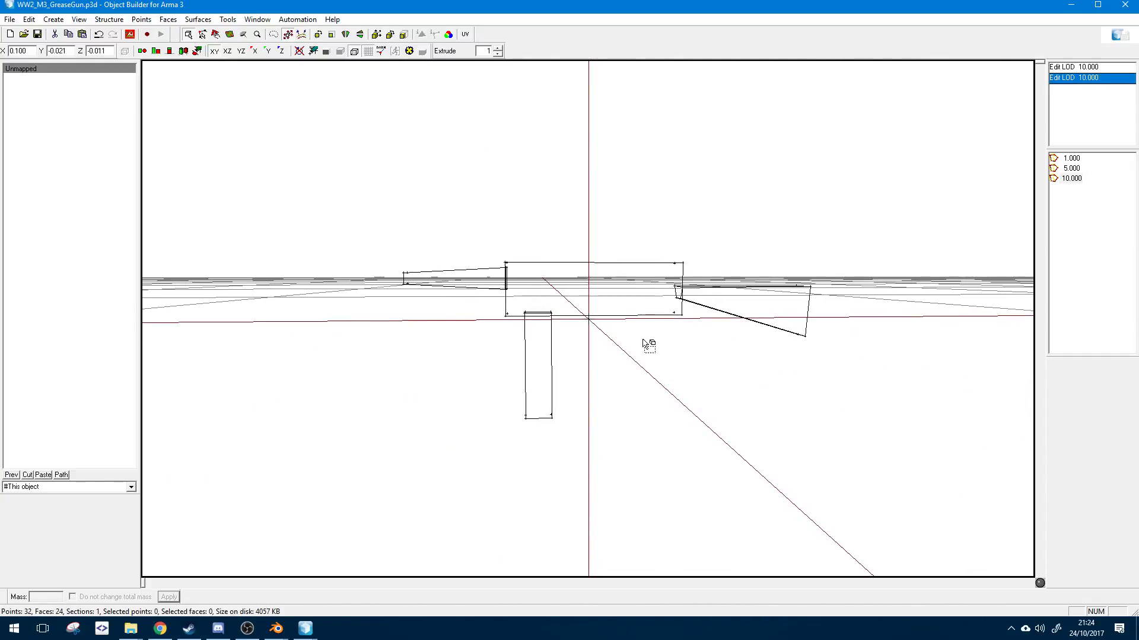
# - In Blender, duplicate the magazine box of the geometry mesh and move the copy along X to the pistol grip
pyautogui.moveTo(290, 631)
pyautogui.click(347, 571)
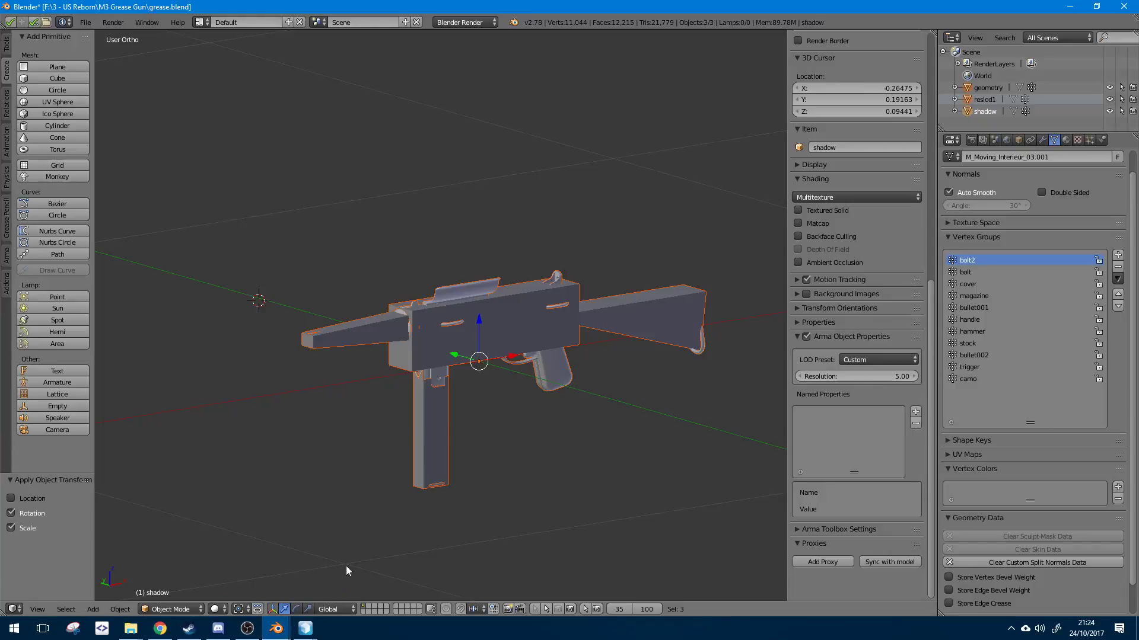
pyautogui.rightClick(532, 380)
pyautogui.press('KP_1')
pyautogui.scroll(3, 489, 341)
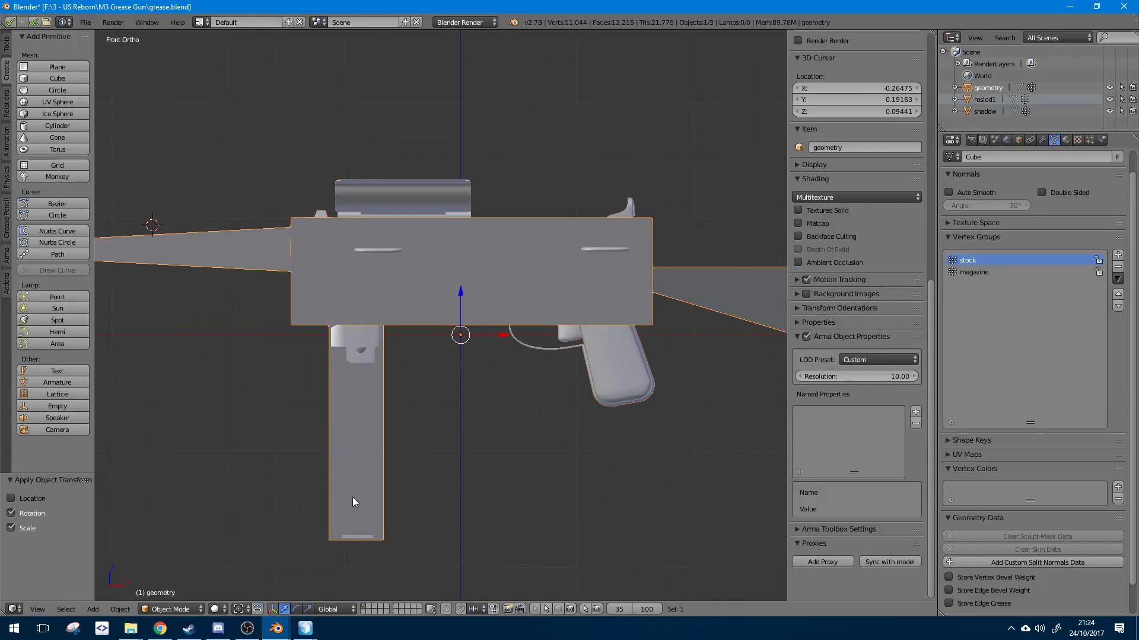
pyautogui.press('Tab')
pyautogui.rightClick(384, 536)
pyautogui.hotkey('ctrl', 'l')
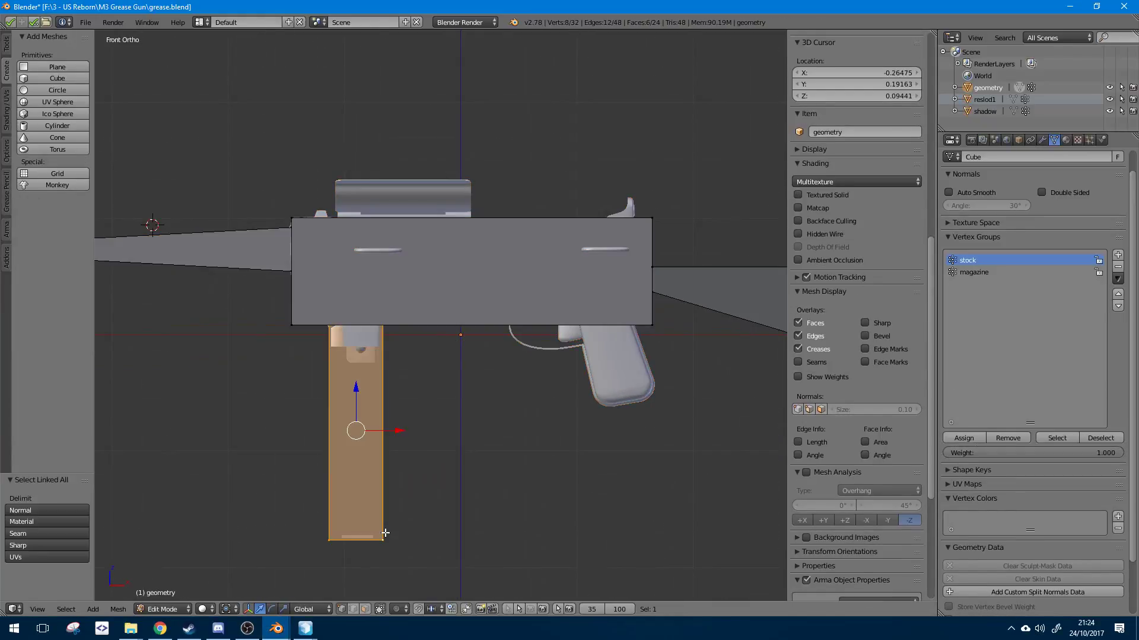
pyautogui.hotkey('shift', 'd')
pyautogui.rightClick(435, 447)
pyautogui.moveTo(394, 434); pyautogui.dragTo(639, 469)
pyautogui.press('a')
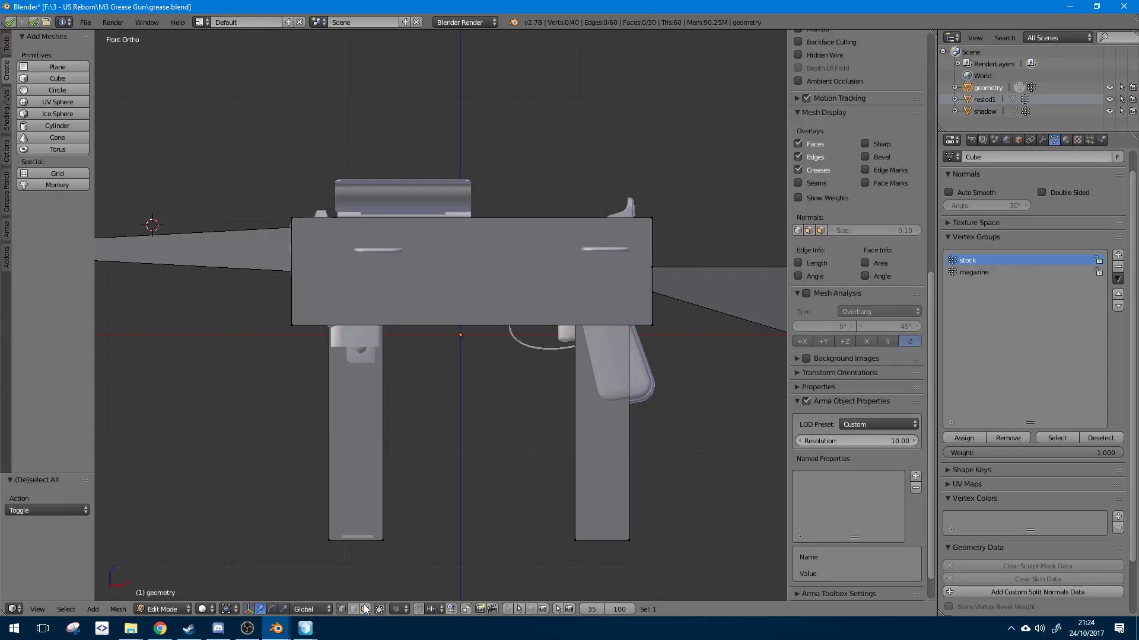
# - In wireframe display, raise the duplicated box's lower face about 0.114 along Z to the bottom of the pistol grip
pyautogui.press('c')
pyautogui.moveTo(605, 560); pyautogui.dragTo(603, 425)
pyautogui.press('z')
pyautogui.moveTo(602, 425); pyautogui.dragTo(606, 550, button='middle')
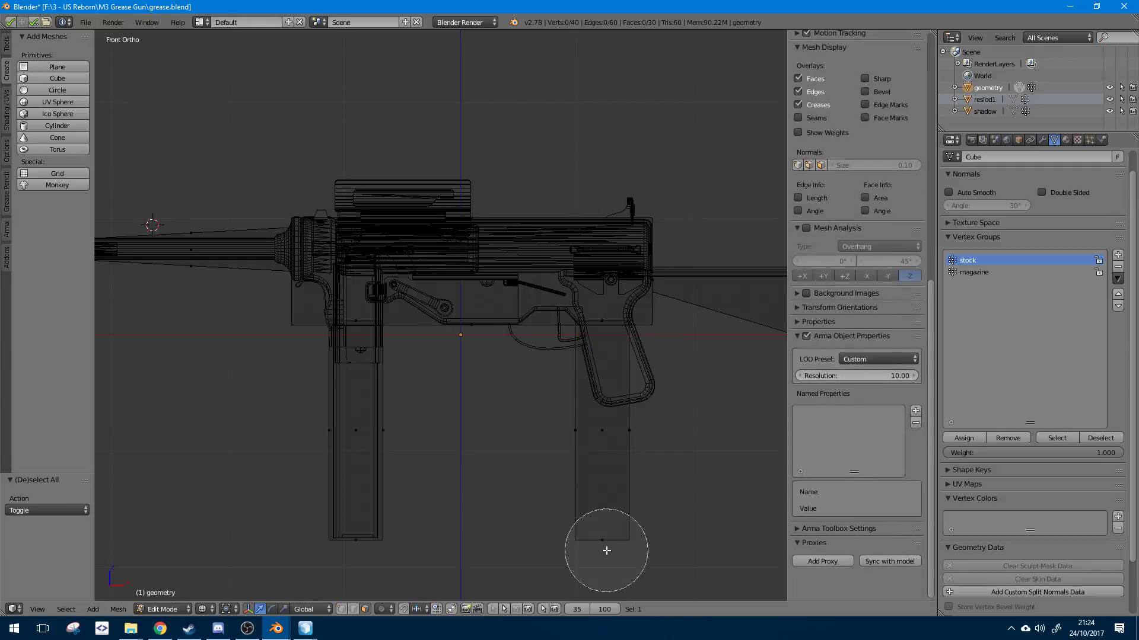
pyautogui.press('Escape')
pyautogui.rightClick(602, 540)
pyautogui.press('g')
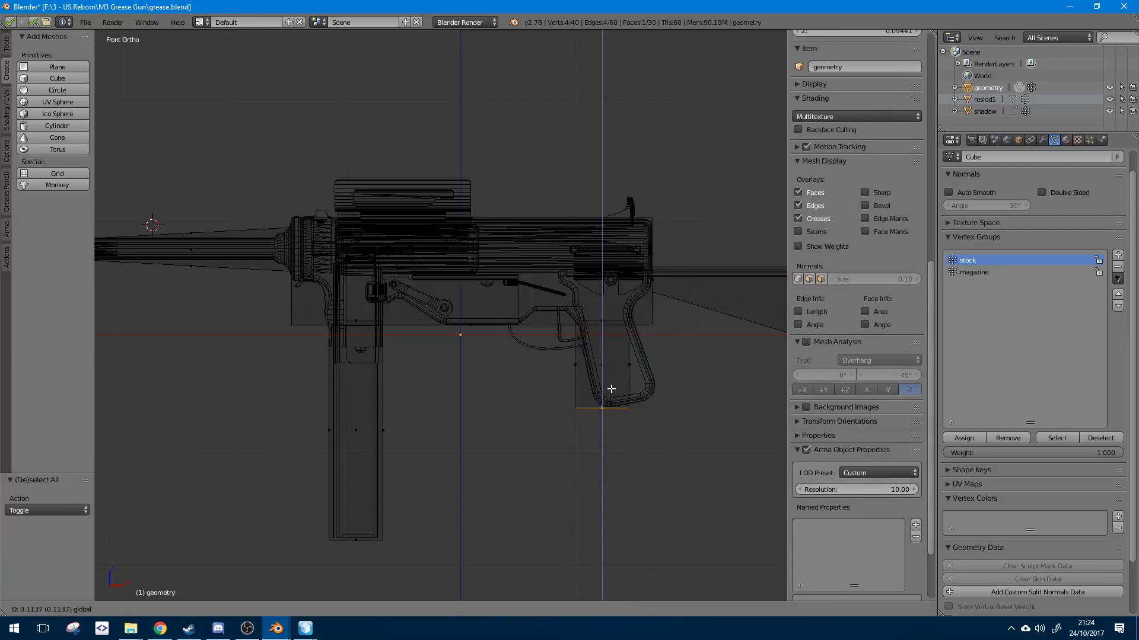
pyautogui.click(611, 389)
# - Tilt the box's lower face to match the grip's slanted end, nudge it -0.006 on X and 0.005 on Z, and restore solid shading
pyautogui.press('r')
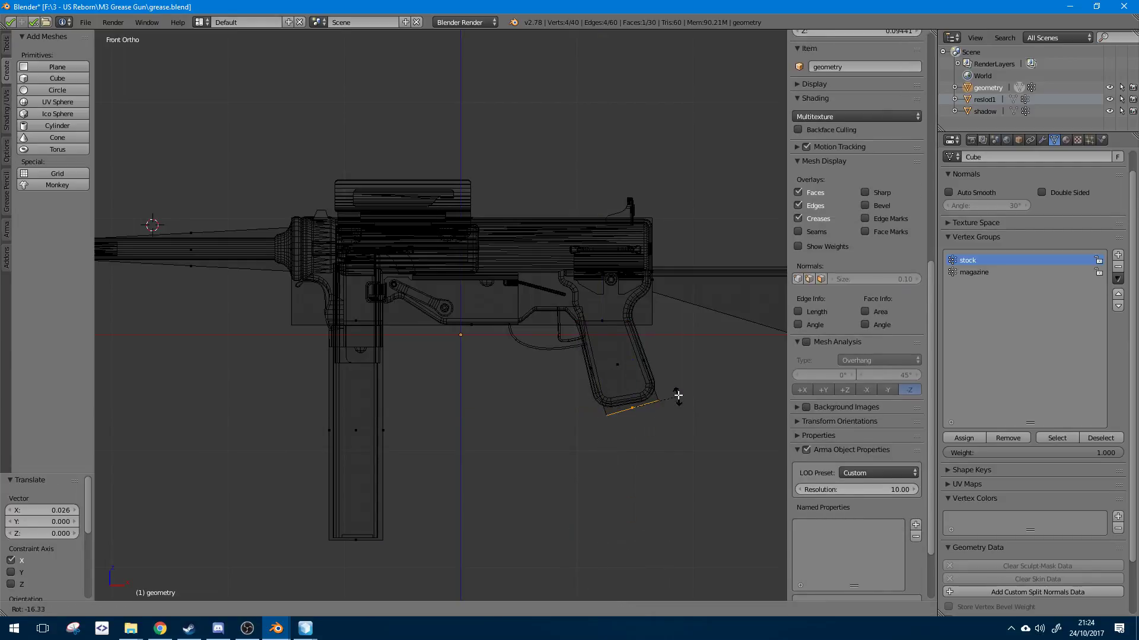
pyautogui.click(678, 396)
pyautogui.press('r')
pyautogui.click(677, 416)
pyautogui.press('g')
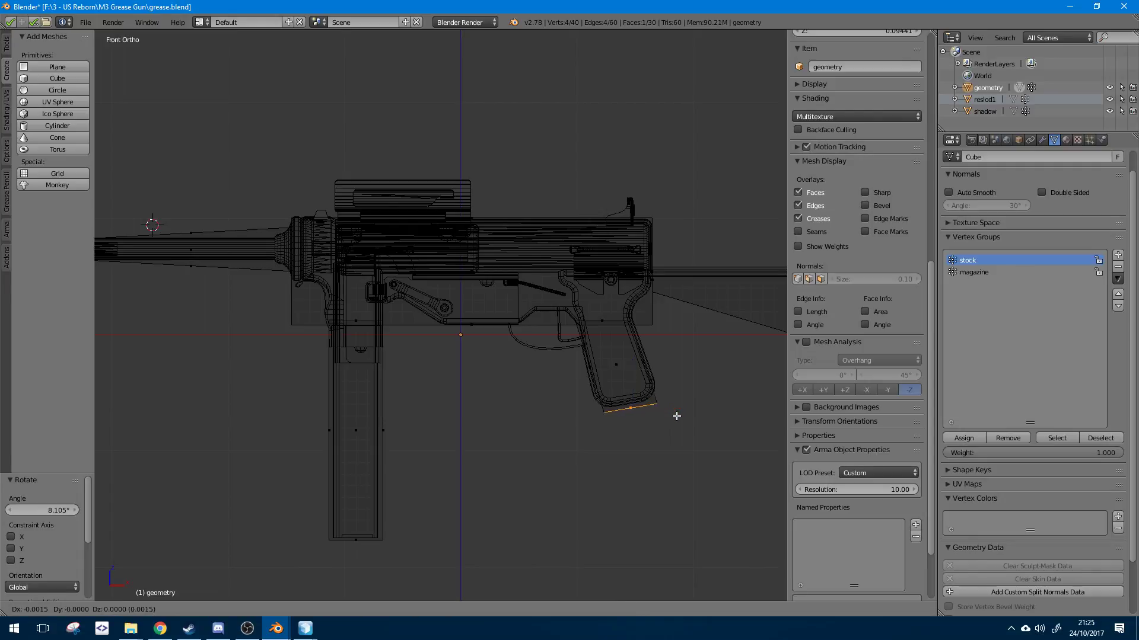
pyautogui.click(673, 414)
pyautogui.press('z')
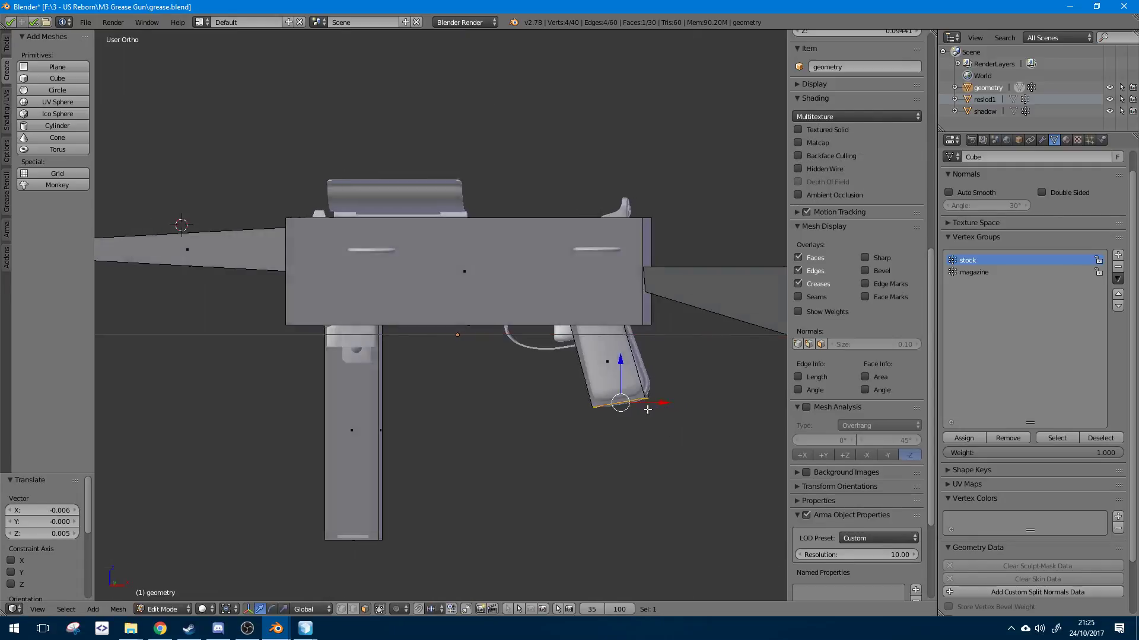
pyautogui.moveTo(646, 406)
pyautogui.mouseDown(button='middle')
pyautogui.moveTo(534, 401)
pyautogui.moveTo(639, 402)
pyautogui.mouseUp(button='middle')
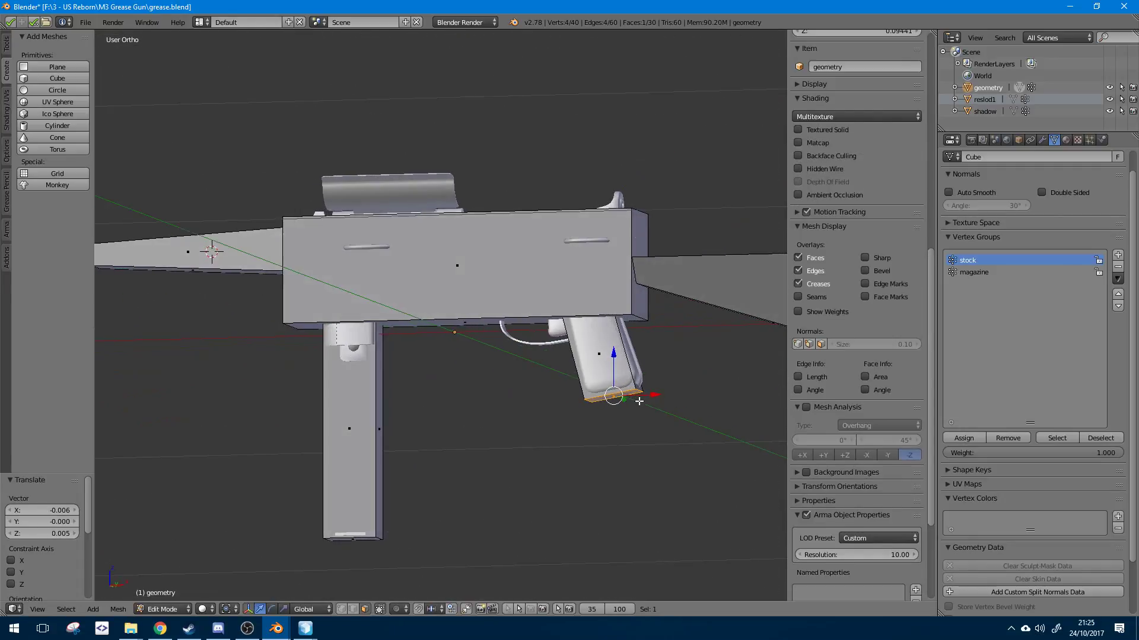
pyautogui.press('a')
pyautogui.scroll(-5, 638, 400)
pyautogui.moveTo(558, 435); pyautogui.dragTo(600, 469, button='middle')
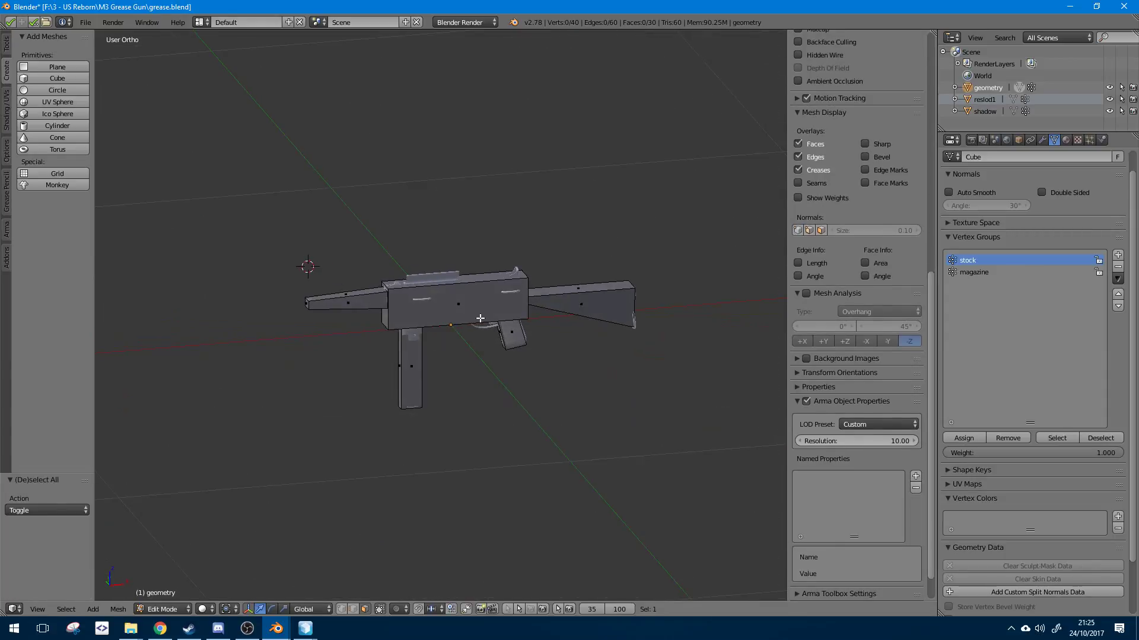
# - Export the LODs with the added grip geometry as Arma P3D, overwriting WW2_M3_GreaseGun.p3d
pyautogui.click(86, 23)
pyautogui.moveTo(132, 248)
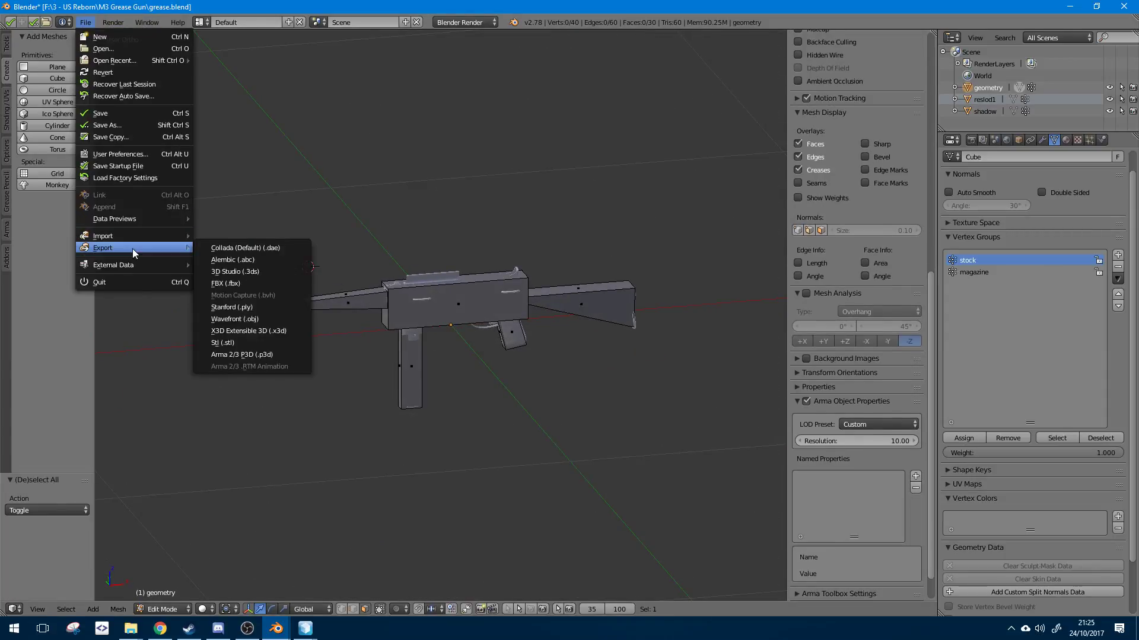
pyautogui.click(268, 352)
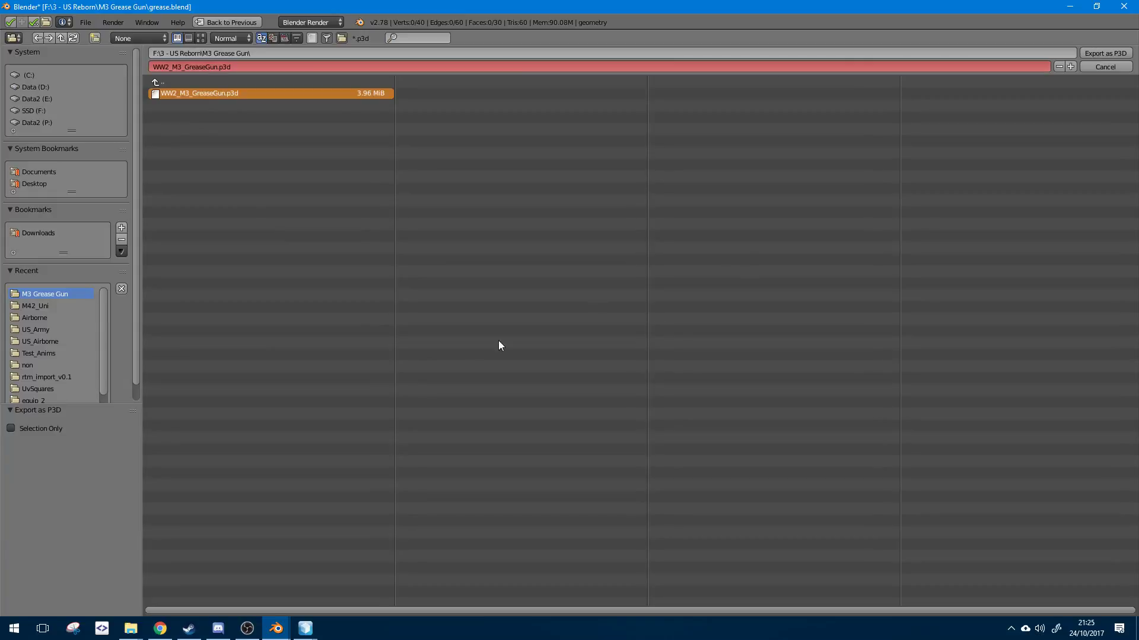
pyautogui.click(1115, 54)
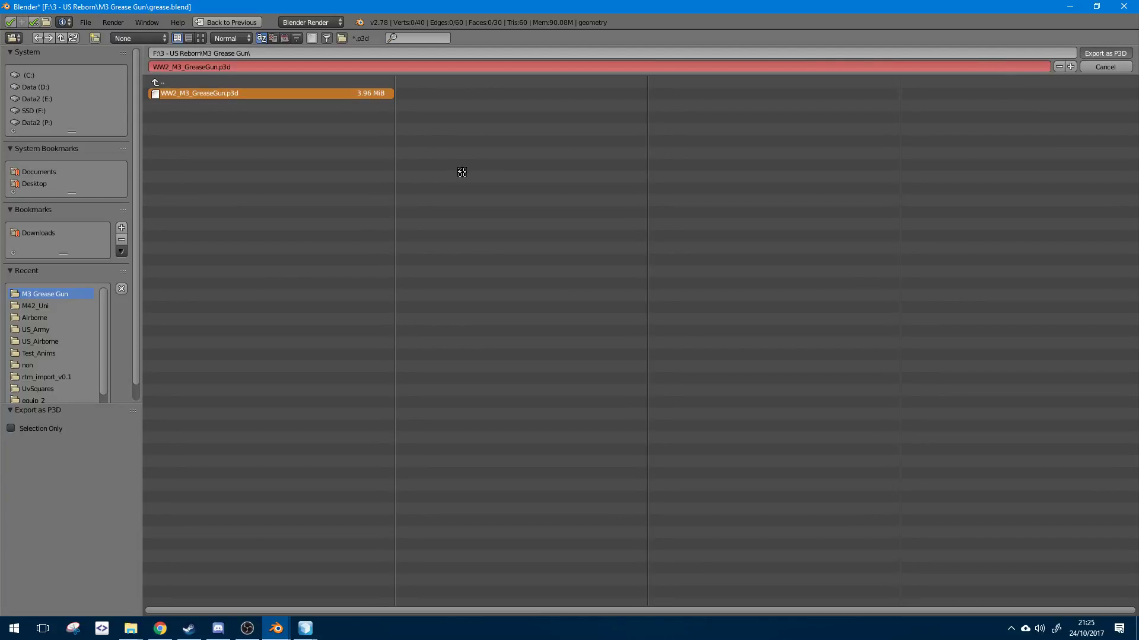
pyautogui.scroll(-6, 654, 169)
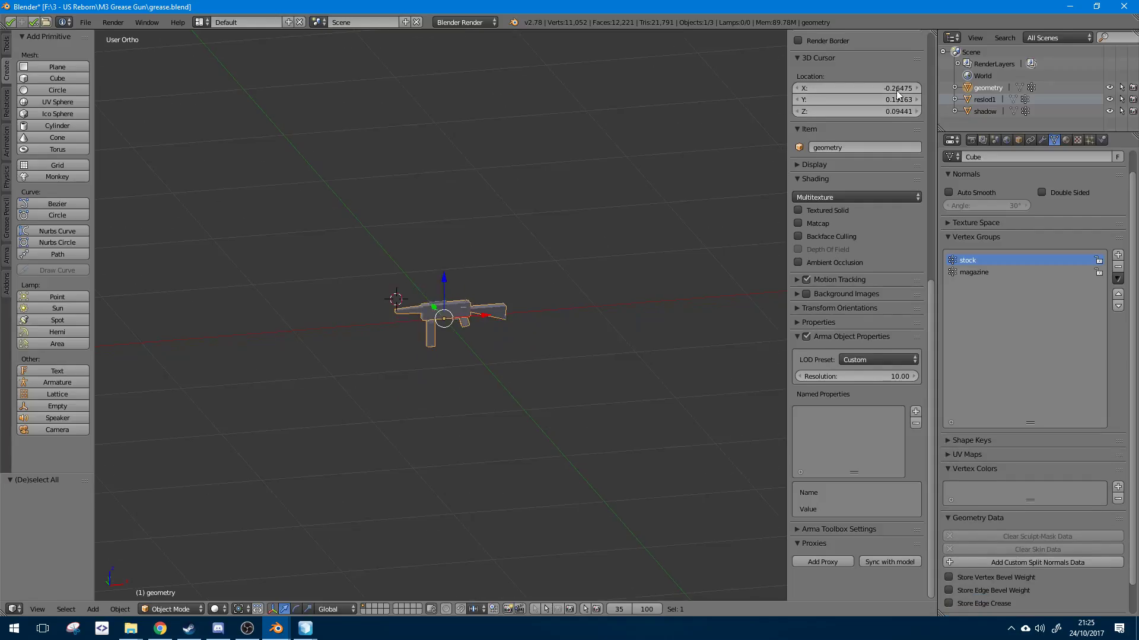
pyautogui.scroll(1, 896, 91)
# - Reopen the updated WW2_M3_GreaseGun.p3d in Object Builder and check its 10.000 LOD
pyautogui.click(1070, 6)
pyautogui.click(1125, 5)
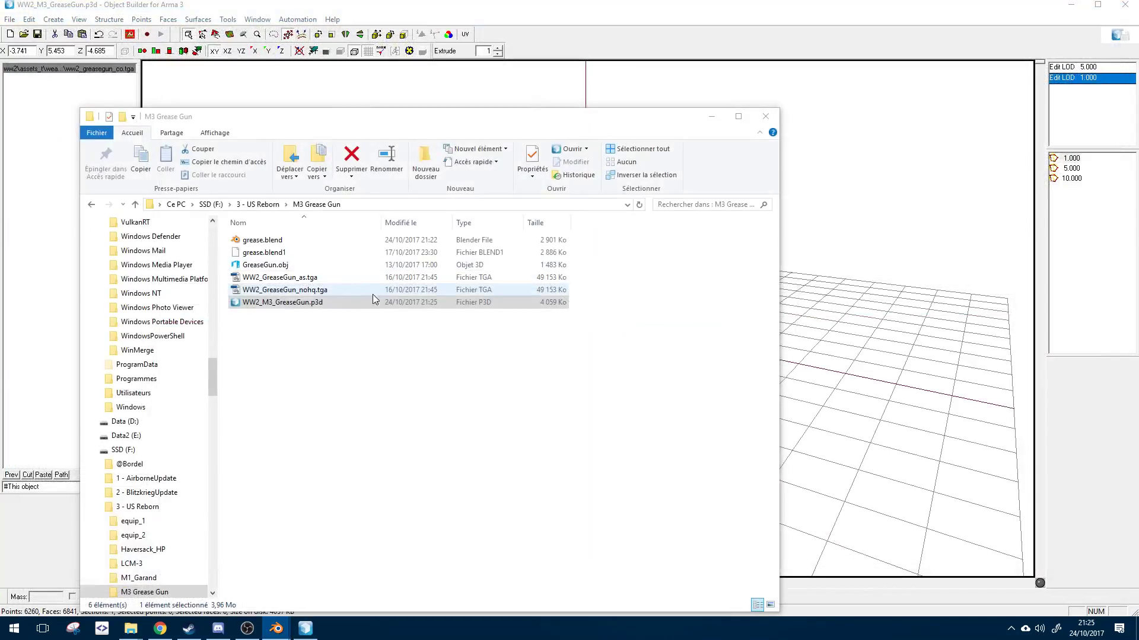
pyautogui.doubleClick(347, 306)
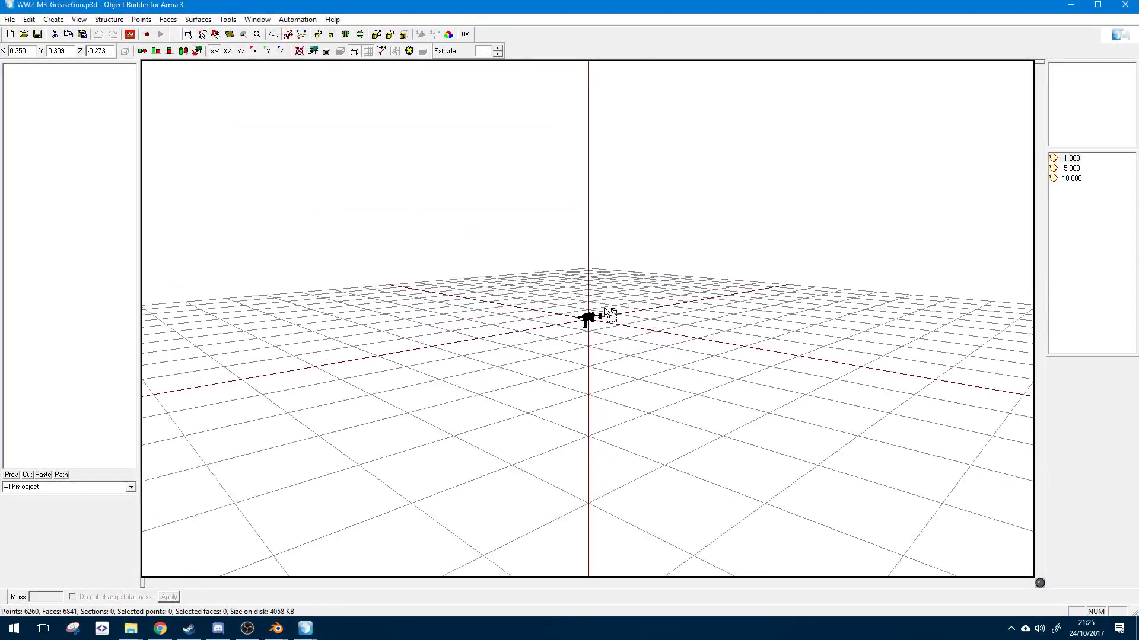
pyautogui.click(1070, 178)
pyautogui.scroll(-5, 620, 305)
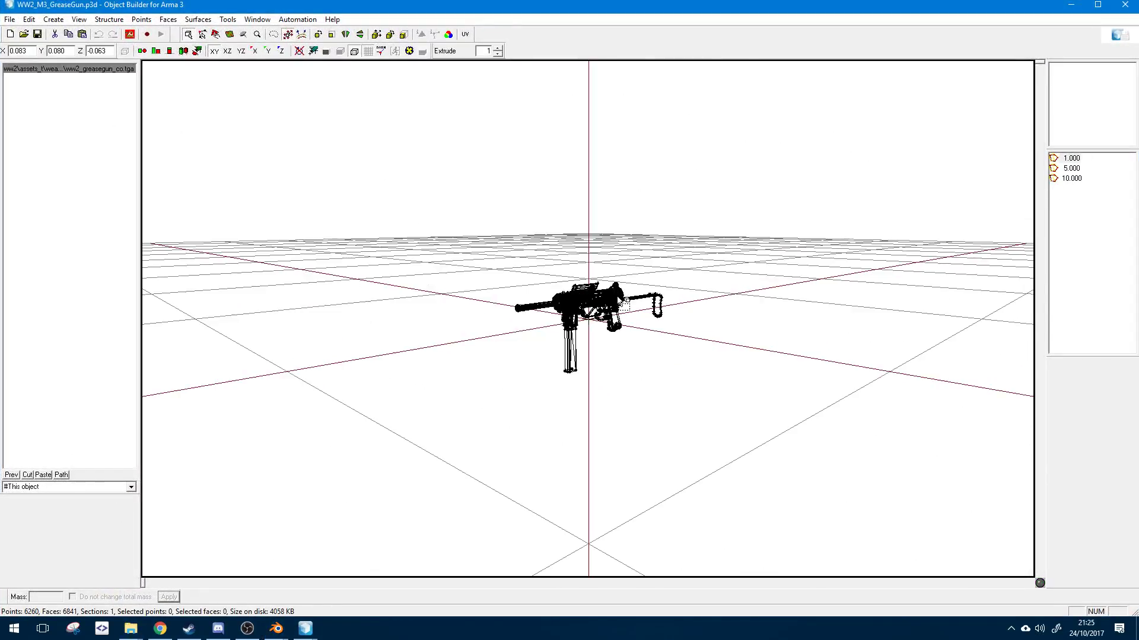
# - Return to the grease gun model in Object Builder and examine its 1.000, 5.000 and 10.000 LODs from several angles
pyautogui.click(275, 628)
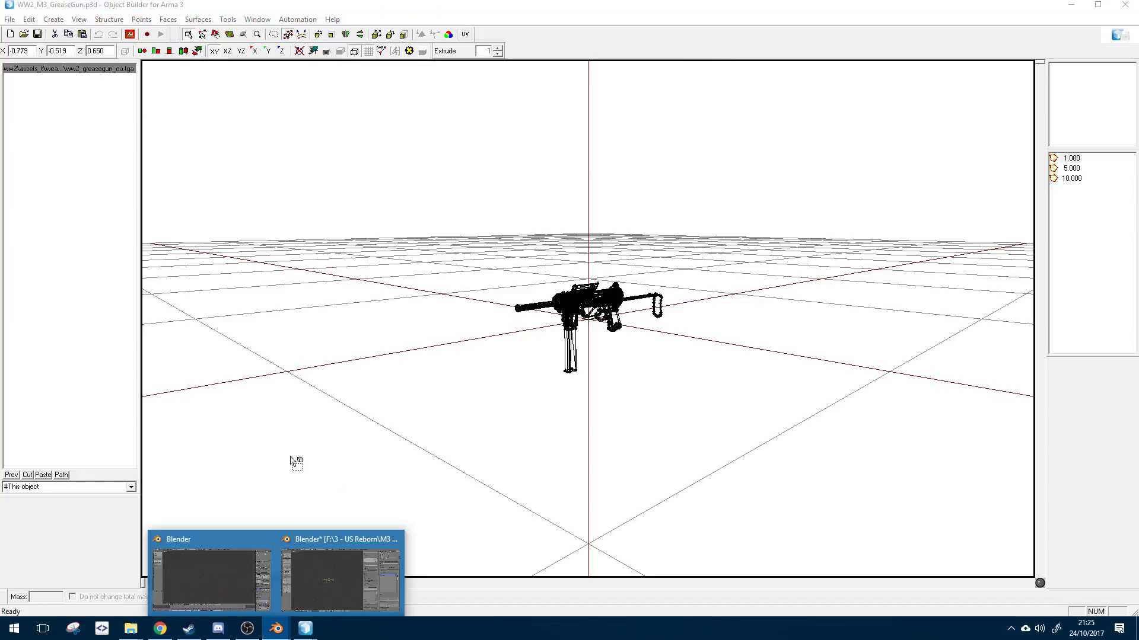
pyautogui.click(379, 582)
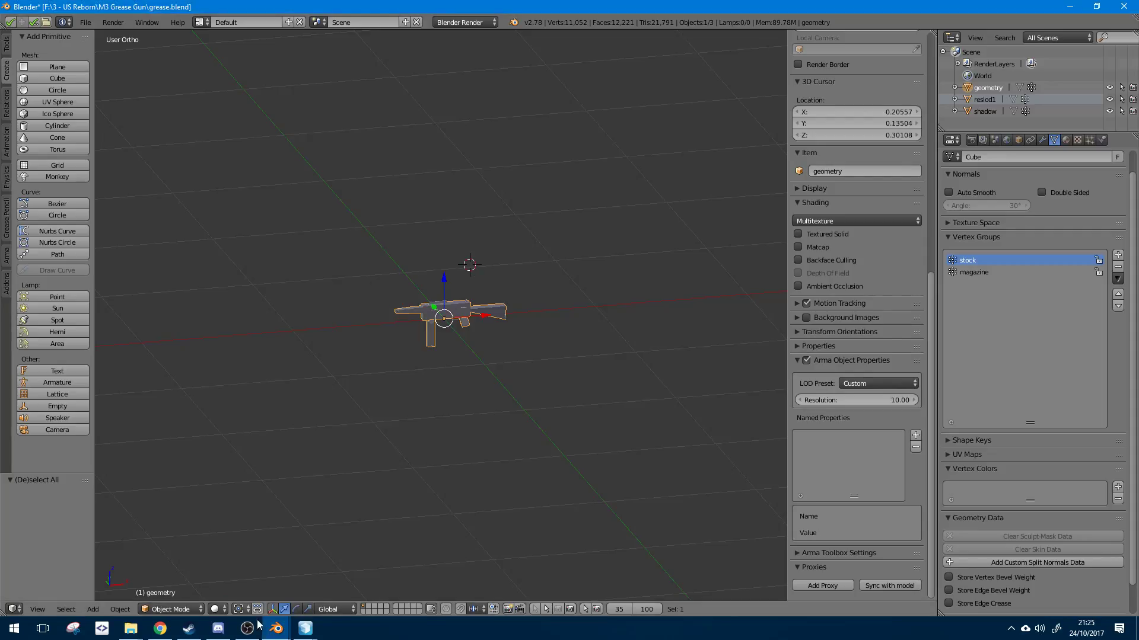
pyautogui.click(305, 629)
pyautogui.click(369, 569)
pyautogui.moveTo(670, 276); pyautogui.dragTo(672, 326, button='right')
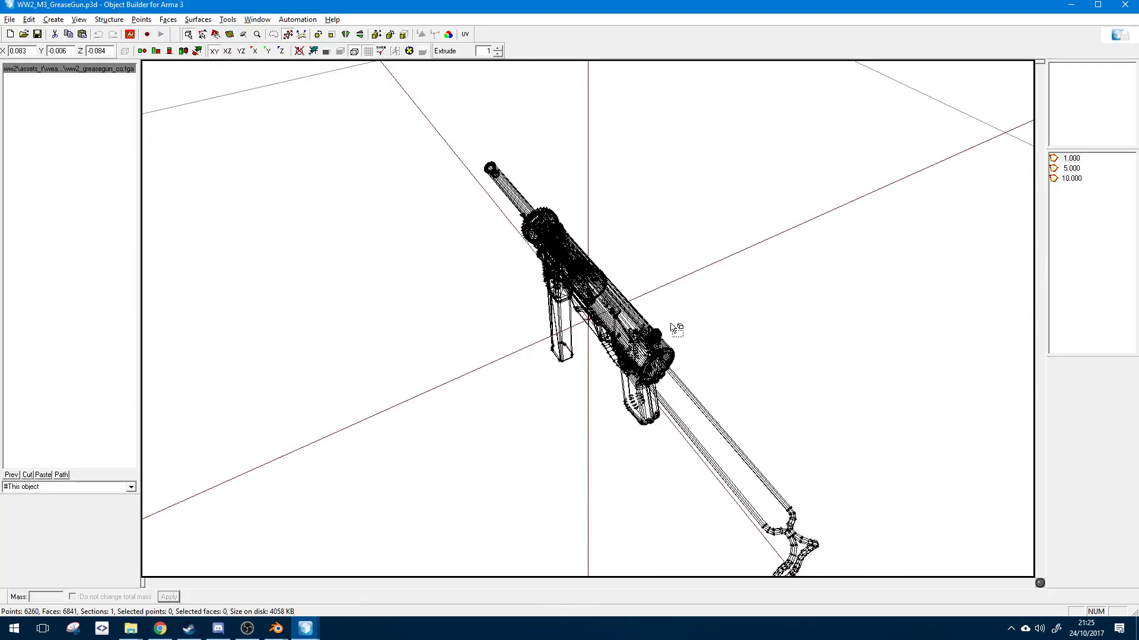
pyautogui.moveTo(855, 311); pyautogui.dragTo(520, 227, button='right')
pyautogui.click(1068, 168)
pyautogui.click(1071, 178)
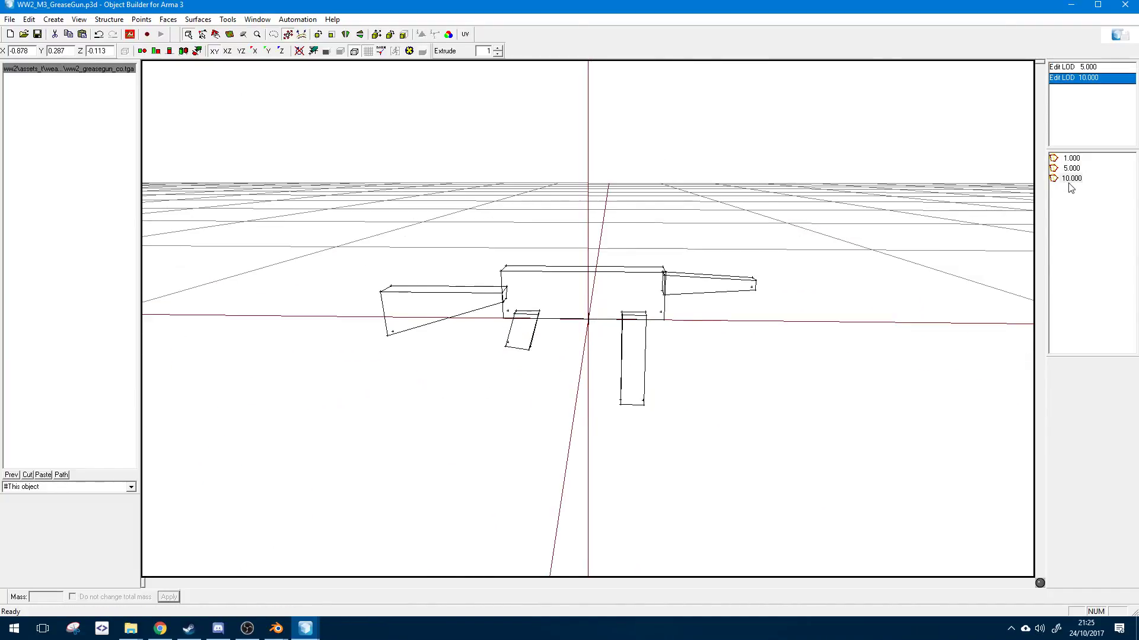
pyautogui.moveTo(717, 295); pyautogui.dragTo(721, 304, button='right')
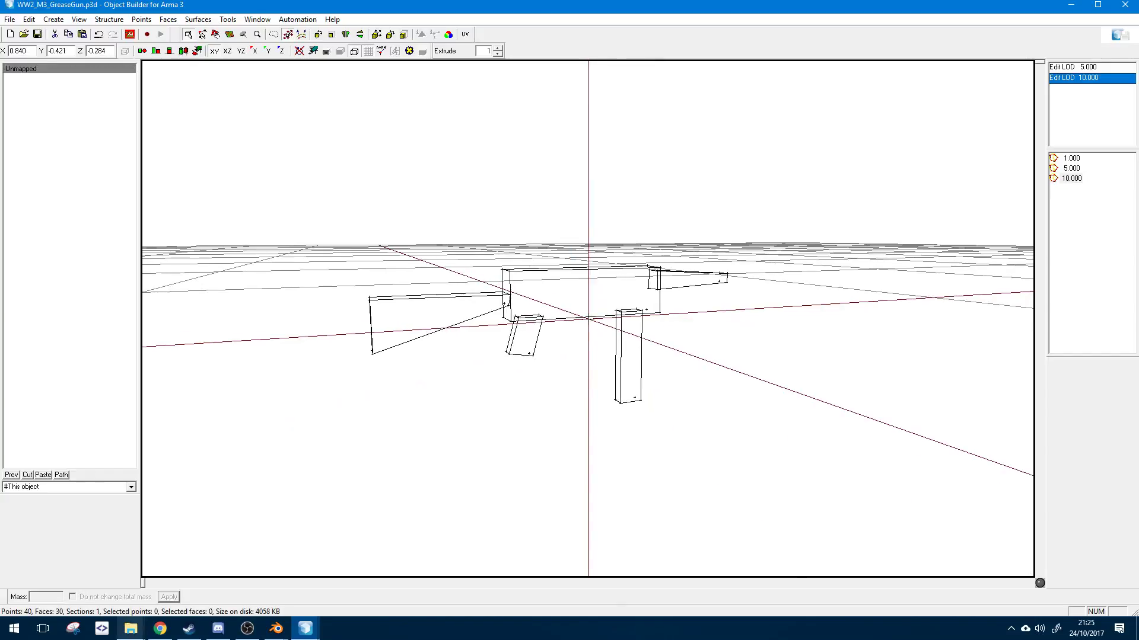
# - Browse a new file window to P:\WW2\Assets_m_SourceWW2\Weapons\MachineGun_Sub_m and look through its P3D models for a reference weapon
pyautogui.click(131, 629)
pyautogui.moveTo(159, 582)
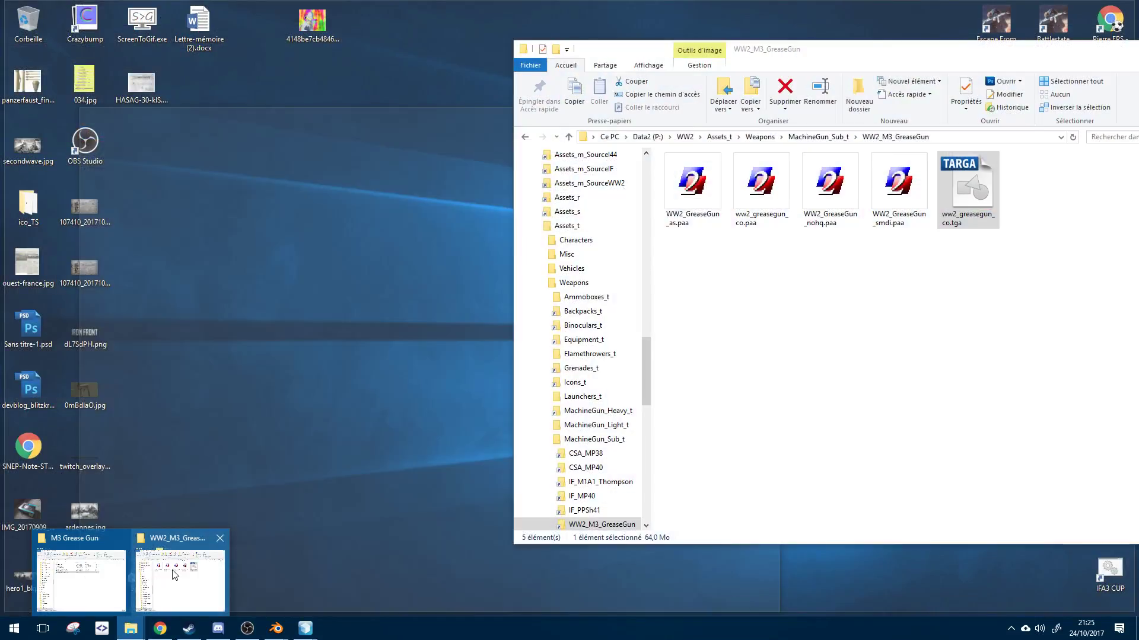
pyautogui.click(160, 581)
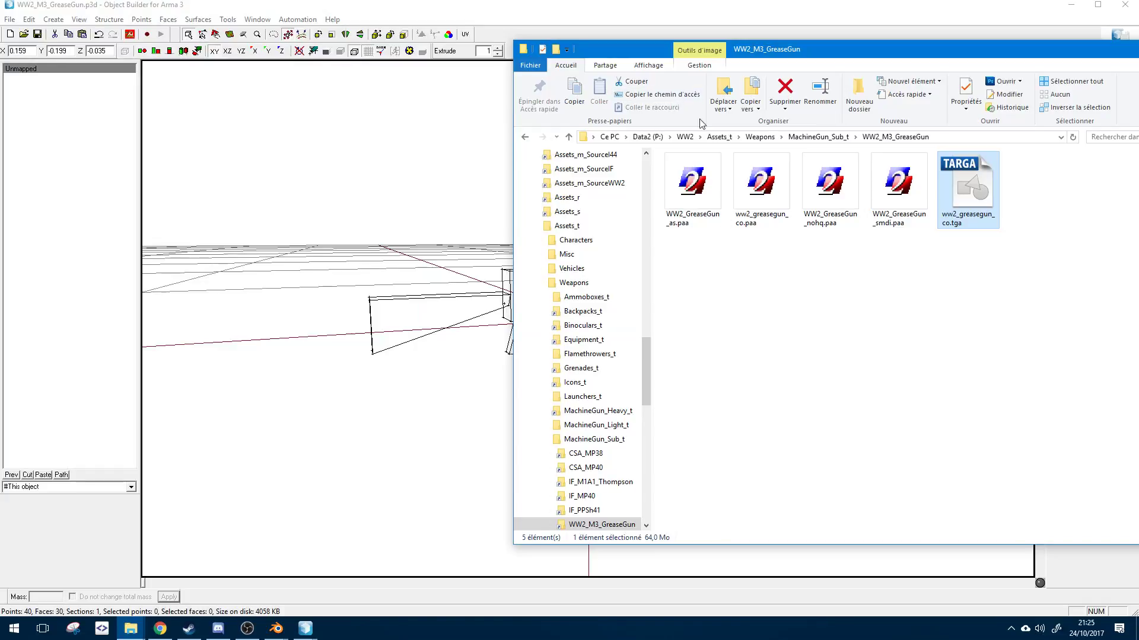
pyautogui.press('super+e')
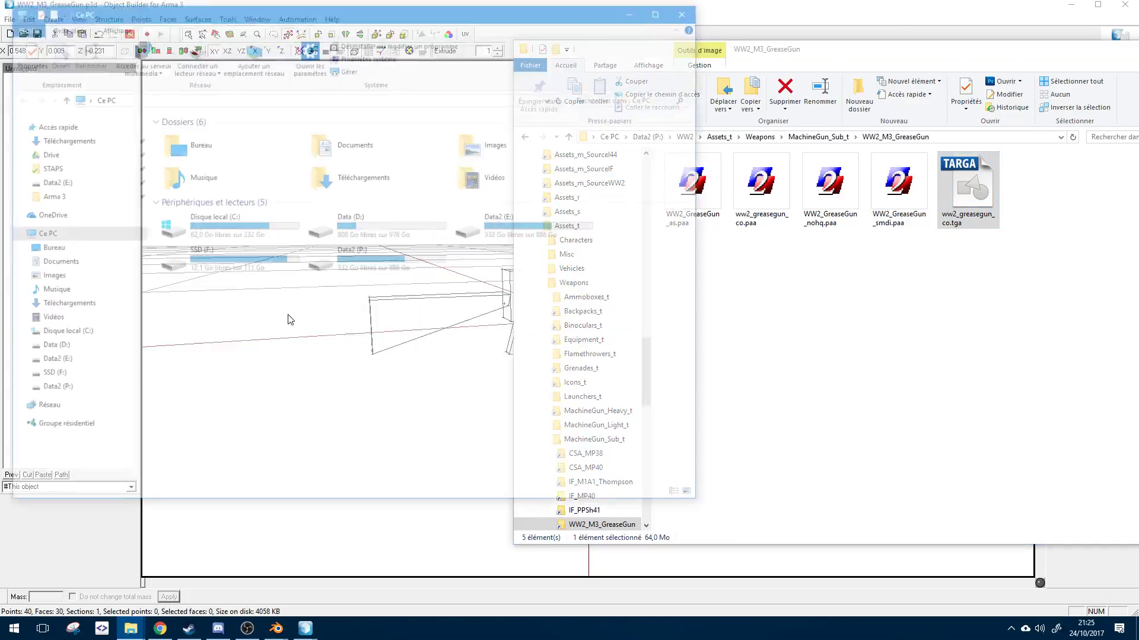
pyautogui.doubleClick(332, 255)
pyautogui.scroll(-15, 240, 265)
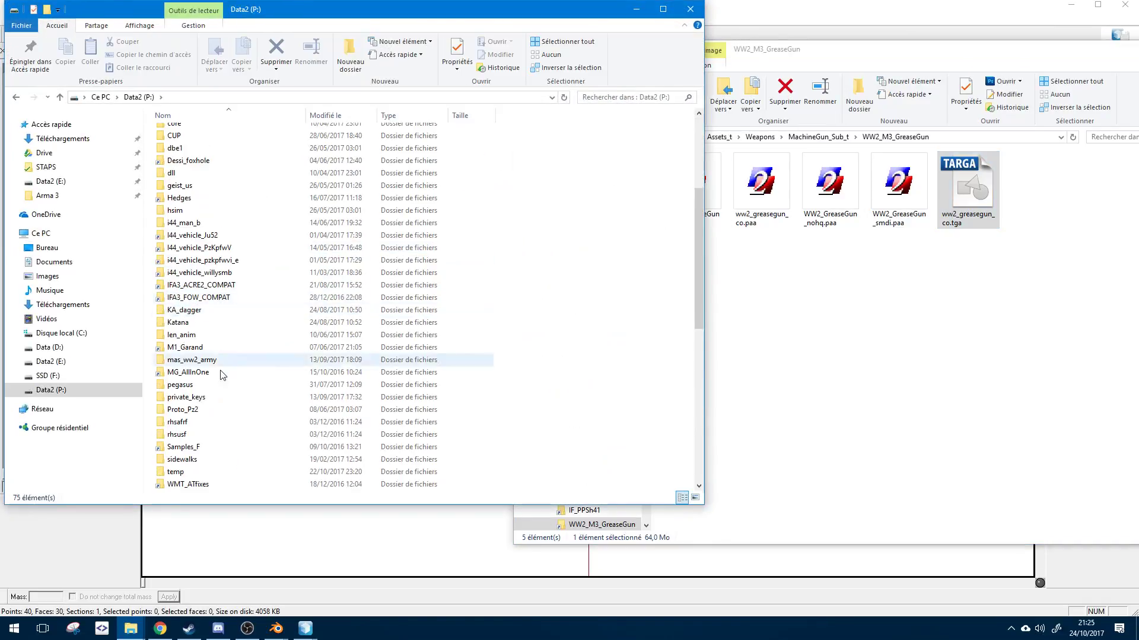
pyautogui.doubleClick(224, 225)
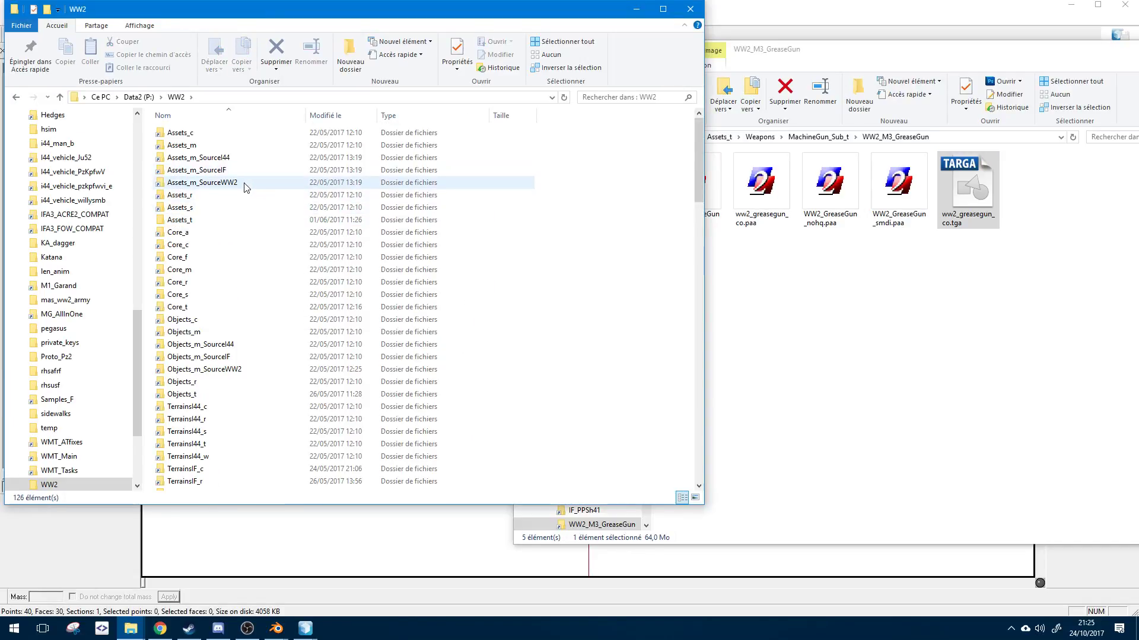
pyautogui.doubleClick(245, 188)
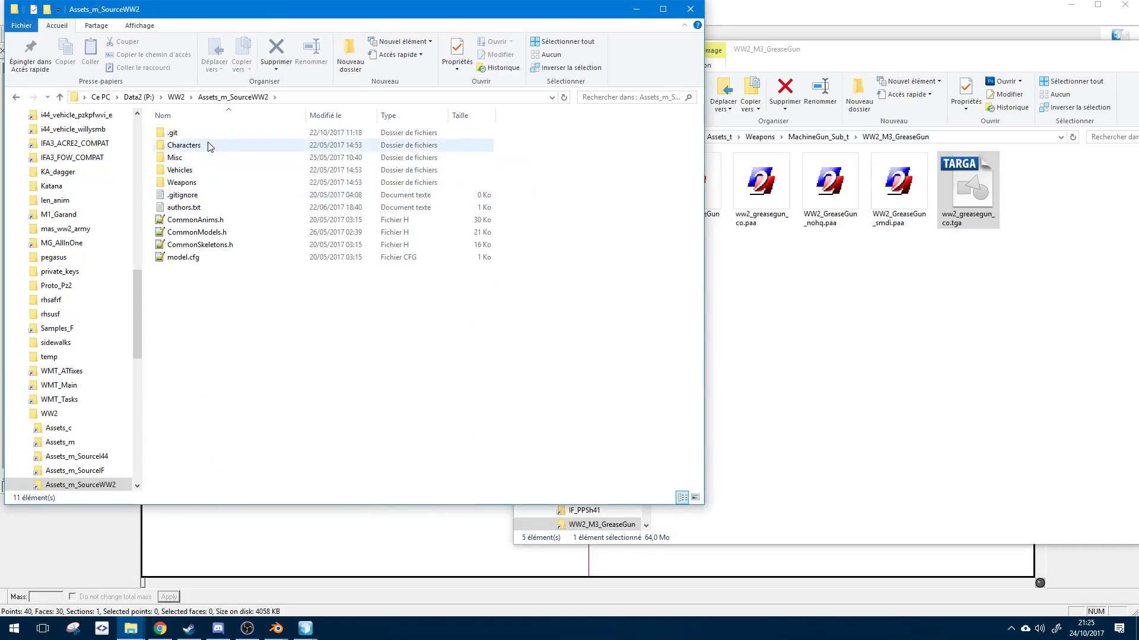
pyautogui.doubleClick(203, 184)
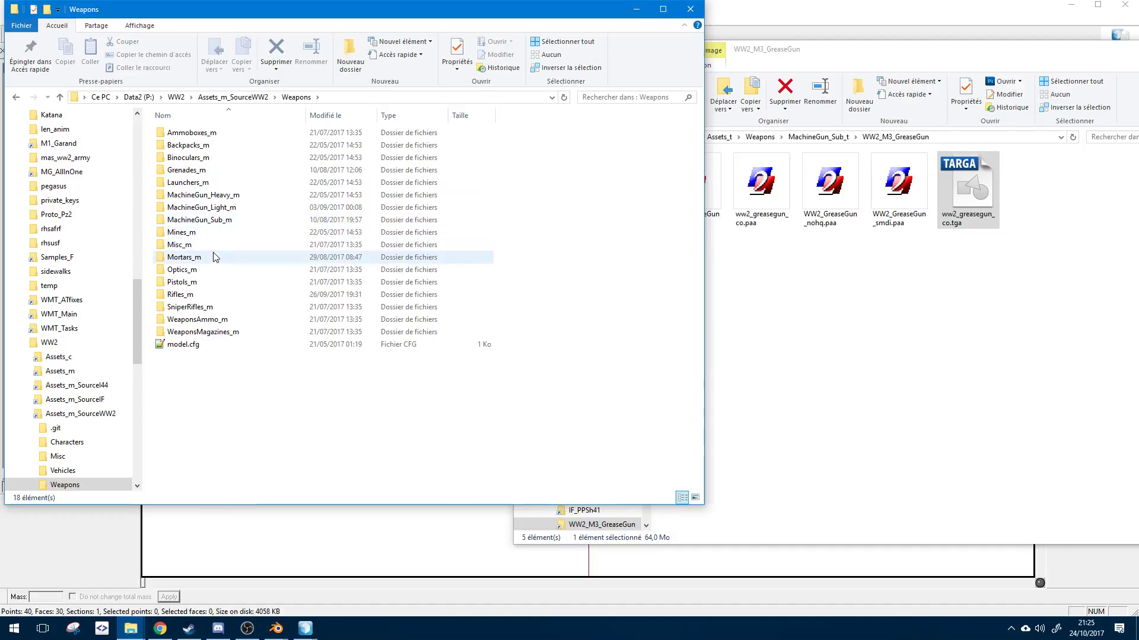
pyautogui.scroll(4, 136, 299)
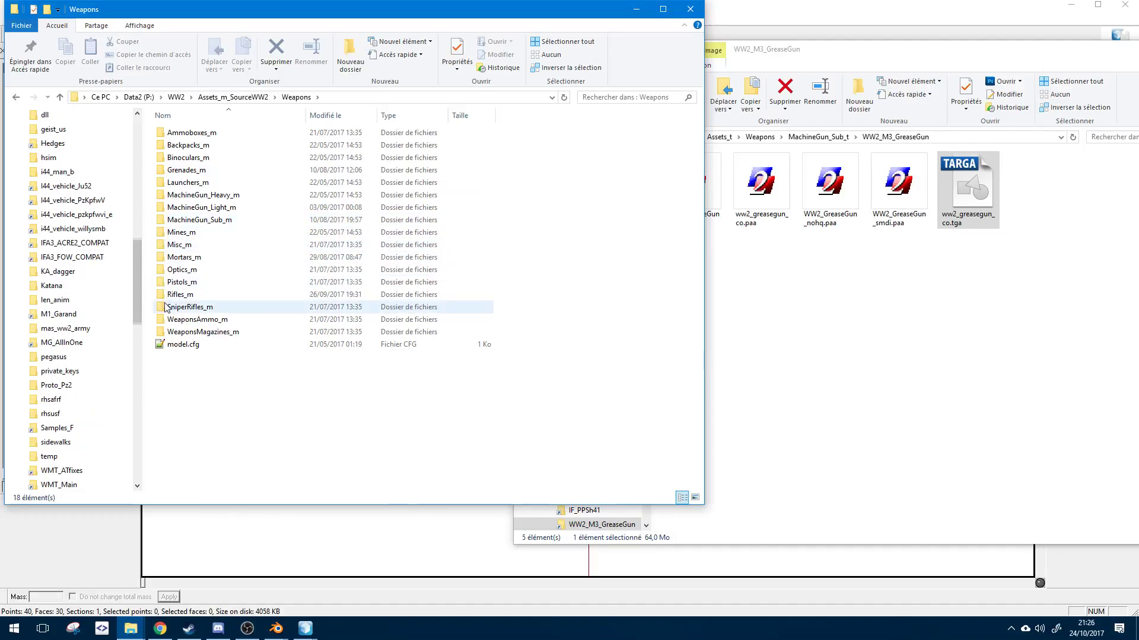
pyautogui.doubleClick(219, 220)
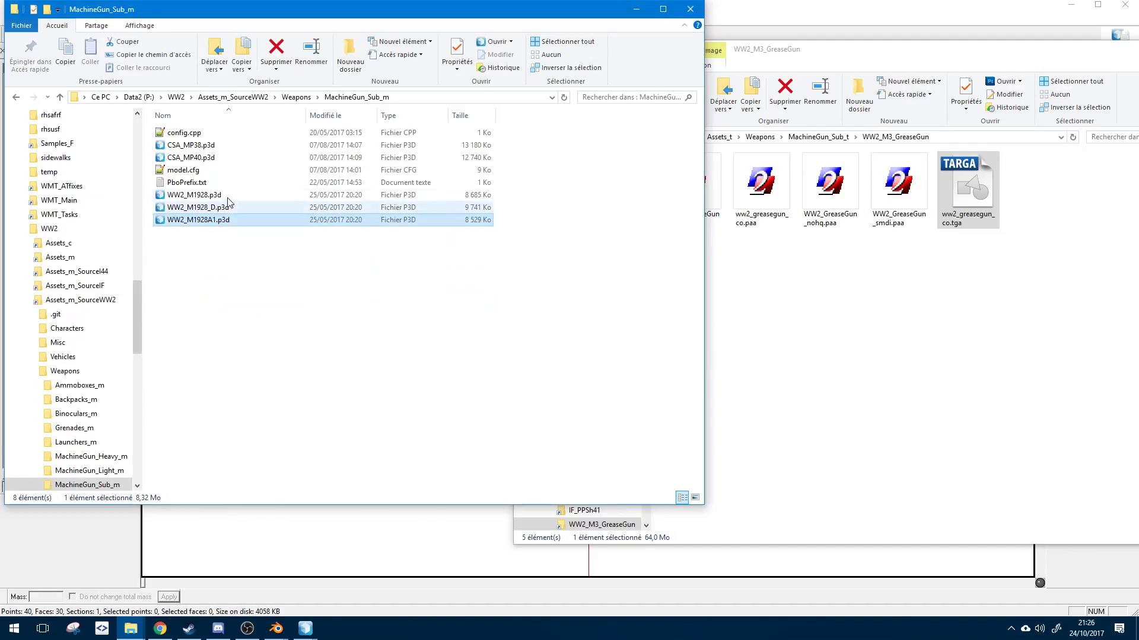
pyautogui.click(220, 157)
pyautogui.click(211, 196)
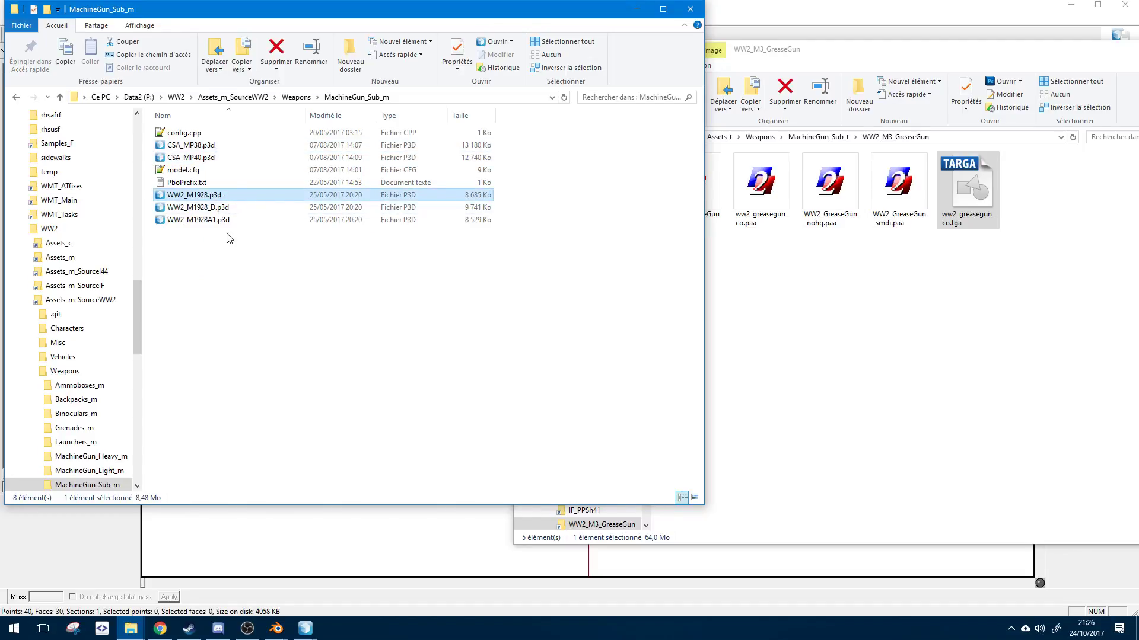
# - Open IF_M1a1.p3d from Assets_m_SourceIF\Weapons\MachineGun_Sub_m in Object Builder as a reference model
pyautogui.press('BackSpace')
pyautogui.press('BackSpace')
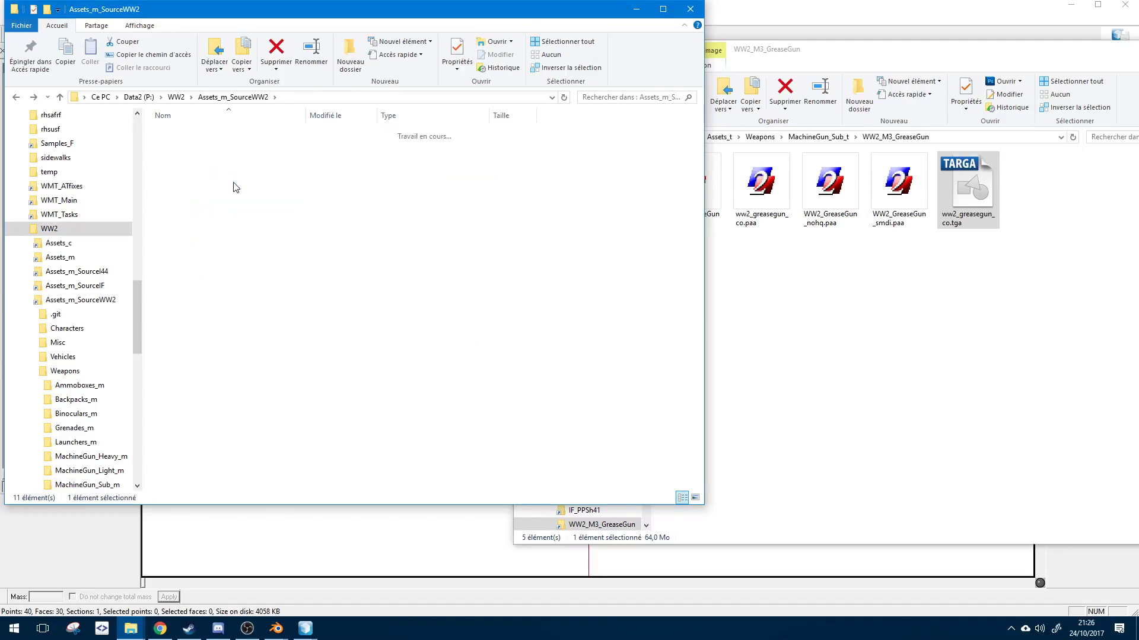
pyautogui.doubleClick(221, 172)
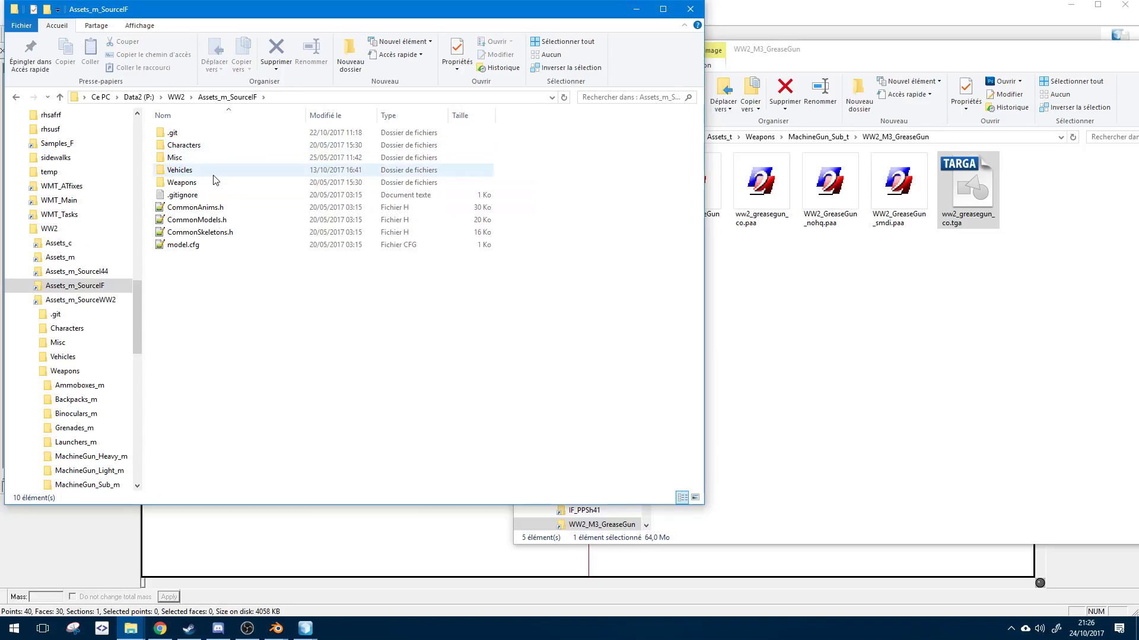
pyautogui.doubleClick(216, 182)
pyautogui.doubleClick(225, 219)
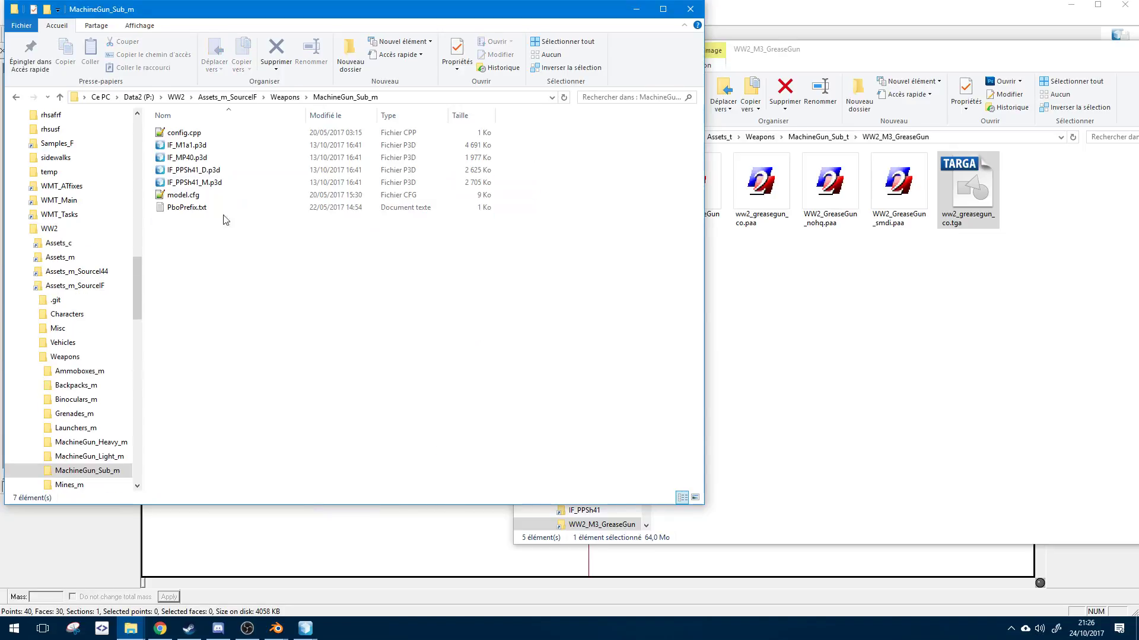
pyautogui.doubleClick(232, 145)
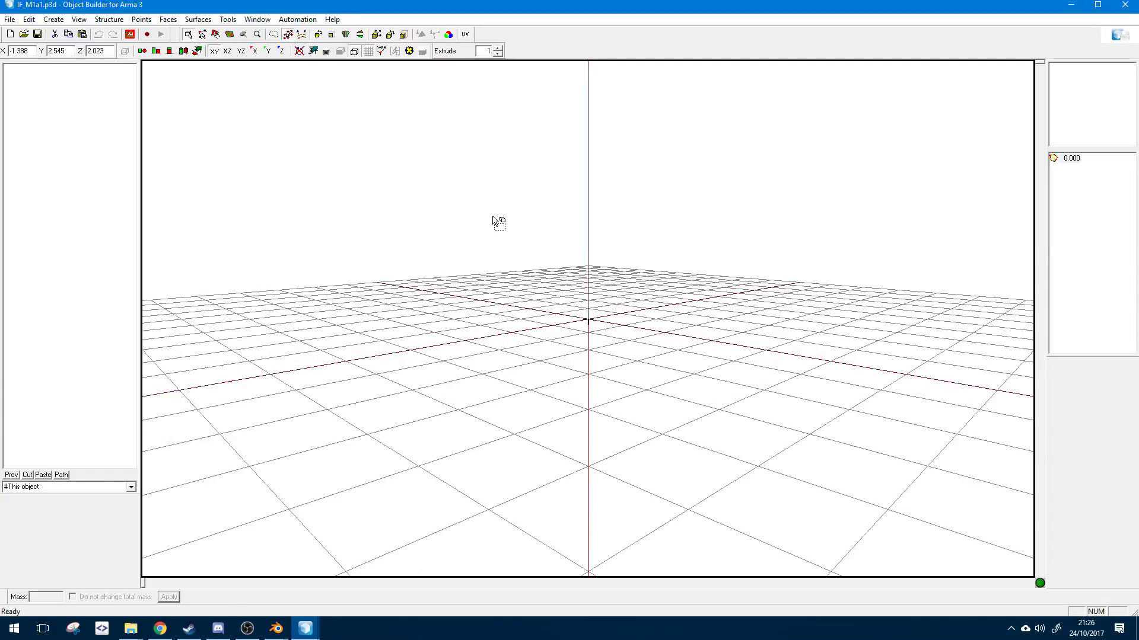
pyautogui.scroll(10, 533, 219)
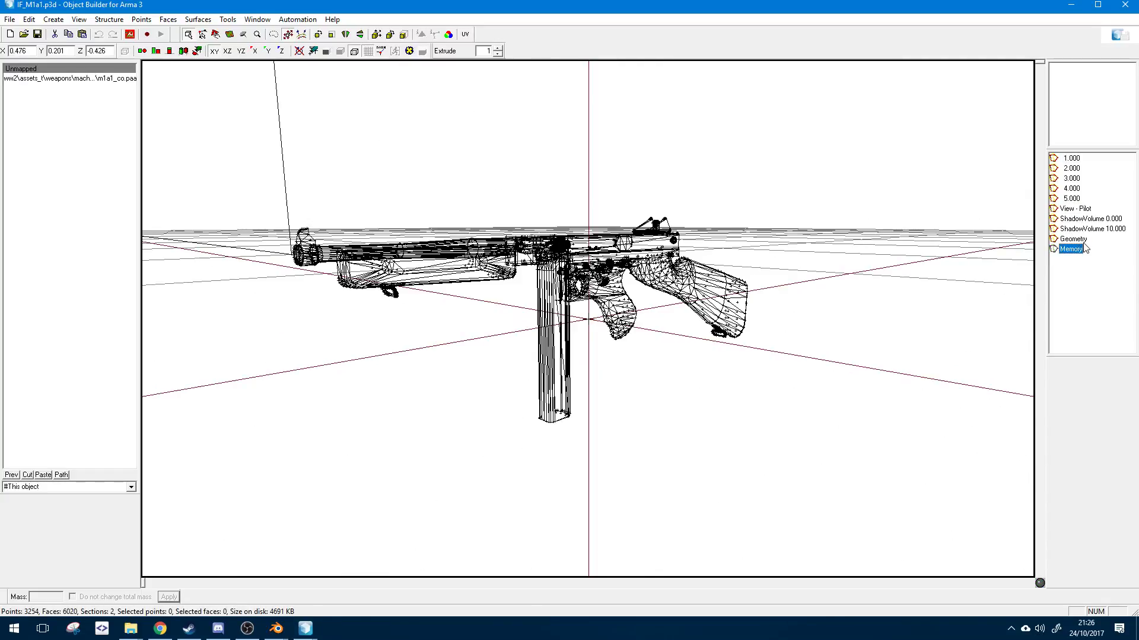
# - Show the reference weapon's Geometry LOD, select all its boxes to check their mass, and clear the selection
pyautogui.doubleClick(1083, 242)
pyautogui.moveTo(297, 193); pyautogui.dragTo(836, 475)
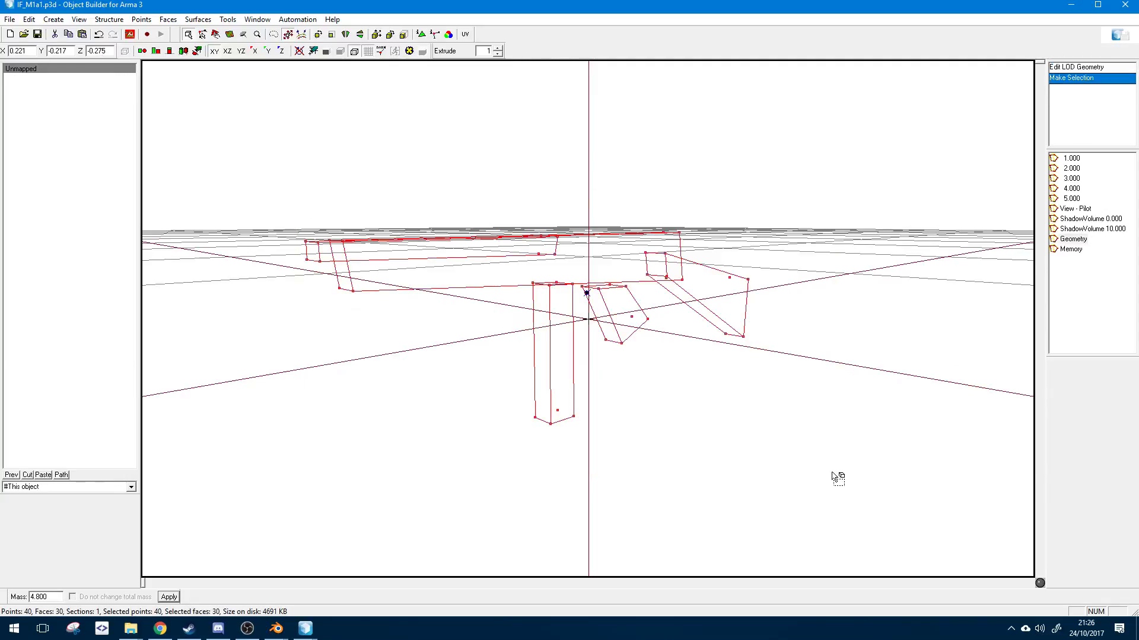
pyautogui.click(569, 354)
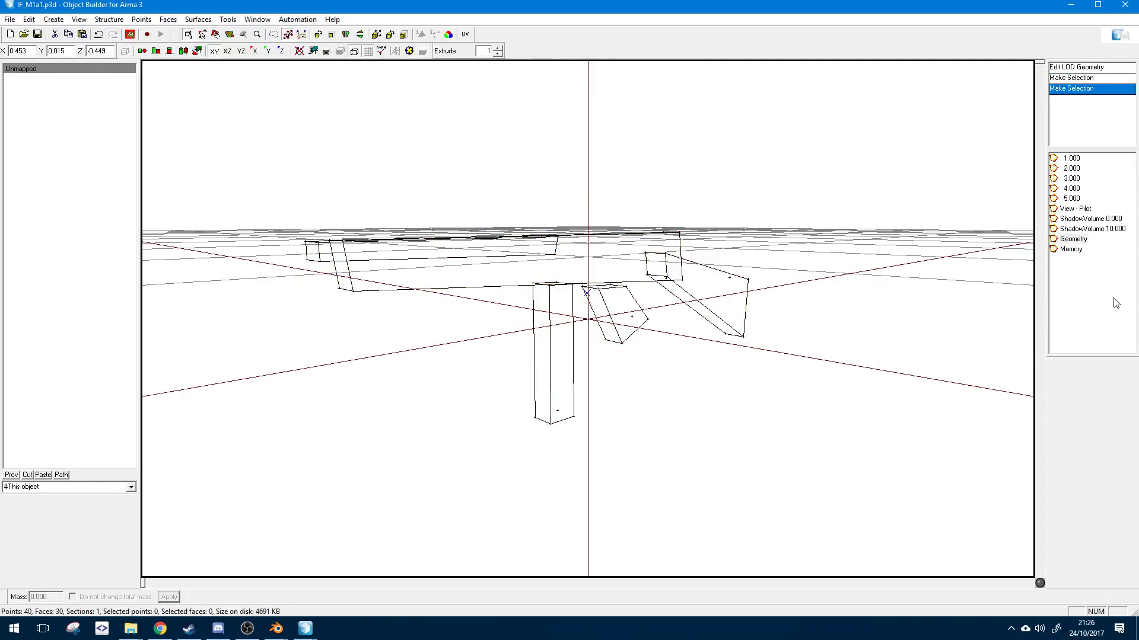
# - Examine the reference weapon's Memory, ShadowVolume 0.000 and View - Pilot LODs
pyautogui.doubleClick(1071, 249)
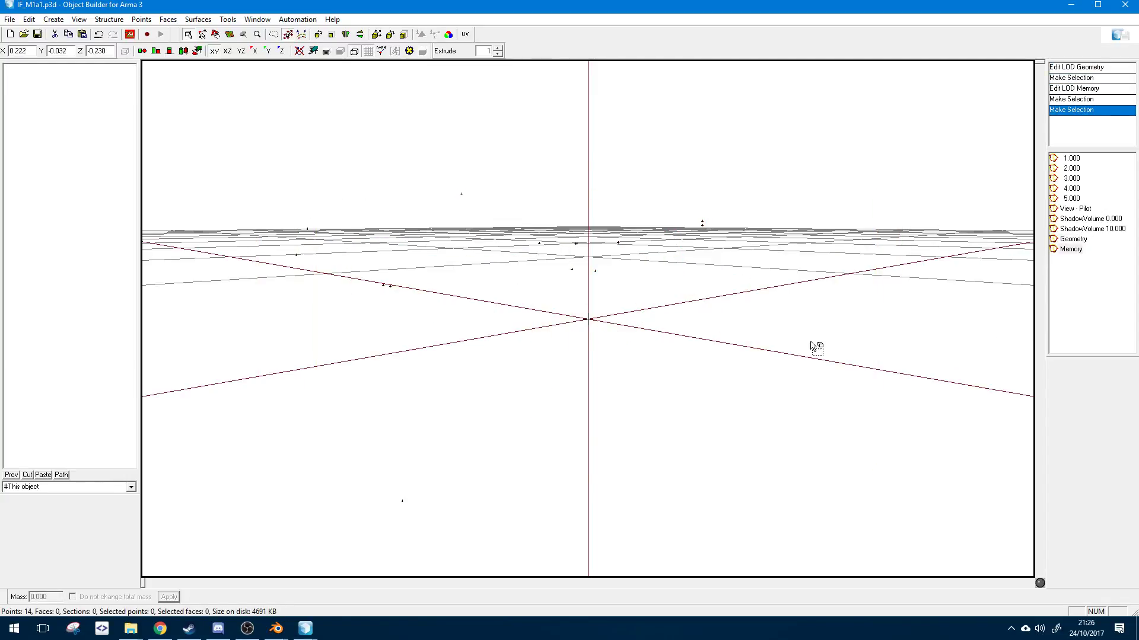
pyautogui.doubleClick(1083, 219)
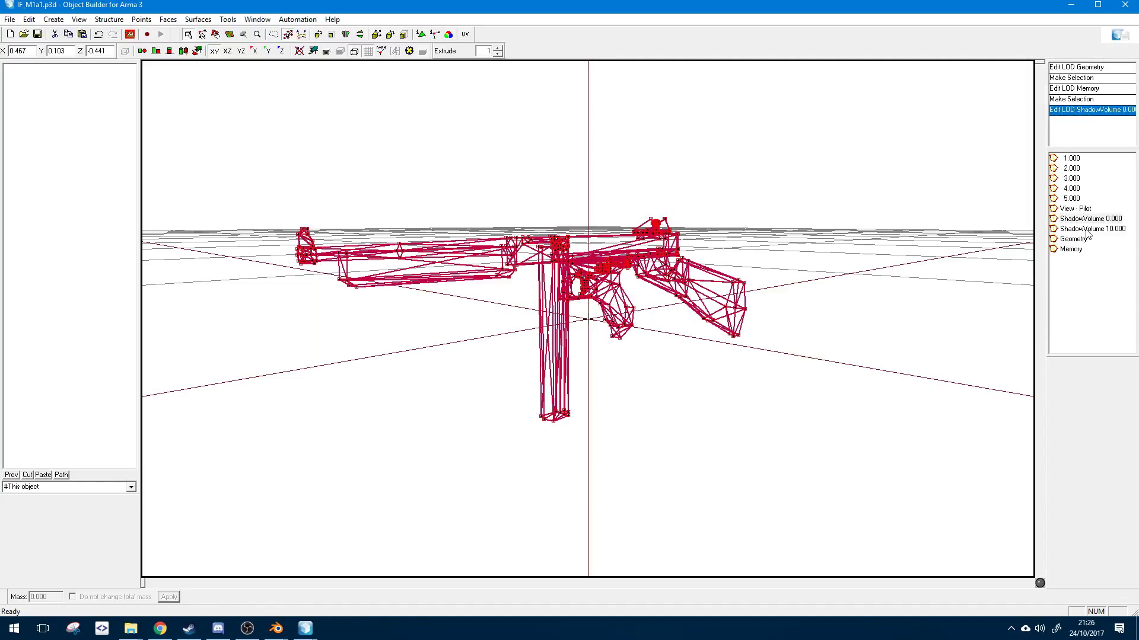
pyautogui.doubleClick(1075, 209)
pyautogui.doubleClick(1085, 229)
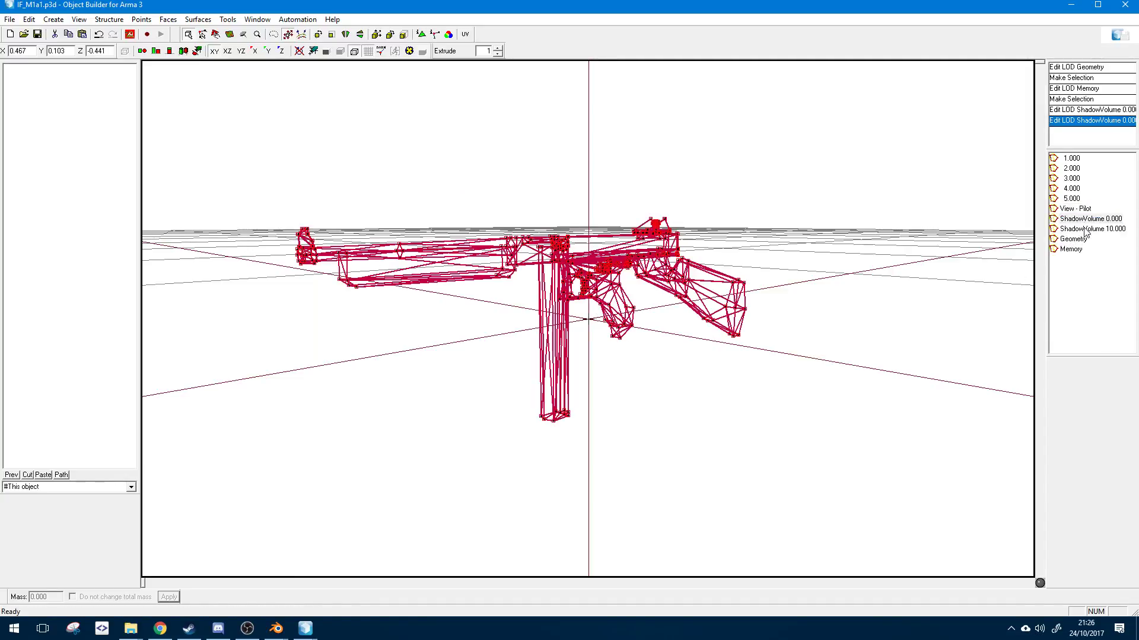
pyautogui.doubleClick(1083, 218)
pyautogui.doubleClick(1075, 209)
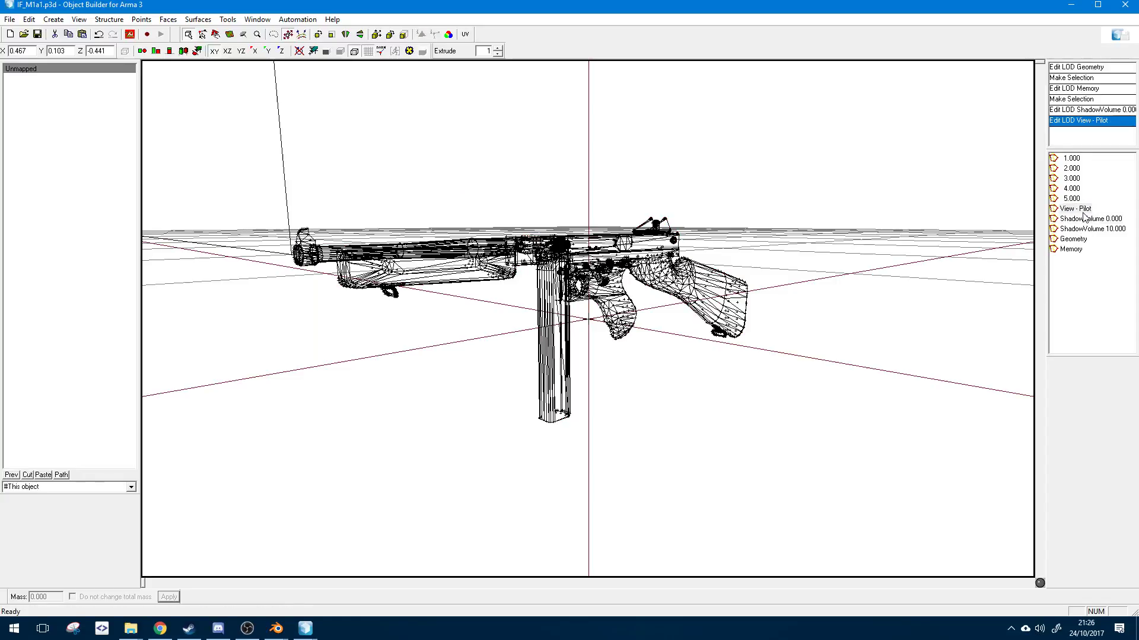
pyautogui.doubleClick(1082, 219)
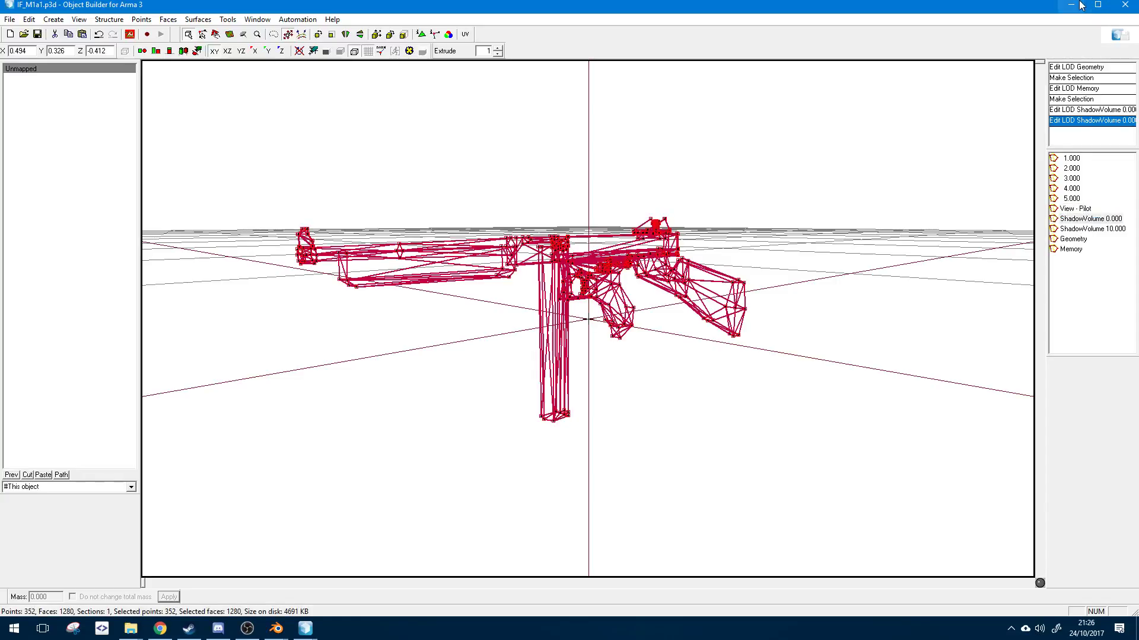
pyautogui.doubleClick(1086, 211)
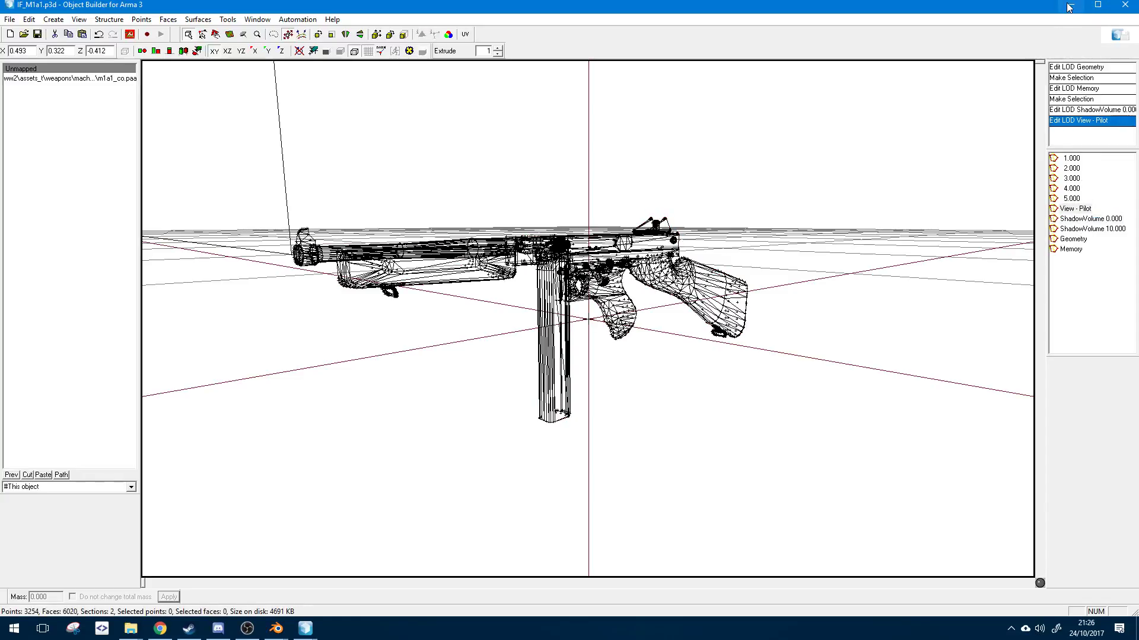
# - Switch to the older WW2_M3_GreaseGun.p3d window without the grip box and close it
pyautogui.hotkey('alt', 'Tab')
pyautogui.click(306, 628)
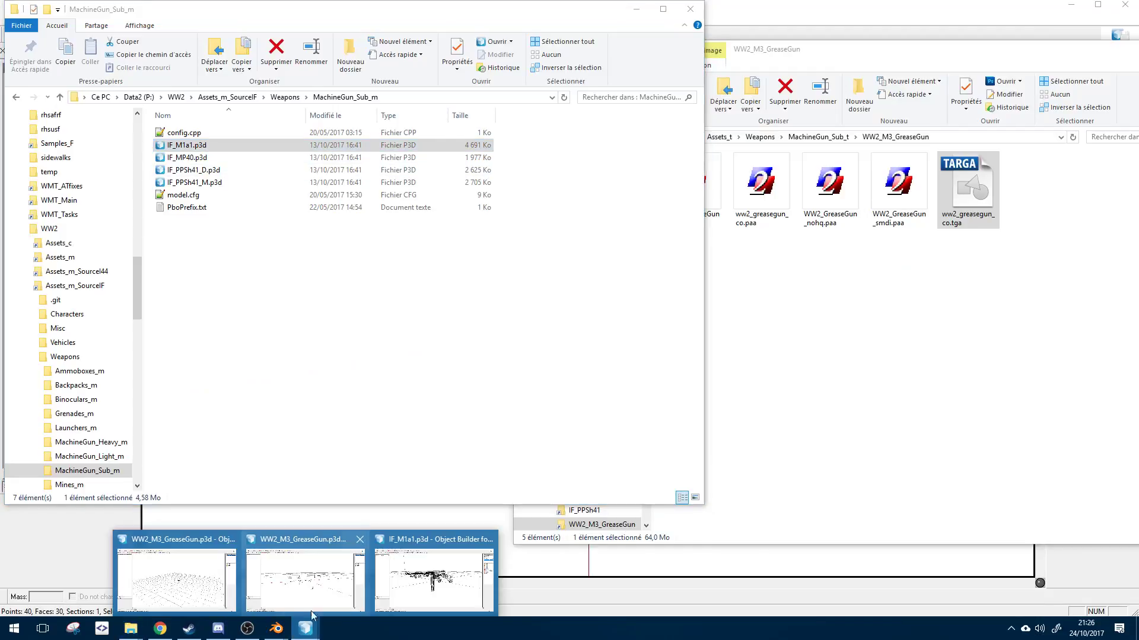
pyautogui.click(267, 536)
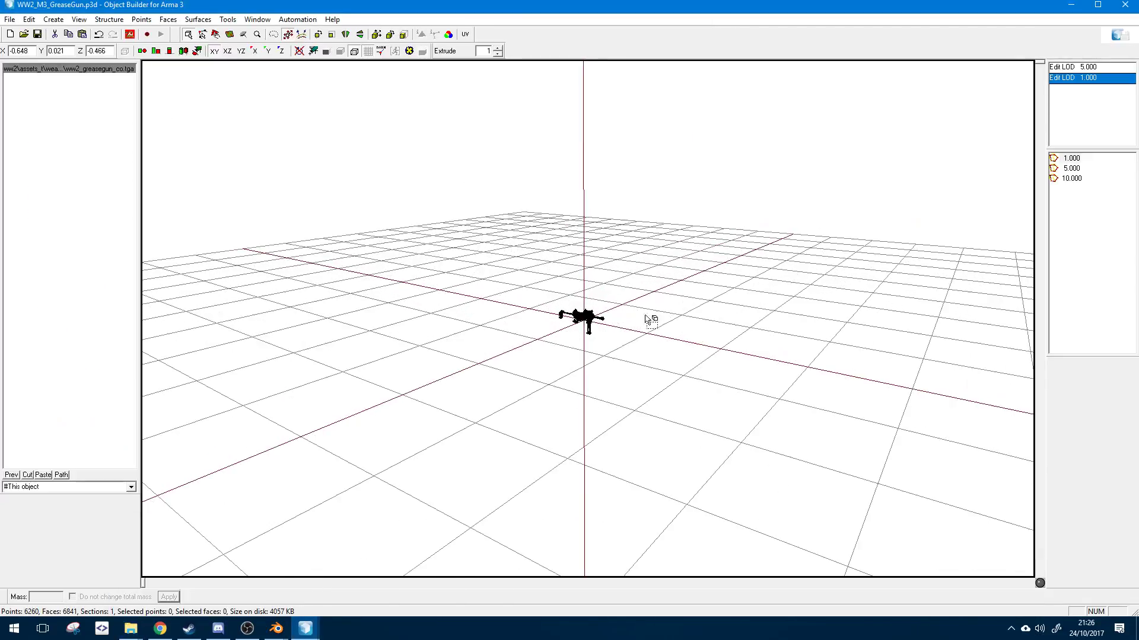
pyautogui.rightClick(1066, 180)
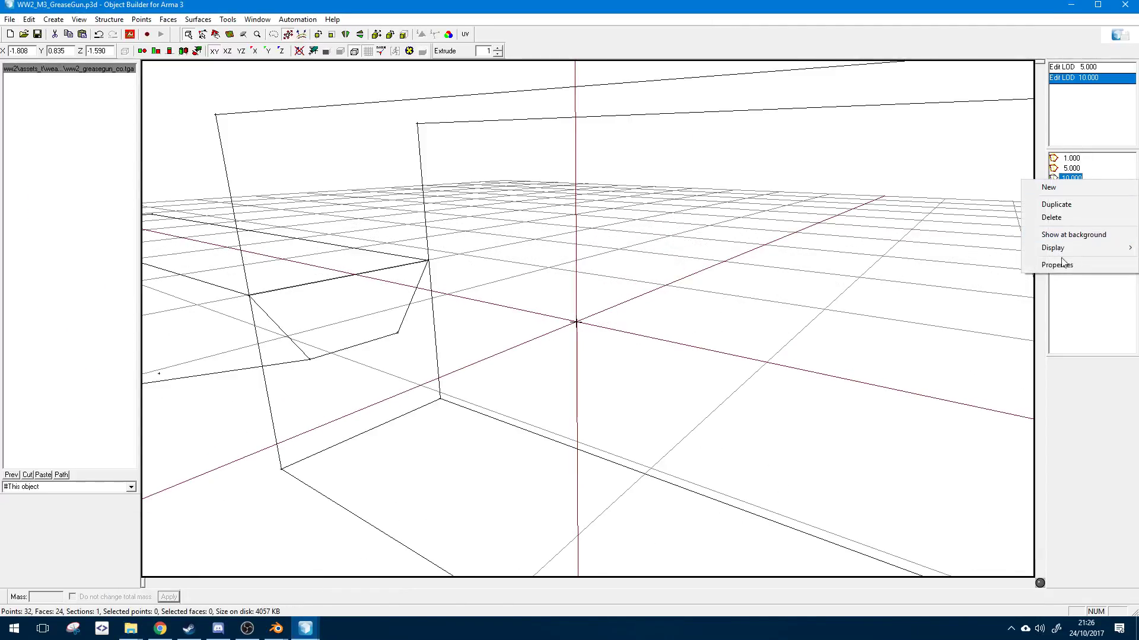
pyautogui.click(818, 256)
pyautogui.click(1126, 4)
# - In the up-to-date WW2_M3_GreaseGun.p3d window, change the 10.000 LOD's type to Geometry
pyautogui.moveTo(306, 628)
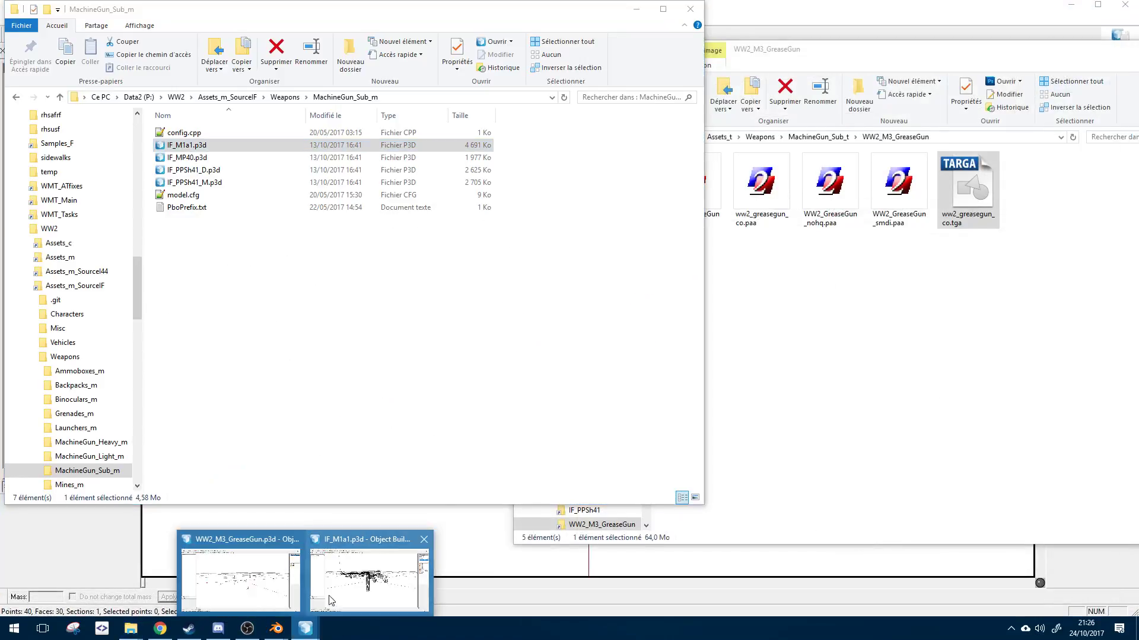
pyautogui.click(243, 563)
pyautogui.rightClick(1079, 188)
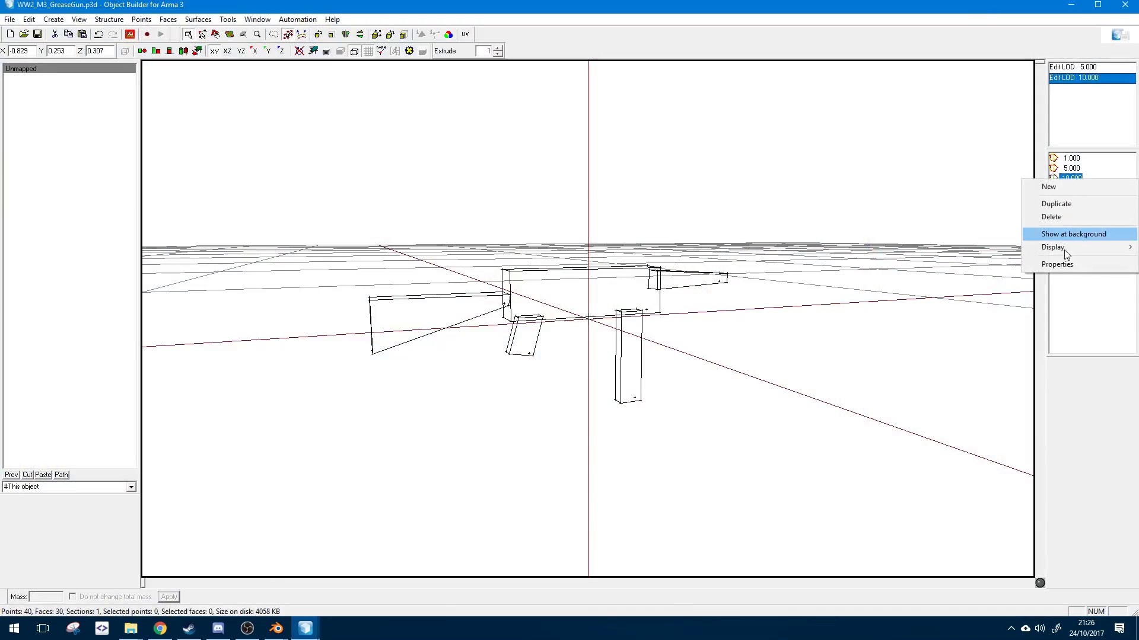
pyautogui.click(1067, 265)
pyautogui.doubleClick(1027, 177)
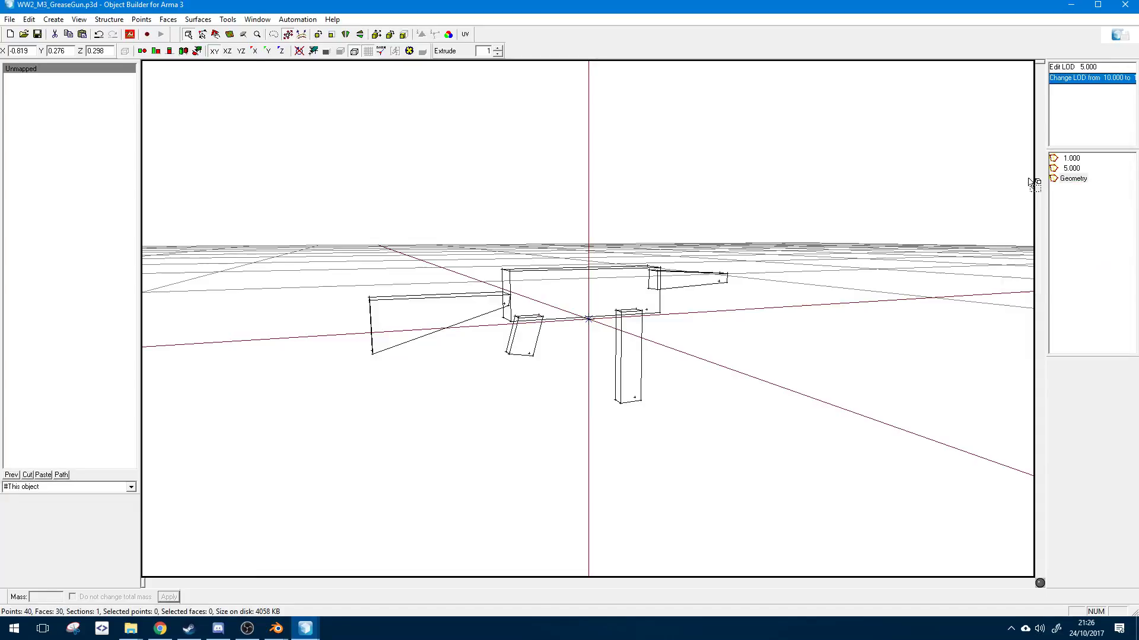
# - Select everything in the Geometry LOD and create component convex hulls from the boxes
pyautogui.rightClick(1086, 181)
pyautogui.click(749, 235)
pyautogui.hotkey('ctrl', 'a')
pyautogui.click(109, 19)
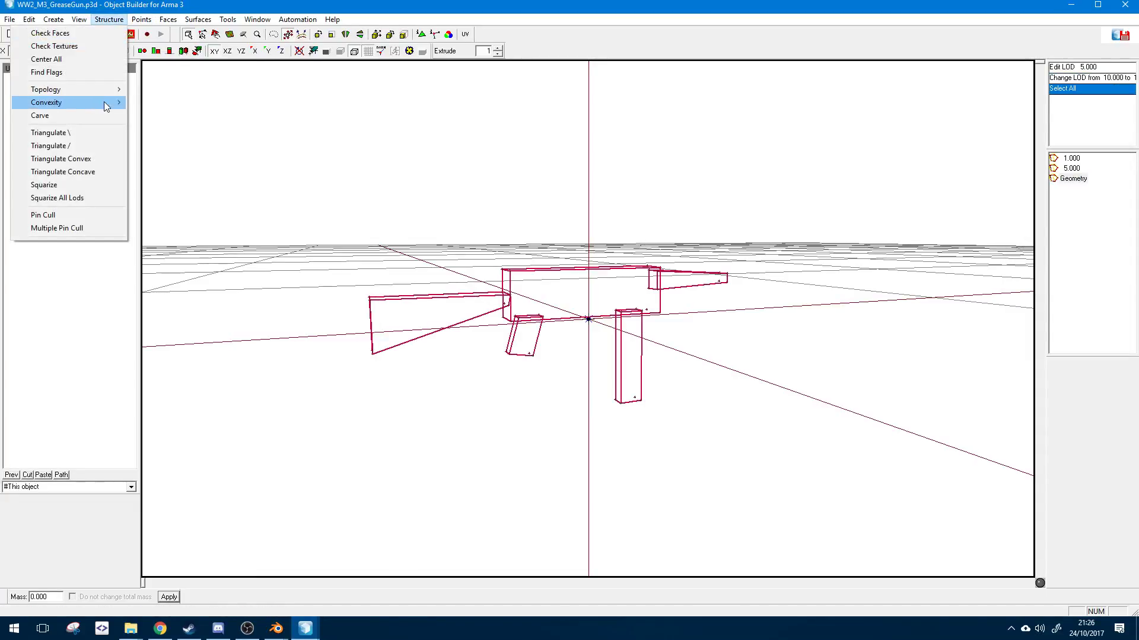
pyautogui.moveTo(104, 101)
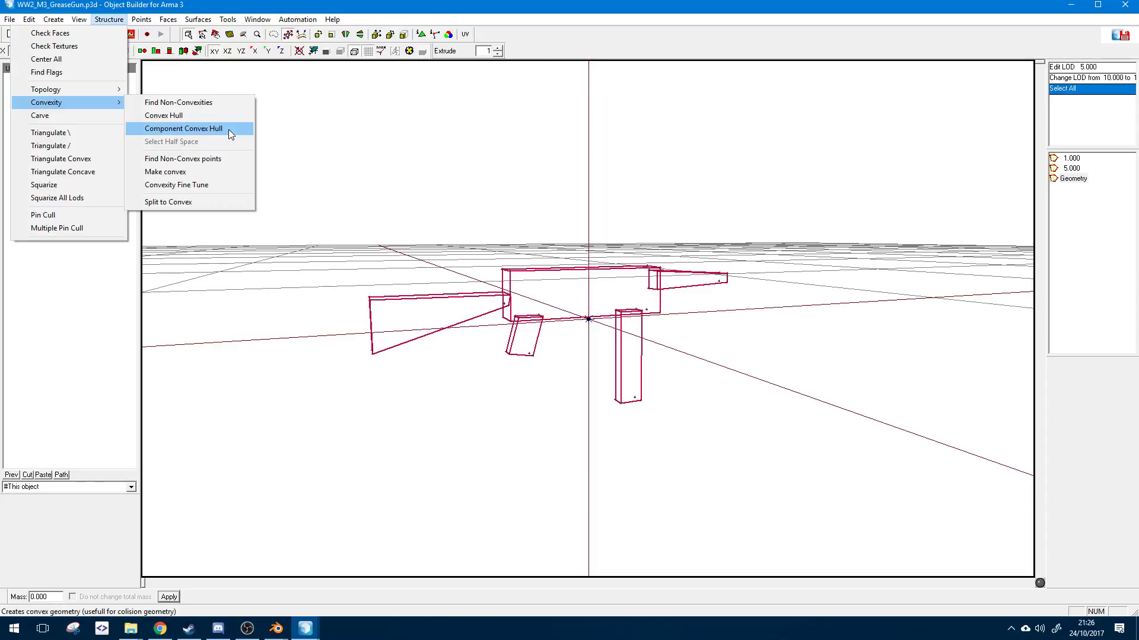
pyautogui.click(185, 130)
pyautogui.keyDown('alt'); pyautogui.moveTo(411, 276); pyautogui.dragTo(463, 318, button='right'); pyautogui.keyUp('alt')
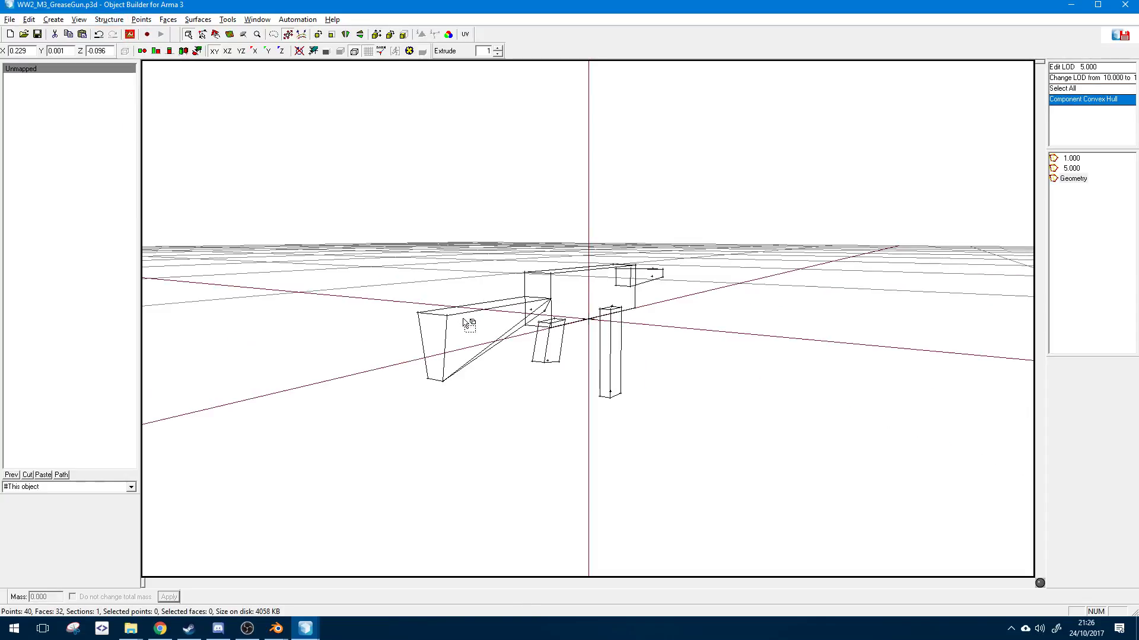
# - Show the Geometry LOD's boxes with solid faces, reverse all faces twice to check their direction, and clear the selection
pyautogui.click(409, 51)
pyautogui.click(327, 52)
pyautogui.keyDown('alt'); pyautogui.moveTo(449, 266); pyautogui.dragTo(460, 275, button='right'); pyautogui.keyUp('alt')
pyautogui.hotkey('ctrl', 'a')
pyautogui.press('w')
pyautogui.press('w')
pyautogui.click(433, 314)
pyautogui.keyDown('alt'); pyautogui.moveTo(433, 314); pyautogui.dragTo(466, 388, button='right'); pyautogui.keyUp('alt')
pyautogui.moveTo(314, 217); pyautogui.dragTo(747, 442)
pyautogui.click(746, 442)
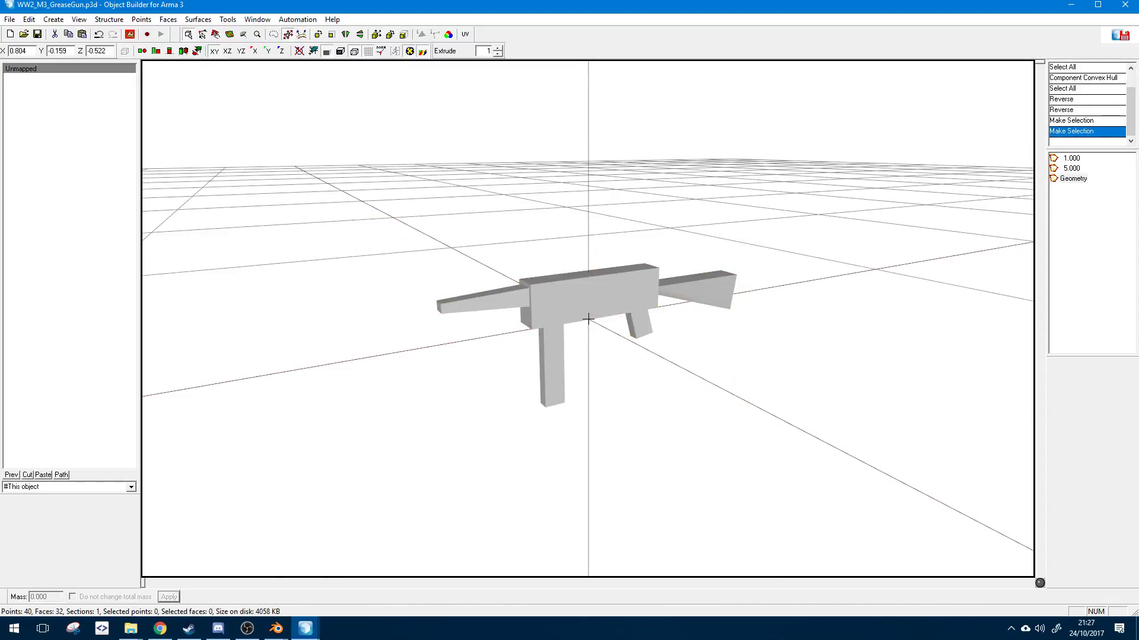
# - Bring up the IF_M1a1.p3d reference window and minimise it to return to the grease gun model
pyautogui.moveTo(306, 628)
pyautogui.click(359, 599)
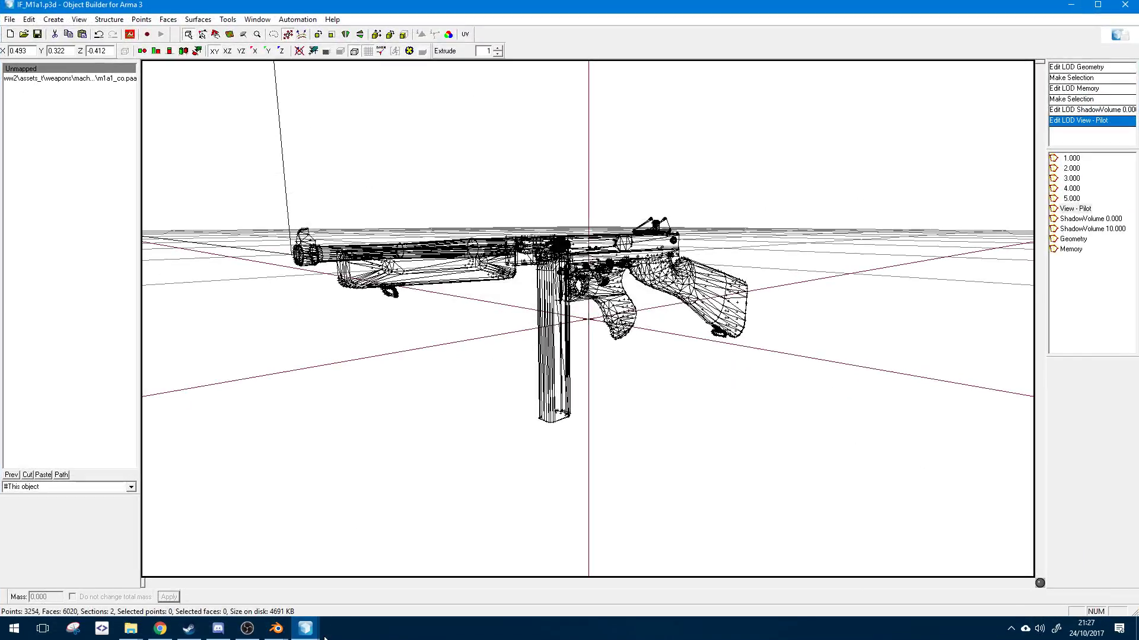
pyautogui.click(1060, 5)
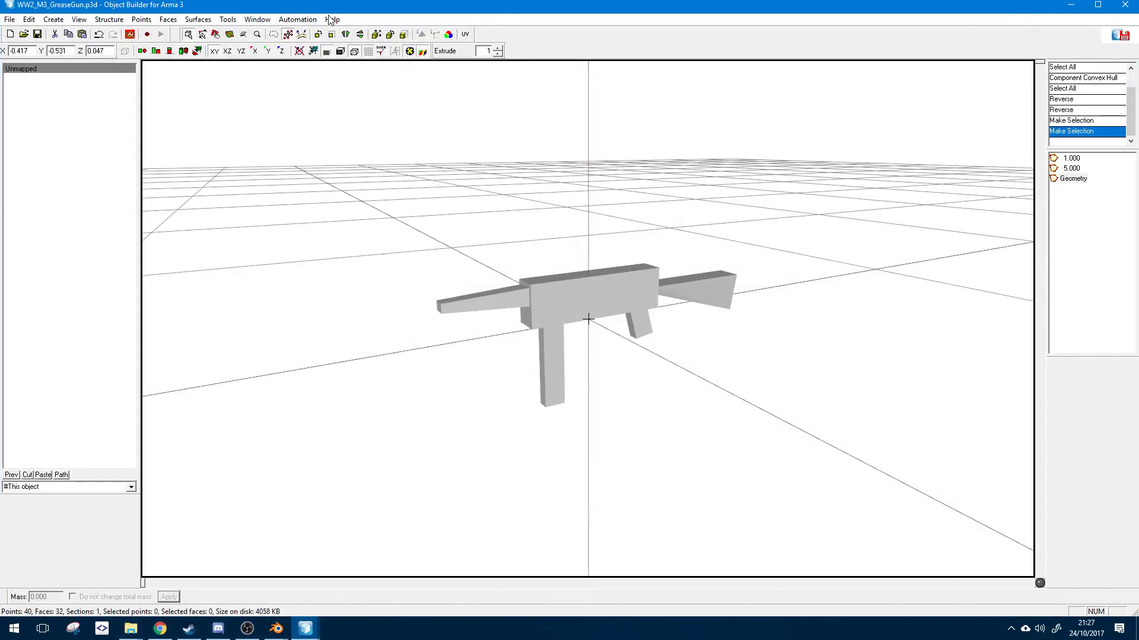
# - Show the Named Selections window, check which box each component selection covers, and move the window clear of the model
pyautogui.click(297, 19)
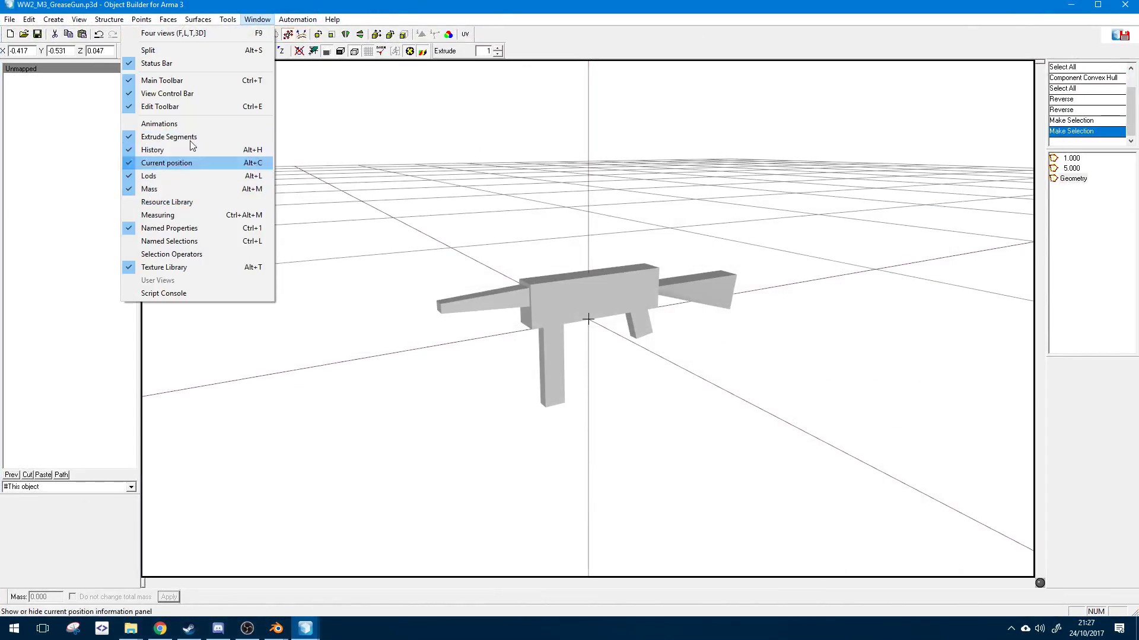
pyautogui.click(198, 242)
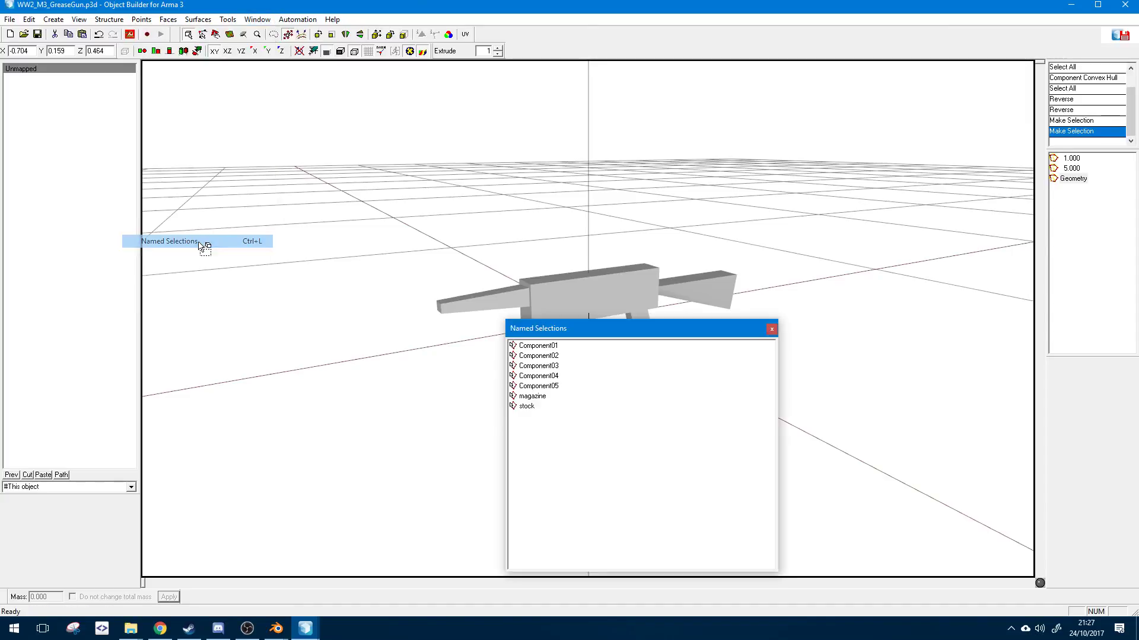
pyautogui.click(554, 356)
pyautogui.click(546, 346)
pyautogui.click(549, 366)
pyautogui.click(560, 387)
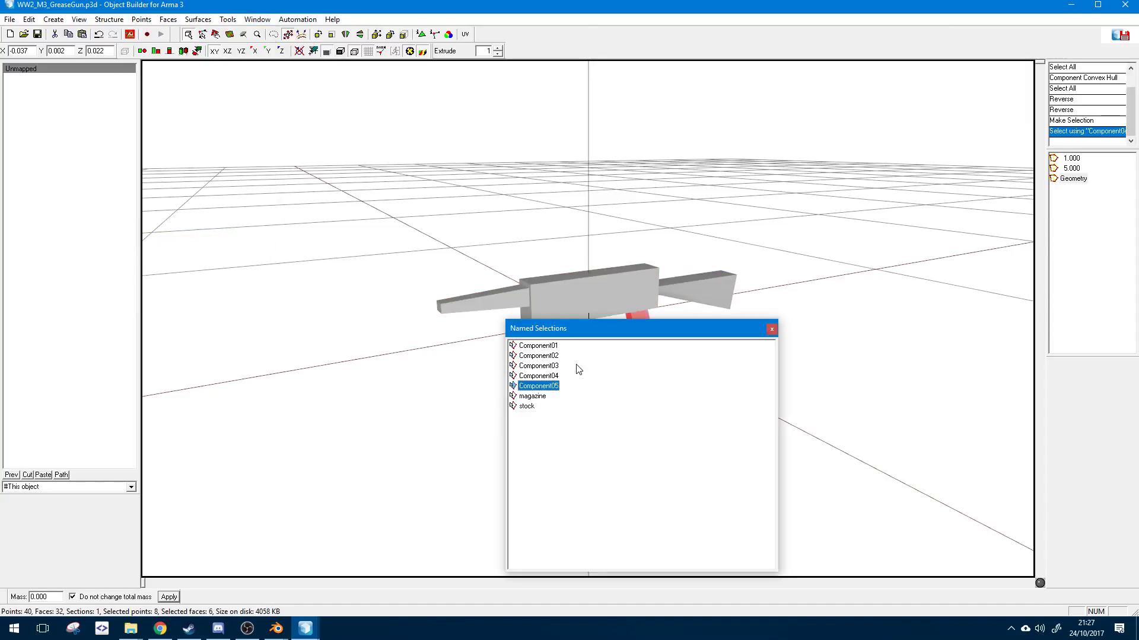
pyautogui.click(563, 376)
pyautogui.click(557, 366)
pyautogui.moveTo(589, 329); pyautogui.dragTo(846, 320)
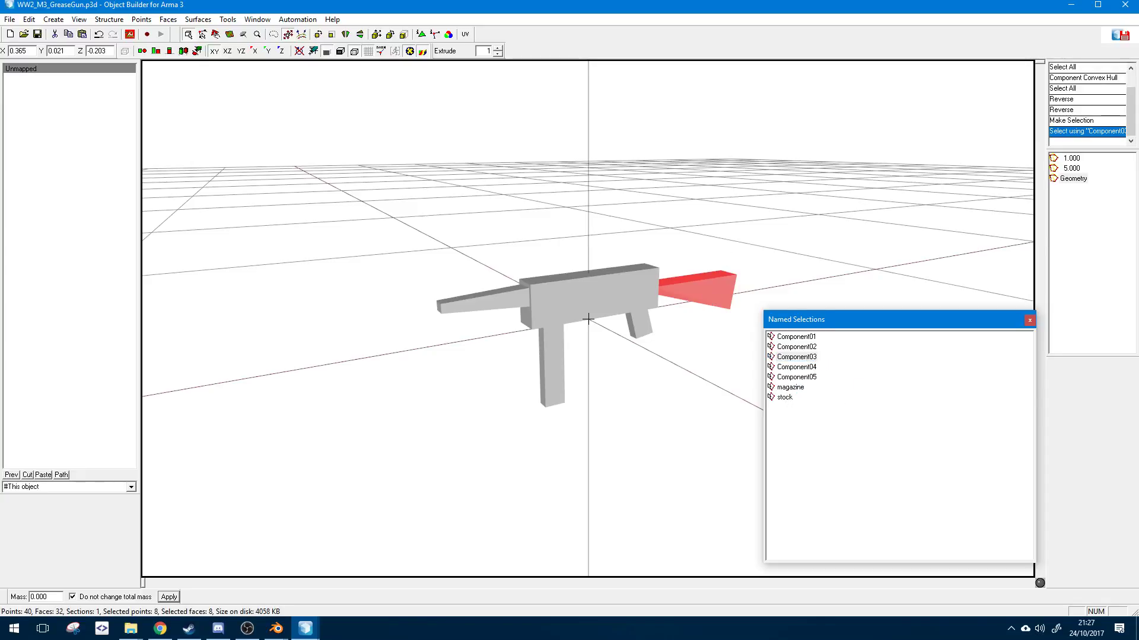
# - Display the points and edges of the boxes and check which ones the stock and magazine named selections contain
pyautogui.click(688, 365)
pyautogui.click(786, 397)
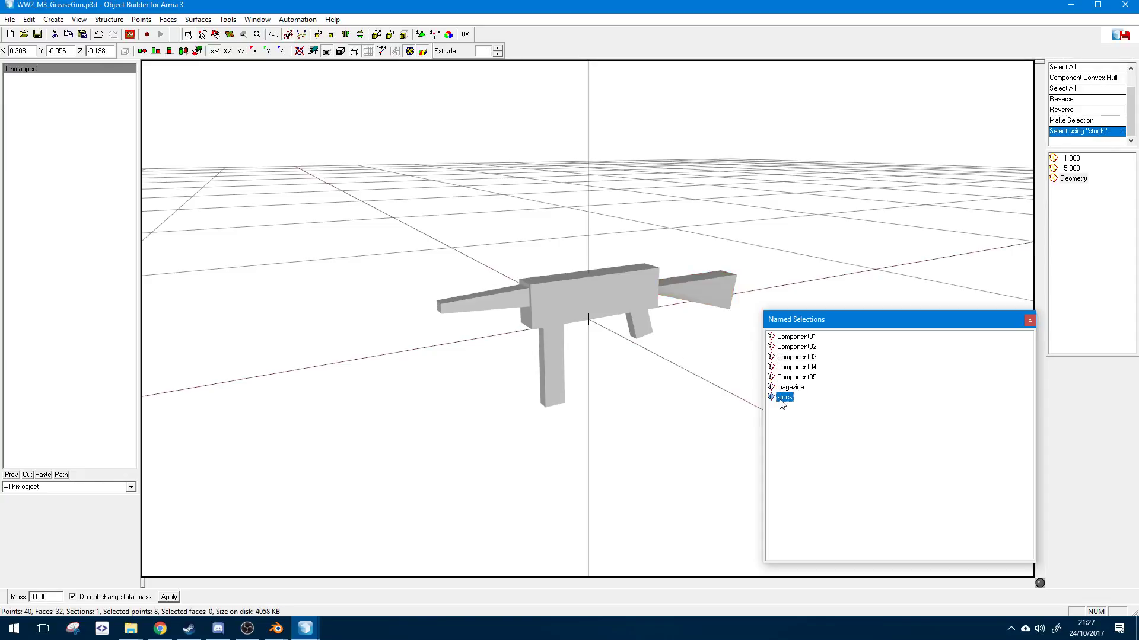
pyautogui.click(784, 387)
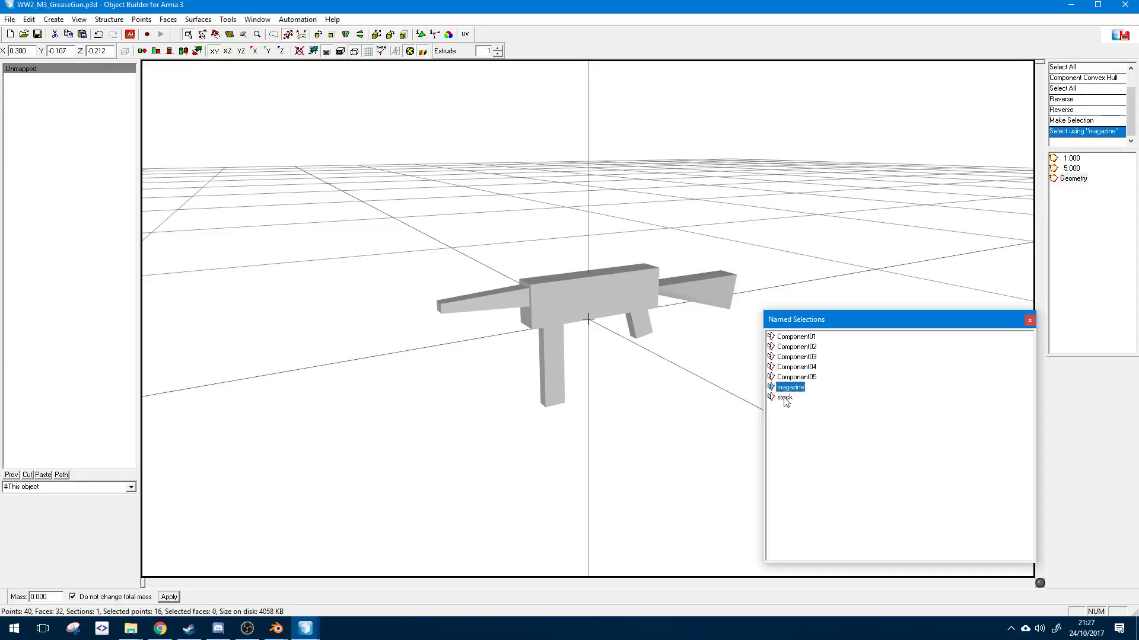
pyautogui.click(341, 52)
pyautogui.click(340, 52)
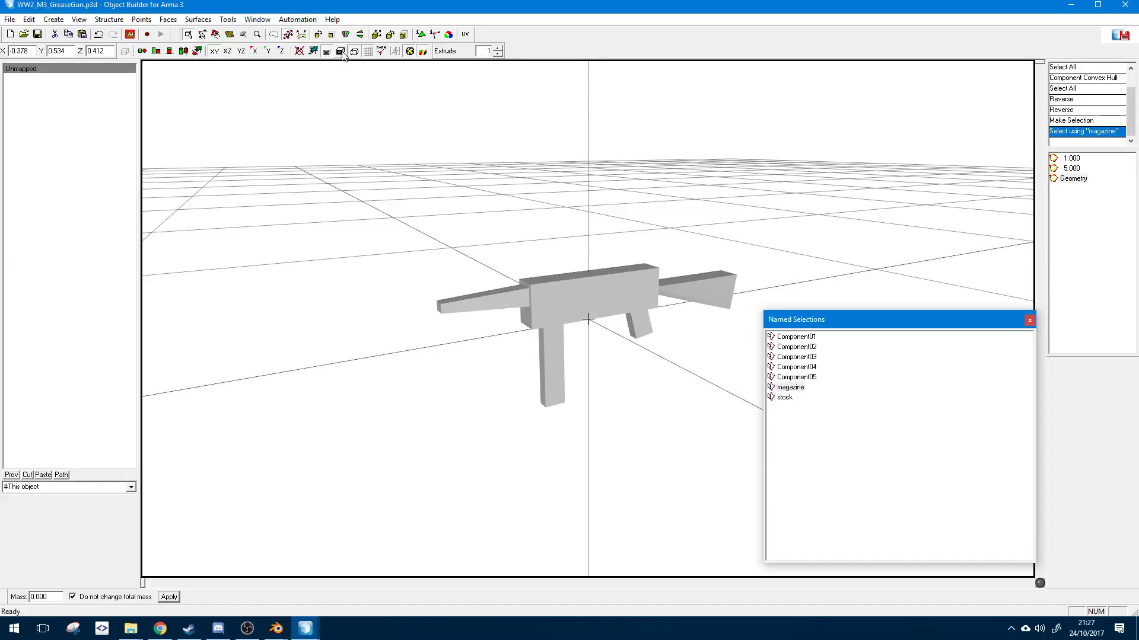
pyautogui.click(340, 52)
pyautogui.click(801, 388)
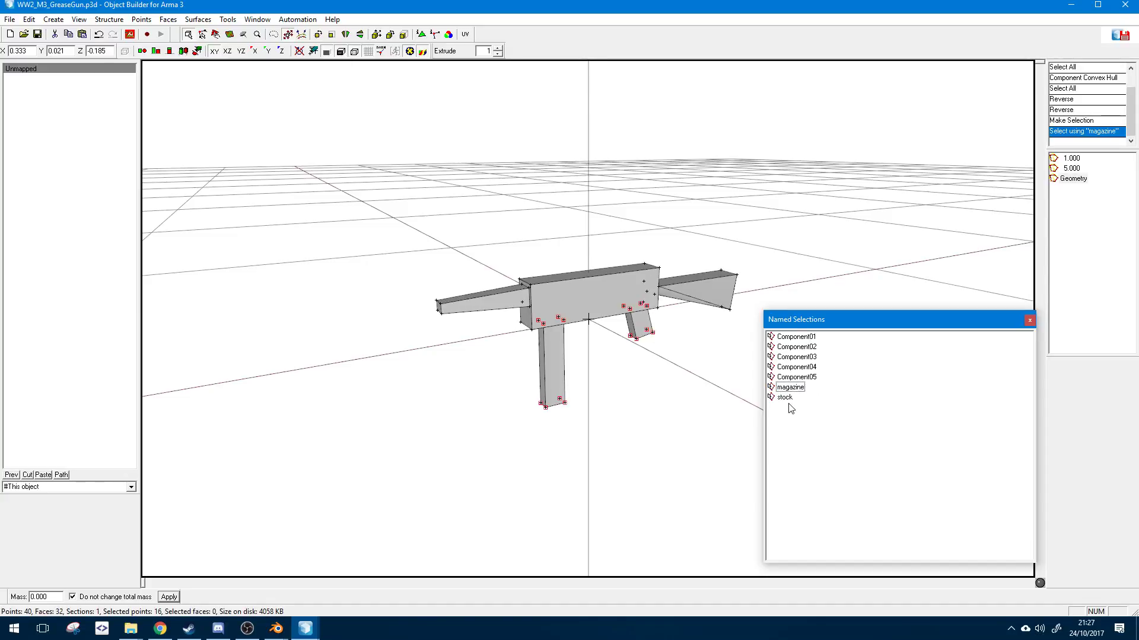
pyautogui.click(783, 392)
pyautogui.click(785, 398)
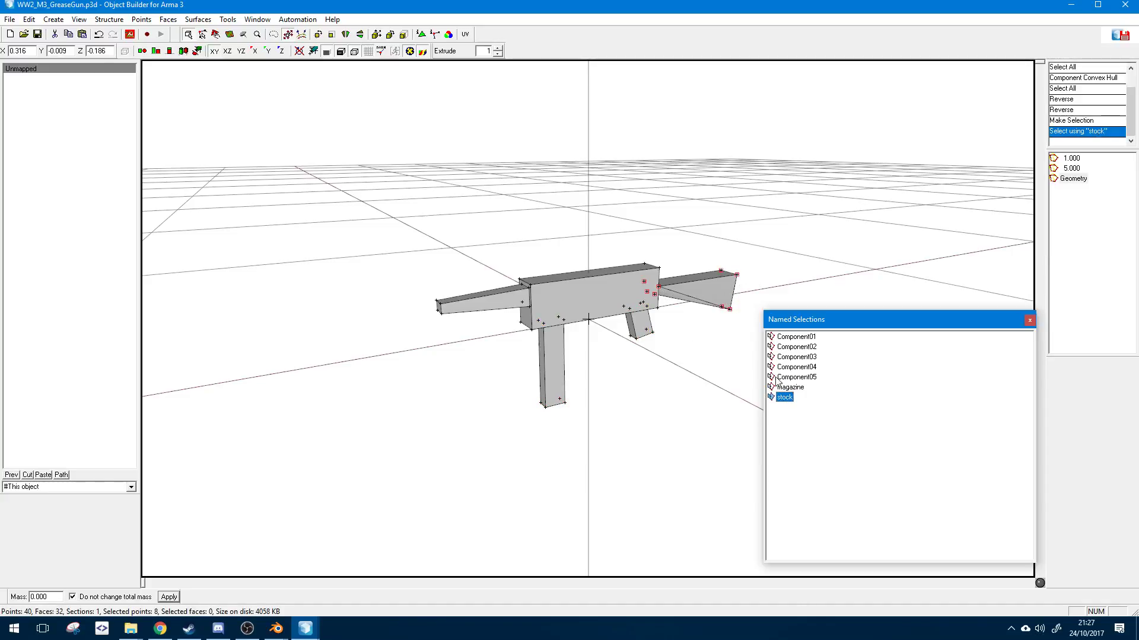
pyautogui.click(791, 388)
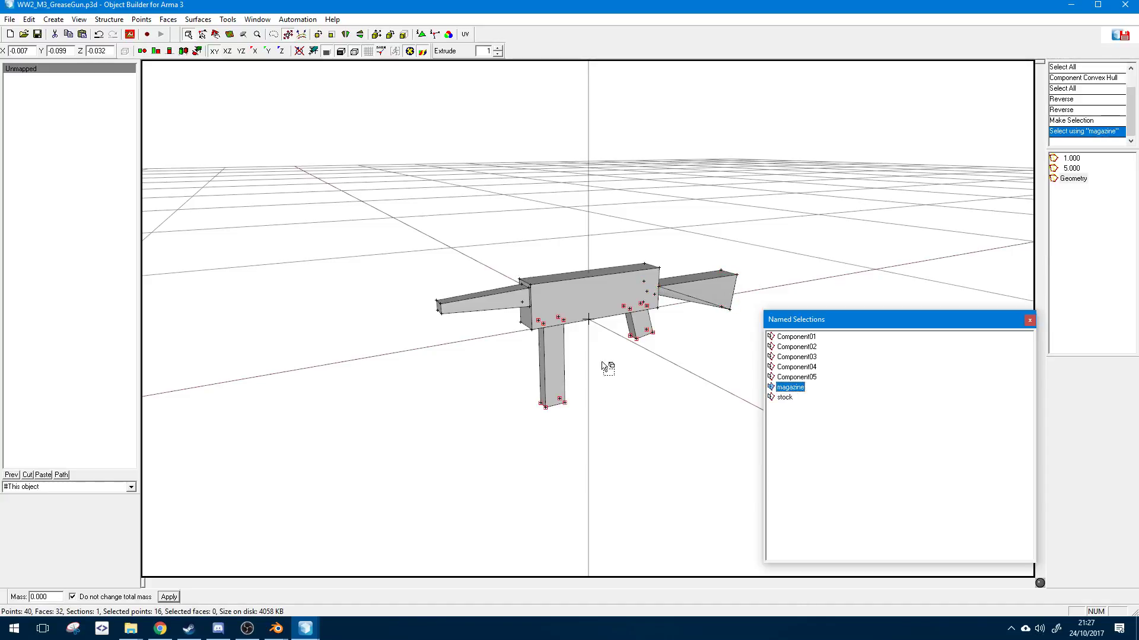
# - Compare the magazine and stock named selections again, clearing the selection in between, to verify the points assigned to each
pyautogui.click(118, 21)
pyautogui.click(148, 6)
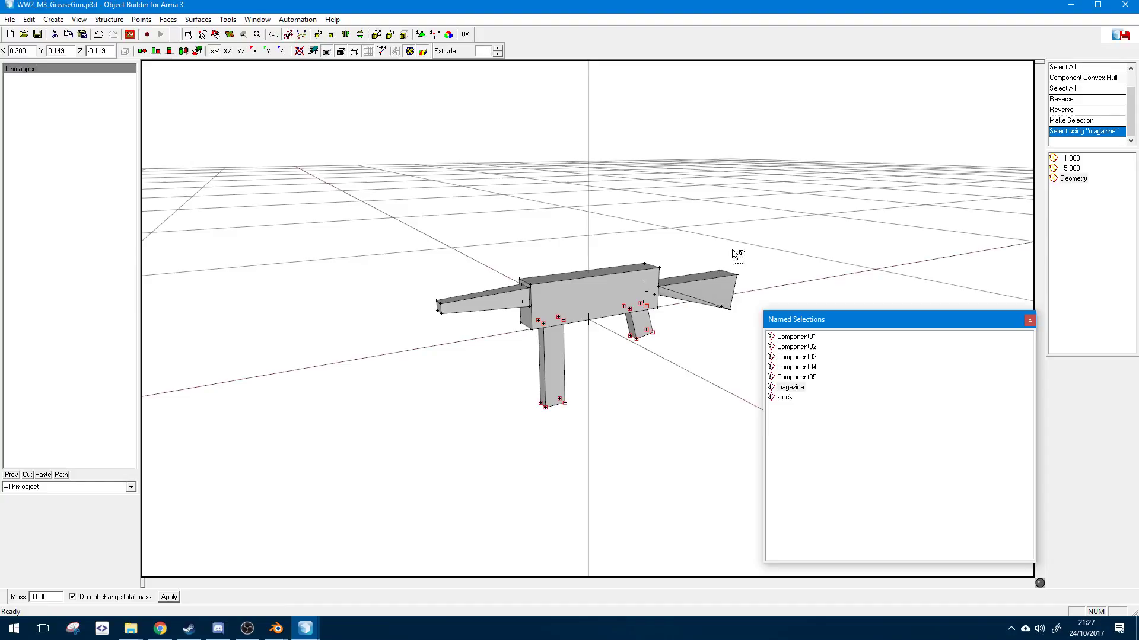
pyautogui.click(791, 398)
pyautogui.click(793, 389)
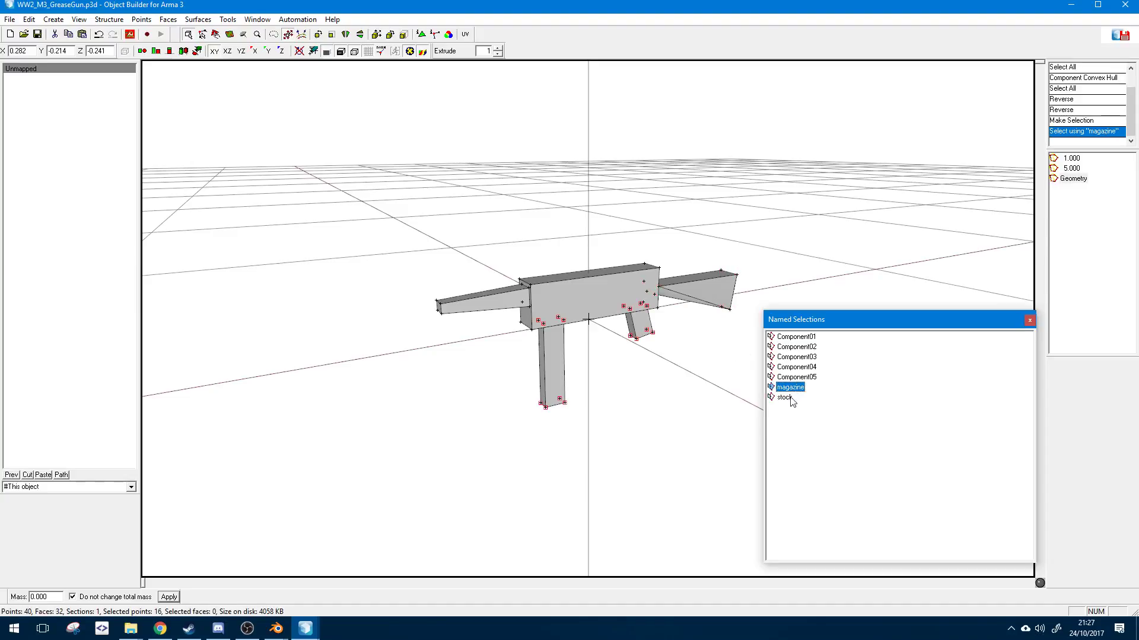
pyautogui.click(652, 358)
pyautogui.click(797, 391)
pyautogui.press('e')
pyautogui.press('Escape')
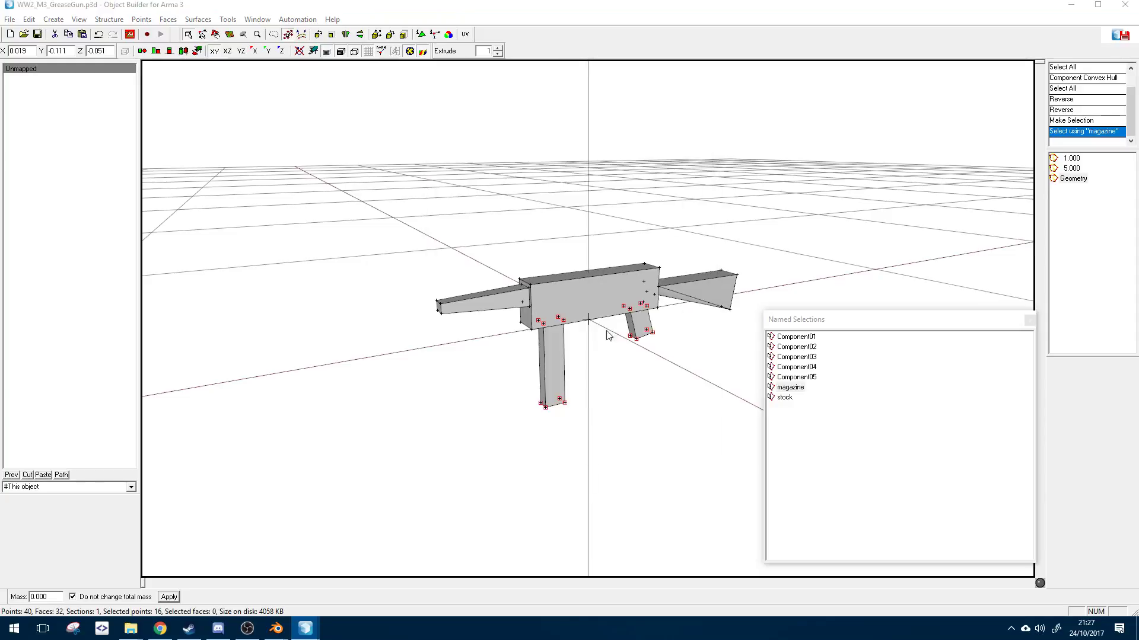
pyautogui.moveTo(505, 375); pyautogui.dragTo(611, 465)
pyautogui.click(595, 435)
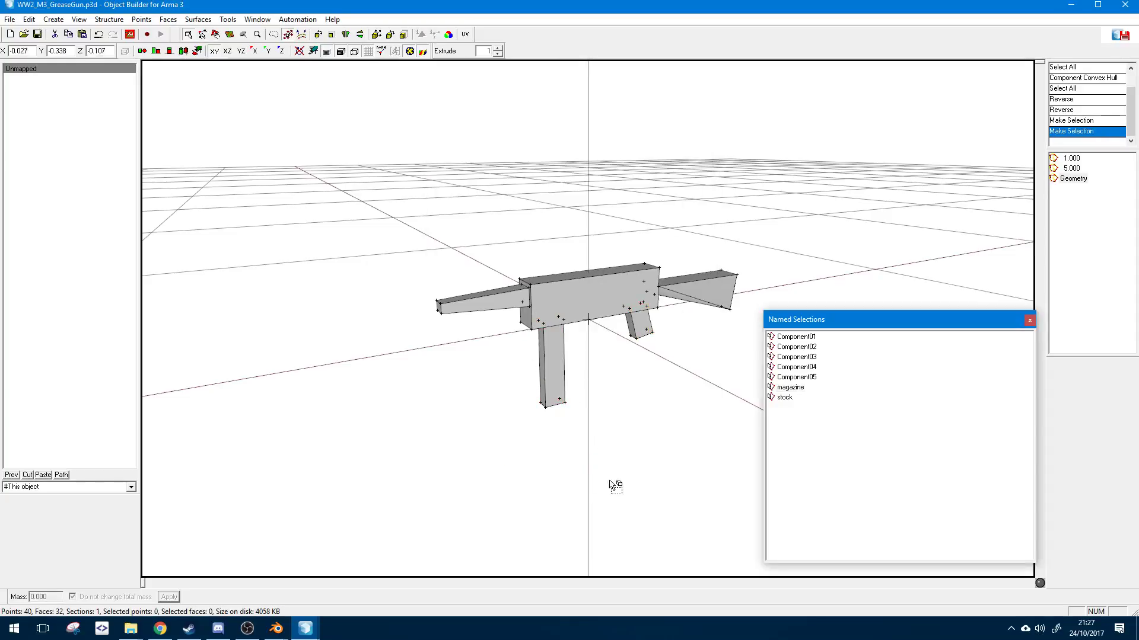
pyautogui.click(793, 387)
pyautogui.click(792, 398)
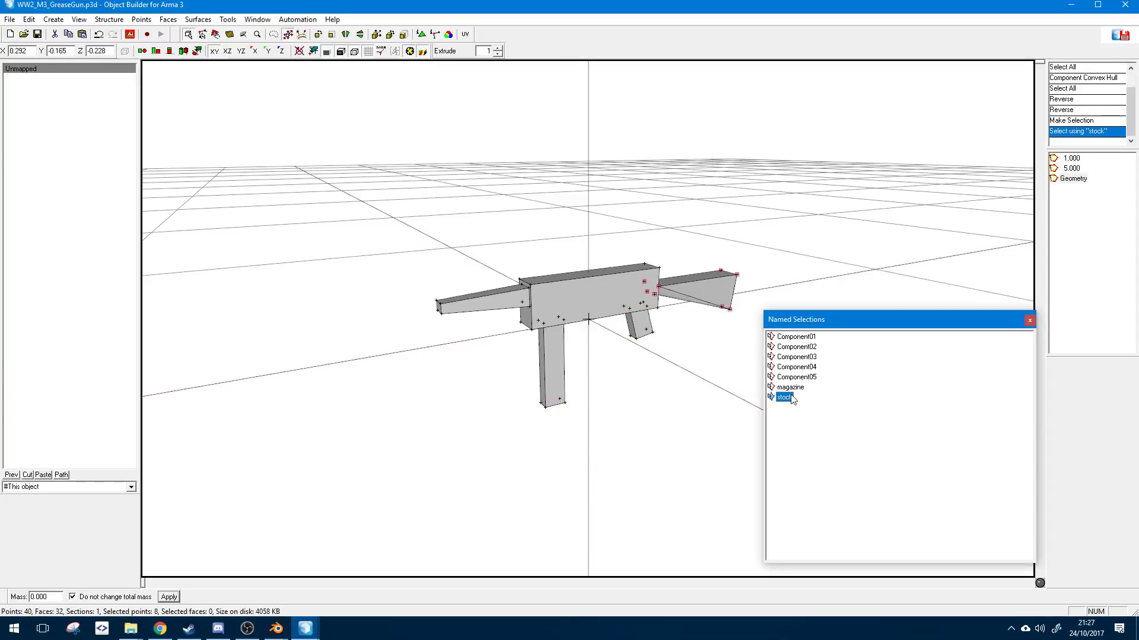
pyautogui.click(794, 387)
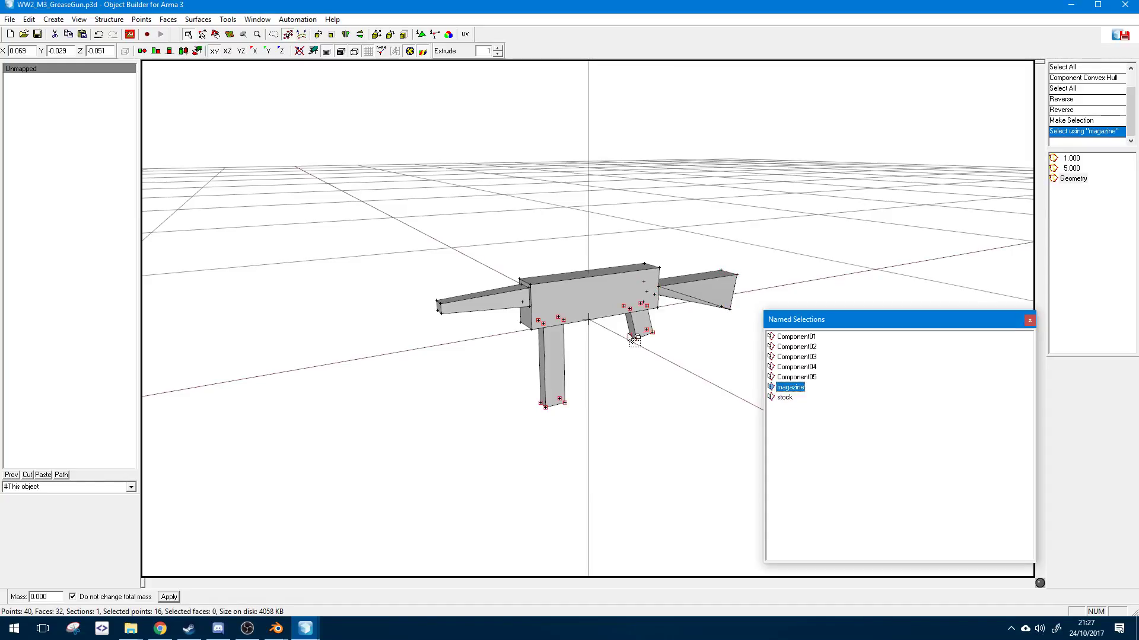
# - Deselect the pistol grip box, redefine the magazine named selection with only the magazine box, and check it against stock
pyautogui.moveTo(654, 364); pyautogui.dragTo(654, 364)
pyautogui.rightClick(791, 387)
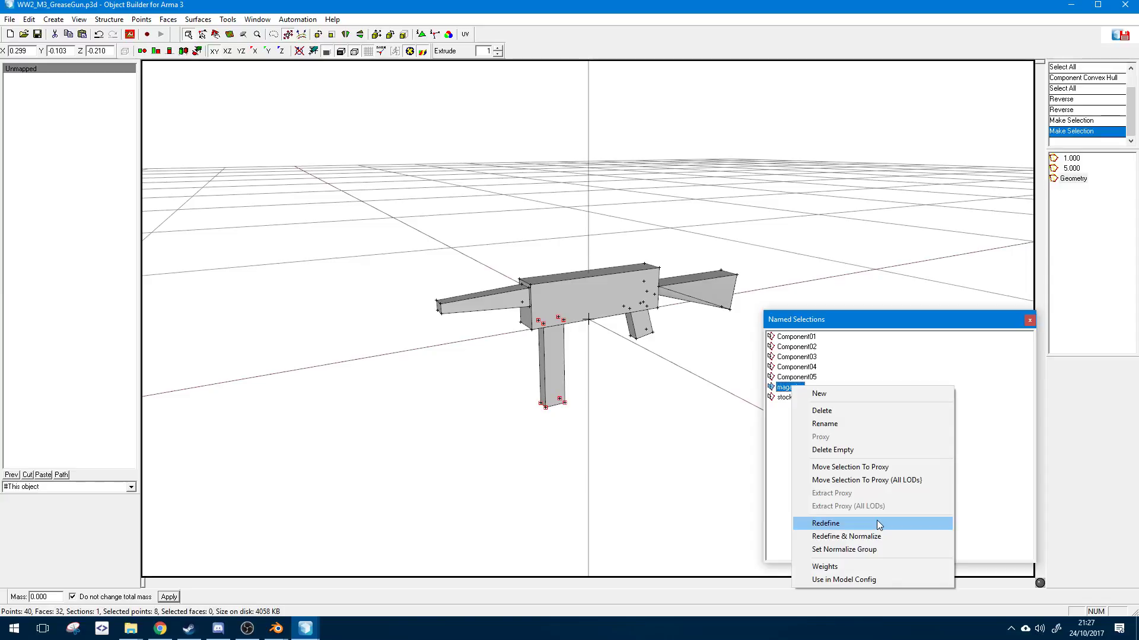
pyautogui.click(878, 524)
pyautogui.click(784, 398)
pyautogui.click(790, 387)
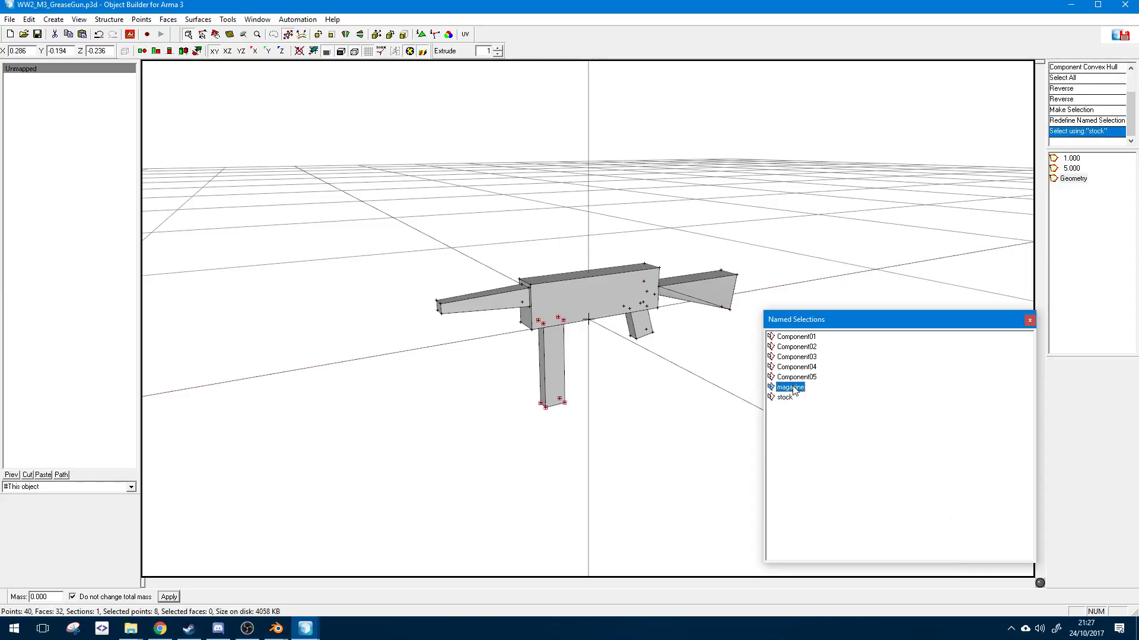
# - Clear the selection and try to save WW2_M3_GreaseGun.p3d
pyautogui.click(737, 405)
pyautogui.hotkey('ctrl', 's')
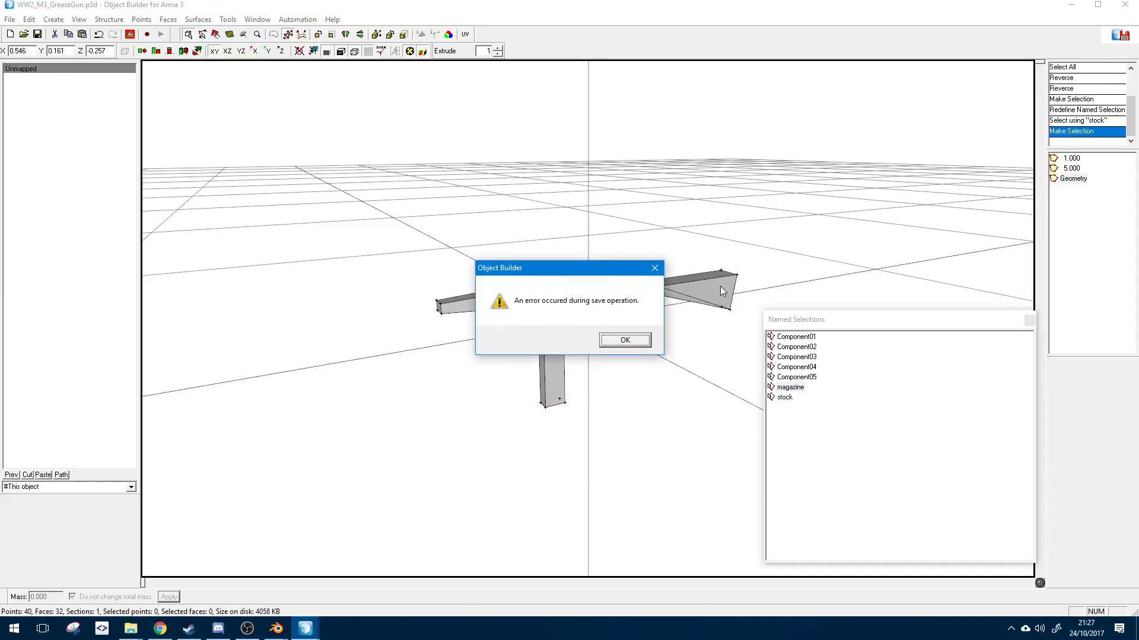
pyautogui.click(646, 341)
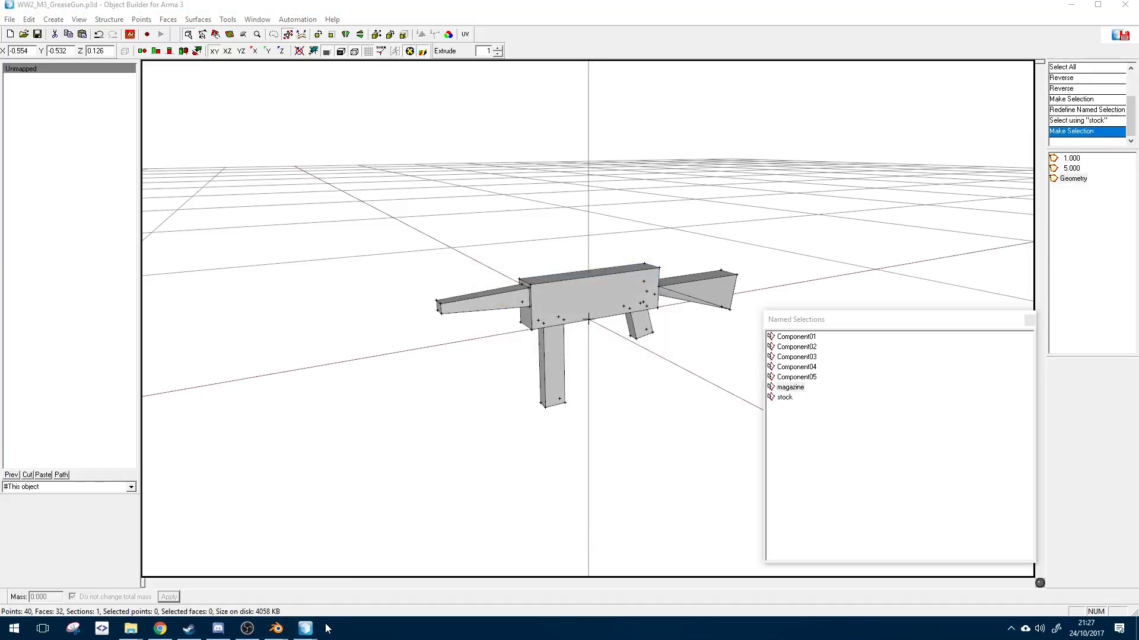
# - Switch to the Blender window with grease.blend, save the file, and close the window to return to Object Builder
pyautogui.click(276, 628)
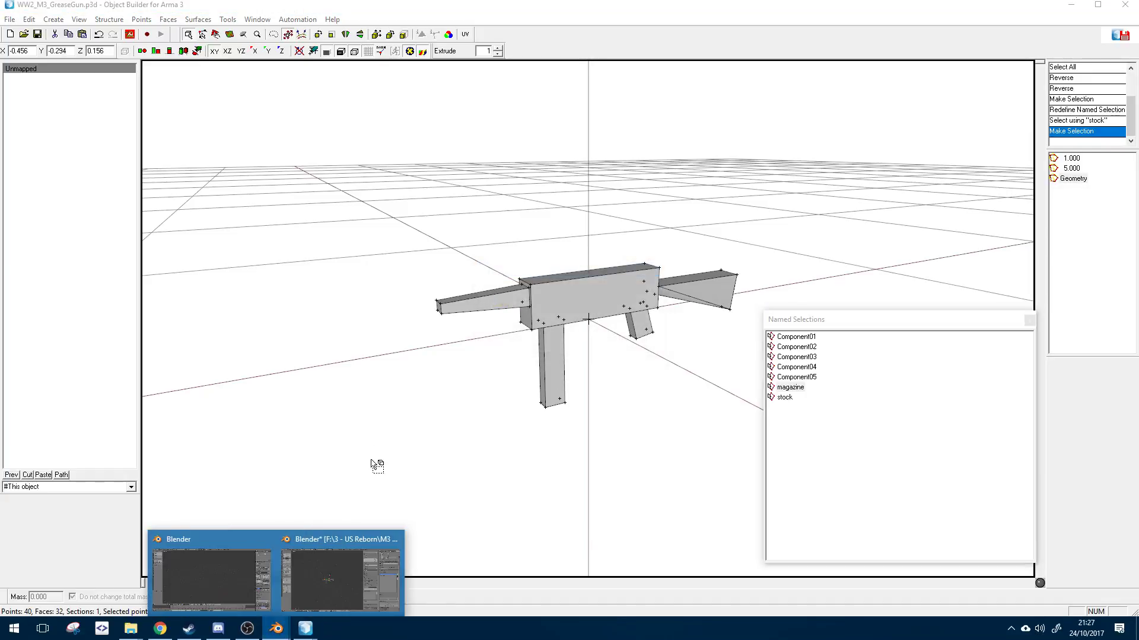
pyautogui.click(318, 550)
pyautogui.hotkey('ctrl', 's')
pyautogui.click(463, 314)
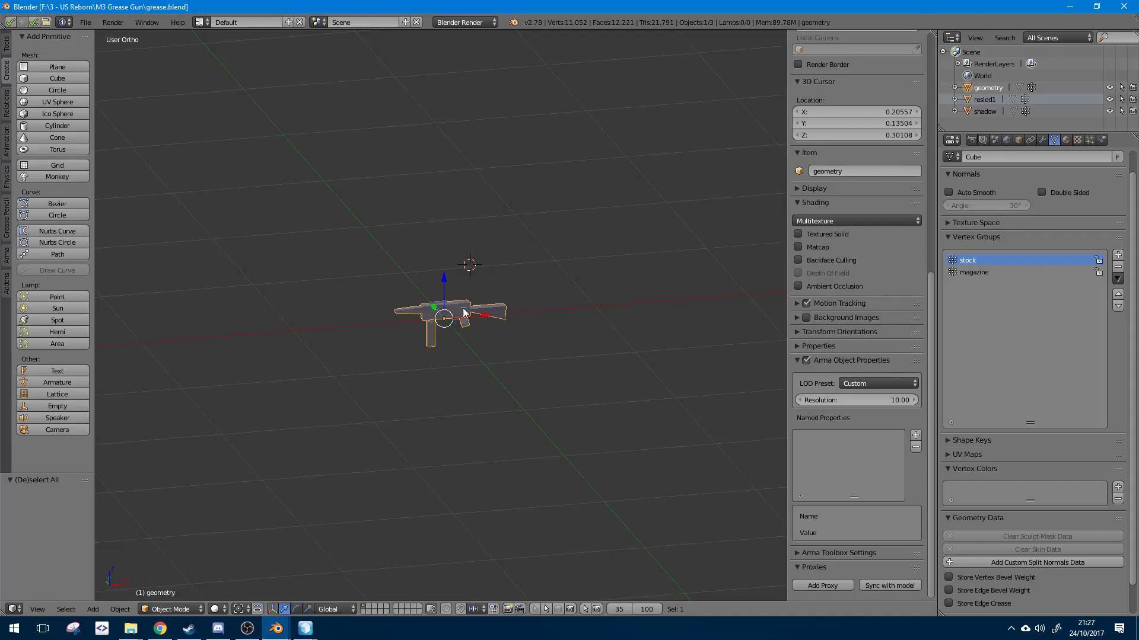
pyautogui.click(1113, 6)
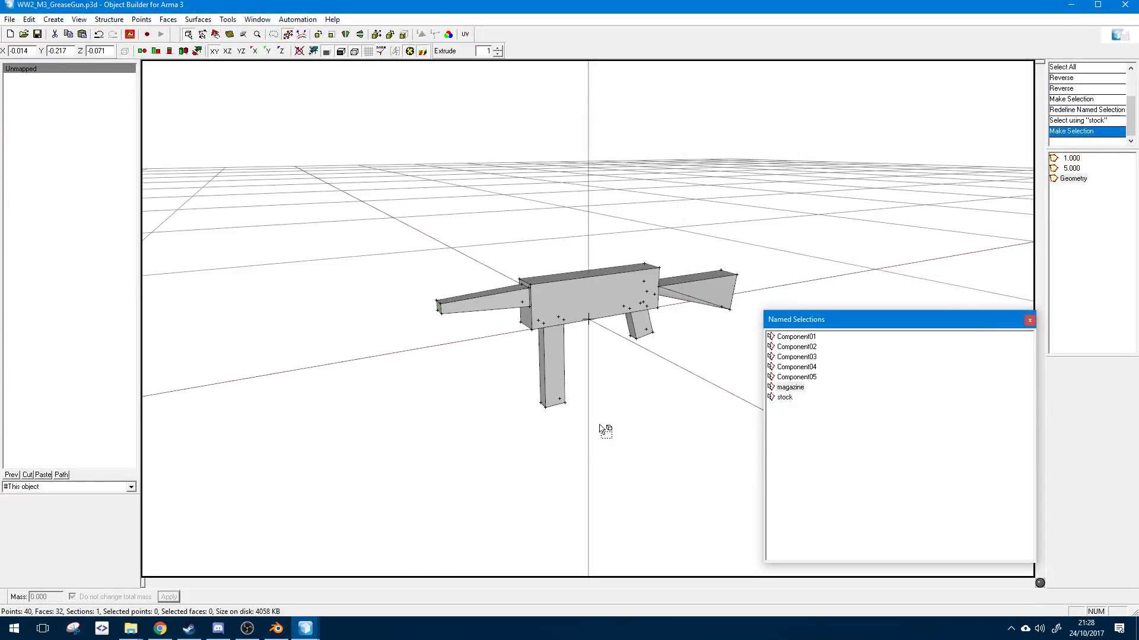
# - Change the 5.000 LOD's type to ShadowVolume with resolution 0
pyautogui.click(1071, 169)
pyautogui.rightClick(1071, 168)
pyautogui.click(1061, 252)
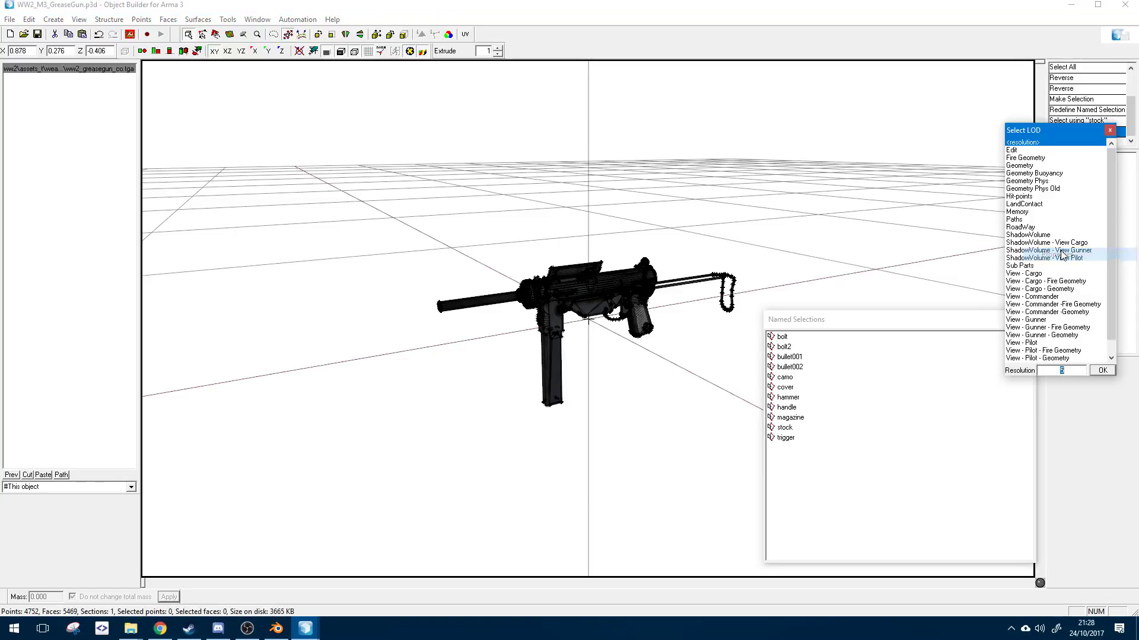
pyautogui.scroll(-1, 1055, 319)
pyautogui.doubleClick(1037, 220)
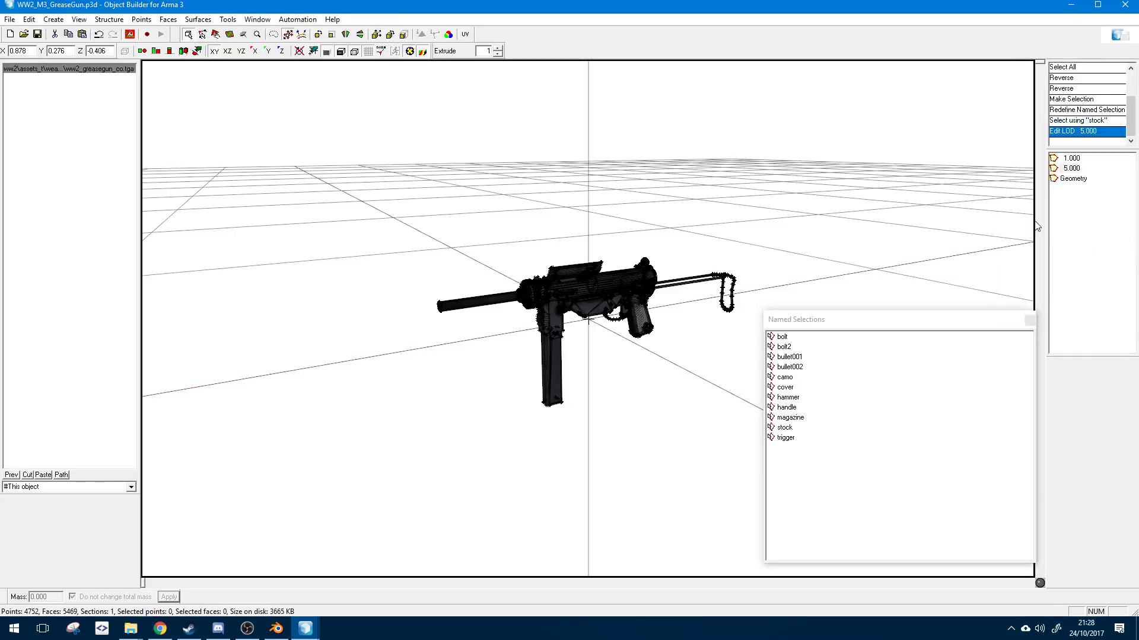
pyautogui.rightClick(1071, 169)
pyautogui.click(1062, 252)
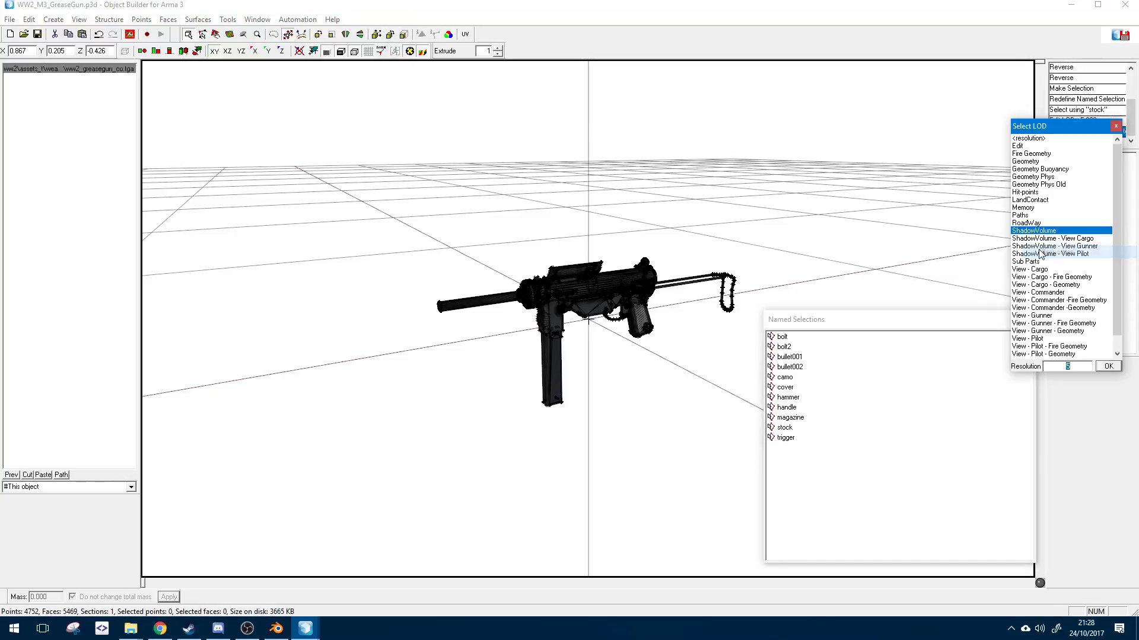
pyautogui.doubleClick(1041, 255)
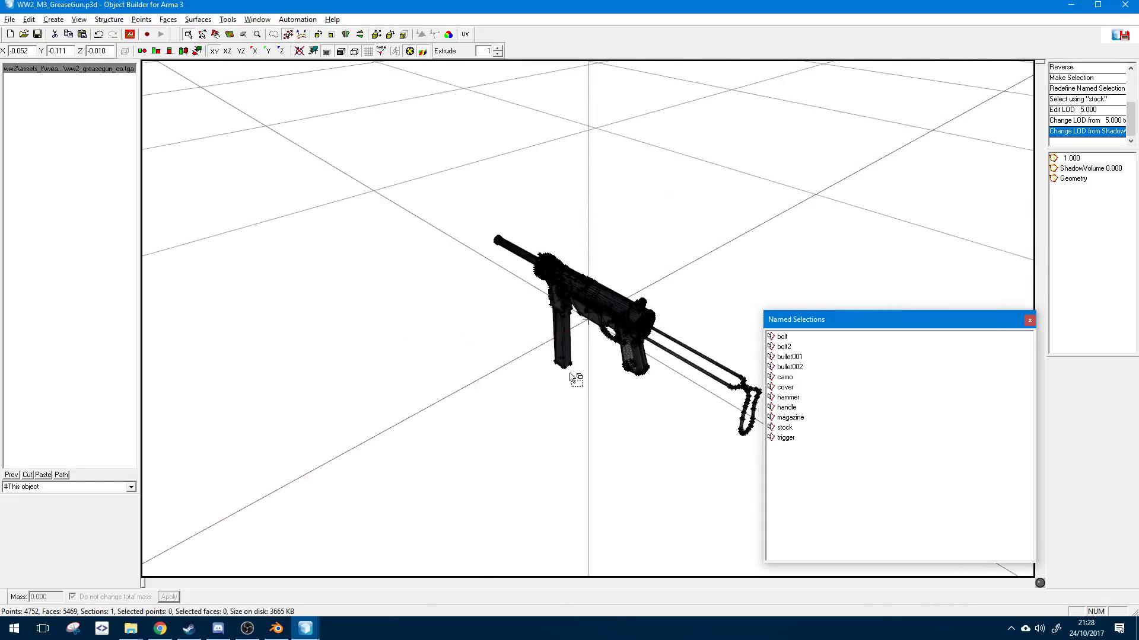
# - Apply sharp edges to the entire ShadowVolume 0.000 LOD and clear the selection
pyautogui.hotkey('ctrl', 'a')
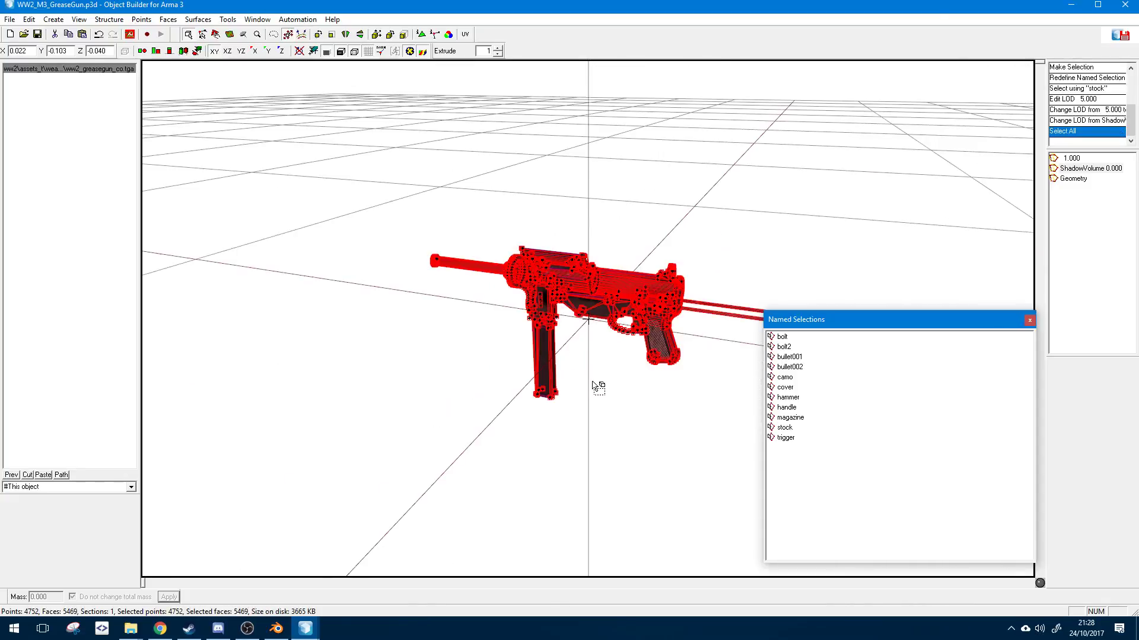
pyautogui.press('i')
pyautogui.click(591, 382)
pyautogui.moveTo(624, 368); pyautogui.dragTo(326, 193, button='middle')
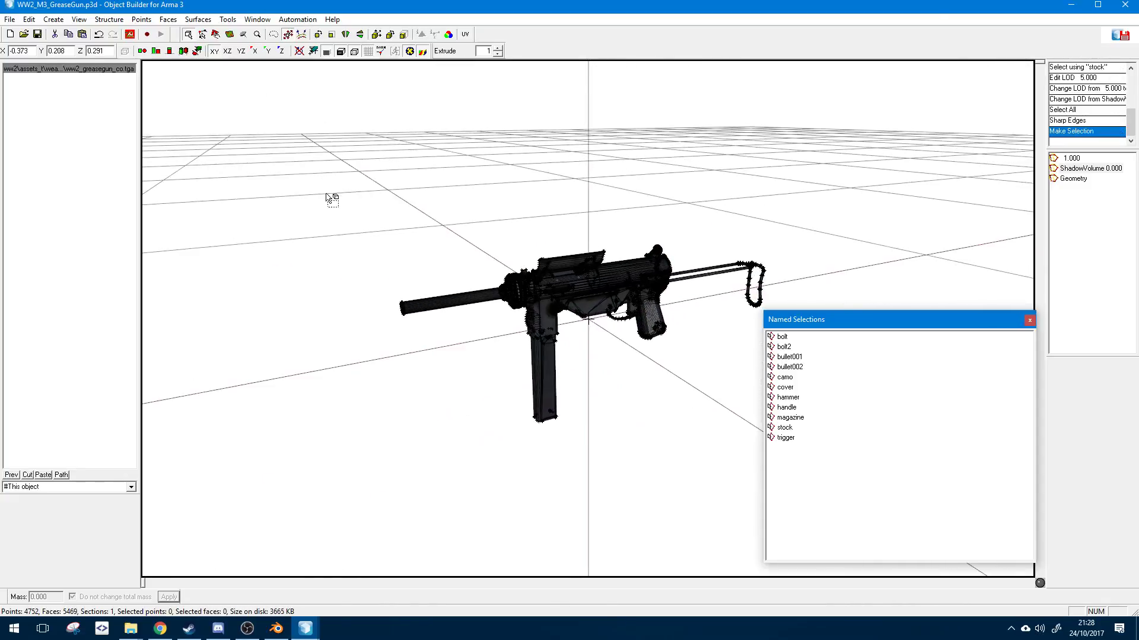
# - Remove the texture and material paths from all faces of the ShadowVolume LOD and clear the selection
pyautogui.moveTo(317, 186); pyautogui.dragTo(784, 456)
pyautogui.moveTo(630, 443)
pyautogui.mouseDown(button='middle')
pyautogui.moveTo(619, 443)
pyautogui.moveTo(630, 442)
pyautogui.mouseUp(button='middle')
pyautogui.scroll(5, 620, 442)
pyautogui.scroll(-8, 631, 443)
pyautogui.scroll(4, 630, 443)
pyautogui.scroll(-4, 630, 442)
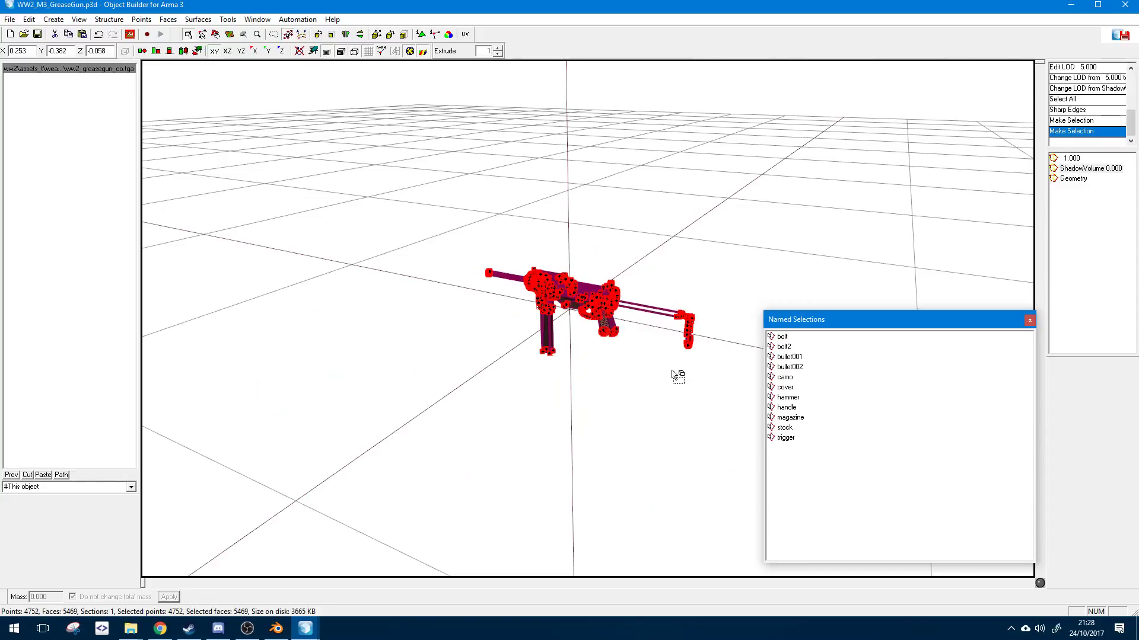
pyautogui.press('e')
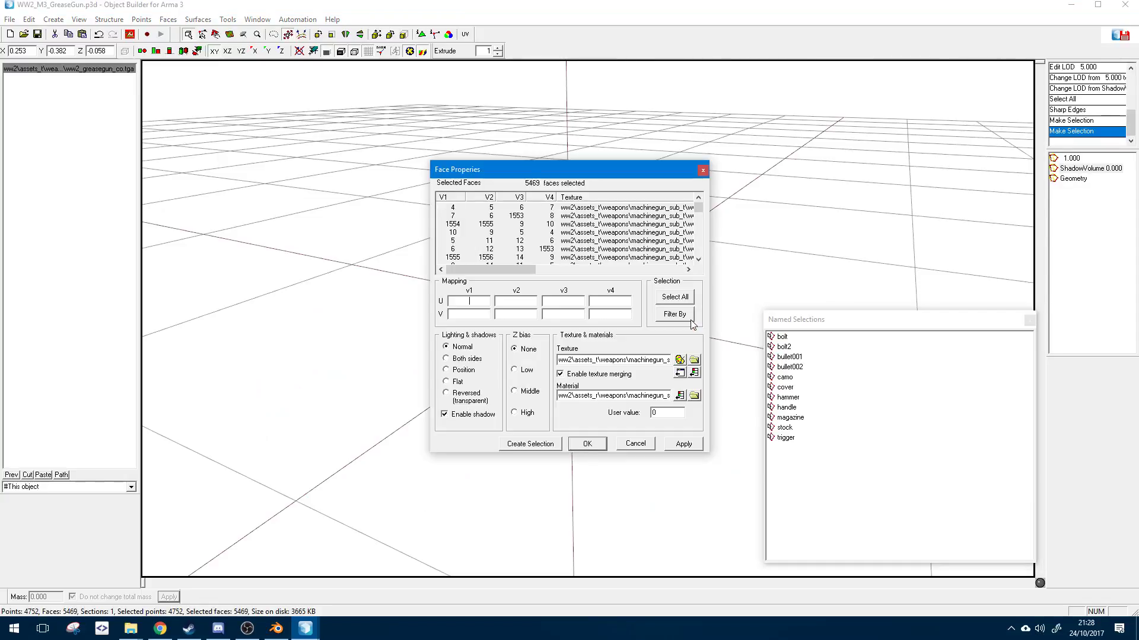
pyautogui.doubleClick(564, 360)
pyautogui.press('Delete')
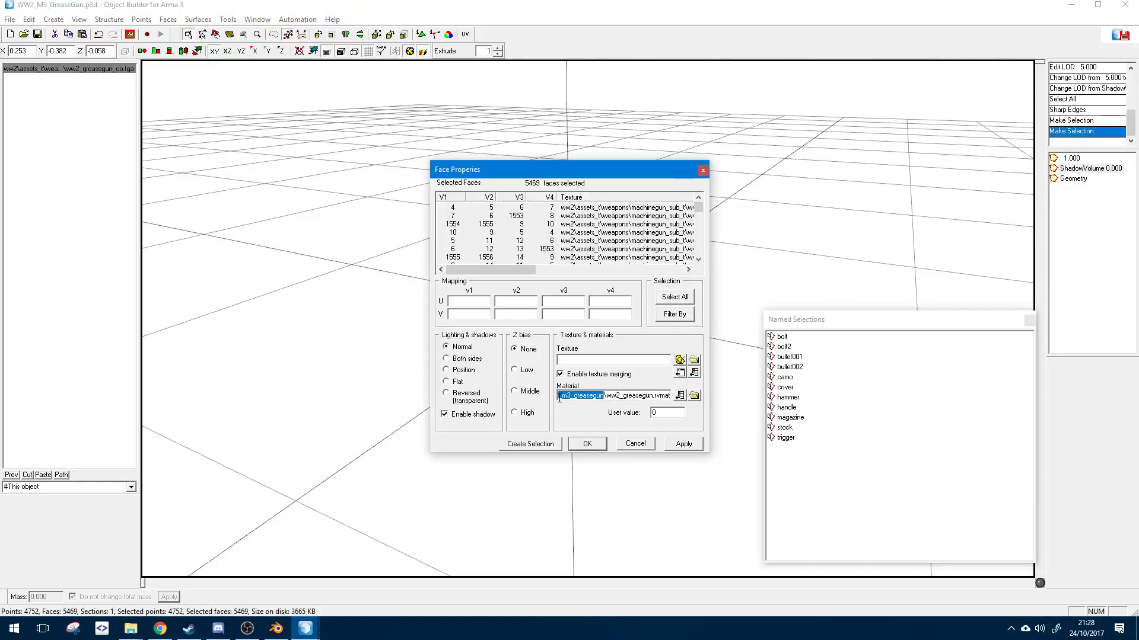
pyautogui.click(559, 396)
pyautogui.doubleClick(662, 396)
pyautogui.press('Delete')
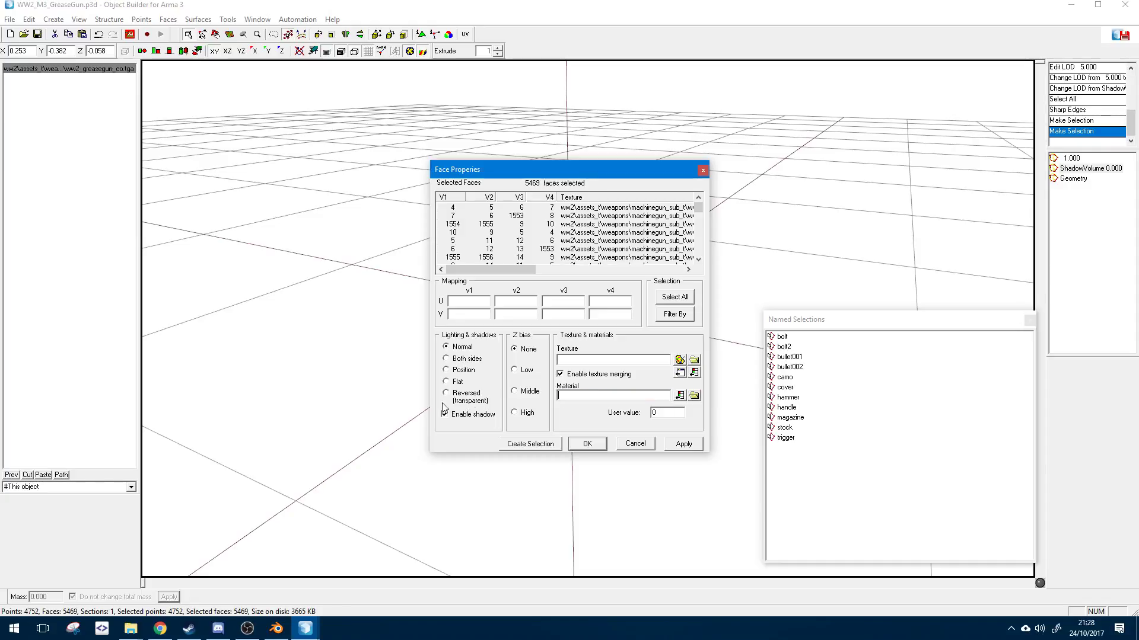
pyautogui.click(587, 445)
pyautogui.click(593, 425)
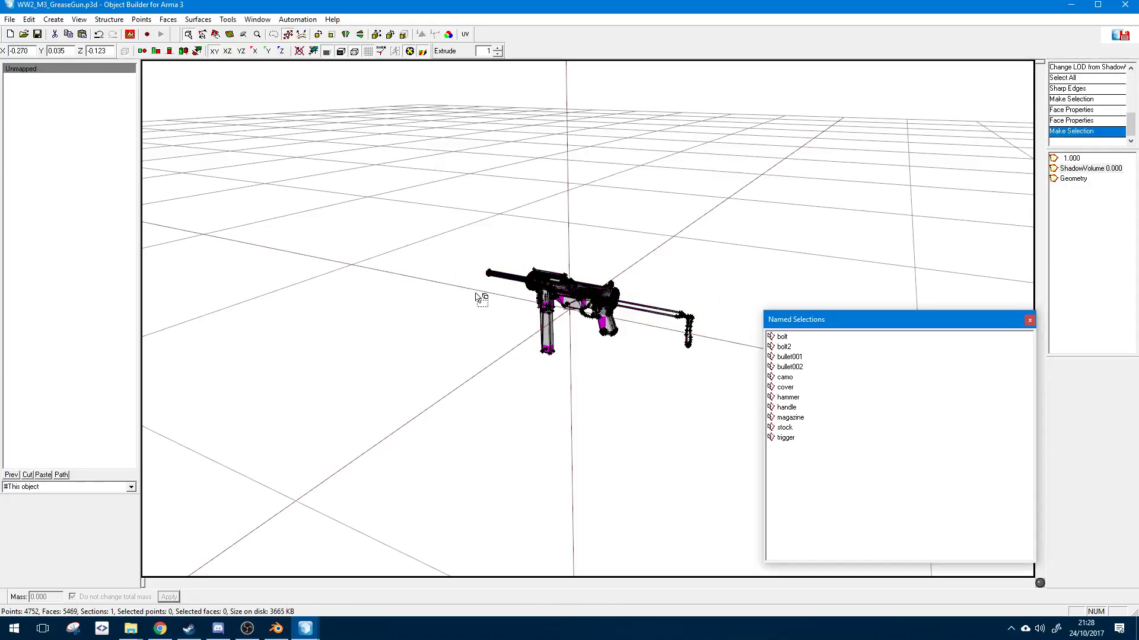
# - Triangulate the entire ShadowVolume mesh with Triangulate \, applying sharp edges before and after it, and clear the selection
pyautogui.moveTo(427, 245); pyautogui.dragTo(697, 402)
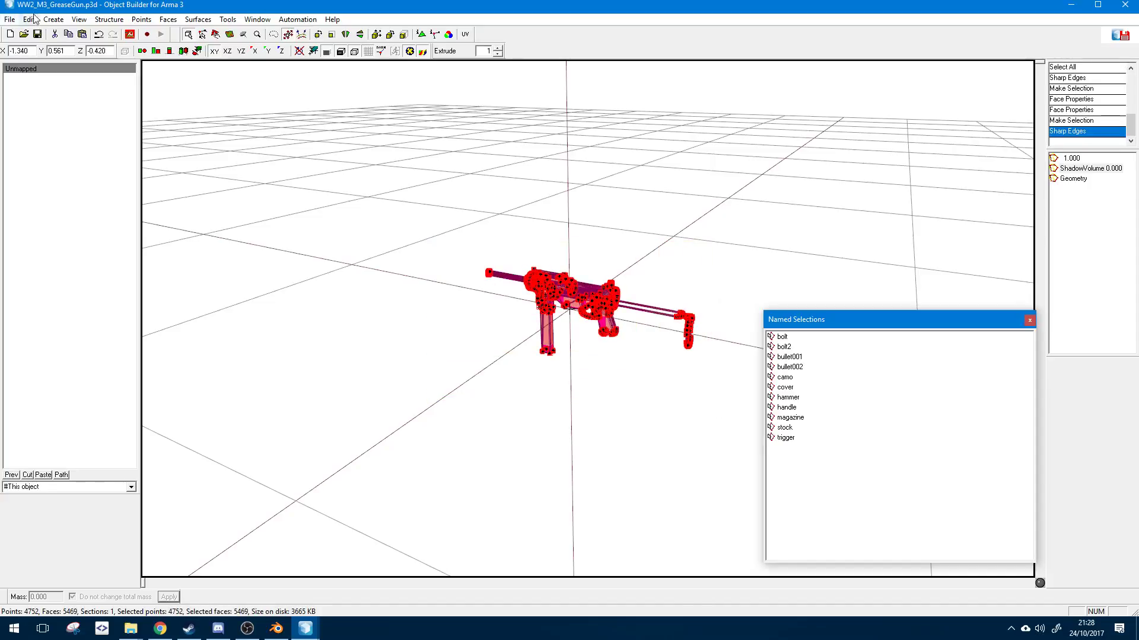
pyautogui.click(102, 21)
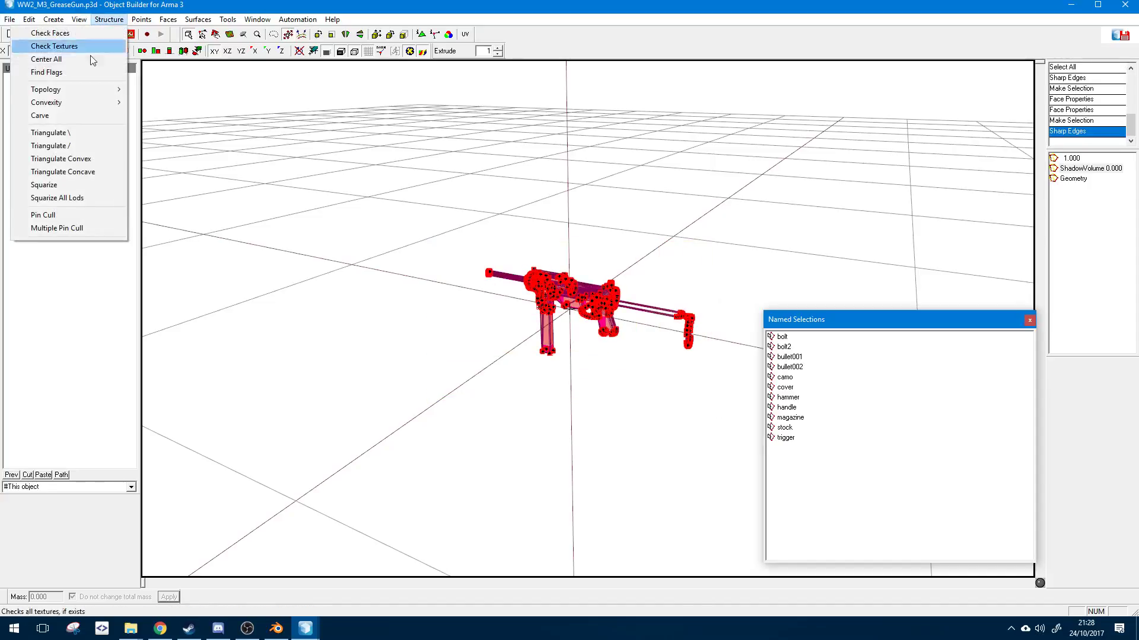
pyautogui.click(74, 132)
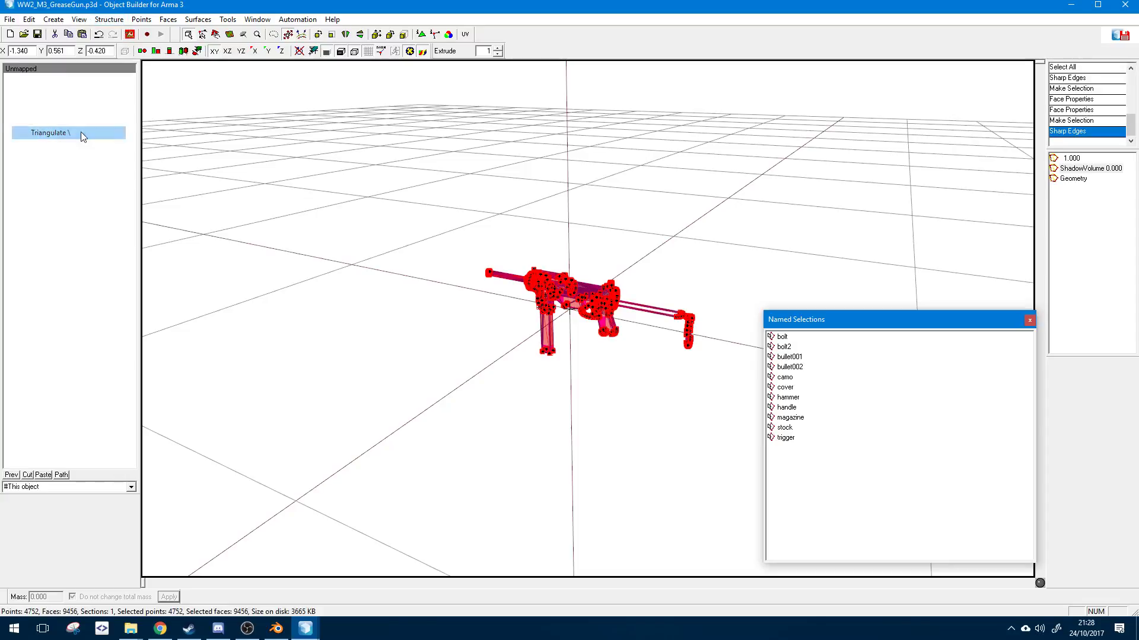
pyautogui.scroll(-3, 613, 307)
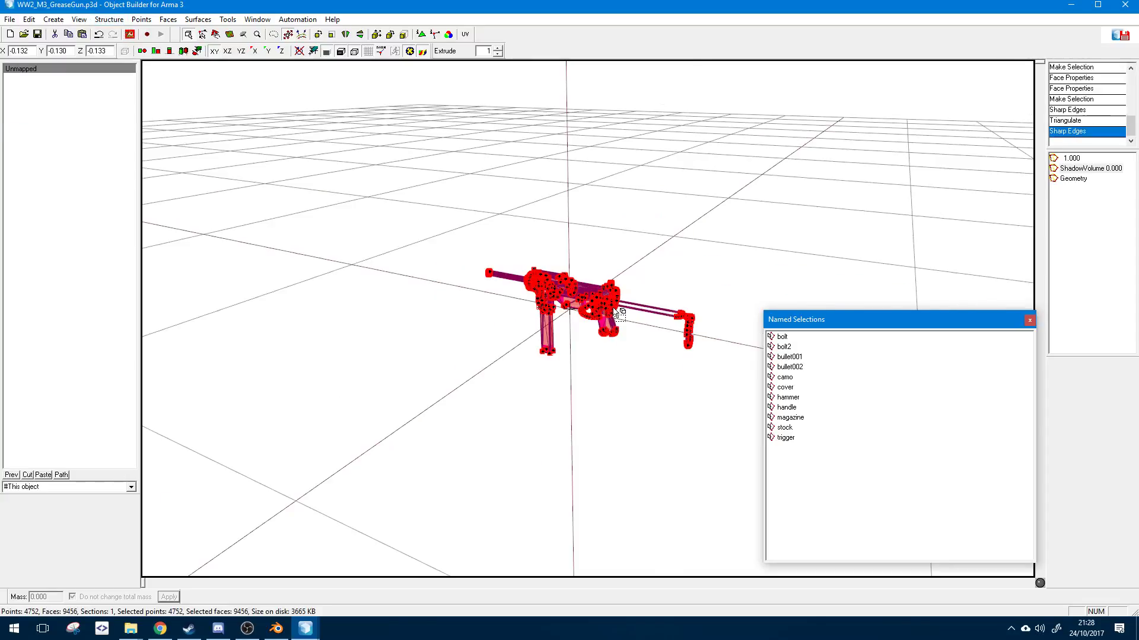
pyautogui.scroll(3, 612, 307)
pyautogui.click(598, 353)
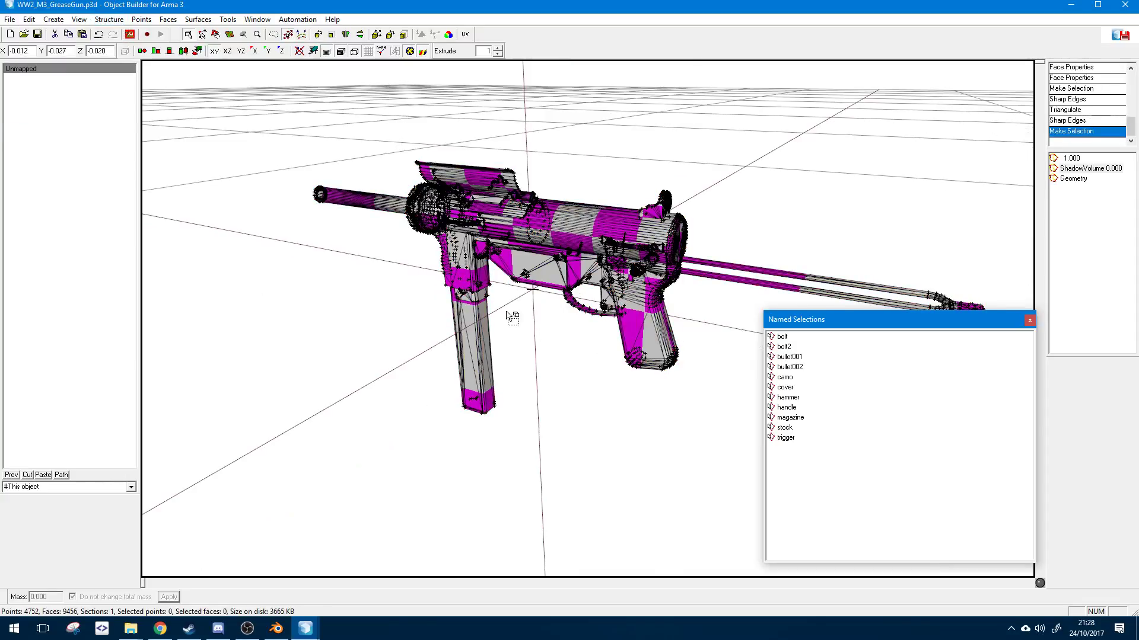
# - Delete the camo named selection from the ShadowVolume LOD and select the bullet002 named selection
pyautogui.click(784, 378)
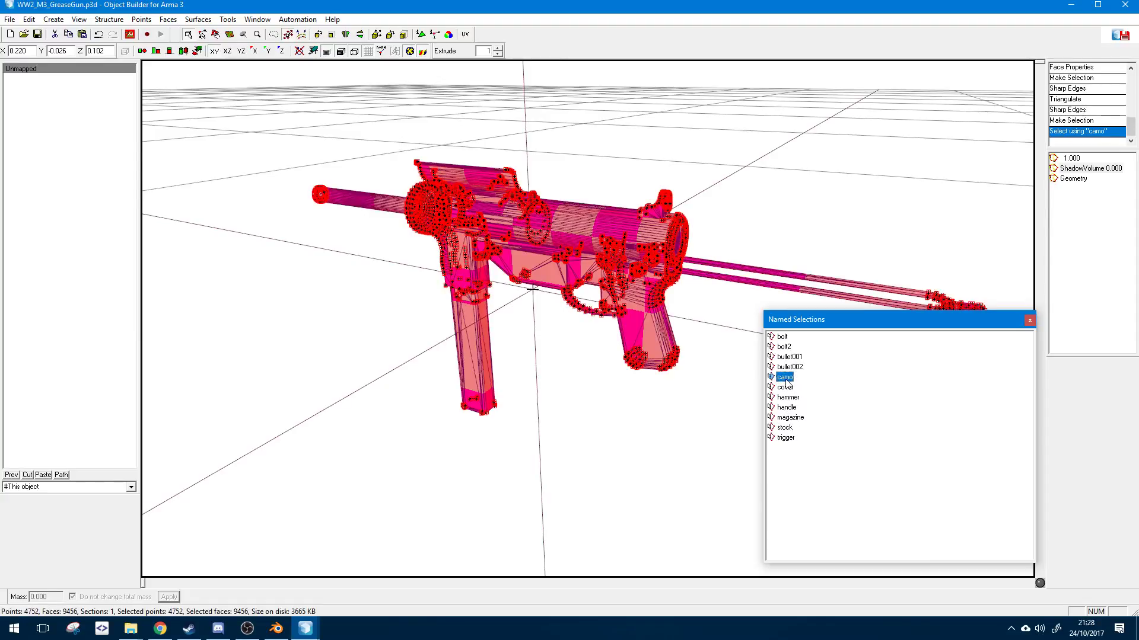
pyautogui.rightClick(786, 381)
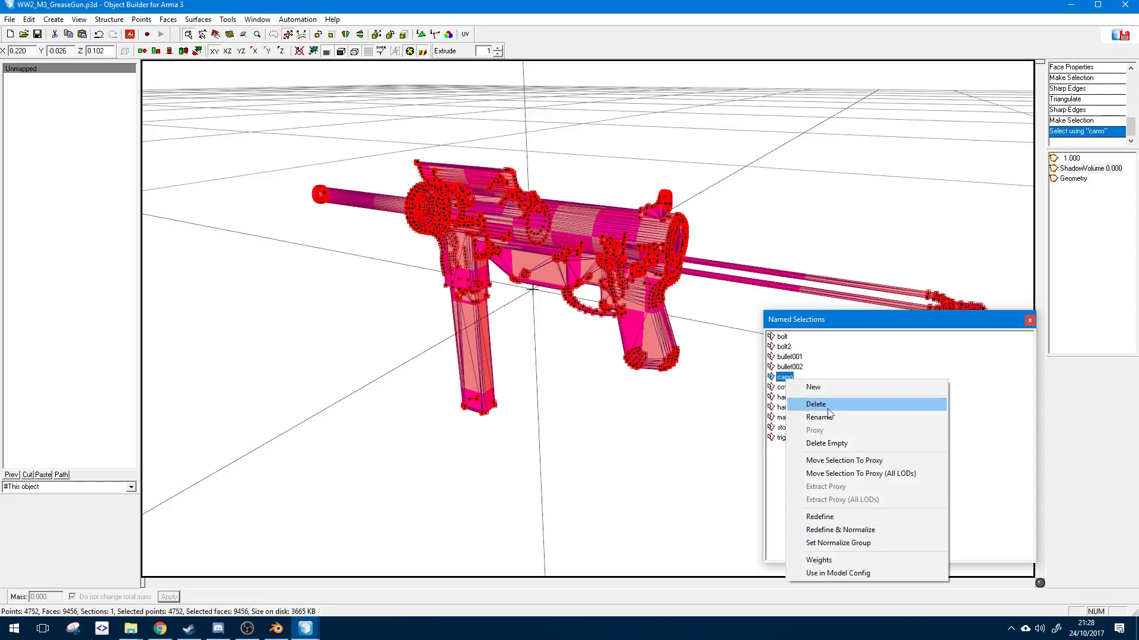
pyautogui.click(828, 407)
pyautogui.click(790, 367)
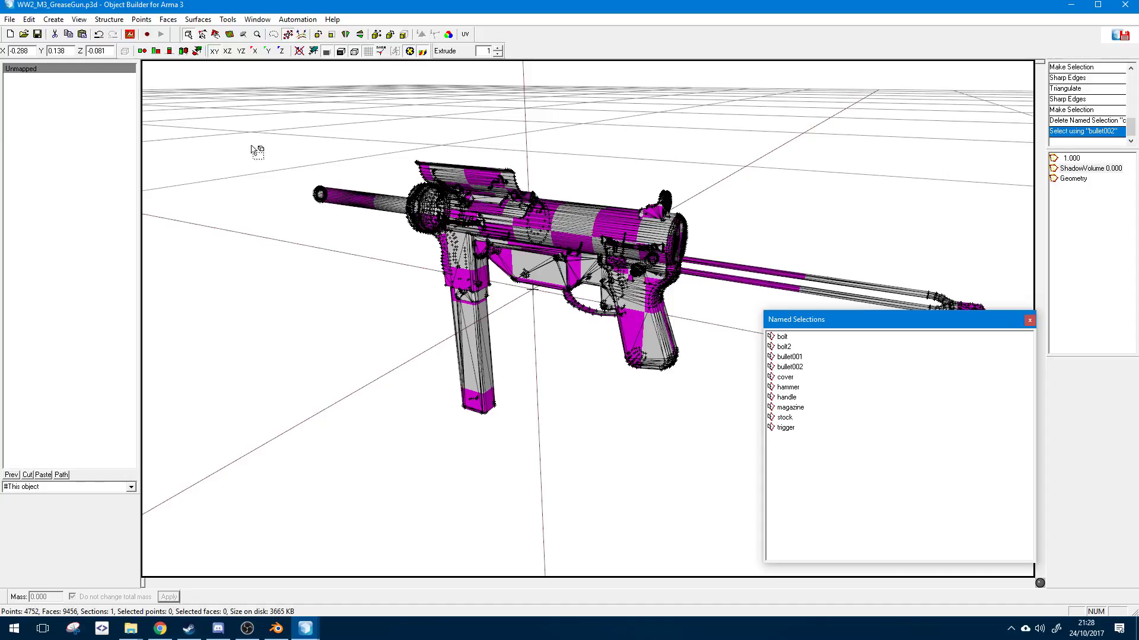
# - Look through the available O2Scripts automation scripts for the ShadowVolume LOD
pyautogui.moveTo(292, 98); pyautogui.dragTo(704, 445)
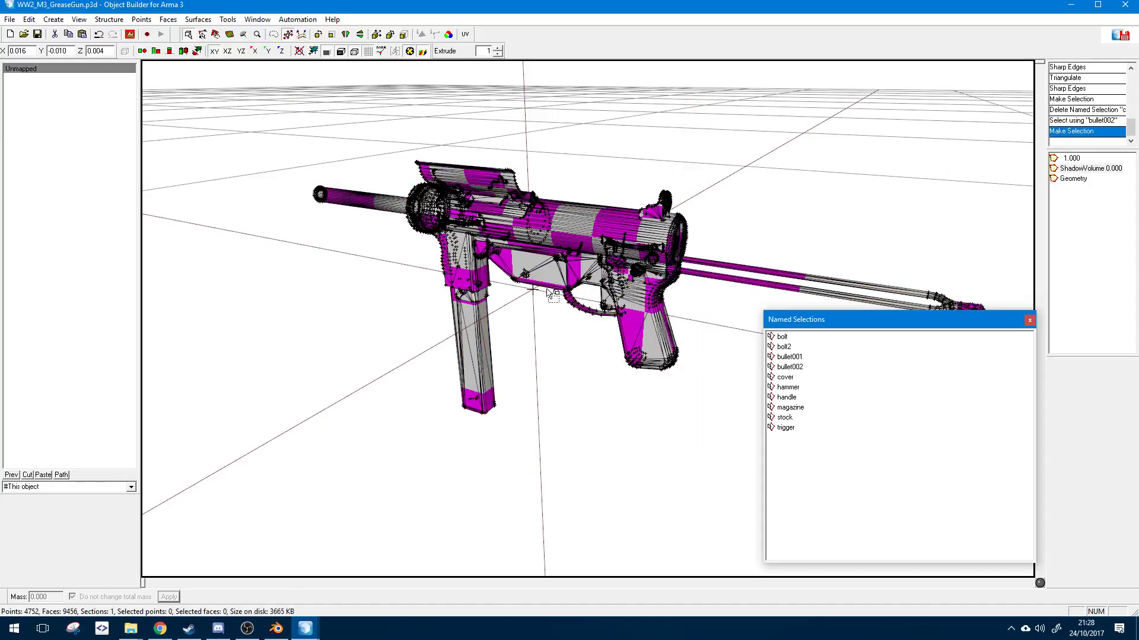
pyautogui.click(258, 20)
pyautogui.moveTo(297, 23)
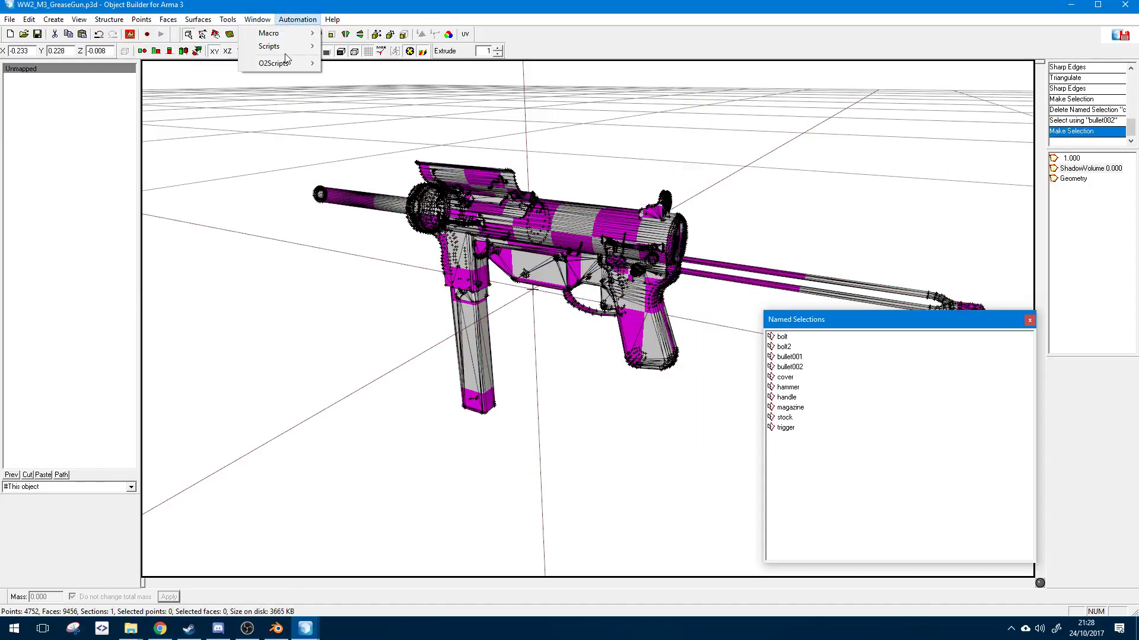
pyautogui.moveTo(284, 63)
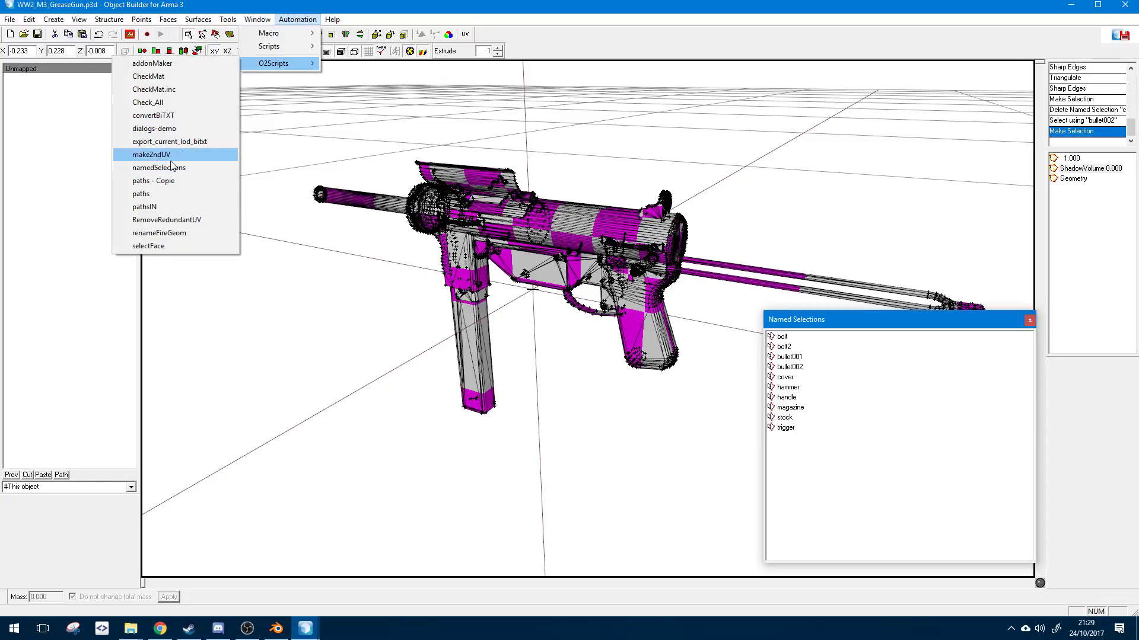
# - Inspect the model's UV layout in the UV Editor and close the editor
pyautogui.moveTo(184, 63)
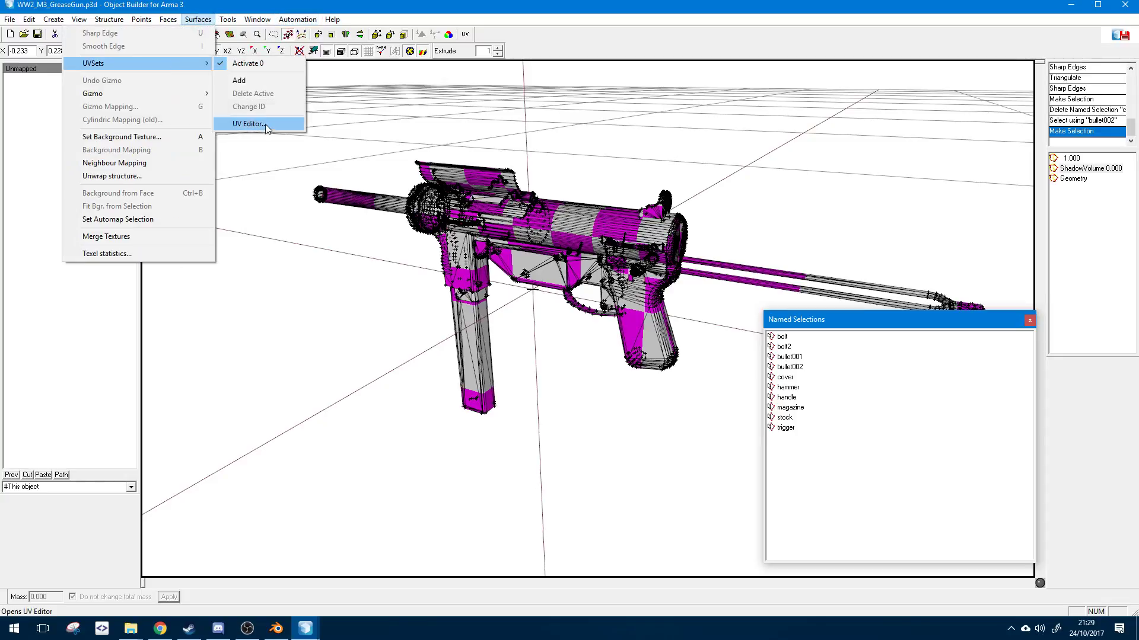
pyautogui.click(265, 123)
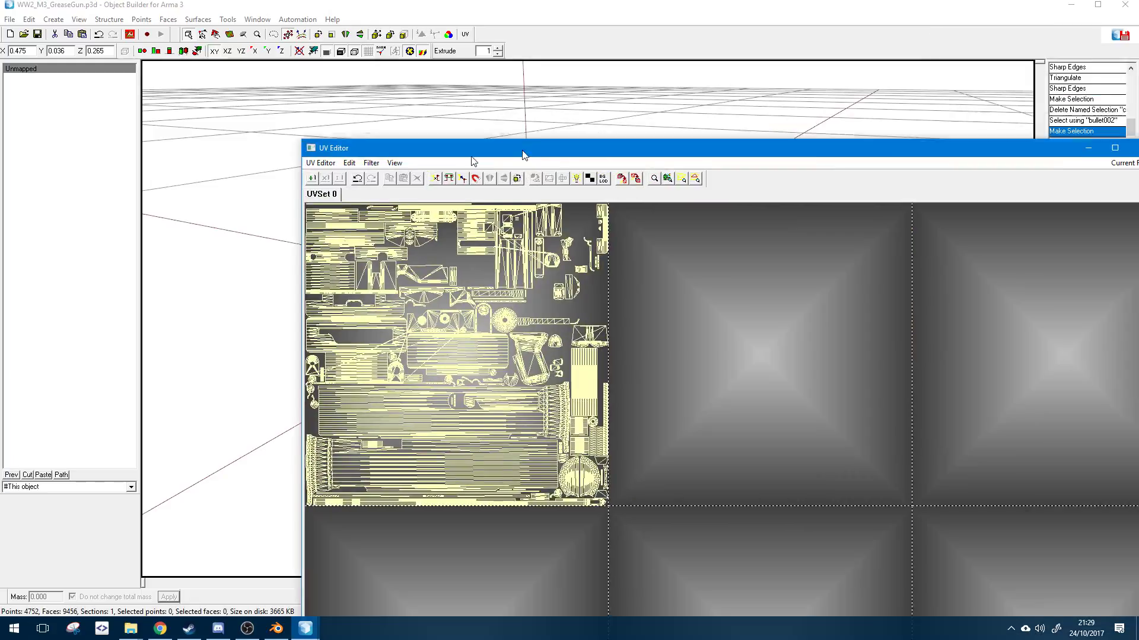
pyautogui.moveTo(526, 152); pyautogui.dragTo(412, 138)
pyautogui.scroll(1, 394, 272)
pyautogui.scroll(-4, 394, 272)
pyautogui.moveTo(261, 194); pyautogui.dragTo(543, 444)
pyautogui.click(1026, 135)
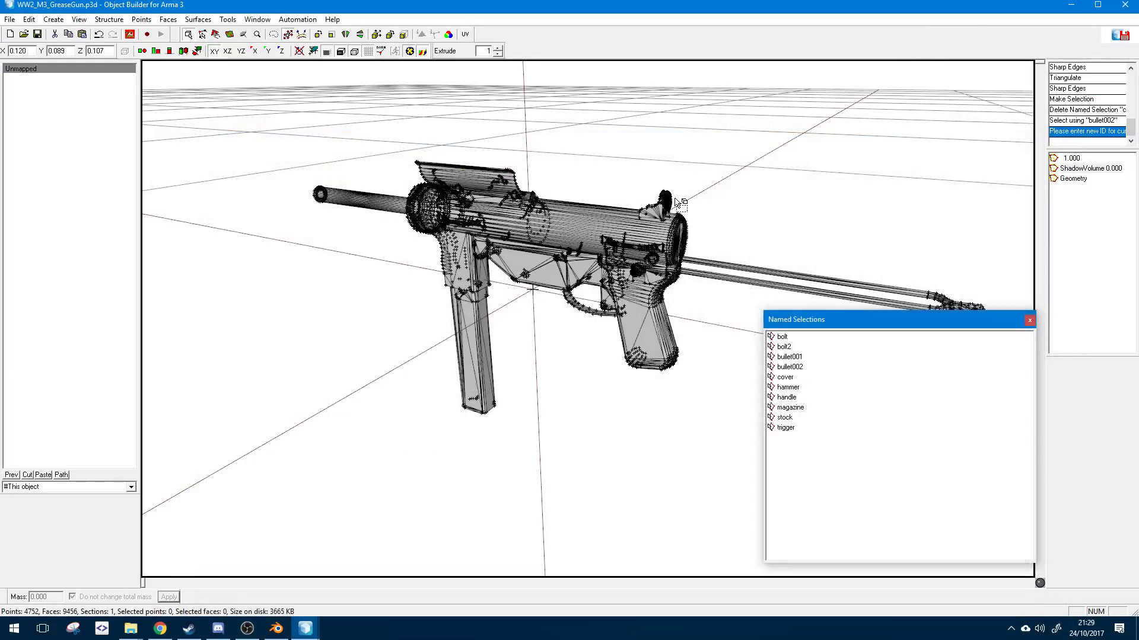
# - Switch from the current LOD to the 1.000 resolution LOD of the gun model
pyautogui.scroll(3, 460, 332)
pyautogui.scroll(-5, 457, 326)
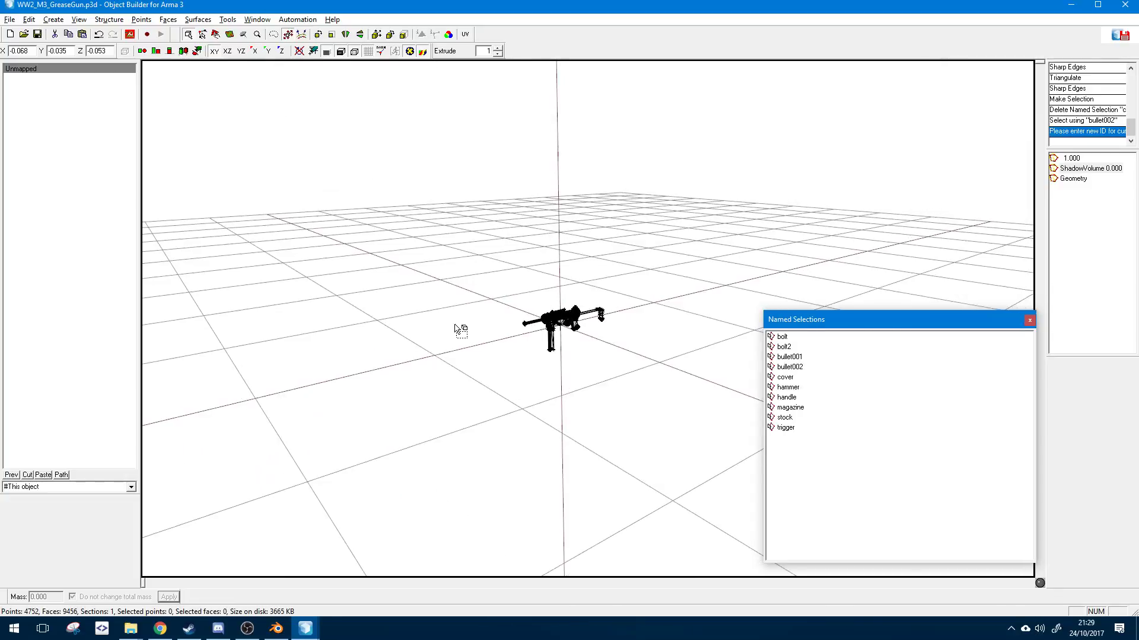
pyautogui.scroll(5, 457, 326)
pyautogui.scroll(3, 454, 324)
pyautogui.moveTo(455, 324); pyautogui.dragTo(560, 266, button='middle')
pyautogui.scroll(-5, 455, 327)
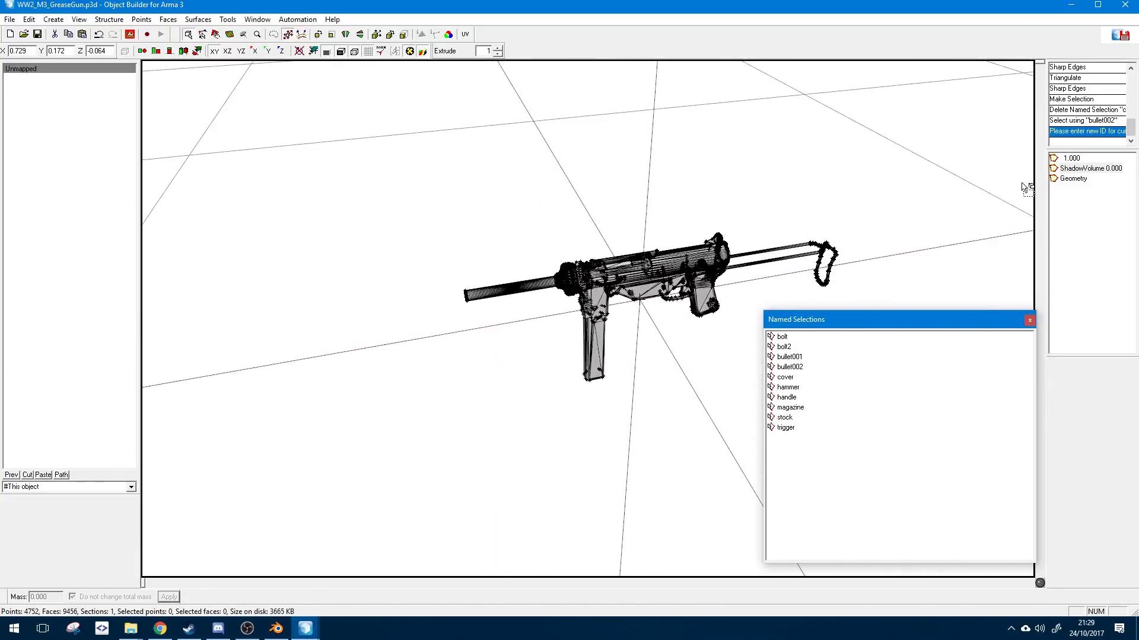
pyautogui.click(1069, 159)
pyautogui.moveTo(697, 277); pyautogui.dragTo(485, 254, button='middle')
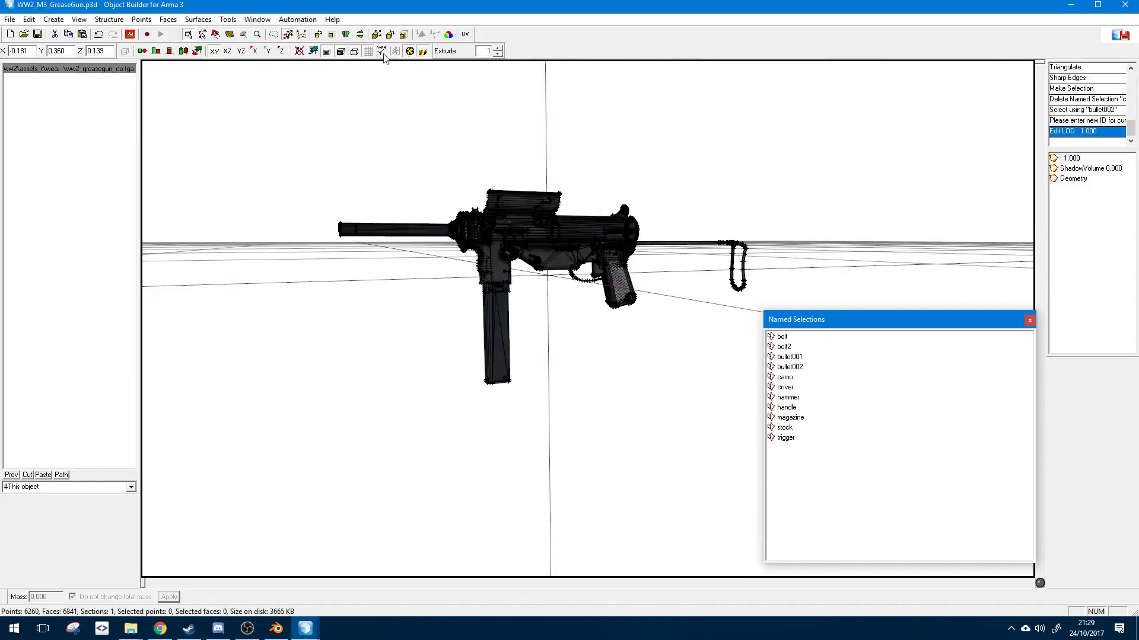
# - Show the gun in the 3D view with textured faces and without its wireframe and points
pyautogui.click(410, 51)
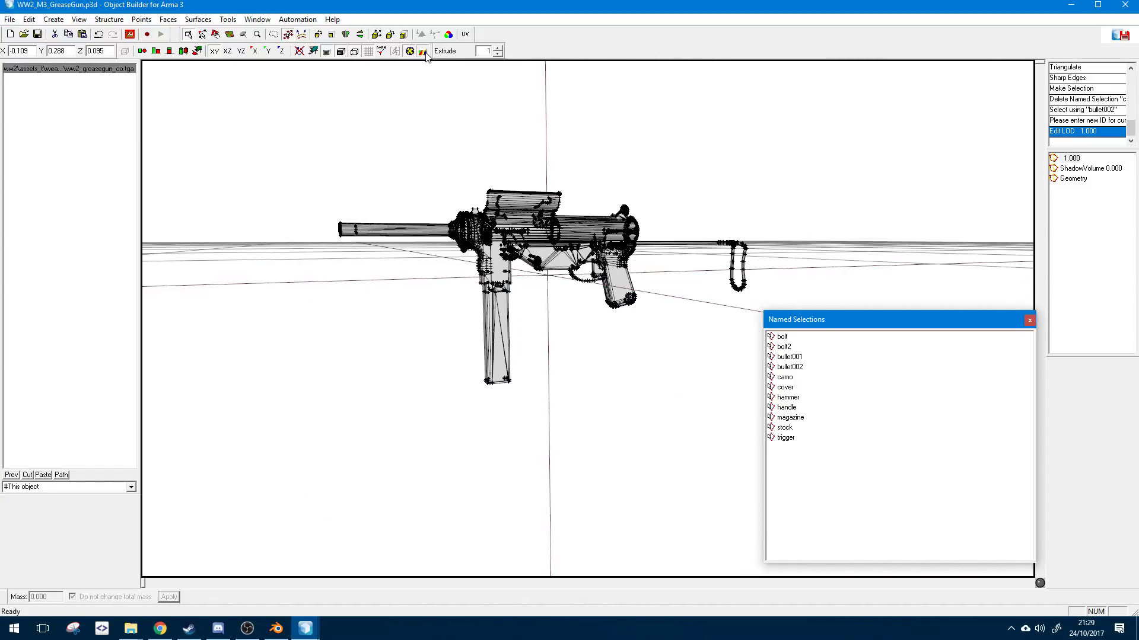
pyautogui.click(328, 51)
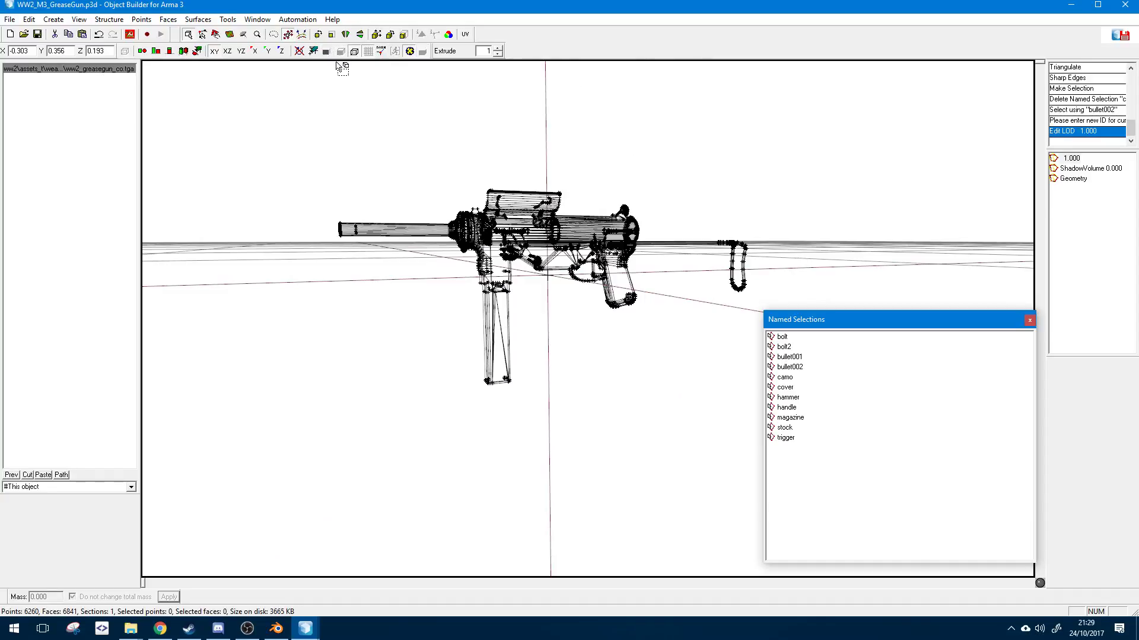
pyautogui.click(327, 53)
pyautogui.click(341, 52)
pyautogui.moveTo(504, 193); pyautogui.dragTo(527, 225, button='middle')
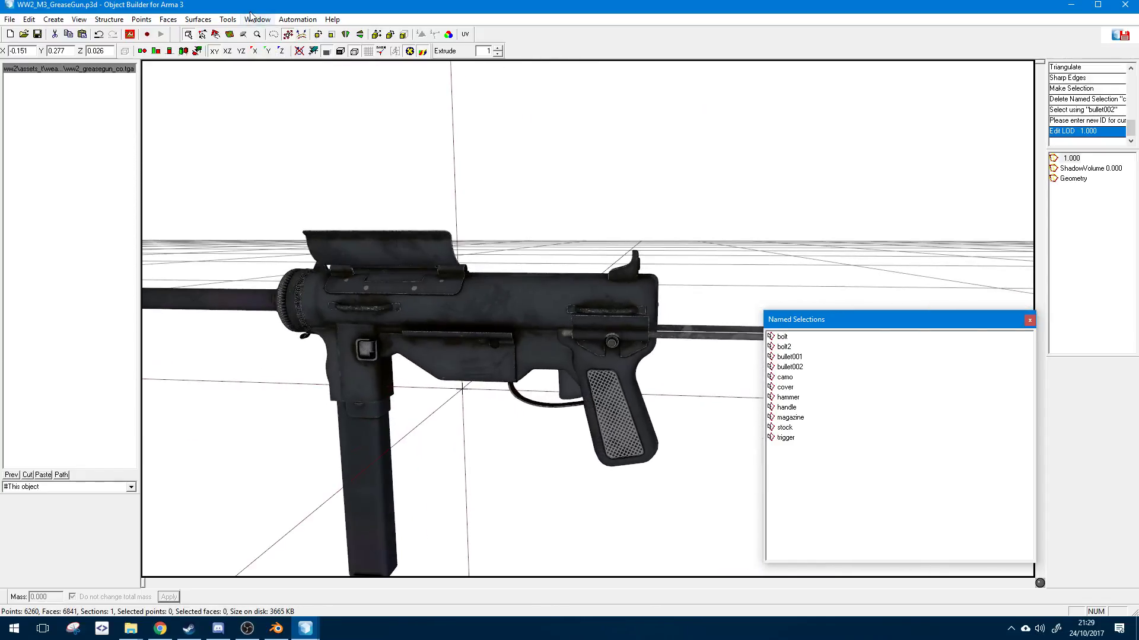
# - Open the Mass Texture & Material renaming dialog and widen it to fit the full file paths
pyautogui.click(228, 19)
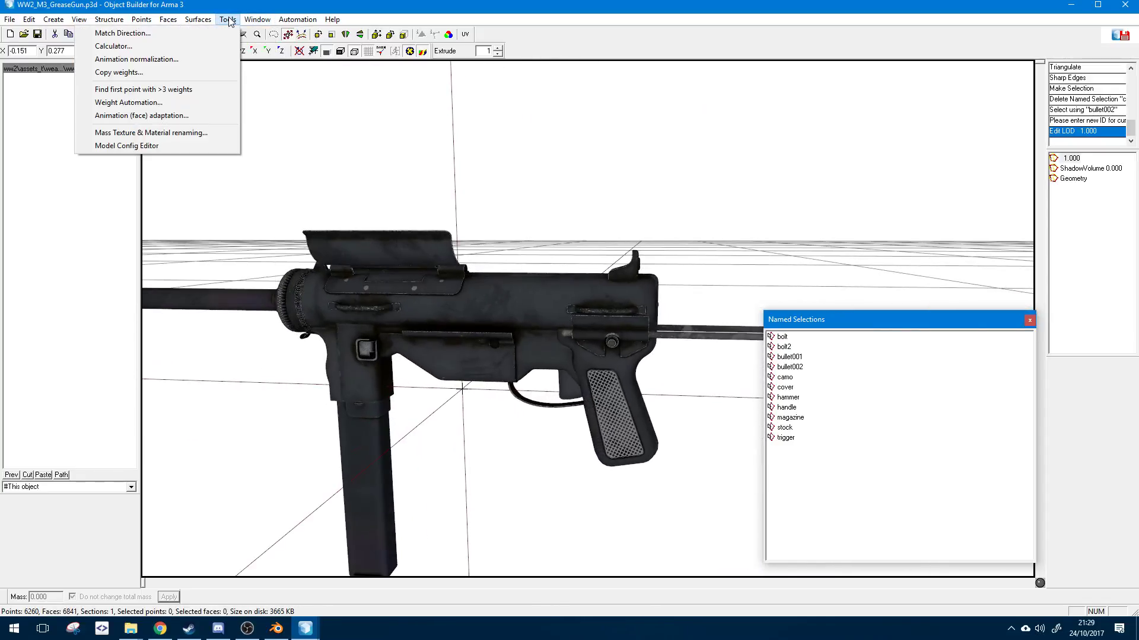
pyautogui.click(274, 19)
pyautogui.click(228, 19)
pyautogui.click(194, 133)
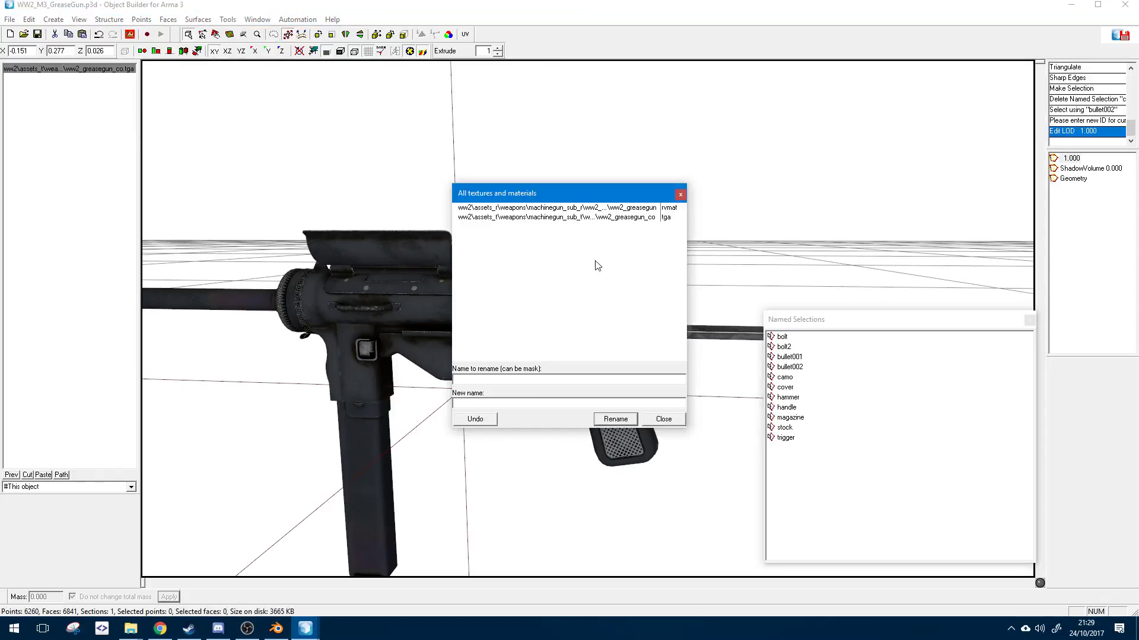
pyautogui.moveTo(689, 246); pyautogui.dragTo(855, 246)
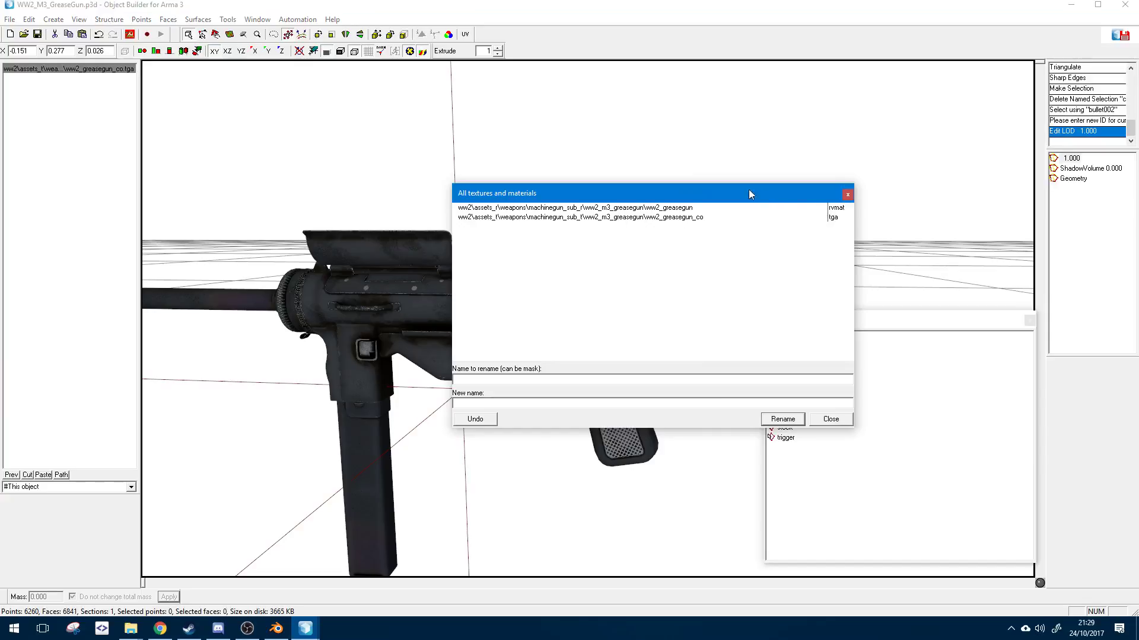
pyautogui.moveTo(691, 202); pyautogui.dragTo(601, 207)
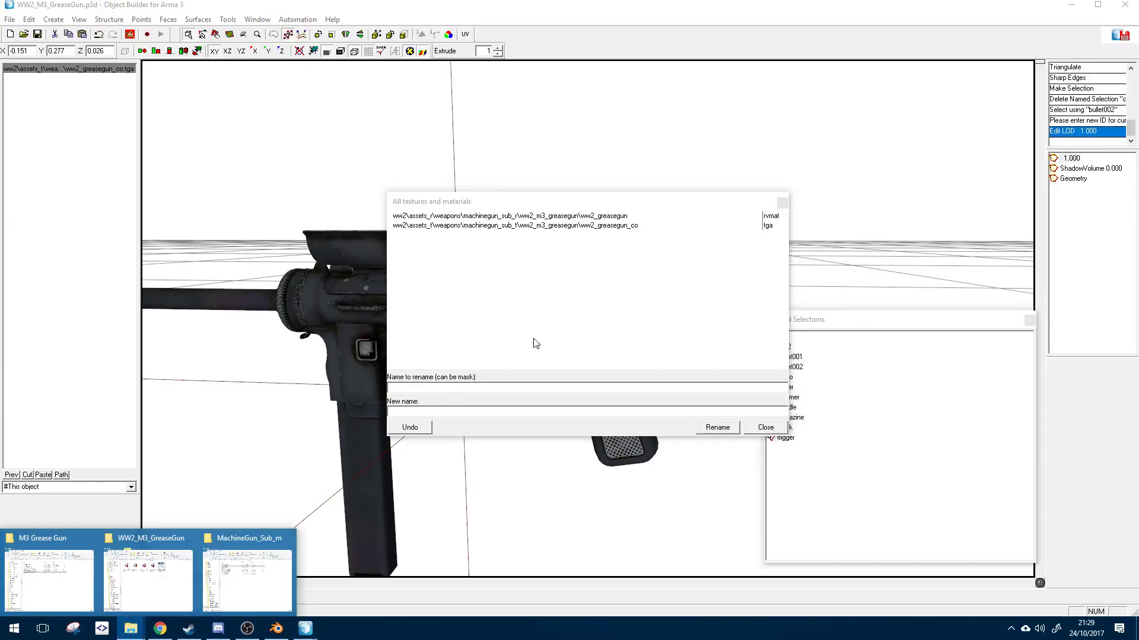
pyautogui.click(571, 217)
pyautogui.press('Tab')
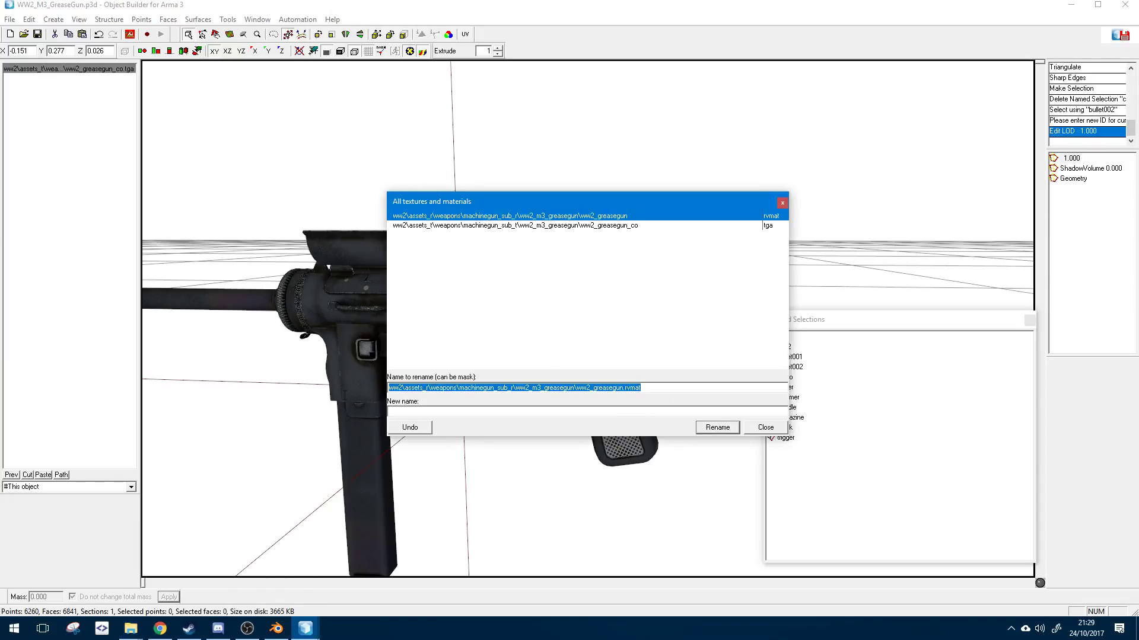
pyautogui.click(135, 627)
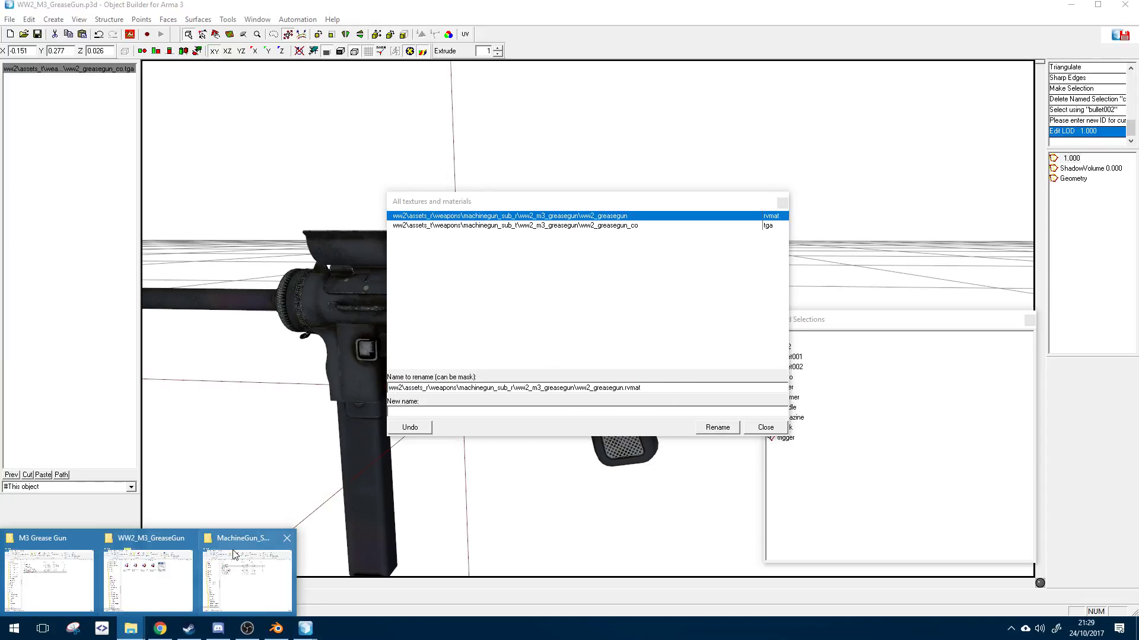
pyautogui.click(260, 604)
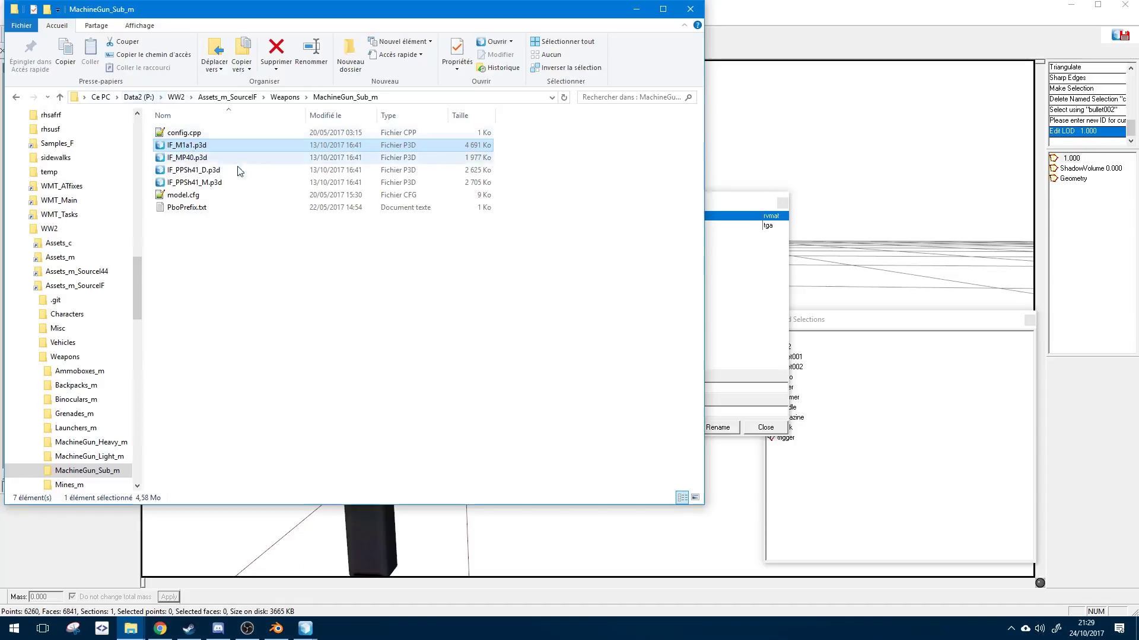
pyautogui.click(260, 277)
pyautogui.click(131, 628)
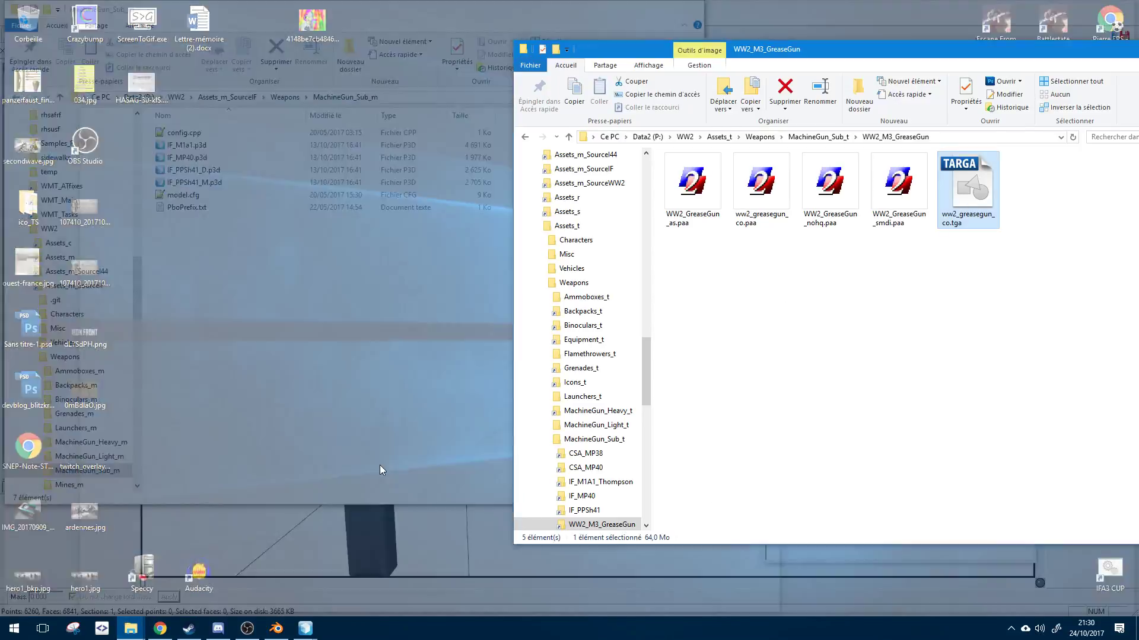
pyautogui.click(166, 573)
pyautogui.click(630, 11)
pyautogui.click(633, 9)
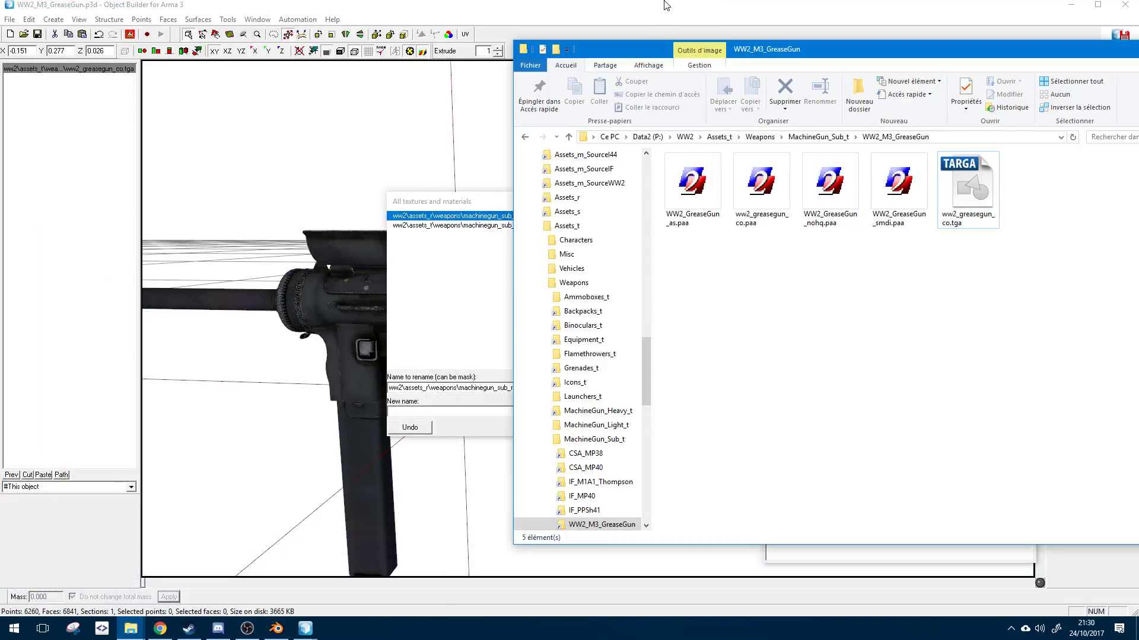
# - Copy the full path of the ww2_greasegun.rvmat material from the textures and materials list
pyautogui.click(488, 226)
pyautogui.click(645, 217)
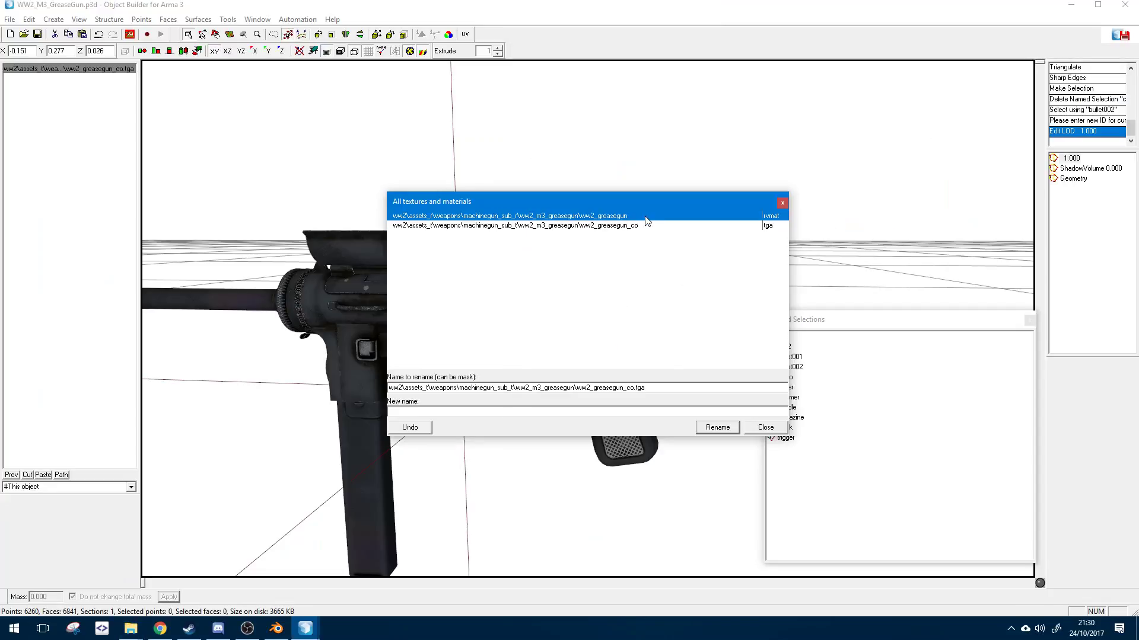
pyautogui.moveTo(666, 386); pyautogui.dragTo(303, 397)
pyautogui.hotkey('ctrl', 'c')
# - Switch to the WW2_M3_GreaseGun texture folder in File Explorer and open the copied rvmat path with P:\ in front
pyautogui.click(149, 631)
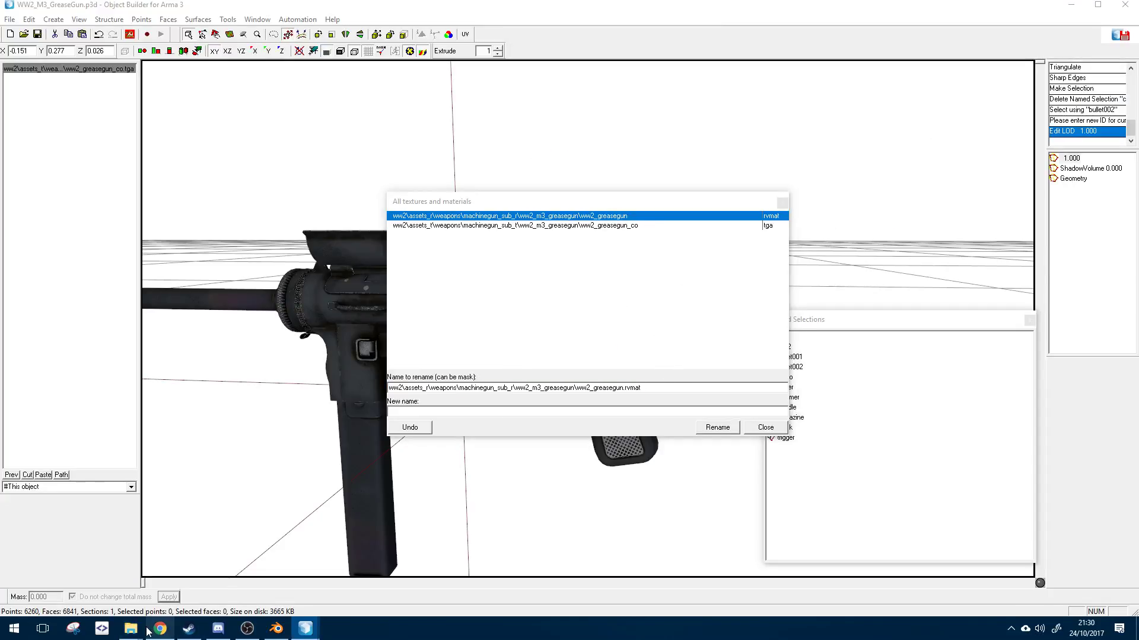
pyautogui.moveTo(142, 630)
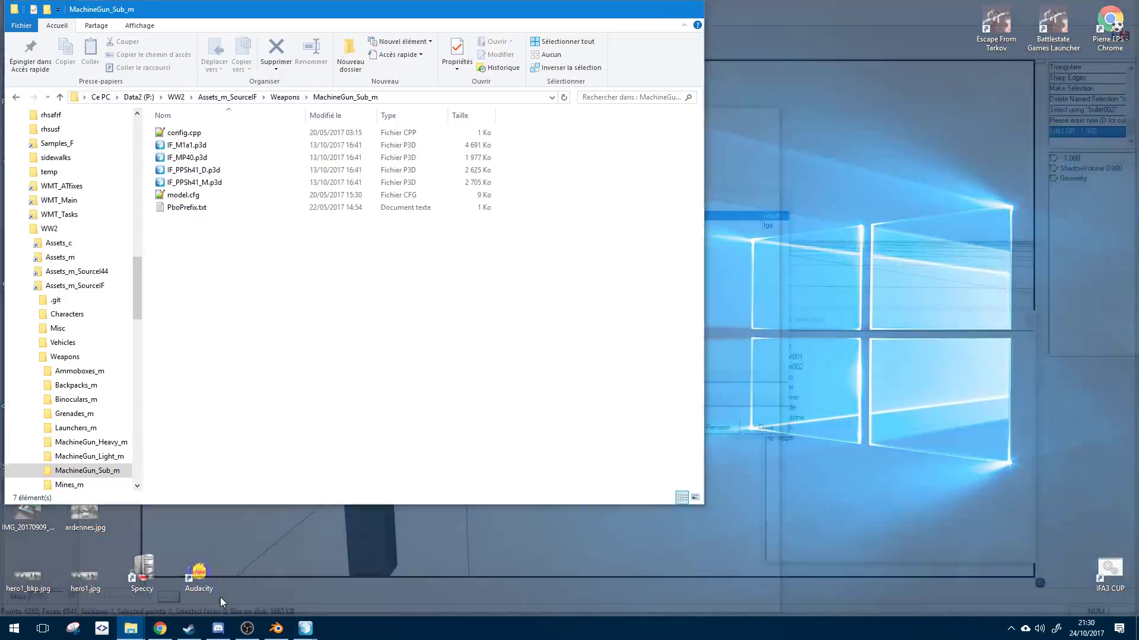
pyautogui.click(219, 597)
pyautogui.click(285, 533)
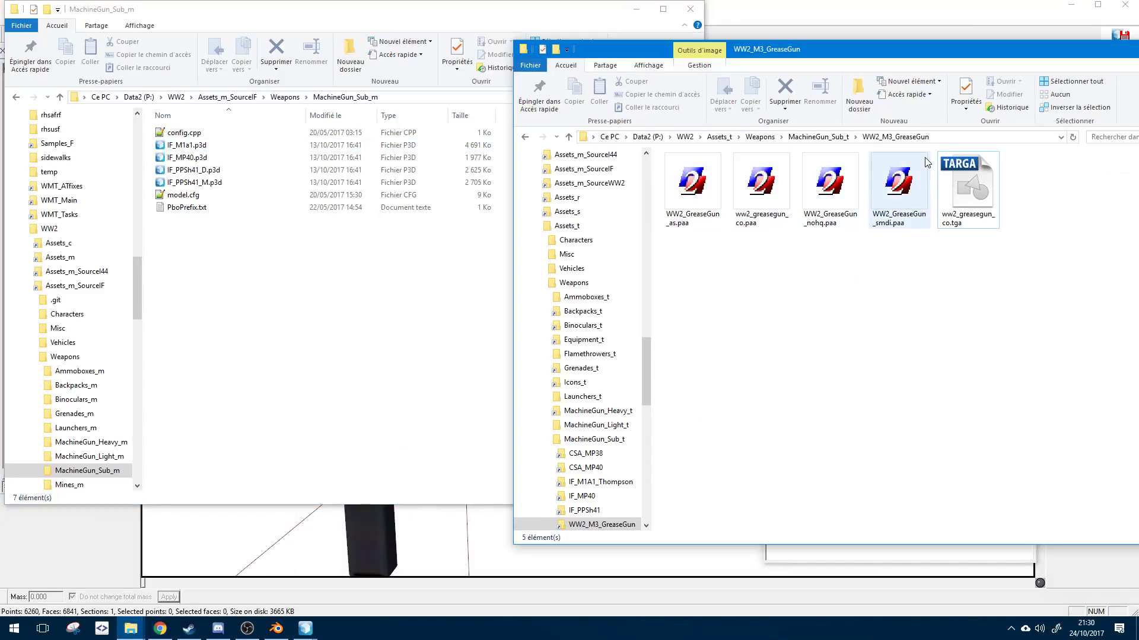
pyautogui.click(943, 139)
pyautogui.click(898, 187)
pyautogui.moveTo(749, 263); pyautogui.dragTo(880, 181)
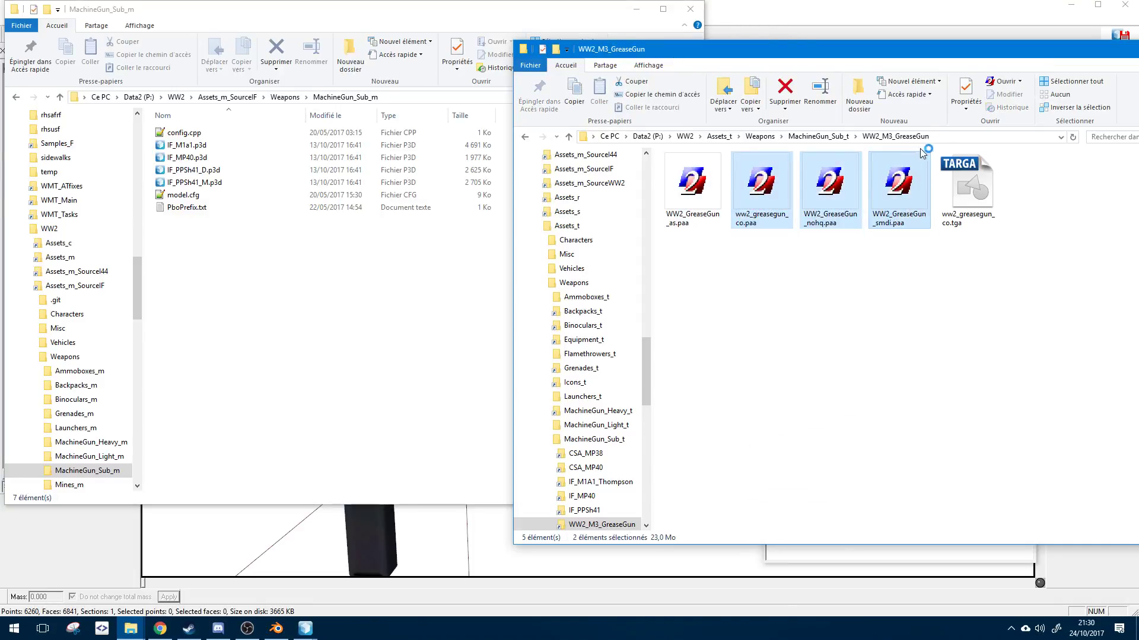
pyautogui.click(950, 136)
pyautogui.write('p:')
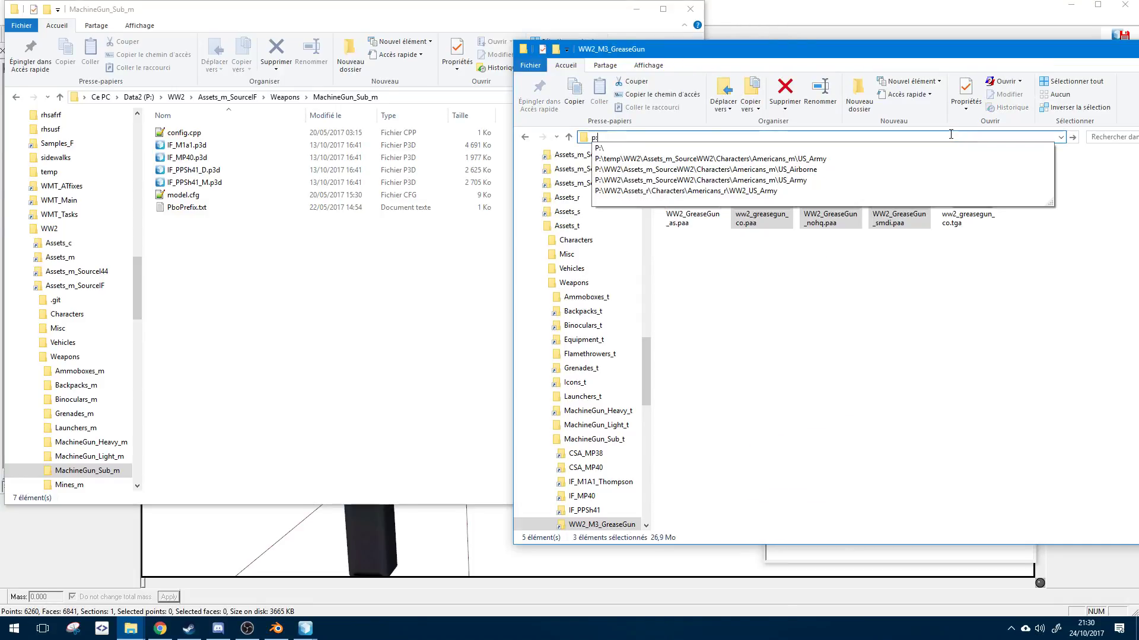
pyautogui.write('\\')
pyautogui.hotkey('ctrl', 'v')
pyautogui.press('Return')
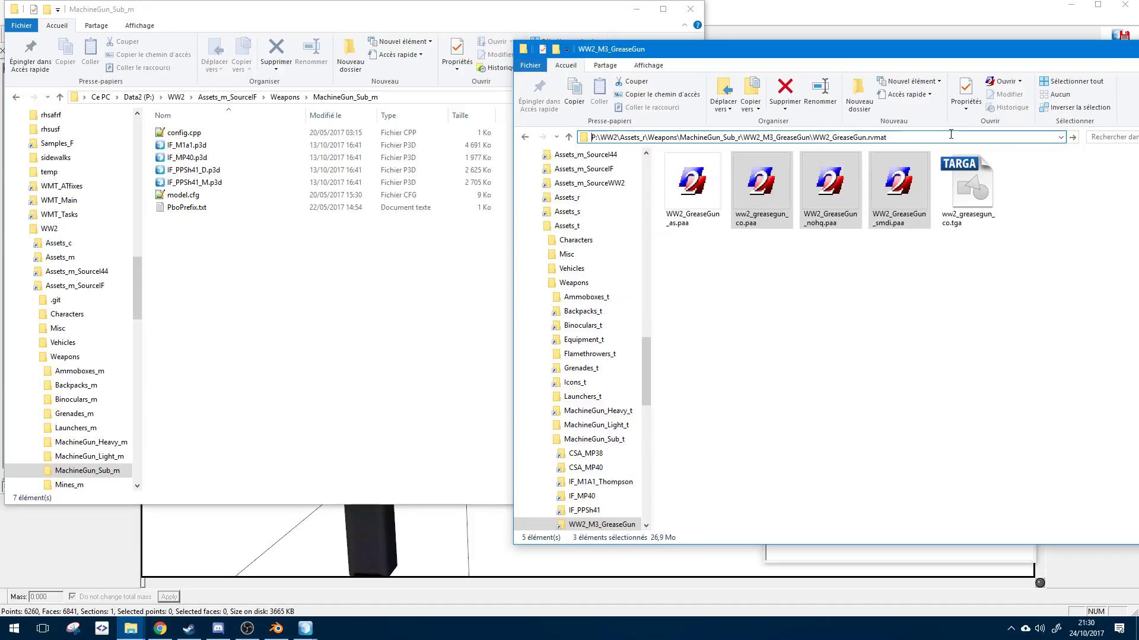
# - Set the syntax language of WW2_GreaseGun.rvmat to C++ in Notepad++
pyautogui.click(324, 212)
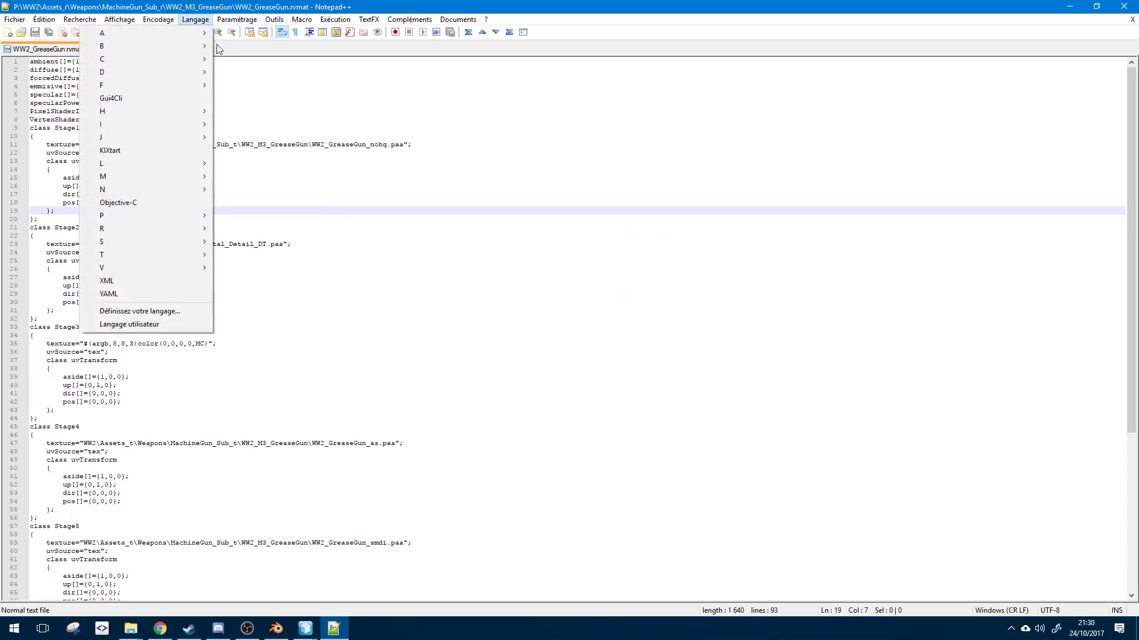
pyautogui.click(195, 19)
pyautogui.moveTo(196, 60)
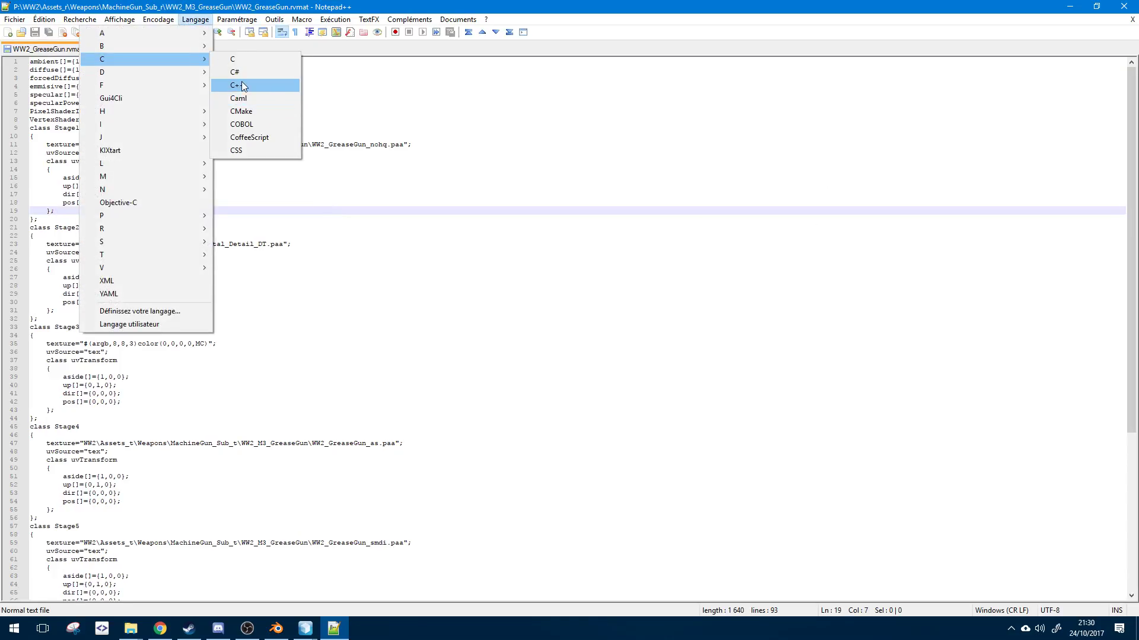
pyautogui.click(241, 85)
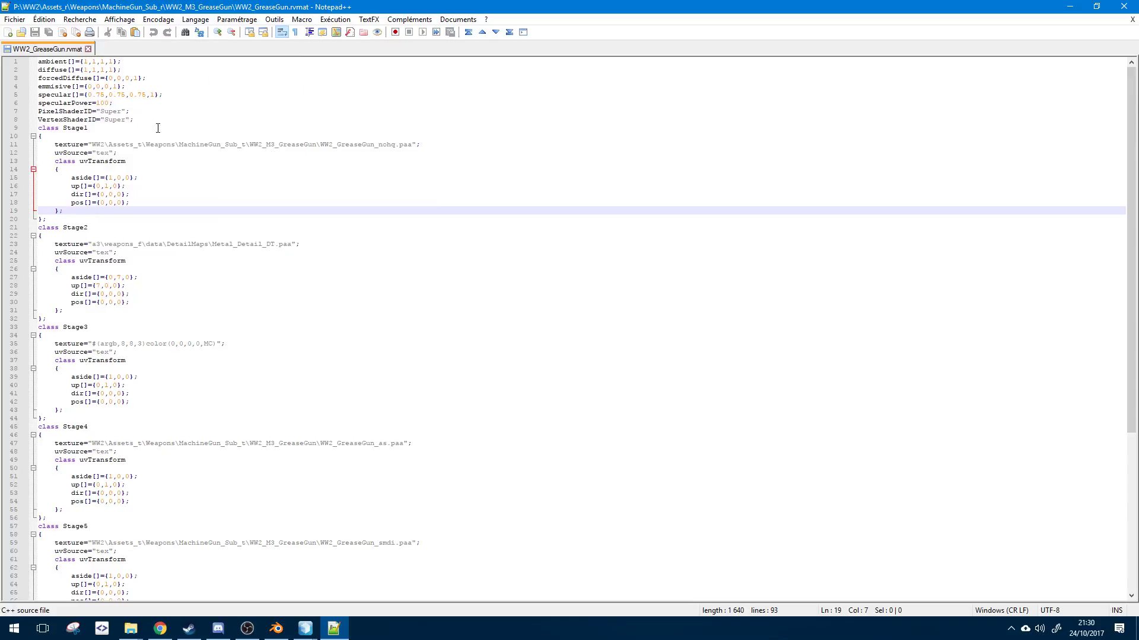
# - Examine the rvmat's lighting parameters, shader IDs and the texture paths of Stage1 to Stage7
pyautogui.scroll(-10, 158, 178)
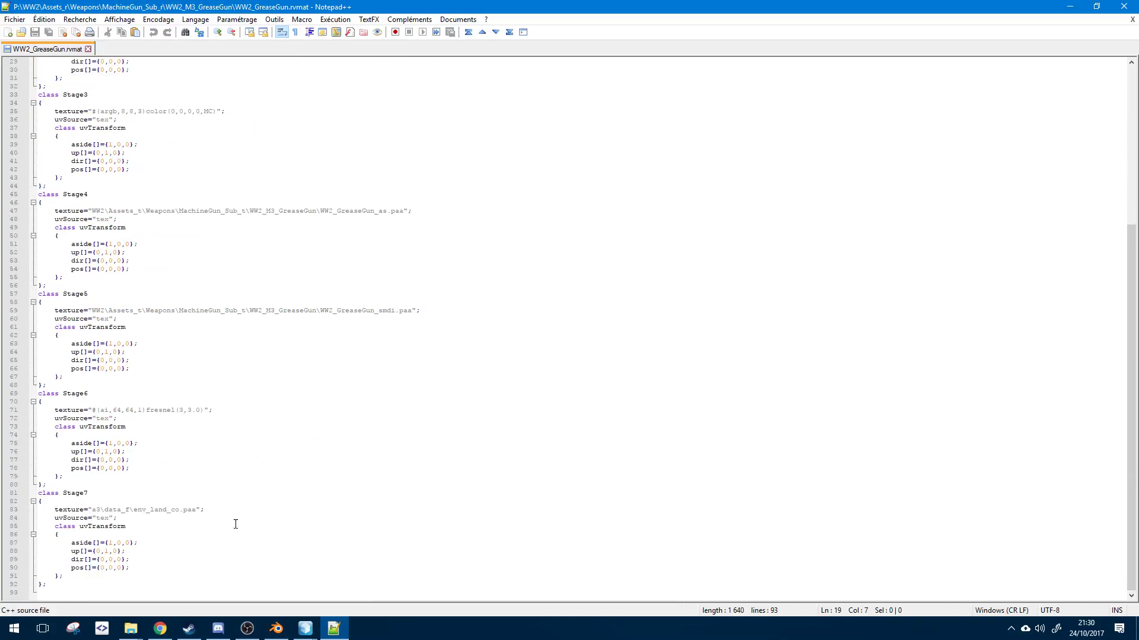
pyautogui.click(84, 582)
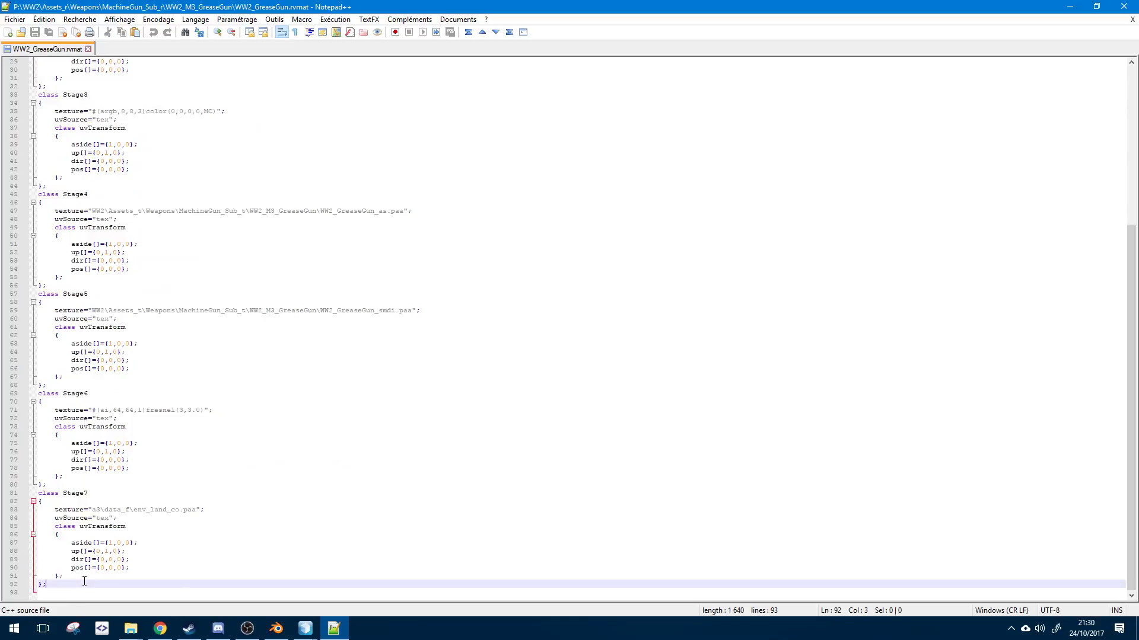
pyautogui.click(89, 593)
pyautogui.scroll(7, 170, 432)
pyautogui.scroll(-7, 356, 297)
pyautogui.scroll(9, 259, 356)
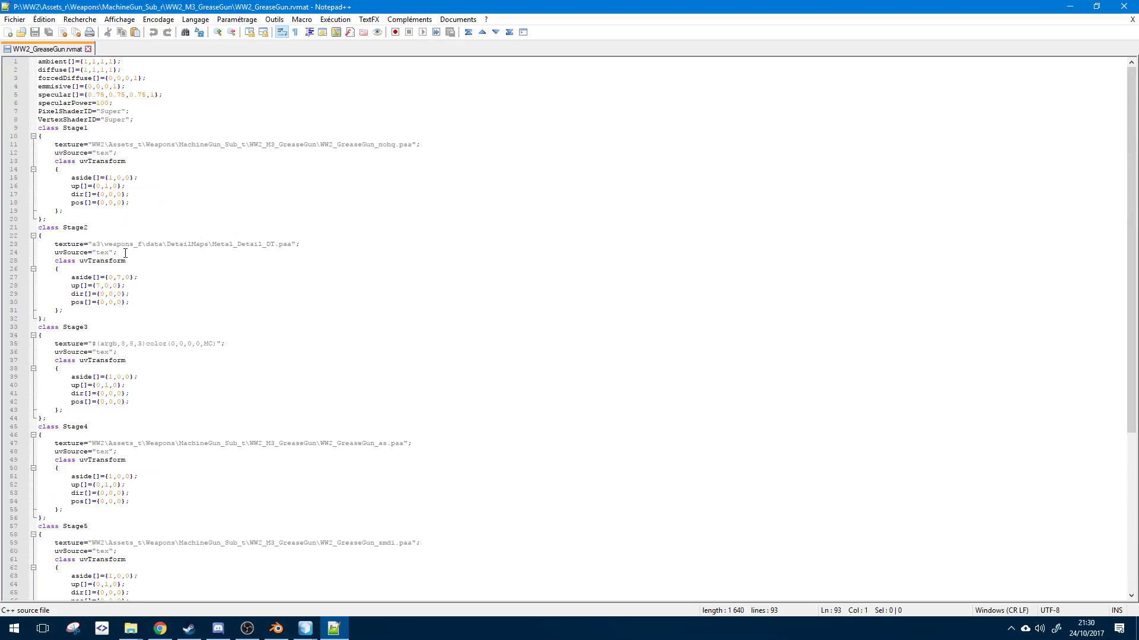
pyautogui.click(184, 267)
pyautogui.click(154, 252)
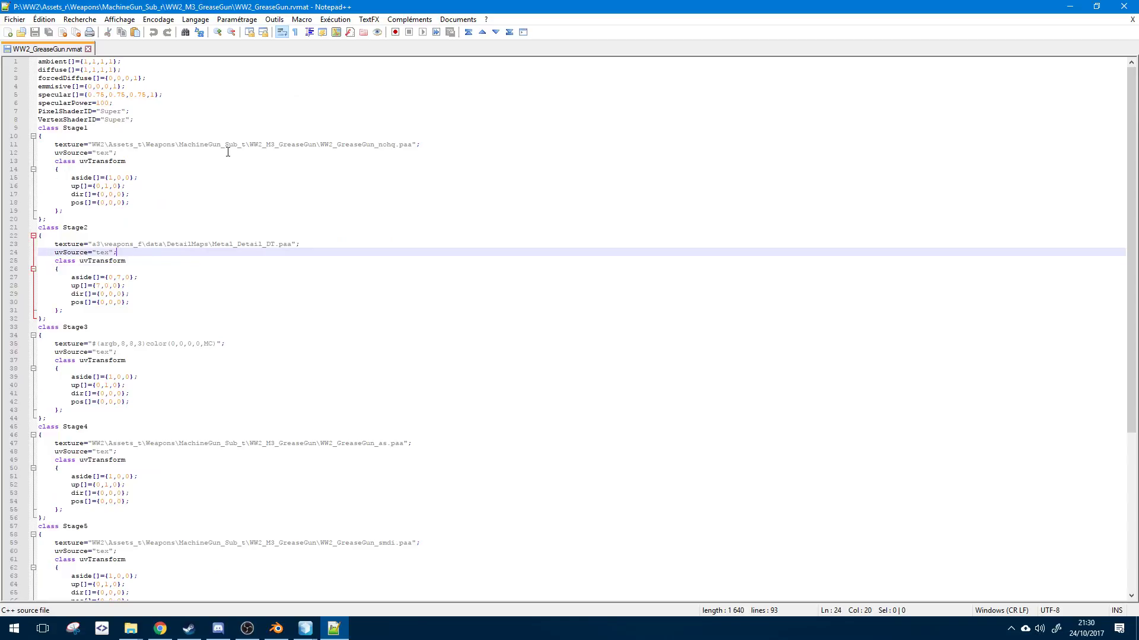
pyautogui.click(133, 78)
pyautogui.click(180, 87)
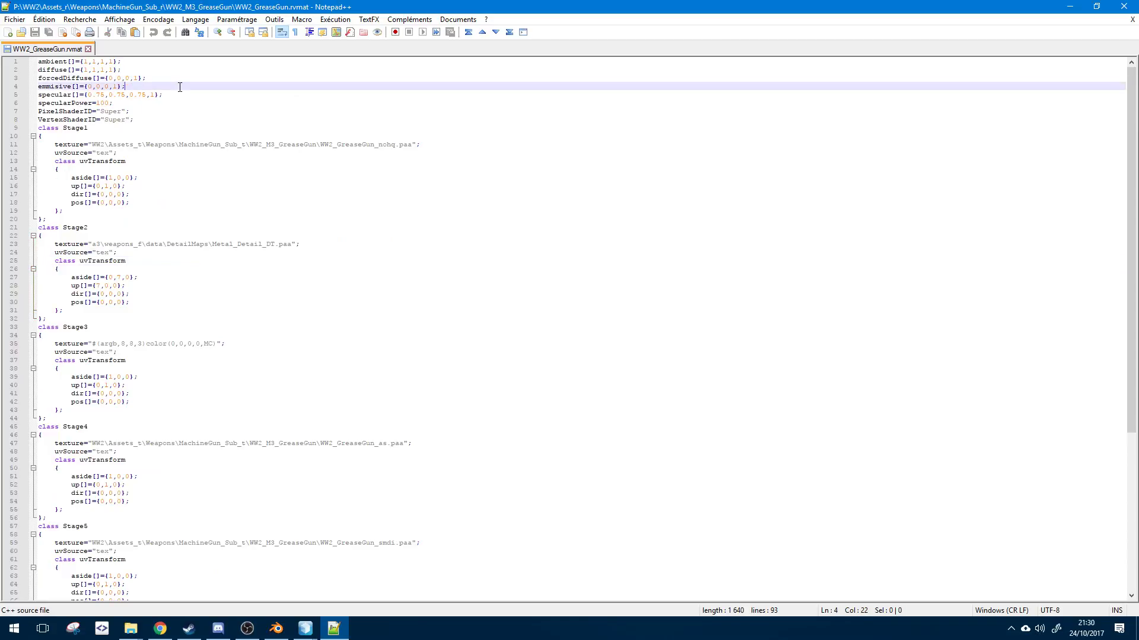
pyautogui.tripleClick(192, 88)
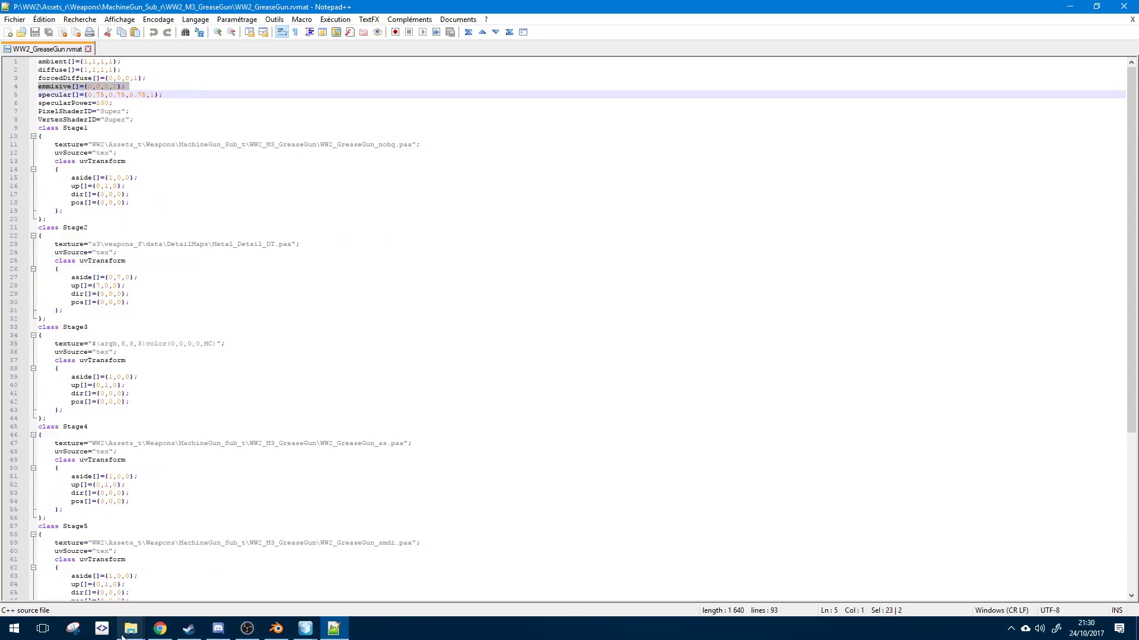
pyautogui.click(176, 227)
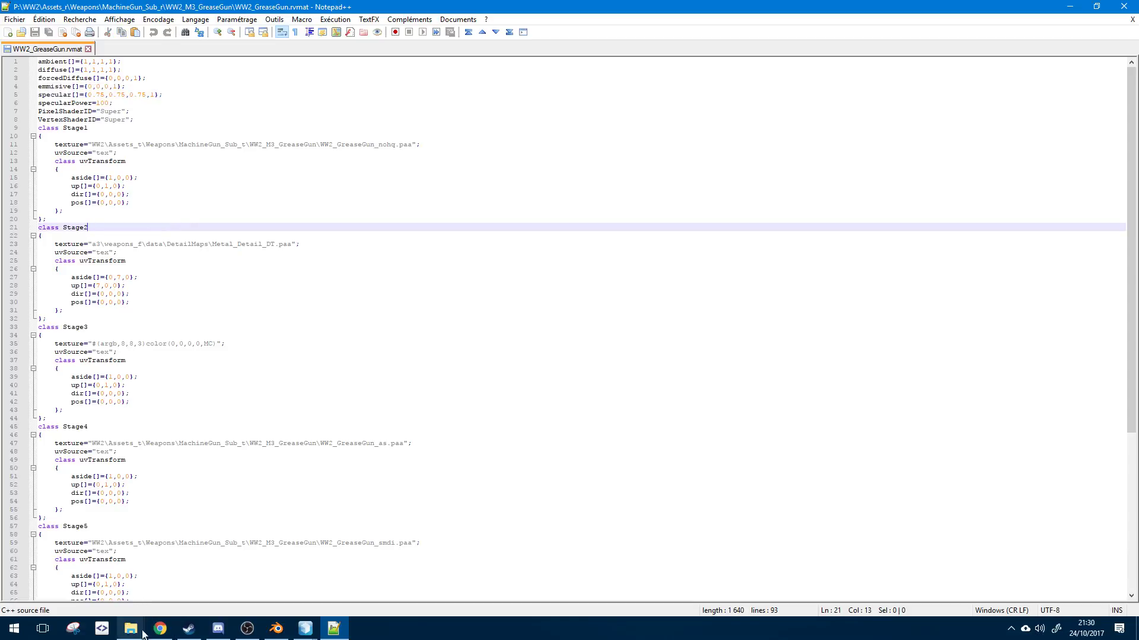
pyautogui.click(163, 631)
pyautogui.moveTo(305, 629)
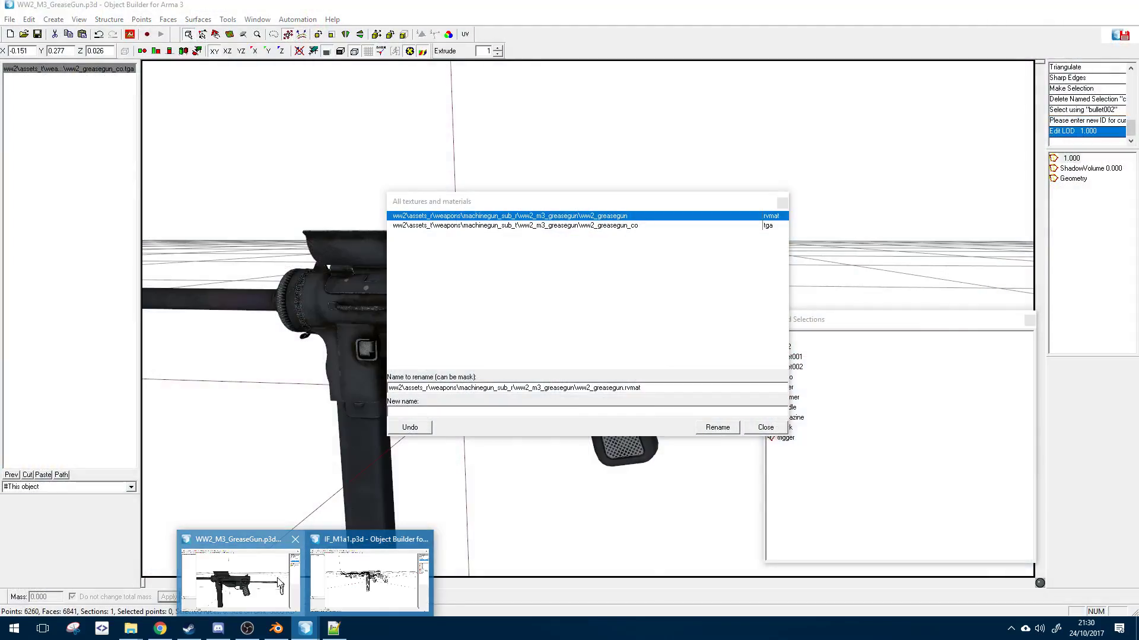
pyautogui.click(278, 584)
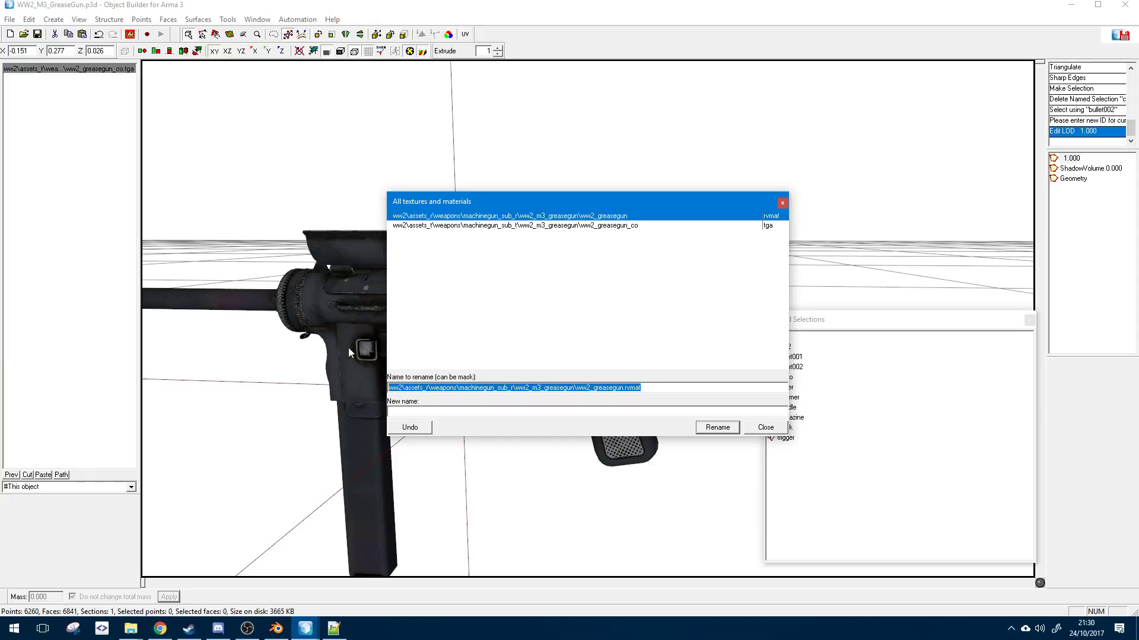
pyautogui.moveTo(131, 629)
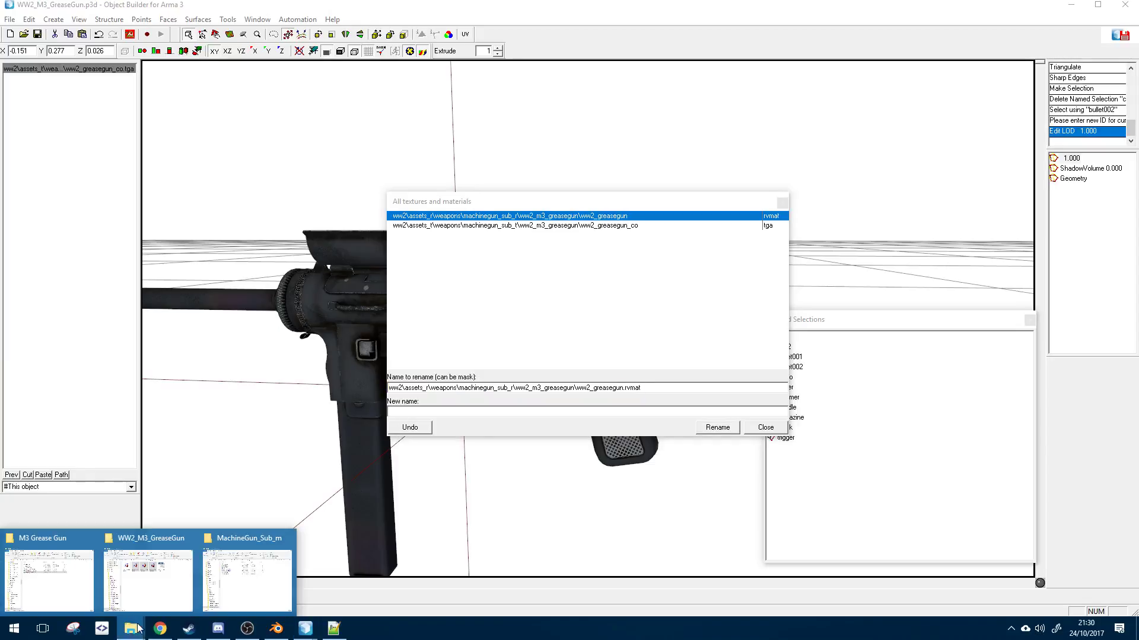
pyautogui.moveTo(248, 576)
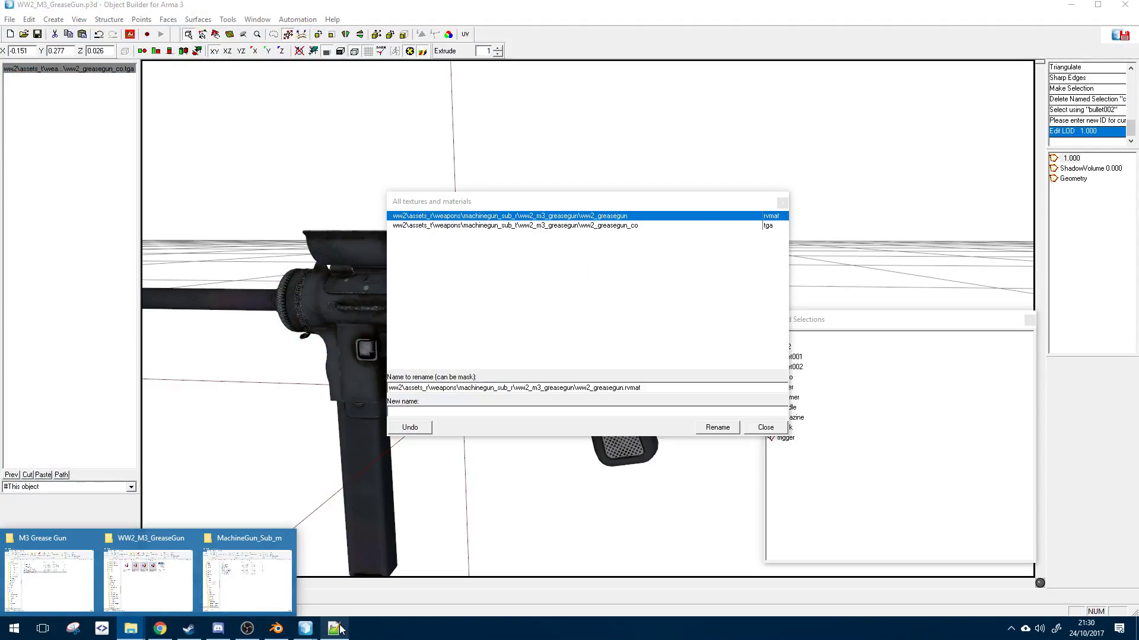
pyautogui.click(334, 629)
# - Examine the texture file names of Stage1, Stage4 and Stage5 and the Stage2 detail map path in the rvmat
pyautogui.click(169, 119)
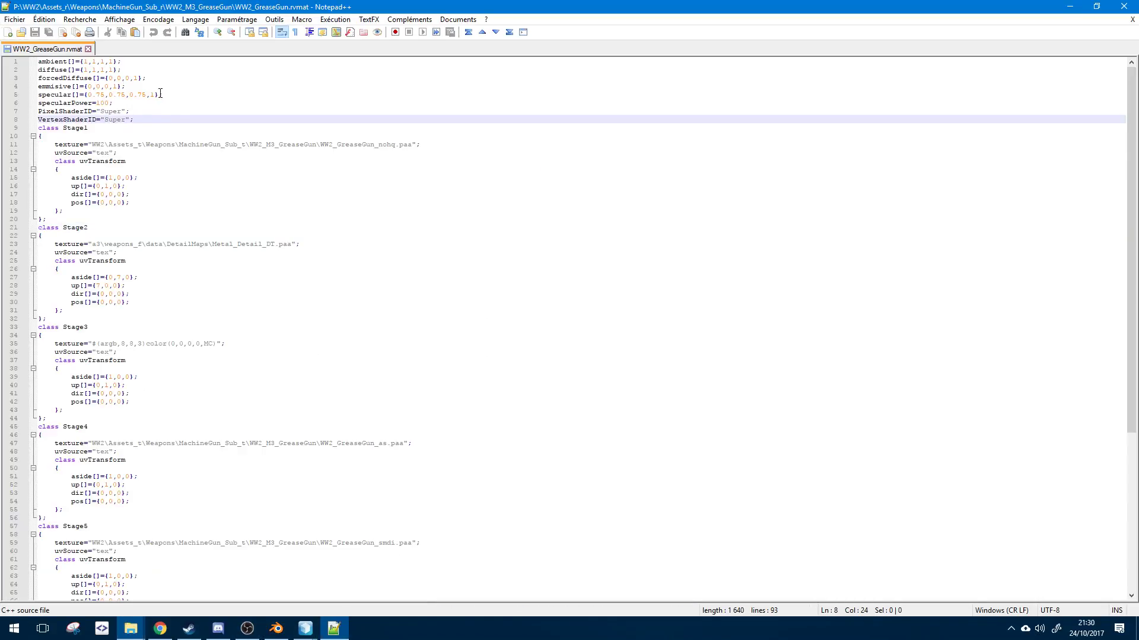
pyautogui.click(425, 145)
pyautogui.doubleClick(393, 145)
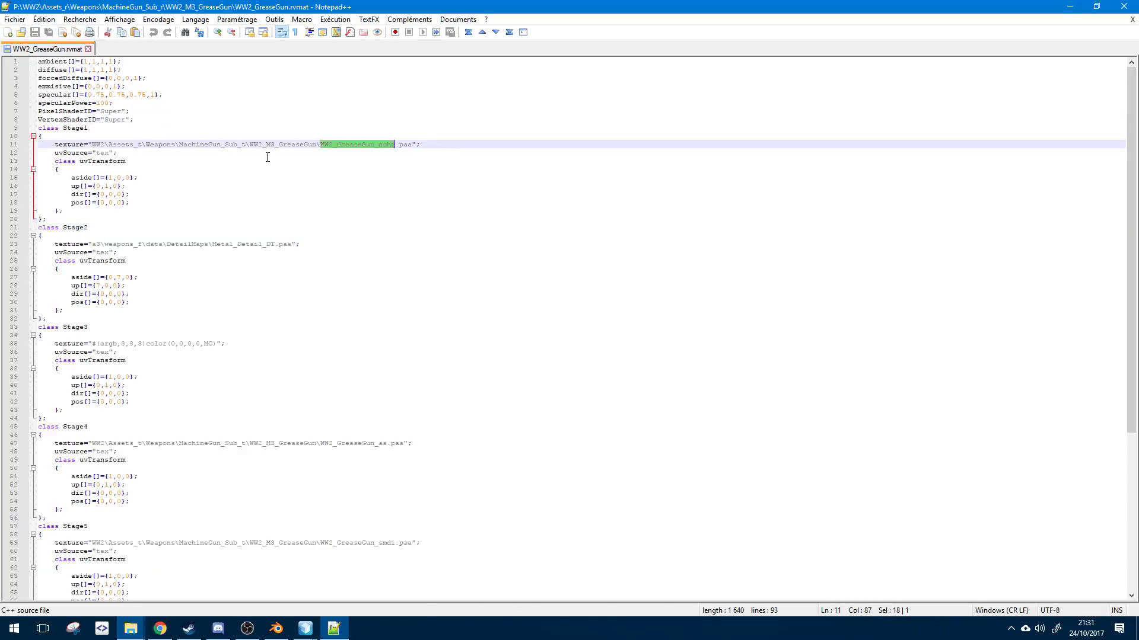
pyautogui.click(354, 440)
pyautogui.scroll(-3, 364, 526)
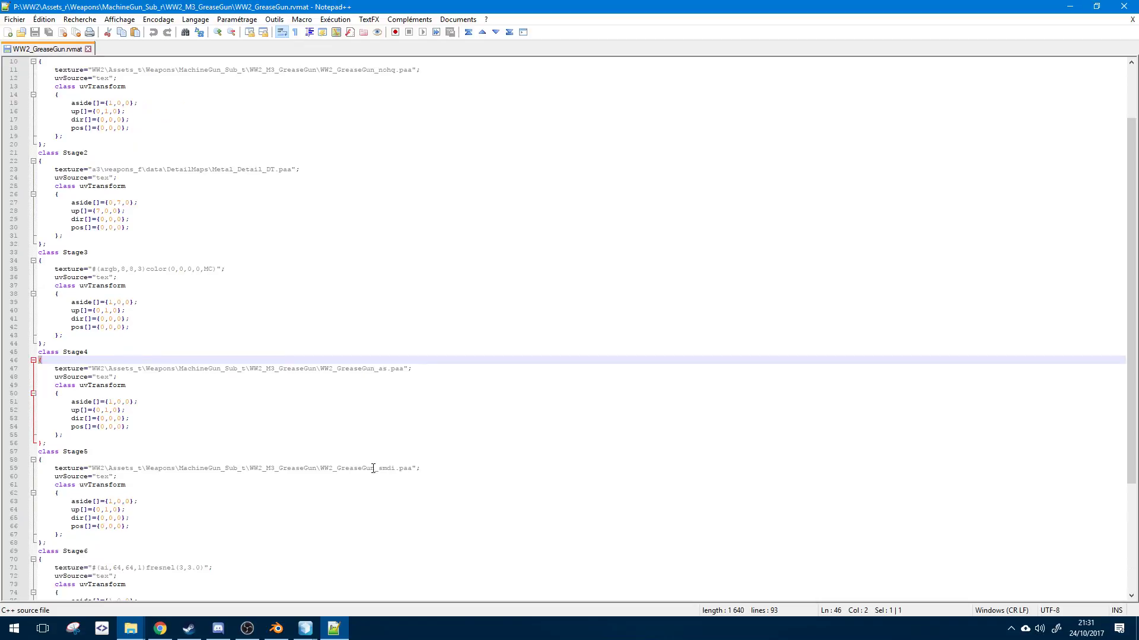
pyautogui.doubleClick(372, 468)
pyautogui.scroll(-6, 379, 287)
pyautogui.scroll(6, 356, 166)
pyautogui.moveTo(344, 145); pyautogui.dragTo(53, 169)
pyautogui.doubleClick(71, 170)
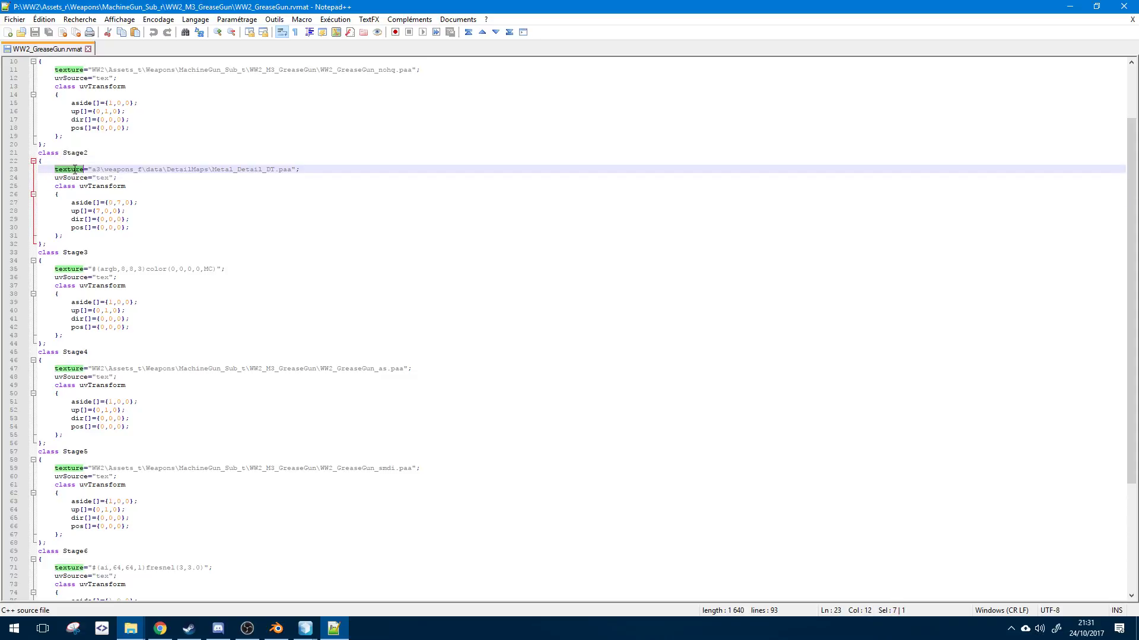
pyautogui.click(301, 170)
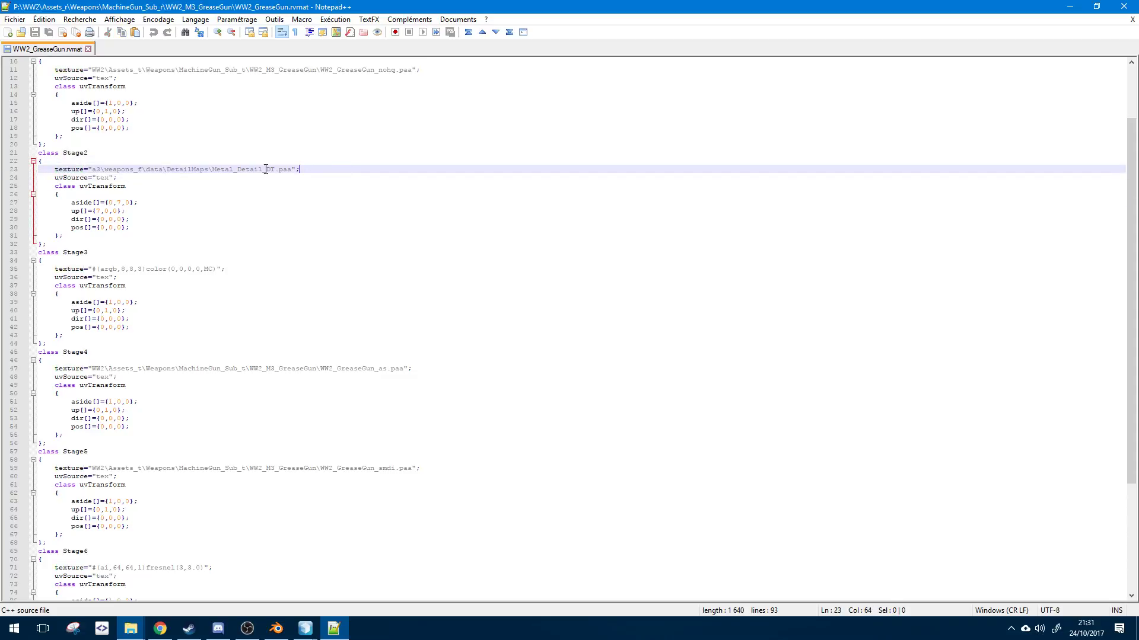
pyautogui.click(346, 177)
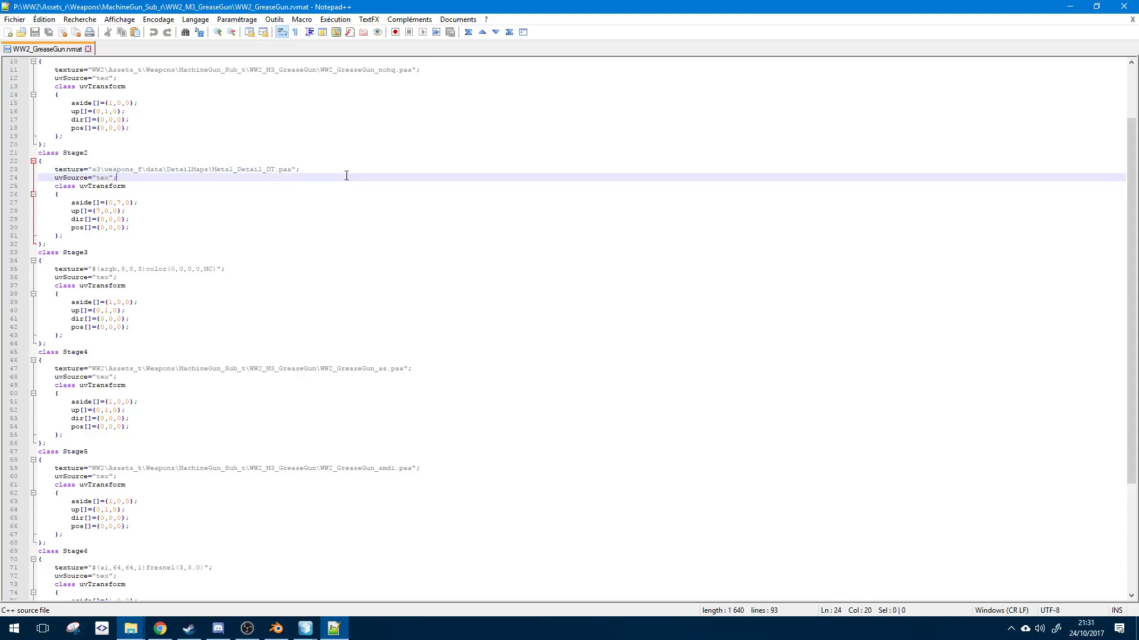
pyautogui.scroll(1, 322, 285)
pyautogui.scroll(1, 304, 303)
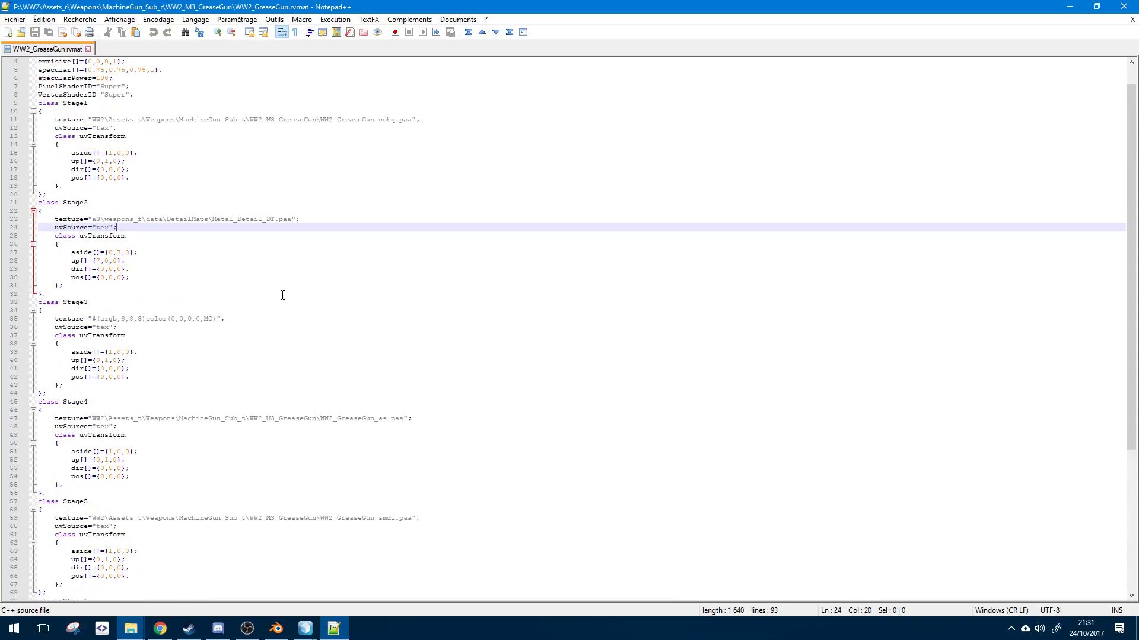
# - Examine the Stage6 fresnel and Stage7 environment definitions, and compare them with the parameters at the start of the rvmat
pyautogui.scroll(-9, 282, 296)
pyautogui.moveTo(231, 361); pyautogui.dragTo(241, 521)
pyautogui.click(250, 471)
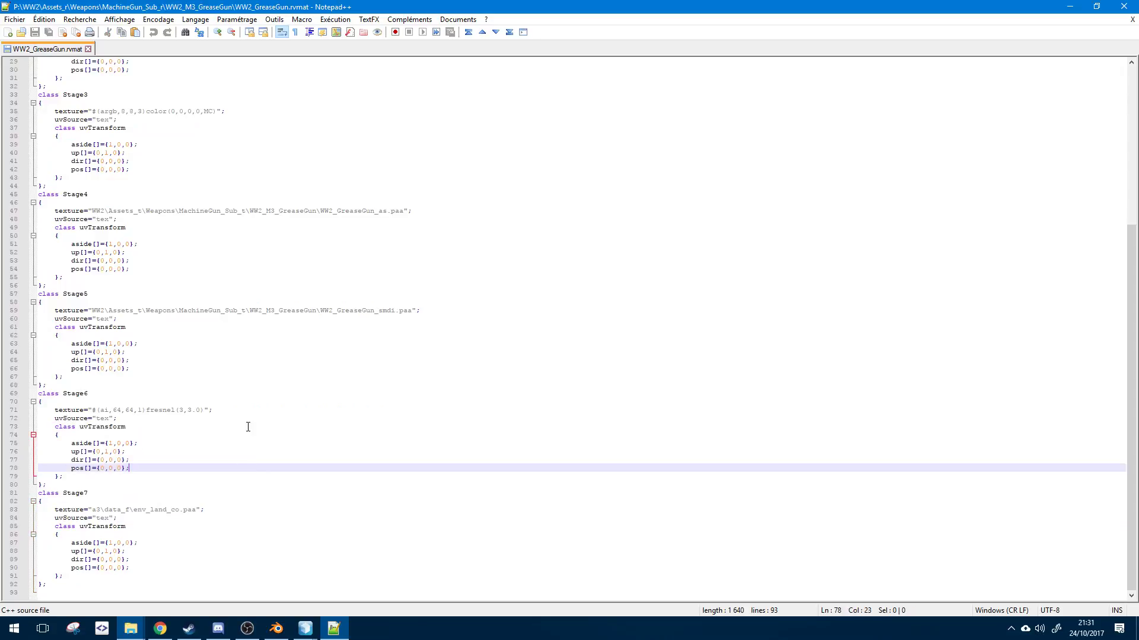
pyautogui.click(242, 404)
pyautogui.moveTo(133, 401); pyautogui.dragTo(209, 465)
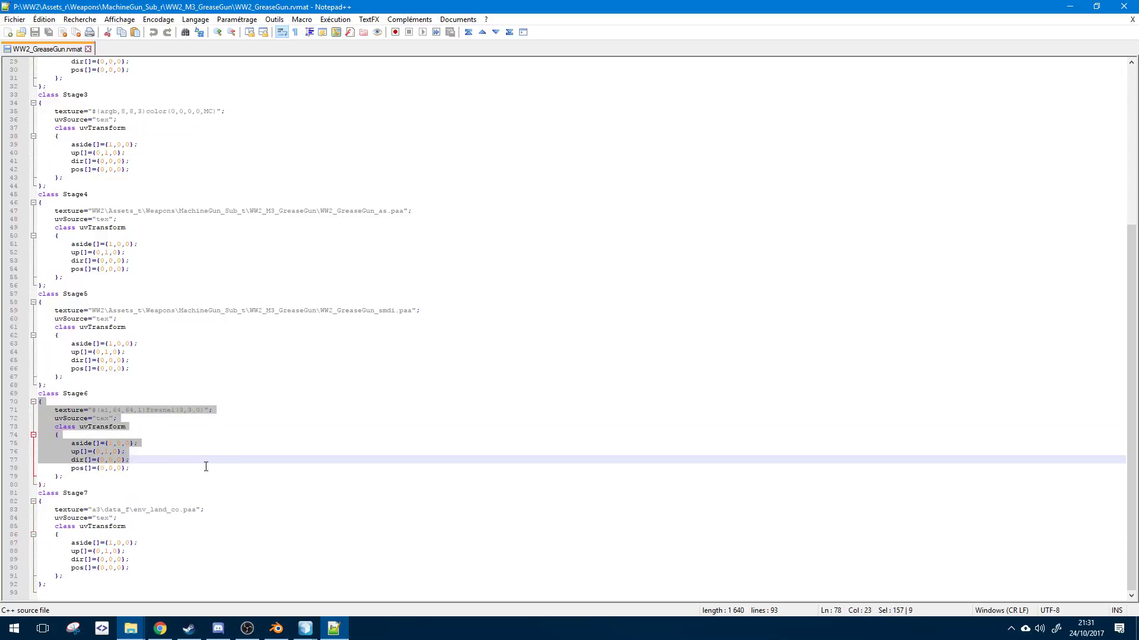
pyautogui.tripleClick(231, 451)
pyautogui.click(187, 454)
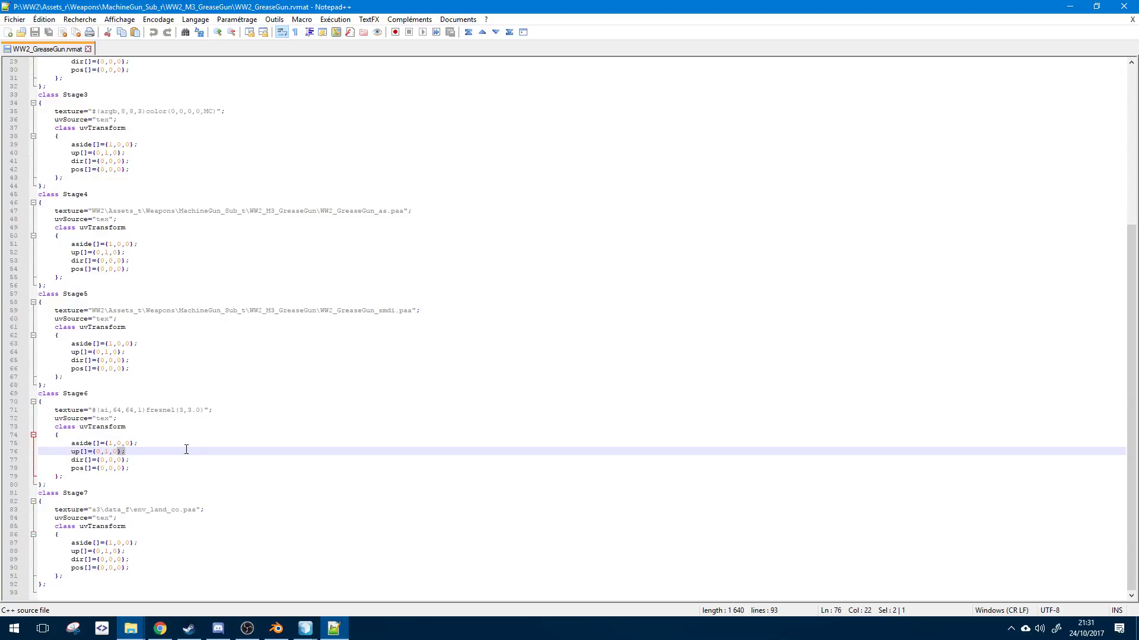
pyautogui.tripleClick(186, 450)
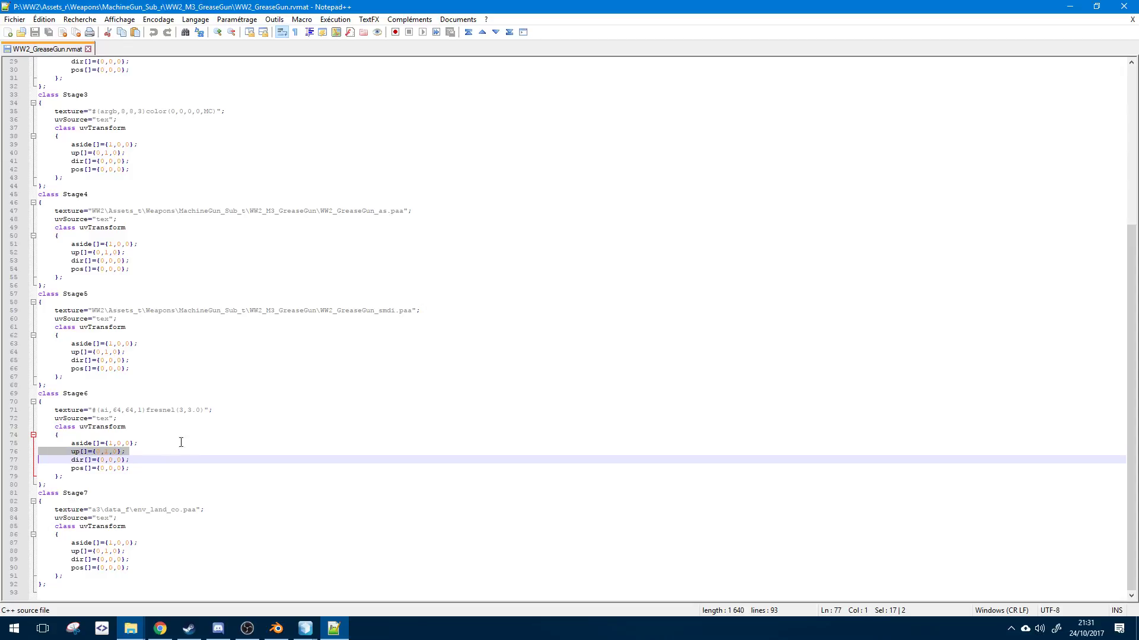
pyautogui.scroll(10, 211, 348)
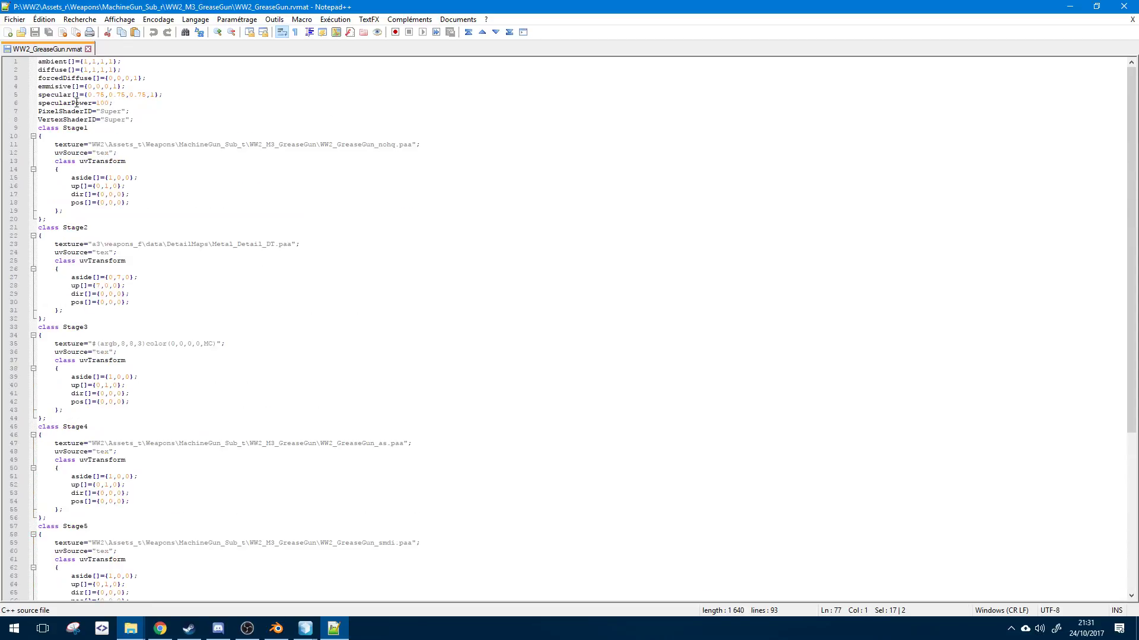
pyautogui.scroll(-10, 185, 359)
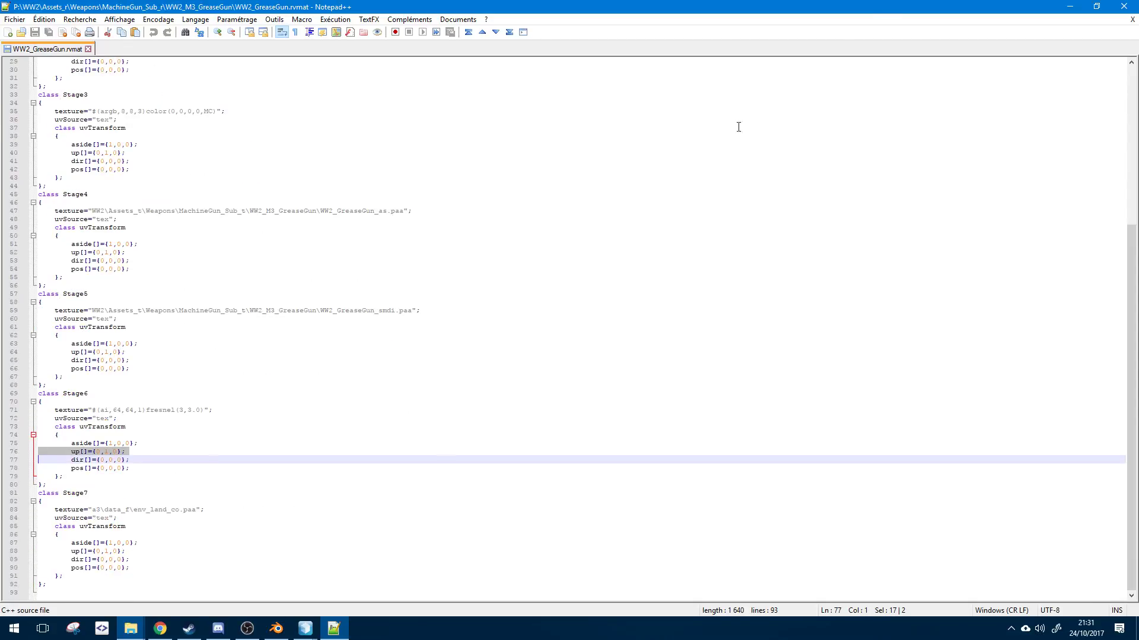
# - Close the rvmat file and the textures and materials list, and launch the Buldozer viewer for the Grease Gun model
pyautogui.click(1116, 6)
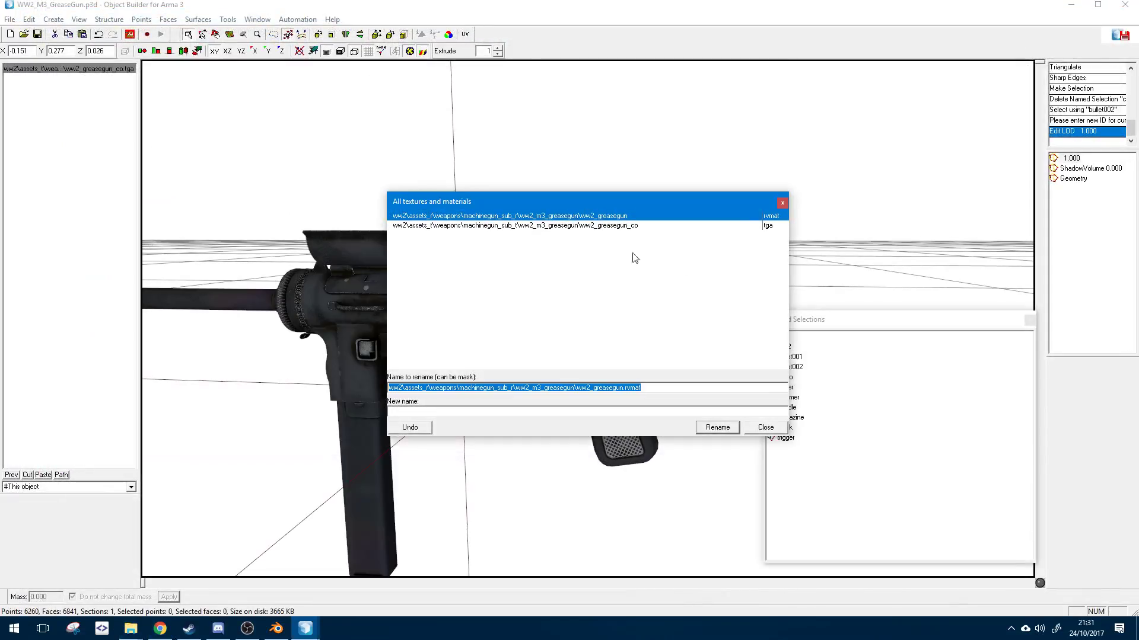
pyautogui.click(783, 203)
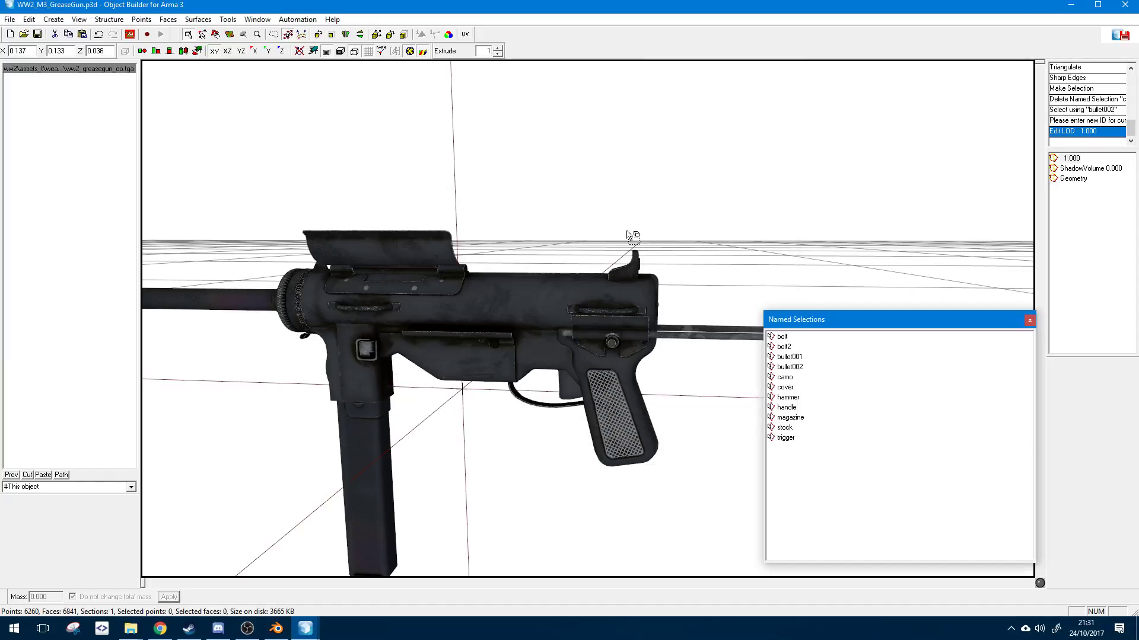
pyautogui.click(129, 34)
pyautogui.click(159, 44)
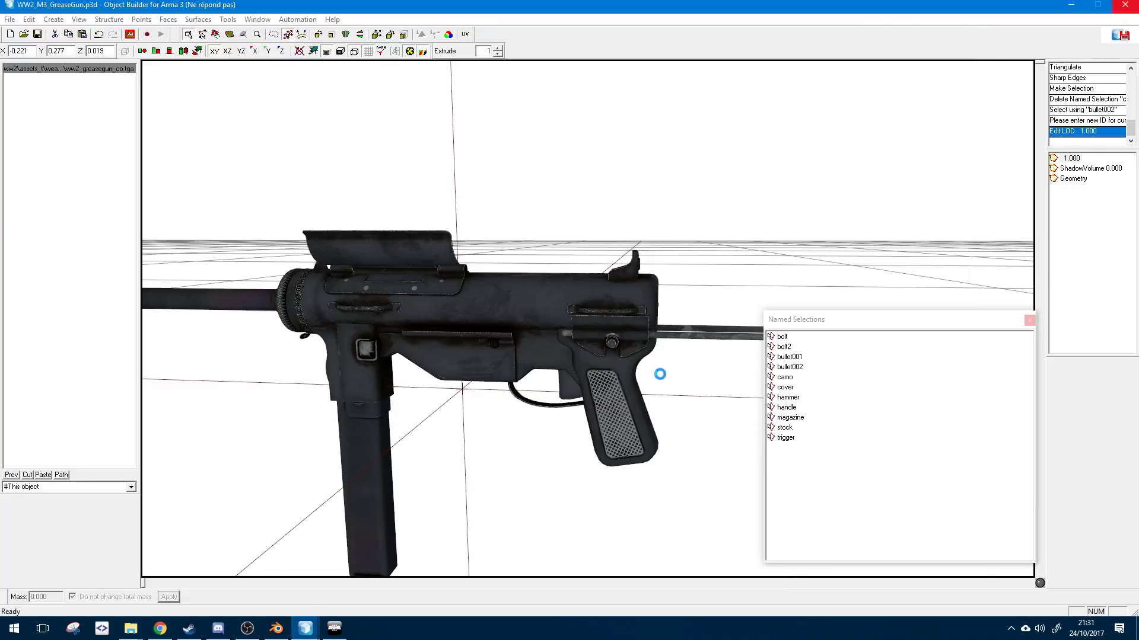
# - Switch to the Steam library and launch Arma 3 Tools [development]
pyautogui.click(188, 628)
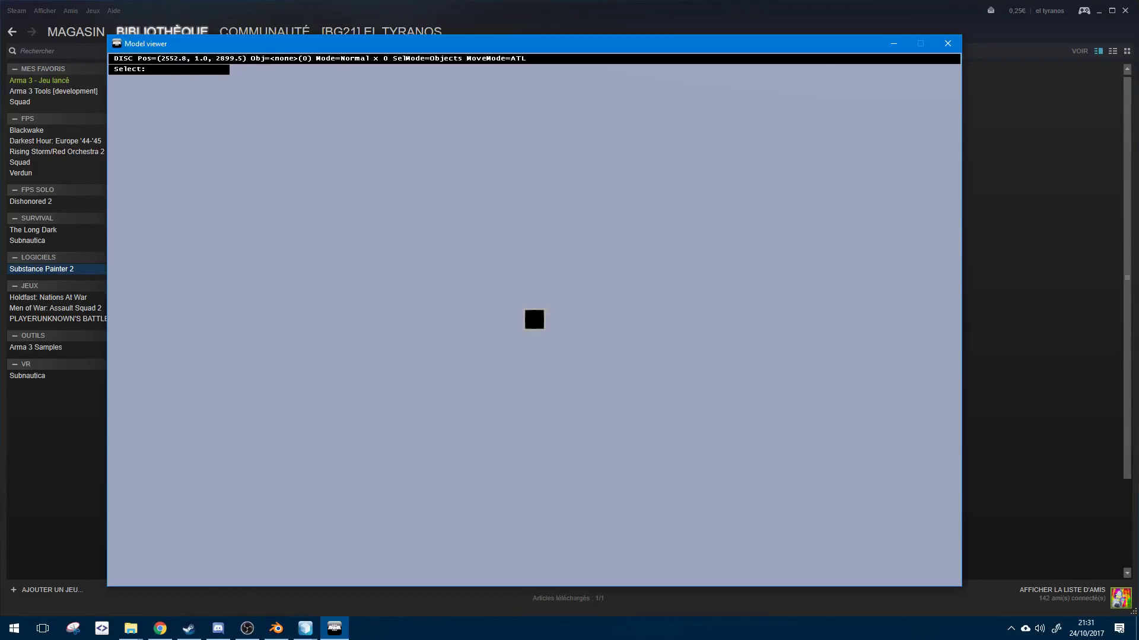
pyautogui.hotkey('alt', 'Tab')
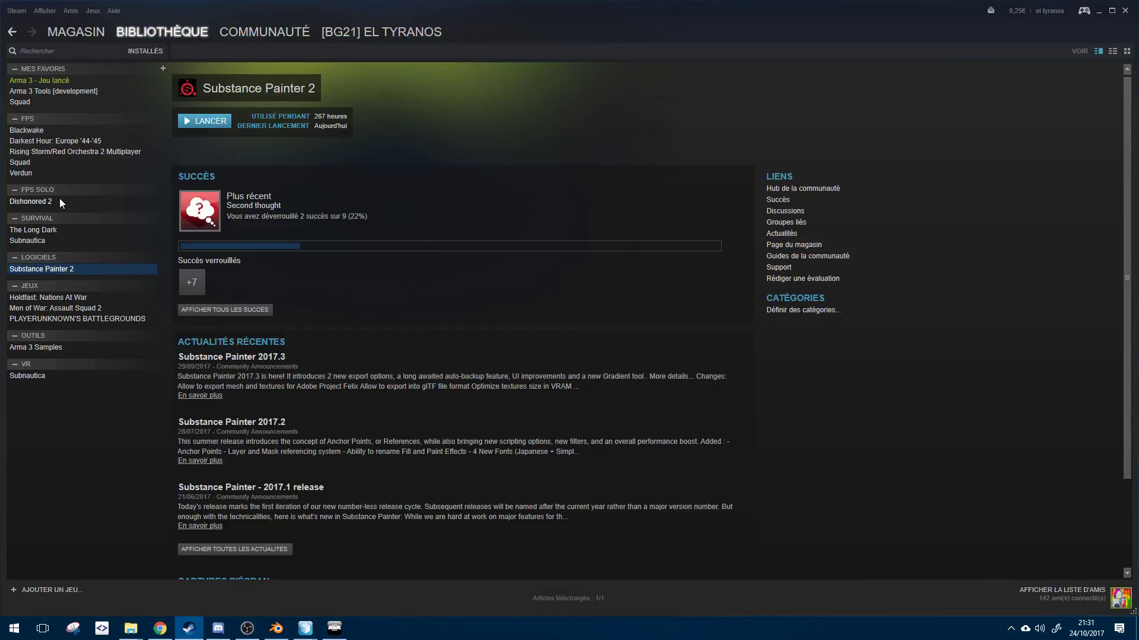
pyautogui.click(15, 188)
pyautogui.click(15, 188)
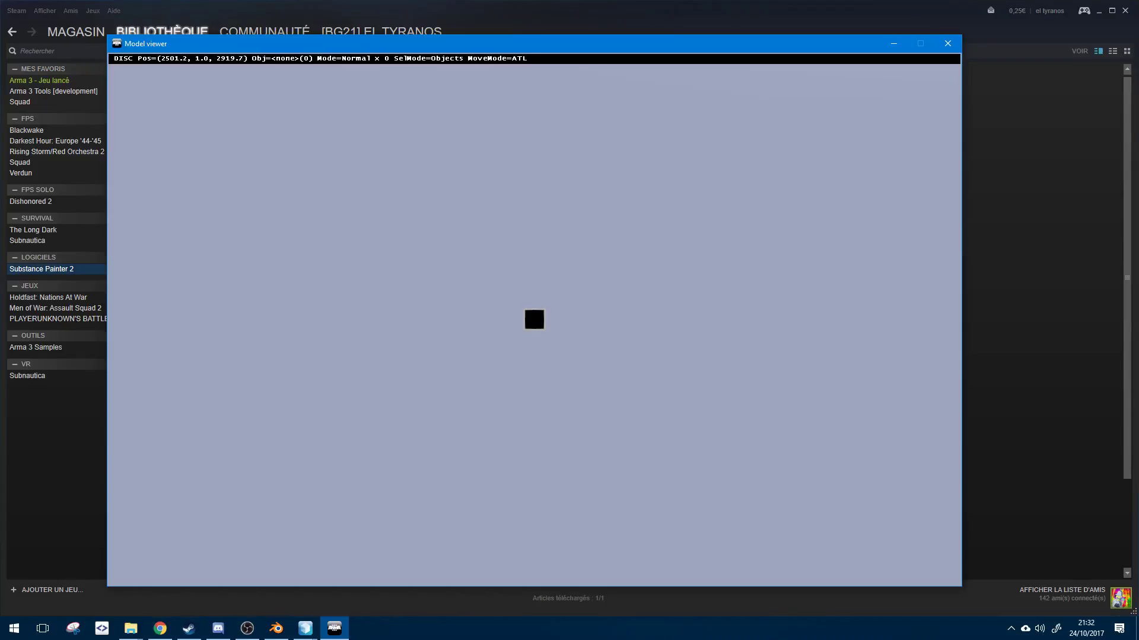
pyautogui.click(695, 30)
pyautogui.moveTo(306, 628)
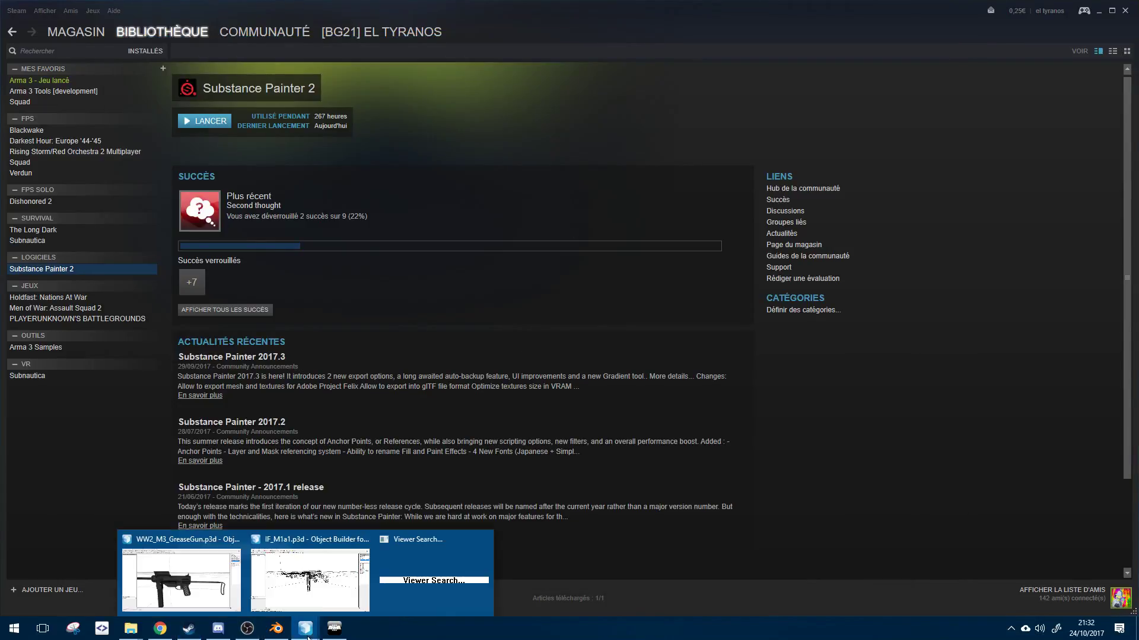
pyautogui.click(155, 376)
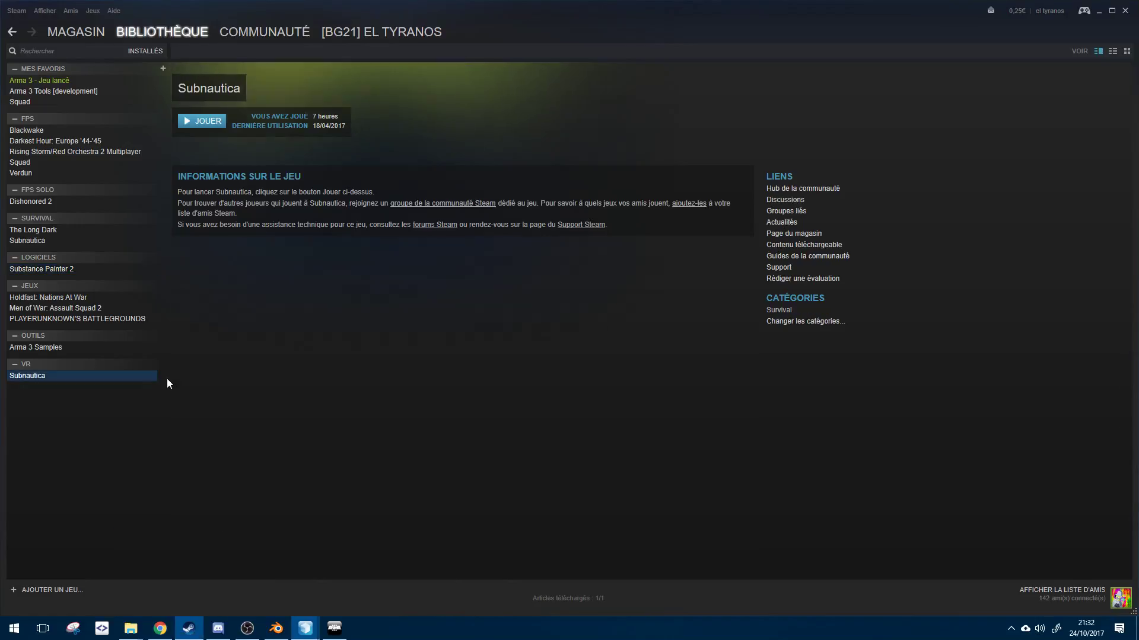
pyautogui.click(102, 308)
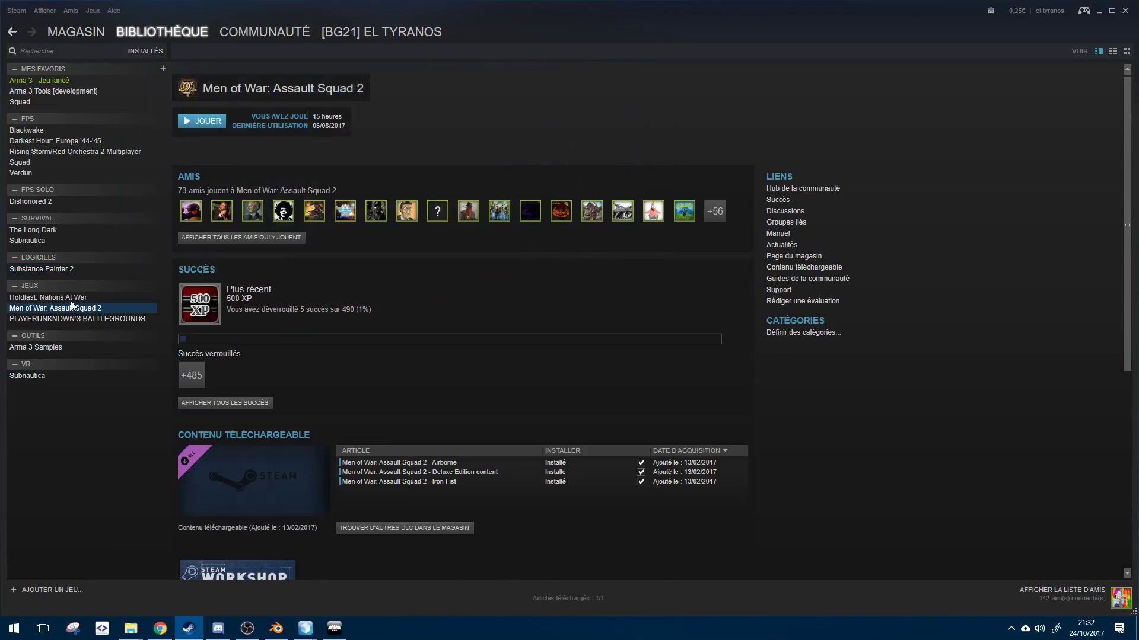
pyautogui.doubleClick(49, 91)
pyautogui.click(587, 372)
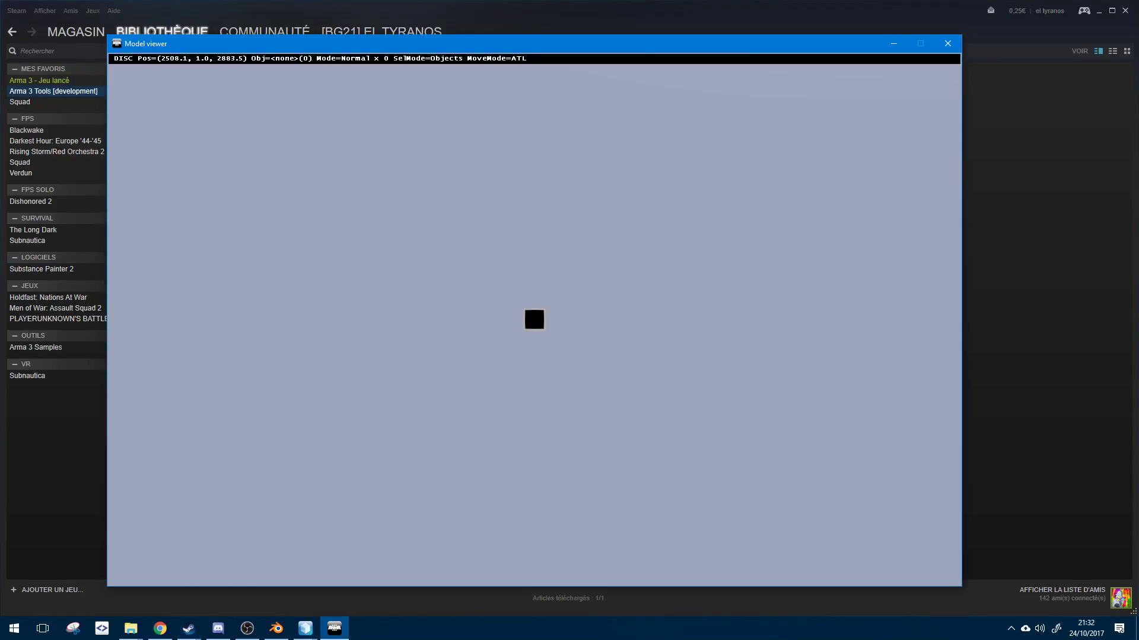
# - Bring the Arma 3 Tools launch dialog in front of the model viewer and start the tools from it
pyautogui.hotkey('alt', 'Tab')
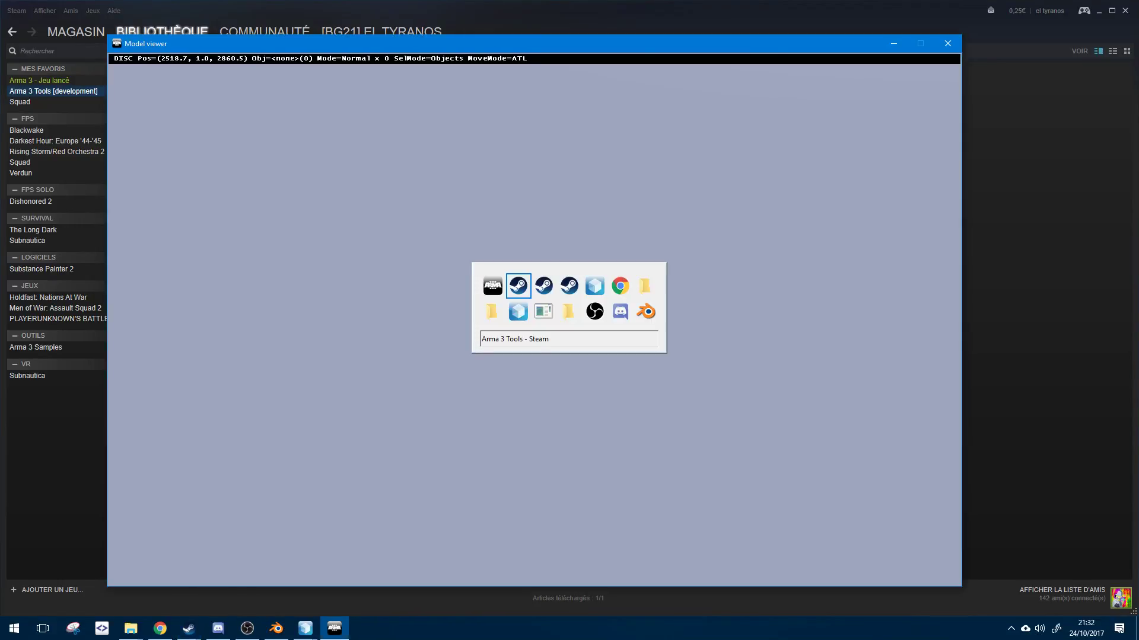
pyautogui.hotkey('alt', 'Tab')
pyautogui.hotkey('alt', 'Tab')
pyautogui.hotkey('alt', 'Tab')
pyautogui.hotkey('alt', 'Tab')
pyautogui.hotkey('alt', 'Tab')
pyautogui.hotkey('alt', 'Tab')
pyautogui.hotkey('alt', 'Tab')
pyautogui.hotkey('alt', 'Tab')
pyautogui.hotkey('alt', 'Tab')
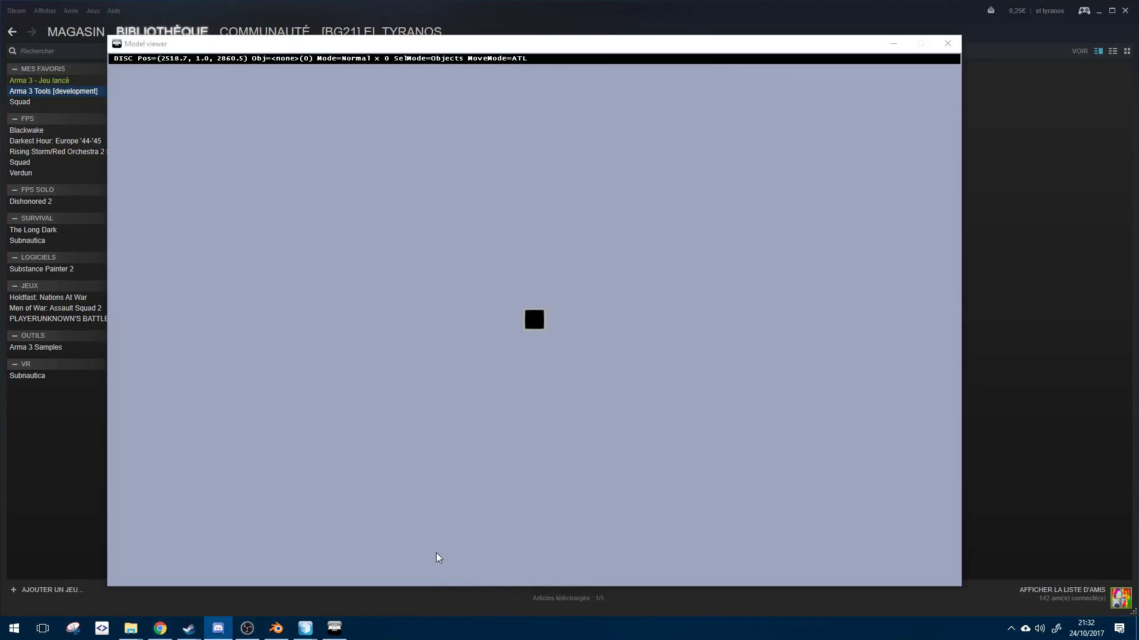
pyautogui.press('super')
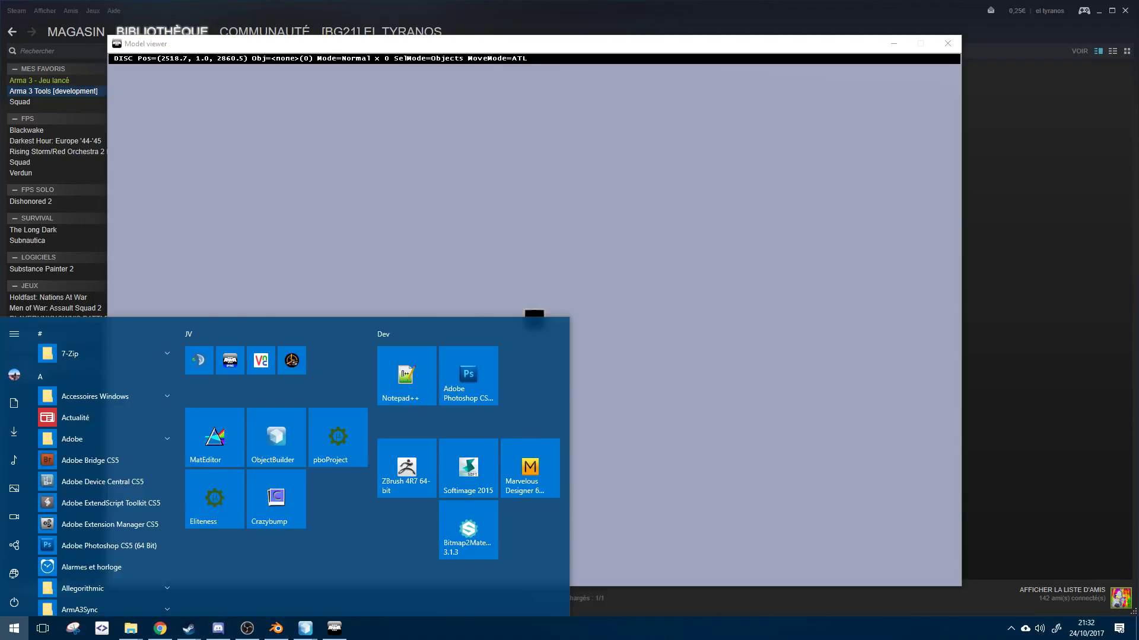
pyautogui.hotkey('alt', 'Tab')
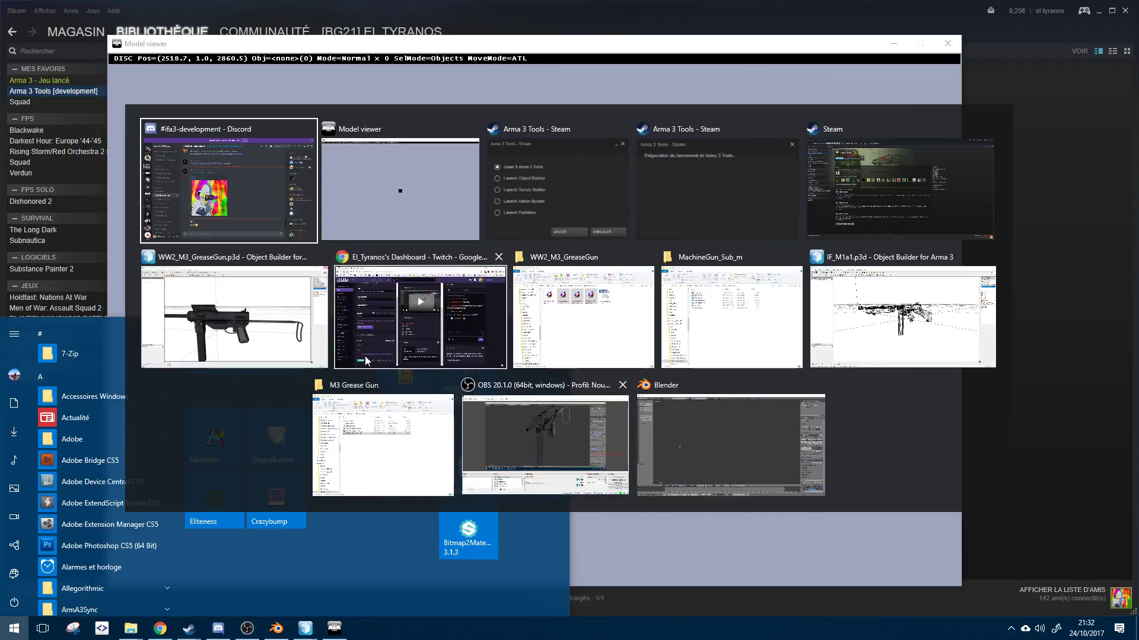
pyautogui.click(548, 198)
pyautogui.click(595, 379)
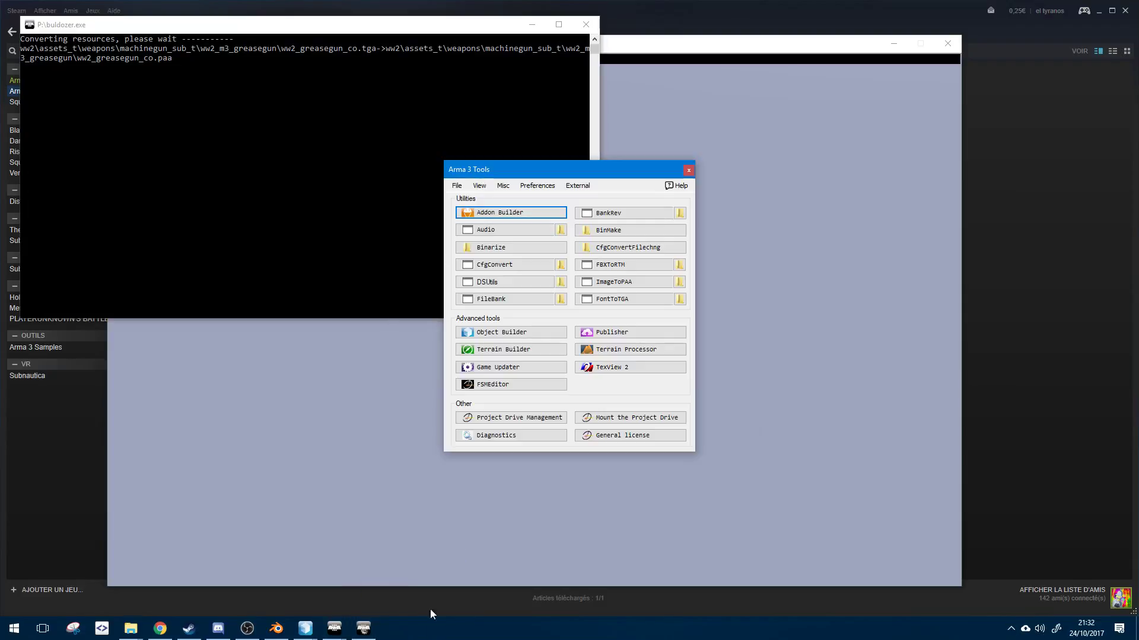
# - Apply the Default (Ultra) Buldozer configuration to Object Builder and Terrain Builder from Arma 3 Tools
pyautogui.hotkey('alt', 'Tab')
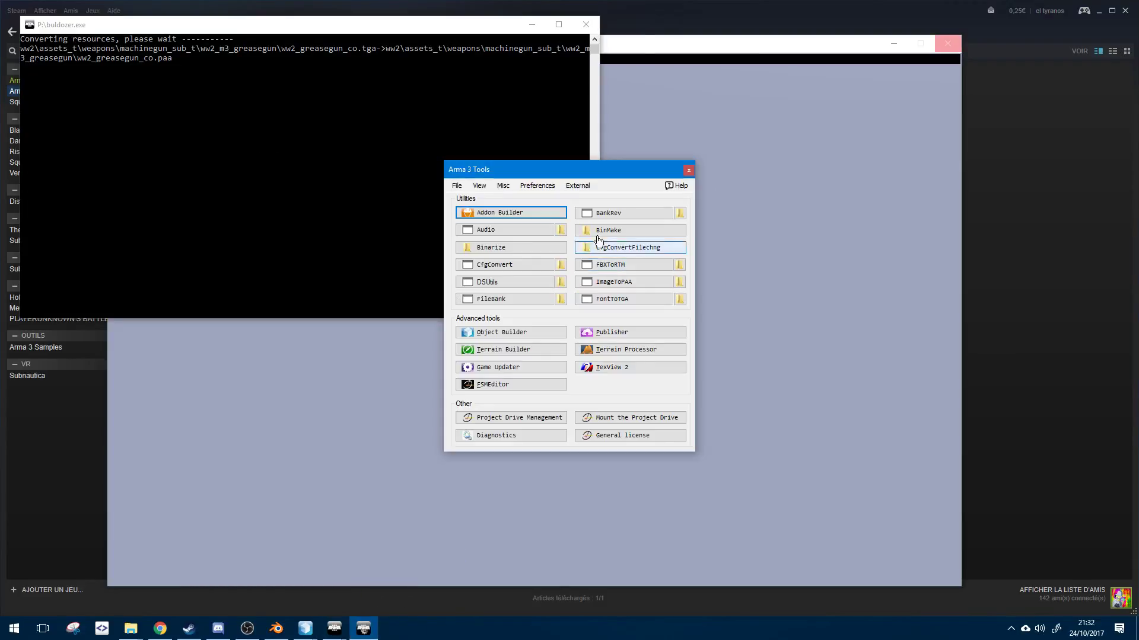
pyautogui.click(538, 186)
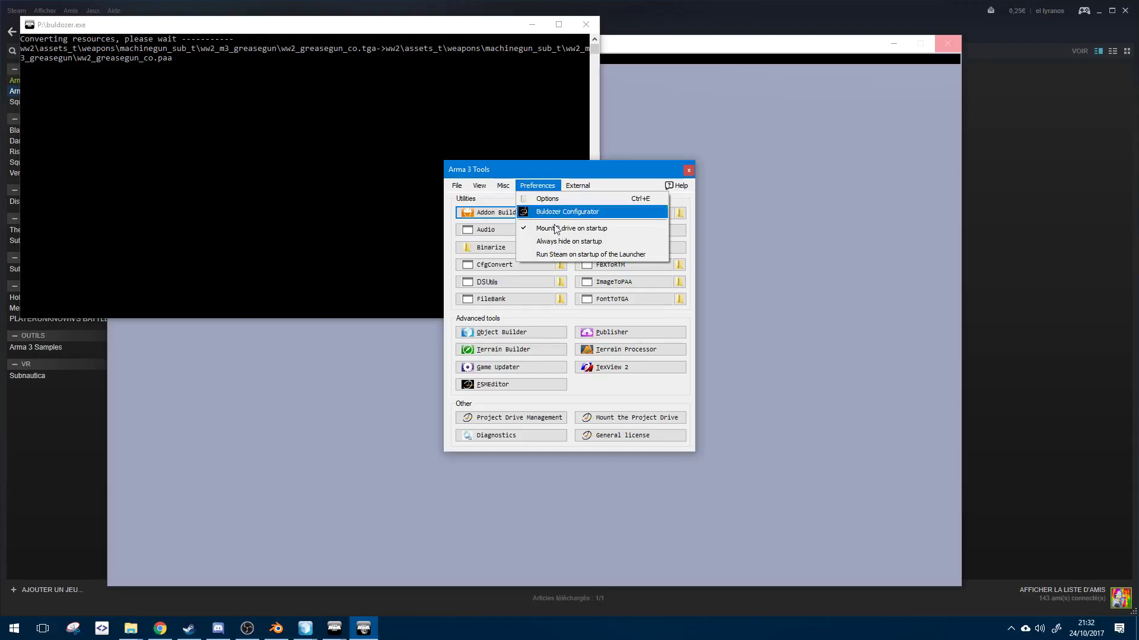
pyautogui.click(558, 213)
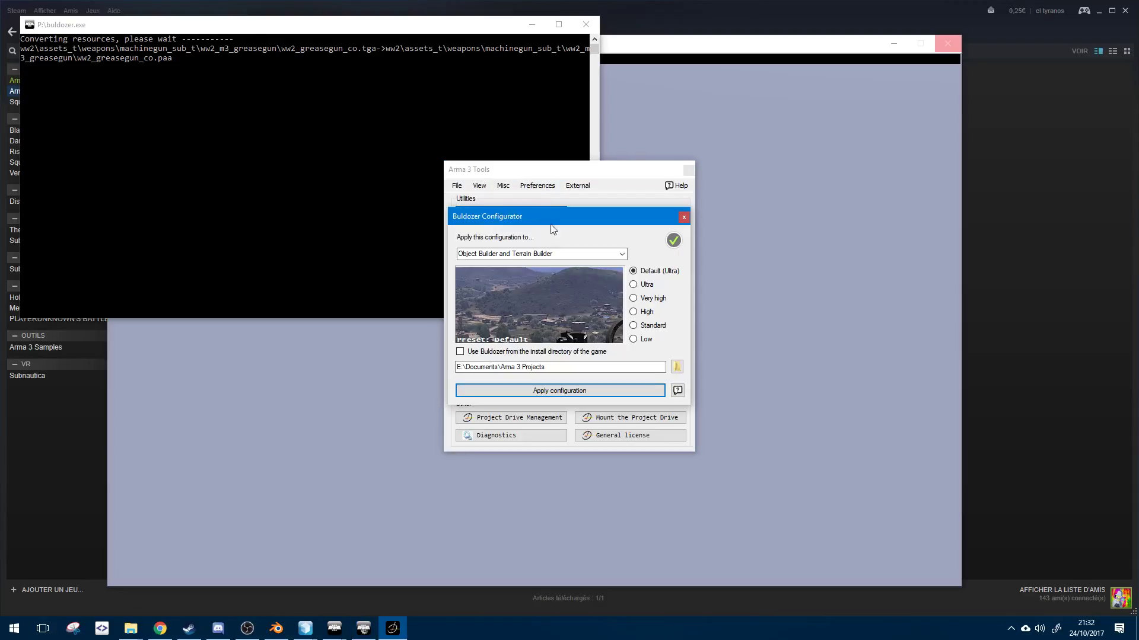
pyautogui.click(559, 391)
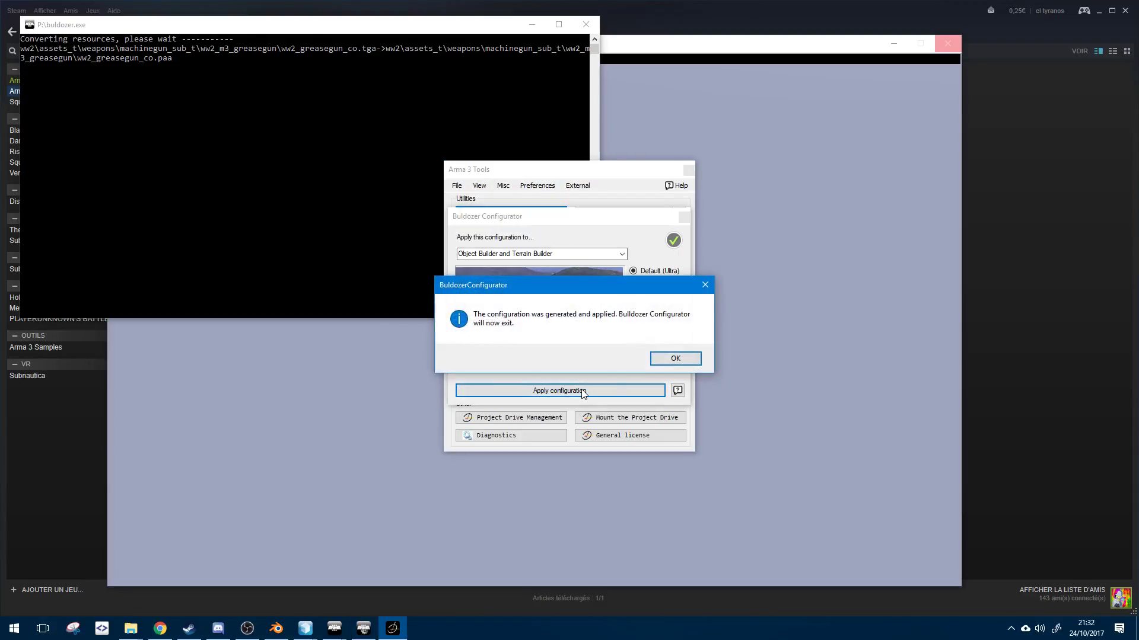
pyautogui.click(676, 359)
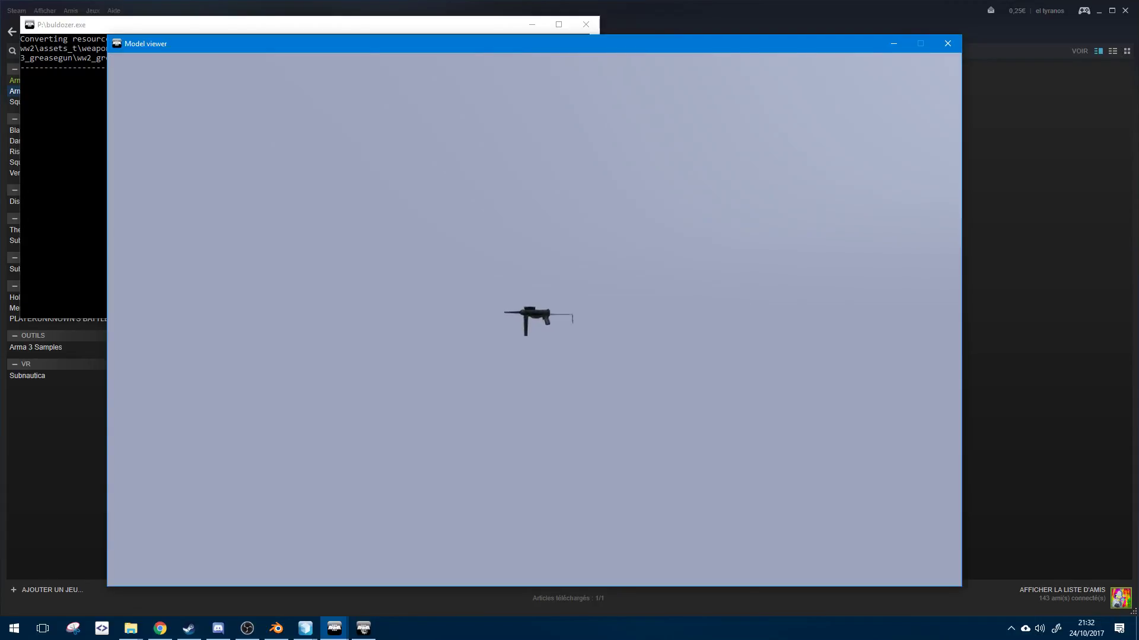
# - Inspect the textured Grease Gun in the model viewer from several sides and distances, and close the viewer
pyautogui.hotkey('alt', 'Tab')
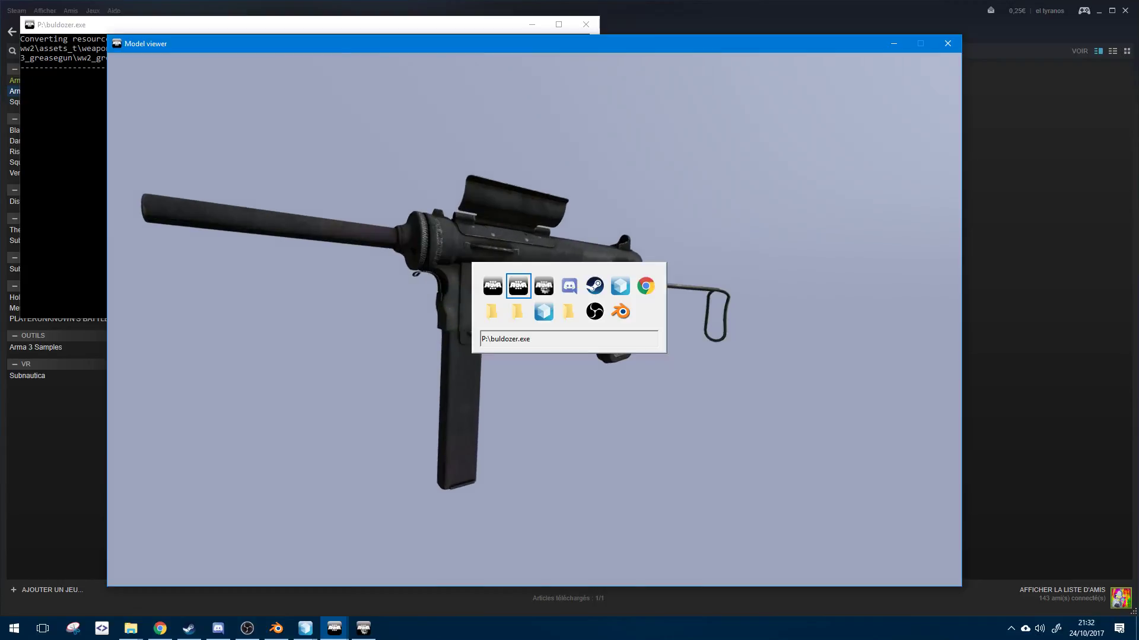
pyautogui.hotkey('alt', 'Tab')
pyautogui.hotkey('alt', 'Tab')
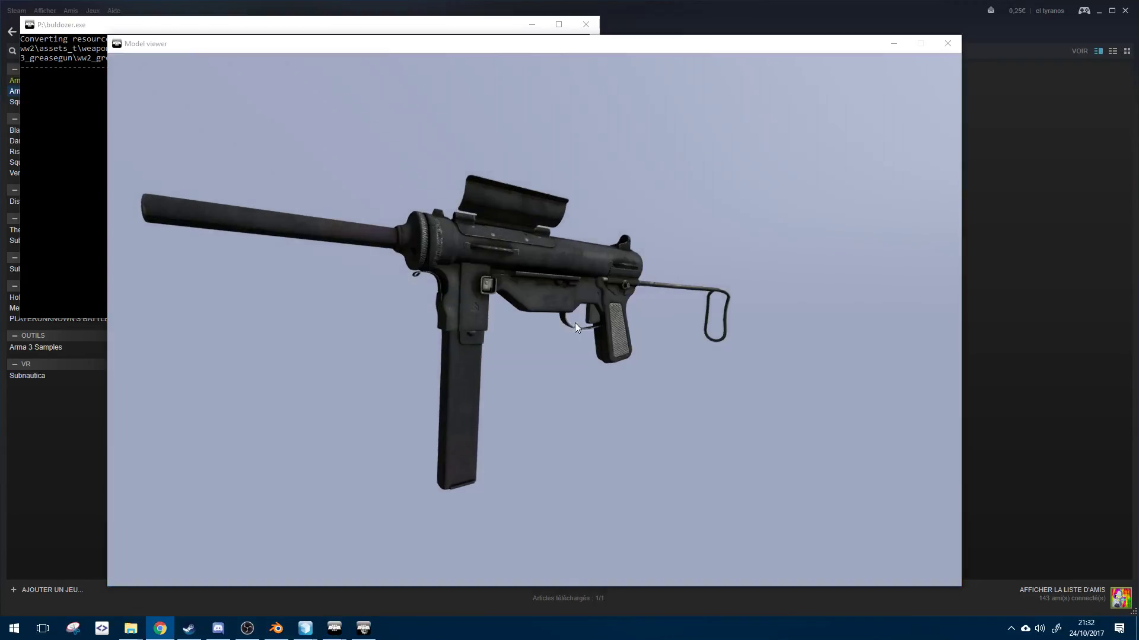
pyautogui.click(470, 320)
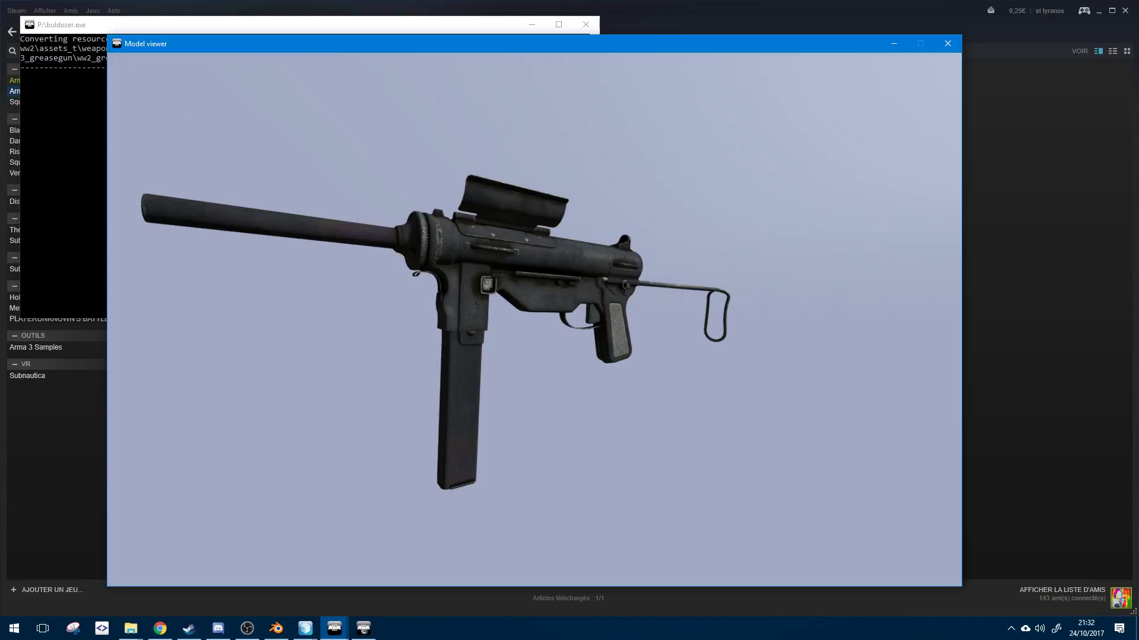
pyautogui.moveTo(470, 320); pyautogui.dragTo(404, 323)
pyautogui.scroll(5, 533, 320)
pyautogui.moveTo(470, 320); pyautogui.dragTo(470, 439, button='right')
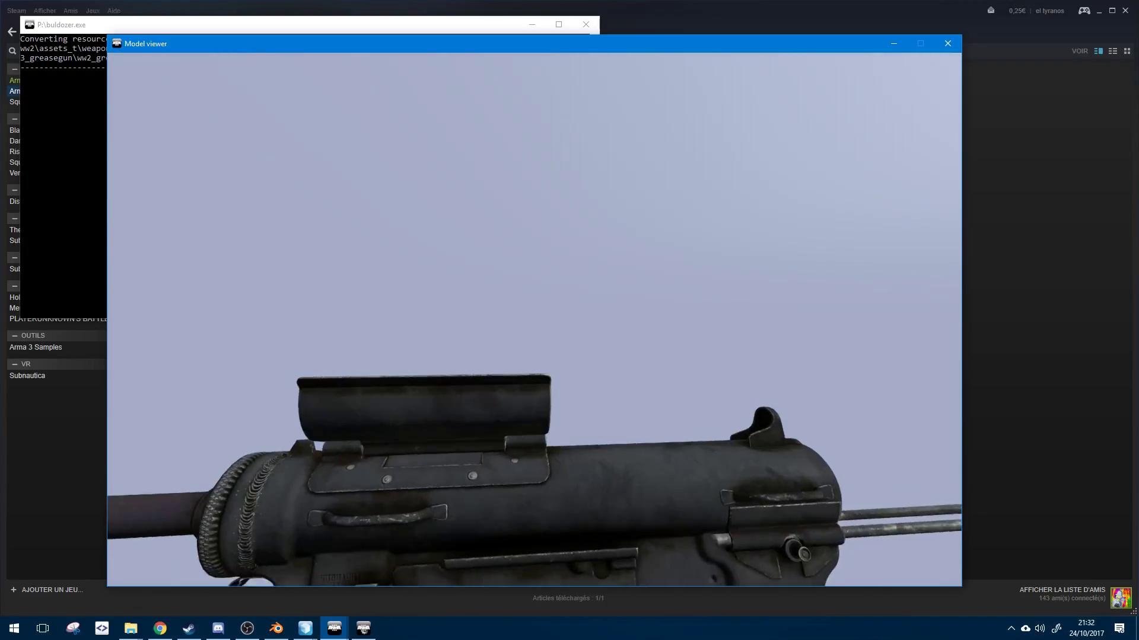
pyautogui.moveTo(470, 320); pyautogui.dragTo(700, 341)
pyautogui.scroll(5, 534, 320)
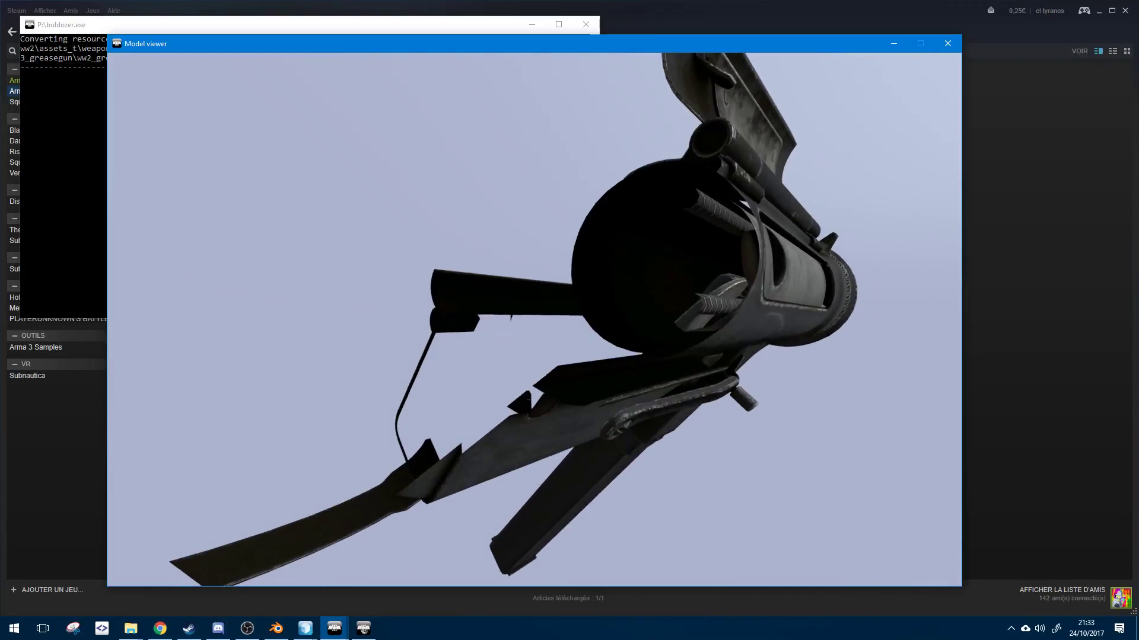
pyautogui.moveTo(534, 320); pyautogui.dragTo(558, 270)
pyautogui.scroll(-3, 534, 320)
pyautogui.scroll(-3, 388, 300)
pyautogui.scroll(4, 593, 323)
pyautogui.press('Escape')
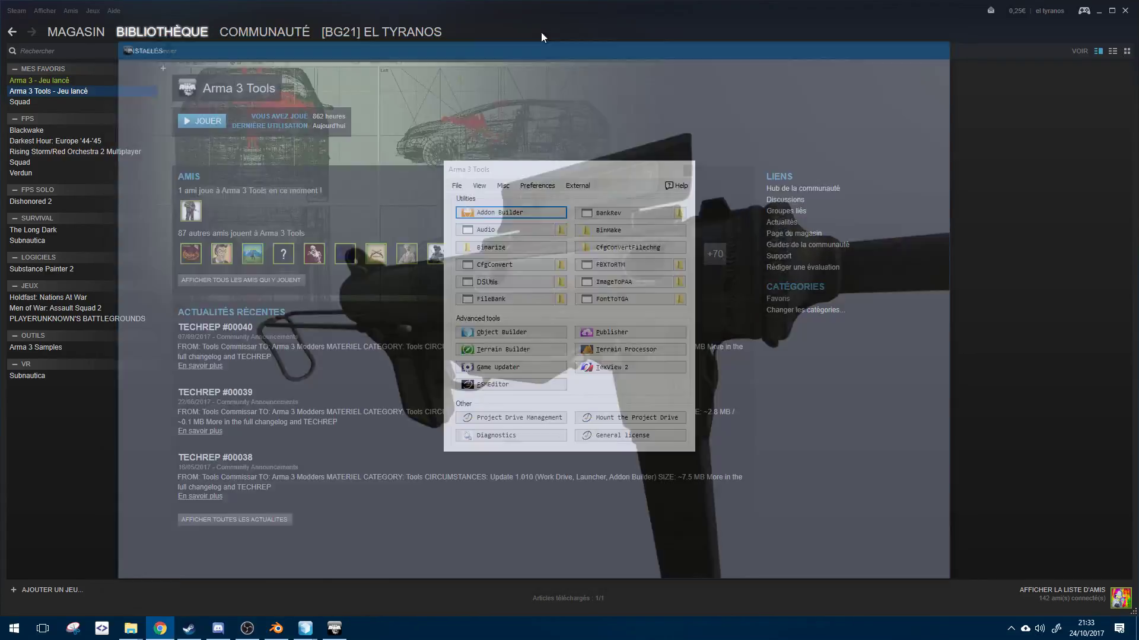
# - Switch to WW2_M3_GreaseGun.p3d in Object Builder and examine the weapon around its barrel and receiver
pyautogui.moveTo(305, 630)
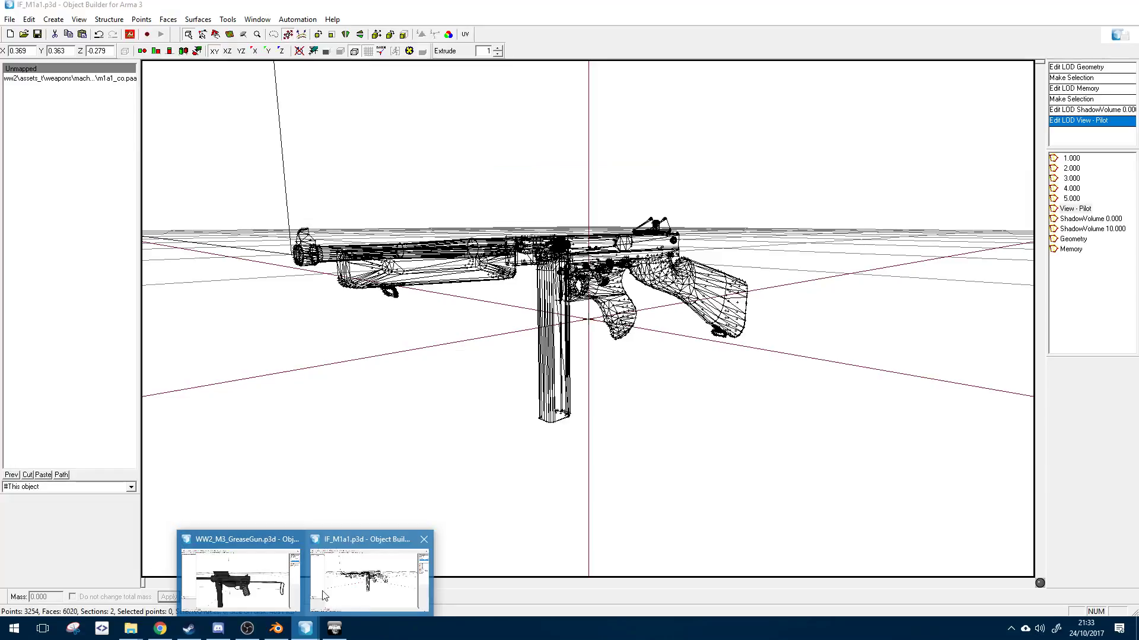
pyautogui.click(368, 572)
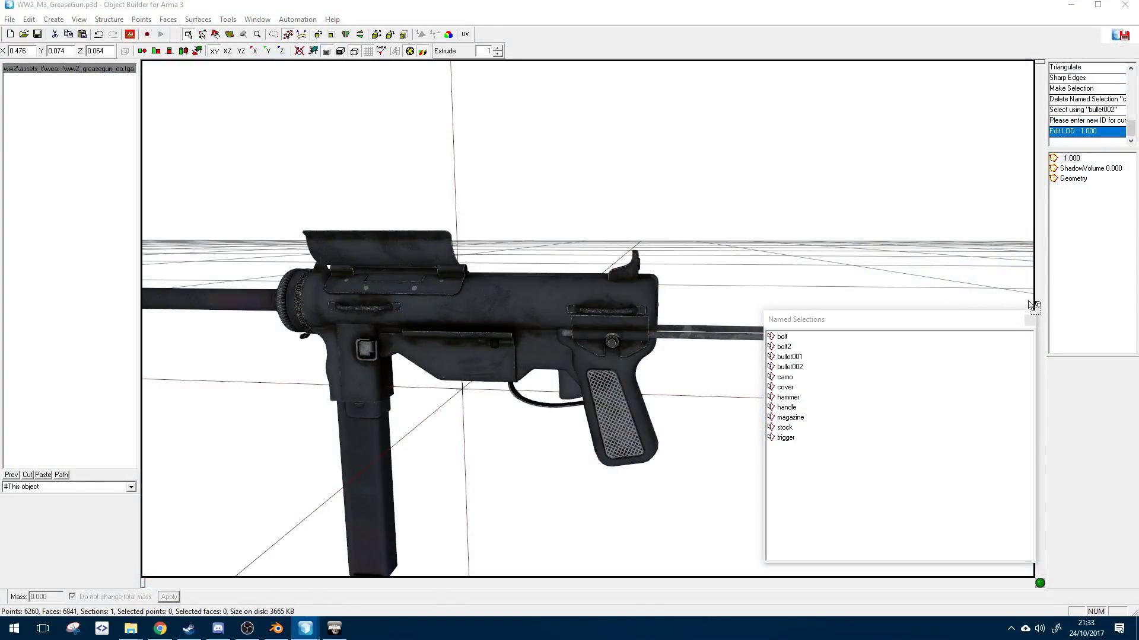
pyautogui.moveTo(985, 317); pyautogui.dragTo(988, 316)
pyautogui.moveTo(669, 237); pyautogui.dragTo(647, 227, button='middle')
pyautogui.scroll(-6, 647, 227)
pyautogui.scroll(4, 647, 227)
pyautogui.scroll(5, 648, 235)
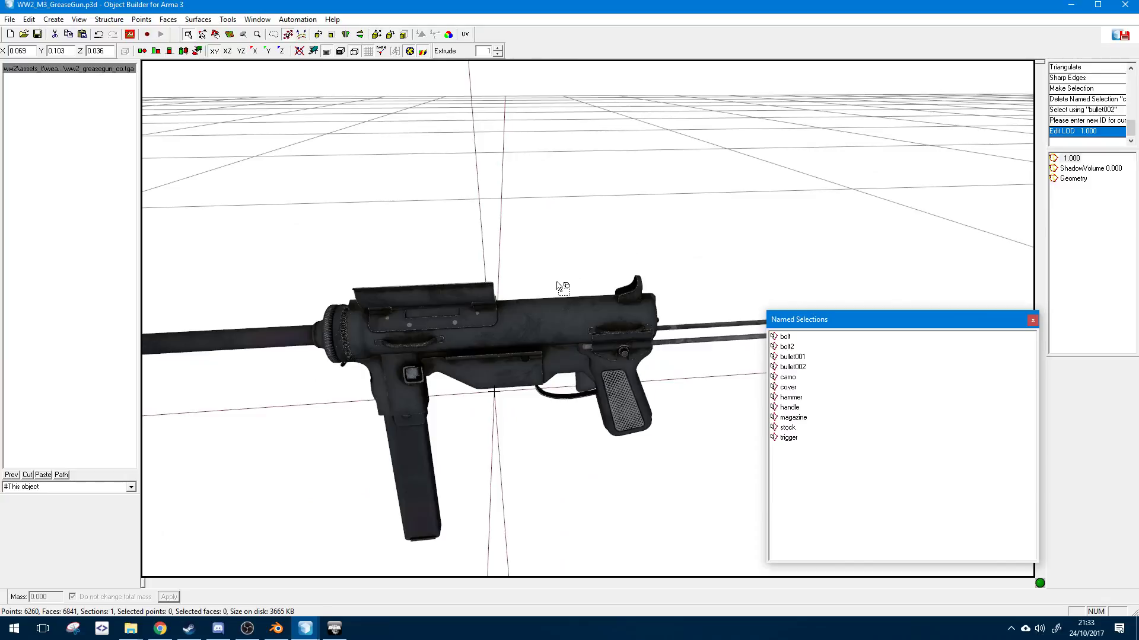
pyautogui.moveTo(585, 244); pyautogui.dragTo(571, 206, button='middle')
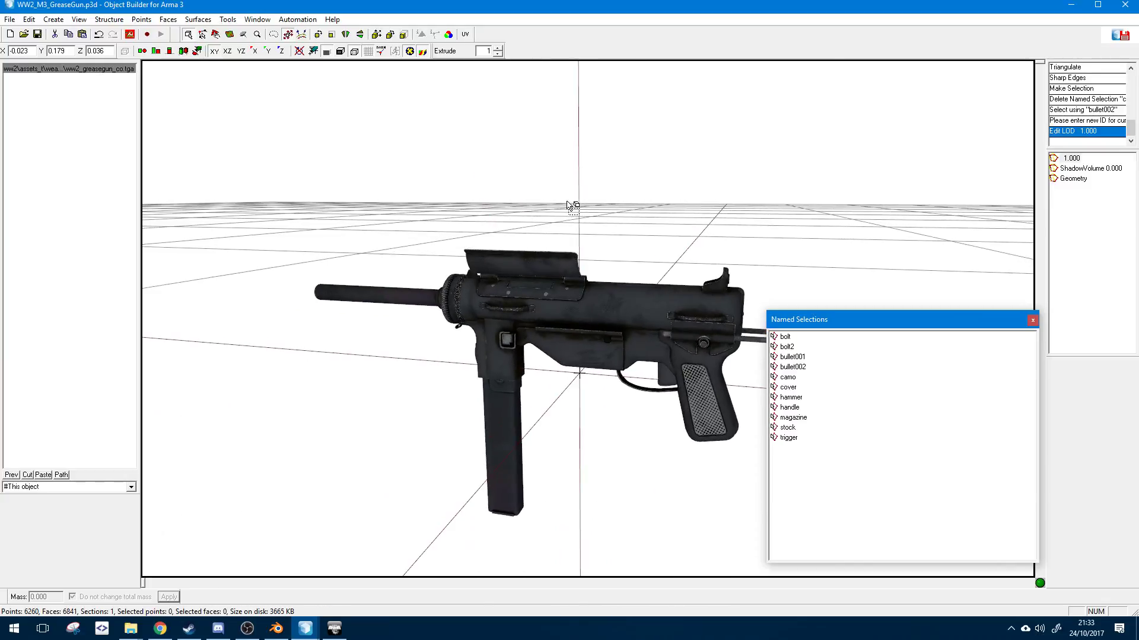
# - Switch to IF_M1a1.p3d and examine the proxy triangle at the muzzle by selecting it
pyautogui.moveTo(305, 627)
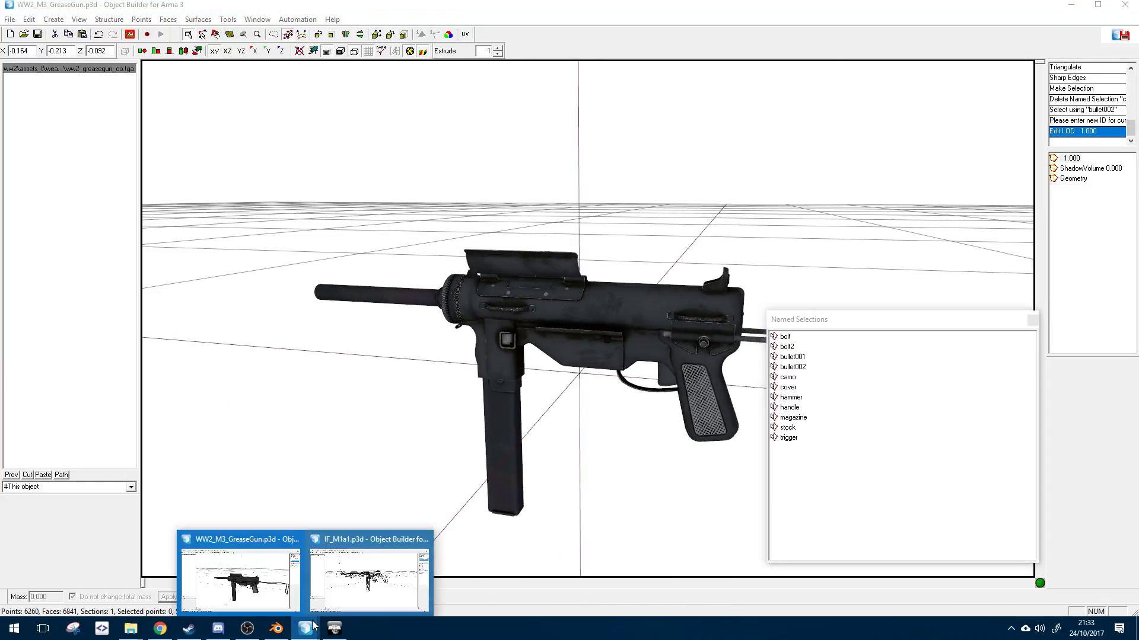
pyautogui.click(358, 578)
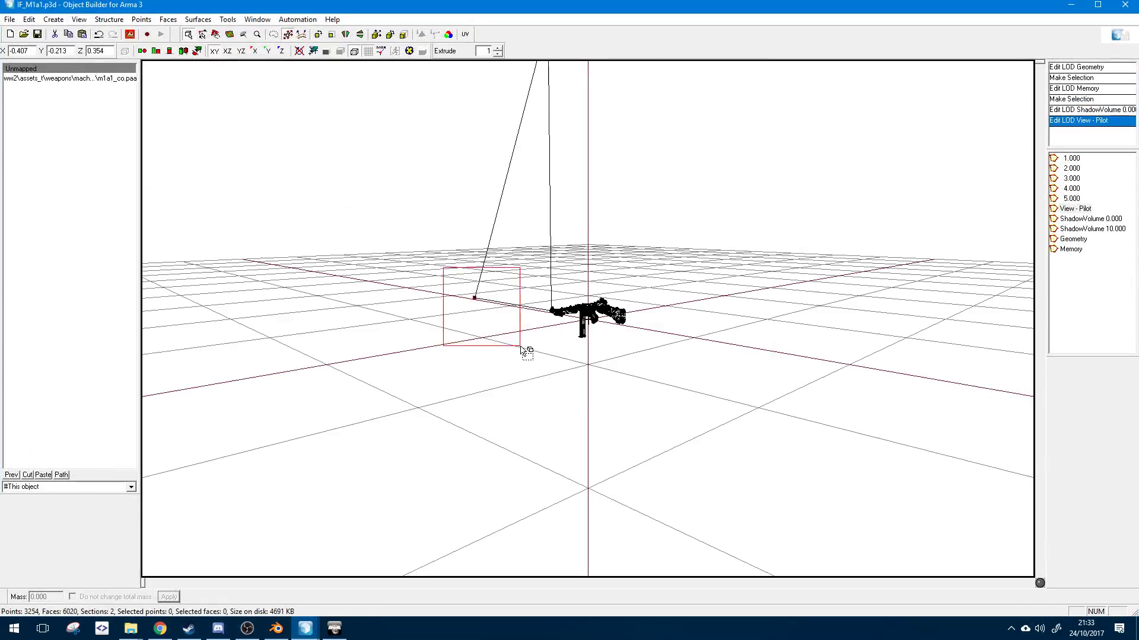
pyautogui.moveTo(520, 347); pyautogui.dragTo(520, 347)
pyautogui.moveTo(493, 348); pyautogui.dragTo(485, 348, button='middle')
pyautogui.scroll(5, 494, 348)
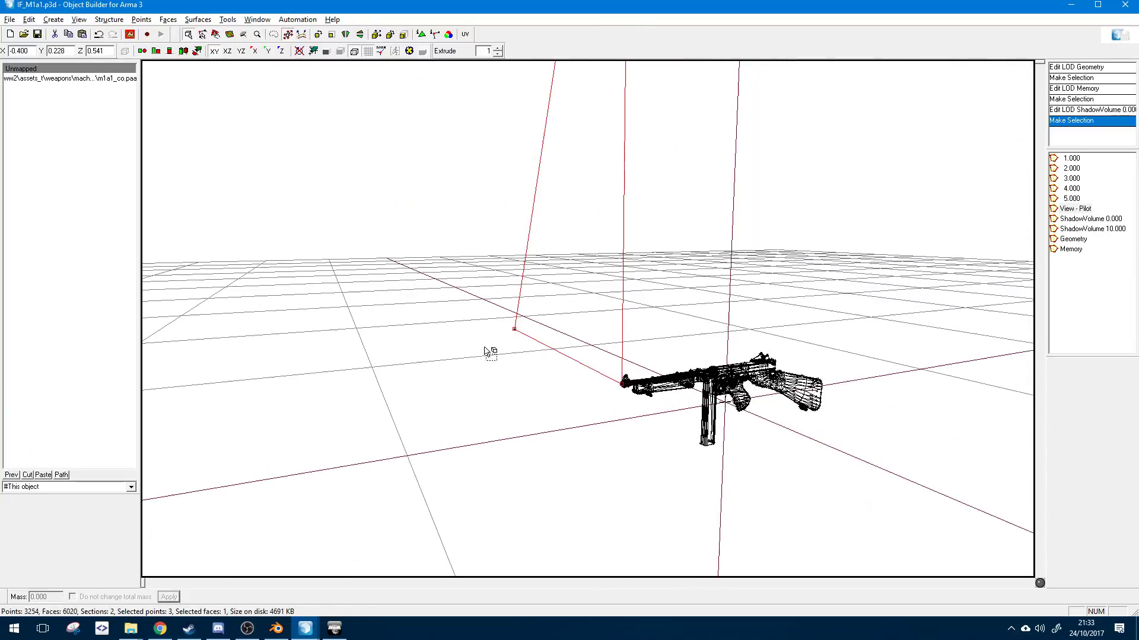
pyautogui.click(433, 367)
pyautogui.click(332, 630)
pyautogui.moveTo(305, 629)
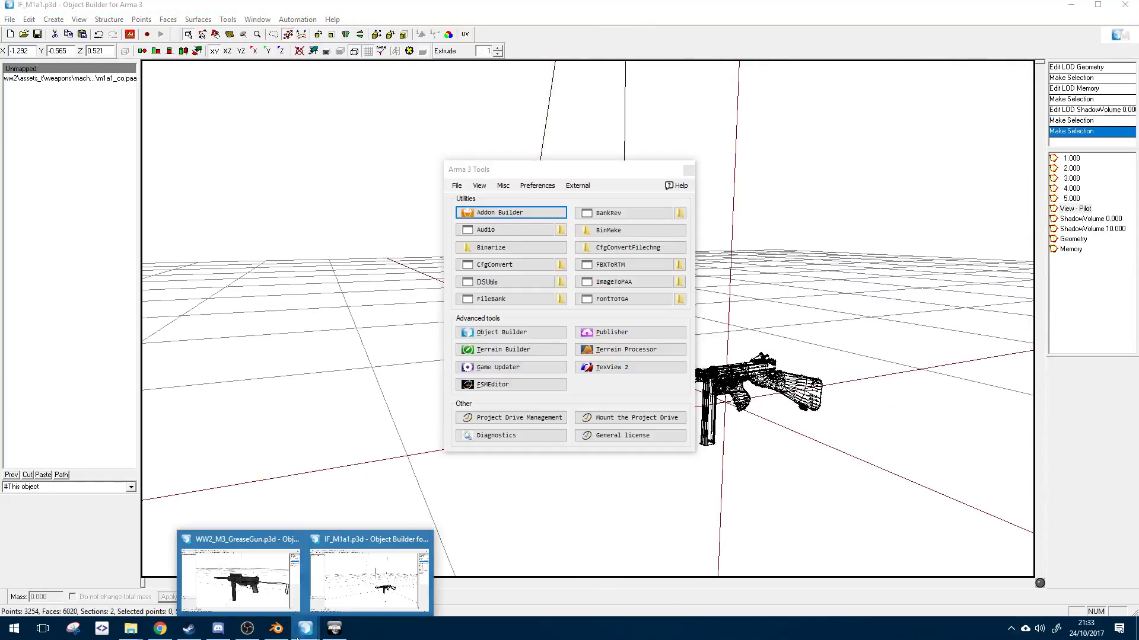
pyautogui.click(237, 570)
pyautogui.click(53, 19)
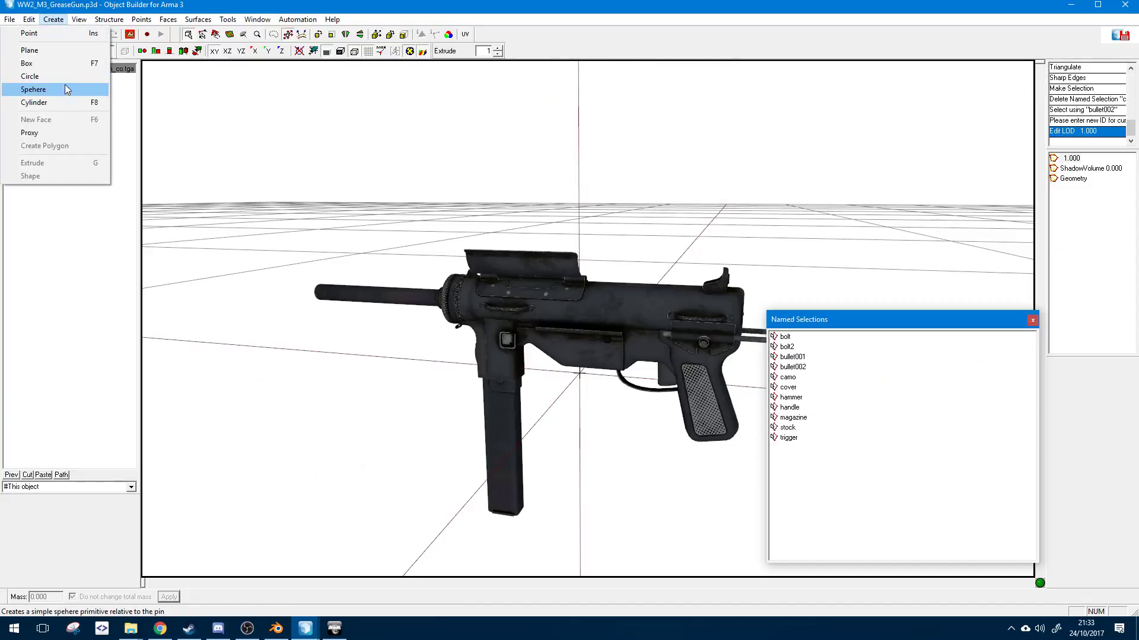
pyautogui.click(42, 122)
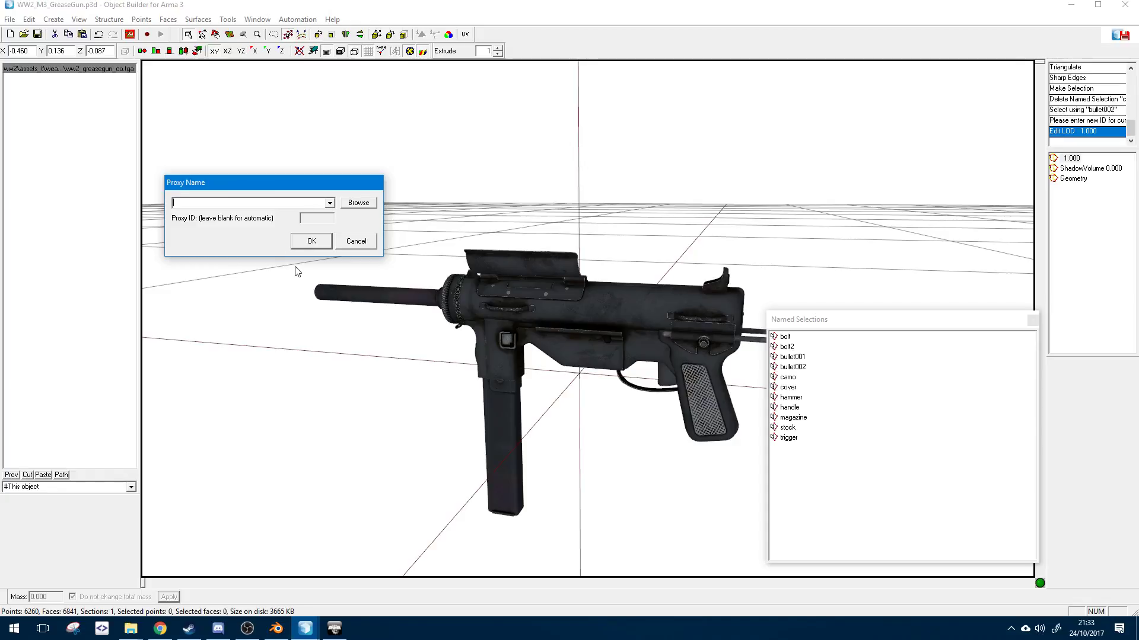
pyautogui.moveTo(230, 185); pyautogui.dragTo(384, 145)
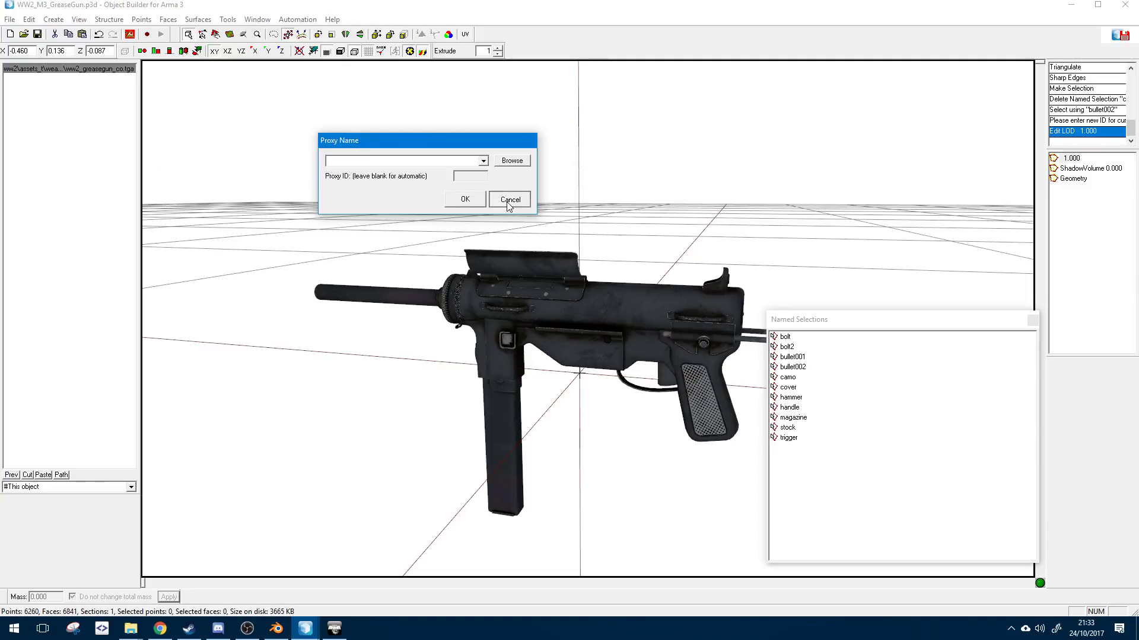
pyautogui.click(509, 202)
# - Show the named selections of IF_M1a1.p3d and select the muzzle_flash_rifle_Scorpion.001 proxy
pyautogui.moveTo(318, 634)
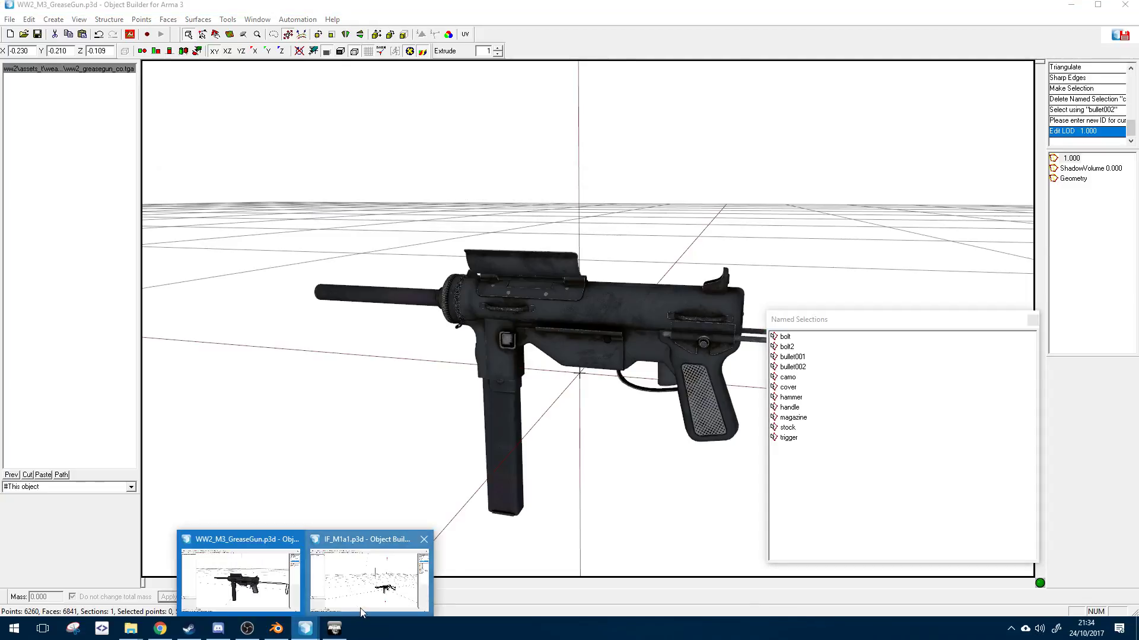
pyautogui.click(367, 569)
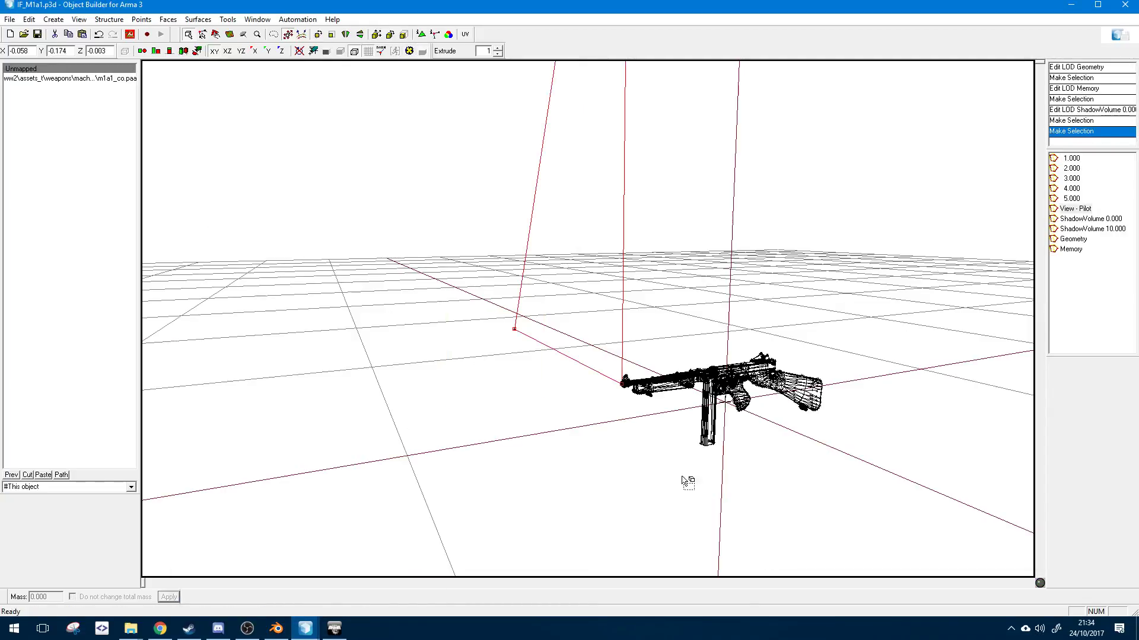
pyautogui.click(257, 19)
pyautogui.click(256, 19)
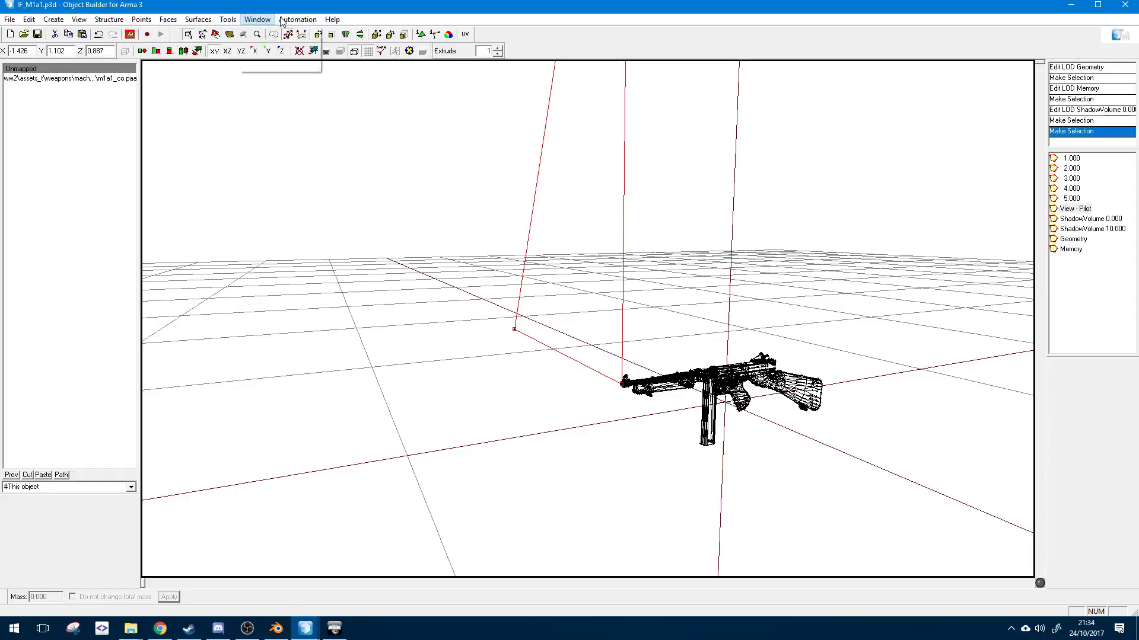
pyautogui.click(257, 19)
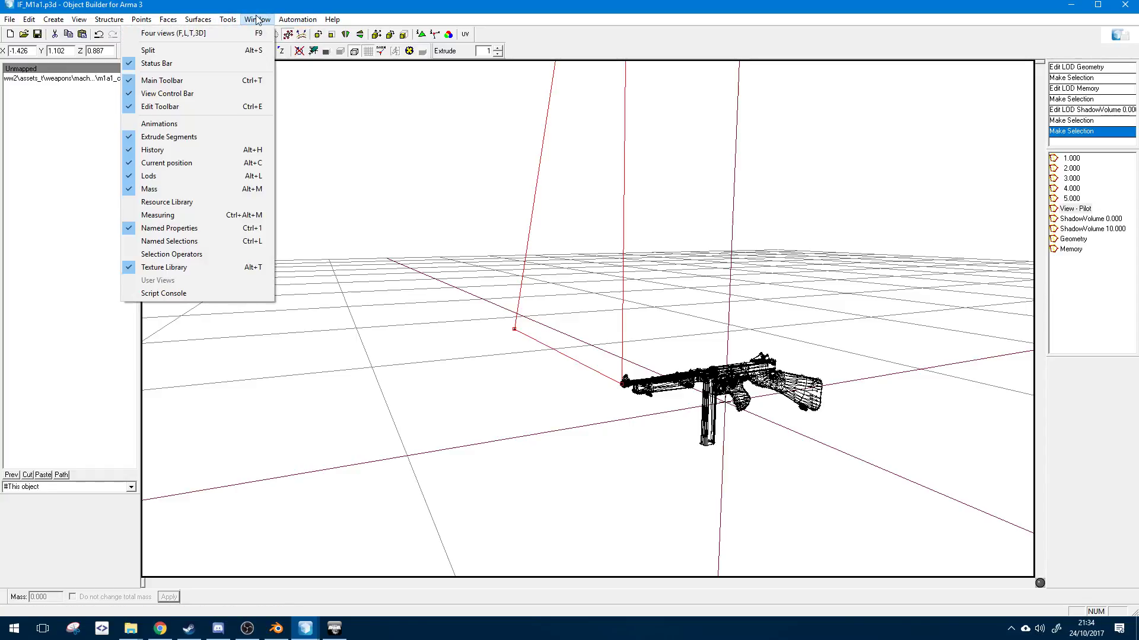
pyautogui.click(236, 248)
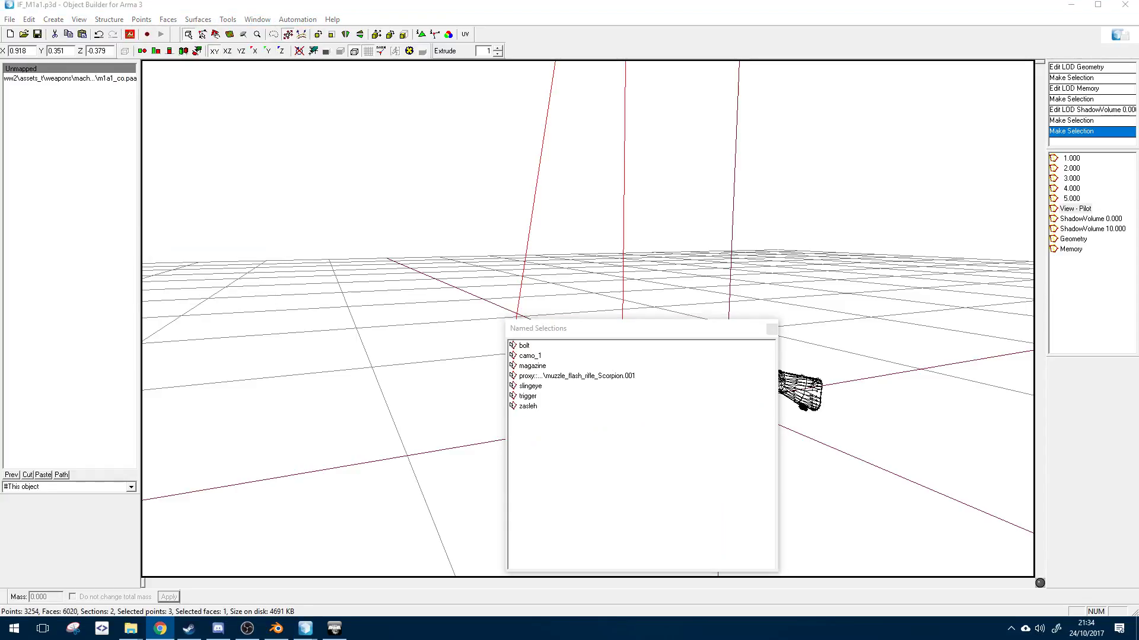
pyautogui.click(611, 377)
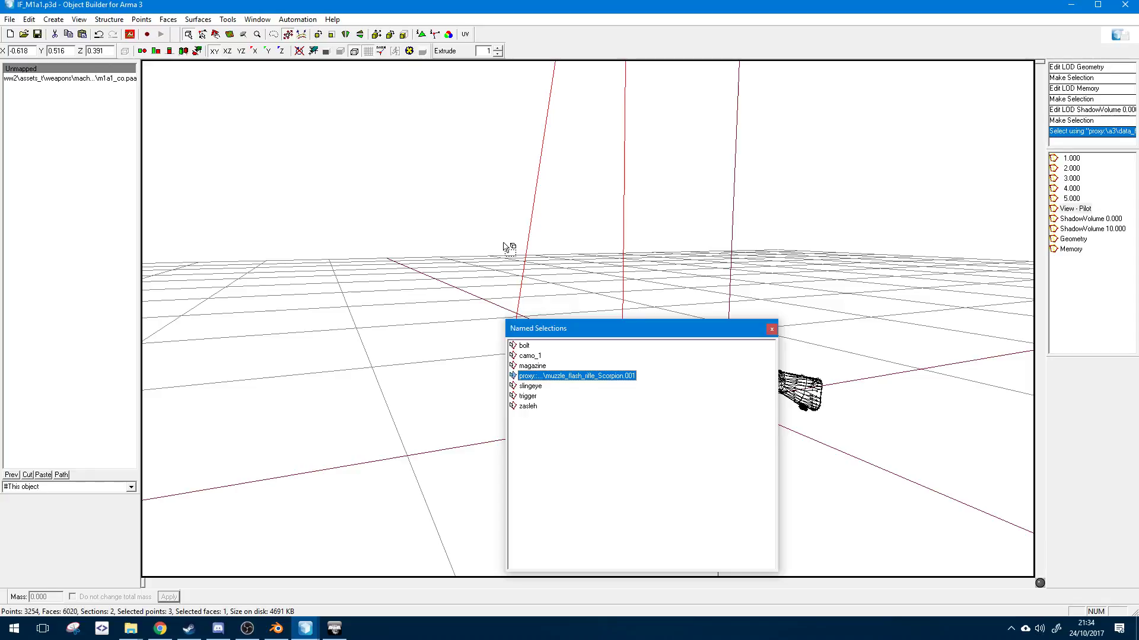
# - Select the muzzle flash proxy triangle in IF_M1a1.p3d and copy it into the 1.000 LOD of WW2_M3_GreaseGun.p3d
pyautogui.moveTo(456, 243); pyautogui.dragTo(535, 285)
pyautogui.moveTo(574, 252); pyautogui.dragTo(568, 230, button='middle')
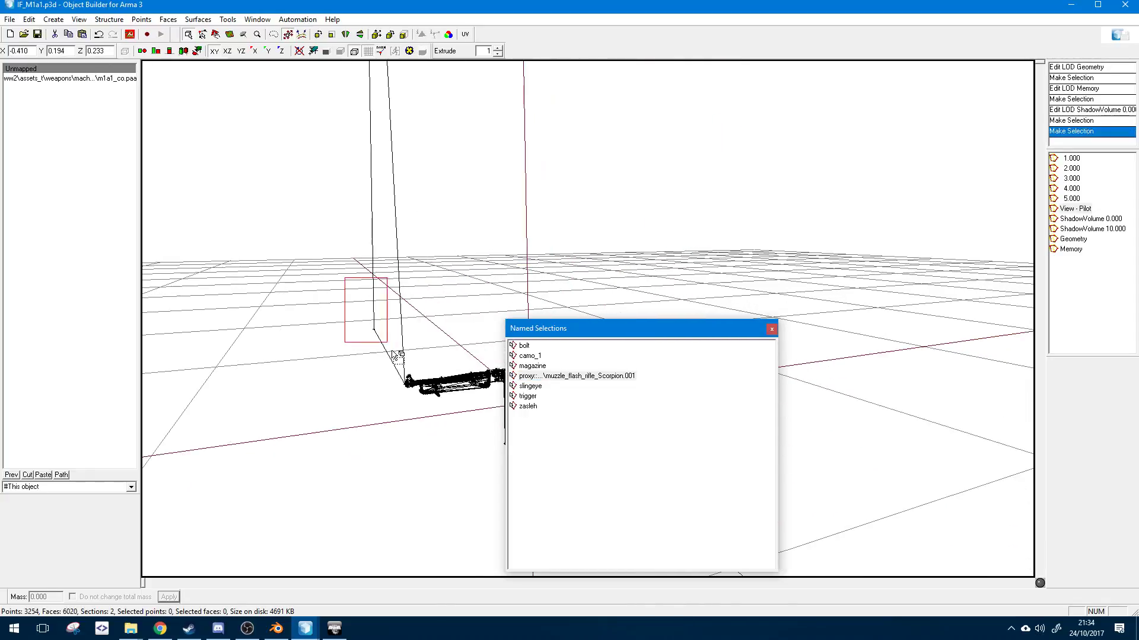
pyautogui.moveTo(393, 354); pyautogui.dragTo(396, 358)
pyautogui.moveTo(395, 358); pyautogui.dragTo(365, 409, button='right')
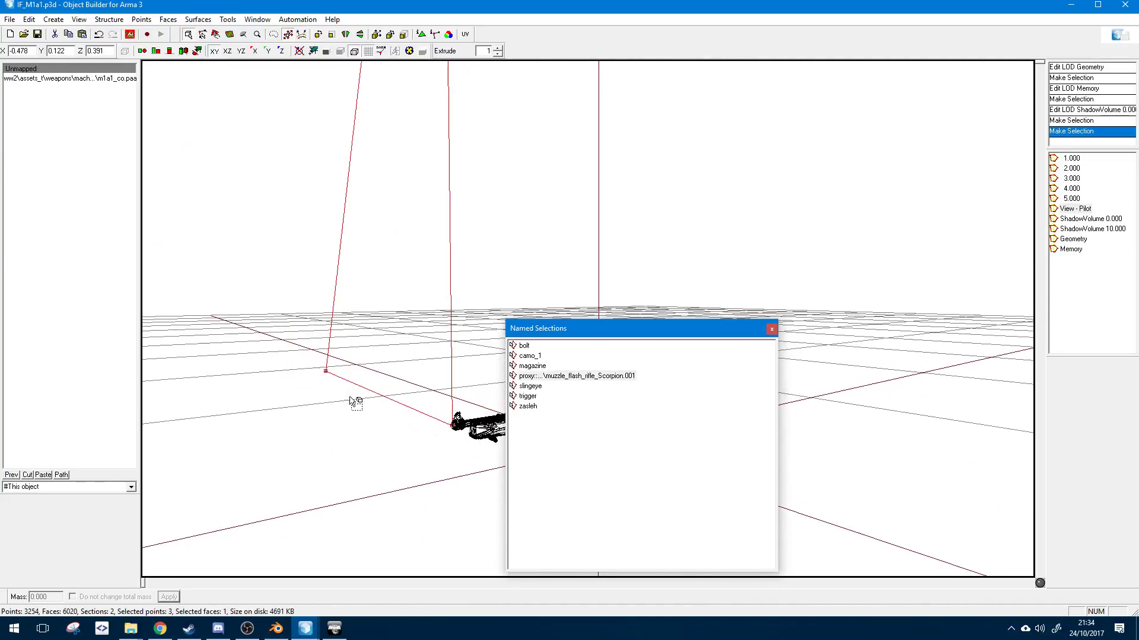
pyautogui.click(1072, 5)
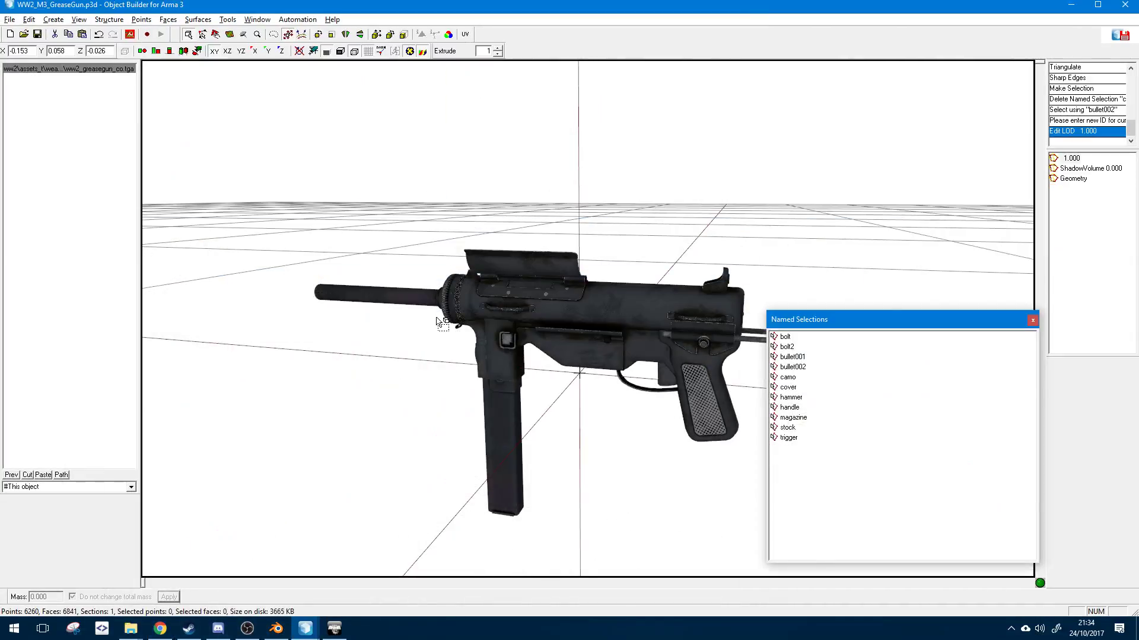
pyautogui.moveTo(437, 321); pyautogui.dragTo(445, 322, button='right')
pyautogui.hotkey('ctrl', 'v')
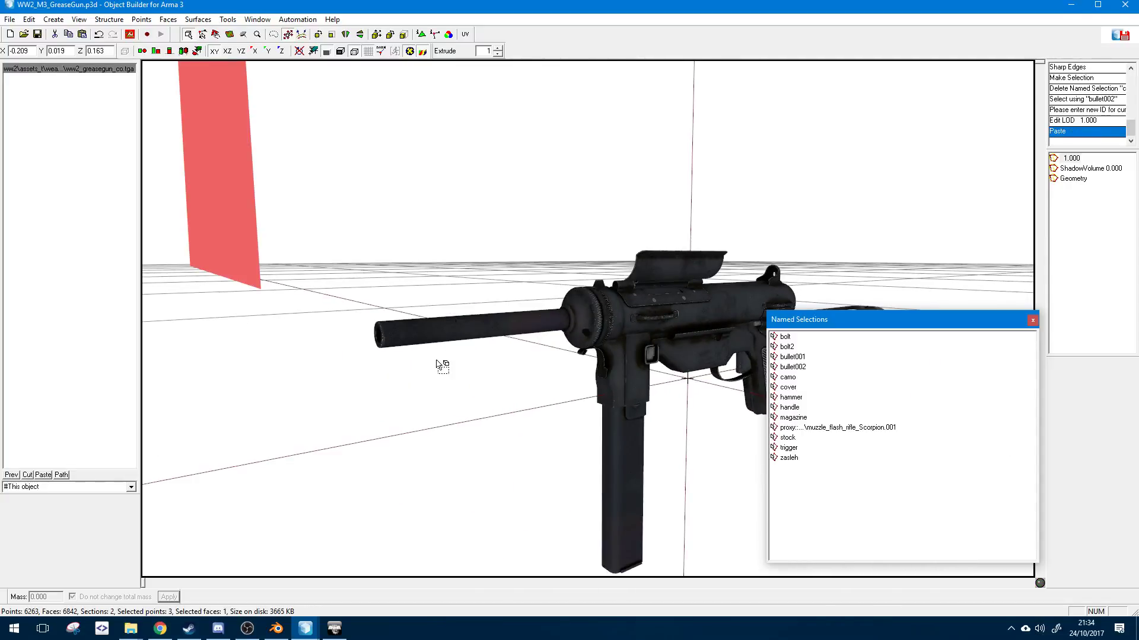
# - Display the four views with a wireframe overlay in Front, and move the pasted muzzle flash proxy there to the tip of the barrel
pyautogui.press('Return')
pyautogui.scroll(8, 445, 197)
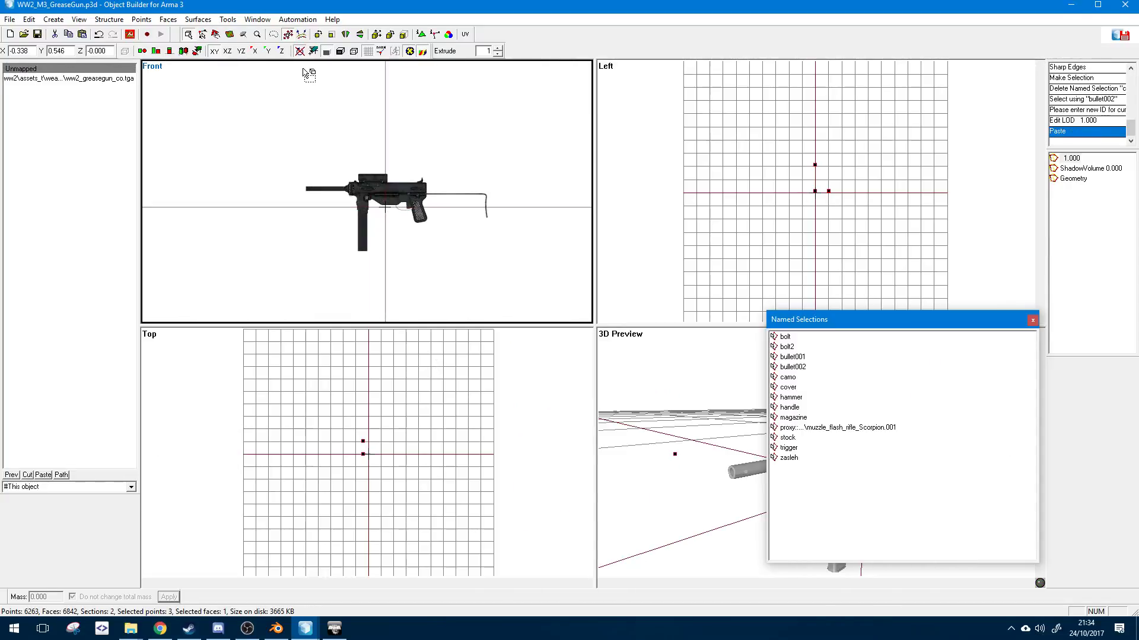
pyautogui.click(345, 53)
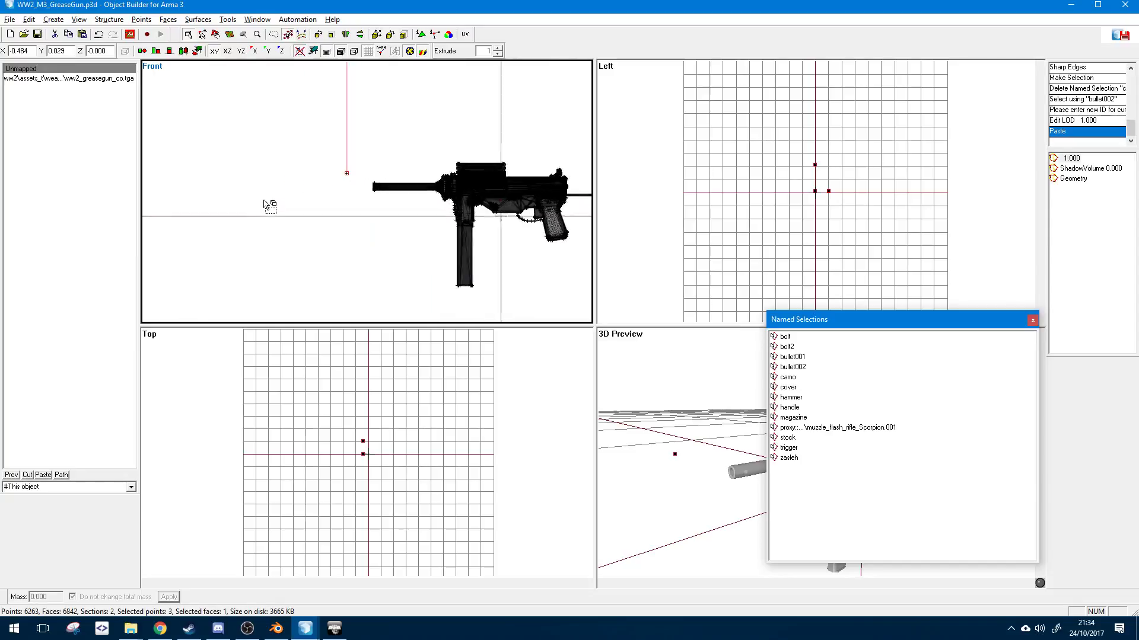
pyautogui.scroll(5, 266, 209)
pyautogui.moveTo(297, 163)
pyautogui.keyDown('shift'); pyautogui.mouseDown()
pyautogui.moveTo(342, 204)
pyautogui.moveTo(421, 178)
pyautogui.mouseUp(); pyautogui.keyUp('shift')
pyautogui.scroll(6, 365, 193)
pyautogui.scroll(3, 421, 180)
pyautogui.keyDown('shift'); pyautogui.moveTo(421, 267); pyautogui.dragTo(424, 260); pyautogui.keyUp('shift')
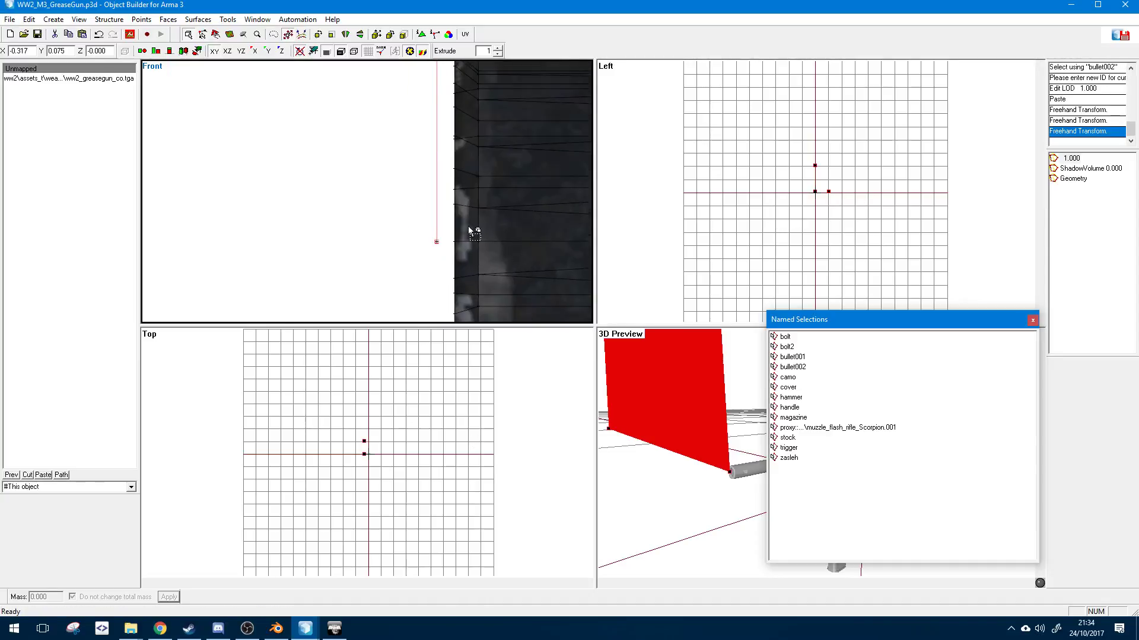
# - Switch the Left view to a wireframe display with vertices, framed on the muzzle flash proxy and the round receiver
pyautogui.scroll(10, 405, 469)
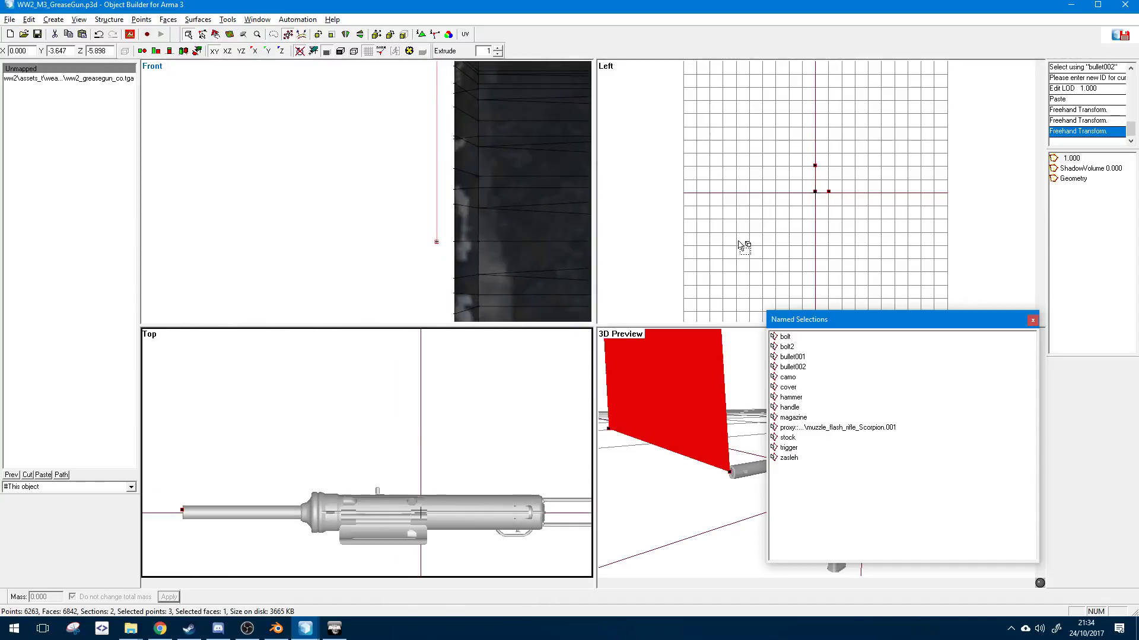
pyautogui.scroll(8, 808, 209)
pyautogui.moveTo(782, 215); pyautogui.dragTo(762, 299, button='middle')
pyautogui.scroll(-6, 777, 238)
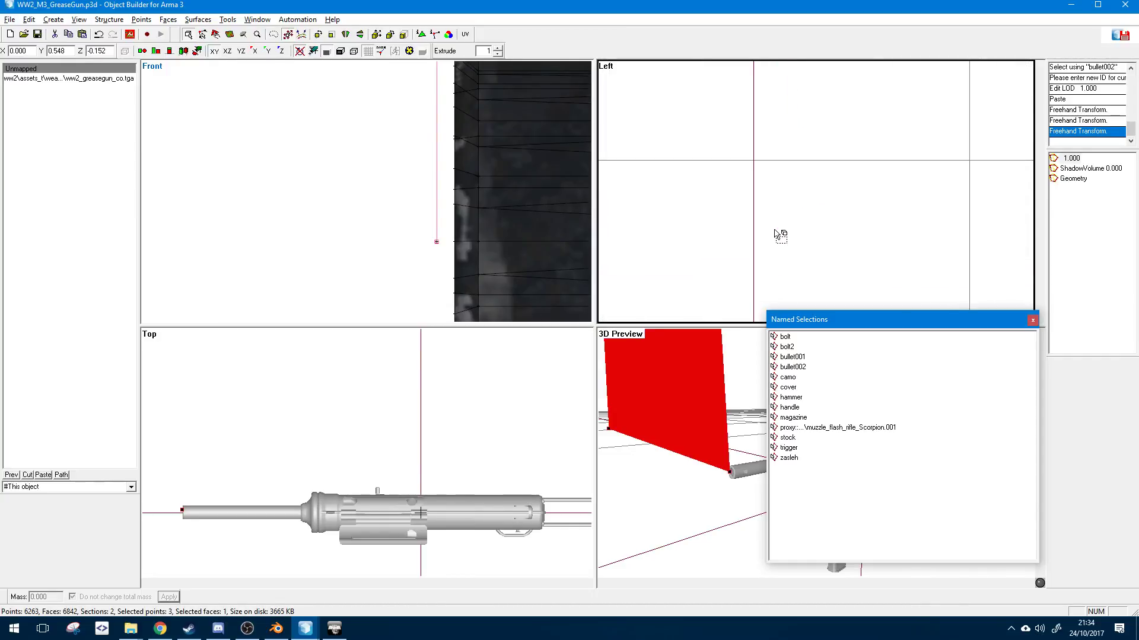
pyautogui.scroll(6, 759, 173)
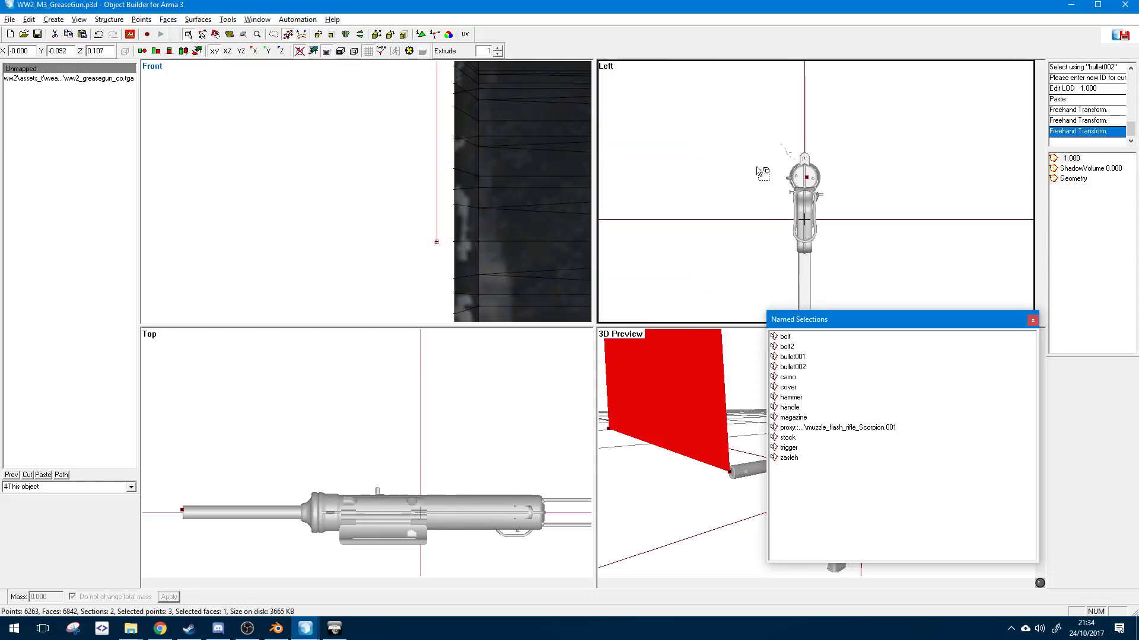
pyautogui.click(341, 53)
pyautogui.moveTo(706, 142); pyautogui.dragTo(755, 209, button='middle')
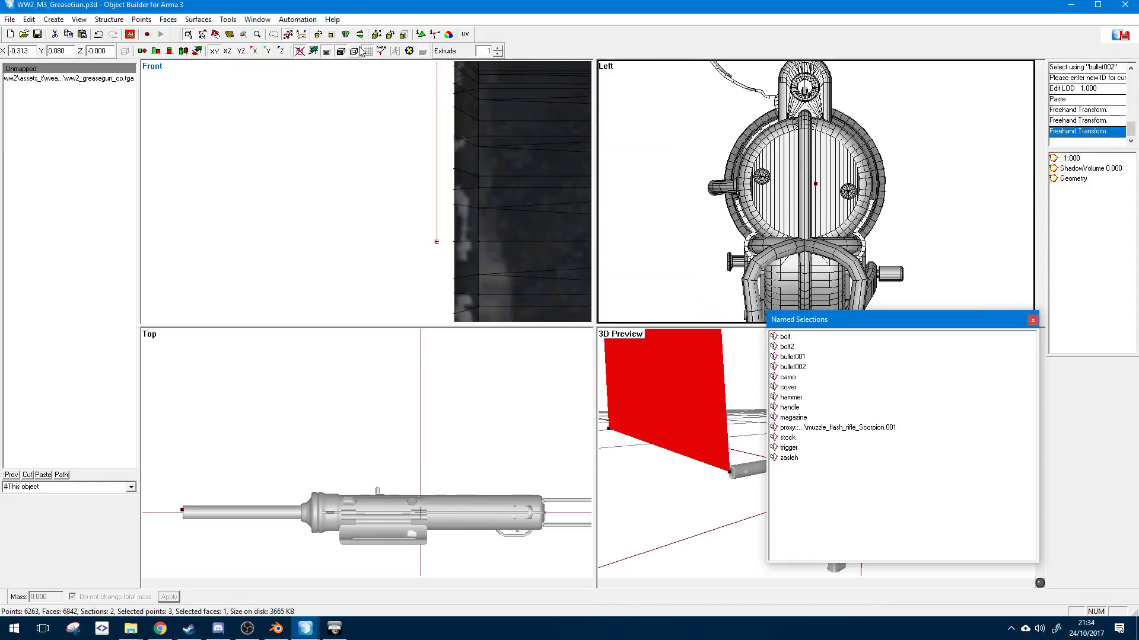
pyautogui.click(405, 52)
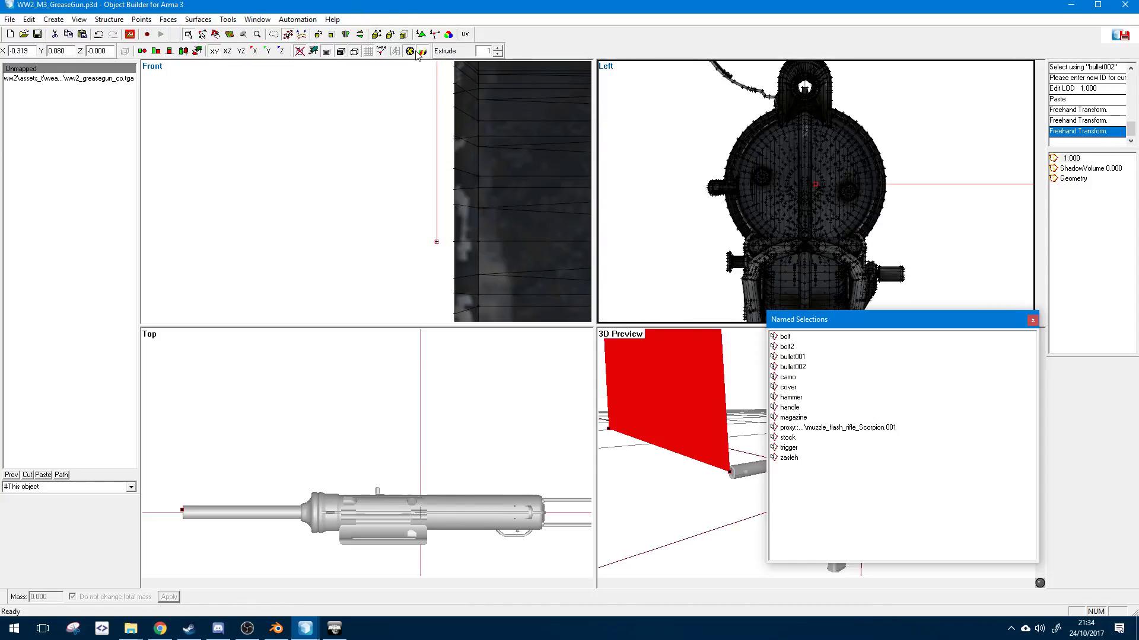
pyautogui.click(330, 53)
pyautogui.scroll(6, 832, 231)
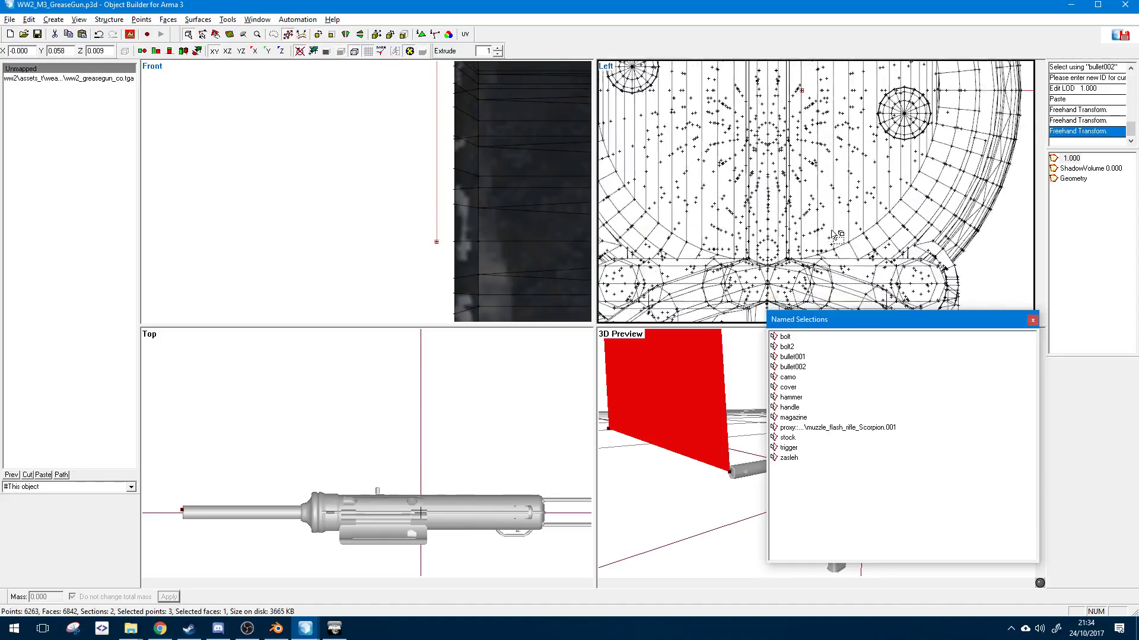
pyautogui.click(358, 52)
# - Move the muzzle flash proxy in the Left view so its corner point sits on the gun's centre line at the barrel axis
pyautogui.moveTo(824, 77); pyautogui.dragTo(838, 137, button='middle')
pyautogui.moveTo(829, 130); pyautogui.dragTo(787, 128, button='right')
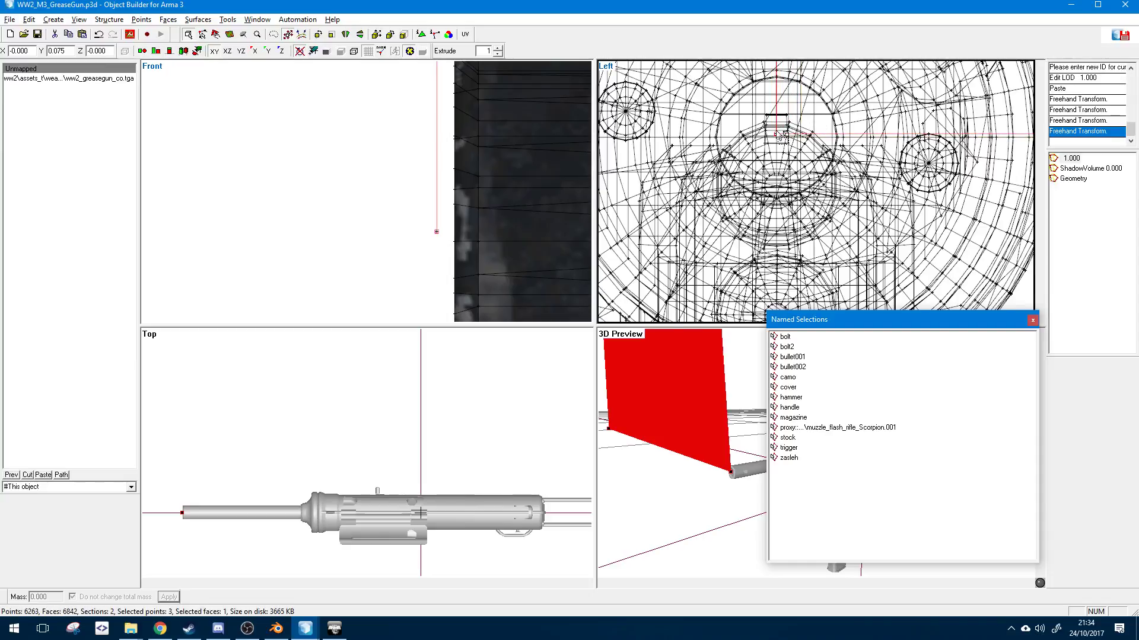
pyautogui.scroll(4, 784, 128)
pyautogui.scroll(5, 782, 130)
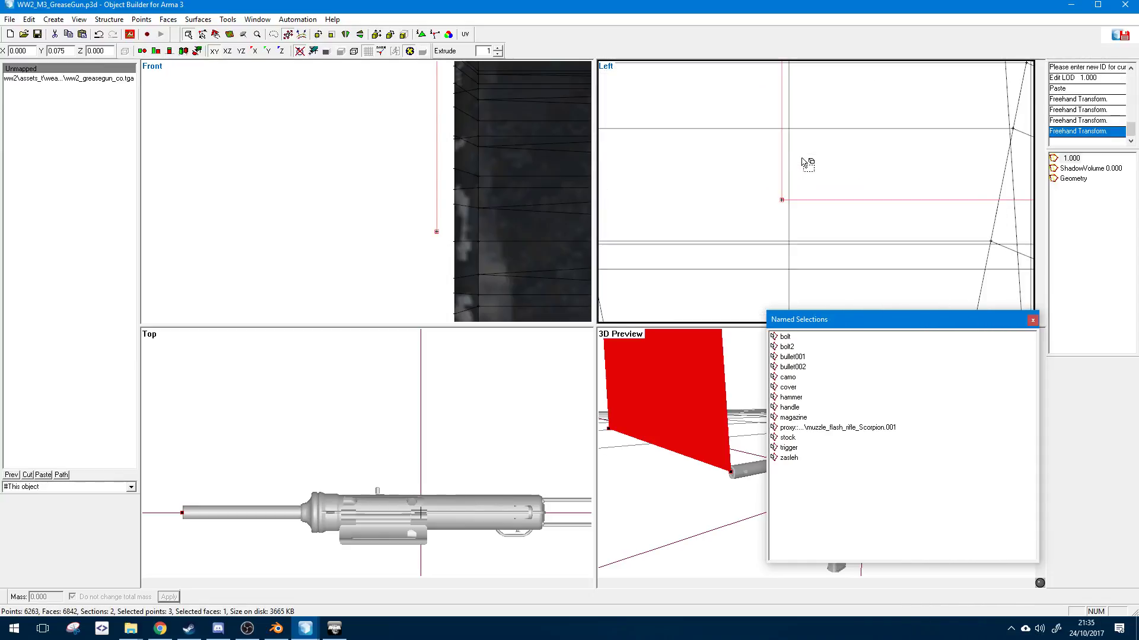
pyautogui.moveTo(808, 164); pyautogui.dragTo(819, 182, button='right')
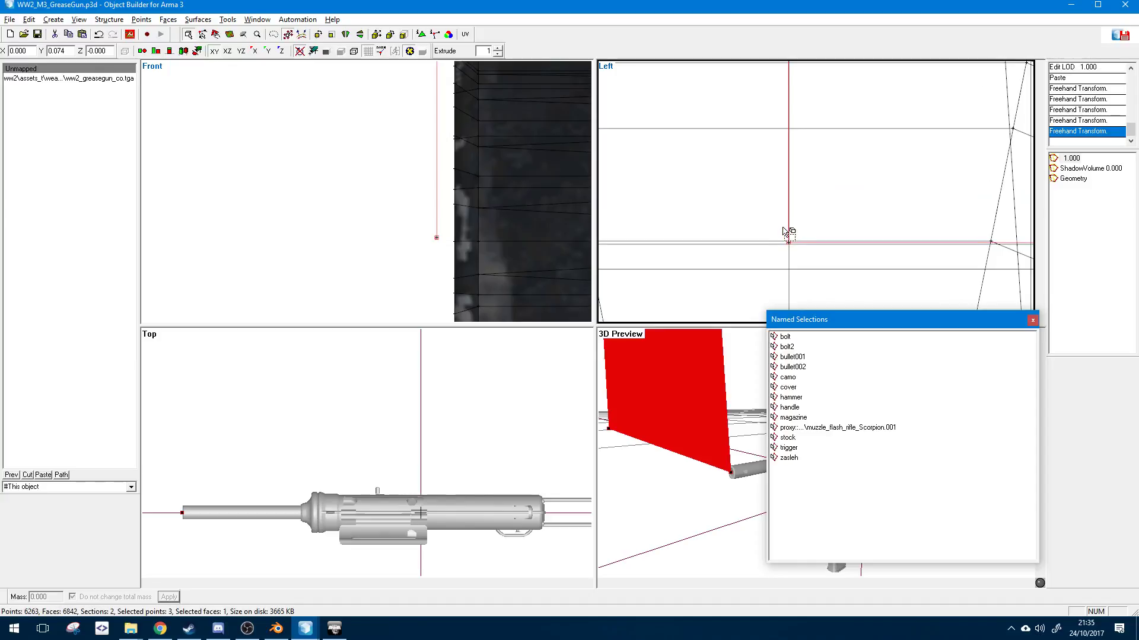
pyautogui.scroll(6, 782, 228)
pyautogui.scroll(4, 774, 253)
pyautogui.moveTo(745, 175); pyautogui.dragTo(748, 159, button='right')
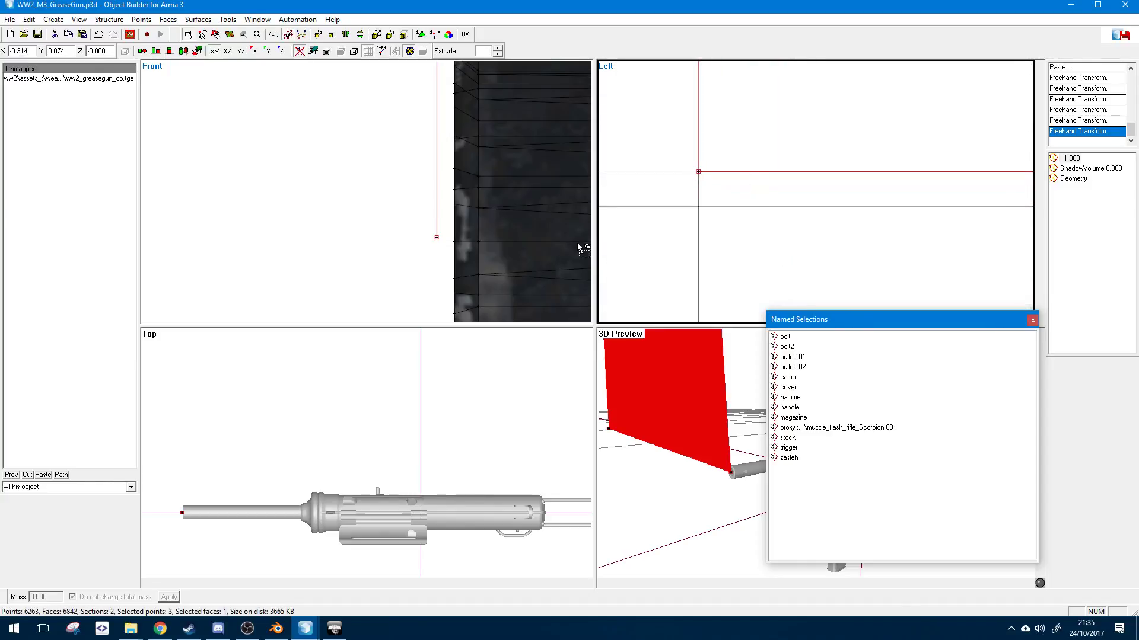
# - Deselect the muzzle flash proxy and close the Named Selections window
pyautogui.scroll(-6, 480, 249)
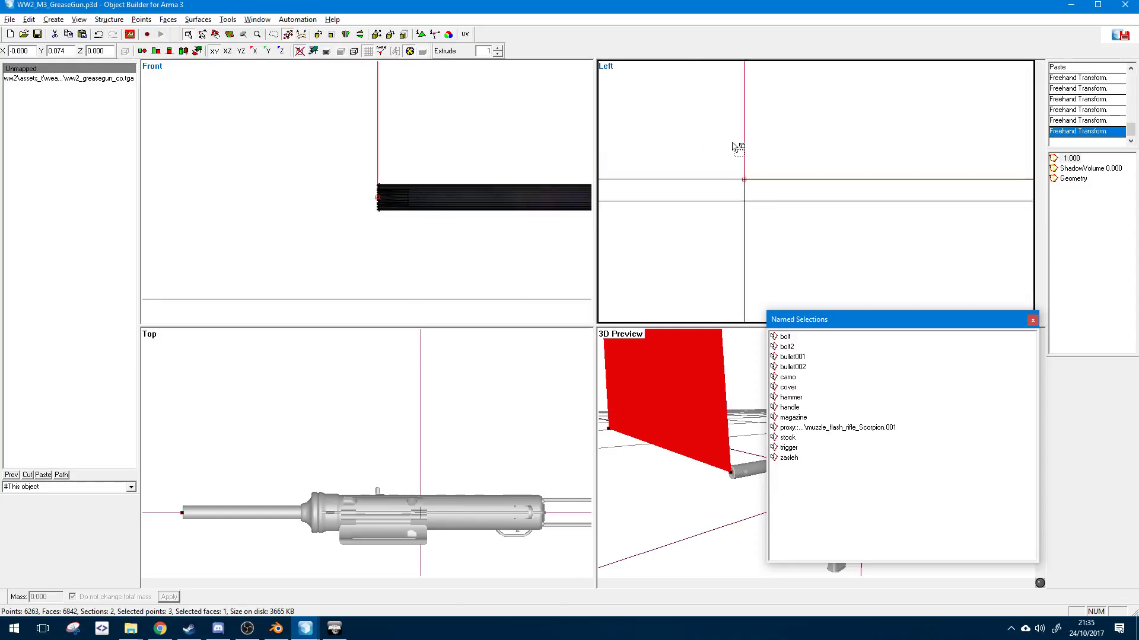
pyautogui.scroll(-4, 734, 145)
pyautogui.scroll(5, 734, 145)
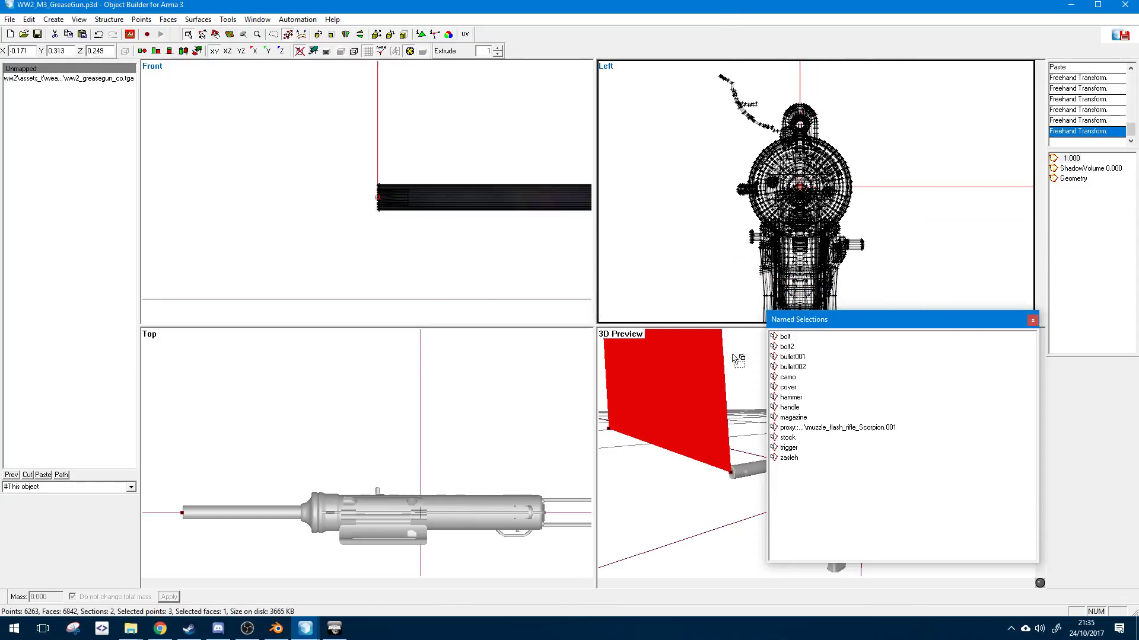
pyautogui.click(781, 304)
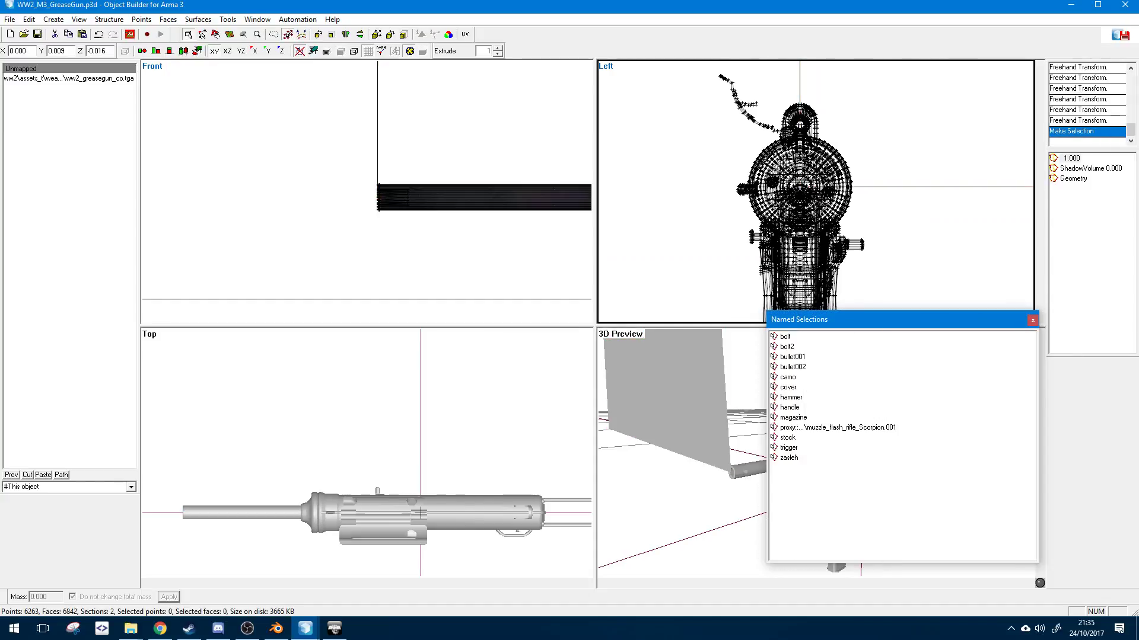
pyautogui.click(1032, 320)
pyautogui.click(703, 372)
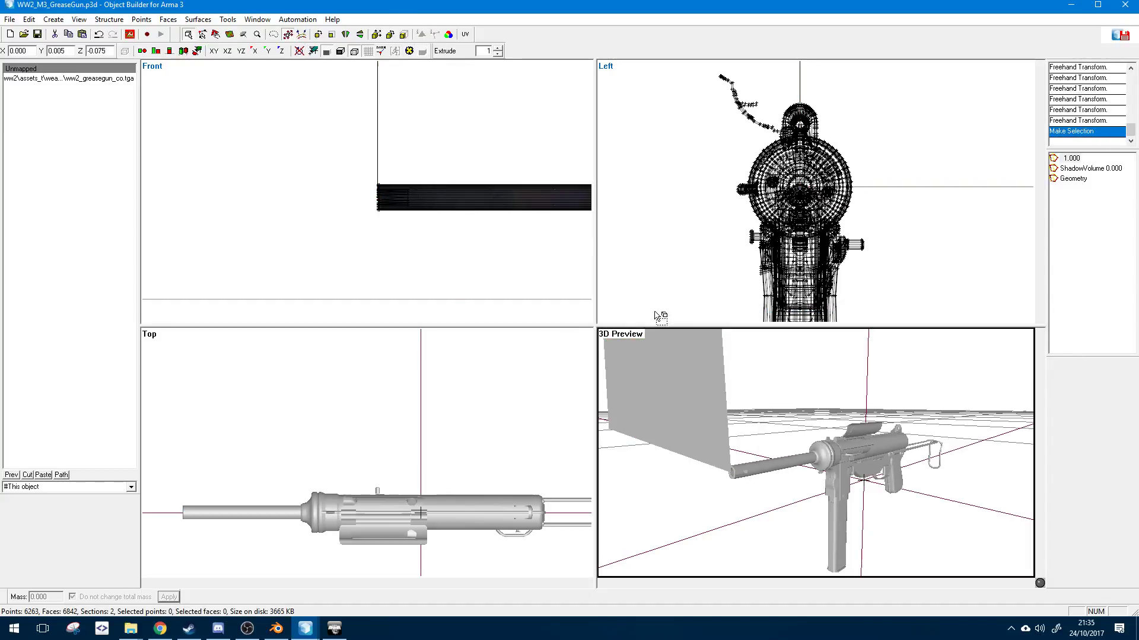
# - Show the gun textured in the 3D Preview and Top views, and enlarge the 3D Preview viewport
pyautogui.click(420, 52)
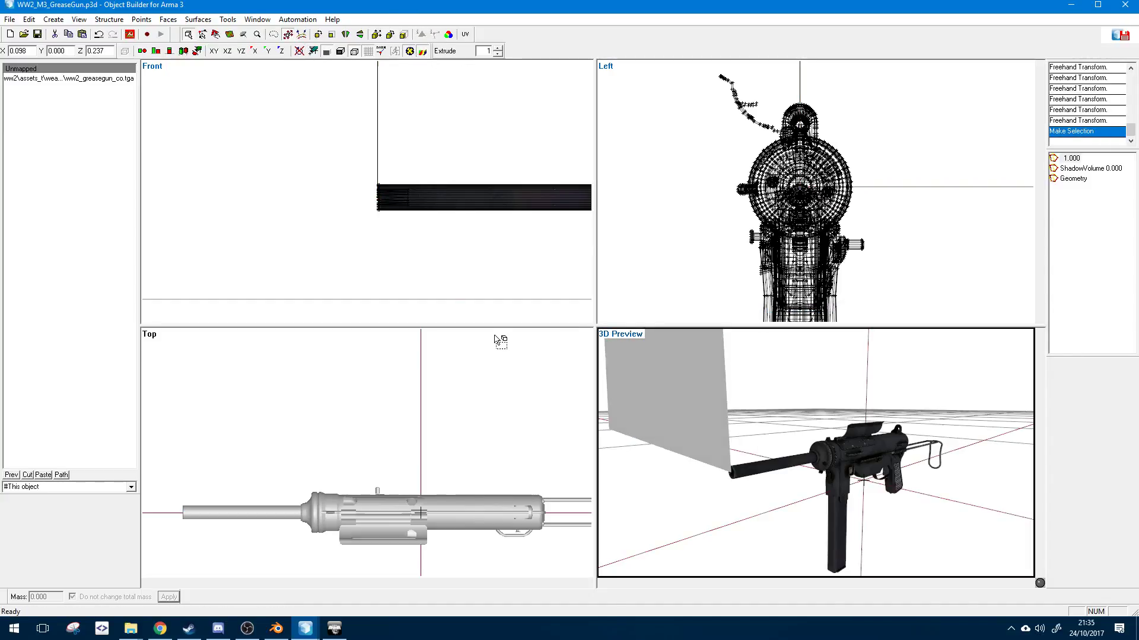
pyautogui.click(423, 52)
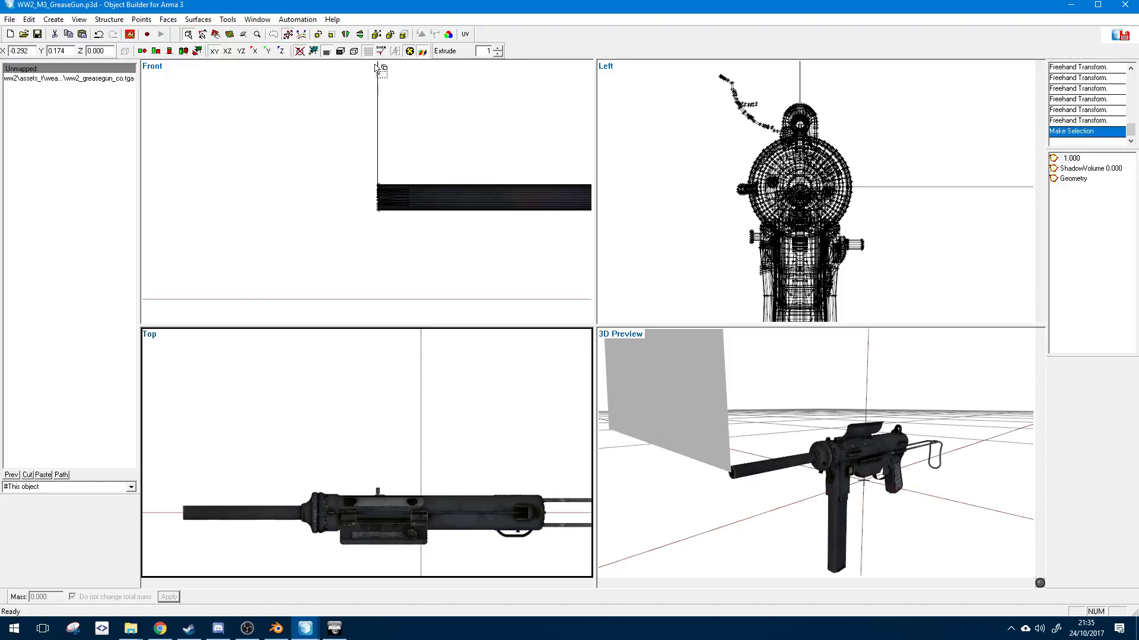
pyautogui.click(673, 190)
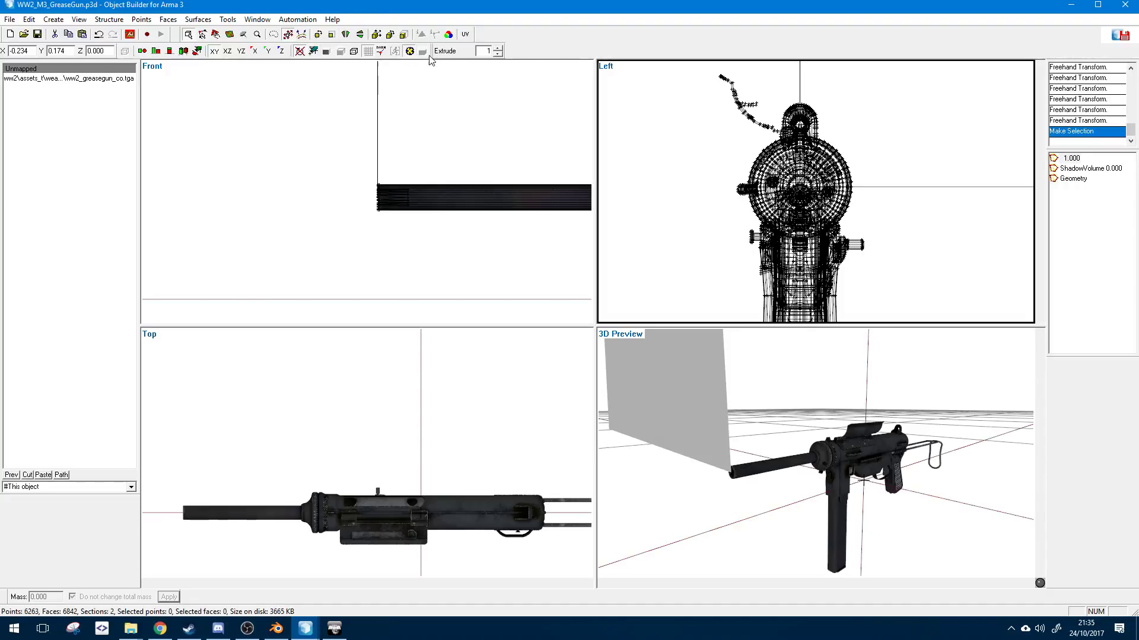
pyautogui.click(410, 83)
pyautogui.moveTo(849, 408); pyautogui.dragTo(812, 427, button='middle')
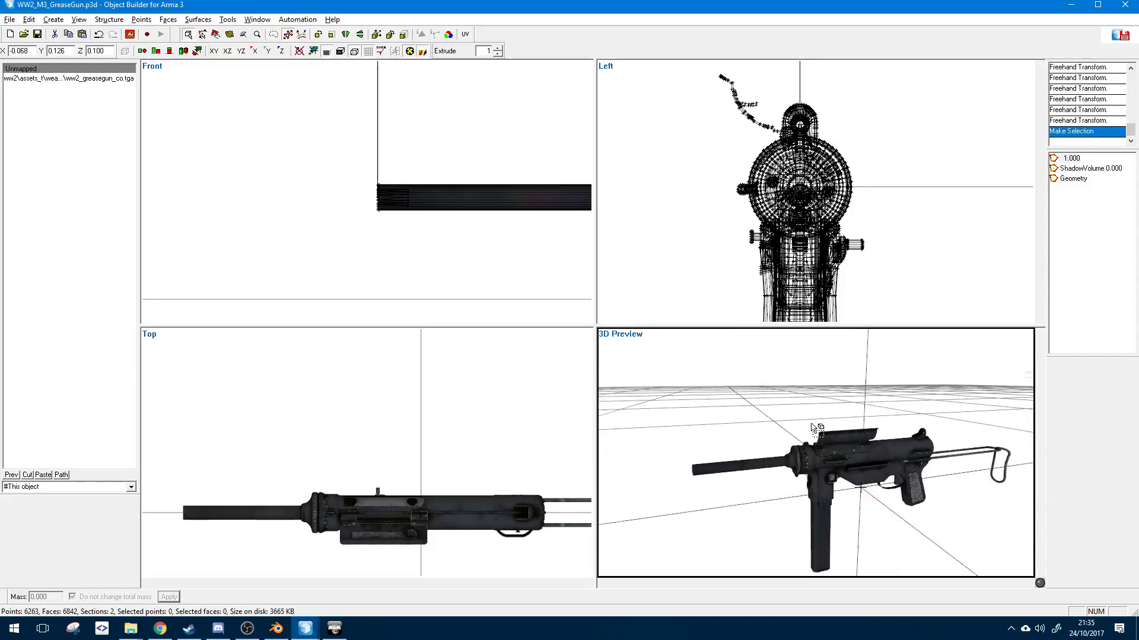
pyautogui.moveTo(595, 327); pyautogui.dragTo(582, 294)
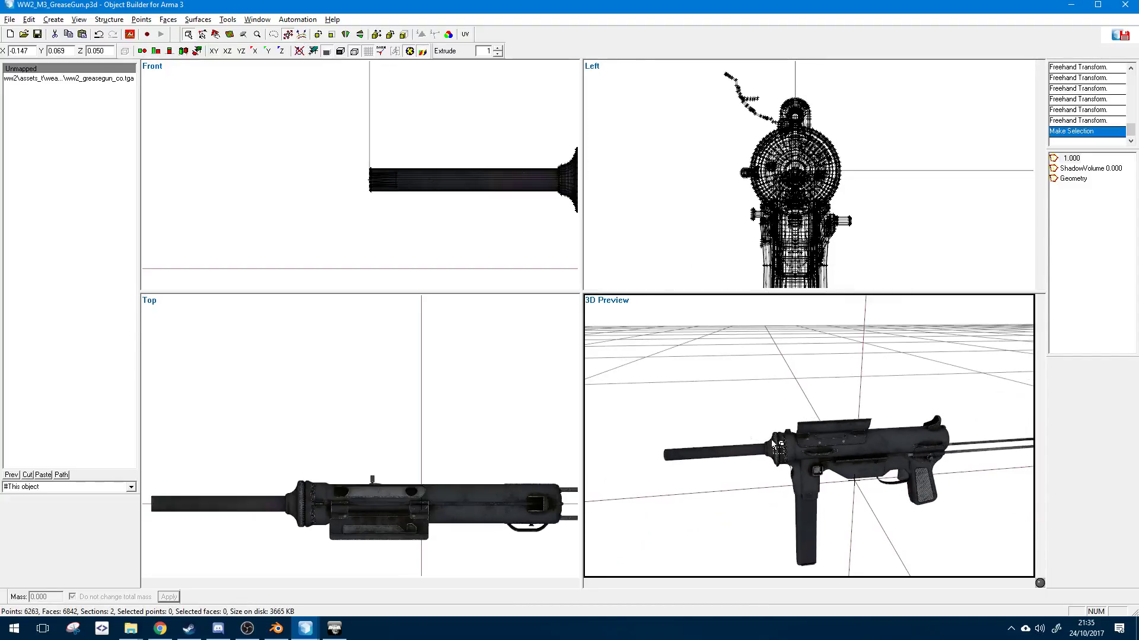
pyautogui.press('alt')
pyautogui.click(395, 471)
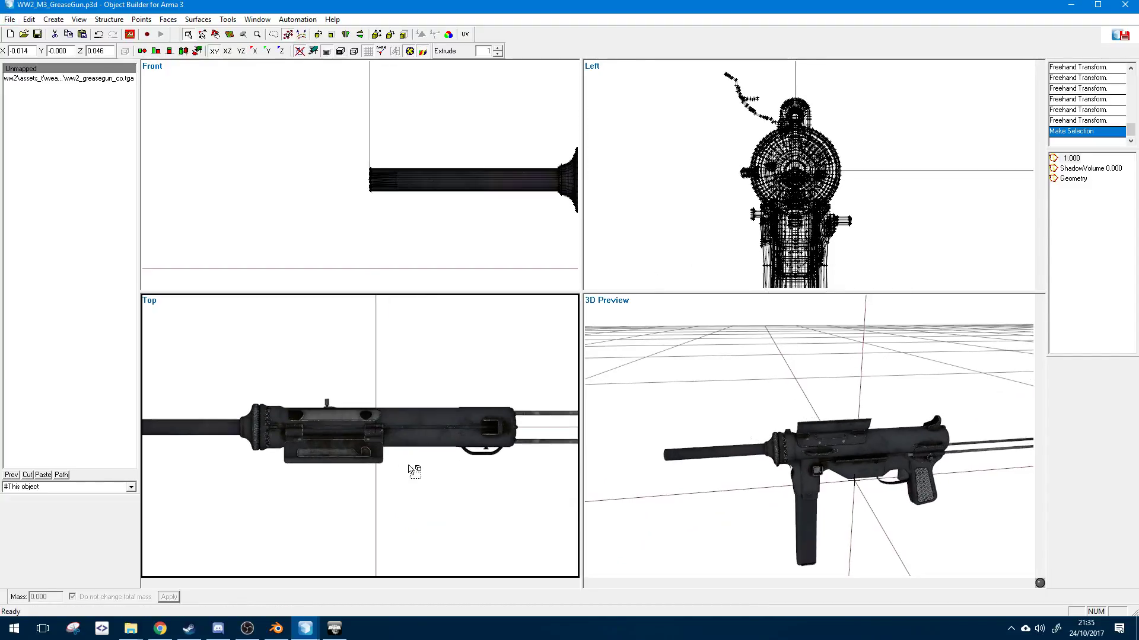
pyautogui.scroll(-2, 409, 469)
pyautogui.click(305, 628)
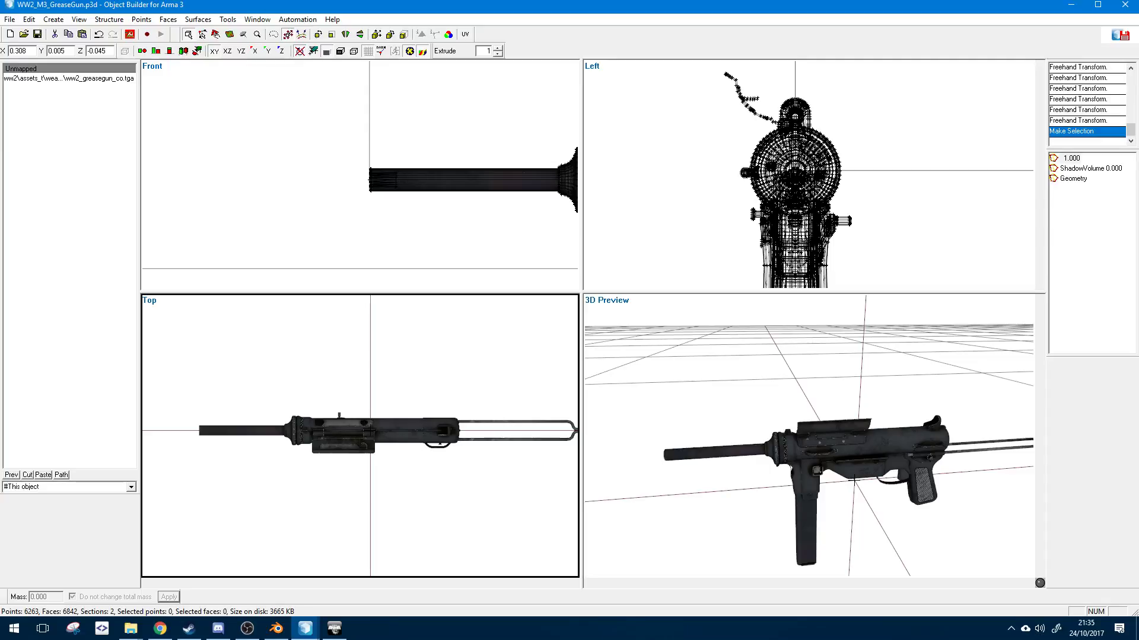
pyautogui.moveTo(155, 626)
pyautogui.moveTo(748, 339); pyautogui.dragTo(1036, 224, button='middle')
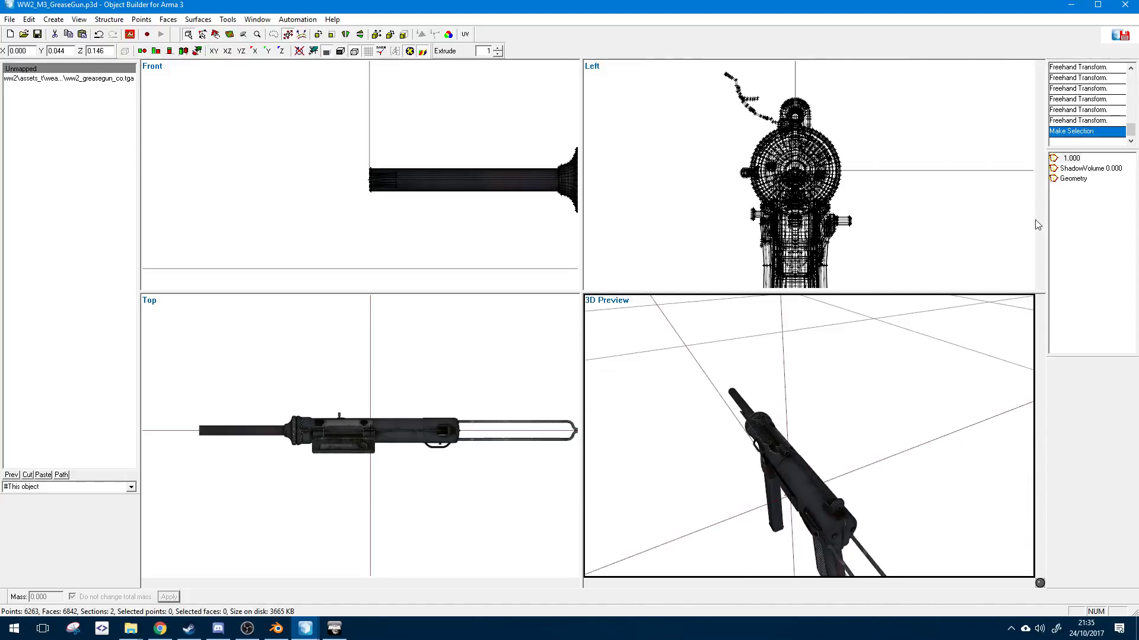
# - Add a new LOD to the Grease Gun, change its type to Memory, and open it for editing
pyautogui.rightClick(1090, 232)
pyautogui.click(1089, 235)
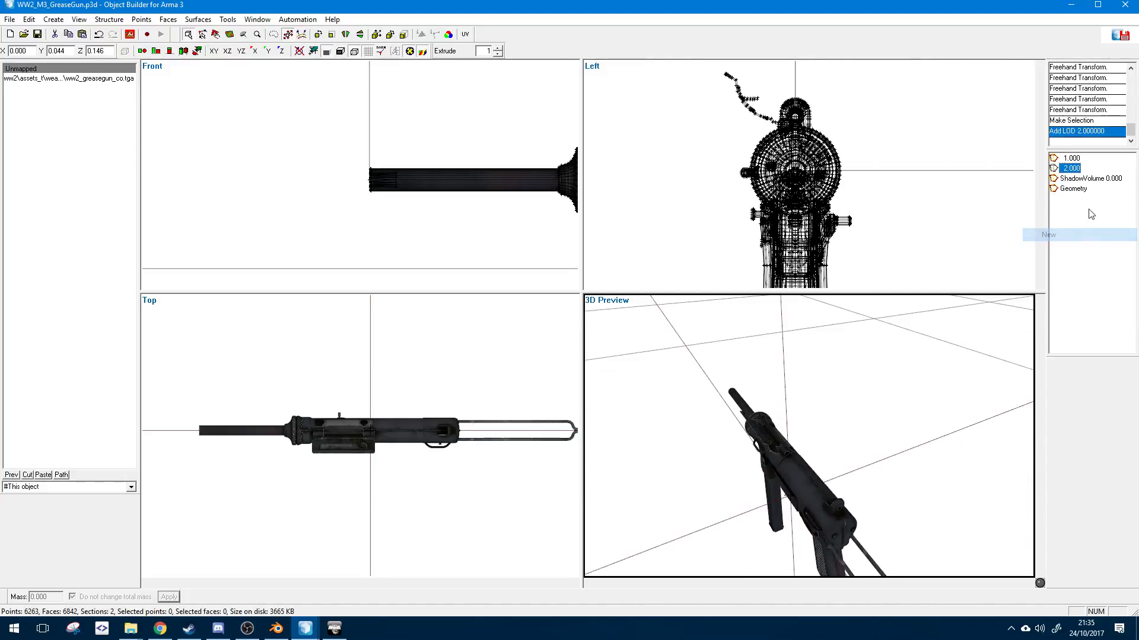
pyautogui.rightClick(1075, 168)
pyautogui.click(1057, 249)
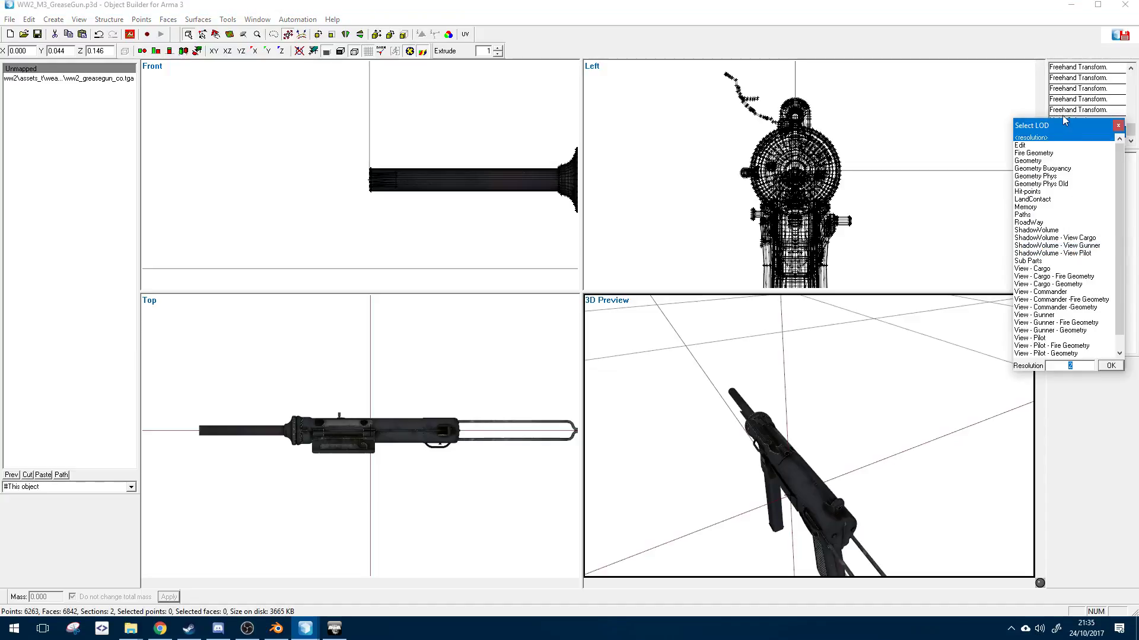
pyautogui.moveTo(1065, 121); pyautogui.dragTo(941, 178)
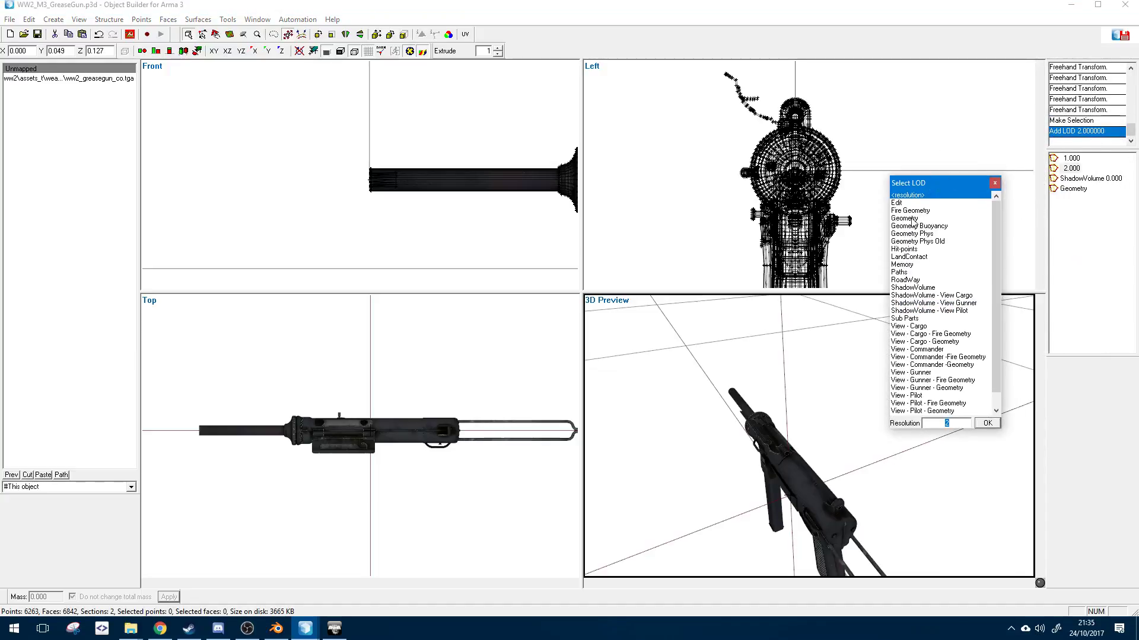
pyautogui.scroll(-2, 913, 225)
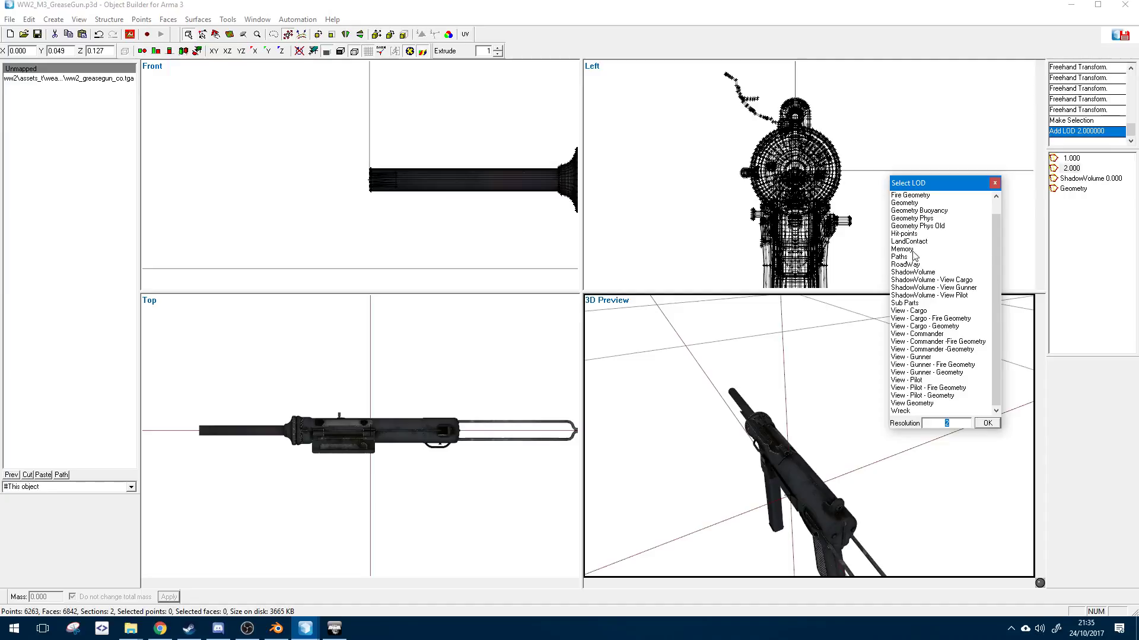
pyautogui.scroll(2, 914, 249)
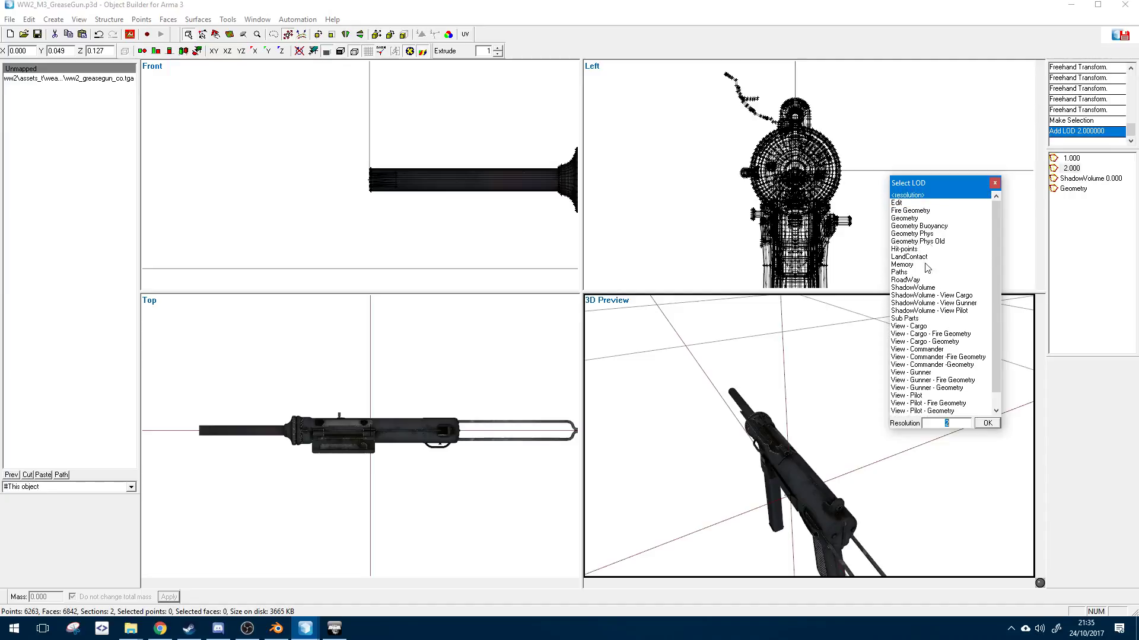
pyautogui.scroll(-2, 926, 268)
pyautogui.scroll(2, 911, 239)
pyautogui.click(916, 265)
pyautogui.click(987, 424)
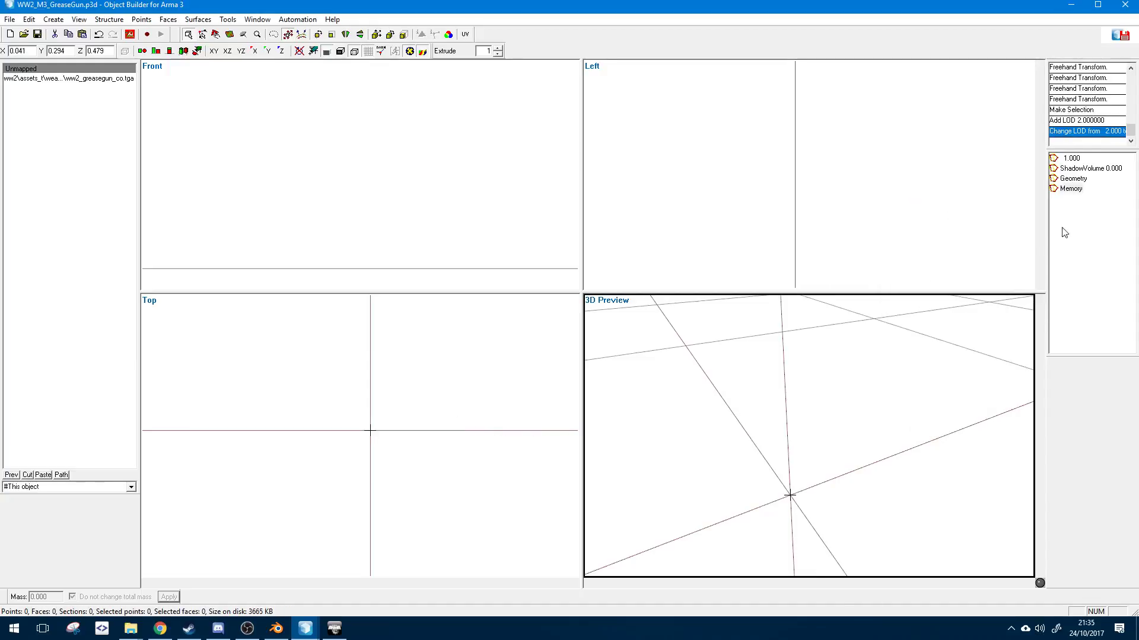
pyautogui.click(1065, 189)
pyautogui.moveTo(731, 407); pyautogui.dragTo(731, 407, button='middle')
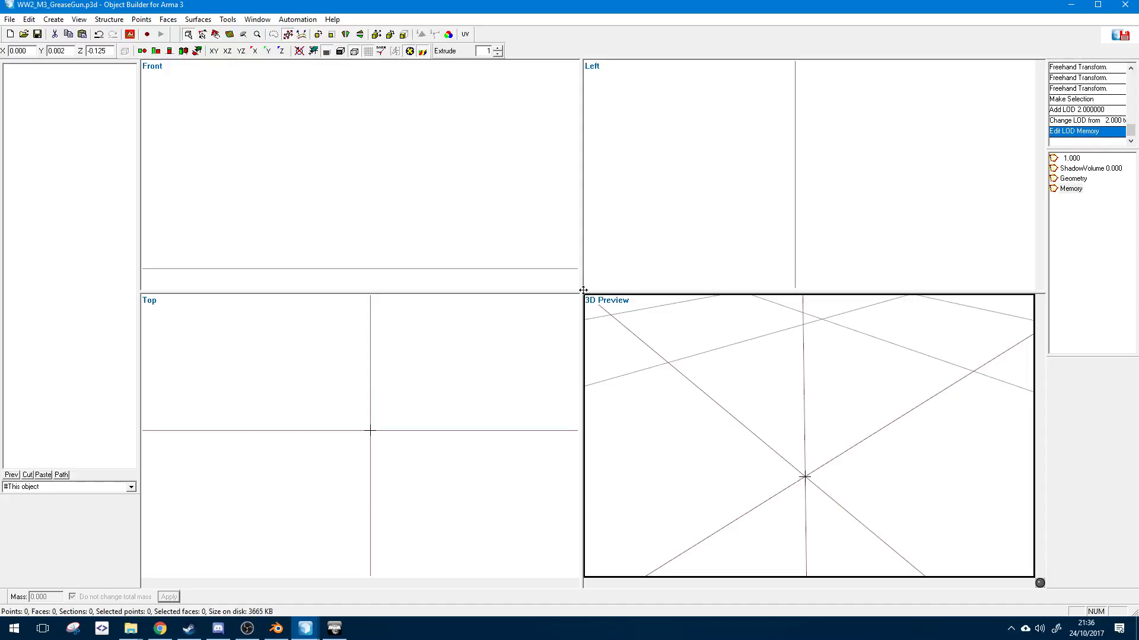
# - Return to the 1.000 LOD and examine the rear sight aperture in the Left view and the gun's rear in the 3D Preview
pyautogui.click(1069, 159)
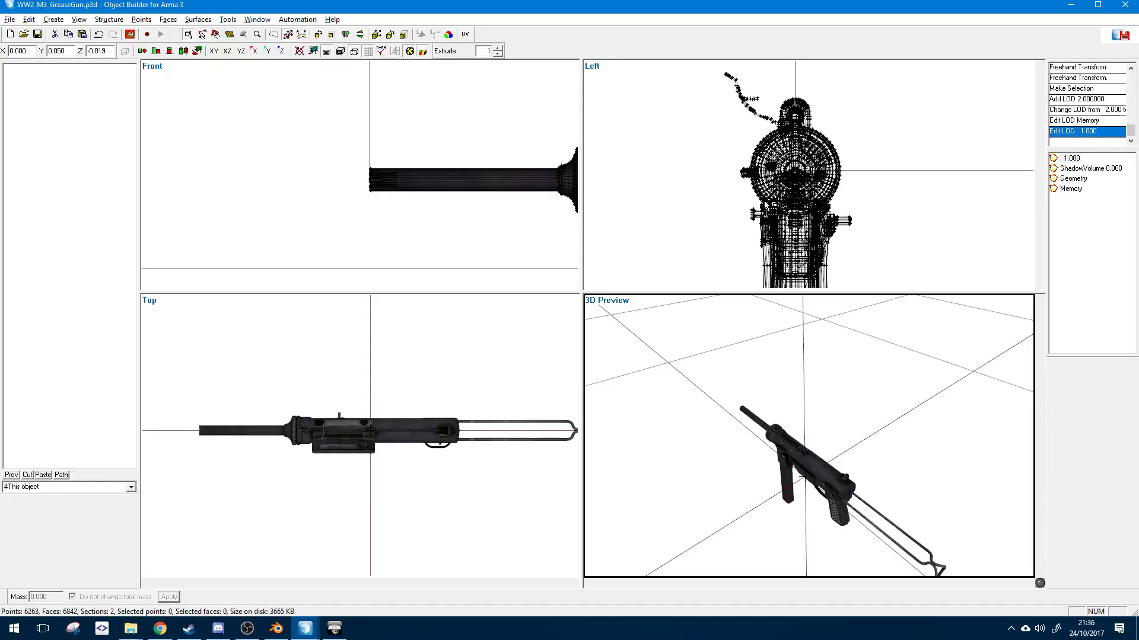
pyautogui.scroll(8, 749, 135)
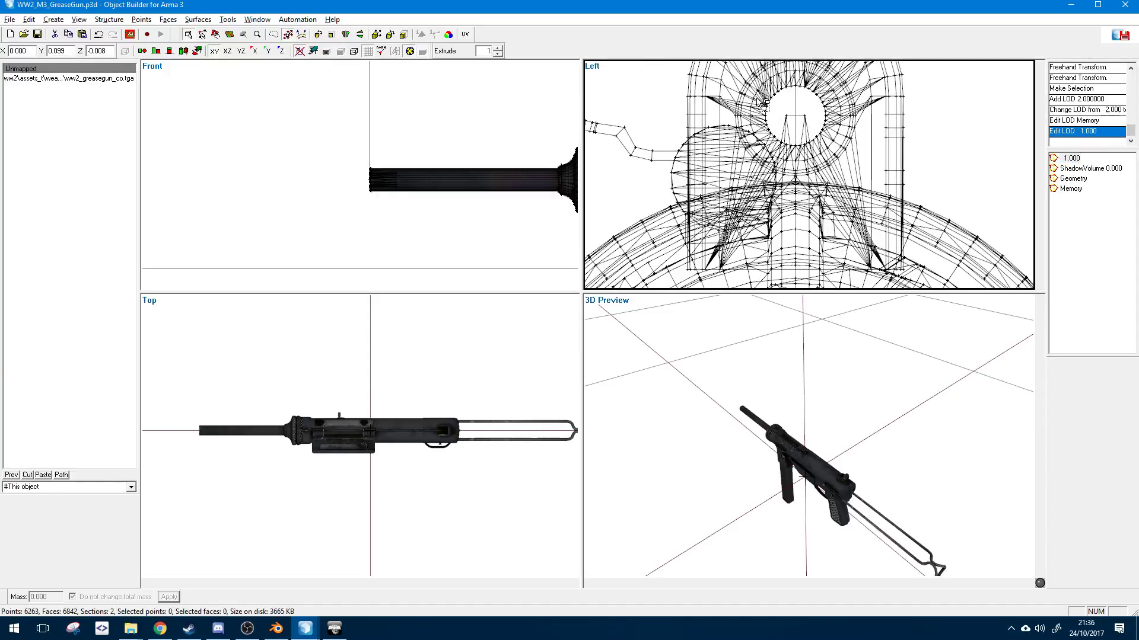
pyautogui.scroll(4, 774, 106)
pyautogui.moveTo(763, 163); pyautogui.dragTo(823, 185)
pyautogui.click(824, 186)
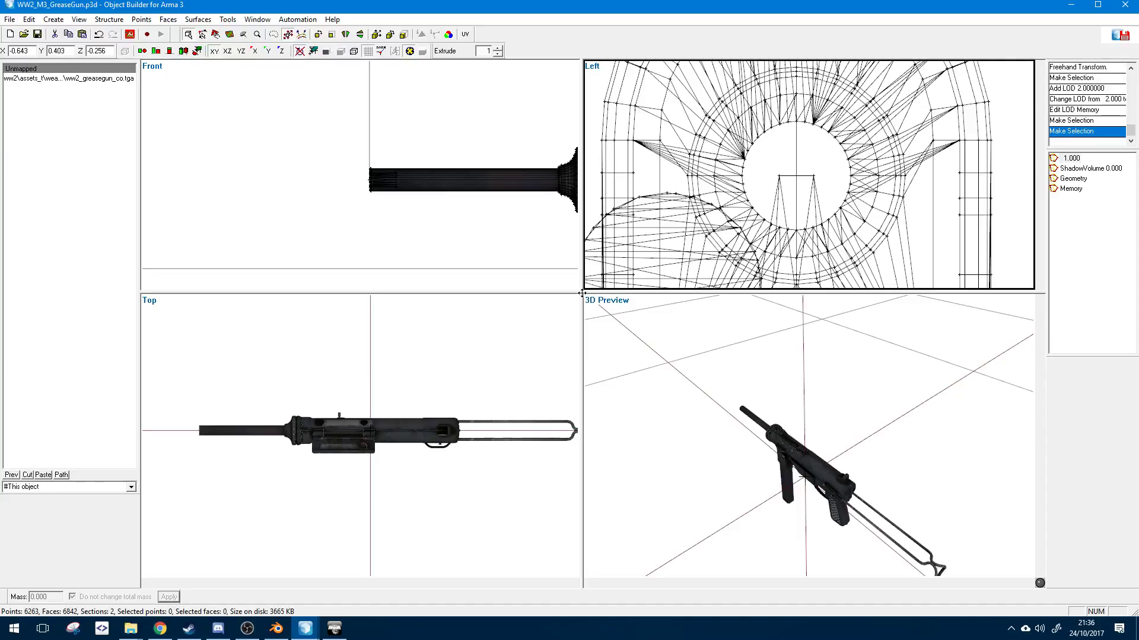
pyautogui.moveTo(582, 293); pyautogui.dragTo(574, 311)
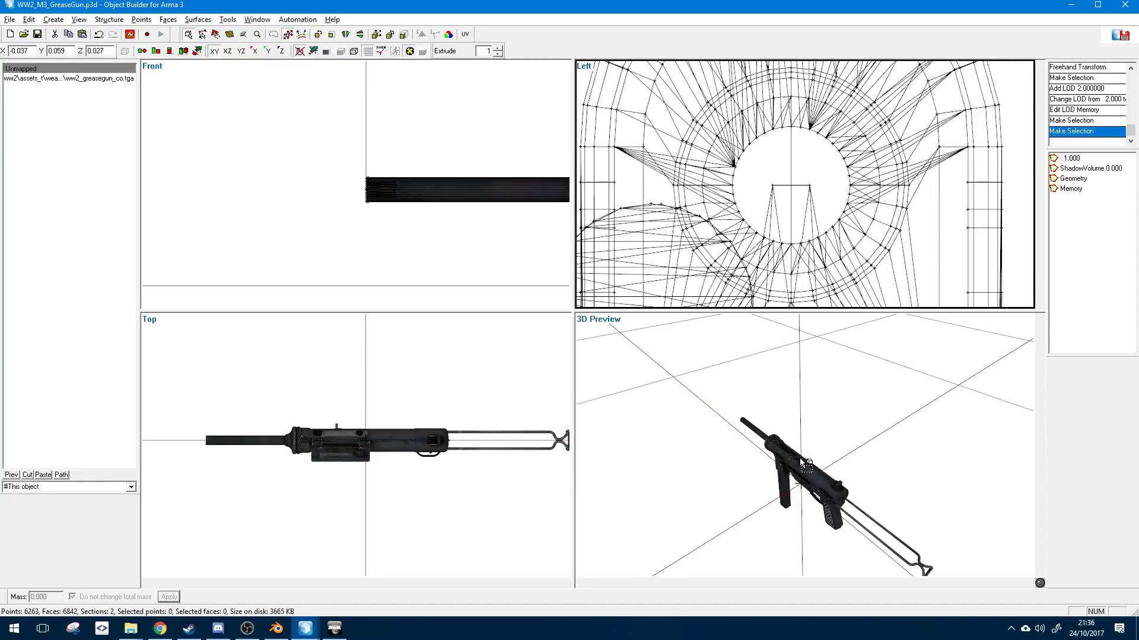
pyautogui.moveTo(823, 503); pyautogui.dragTo(838, 487, button='middle')
pyautogui.scroll(6, 833, 496)
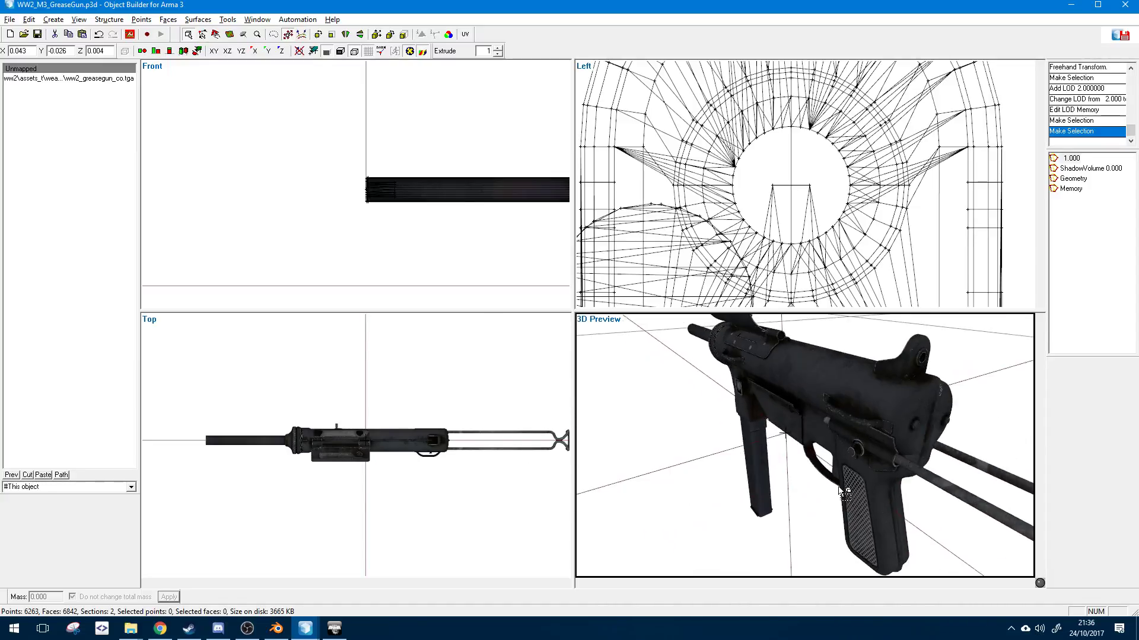
pyautogui.moveTo(388, 432); pyautogui.dragTo(361, 432, button='middle')
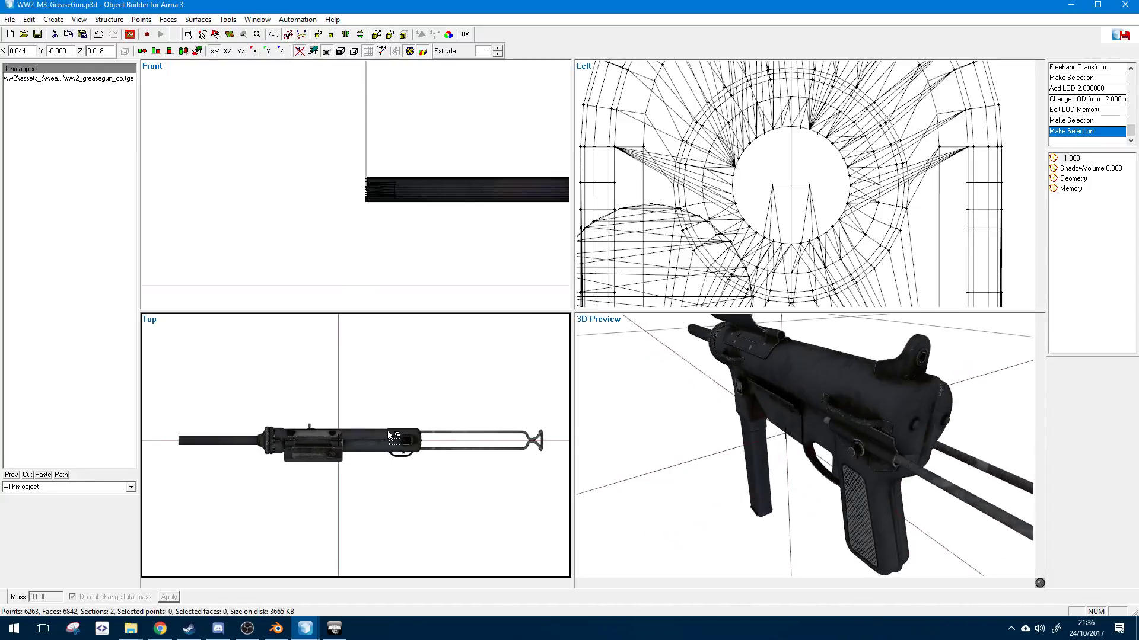
# - Switch to the IF_M1a1 model, open its Memory LOD, and orient the perspective view around the memory points
pyautogui.moveTo(305, 627)
pyautogui.click(367, 588)
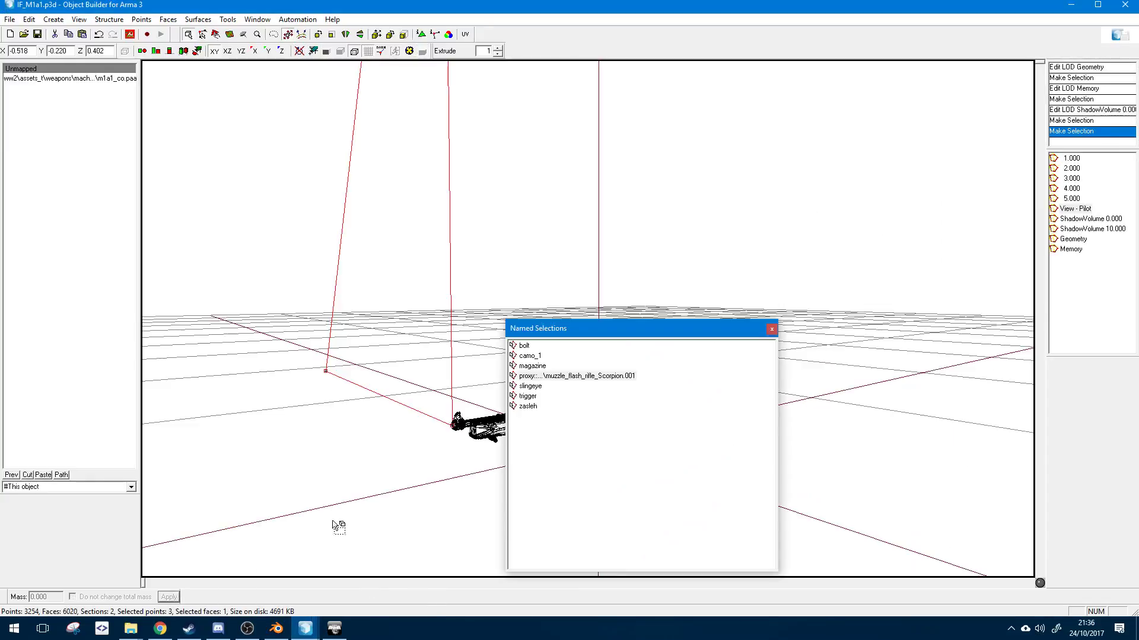
pyautogui.click(388, 399)
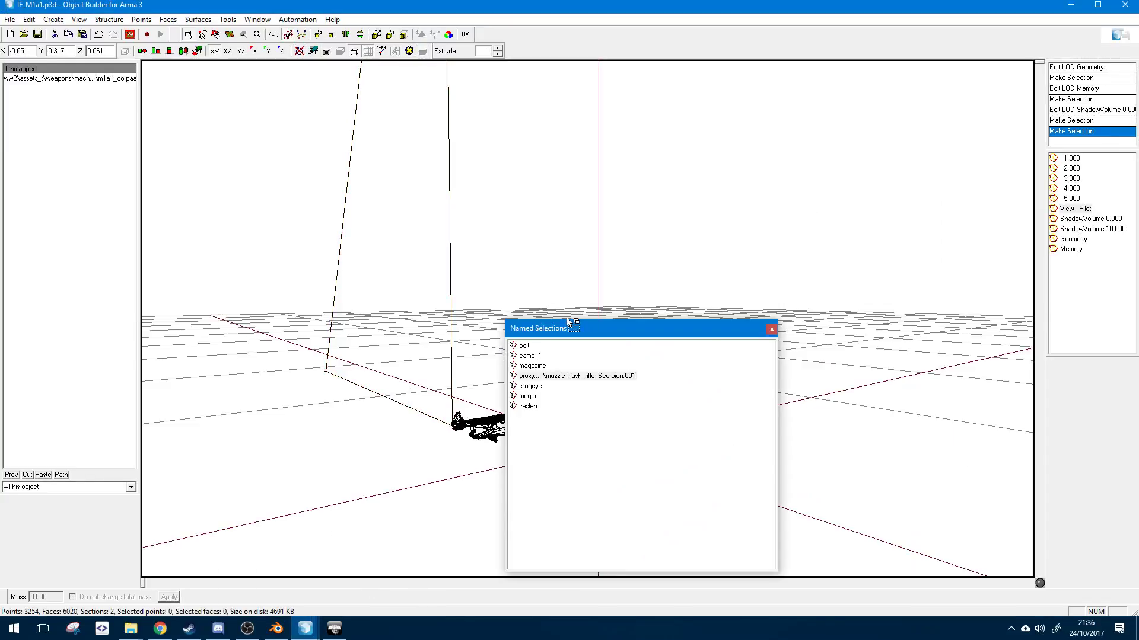
pyautogui.click(1071, 250)
pyautogui.moveTo(652, 325); pyautogui.dragTo(912, 300)
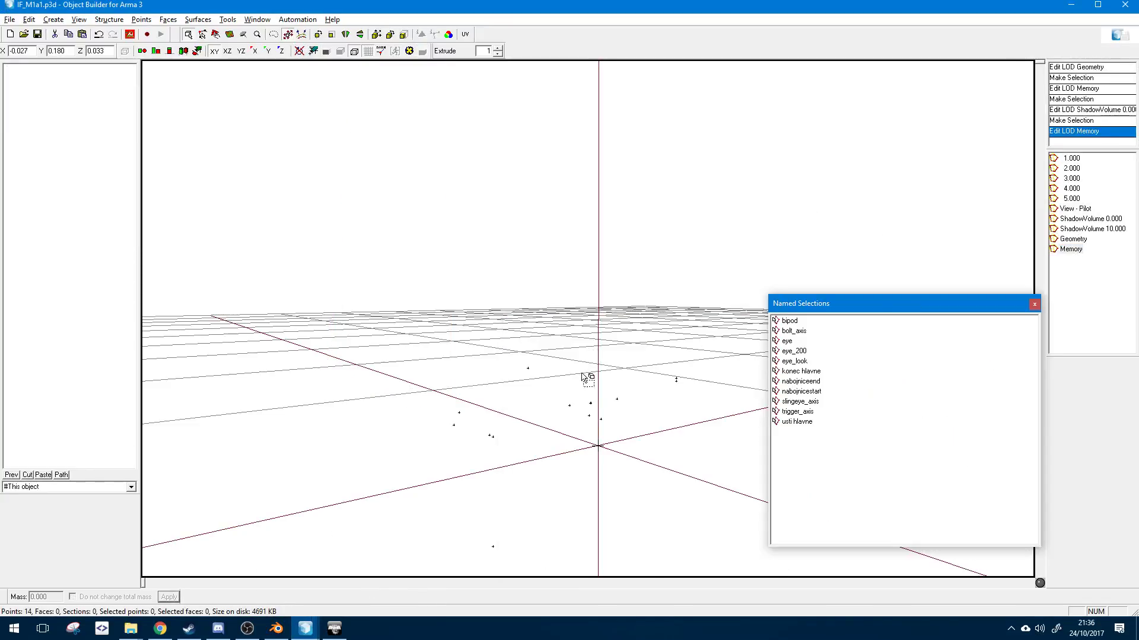
pyautogui.moveTo(582, 373); pyautogui.dragTo(537, 332, button='middle')
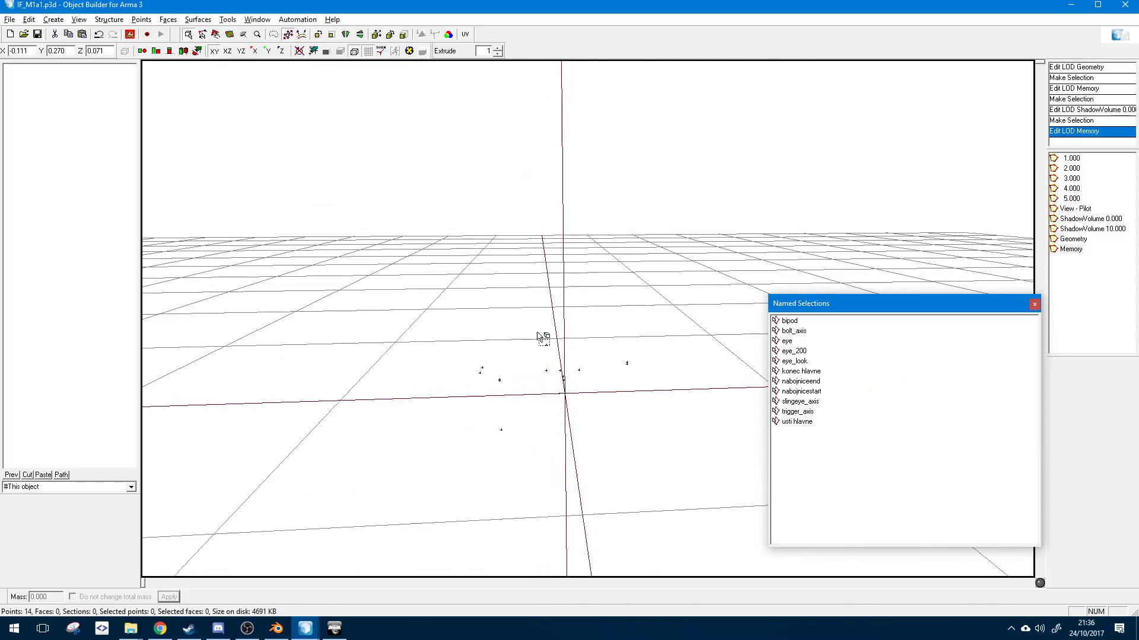
pyautogui.moveTo(624, 442); pyautogui.dragTo(615, 428, button='middle')
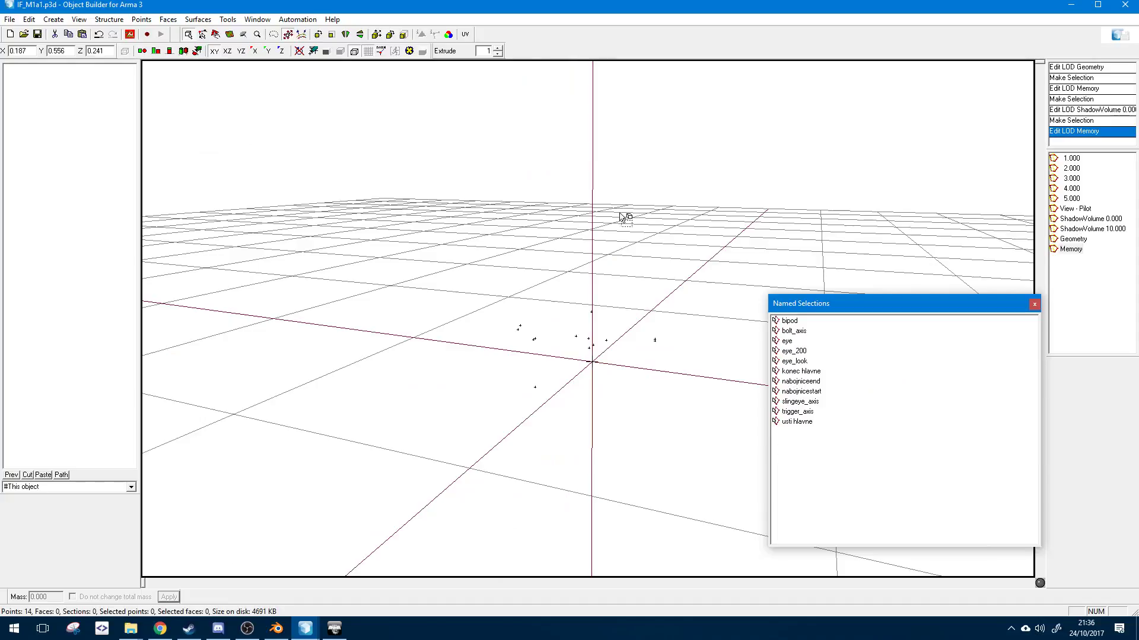
# - Examine which memory points belong to the M1A1's named selections, including bolt_axis, eye_look, konec hlavne, nabojniceend, nabojnicestart and usti hlavne
pyautogui.click(800, 371)
pyautogui.click(794, 331)
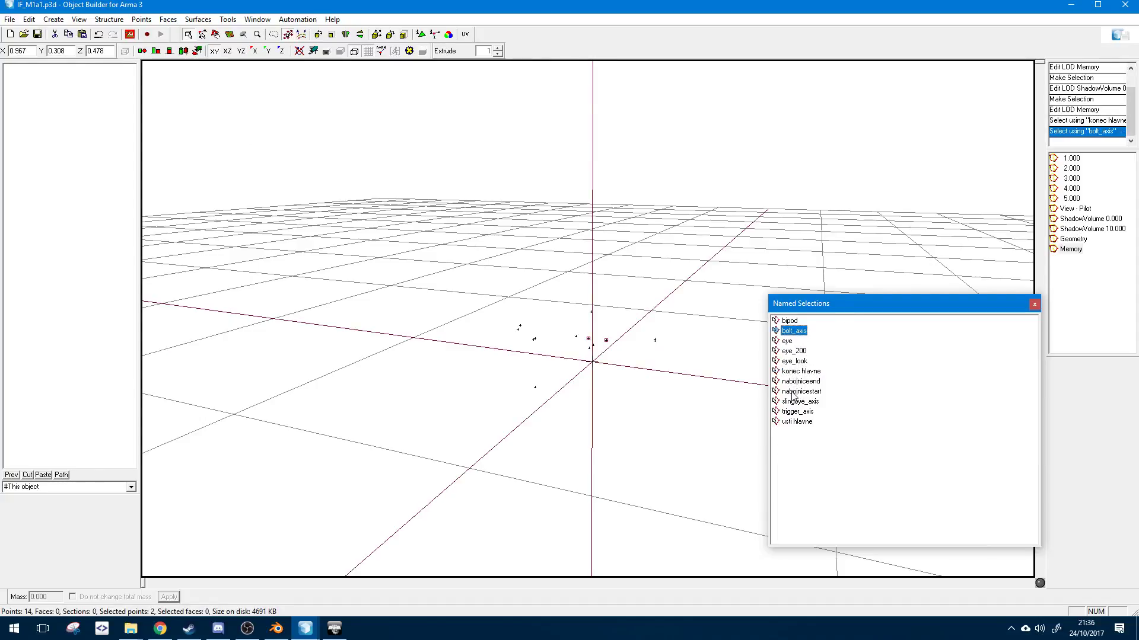
pyautogui.press('Down')
pyautogui.press('Down')
pyautogui.press('Down')
pyautogui.press('Down')
pyautogui.press('Down')
pyautogui.press('Down')
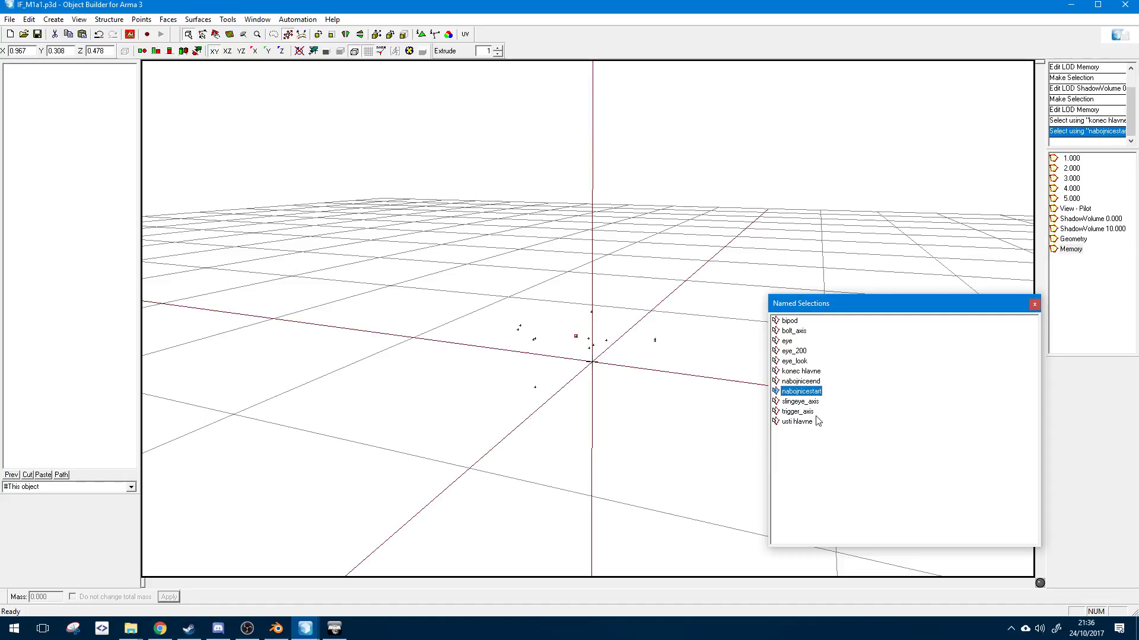
pyautogui.press('Up')
pyautogui.press('Up')
pyautogui.press('Up')
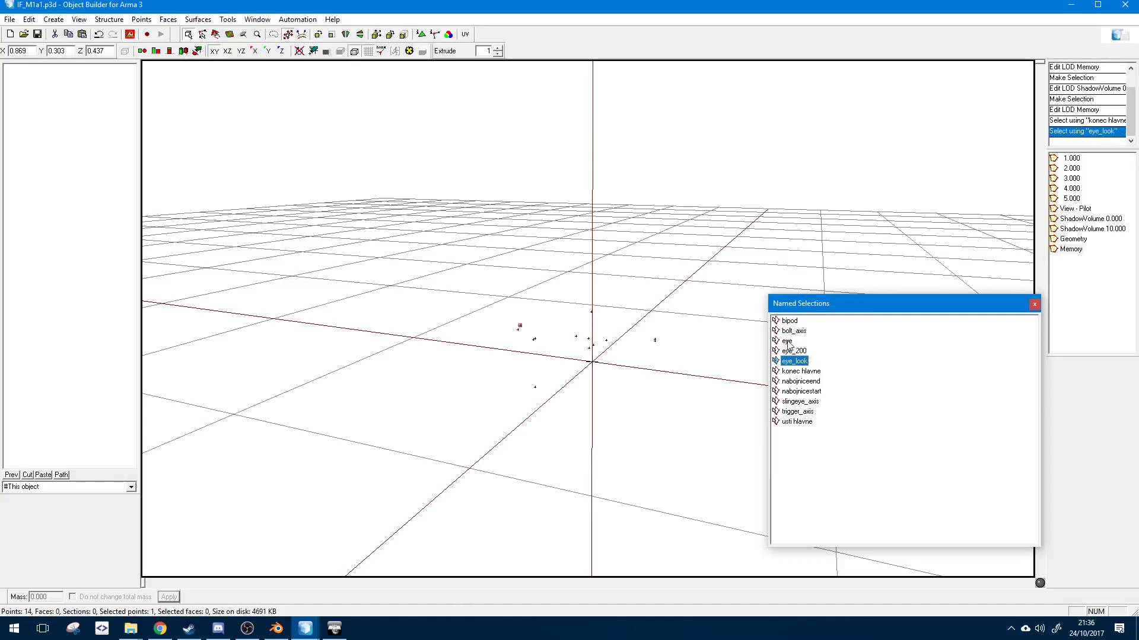
pyautogui.press('Down')
pyautogui.press('Down')
pyautogui.press('Down')
pyautogui.press('Down')
pyautogui.press('Down')
pyautogui.press('Down')
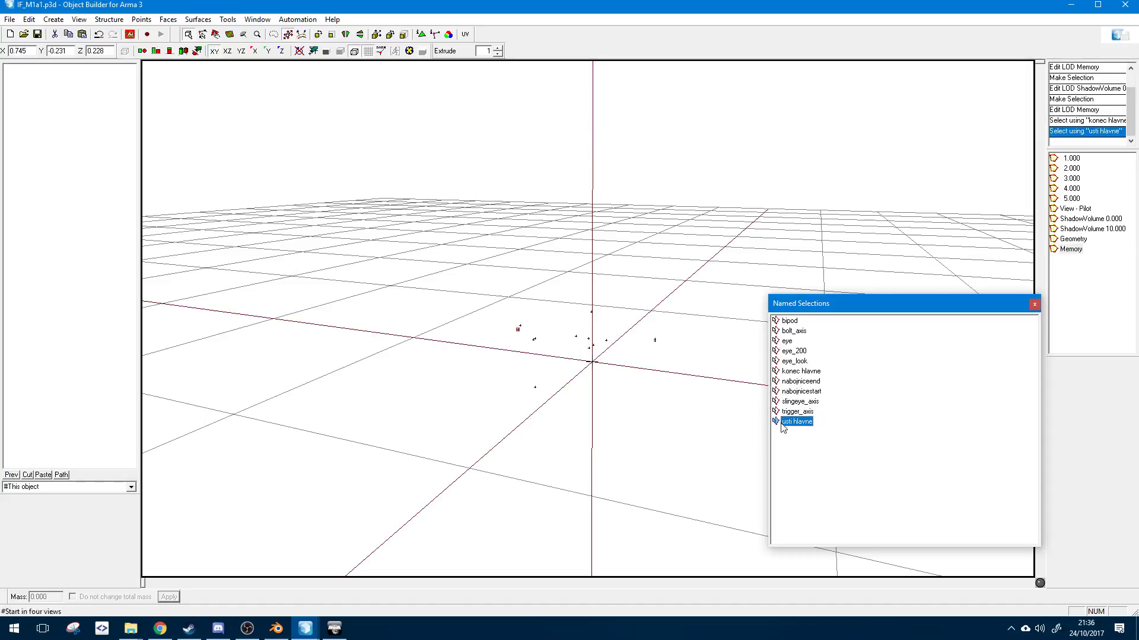
pyautogui.press('Up')
pyautogui.press('Up')
pyautogui.press('Up')
pyautogui.press('Up')
pyautogui.press('Up')
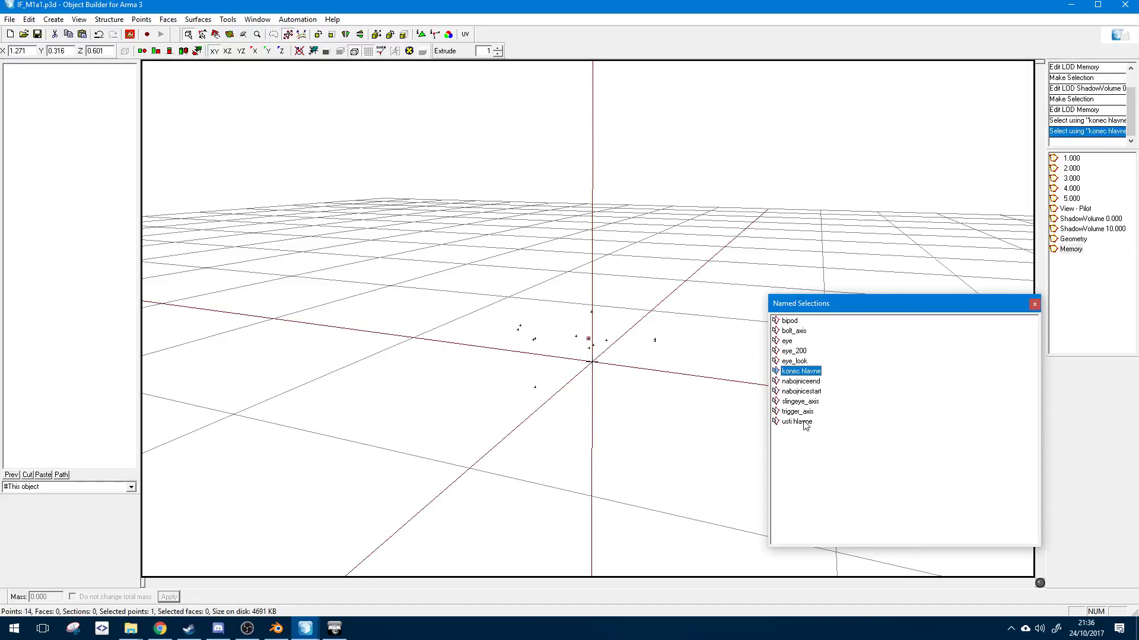
pyautogui.press('Down')
pyautogui.press('Down')
pyautogui.press('Down')
pyautogui.press('Up')
pyautogui.press('Up')
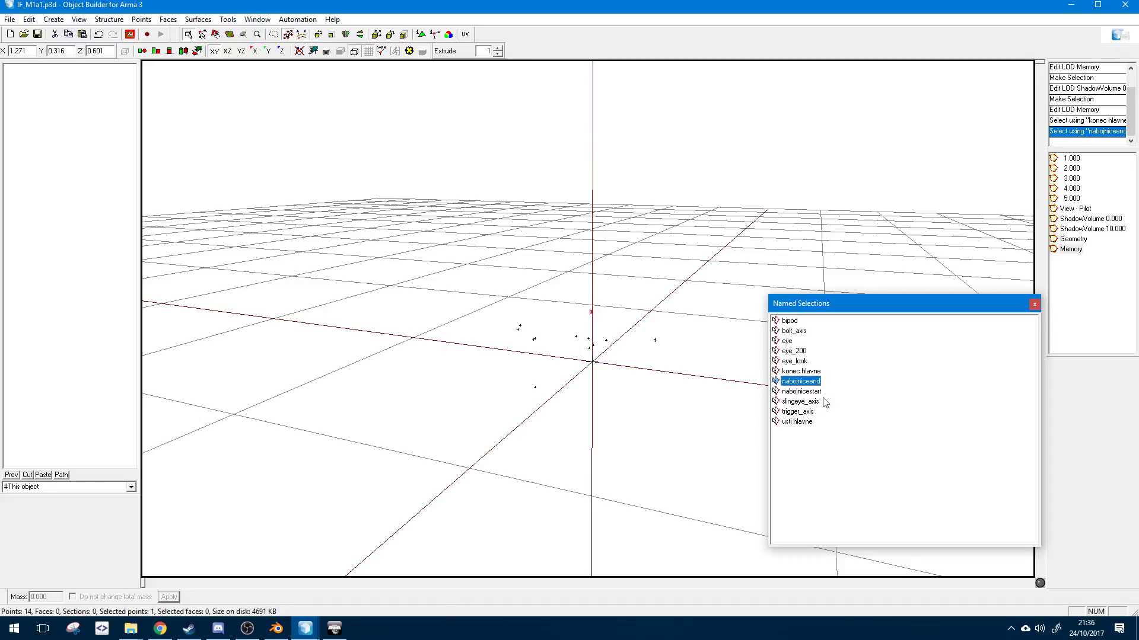
# - Copy the M1A1's bipod memory point and paste it into the Grease Gun's 1.000 LOD
pyautogui.click(797, 322)
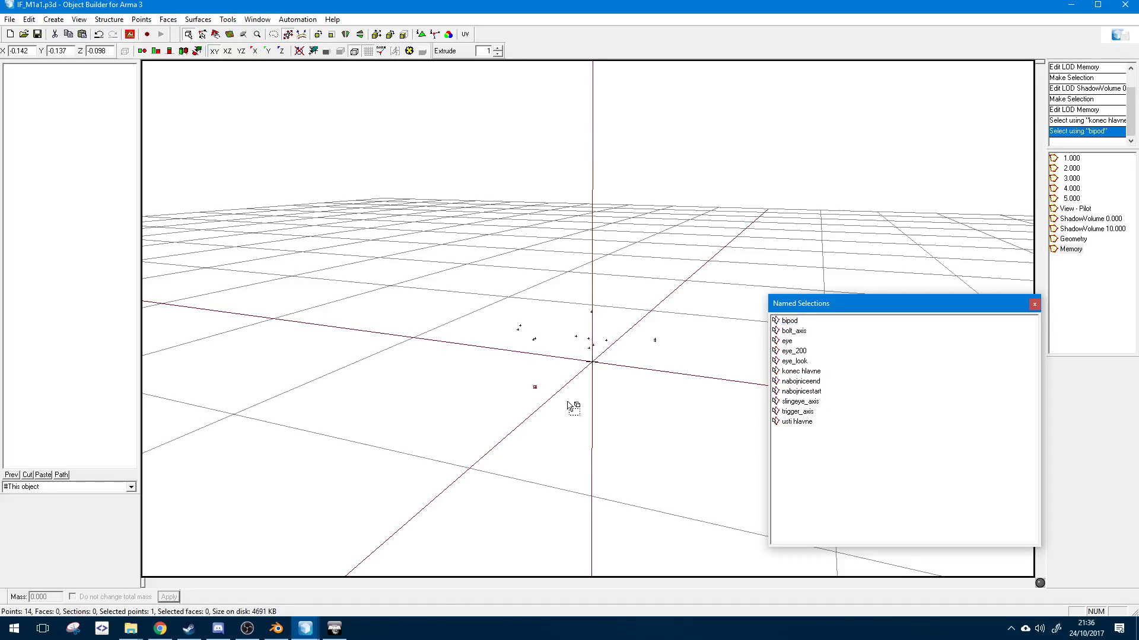
pyautogui.moveTo(514, 373); pyautogui.dragTo(574, 411)
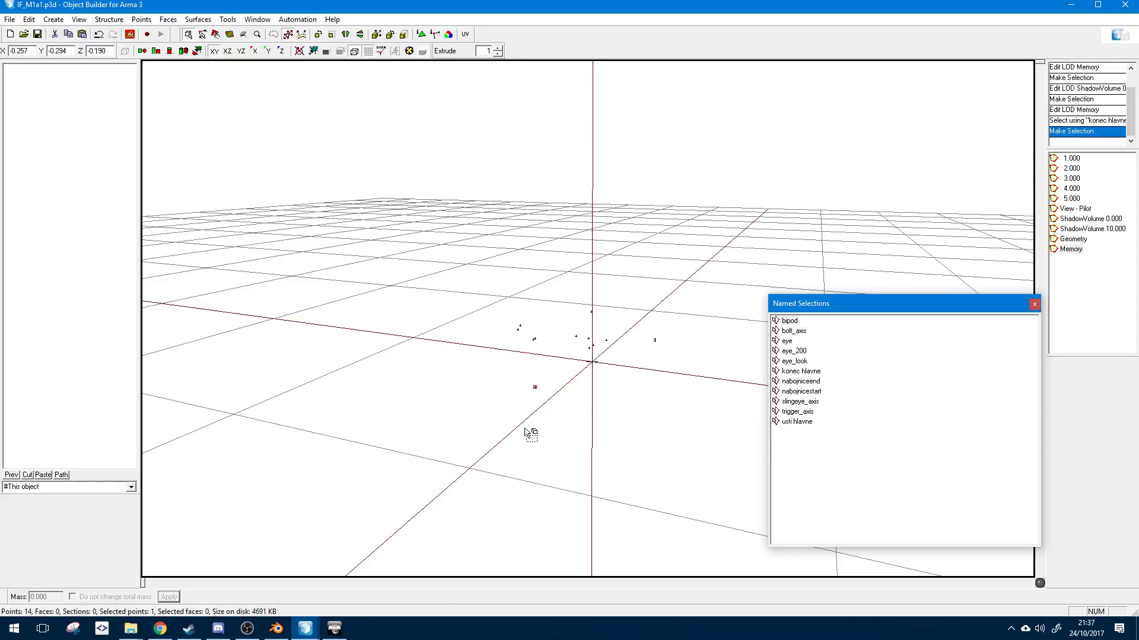
pyautogui.moveTo(305, 629)
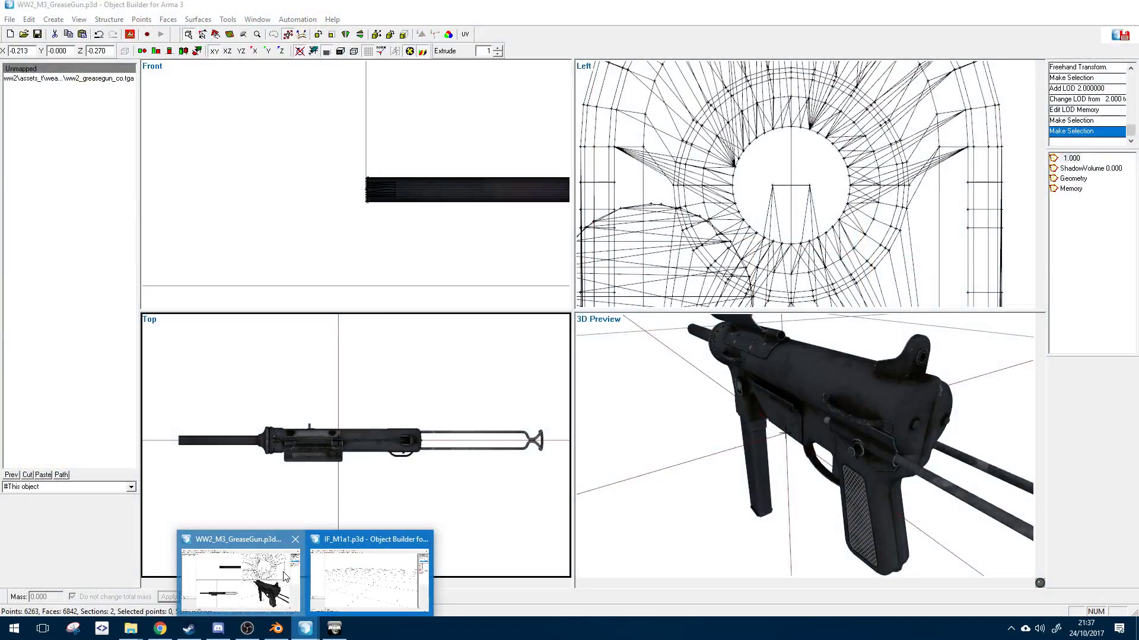
pyautogui.click(240, 578)
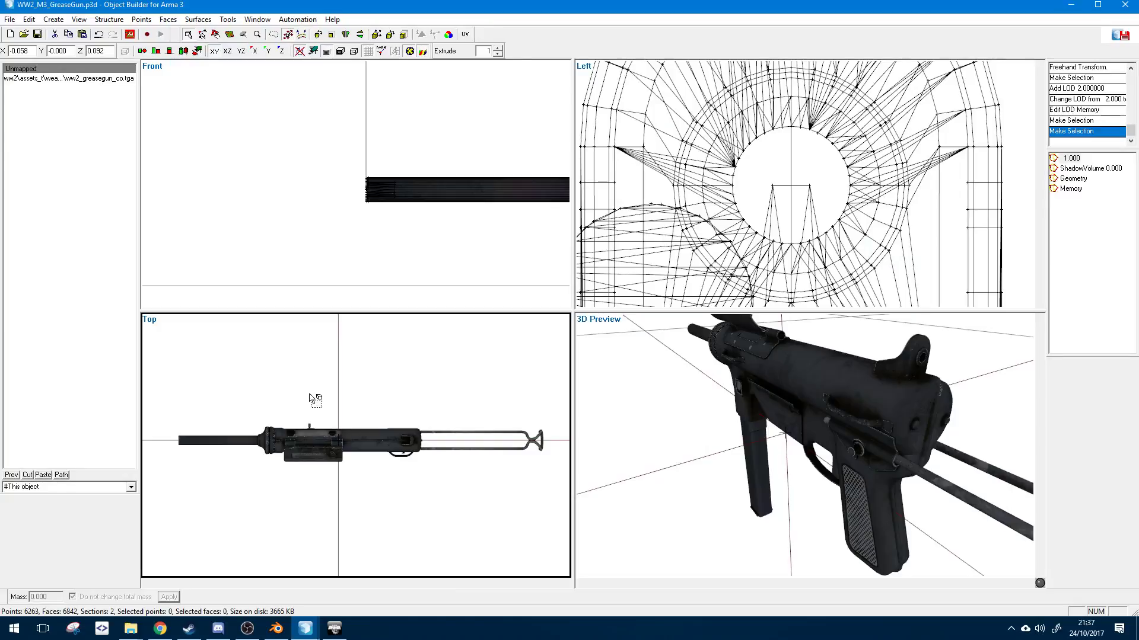
pyautogui.scroll(-10, 433, 212)
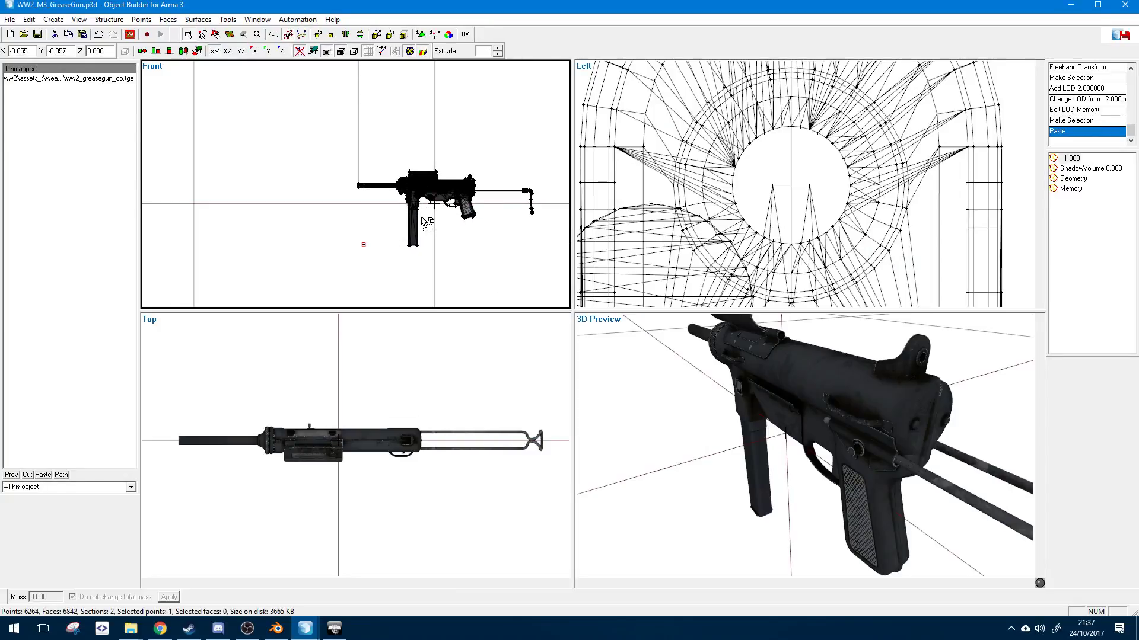
# - Check the pasted bipod point's position against the gun in the Front view and cut it from the 1.000 LOD
pyautogui.moveTo(389, 261); pyautogui.dragTo(391, 220, button='middle')
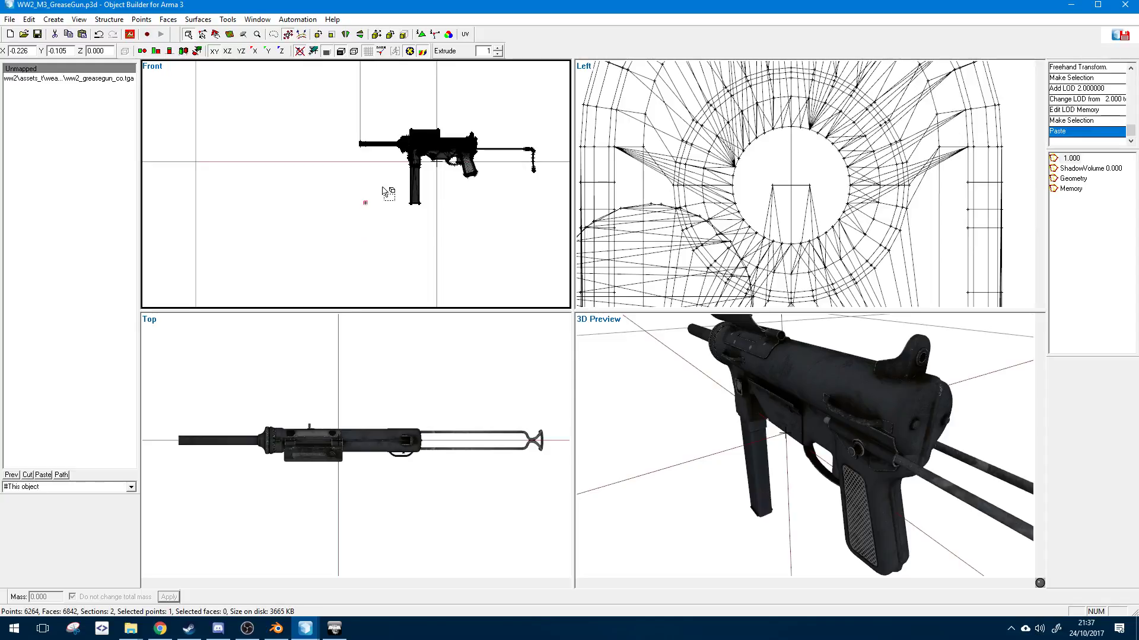
pyautogui.scroll(3, 383, 190)
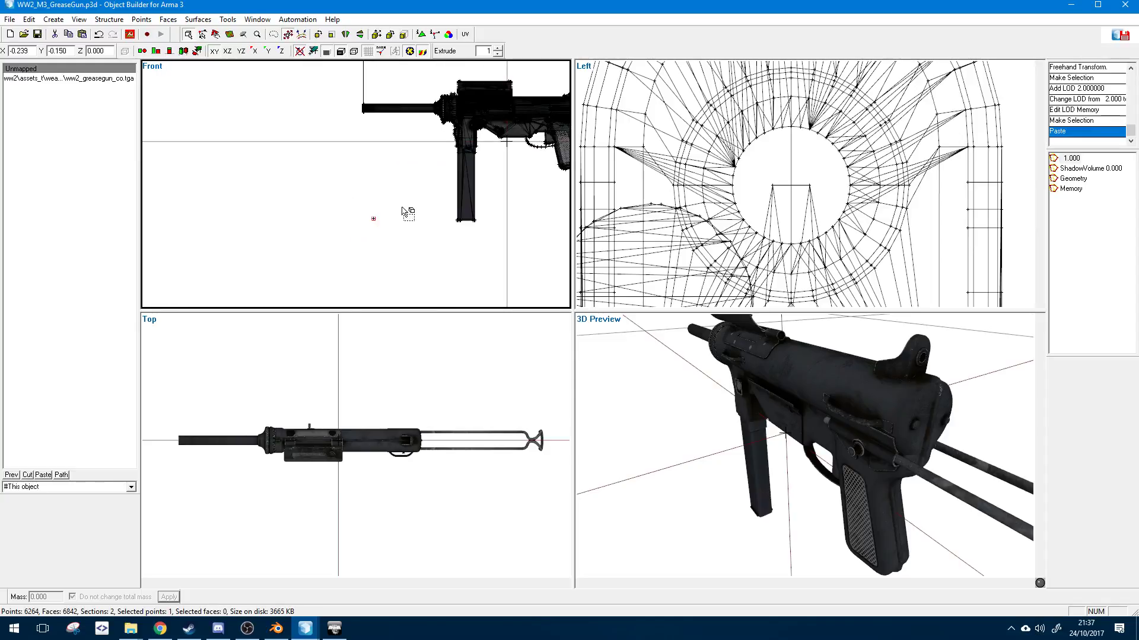
pyautogui.moveTo(425, 176); pyautogui.dragTo(406, 184, button='middle')
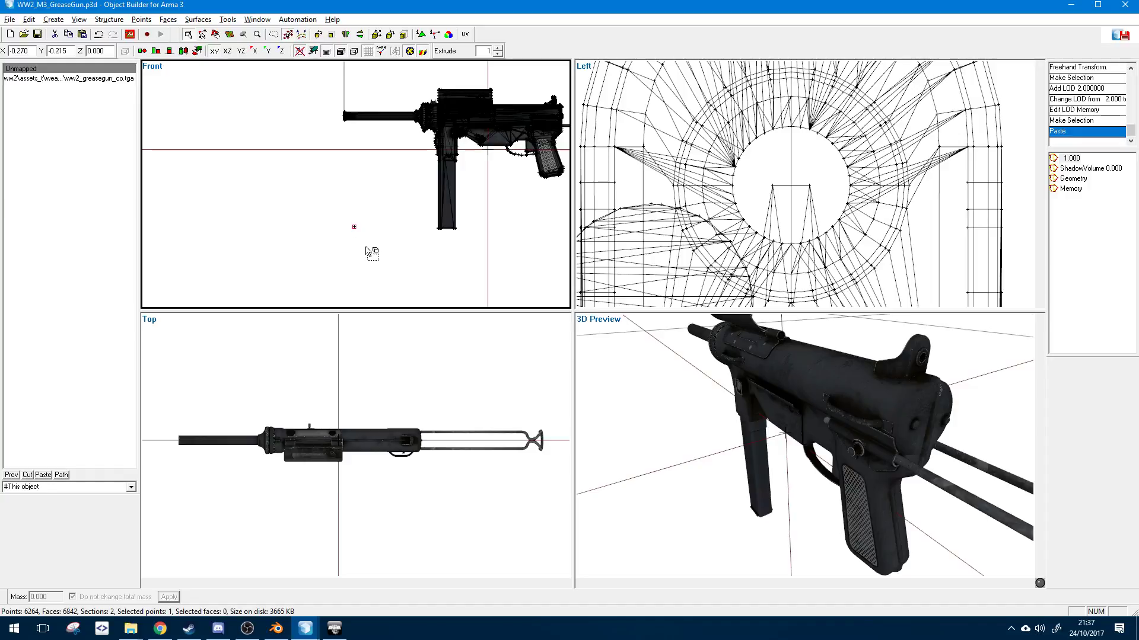
pyautogui.scroll(1, 379, 247)
pyautogui.scroll(-2, 379, 247)
pyautogui.hotkey('ctrl', 'x')
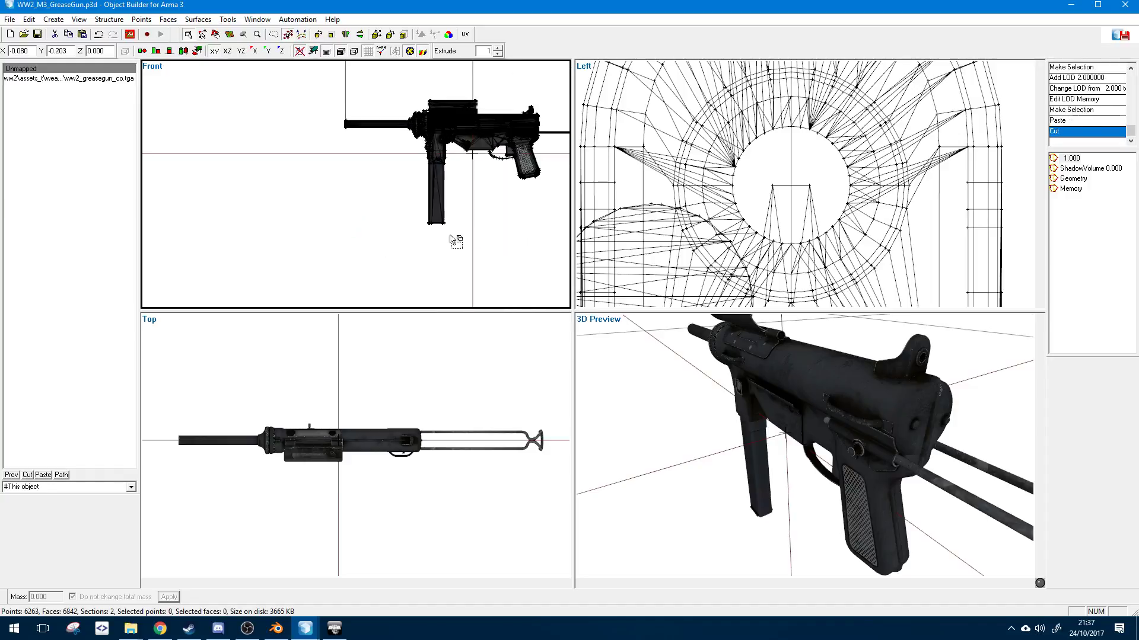
# - Open the Grease Gun's Memory LOD and paste the bipod point into it
pyautogui.click(1077, 194)
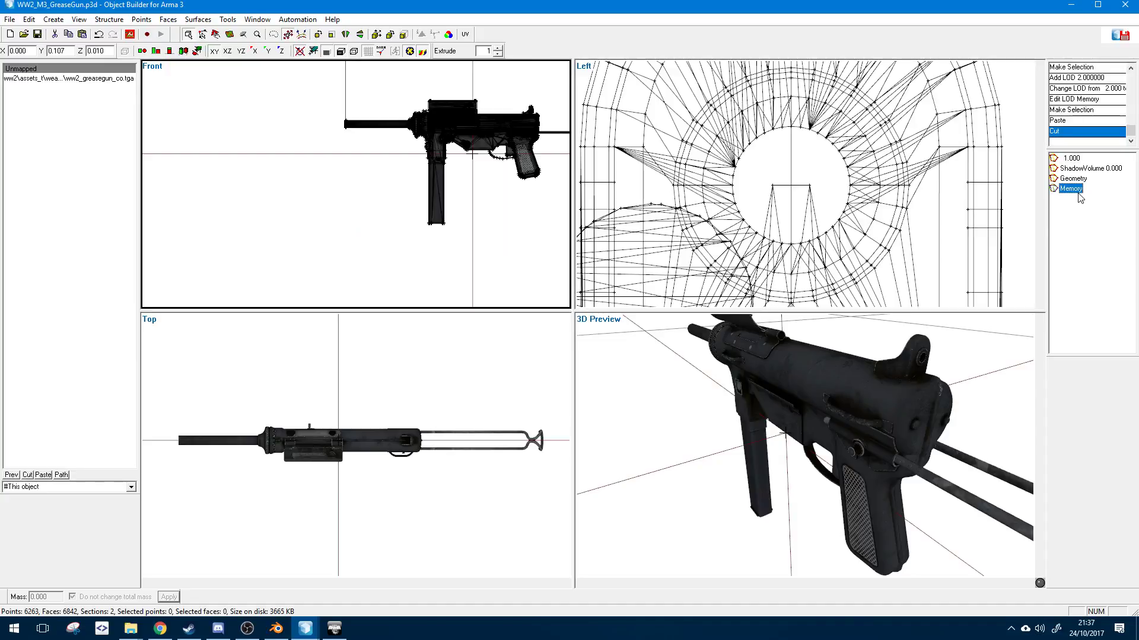
pyautogui.moveTo(797, 406); pyautogui.dragTo(753, 441, button='middle')
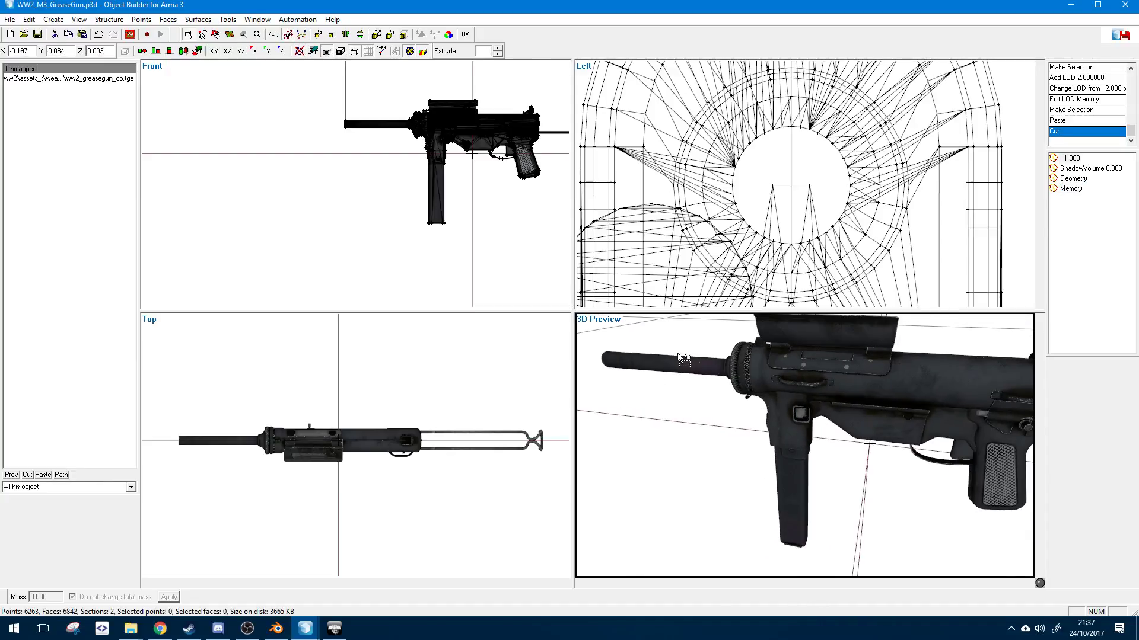
pyautogui.doubleClick(1074, 189)
pyautogui.hotkey('ctrl', 'v')
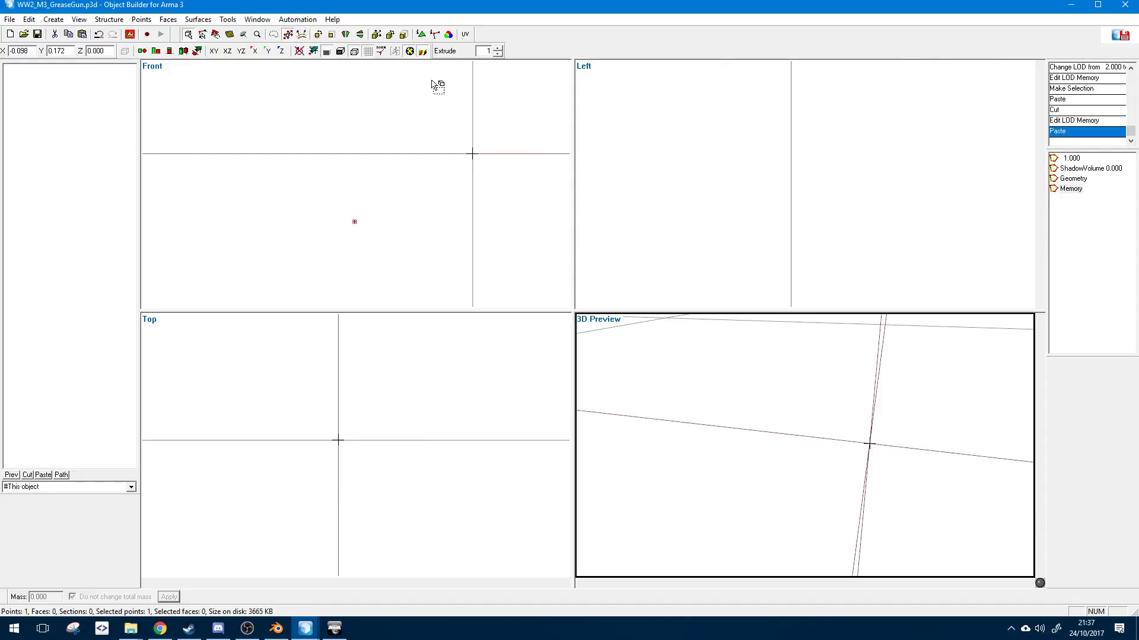
pyautogui.click(344, 49)
pyautogui.moveTo(828, 492); pyautogui.dragTo(828, 494, button='middle')
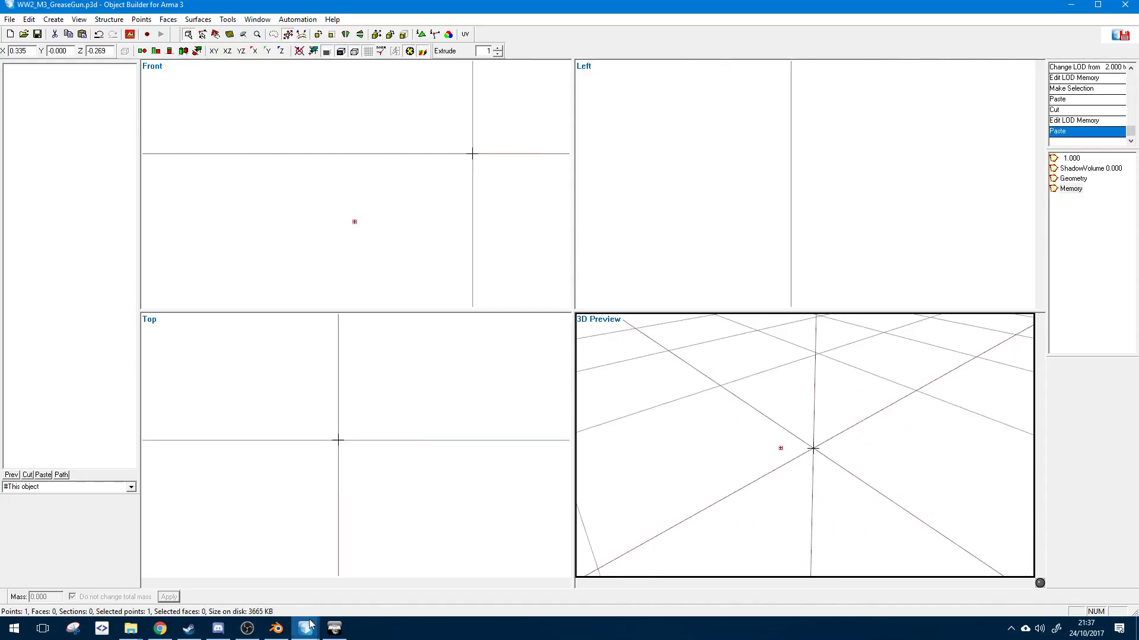
# - Switch to the M1A1 model, select its bolt_axis points, and examine their placement from several angles
pyautogui.moveTo(305, 629)
pyautogui.click(349, 584)
pyautogui.click(793, 330)
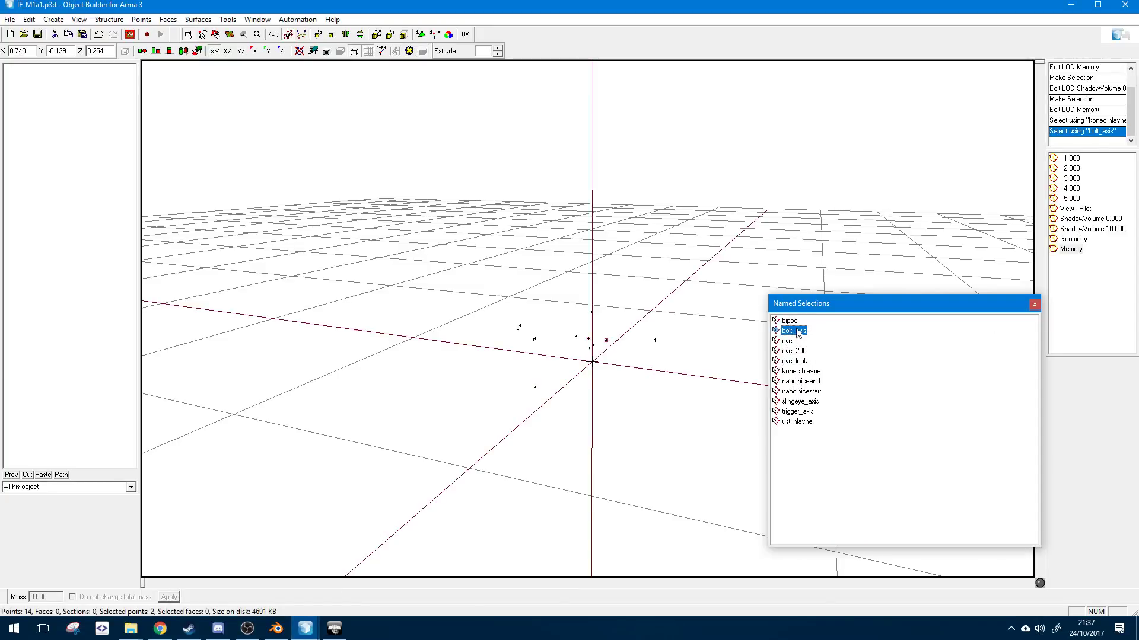
pyautogui.moveTo(611, 426); pyautogui.dragTo(606, 424, button='middle')
pyautogui.moveTo(598, 354); pyautogui.dragTo(707, 352, button='middle')
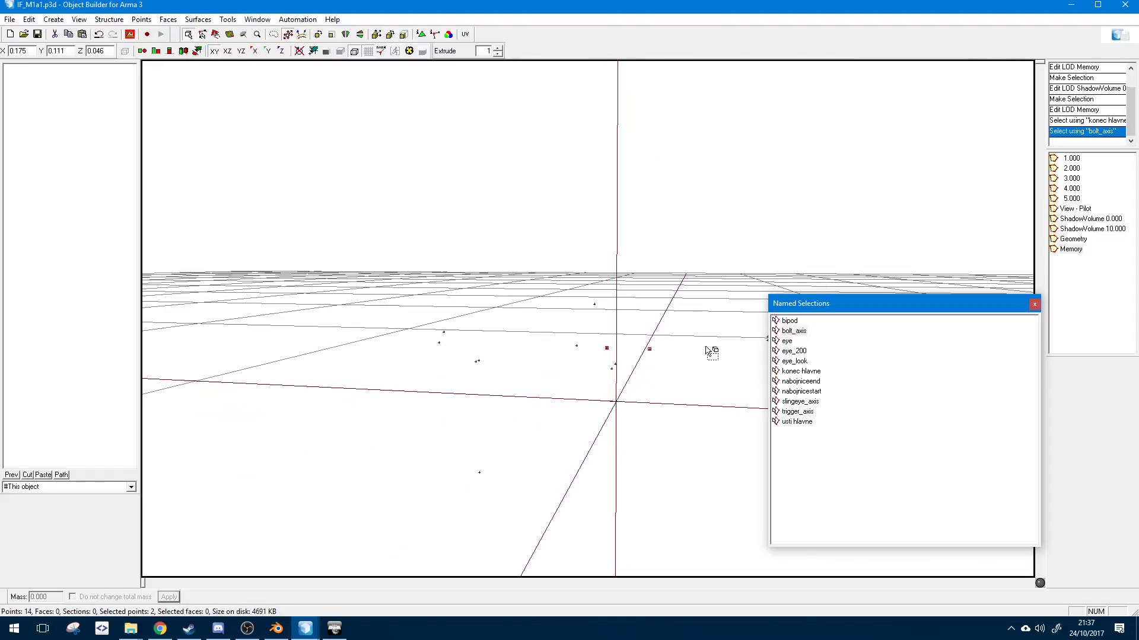
pyautogui.moveTo(589, 330); pyautogui.dragTo(575, 356, button='middle')
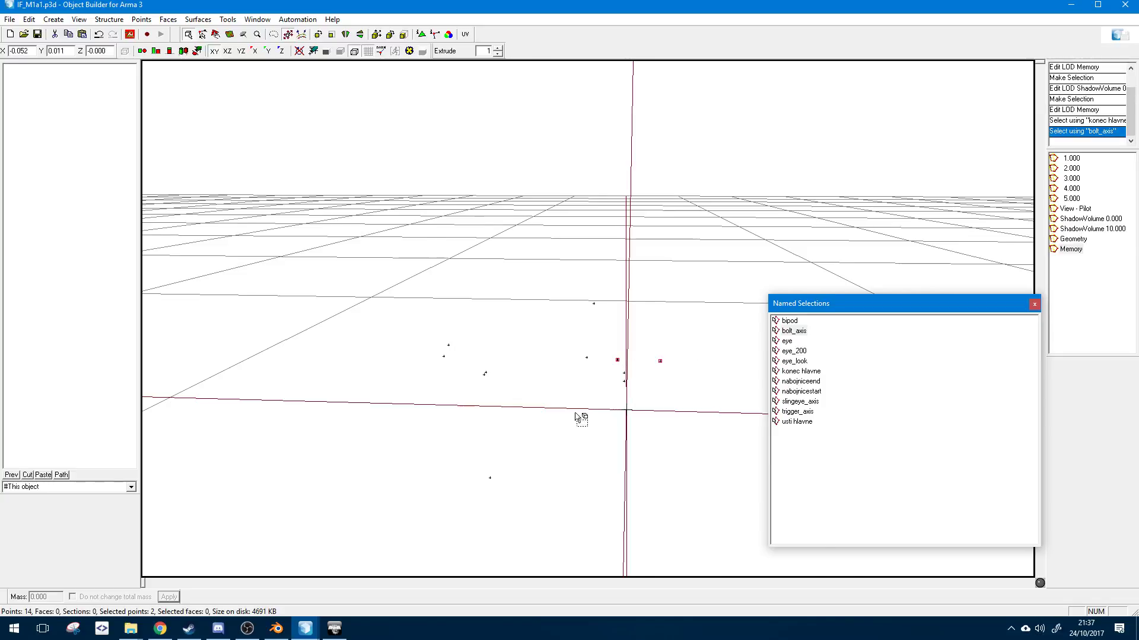
pyautogui.moveTo(579, 415); pyautogui.dragTo(492, 487, button='middle')
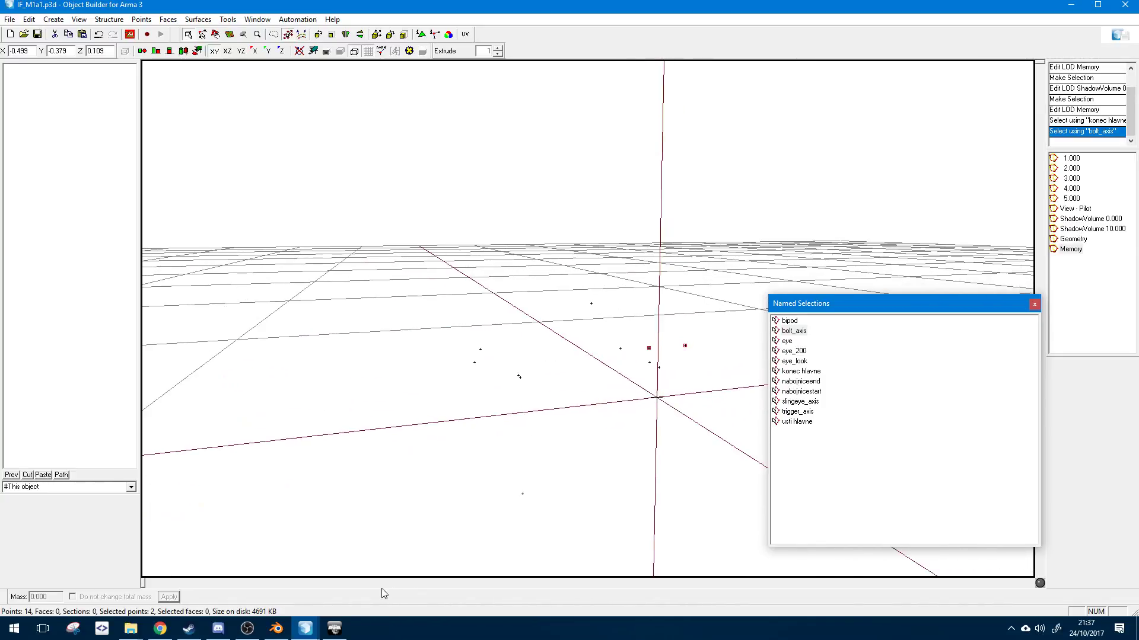
# - Switch back to the WW2_M3_GreaseGun model and open its 1.000 LOD for editing
pyautogui.moveTo(312, 628)
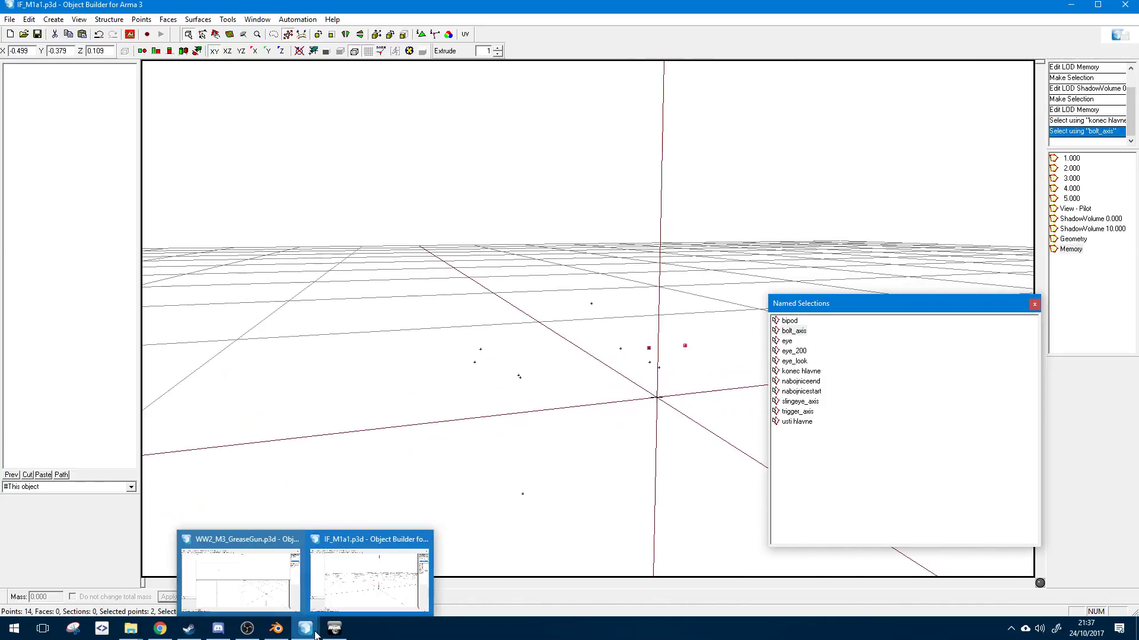
pyautogui.click(269, 591)
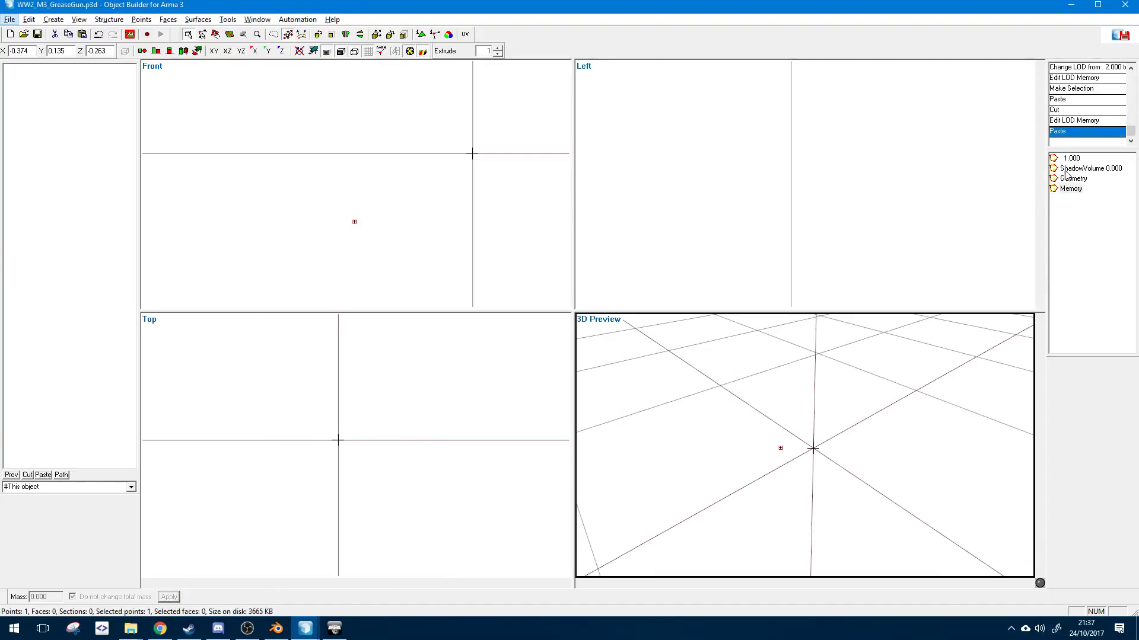
pyautogui.click(1077, 168)
pyautogui.click(1072, 158)
pyautogui.rightClick(1073, 159)
pyautogui.click(1104, 177)
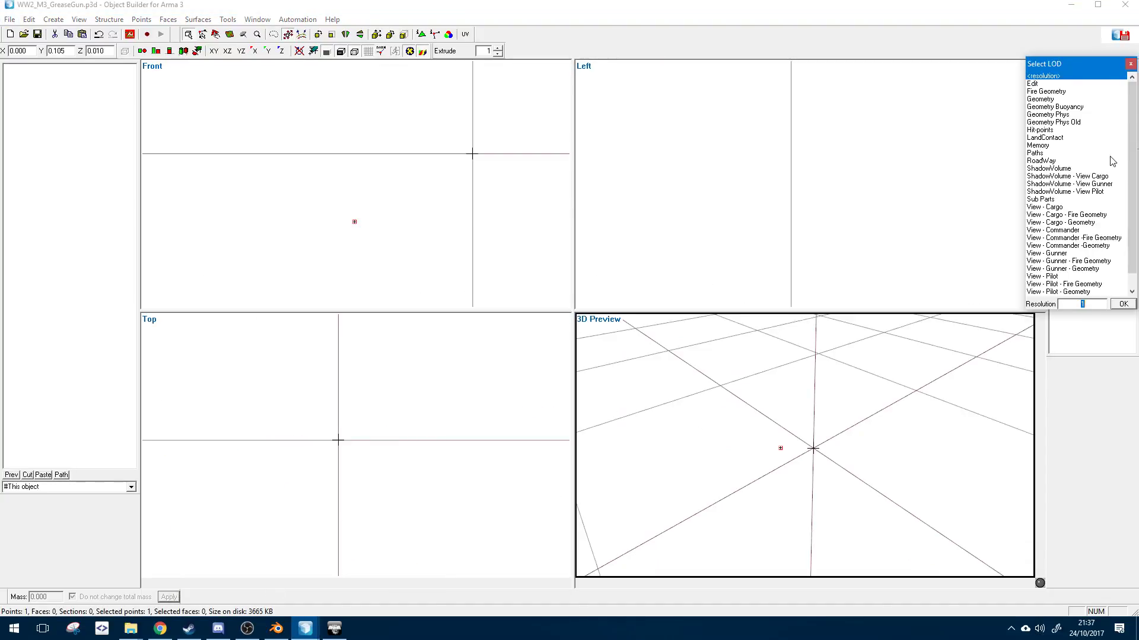
pyautogui.press('Return')
# - Select the bolt in the 1.000 LOD, examine its extent in the Front view, and return to the Memory LOD
pyautogui.scroll(3, 456, 155)
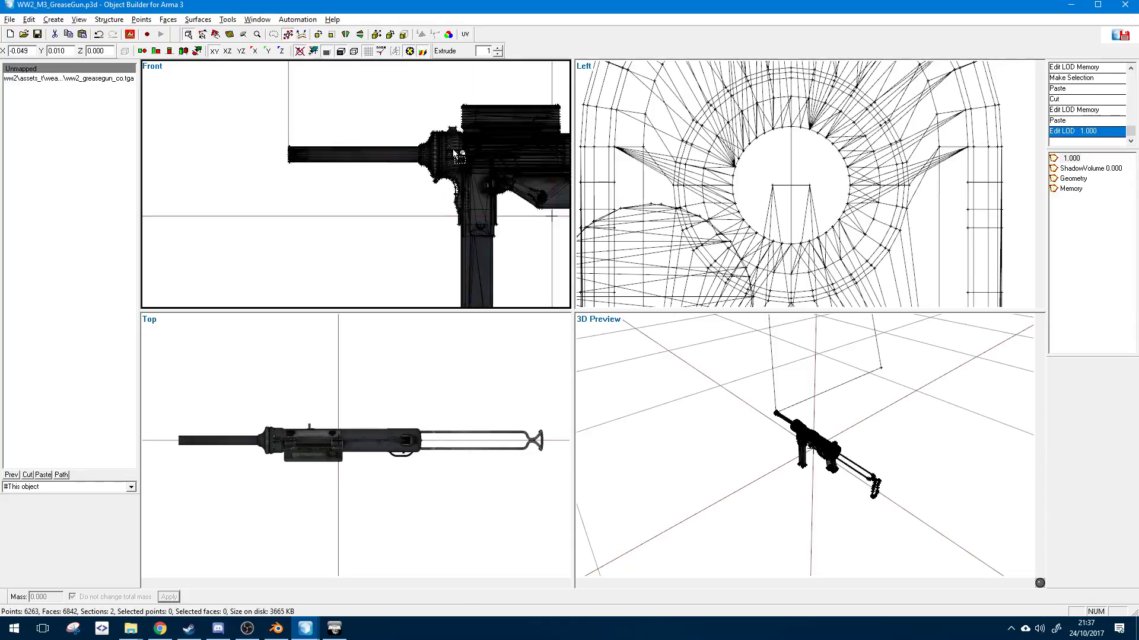
pyautogui.scroll(3, 456, 150)
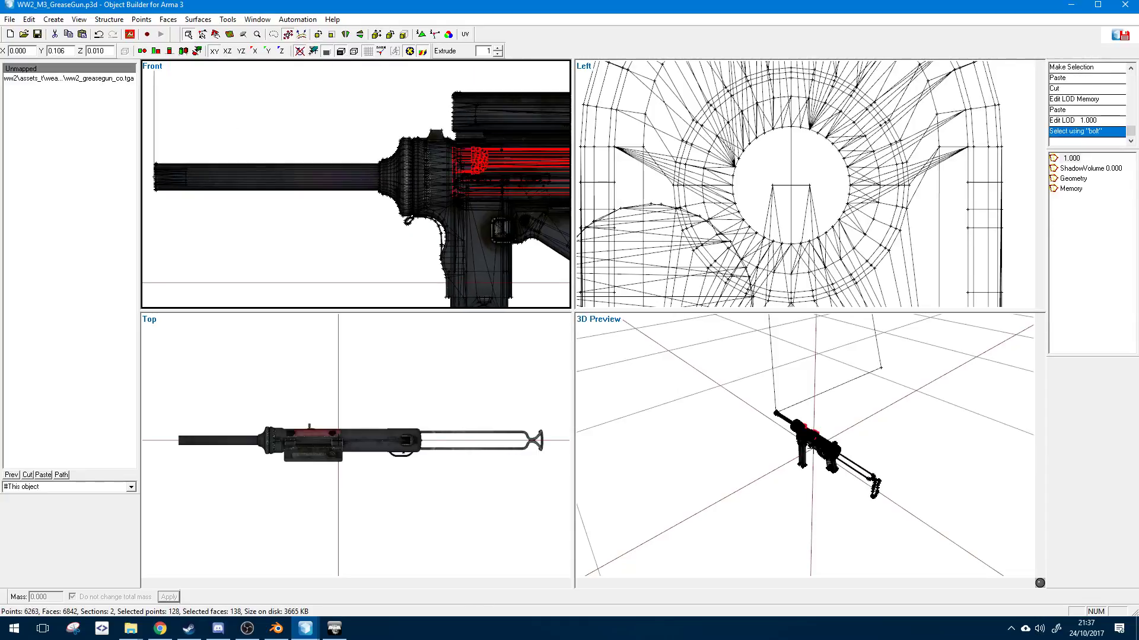
pyautogui.press('Right')
pyautogui.press('Right')
pyautogui.press('Right')
pyautogui.scroll(-1, 451, 186)
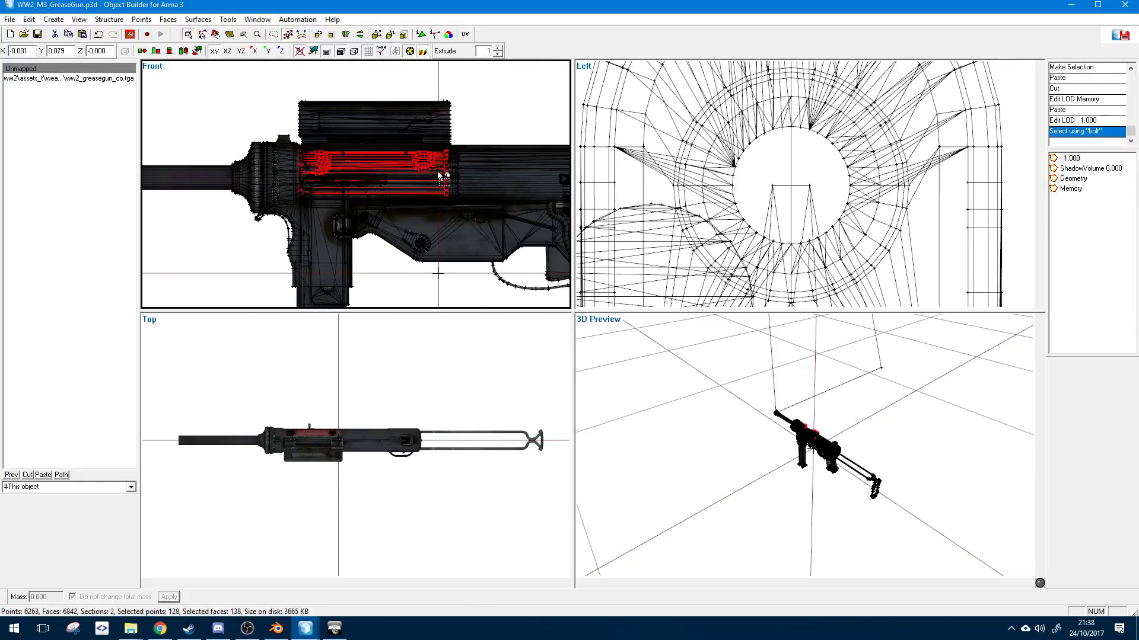
pyautogui.click(1069, 189)
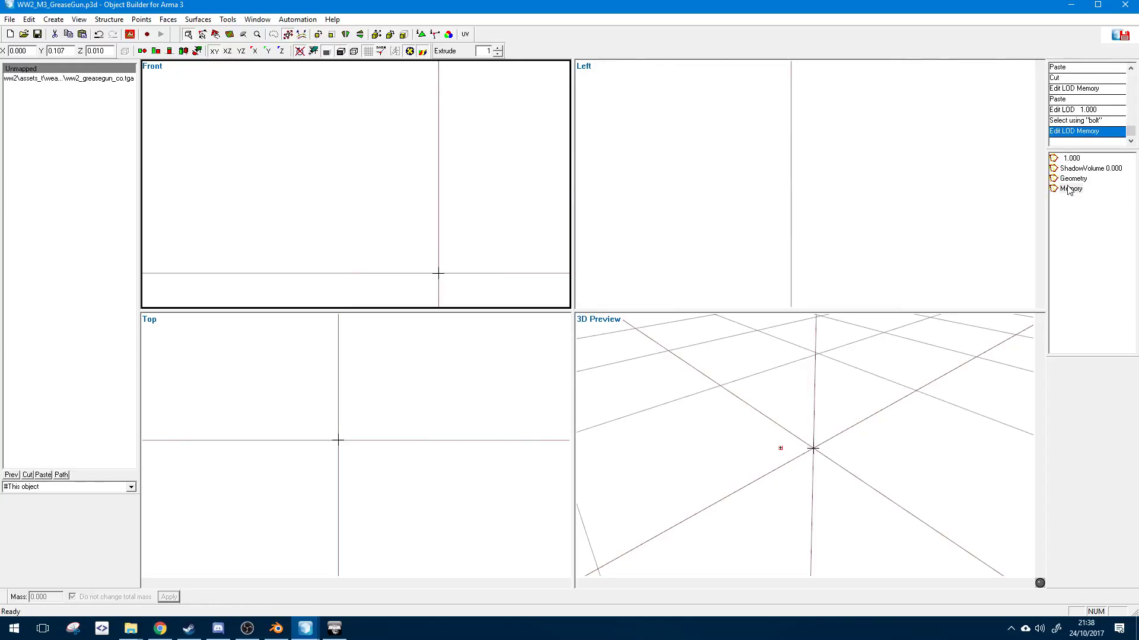
# - Paste the bolt into the Memory LOD and delete its inner detail geometry between the two ends
pyautogui.hotkey('ctrl', 'v')
pyautogui.click(884, 461)
pyautogui.moveTo(883, 461); pyautogui.dragTo(878, 452, button='middle')
pyautogui.press('alt')
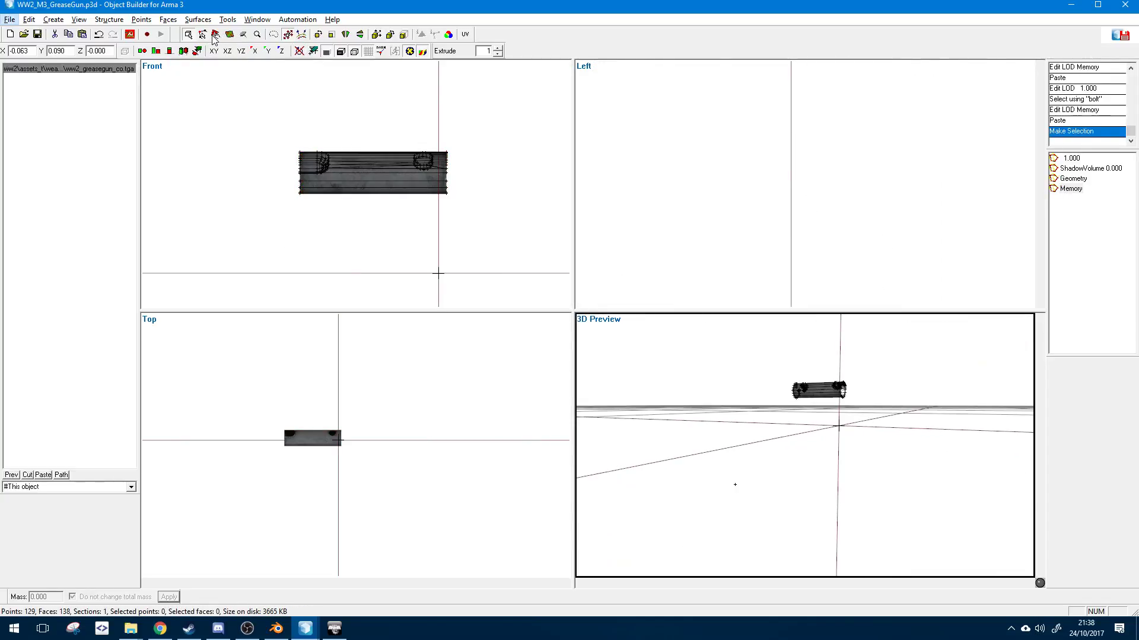
pyautogui.moveTo(306, 139); pyautogui.dragTo(439, 243)
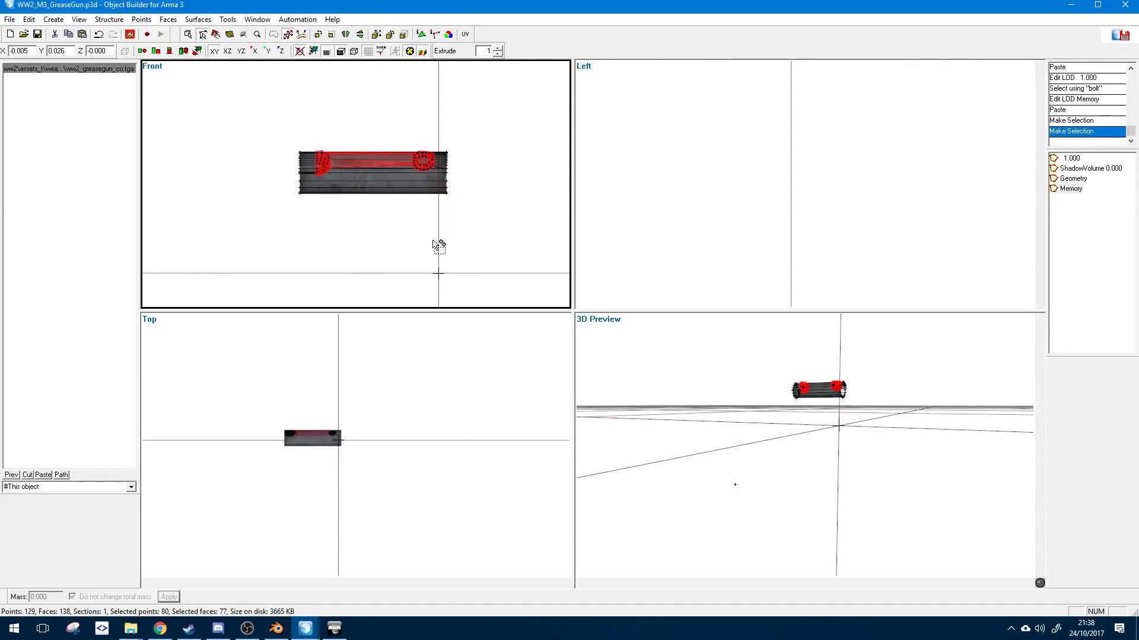
pyautogui.press('Delete')
# - Delete the bolt's end cap on the negative X side, keeping only the ring of points at the opposite end
pyautogui.moveTo(311, 125); pyautogui.dragTo(328, 185)
pyautogui.moveTo(818, 412); pyautogui.dragTo(720, 354, button='middle')
pyautogui.click(700, 199)
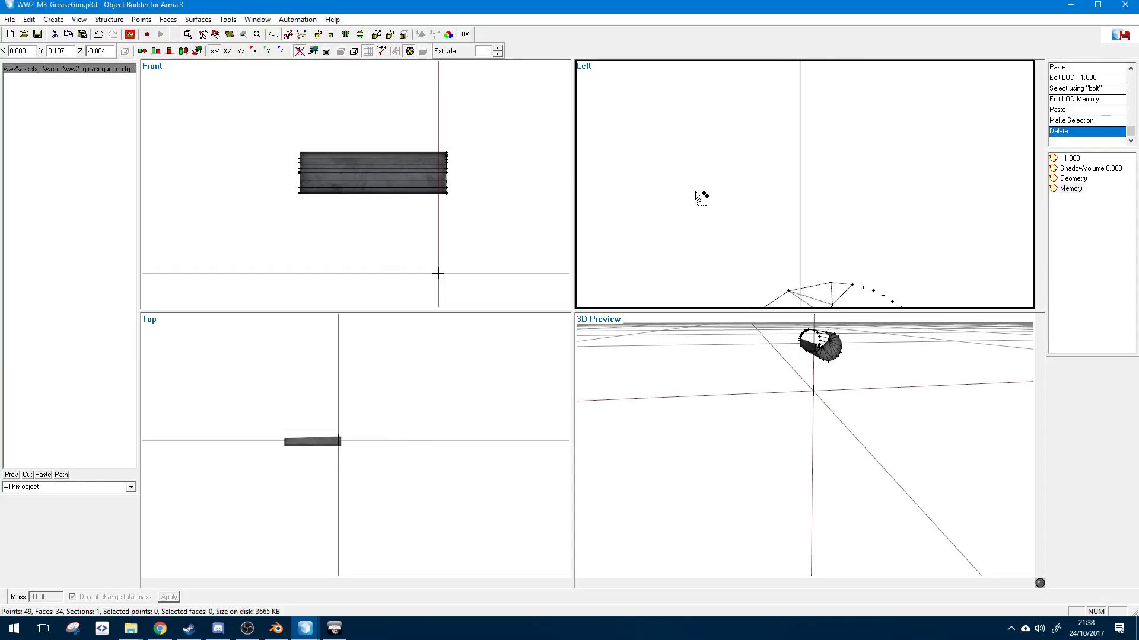
pyautogui.scroll(-5, 696, 191)
pyautogui.scroll(4, 771, 222)
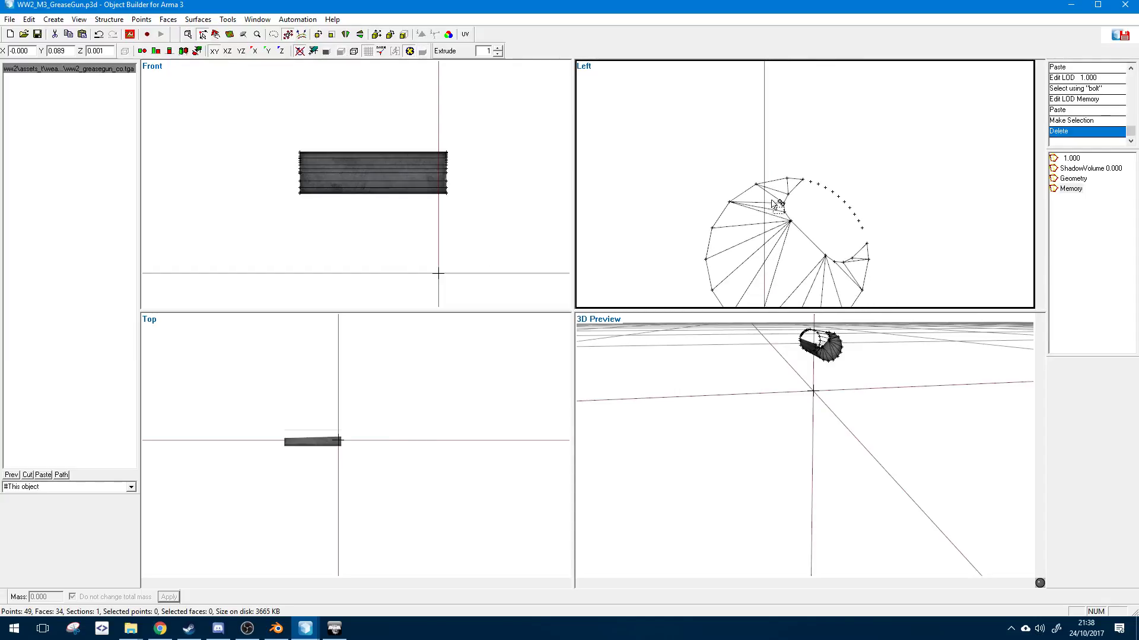
pyautogui.moveTo(772, 190); pyautogui.dragTo(787, 209)
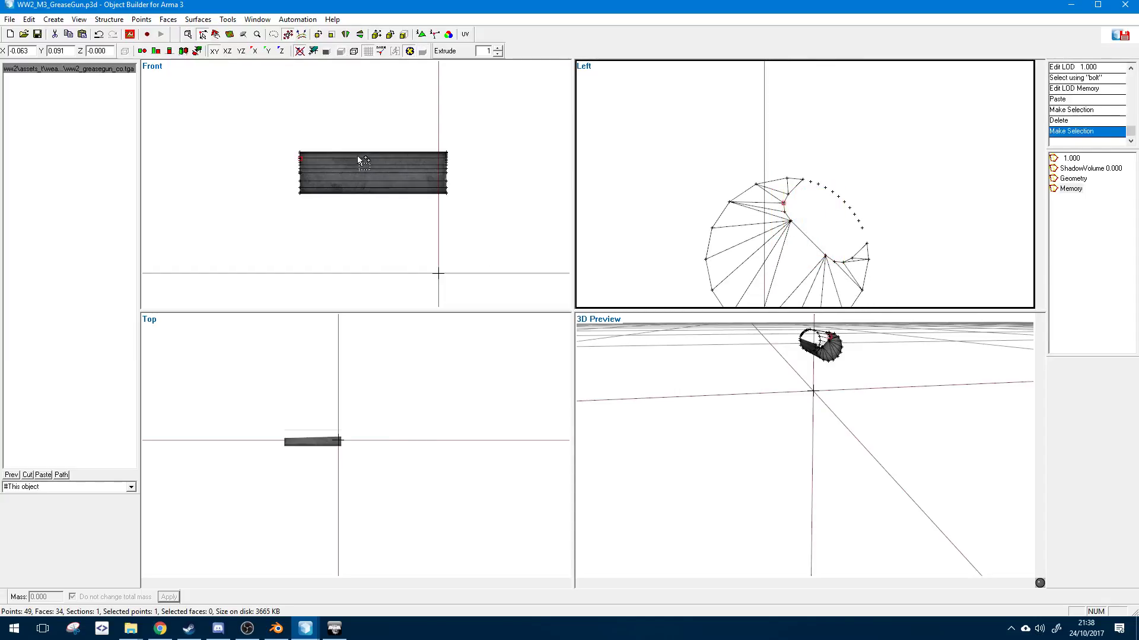
pyautogui.moveTo(295, 127); pyautogui.dragTo(331, 256)
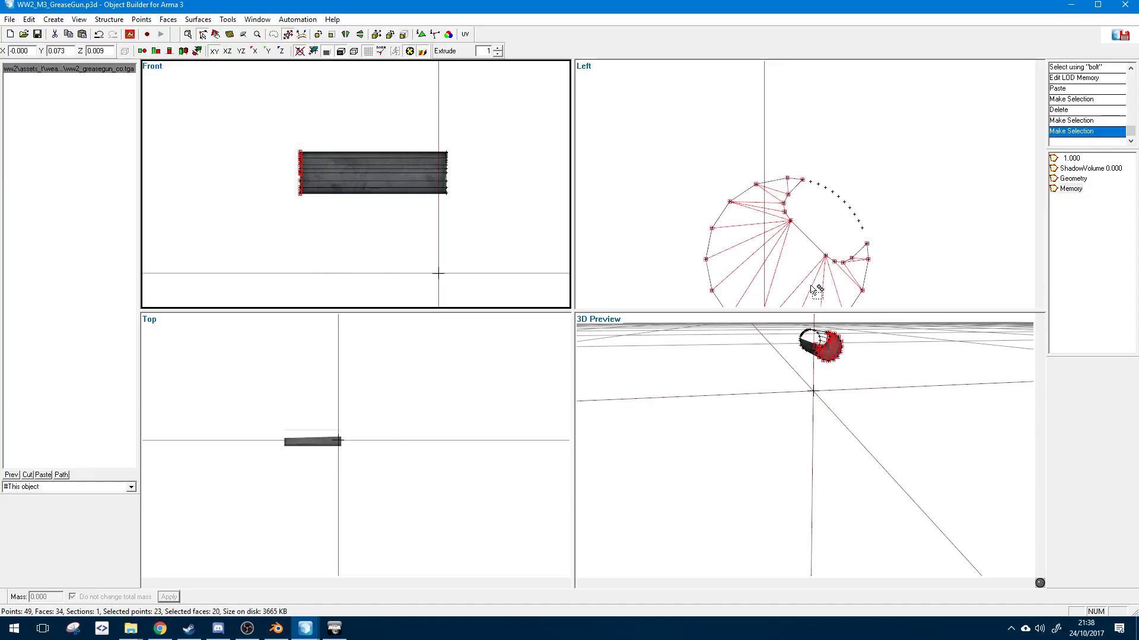
pyautogui.moveTo(803, 260); pyautogui.dragTo(799, 234, button='middle')
pyautogui.press('Delete')
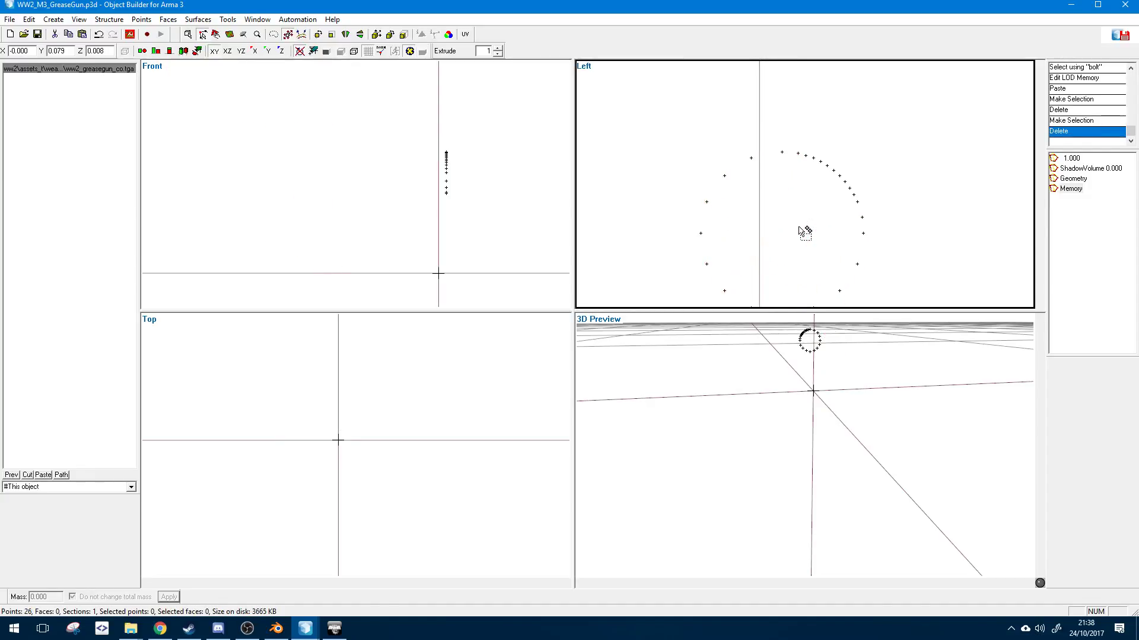
# - Try to merge the whole ring of bolt points into a single point
pyautogui.scroll(-3, 790, 214)
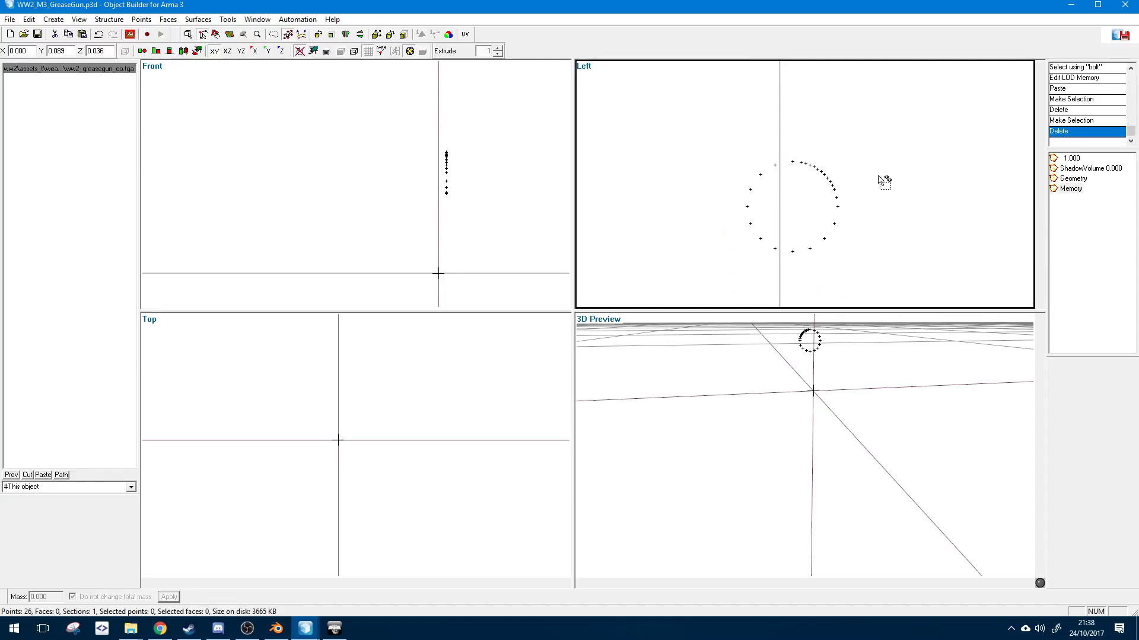
pyautogui.moveTo(707, 134); pyautogui.dragTo(882, 289)
pyautogui.moveTo(870, 411); pyautogui.dragTo(868, 408, button='middle')
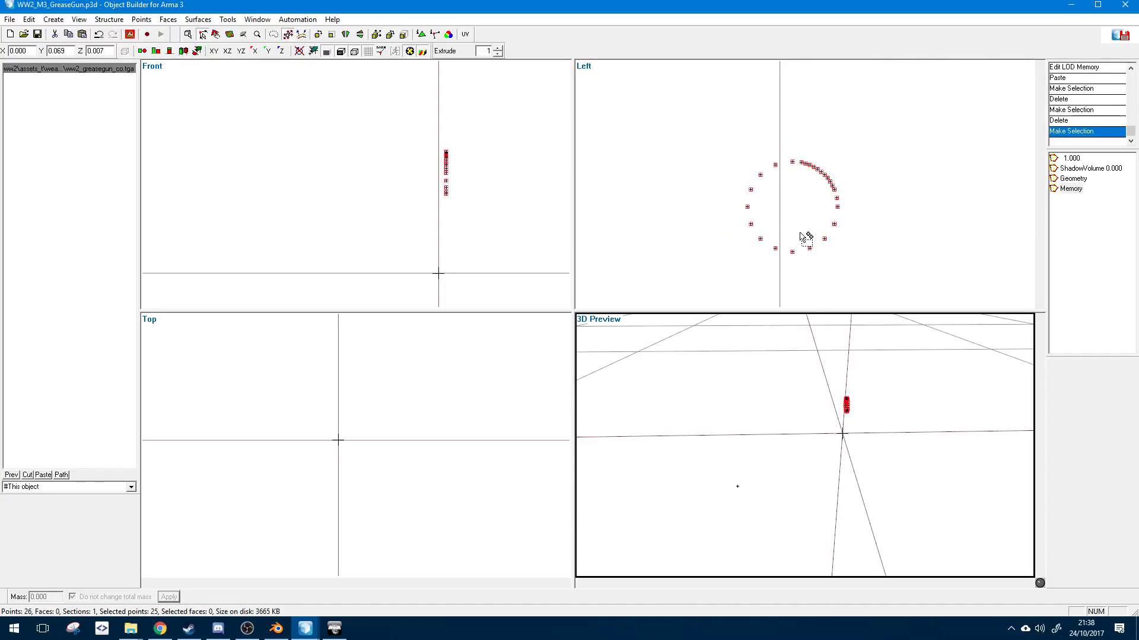
pyautogui.hotkey('ctrl', 'm')
pyautogui.hotkey('ctrl', 'z')
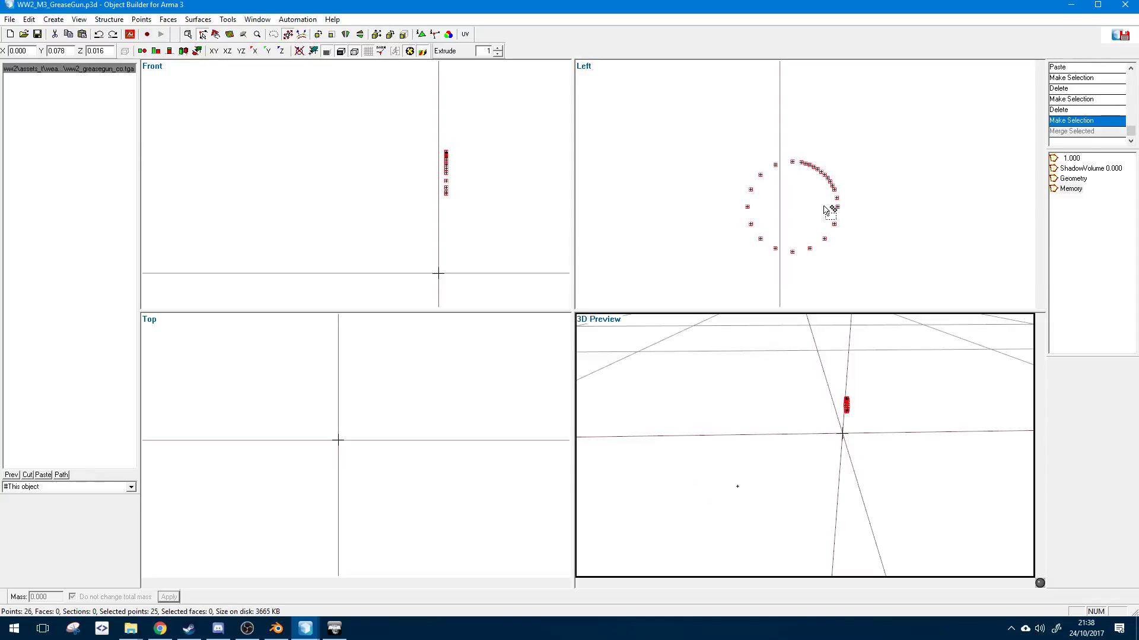
# - Delete the ring's intermediate points in the Left view, keeping only its uppermost, lowermost and two outermost side points
pyautogui.click(827, 211)
pyautogui.scroll(1, 833, 188)
pyautogui.moveTo(739, 158); pyautogui.dragTo(758, 209)
pyautogui.moveTo(764, 246); pyautogui.dragTo(769, 202, button='middle')
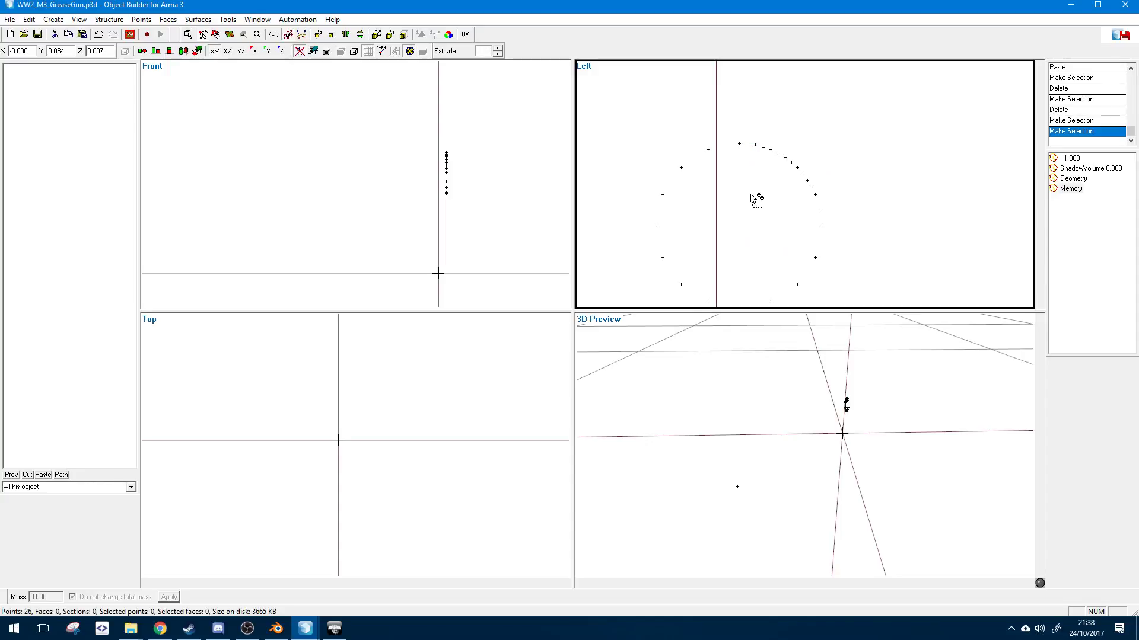
pyautogui.moveTo(646, 130); pyautogui.dragTo(726, 221)
pyautogui.moveTo(751, 135); pyautogui.dragTo(846, 213)
pyautogui.moveTo(833, 237); pyautogui.dragTo(840, 187, button='middle')
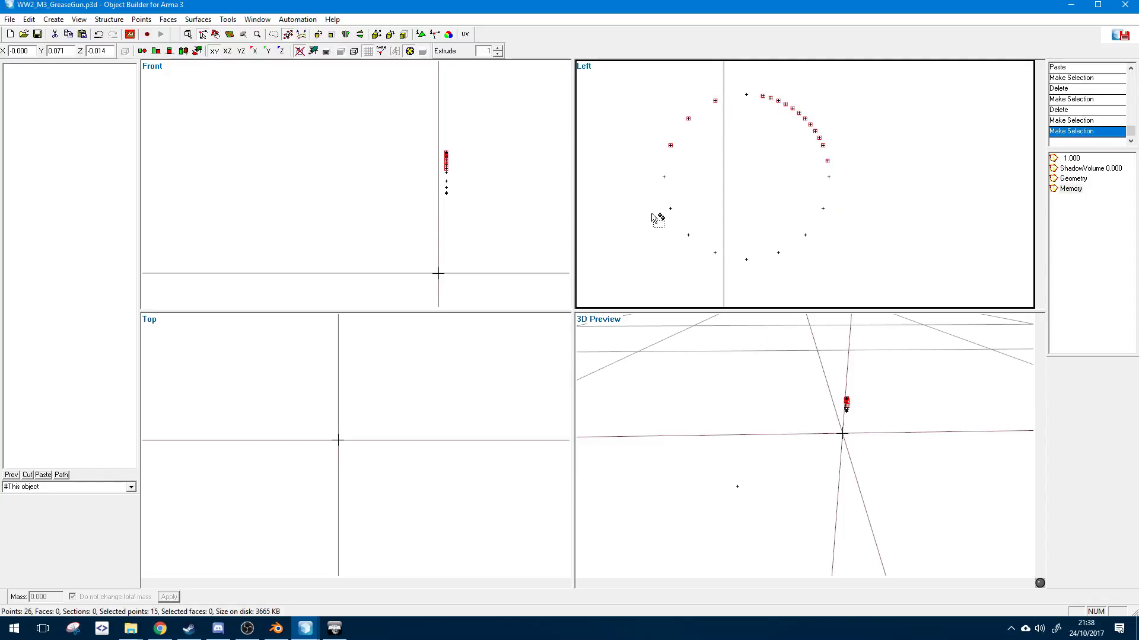
pyautogui.keyDown('ctrl'); pyautogui.moveTo(651, 202); pyautogui.dragTo(724, 275); pyautogui.keyUp('ctrl')
pyautogui.keyDown('ctrl'); pyautogui.moveTo(767, 201); pyautogui.dragTo(857, 276); pyautogui.keyUp('ctrl')
pyautogui.press('Delete')
# - Merge the four remaining ring points into one point at the bolt's centre
pyautogui.moveTo(635, 79); pyautogui.dragTo(856, 275)
pyautogui.hotkey('ctrl', 'm')
pyautogui.moveTo(900, 503); pyautogui.dragTo(865, 477, button='middle')
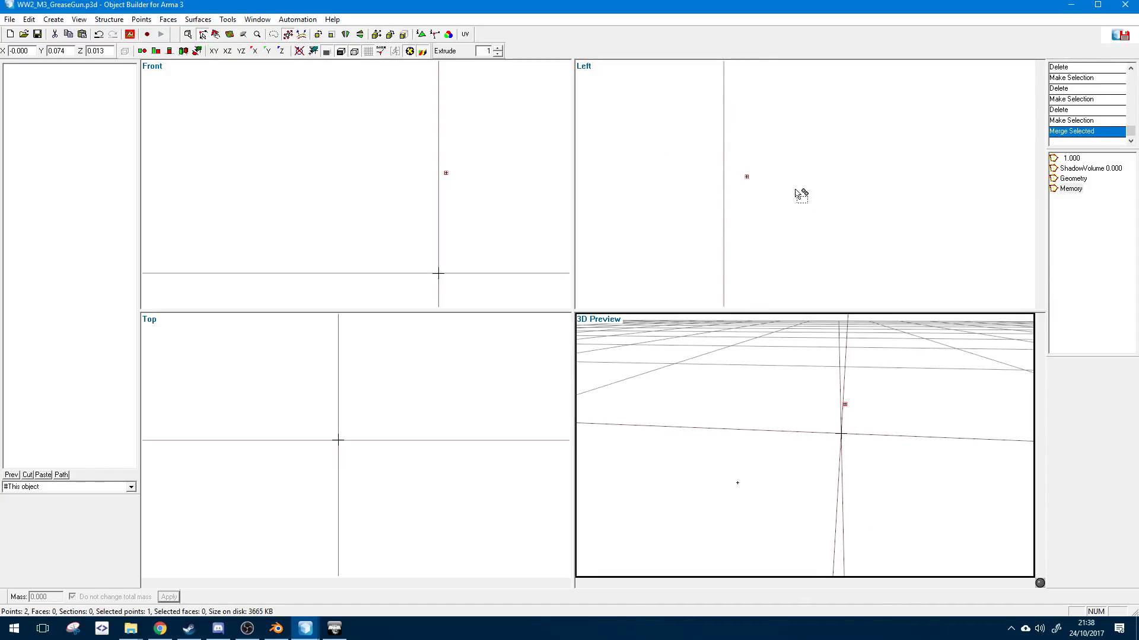
pyautogui.moveTo(844, 447); pyautogui.dragTo(852, 449, button='middle')
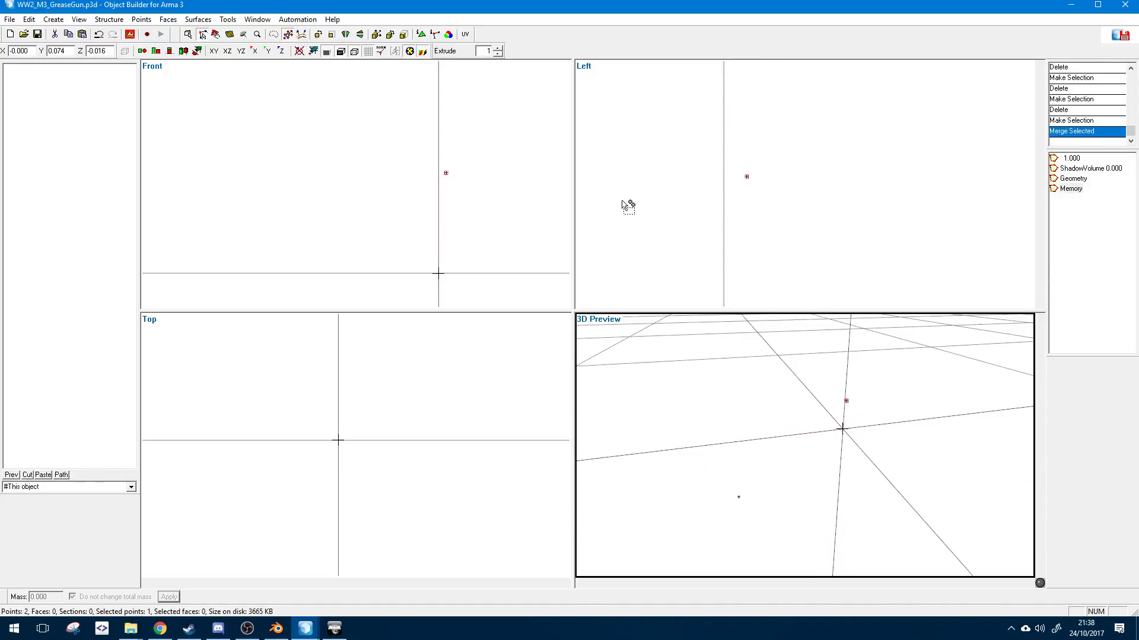
# - Paste a copy of the bolt centre point and move it along negative X in the Front view, level with the original
pyautogui.click(665, 168)
pyautogui.scroll(-5, 666, 169)
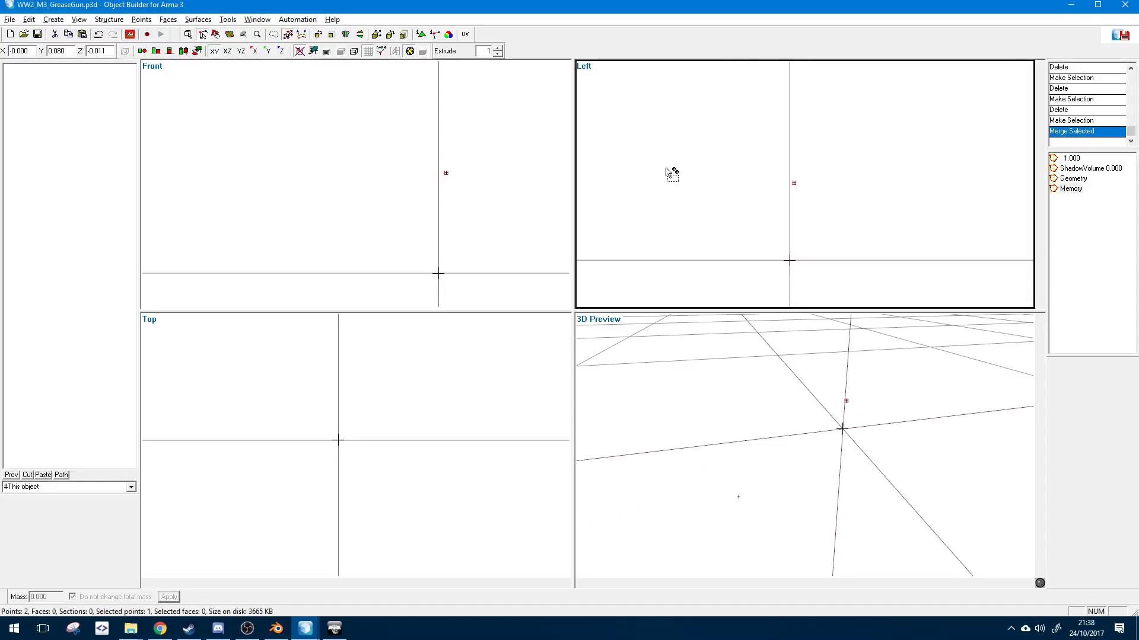
pyautogui.scroll(-12, 666, 169)
pyautogui.scroll(7, 666, 168)
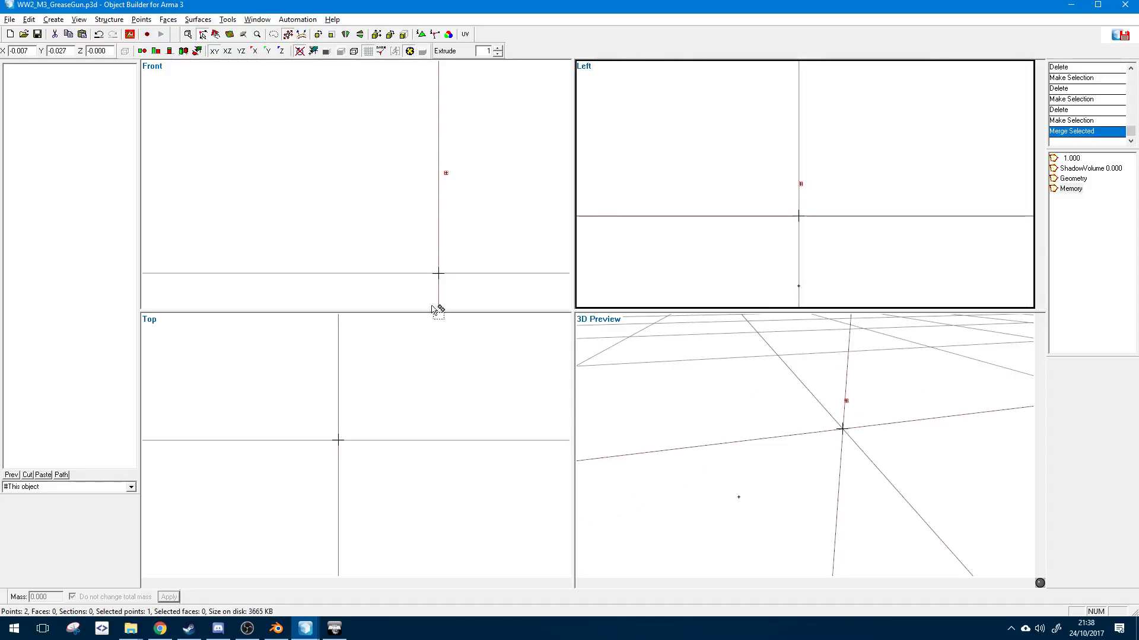
pyautogui.click(425, 210)
pyautogui.scroll(-7, 426, 210)
pyautogui.moveTo(715, 428); pyautogui.dragTo(724, 424, button='middle')
pyautogui.moveTo(400, 224); pyautogui.dragTo(395, 216, button='middle')
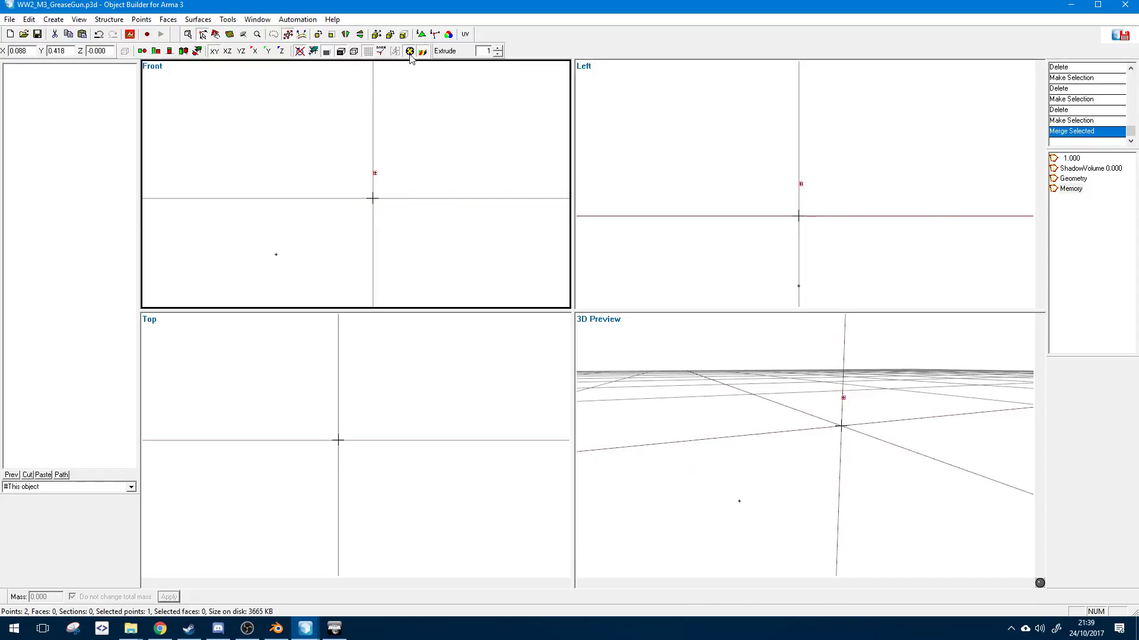
pyautogui.hotkey('ctrl', 'v')
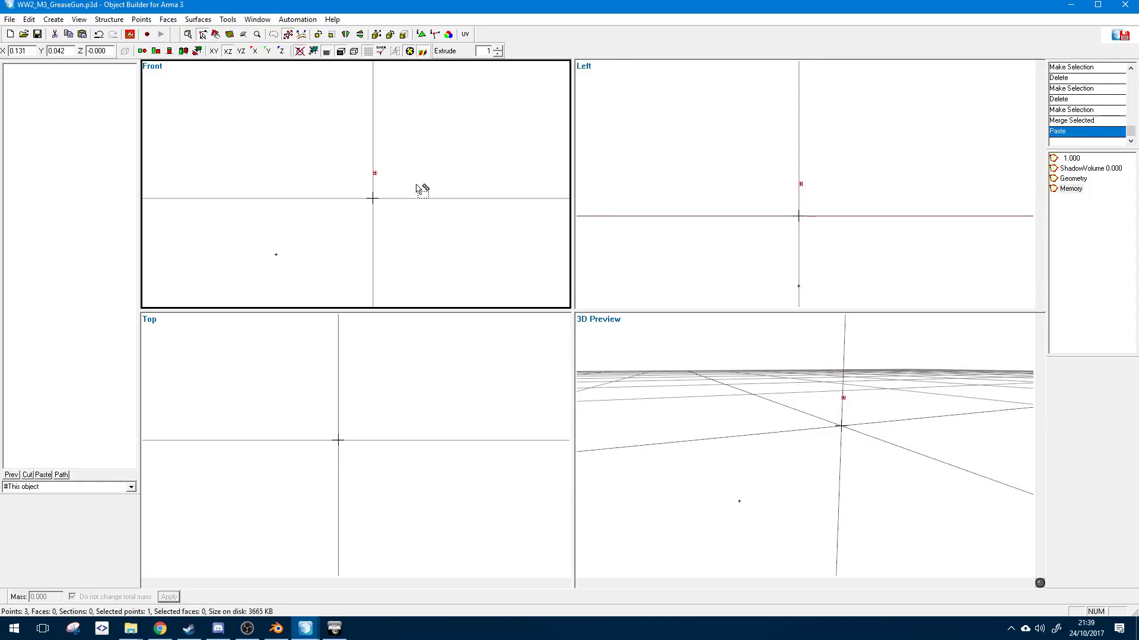
pyautogui.moveTo(421, 186)
pyautogui.mouseDown()
pyautogui.moveTo(437, 176)
pyautogui.moveTo(418, 167)
pyautogui.mouseUp()
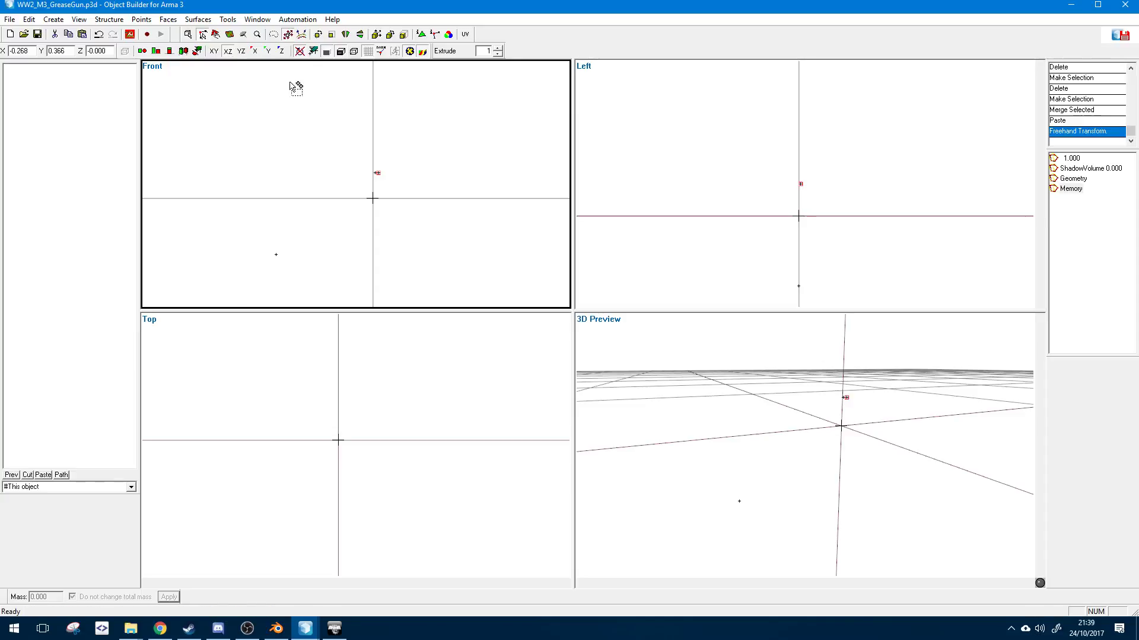
pyautogui.moveTo(324, 161)
pyautogui.mouseDown()
pyautogui.moveTo(333, 132)
pyautogui.moveTo(313, 117)
pyautogui.moveTo(371, 86)
pyautogui.moveTo(284, 180)
pyautogui.moveTo(398, 246)
pyautogui.moveTo(324, 218)
pyautogui.moveTo(363, 217)
pyautogui.moveTo(315, 177)
pyautogui.moveTo(342, 155)
pyautogui.moveTo(356, 189)
pyautogui.moveTo(330, 142)
pyautogui.moveTo(367, 164)
pyautogui.moveTo(295, 155)
pyautogui.moveTo(394, 172)
pyautogui.moveTo(346, 197)
pyautogui.moveTo(375, 178)
pyautogui.mouseUp()
pyautogui.press('alt')
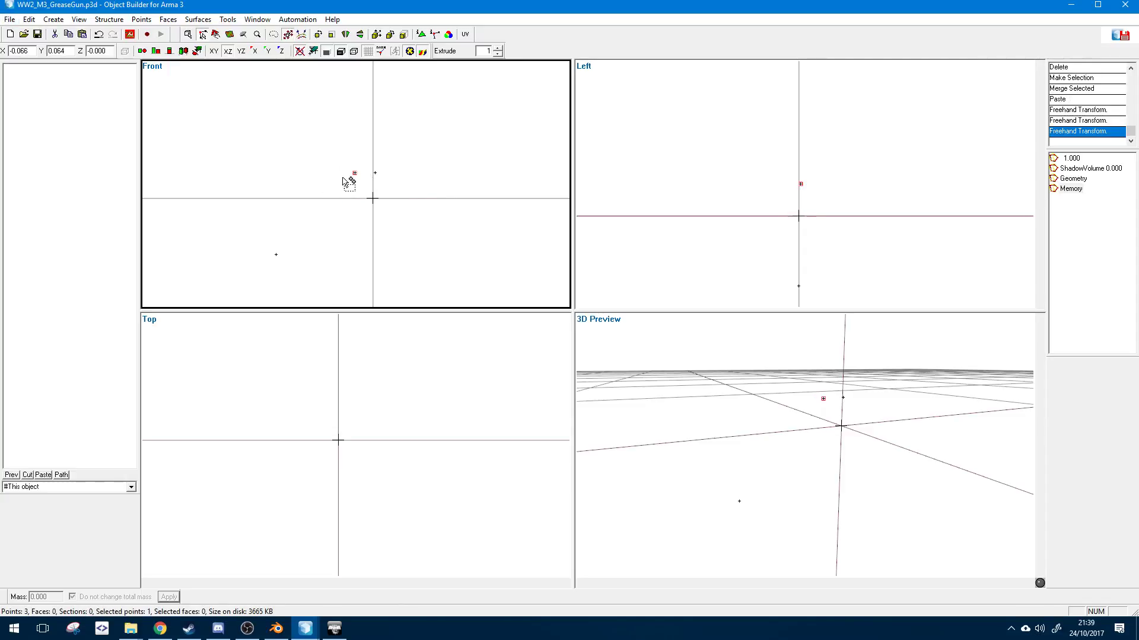
# - Select the two bolt points through their bolt named selection and rename that selection to bolt_axis
pyautogui.moveTo(320, 159); pyautogui.dragTo(382, 194)
pyautogui.click(361, 210)
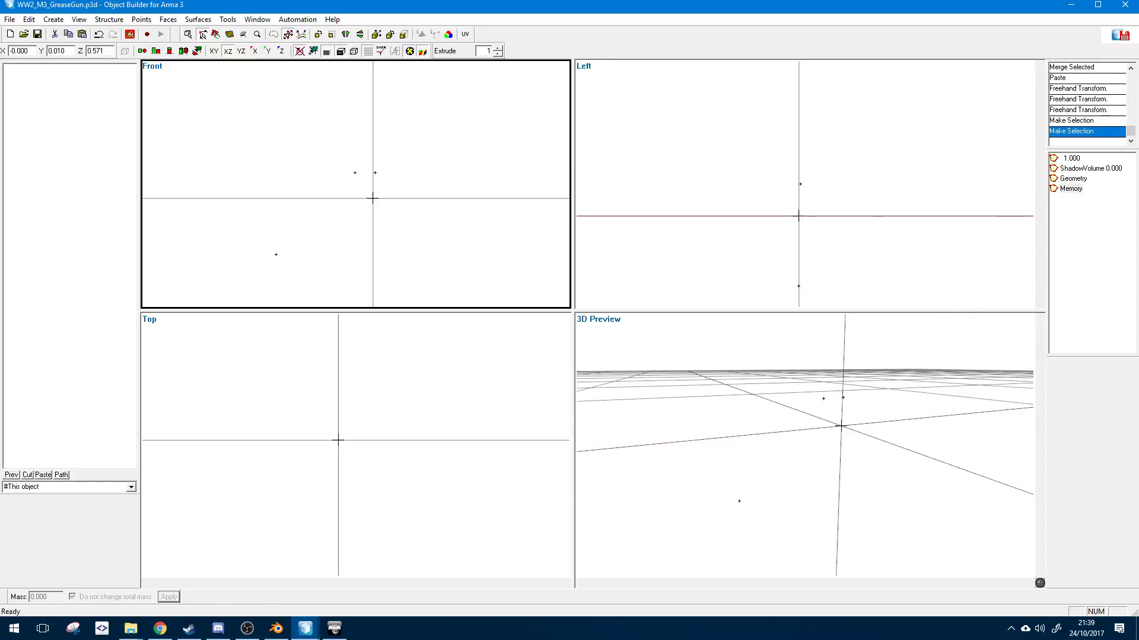
pyautogui.hotkey('alt', 's')
pyautogui.click(684, 267)
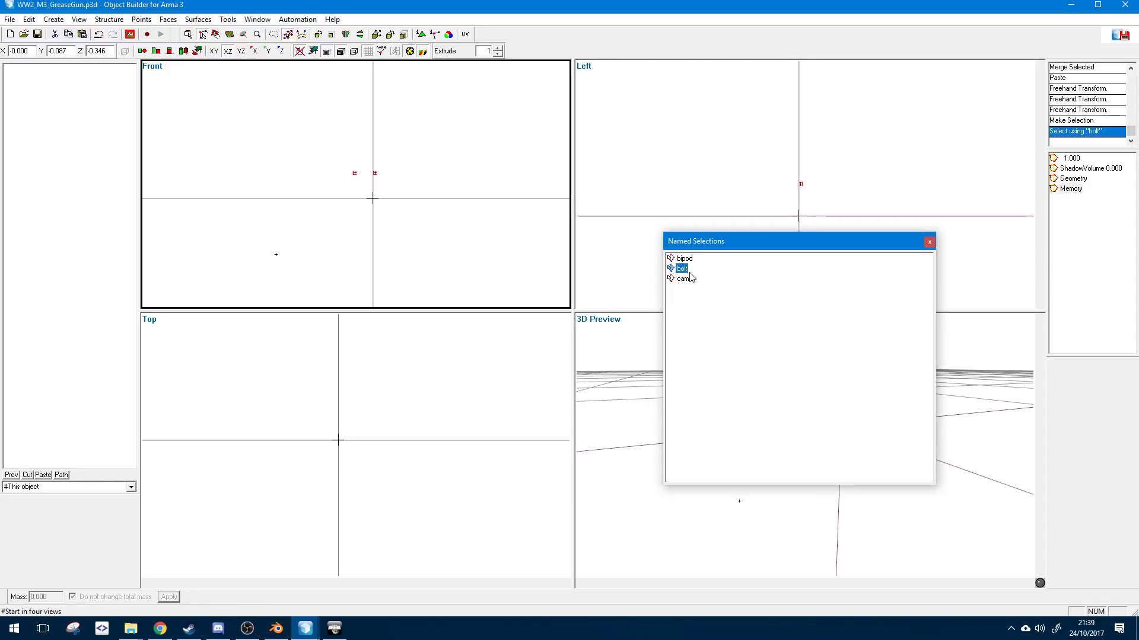
pyautogui.rightClick(684, 270)
pyautogui.click(709, 303)
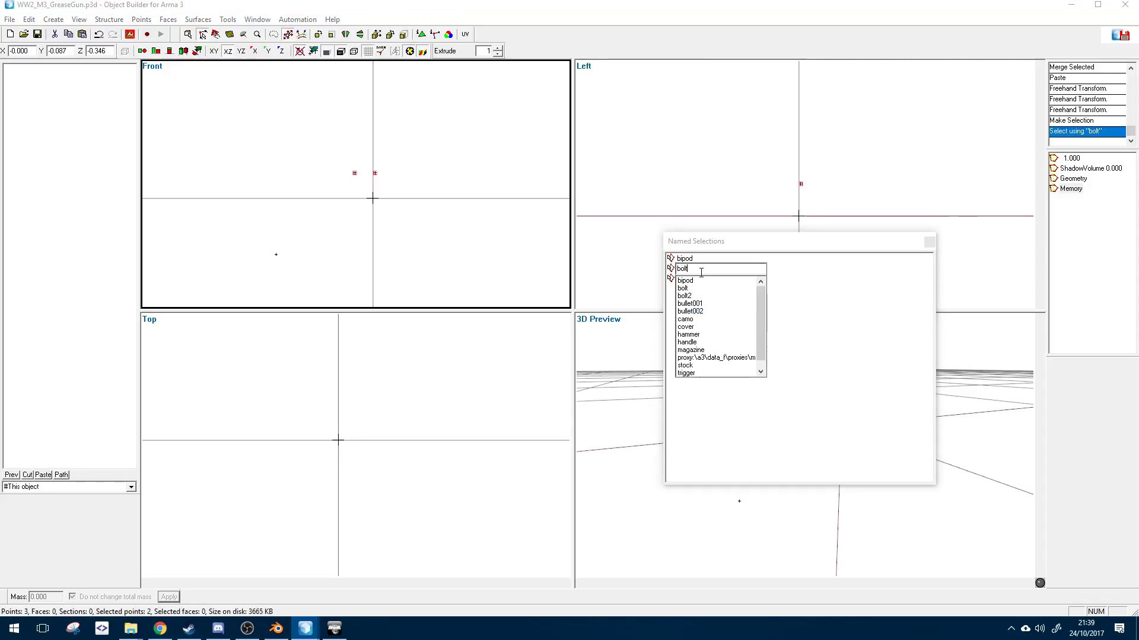
pyautogui.write('_axis')
pyautogui.press('Return')
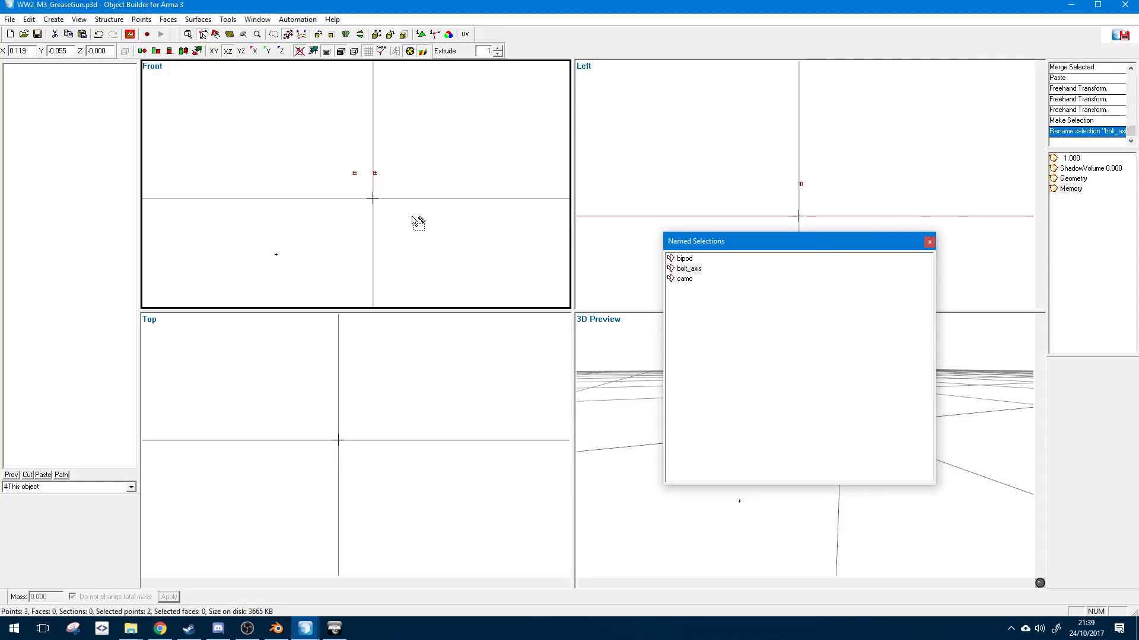
pyautogui.click(350, 211)
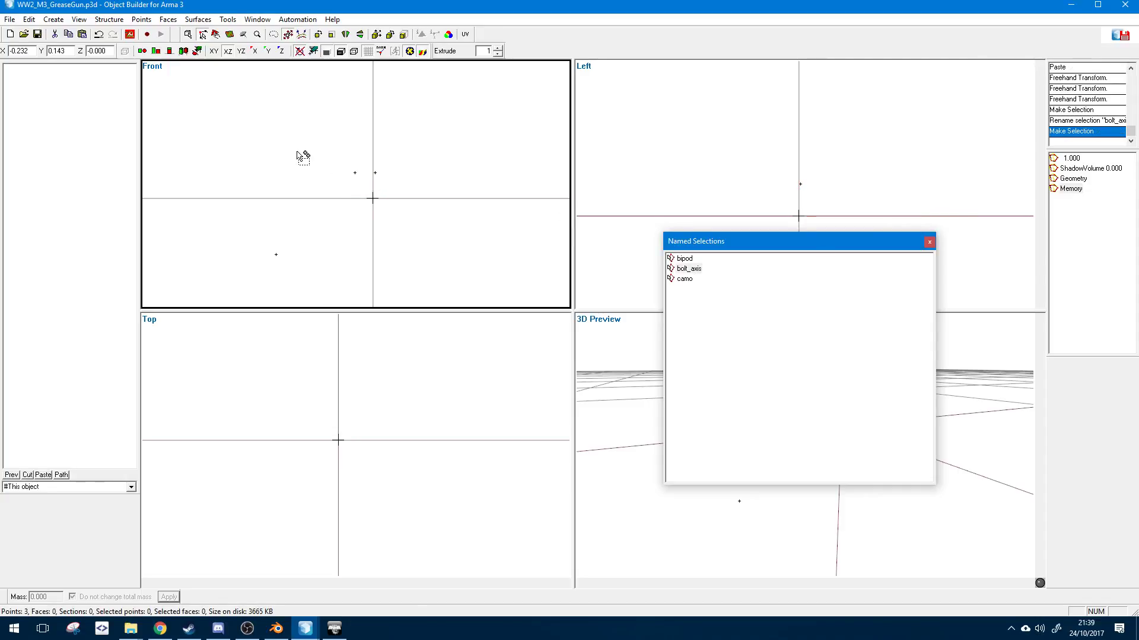
pyautogui.moveTo(298, 155); pyautogui.dragTo(407, 207)
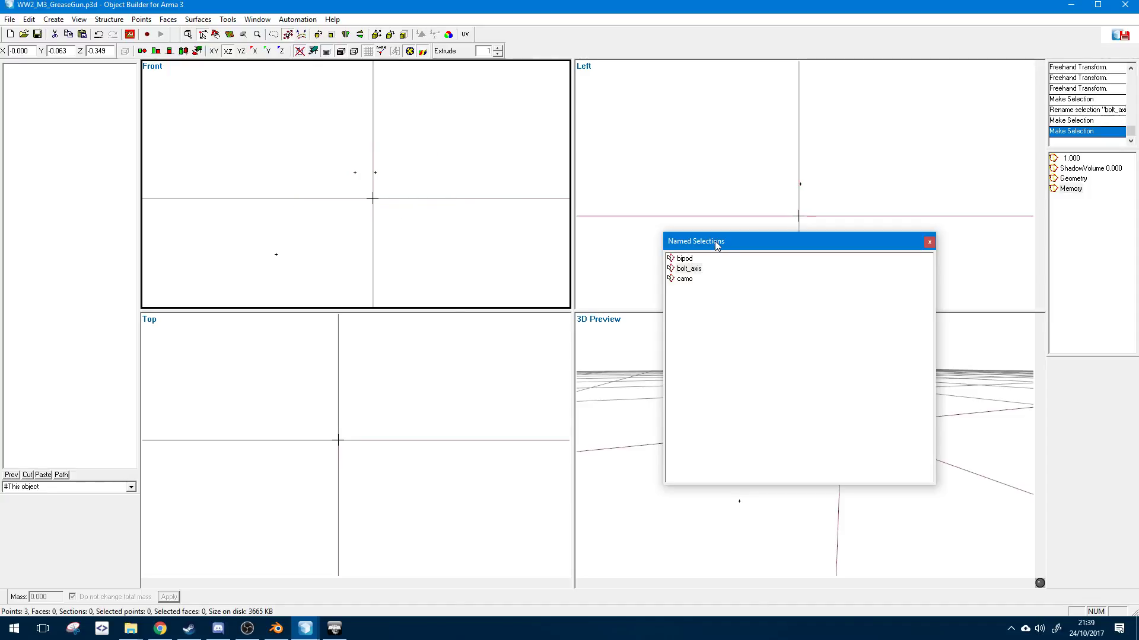
pyautogui.moveTo(362, 155); pyautogui.dragTo(428, 201)
pyautogui.moveTo(303, 153); pyautogui.dragTo(441, 209)
pyautogui.press('e')
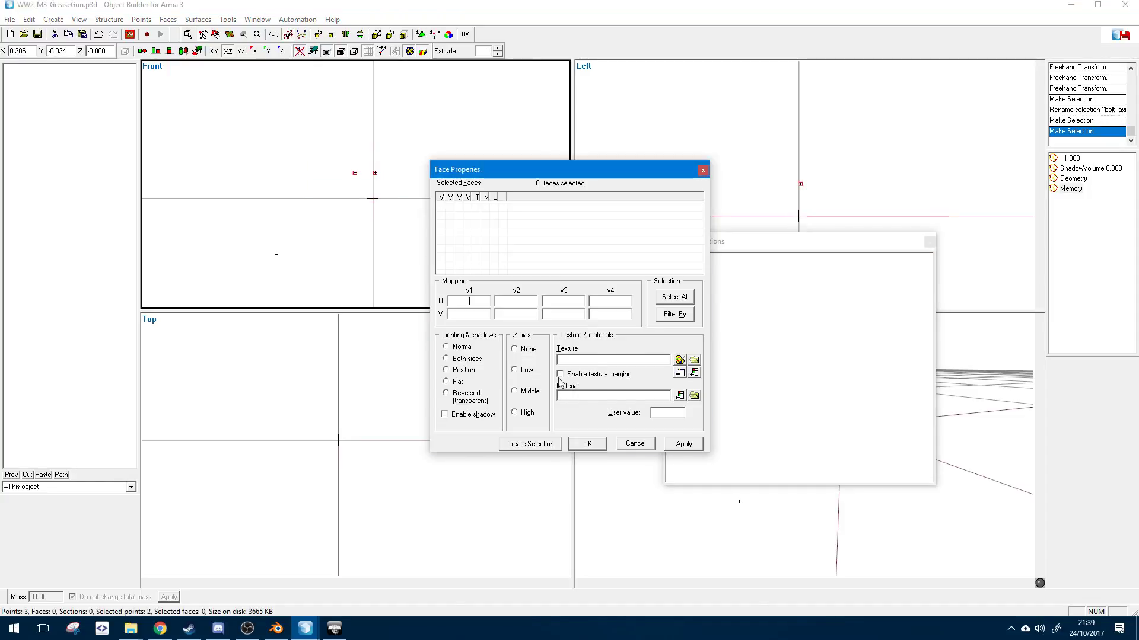
pyautogui.press('Escape')
pyautogui.moveTo(289, 146); pyautogui.dragTo(440, 197)
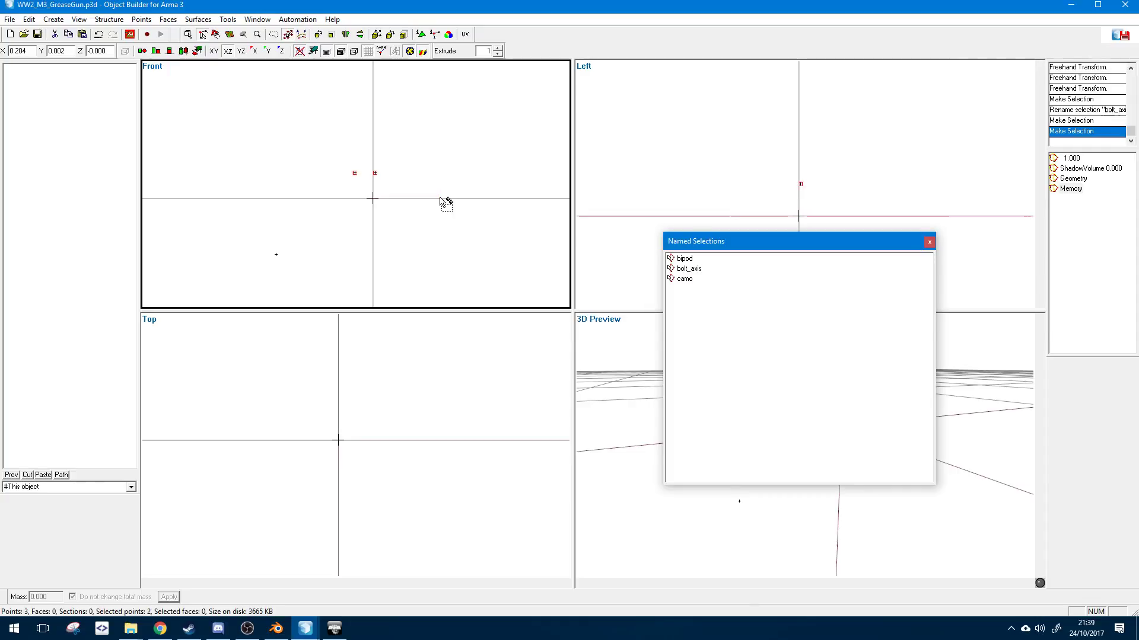
pyautogui.click(434, 222)
# - Switch to the IF_M1a1 model and examine where its eye, eye_200 and eye_look memory points are placed
pyautogui.click(305, 629)
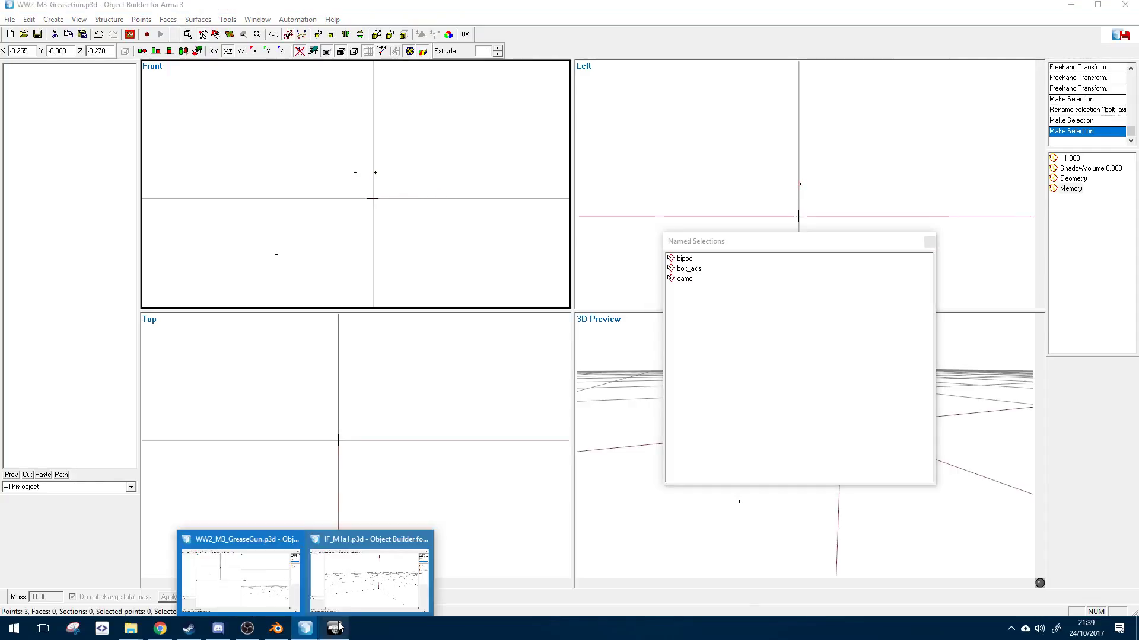
pyautogui.click(380, 604)
pyautogui.click(787, 343)
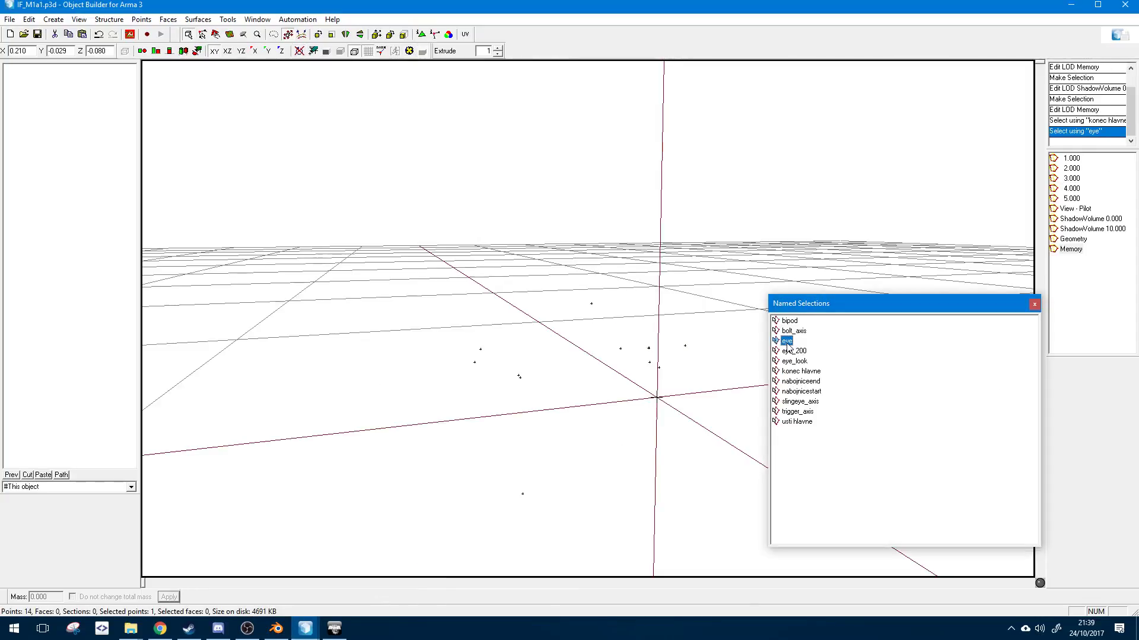
pyautogui.moveTo(659, 379); pyautogui.dragTo(609, 377, button='middle')
pyautogui.click(792, 351)
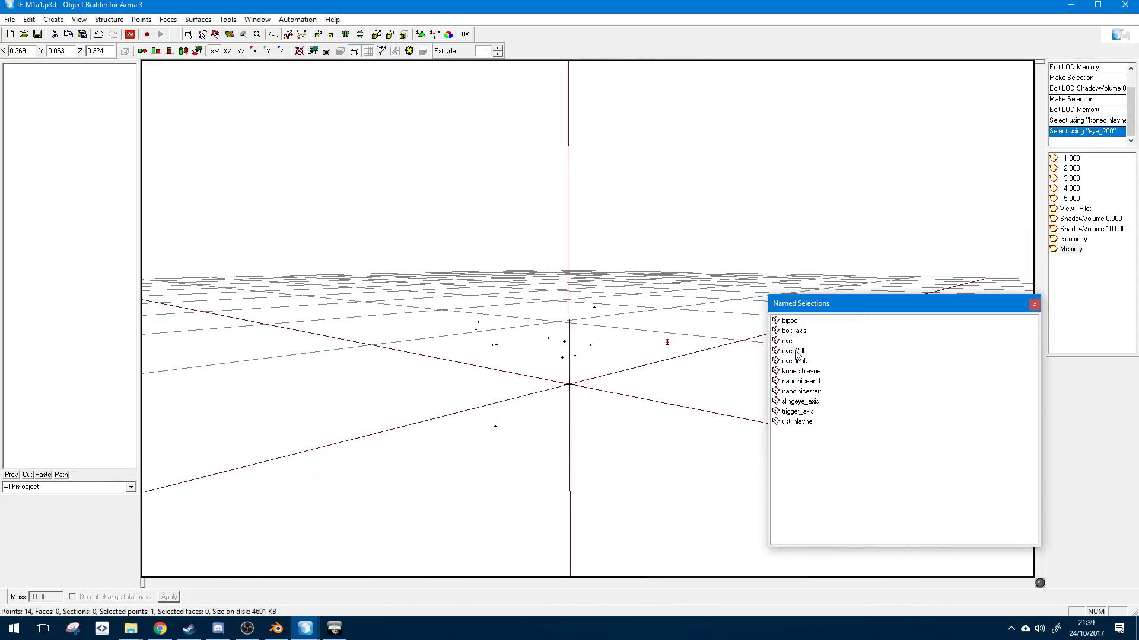
pyautogui.click(795, 361)
pyautogui.moveTo(565, 411); pyautogui.dragTo(509, 327, button='middle')
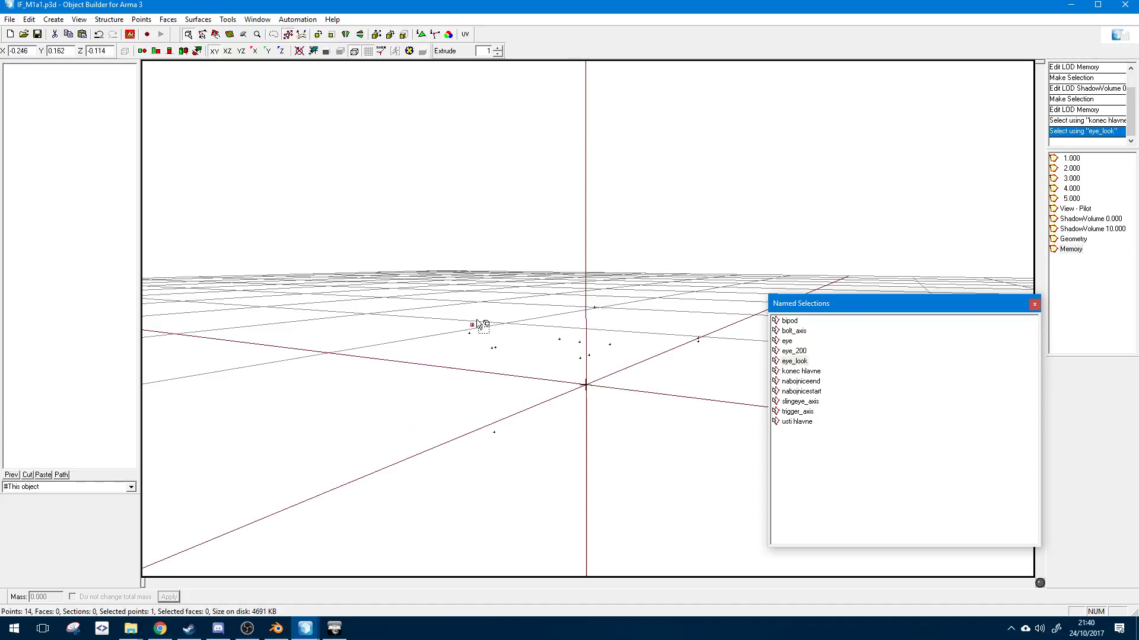
pyautogui.click(793, 343)
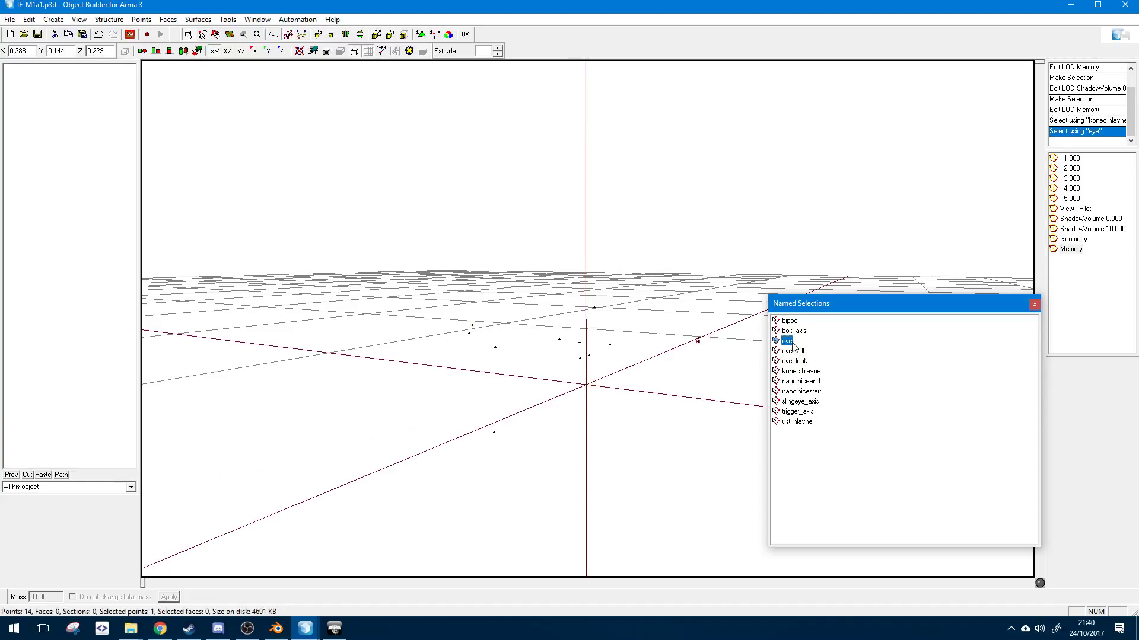
pyautogui.moveTo(692, 348); pyautogui.dragTo(685, 352, button='middle')
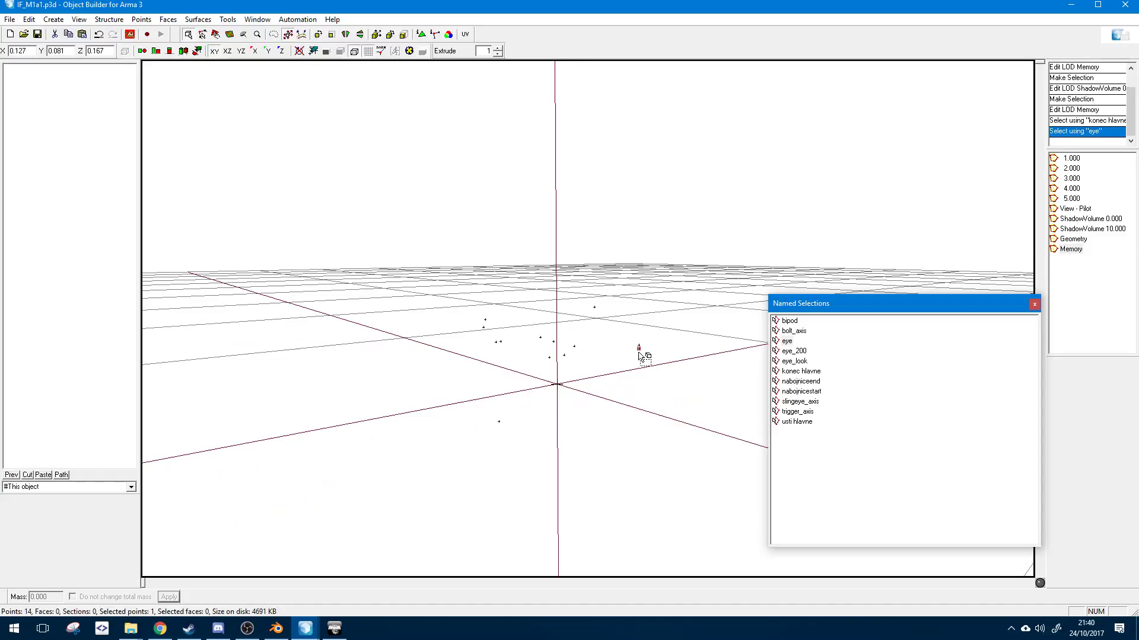
pyautogui.click(794, 351)
pyautogui.moveTo(692, 376); pyautogui.dragTo(681, 366, button='middle')
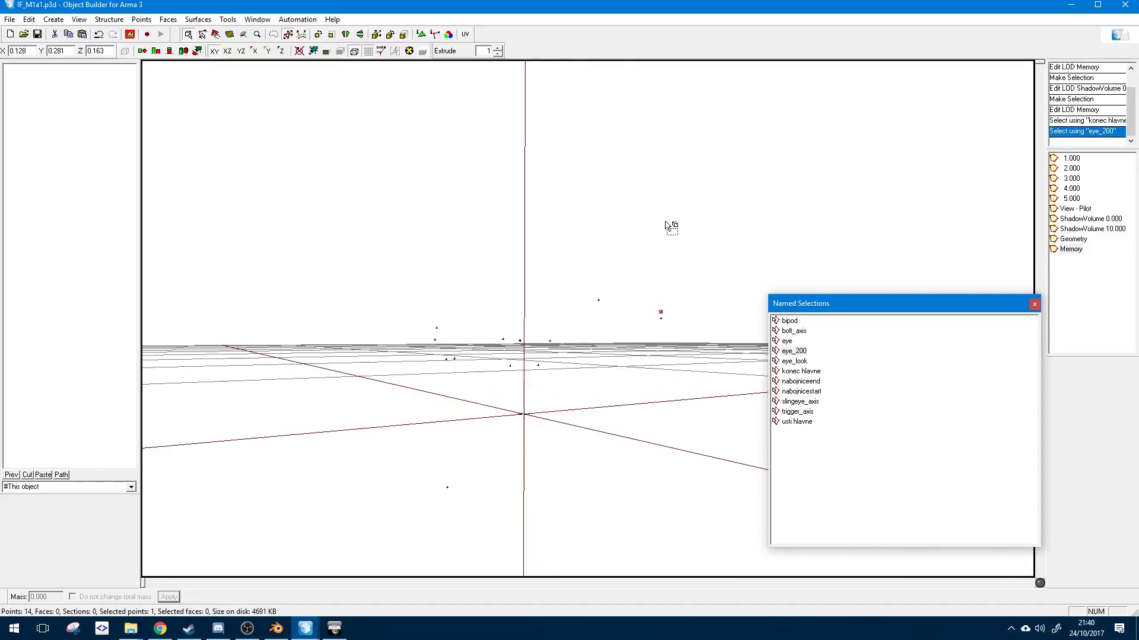
# - Examine the M1A1's sights in the 1.000 LOD and compare them with the eye points in its Memory LOD
pyautogui.click(646, 297)
pyautogui.moveTo(600, 273); pyautogui.dragTo(596, 272, button='middle')
pyautogui.click(1065, 162)
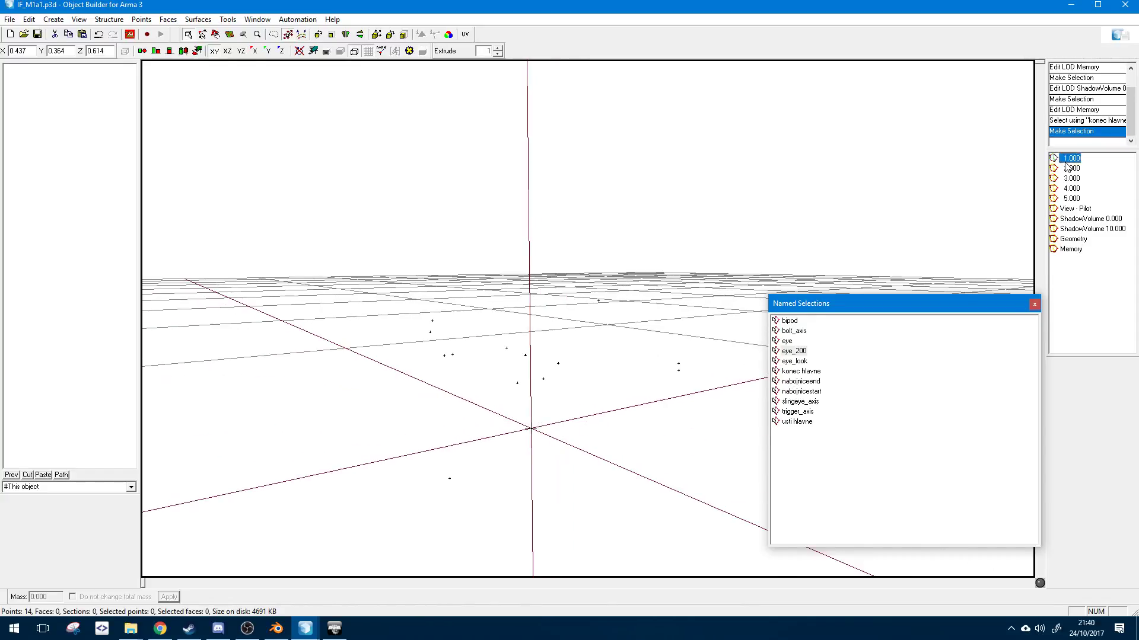
pyautogui.doubleClick(1065, 162)
pyautogui.moveTo(639, 323); pyautogui.dragTo(632, 330, button='middle')
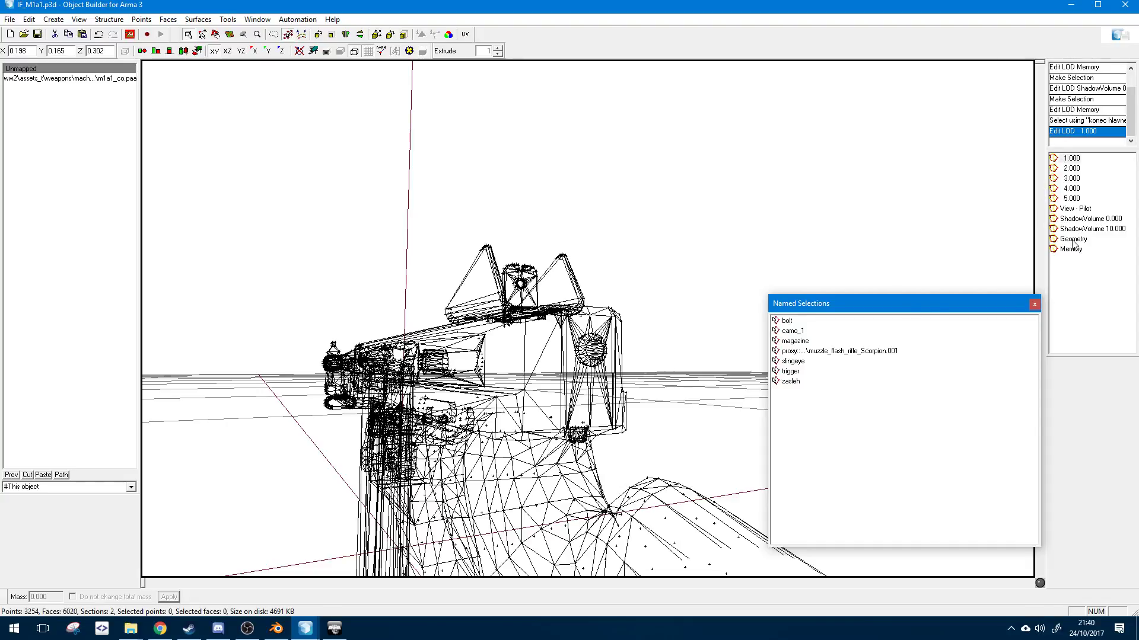
pyautogui.doubleClick(1078, 209)
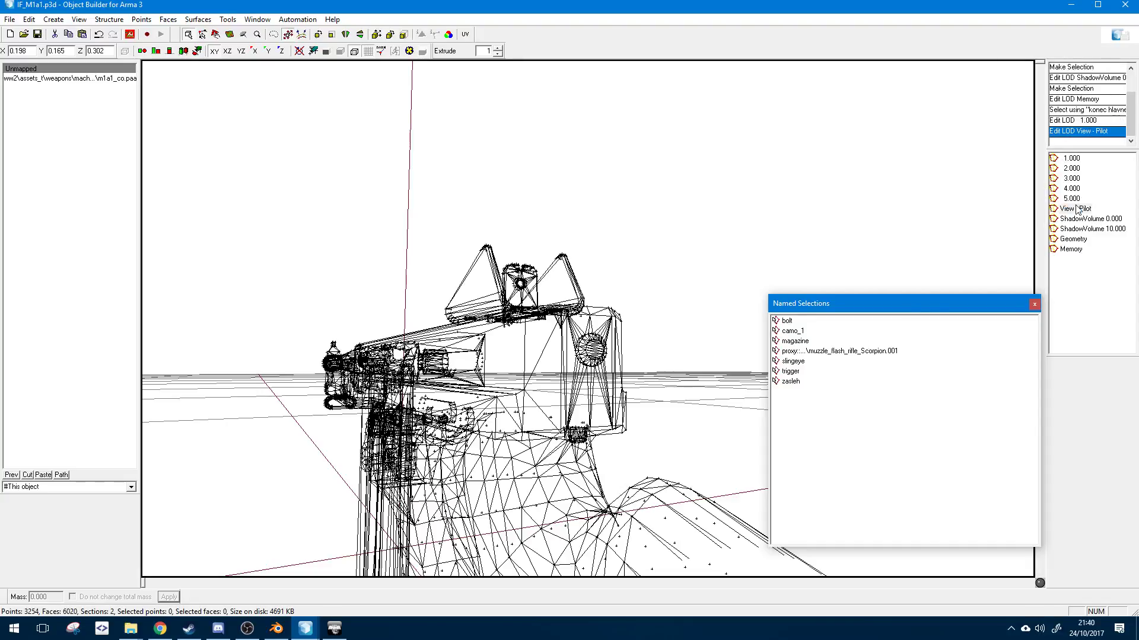
pyautogui.doubleClick(1070, 249)
pyautogui.moveTo(600, 303); pyautogui.dragTo(598, 307, button='middle')
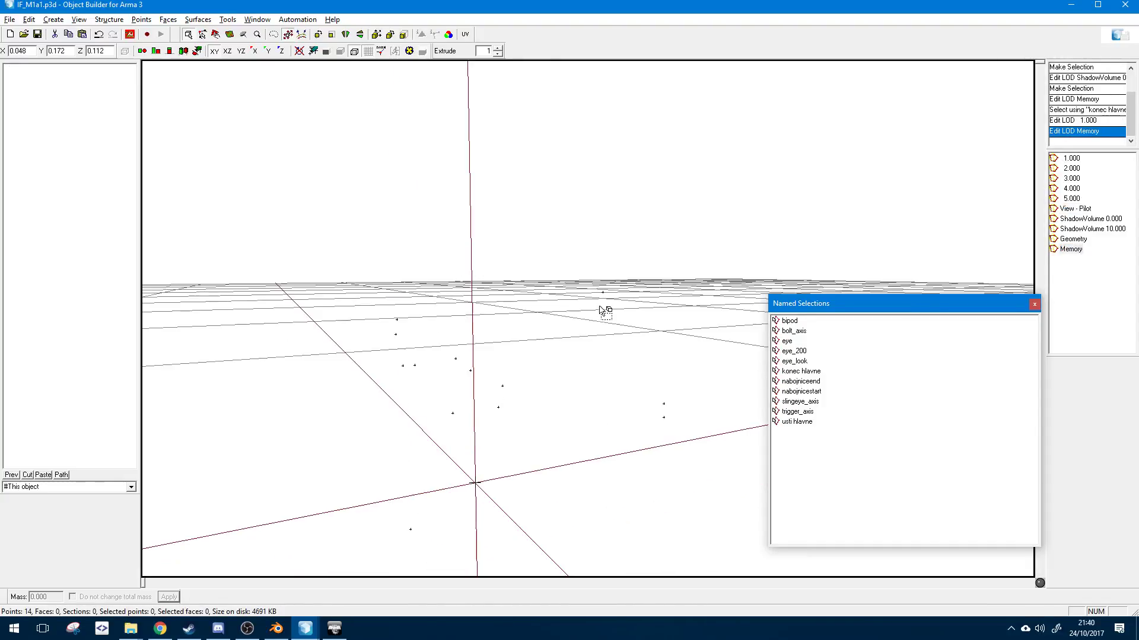
pyautogui.moveTo(602, 350); pyautogui.dragTo(582, 369, button='middle')
# - Switch to the WW2_M3_GreaseGun model and open its 1.000 LOD, framing the sight aperture closely in the Left view
pyautogui.moveTo(305, 629)
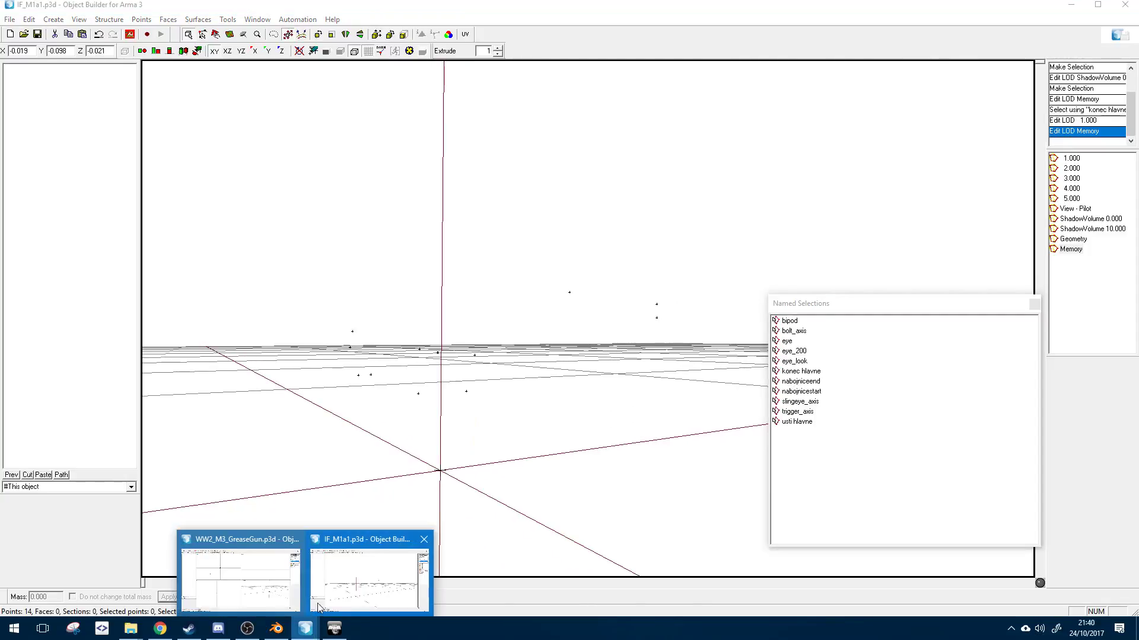
pyautogui.click(240, 572)
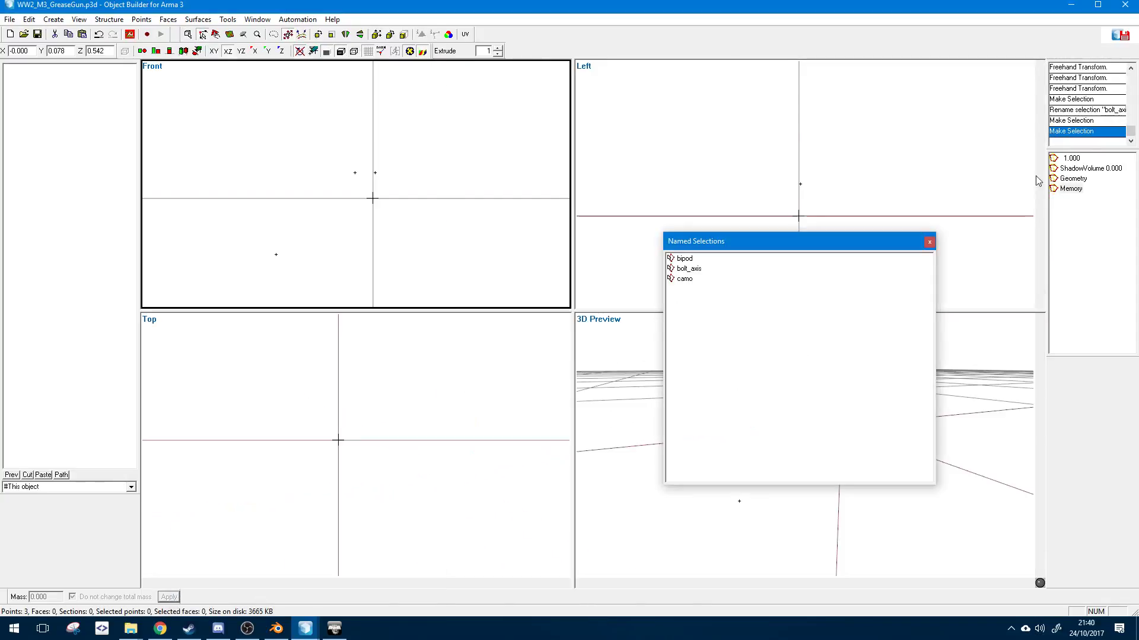
pyautogui.doubleClick(1071, 159)
pyautogui.scroll(5, 830, 175)
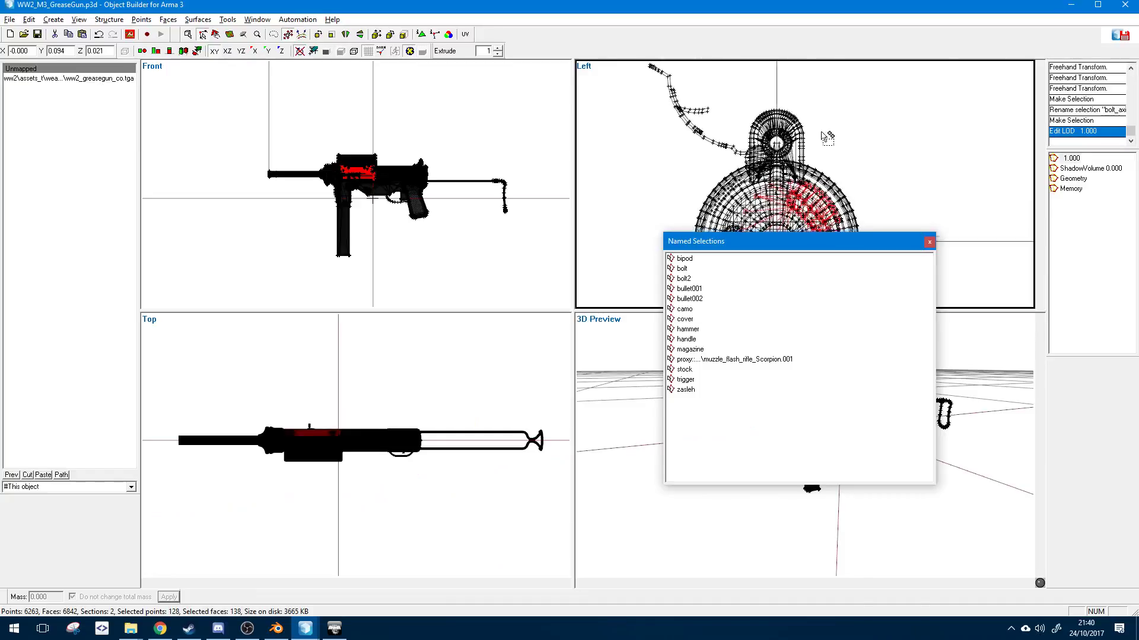
pyautogui.scroll(5, 826, 138)
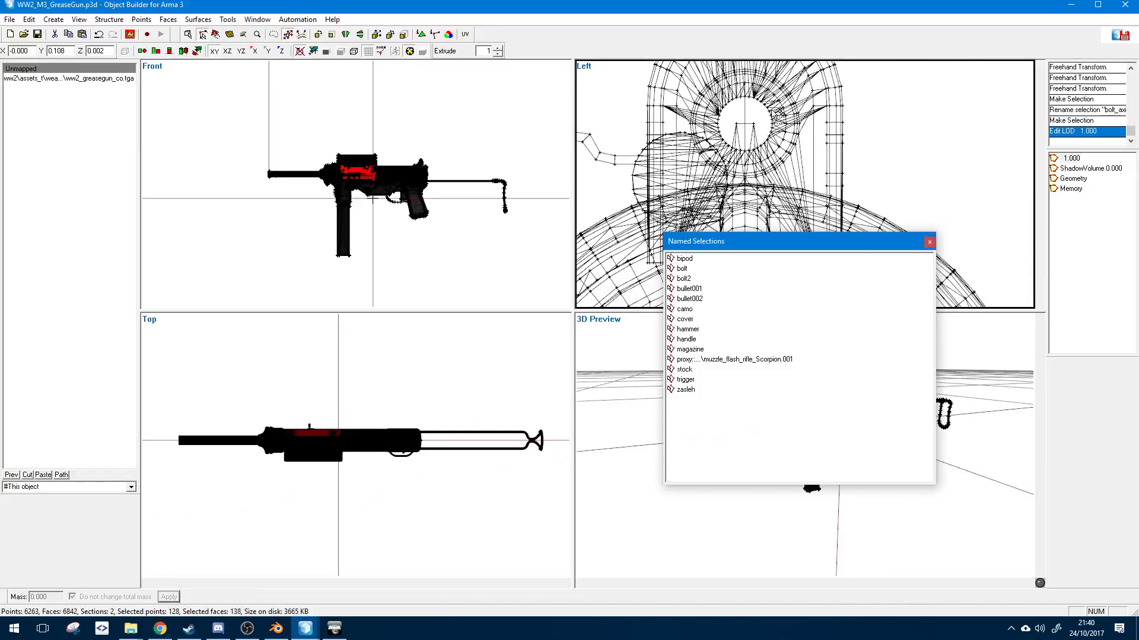
pyautogui.moveTo(773, 111); pyautogui.dragTo(790, 150, button='middle')
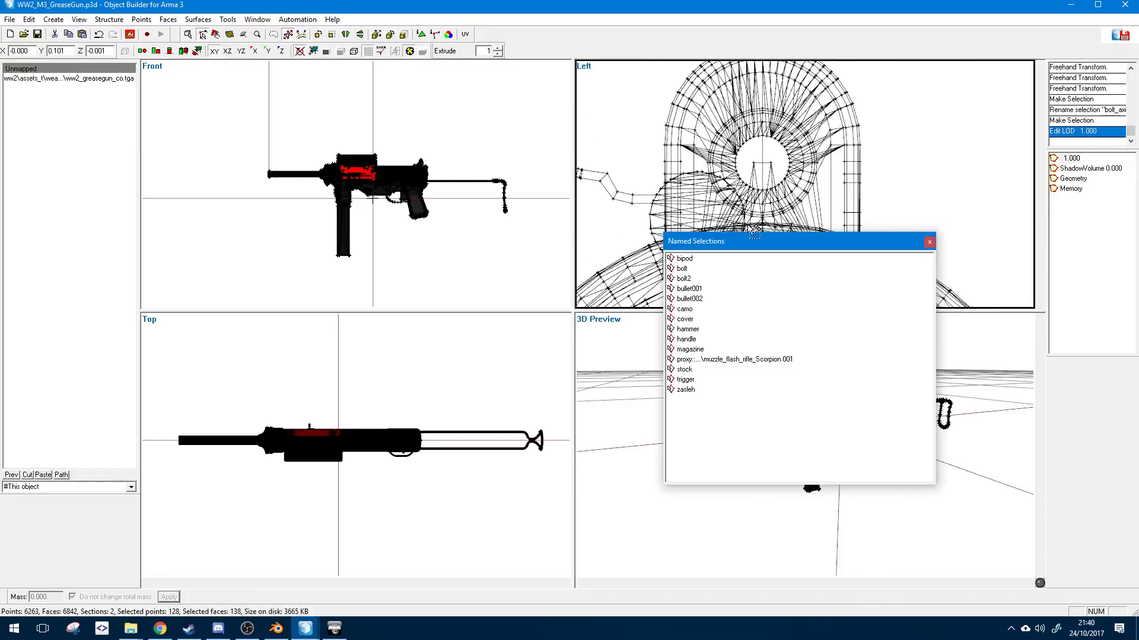
# - Select all of the weapon's geometry in the Front view and try rotating it slightly
pyautogui.click(462, 242)
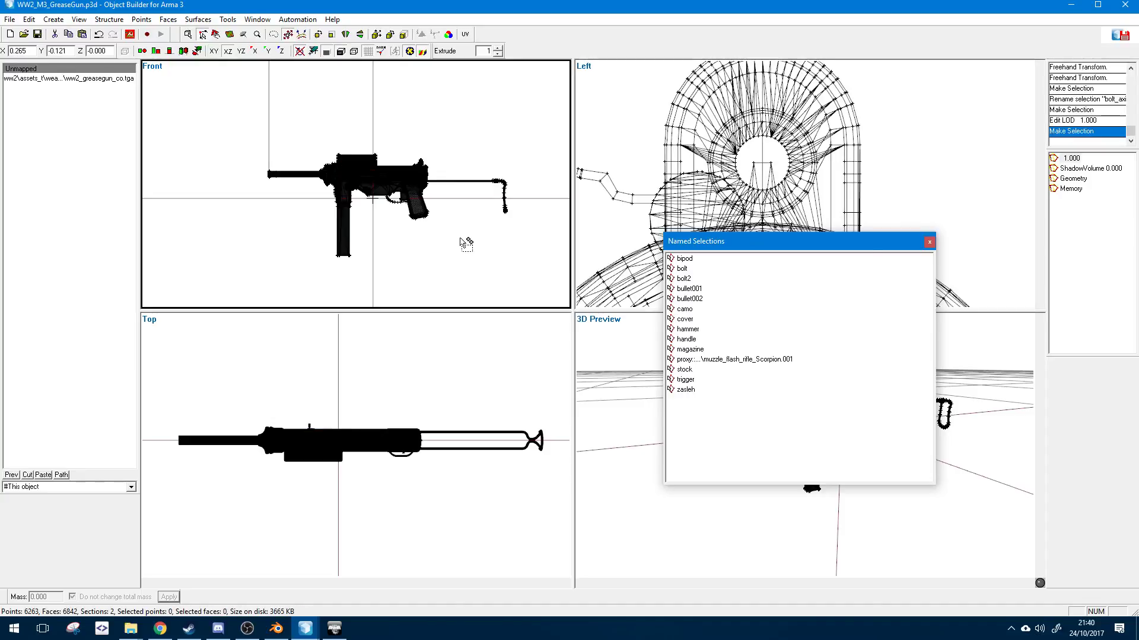
pyautogui.hotkey('ctrl', 'a')
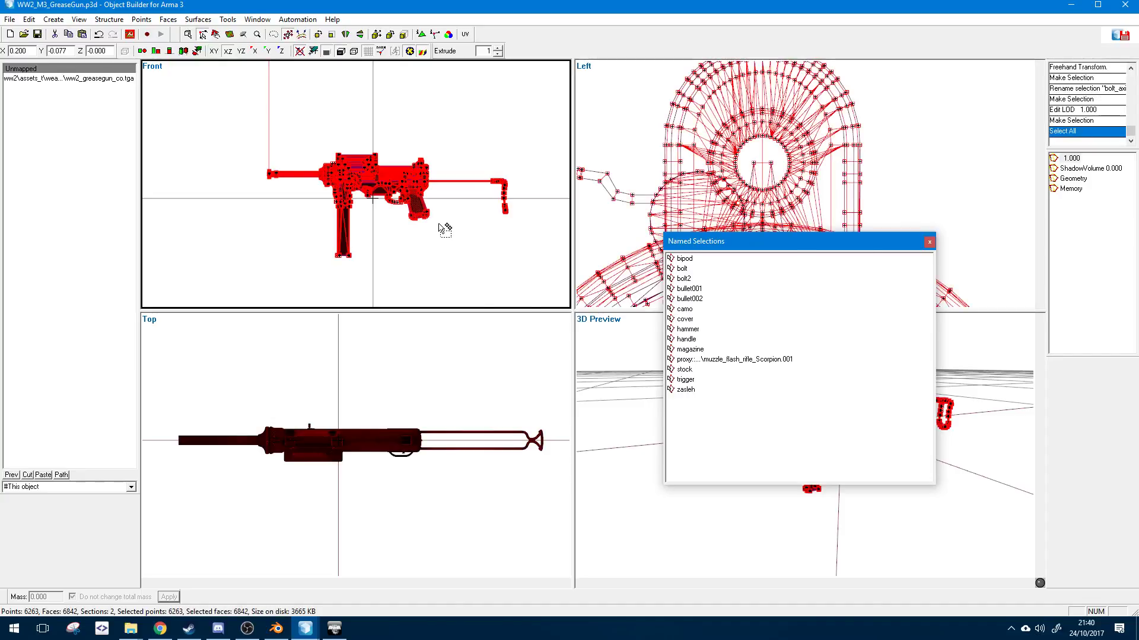
pyautogui.click(444, 230)
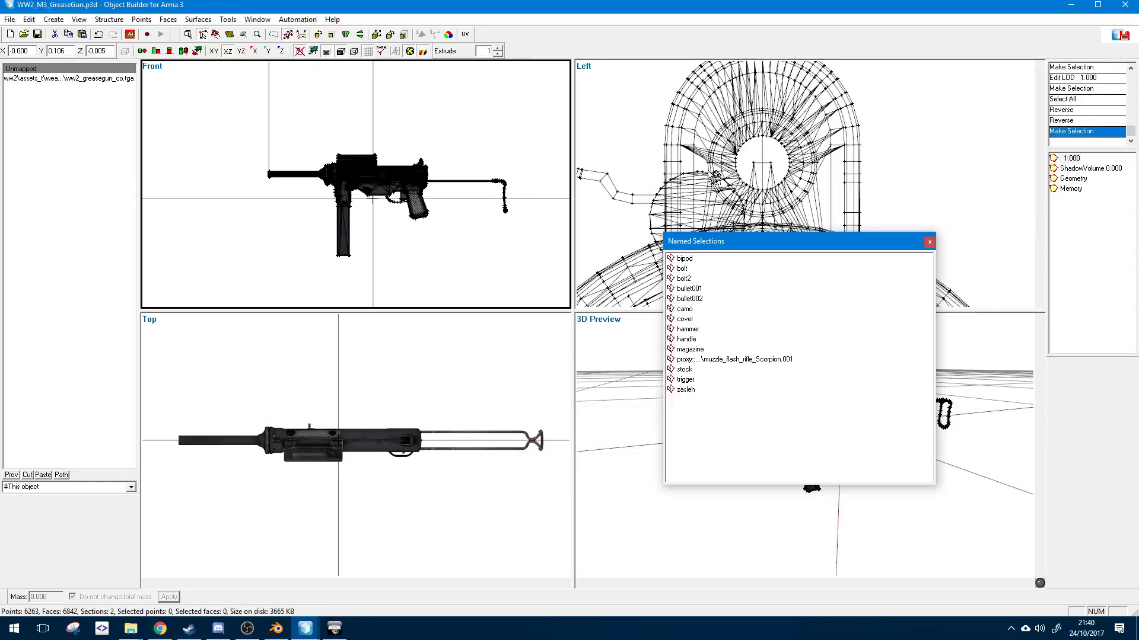
pyautogui.moveTo(211, 138); pyautogui.dragTo(554, 279)
pyautogui.moveTo(504, 143)
pyautogui.mouseDown()
pyautogui.moveTo(517, 114)
pyautogui.moveTo(540, 181)
pyautogui.moveTo(510, 95)
pyautogui.moveTo(516, 184)
pyautogui.moveTo(475, 249)
pyautogui.moveTo(401, 275)
pyautogui.moveTo(508, 158)
pyautogui.moveTo(496, 117)
pyautogui.moveTo(521, 157)
pyautogui.moveTo(521, 140)
pyautogui.mouseUp()
pyautogui.moveTo(520, 141); pyautogui.dragTo(520, 139)
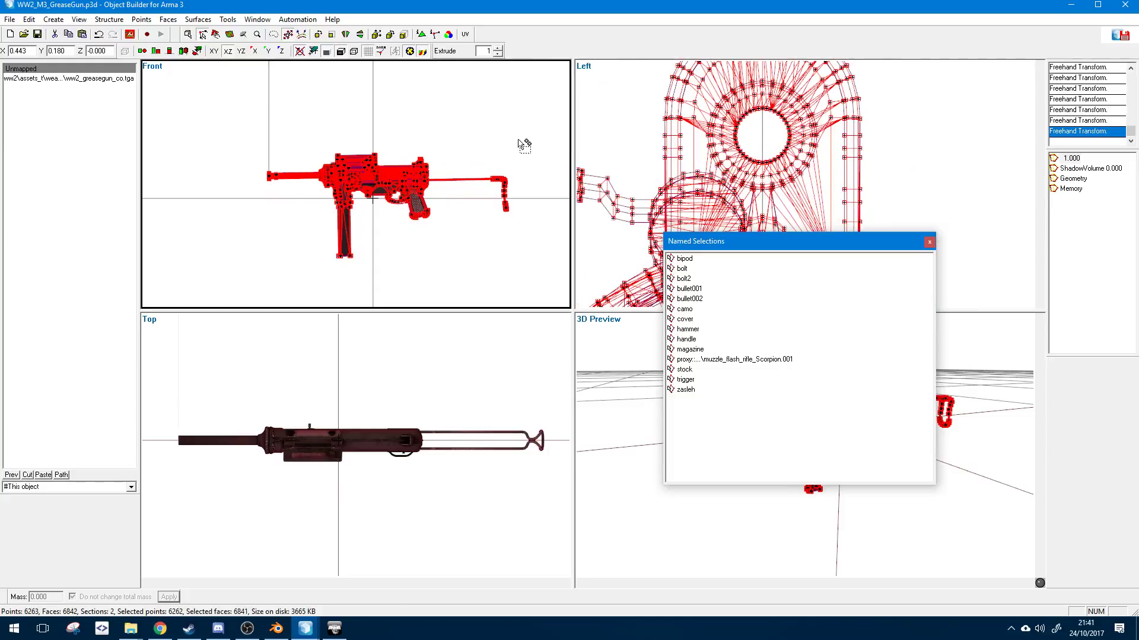
# - Undo the freehand rotations of the weapon geometry
pyautogui.hotkey('ctrl', 'z')
pyautogui.hotkey('ctrl', 'z')
pyautogui.hotkey('ctrl', 'z')
pyautogui.hotkey('ctrl', 'z')
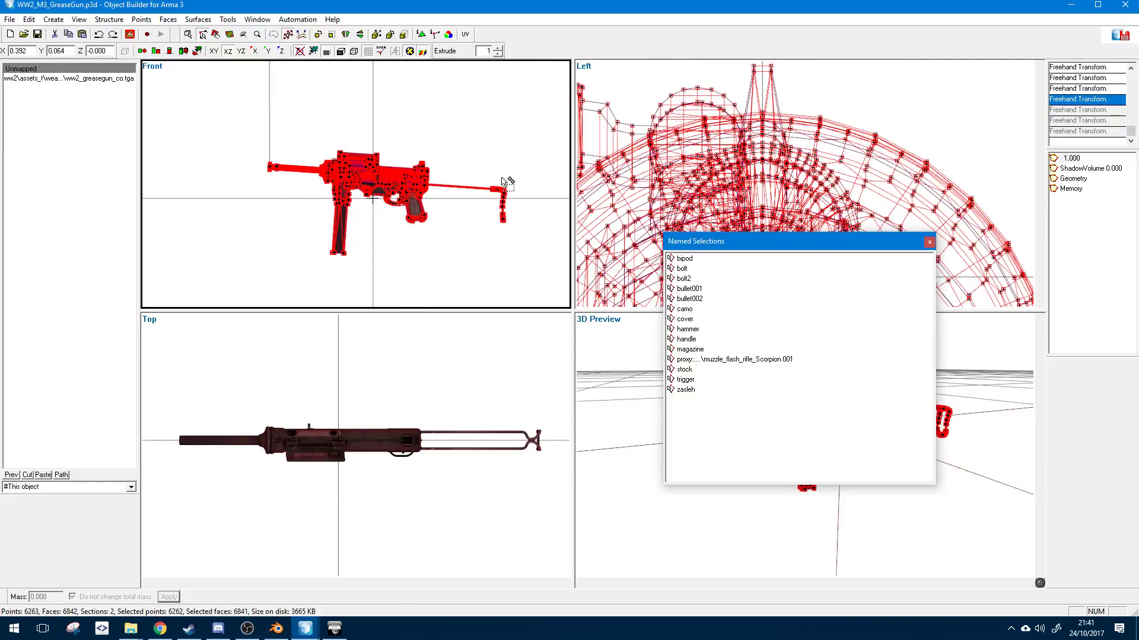
pyautogui.hotkey('ctrl', 'z')
pyautogui.hotkey('ctrl', 'z')
pyautogui.hotkey('ctrl', 'z')
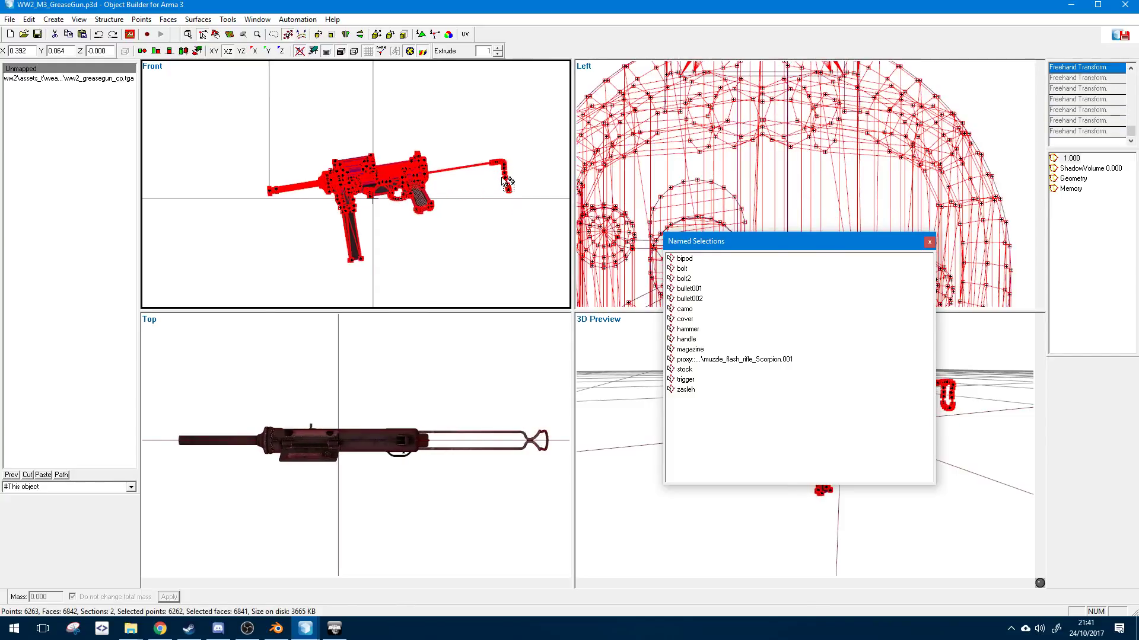
pyautogui.hotkey('ctrl', 'z')
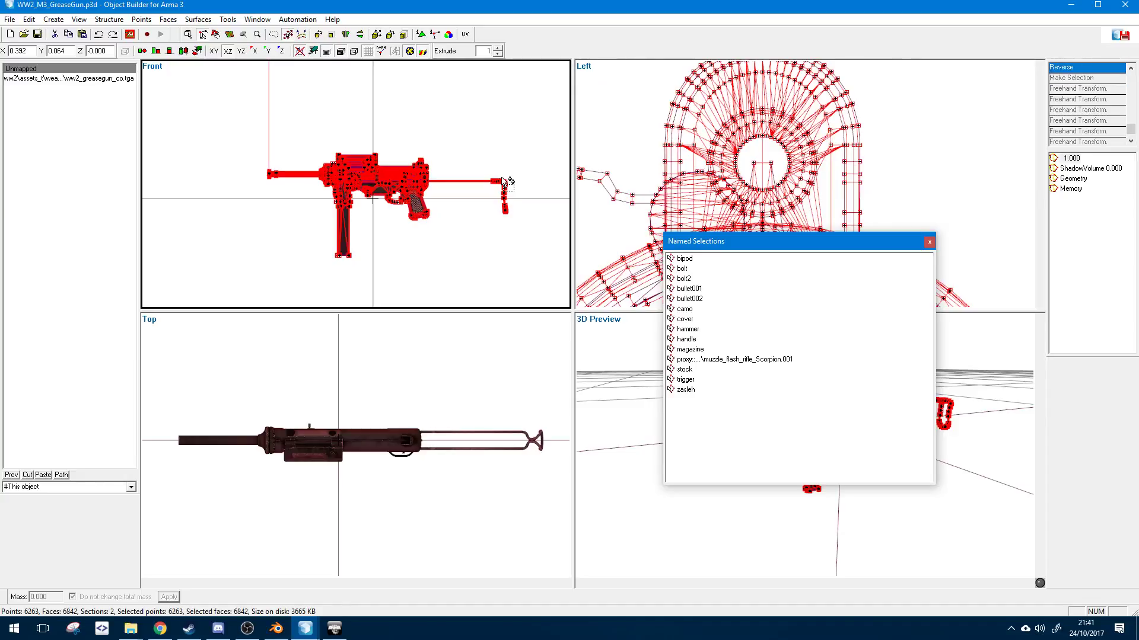
# - Select the whole weapon in the 1.000 LOD, reverse its faces until the texture displays correctly, and clear the selection
pyautogui.press('w')
pyautogui.click(482, 147)
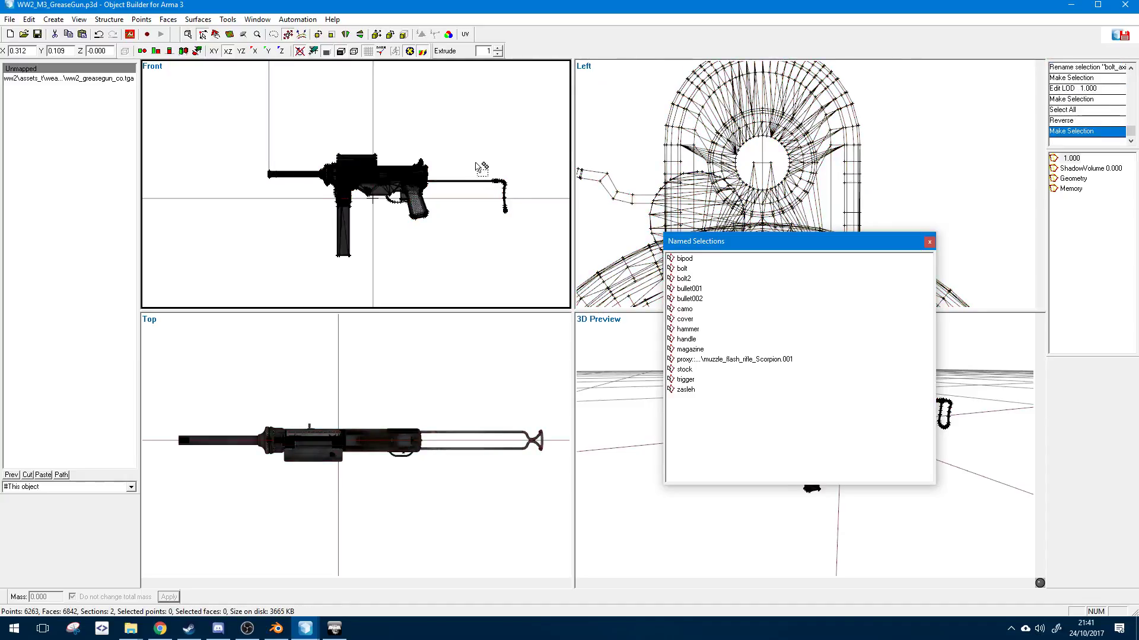
pyautogui.hotkey('ctrl', 'a')
pyautogui.press('w')
pyautogui.press('w')
pyautogui.press('w')
pyautogui.click(482, 154)
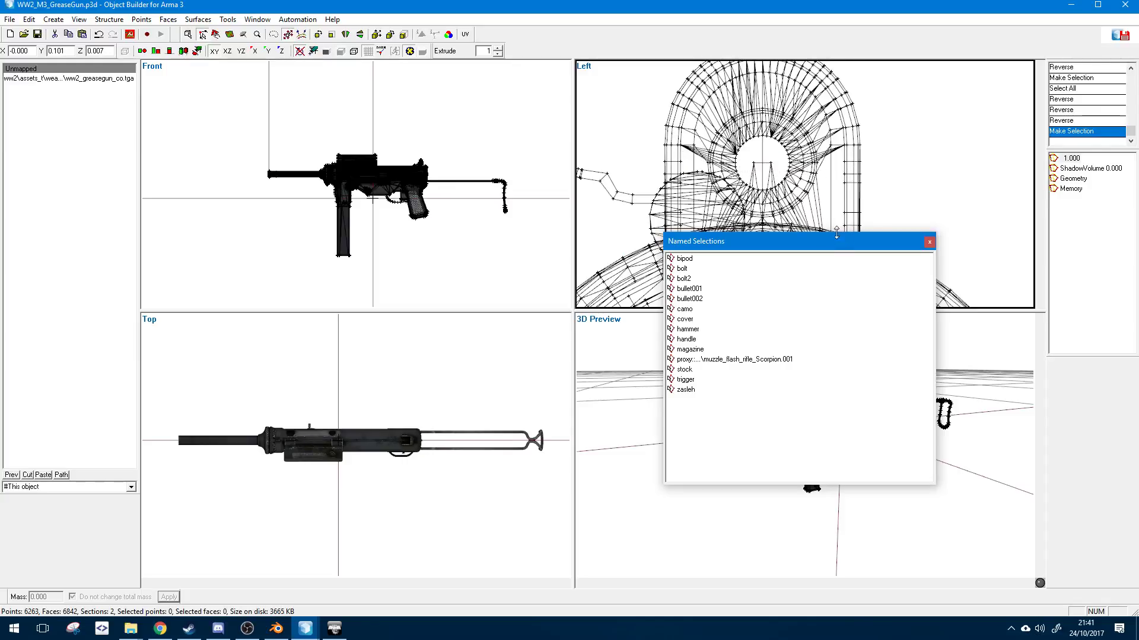
pyautogui.click(478, 148)
# - Select the top points of the sight post seen inside the aperture in the Left view and copy them into the Memory LOD
pyautogui.scroll(5, 475, 145)
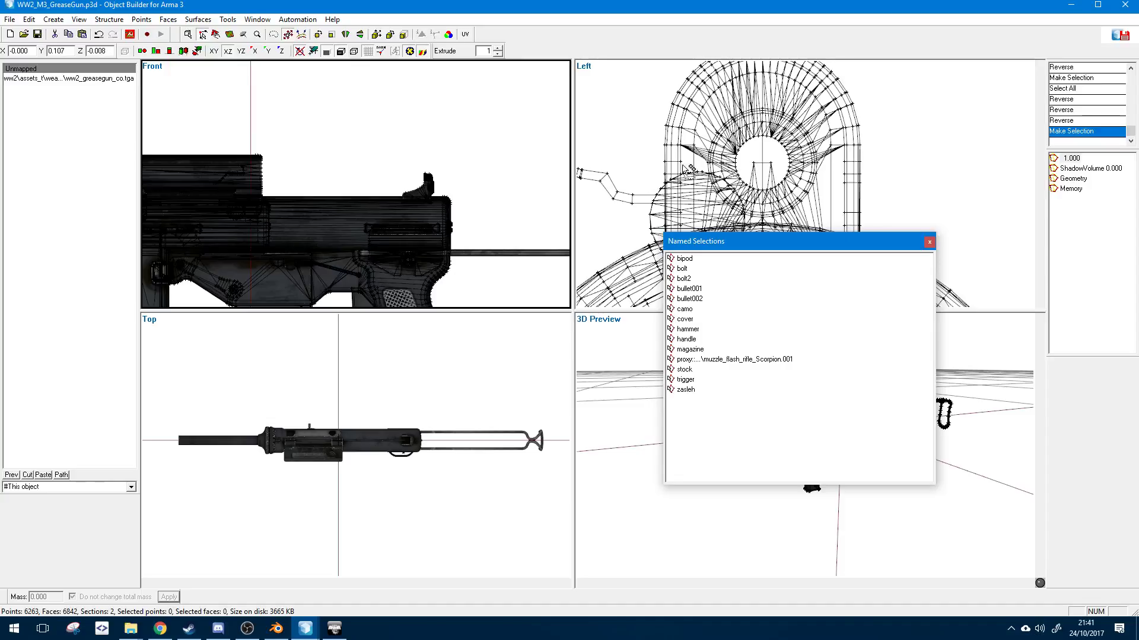
pyautogui.click(755, 167)
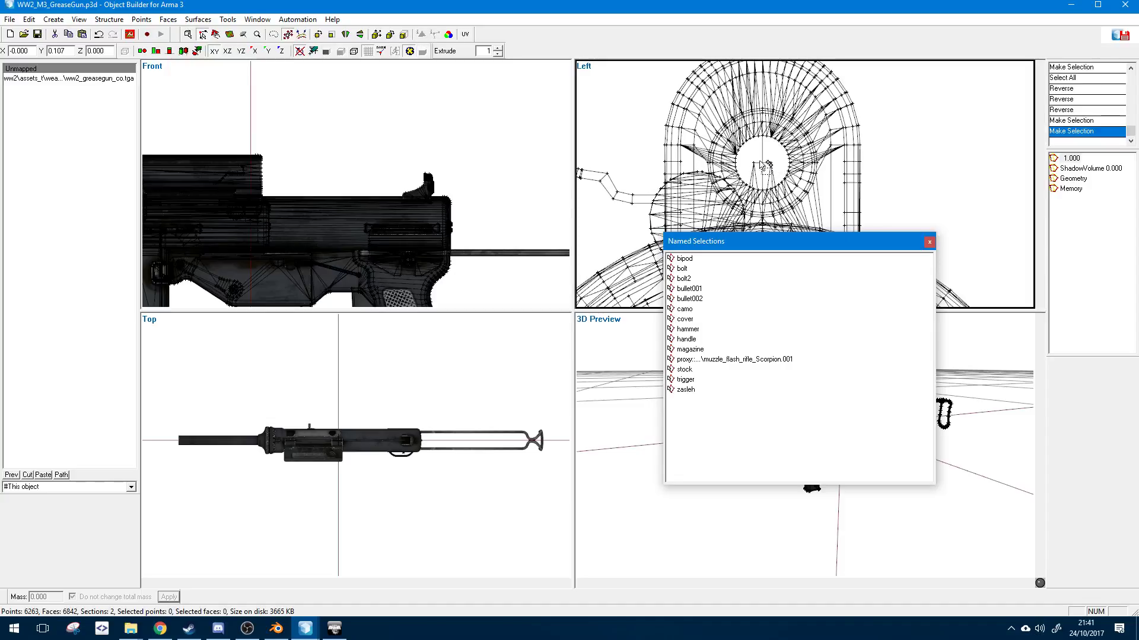
pyautogui.moveTo(743, 159)
pyautogui.mouseDown()
pyautogui.moveTo(782, 164)
pyautogui.moveTo(759, 163)
pyautogui.mouseUp()
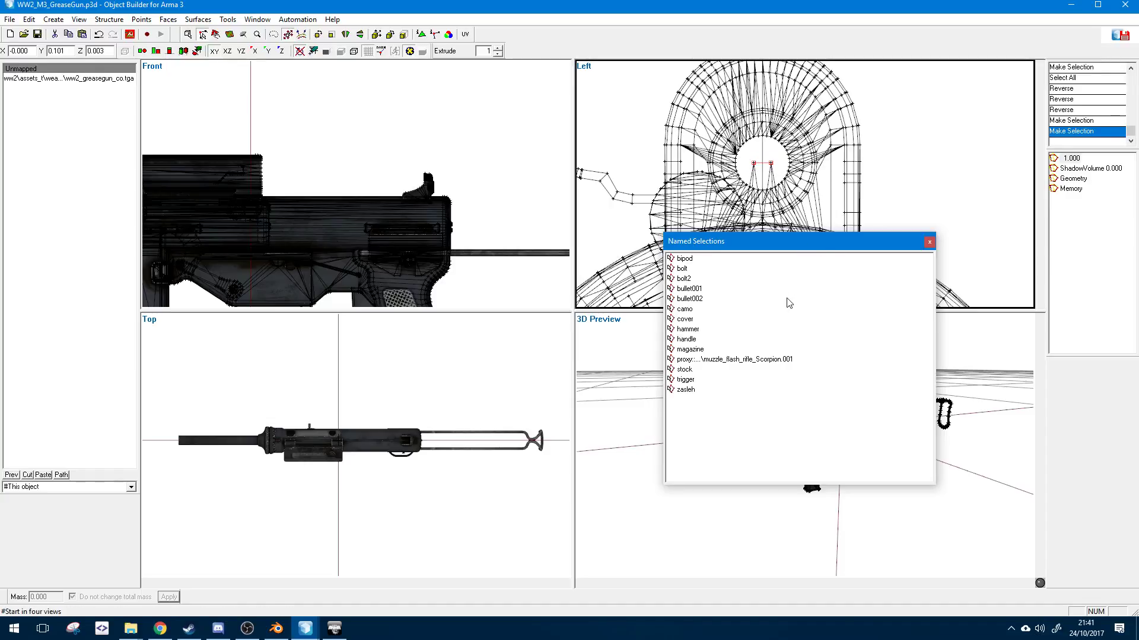
pyautogui.click(1068, 189)
pyautogui.hotkey('ctrl', 'v')
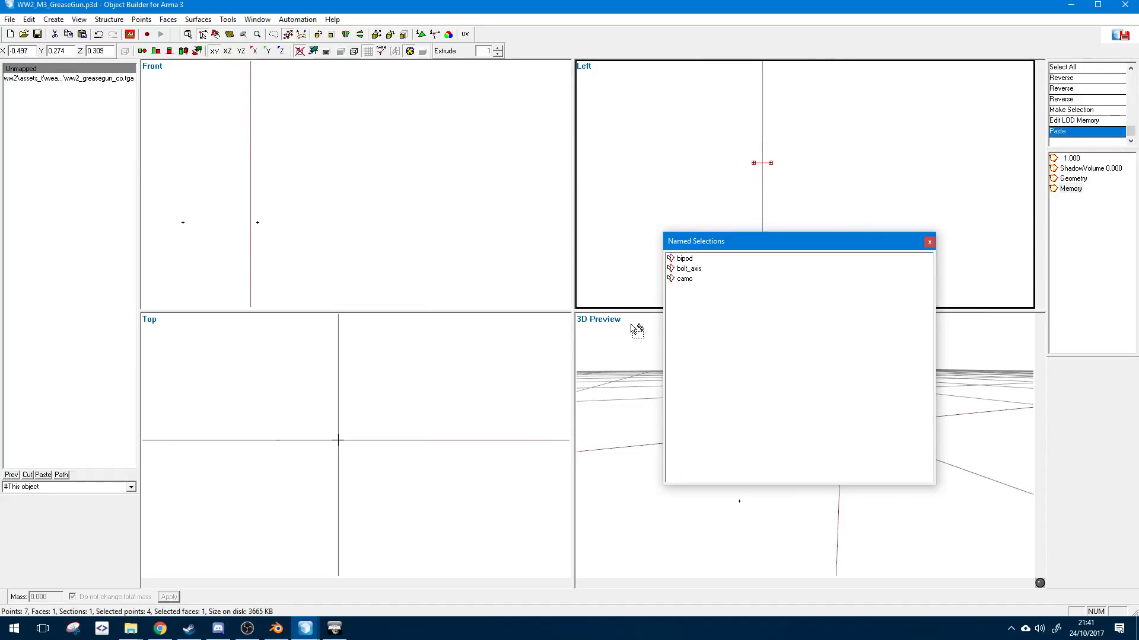
# - Clear the selection of pasted points and close the Named Selections window
pyautogui.click(632, 334)
pyautogui.moveTo(762, 246); pyautogui.dragTo(1136, 166)
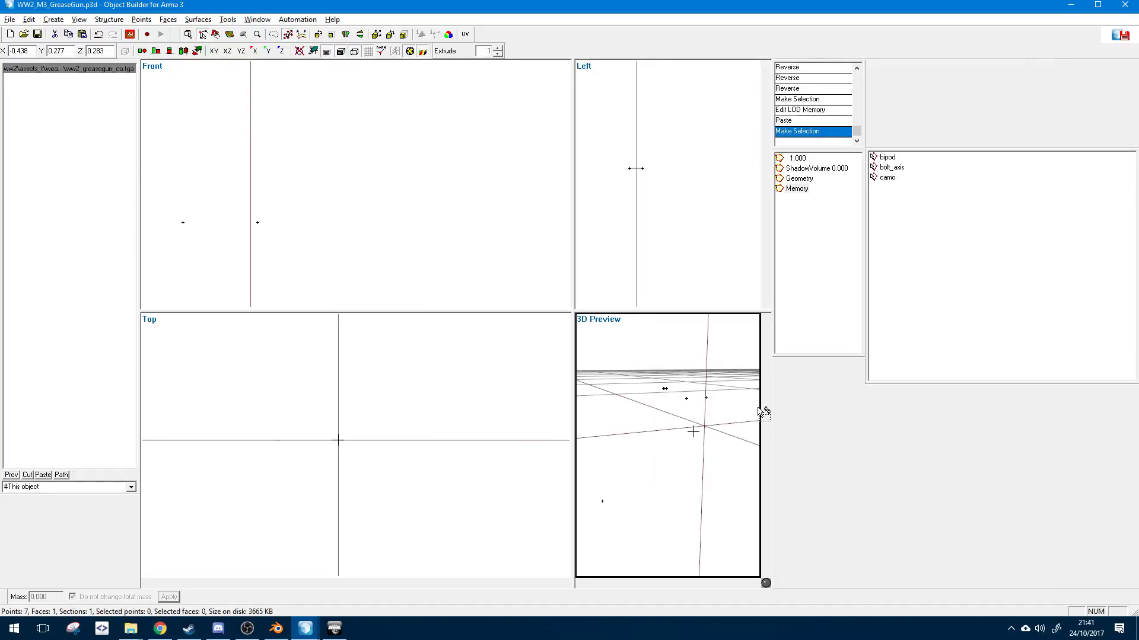
pyautogui.moveTo(670, 391); pyautogui.dragTo(647, 414, button='middle')
pyautogui.doubleClick(920, 150)
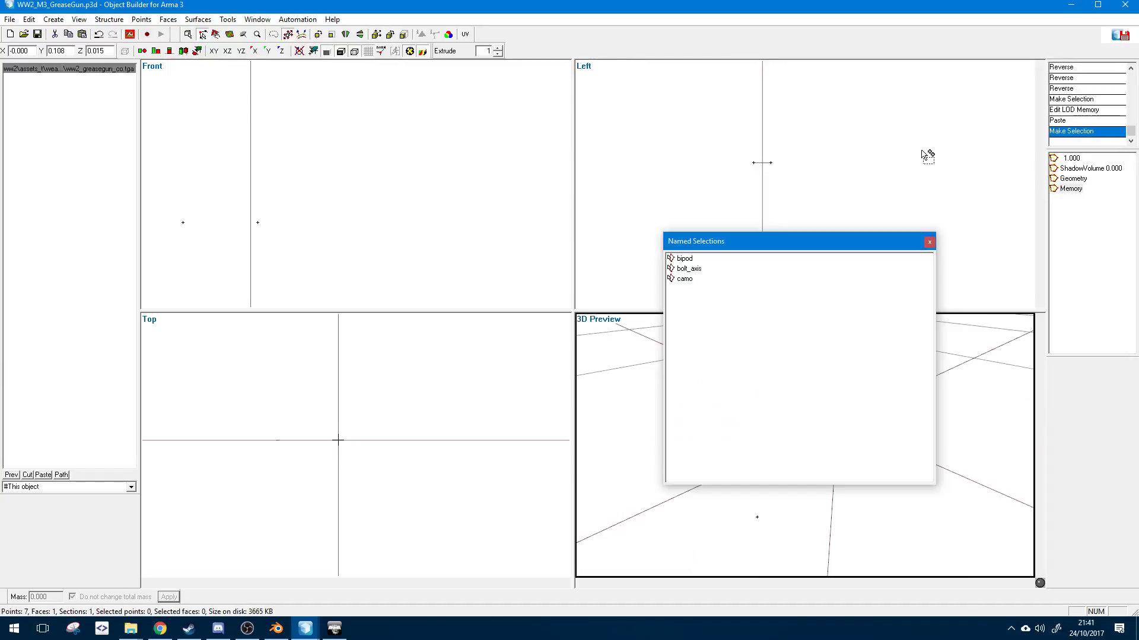
pyautogui.click(929, 242)
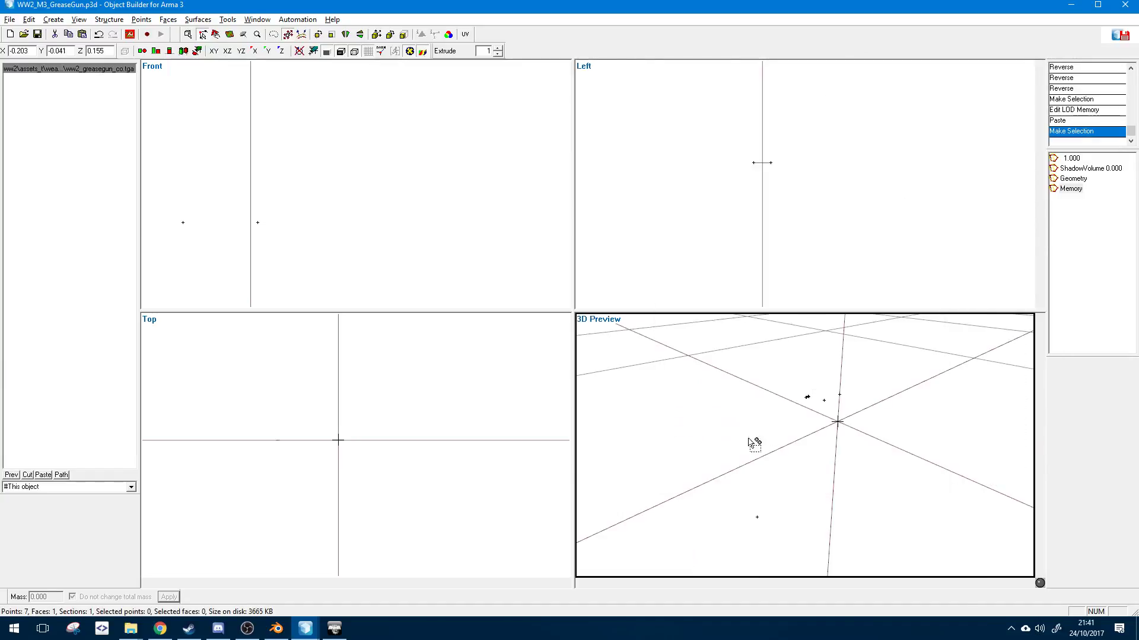
# - Select the pasted sight post points in the 3D Preview and examine them up close in the Top view
pyautogui.moveTo(749, 438); pyautogui.dragTo(787, 414, button='middle')
pyautogui.moveTo(771, 380); pyautogui.dragTo(826, 410)
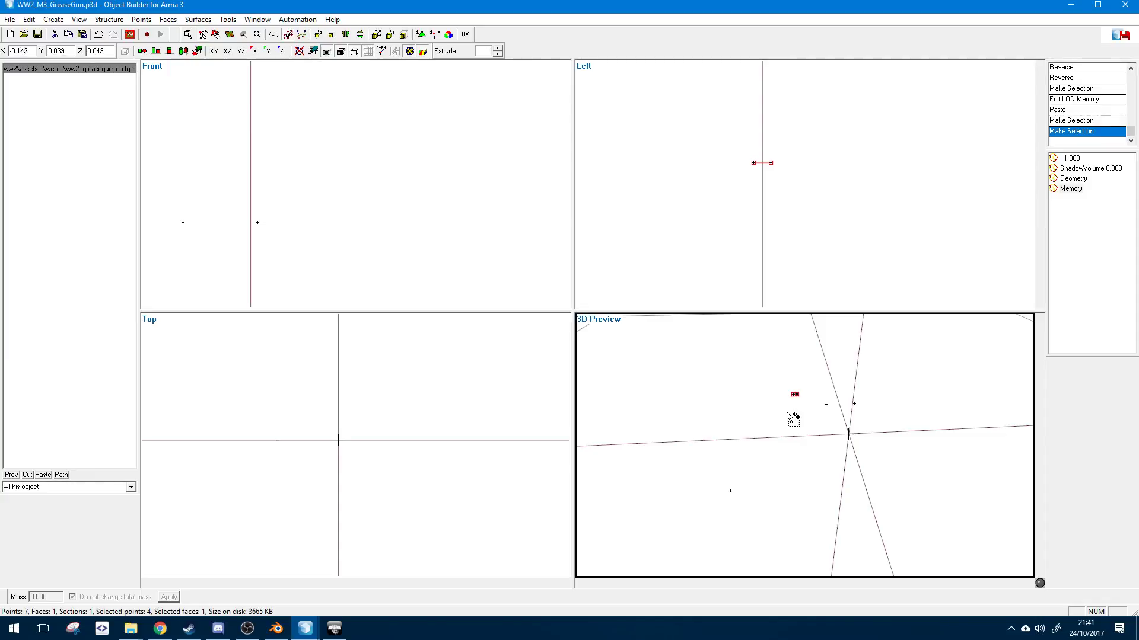
pyautogui.moveTo(792, 414); pyautogui.dragTo(795, 409, button='middle')
pyautogui.scroll(-5, 329, 237)
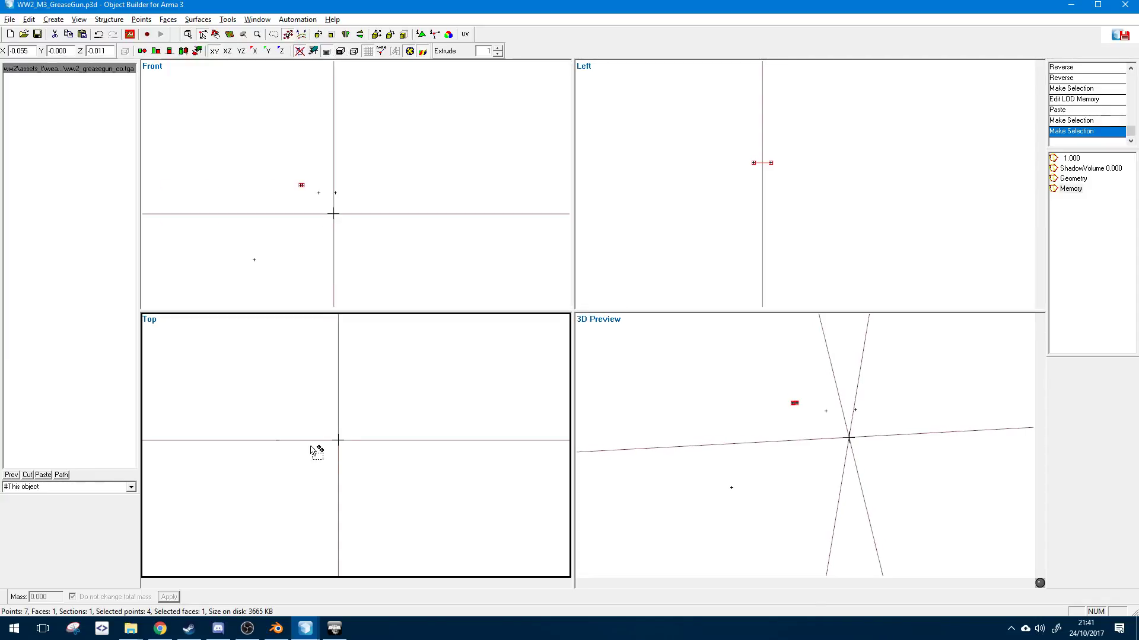
pyautogui.scroll(-10, 313, 451)
pyautogui.scroll(5, 313, 451)
pyautogui.scroll(3, 316, 451)
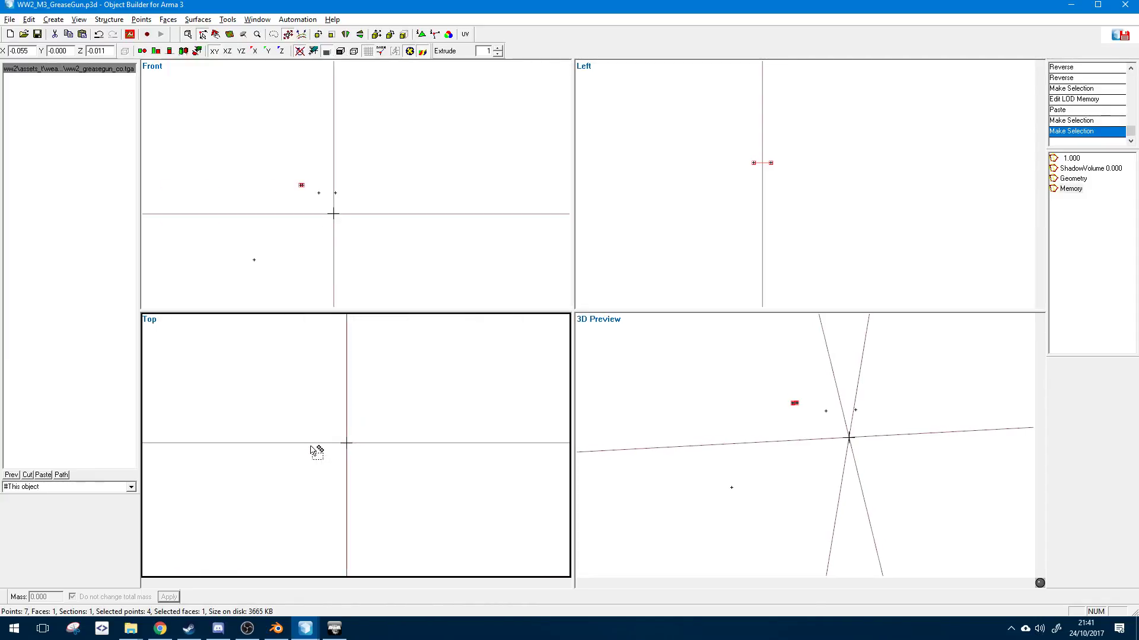
pyautogui.scroll(10, 313, 457)
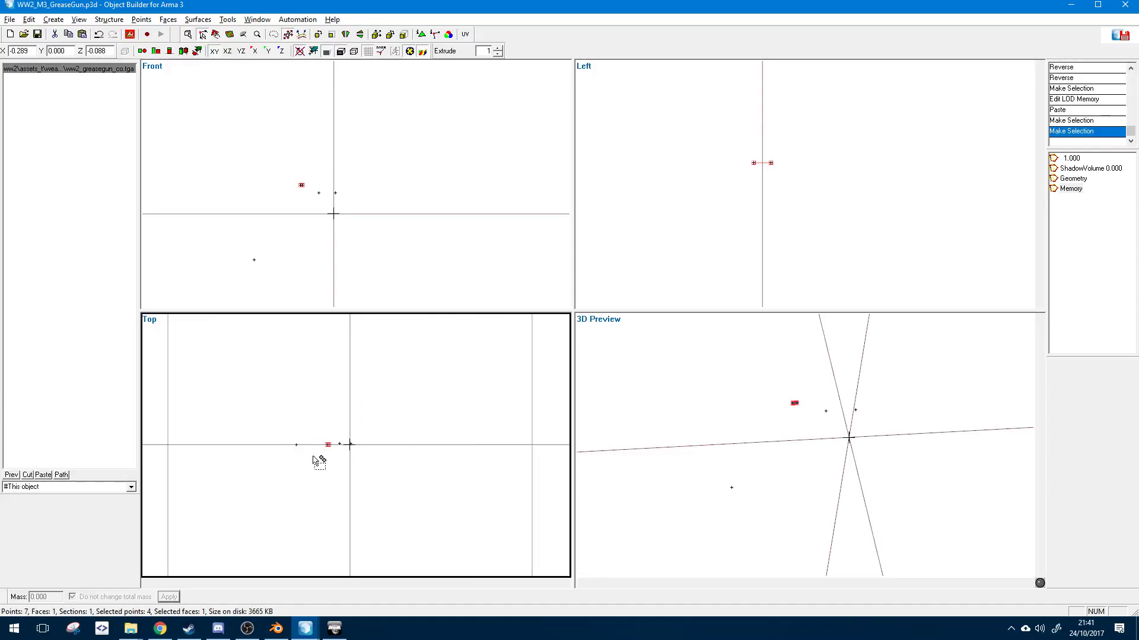
pyautogui.scroll(2, 267, 472)
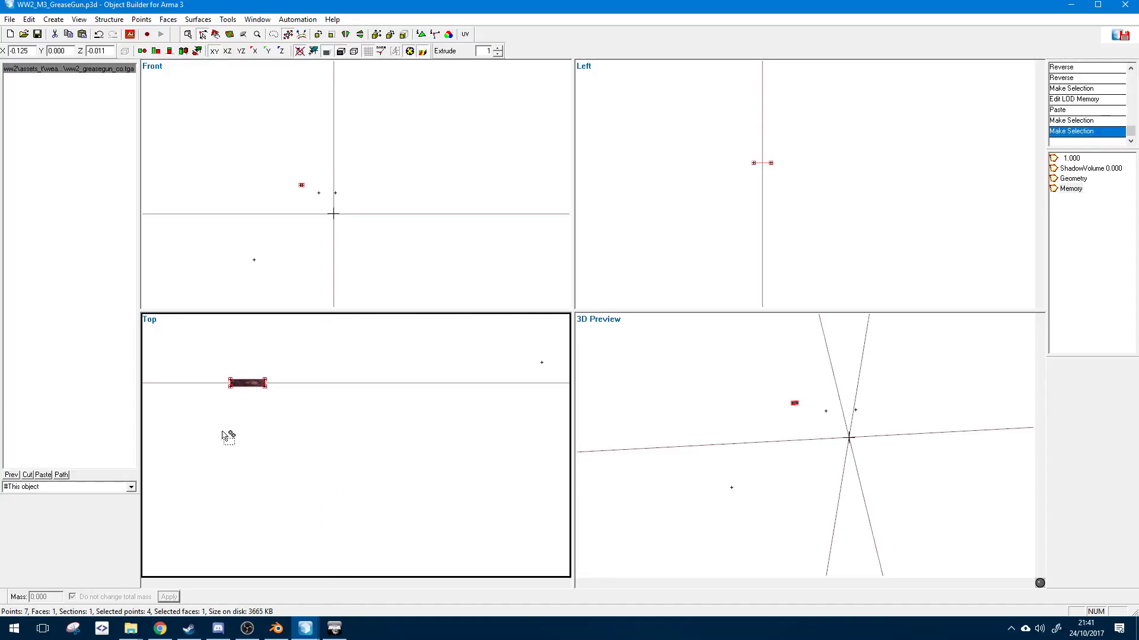
# - Try merging the four pasted sight post points into a single point, and undo the merge
pyautogui.moveTo(210, 367); pyautogui.dragTo(253, 403)
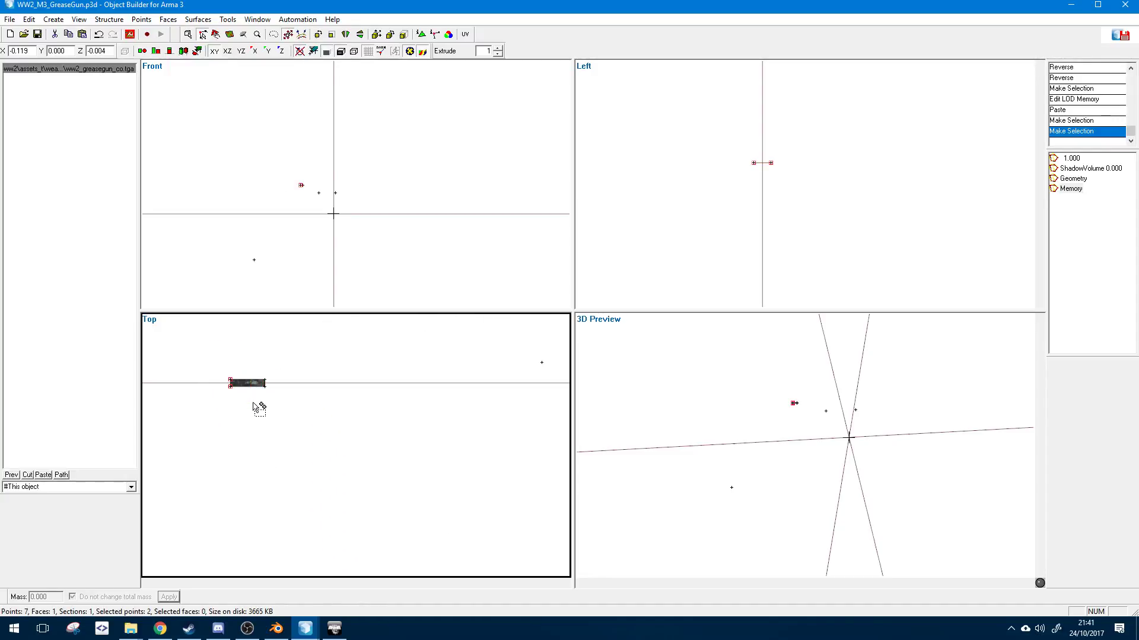
pyautogui.click(717, 151)
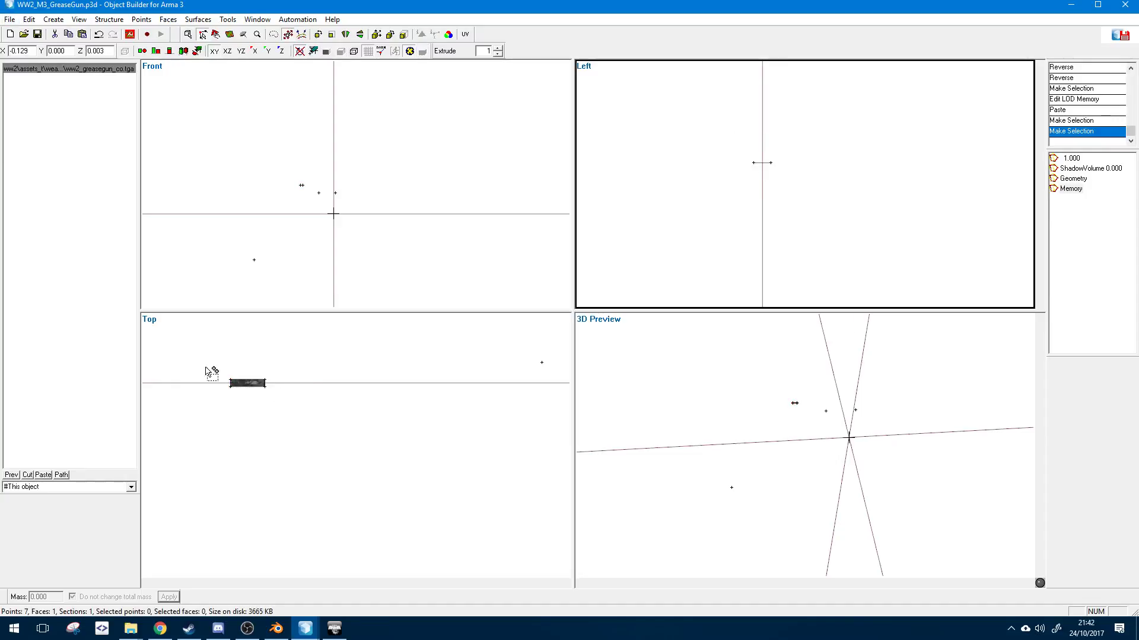
pyautogui.moveTo(212, 372); pyautogui.dragTo(305, 407)
pyautogui.hotkey('ctrl', 'm')
pyautogui.hotkey('ctrl', 'z')
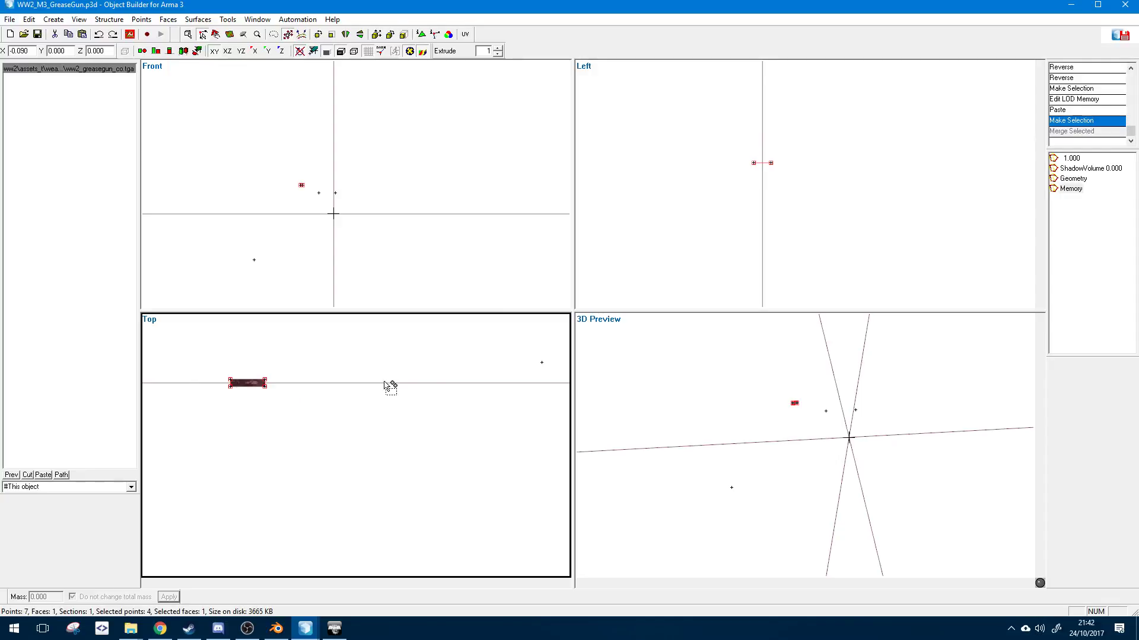
# - Try moving one side pair of the sight post points in the Left view, and undo the move
pyautogui.click(389, 387)
pyautogui.moveTo(720, 144); pyautogui.dragTo(759, 183)
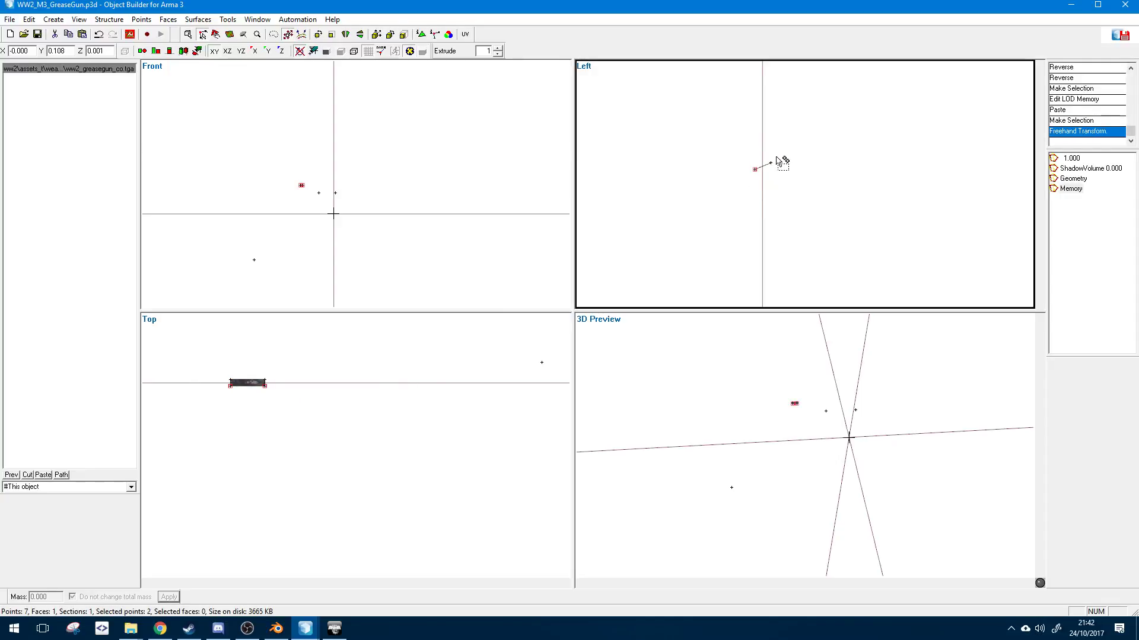
pyautogui.hotkey('ctrl', 'z')
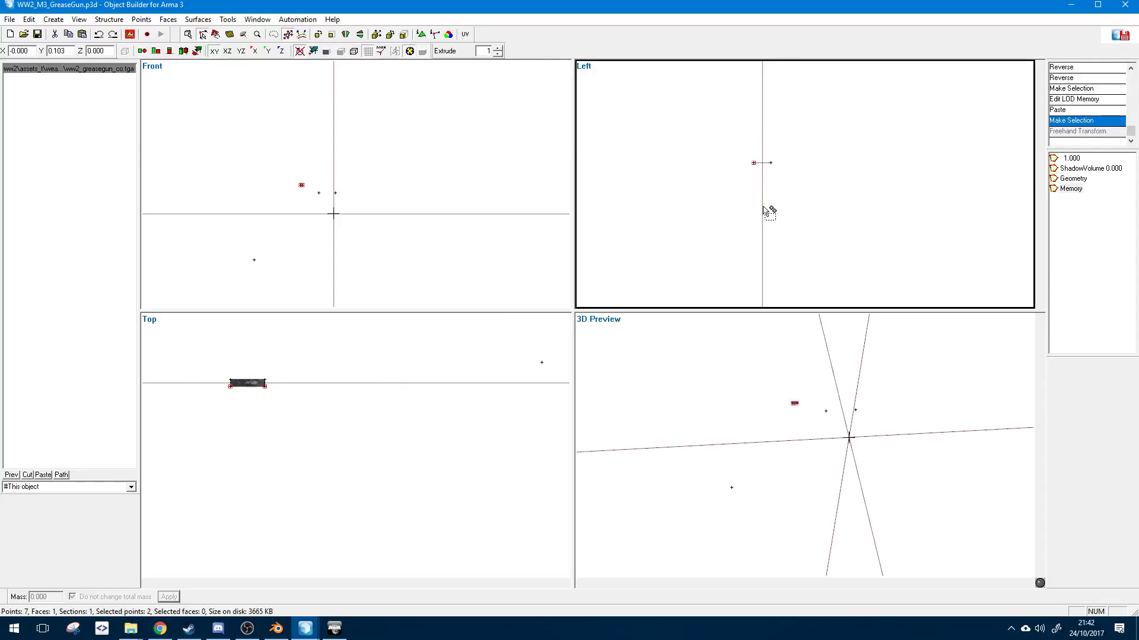
# - Try deleting the muzzle-end pair of pasted sight post points in the Top view, and undo the deletion
pyautogui.click(788, 140)
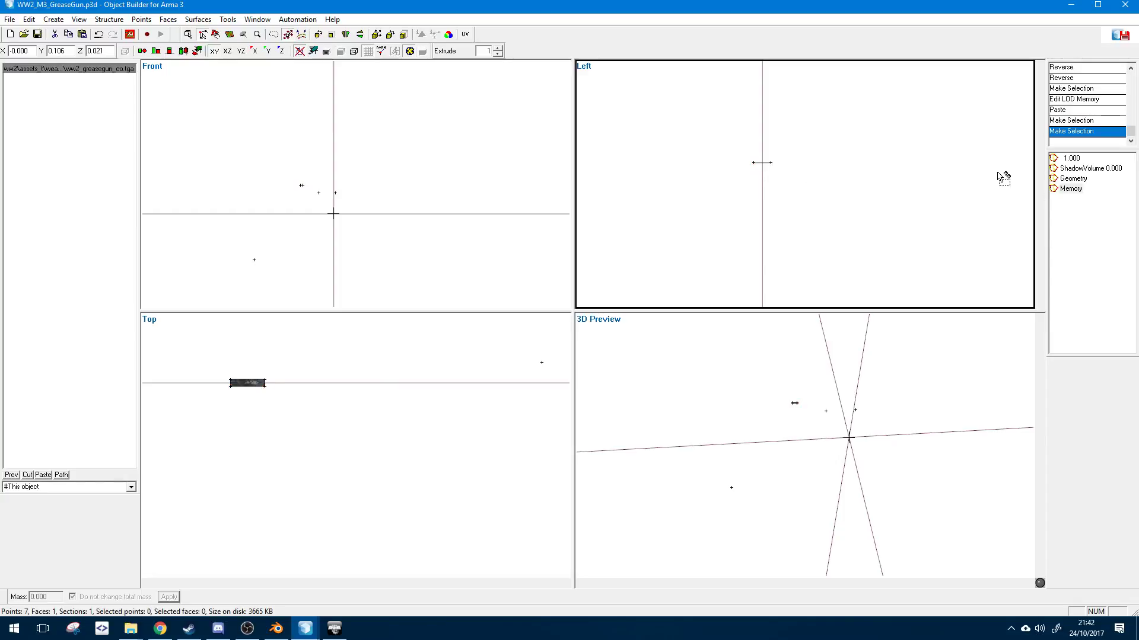
pyautogui.moveTo(707, 152); pyautogui.dragTo(802, 196)
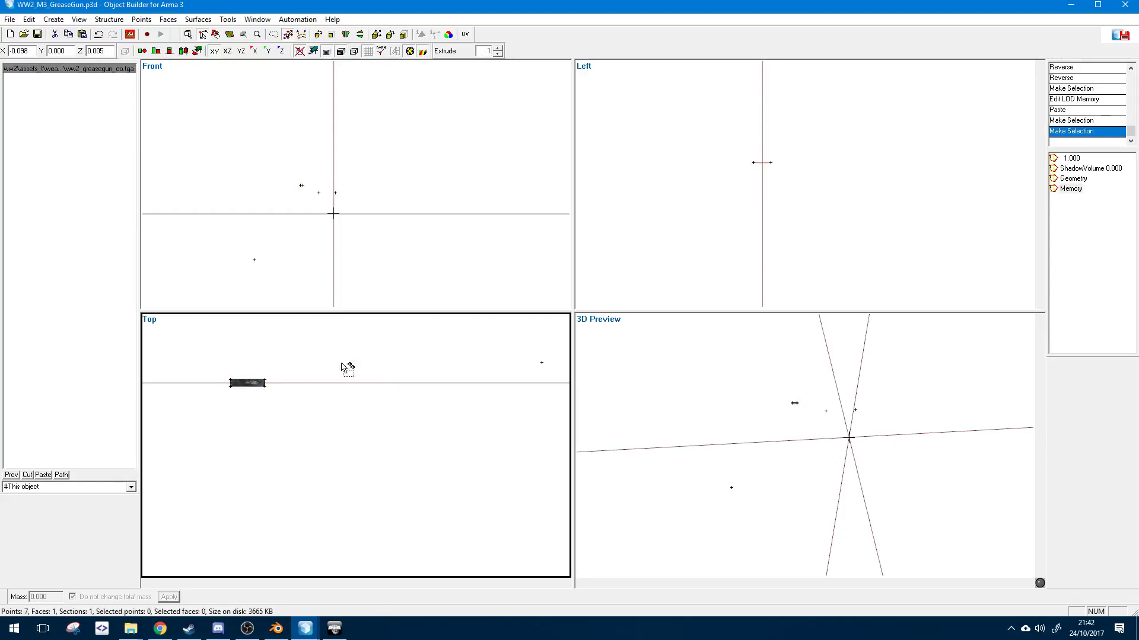
pyautogui.moveTo(212, 365); pyautogui.dragTo(244, 398)
pyautogui.click(244, 398)
pyautogui.moveTo(790, 133); pyautogui.dragTo(770, 188)
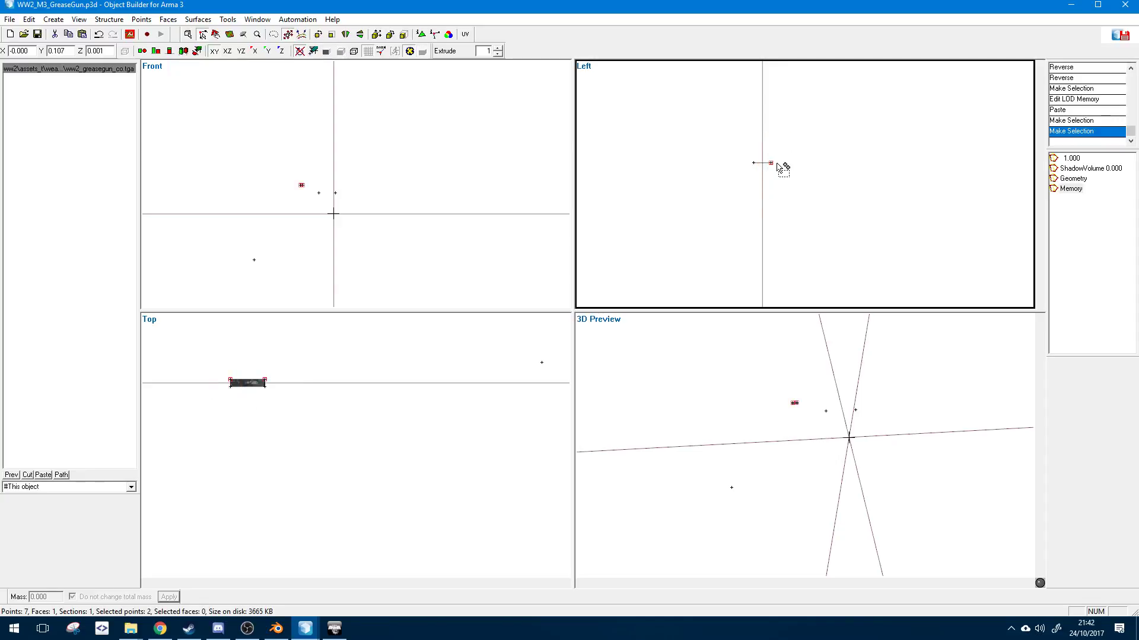
pyautogui.click(736, 192)
pyautogui.moveTo(209, 369); pyautogui.dragTo(243, 408)
pyautogui.press('Delete')
pyautogui.moveTo(735, 147); pyautogui.dragTo(739, 189)
pyautogui.hotkey('ctrl', 'z')
pyautogui.click(731, 192)
# - Delete the muzzle-end pair of sight post points and merge the remaining pair into a single point
pyautogui.click(363, 217)
pyautogui.scroll(3, 361, 221)
pyautogui.scroll(-1, 363, 223)
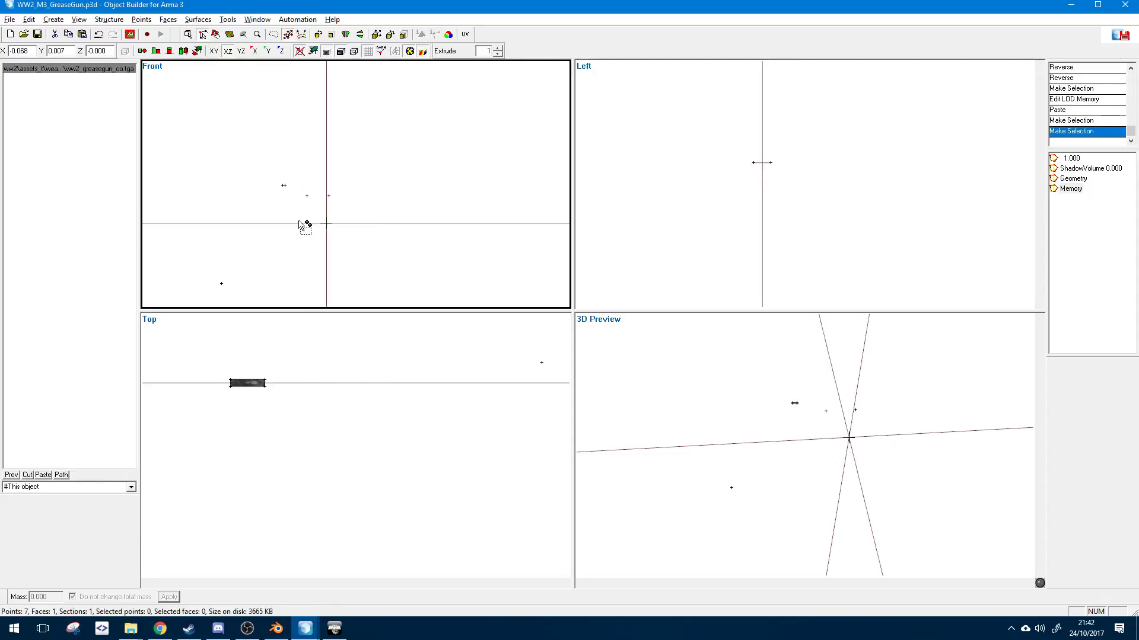
pyautogui.scroll(-3, 297, 227)
pyautogui.scroll(2, 297, 229)
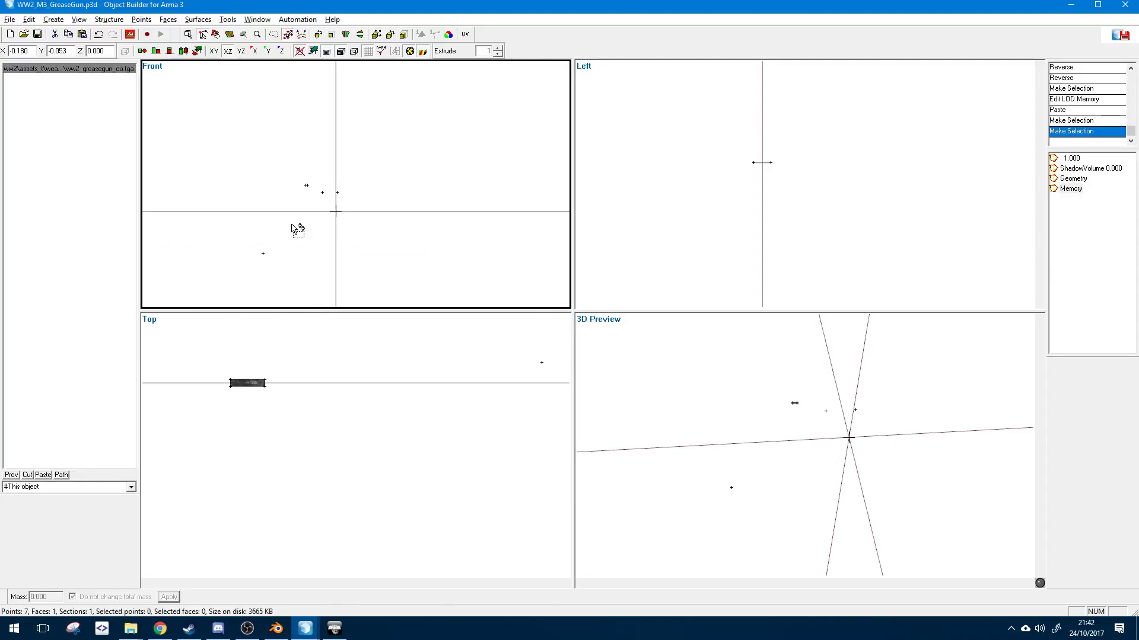
pyautogui.click(663, 374)
pyautogui.scroll(-3, 664, 374)
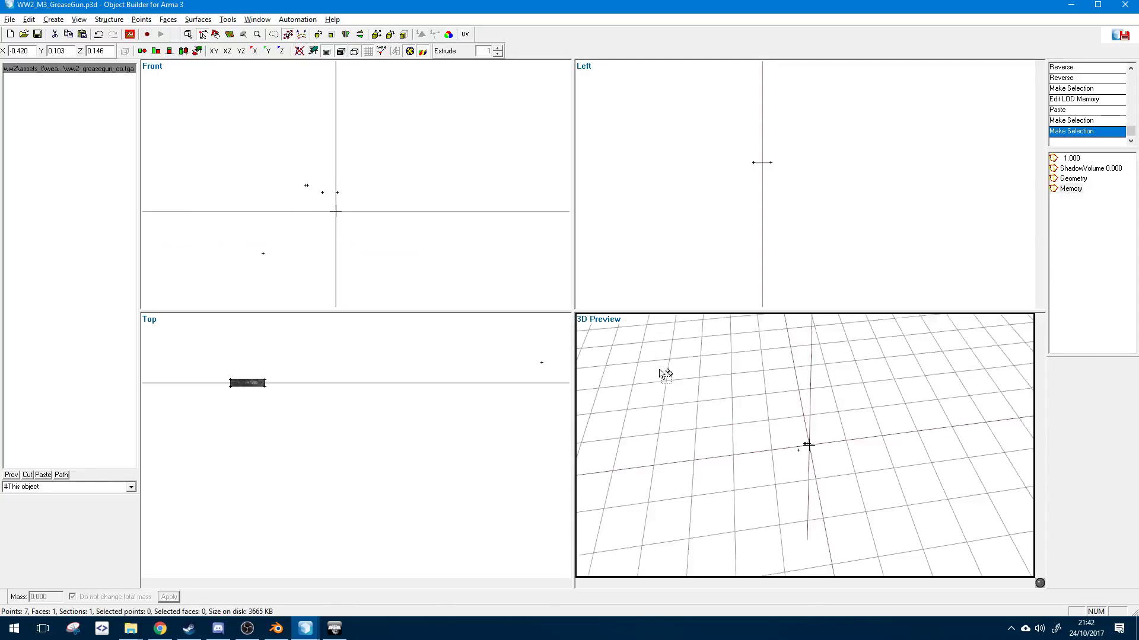
pyautogui.scroll(3, 661, 373)
pyautogui.moveTo(659, 370); pyautogui.dragTo(659, 370, button='middle')
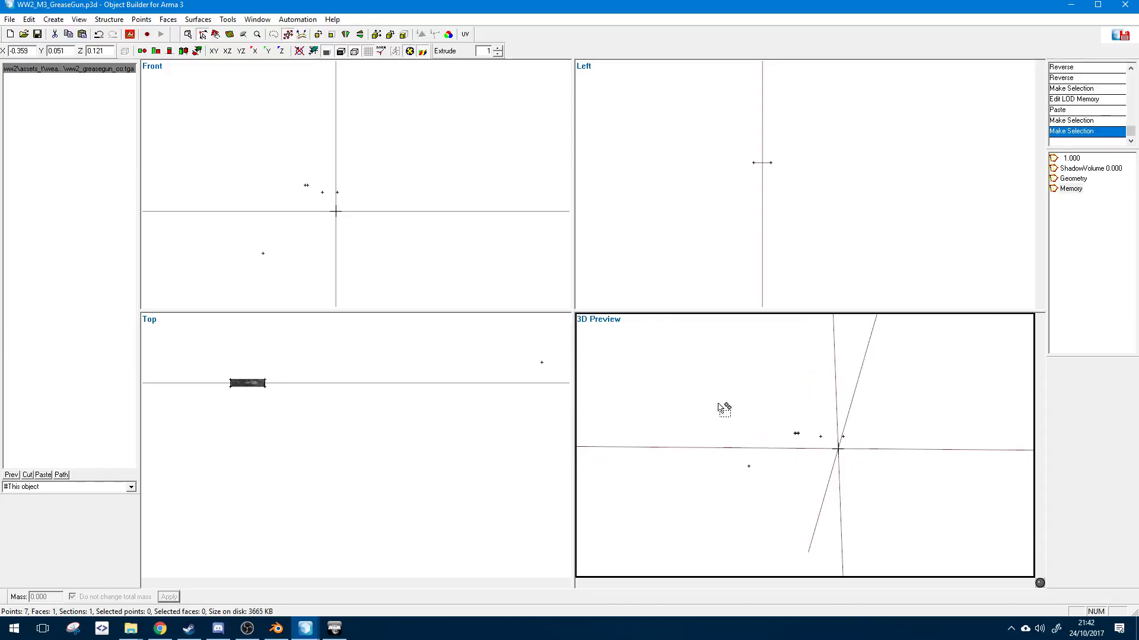
pyautogui.moveTo(731, 398); pyautogui.dragTo(803, 444)
pyautogui.press('Delete')
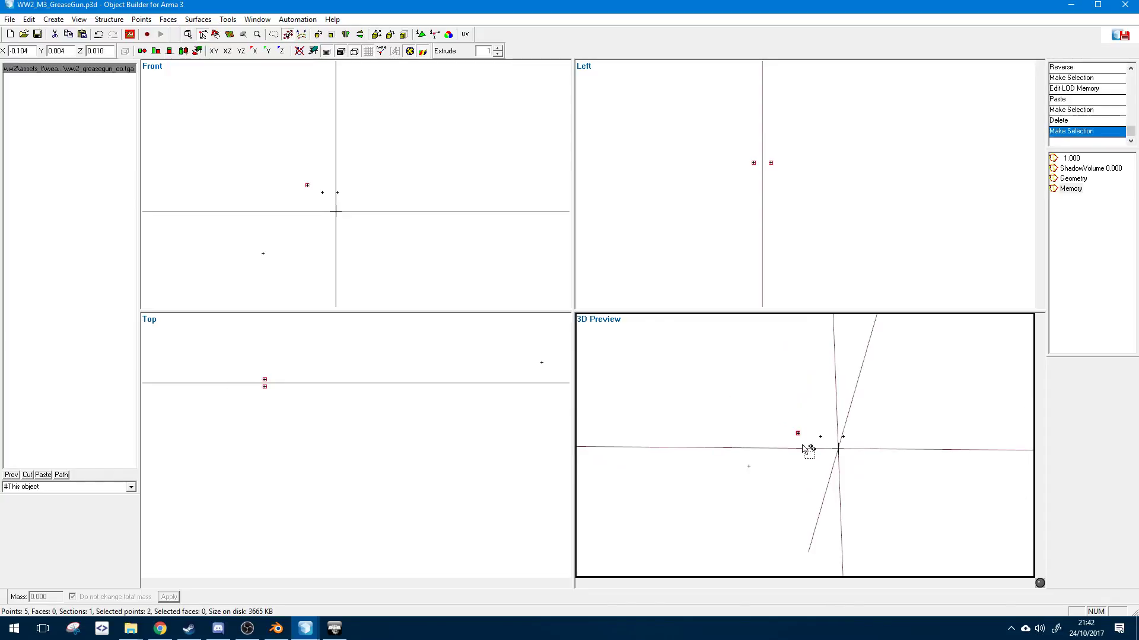
pyautogui.press('Return')
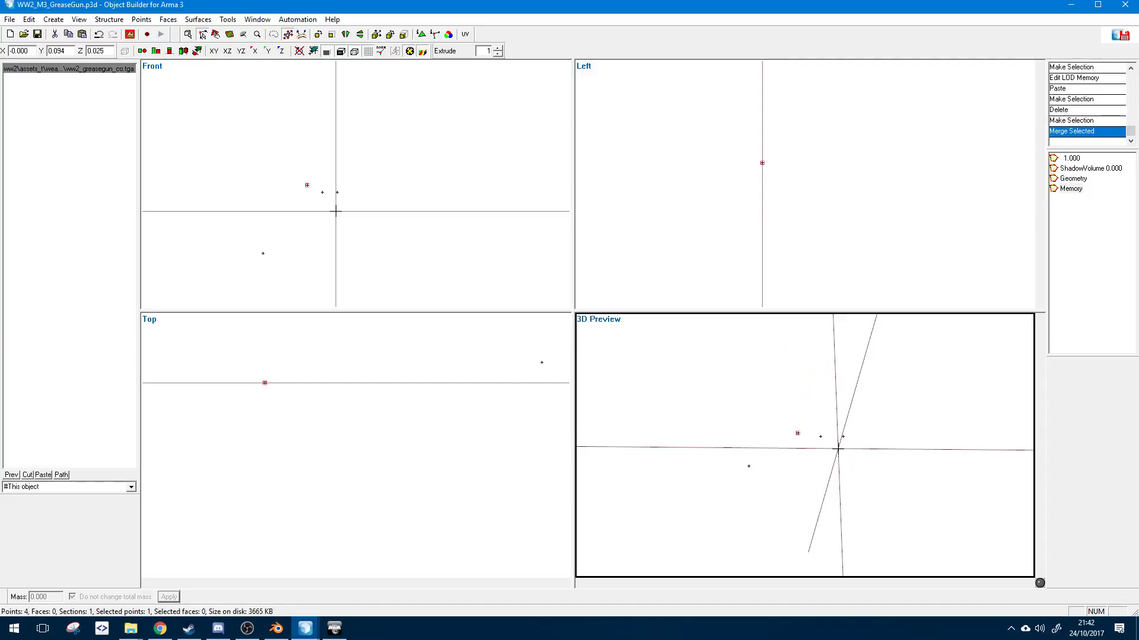
# - Create a named selection "eye" from the merged point, delete the "camo" named selection and clear the point selection
pyautogui.moveTo(1138, 225); pyautogui.dragTo(771, 249)
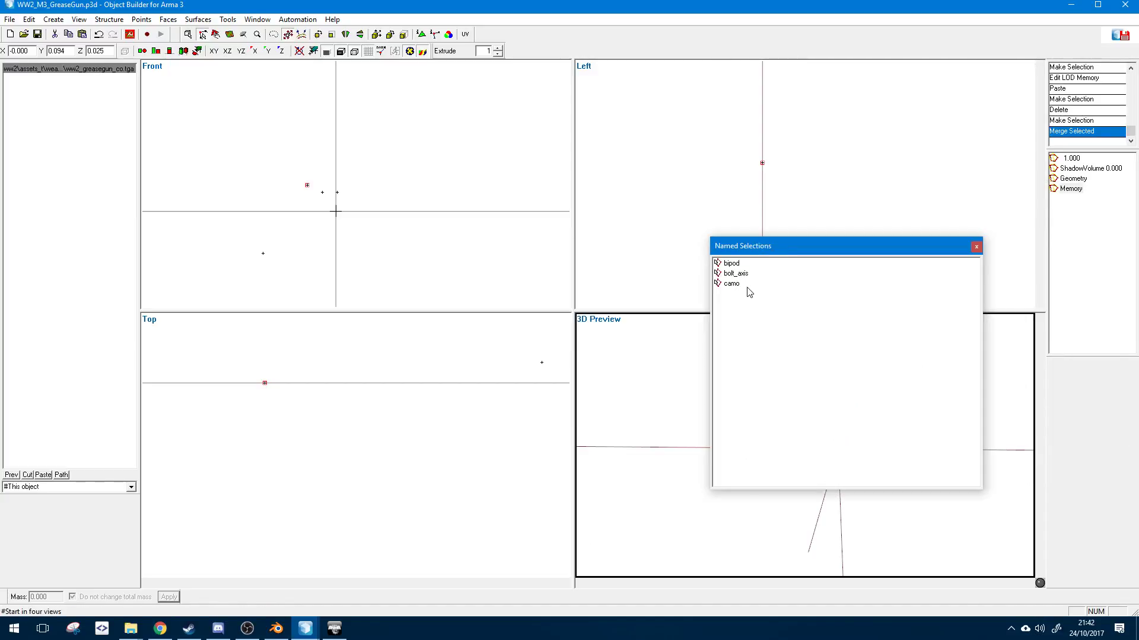
pyautogui.rightClick(748, 346)
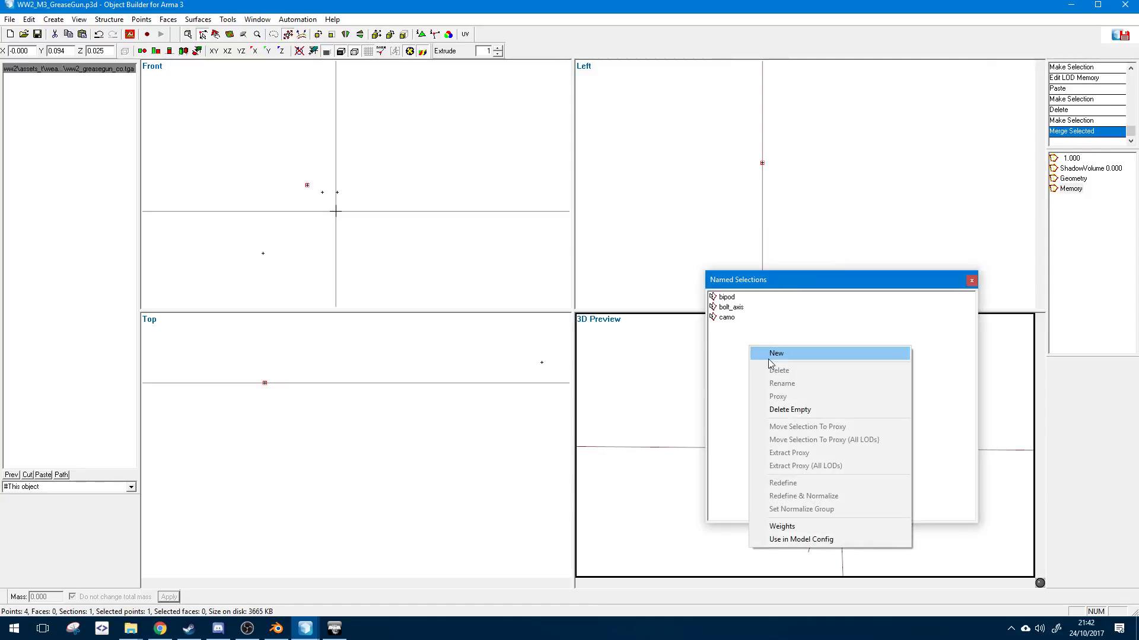
pyautogui.click(770, 354)
pyautogui.write('eye')
pyautogui.press('Return')
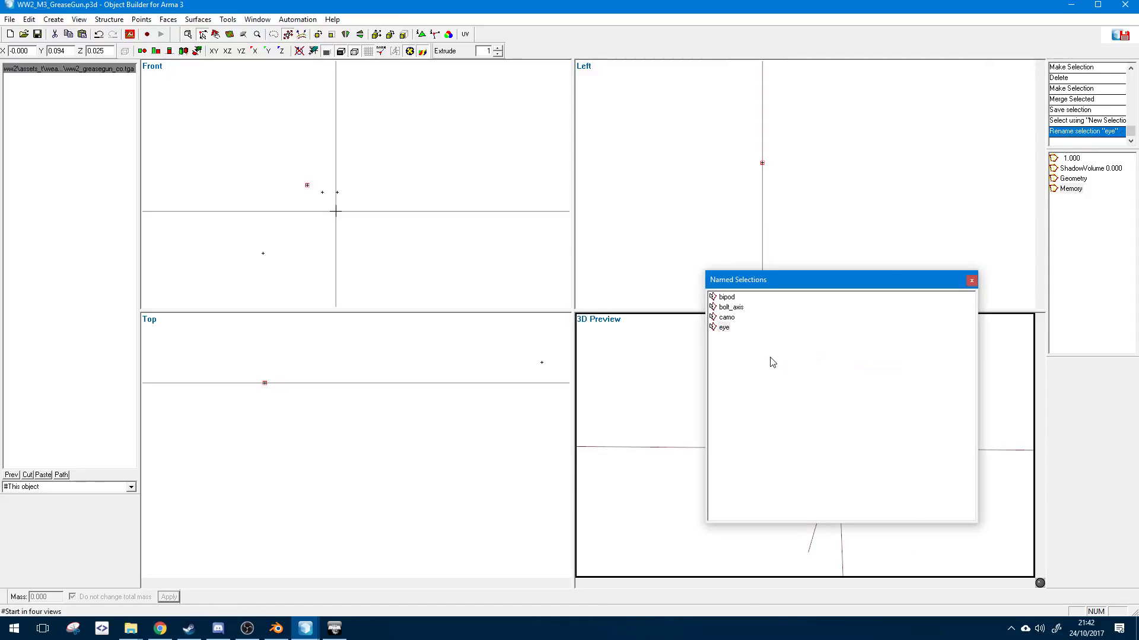
pyautogui.moveTo(802, 280); pyautogui.dragTo(1138, 237)
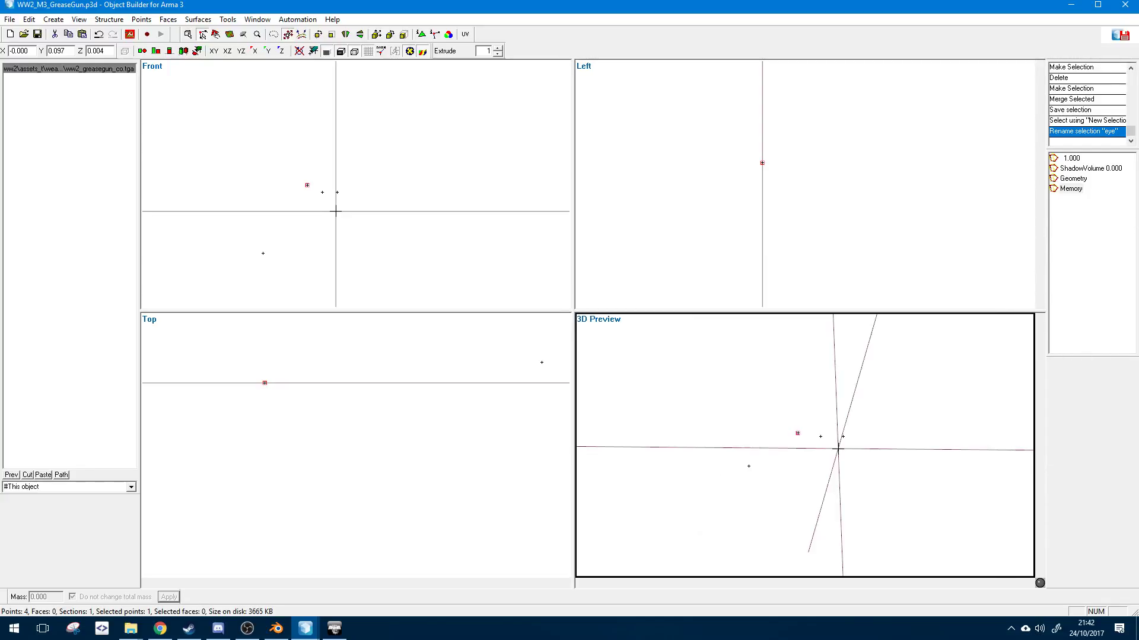
pyautogui.press('Delete')
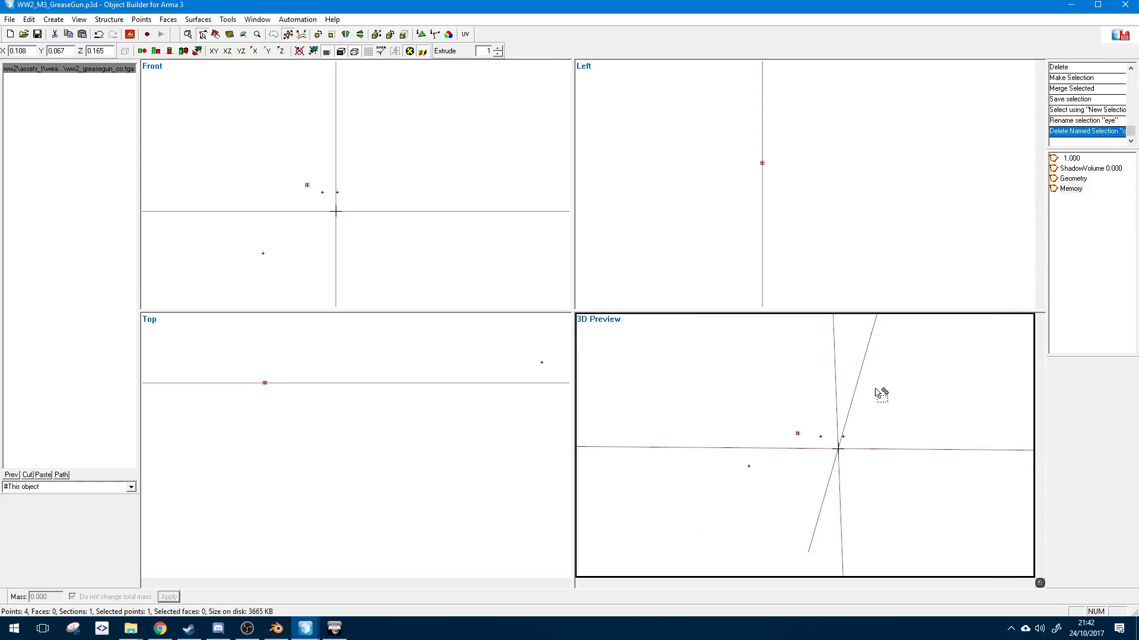
pyautogui.click(872, 387)
pyautogui.moveTo(881, 396); pyautogui.dragTo(863, 406, button='middle')
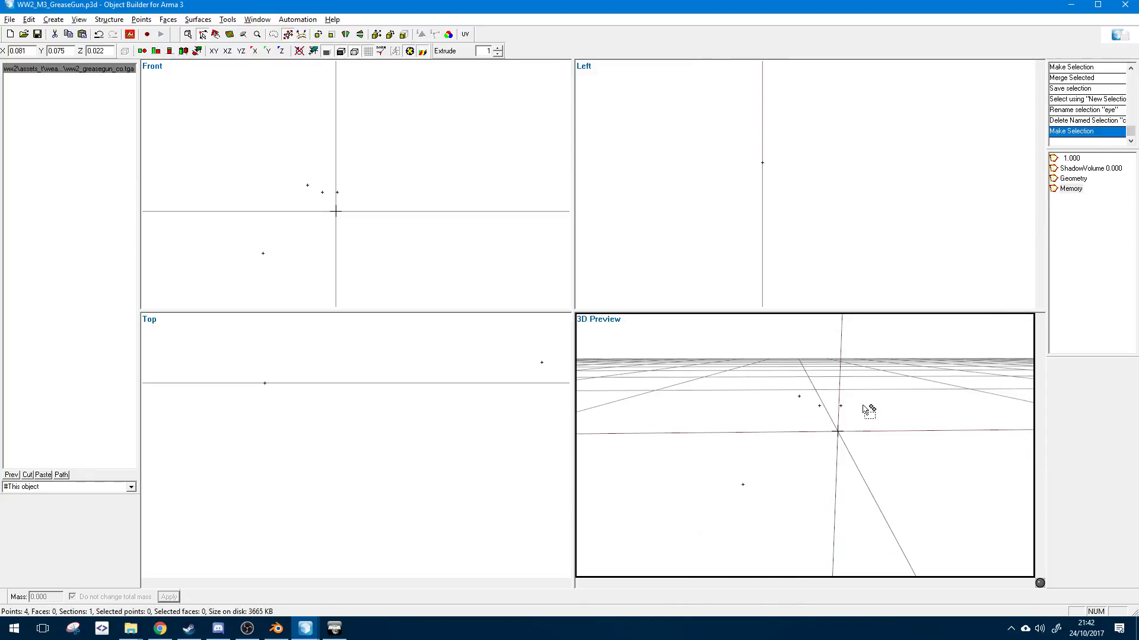
# - Switch to the IF_M1a1.p3d reference and examine its "konec hlavne" and "usti hlavne" memory points, first singly and as a pair
pyautogui.click(305, 629)
pyautogui.click(375, 574)
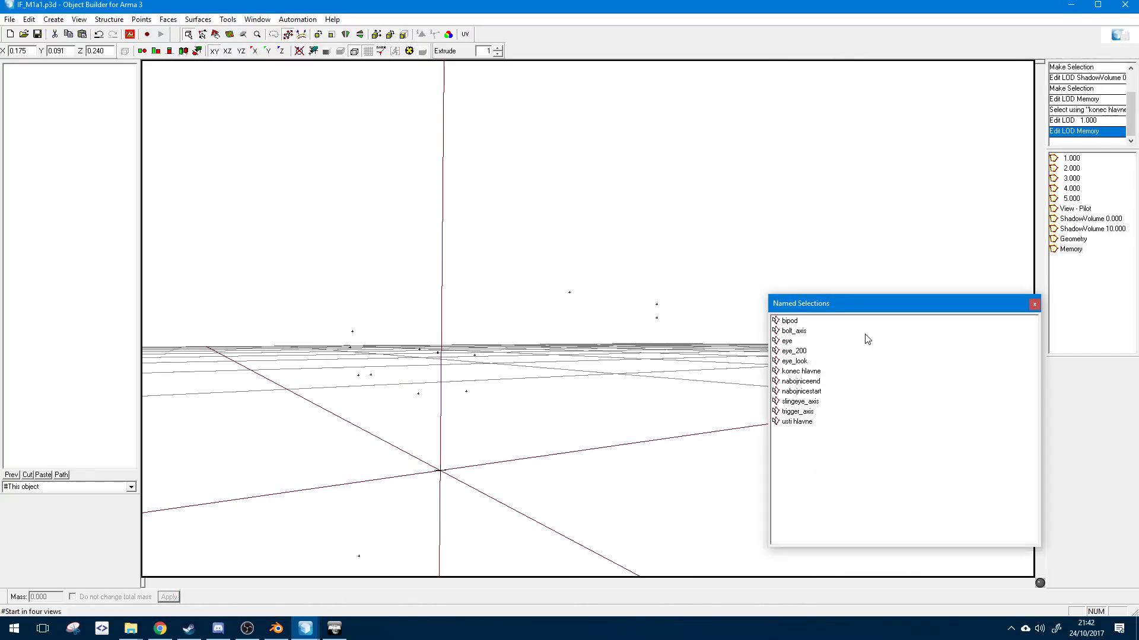
pyautogui.click(811, 373)
pyautogui.moveTo(717, 387); pyautogui.dragTo(527, 389, button='middle')
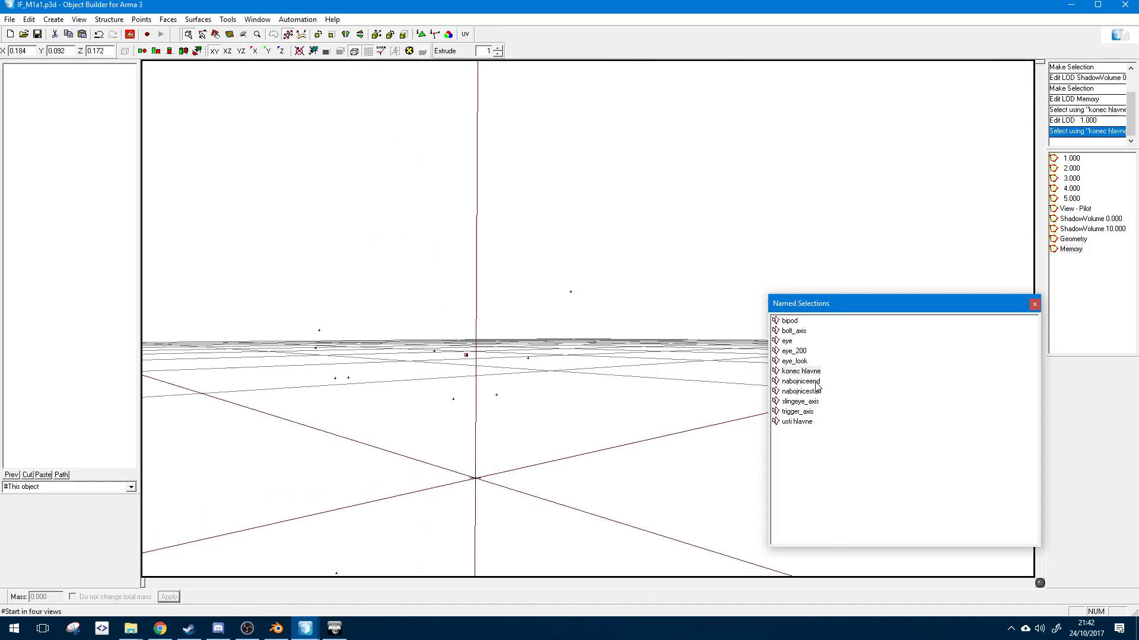
pyautogui.click(798, 422)
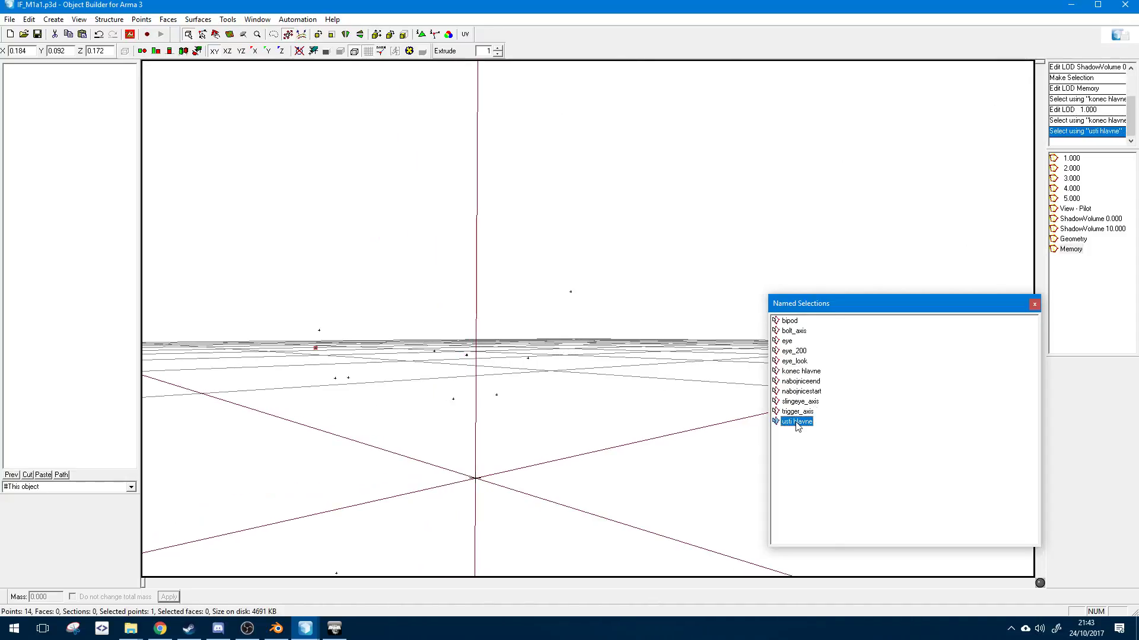
pyautogui.click(798, 372)
pyautogui.keyDown('ctrl'); pyautogui.click(798, 422); pyautogui.keyUp('ctrl')
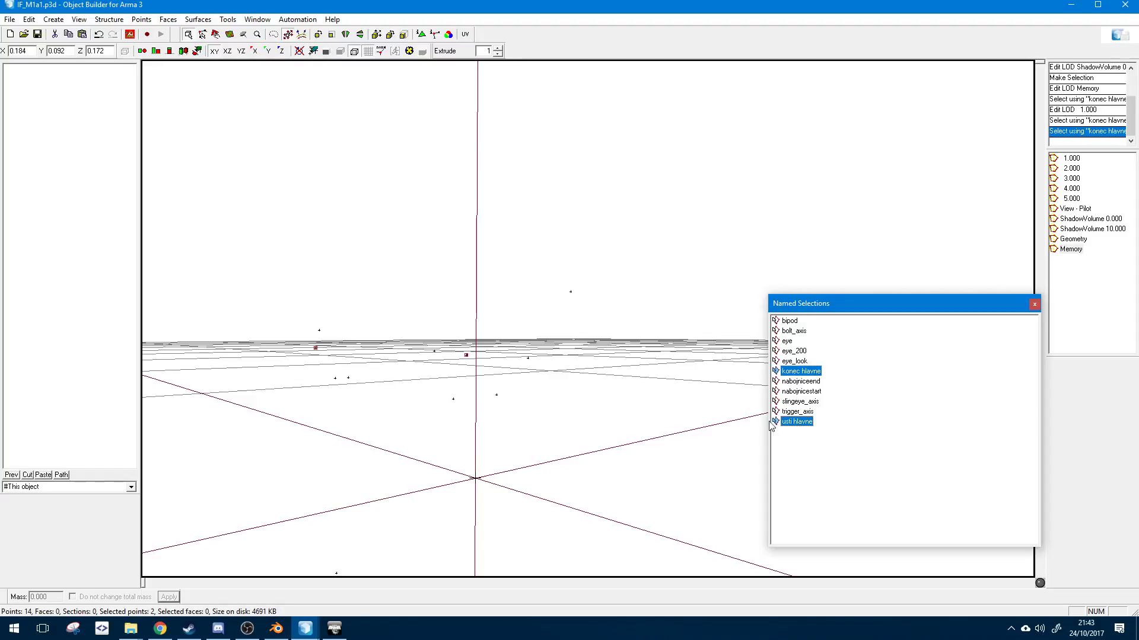
pyautogui.moveTo(503, 394); pyautogui.dragTo(494, 400, button='middle')
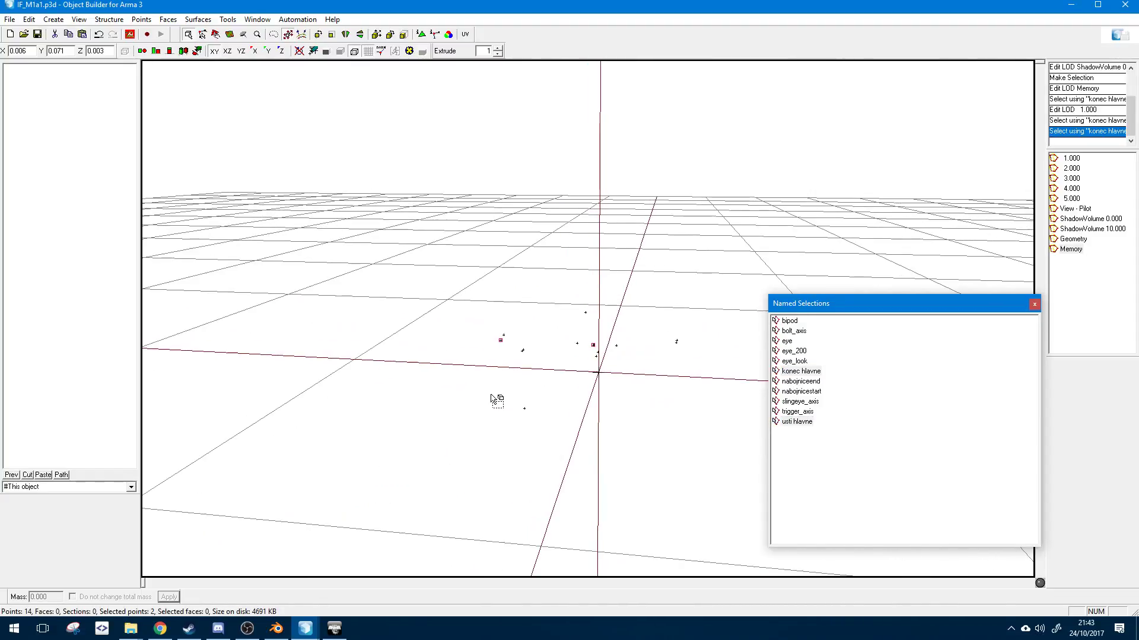
# - Compare the positions of the reference's "usti hlavne" and "konec hlavne" points from several angles, and clear the selection
pyautogui.click(796, 421)
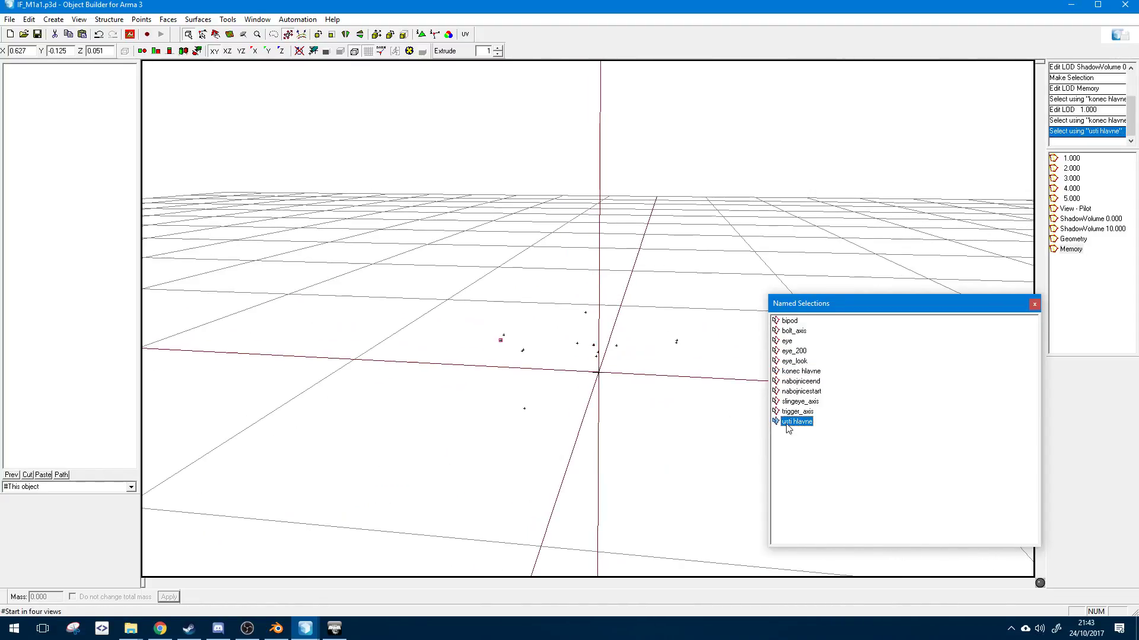
pyautogui.click(797, 372)
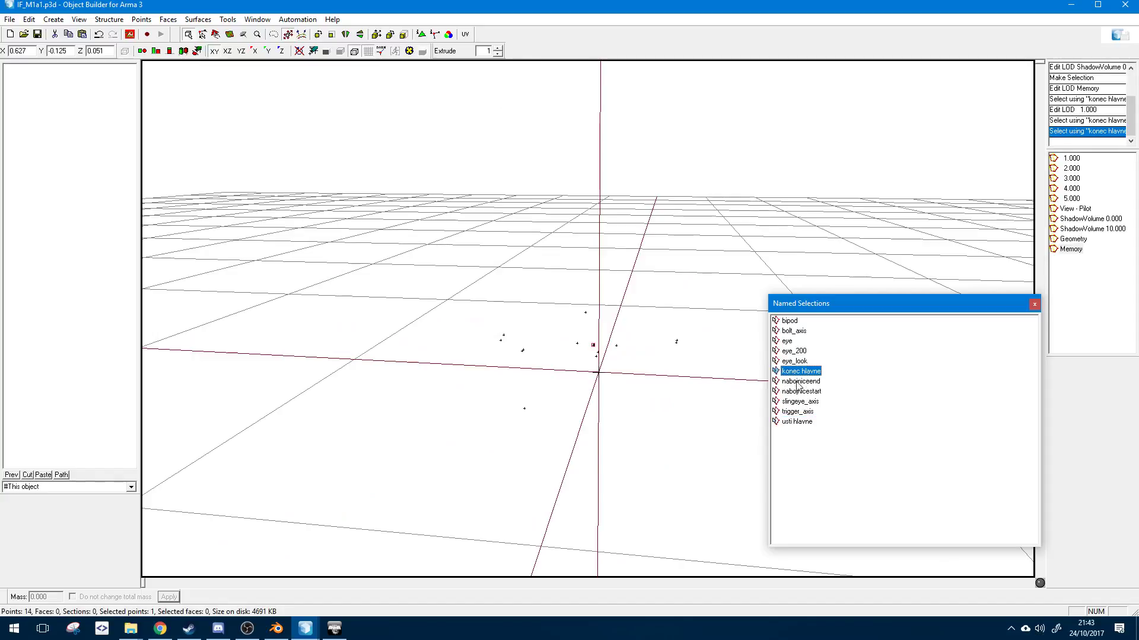
pyautogui.click(794, 422)
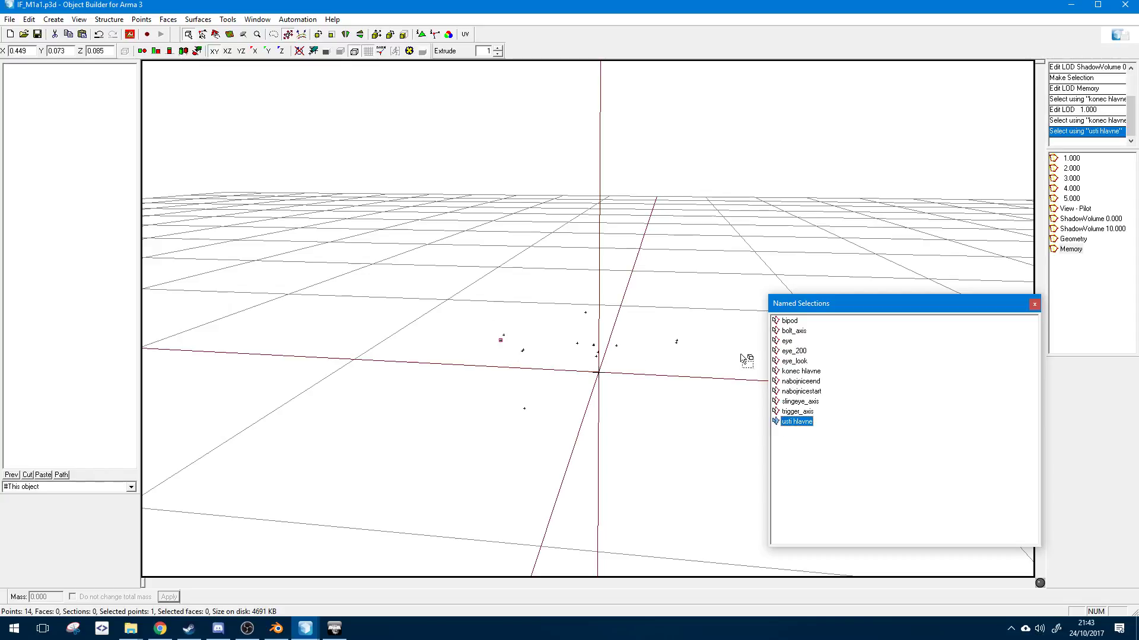
pyautogui.click(794, 373)
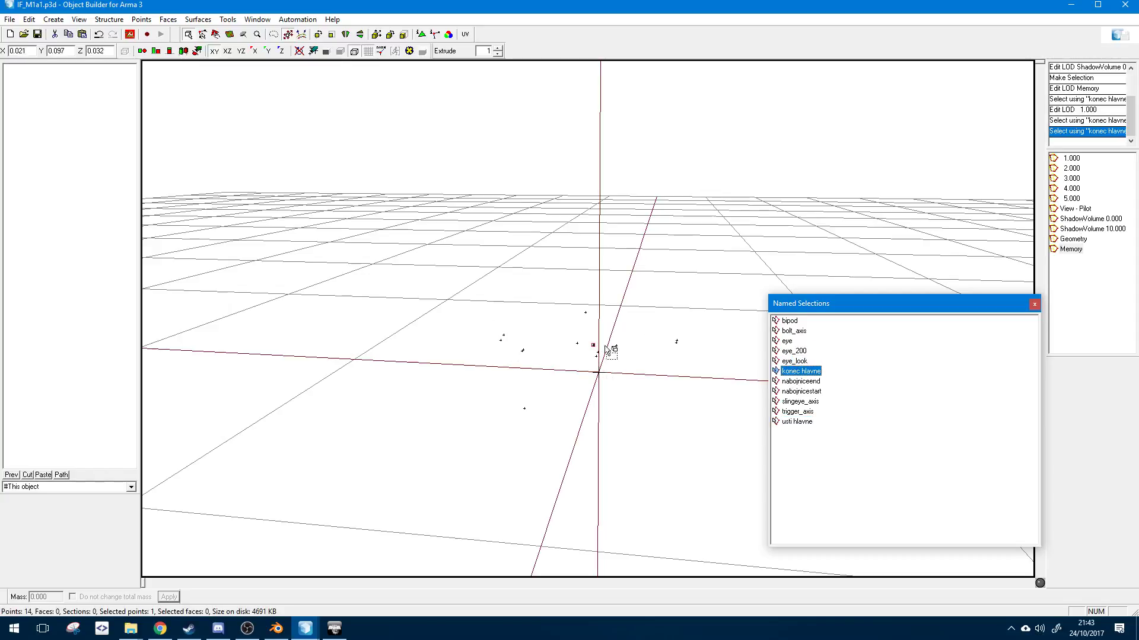
pyautogui.moveTo(617, 397); pyautogui.dragTo(628, 408, button='middle')
pyautogui.scroll(4, 628, 408)
pyautogui.click(816, 374)
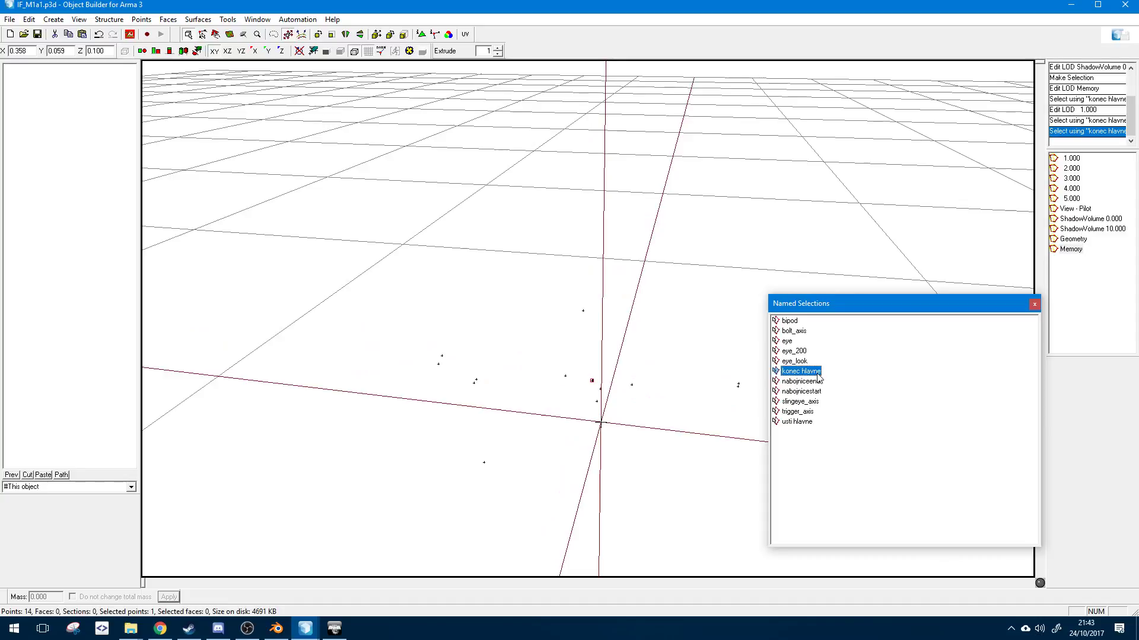
pyautogui.click(799, 422)
pyautogui.moveTo(600, 412); pyautogui.dragTo(606, 339, button='middle')
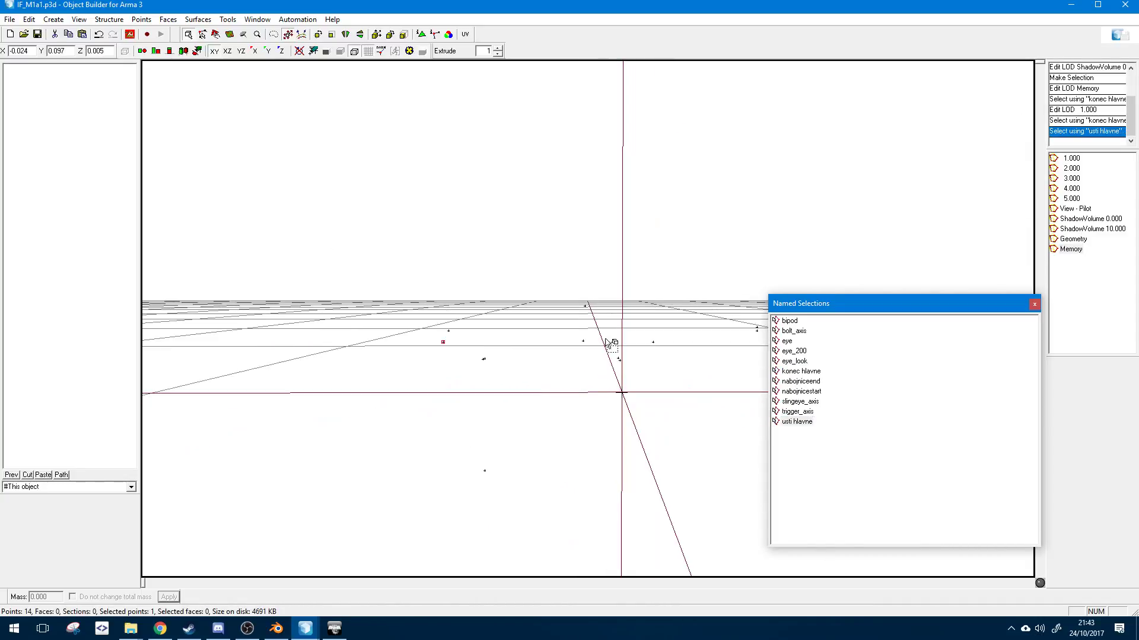
pyautogui.keyDown('ctrl'); pyautogui.click(800, 371); pyautogui.keyUp('ctrl')
pyautogui.moveTo(651, 431); pyautogui.dragTo(543, 439, button='middle')
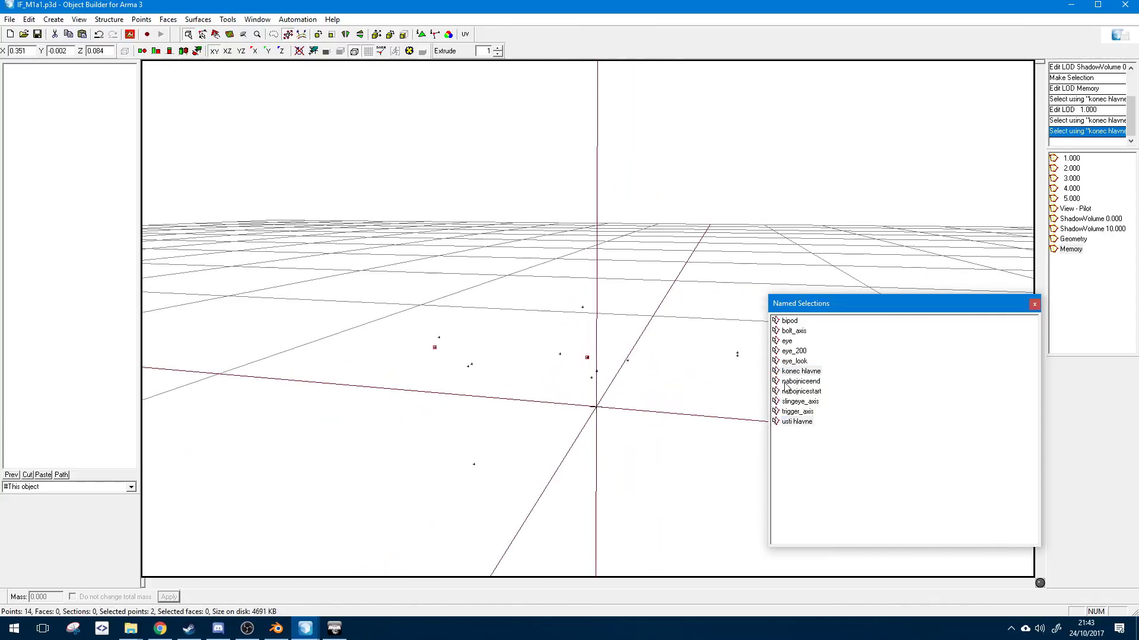
pyautogui.click(664, 373)
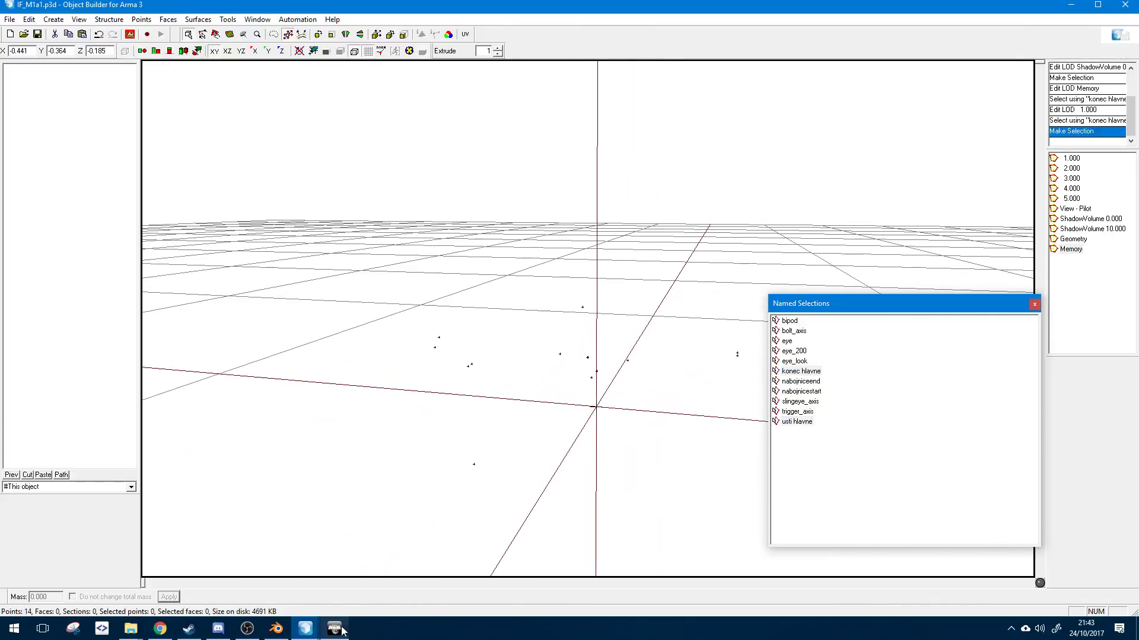
# - Switch back to WW2_M3_GreaseGun.p3d and open its 1.000 resolution LOD with nothing selected
pyautogui.click(308, 628)
pyautogui.click(369, 587)
pyautogui.click(305, 629)
pyautogui.click(290, 574)
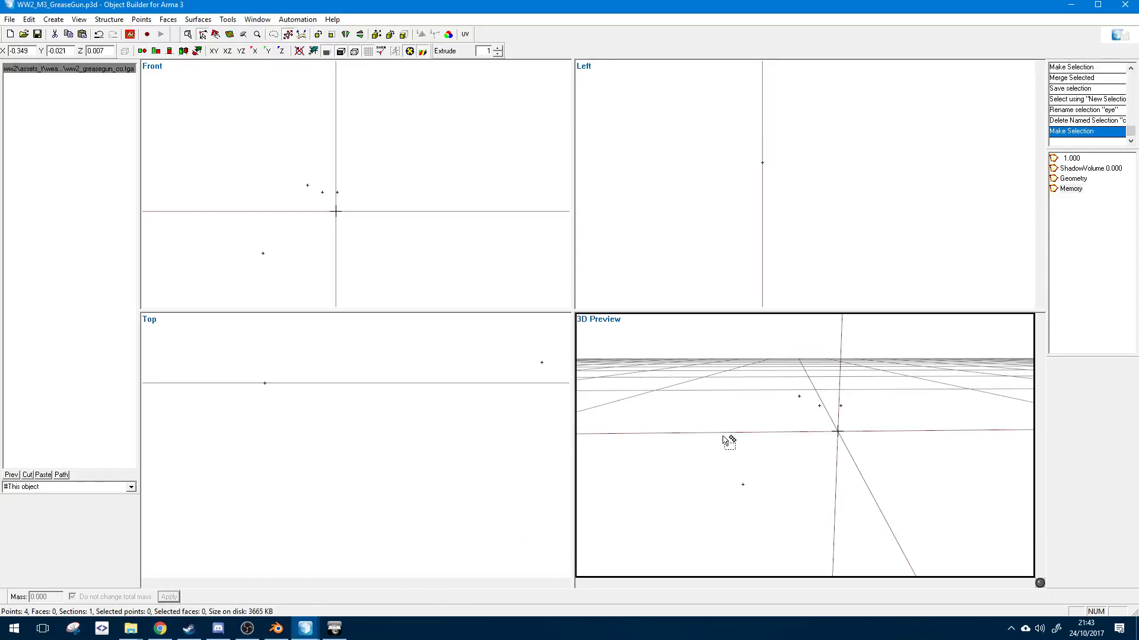
pyautogui.click(1067, 159)
pyautogui.click(1020, 211)
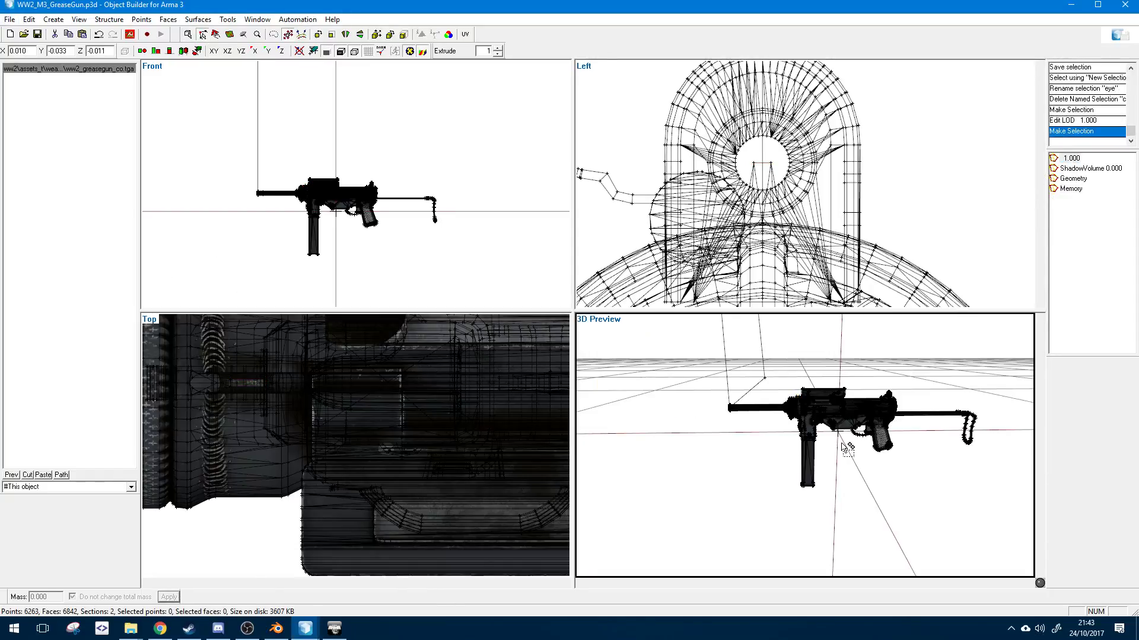
# - Select the ring of vertices at the muzzle end of the barrel in the 1.000 LOD
pyautogui.scroll(-3, 439, 241)
pyautogui.scroll(-4, 291, 409)
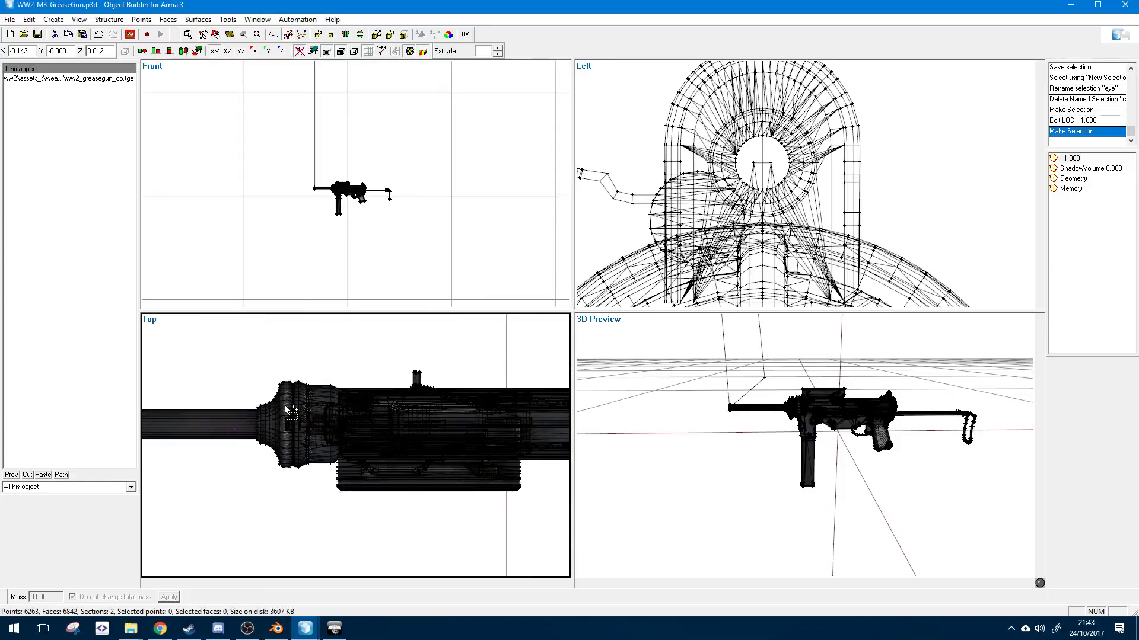
pyautogui.scroll(2, 301, 414)
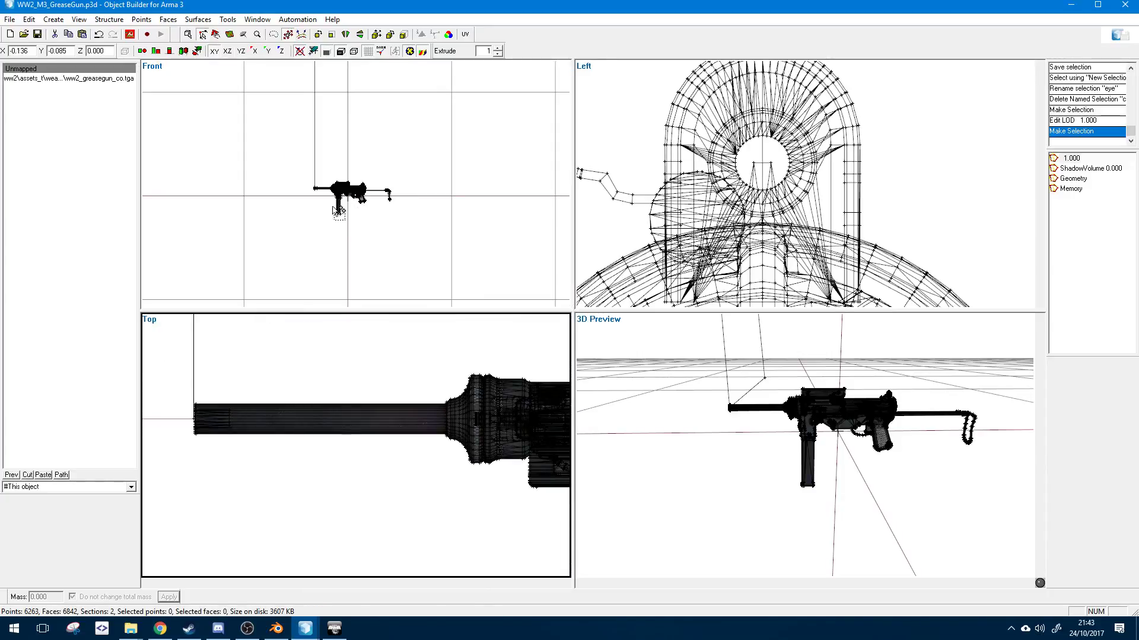
pyautogui.scroll(10, 284, 213)
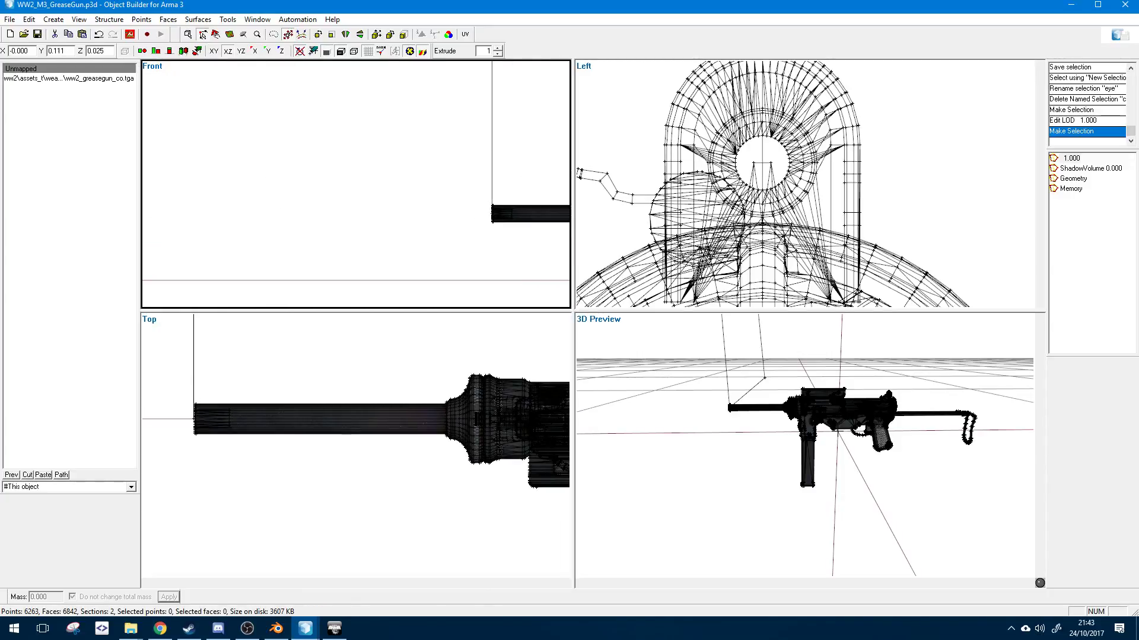
pyautogui.hotkey('alt', 'Tab')
pyautogui.click(704, 51)
pyautogui.scroll(4, 439, 225)
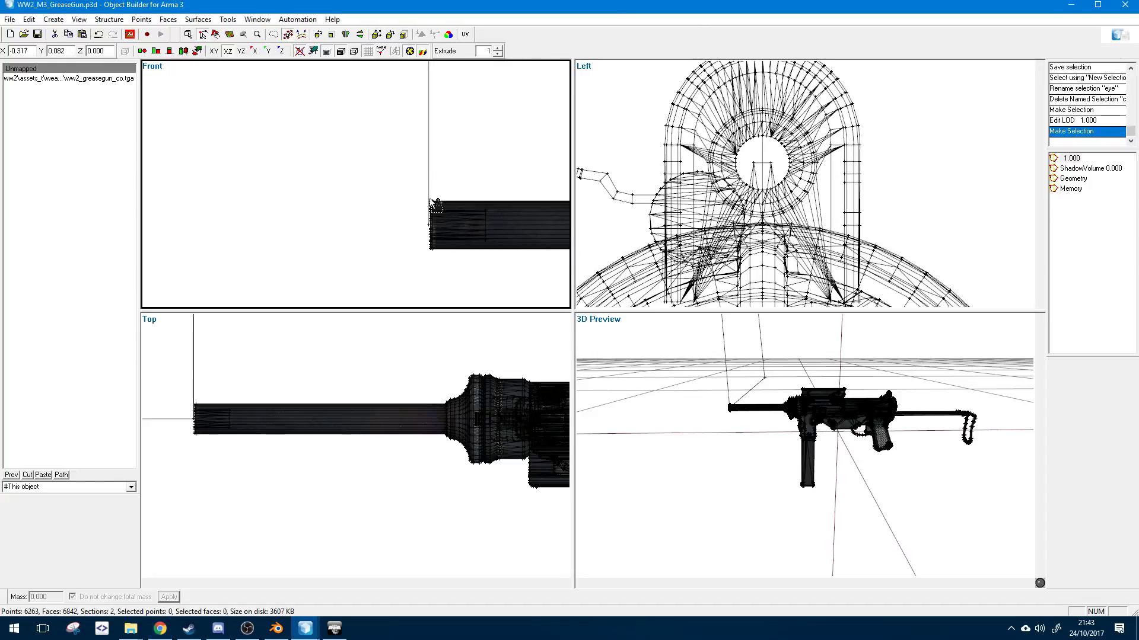
pyautogui.scroll(-6, 437, 203)
pyautogui.scroll(4, 462, 190)
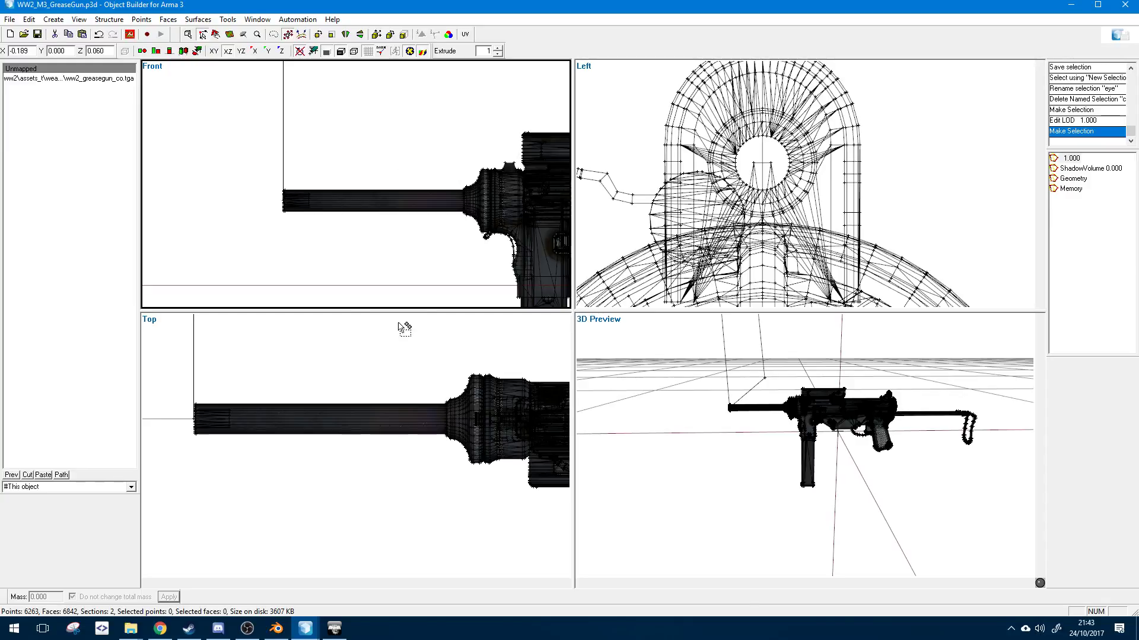
pyautogui.scroll(5, 276, 207)
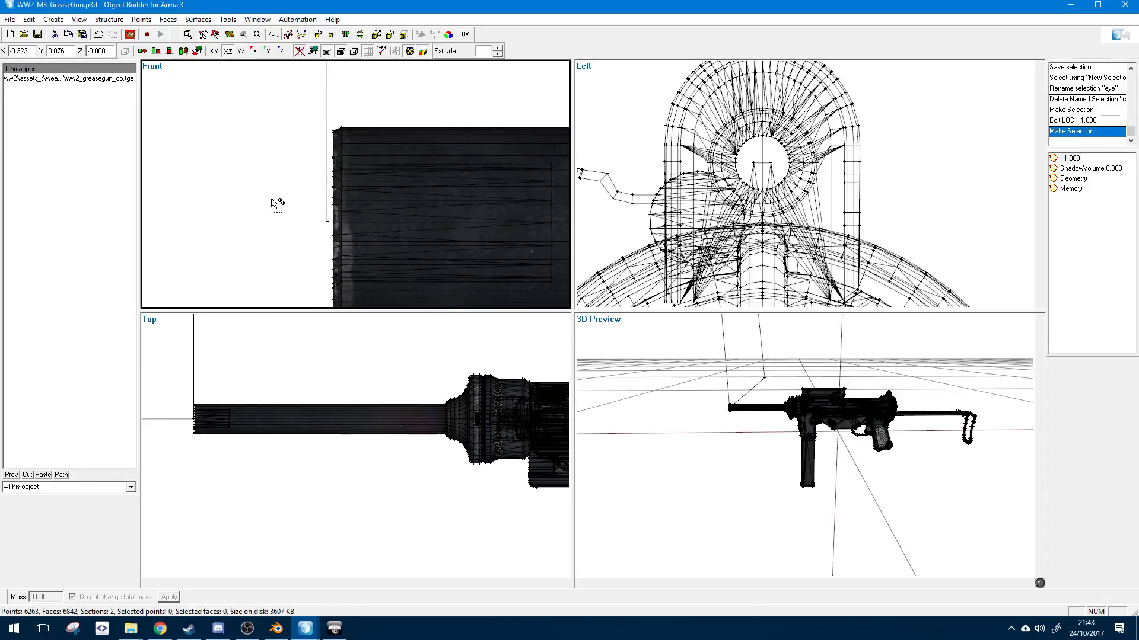
pyautogui.scroll(-1, 305, 205)
pyautogui.moveTo(384, 116); pyautogui.dragTo(340, 272)
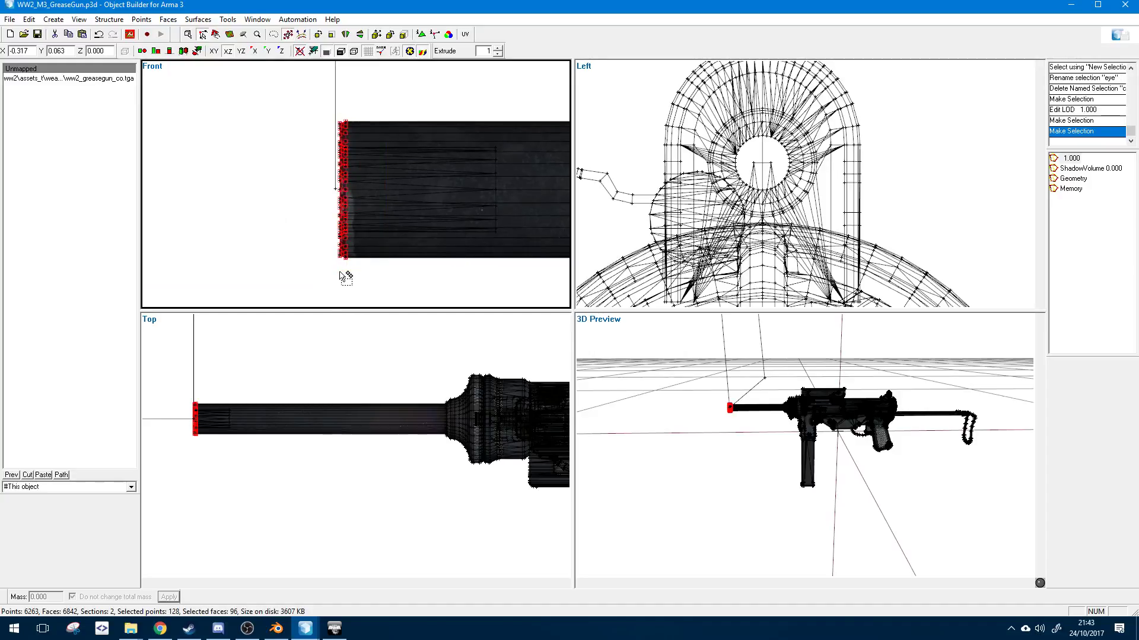
pyautogui.moveTo(379, 104); pyautogui.dragTo(338, 270)
# - Examine the barrel nut and the front of the receiver from several views, keeping the muzzle vertices selected
pyautogui.scroll(-4, 409, 240)
pyautogui.scroll(3, 407, 240)
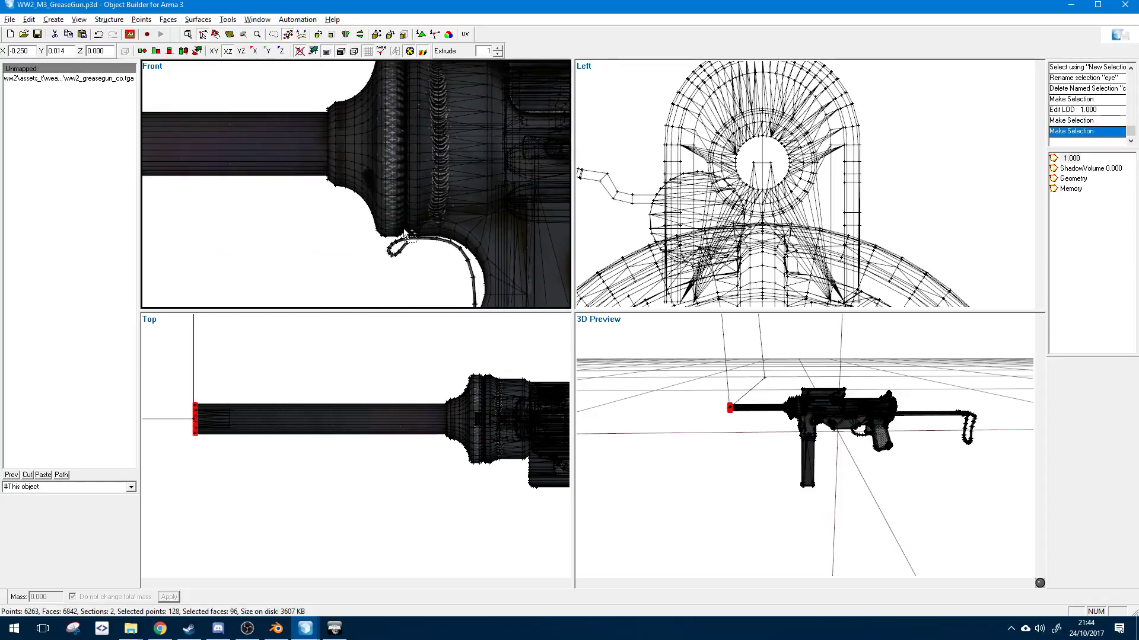
pyautogui.scroll(5, 406, 233)
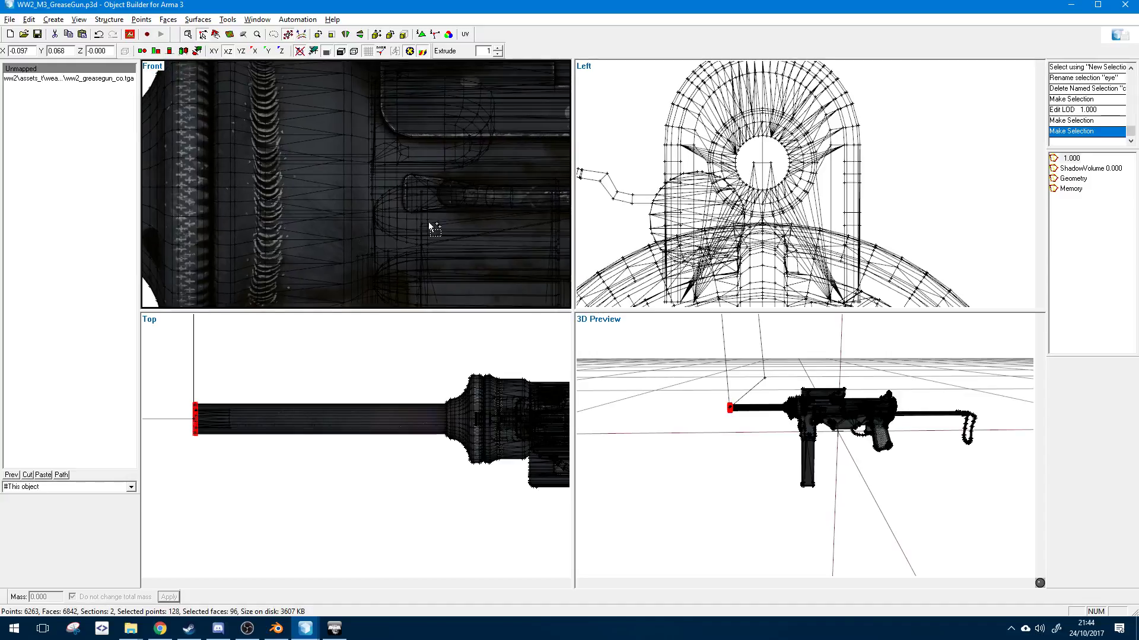
pyautogui.scroll(-3, 414, 239)
pyautogui.scroll(3, 412, 238)
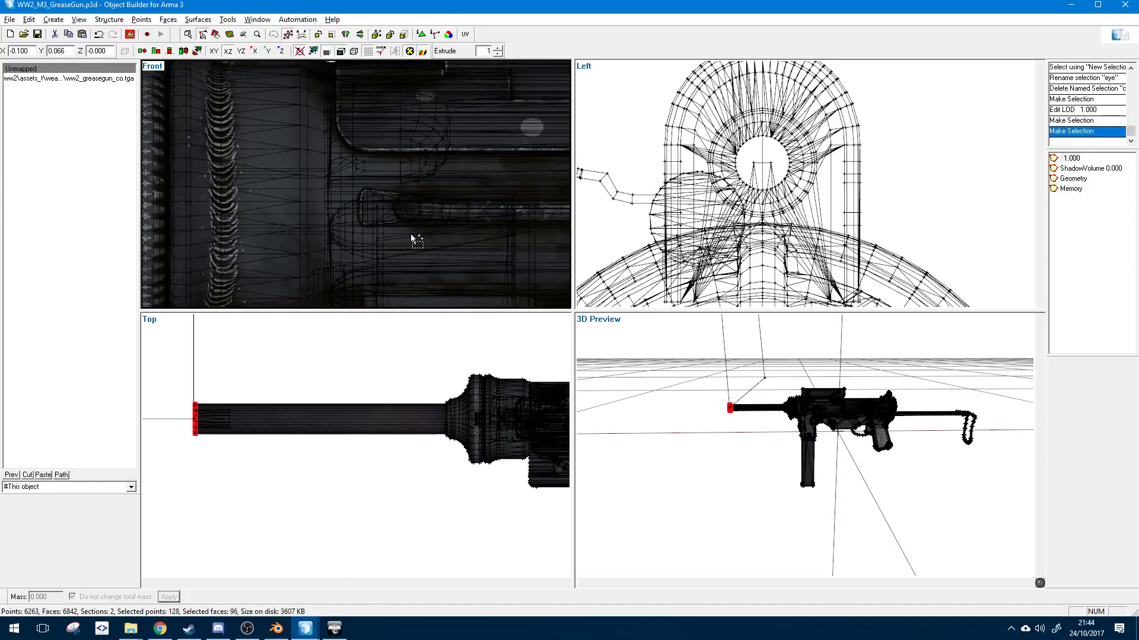
pyautogui.moveTo(411, 238); pyautogui.dragTo(380, 148, button='middle')
pyautogui.moveTo(412, 238); pyautogui.dragTo(432, 249, button='middle')
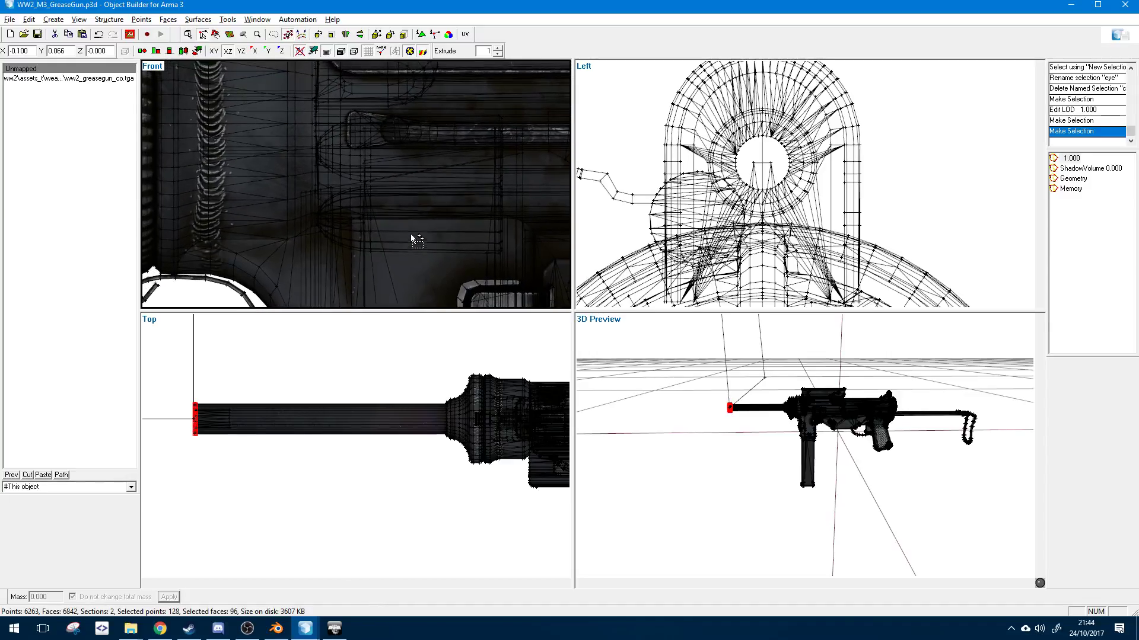
pyautogui.moveTo(783, 235); pyautogui.dragTo(775, 17, button='middle')
pyautogui.scroll(6, 491, 442)
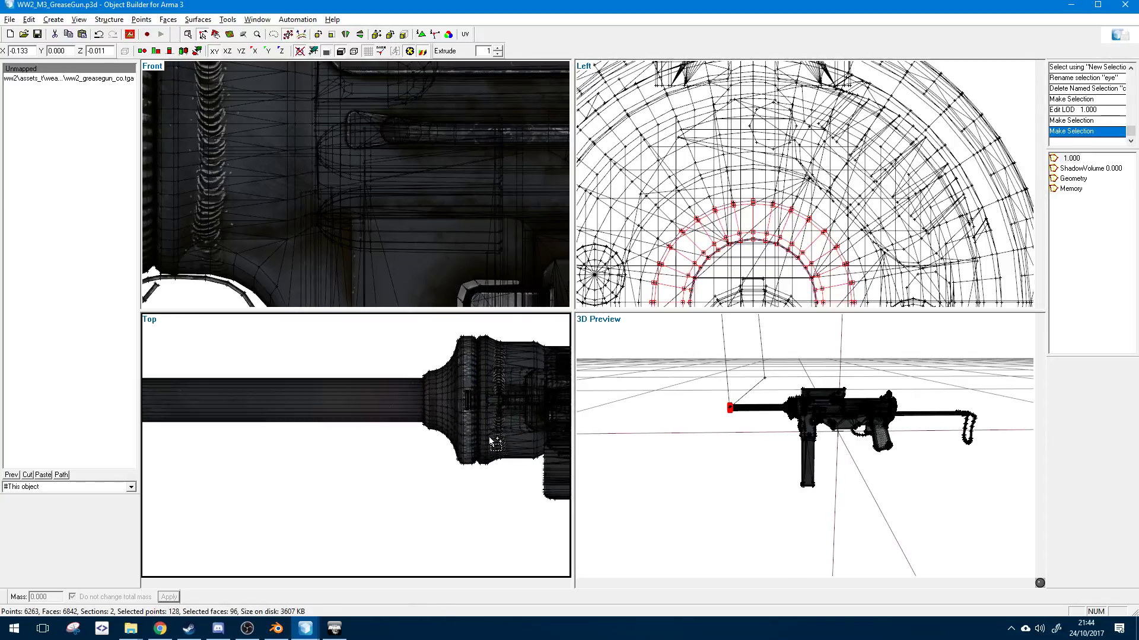
pyautogui.scroll(2, 415, 428)
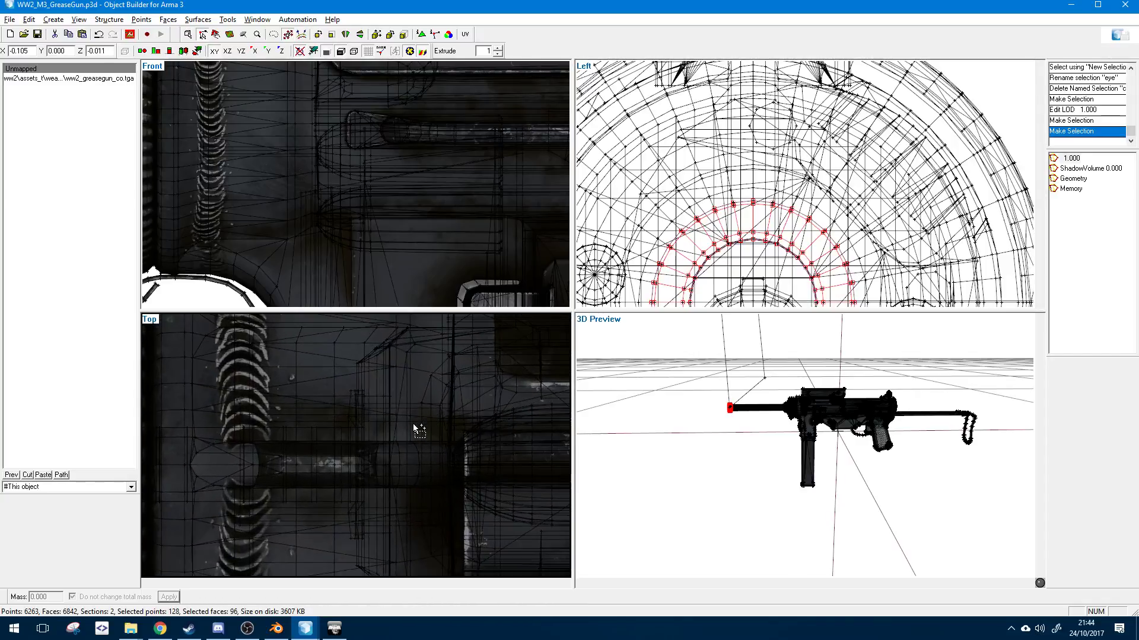
pyautogui.scroll(-8, 406, 428)
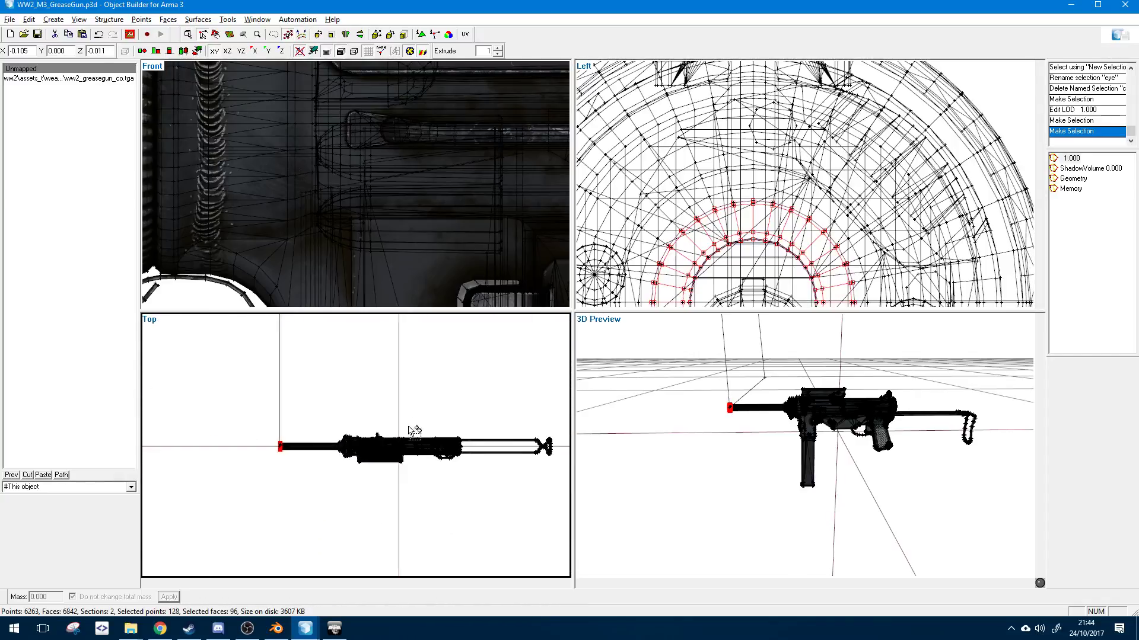
pyautogui.scroll(3, 376, 450)
pyautogui.scroll(-5, 747, 215)
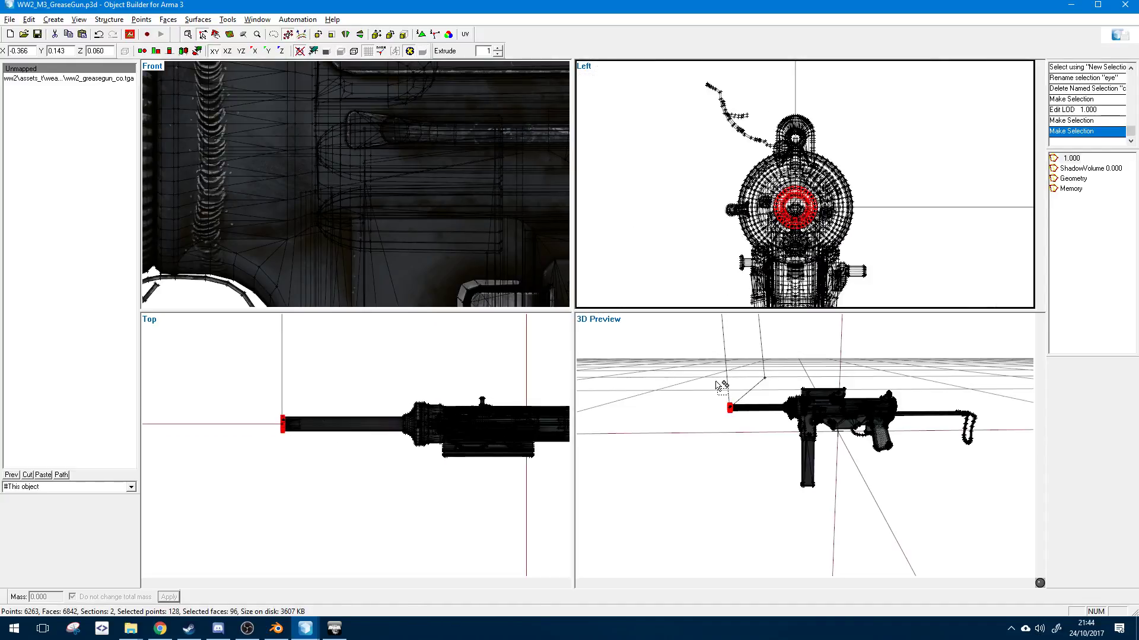
pyautogui.scroll(-6, 314, 219)
pyautogui.moveTo(326, 159); pyautogui.dragTo(401, 175, button='middle')
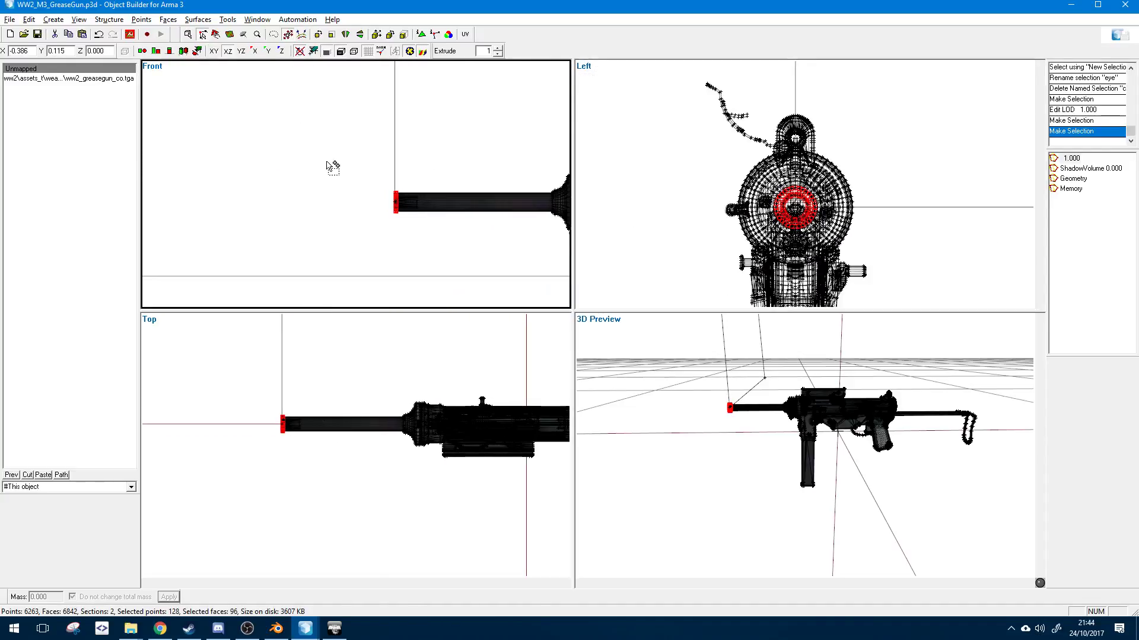
# - Paste the muzzle vertices into the Memory LOD and merge them into a single point
pyautogui.click(1070, 188)
pyautogui.click(393, 469)
pyautogui.hotkey('ctrl', 'v')
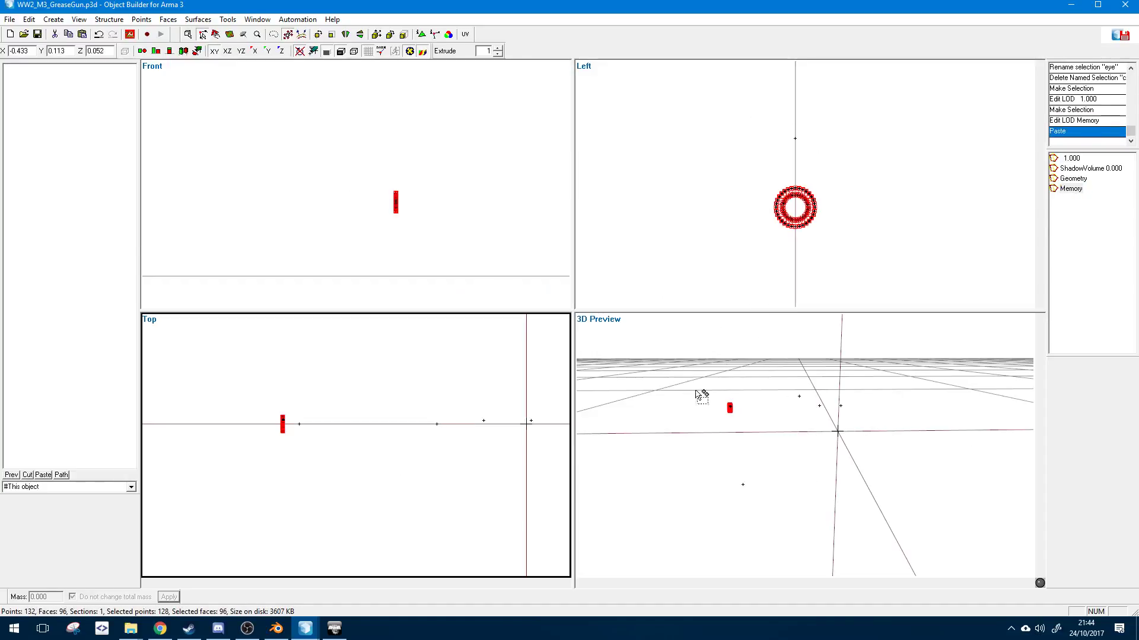
pyautogui.moveTo(799, 423); pyautogui.dragTo(799, 423, button='middle')
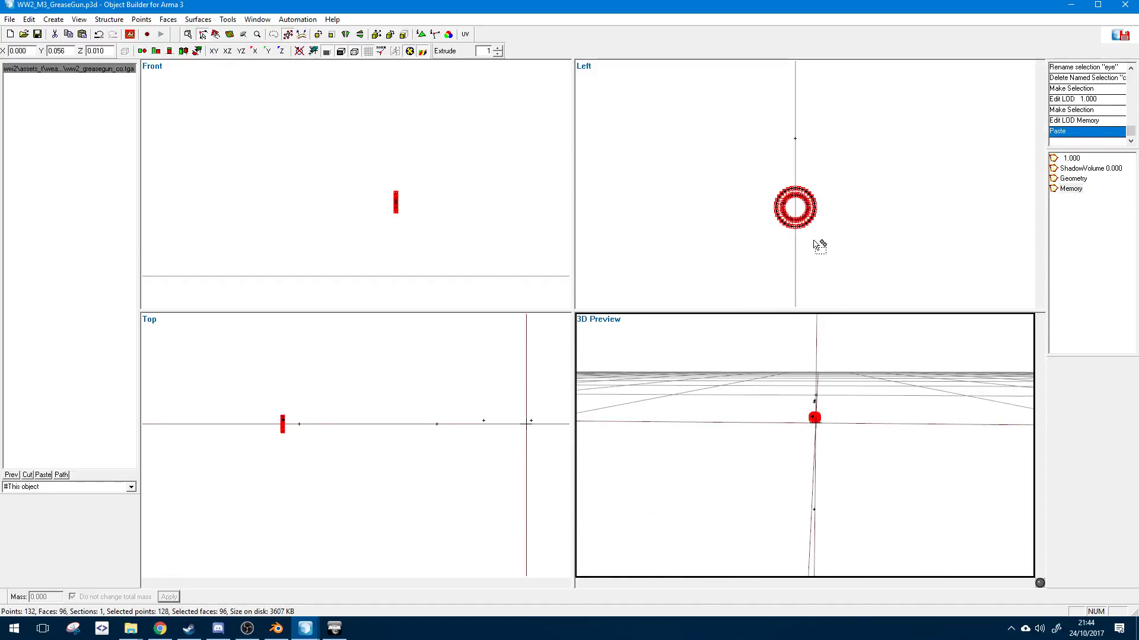
pyautogui.scroll(8, 816, 246)
pyautogui.hotkey('alt', 'Return')
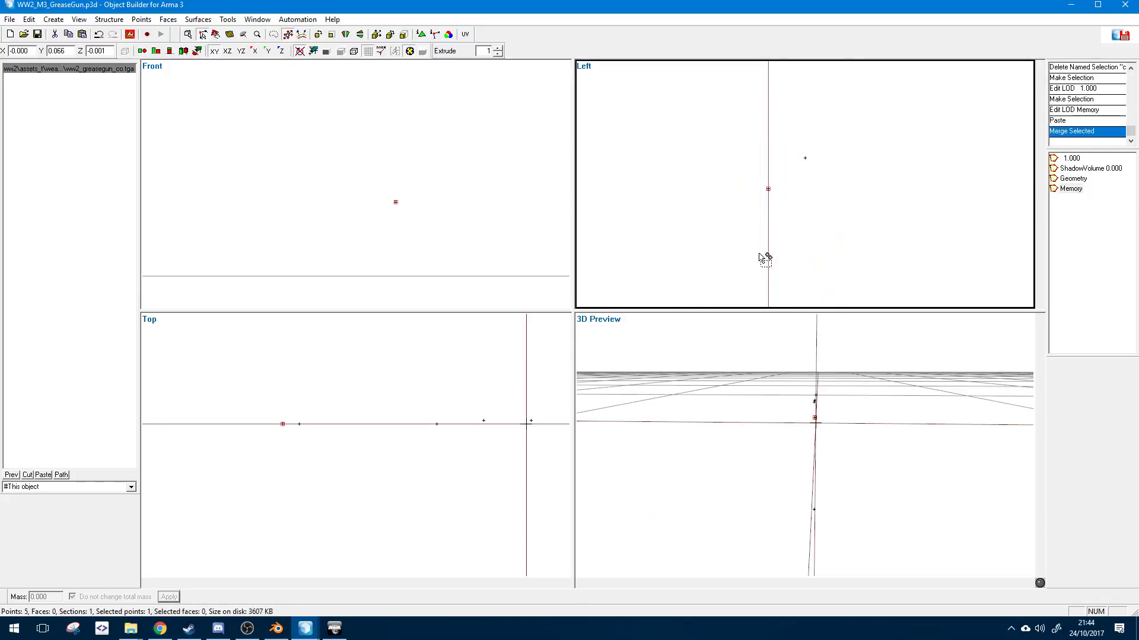
# - Create a named selection from the merged muzzle point and check the barrel point names in the IF_M1a1.p3d reference
pyautogui.moveTo(889, 473); pyautogui.dragTo(889, 473, button='middle')
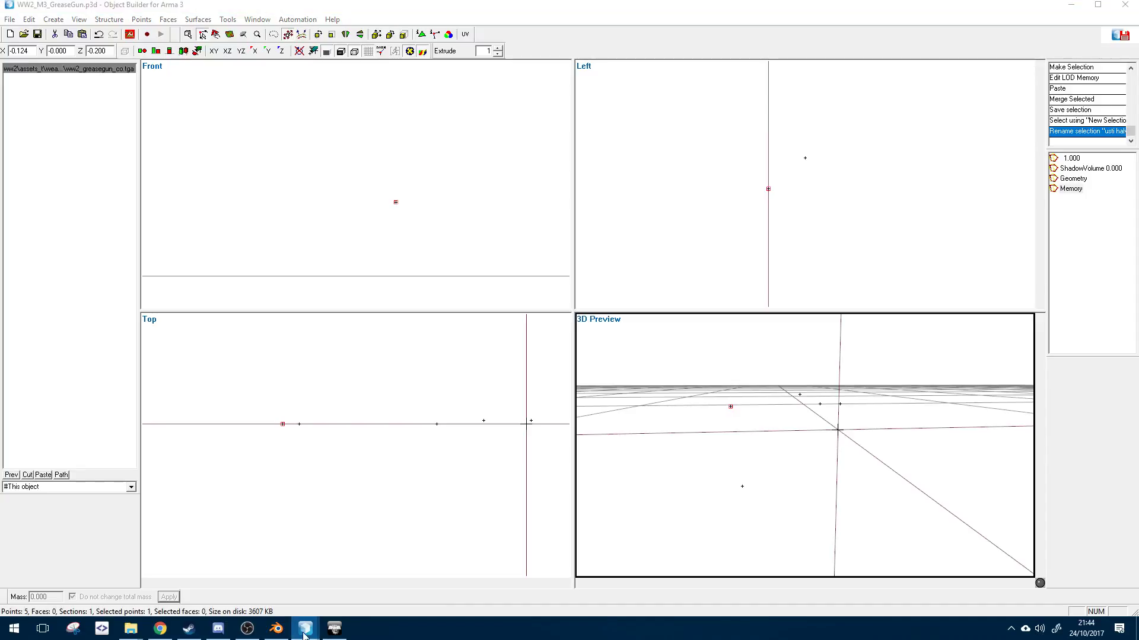
pyautogui.moveTo(305, 627)
pyautogui.click(359, 603)
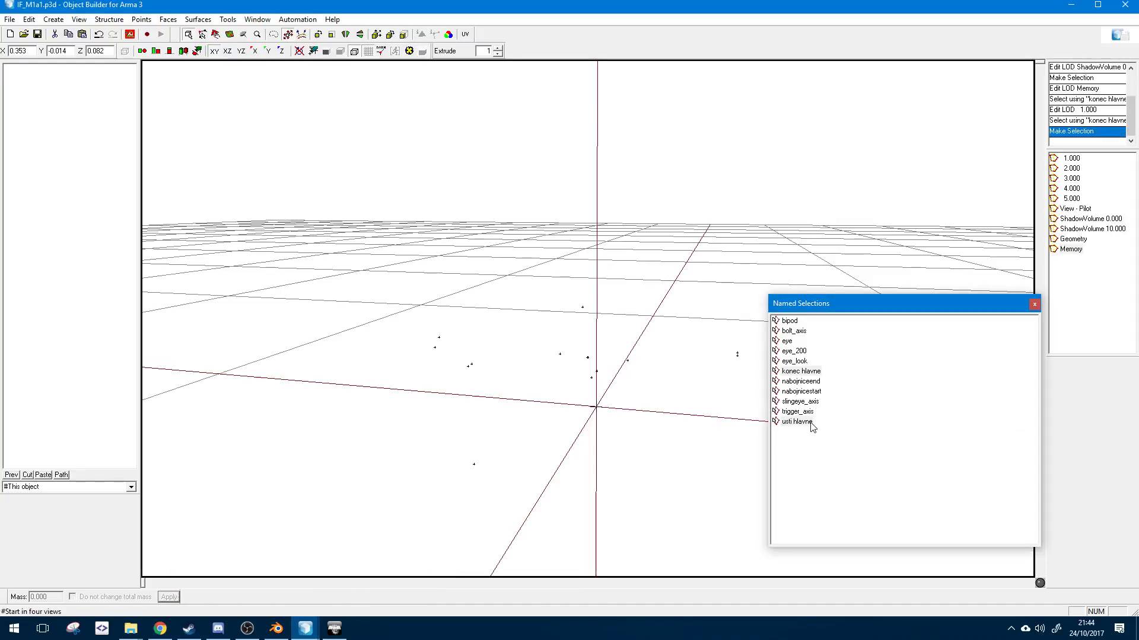
pyautogui.hotkey('alt', 'Tab')
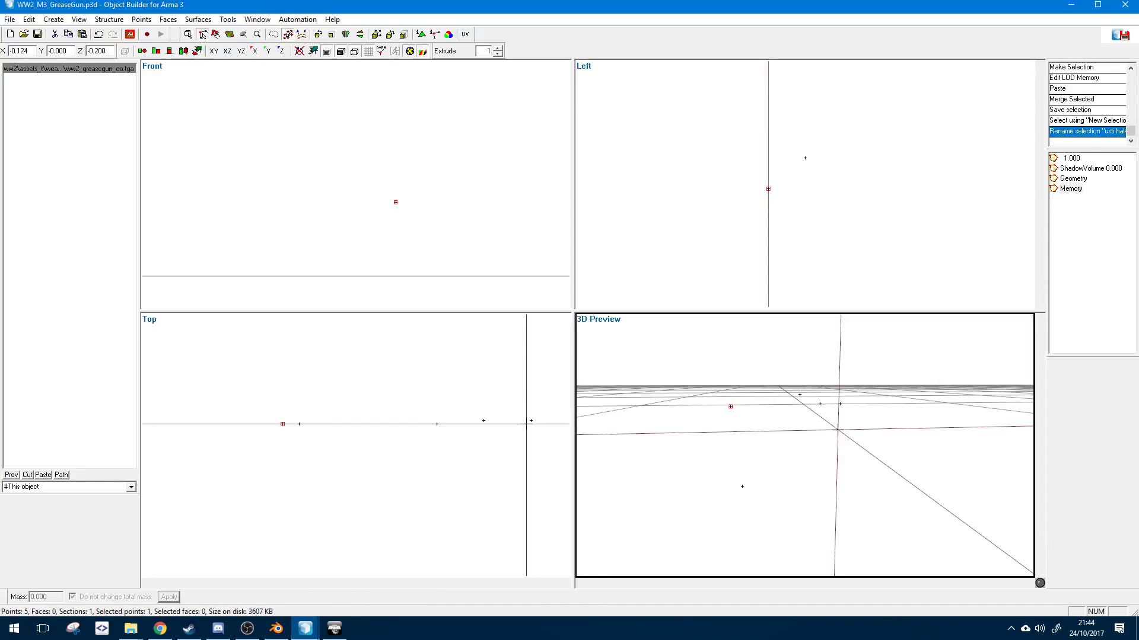
pyautogui.moveTo(305, 628)
pyautogui.click(367, 572)
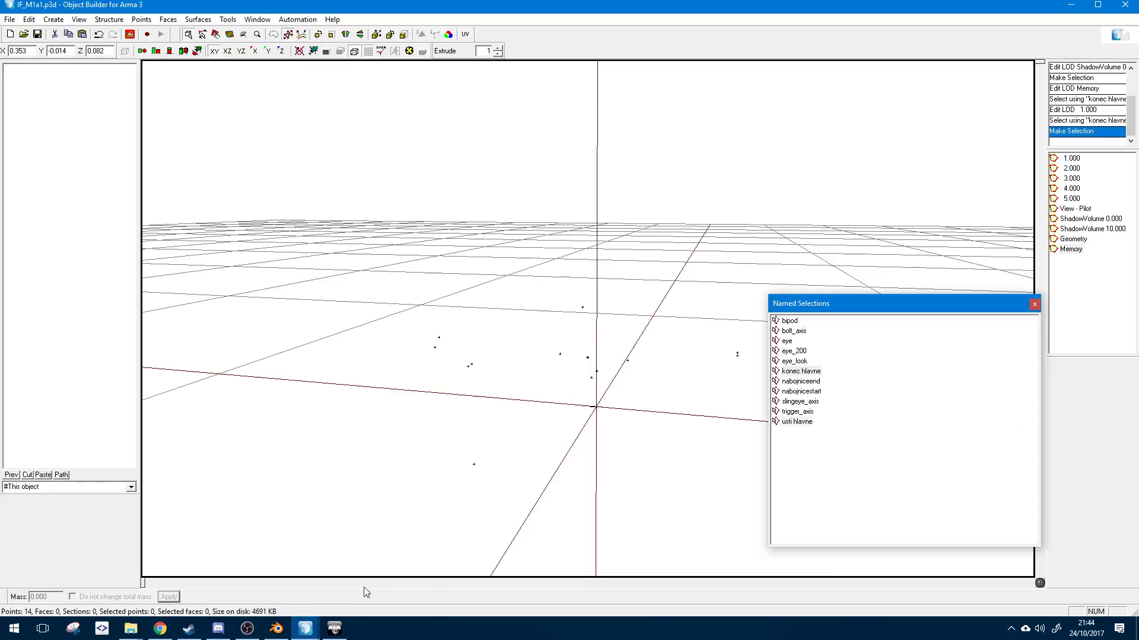
# - Copy the name "usti hlavne" from the reference and rename the Grease Gun's muzzle point selection with it
pyautogui.rightClick(784, 422)
pyautogui.click(785, 422)
pyautogui.rightClick(785, 422)
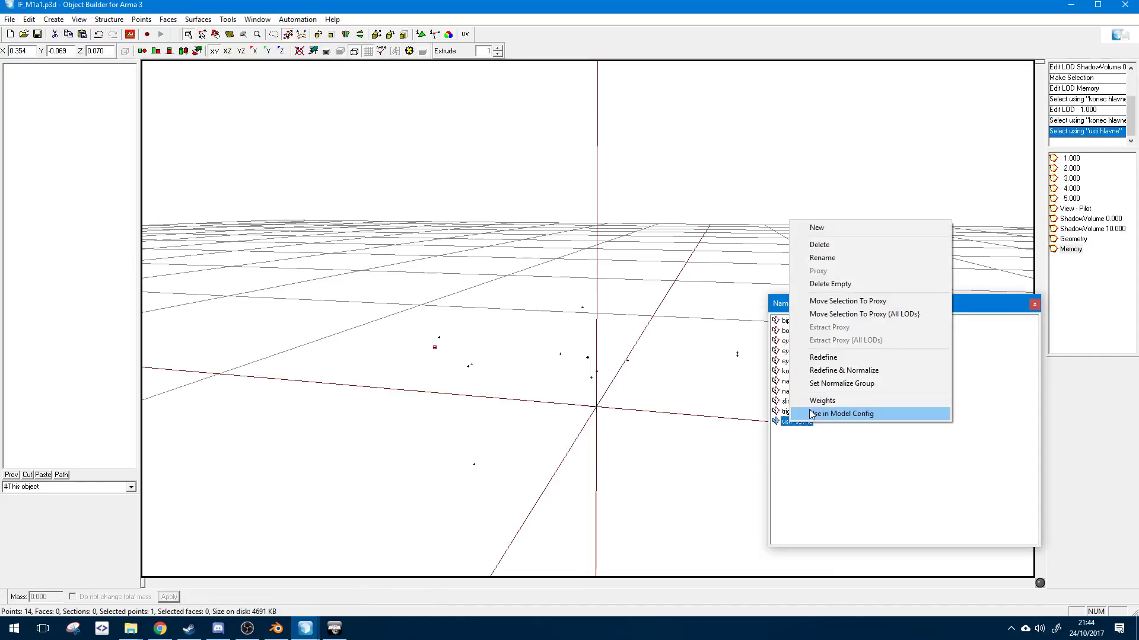
pyautogui.click(888, 258)
pyautogui.hotkey('alt', 'Tab')
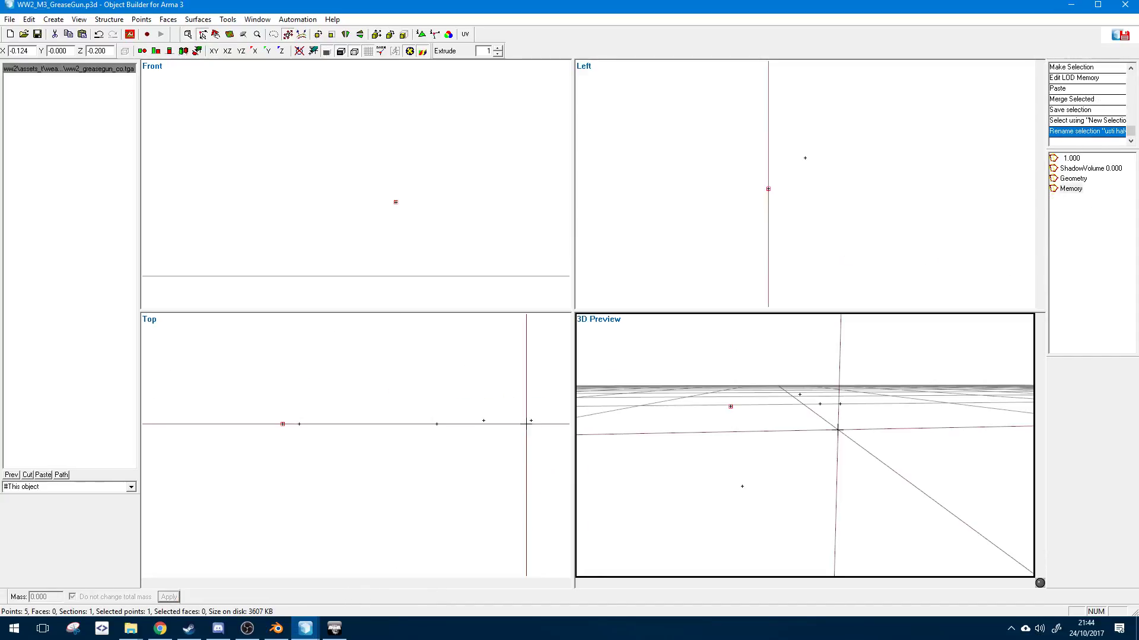
pyautogui.hotkey('alt', 'Tab')
pyautogui.hotkey('alt', 'Tab')
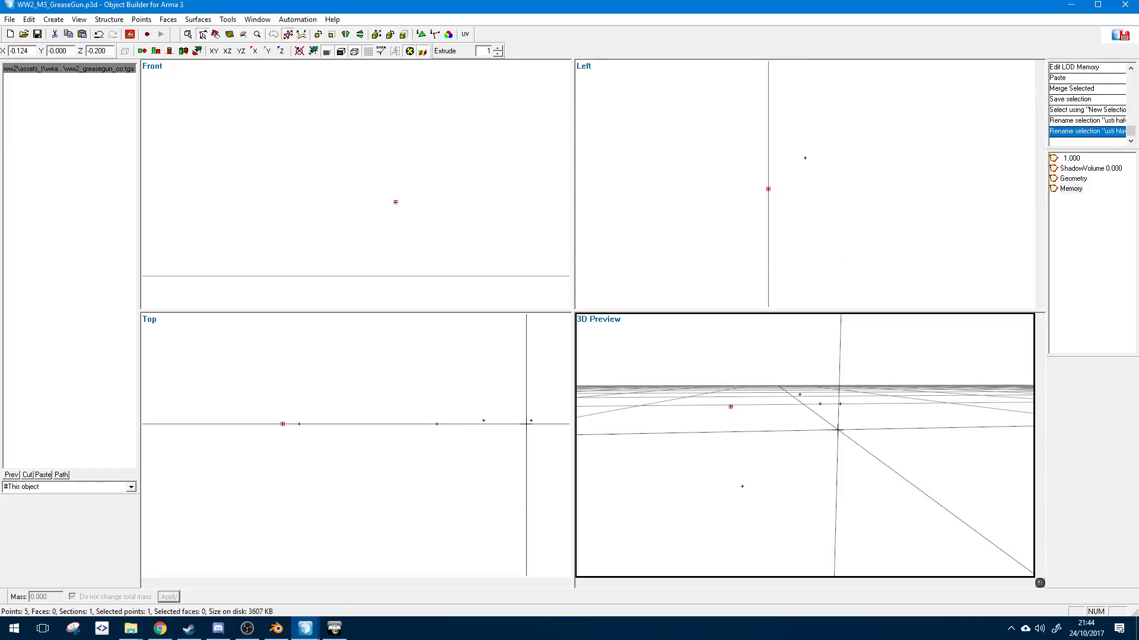
# - Copy the "konec hlavne" selection name in the IF_M1a1.p3d reference, clear the point selection and switch back to WW2_M3_GreaseGun.p3d
pyautogui.click(305, 628)
pyautogui.click(284, 582)
pyautogui.click(305, 628)
pyautogui.click(335, 589)
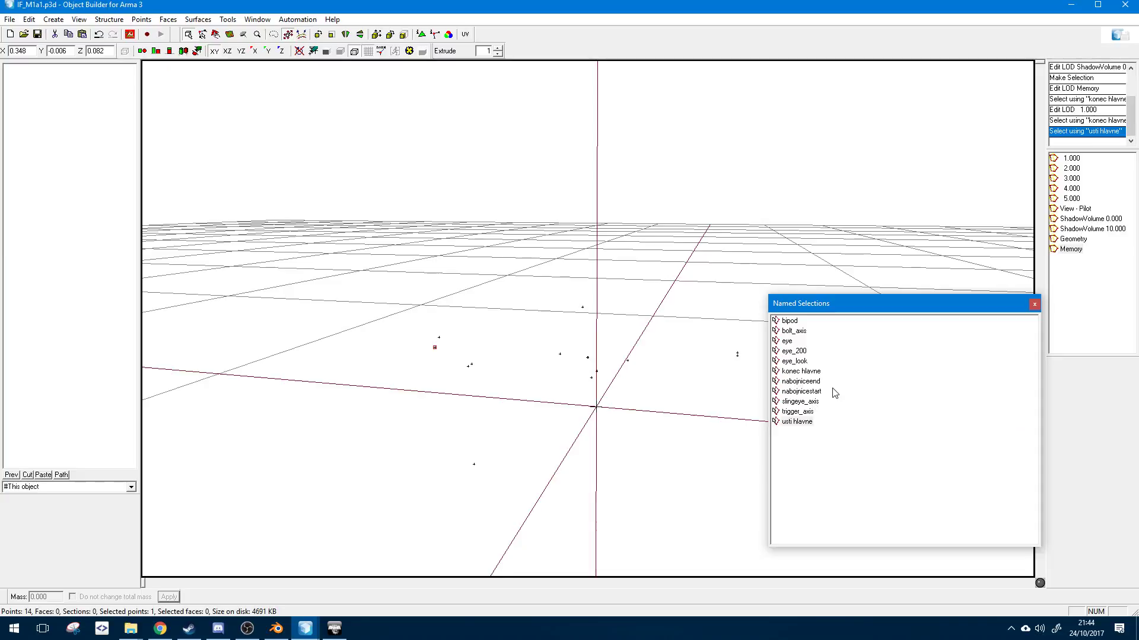
pyautogui.click(813, 372)
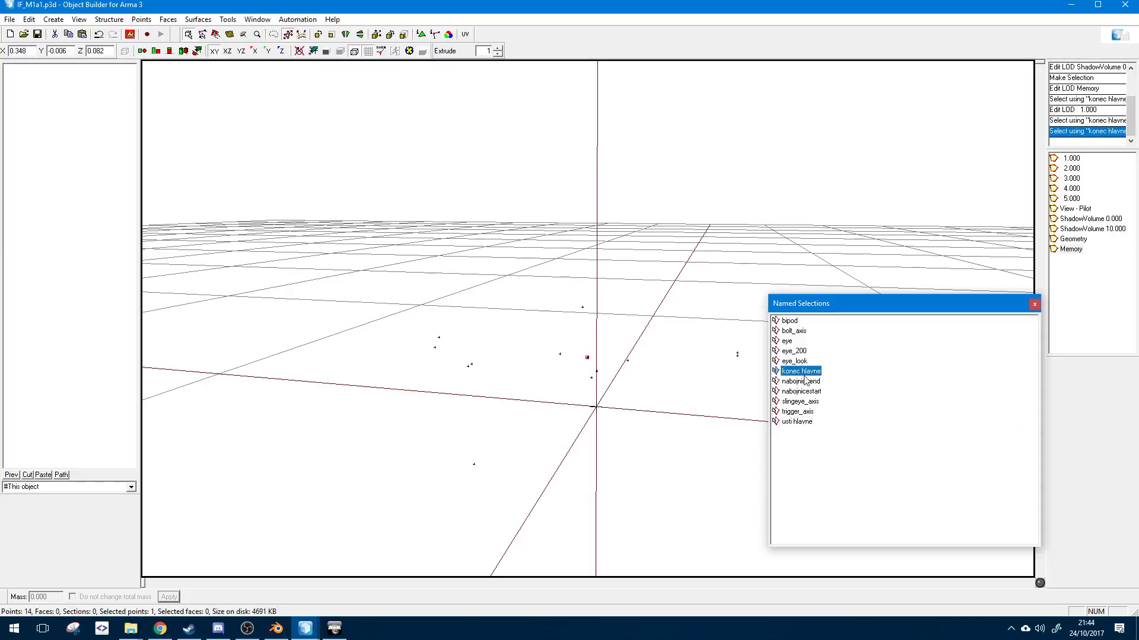
pyautogui.rightClick(806, 378)
pyautogui.click(819, 407)
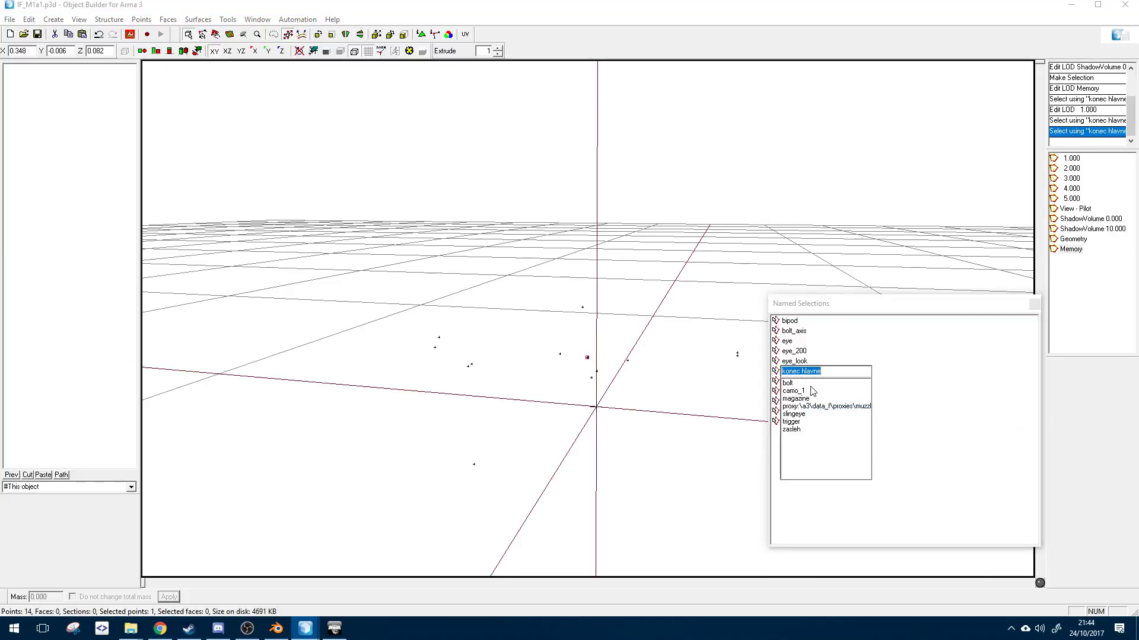
pyautogui.click(622, 424)
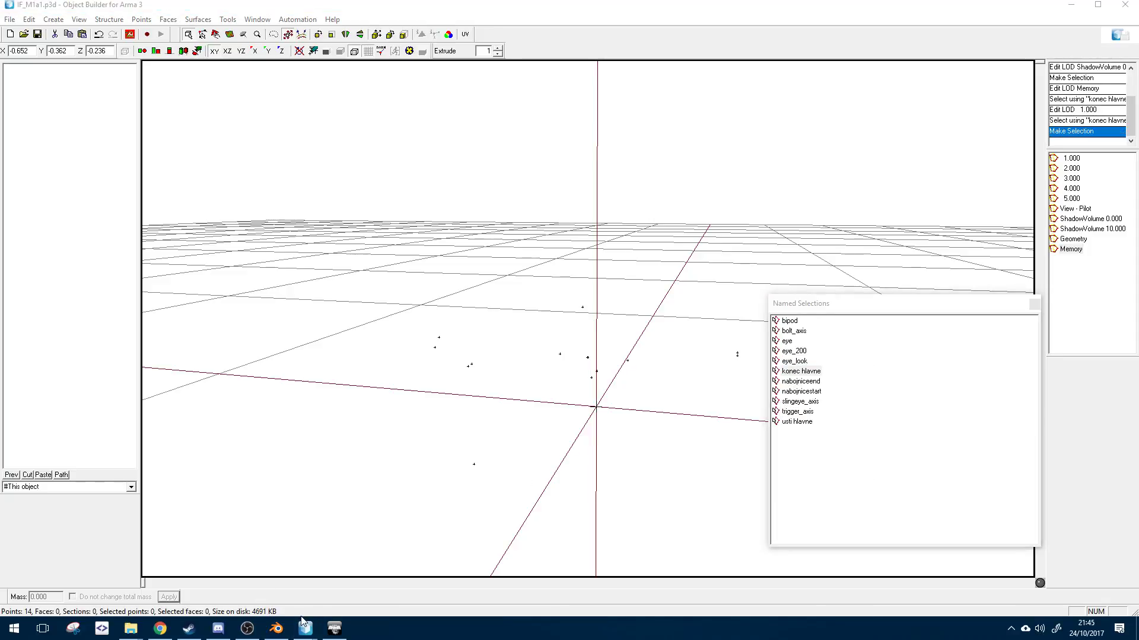
pyautogui.moveTo(305, 630)
pyautogui.click(257, 584)
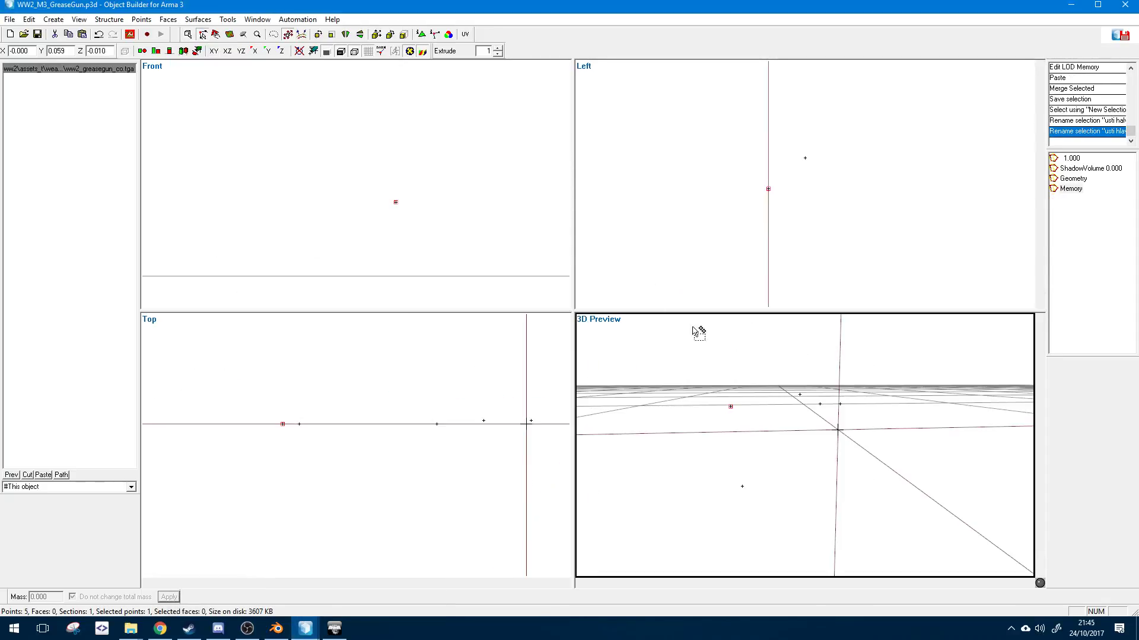
# - Try moving the muzzle point from the Memory LOD into the 1.000 LOD, and undo the cut and paste
pyautogui.moveTo(768, 412); pyautogui.dragTo(769, 413, button='middle')
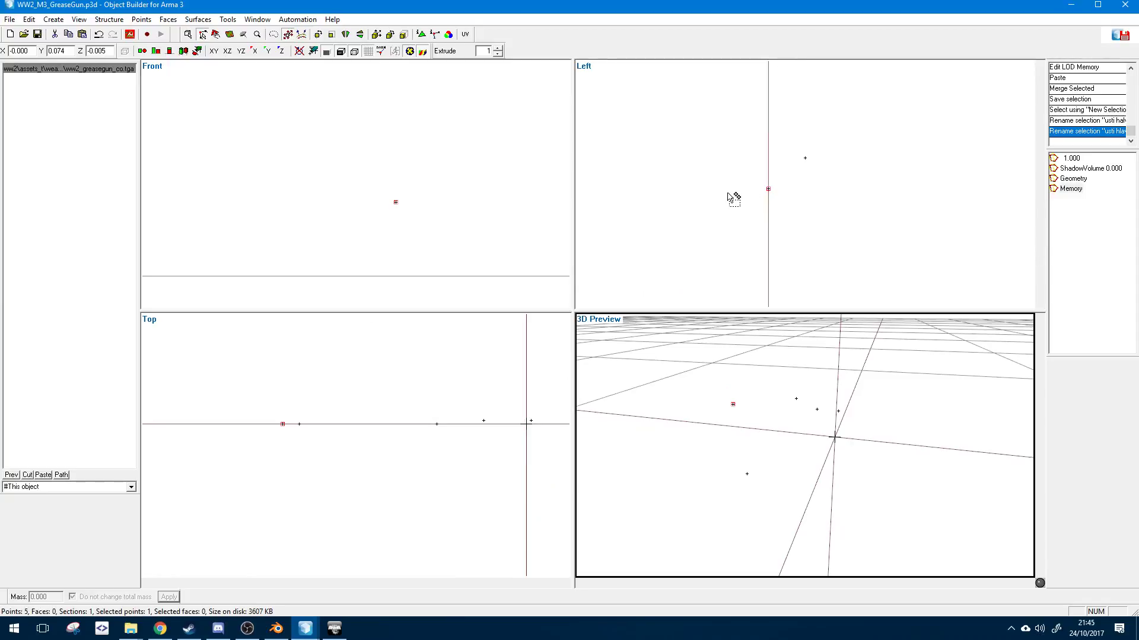
pyautogui.hotkey('ctrl', 'x')
pyautogui.click(1067, 158)
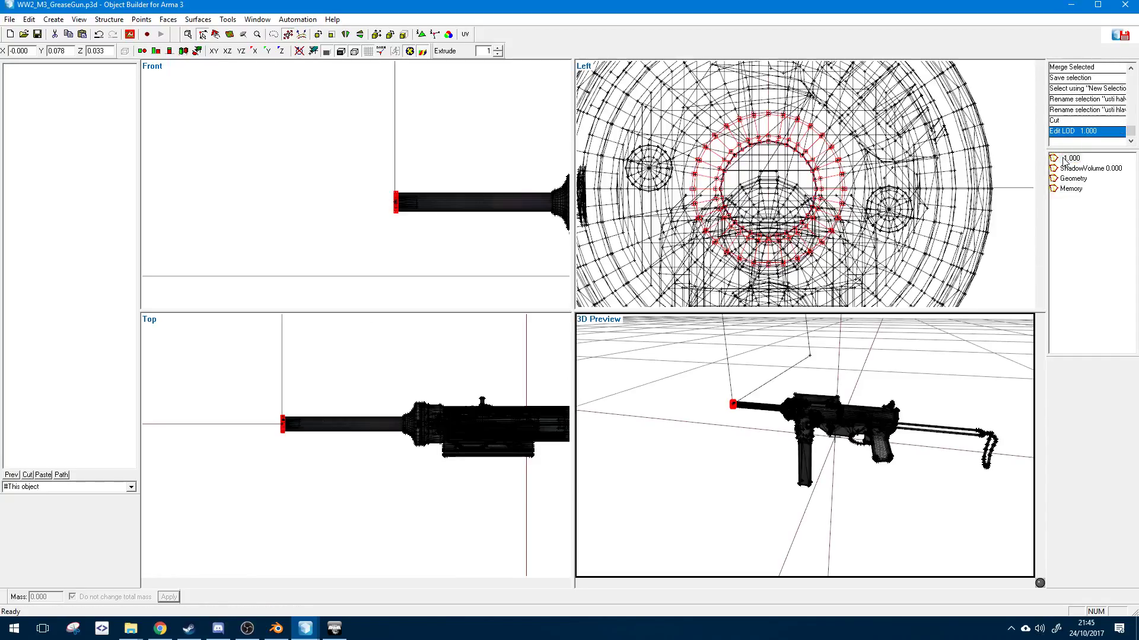
pyautogui.hotkey('ctrl', 'v')
pyautogui.click(425, 247)
pyautogui.scroll(2, 418, 229)
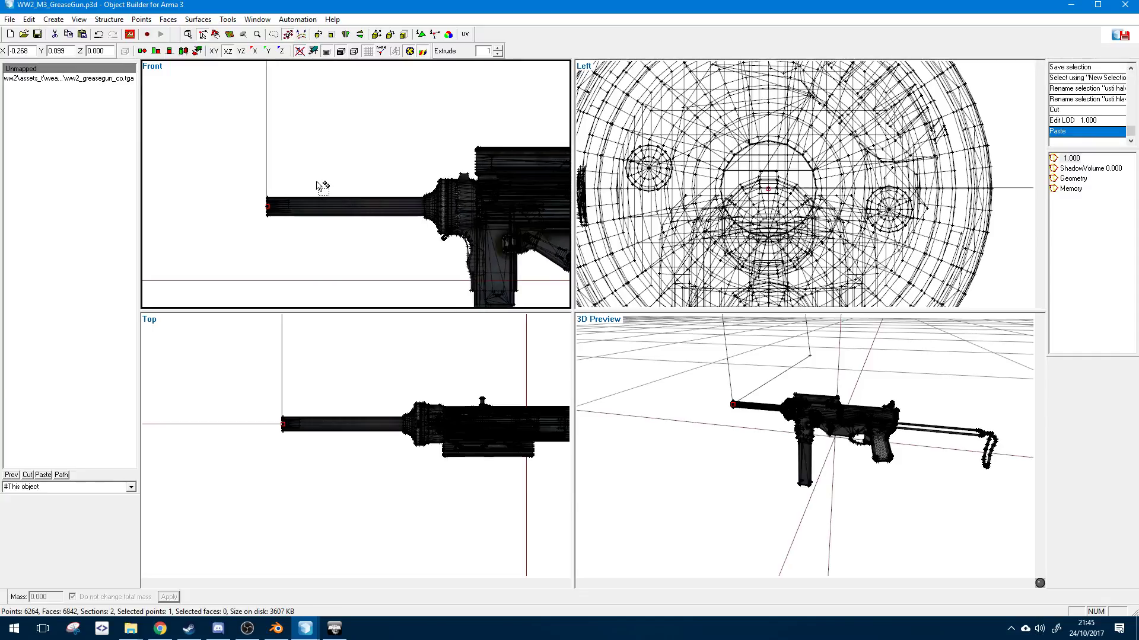
pyautogui.hotkey('ctrl', 'z')
pyautogui.hotkey('ctrl', 'z')
pyautogui.hotkey('ctrl', 'z')
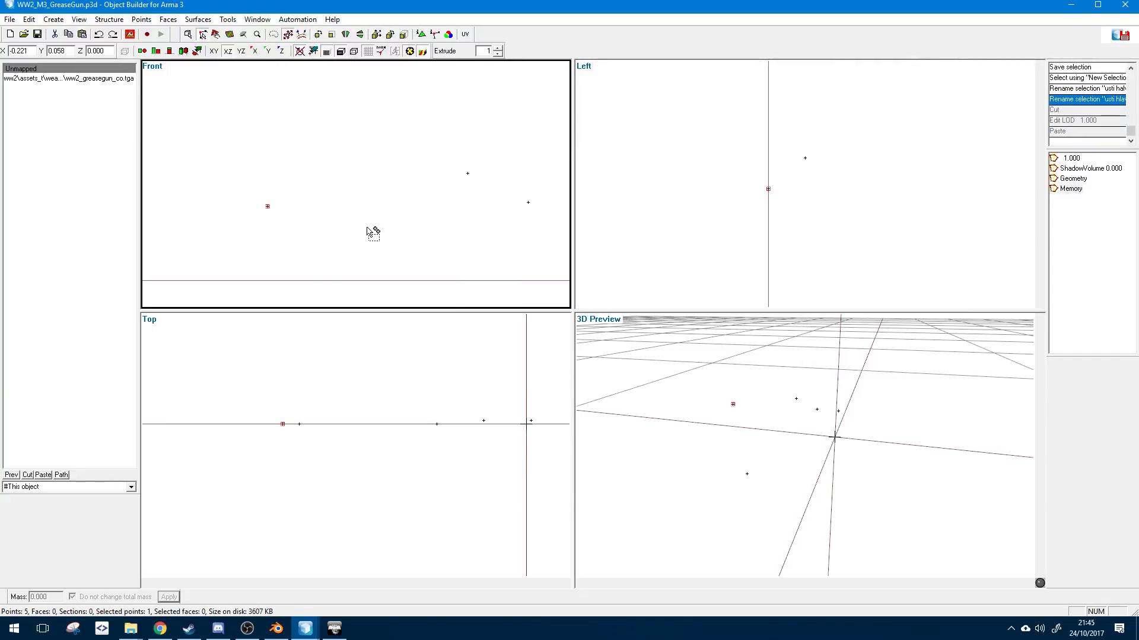
# - Redo moving the muzzle point into the 1.000 LOD and shift it back along the barrel to the chamber end
pyautogui.hotkey('ctrl', 'y')
pyautogui.hotkey('ctrl', 'y')
pyautogui.hotkey('ctrl', 'y')
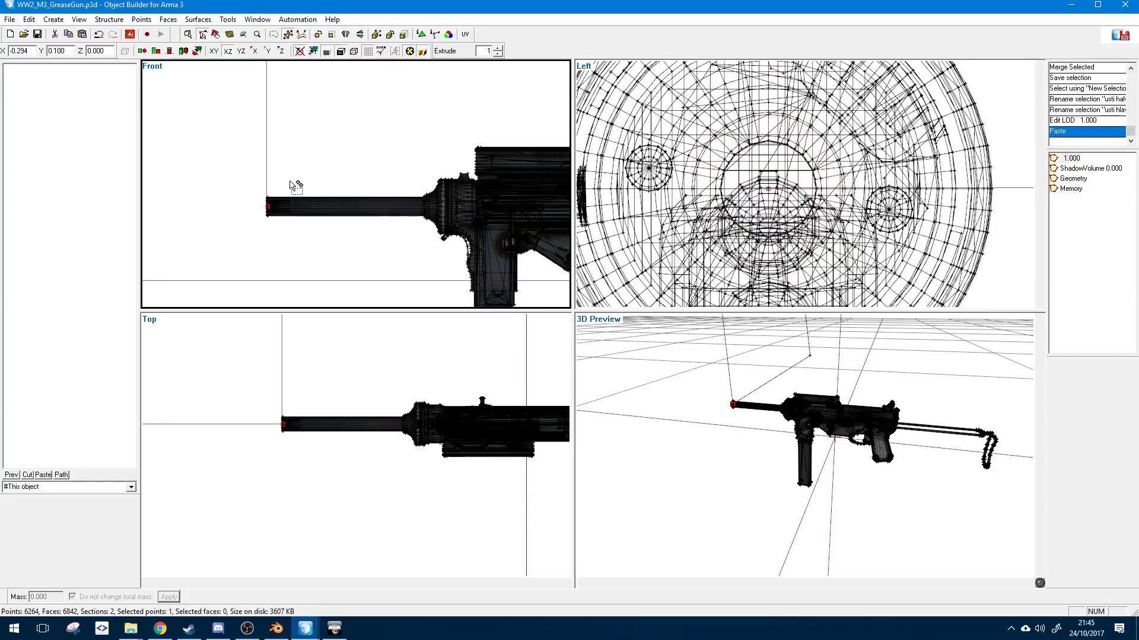
pyautogui.click(323, 178)
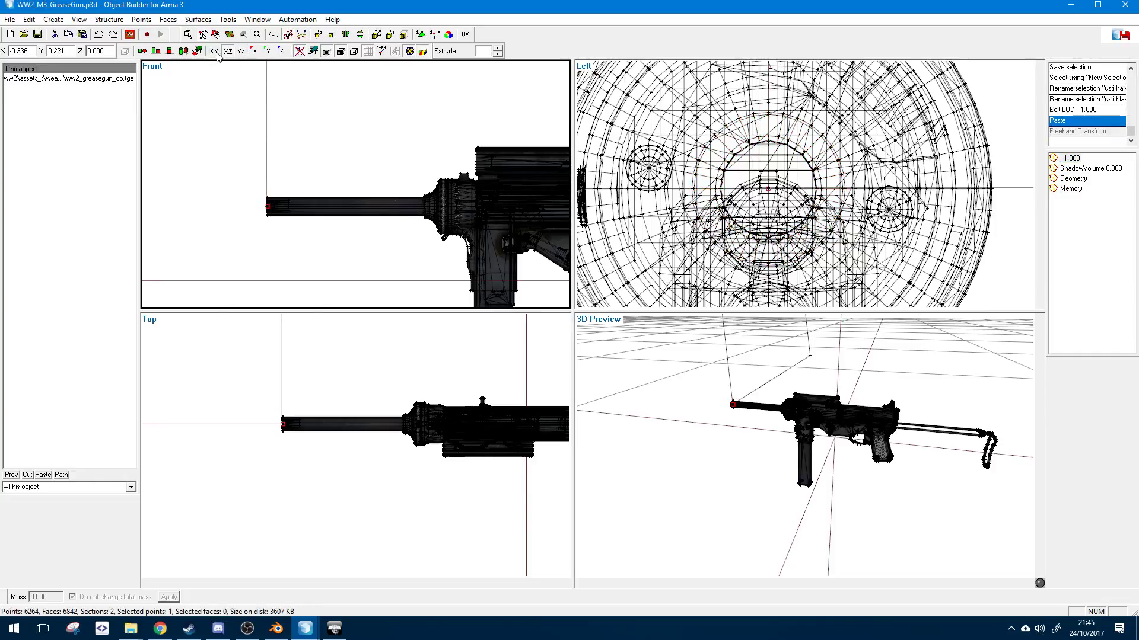
pyautogui.moveTo(237, 222); pyautogui.dragTo(369, 169)
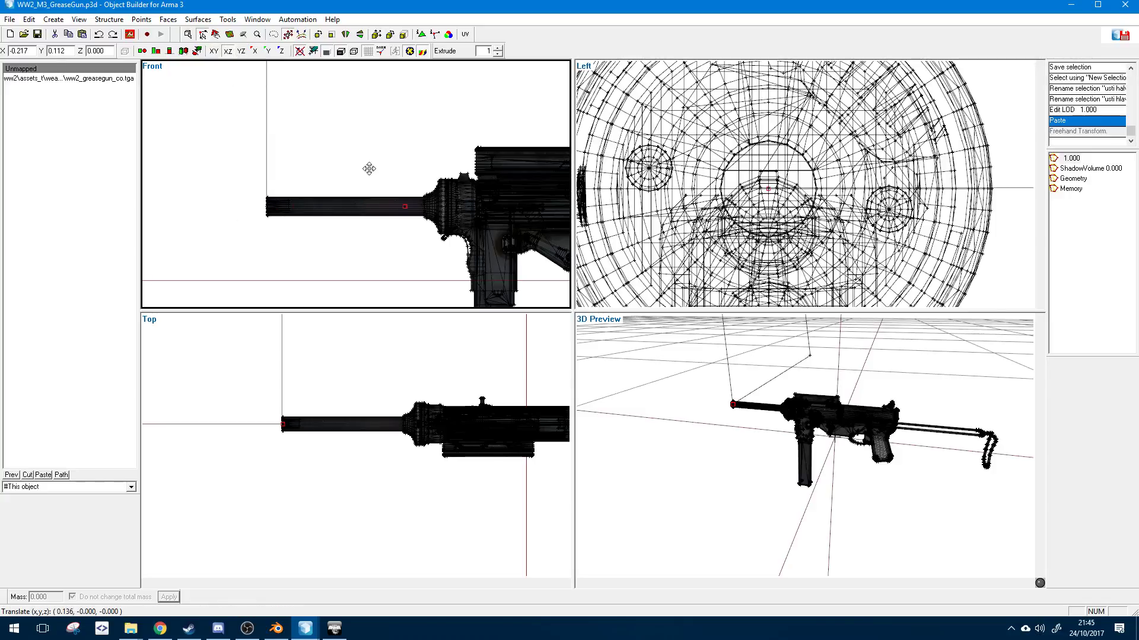
pyautogui.click(438, 160)
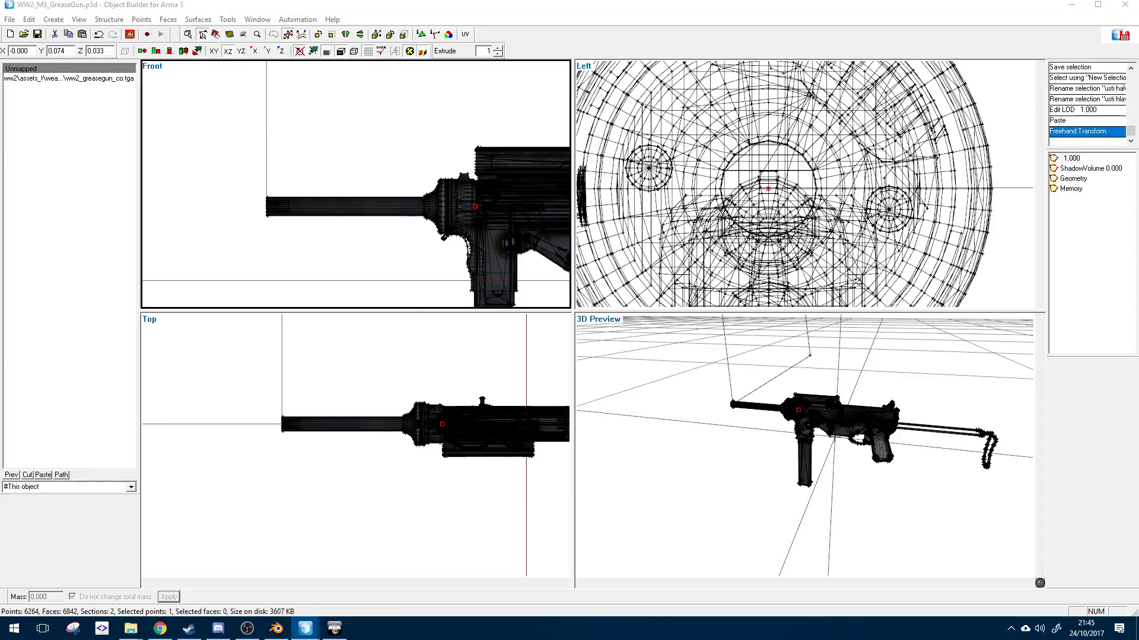
# - Rename the shifted point's selection "konec hlavne", then cut the point and paste it into the Memory LOD
pyautogui.press('Return')
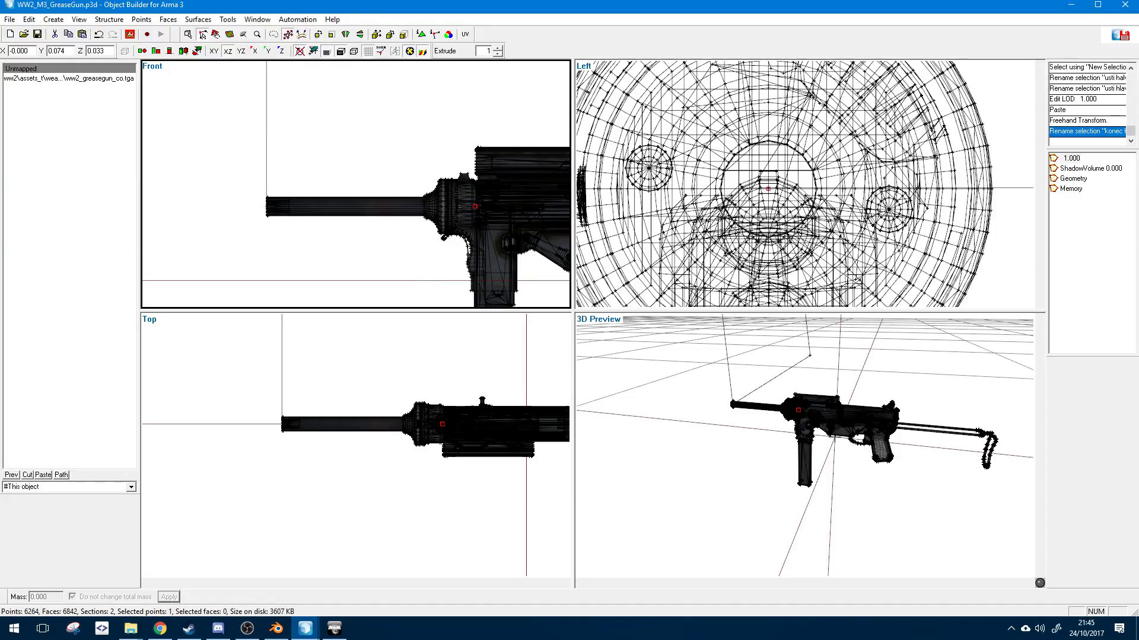
pyautogui.hotkey('ctrl', 'x')
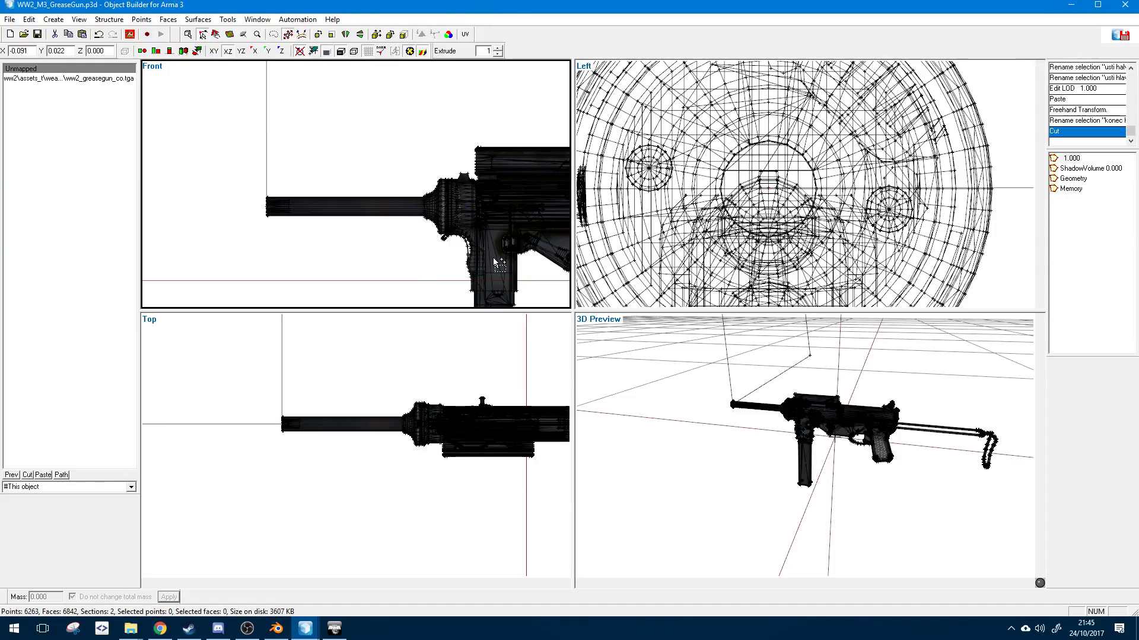
pyautogui.click(1071, 189)
pyautogui.hotkey('ctrl', 'v')
pyautogui.scroll(-1, 445, 252)
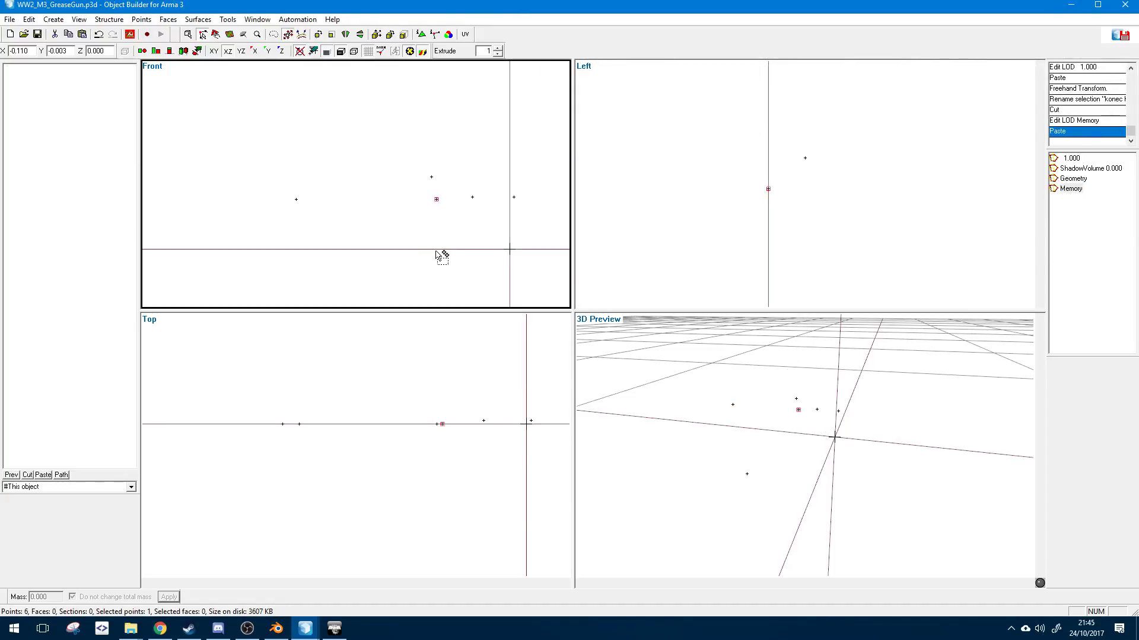
# - Compare the "konec hlavne" and "usti hlavne" point positions in the Memory LOD, then clear the point selection
pyautogui.moveTo(761, 464); pyautogui.dragTo(715, 398, button='middle')
pyautogui.scroll(3, 763, 465)
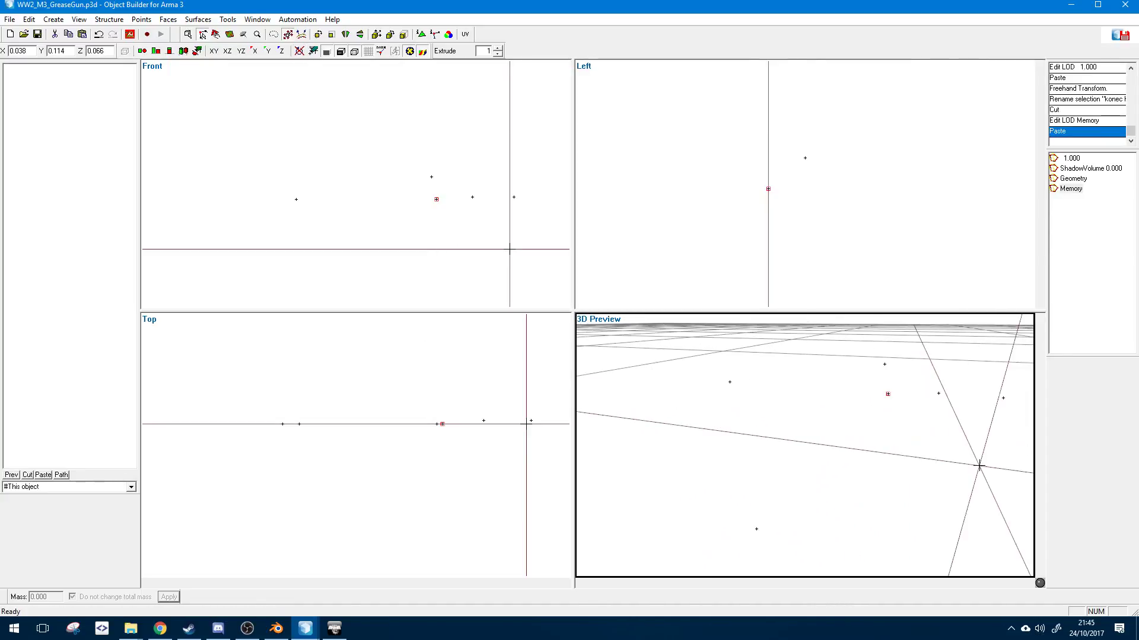
pyautogui.moveTo(1138, 273); pyautogui.dragTo(211, 294)
pyautogui.click(203, 349)
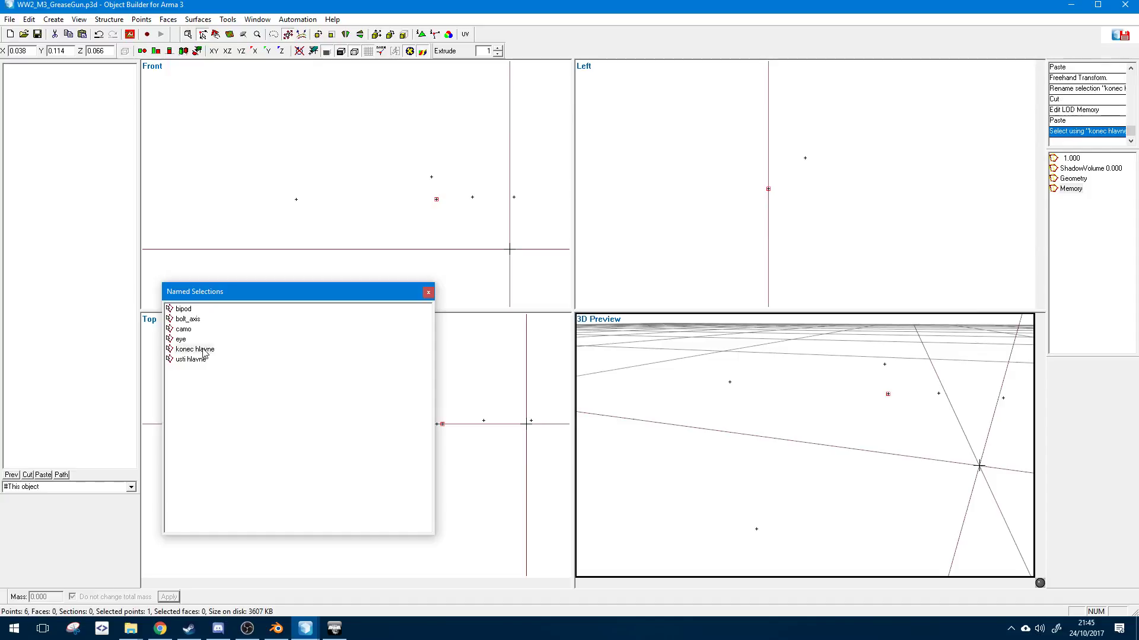
pyautogui.moveTo(268, 348); pyautogui.dragTo(865, 386)
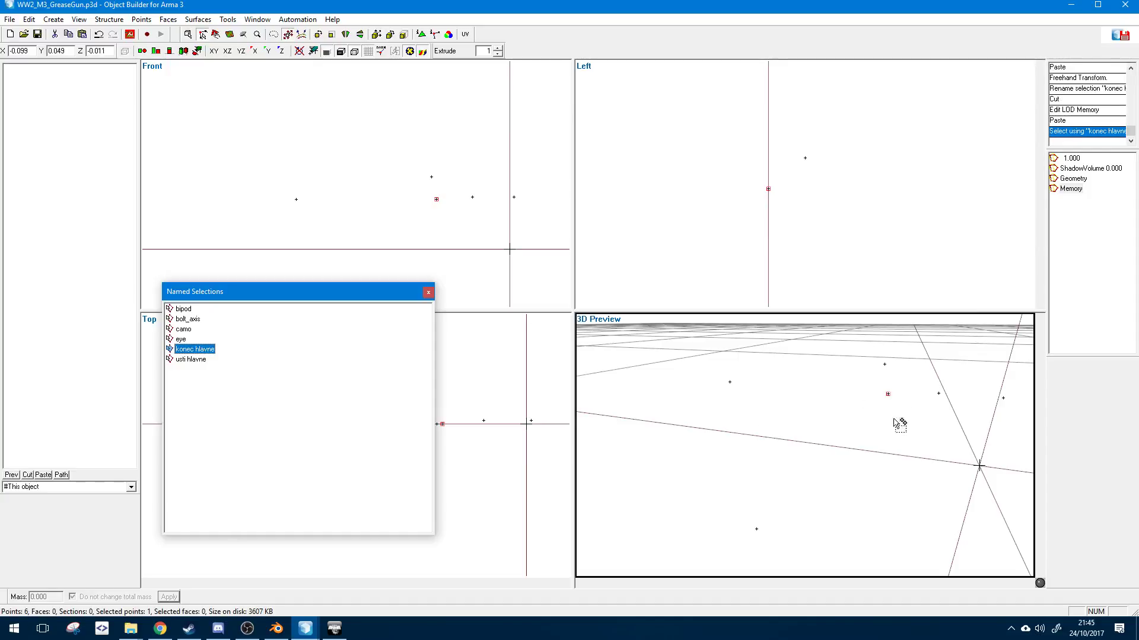
pyautogui.moveTo(191, 360); pyautogui.dragTo(830, 383)
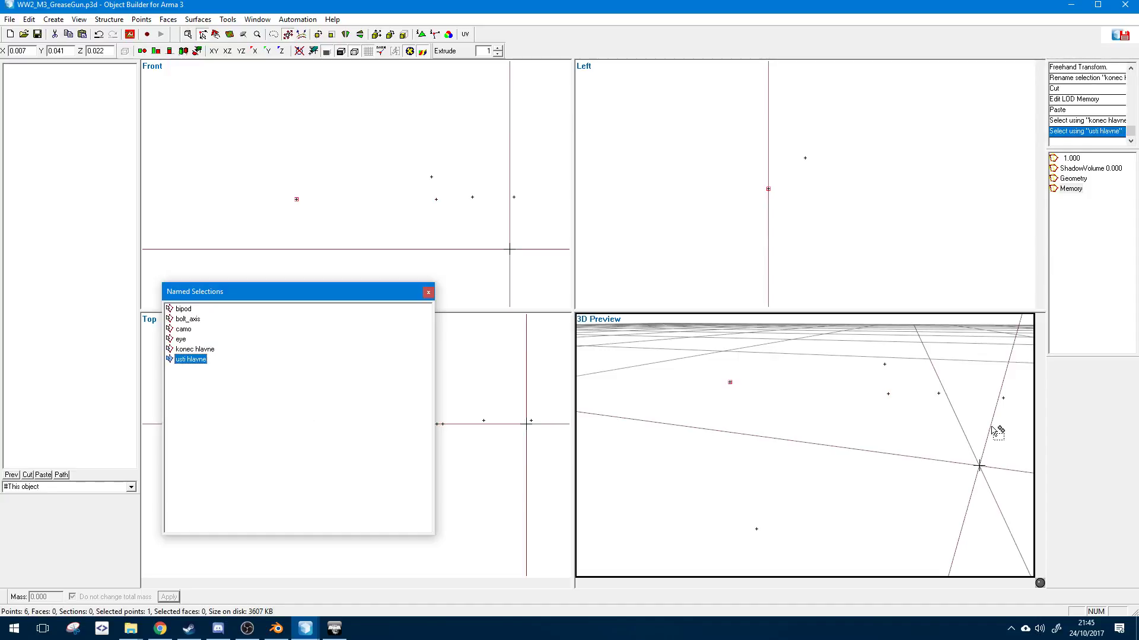
pyautogui.doubleClick(195, 349)
pyautogui.press('Down')
pyautogui.press('Up')
pyautogui.press('Down')
pyautogui.press('Up')
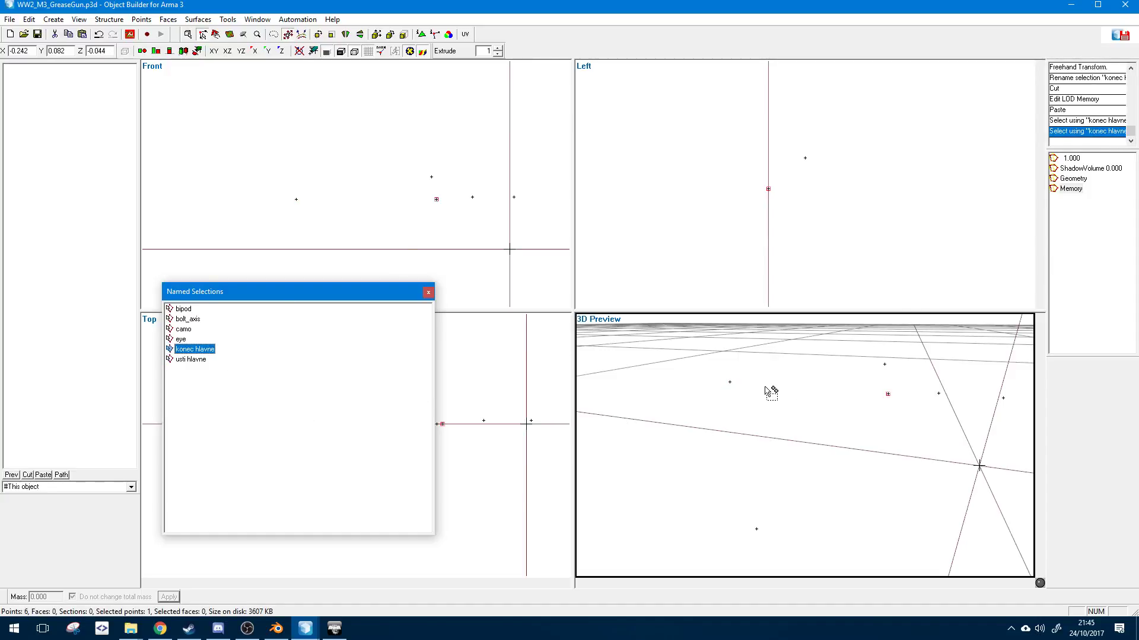
pyautogui.press('Down')
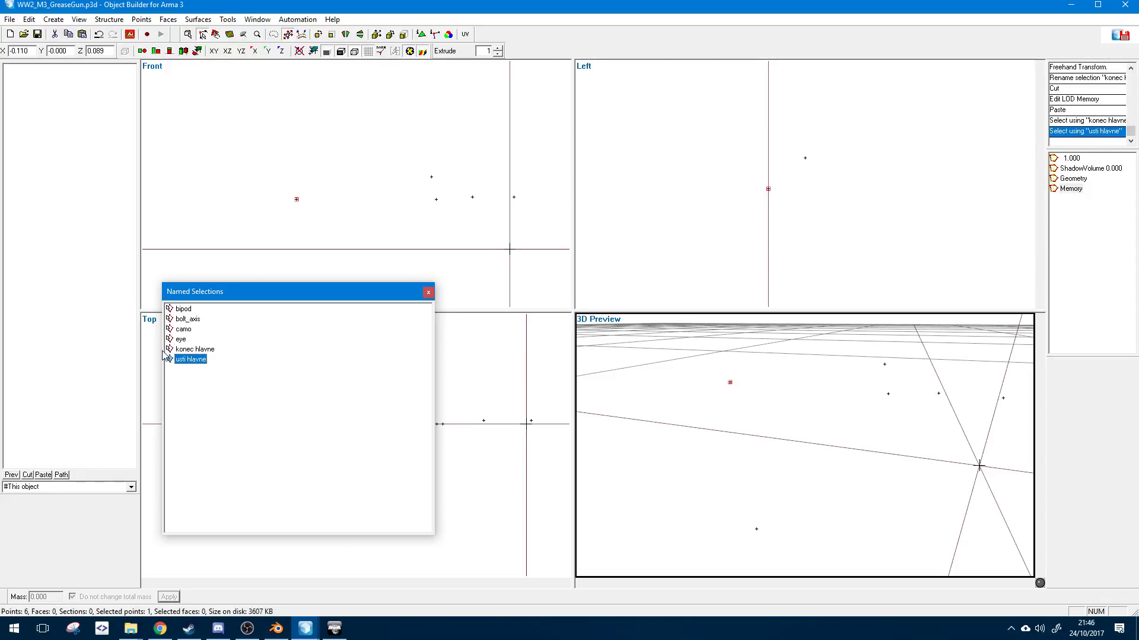
pyautogui.doubleClick(197, 358)
pyautogui.click(194, 350)
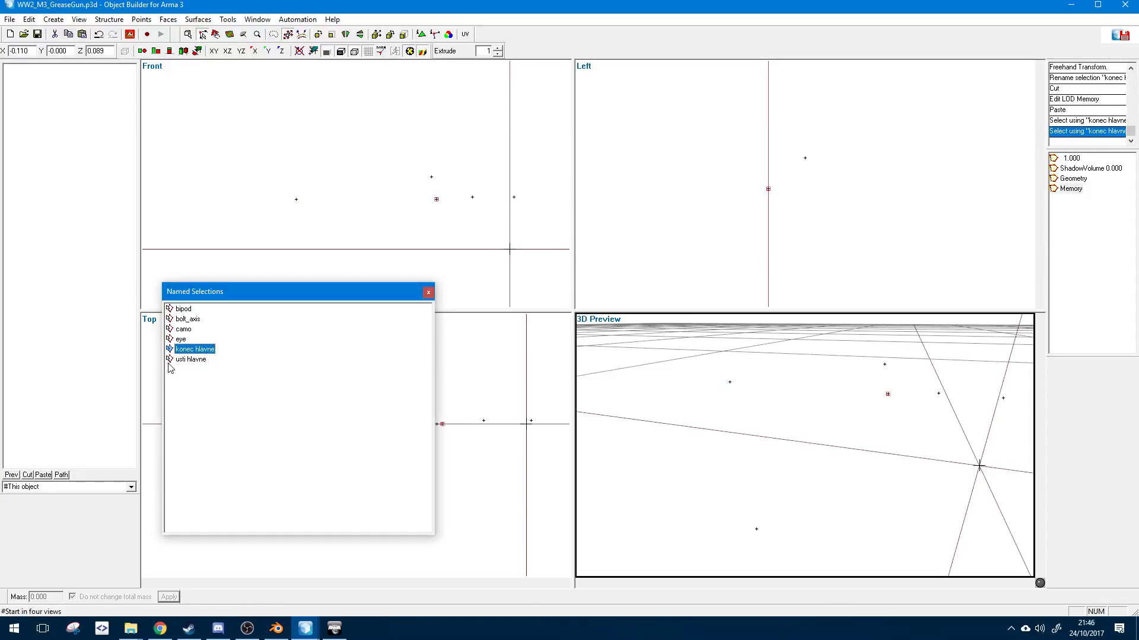
pyautogui.click(188, 360)
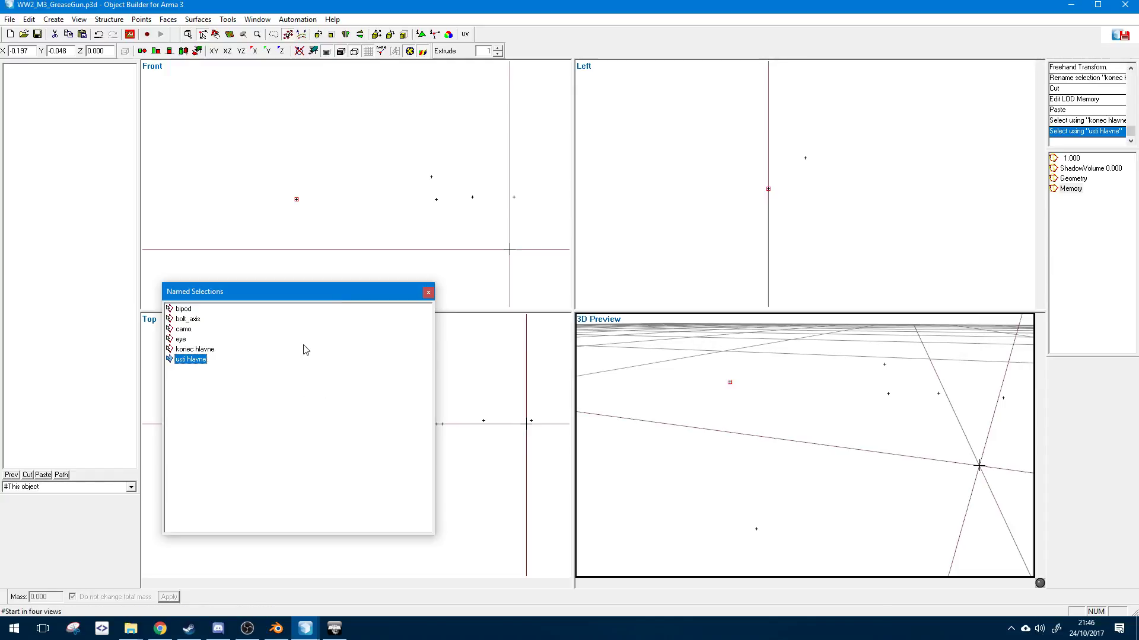
pyautogui.moveTo(322, 296); pyautogui.dragTo(1138, 271)
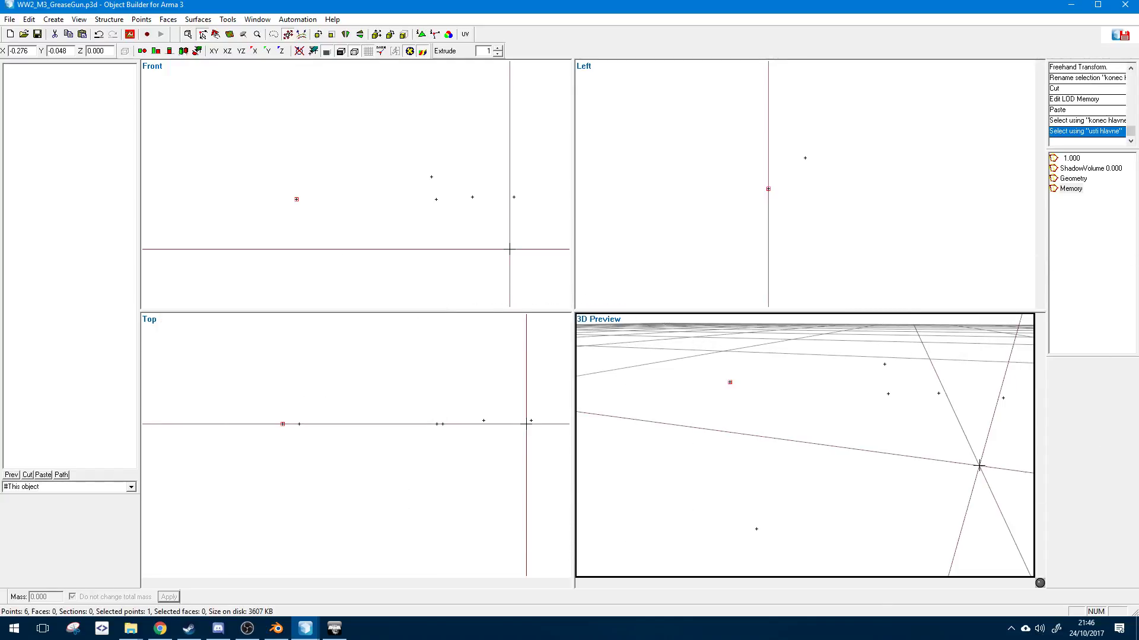
pyautogui.click(821, 394)
# - Switch to the IF_M1a1.p3d reference and examine its Memory selections, from "usti hlavne" and the axis points to the "nabojnice" points
pyautogui.click(305, 628)
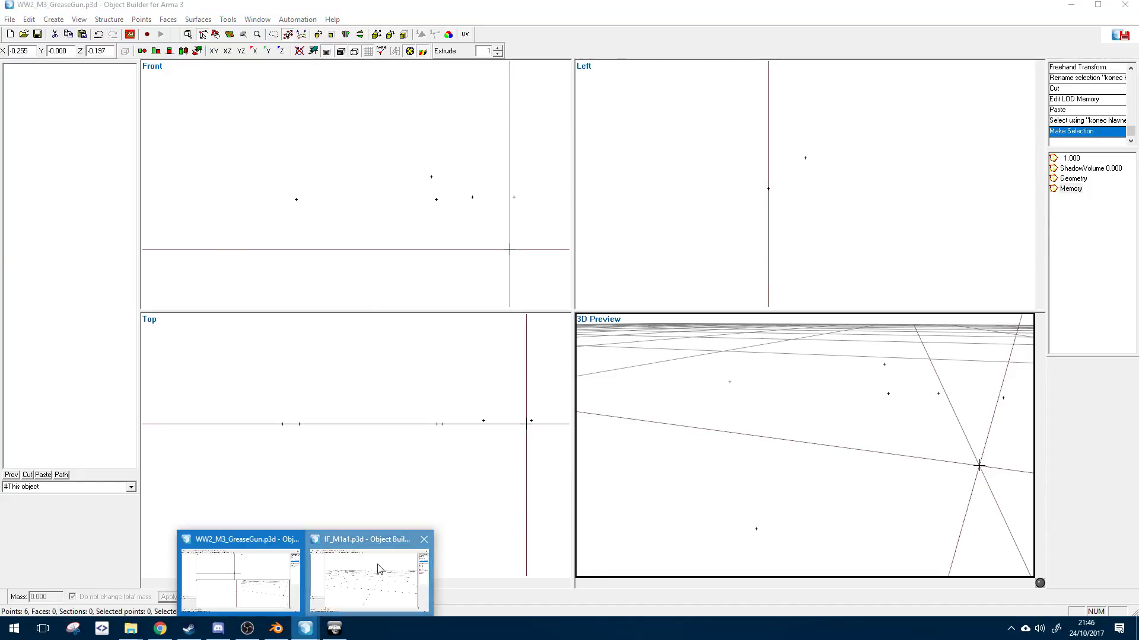
pyautogui.click(378, 569)
pyautogui.click(814, 403)
pyautogui.click(806, 415)
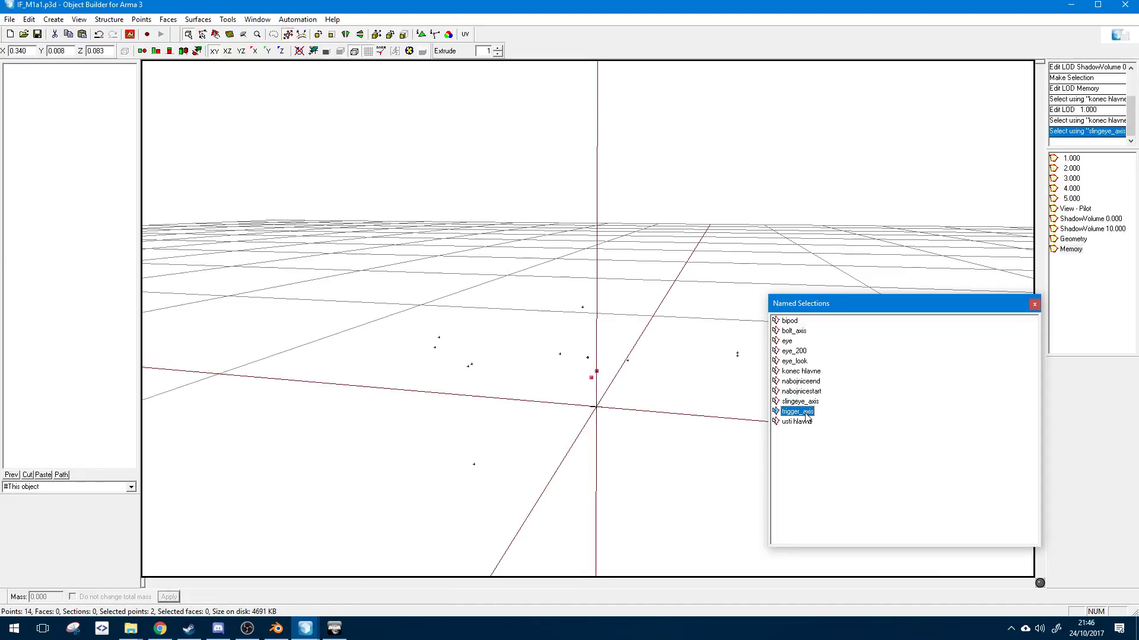
pyautogui.click(810, 422)
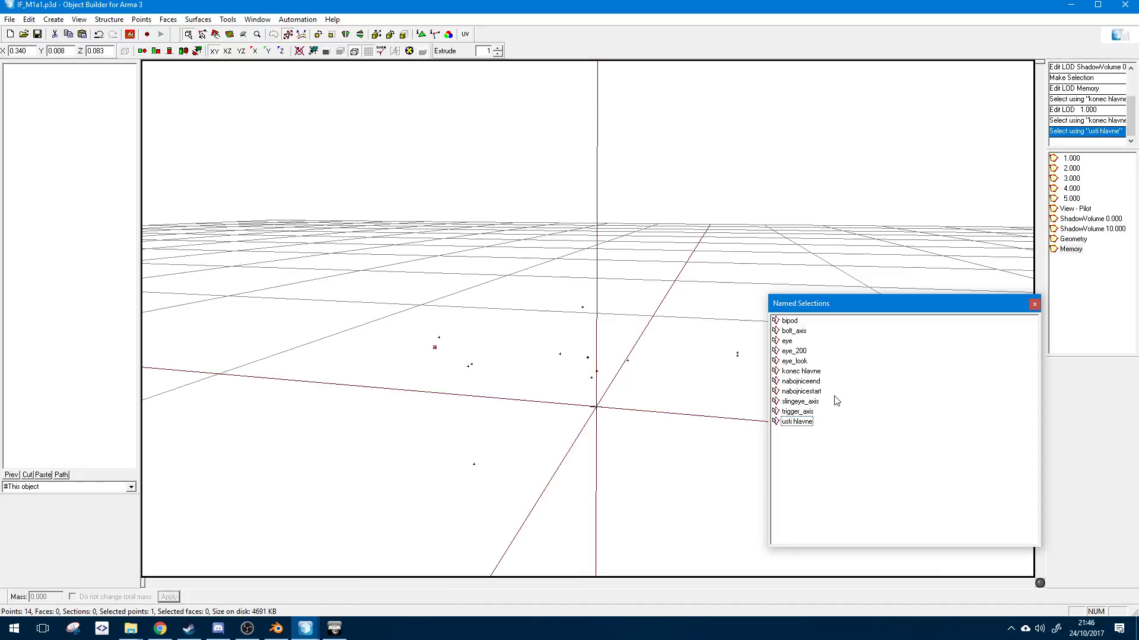
pyautogui.click(802, 401)
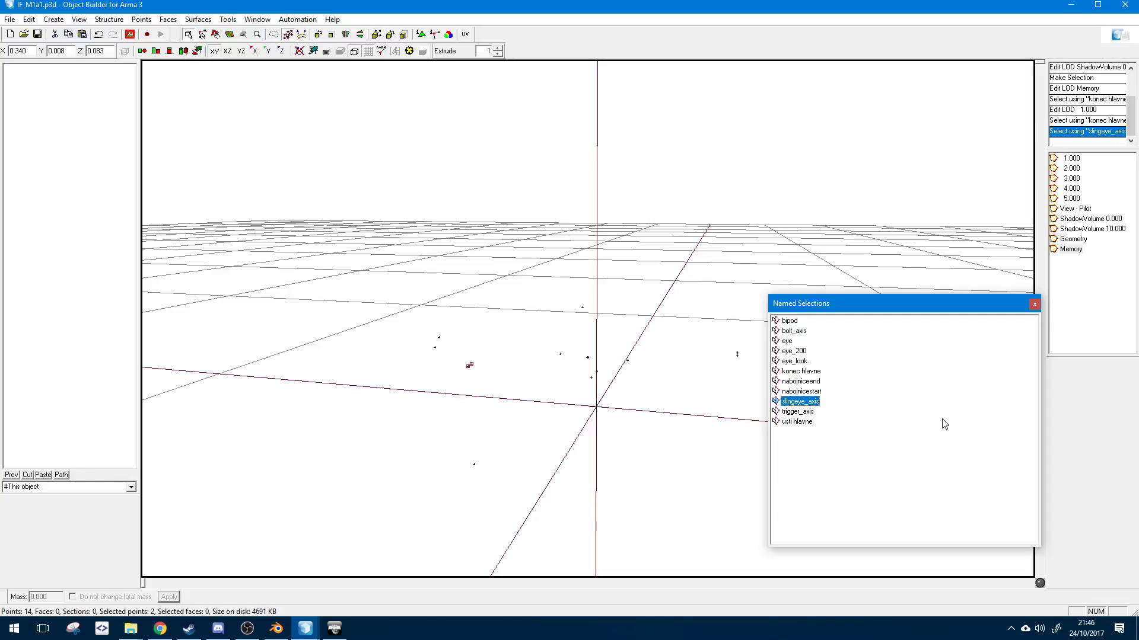
pyautogui.press('Down')
pyautogui.press('Up')
pyautogui.press('Up')
pyautogui.press('Up')
pyautogui.press('Down')
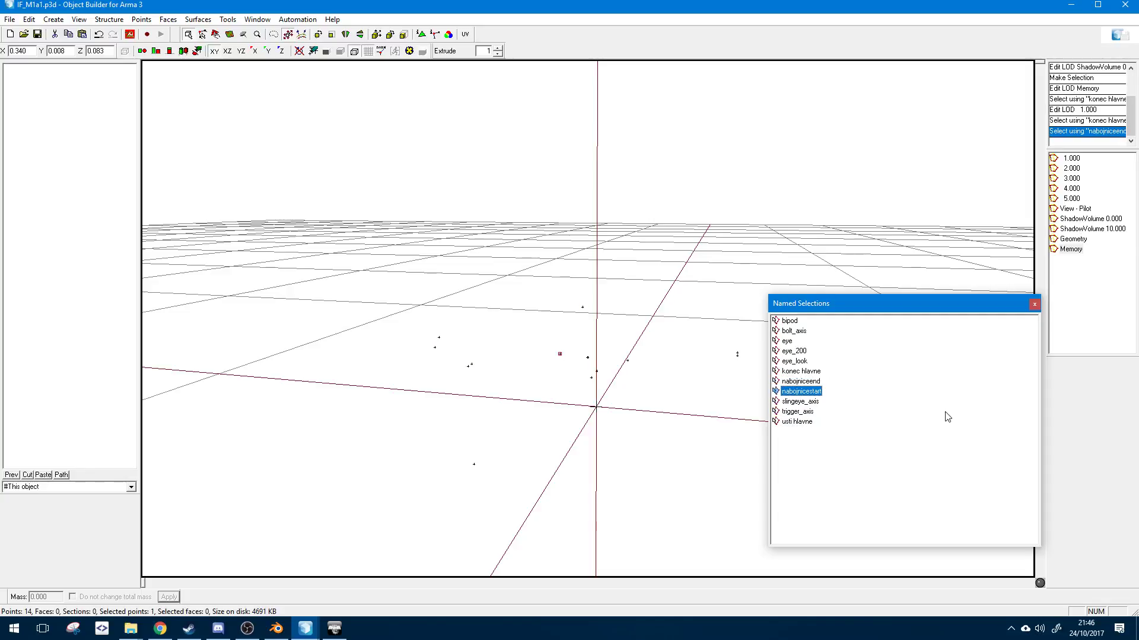
pyautogui.press('Down')
pyautogui.press('Up')
pyautogui.press('Up')
pyautogui.press('Up')
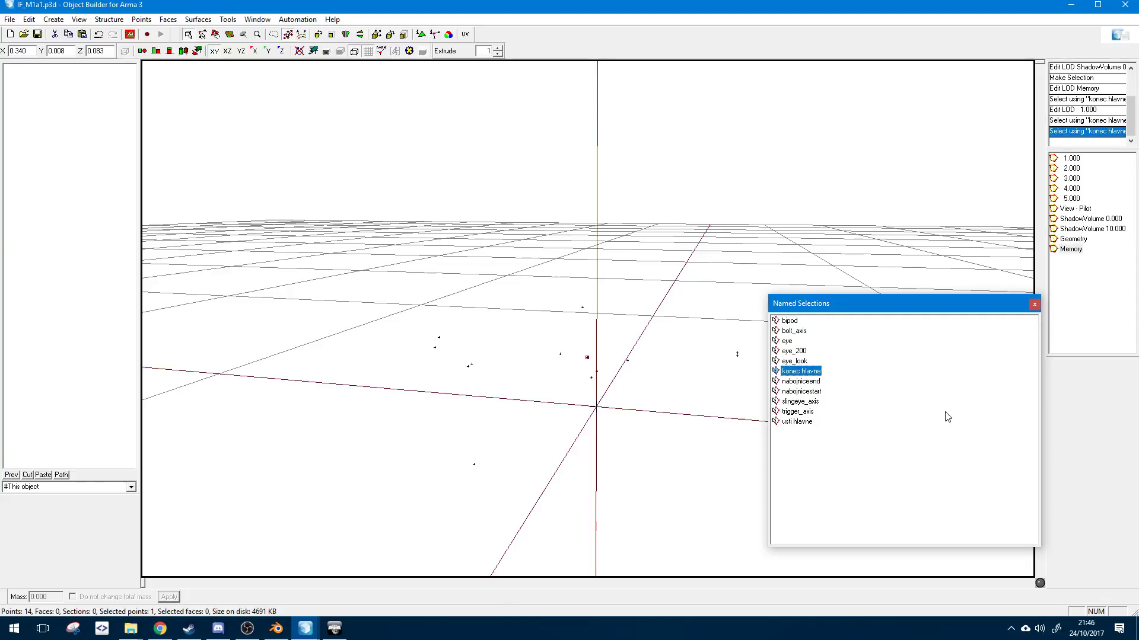
pyautogui.press('Down')
pyautogui.press('Down')
pyautogui.press('Up')
pyautogui.press('Down')
pyautogui.press('Up')
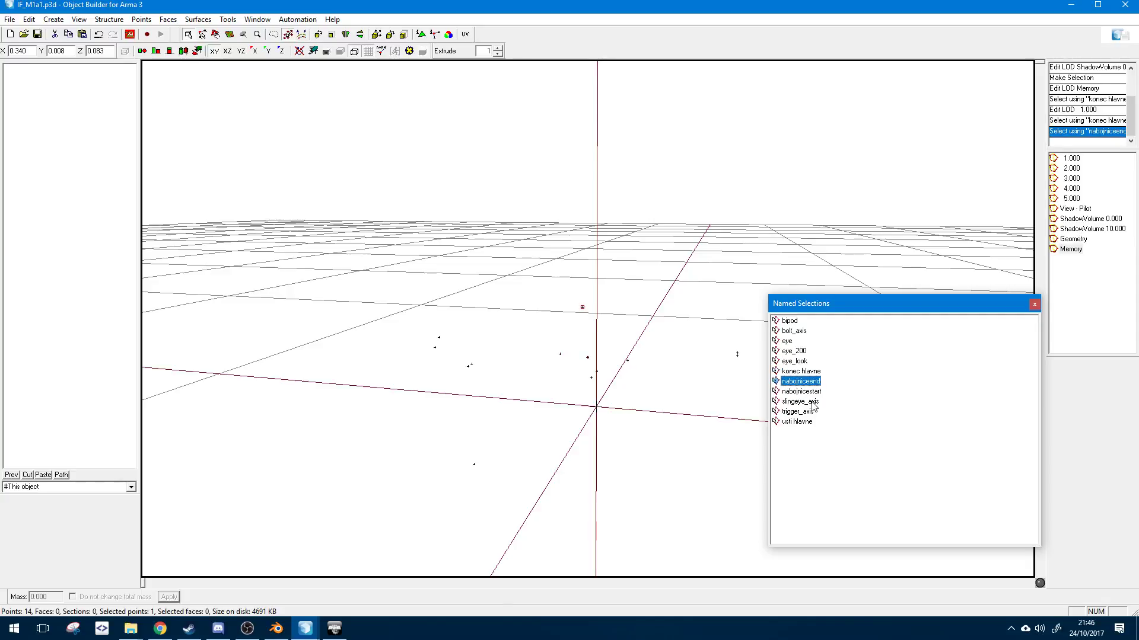
# - Select the "nabojnicestart" and "nabojniceend" points together in the reference's Memory LOD and copy them
pyautogui.click(812, 395)
pyautogui.hotkey('shift', 'Up')
pyautogui.moveTo(590, 409); pyautogui.dragTo(620, 407, button='right')
pyautogui.click(814, 391)
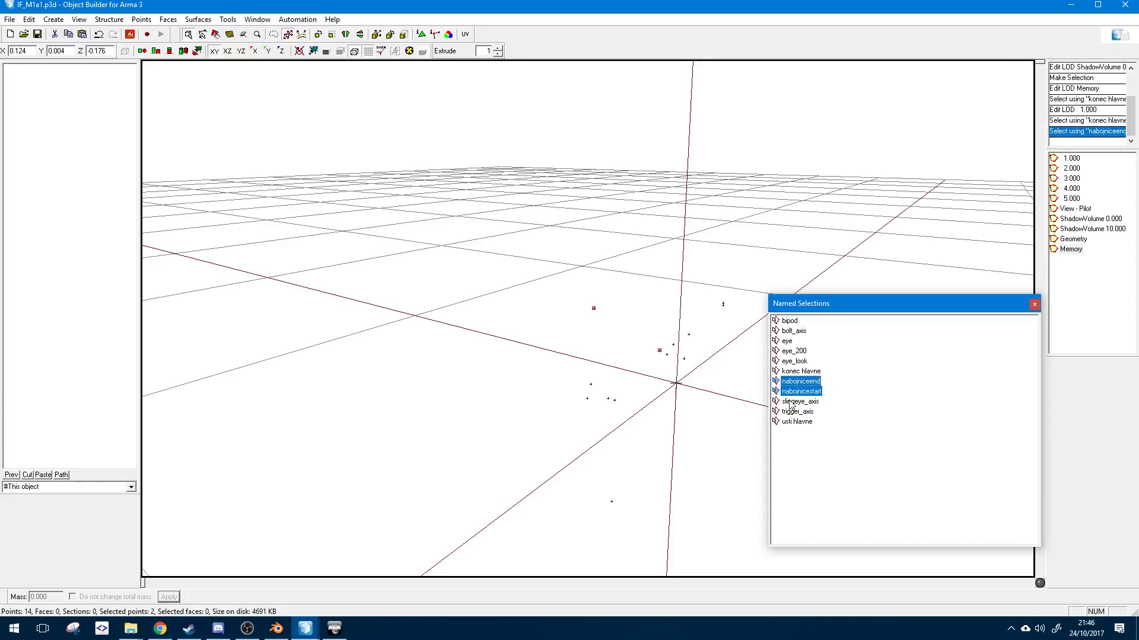
pyautogui.moveTo(612, 386); pyautogui.dragTo(644, 384, button='right')
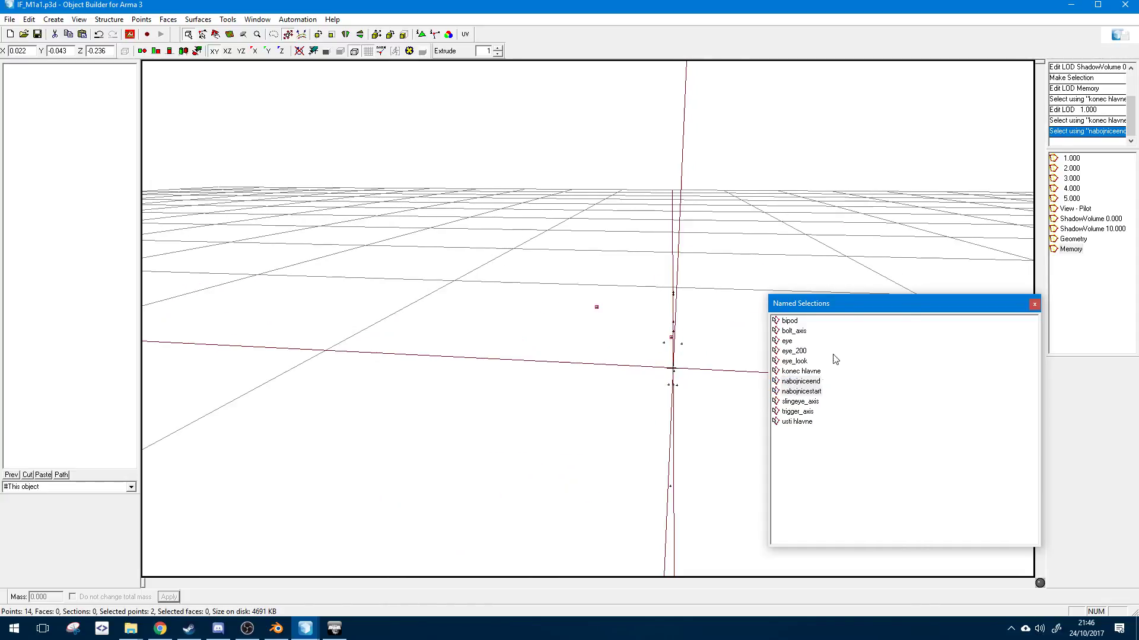
pyautogui.click(791, 393)
pyautogui.keyDown('ctrl'); pyautogui.click(840, 382); pyautogui.keyUp('ctrl')
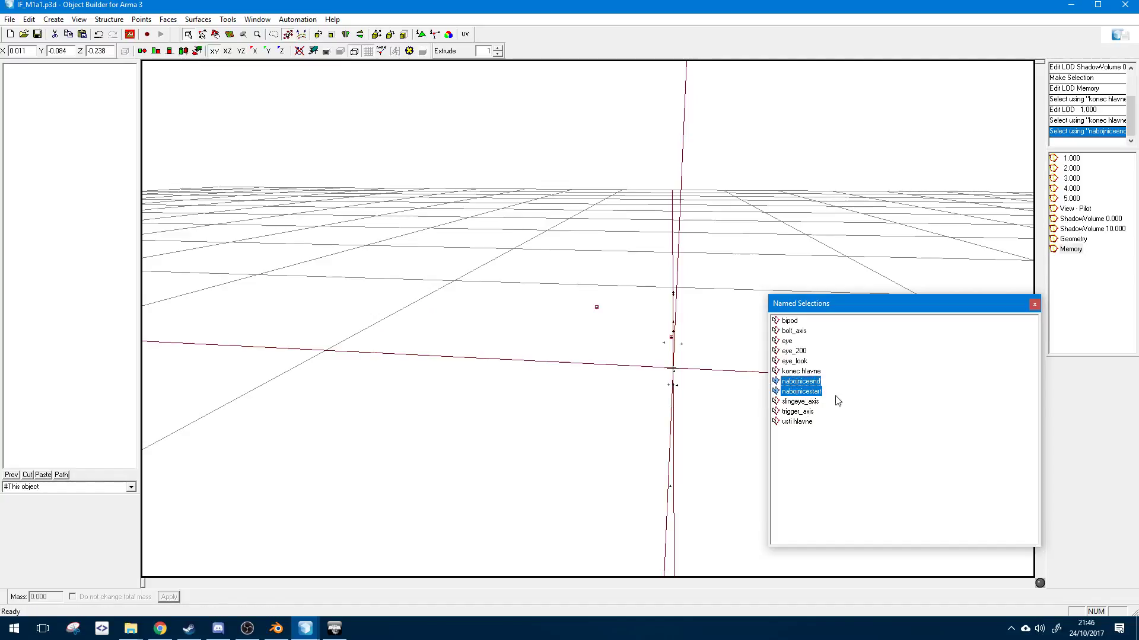
# - Switch to WW2_M3_GreaseGun.p3d and paste the two cartridge ejection points into its 1.000 LOD
pyautogui.click(304, 628)
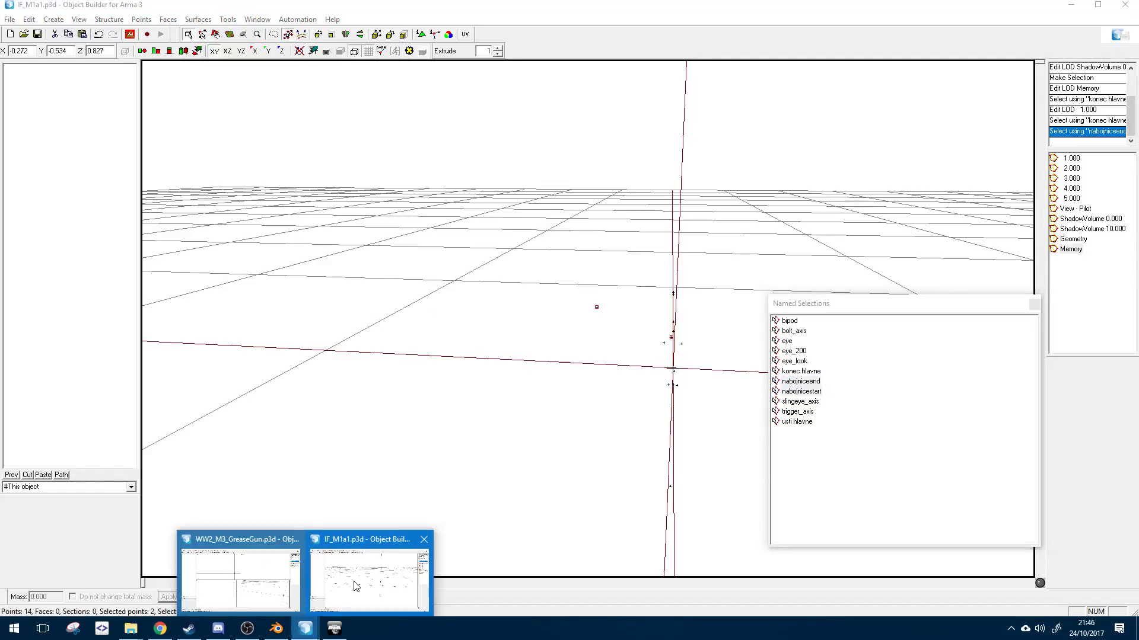
pyautogui.click(356, 586)
pyautogui.click(307, 627)
pyautogui.click(261, 589)
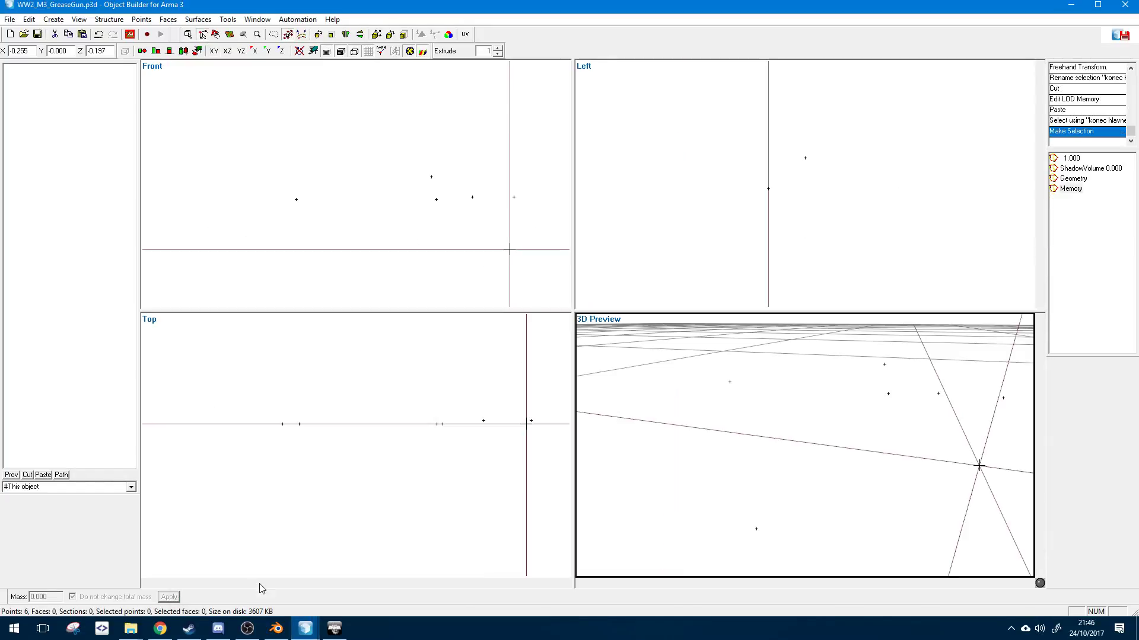
pyautogui.moveTo(742, 473); pyautogui.dragTo(770, 465, button='right')
pyautogui.click(1072, 160)
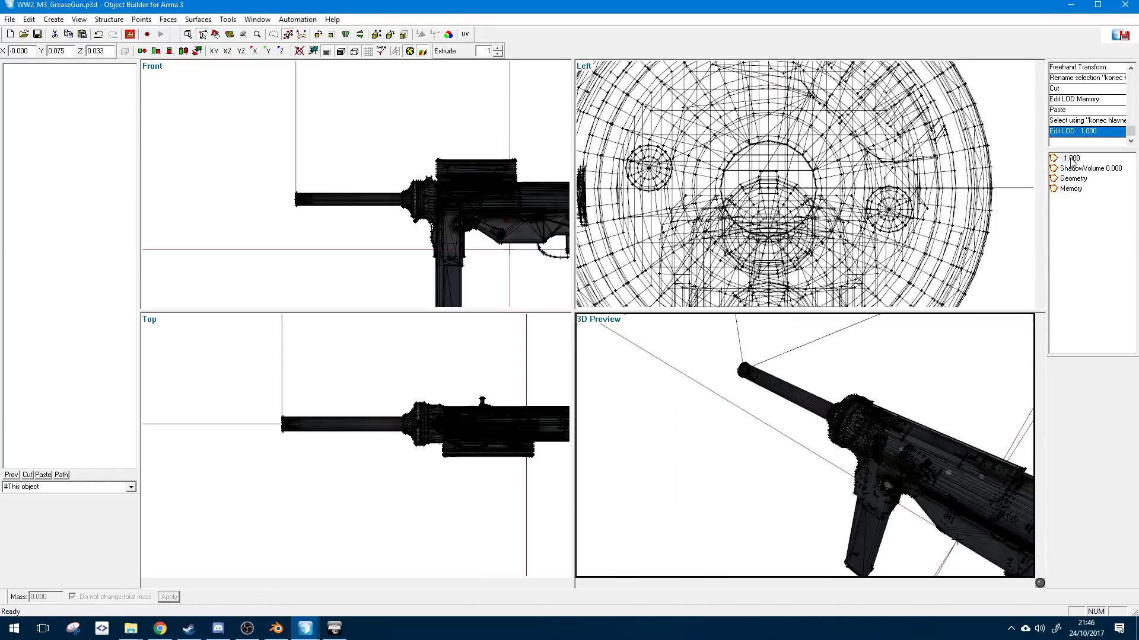
pyautogui.hotkey('ctrl', 'v')
pyautogui.moveTo(468, 413); pyautogui.dragTo(397, 487, button='right')
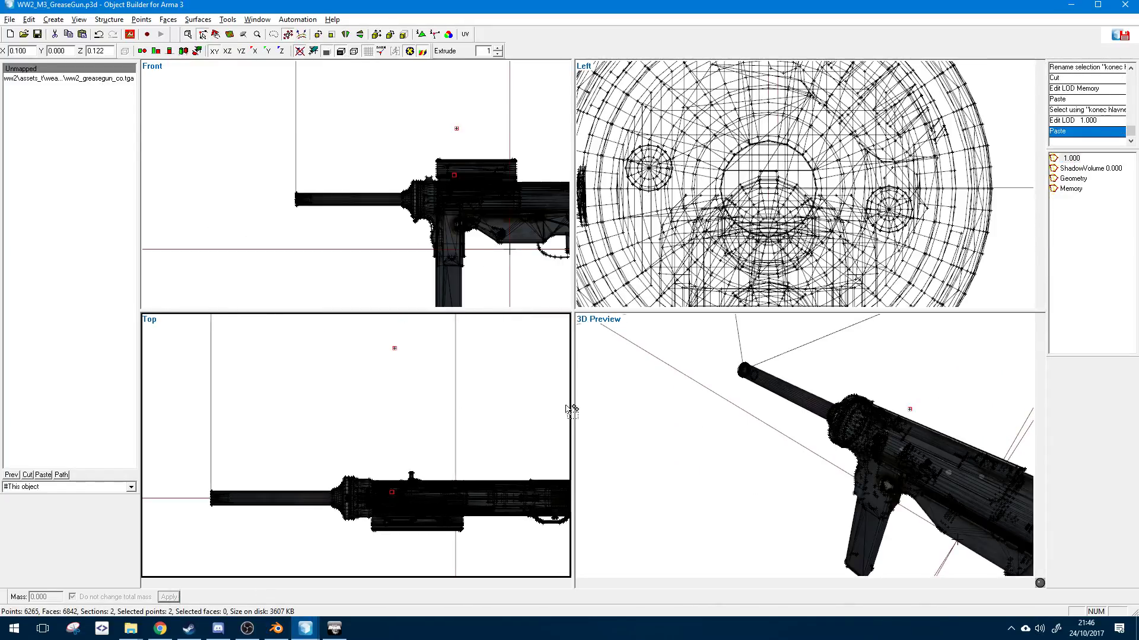
# - Lower the two pasted cartridge ejection points to the height of the receiver's ejection port
pyautogui.moveTo(578, 409); pyautogui.dragTo(861, 387, button='right')
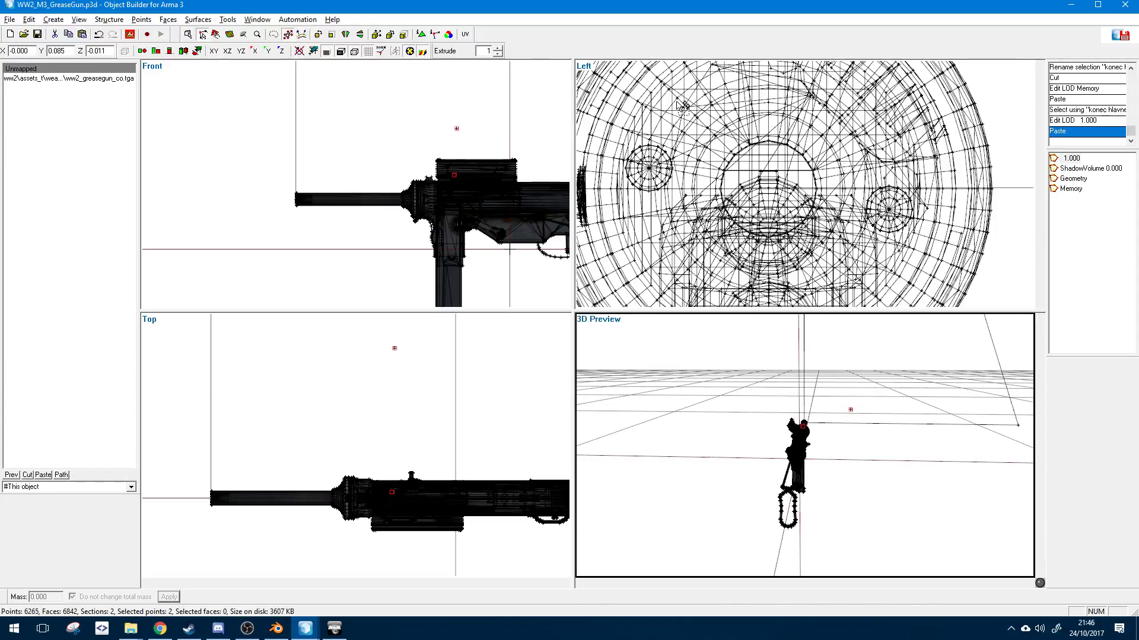
pyautogui.scroll(-5, 682, 106)
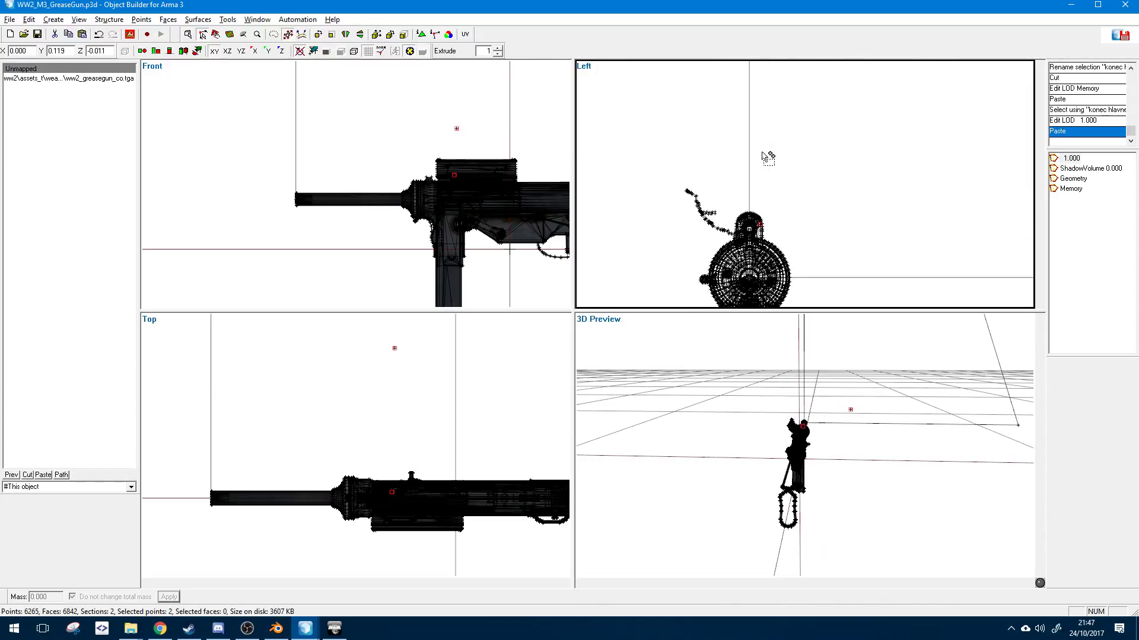
pyautogui.scroll(4, 786, 247)
pyautogui.moveTo(765, 221); pyautogui.dragTo(789, 274)
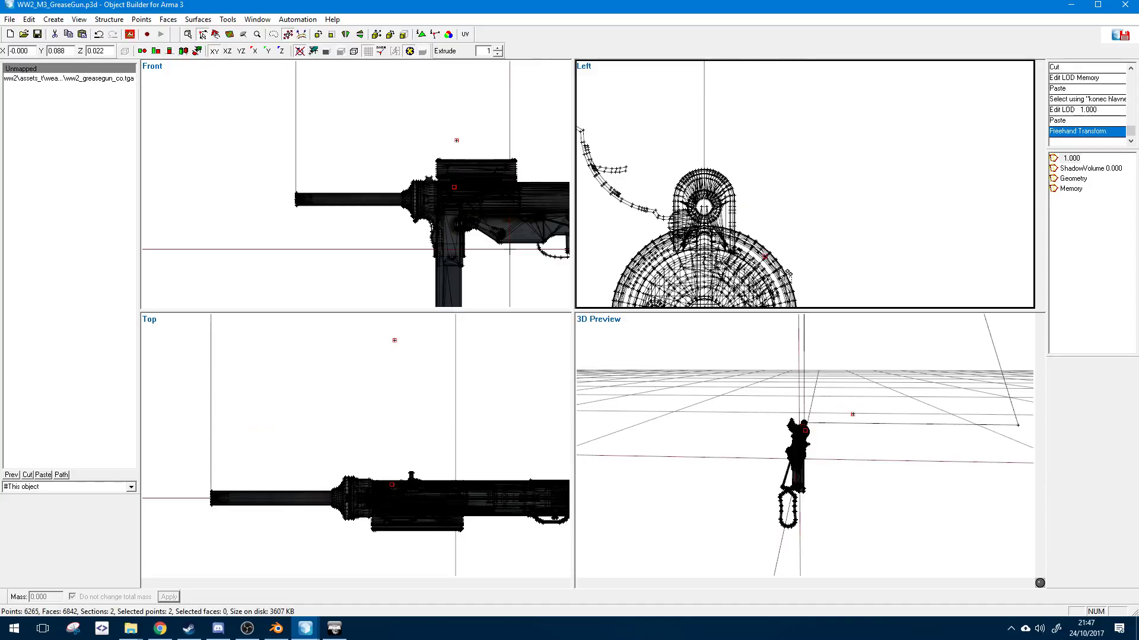
pyautogui.scroll(-6, 791, 274)
pyautogui.scroll(6, 791, 273)
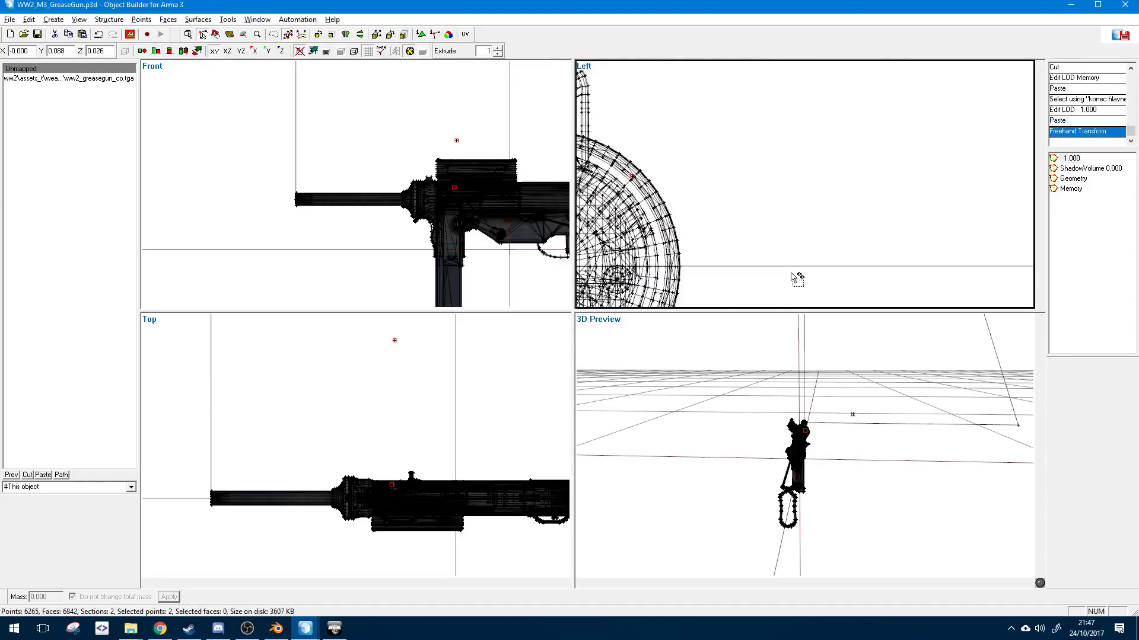
pyautogui.scroll(-2, 791, 273)
pyautogui.scroll(3, 729, 232)
pyautogui.moveTo(719, 201)
pyautogui.mouseDown(button='right')
pyautogui.moveTo(725, 211)
pyautogui.moveTo(685, 242)
pyautogui.mouseUp(button='right')
pyautogui.scroll(5, 402, 517)
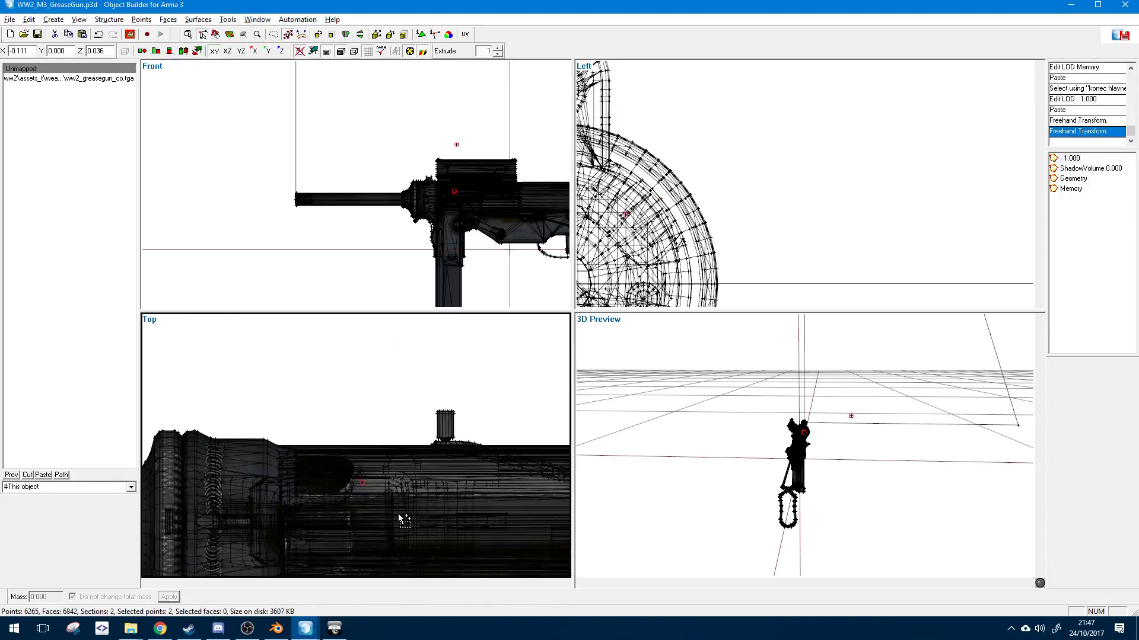
# - Constrain movement to XZ and shift the two ejection points rearward along the receiver, fine-tuning them slightly forward
pyautogui.scroll(3, 399, 515)
pyautogui.moveTo(830, 487); pyautogui.dragTo(843, 487, button='middle')
pyautogui.scroll(4, 842, 486)
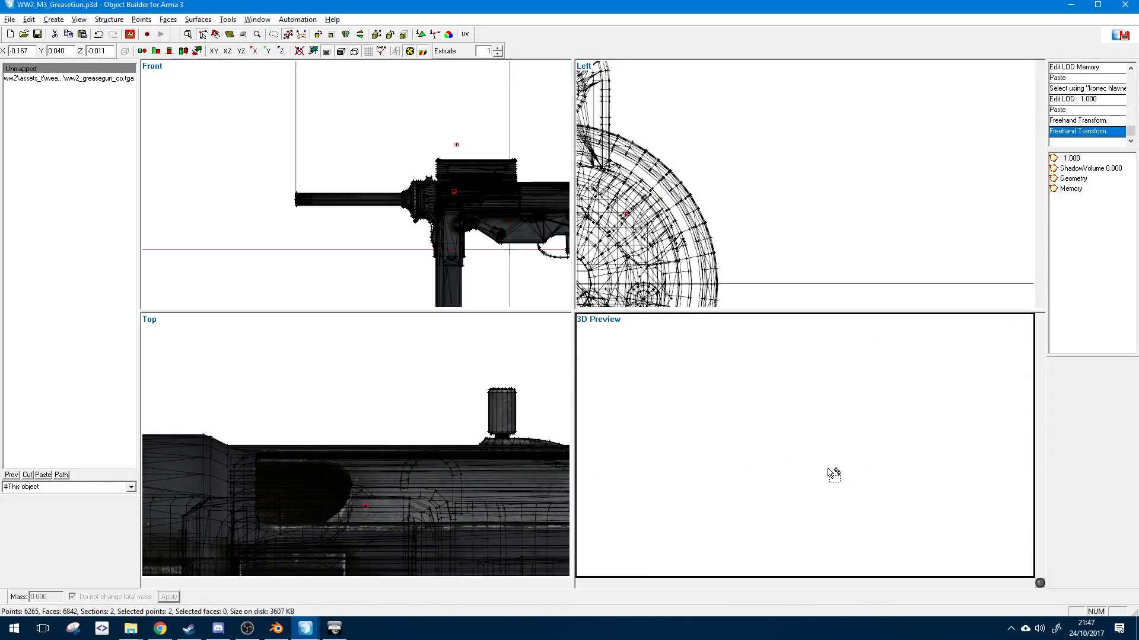
pyautogui.scroll(-6, 834, 474)
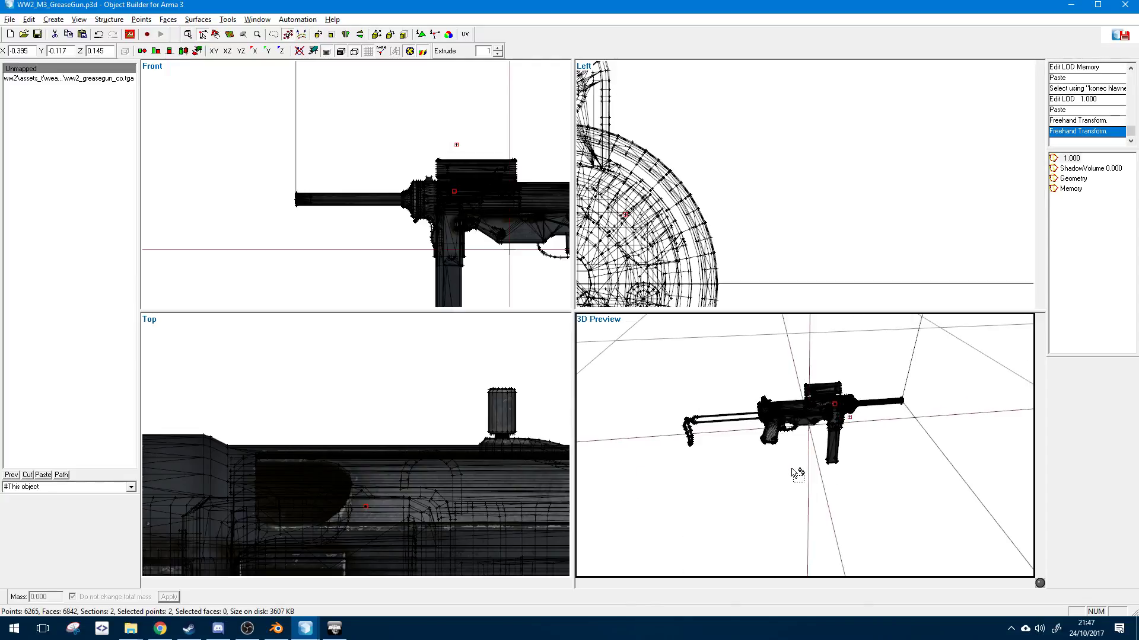
pyautogui.scroll(4, 796, 471)
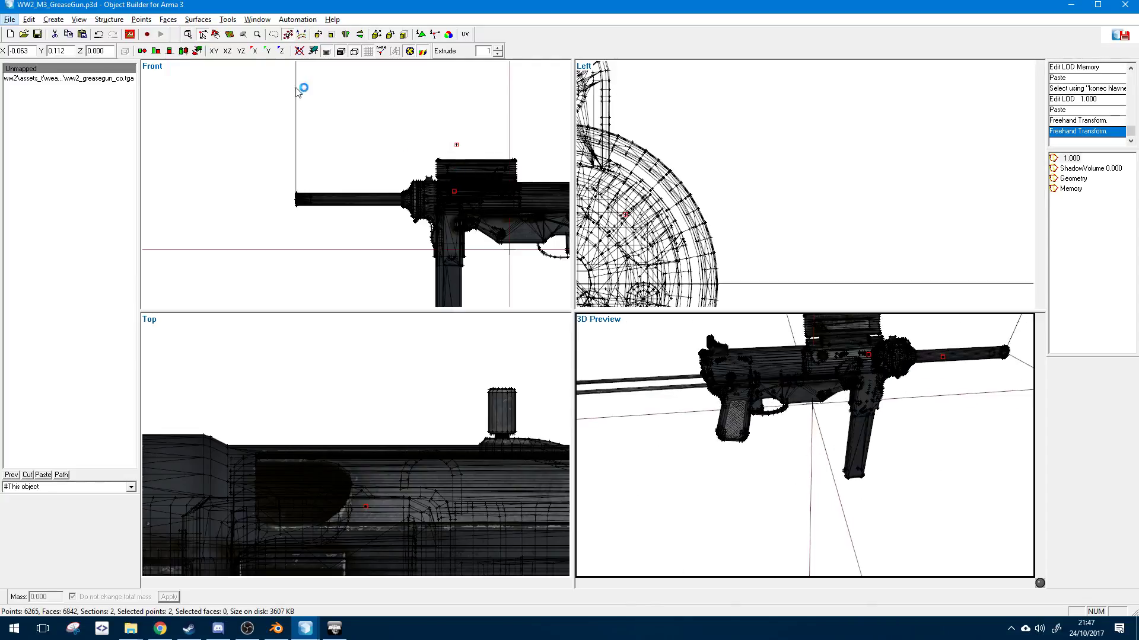
pyautogui.click(232, 54)
pyautogui.keyDown('shift'); pyautogui.moveTo(329, 249); pyautogui.dragTo(362, 230); pyautogui.keyUp('shift')
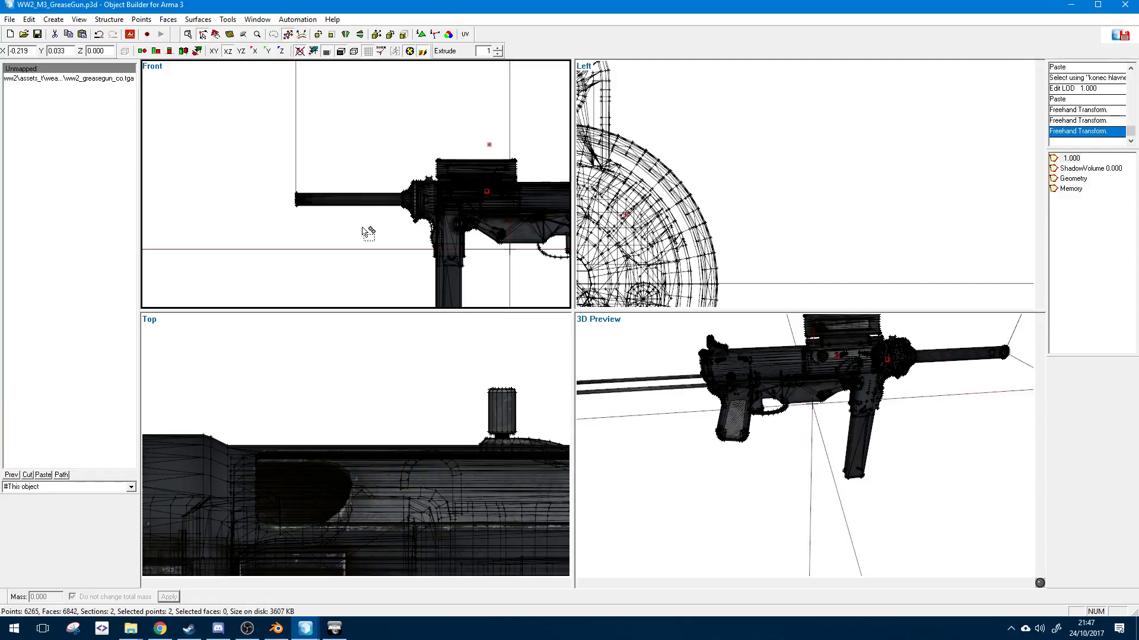
pyautogui.moveTo(812, 293); pyautogui.dragTo(789, 294, button='middle')
pyautogui.moveTo(814, 409); pyautogui.dragTo(819, 419, button='middle')
pyautogui.keyDown('shift'); pyautogui.moveTo(479, 218); pyautogui.dragTo(474, 218); pyautogui.keyUp('shift')
pyautogui.moveTo(845, 465); pyautogui.dragTo(851, 465, button='middle')
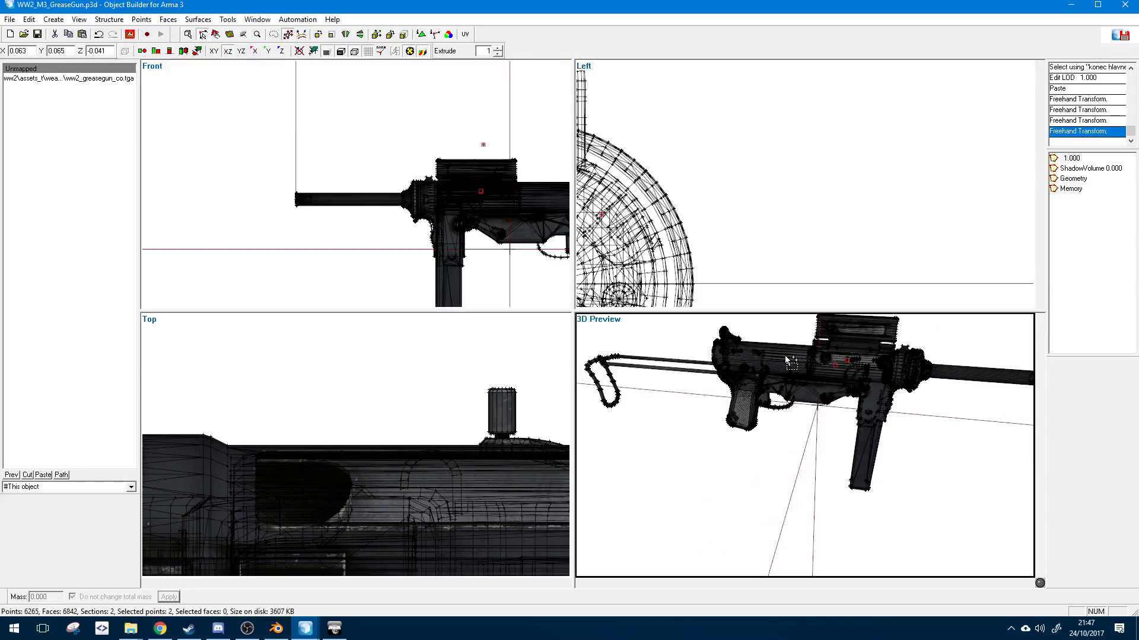
# - Examine the placement of the two ejection points against the ejection port and open dust cover in 3D
pyautogui.scroll(5, 793, 398)
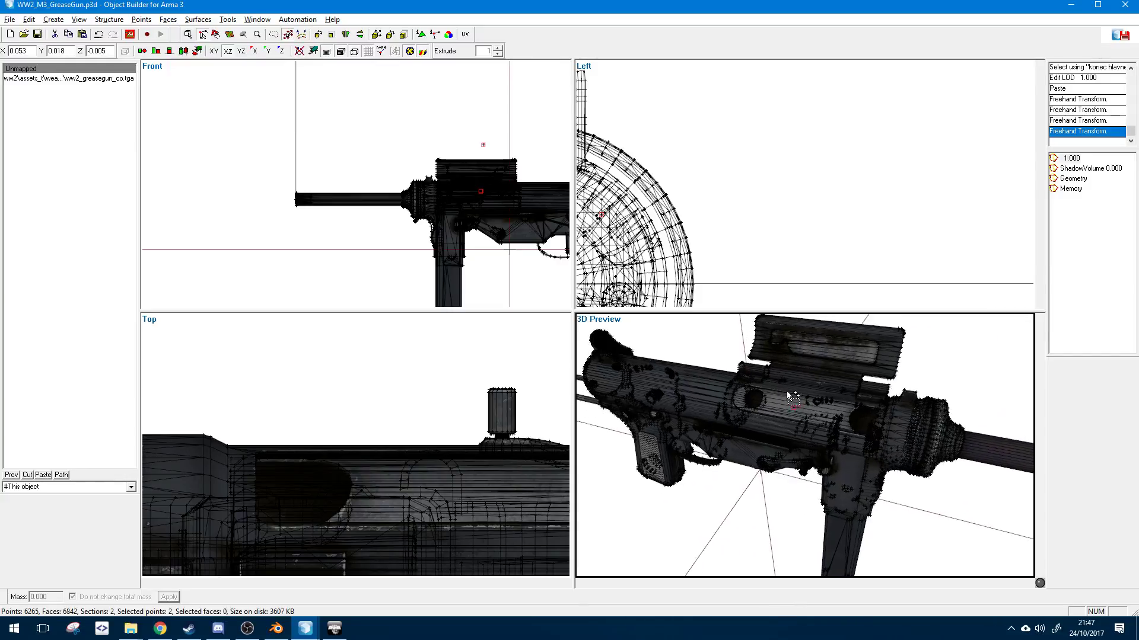
pyautogui.moveTo(787, 392); pyautogui.dragTo(789, 394, button='middle')
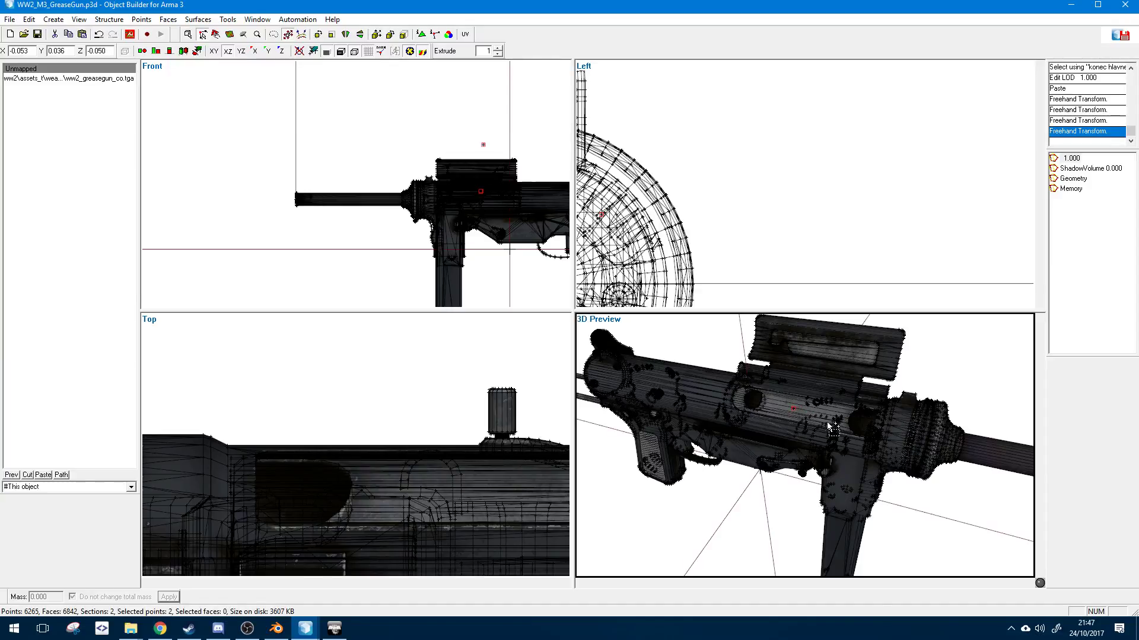
pyautogui.moveTo(809, 423); pyautogui.dragTo(810, 429, button='middle')
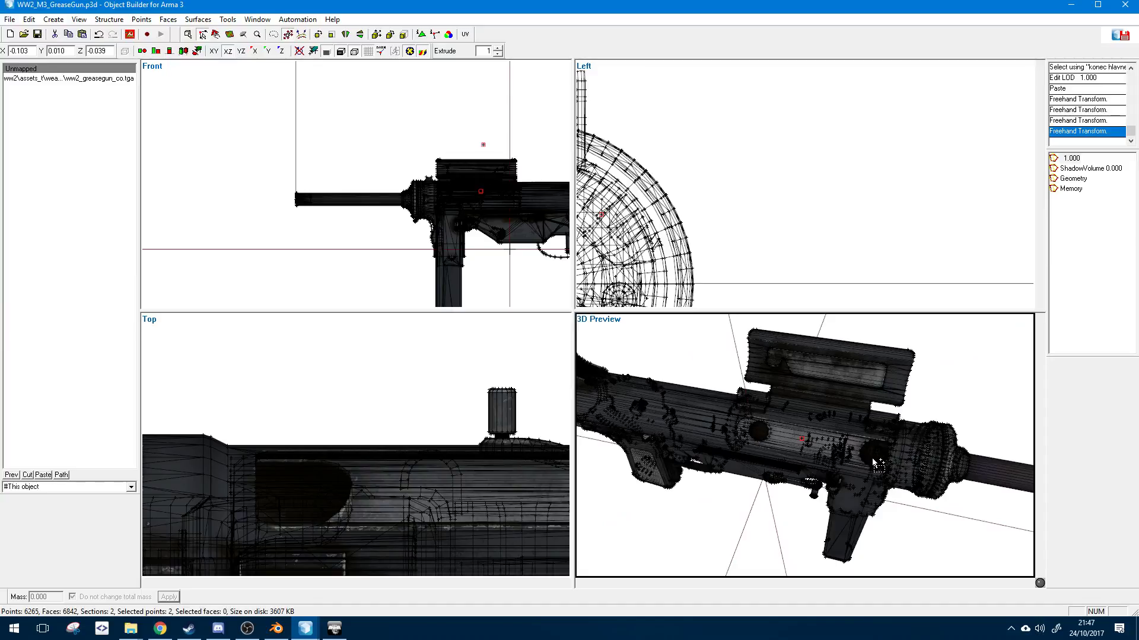
pyautogui.moveTo(900, 473); pyautogui.dragTo(829, 451, button='middle')
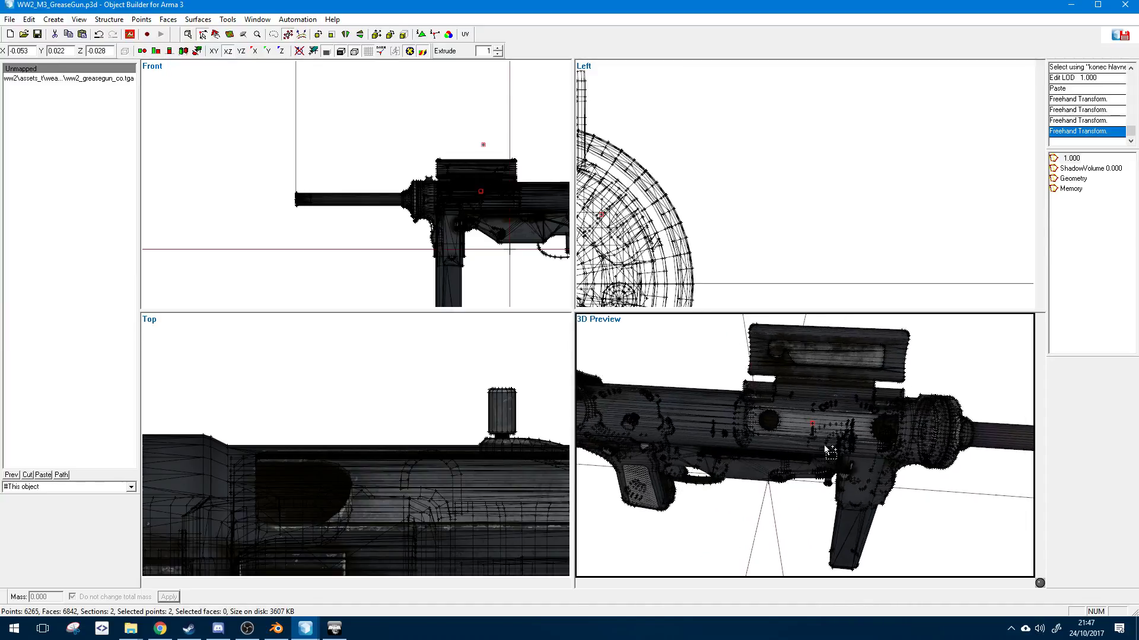
pyautogui.moveTo(713, 503); pyautogui.dragTo(804, 436, button='middle')
pyautogui.scroll(-5, 819, 438)
pyautogui.scroll(2, 824, 438)
pyautogui.scroll(3, 861, 433)
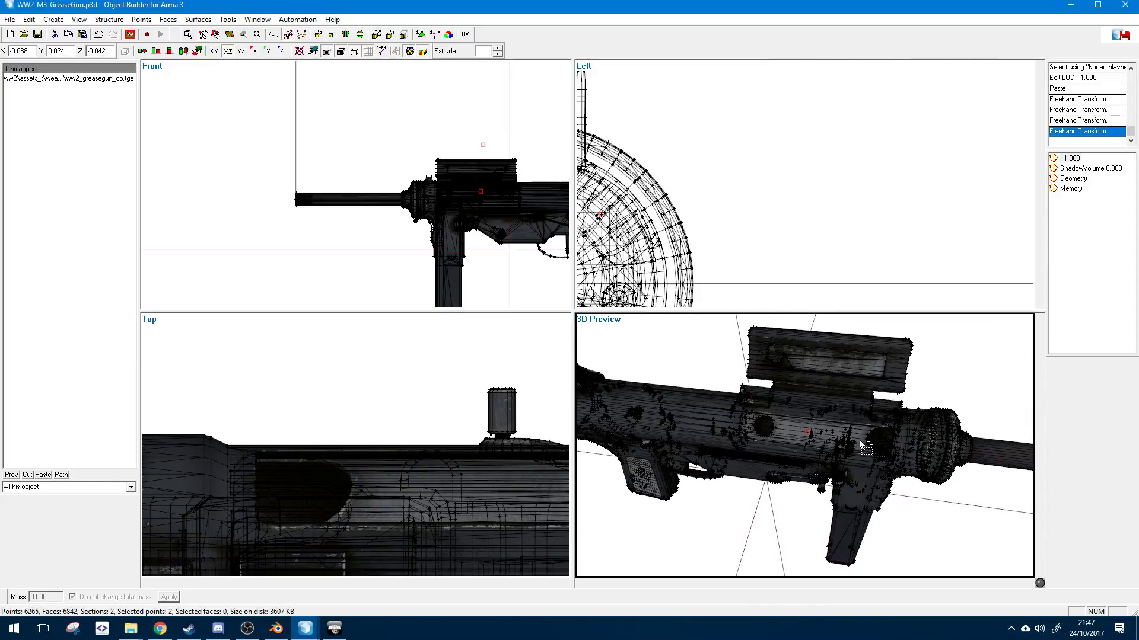
pyautogui.moveTo(762, 492); pyautogui.dragTo(760, 489, button='middle')
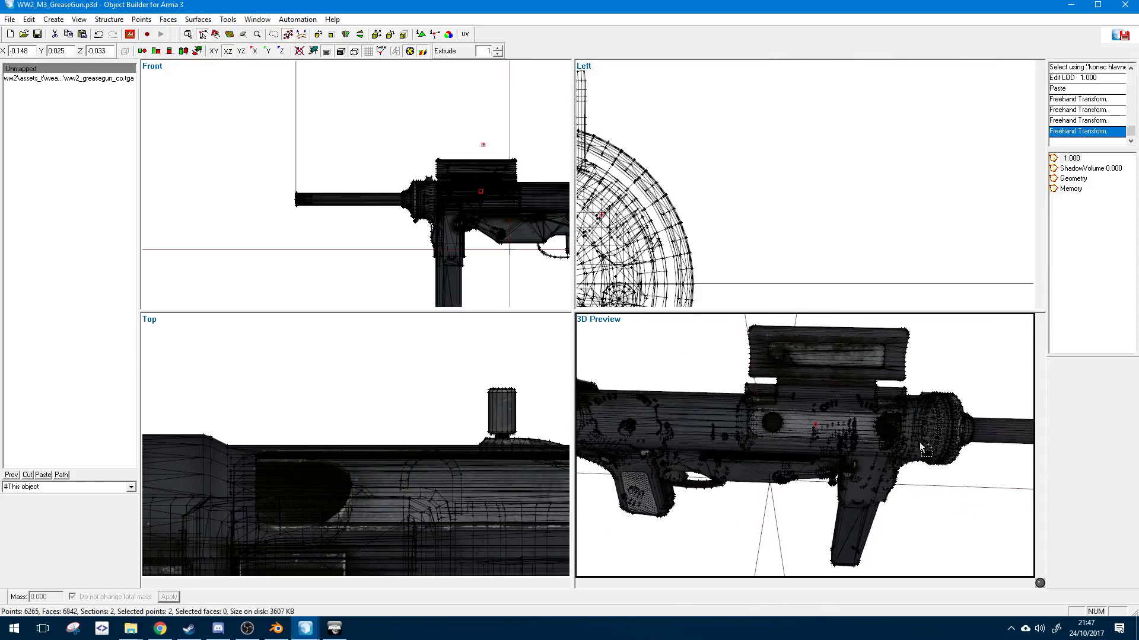
pyautogui.moveTo(928, 437); pyautogui.dragTo(808, 484, button='middle')
pyautogui.scroll(-5, 828, 481)
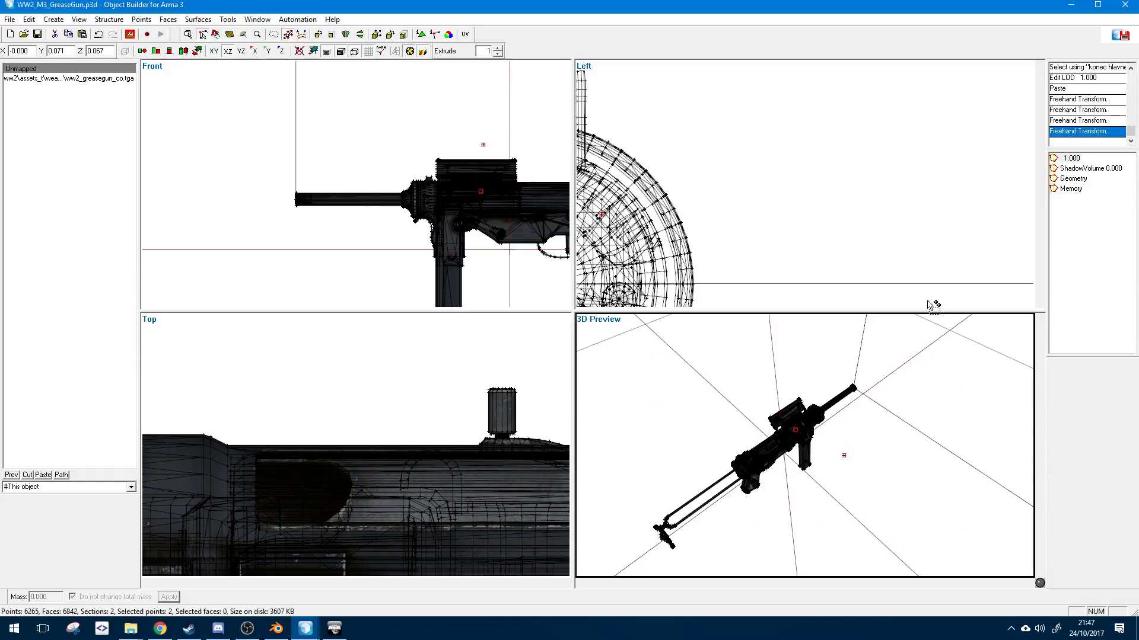
# - Cut the two ejection points from the 1.000 LOD and paste them into the Memory LOD
pyautogui.hotkey('ctrl', 'x')
pyautogui.click(1071, 189)
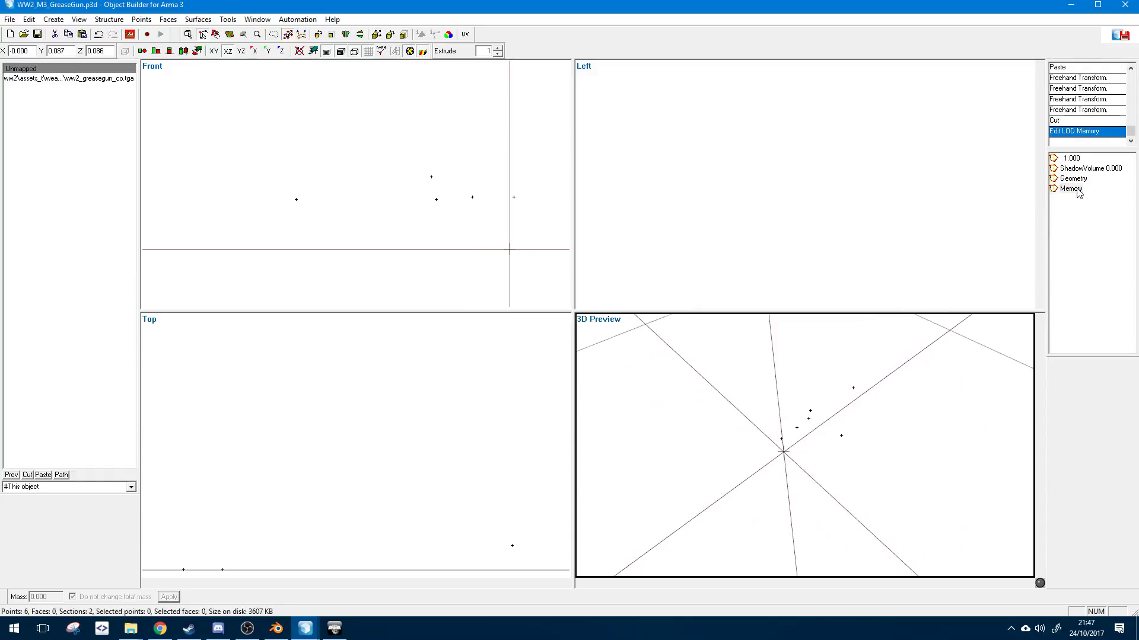
pyautogui.hotkey('ctrl', 'v')
pyautogui.moveTo(922, 394); pyautogui.dragTo(874, 455, button='middle')
# - Switch to the IF_M1a1.p3d reference and select the "slingeye_axis" points in its Memory LOD
pyautogui.moveTo(318, 634)
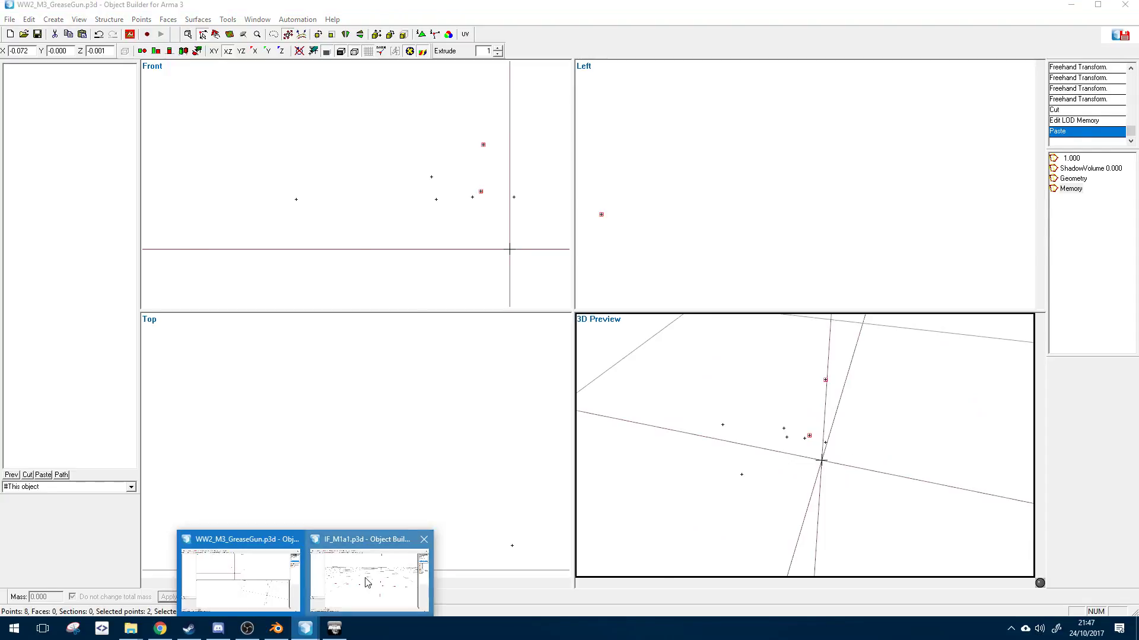
pyautogui.click(364, 581)
pyautogui.click(813, 404)
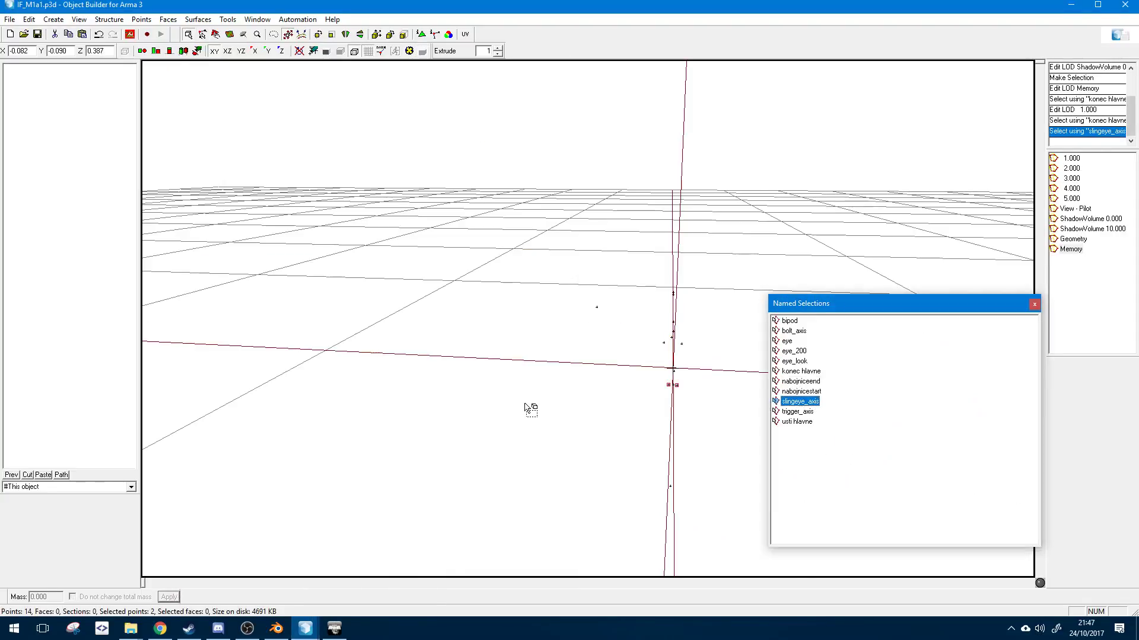
pyautogui.moveTo(529, 407); pyautogui.dragTo(693, 425, button='middle')
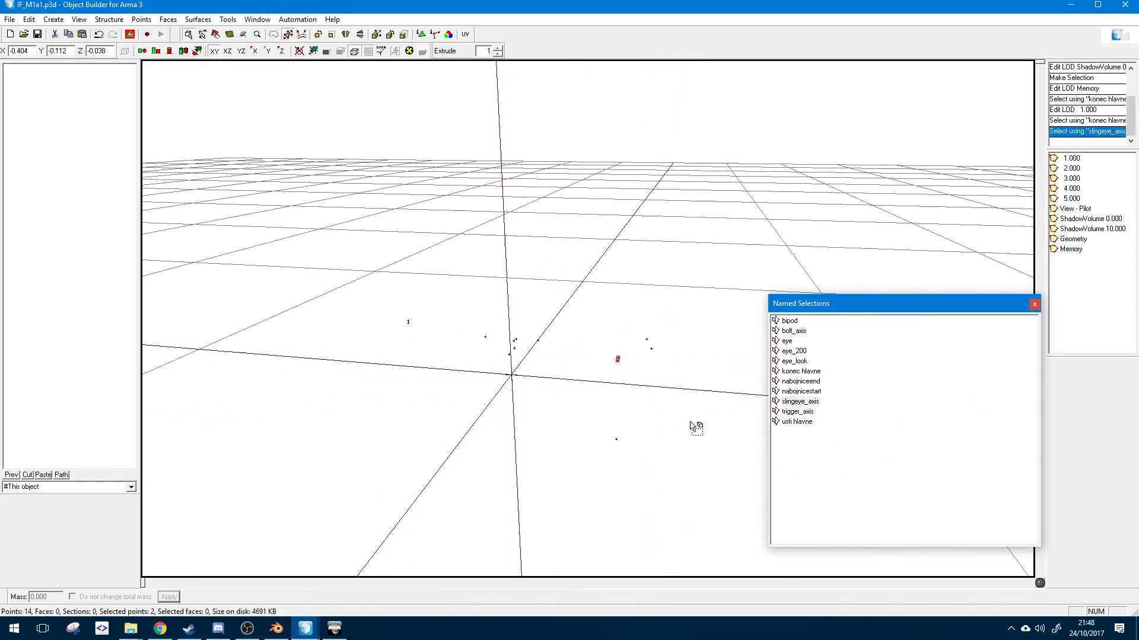
# - Examine the sling eye mesh under the M1A1's handguard in the 1.000 LOD, selecting it and clearing the selection
pyautogui.click(1068, 159)
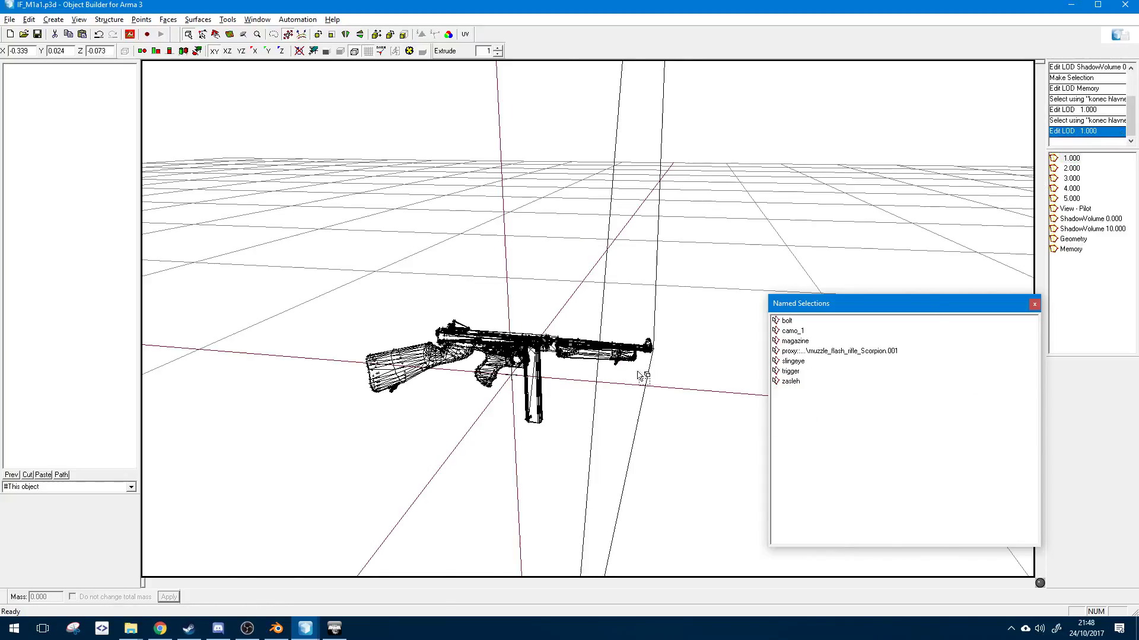
pyautogui.scroll(5, 637, 371)
pyautogui.moveTo(637, 372); pyautogui.dragTo(638, 378, button='middle')
pyautogui.scroll(2, 639, 381)
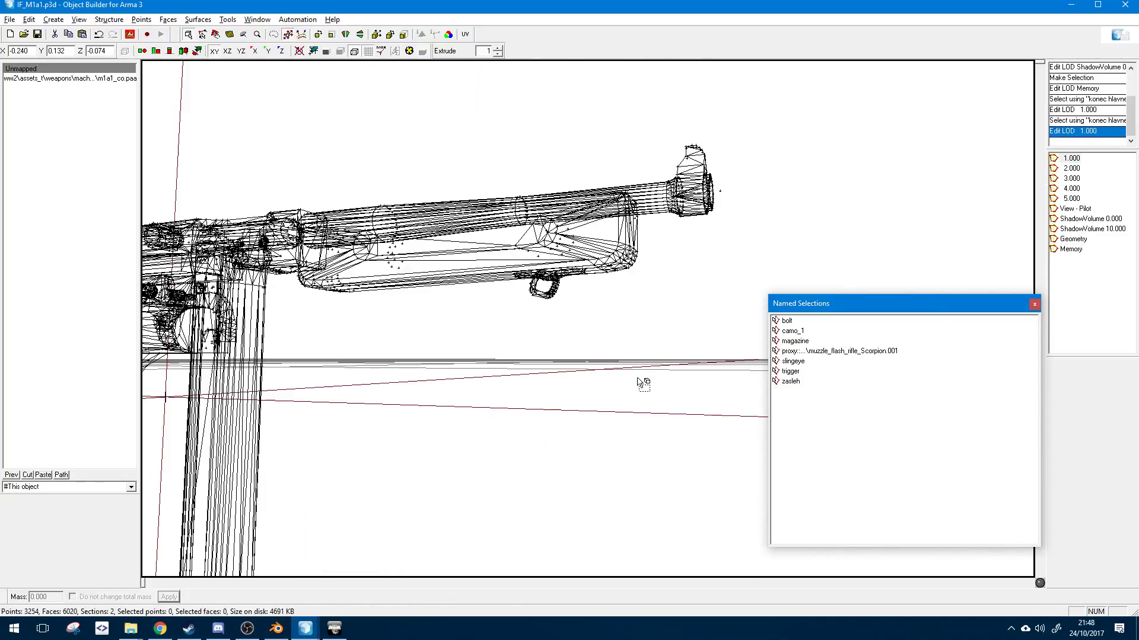
pyautogui.scroll(-5, 638, 379)
pyautogui.scroll(5, 638, 378)
pyautogui.moveTo(638, 378); pyautogui.dragTo(621, 354, button='middle')
pyautogui.moveTo(520, 306); pyautogui.dragTo(583, 288)
pyautogui.moveTo(538, 322); pyautogui.dragTo(386, 152, button='middle')
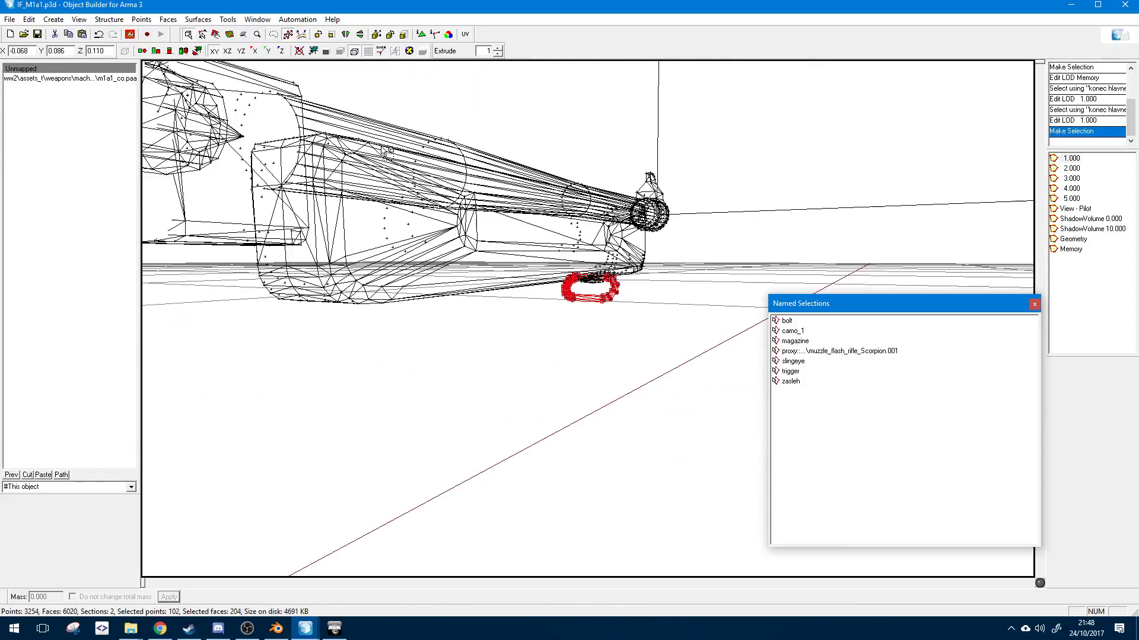
pyautogui.click(409, 53)
pyautogui.click(528, 313)
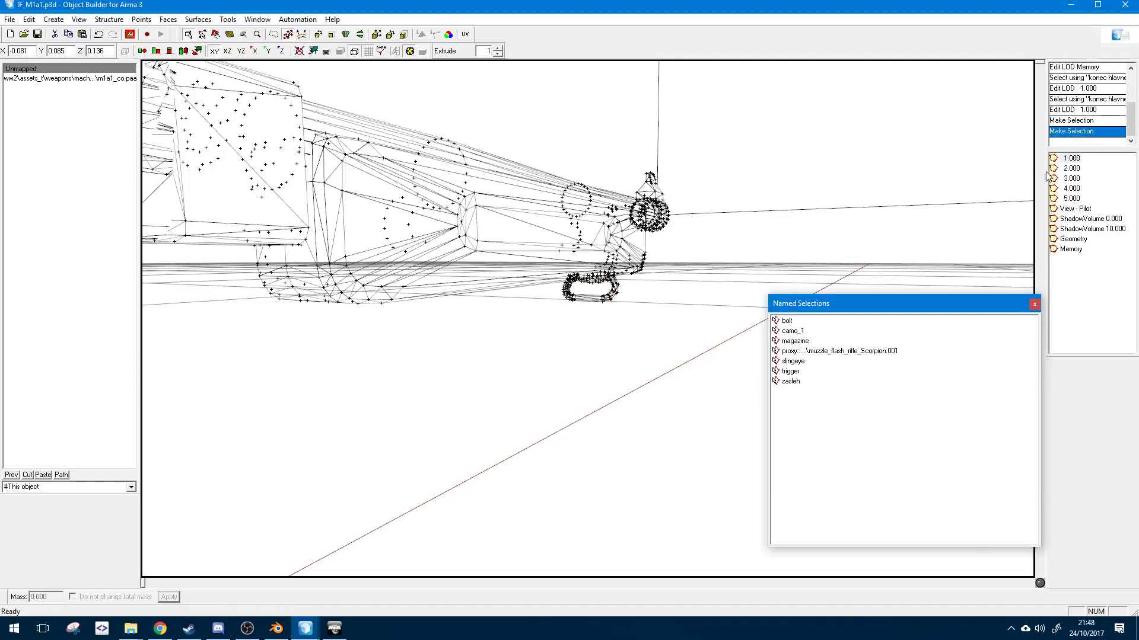
# - Look through the reference's Memory, Geometry, ShadowVolume 10.000 and View - Pilot LODs and return to Memory
pyautogui.click(1071, 254)
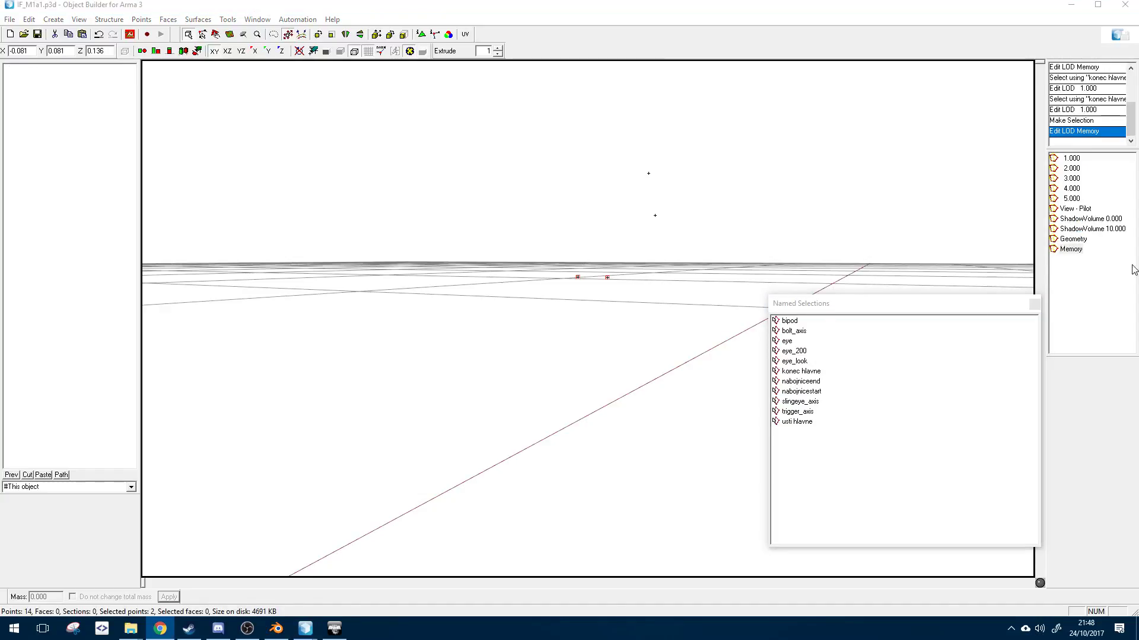
pyautogui.click(1073, 240)
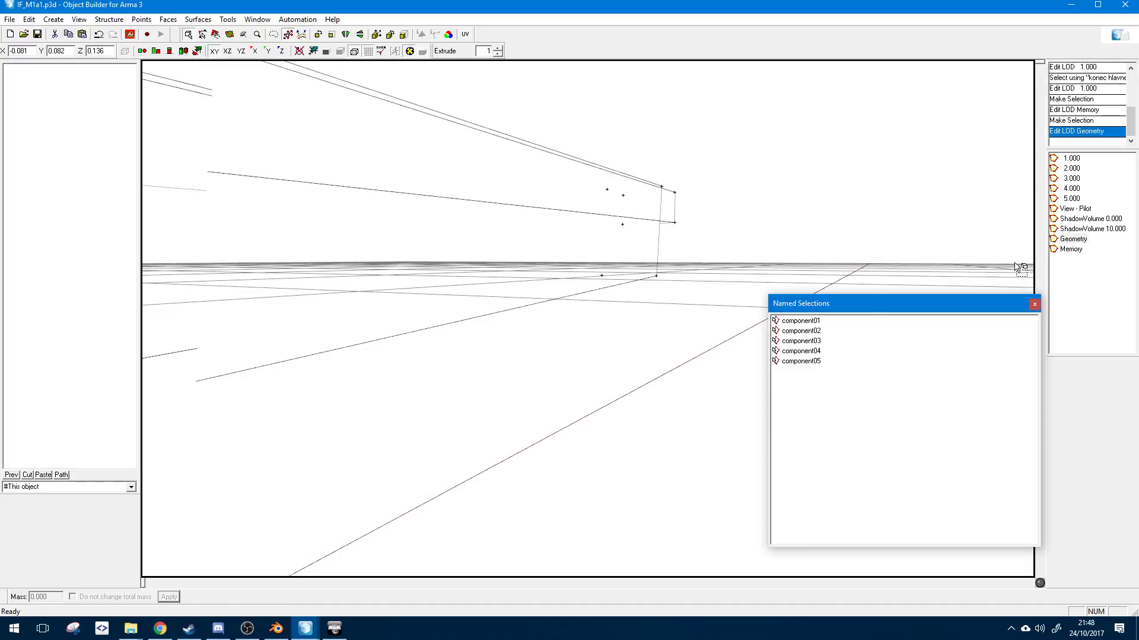
pyautogui.click(1086, 229)
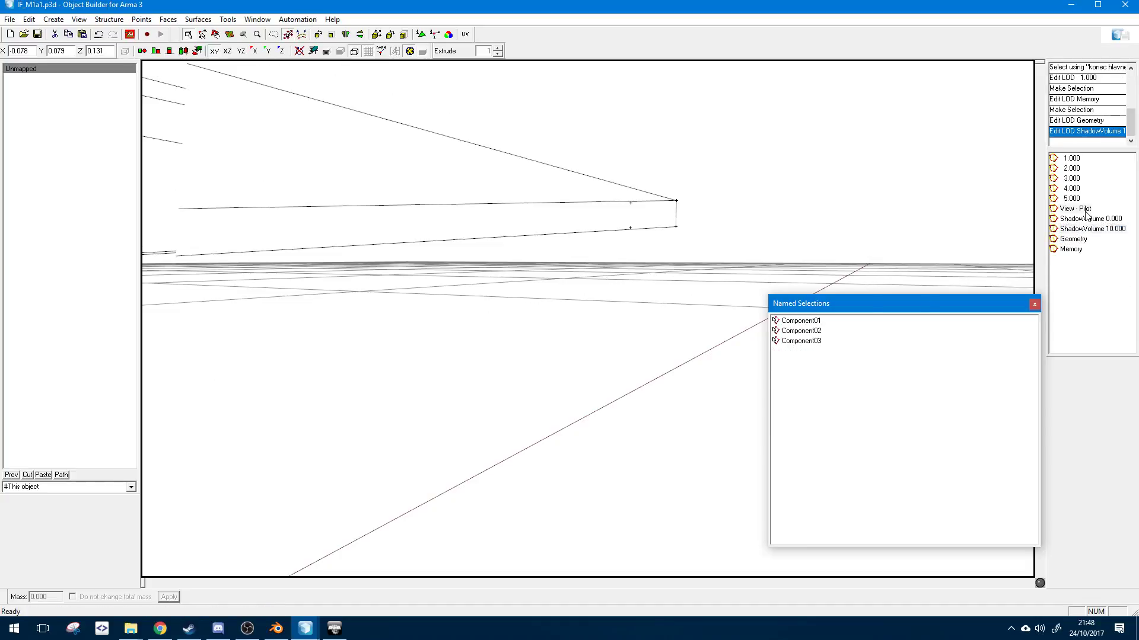
pyautogui.click(1083, 210)
pyautogui.click(1071, 249)
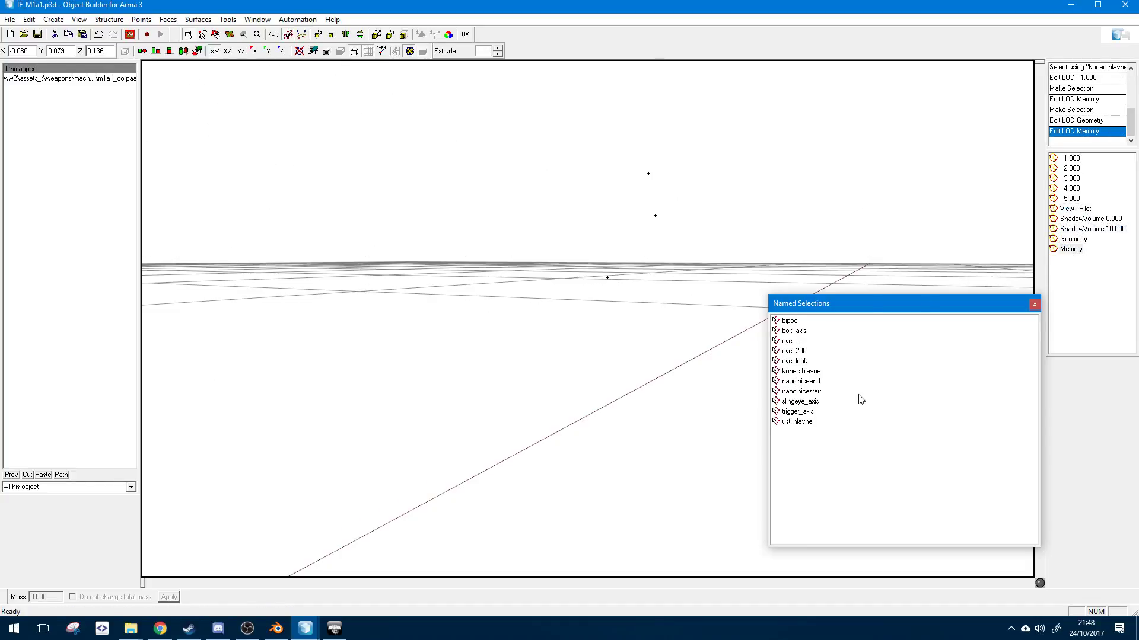
# - Select the reference's "trigger_axis" points and examine where they sit relative to the other memory points
pyautogui.click(809, 409)
pyautogui.scroll(-4, 555, 347)
pyautogui.moveTo(545, 336); pyautogui.dragTo(499, 320, button='middle')
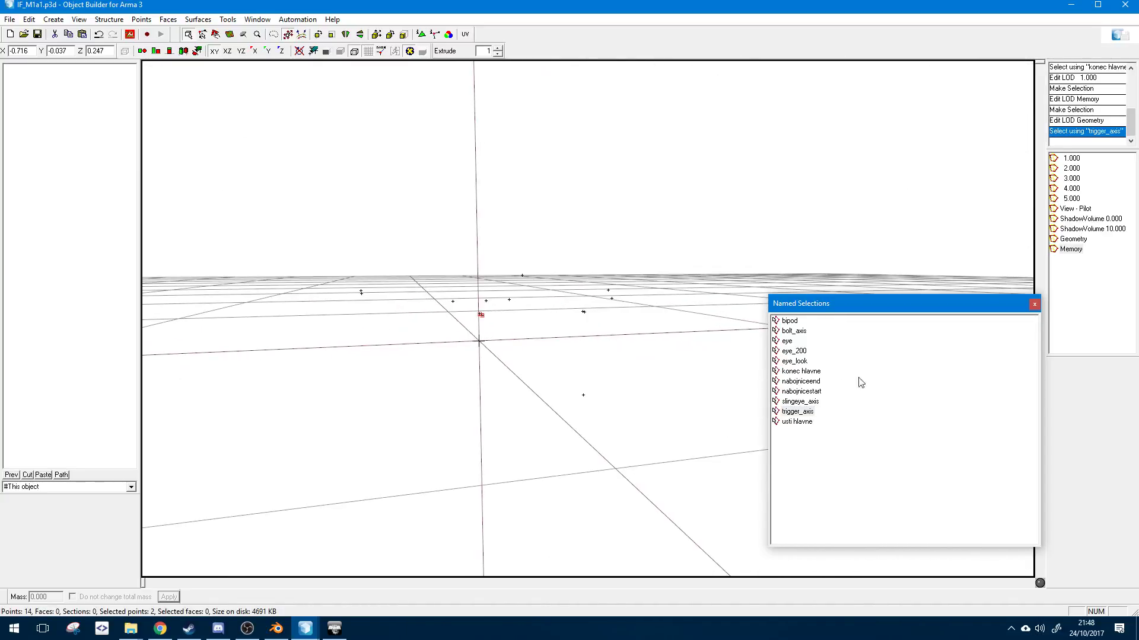
pyautogui.moveTo(641, 383)
pyautogui.mouseDown(button='middle')
pyautogui.moveTo(615, 379)
pyautogui.moveTo(626, 378)
pyautogui.mouseUp(button='middle')
# - Switch to WW2_M3_GreaseGun.p3d and select the vertices at the trigger's upper rear corner in the 1.000 LOD
pyautogui.moveTo(310, 634)
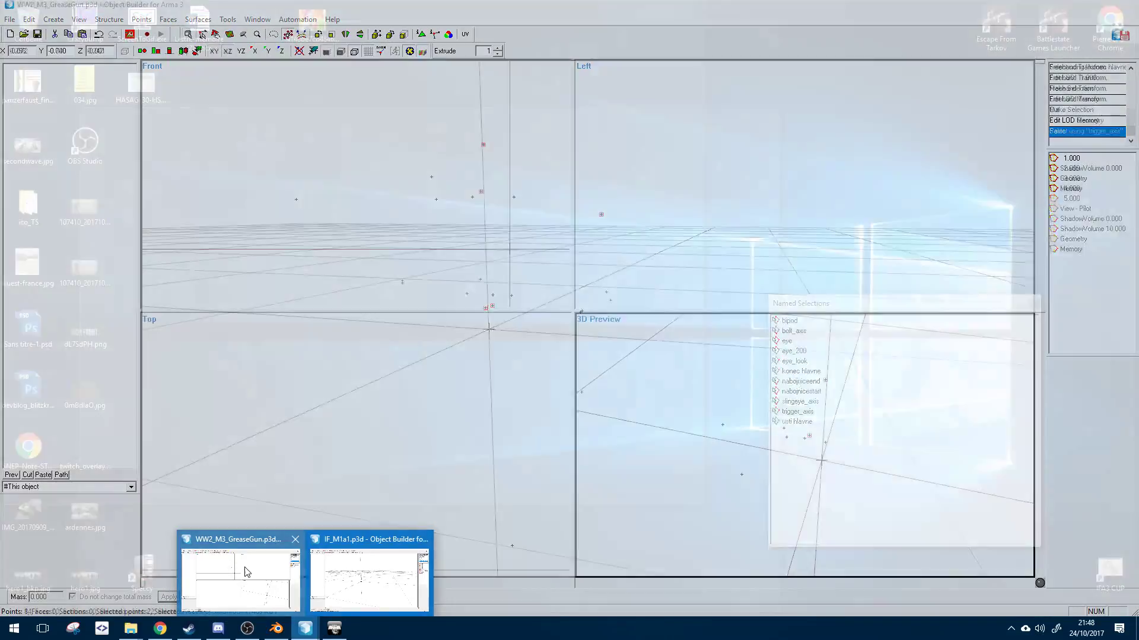
pyautogui.click(237, 563)
pyautogui.click(1071, 158)
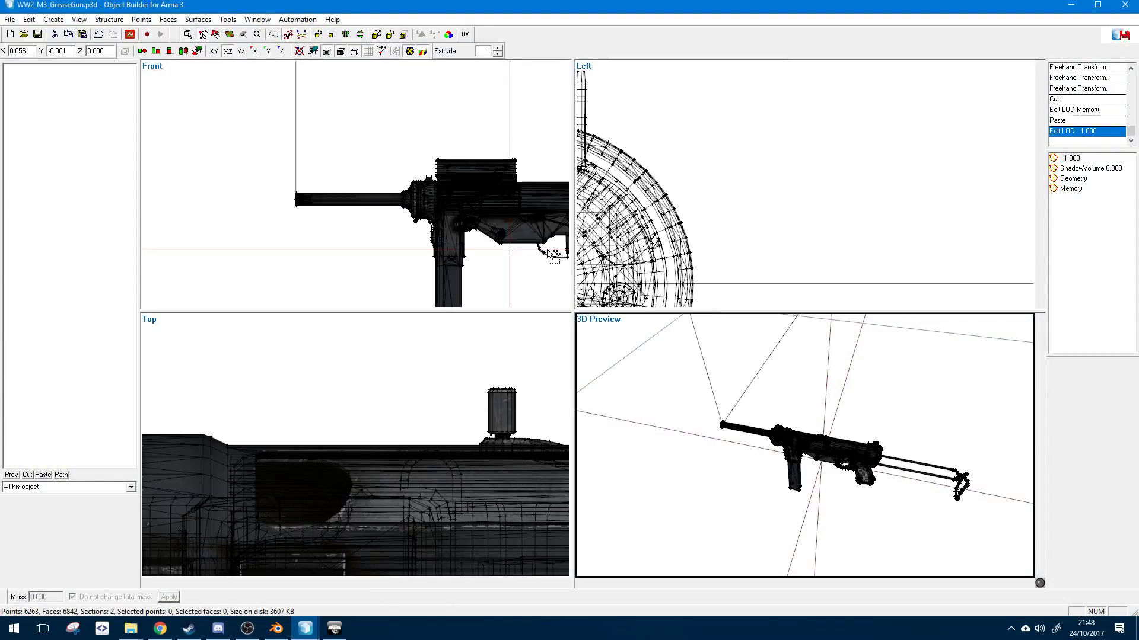
pyautogui.scroll(5, 496, 228)
pyautogui.moveTo(458, 190); pyautogui.dragTo(478, 206)
pyautogui.moveTo(479, 204); pyautogui.dragTo(410, 234, button='middle')
pyautogui.scroll(3, 415, 233)
pyautogui.moveTo(508, 233); pyautogui.dragTo(453, 193, button='middle')
pyautogui.click(479, 198)
pyautogui.scroll(2, 467, 208)
pyautogui.moveTo(433, 139); pyautogui.dragTo(450, 152)
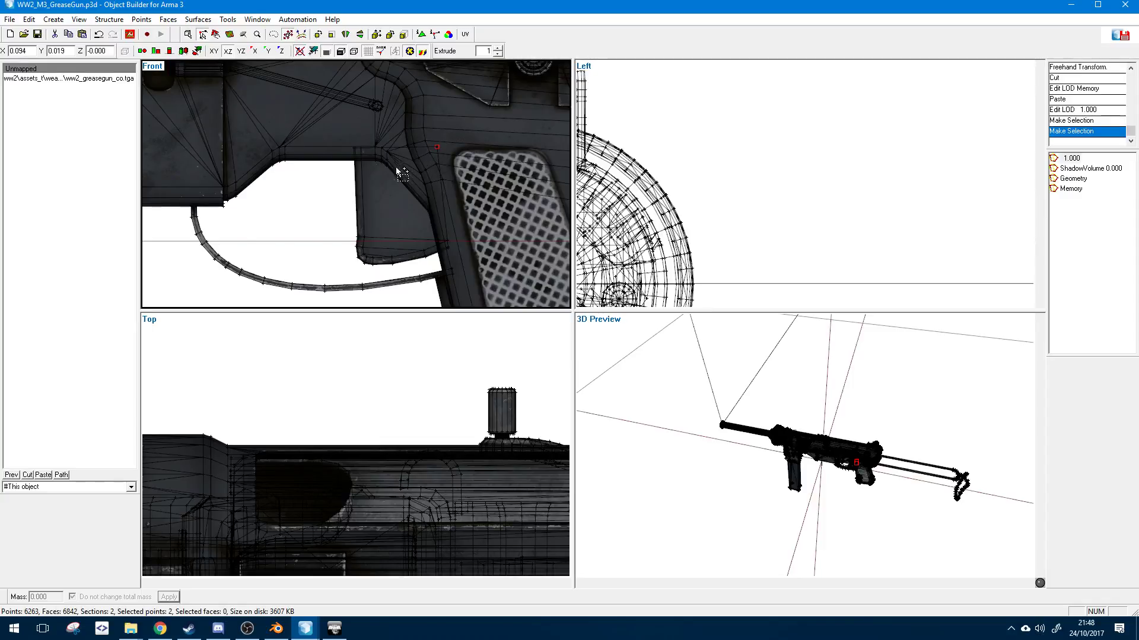
# - Select the whole trigger, including its upper rear corner, and undo a trial rotation of it
pyautogui.moveTo(348, 237); pyautogui.dragTo(380, 264)
pyautogui.moveTo(325, 210); pyautogui.dragTo(385, 265)
pyautogui.click(188, 35)
pyautogui.moveTo(308, 205); pyautogui.dragTo(381, 269)
pyautogui.moveTo(478, 210)
pyautogui.keyDown('shift'); pyautogui.mouseDown(button='right')
pyautogui.moveTo(479, 192)
pyautogui.moveTo(492, 213)
pyautogui.mouseUp(button='right'); pyautogui.keyUp('shift')
pyautogui.hotkey('ctrl', 'z')
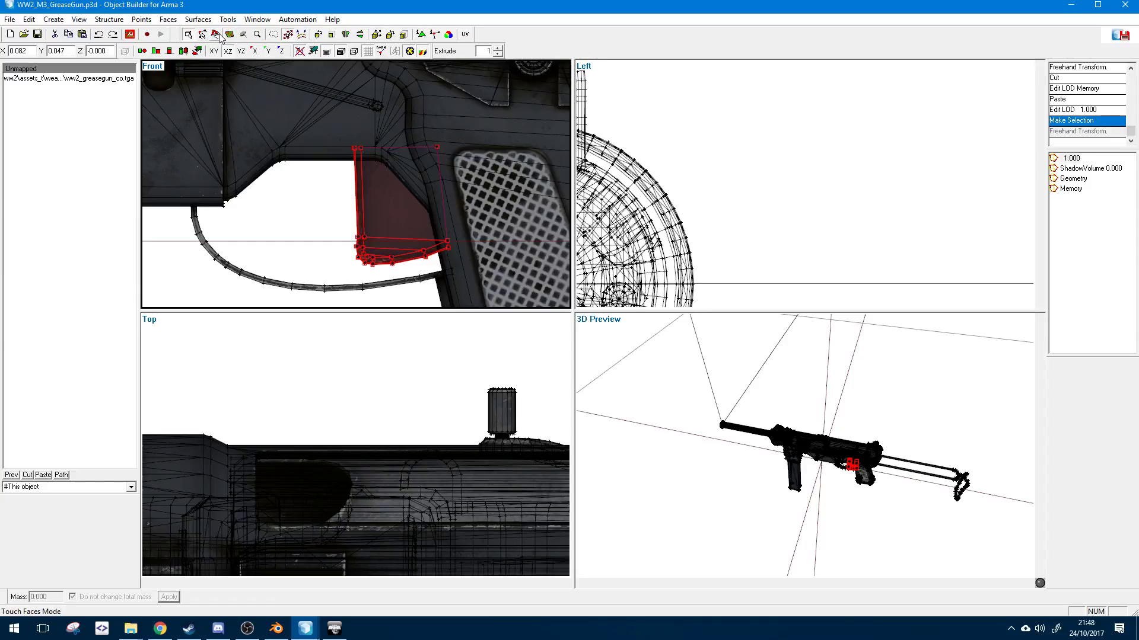
# - Try rotating the selected trigger about a pivot at its upper rear corner and undo the rotation
pyautogui.click(244, 36)
pyautogui.click(432, 141)
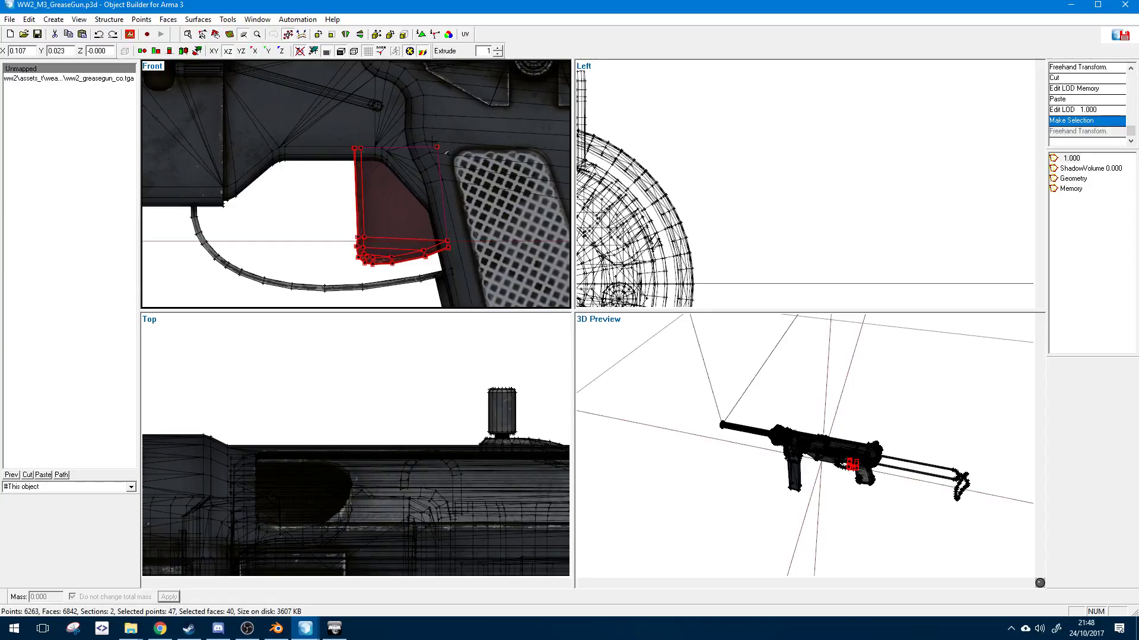
pyautogui.moveTo(498, 176)
pyautogui.keyDown('shift'); pyautogui.mouseDown(button='right')
pyautogui.moveTo(493, 148)
pyautogui.moveTo(496, 174)
pyautogui.mouseUp(button='right'); pyautogui.keyUp('shift')
pyautogui.hotkey('ctrl', 'z')
pyautogui.moveTo(382, 152)
pyautogui.mouseDown(button='middle')
pyautogui.moveTo(389, 119)
pyautogui.moveTo(382, 169)
pyautogui.mouseUp(button='middle')
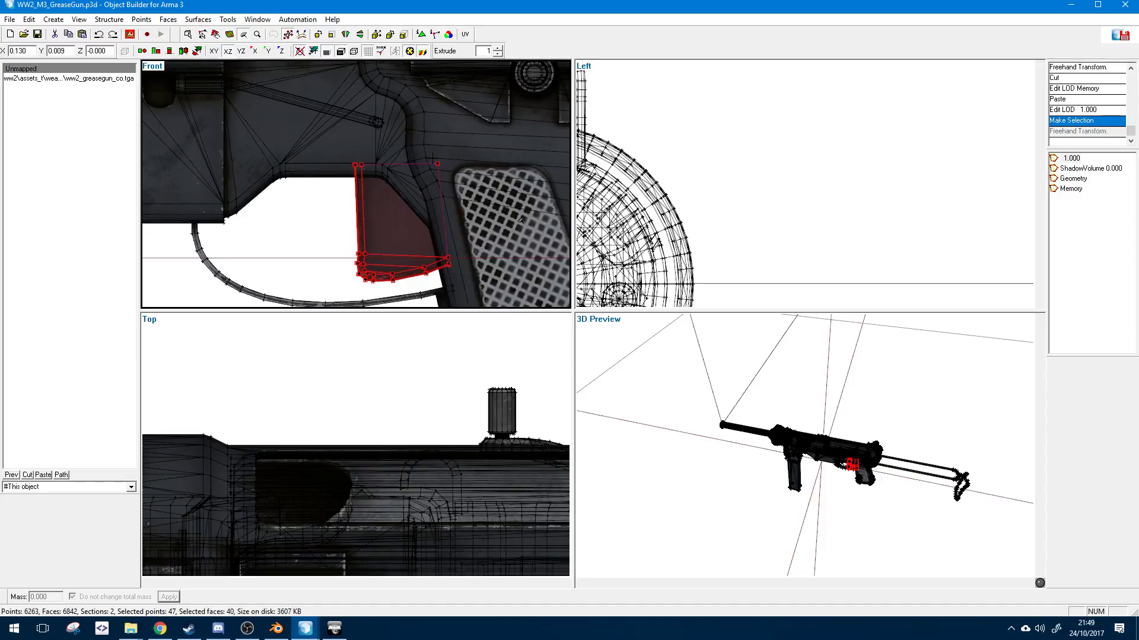
pyautogui.click(188, 35)
pyautogui.click(160, 629)
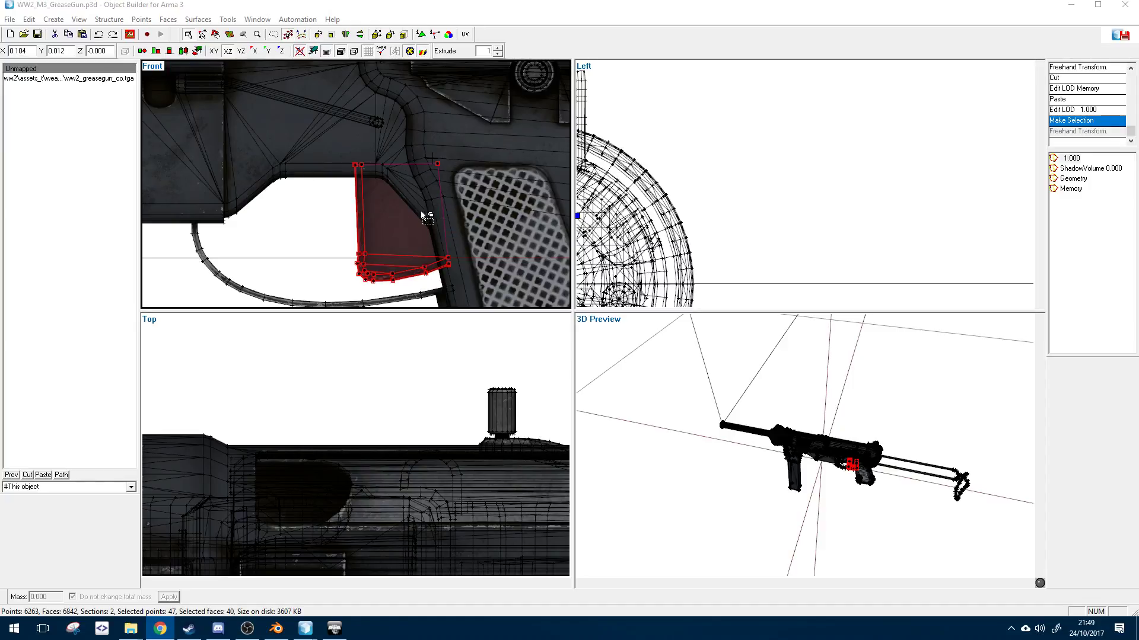
pyautogui.click(433, 466)
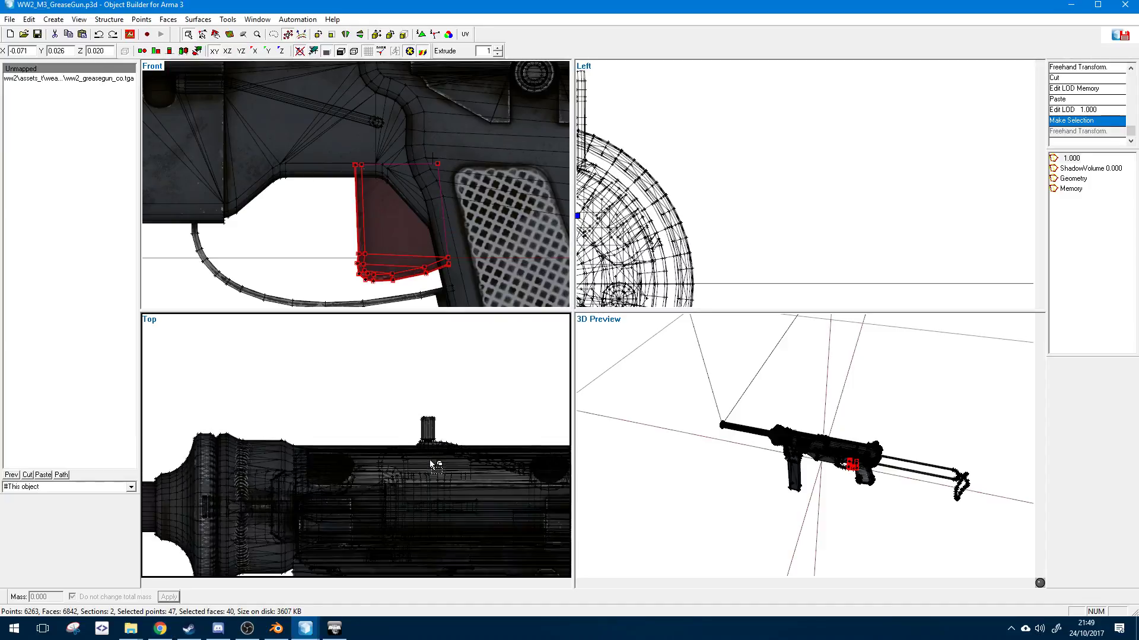
pyautogui.scroll(-2, 433, 465)
pyautogui.scroll(-2, 441, 469)
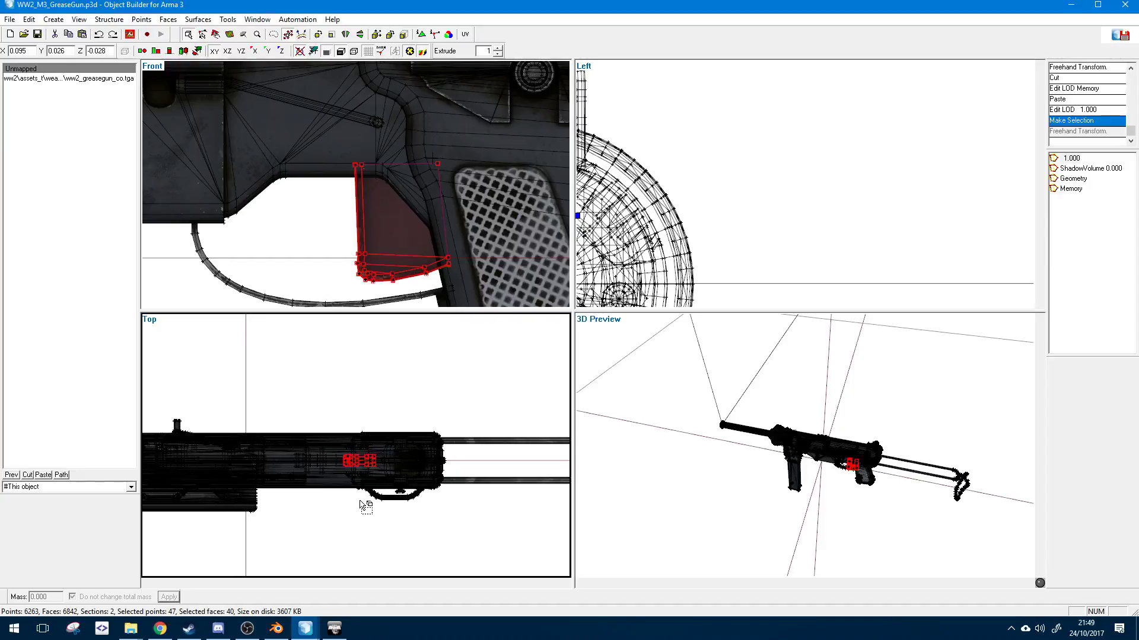
# - Switch to Chrome, examine the disassembled M3 grease gun parts photo in the image search, and close the search results
pyautogui.hotkey('alt', 'Tab')
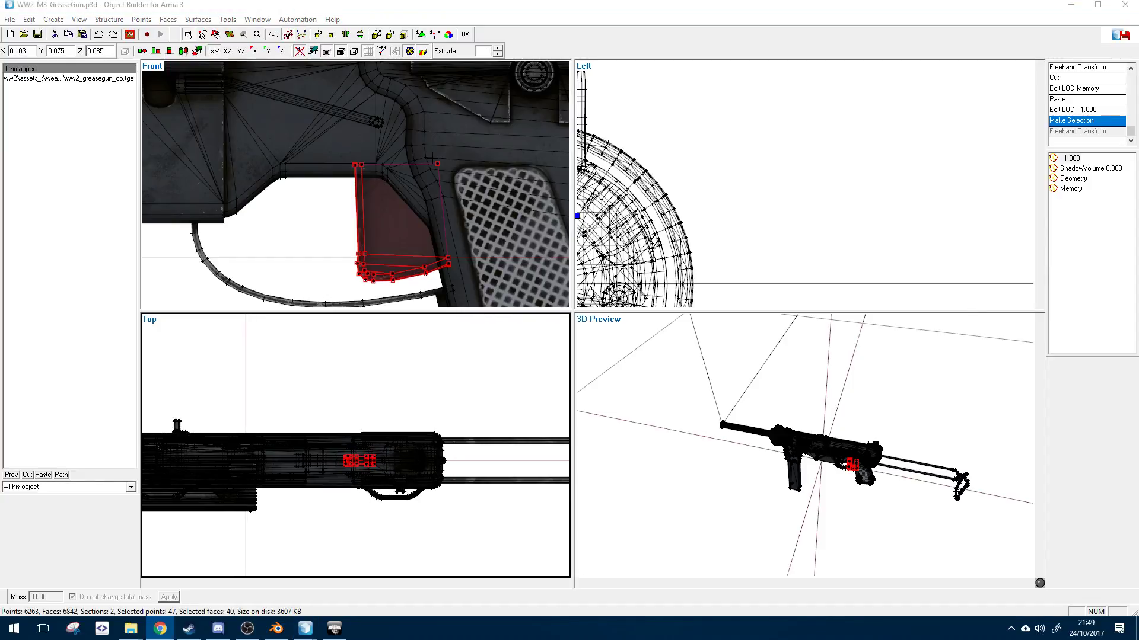
pyautogui.moveTo(1138, 173); pyautogui.dragTo(1138, 95)
pyautogui.moveTo(1138, 39); pyautogui.dragTo(601, 0)
pyautogui.click(58, 2)
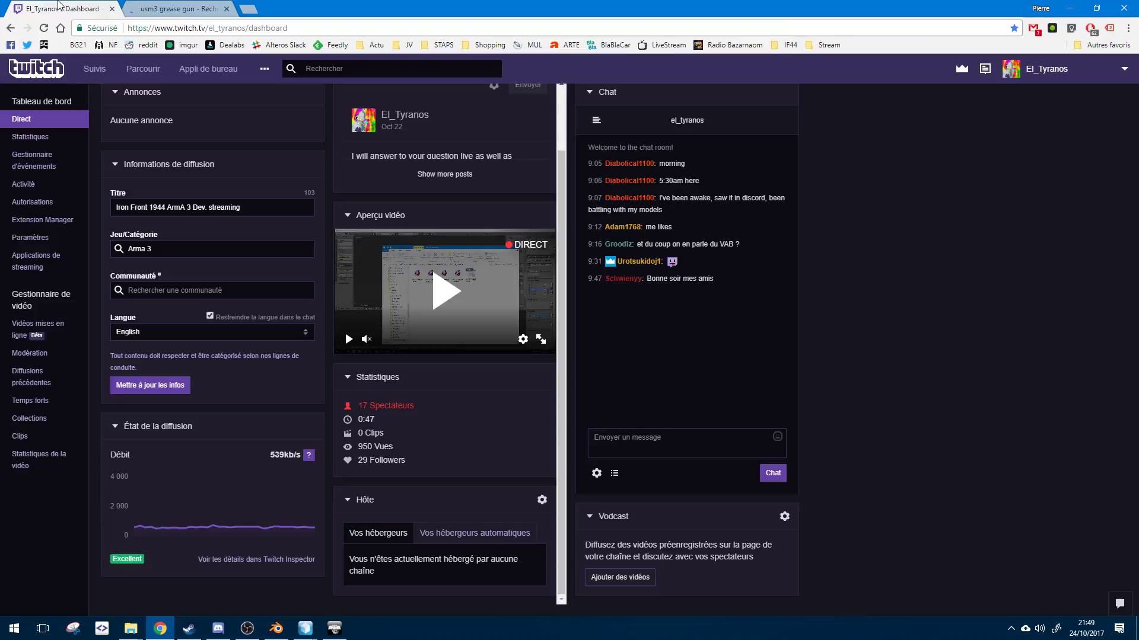
pyautogui.click(202, 7)
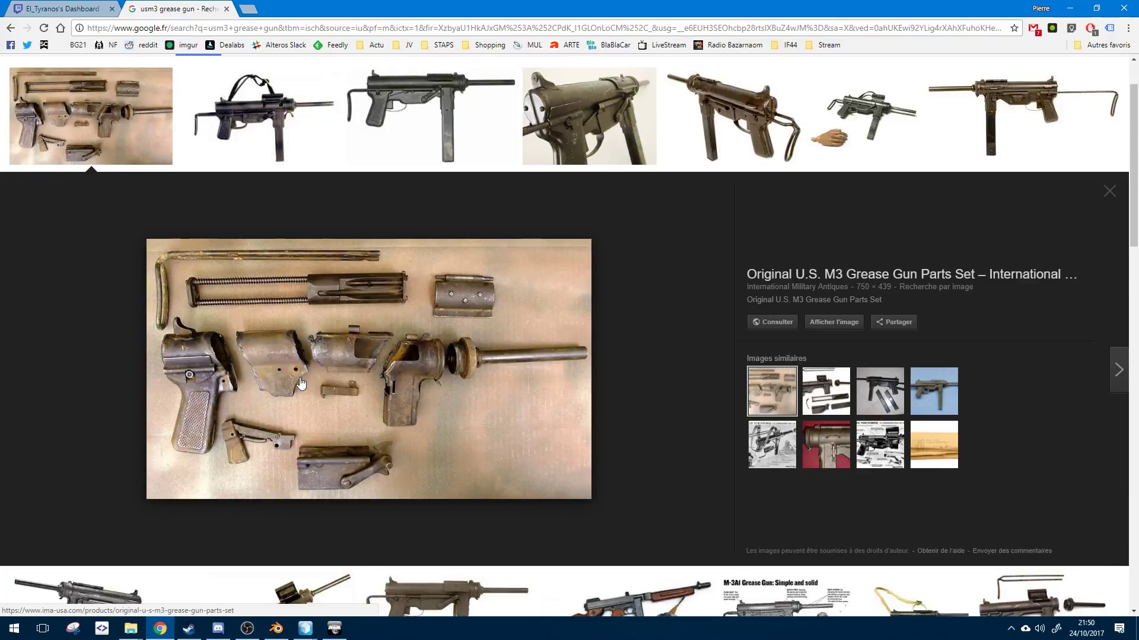
pyautogui.scroll(2, 224, 58)
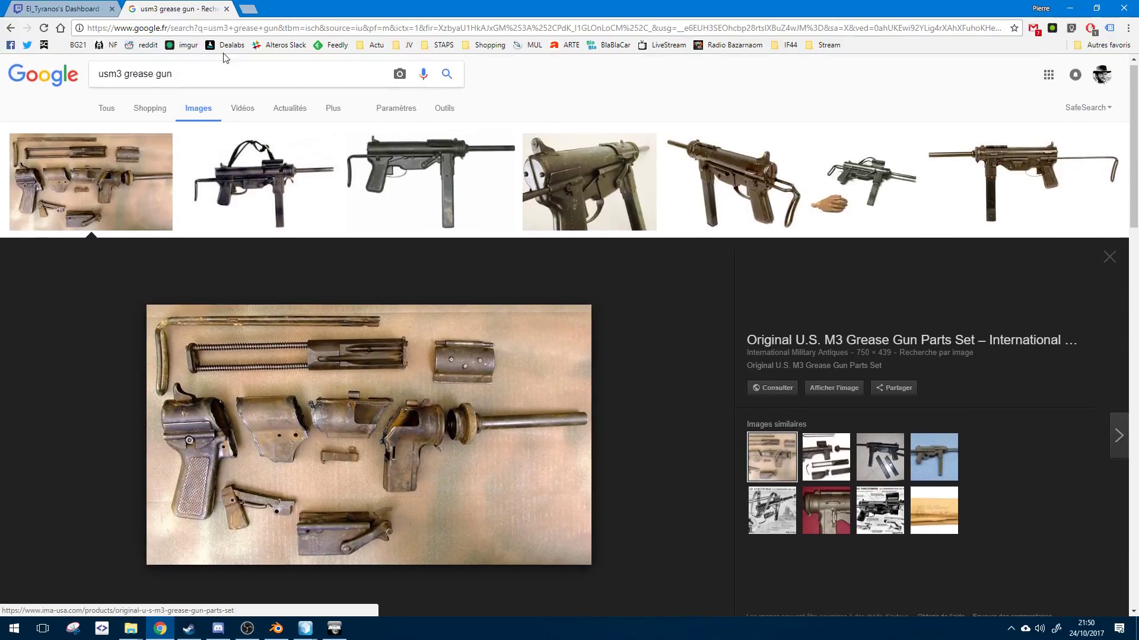
pyautogui.click(226, 8)
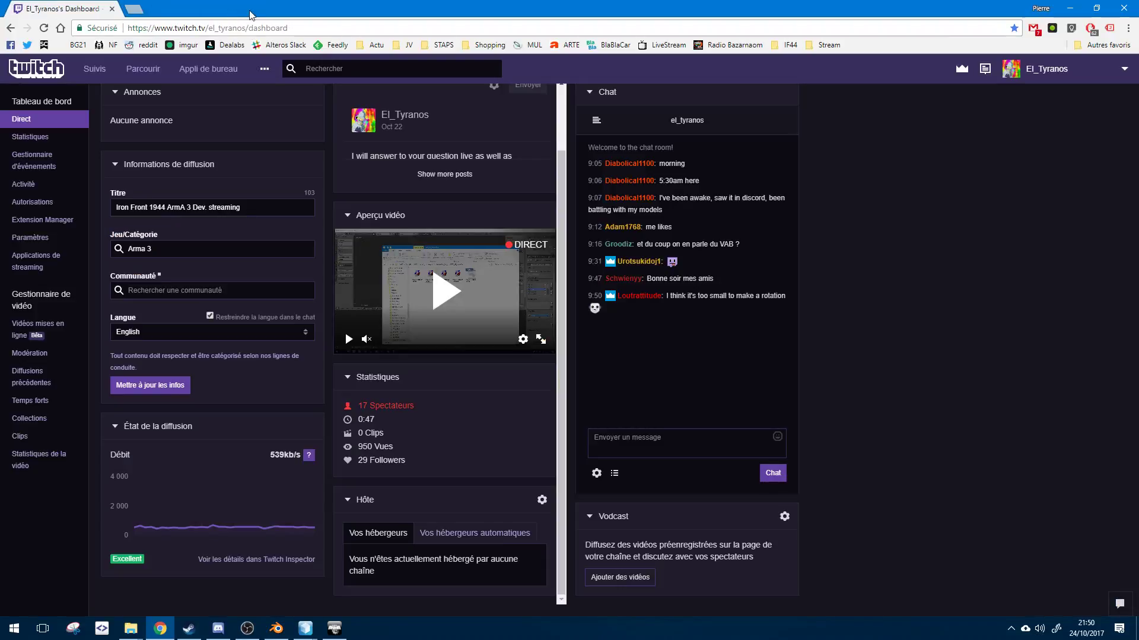
pyautogui.moveTo(250, 15); pyautogui.dragTo(1138, 155)
# - Back in Object Builder, paste the trigger's upper rear corner points into the Memory LOD and rename their "trigger" selection to "trigger_axis"
pyautogui.click(446, 169)
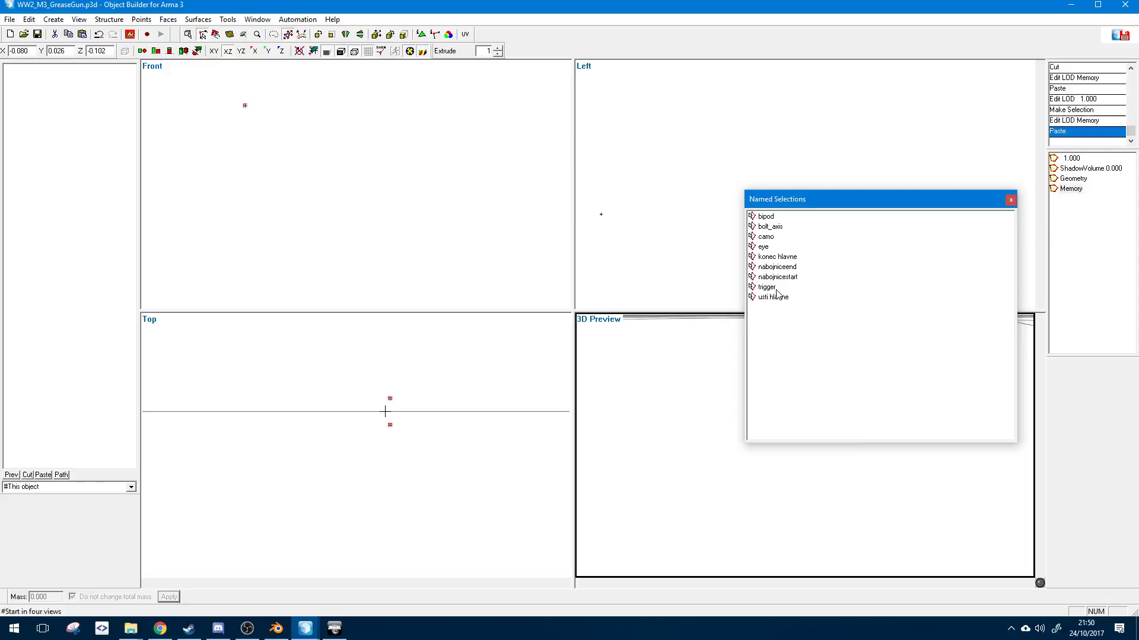
pyautogui.rightClick(768, 288)
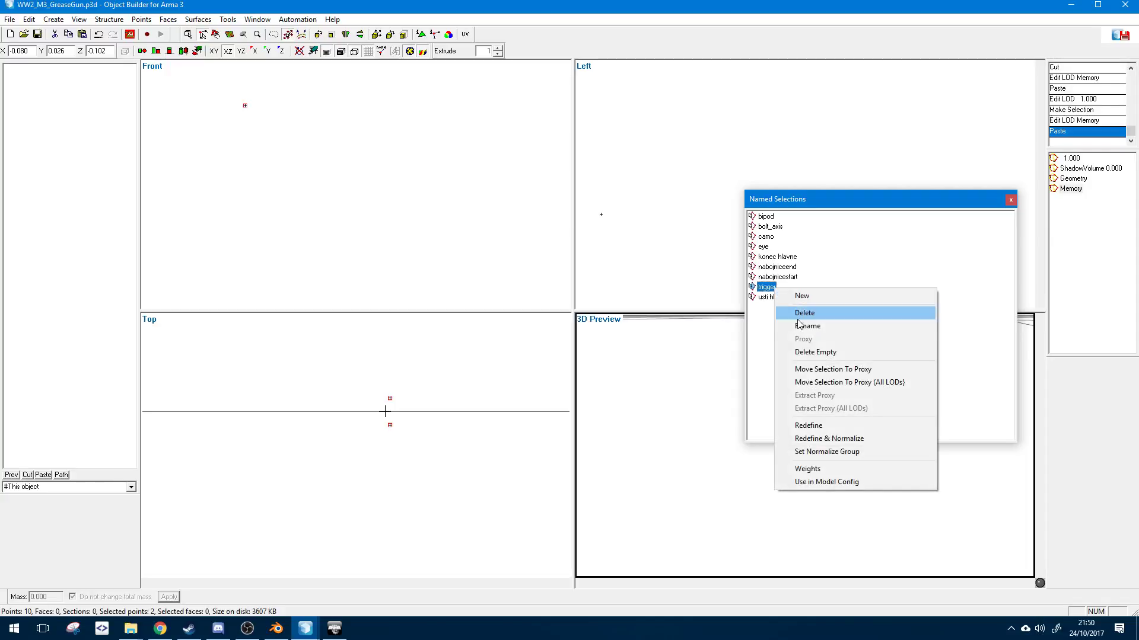
pyautogui.click(788, 309)
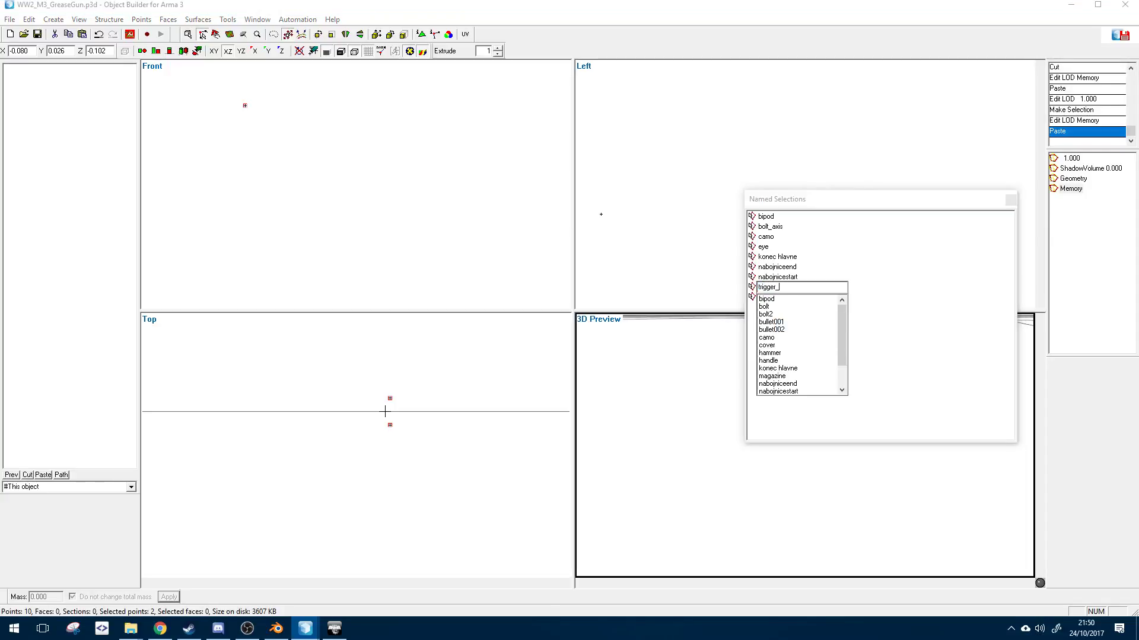
pyautogui.write('s')
pyautogui.press('Return')
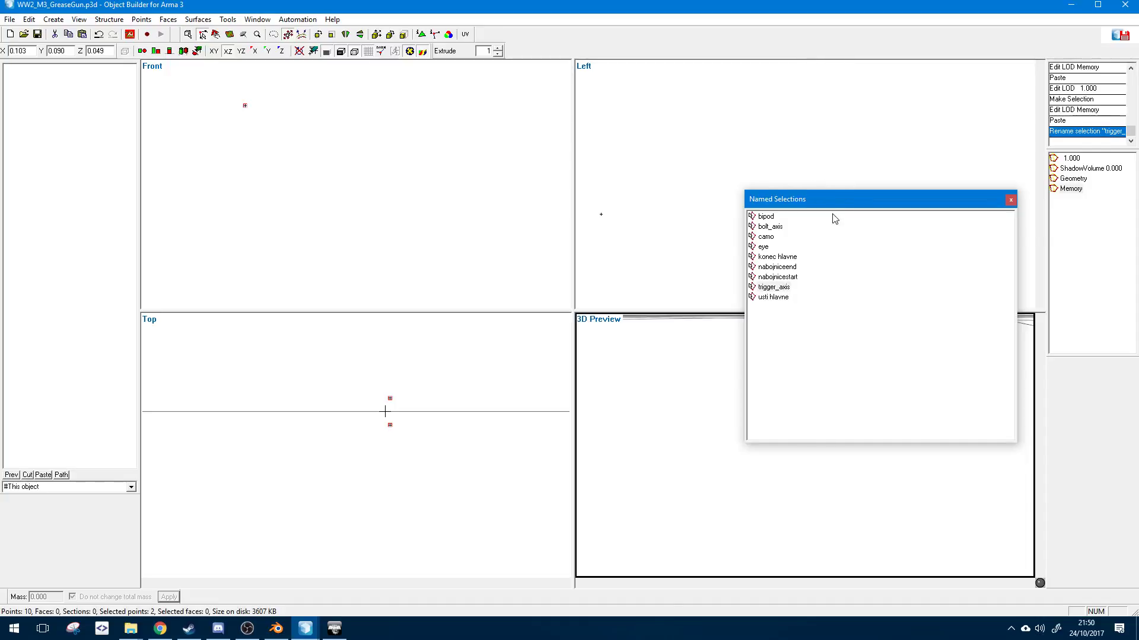
pyautogui.moveTo(914, 201); pyautogui.dragTo(1138, 231)
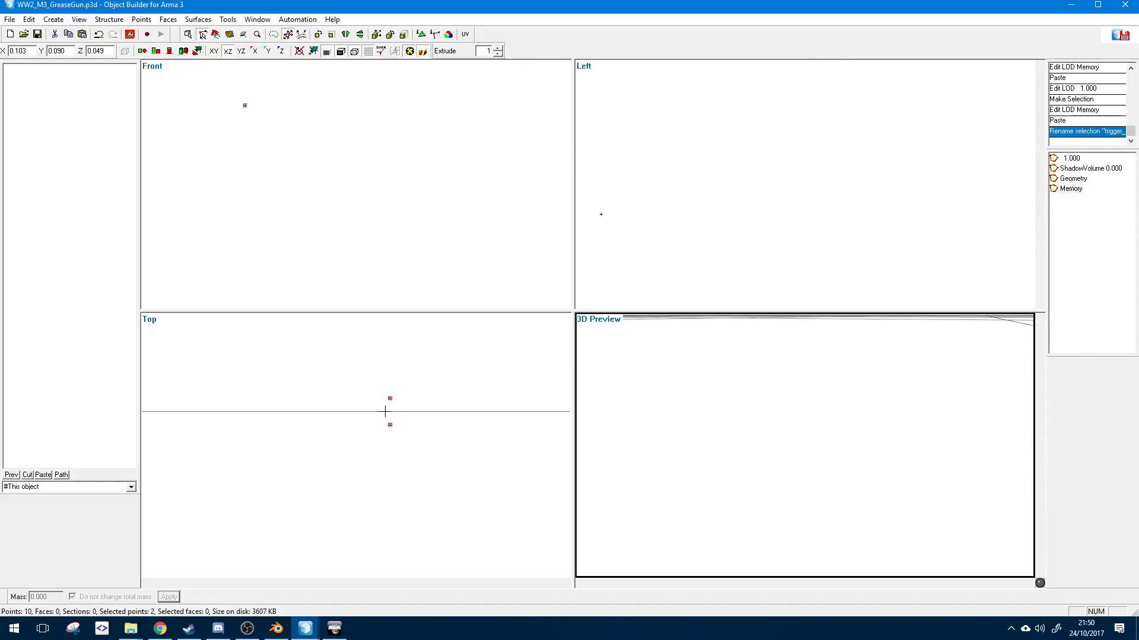
# - In the 1.000 LOD, select the complete raised ejection port cover together with its hinge cylinder
pyautogui.click(1067, 159)
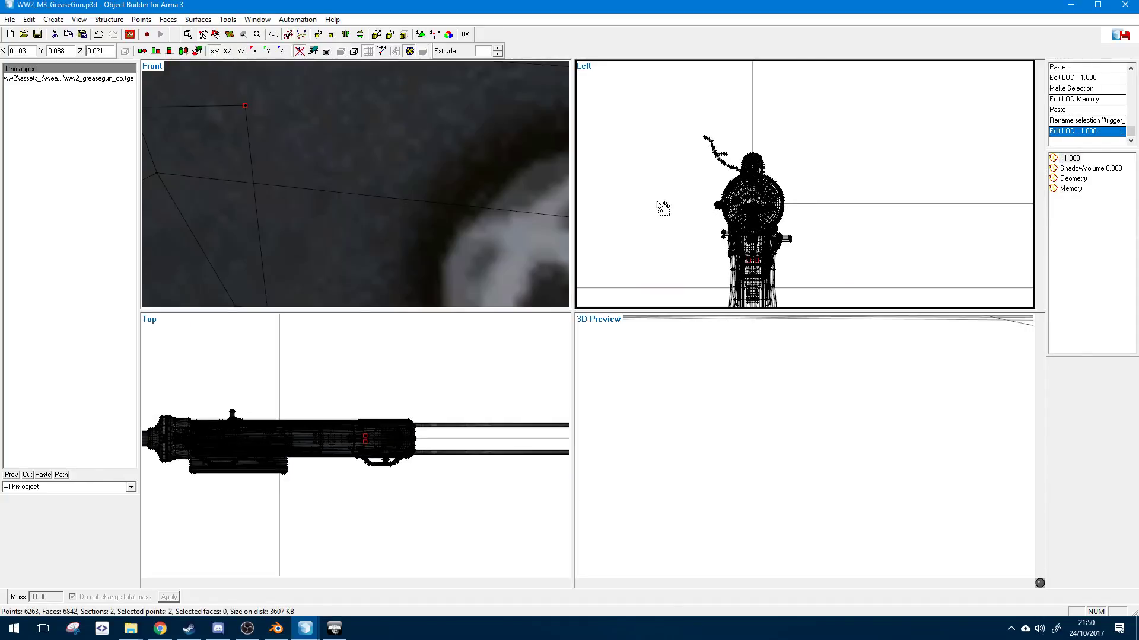
pyautogui.scroll(-8, 333, 178)
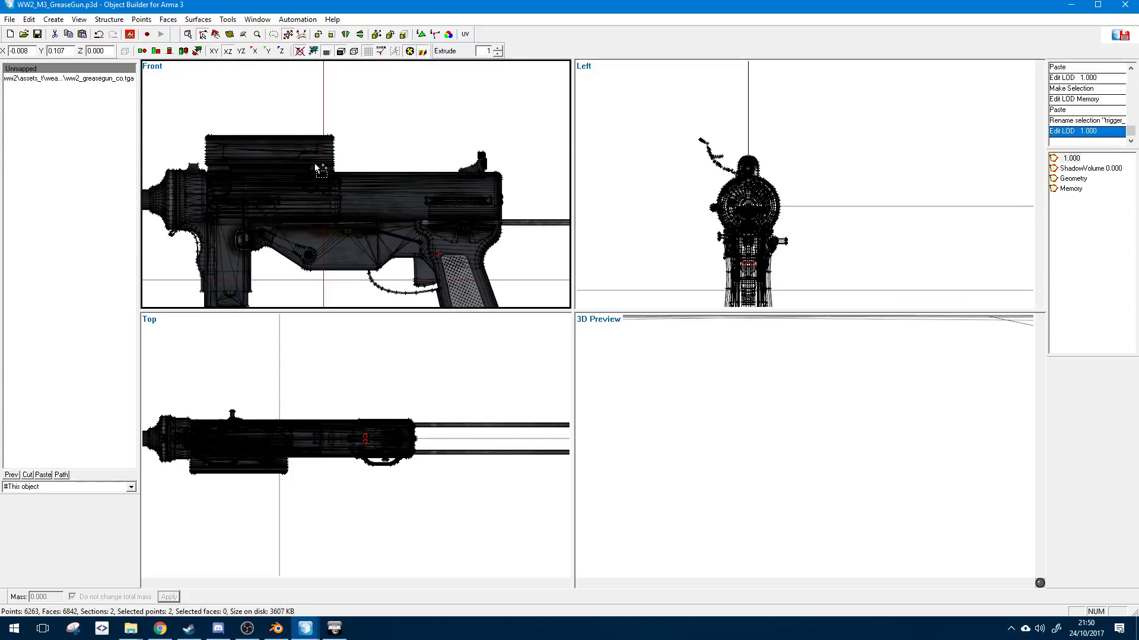
pyautogui.moveTo(290, 126); pyautogui.dragTo(343, 157)
pyautogui.press('alt')
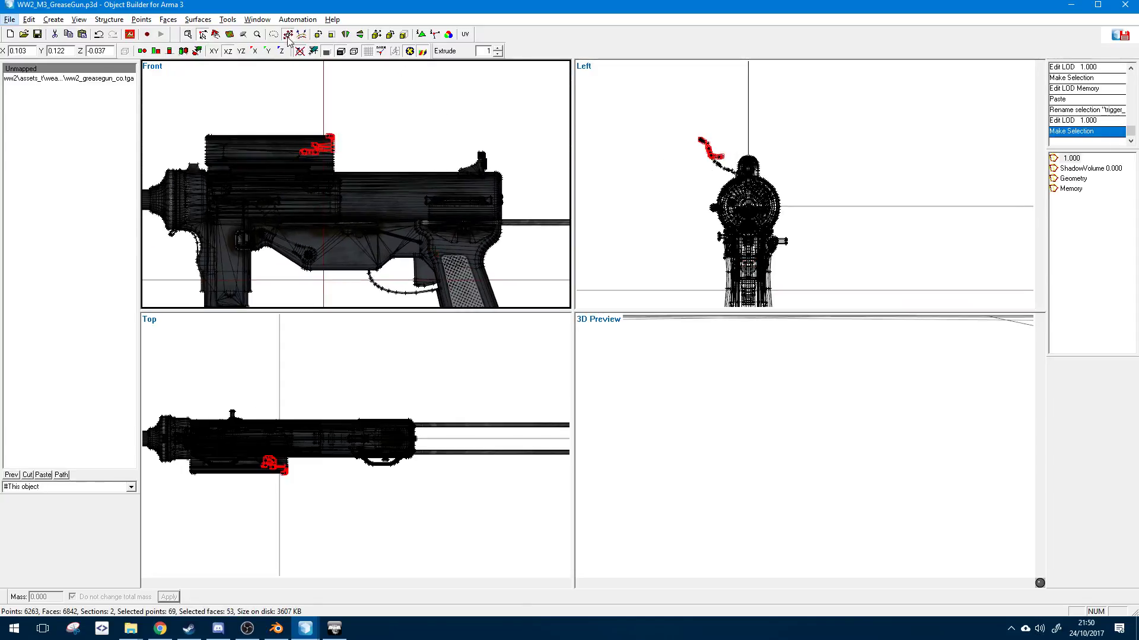
pyautogui.click(191, 35)
pyautogui.scroll(5, 728, 191)
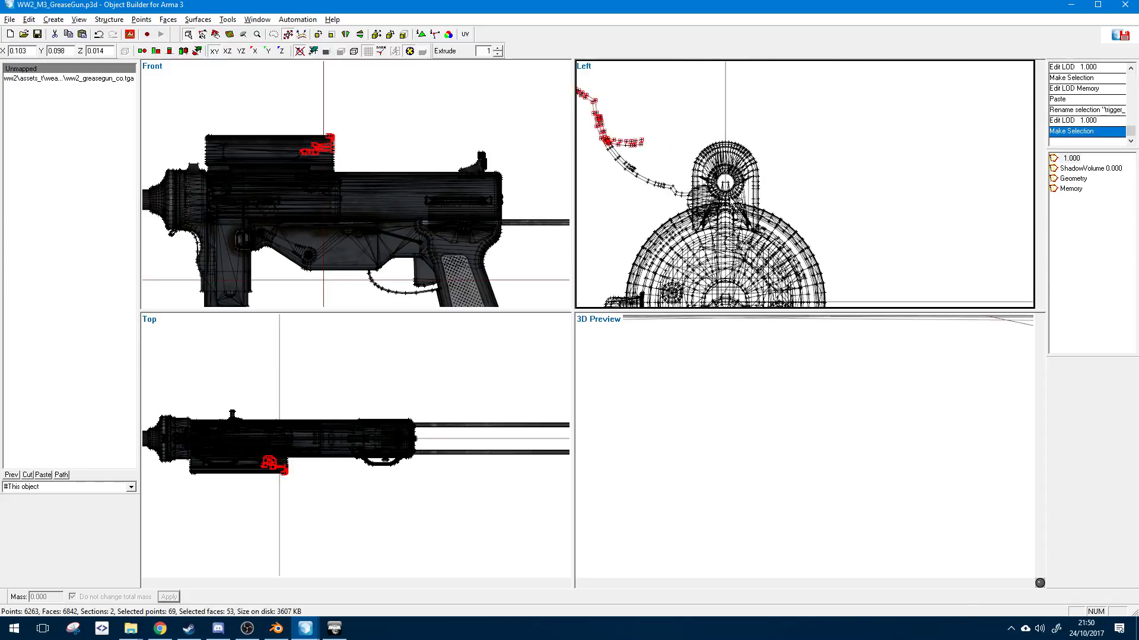
pyautogui.moveTo(620, 134); pyautogui.dragTo(687, 203)
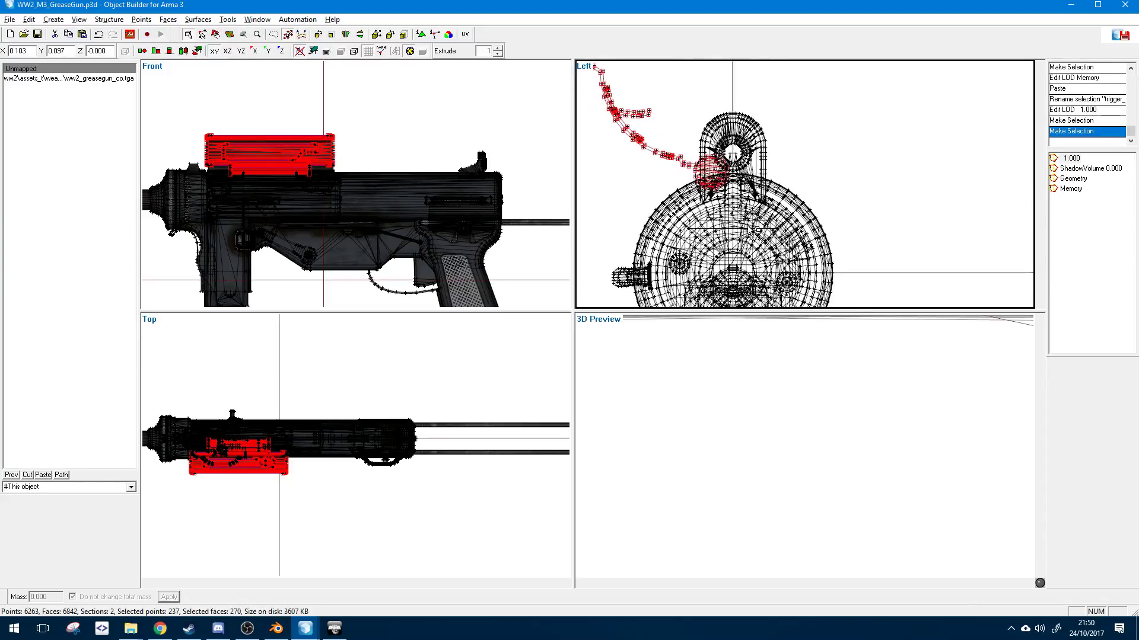
pyautogui.scroll(6, 325, 236)
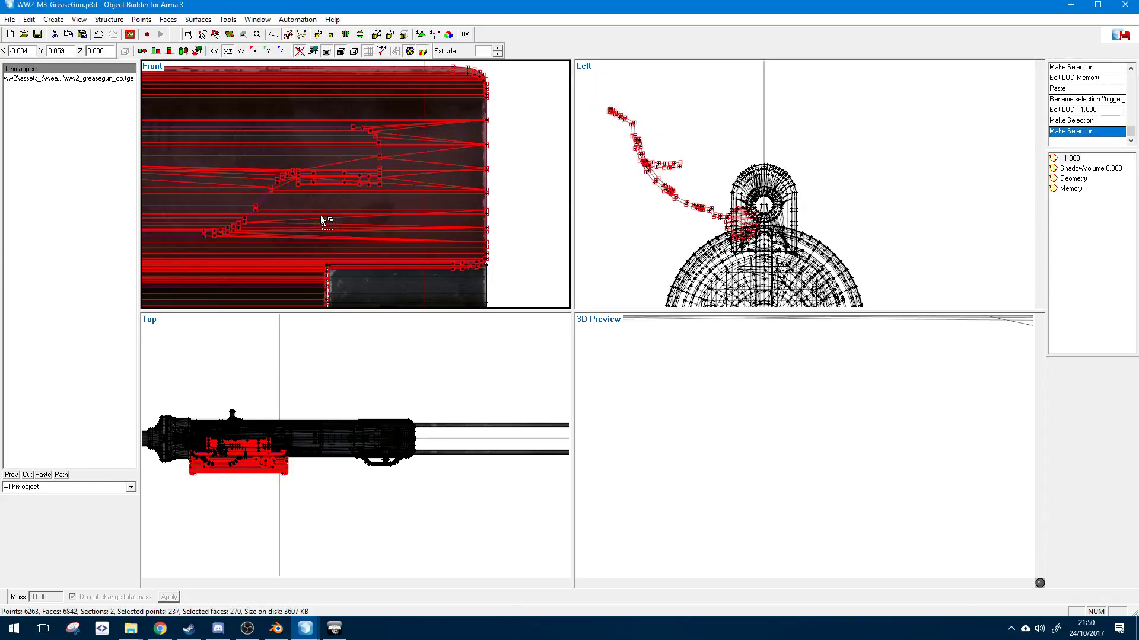
pyautogui.scroll(-2, 875, 192)
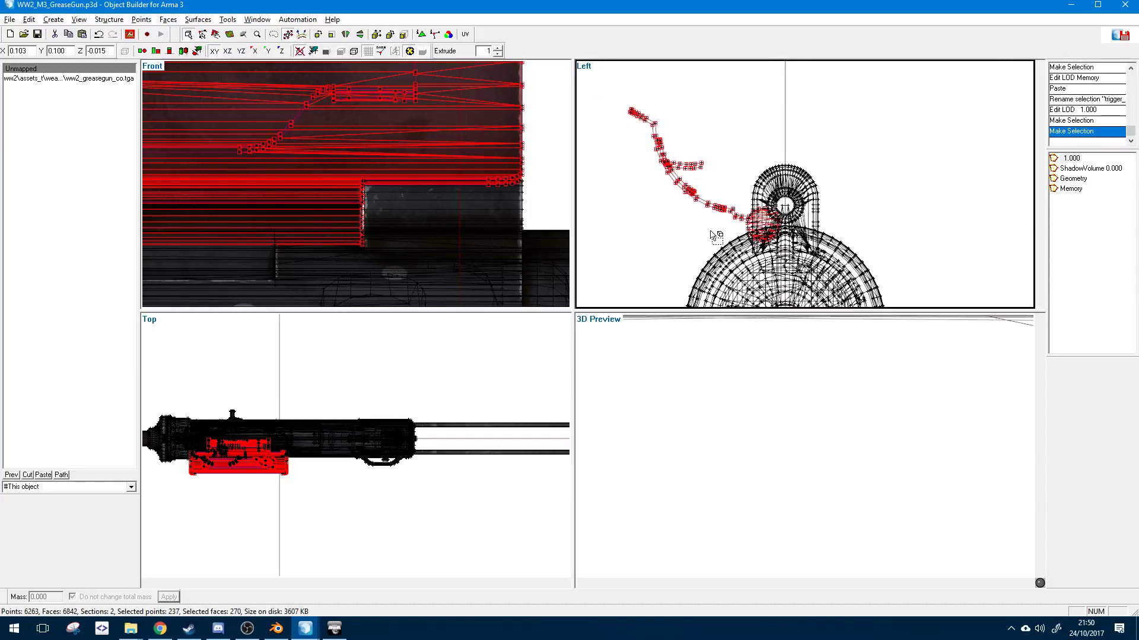
# - Paste a copy of the ejection port cover and its hinge into the Memory LOD
pyautogui.click(1067, 190)
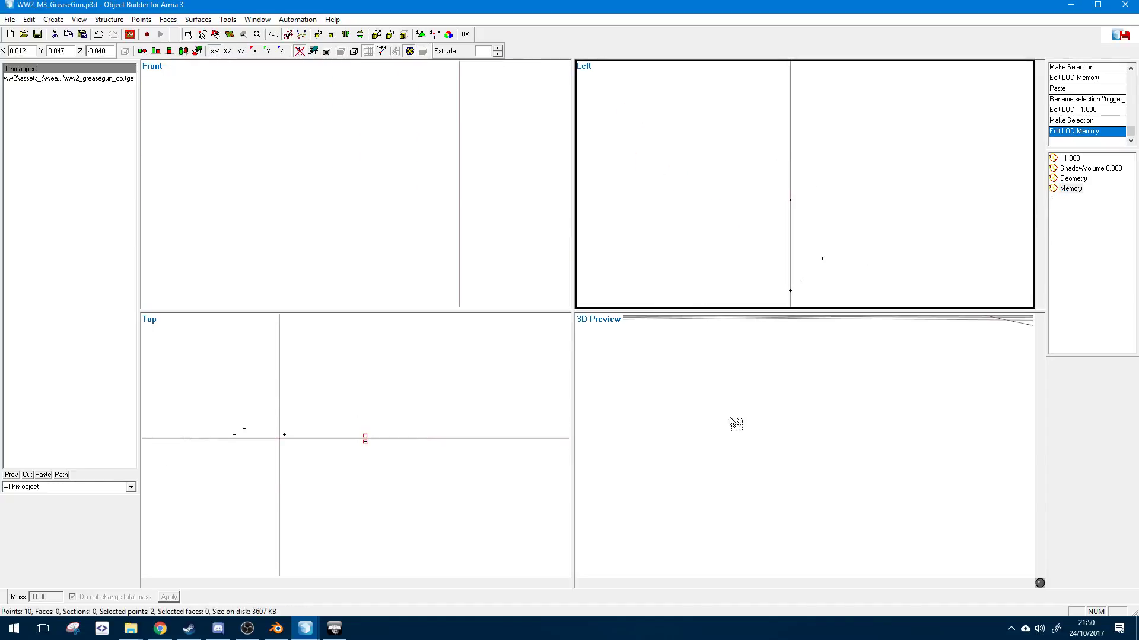
pyautogui.hotkey('ctrl', 'v')
pyautogui.scroll(4, 244, 495)
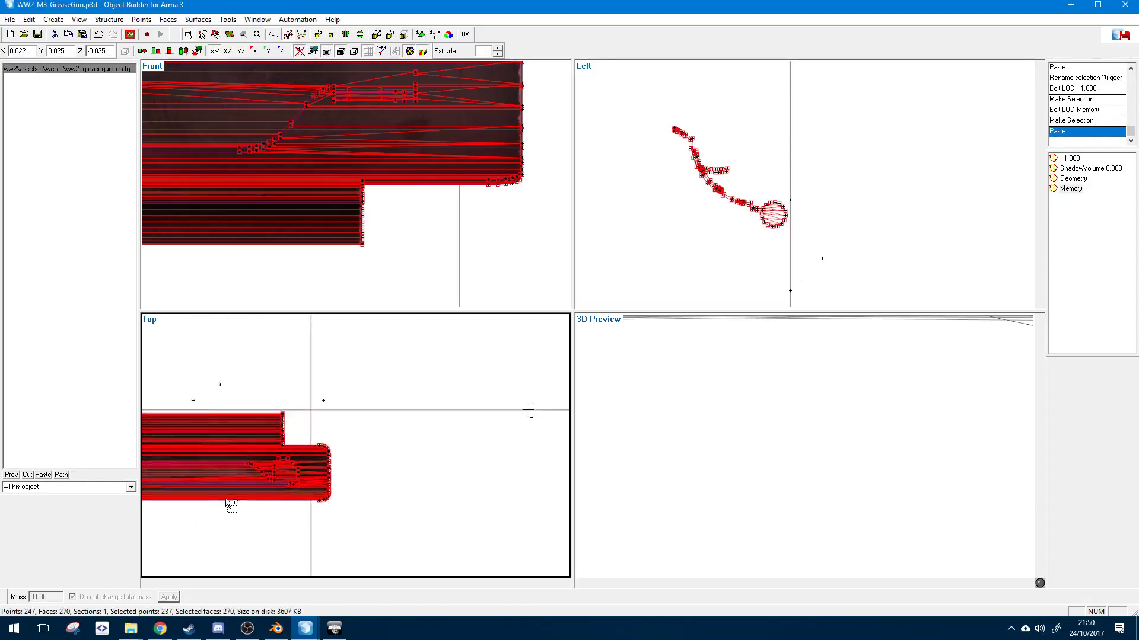
# - Undo the paste in the Memory LOD and paste the copied cover mesh into a new LOD 2.000
pyautogui.moveTo(224, 498); pyautogui.dragTo(311, 491, button='middle')
pyautogui.hotkey('ctrl', 'z')
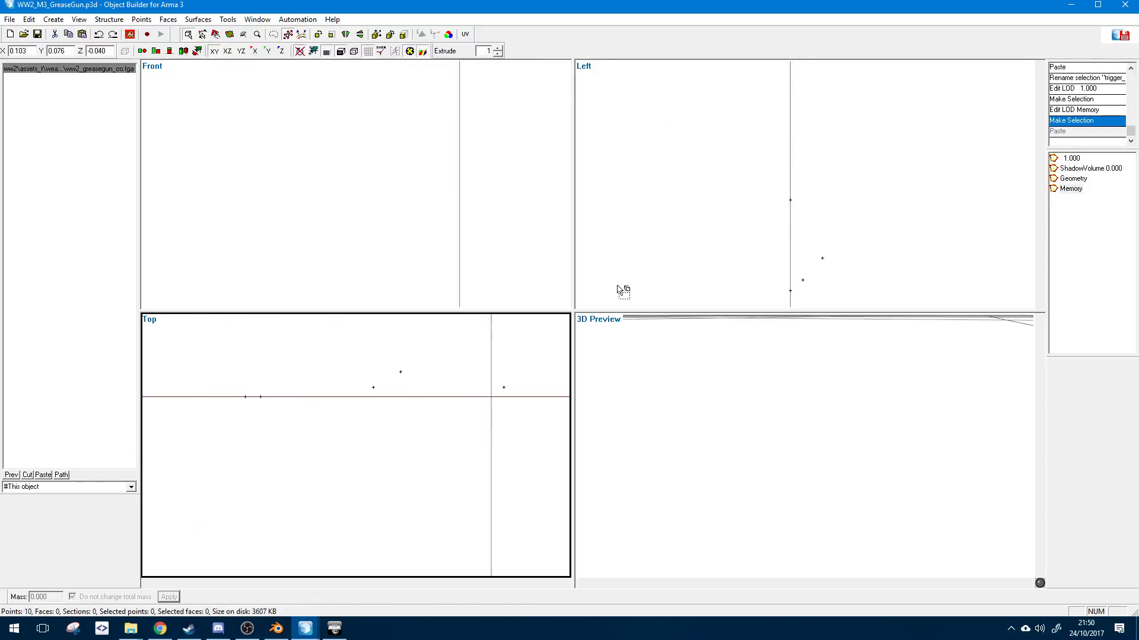
pyautogui.rightClick(1085, 258)
pyautogui.click(1090, 264)
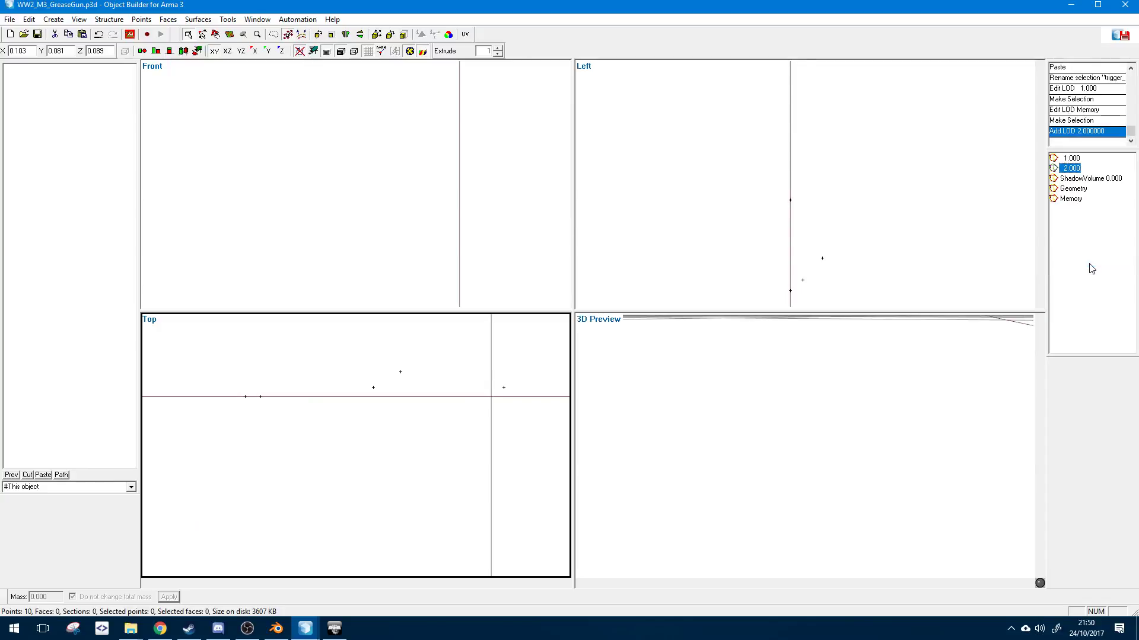
pyautogui.hotkey('ctrl', 'v')
pyautogui.click(813, 266)
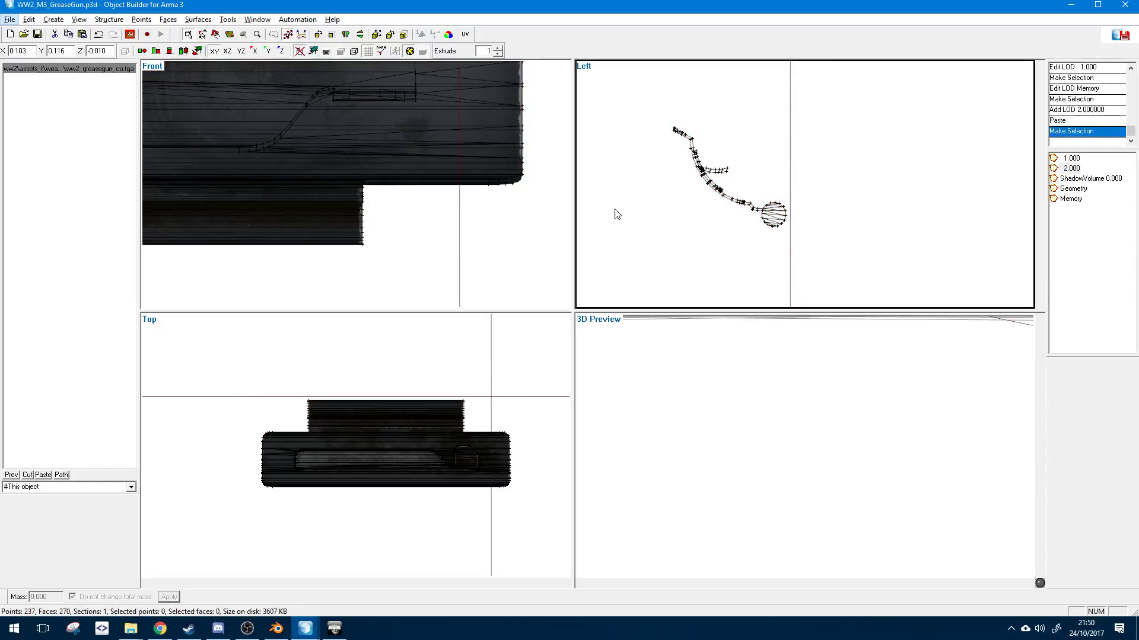
# - Delete all of the cover's geometry in LOD 2.000 except the round hinge cylinder
pyautogui.scroll(-4, 382, 177)
pyautogui.middleClick(213, 158)
pyautogui.moveTo(213, 126); pyautogui.dragTo(304, 245)
pyautogui.click(243, 79)
pyautogui.moveTo(251, 113); pyautogui.dragTo(295, 245)
pyautogui.keyDown('shift'); pyautogui.moveTo(528, 123); pyautogui.dragTo(571, 231); pyautogui.keyUp('shift')
pyautogui.press('Delete')
pyautogui.moveTo(660, 128); pyautogui.dragTo(759, 248)
pyautogui.press('Delete')
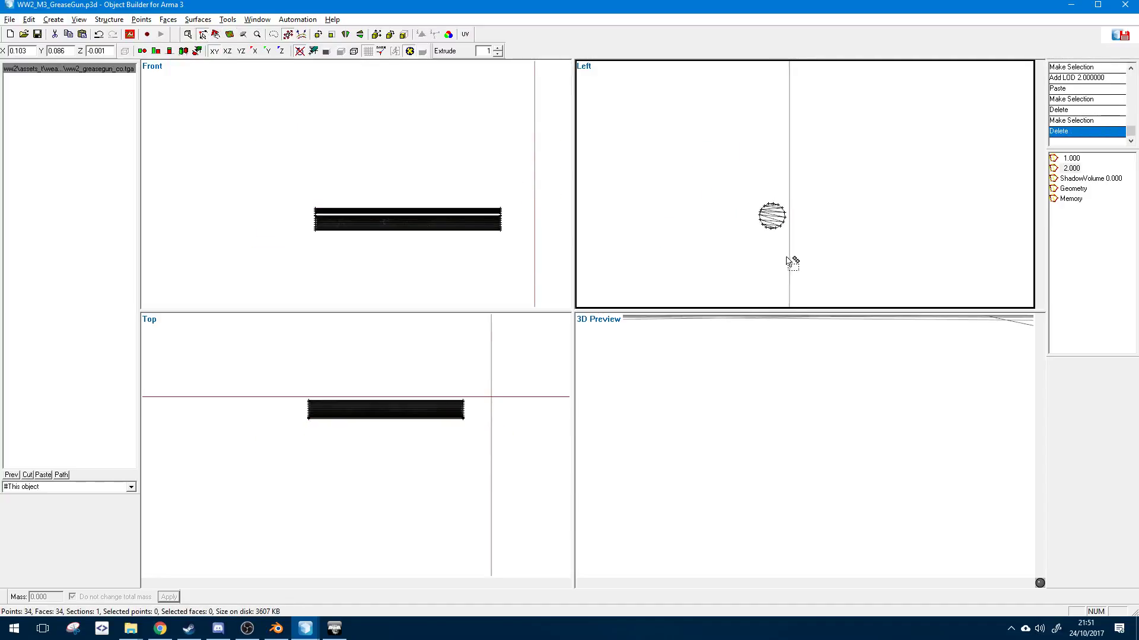
# - Merge the vertices at each end of the hinge cylinder into a single point per end
pyautogui.scroll(4, 755, 268)
pyautogui.scroll(4, 421, 445)
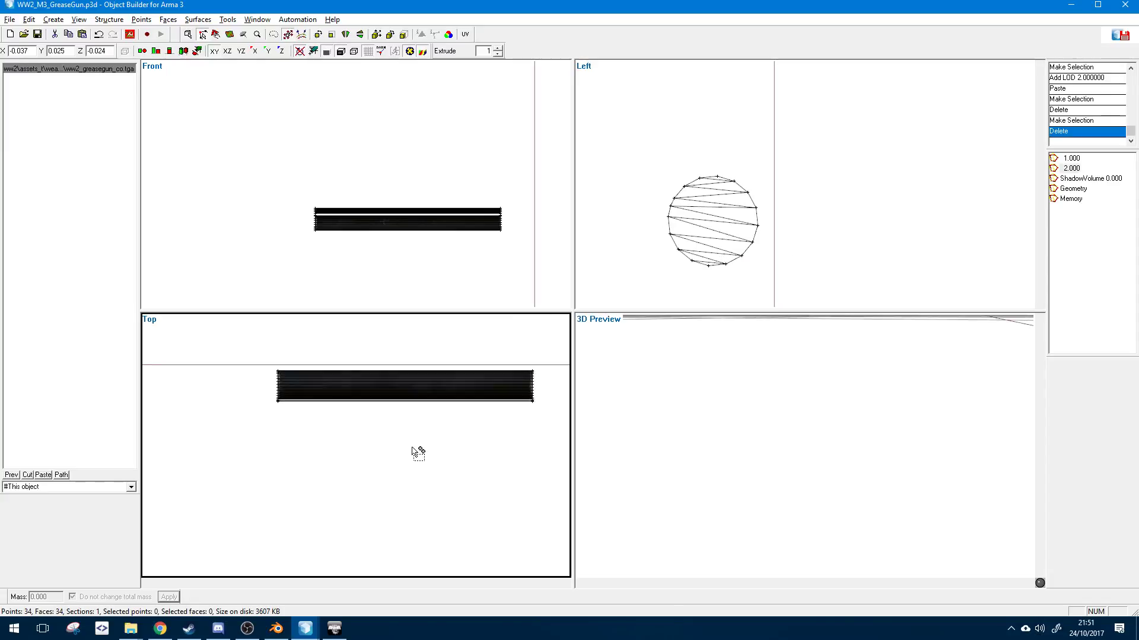
pyautogui.moveTo(247, 354); pyautogui.dragTo(314, 449)
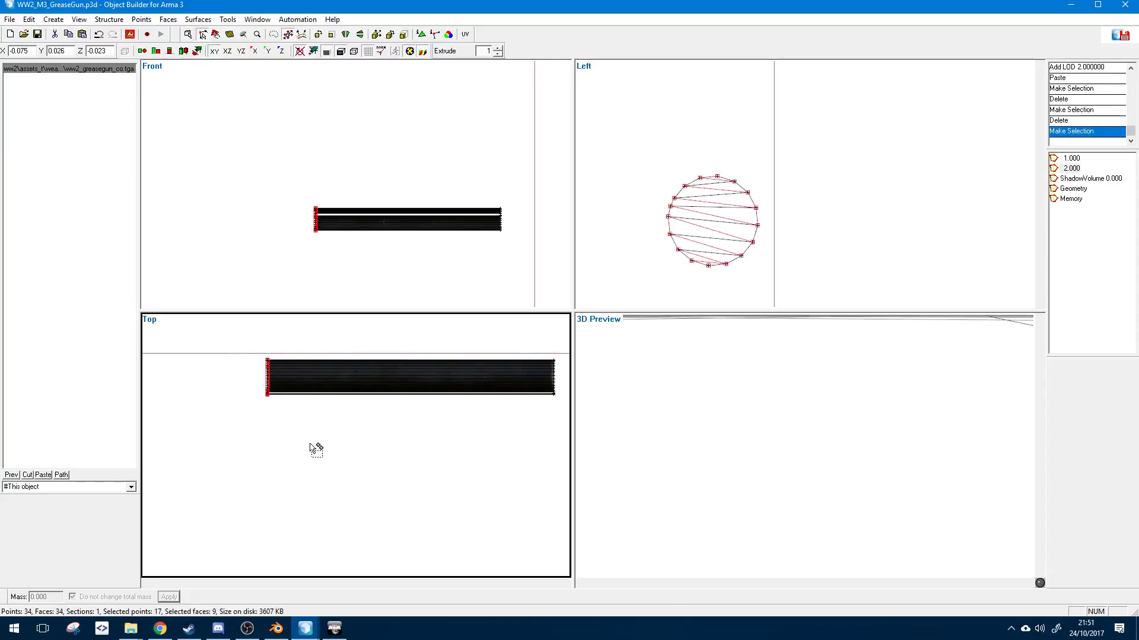
pyautogui.hotkey('ctrl', 'm')
pyautogui.moveTo(464, 188); pyautogui.dragTo(525, 274)
pyautogui.hotkey('ctrl', 'm')
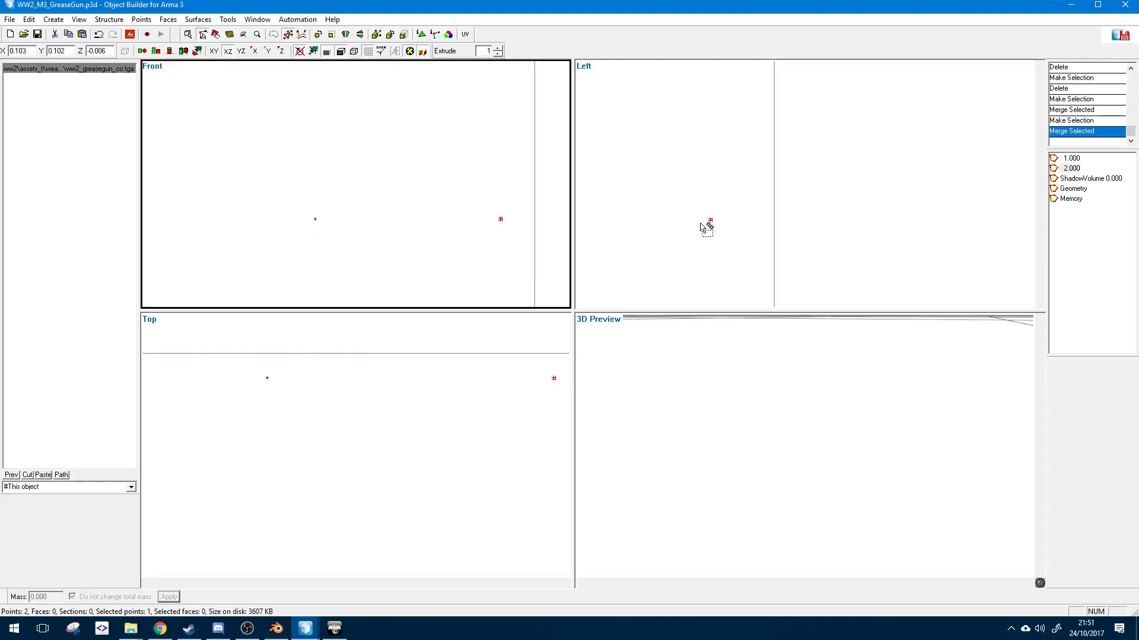
# - Select the two hinge points and rename their named selection from cover to cover_axis
pyautogui.click(675, 227)
pyautogui.scroll(4, 670, 228)
pyautogui.moveTo(302, 196); pyautogui.dragTo(518, 268)
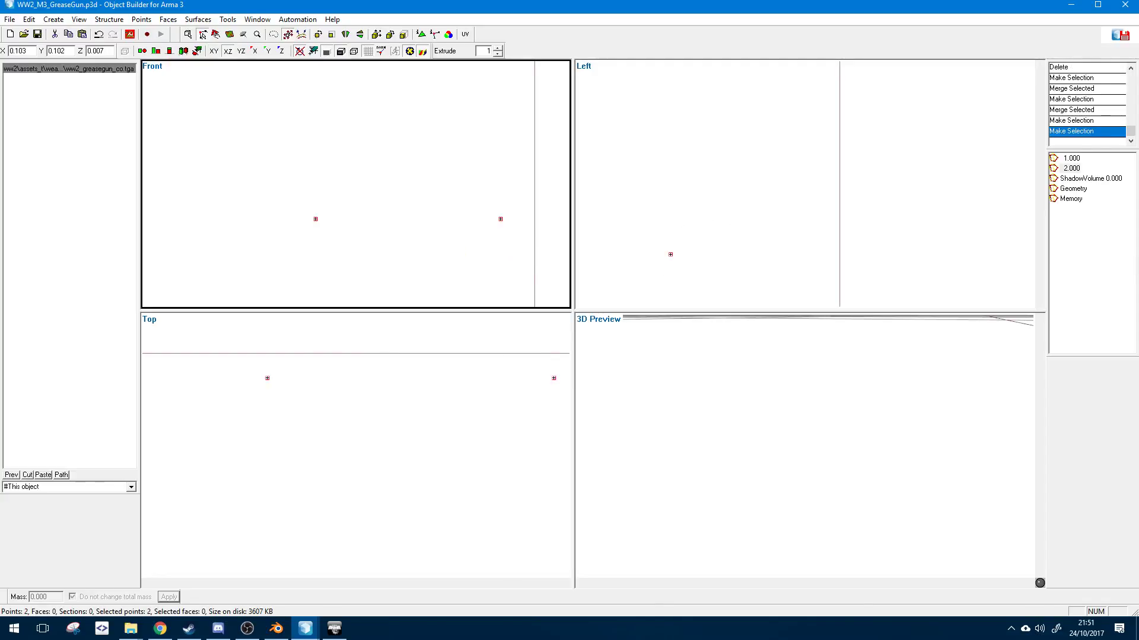
pyautogui.hotkey('alt', 's')
pyautogui.click(486, 298)
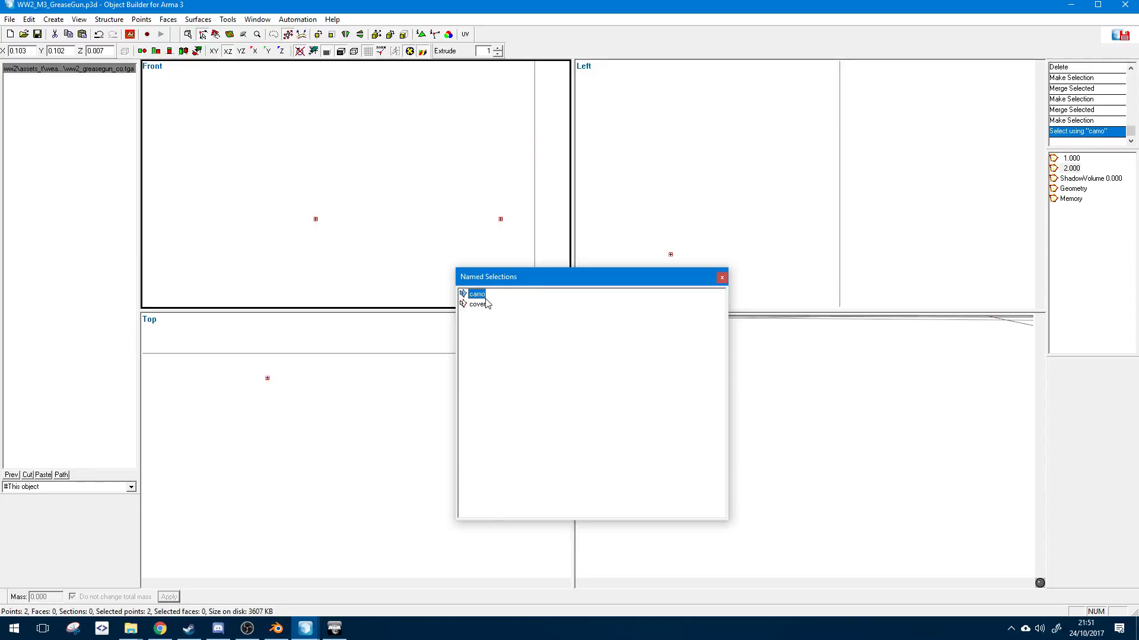
pyautogui.click(486, 303)
pyautogui.rightClick(485, 304)
pyautogui.click(507, 341)
pyautogui.click(493, 303)
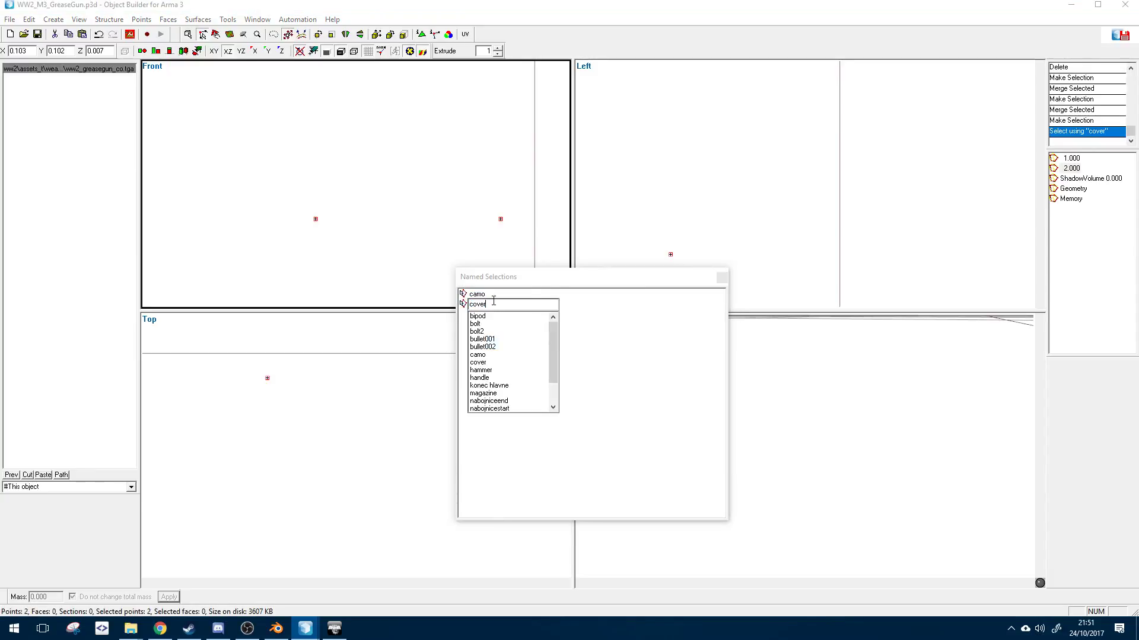
pyautogui.write('_axis')
pyautogui.press('Return')
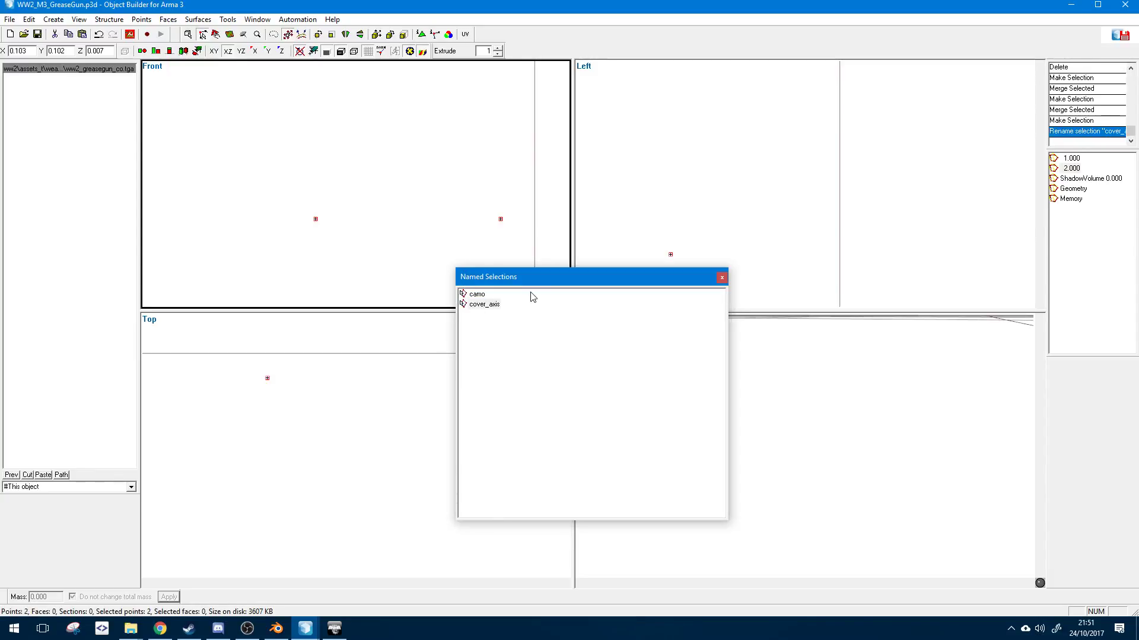
# - Move the two cover_axis points into the Memory LOD by cut and paste, removing the temporary LOD 2.000
pyautogui.click(416, 225)
pyautogui.moveTo(282, 191); pyautogui.dragTo(534, 273)
pyautogui.hotkey('ctrl', 'x')
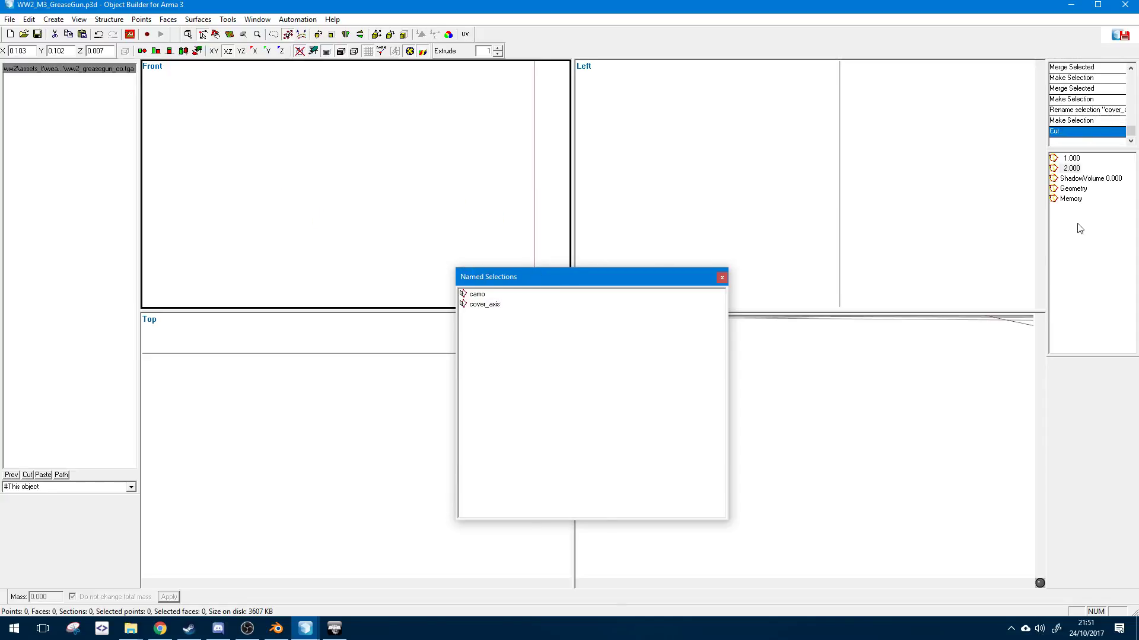
pyautogui.rightClick(1071, 171)
pyautogui.click(1061, 204)
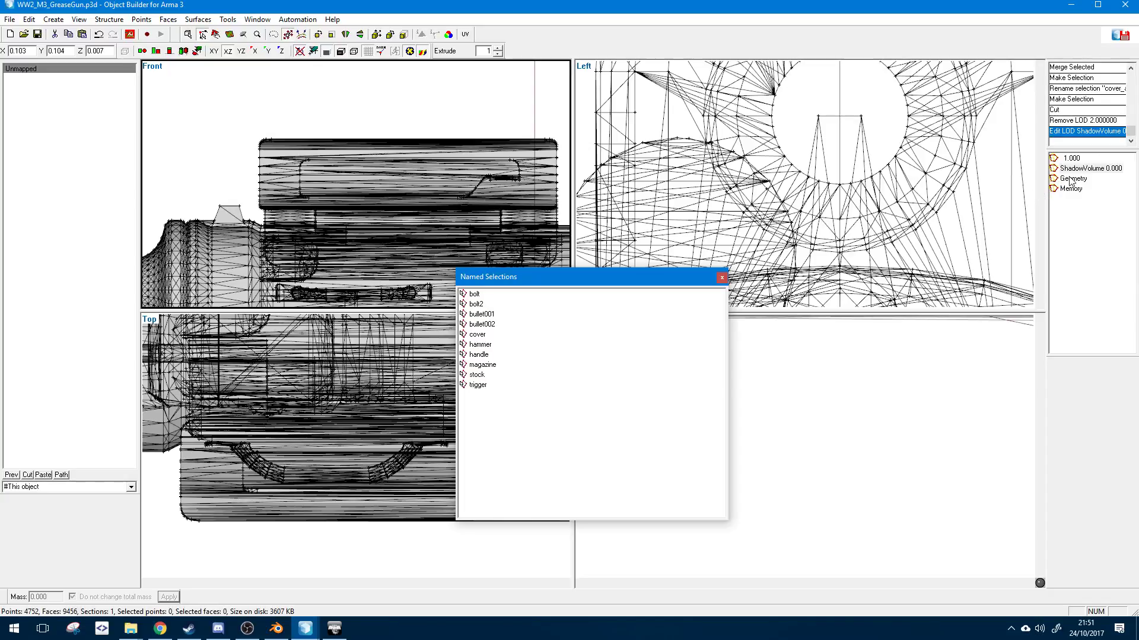
pyautogui.click(1071, 188)
pyautogui.hotkey('ctrl', 'v')
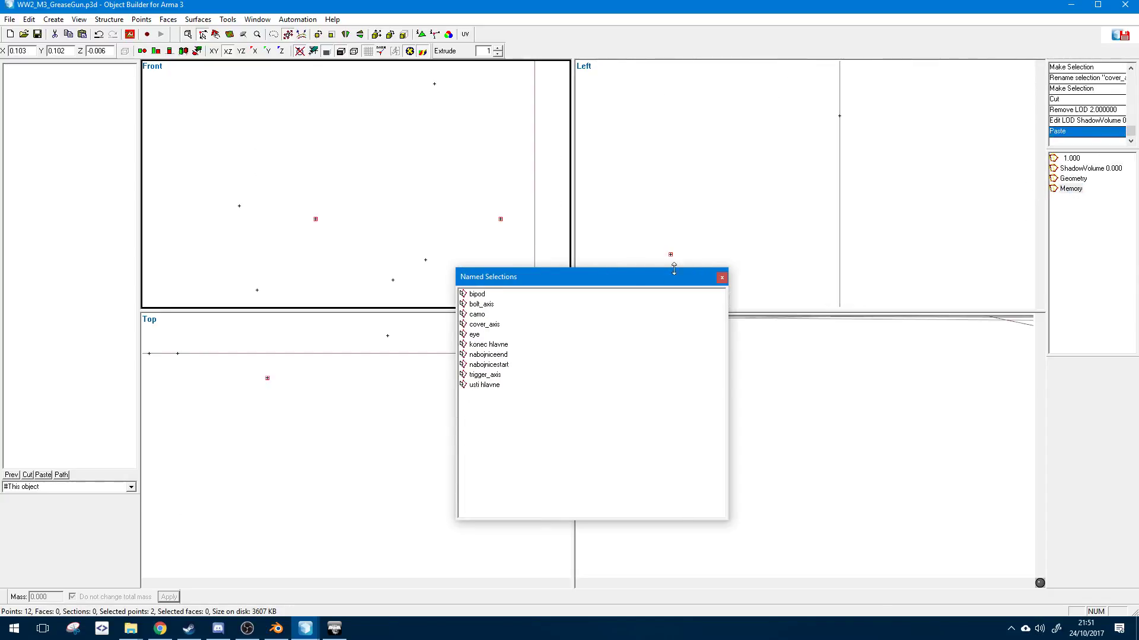
pyautogui.moveTo(676, 277); pyautogui.dragTo(852, 308)
pyautogui.rightClick(821, 377)
pyautogui.click(682, 430)
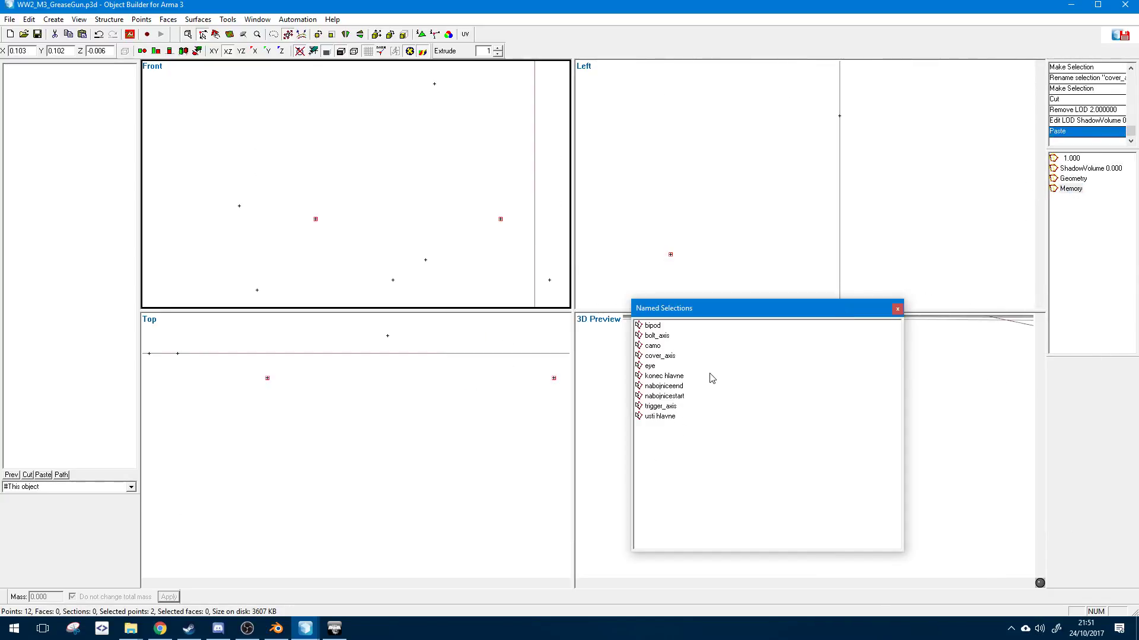
pyautogui.click(472, 395)
pyautogui.scroll(-3, 422, 421)
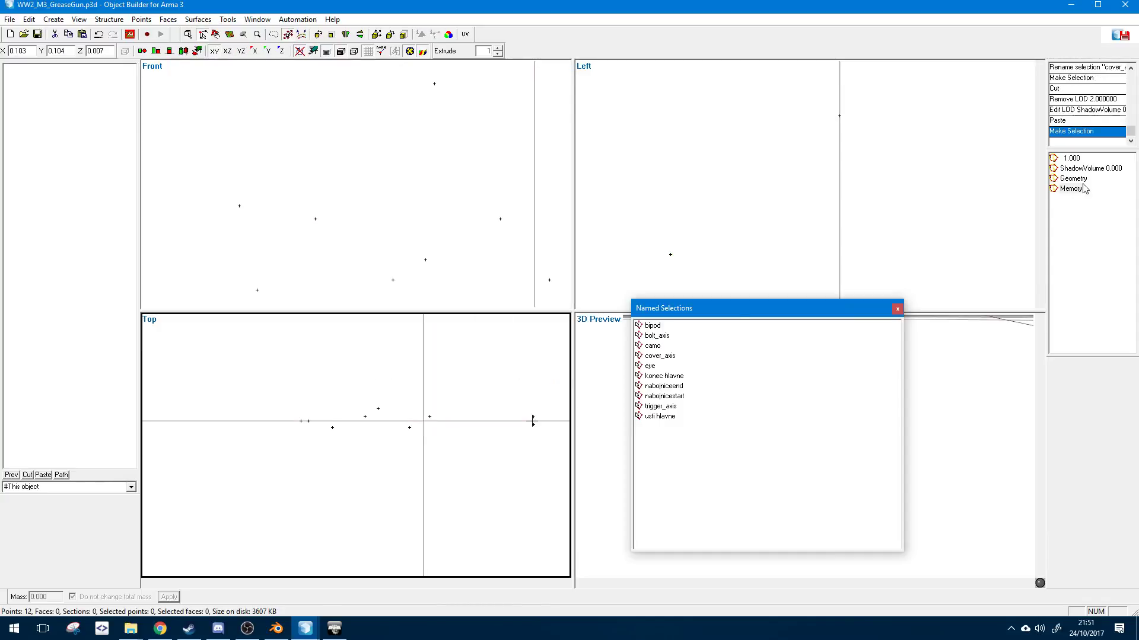
# - Select the inner circle of vertices at the handle's pivot in LOD 1.000
pyautogui.click(1071, 159)
pyautogui.click(376, 267)
pyautogui.scroll(5, 392, 261)
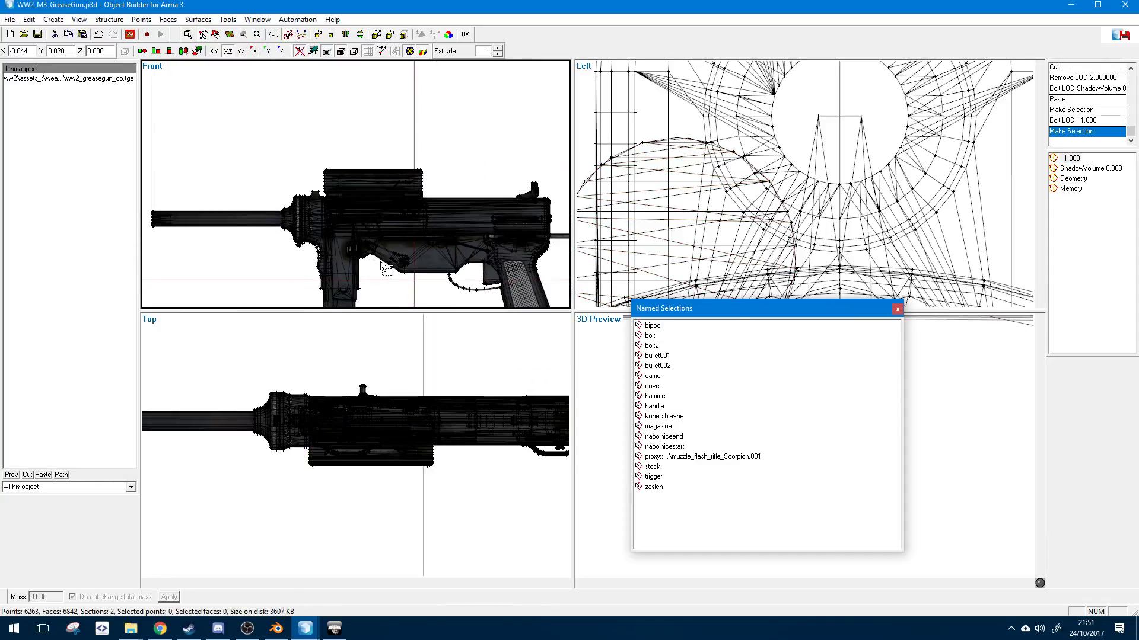
pyautogui.moveTo(401, 252); pyautogui.dragTo(451, 193, button='middle')
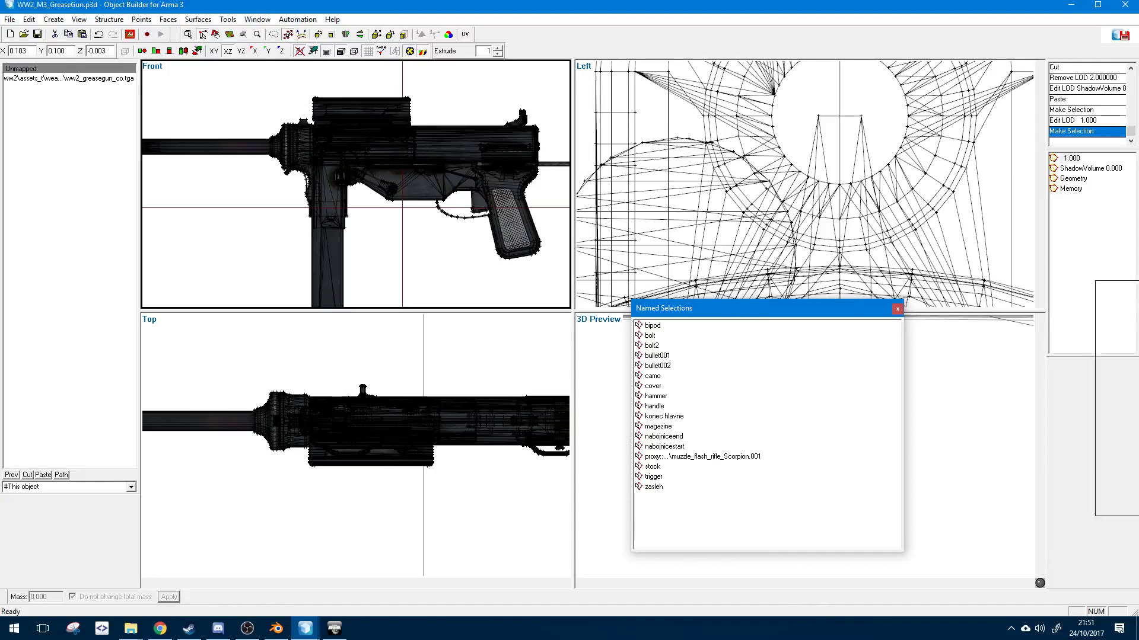
pyautogui.click(897, 309)
pyautogui.click(763, 449)
pyautogui.scroll(-6, 797, 461)
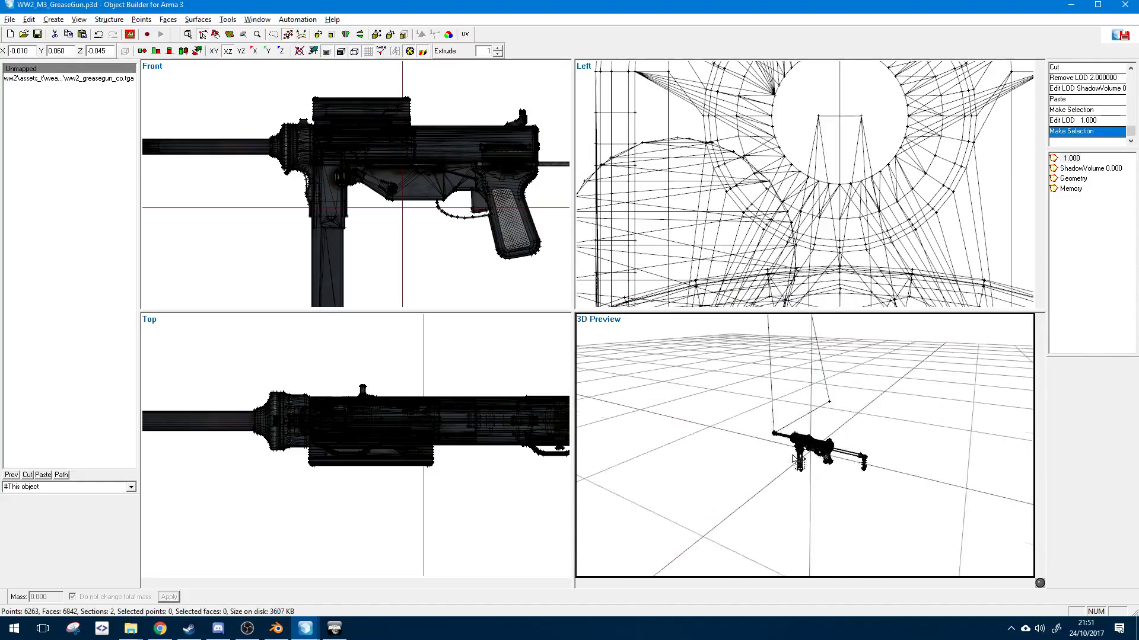
pyautogui.scroll(4, 797, 461)
pyautogui.moveTo(798, 461); pyautogui.dragTo(822, 315, button='middle')
pyautogui.scroll(6, 460, 216)
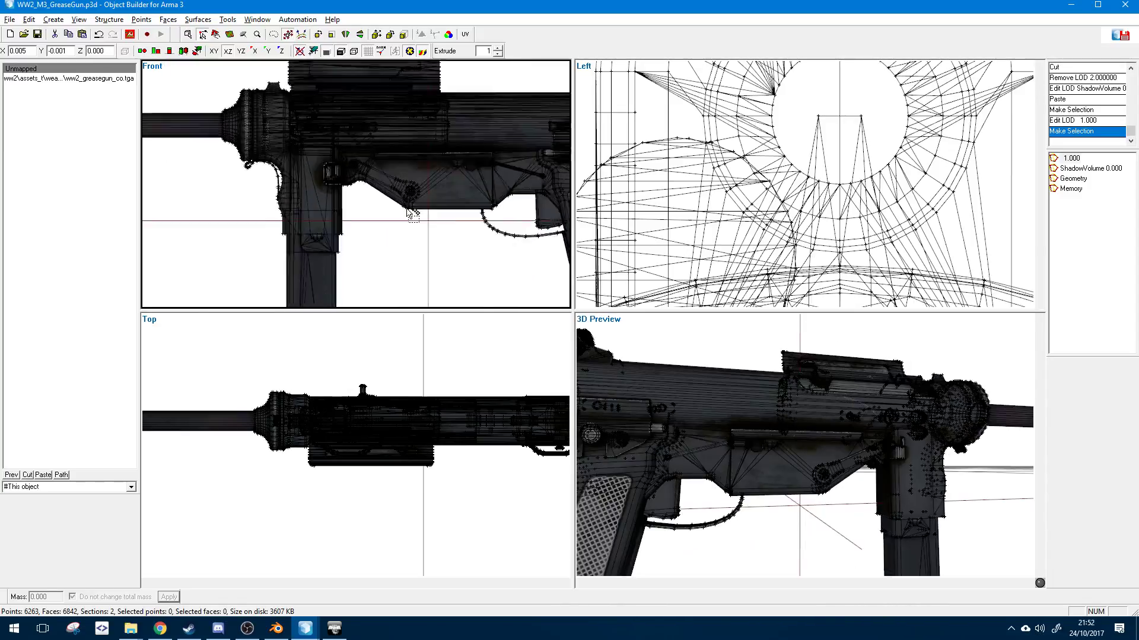
pyautogui.click(409, 195)
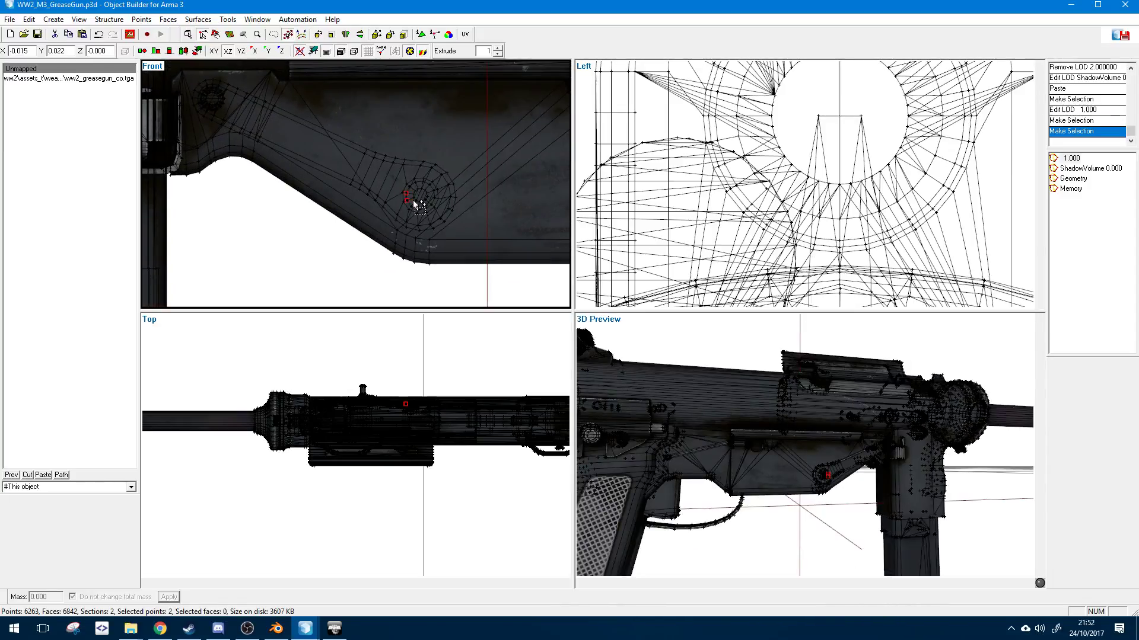
pyautogui.scroll(4, 414, 198)
pyautogui.moveTo(460, 189); pyautogui.dragTo(533, 252)
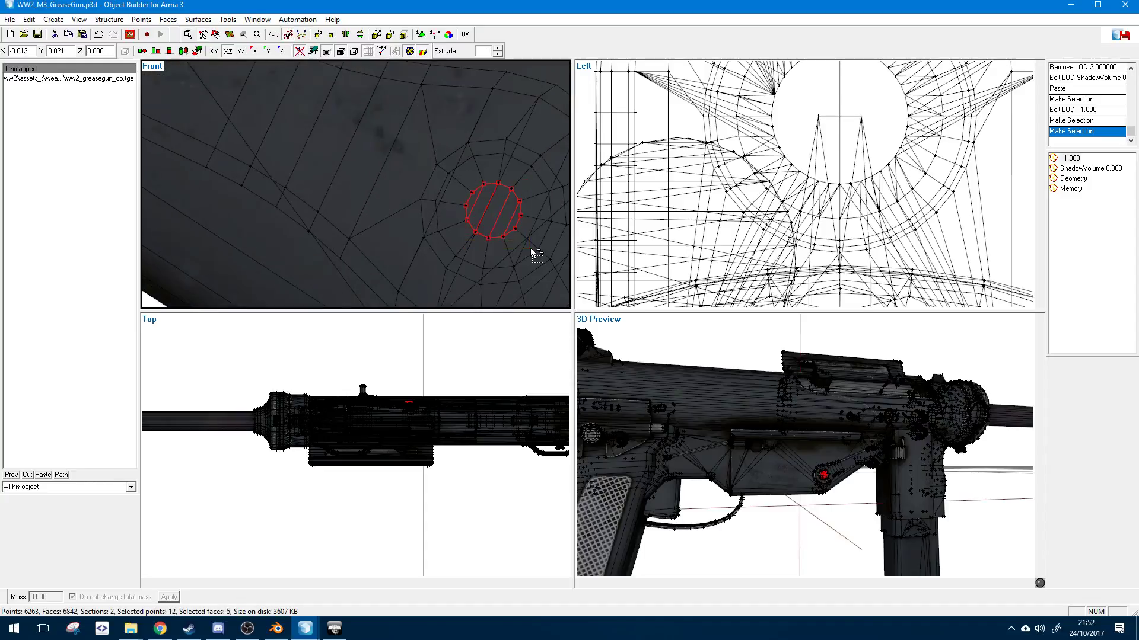
# - Paste the handle's pivot circle into the Memory LOD and merge its vertices into one point
pyautogui.click(1069, 190)
pyautogui.hotkey('ctrl', 'v')
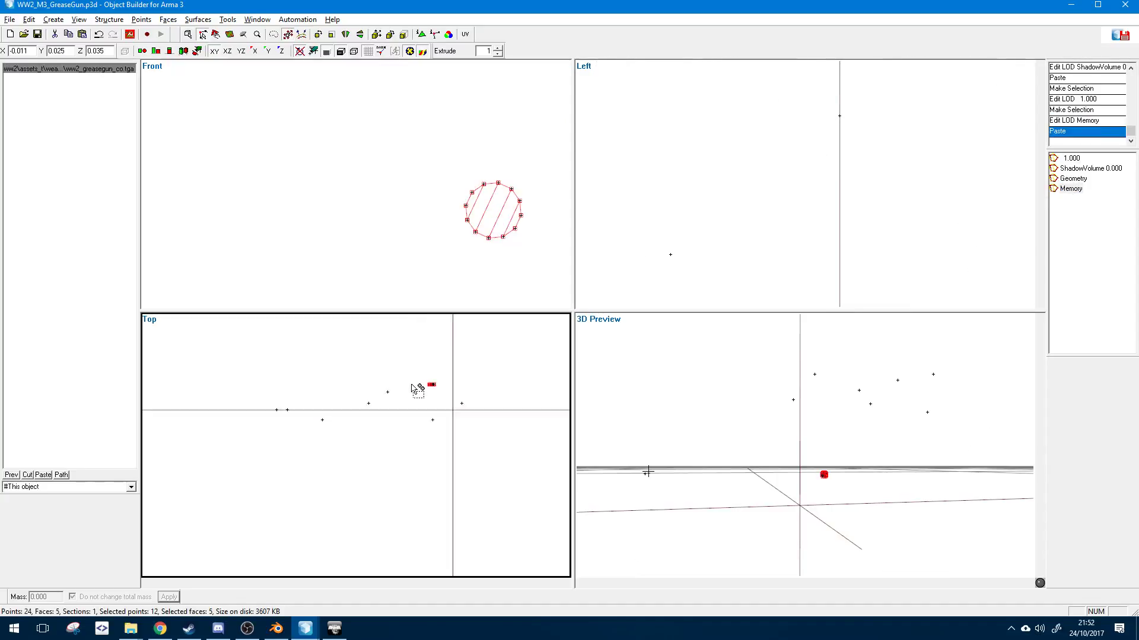
pyautogui.scroll(3, 415, 389)
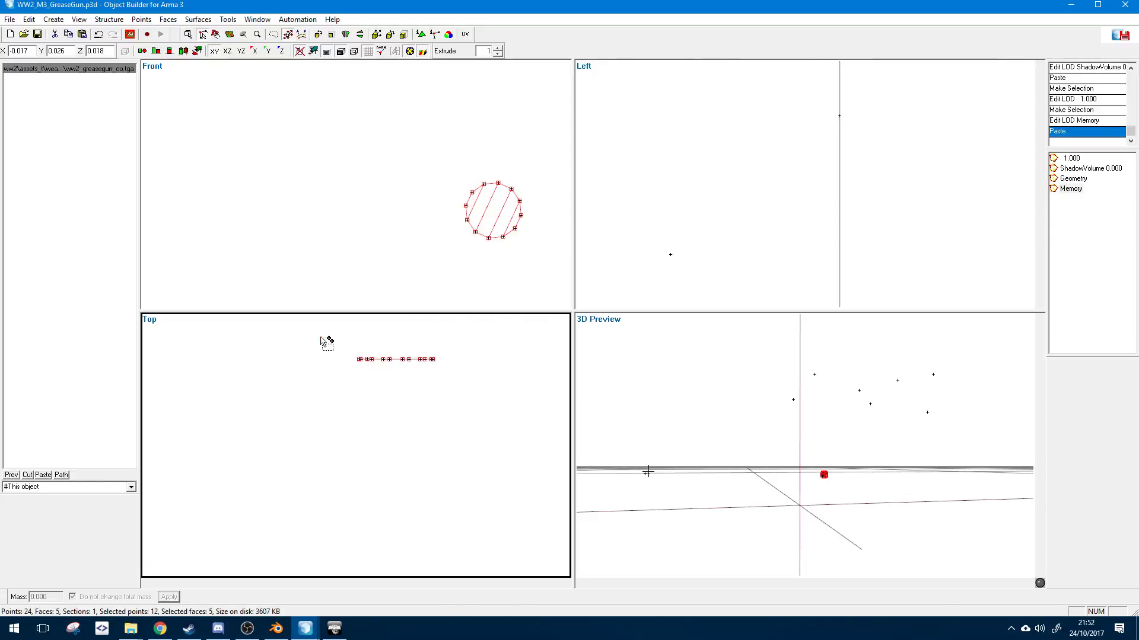
pyautogui.moveTo(326, 340); pyautogui.dragTo(491, 396)
pyautogui.hotkey('ctrl', 'Return')
# - Duplicate the merged handle point, offset the copy straight across the weapon's width, and select both points
pyautogui.hotkey('ctrl', 'c')
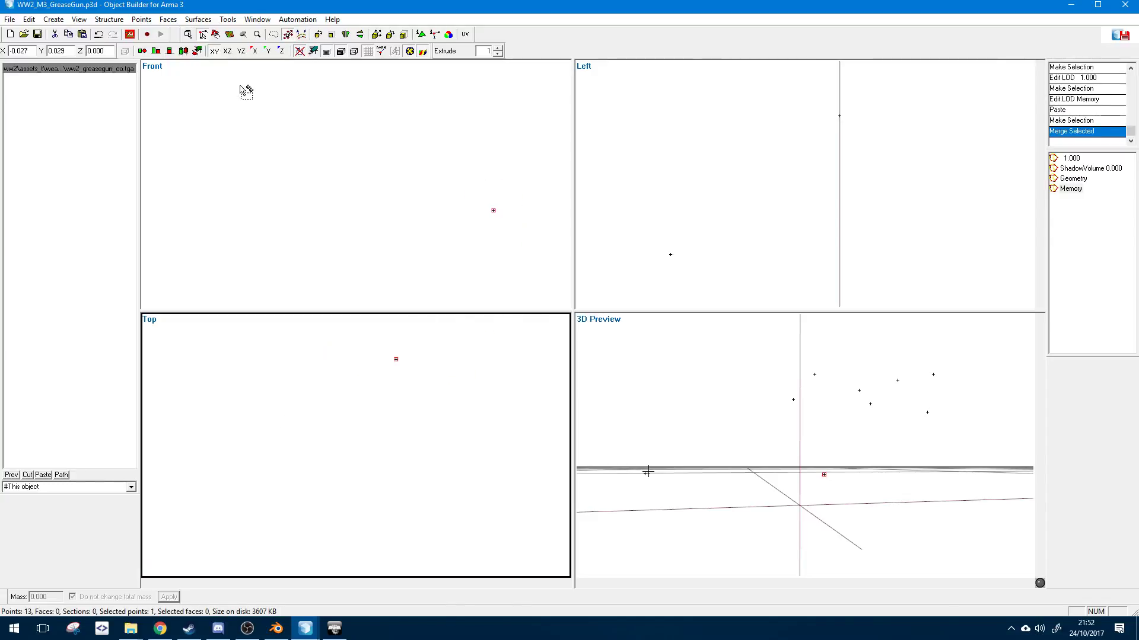
pyautogui.hotkey('ctrl', 'v')
pyautogui.moveTo(401, 394)
pyautogui.mouseDown()
pyautogui.moveTo(437, 399)
pyautogui.moveTo(294, 414)
pyautogui.moveTo(292, 424)
pyautogui.mouseUp()
pyautogui.moveTo(356, 348); pyautogui.dragTo(441, 425)
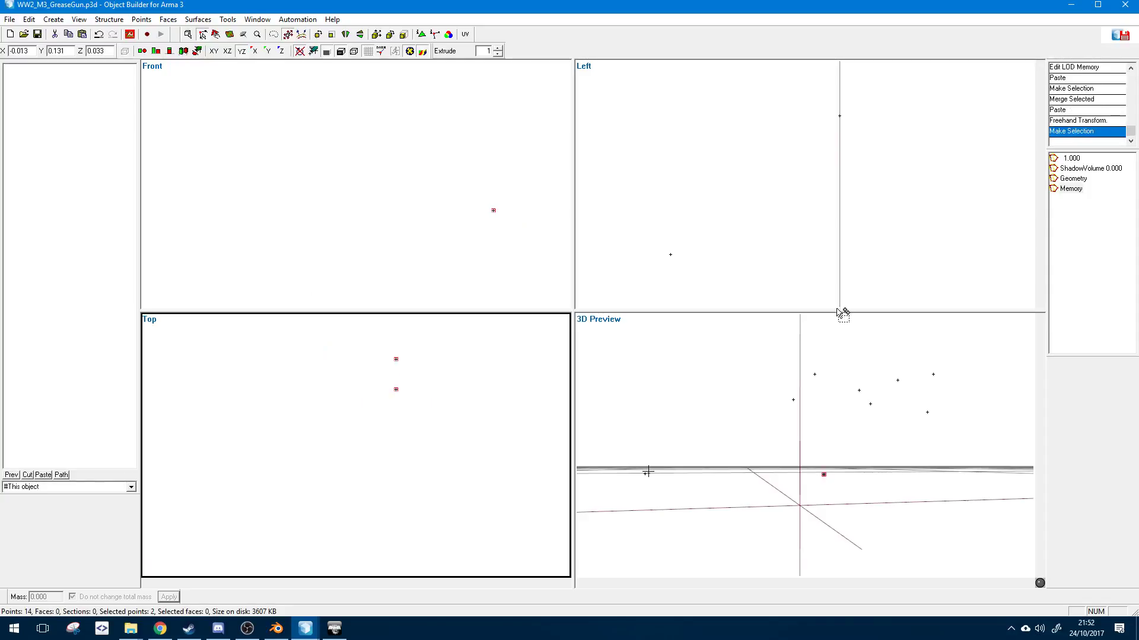
# - Rename the handle named selection in the Memory LOD to handle_axis and clear the point selection
pyautogui.hotkey('alt', '1')
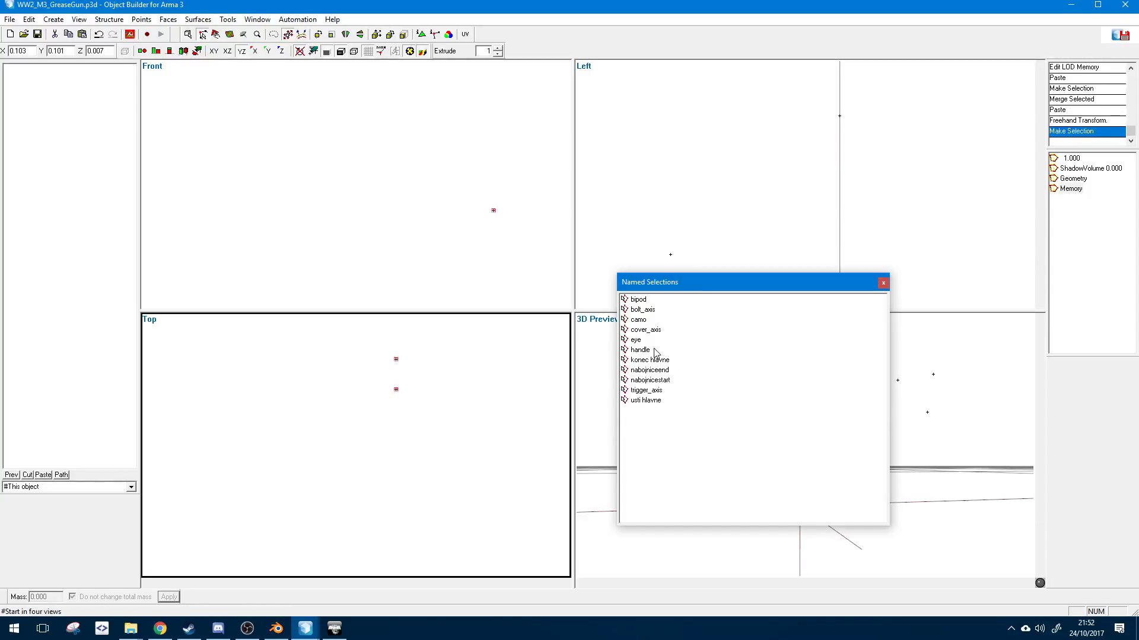
pyautogui.click(641, 350)
pyautogui.rightClick(647, 349)
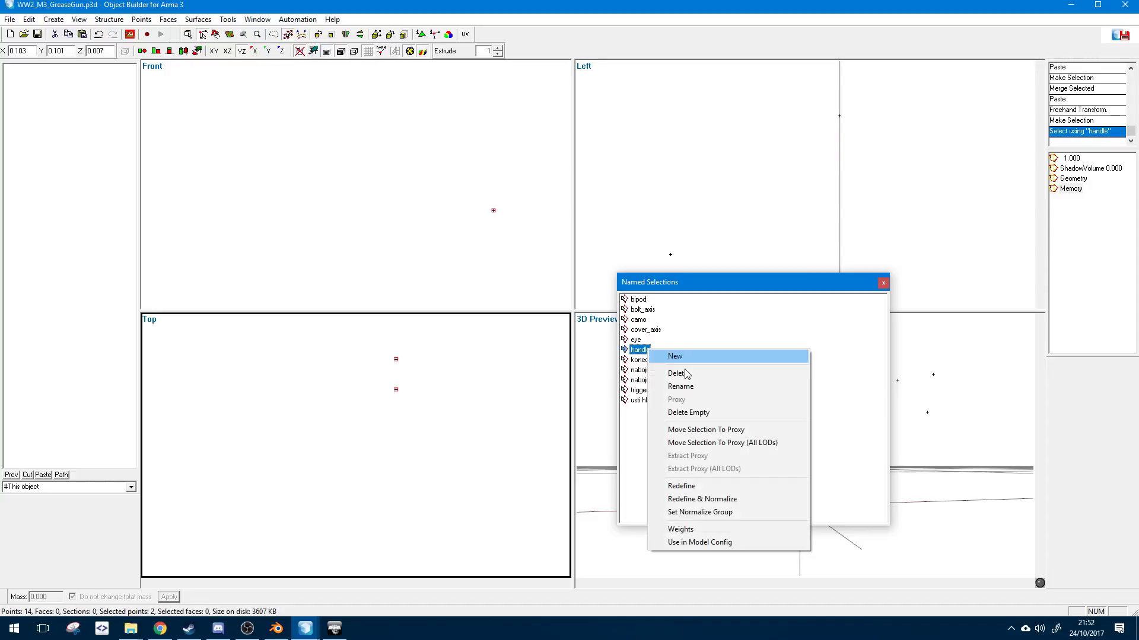
pyautogui.click(677, 373)
pyautogui.write('_axi')
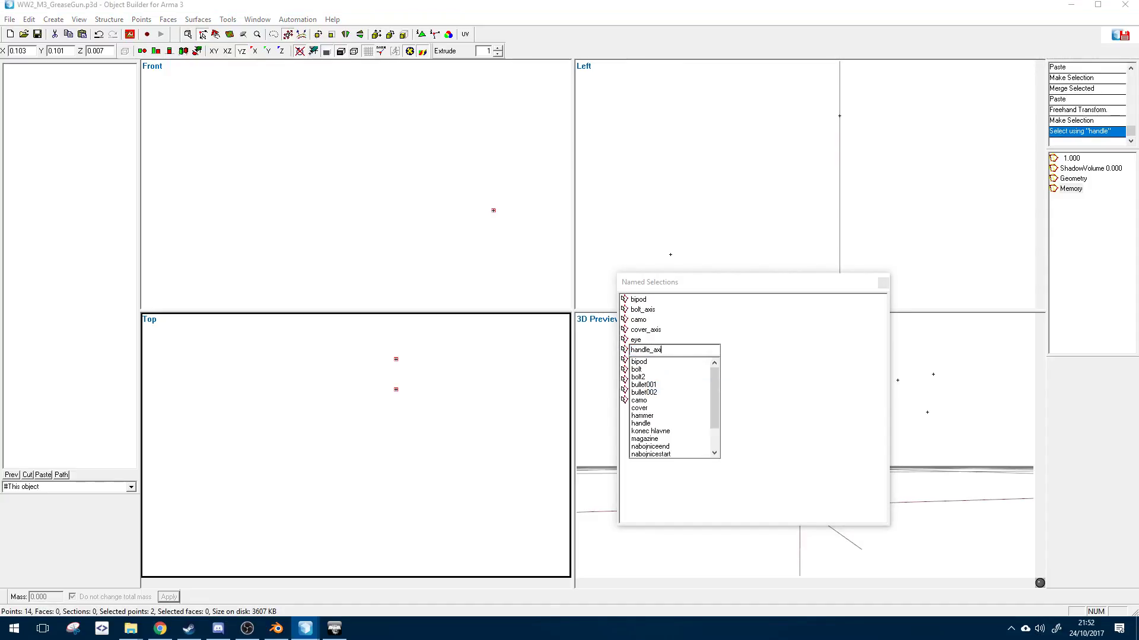
pyautogui.write('s')
pyautogui.press('Return')
pyautogui.moveTo(688, 284); pyautogui.dragTo(1137, 281)
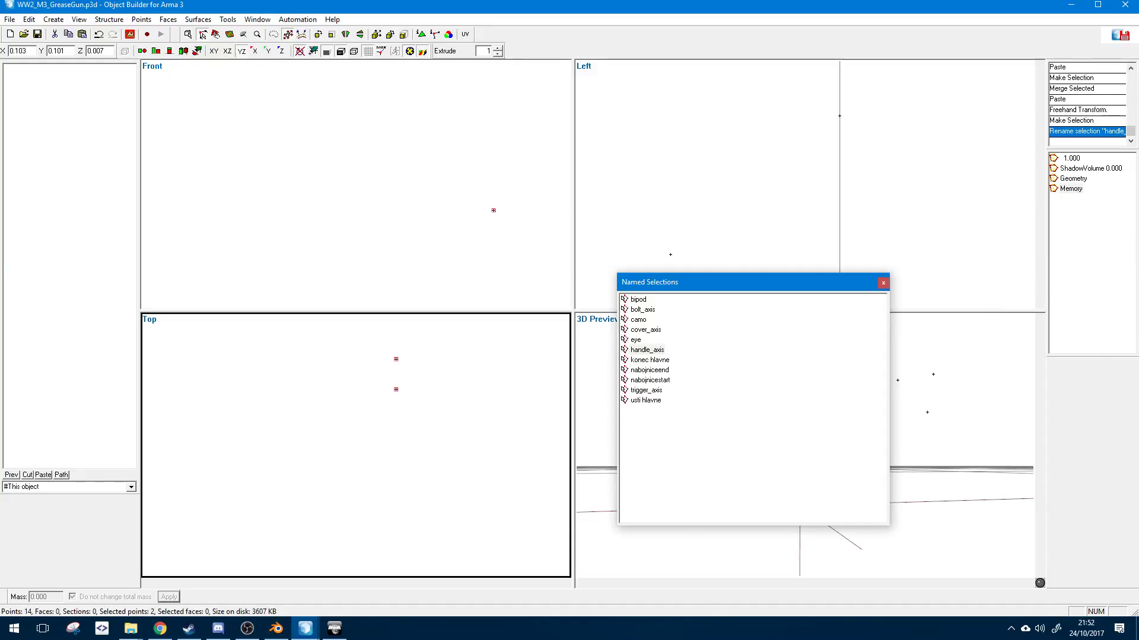
pyautogui.click(883, 283)
pyautogui.click(722, 374)
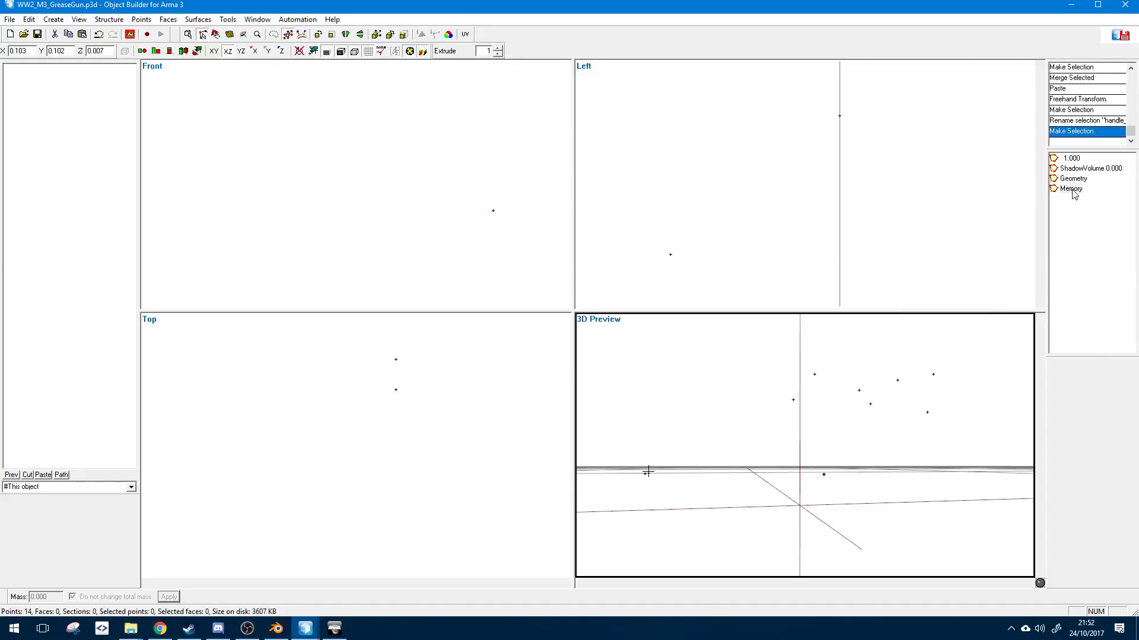
pyautogui.click(1070, 159)
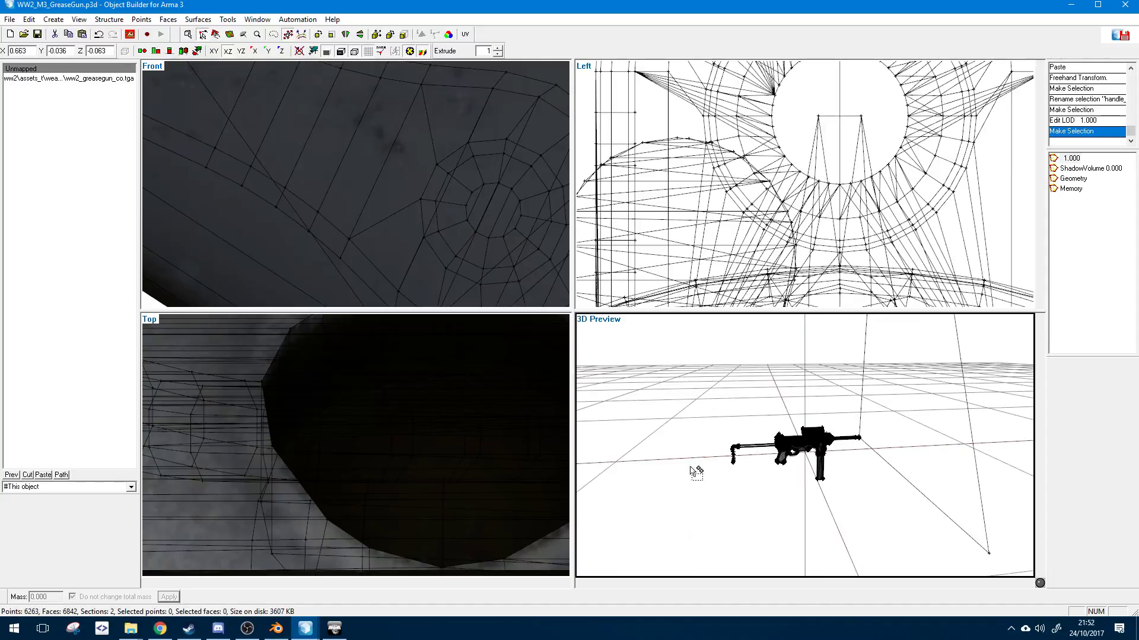
pyautogui.click(1070, 189)
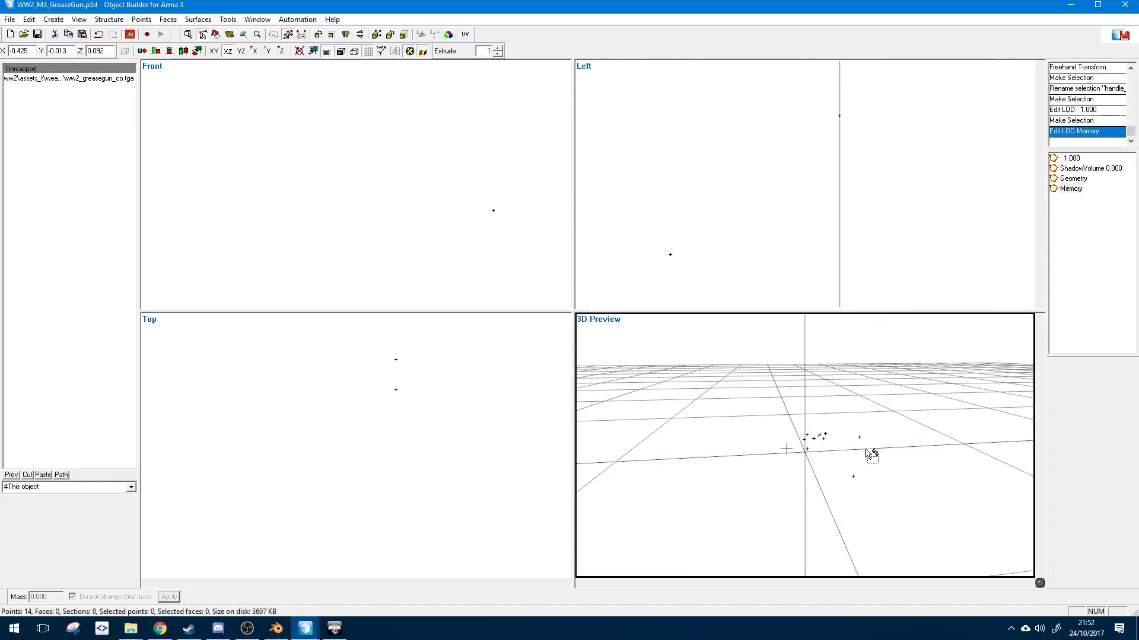
pyautogui.moveTo(868, 433); pyautogui.dragTo(871, 434, button='middle')
pyautogui.scroll(5, 872, 431)
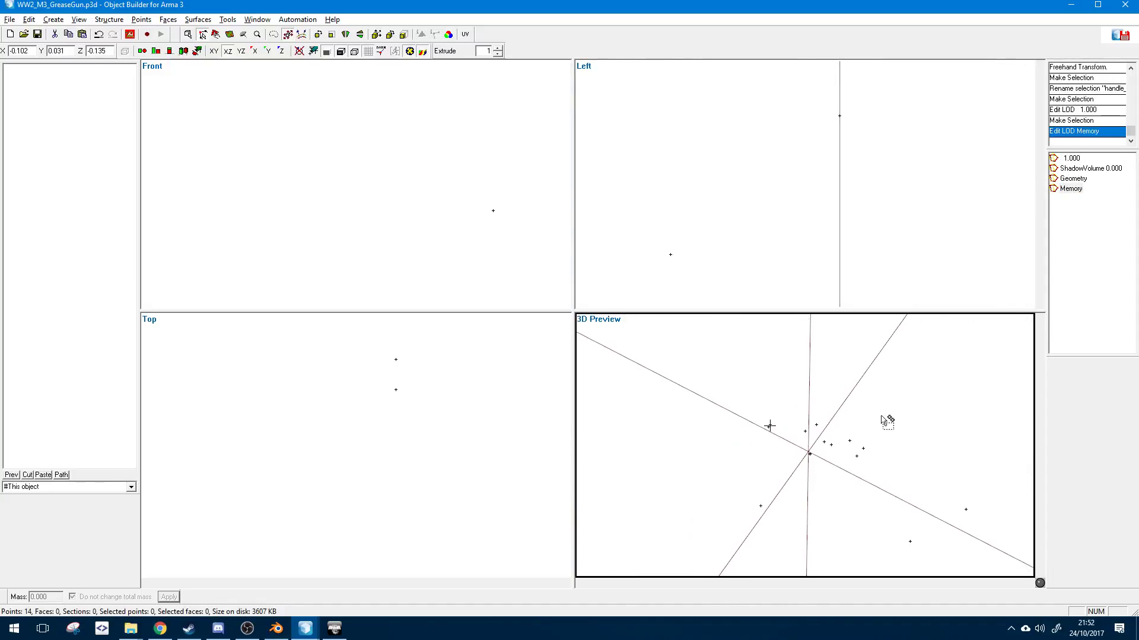
# - Select every component of the Geometry LOD, set the mass to 5, and clear the selection
pyautogui.click(1073, 178)
pyautogui.moveTo(630, 391); pyautogui.dragTo(1002, 571)
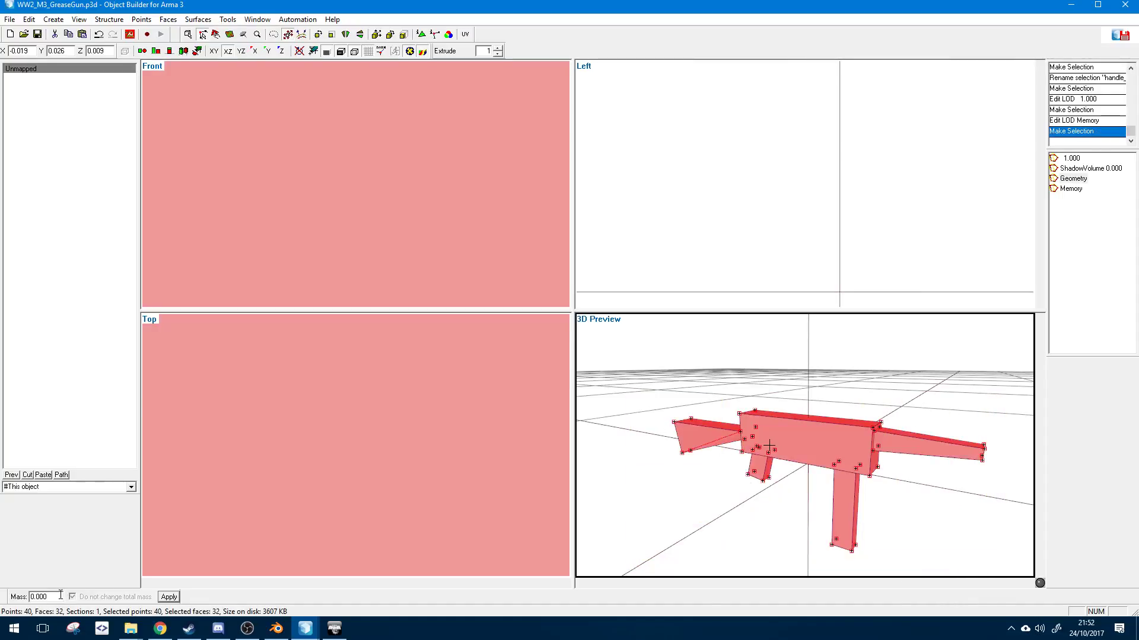
pyautogui.moveTo(61, 595); pyautogui.dragTo(1, 599)
pyautogui.write('5')
pyautogui.press('Return')
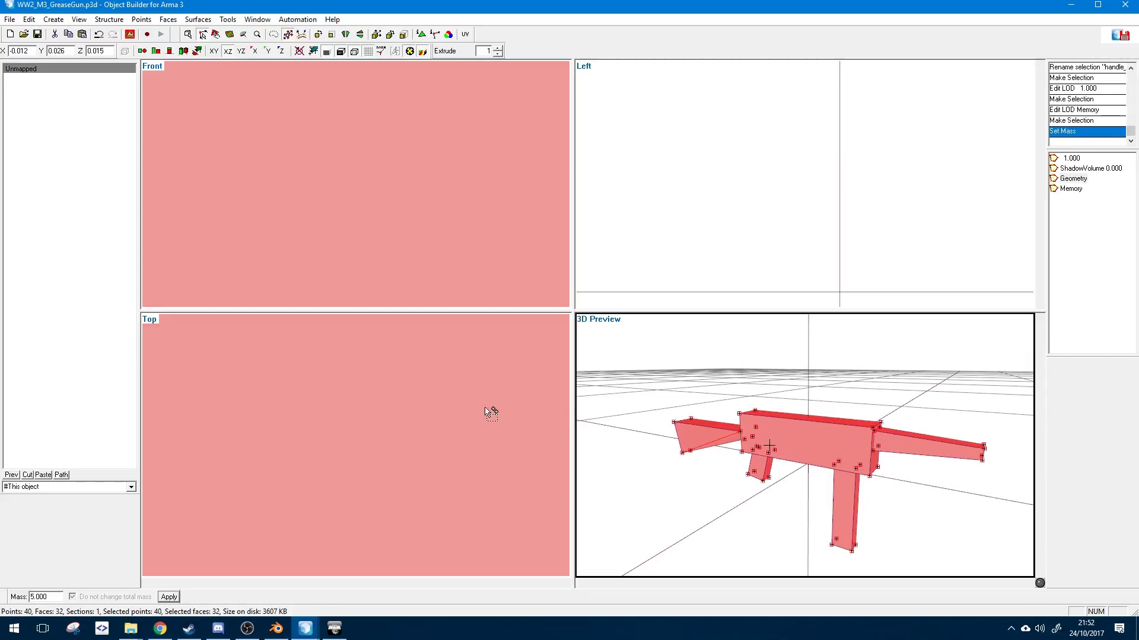
pyautogui.click(827, 410)
# - Open the ShadowVolume 0.000 LOD and select its entire geometry
pyautogui.click(1087, 169)
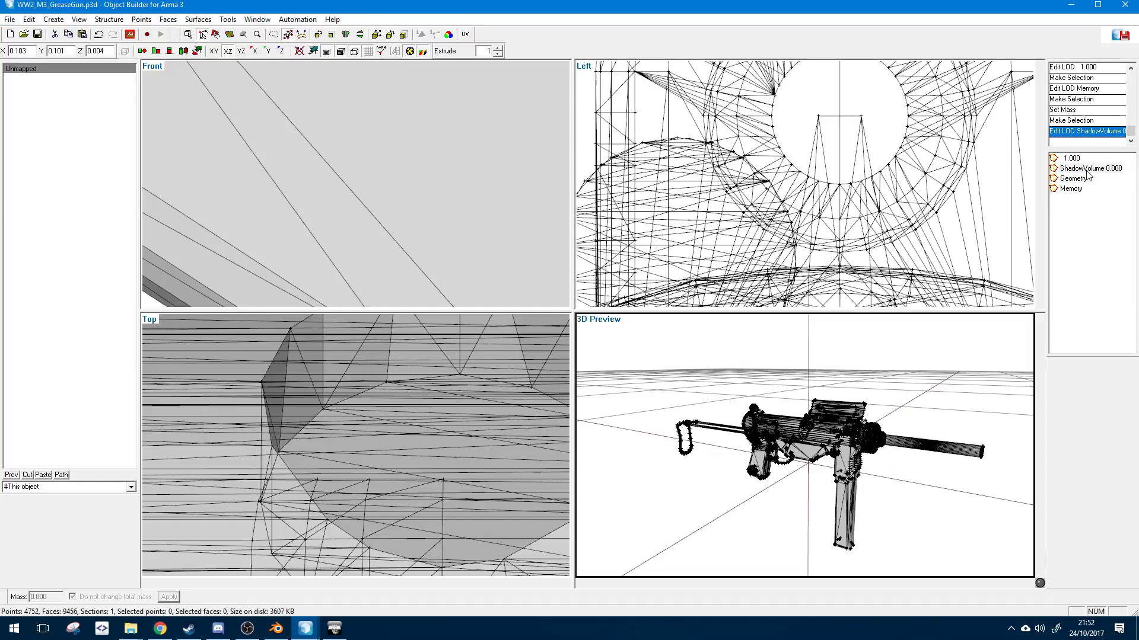
pyautogui.press('alt')
pyautogui.scroll(5, 753, 418)
pyautogui.scroll(-8, 753, 418)
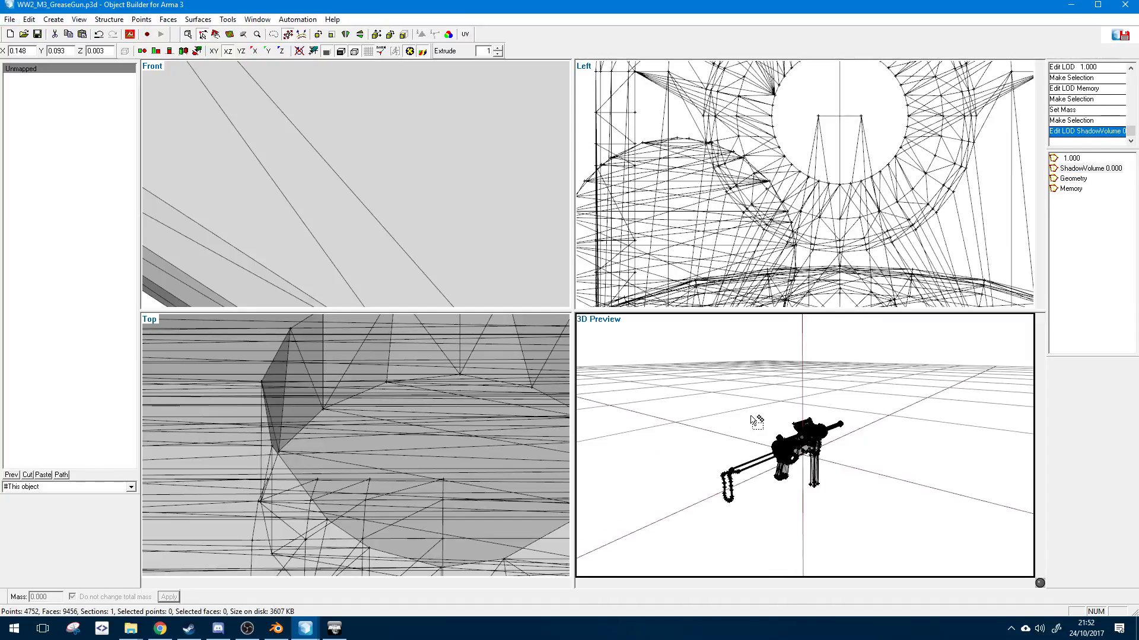
pyautogui.scroll(4, 753, 418)
pyautogui.keyDown('alt'); pyautogui.moveTo(753, 418); pyautogui.dragTo(757, 419); pyautogui.keyUp('alt')
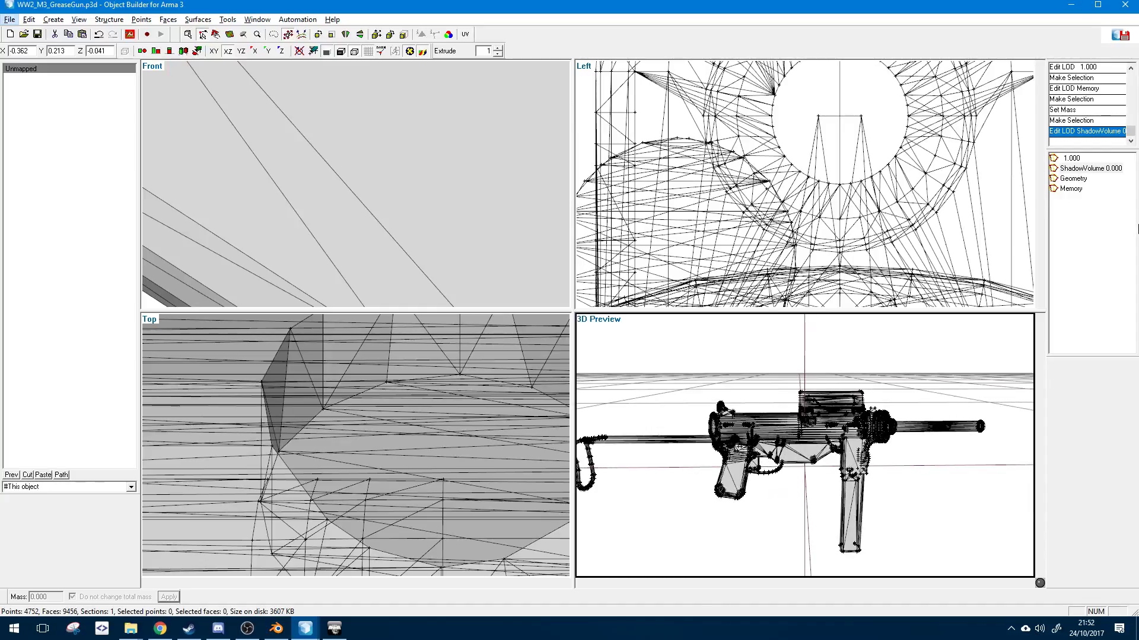
pyautogui.doubleClick(1089, 172)
pyautogui.keyDown('alt'); pyautogui.moveTo(931, 424); pyautogui.dragTo(884, 462); pyautogui.keyUp('alt')
pyautogui.hotkey('ctrl', 'a')
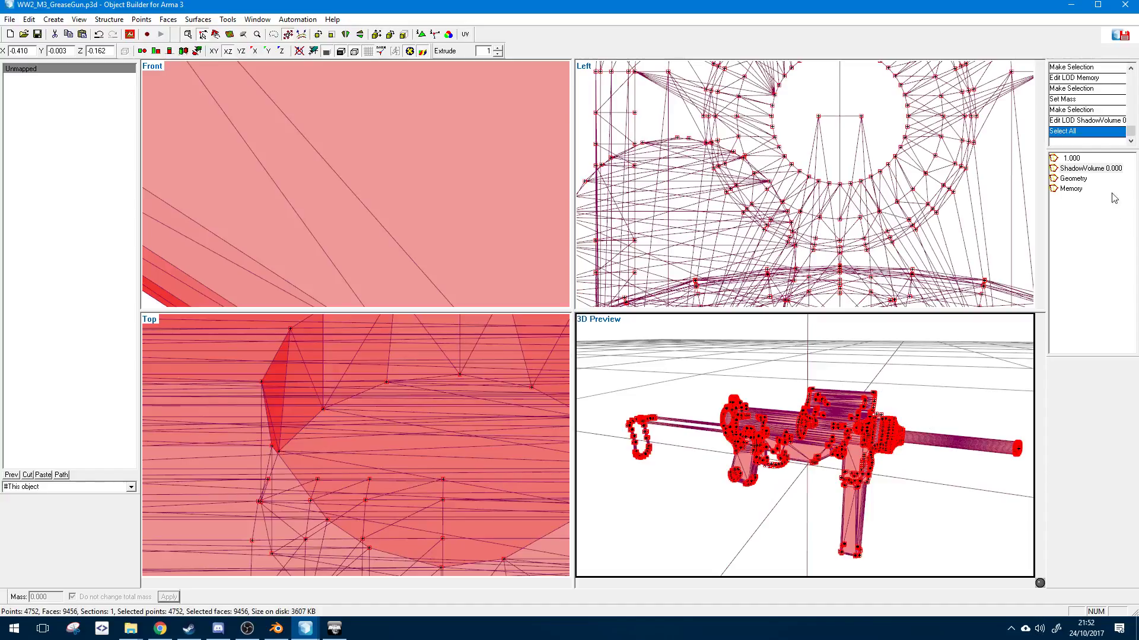
# - Change the type of the ShadowVolume 0.000 LOD to Edit, with resolution 0
pyautogui.rightClick(1091, 168)
pyautogui.click(1049, 254)
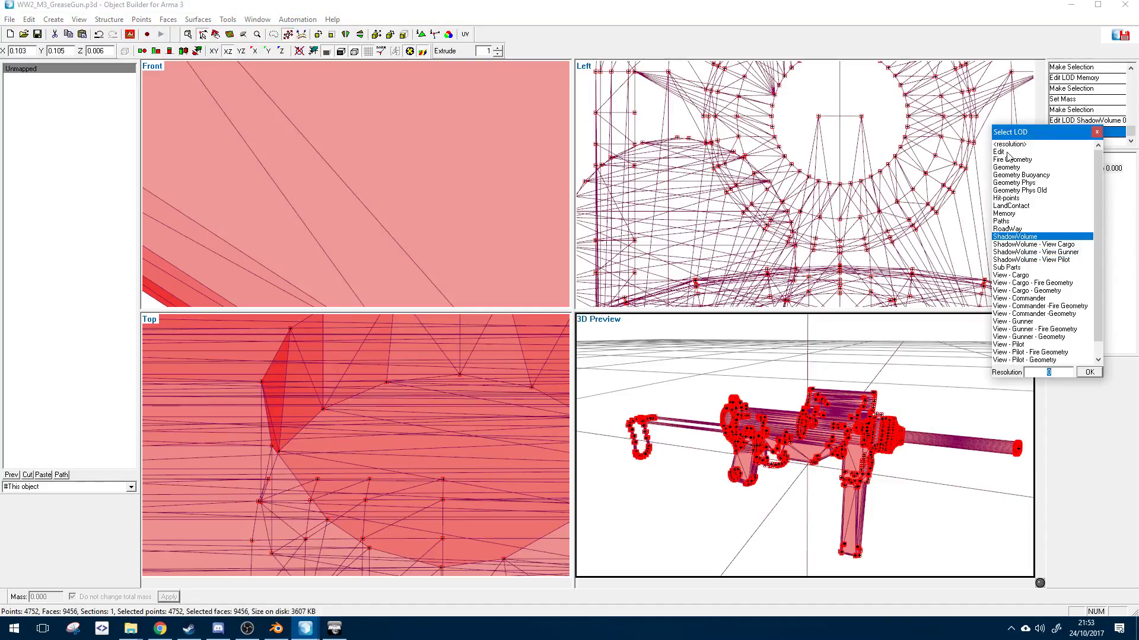
pyautogui.click(1044, 171)
# - Open LOD 1.000 and examine the whole weapon from different angles in the 3D preview
pyautogui.click(1070, 159)
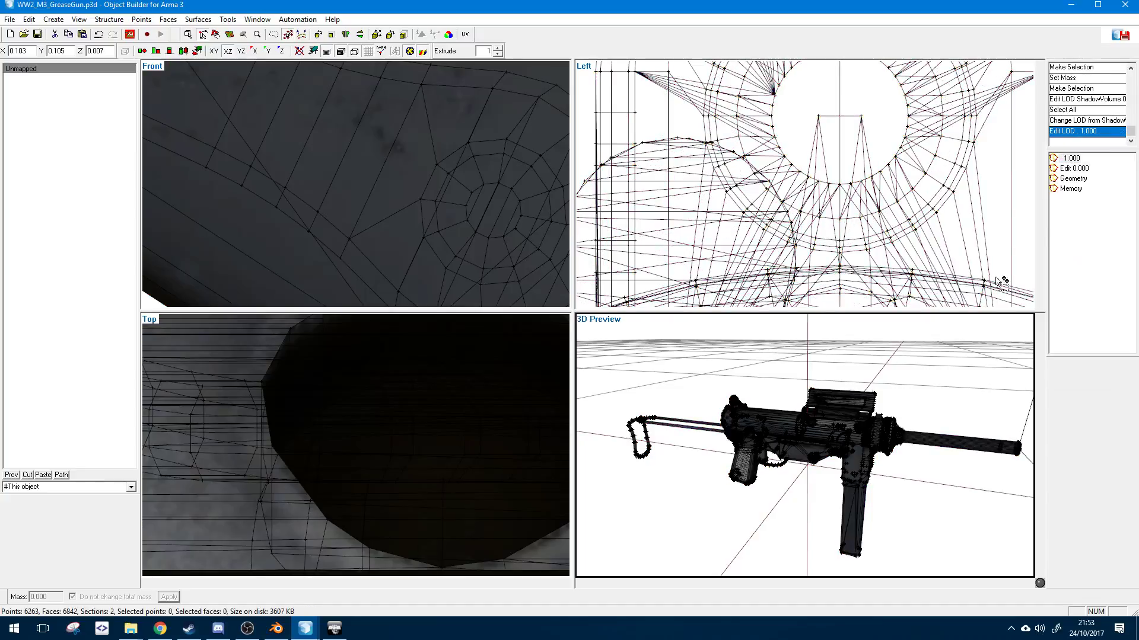
pyautogui.scroll(-5, 880, 395)
pyautogui.moveTo(880, 395); pyautogui.dragTo(880, 395, button='middle')
pyautogui.scroll(5, 880, 395)
pyautogui.scroll(-3, 880, 395)
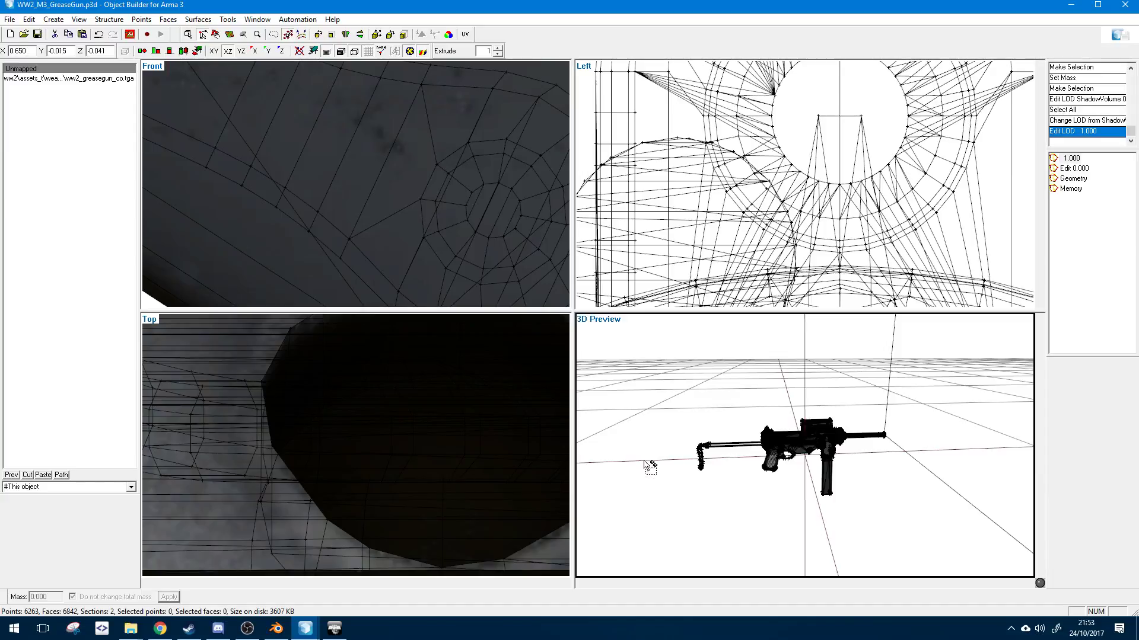
pyautogui.moveTo(667, 474); pyautogui.dragTo(828, 456, button='middle')
pyautogui.scroll(4, 830, 454)
pyautogui.scroll(-4, 833, 454)
pyautogui.scroll(4, 833, 454)
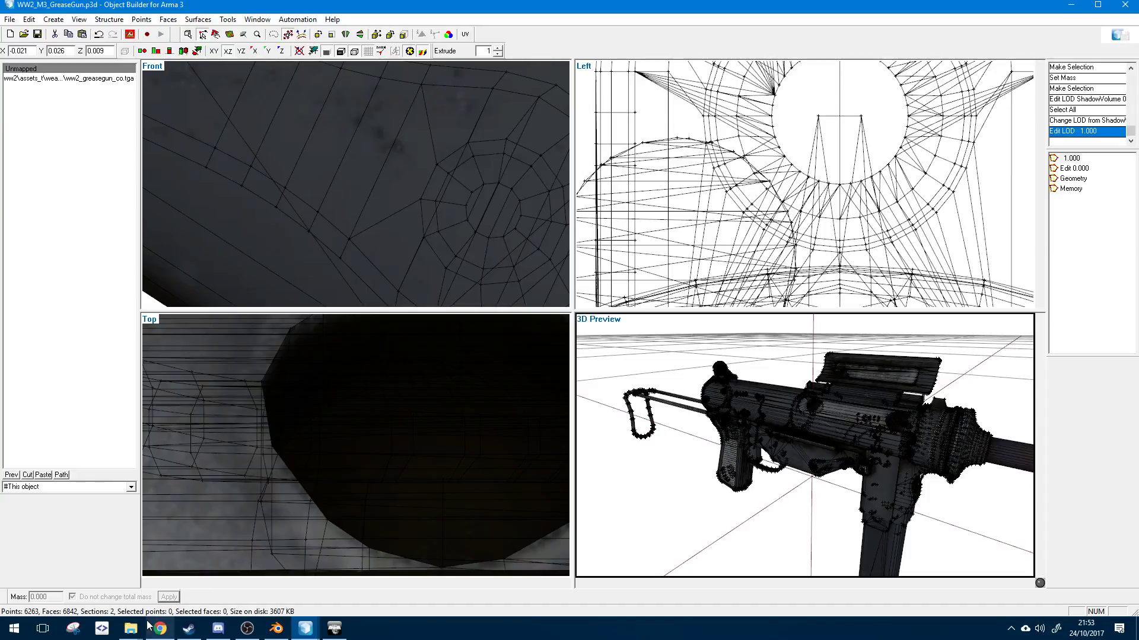
# - Switch to File Explorer's MachineGun_Sub_m folder and open its model.cfg in Notepad++
pyautogui.moveTo(132, 628)
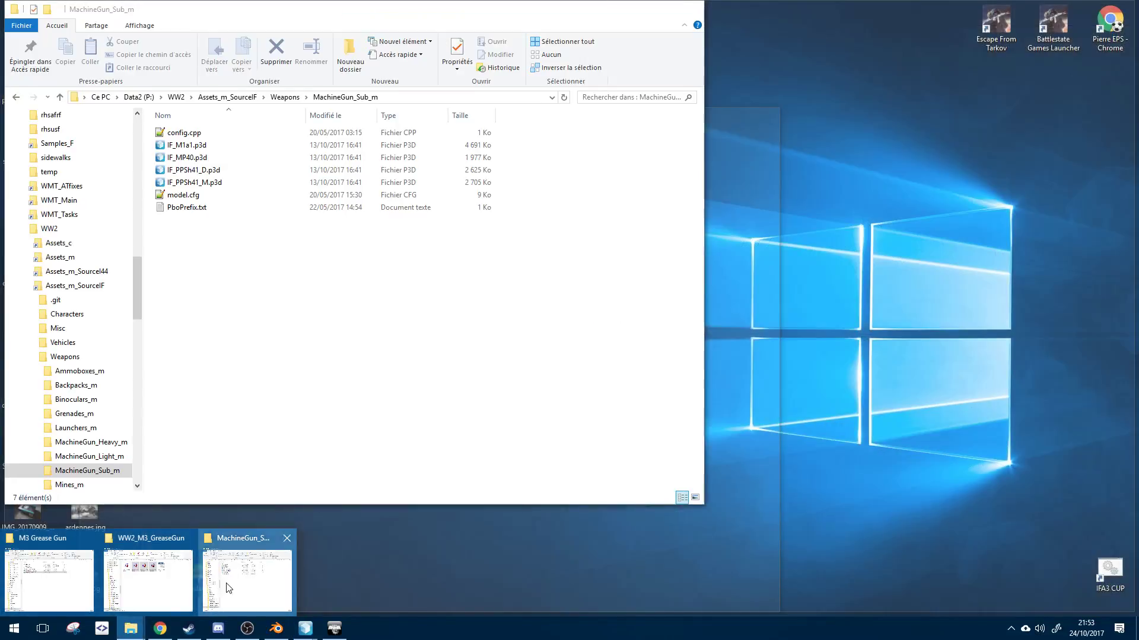
pyautogui.click(214, 599)
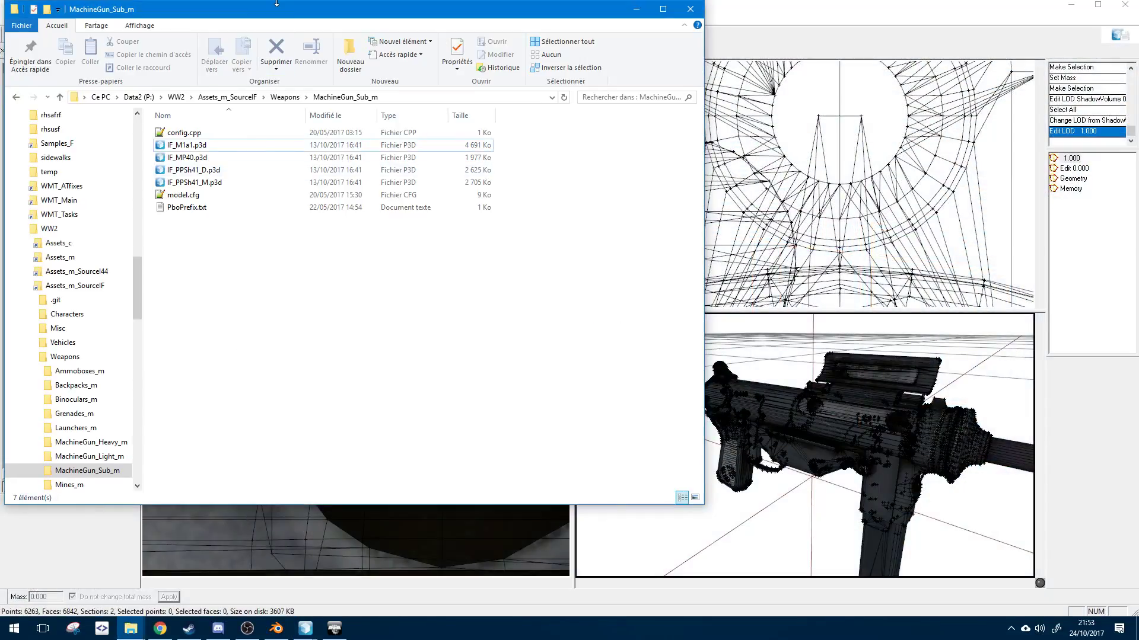
pyautogui.moveTo(287, 3); pyautogui.dragTo(619, 66)
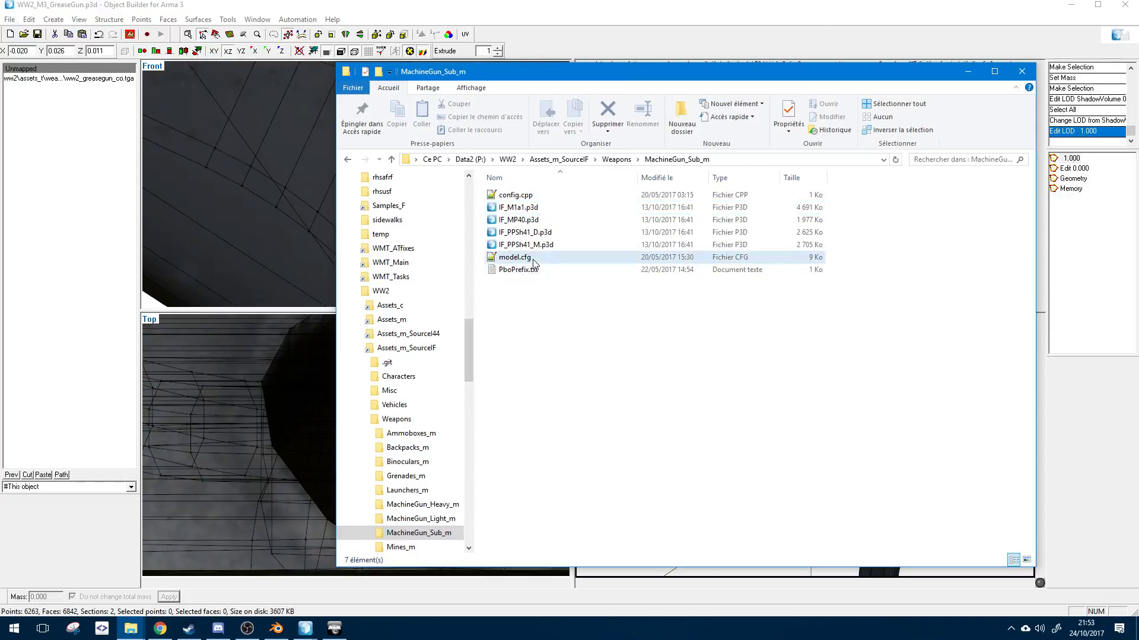
pyautogui.click(515, 258)
pyautogui.doubleClick(515, 258)
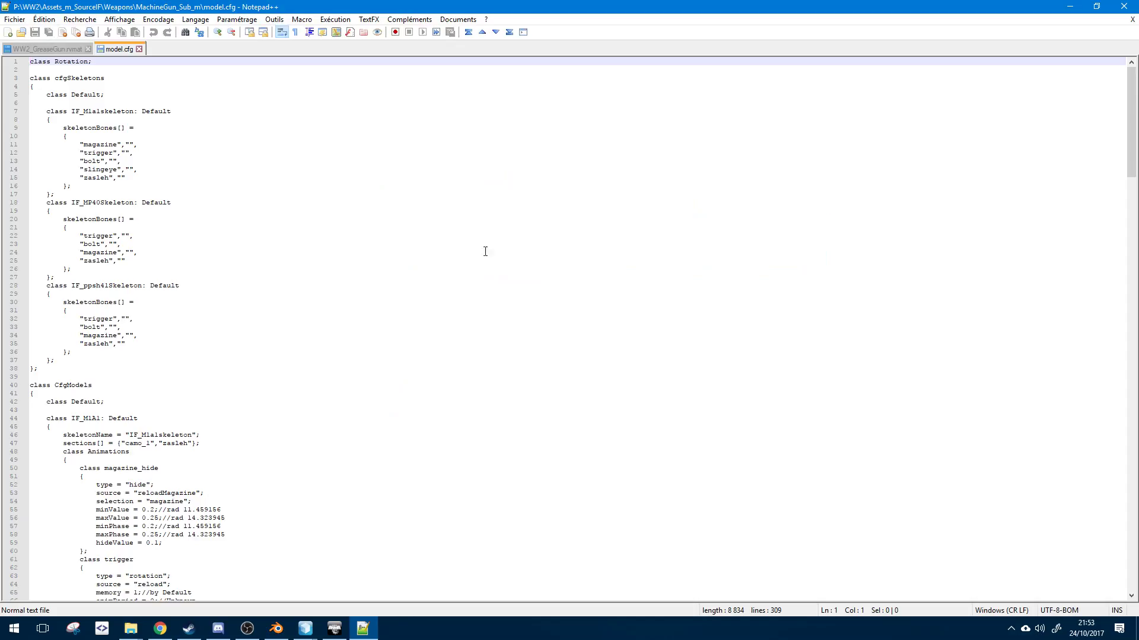
# - Apply C++ syntax highlighting to model.cfg and fold its classes to level 2
pyautogui.scroll(-1, 235, 286)
pyautogui.click(195, 19)
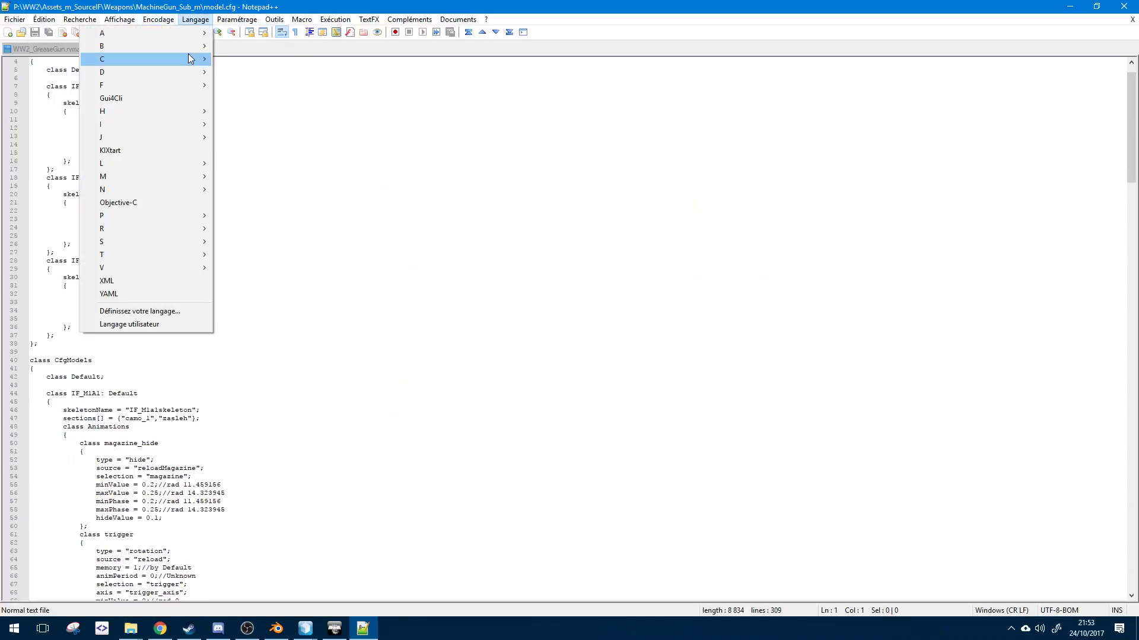
pyautogui.moveTo(178, 59)
pyautogui.click(237, 85)
pyautogui.hotkey('alt', '2')
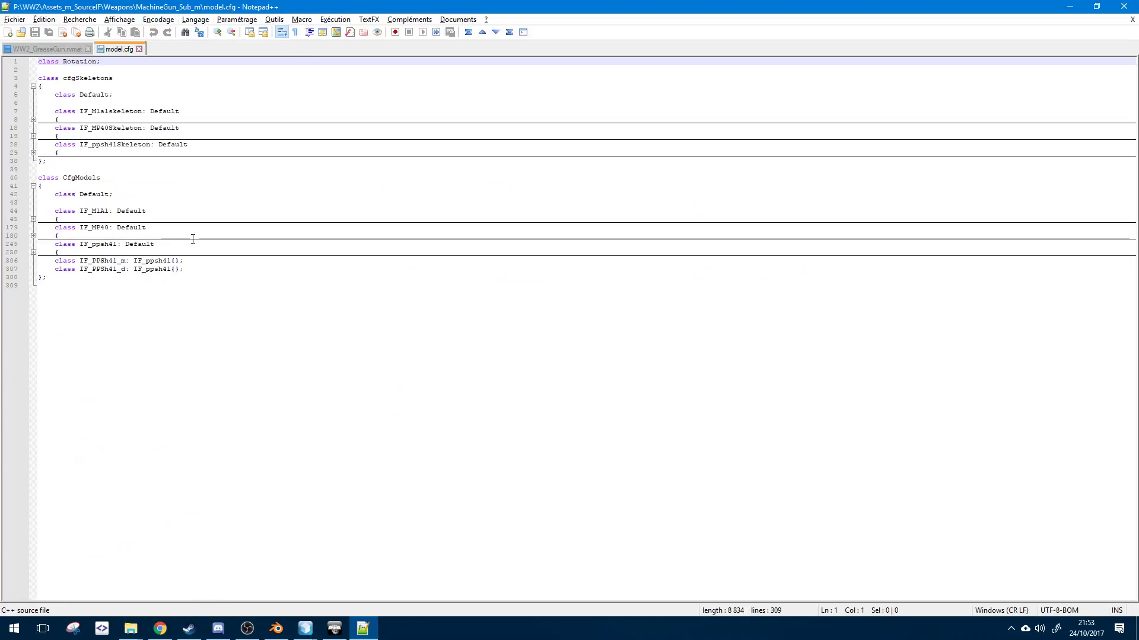
# - Unfold the IF_M1A1 class under CfgModels, shrink the editor from full screen, and fold the Animations block
pyautogui.click(33, 220)
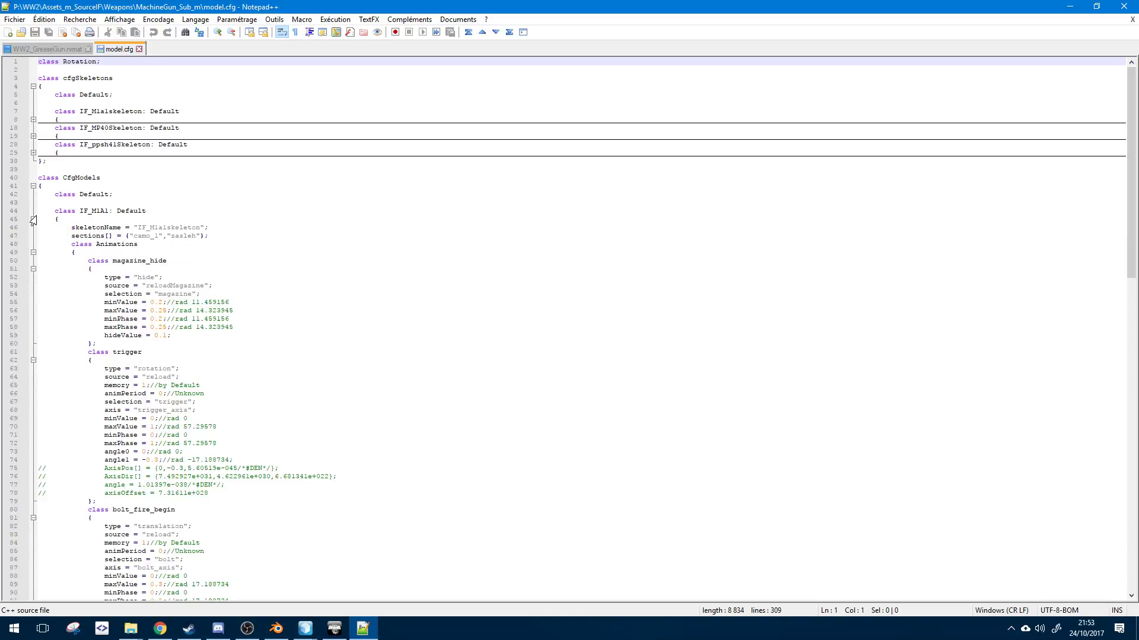
pyautogui.click(34, 219)
pyautogui.click(34, 220)
pyautogui.click(34, 252)
pyautogui.moveTo(411, 5); pyautogui.dragTo(614, 128)
pyautogui.click(316, 351)
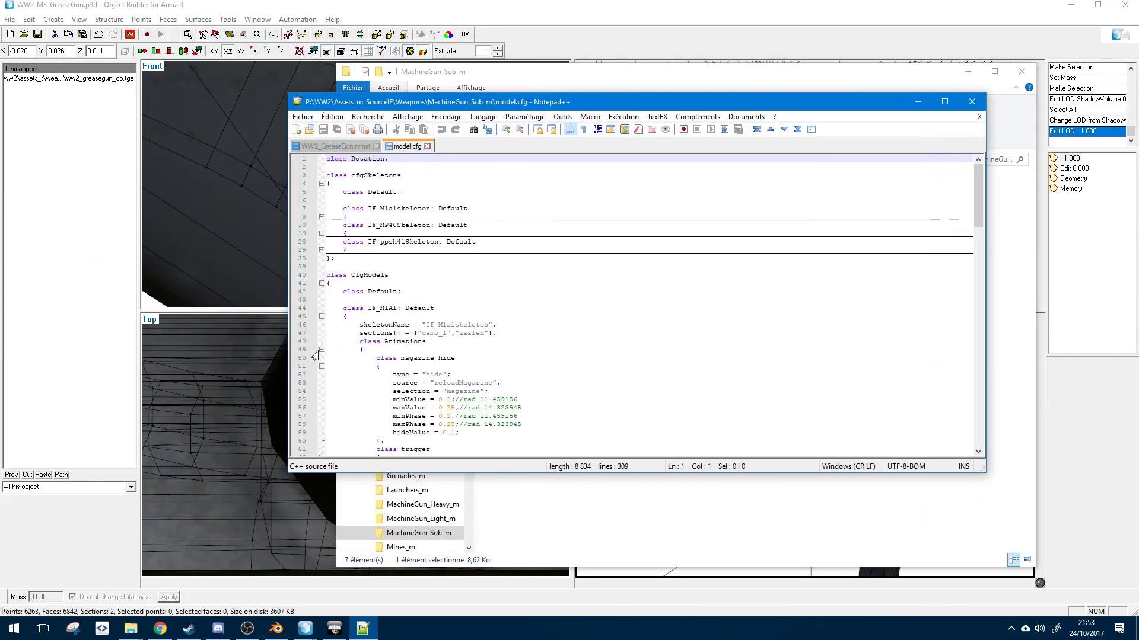
pyautogui.click(355, 349)
pyautogui.click(321, 350)
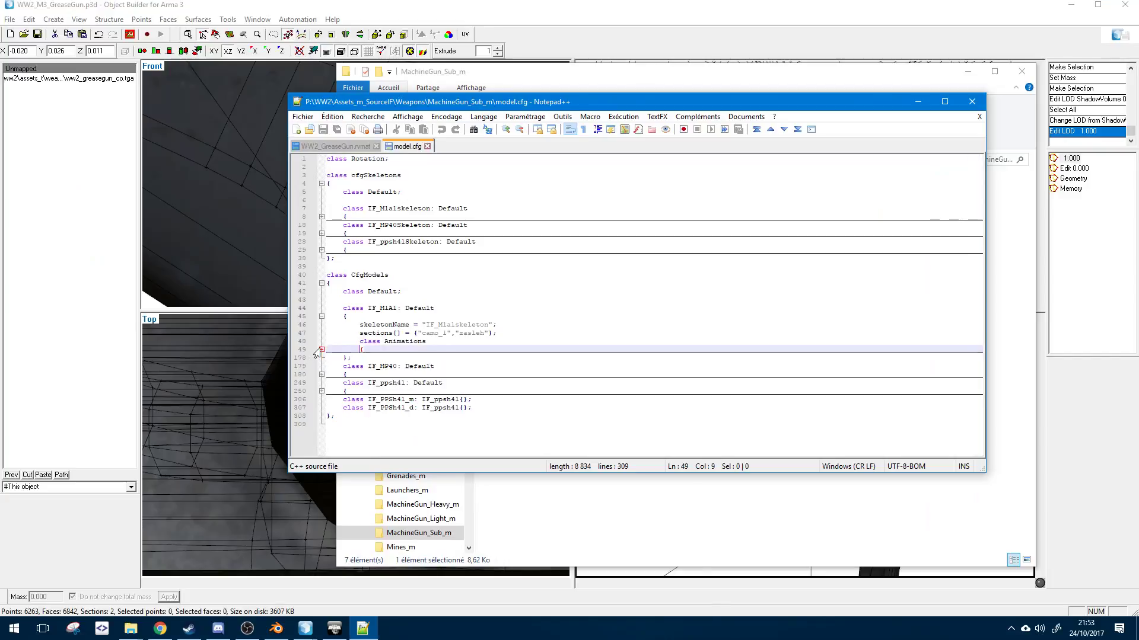
pyautogui.press('super')
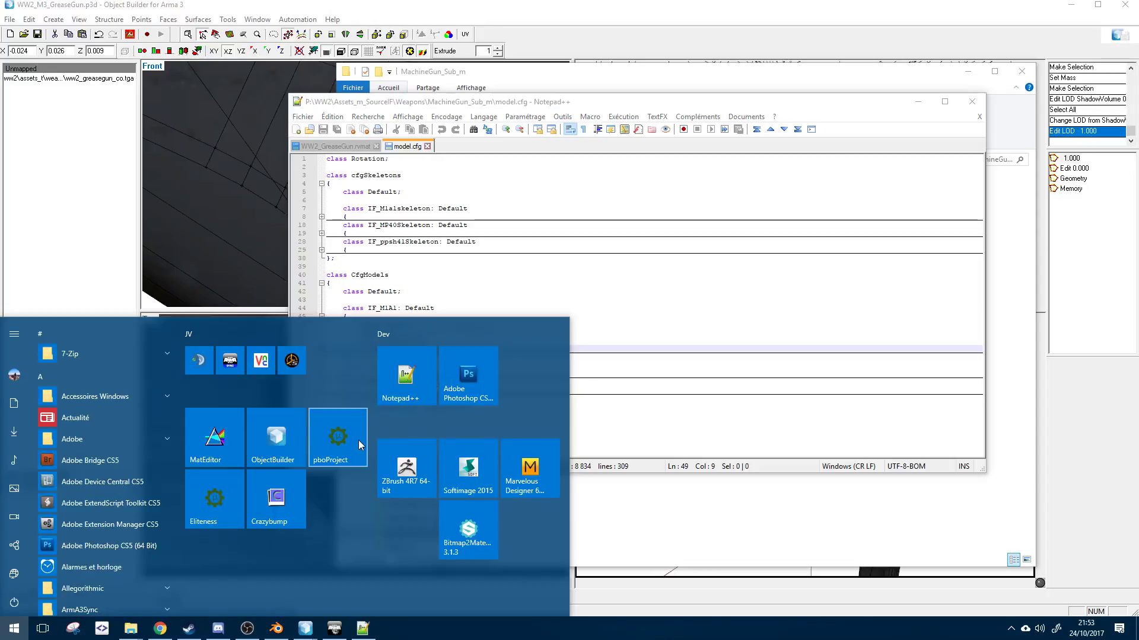
pyautogui.click(535, 257)
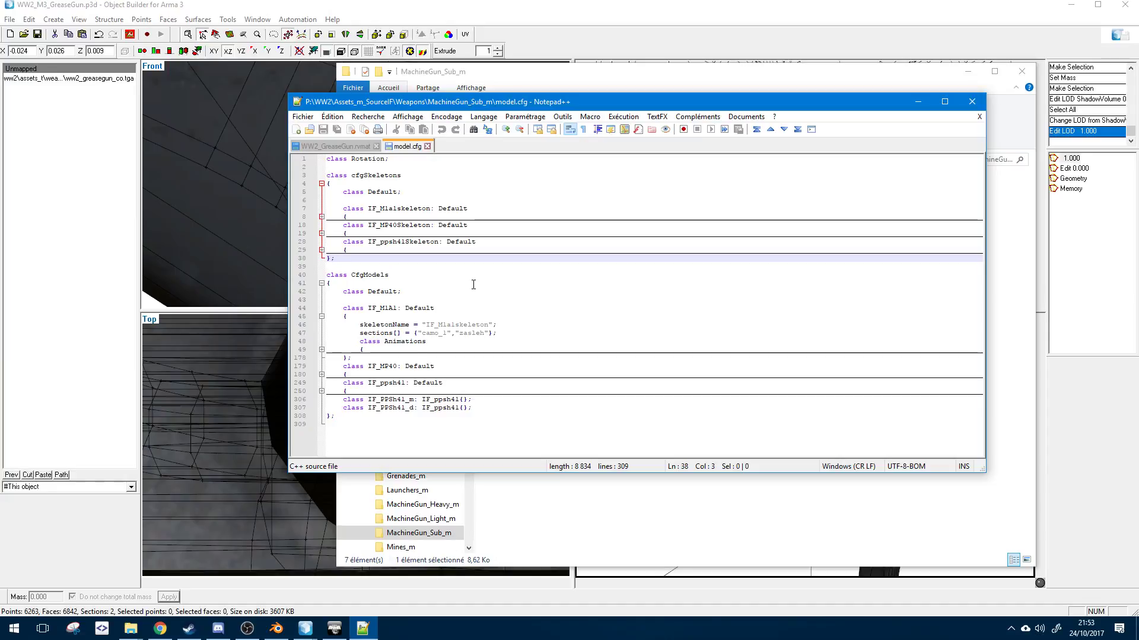
# - Switch to Chrome and open the ODOL Web Converter at odolconverter.maverick-applications.com in a new tab
pyautogui.click(161, 628)
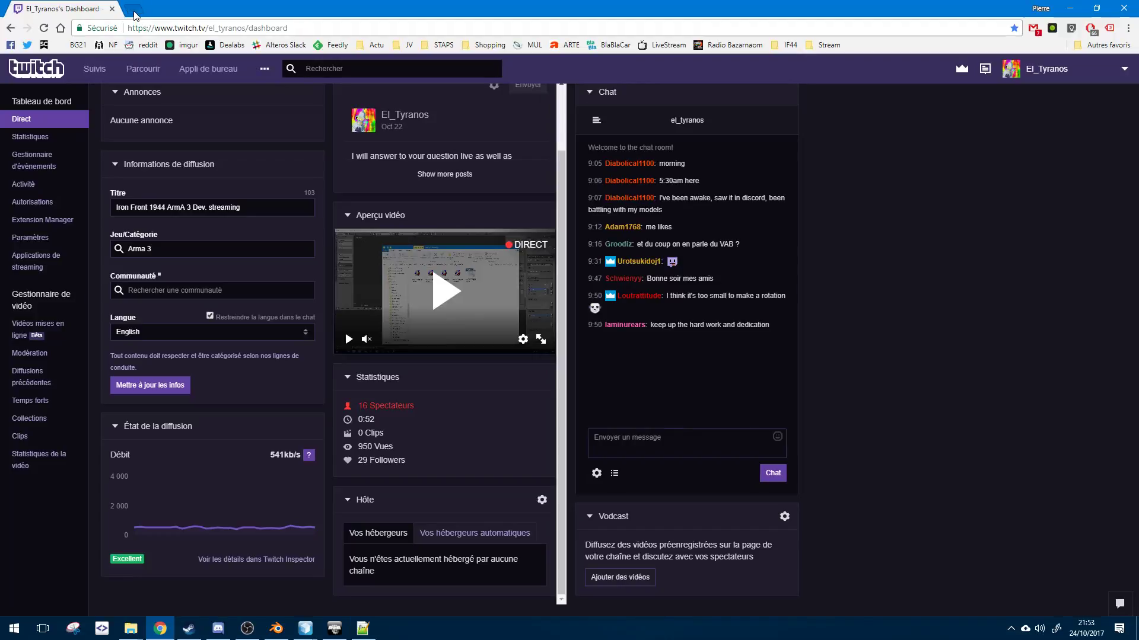
pyautogui.click(135, 10)
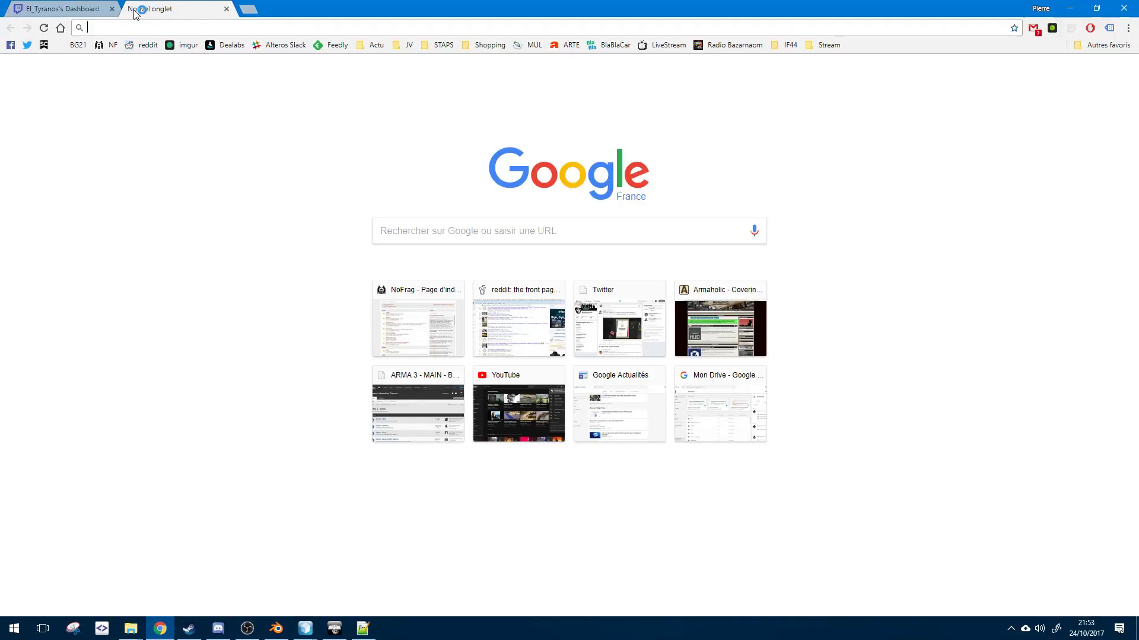
pyautogui.write('azu')
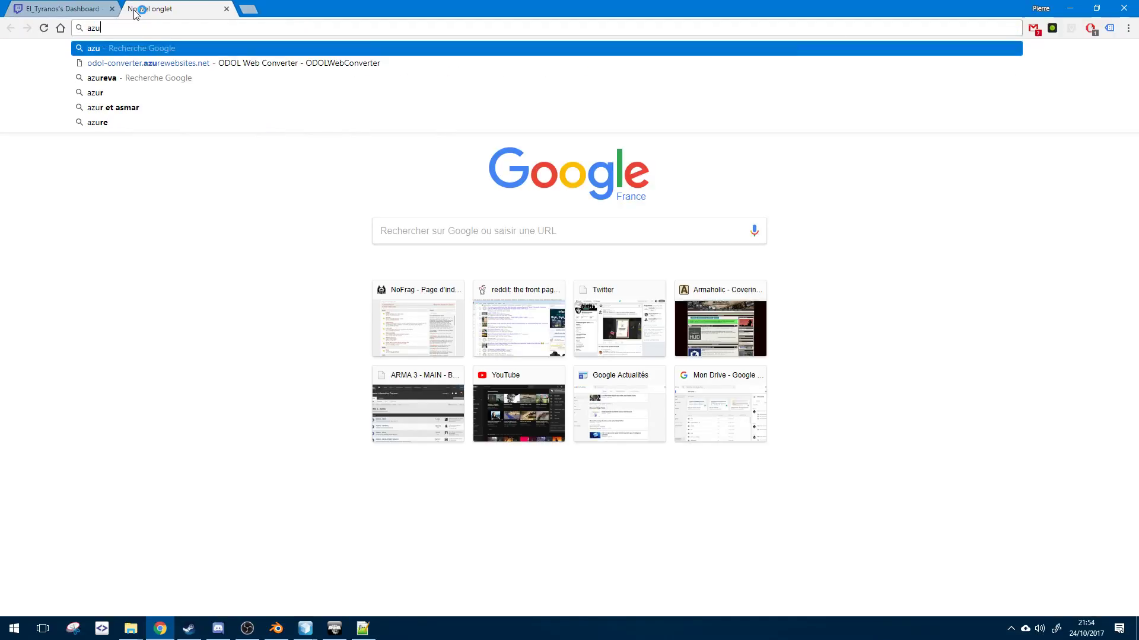
pyautogui.press('BackSpace')
pyautogui.press('BackSpace')
pyautogui.press('BackSpace')
pyautogui.write('maverick')
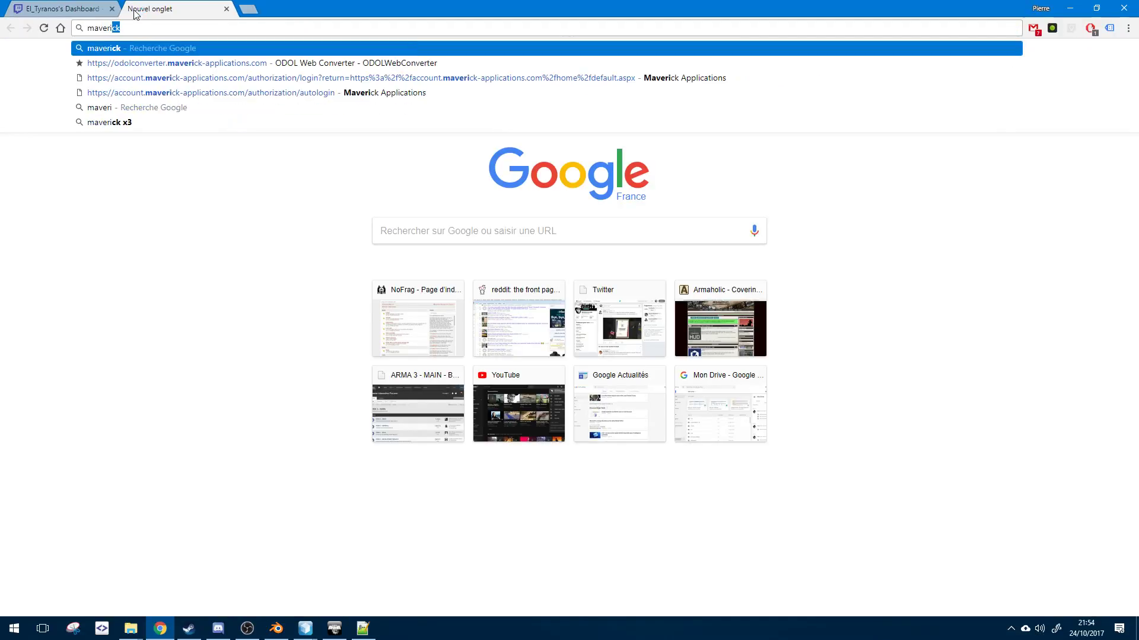
pyautogui.press('Down')
pyautogui.press('Return')
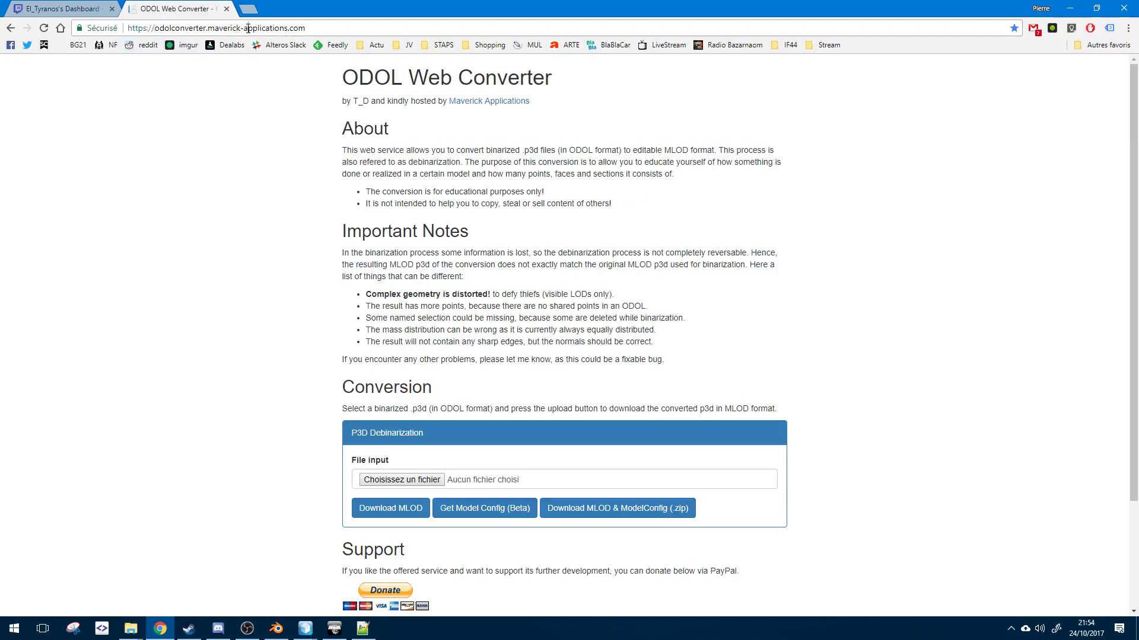
# - Review the ODOL Web Converter's address, its notes on debinarization limits, and the P3D conversion and model config download options
pyautogui.moveTo(248, 28); pyautogui.dragTo(321, 29)
pyautogui.click(386, 101)
pyautogui.scroll(-3, 424, 282)
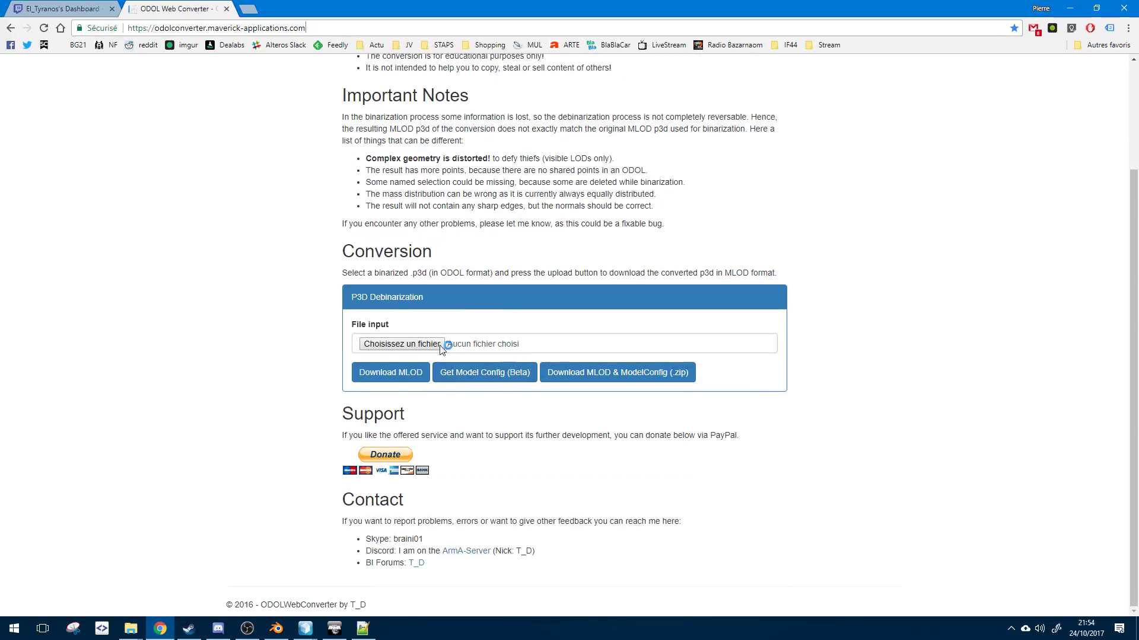
pyautogui.click(483, 342)
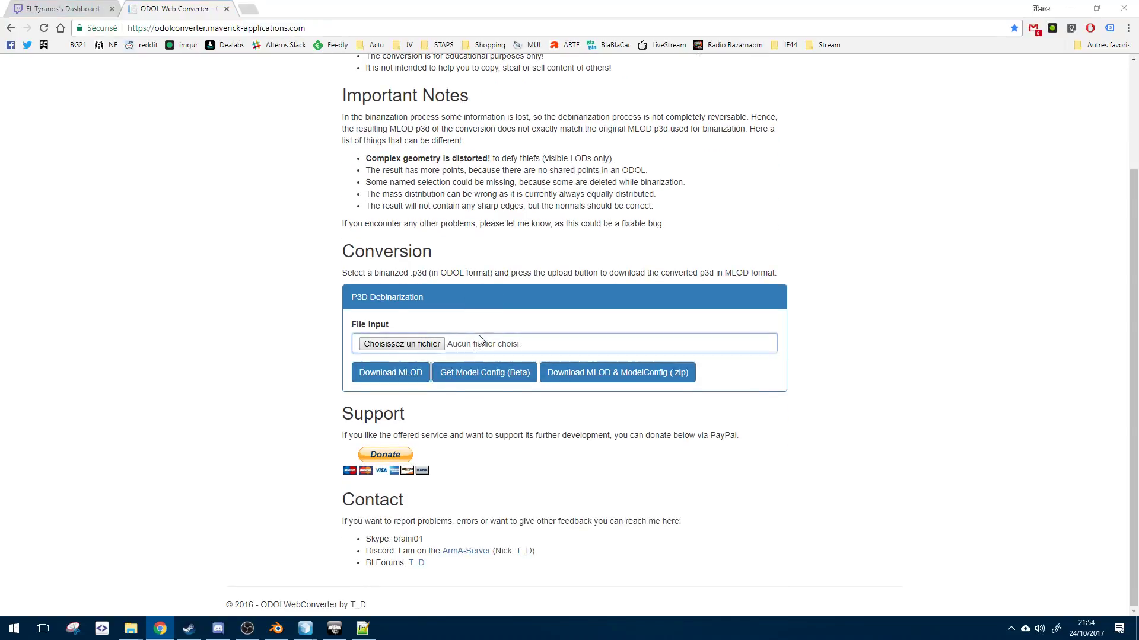
pyautogui.click(527, 301)
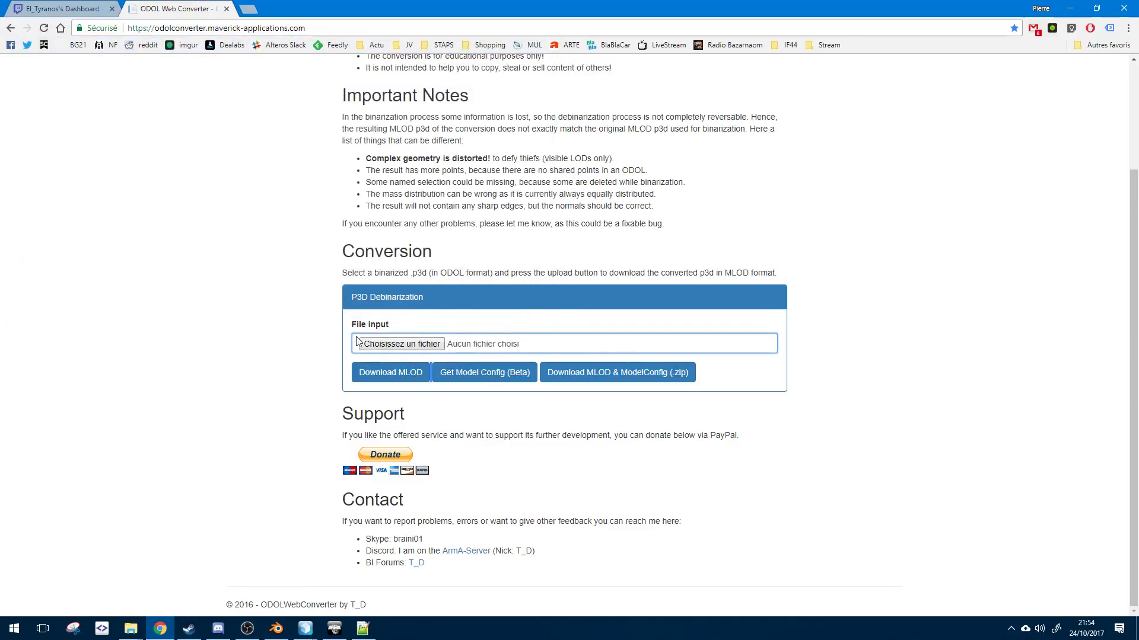
pyautogui.moveTo(450, 158); pyautogui.dragTo(480, 223)
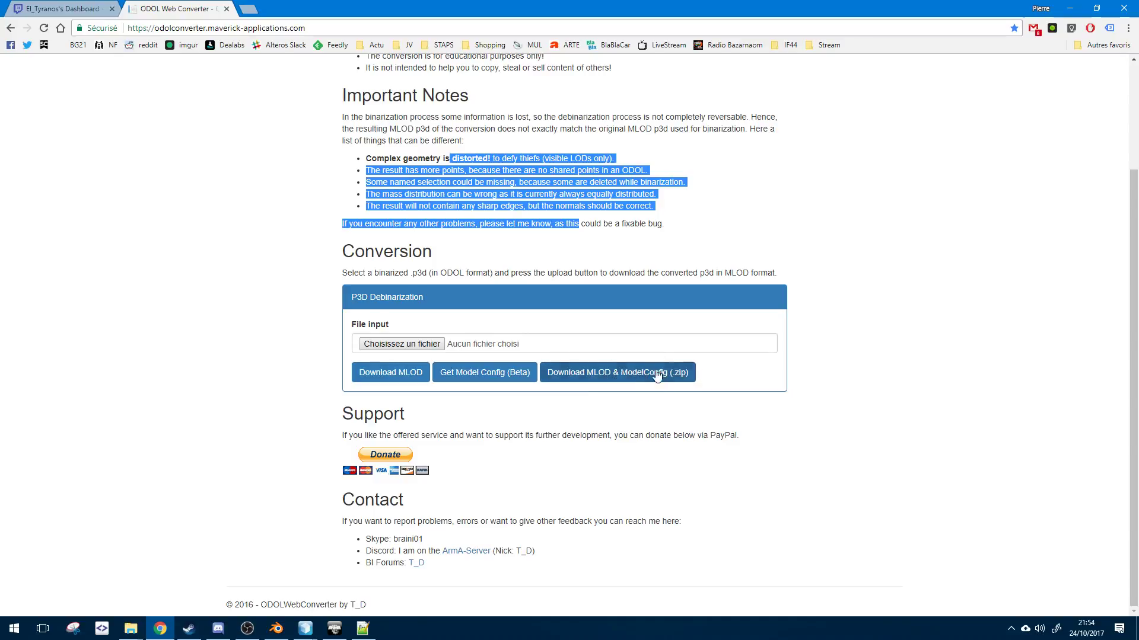
pyautogui.doubleClick(664, 403)
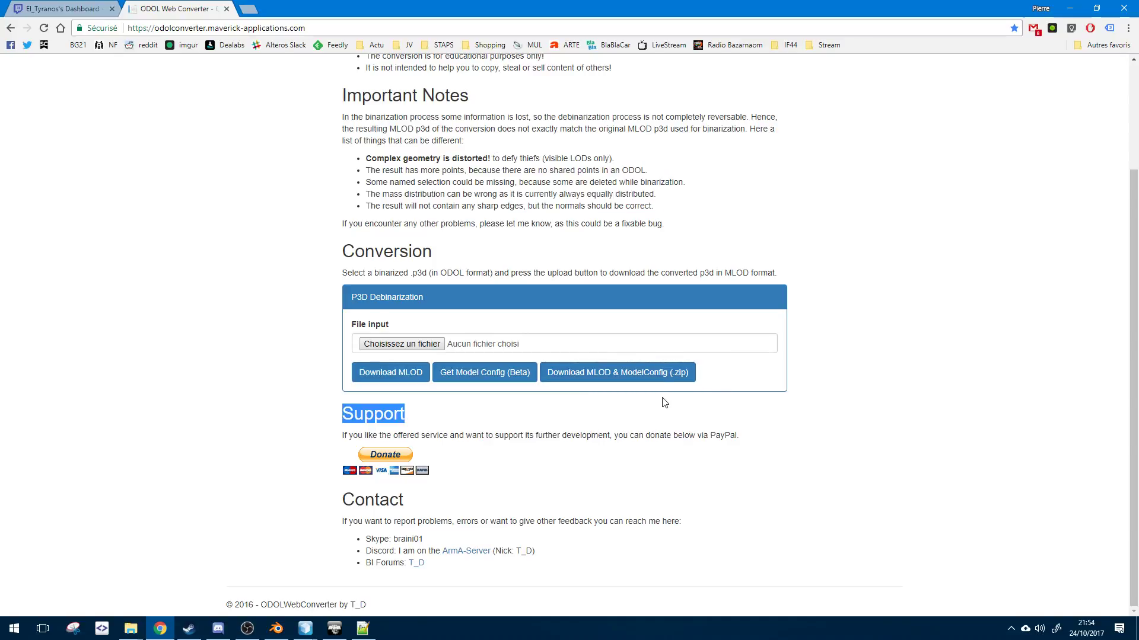
pyautogui.click(594, 398)
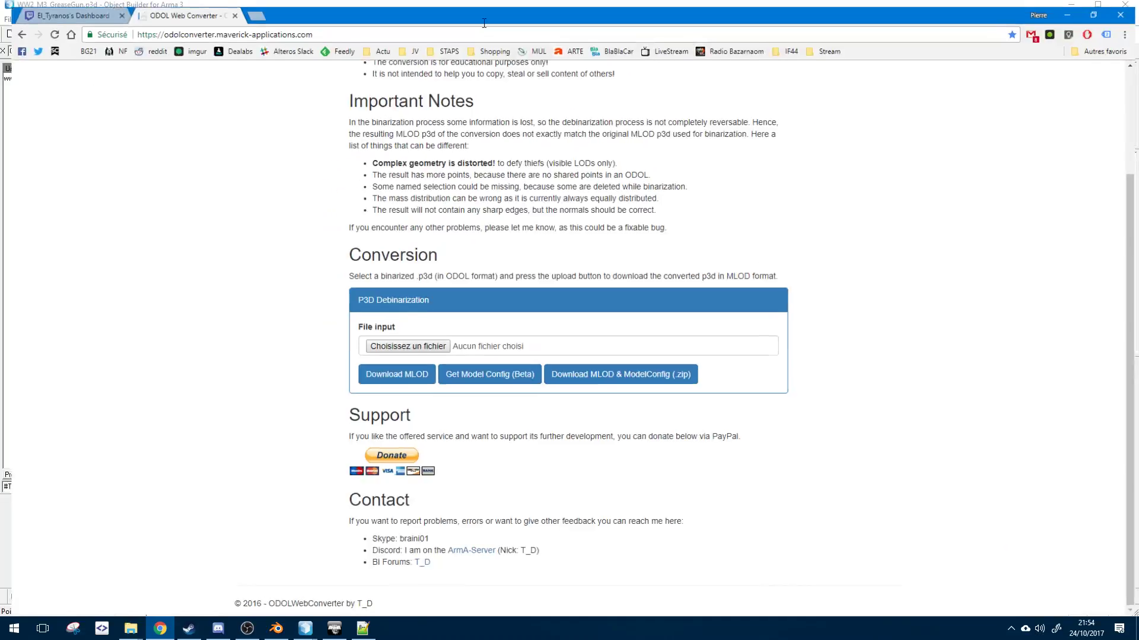
# - Reread the Important Notes paragraph about information lost in binarization on the ODOL Web Converter page, and minimize the browser
pyautogui.scroll(2, 508, 298)
pyautogui.moveTo(356, 285); pyautogui.dragTo(407, 263)
pyautogui.click(480, 277)
pyautogui.click(407, 263)
pyautogui.tripleClick(407, 263)
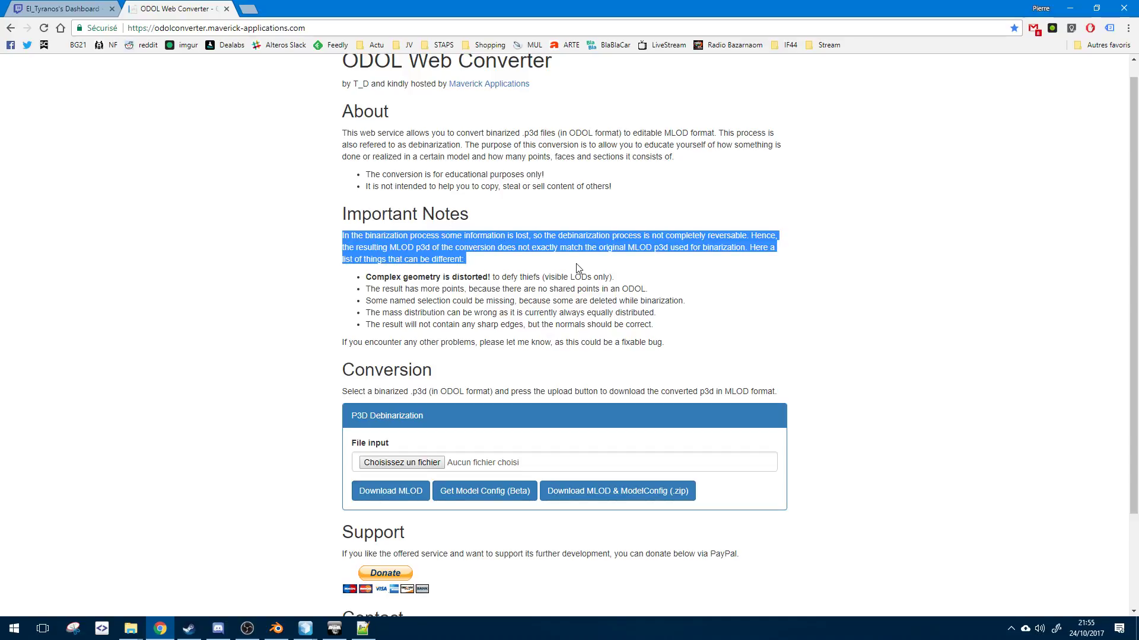
pyautogui.scroll(1, 746, 167)
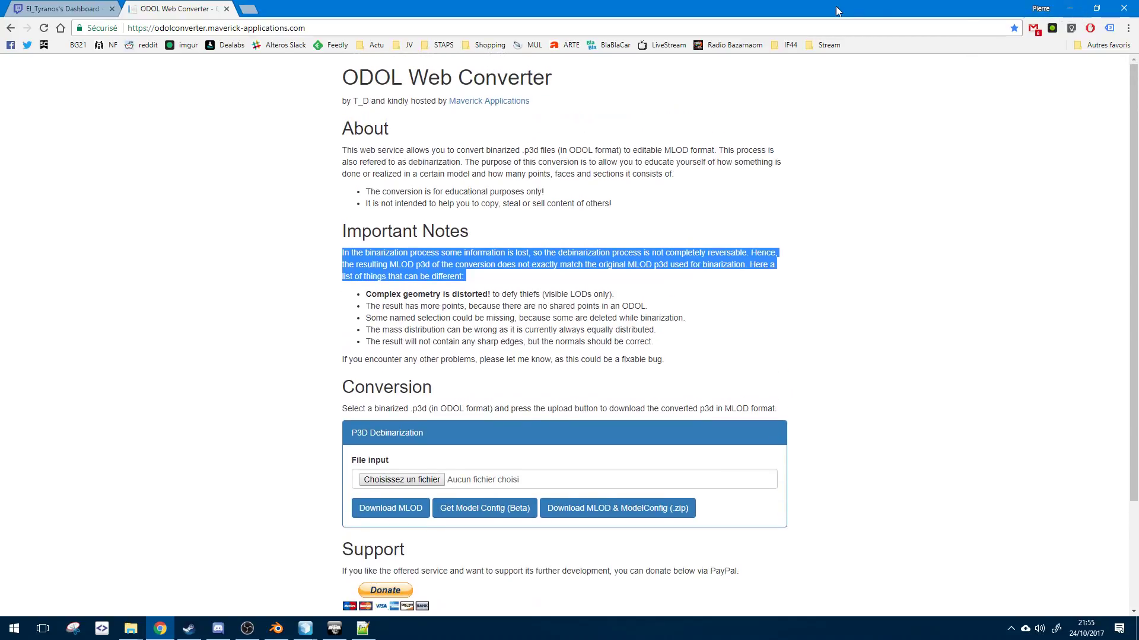
pyautogui.click(1078, 6)
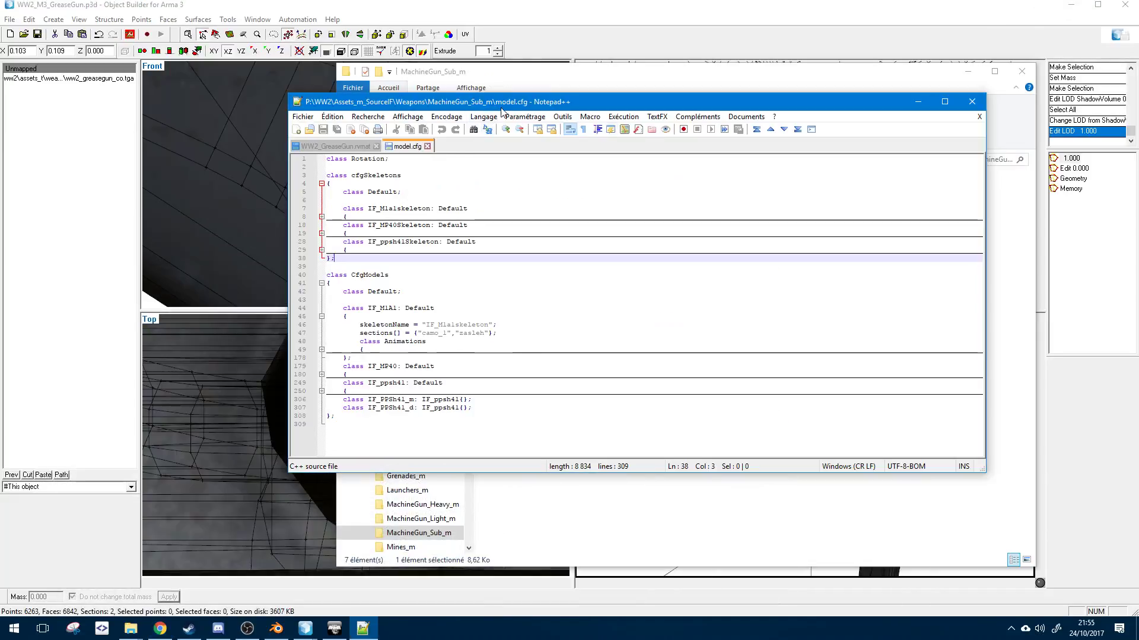
# - Browse to P:\WW2\Assets_m_SourceWW2\Weapons\MachineGun_Sub_m in the file explorer and open its model.cfg in Notepad++
pyautogui.moveTo(509, 105); pyautogui.dragTo(448, 164)
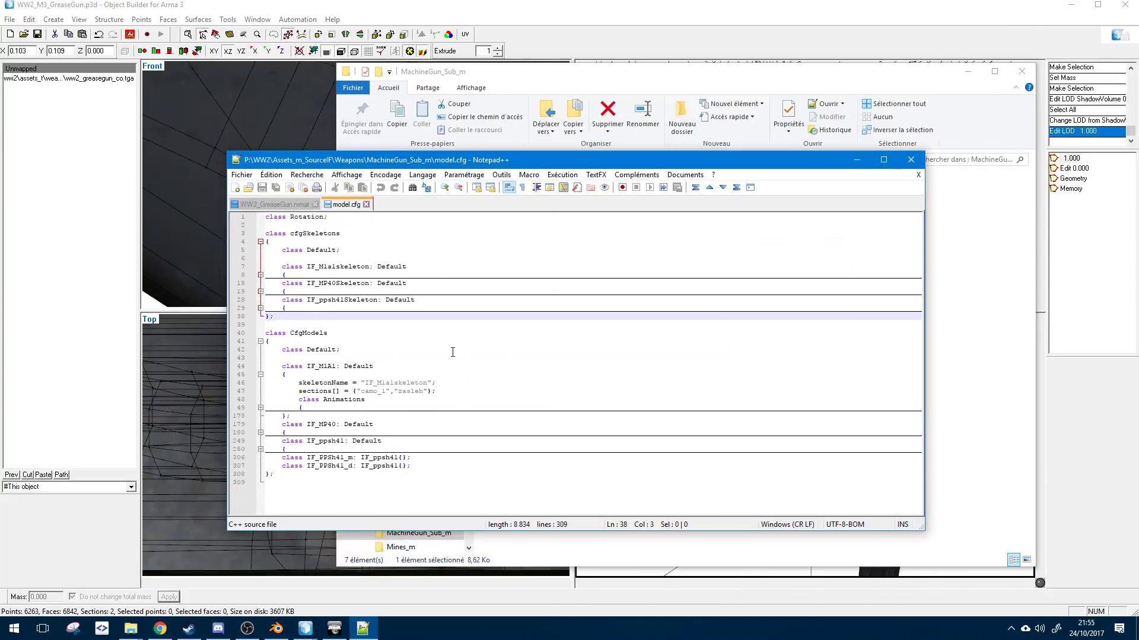
pyautogui.click(453, 352)
pyautogui.click(695, 88)
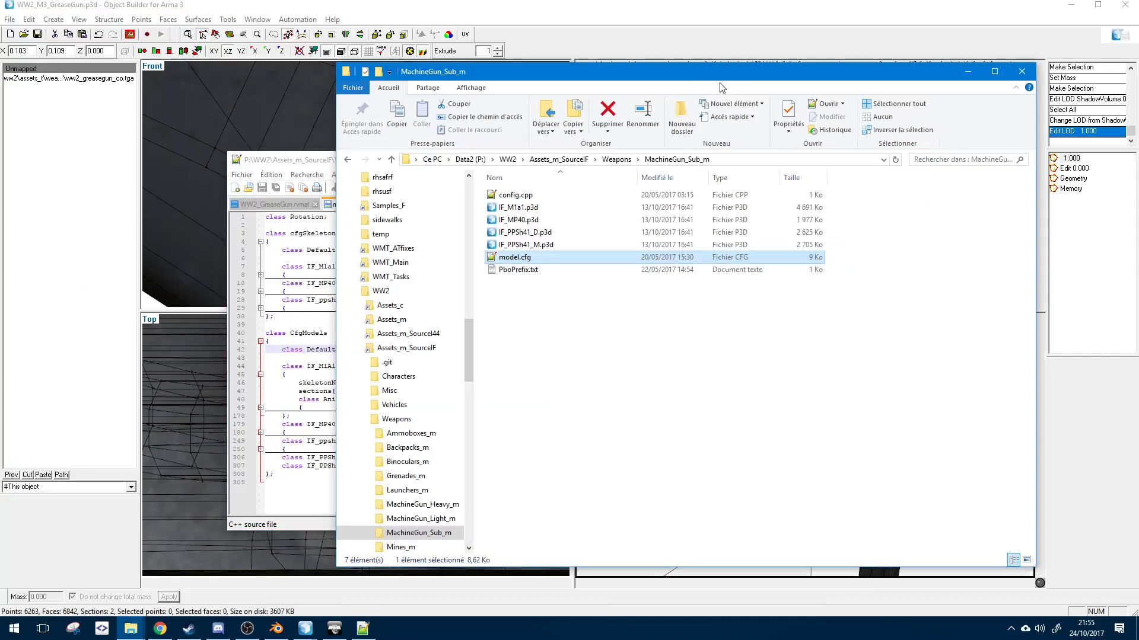
pyautogui.click(513, 159)
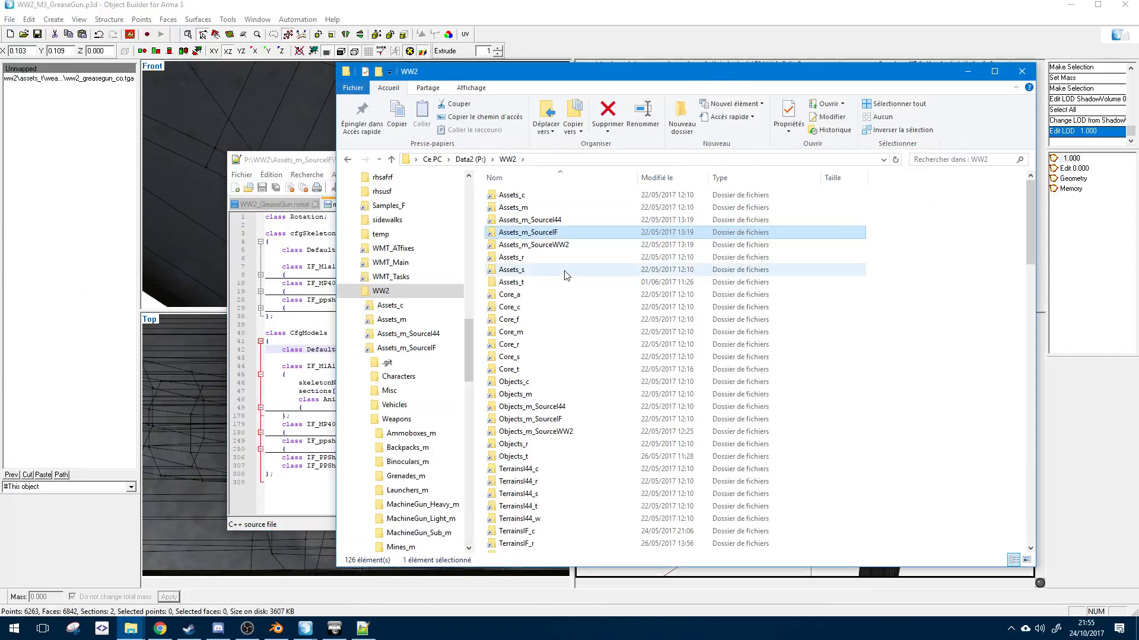
pyautogui.click(562, 249)
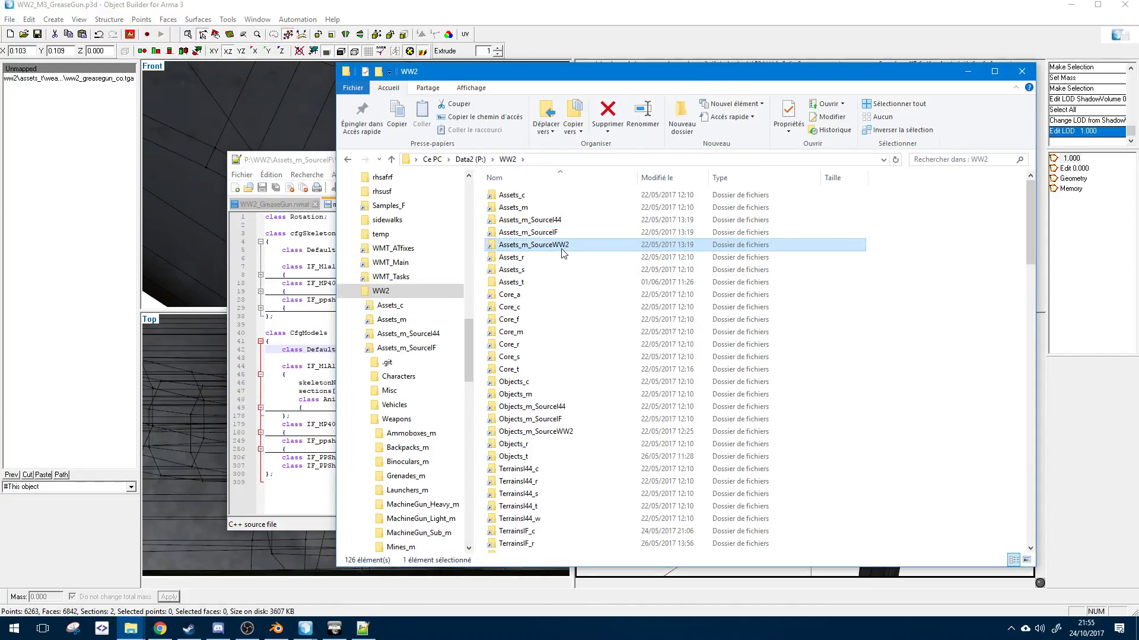
pyautogui.doubleClick(563, 246)
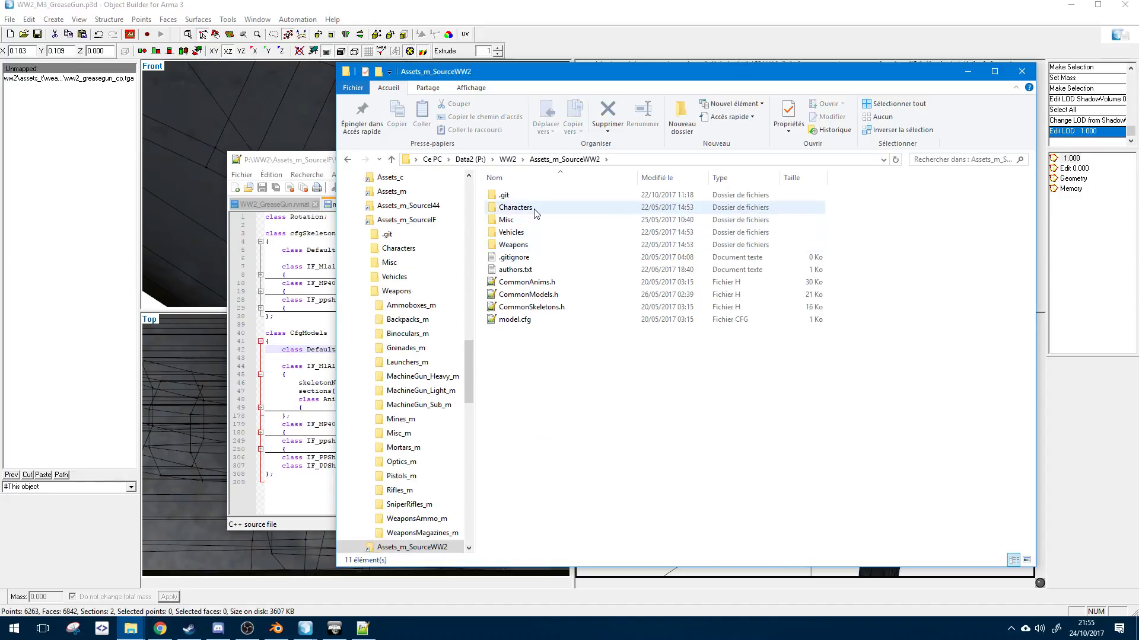
pyautogui.click(536, 209)
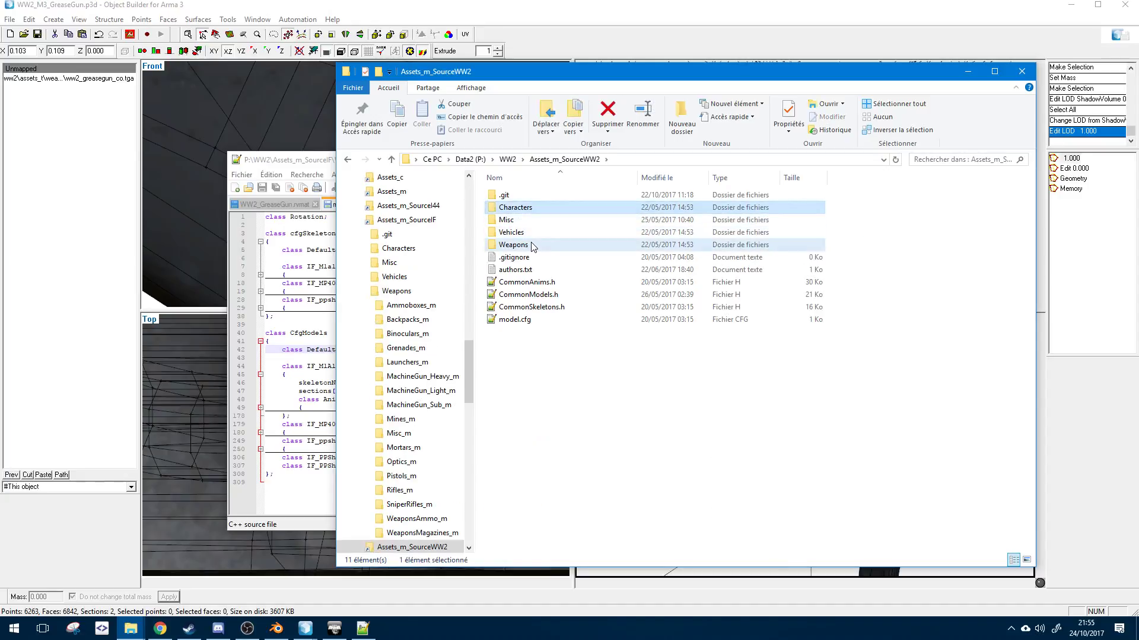
pyautogui.doubleClick(513, 245)
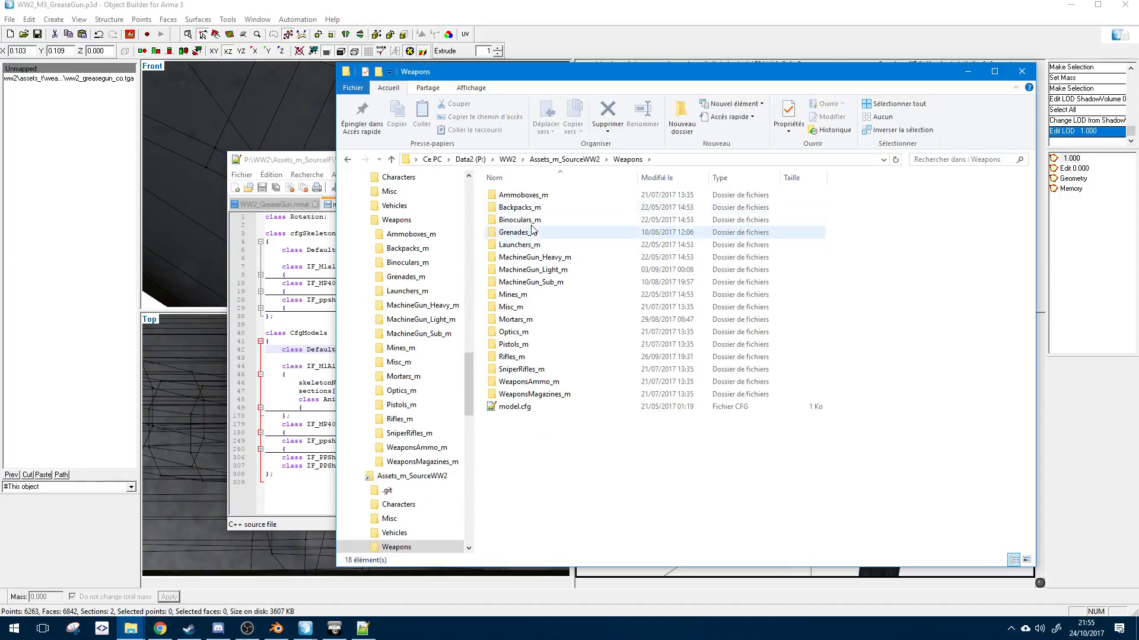
pyautogui.doubleClick(562, 283)
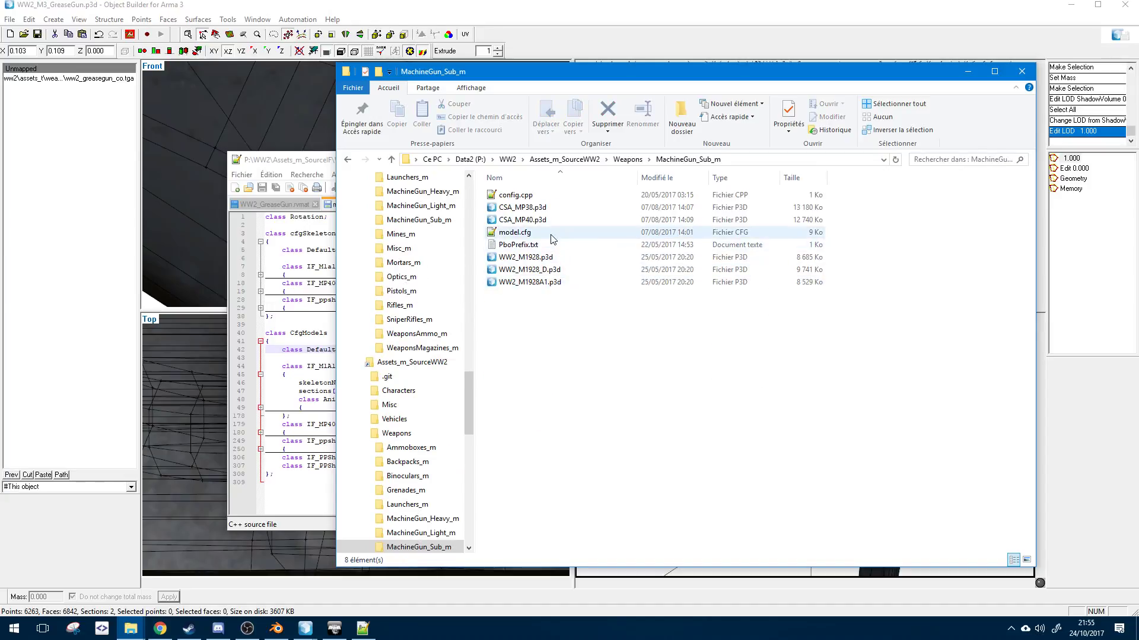
pyautogui.doubleClick(515, 233)
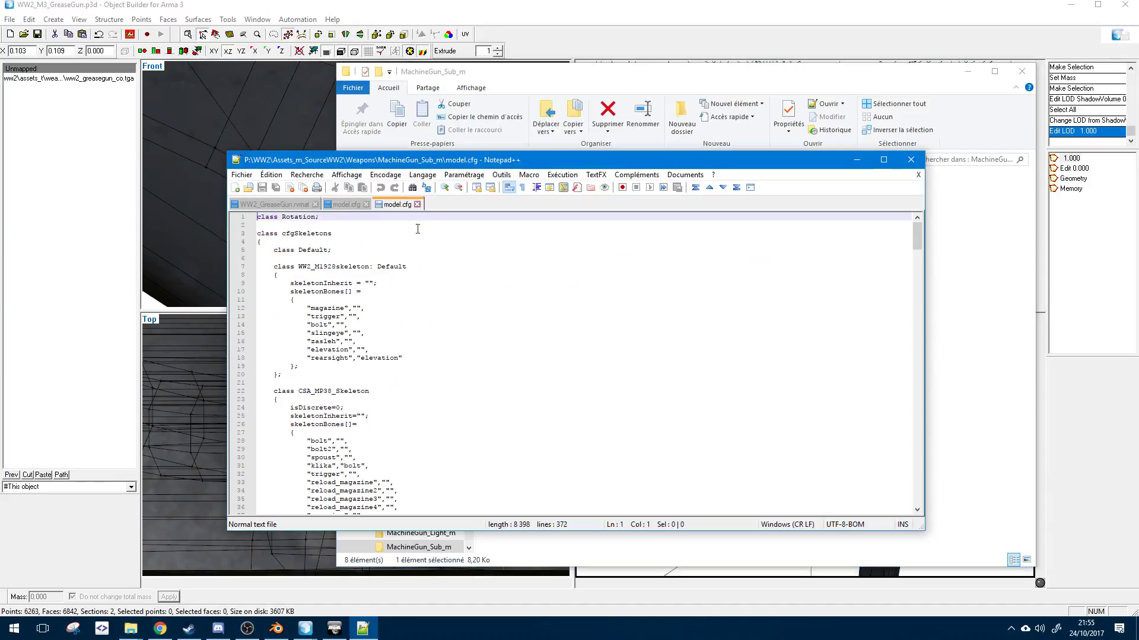
# - Apply C++ syntax highlighting to the WW2 model.cfg, and fold and unfold the cfgSkeletons class
pyautogui.click(385, 175)
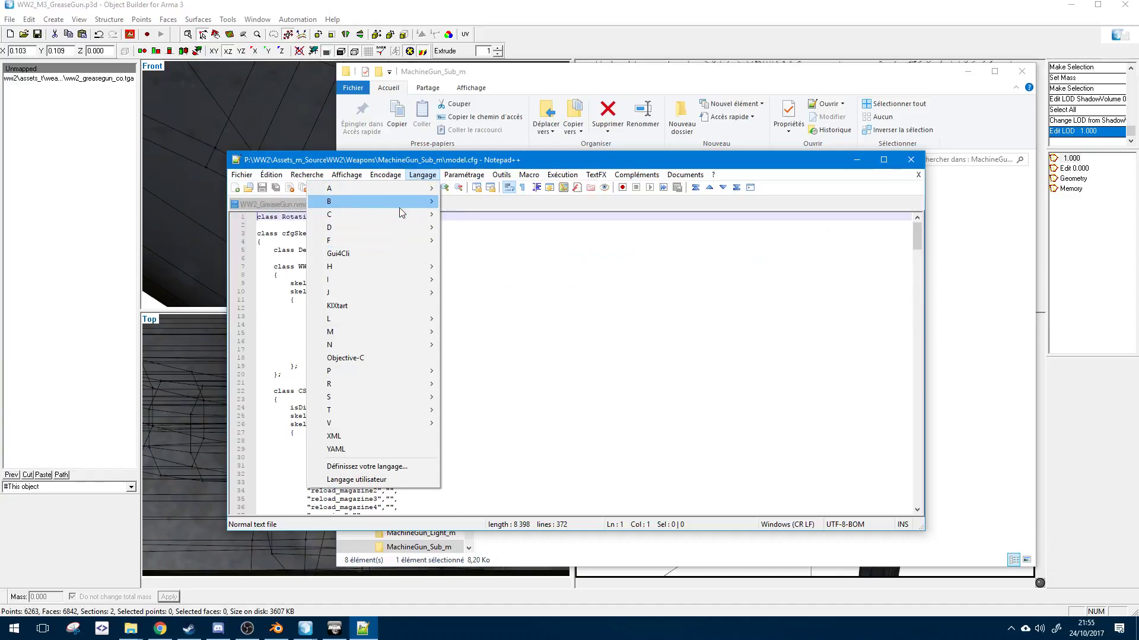
pyautogui.moveTo(409, 214)
pyautogui.click(273, 241)
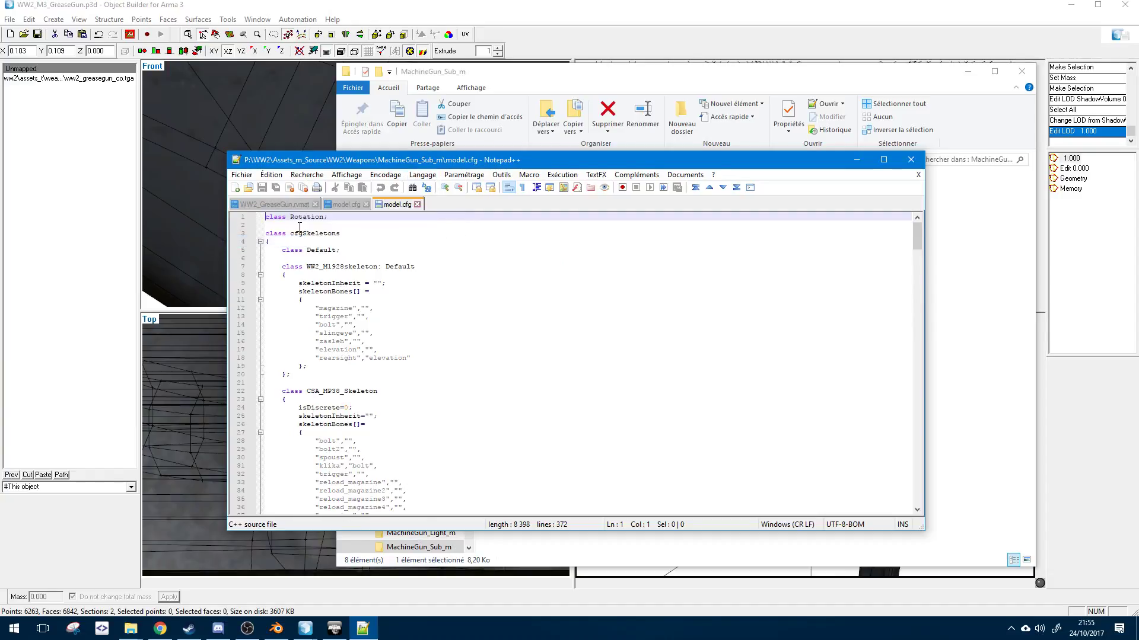
pyautogui.press('Down')
pyautogui.click(260, 242)
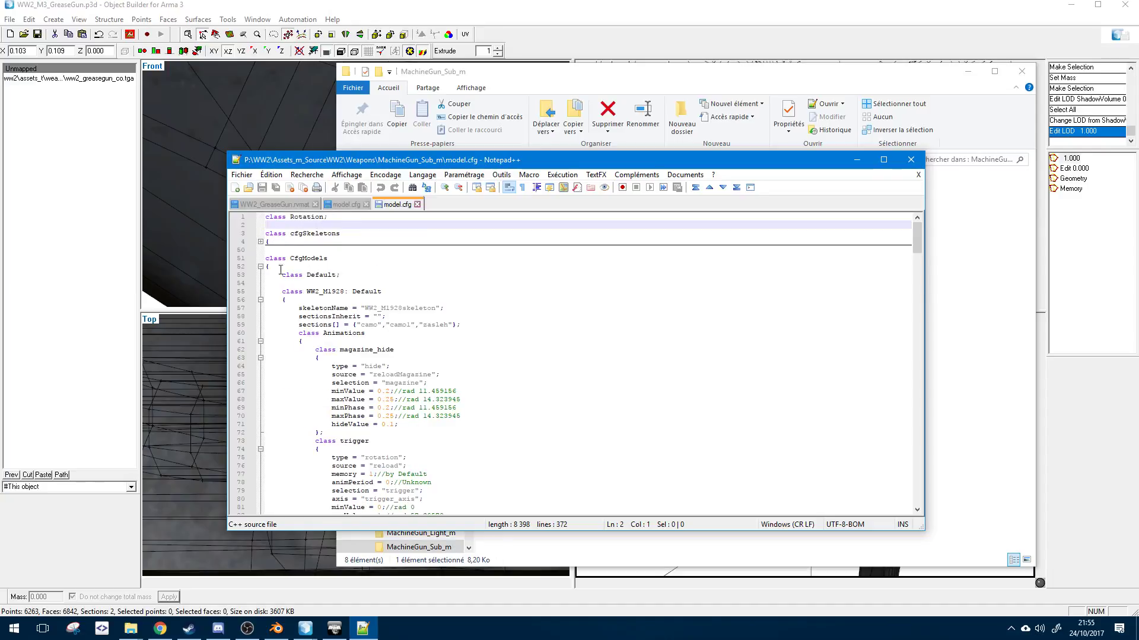
pyautogui.click(260, 242)
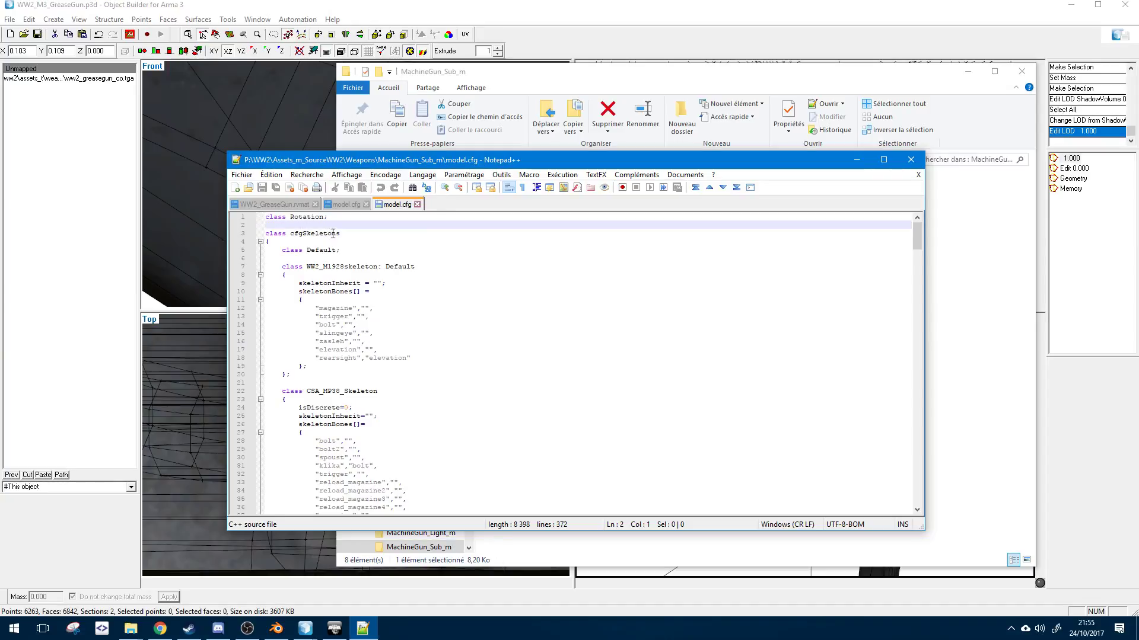
# - Examine the skeletonBones entries of the WW2_M1928skeleton class, such as magazine and trigger, and their empty parent values
pyautogui.moveTo(399, 166); pyautogui.dragTo(467, 124)
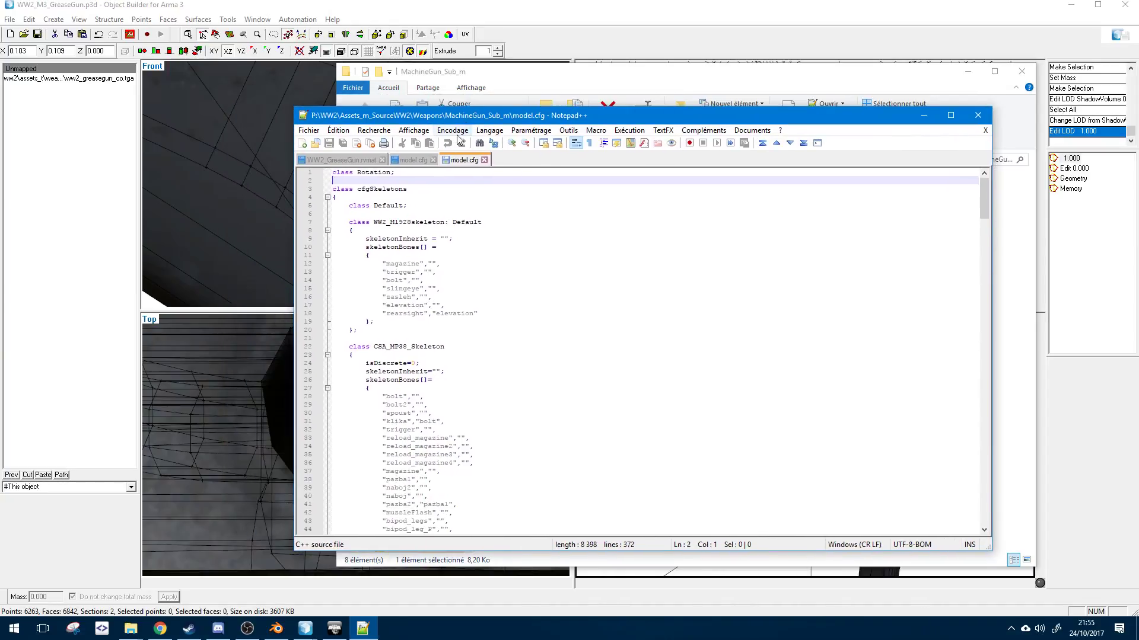
pyautogui.doubleClick(398, 264)
pyautogui.click(393, 278)
pyautogui.doubleClick(395, 272)
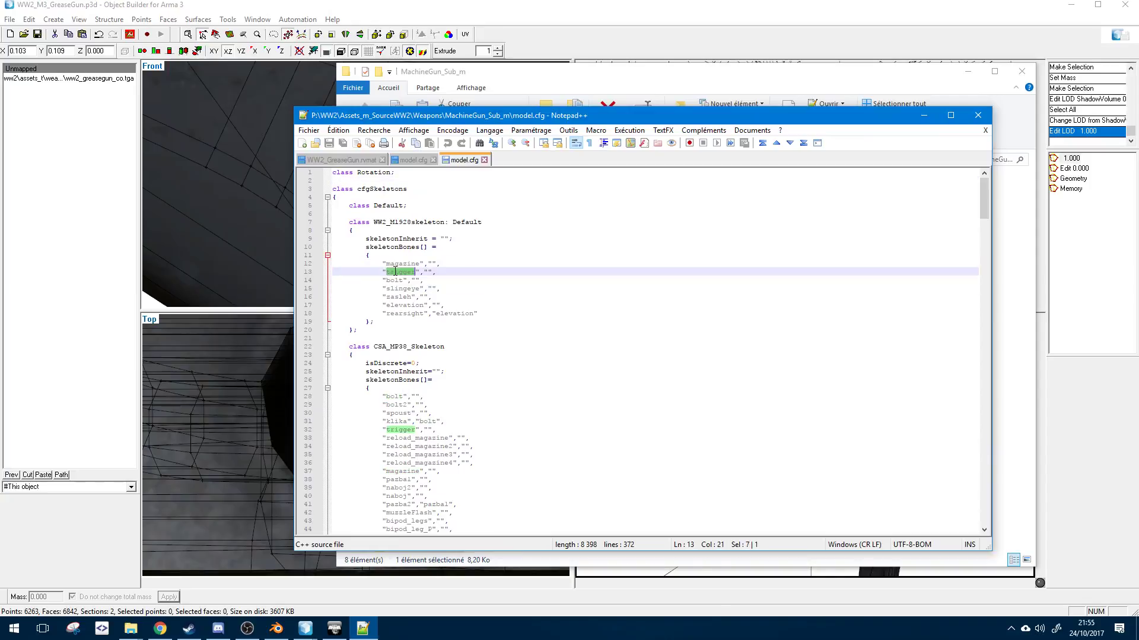
pyautogui.click(649, 253)
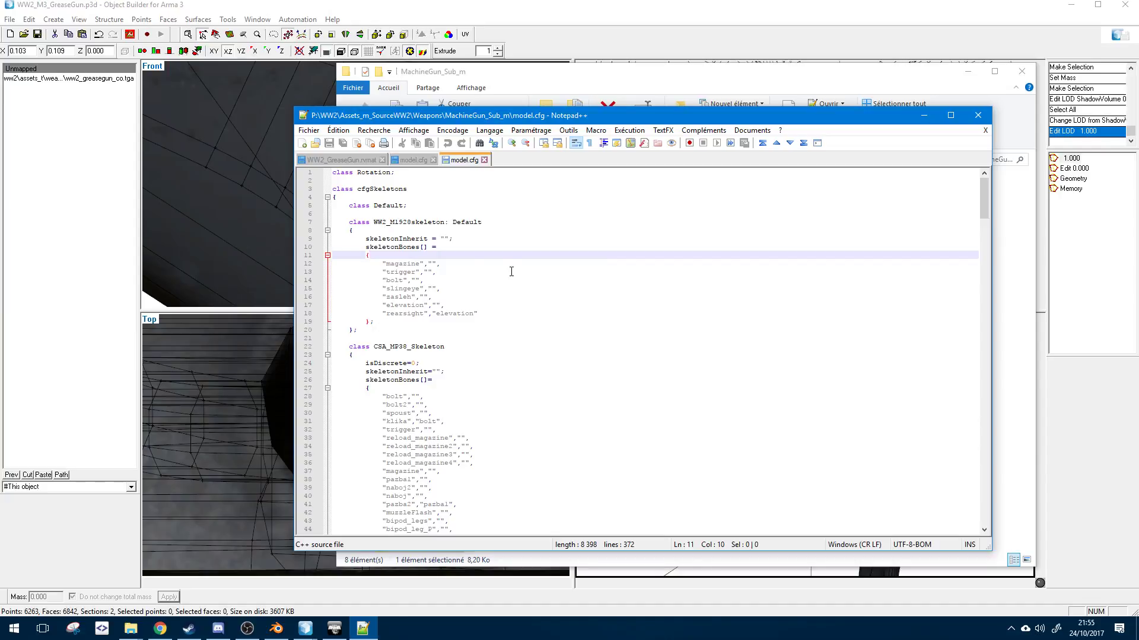
pyautogui.doubleClick(401, 264)
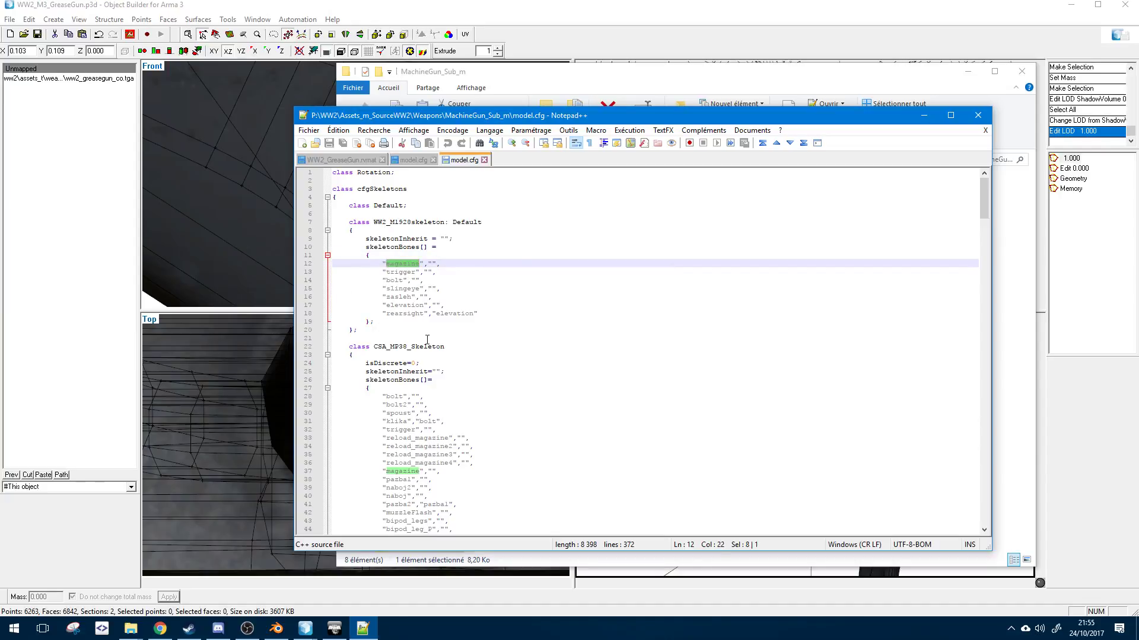
pyautogui.click(391, 328)
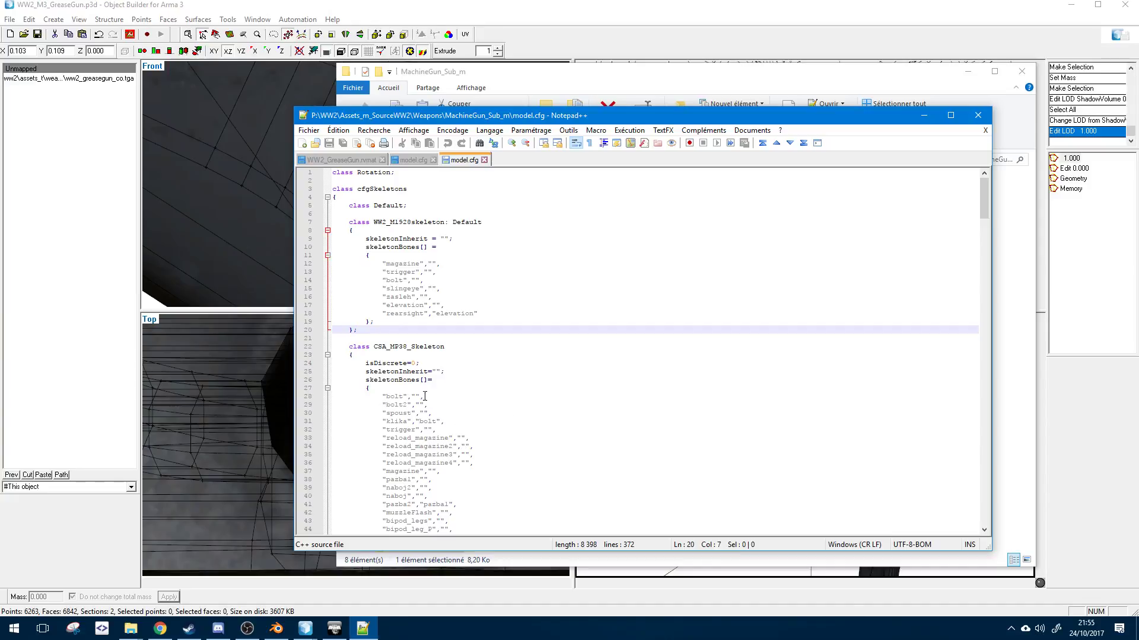
pyautogui.click(440, 262)
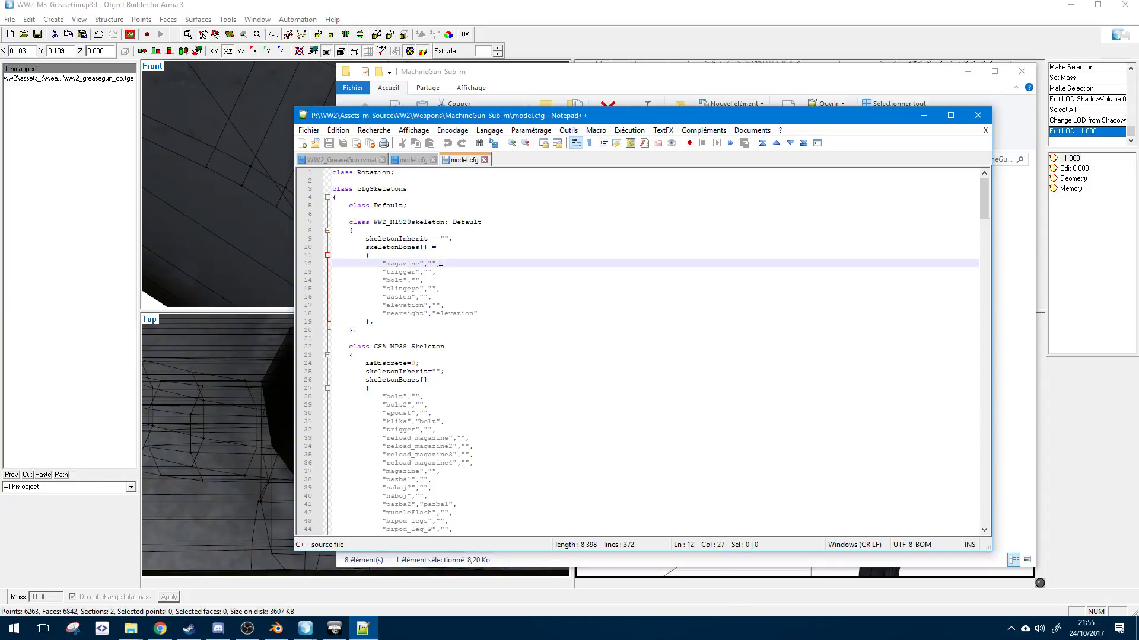
pyautogui.doubleClick(416, 263)
# - Insert blank lines at the start of the WW2_M1928skeleton skeletonBones list and add the example entry "a","", there
pyautogui.click(444, 256)
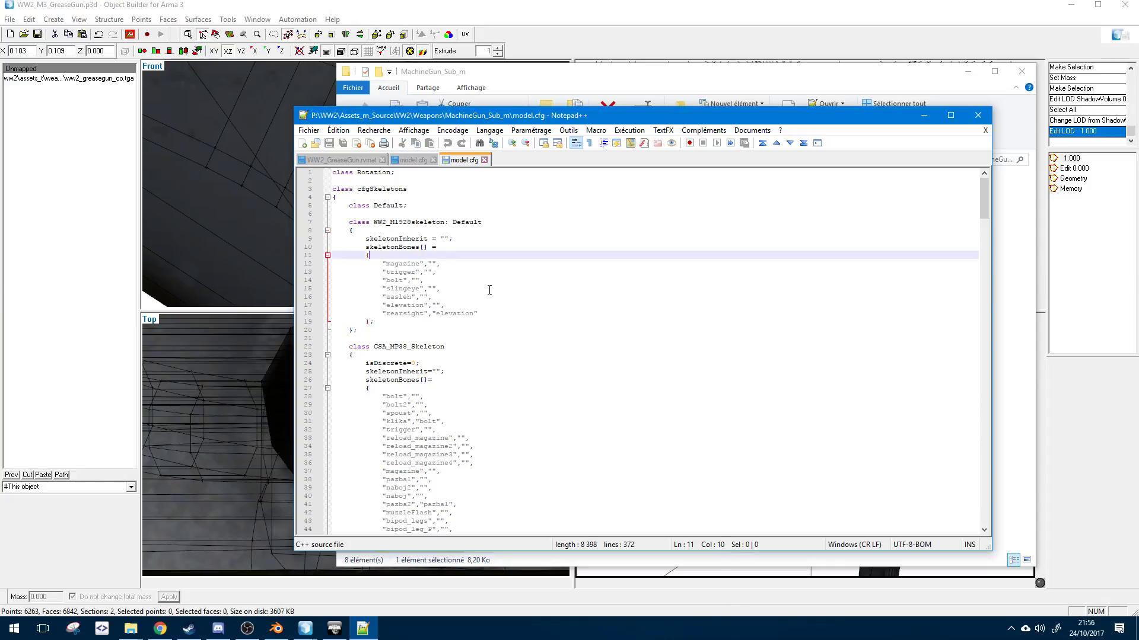
pyautogui.press('Return')
pyautogui.press('Return')
pyautogui.press('Up')
pyautogui.press('Return')
pyautogui.press('Up')
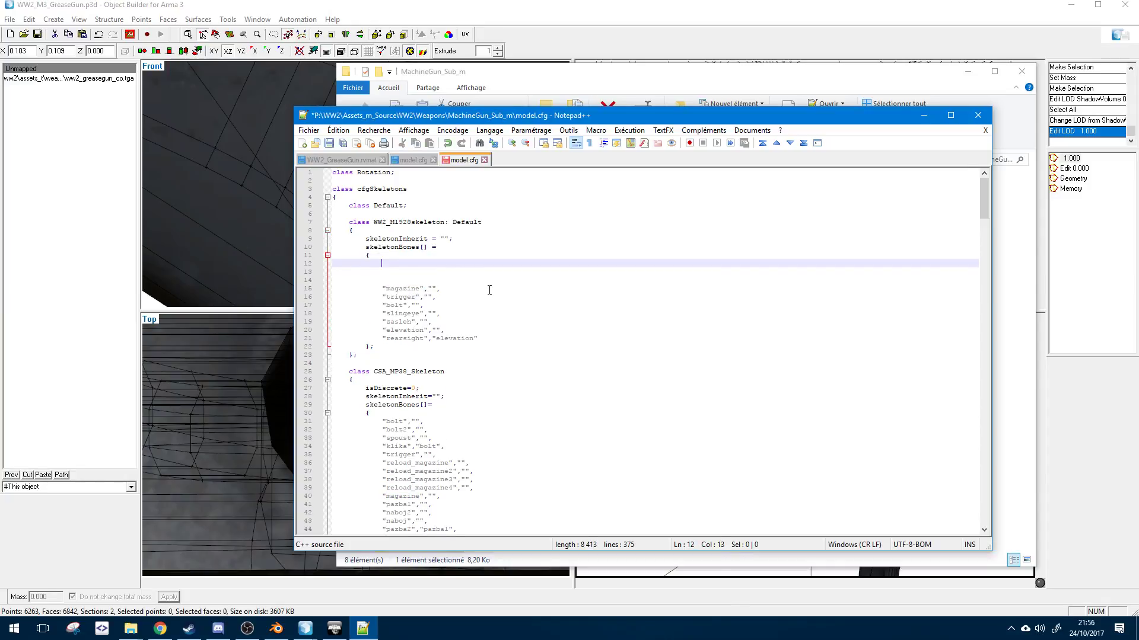
pyautogui.press('Down')
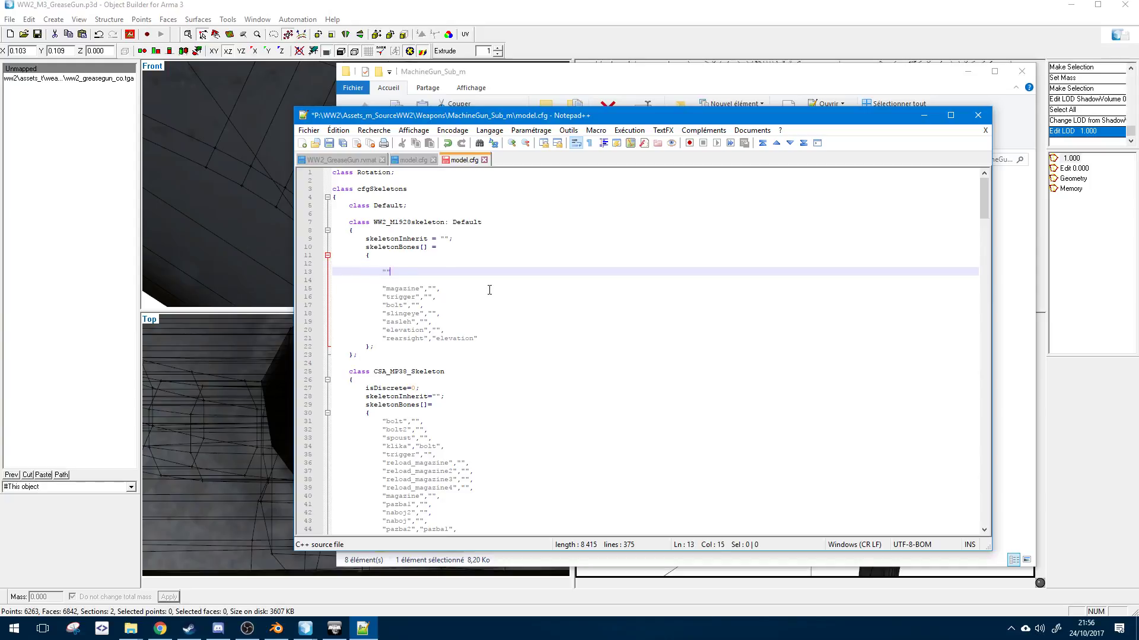
pyautogui.write('"a')
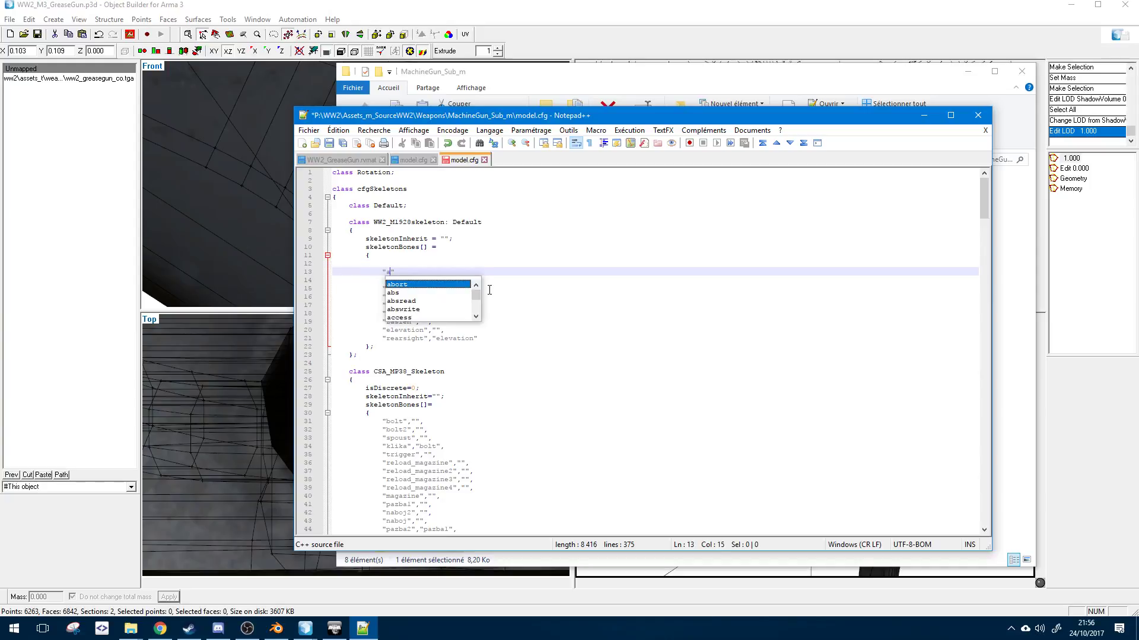
pyautogui.press('Right')
pyautogui.write(',')
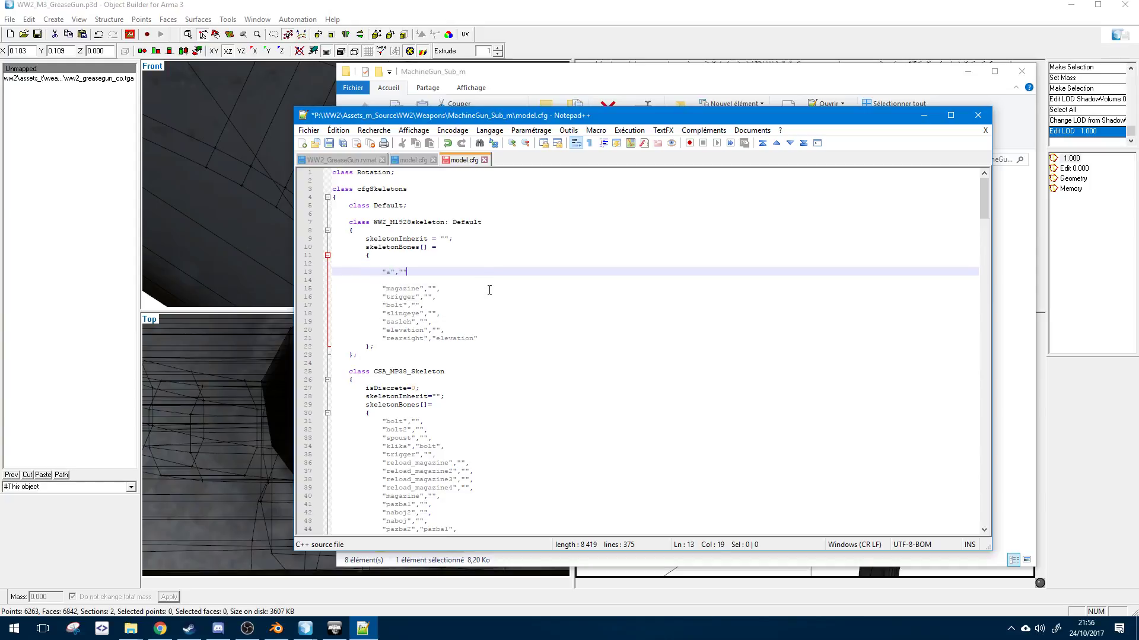
pyautogui.write('"",')
pyautogui.press('Return')
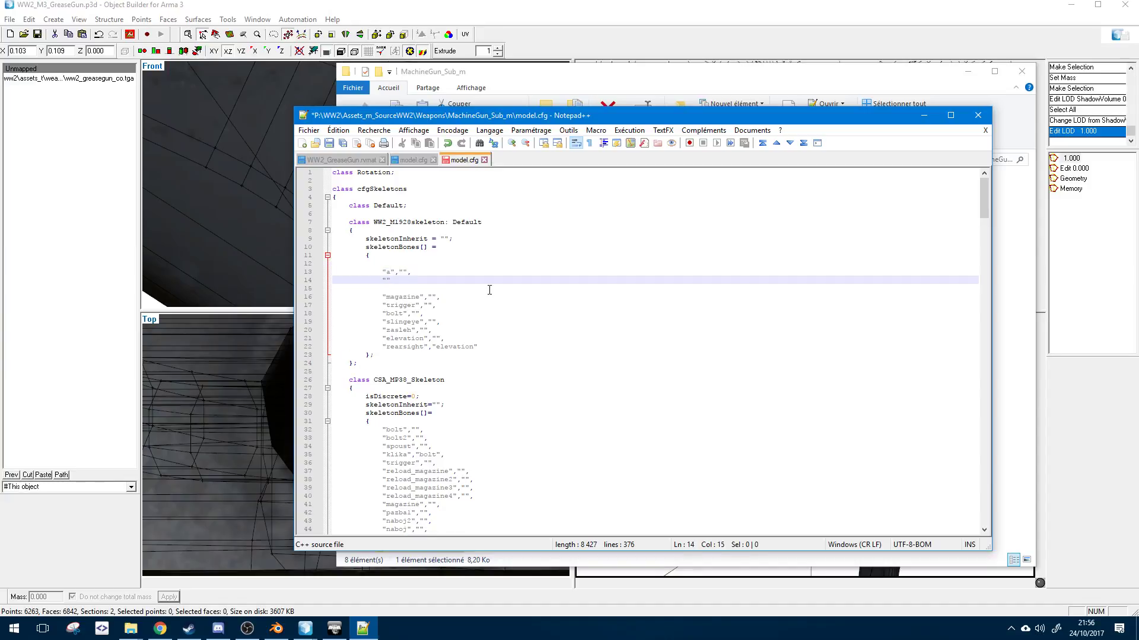
# - Add the example entry "b","a", below the "a" bone to make b a child of a
pyautogui.write('""')
pyautogui.press('Left')
pyautogui.write('b')
pyautogui.press('Right')
pyautogui.write(',')
pyautogui.write('"a')
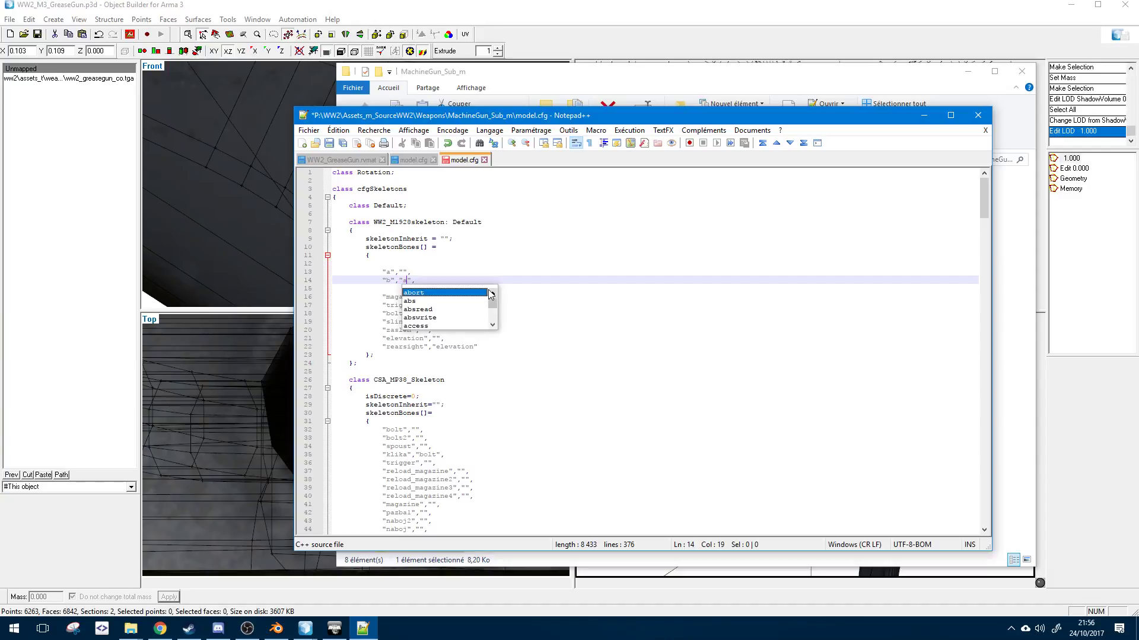
pyautogui.tripleClick(383, 272)
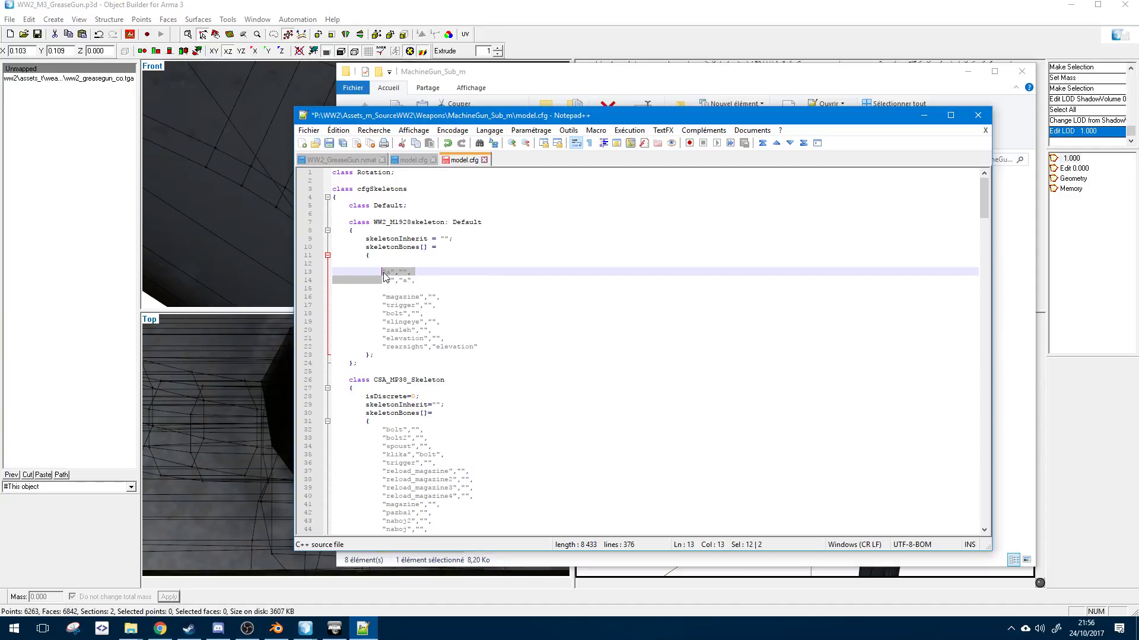
pyautogui.click(383, 272)
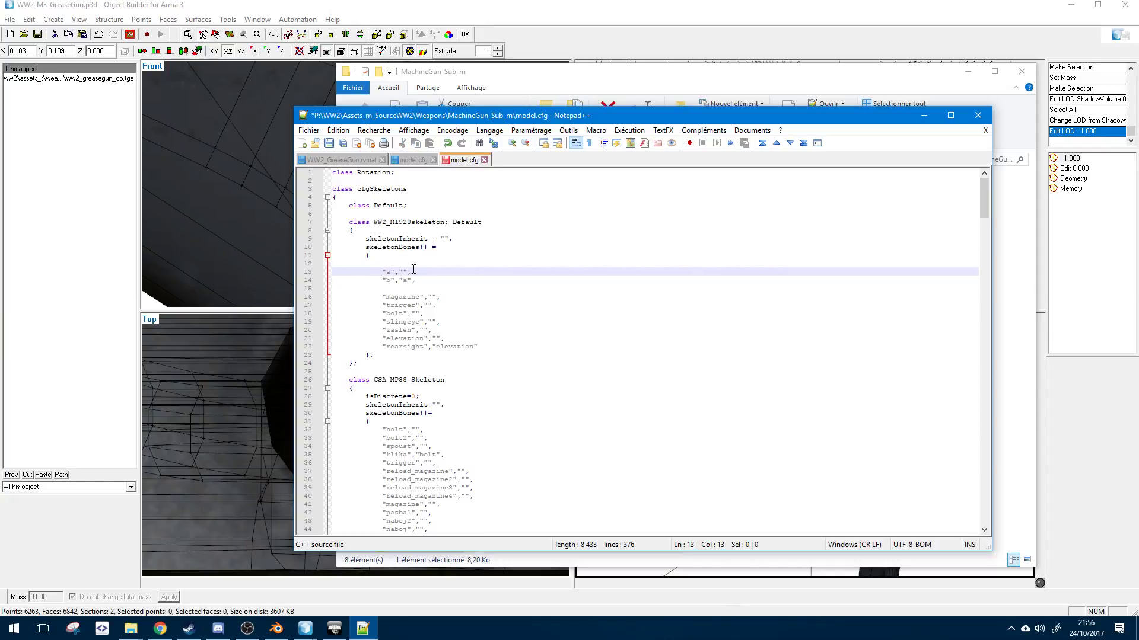
pyautogui.click(160, 628)
pyautogui.click(160, 628)
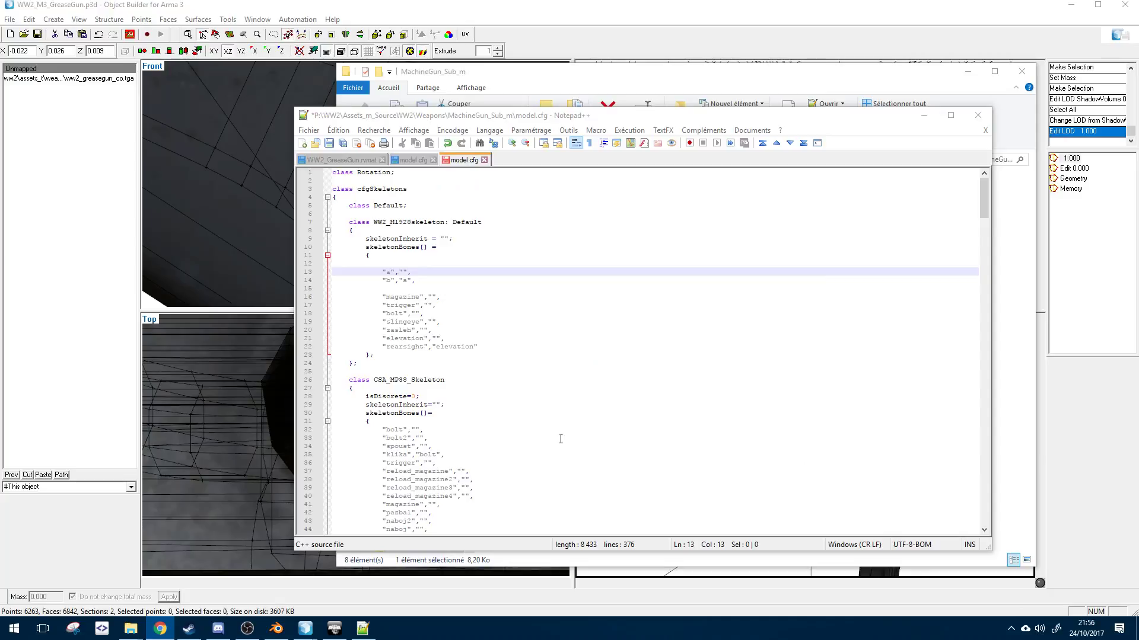
pyautogui.click(380, 280)
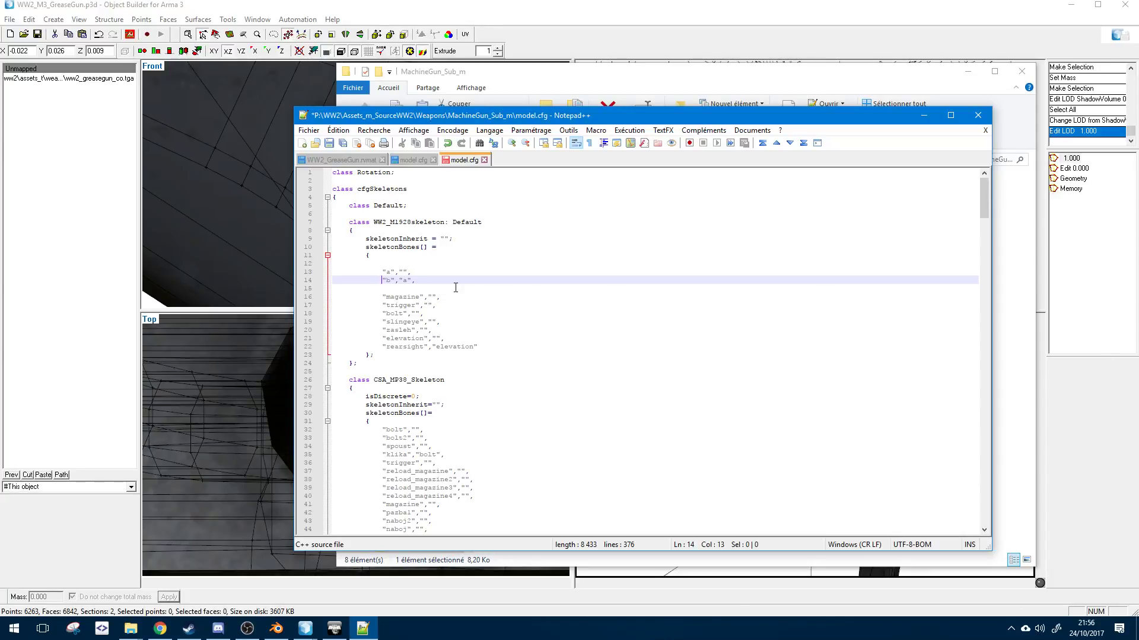
# - Switch to Object Builder and inspect the M3 Grease Gun's receiver, ejection cover and magazine area in the 3D preview
pyautogui.click(510, 5)
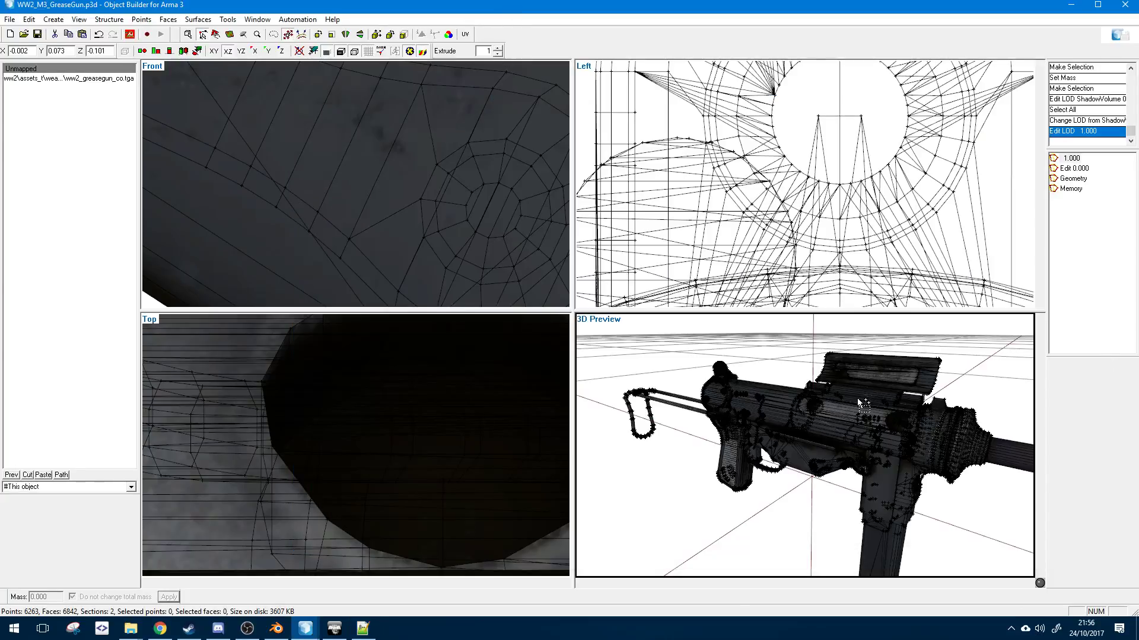
pyautogui.press('alt')
pyautogui.moveTo(812, 417)
pyautogui.keyDown('alt'); pyautogui.mouseDown()
pyautogui.moveTo(933, 425)
pyautogui.moveTo(789, 446)
pyautogui.moveTo(812, 434)
pyautogui.moveTo(811, 416)
pyautogui.mouseUp(); pyautogui.keyUp('alt')
pyautogui.scroll(3, 812, 417)
pyautogui.scroll(-5, 811, 416)
pyautogui.scroll(5, 817, 419)
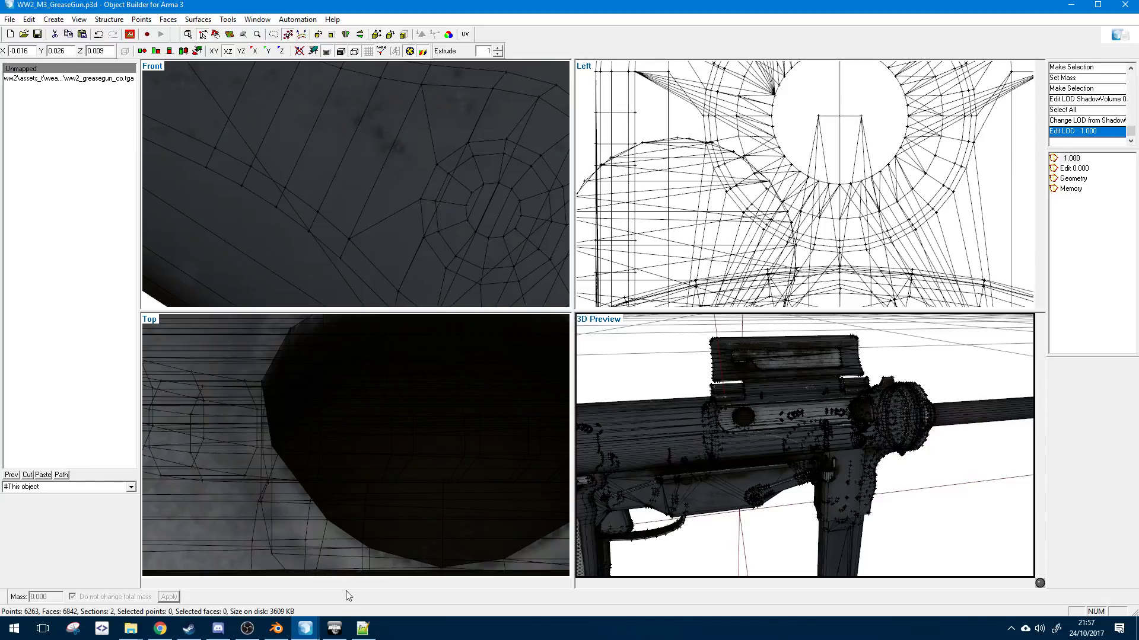
# - Switch to Notepad++ and delete the example "a" and "b" bones with their blank lines from the WW2_M1928skeleton skeletonBones list
pyautogui.click(362, 627)
pyautogui.click(383, 270)
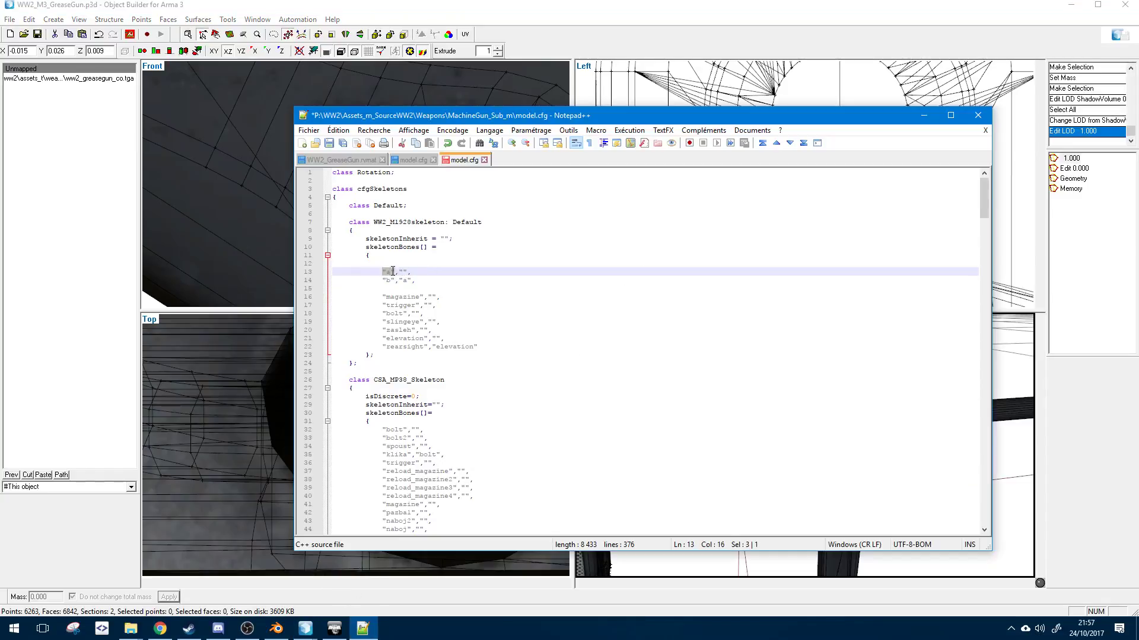
pyautogui.click(381, 279)
pyautogui.moveTo(381, 278); pyautogui.dragTo(487, 278)
pyautogui.moveTo(391, 288); pyautogui.dragTo(309, 264)
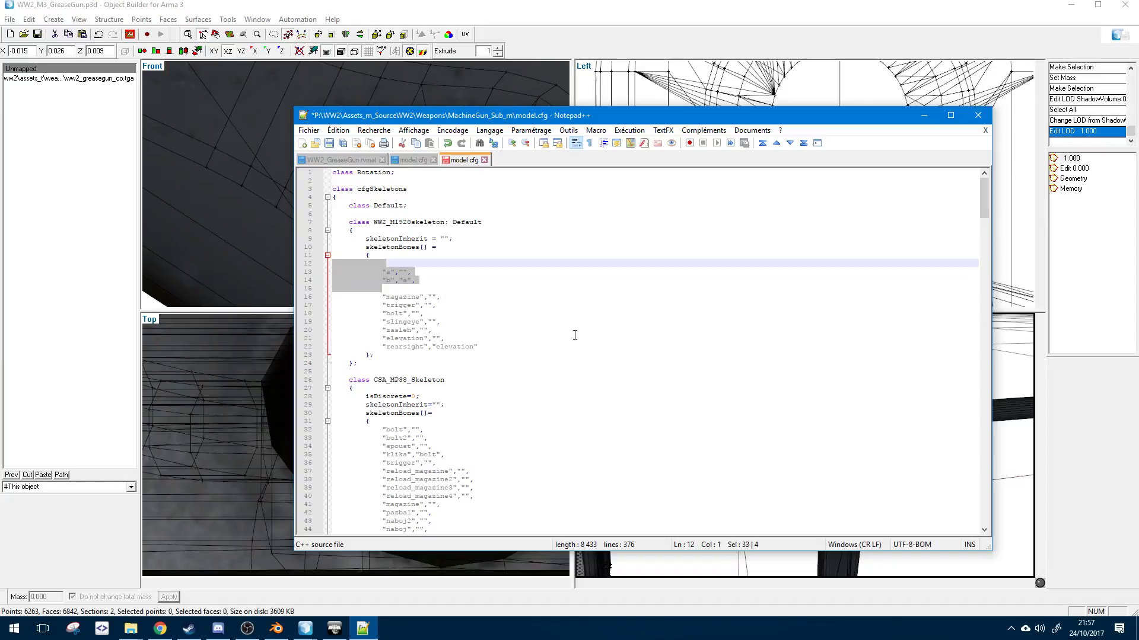
pyautogui.press('BackSpace')
pyautogui.press('BackSpace')
pyautogui.scroll(-1, 563, 329)
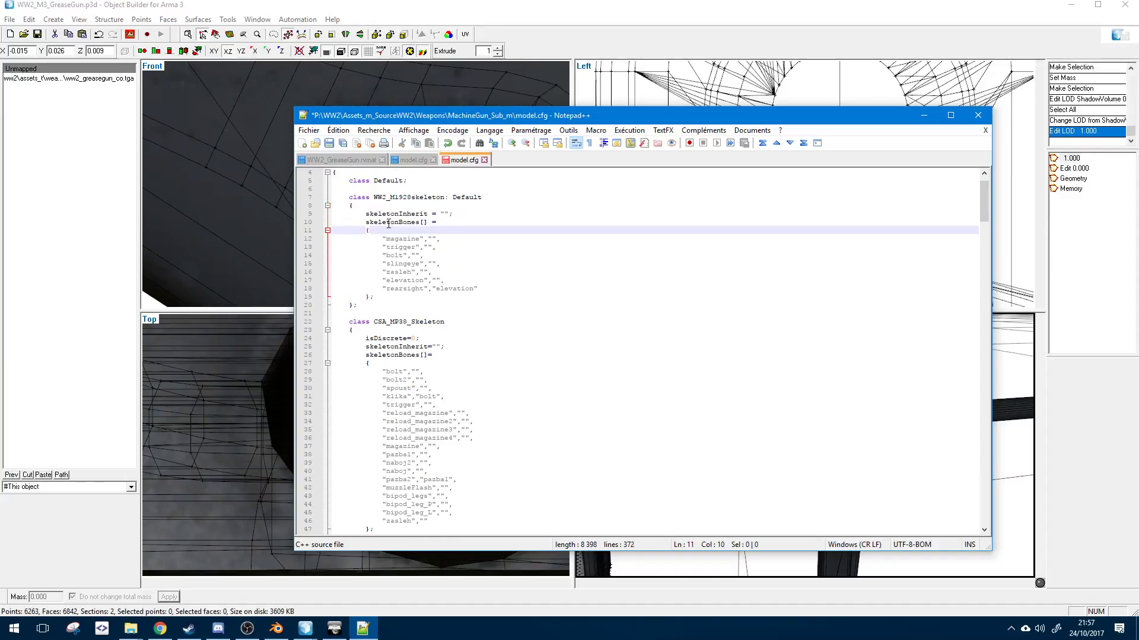
# - Bring up the open Assets_m_SourceIF MachineGun_Sub_m model.cfg and unfold the IF_M1a1skeleton class and its skeletonBones list
pyautogui.click(436, 239)
pyautogui.scroll(-9, 551, 361)
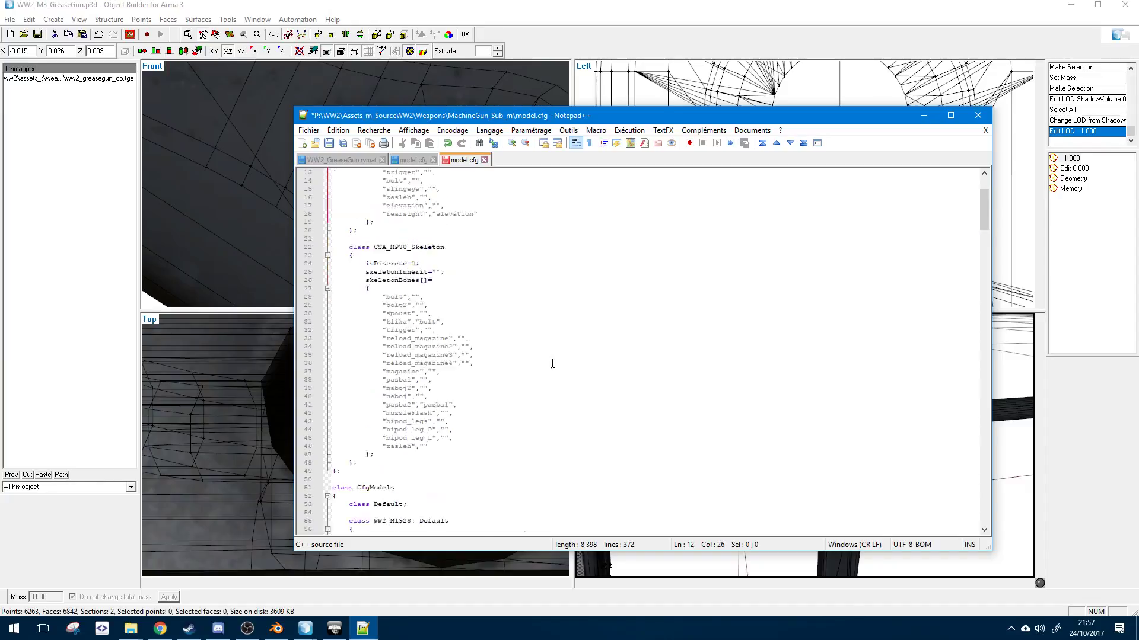
pyautogui.scroll(6, 516, 369)
pyautogui.click(413, 160)
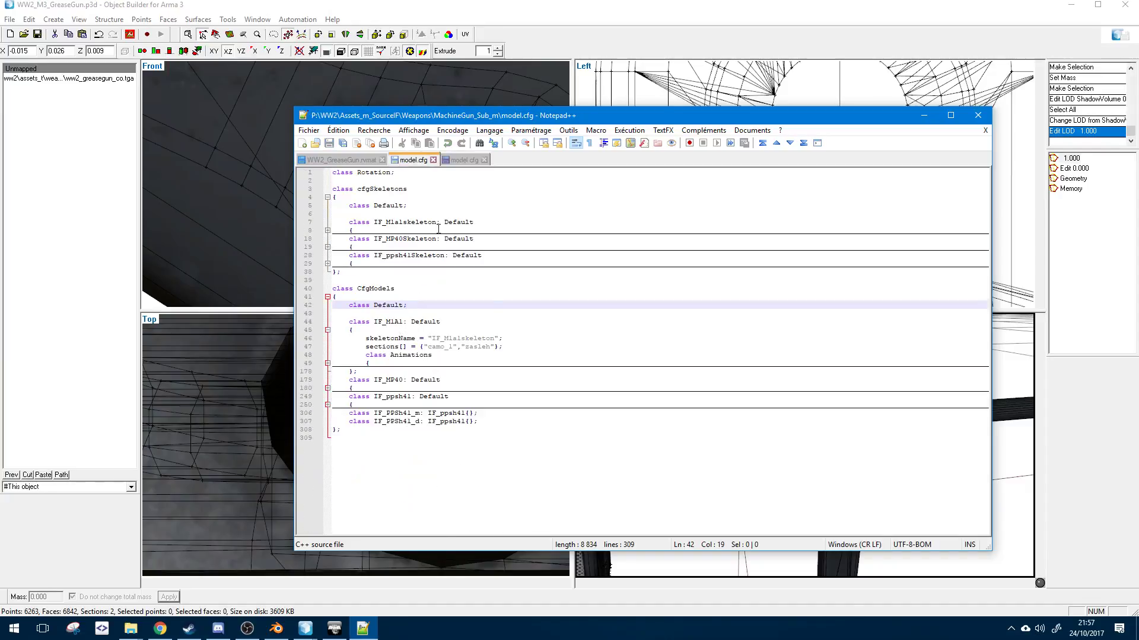
pyautogui.click(328, 363)
pyautogui.click(328, 363)
pyautogui.click(327, 231)
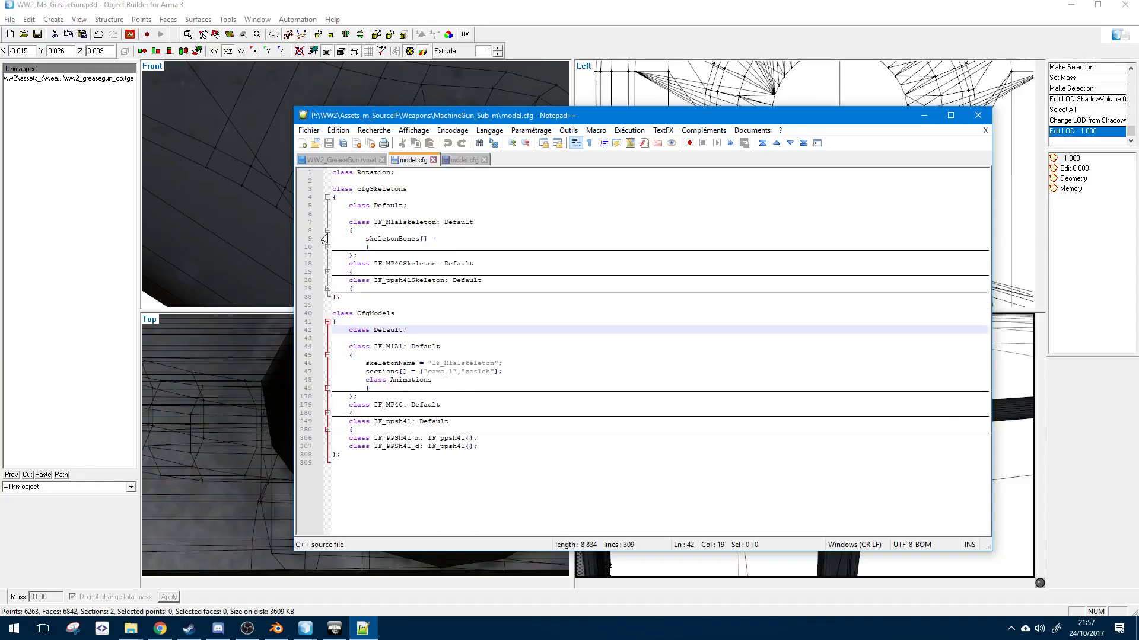
pyautogui.click(327, 247)
# - Examine the IF_M1a1skeleton bone entries magazine, trigger, bolt, slingeye and zasleh and their parent values
pyautogui.doubleClick(403, 256)
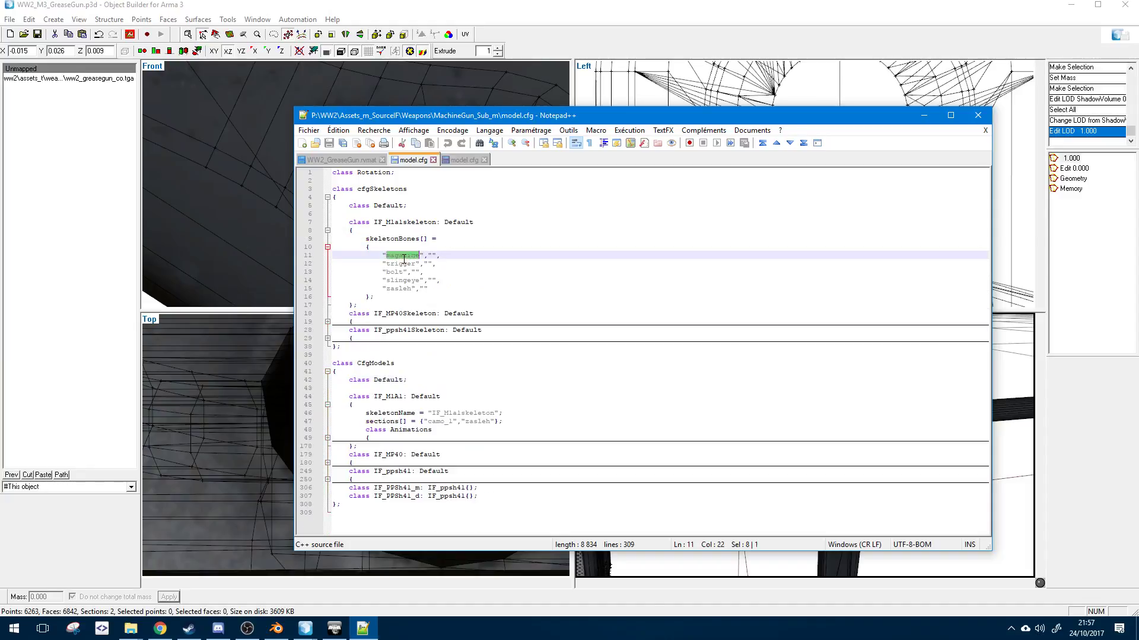
pyautogui.moveTo(386, 264); pyautogui.dragTo(478, 267)
pyautogui.click(433, 298)
pyautogui.tripleClick(461, 272)
pyautogui.click(400, 279)
pyautogui.doubleClick(408, 296)
pyautogui.click(439, 296)
pyautogui.click(458, 287)
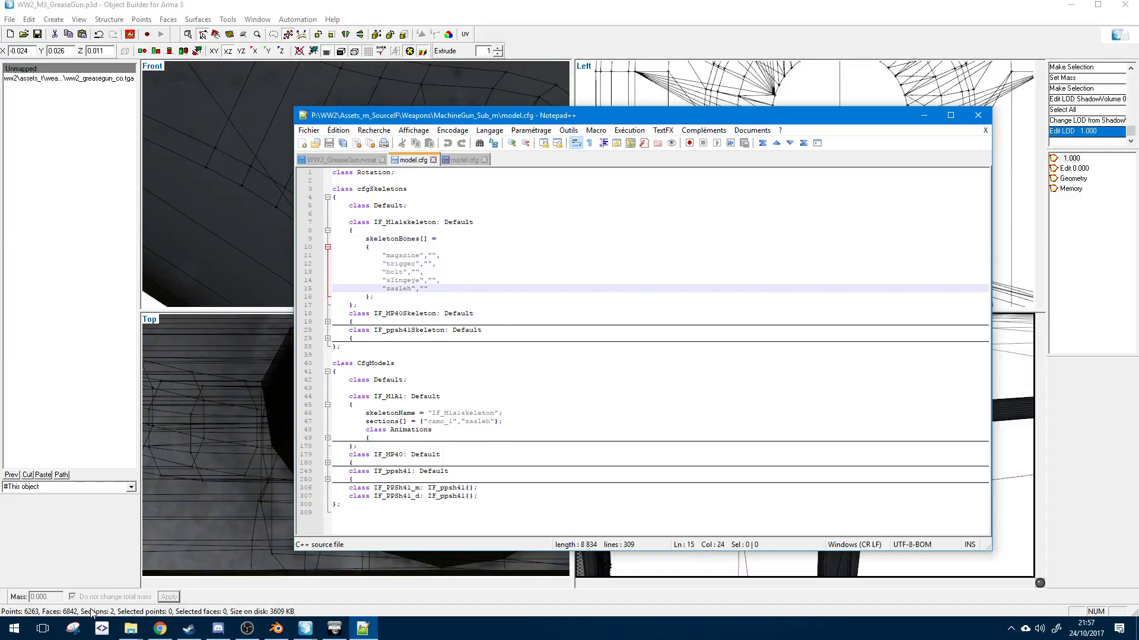
# - Switch to File Explorer and browse from MachineGun_Sub_m to the WW2\Assets_m_SourceIF\Vehicles\Tanks_m folder
pyautogui.moveTo(131, 628)
pyautogui.moveTo(264, 574)
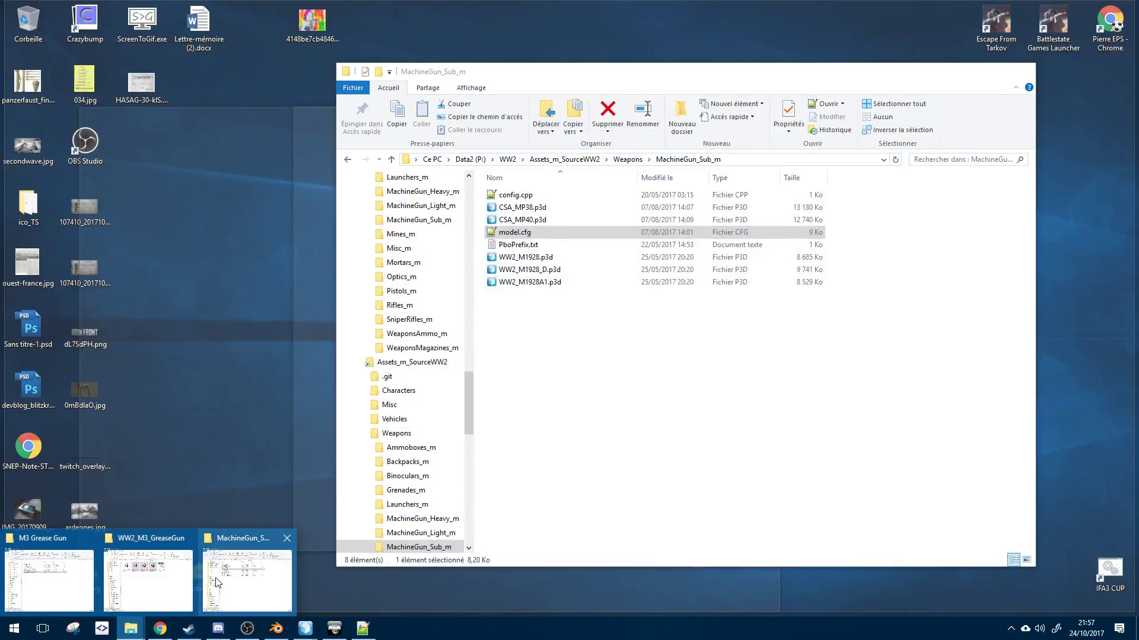
pyautogui.moveTo(24, 585)
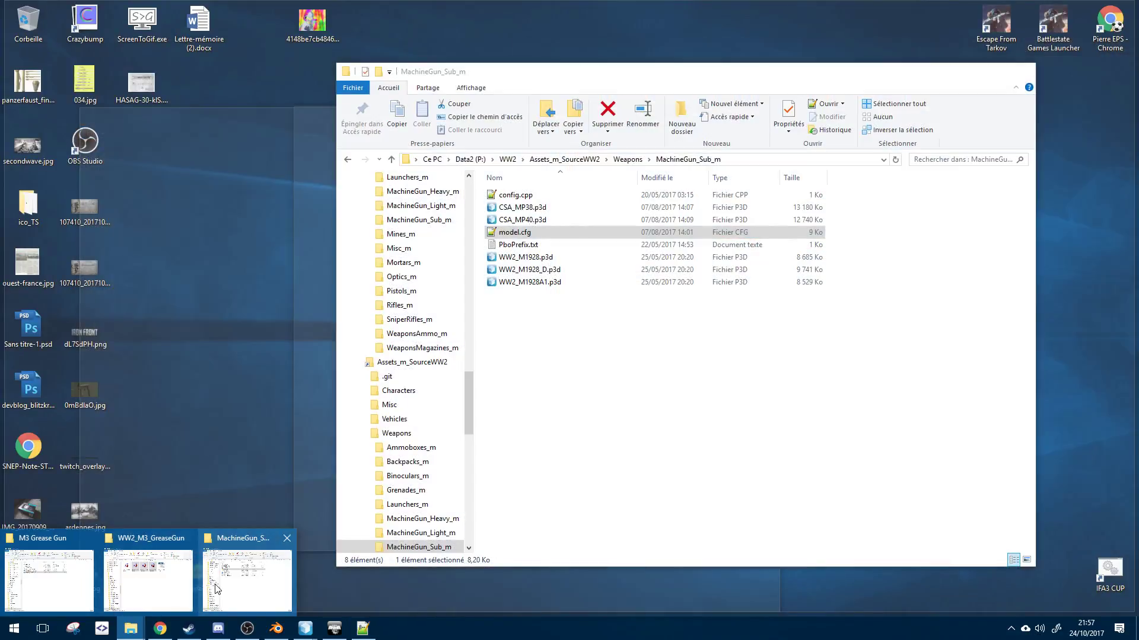
pyautogui.click(249, 578)
pyautogui.press('BackSpace')
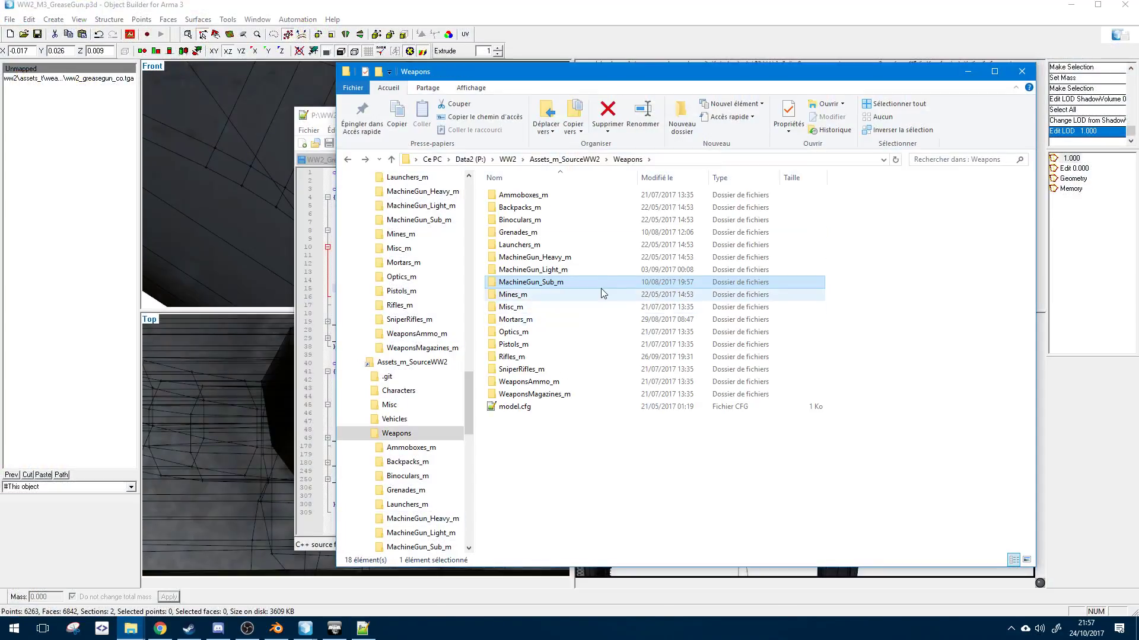
pyautogui.press('BackSpace')
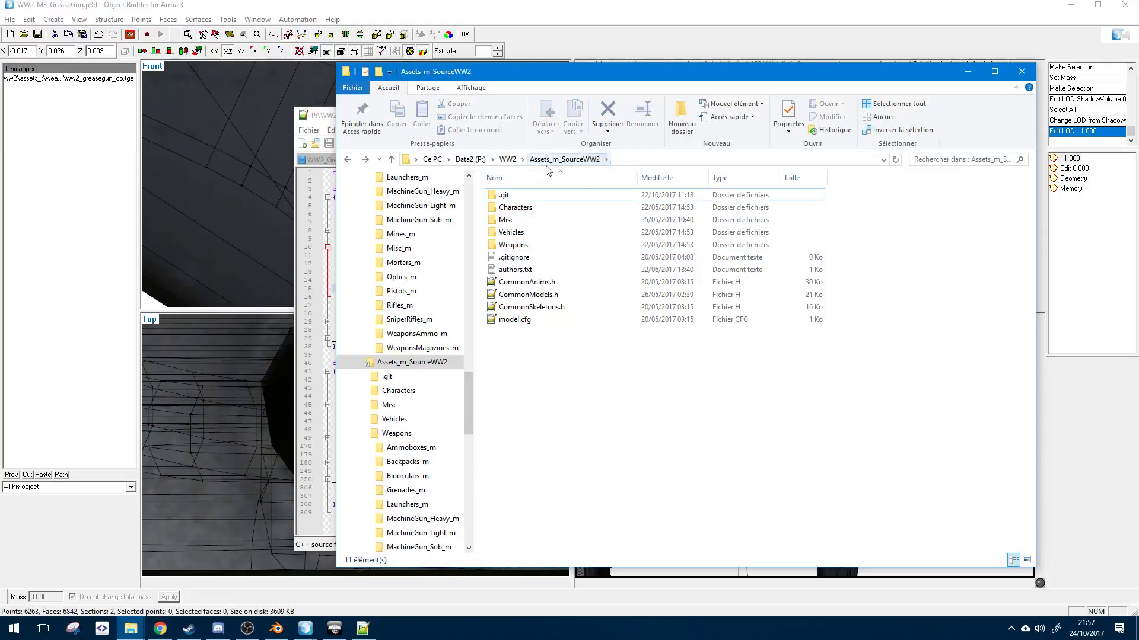
pyautogui.click(508, 159)
pyautogui.click(544, 237)
pyautogui.doubleClick(544, 237)
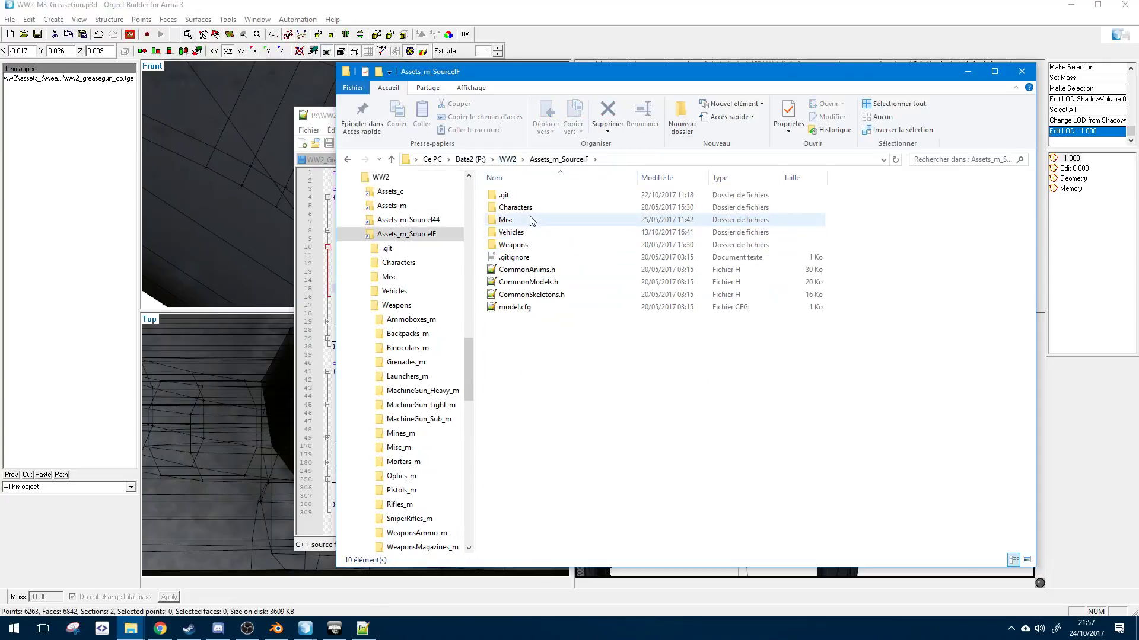
pyautogui.doubleClick(533, 233)
pyautogui.doubleClick(526, 272)
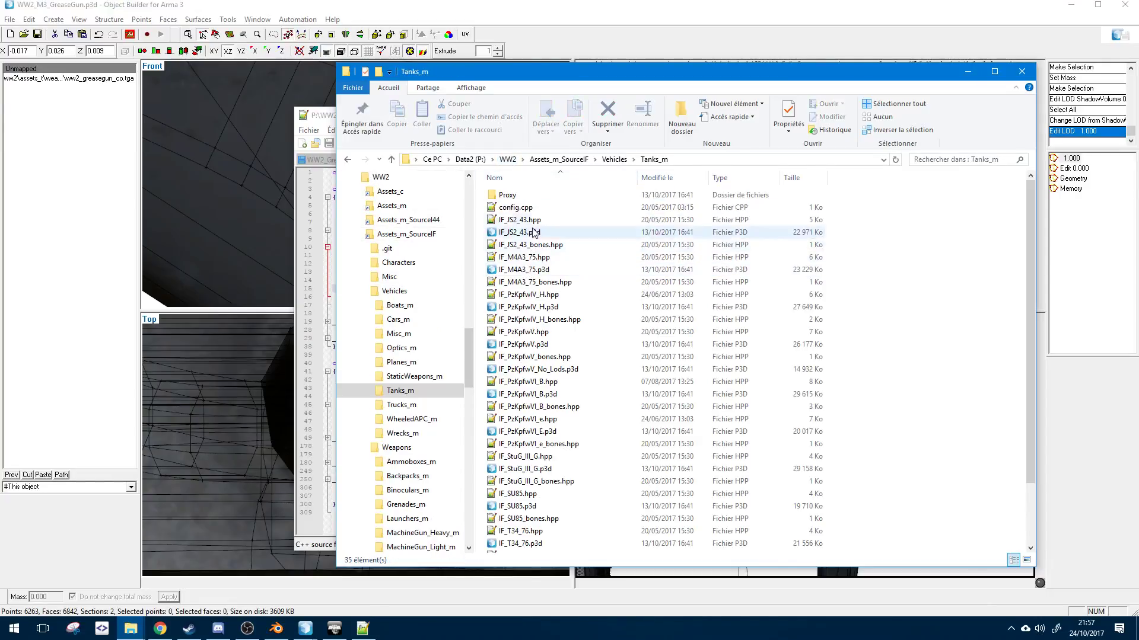
# - Open the model.cfg in the Tanks_m folder in Notepad++ and set its syntax language to C++
pyautogui.scroll(-2, 524, 384)
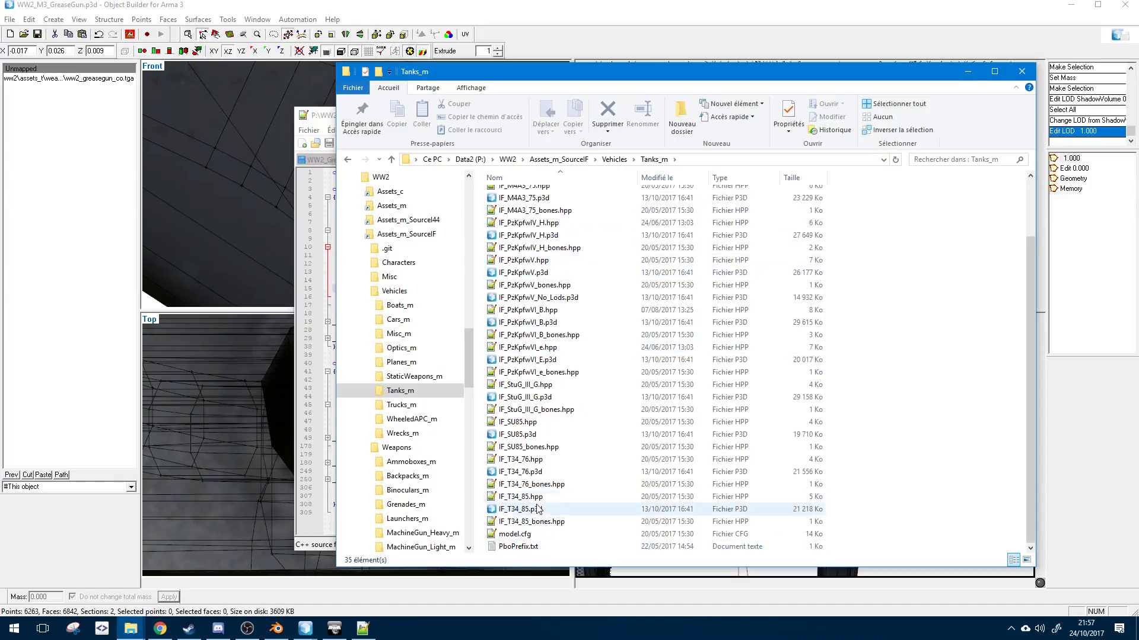
pyautogui.scroll(2, 567, 351)
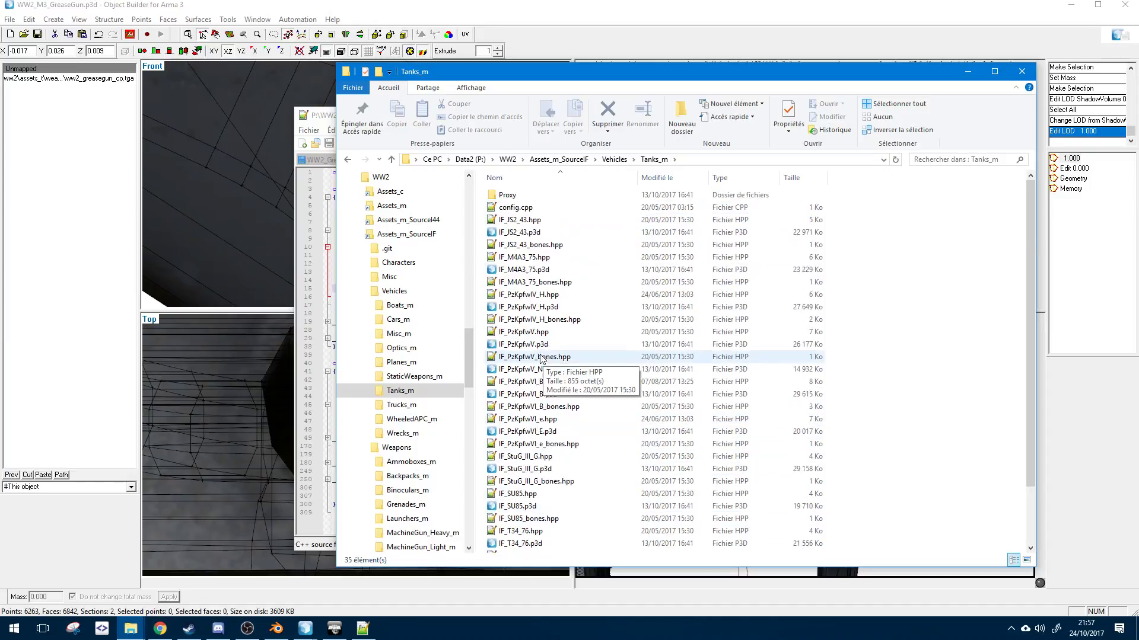
pyautogui.scroll(-2, 544, 248)
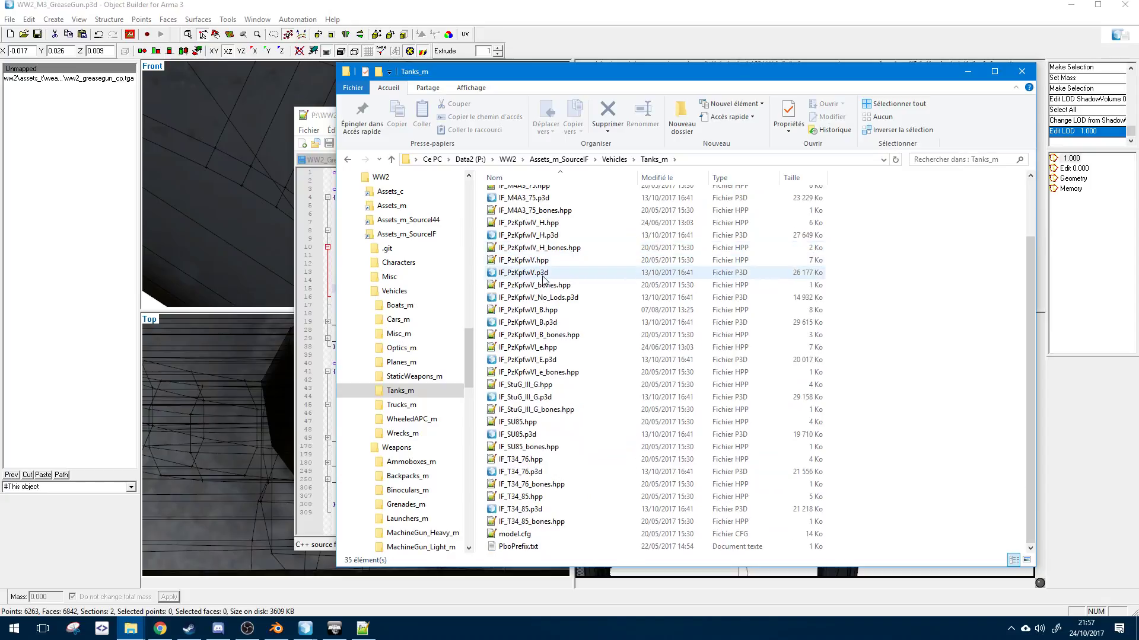
pyautogui.doubleClick(518, 537)
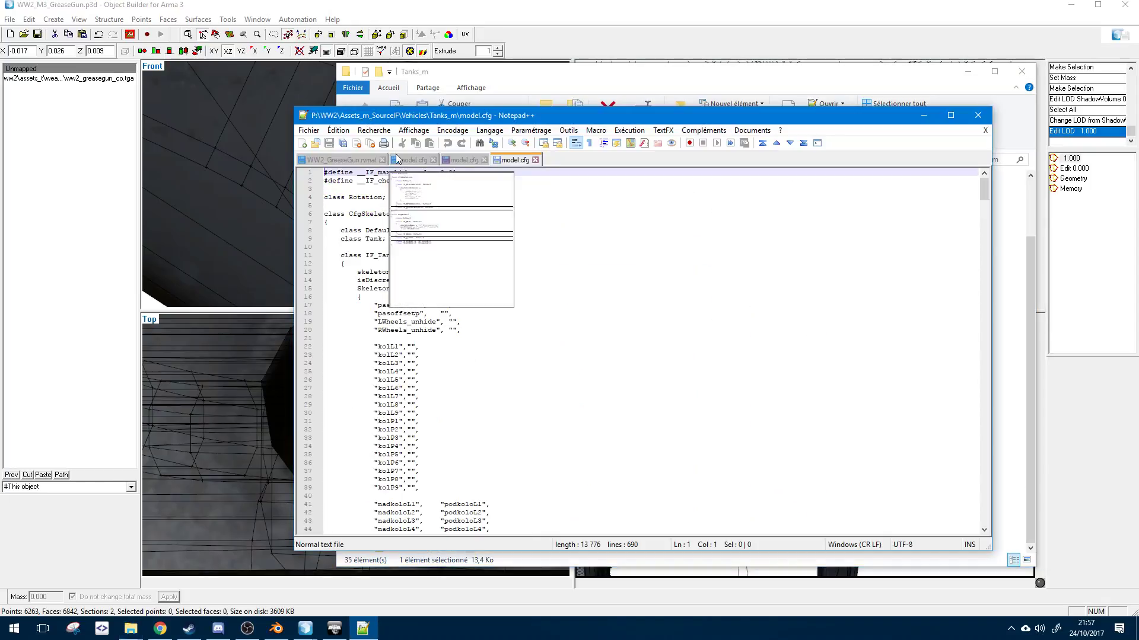
pyautogui.click(451, 130)
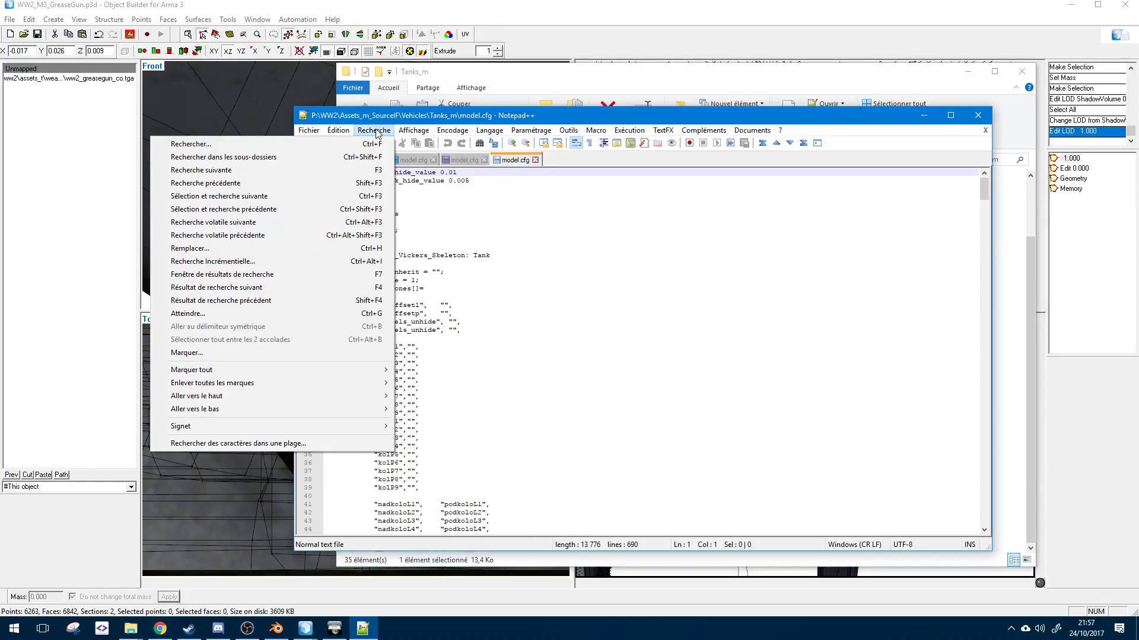
pyautogui.moveTo(489, 130)
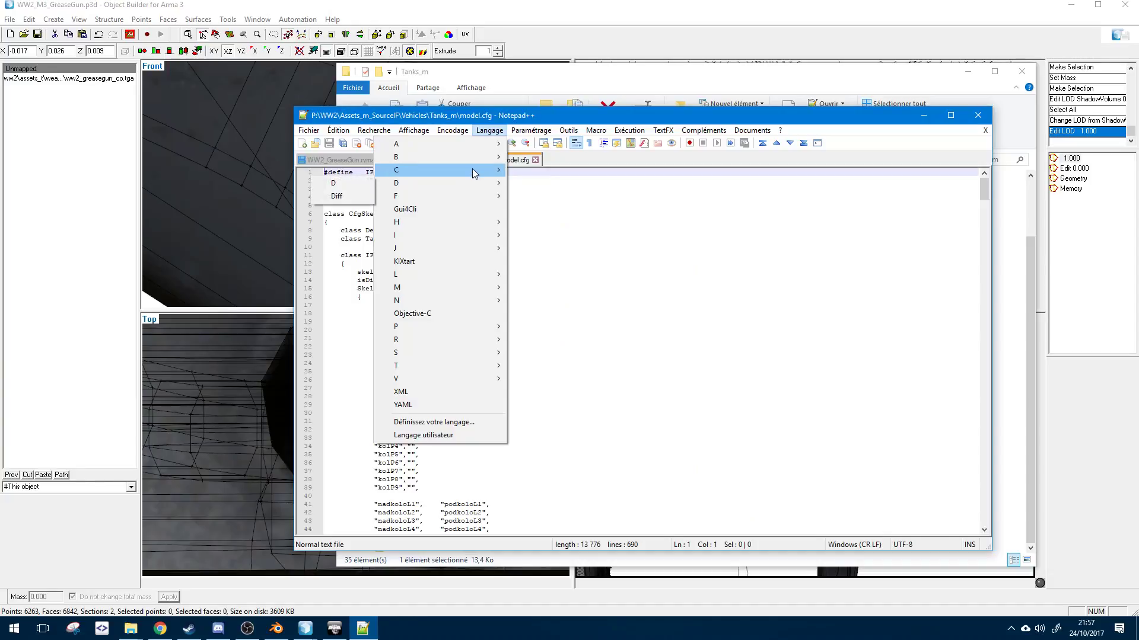
pyautogui.moveTo(474, 170)
pyautogui.click(348, 194)
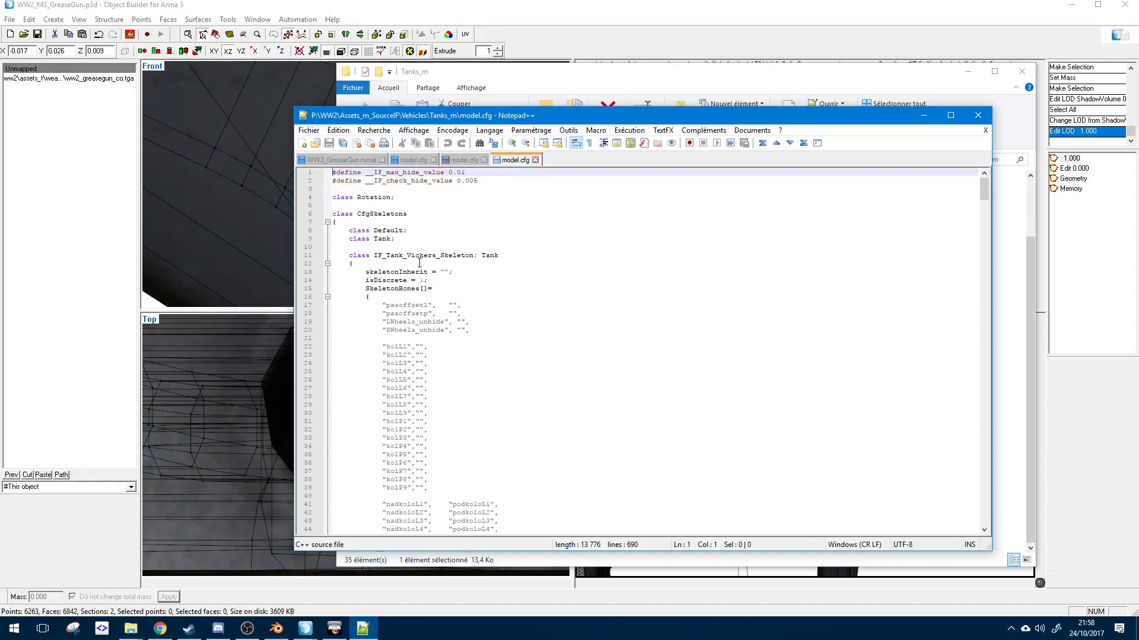
# - Examine the bone and parent pairs in the IF_Tank_Vickers_Skeleton and IF_Tank_Christie_Skeleton classes, and the animation classes below them
pyautogui.click(448, 248)
pyautogui.click(372, 262)
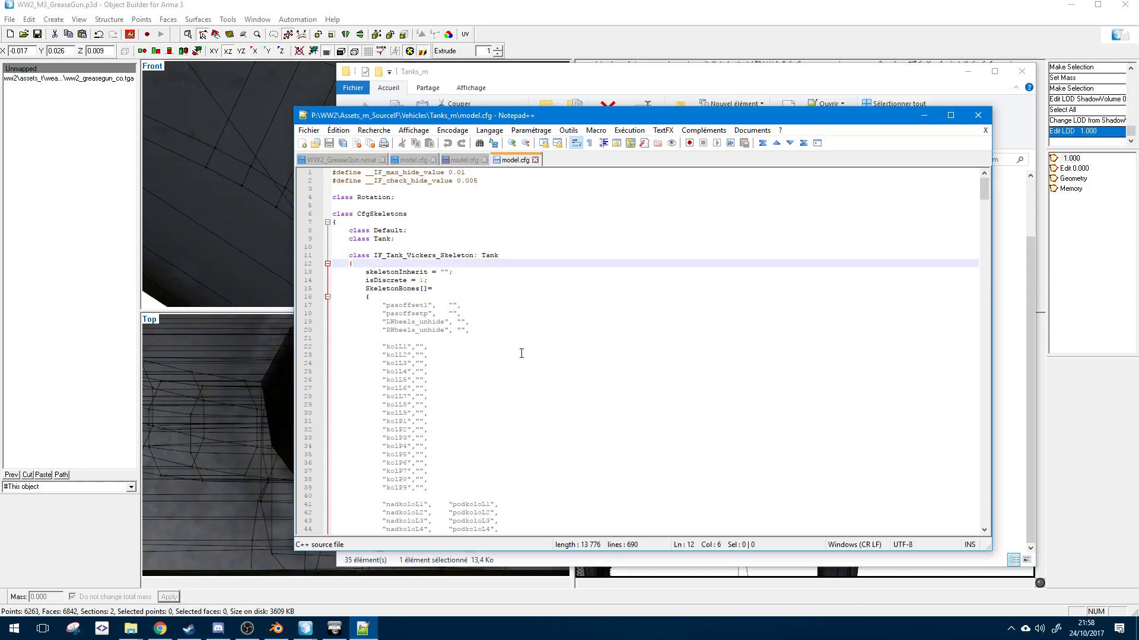
pyautogui.scroll(-20, 521, 354)
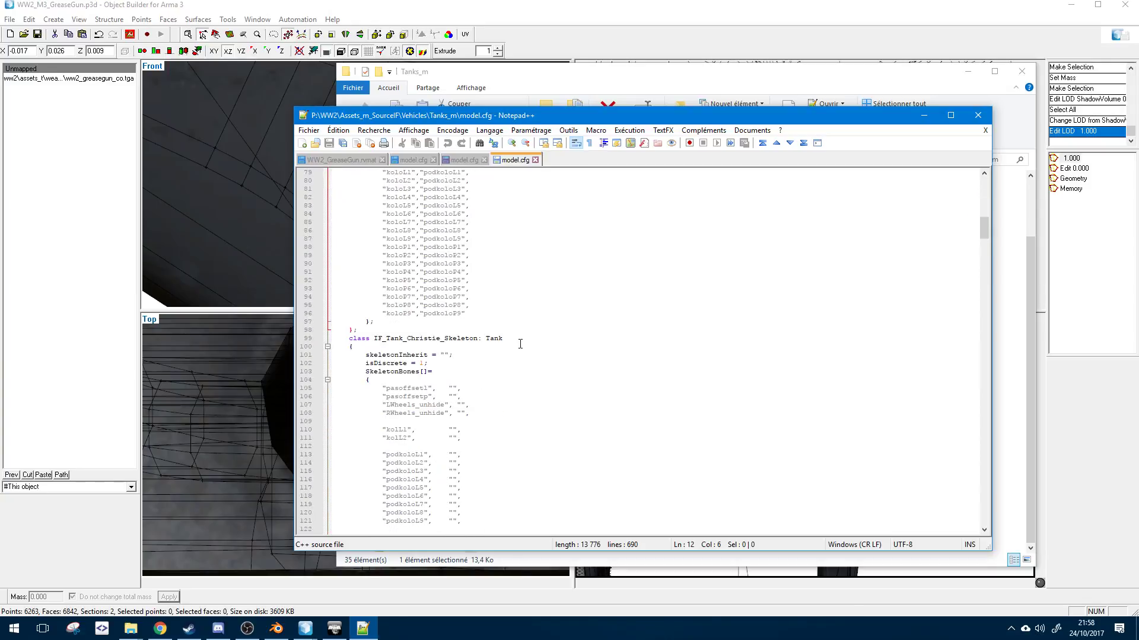
pyautogui.scroll(6, 516, 345)
pyautogui.scroll(-17, 504, 343)
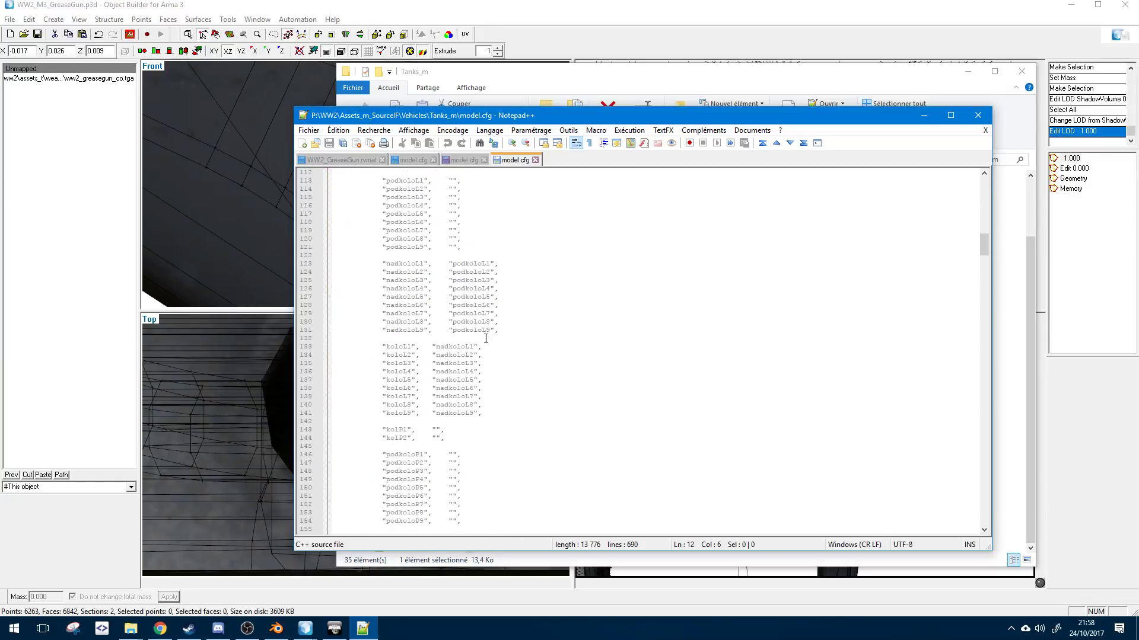
pyautogui.scroll(-20, 486, 338)
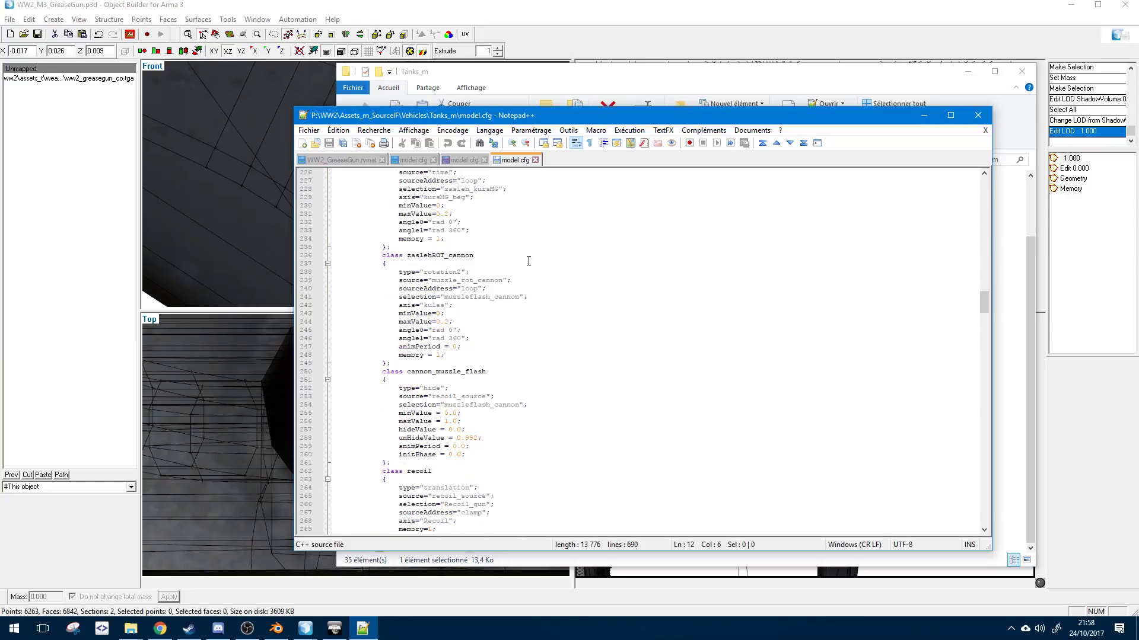
# - Open IF_SU85_bones.hpp from the Tanks_m folder and examine the otocvez bone, its child bones and the otochlavenvelitele entry
pyautogui.click(582, 96)
pyautogui.doubleClick(529, 448)
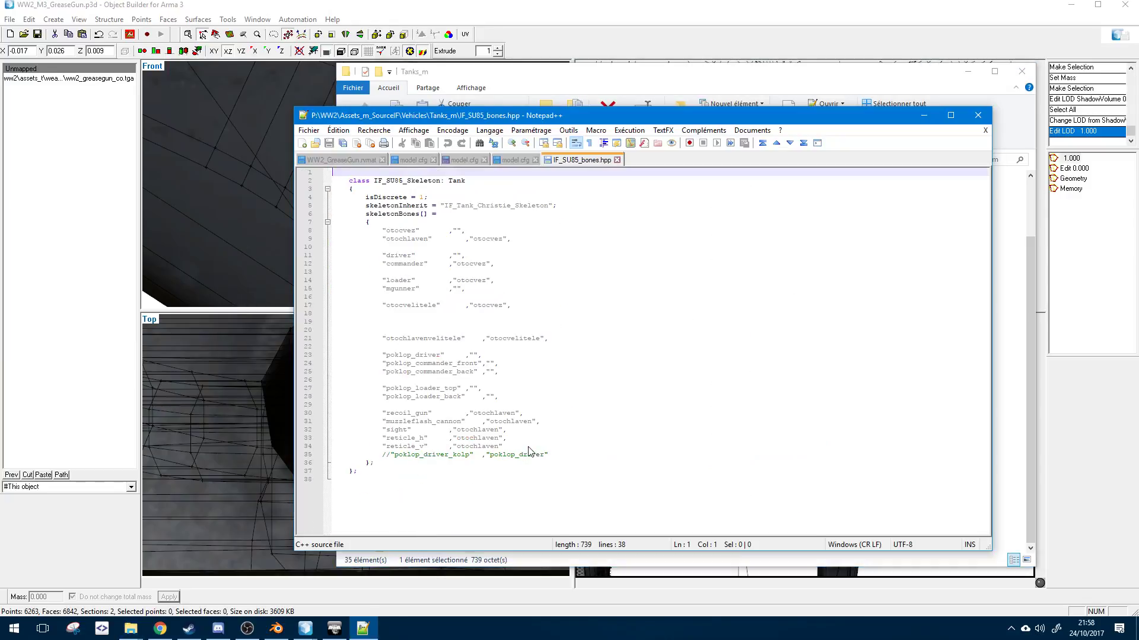
pyautogui.doubleClick(406, 230)
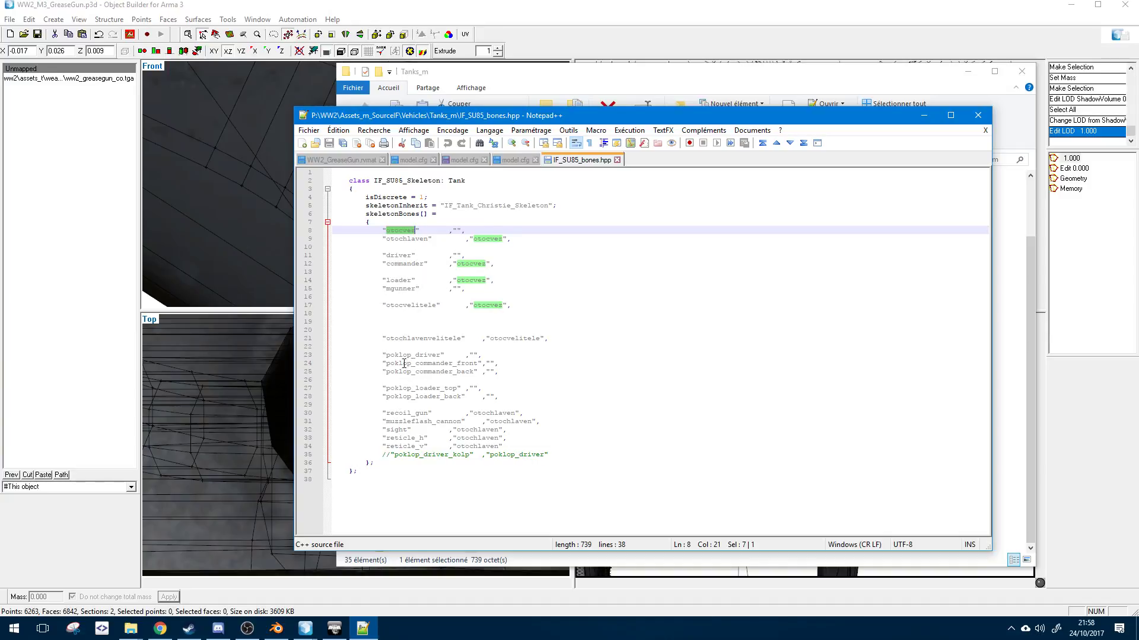
pyautogui.click(411, 346)
pyautogui.doubleClick(499, 340)
pyautogui.click(442, 330)
# - Examine the IF_SU85_Skeleton hatch bones for driver, commander and loader, such as poklop_driver and poklop_commander_back, and their parent values
pyautogui.doubleClick(422, 354)
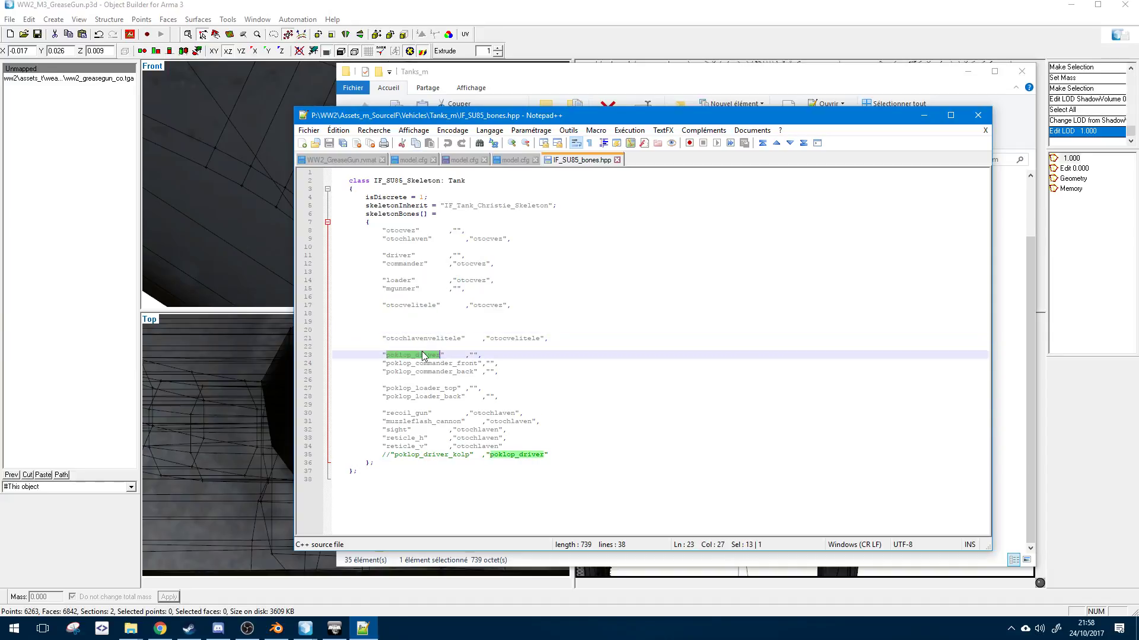
pyautogui.doubleClick(417, 363)
pyautogui.doubleClick(394, 355)
pyautogui.doubleClick(408, 372)
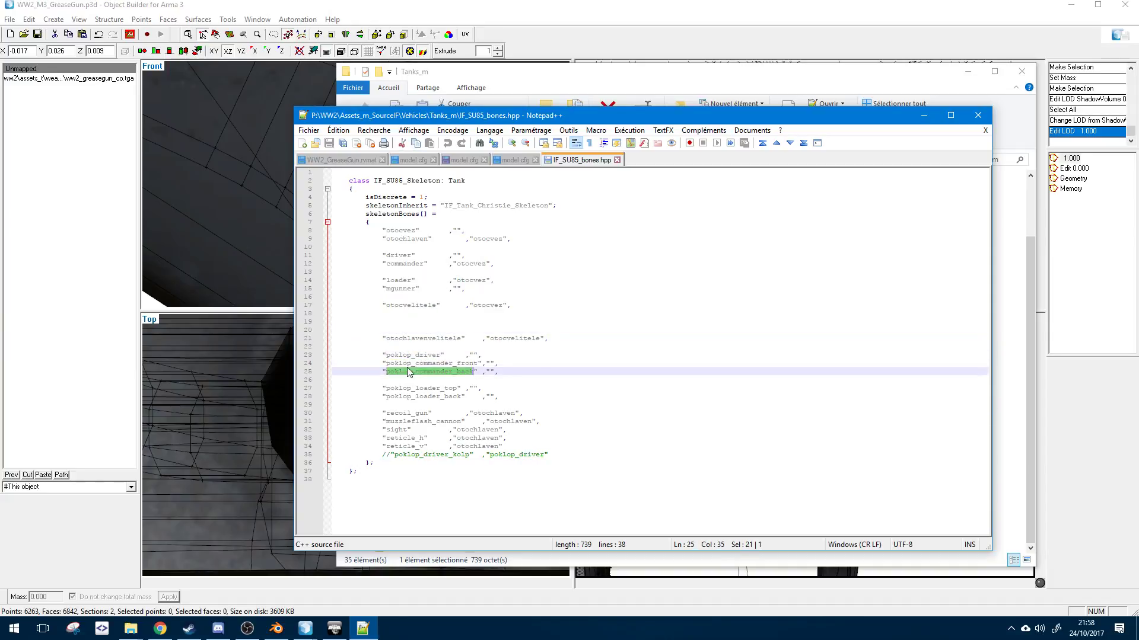
pyautogui.doubleClick(472, 430)
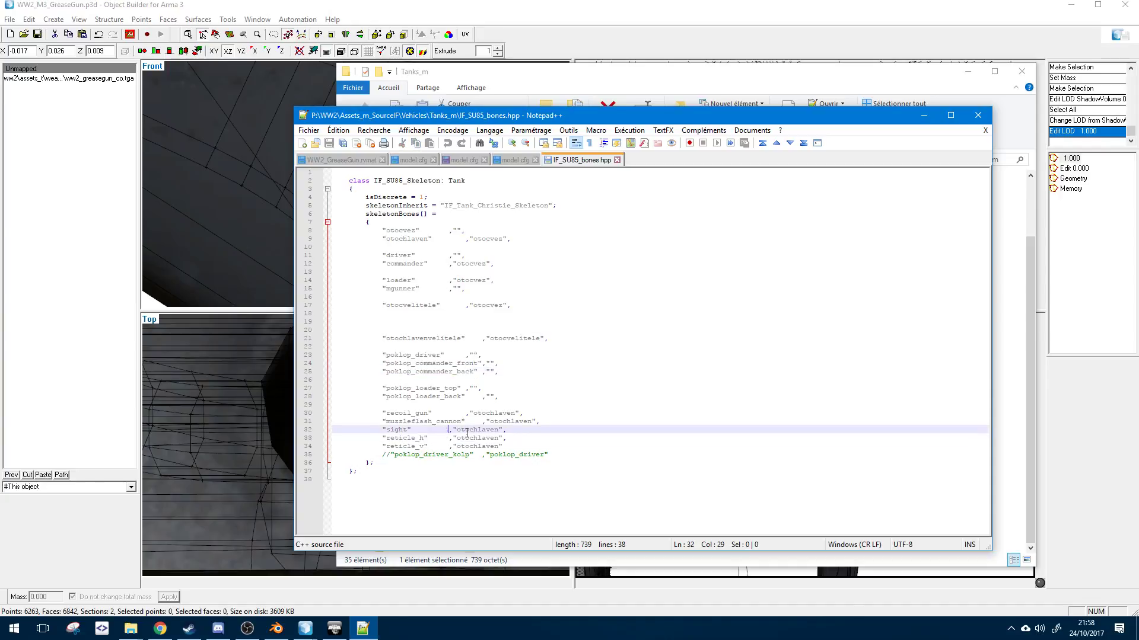
pyautogui.doubleClick(414, 372)
pyautogui.doubleClick(415, 363)
pyautogui.doubleClick(431, 389)
pyautogui.click(431, 397)
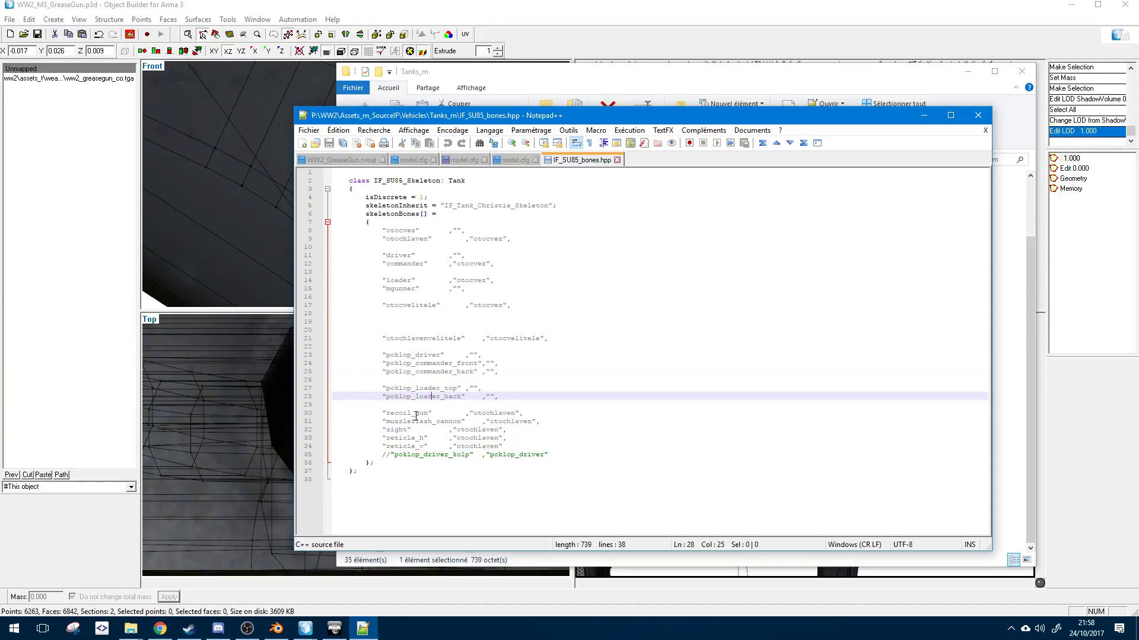
# - Examine the recoil_gun and reticle_h bones of IF_SU85_Skeleton and their otochlaven parent
pyautogui.doubleClick(416, 414)
pyautogui.doubleClick(405, 438)
pyautogui.doubleClick(478, 438)
pyautogui.click(564, 421)
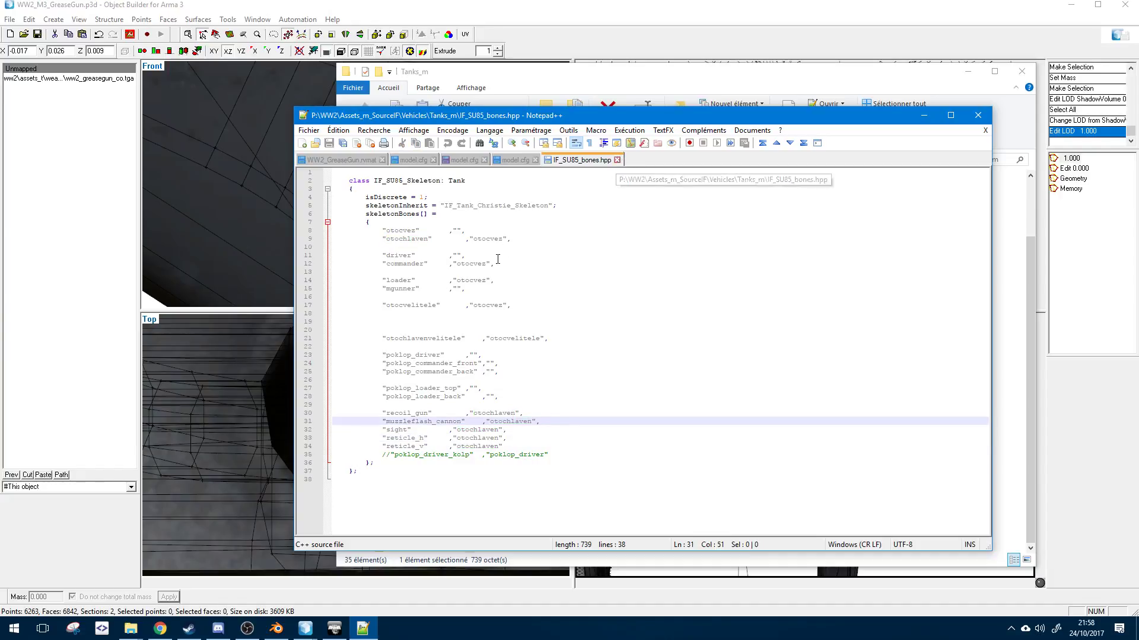
pyautogui.click(468, 256)
# - Close IF_SU85_bones.hpp and review the WW2_M1928skeleton and CSA_MP38_Skeleton classes in the Assets_m_SourceWW2 MachineGun_Sub_m model.cfg
pyautogui.click(617, 161)
pyautogui.click(480, 161)
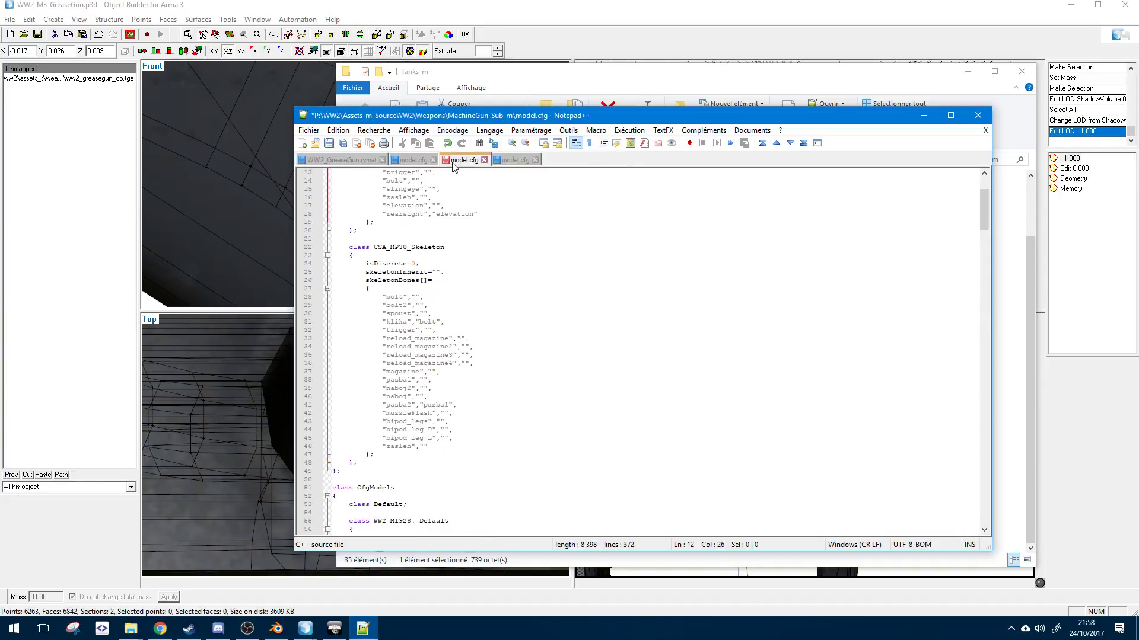
pyautogui.scroll(4, 344, 254)
pyautogui.click(344, 248)
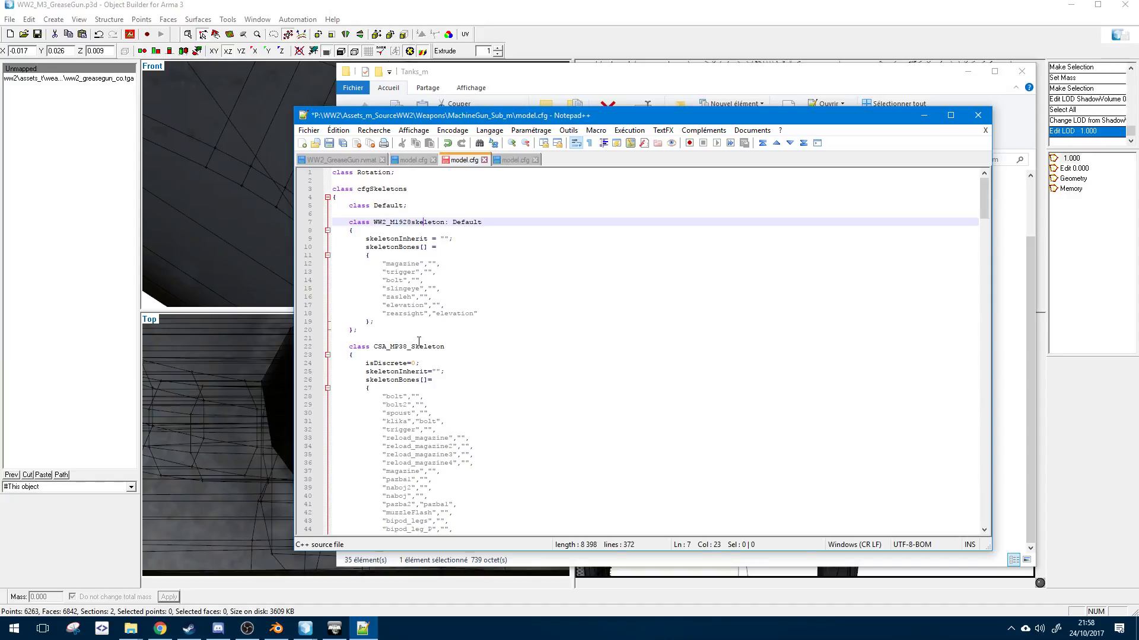
pyautogui.scroll(-10, 427, 356)
pyautogui.scroll(10, 441, 367)
pyautogui.doubleClick(395, 340)
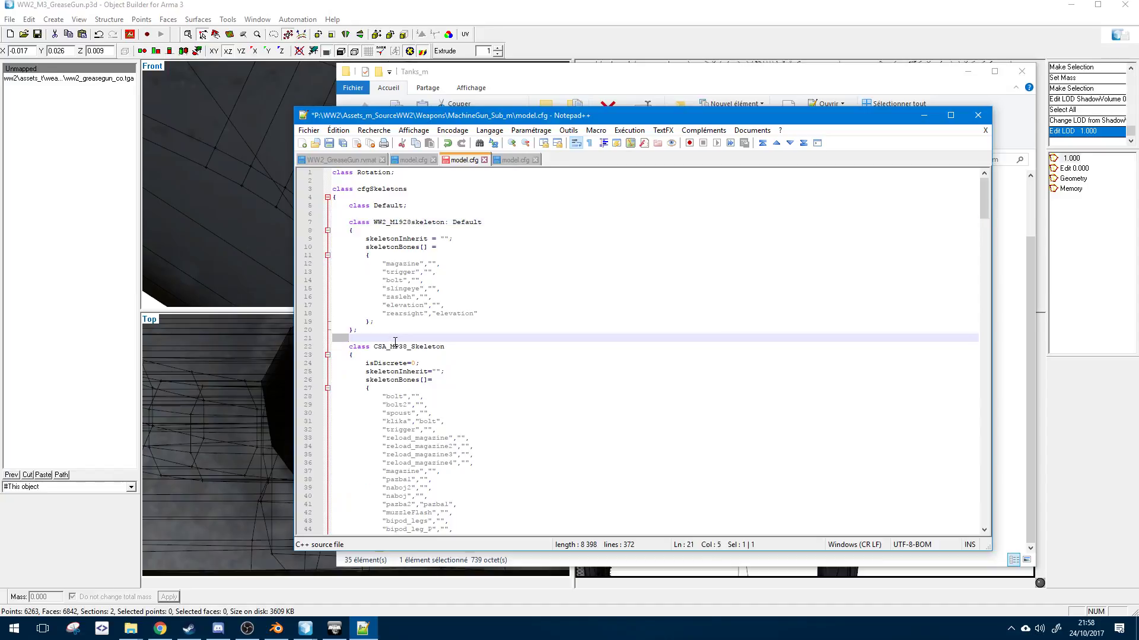
# - Make the CSA_MP38_Skeleton class derive from WW2_M1928skeleton in its class declaration
pyautogui.doubleClick(417, 222)
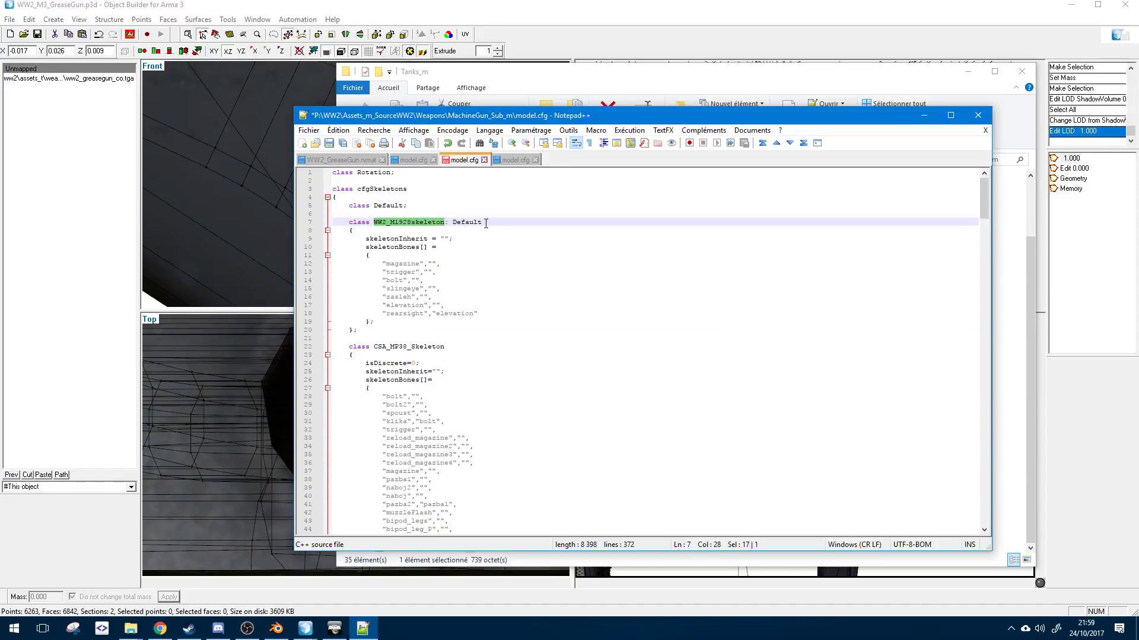
pyautogui.doubleClick(398, 240)
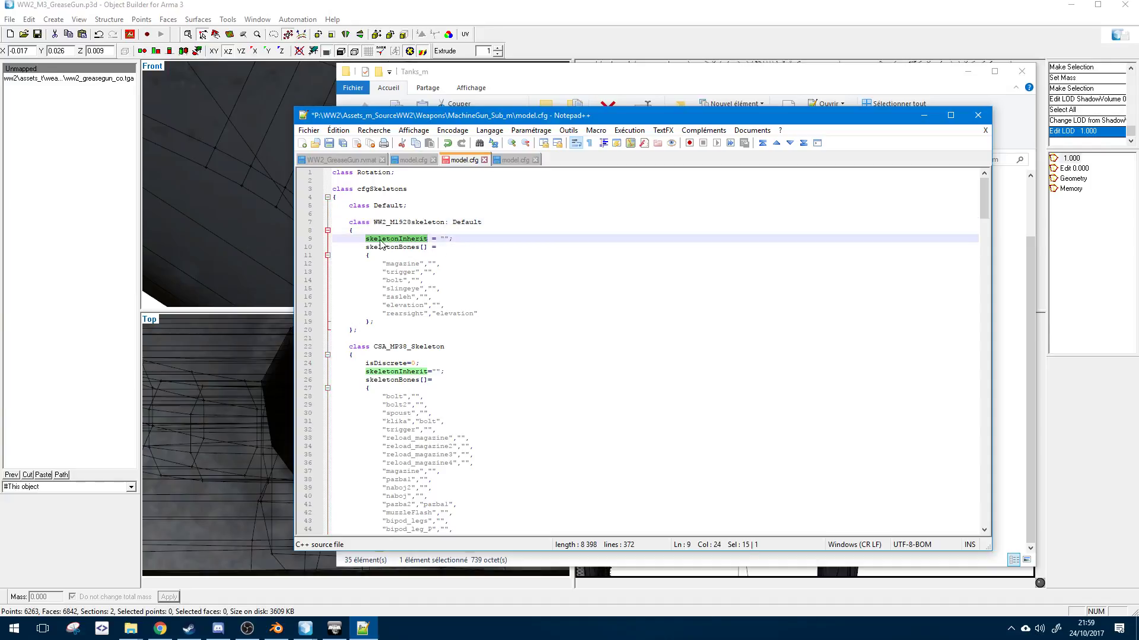
pyautogui.click(398, 216)
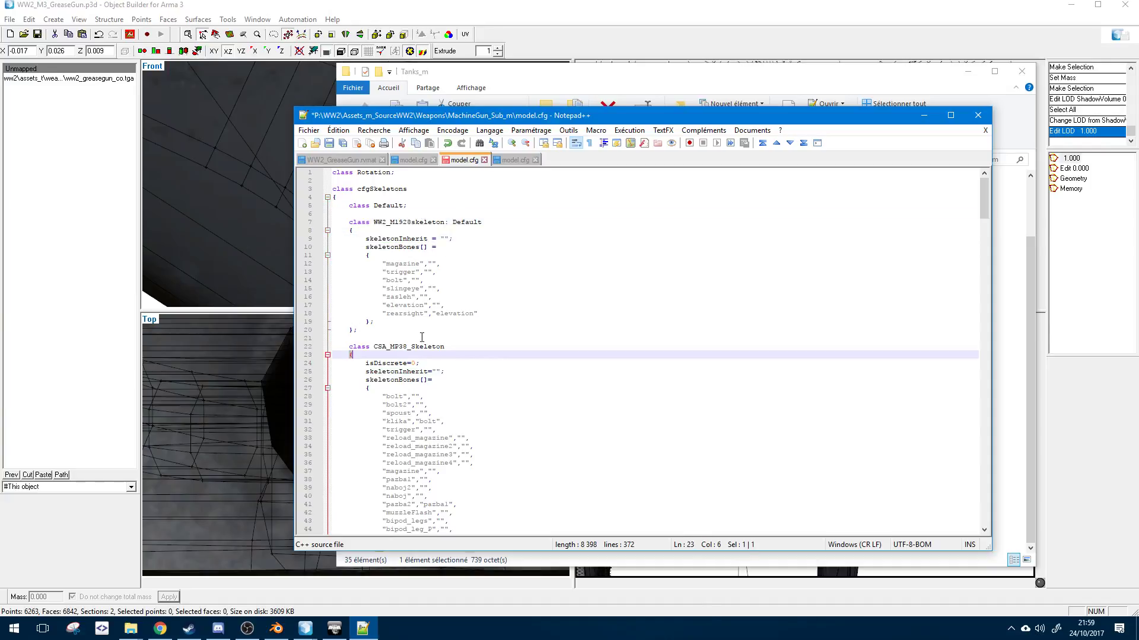
pyautogui.click(457, 347)
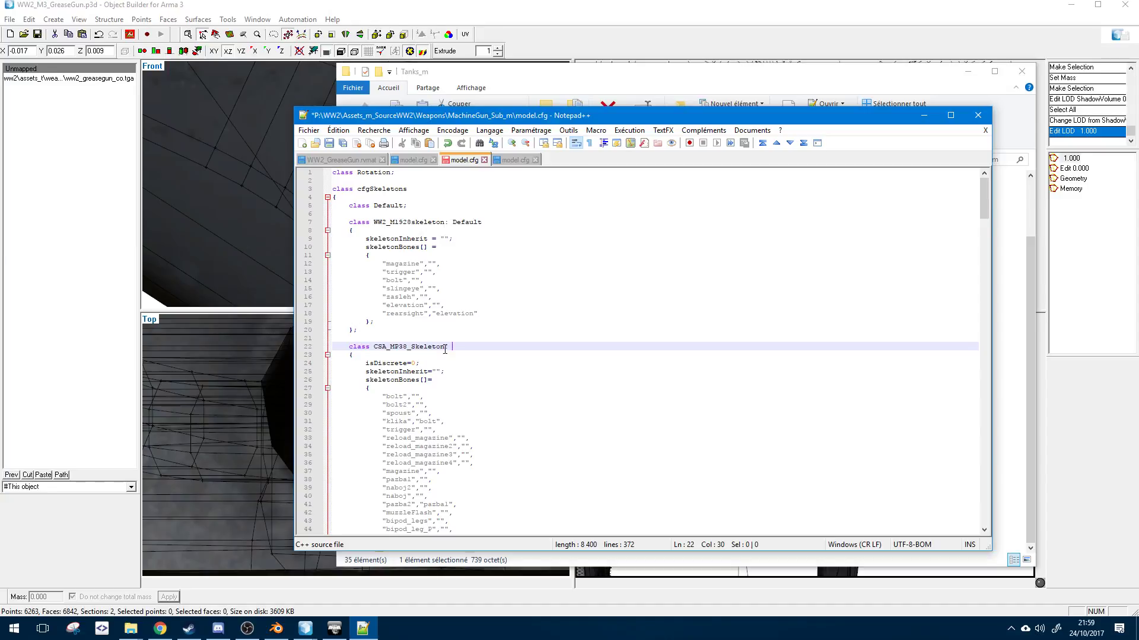
pyautogui.click(420, 215)
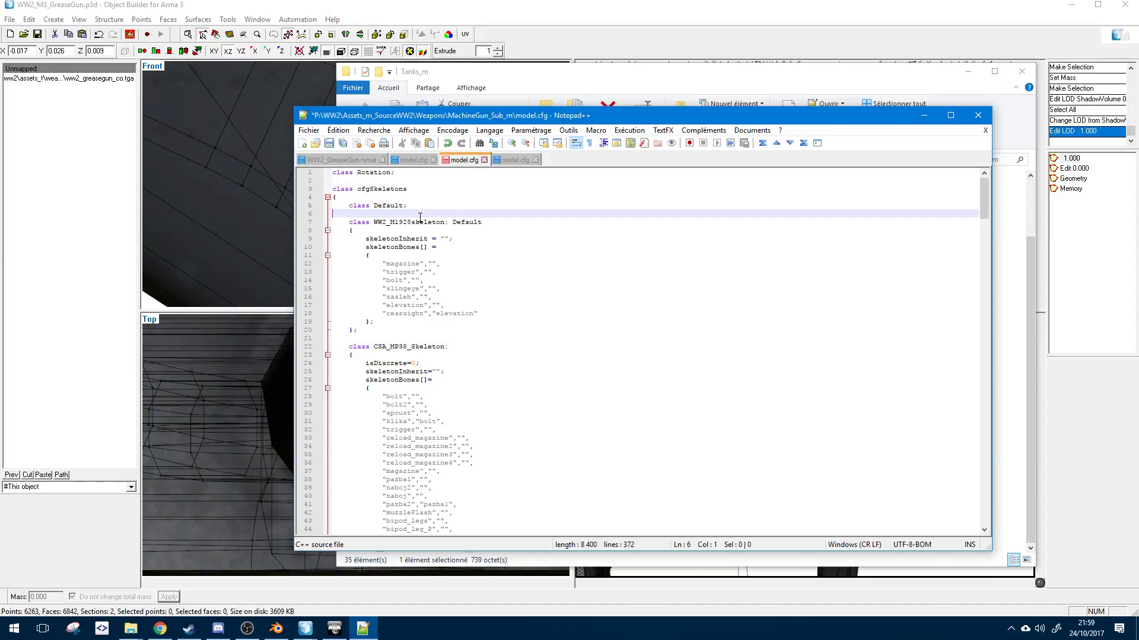
pyautogui.doubleClick(413, 223)
pyautogui.hotkey('ctrl', 'c')
pyautogui.click(458, 346)
pyautogui.hotkey('ctrl', 'v')
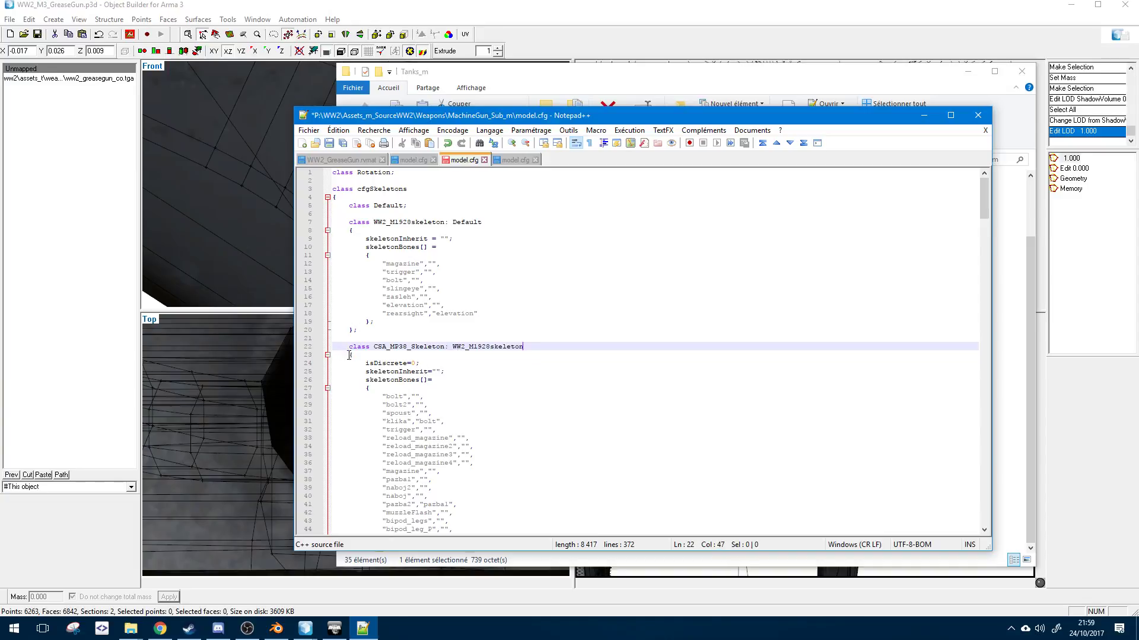
# - Set the skeletonInherit value of CSA_MP38_Skeleton to "WW2_M1928skeleton"
pyautogui.moveTo(349, 363); pyautogui.dragTo(455, 373)
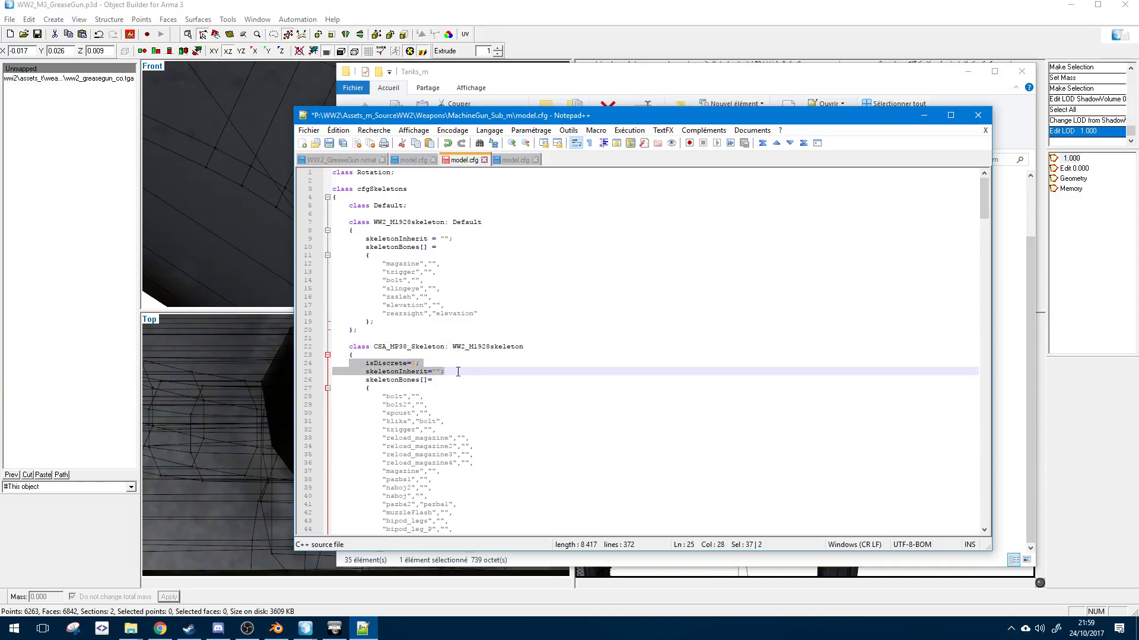
pyautogui.doubleClick(409, 239)
pyautogui.doubleClick(403, 381)
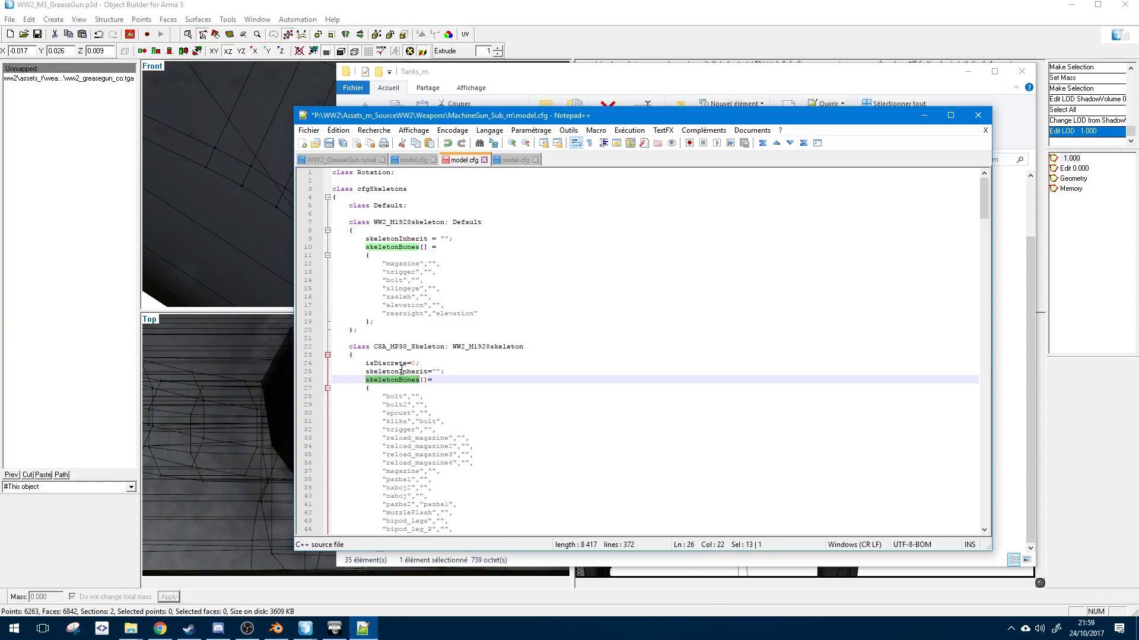
pyautogui.click(437, 373)
pyautogui.hotkey('ctrl', 'v')
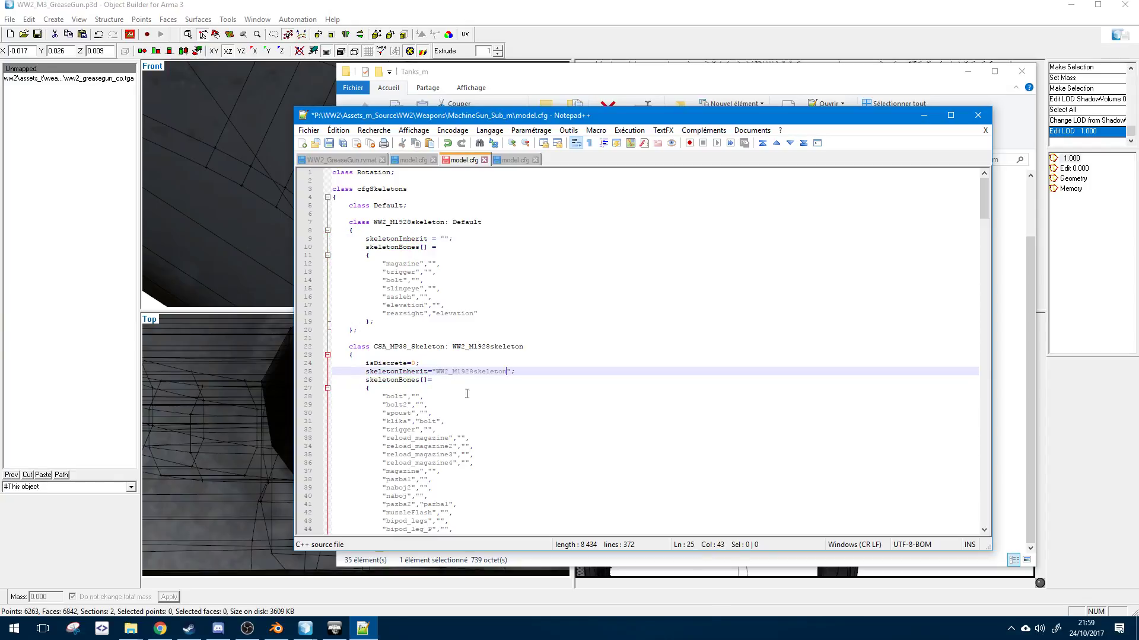
# - Compare the skeletonBones entries of CSA_MP38_Skeleton, such as bolt and klika, with those of WW2_M1928skeleton
pyautogui.click(510, 410)
pyautogui.scroll(-4, 457, 389)
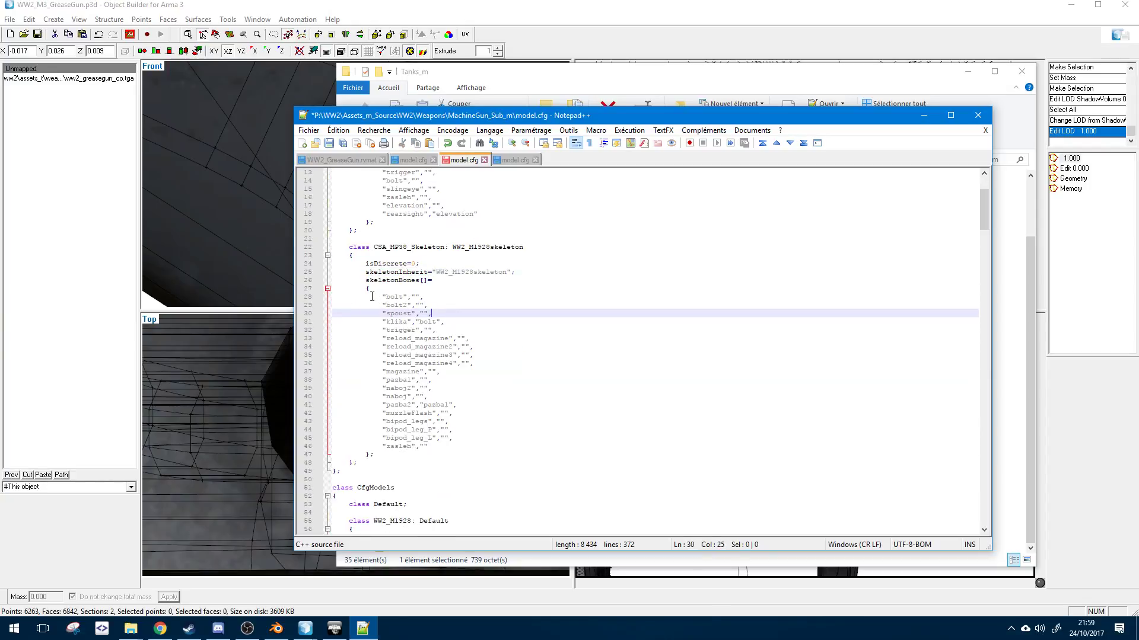
pyautogui.moveTo(372, 296); pyautogui.dragTo(574, 327)
pyautogui.scroll(3, 493, 327)
pyautogui.doubleClick(397, 261)
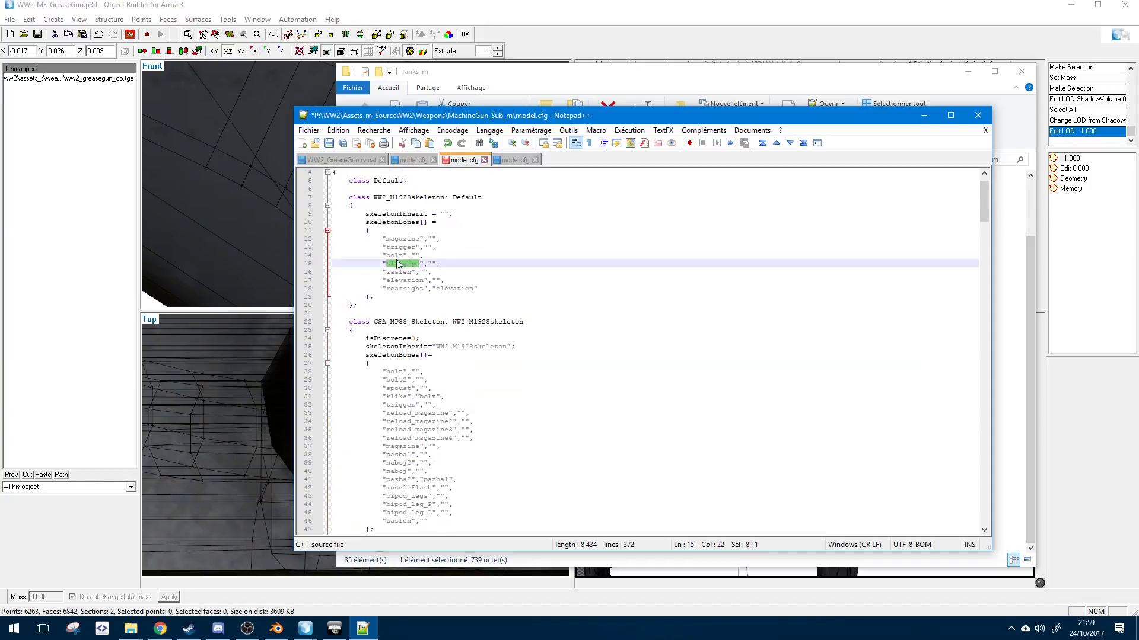
pyautogui.doubleClick(394, 255)
pyautogui.click(424, 371)
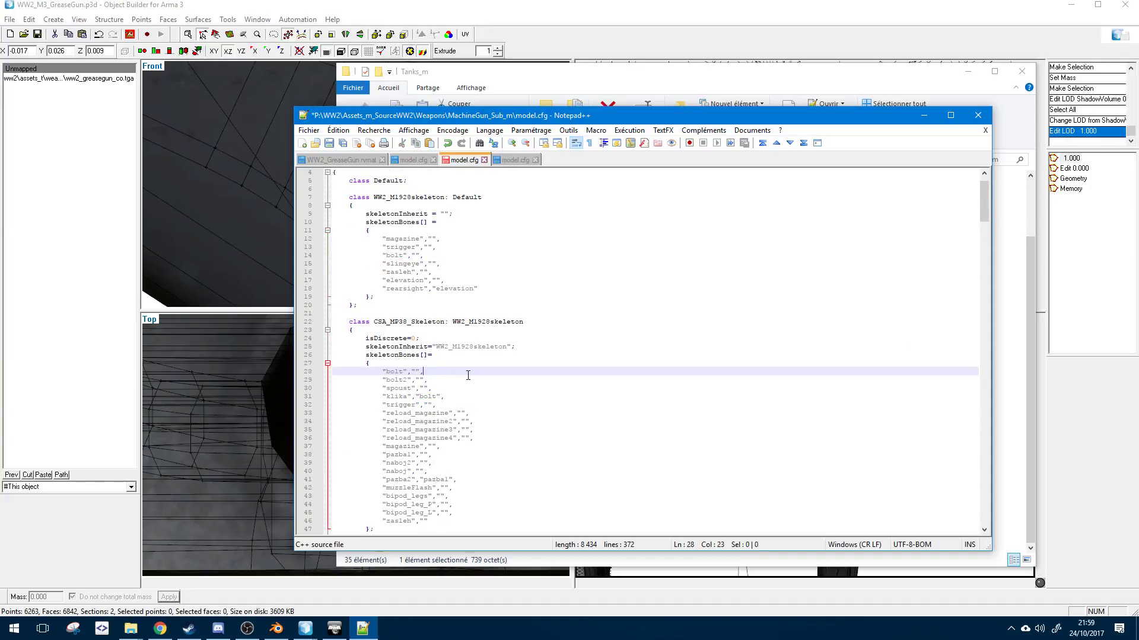
pyautogui.moveTo(423, 371); pyautogui.dragTo(309, 371)
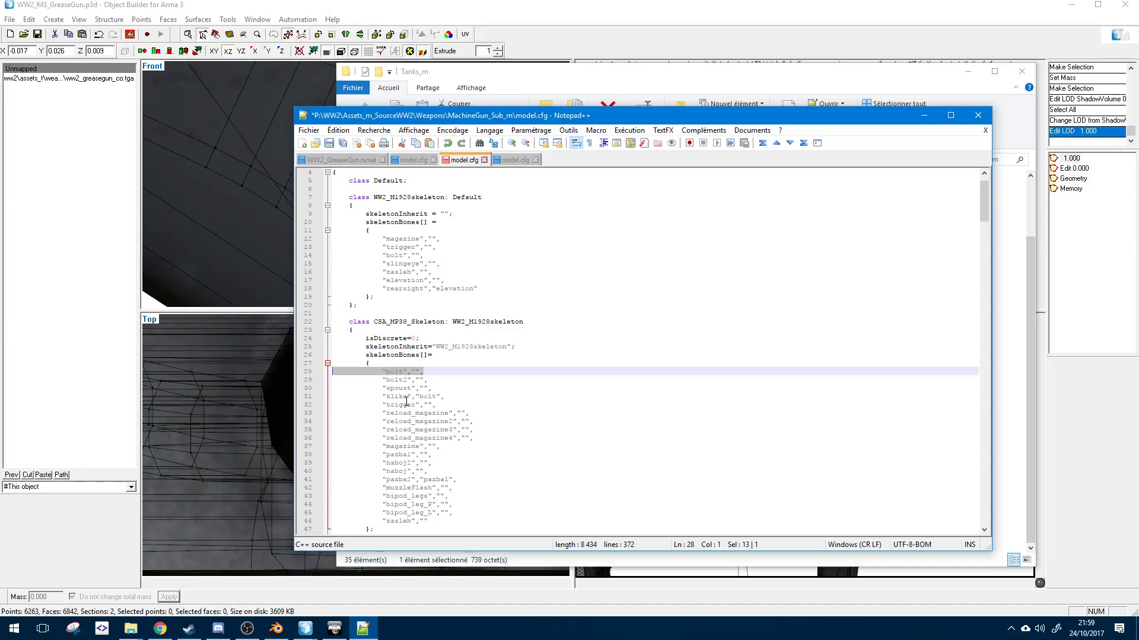
pyautogui.tripleClick(399, 397)
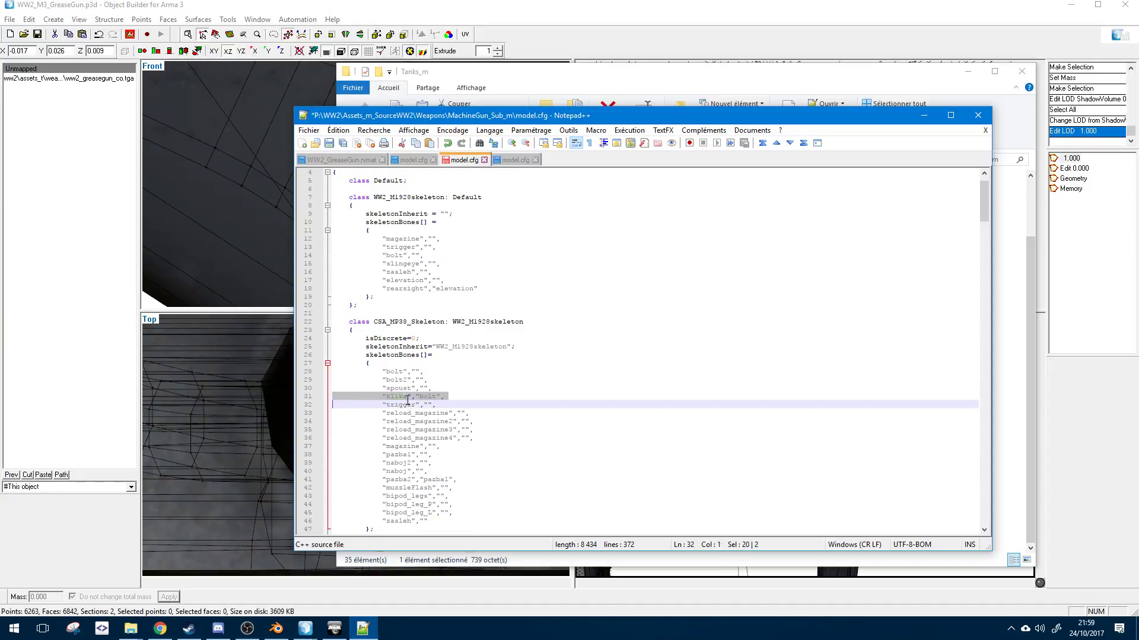
pyautogui.click(474, 378)
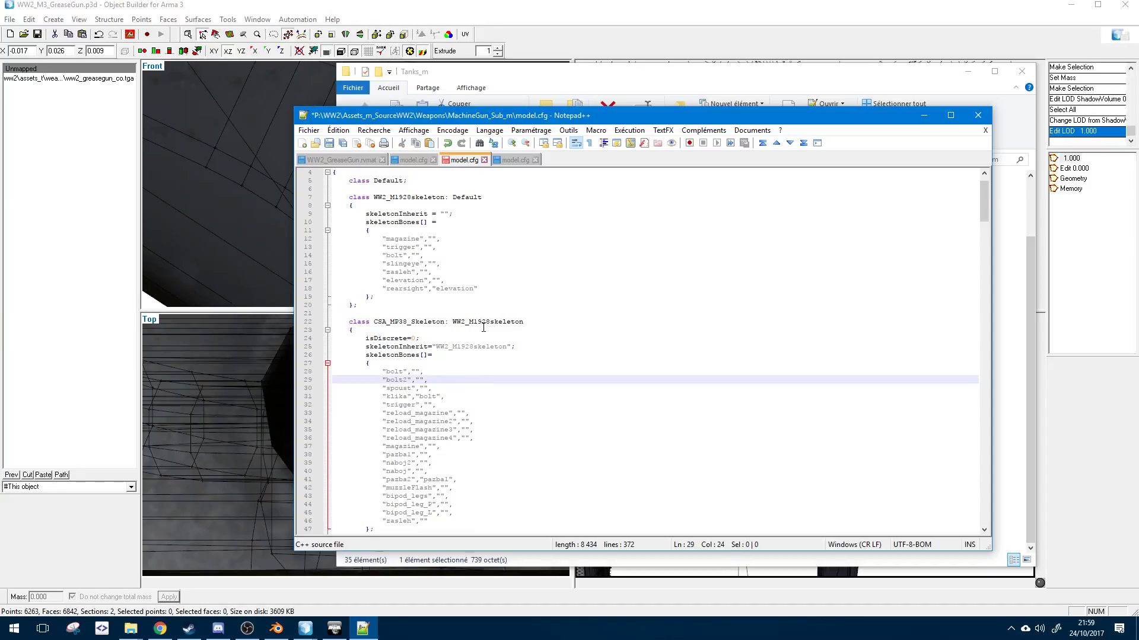
# - Empty the skeletonInherit value of CSA_MP38_Skeleton and remove WW2_M1928skeleton from its class declaration
pyautogui.click(465, 339)
pyautogui.doubleClick(474, 346)
pyautogui.press('BackSpace')
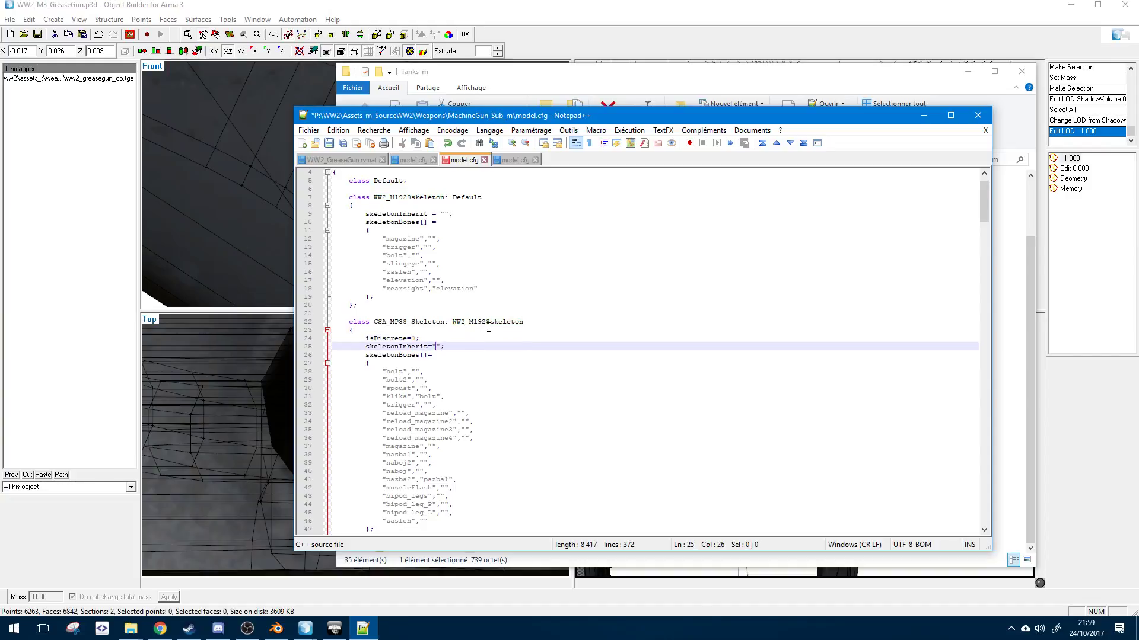
pyautogui.doubleClick(488, 323)
pyautogui.press('BackSpace')
pyautogui.press('BackSpace')
pyautogui.scroll(1, 482, 382)
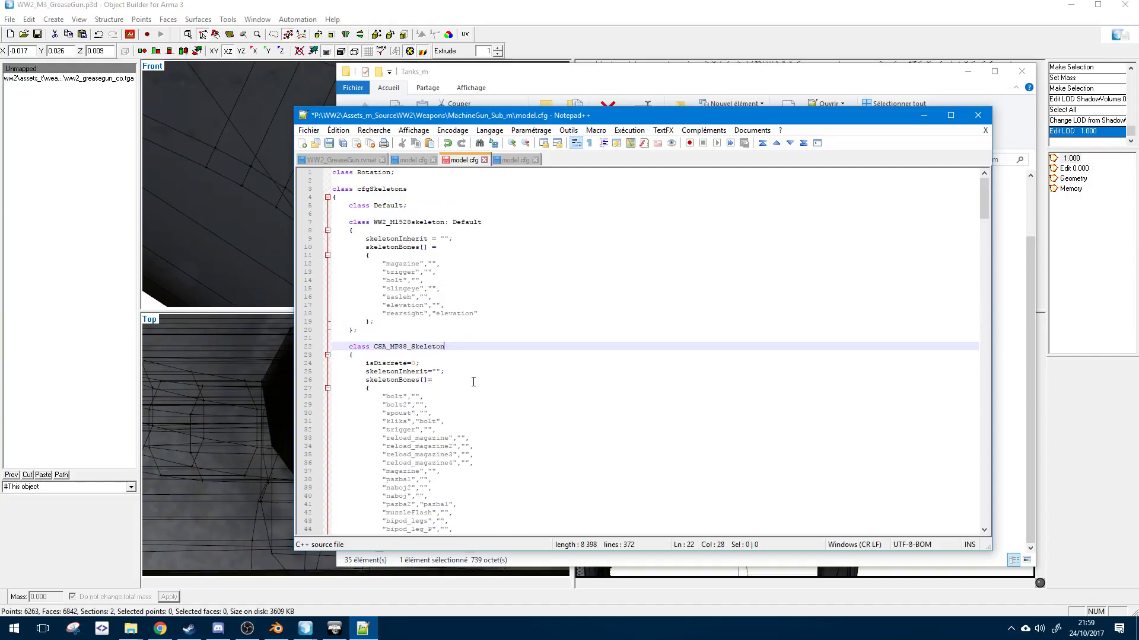
# - Collapse the CSA_MP38_Skeleton and WW2_M1928skeleton class blocks in cfgSkeletons
pyautogui.click(525, 254)
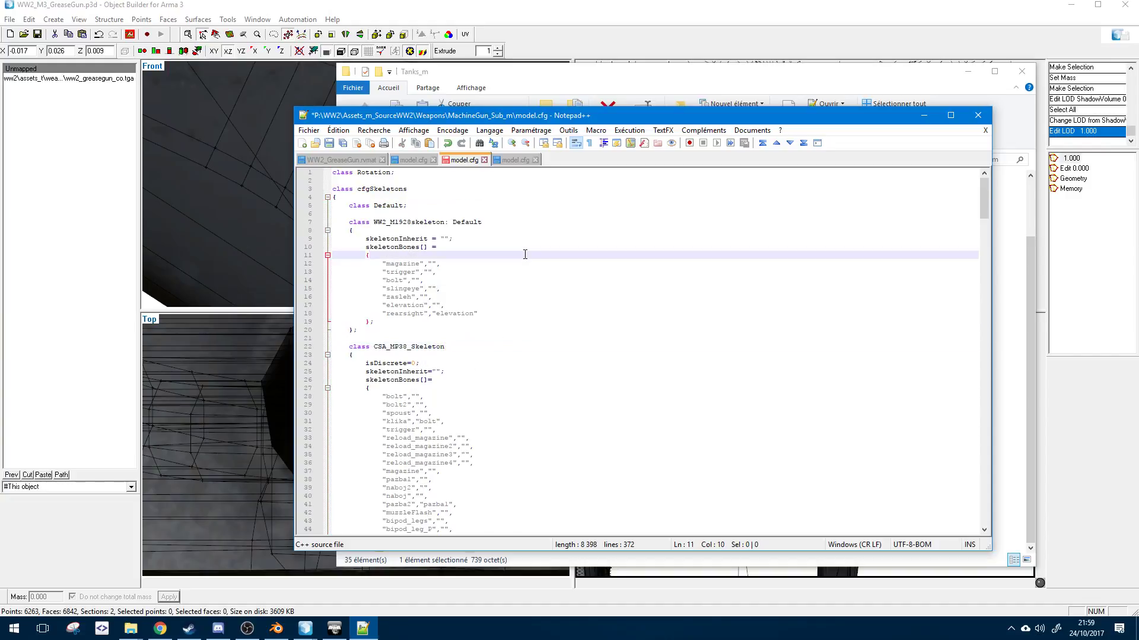
pyautogui.click(327, 355)
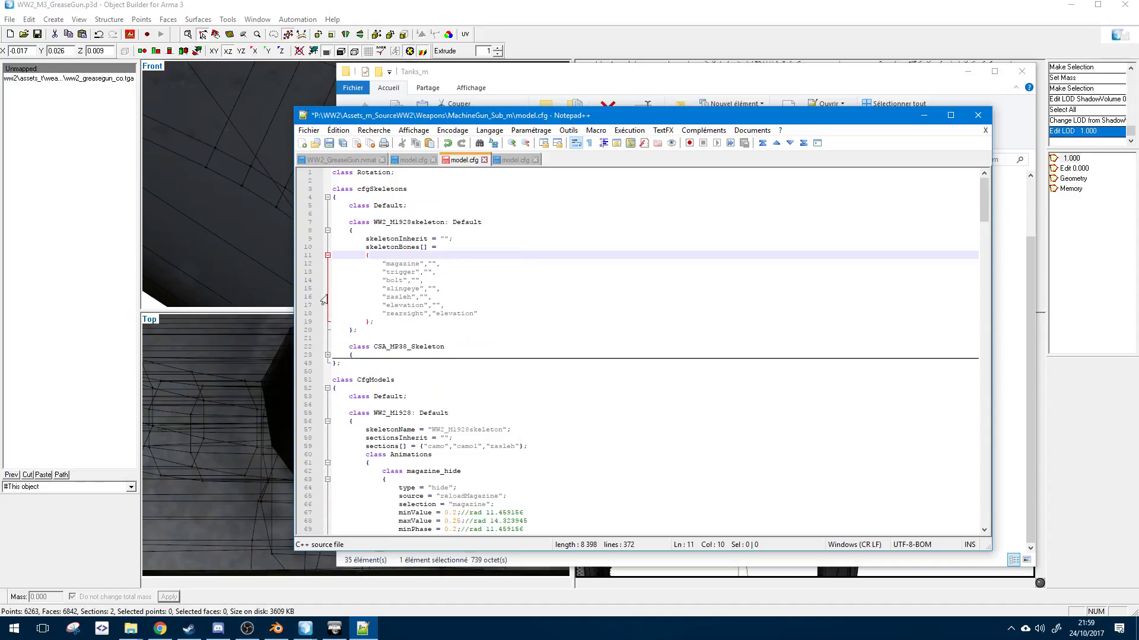
pyautogui.click(326, 230)
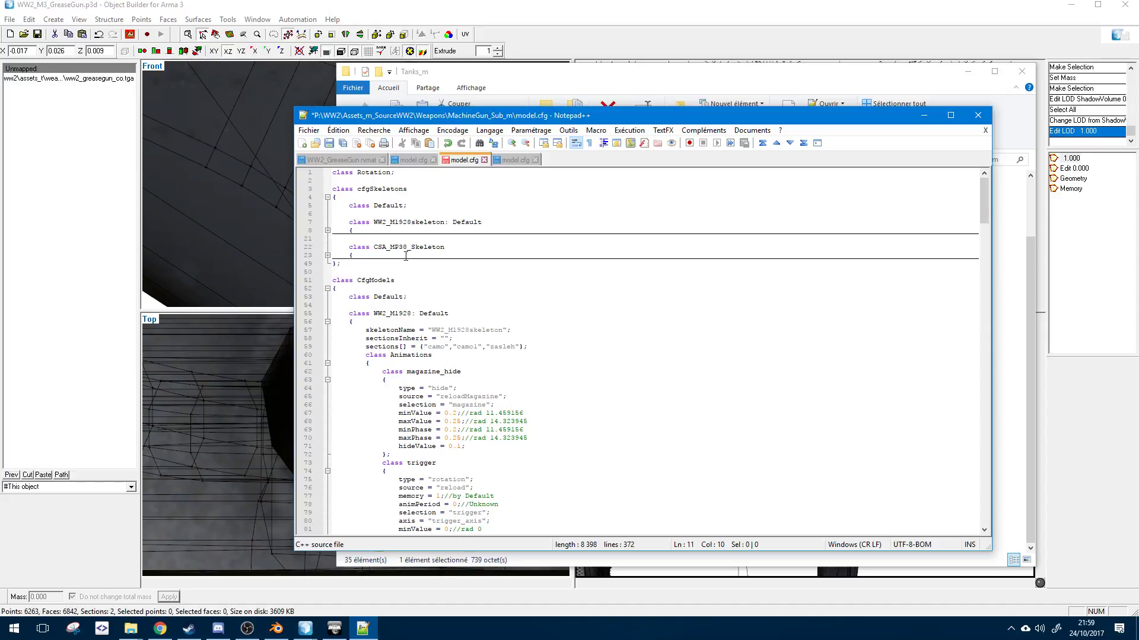
pyautogui.click(327, 230)
pyautogui.click(327, 230)
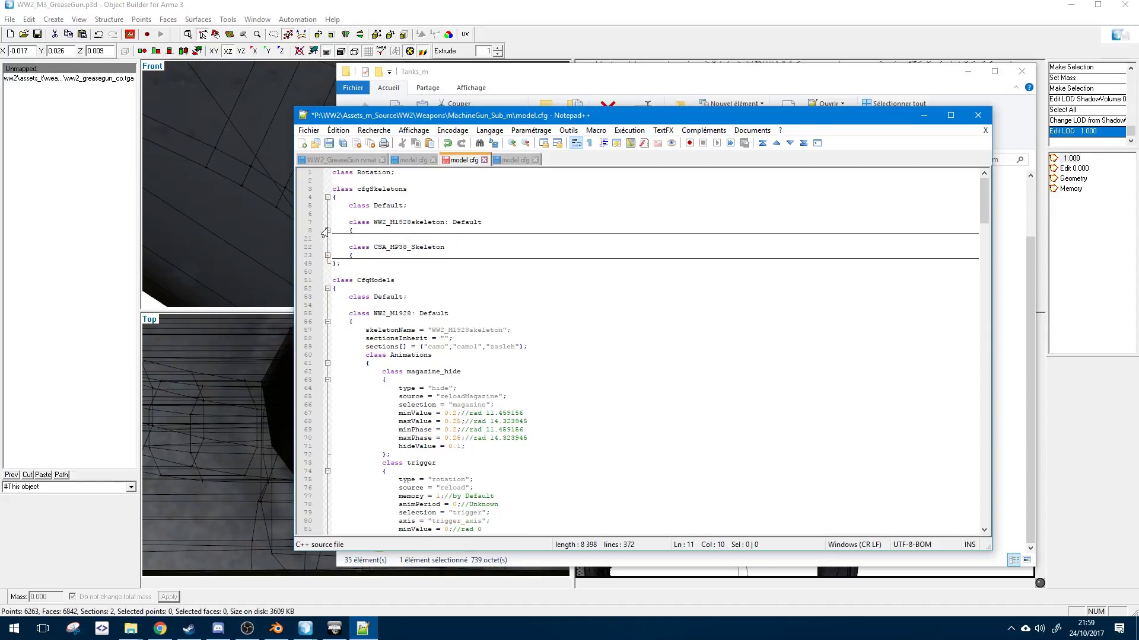
pyautogui.click(433, 305)
pyautogui.click(373, 261)
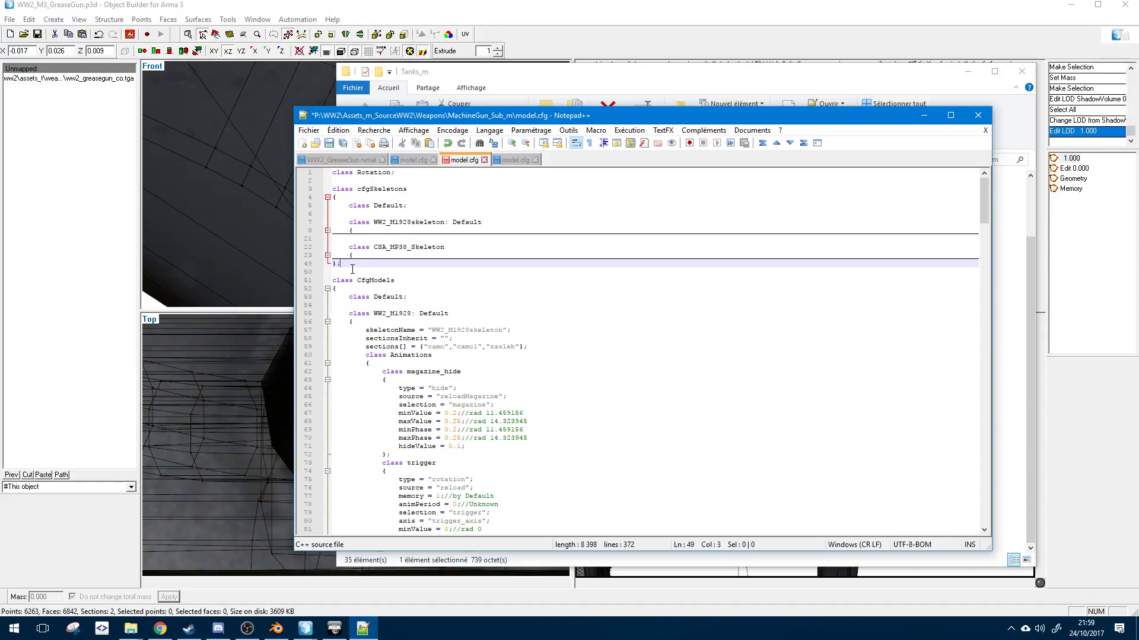
# - Examine the Animations class, the sectionsInherit value and the sections entries camo, camo1 and zasleh of the WW2_M1928 model
pyautogui.click(400, 347)
pyautogui.doubleClick(412, 356)
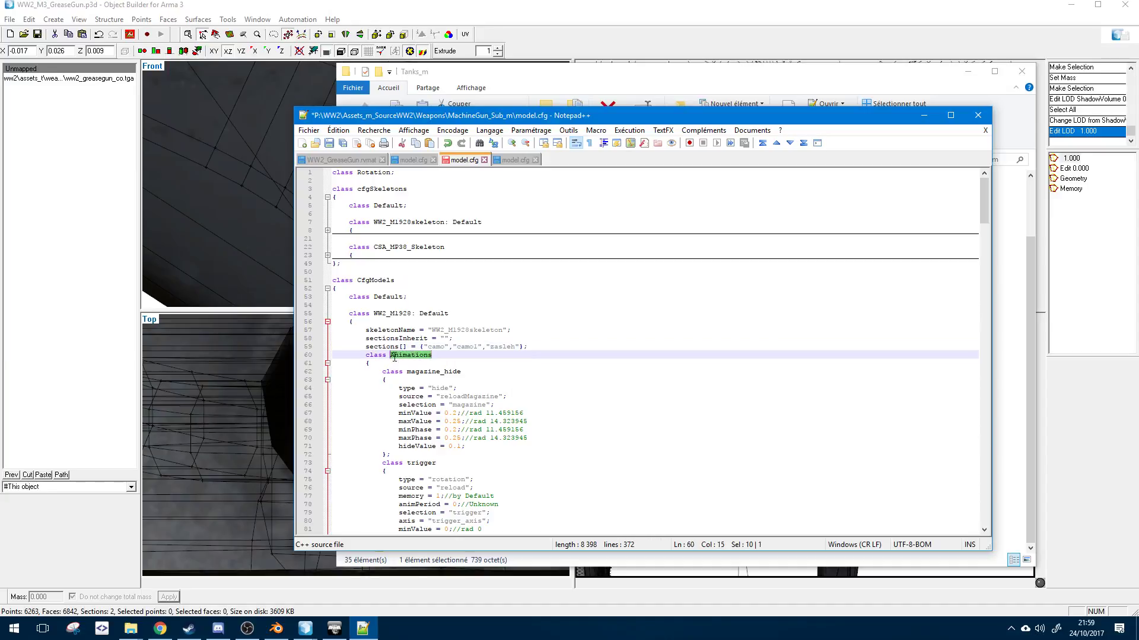
pyautogui.click(377, 351)
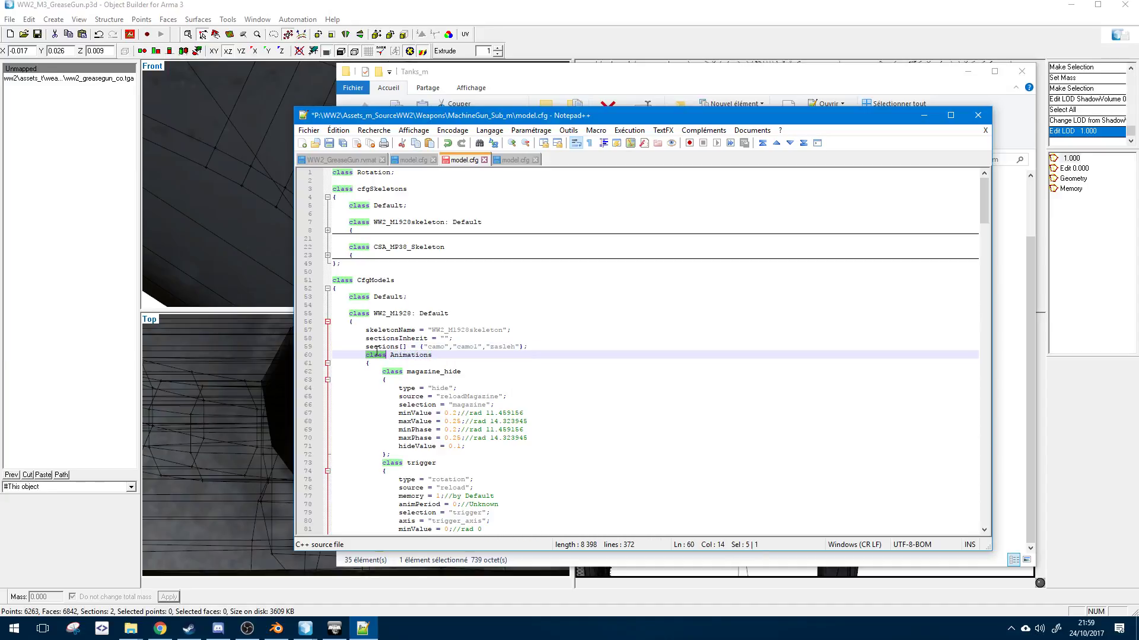
pyautogui.moveTo(365, 346)
pyautogui.mouseDown()
pyautogui.moveTo(587, 348)
pyautogui.moveTo(367, 348)
pyautogui.mouseUp()
pyautogui.tripleClick(374, 346)
pyautogui.doubleClick(374, 347)
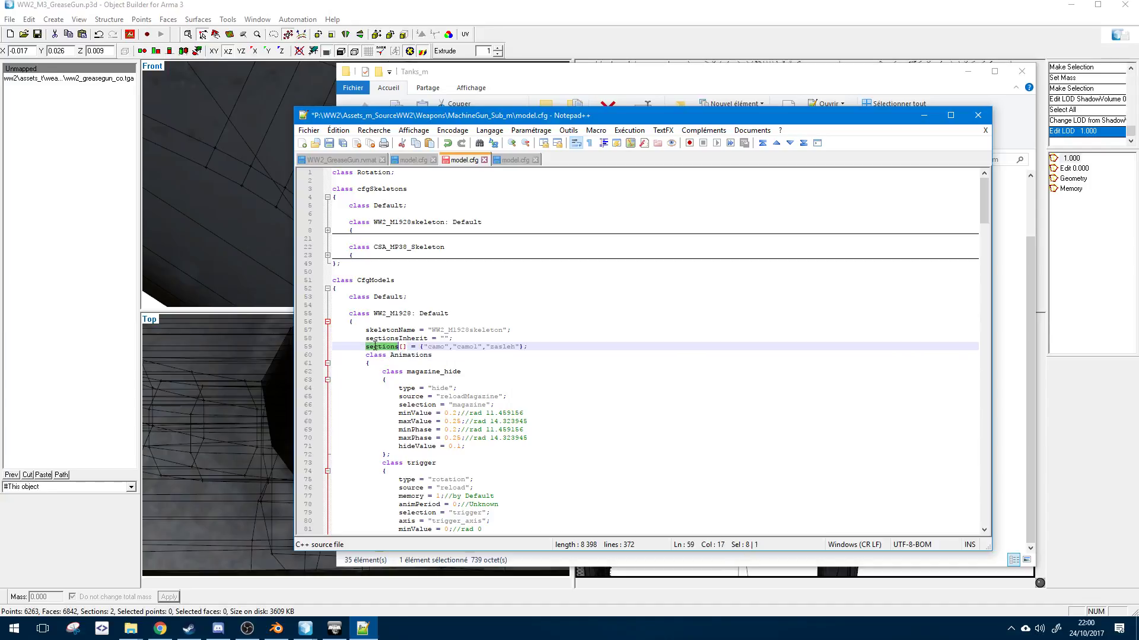
pyautogui.doubleClick(380, 338)
pyautogui.click(424, 338)
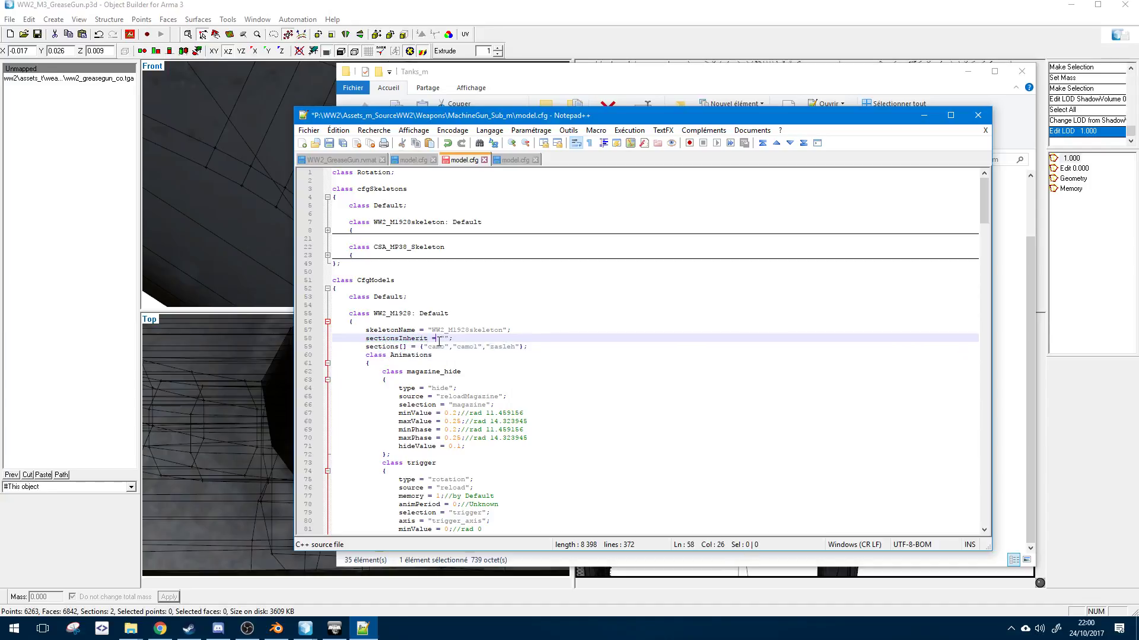
pyautogui.click(502, 347)
pyautogui.tripleClick(501, 348)
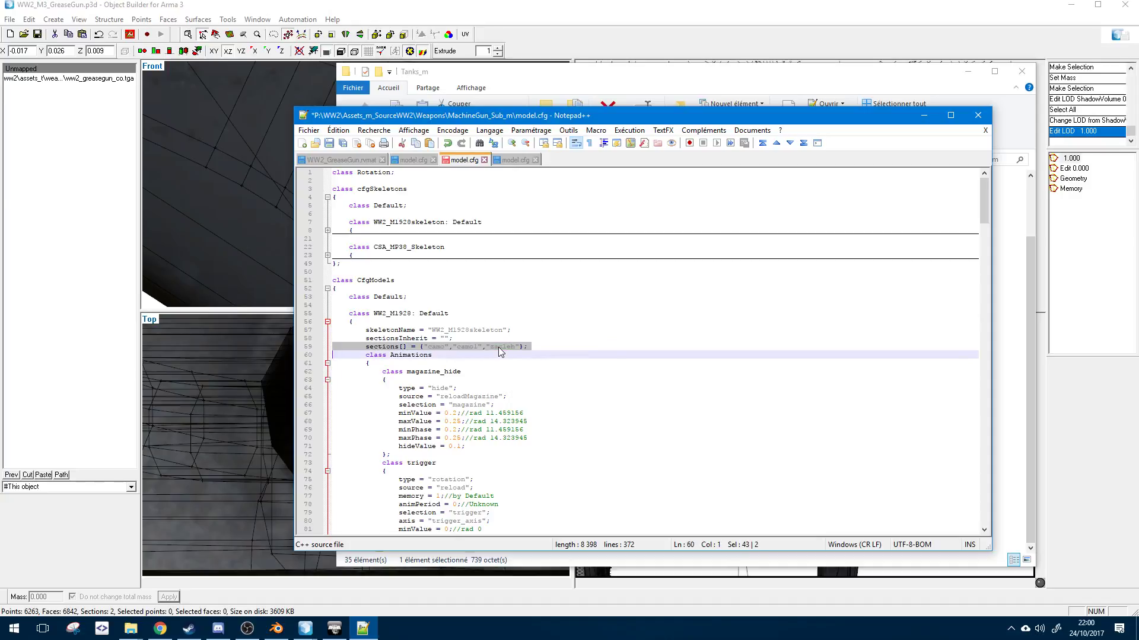
pyautogui.doubleClick(496, 347)
pyautogui.doubleClick(443, 347)
pyautogui.doubleClick(501, 347)
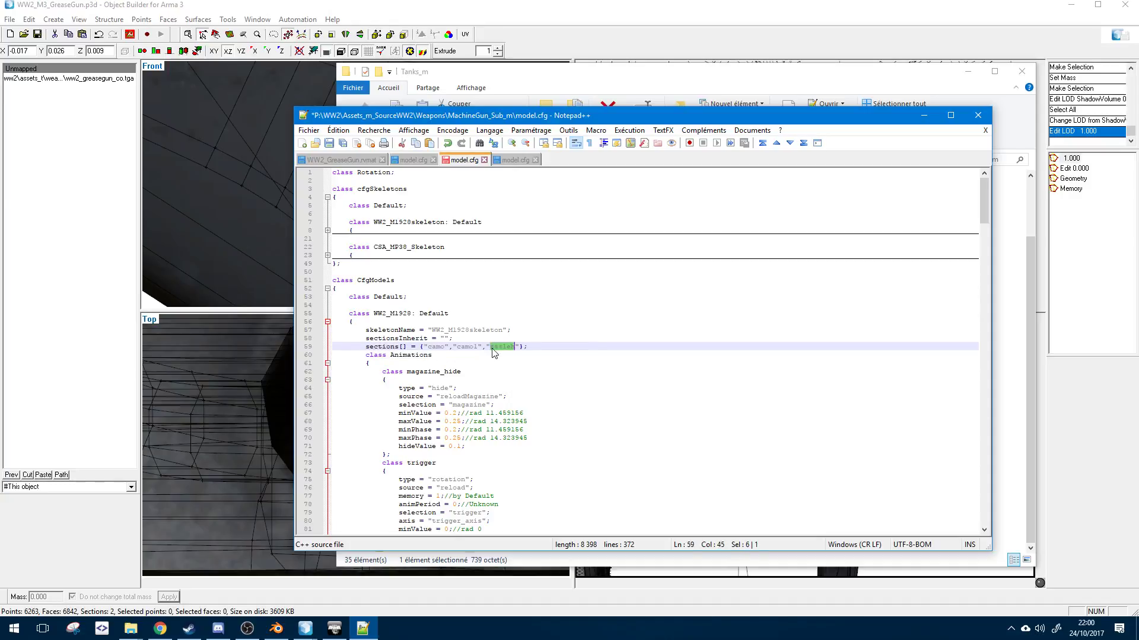
# - Collapse the animation class blocks of the WW2_M1928 model, from magazine_hide through bar_range_1000_move
pyautogui.scroll(-3, 415, 333)
pyautogui.click(396, 317)
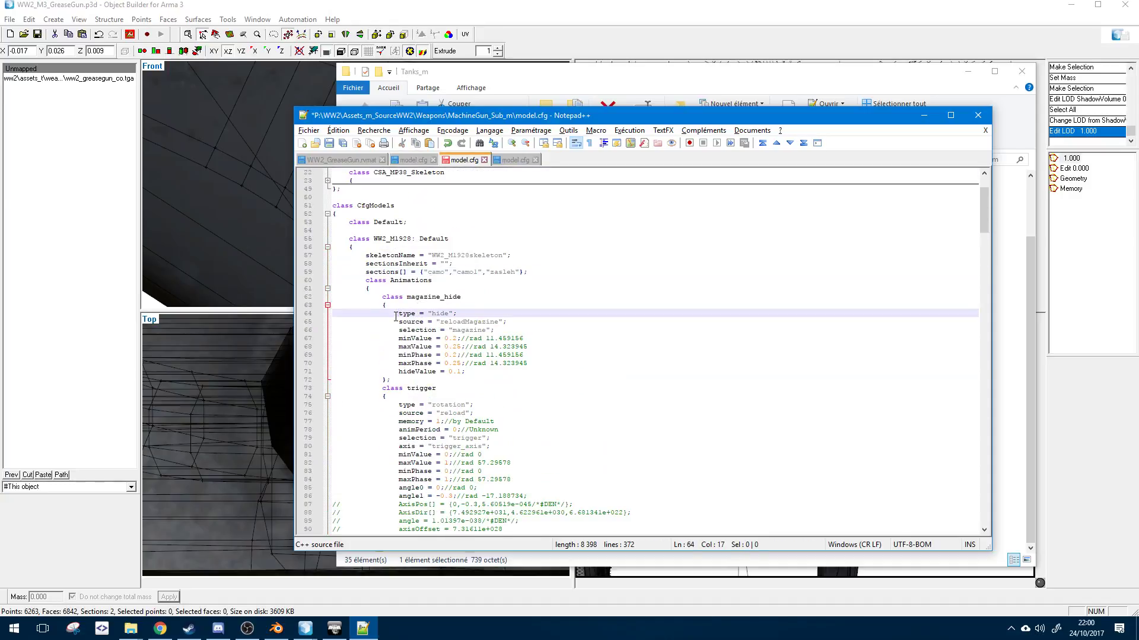
pyautogui.scroll(-20, 379, 314)
pyautogui.click(333, 304)
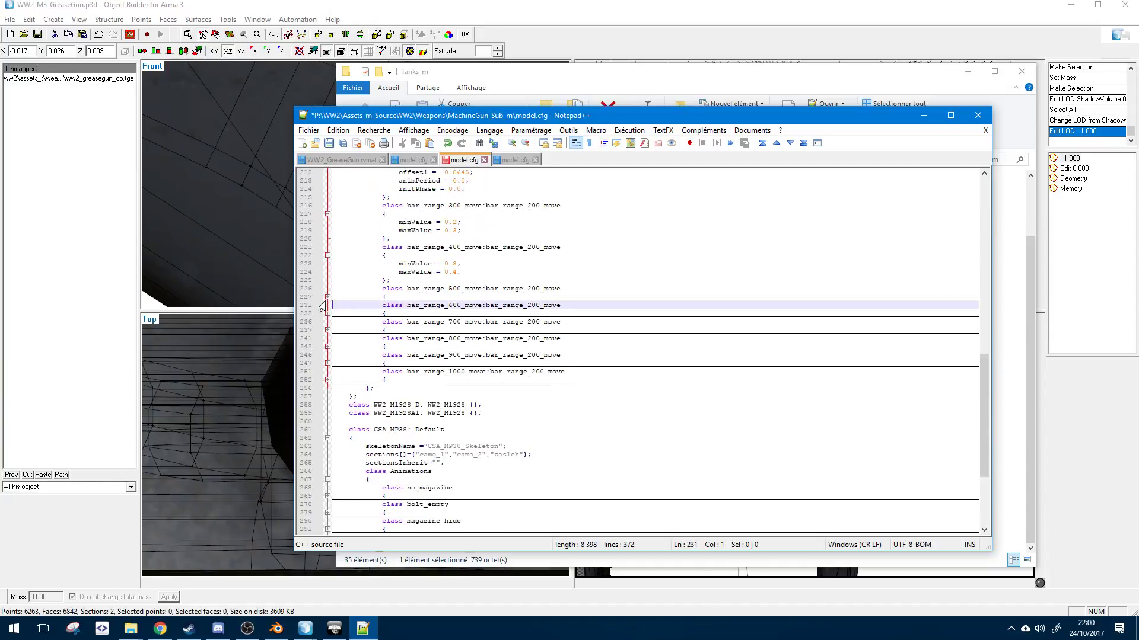
pyautogui.click(325, 300)
pyautogui.click(327, 338)
pyautogui.scroll(8, 350, 339)
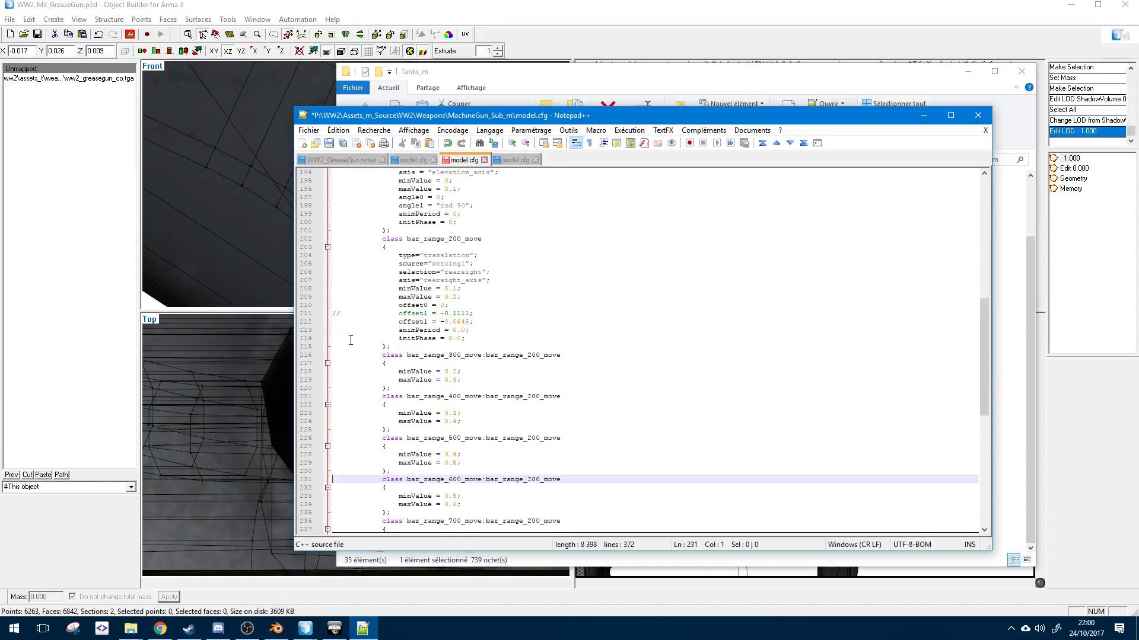
pyautogui.scroll(2, 327, 297)
pyautogui.click(327, 238)
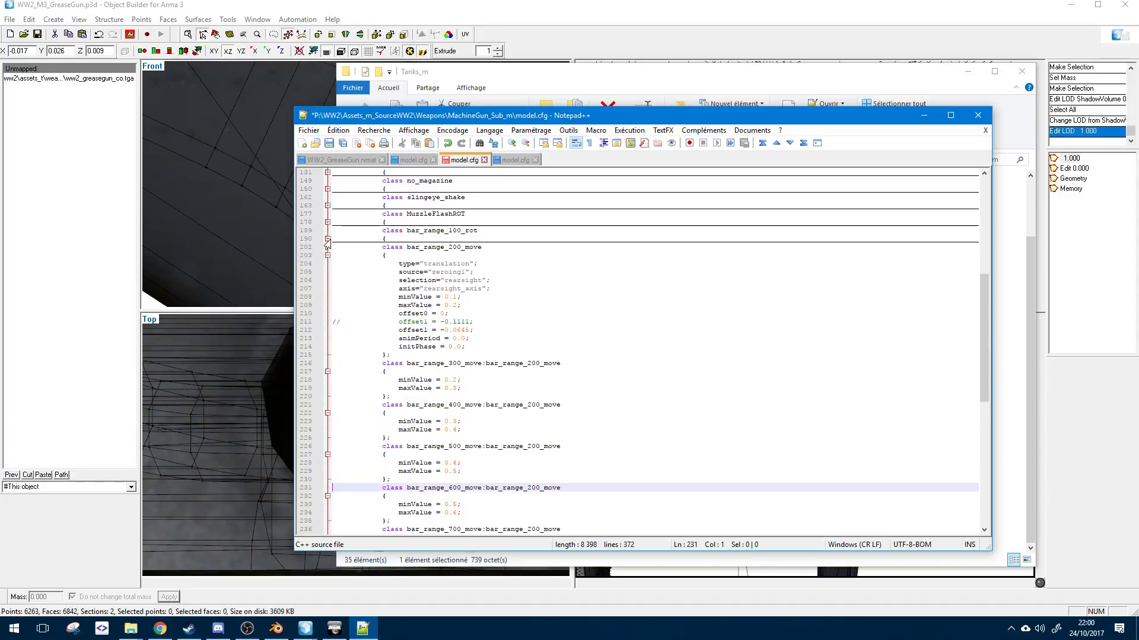
pyautogui.click(328, 255)
pyautogui.click(327, 271)
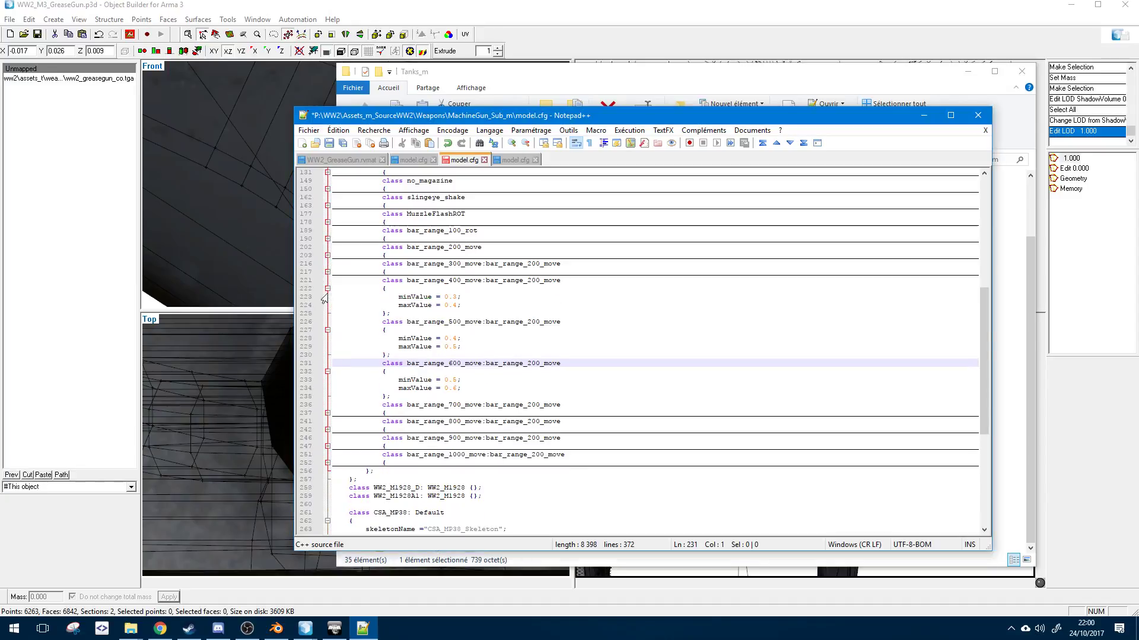
pyautogui.click(328, 289)
pyautogui.click(328, 305)
pyautogui.click(321, 321)
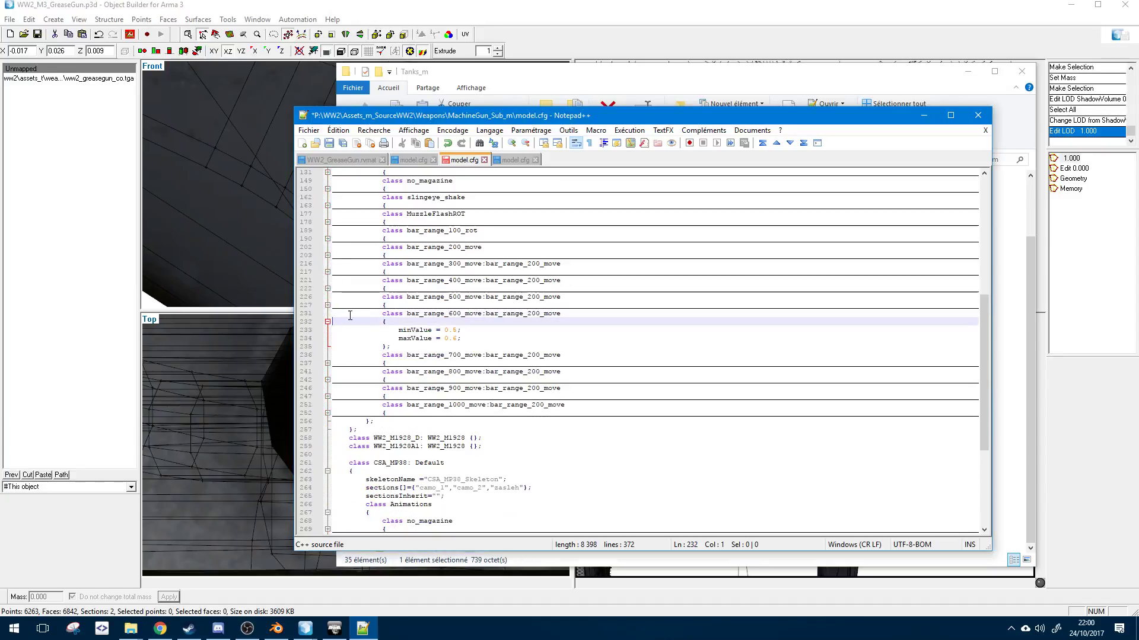
pyautogui.click(327, 321)
pyautogui.scroll(7, 546, 441)
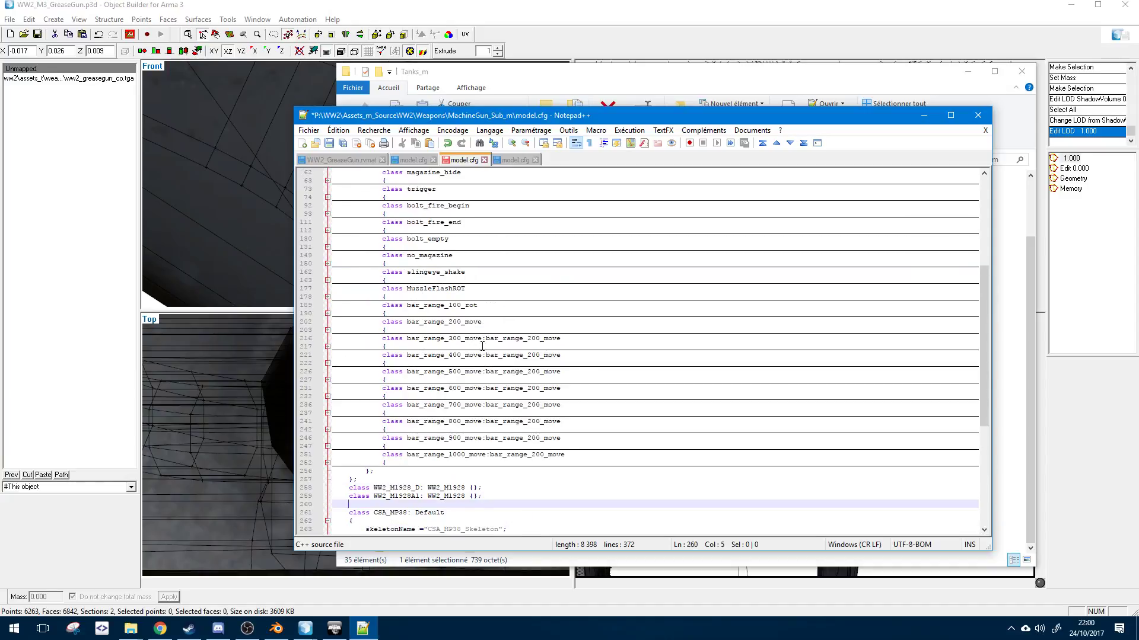
# - Expand the bar_range_200_move and bar_range_300_move animation classes of the WW2_M1928 model
pyautogui.doubleClick(546, 441)
pyautogui.scroll(-5, 500, 443)
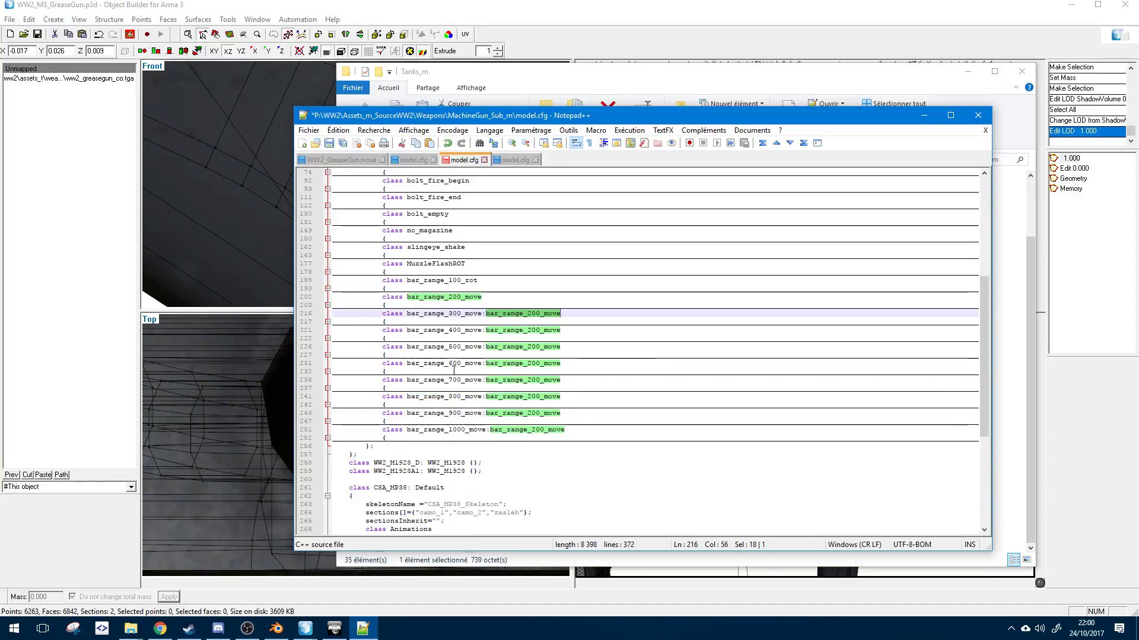
pyautogui.click(327, 304)
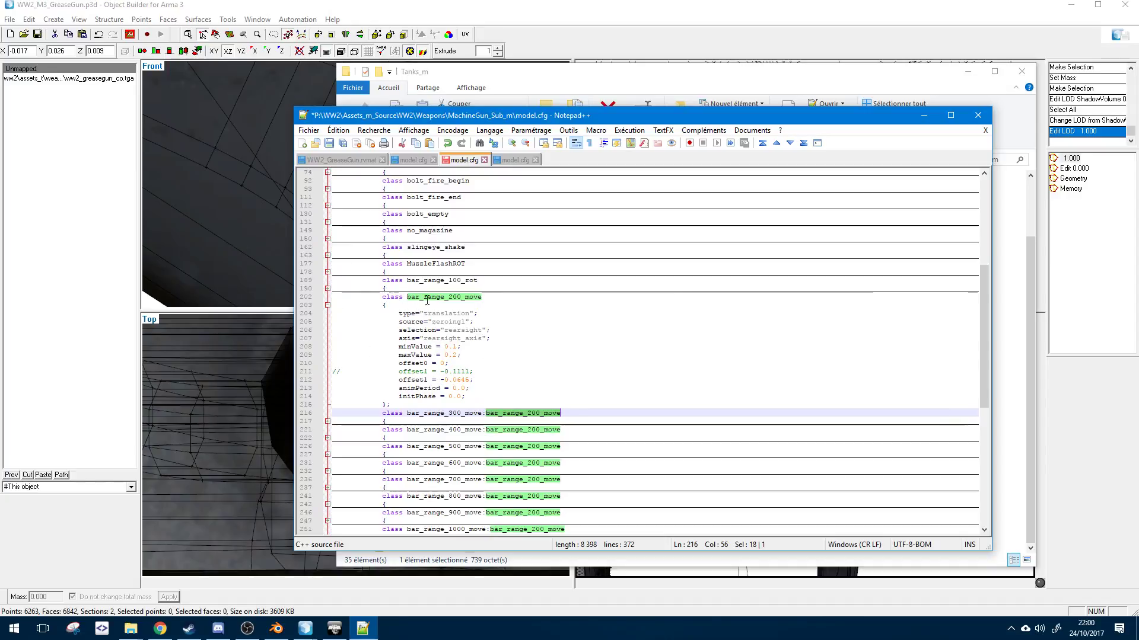
pyautogui.scroll(-1, 336, 392)
pyautogui.click(337, 391)
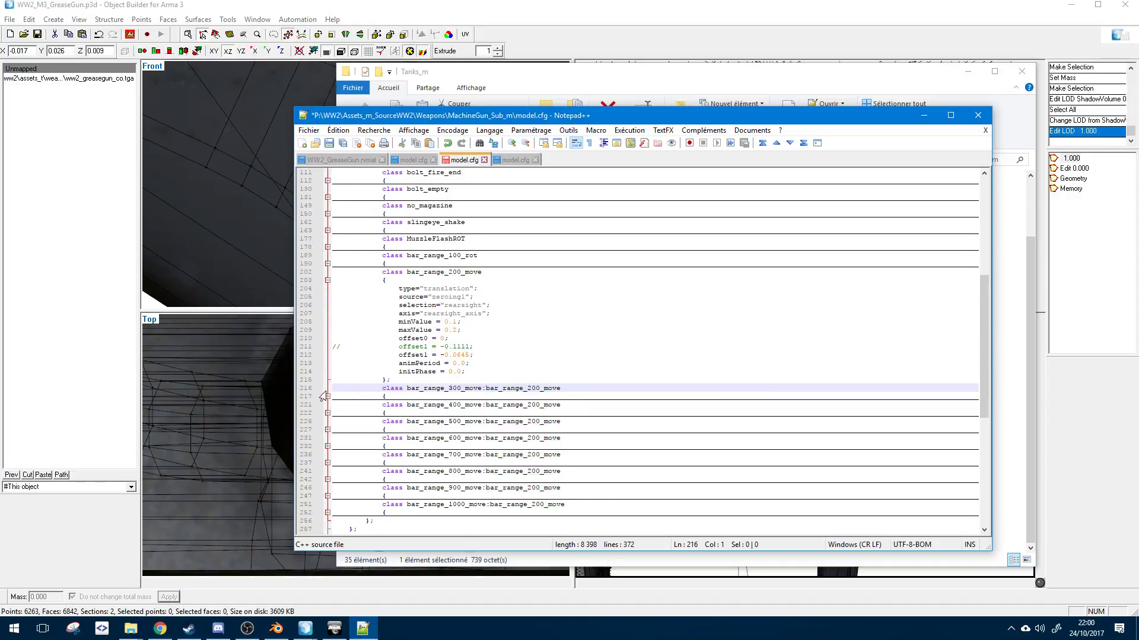
pyautogui.click(328, 396)
# - Compare the minValue and maxValue entries of bar_range_300_move with those of bar_range_200_move
pyautogui.doubleClick(404, 405)
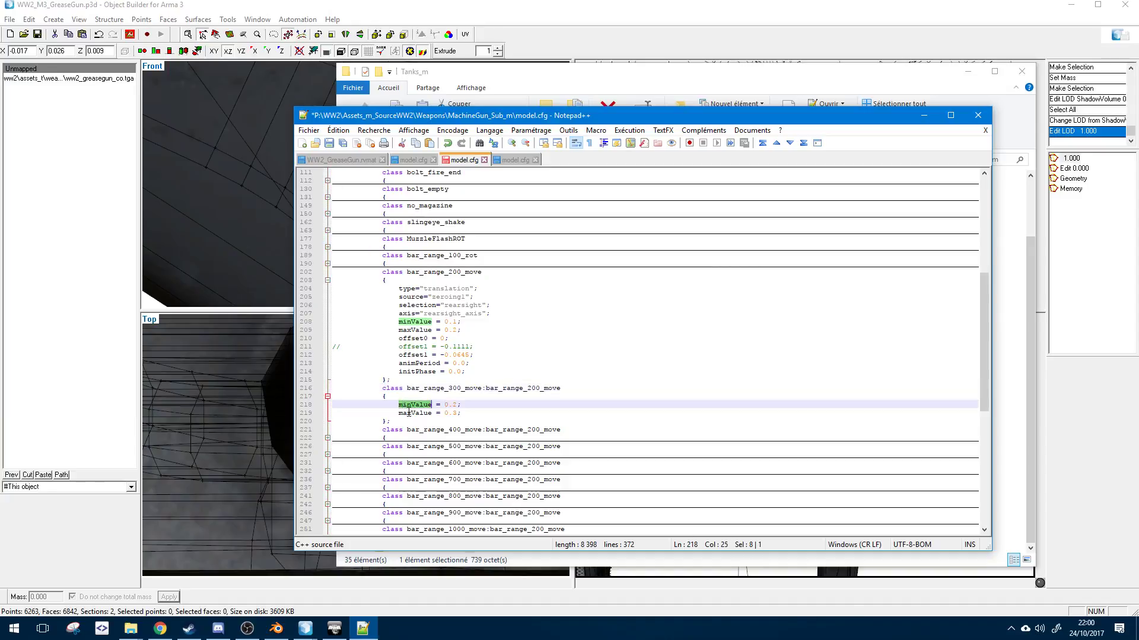
pyautogui.doubleClick(415, 413)
pyautogui.doubleClick(410, 405)
pyautogui.doubleClick(420, 413)
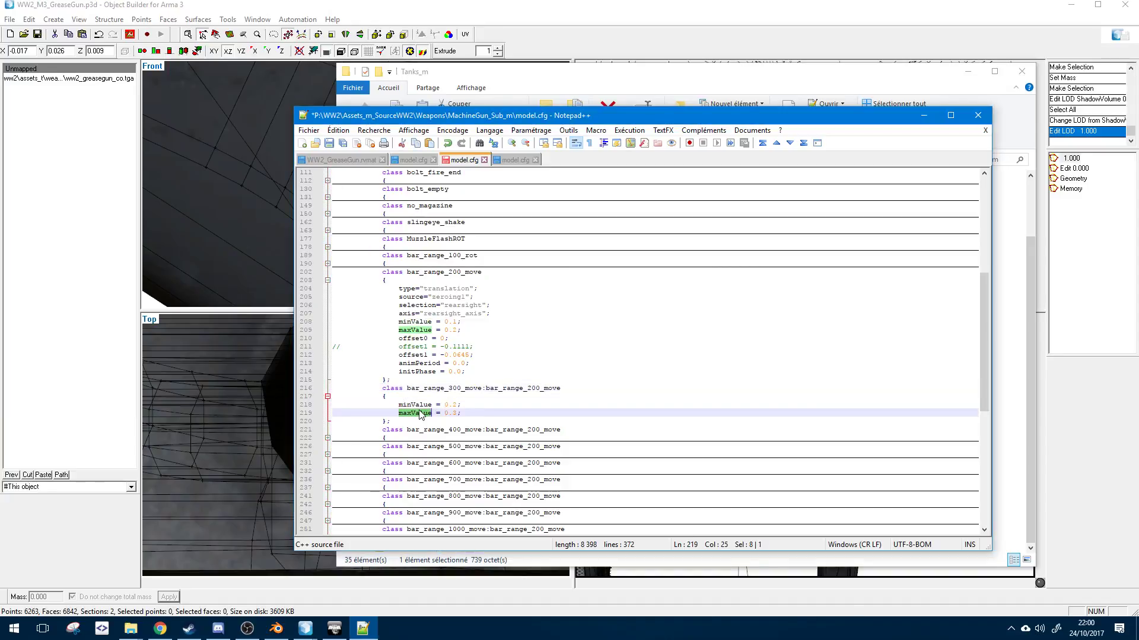
pyautogui.click(422, 413)
pyautogui.scroll(-1, 356, 332)
pyautogui.scroll(1, 350, 294)
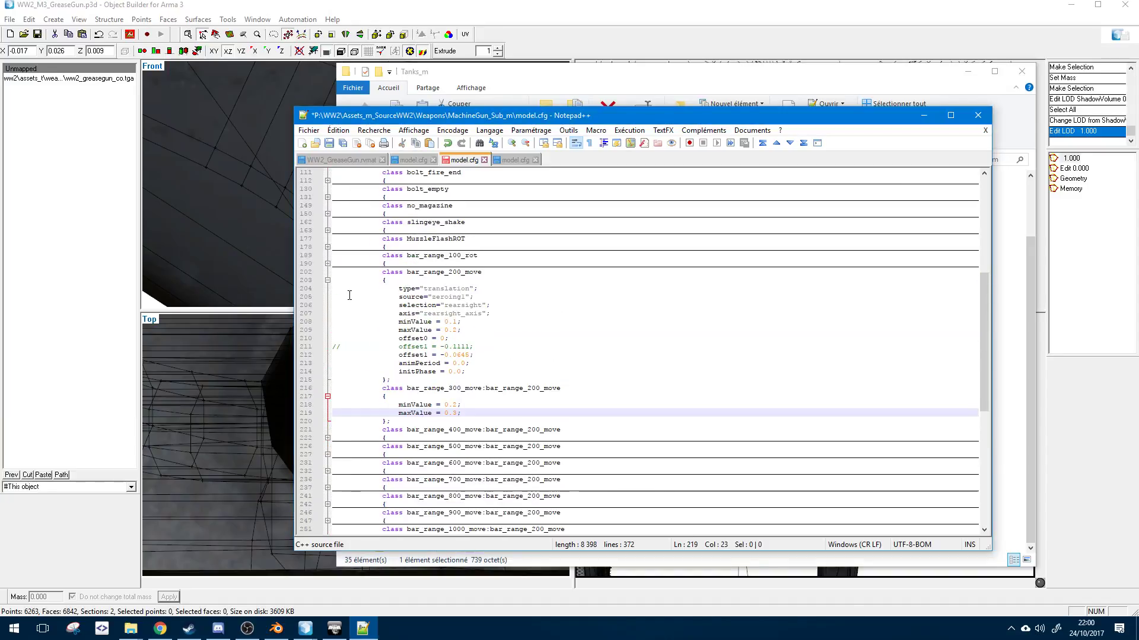
pyautogui.click(327, 396)
pyautogui.click(328, 396)
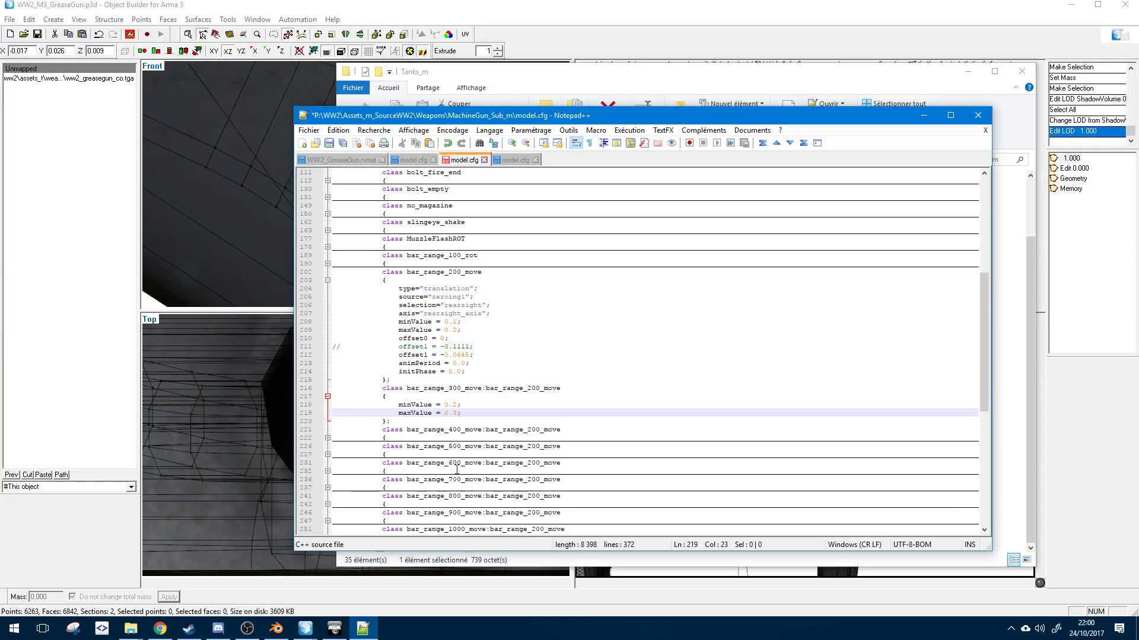
pyautogui.scroll(-5, 468, 445)
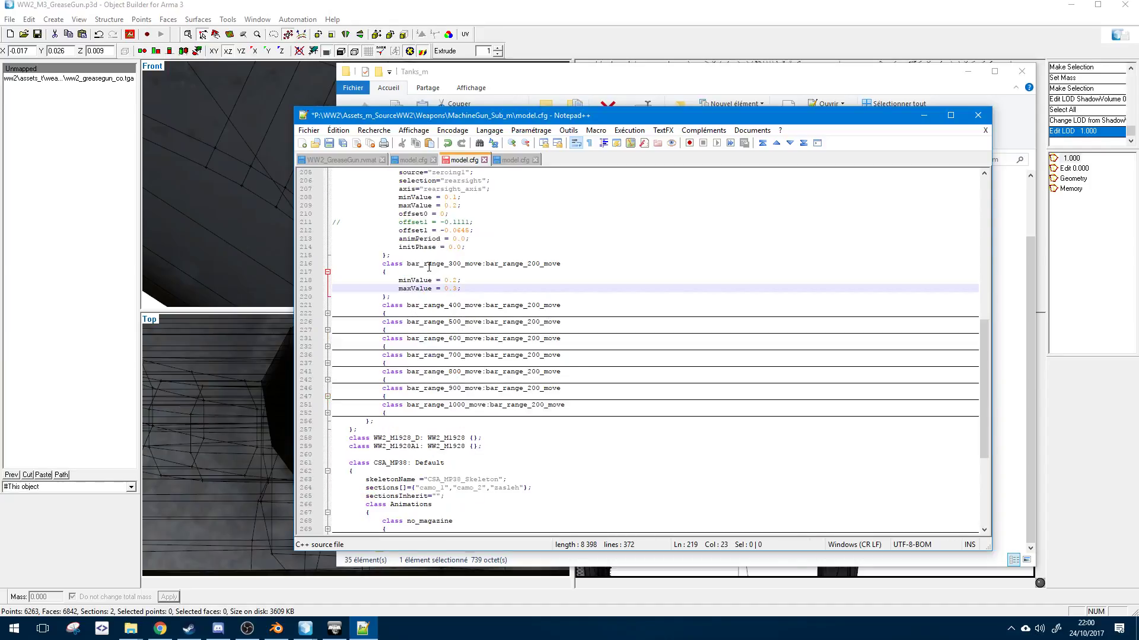
pyautogui.scroll(6, 429, 268)
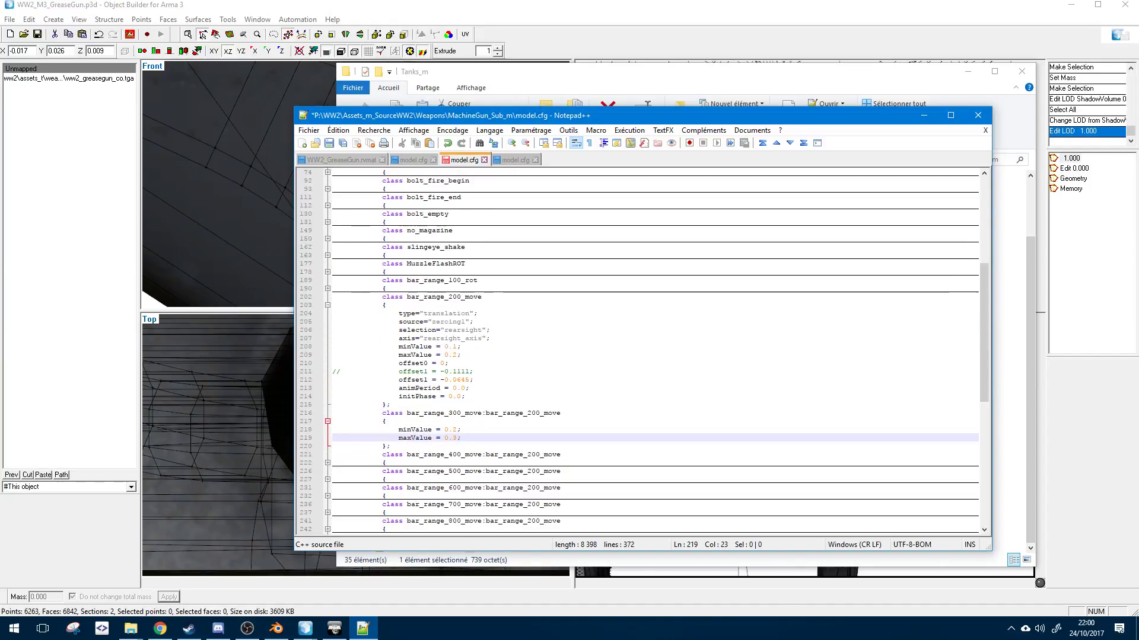
# - Examine which properties bar_range_300_move inherits from the full bar_range_200_move class body
pyautogui.hotkey('alt', 'Tab')
pyautogui.click(523, 281)
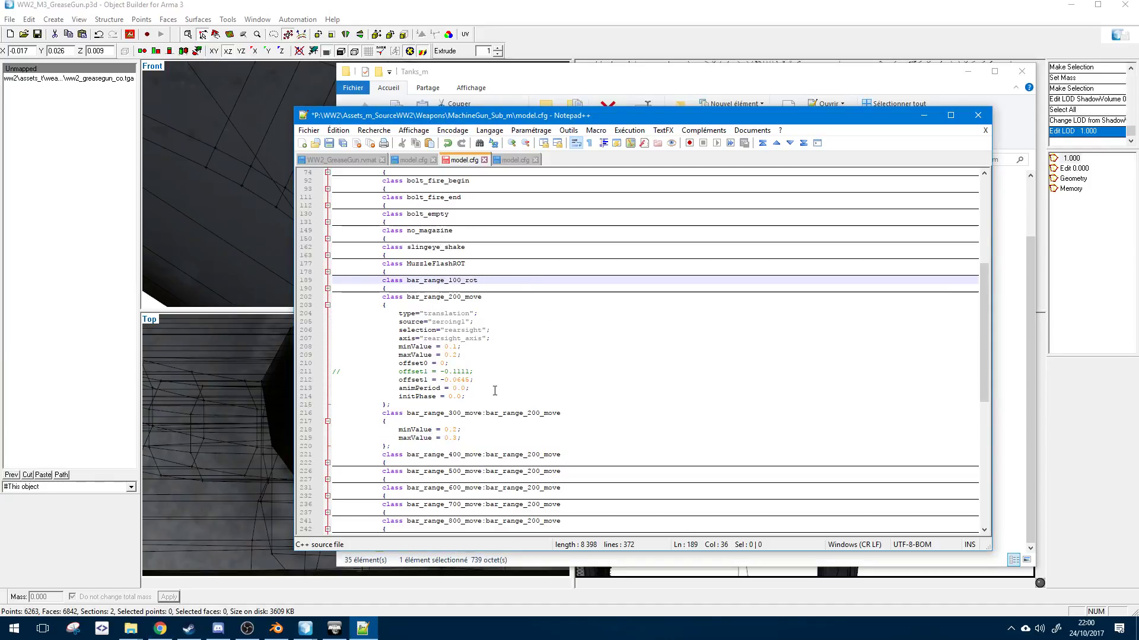
pyautogui.doubleClick(496, 414)
pyautogui.click(473, 297)
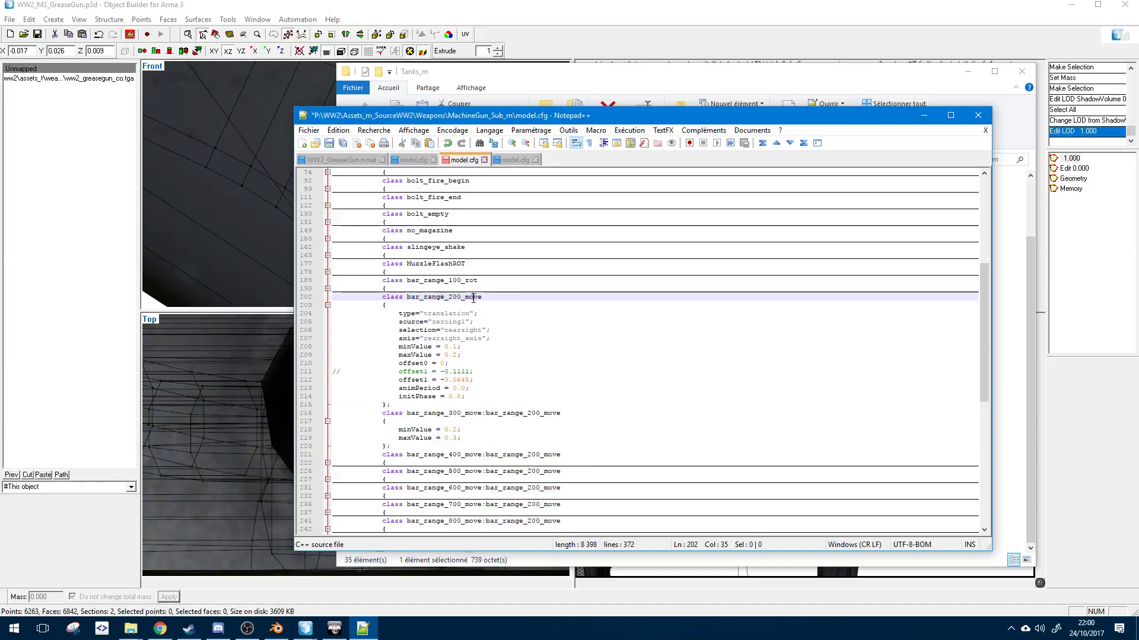
pyautogui.moveTo(473, 298); pyautogui.dragTo(452, 408)
pyautogui.click(452, 407)
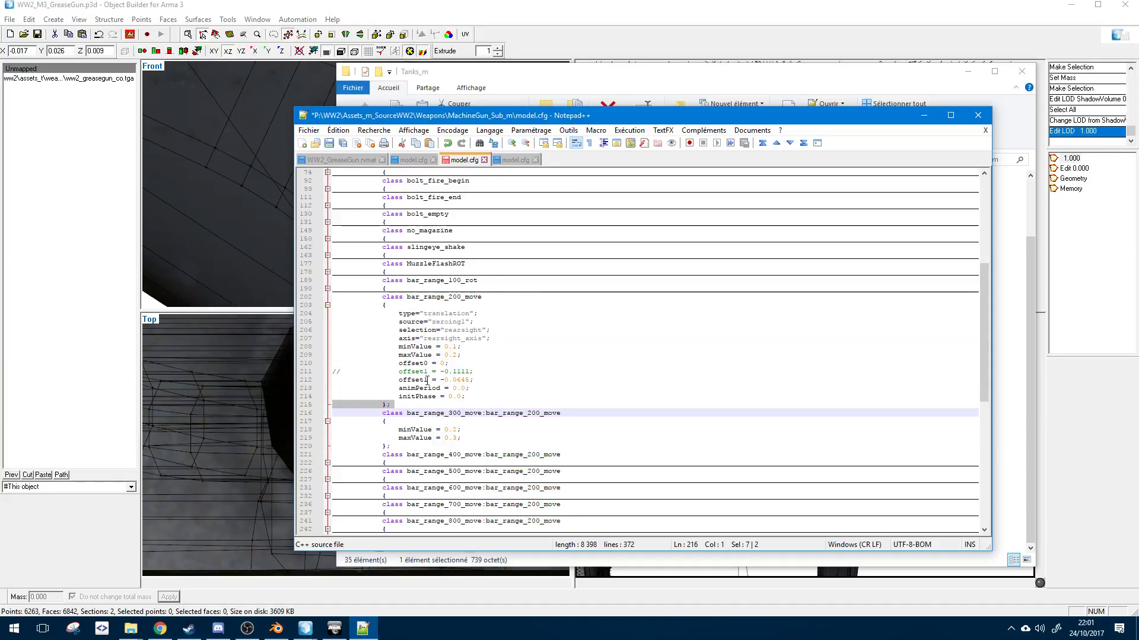
# - Collapse the bar_range_200_move and bar_range_300_move blocks and check where bar_range_200_move is used as a parent class
pyautogui.click(327, 305)
pyautogui.click(525, 448)
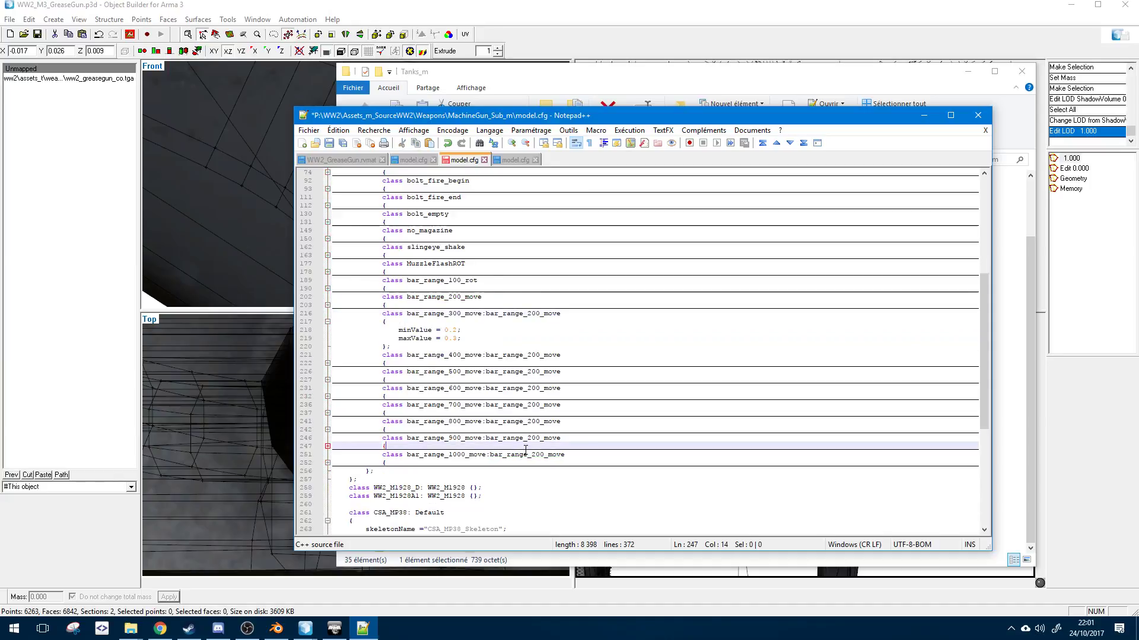
pyautogui.click(454, 305)
pyautogui.doubleClick(454, 296)
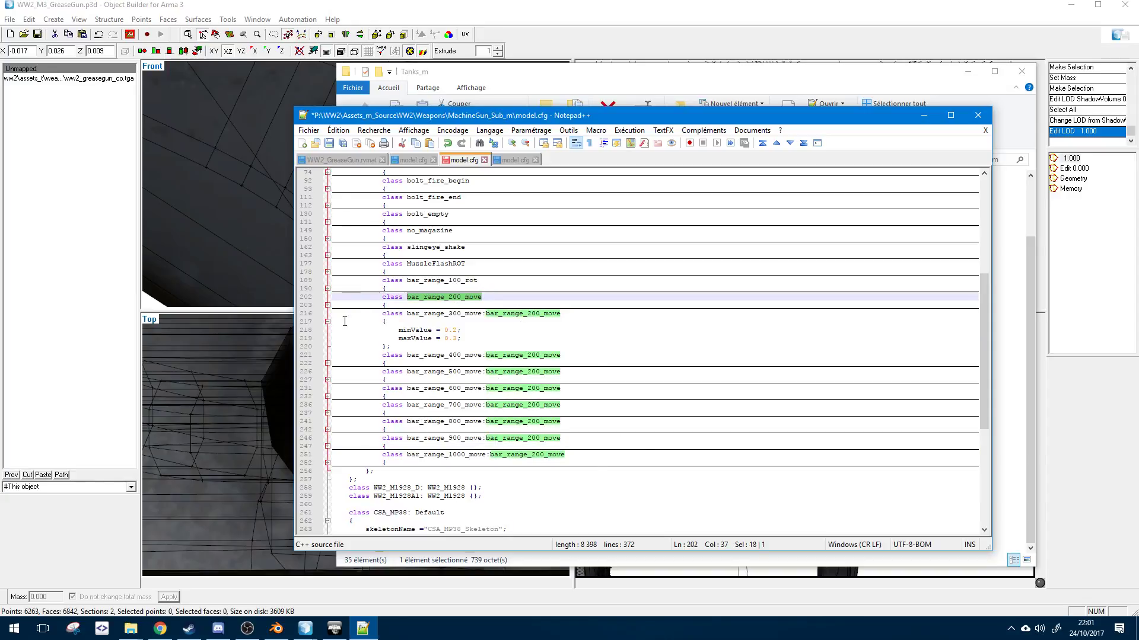
pyautogui.click(327, 322)
pyautogui.scroll(-3, 445, 356)
pyautogui.scroll(8, 545, 361)
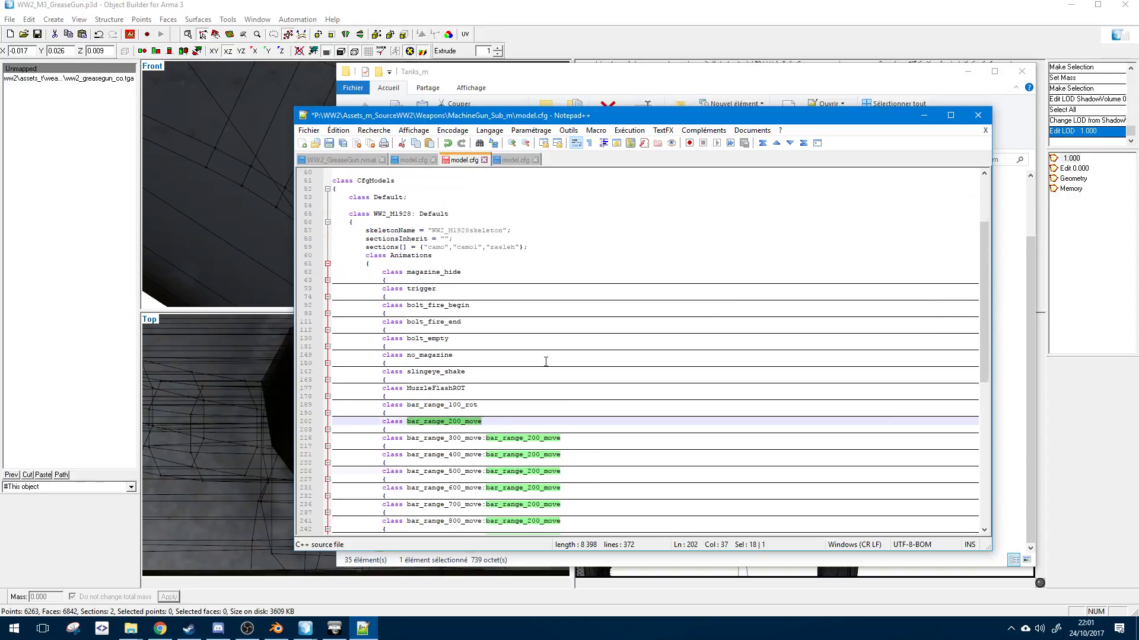
# - Examine the WW2_M1928_D and WW2_M1928A1 declarations and their parent class WW2_M1928 in CfgModels
pyautogui.scroll(4, 545, 361)
pyautogui.scroll(-15, 506, 358)
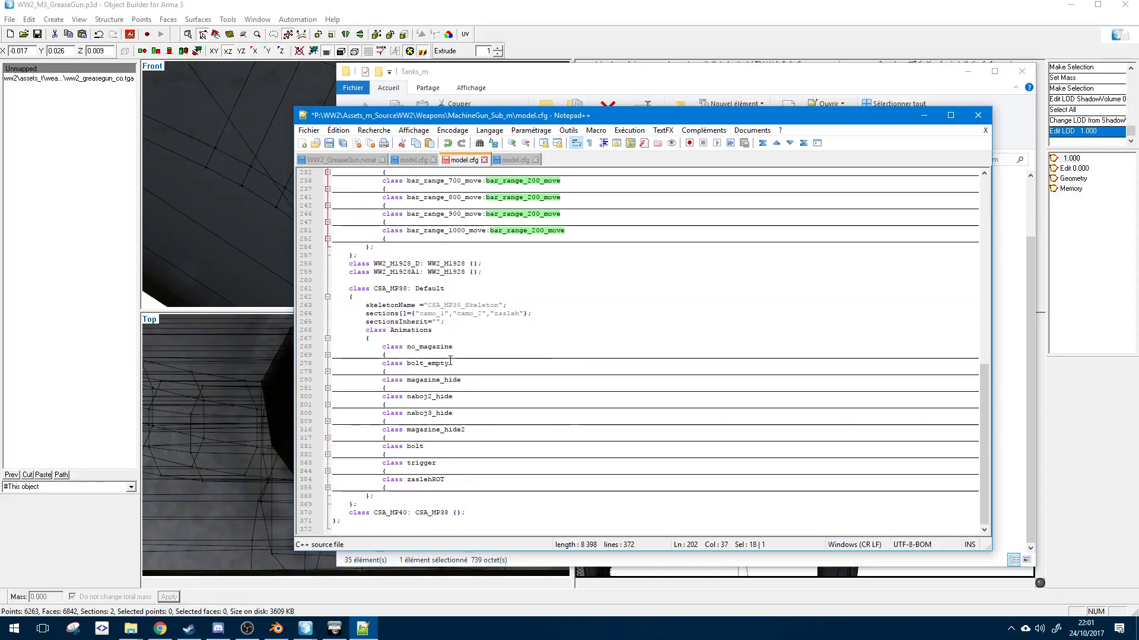
pyautogui.doubleClick(434, 273)
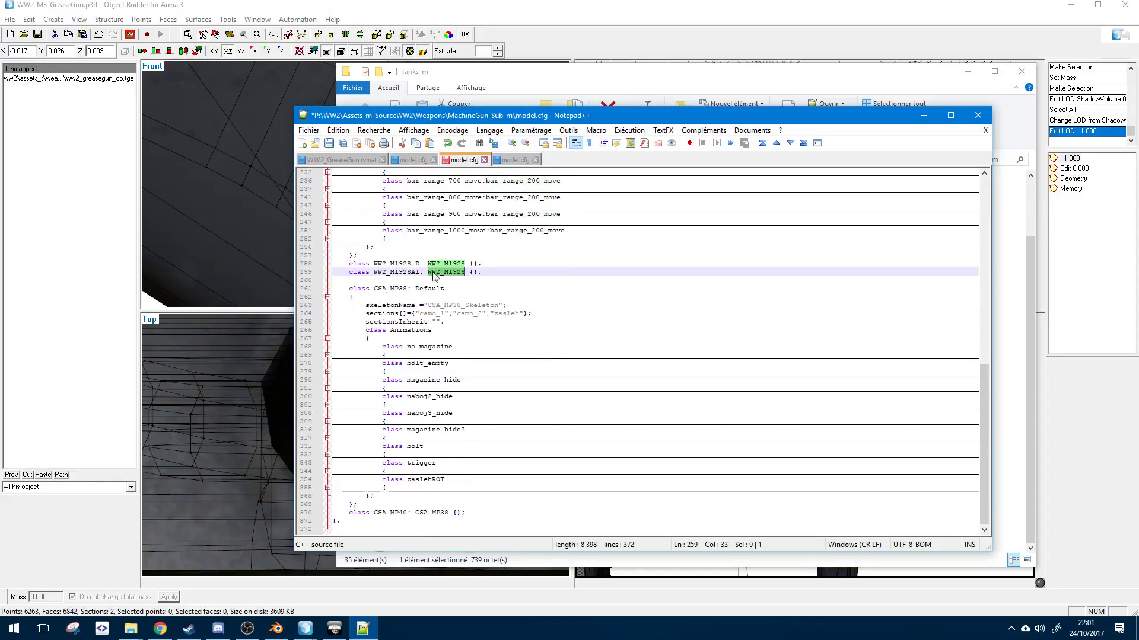
pyautogui.doubleClick(402, 264)
pyautogui.click(401, 264)
pyautogui.doubleClick(402, 264)
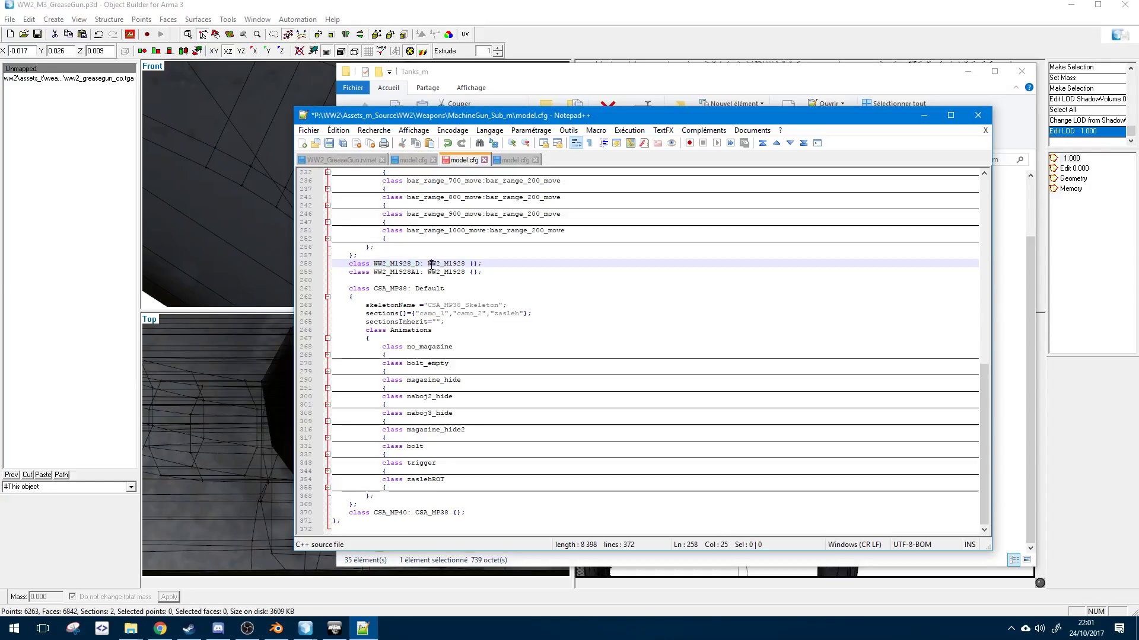
pyautogui.doubleClick(446, 264)
pyautogui.scroll(4, 457, 289)
pyautogui.scroll(12, 457, 288)
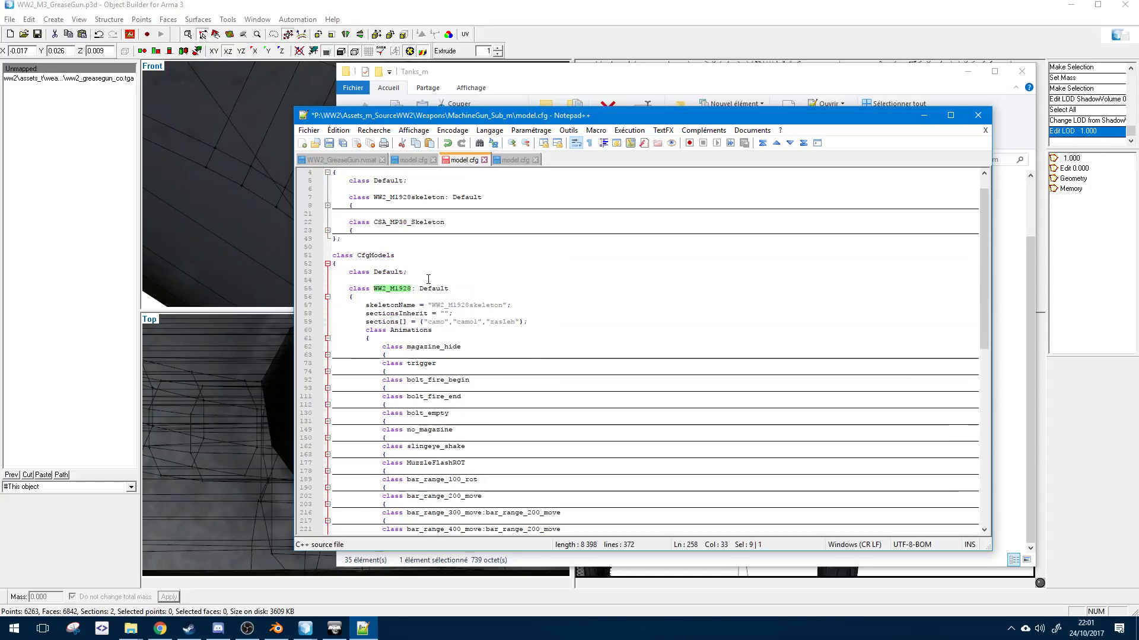
pyautogui.scroll(-13, 448, 315)
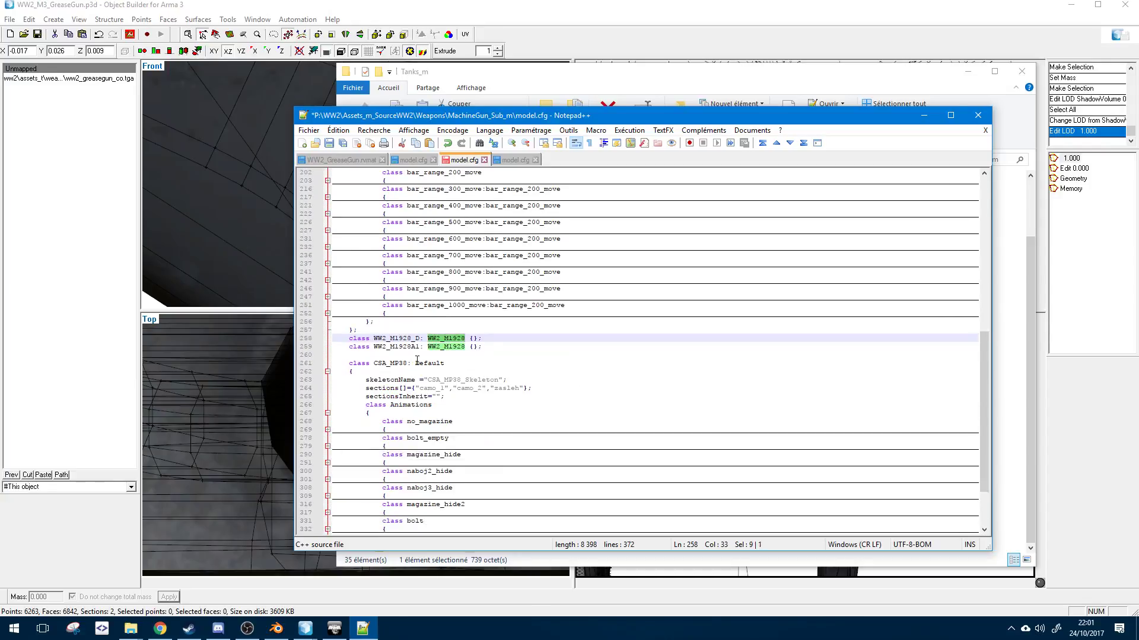
# - Compare the class names WW2_M1928skeleton and CSA_MP38_Skeleton in cfgSkeletons with the model class names in CfgModels
pyautogui.click(403, 347)
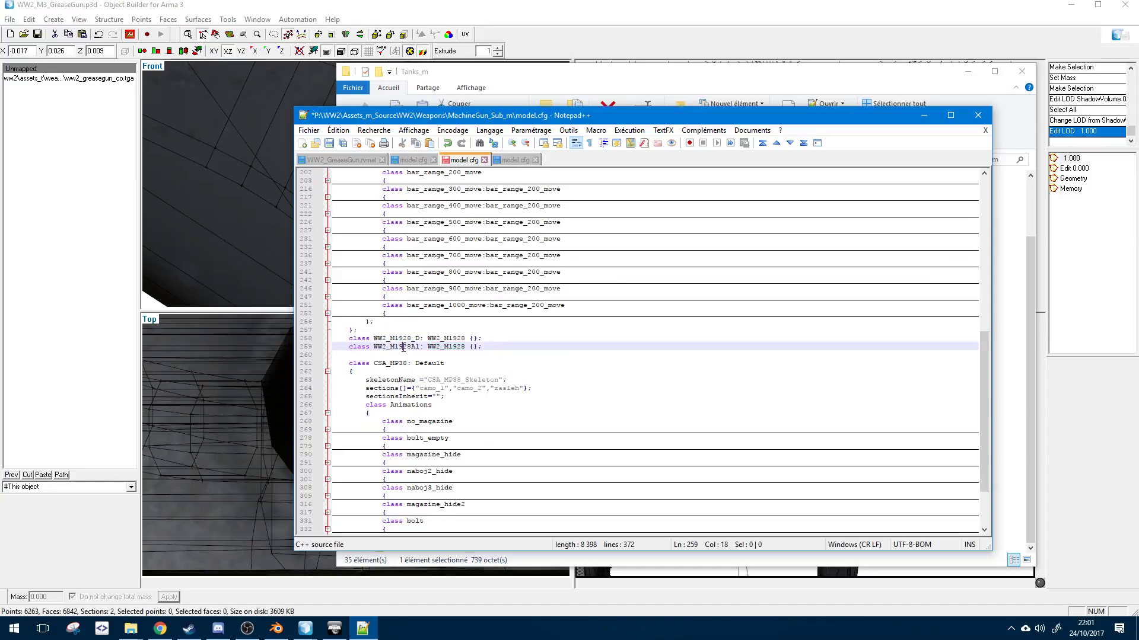
pyautogui.click(394, 339)
pyautogui.doubleClick(393, 339)
pyautogui.scroll(12, 386, 332)
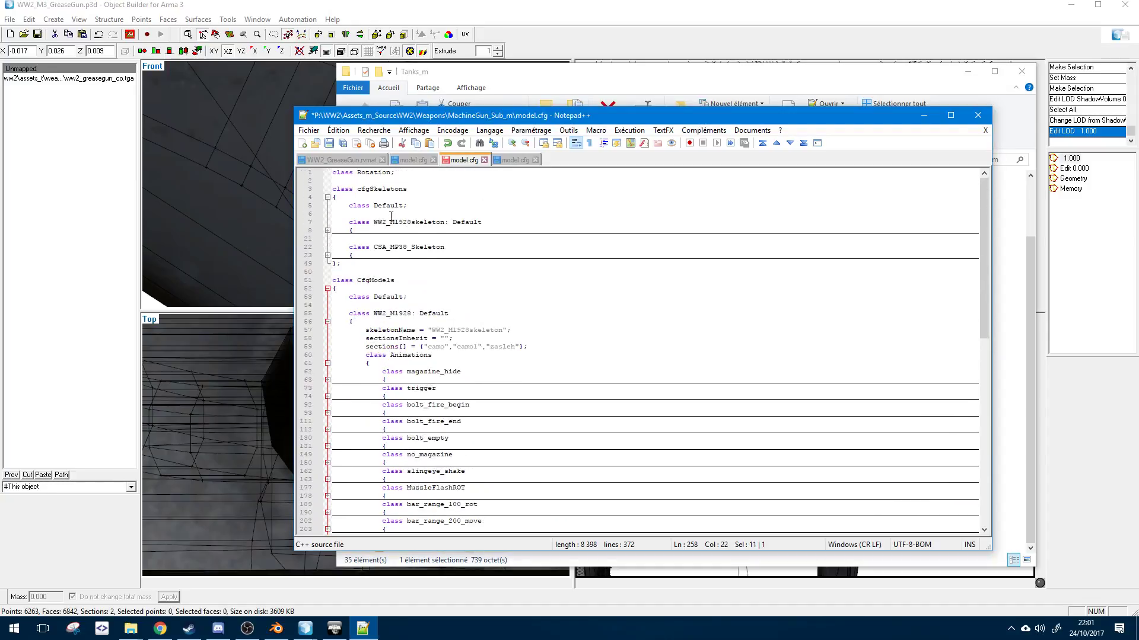
pyautogui.doubleClick(383, 223)
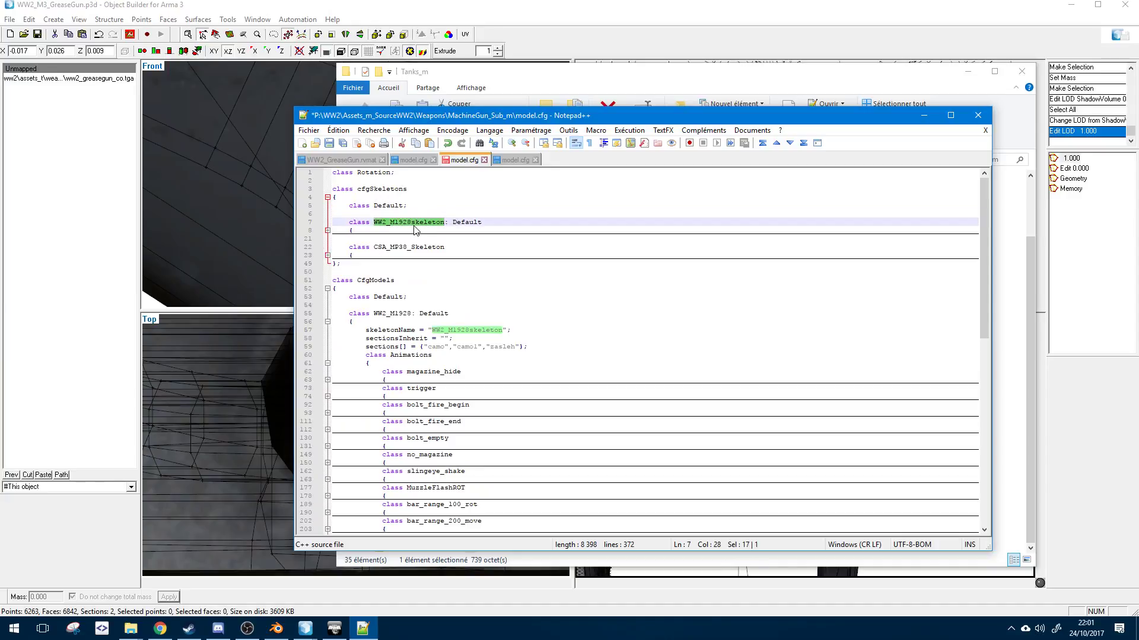
pyautogui.click(412, 247)
pyautogui.doubleClick(414, 247)
pyautogui.doubleClick(392, 313)
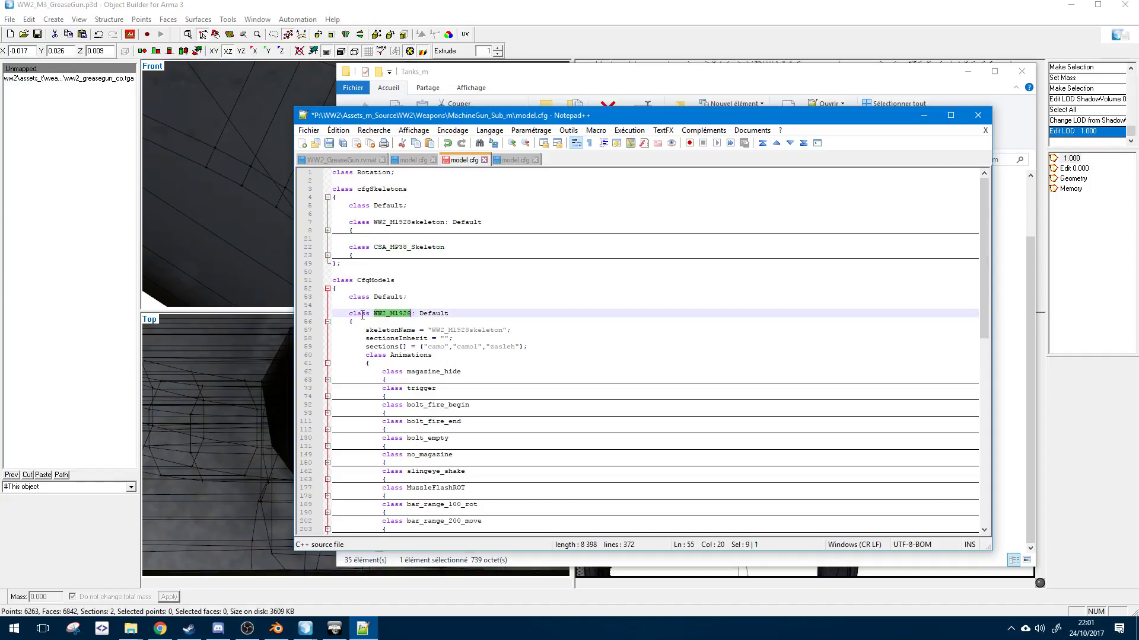
pyautogui.doubleClick(358, 313)
pyautogui.doubleClick(392, 313)
# - Move the model.cfg editor window aside and open the Assets_m_SourceWW2 Weapons subfolder MachineGun_Sub_m in File Explorer
pyautogui.moveTo(516, 119); pyautogui.dragTo(364, 195)
pyautogui.click(346, 161)
pyautogui.click(346, 161)
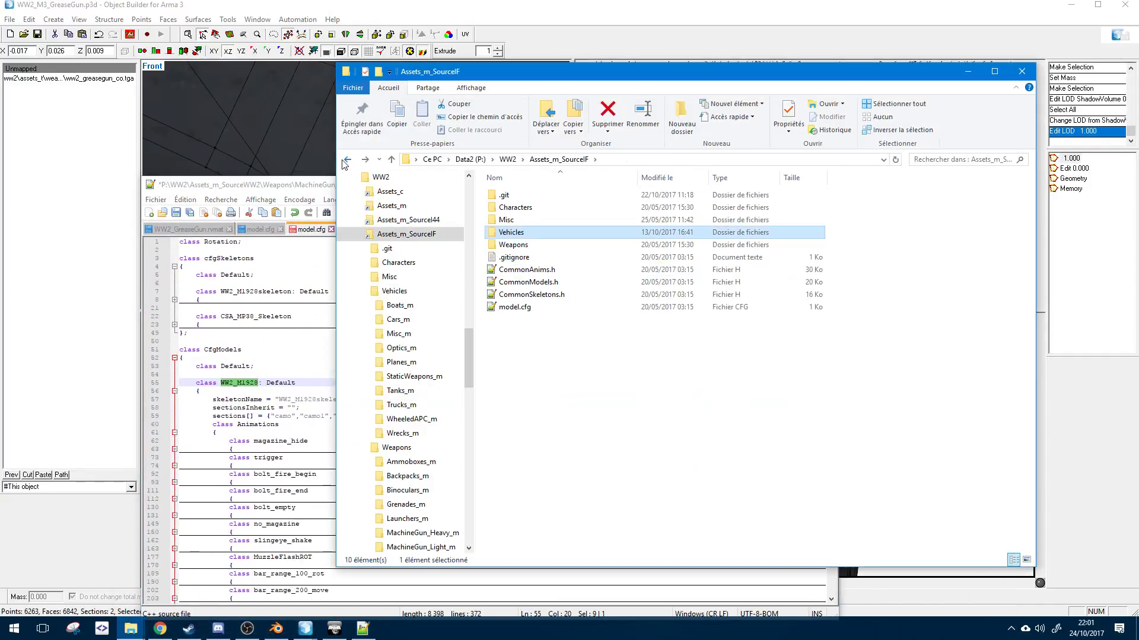
pyautogui.click(345, 160)
pyautogui.doubleClick(542, 244)
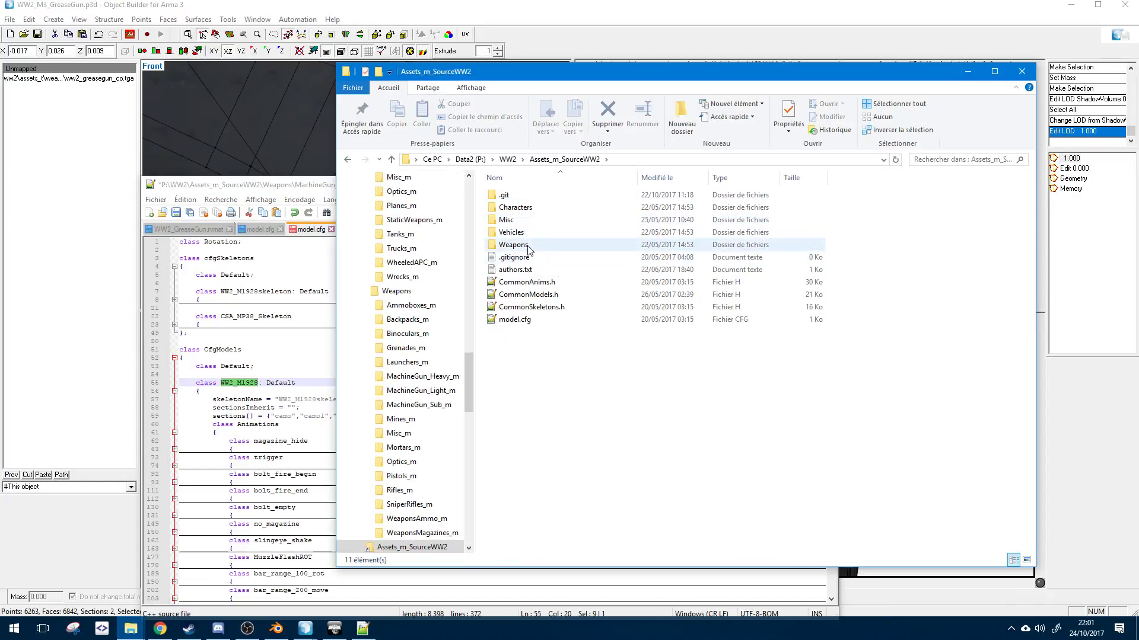
pyautogui.doubleClick(529, 246)
pyautogui.click(532, 270)
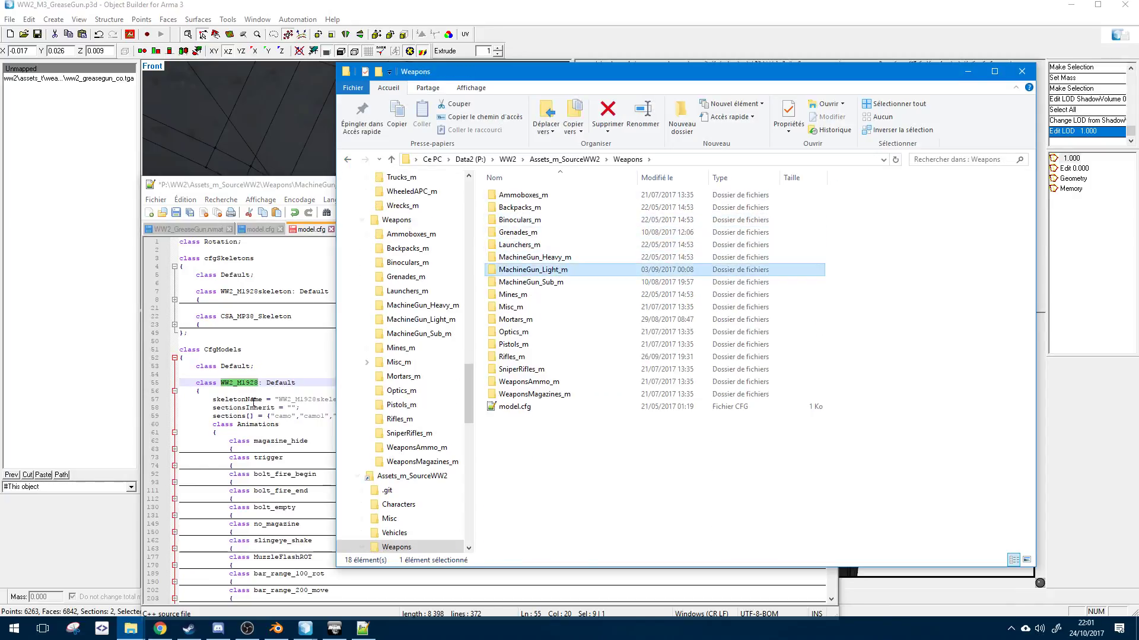
pyautogui.click(202, 375)
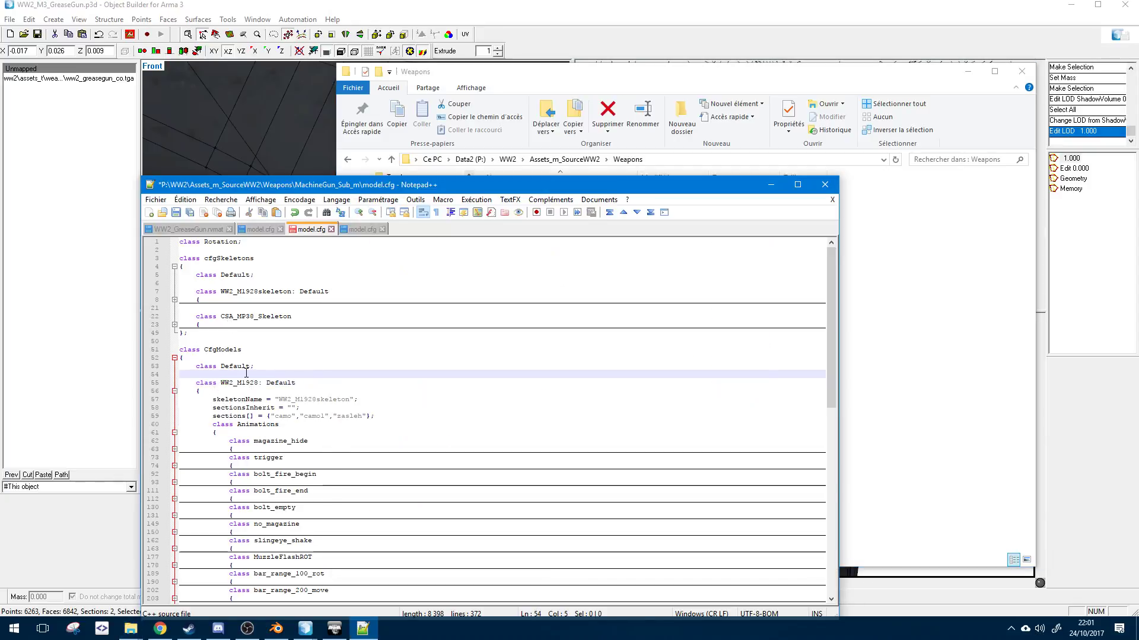
pyautogui.doubleClick(231, 384)
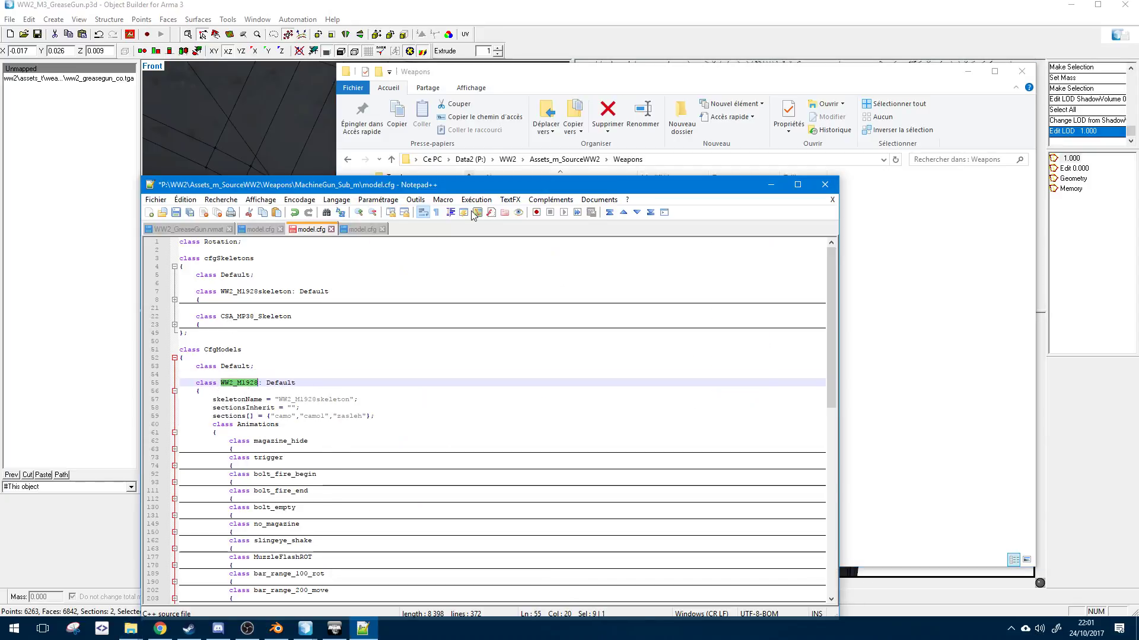
pyautogui.click(537, 172)
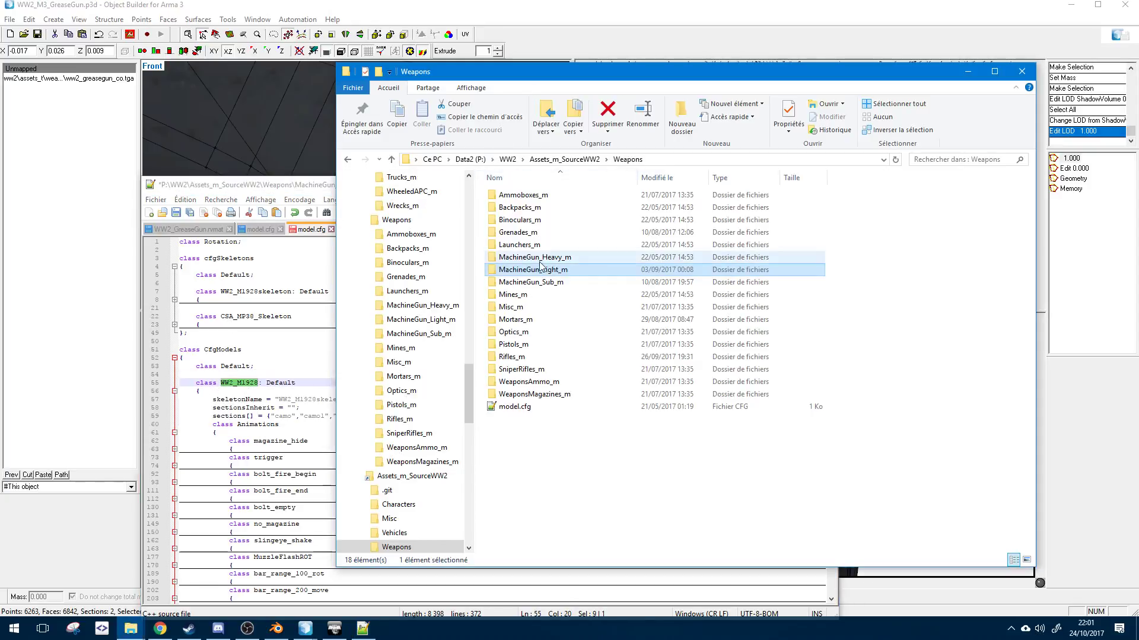
pyautogui.doubleClick(565, 282)
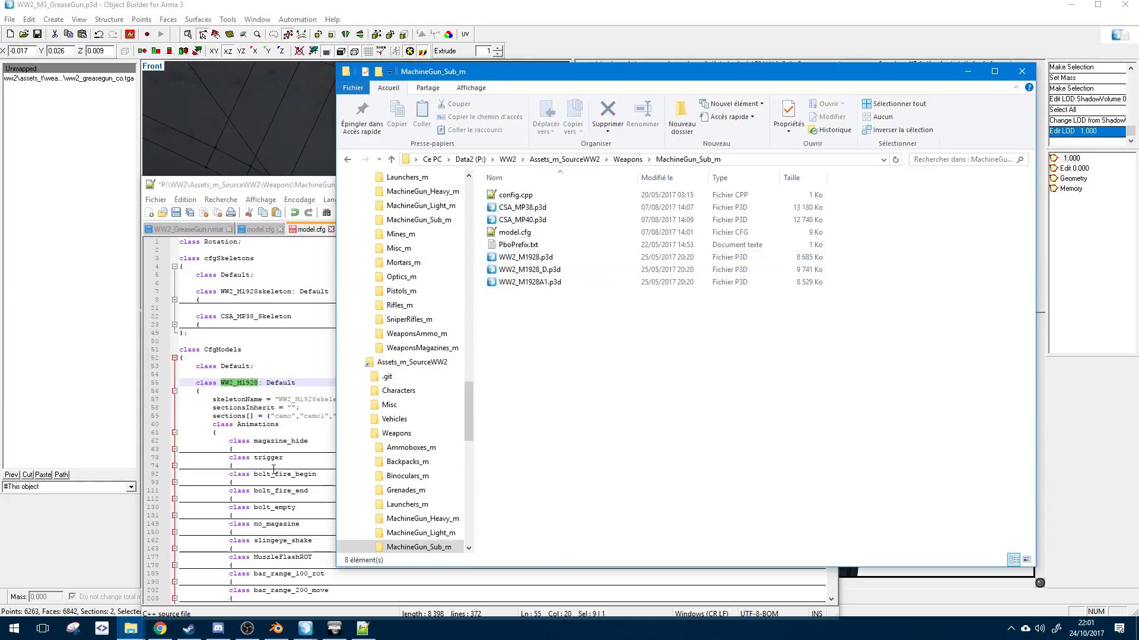
# - Collapse the WW2_M1928 model class and compare the CfgModels class names with the P3D file names in MachineGun_Sub_m
pyautogui.click(174, 391)
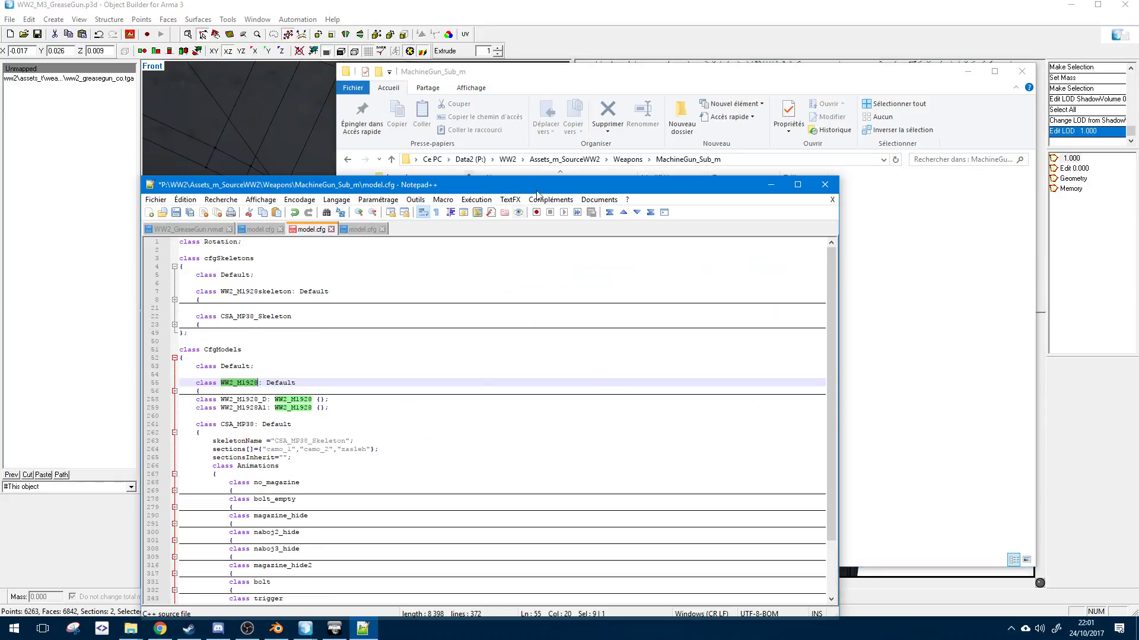
pyautogui.click(593, 114)
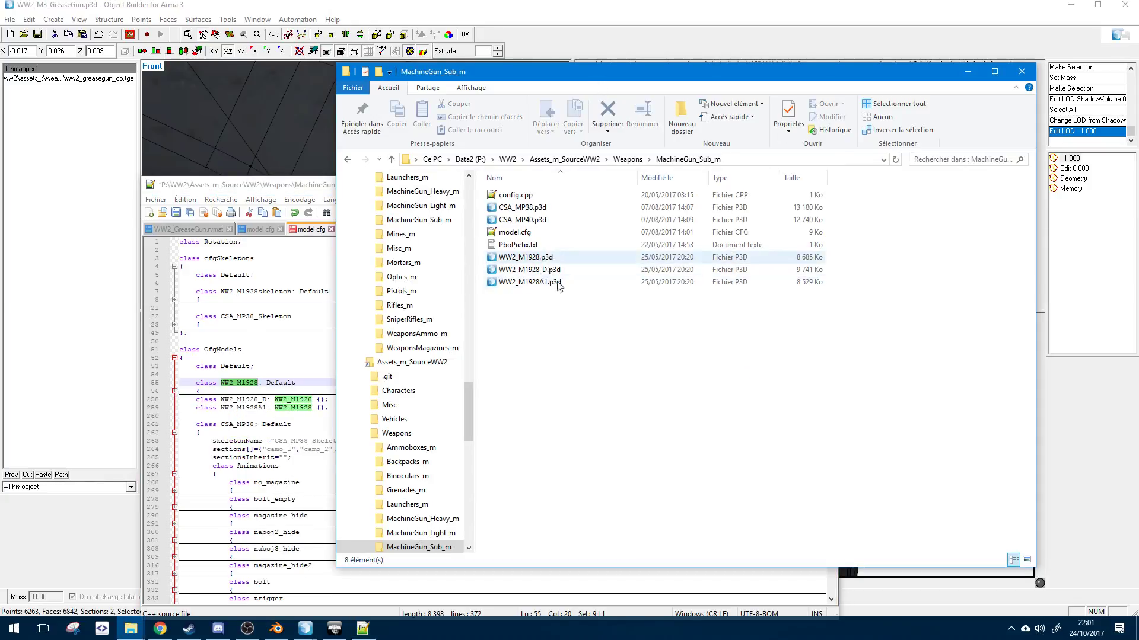
pyautogui.click(246, 425)
pyautogui.doubleClick(308, 408)
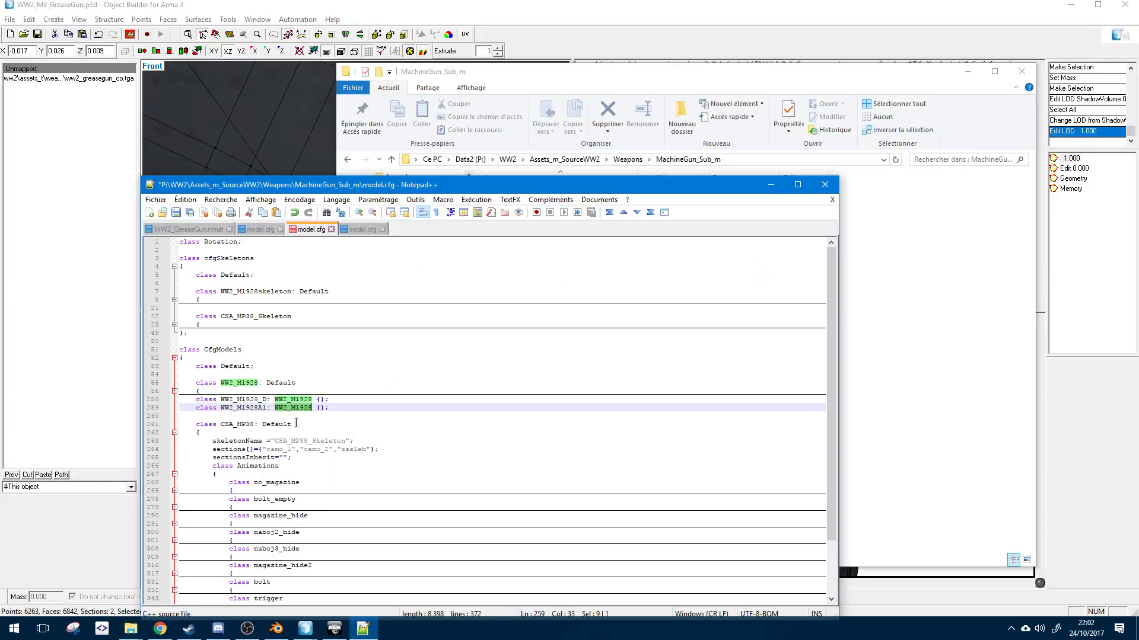
pyautogui.scroll(-3, 255, 421)
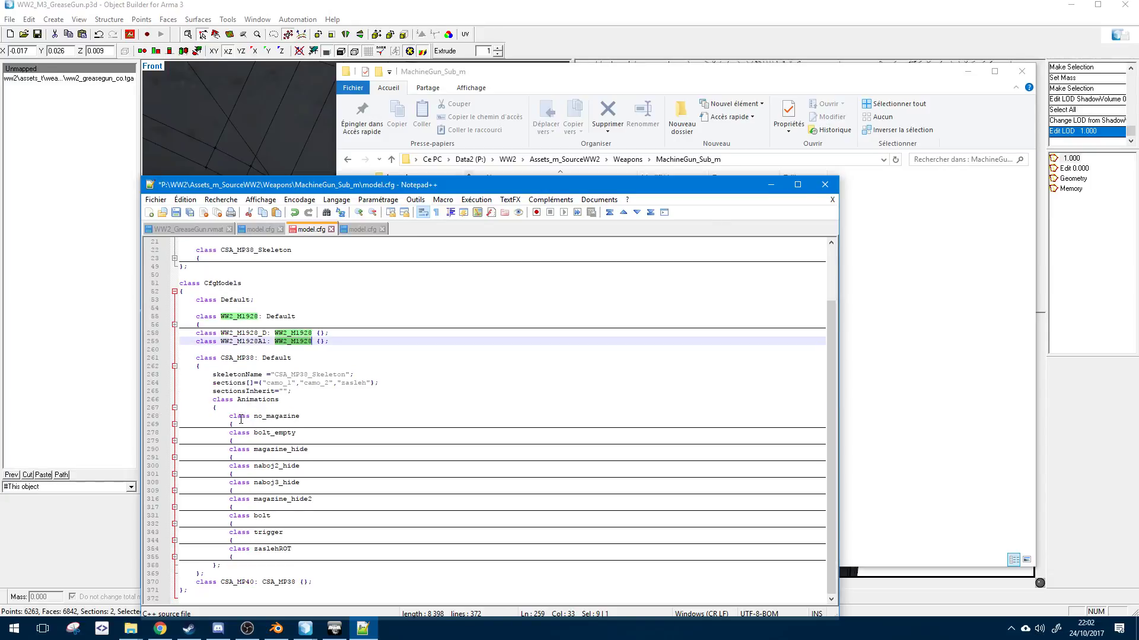
# - Collapse the CSA_MP38 model class and examine the Rotation declaration and the Default declaration inside CfgModels
pyautogui.click(174, 366)
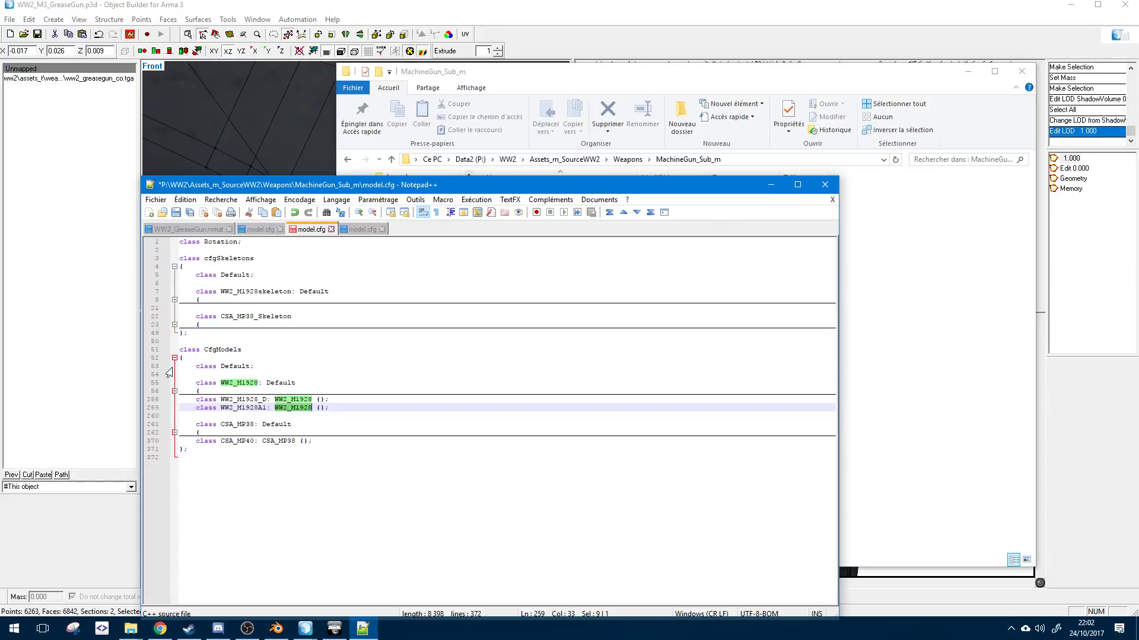
pyautogui.click(242, 376)
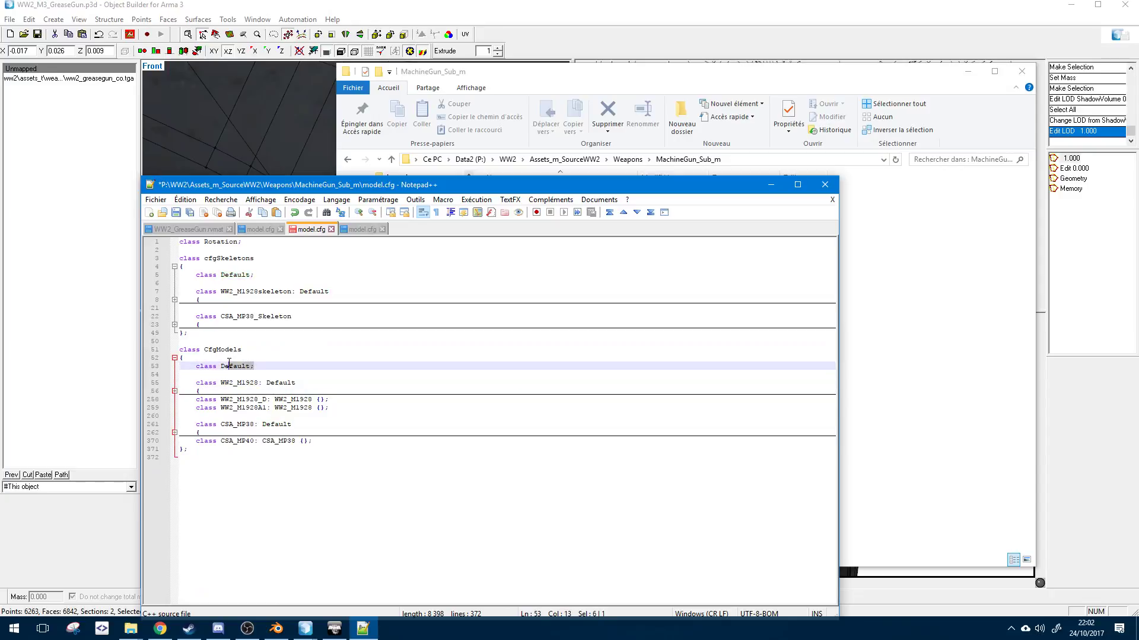
pyautogui.tripleClick(209, 369)
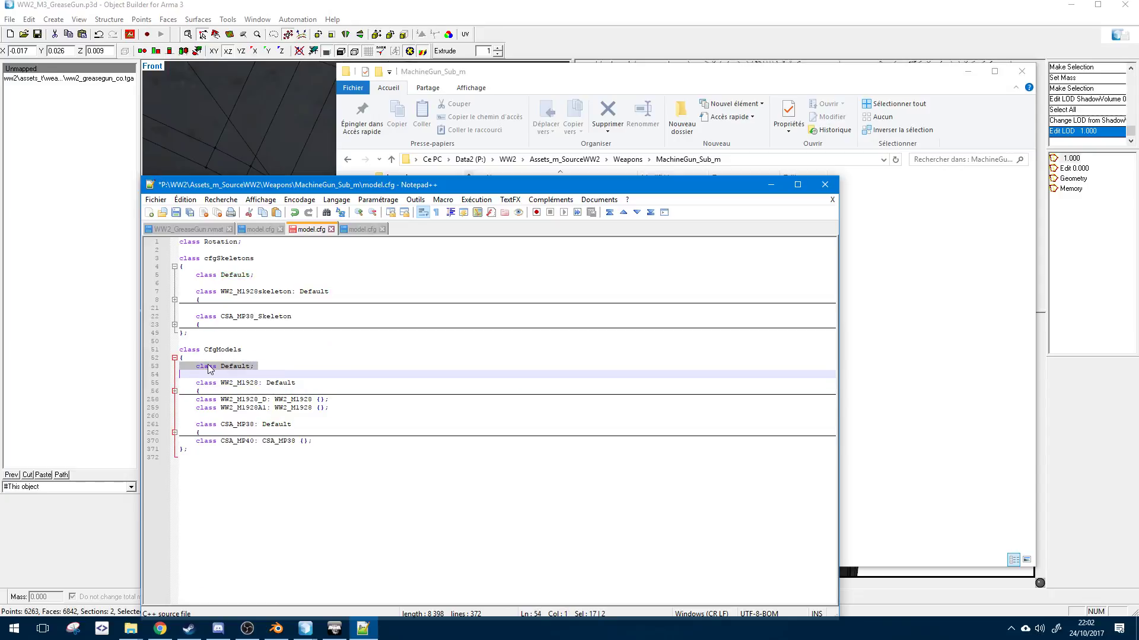
pyautogui.tripleClick(202, 242)
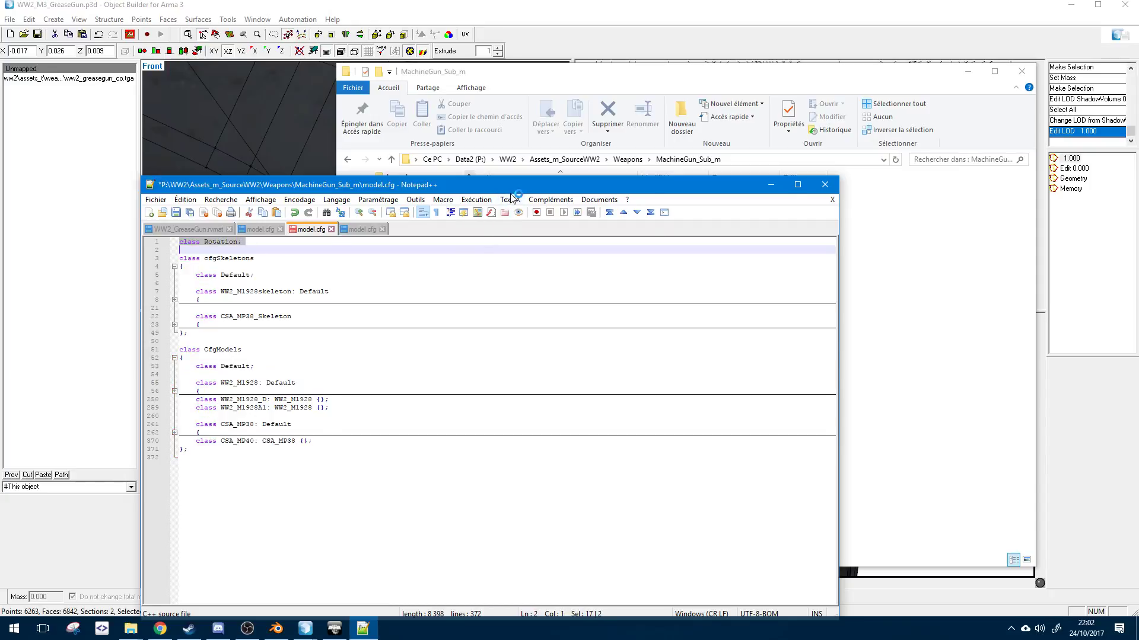
pyautogui.moveTo(512, 190); pyautogui.dragTo(573, 116)
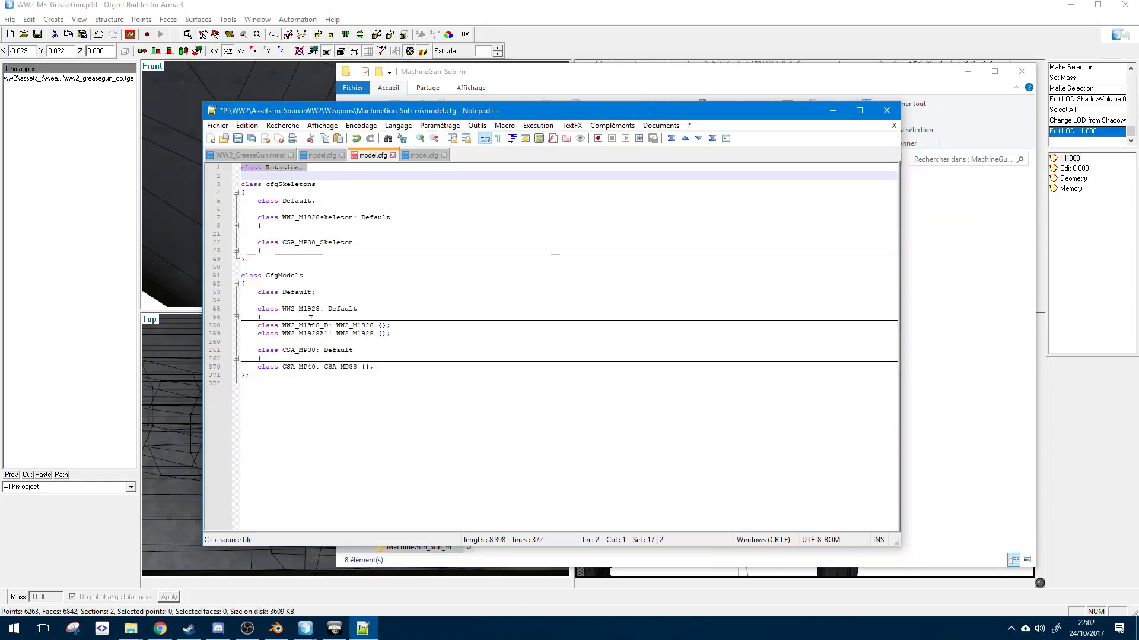
pyautogui.moveTo(318, 291); pyautogui.dragTo(247, 293)
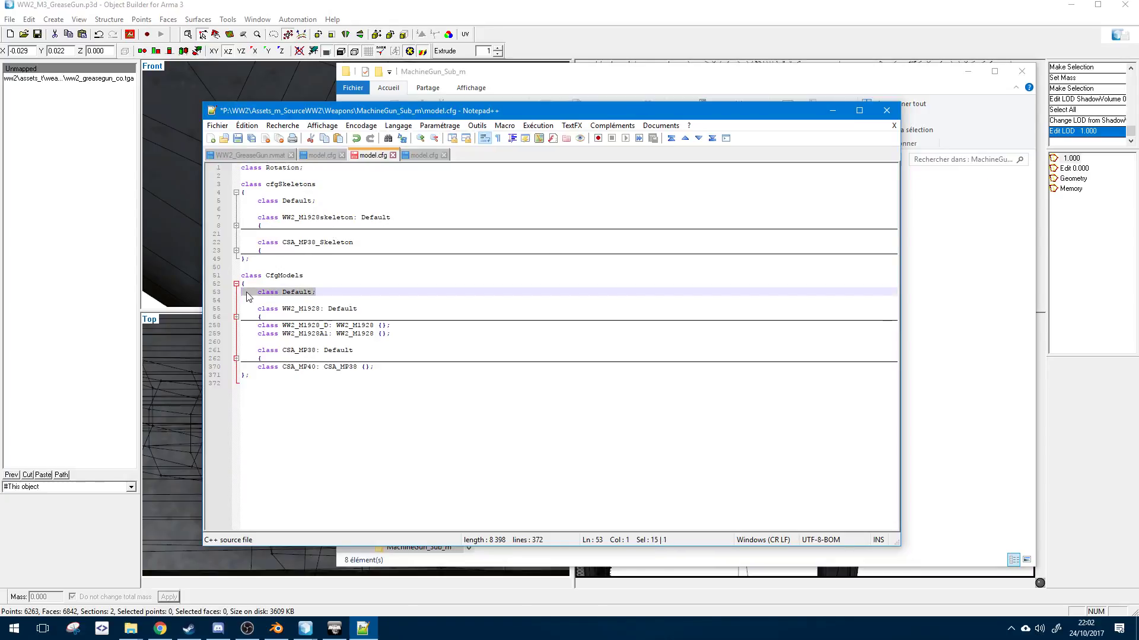
pyautogui.tripleClick(246, 293)
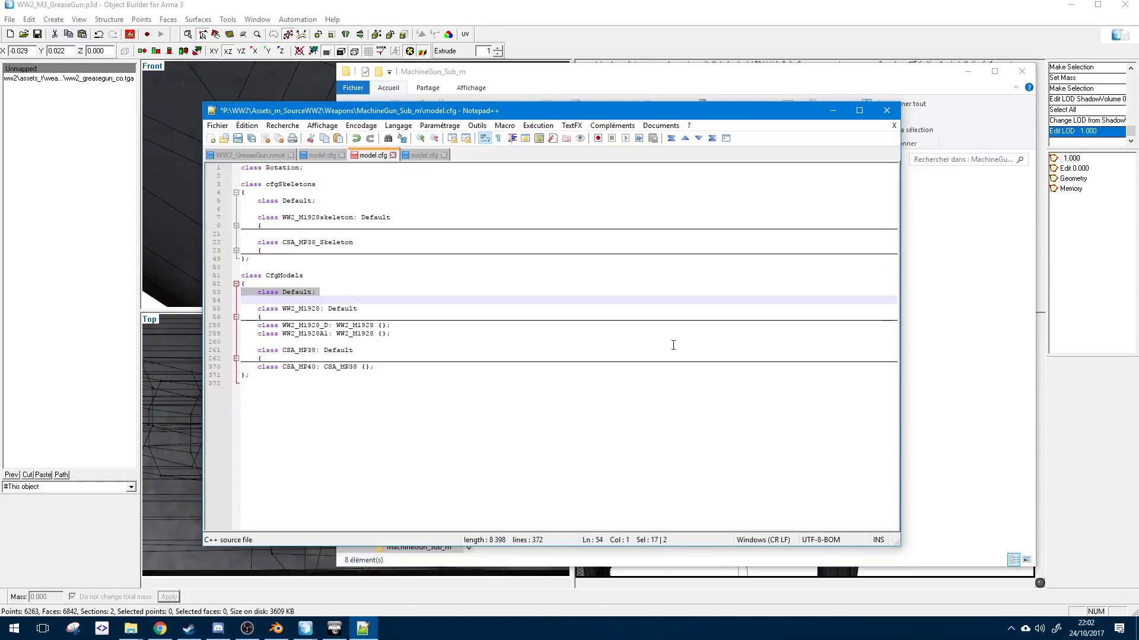
# - Switch to File Explorer and go from MachineGun_Sub_m up to the WW2 folder, opening its Assets_m_SourceWW2 subfolder
pyautogui.click(934, 329)
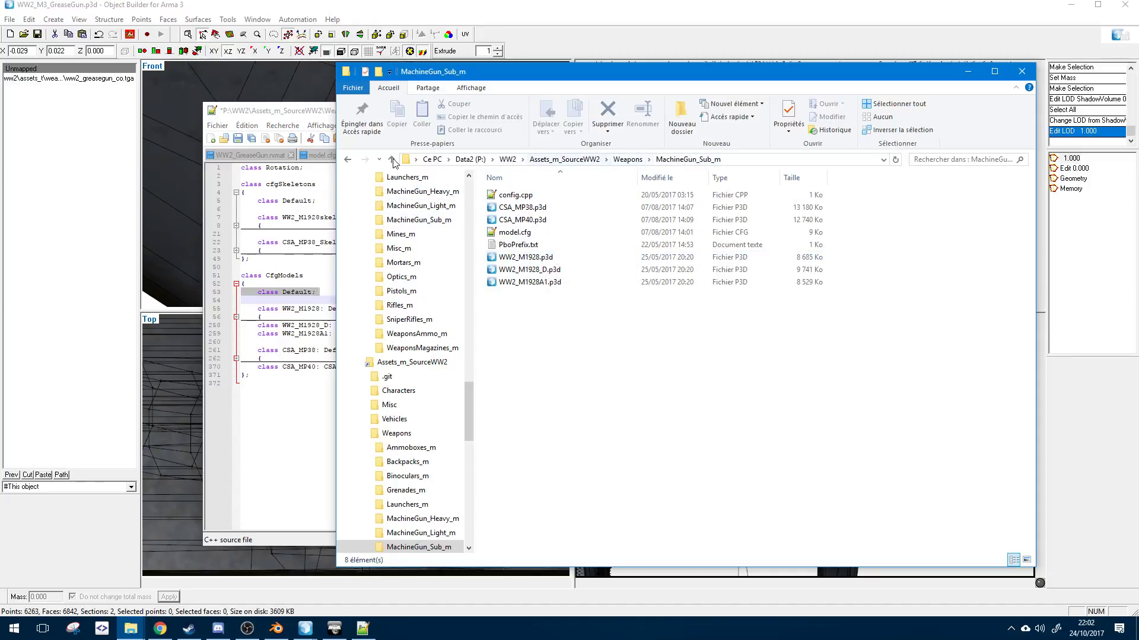
pyautogui.click(564, 159)
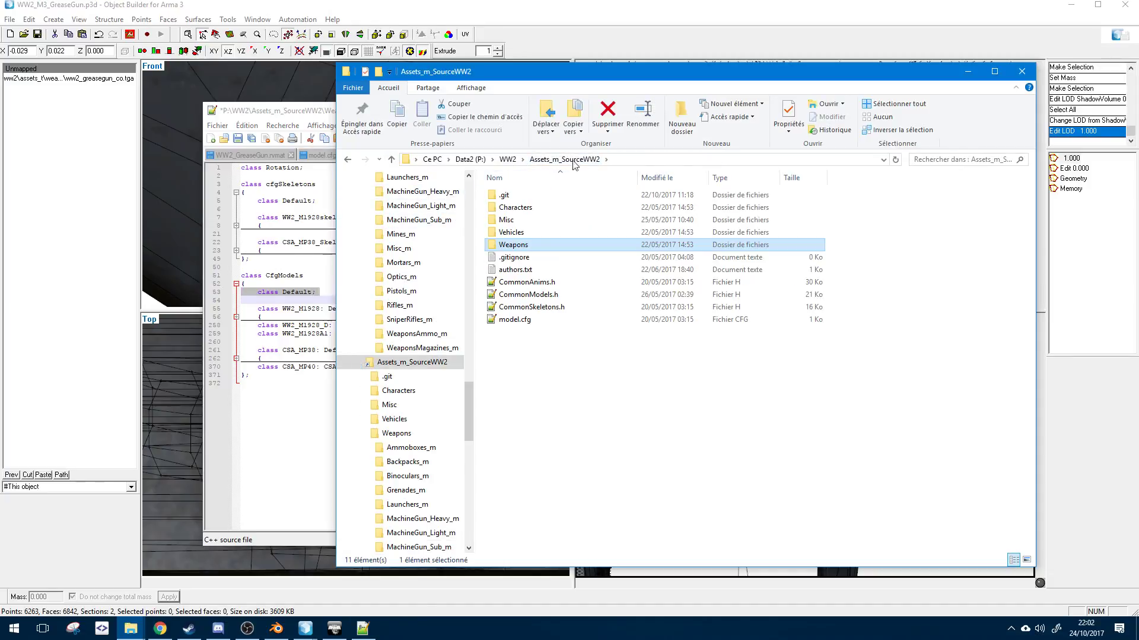
pyautogui.click(508, 159)
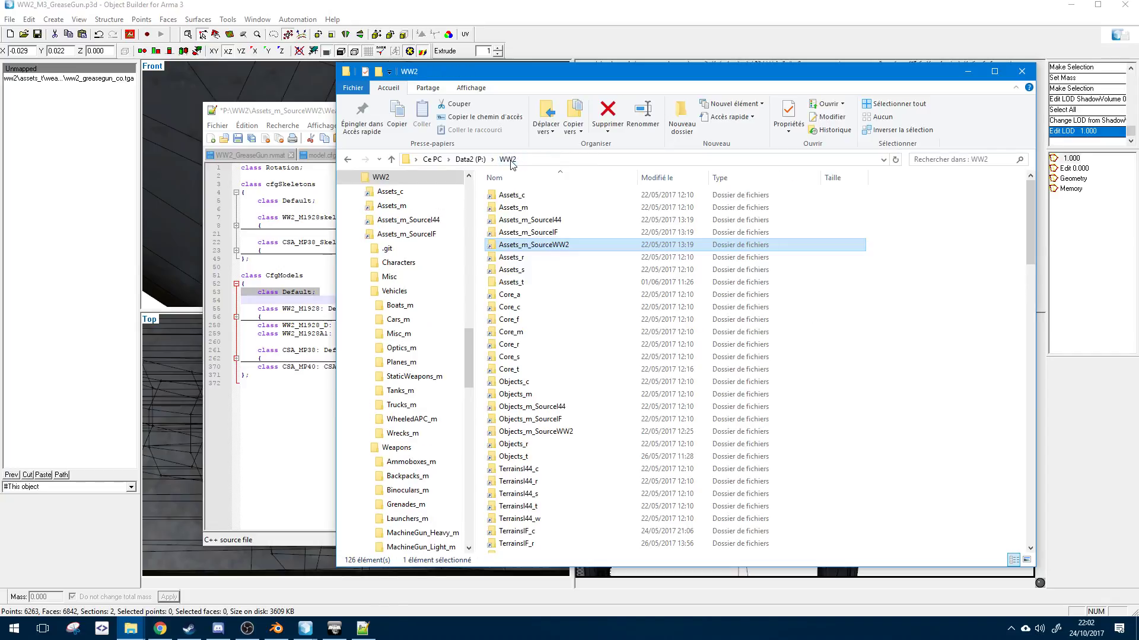
pyautogui.doubleClick(548, 247)
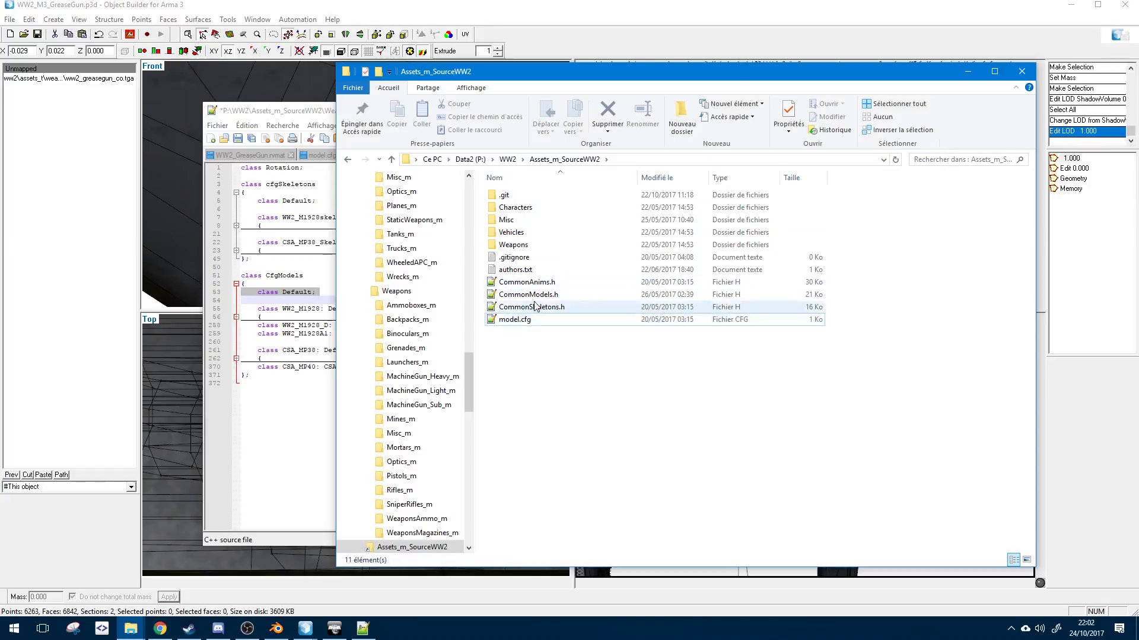
# - Open CommonSkeletons.h, examine the Default and WeaponSkel classes in CfgSkeletons, and close the file
pyautogui.click(522, 318)
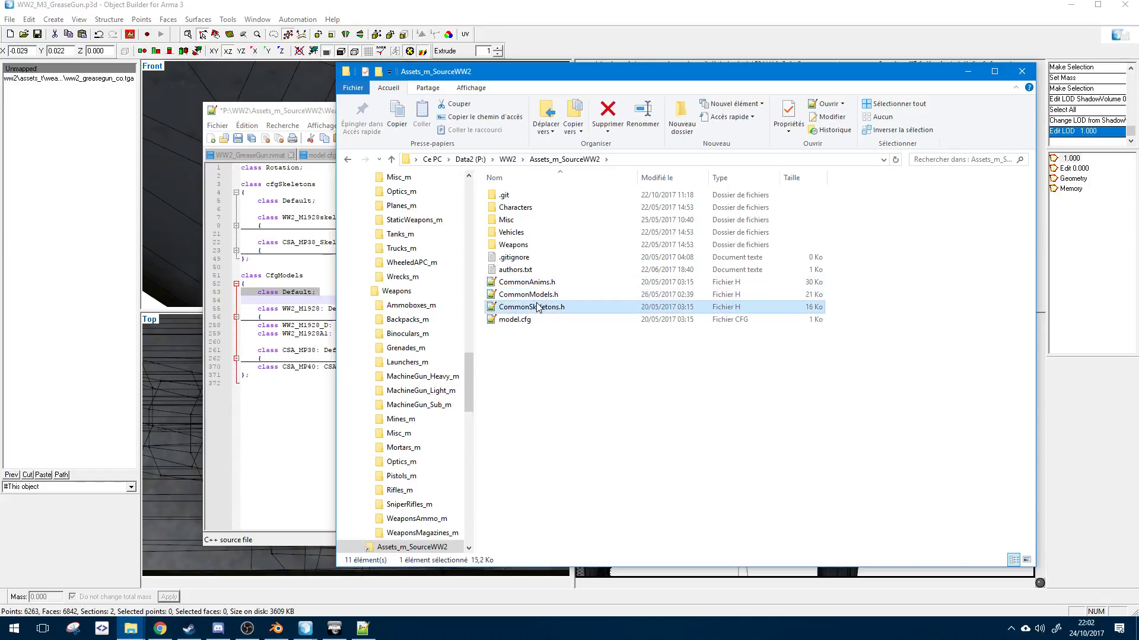
pyautogui.doubleClick(516, 306)
pyautogui.scroll(-20, 430, 250)
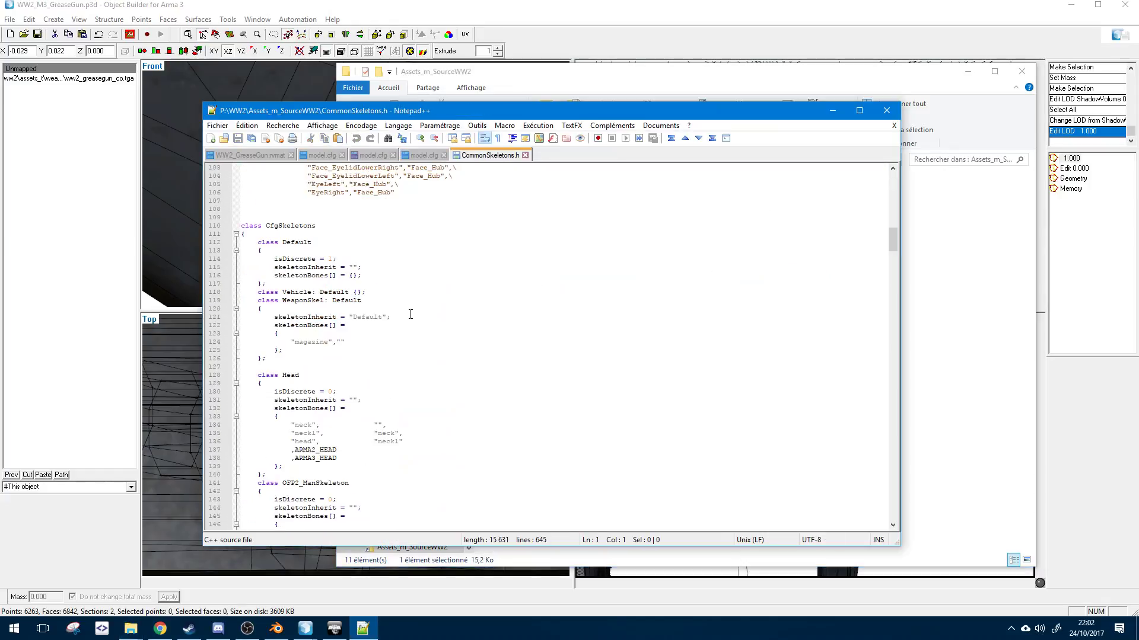
pyautogui.click(894, 125)
pyautogui.click(915, 302)
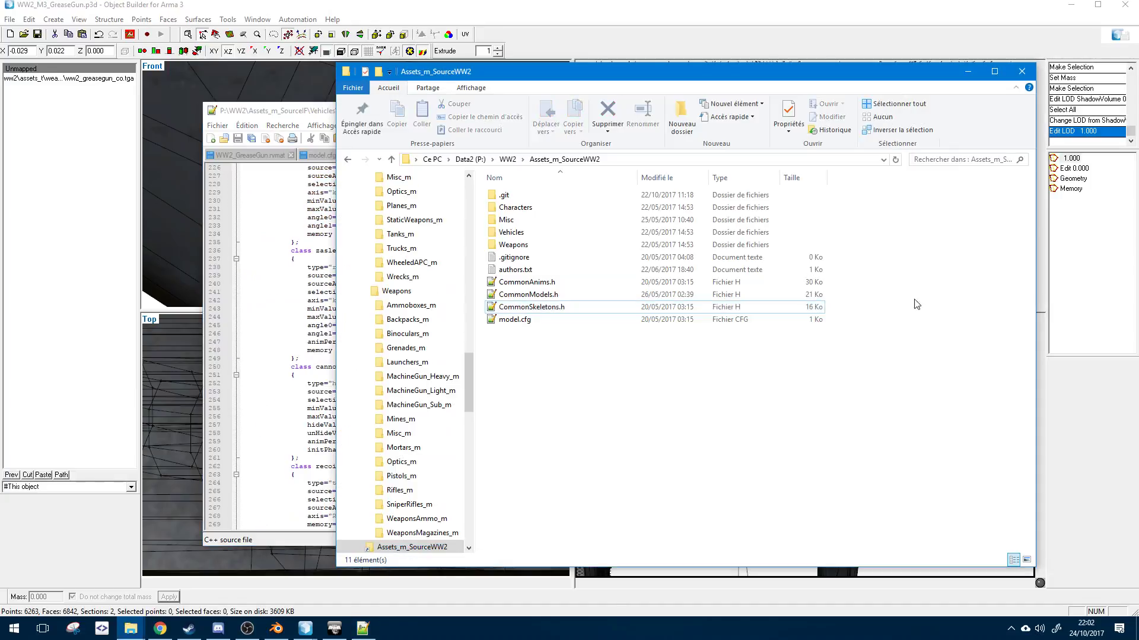
# - Open the Assets_m_SourceWW2 model.cfg with its include lines and examine the CfgModels Default class in CommonModels.h
pyautogui.doubleClick(600, 319)
pyautogui.click(933, 324)
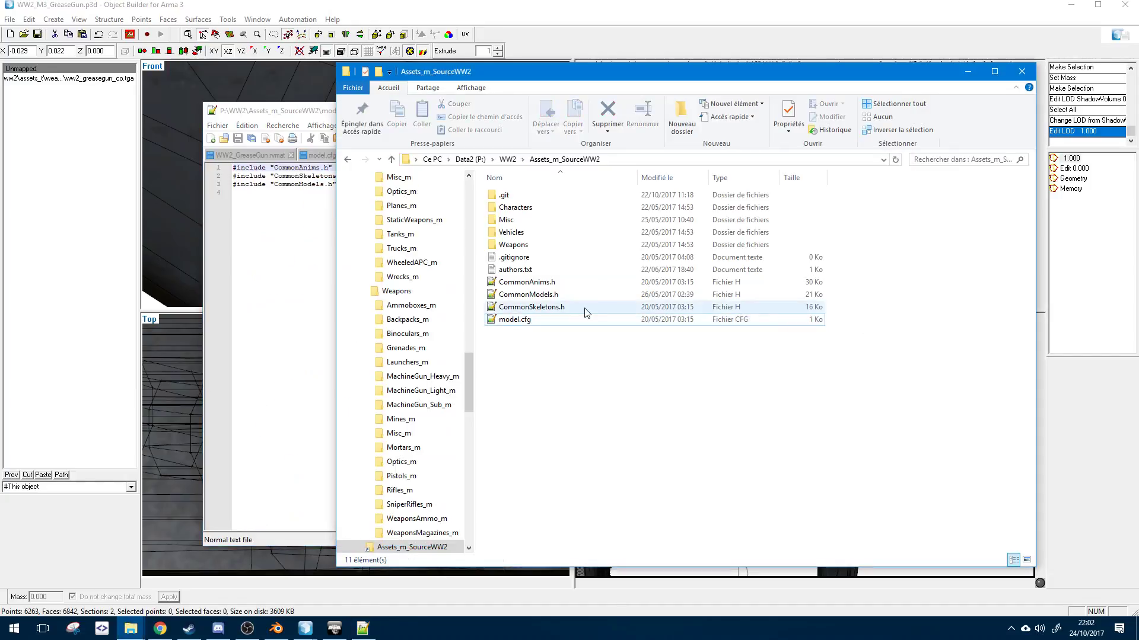
pyautogui.doubleClick(554, 295)
pyautogui.scroll(-7, 553, 306)
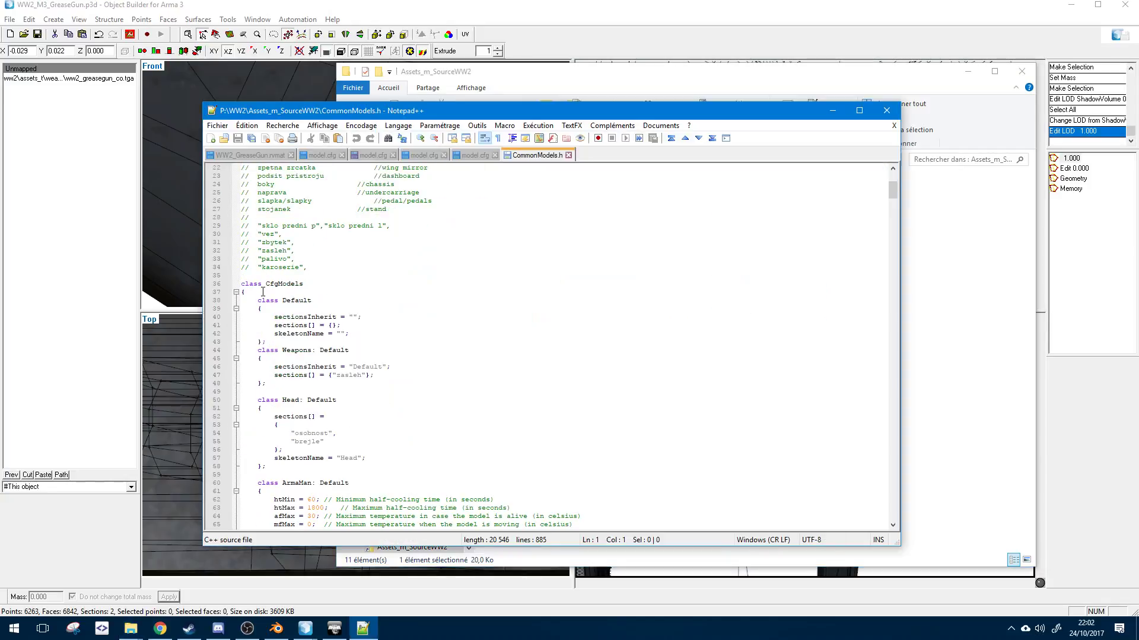
pyautogui.moveTo(299, 333); pyautogui.dragTo(282, 300)
pyautogui.scroll(-6, 284, 299)
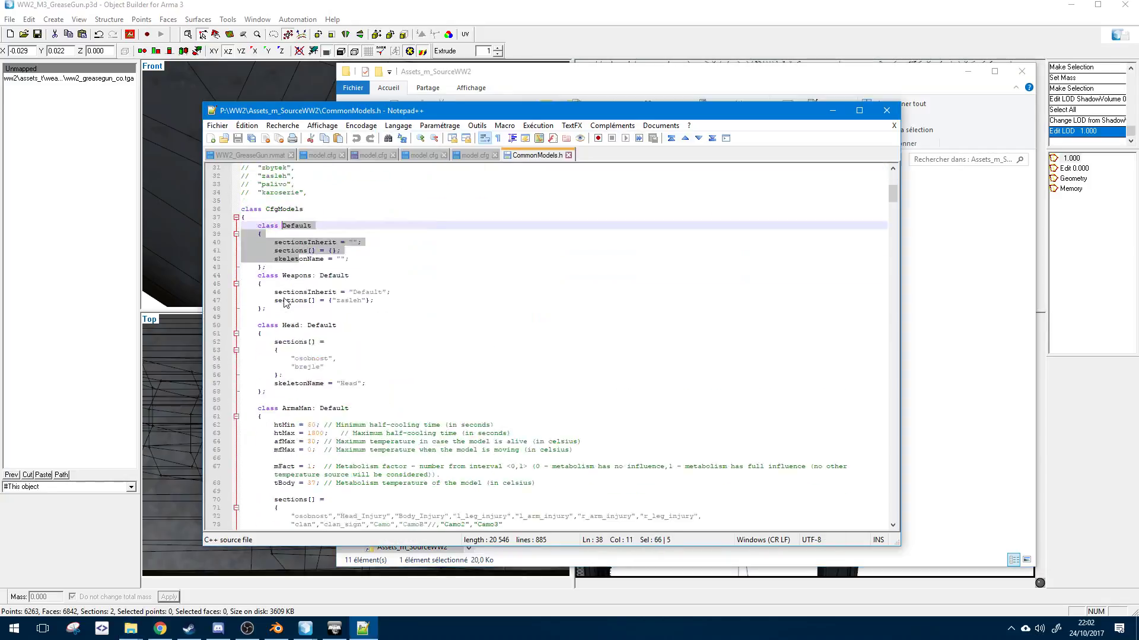
pyautogui.scroll(13, 285, 300)
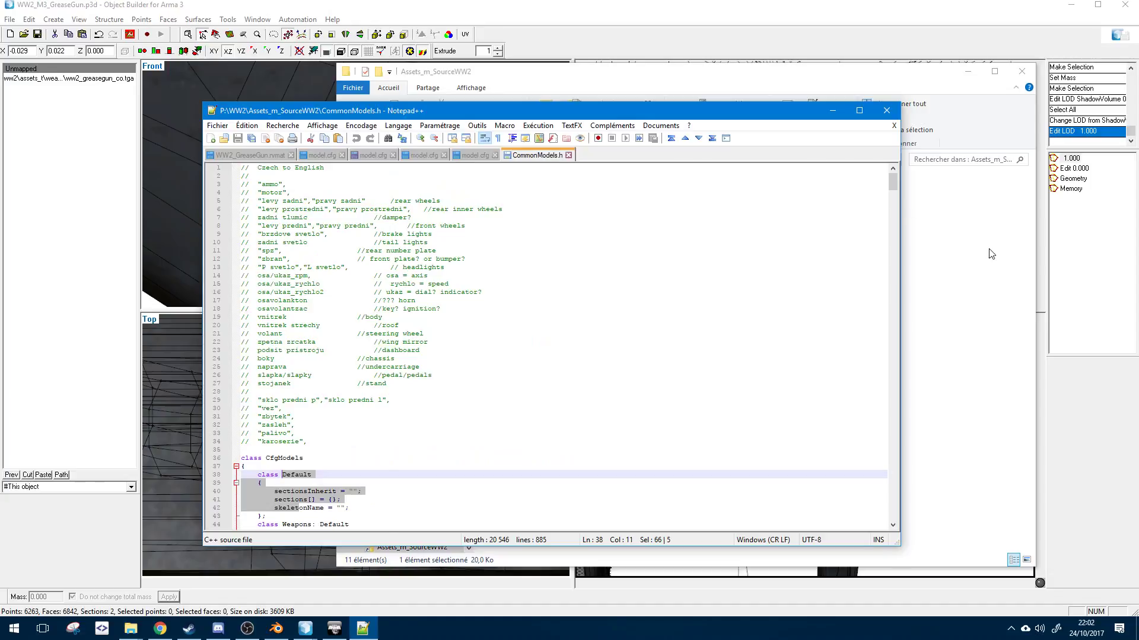
# - Open the model.cfg in the Weapons folder for a brief review, and close both it and CommonModels.h
pyautogui.click(991, 254)
pyautogui.doubleClick(524, 243)
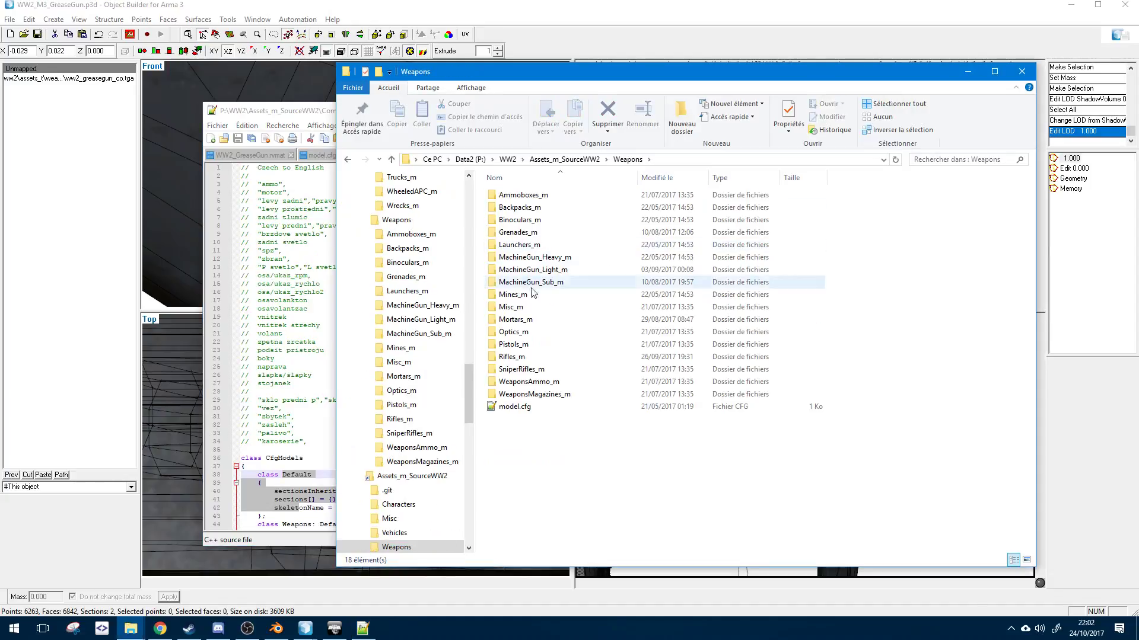
pyautogui.doubleClick(514, 406)
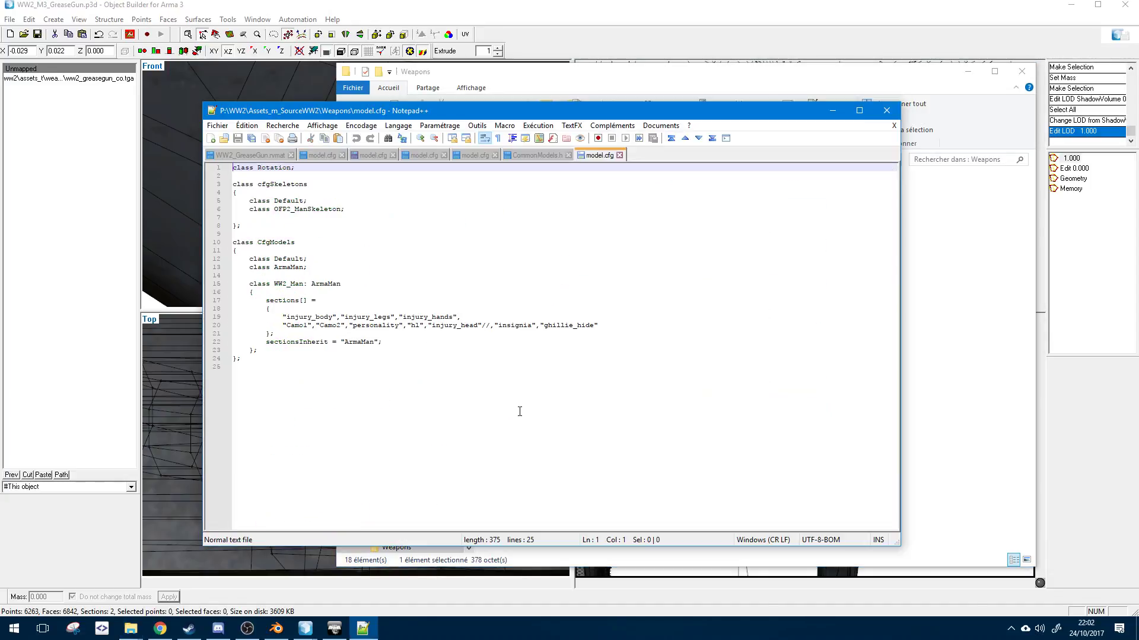
pyautogui.moveTo(493, 355); pyautogui.dragTo(565, 208)
pyautogui.click(619, 155)
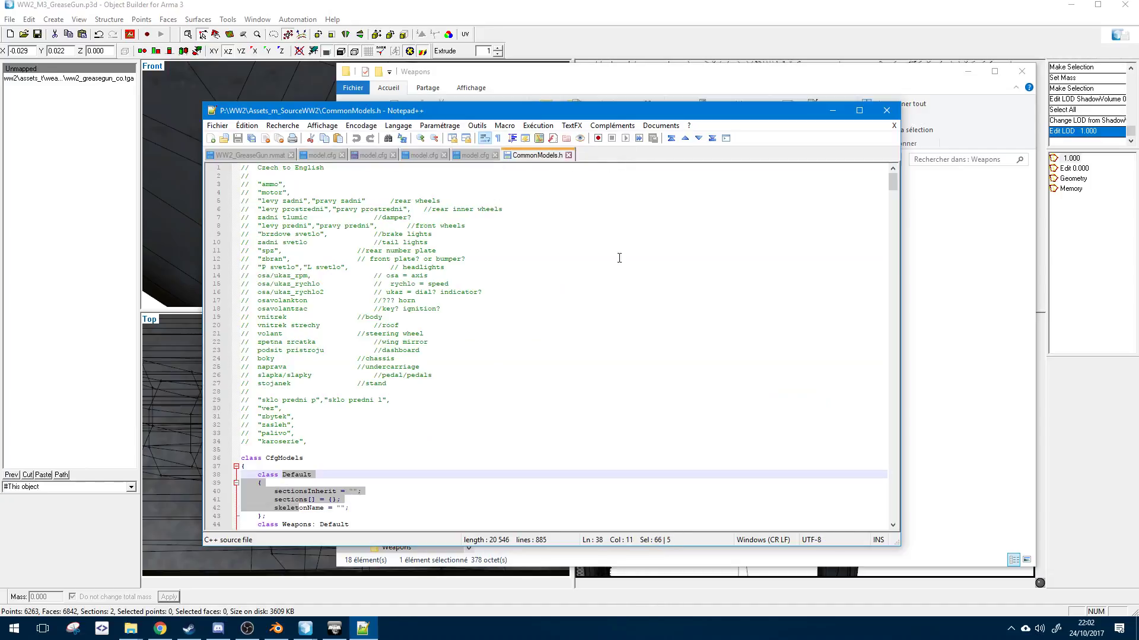
pyautogui.click(569, 154)
pyautogui.click(923, 285)
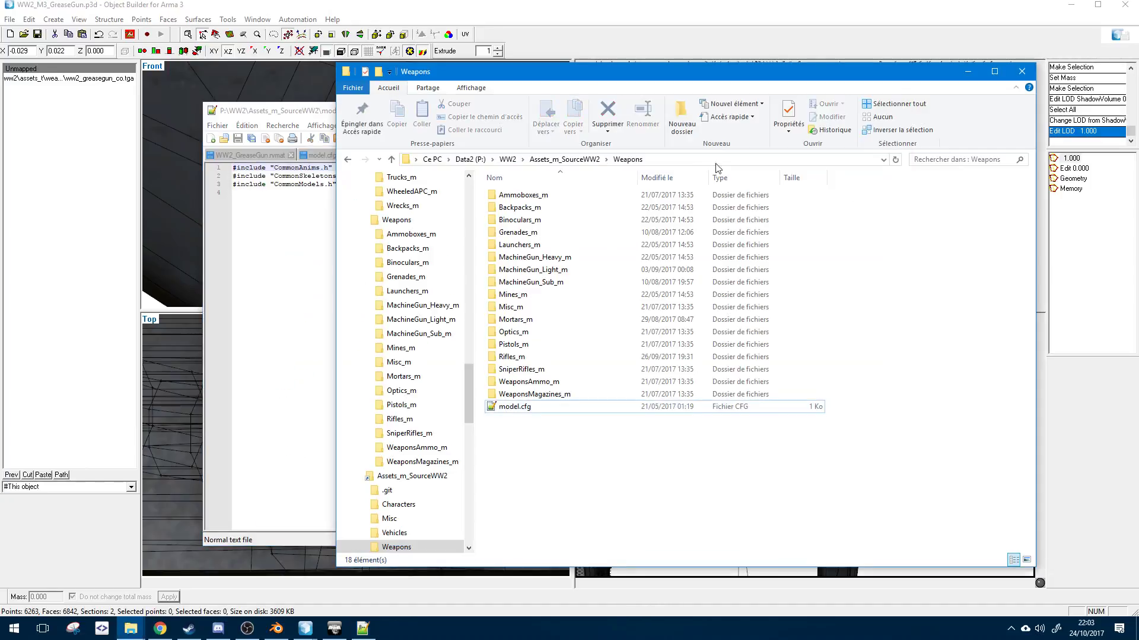
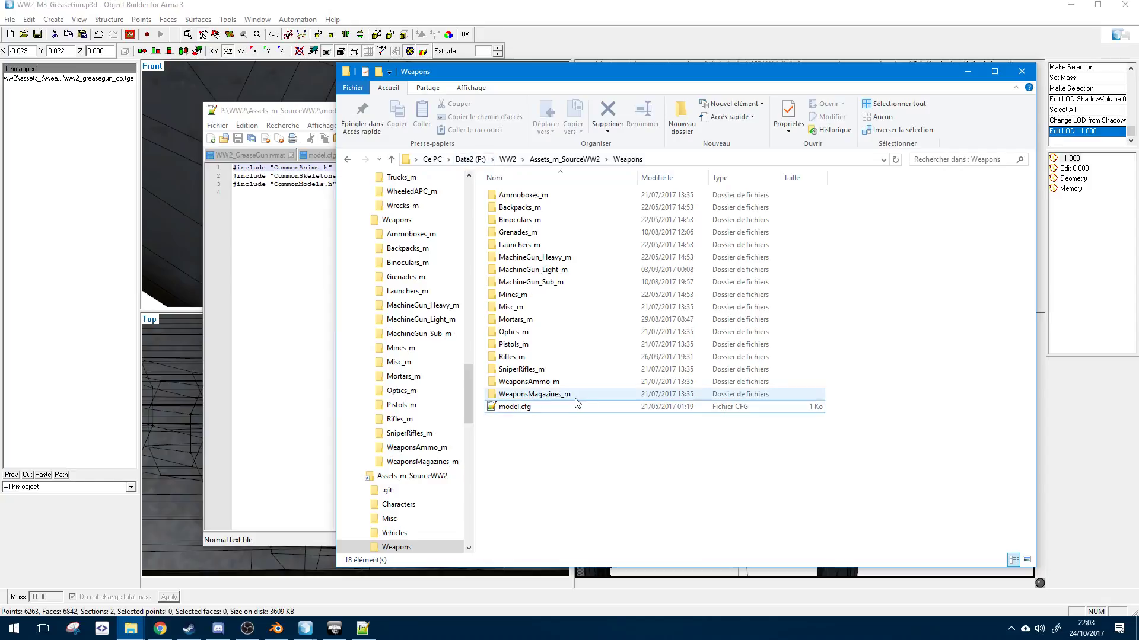
# - Reopen the Weapons folder's model.cfg and examine how the WW2_Man class is declared from ArmaMan
pyautogui.click(526, 406)
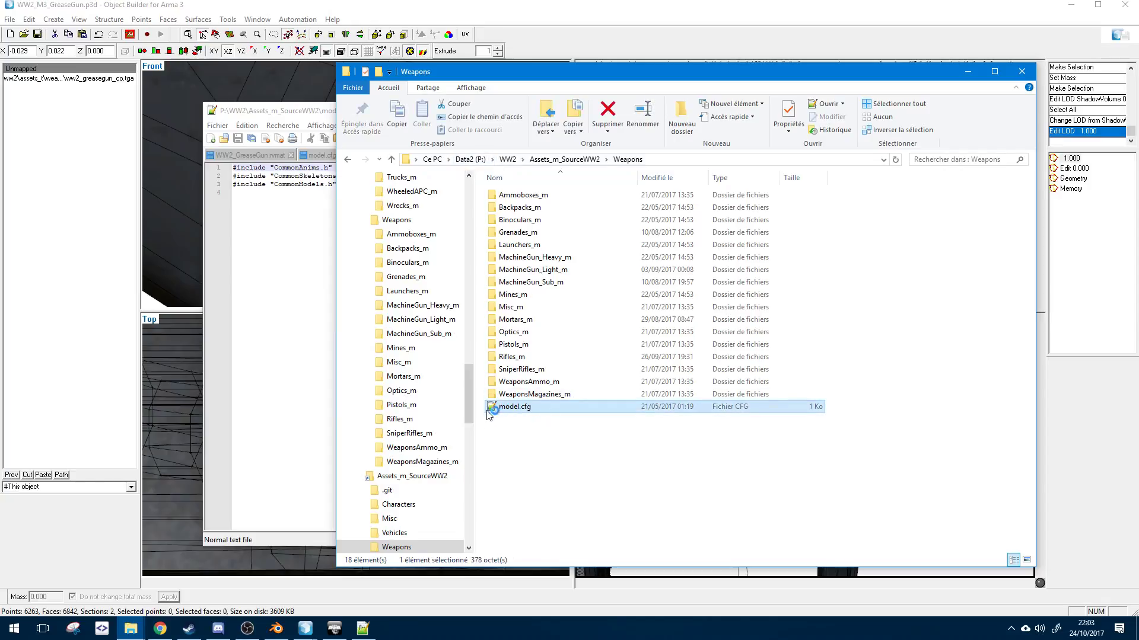
pyautogui.doubleClick(530, 410)
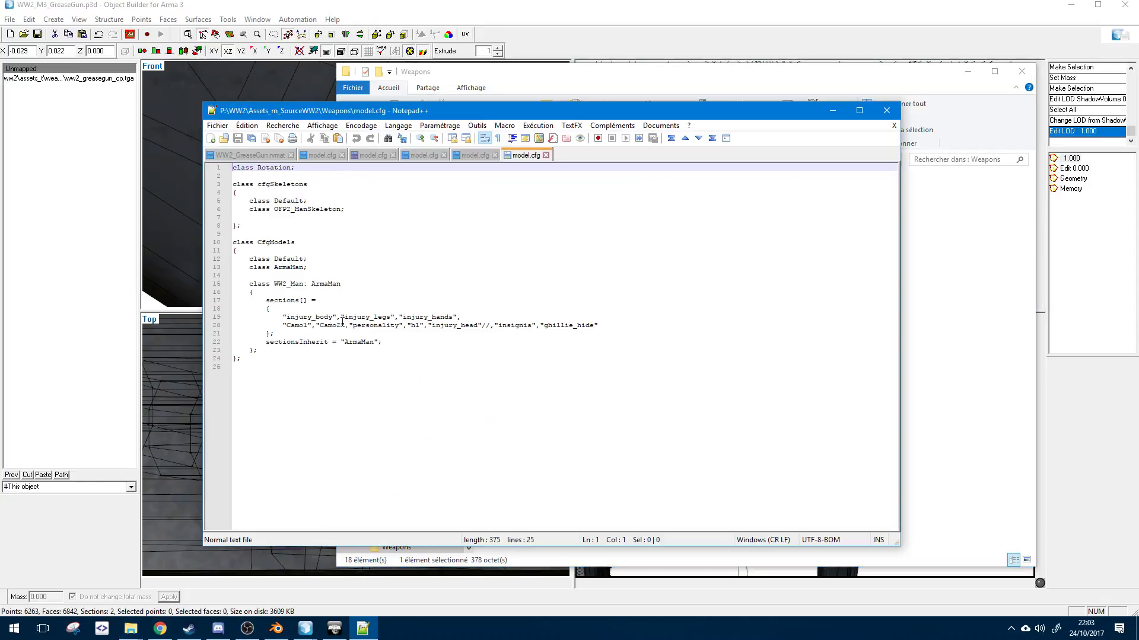
pyautogui.click(277, 177)
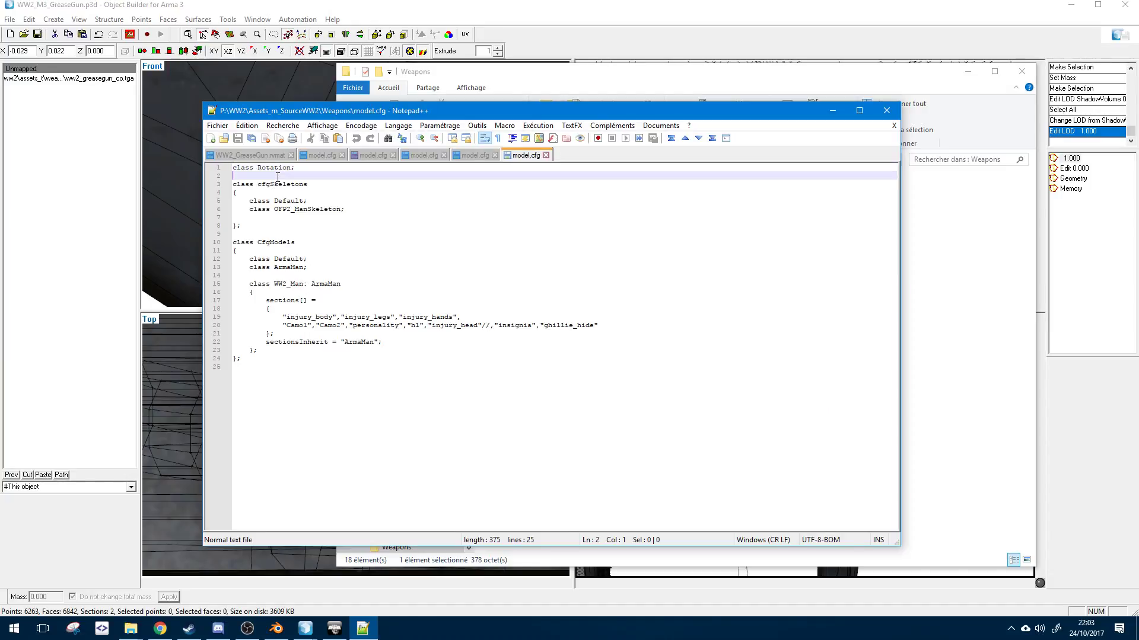
pyautogui.click(288, 294)
pyautogui.tripleClick(271, 284)
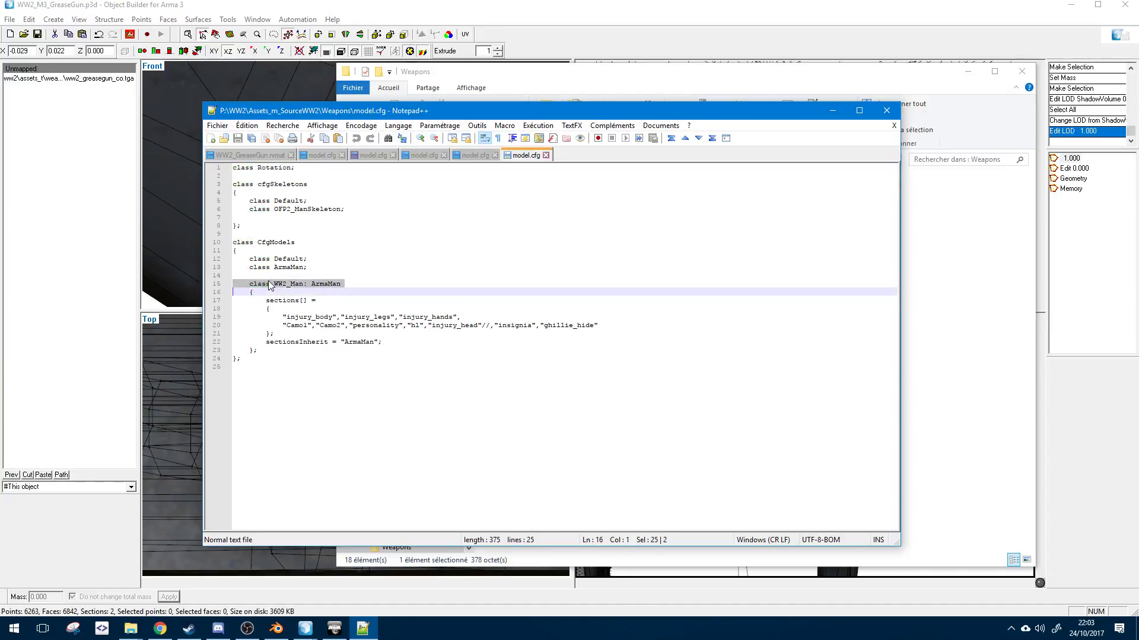
pyautogui.click(245, 291)
pyautogui.click(260, 284)
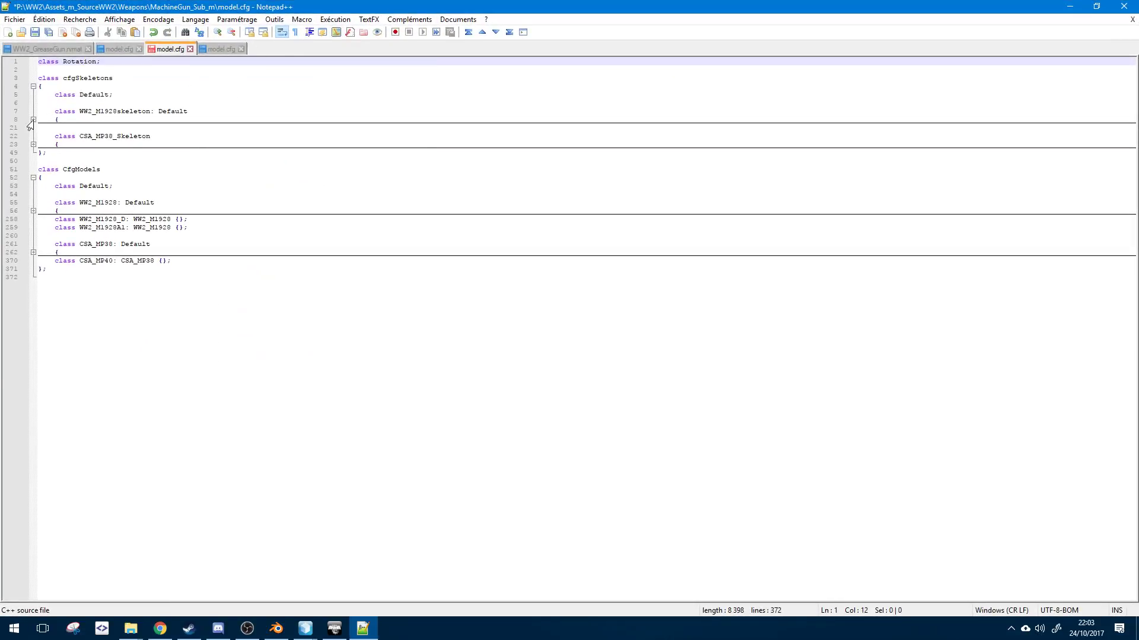
# - Expand WW2_M1928skeleton in the MachineGun_Sub_m model.cfg and examine its bone block, also checking the Tanks_m model.cfg for reference
pyautogui.click(33, 120)
pyautogui.click(218, 50)
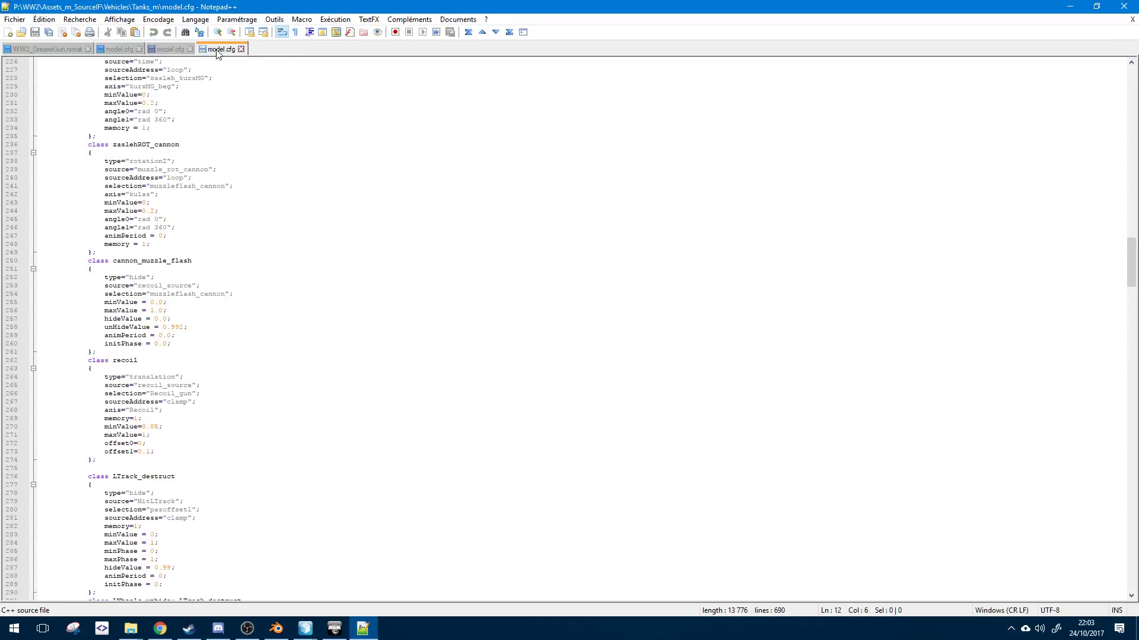
pyautogui.scroll(15, 202, 243)
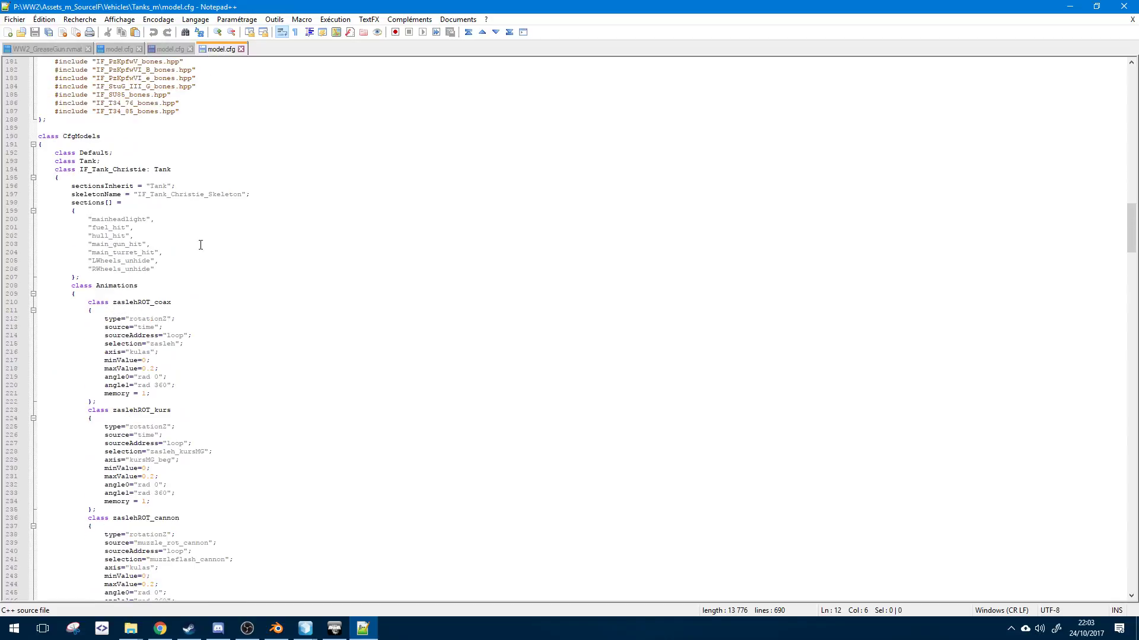
pyautogui.hotkey('alt', '2')
pyautogui.click(172, 50)
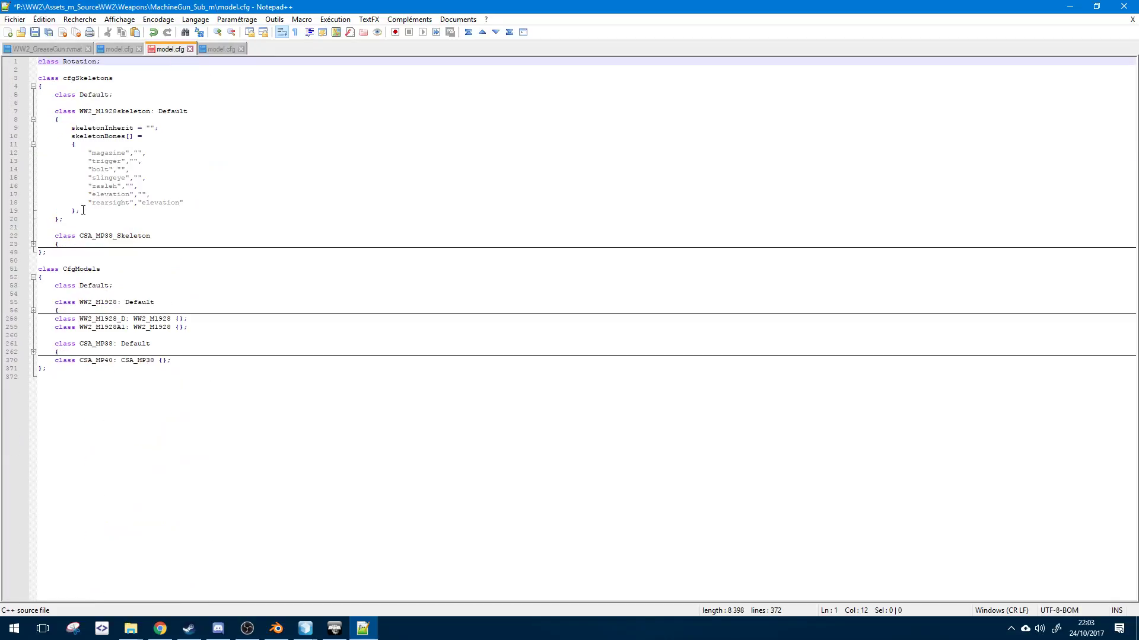
pyautogui.moveTo(41, 227); pyautogui.dragTo(2, 106)
pyautogui.click(53, 102)
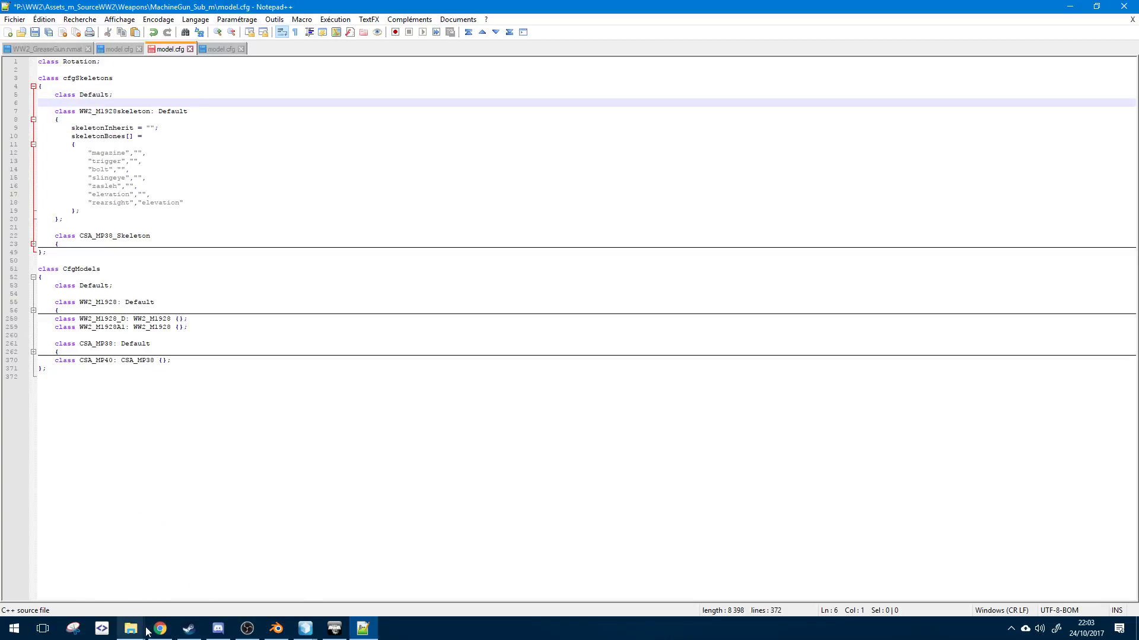
# - Bring up the M3 Grease Gun folder containing WW2_M3_GreaseGun.p3d and move its window out of the way
pyautogui.moveTo(131, 628)
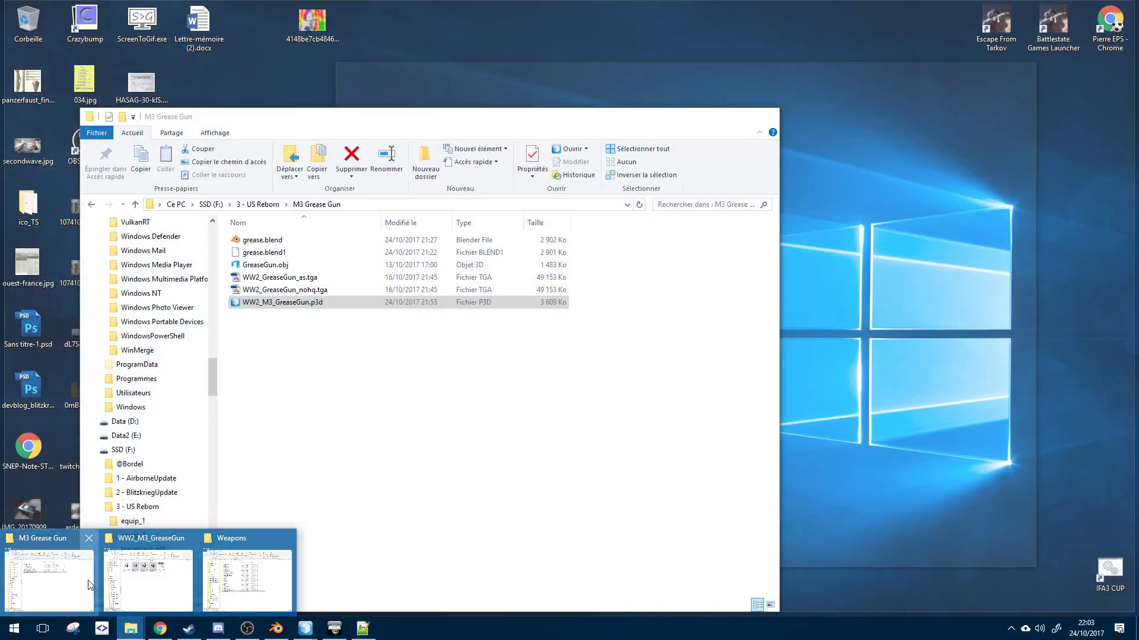
pyautogui.click(89, 584)
pyautogui.moveTo(369, 118); pyautogui.dragTo(1136, 124)
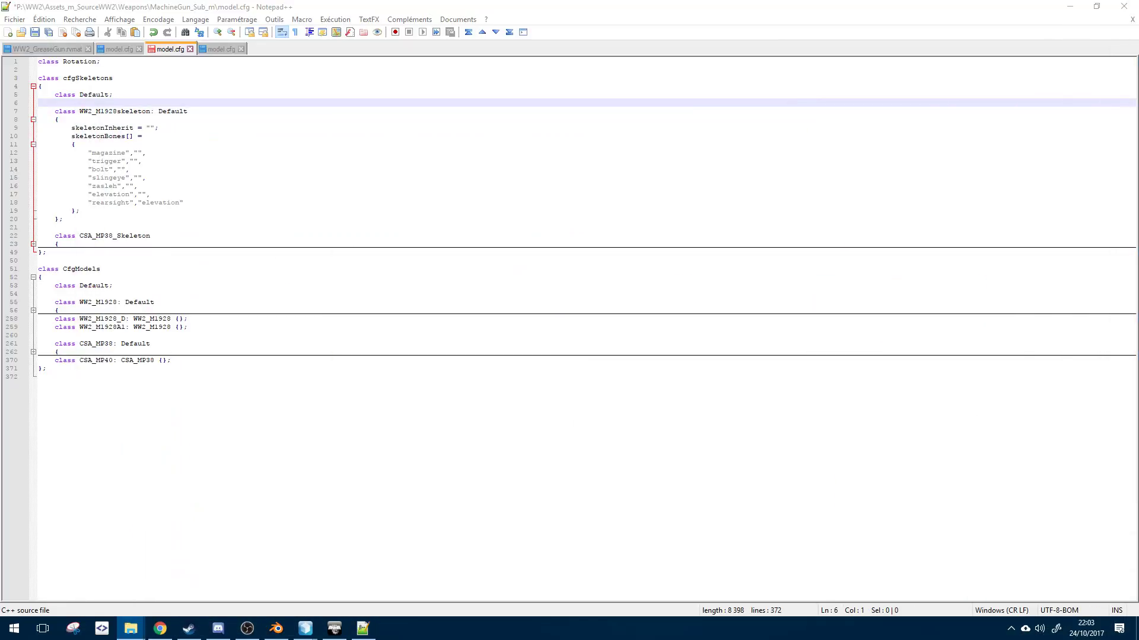
# - Bring up the Weapons folder of Assets_m_SourceWW2 and open its MachineGun_Sub_m subfolder
pyautogui.moveTo(131, 628)
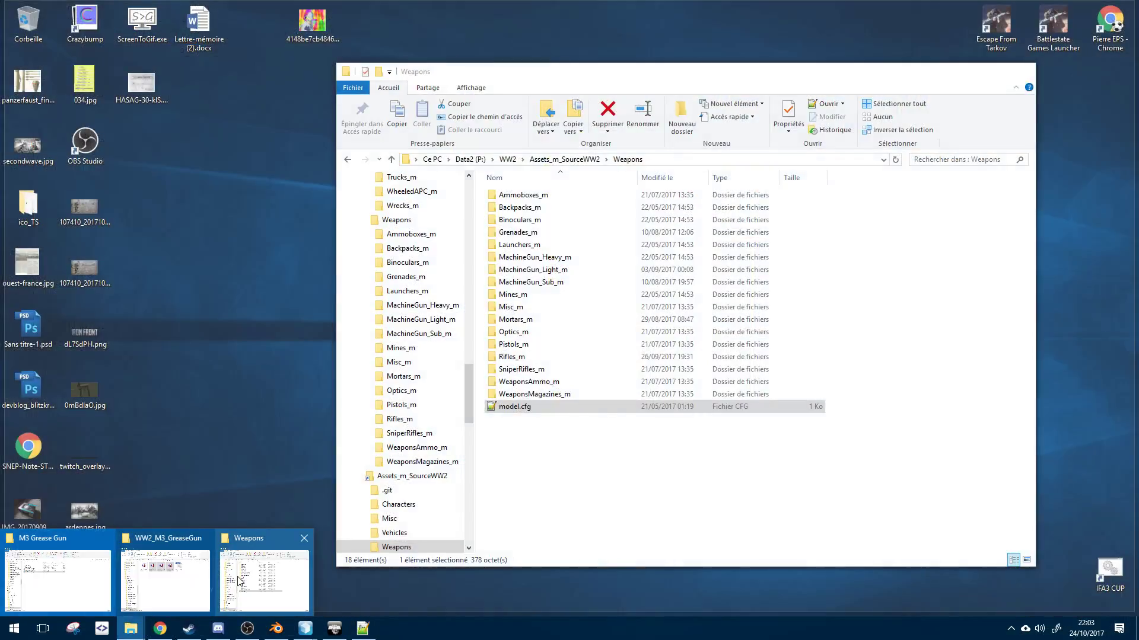
pyautogui.click(240, 581)
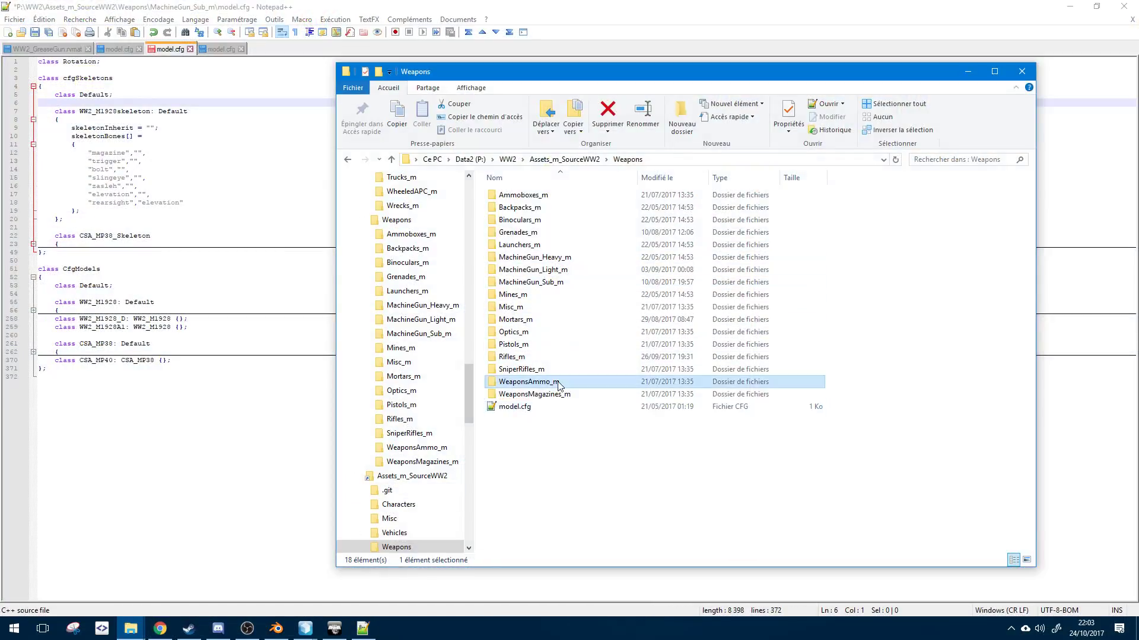
pyautogui.click(566, 270)
pyautogui.press('Up')
pyautogui.press('Up')
pyautogui.press('Up')
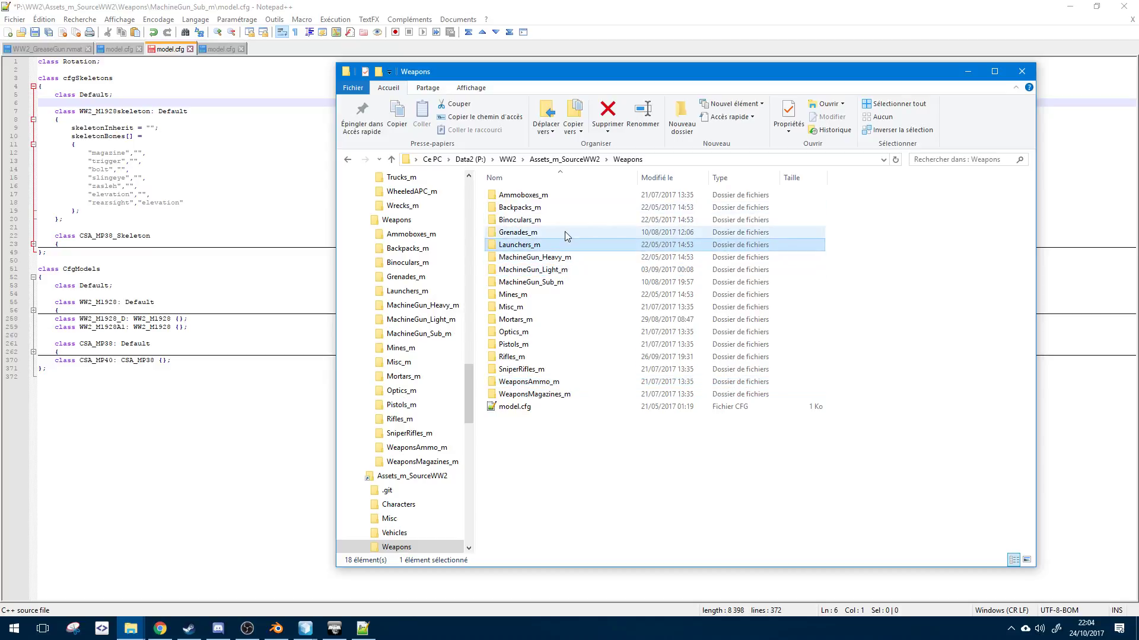
pyautogui.press('Down')
pyautogui.press('Down')
pyautogui.press('Down')
pyautogui.press('Down')
pyautogui.press('Down')
pyautogui.doubleClick(561, 359)
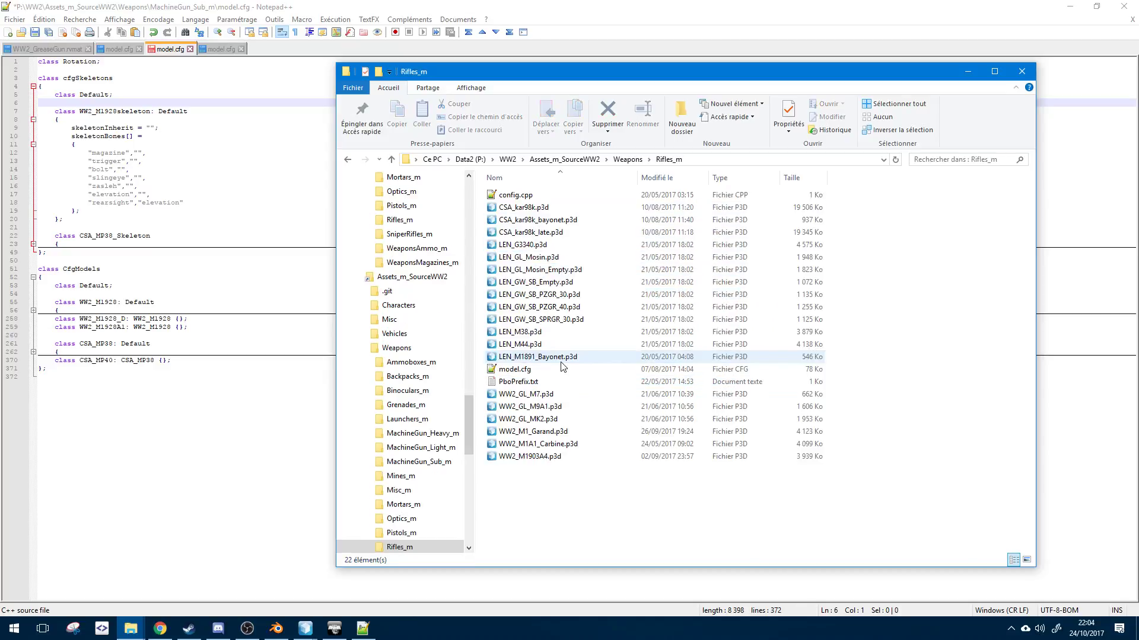
pyautogui.press('BackSpace')
pyautogui.doubleClick(559, 283)
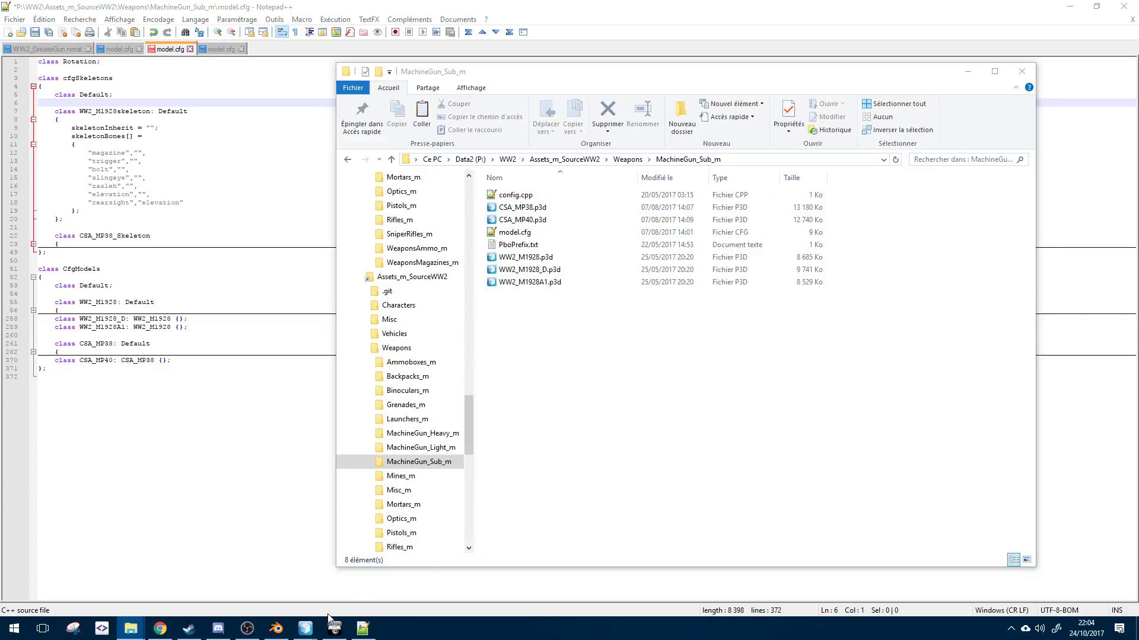
# - Put the open Object Builder windows away and place WW2_M3_GreaseGun.p3d in the MachineGun_Sub_m folder
pyautogui.moveTo(308, 630)
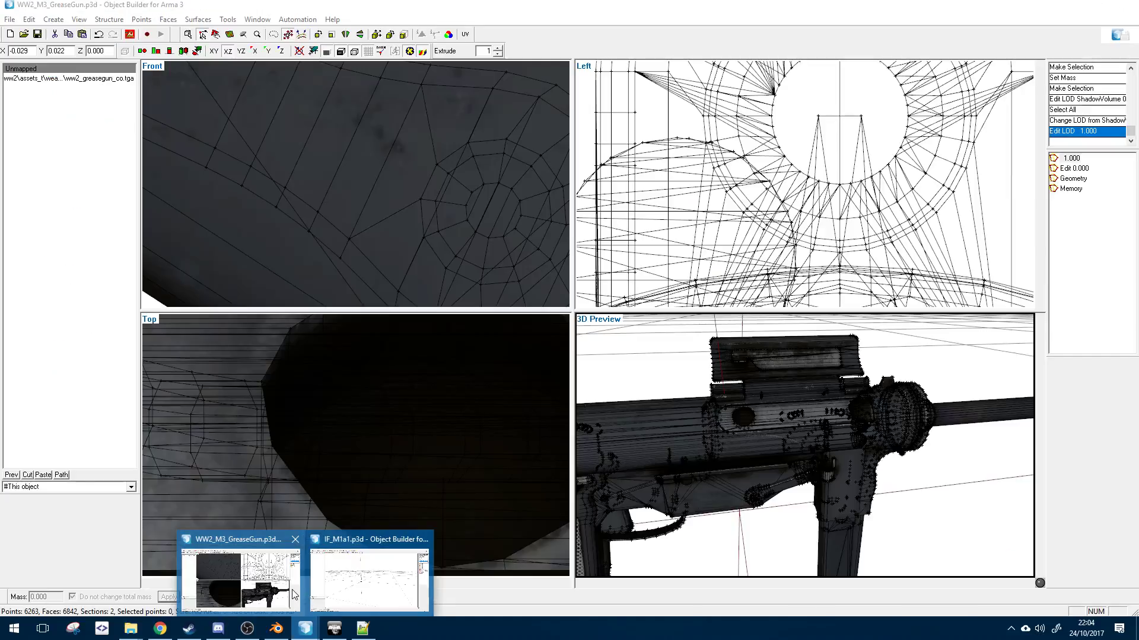
pyautogui.click(291, 593)
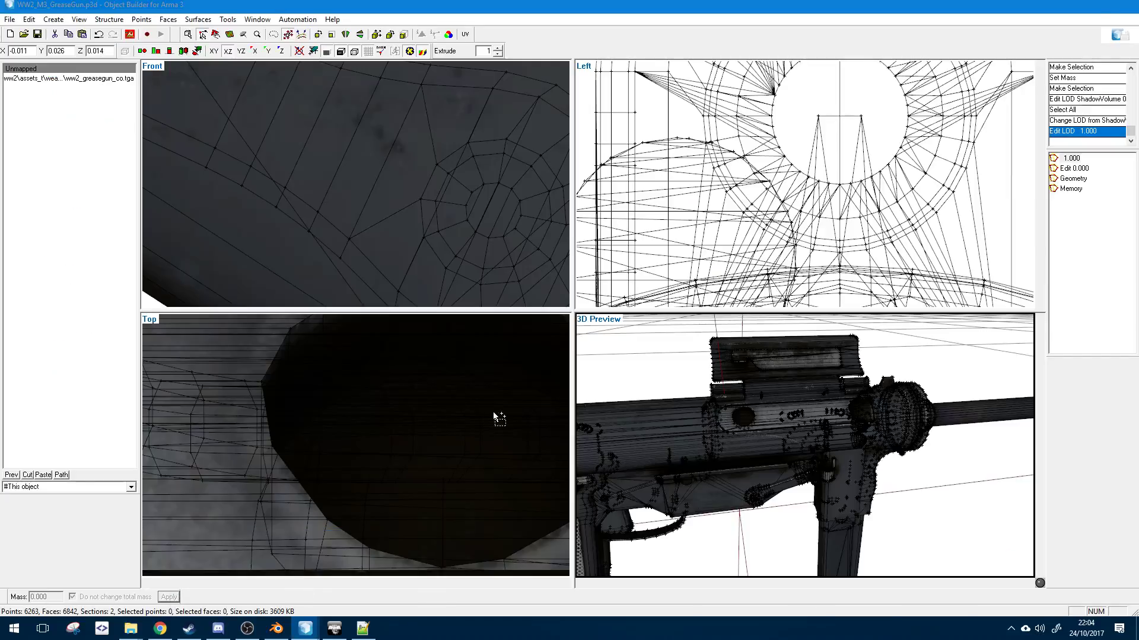
pyautogui.click(1070, 7)
pyautogui.click(307, 630)
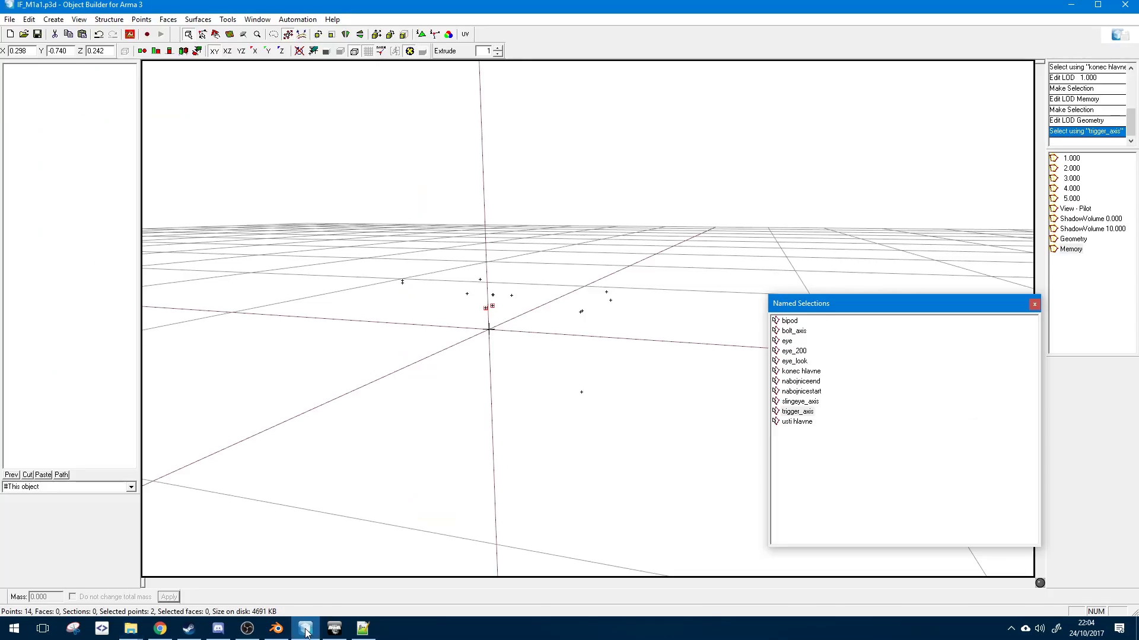
pyautogui.click(306, 630)
pyautogui.click(790, 399)
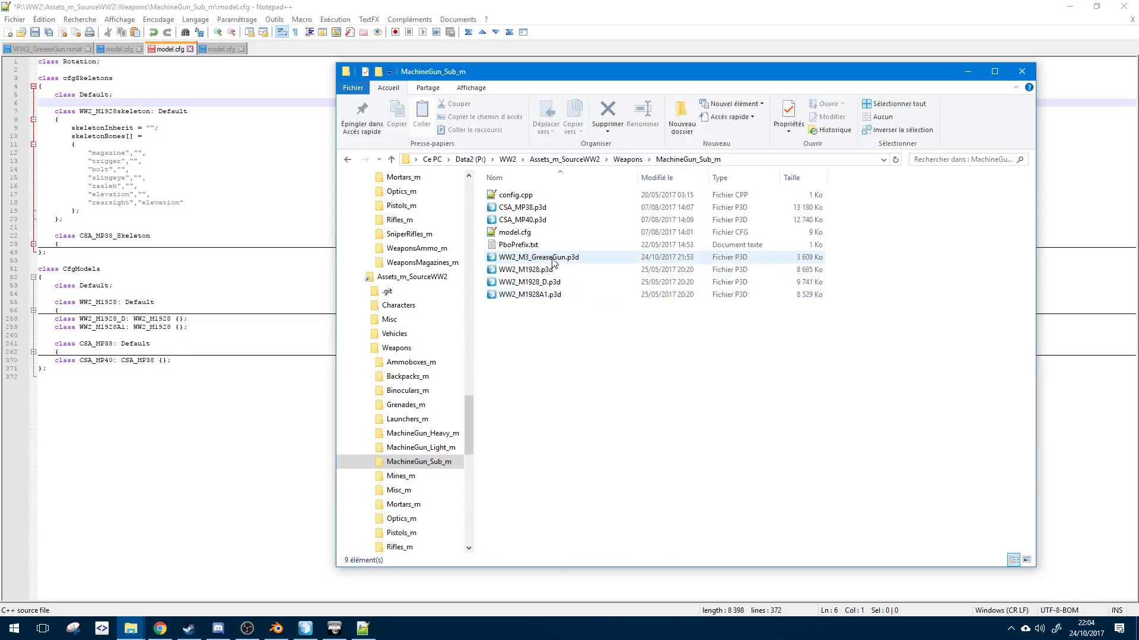
# - Copy the base name WW2_M3_GreaseGun from the p3d file in MachineGun_Sub_m, leaving the file name unchanged
pyautogui.click(552, 263)
pyautogui.click(534, 261)
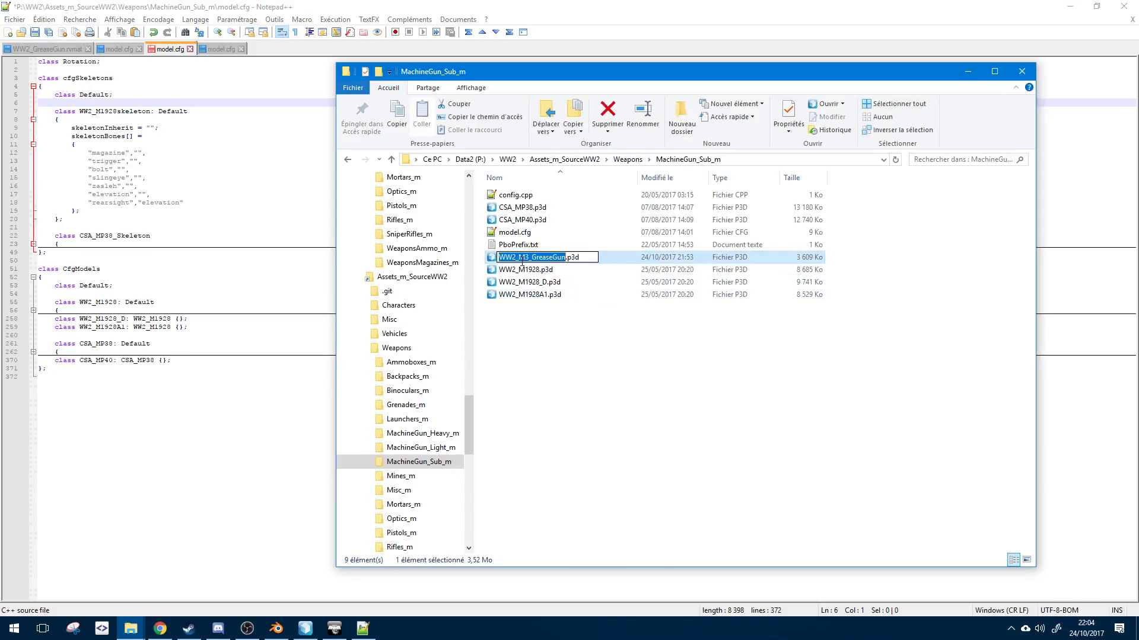
pyautogui.click(520, 259)
pyautogui.doubleClick(520, 259)
pyautogui.click(559, 259)
pyautogui.moveTo(561, 259); pyautogui.dragTo(457, 265)
pyautogui.hotkey('ctrl', 'c')
pyautogui.click(156, 151)
pyautogui.moveTo(155, 122); pyautogui.dragTo(231, 108)
# - Declare class WW2_M3_GreaseGunskeleton: Default with an empty braced body in cfgSkeletons, above WW2_M1928skeleton
pyautogui.click(239, 101)
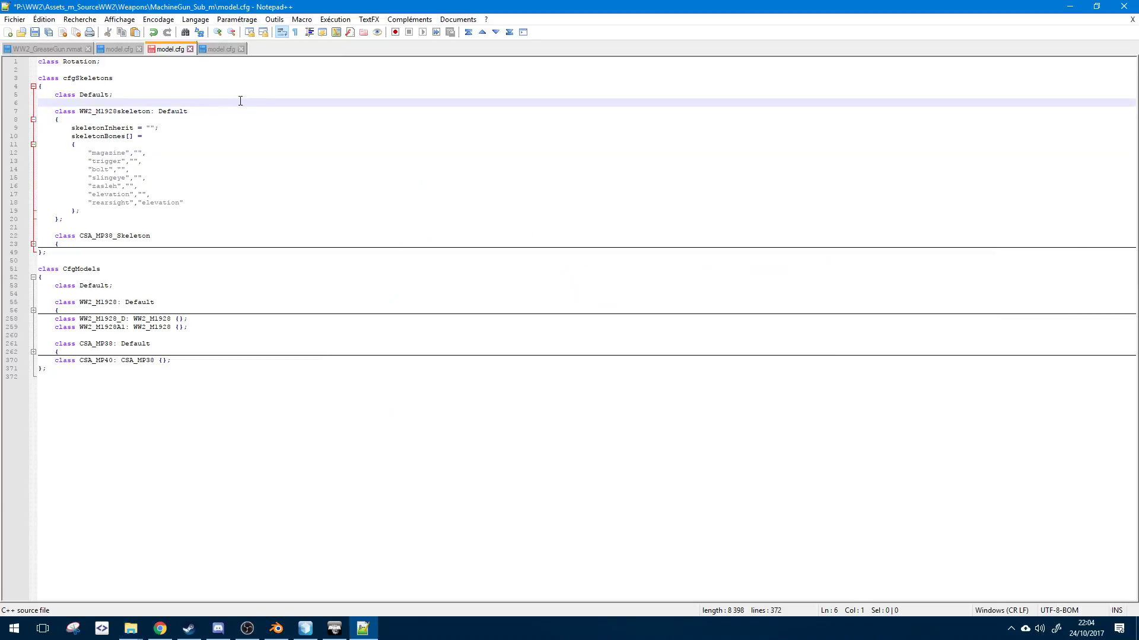
pyautogui.press('Return')
pyautogui.press('Tab')
pyautogui.press('Return')
pyautogui.press('Up')
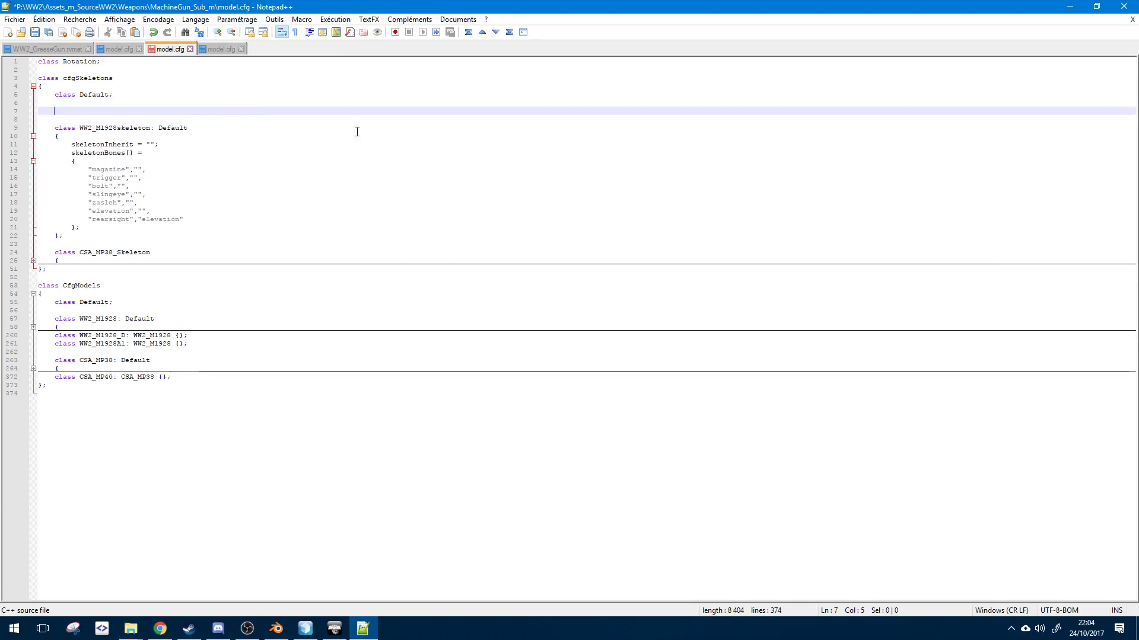
pyautogui.write('class')
pyautogui.hotkey('ctrl', 'v')
pyautogui.write('skelet')
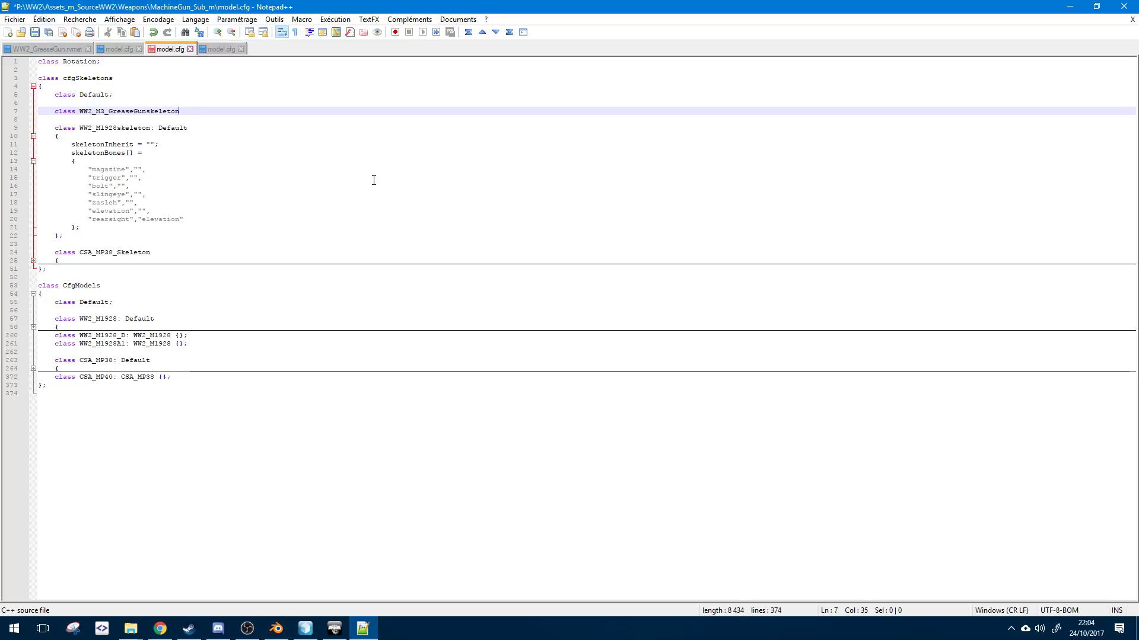
pyautogui.write('on: Default')
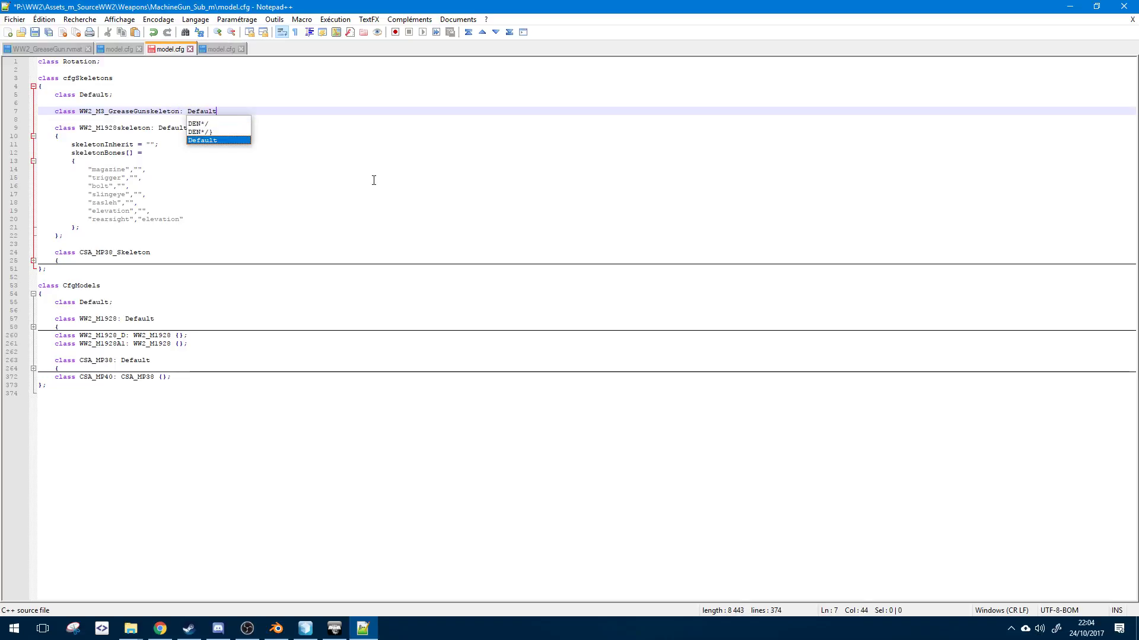
pyautogui.press('Return')
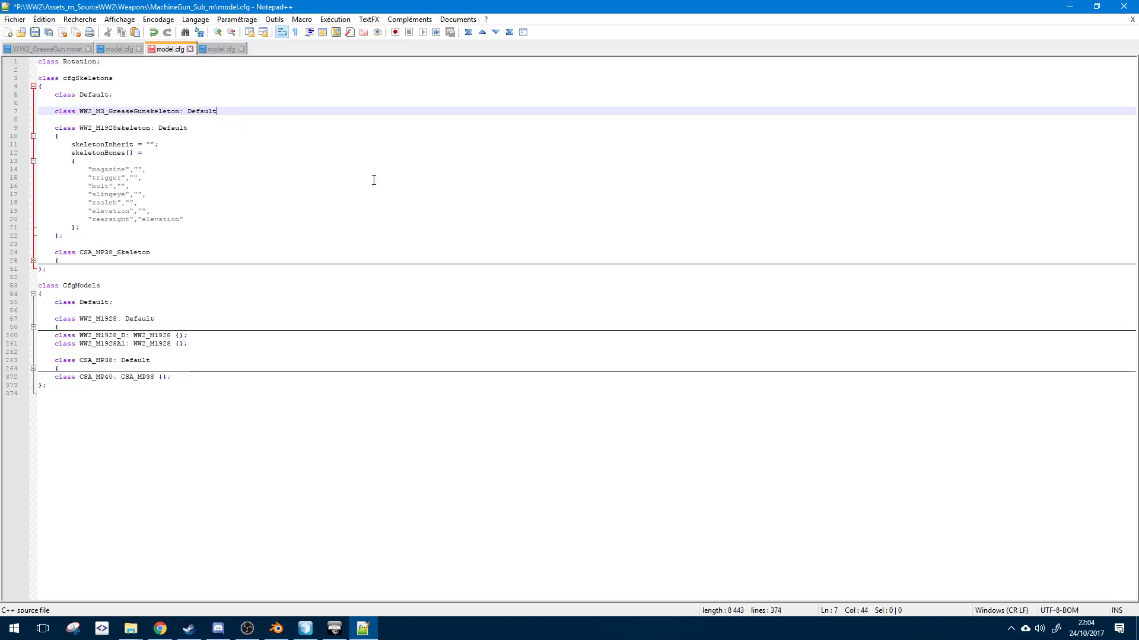
pyautogui.press('Return')
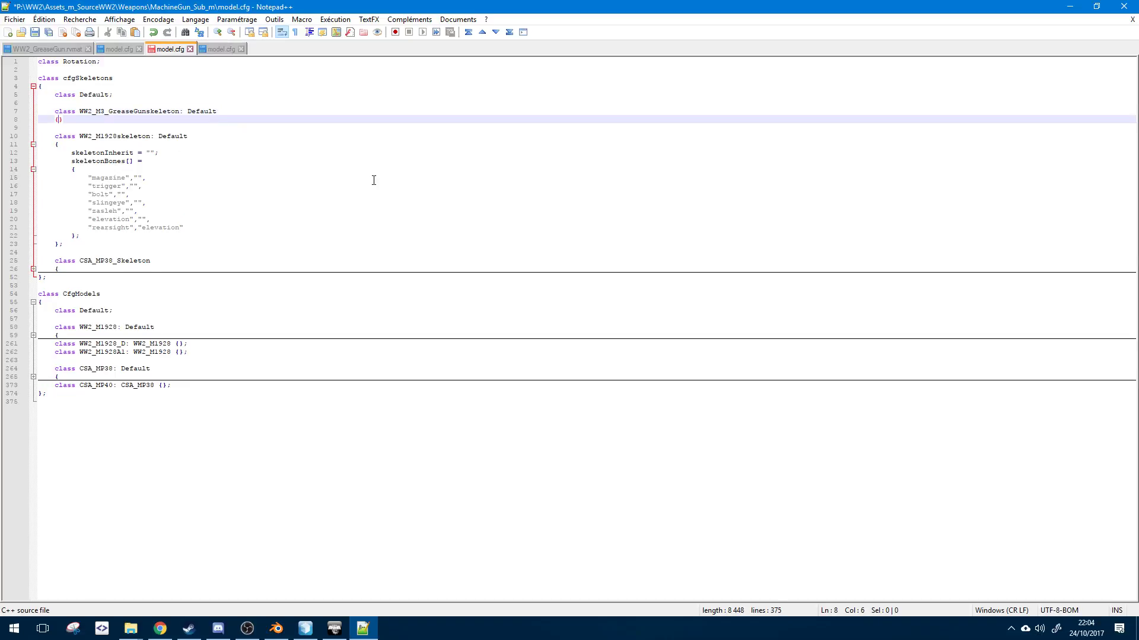
pyautogui.write('{')
pyautogui.press('Return')
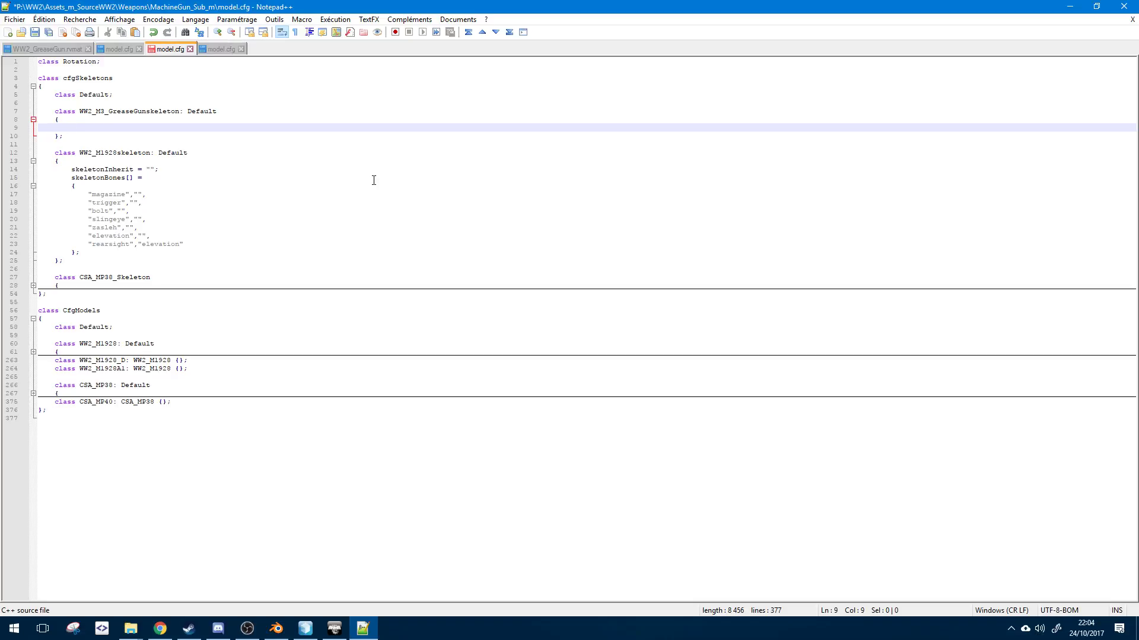
# - Add skeletonInherit = ""; and an empty skeletonBones[] block to the WW2_M3_GreaseGunskeleton class
pyautogui.write('skele')
pyautogui.press('Down')
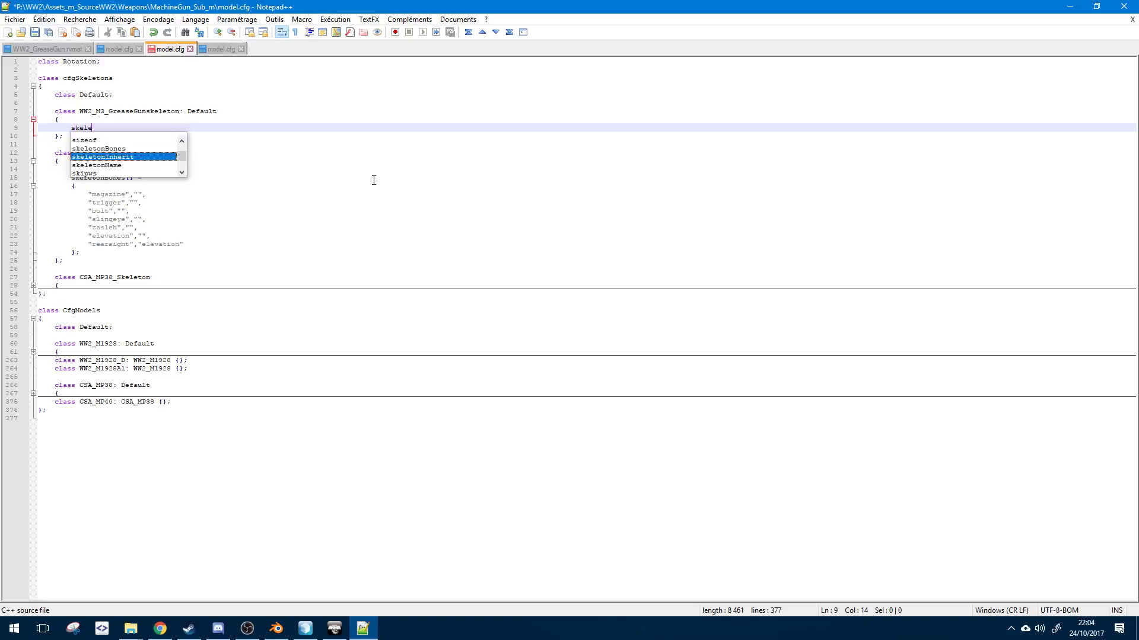
pyautogui.press('Return')
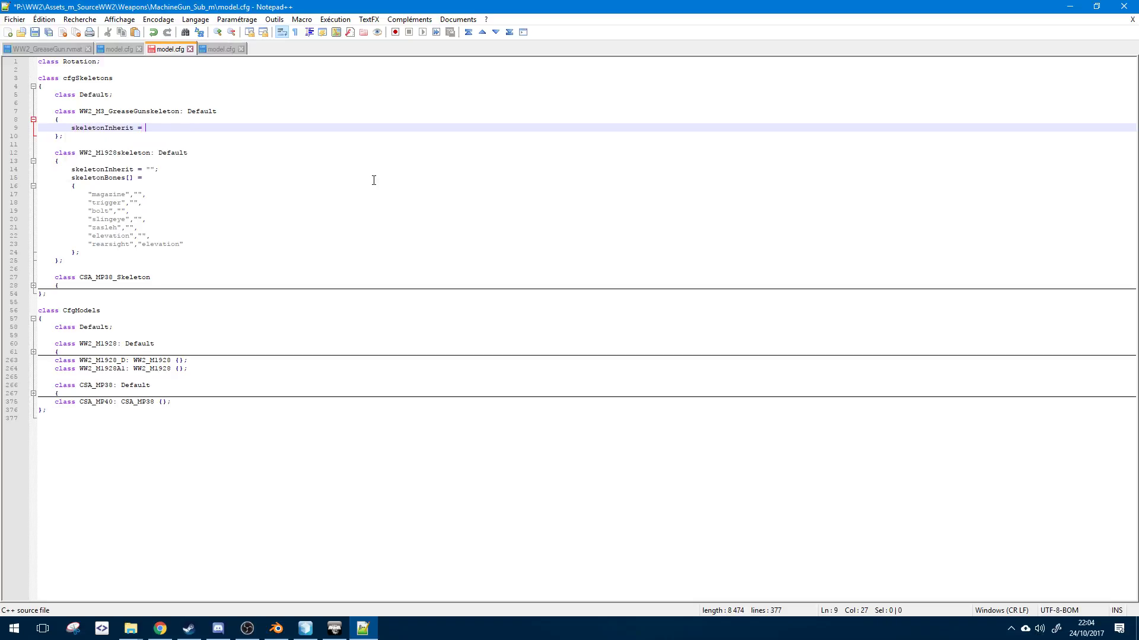
pyautogui.press('Return')
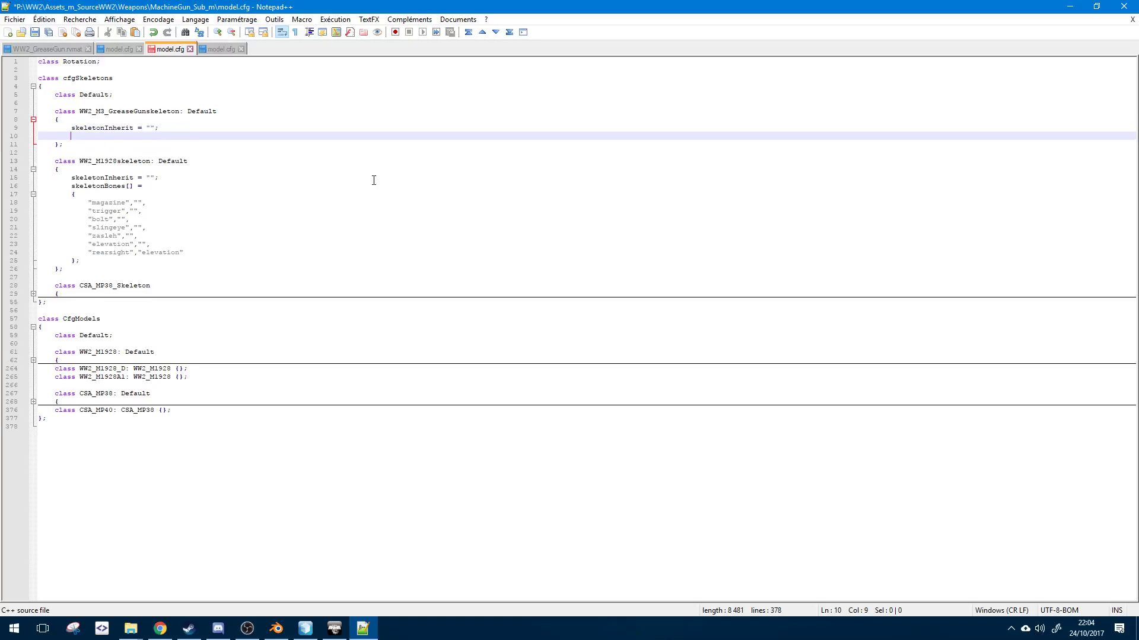
pyautogui.write('skel')
pyautogui.press('Return')
pyautogui.press('Return')
pyautogui.write('{')
pyautogui.press('Return')
pyautogui.press('Return')
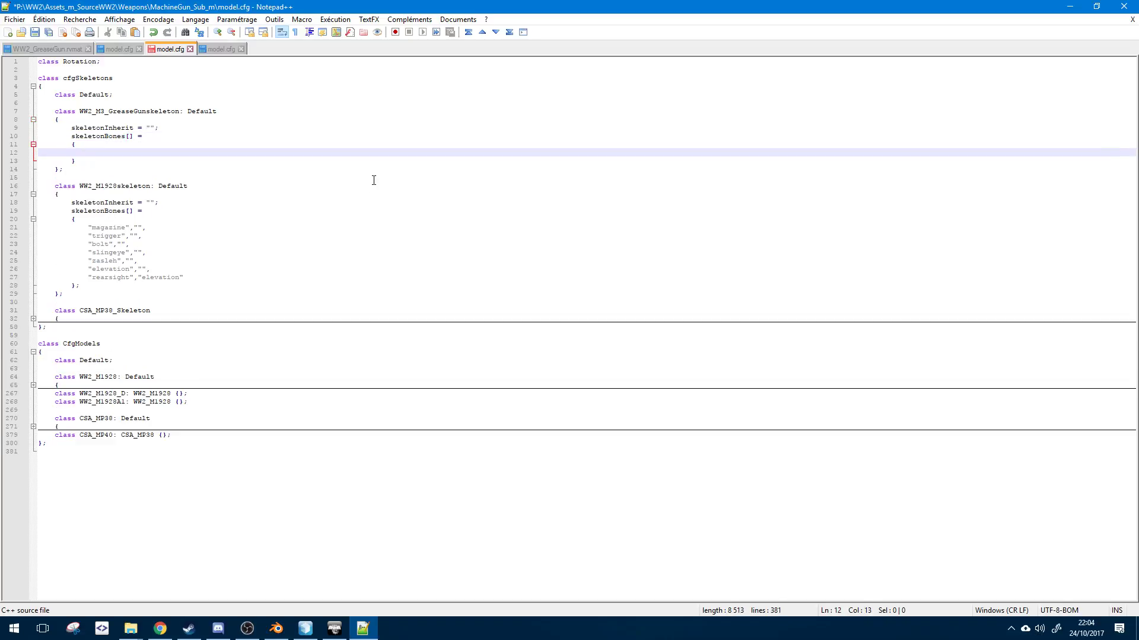
pyautogui.write('}')
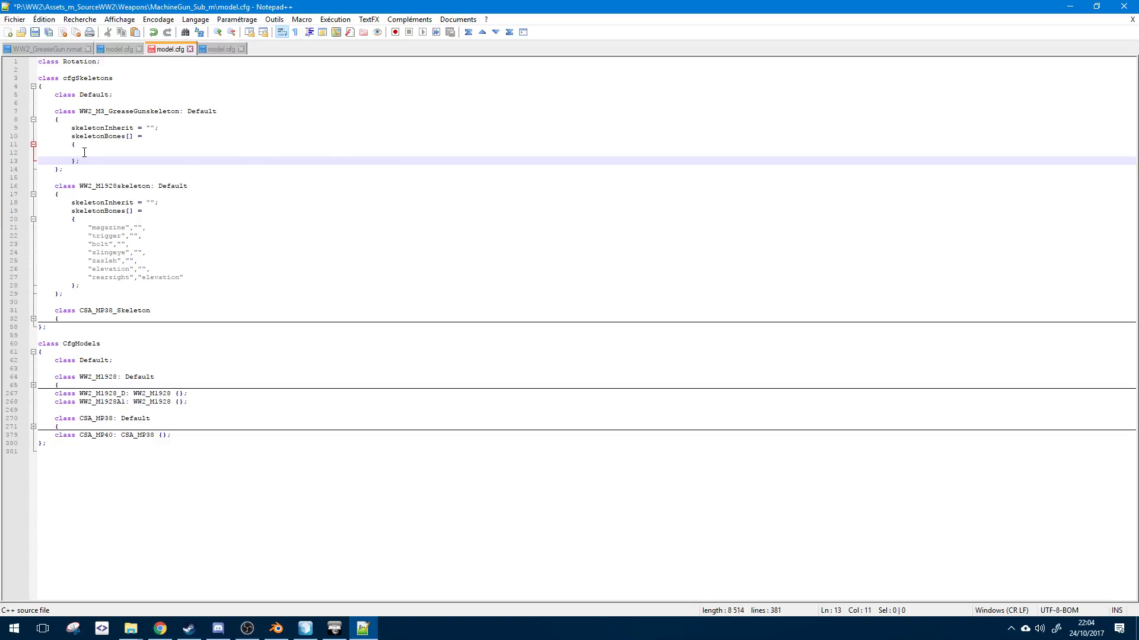
pyautogui.click(85, 153)
# - Open WW2_M3_GreaseGun.p3d from MachineGun_Sub_m in Object Builder and tile its window beside the folder window
pyautogui.click(305, 627)
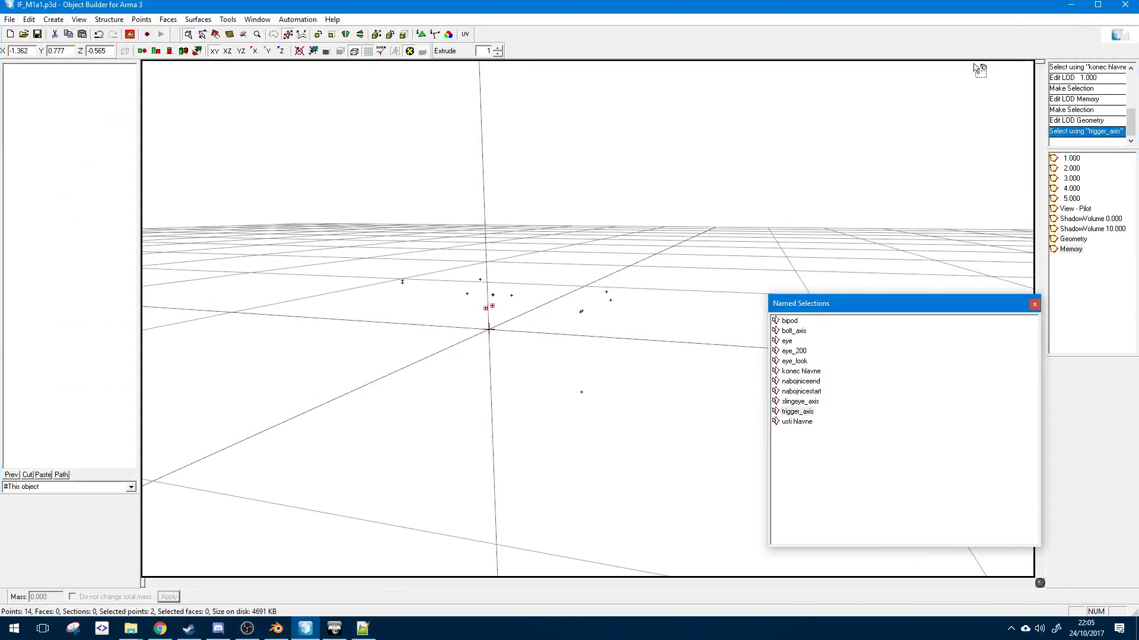
pyautogui.click(1071, 5)
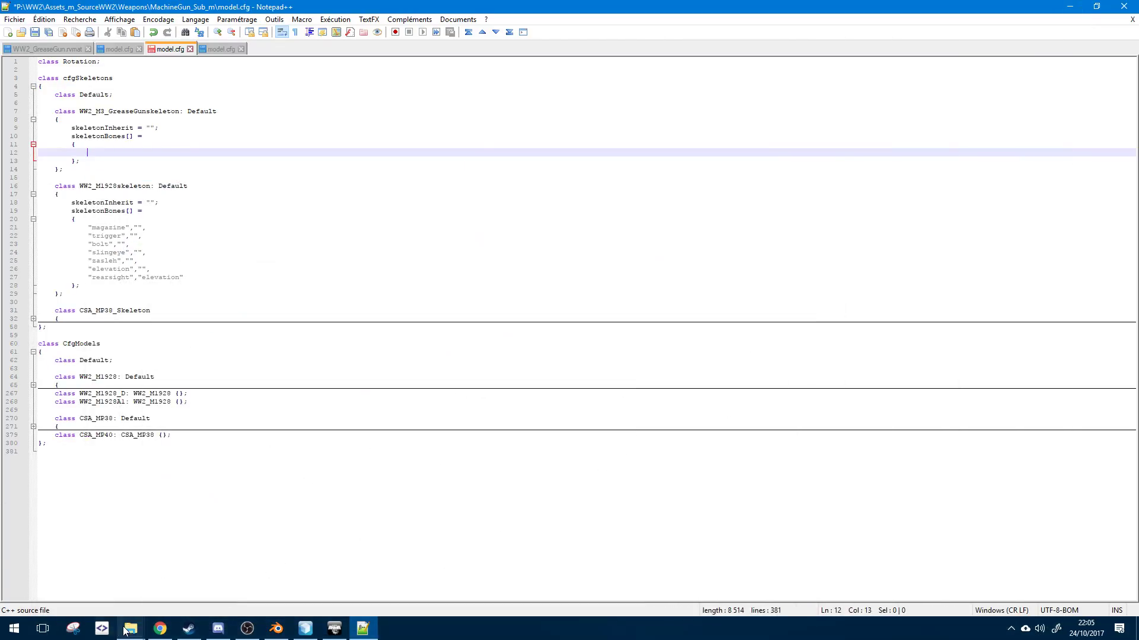
pyautogui.moveTo(125, 630)
pyautogui.click(266, 578)
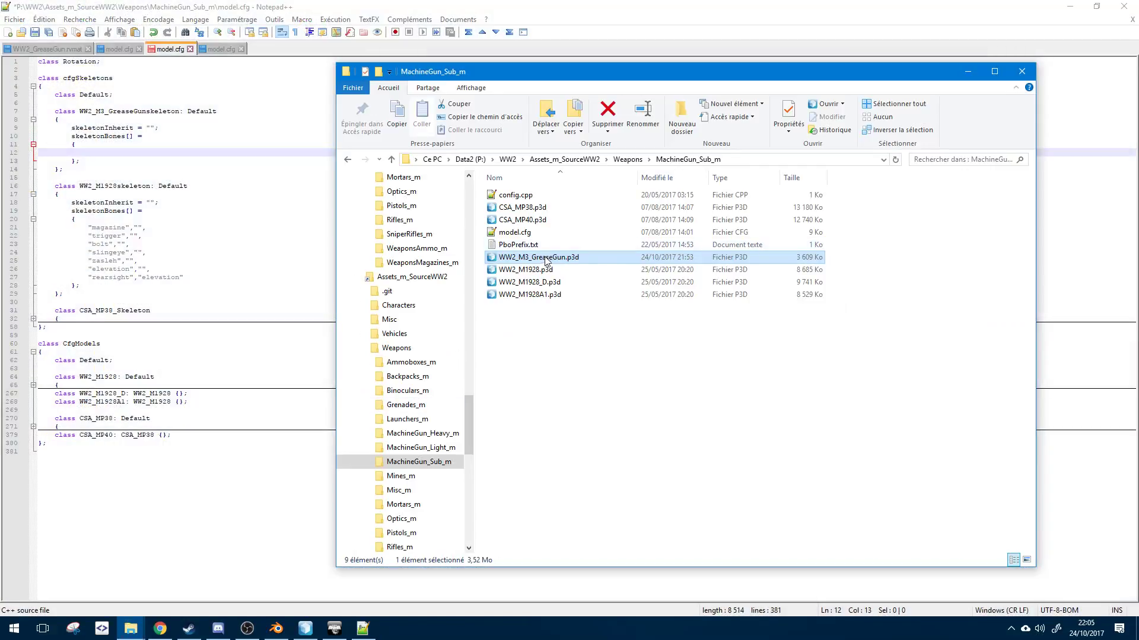
pyautogui.doubleClick(546, 261)
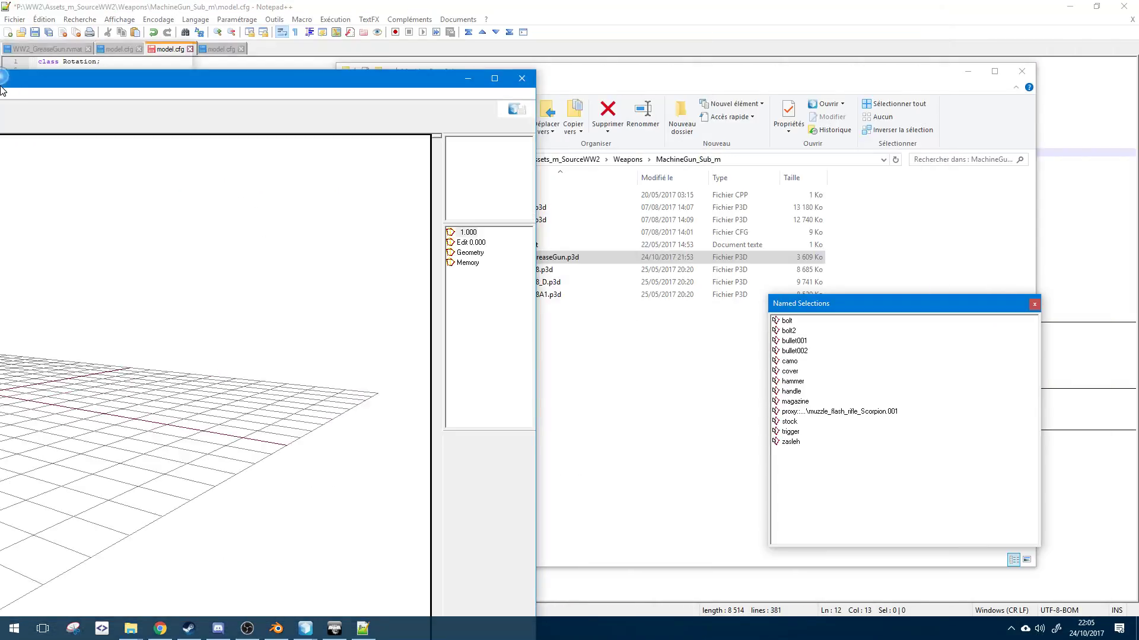
pyautogui.moveTo(3, 90); pyautogui.dragTo(3, 90)
pyautogui.click(662, 151)
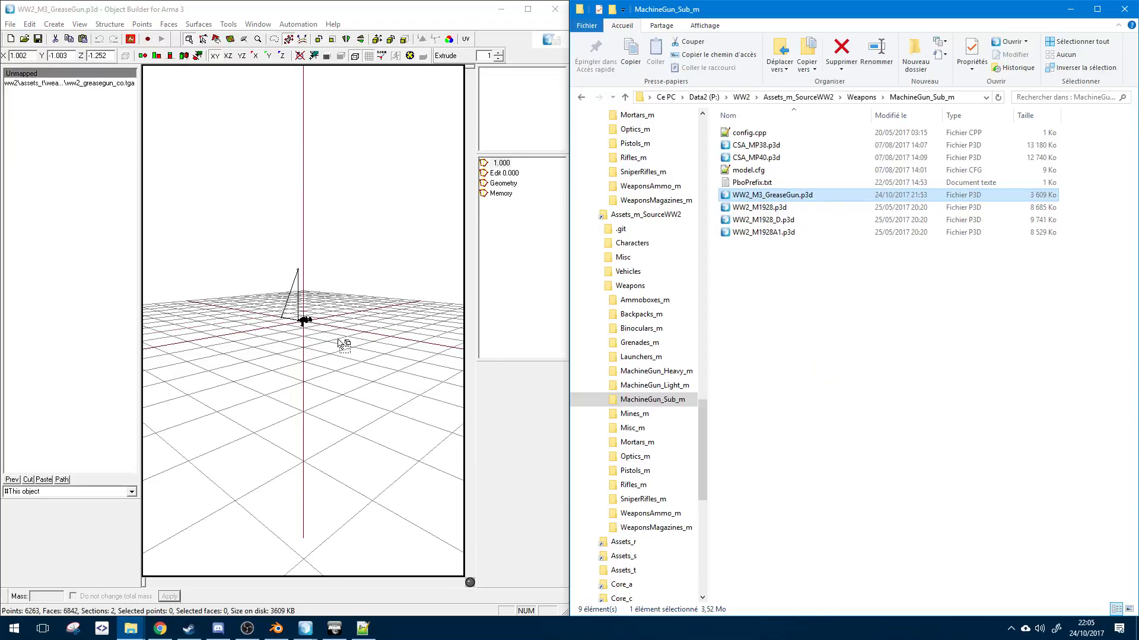
# - Widen the Named Selections list and dock it beneath the Grease Gun's viewport in Object Builder
pyautogui.scroll(8, 338, 342)
pyautogui.scroll(-4, 329, 358)
pyautogui.click(350, 405)
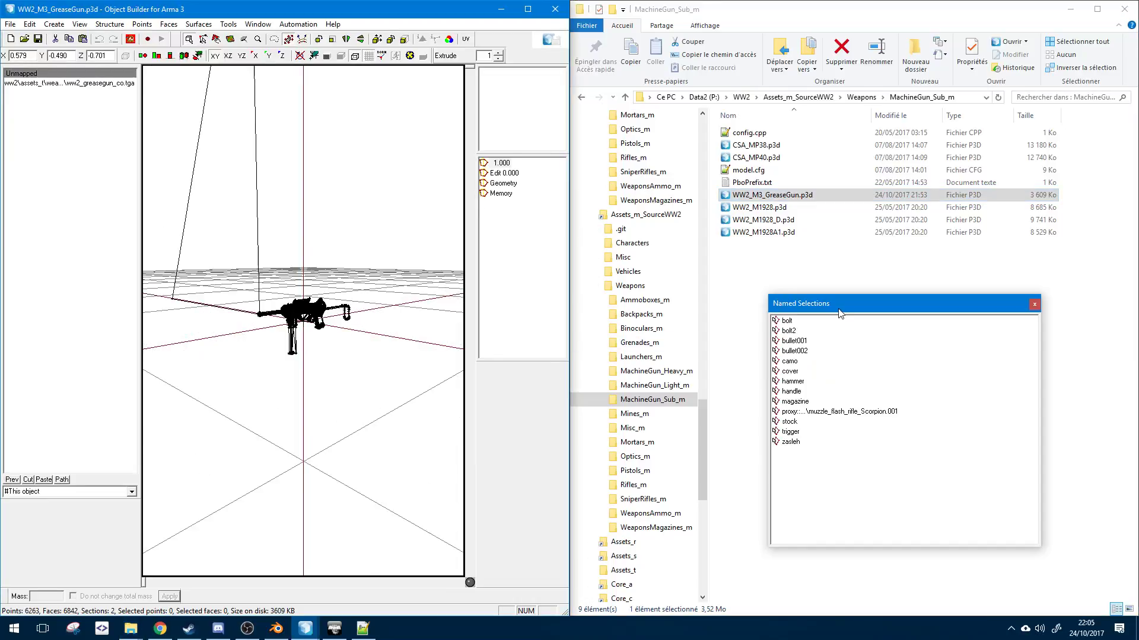
pyautogui.moveTo(849, 297); pyautogui.dragTo(861, 468)
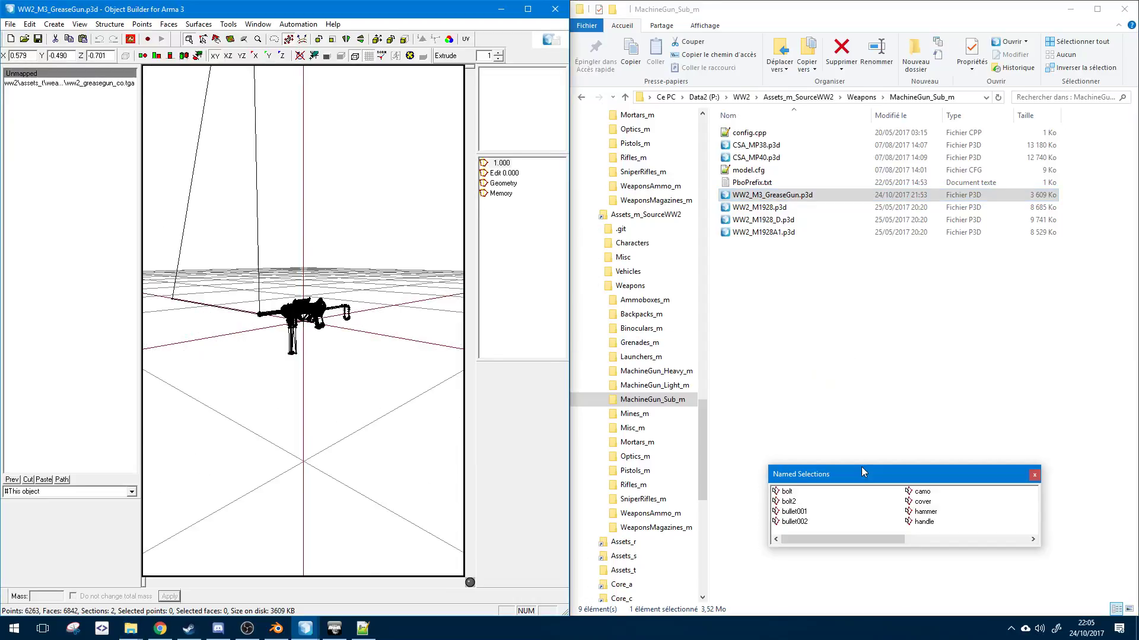
pyautogui.moveTo(769, 534); pyautogui.dragTo(627, 534)
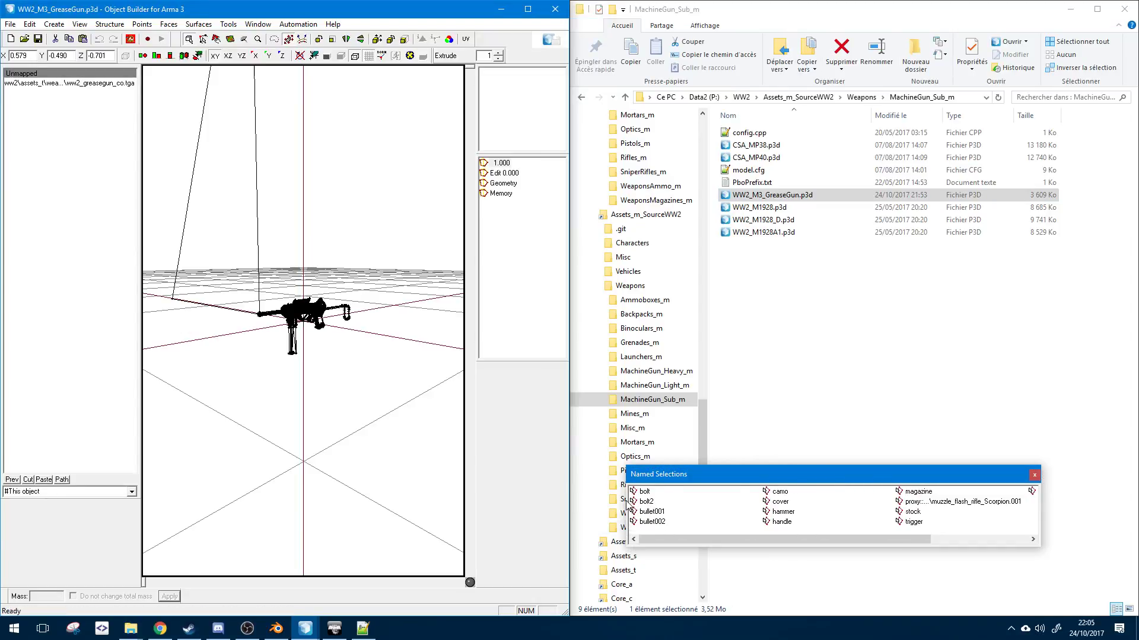
pyautogui.moveTo(633, 507); pyautogui.dragTo(184, 587)
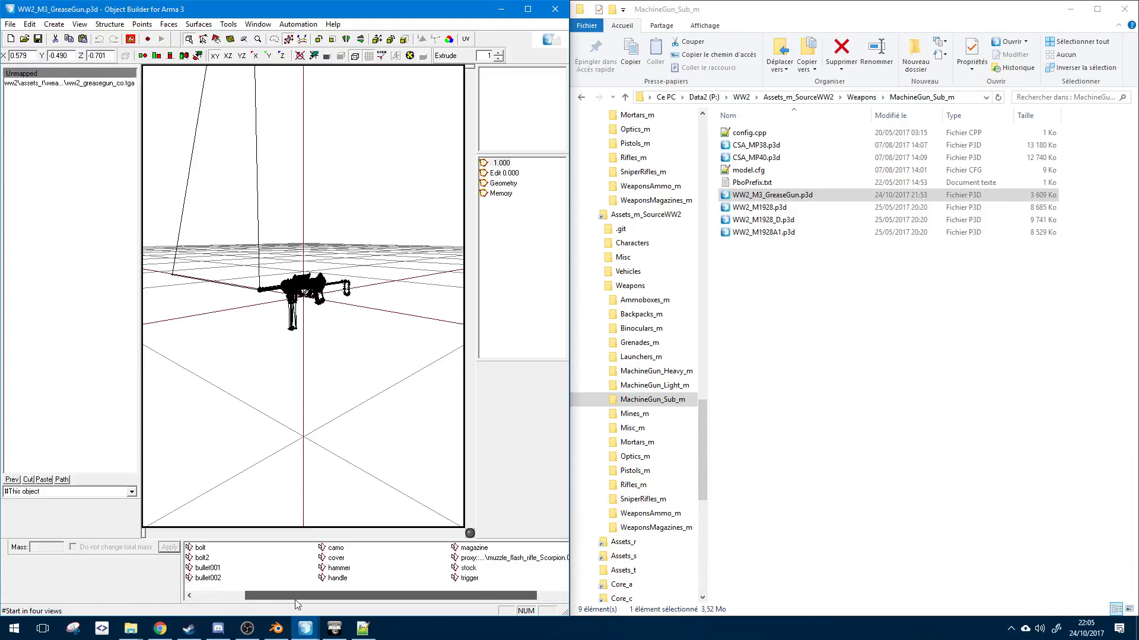
# - Frame the Grease Gun in side view and tile the Notepad++ model.cfg window next to Object Builder
pyautogui.keyDown('alt'); pyautogui.moveTo(326, 306); pyautogui.dragTo(328, 315, button='right'); pyautogui.keyUp('alt')
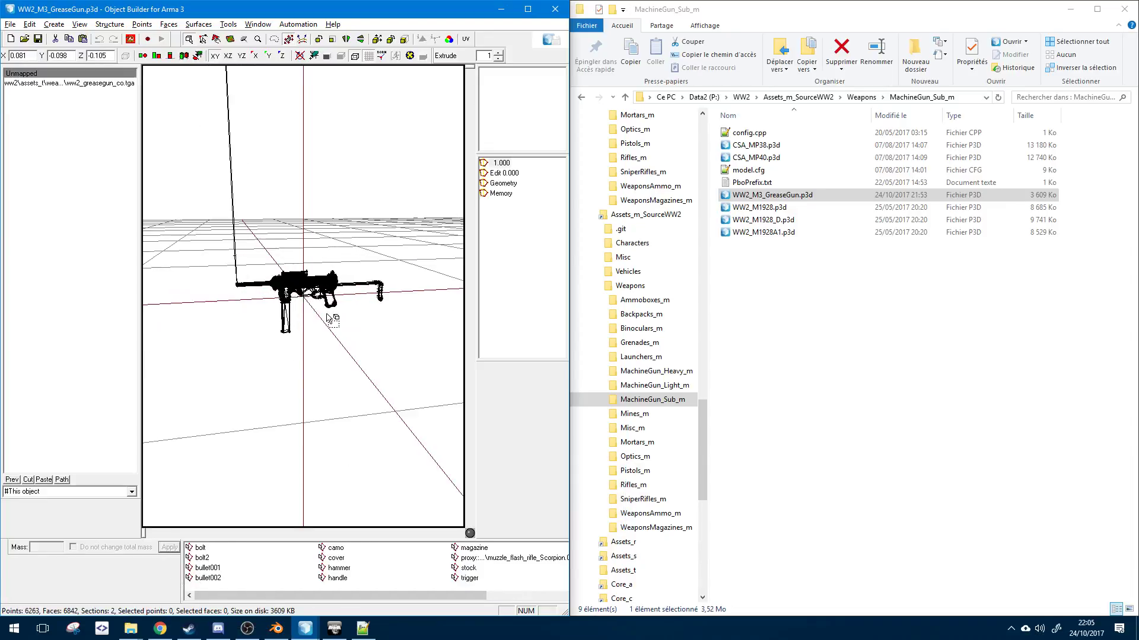
pyautogui.scroll(2, 338, 349)
pyautogui.click(363, 629)
pyautogui.moveTo(590, 3); pyautogui.dragTo(1132, 106)
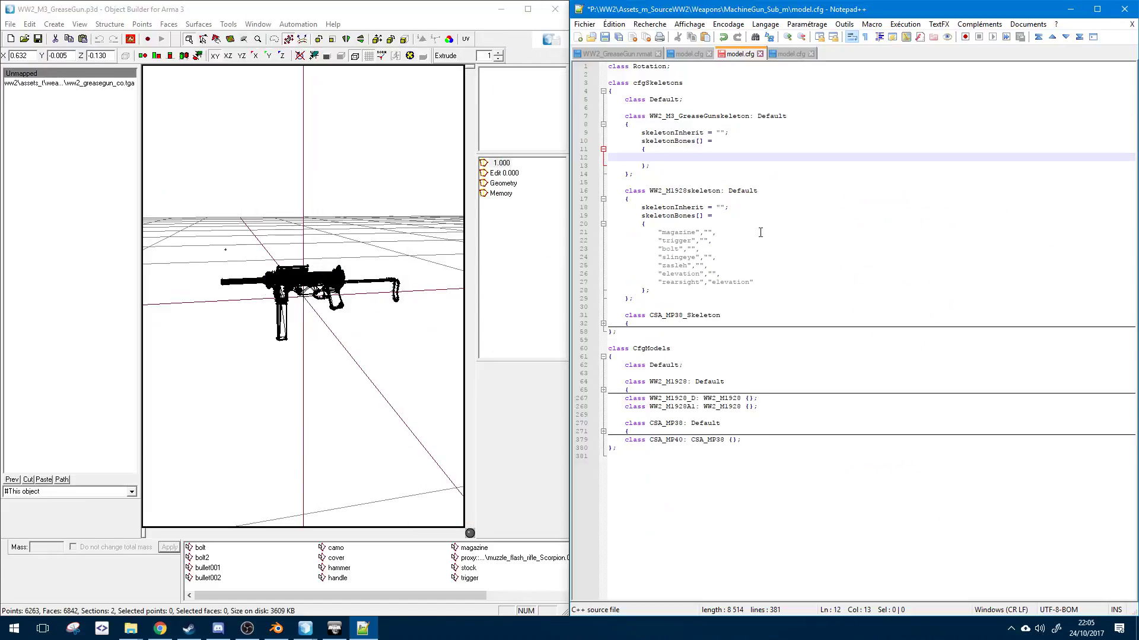
# - Start an empty bone entry with blank quoted name and parent inside skeletonBones[] of the WW2_M3_GreaseGunskeleton class
pyautogui.click(729, 166)
pyautogui.press('Up')
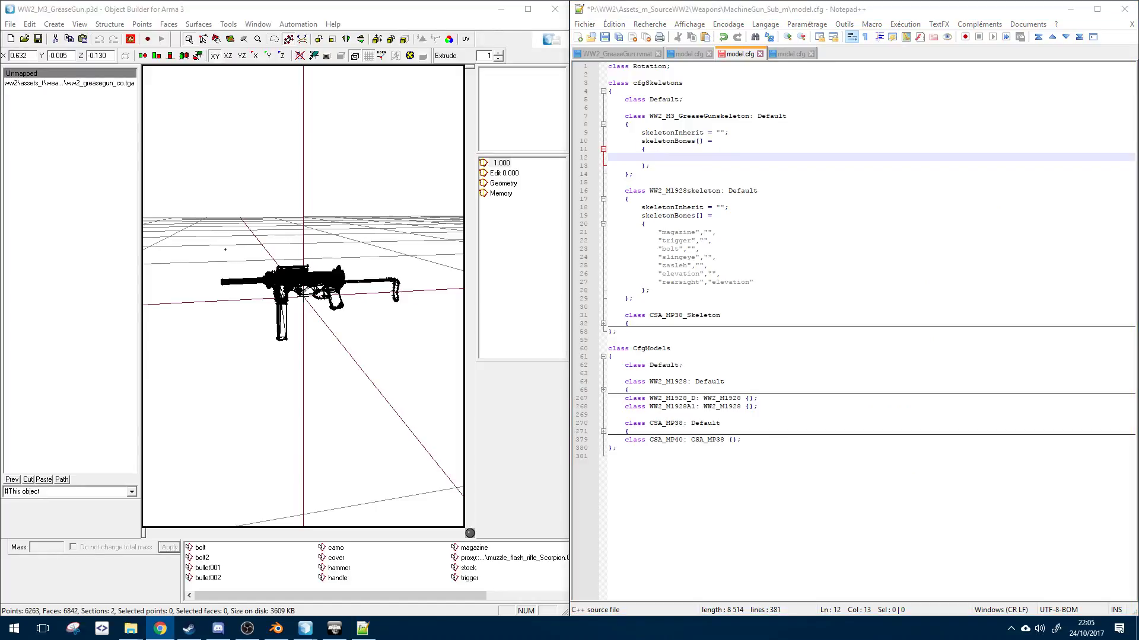
pyautogui.click(791, 270)
pyautogui.click(712, 158)
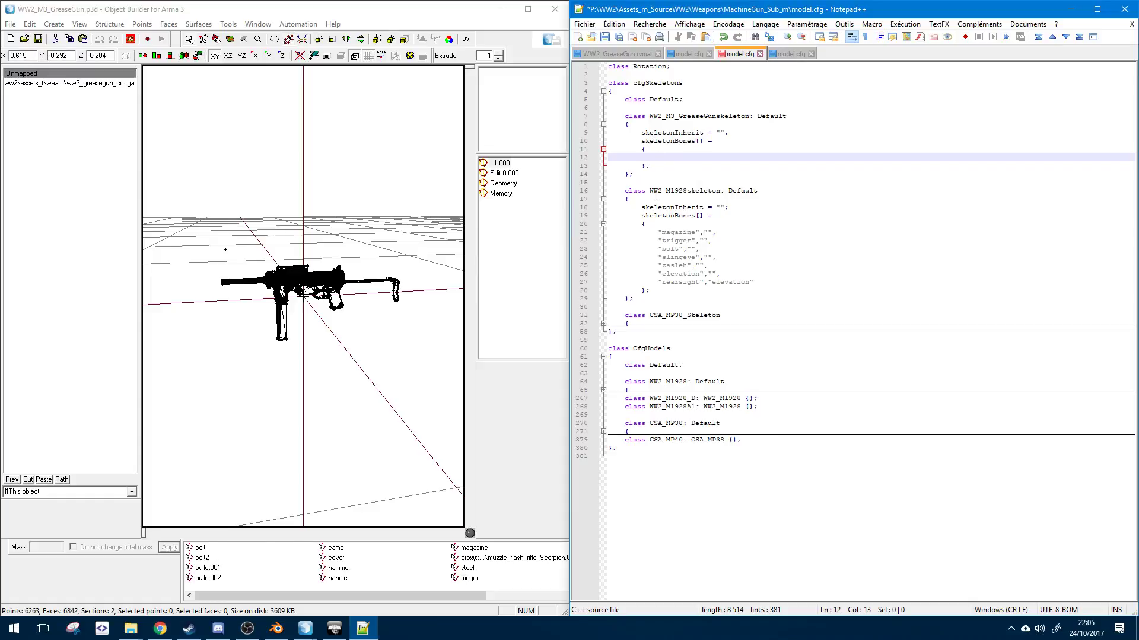
pyautogui.click(663, 164)
pyautogui.click(682, 157)
pyautogui.write('"","","')
pyautogui.hotkey('ctrl', 'd')
pyautogui.hotkey('ctrl', 'd')
pyautogui.hotkey('ctrl', 'd')
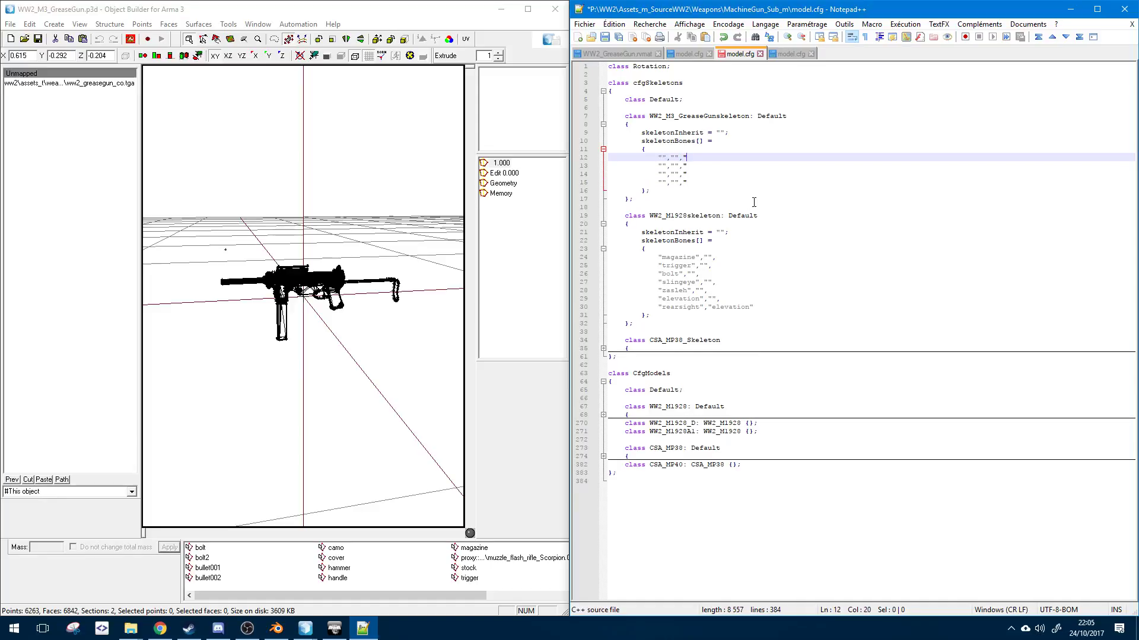
pyautogui.hotkey('ctrl', 'z')
pyautogui.hotkey('ctrl', 'z')
pyautogui.hotkey('ctrl', 'z')
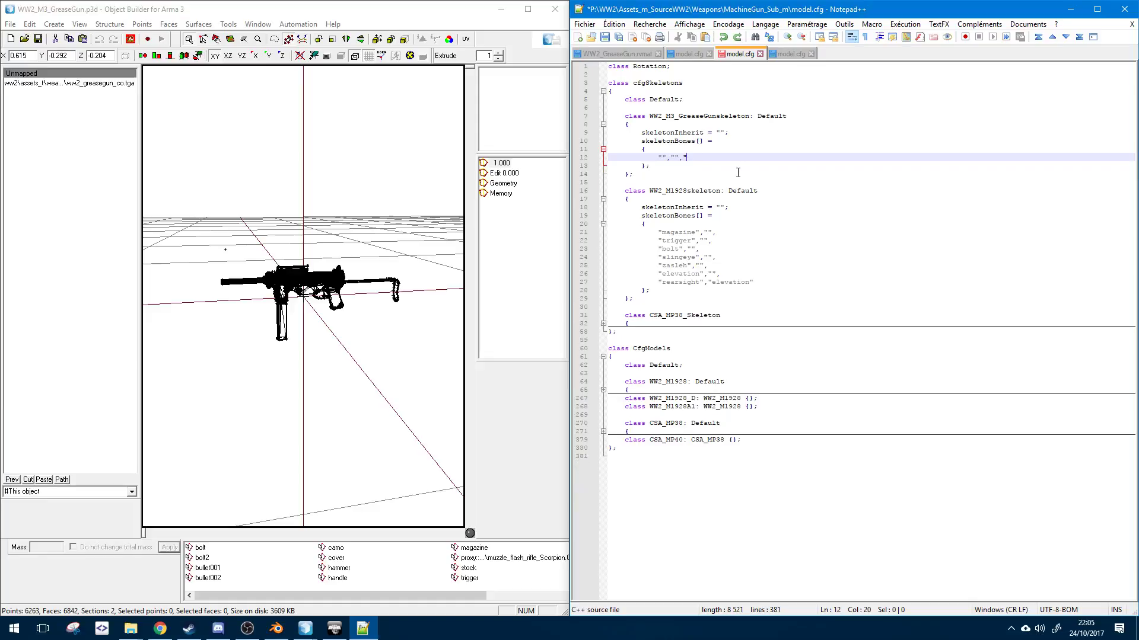
# - Duplicate the empty "","", entry to fill skeletonBones[] with six rows, leaving no trailing comma on the last one
pyautogui.hotkey('ctrl', 'd')
pyautogui.hotkey('ctrl', 'd')
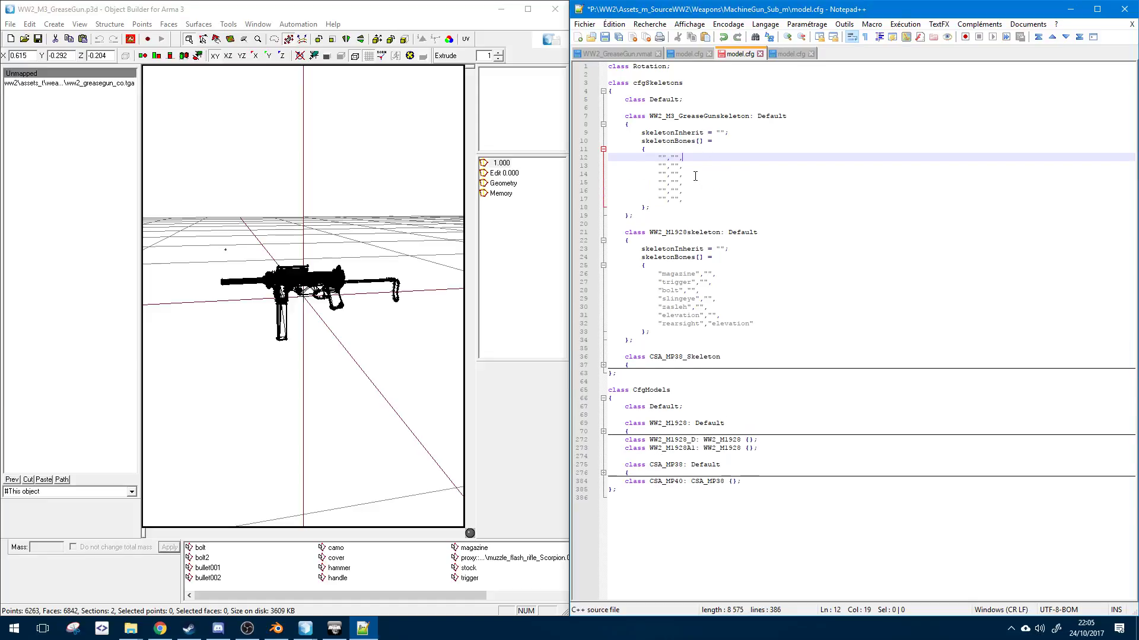
pyautogui.press('Down')
pyautogui.press('Down')
pyautogui.press('Down')
pyautogui.press('Down')
pyautogui.press('Down')
# - Name the first bone entry "bolt" in the Grease Gun skeleton, keeping its parent empty
pyautogui.press('Up')
pyautogui.press('Up')
pyautogui.press('Up')
pyautogui.press('Up')
pyautogui.press('Up')
pyautogui.press('Left')
pyautogui.press('Left')
pyautogui.press('Left')
pyautogui.press('Left')
pyautogui.click(686, 207)
pyautogui.click(666, 157)
pyautogui.write('bol')
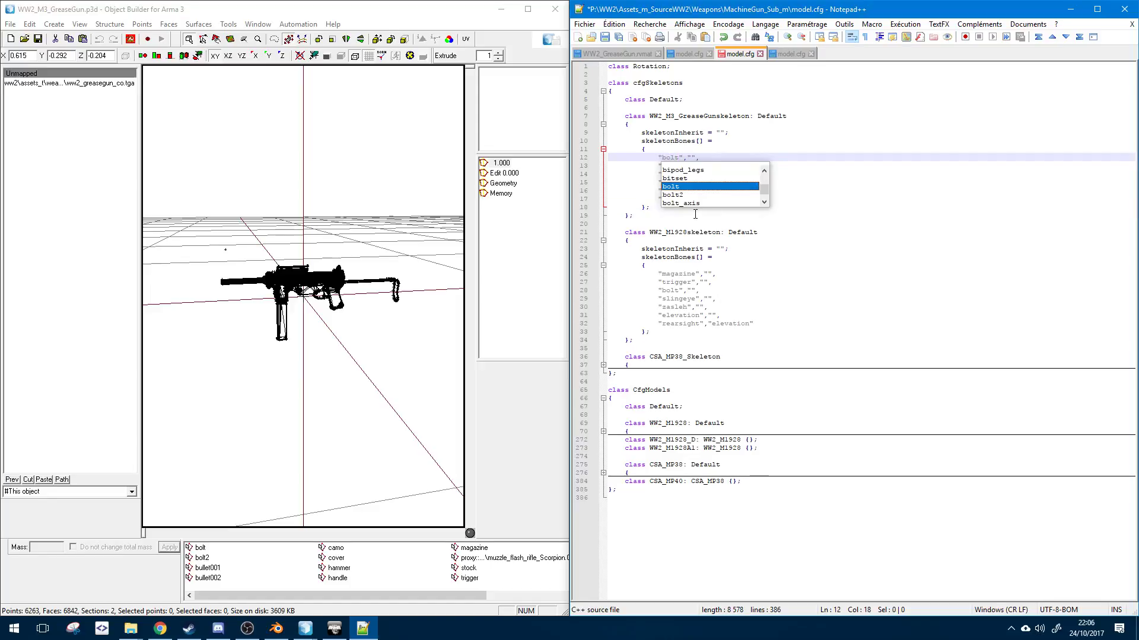
pyautogui.press('Escape')
# - Fill the second bone entry with "bolt2" as the name and "bolt" as its parent
pyautogui.press('Down')
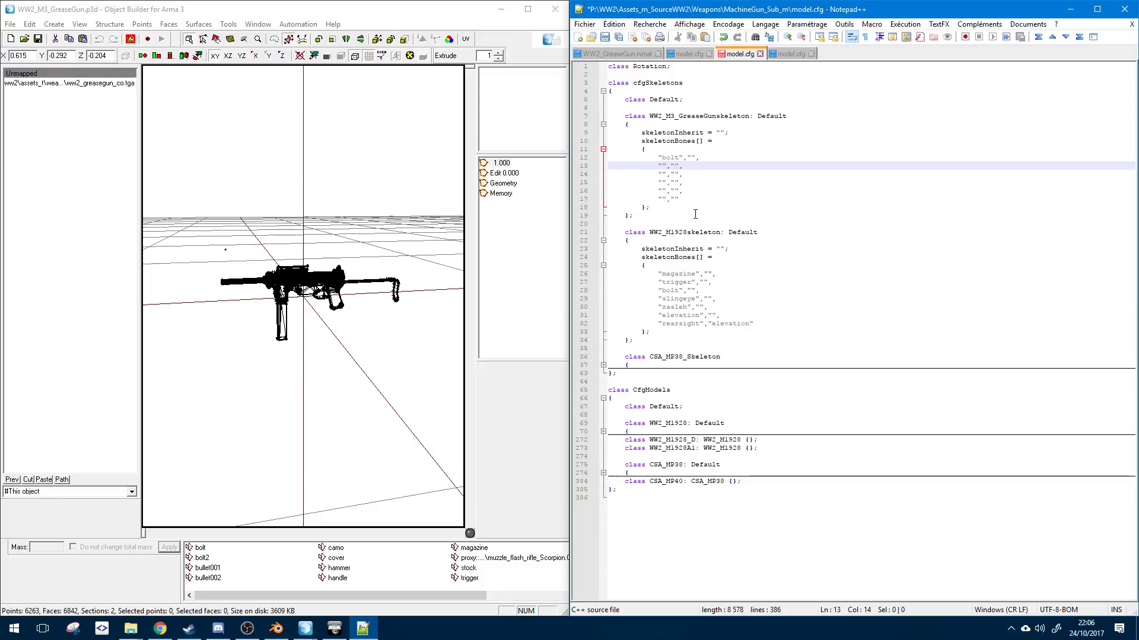
pyautogui.write('bo')
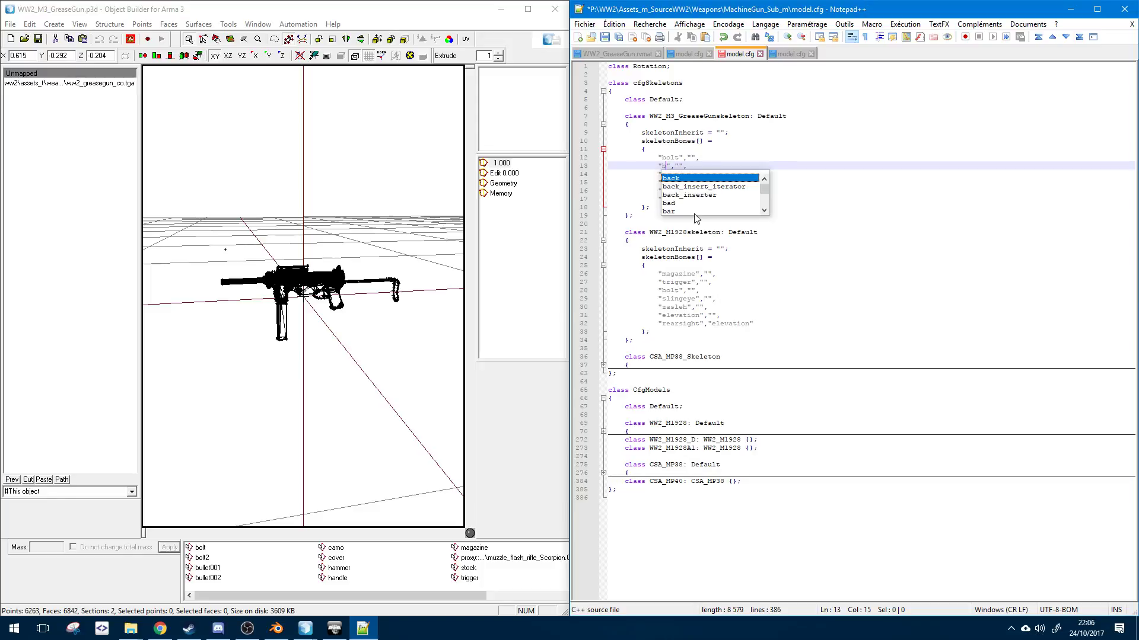
pyautogui.write('lt2')
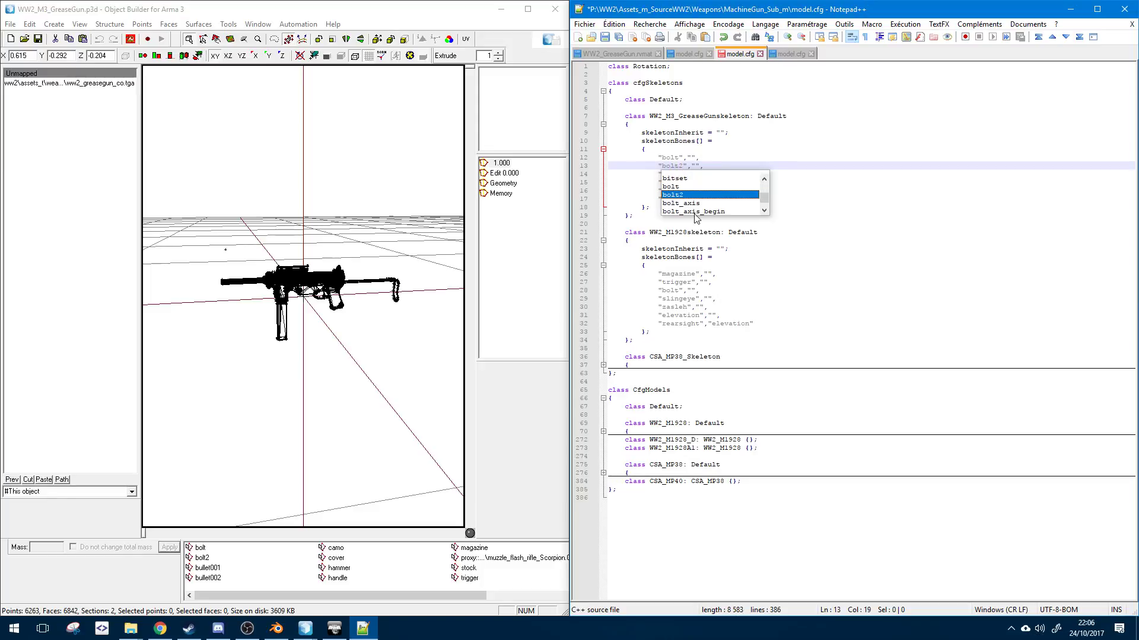
pyautogui.press('Return')
pyautogui.write('bolt')
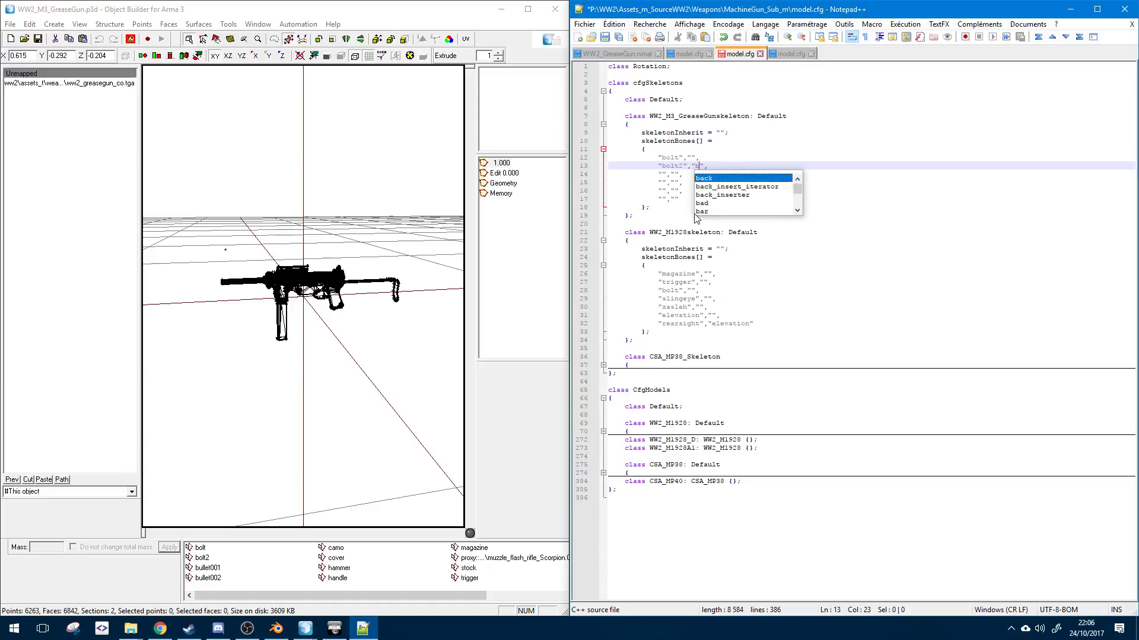
# - Fill the third bone entry with "bullet001" as the name and "magazine" as its parent
pyautogui.press('Down')
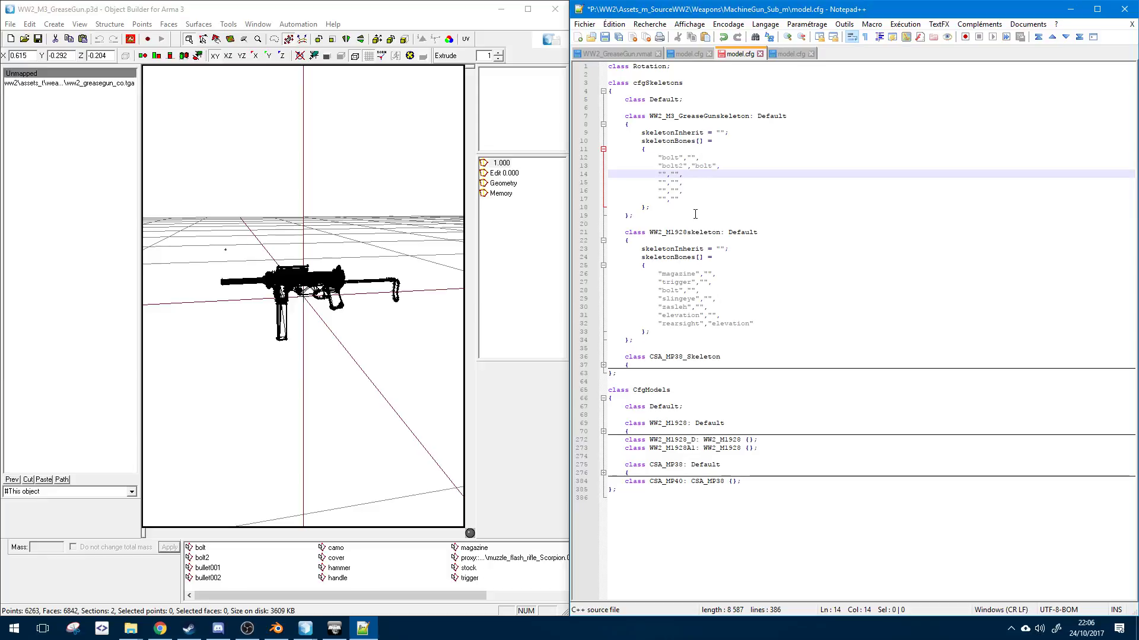
pyautogui.write('bullte')
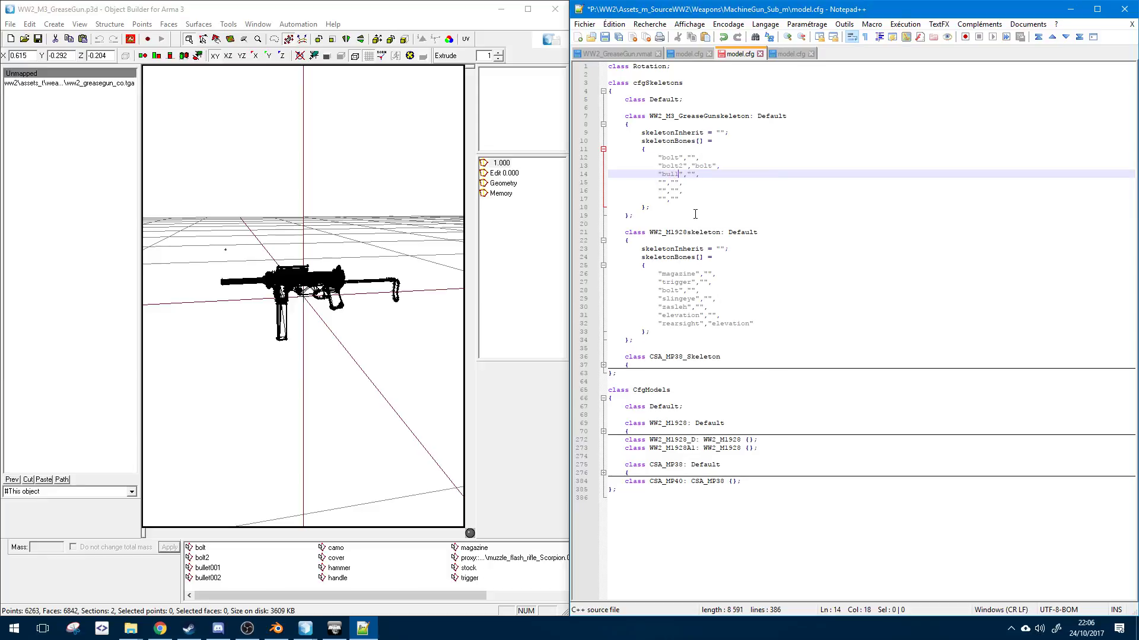
pyautogui.press('BackSpace')
pyautogui.press('BackSpace')
pyautogui.write('et001","')
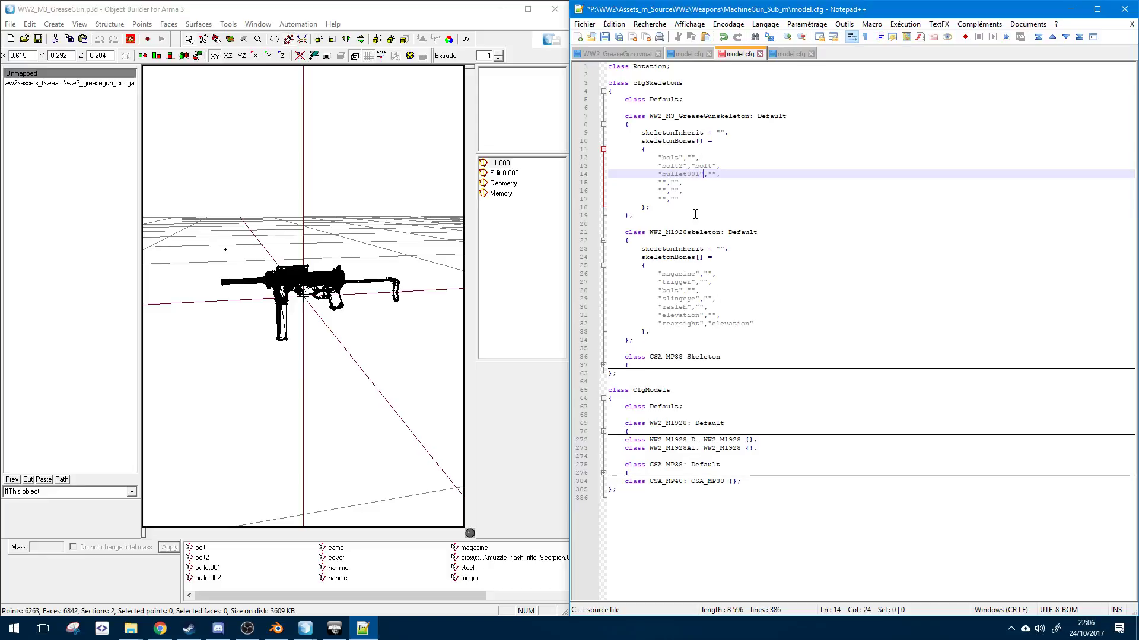
pyautogui.write('magazine')
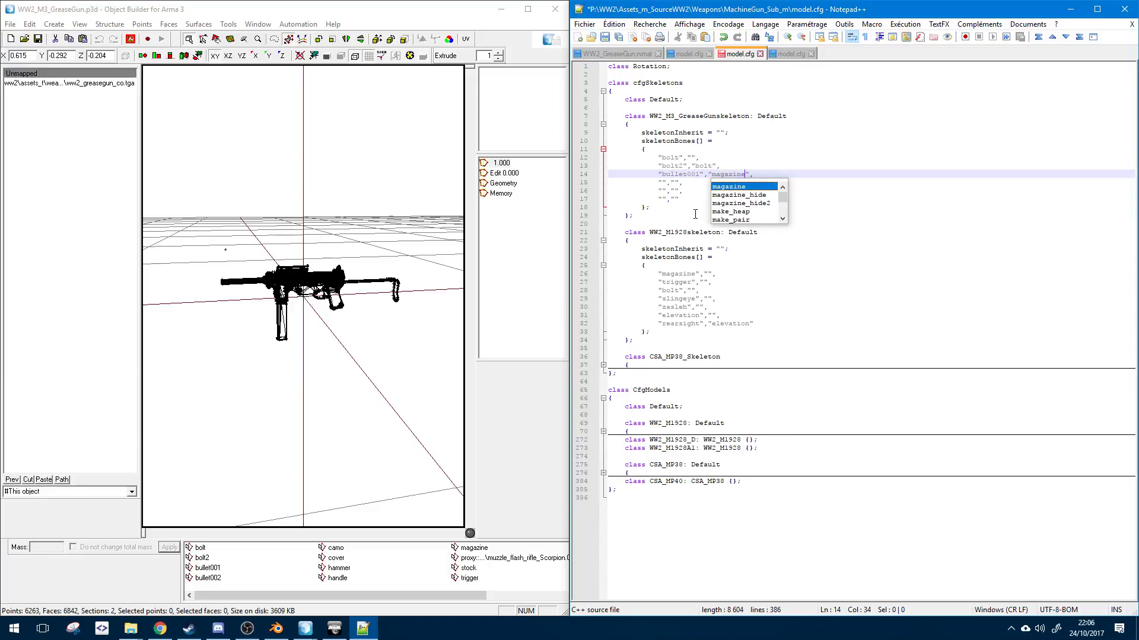
pyautogui.press('Escape')
# - Duplicate the bullet001 entry and rename the copy "bullet002"
pyautogui.hotkey('ctrl', 'd')
pyautogui.click(696, 182)
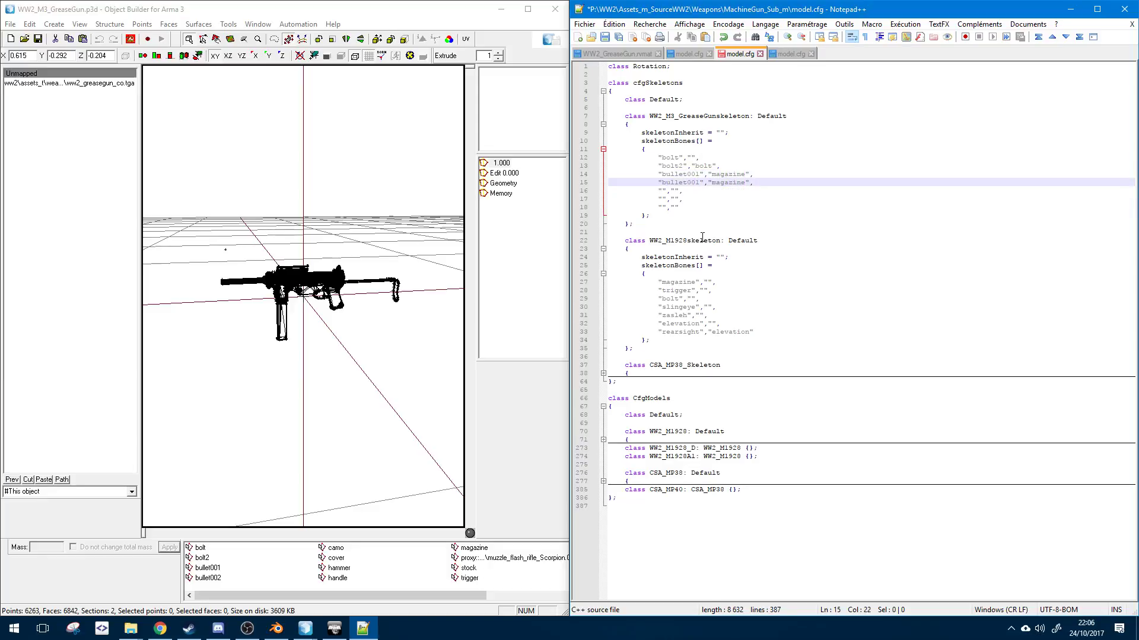
pyautogui.press('BackSpace')
pyautogui.write('2')
# - Set off the two bullet entries with one blank line above and one below them
pyautogui.click(758, 184)
pyautogui.press('Return')
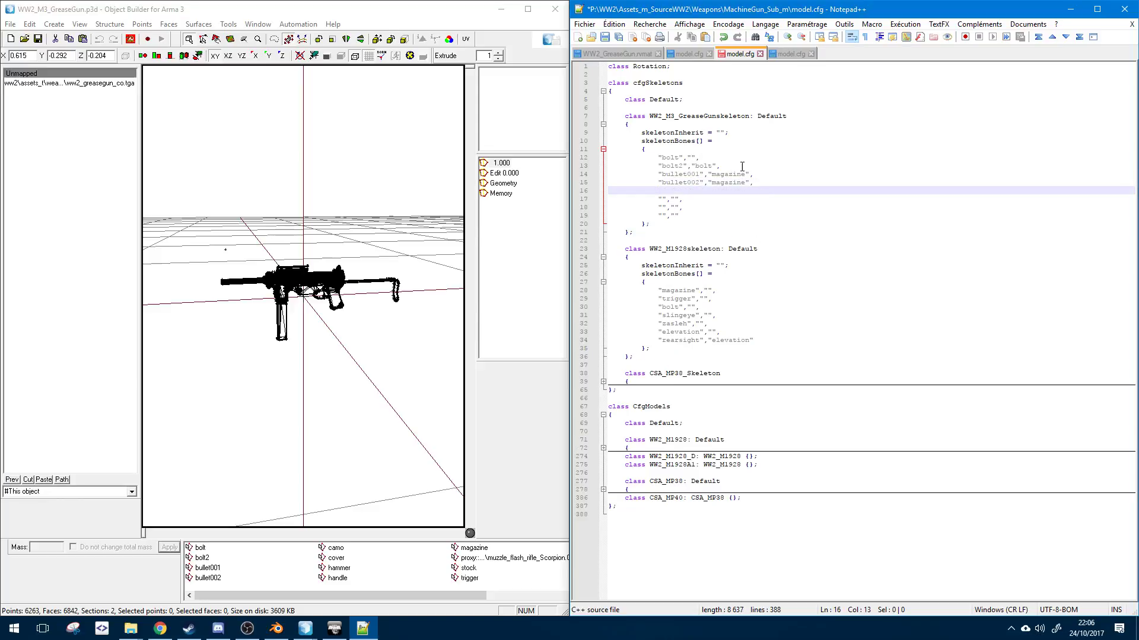
pyautogui.click(743, 167)
pyautogui.press('Return')
# - Add a "magazine","", entry directly above the bullet001 entry in the Grease Gun skeleton
pyautogui.doubleClick(741, 182)
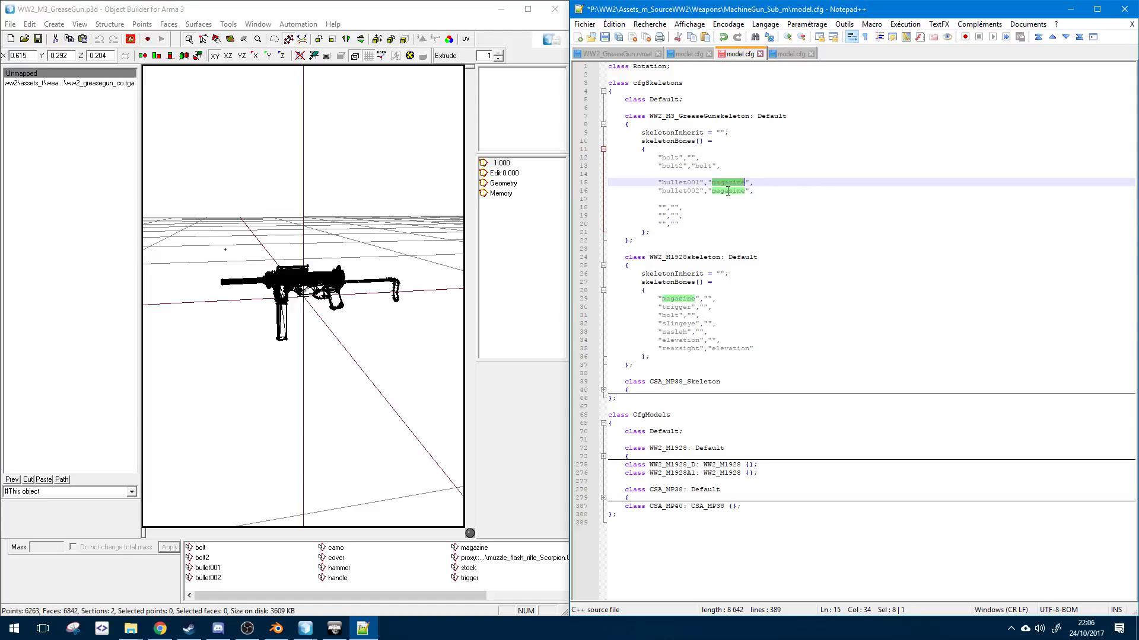
pyautogui.doubleClick(679, 182)
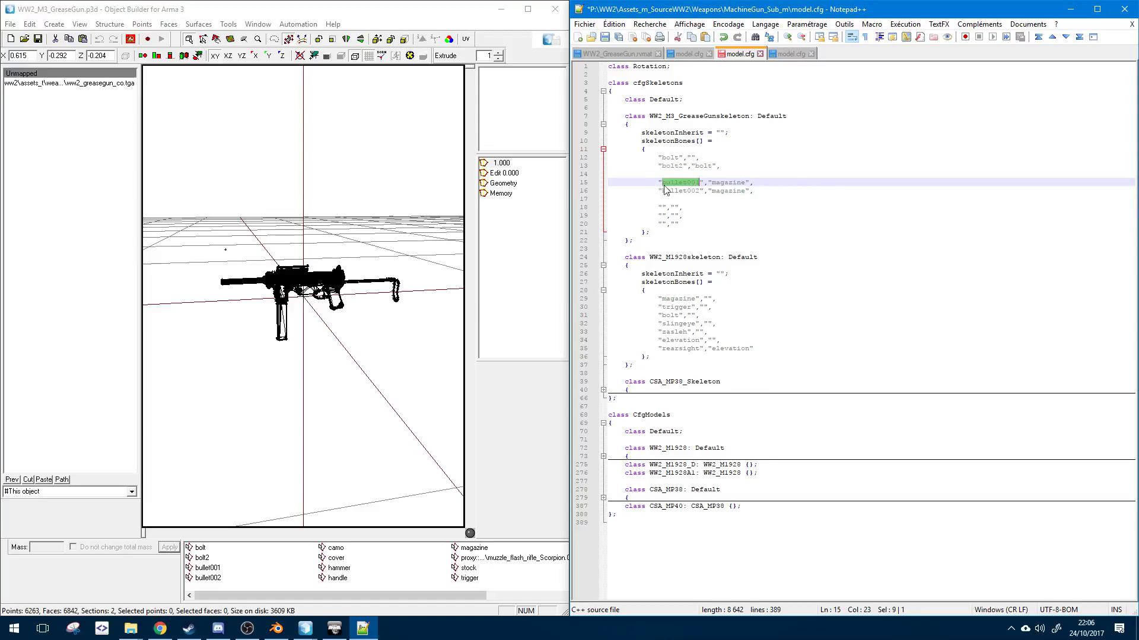
pyautogui.doubleClick(730, 182)
pyautogui.click(738, 174)
pyautogui.press('Return')
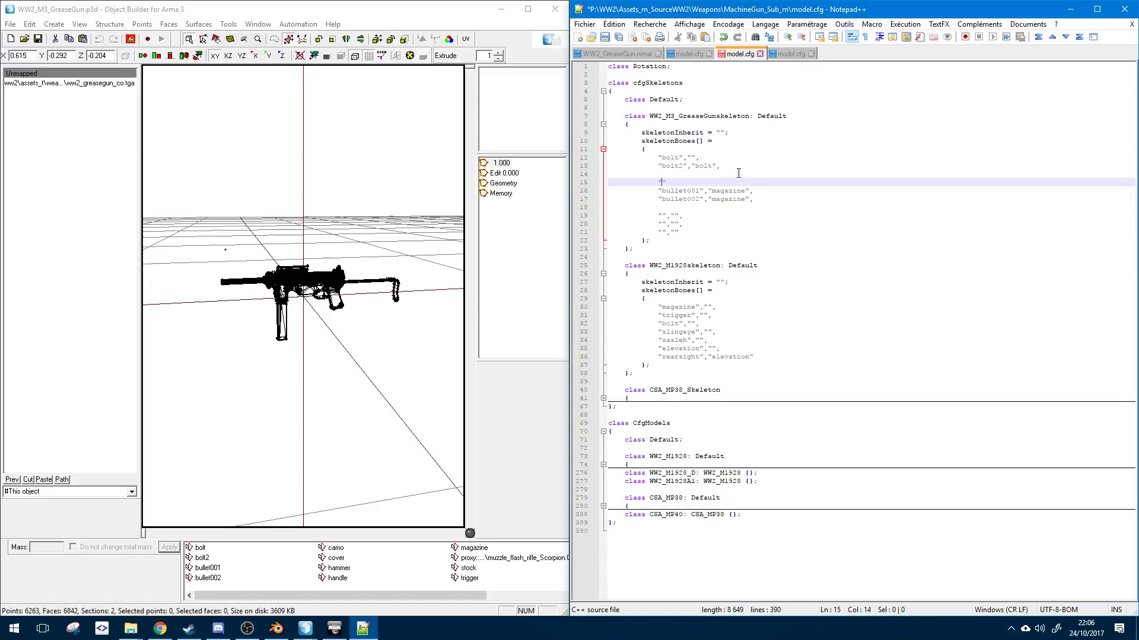
pyautogui.write('"ma')
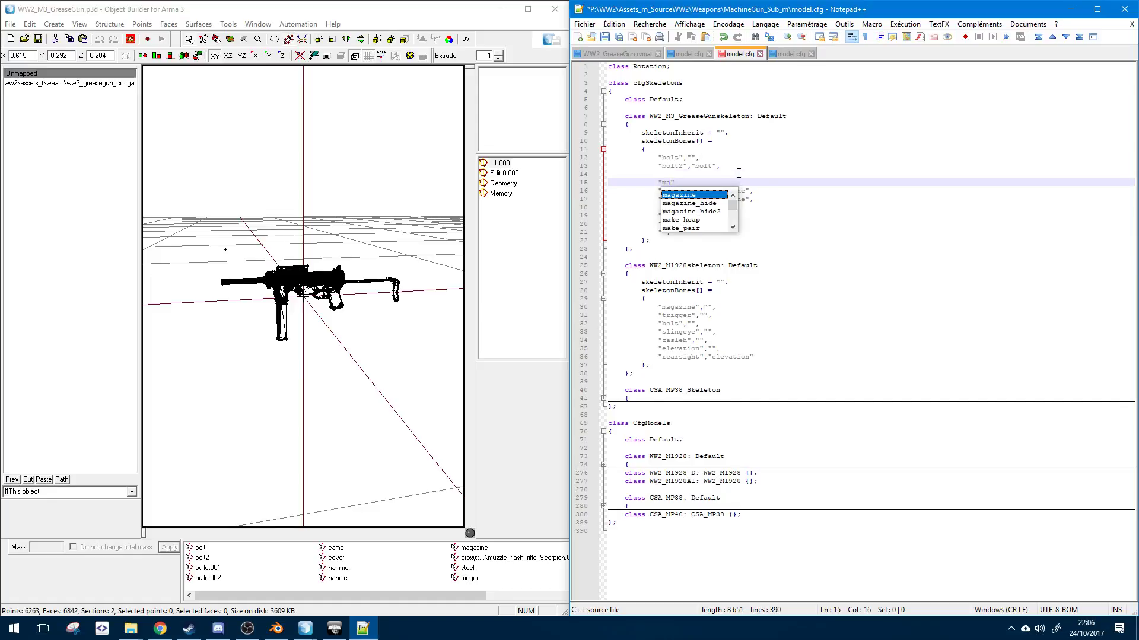
pyautogui.write('gazine","",')
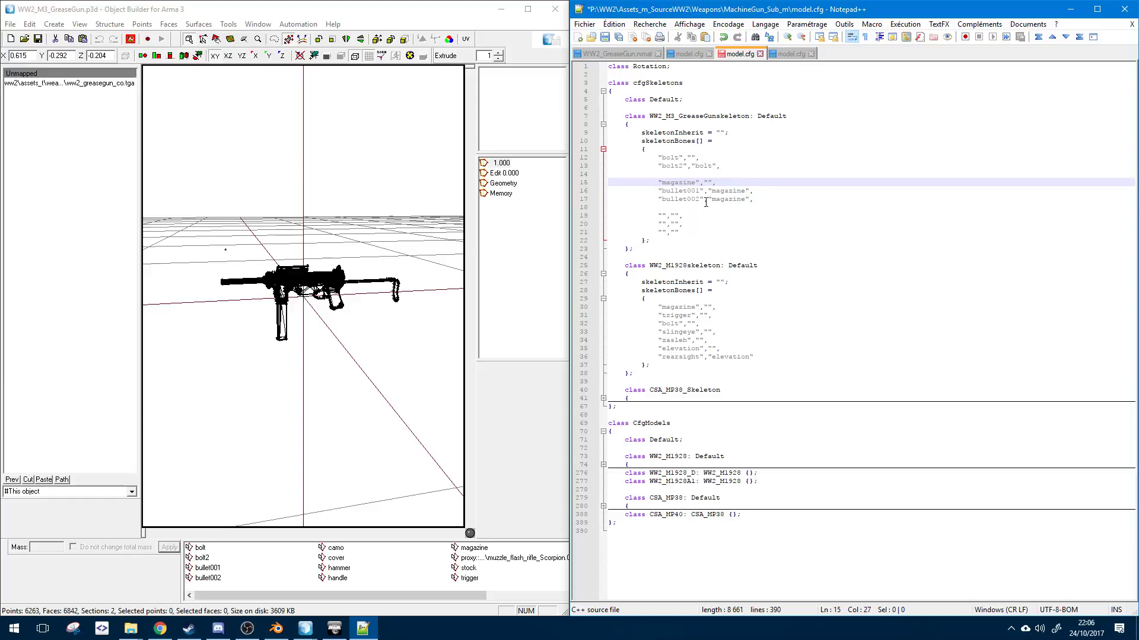
# - Compare the magazine entry with the parent names given to the bullet001 and bullet002 bones
pyautogui.doubleClick(677, 182)
pyautogui.click(682, 181)
pyautogui.click(675, 198)
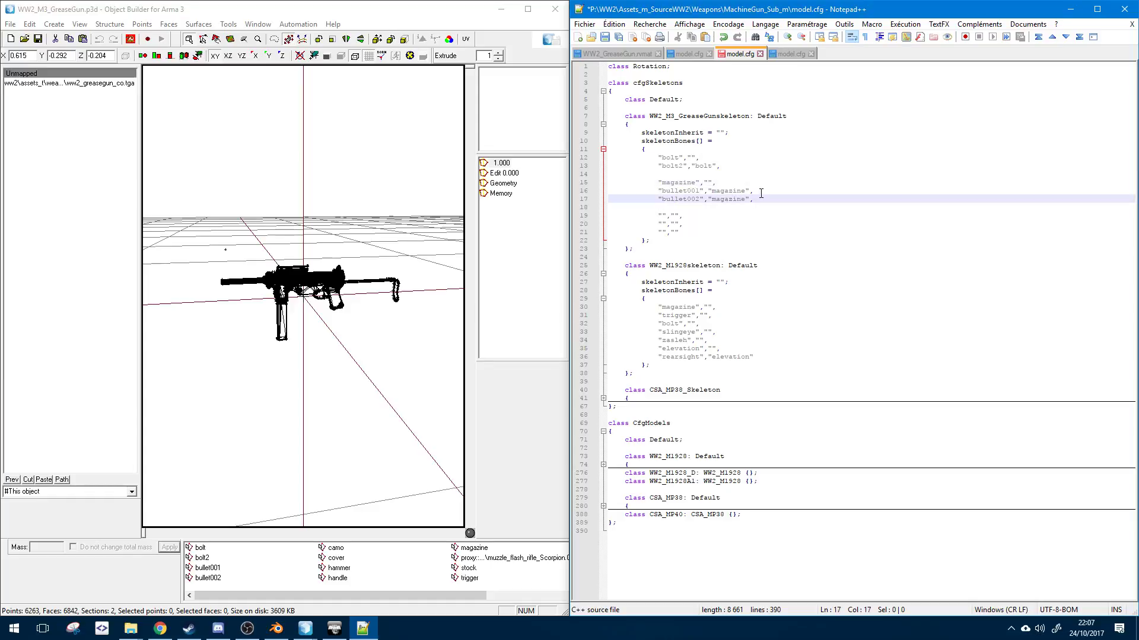
pyautogui.doubleClick(679, 199)
pyautogui.doubleClick(735, 193)
pyautogui.click(678, 182)
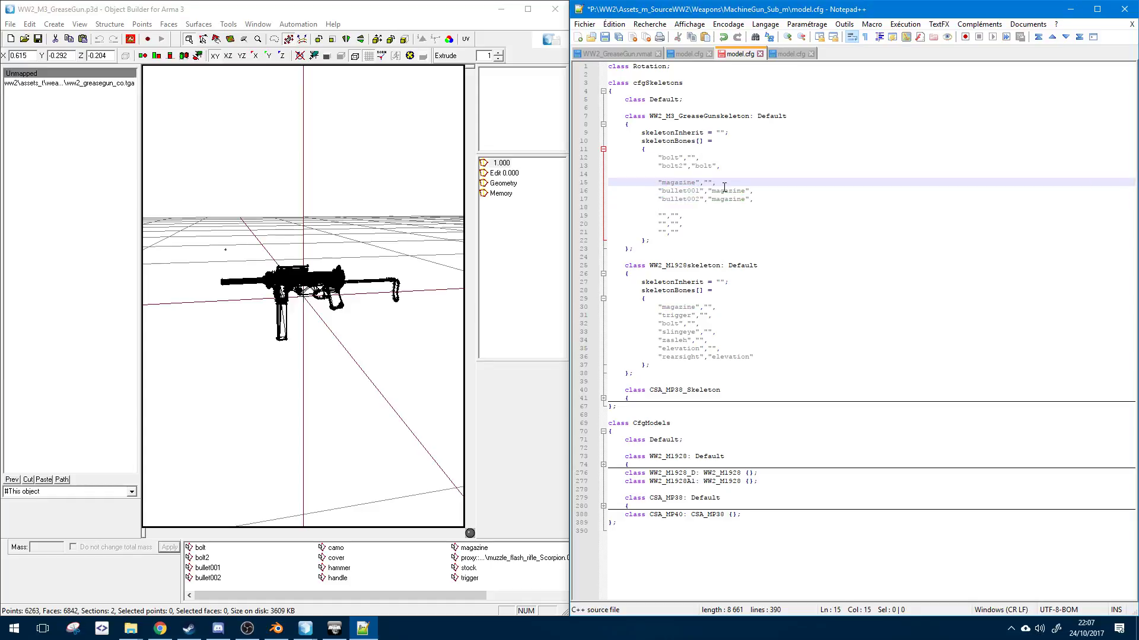
pyautogui.moveTo(724, 188); pyautogui.dragTo(659, 183)
pyautogui.click(660, 182)
pyautogui.click(673, 206)
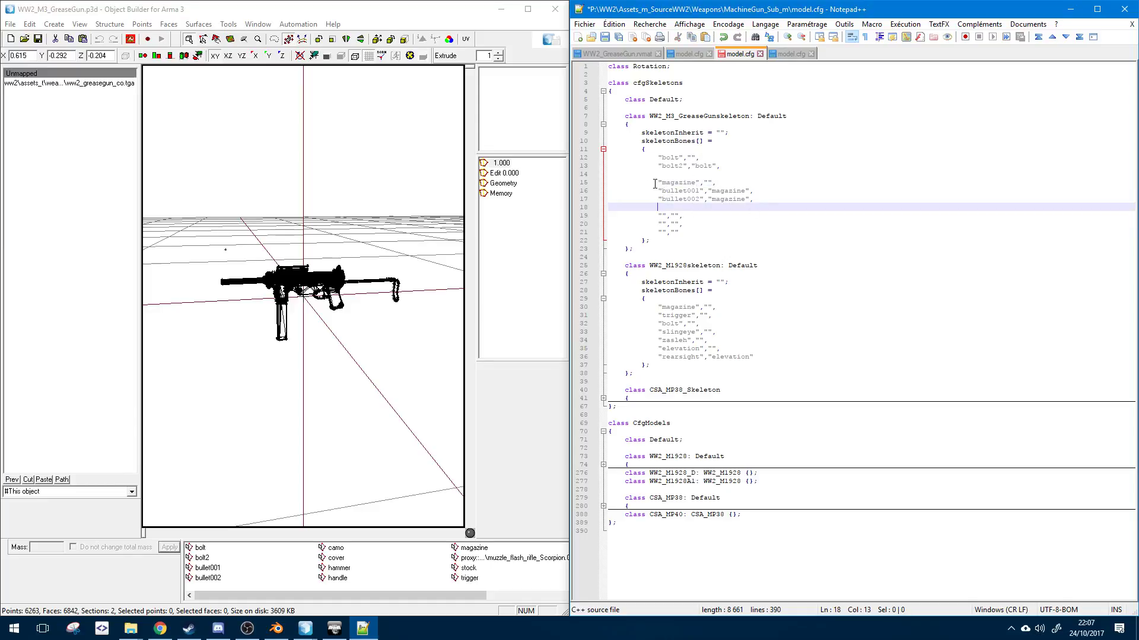
# - Try a dummy parent on the magazine bone and a dummy entry above it, and remove both
pyautogui.click(710, 181)
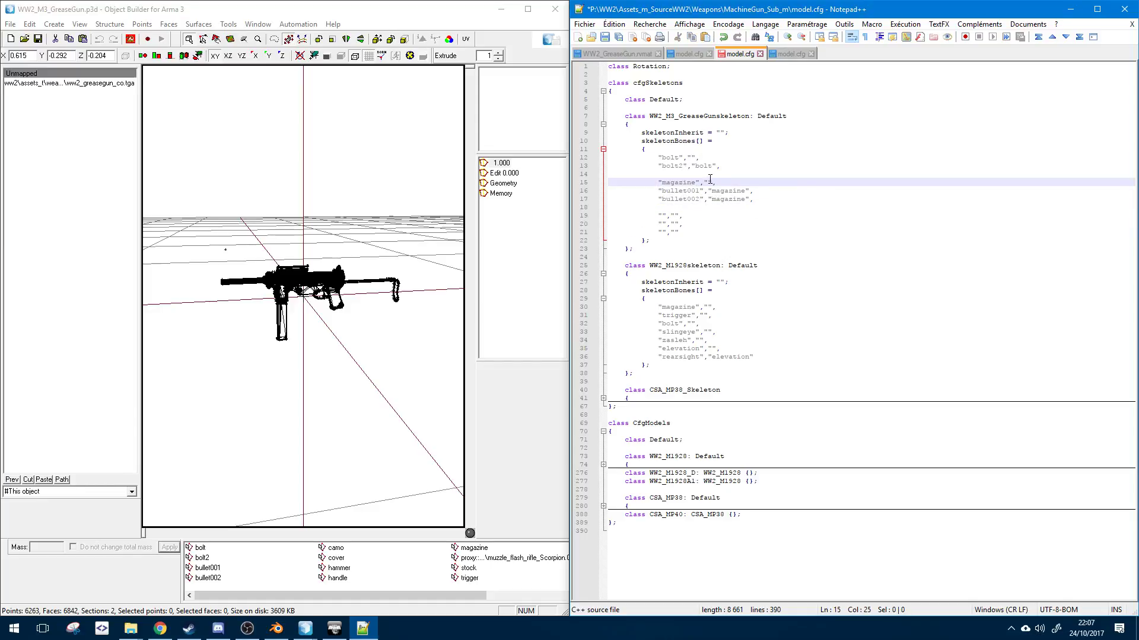
pyautogui.write('xrnvlfvefdv')
pyautogui.click(710, 174)
pyautogui.write('"klvnelvd",')
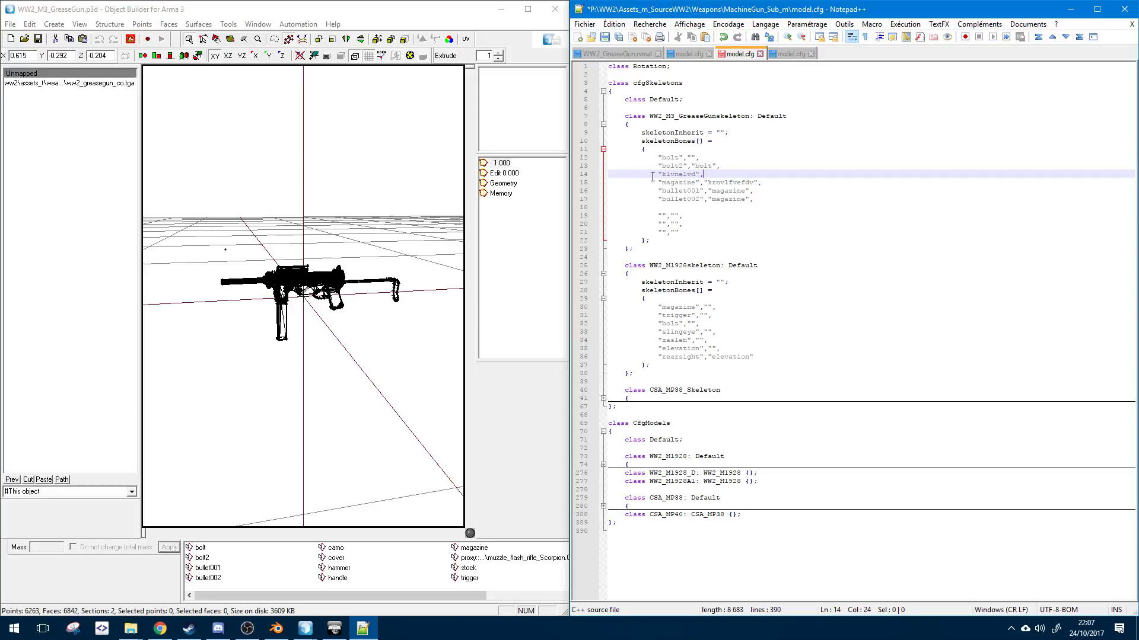
pyautogui.moveTo(652, 177); pyautogui.dragTo(770, 173)
pyautogui.press('BackSpace')
pyautogui.press('BackSpace')
pyautogui.press('BackSpace')
pyautogui.press('BackSpace')
pyautogui.press('BackSpace')
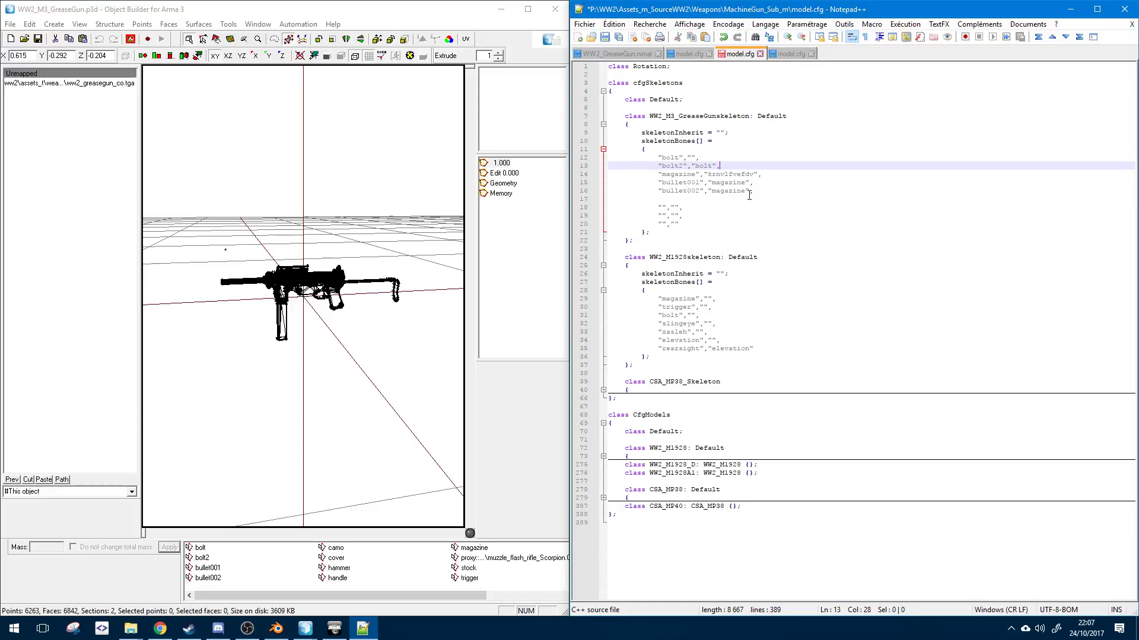
pyautogui.press('Return')
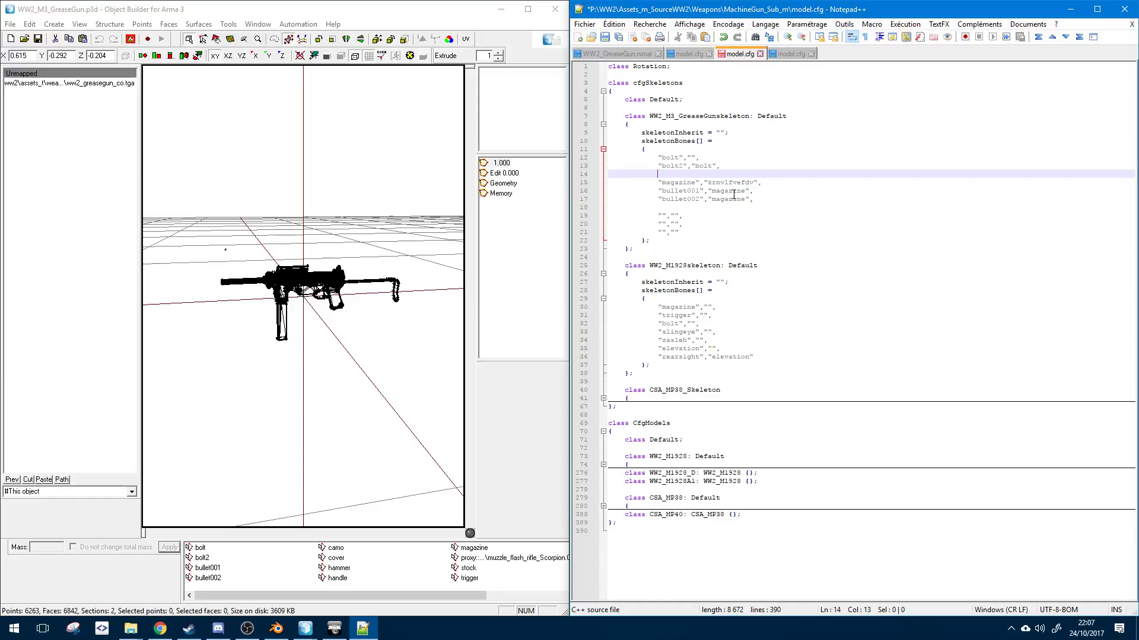
pyautogui.doubleClick(732, 182)
pyautogui.press('BackSpace')
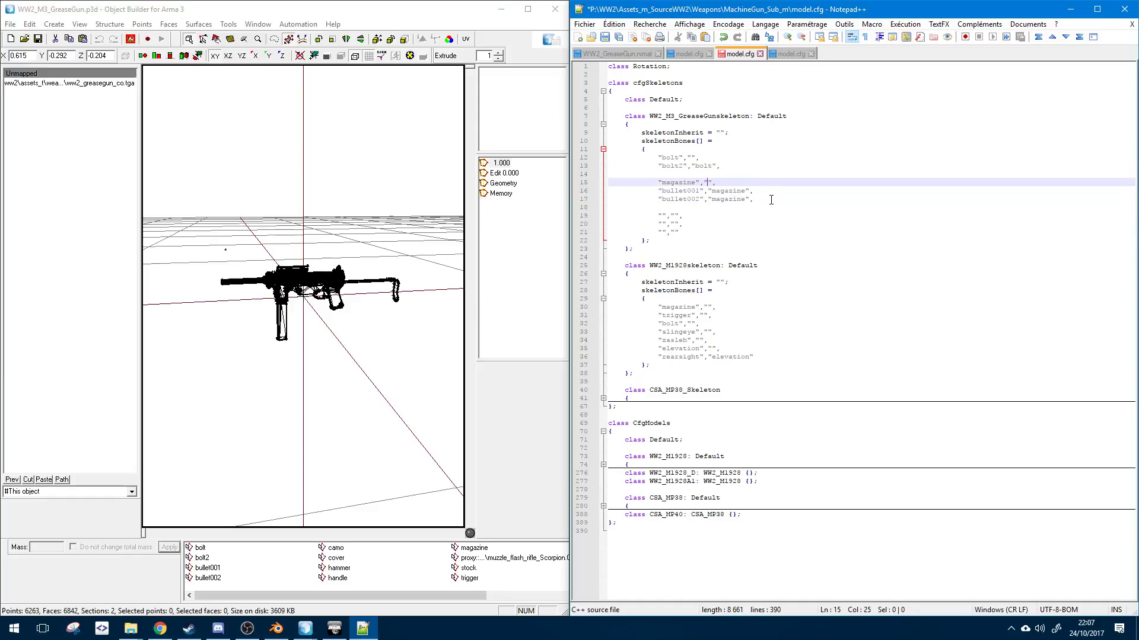
pyautogui.click(771, 200)
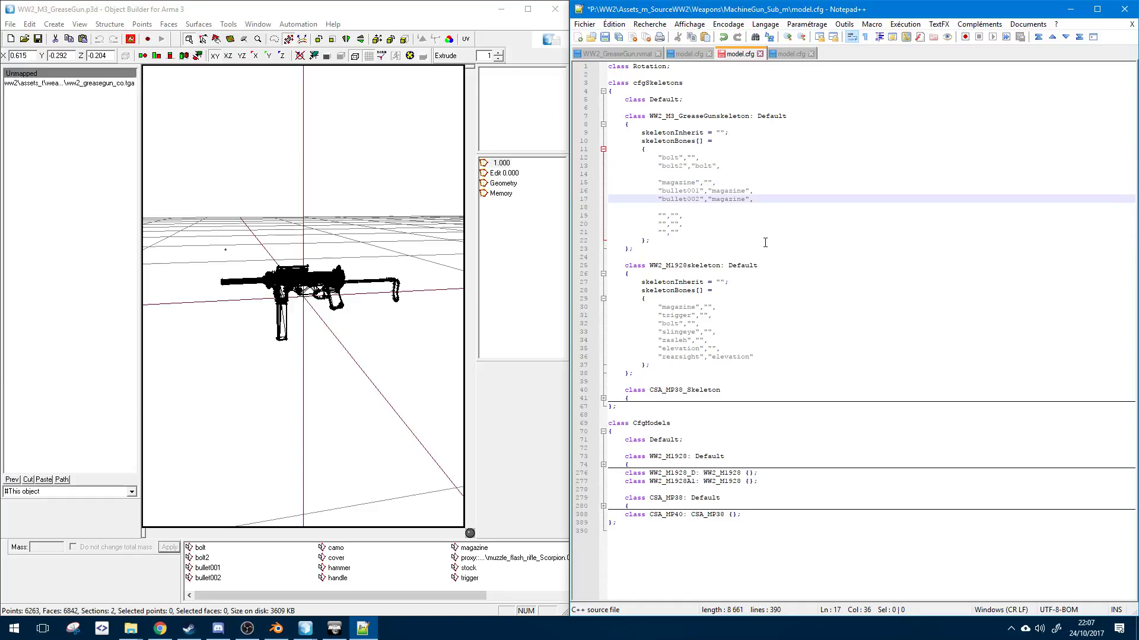
pyautogui.press('Return')
pyautogui.press('Return')
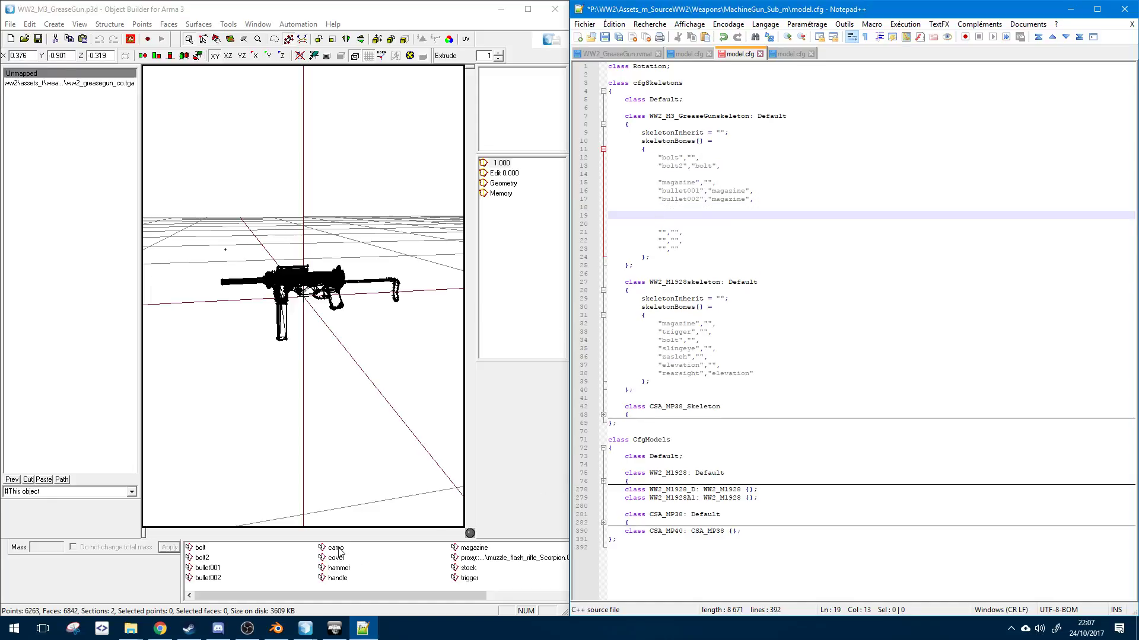
pyautogui.write('c')
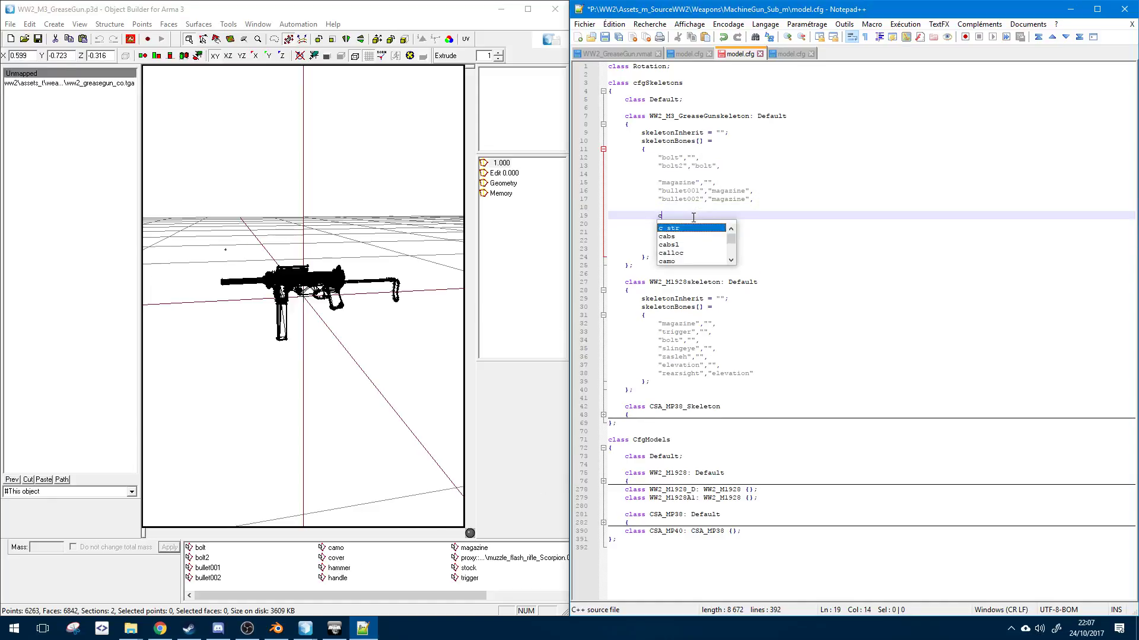
pyautogui.press('BackSpace')
pyautogui.press('BackSpace')
pyautogui.press('BackSpace')
pyautogui.press('BackSpace')
pyautogui.press('BackSpace')
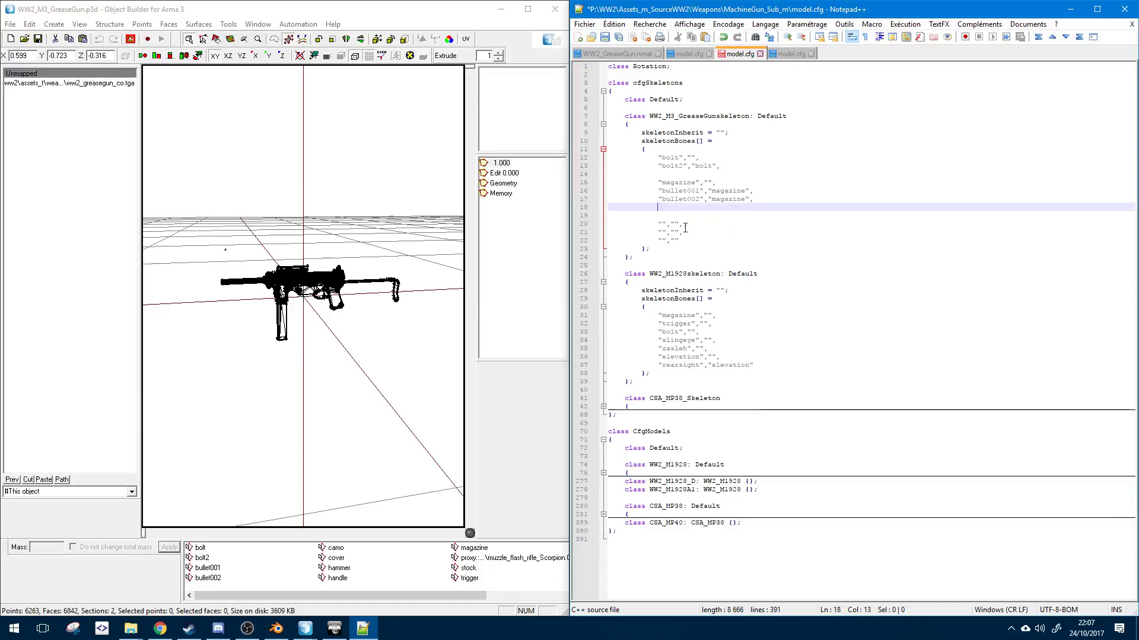
pyautogui.press('BackSpace')
pyautogui.press('BackSpace')
pyautogui.press('BackSpace')
pyautogui.press('BackSpace')
# - Name the first empty entry below the bullet bones "cover", keeping its parent empty
pyautogui.click(663, 218)
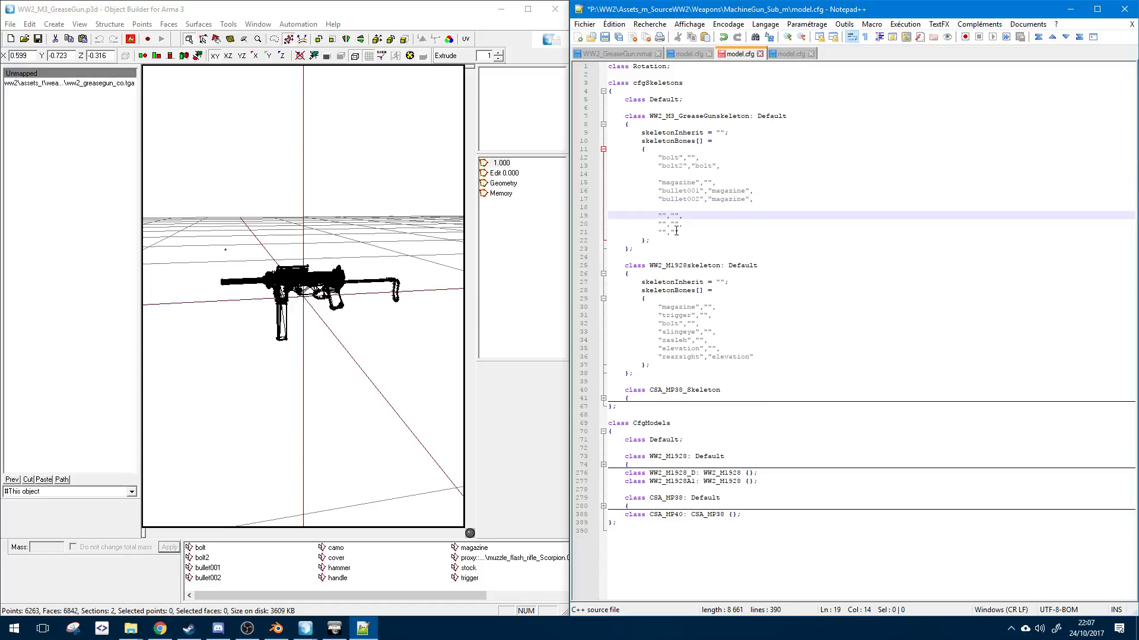
pyautogui.write('cover')
pyautogui.press('Down')
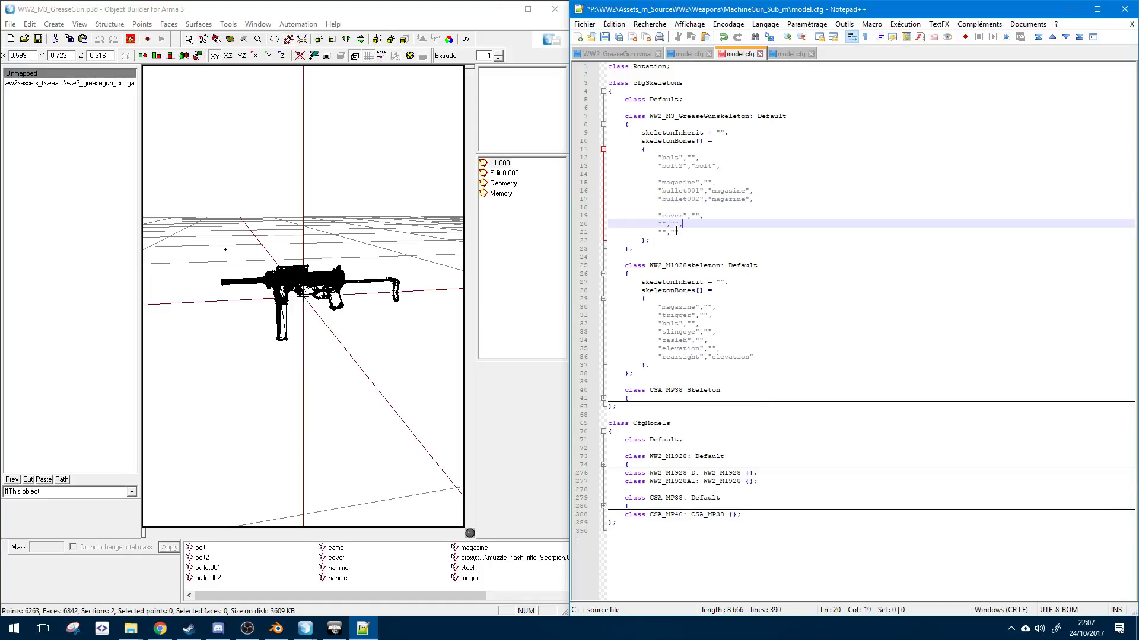
# - Name the two remaining empty Grease Gun skeleton entries "hammer" and "hande", keeping their parents empty
pyautogui.write('hammer')
pyautogui.click(676, 232)
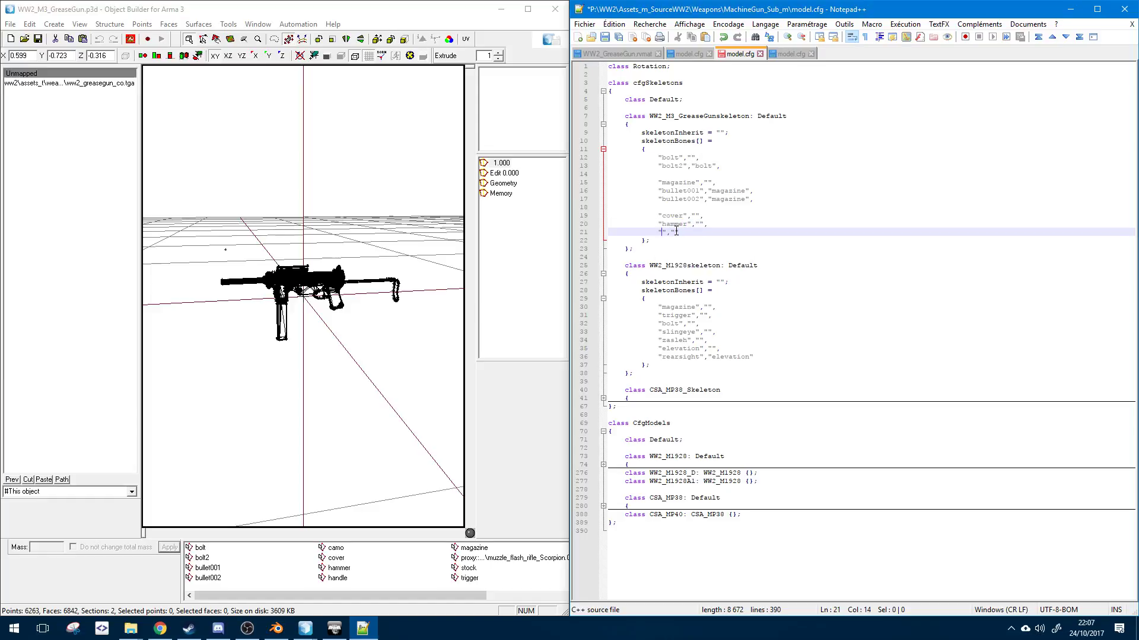
pyautogui.write('han')
pyautogui.write('dle')
pyautogui.press('Insert')
pyautogui.press('BackSpace')
pyautogui.press('BackSpace')
pyautogui.press('BackSpace')
pyautogui.write('de')
pyautogui.press('Insert')
pyautogui.write('",')
pyautogui.press('Up')
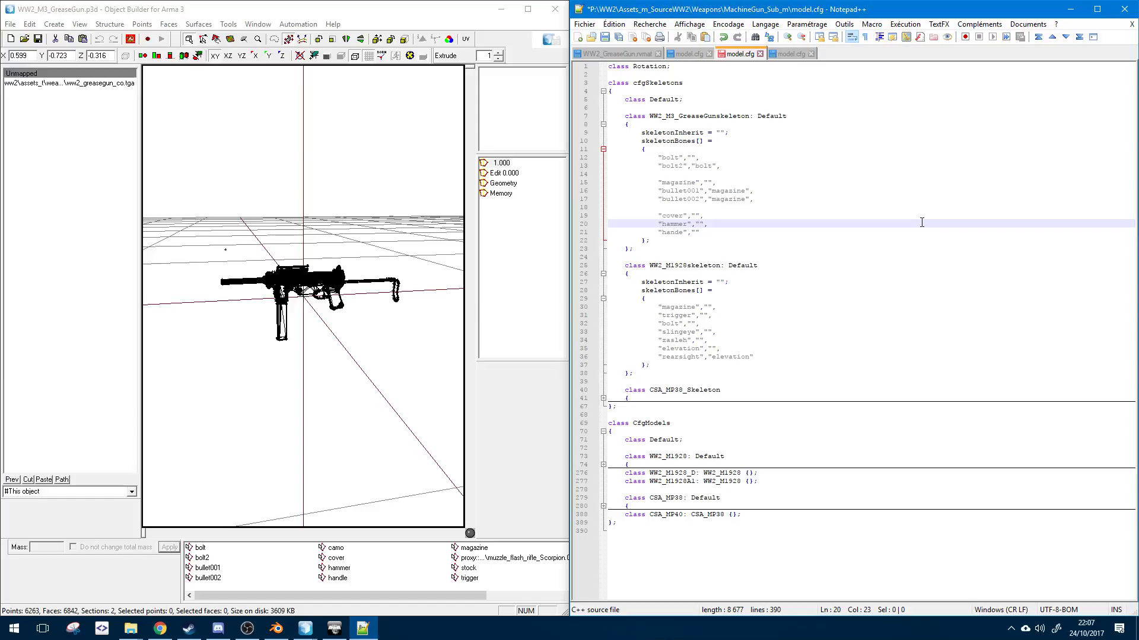
# - Duplicate the "hammer" entry twice, rename the copies "stock" and "trigger", and save the config
pyautogui.hotkey('ctrl', 'd')
pyautogui.hotkey('ctrl', 'd')
pyautogui.press('Down')
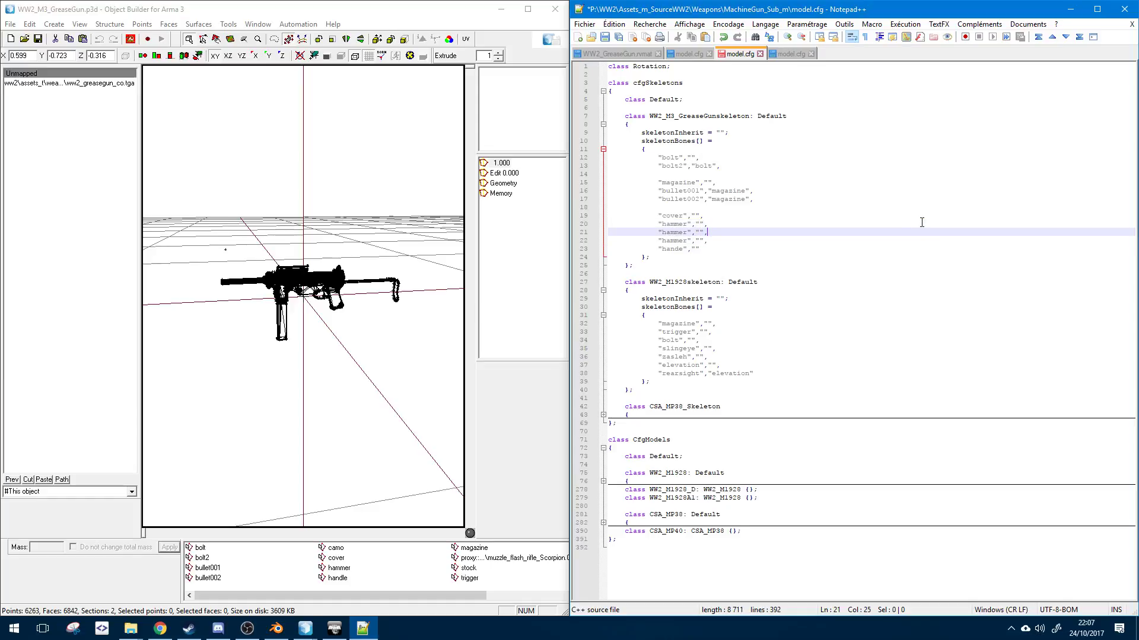
pyautogui.doubleClick(681, 232)
pyautogui.write('stock')
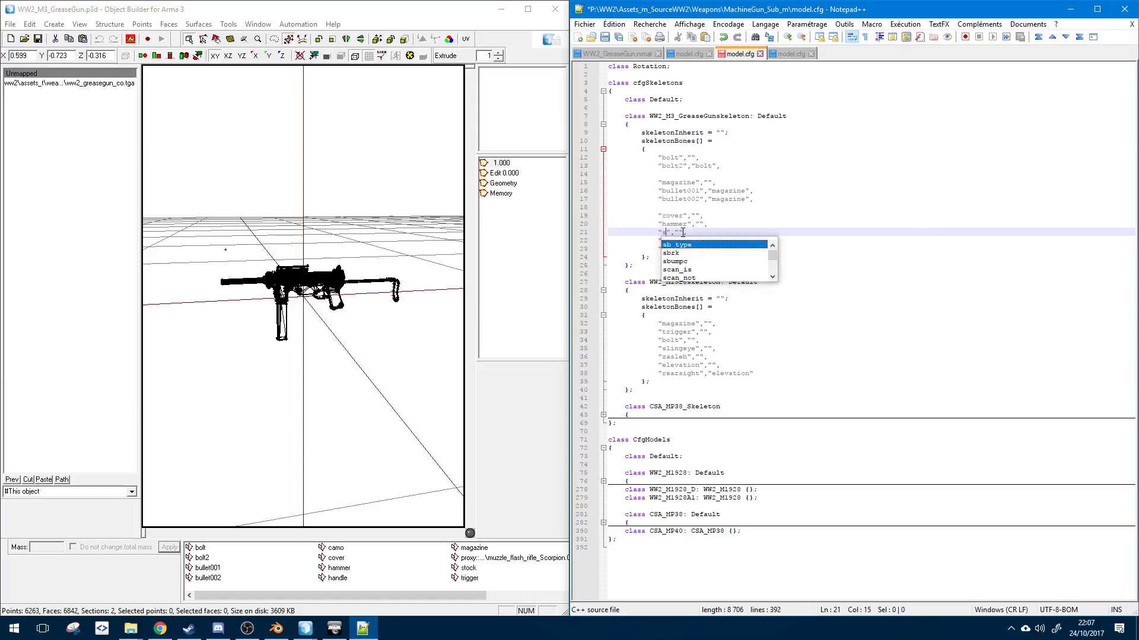
pyautogui.doubleClick(670, 240)
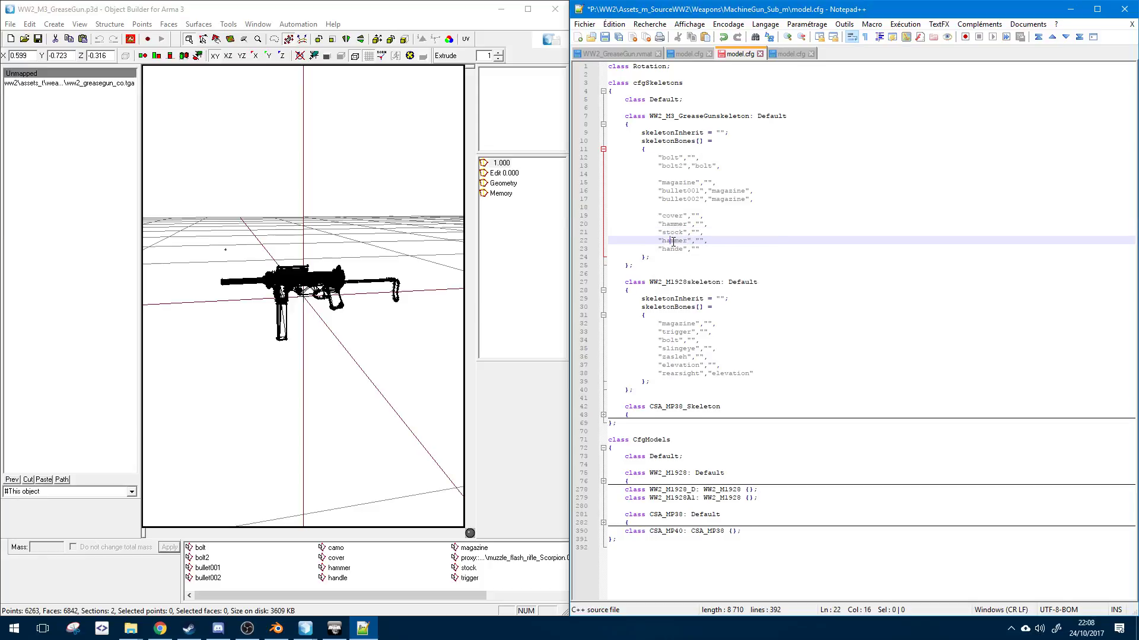
pyautogui.write('trigg')
pyautogui.press('Return')
pyautogui.click(721, 140)
pyautogui.hotkey('ctrl', 's')
# - Examine the magazine group in the Grease Gun skeleton and the parent names of its bullet bones
pyautogui.click(701, 207)
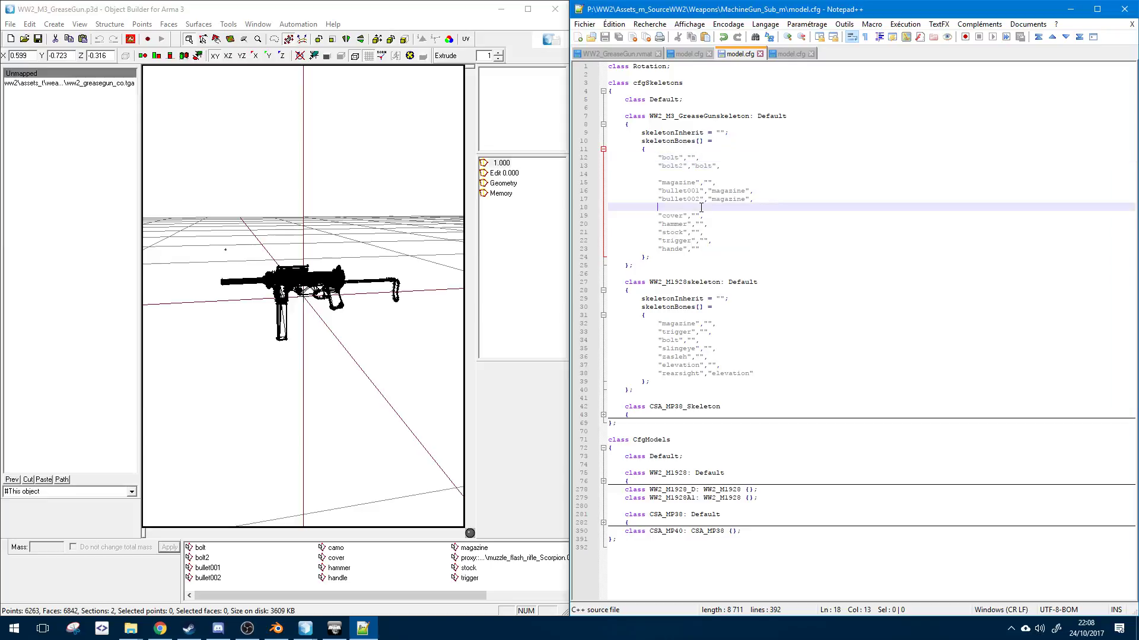
pyautogui.click(687, 182)
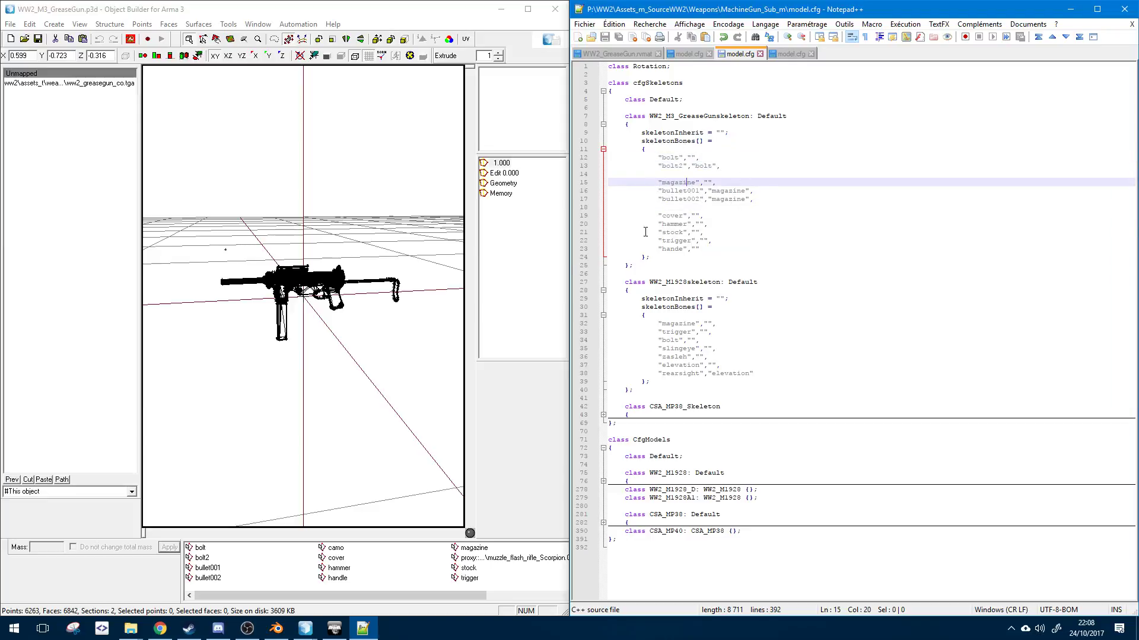
pyautogui.moveTo(654, 179); pyautogui.dragTo(788, 207)
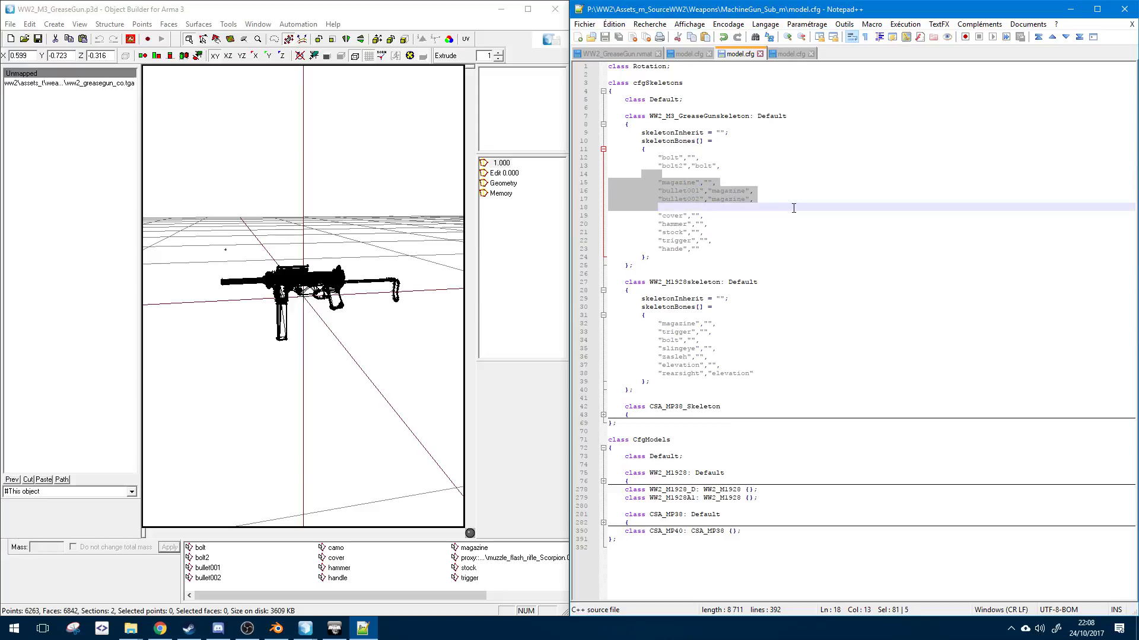
pyautogui.click(665, 208)
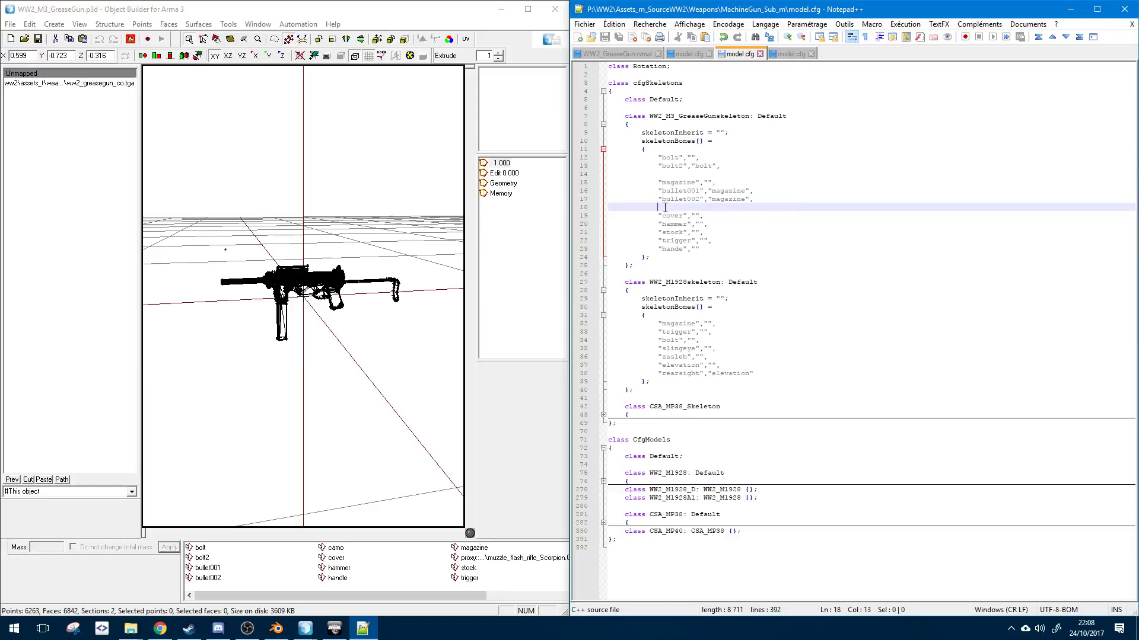
pyautogui.doubleClick(733, 191)
pyautogui.click(707, 232)
pyautogui.click(708, 257)
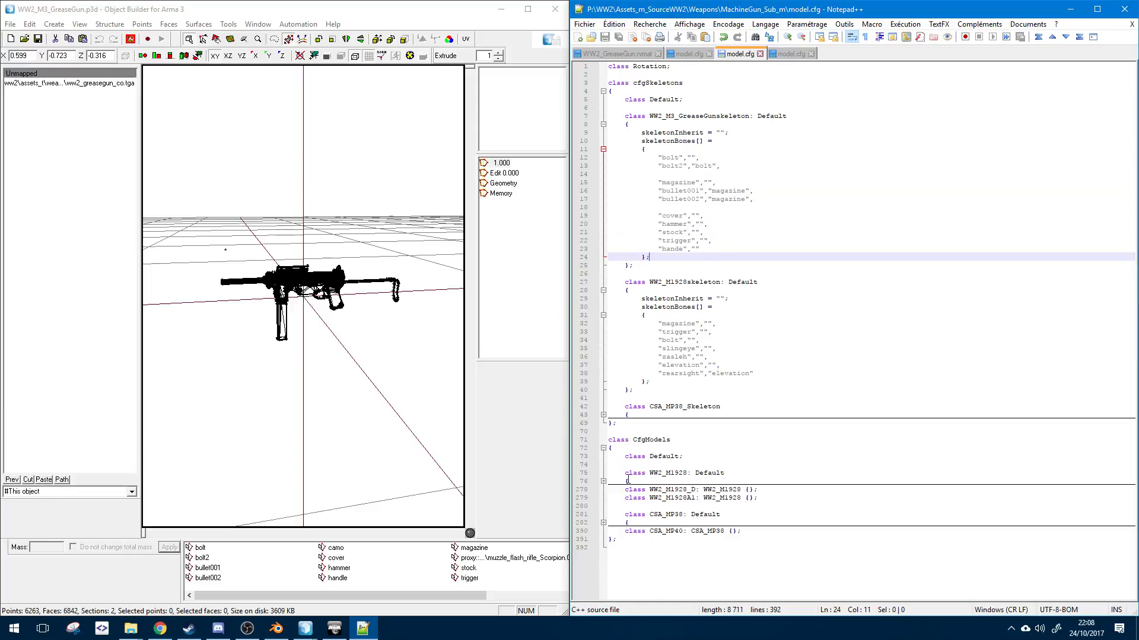
# - Declare class WW2_M3_GreaseGun: Default inside CfgModels, above the WW2_M1928 class
pyautogui.click(675, 474)
pyautogui.click(625, 466)
pyautogui.press('Return')
pyautogui.press('Return')
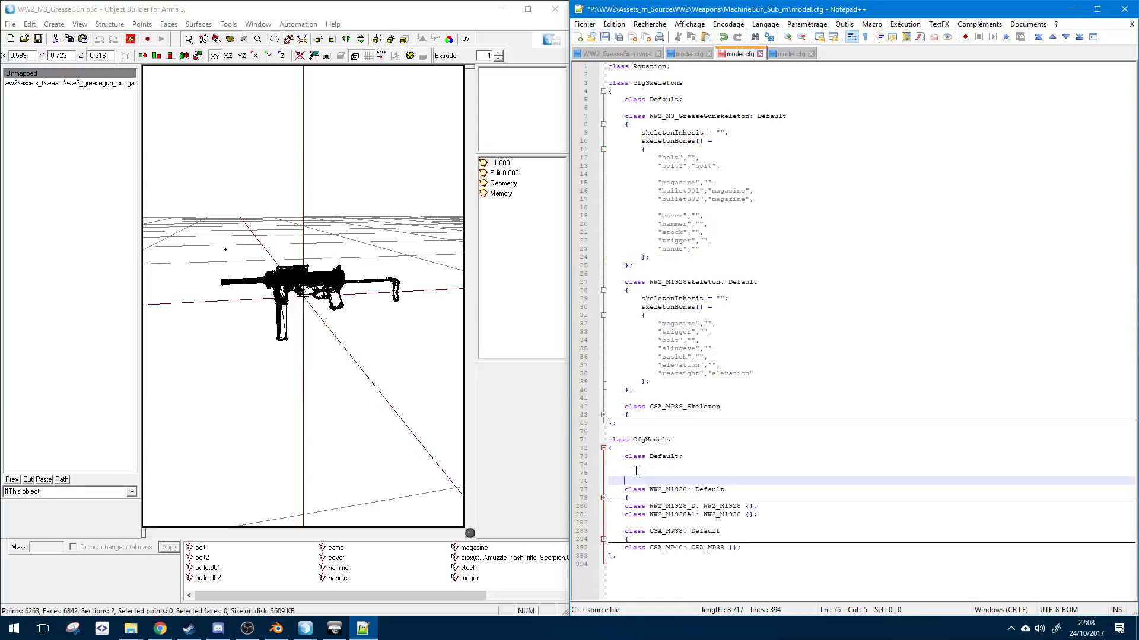
pyautogui.press('Up')
pyautogui.write('class')
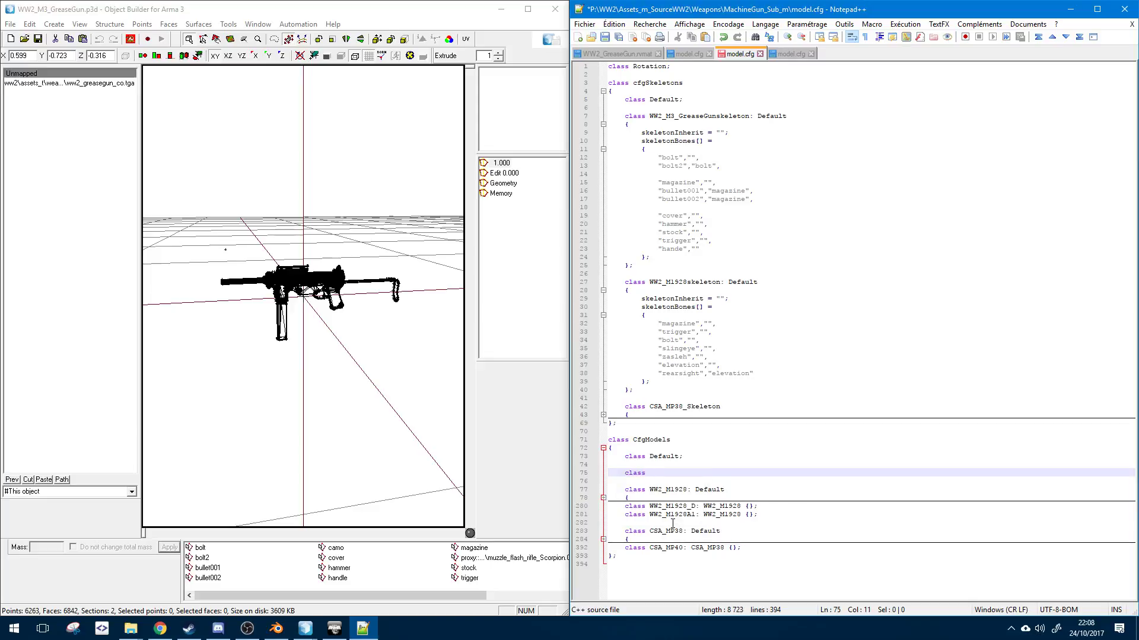
pyautogui.write('WW2_M3_GreaseGun')
pyautogui.write(': Default')
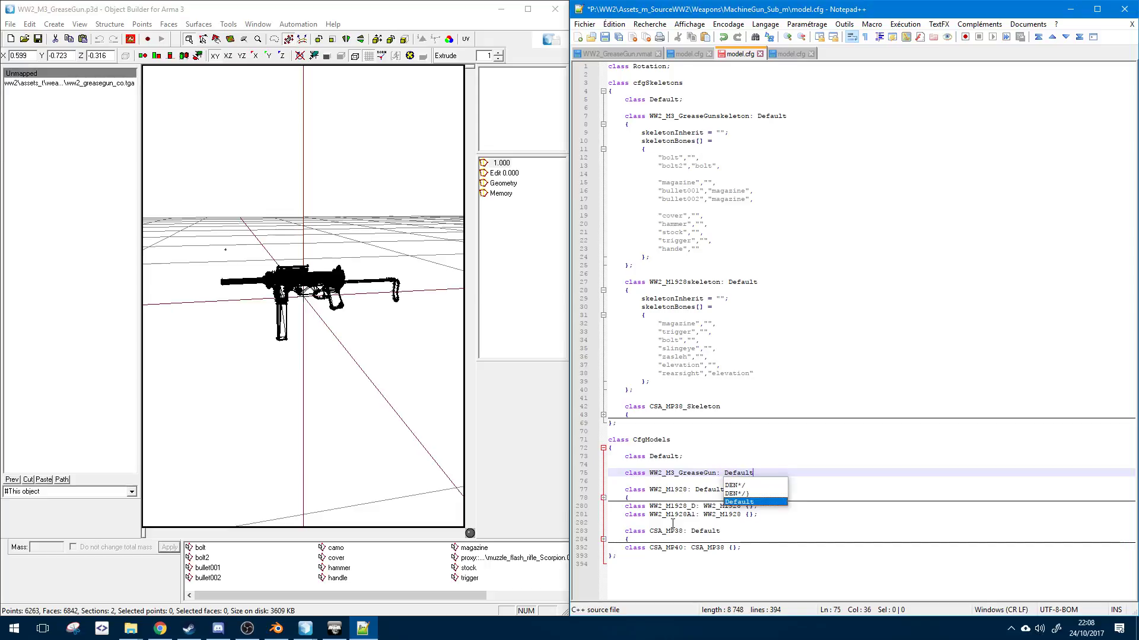
pyautogui.press('Escape')
pyautogui.press('Return')
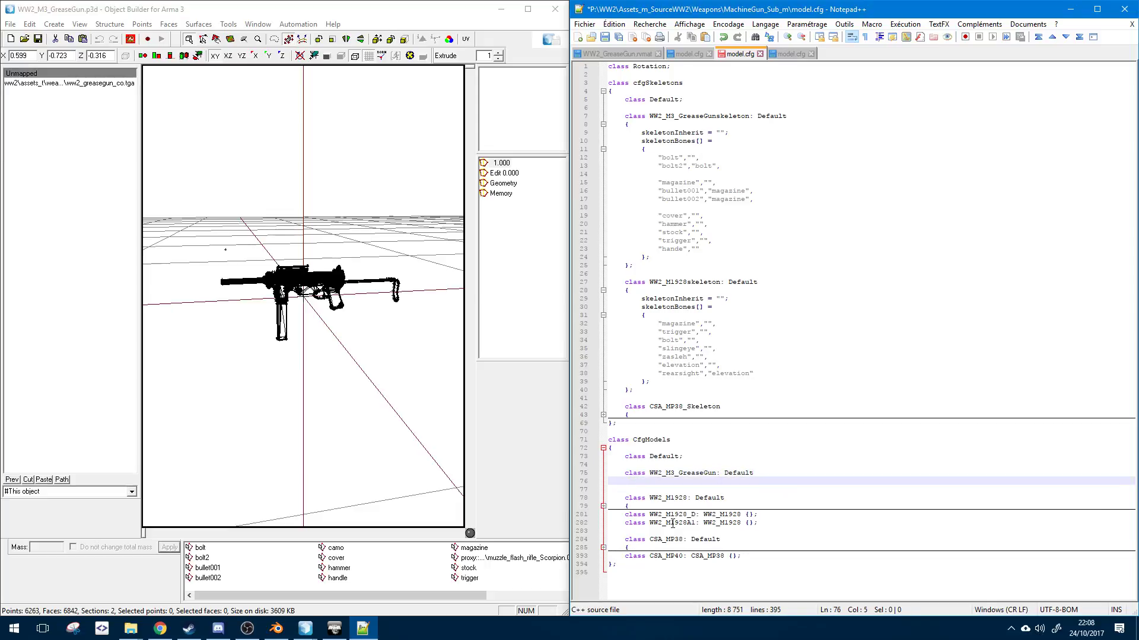
# - Give the WW2_M3_GreaseGun class an empty body in braces, closed with a semicolon
pyautogui.write('{')
pyautogui.press('Return')
pyautogui.press('Down')
pyautogui.write(';')
pyautogui.press('Up')
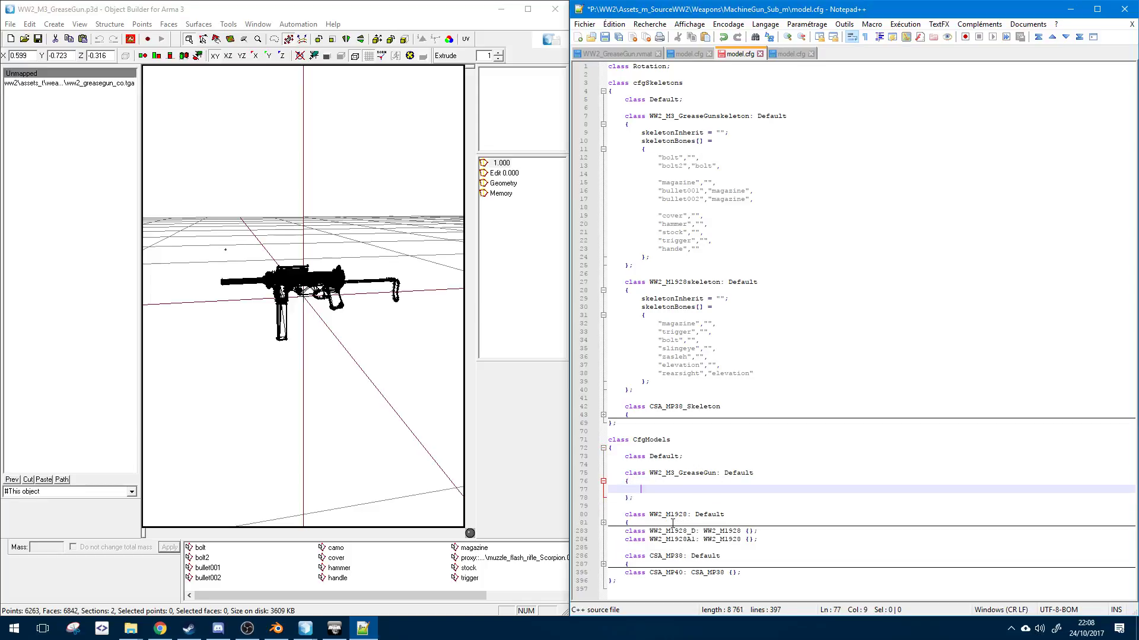
# - Unfold the WW2_M1928 class for reference and add skeletonName = ""; to the WW2_M3_GreaseGun class
pyautogui.click(604, 522)
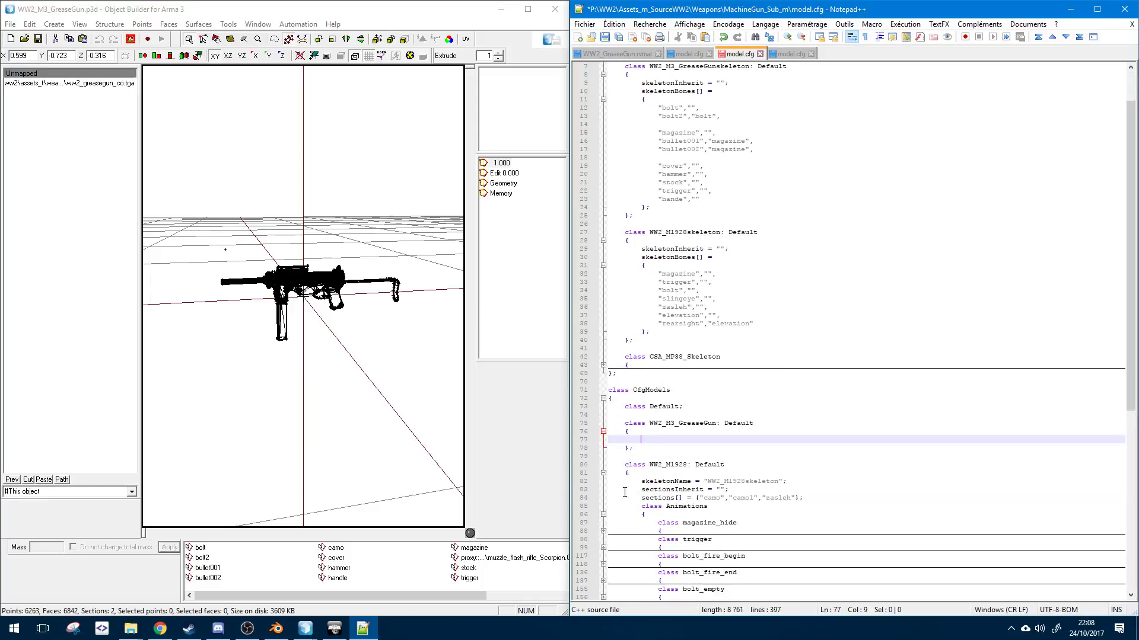
pyautogui.scroll(-2, 634, 474)
pyautogui.write('ske')
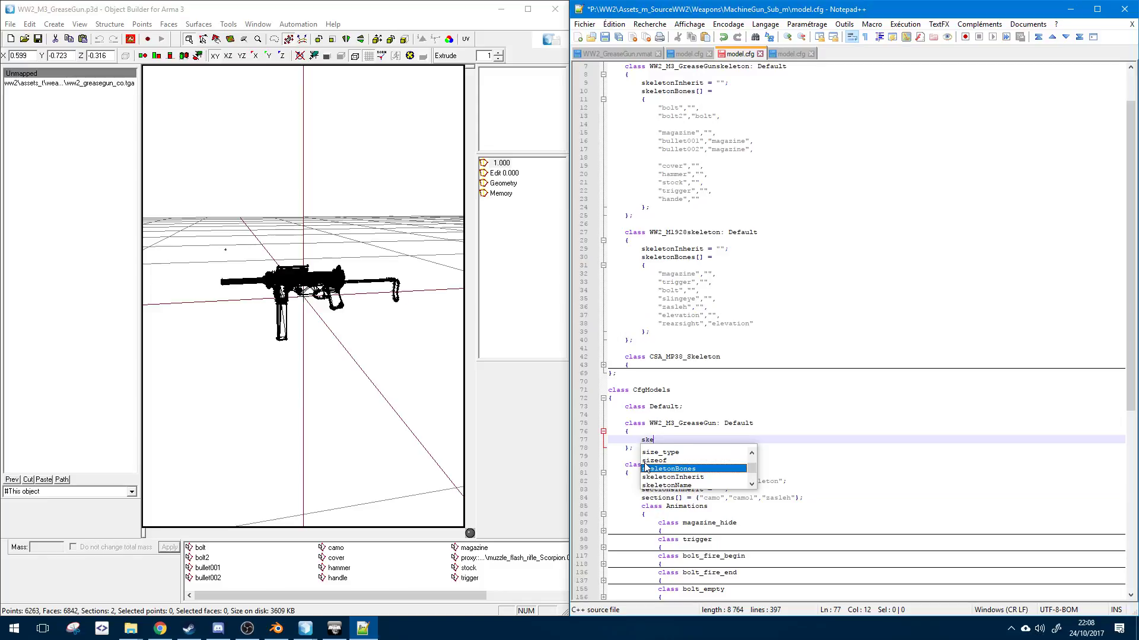
pyautogui.press('Down')
pyautogui.press('Down')
pyautogui.press('Return')
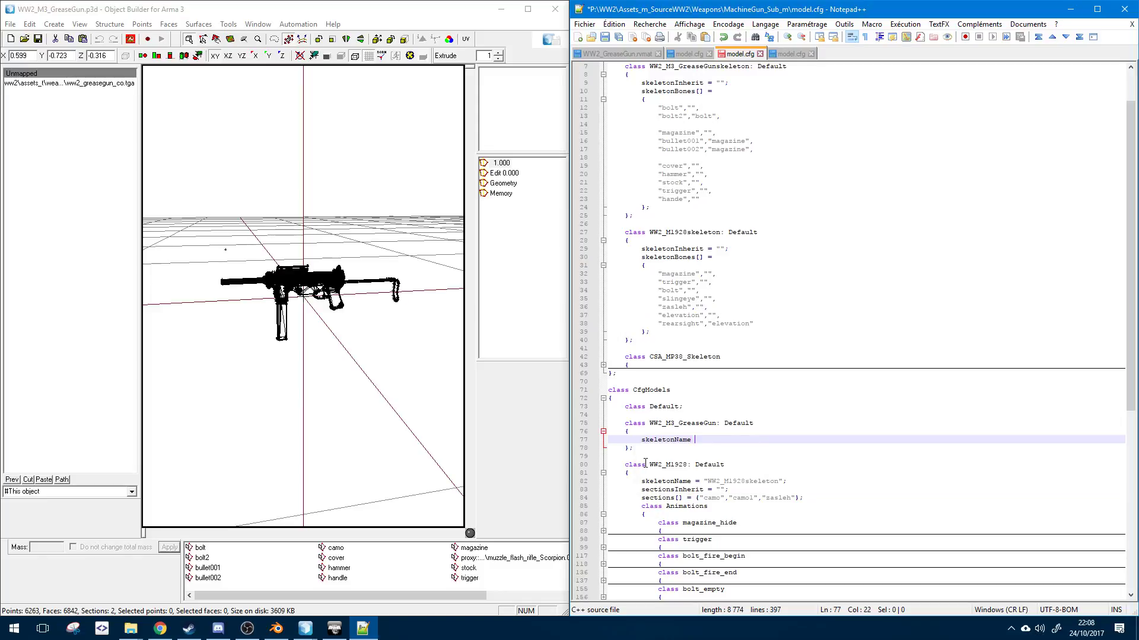
pyautogui.write('= "";')
# - Copy the class name WW2_M3_GreaseGunskeleton from cfgSkeletons into the empty skeletonName value
pyautogui.scroll(2, 708, 200)
pyautogui.doubleClick(698, 116)
pyautogui.hotkey('ctrl', 'c')
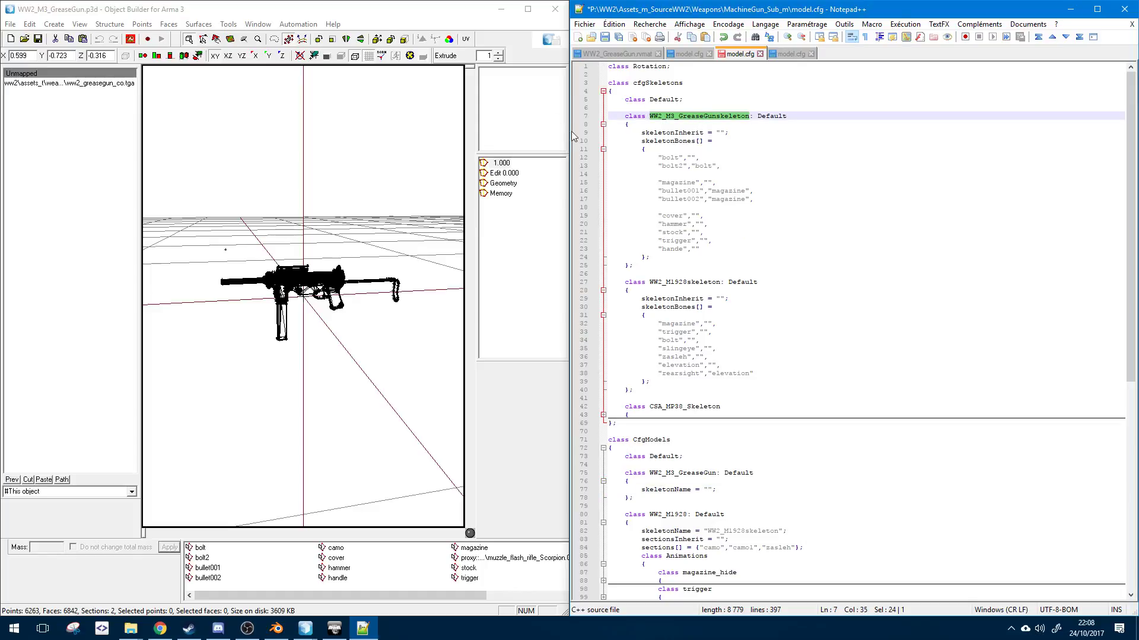
pyautogui.click(709, 491)
pyautogui.hotkey('ctrl', 'v')
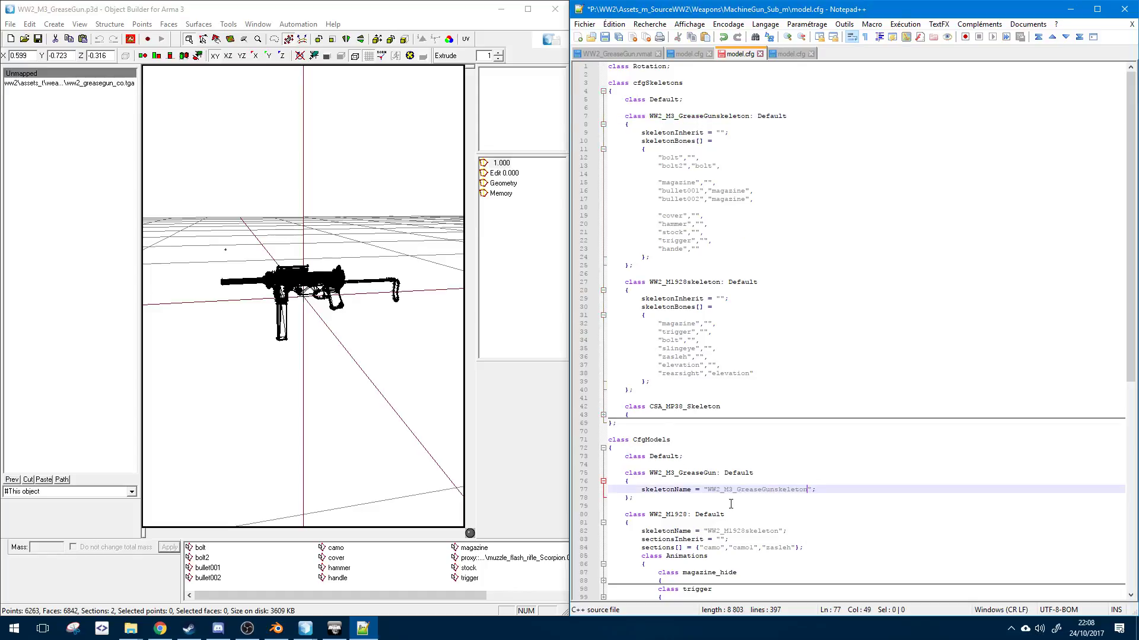
# - Add the line sectionsInherit = ""; below skeletonName in the WW2_M3_GreaseGun class
pyautogui.click(821, 491)
pyautogui.scroll(-2, 827, 488)
pyautogui.press('Return')
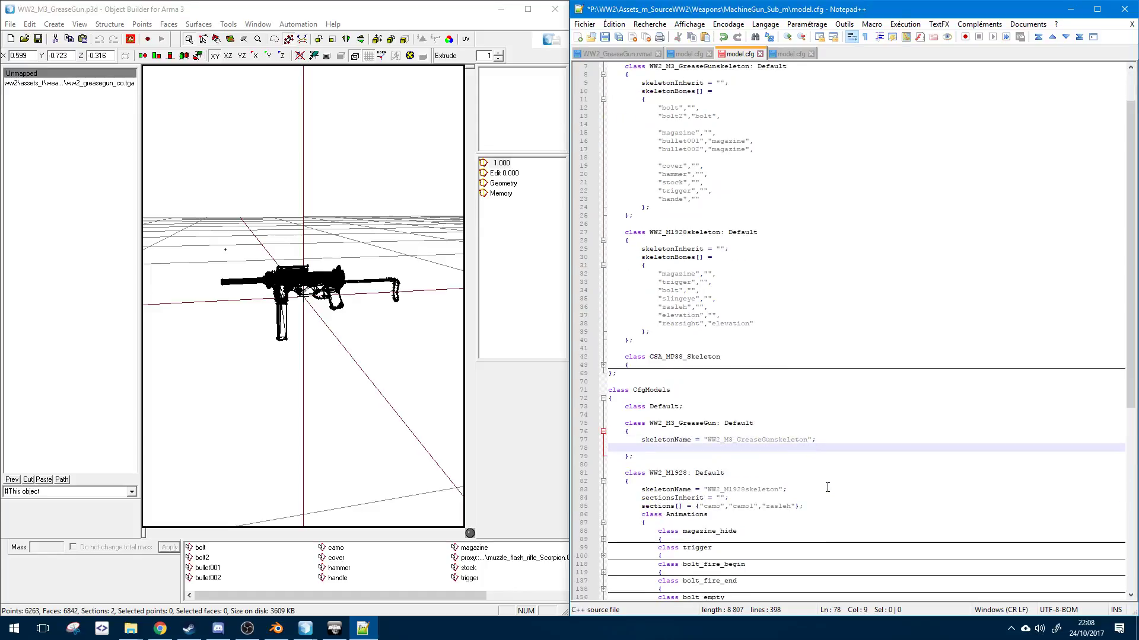
pyautogui.write('sect')
pyautogui.press('Return')
pyautogui.write('= "";')
# - Compare the sections[] and sectionsInherit lines of WW2_M1928 with the new Grease Gun class
pyautogui.click(730, 505)
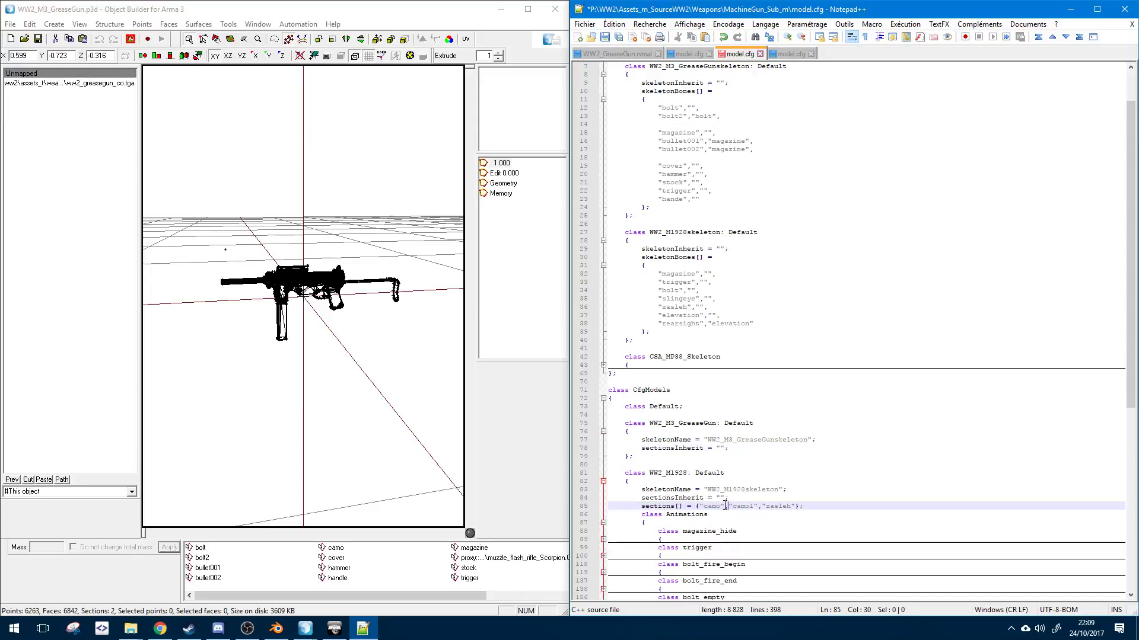
pyautogui.doubleClick(712, 506)
pyautogui.click(723, 449)
pyautogui.click(723, 492)
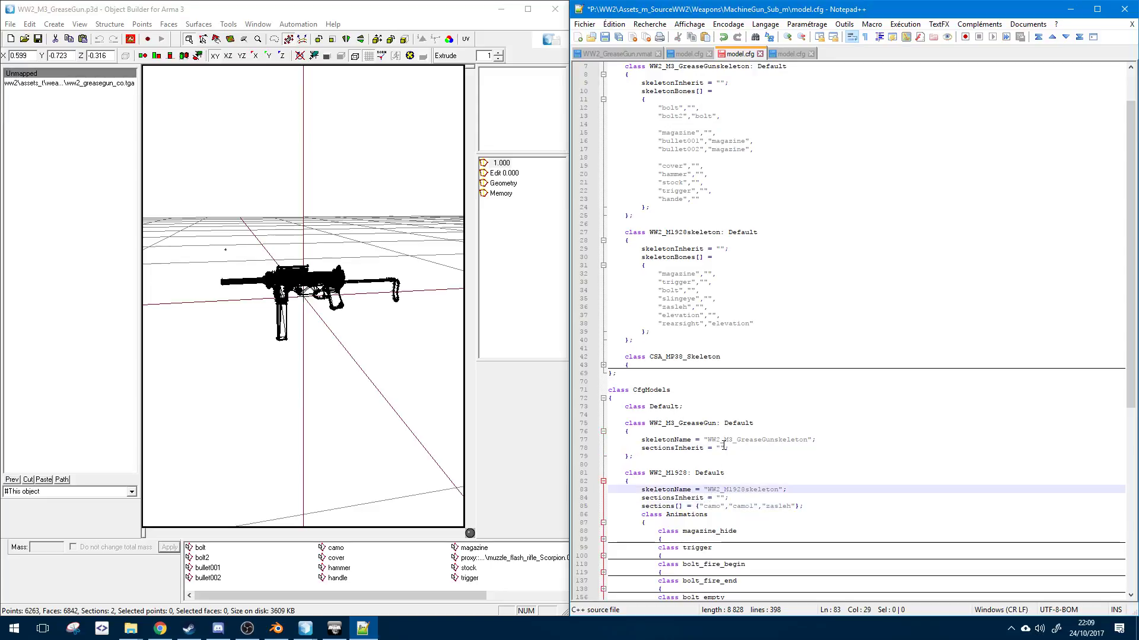
pyautogui.click(723, 449)
pyautogui.moveTo(666, 506); pyautogui.dragTo(741, 506)
pyautogui.doubleClick(672, 507)
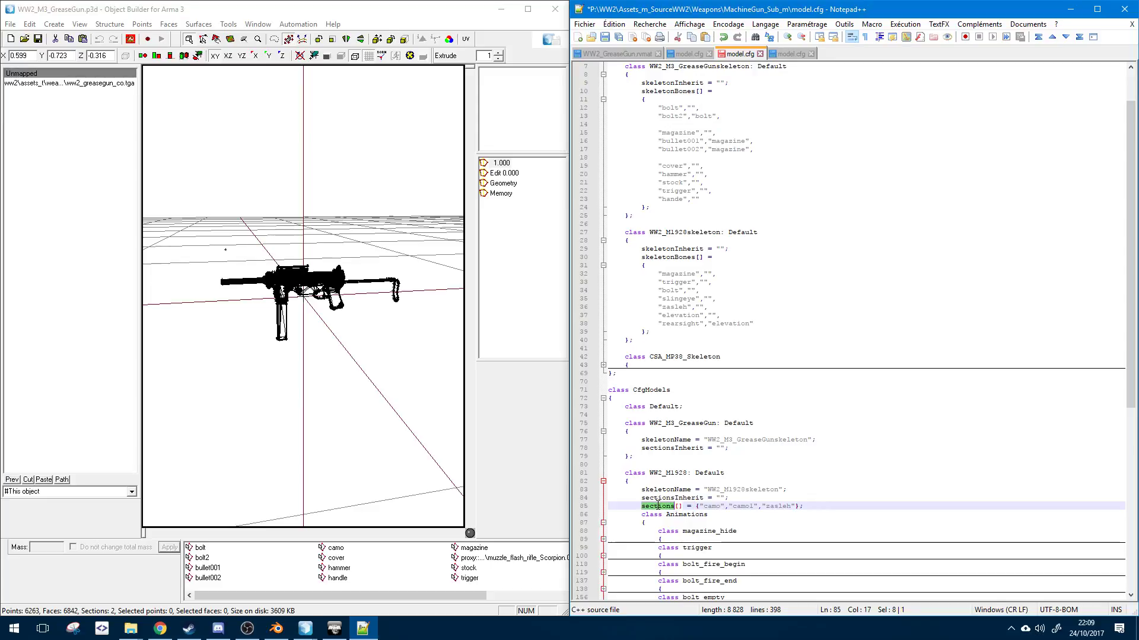
pyautogui.moveTo(672, 507); pyautogui.dragTo(802, 509)
pyautogui.click(713, 508)
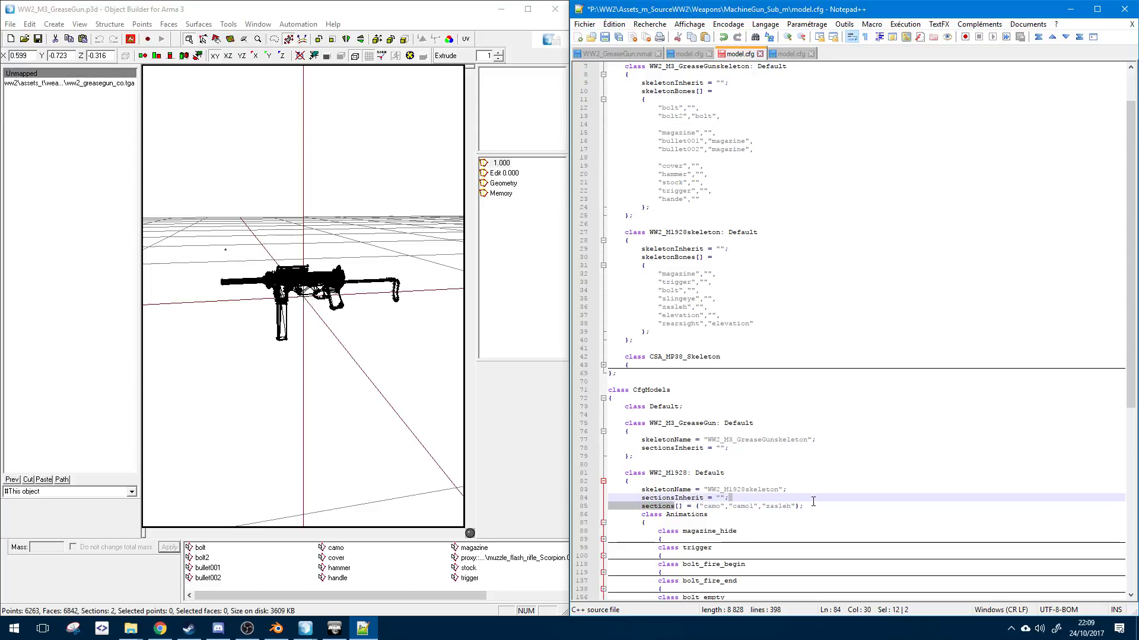
# - Add a copy of the WW2_M1928 sections[] line below sectionsInherit in the WW2_M3_GreaseGun class
pyautogui.click(757, 453)
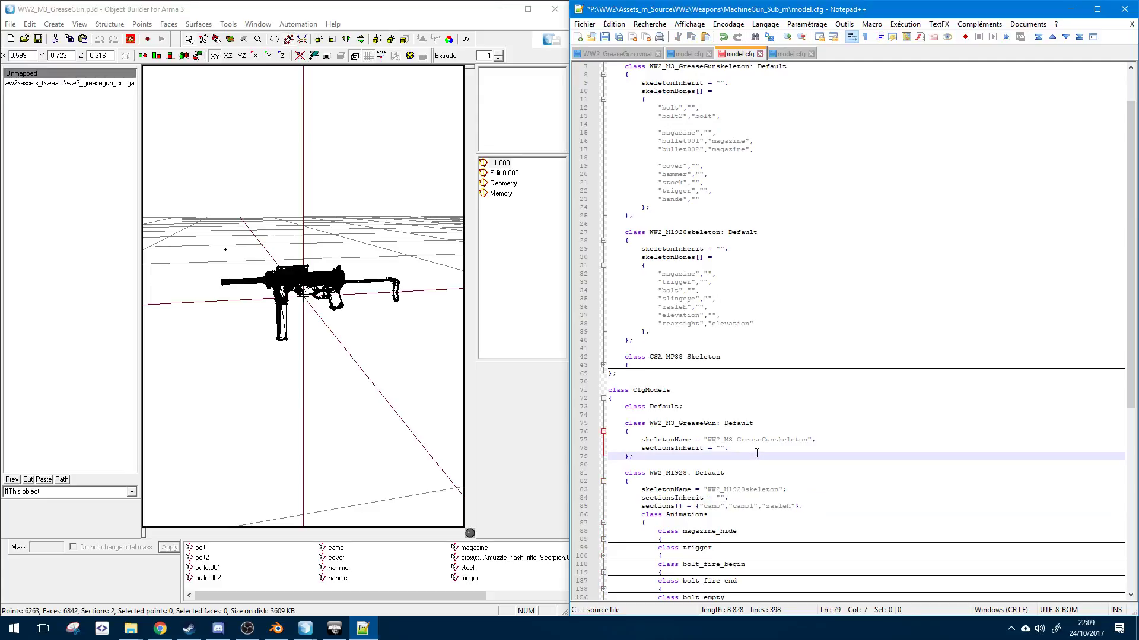
pyautogui.click(755, 451)
pyautogui.press('Return')
pyautogui.write('sections[] = {"camo","camol","zasleh"};')
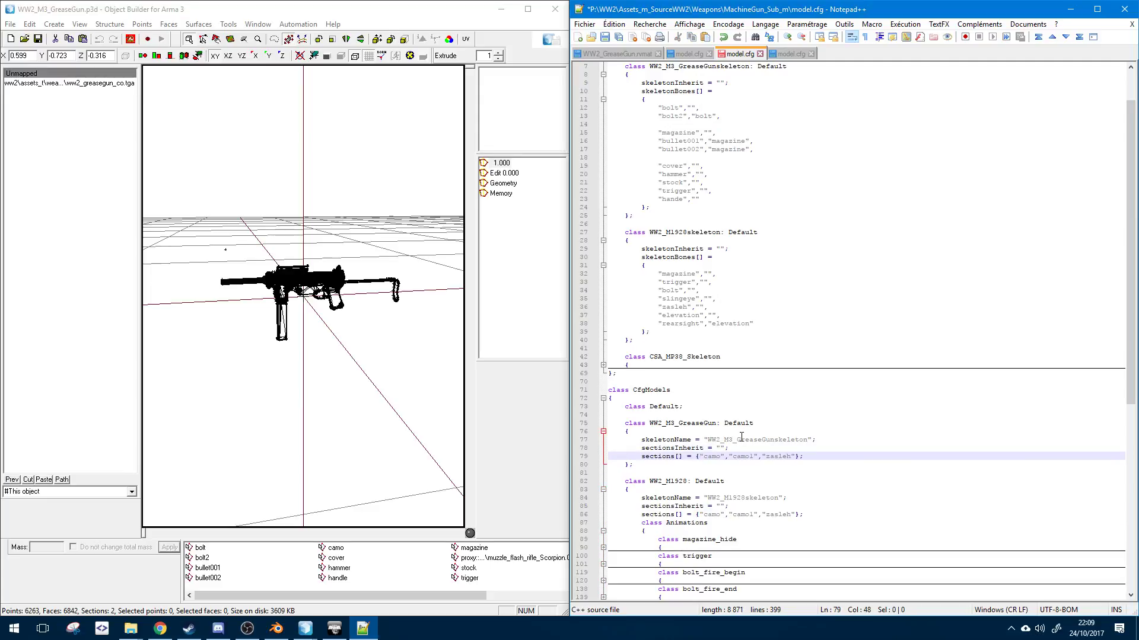
# - Reduce the Grease Gun sections[] list to "camo" and "zasleh"
pyautogui.doubleClick(745, 461)
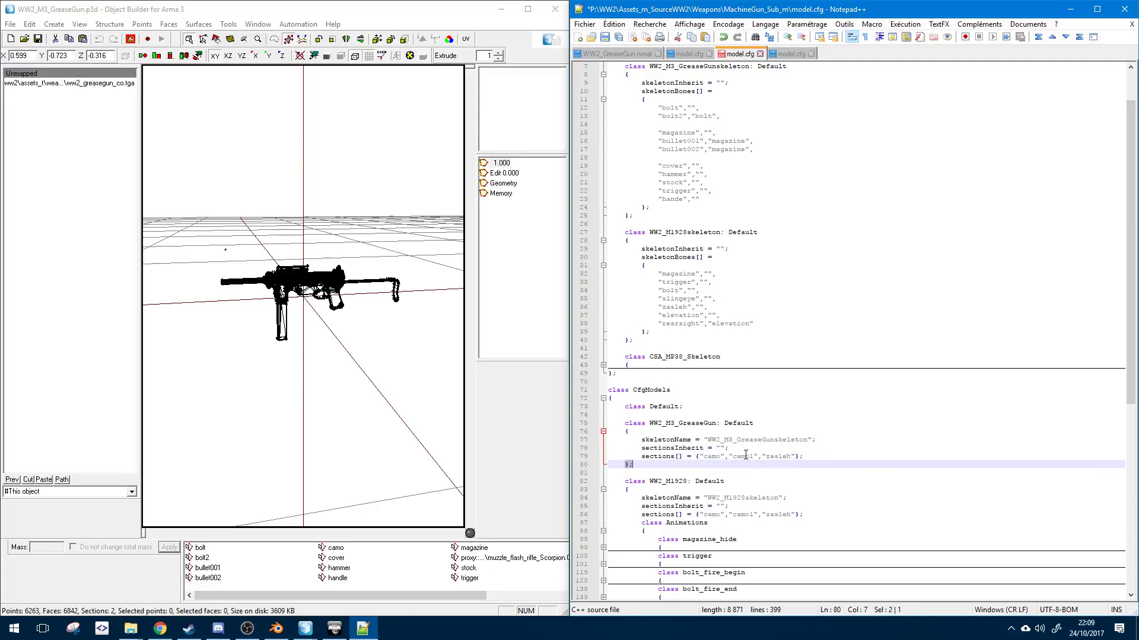
pyautogui.moveTo(733, 456); pyautogui.dragTo(793, 456)
pyautogui.press('BackSpace')
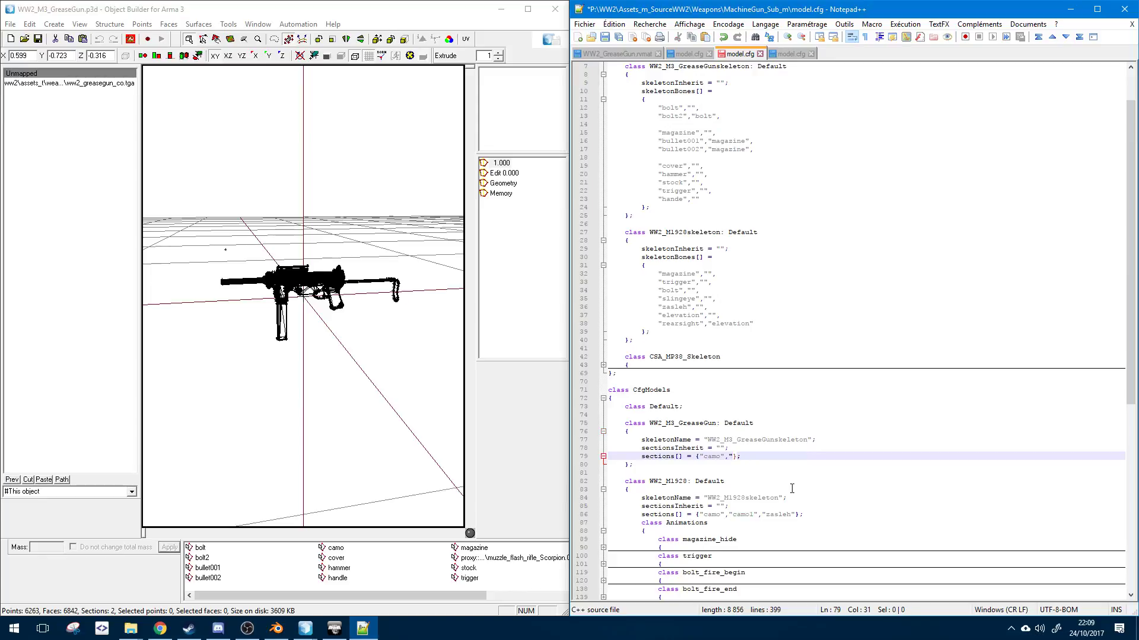
pyautogui.write(',"zasleh"')
pyautogui.press('BackSpace')
pyautogui.press('BackSpace')
# - Check where zasleh is used in the config and inspect the Grease Gun model up close
pyautogui.tripleClick(724, 458)
pyautogui.click(724, 457)
pyautogui.doubleClick(724, 457)
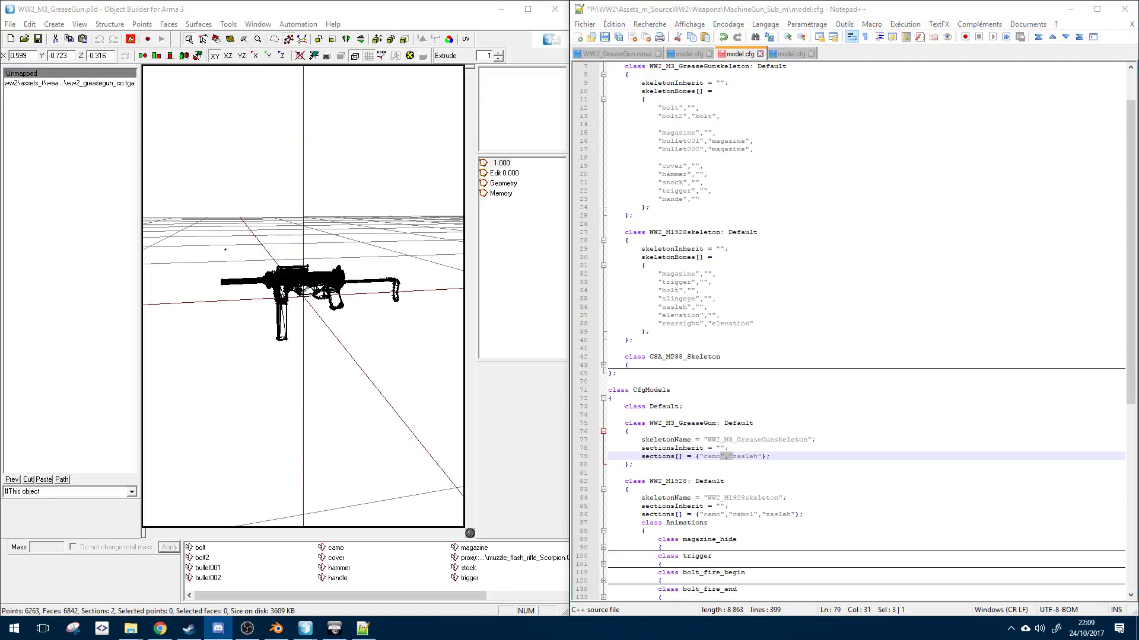
pyautogui.hotkey('alt', 'Tab')
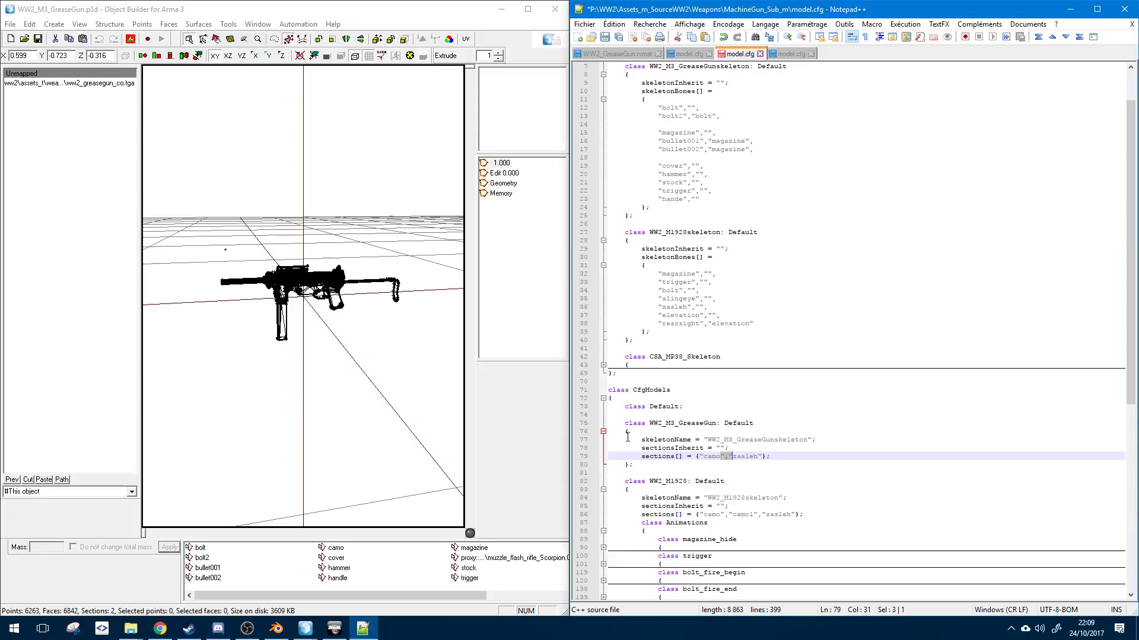
pyautogui.click(709, 524)
pyautogui.click(739, 473)
pyautogui.click(749, 453)
pyautogui.doubleClick(749, 453)
pyautogui.scroll(5, 418, 355)
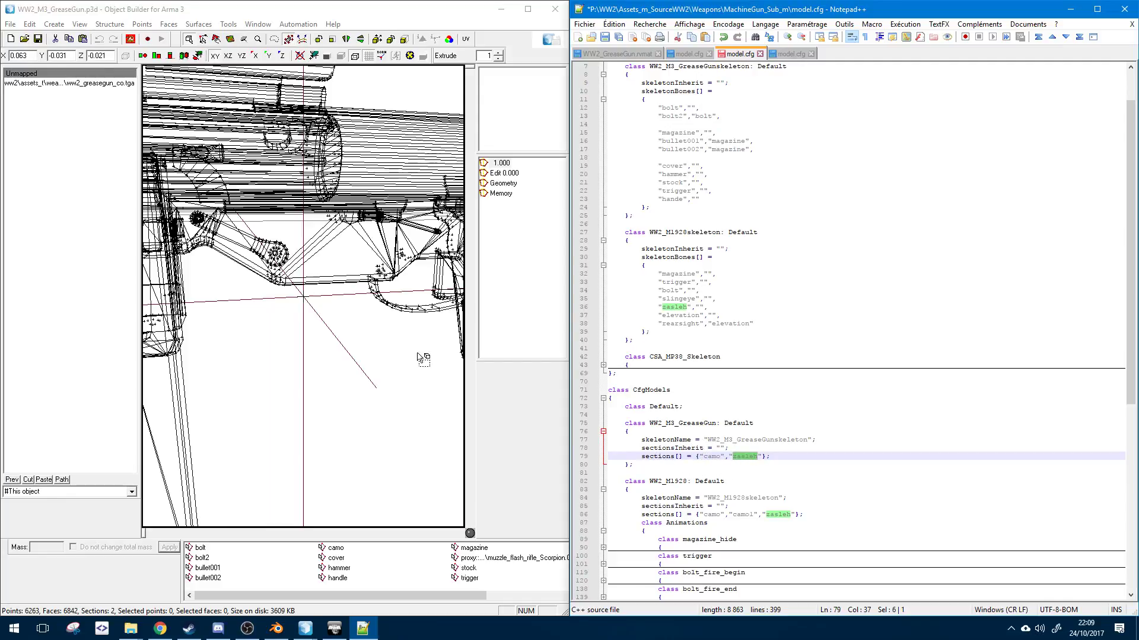
pyautogui.scroll(-5, 418, 353)
# - Try removing "camo" from the Grease Gun sections[] list, and undo the removal
pyautogui.click(711, 456)
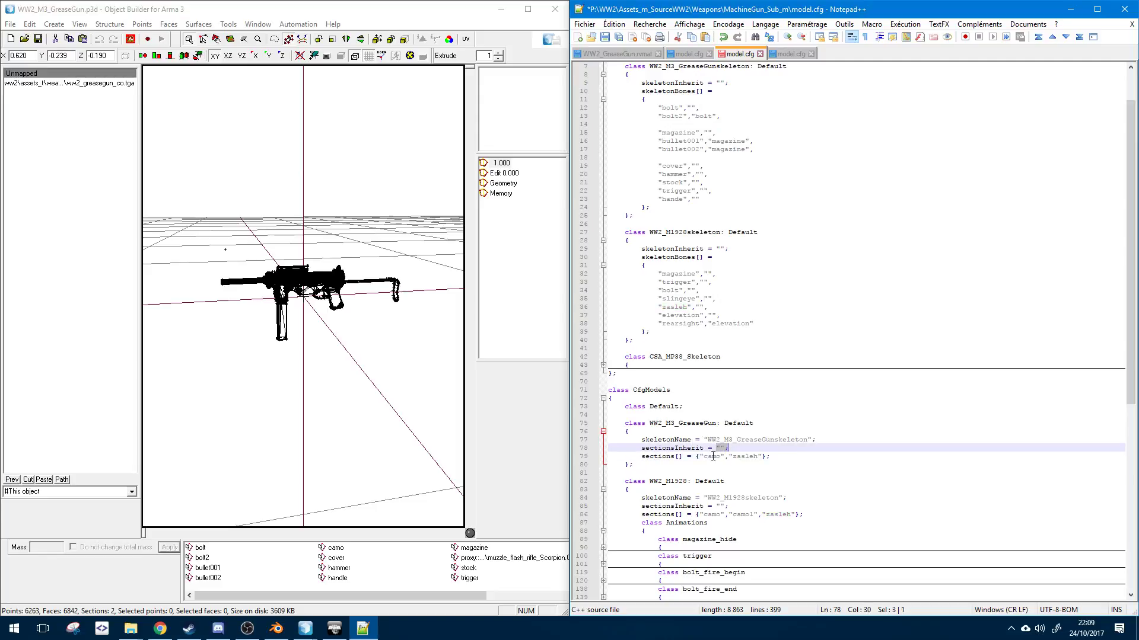
pyautogui.doubleClick(710, 456)
pyautogui.press('BackSpace')
pyautogui.press('BackSpace')
pyautogui.press('Delete')
pyautogui.press('Delete')
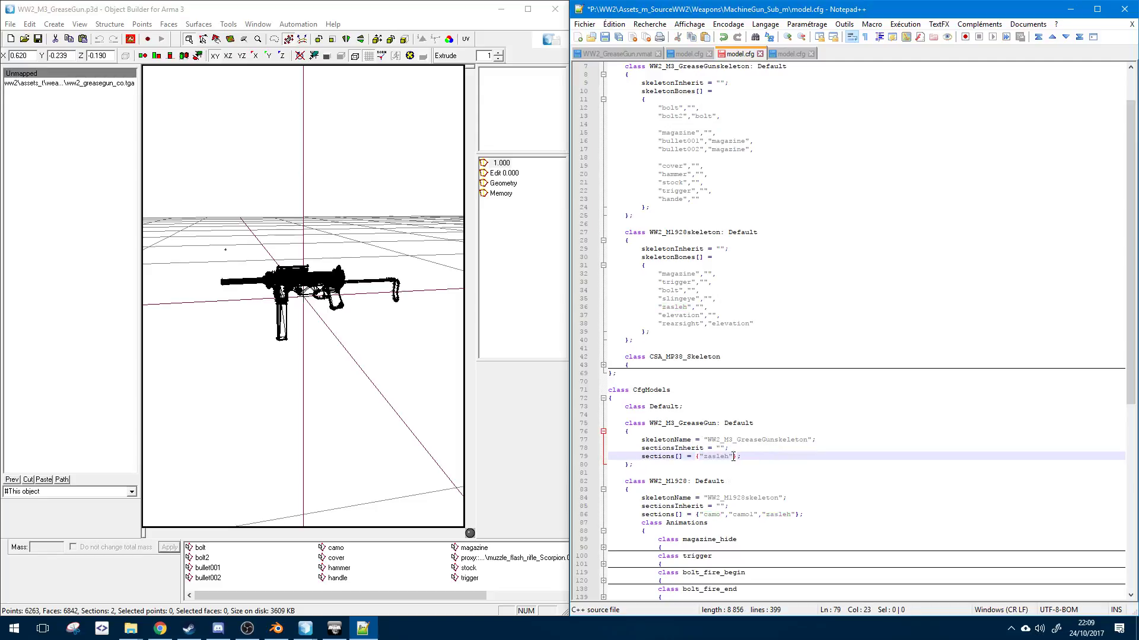
pyautogui.hotkey('ctrl', 'z')
pyautogui.hotkey('ctrl', 'z')
pyautogui.click(687, 447)
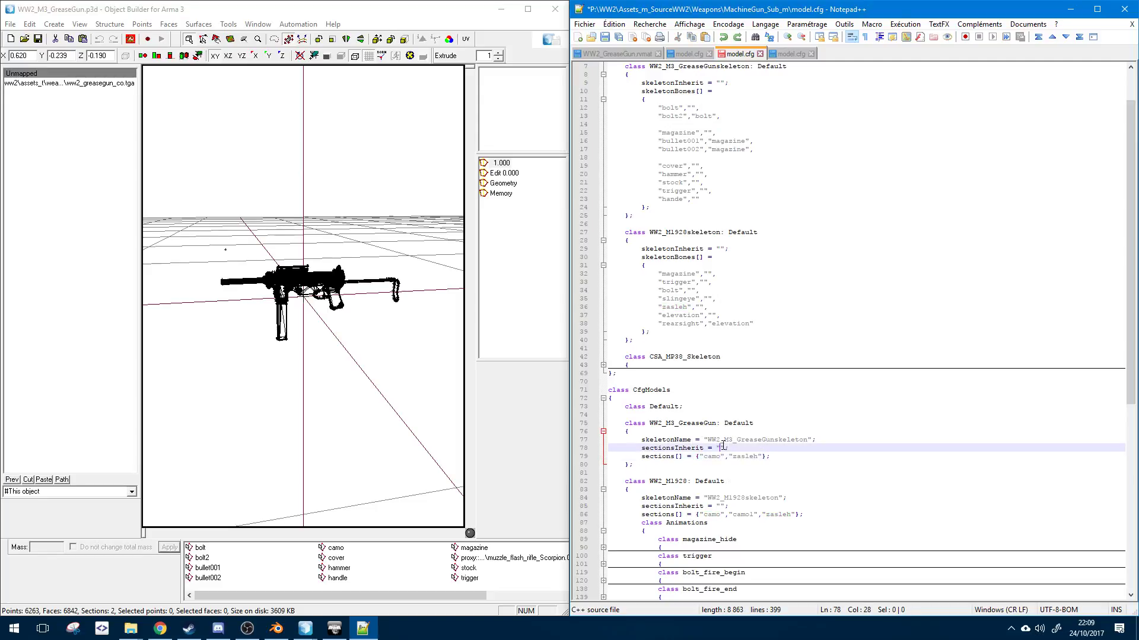
# - Add a "class Animations" line below sections[] in the WW2_M3_GreaseGun class
pyautogui.click(804, 457)
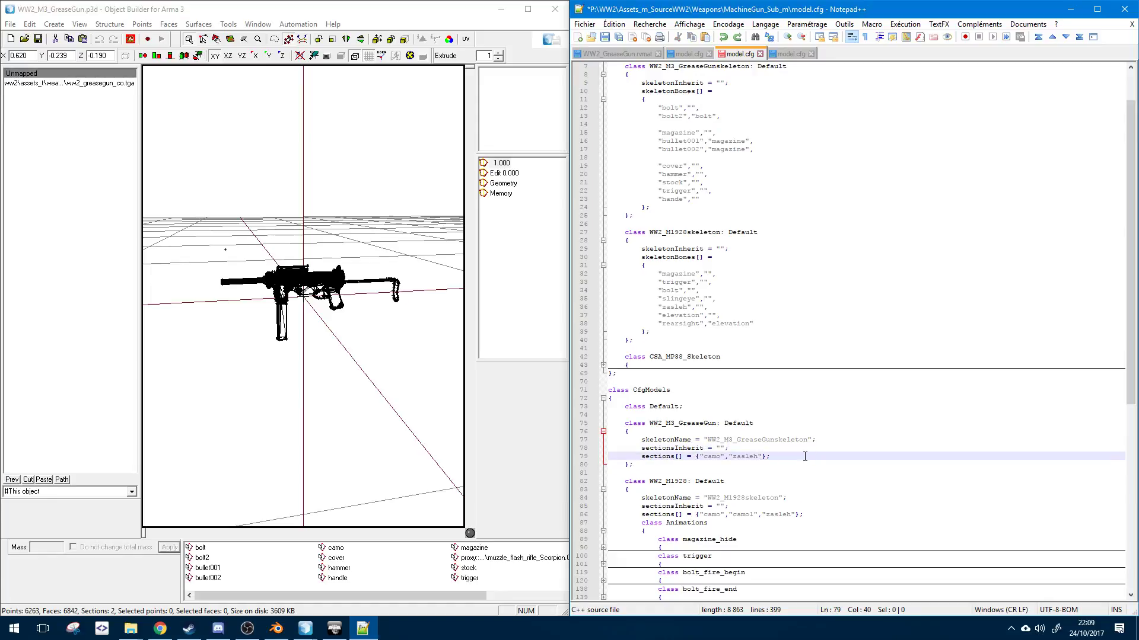
pyautogui.press('Return')
pyautogui.write('c')
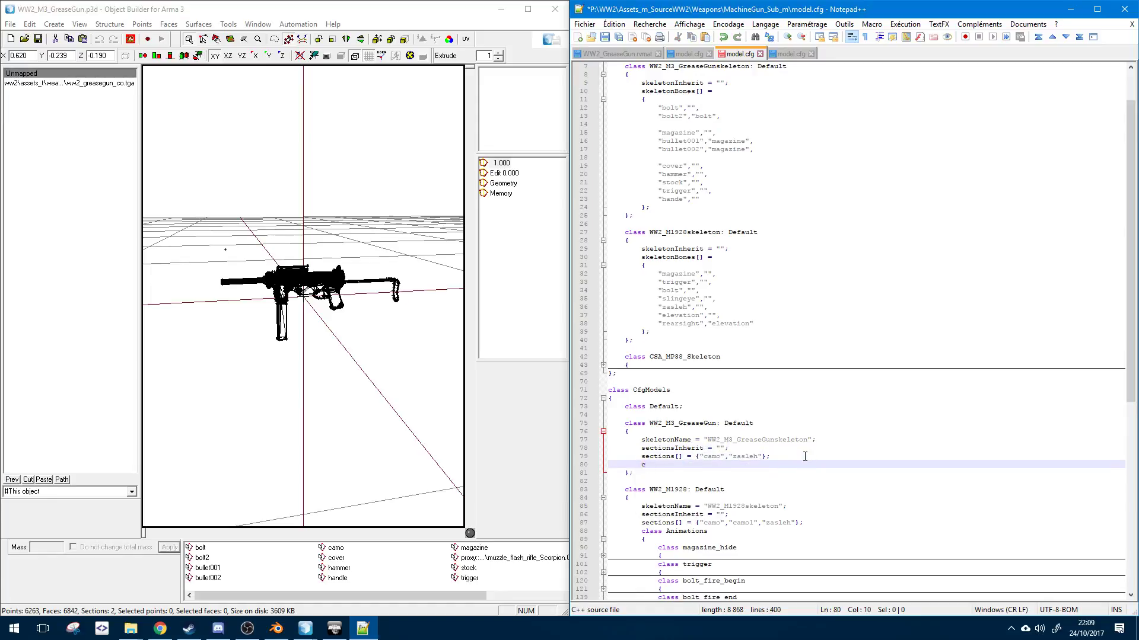
pyautogui.write('xlass An')
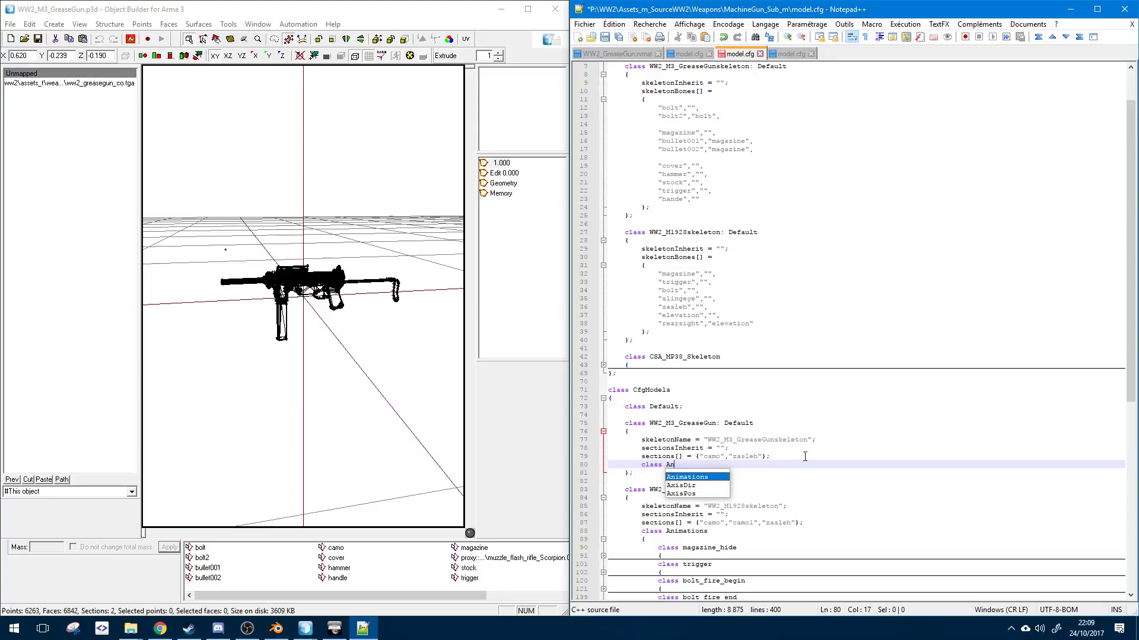
pyautogui.write('ima')
pyautogui.press('Return')
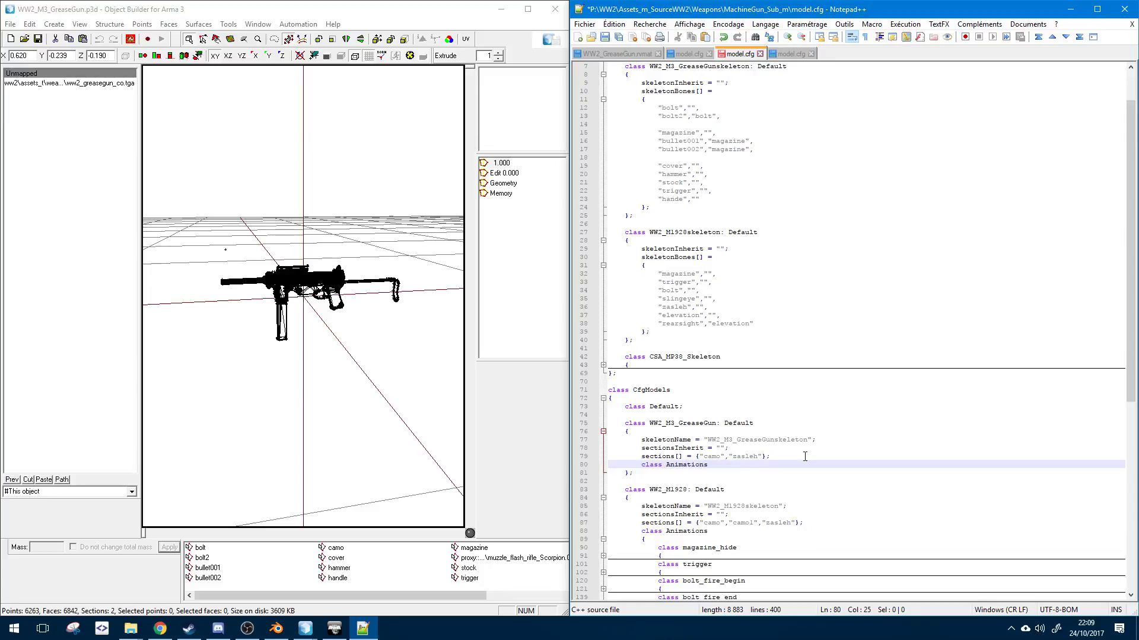
# - Give the Grease Gun's Animations class an empty indented body in braces ending with a semicolon, and save the file
pyautogui.press('Return')
pyautogui.write('{')
pyautogui.press('Return')
pyautogui.press('Return')
pyautogui.write('}')
pyautogui.press('Up')
pyautogui.press('Tab')
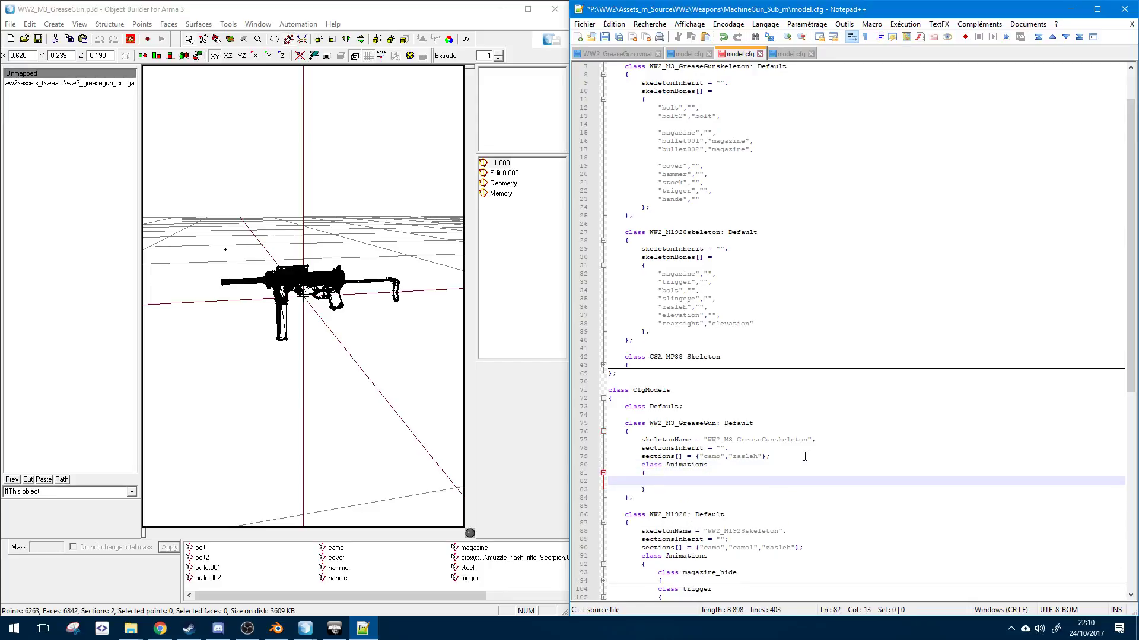
pyautogui.press('Down')
pyautogui.write(';')
pyautogui.press('Up')
pyautogui.hotkey('ctrl', 's')
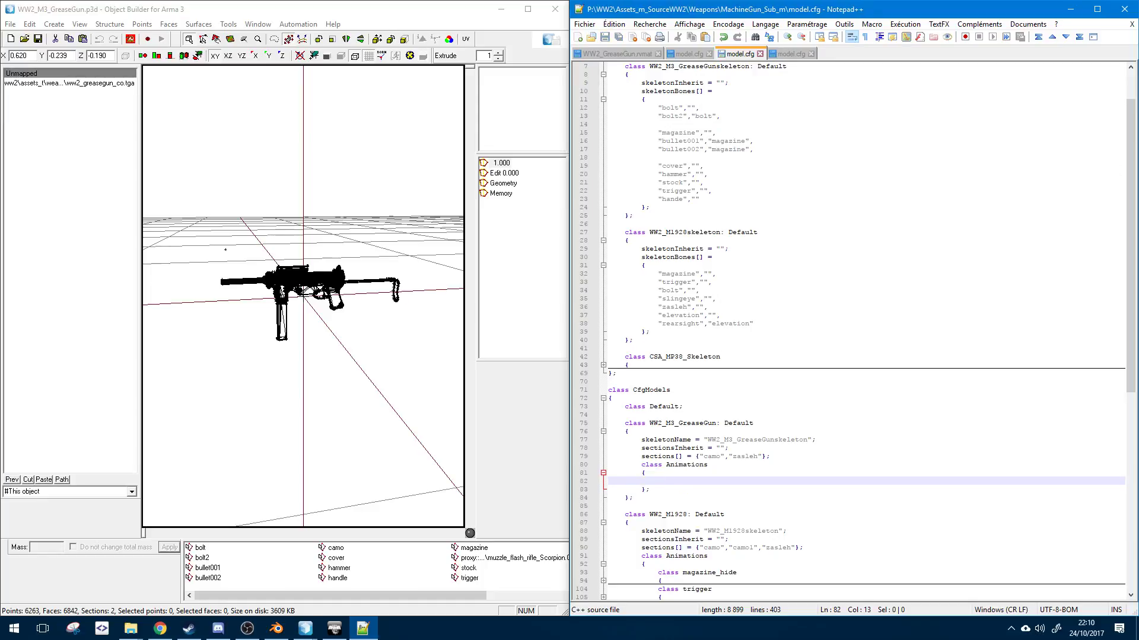
# - Unfold the magazine_hide animation in the WW2_M1928 class to view its parameters
pyautogui.scroll(-6, 678, 478)
pyautogui.scroll(-2, 708, 433)
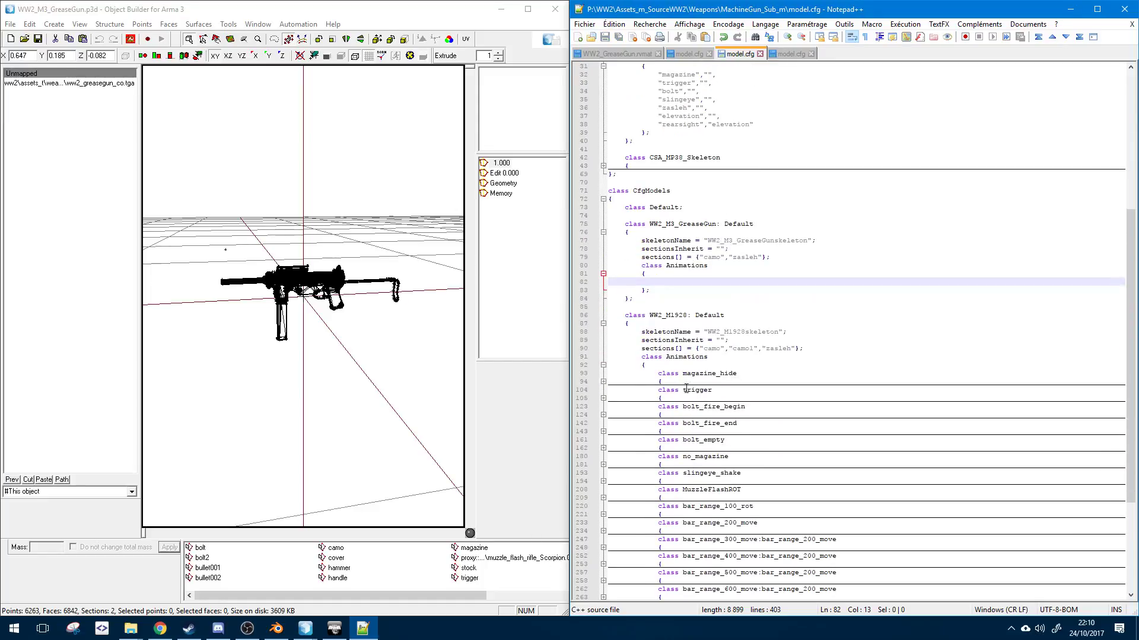
pyautogui.click(603, 381)
# - Try adding an inheritance colon after the Grease Gun's "class Animations", and remove it
pyautogui.click(721, 272)
pyautogui.press('Up')
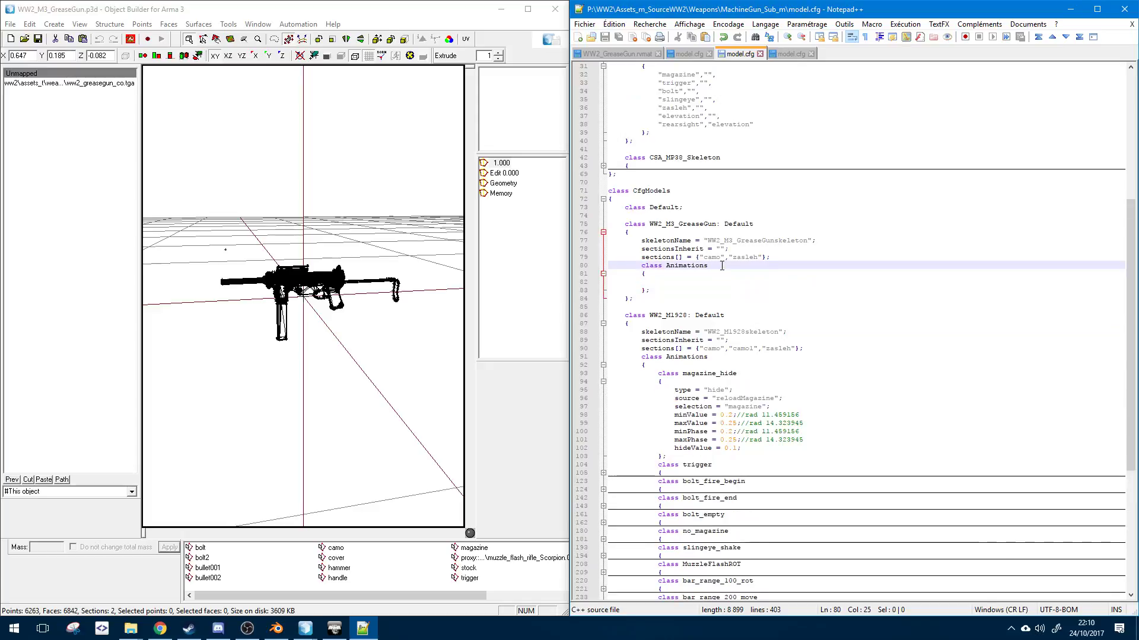
pyautogui.write(':')
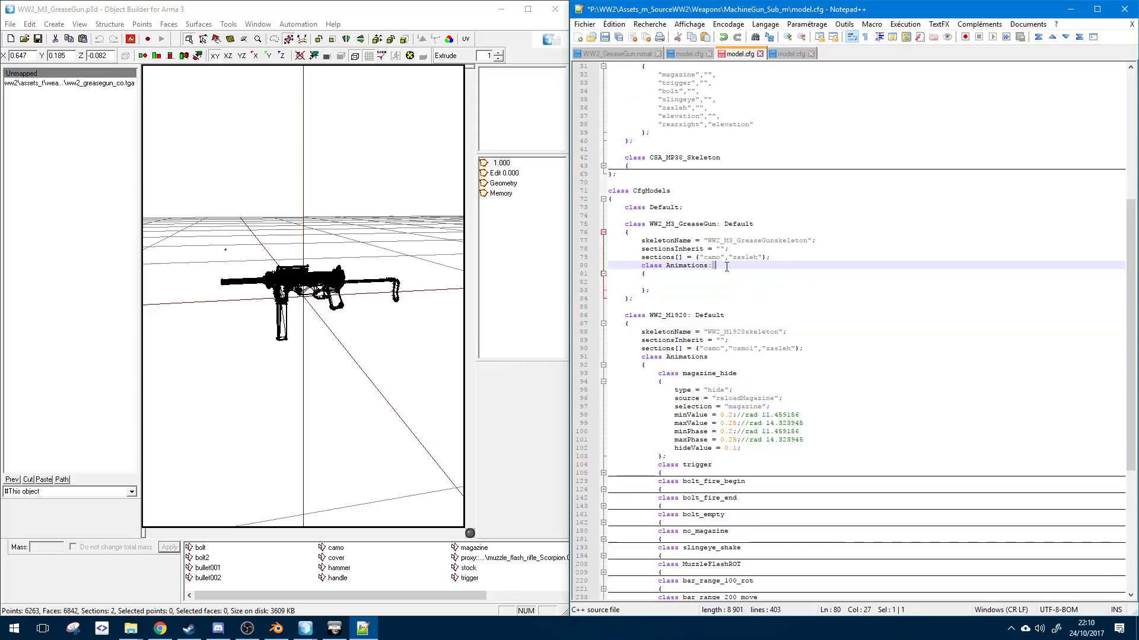
pyautogui.press('BackSpace')
# - In the Tanks_m model.cfg, unfold the IF_Tank_Christie and IF_Tank_Vickers model classes and collapse their animations to class names
pyautogui.click(793, 54)
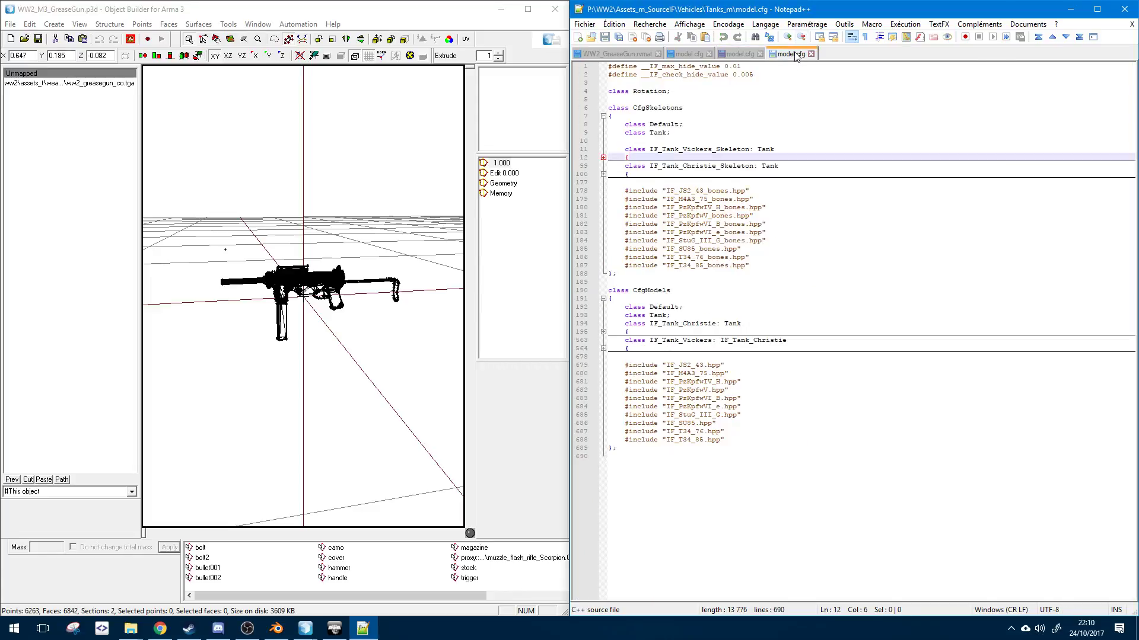
pyautogui.doubleClick(746, 339)
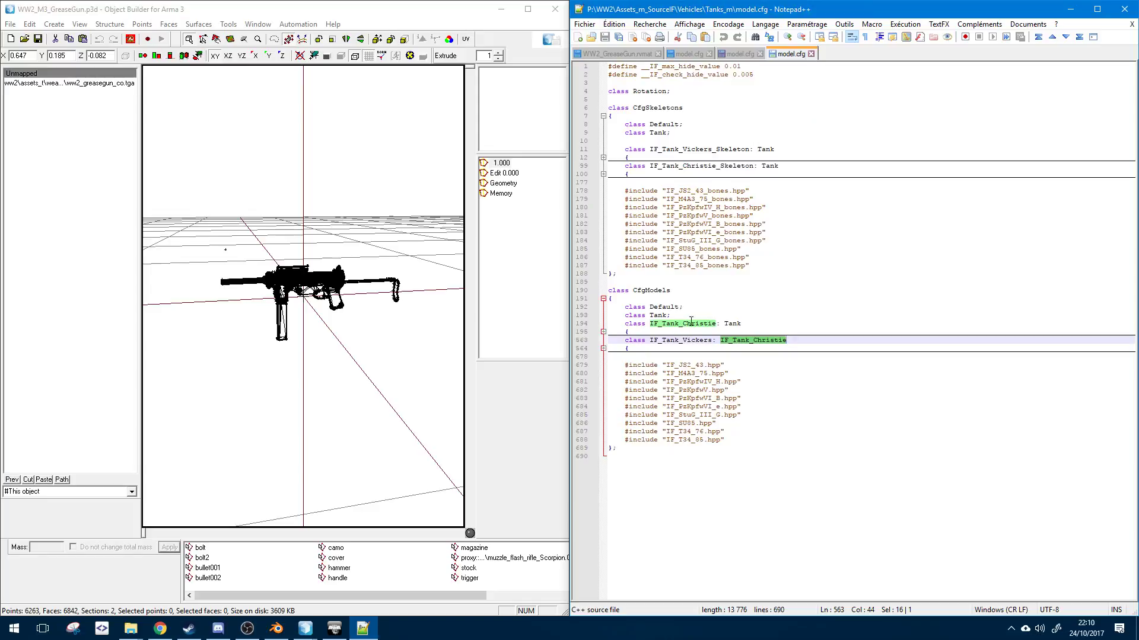
pyautogui.click(598, 348)
pyautogui.click(602, 348)
pyautogui.click(603, 349)
pyautogui.click(595, 348)
pyautogui.click(603, 348)
pyautogui.click(603, 332)
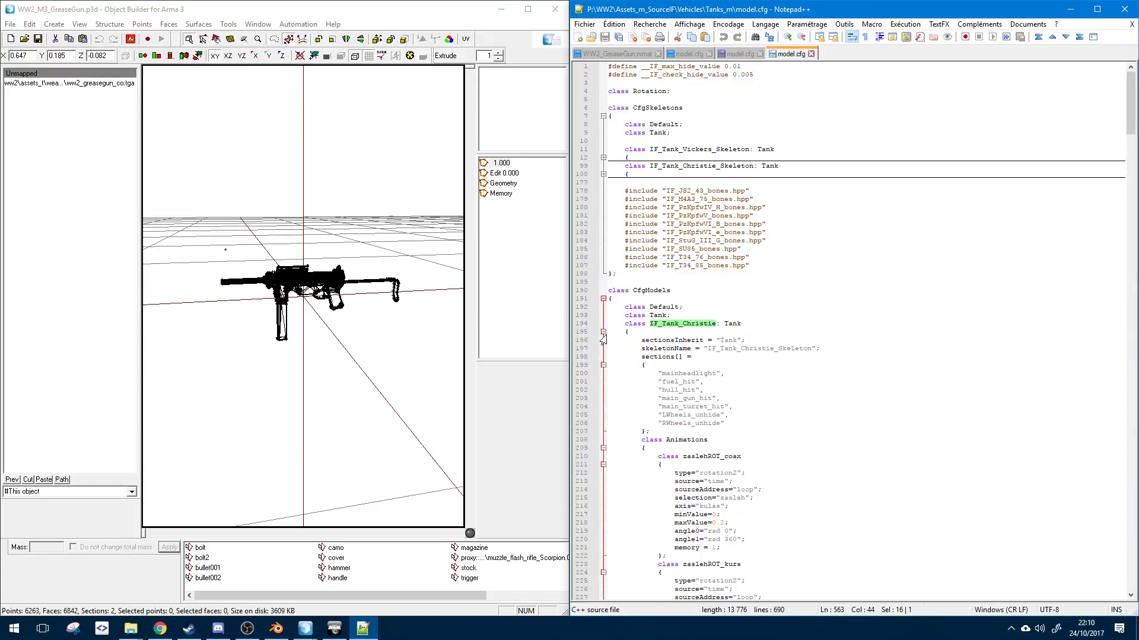
pyautogui.scroll(-1, 647, 342)
pyautogui.click(603, 341)
pyautogui.click(604, 340)
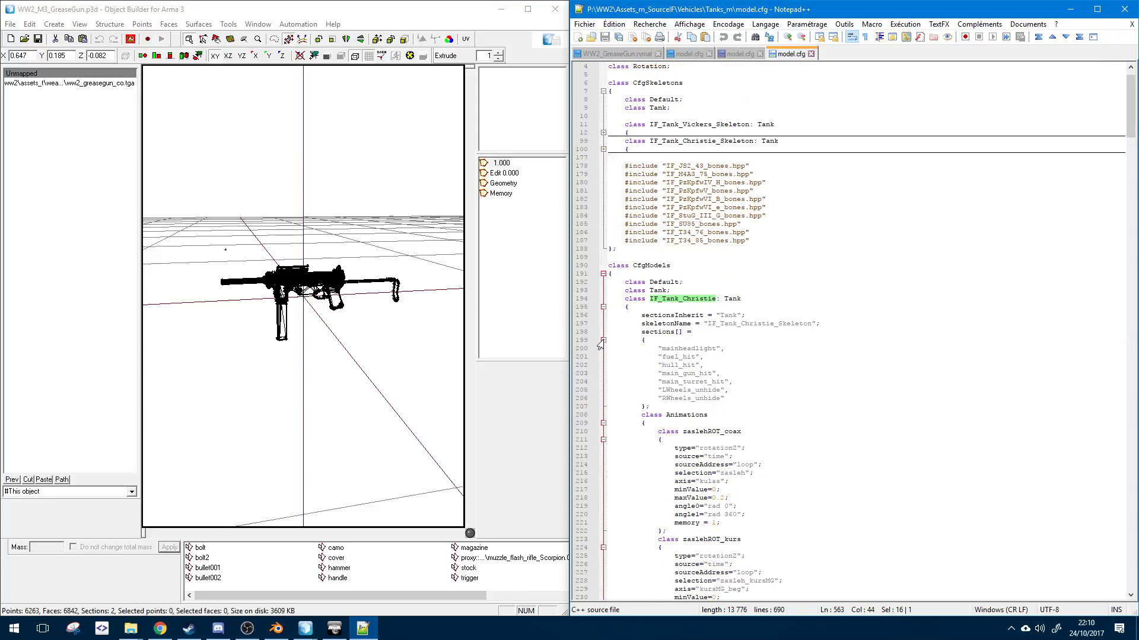
pyautogui.click(603, 340)
pyautogui.scroll(-8, 627, 363)
pyautogui.scroll(4, 651, 345)
pyautogui.hotkey('alt', '4')
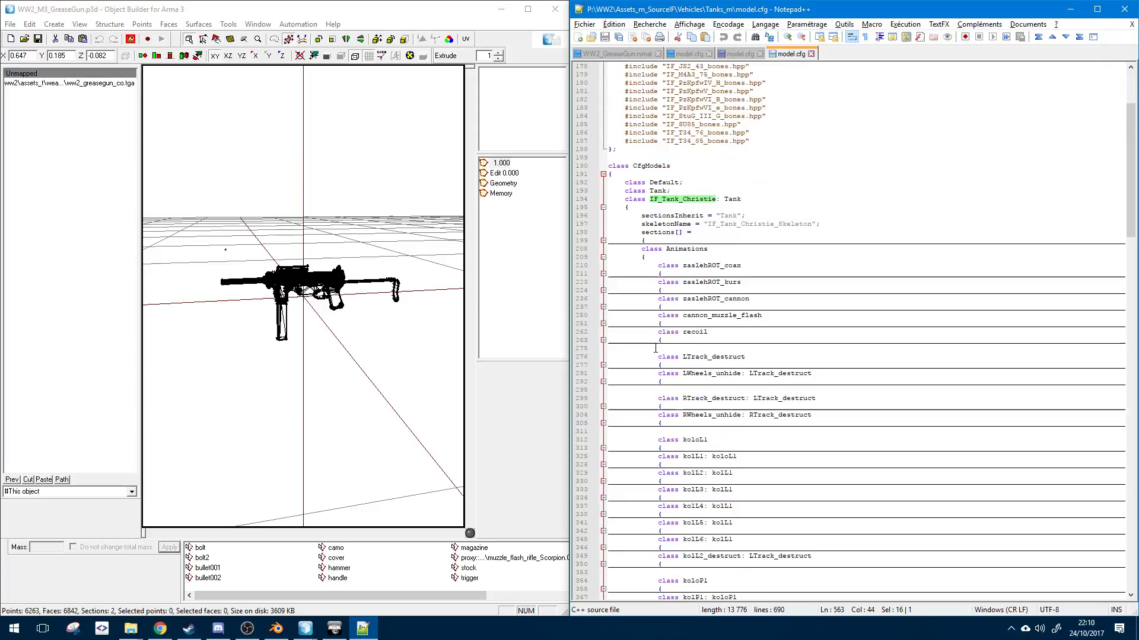
# - Examine the IF_Tank_Vickers animations, checking the LTrack_destruct parent, the nadkoloL1_destruct body and the inherited Animations class
pyautogui.scroll(-20, 721, 356)
pyautogui.scroll(-20, 763, 370)
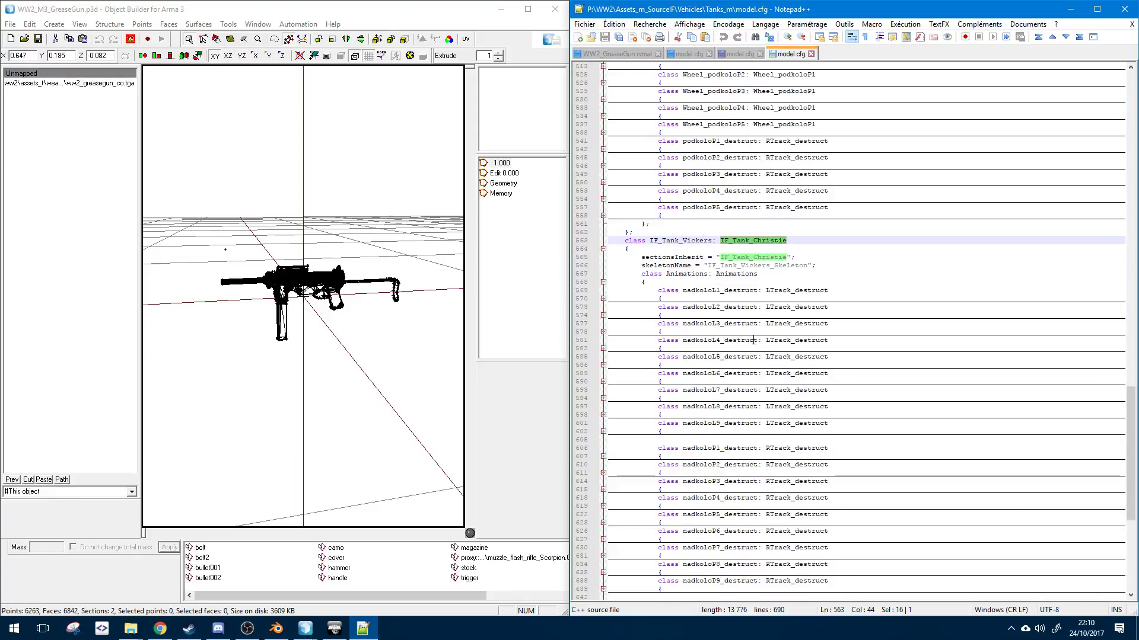
pyautogui.scroll(1, 787, 340)
pyautogui.click(786, 340)
pyautogui.doubleClick(787, 325)
pyautogui.scroll(-13, 788, 332)
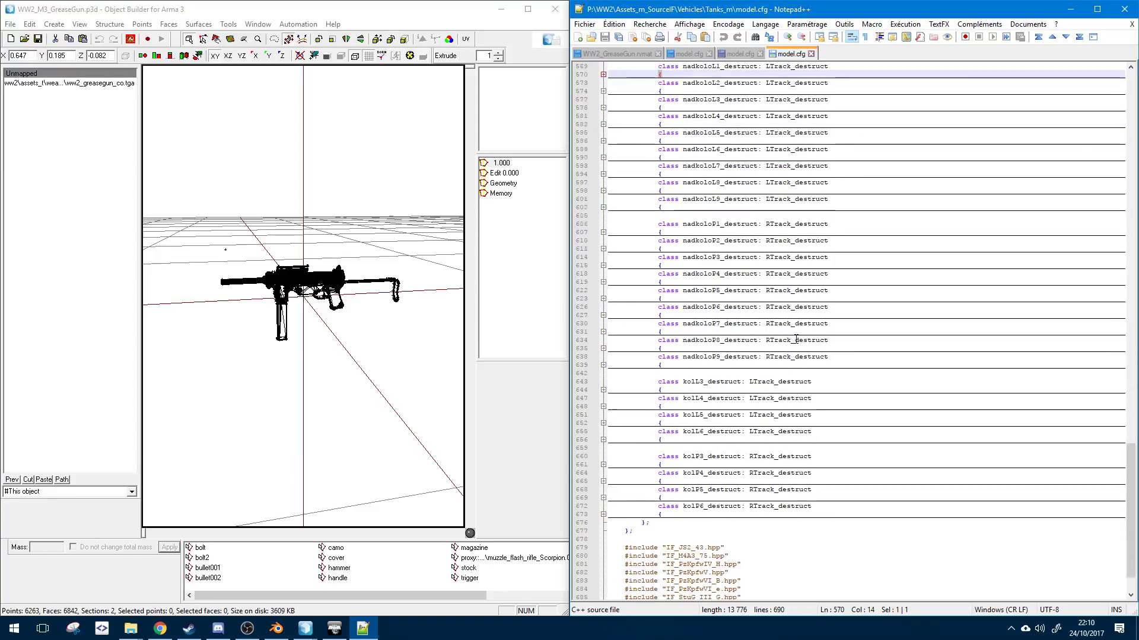
pyautogui.scroll(13, 788, 320)
pyautogui.doubleClick(796, 316)
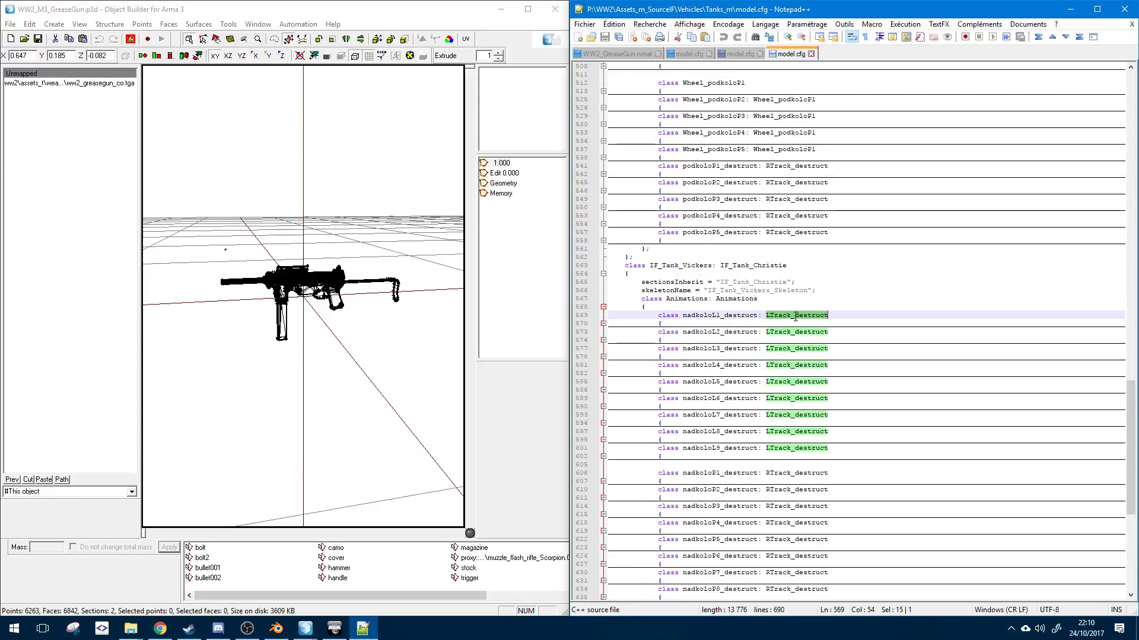
pyautogui.click(603, 324)
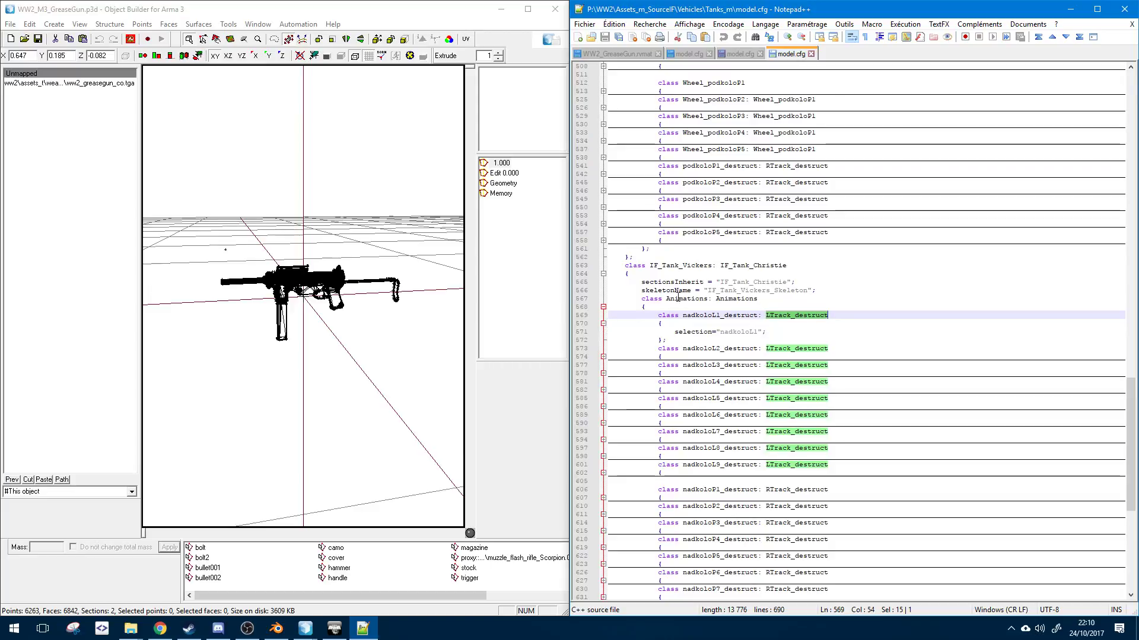
pyautogui.doubleClick(738, 299)
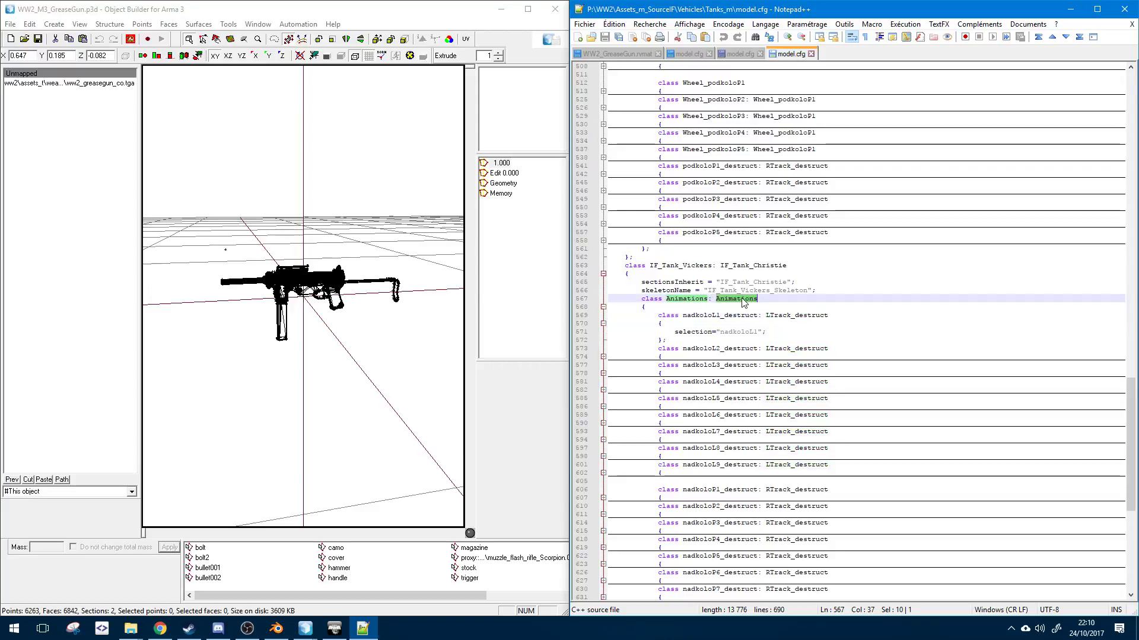
# - Compare the Animations class of IF_Tank_Christie with the inherited "Animations: Animations" declaration in IF_Tank_Vickers
pyautogui.scroll(20, 781, 367)
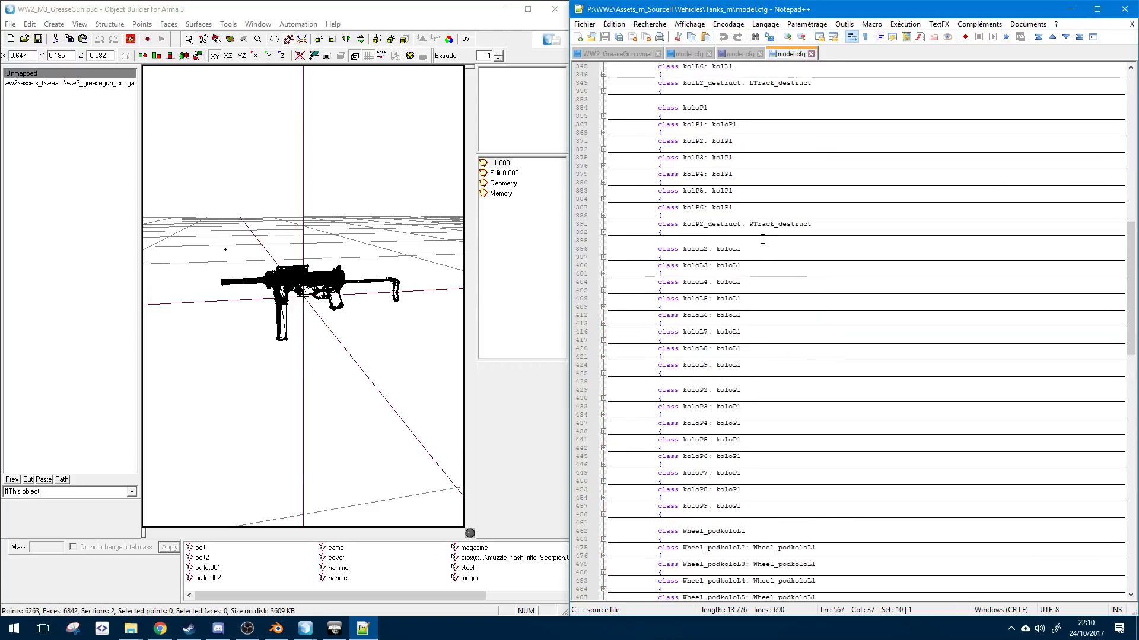
pyautogui.scroll(7, 749, 223)
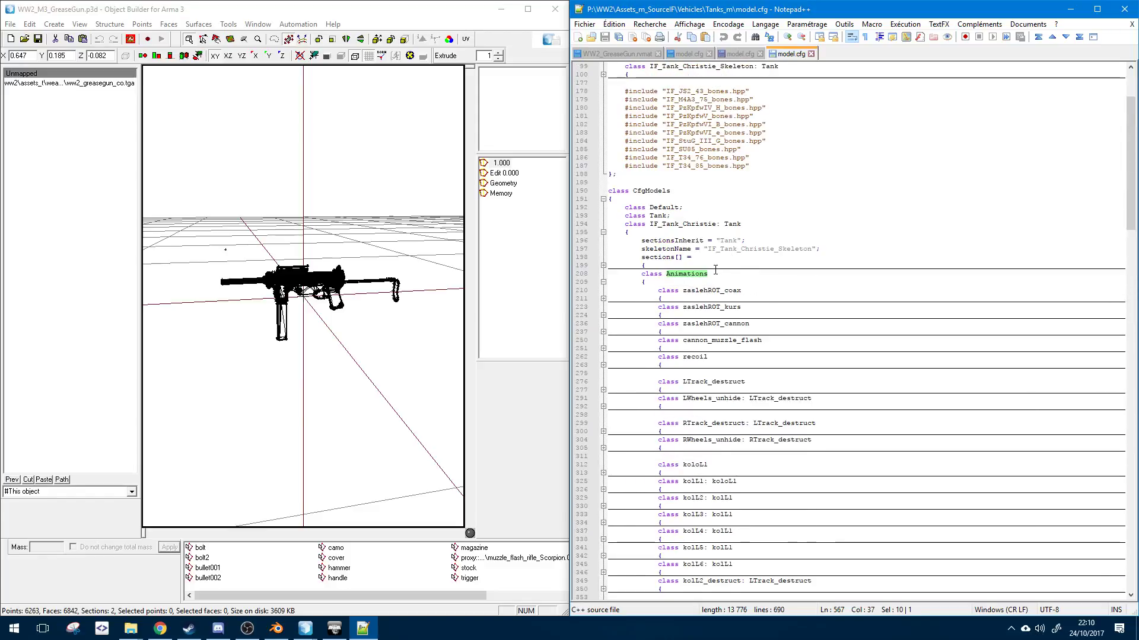
pyautogui.scroll(-20, 701, 260)
pyautogui.scroll(-20, 701, 260)
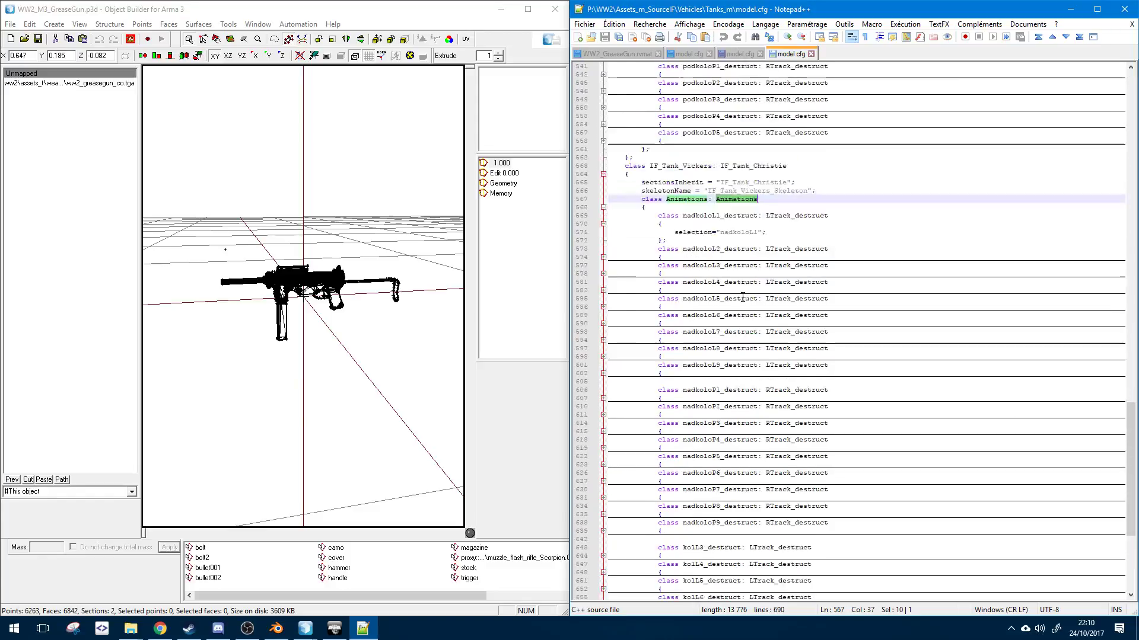
pyautogui.click(742, 299)
pyautogui.doubleClick(765, 265)
pyautogui.doubleClick(738, 273)
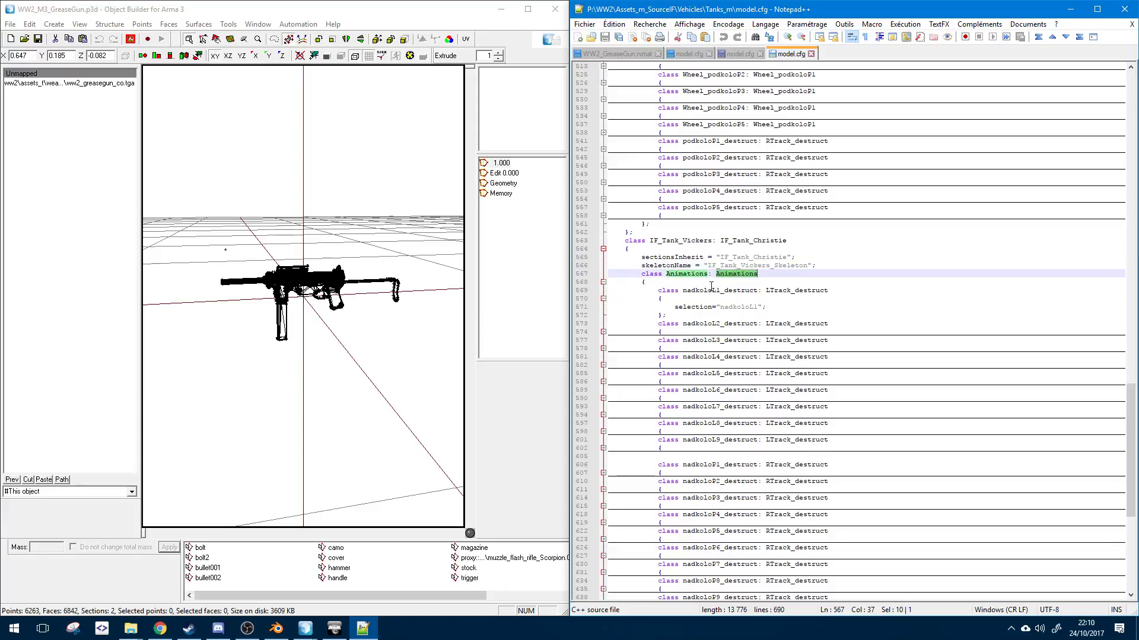
# - Check the nadkolo classes that inherit from LTrack_destruct, fold nadkoloL1_destruct, and close the Tanks_m model.cfg
pyautogui.doubleClick(797, 291)
pyautogui.doubleClick(798, 339)
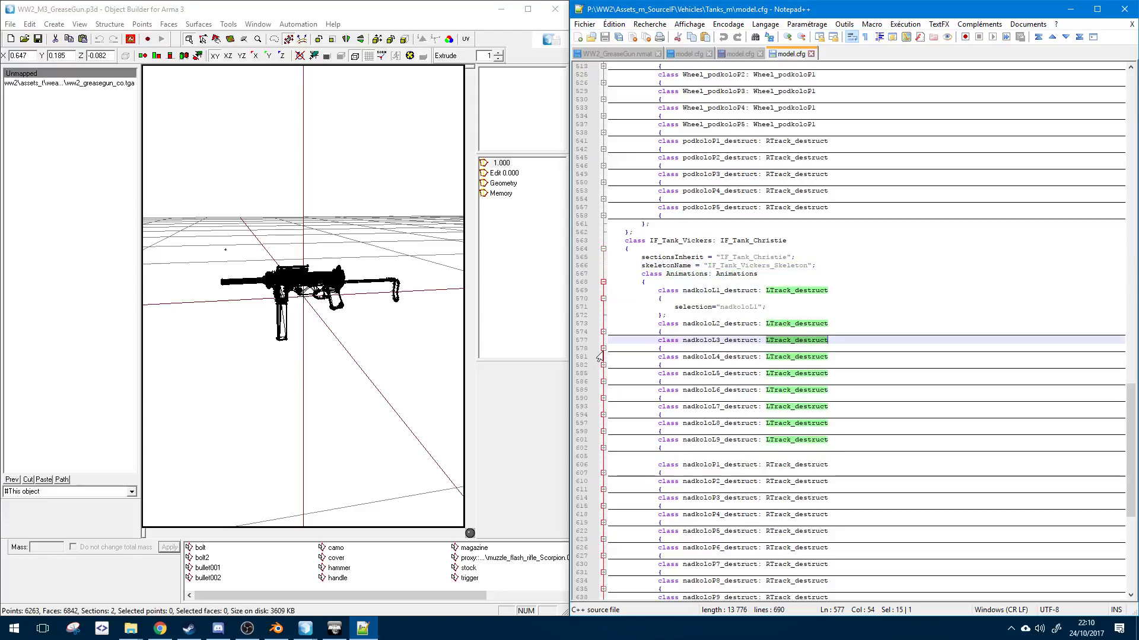
pyautogui.click(603, 332)
pyautogui.click(603, 332)
pyautogui.click(603, 299)
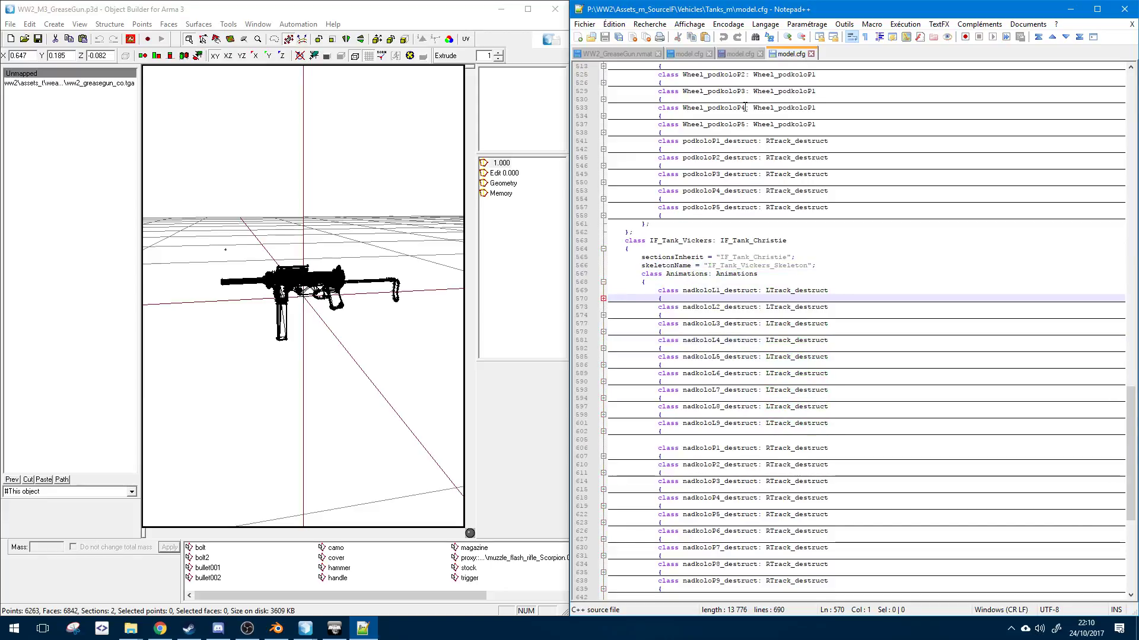
pyautogui.click(811, 54)
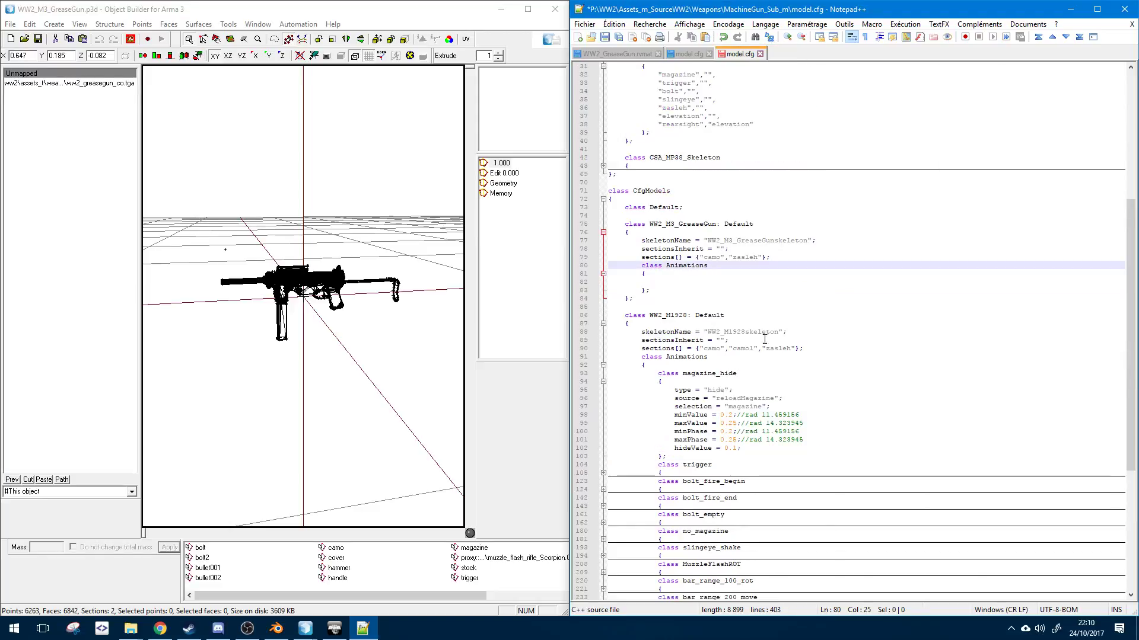
# - Fold magazine_hide in the WW2_M1928 class and place the cursor in the Grease Gun's empty Animations body
pyautogui.press('Down')
pyautogui.press('Down')
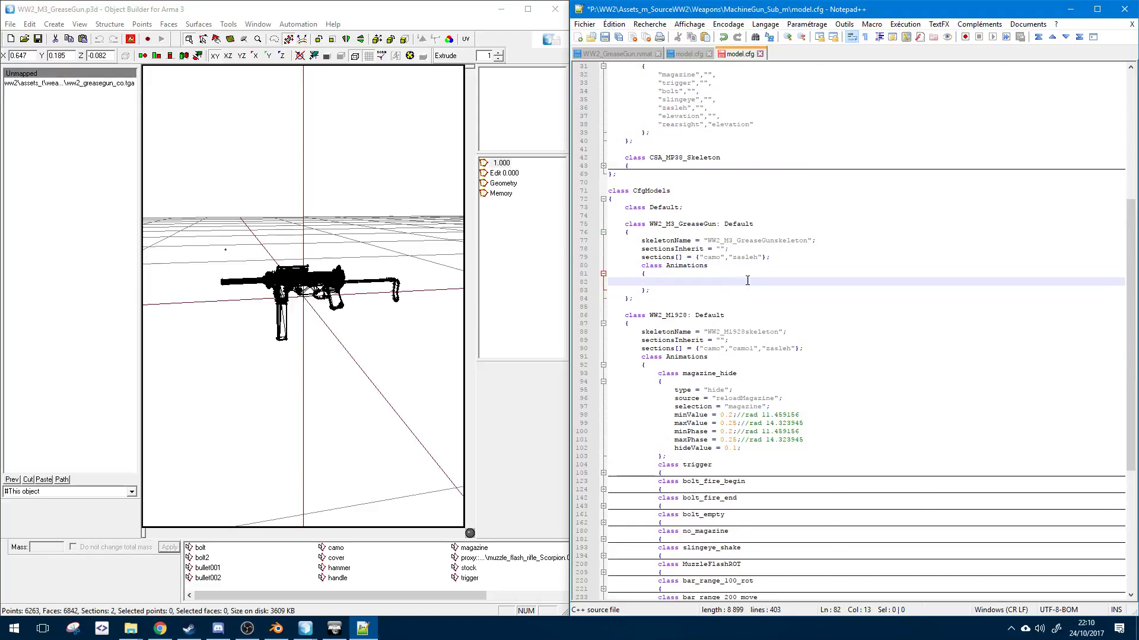
pyautogui.scroll(-3, 670, 347)
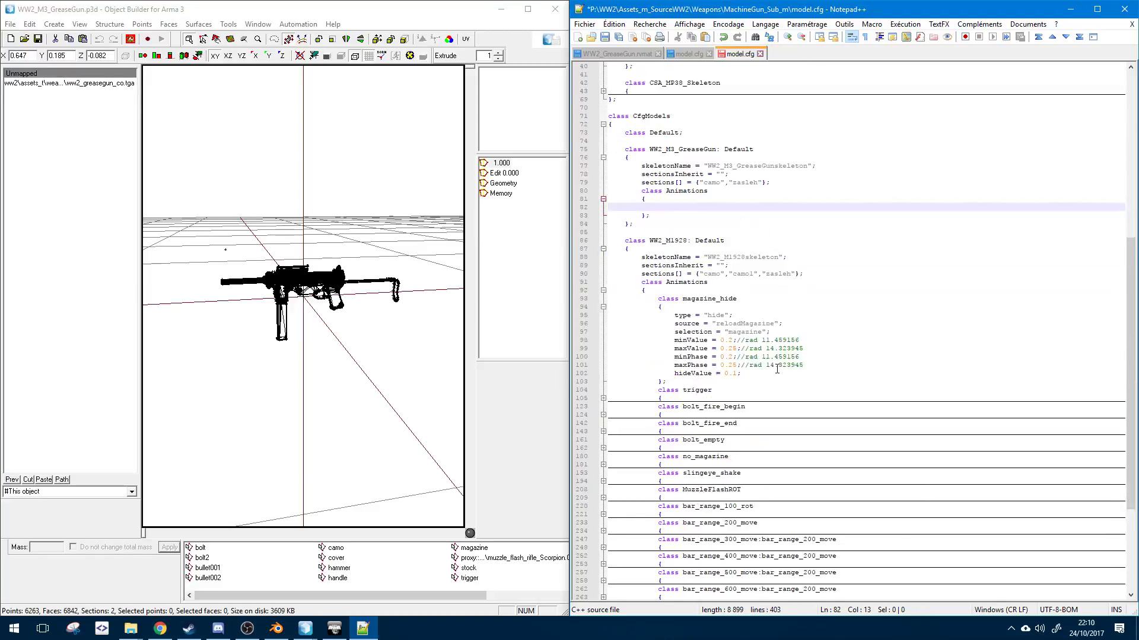
pyautogui.click(603, 306)
pyautogui.press('Down')
pyautogui.press('Down')
pyautogui.click(691, 205)
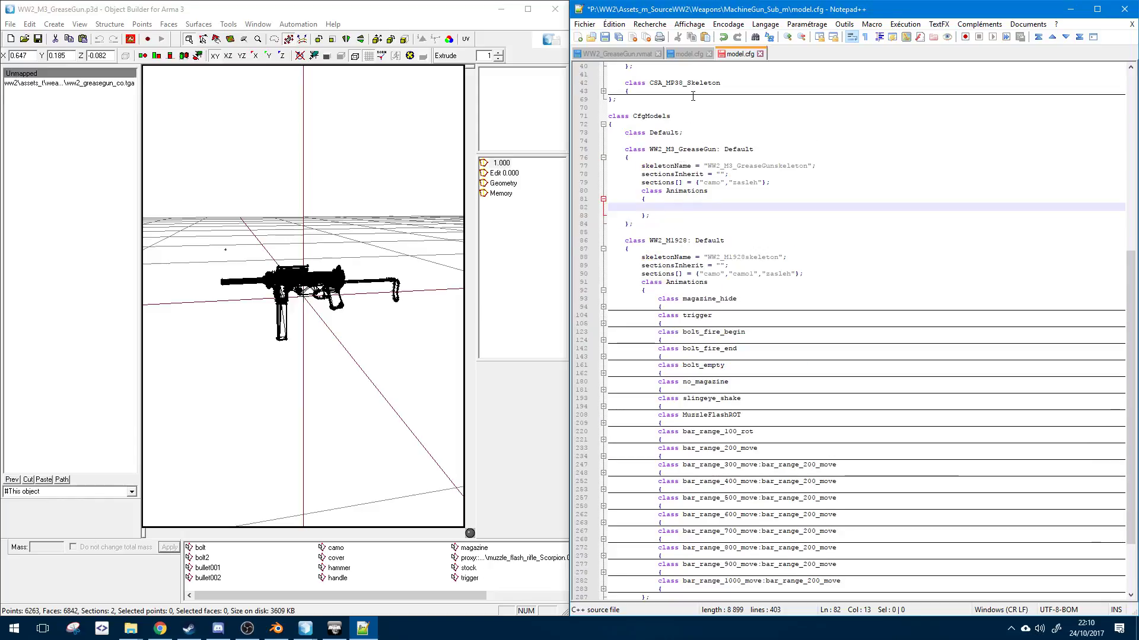
# - Copy all the IF_M1A1 animation classes, through MuzzleFlashROT, from the Assets_m_SourceIF MachineGun_Sub_m model.cfg
pyautogui.click(694, 65)
pyautogui.click(694, 56)
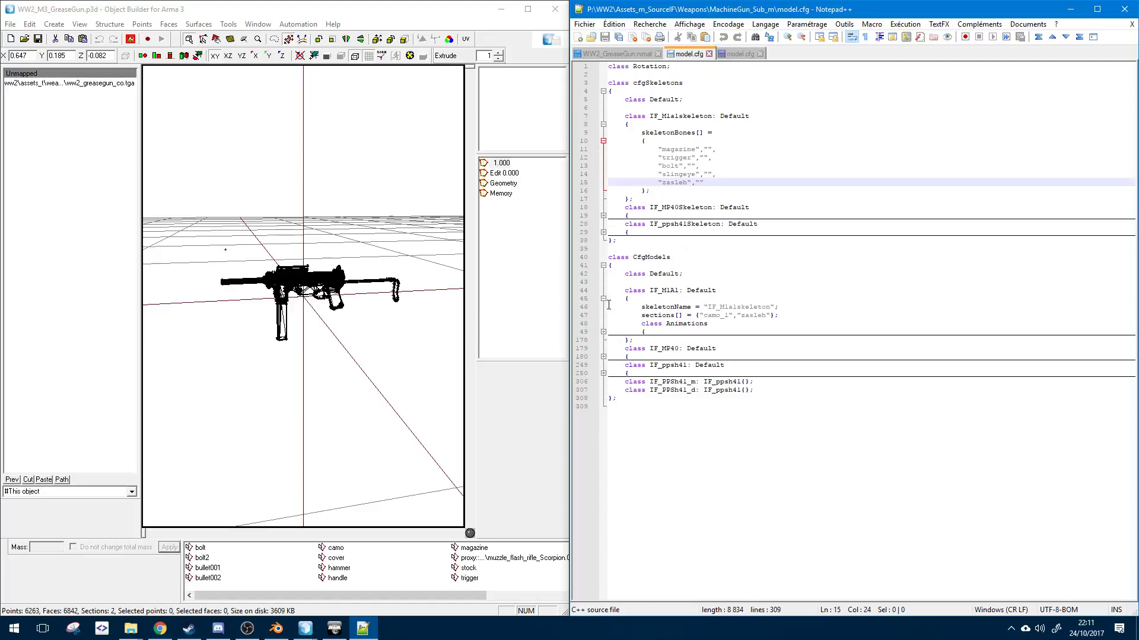
pyautogui.click(611, 325)
pyautogui.click(603, 332)
pyautogui.moveTo(614, 338); pyautogui.dragTo(728, 502)
pyautogui.scroll(-20, 864, 315)
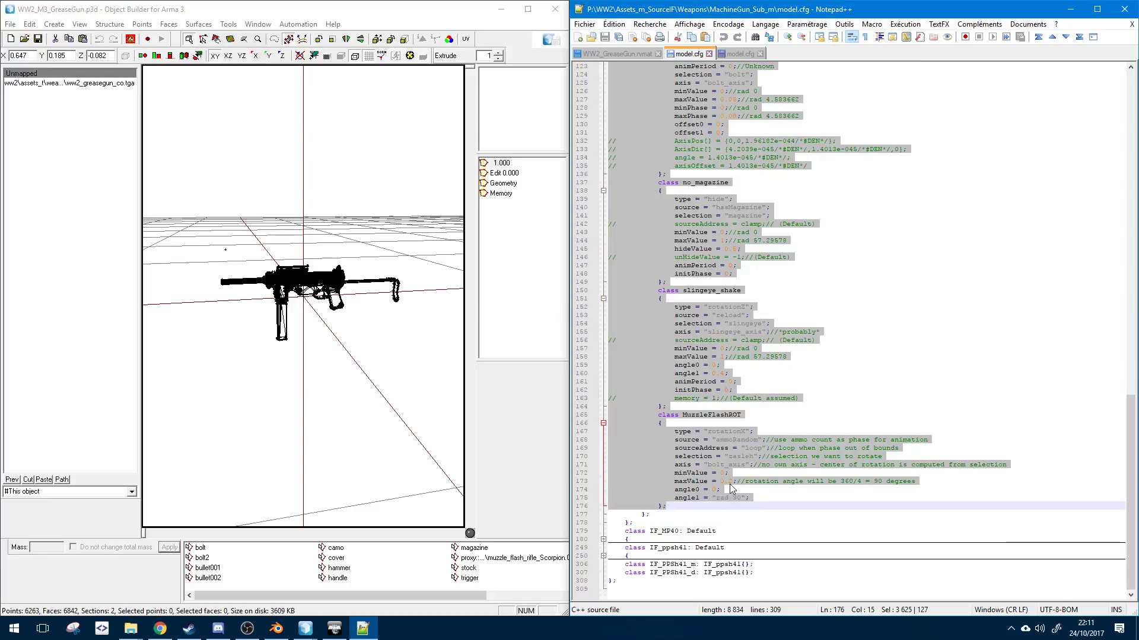
pyautogui.scroll(12, 735, 468)
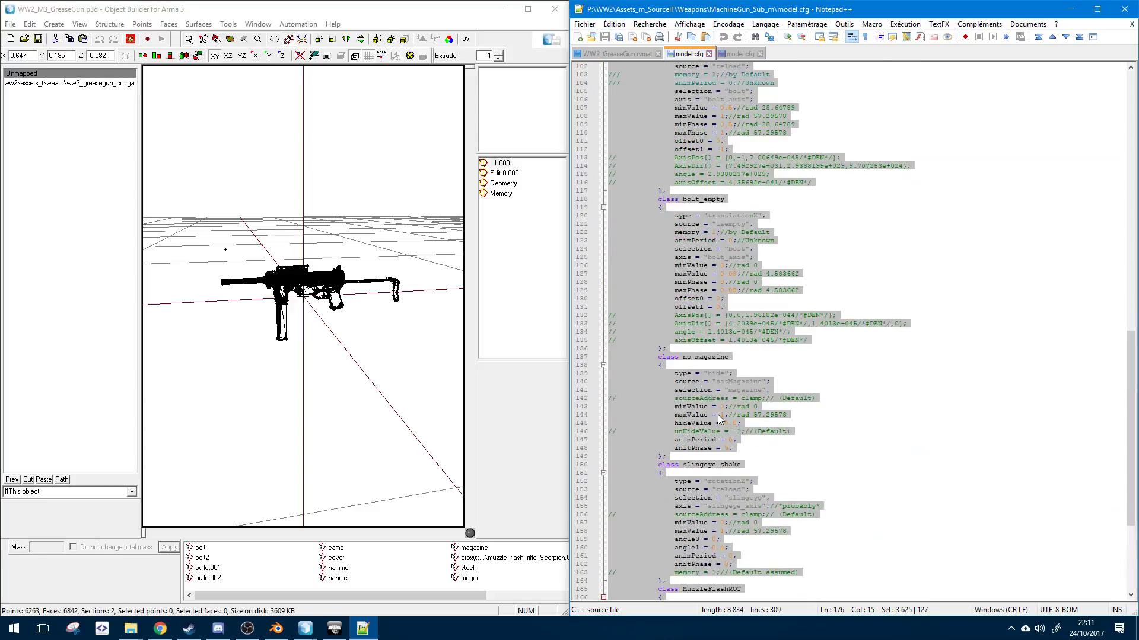
# - Paste the copied animation classes into the WW2_M3_GreaseGun Animations body in the WW2 model.cfg, and collapse them to class names
pyautogui.click(740, 54)
pyautogui.click(621, 208)
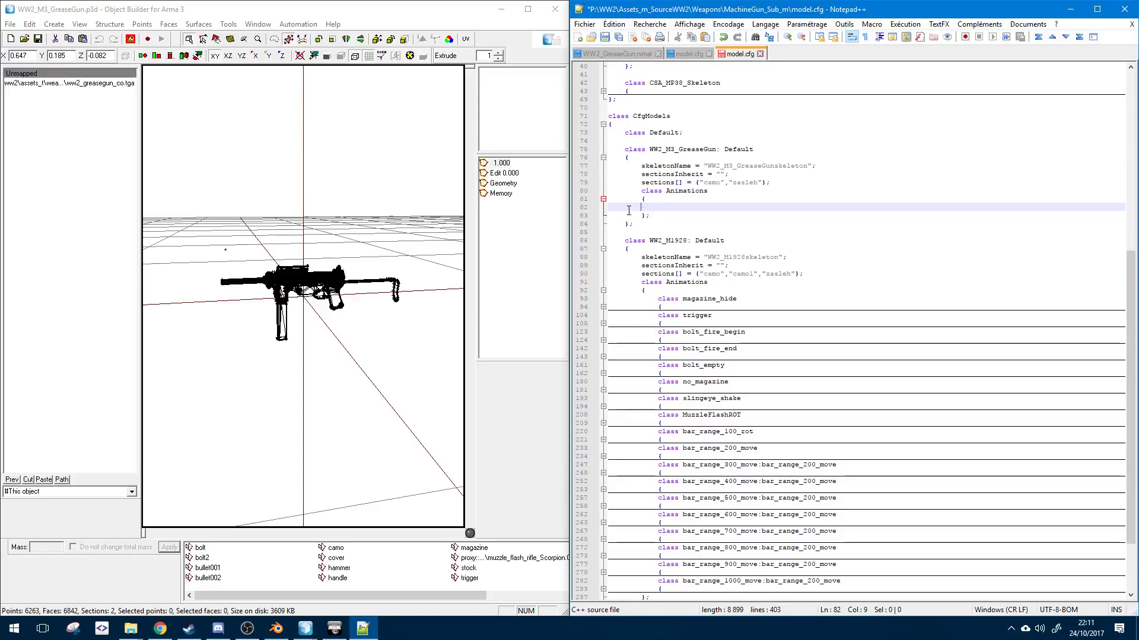
pyautogui.hotkey('ctrl', 'v')
pyautogui.scroll(-6, 691, 289)
pyautogui.scroll(-2, 691, 289)
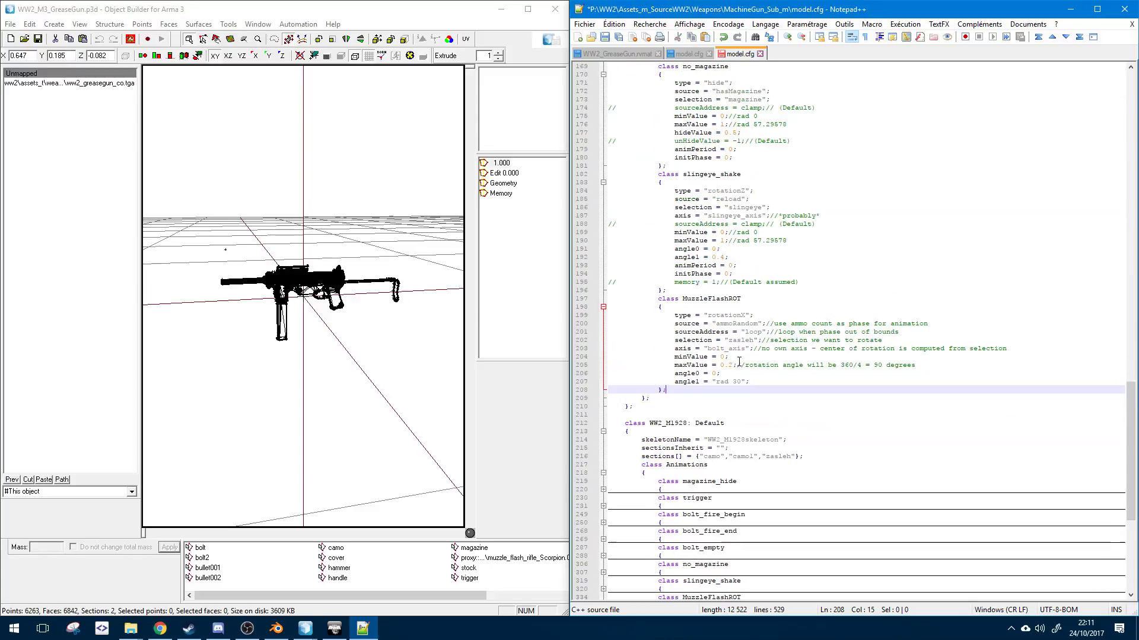
pyautogui.hotkey('alt', '4')
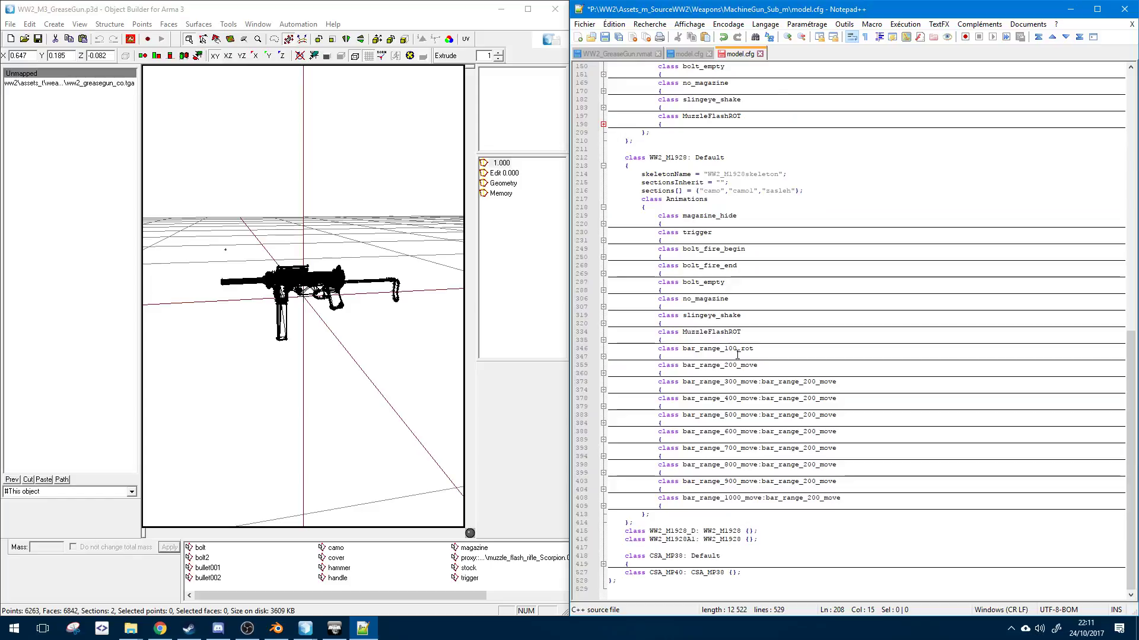
# - Fold the WW2_M1928 class in CfgModels and check the body of the Grease Gun's MuzzleFlashROT animation, leaving it collapsed
pyautogui.scroll(4, 737, 350)
pyautogui.click(603, 266)
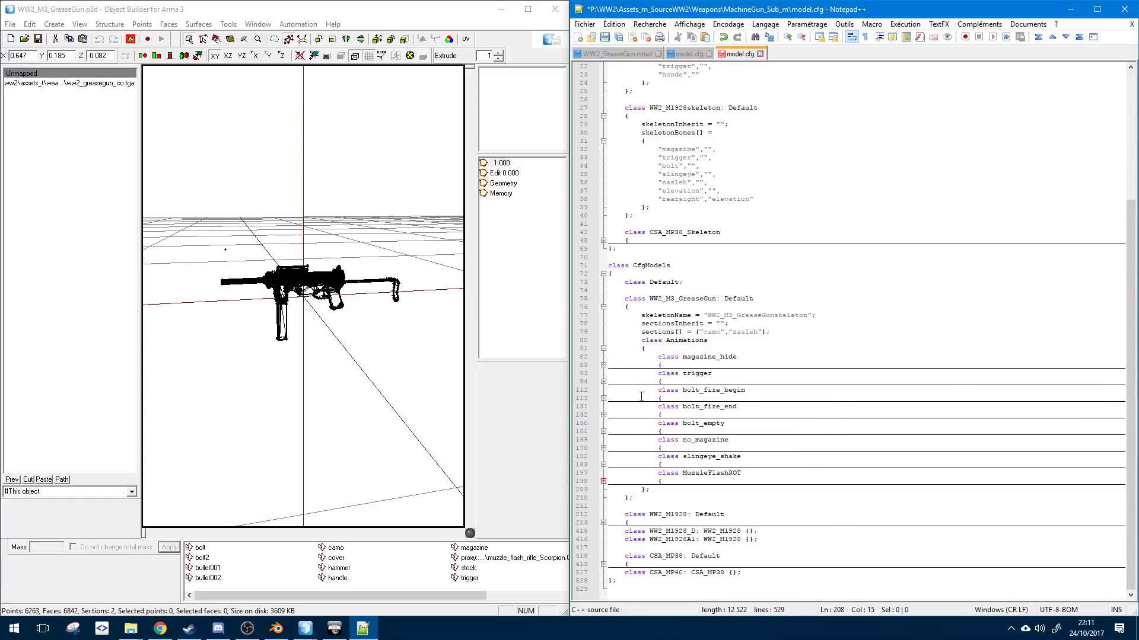
pyautogui.click(691, 365)
pyautogui.click(696, 382)
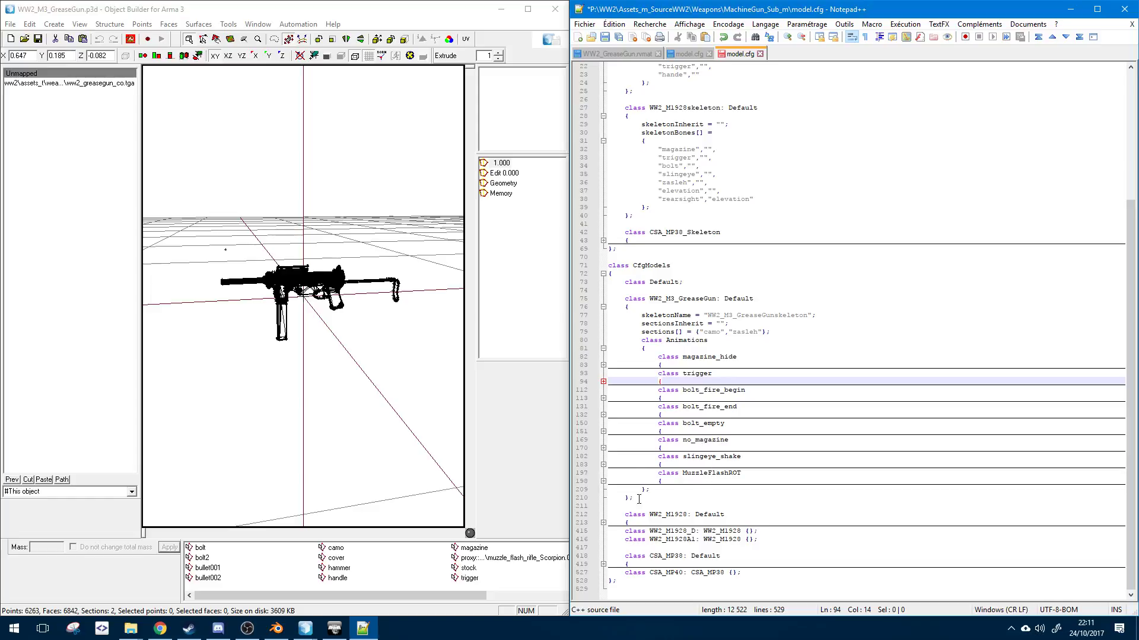
pyautogui.click(603, 480)
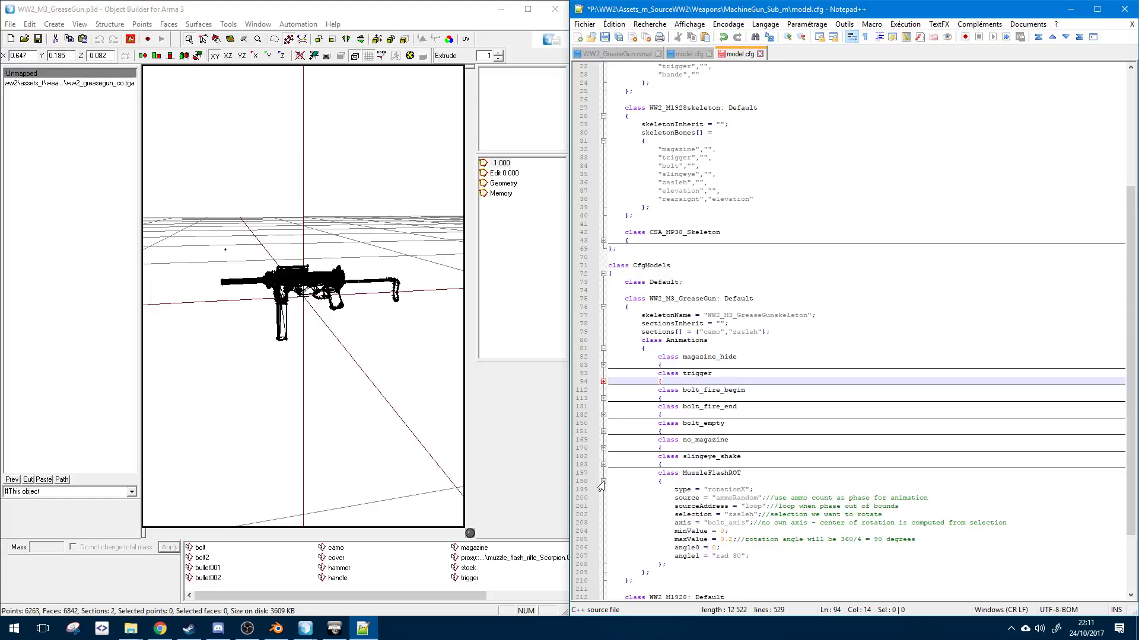
pyautogui.click(603, 480)
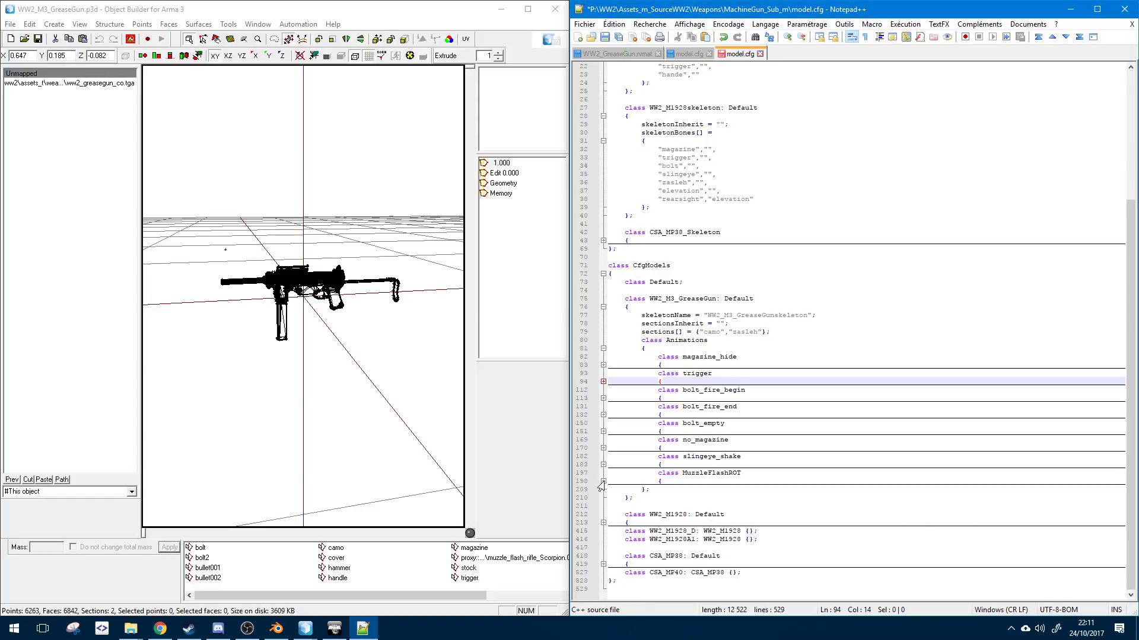
# - Review the Grease Gun's collapsed animation classes and check the no_magazine class
pyautogui.click(748, 433)
pyautogui.click(742, 415)
pyautogui.click(733, 389)
pyautogui.click(721, 379)
pyautogui.click(706, 458)
pyautogui.doubleClick(706, 440)
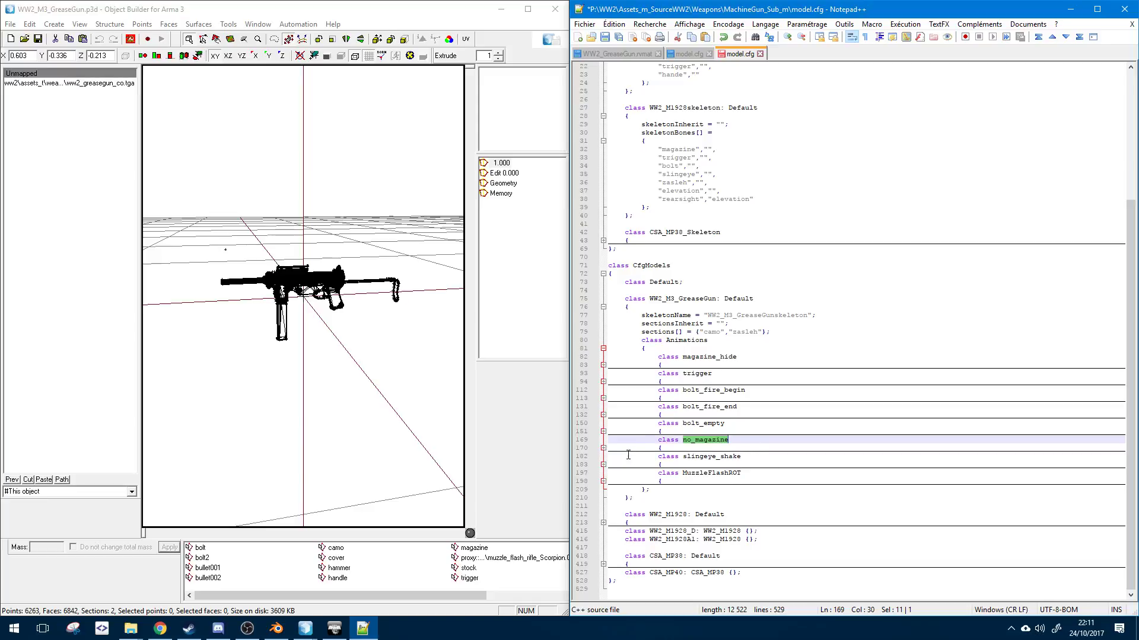
pyautogui.click(641, 440)
pyautogui.click(603, 448)
pyautogui.click(603, 448)
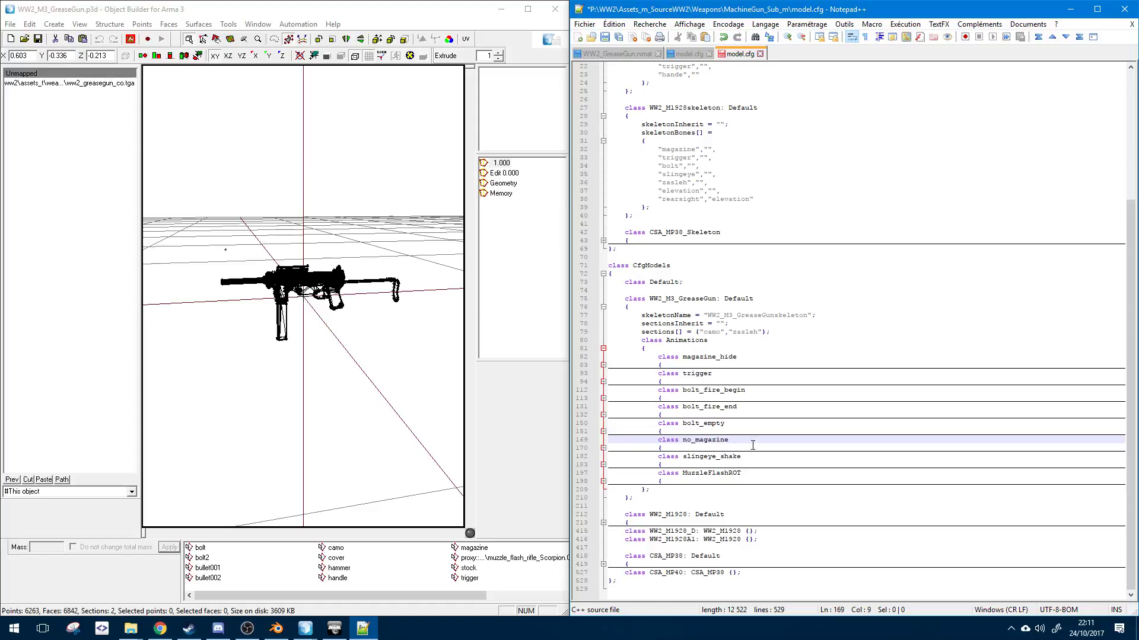
# - Review the bolt_empty, bolt_fire_begin and bolt_fire_end class names, and check the body of the Grease Gun's trigger animation
pyautogui.doubleClick(691, 424)
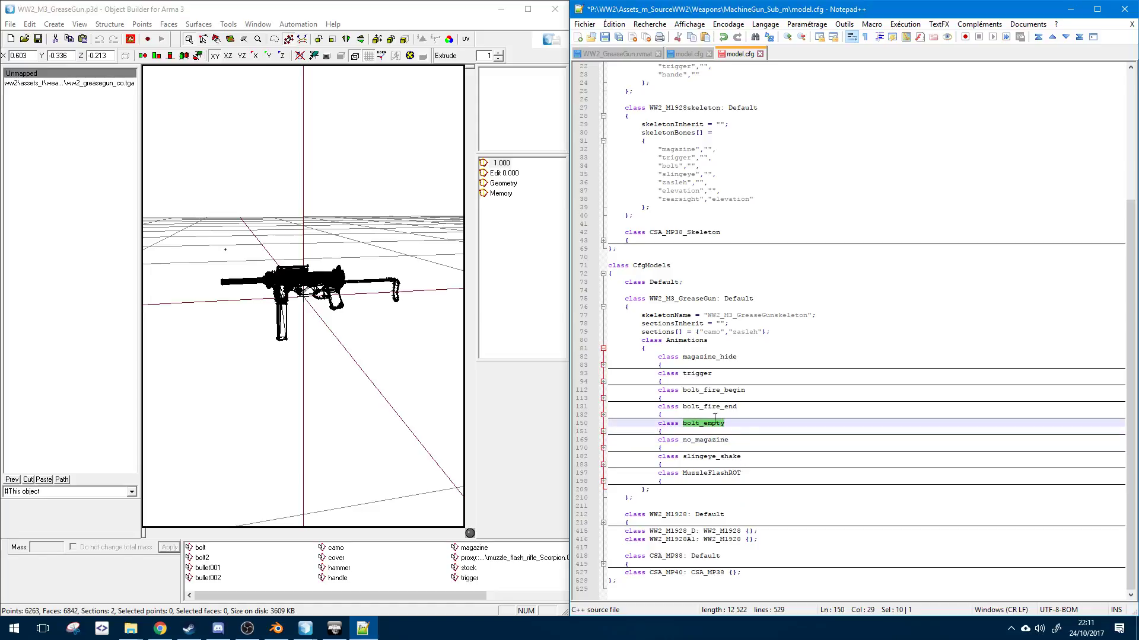
pyautogui.doubleClick(706, 390)
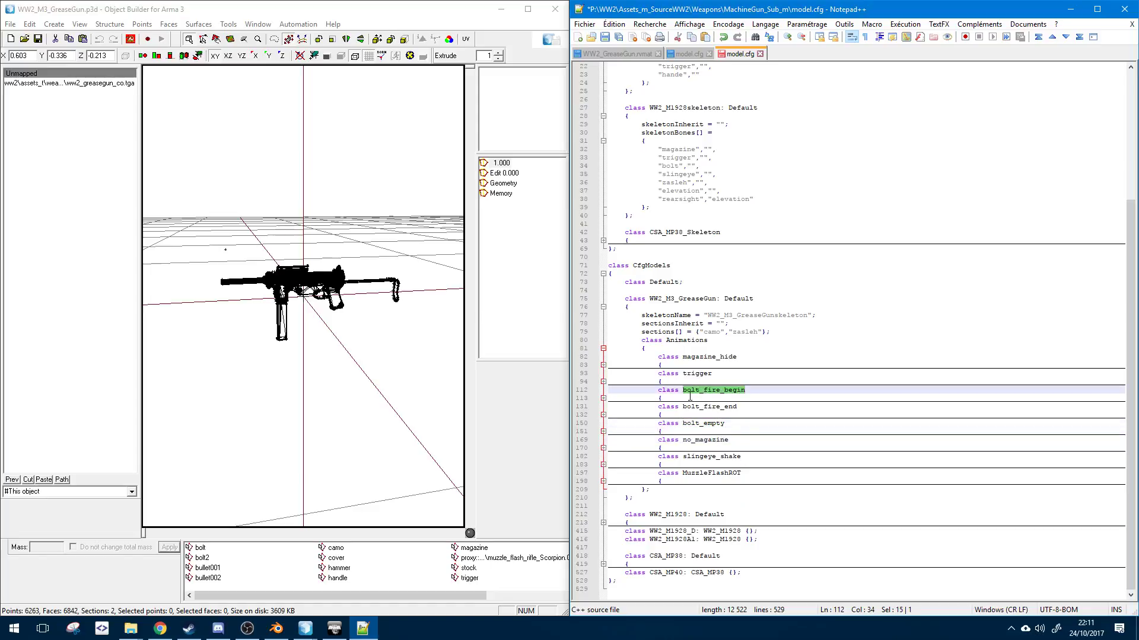
pyautogui.doubleClick(709, 407)
pyautogui.doubleClick(697, 374)
pyautogui.click(604, 381)
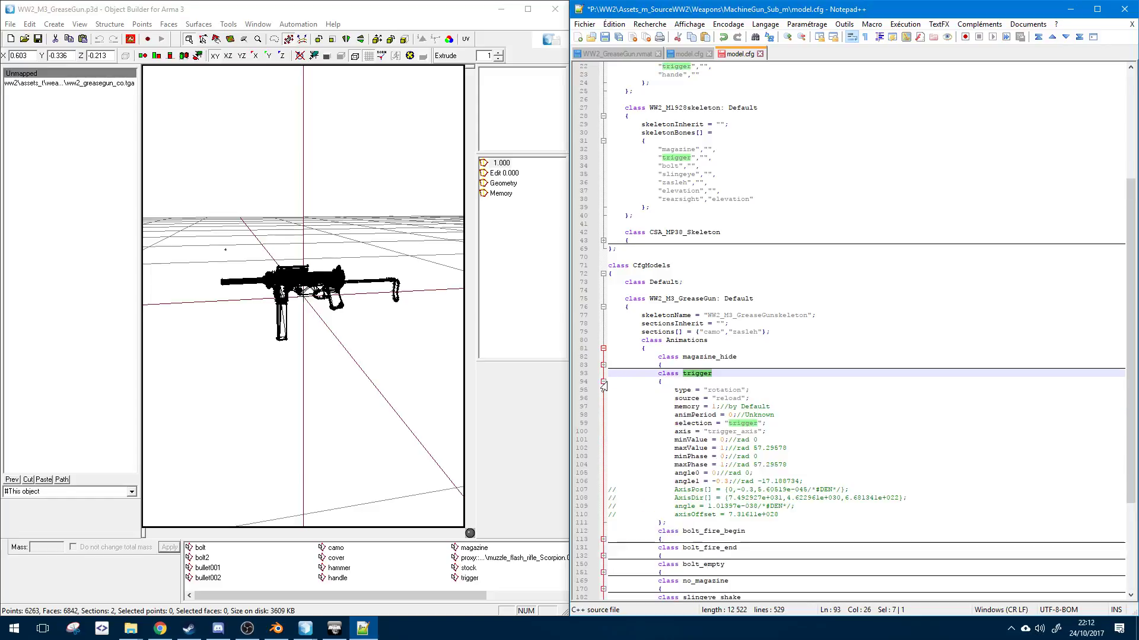
pyautogui.click(604, 383)
pyautogui.click(728, 349)
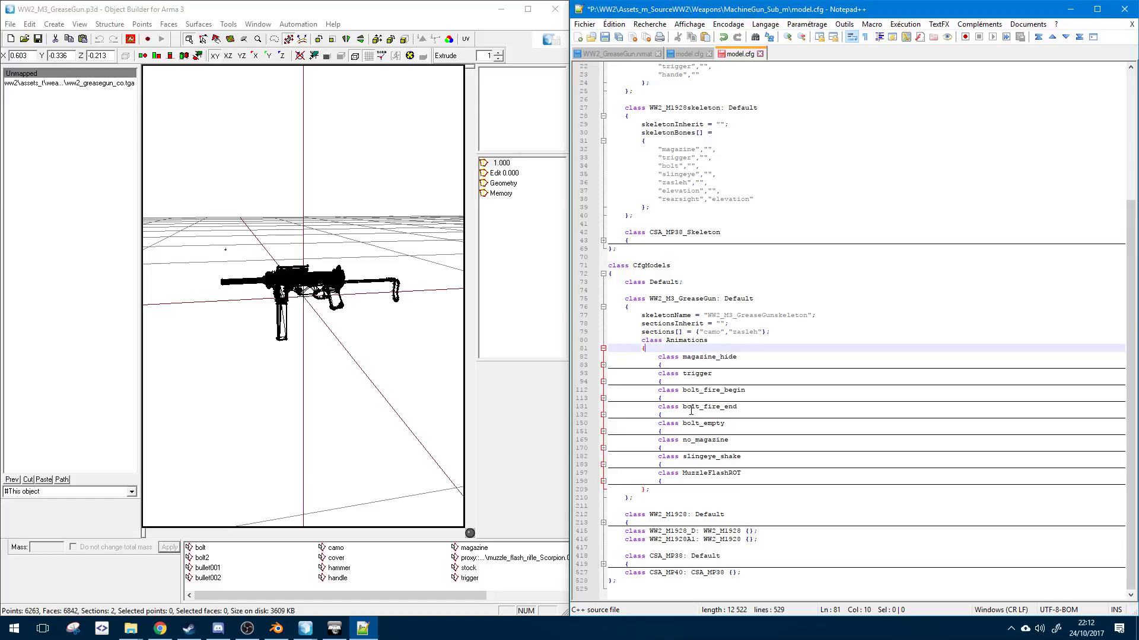
# - Unfold the Grease Gun's magazine_hide animation class and examine its type and source entries
pyautogui.click(658, 357)
pyautogui.doubleClick(709, 357)
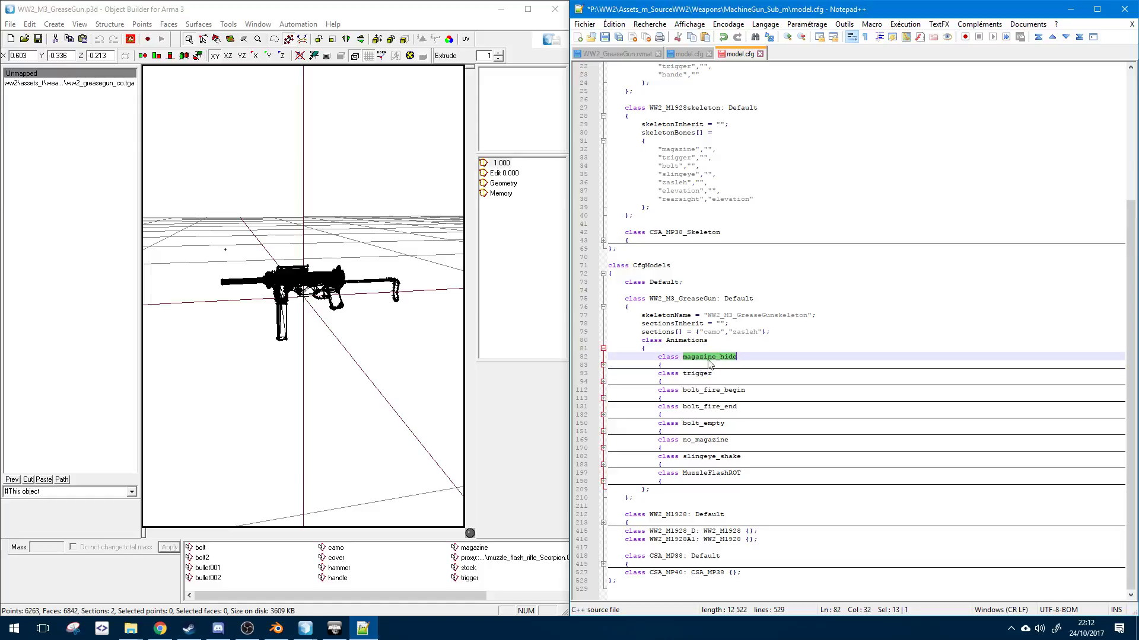
pyautogui.click(603, 365)
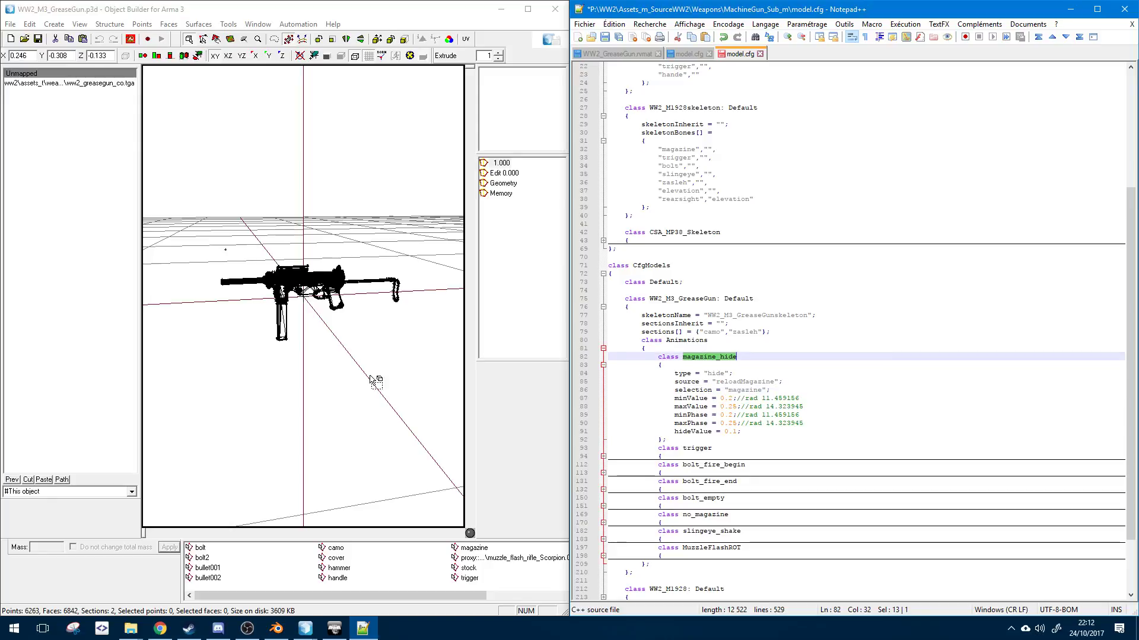
pyautogui.click(731, 399)
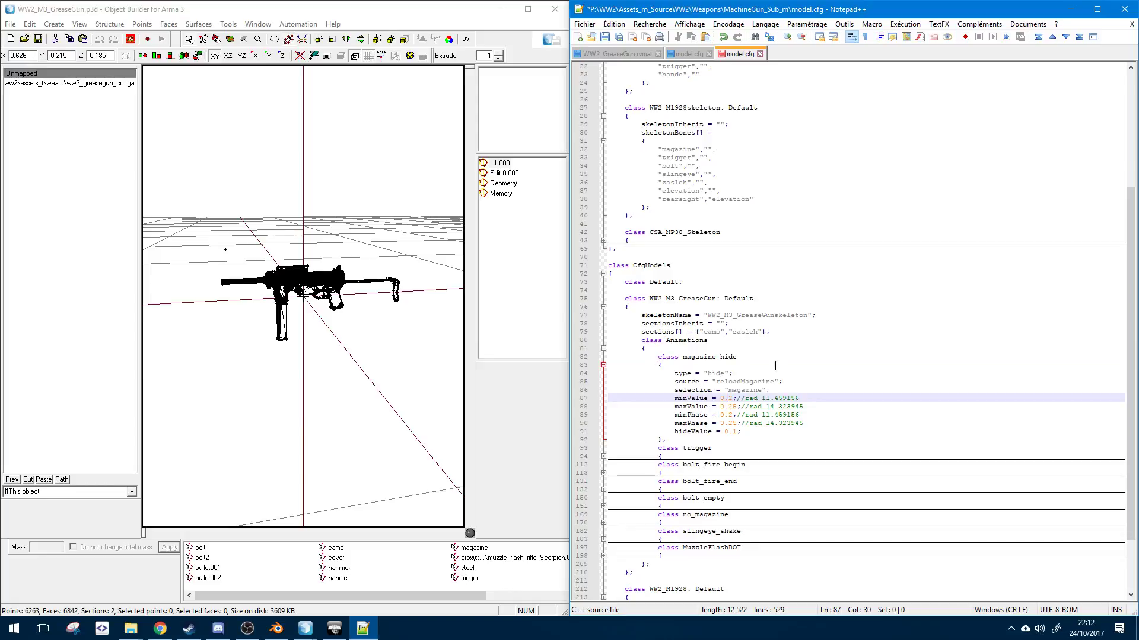
pyautogui.doubleClick(714, 373)
pyautogui.doubleClick(742, 381)
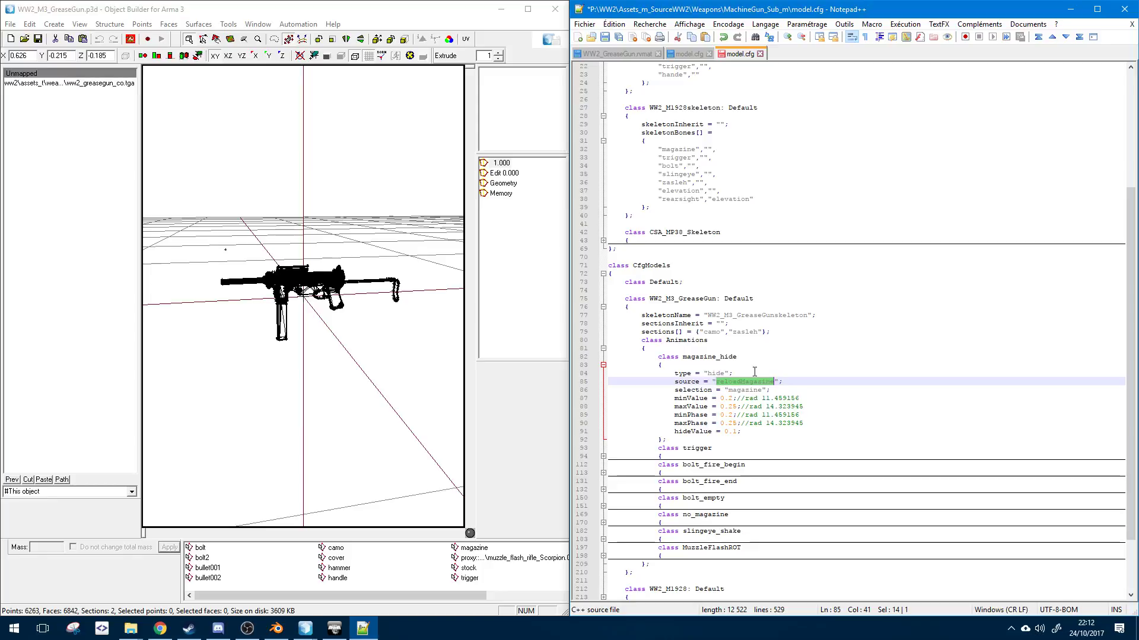
# - Examine the minValue, maxValue and minPhase entries of the Grease Gun's magazine_hide animation
pyautogui.doubleClick(732, 406)
pyautogui.doubleClick(701, 405)
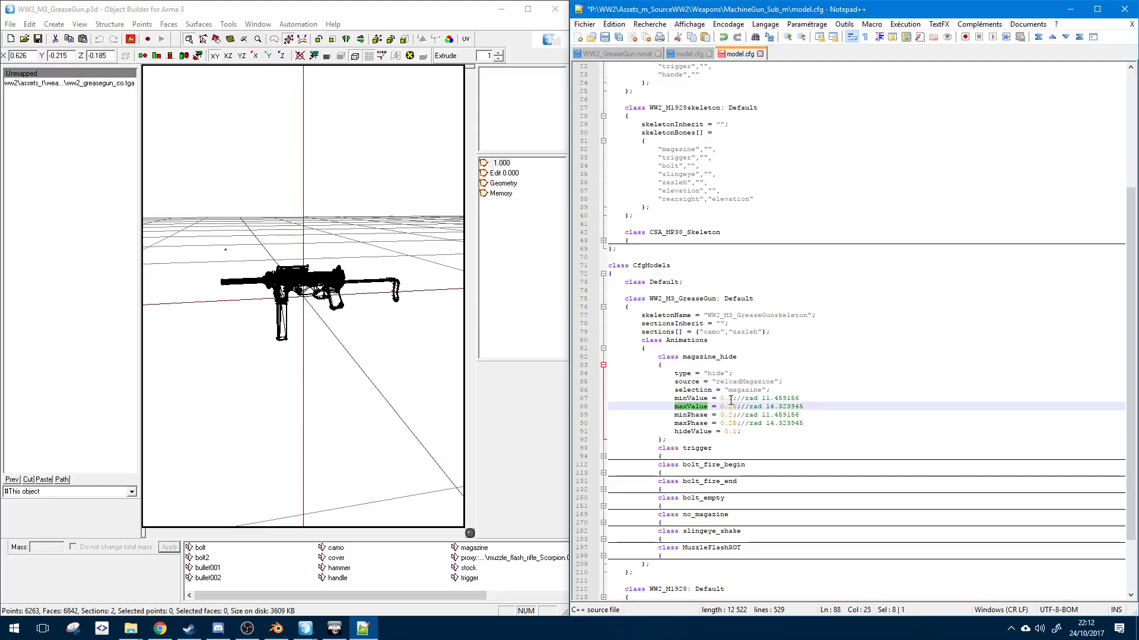
pyautogui.doubleClick(731, 400)
pyautogui.doubleClick(723, 400)
pyautogui.doubleClick(742, 415)
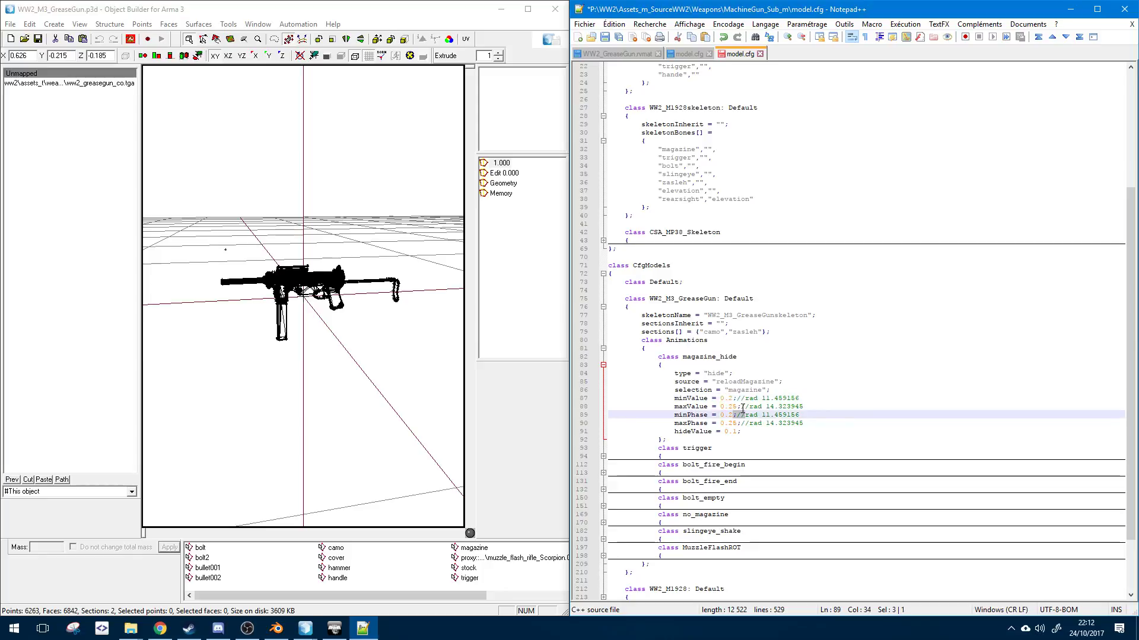
pyautogui.doubleClick(742, 409)
pyautogui.click(750, 408)
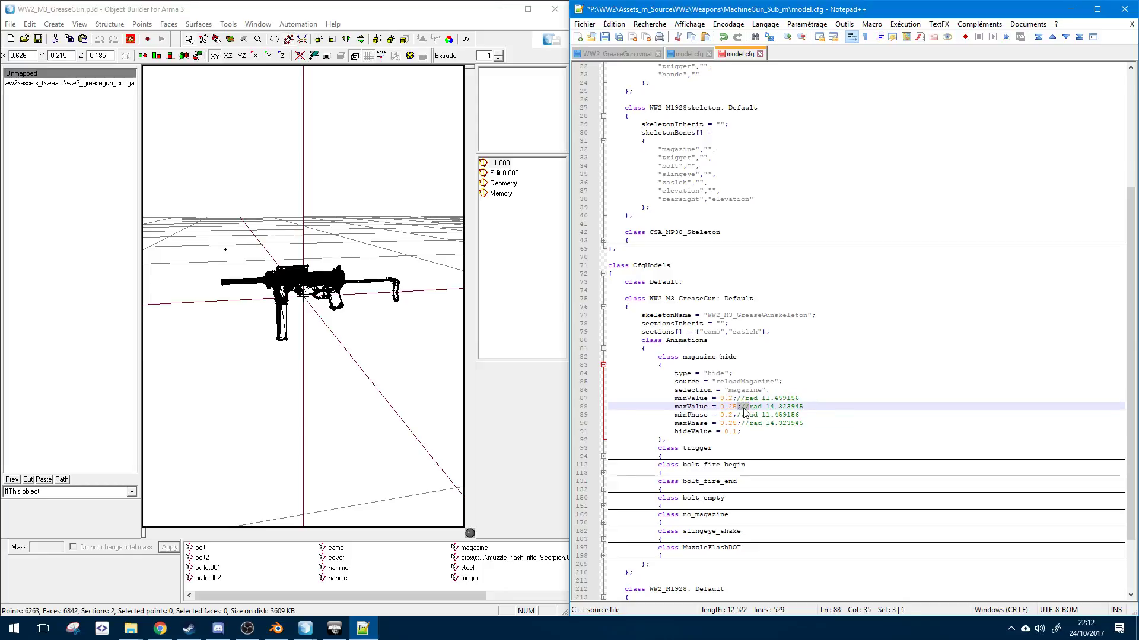
pyautogui.click(737, 415)
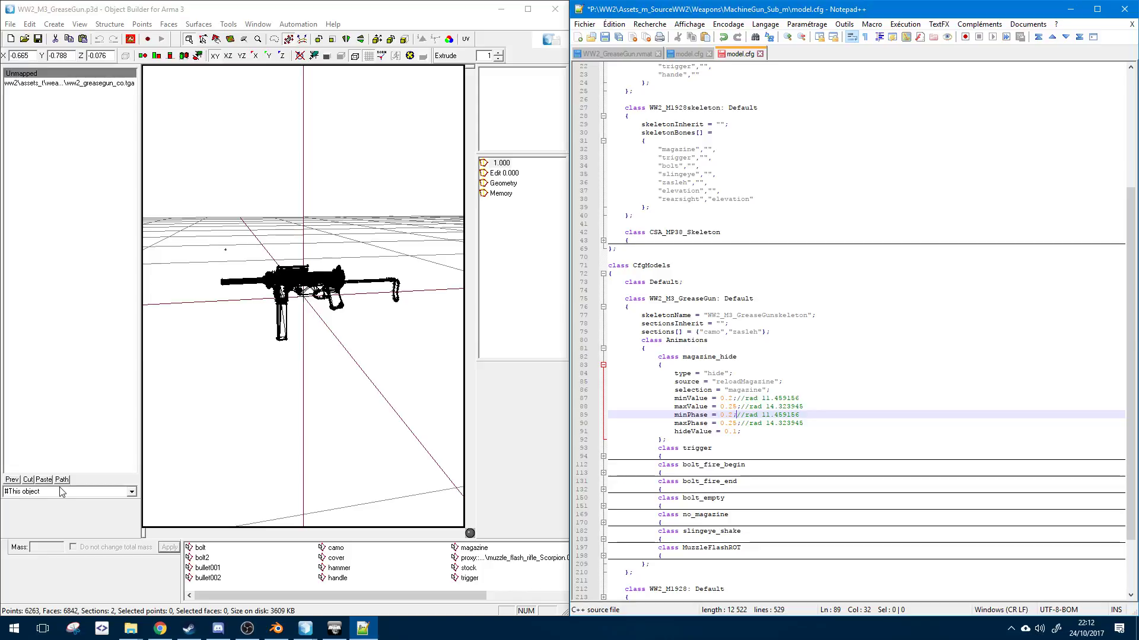
# - Inspect the M3 Grease Gun wireframe model in Object Builder from several angles and distances
pyautogui.click(305, 421)
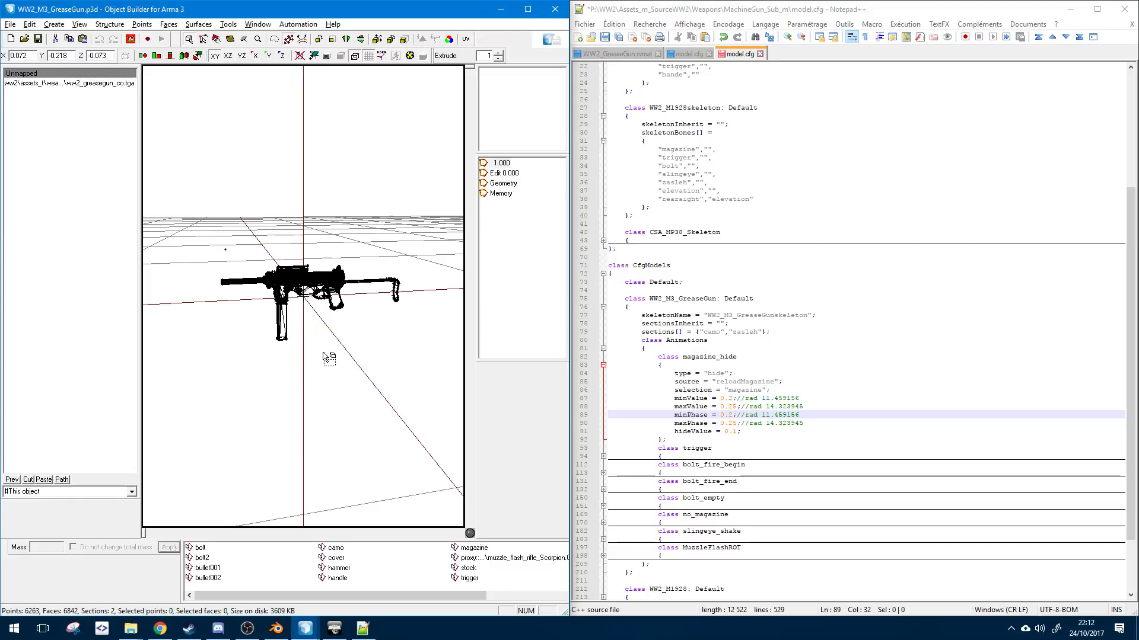
pyautogui.keyDown('alt'); pyautogui.moveTo(324, 353); pyautogui.dragTo(321, 352); pyautogui.keyUp('alt')
pyautogui.scroll(5, 321, 351)
pyautogui.scroll(-2, 321, 352)
pyautogui.scroll(4, 309, 346)
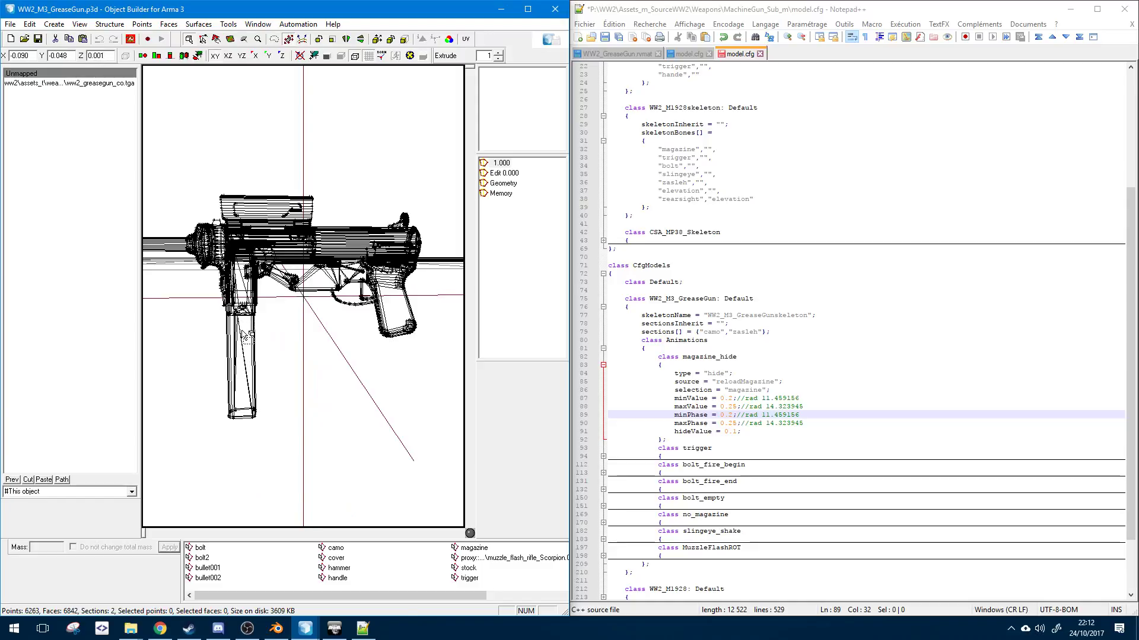
pyautogui.scroll(-8, 294, 444)
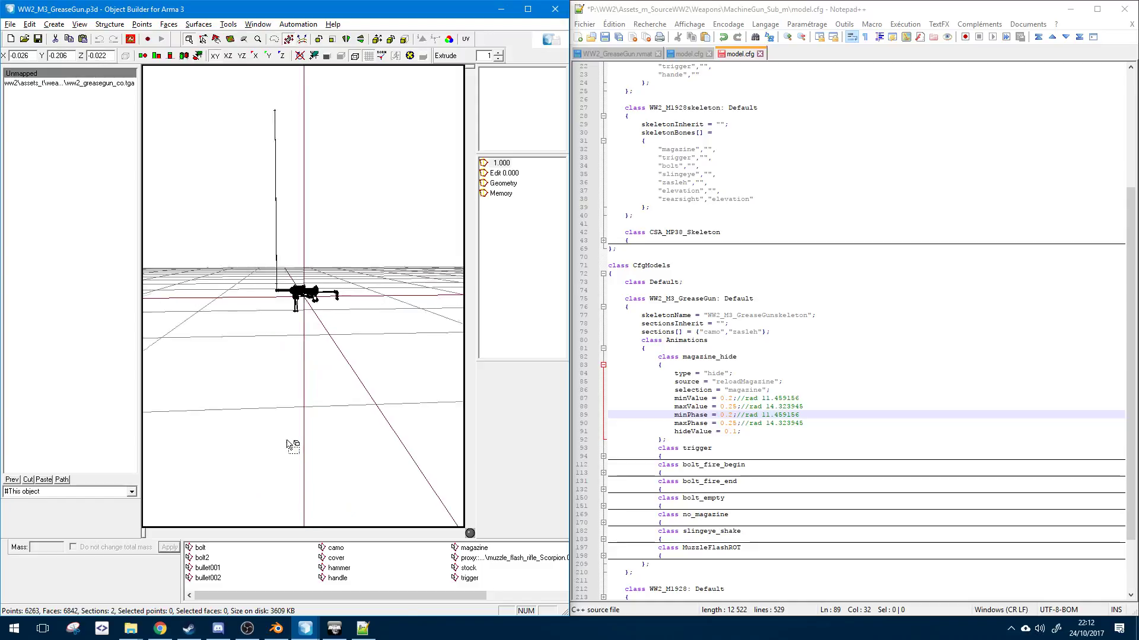
pyautogui.scroll(4, 294, 442)
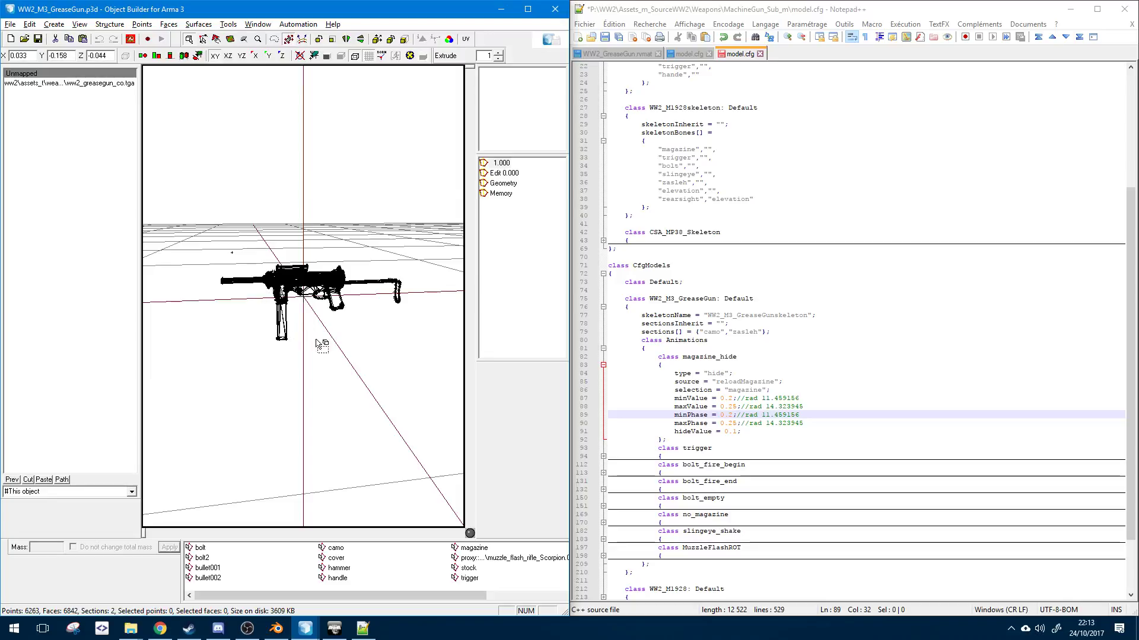
pyautogui.scroll(5, 326, 356)
pyautogui.doubleClick(688, 381)
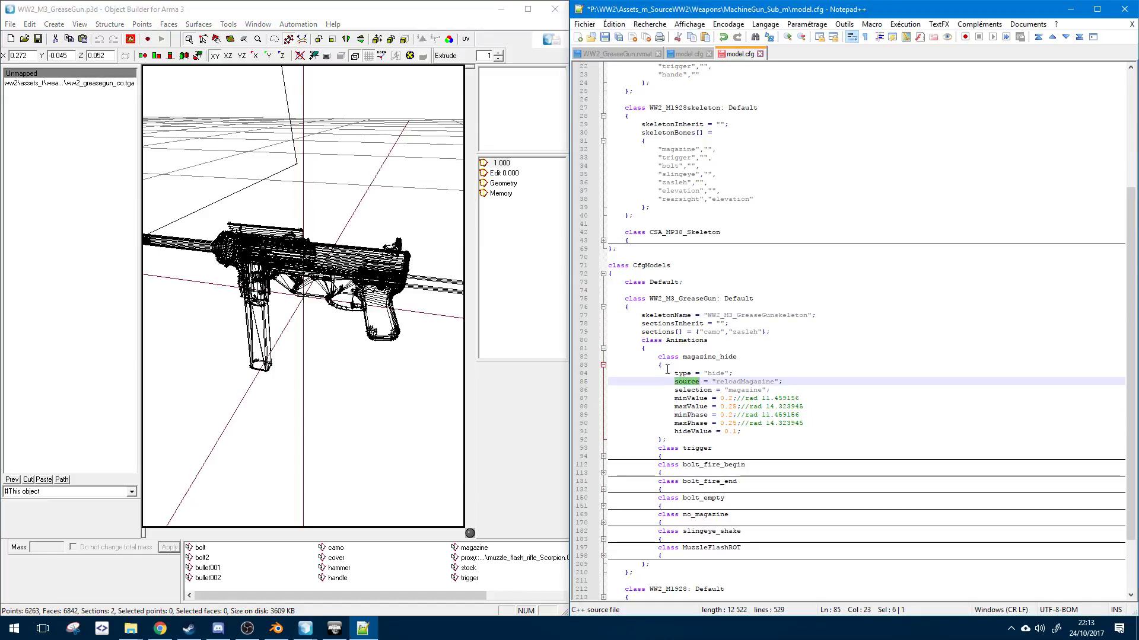
pyautogui.press('Up')
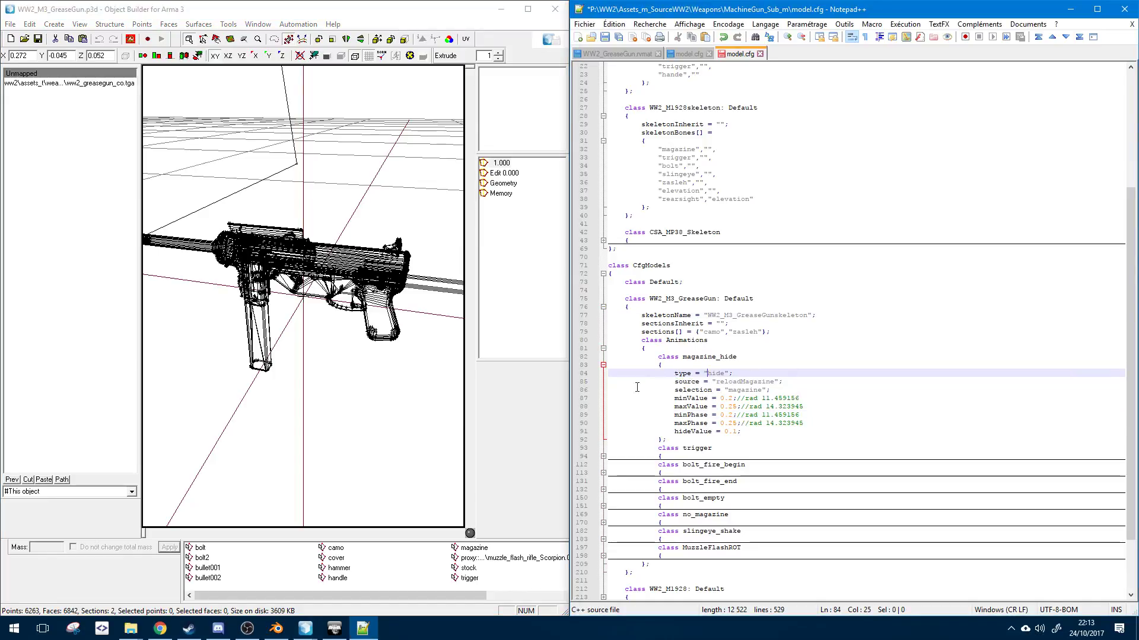
pyautogui.click(356, 321)
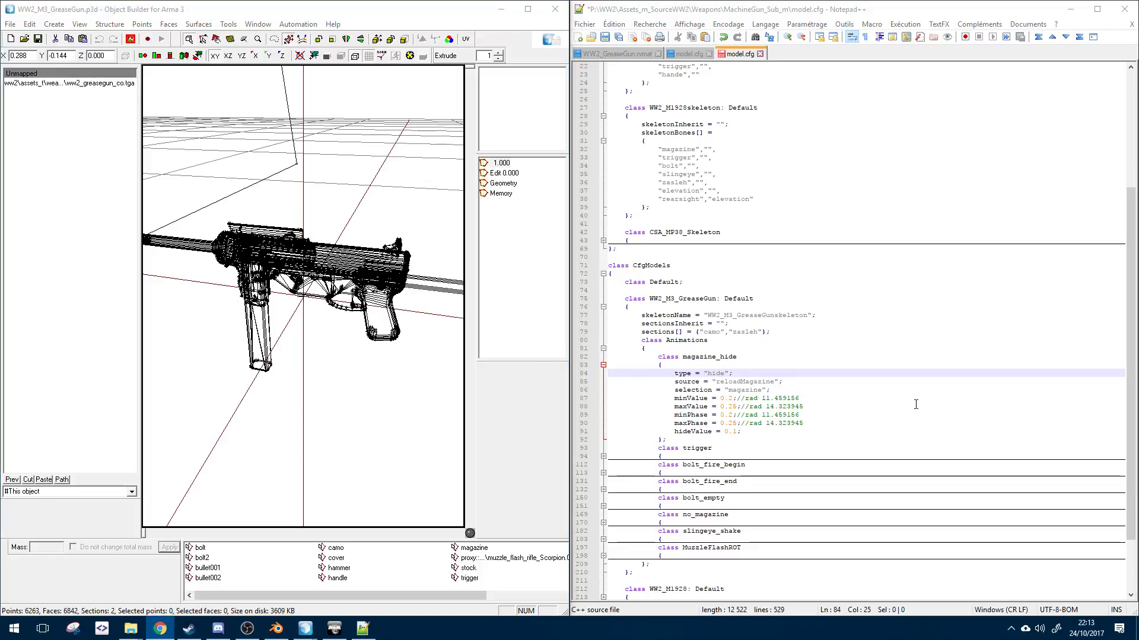
pyautogui.moveTo(396, 290); pyautogui.dragTo(383, 301, button='middle')
pyautogui.scroll(5, 383, 297)
pyautogui.scroll(-8, 383, 297)
pyautogui.scroll(6, 383, 295)
pyautogui.scroll(-7, 383, 294)
# - Review the selection, value and phase parameters of the magazine_hide animation class in model.cfg
pyautogui.click(713, 357)
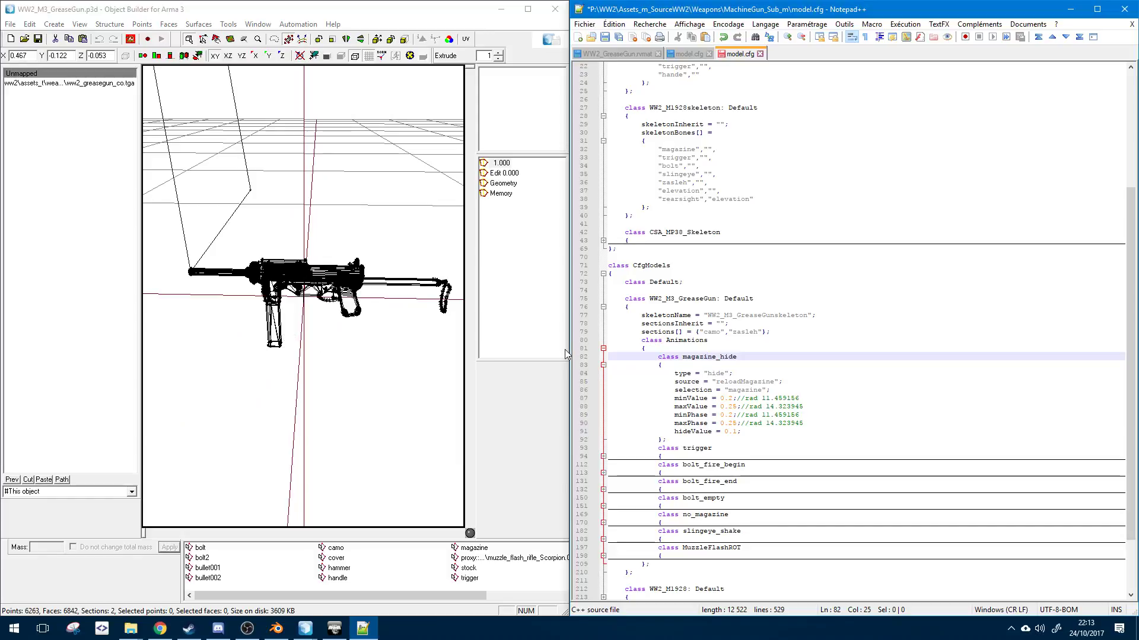
pyautogui.scroll(-1, 721, 425)
pyautogui.click(724, 390)
pyautogui.click(760, 358)
pyautogui.click(829, 388)
pyautogui.click(794, 365)
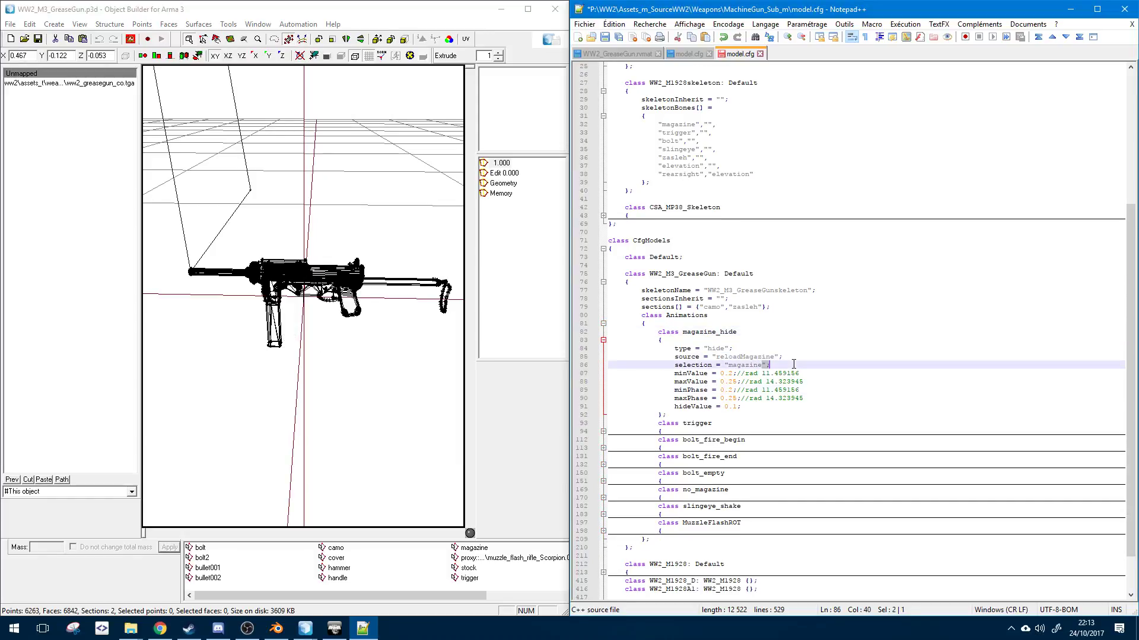
pyautogui.click(749, 398)
pyautogui.doubleClick(687, 373)
pyautogui.click(354, 371)
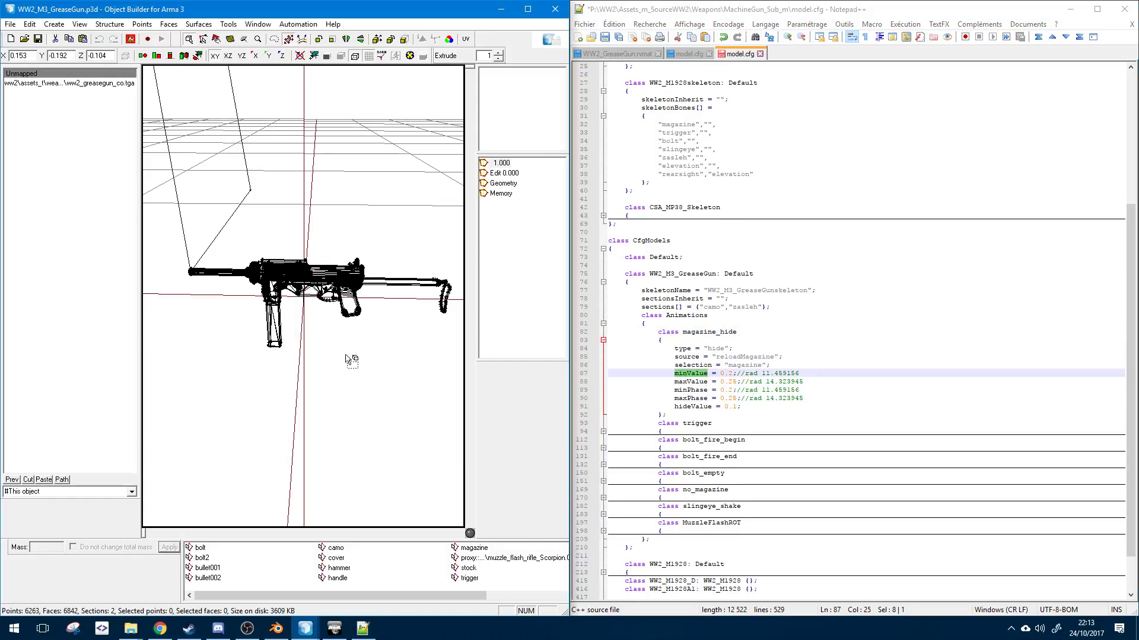
pyautogui.click(692, 365)
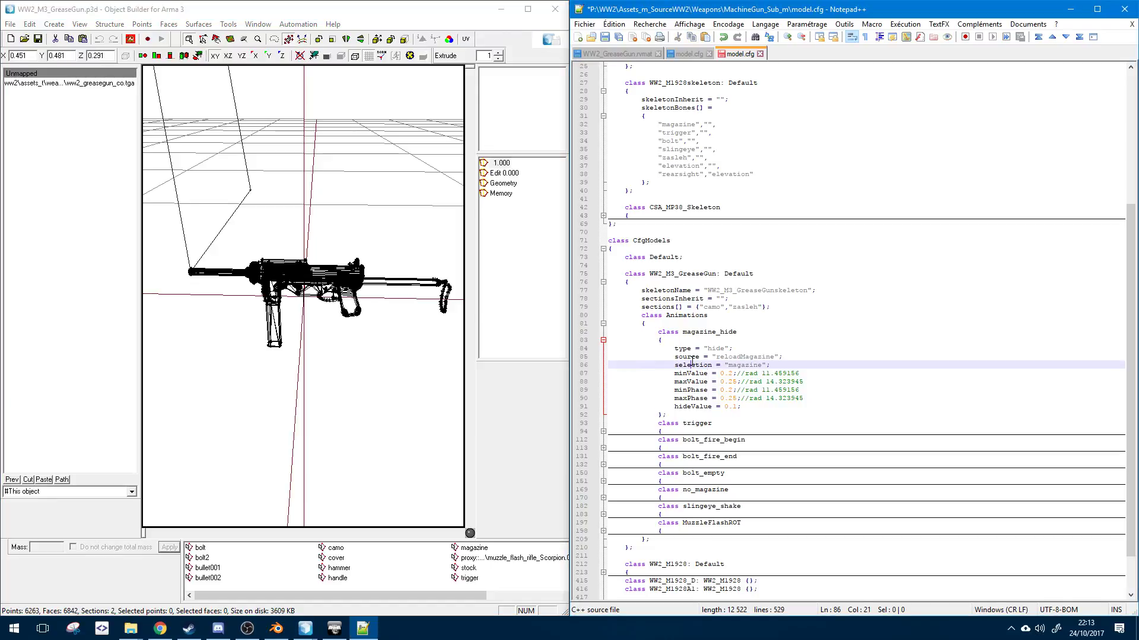
pyautogui.doubleClick(692, 365)
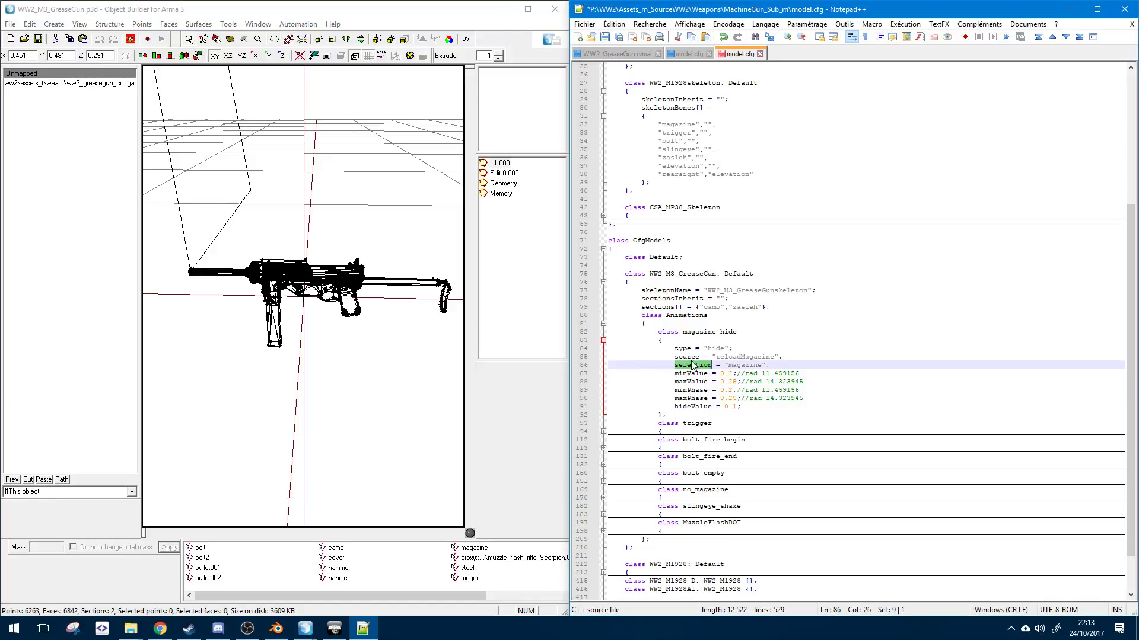
# - Unfold the trigger animation class and delete the surplus lines after its angle1 parameter
pyautogui.click(603, 432)
pyautogui.scroll(-3, 614, 428)
pyautogui.click(797, 483)
pyautogui.moveTo(791, 489); pyautogui.dragTo(831, 457)
pyautogui.press('Delete')
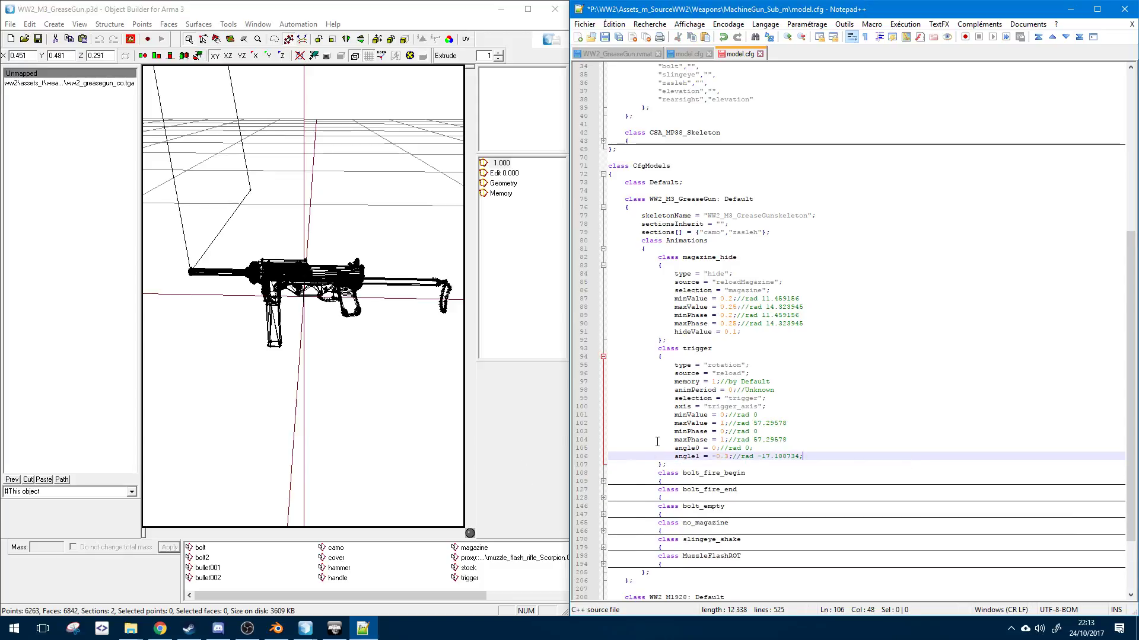
# - Unfold the bolt_fire_begin class and delete the surplus lines after its offset1 parameter
pyautogui.click(603, 481)
pyautogui.scroll(-5, 610, 475)
pyautogui.moveTo(666, 497); pyautogui.dragTo(641, 481)
pyautogui.click(724, 483)
pyautogui.moveTo(795, 491); pyautogui.dragTo(555, 467)
pyautogui.press('BackSpace')
pyautogui.press('BackSpace')
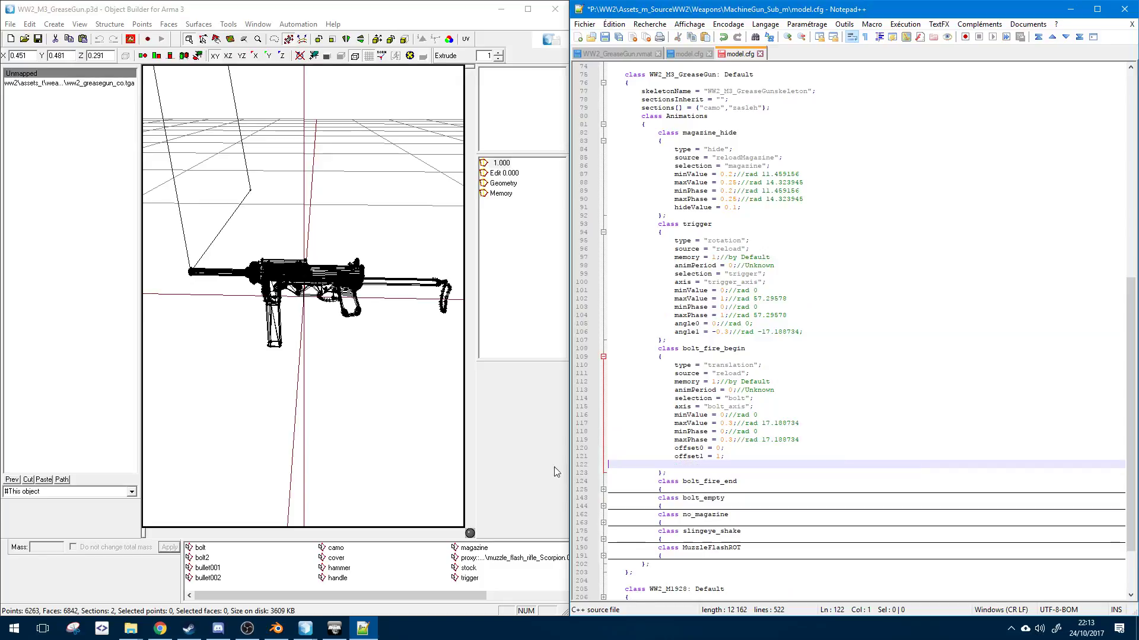
# - Unfold the bolt_fire_end class and delete the surplus lines after its offset1 parameter
pyautogui.click(604, 481)
pyautogui.scroll(-5, 629, 488)
pyautogui.moveTo(818, 490); pyautogui.dragTo(565, 466)
pyautogui.press('BackSpace')
pyautogui.press('BackSpace')
# - Unfold the bolt_empty class and delete the commented AxisPos and AxisDir lines after its offset1 parameter
pyautogui.click(604, 481)
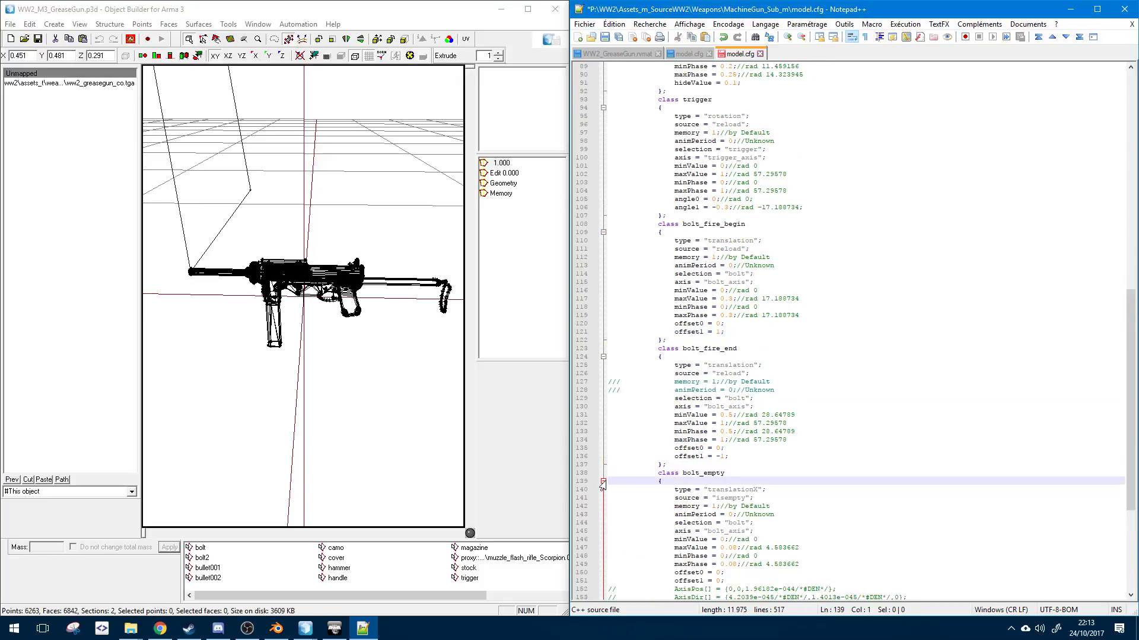
pyautogui.scroll(-5, 611, 480)
pyautogui.moveTo(808, 490); pyautogui.dragTo(590, 468)
pyautogui.press('BackSpace')
pyautogui.press('BackSpace')
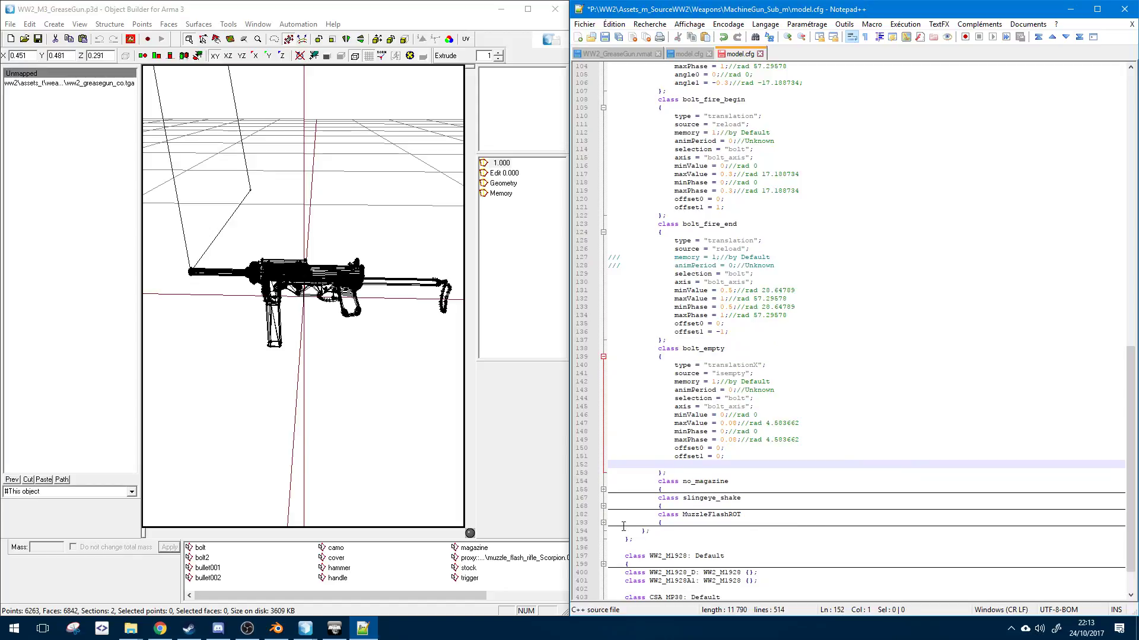
# - Unfold the no_magazine, slingeye_shake and MuzzleFlashROT animation classes and look over the cleaned-up WW2_M3_GreaseGun animations
pyautogui.click(603, 481)
pyautogui.scroll(-5, 702, 476)
pyautogui.click(604, 465)
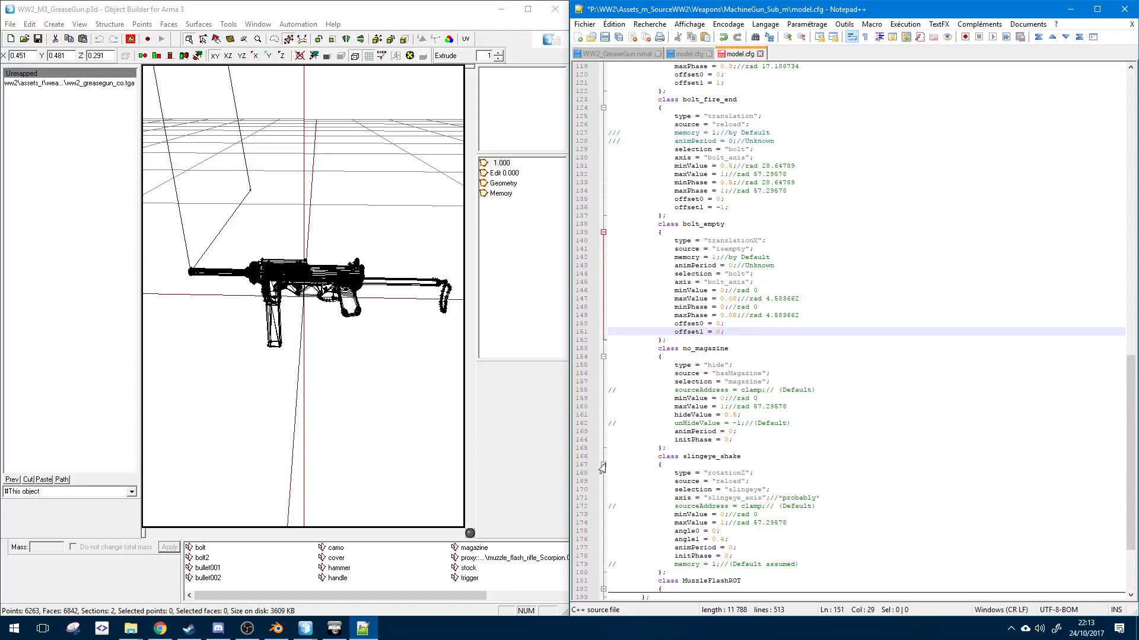
pyautogui.scroll(-3, 617, 481)
pyautogui.click(604, 516)
pyautogui.scroll(-5, 617, 510)
pyautogui.scroll(18, 812, 463)
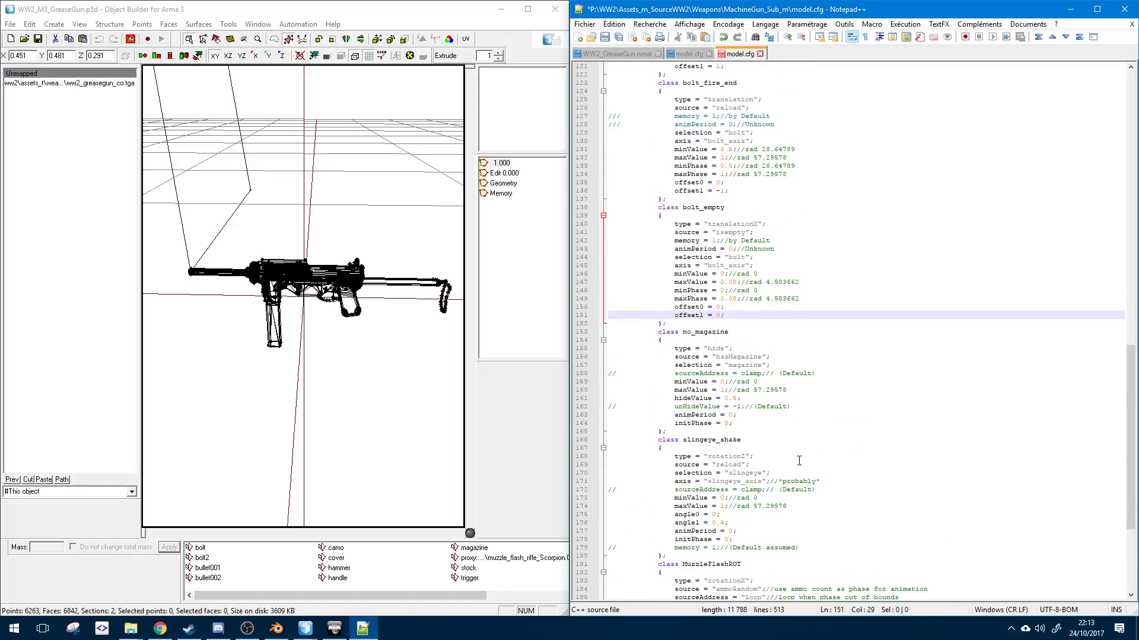
pyautogui.scroll(10, 824, 404)
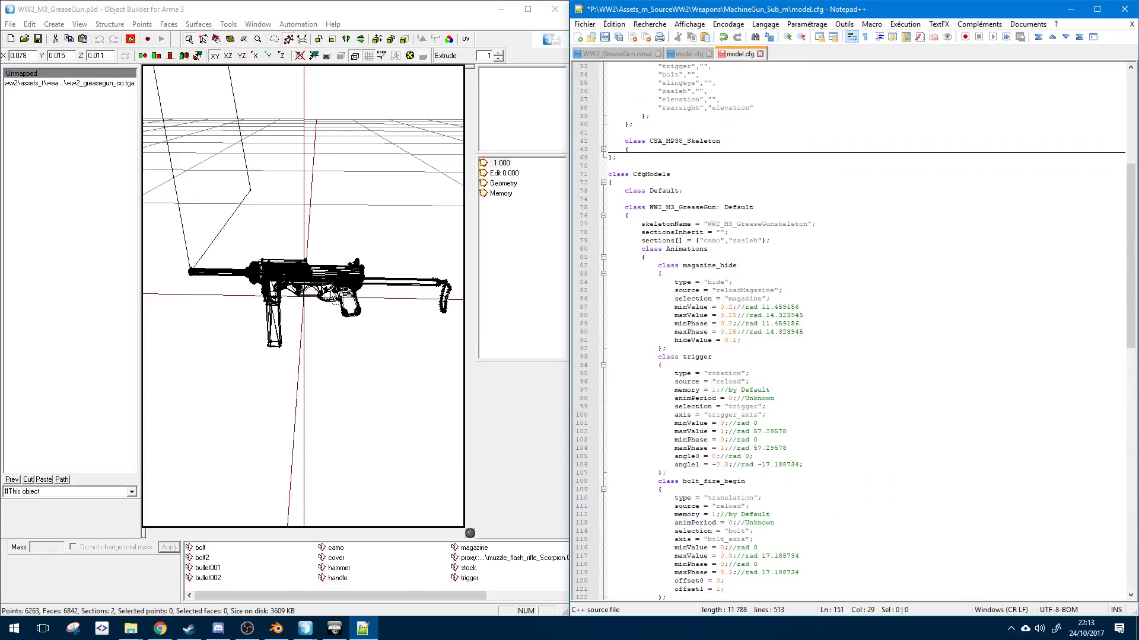
# - Examine the type, source and rotation parameters of the MuzzleFlashROT animation class
pyautogui.click(333, 295)
pyautogui.scroll(-20, 775, 375)
pyautogui.scroll(-7, 773, 372)
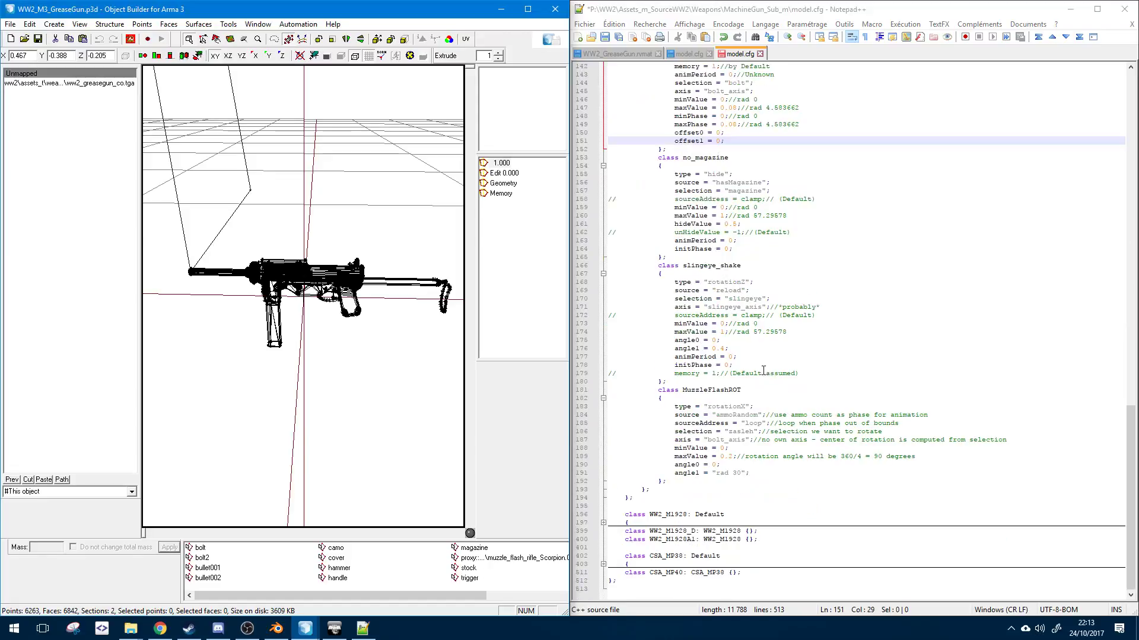
pyautogui.click(746, 392)
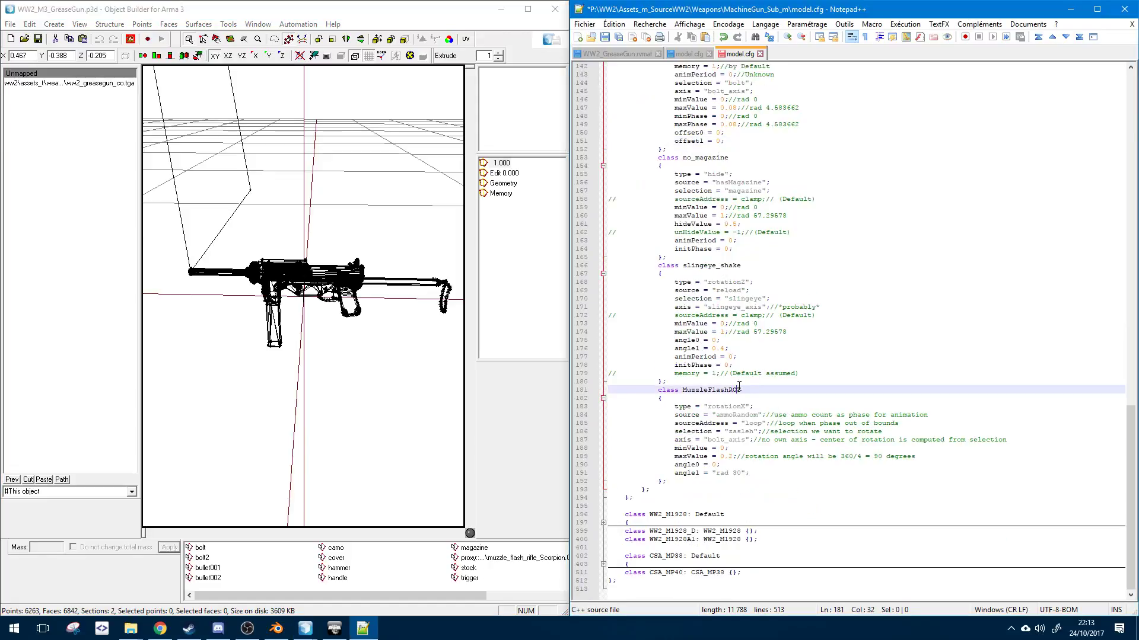
pyautogui.click(836, 462)
pyautogui.click(742, 421)
pyautogui.click(737, 407)
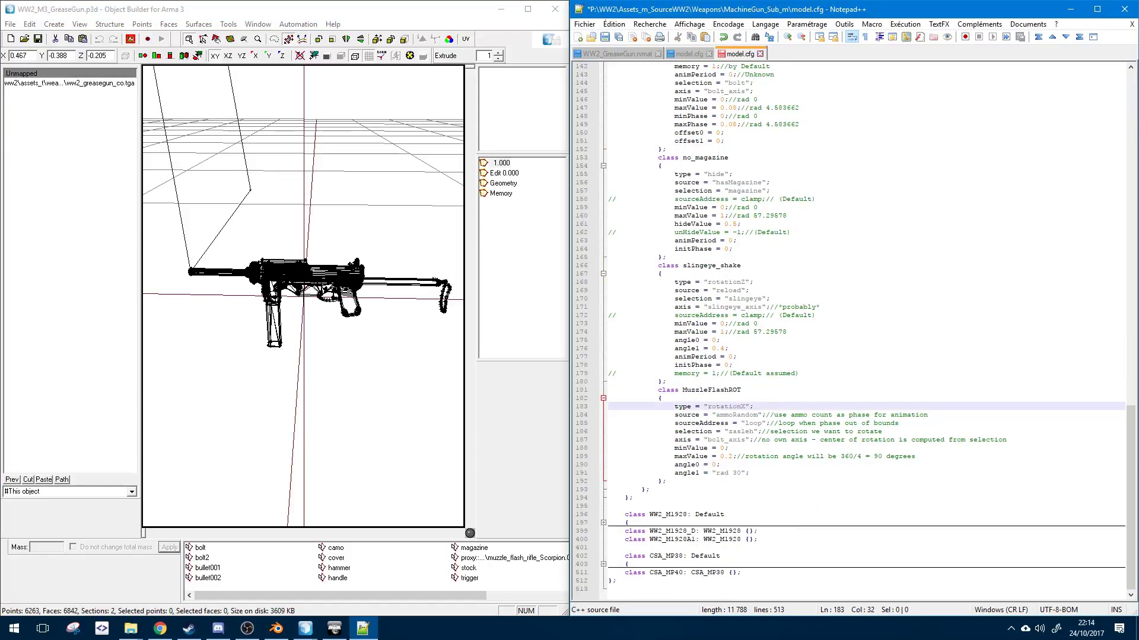
# - Switch to Chrome, search Google for "animations sources arma", and maximize the browser window
pyautogui.hotkey('alt', 'Tab')
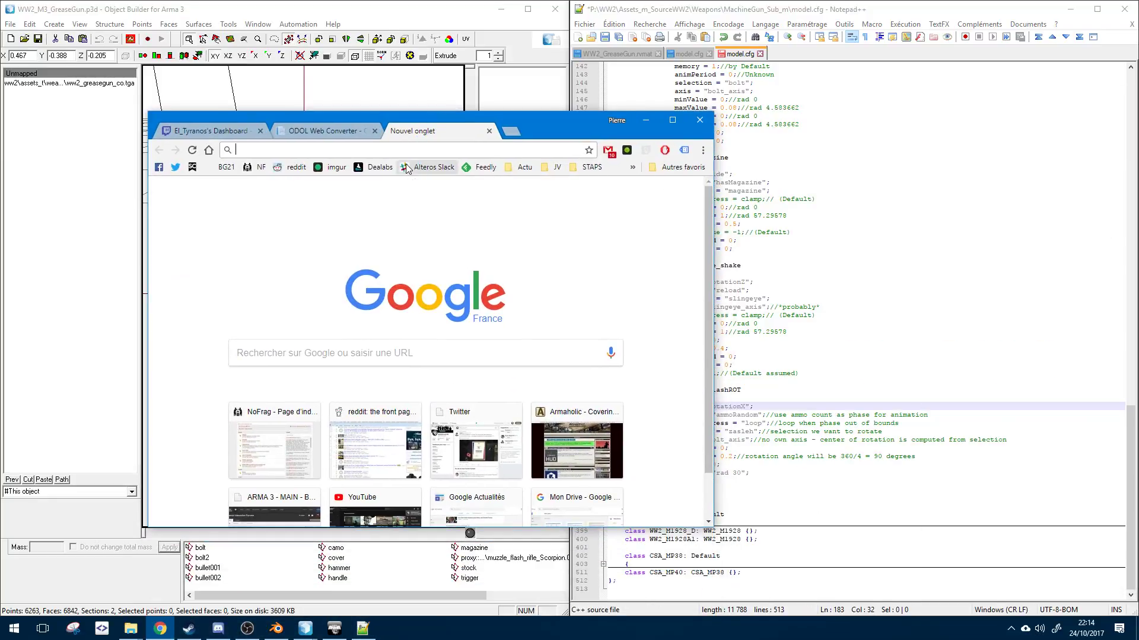
pyautogui.write('animations sour')
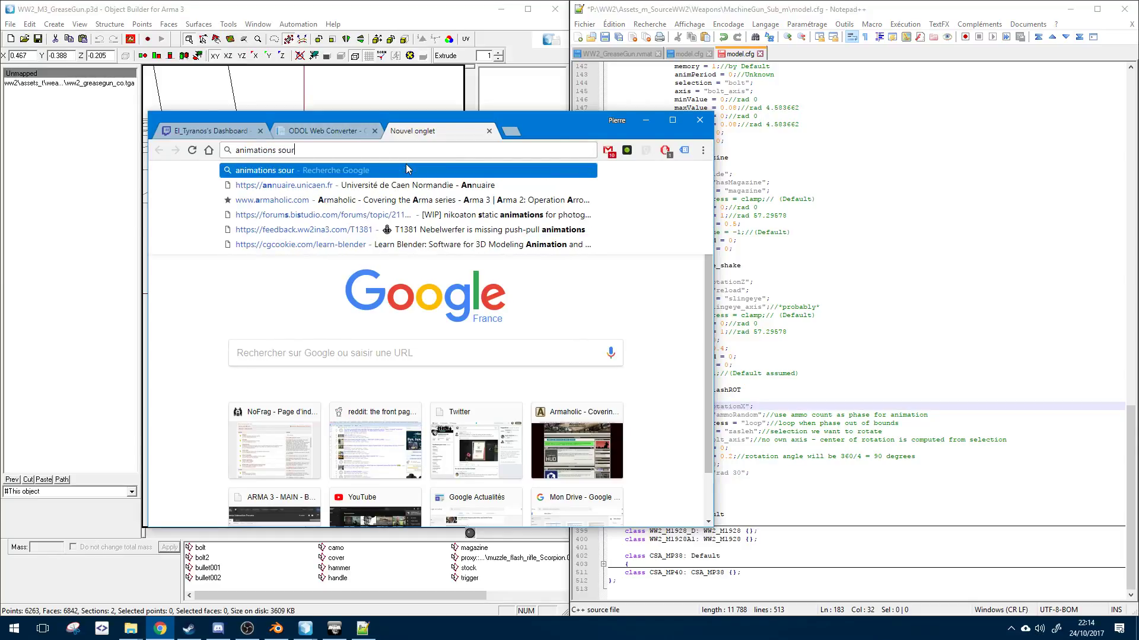
pyautogui.write('ces arma')
pyautogui.press('Return')
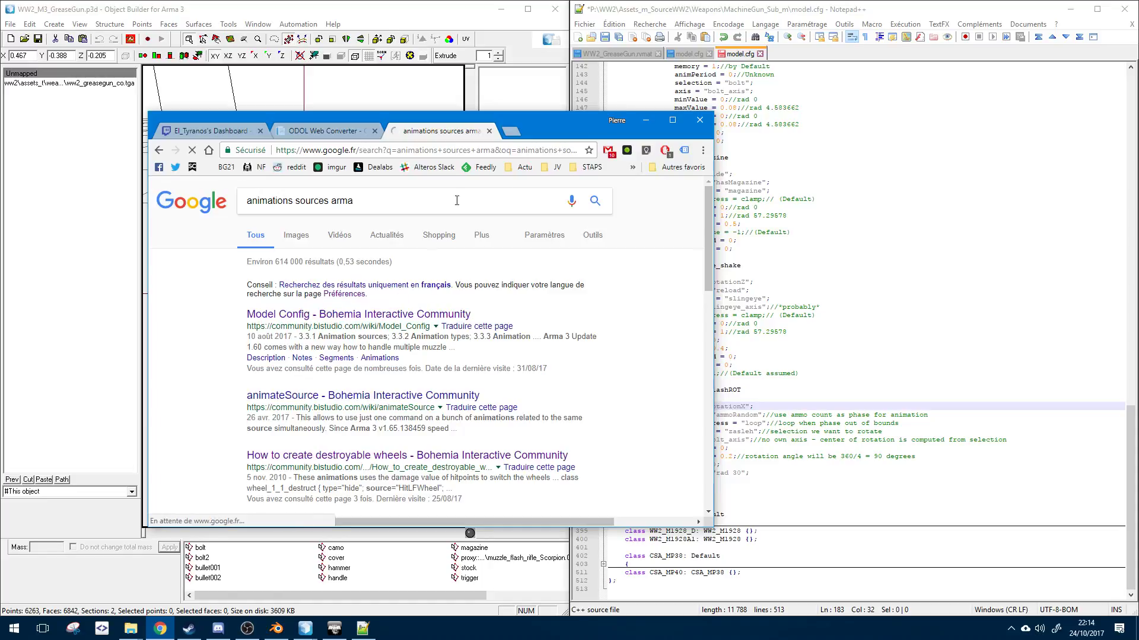
pyautogui.doubleClick(567, 122)
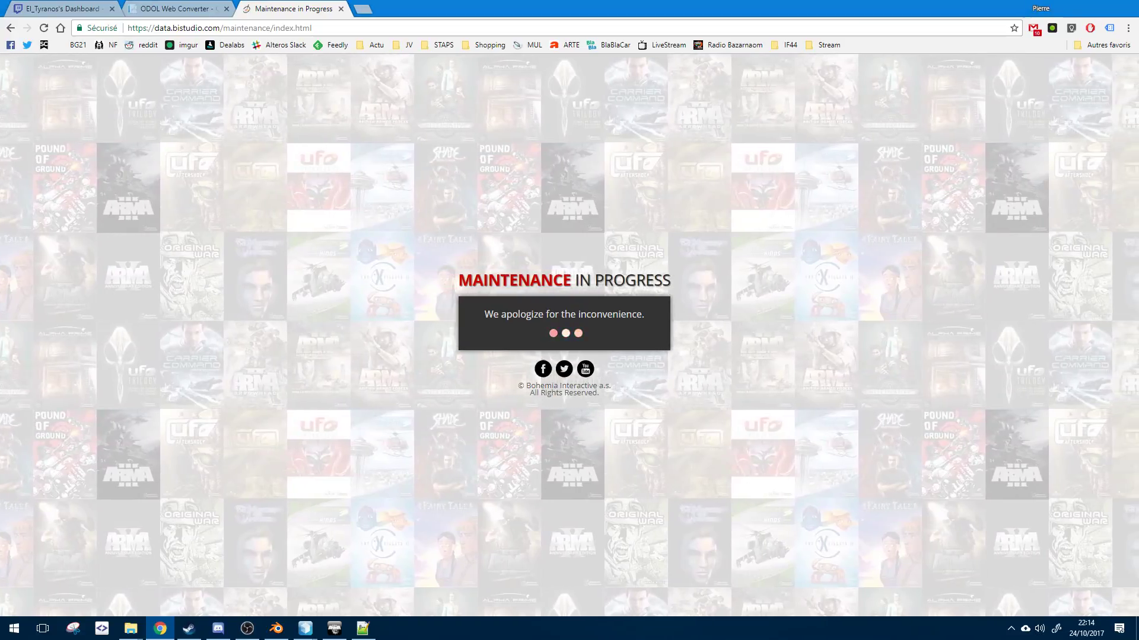
# - Try reloading the Bohemia Interactive page
pyautogui.hotkey('alt', 'Tab')
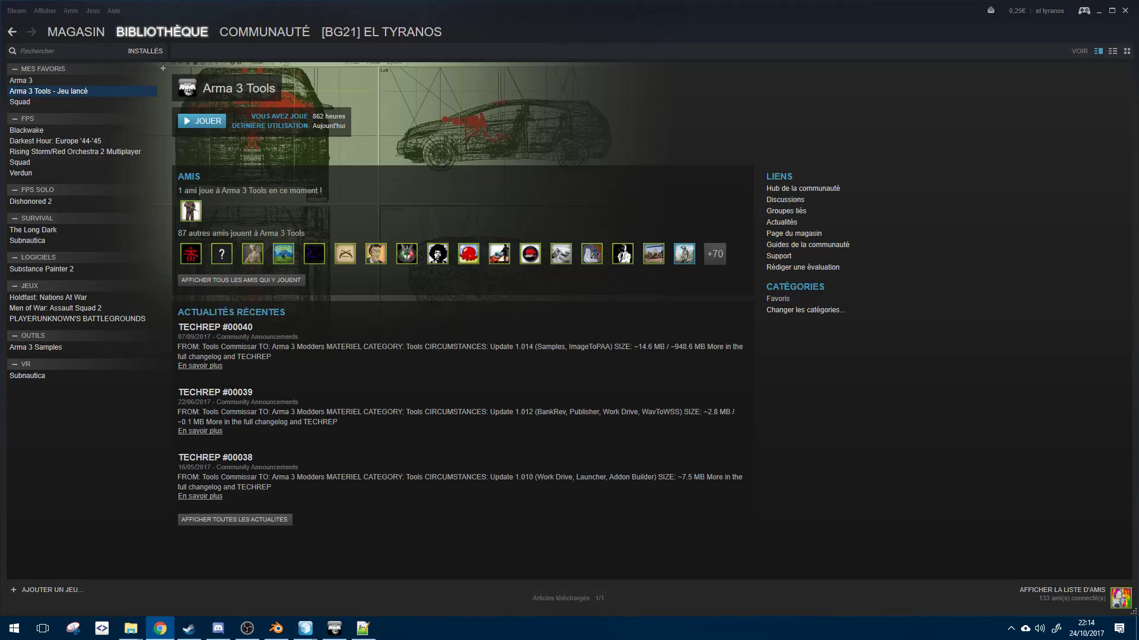
pyautogui.hotkey('alt', 'Tab')
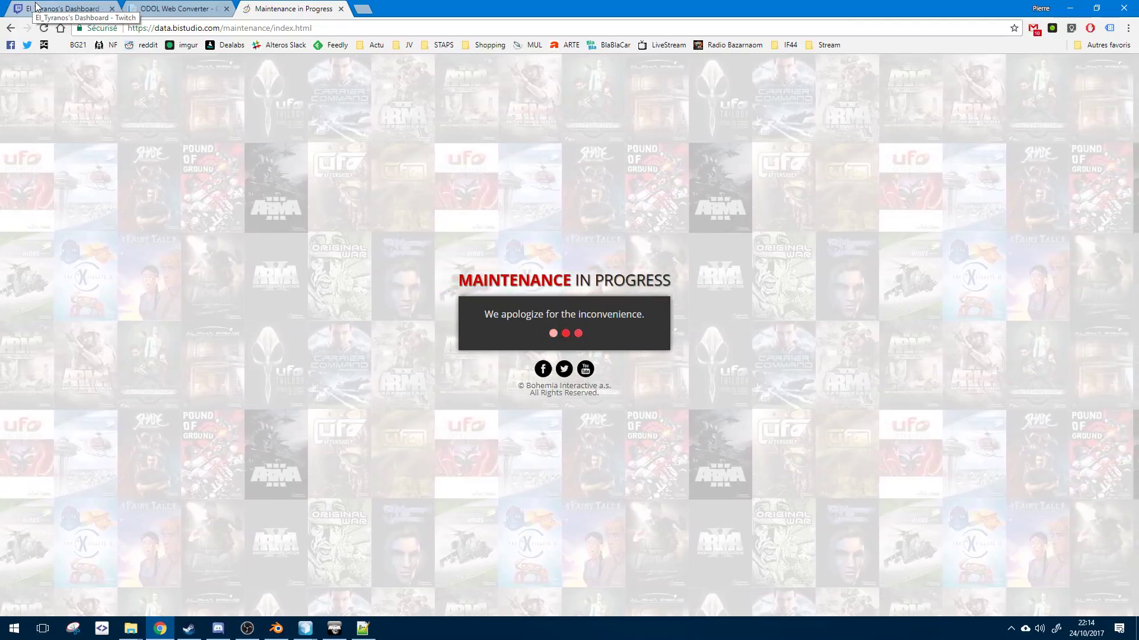
pyautogui.click(43, 28)
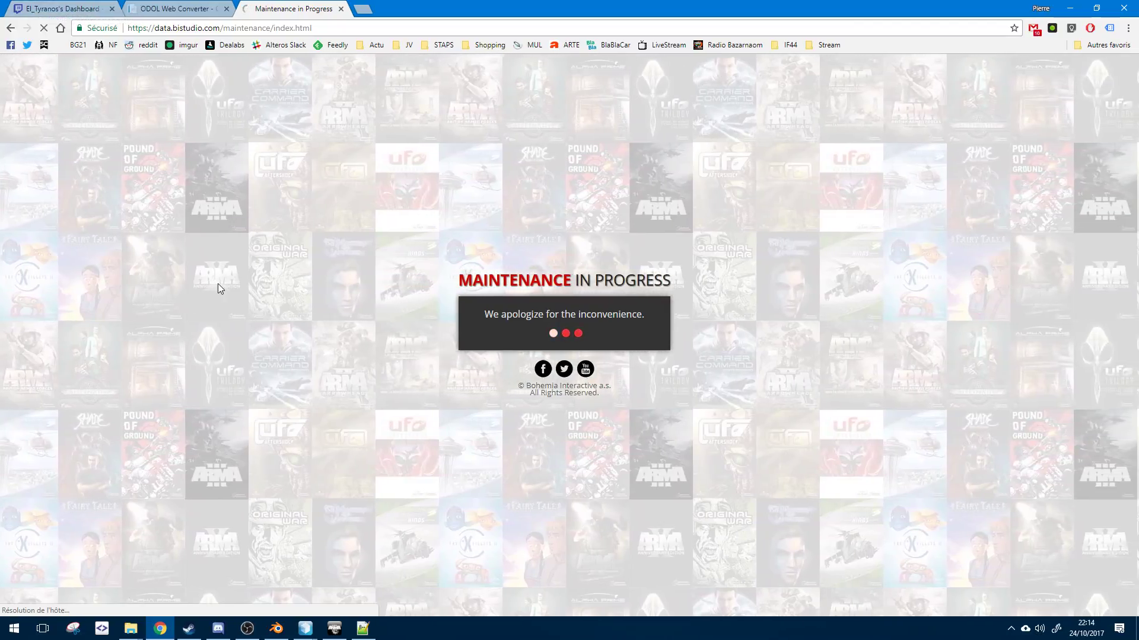
pyautogui.doubleClick(221, 284)
pyautogui.click(223, 287)
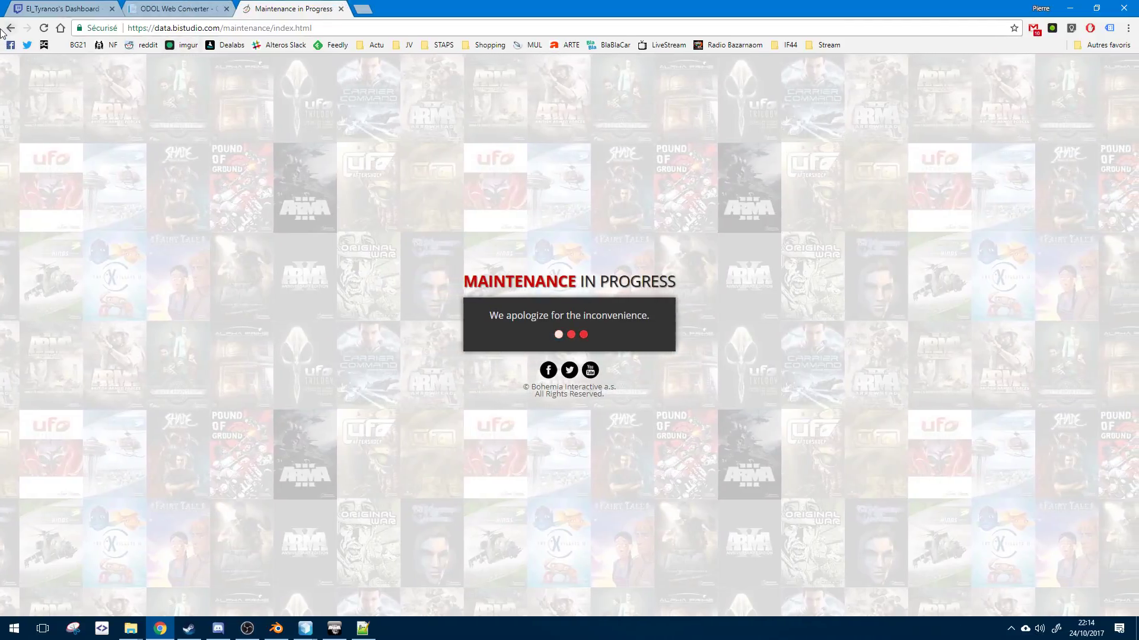
# - Return to the search results and try opening the animateSource wiki page in a new tab
pyautogui.hotkey('alt', 'Left')
pyautogui.middleClick(213, 274)
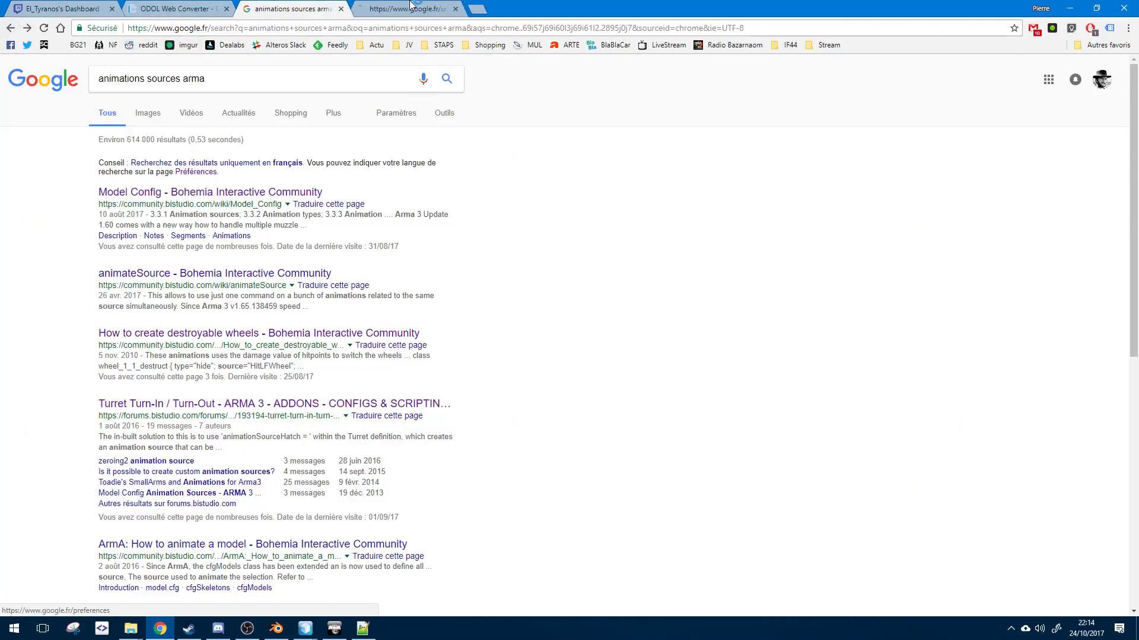
pyautogui.click(439, 9)
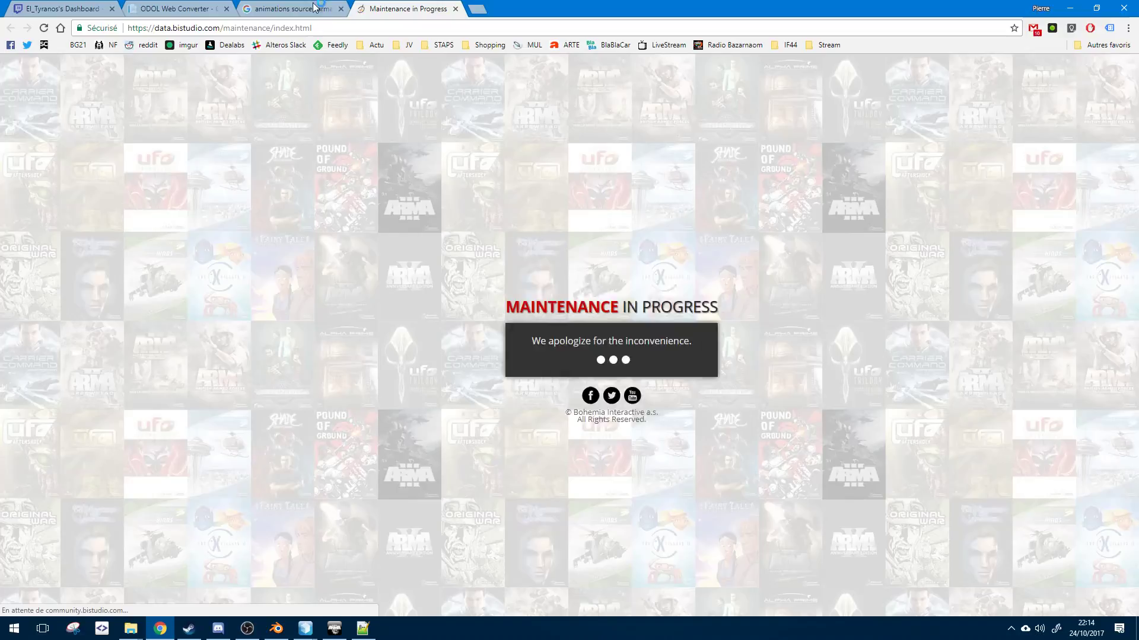
pyautogui.click(291, 9)
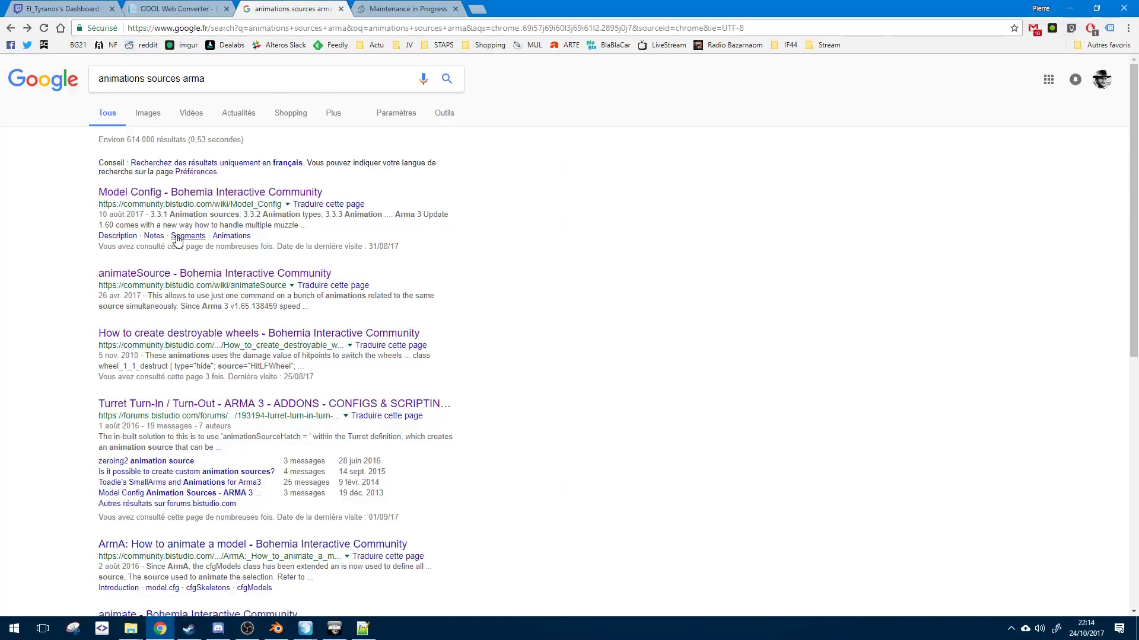
# - Open Google's cached copy of the Model Config wiki page and go to its Animation sources section
pyautogui.click(287, 204)
pyautogui.click(315, 217)
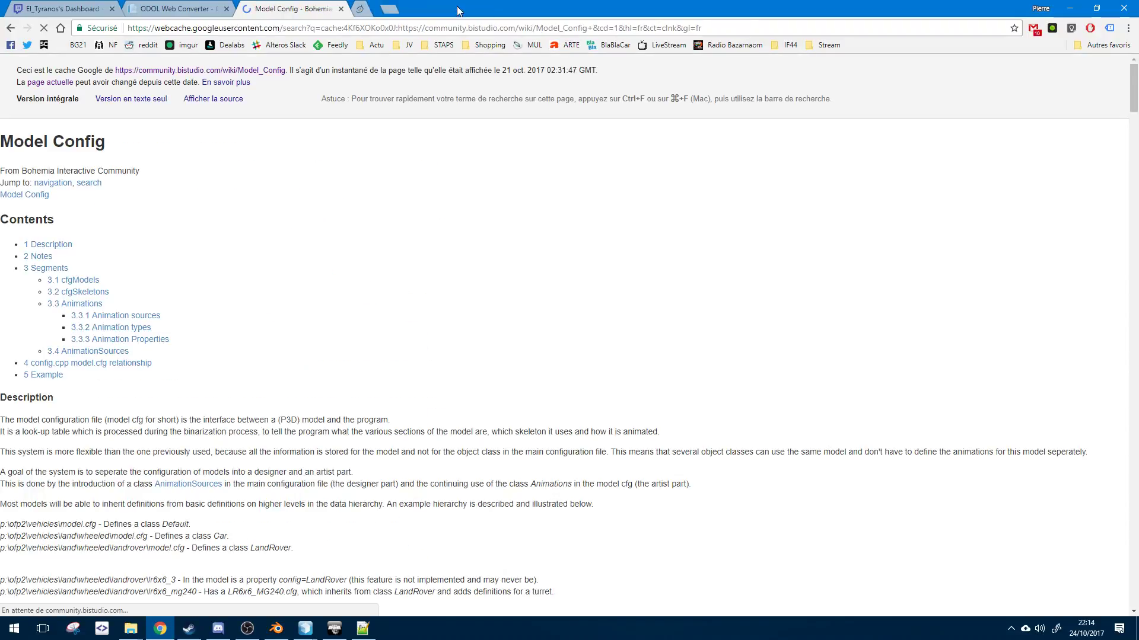
pyautogui.scroll(-7, 216, 502)
pyautogui.scroll(-8, 216, 503)
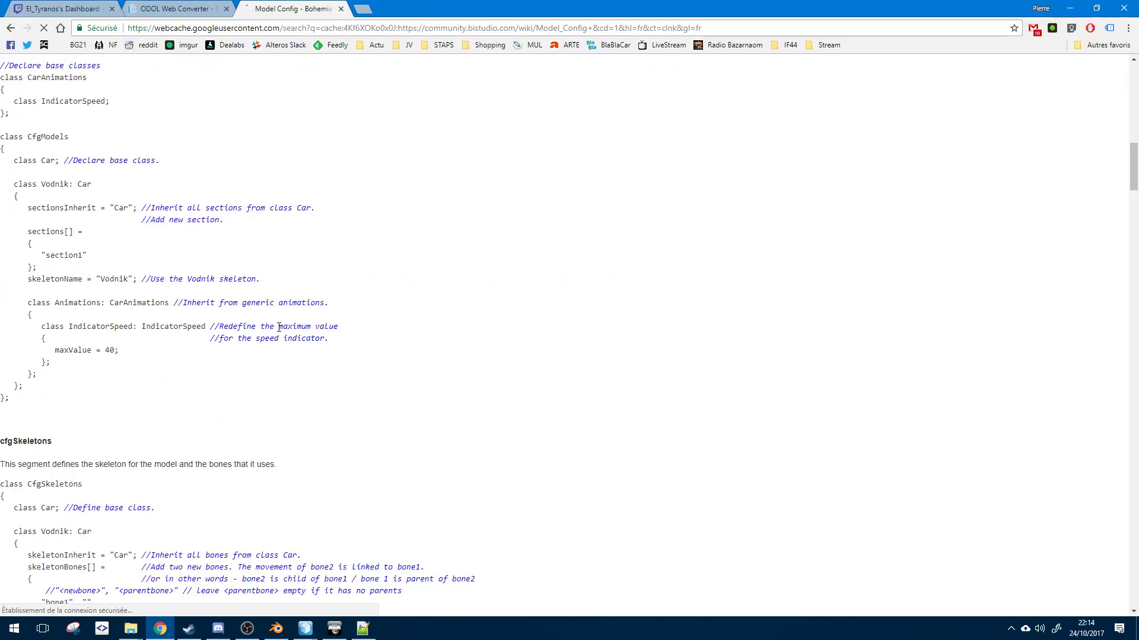
pyautogui.scroll(-20, 279, 327)
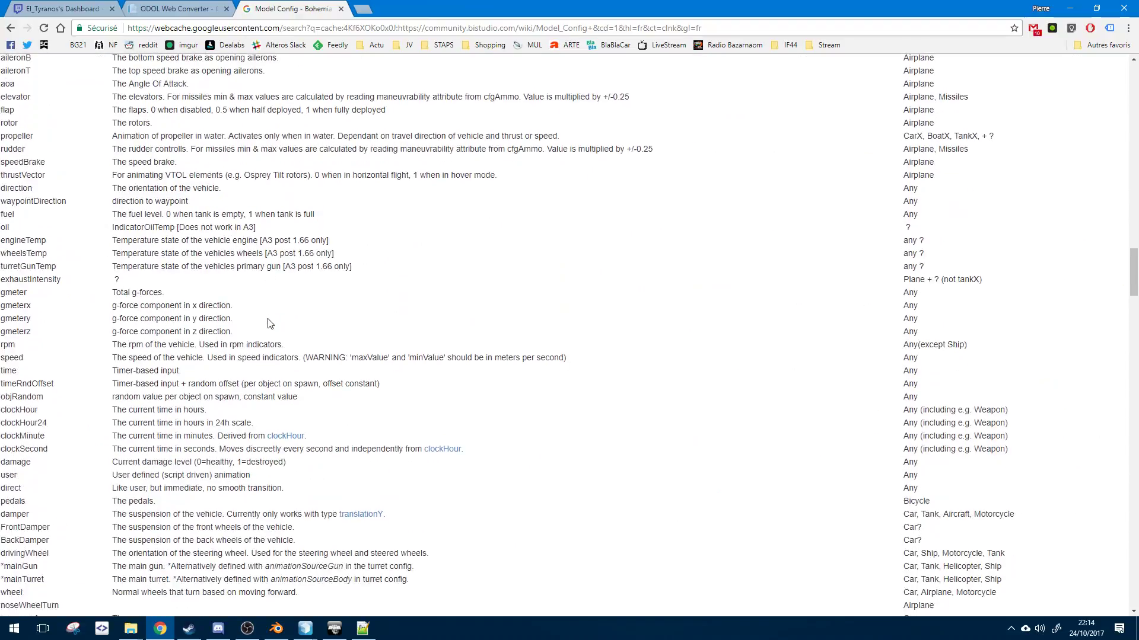
pyautogui.scroll(7, 270, 323)
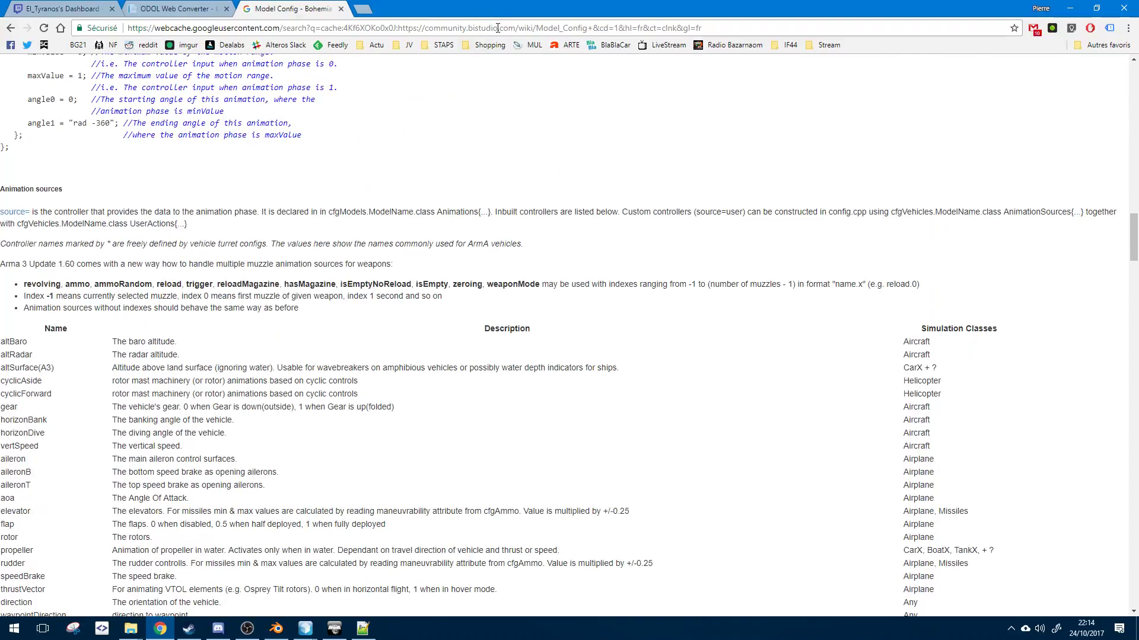
# - Examine the Animation sources table for the built-in controllers, their descriptions and simulation classes
pyautogui.scroll(-2, 302, 318)
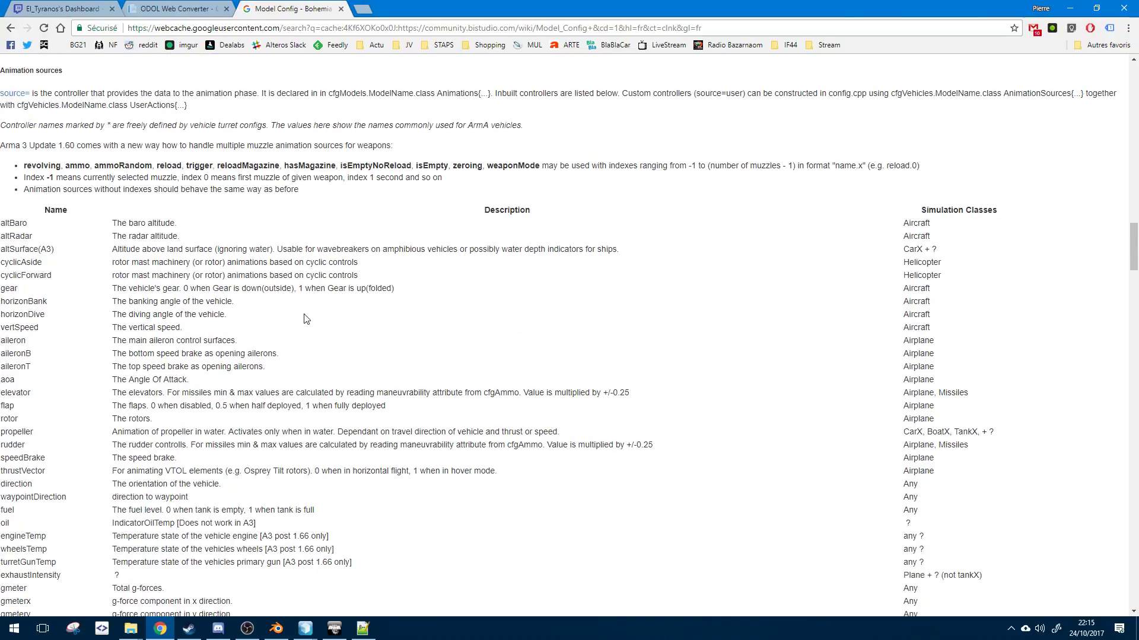
pyautogui.scroll(2, 323, 295)
pyautogui.scroll(-1, 484, 230)
pyautogui.scroll(-7, 451, 226)
pyautogui.scroll(17, 358, 251)
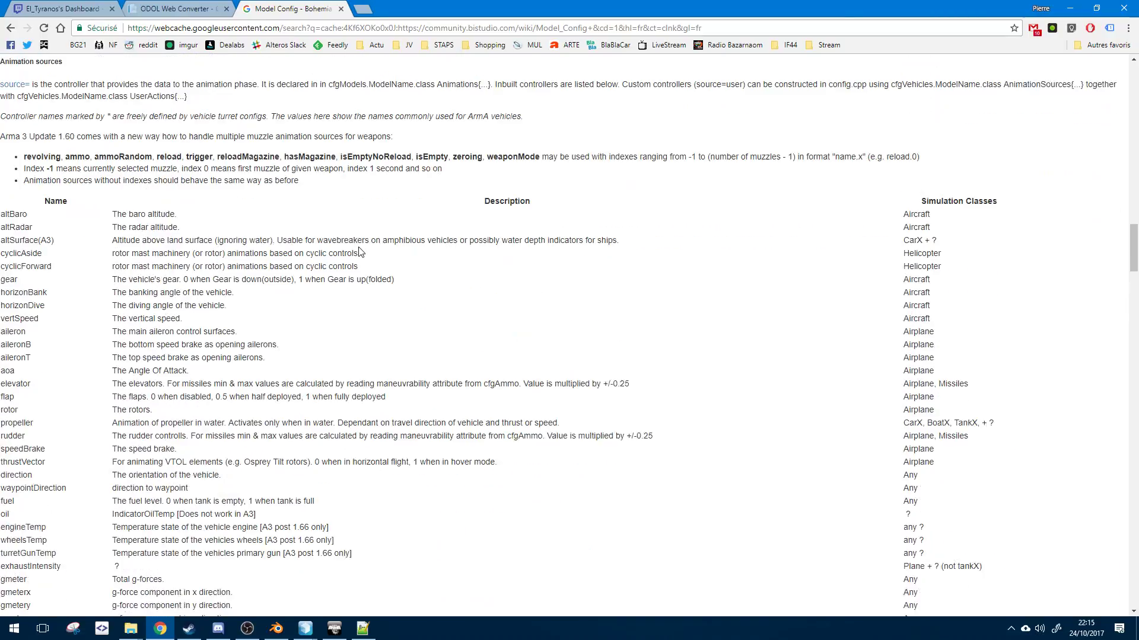
pyautogui.scroll(-20, 380, 243)
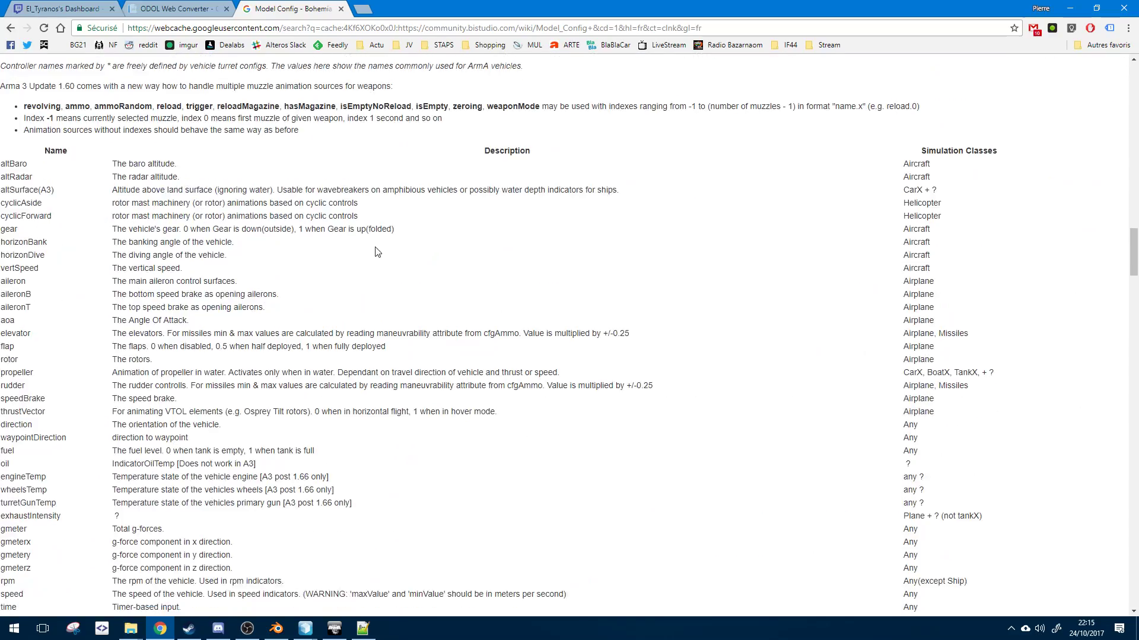
pyautogui.keyDown('ctrl'); pyautogui.scroll(-2, 417, 330); pyautogui.keyUp('ctrl')
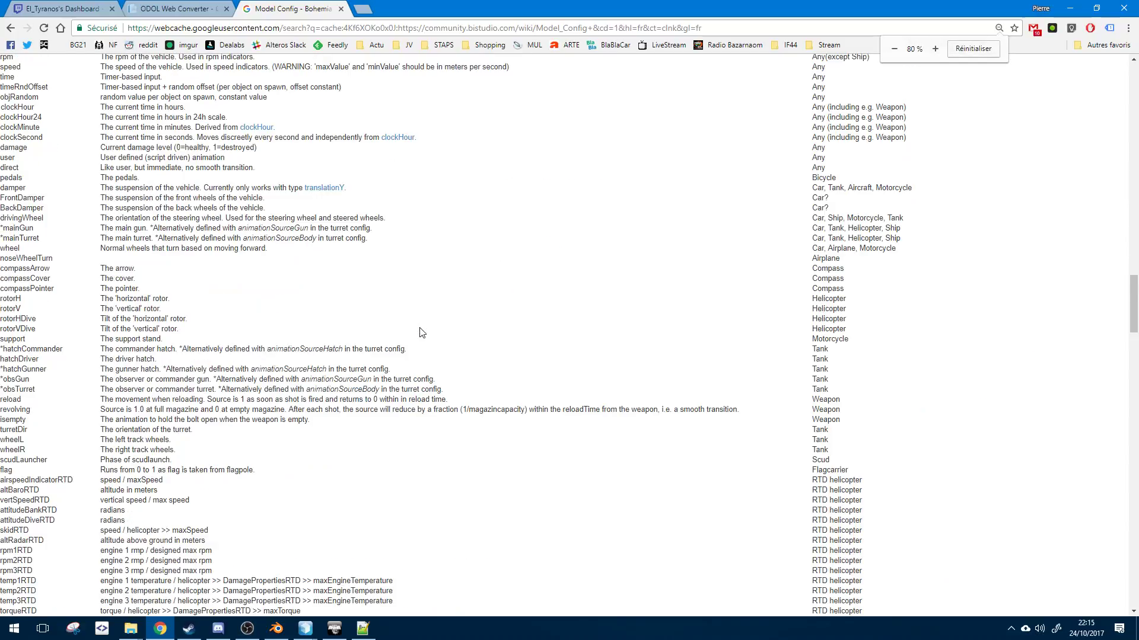
pyautogui.keyDown('ctrl'); pyautogui.scroll(1, 421, 330); pyautogui.keyUp('ctrl')
pyautogui.scroll(4, 417, 317)
pyautogui.keyDown('ctrl'); pyautogui.scroll(1, 418, 318); pyautogui.keyUp('ctrl')
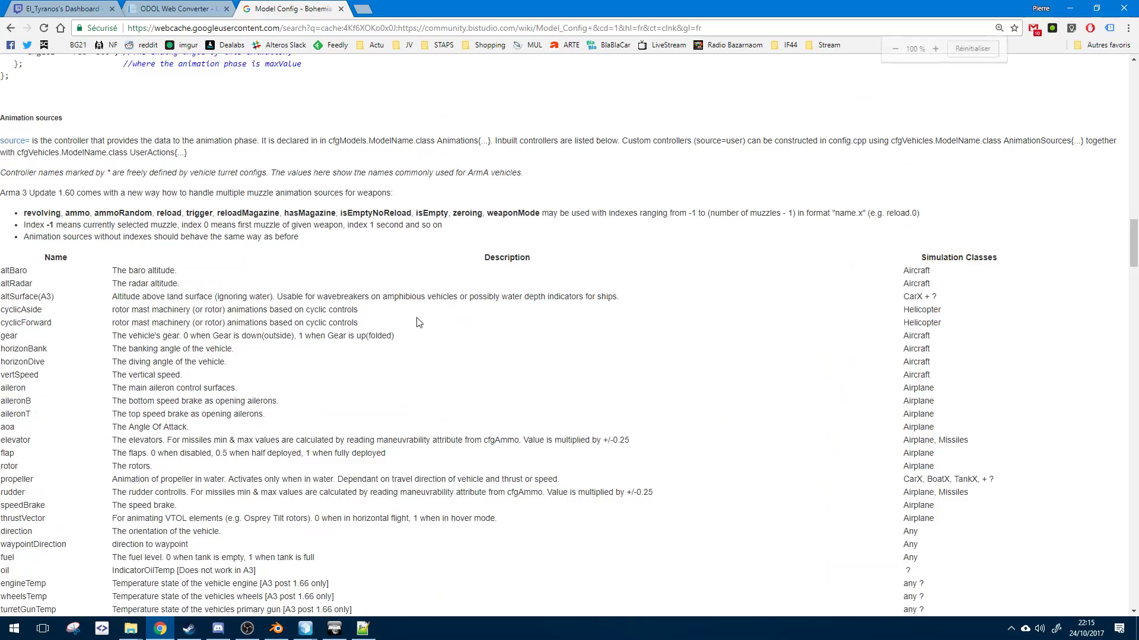
# - Examine the notes on indexed muzzle animation sources and the cfgSkeletons sample code on the wiki page at 90% zoom
pyautogui.keyDown('ctrl'); pyautogui.scroll(-1, 417, 318); pyautogui.keyUp('ctrl')
pyautogui.moveTo(647, 233); pyautogui.dragTo(178, 208)
pyautogui.tripleClick(158, 190)
pyautogui.scroll(20, 213, 267)
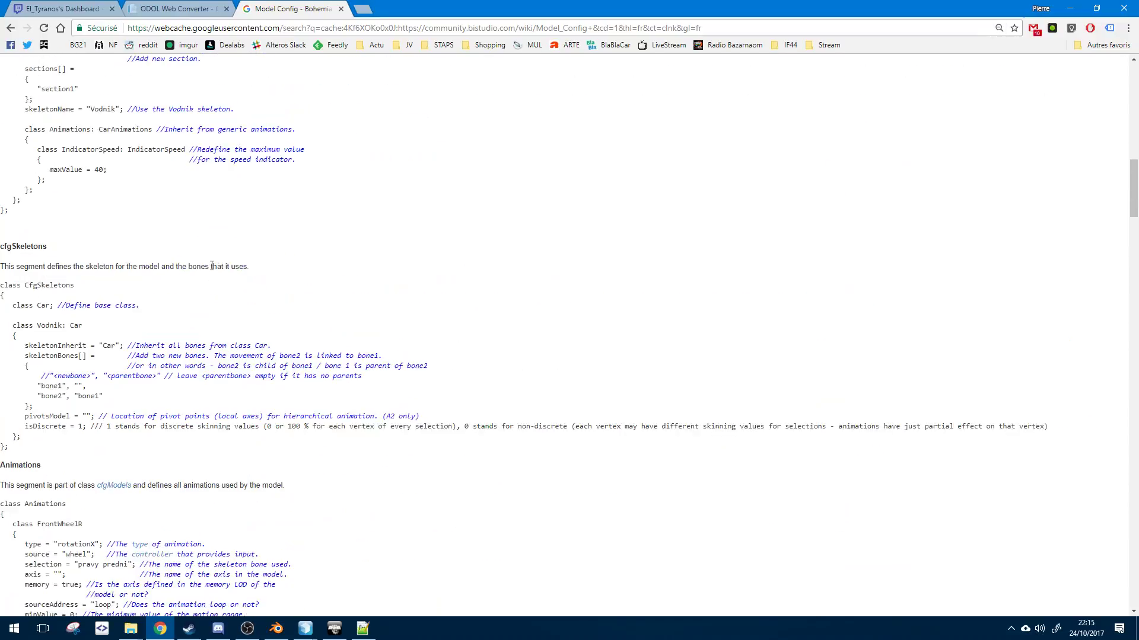
pyautogui.scroll(-9, 212, 267)
# - Switch to Notepad++ and examine the slingeye_shake and no_magazine animation classes in model.cfg
pyautogui.click(362, 629)
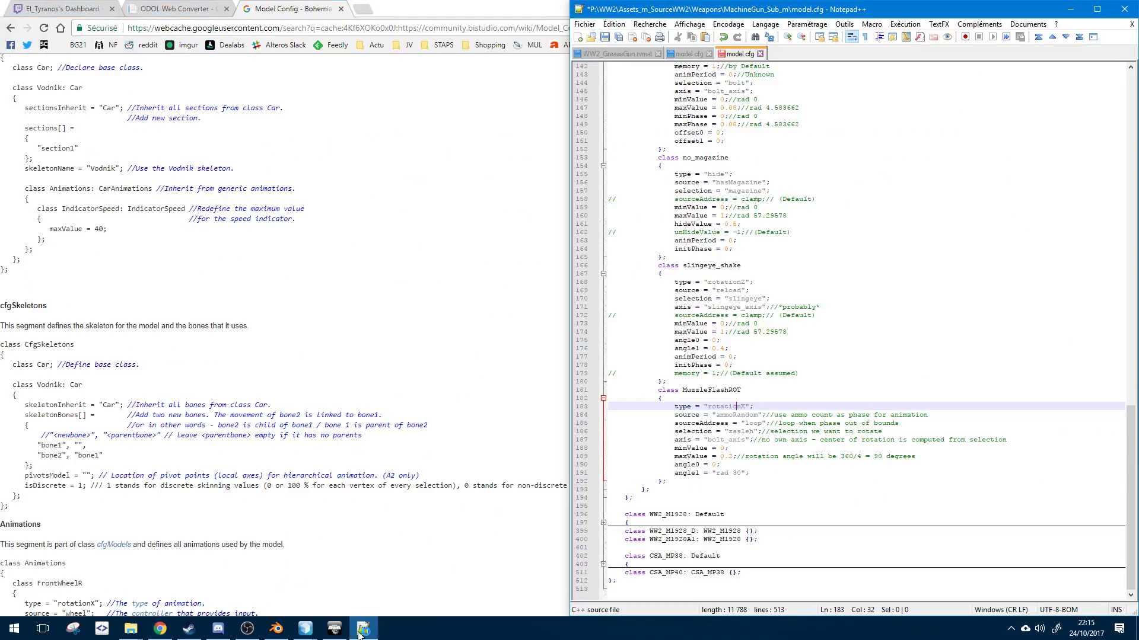
pyautogui.click(730, 240)
pyautogui.doubleClick(719, 265)
pyautogui.click(703, 265)
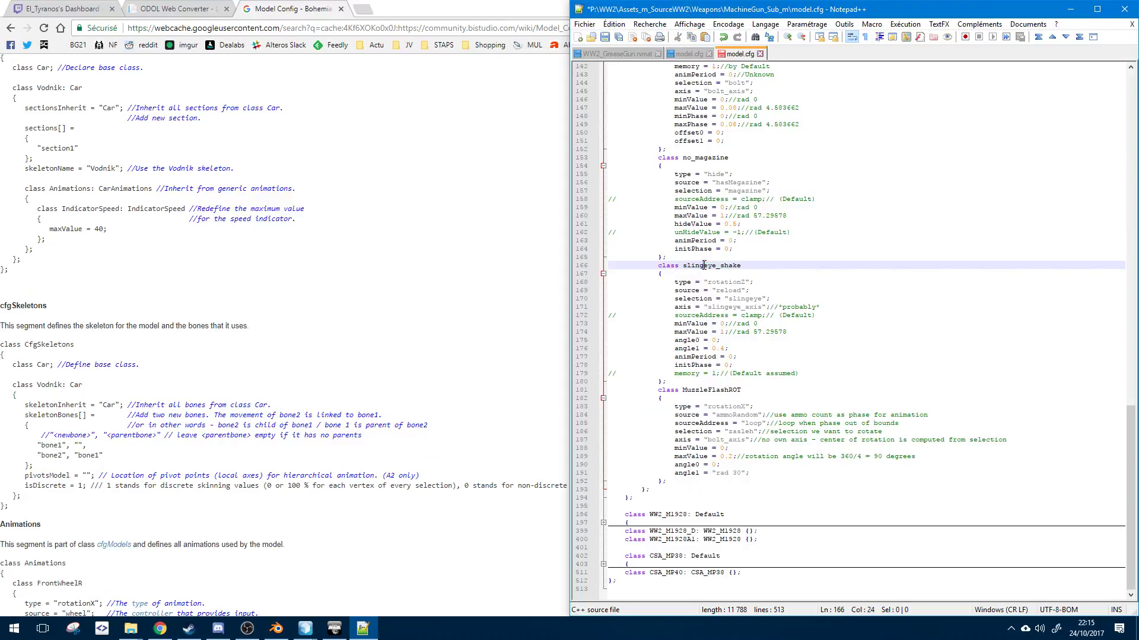
pyautogui.scroll(3, 669, 221)
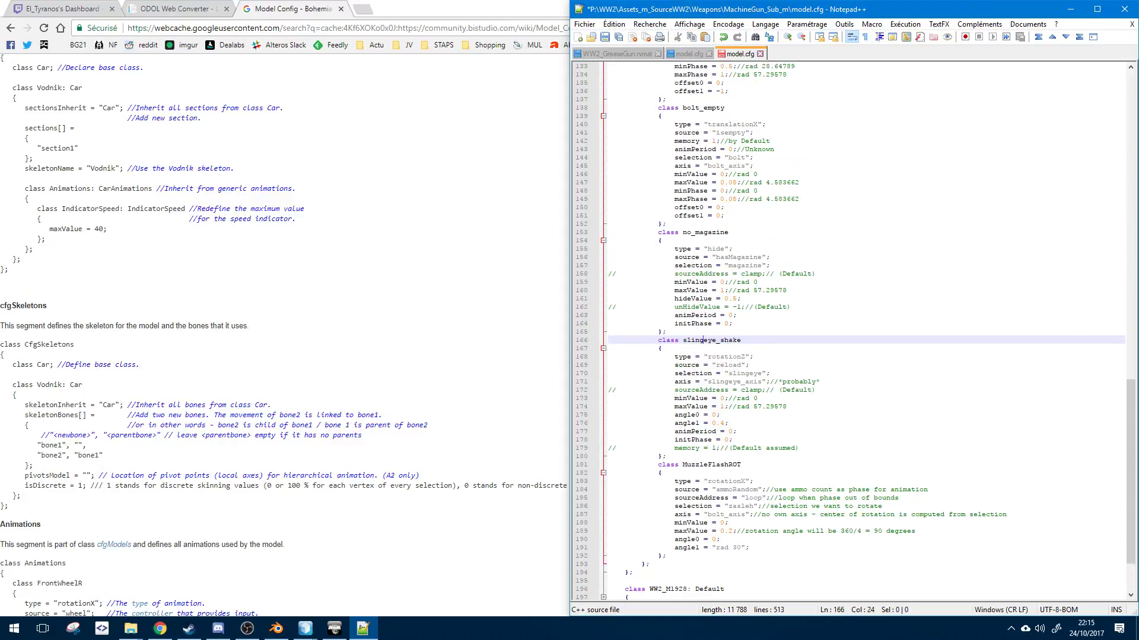
pyautogui.click(363, 628)
pyautogui.click(362, 628)
pyautogui.click(748, 231)
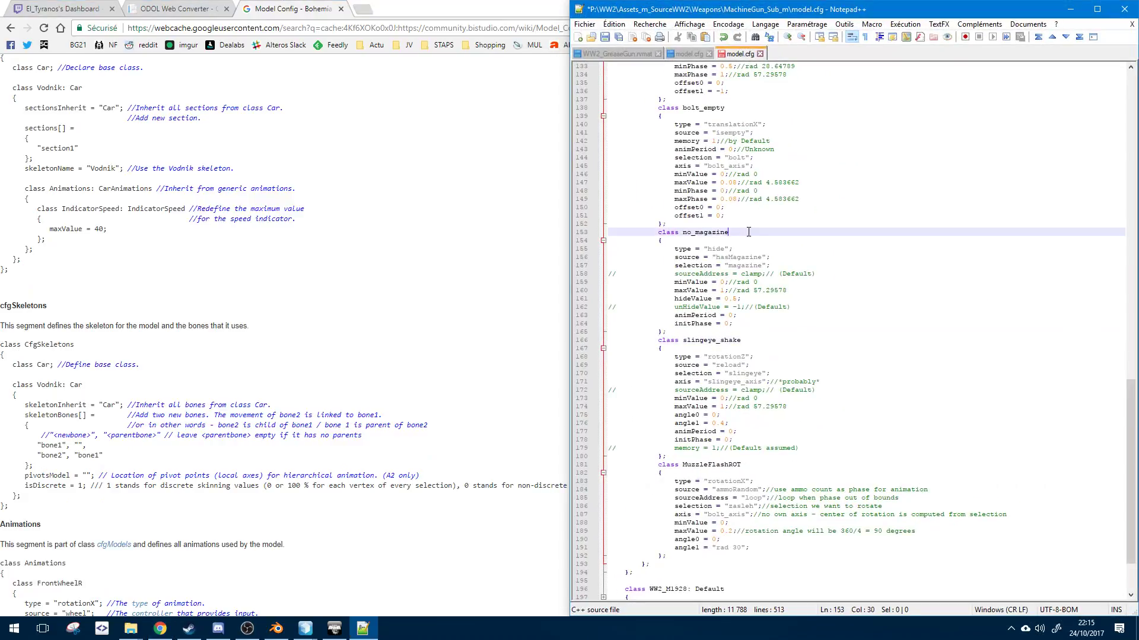
pyautogui.doubleClick(734, 233)
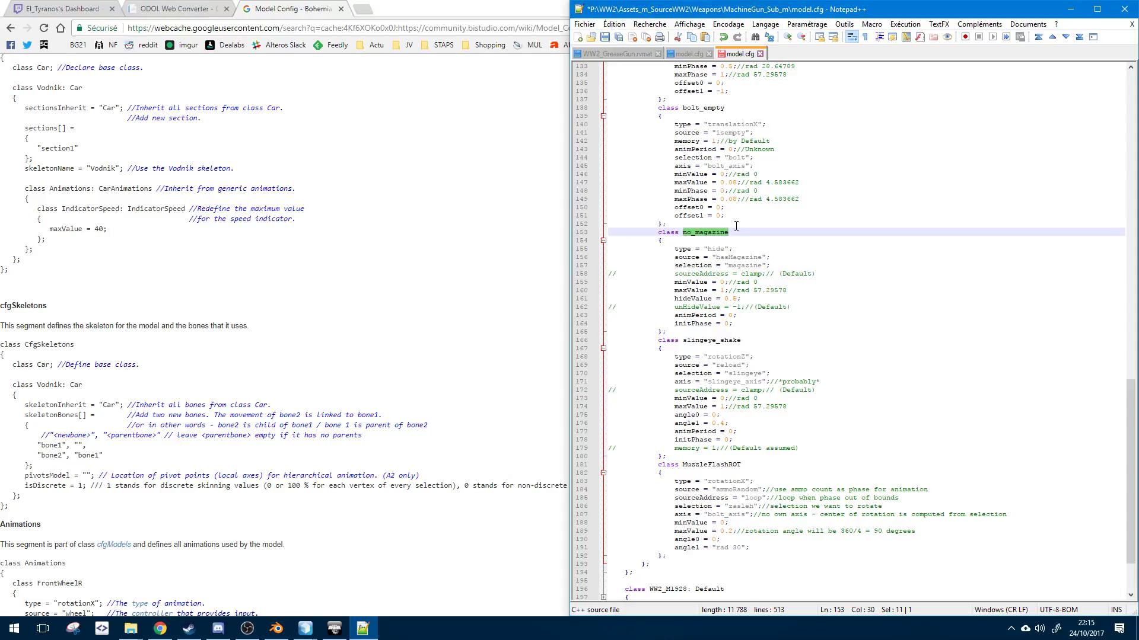
pyautogui.scroll(-3, 736, 226)
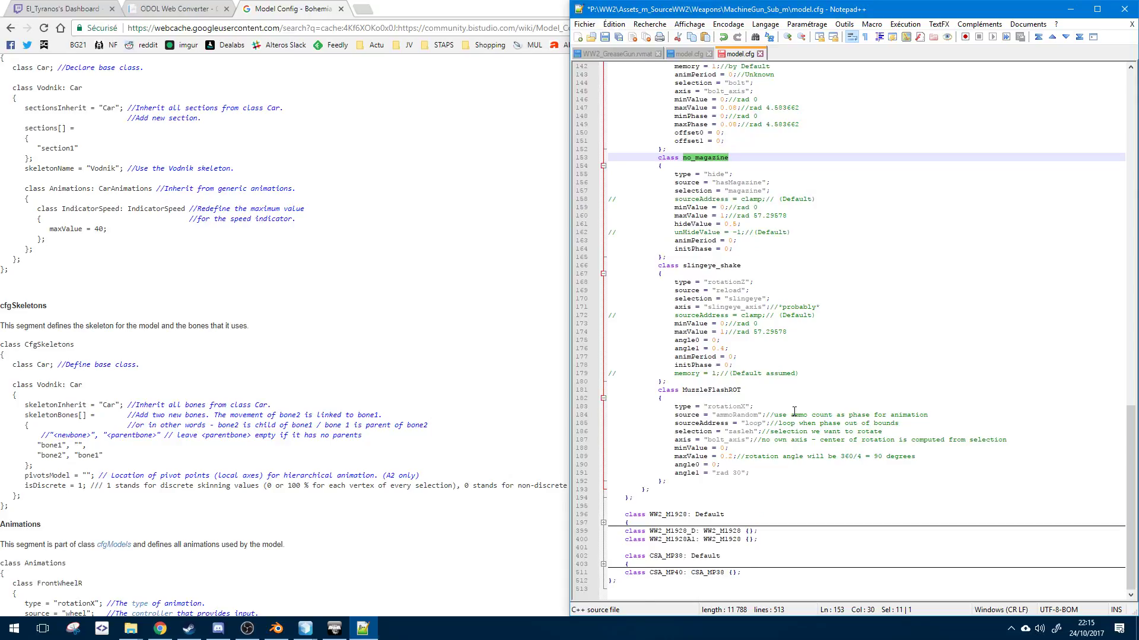
# - Examine the WW2_M3_GreaseGun animation classes from magazine_hide through bolt_empty
pyautogui.scroll(20, 794, 411)
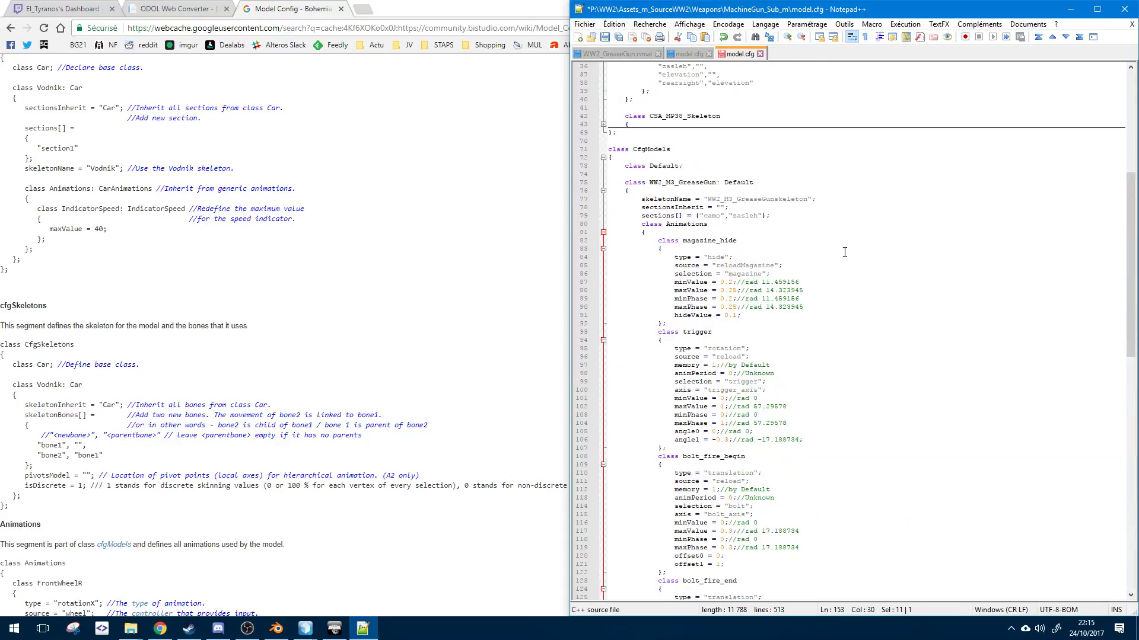
pyautogui.tripleClick(804, 260)
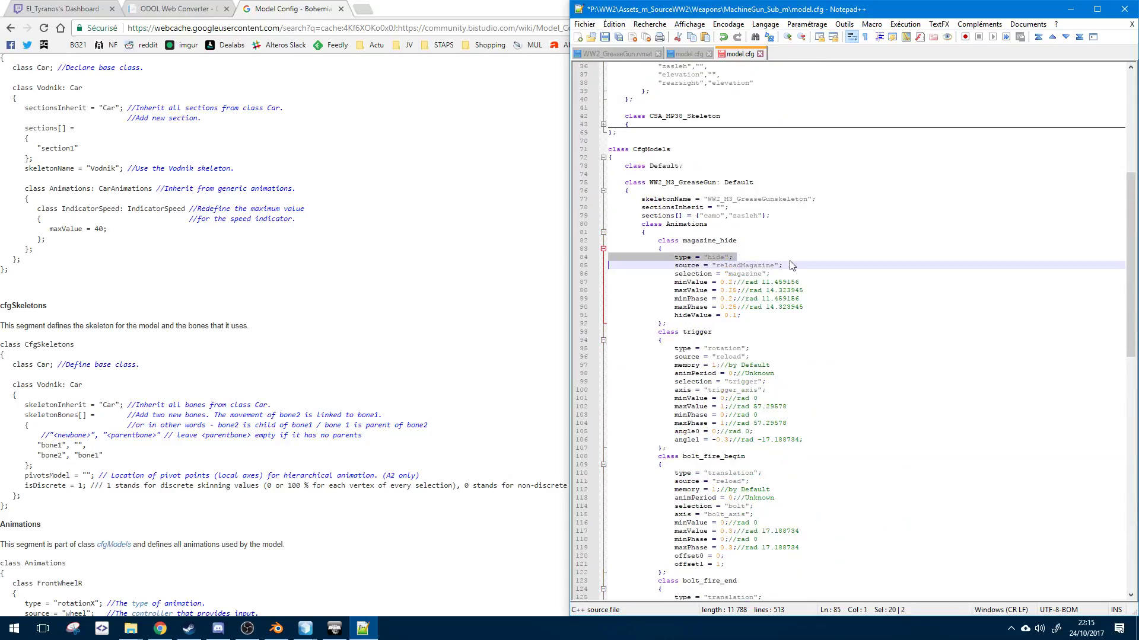
pyautogui.scroll(-6, 726, 338)
pyautogui.scroll(4, 724, 340)
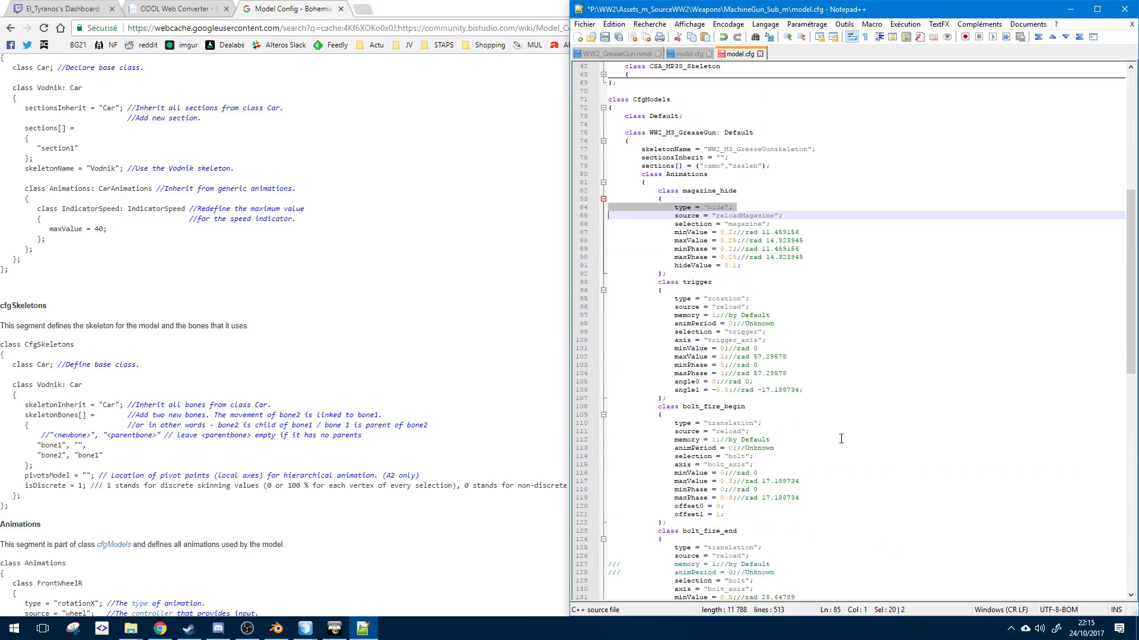
pyautogui.scroll(-8, 841, 439)
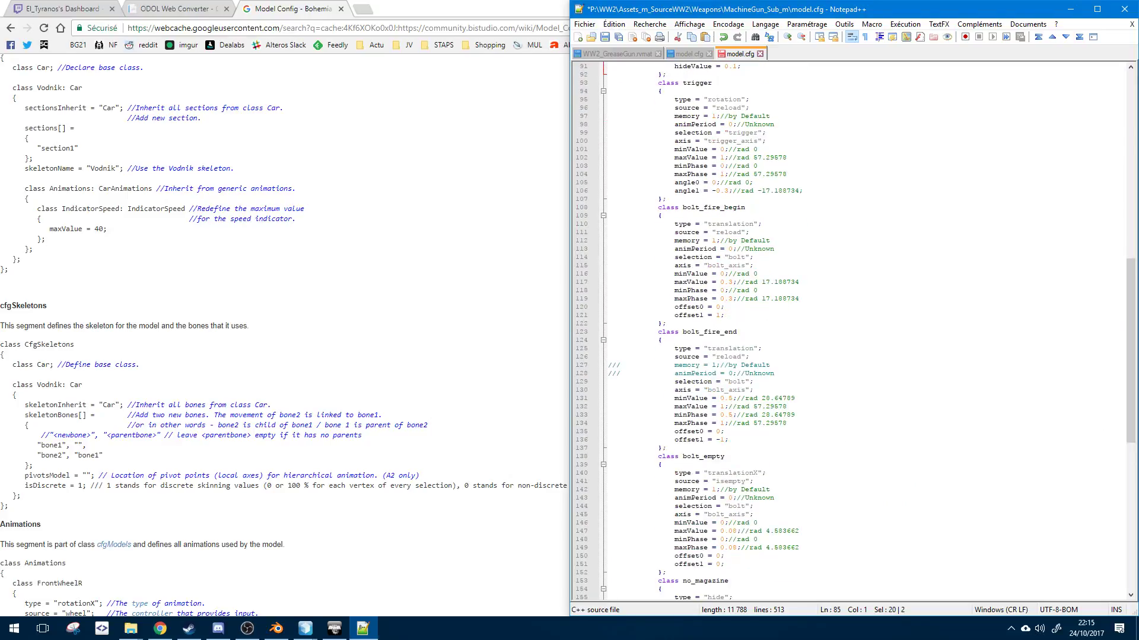
# - Switch to Chrome and move the Twitch dashboard tab out of the wiki's browser window
pyautogui.hotkey('alt', 'Tab')
pyautogui.hotkey('alt', 'Tab')
pyautogui.hotkey('alt', 'Tab')
pyautogui.hotkey('alt', 'Tab')
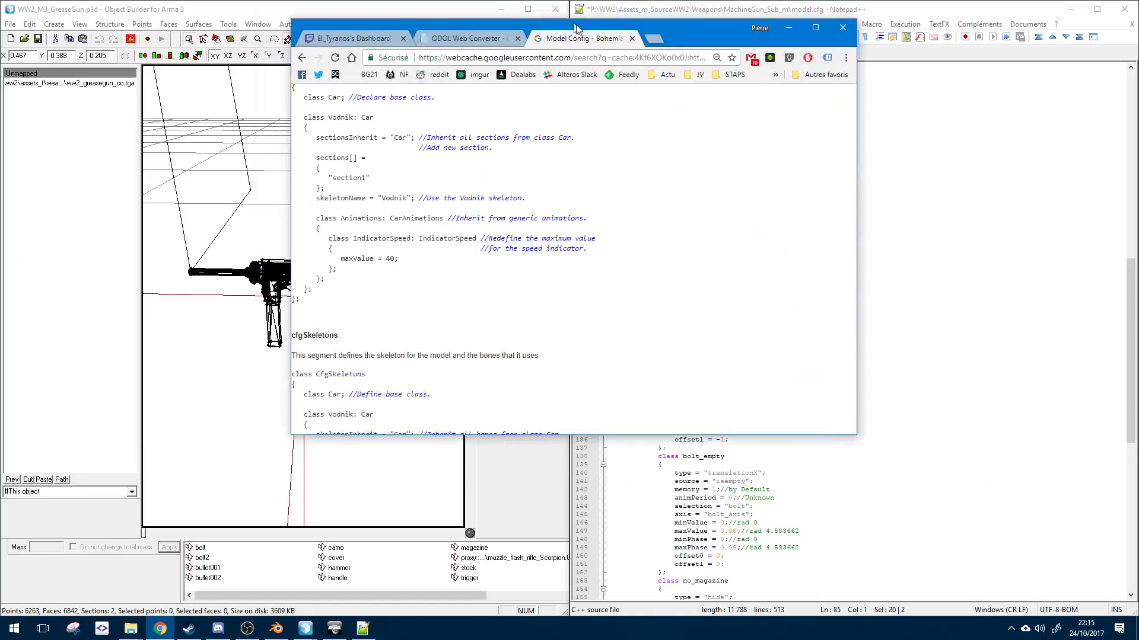
pyautogui.hotkey('alt', 'Tab')
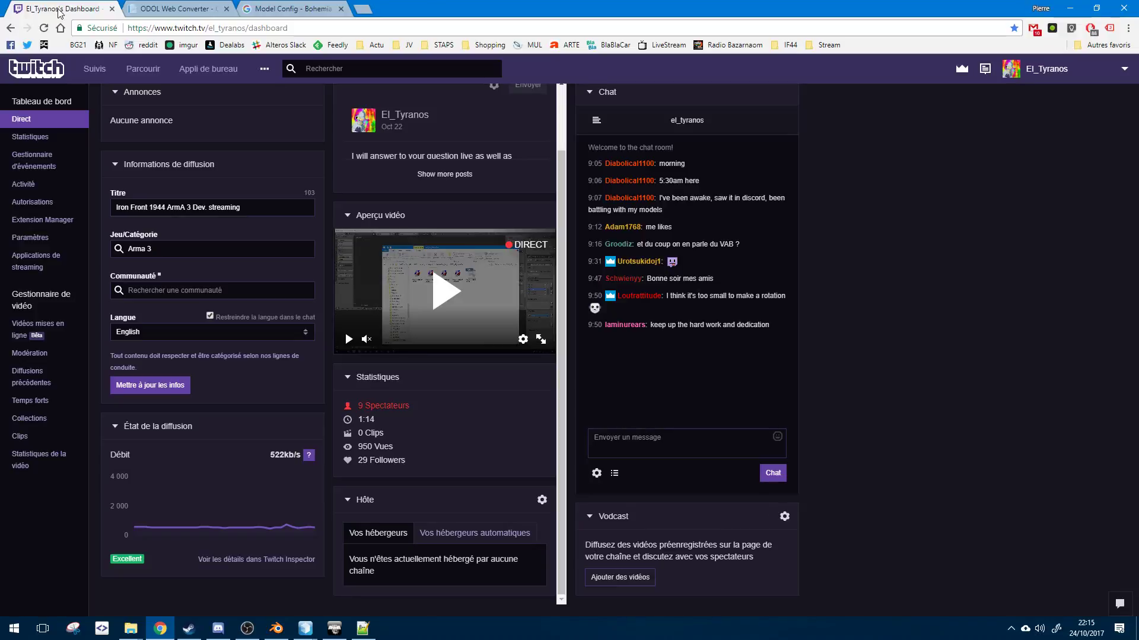
pyautogui.moveTo(58, 8); pyautogui.dragTo(1137, 379)
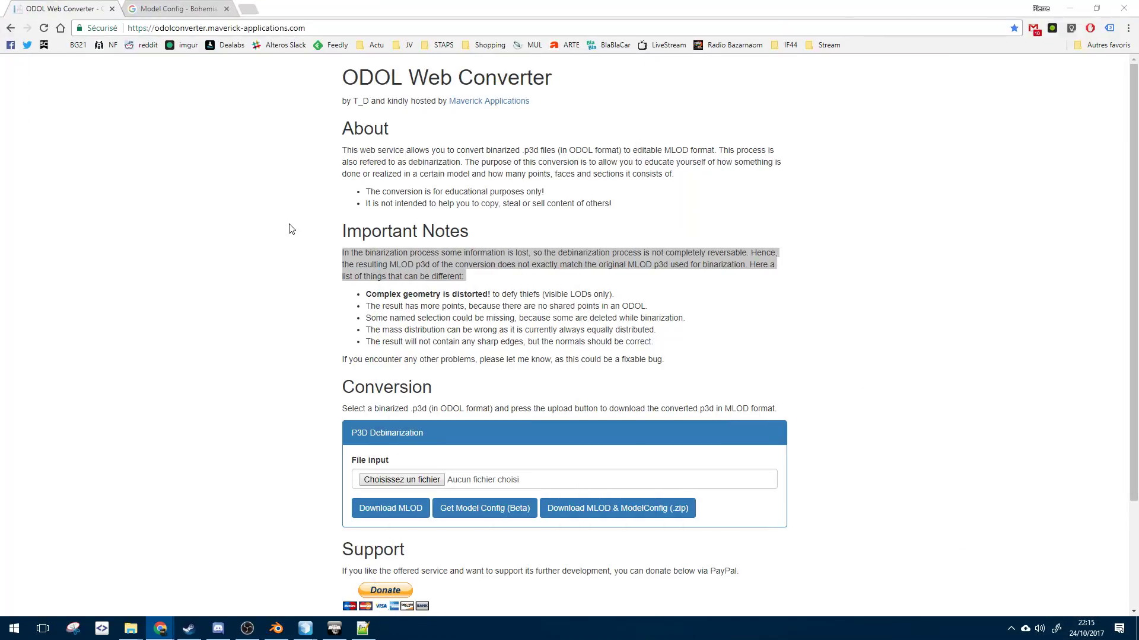
# - Review the usage and important notes on the ODOL Web Converter page, and close its tab
pyautogui.tripleClick(421, 264)
pyautogui.moveTo(421, 264); pyautogui.dragTo(456, 201)
pyautogui.doubleClick(455, 201)
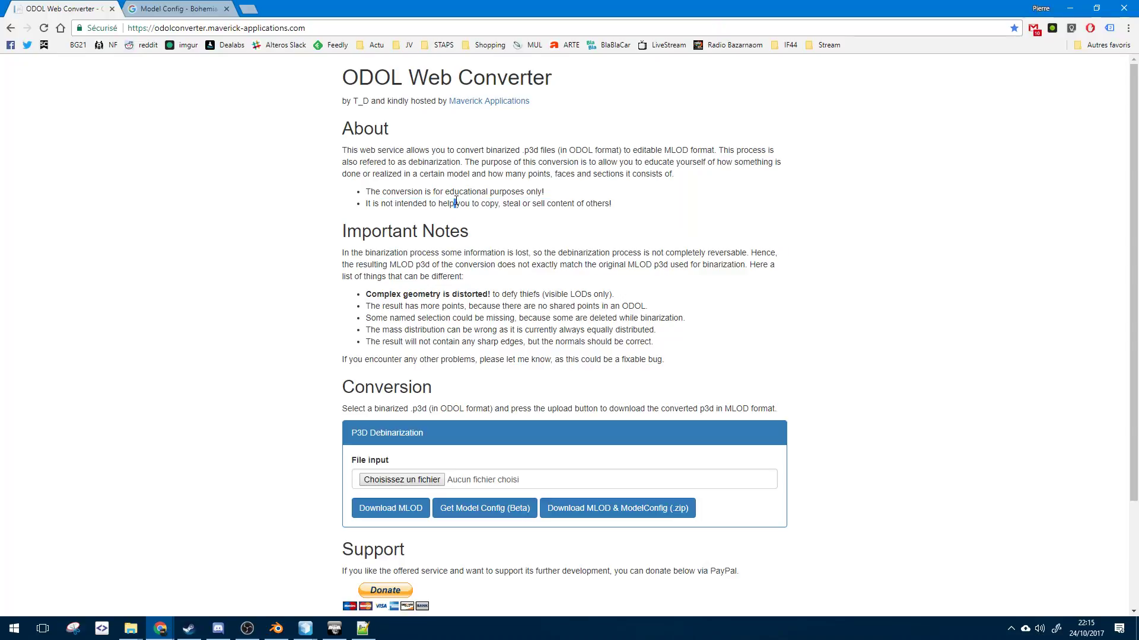
pyautogui.tripleClick(422, 331)
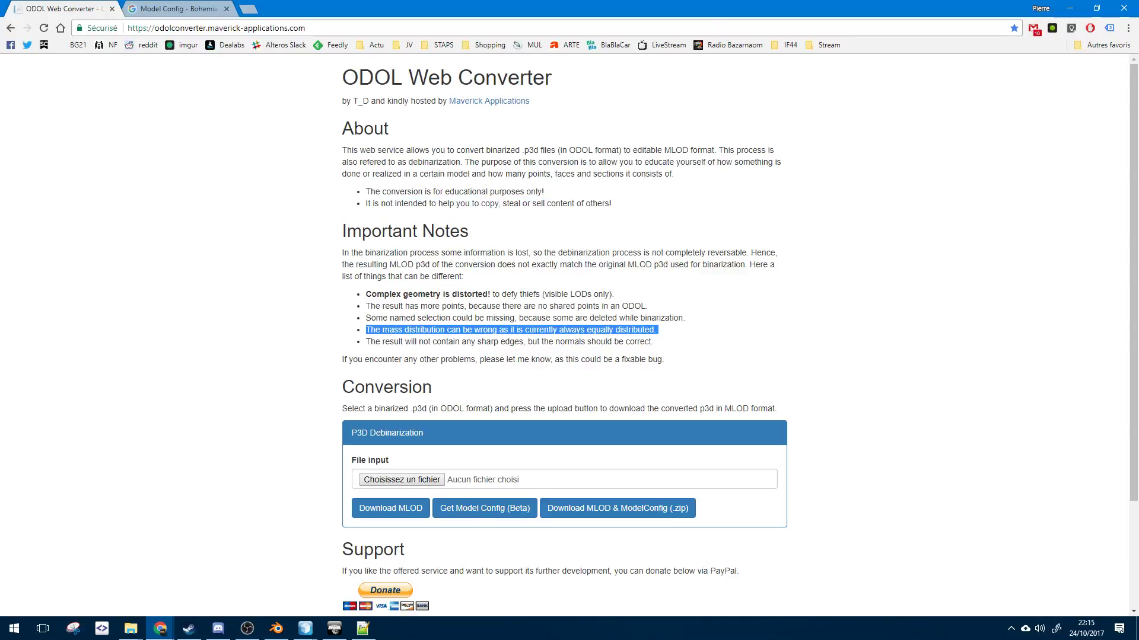
pyautogui.click(561, 303)
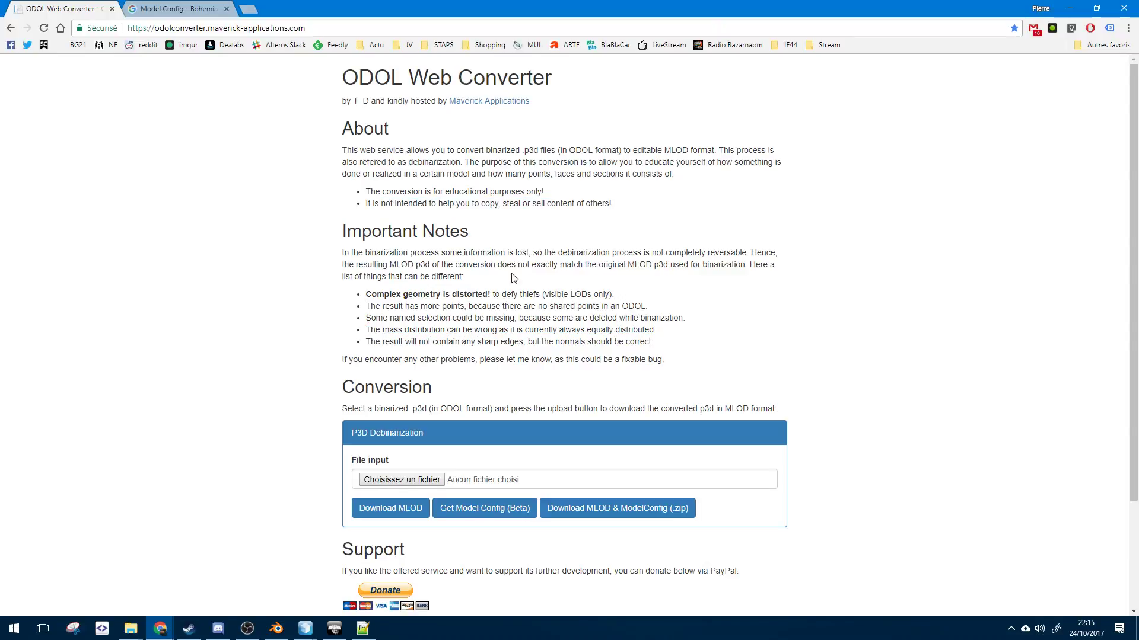
pyautogui.click(113, 9)
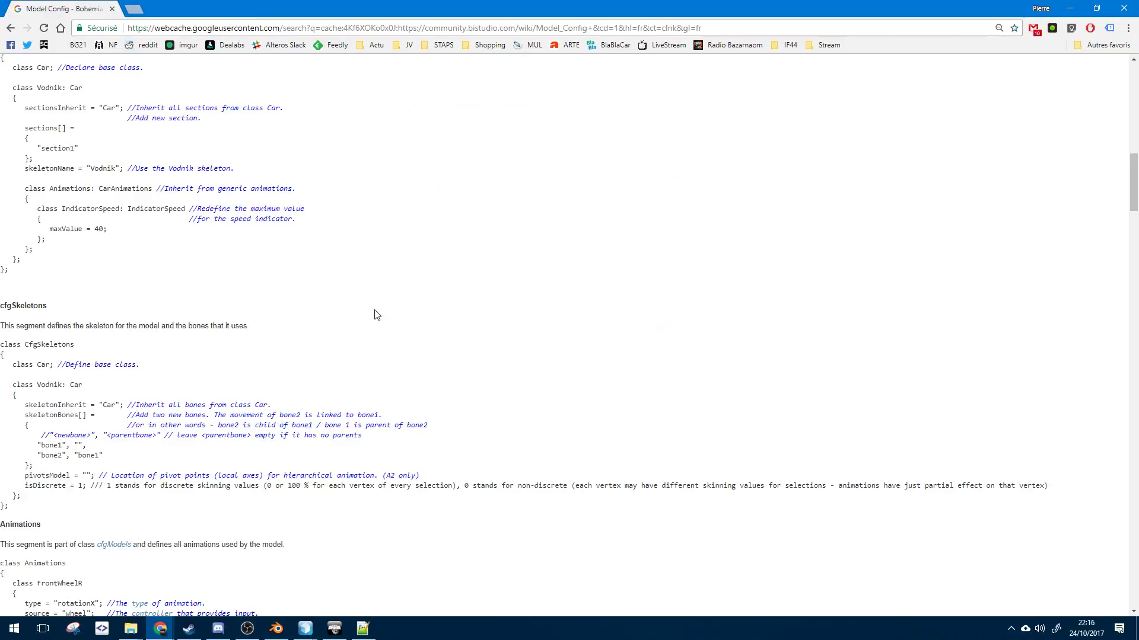
# - Compare the wiki's sample Animations class with the type and source parameters of magazine_hide and trigger in Notepad++
pyautogui.scroll(-5, 285, 356)
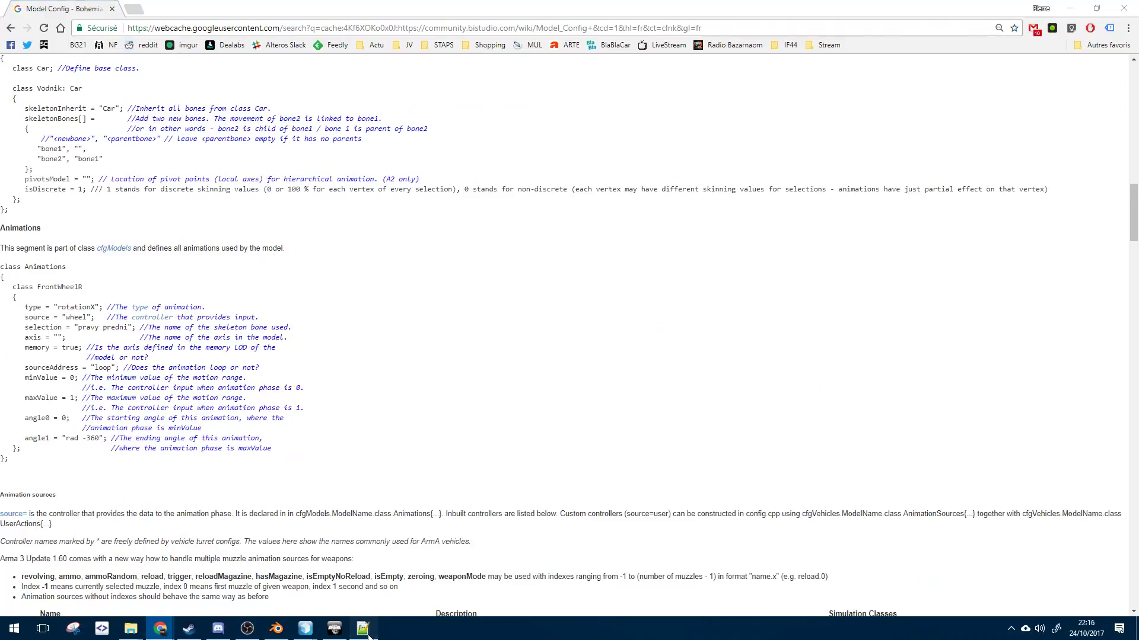
pyautogui.click(363, 629)
pyautogui.scroll(-3, 830, 297)
pyautogui.click(584, 132)
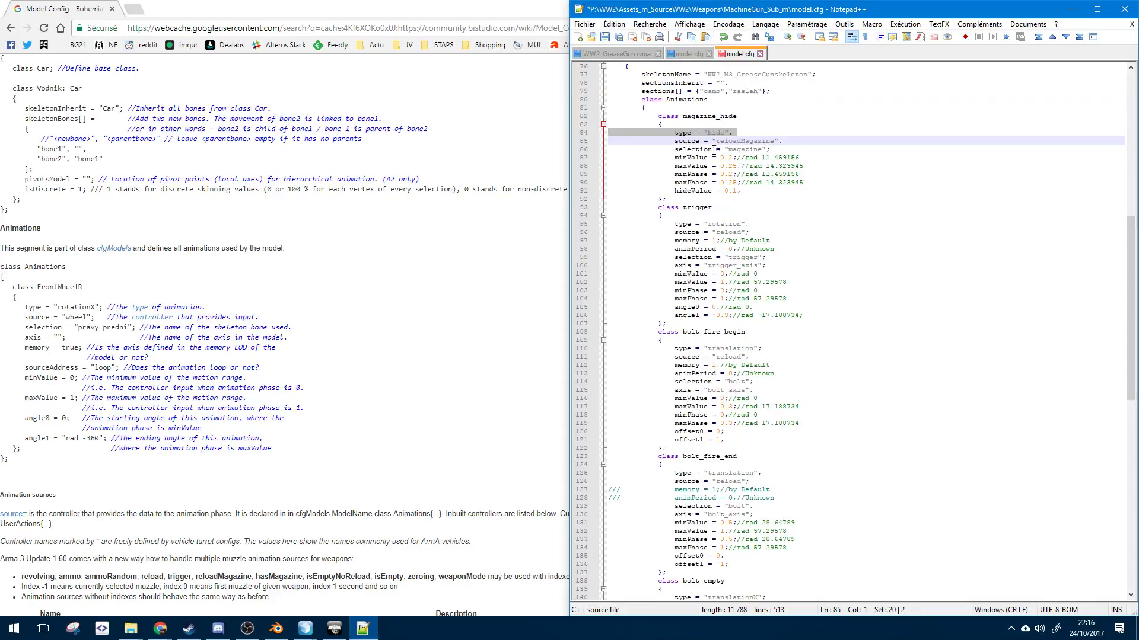
pyautogui.doubleClick(682, 133)
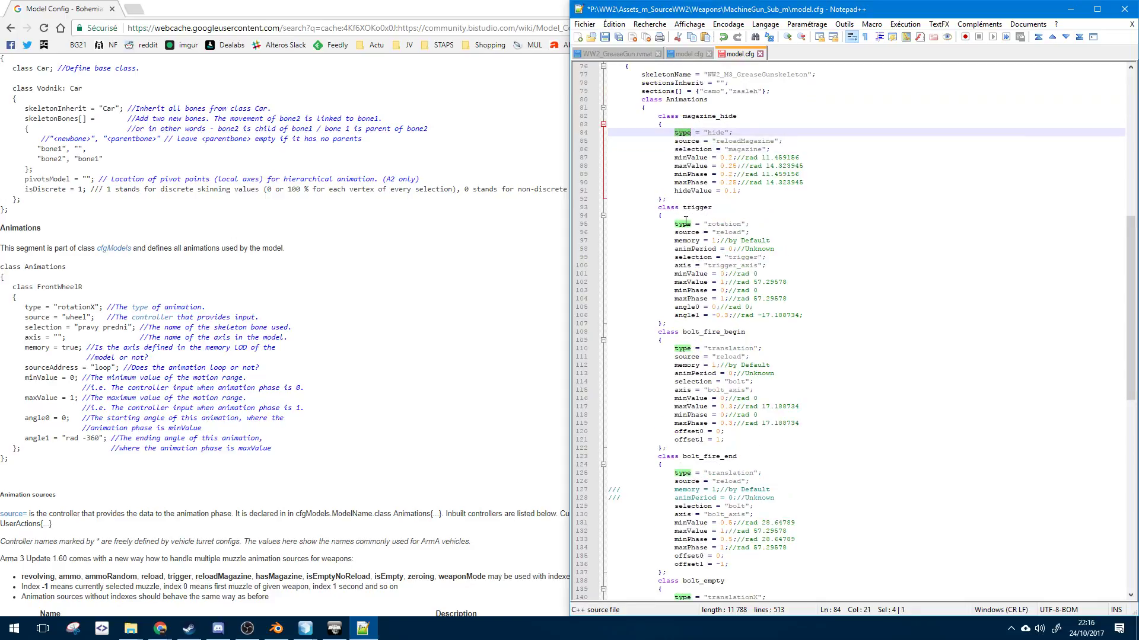
pyautogui.doubleClick(686, 223)
pyautogui.doubleClick(684, 142)
pyautogui.doubleClick(685, 133)
pyautogui.click(695, 125)
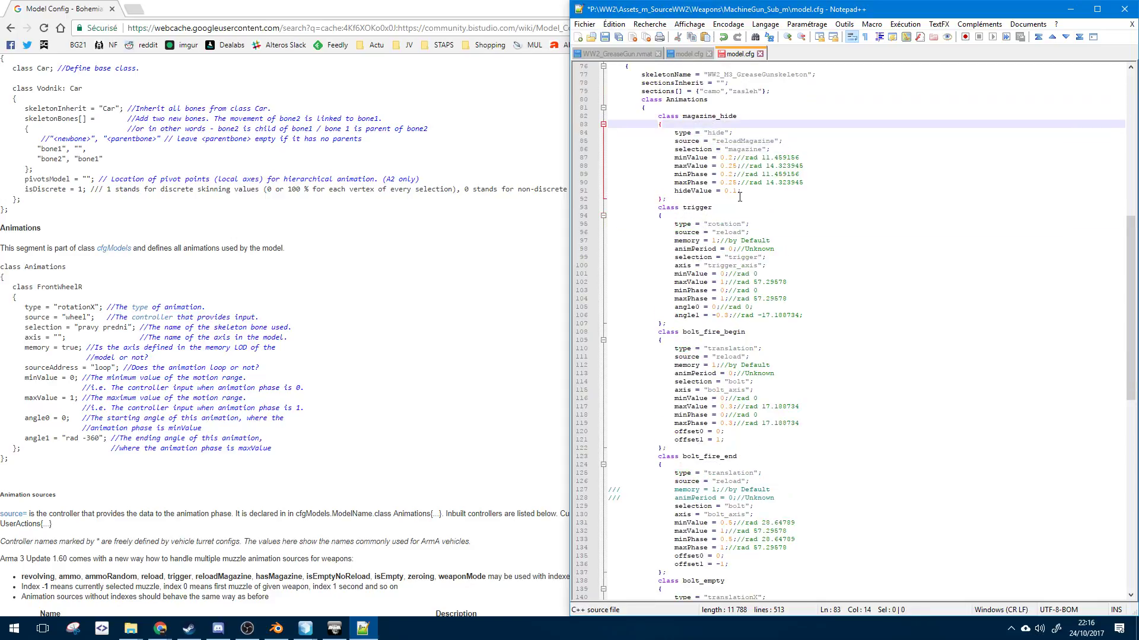
# - Try removing the X axis suffix from the translationX type in the bolt_empty class
pyautogui.scroll(-7, 749, 337)
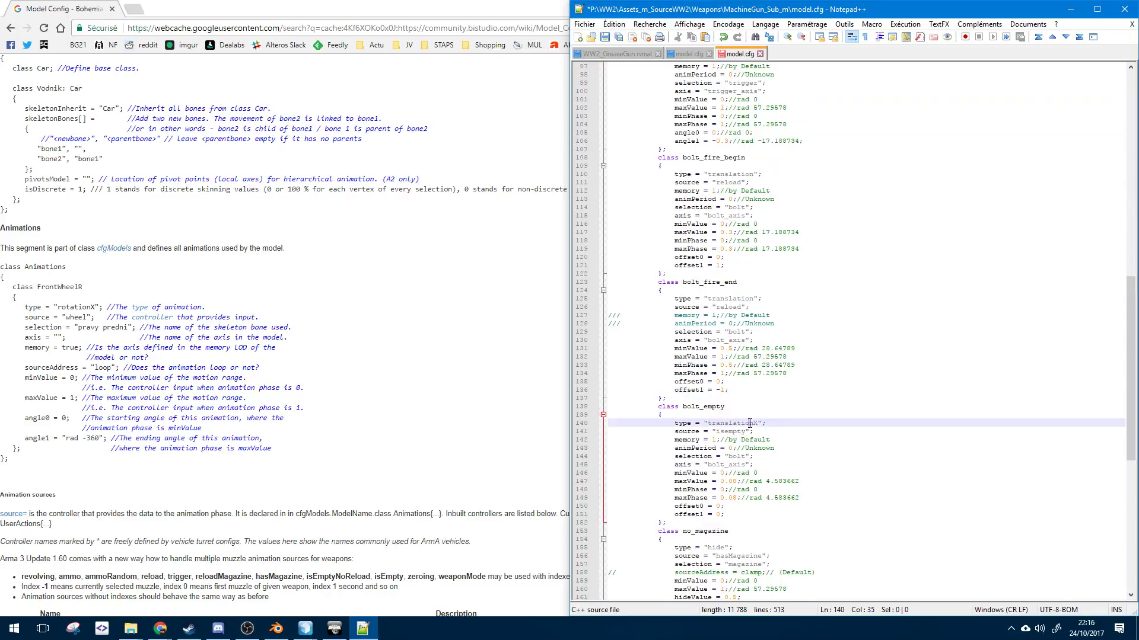
pyautogui.doubleClick(757, 423)
pyautogui.click(759, 423)
pyautogui.press('BackSpace')
pyautogui.moveTo(754, 423); pyautogui.dragTo(758, 424)
# - Examine the type parameter of the slingeye_shake animation class
pyautogui.scroll(-8, 766, 453)
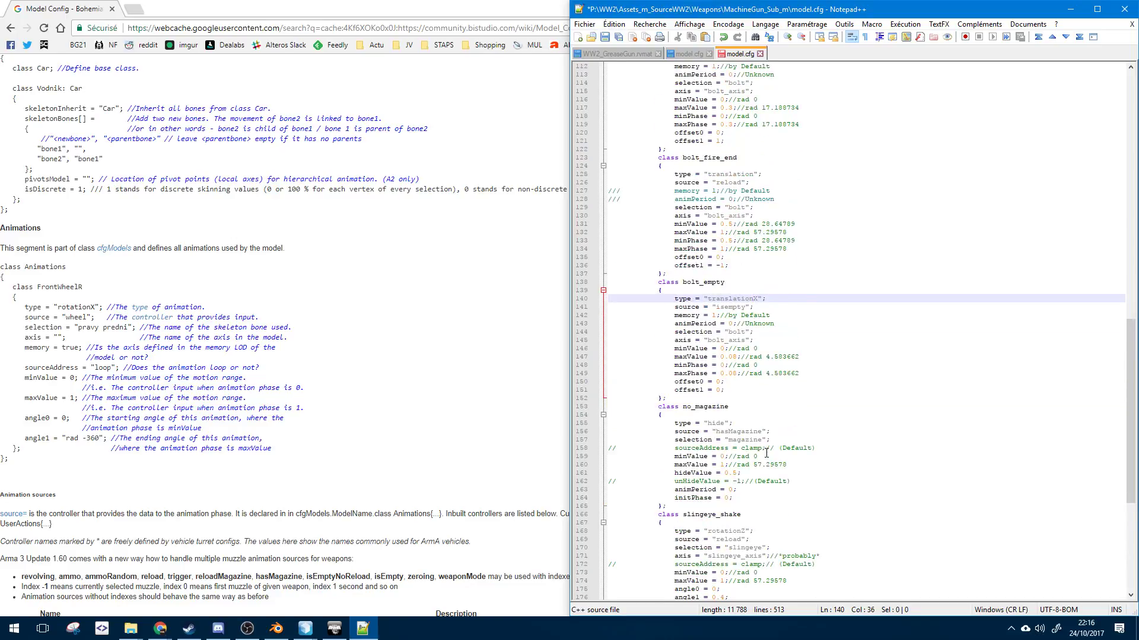
pyautogui.scroll(-6, 766, 453)
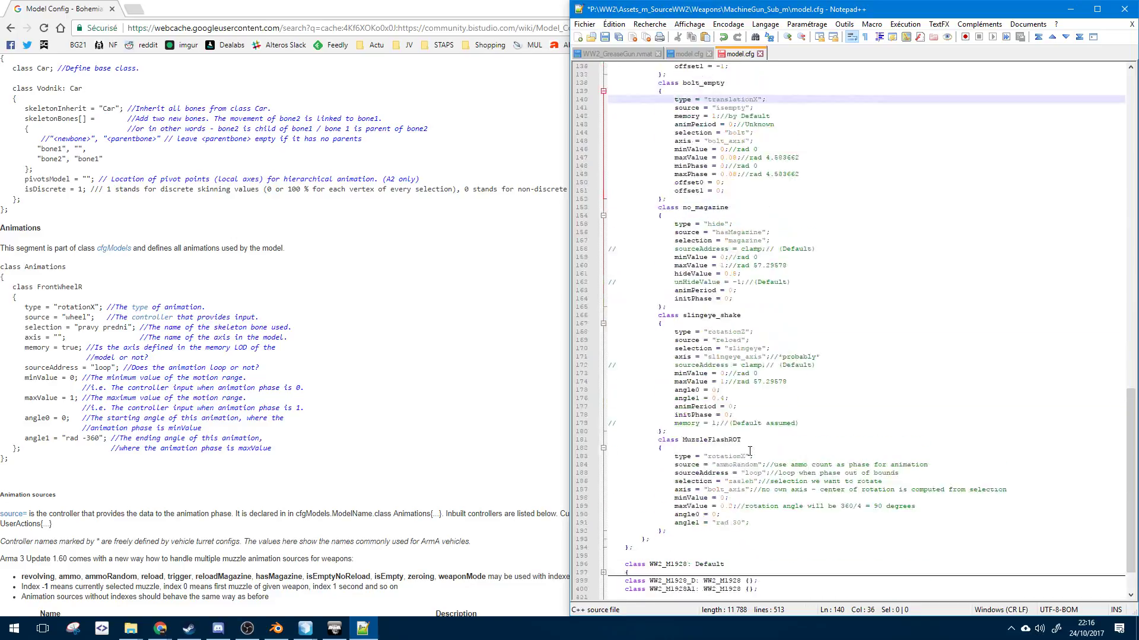
pyautogui.click(731, 324)
pyautogui.doubleClick(735, 307)
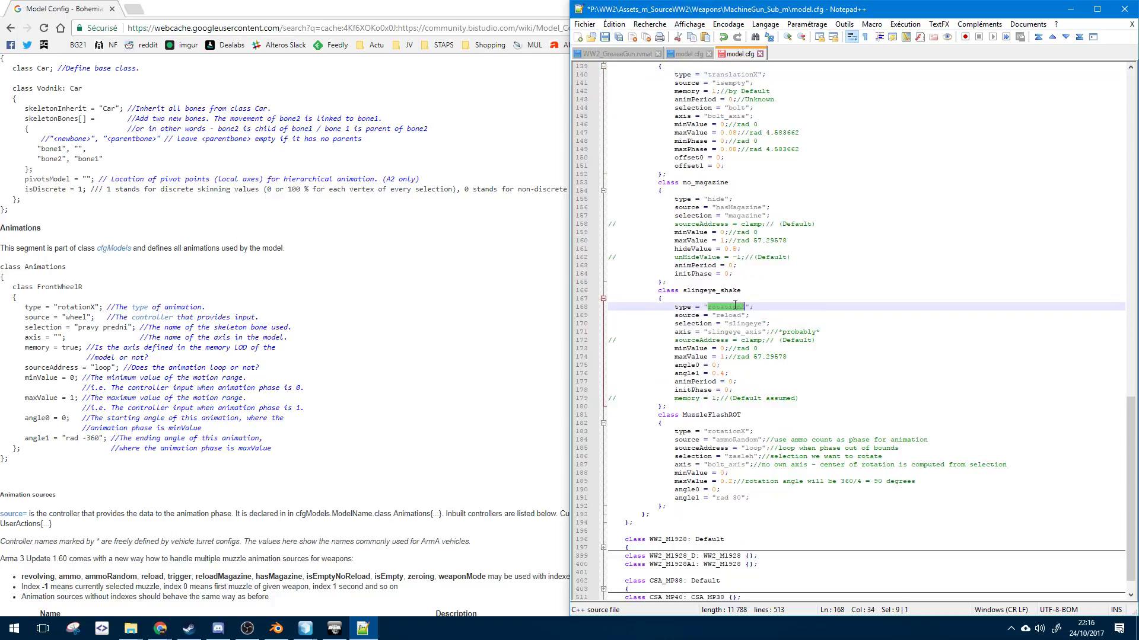
# - Switch to the wiki page in Chrome and review the hide and direct entries in the animation types table
pyautogui.click(750, 449)
pyautogui.click(207, 341)
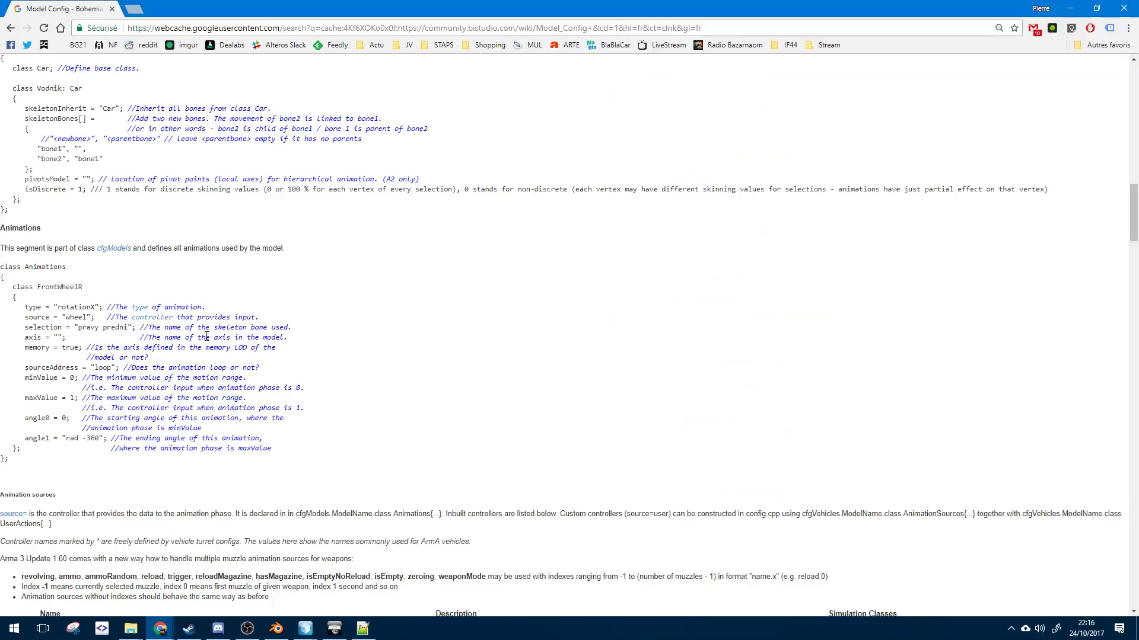
pyautogui.scroll(-15, 208, 340)
pyautogui.scroll(-20, 208, 340)
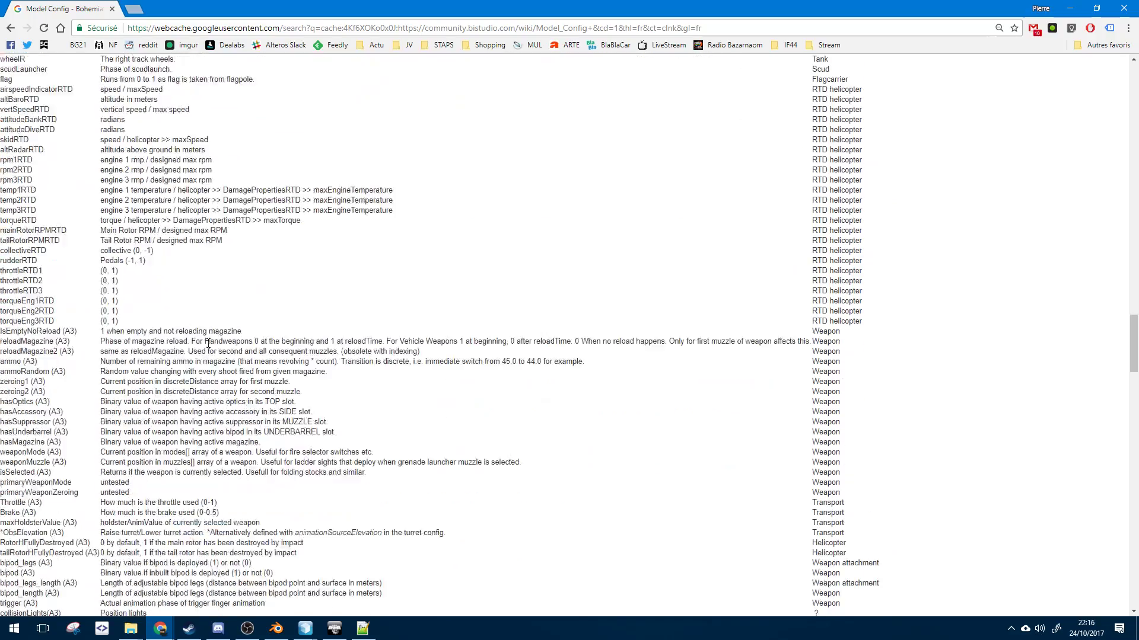
pyautogui.scroll(2, 209, 358)
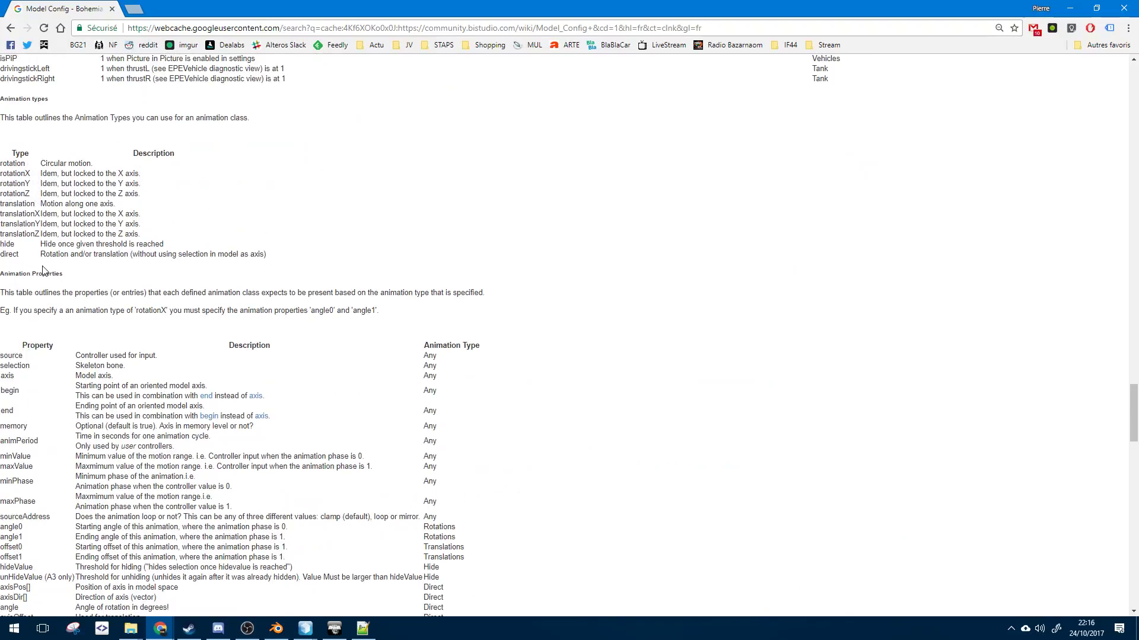
pyautogui.moveTo(43, 270); pyautogui.dragTo(1, 244)
pyautogui.doubleClick(119, 255)
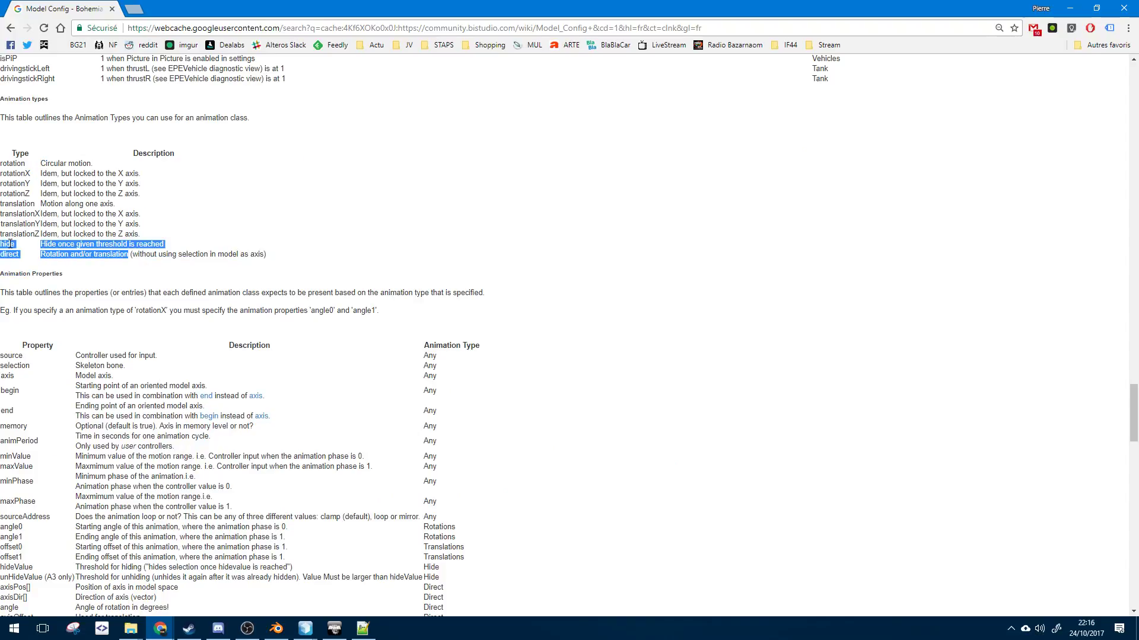
# - Return to Notepad++ and examine the source parameter of the no_magazine animation class
pyautogui.click(362, 628)
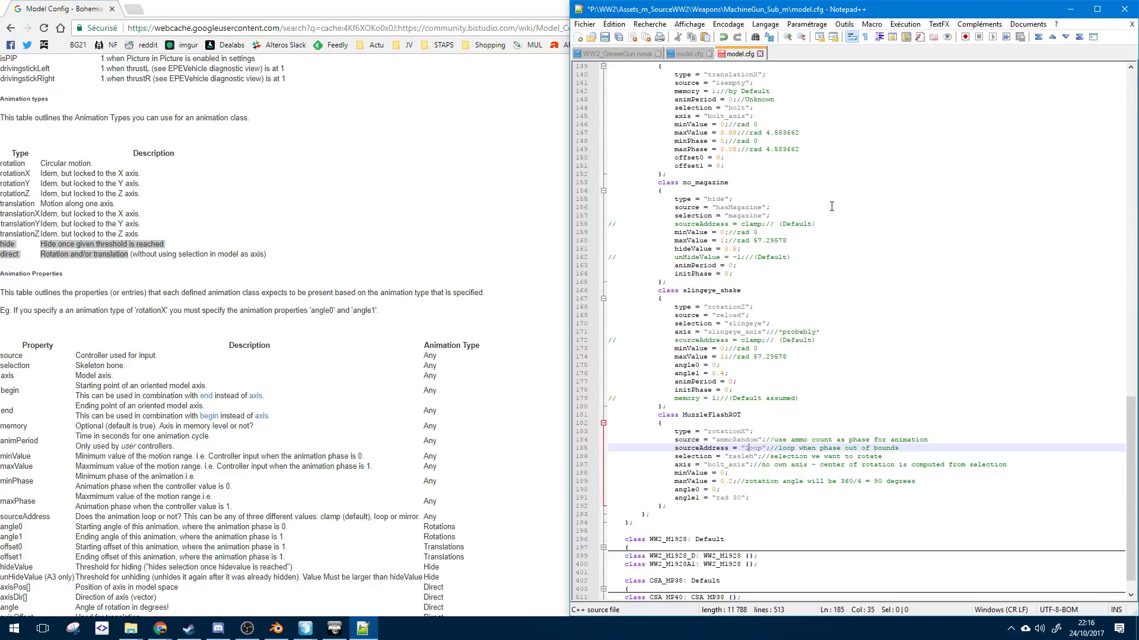
pyautogui.click(719, 223)
pyautogui.doubleClick(687, 207)
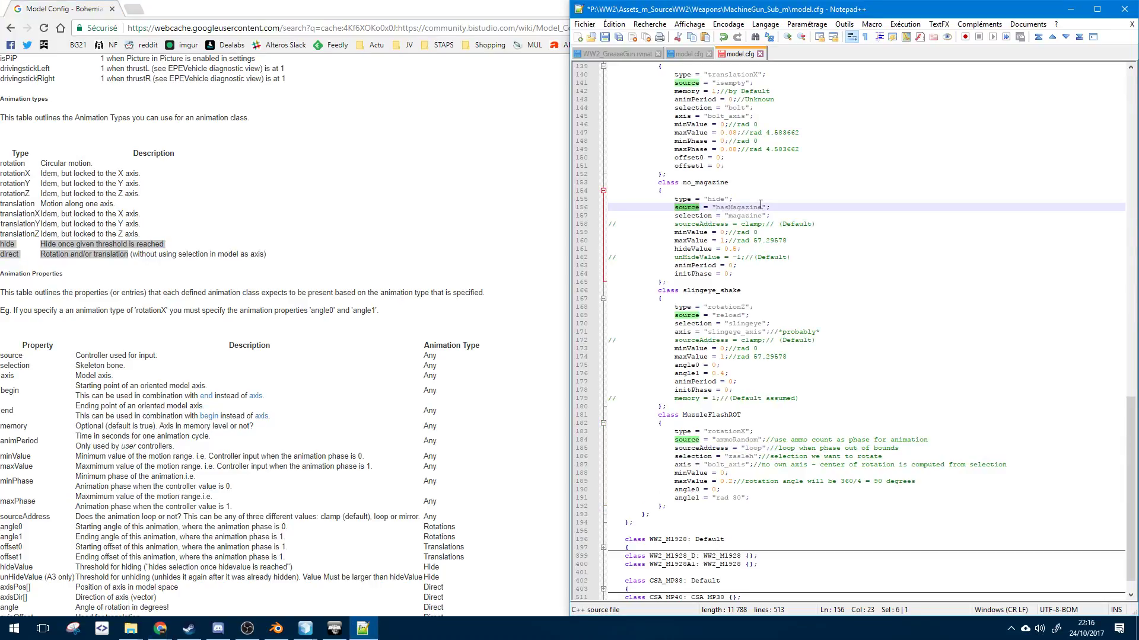
# - Browse the wiki's Animation sources table in Chrome, reviewing the controller names, descriptions and simulation classes
pyautogui.click(254, 204)
pyautogui.scroll(10, 261, 211)
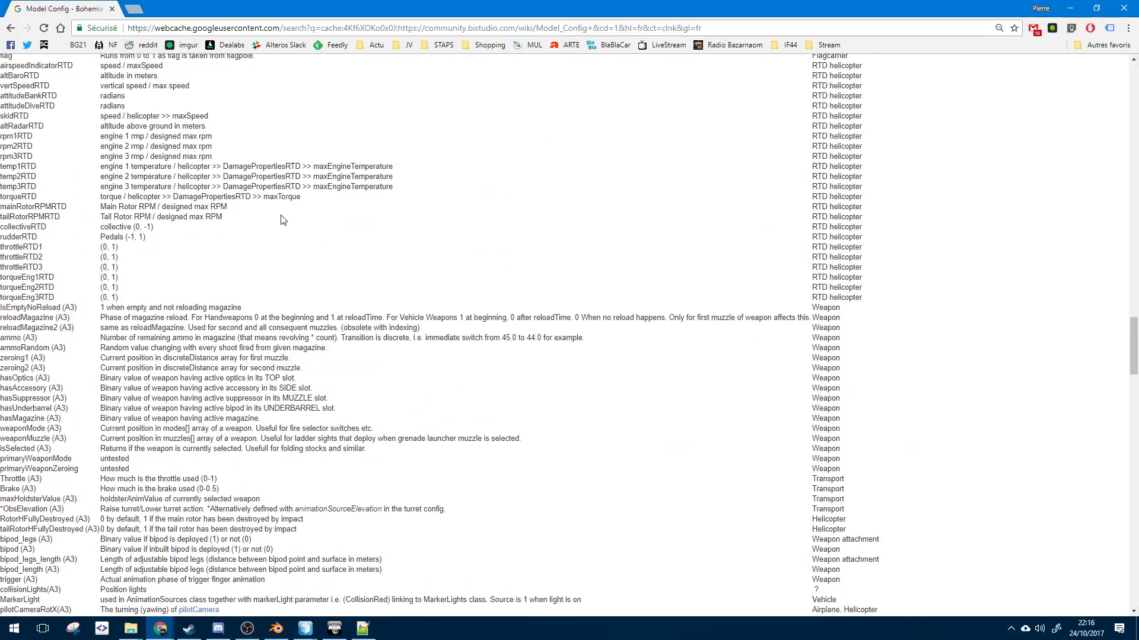
pyautogui.scroll(15, 285, 223)
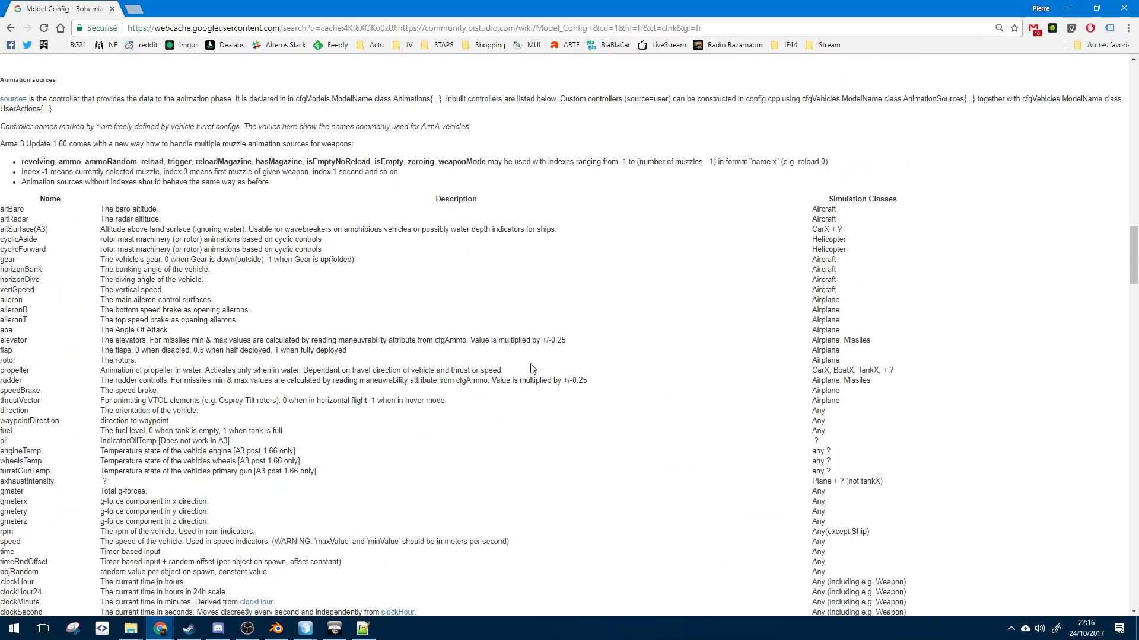
pyautogui.scroll(4, 419, 326)
pyautogui.scroll(-6, 399, 209)
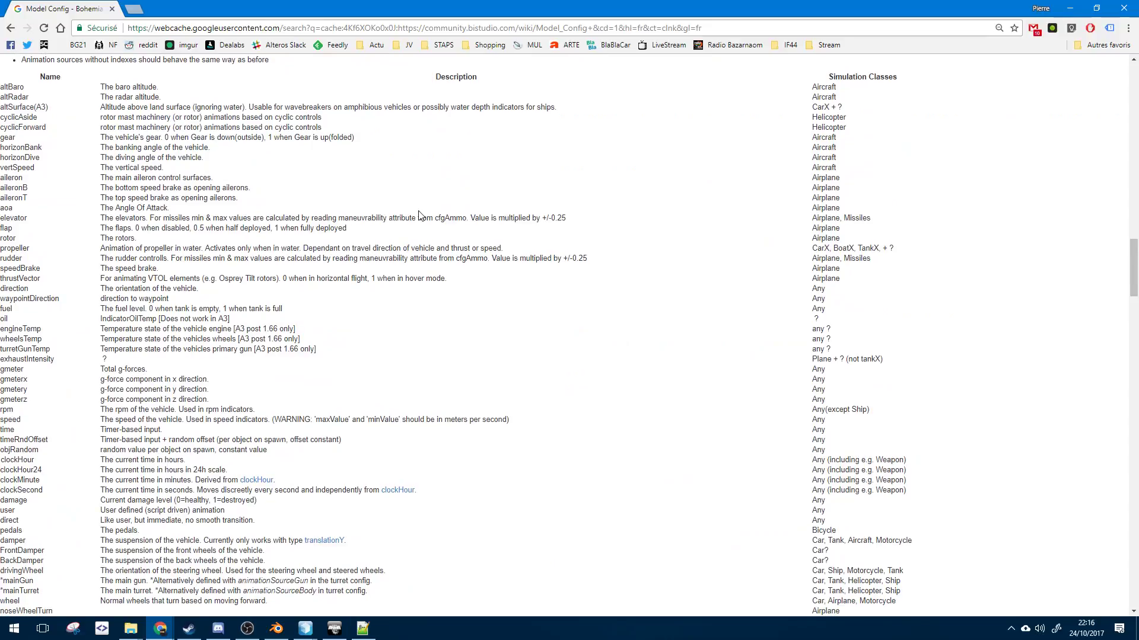
pyautogui.scroll(-1, 433, 247)
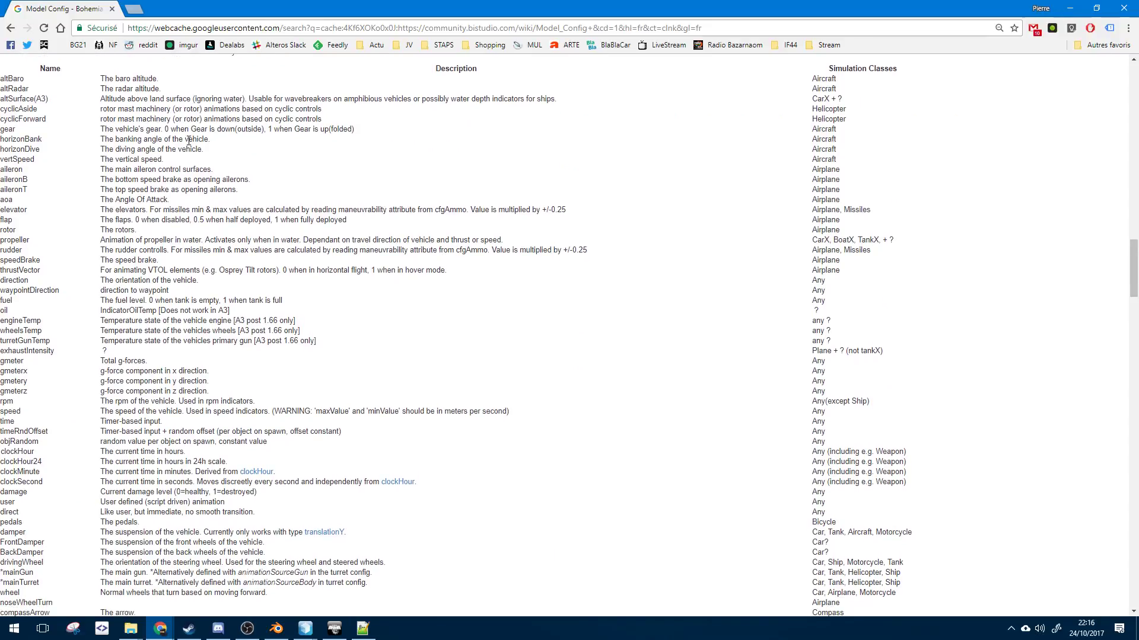
pyautogui.moveTo(52, 94); pyautogui.dragTo(22, 253)
pyautogui.click(13, 219)
pyautogui.scroll(-20, 37, 277)
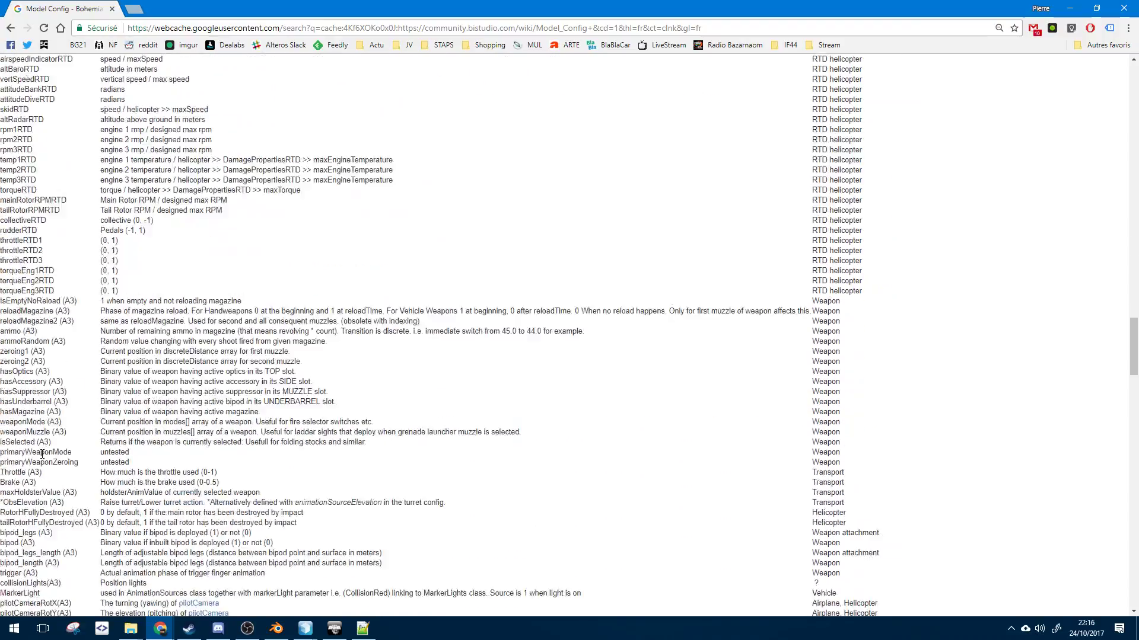
pyautogui.scroll(20, 41, 452)
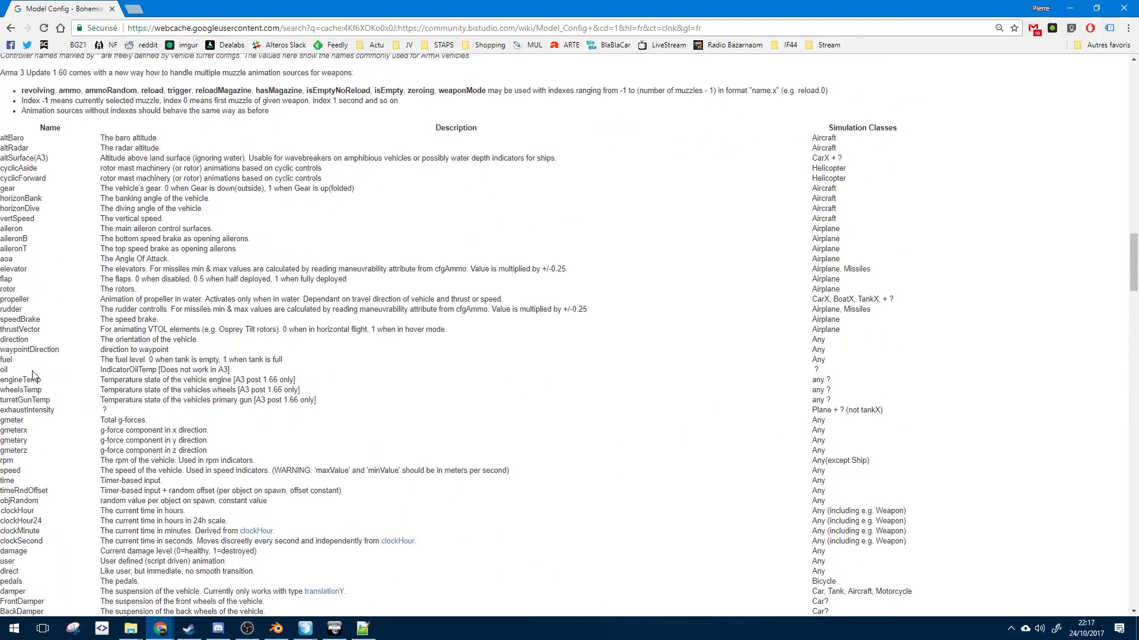
pyautogui.moveTo(183, 218); pyautogui.dragTo(169, 379)
pyautogui.click(169, 393)
pyautogui.scroll(-7, 170, 396)
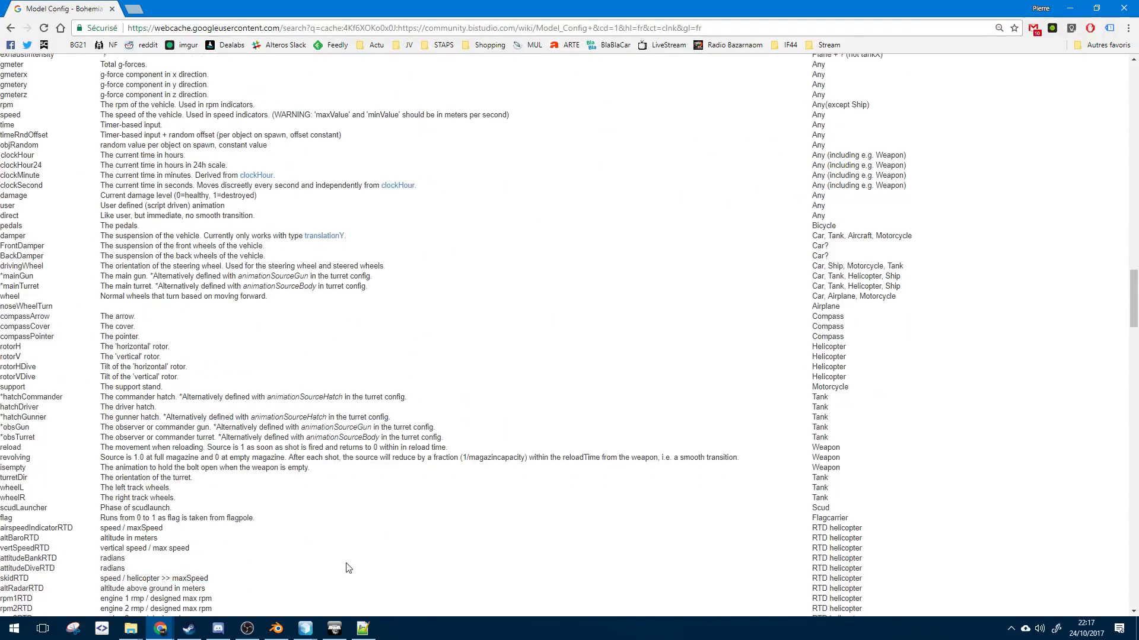
# - Check the ammoRandom source of MuzzleFlashROT in Notepad++, and look for it in the wiki's Animation sources table
pyautogui.click(371, 635)
pyautogui.doubleClick(739, 439)
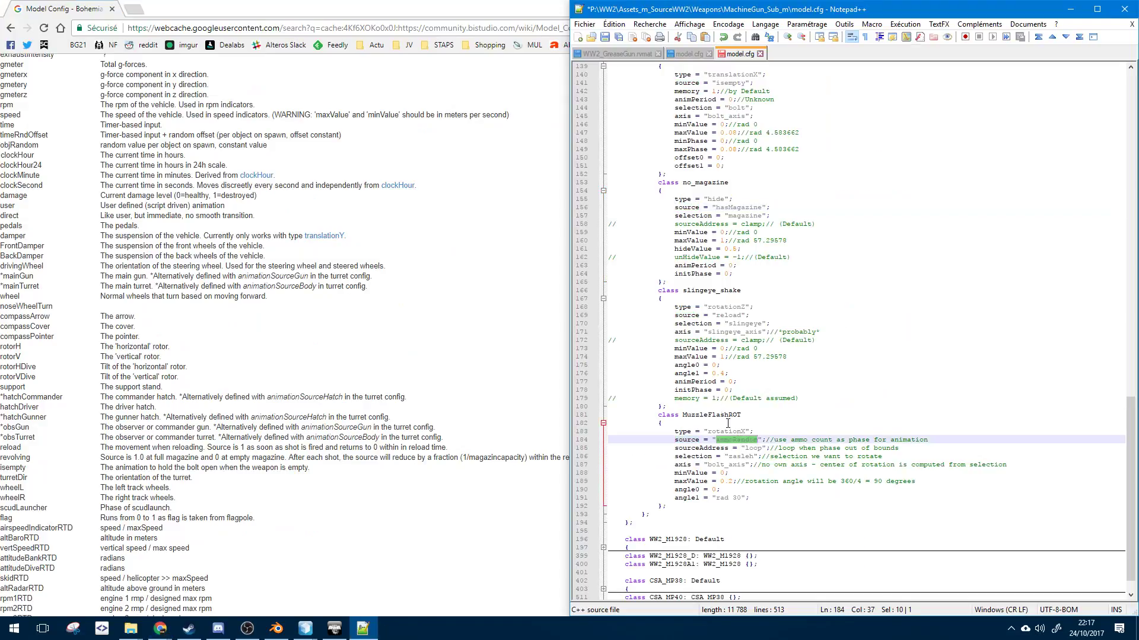
pyautogui.click(164, 313)
pyautogui.scroll(8, 164, 313)
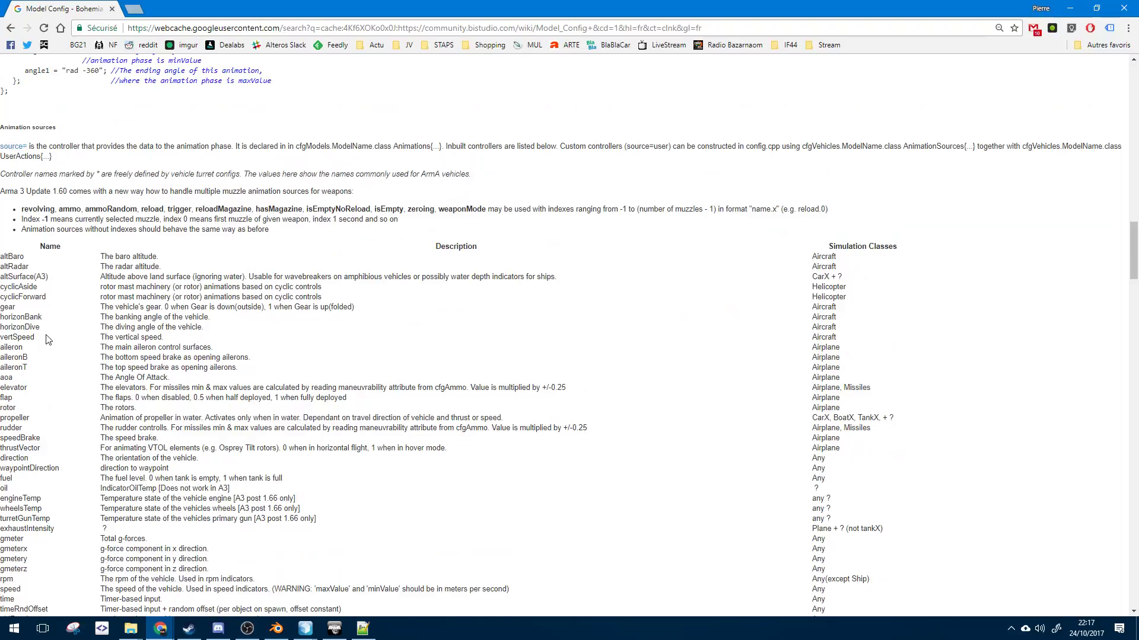
pyautogui.moveTo(43, 323); pyautogui.dragTo(48, 363)
pyautogui.click(48, 364)
pyautogui.scroll(-15, 50, 367)
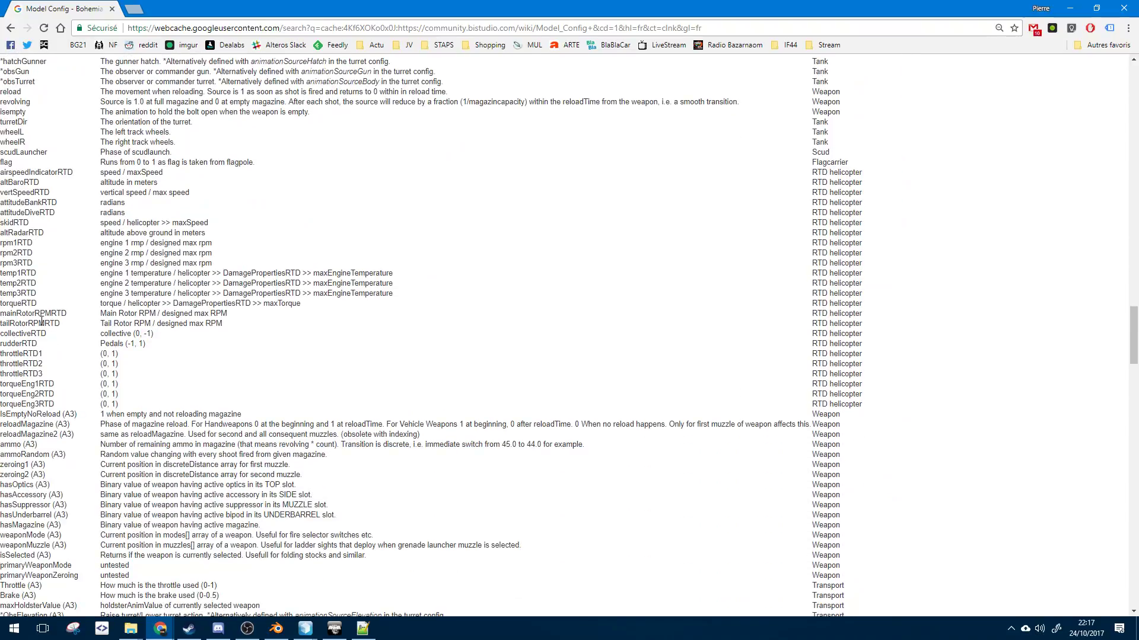
pyautogui.scroll(-3, 41, 322)
# - Search the reloaded wiki page for "ammorand" and read the ammoRandom entry's description and simulation class
pyautogui.hotkey('ctrl', 'r')
pyautogui.hotkey('ctrl', 'f')
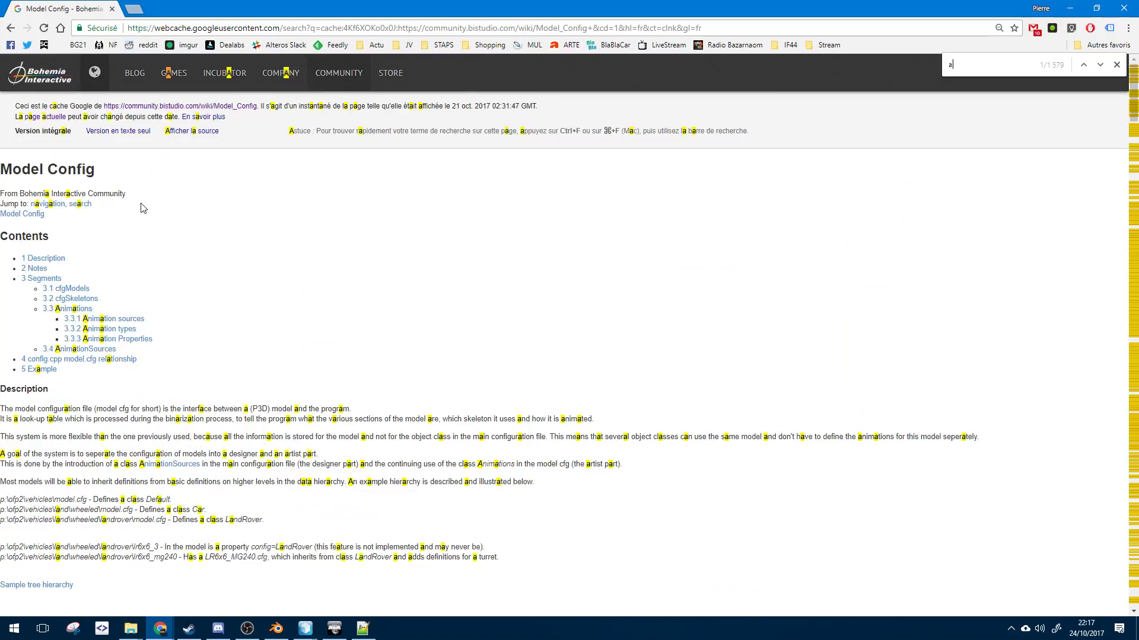
pyautogui.write('ammorand')
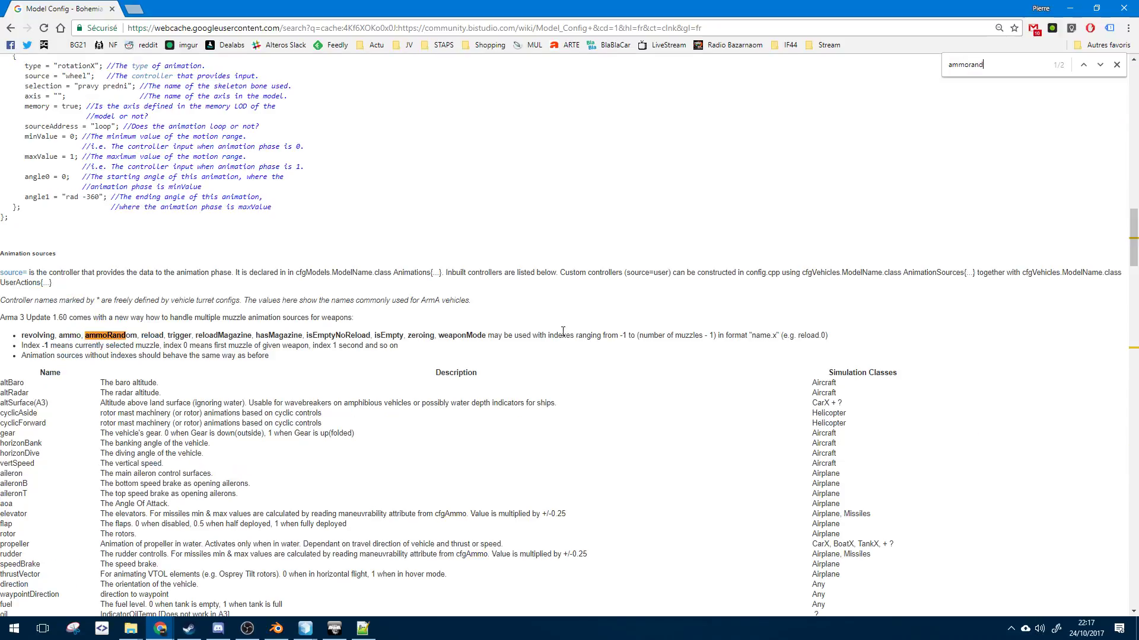
pyautogui.scroll(-15, 563, 331)
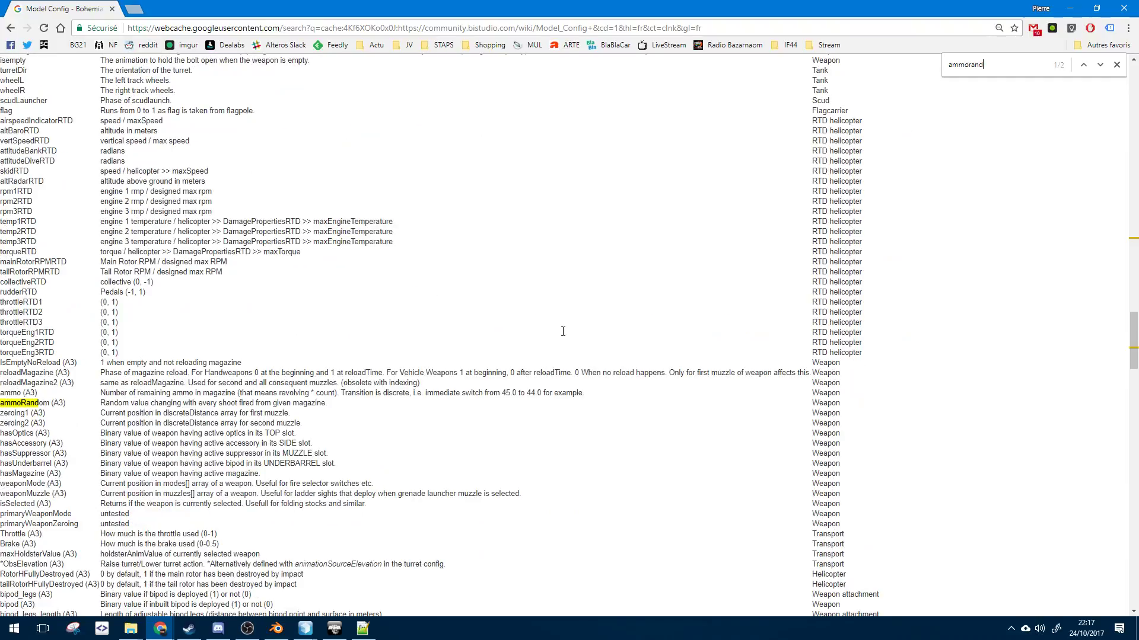
pyautogui.tripleClick(22, 405)
pyautogui.tripleClick(51, 403)
pyautogui.moveTo(50, 403); pyautogui.dragTo(845, 412)
pyautogui.doubleClick(119, 405)
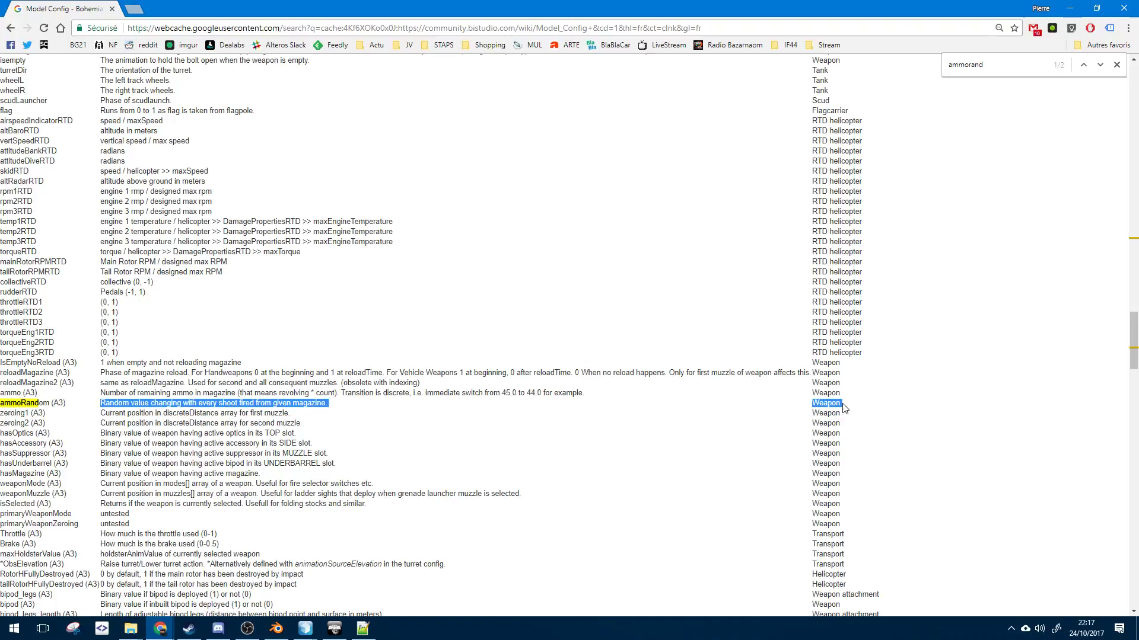
# - Compare the simulation classes listed for the weapon, vehicle and other animation sources in the table
pyautogui.scroll(5, 830, 404)
pyautogui.scroll(8, 827, 405)
pyautogui.scroll(-17, 836, 379)
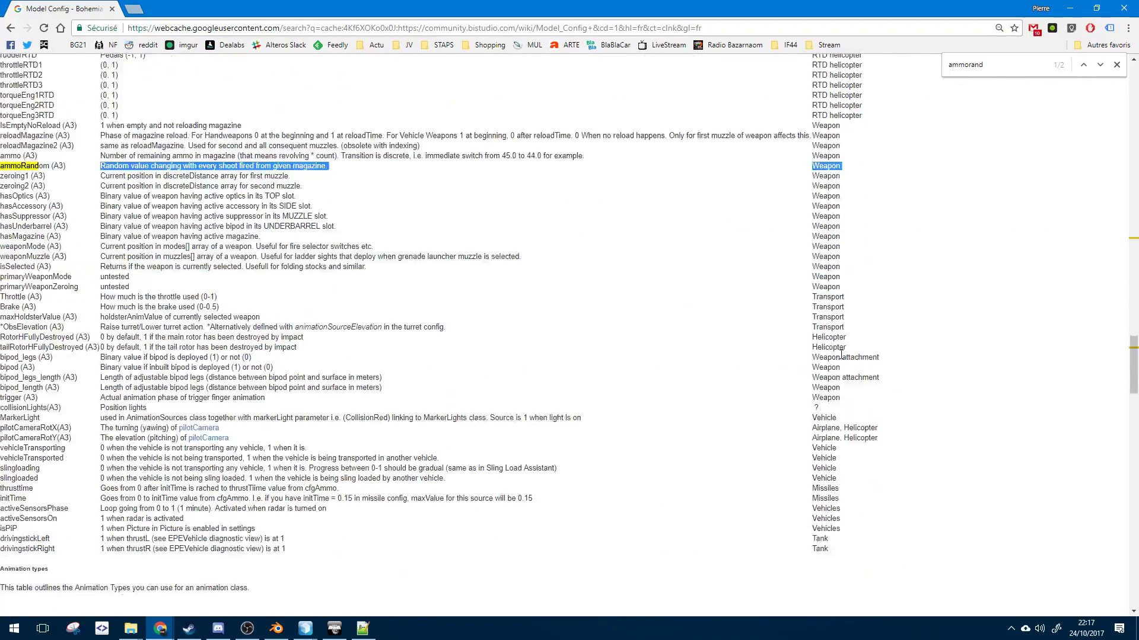
pyautogui.scroll(1, 842, 358)
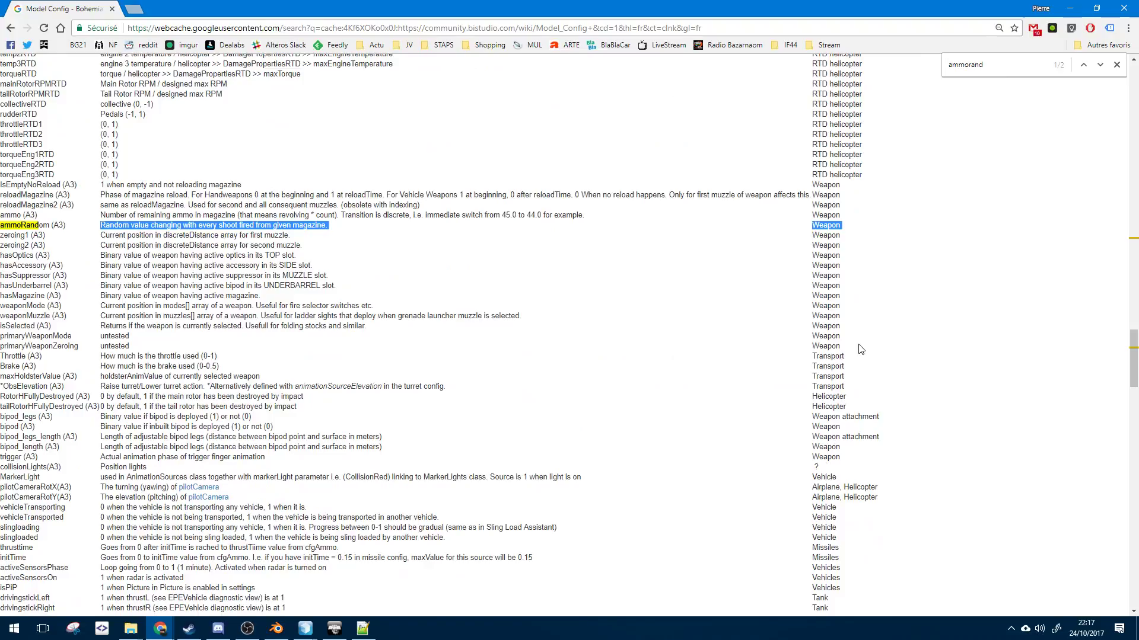
pyautogui.scroll(-1, 960, 468)
pyautogui.scroll(8, 949, 461)
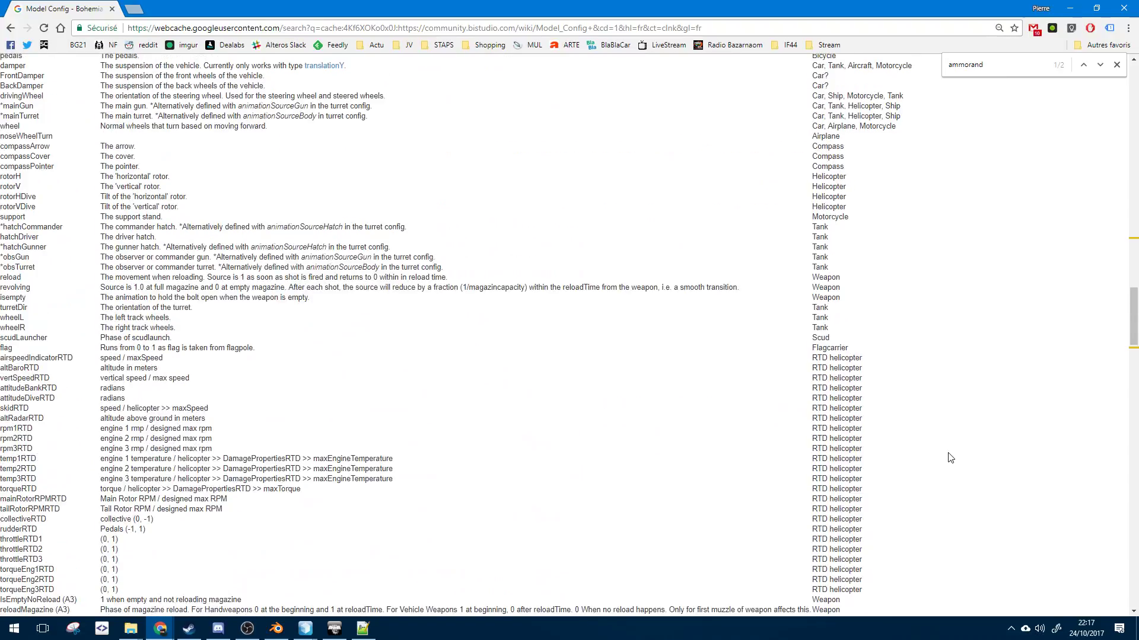
pyautogui.scroll(5, 886, 336)
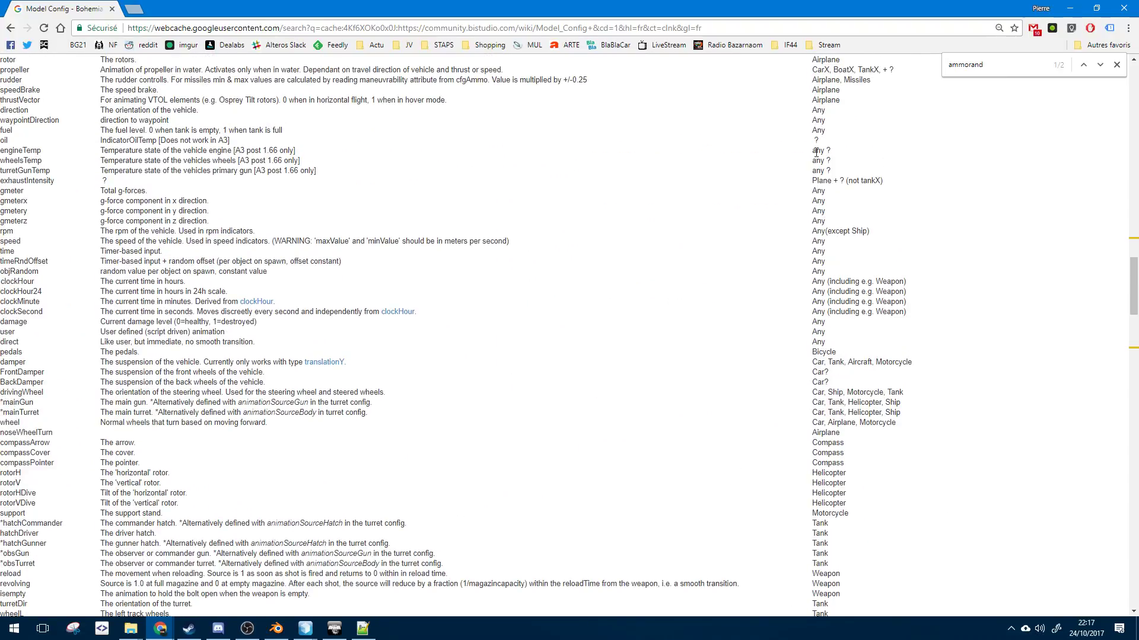
pyautogui.scroll(-6, 821, 320)
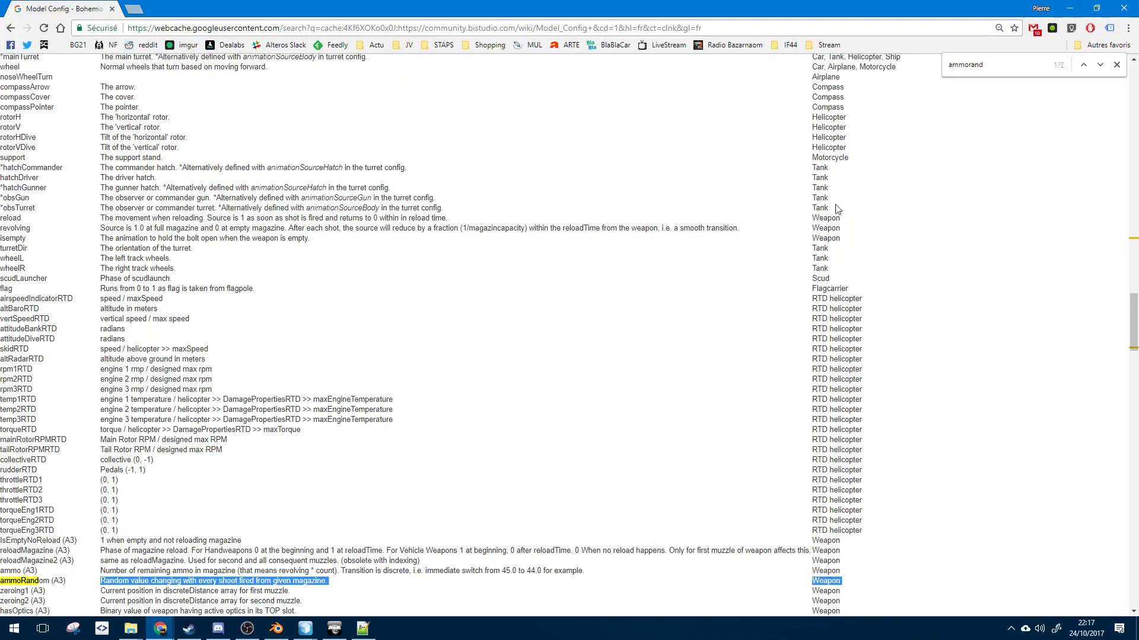
pyautogui.scroll(-3, 805, 235)
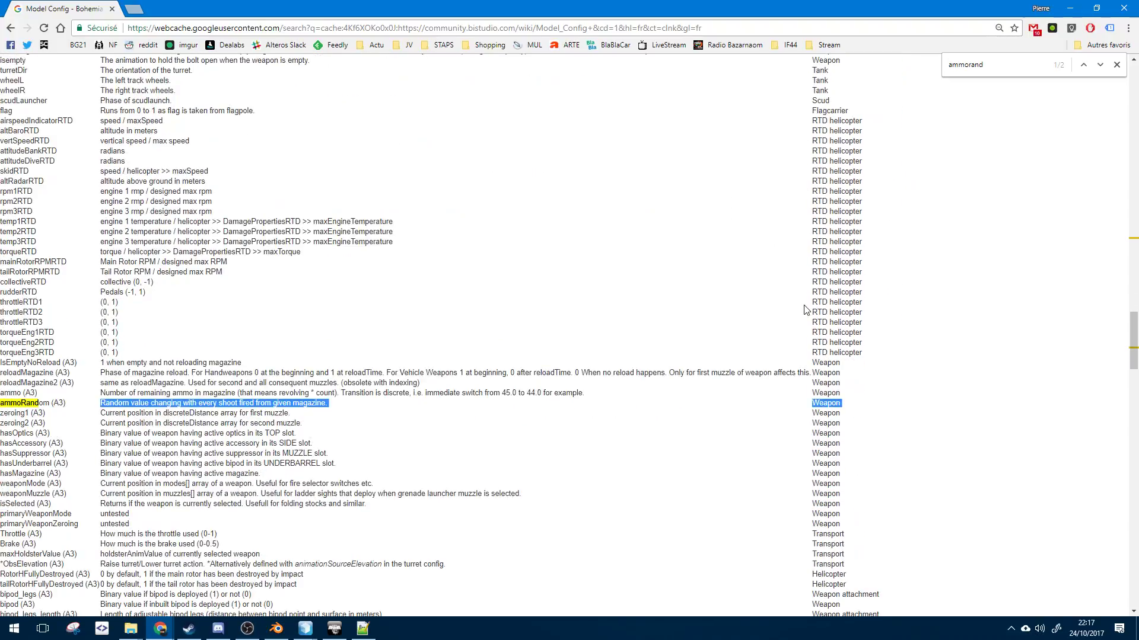
# - Examine the weapon animation source descriptions around ammoRandom, focusing on reloadMagazine, reloadMagazine2 and ammo
pyautogui.moveTo(100, 372); pyautogui.dragTo(221, 463)
pyautogui.tripleClick(161, 404)
pyautogui.tripleClick(213, 373)
pyautogui.click(202, 434)
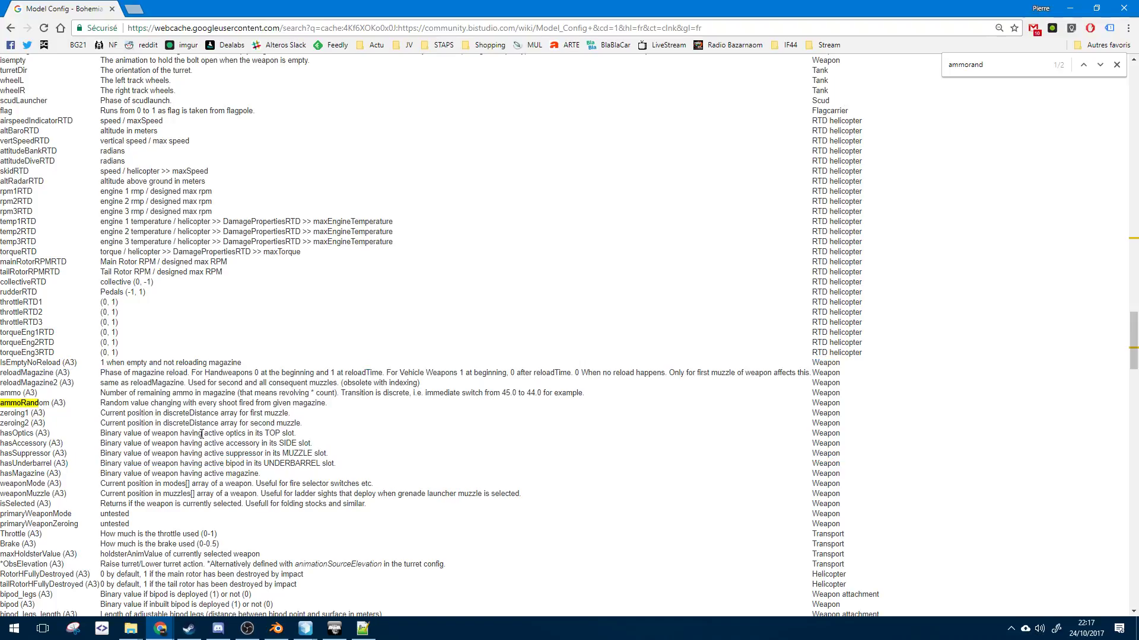
pyautogui.moveTo(34, 371); pyautogui.dragTo(139, 377)
pyautogui.click(839, 380)
pyautogui.click(2, 372)
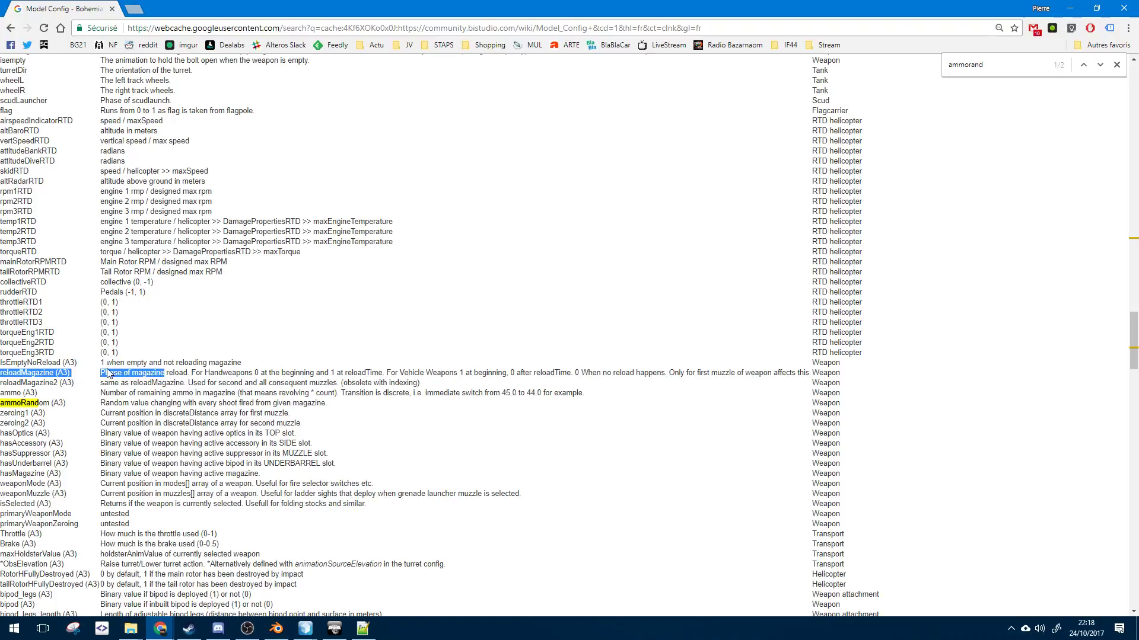
pyautogui.moveTo(2, 372); pyautogui.dragTo(54, 391)
pyautogui.click(55, 390)
pyautogui.scroll(-1, 53, 378)
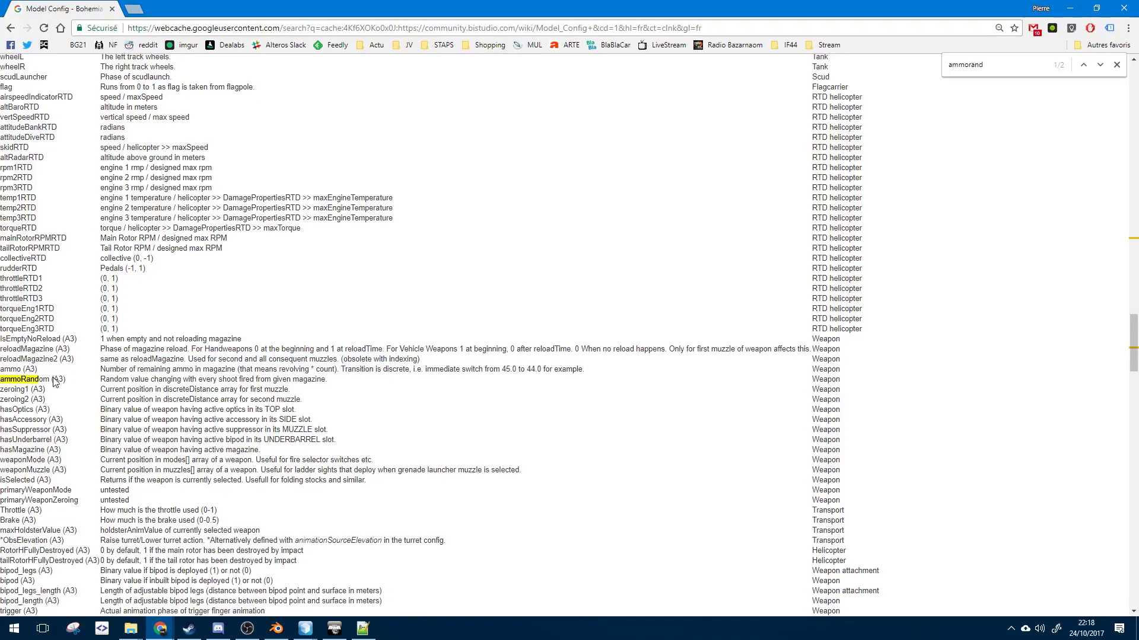
pyautogui.scroll(-5, 54, 381)
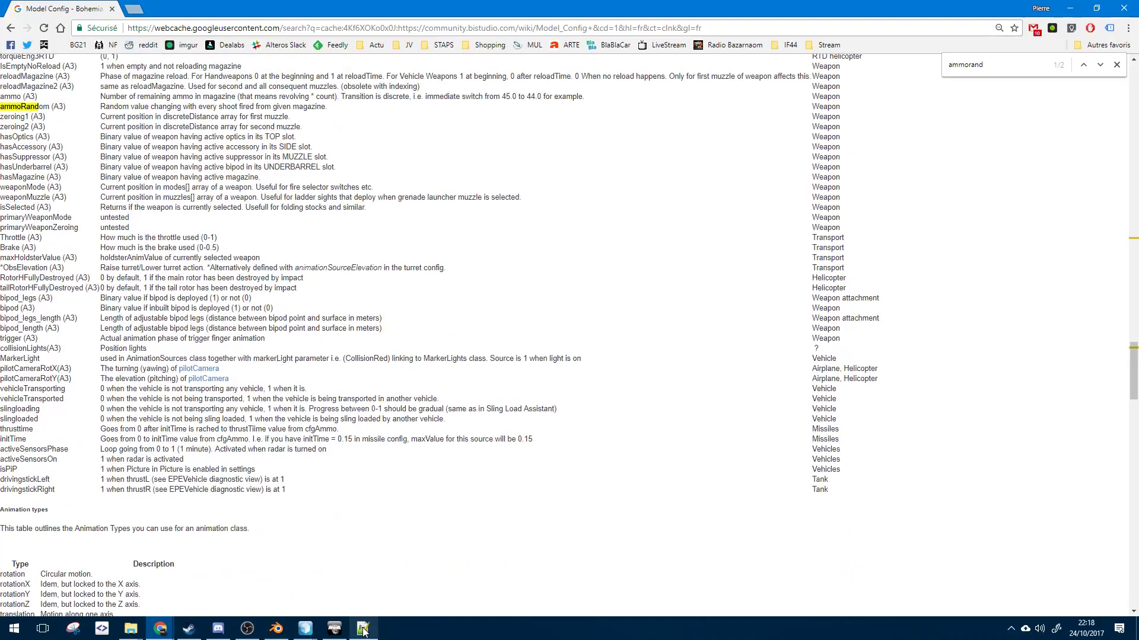
# - Check the reload source of slingeye_shake in Notepad++ against the wiki's list of animation sources
pyautogui.click(363, 630)
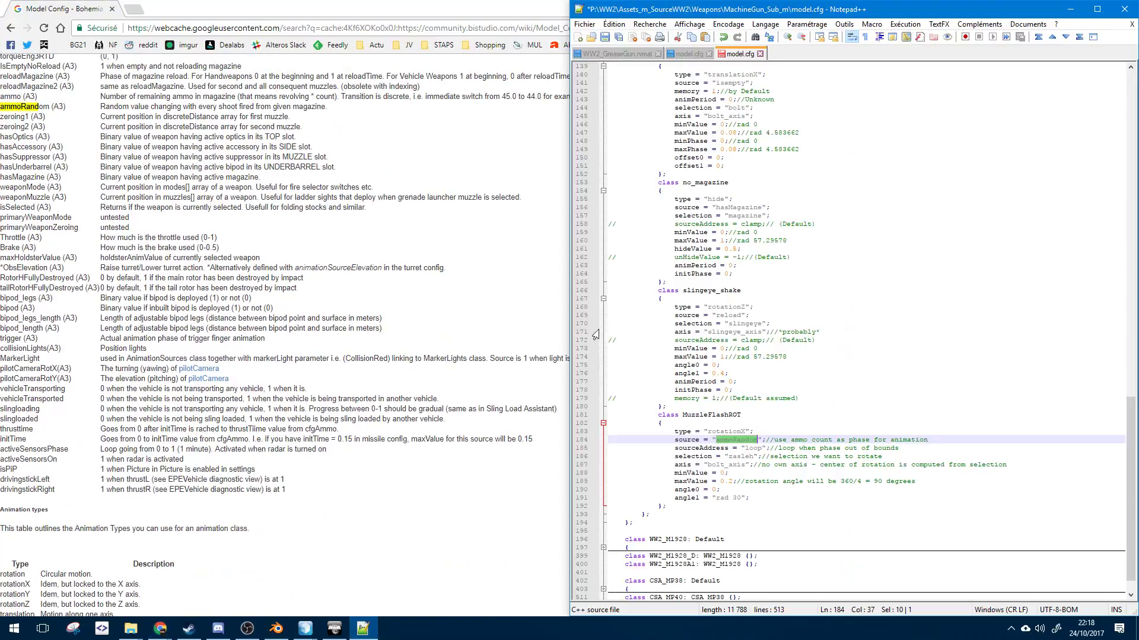
pyautogui.doubleClick(730, 316)
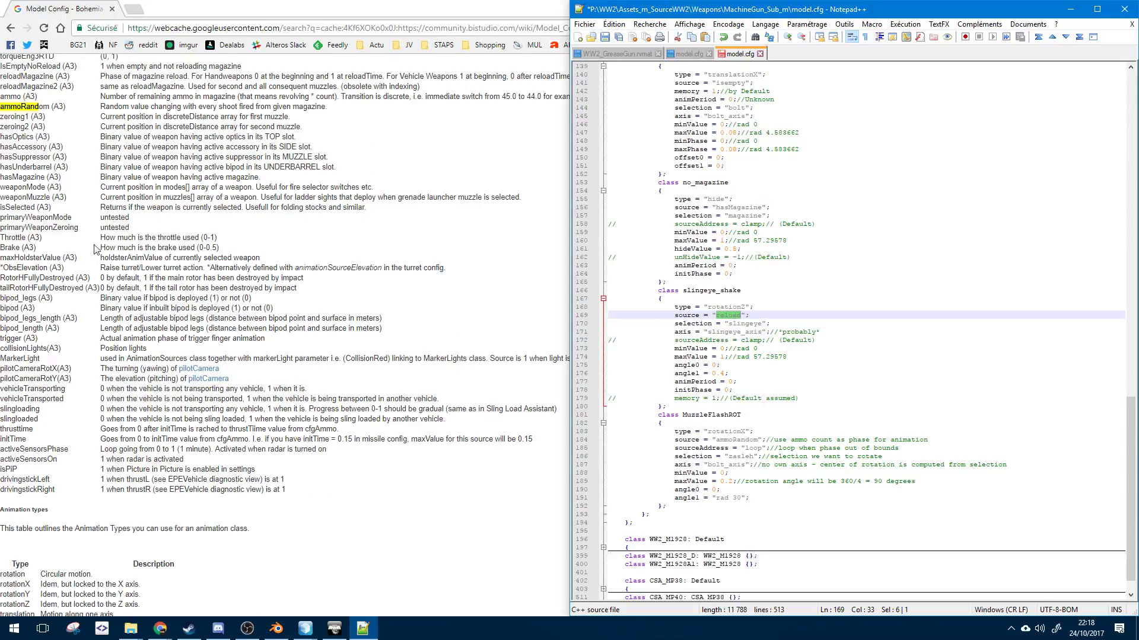
pyautogui.scroll(12, 95, 248)
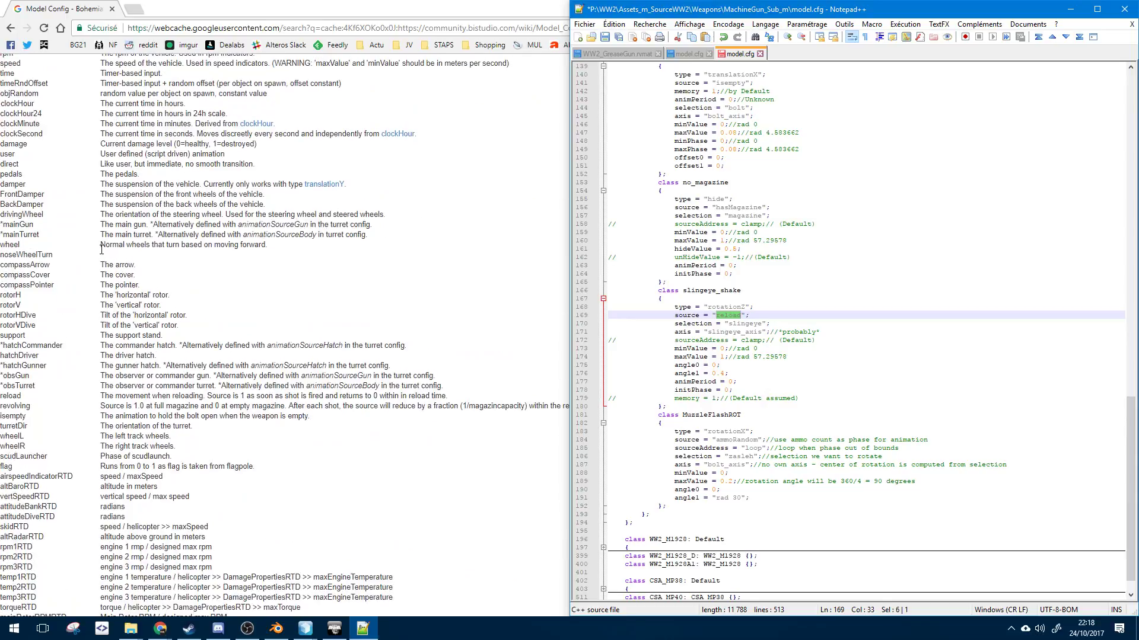
pyautogui.scroll(8, 101, 249)
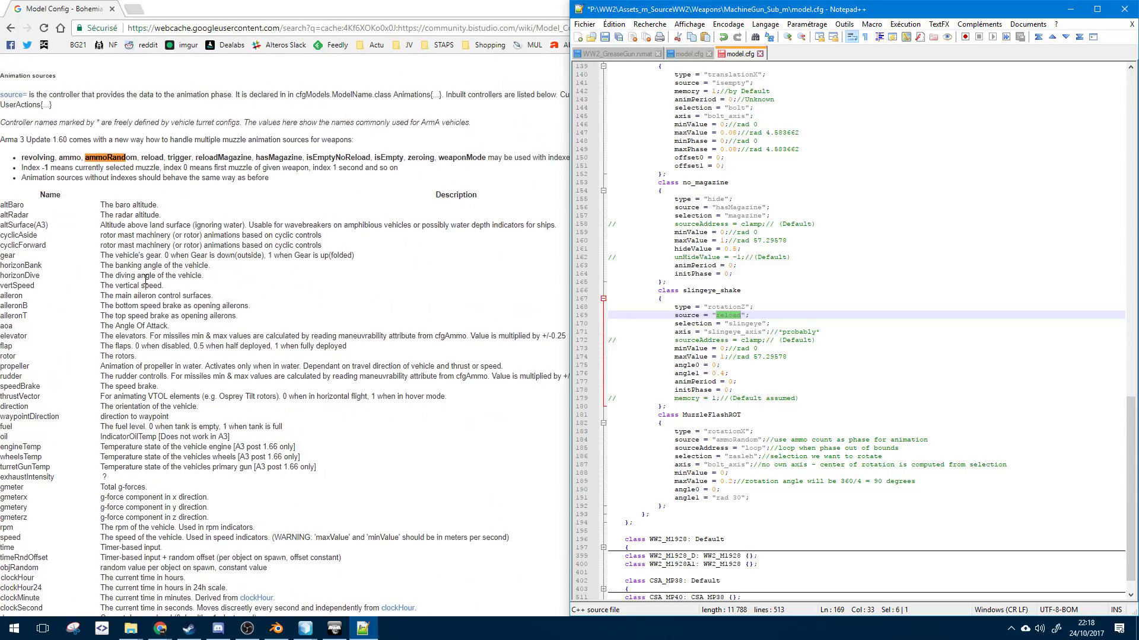
pyautogui.scroll(1, 147, 250)
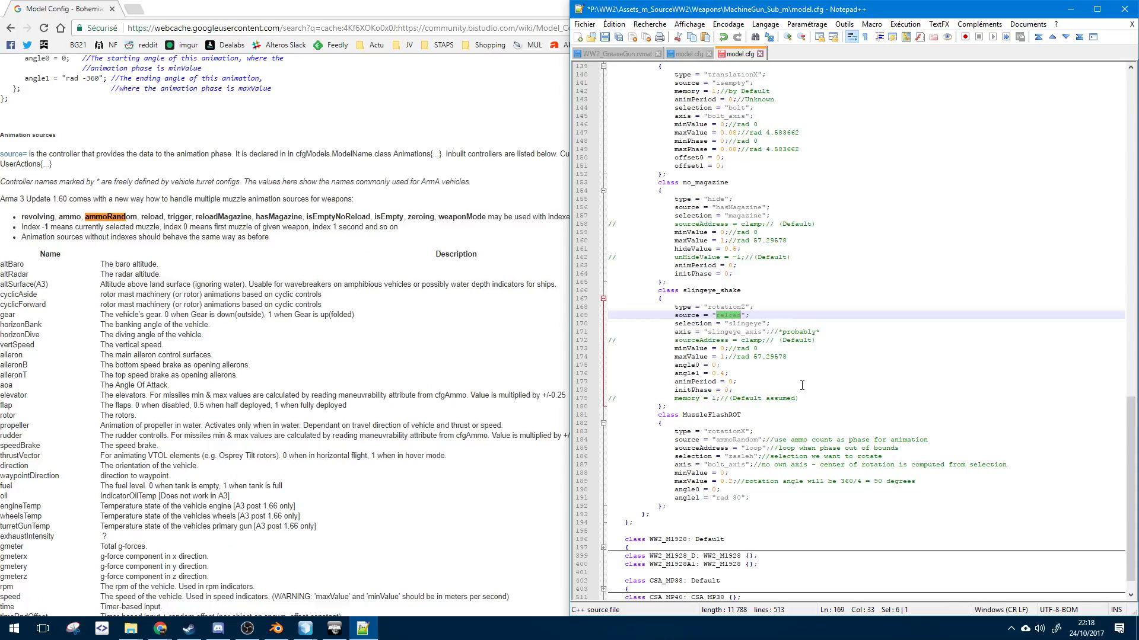
# - Compare the selection and axis entries across the Grease Gun's animation classes, from slingeye_shake back up to magazine_hide
pyautogui.doubleClick(693, 324)
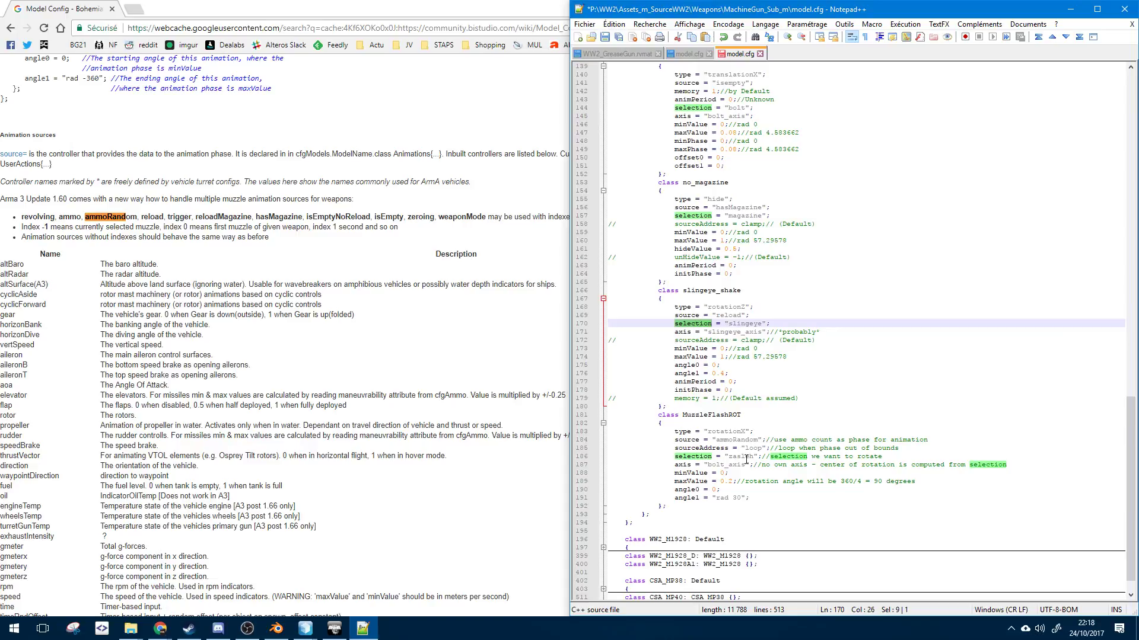
pyautogui.doubleClick(740, 217)
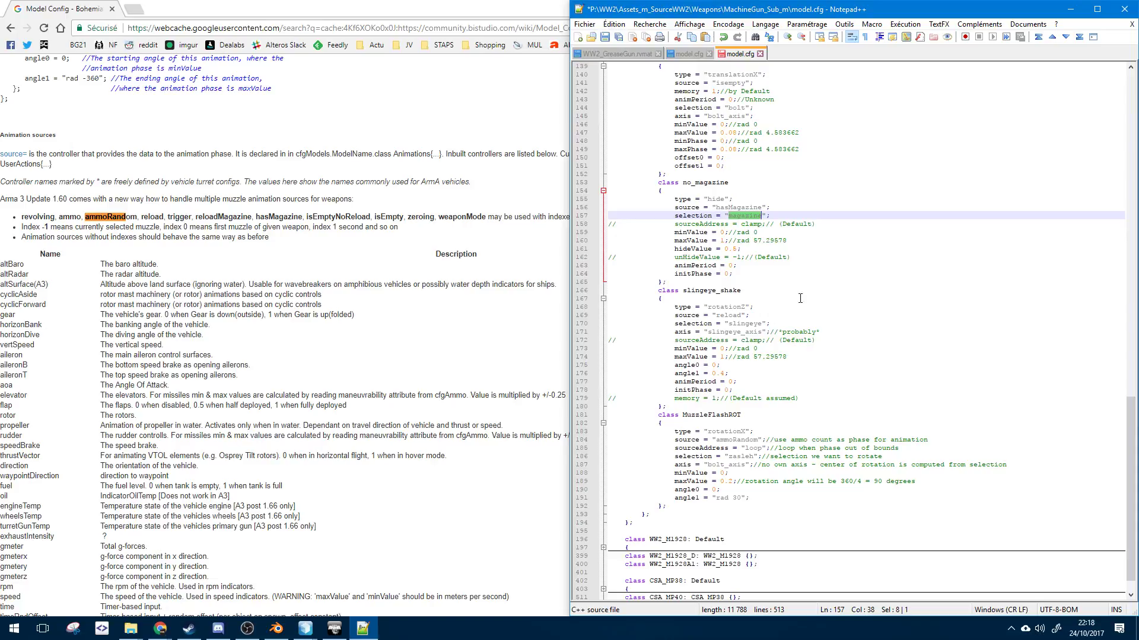
pyautogui.scroll(5, 790, 460)
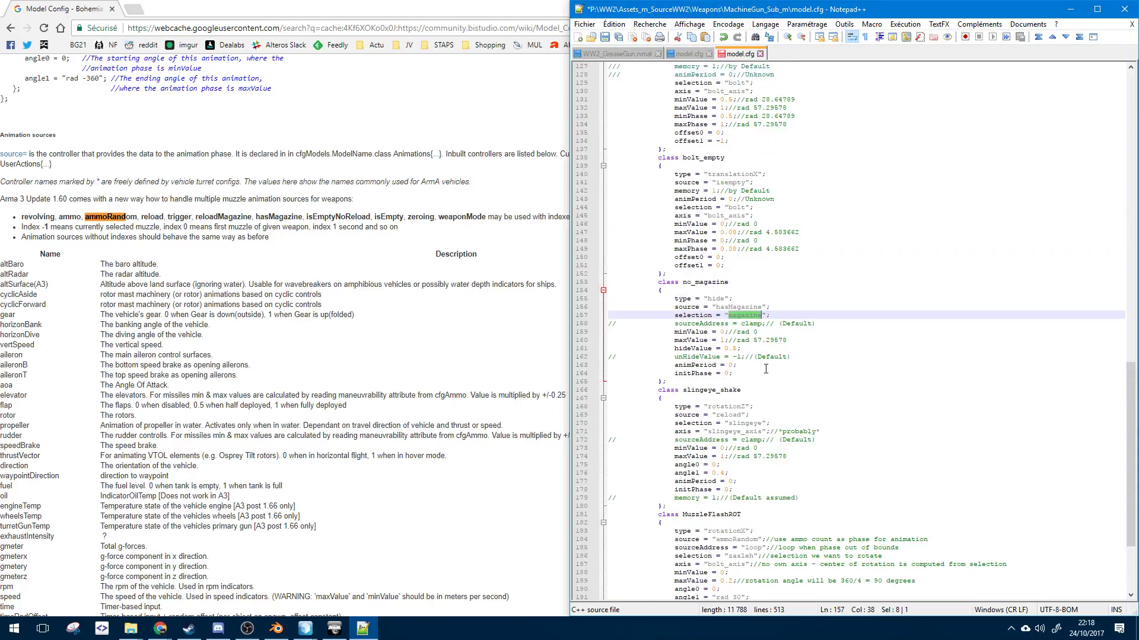
pyautogui.click(700, 216)
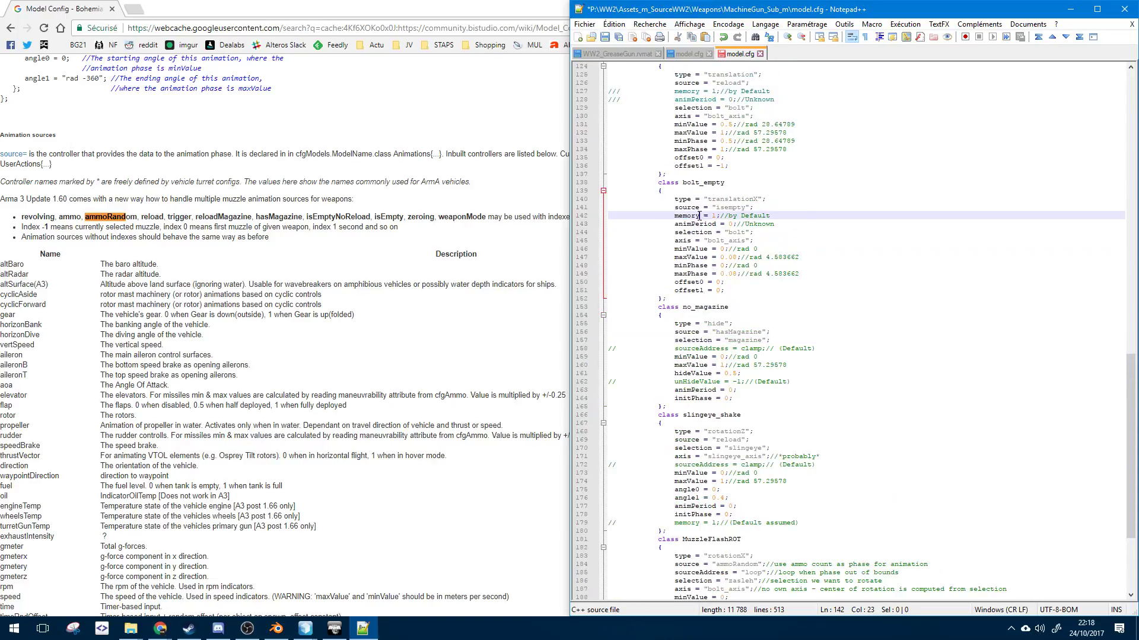
pyautogui.doubleClick(745, 241)
pyautogui.scroll(15, 727, 251)
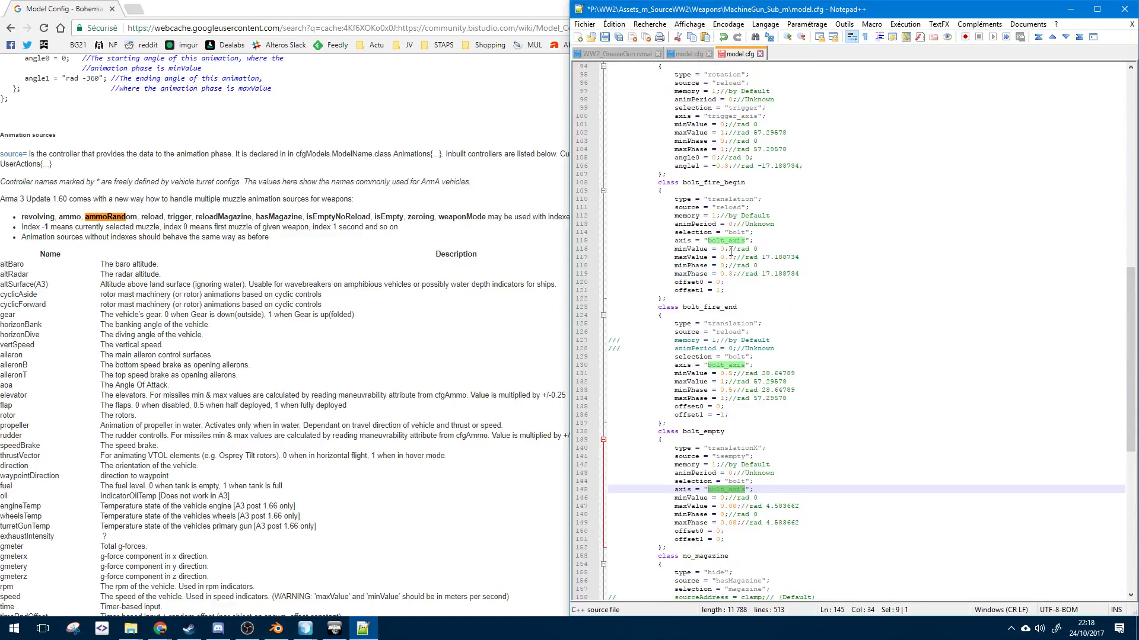
pyautogui.doubleClick(733, 241)
pyautogui.scroll(4, 738, 198)
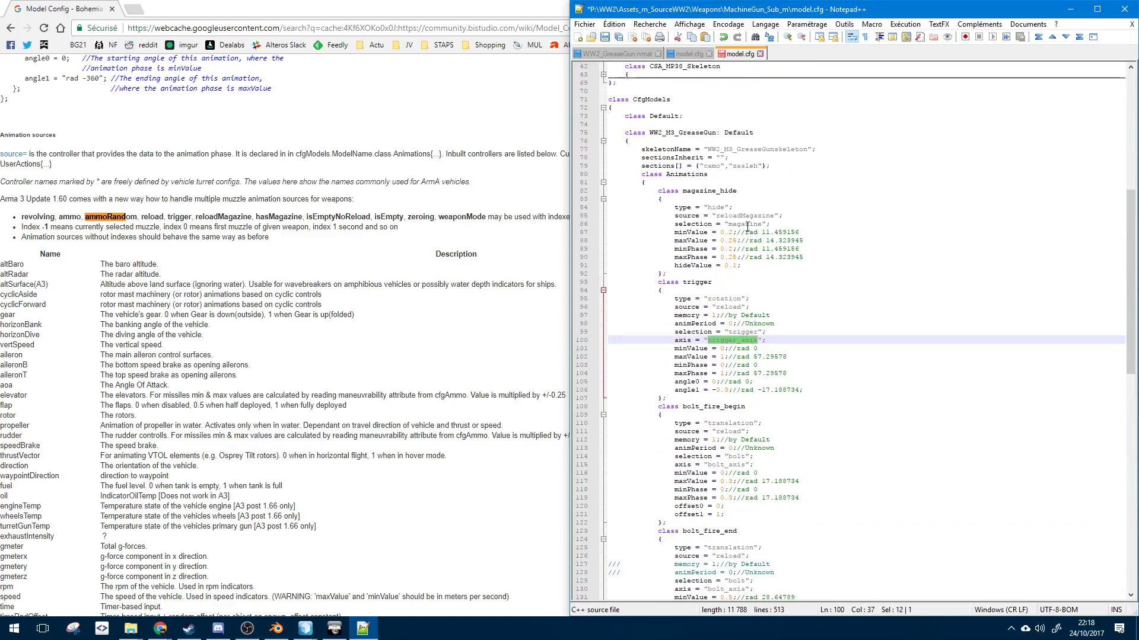
pyautogui.doubleClick(745, 224)
# - Examine how minValue, maxValue and hideValue relate to each other in the no_magazine class
pyautogui.scroll(-20, 745, 223)
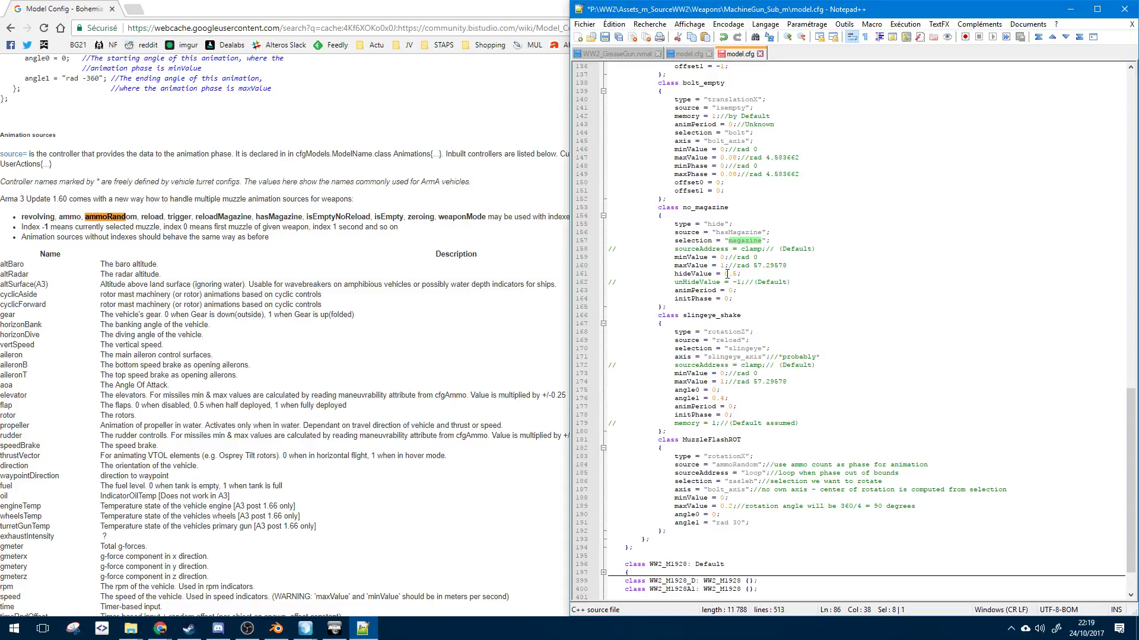
pyautogui.doubleClick(693, 273)
pyautogui.doubleClick(691, 257)
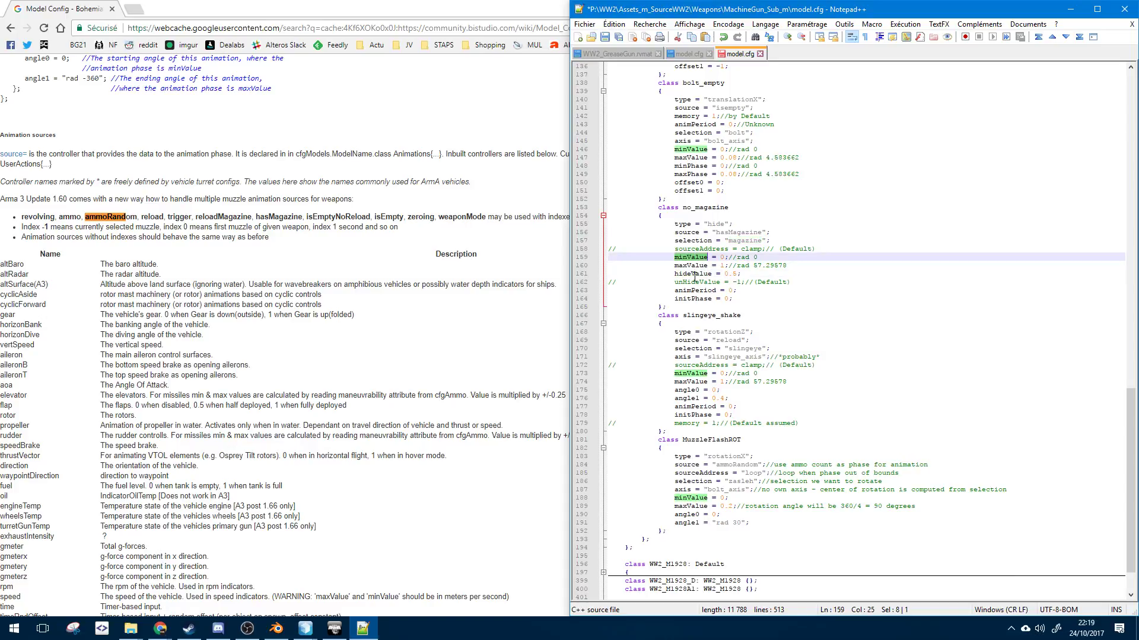
pyautogui.doubleClick(693, 273)
pyautogui.doubleClick(694, 266)
pyautogui.doubleClick(691, 257)
pyautogui.scroll(2, 715, 246)
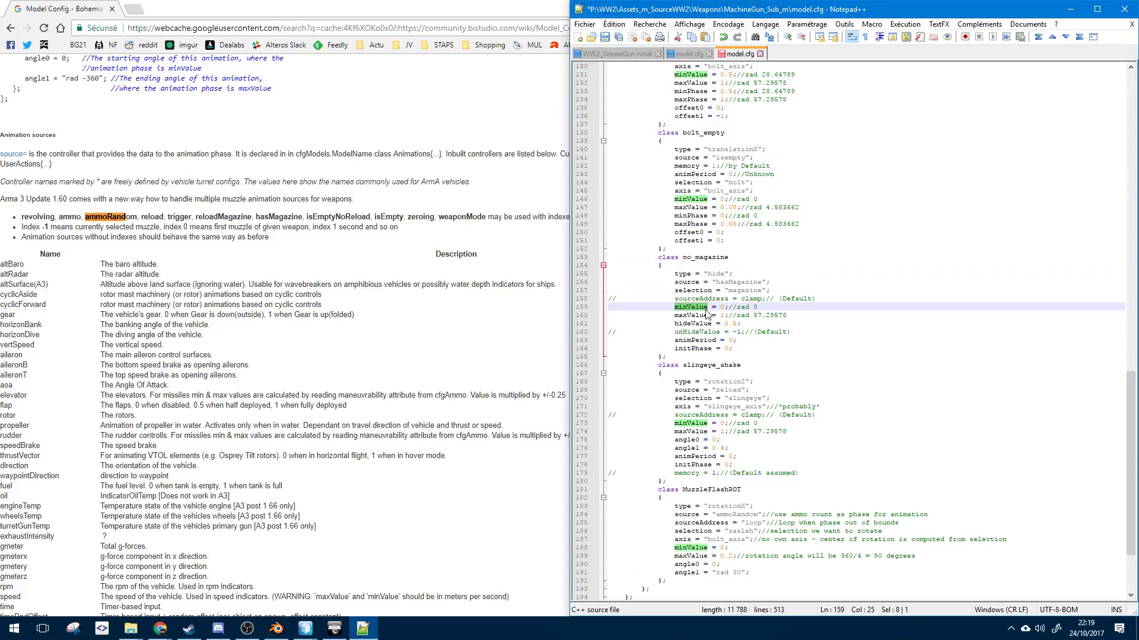
pyautogui.keyDown('shift'); pyautogui.click(707, 307); pyautogui.keyUp('shift')
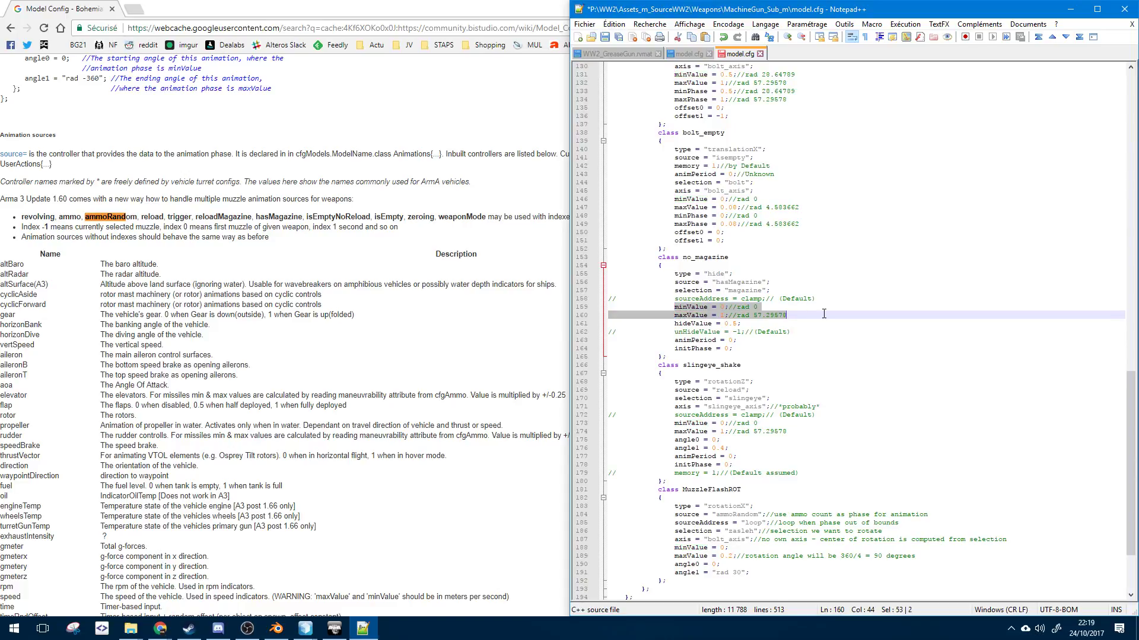
pyautogui.moveTo(824, 313); pyautogui.dragTo(611, 308)
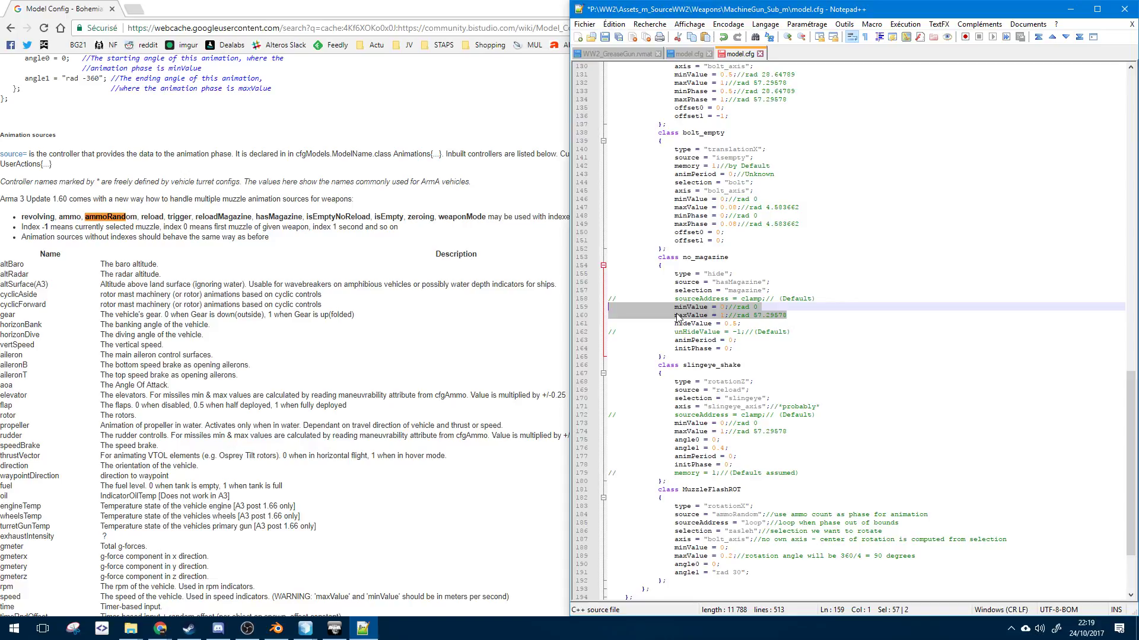
pyautogui.doubleClick(728, 315)
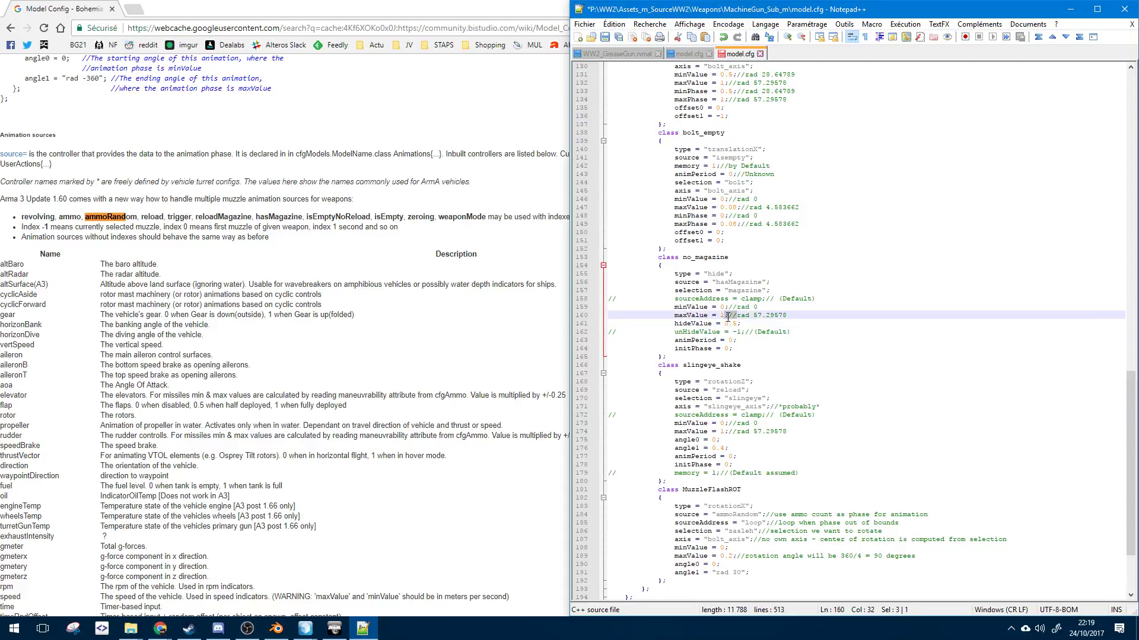
pyautogui.moveTo(728, 317); pyautogui.dragTo(809, 321)
pyautogui.click(810, 321)
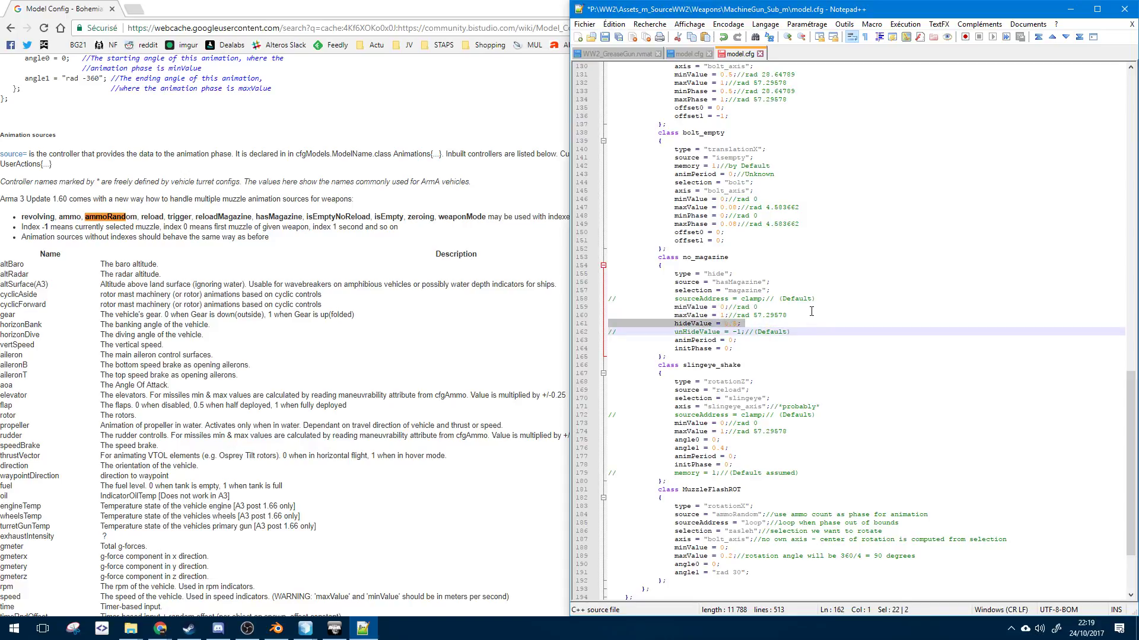
pyautogui.moveTo(712, 307); pyautogui.dragTo(728, 322)
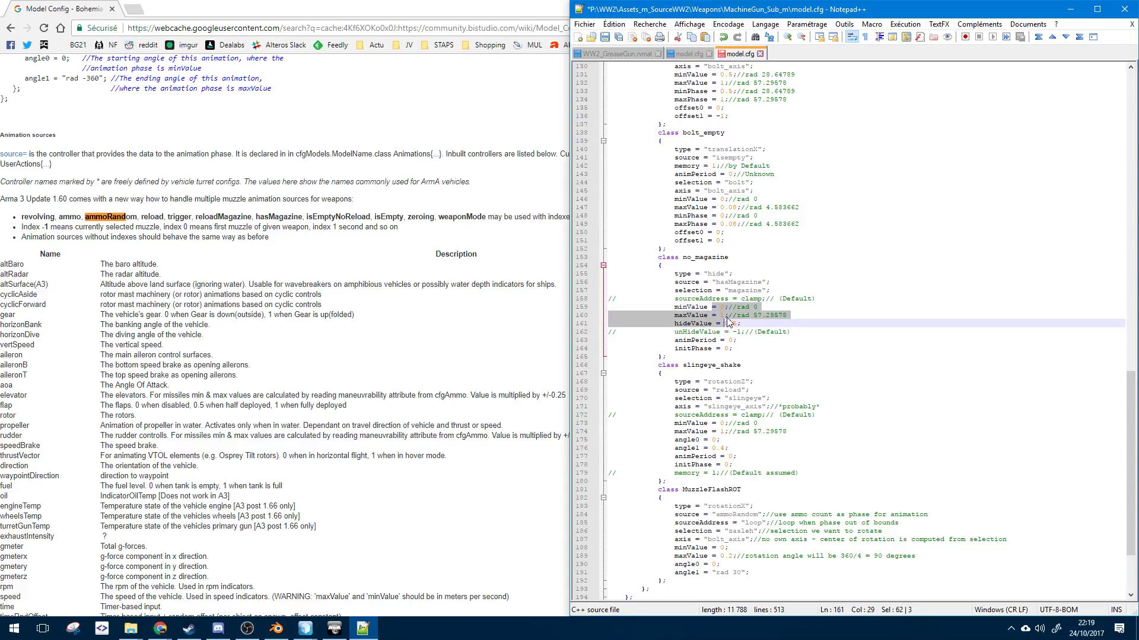
pyautogui.click(707, 316)
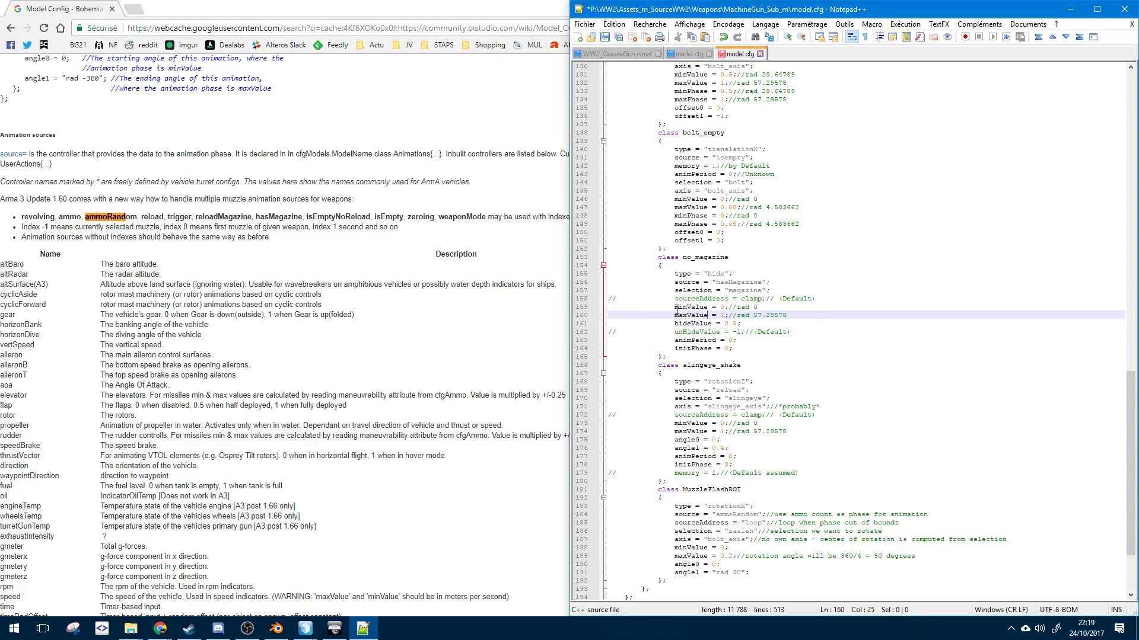
pyautogui.doubleClick(780, 307)
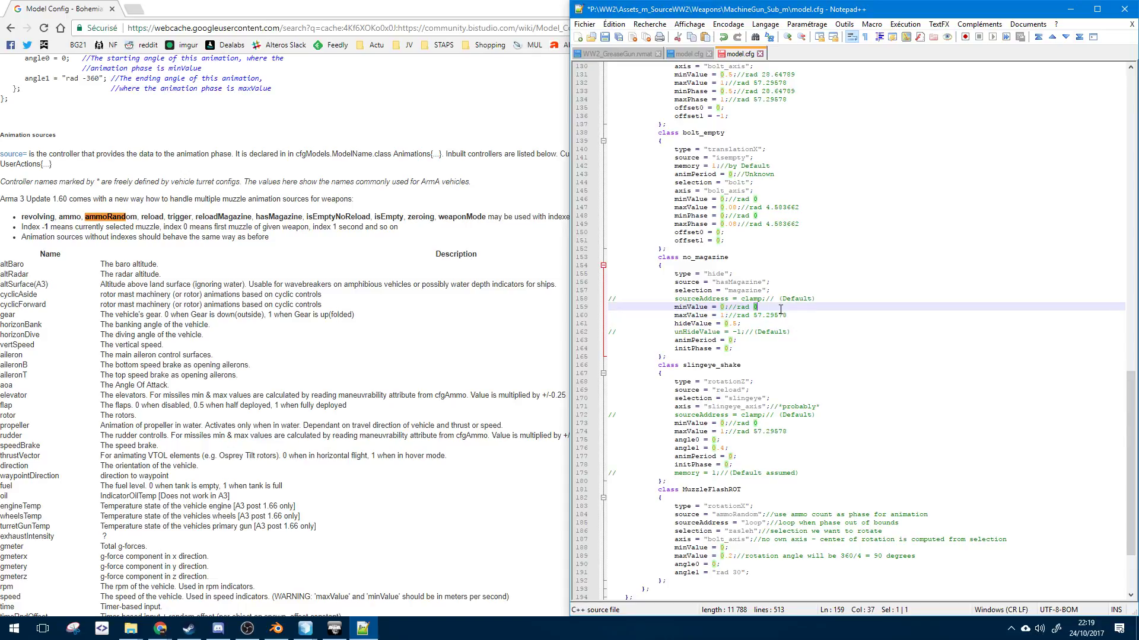
# - Review the hideValue line and the commented-out unHideValue default in the no_magazine class
pyautogui.scroll(-2, 772, 339)
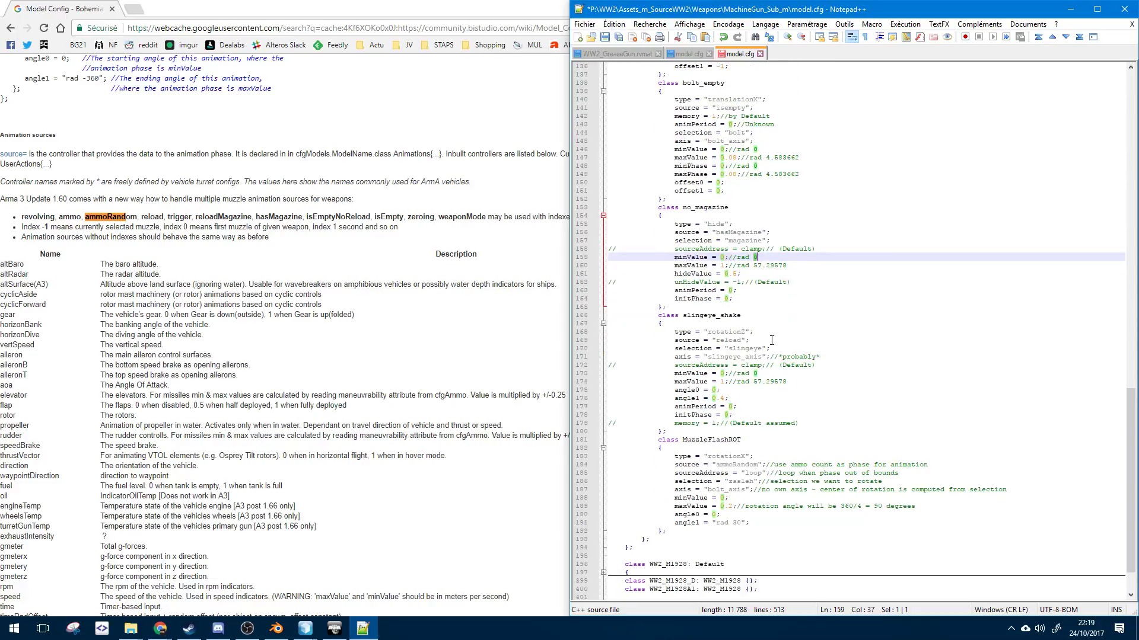
pyautogui.doubleClick(693, 274)
pyautogui.click(644, 266)
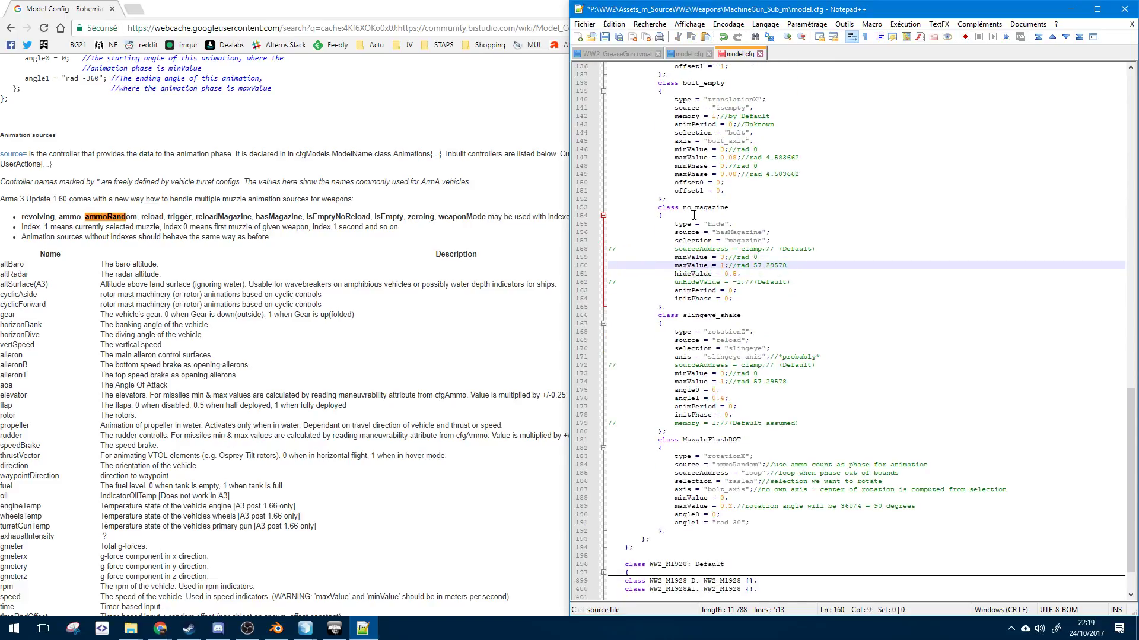
pyautogui.click(661, 223)
pyautogui.tripleClick(695, 282)
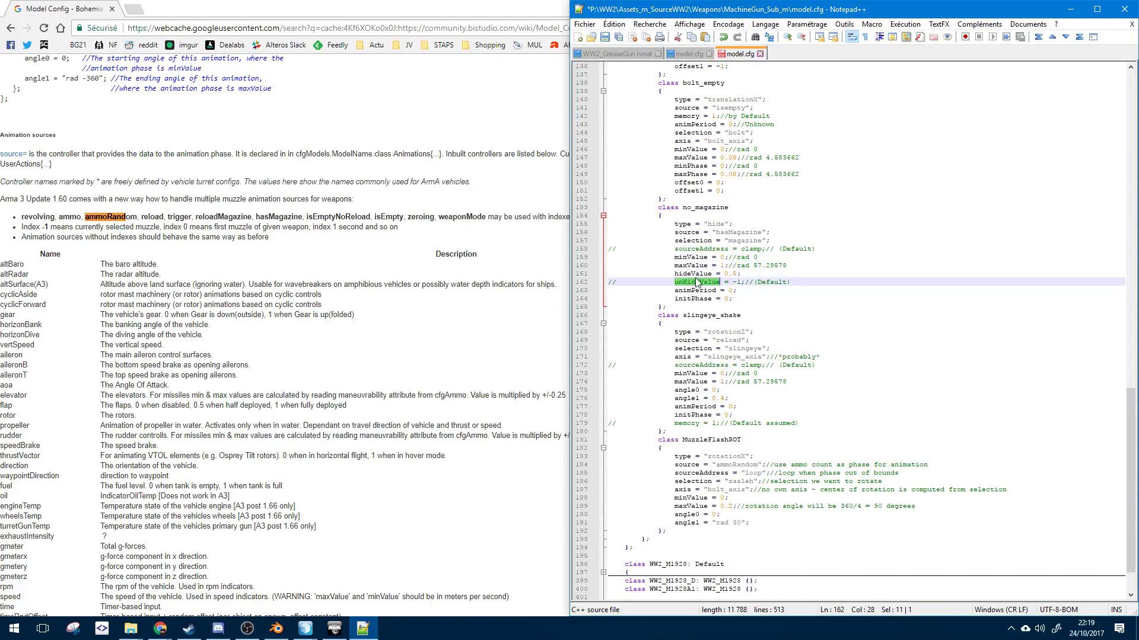
pyautogui.click(695, 276)
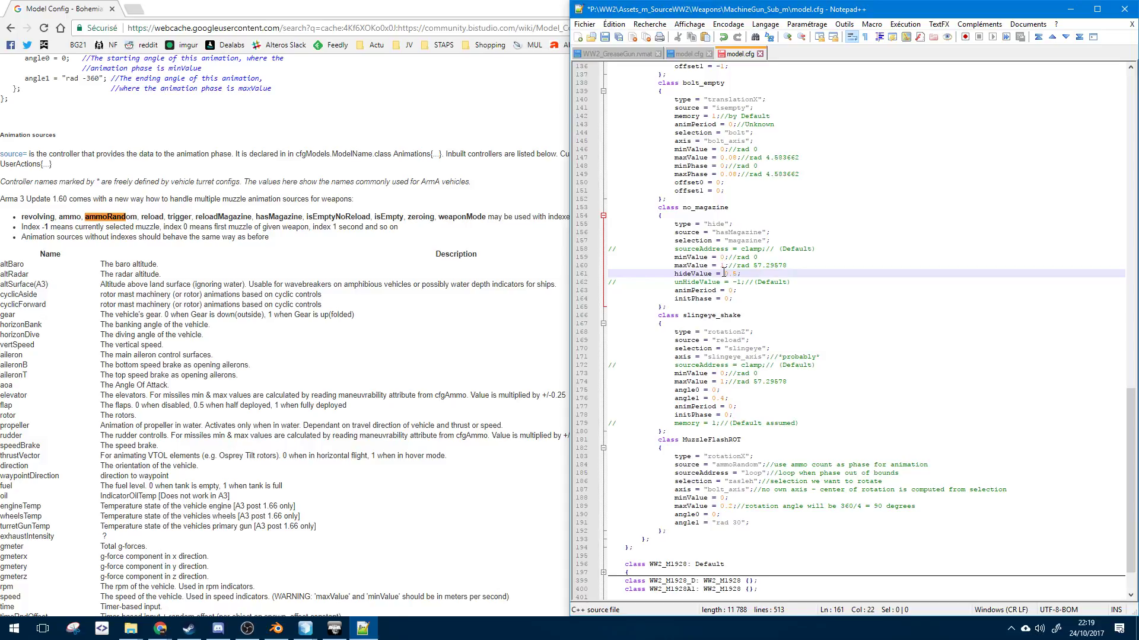
pyautogui.doubleClick(685, 283)
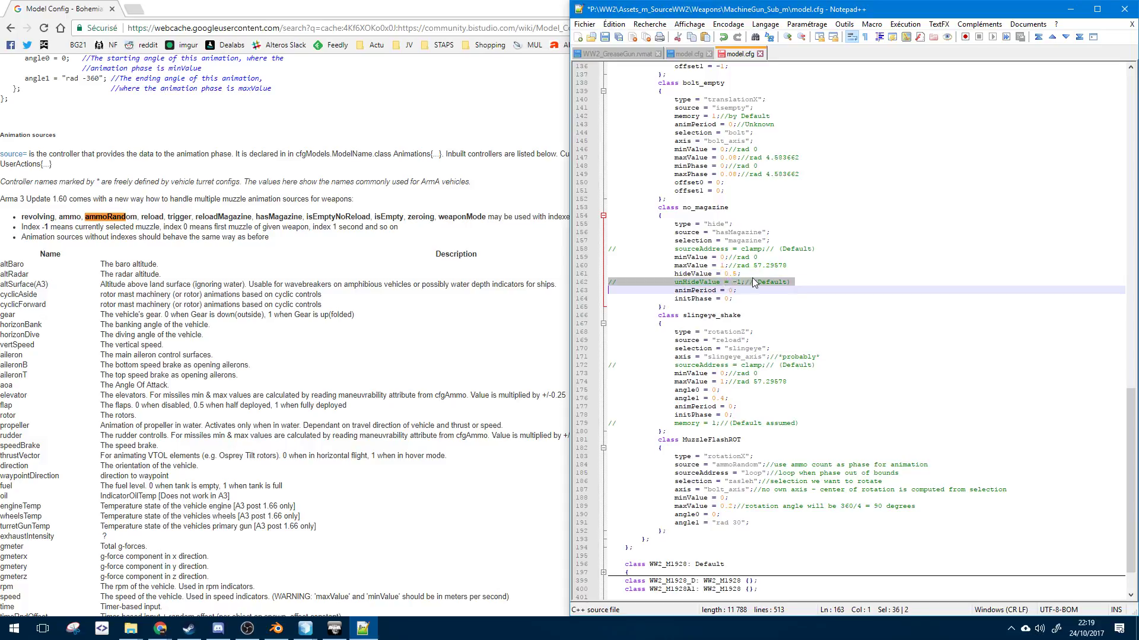
pyautogui.moveTo(757, 282); pyautogui.dragTo(739, 279)
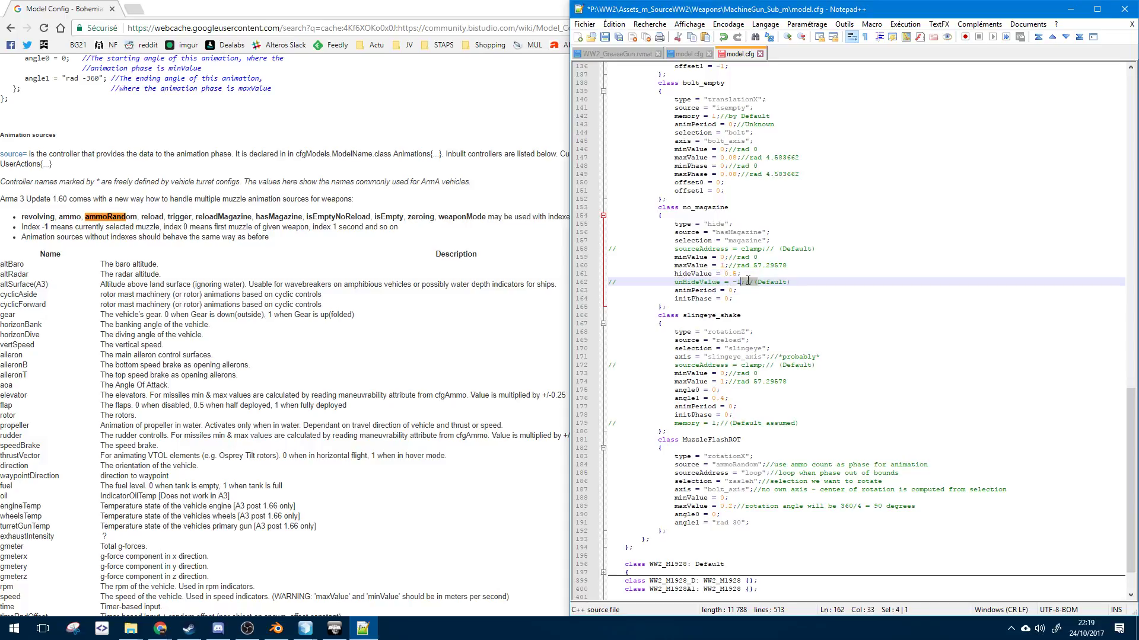
pyautogui.click(732, 282)
pyautogui.doubleClick(710, 283)
# - Examine the animPeriod and initPhase entries of no_magazine against its minValue and maxValue range
pyautogui.doubleClick(712, 291)
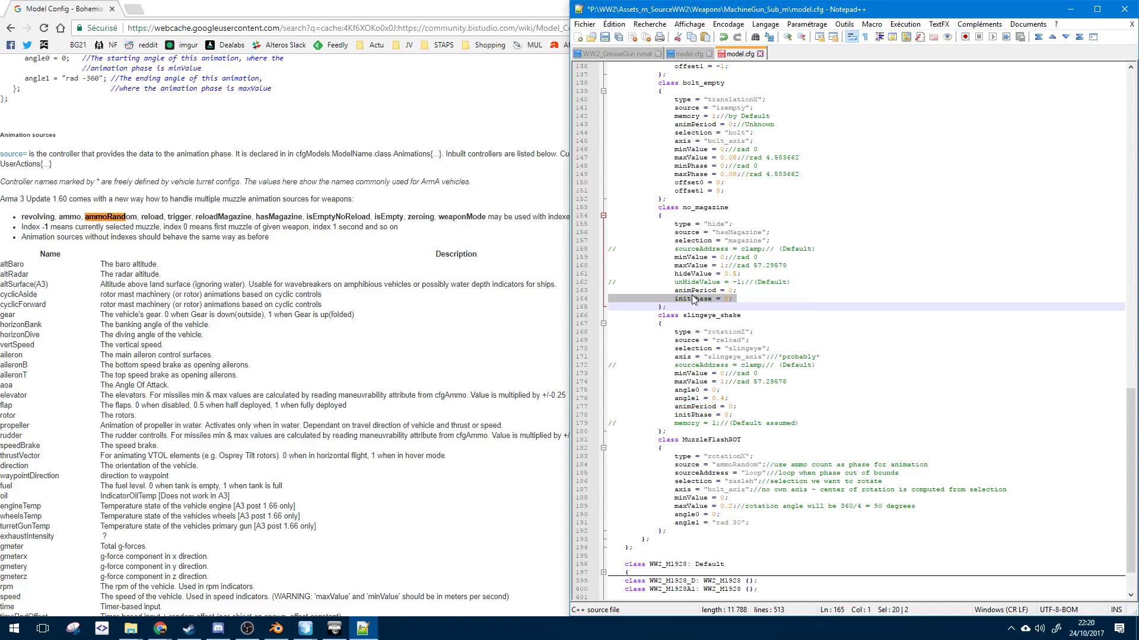
pyautogui.doubleClick(693, 299)
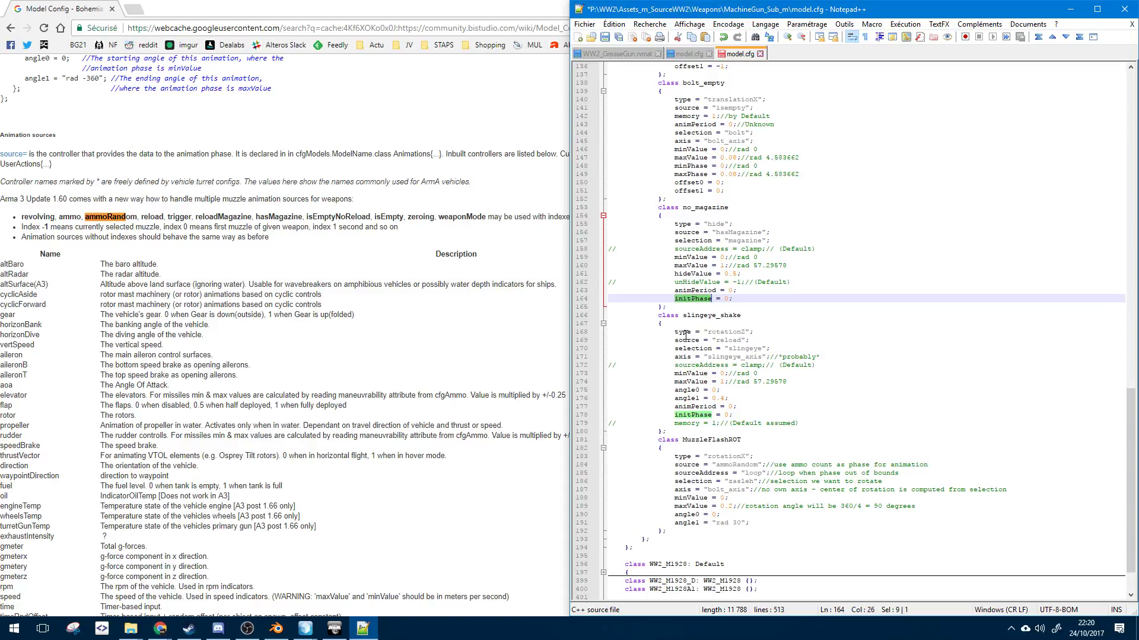
pyautogui.click(693, 308)
pyautogui.doubleClick(693, 291)
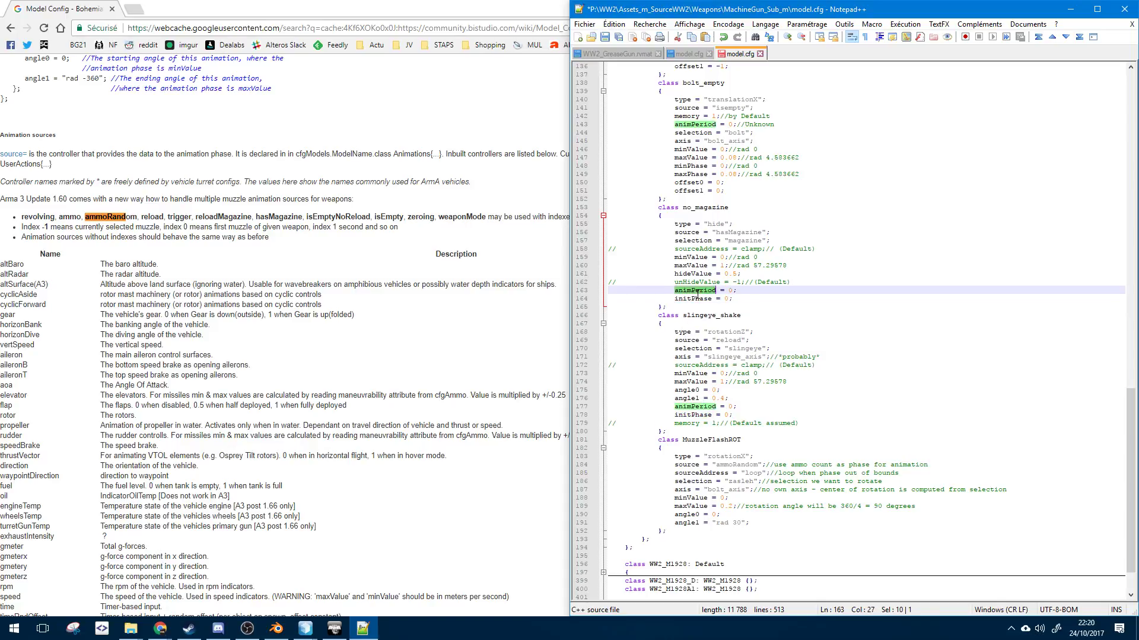
pyautogui.click(684, 298)
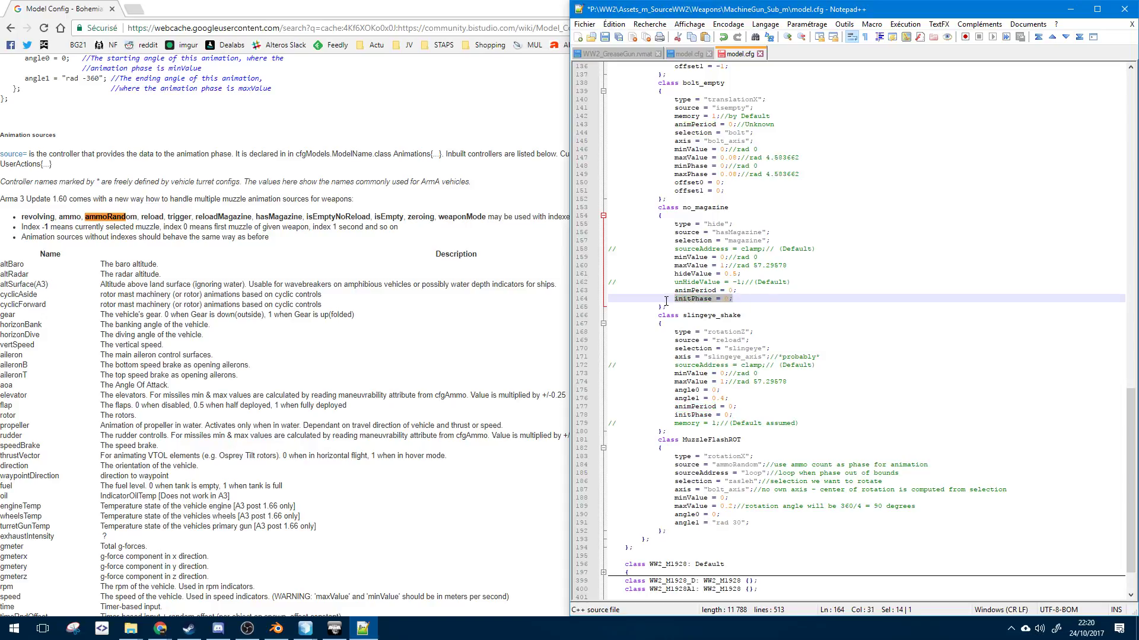
pyautogui.click(718, 306)
pyautogui.doubleClick(701, 299)
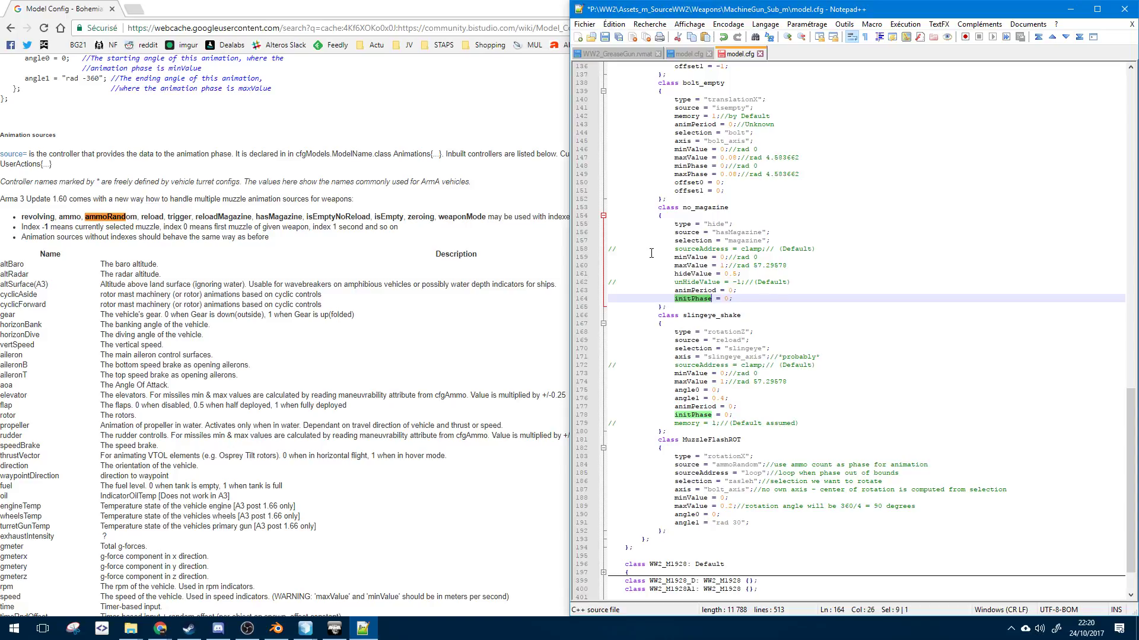
pyautogui.moveTo(674, 257); pyautogui.dragTo(707, 258)
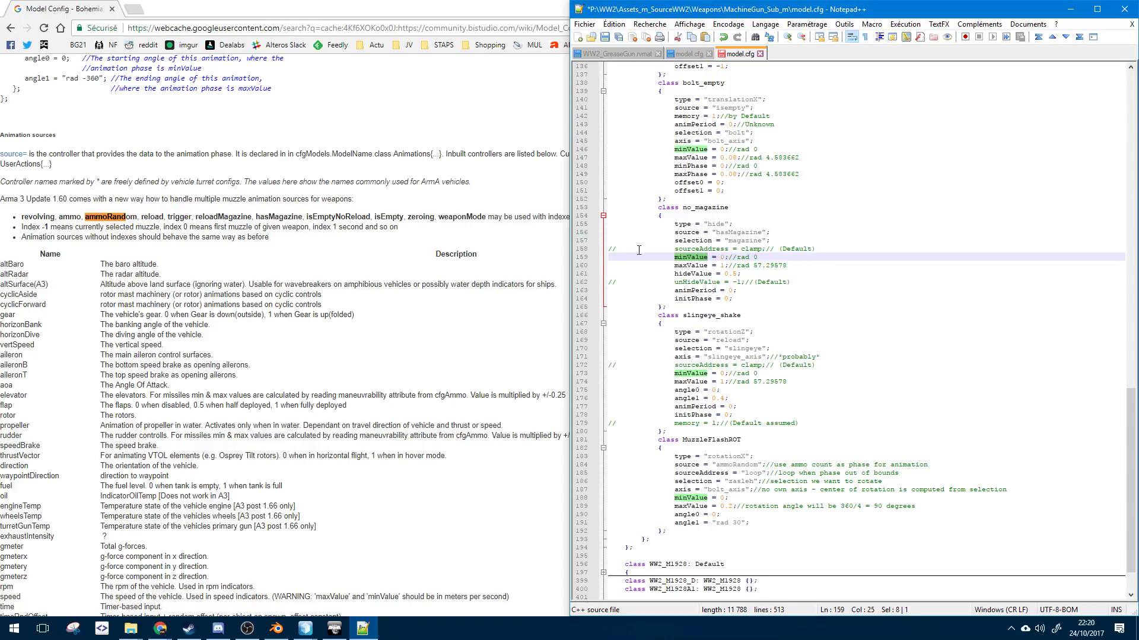
pyautogui.doubleClick(728, 298)
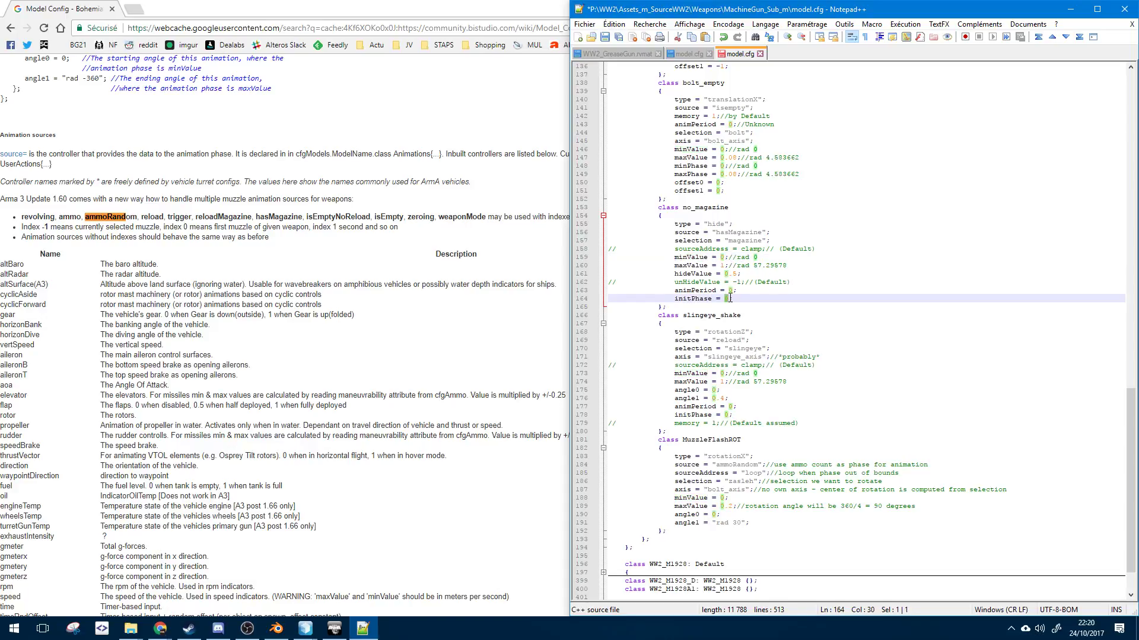
pyautogui.click(709, 265)
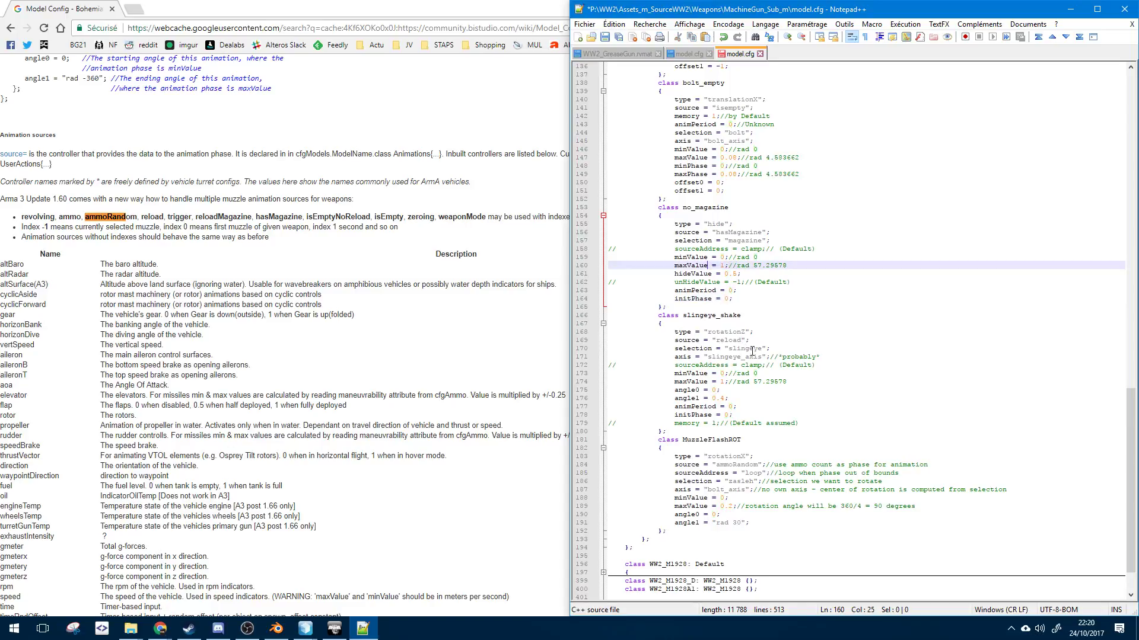
pyautogui.click(722, 300)
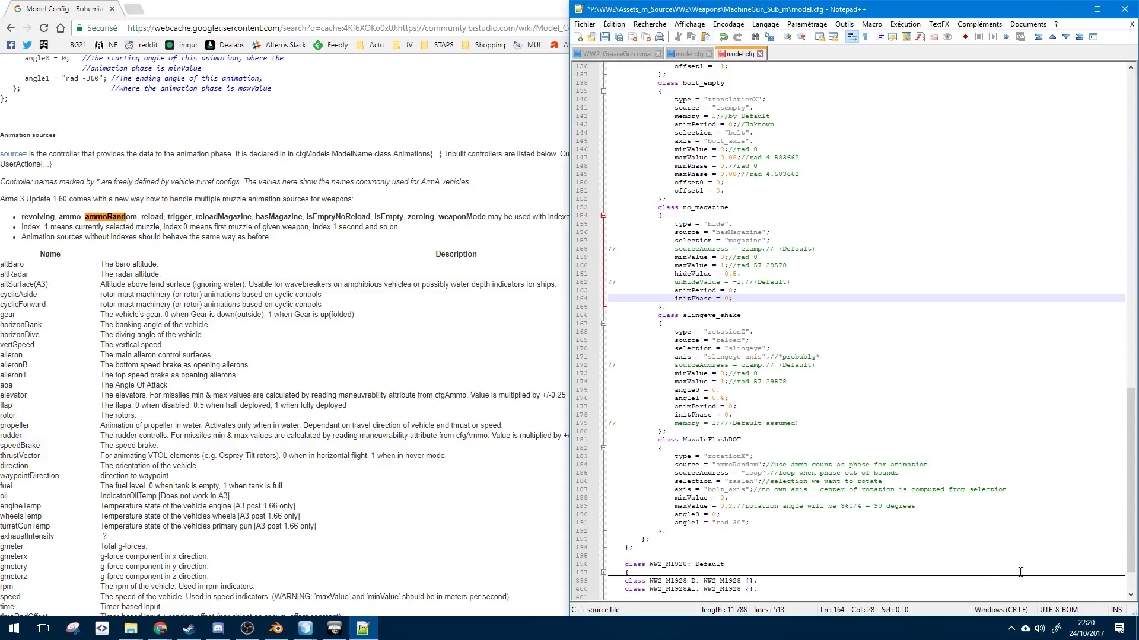
# - Inspect the minPhase and maxPhase lines in the bolt_fire_end class
pyautogui.scroll(-2, 840, 461)
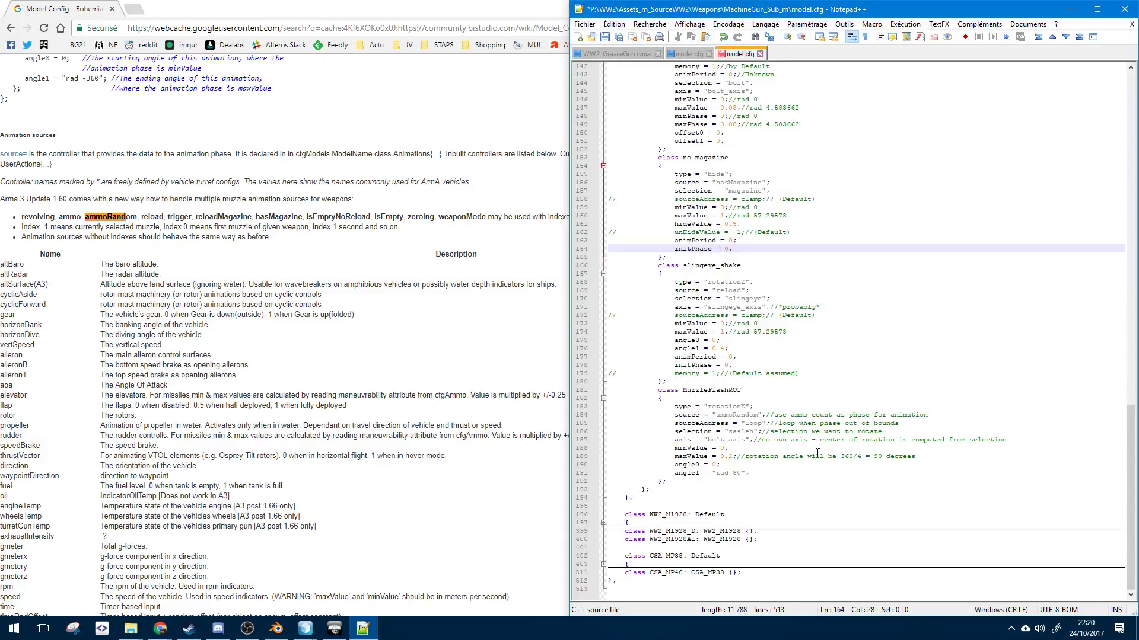
pyautogui.scroll(10, 817, 453)
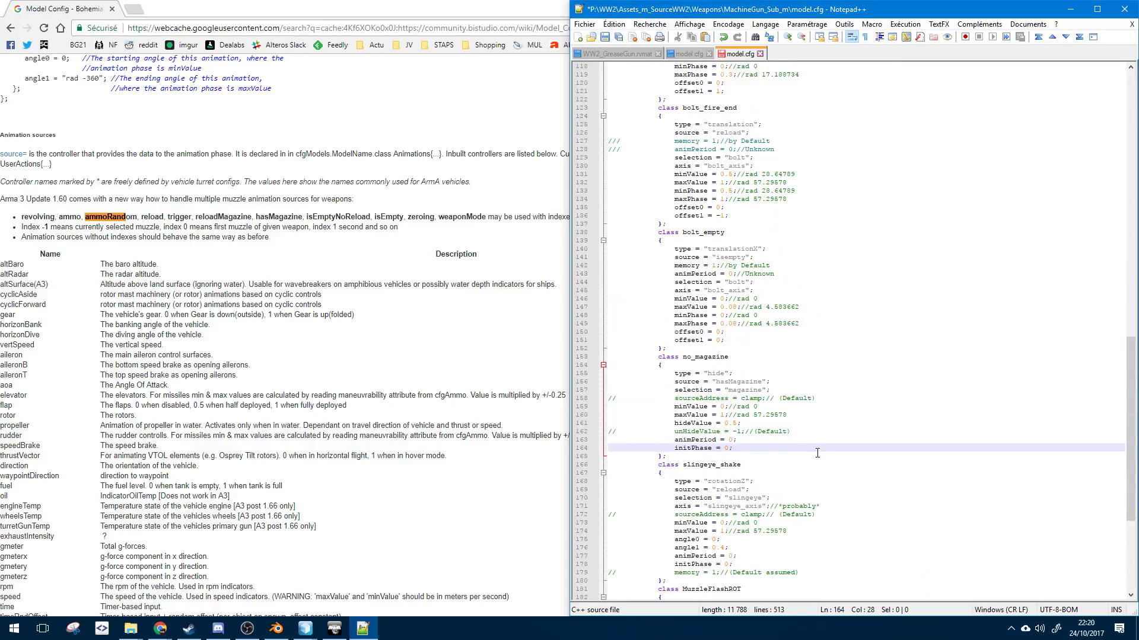
pyautogui.scroll(1, 817, 453)
pyautogui.moveTo(708, 273); pyautogui.dragTo(682, 267)
pyautogui.click(687, 265)
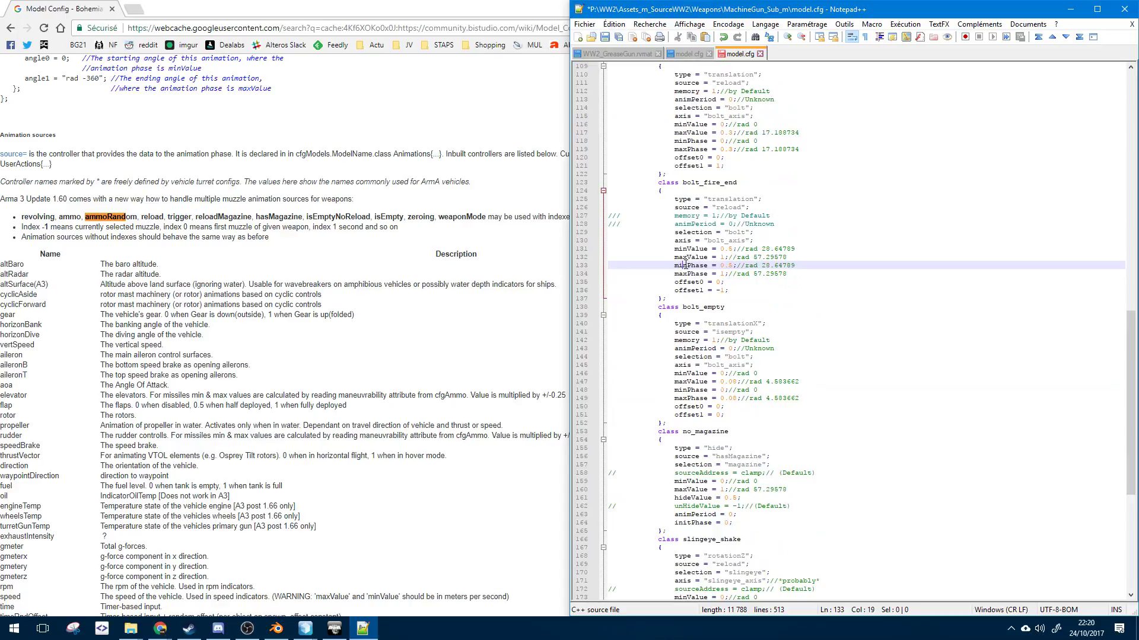
pyautogui.doubleClick(688, 266)
pyautogui.click(688, 266)
pyautogui.click(689, 273)
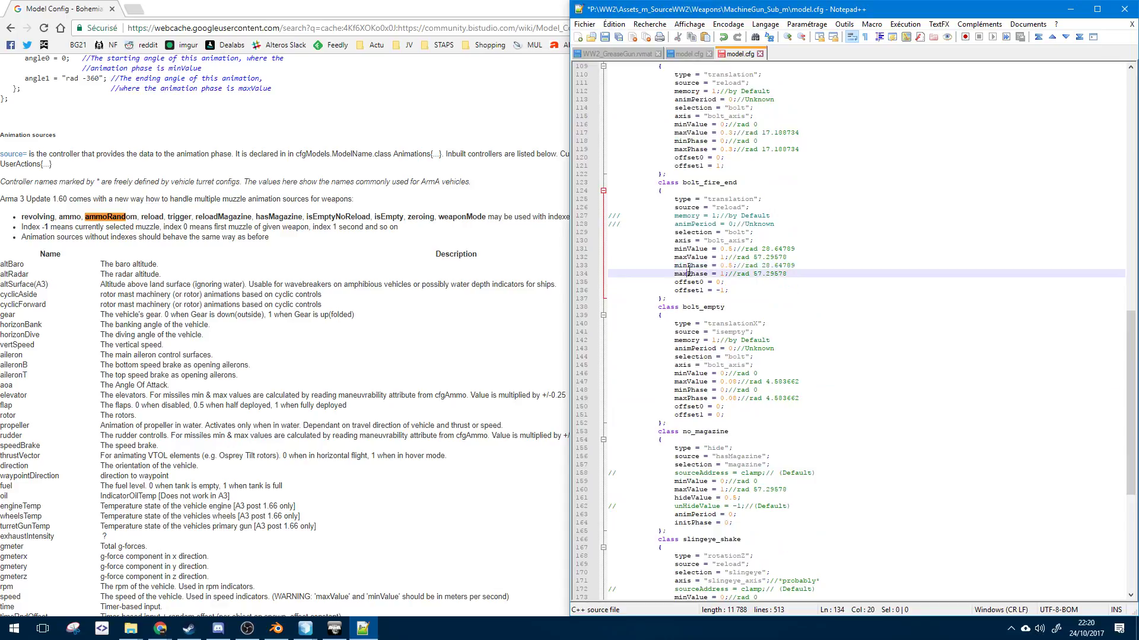
# - Search the Model Config wiki page for "phase" and go to the Animation Properties table
pyautogui.doubleClick(689, 272)
pyautogui.click(689, 272)
pyautogui.doubleClick(689, 271)
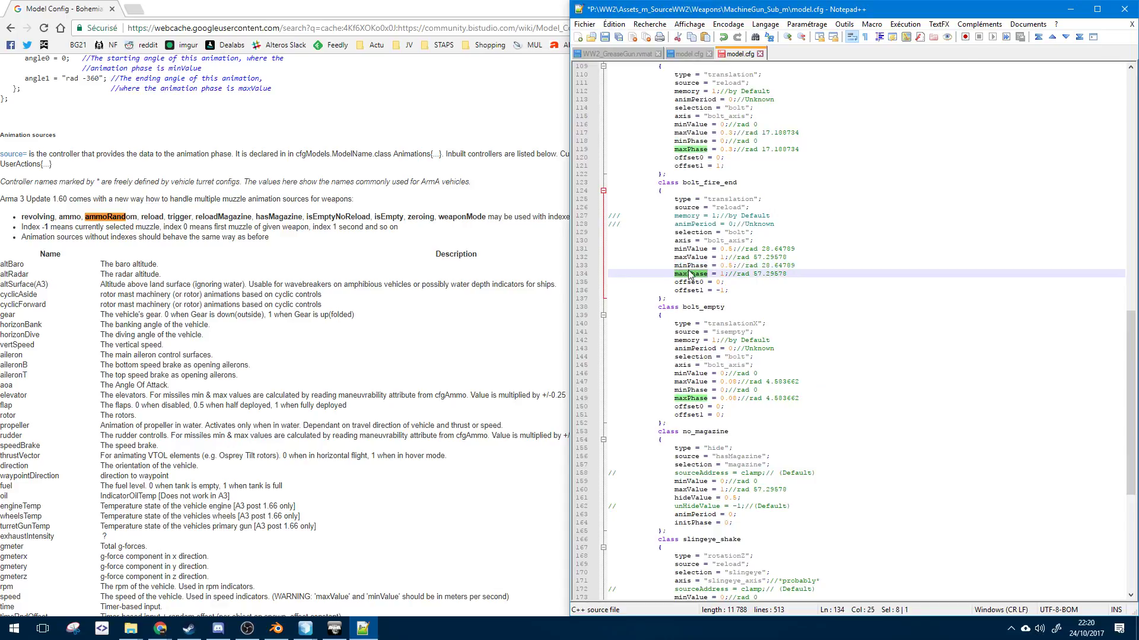
pyautogui.click(350, 376)
pyautogui.scroll(1, 348, 376)
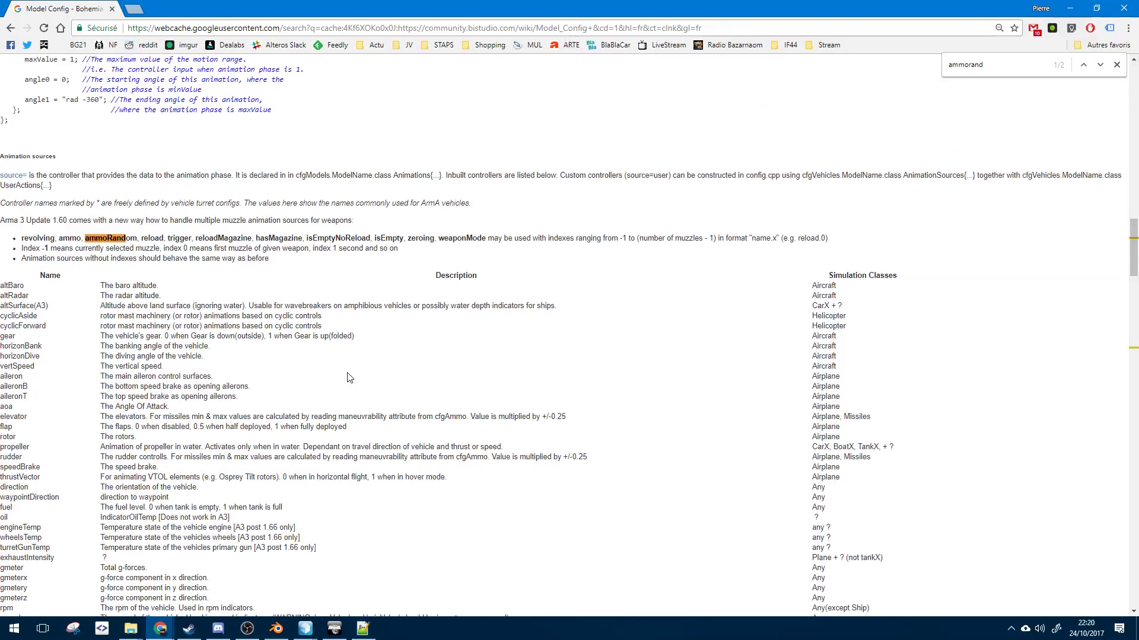
pyautogui.hotkey('ctrl', 'f')
pyautogui.write('phase')
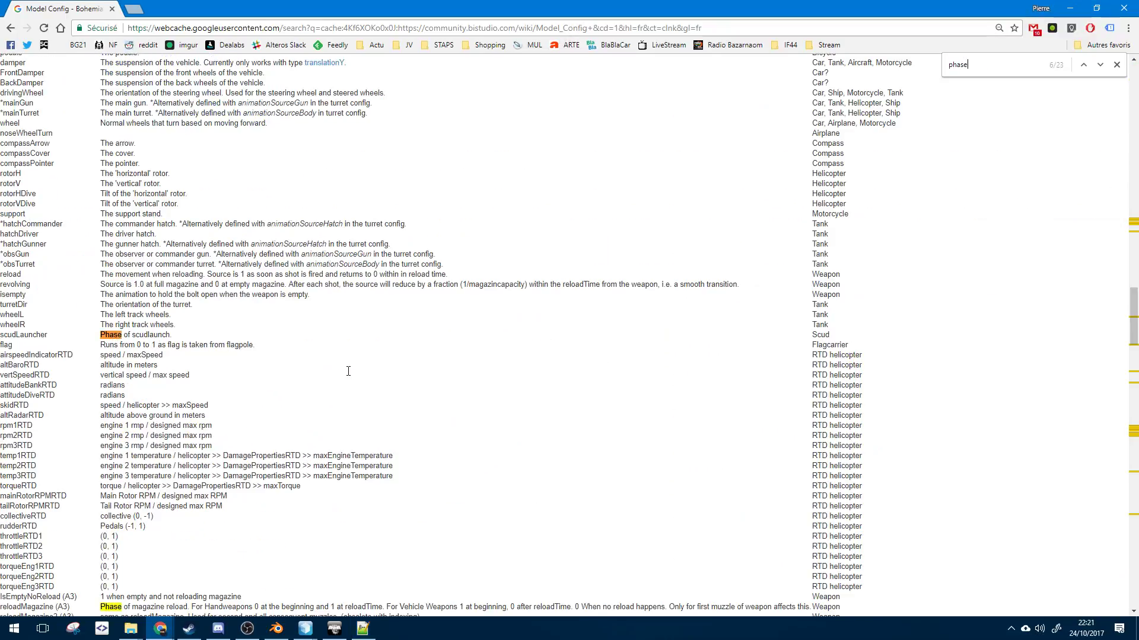
pyautogui.press('Return')
pyautogui.press('Return')
pyautogui.press('Return')
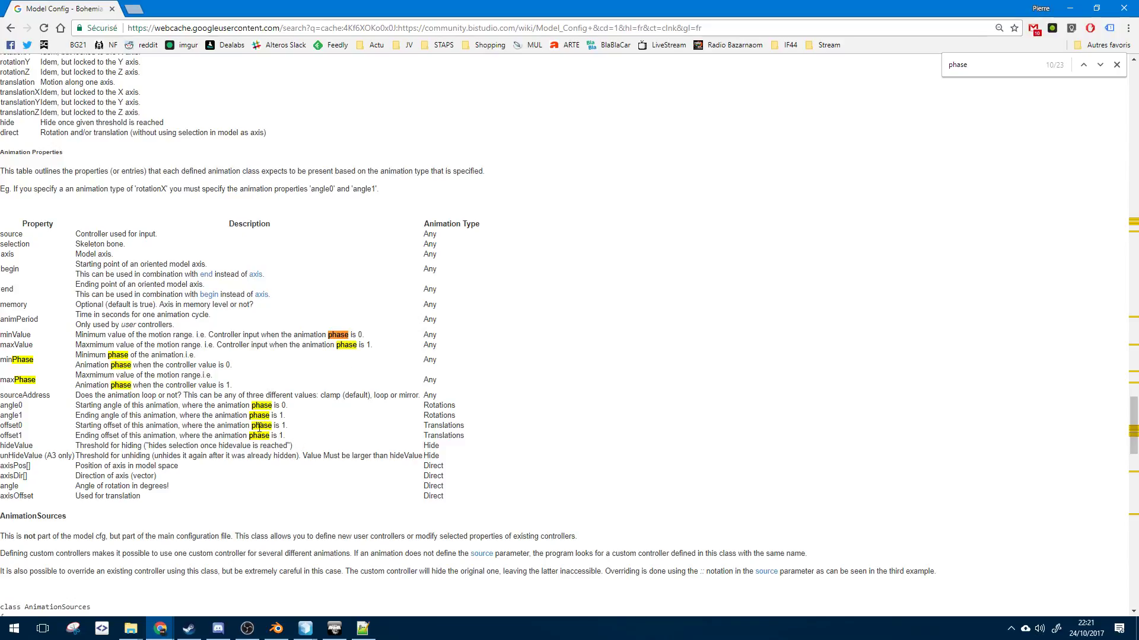
# - Read the minPhase and maxPhase definitions in the wiki's Animation Properties table
pyautogui.moveTo(76, 346); pyautogui.dragTo(264, 395)
pyautogui.click(165, 365)
pyautogui.click(104, 352)
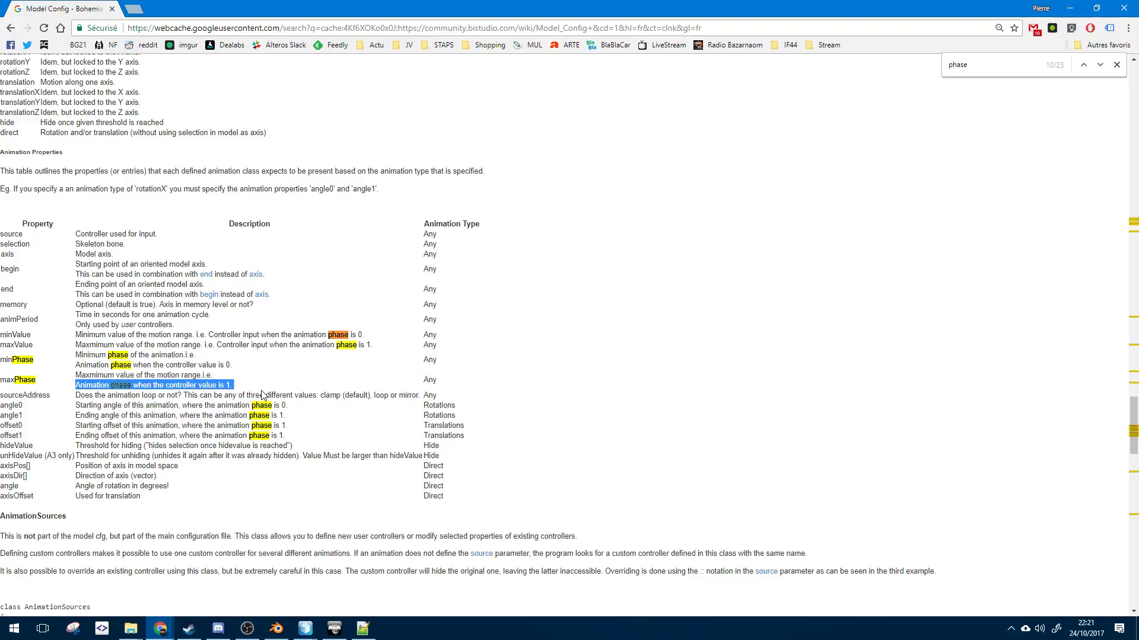
# - Return to model.cfg in Notepad++ and examine the offset0 and offset1 lines of the bolt_fire_end class
pyautogui.click(363, 629)
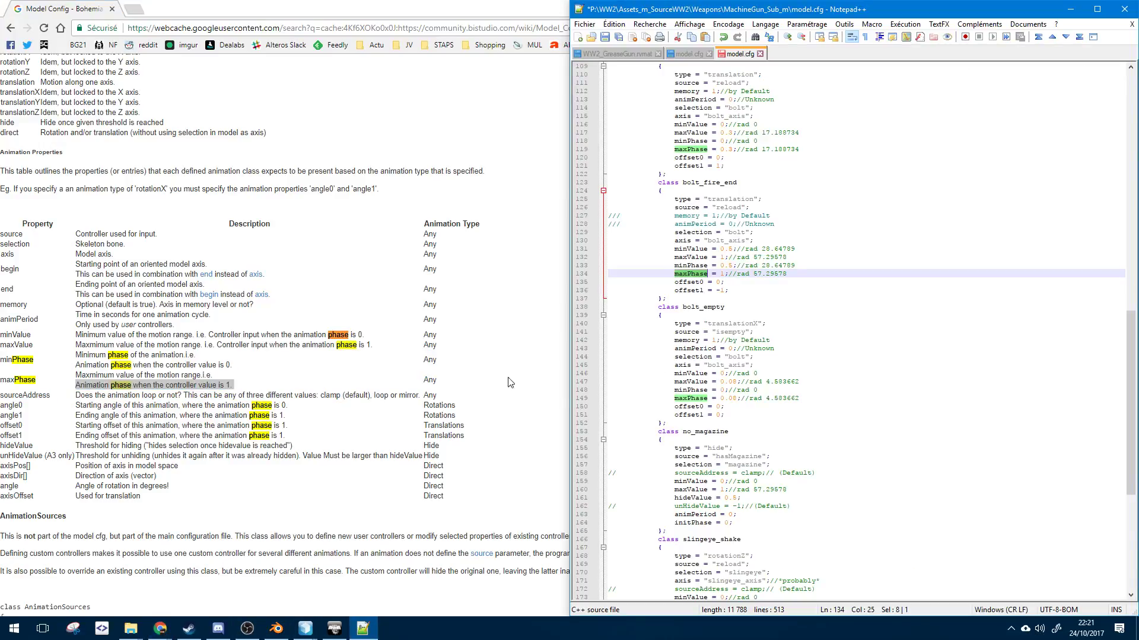
pyautogui.click(737, 299)
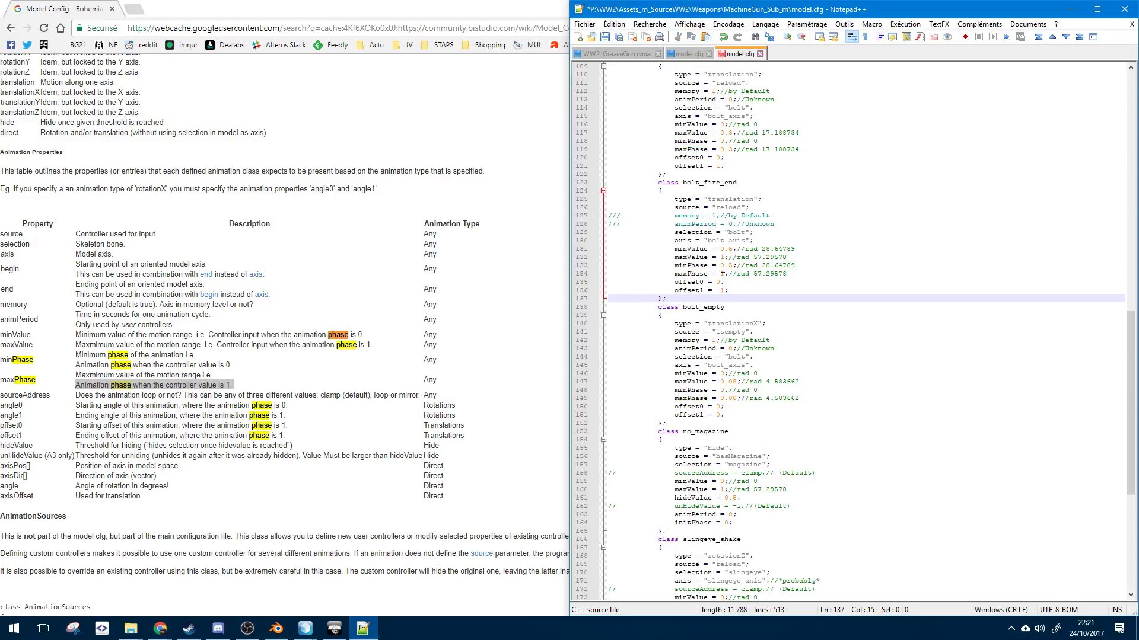
pyautogui.moveTo(674, 282); pyautogui.dragTo(718, 289)
pyautogui.doubleClick(692, 292)
pyautogui.click(717, 292)
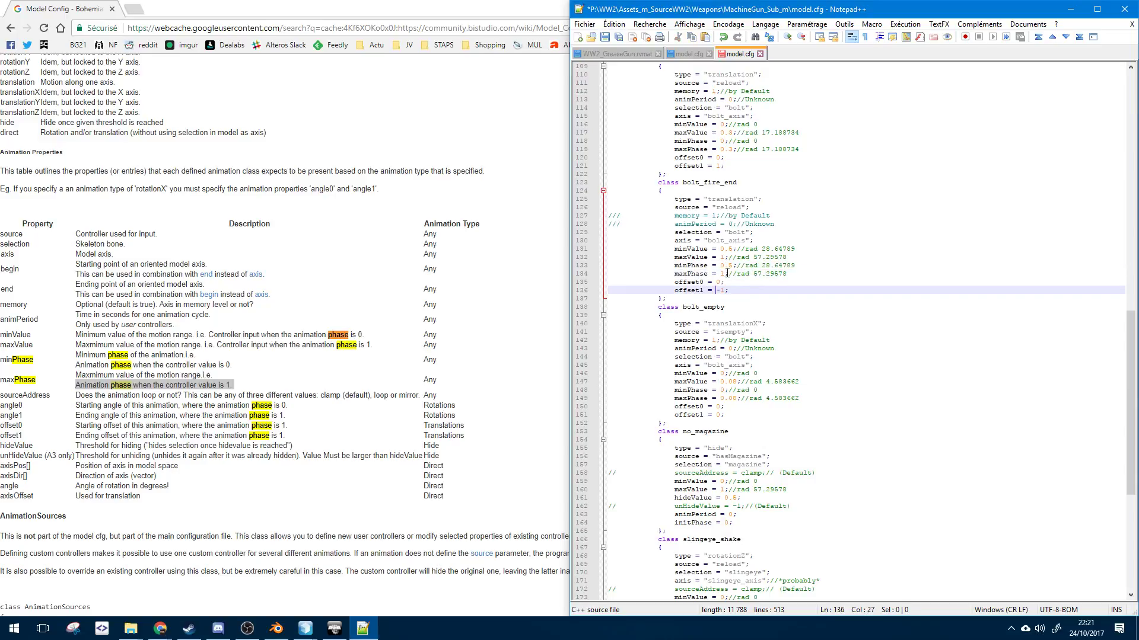
pyautogui.scroll(2, 741, 328)
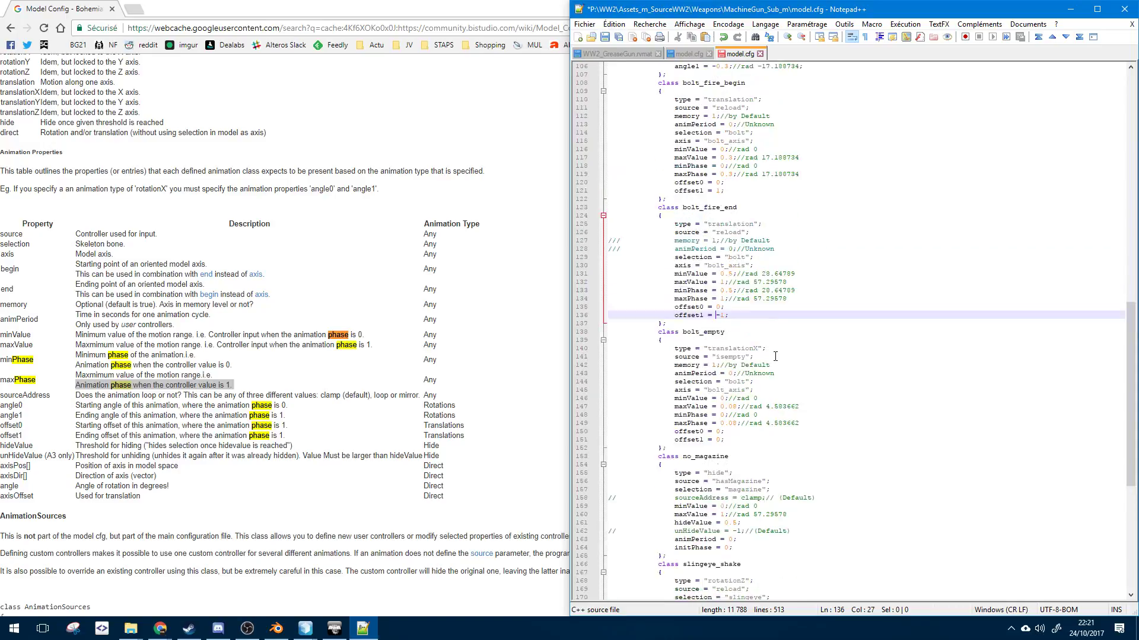
# - Examine the angle0 and angle1 entries in the MuzzleFlashROT class, including the rad notation
pyautogui.scroll(-9, 741, 328)
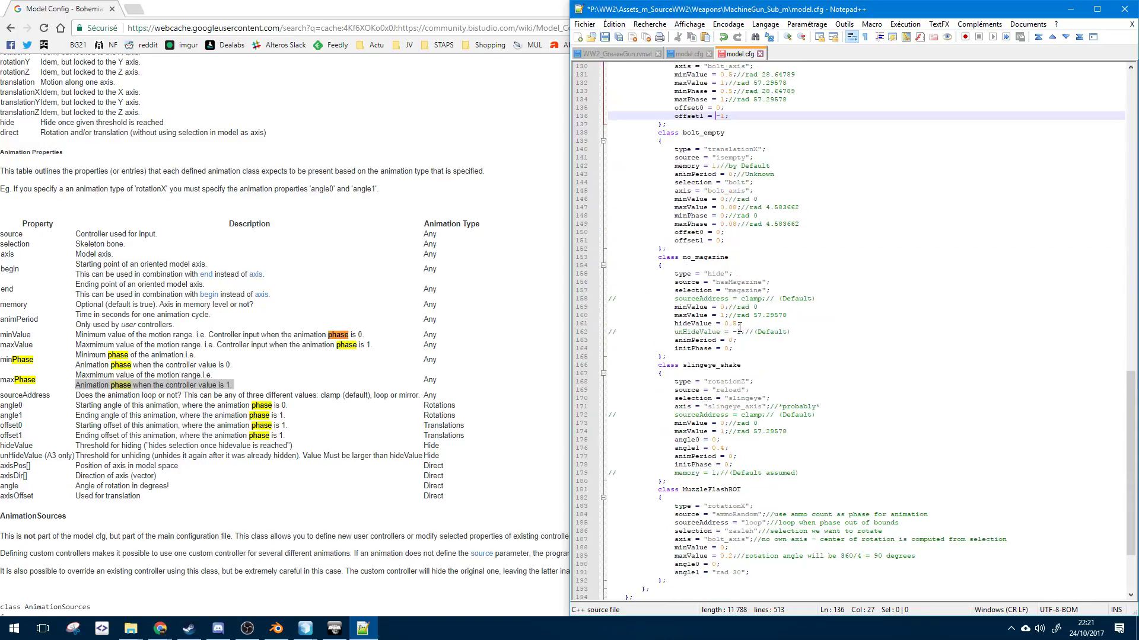
pyautogui.scroll(4, 739, 328)
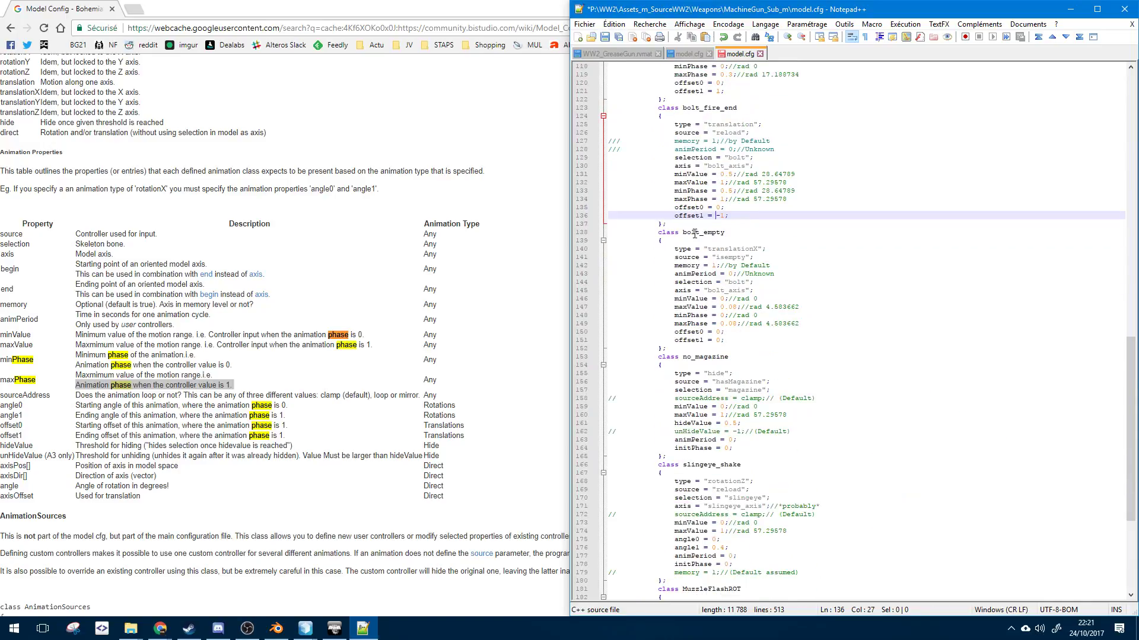
pyautogui.scroll(-8, 695, 234)
pyautogui.doubleClick(697, 473)
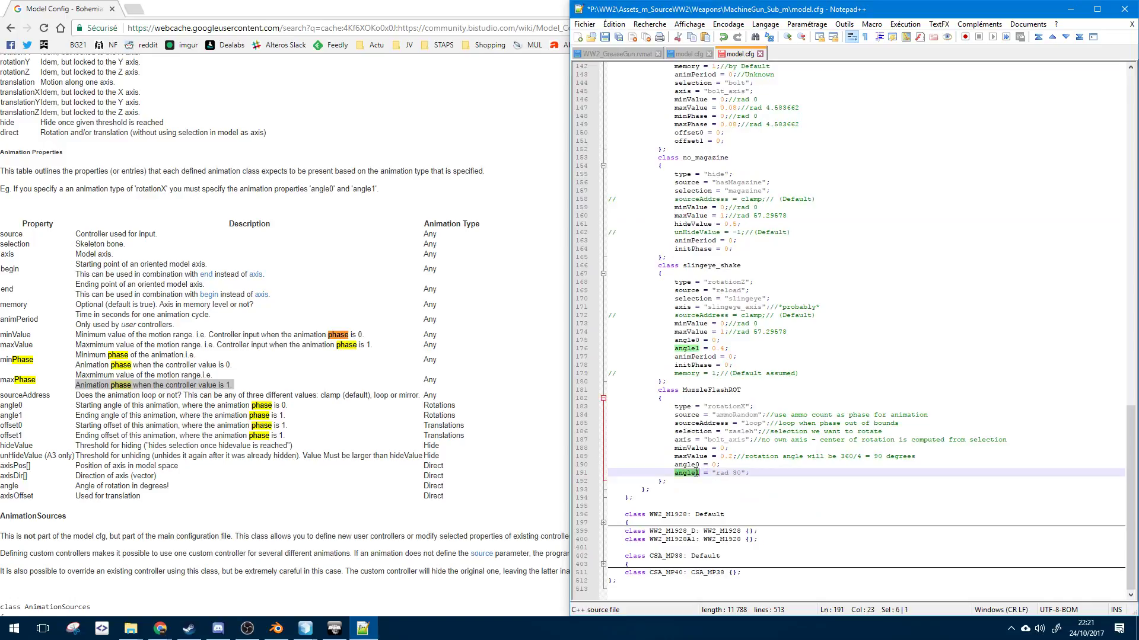
pyautogui.doubleClick(689, 464)
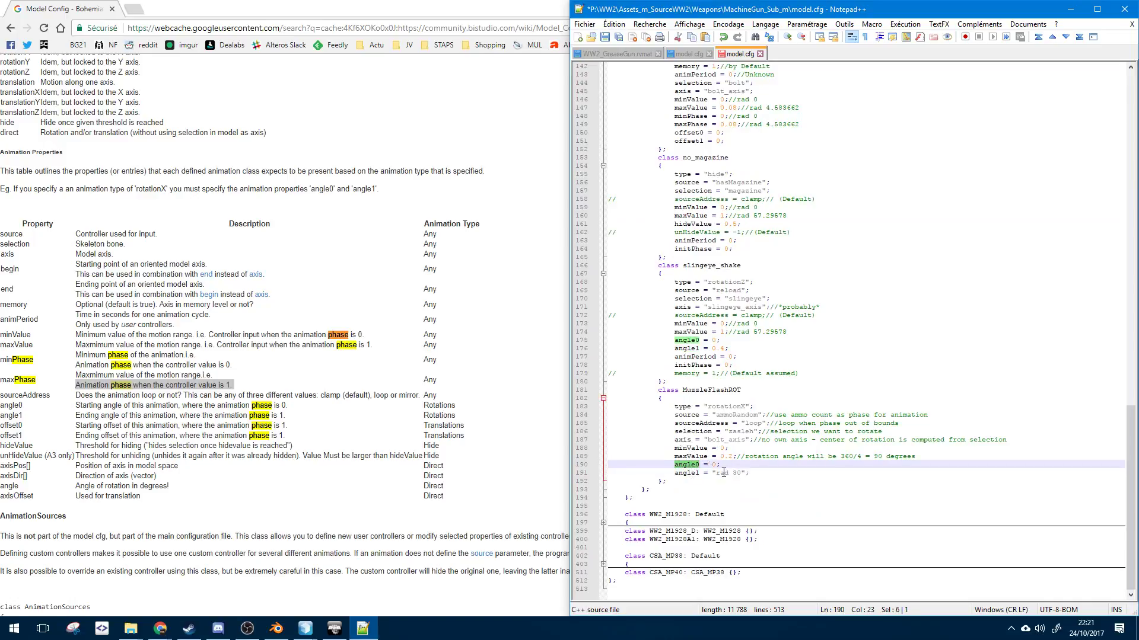
pyautogui.doubleClick(736, 473)
pyautogui.click(771, 475)
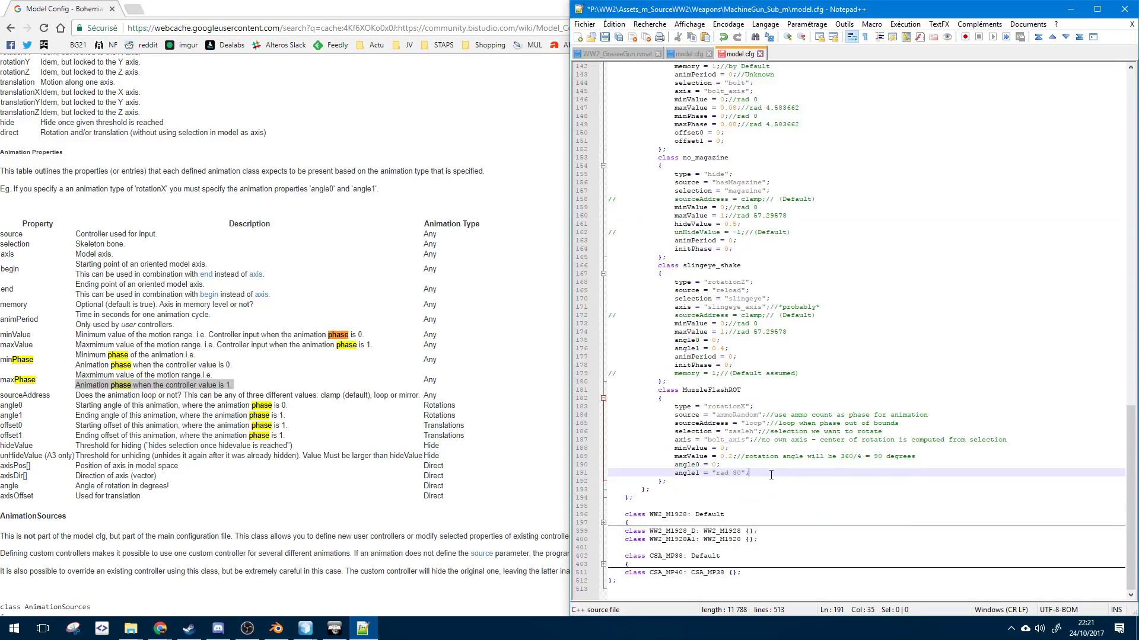
pyautogui.moveTo(712, 473); pyautogui.dragTo(748, 475)
pyautogui.click(714, 474)
# - Compare the slingeye_shake maxValue and angle entries with the values used in the other Grease Gun animation classes
pyautogui.doubleClick(722, 332)
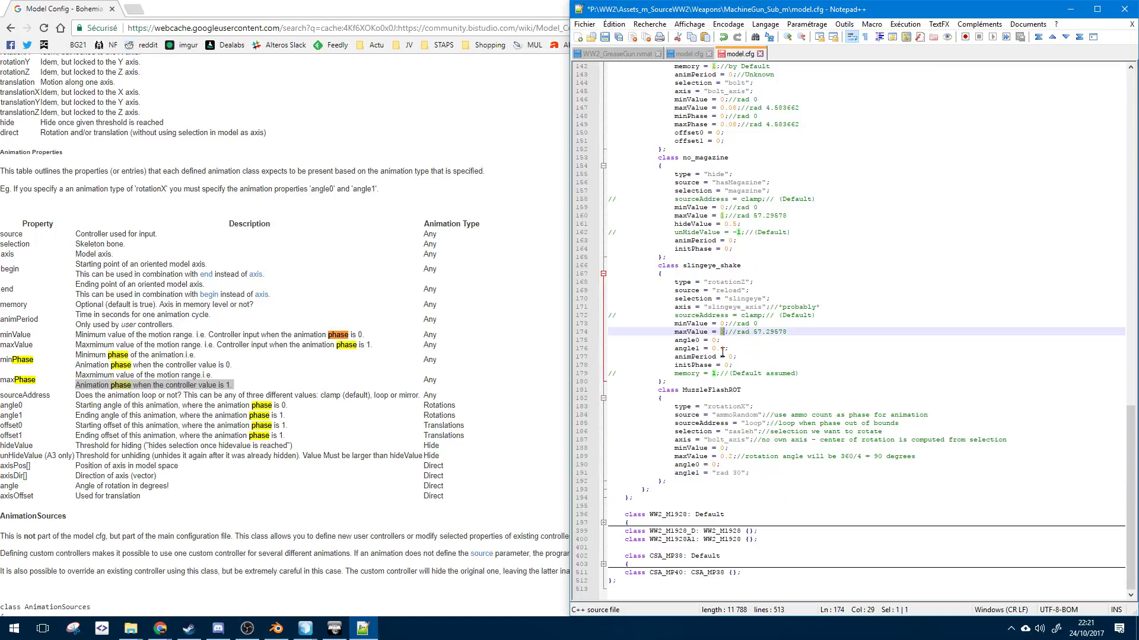
pyautogui.scroll(5, 748, 415)
pyautogui.scroll(12, 748, 438)
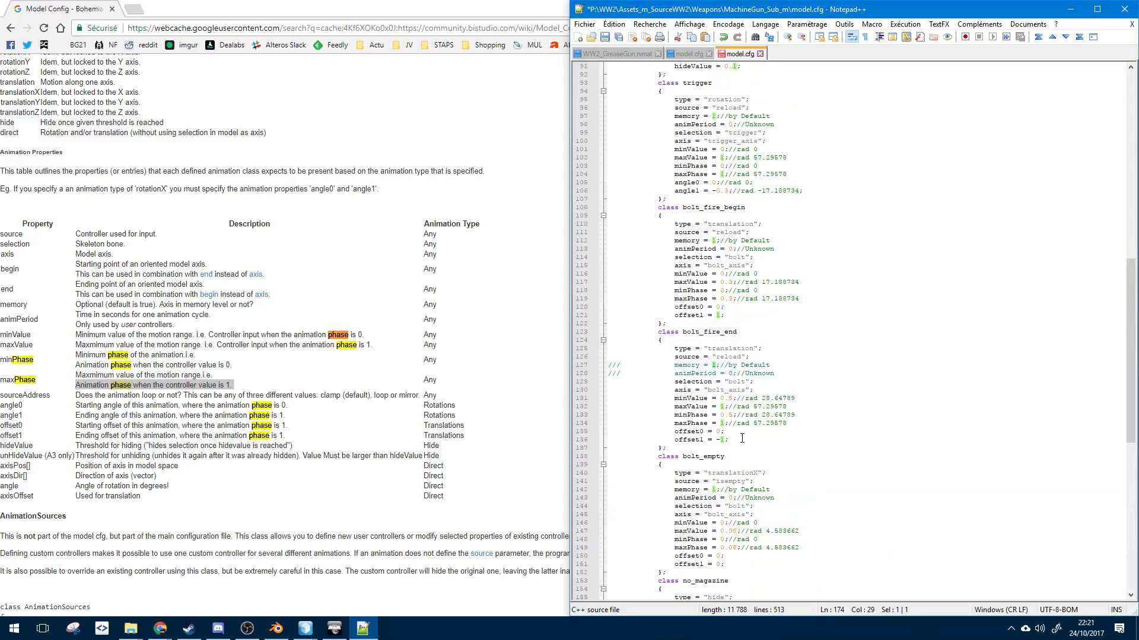
pyautogui.scroll(5, 741, 439)
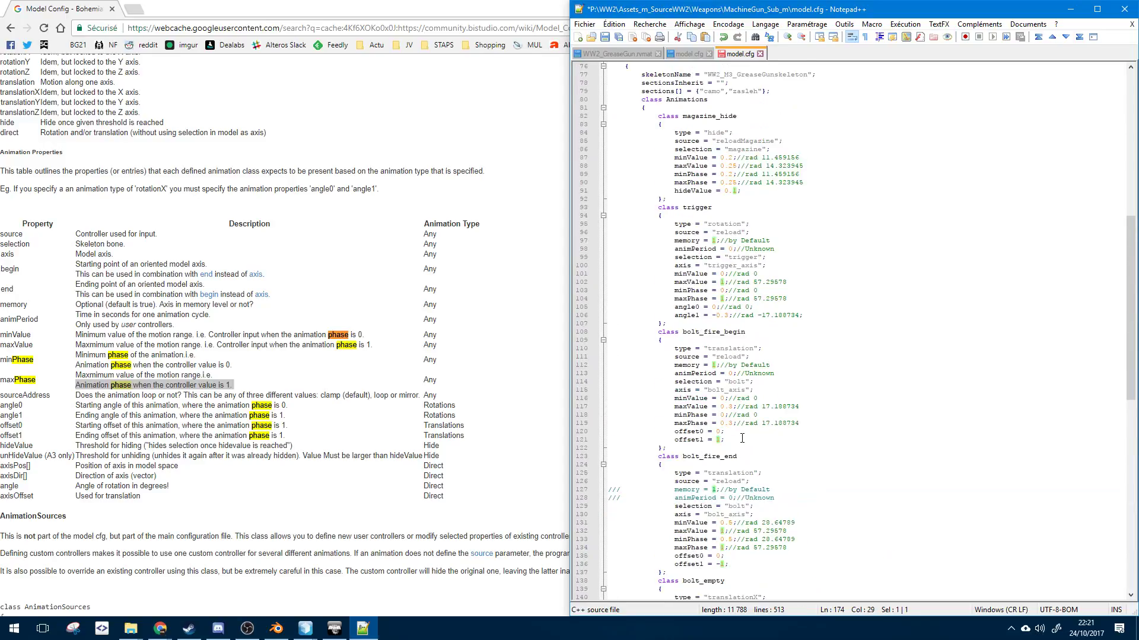
pyautogui.scroll(-15, 741, 438)
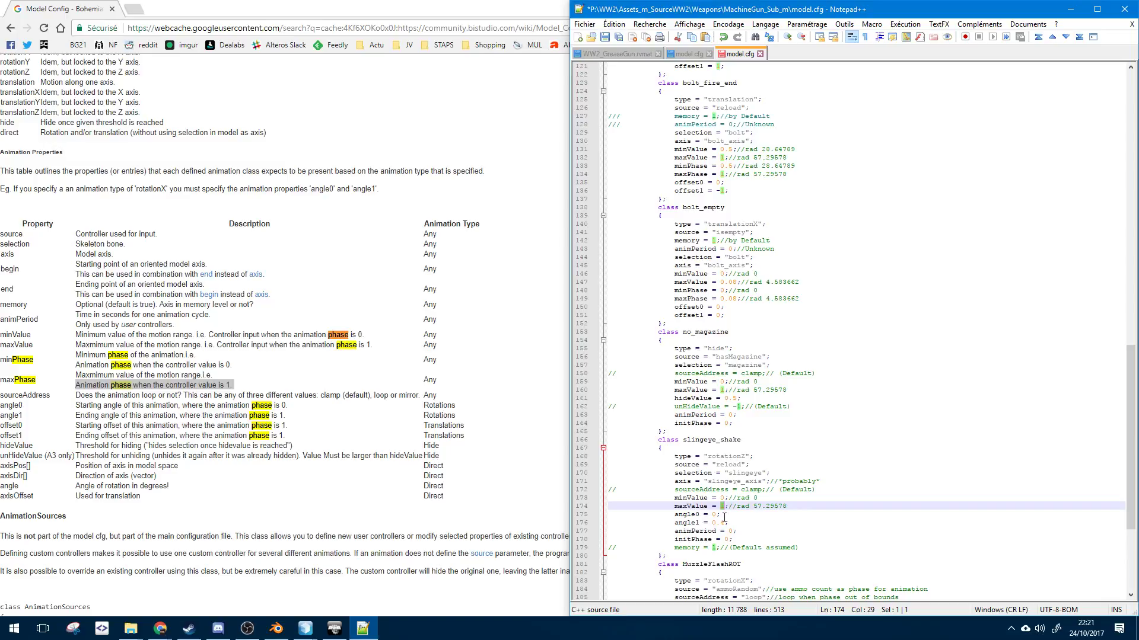
pyautogui.click(743, 530)
pyautogui.scroll(-5, 745, 525)
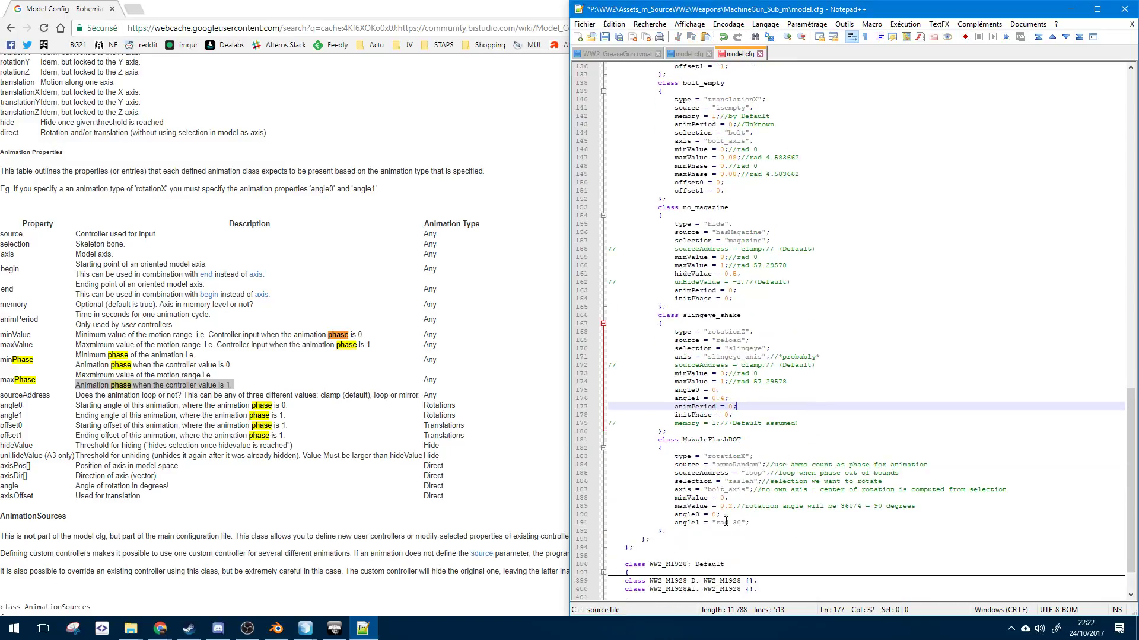
# - Review how MuzzleFlashROT's angle1 relates to its minValue, checking the closing quote and semicolon of the angle1 line
pyautogui.moveTo(728, 522); pyautogui.dragTo(740, 524)
pyautogui.click(741, 525)
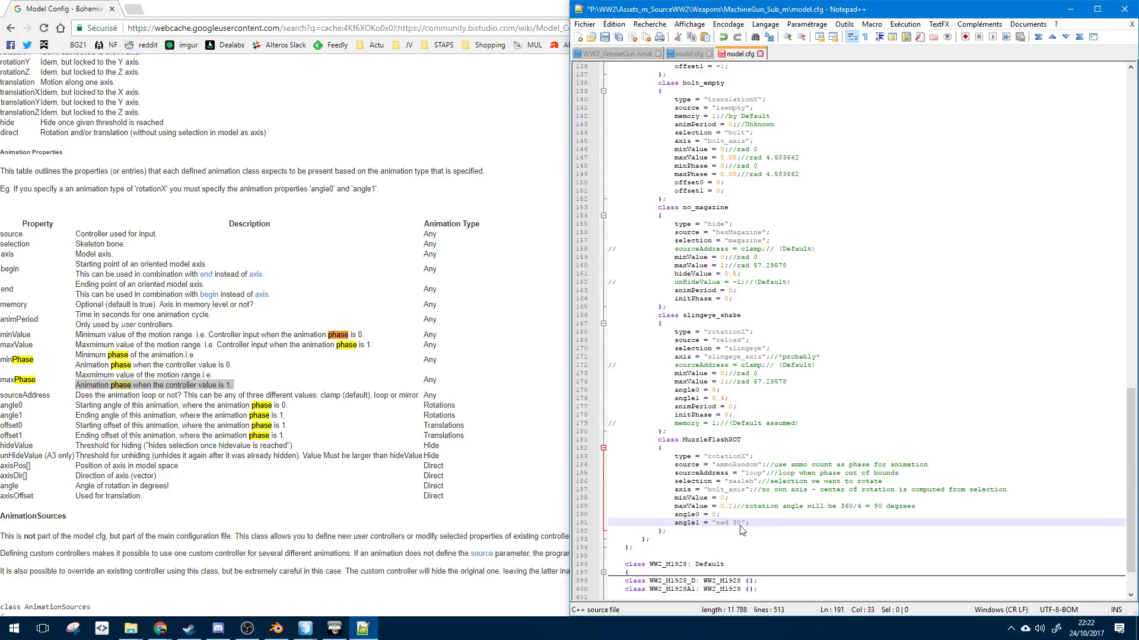
pyautogui.doubleClick(741, 525)
pyautogui.doubleClick(721, 497)
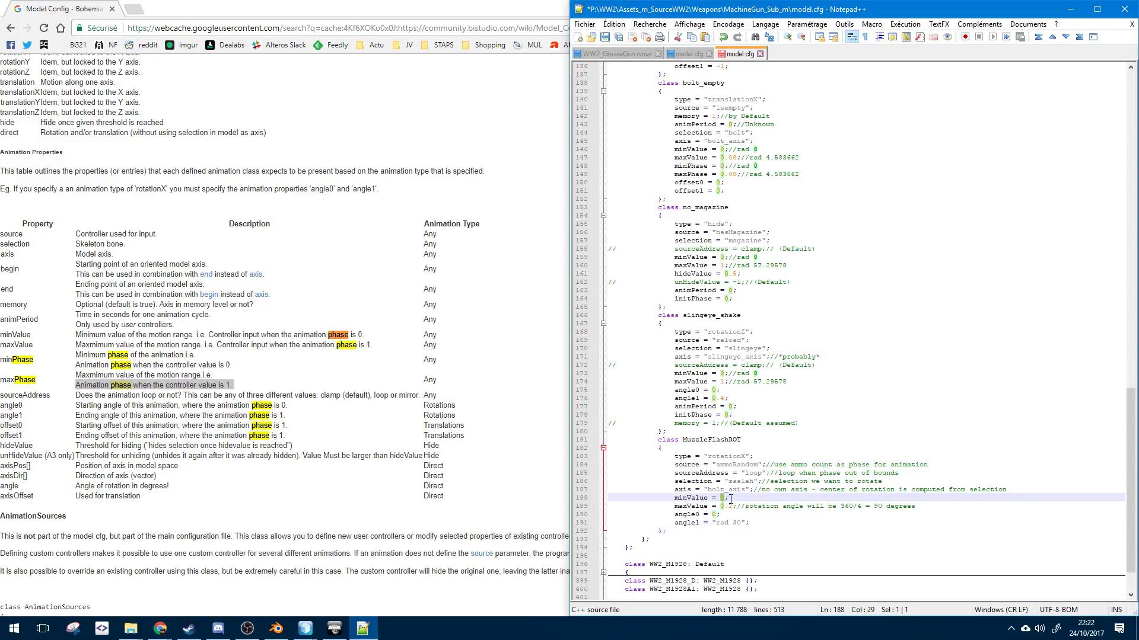
pyautogui.click(750, 524)
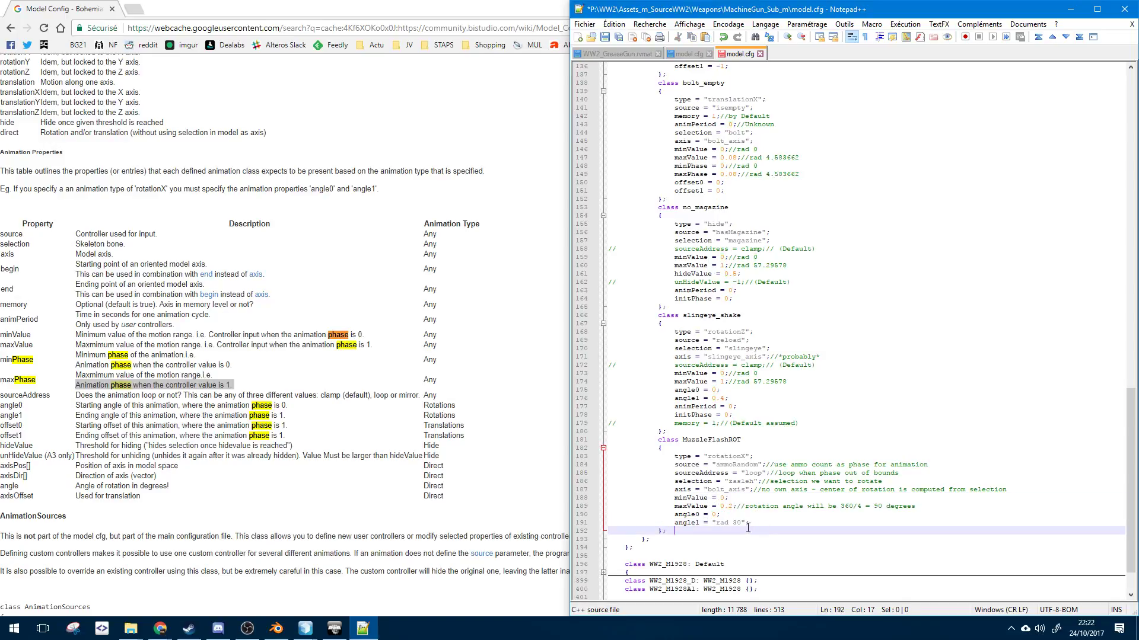
pyautogui.moveTo(750, 524); pyautogui.dragTo(741, 523)
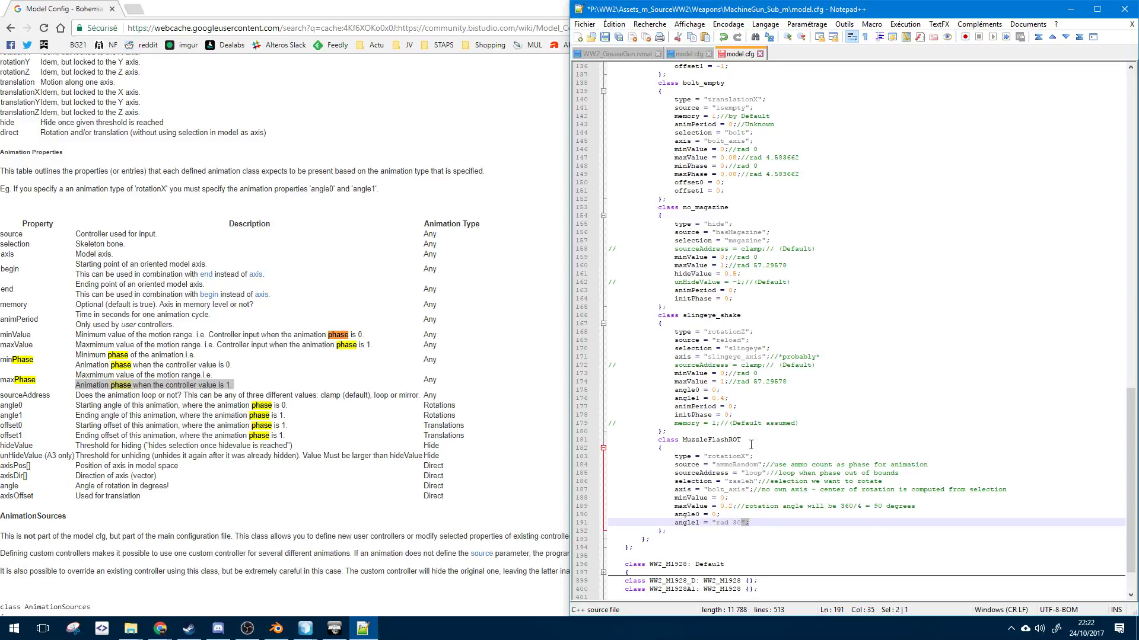
pyautogui.scroll(-2, 753, 456)
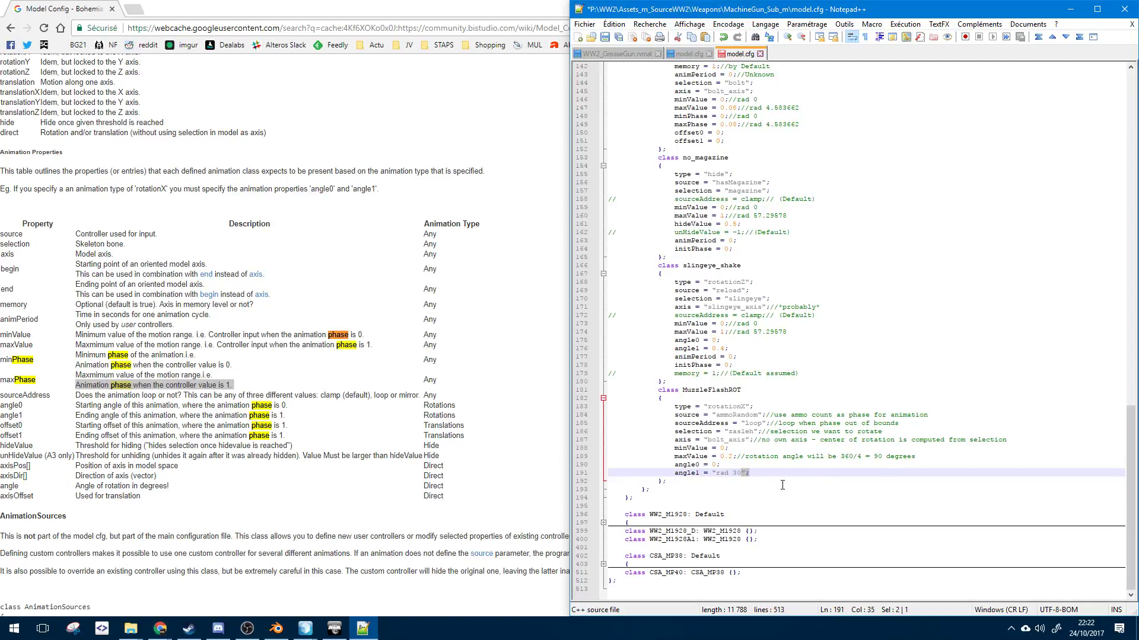
# - Return to the trigger class in model.cfg and save the file
pyautogui.scroll(14, 811, 239)
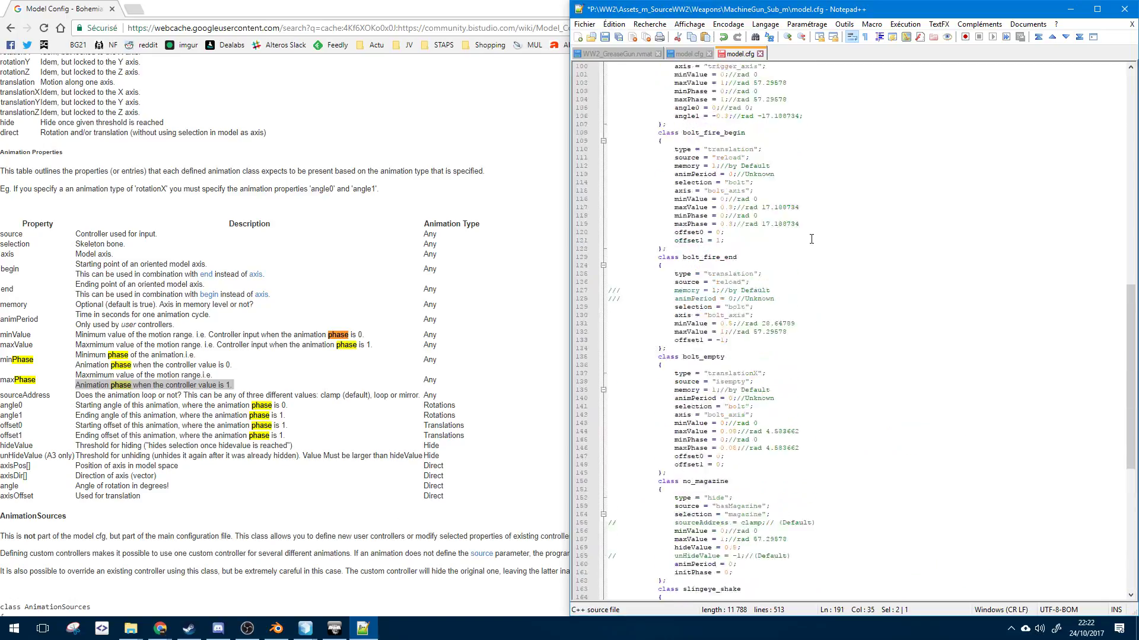
pyautogui.scroll(4, 811, 239)
pyautogui.click(762, 217)
pyautogui.hotkey('ctrl', 's')
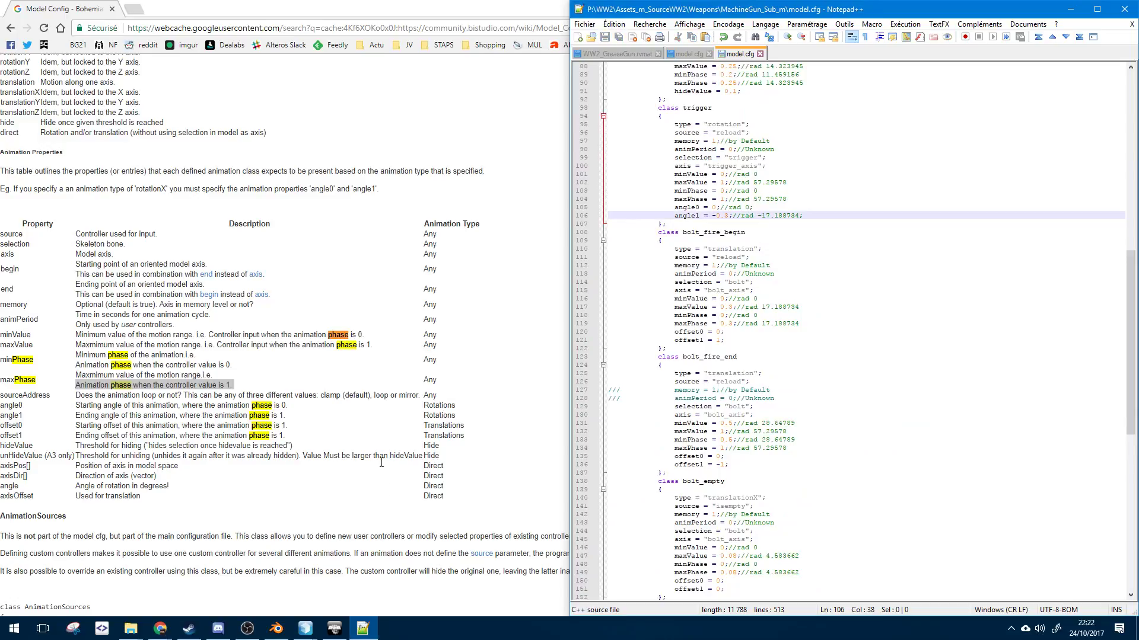
# - Switch to Object Builder with WW2_M3_GreaseGun.p3d, maximize its window and launch the model viewer
pyautogui.click(305, 630)
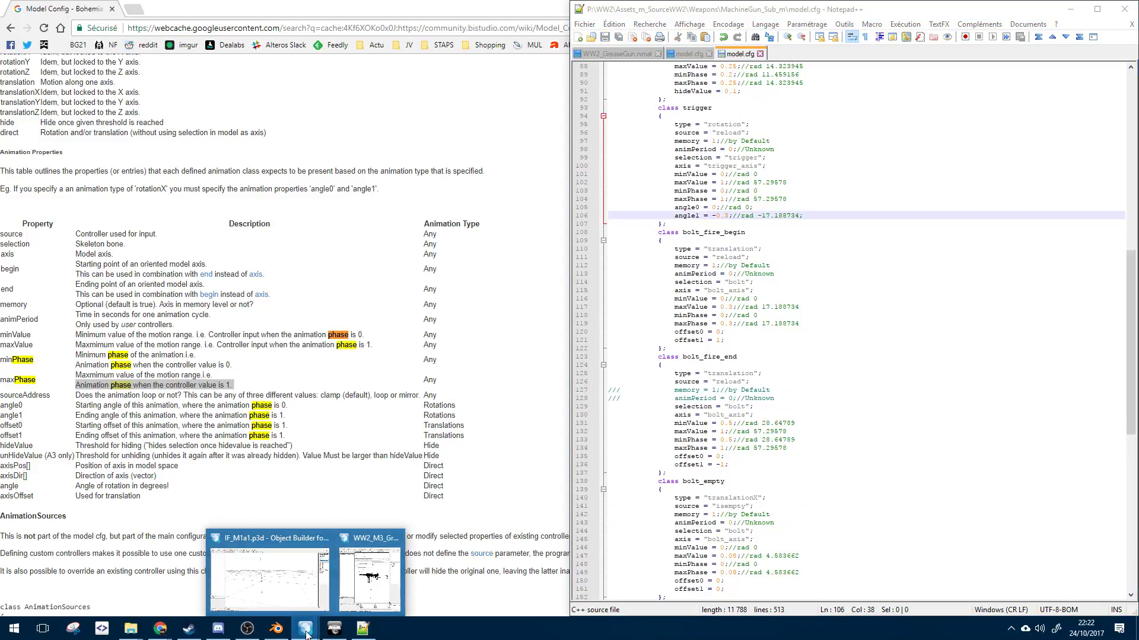
pyautogui.click(368, 578)
pyautogui.click(528, 9)
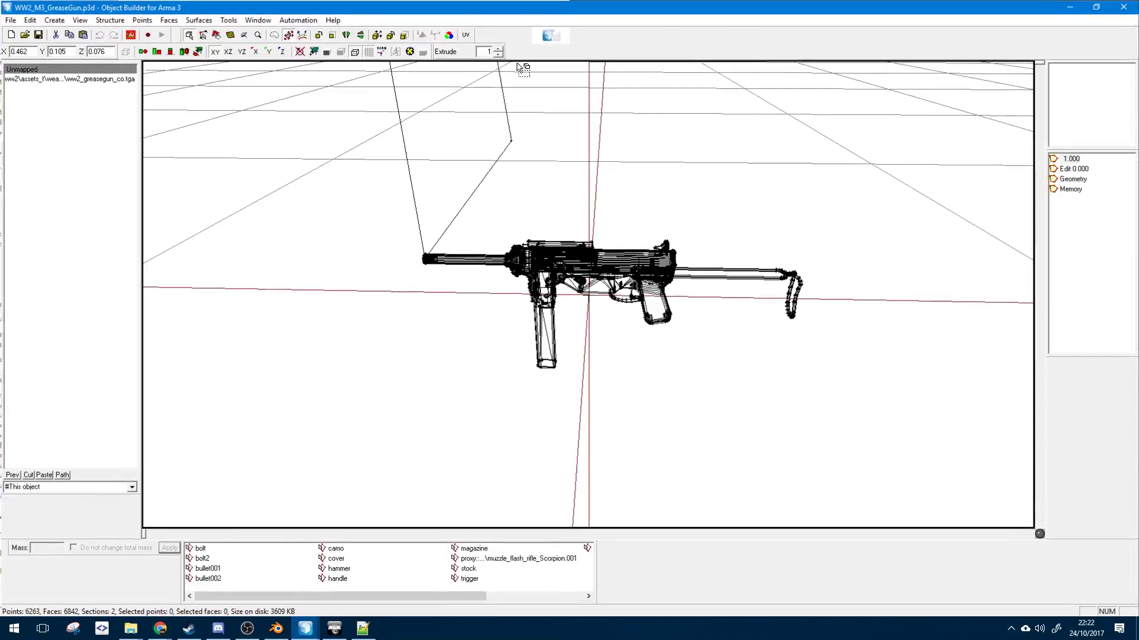
pyautogui.moveTo(292, 214); pyautogui.dragTo(292, 214, button='middle')
pyautogui.click(134, 36)
pyautogui.click(172, 51)
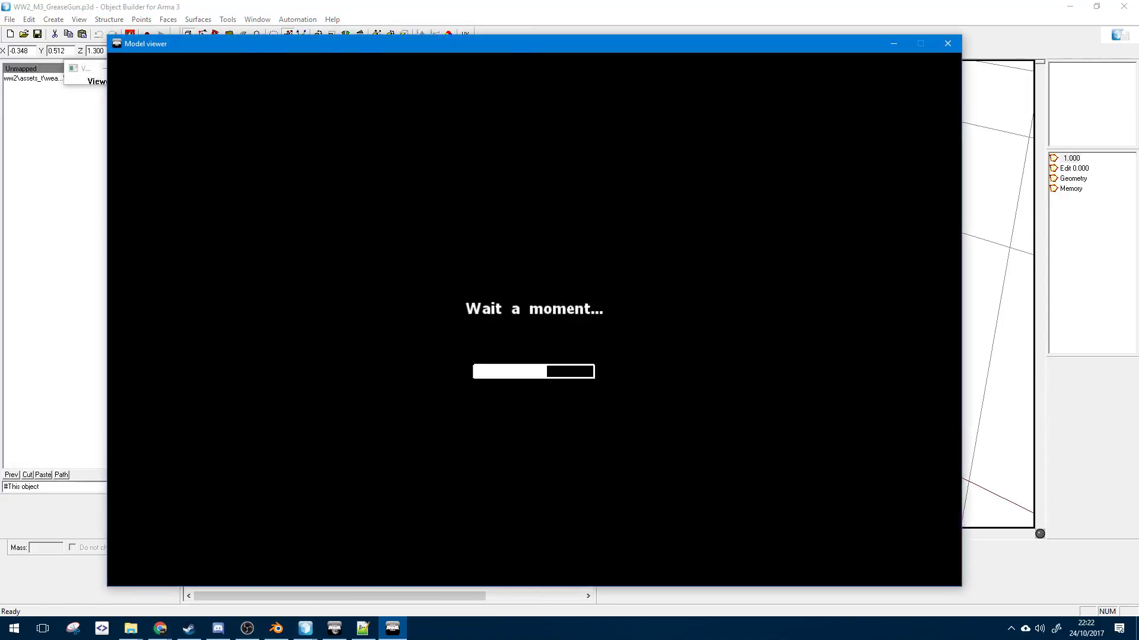
pyautogui.hotkey('alt', 'Tab')
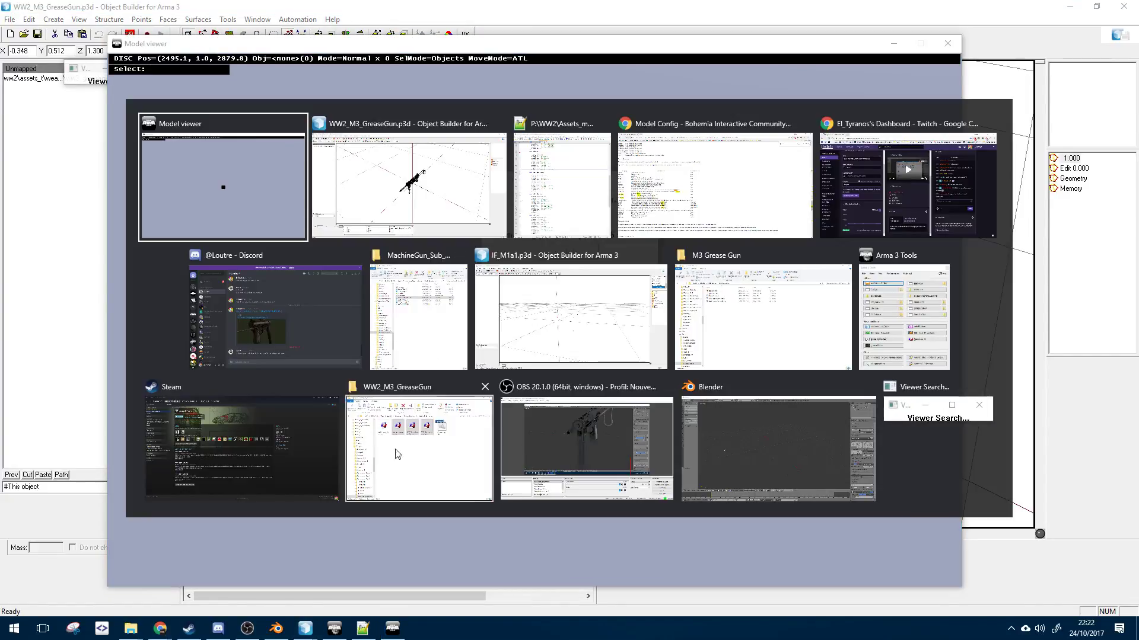
pyautogui.click(898, 341)
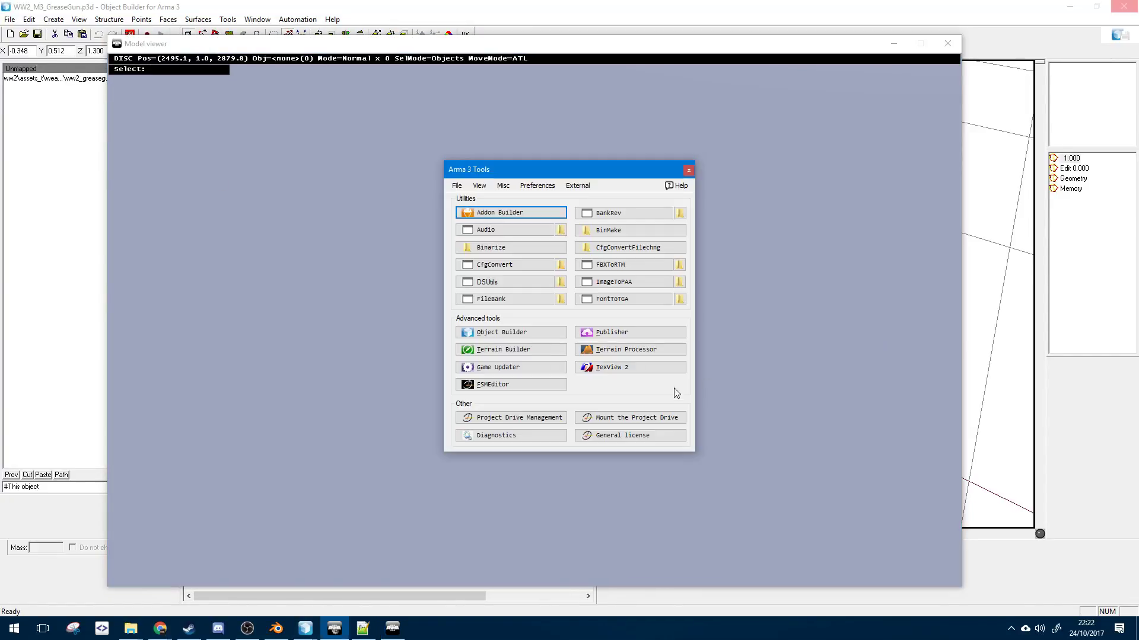
pyautogui.hotkey('alt', 'Tab')
pyautogui.hotkey('alt', 'Tab')
pyautogui.hotkey('alt', 'Tab')
pyautogui.hotkey('alt', 'Tab')
pyautogui.hotkey('alt', 'Tab')
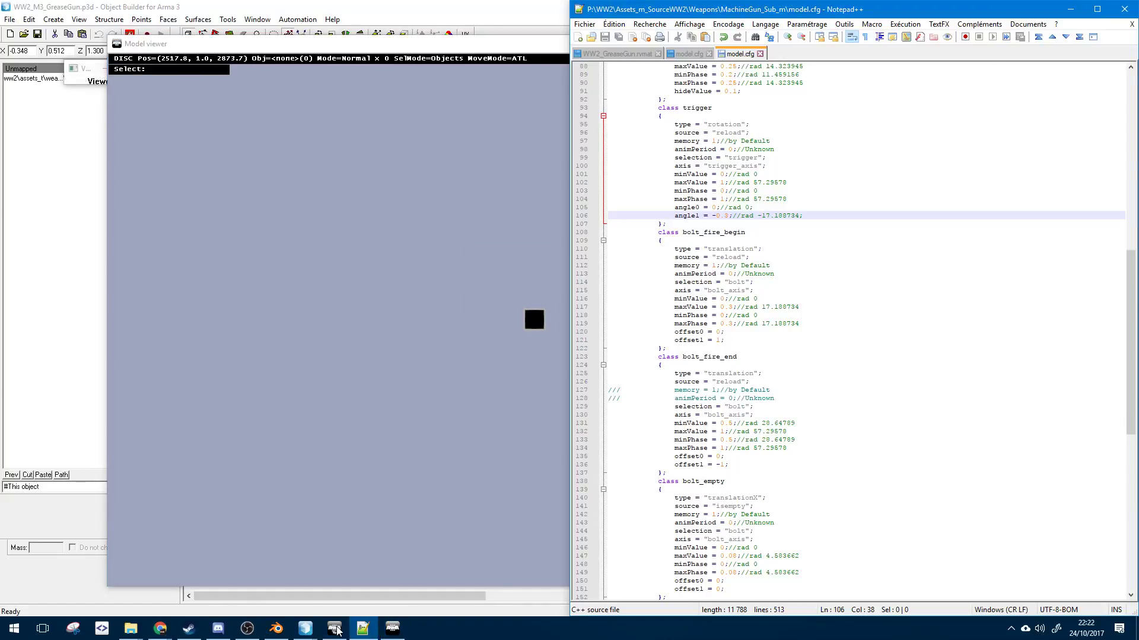
pyautogui.click(336, 631)
# - Switch to Arma 3 Tools and apply the Buldozer configuration for Object Builder and Terrain Builder
pyautogui.hotkey('alt', 'Tab')
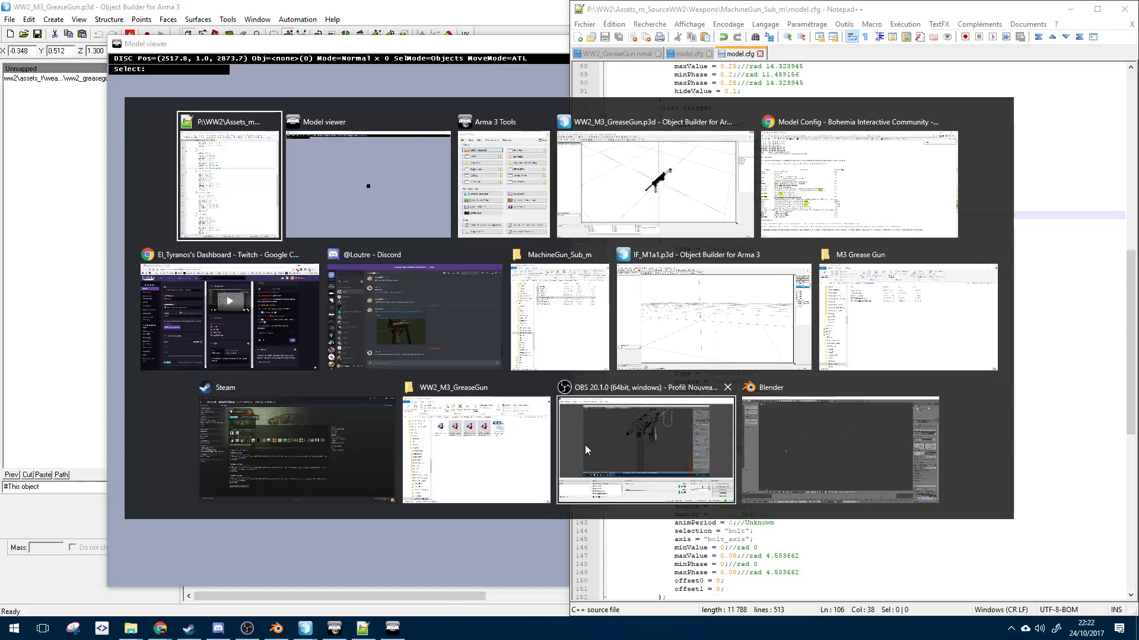
pyautogui.click(498, 173)
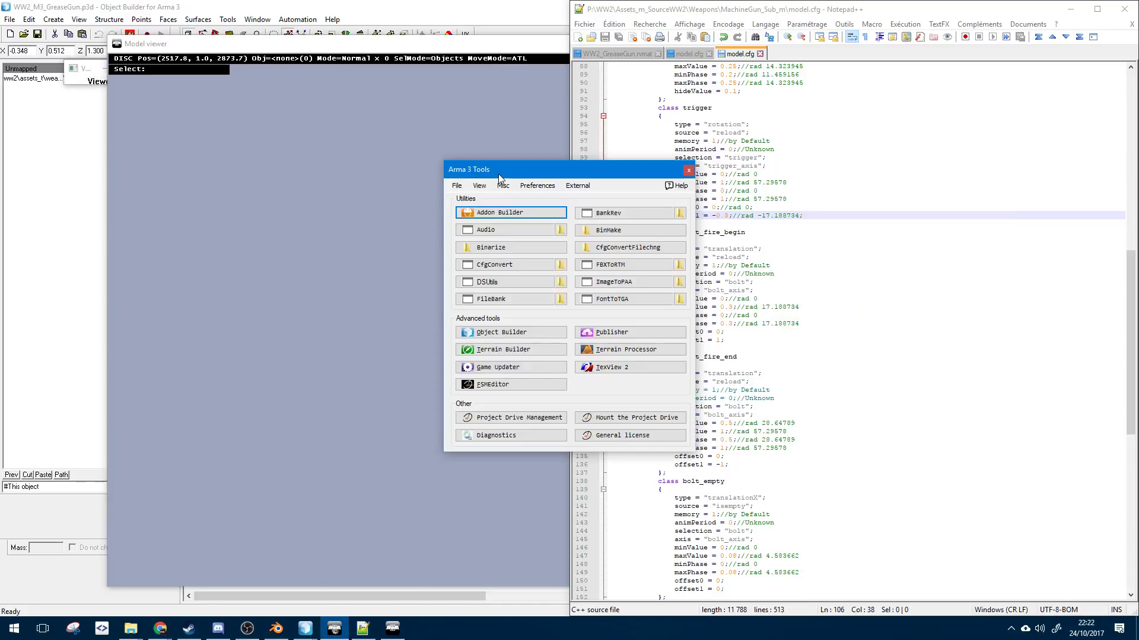
pyautogui.click(531, 186)
pyautogui.click(542, 209)
pyautogui.click(621, 391)
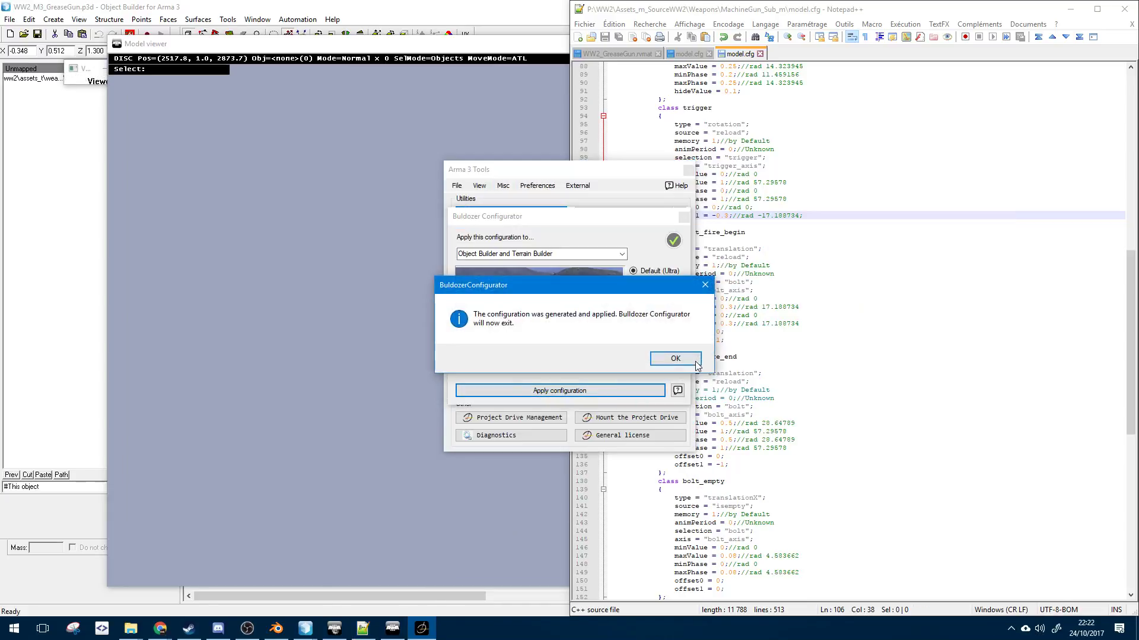
# - Dismiss the Buldozer configuration confirmation and frame the Grease Gun in the model viewer
pyautogui.press('Return')
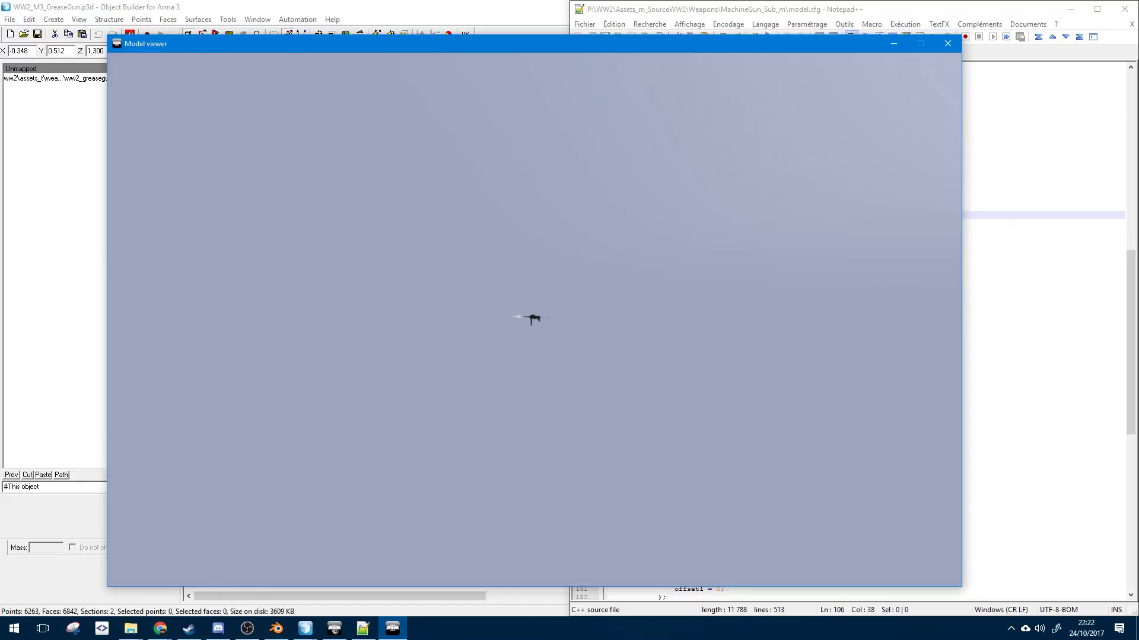
pyautogui.press(']')
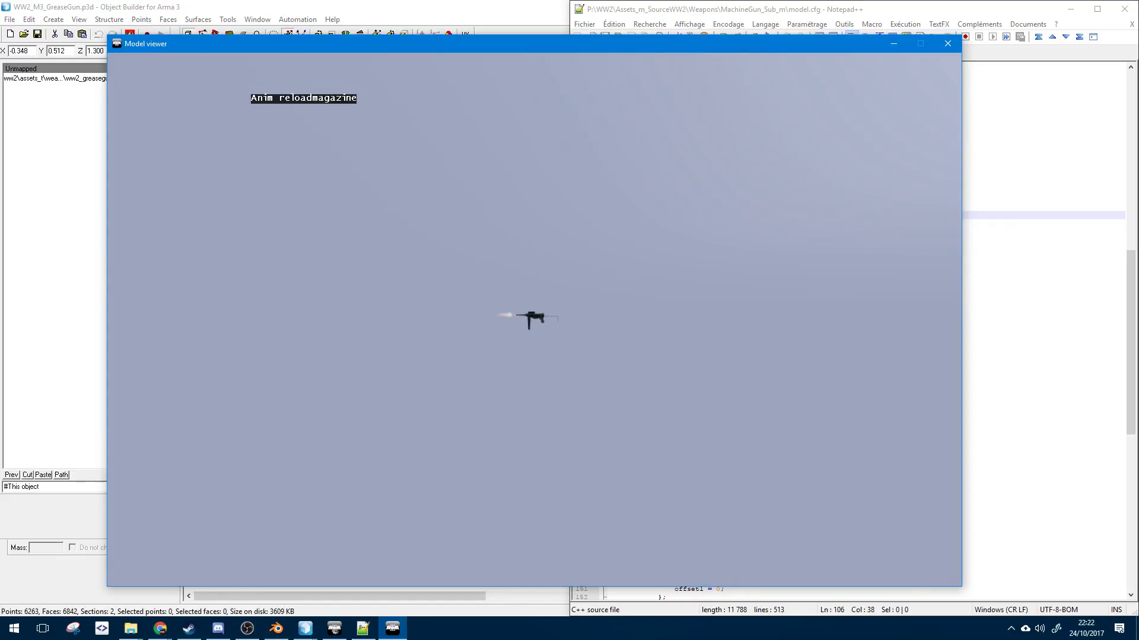
pyautogui.moveTo(534, 320); pyautogui.dragTo(487, 320)
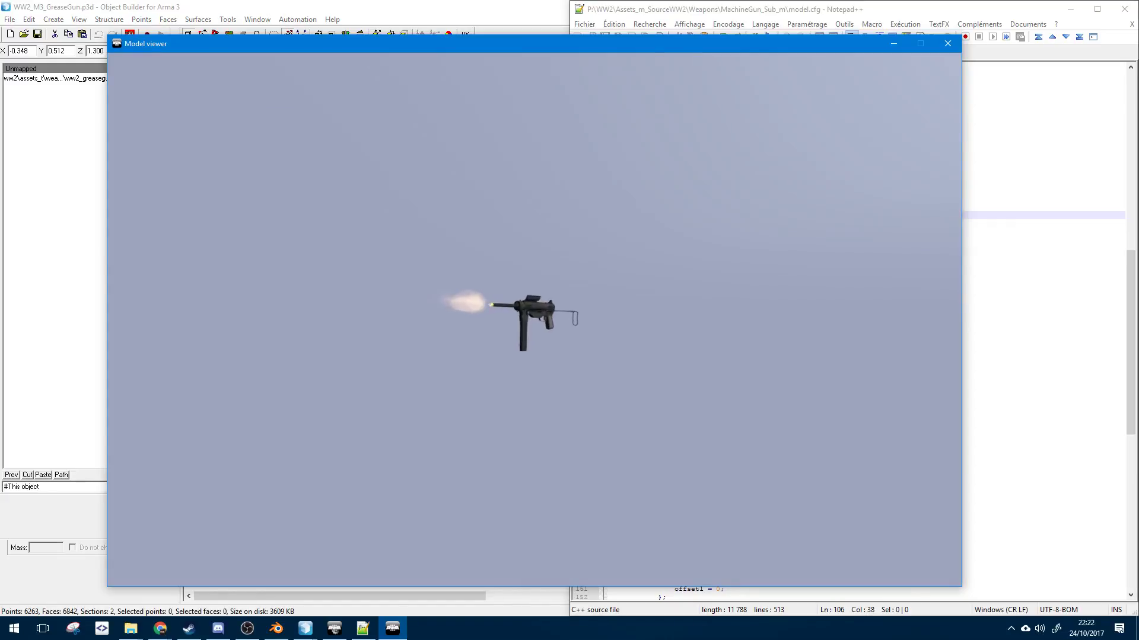
pyautogui.moveTo(534, 320); pyautogui.dragTo(535, 255, button='right')
pyautogui.moveTo(535, 320); pyautogui.dragTo(558, 320)
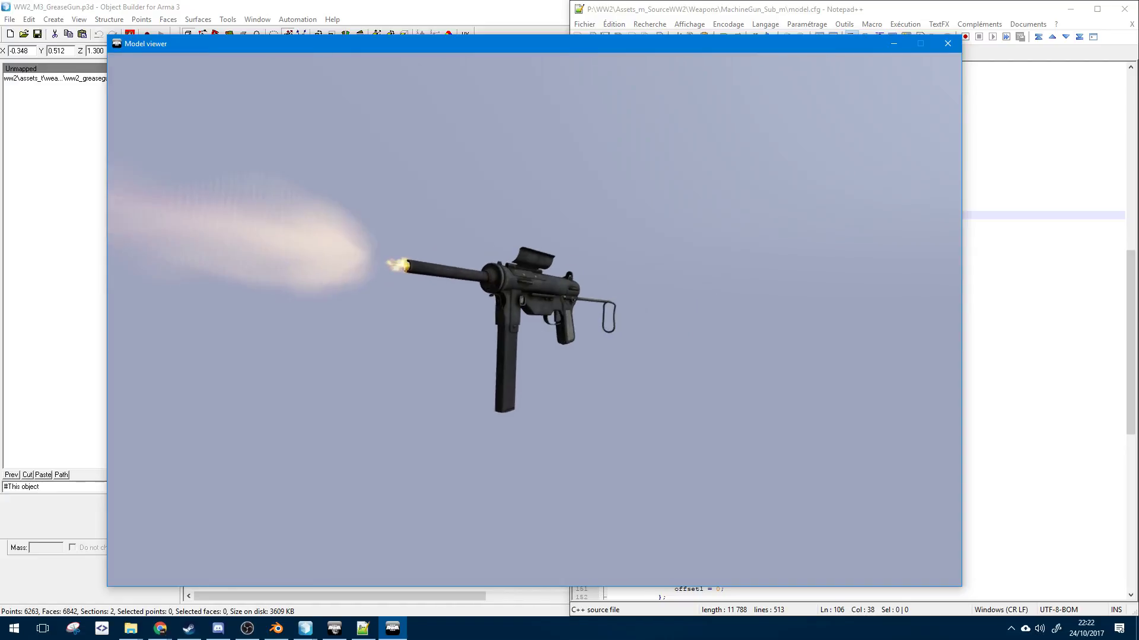
# - Scrub the reload animation back and forth while viewing the bolt and trigger up close
pyautogui.press(']')
pyautogui.scroll(1, 535, 319)
pyautogui.moveTo(534, 320)
pyautogui.mouseDown(button='right')
pyautogui.moveTo(534, 273)
pyautogui.moveTo(535, 332)
pyautogui.mouseUp(button='right')
pyautogui.moveTo(534, 320); pyautogui.dragTo(605, 319)
pyautogui.moveTo(534, 320); pyautogui.dragTo(535, 279, button='right')
pyautogui.moveTo(535, 320); pyautogui.dragTo(534, 379)
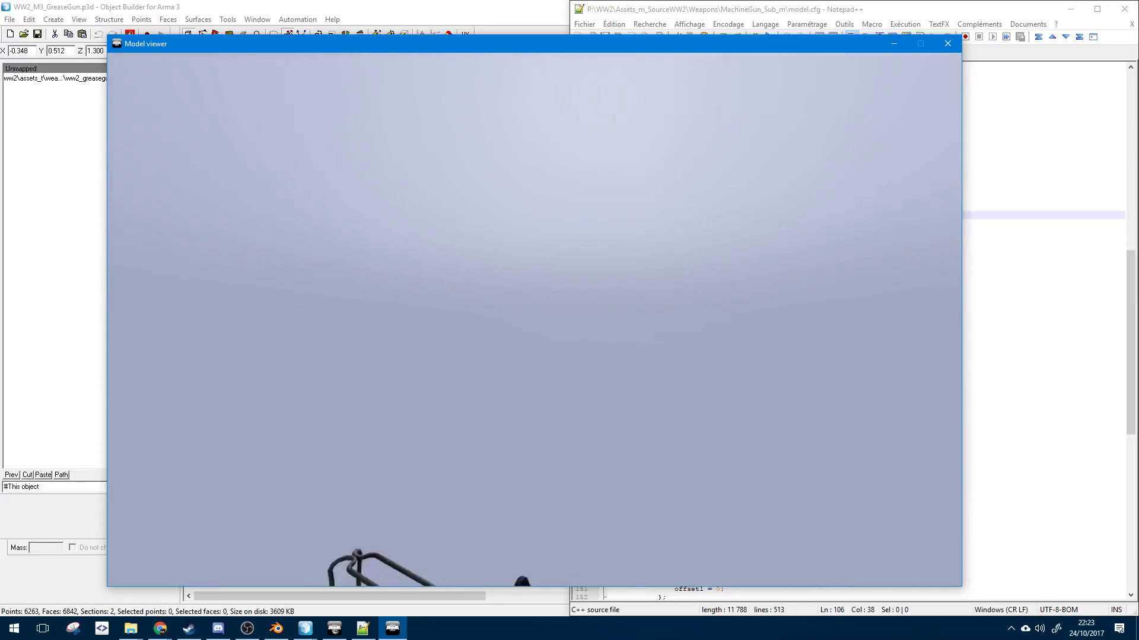
pyautogui.moveTo(534, 319); pyautogui.dragTo(534, 368, button='right')
pyautogui.scroll(4, 535, 320)
pyautogui.scroll(-5, 534, 320)
pyautogui.moveTo(535, 320); pyautogui.dragTo(535, 261)
pyautogui.scroll(2, 534, 320)
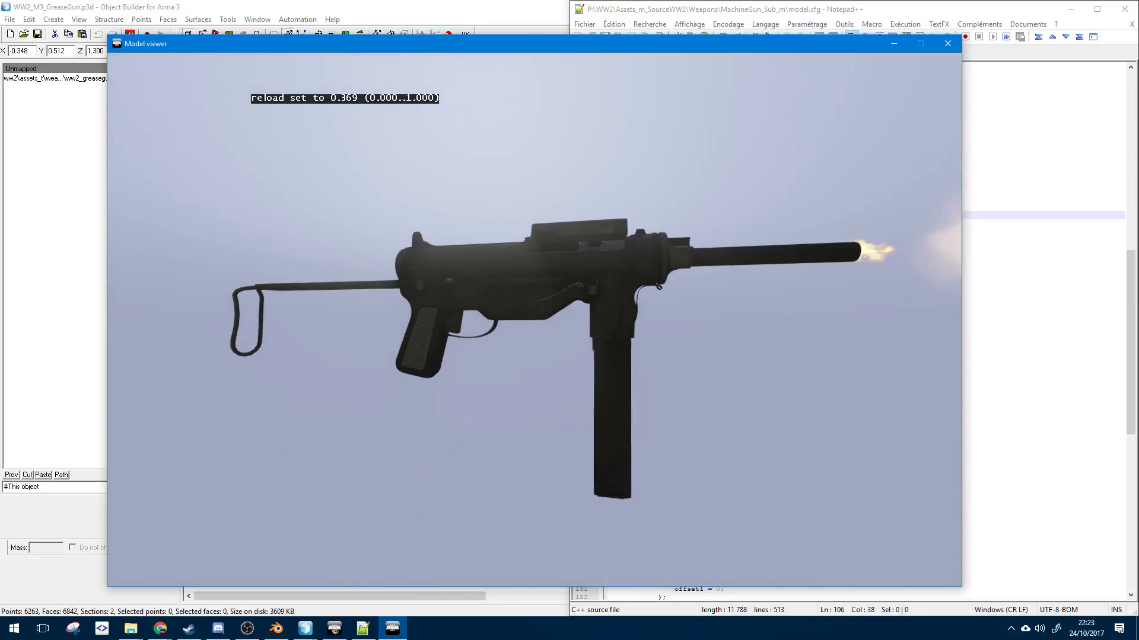
pyautogui.moveTo(534, 320); pyautogui.dragTo(534, 273, button='right')
pyautogui.moveTo(534, 319); pyautogui.dragTo(551, 379)
pyautogui.scroll(-5, 534, 320)
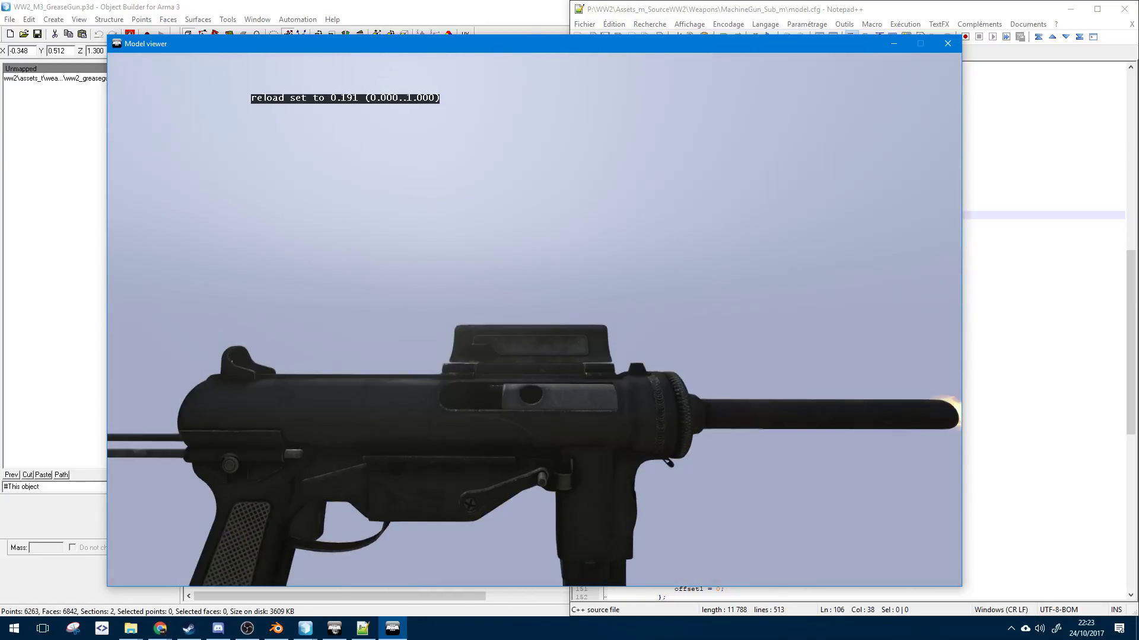
# - Cycle back and forth through the weapon's available animation sources, starting from isempty
pyautogui.press(']')
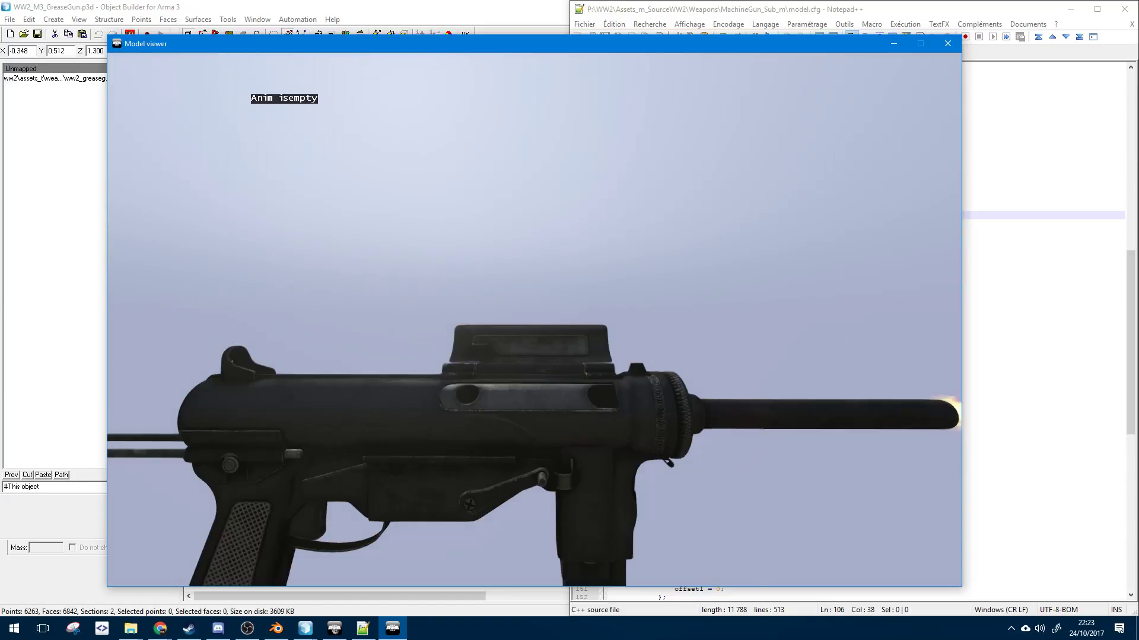
pyautogui.press(']')
pyautogui.press(']')
pyautogui.press('[')
pyautogui.press('[')
pyautogui.press('[')
pyautogui.press('[')
pyautogui.press(']')
pyautogui.press(']')
pyautogui.press(']')
pyautogui.press(']')
pyautogui.press('[')
pyautogui.press('[')
# - Preview the hasmagazine animation between 0.000 and 1.000, checking the magazine from several angles
pyautogui.scroll(2, 534, 319)
pyautogui.moveTo(534, 319); pyautogui.dragTo(534, 415, button='right')
pyautogui.moveTo(534, 319); pyautogui.dragTo(534, 239)
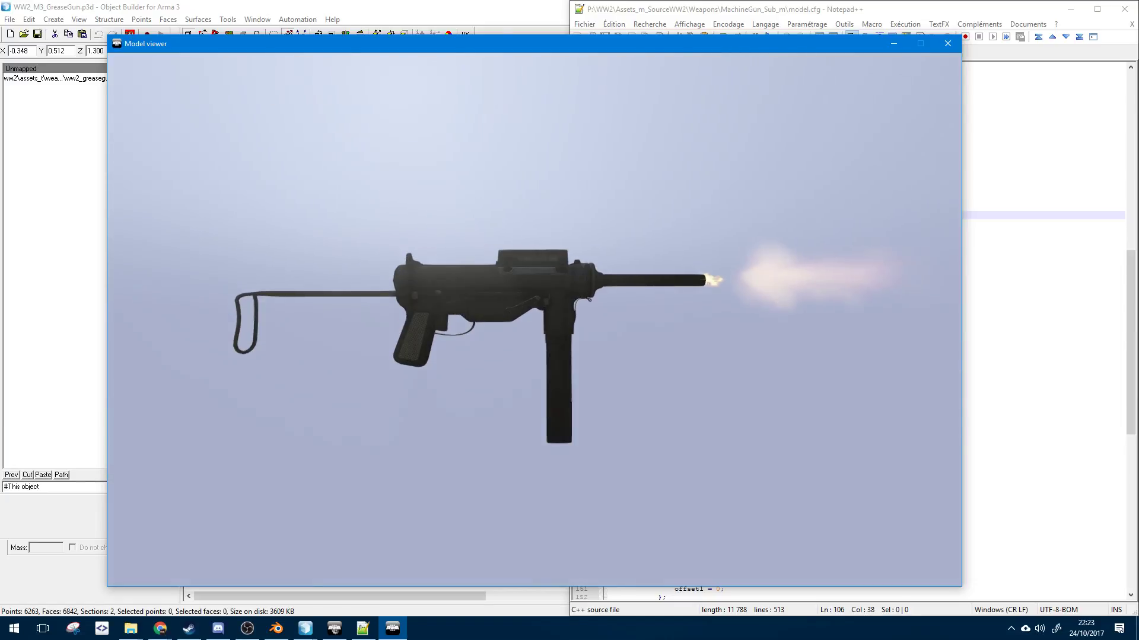
pyautogui.moveTo(535, 320); pyautogui.dragTo(535, 267, button='right')
pyautogui.scroll(6, 534, 319)
pyautogui.scroll(2, 534, 320)
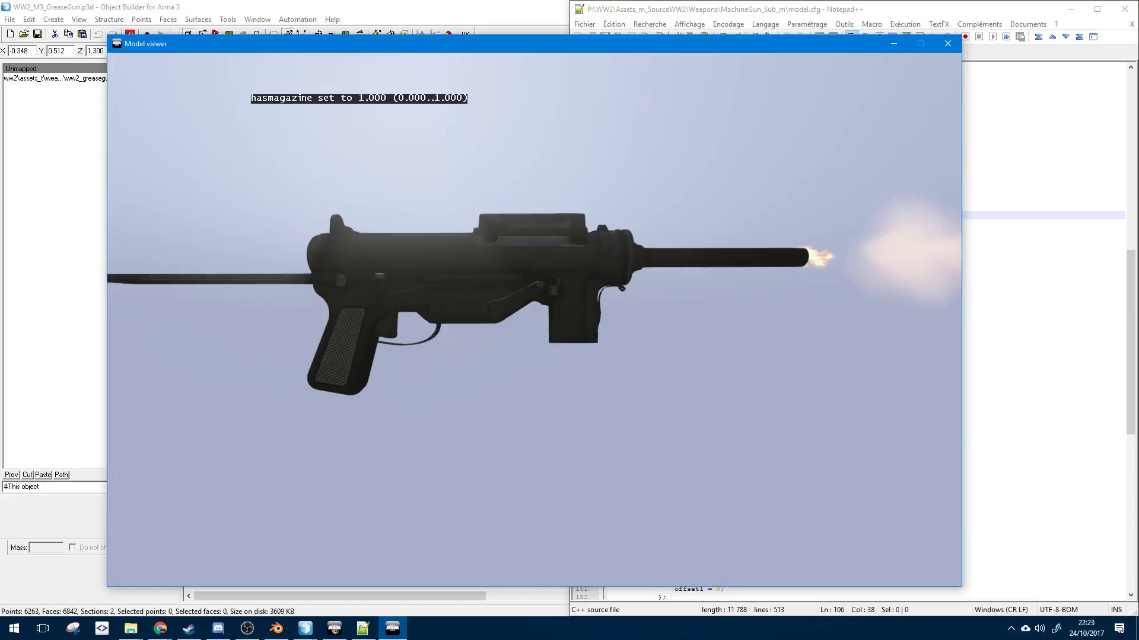
pyautogui.scroll(-1, 534, 320)
pyautogui.scroll(6, 534, 320)
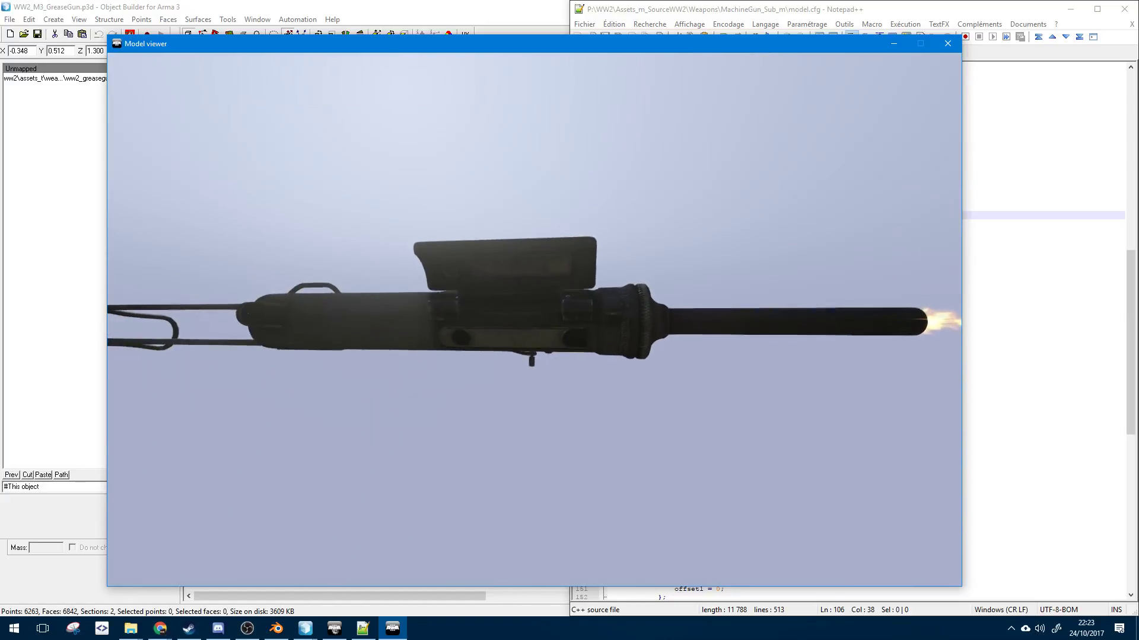
pyautogui.scroll(-7, 534, 319)
pyautogui.scroll(-4, 535, 320)
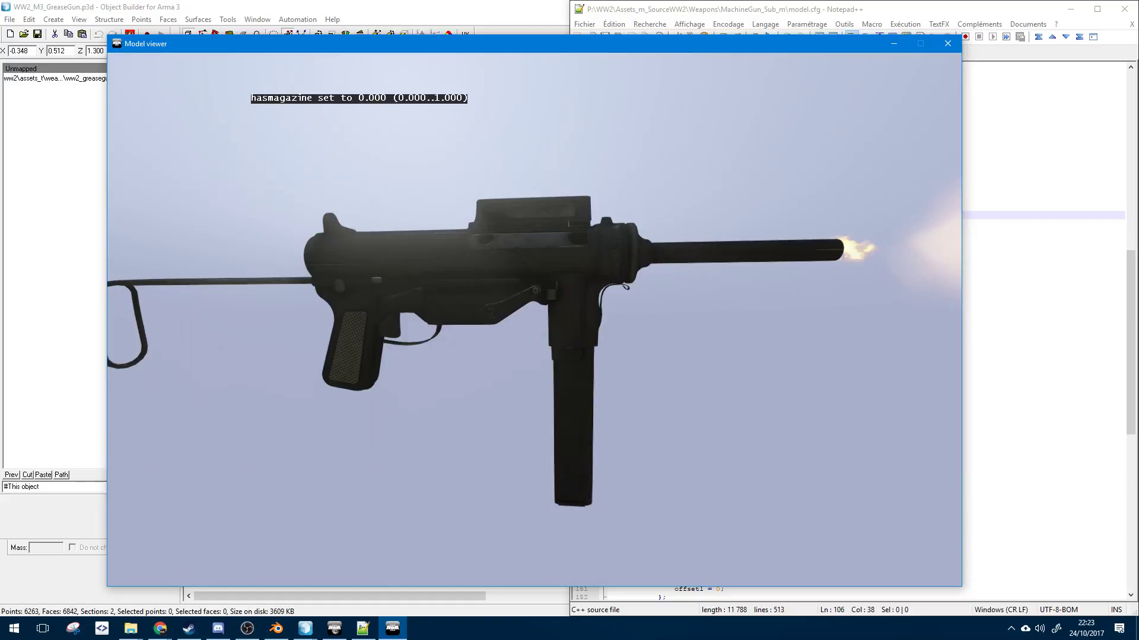
# - Preview the reloadmagazine animation through its 0.200 to 0.250 range
pyautogui.press(']')
pyautogui.scroll(2, 534, 319)
pyautogui.scroll(-2, 535, 320)
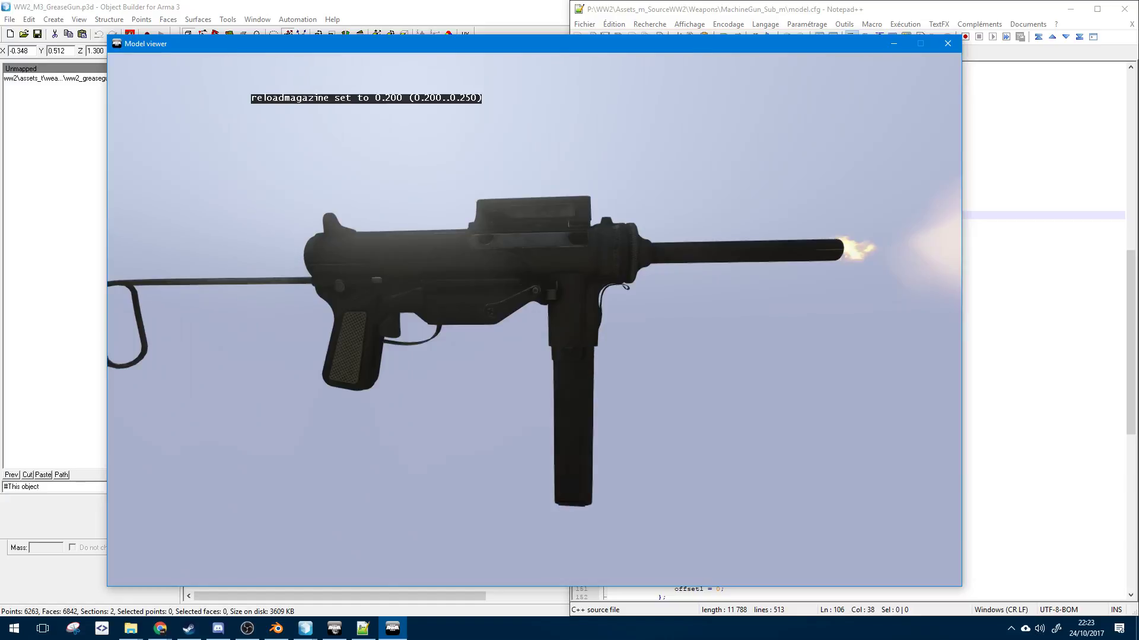
pyautogui.scroll(2, 534, 319)
pyautogui.scroll(-2, 534, 319)
pyautogui.moveTo(534, 319); pyautogui.dragTo(510, 319)
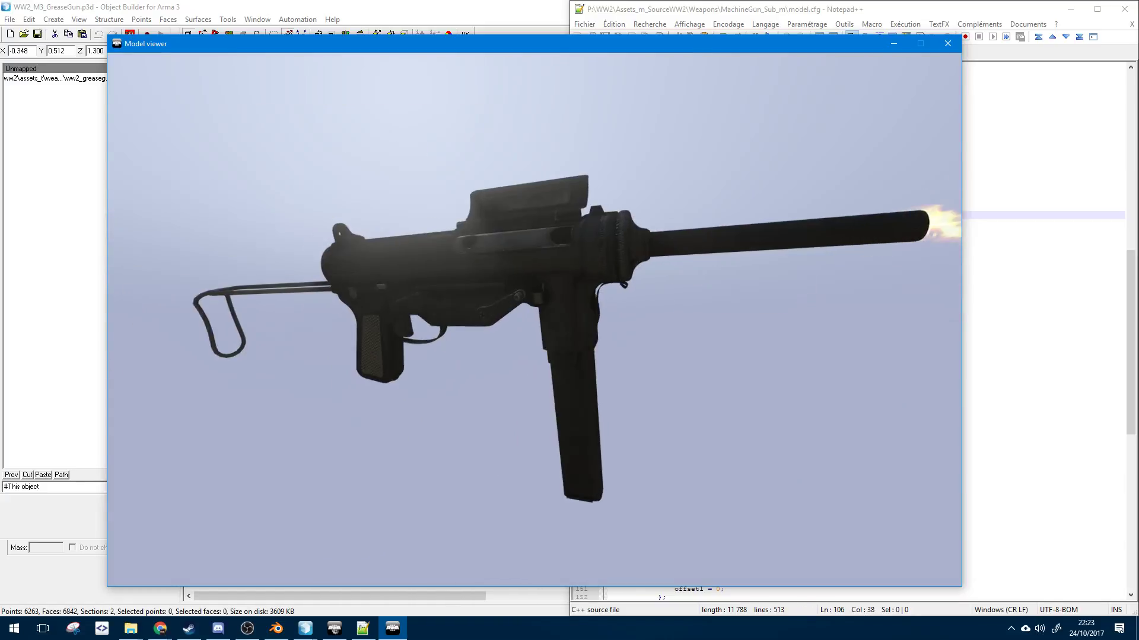
# - Run the reload animation repeatedly and check the direction the bolt travels in the ejection port
pyautogui.press(']')
pyautogui.scroll(3, 534, 319)
pyautogui.scroll(-3, 534, 319)
pyautogui.scroll(3, 534, 319)
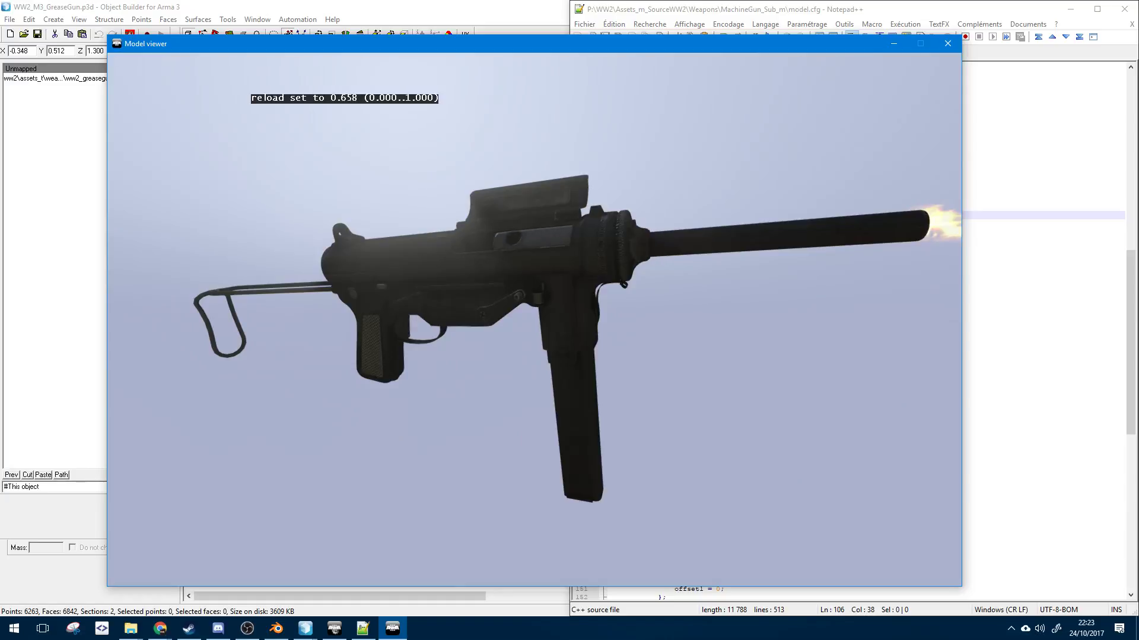
pyautogui.scroll(-3, 535, 320)
pyautogui.scroll(3, 534, 320)
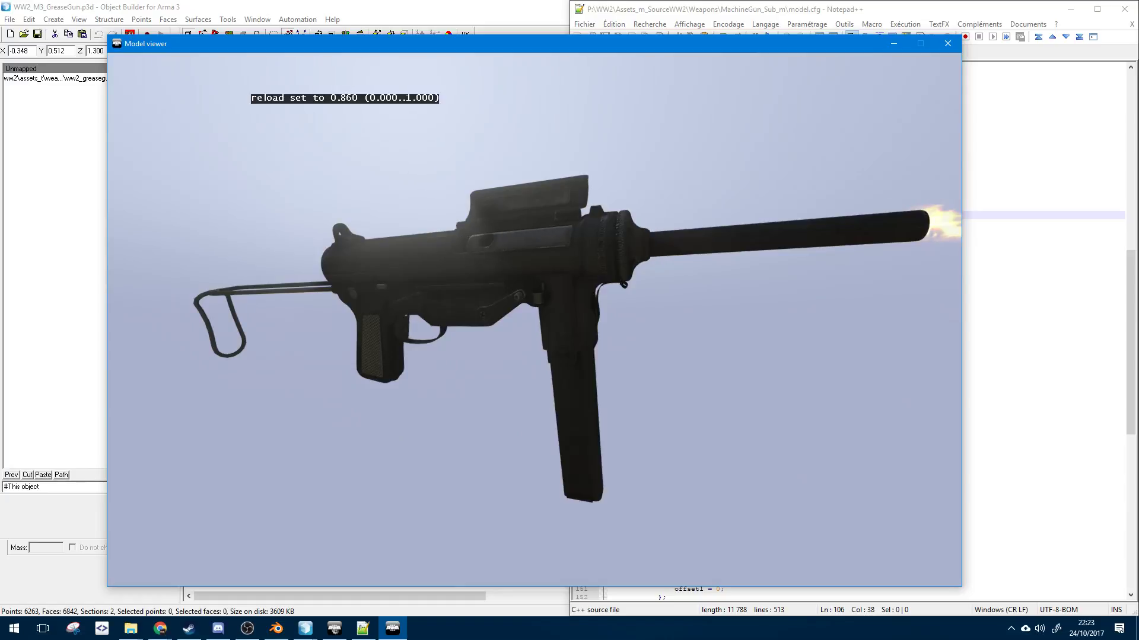
pyautogui.moveTo(534, 319); pyautogui.dragTo(536, 273)
pyautogui.scroll(-3, 581, 314)
pyautogui.scroll(-2, 534, 320)
pyautogui.scroll(3, 535, 319)
pyautogui.scroll(4, 534, 320)
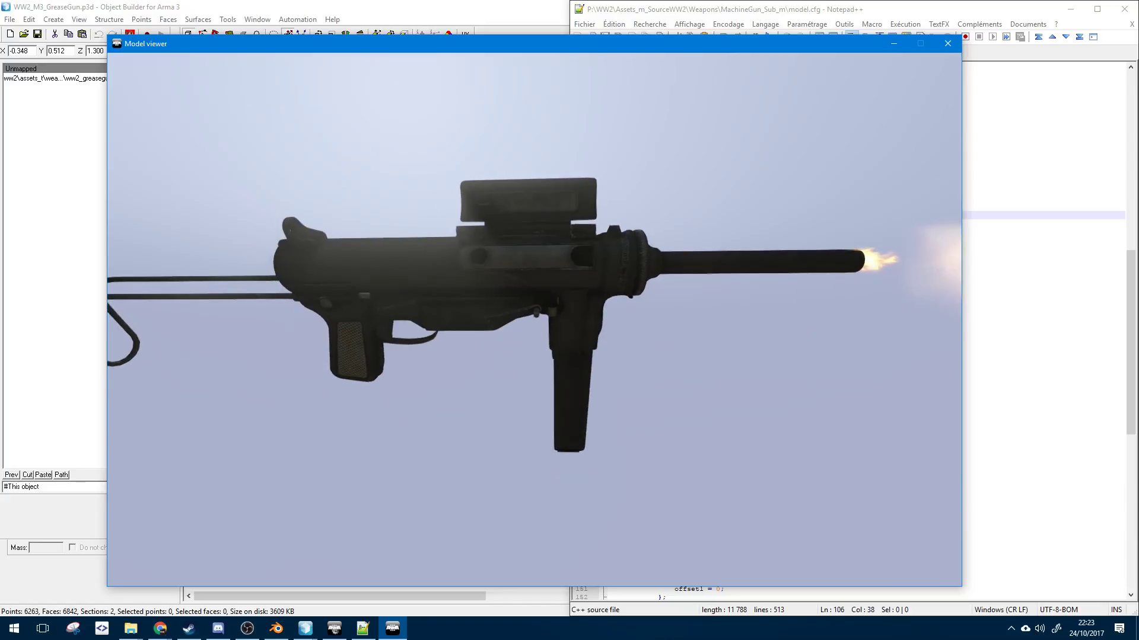
# - Switch to model.cfg in Notepad++ and compare the trigger, bolt_fire_begin and bolt_fire_end classes that use the reload source
pyautogui.hotkey('alt', 'Tab')
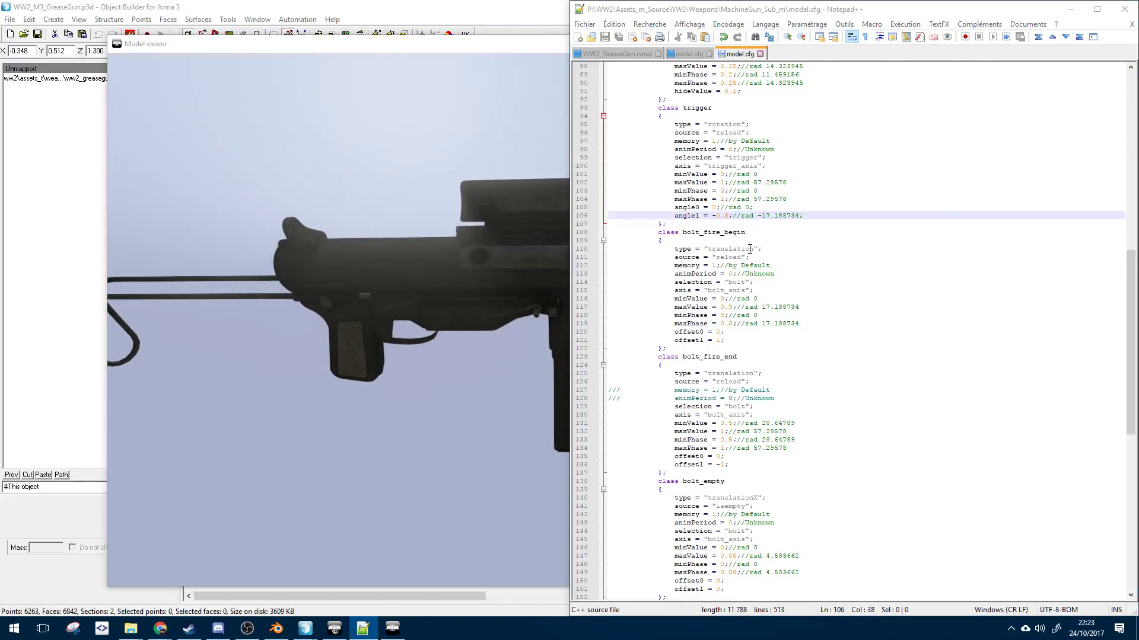
pyautogui.click(750, 248)
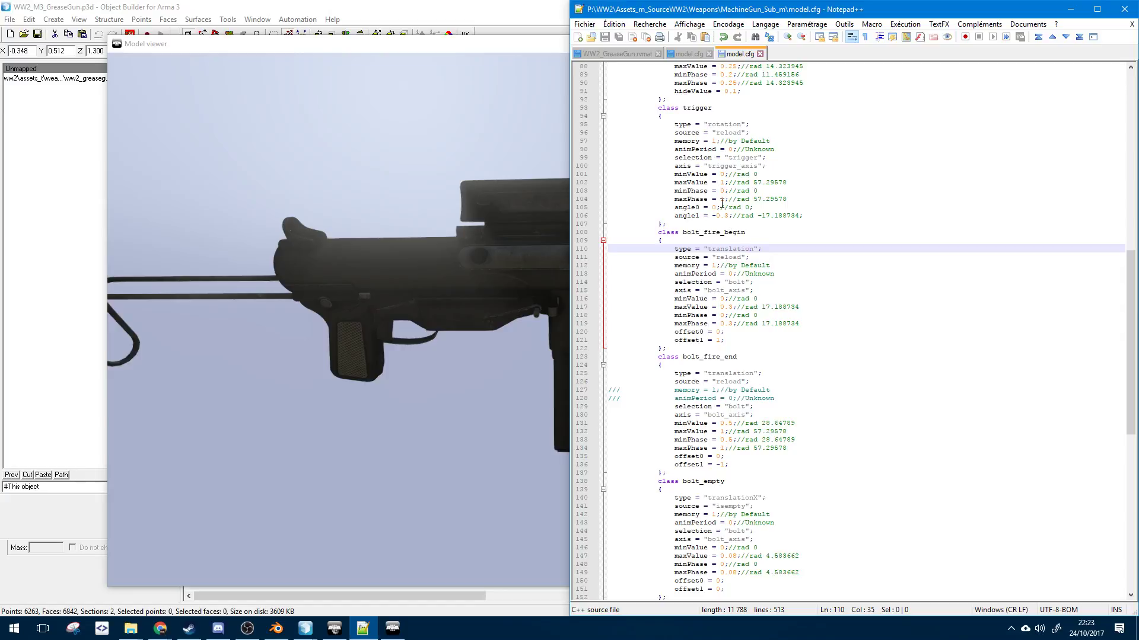
pyautogui.scroll(-2, 722, 203)
pyautogui.scroll(-1, 737, 442)
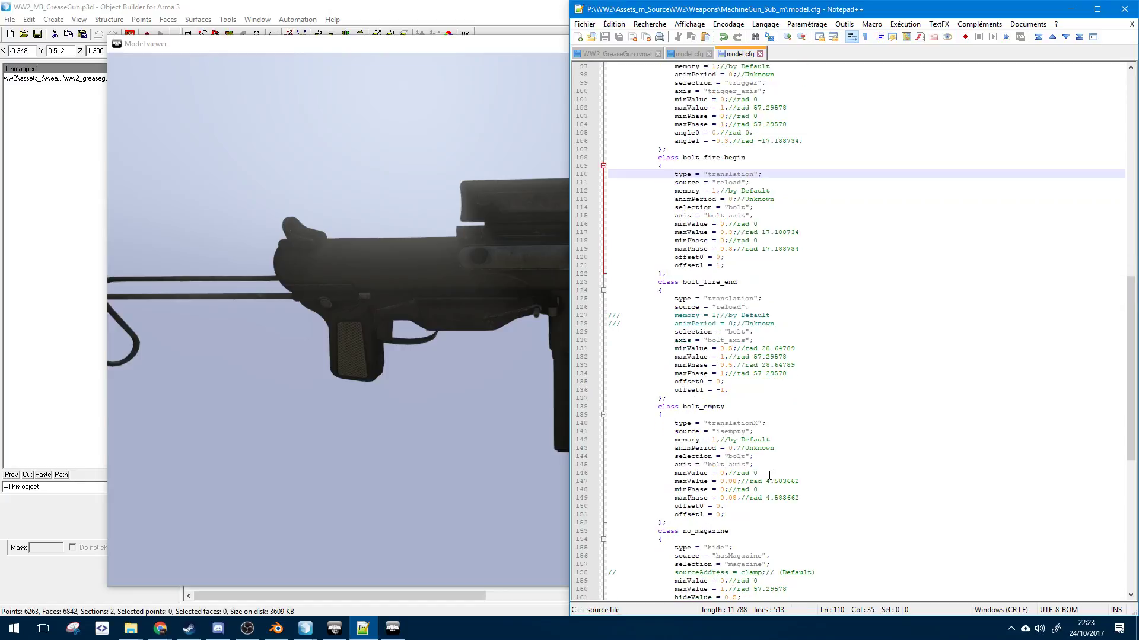
pyautogui.doubleClick(727, 306)
pyautogui.scroll(6, 825, 387)
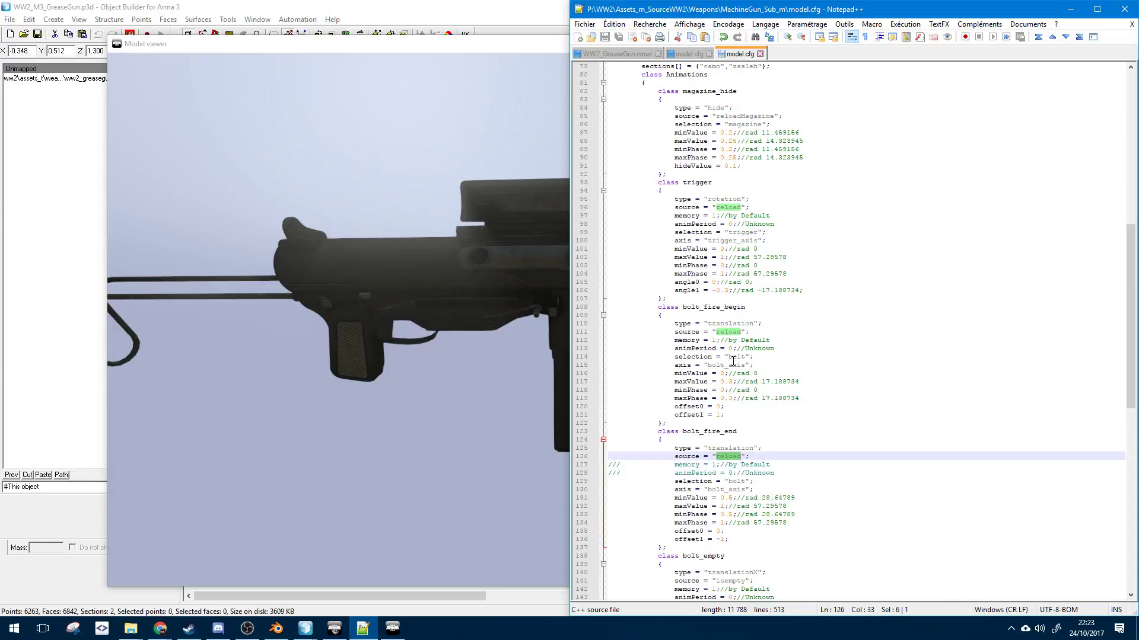
pyautogui.scroll(-5, 701, 190)
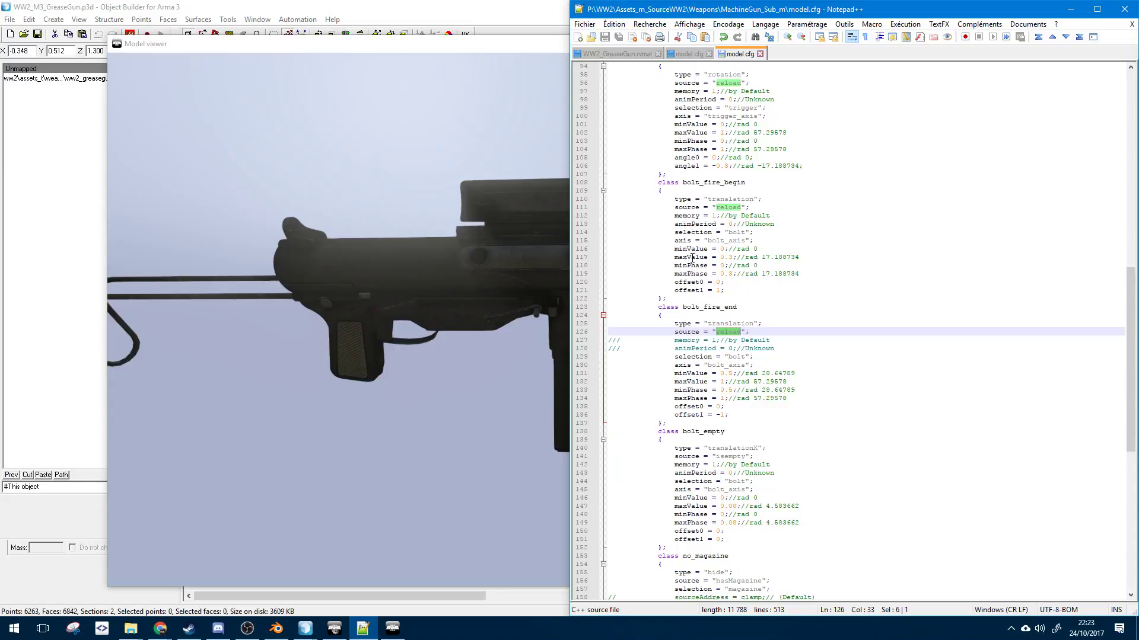
# - Set offset1 to 1 in bolt_fire_end and to -1 in bolt_fire_begin, then save model.cfg
pyautogui.click(719, 415)
pyautogui.press('BackSpace')
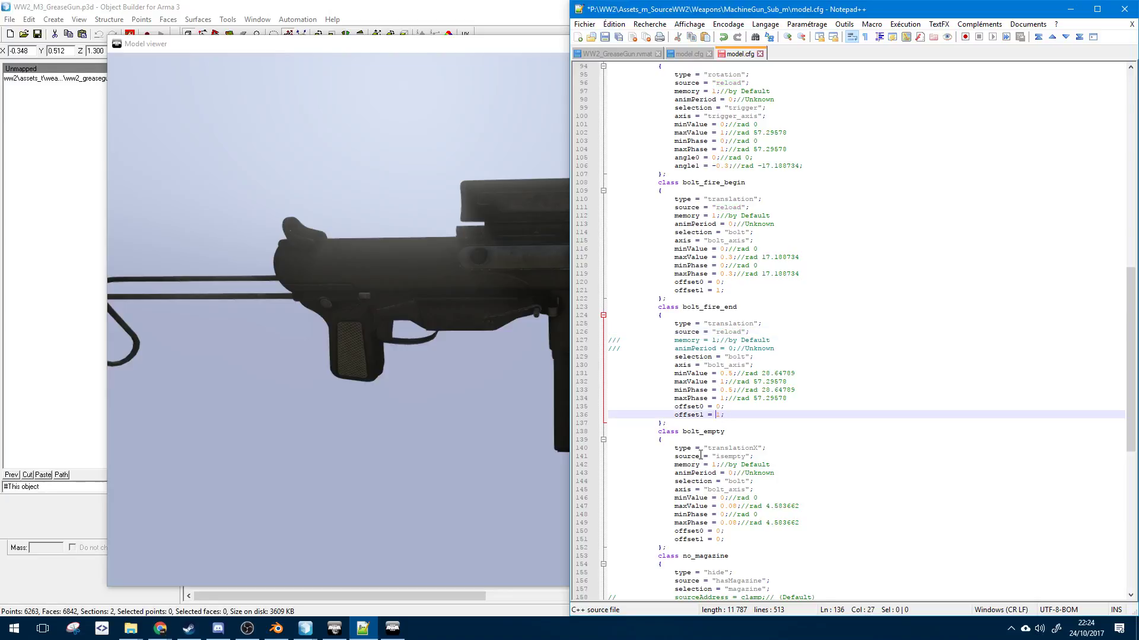
pyautogui.click(718, 288)
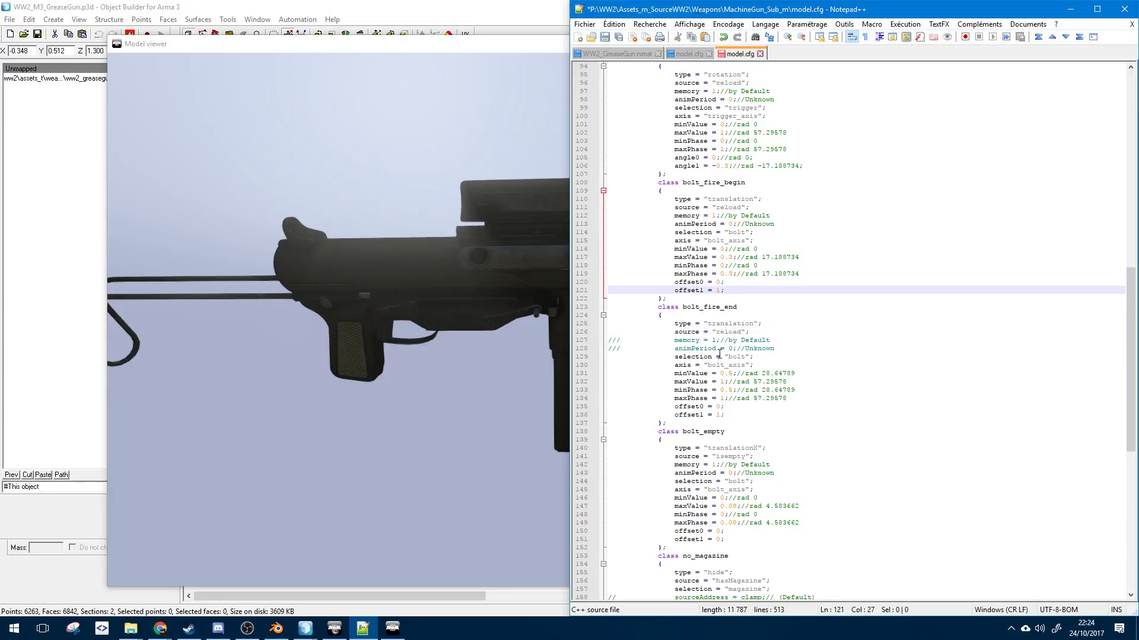
pyautogui.hotkey('ctrl', 's')
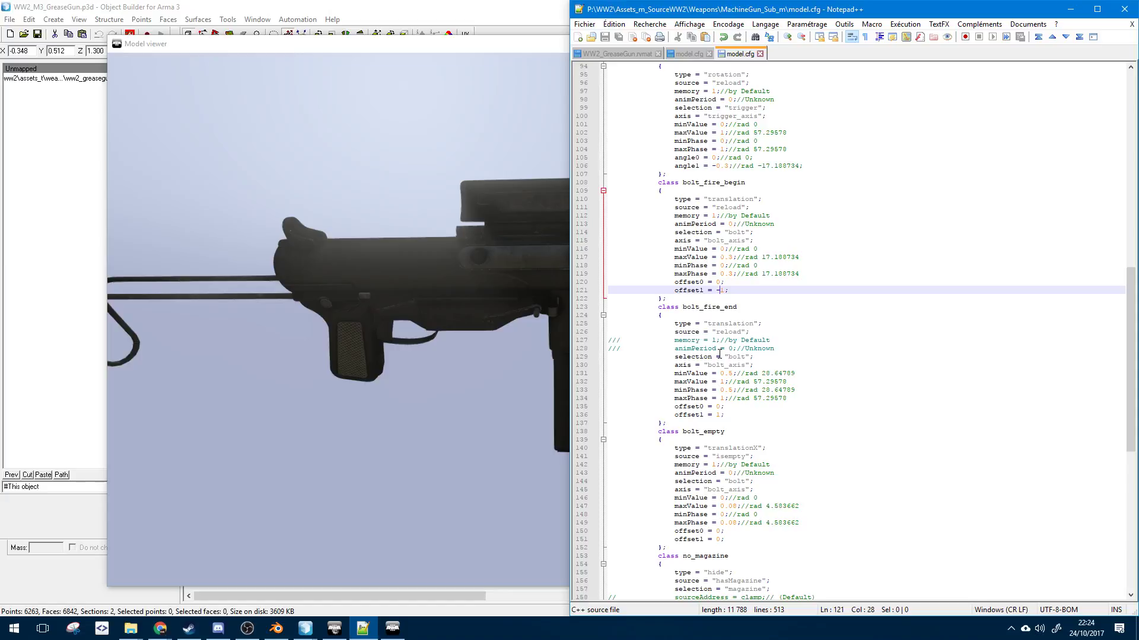
# - Return to the model viewer and scrub the reload animation to check the bolt with the edited offsets
pyautogui.click(523, 277)
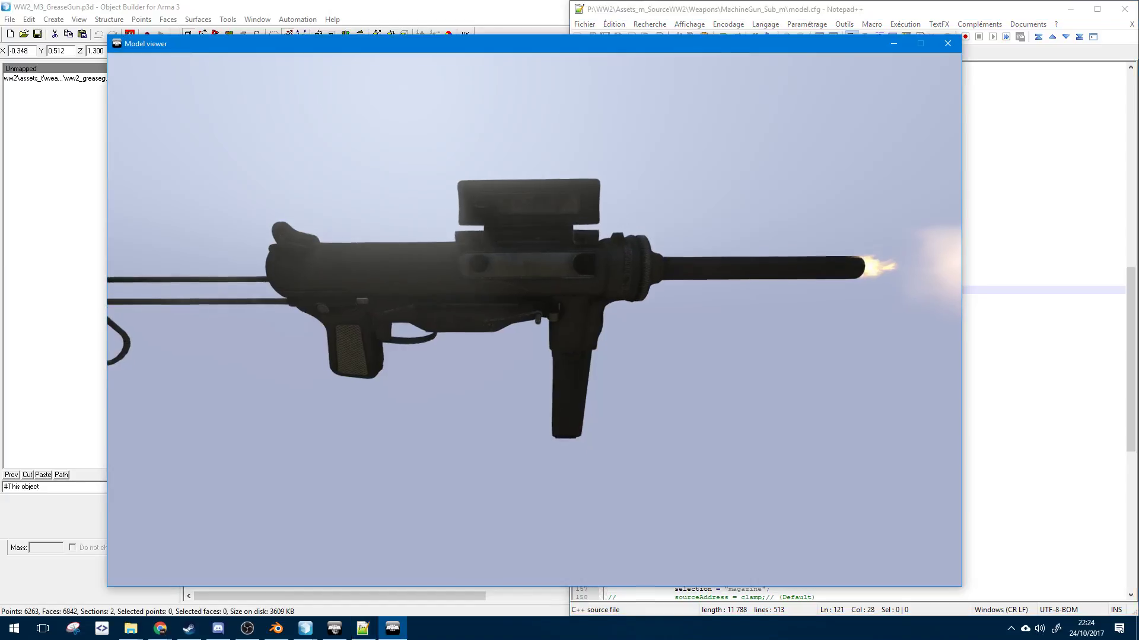
pyautogui.scroll(5, 534, 319)
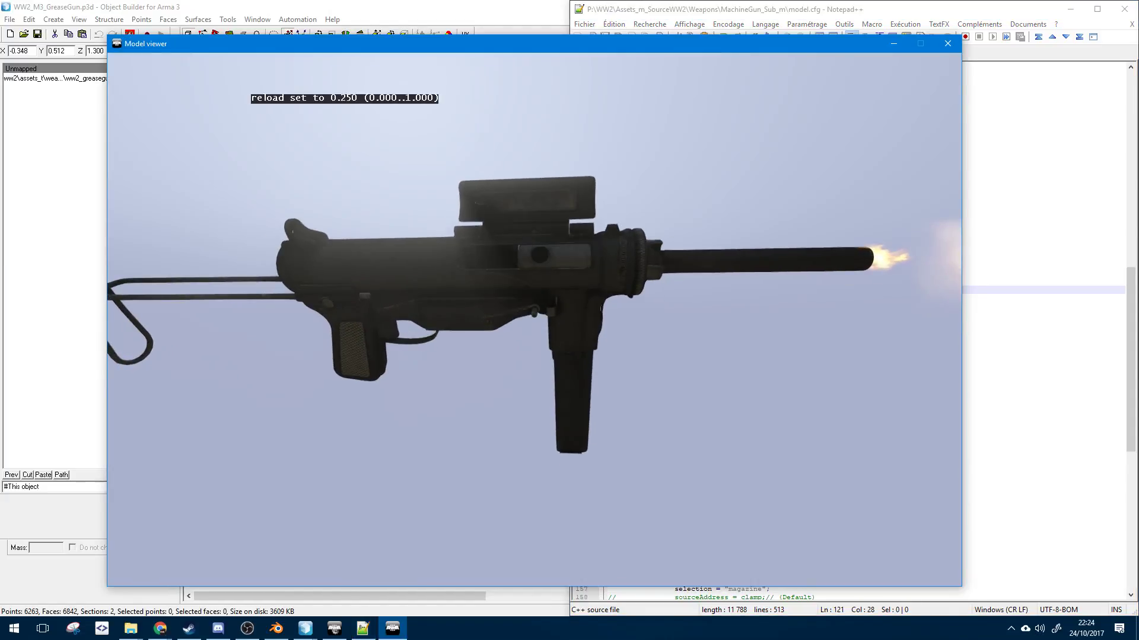
pyautogui.scroll(5, 534, 320)
pyautogui.scroll(-4, 534, 320)
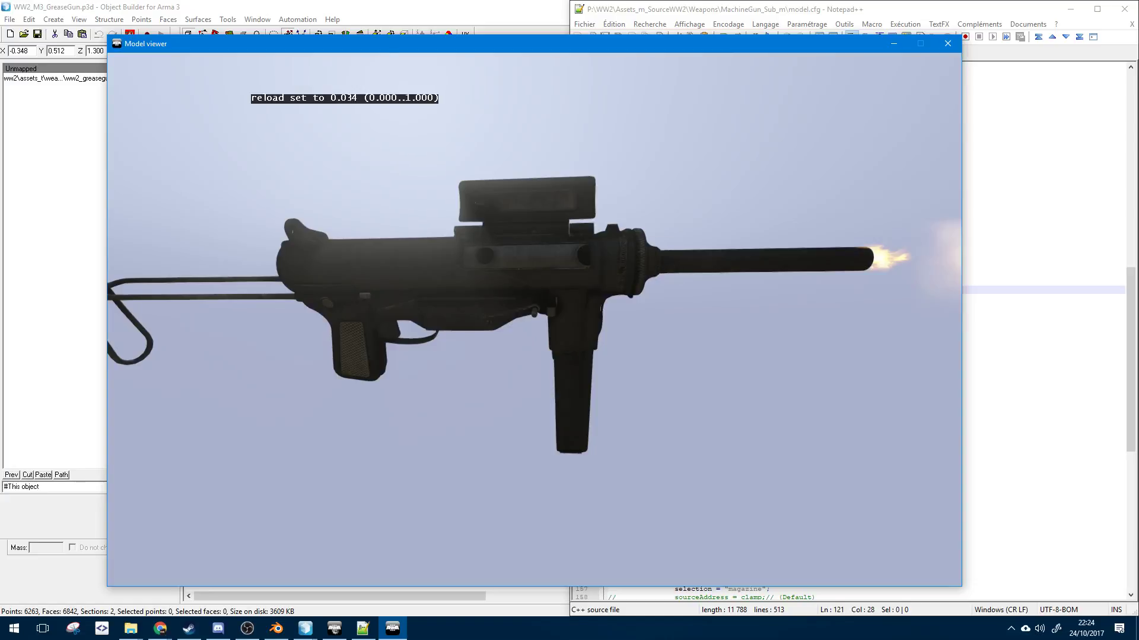
pyautogui.scroll(6, 533, 320)
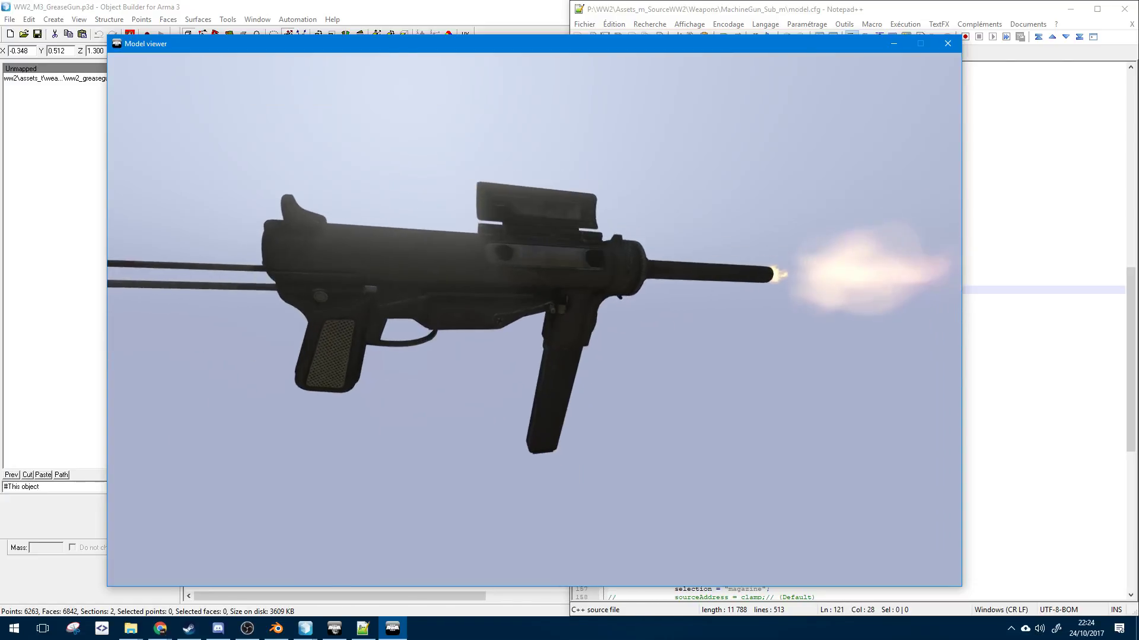
pyautogui.scroll(-6, 533, 320)
pyautogui.scroll(-3, 534, 320)
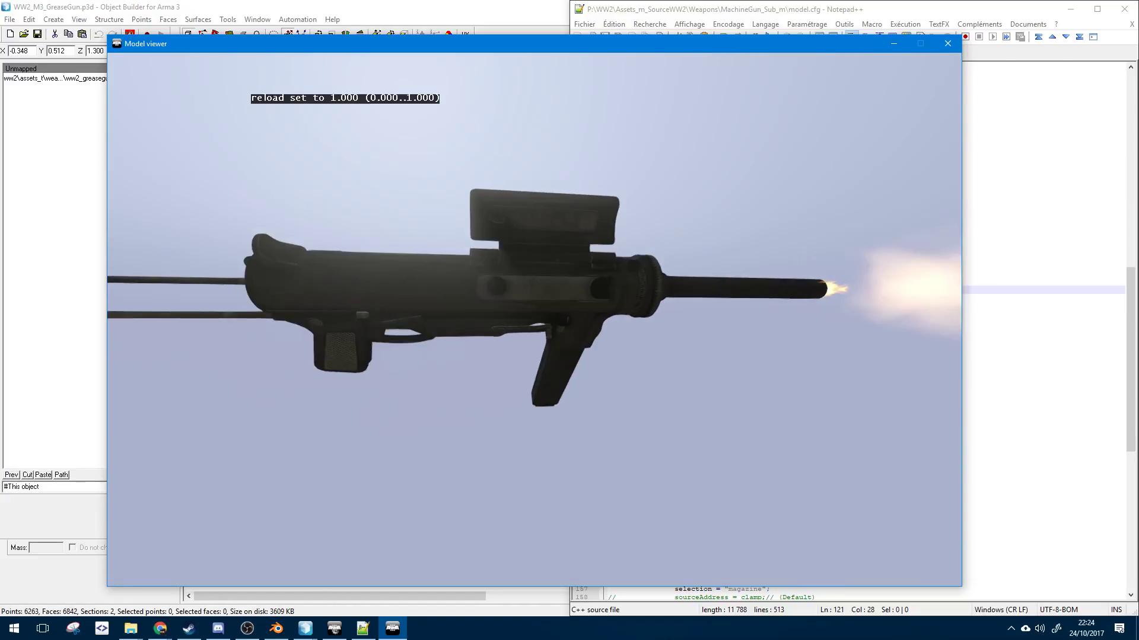
pyautogui.scroll(-3, 534, 320)
# - Preview the isempty animation and check the bolt's position in the ejection port
pyautogui.press(']')
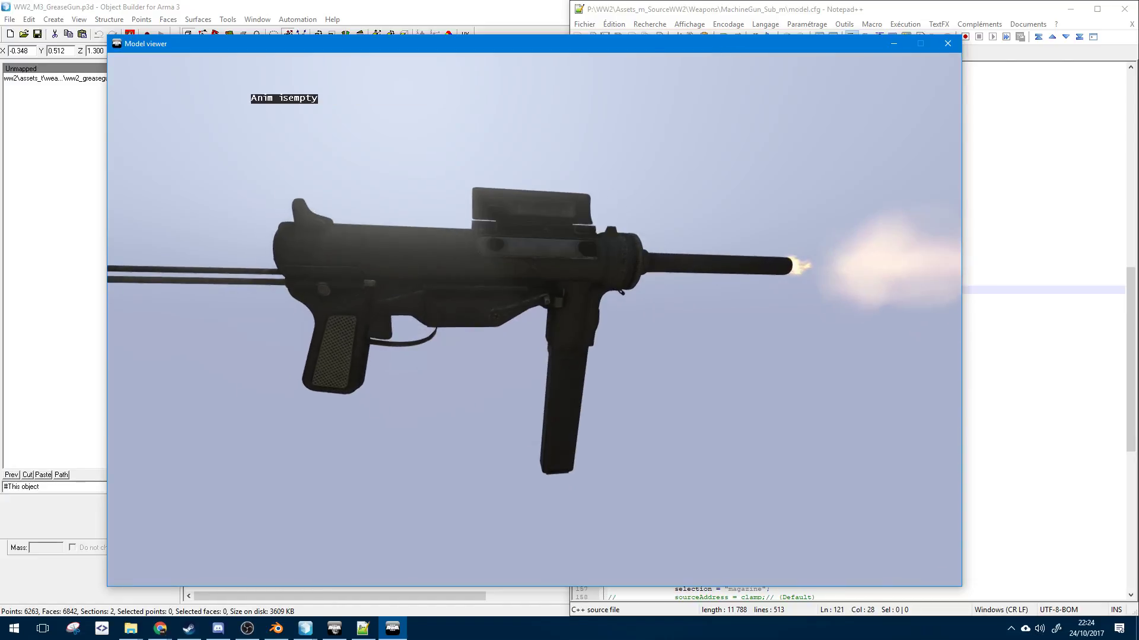
pyautogui.scroll(3, 534, 319)
pyautogui.scroll(-3, 533, 320)
pyautogui.scroll(3, 534, 319)
pyautogui.moveTo(534, 320); pyautogui.dragTo(566, 364)
# - Return to model.cfg and examine the bolt_empty class, including its source, selection, maxValue, maxPhase and offsets
pyautogui.hotkey('alt', 'Tab')
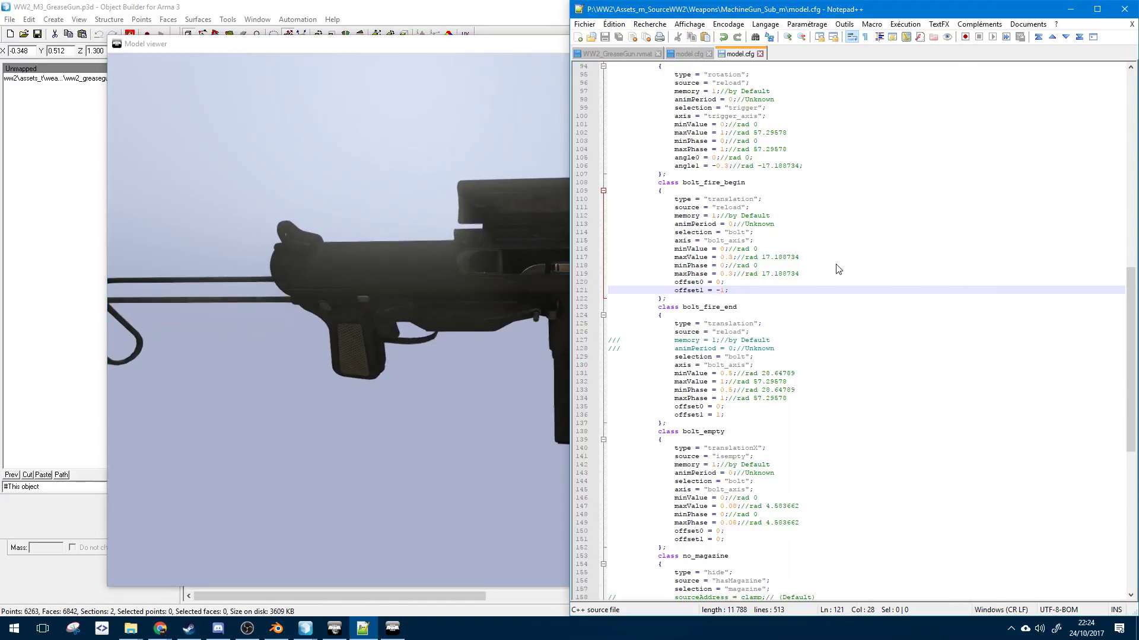
pyautogui.scroll(-3, 806, 391)
pyautogui.click(794, 390)
pyautogui.moveTo(726, 465)
pyautogui.mouseDown()
pyautogui.moveTo(564, 464)
pyautogui.moveTo(561, 424)
pyautogui.moveTo(723, 473)
pyautogui.mouseUp()
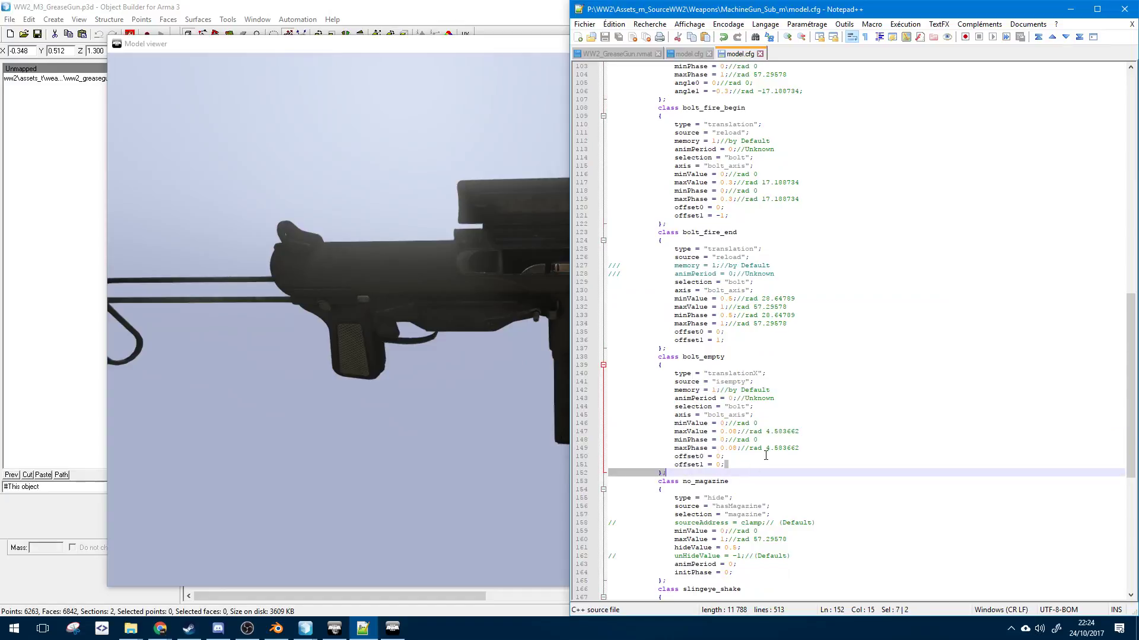
pyautogui.click(764, 456)
pyautogui.click(754, 448)
pyautogui.click(726, 429)
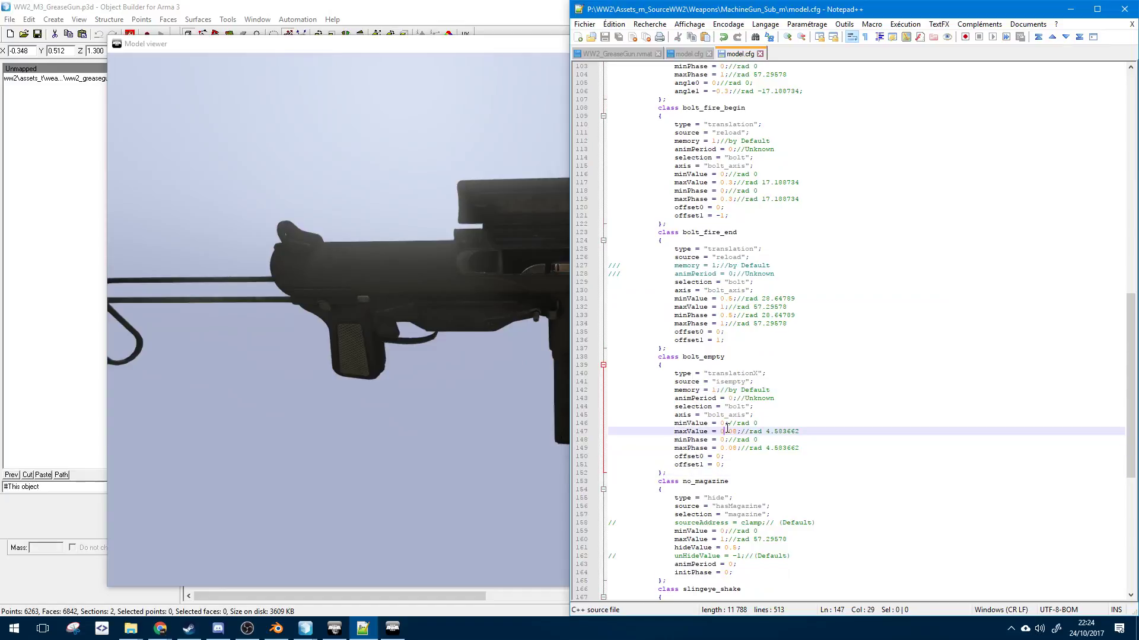
pyautogui.doubleClick(700, 356)
pyautogui.doubleClick(731, 382)
pyautogui.doubleClick(738, 406)
pyautogui.doubleClick(733, 431)
pyautogui.tripleClick(737, 434)
pyautogui.click(732, 448)
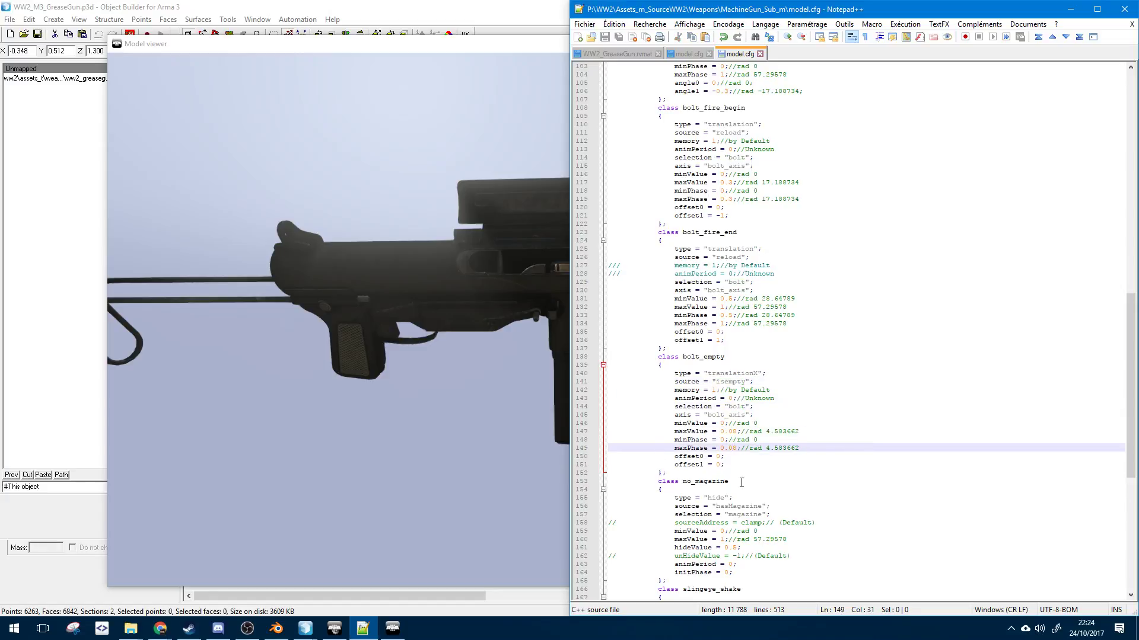
# - Examine the value, phase and offset lines of bolt_empty, then read through the no_magazine, slingeye_shake and MuzzleFlashROT classes
pyautogui.click(748, 423)
pyautogui.click(722, 432)
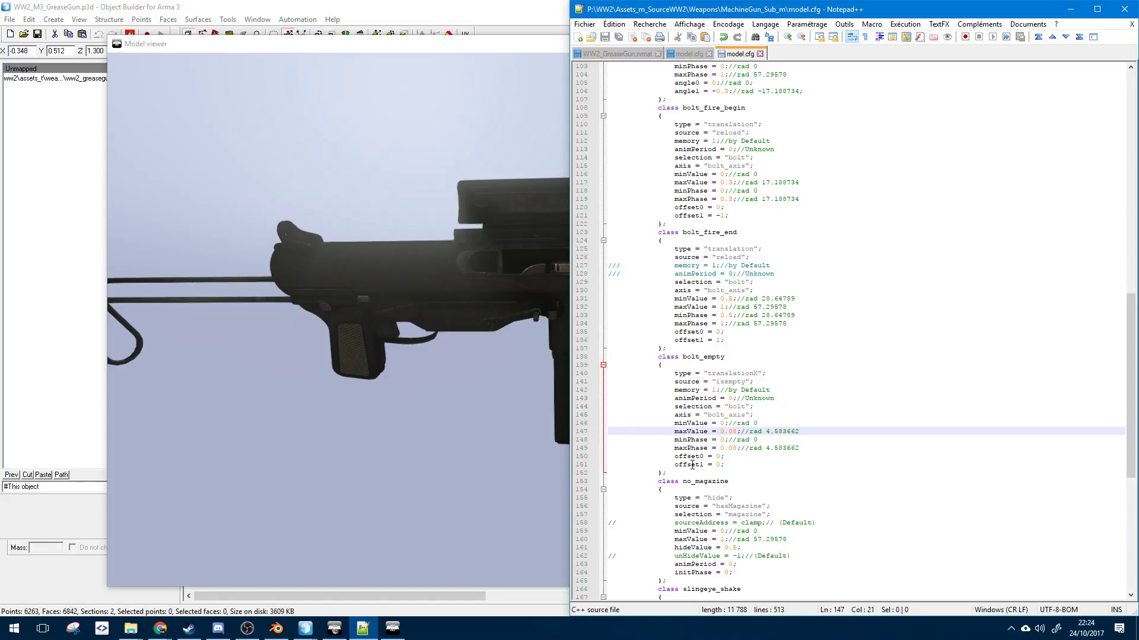
pyautogui.click(692, 464)
pyautogui.click(696, 447)
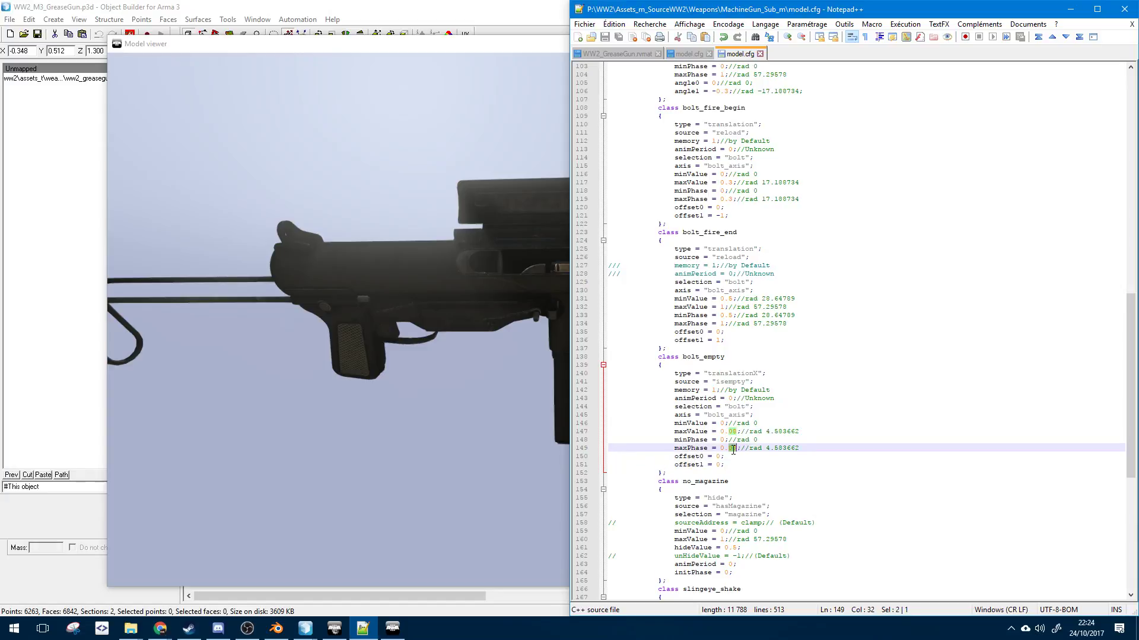
pyautogui.click(690, 457)
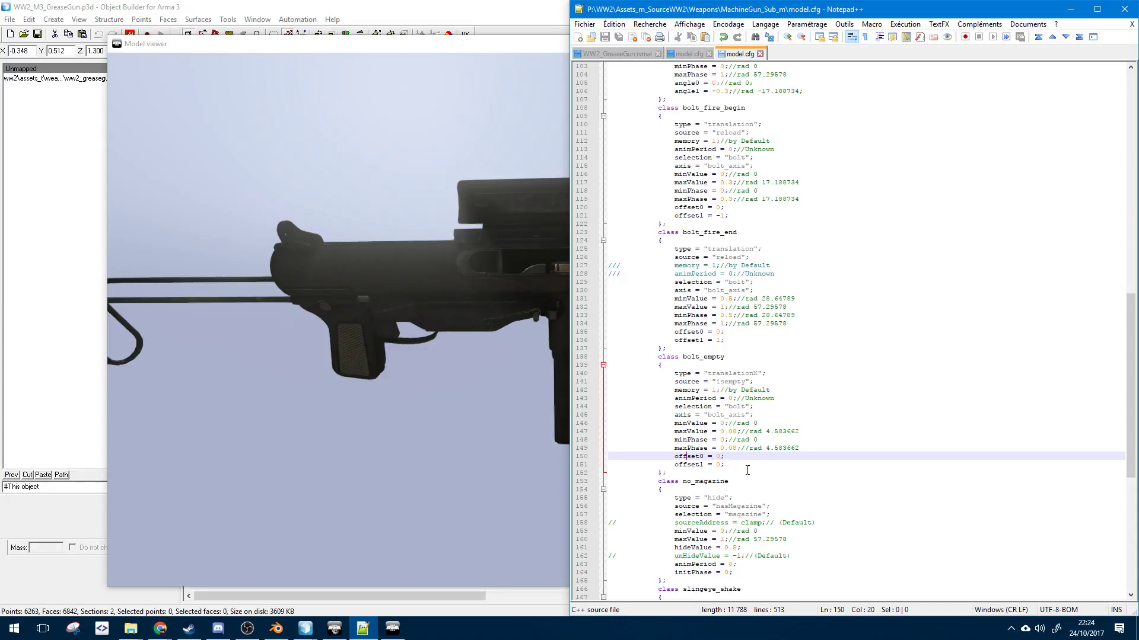
pyautogui.scroll(-3, 747, 470)
pyautogui.click(797, 356)
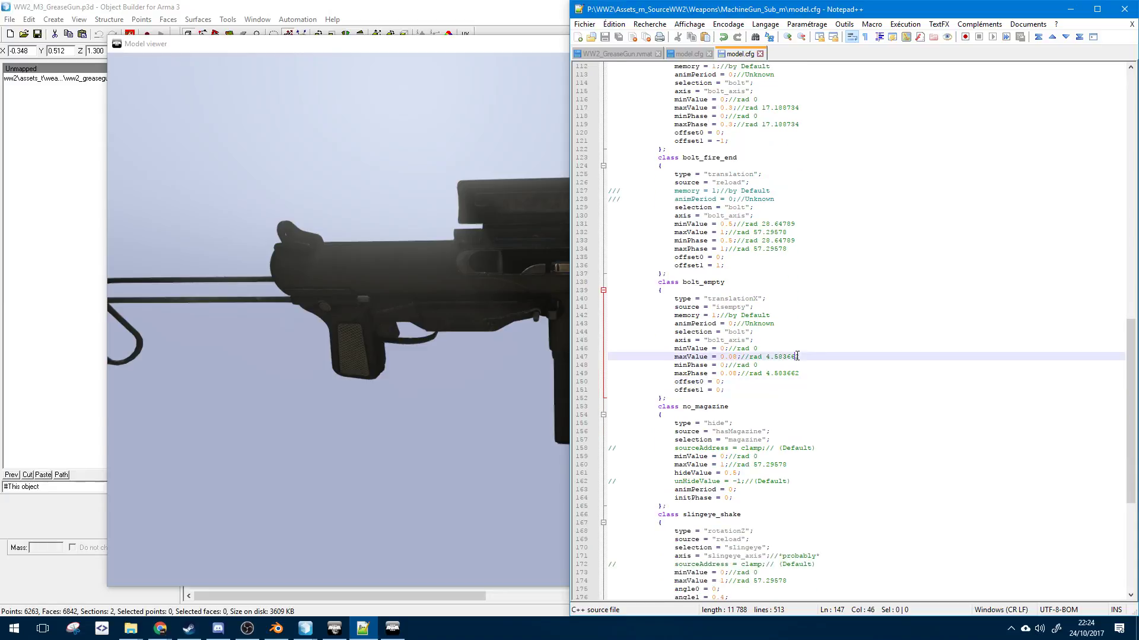
pyautogui.click(905, 406)
pyautogui.scroll(-2, 848, 463)
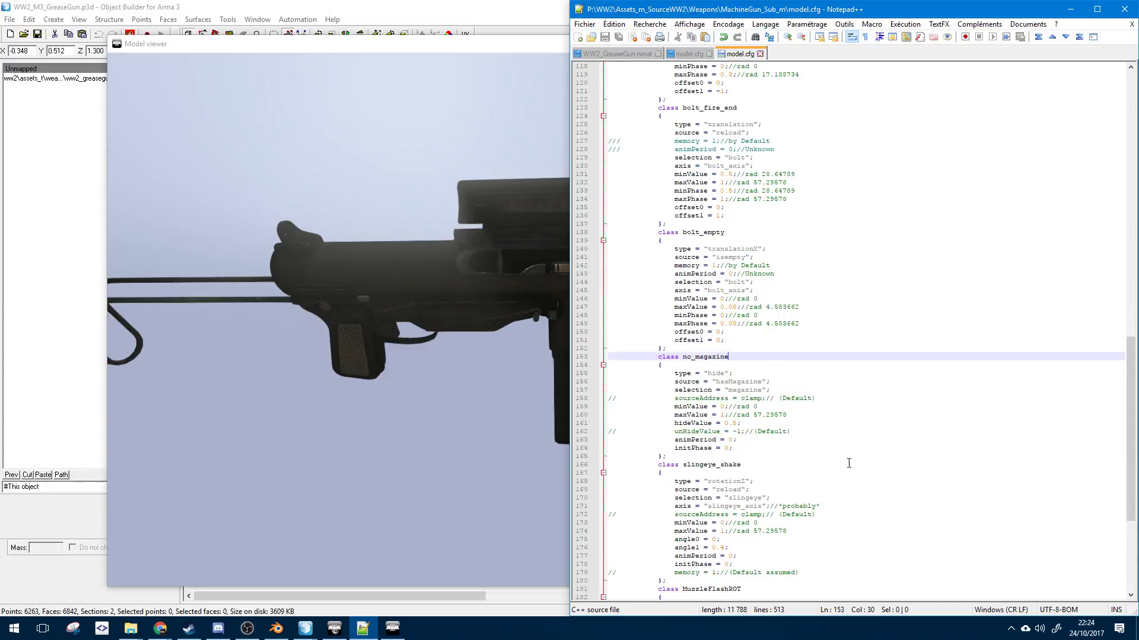
pyautogui.scroll(-4, 760, 350)
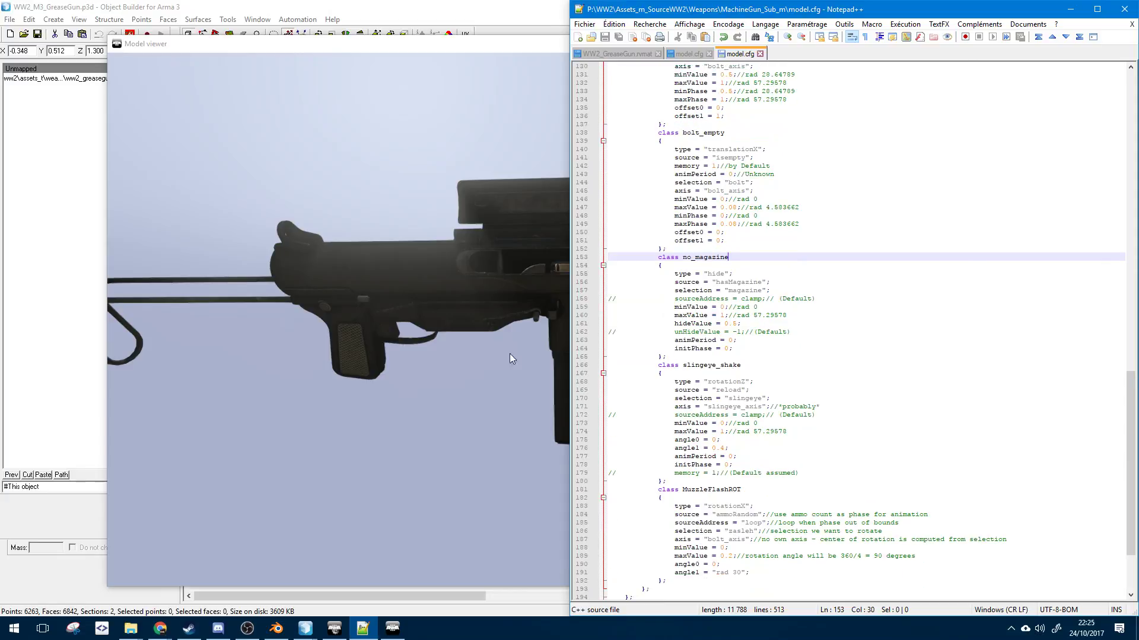
# - Switch to the model viewer, preview the hasmagazine animation and scrub the reload animation back and forth
pyautogui.click(510, 354)
pyautogui.press(']')
pyautogui.scroll(3, 534, 320)
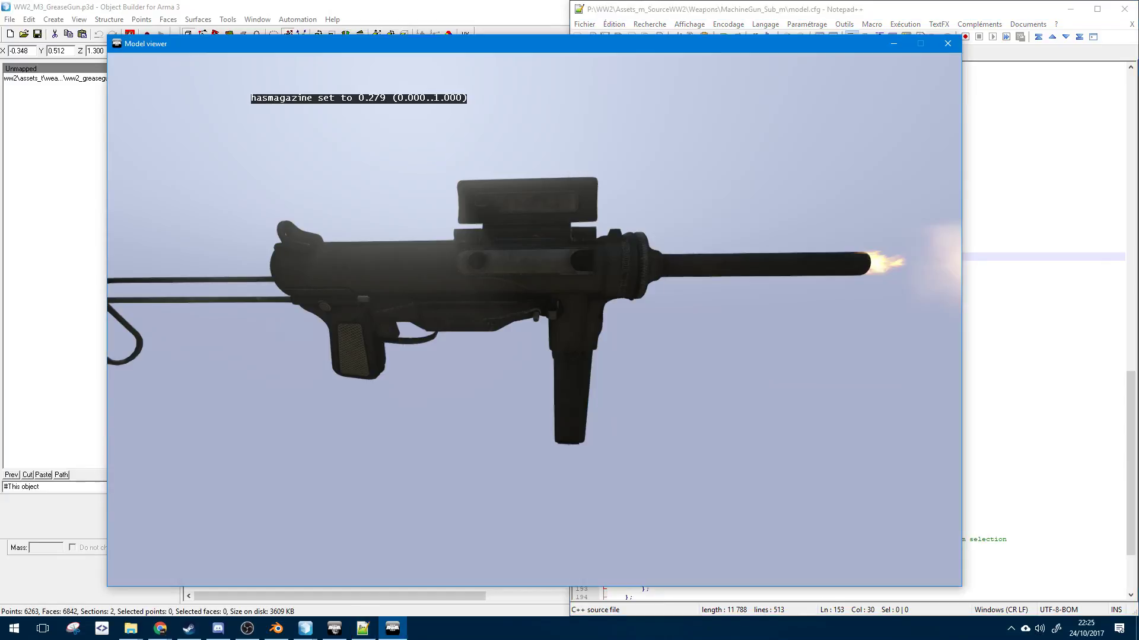
pyautogui.press(']')
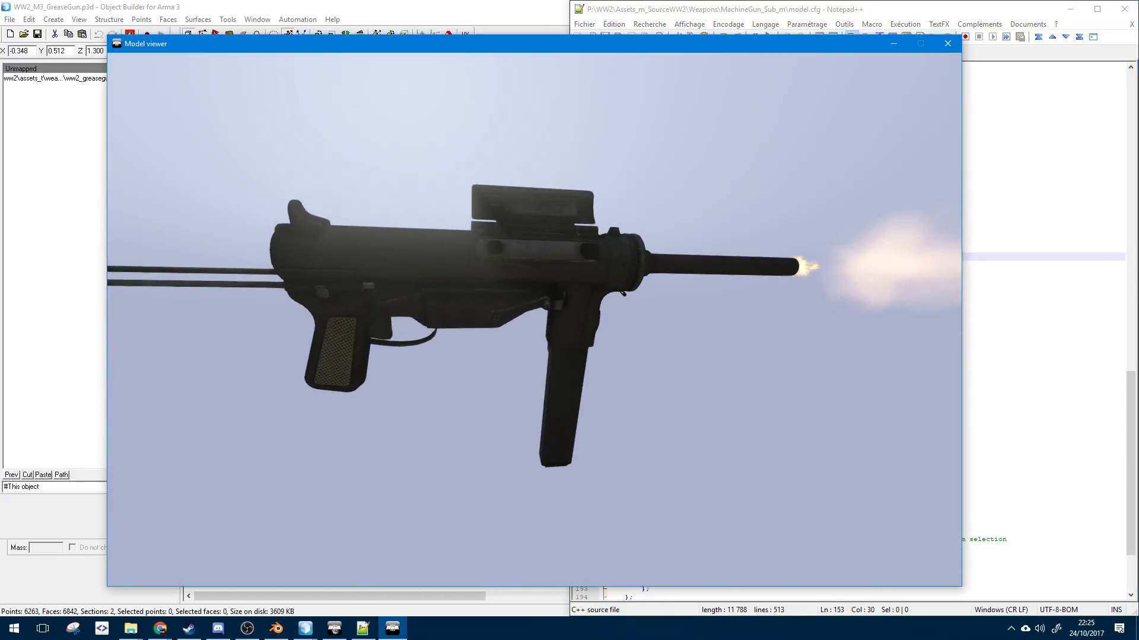
pyautogui.press(']')
pyautogui.scroll(5, 534, 321)
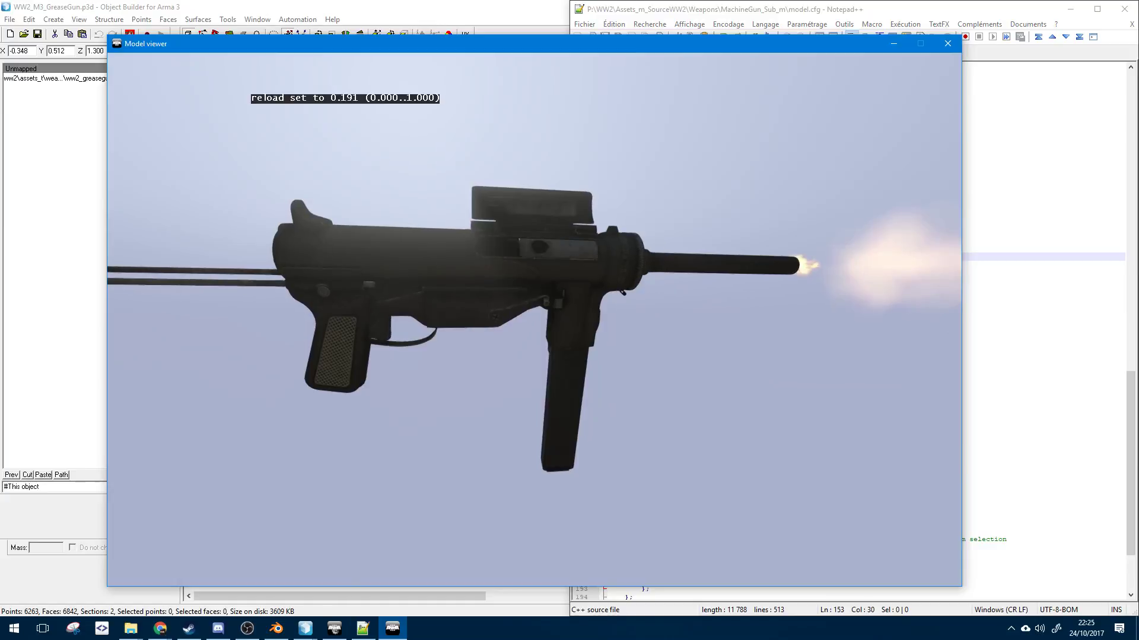
pyautogui.scroll(-5, 534, 321)
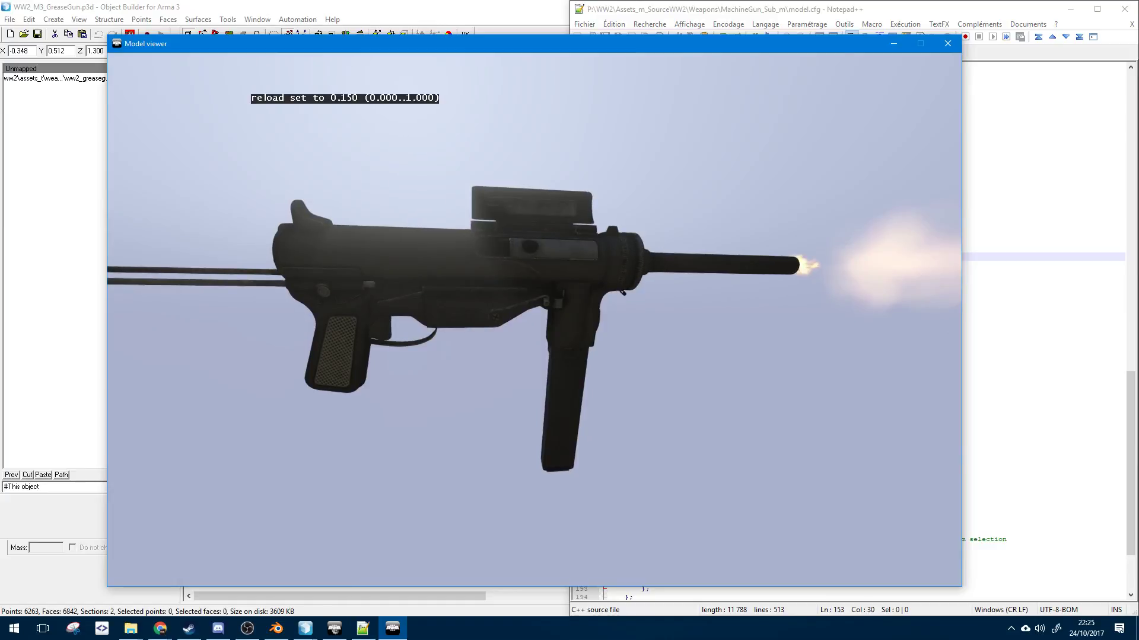
pyautogui.scroll(5, 533, 320)
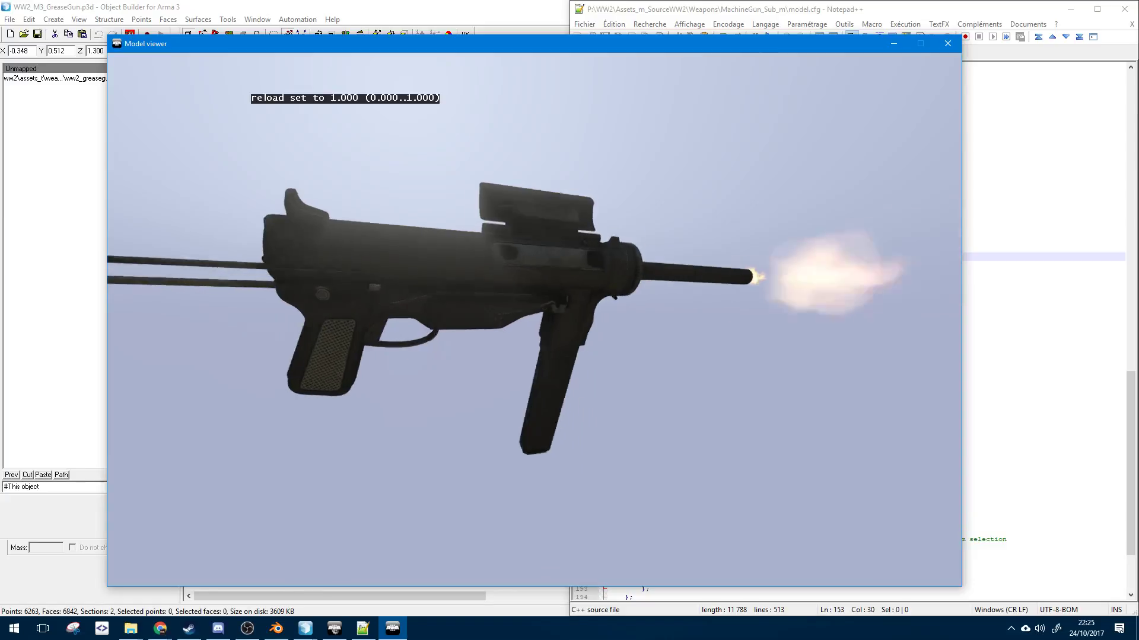
# - Inspect the gun's ejection port from different angles while scrubbing the reload animation
pyautogui.moveTo(534, 321); pyautogui.dragTo(570, 355)
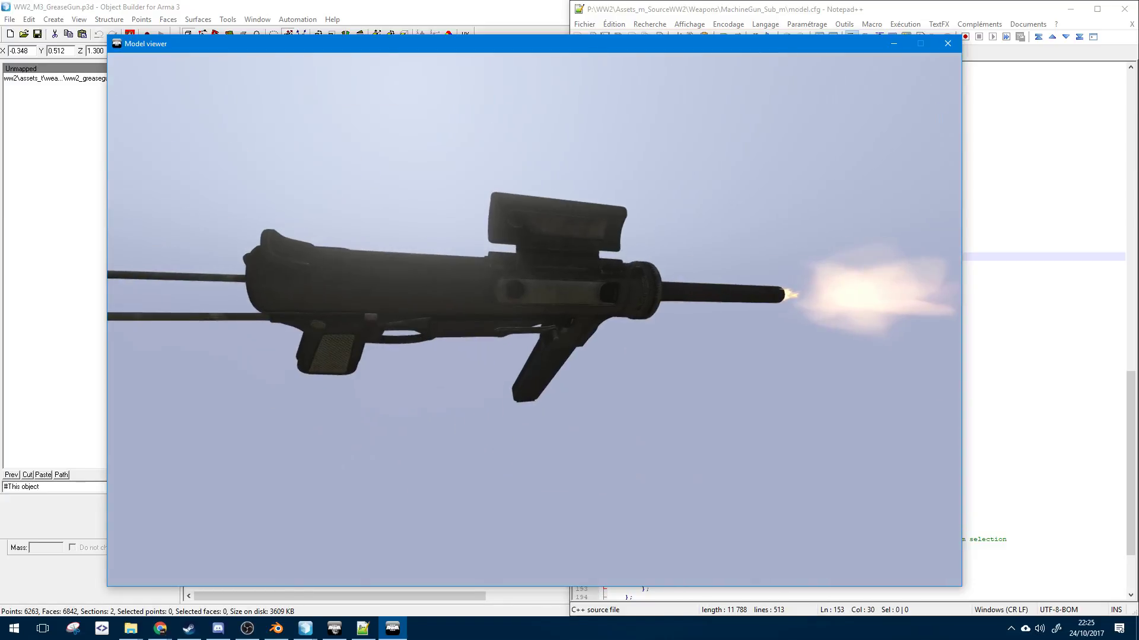
pyautogui.scroll(5, 533, 321)
pyautogui.scroll(-5, 534, 321)
pyautogui.moveTo(534, 320); pyautogui.dragTo(569, 356)
pyautogui.scroll(4, 533, 321)
pyautogui.scroll(4, 533, 320)
pyautogui.moveTo(534, 320); pyautogui.dragTo(498, 249)
# - Return to model.cfg and check which animation classes use the reload source
pyautogui.hotkey('alt', 'Tab')
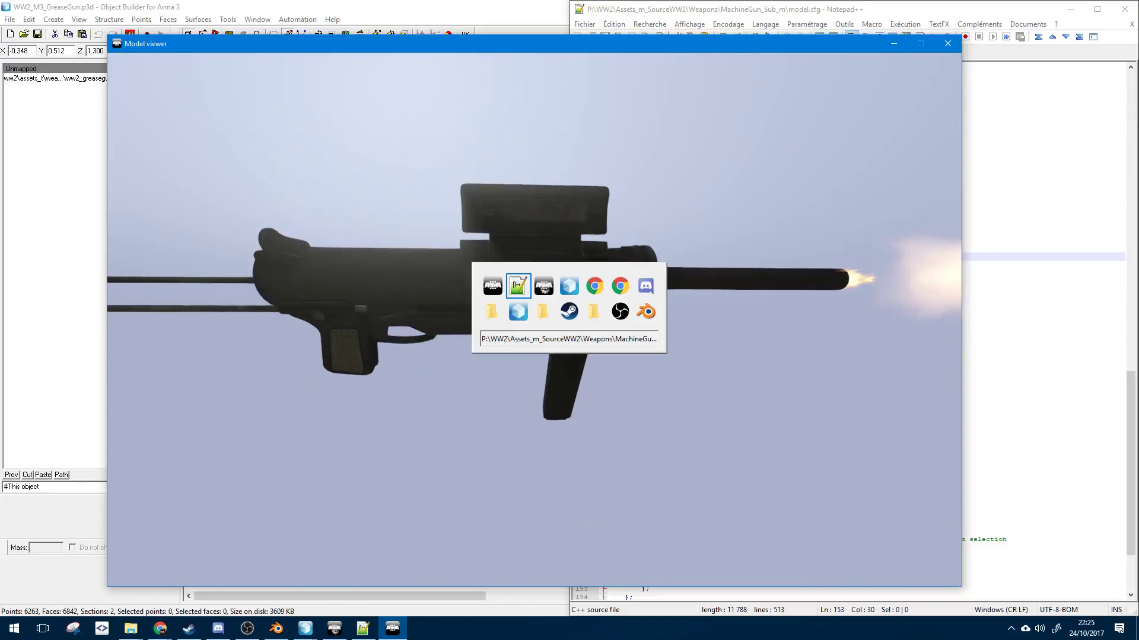
pyautogui.press('Down')
pyautogui.press('Down')
pyautogui.scroll(5, 921, 251)
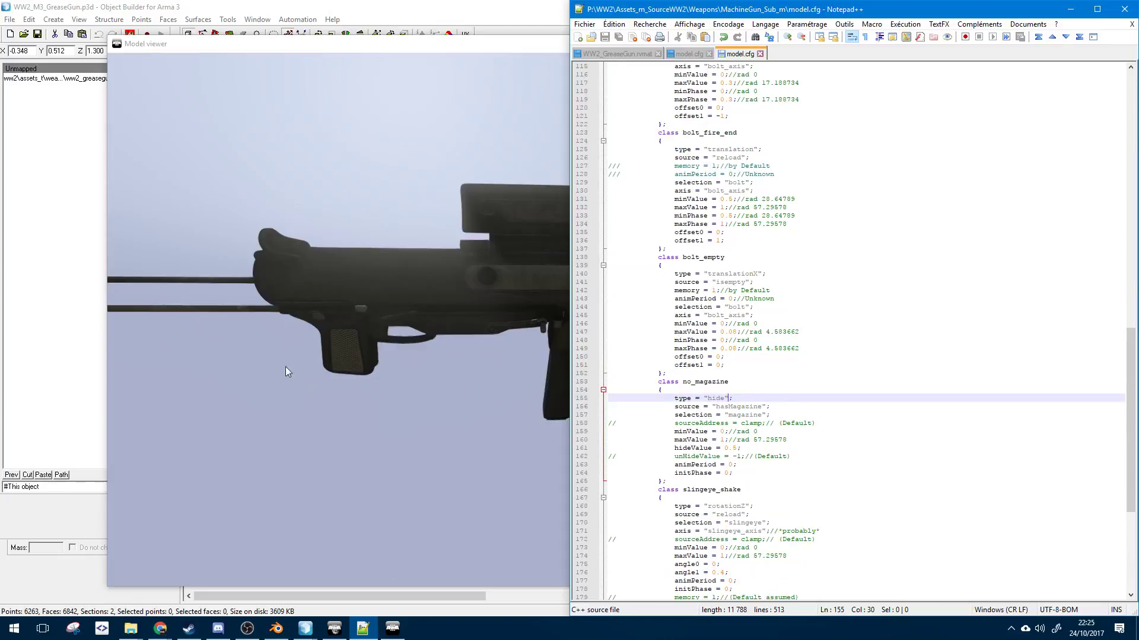
pyautogui.click(748, 265)
pyautogui.doubleClick(727, 157)
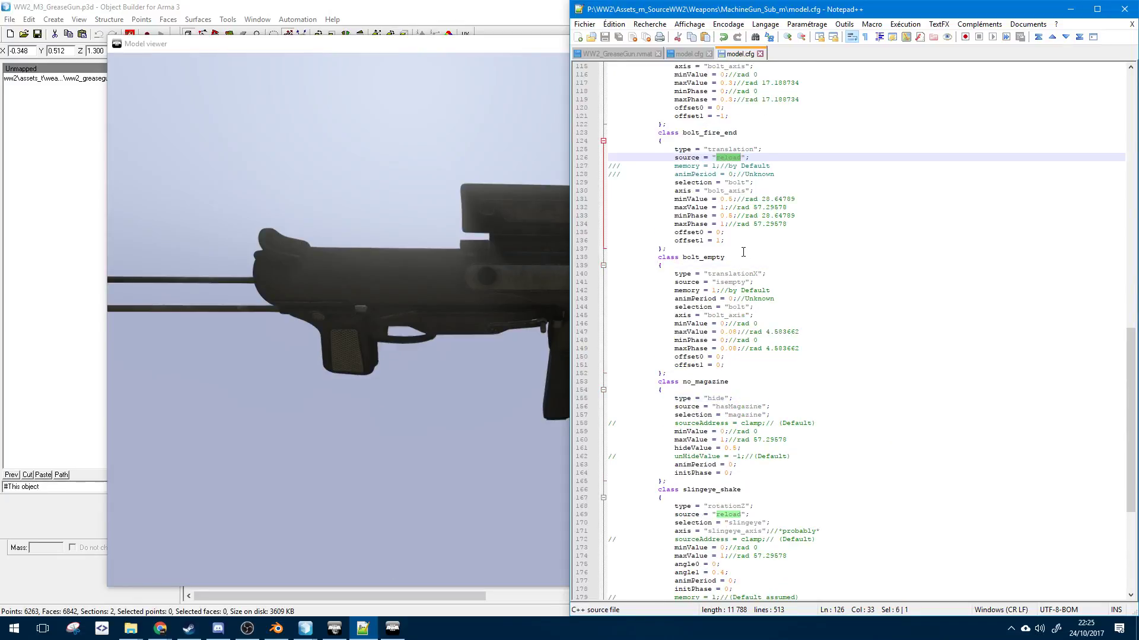
pyautogui.scroll(14, 757, 240)
pyautogui.scroll(-7, 700, 428)
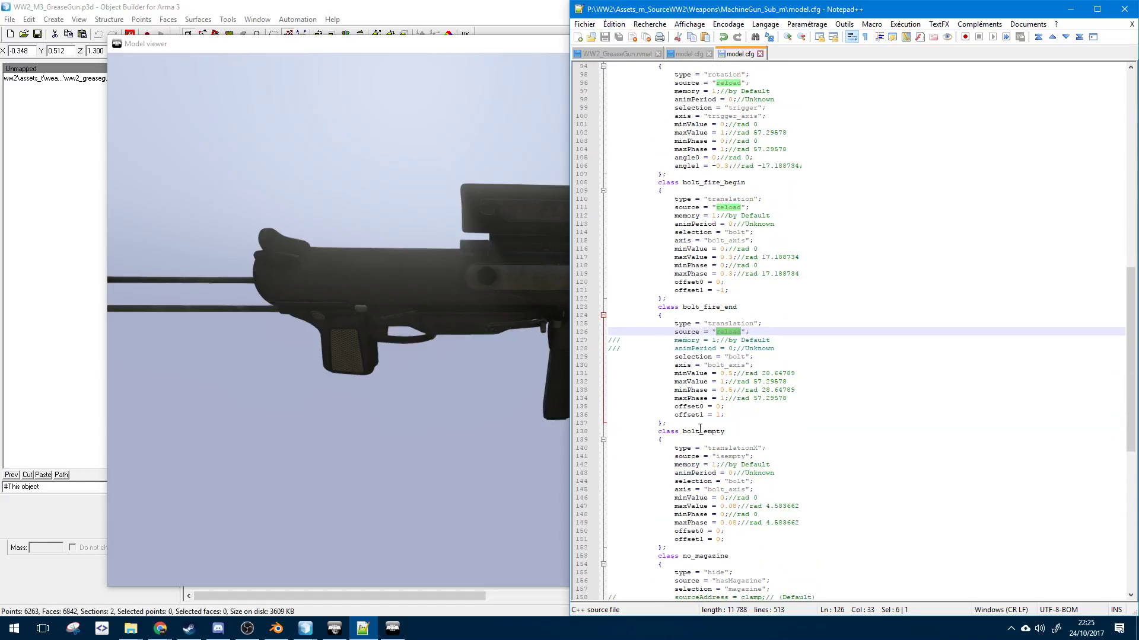
# - Insert a copy of the trigger class between bolt_fire_end and bolt_empty
pyautogui.click(693, 425)
pyautogui.press('Return')
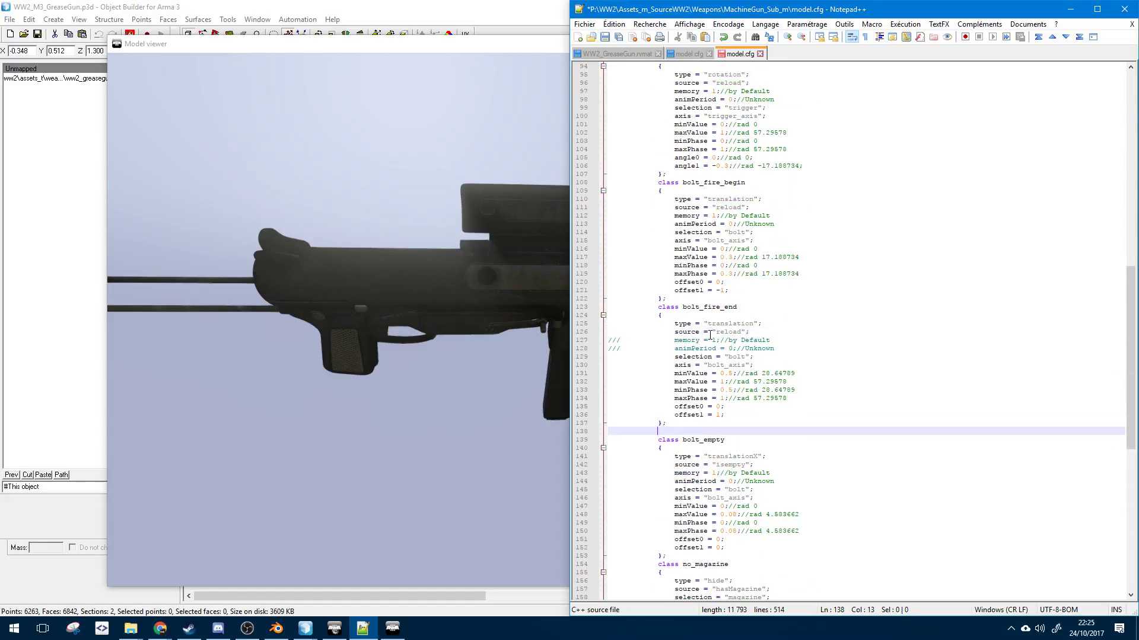
pyautogui.scroll(4, 730, 240)
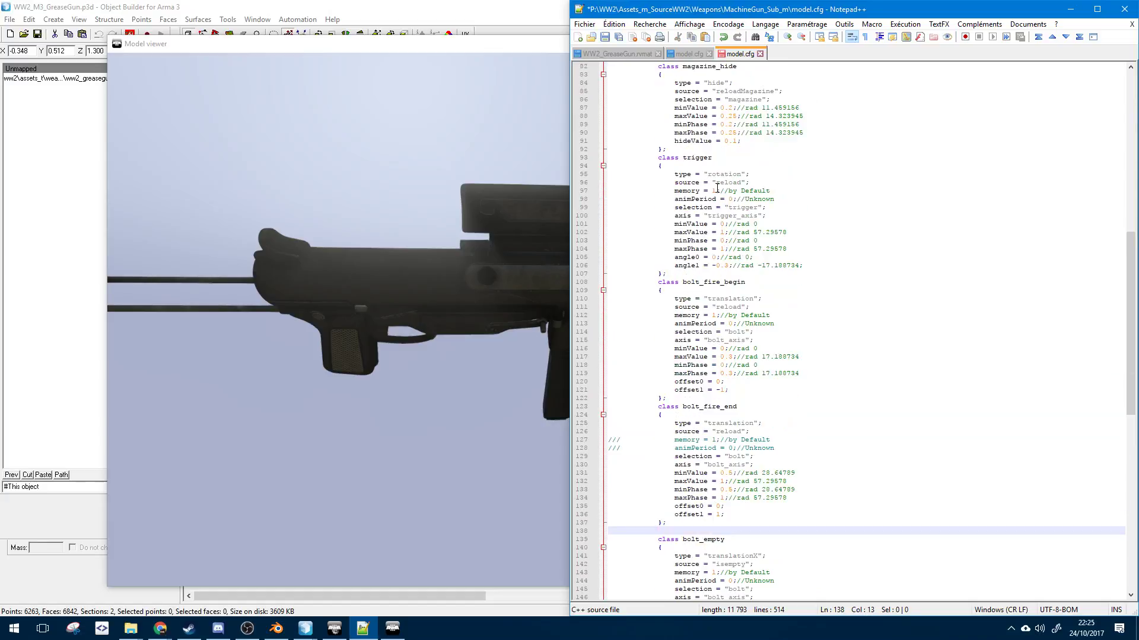
pyautogui.moveTo(682, 277); pyautogui.dragTo(546, 160)
pyautogui.hotkey('ctrl', 'c')
pyautogui.scroll(-6, 676, 358)
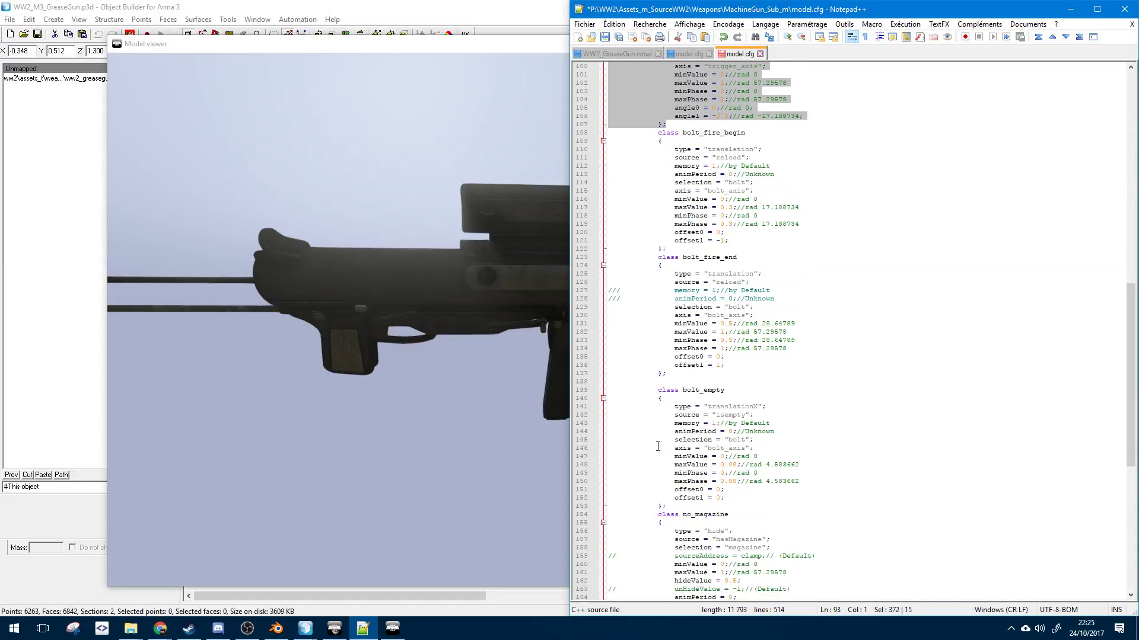
pyautogui.click(623, 384)
pyautogui.hotkey('ctrl', 'v')
# - Rename the copied trigger class cover_rotate, and set its axis to "cover_axis" and its selection to "cover"
pyautogui.doubleClick(695, 381)
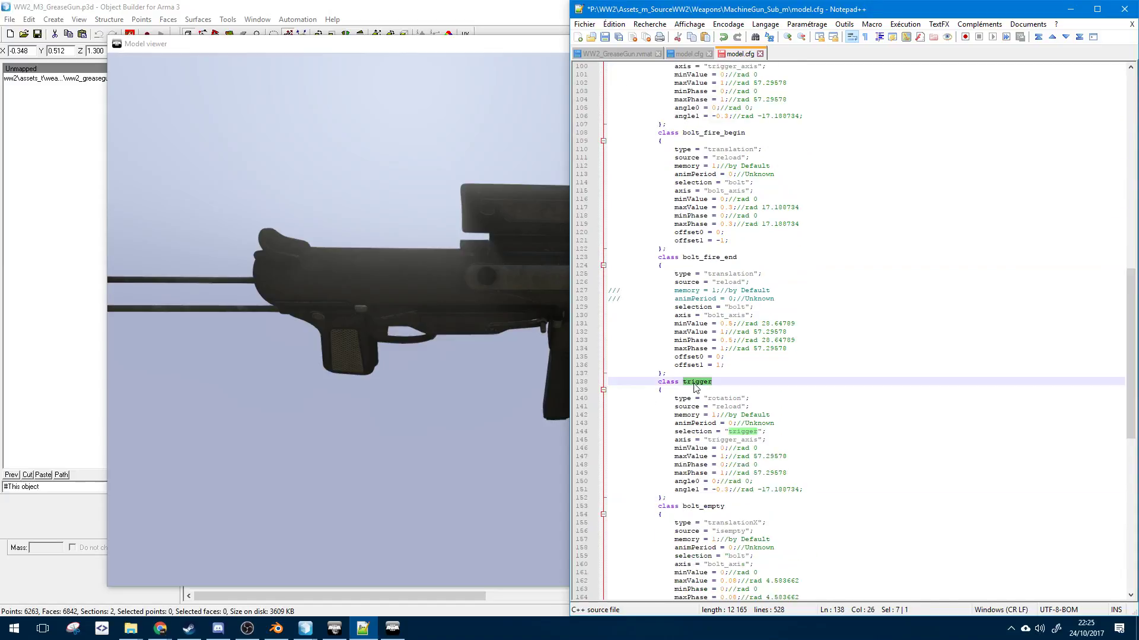
pyautogui.write('cover_rotate')
pyautogui.doubleClick(750, 439)
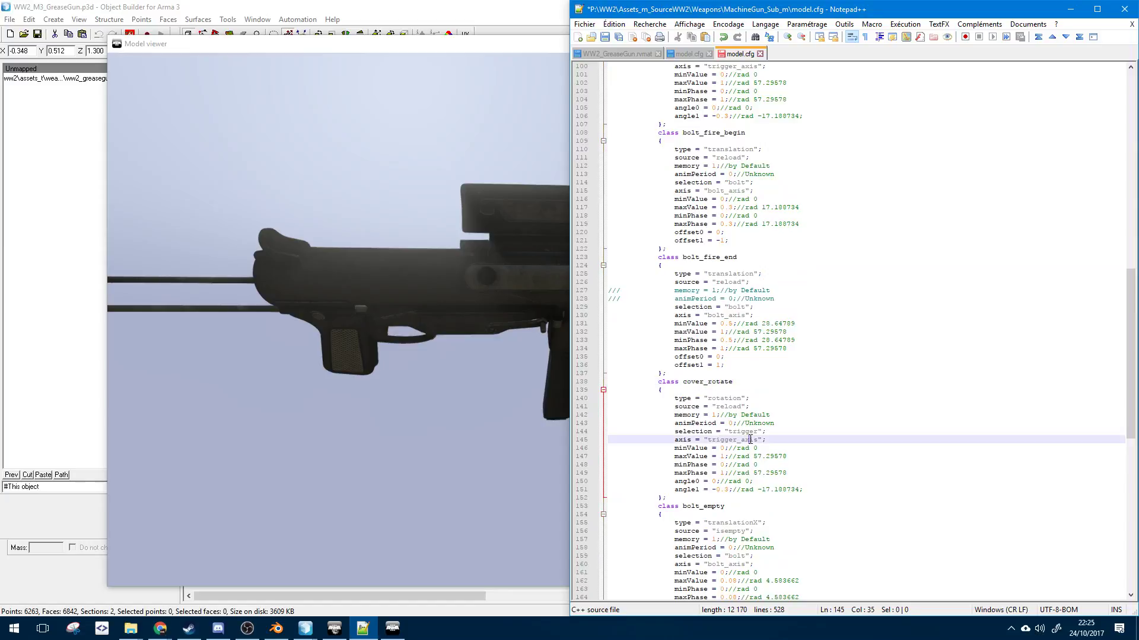
pyautogui.write('cover_axis')
pyautogui.click(746, 433)
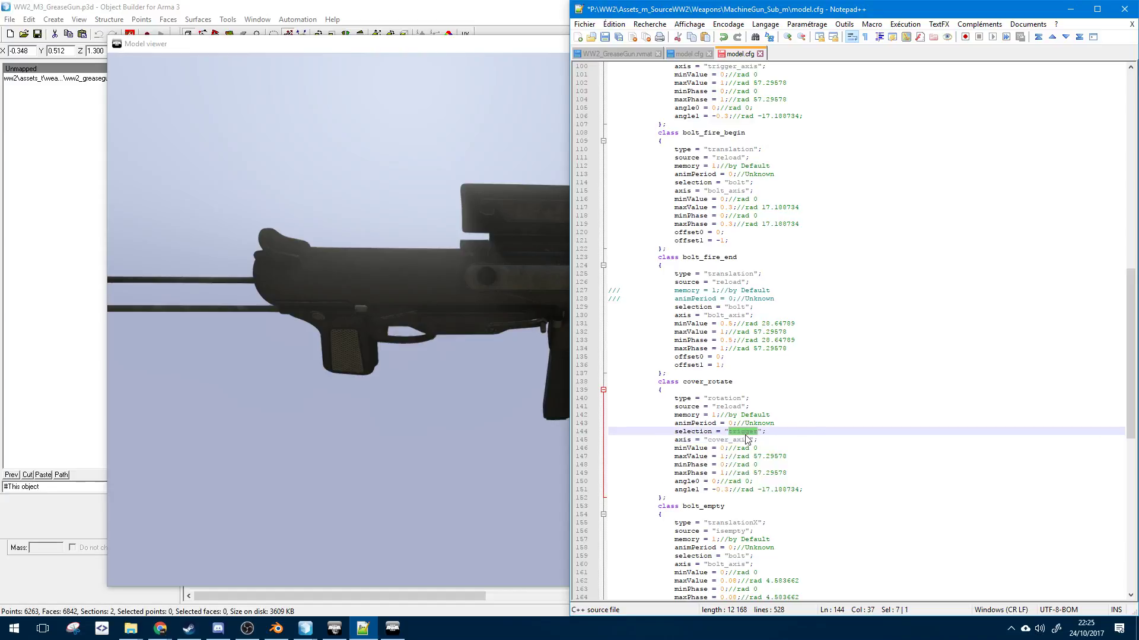
pyautogui.write('cov')
pyautogui.click(763, 515)
pyautogui.click(825, 497)
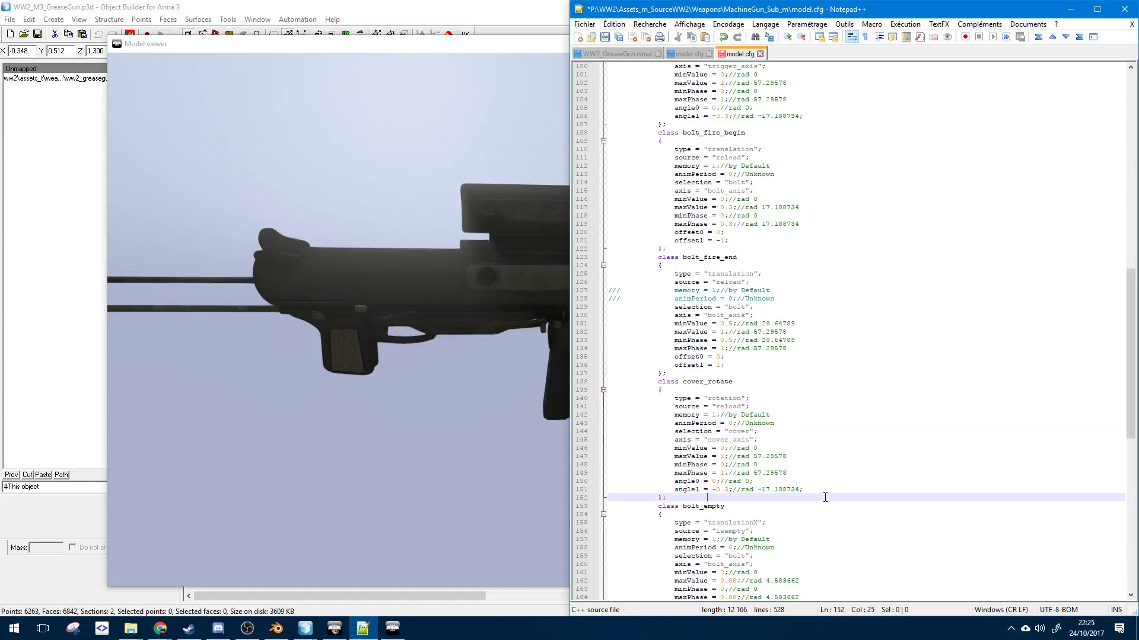
# - Set angle1 in cover_rotate to "rad 5" and delete the comment at the end of that line
pyautogui.moveTo(729, 490); pyautogui.dragTo(715, 490)
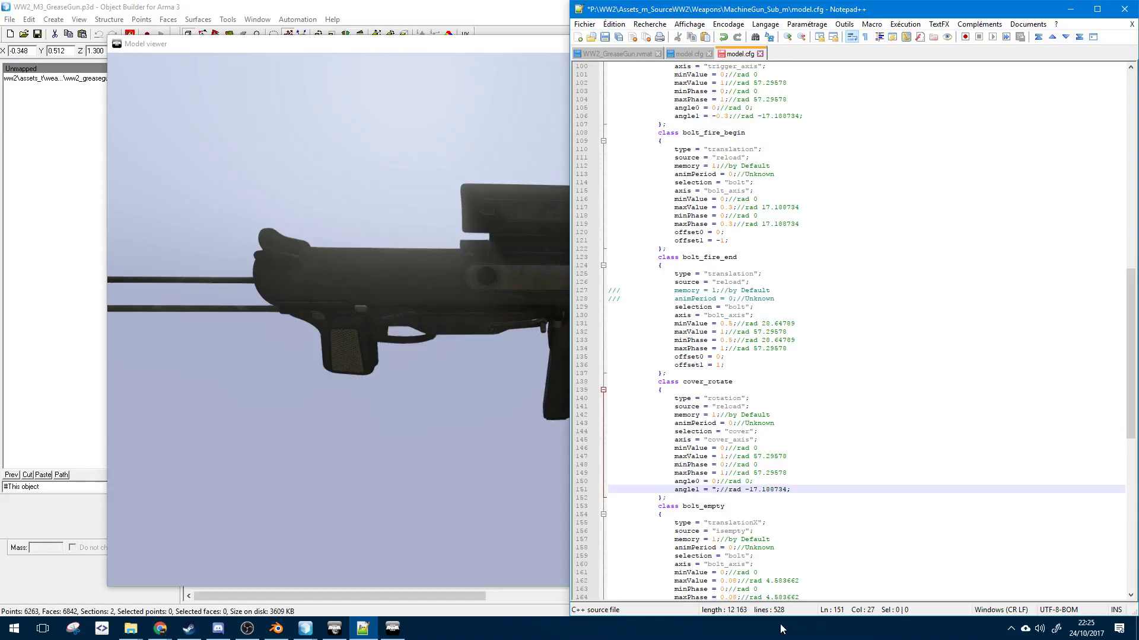
pyautogui.write('rad 5"')
pyautogui.moveTo(809, 490); pyautogui.dragTo(805, 409)
pyautogui.press('BackSpace')
# - Delete the rad comments after minValue, maxValue, minPhase, maxPhase and angle0 in cover_rotate
pyautogui.click(720, 481)
pyautogui.press('BackSpace')
pyautogui.press('BackSpace')
pyautogui.press('BackSpace')
pyautogui.press('BackSpace')
pyautogui.click(773, 467)
pyautogui.press('BackSpace')
pyautogui.press('BackSpace')
pyautogui.press('BackSpace')
pyautogui.click(798, 421)
pyautogui.press('BackSpace')
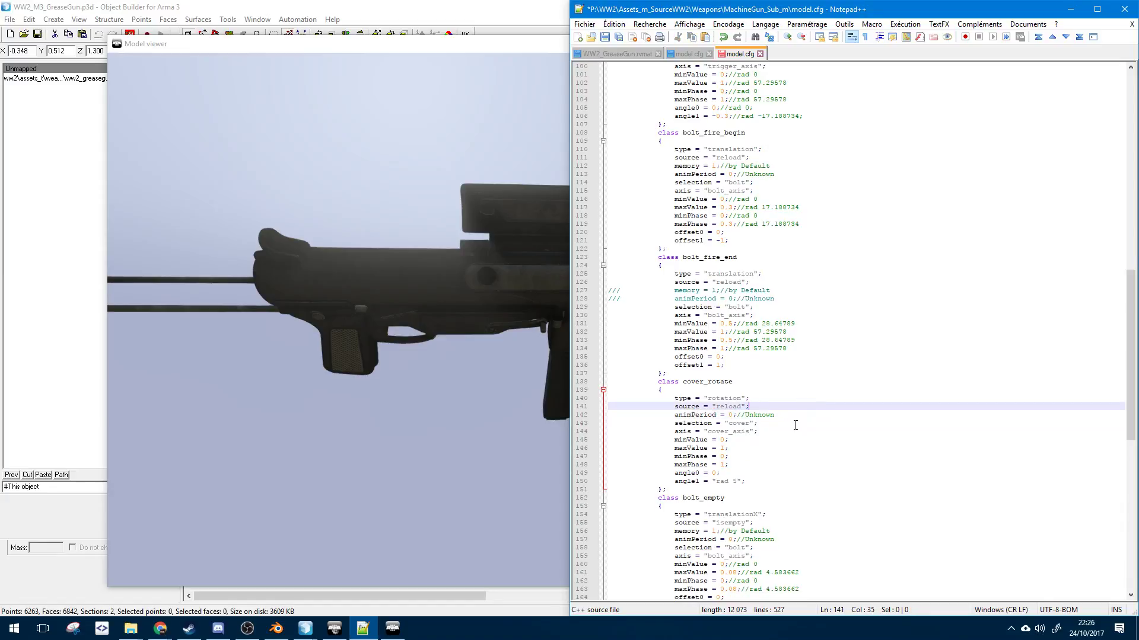
pyautogui.click(795, 425)
pyautogui.hotkey('ctrl', 'z')
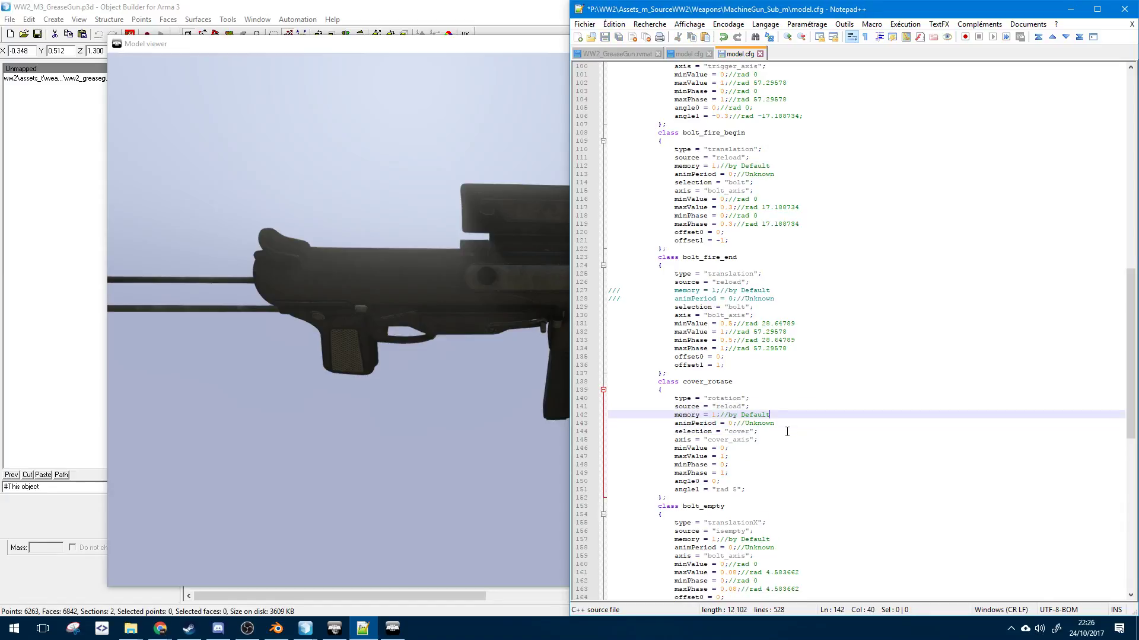
# - Save model.cfg and examine the type, source, sourceAddress and axis lines of the MuzzleFlashROT class
pyautogui.hotkey('ctrl', 's')
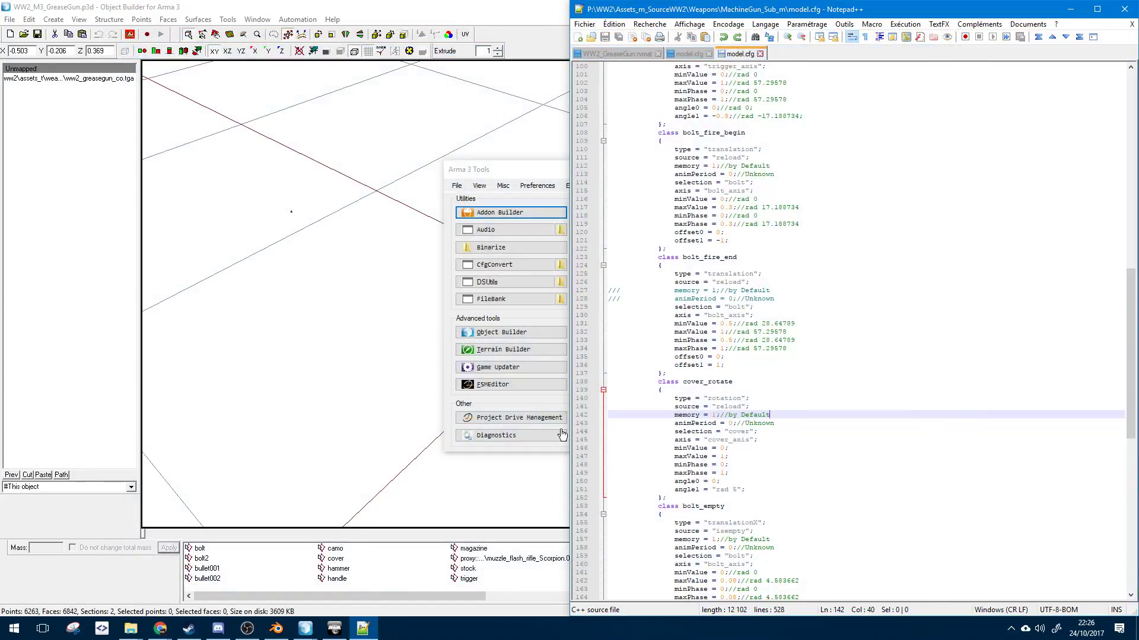
pyautogui.click(758, 424)
pyautogui.scroll(-16, 788, 470)
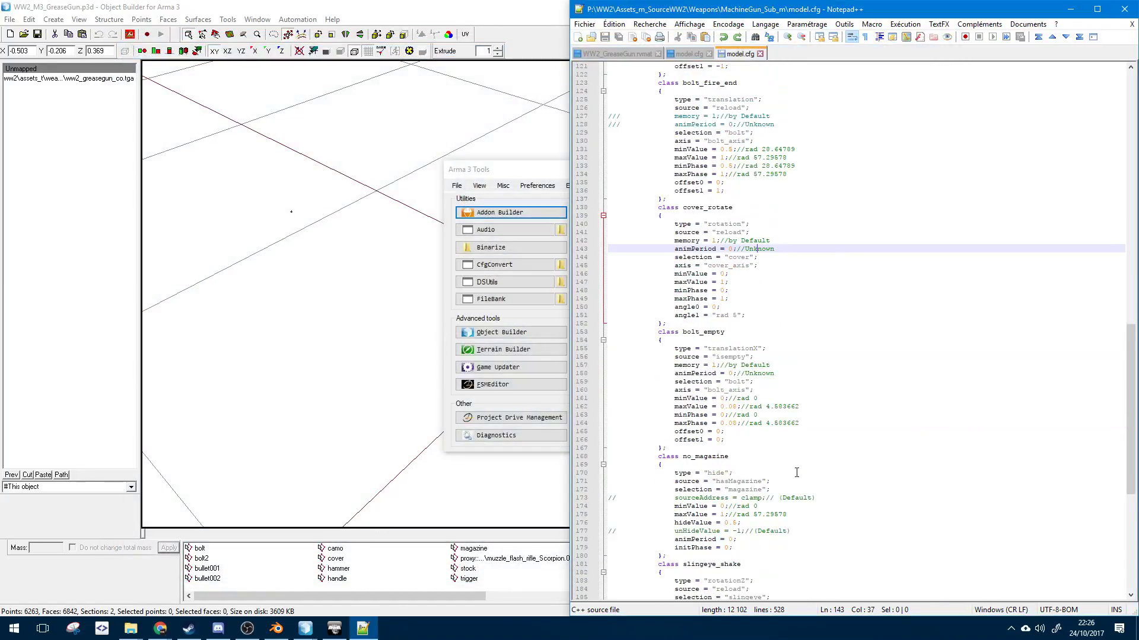
pyautogui.scroll(-3, 789, 470)
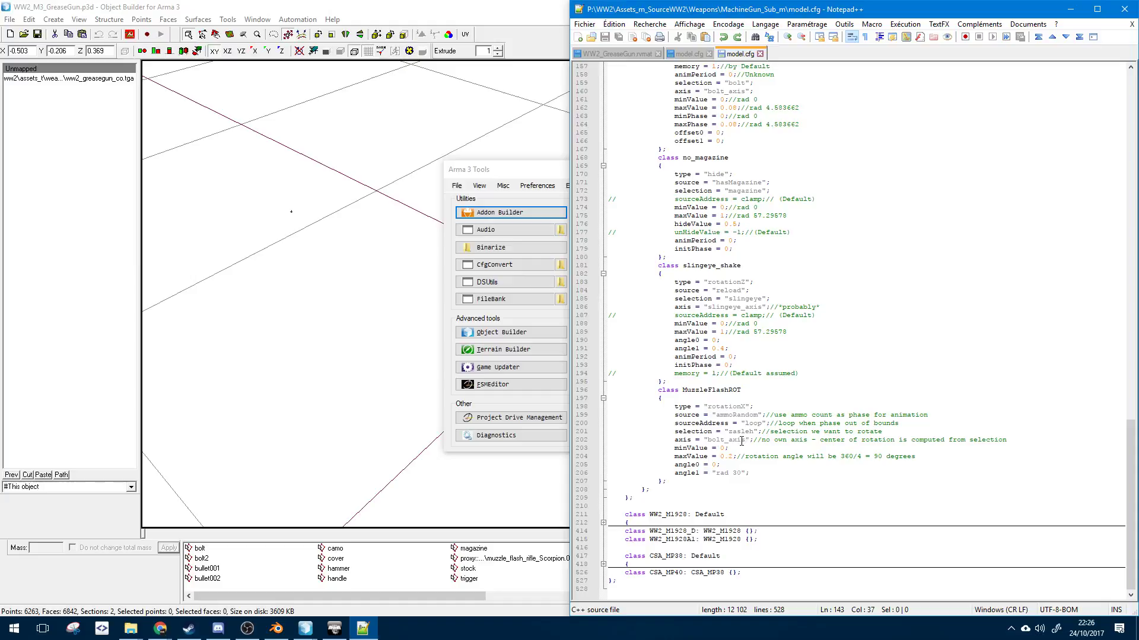
pyautogui.doubleClick(727, 407)
pyautogui.doubleClick(735, 440)
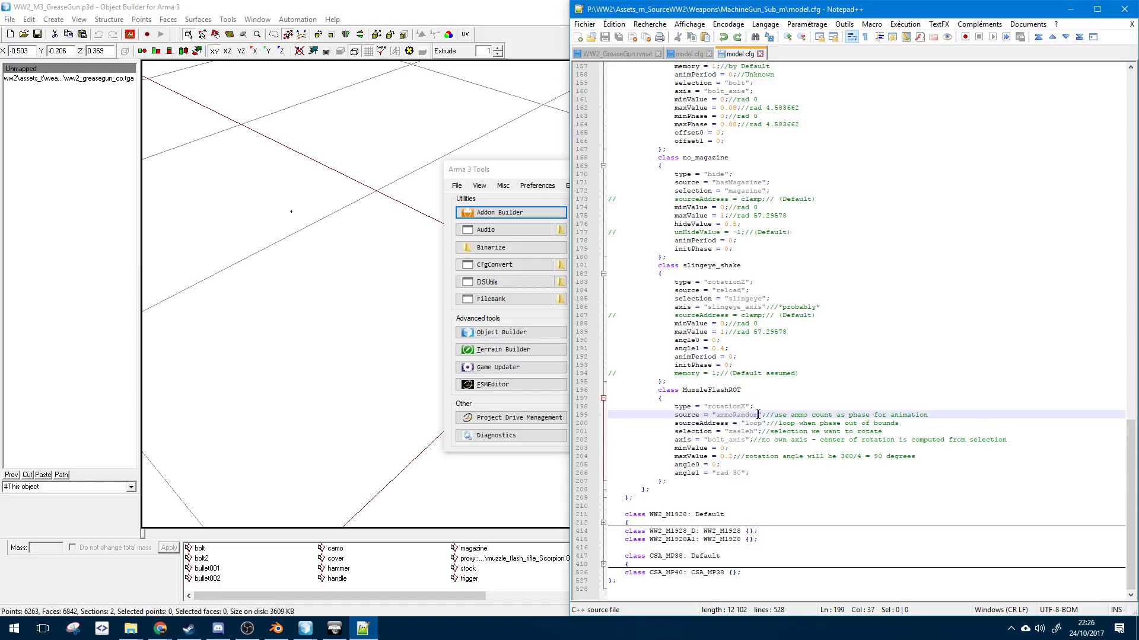
pyautogui.doubleClick(728, 407)
pyautogui.click(746, 423)
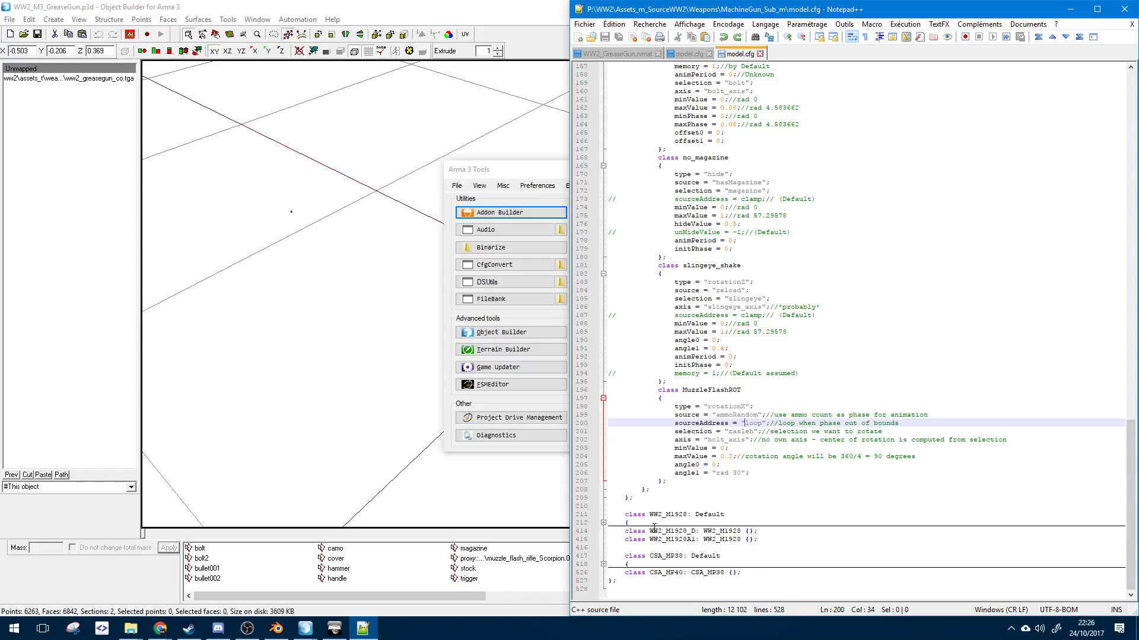
# - Replace the body of the Grease Gun's MuzzleFlashROT class with the lines copied from MuzzleFlashROT in the WW2_M1928 class
pyautogui.click(603, 521)
pyautogui.scroll(-14, 614, 356)
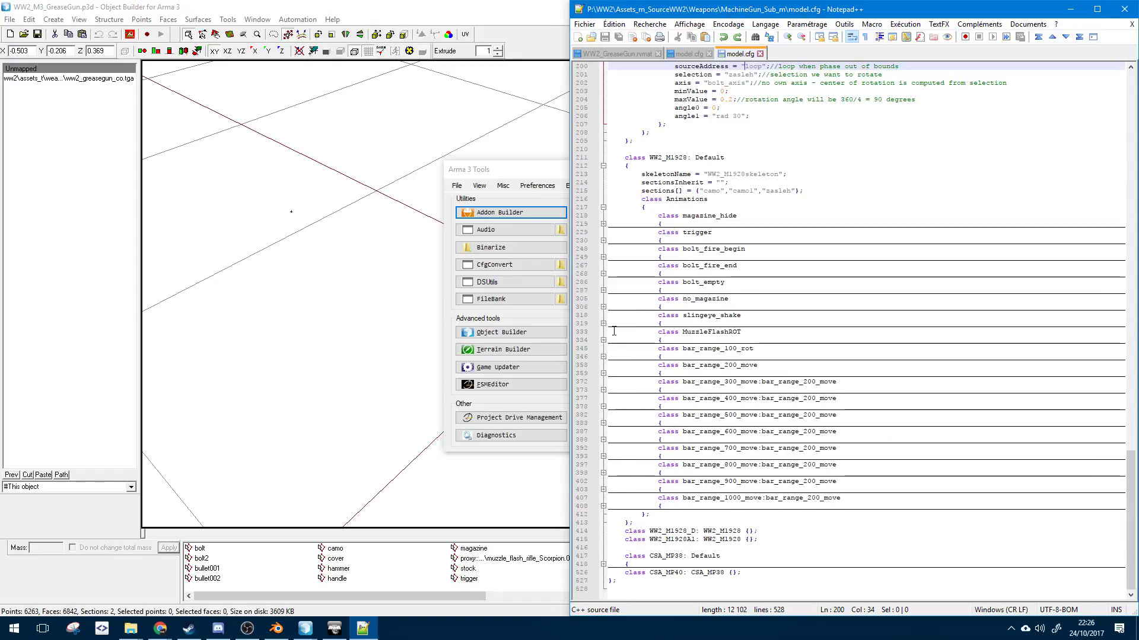
pyautogui.click(603, 342)
pyautogui.moveTo(751, 415); pyautogui.dragTo(609, 349)
pyautogui.hotkey('ctrl', 'c')
pyautogui.scroll(5, 639, 325)
pyautogui.moveTo(750, 241); pyautogui.dragTo(506, 177)
pyautogui.hotkey('ctrl', 'v')
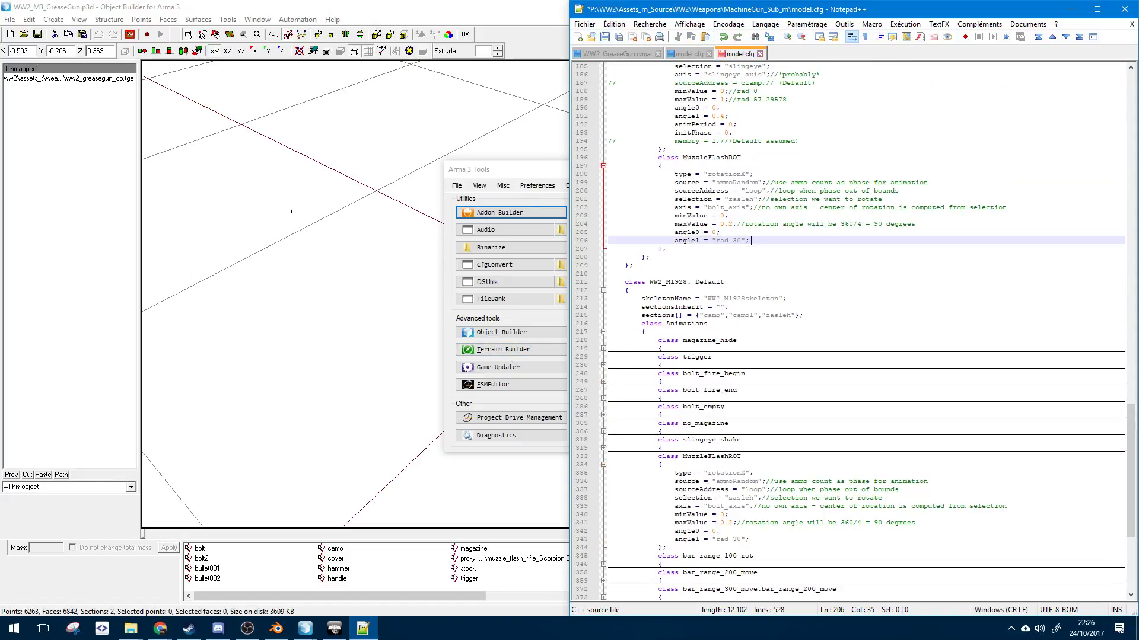
# - Compare the zasleh selection name in MuzzleFlashROT with the named selection in the Grease Gun's 1.000 LOD in Object Builder
pyautogui.doubleClick(741, 200)
pyautogui.hotkey('alt', 'Tab')
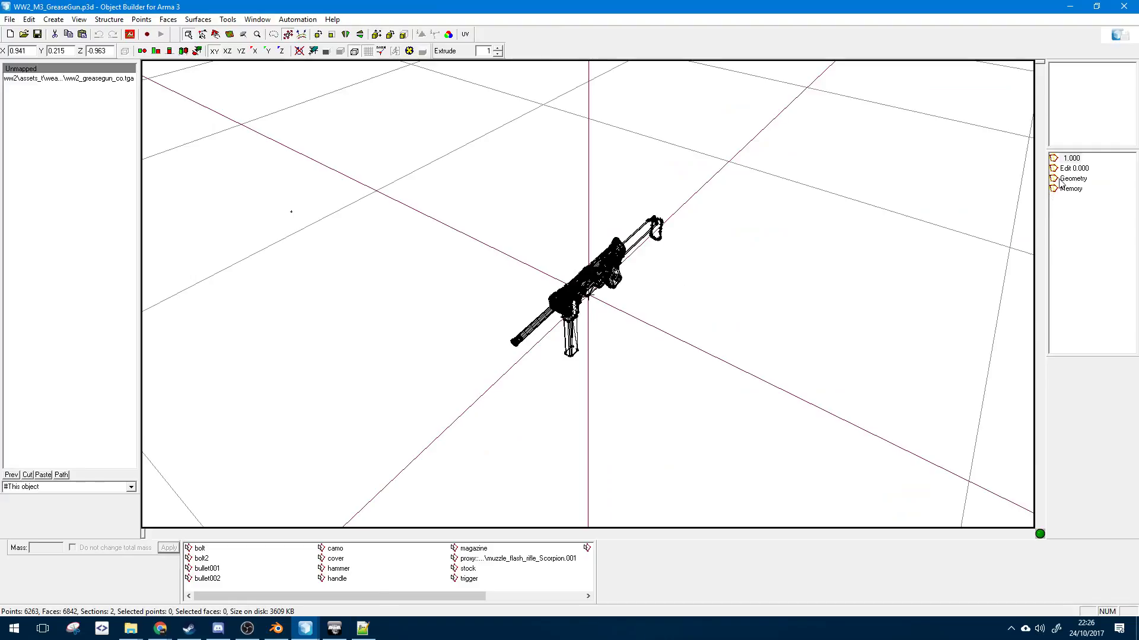
pyautogui.click(1066, 158)
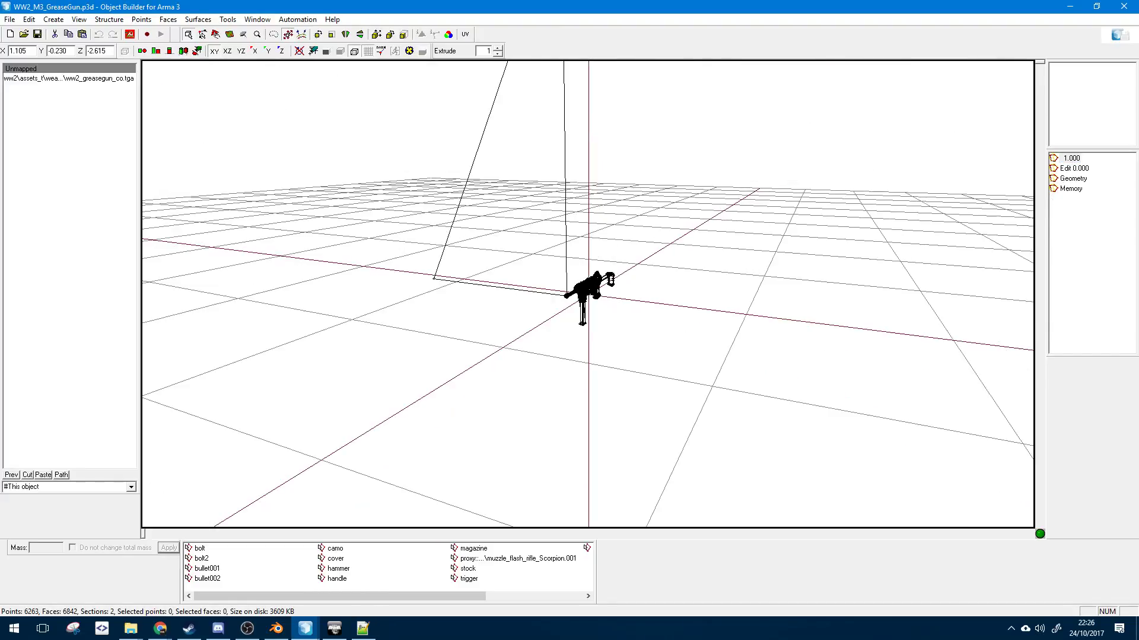
pyautogui.scroll(-1, 476, 564)
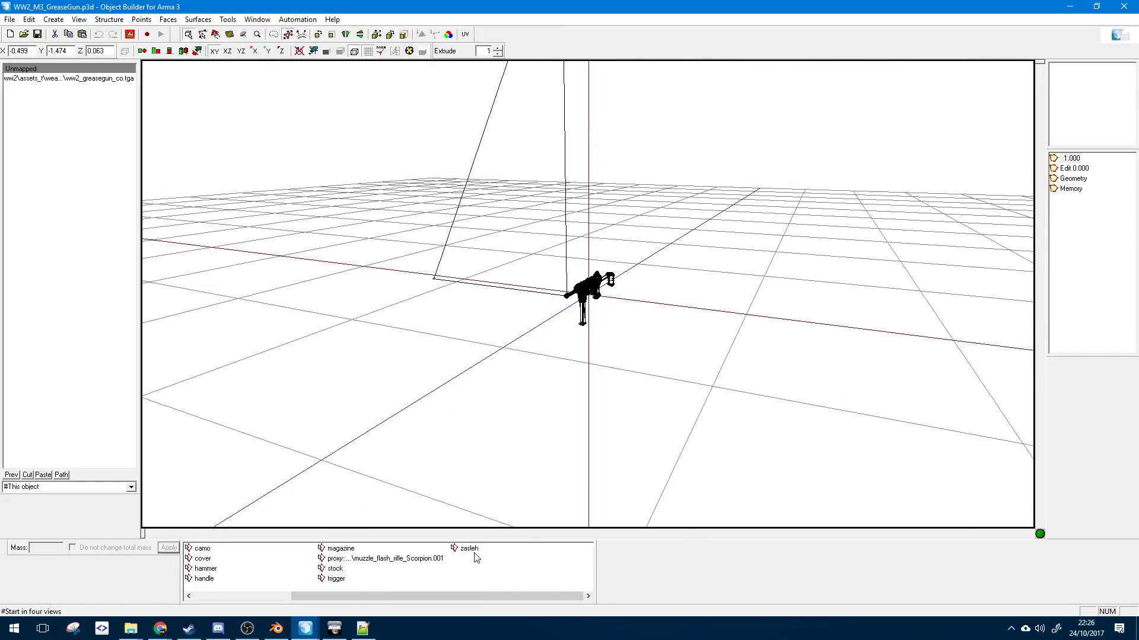
pyautogui.click(473, 550)
pyautogui.click(363, 629)
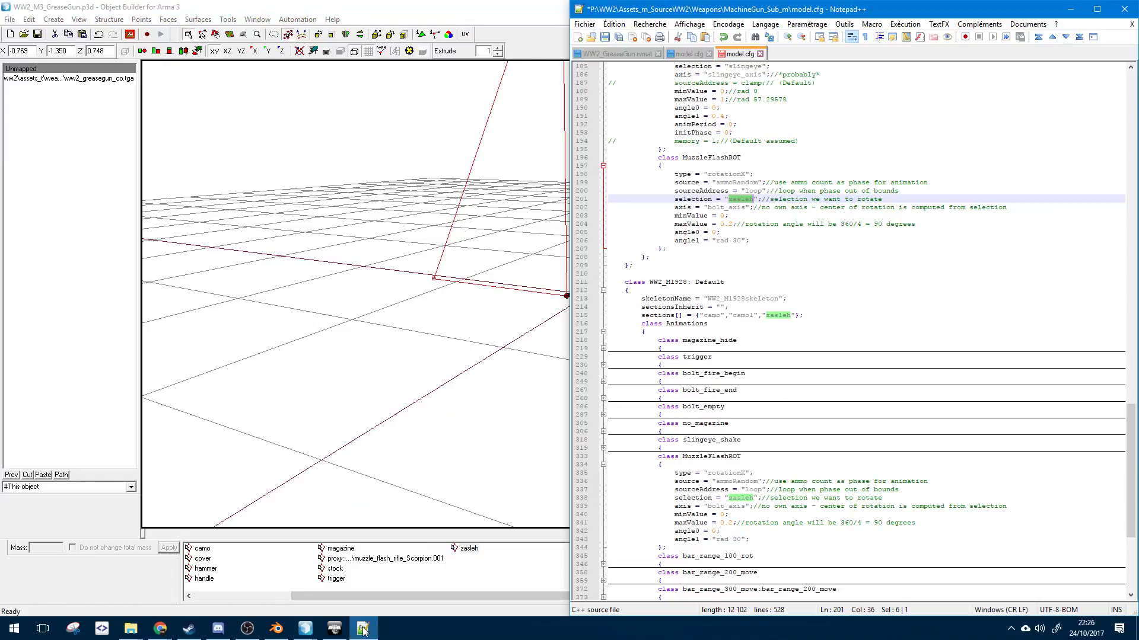
pyautogui.click(456, 549)
pyautogui.rightClick(456, 545)
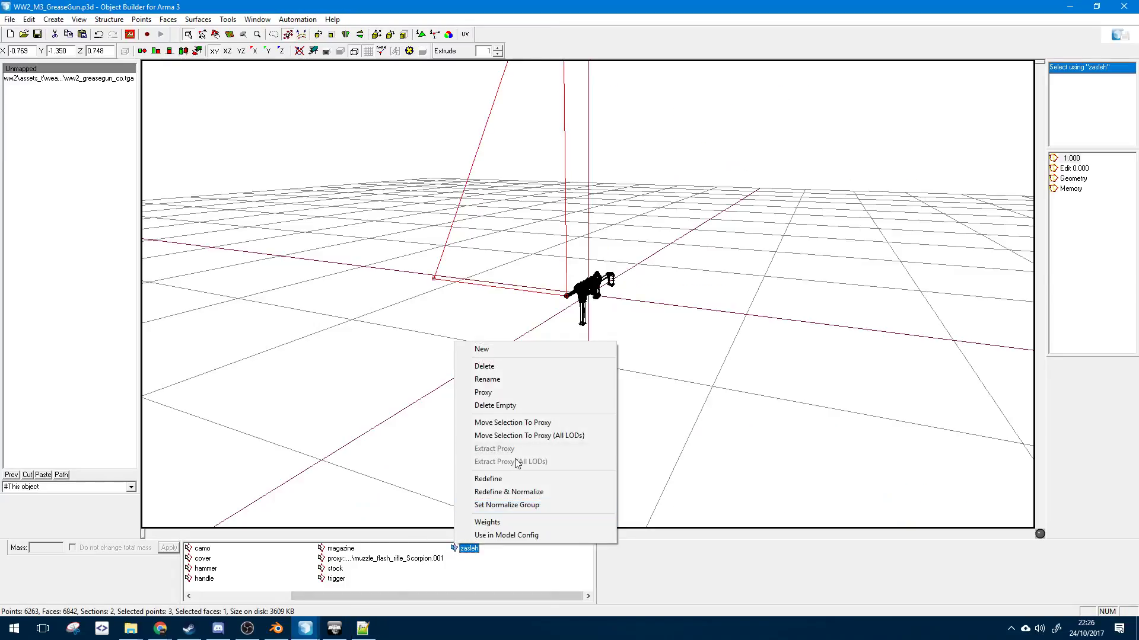
pyautogui.click(487, 379)
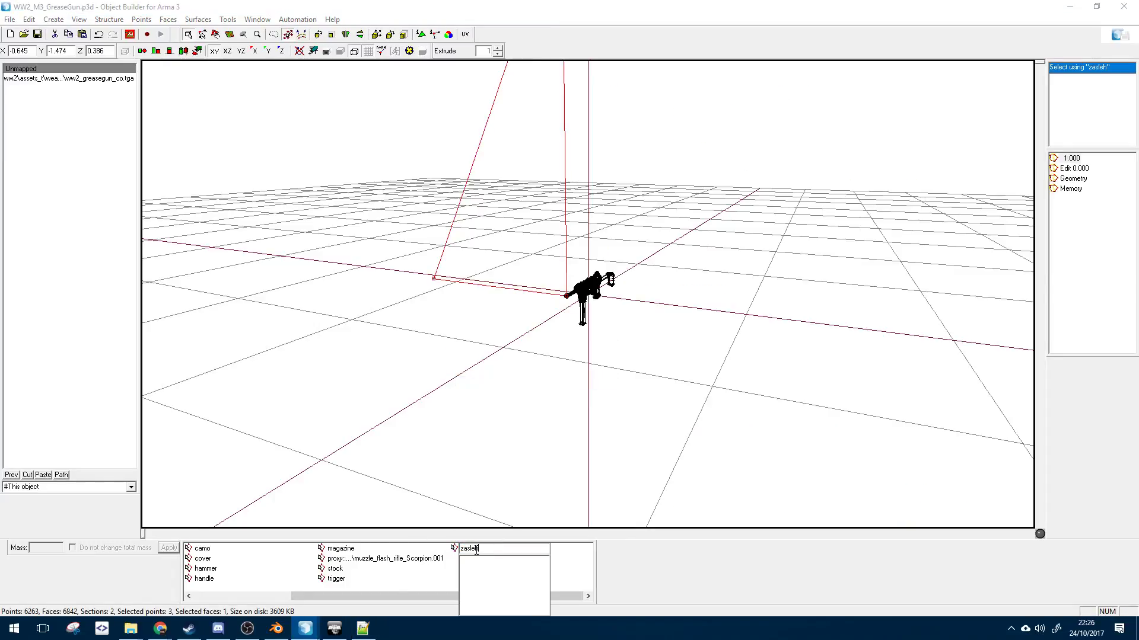
pyautogui.click(449, 562)
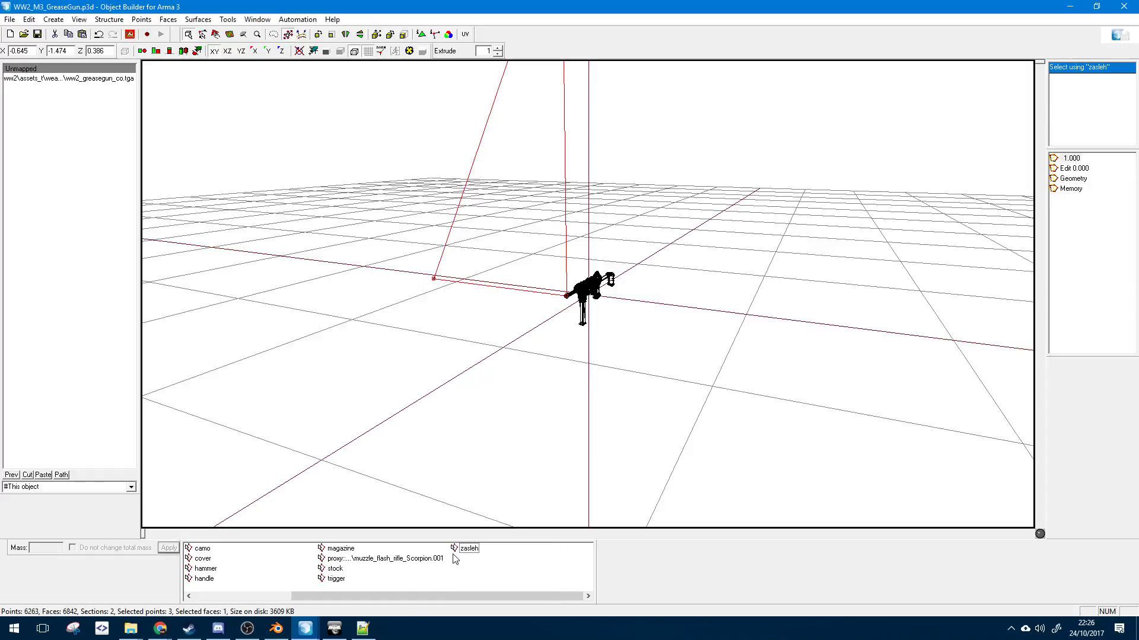
# - In model.cfg, add a parentless "zasleh" bone above "cover" in the skeletonBones of WW2_M3_GreaseGunskeleton and save the file
pyautogui.click(363, 628)
pyautogui.scroll(20, 689, 228)
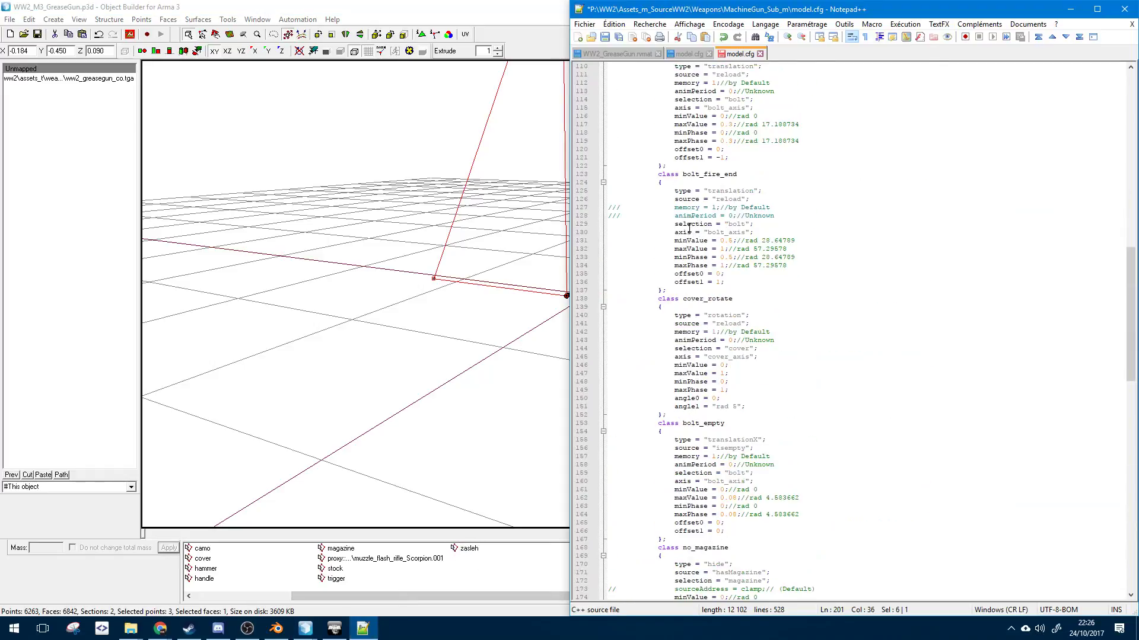
pyautogui.scroll(20, 689, 229)
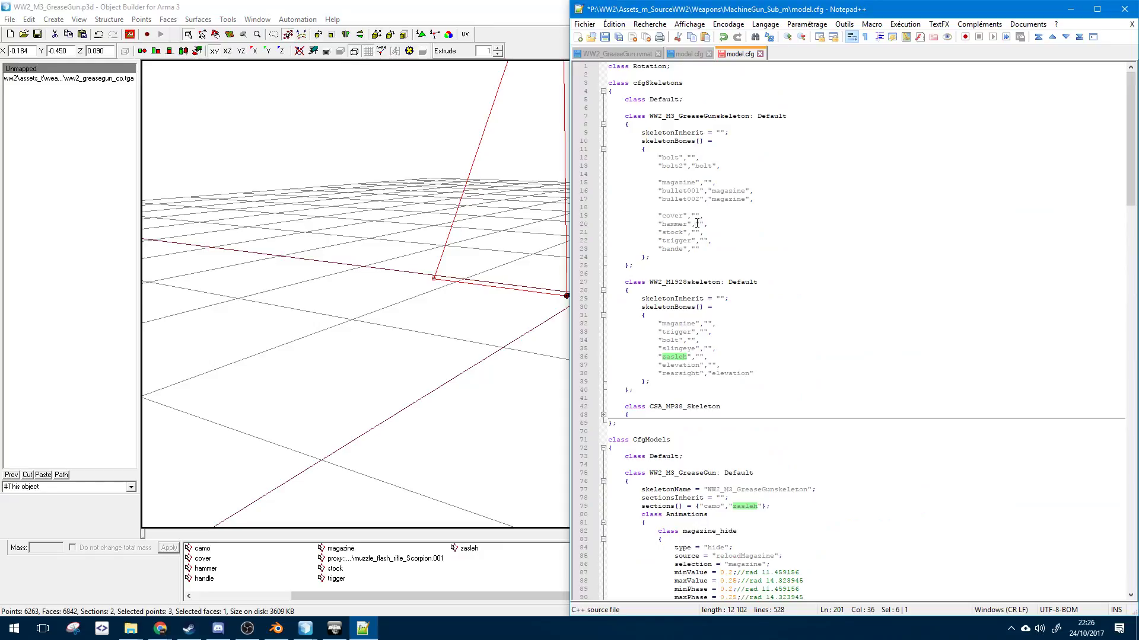
pyautogui.click(706, 208)
pyautogui.click(722, 247)
pyautogui.click(719, 198)
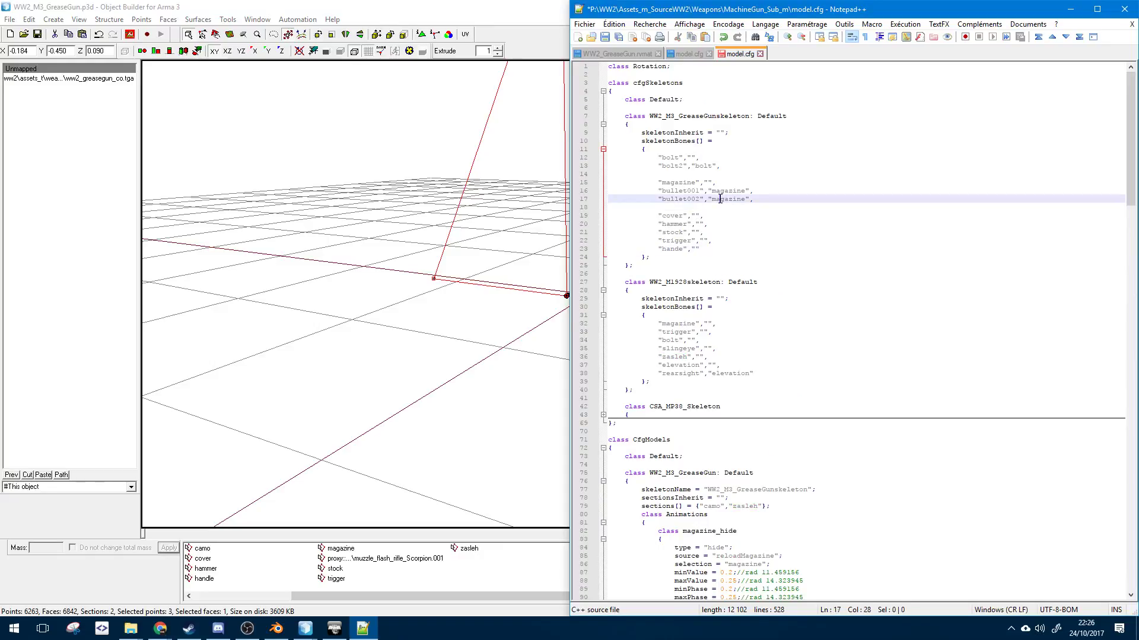
pyautogui.click(737, 174)
pyautogui.click(734, 151)
pyautogui.click(713, 209)
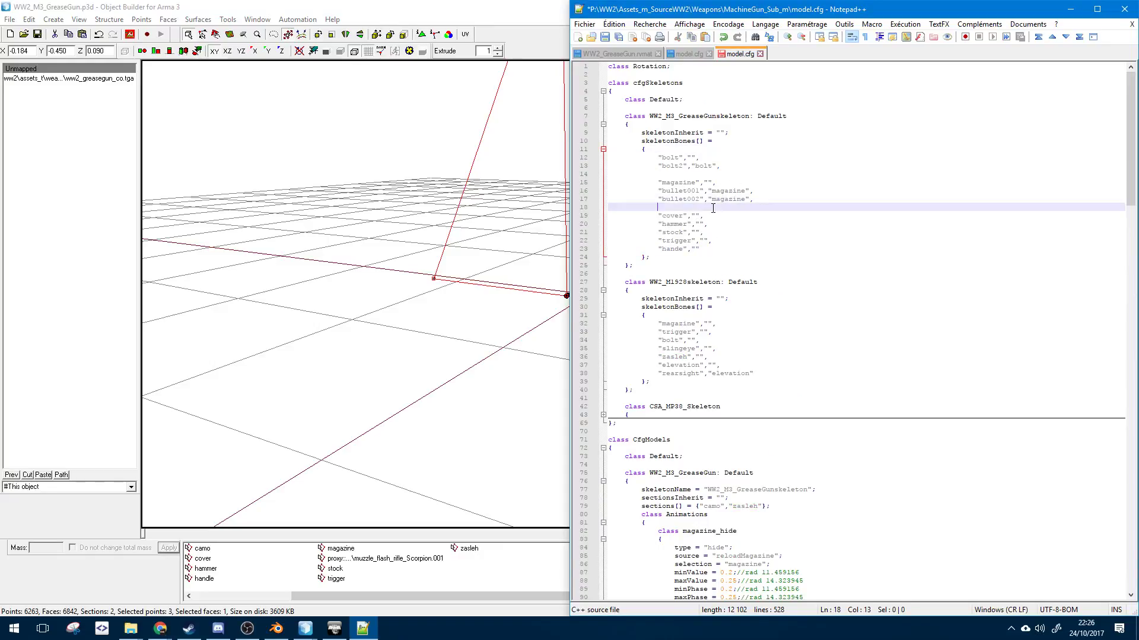
pyautogui.press('Return')
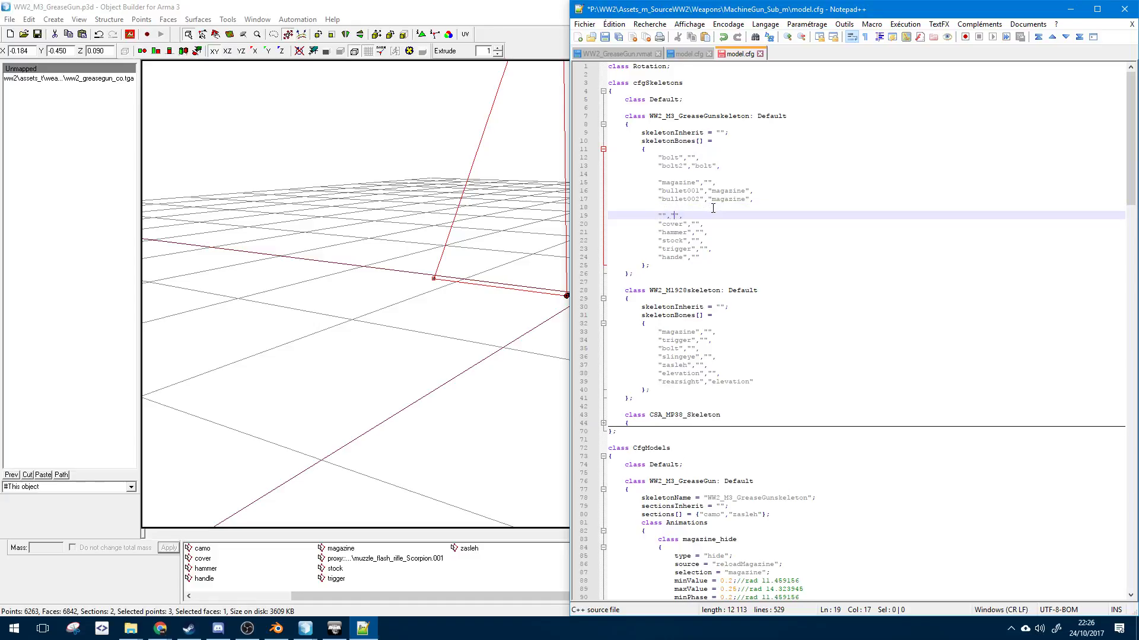
pyautogui.write('zasleh')
pyautogui.hotkey('ctrl', 's')
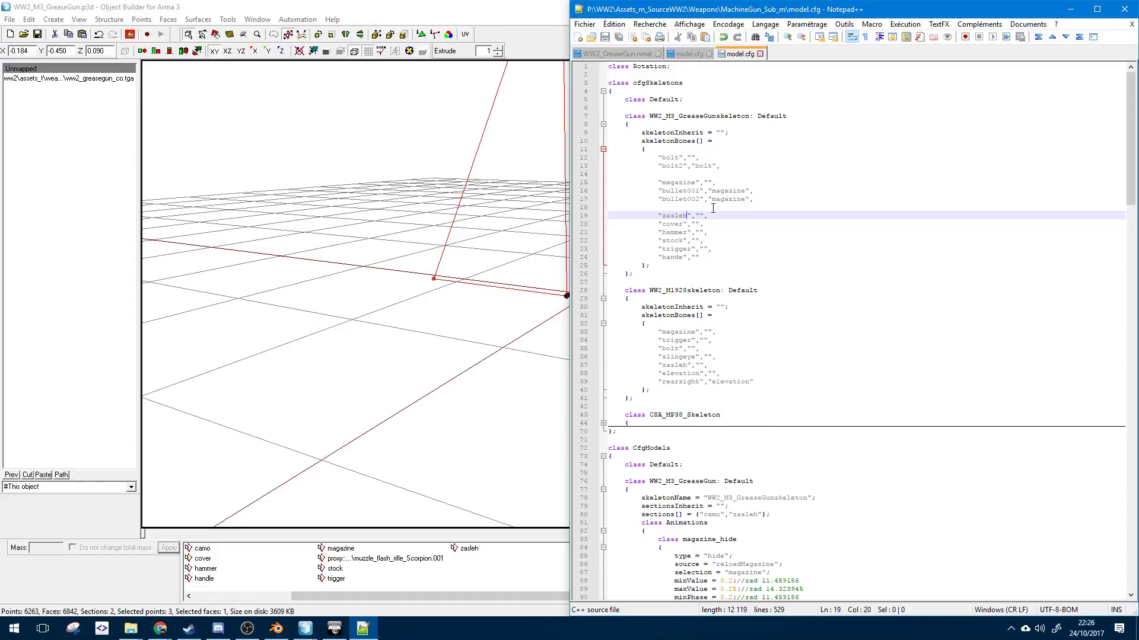
# - Return to Object Builder, clear the selection and start the external model viewer
pyautogui.click(320, 346)
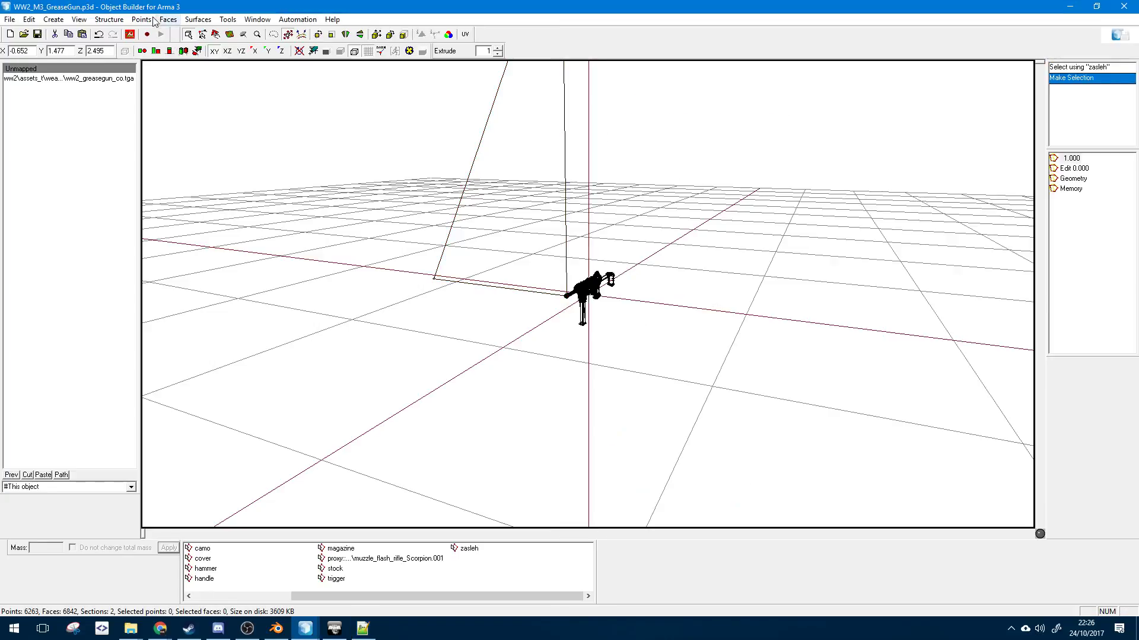
pyautogui.click(131, 32)
pyautogui.click(144, 39)
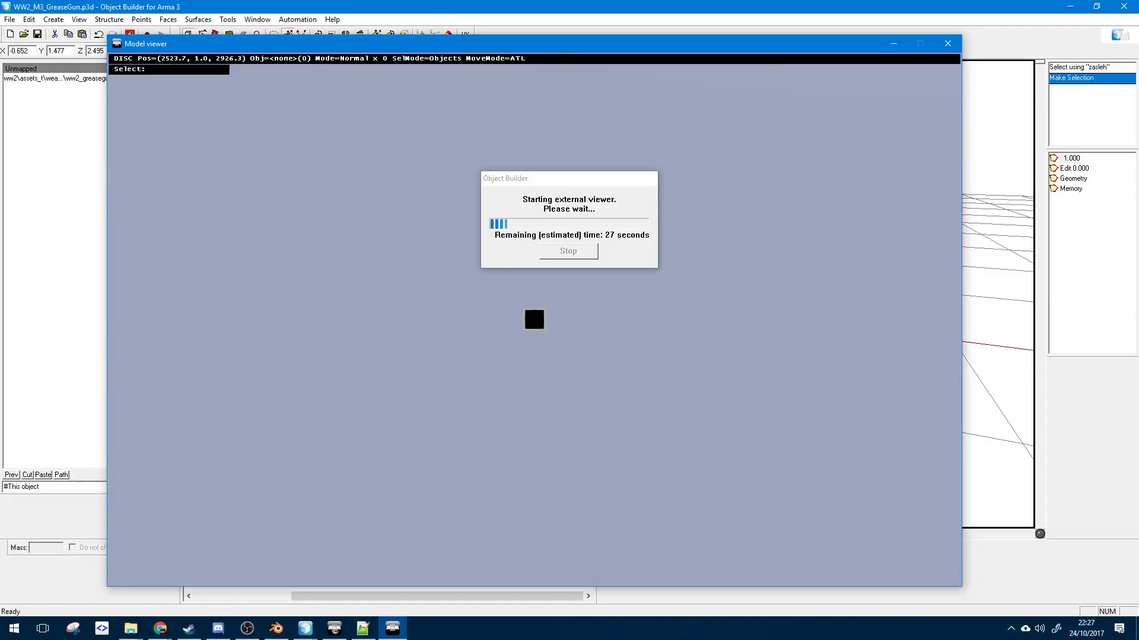
# - In Arma 3 Tools, apply the Default (Ultra) Buldozer configuration for Object Builder and Terrain Builder, and move the tools window off the viewer
pyautogui.hotkey('alt', 'Tab')
pyautogui.hotkey('alt', 'Tab')
pyautogui.hotkey('alt', 'Tab')
pyautogui.hotkey('alt', 'Tab')
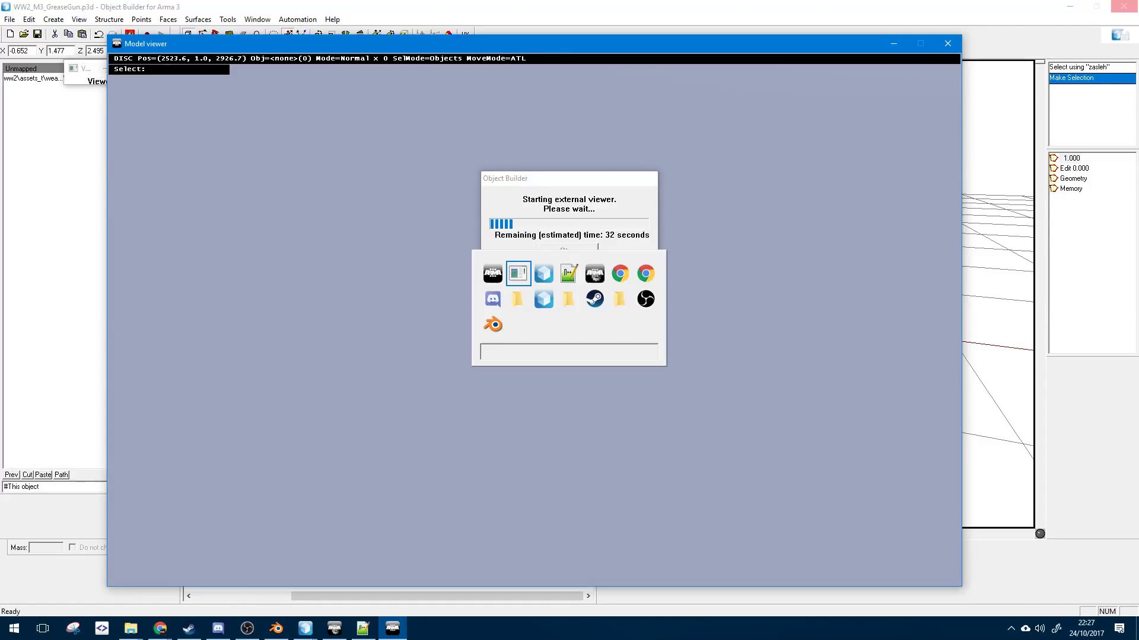
pyautogui.click(538, 186)
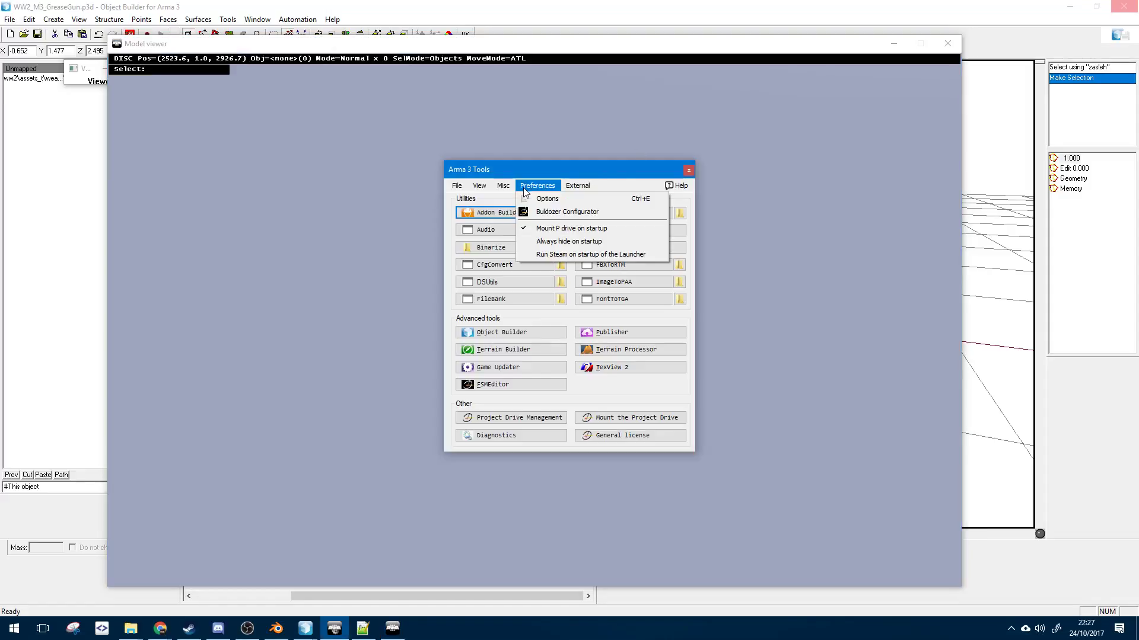
pyautogui.click(559, 212)
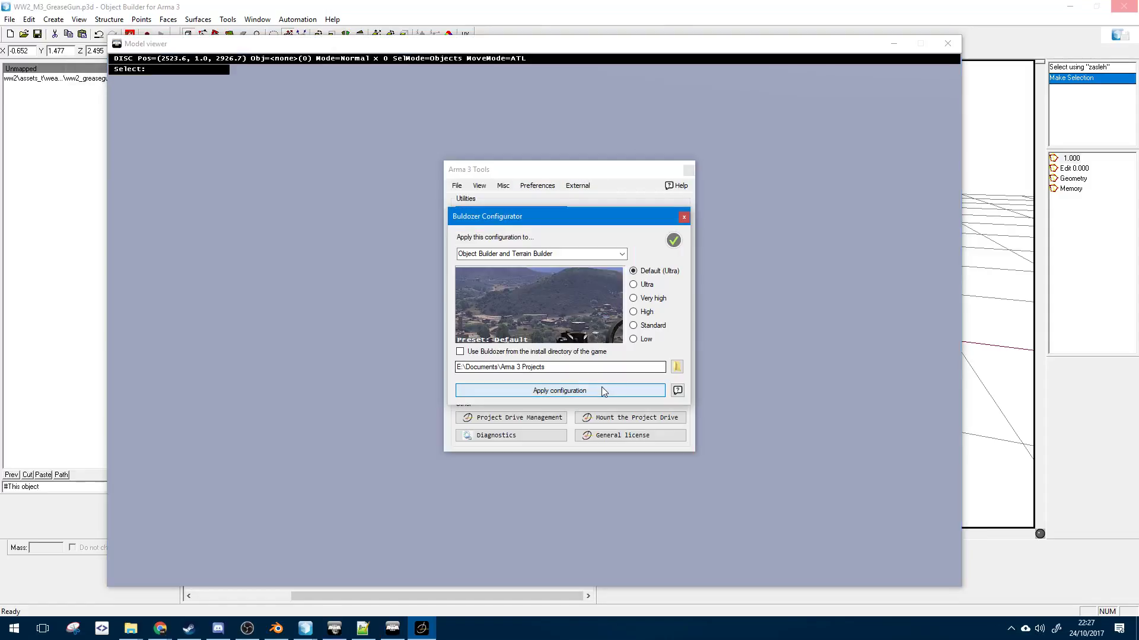
pyautogui.click(603, 390)
pyautogui.click(663, 360)
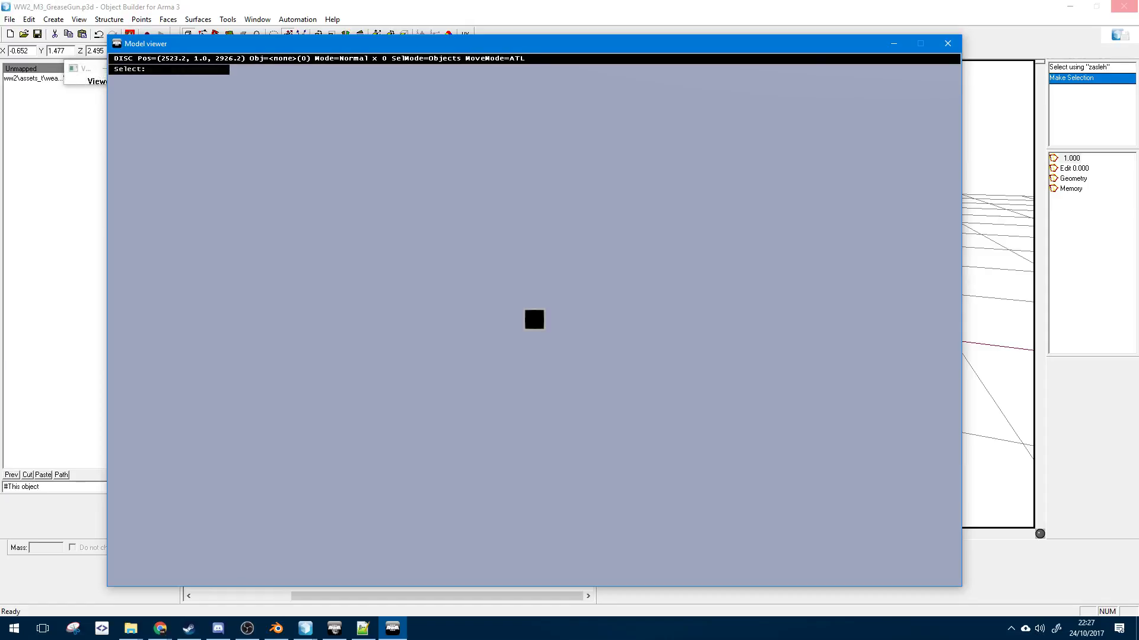
pyautogui.hotkey('alt', 'Tab')
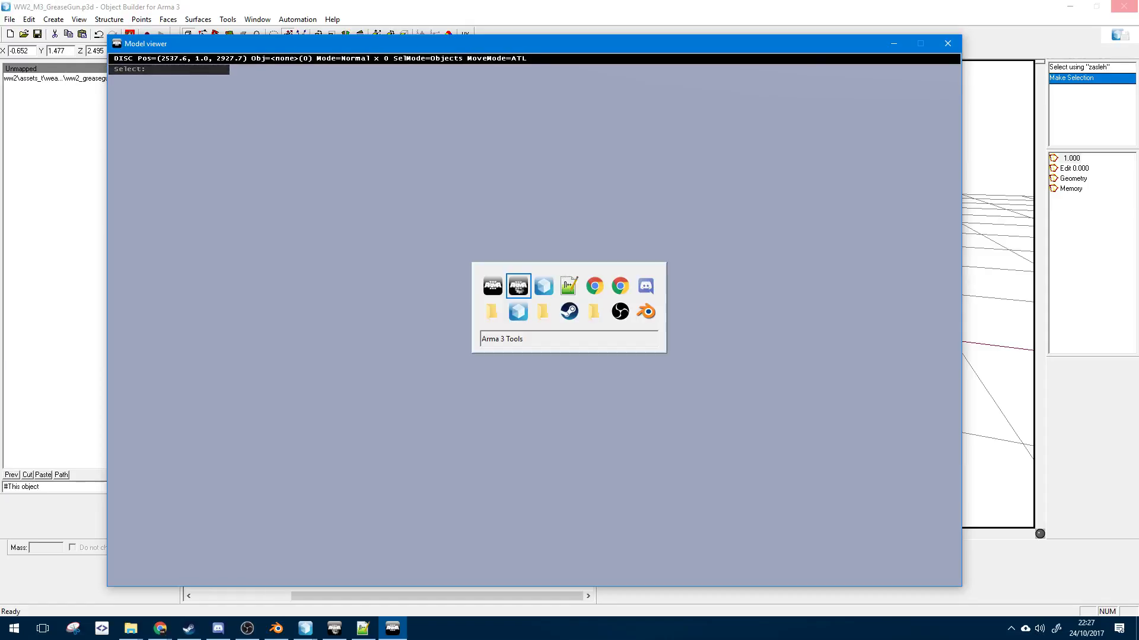
pyautogui.moveTo(578, 176); pyautogui.dragTo(1138, 255)
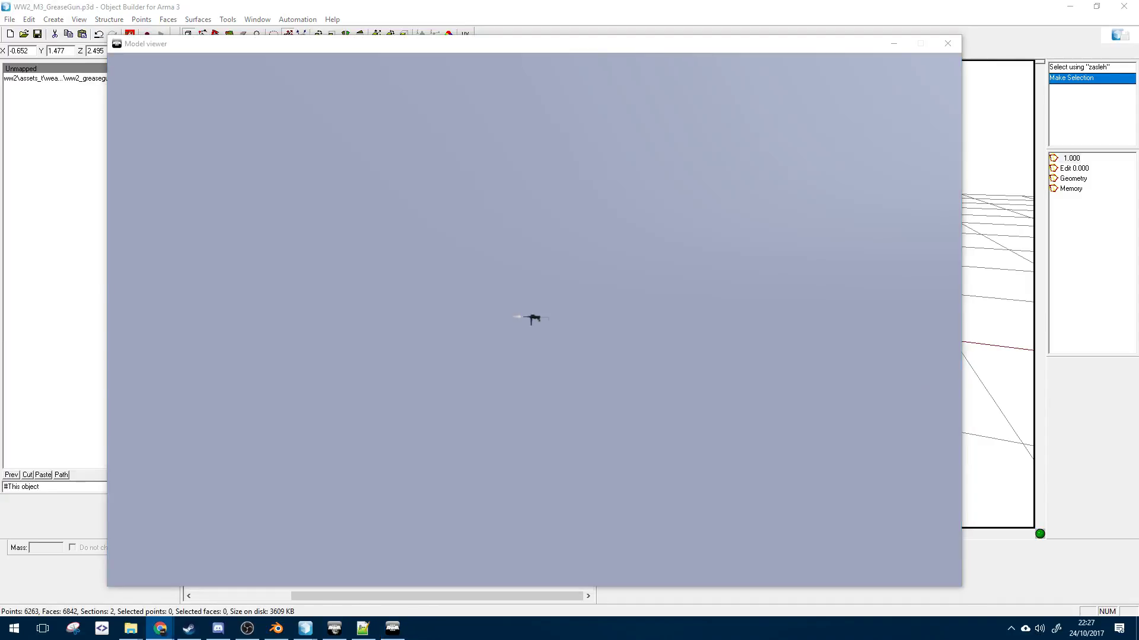
# - Bring the Grease Gun close in the model viewer and choose the reload animation source, passing over reloadmagazine
pyautogui.click(533, 319)
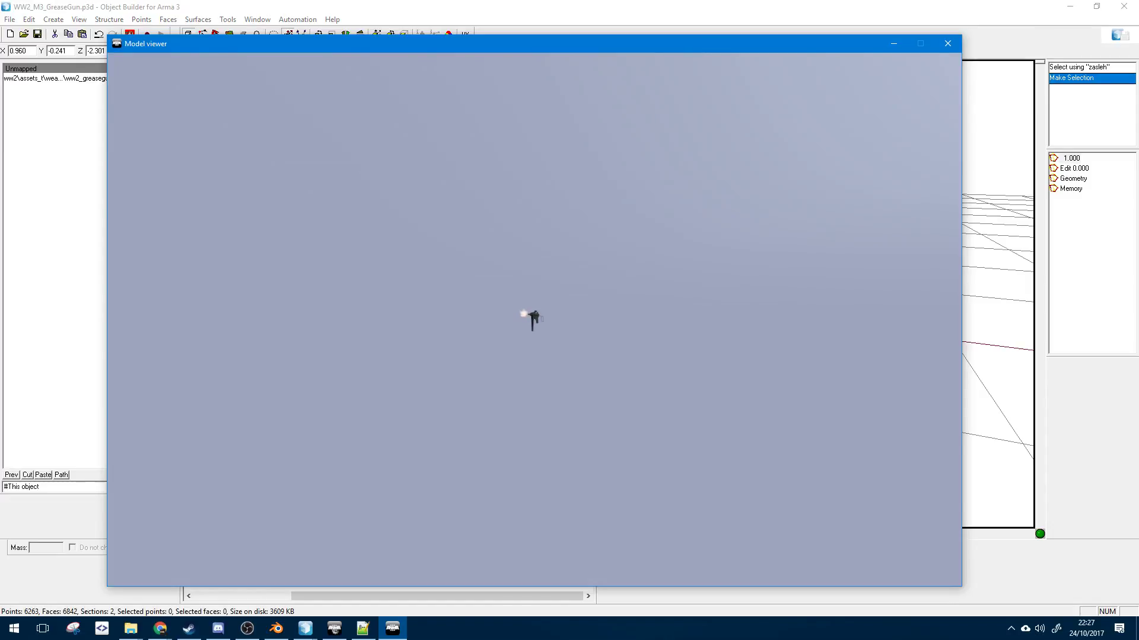
pyautogui.press('KP_Add')
pyautogui.press(']')
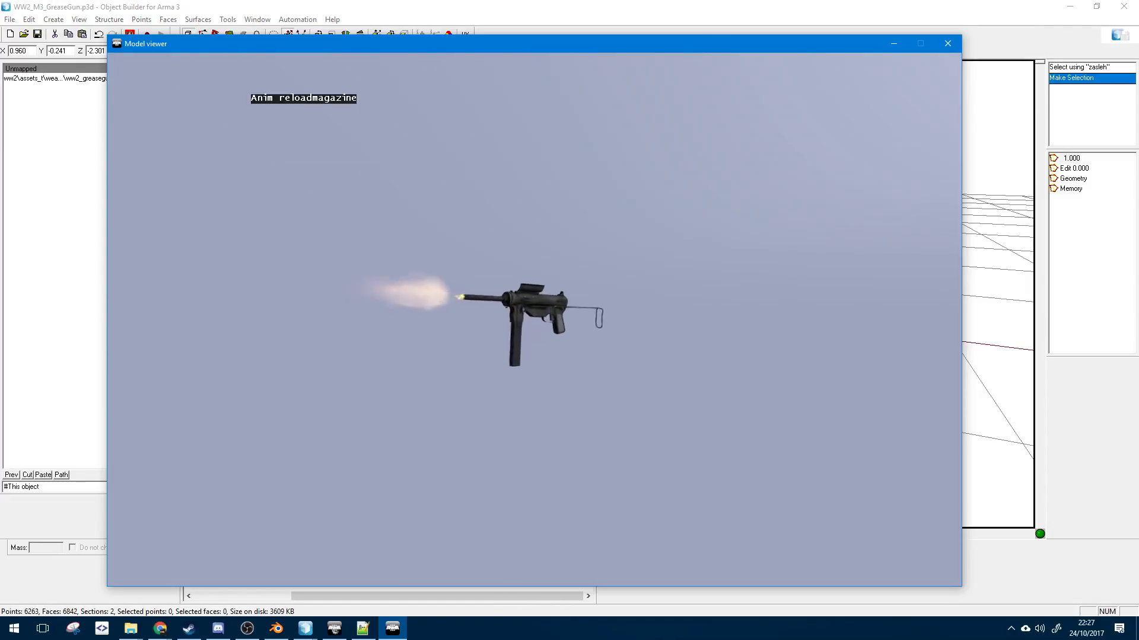
pyautogui.scroll(3, 534, 319)
pyautogui.scroll(-3, 534, 319)
pyautogui.press('KP_Add')
pyautogui.press(']')
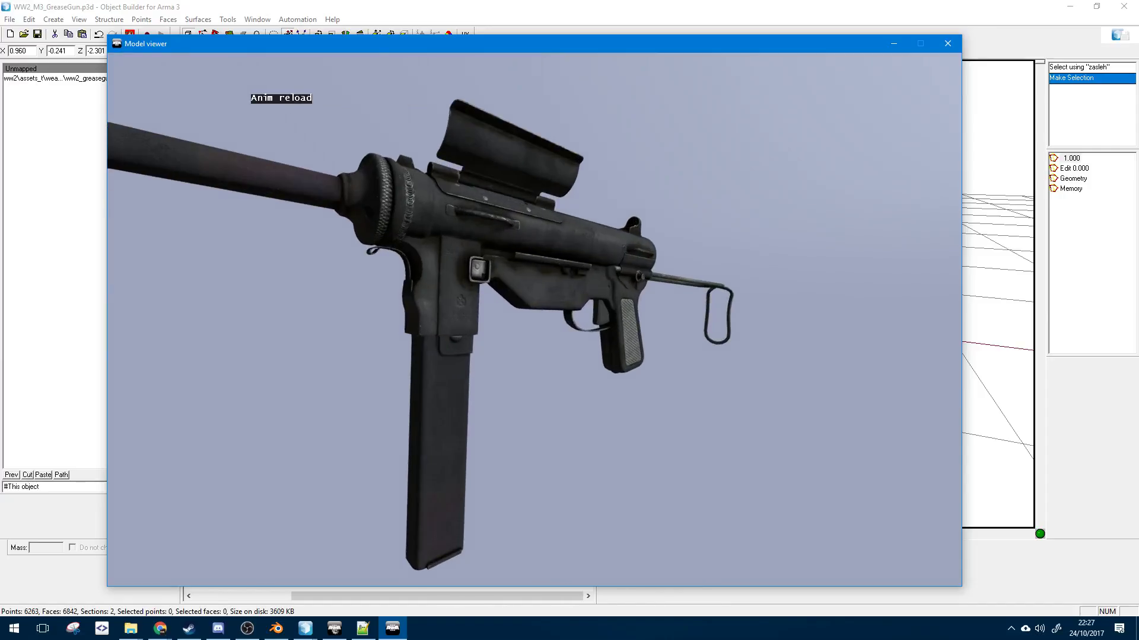
# - Run the reload animation forward and back to 0.000, viewing the Grease Gun's muzzle flash and cover from both sides
pyautogui.scroll(4, 534, 319)
pyautogui.scroll(-4, 534, 319)
pyautogui.press('KP_Subtract')
pyautogui.scroll(10, 533, 319)
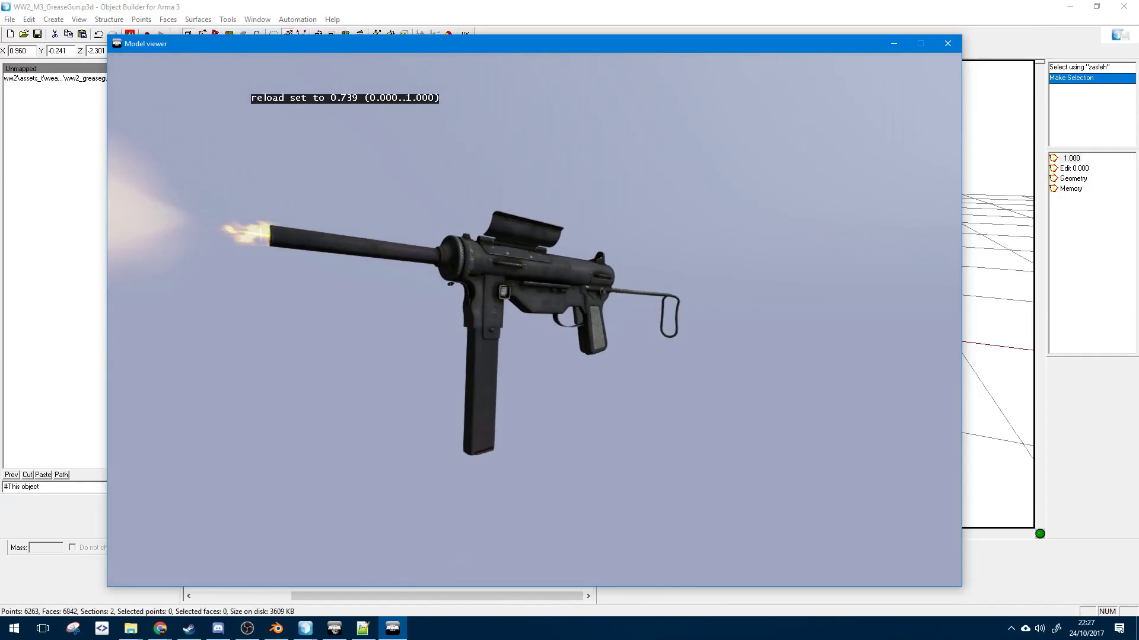
pyautogui.scroll(-10, 534, 319)
pyautogui.press('KP_Add')
pyautogui.press('KP_Subtract')
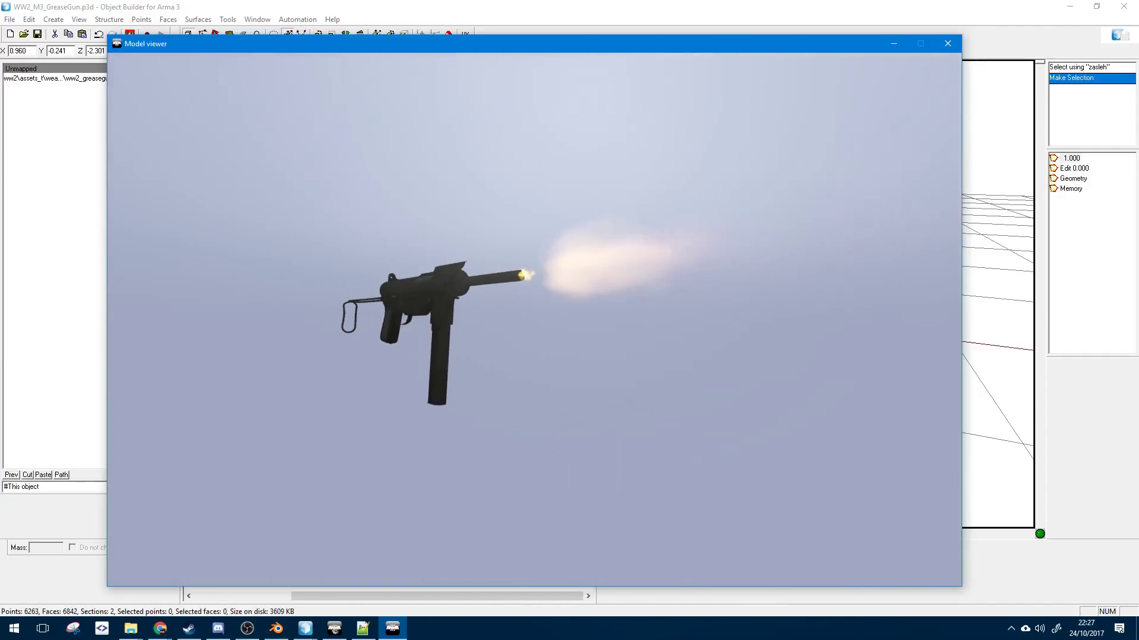
pyautogui.press('KP_Add')
pyautogui.press('KP_Add')
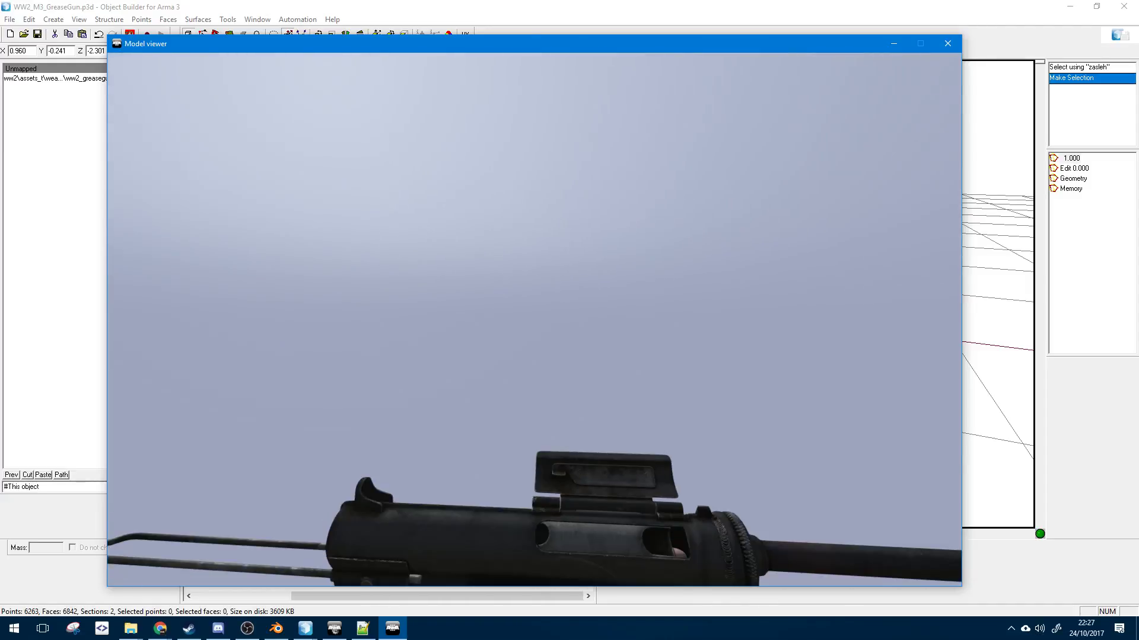
pyautogui.scroll(2, 534, 319)
pyautogui.scroll(-10, 534, 320)
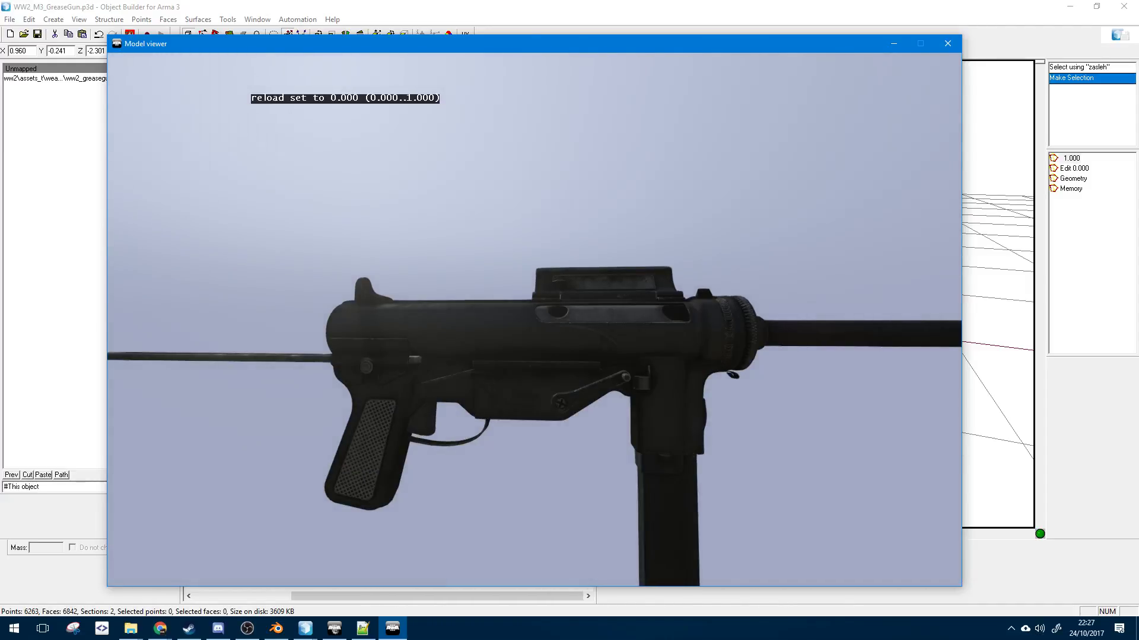
# - Vary the reload phase to examine the bolt and cartridge movement through the open ejection port
pyautogui.scroll(1, 534, 319)
pyautogui.scroll(-1, 534, 319)
pyautogui.moveTo(534, 320); pyautogui.dragTo(560, 350)
pyautogui.scroll(4, 560, 350)
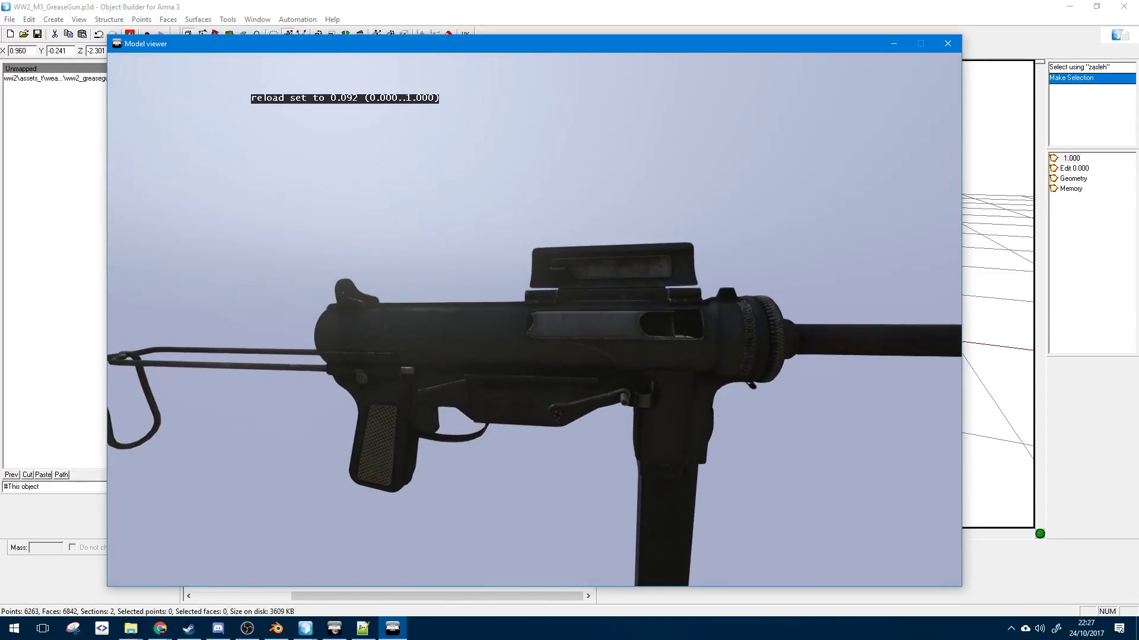
pyautogui.scroll(6, 560, 350)
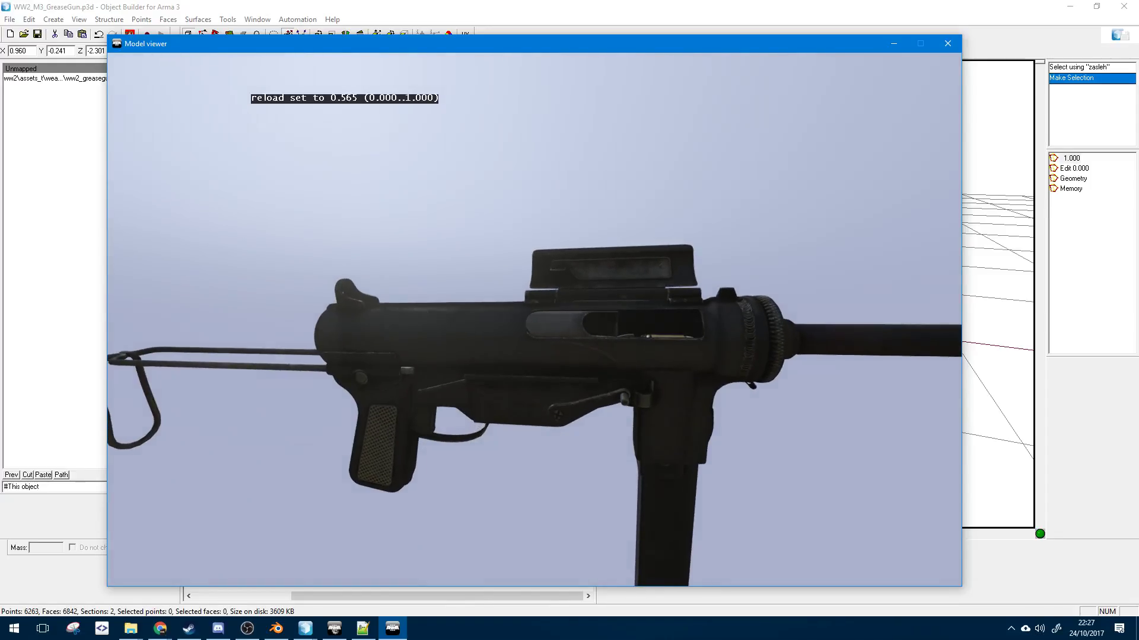
pyautogui.scroll(-6, 561, 350)
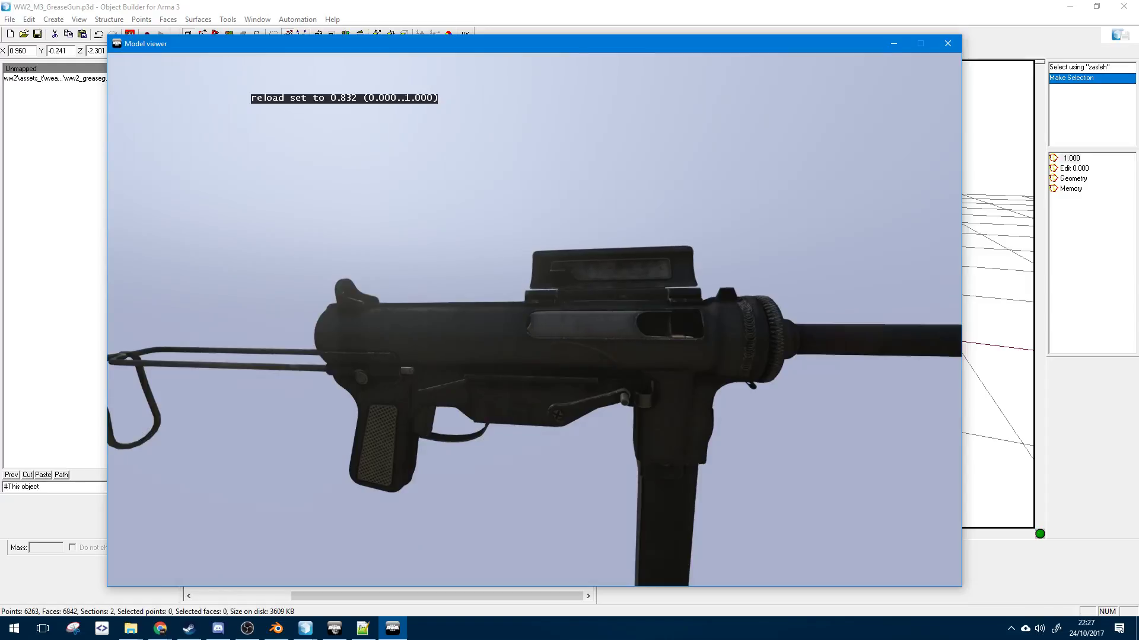
pyautogui.moveTo(534, 321); pyautogui.dragTo(528, 344)
pyautogui.scroll(-2, 528, 344)
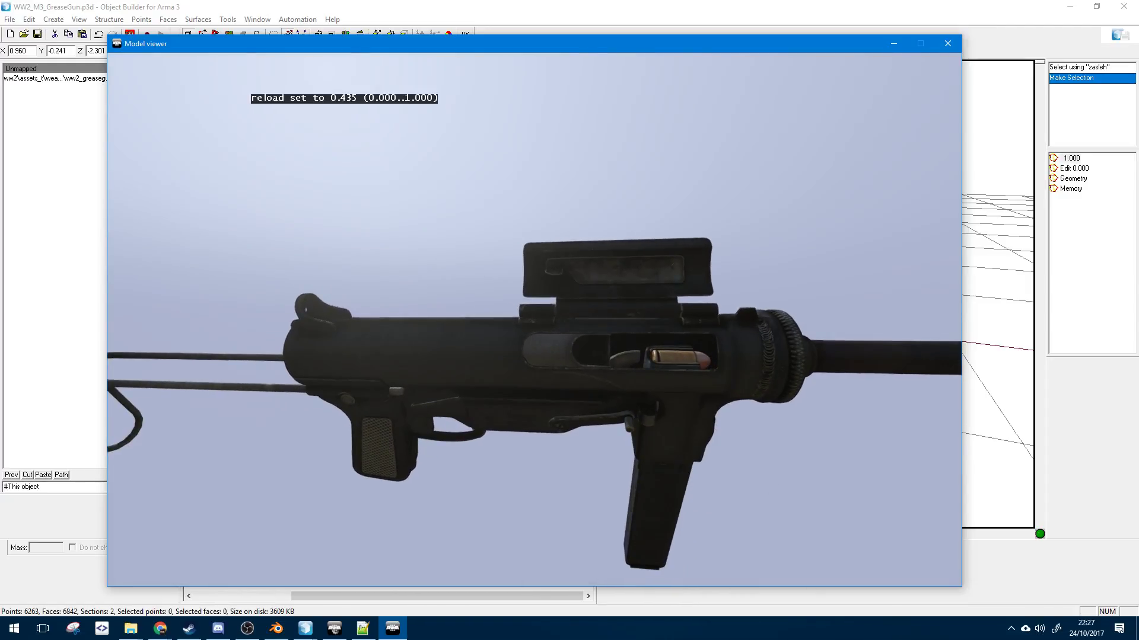
pyautogui.scroll(-3, 534, 320)
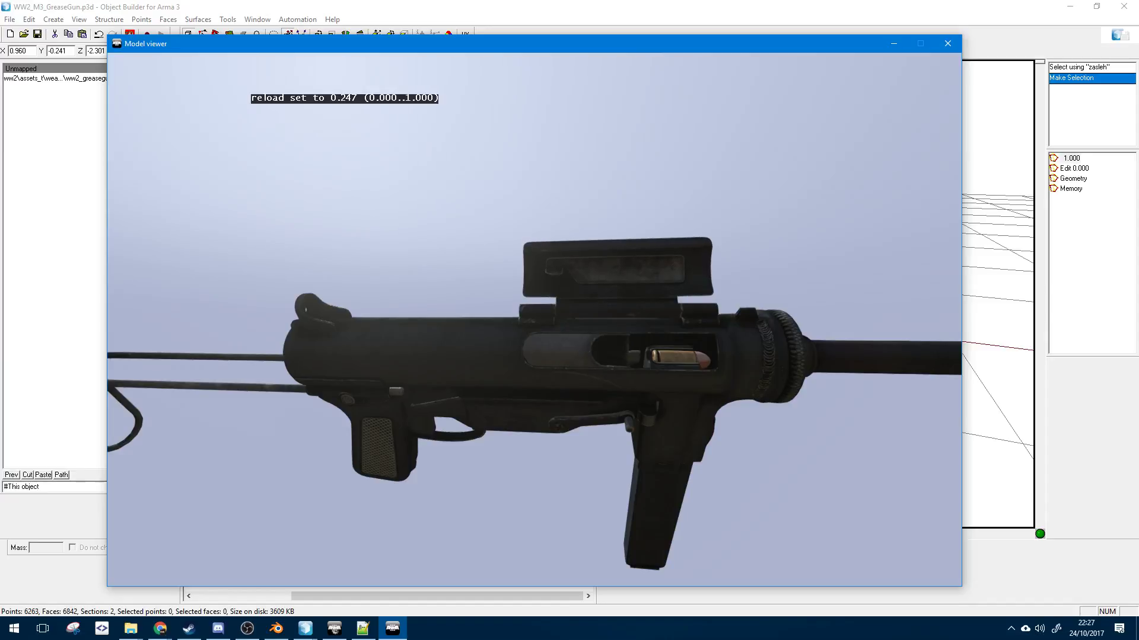
# - View the Grease Gun from behind and run reload up to 1.000 and back down to check the cover and muzzle flash
pyautogui.moveTo(533, 320)
pyautogui.mouseDown()
pyautogui.moveTo(653, 326)
pyautogui.moveTo(533, 320)
pyautogui.mouseUp()
pyautogui.scroll(2, 534, 321)
pyautogui.moveTo(534, 320); pyautogui.dragTo(534, 261, button='right')
pyautogui.moveTo(534, 320); pyautogui.dragTo(564, 344)
pyautogui.scroll(2, 534, 320)
pyautogui.scroll(10, 533, 320)
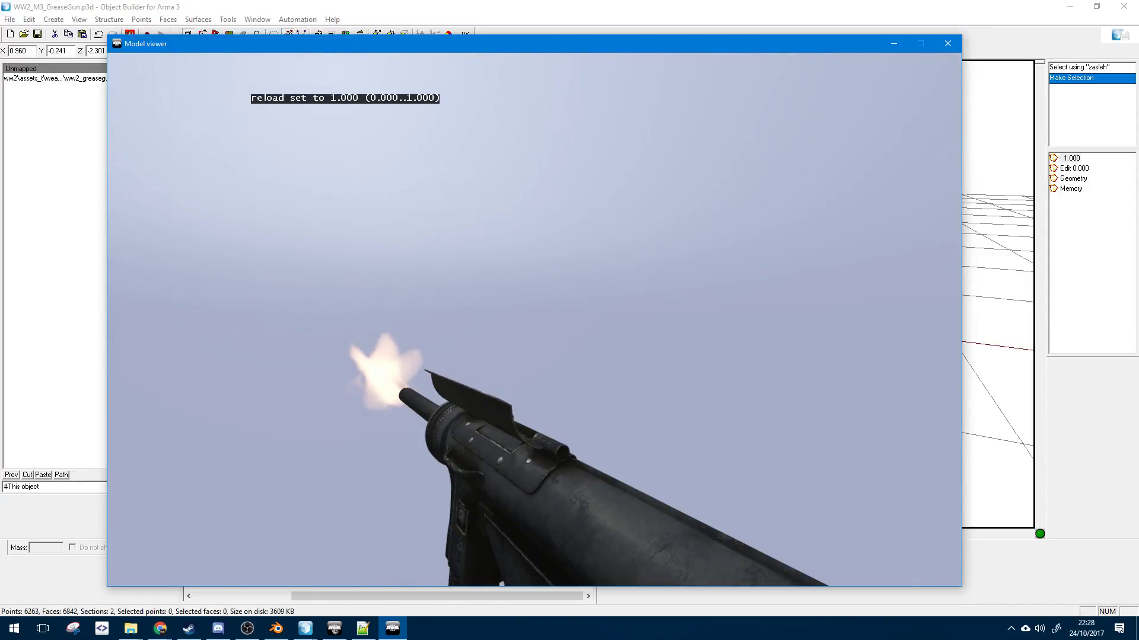
pyautogui.scroll(-12, 534, 320)
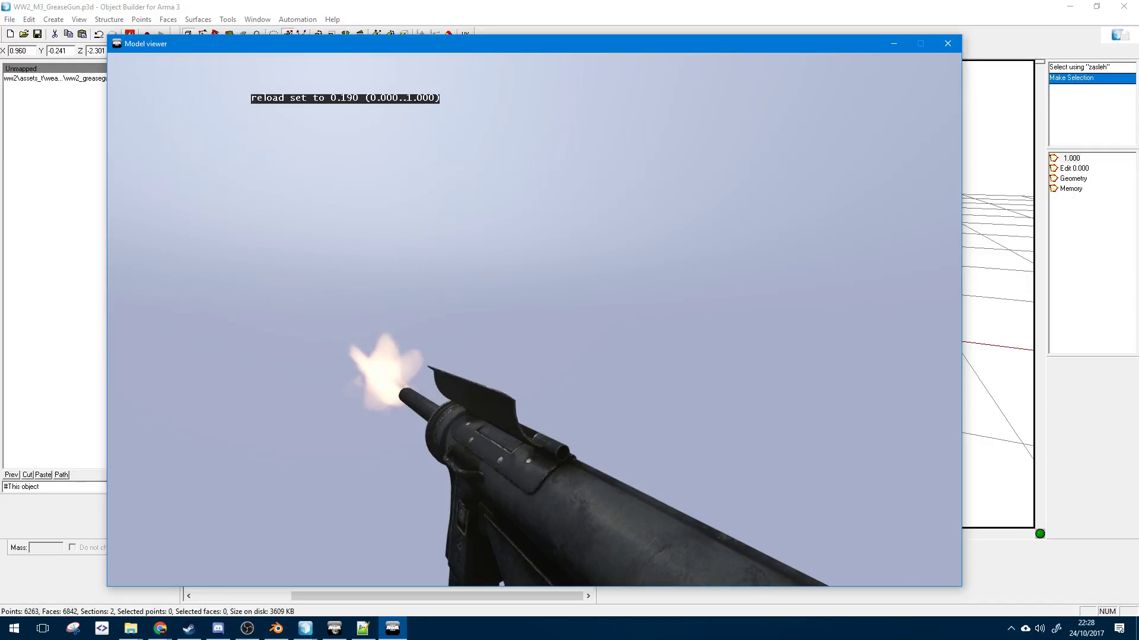
# - Run the reload phase repeatedly between 0.000 and 1.000 to examine the cover's rotation from behind the Grease Gun
pyautogui.scroll(10, 534, 320)
pyautogui.scroll(1, 534, 321)
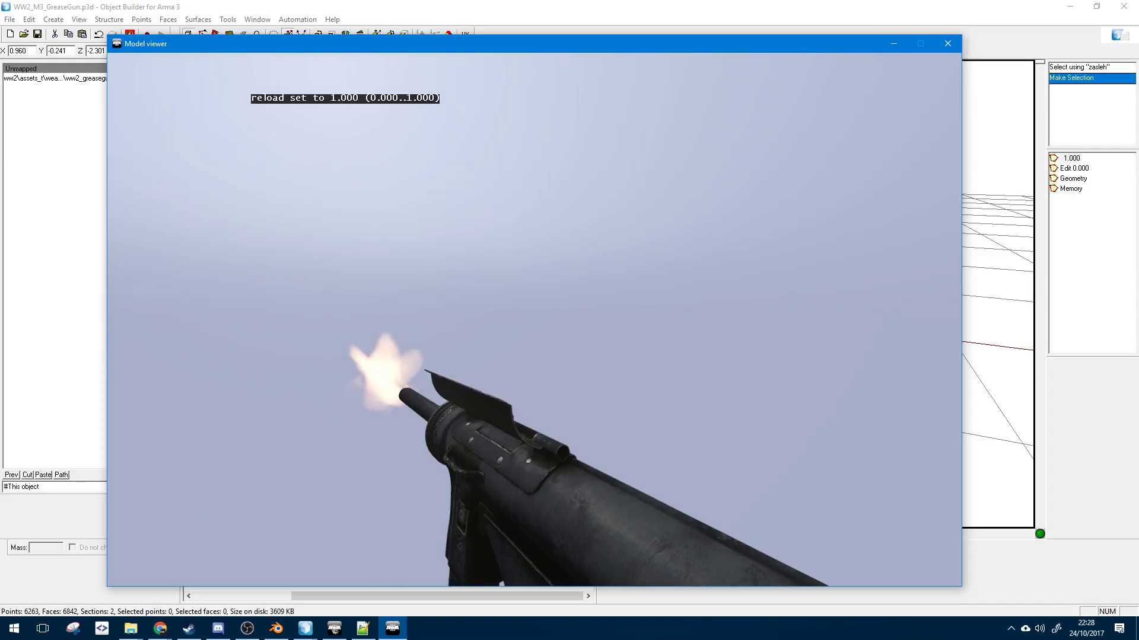
pyautogui.scroll(-11, 533, 320)
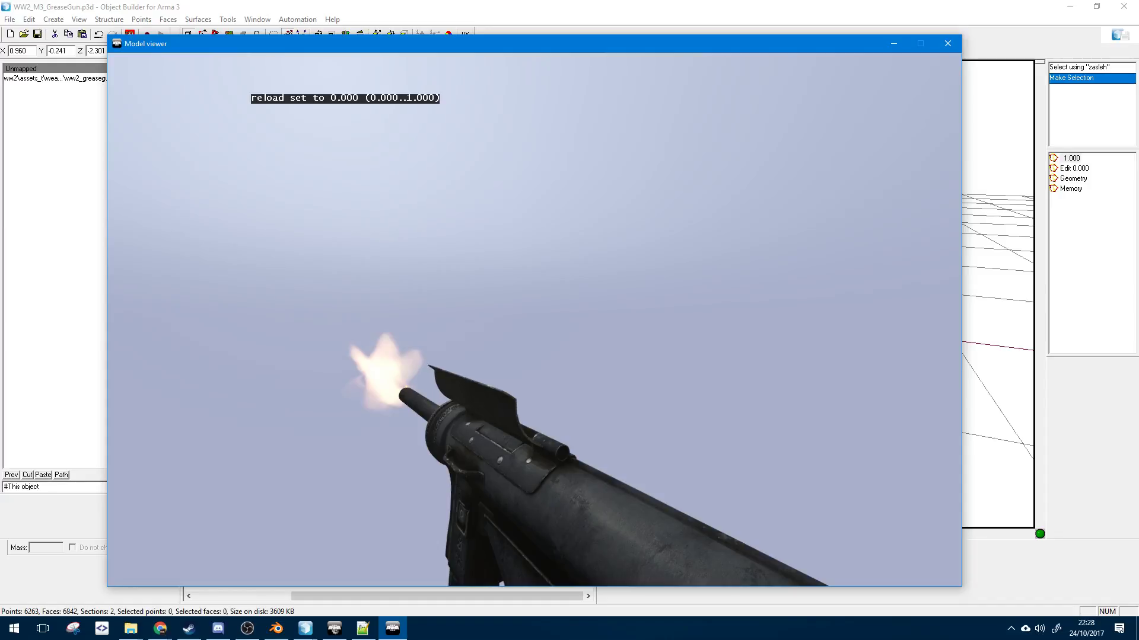
pyautogui.scroll(11, 534, 320)
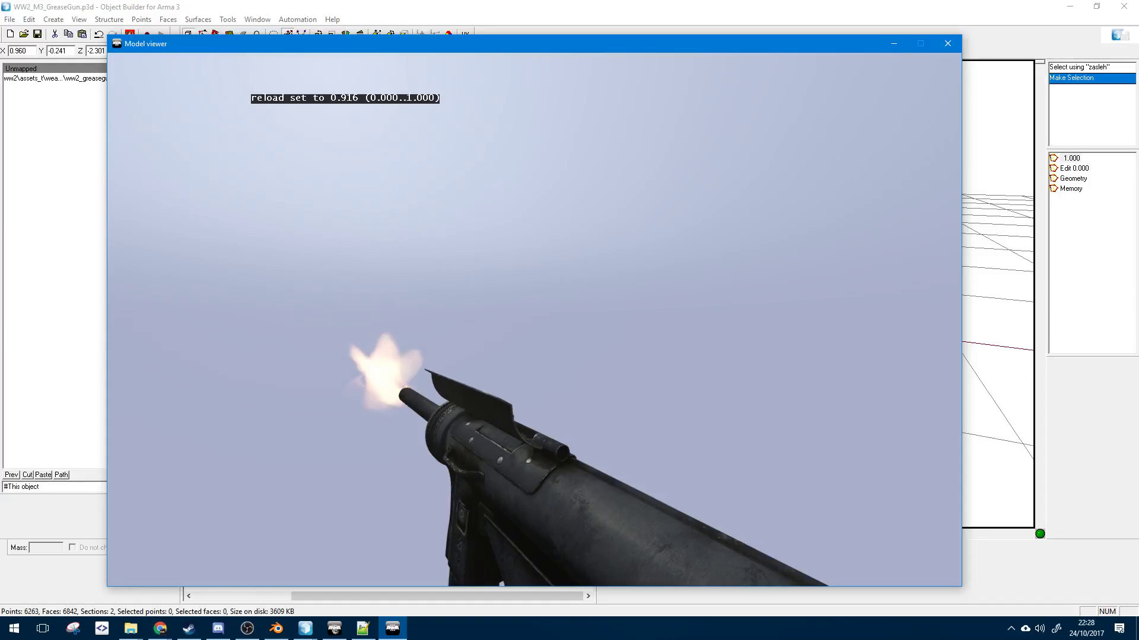
pyautogui.scroll(-11, 534, 321)
pyautogui.scroll(11, 533, 320)
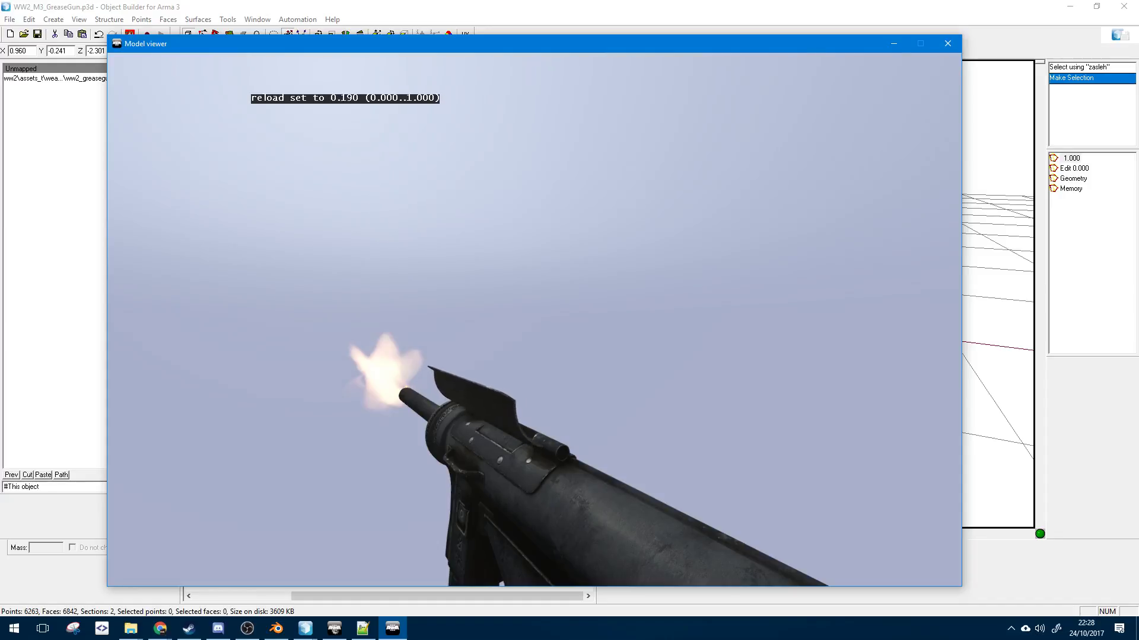
pyautogui.scroll(-11, 534, 321)
# - Switch to model.cfg in Notepad++ and review the Grease Gun's animation classes through MuzzleFlashROT, comparing them with those of WW2_M1928
pyautogui.hotkey('alt', 'Tab')
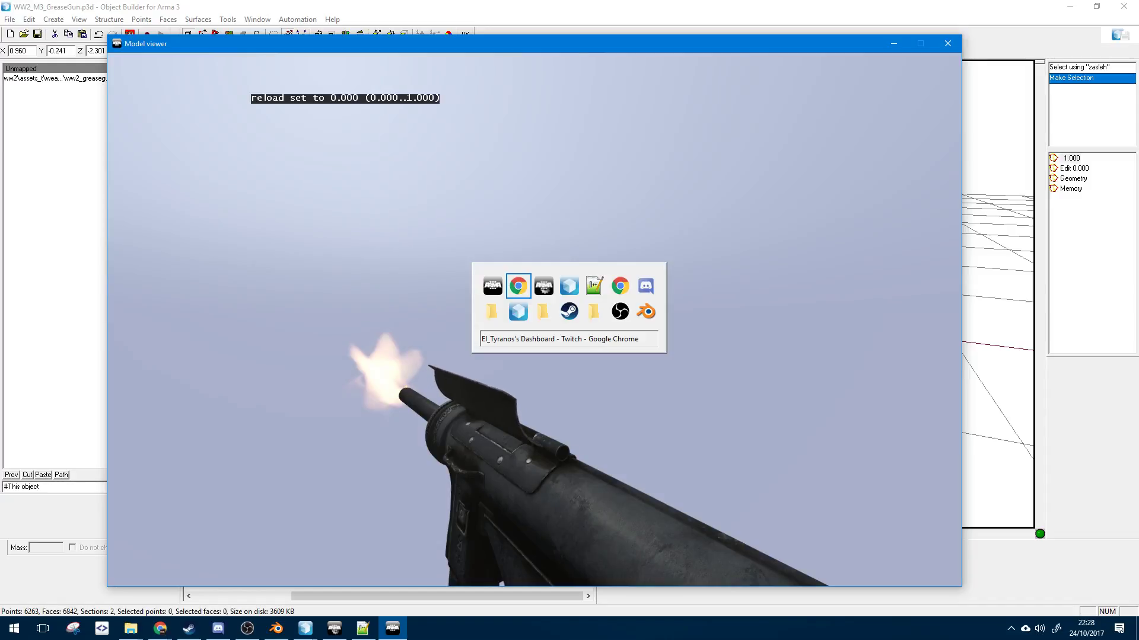
pyautogui.hotkey('alt', 'Tab')
pyautogui.hotkey('alt', 'Tab')
pyautogui.hotkey('alt', 'Tab')
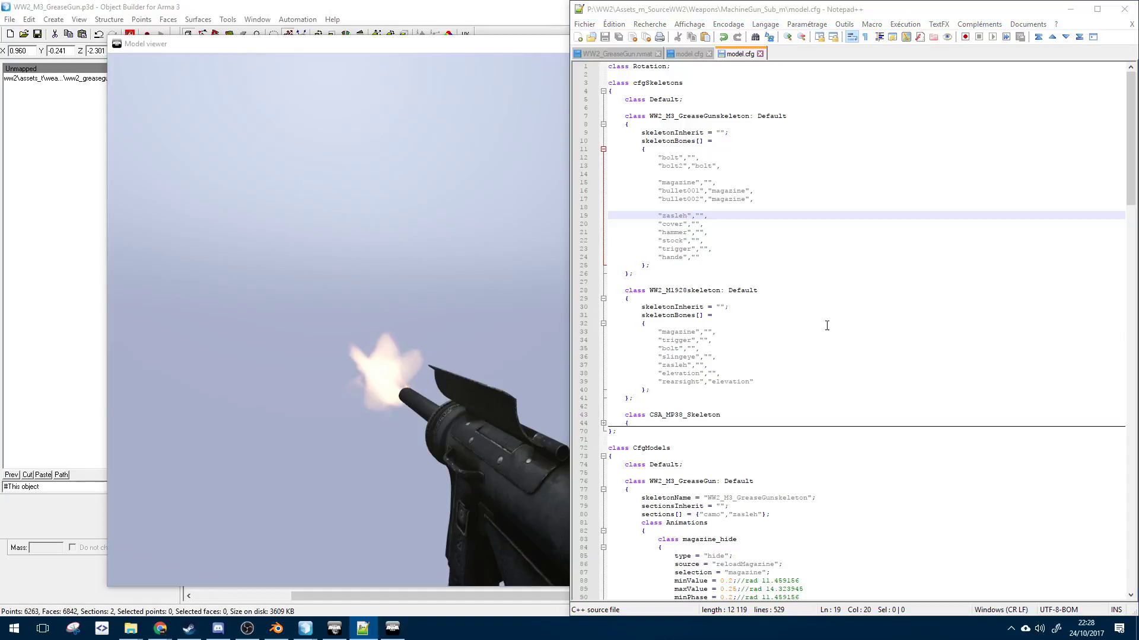
pyautogui.click(827, 326)
pyautogui.scroll(-20, 826, 326)
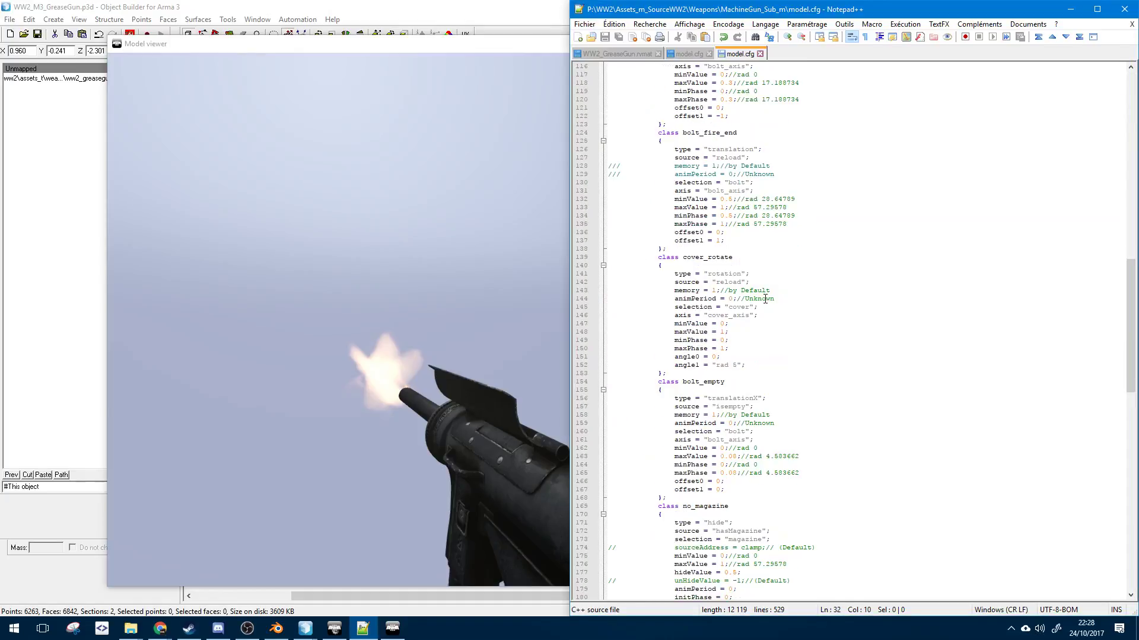
pyautogui.scroll(-17, 765, 299)
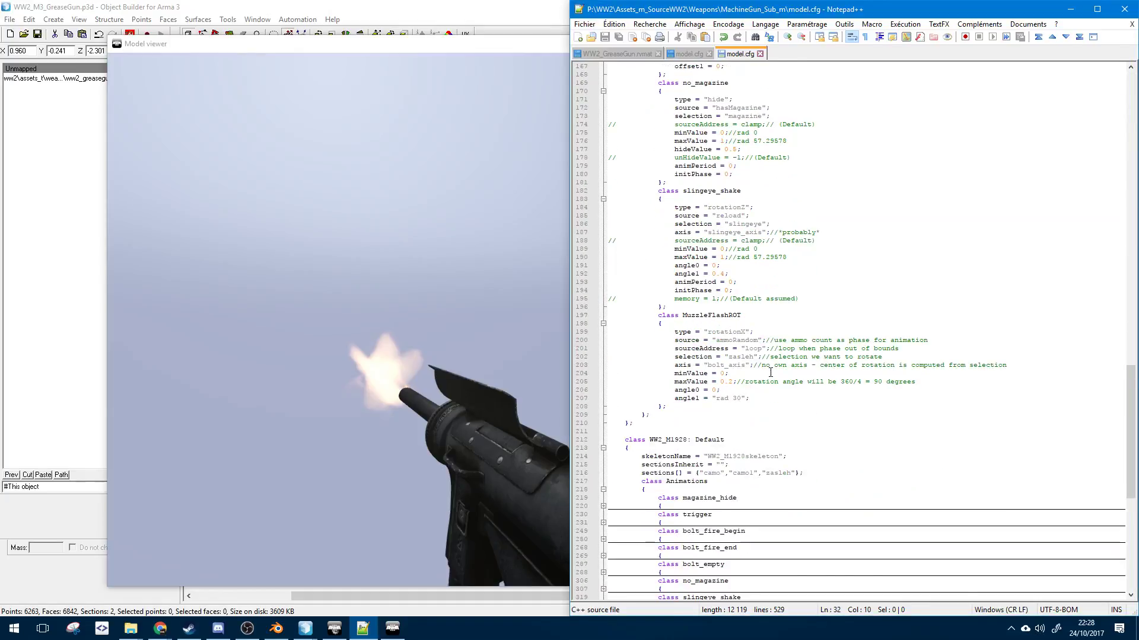
pyautogui.scroll(-3, 768, 356)
pyautogui.click(762, 324)
pyautogui.scroll(-8, 759, 326)
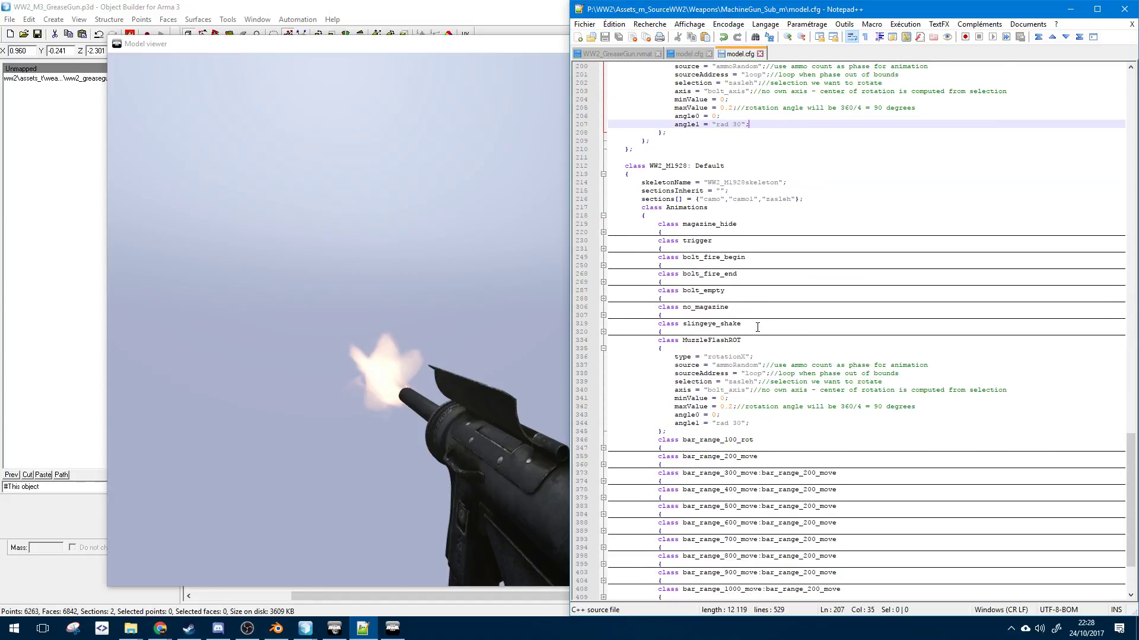
pyautogui.scroll(-2, 758, 327)
pyautogui.scroll(7, 757, 328)
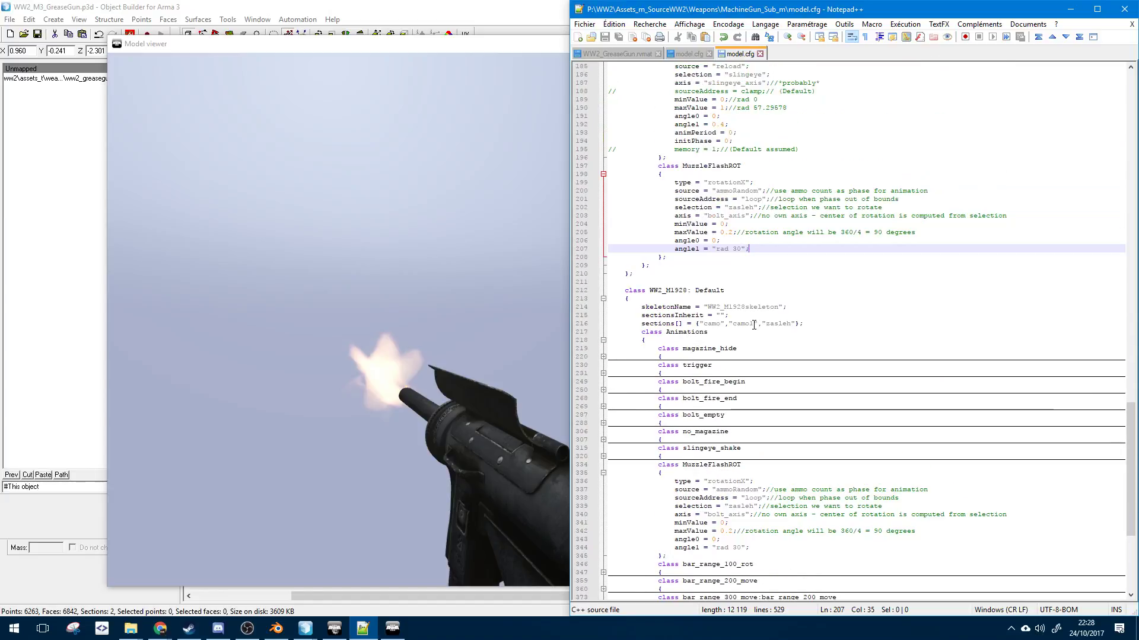
# - Set cover_rotate's angle0 to "rad -2.5" and angle1 to "rad 2.5", and save model.cfg
pyautogui.scroll(20, 740, 335)
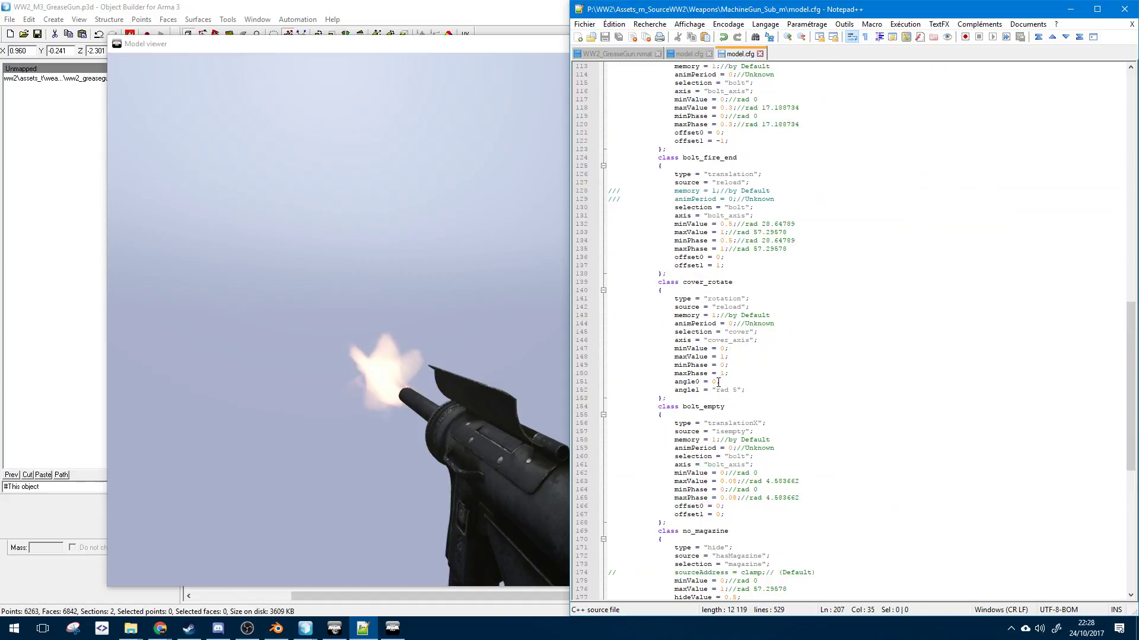
pyautogui.click(737, 390)
pyautogui.press('BackSpace')
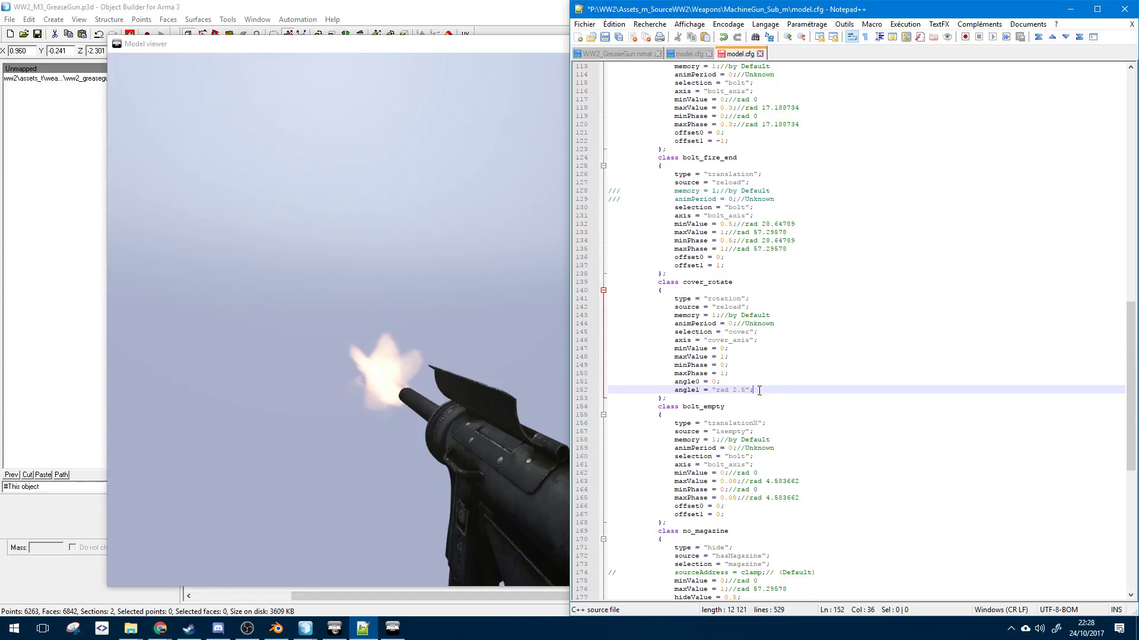
pyautogui.click(712, 383)
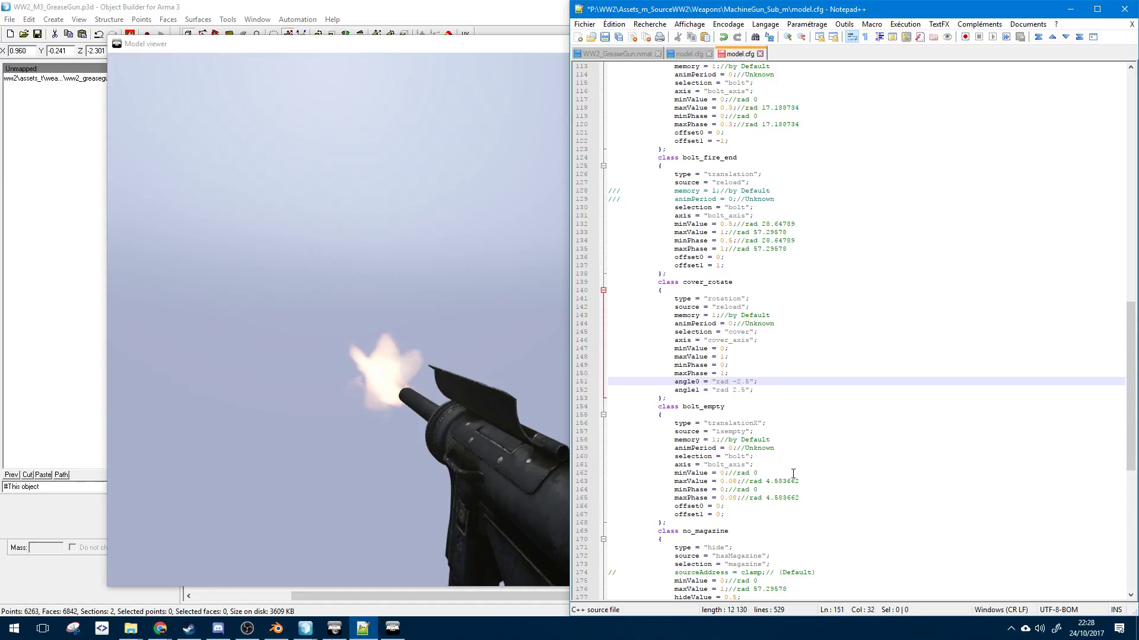
pyautogui.hotkey('ctrl', 's')
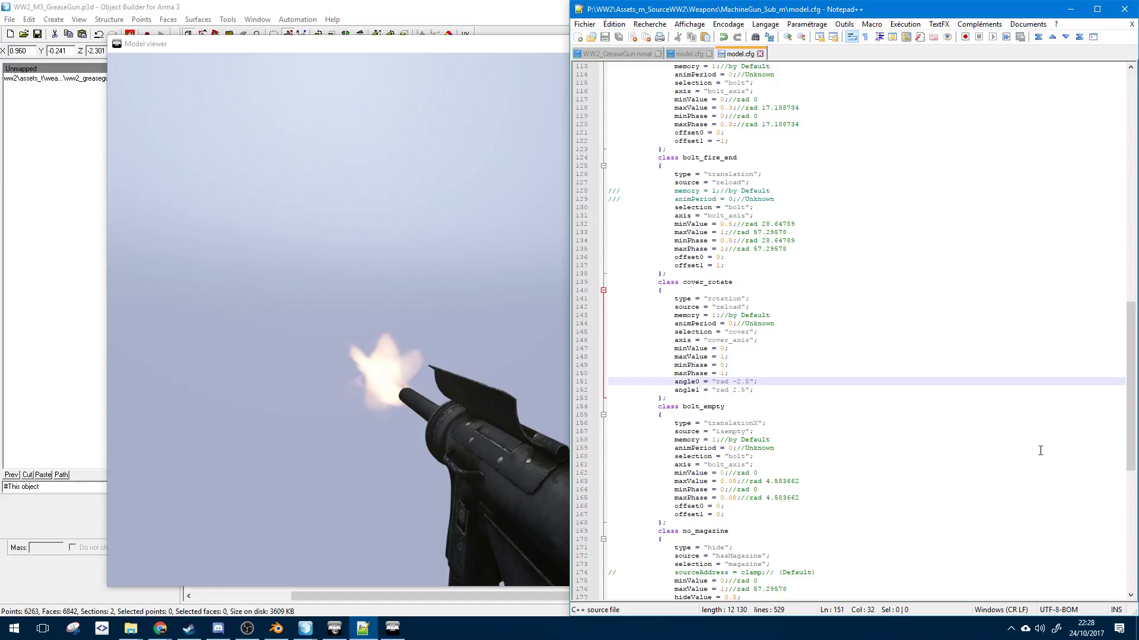
pyautogui.hotkey('alt', 'Tab')
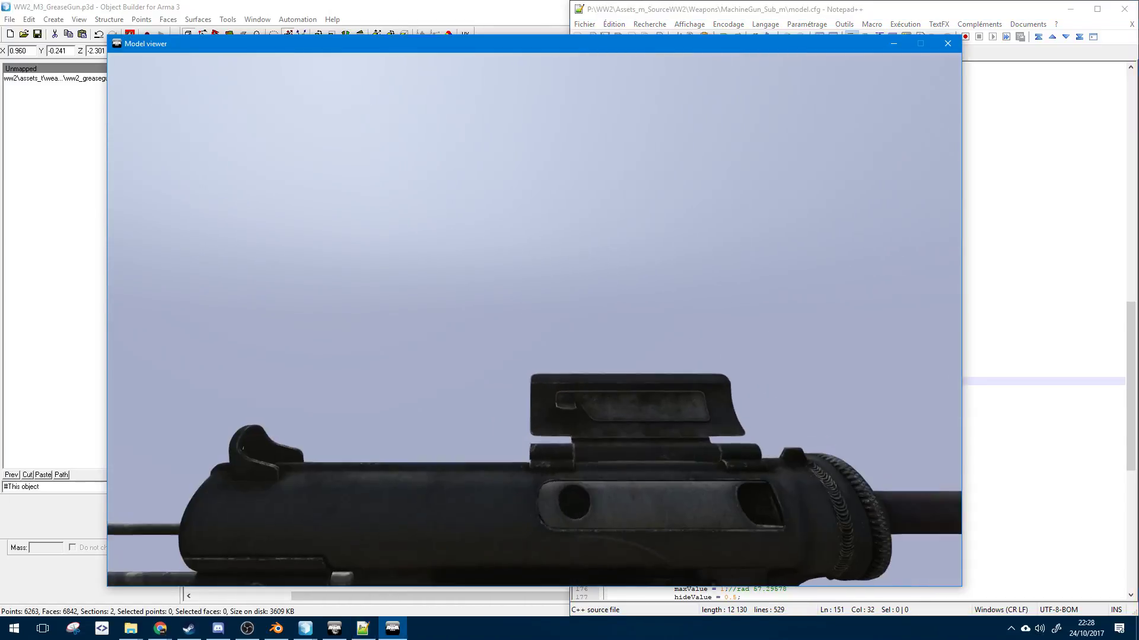
# - Remove the rad comments after the minValue, maxValue, minPhase and maxPhase lines of the Grease Gun's bolt_fire_end class in model.cfg
pyautogui.hotkey('alt', 'Tab')
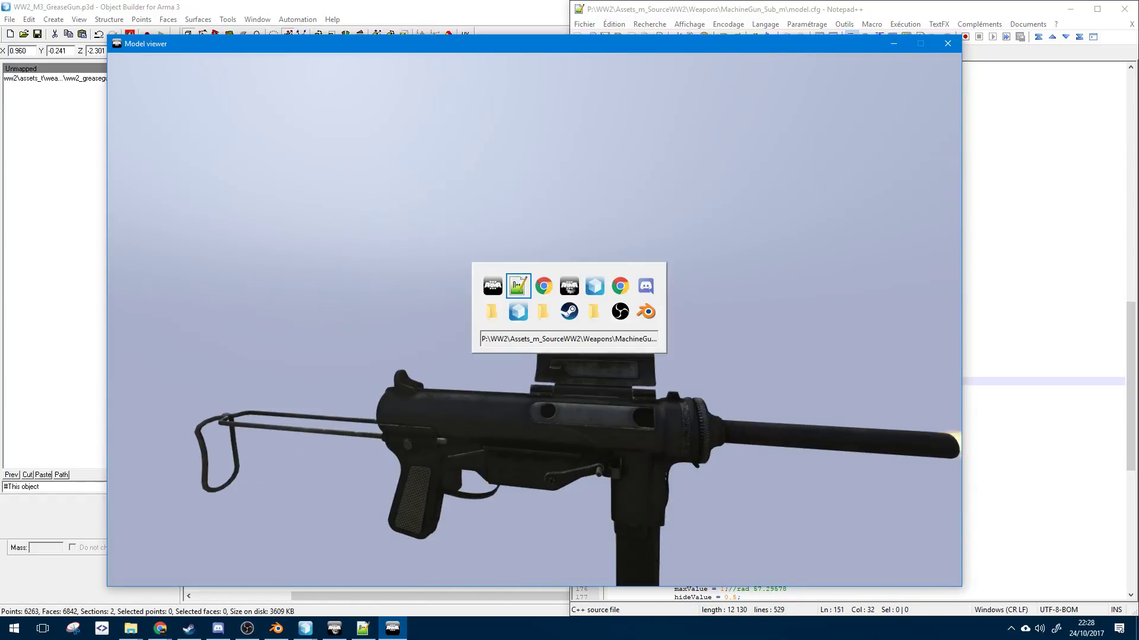
pyautogui.click(813, 307)
pyautogui.scroll(2, 813, 307)
pyautogui.click(813, 298)
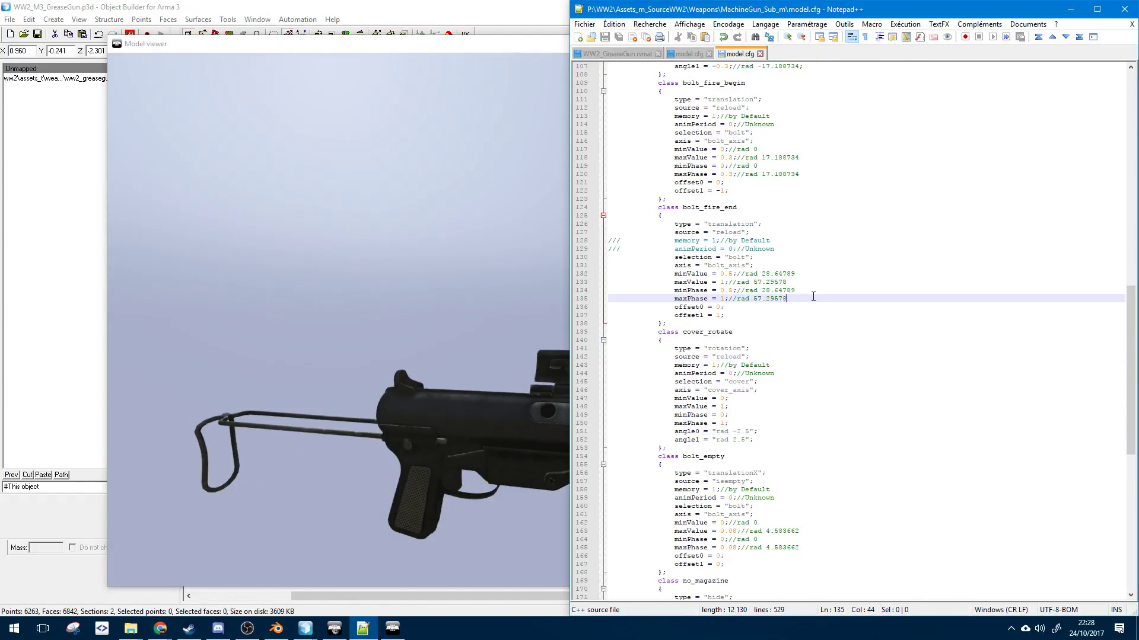
pyautogui.moveTo(813, 297); pyautogui.dragTo(728, 284)
pyautogui.press('Delete')
pyautogui.click(793, 290)
pyautogui.press('Delete')
pyautogui.press('Delete')
pyautogui.moveTo(796, 273); pyautogui.dragTo(736, 274)
pyautogui.press('Delete')
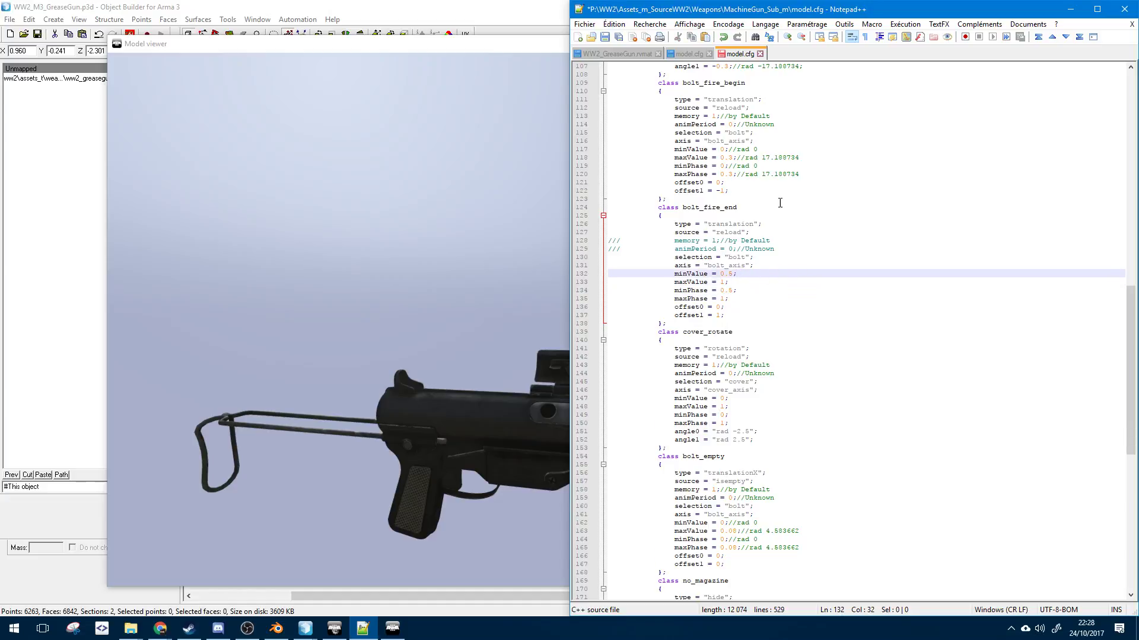
# - Remove the rad comments after the value and phase limits in the Grease Gun's bolt_fire_begin class
pyautogui.click(800, 175)
pyautogui.moveTo(800, 175); pyautogui.dragTo(728, 149)
pyautogui.press('Delete')
pyautogui.click(728, 166)
pyautogui.press('Delete')
pyautogui.click(799, 158)
pyautogui.press('Delete')
pyautogui.press('Delete')
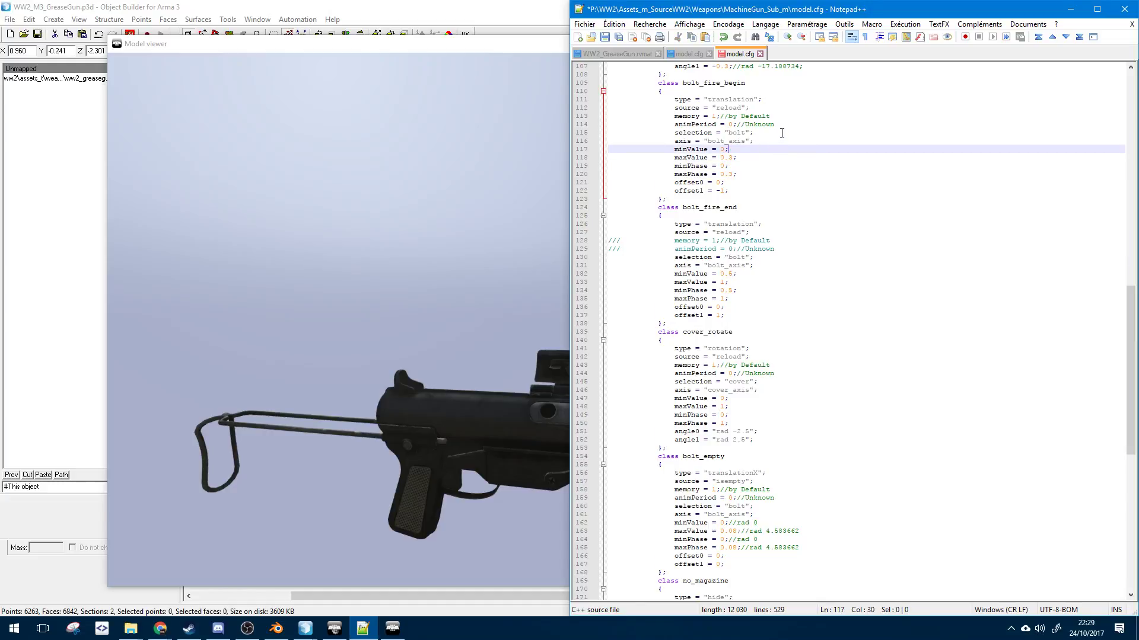
# - Delete the memory and animPeriod lines from bolt_fire_end and bolt_fire_begin, and save model.cfg
pyautogui.click(781, 133)
pyautogui.click(776, 215)
pyautogui.click(806, 239)
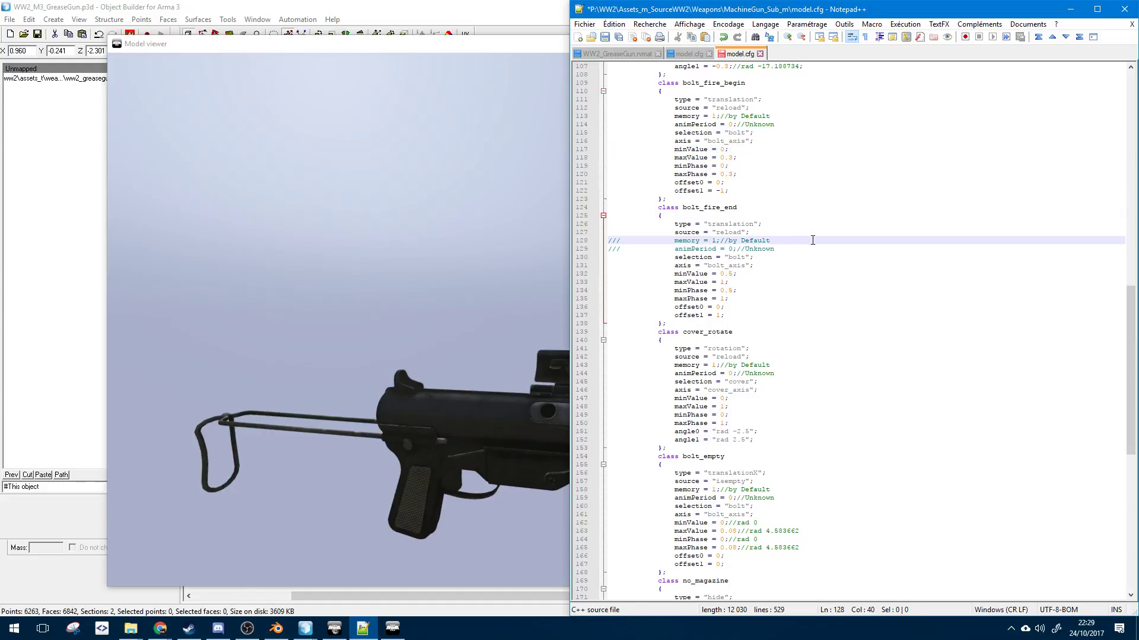
pyautogui.moveTo(817, 244); pyautogui.dragTo(818, 231)
pyautogui.press('Delete')
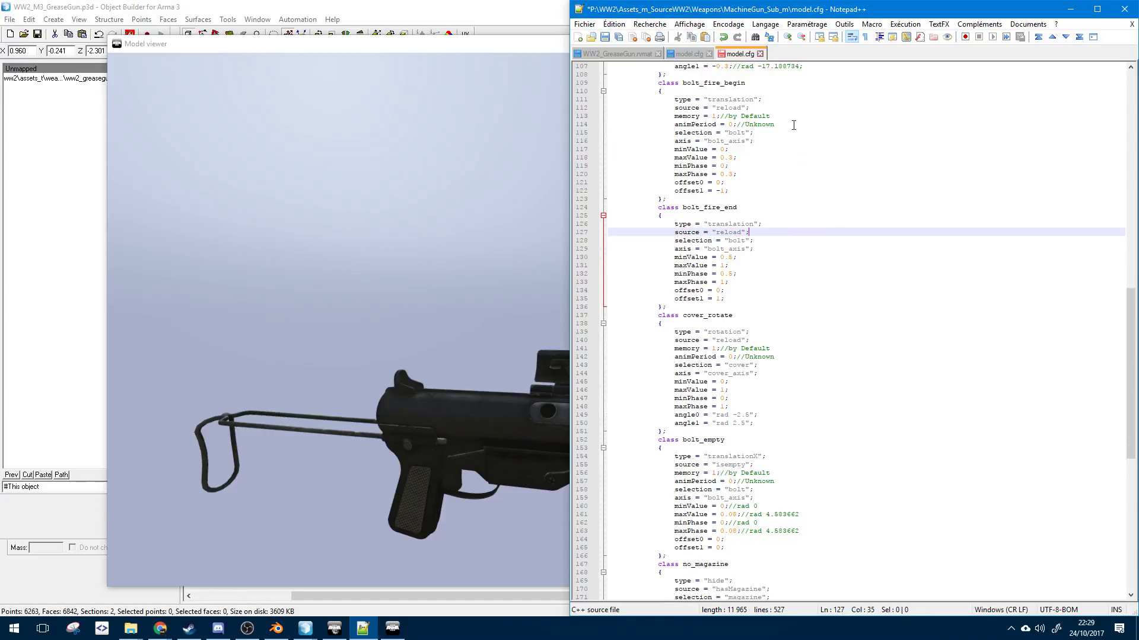
pyautogui.moveTo(796, 124); pyautogui.dragTo(792, 109)
pyautogui.press('Delete')
pyautogui.doubleClick(733, 82)
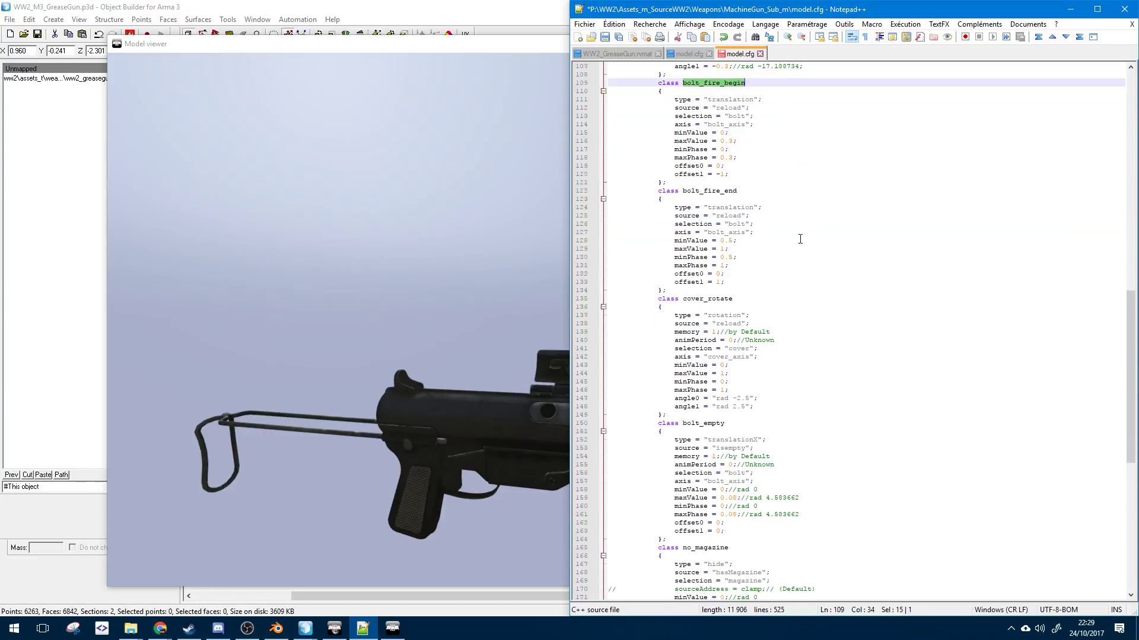
pyautogui.scroll(5, 804, 280)
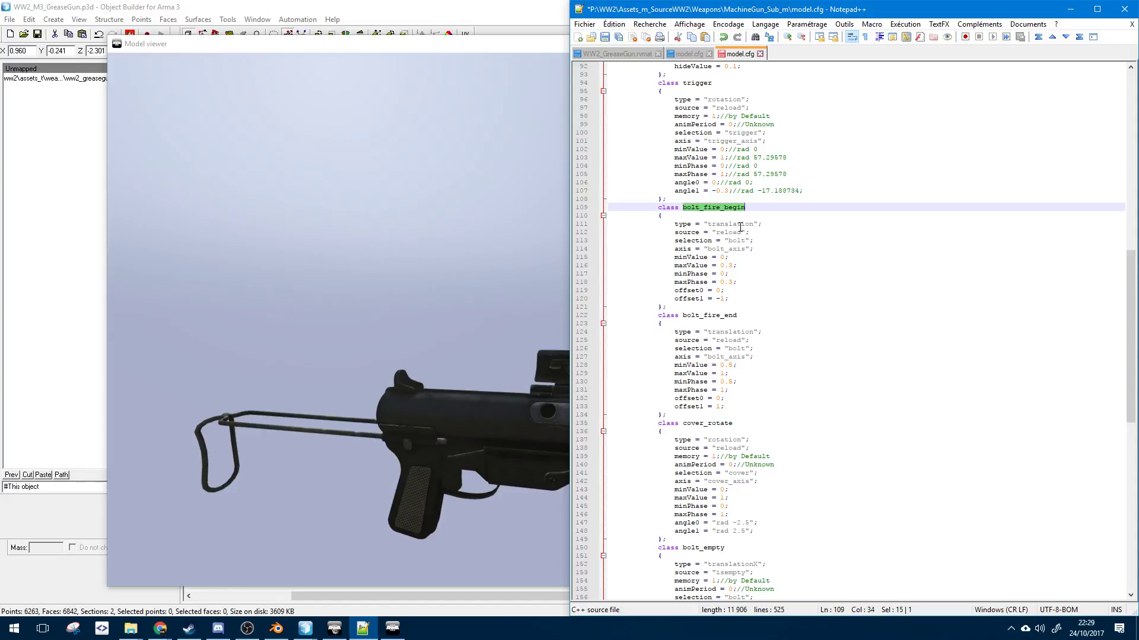
pyautogui.click(715, 373)
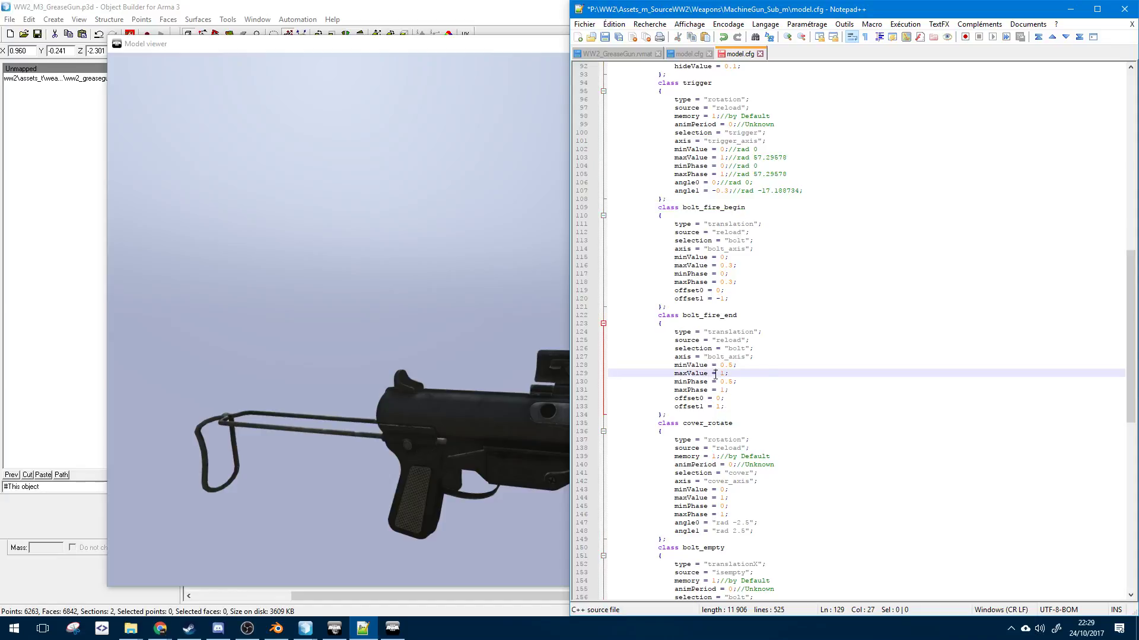
pyautogui.click(762, 302)
pyautogui.hotkey('ctrl', 's')
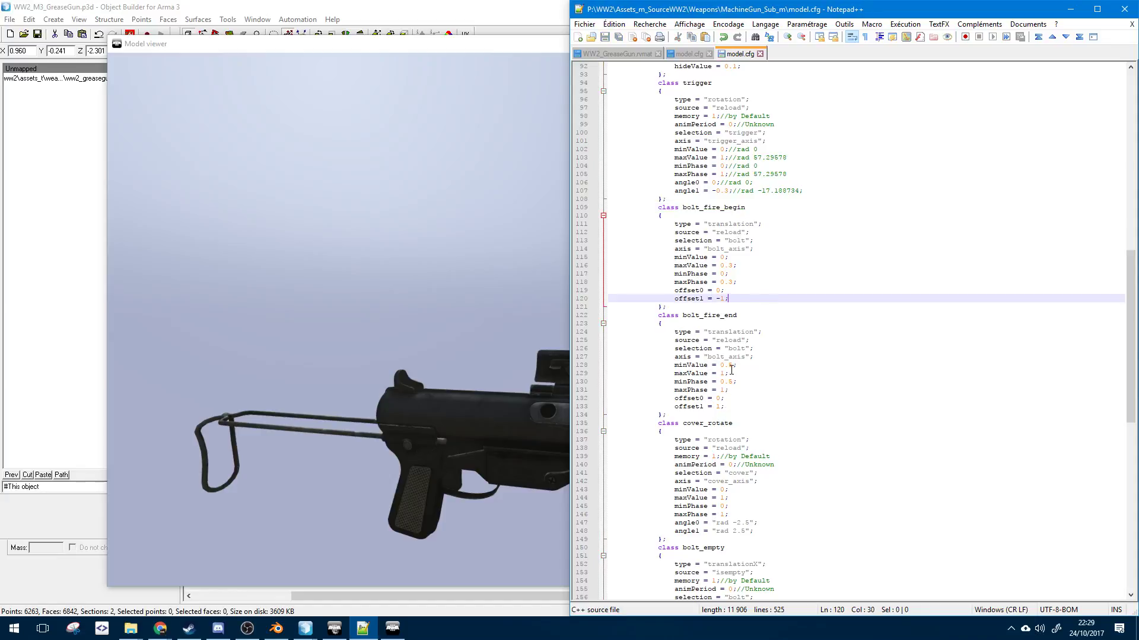
# - Set offset1 of the Grease Gun's bolt_fire_end class to 1.2 and save model.cfg
pyautogui.click(676, 399)
pyautogui.click(718, 406)
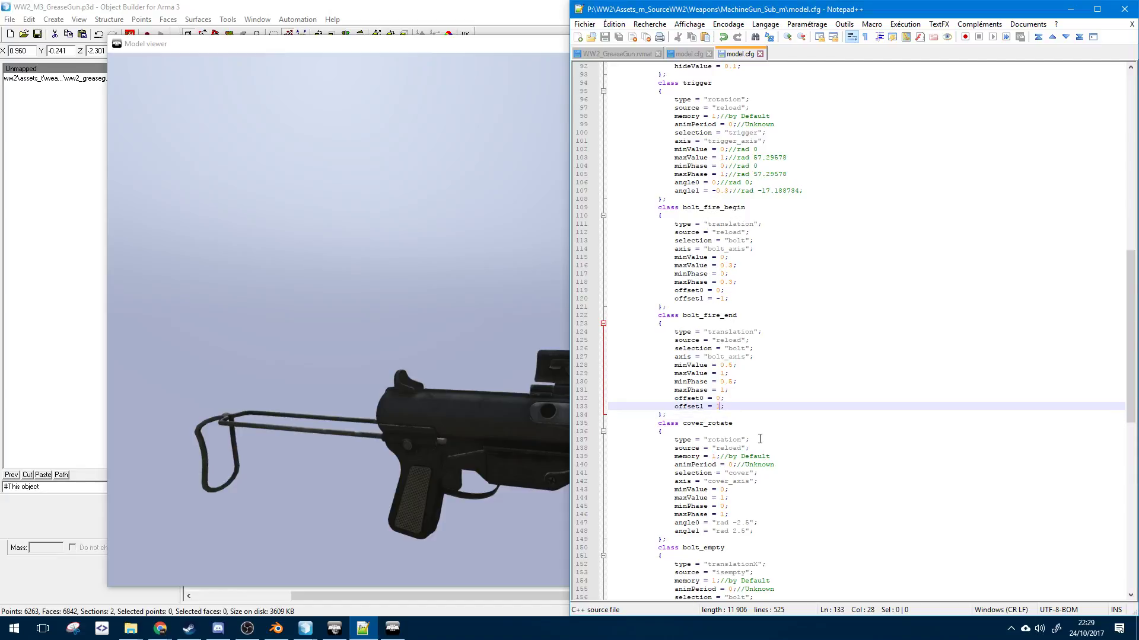
pyautogui.write('.')
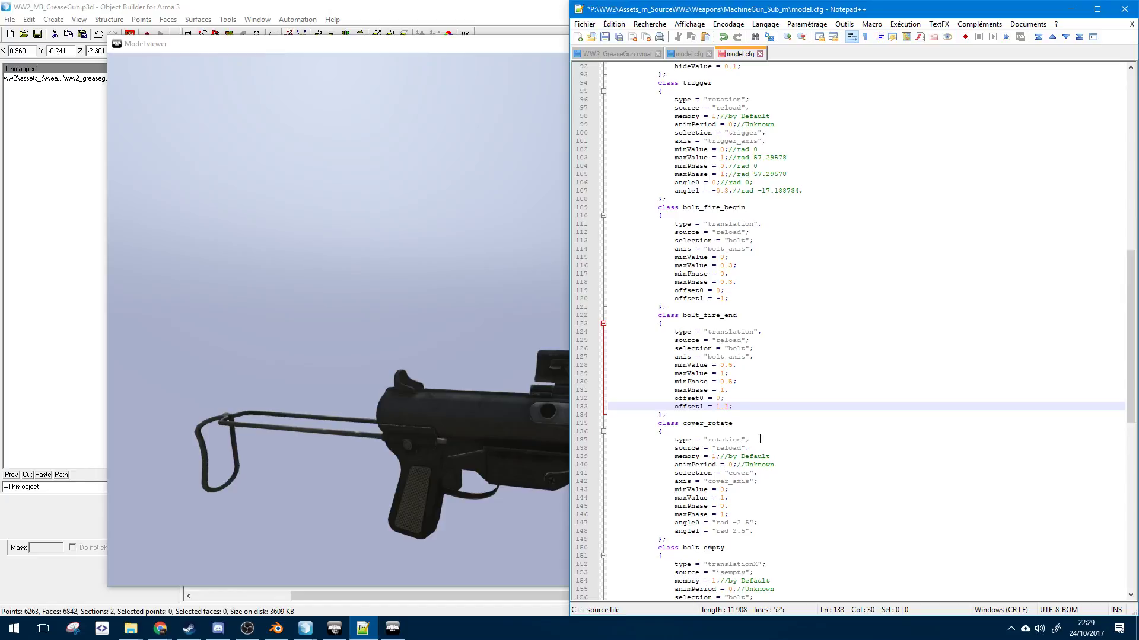
pyautogui.write('2')
pyautogui.hotkey('ctrl', 's')
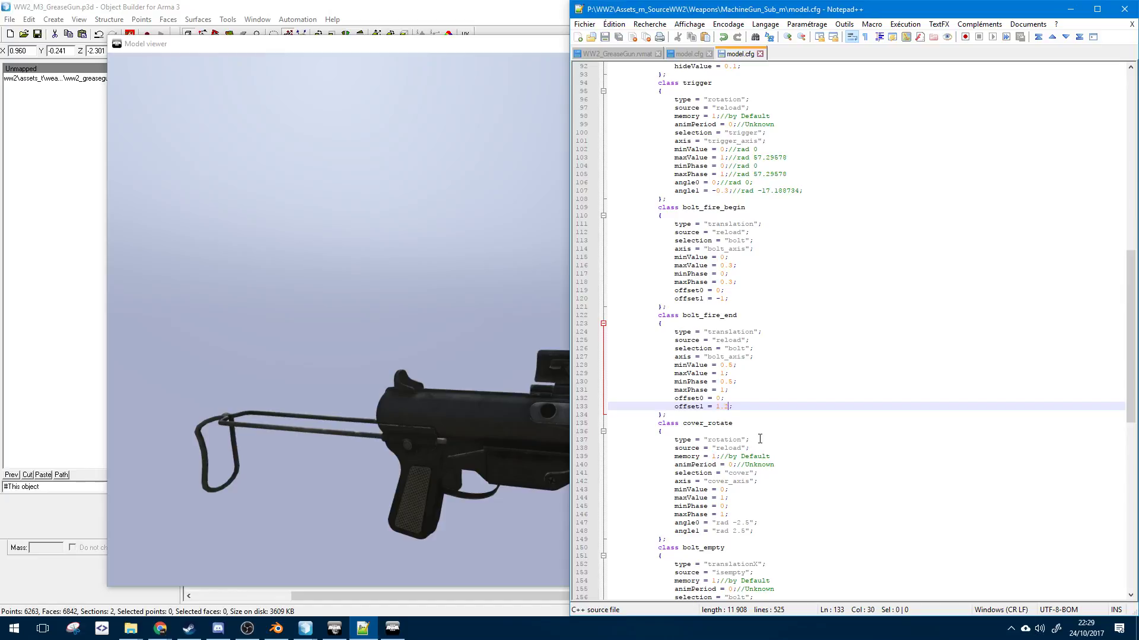
# - Close the model viewer and relaunch it from the WW2_M3_GreaseGun.p3d window in Object Builder
pyautogui.click(458, 452)
pyautogui.hotkey('alt', 'Tab')
pyautogui.click(393, 628)
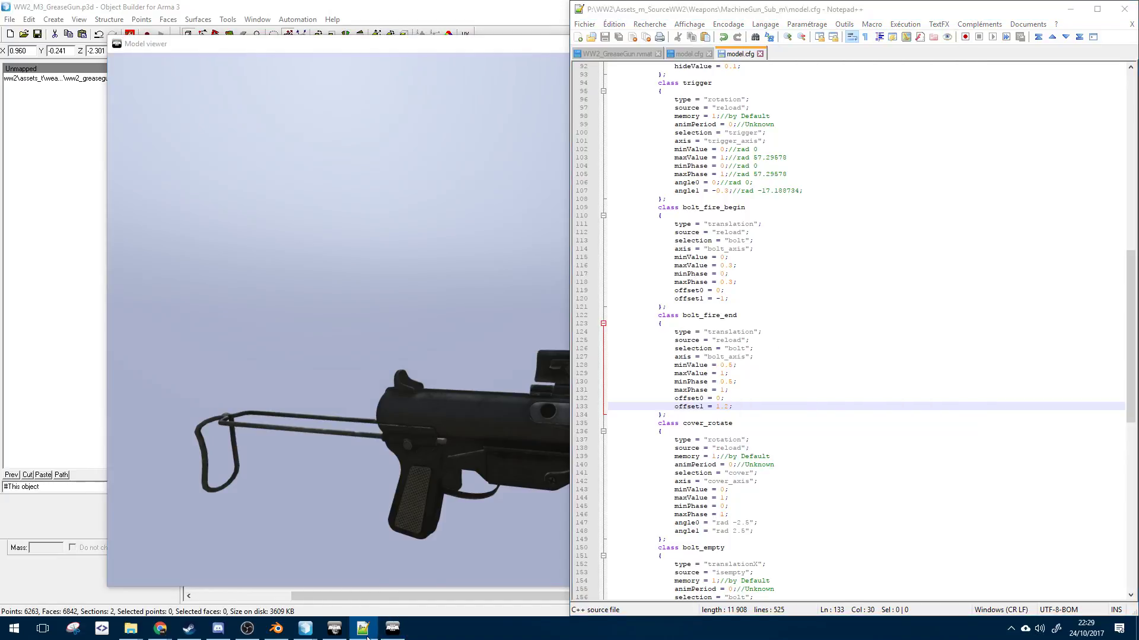
pyautogui.hotkey('alt', 'F4')
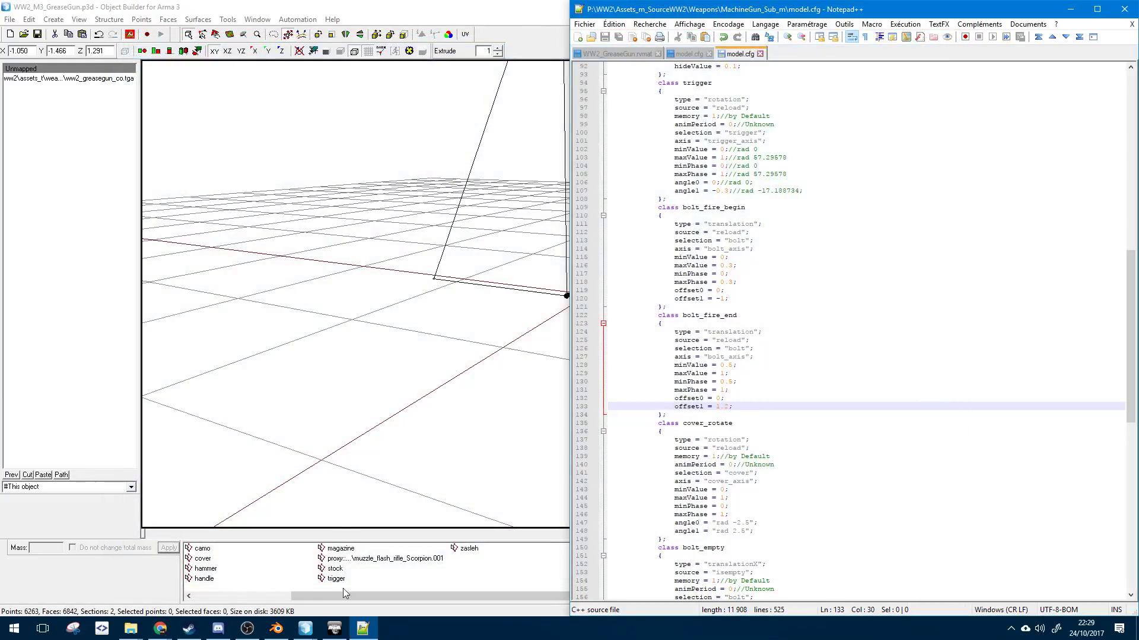
pyautogui.click(336, 432)
pyautogui.hotkey('alt', 'Tab')
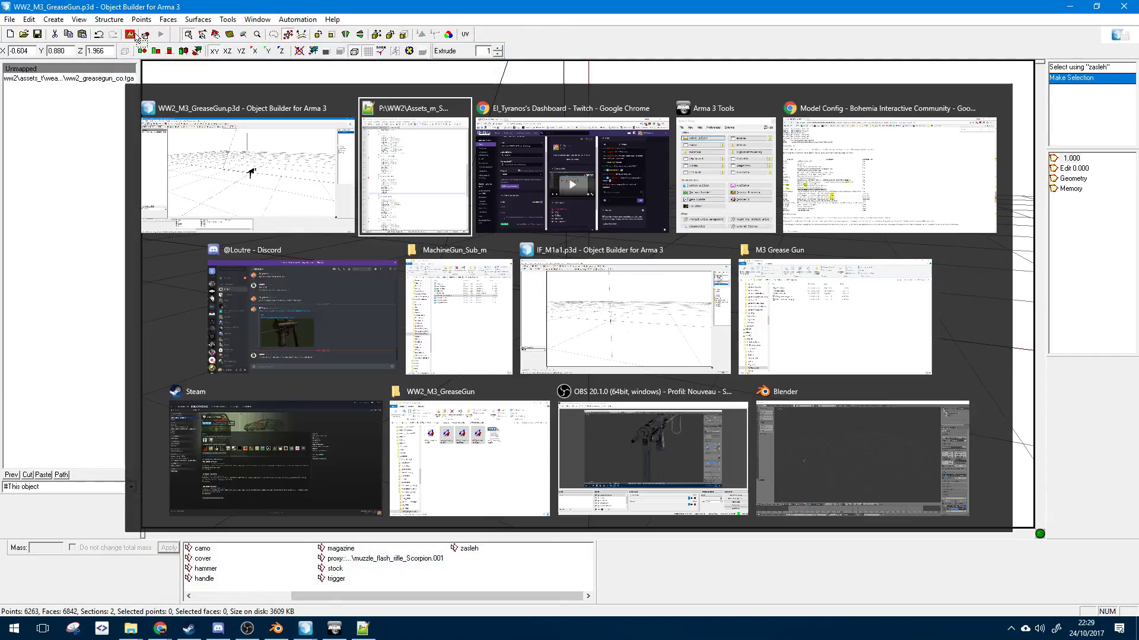
pyautogui.click(132, 34)
pyautogui.click(155, 42)
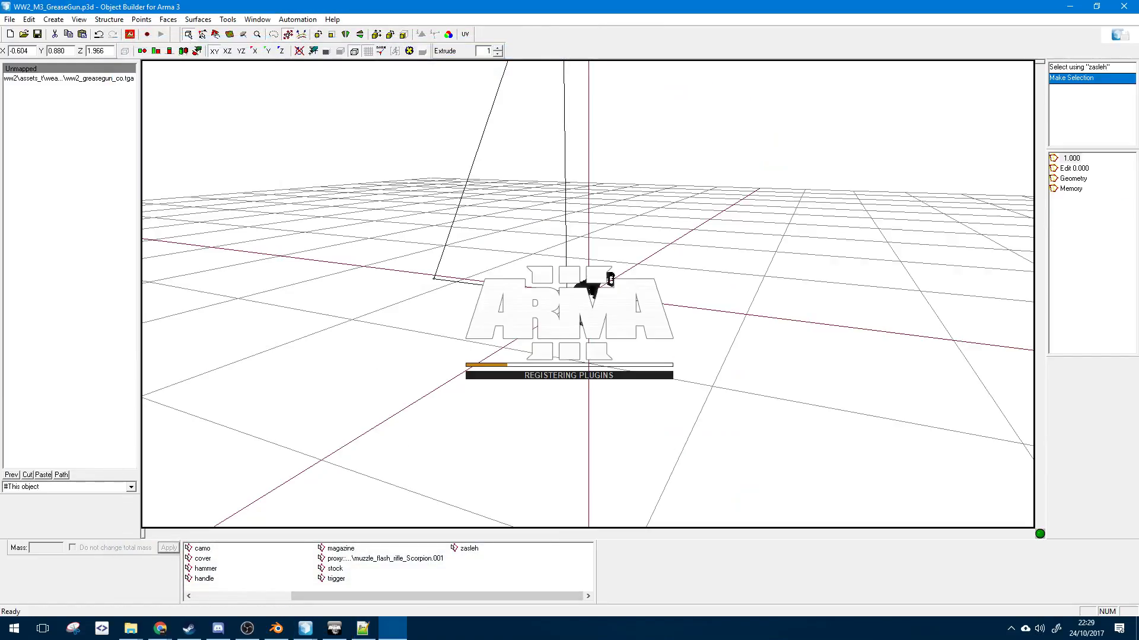
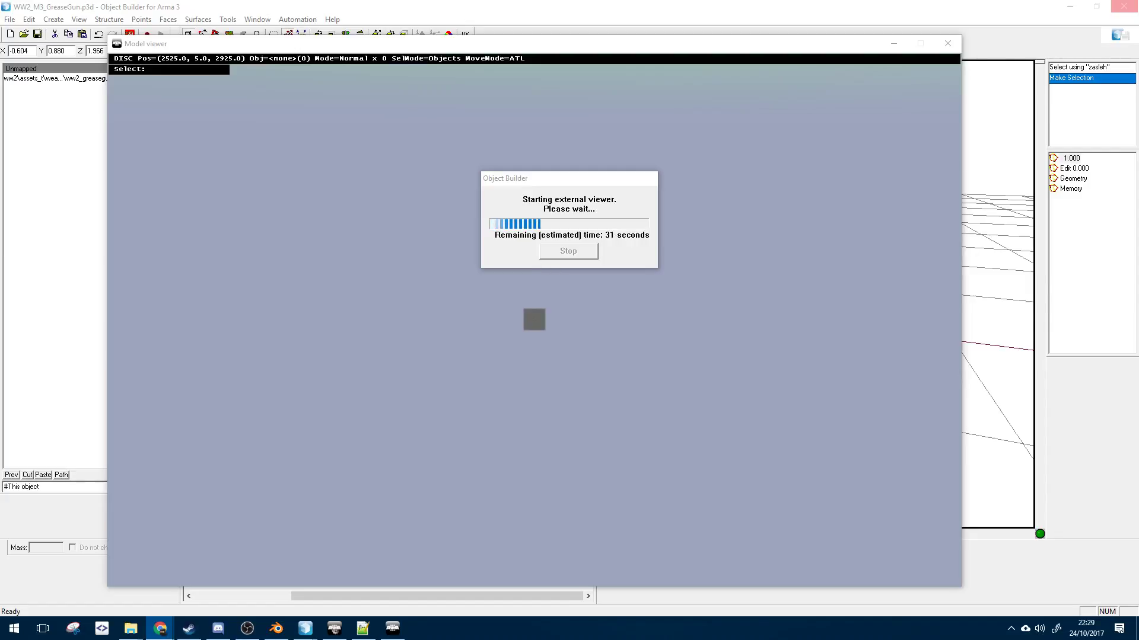
pyautogui.hotkey('alt', 'Tab')
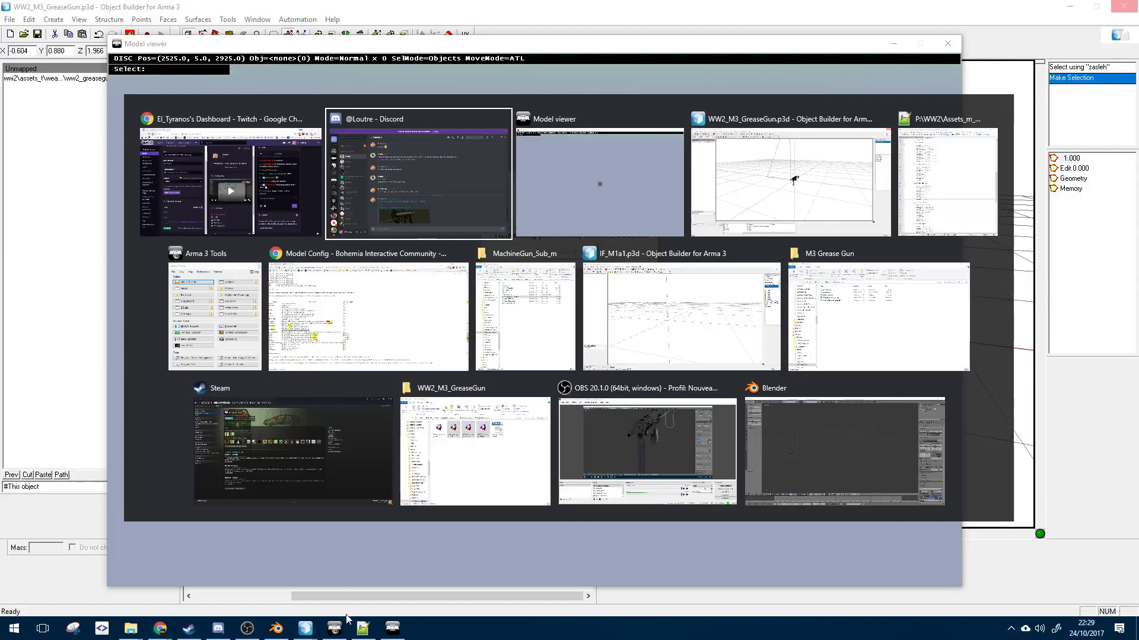
pyautogui.click(247, 629)
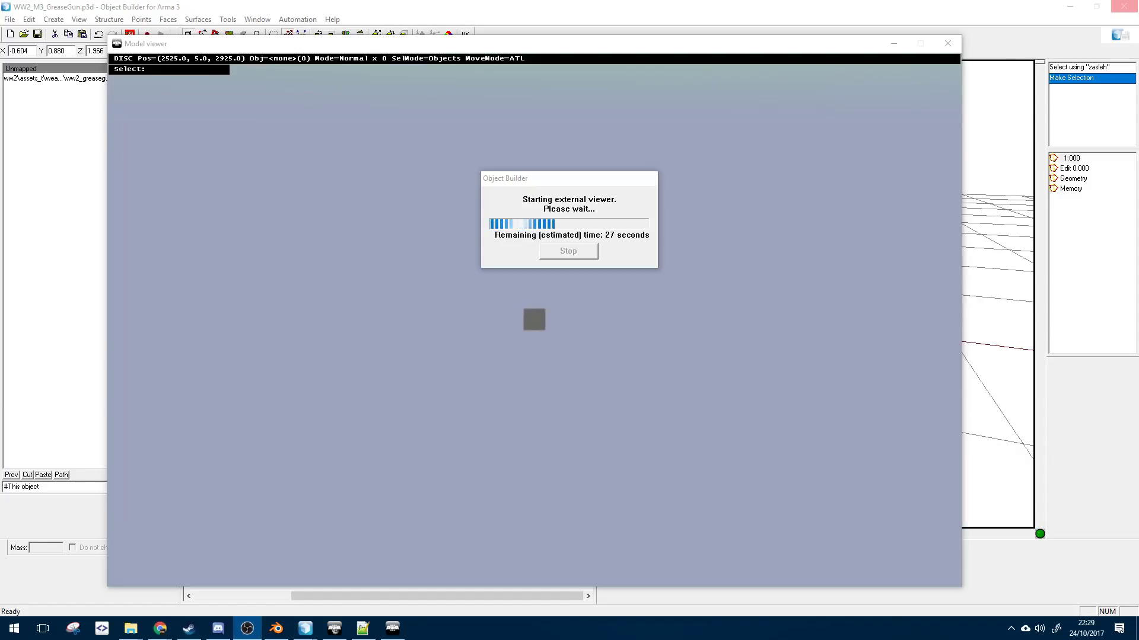
pyautogui.hotkey('alt', 'Tab')
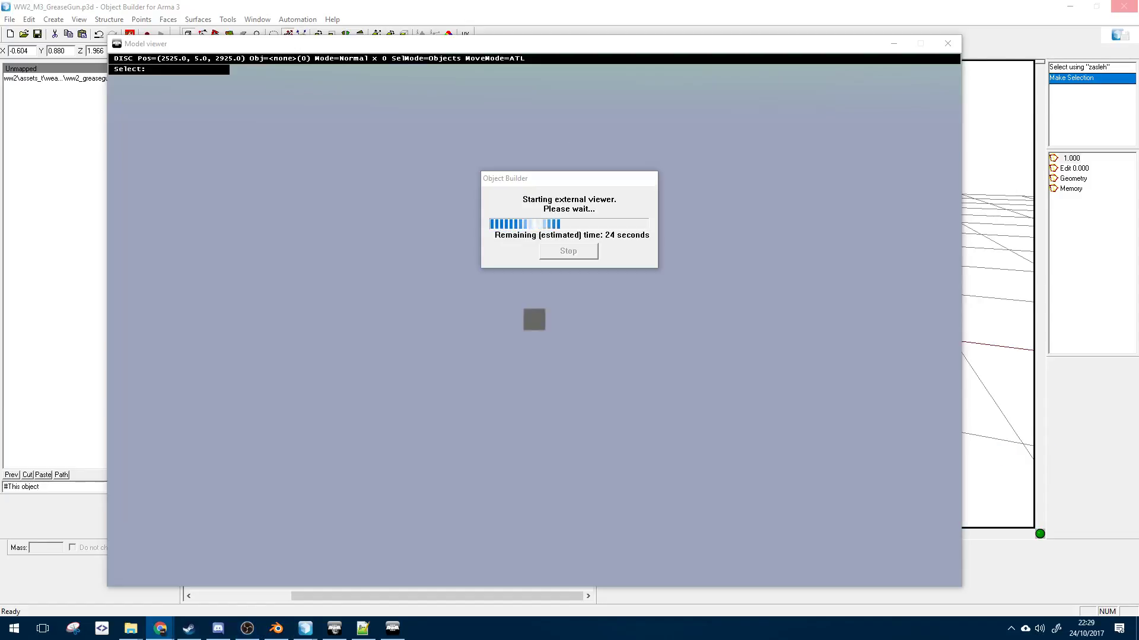
pyautogui.hotkey('alt', 'Tab')
pyautogui.hotkey('alt', 'Tab')
pyautogui.hotkey('alt', 'Tab')
pyautogui.hotkey('alt', 'Tab')
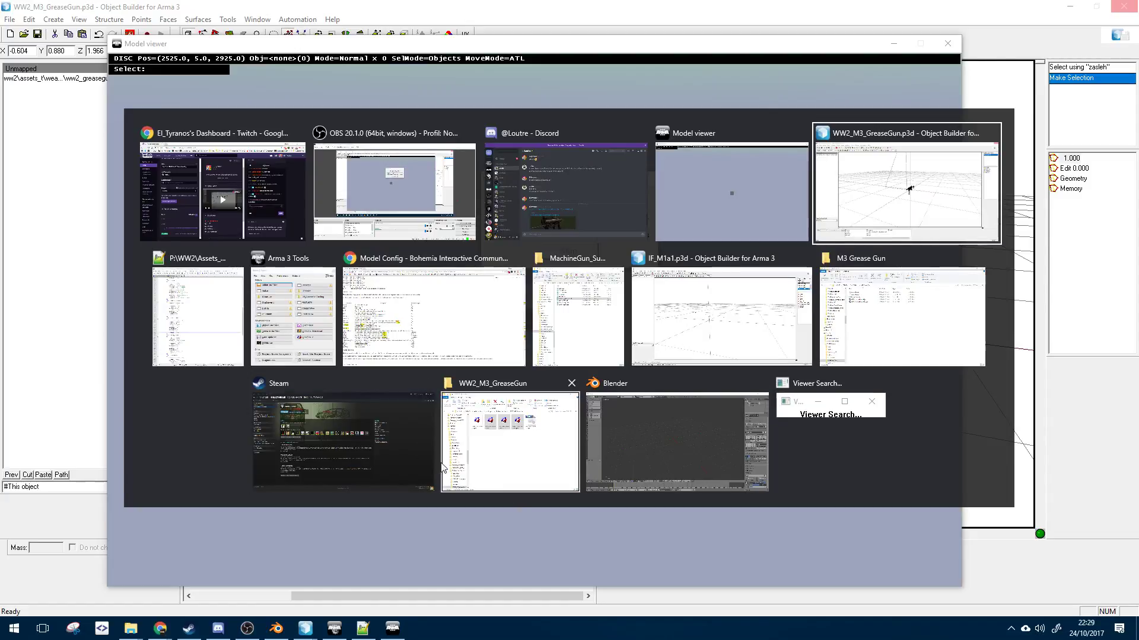
pyautogui.click(332, 304)
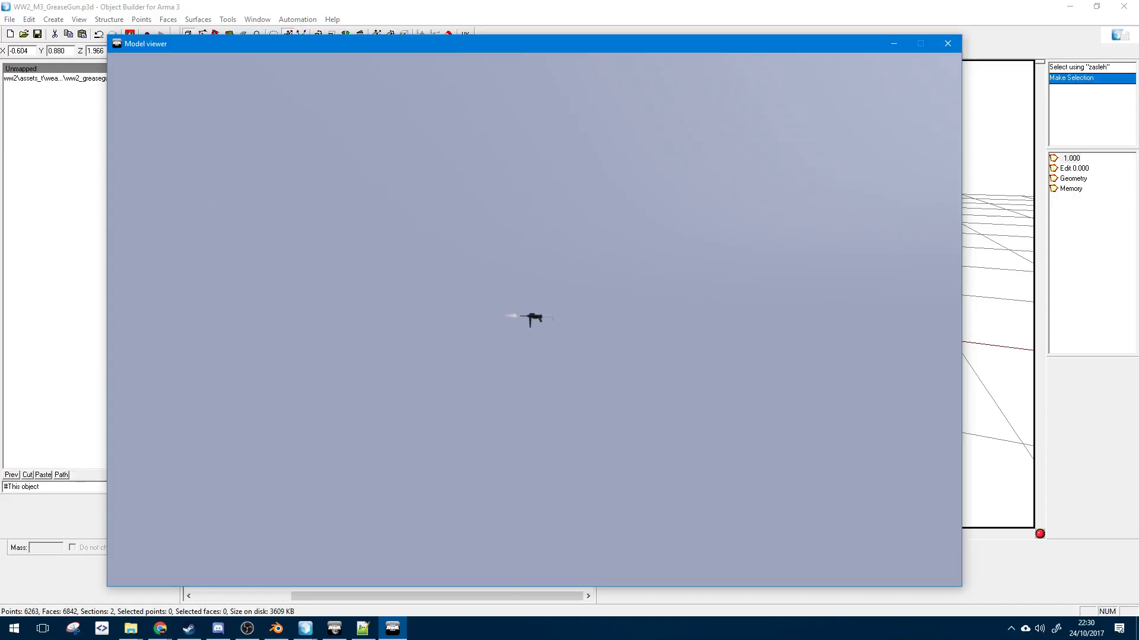
# - Zoom in on the Grease Gun in the model viewer and scrub its reload animation from the side
pyautogui.scroll(8, 534, 319)
pyautogui.scroll(10, 534, 320)
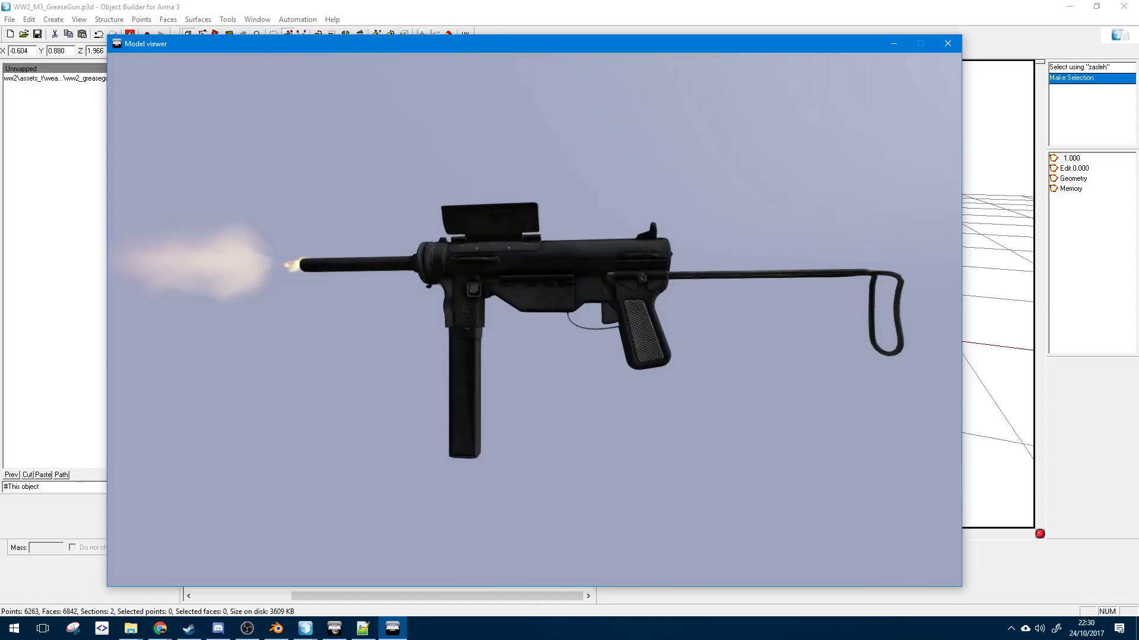
pyautogui.press(']')
pyautogui.scroll(4, 534, 321)
pyautogui.scroll(-4, 533, 320)
pyautogui.press(']')
pyautogui.scroll(5, 533, 320)
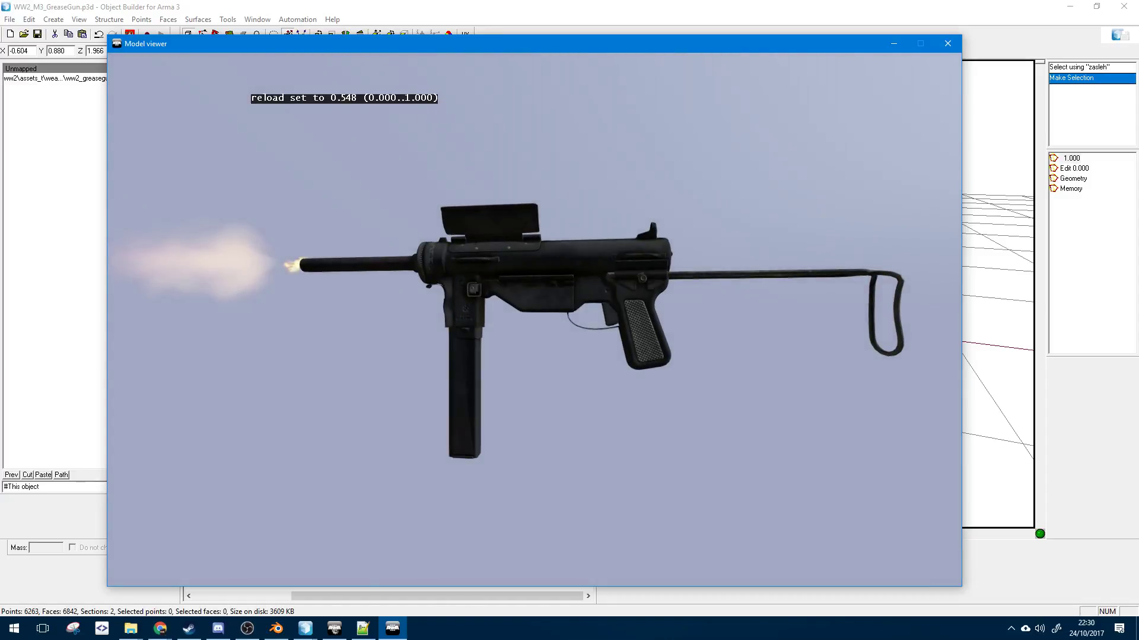
pyautogui.scroll(-5, 533, 320)
# - Scrub the reload animation back and forth while examining the bolt's travel through the ejection port from the gun's other side
pyautogui.moveTo(534, 320); pyautogui.dragTo(741, 323)
pyautogui.scroll(8, 534, 320)
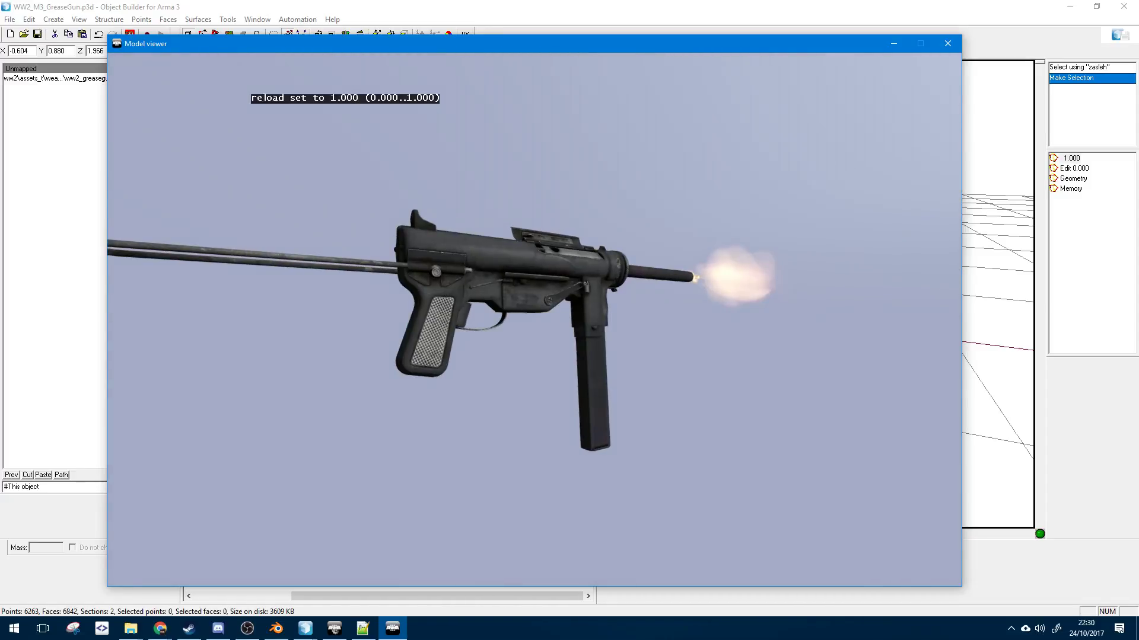
pyautogui.moveTo(534, 320); pyautogui.dragTo(533, 285, button='right')
pyautogui.scroll(-1, 534, 320)
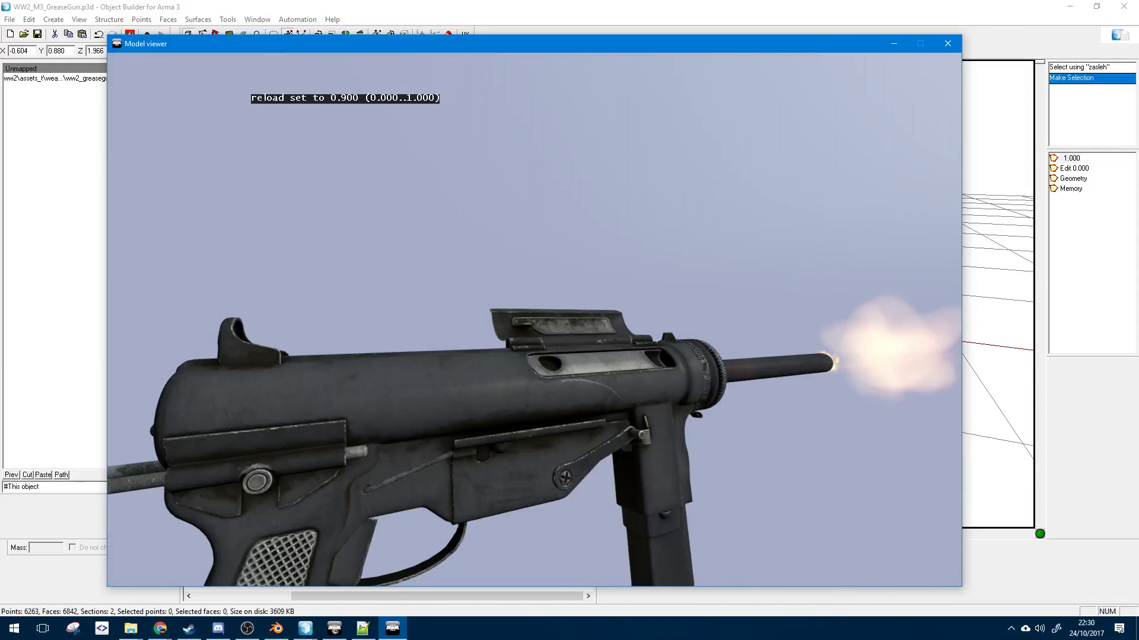
pyautogui.scroll(-1, 534, 320)
pyautogui.moveTo(534, 320); pyautogui.dragTo(438, 356)
pyautogui.moveTo(534, 320); pyautogui.dragTo(534, 279, button='right')
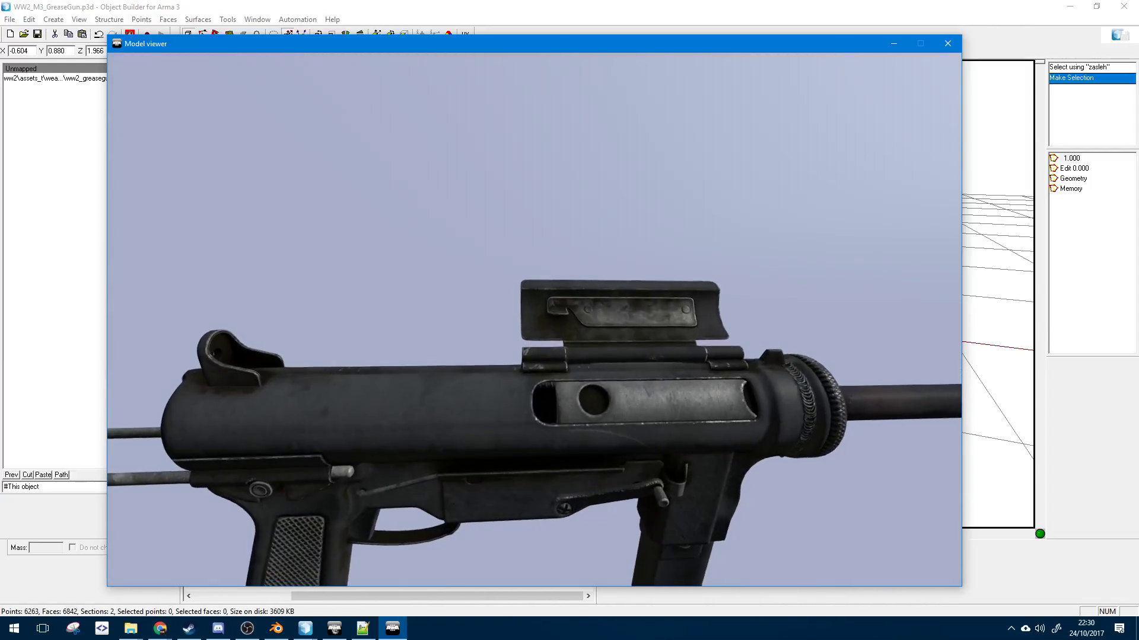
pyautogui.scroll(-1, 534, 320)
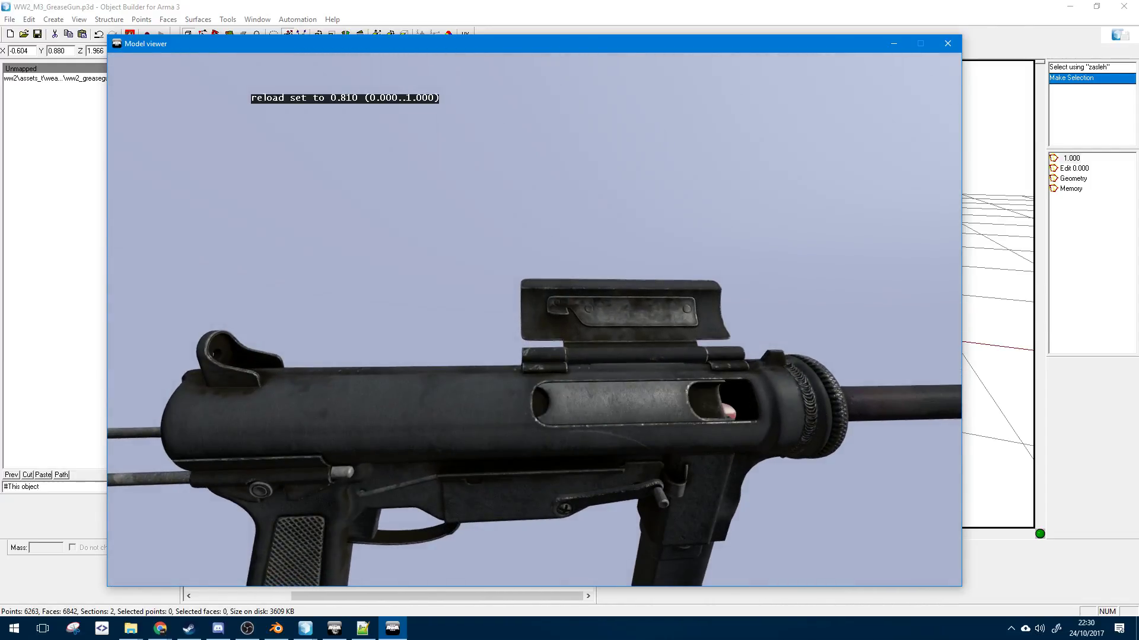
pyautogui.scroll(1, 534, 321)
pyautogui.scroll(-4, 533, 320)
pyautogui.scroll(4, 533, 320)
pyautogui.scroll(-4, 534, 321)
pyautogui.moveTo(534, 320); pyautogui.dragTo(527, 377)
pyautogui.scroll(-3, 534, 320)
pyautogui.scroll(3, 534, 321)
# - In model.cfg, set offset1 of the Grease Gun's bolt_fire_end class to 1 and of bolt_fire_begin to -1.2
pyautogui.hotkey('alt', 'Tab')
pyautogui.hotkey('alt', 'Tab')
pyautogui.hotkey('alt', 'Tab')
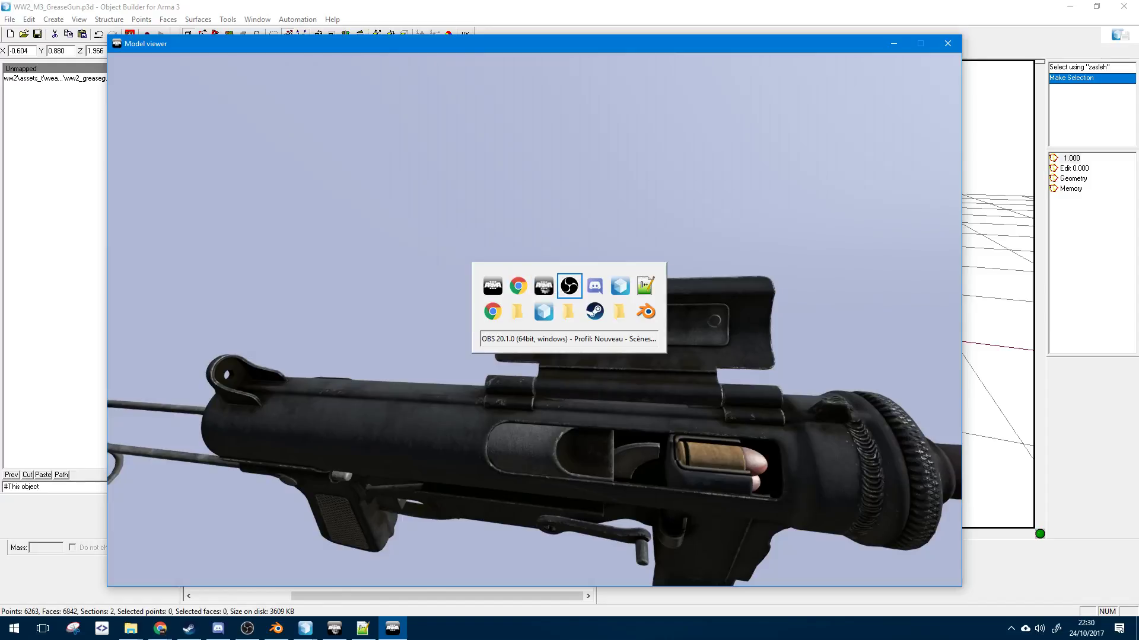
pyautogui.hotkey('alt', 'Tab')
pyautogui.hotkey('alt', 'Tab')
pyautogui.hotkey('alt', 'Tab')
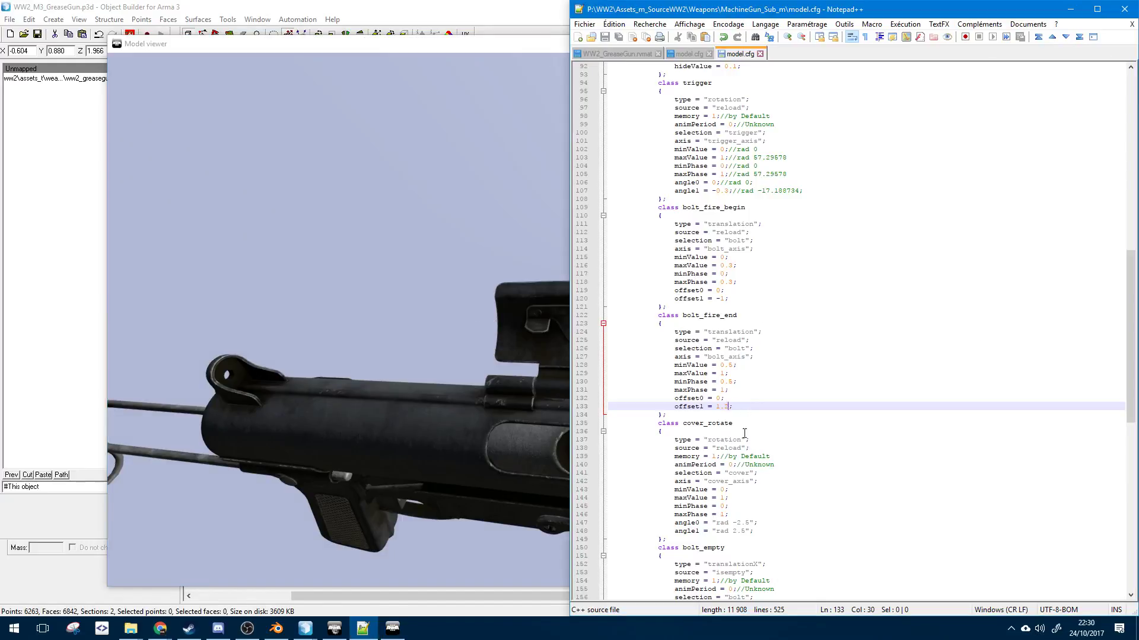
pyautogui.press('BackSpace')
pyautogui.press('BackSpace')
pyautogui.click(724, 298)
pyautogui.write('.2')
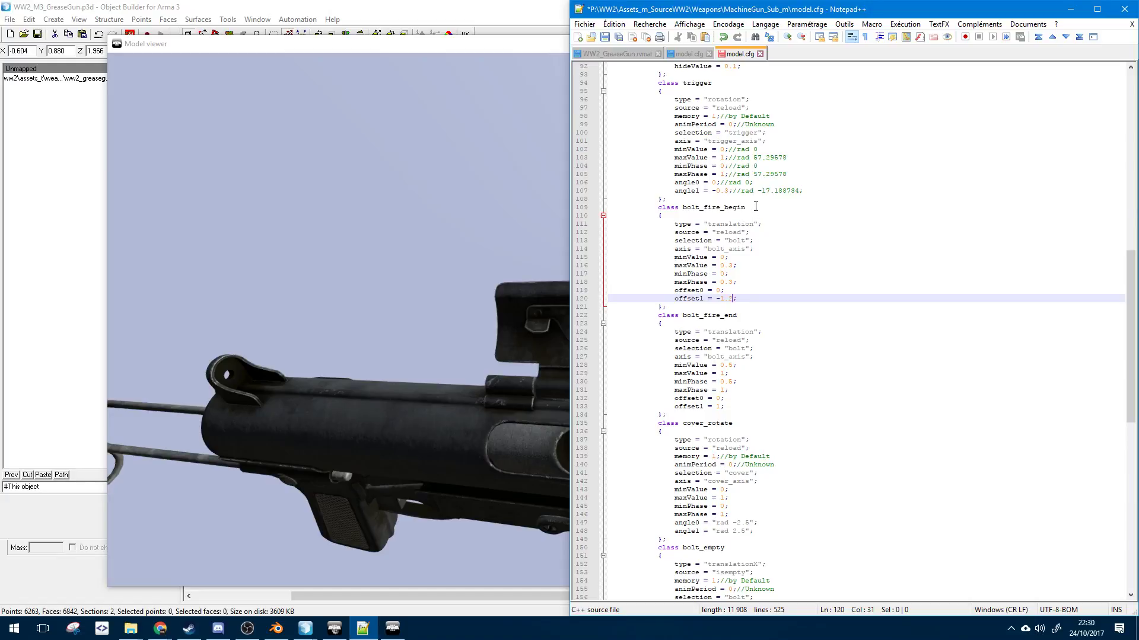
# - Swap the names of the two bolt classes, making the first bolt_fire_end and the second bolt_fire_begin, and save model.cfg
pyautogui.moveTo(756, 206); pyautogui.dragTo(729, 208)
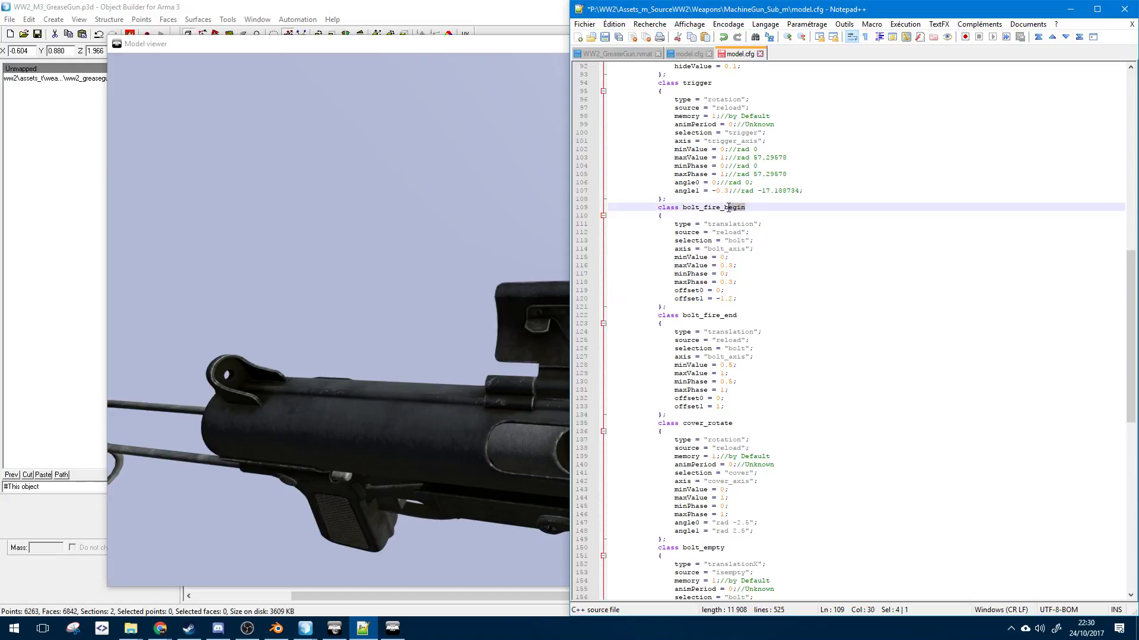
pyautogui.write('en')
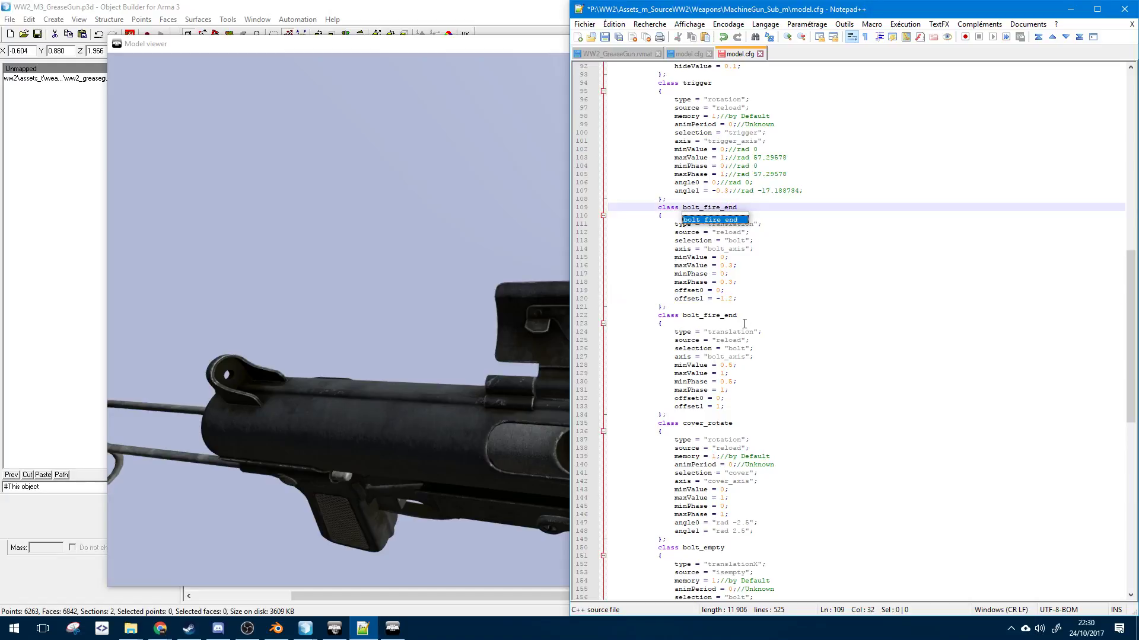
pyautogui.moveTo(744, 314); pyautogui.dragTo(725, 314)
pyautogui.write('begin')
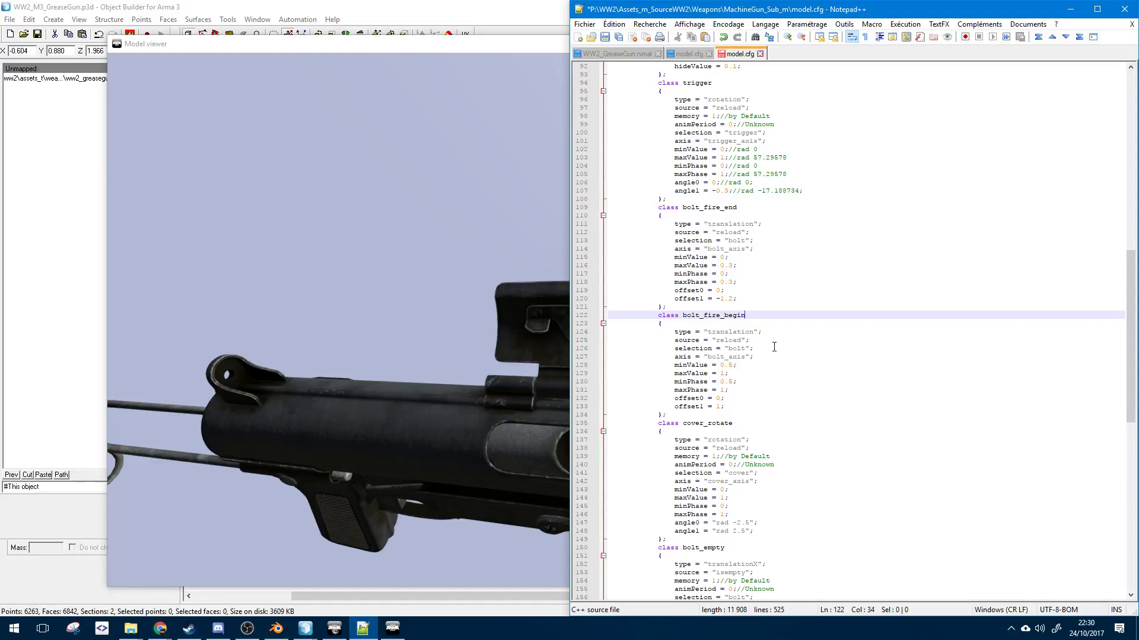
pyautogui.hotkey('ctrl', 's')
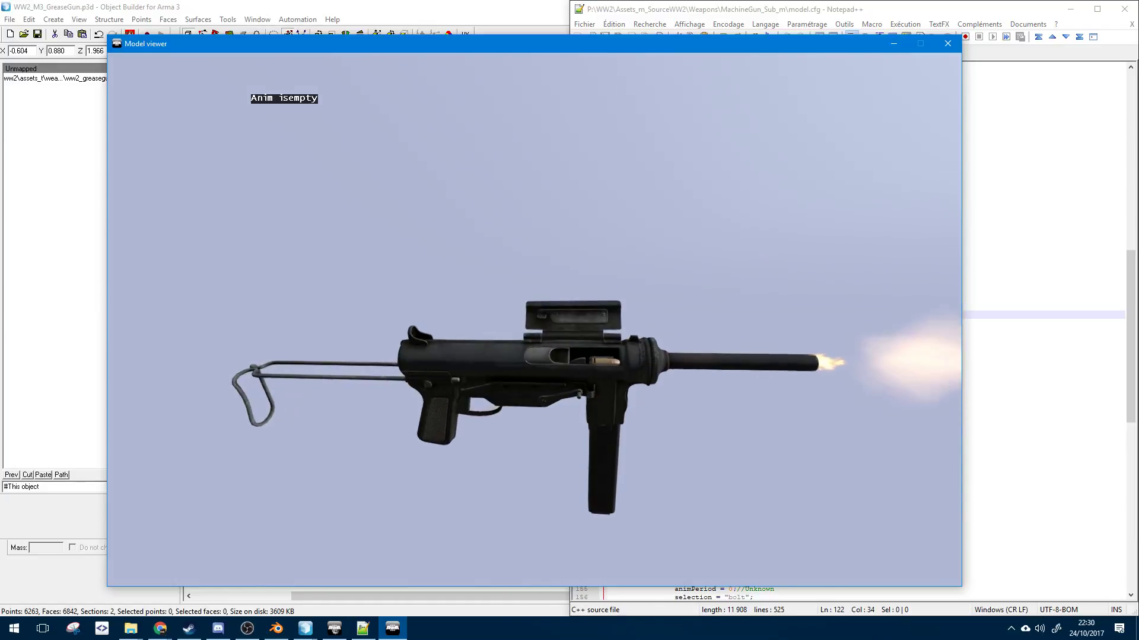
# - Examine the bolt and cartridge in the open ejection port up close in the model viewer
pyautogui.moveTo(534, 319)
pyautogui.mouseDown()
pyautogui.moveTo(558, 320)
pyautogui.moveTo(534, 320)
pyautogui.mouseUp()
pyautogui.moveTo(533, 320); pyautogui.dragTo(533, 237, button='right')
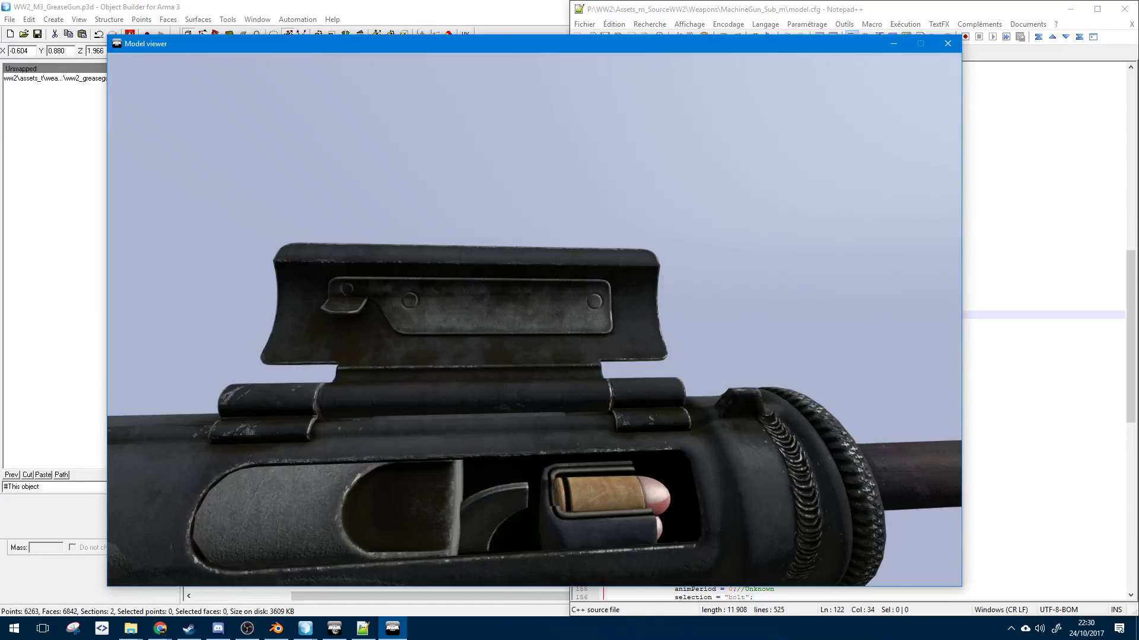
pyautogui.moveTo(534, 319); pyautogui.dragTo(534, 347)
pyautogui.moveTo(534, 320); pyautogui.dragTo(534, 403, button='right')
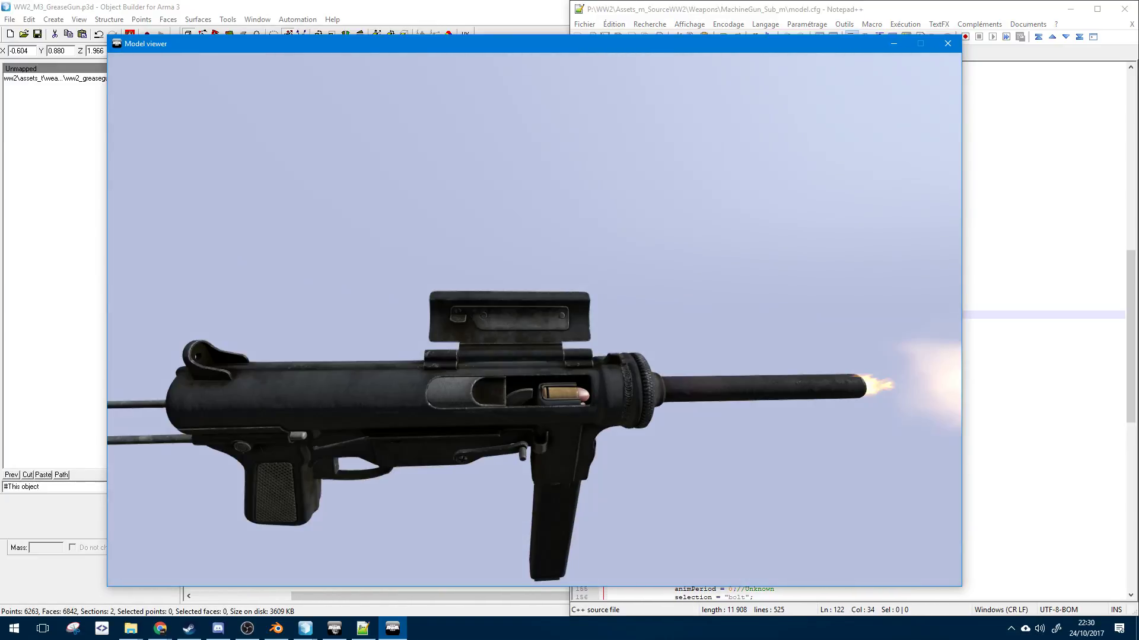
# - Read through the Grease Gun's animation classes in model.cfg, from magazine_hide down to slingeye_shake
pyautogui.hotkey('alt', 'Tab')
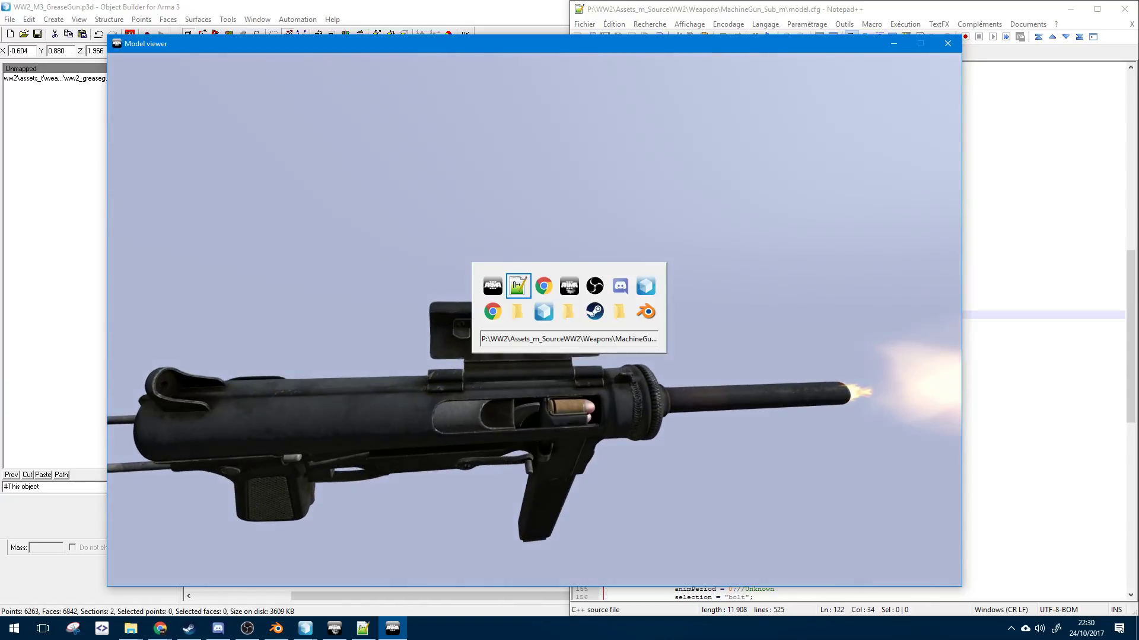
pyautogui.scroll(6, 717, 230)
pyautogui.press('Down')
pyautogui.press('Down')
pyautogui.press('Down')
pyautogui.press('Down')
pyautogui.press('Down')
pyautogui.press('Down')
pyautogui.press('Down')
pyautogui.press('Down')
pyautogui.press('Down')
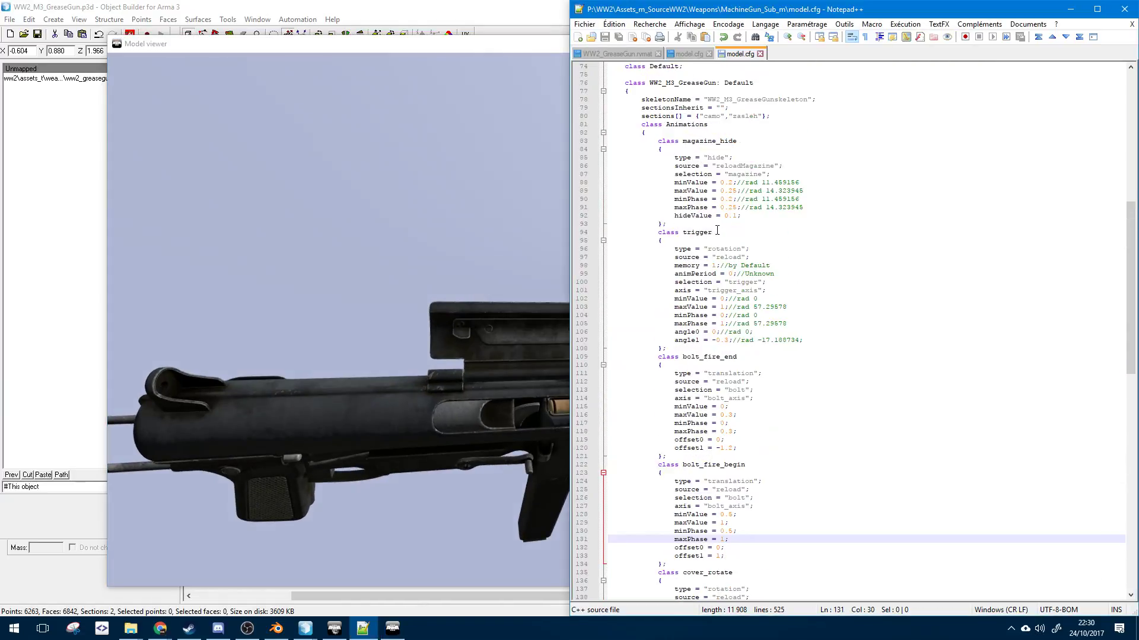
pyautogui.scroll(2, 717, 230)
pyautogui.scroll(-17, 716, 297)
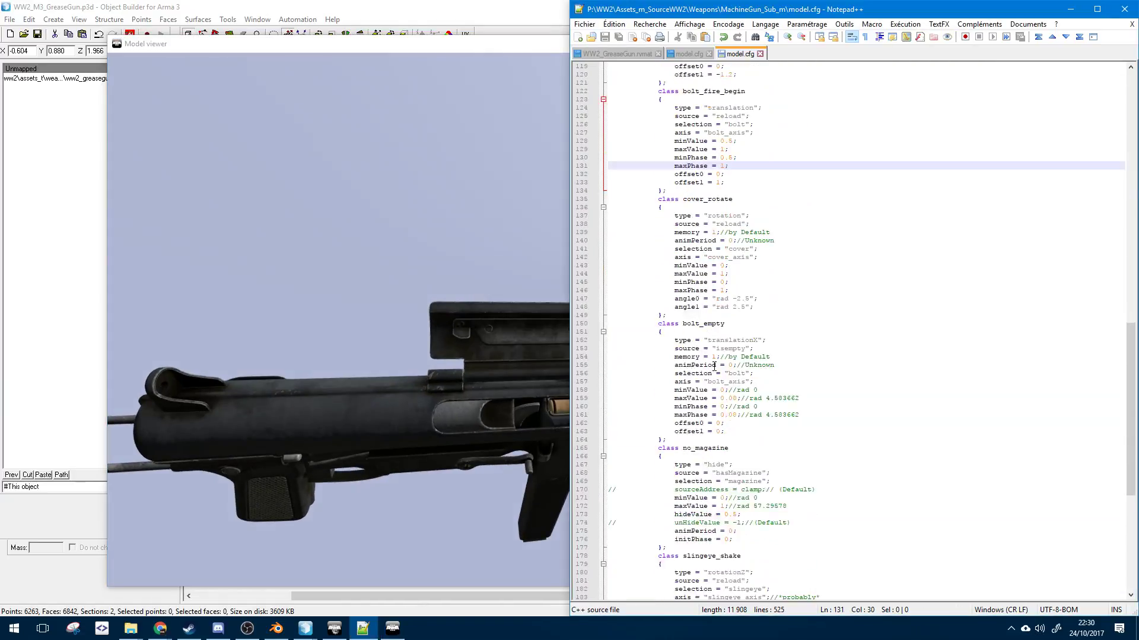
pyautogui.scroll(-1, 715, 366)
# - Scrub the reload and isempty animations in the model viewer and compare the bolt's positions
pyautogui.click(529, 384)
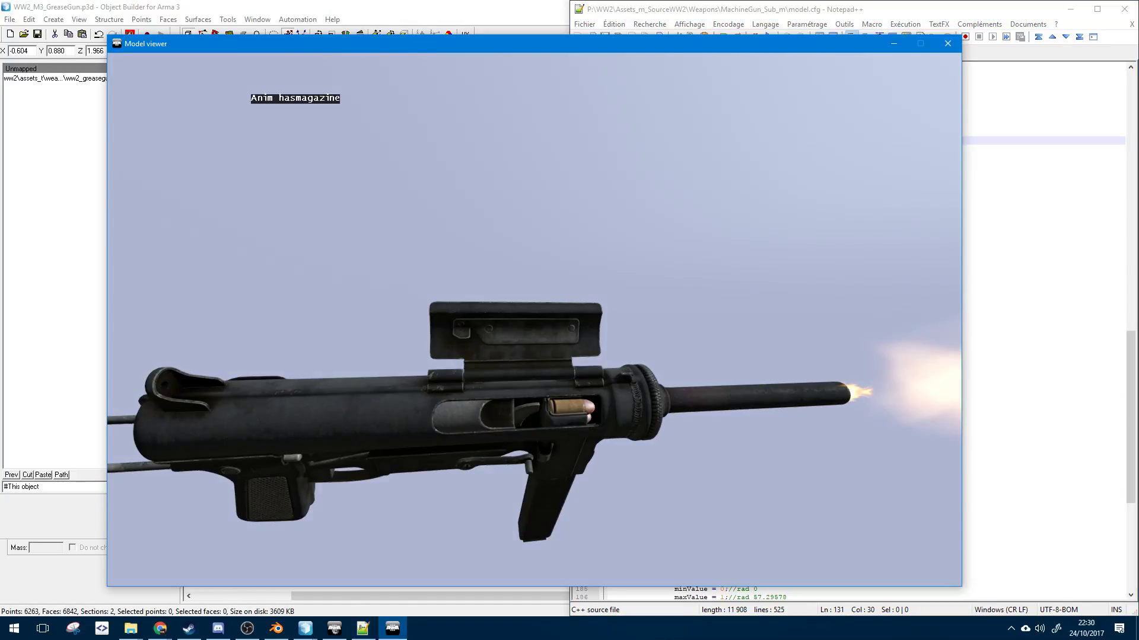
pyautogui.press(']')
pyautogui.scroll(1, 474, 415)
pyautogui.press(']')
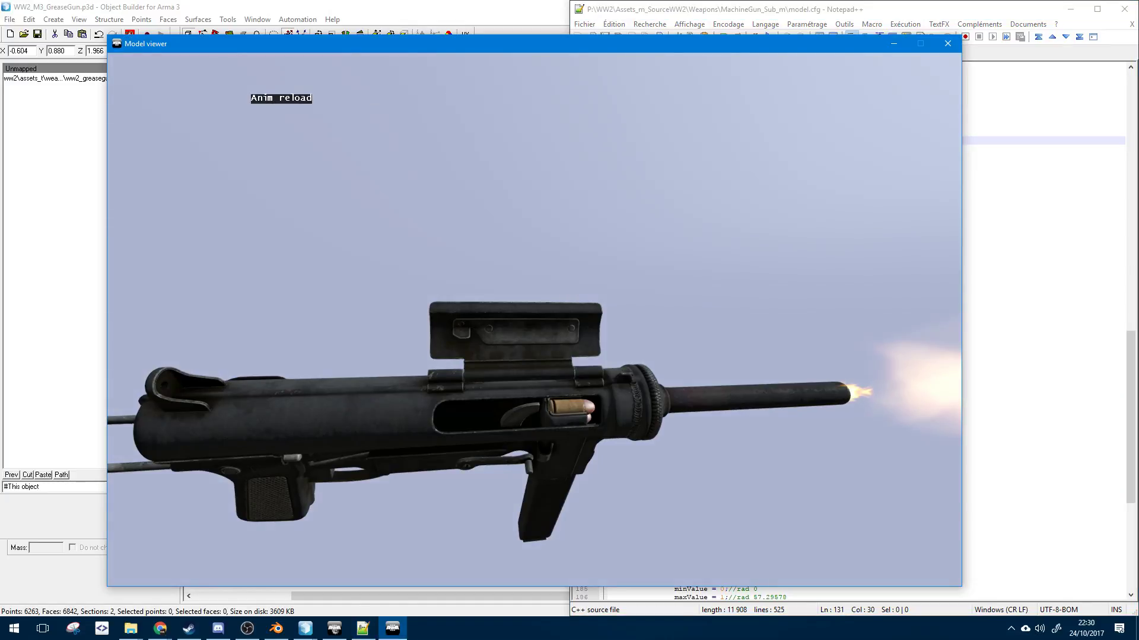
pyautogui.scroll(1, 475, 415)
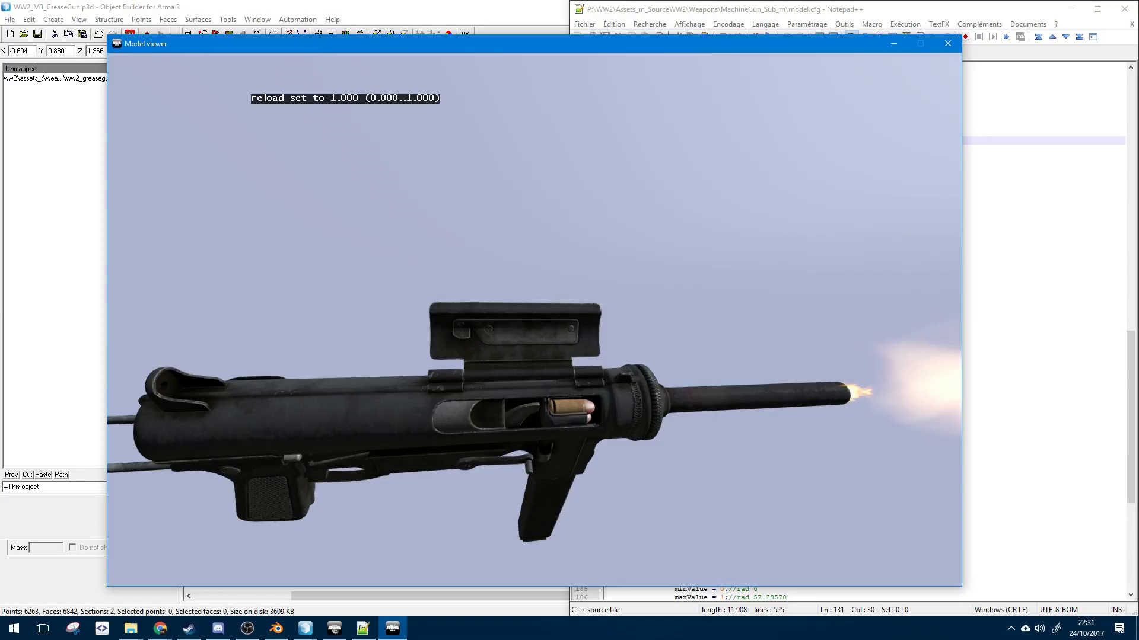
pyautogui.press('[')
pyautogui.scroll(1, 475, 415)
pyautogui.scroll(-1, 474, 415)
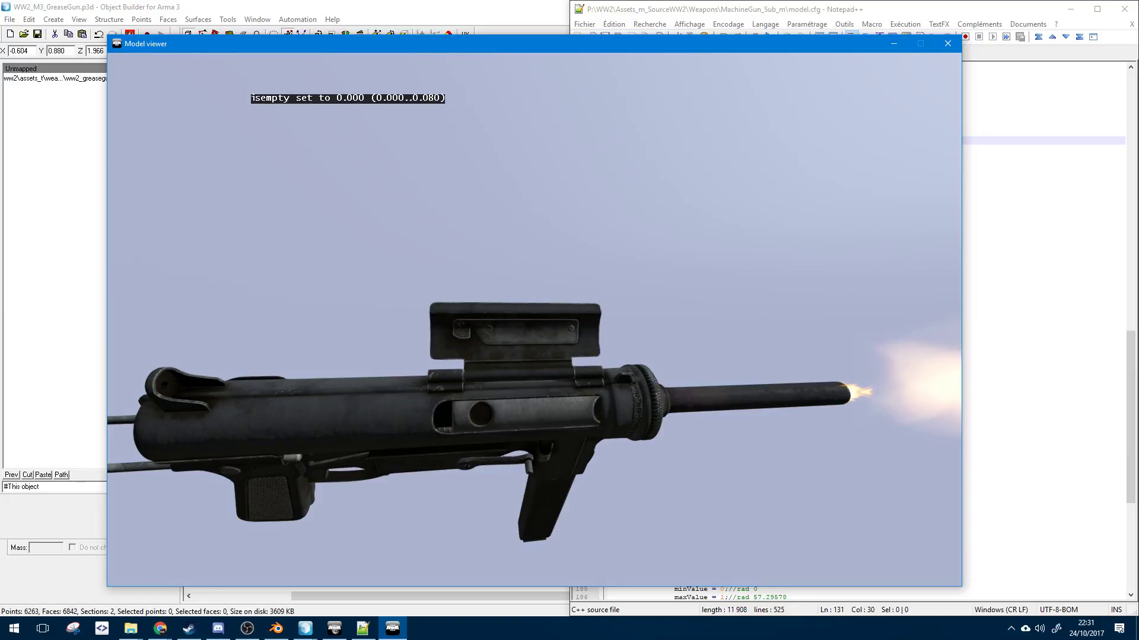
# - Cycle through the other animation sources in the viewer, testing reloadmagazine and checking the bolt in the ejection port
pyautogui.press('[')
pyautogui.moveTo(534, 320); pyautogui.dragTo(549, 291)
pyautogui.press('[')
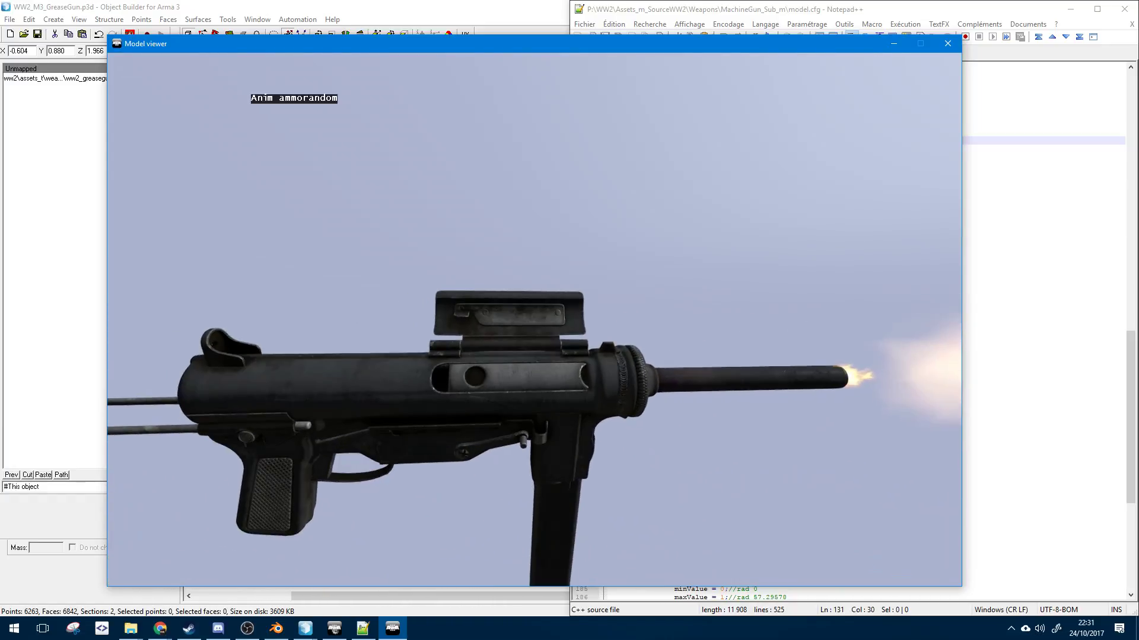
pyautogui.press('[')
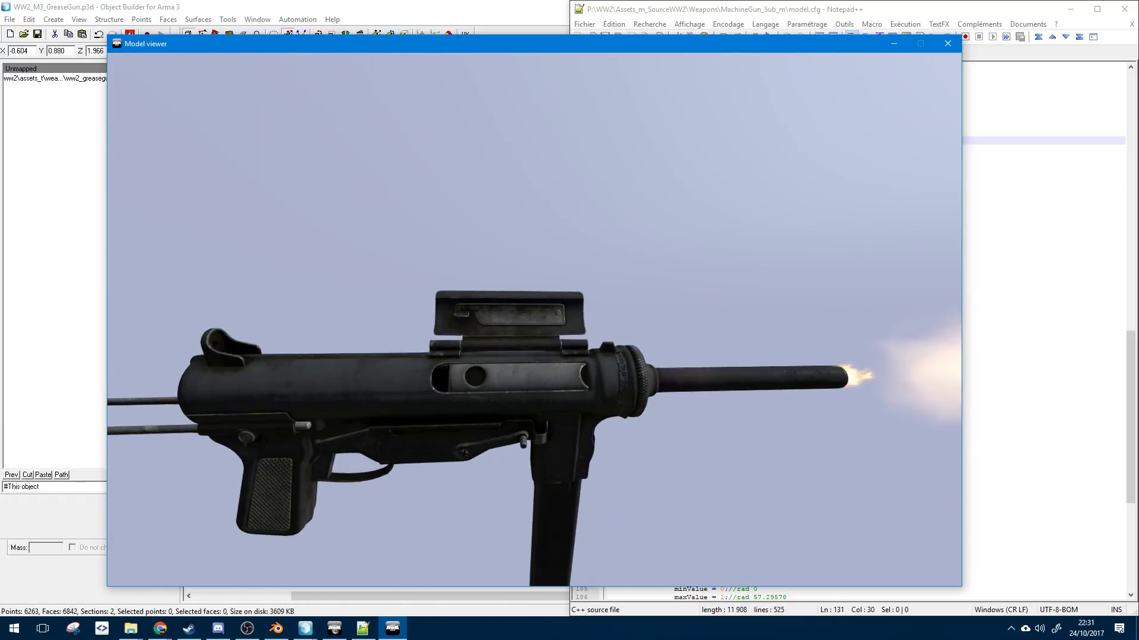
pyautogui.press('[')
pyautogui.press(']')
pyautogui.scroll(1, 533, 320)
pyautogui.scroll(-1, 533, 320)
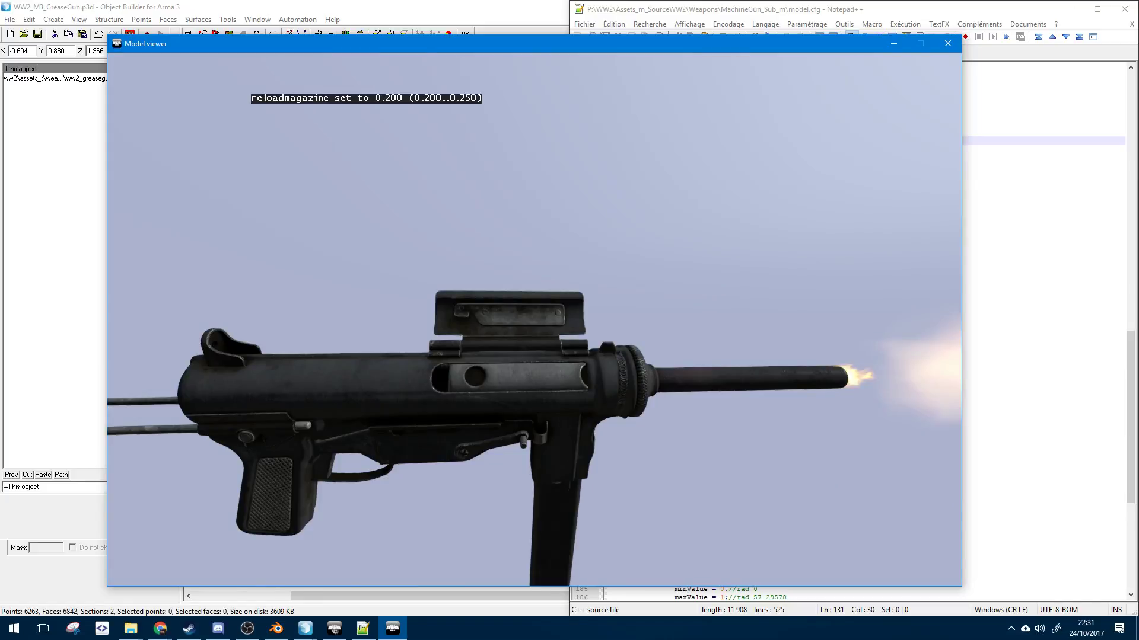
pyautogui.press('[')
pyautogui.press('[')
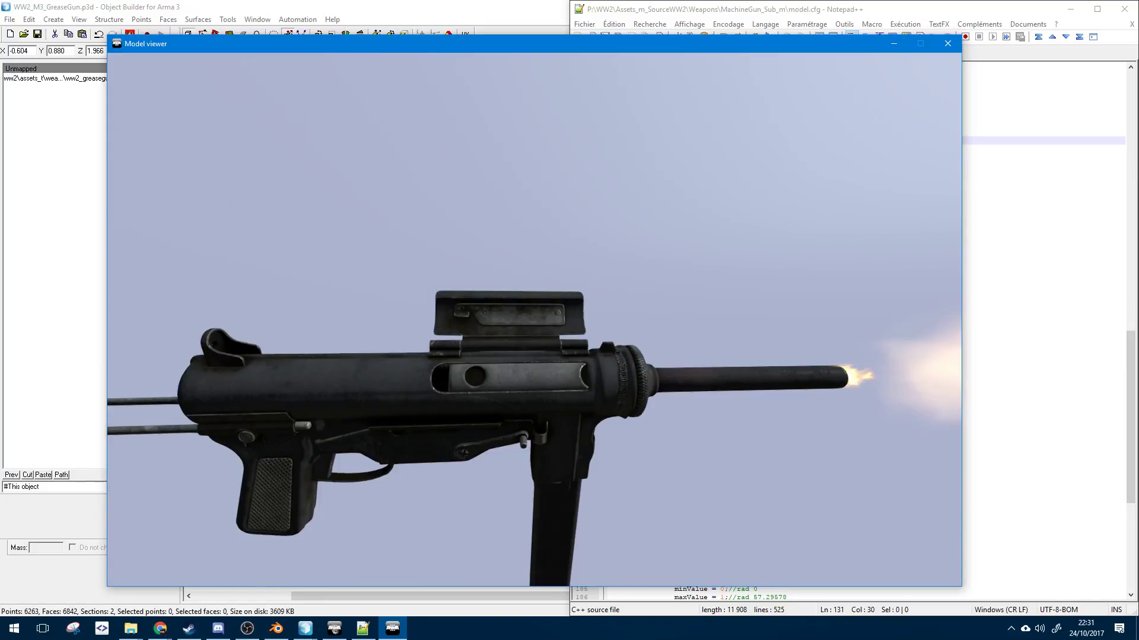
pyautogui.scroll(1, 534, 320)
pyautogui.moveTo(534, 321)
pyautogui.mouseDown()
pyautogui.moveTo(546, 379)
pyautogui.moveTo(534, 386)
pyautogui.moveTo(534, 332)
pyautogui.mouseUp()
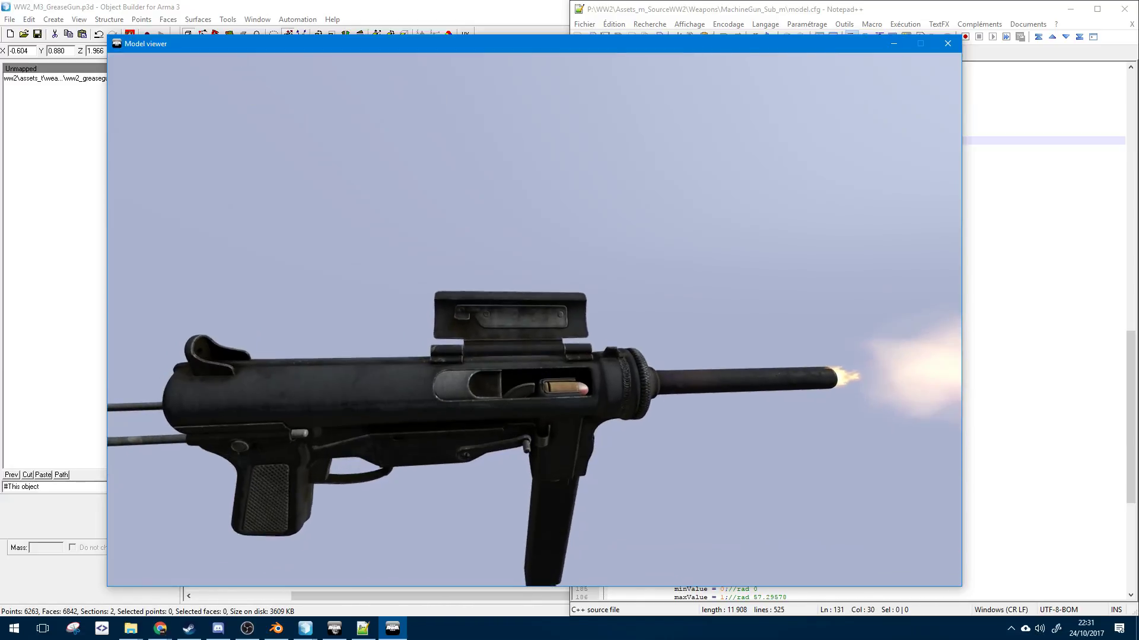
# - Collapse all blocks in model.cfg, unfold WW2_M3_GreaseGun down to its list of animation classes, and go to bolt_empty
pyautogui.hotkey('alt', 'Tab')
pyautogui.scroll(4, 757, 246)
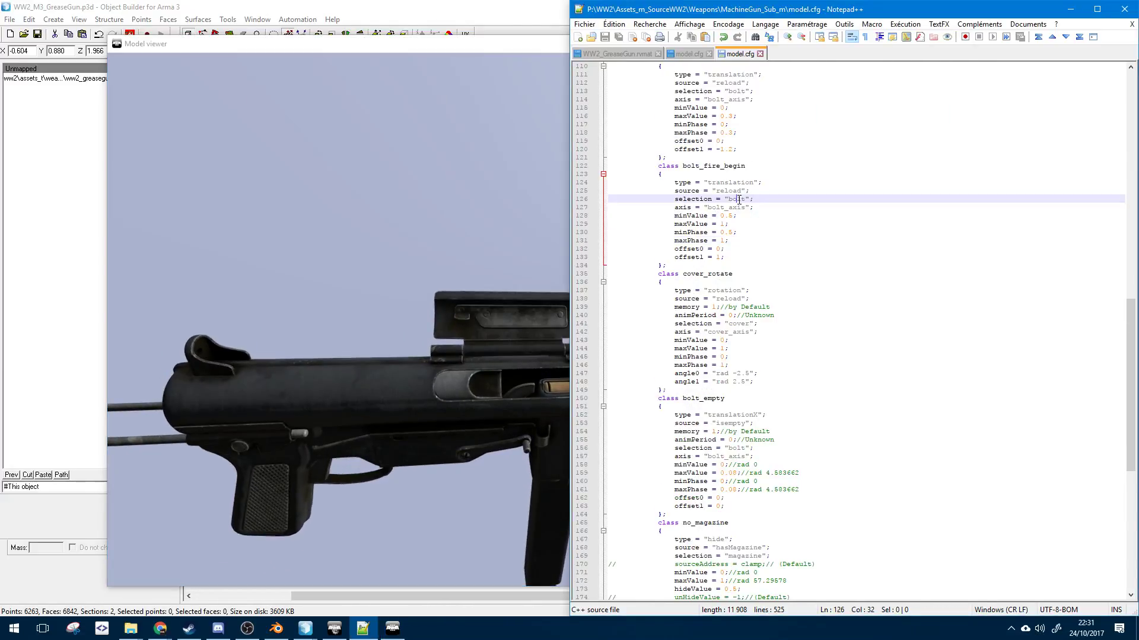
pyautogui.doubleClick(736, 200)
pyautogui.scroll(6, 740, 204)
pyautogui.hotkey('alt', '0')
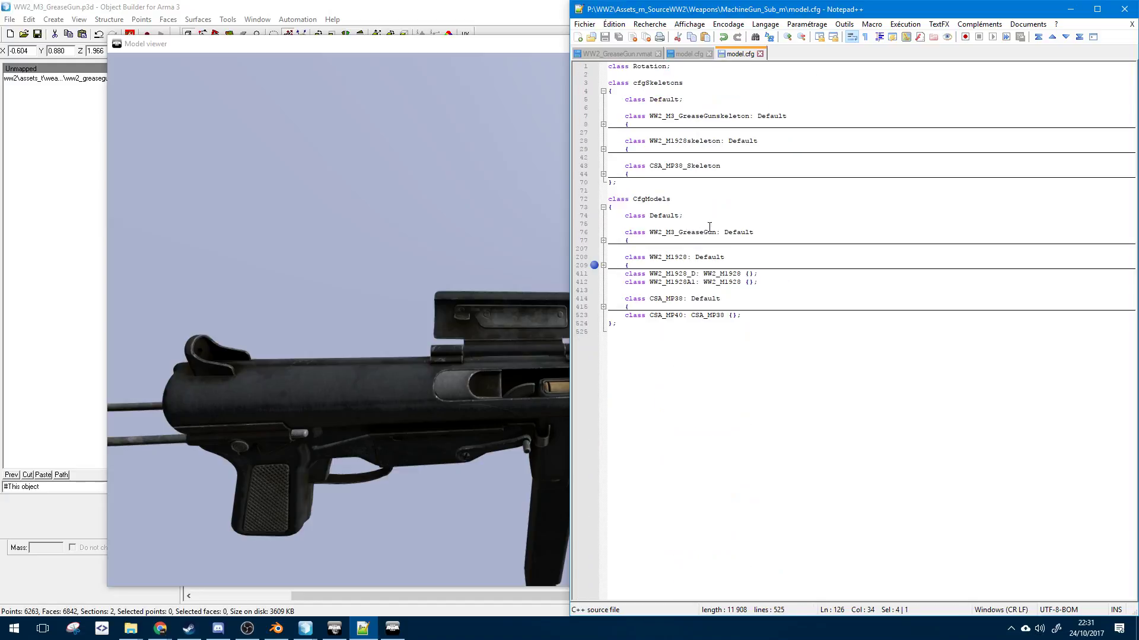
pyautogui.click(602, 240)
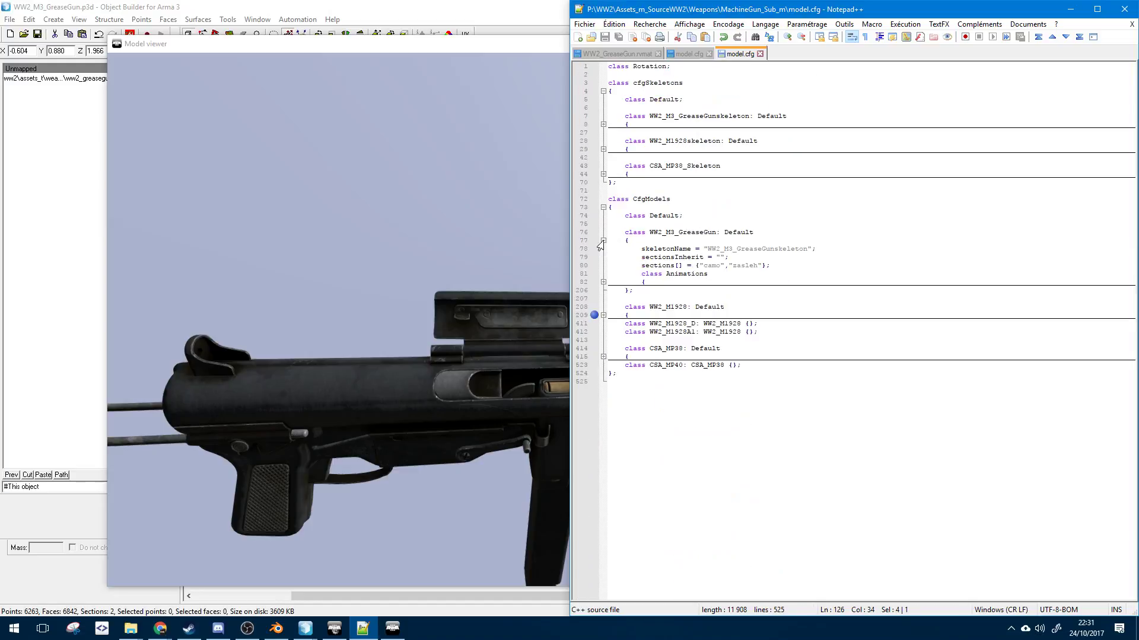
pyautogui.click(603, 283)
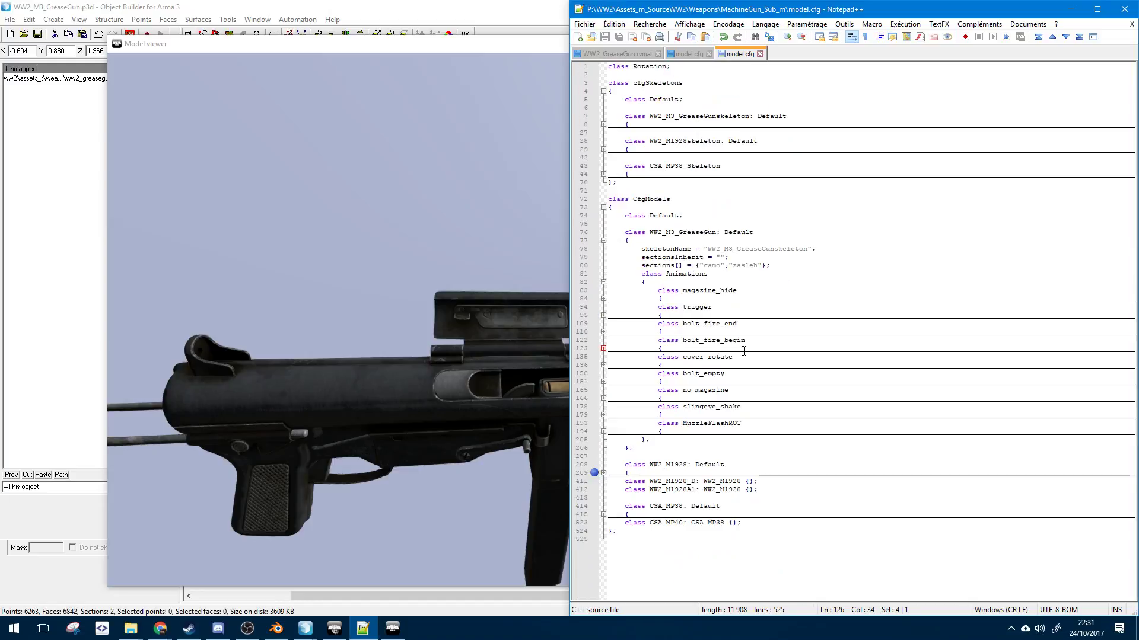
pyautogui.click(667, 382)
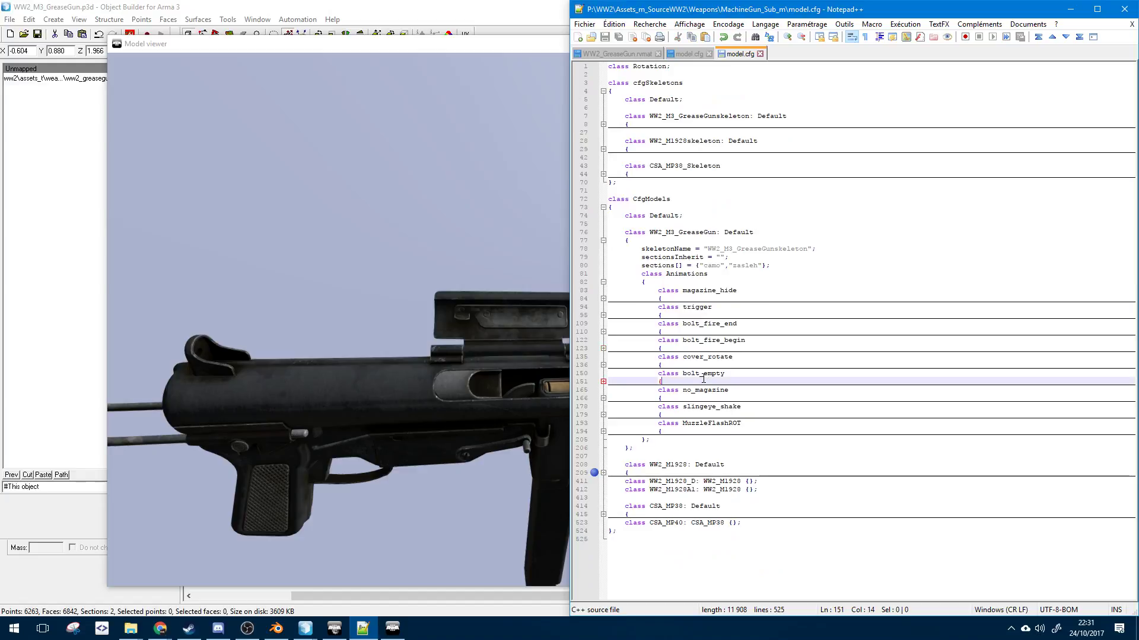
# - Unfold the bolt_empty class and duplicate the whole block, starting the copy on its own line
pyautogui.click(602, 382)
pyautogui.moveTo(673, 488); pyautogui.dragTo(658, 374)
pyautogui.hotkey('ctrl', 'd')
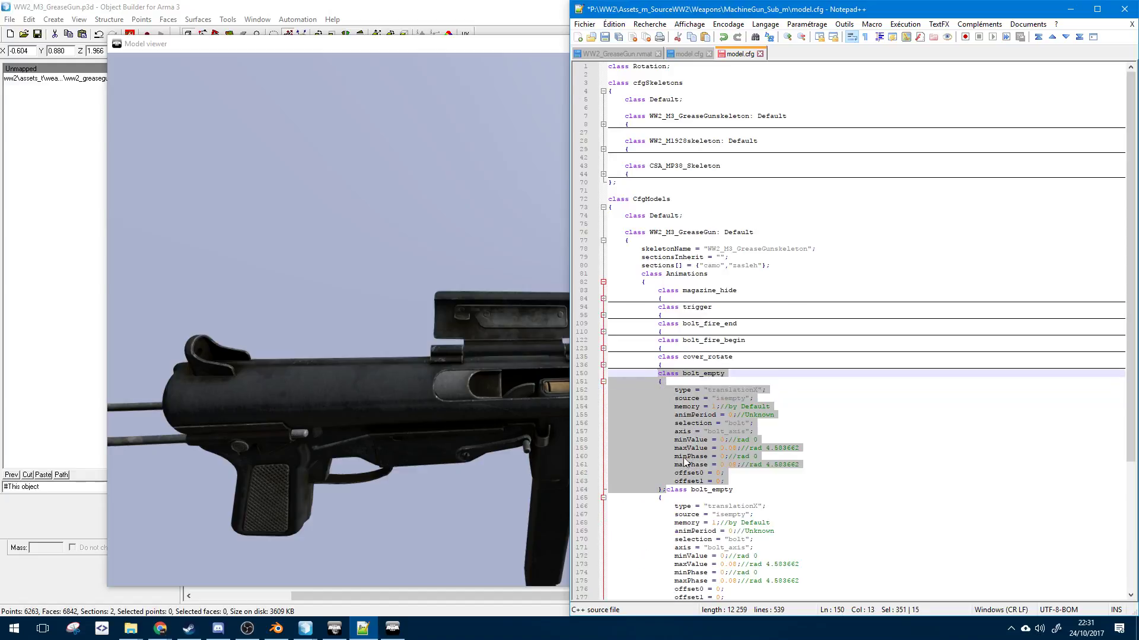
pyautogui.click(667, 490)
pyautogui.press('Return')
# - Rename the duplicated bolt_empty class to bullet001_empty
pyautogui.doubleClick(706, 498)
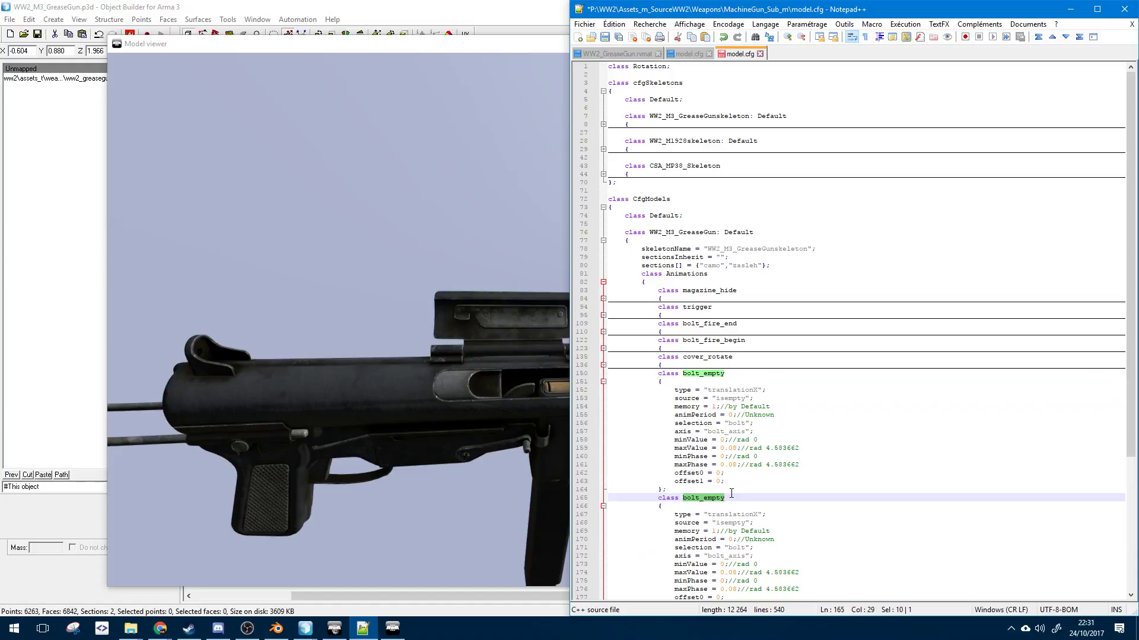
pyautogui.click(719, 498)
pyautogui.moveTo(702, 498); pyautogui.dragTo(684, 498)
pyautogui.write('bullet')
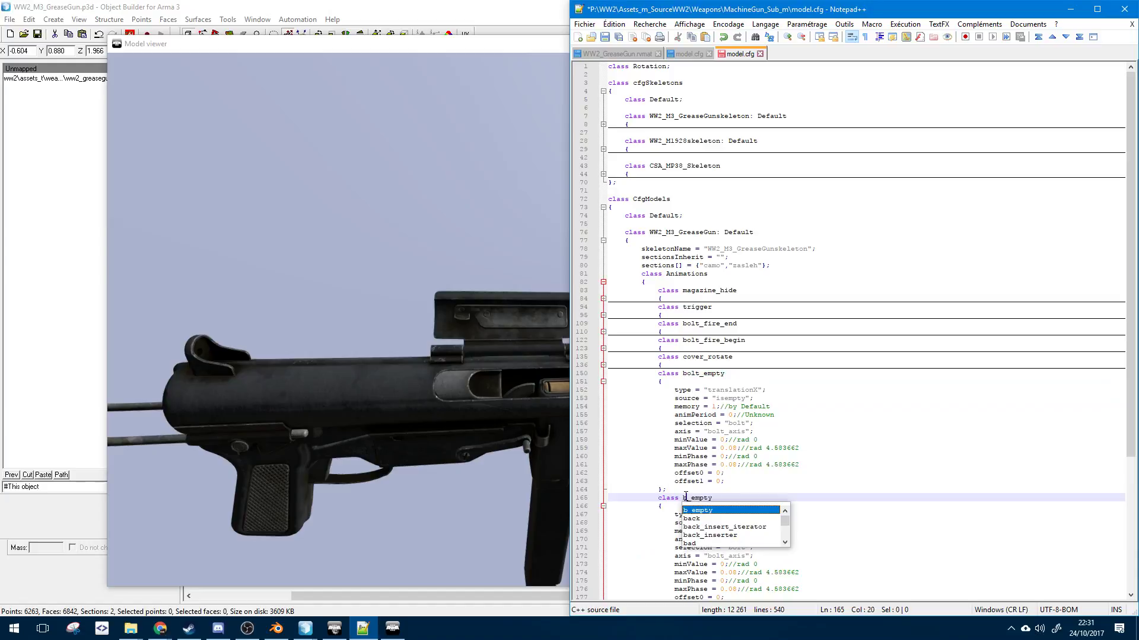
pyautogui.write('001')
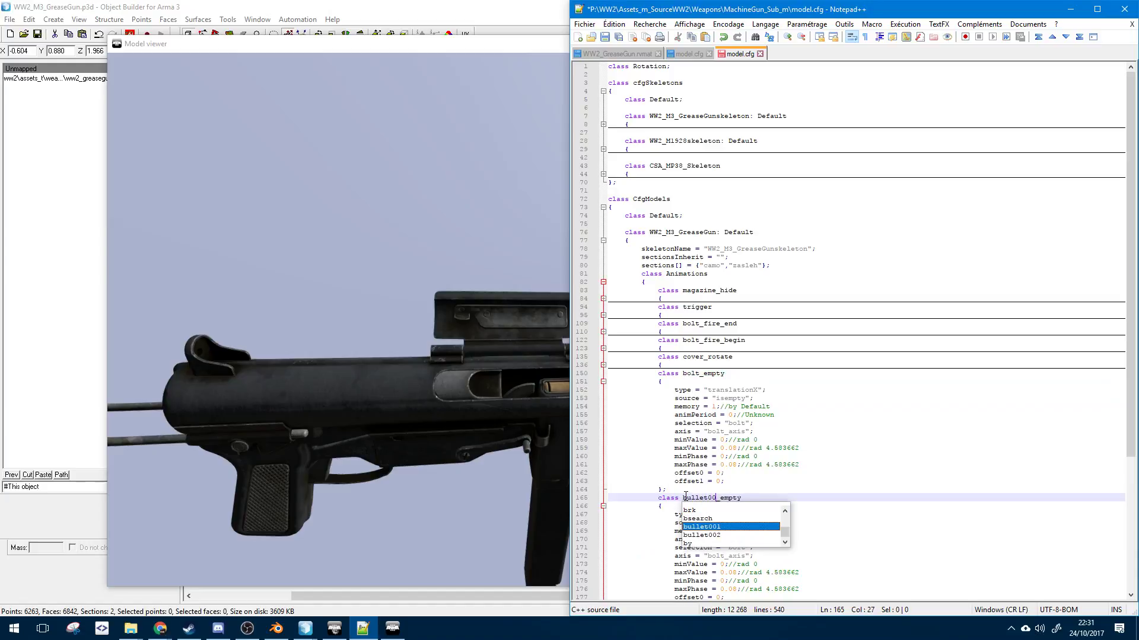
# - Make the bullet001_empty class inherit from bolt_empty
pyautogui.click(774, 498)
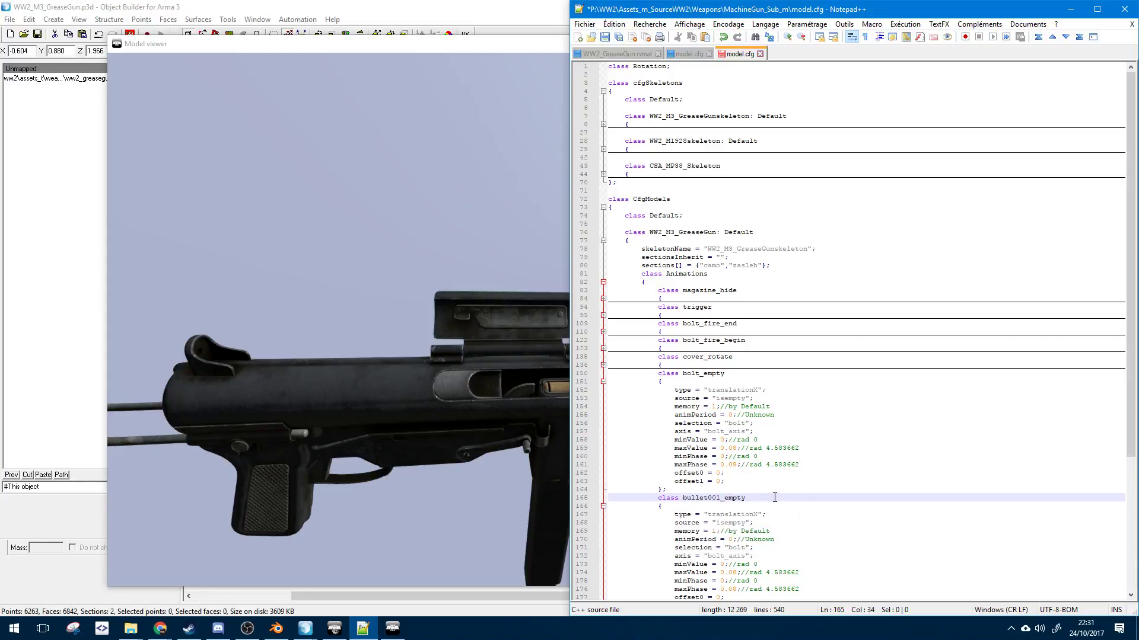
pyautogui.write(':')
pyautogui.doubleClick(705, 374)
pyautogui.hotkey('ctrl', 'c')
pyautogui.click(777, 498)
pyautogui.hotkey('ctrl', 'v')
pyautogui.scroll(-4, 797, 472)
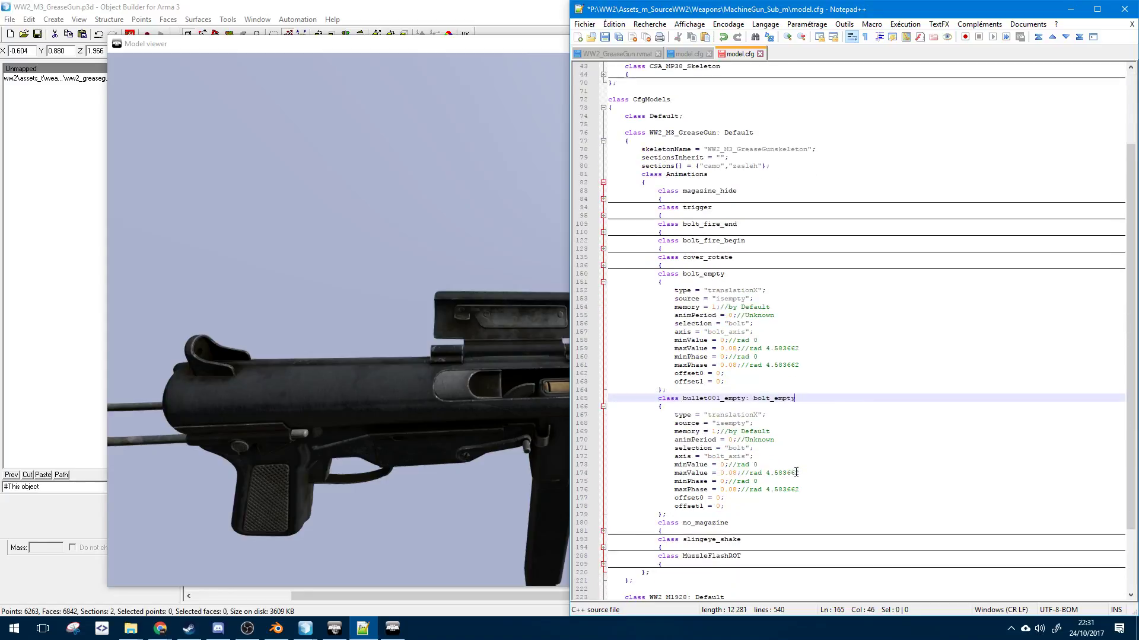
# - Change the animation type of bullet001_empty to "hide"
pyautogui.doubleClick(749, 413)
pyautogui.click(686, 409)
pyautogui.doubleClick(685, 414)
pyautogui.doubleClick(736, 415)
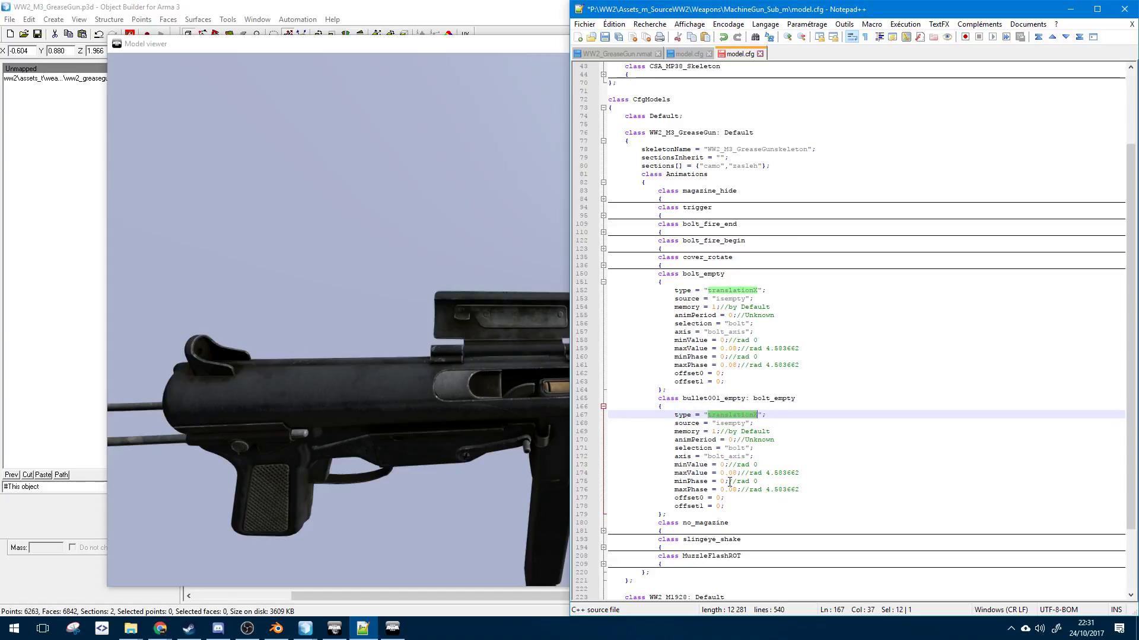
pyautogui.write('hi')
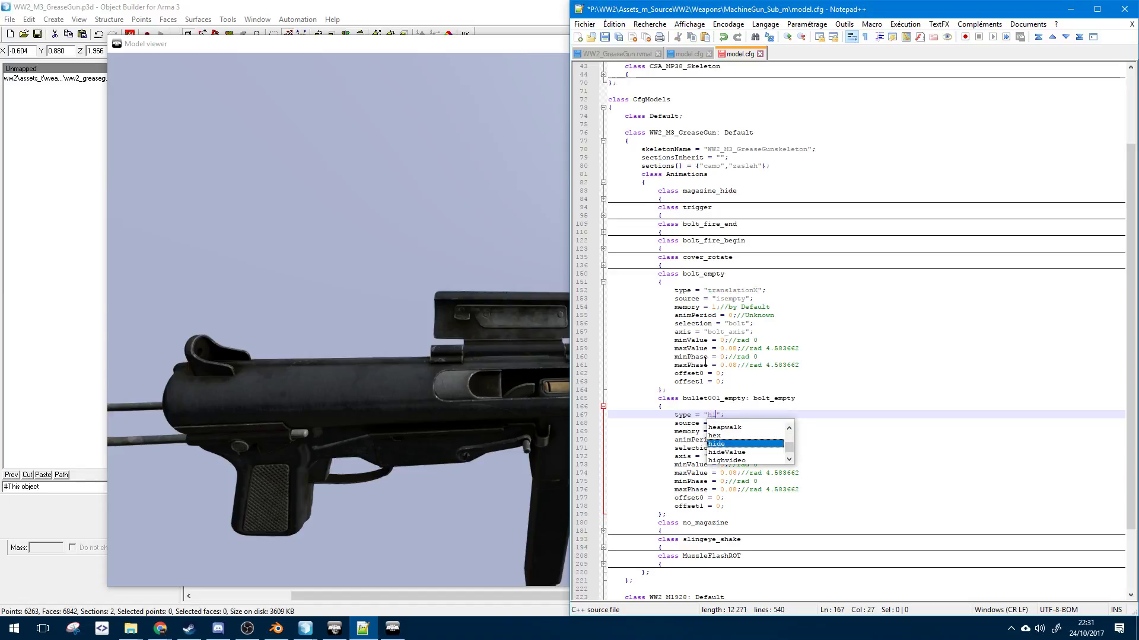
pyautogui.write('de')
pyautogui.press('Escape')
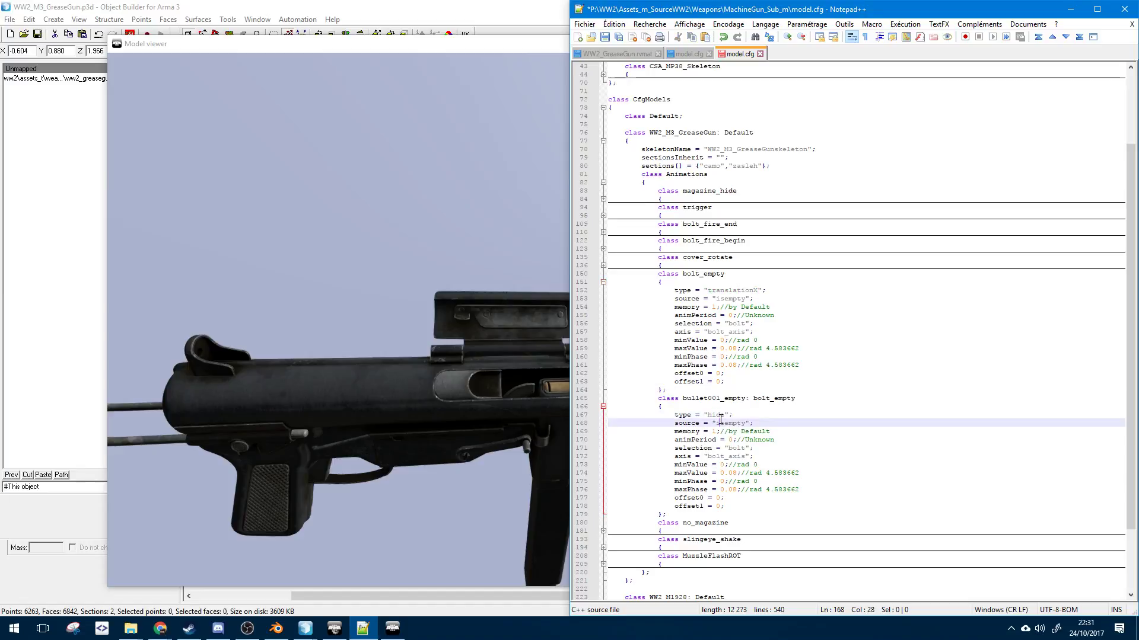
# - Delete the memory and animPeriod lines from bullet001_empty and set its selection to "bullet001"
pyautogui.doubleClick(714, 424)
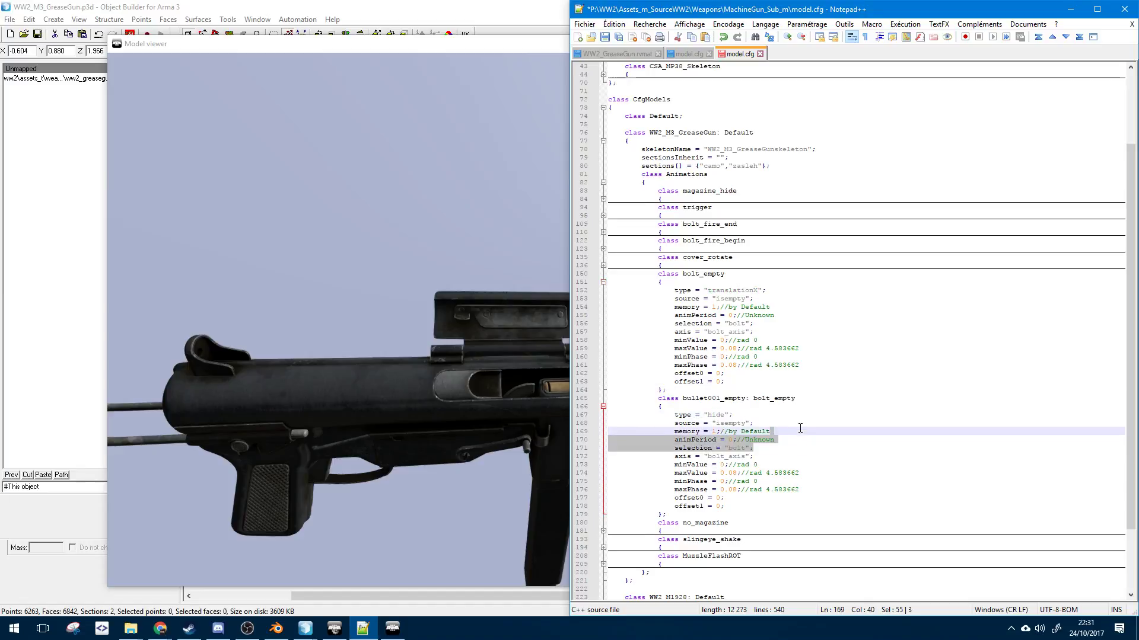
pyautogui.moveTo(777, 440); pyautogui.dragTo(788, 421)
pyautogui.press('Delete')
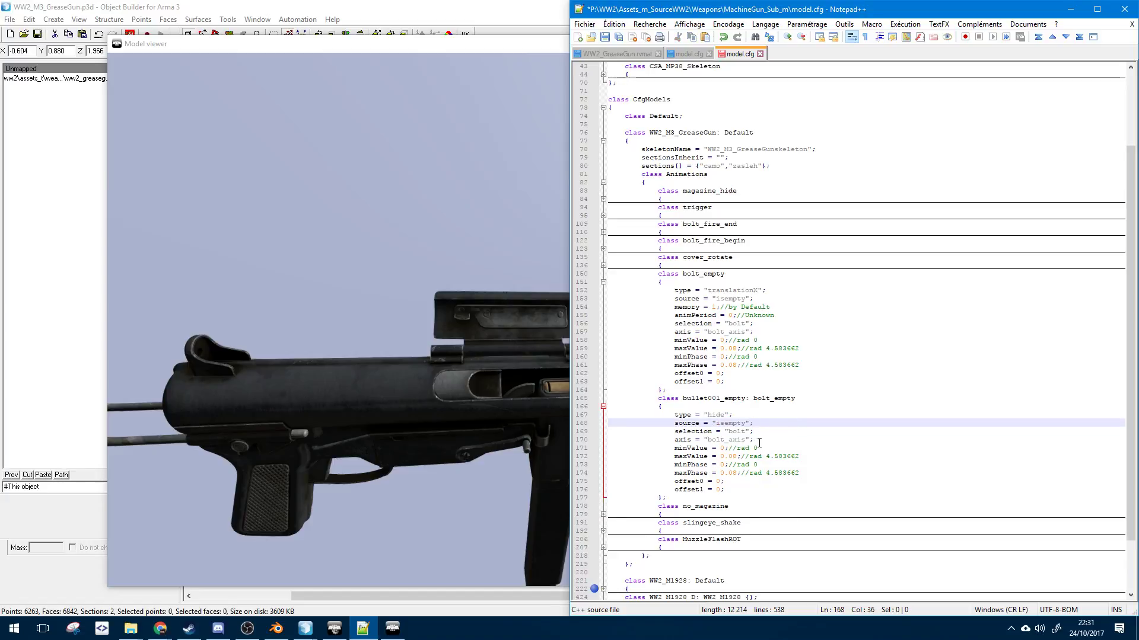
pyautogui.doubleClick(737, 432)
pyautogui.write('bull')
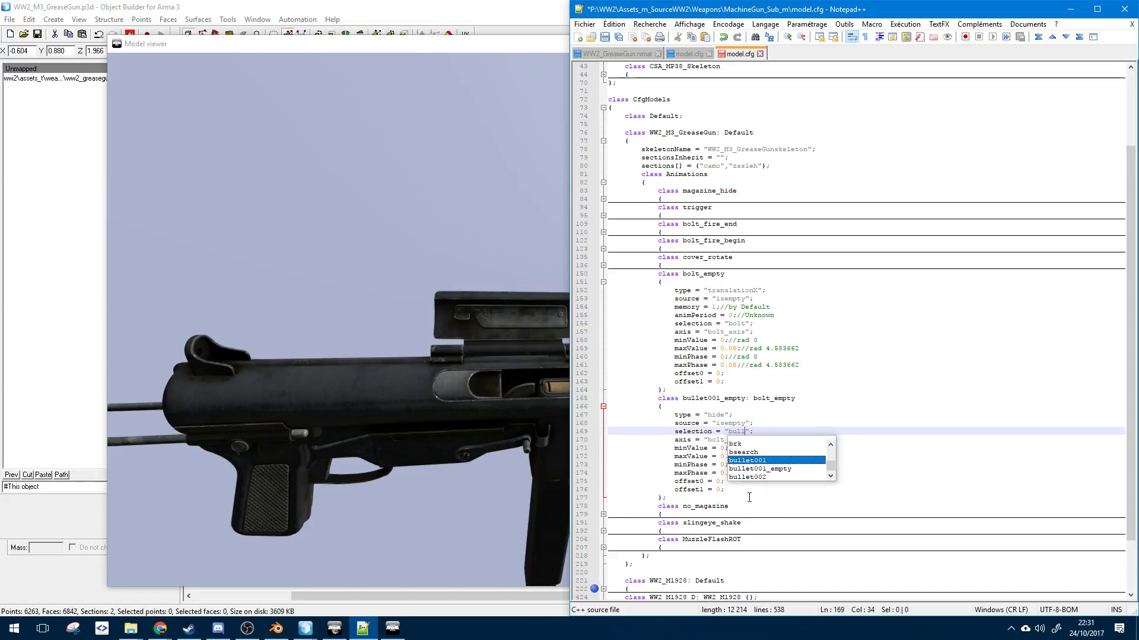
pyautogui.write('et')
pyautogui.press('Return')
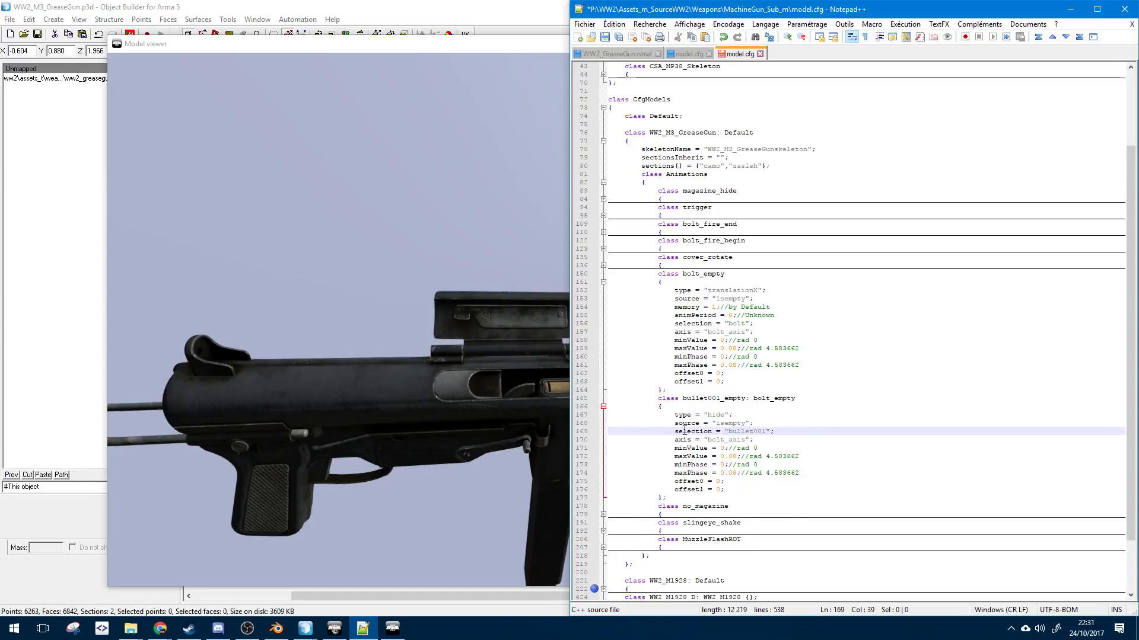
# - Delete the axis line from the bullet001_empty class
pyautogui.click(757, 440)
pyautogui.press('BackSpace')
pyautogui.press('BackSpace')
pyautogui.press('BackSpace')
pyautogui.press('BackSpace')
pyautogui.press('BackSpace')
pyautogui.press('BackSpace')
pyautogui.press('BackSpace')
pyautogui.press('BackSpace')
pyautogui.press('BackSpace')
pyautogui.press('BackSpace')
pyautogui.press('BackSpace')
pyautogui.press('BackSpace')
pyautogui.press('BackSpace')
pyautogui.press('BackSpace')
pyautogui.press('BackSpace')
pyautogui.press('BackSpace')
pyautogui.press('BackSpace')
pyautogui.press('BackSpace')
pyautogui.press('BackSpace')
pyautogui.press('BackSpace')
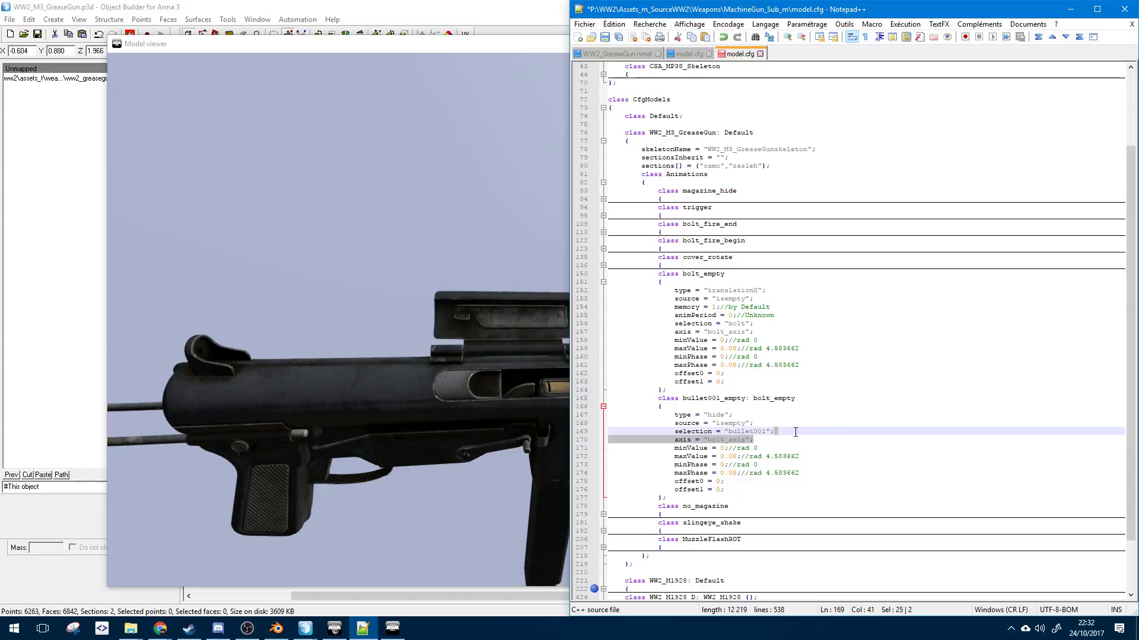
pyautogui.scroll(-2, 648, 523)
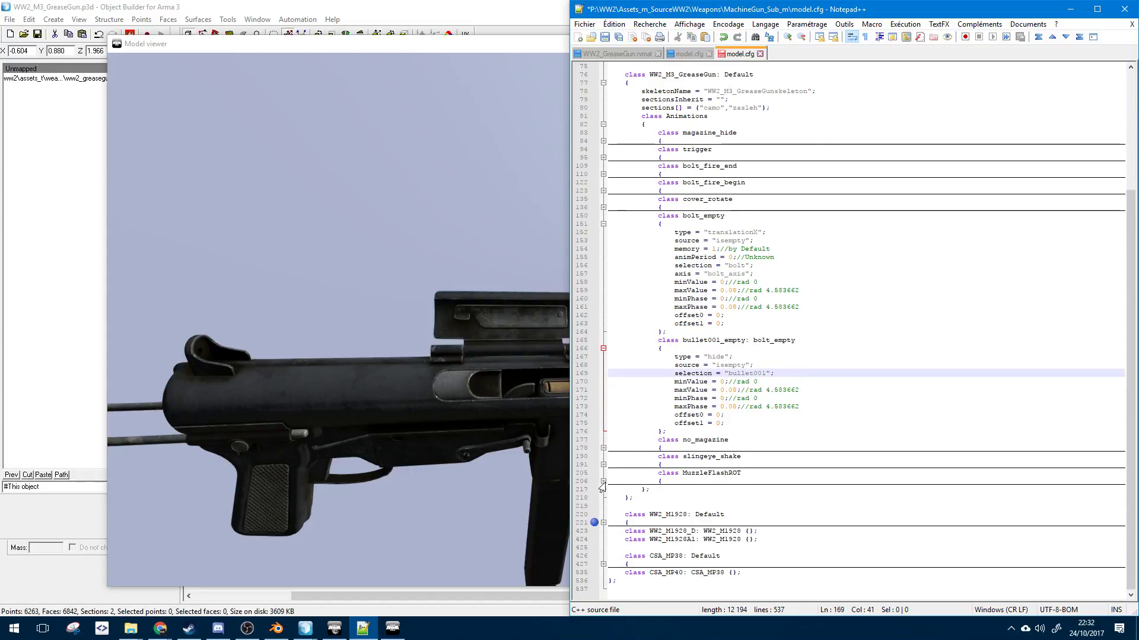
# - Unfold no_magazine as a reference and set both maxValue and maxPhase of bullet001_empty to 1
pyautogui.click(603, 448)
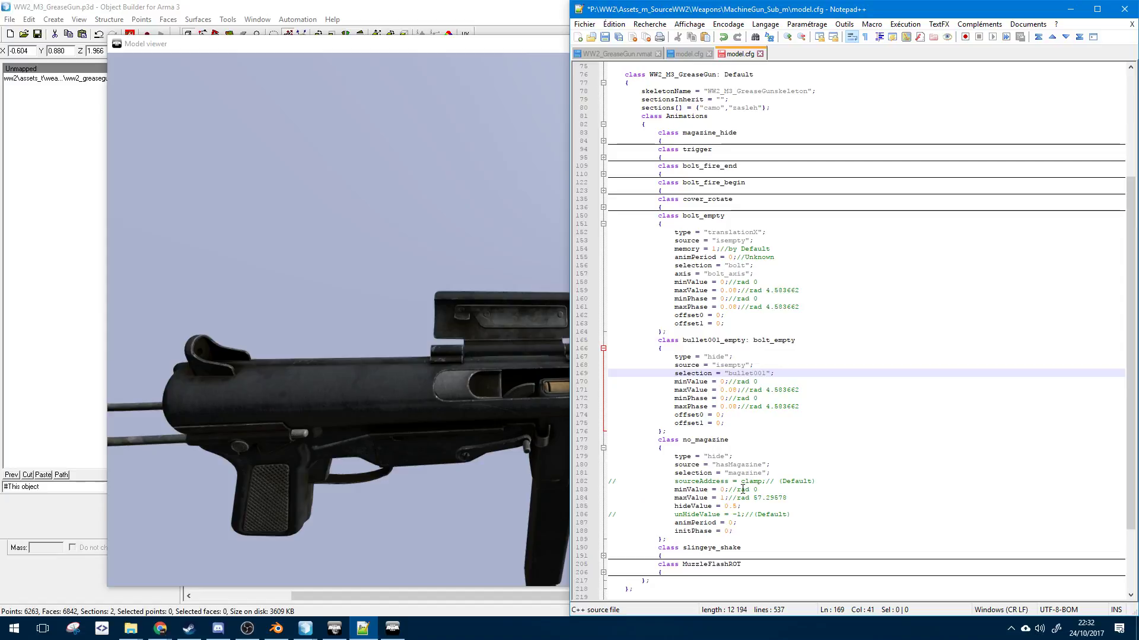
pyautogui.click(735, 390)
pyautogui.press('BackSpace')
pyautogui.press('BackSpace')
pyautogui.press('BackSpace')
pyautogui.press('BackSpace')
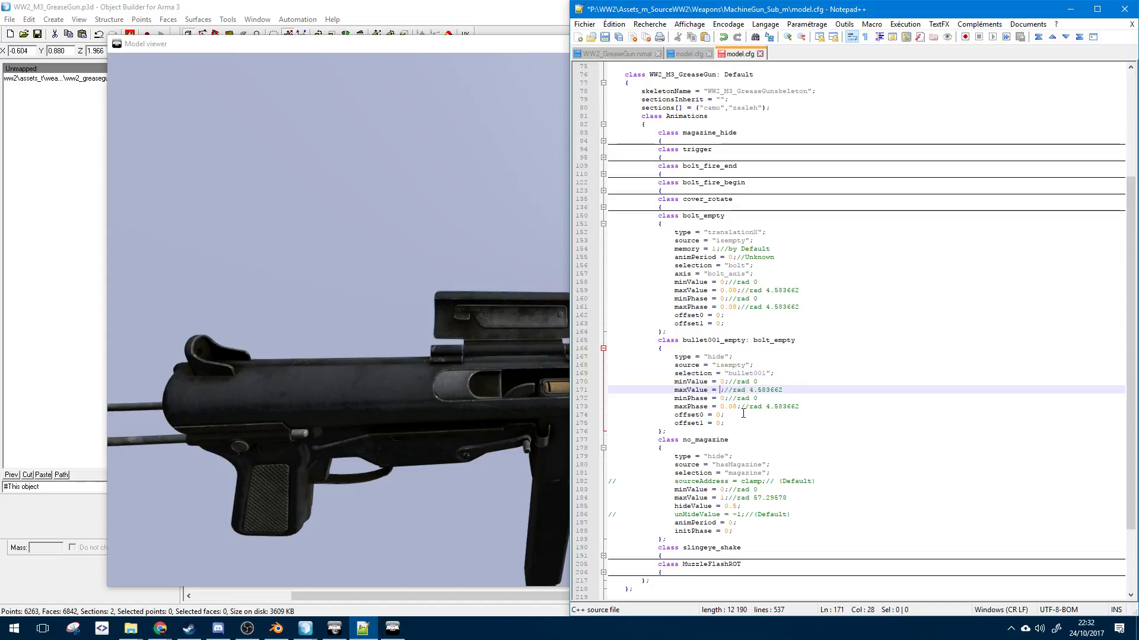
pyautogui.write('1')
pyautogui.click(739, 407)
pyautogui.press('BackSpace')
pyautogui.press('BackSpace')
pyautogui.press('BackSpace')
pyautogui.press('BackSpace')
pyautogui.write('1')
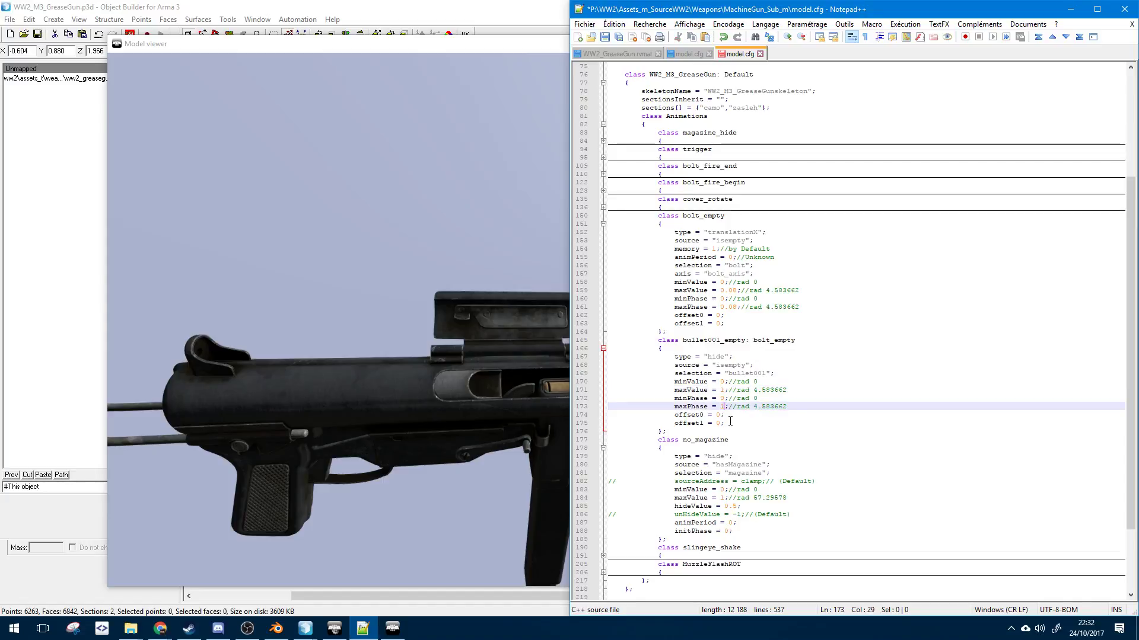
# - Remove the offset0 and offset1 lines from bullet001_empty, keeping its maxPhase line
pyautogui.click(723, 423)
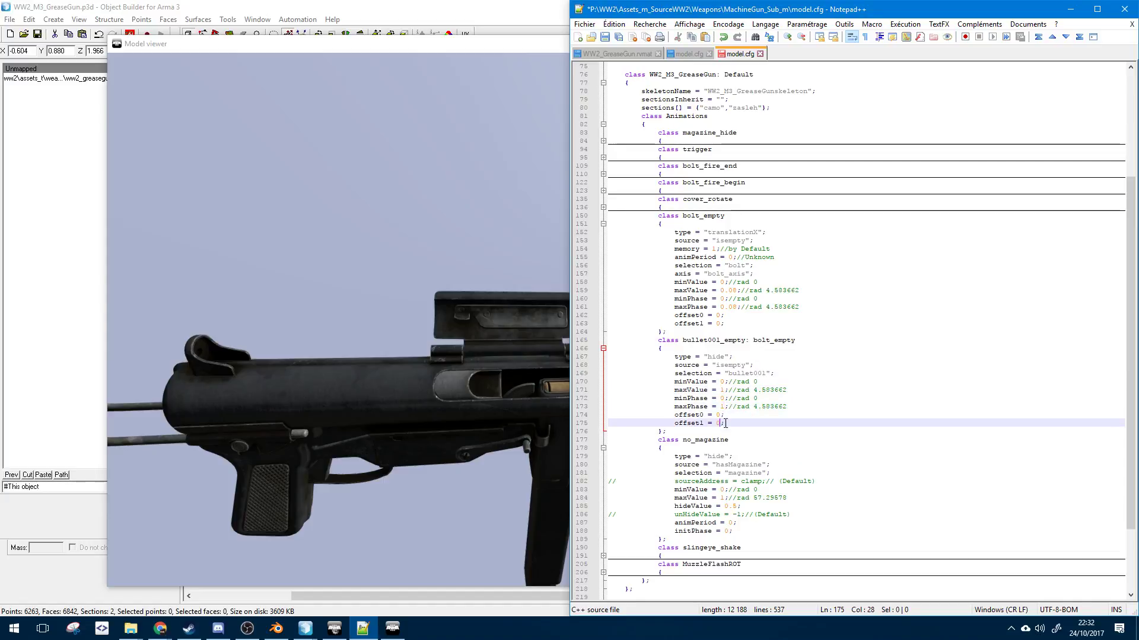
pyautogui.moveTo(725, 423); pyautogui.dragTo(607, 407)
pyautogui.press('Delete')
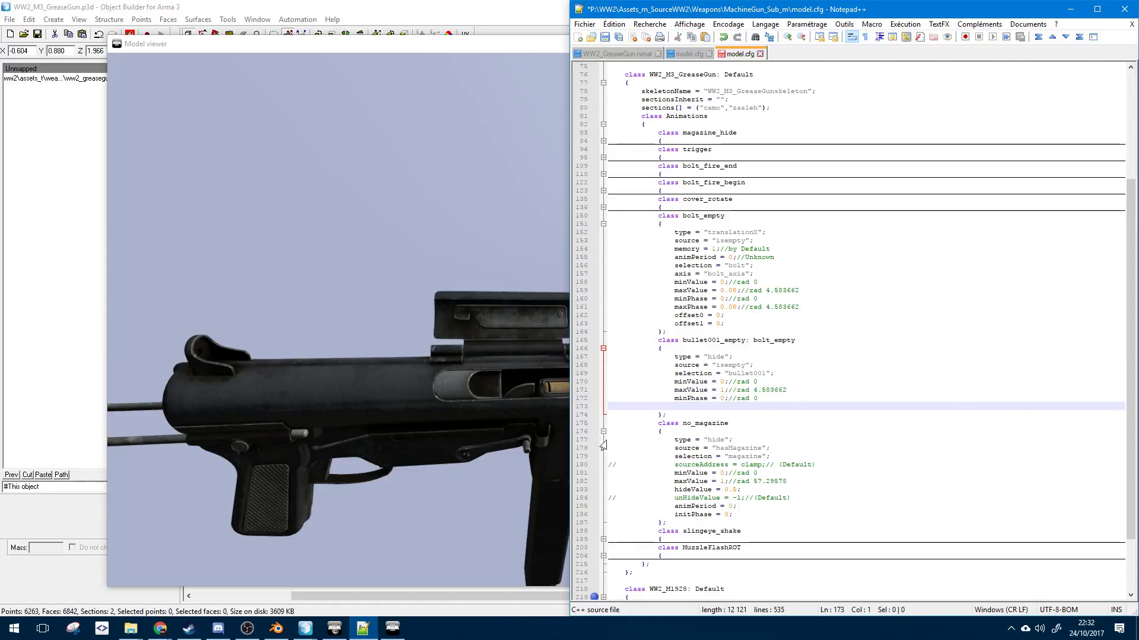
pyautogui.hotkey('ctrl', 'z')
pyautogui.moveTo(724, 422); pyautogui.dragTo(608, 415)
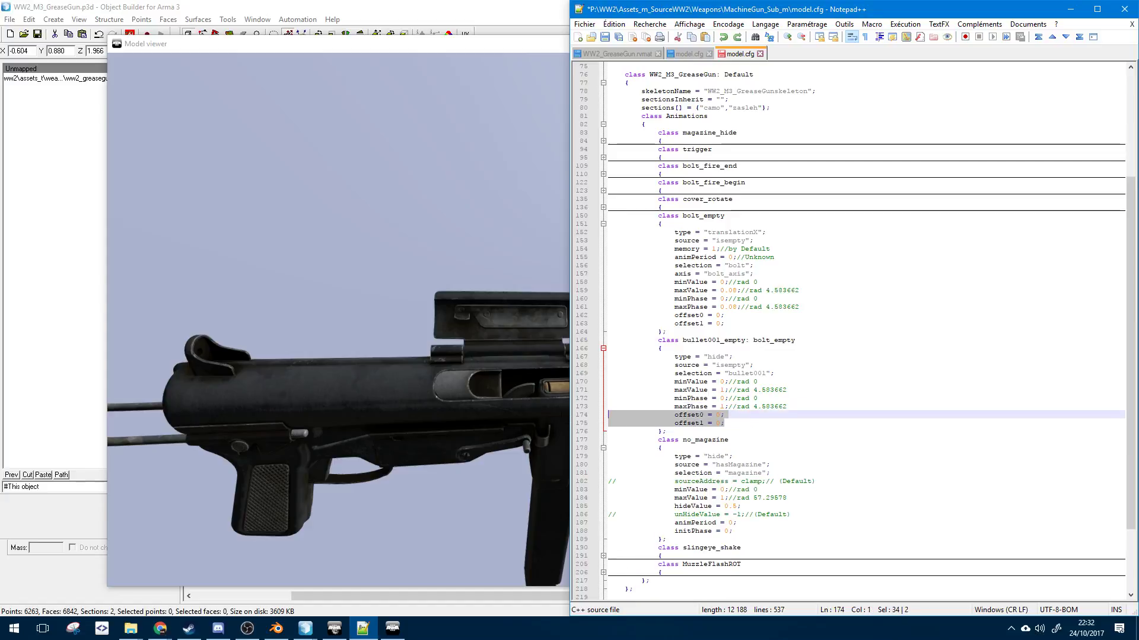
pyautogui.press('Delete')
pyautogui.press('Delete')
# - Copy the initPhase = 0 line from no_magazine to the end of bullet001_empty
pyautogui.moveTo(674, 514); pyautogui.dragTo(749, 516)
pyautogui.hotkey('ctrl', 'c')
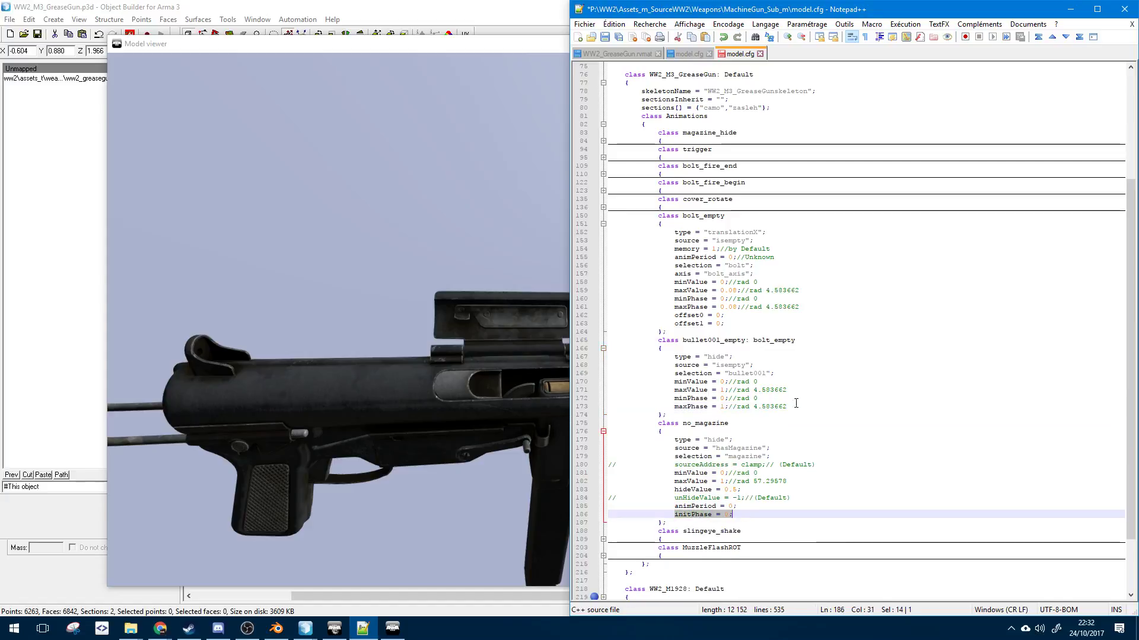
pyautogui.click(816, 405)
pyautogui.press('Return')
pyautogui.hotkey('ctrl', 'v')
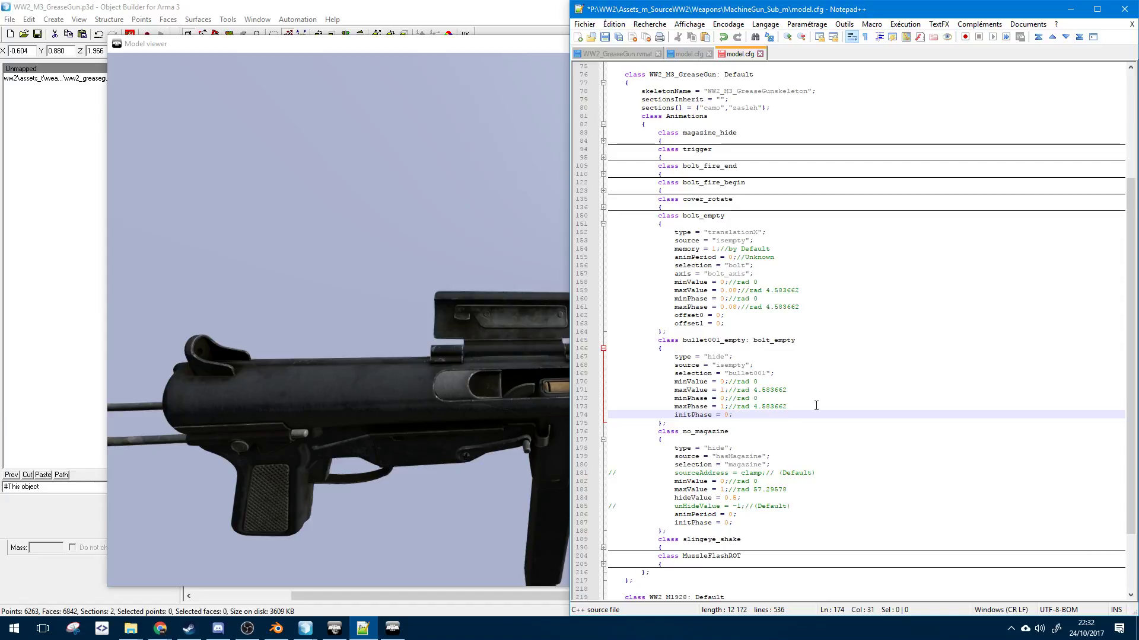
# - Copy the animPeriod = 0 line from no_magazine into bullet001_empty, directly below maxPhase
pyautogui.click(703, 507)
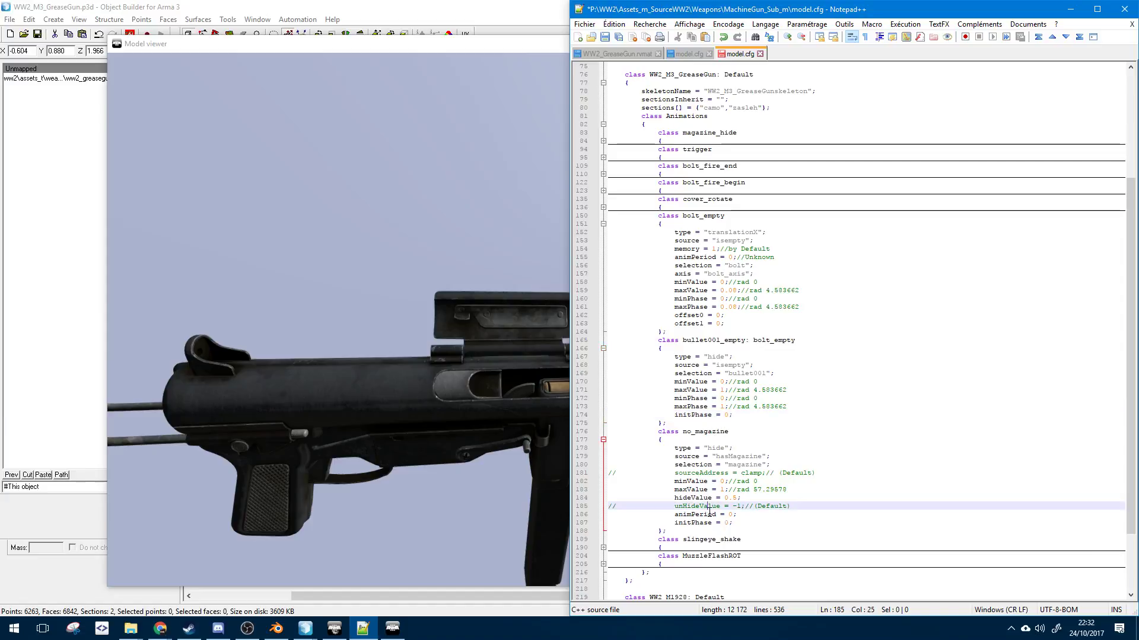
pyautogui.moveTo(674, 515); pyautogui.dragTo(734, 517)
pyautogui.hotkey('ctrl', 'c')
pyautogui.click(791, 410)
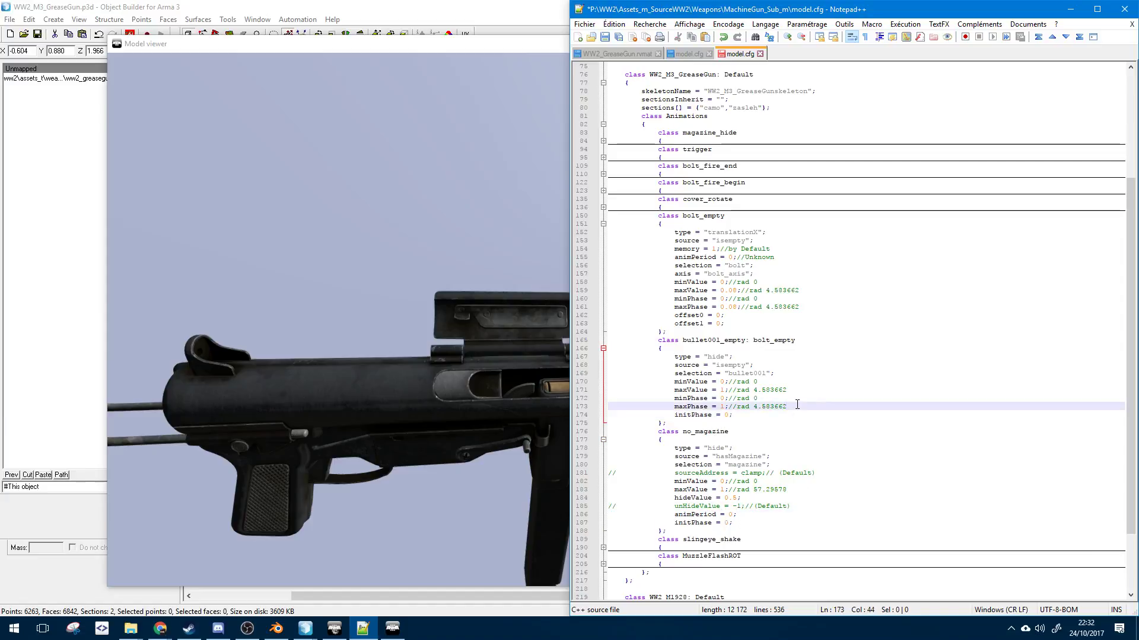
pyautogui.press('Return')
pyautogui.hotkey('ctrl', 'v')
# - Add a hideValue of 0.08 below maxPhase in bullet001_empty, matching bolt_empty's maxPhase, and save model.cfg
pyautogui.moveTo(674, 507); pyautogui.dragTo(740, 508)
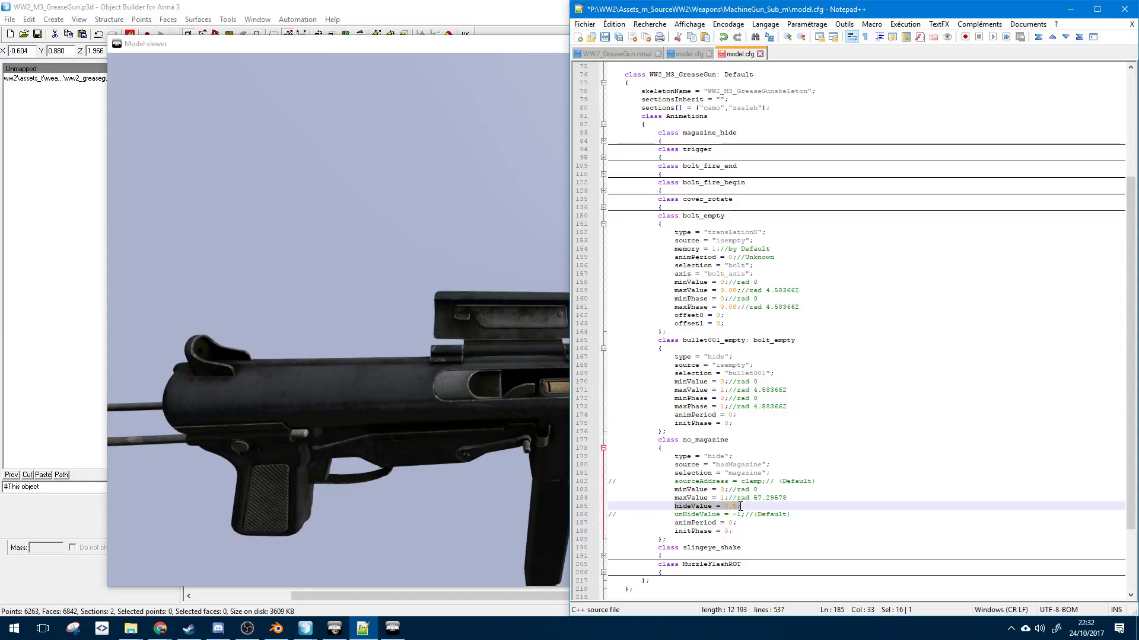
pyautogui.click(792, 409)
pyautogui.hotkey('ctrl', 'v')
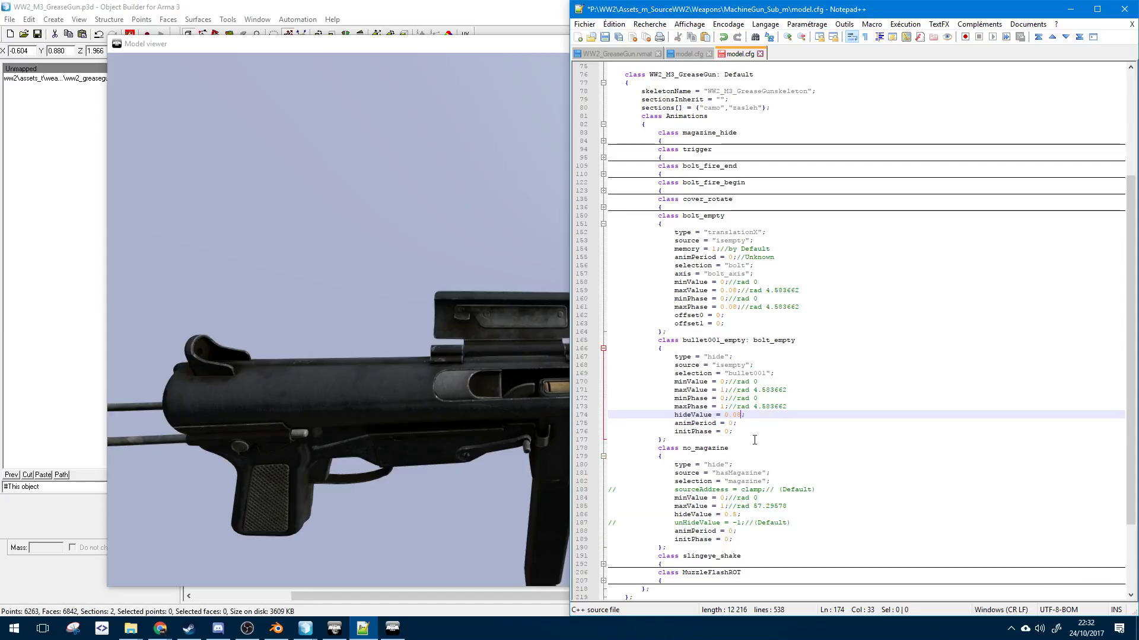
pyautogui.doubleClick(732, 306)
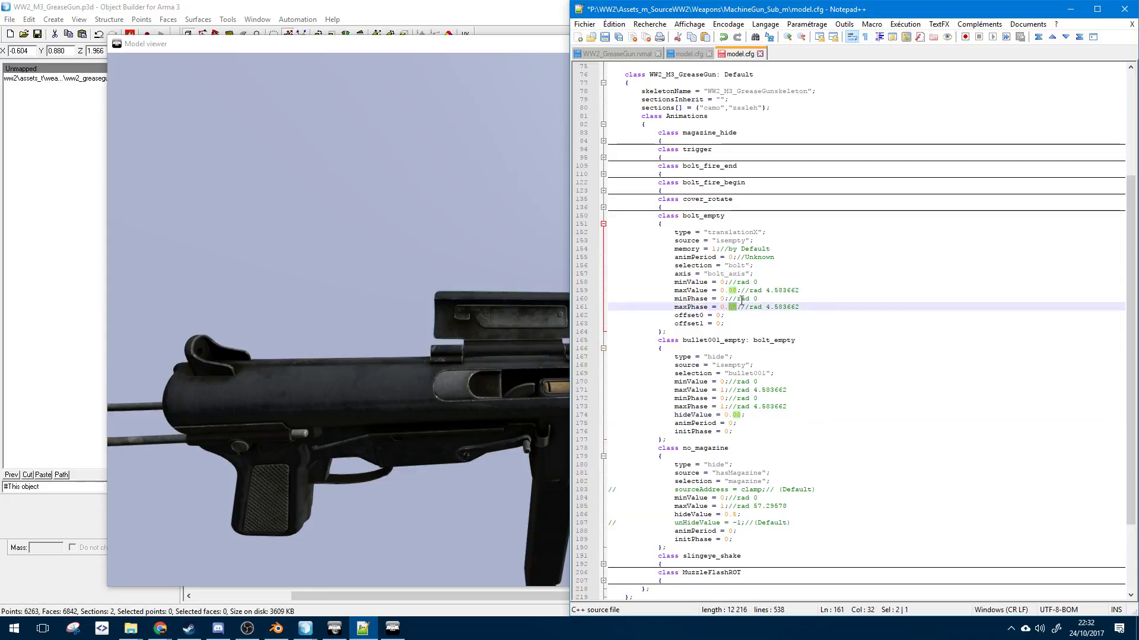
pyautogui.hotkey('ctrl', 's')
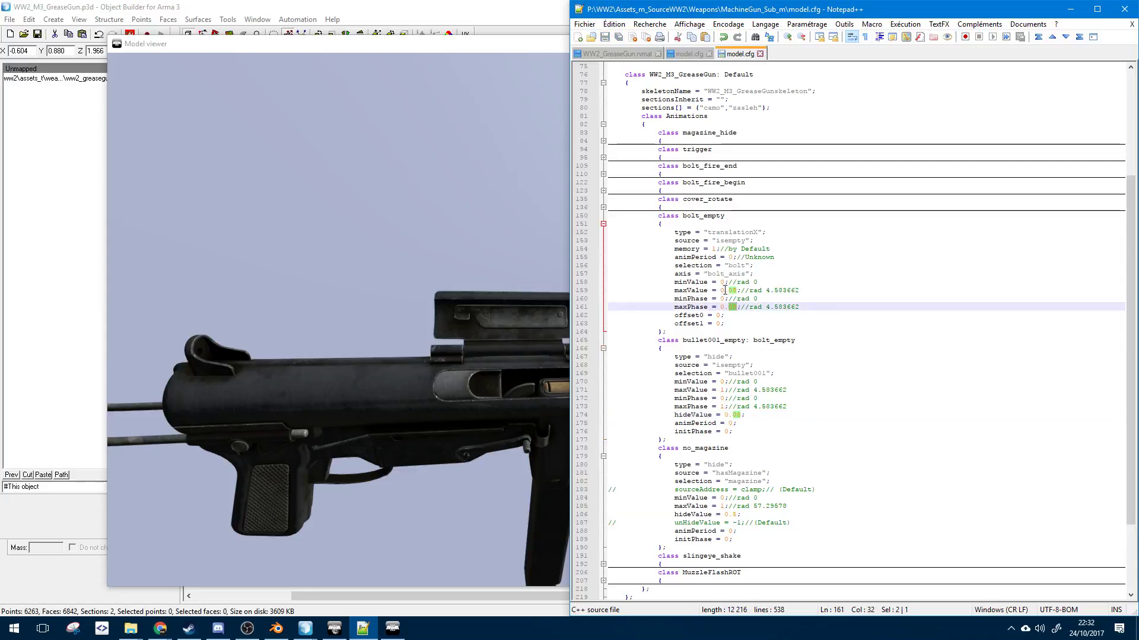
# - Duplicate the bullet001_empty class and rename the copy to bullet002_empty
pyautogui.moveTo(670, 439); pyautogui.dragTo(667, 331)
pyautogui.hotkey('ctrl', 'd')
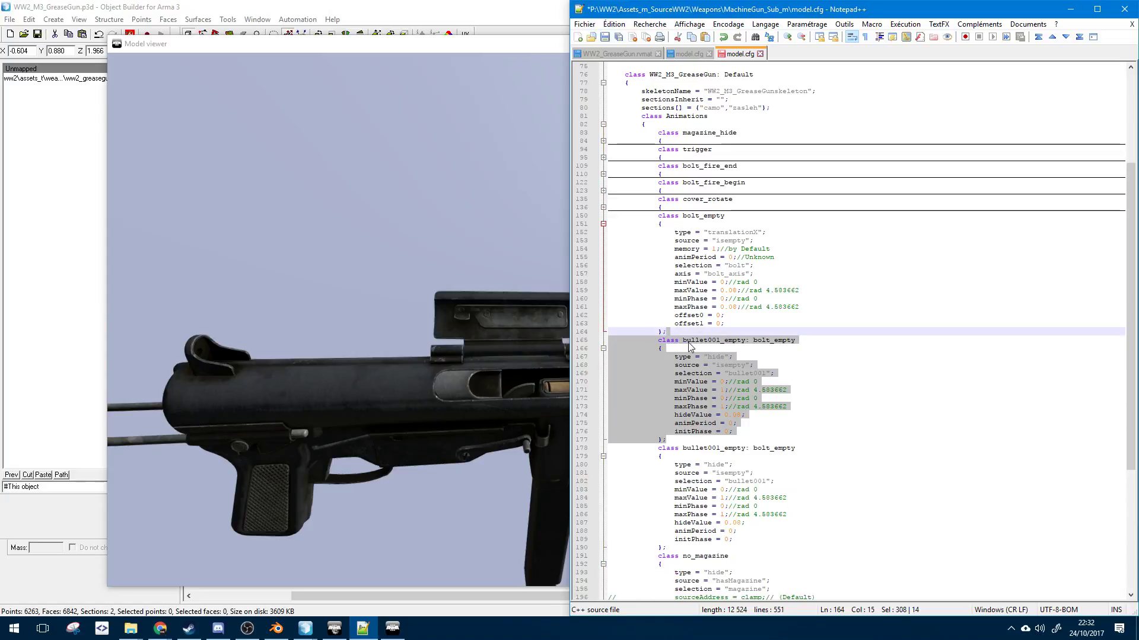
pyautogui.click(722, 448)
pyautogui.press('BackSpace')
pyautogui.write('2')
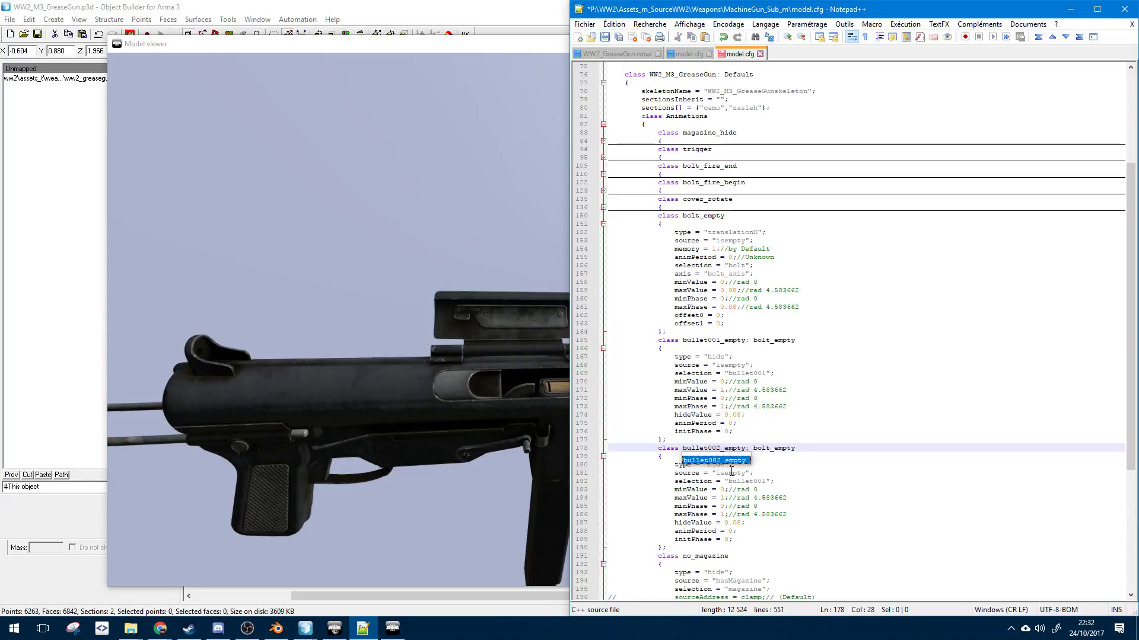
# - Change the parent class of bullet002_empty to bullet001_empty
pyautogui.click(720, 345)
pyautogui.doubleClick(720, 339)
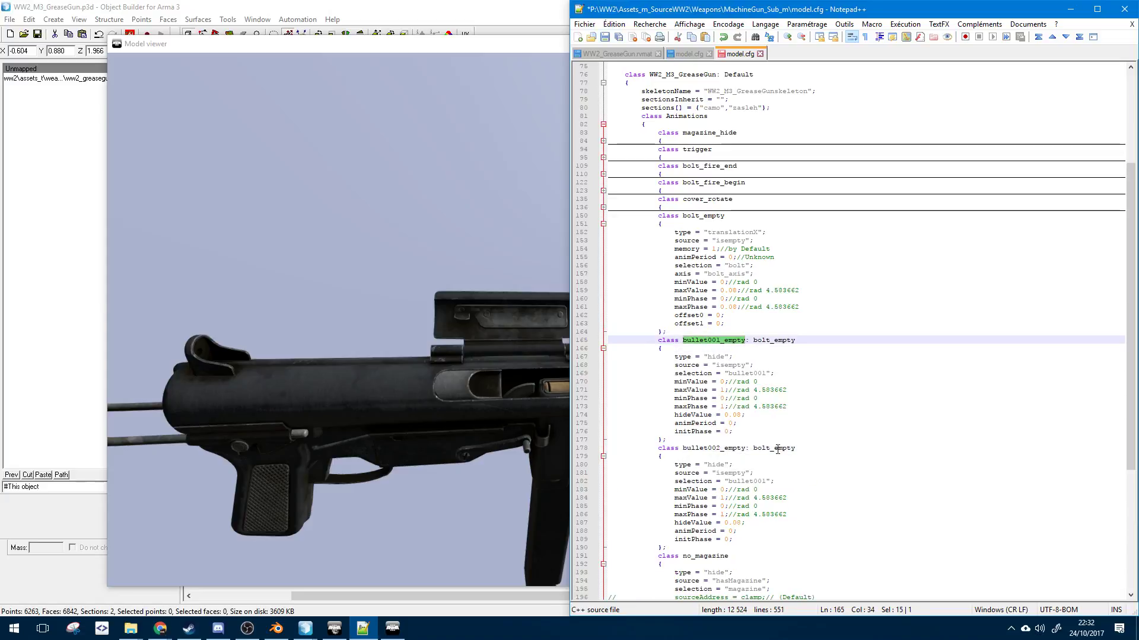
pyautogui.doubleClick(778, 449)
pyautogui.hotkey('ctrl', 'v')
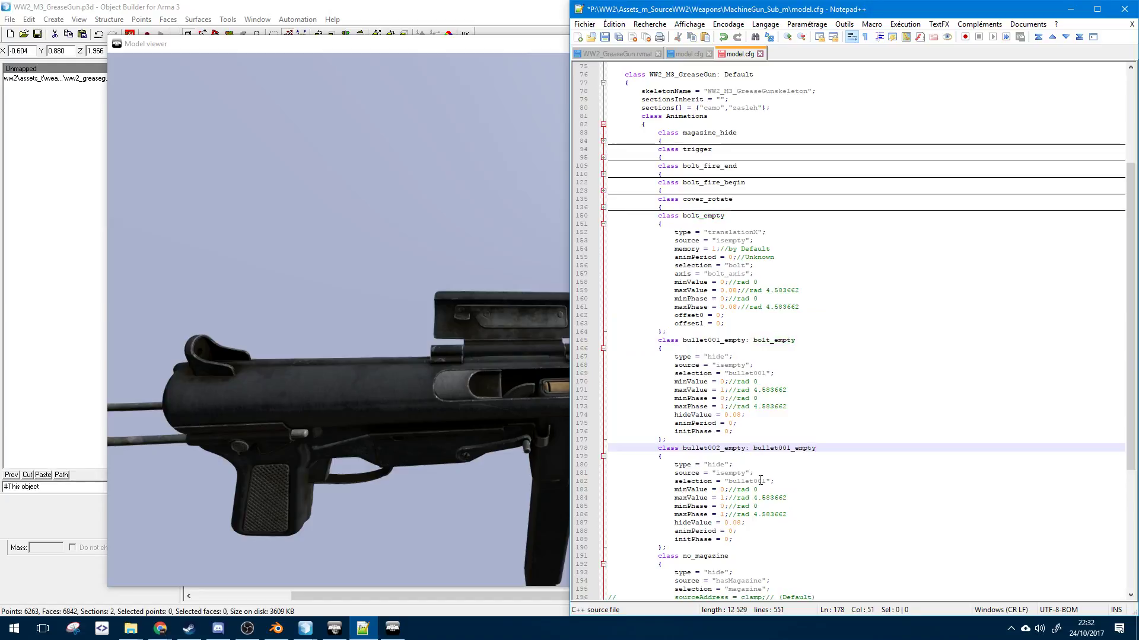
# - Set the selection of bullet002_empty to "bullet002" and delete all its other property lines
pyautogui.click(777, 482)
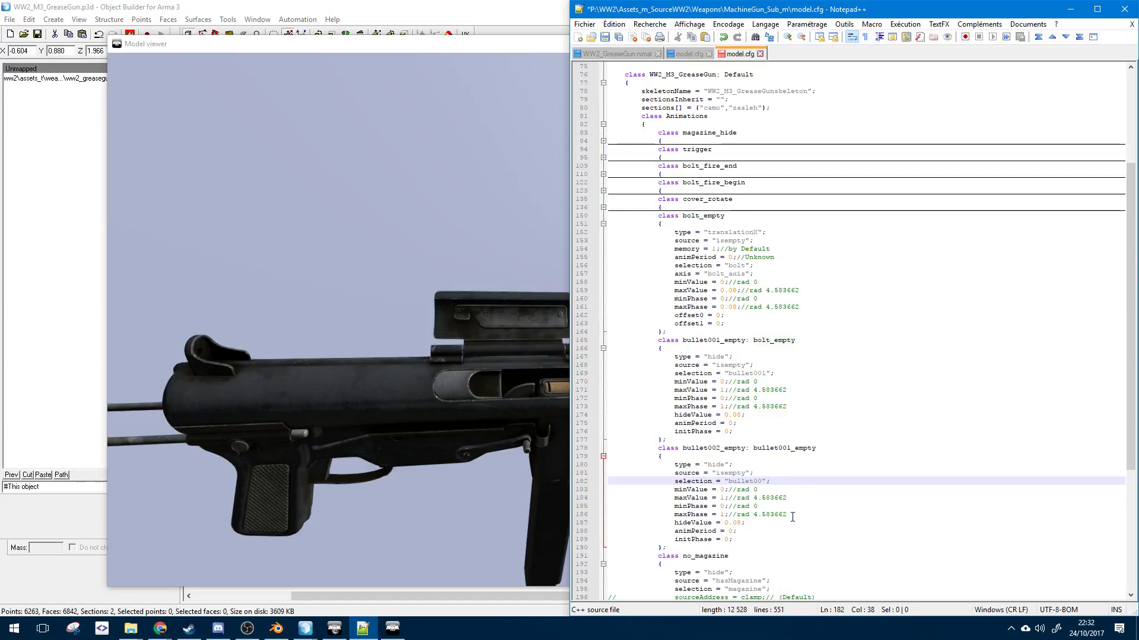
pyautogui.write('2')
pyautogui.click(776, 531)
pyautogui.moveTo(775, 539); pyautogui.dragTo(789, 473)
pyautogui.press('BackSpace')
pyautogui.click(795, 462)
pyautogui.press('BackSpace')
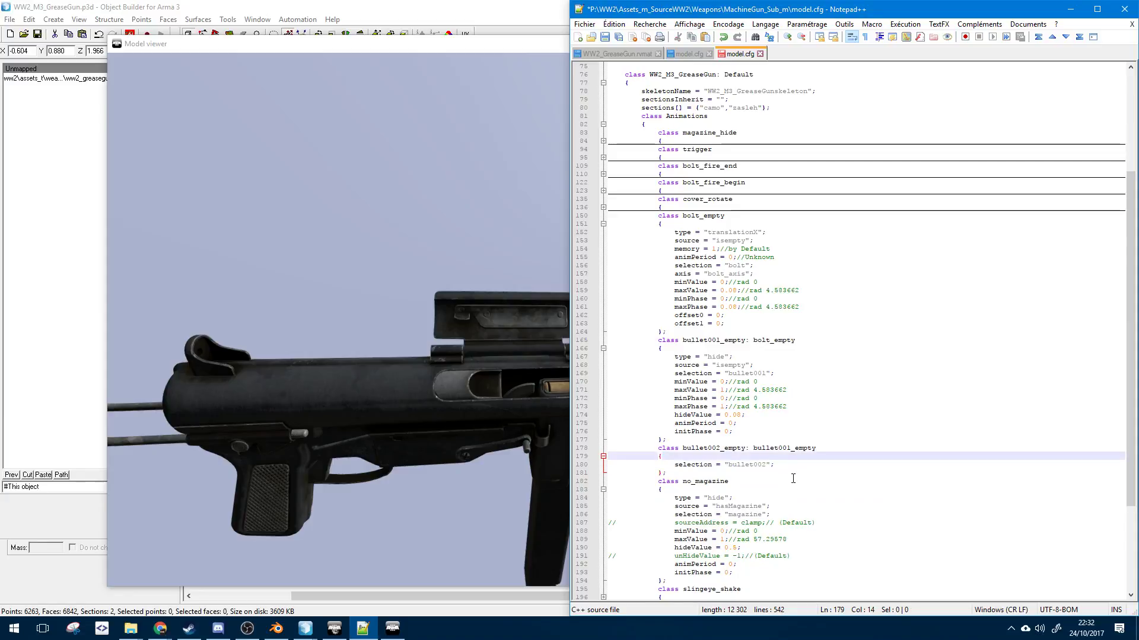
# - Save model.cfg and expand the Grease Gun's MuzzleFlashROT class to review its rotation type, source and axis
pyautogui.hotkey('ctrl', 's')
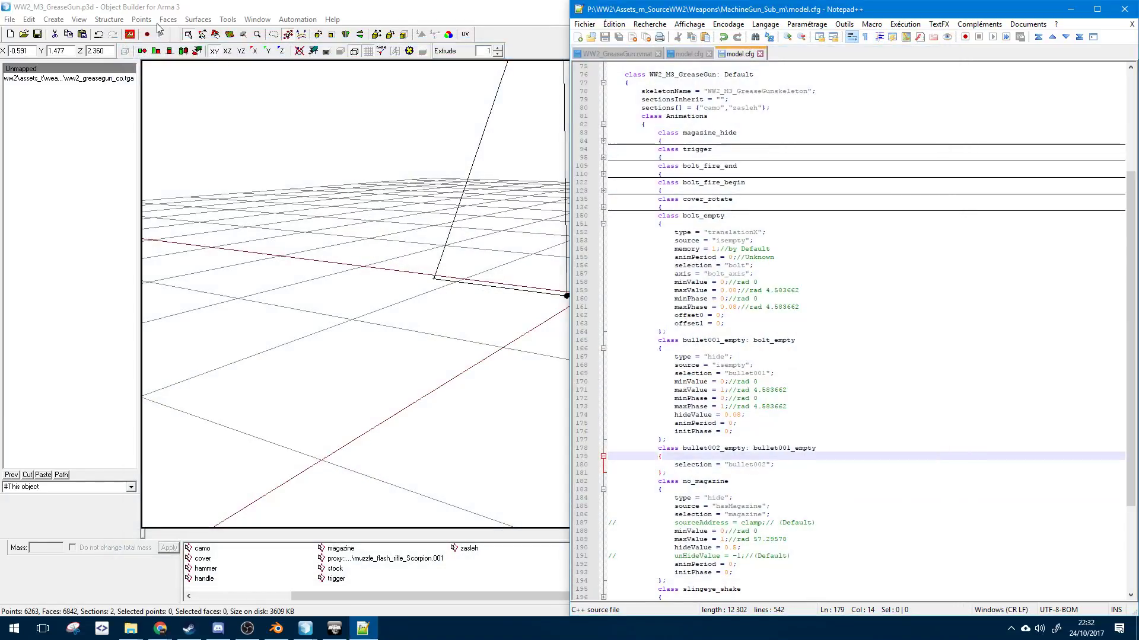
pyautogui.click(704, 216)
pyautogui.scroll(-5, 670, 415)
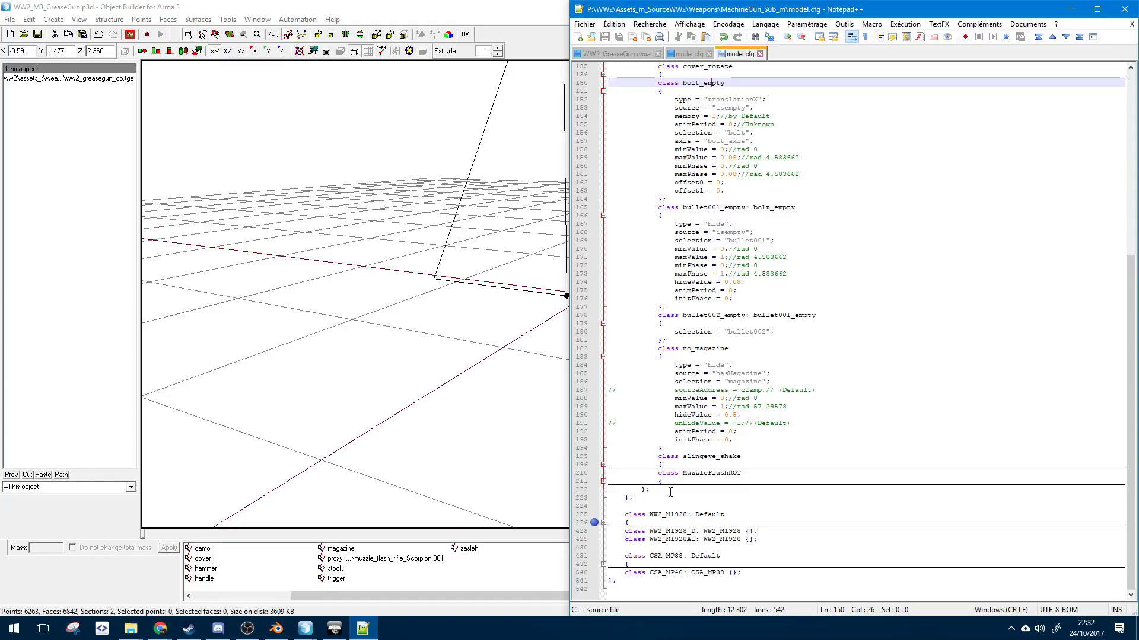
pyautogui.click(601, 481)
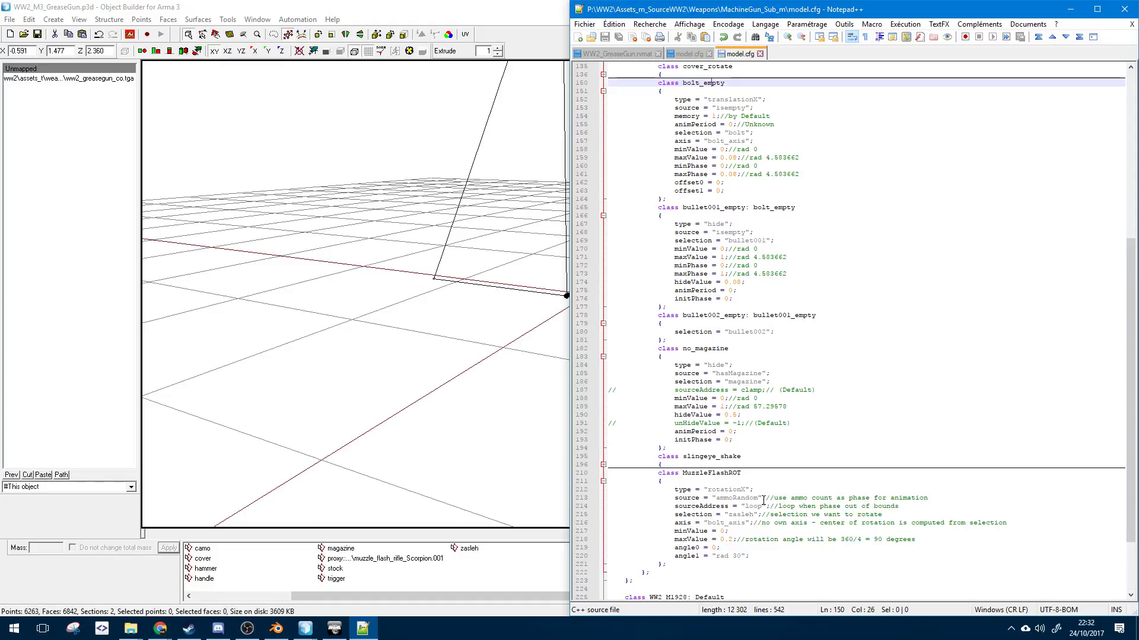
pyautogui.click(787, 498)
pyautogui.doubleClick(730, 492)
pyautogui.click(725, 524)
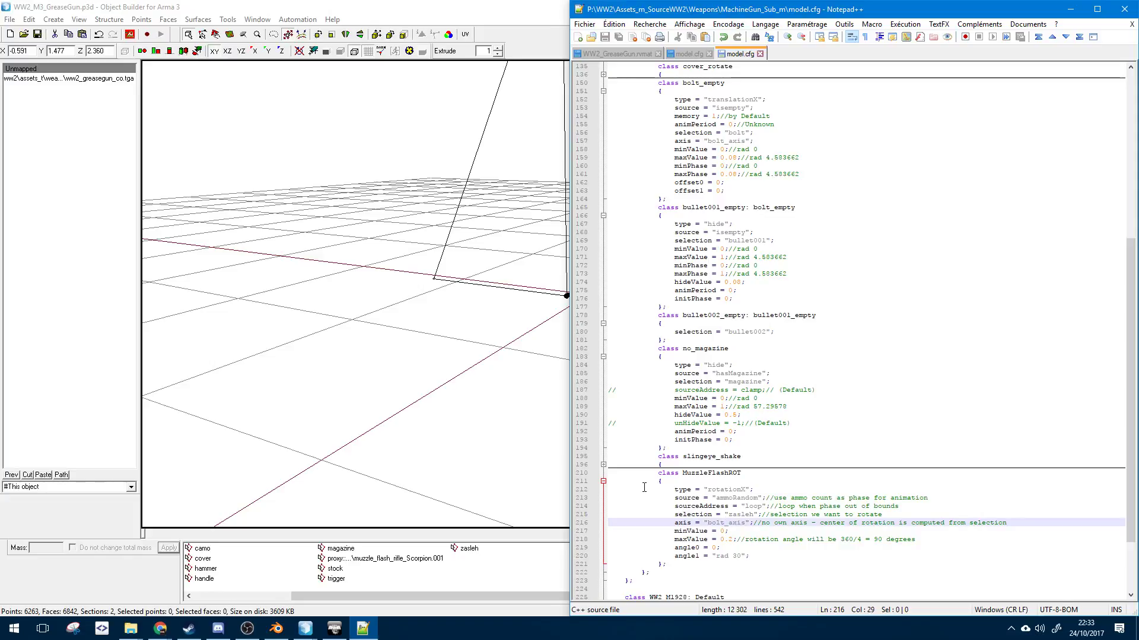
# - Open a File Explorer window and go to the WW2 folder on the Data2 (P:) drive
pyautogui.press('super')
pyautogui.press('super+e')
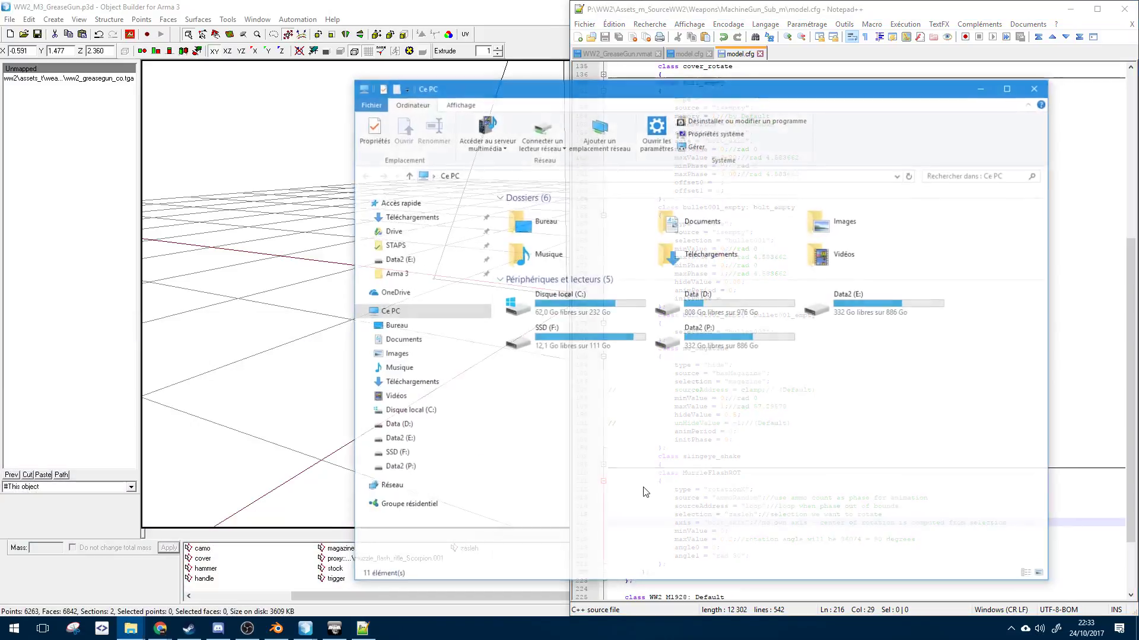
pyautogui.doubleClick(753, 339)
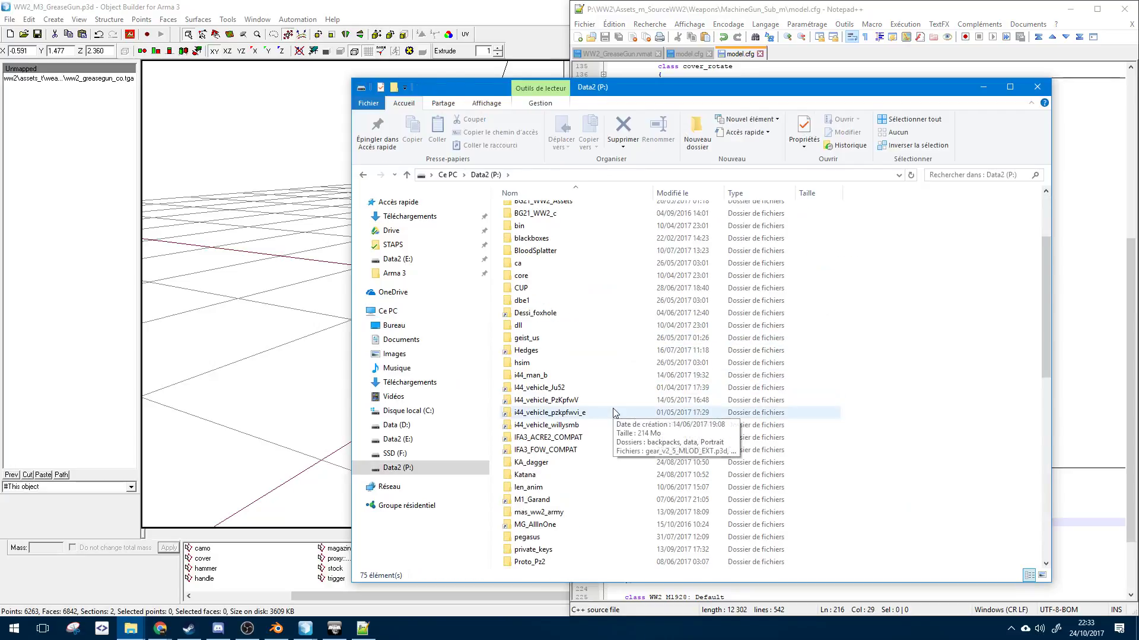
pyautogui.scroll(-5, 617, 409)
pyautogui.scroll(-12, 612, 412)
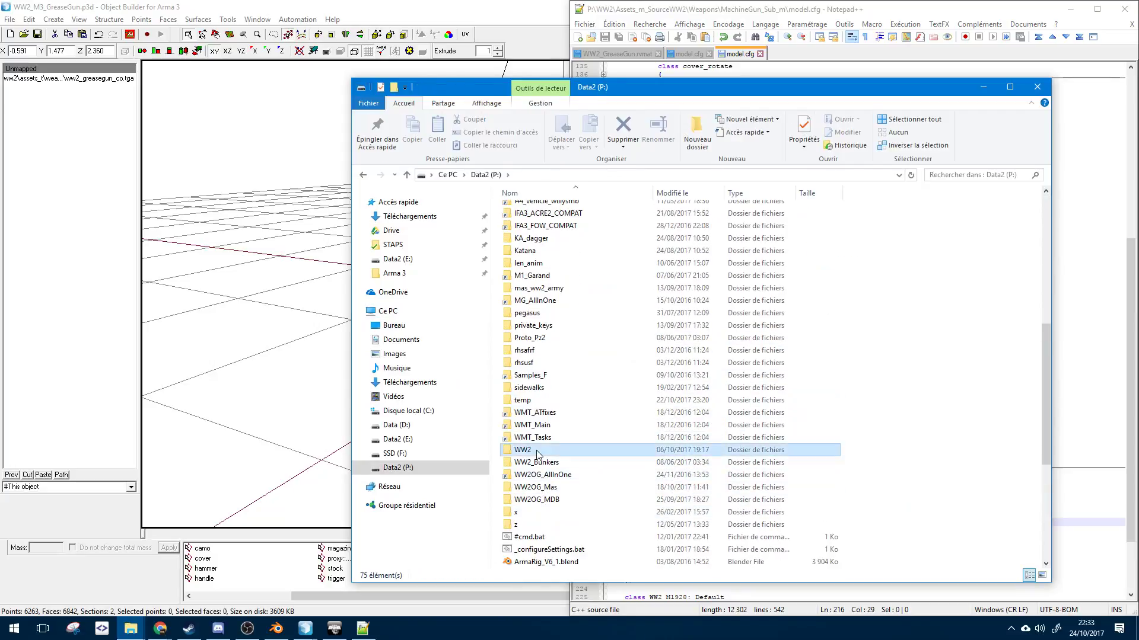
pyautogui.doubleClick(593, 459)
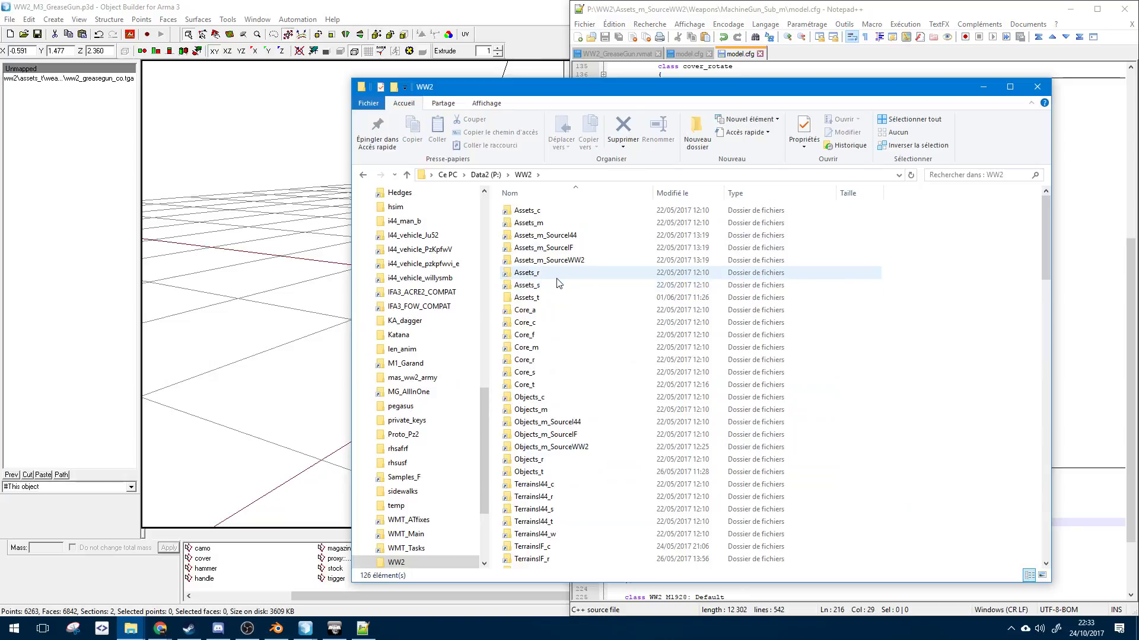
# - Open the Tanks_m folder inside Assets_m_SourceIF\Vehicles and look through its tank model and config files
pyautogui.click(558, 252)
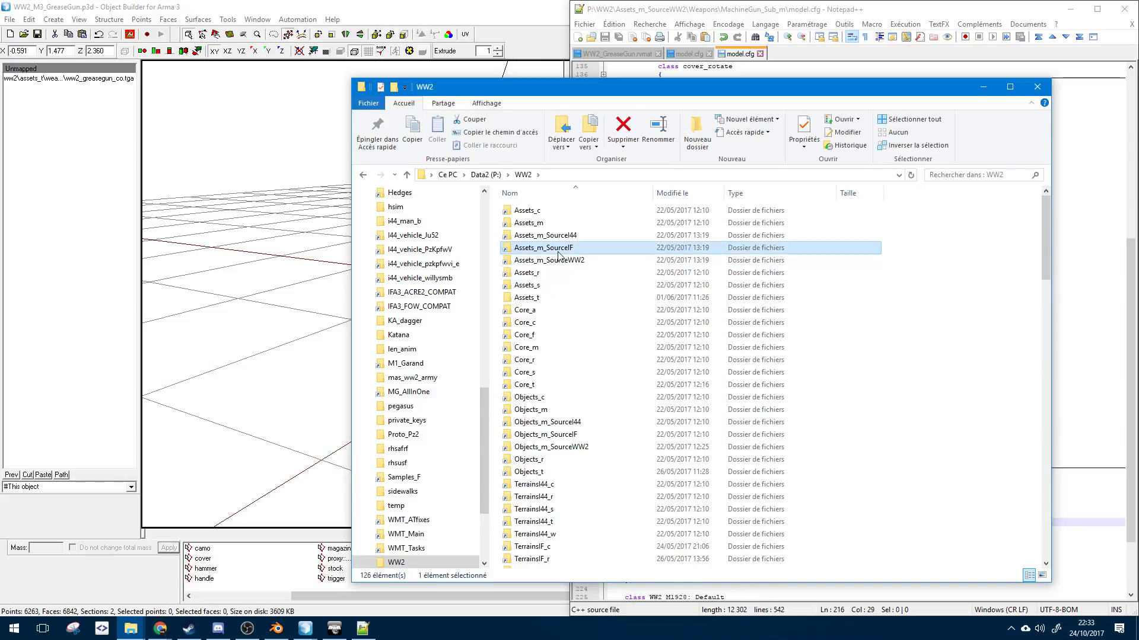
pyautogui.click(557, 269)
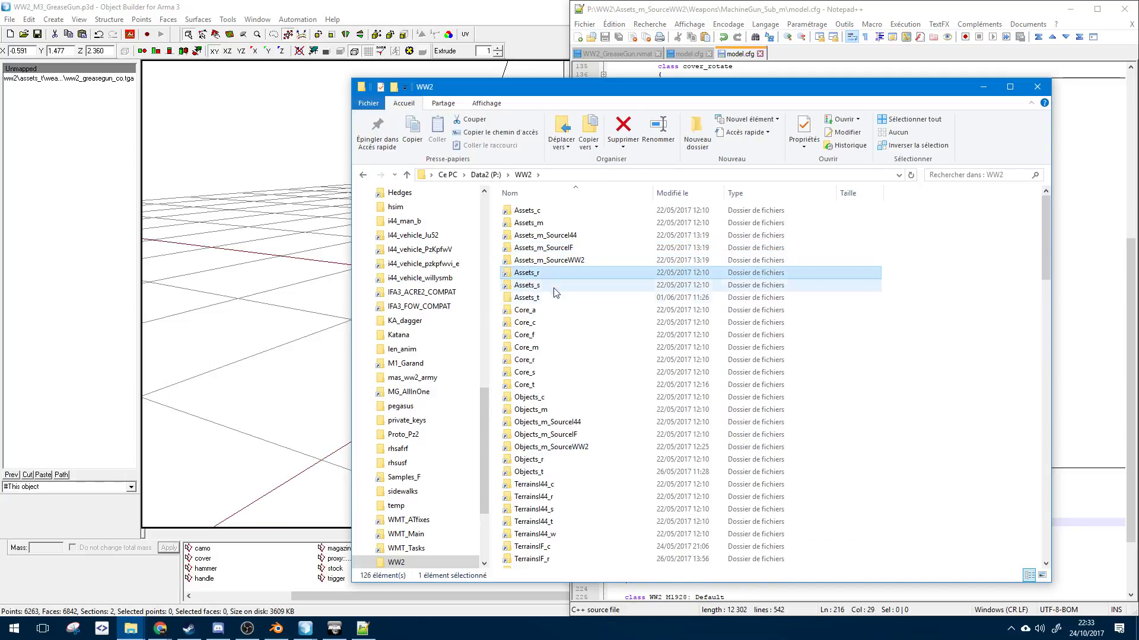
pyautogui.click(555, 214)
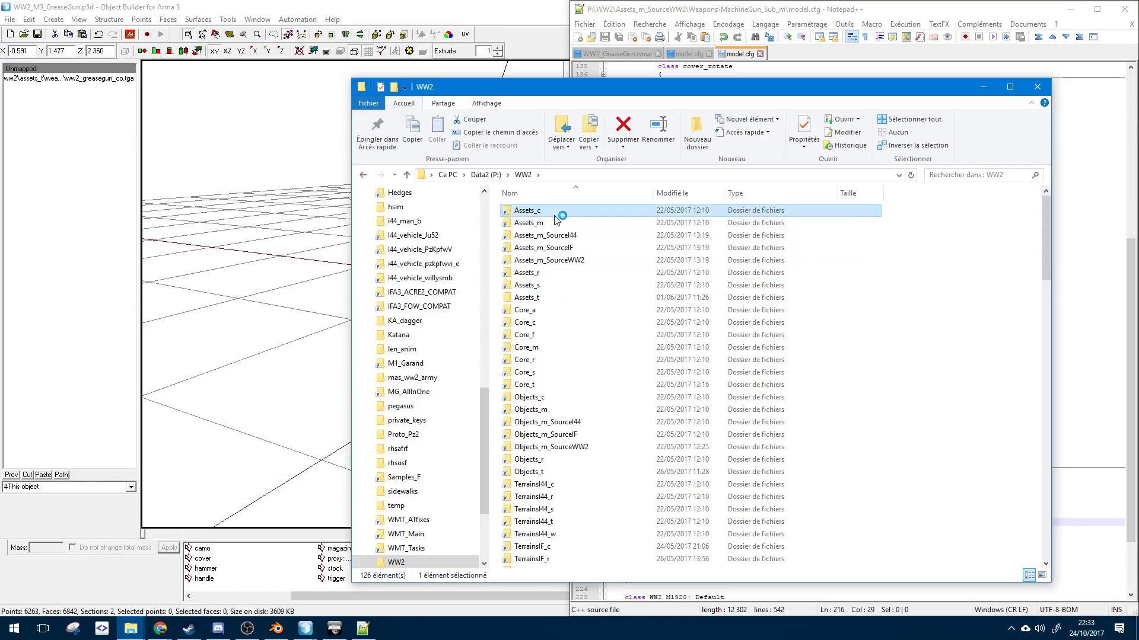
pyautogui.doubleClick(557, 248)
pyautogui.click(557, 260)
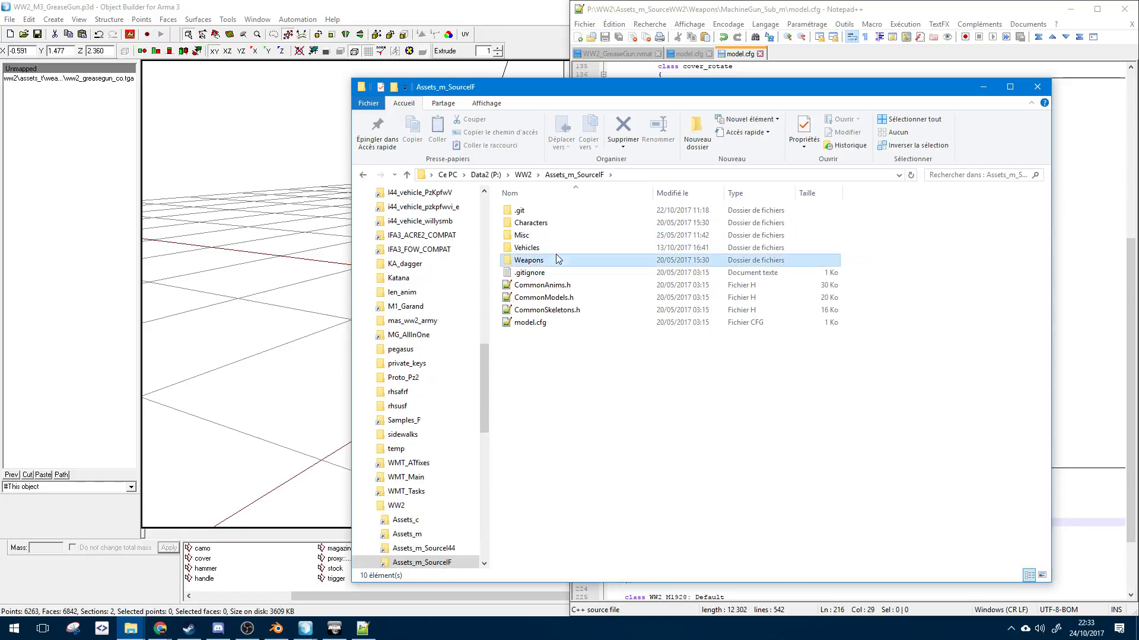
pyautogui.doubleClick(556, 248)
pyautogui.doubleClick(543, 286)
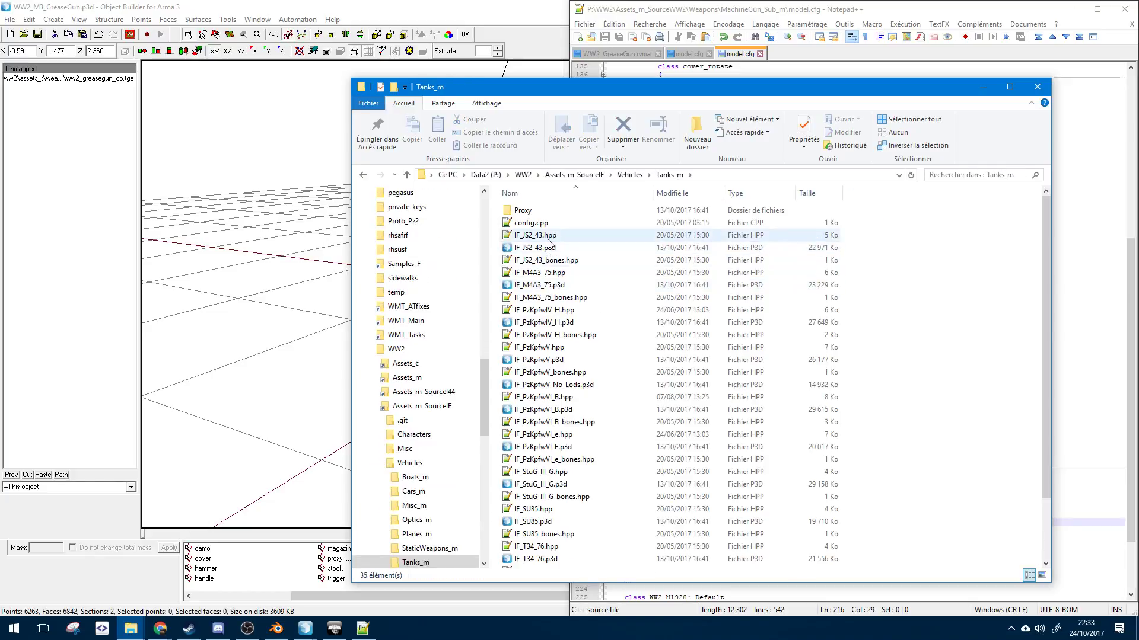
pyautogui.scroll(-2, 560, 401)
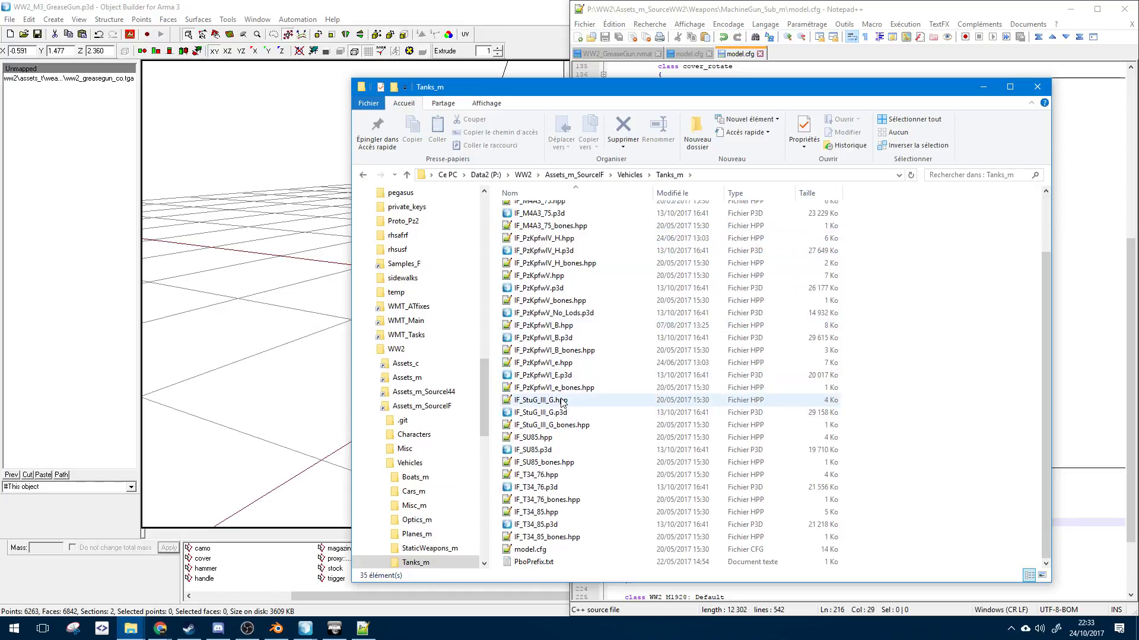
# - Open IF_StuG_III_G.hpp from the Tanks_m folder, collapse its animation classes and search it for muzzleflash_cannon
pyautogui.doubleClick(562, 401)
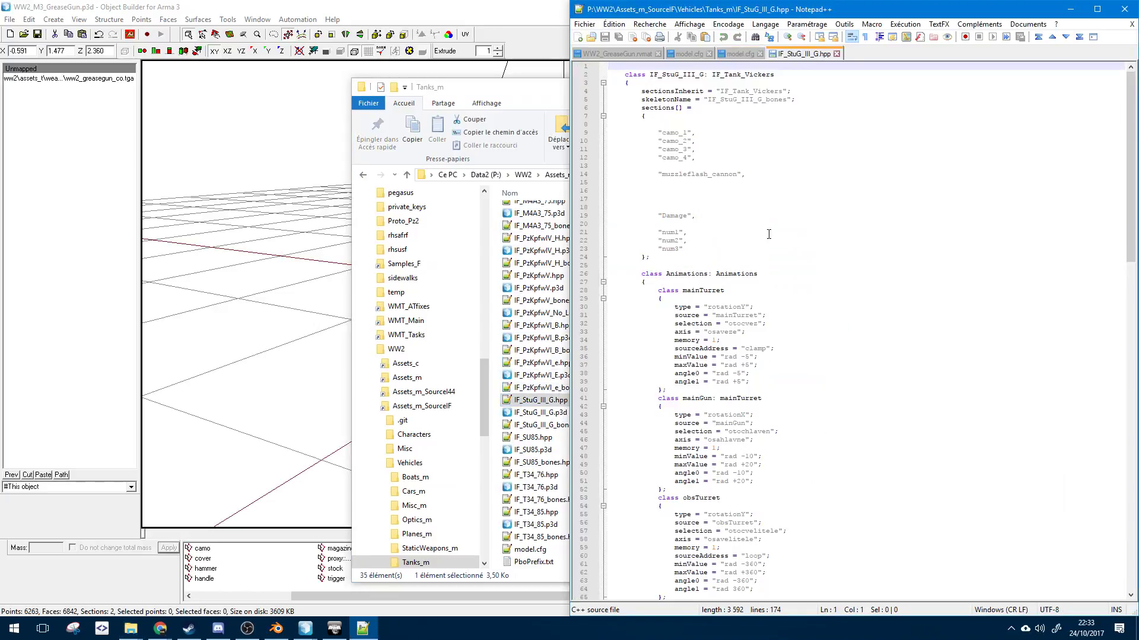
pyautogui.click(768, 234)
pyautogui.hotkey('alt', '3')
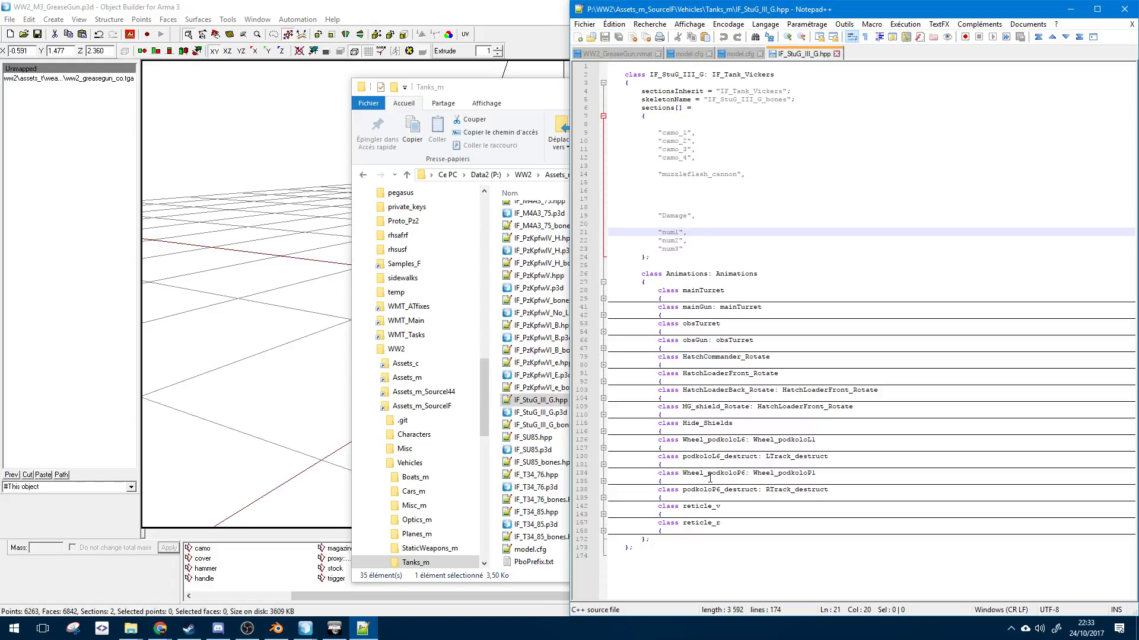
pyautogui.doubleClick(710, 176)
pyautogui.hotkey('ctrl', 'f')
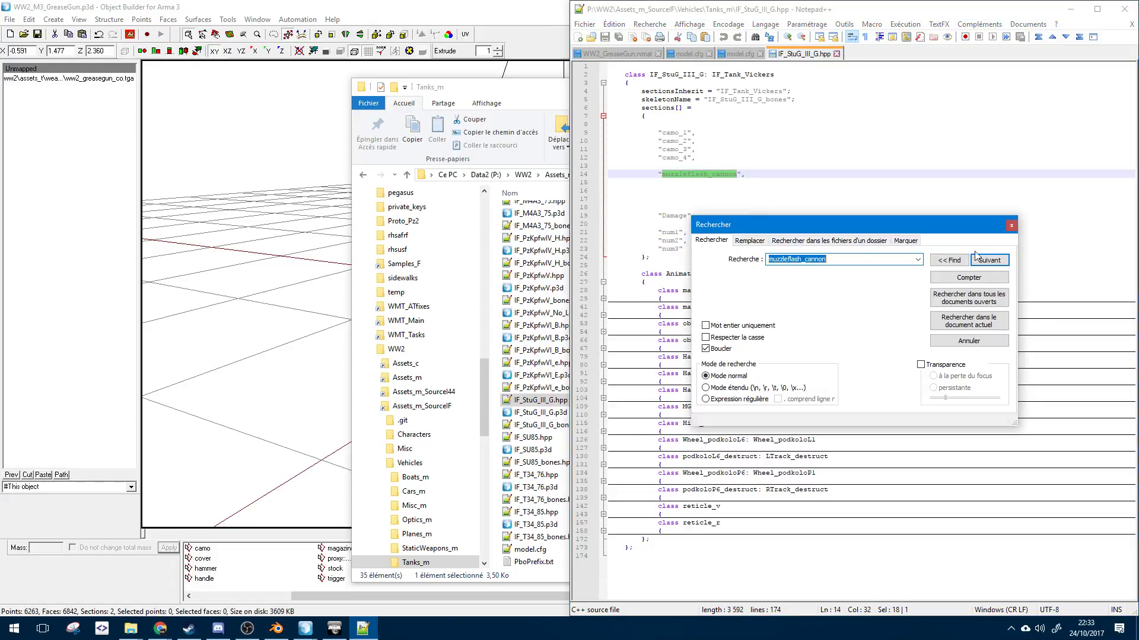
pyautogui.click(988, 261)
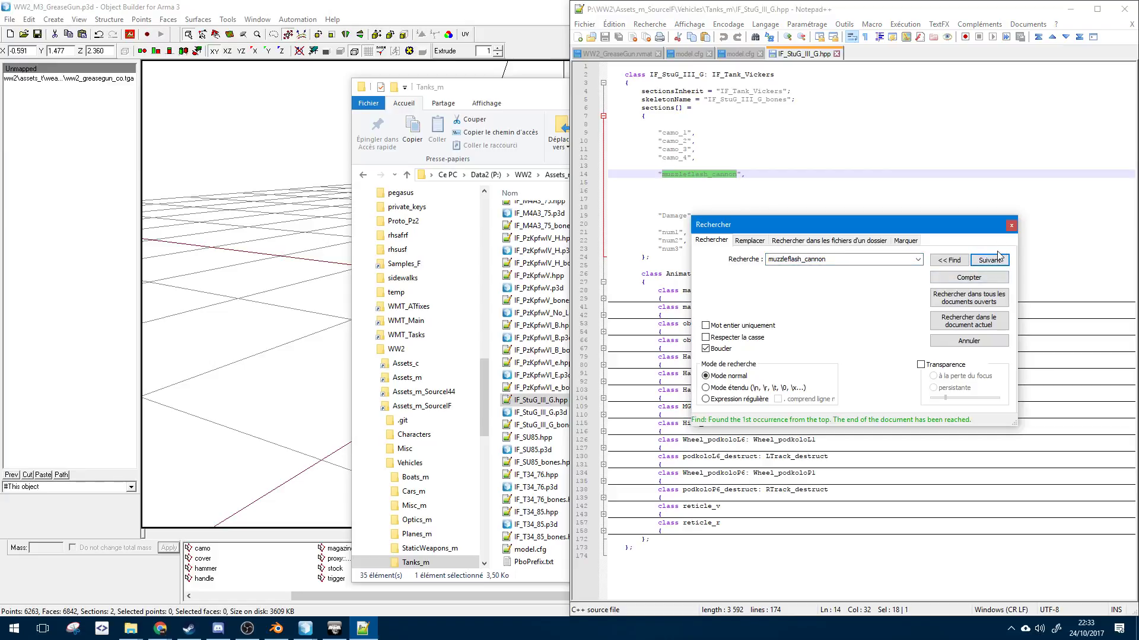
pyautogui.press('Escape')
# - Open IF_PzKpfwIV_H.hpp, collapse its animation classes and look through them for a muzzle flash rotation
pyautogui.click(553, 399)
pyautogui.scroll(3, 543, 377)
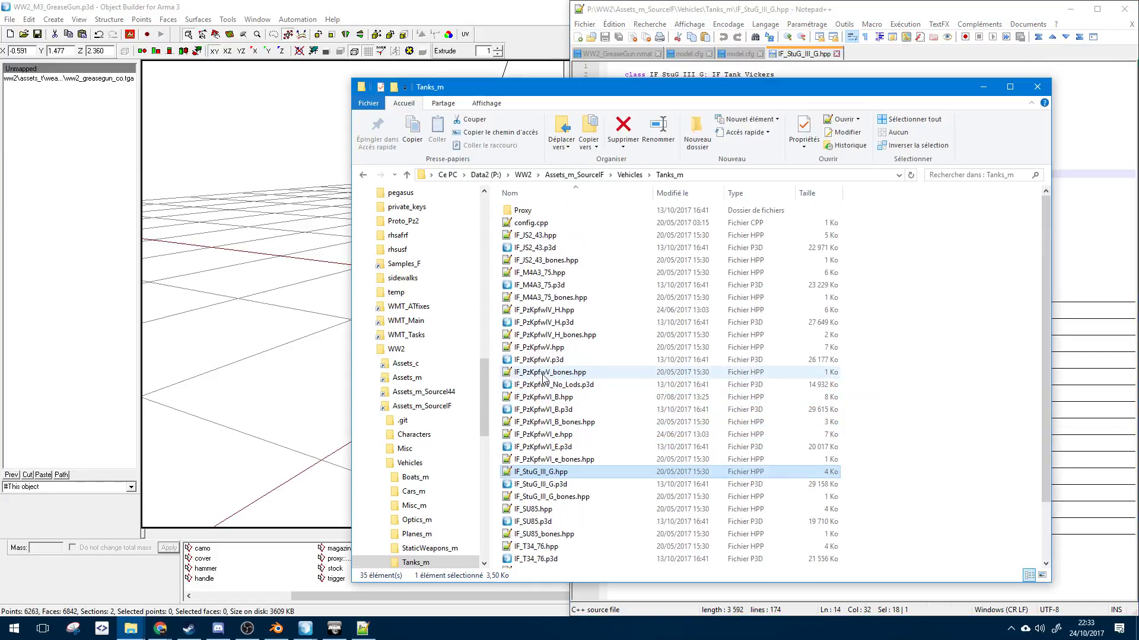
pyautogui.doubleClick(568, 324)
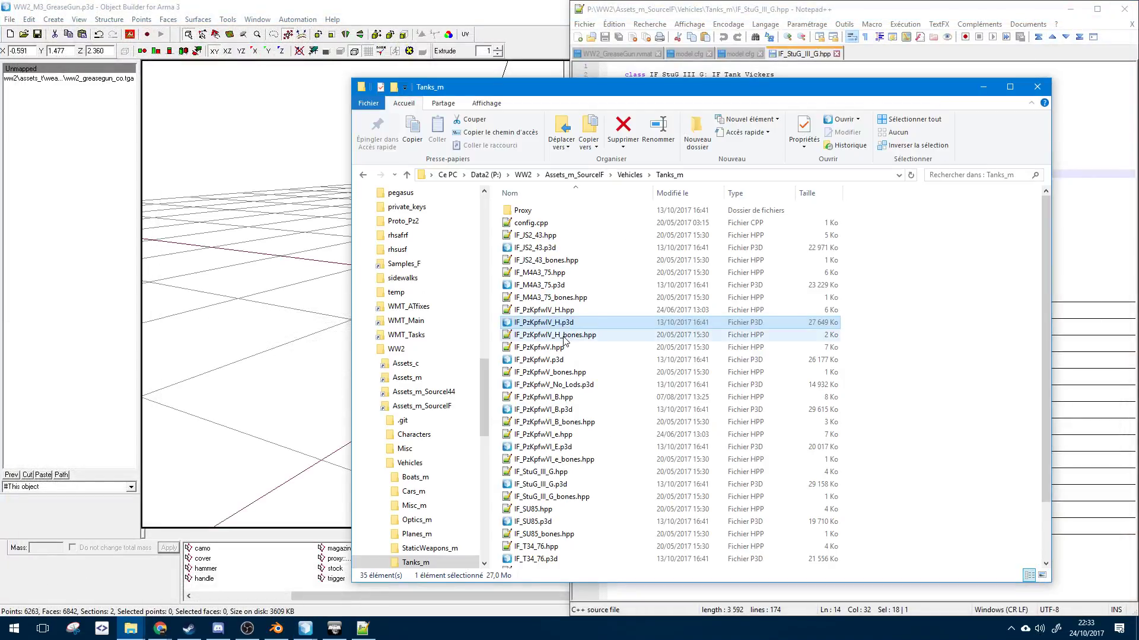
pyautogui.doubleClick(543, 310)
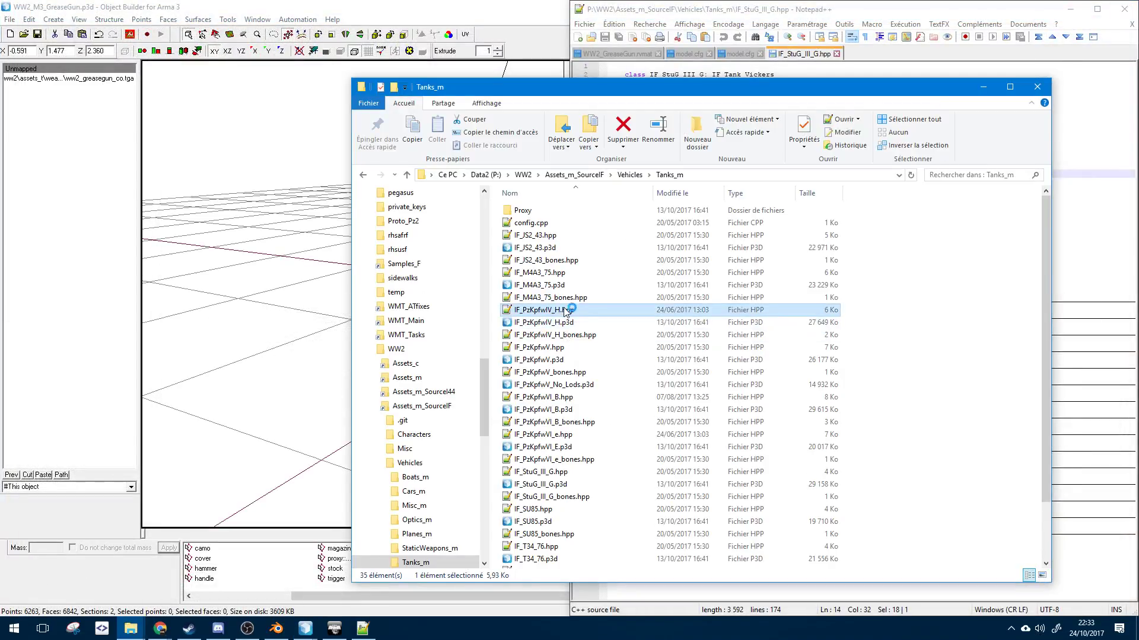
pyautogui.click(699, 315)
pyautogui.hotkey('alt', '3')
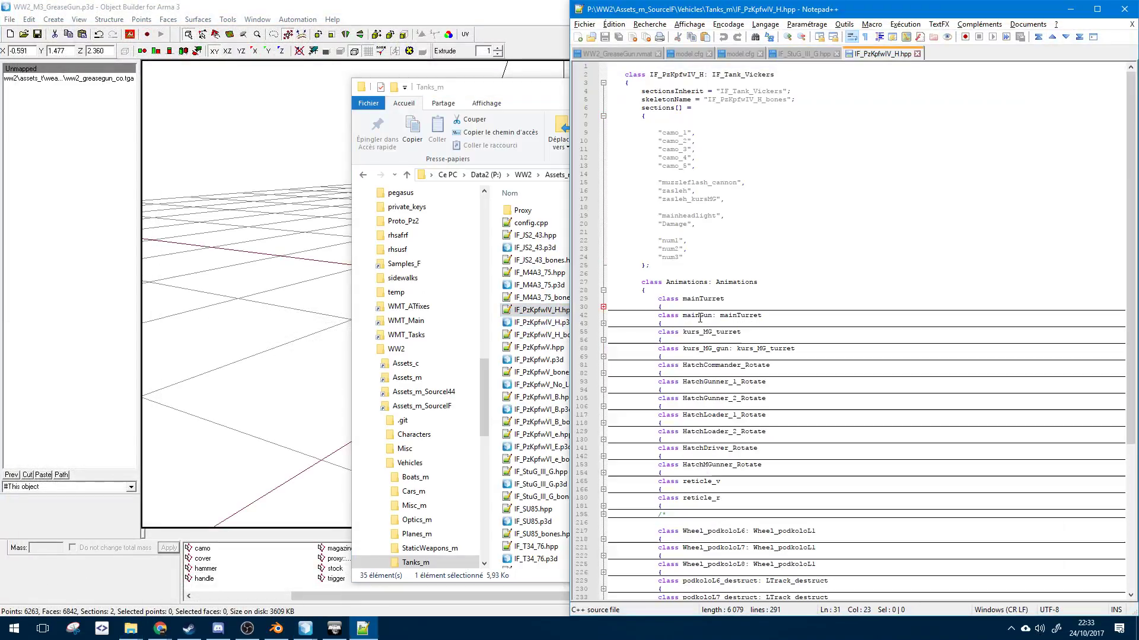
pyautogui.doubleClick(712, 349)
pyautogui.scroll(-6, 712, 348)
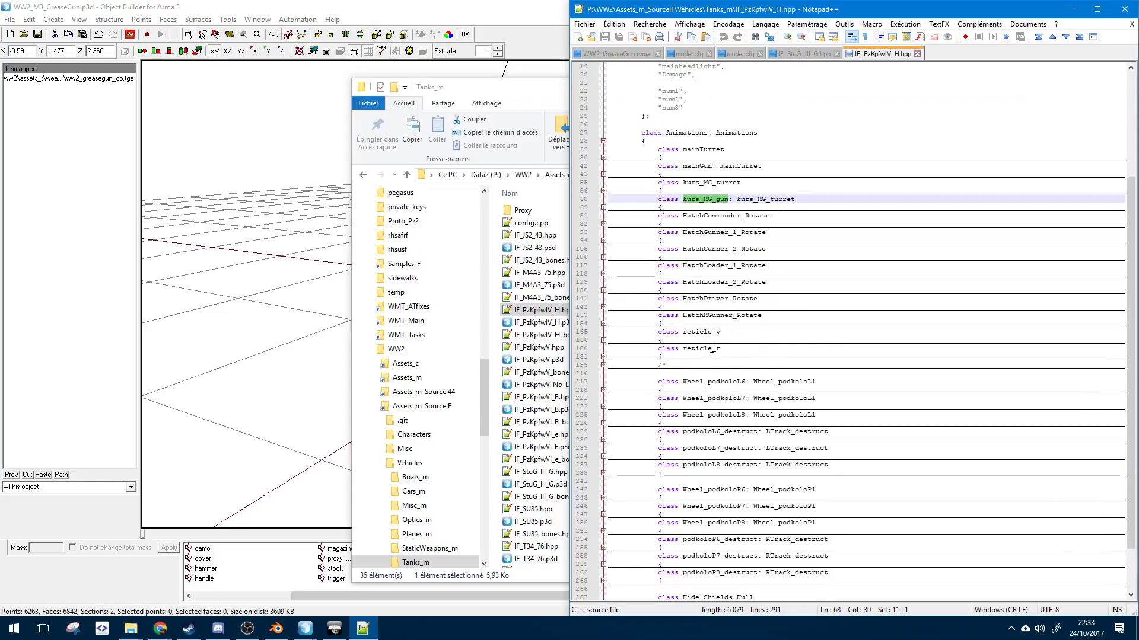
pyautogui.scroll(-3, 711, 350)
# - Open the Tanks_m model.cfg, set its syntax language to C++ and collapse the classes
pyautogui.click(524, 303)
pyautogui.scroll(-2, 524, 303)
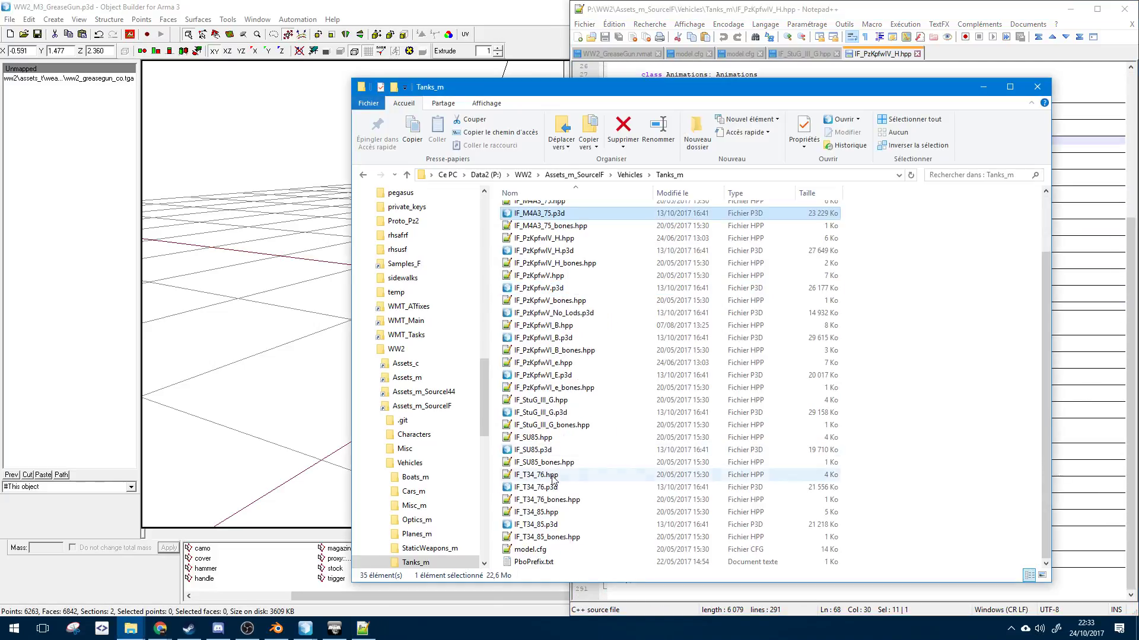
pyautogui.doubleClick(529, 549)
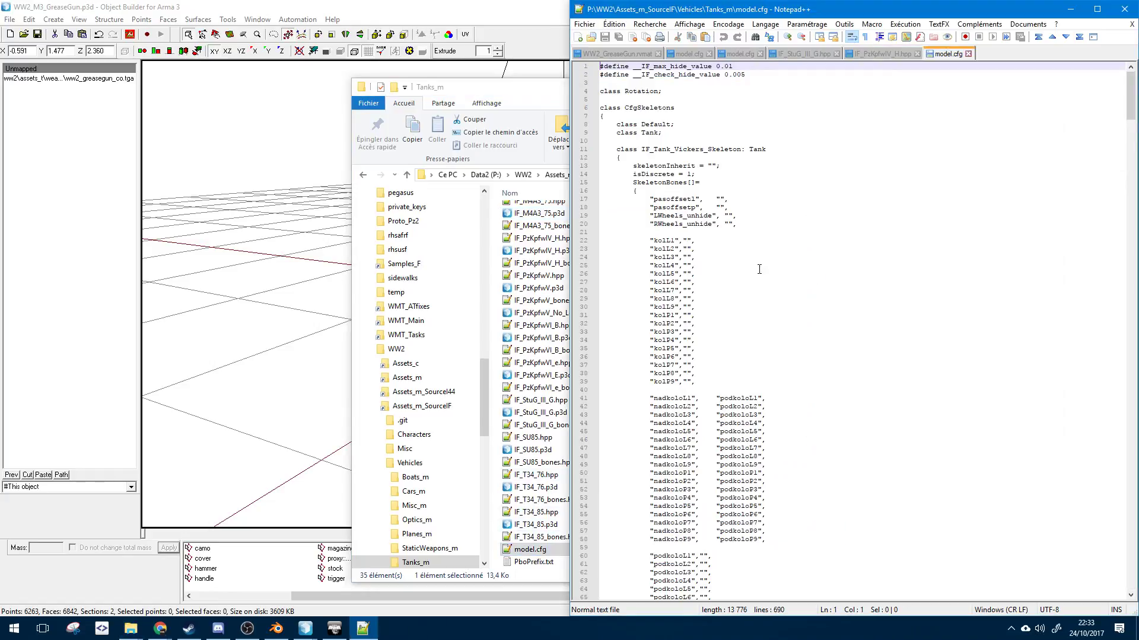
pyautogui.scroll(-15, 759, 269)
pyautogui.click(765, 24)
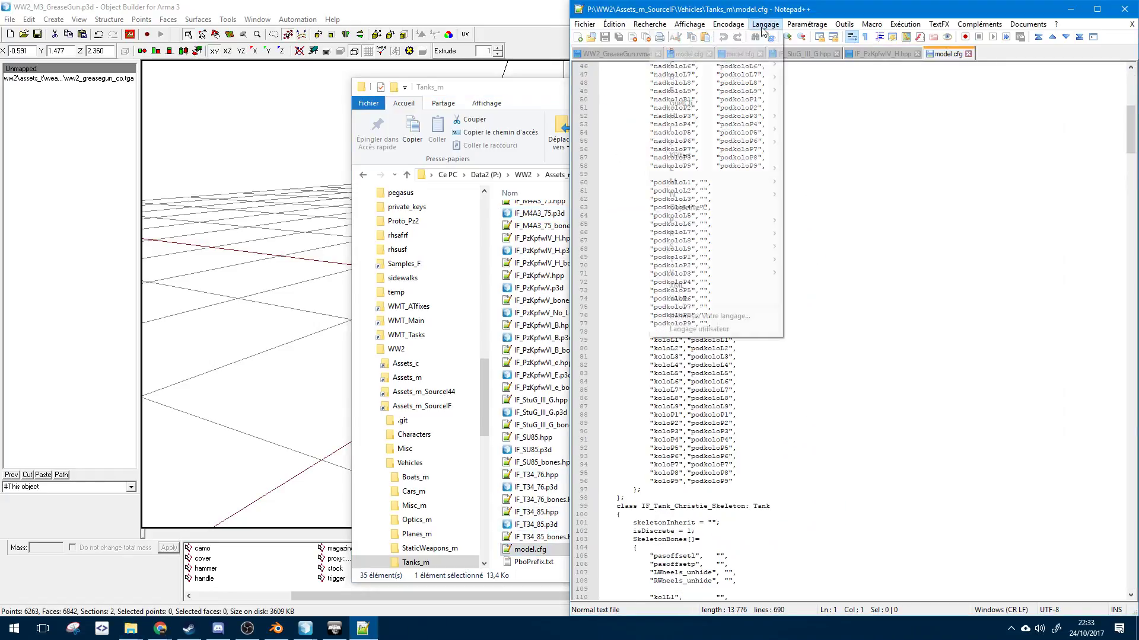
pyautogui.moveTo(676, 63)
pyautogui.click(586, 90)
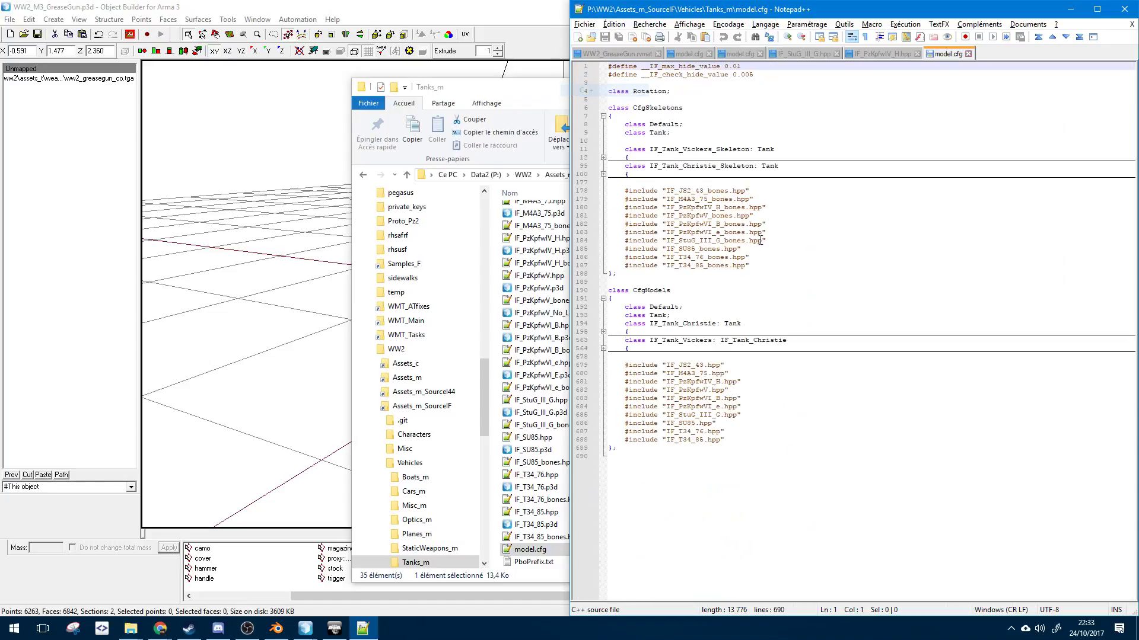
# - Expand the IF_Tank_Christie class and copy all property lines of its zaslehROT_coax animation, from type to memory
pyautogui.click(603, 332)
pyautogui.scroll(-4, 640, 355)
pyautogui.click(709, 373)
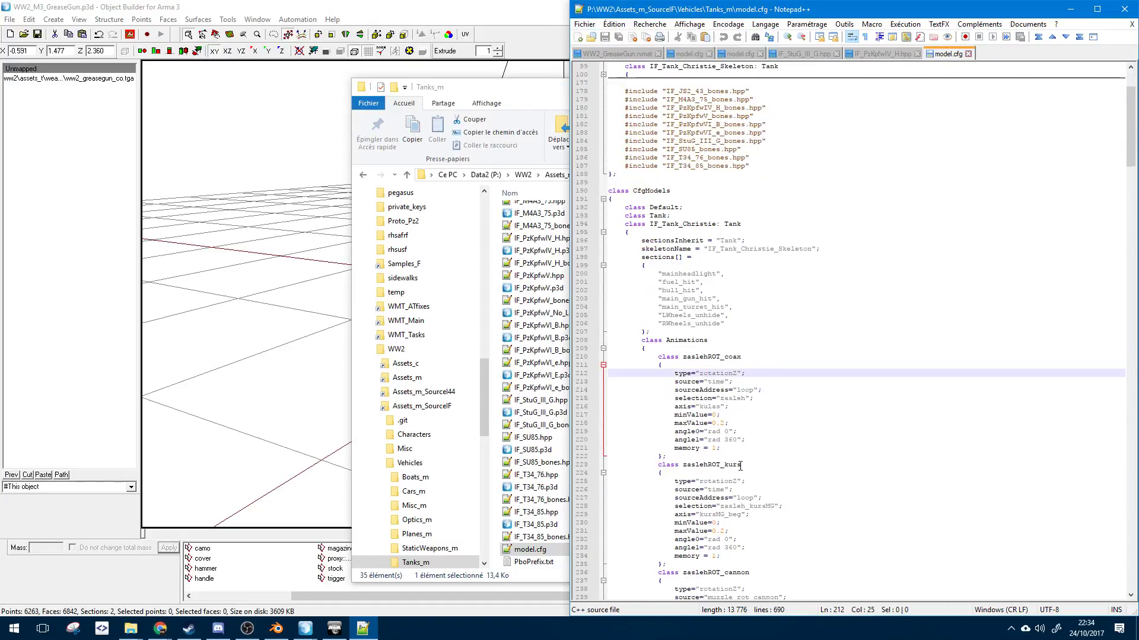
pyautogui.click(735, 439)
pyautogui.click(730, 447)
pyautogui.doubleClick(717, 373)
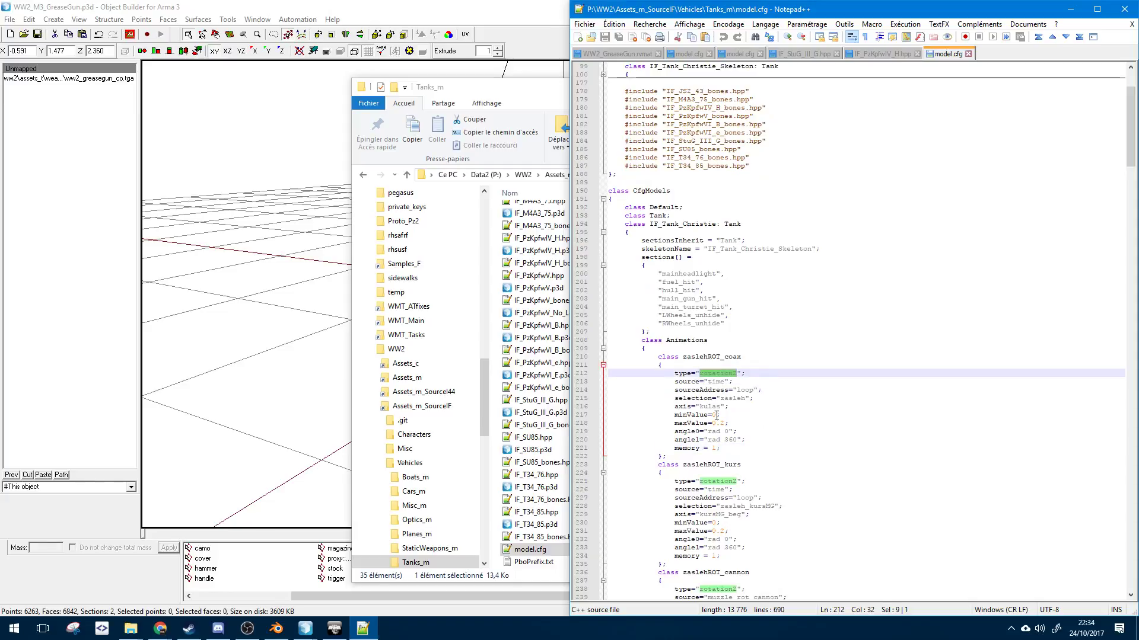
pyautogui.click(718, 423)
pyautogui.moveTo(721, 447); pyautogui.dragTo(611, 373)
pyautogui.hotkey('ctrl', 'c')
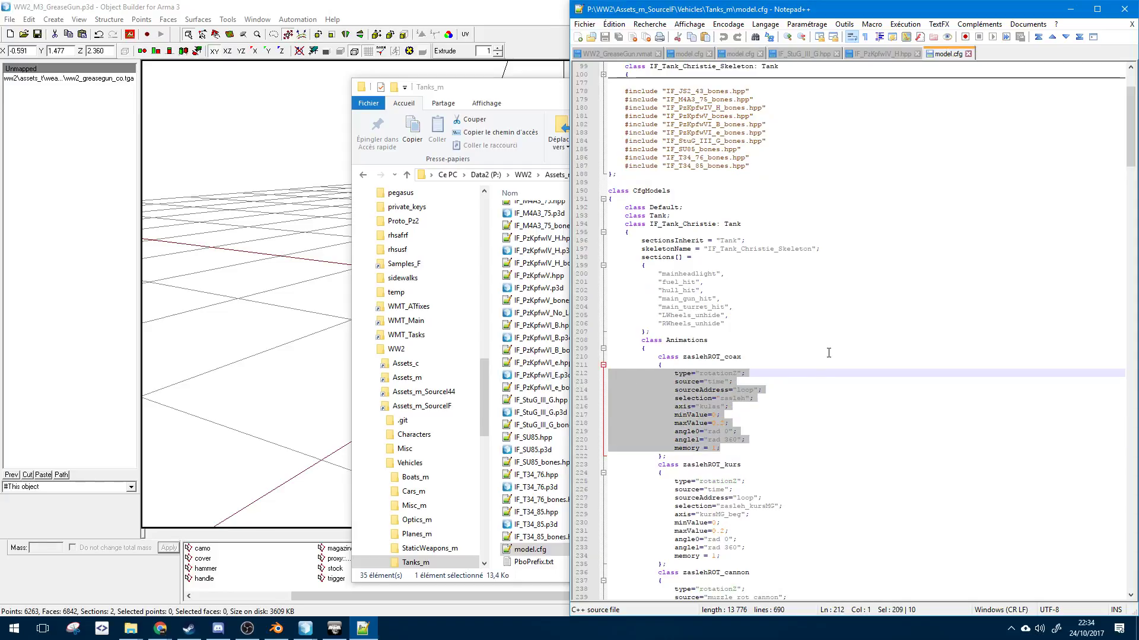
pyautogui.click(740, 423)
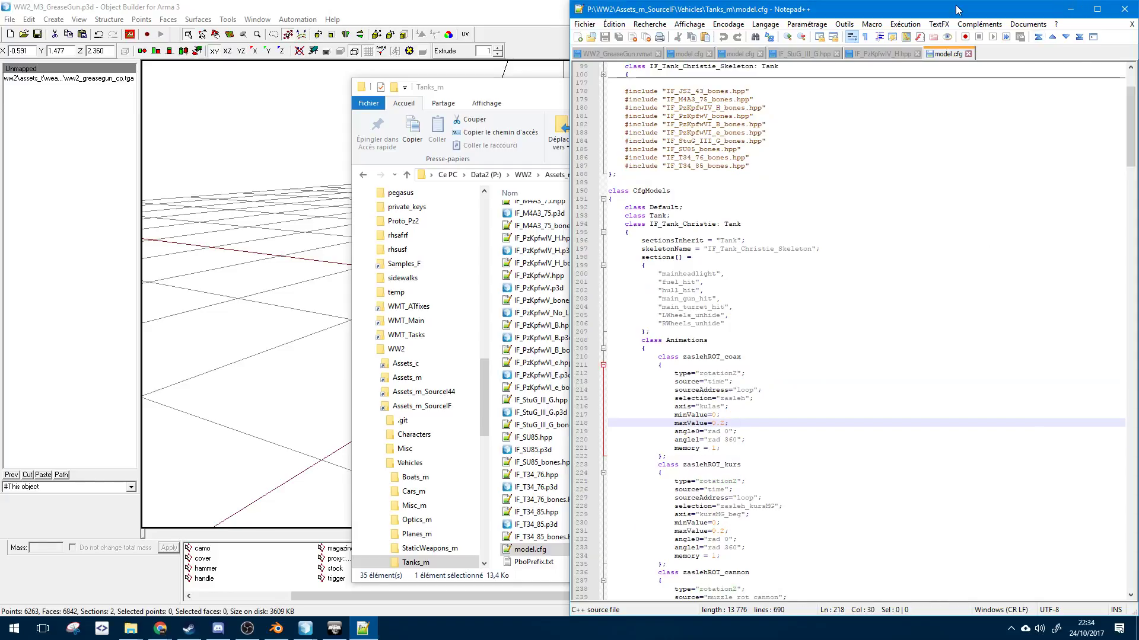
# - Maximize the text editor window and switch to the MachineGun_Sub_m model.cfg containing the MuzzleFlashROT class
pyautogui.moveTo(956, 10); pyautogui.dragTo(735, 96)
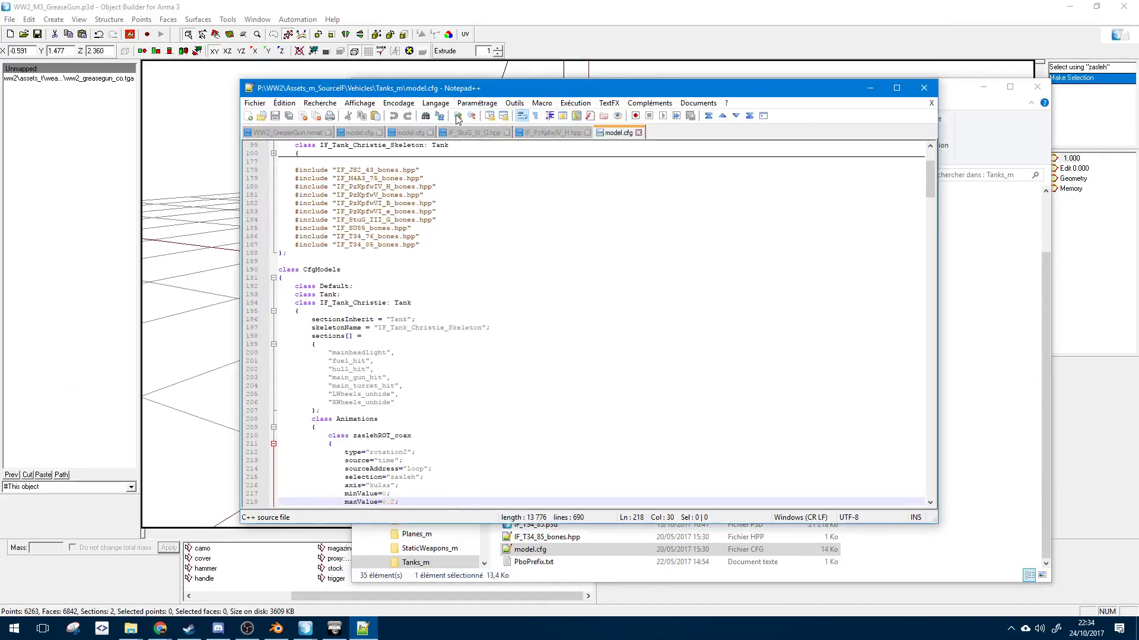
pyautogui.doubleClick(471, 92)
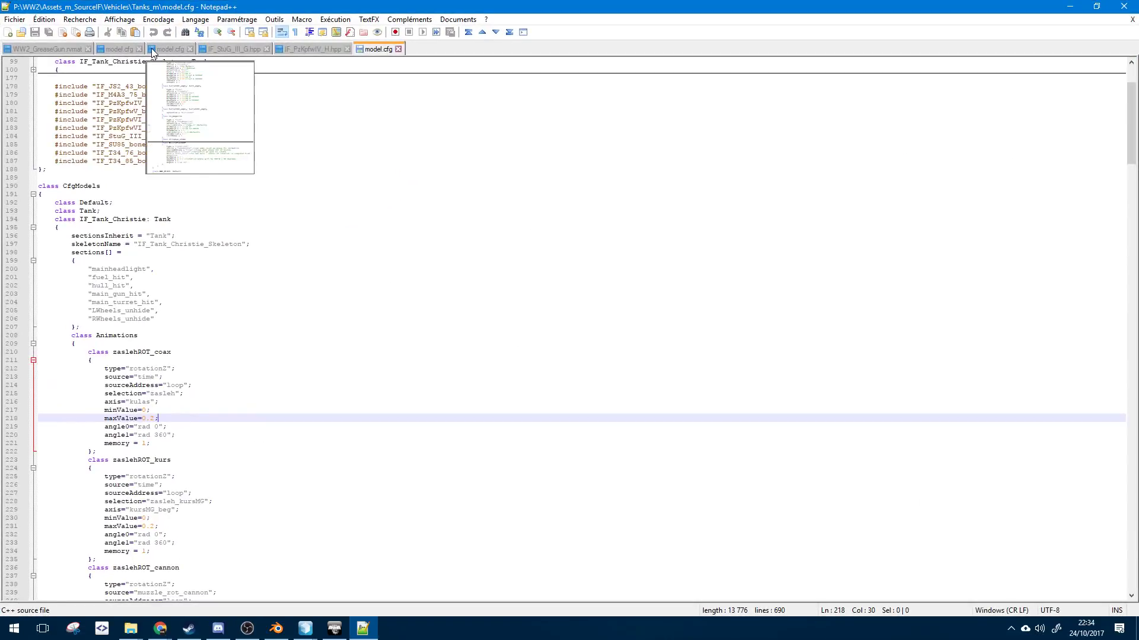
pyautogui.click(169, 49)
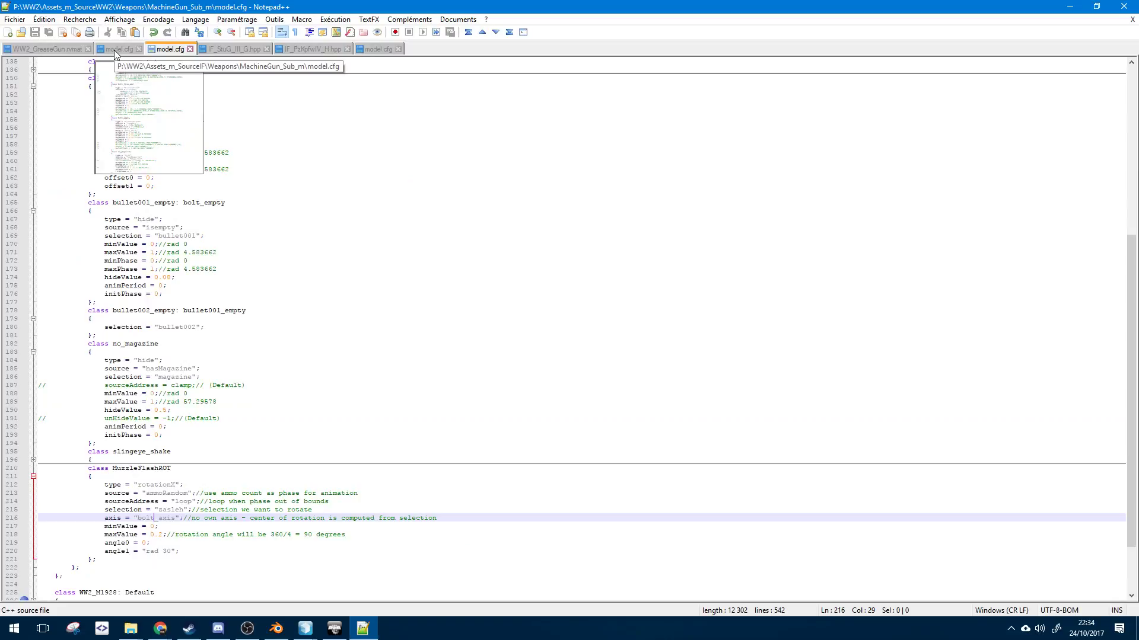
# - Paste the copied properties below the angle1 line of MuzzleFlashROT and align the first pasted line with the others
pyautogui.click(191, 551)
pyautogui.press('Return')
pyautogui.press('Return')
pyautogui.hotkey('ctrl', 'v')
pyautogui.scroll(-2, 170, 527)
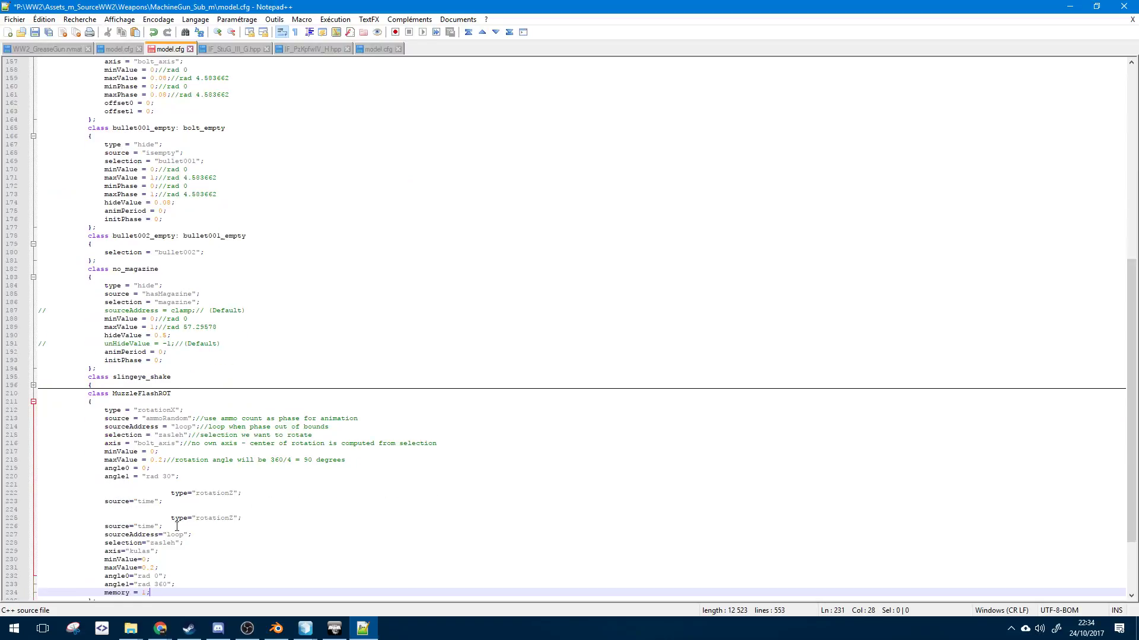
pyautogui.click(171, 469)
pyautogui.press('BackSpace')
pyautogui.press('BackSpace')
pyautogui.press('BackSpace')
pyautogui.press('BackSpace')
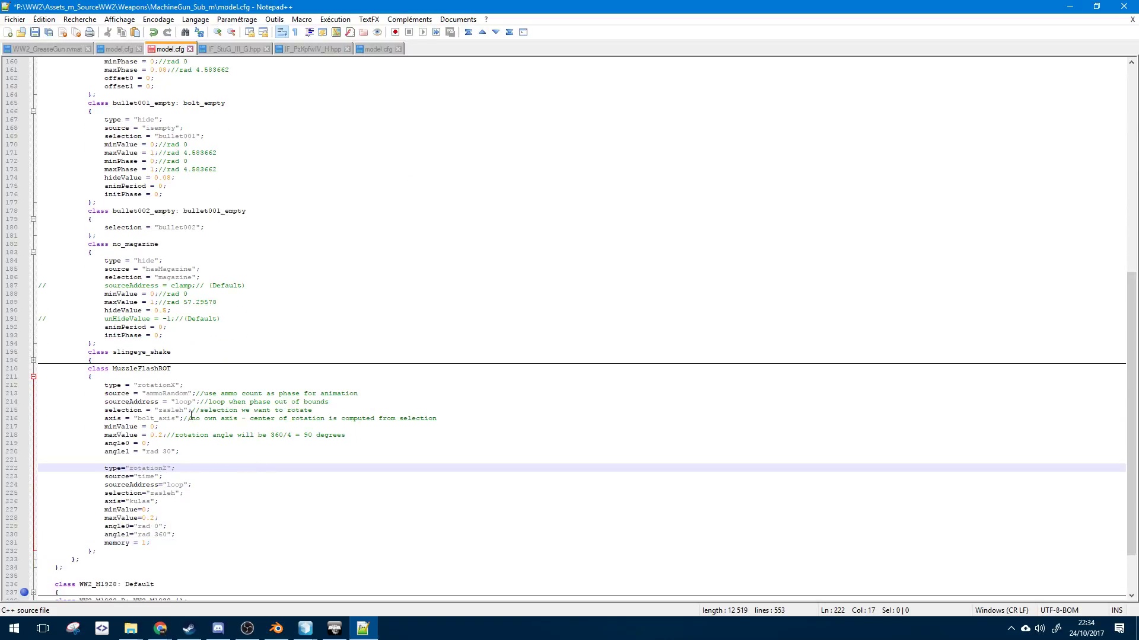
# - Comment out the pasted property block and set the type of MuzzleFlashROT to "rotation"
pyautogui.doubleClick(166, 468)
pyautogui.click(186, 473)
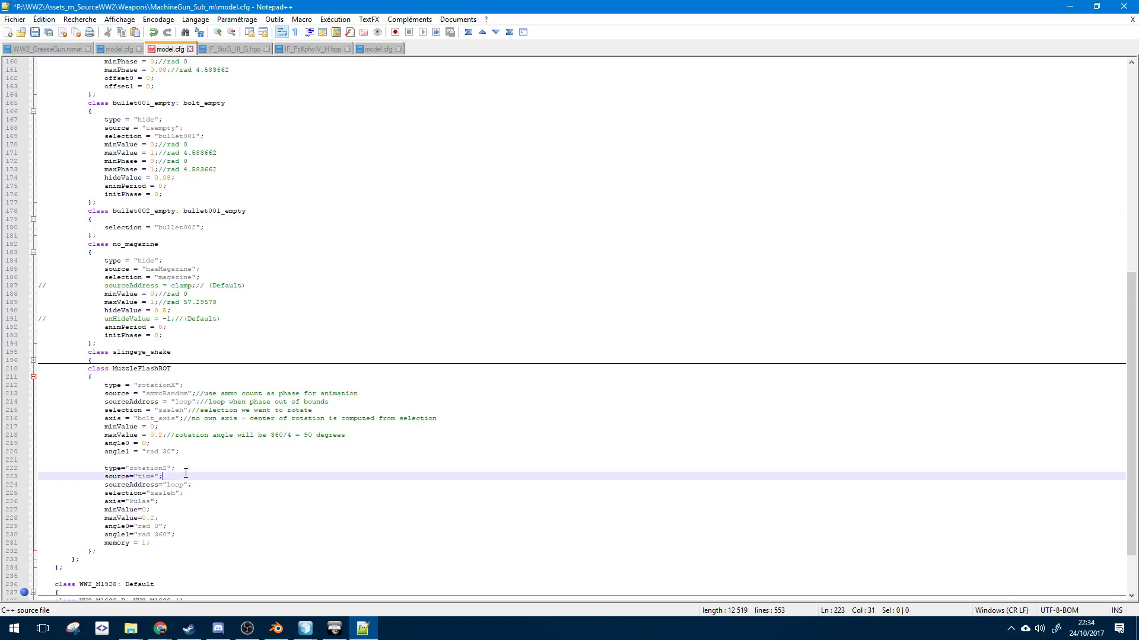
pyautogui.click(183, 386)
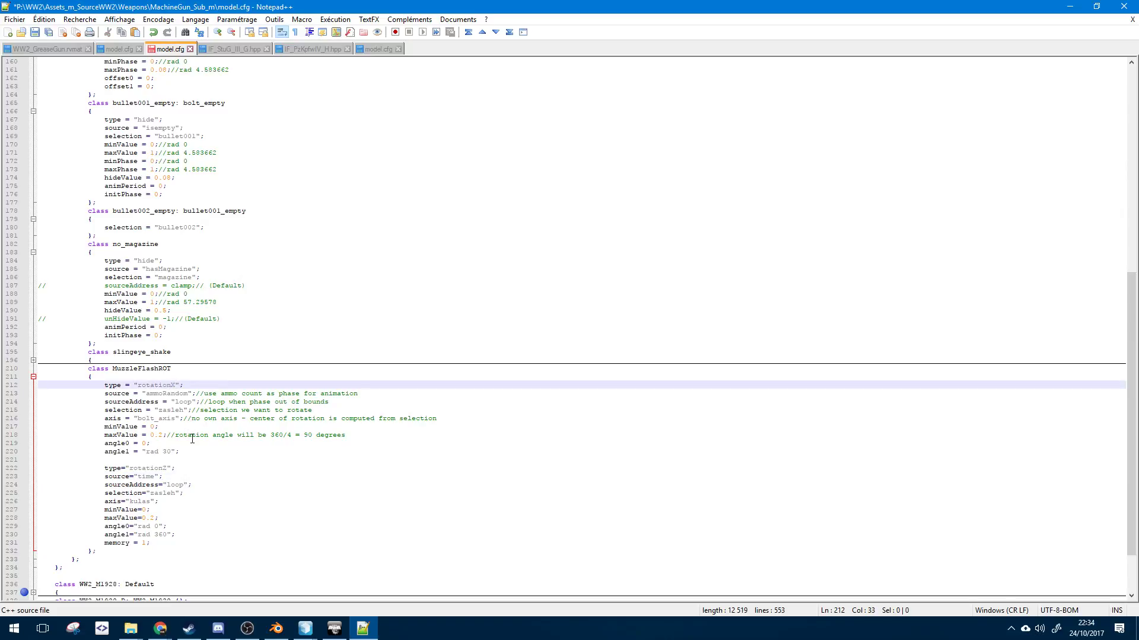
pyautogui.moveTo(180, 459); pyautogui.dragTo(199, 543)
pyautogui.hotkey('ctrl', 'q')
pyautogui.click(193, 495)
pyautogui.click(177, 402)
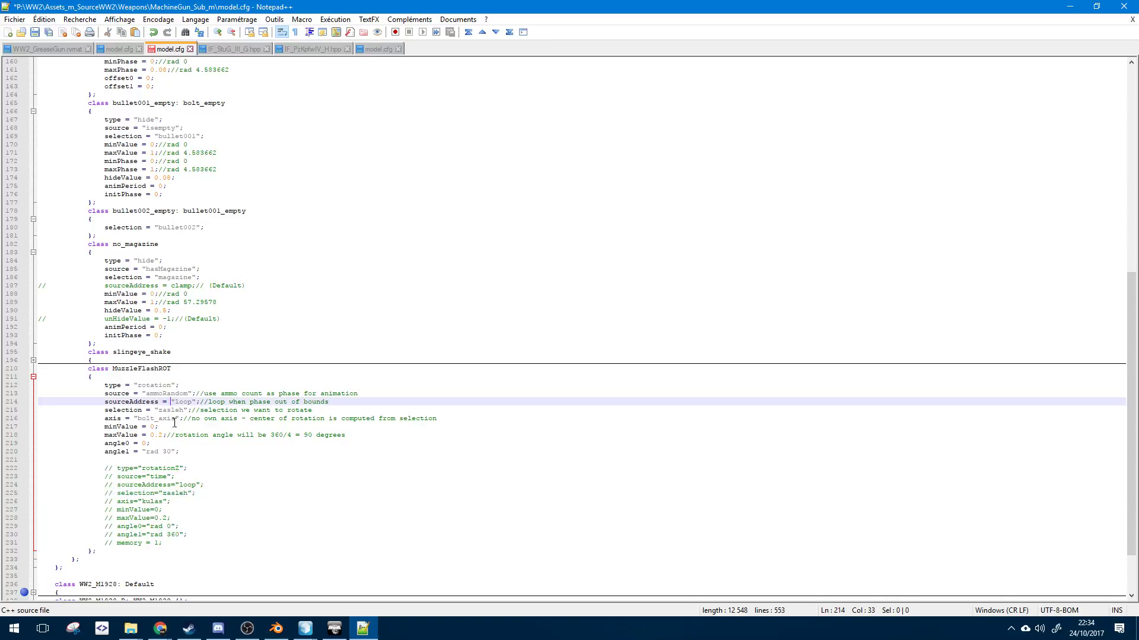
# - Compare the MuzzleFlashROT properties with the commented reference block and save the MachineGun_Sub_m model.cfg
pyautogui.click(176, 494)
pyautogui.click(173, 468)
pyautogui.click(158, 401)
pyautogui.doubleClick(159, 393)
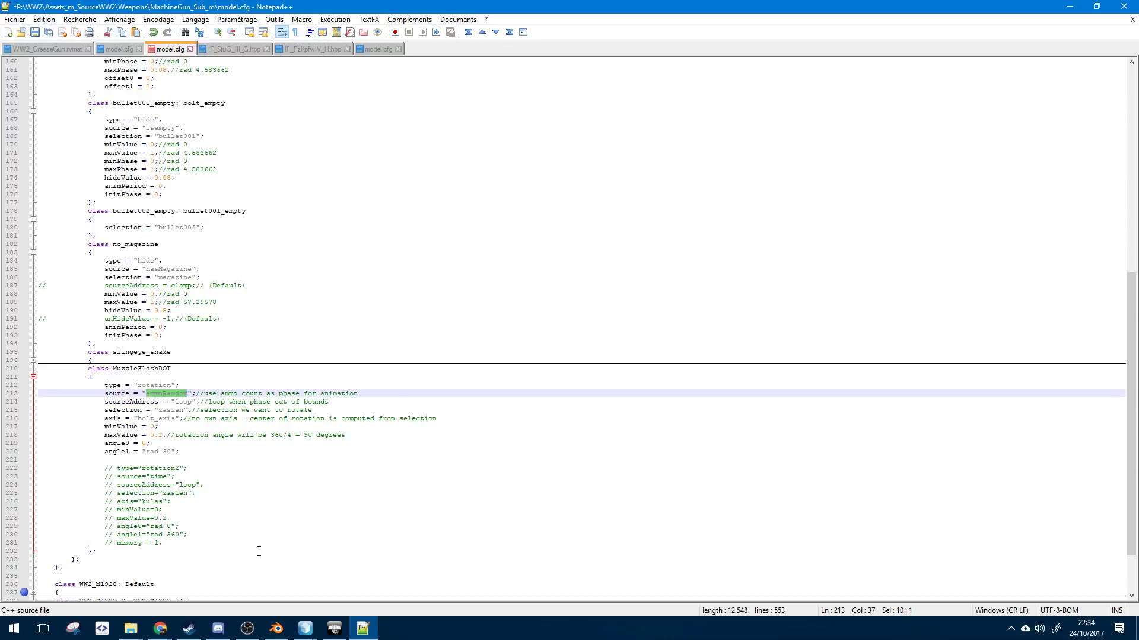
pyautogui.hotkey('ctrl', 's')
pyautogui.click(209, 509)
pyautogui.click(197, 443)
pyautogui.click(196, 503)
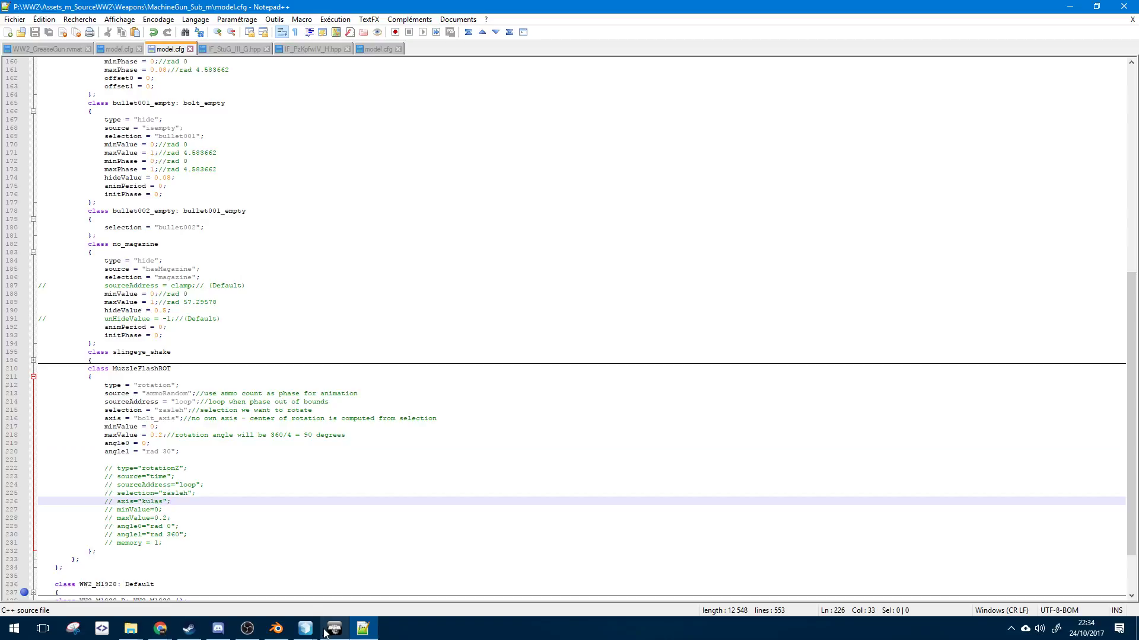
# - Switch to Object Builder, close the IF_M1a1.p3d window and return to WW2_M3_GreaseGun.p3d
pyautogui.click(305, 628)
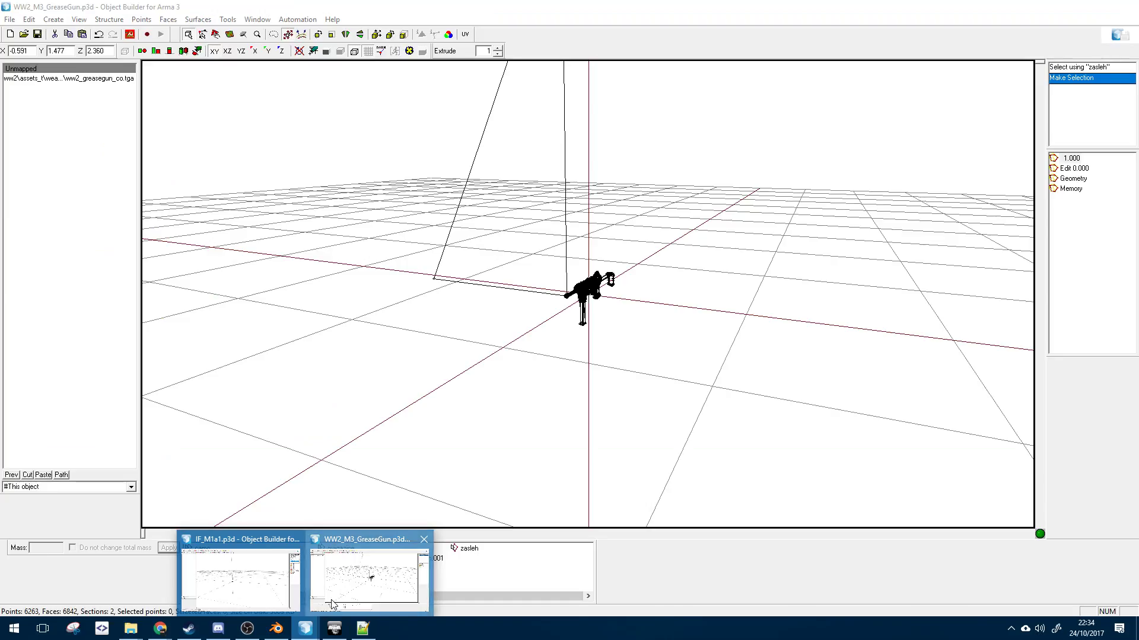
pyautogui.click(287, 595)
pyautogui.click(306, 628)
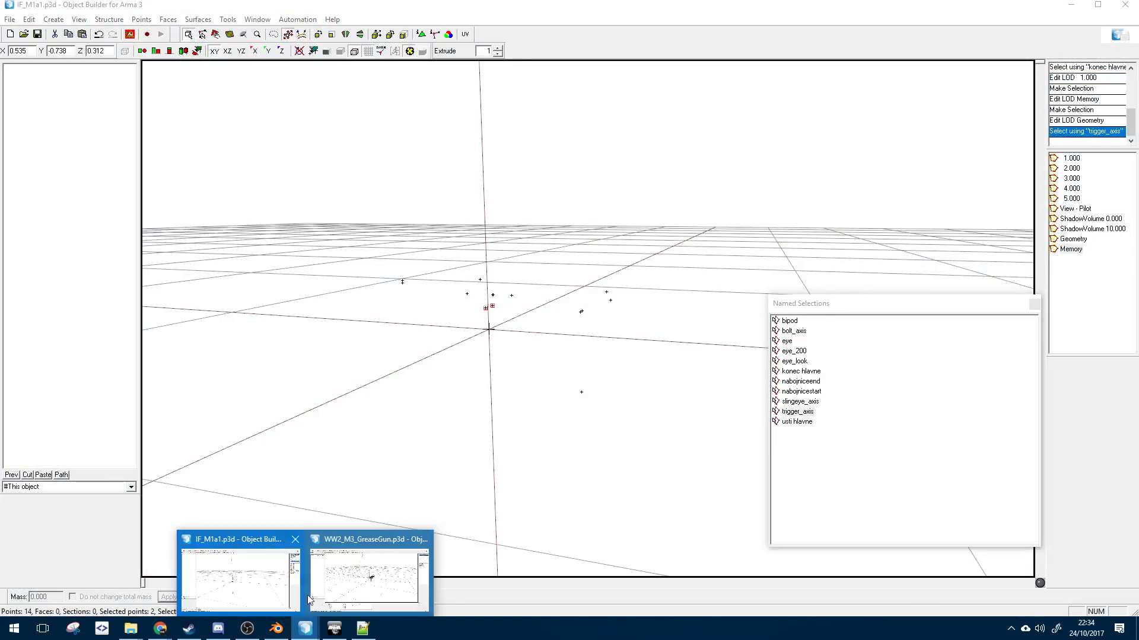
pyautogui.click(294, 538)
pyautogui.click(296, 566)
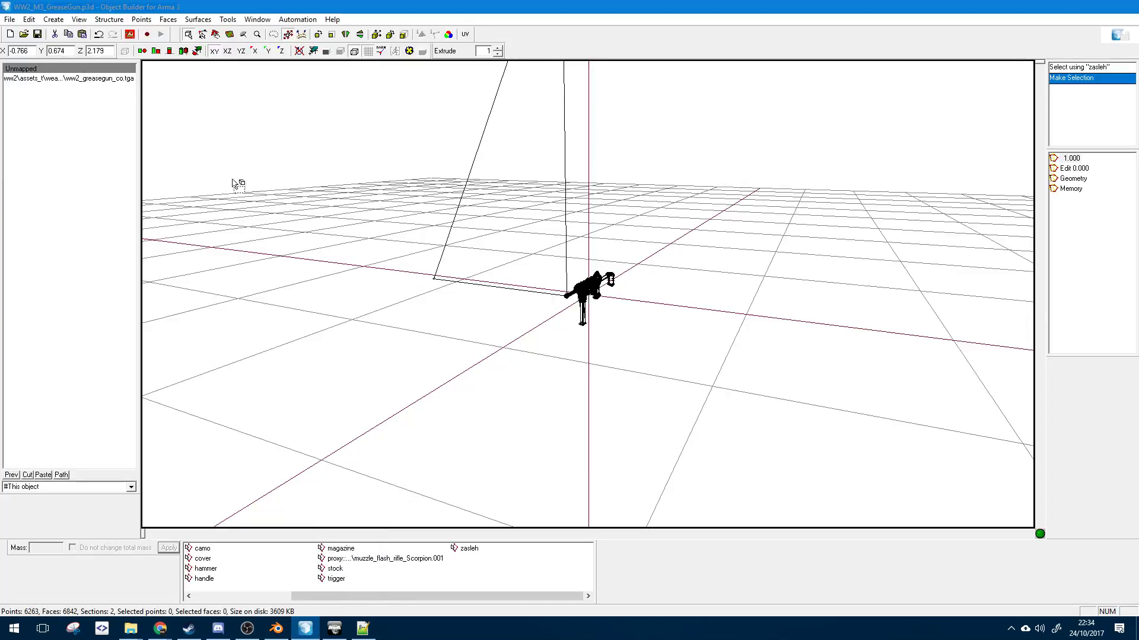
# - Load the grease gun in the model viewer and run its reload animation back and forth to check the muzzle flash rotation
pyautogui.click(130, 34)
pyautogui.click(136, 42)
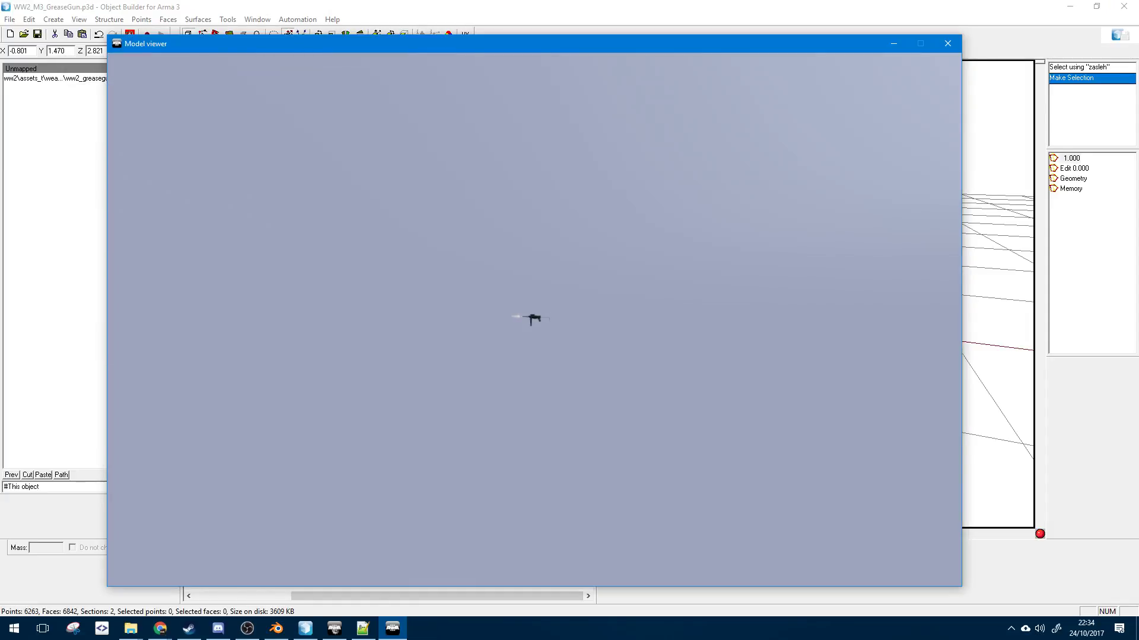
pyautogui.press(']')
pyautogui.press(']')
pyautogui.scroll(5, 534, 320)
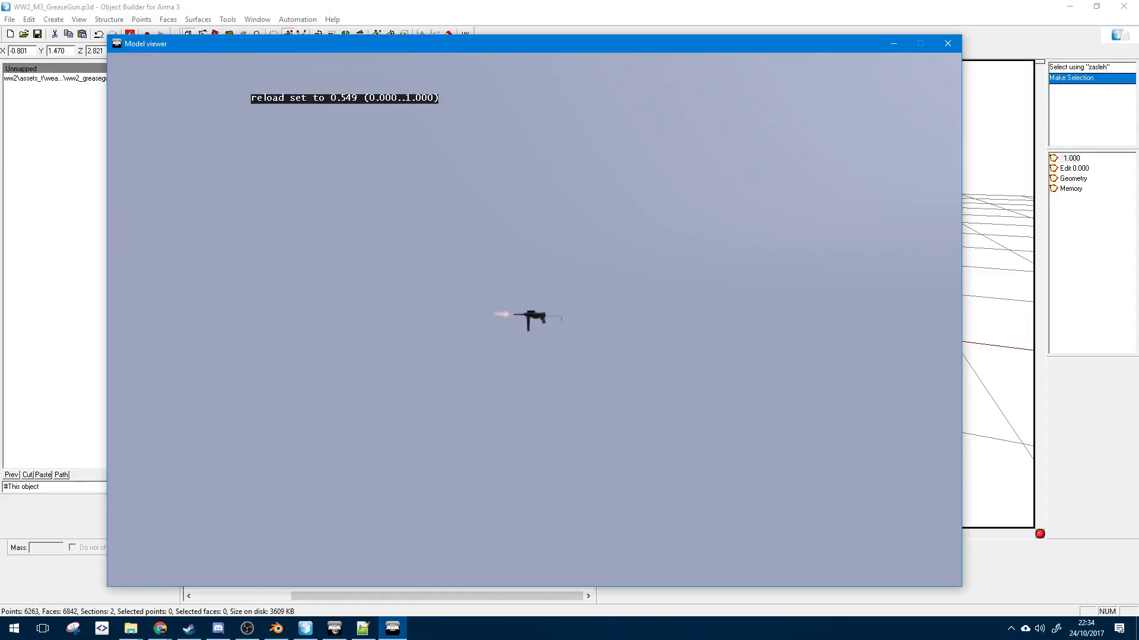
pyautogui.scroll(-5, 533, 320)
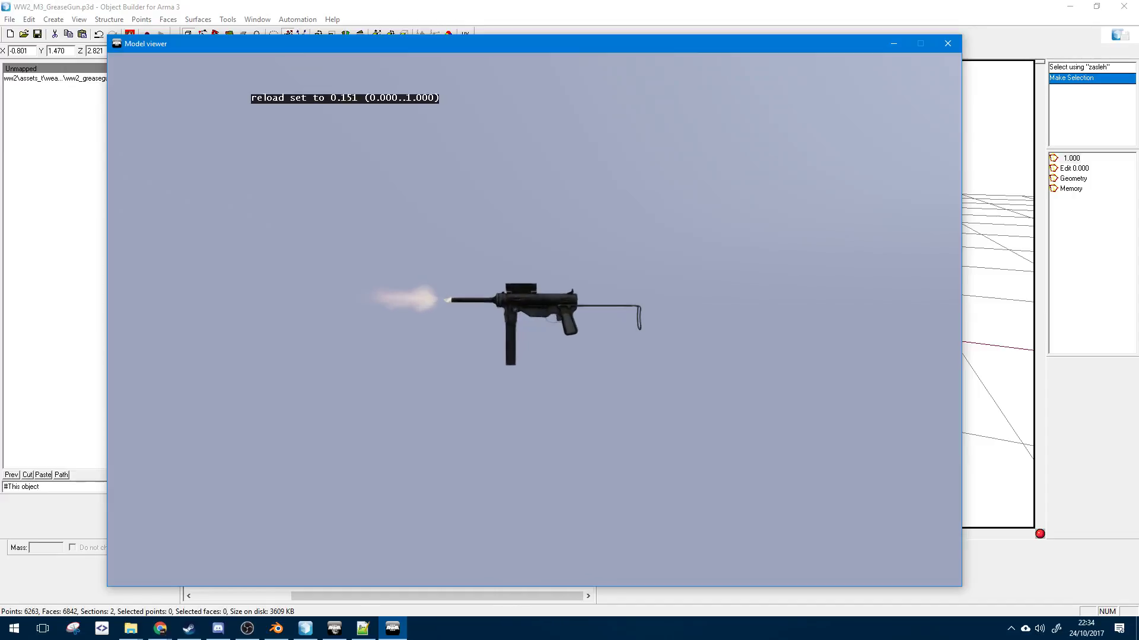
pyautogui.scroll(6, 534, 320)
pyautogui.scroll(-2, 533, 320)
pyautogui.scroll(1, 534, 320)
pyautogui.moveTo(533, 320); pyautogui.dragTo(415, 284)
pyautogui.scroll(1, 534, 319)
pyautogui.scroll(-10, 533, 319)
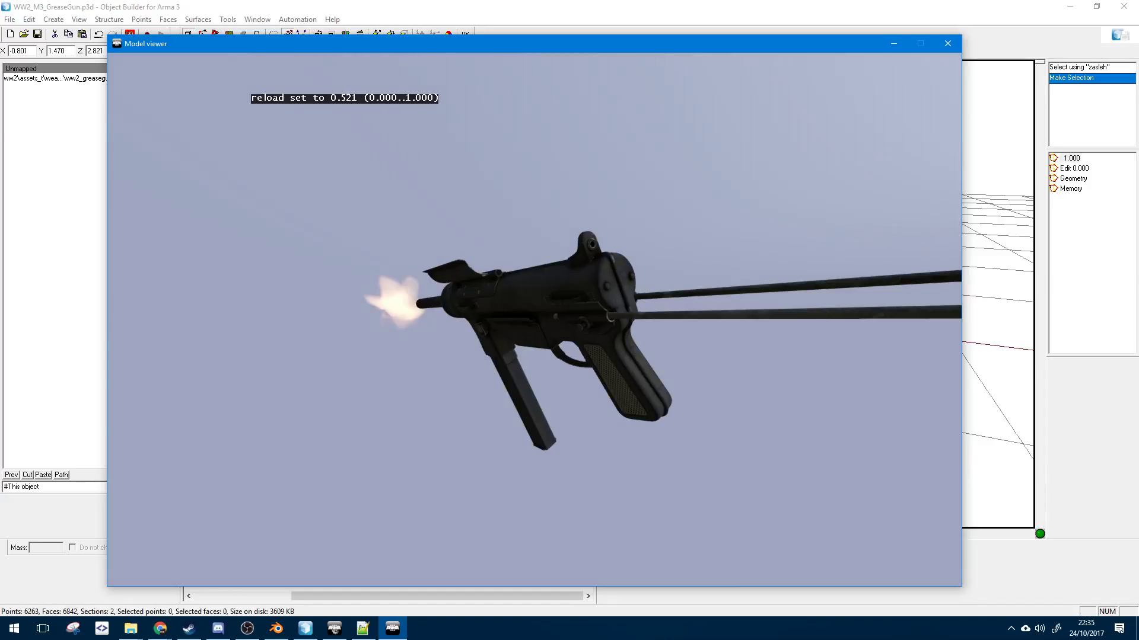
# - Cycle the reload animation again and examine the gun's muzzle flash and bolt from other angles
pyautogui.scroll(10, 534, 320)
pyautogui.scroll(-10, 533, 320)
pyautogui.moveTo(533, 319); pyautogui.dragTo(338, 392)
pyautogui.moveTo(534, 319)
pyautogui.mouseDown(button='right')
pyautogui.moveTo(534, 238)
pyautogui.moveTo(534, 302)
pyautogui.mouseUp(button='right')
pyautogui.scroll(10, 534, 320)
pyautogui.scroll(-5, 534, 320)
pyautogui.scroll(-5, 534, 320)
pyautogui.scroll(6, 533, 320)
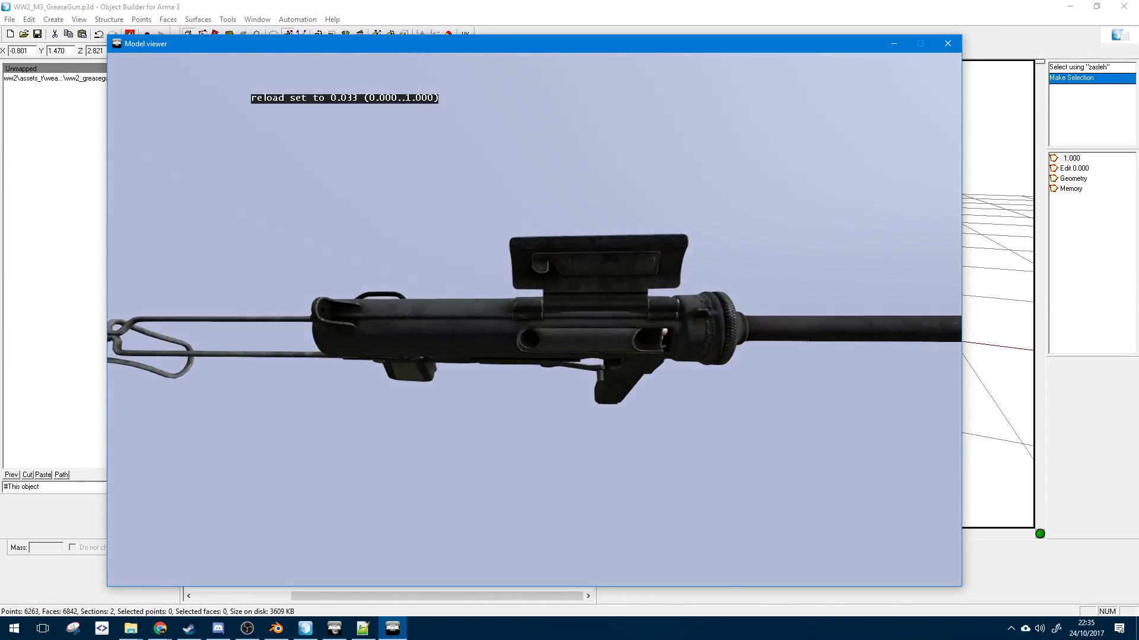
# - Run the reload animation back and forth and examine the whole grease gun and its muzzle flash from the side
pyautogui.scroll(-6, 534, 320)
pyautogui.moveTo(533, 319); pyautogui.dragTo(480, 332)
pyautogui.scroll(-1, 534, 320)
pyautogui.scroll(3, 534, 320)
pyautogui.scroll(2, 534, 319)
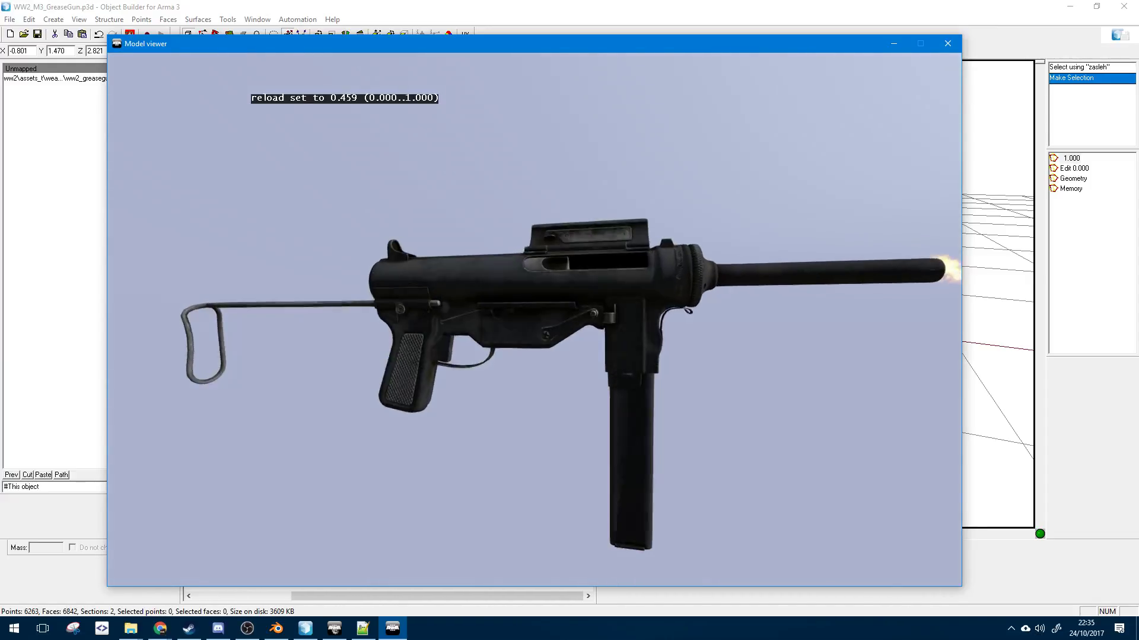
pyautogui.scroll(-1, 534, 320)
pyautogui.scroll(1, 533, 319)
pyautogui.moveTo(533, 320); pyautogui.dragTo(534, 237, button='right')
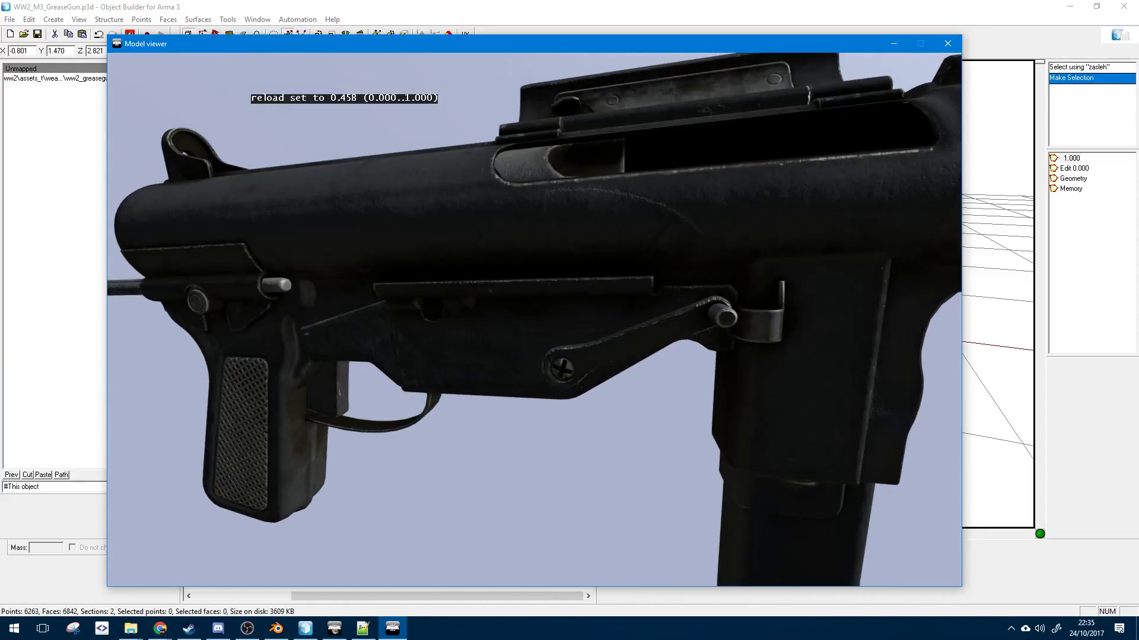
# - Scrub the reload animation through its range and examine the bolt and cartridge through the open ejection port
pyautogui.moveTo(534, 319); pyautogui.dragTo(531, 367)
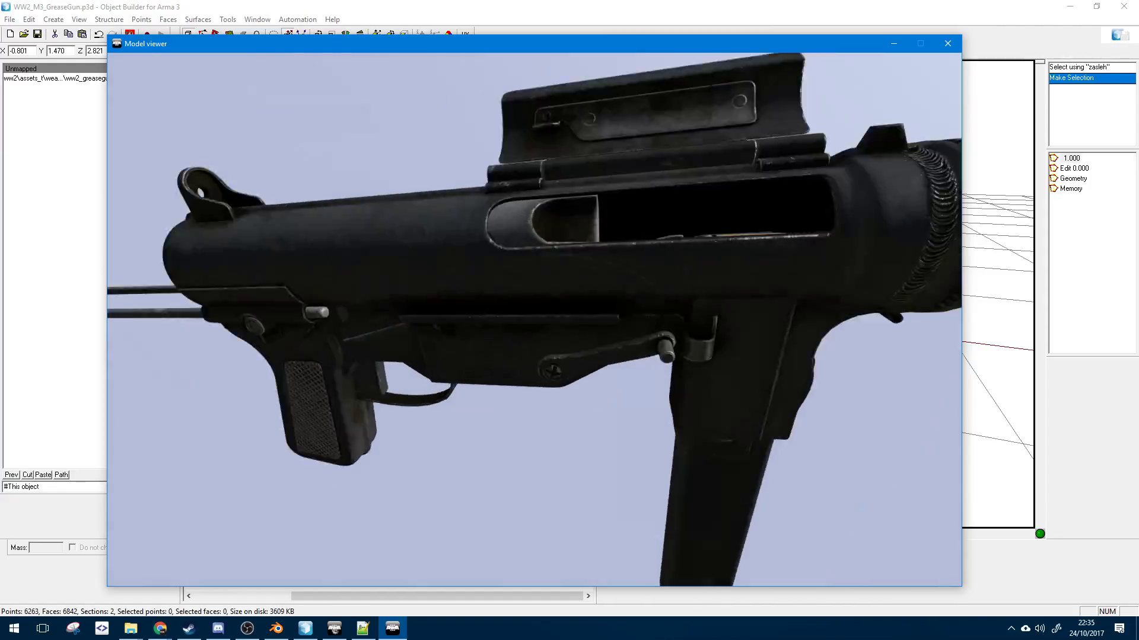
pyautogui.moveTo(533, 320)
pyautogui.mouseDown(button='right')
pyautogui.moveTo(534, 391)
pyautogui.moveTo(534, 332)
pyautogui.mouseUp(button='right')
pyautogui.moveTo(533, 320)
pyautogui.mouseDown()
pyautogui.moveTo(564, 321)
pyautogui.moveTo(593, 362)
pyautogui.moveTo(504, 377)
pyautogui.moveTo(513, 324)
pyautogui.mouseUp()
pyautogui.scroll(5, 533, 320)
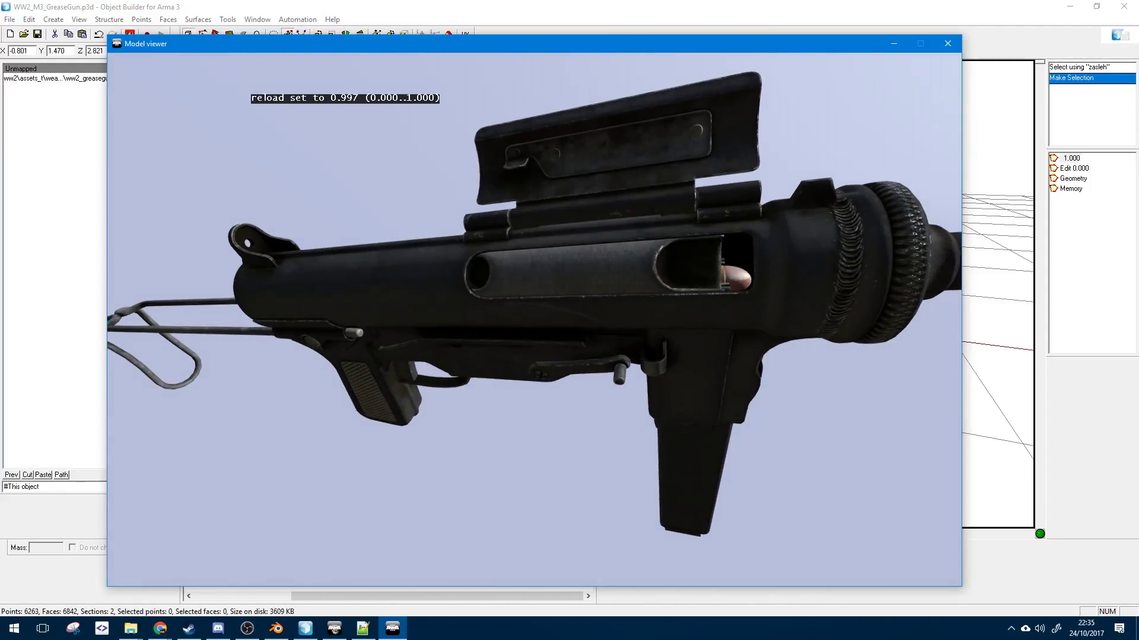
pyautogui.moveTo(534, 319); pyautogui.dragTo(572, 356)
pyautogui.scroll(-5, 534, 319)
pyautogui.moveTo(534, 319); pyautogui.dragTo(610, 356)
pyautogui.scroll(5, 534, 320)
pyautogui.moveTo(534, 319); pyautogui.dragTo(454, 302)
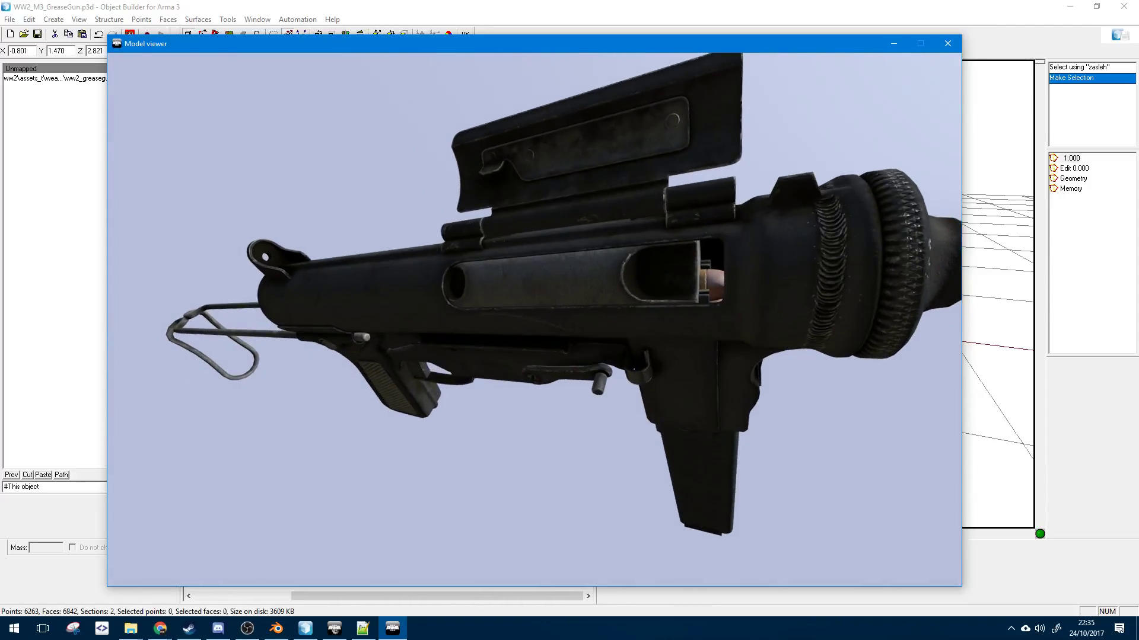
pyautogui.scroll(-10, 533, 320)
# - Switch the preview to the isempty animation and scrub it between 0 and 1 to examine the bolt and bullets
pyautogui.press(']')
pyautogui.scroll(1, 534, 320)
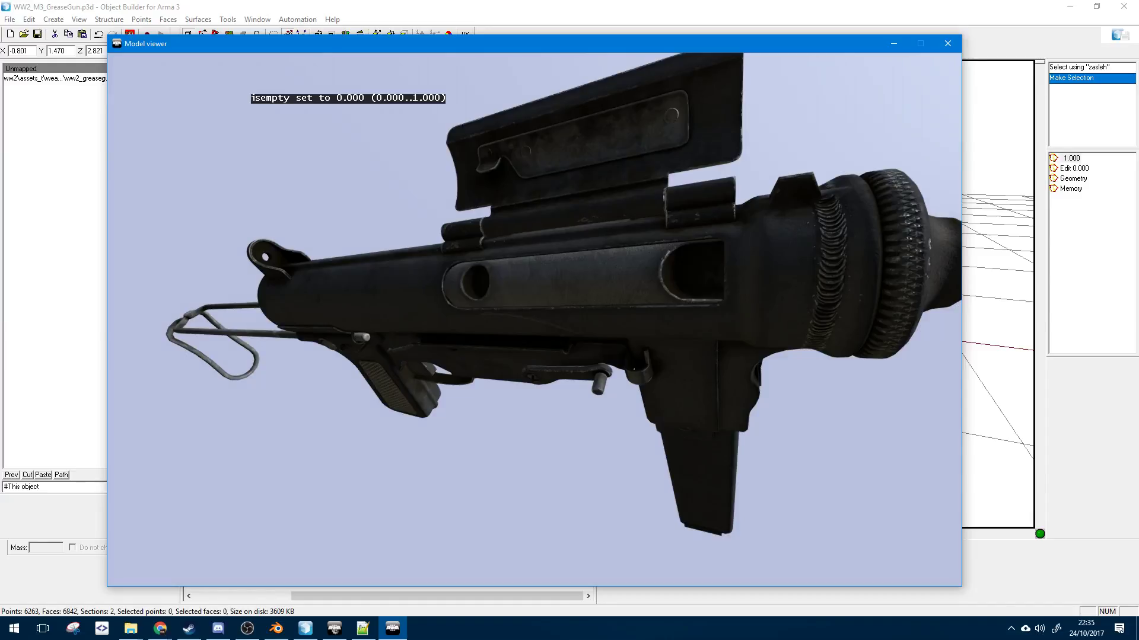
pyautogui.scroll(10, 533, 319)
pyautogui.moveTo(533, 320)
pyautogui.mouseDown()
pyautogui.moveTo(560, 306)
pyautogui.moveTo(564, 362)
pyautogui.moveTo(536, 323)
pyautogui.mouseUp()
pyautogui.scroll(-10, 534, 319)
pyautogui.scroll(10, 534, 319)
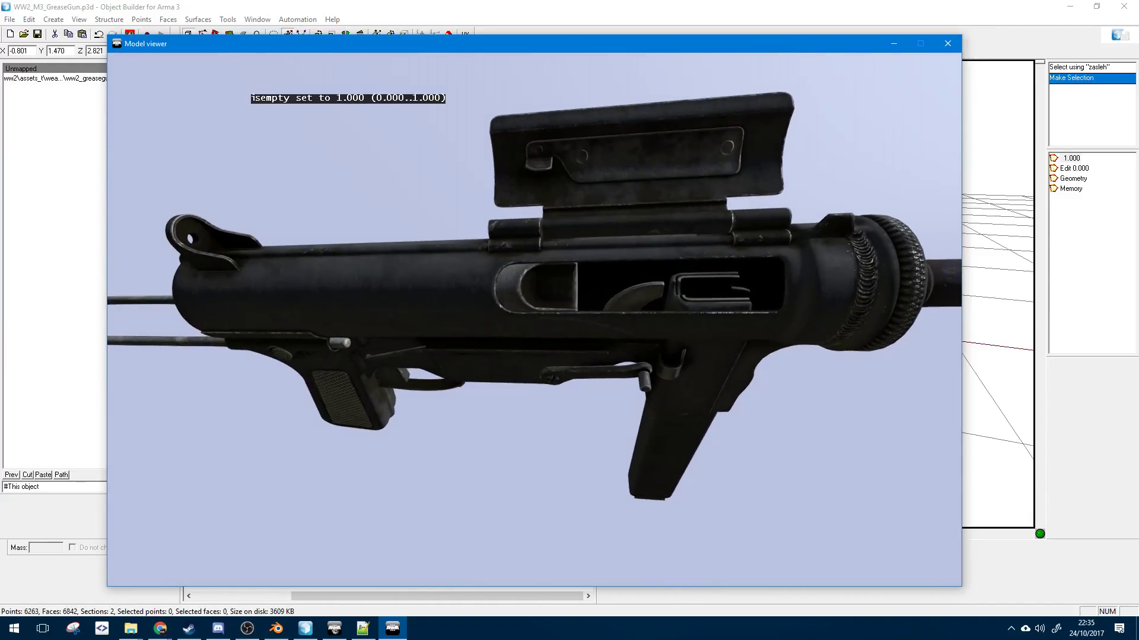
pyautogui.scroll(-10, 534, 319)
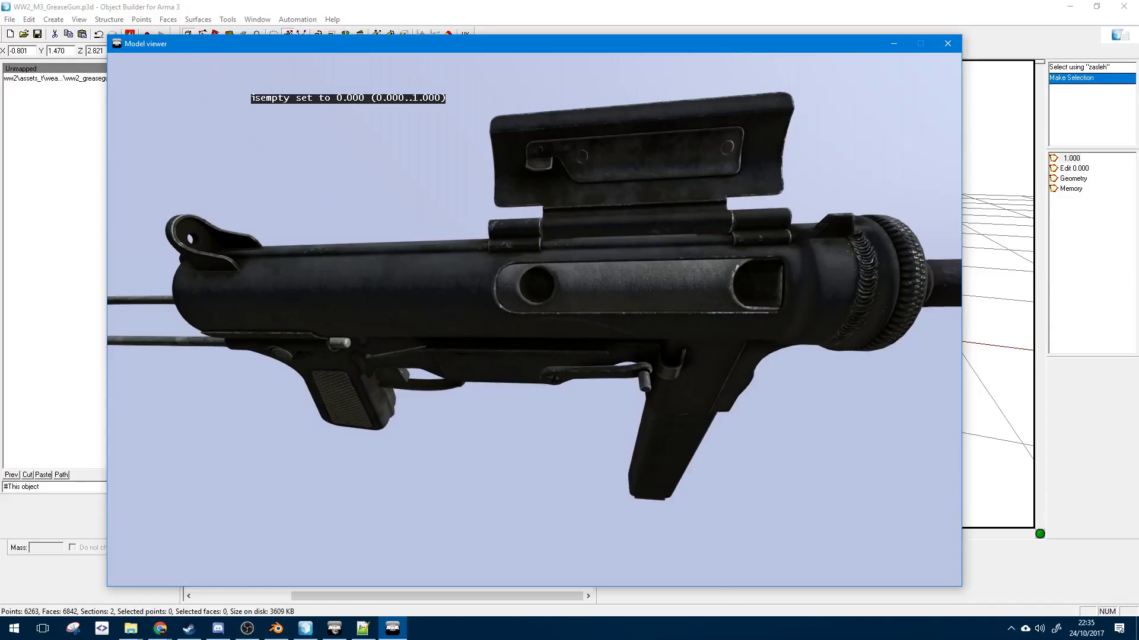
pyautogui.scroll(1, 534, 320)
pyautogui.scroll(1, 533, 319)
pyautogui.scroll(-1, 534, 320)
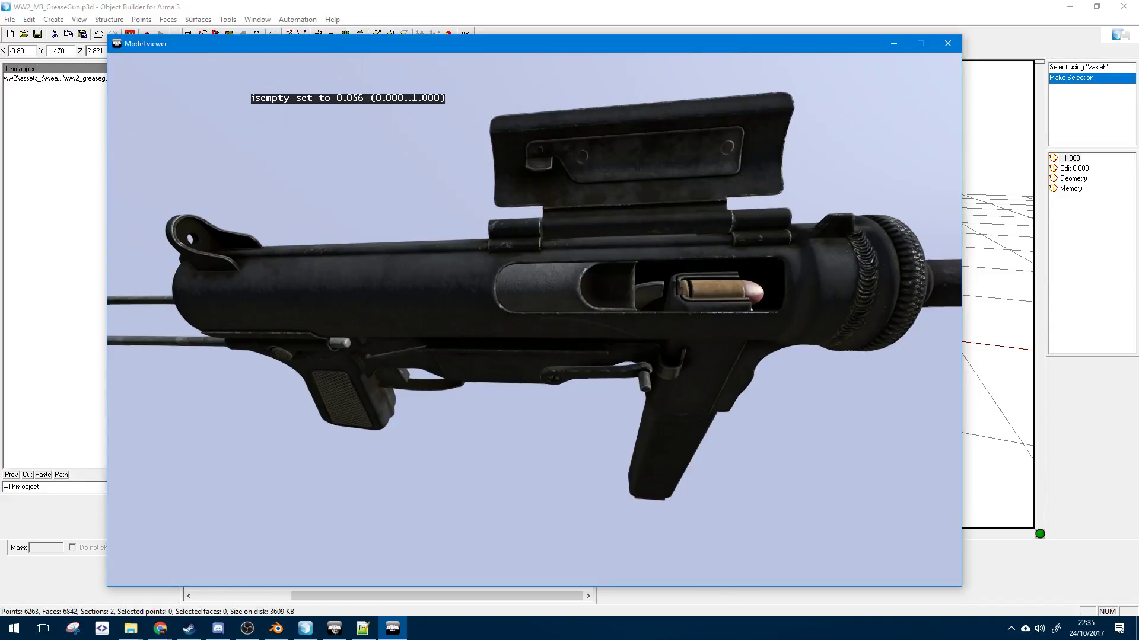
pyautogui.scroll(-1, 534, 320)
pyautogui.scroll(1, 534, 320)
pyautogui.scroll(-3, 534, 320)
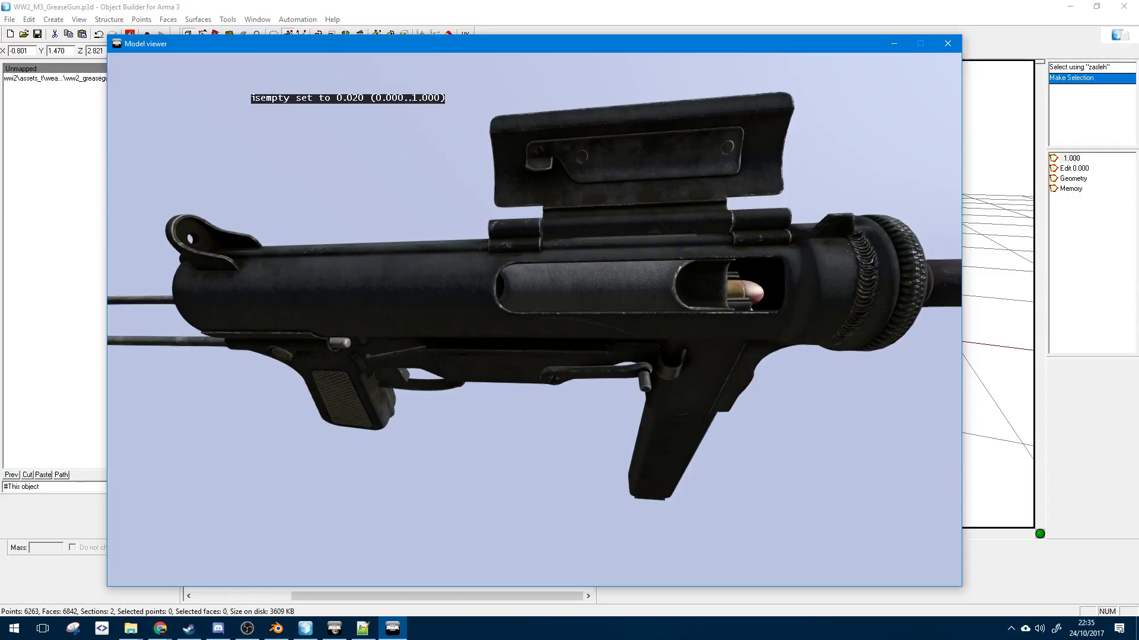
pyautogui.scroll(1, 534, 320)
# - Switch to model.cfg in Notepad++ and comment out the active "rotation" property block of the MuzzleFlashROT class
pyautogui.hotkey('alt', 'Tab')
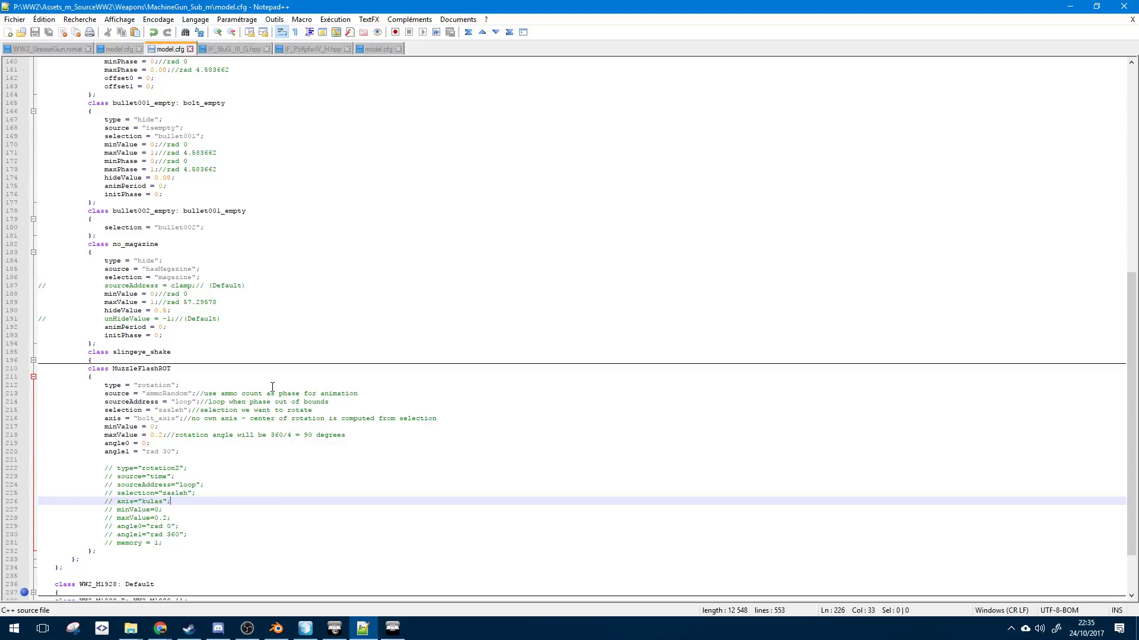
pyautogui.click(173, 177)
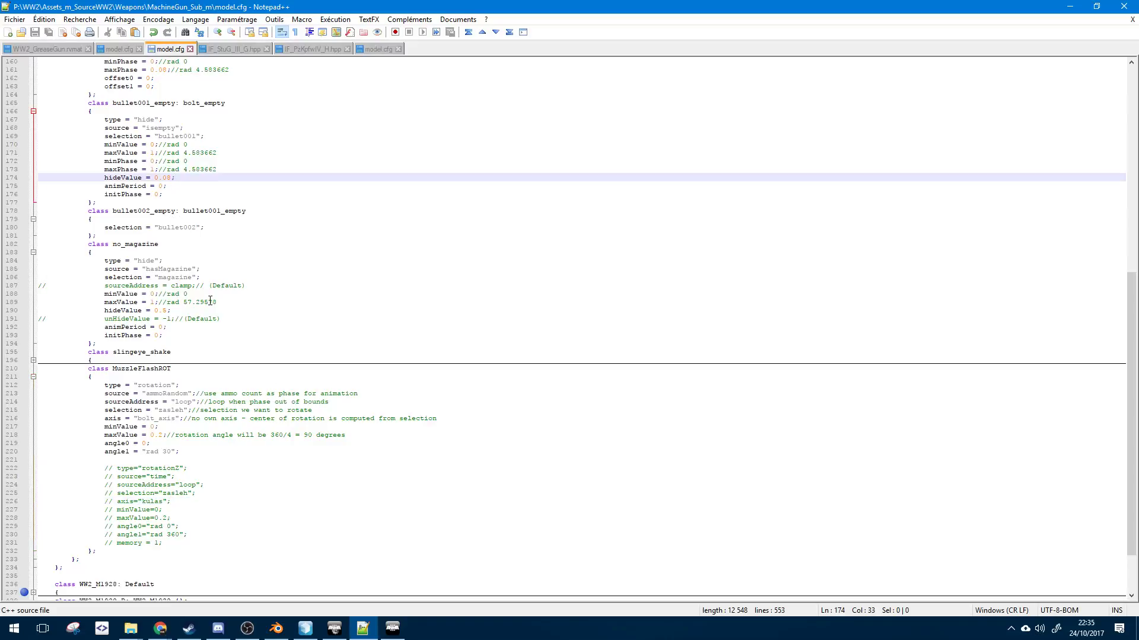
pyautogui.scroll(-3, 210, 301)
pyautogui.click(235, 446)
pyautogui.click(151, 376)
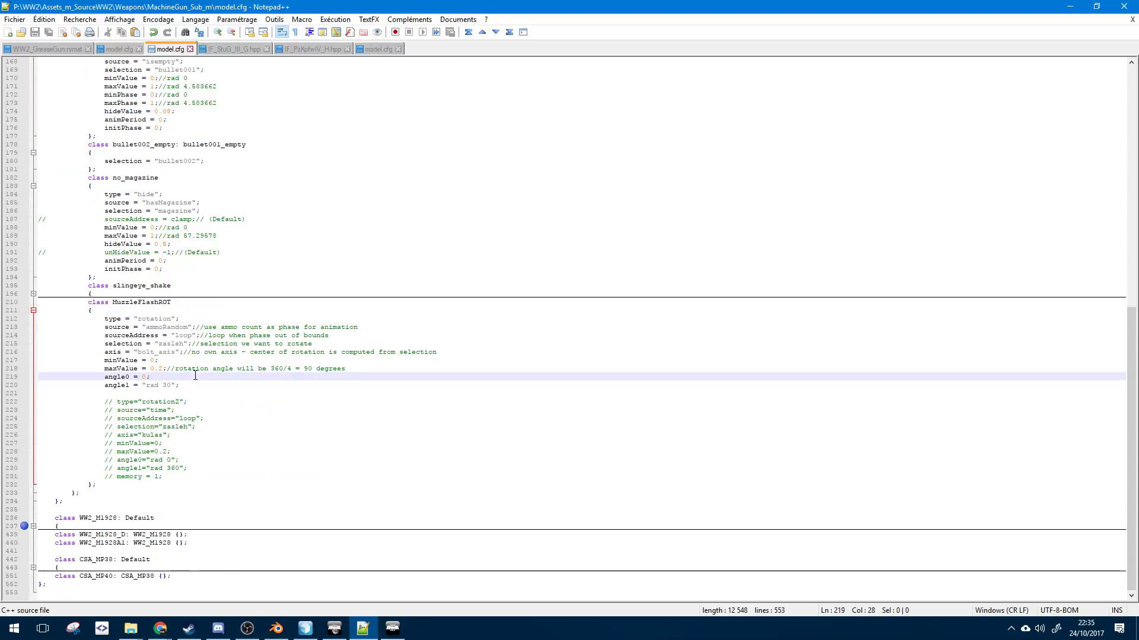
pyautogui.click(209, 387)
pyautogui.click(336, 377)
pyautogui.moveTo(348, 380); pyautogui.dragTo(330, 319)
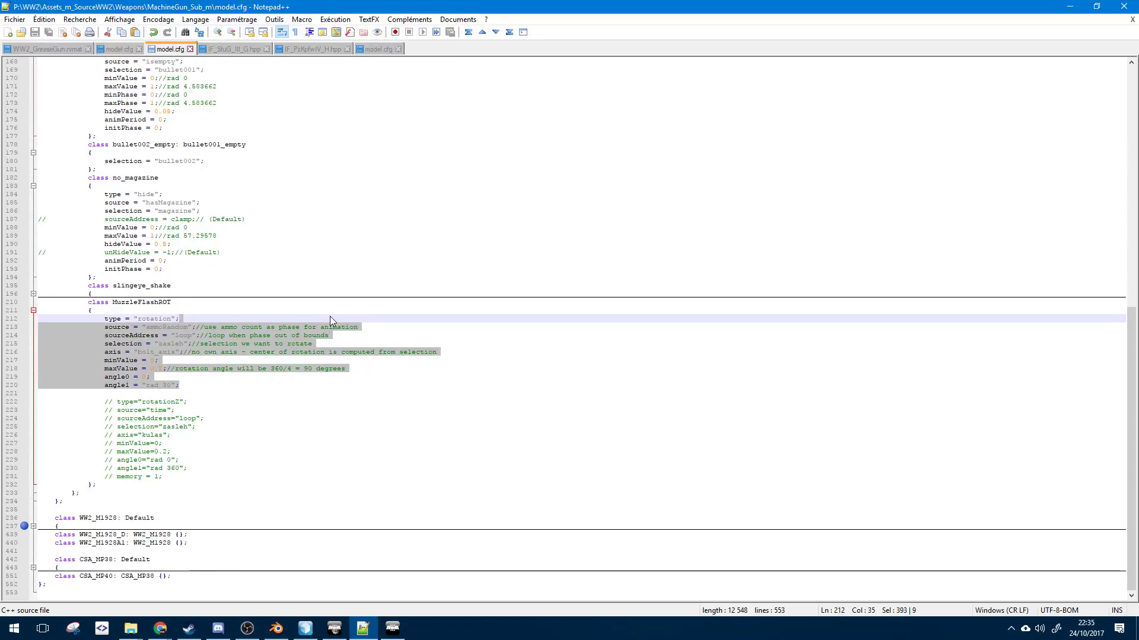
pyautogui.hotkey('ctrl', 'q')
# - Uncomment the rotationZ property block in the MuzzleFlashROT class, from its type line through memory = 1
pyautogui.click(313, 411)
pyautogui.moveTo(220, 474); pyautogui.dragTo(211, 403)
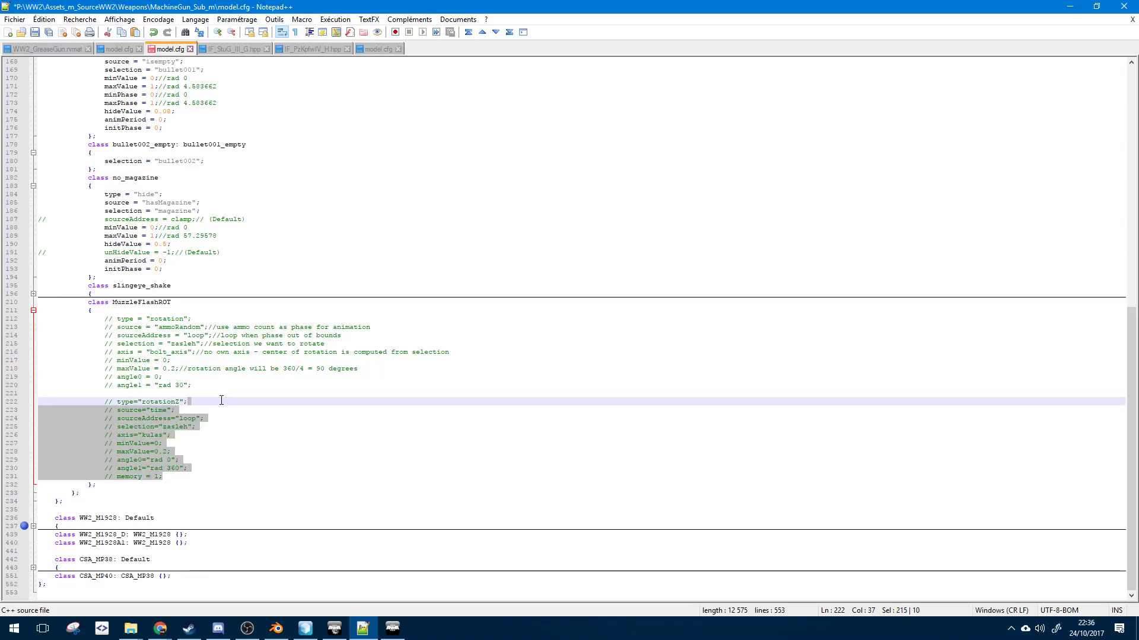
pyautogui.hotkey('ctrl', 'q')
# - Set the axis of the rotationZ block to "bolt_axis", check its other properties, and save model.cfg
pyautogui.doubleClick(169, 351)
pyautogui.hotkey('ctrl', 'c')
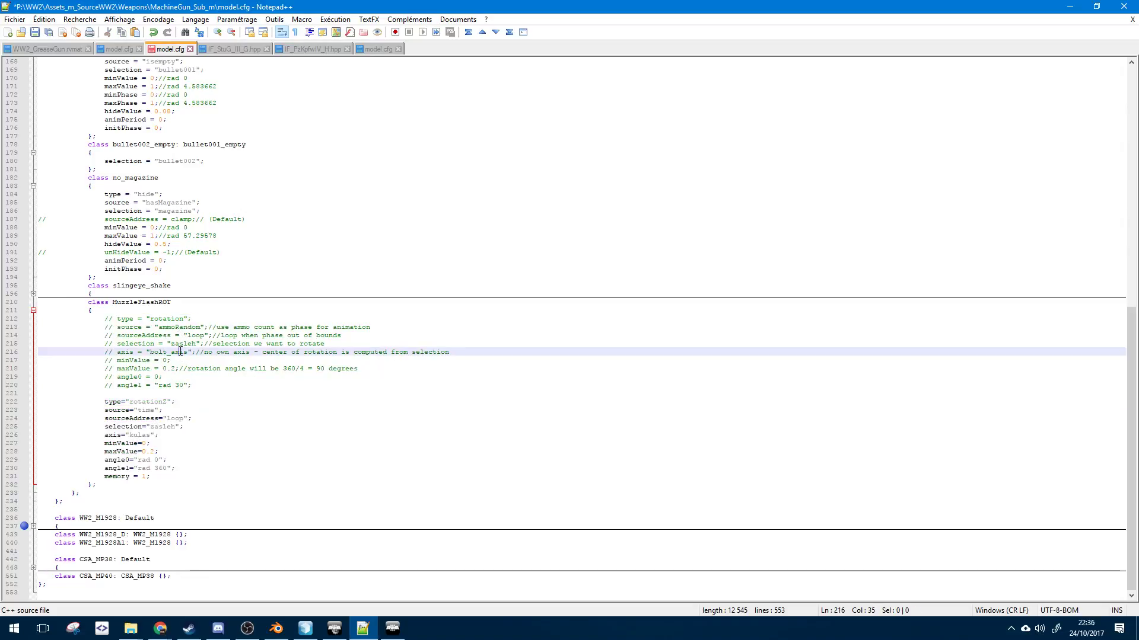
pyautogui.doubleClick(143, 434)
pyautogui.hotkey('ctrl', 'v')
pyautogui.doubleClick(162, 427)
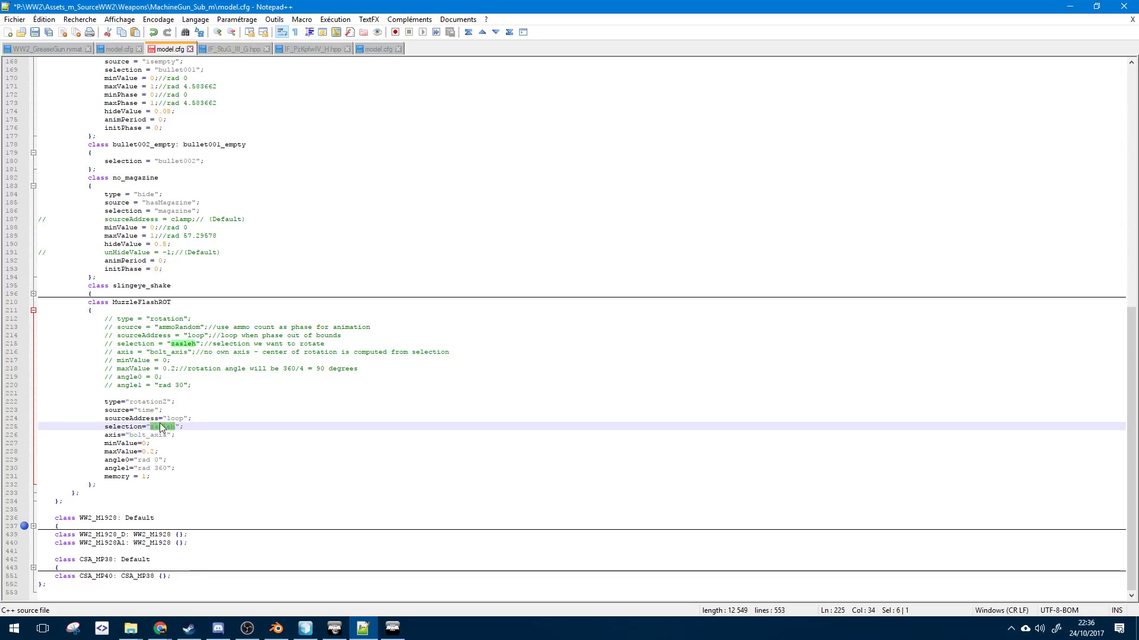
pyautogui.click(156, 409)
pyautogui.doubleClick(152, 409)
pyautogui.doubleClick(153, 403)
pyautogui.click(162, 403)
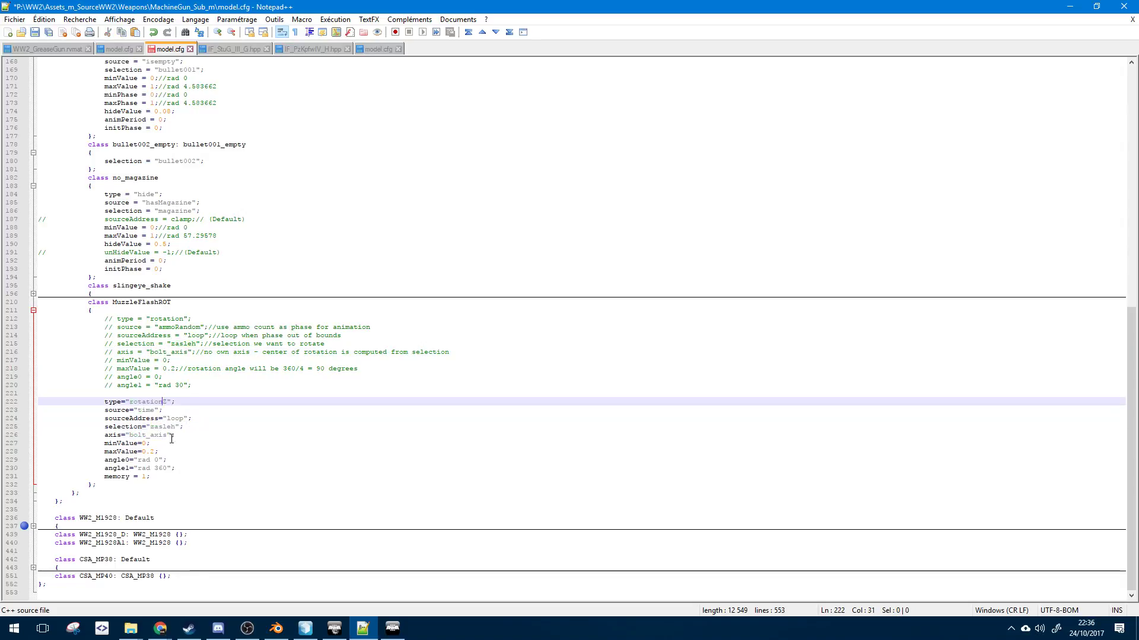
pyautogui.hotkey('ctrl', 's')
pyautogui.click(160, 452)
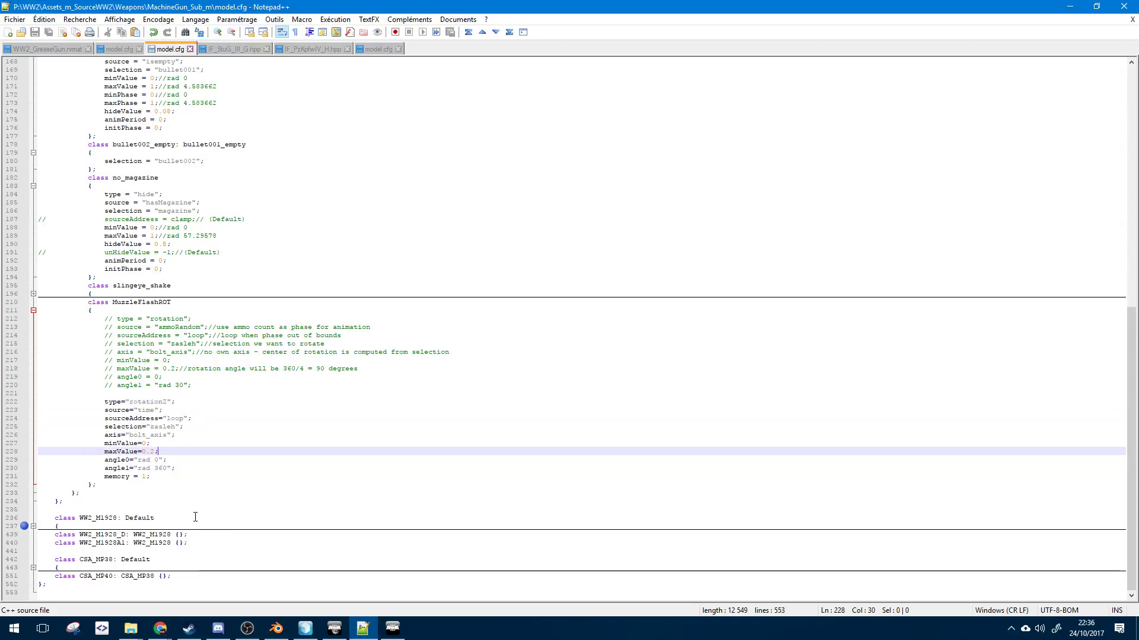
# - Review the WW2_M3_GreaseGun bolt_empty animation class, including its memory, minValue and phase properties
pyautogui.scroll(4, 170, 463)
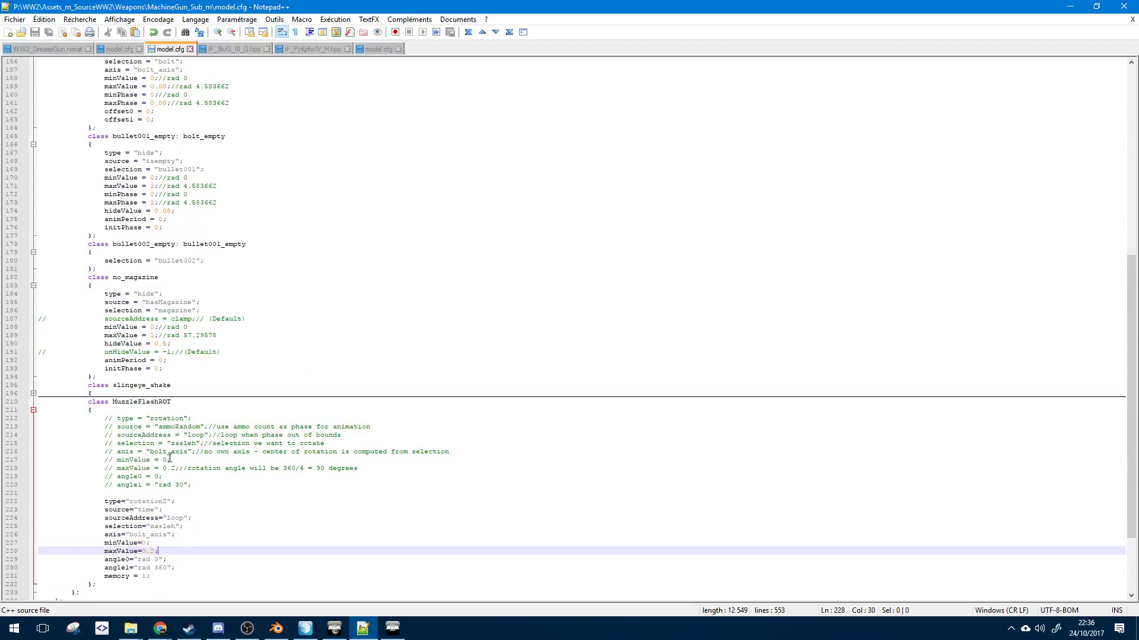
pyautogui.scroll(12, 170, 458)
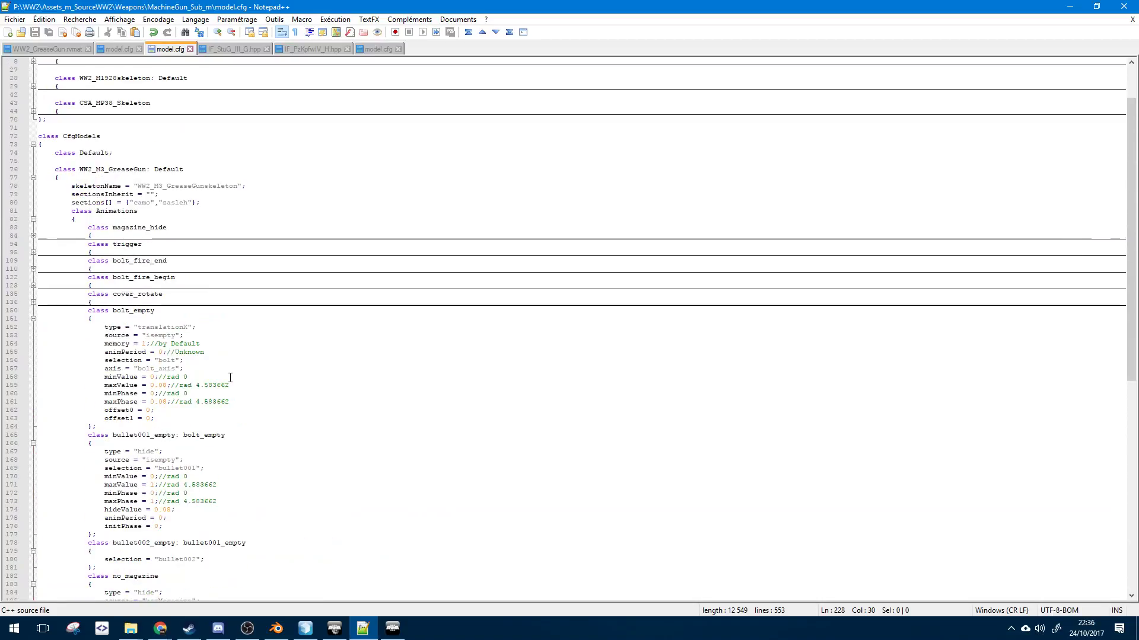
pyautogui.scroll(-4, 230, 377)
pyautogui.click(181, 329)
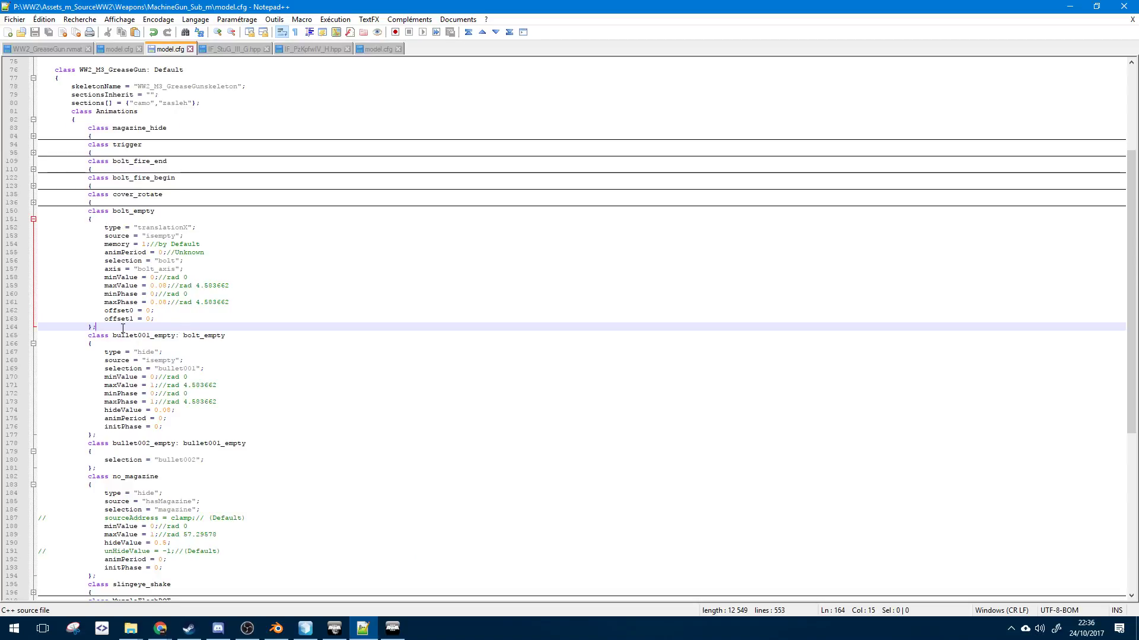
pyautogui.doubleClick(116, 244)
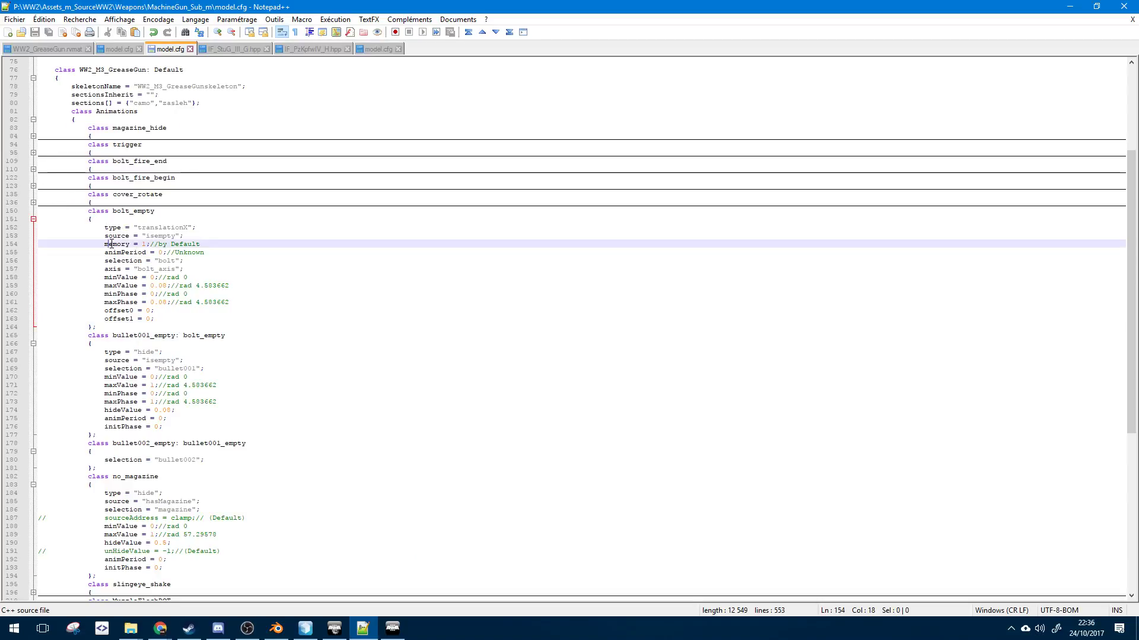
pyautogui.hotkey('alt', 'Tab')
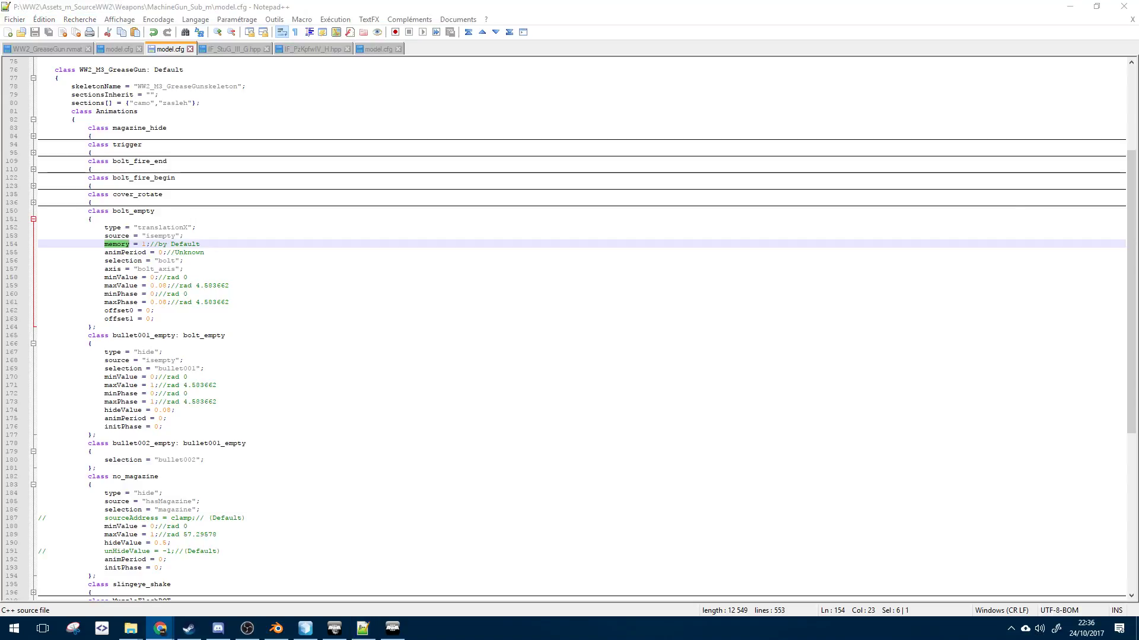
pyautogui.click(106, 335)
pyautogui.click(127, 326)
pyautogui.click(133, 277)
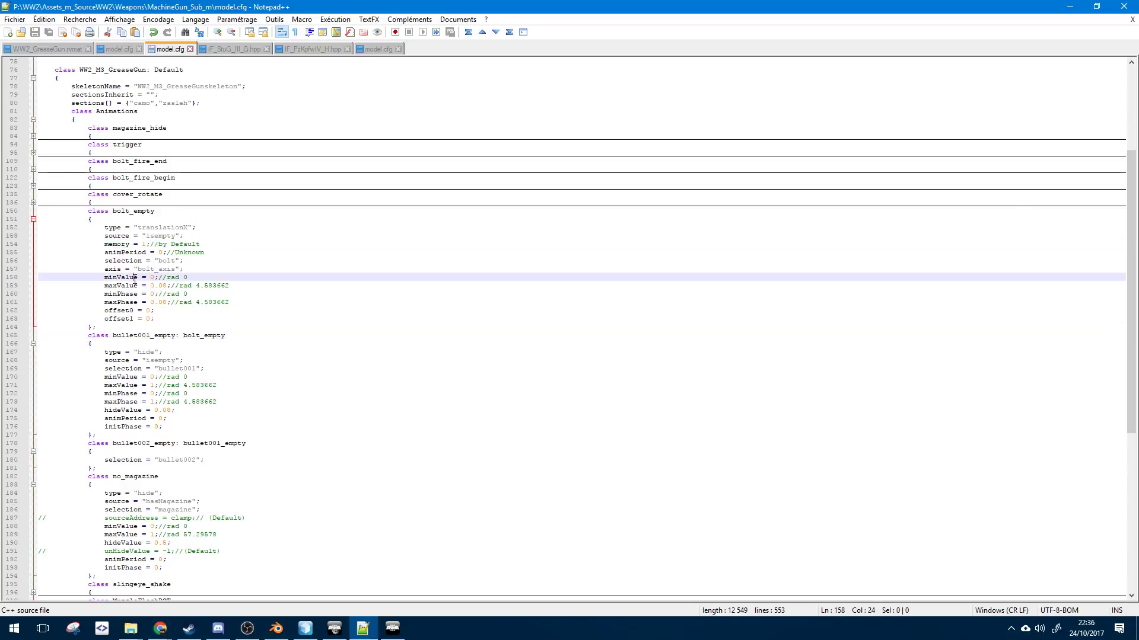
pyautogui.click(108, 220)
pyautogui.hotkey('shift', 'Left')
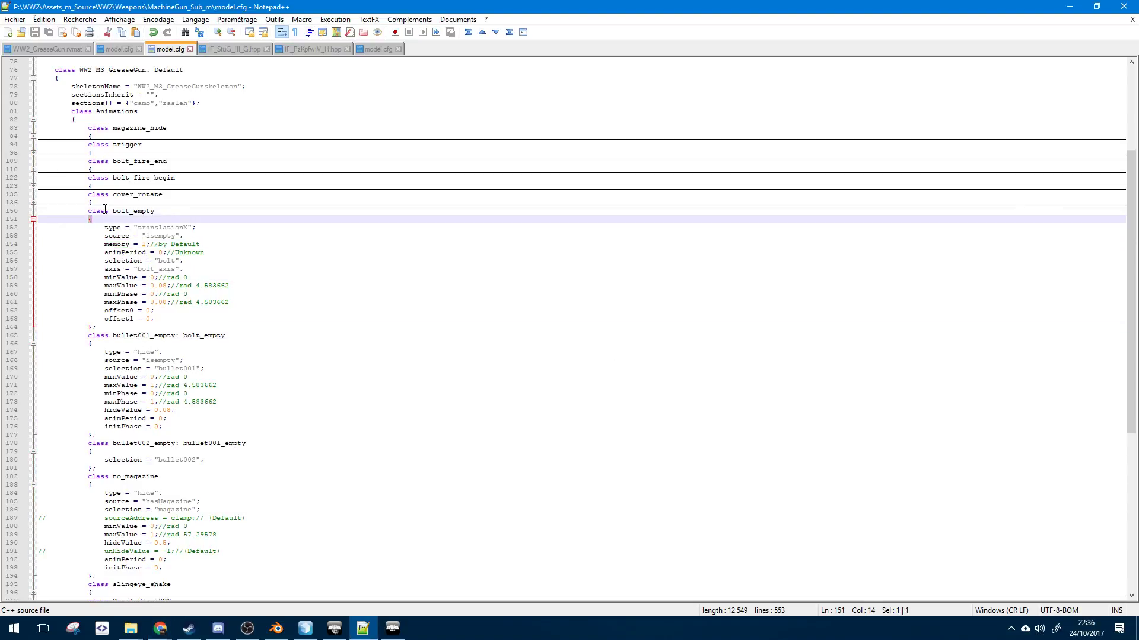
# - Expand the bolt_fire_end and bolt_fire_begin classes and compare their value ranges, phases and offsets
pyautogui.click(34, 170)
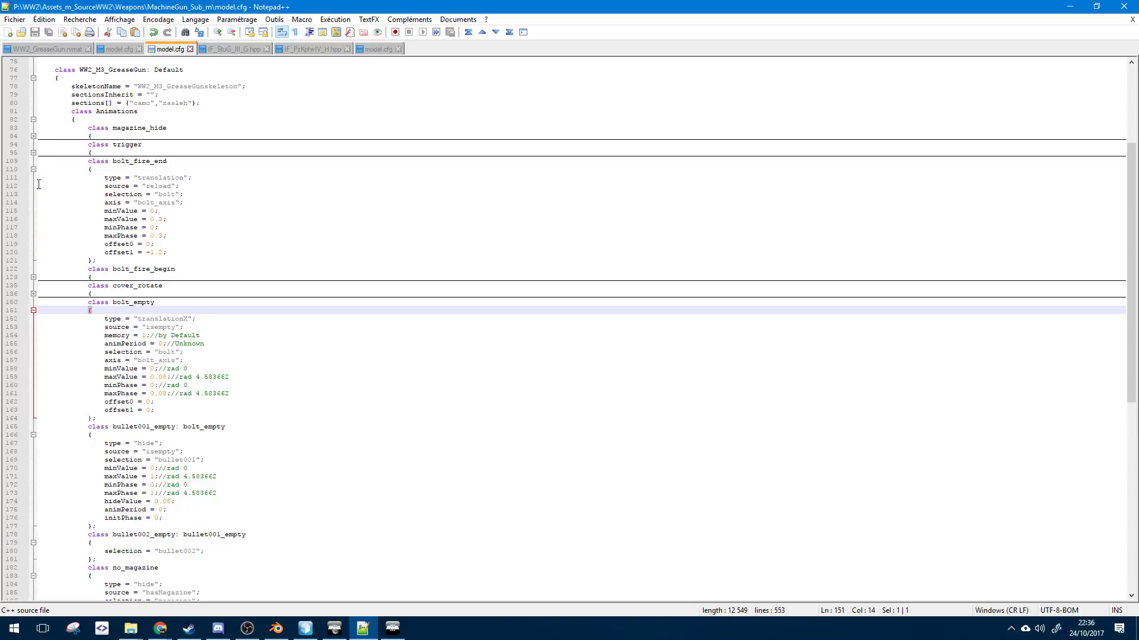
pyautogui.click(34, 279)
pyautogui.doubleClick(208, 366)
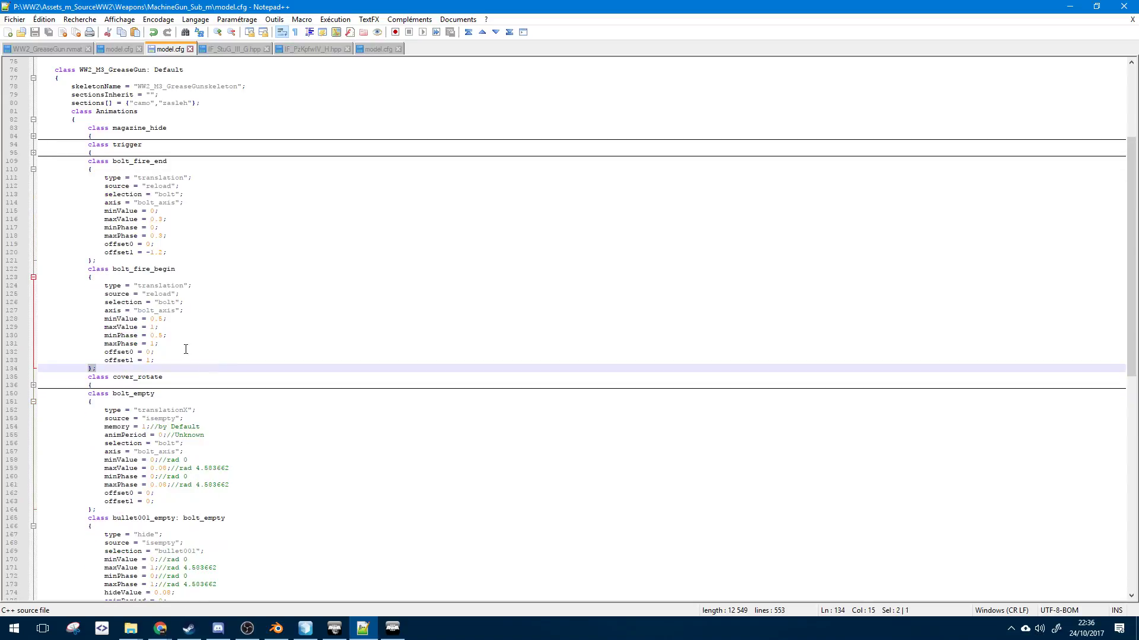
pyautogui.click(185, 349)
pyautogui.click(165, 317)
pyautogui.click(121, 284)
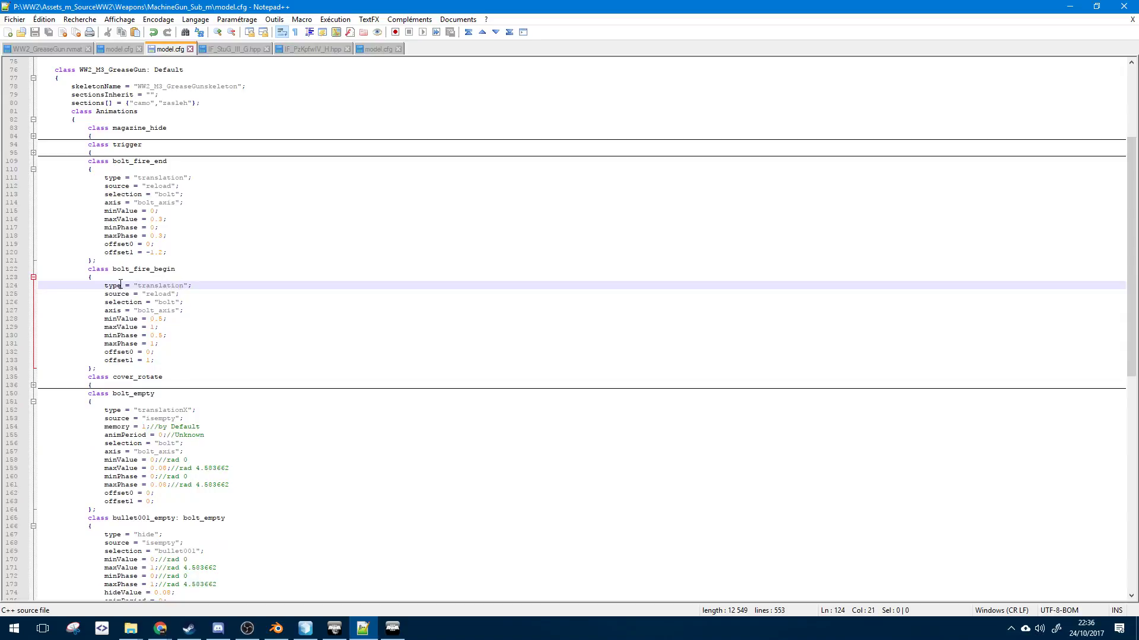
pyautogui.click(95, 261)
pyautogui.click(166, 228)
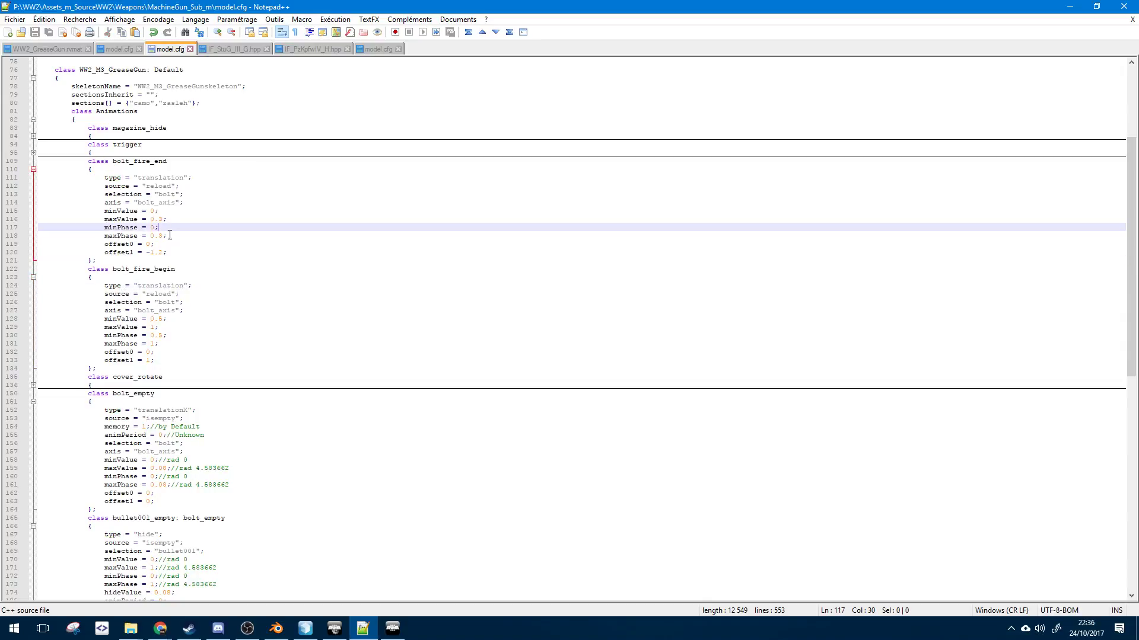
pyautogui.click(167, 236)
pyautogui.doubleClick(163, 245)
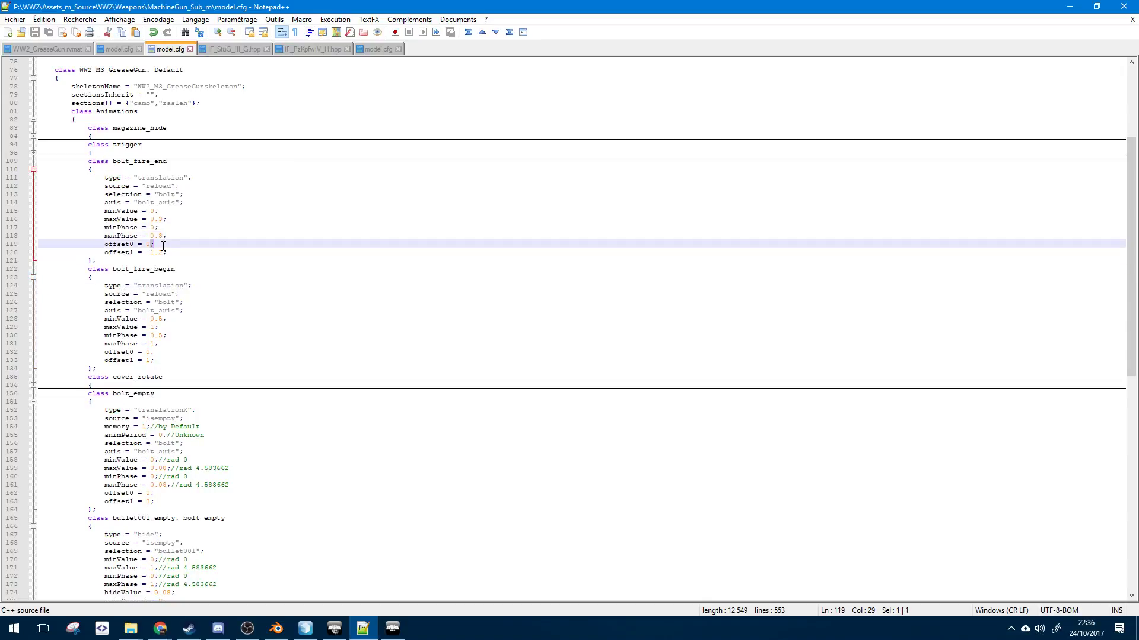
pyautogui.click(161, 352)
pyautogui.click(153, 361)
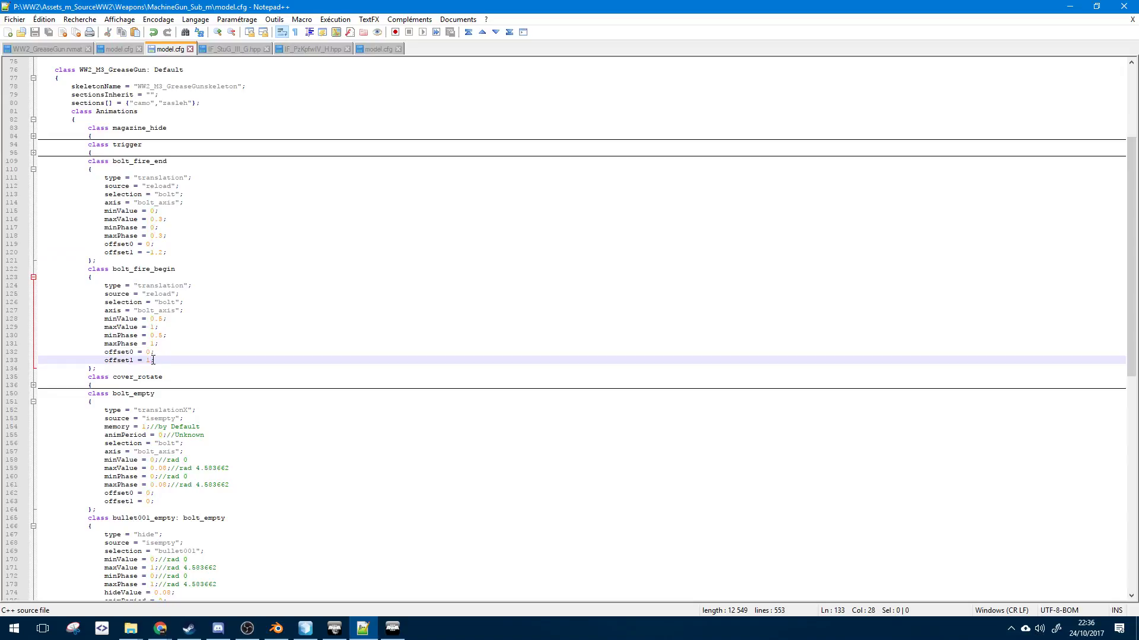
pyautogui.click(150, 361)
pyautogui.click(156, 336)
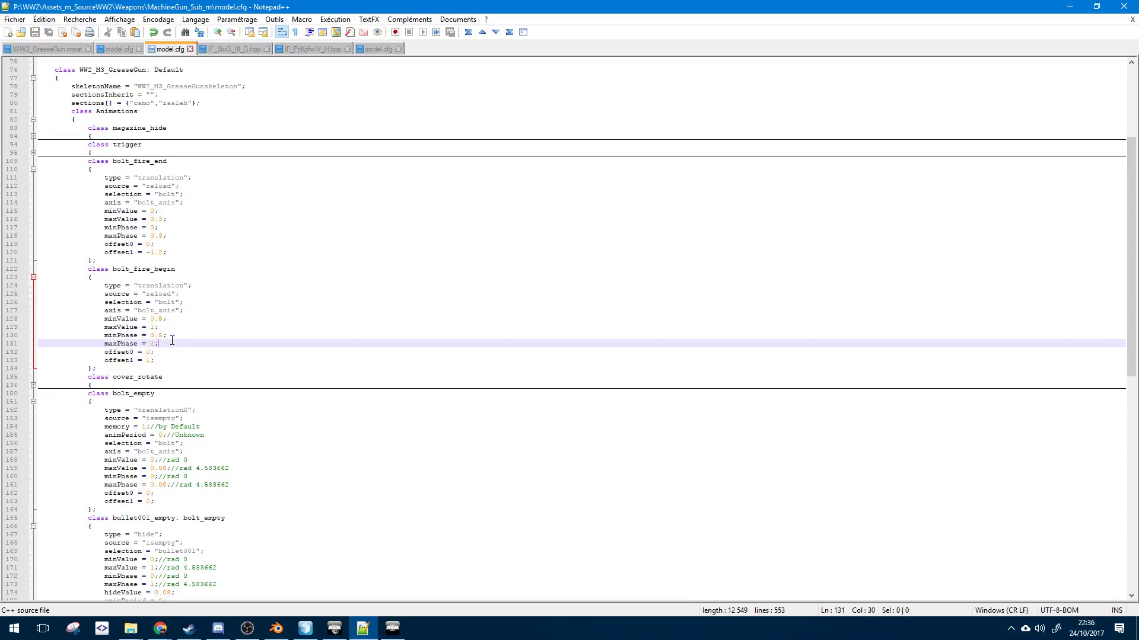
pyautogui.doubleClick(155, 336)
pyautogui.tripleClick(155, 332)
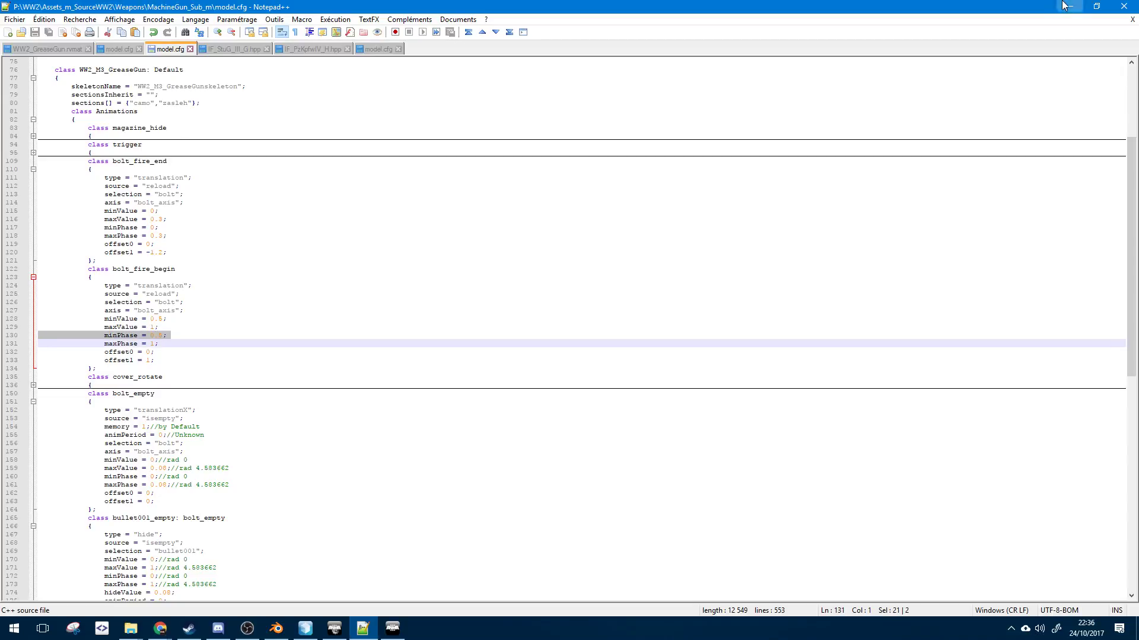
# - Set the model.cfg editor aside, close the Grease Gun preview in the model viewer, and close Object Builder
pyautogui.click(1068, 6)
pyautogui.click(944, 42)
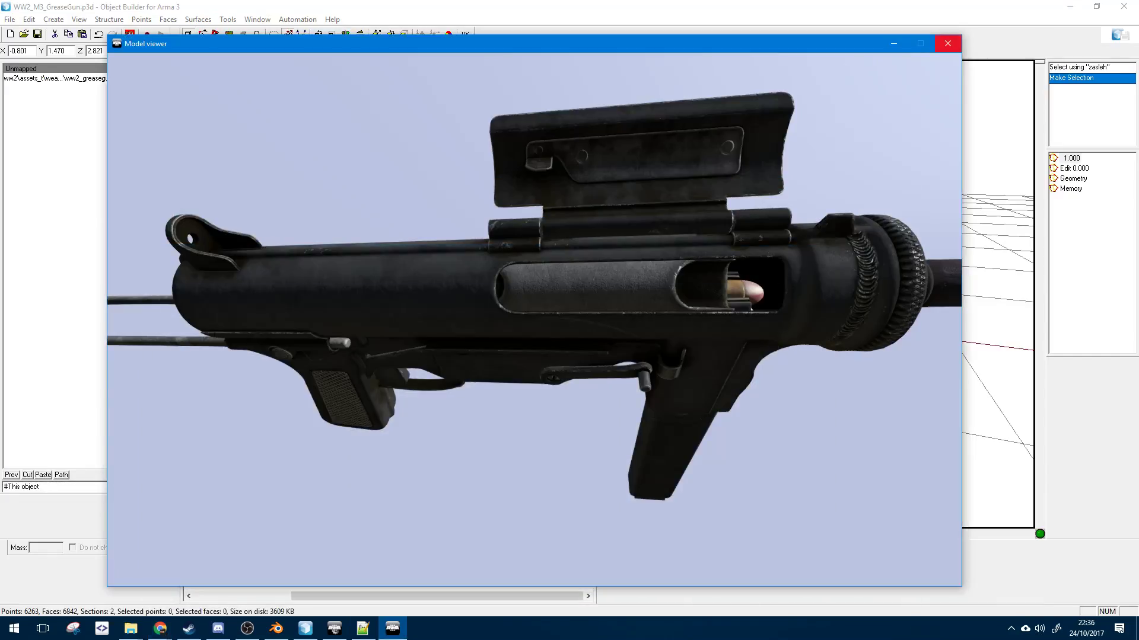
pyautogui.scroll(2, 534, 319)
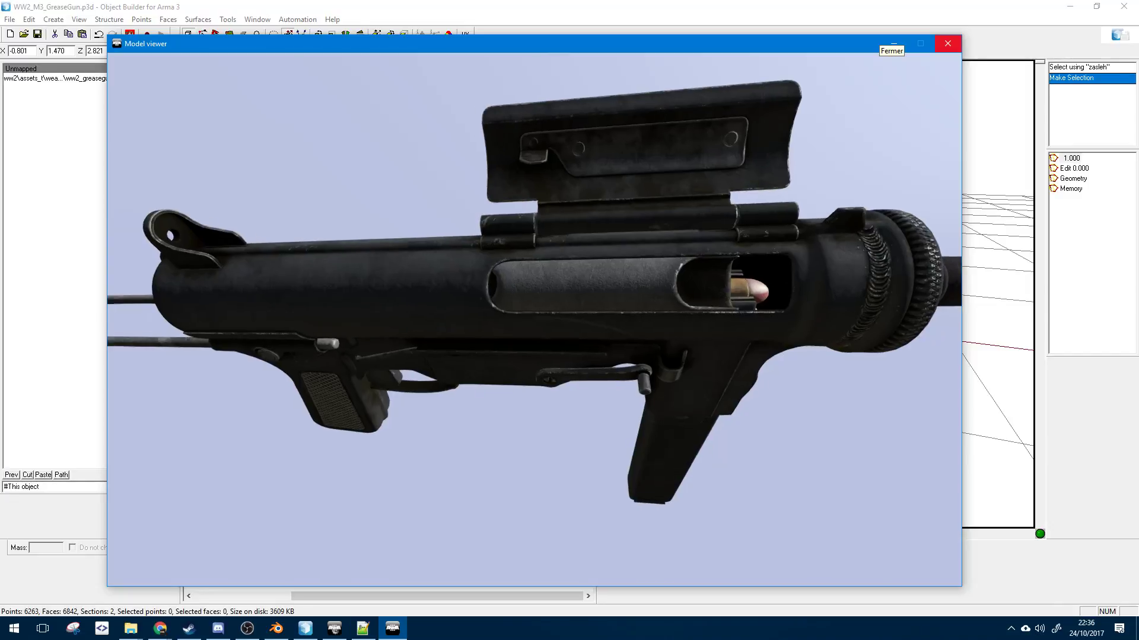
pyautogui.hotkey('alt', 'F4')
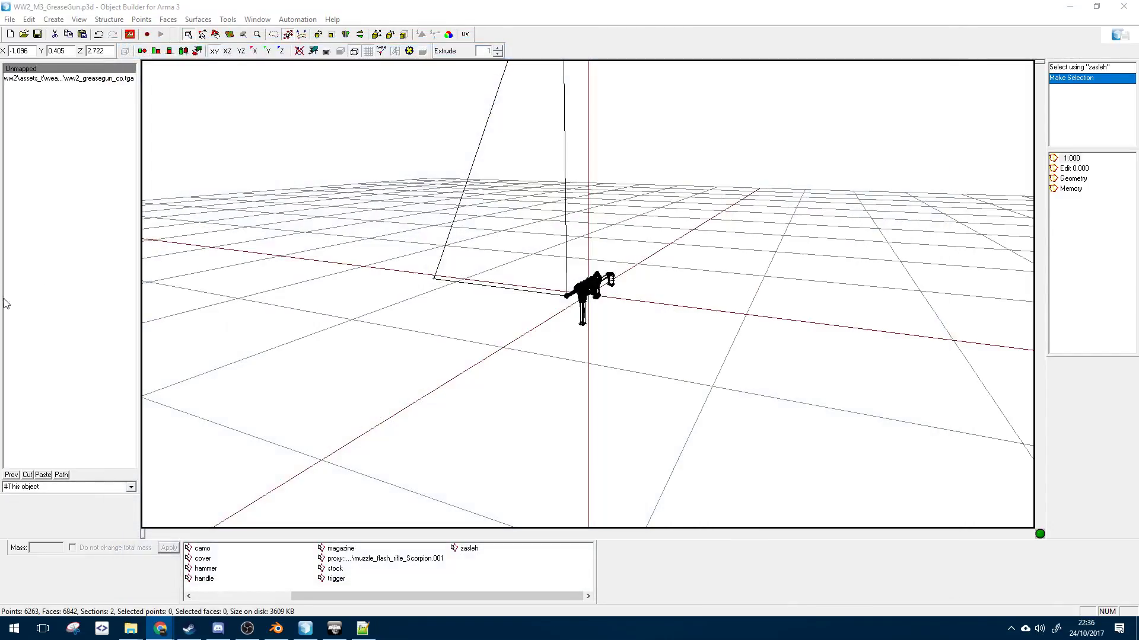
pyautogui.click(496, 337)
pyautogui.moveTo(524, 320); pyautogui.dragTo(783, 202, button='middle')
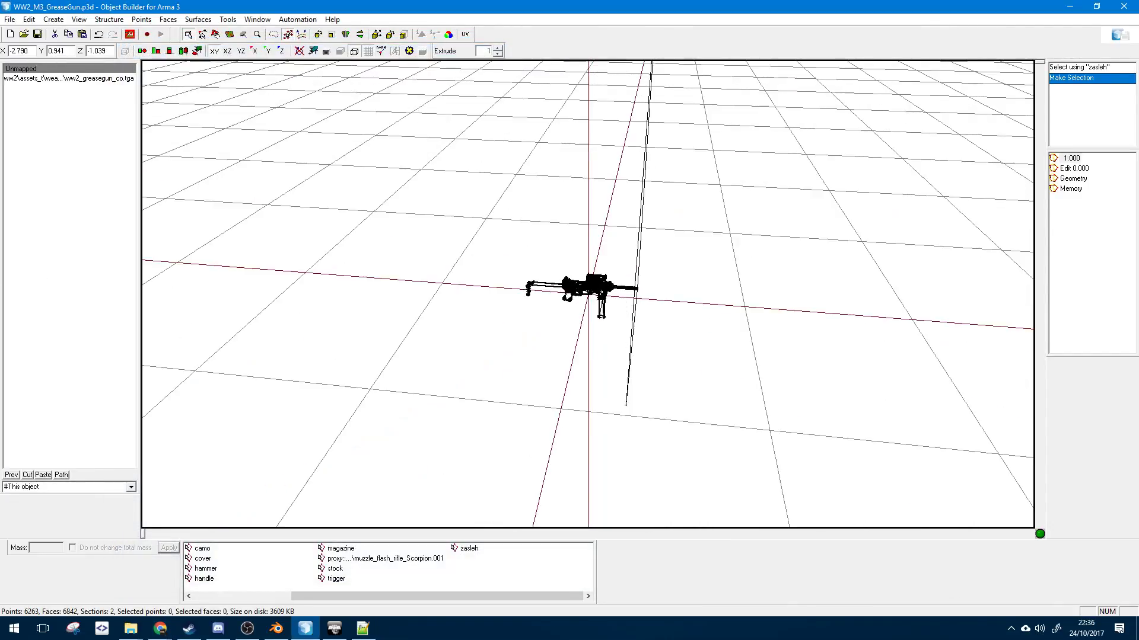
pyautogui.click(1125, 5)
pyautogui.click(610, 415)
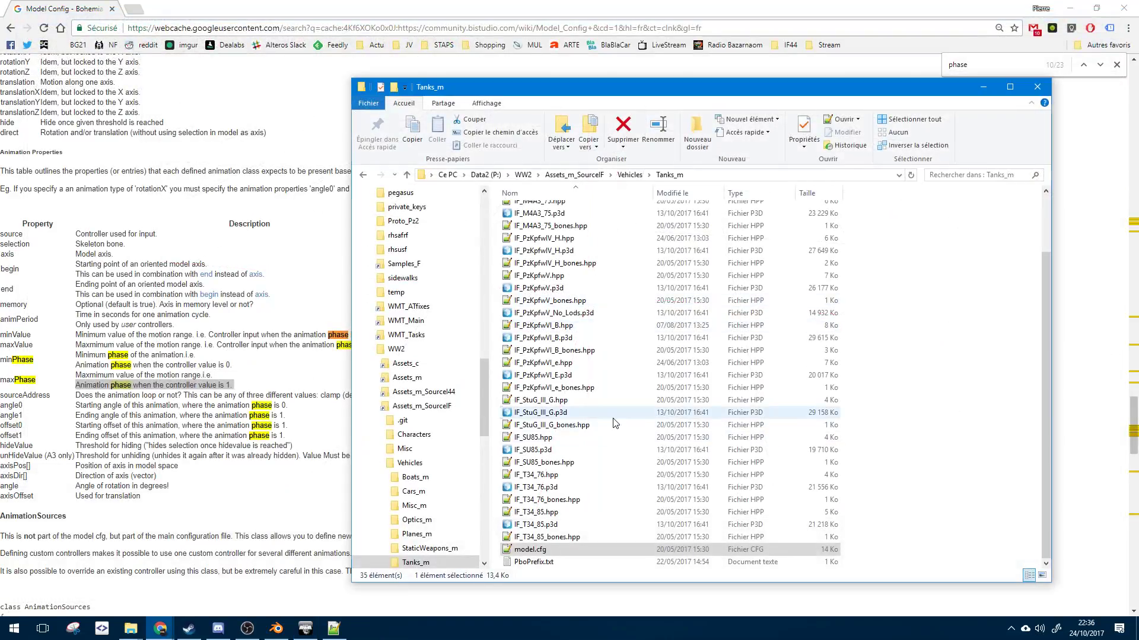
pyautogui.press('super+e')
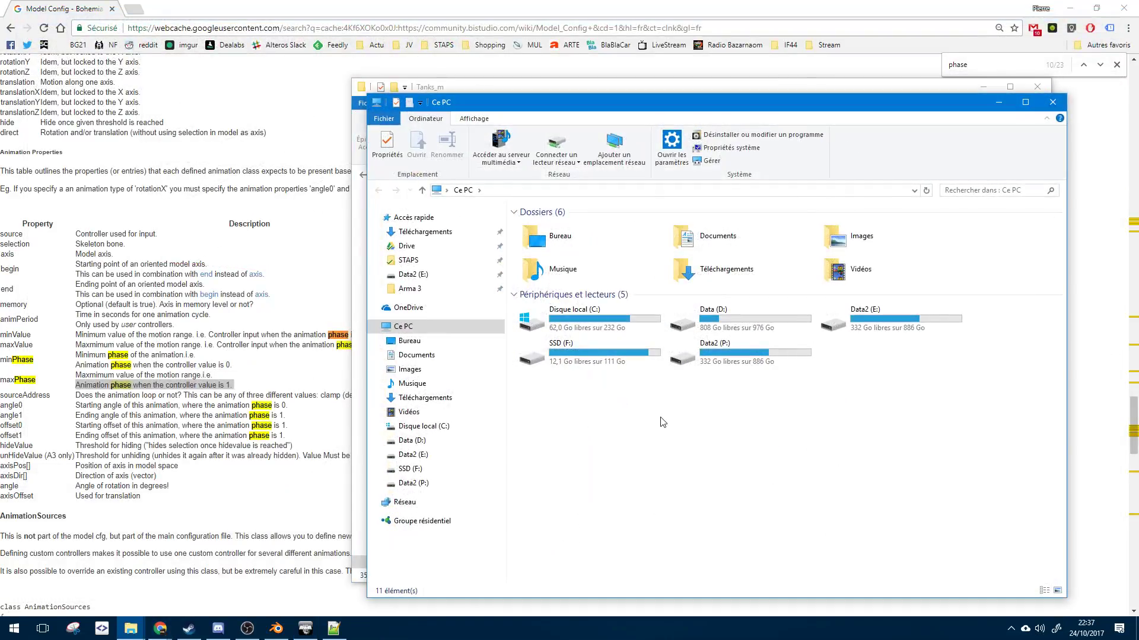
pyautogui.click(723, 348)
pyautogui.doubleClick(723, 348)
pyautogui.hotkey('alt', 'F4')
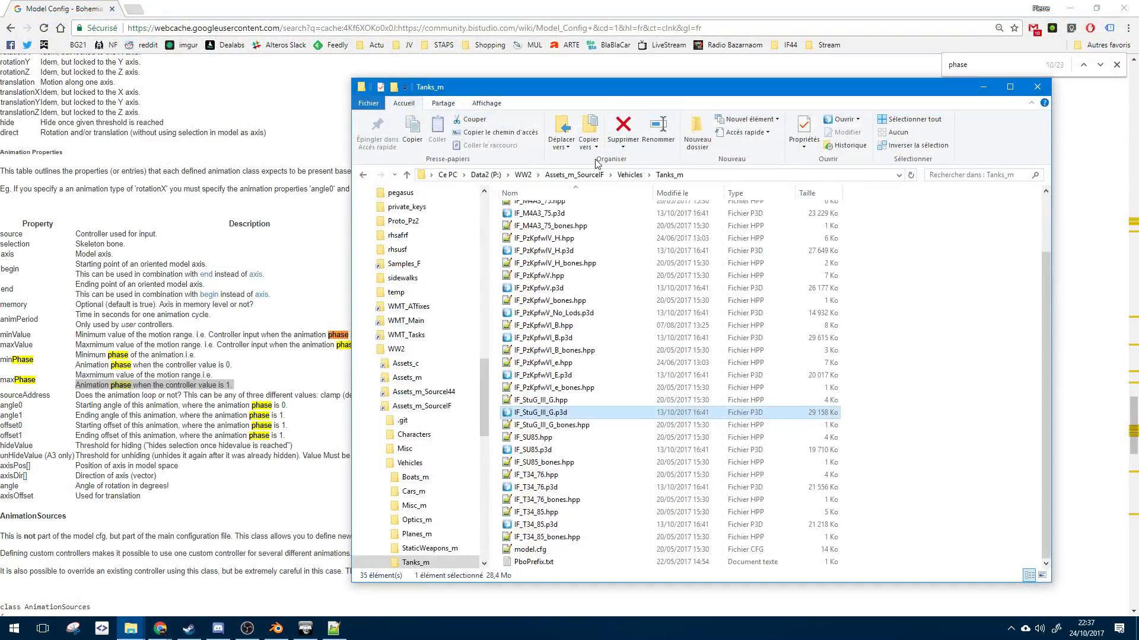
# - Open config.cpp from the P:\WW2\Assets_c\Weapons\InfantryWeapons_c folder in Notepad++
pyautogui.click(528, 176)
pyautogui.doubleClick(554, 212)
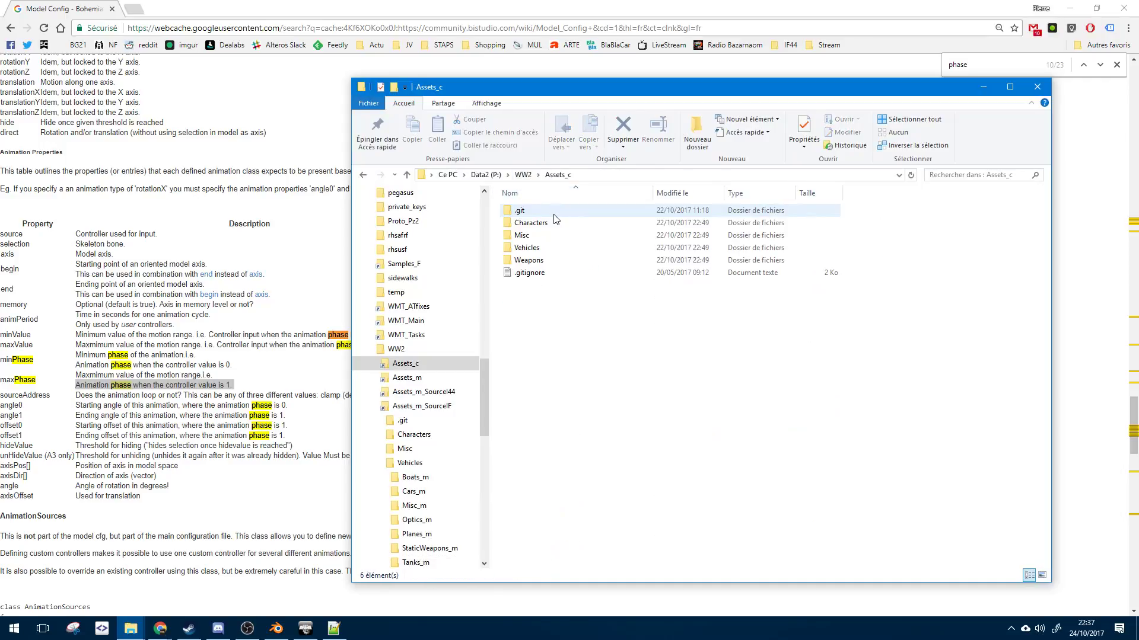
pyautogui.doubleClick(558, 260)
pyautogui.click(560, 262)
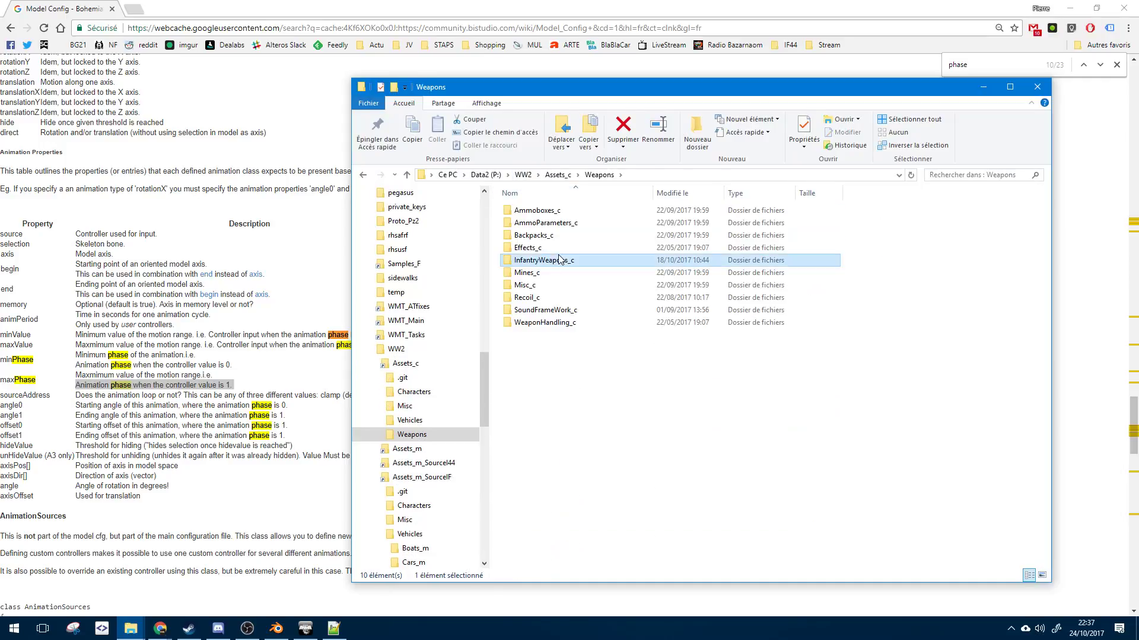
pyautogui.click(528, 248)
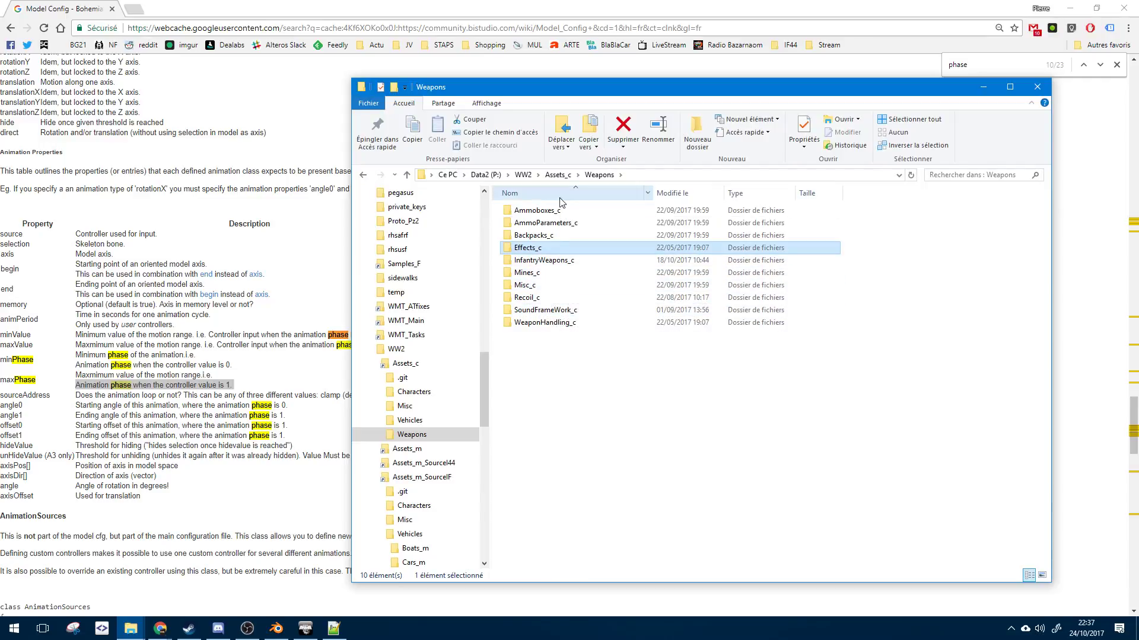
pyautogui.hotkey('alt', 'Left')
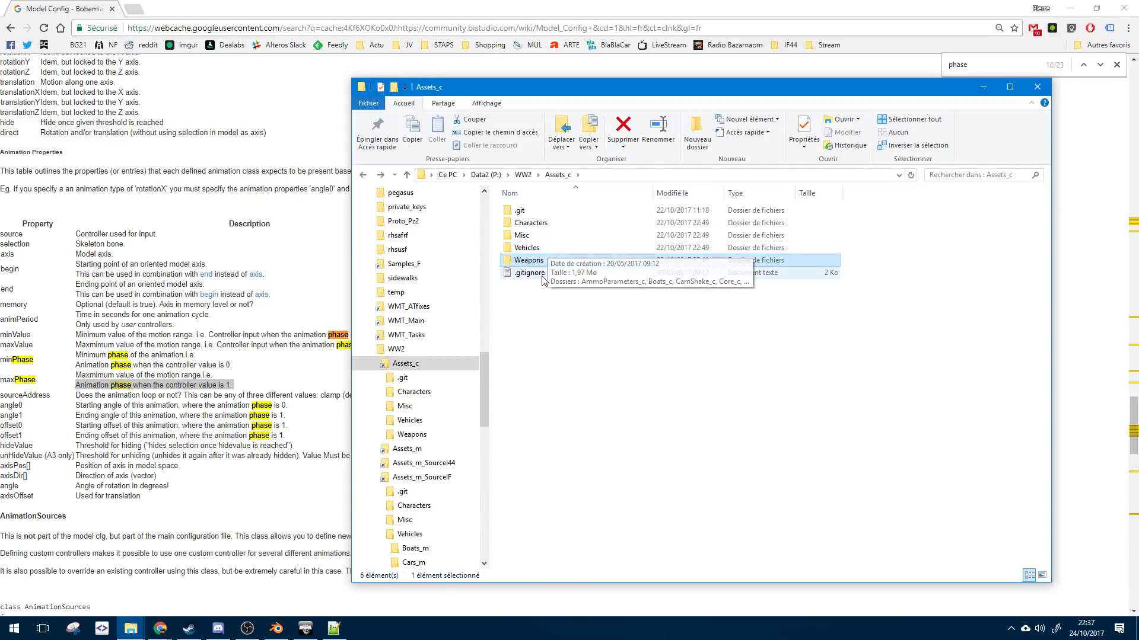
pyautogui.doubleClick(539, 262)
pyautogui.doubleClick(569, 260)
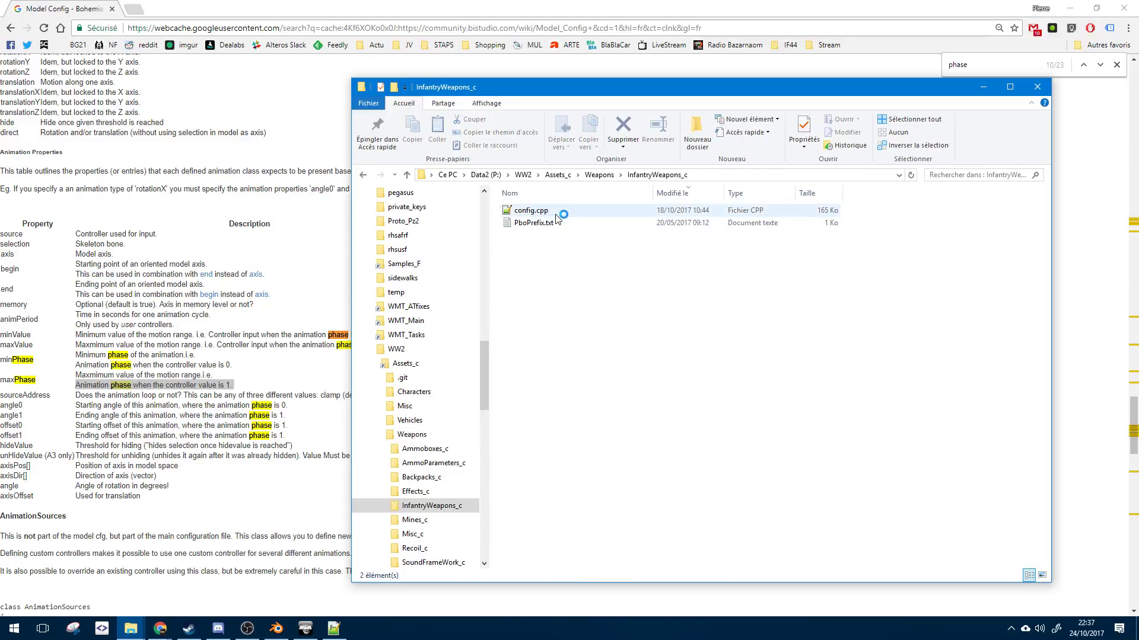
pyautogui.doubleClick(556, 212)
pyautogui.click(557, 218)
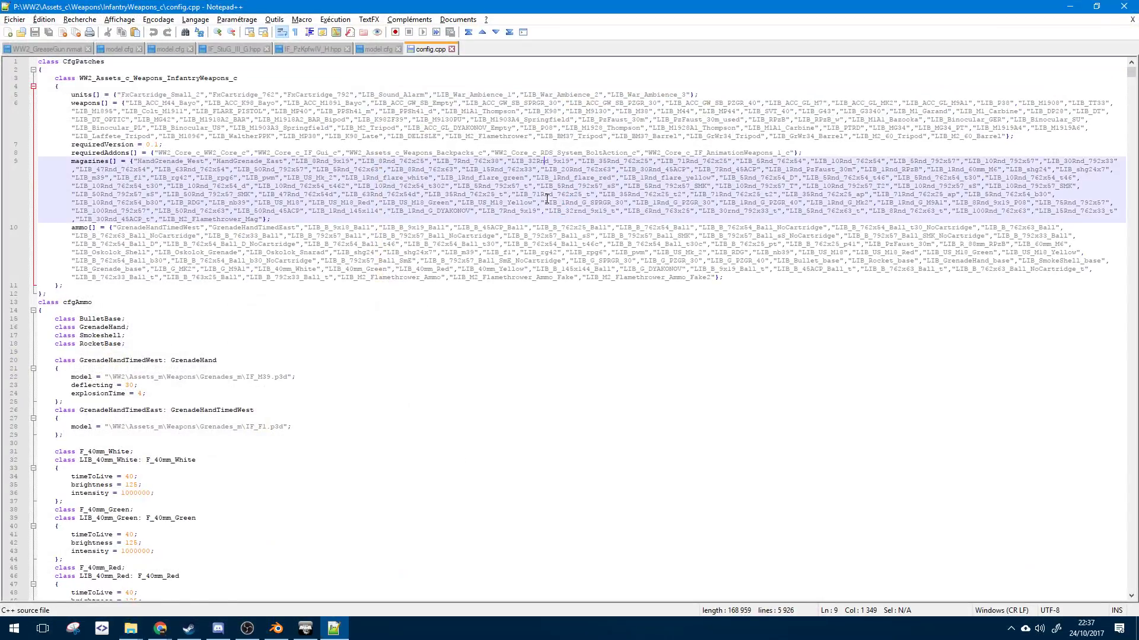
# - Fold the class bodies in config.cpp and look through the cfgAmmo and CfgMagazines entries
pyautogui.hotkey('alt', '0')
pyautogui.click(267, 377)
pyautogui.scroll(-8, 237, 371)
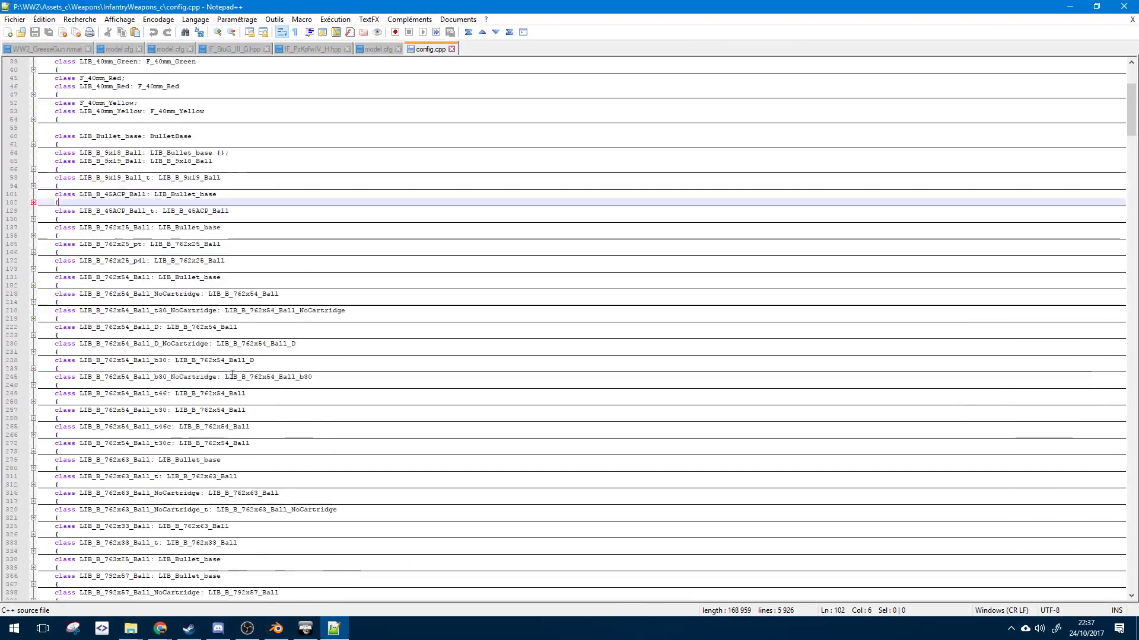
pyautogui.scroll(-9, 215, 368)
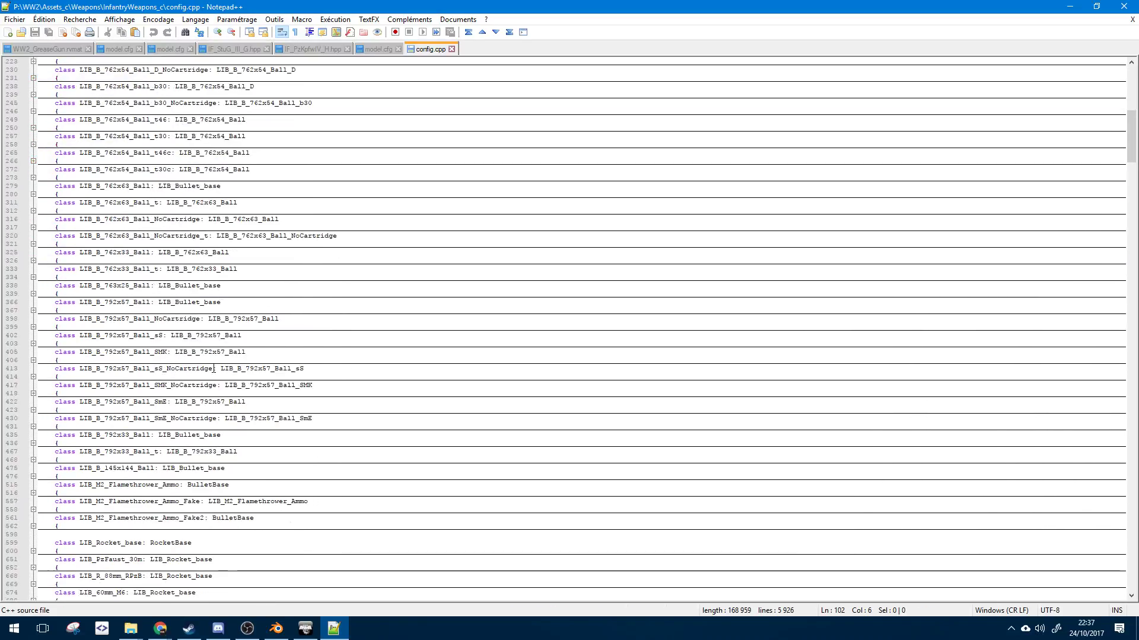
pyautogui.scroll(-20, 214, 368)
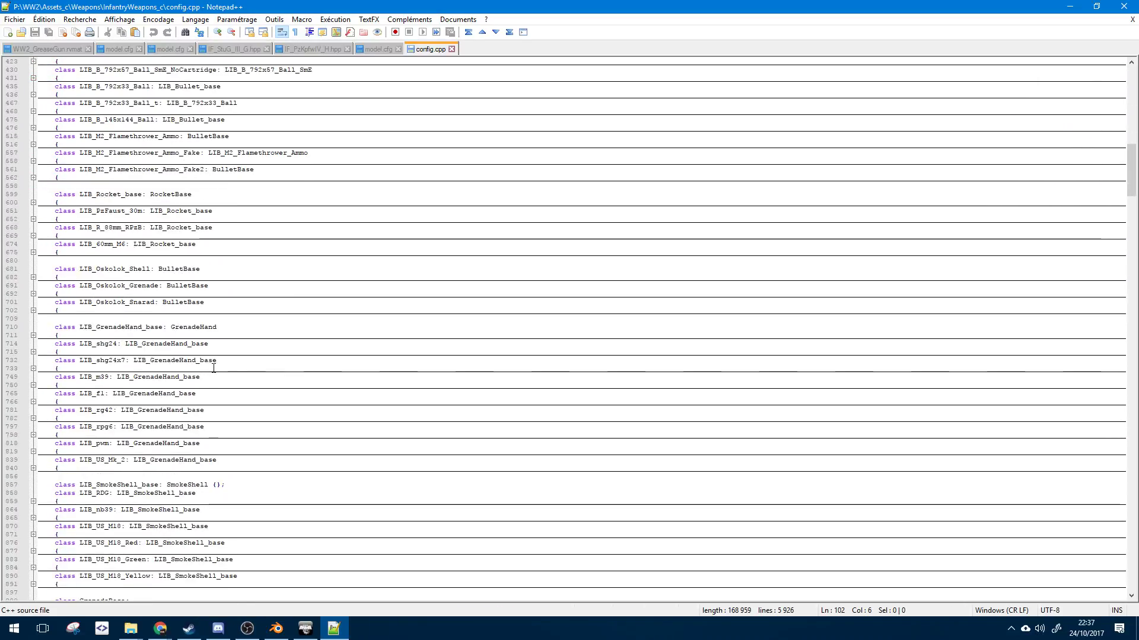
pyautogui.scroll(15, 210, 364)
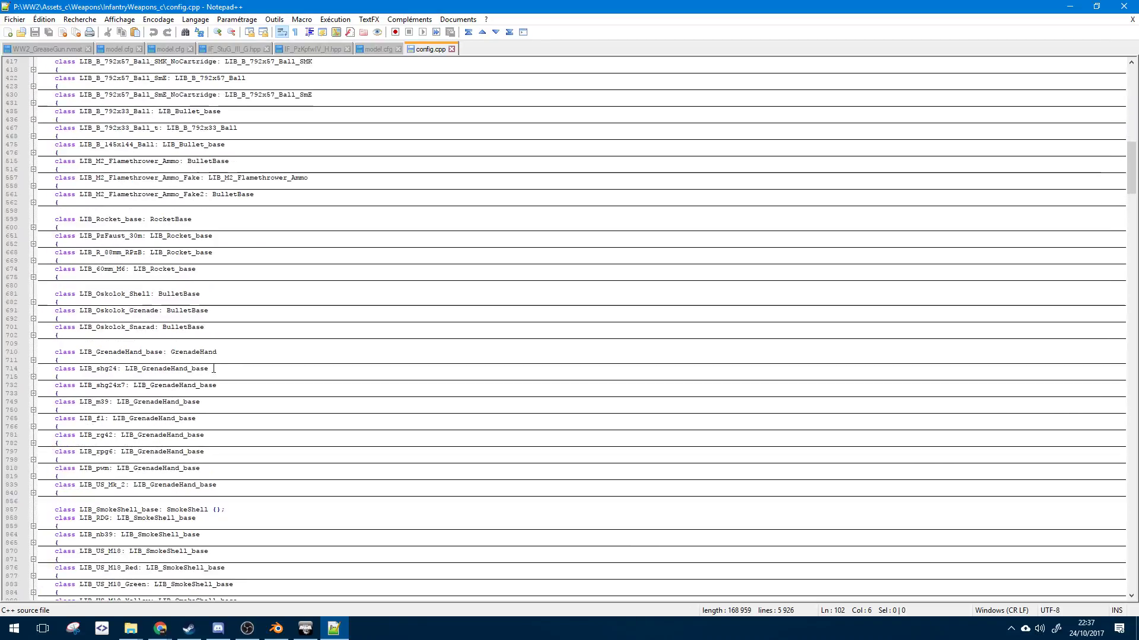
pyautogui.scroll(-20, 201, 359)
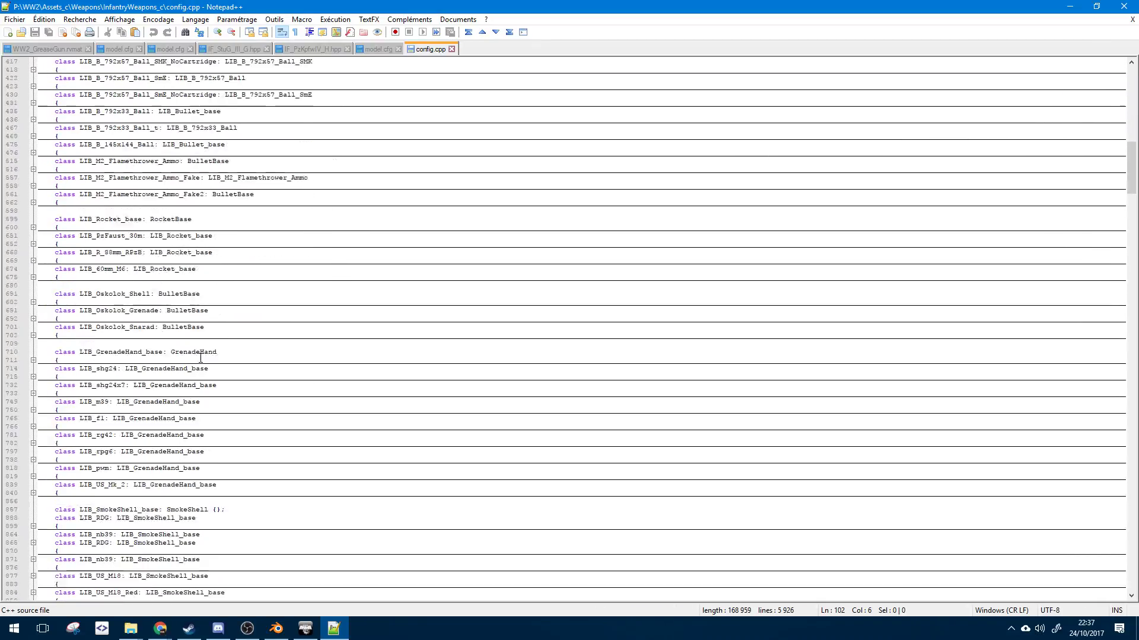
pyautogui.scroll(7, 152, 303)
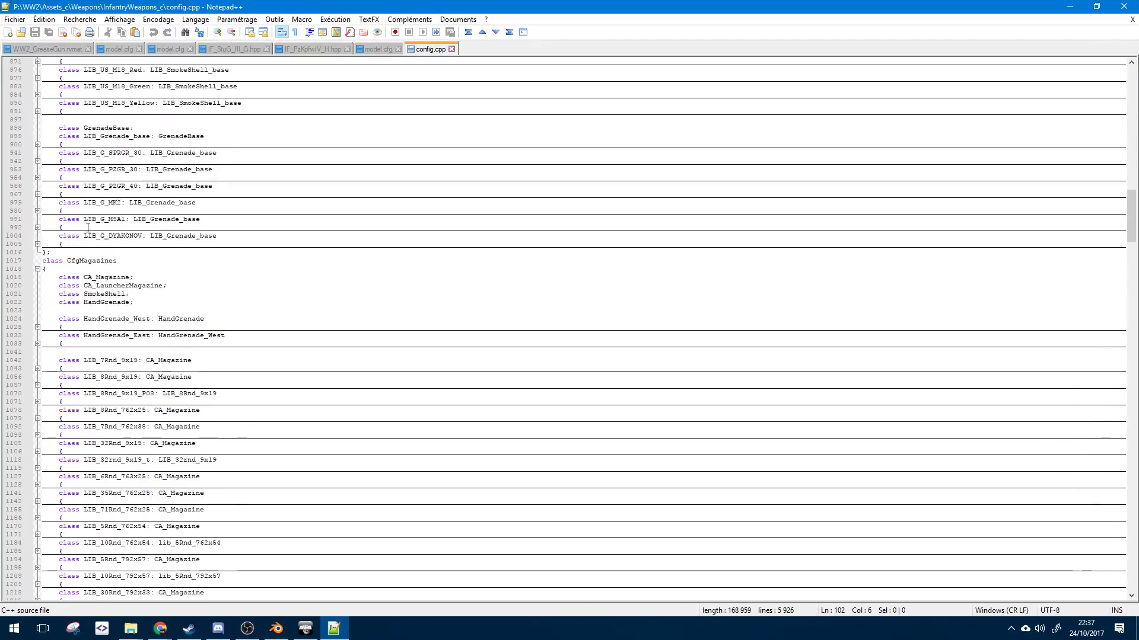
pyautogui.scroll(-17, 190, 297)
pyautogui.scroll(-12, 196, 295)
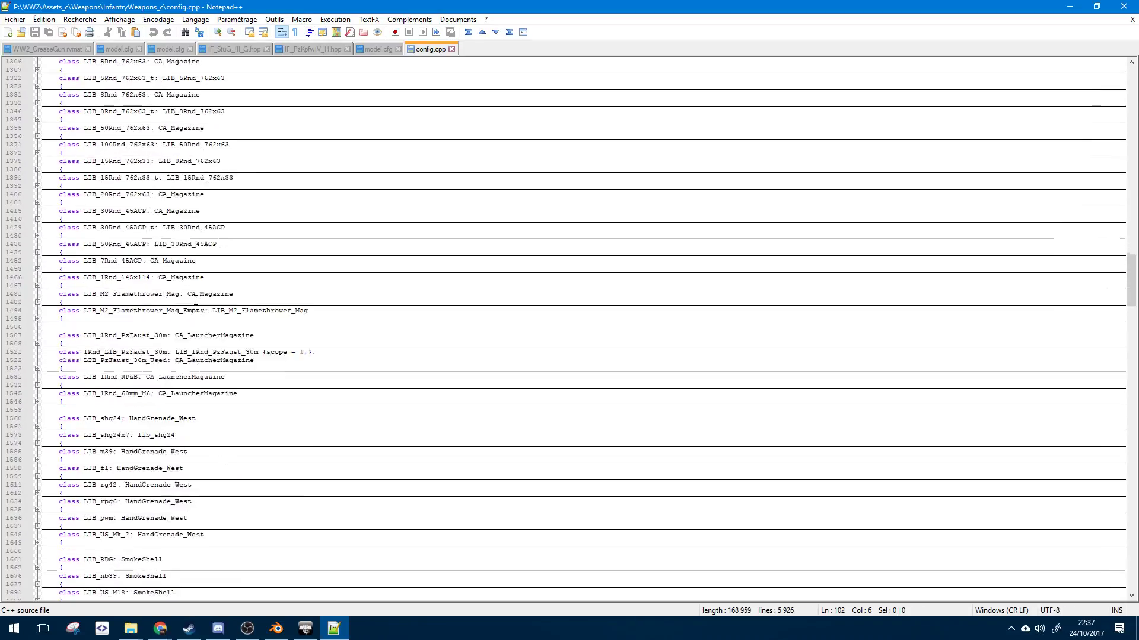
pyautogui.scroll(9, 190, 295)
# - Collapse all top-level classes, expand cfgWeapons, and locate the LIB_M1A1_Thompson class among the submachine guns
pyautogui.hotkey('alt', '0')
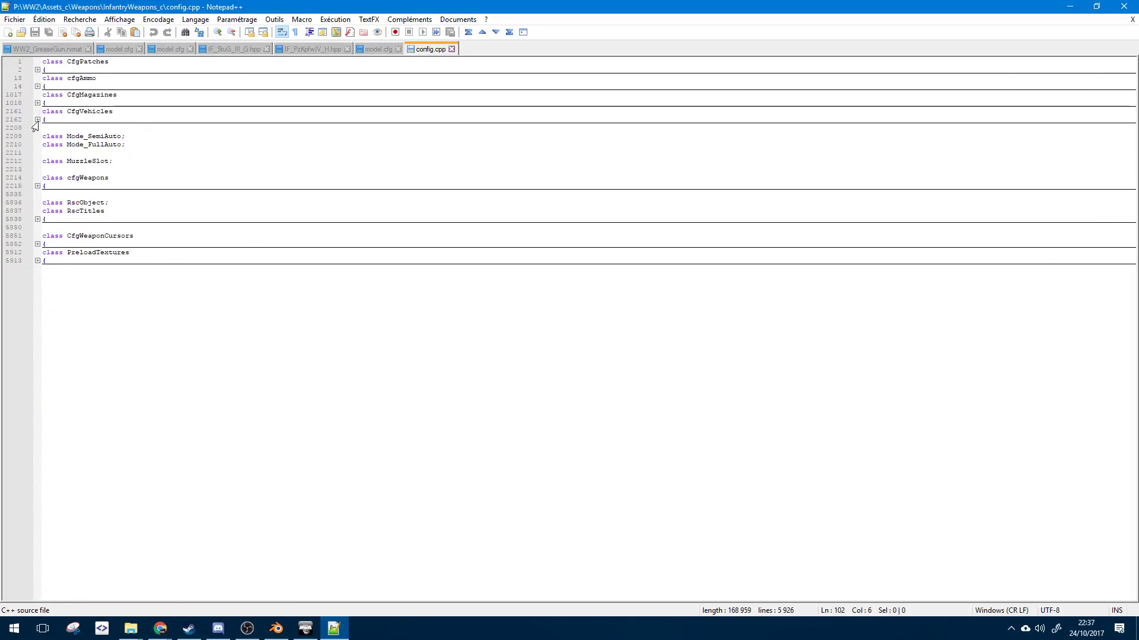
pyautogui.click(37, 186)
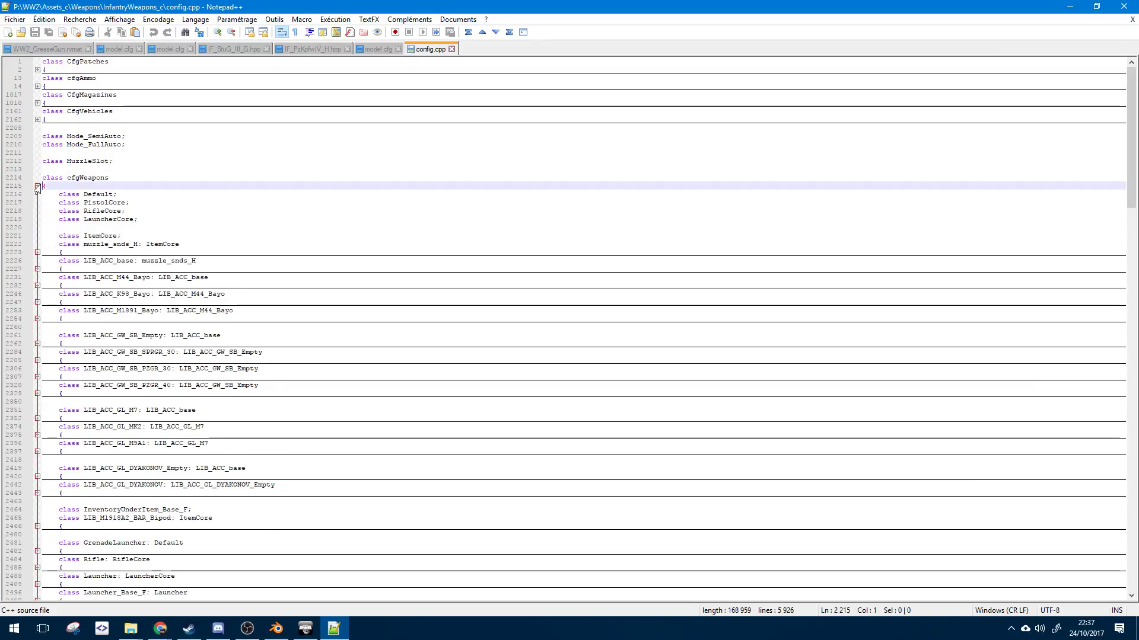
pyautogui.scroll(-20, 145, 402)
pyautogui.click(144, 408)
pyautogui.scroll(20, 140, 293)
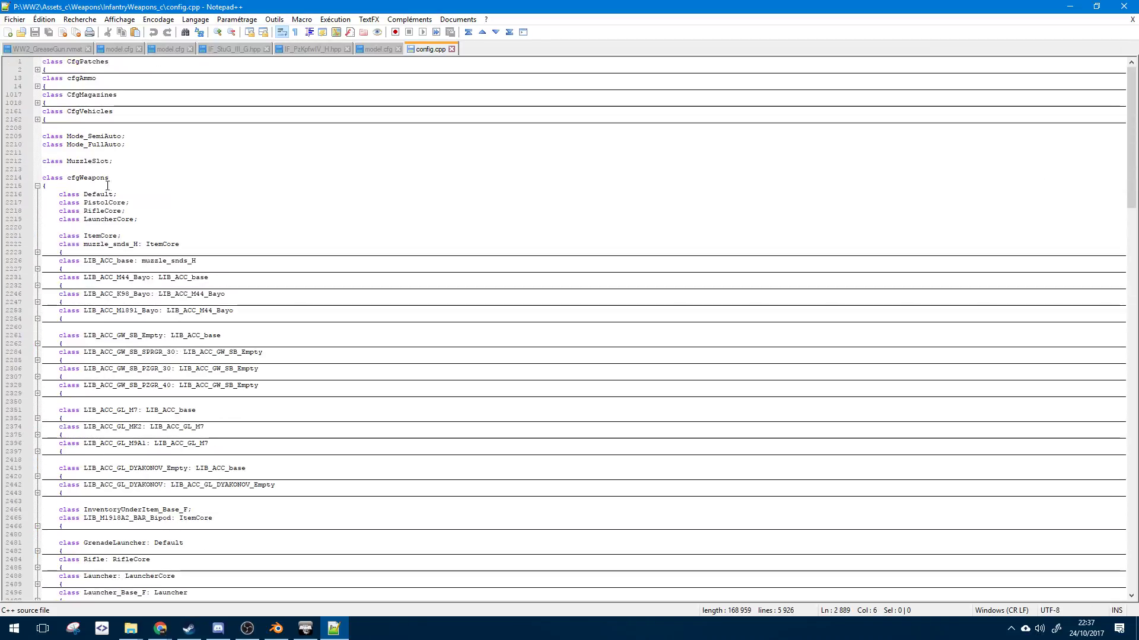
pyautogui.scroll(-20, 107, 186)
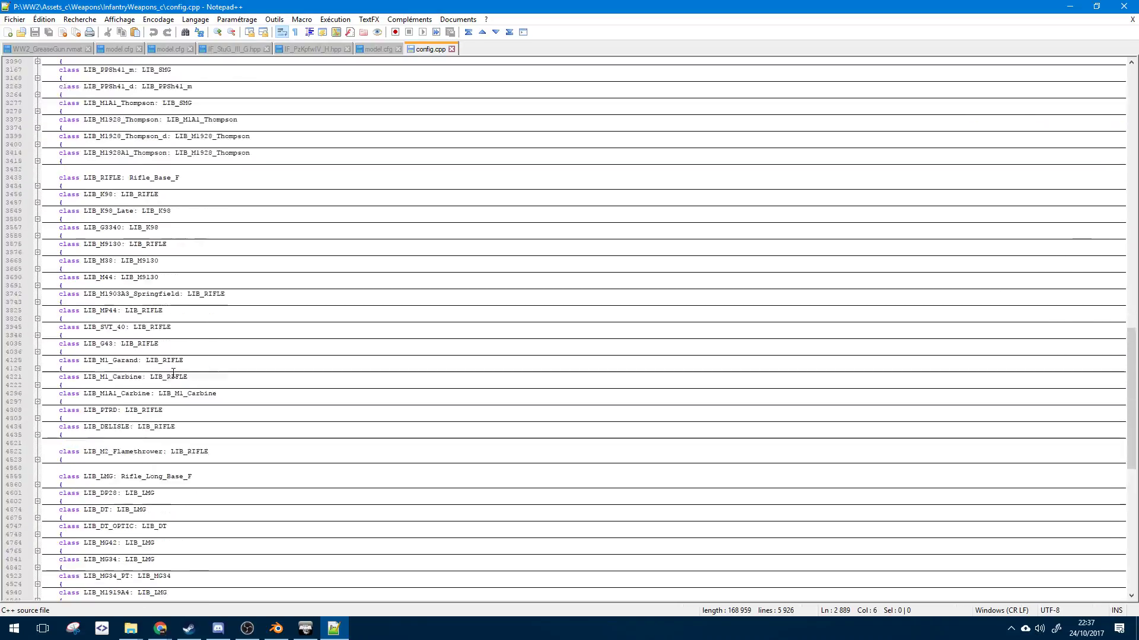
pyautogui.scroll(4, 174, 372)
pyautogui.click(155, 194)
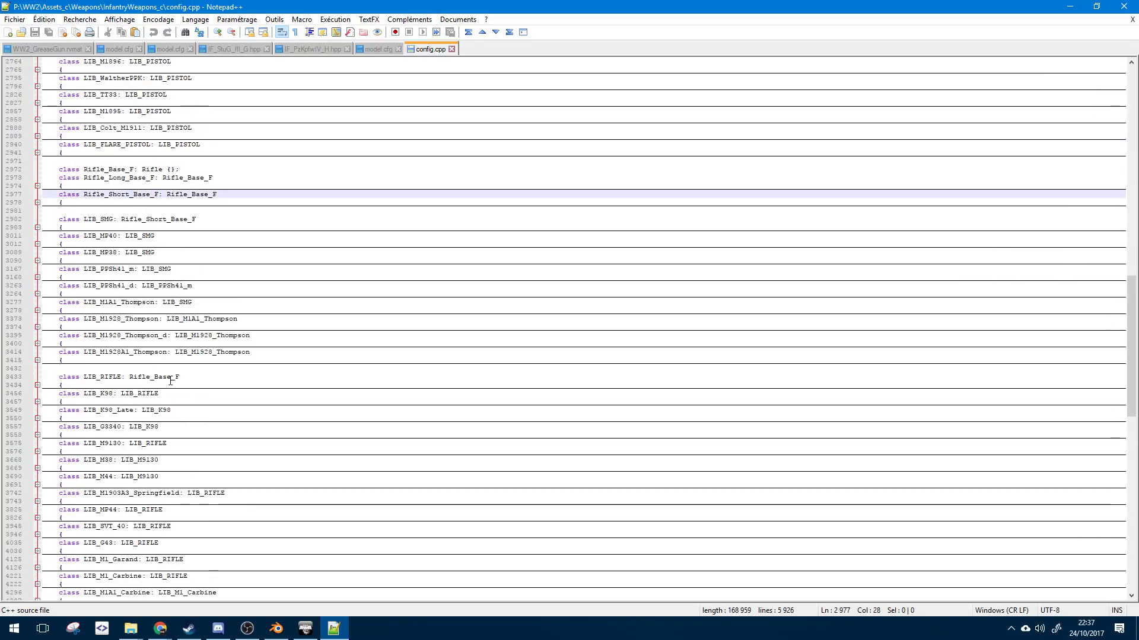
pyautogui.doubleClick(127, 302)
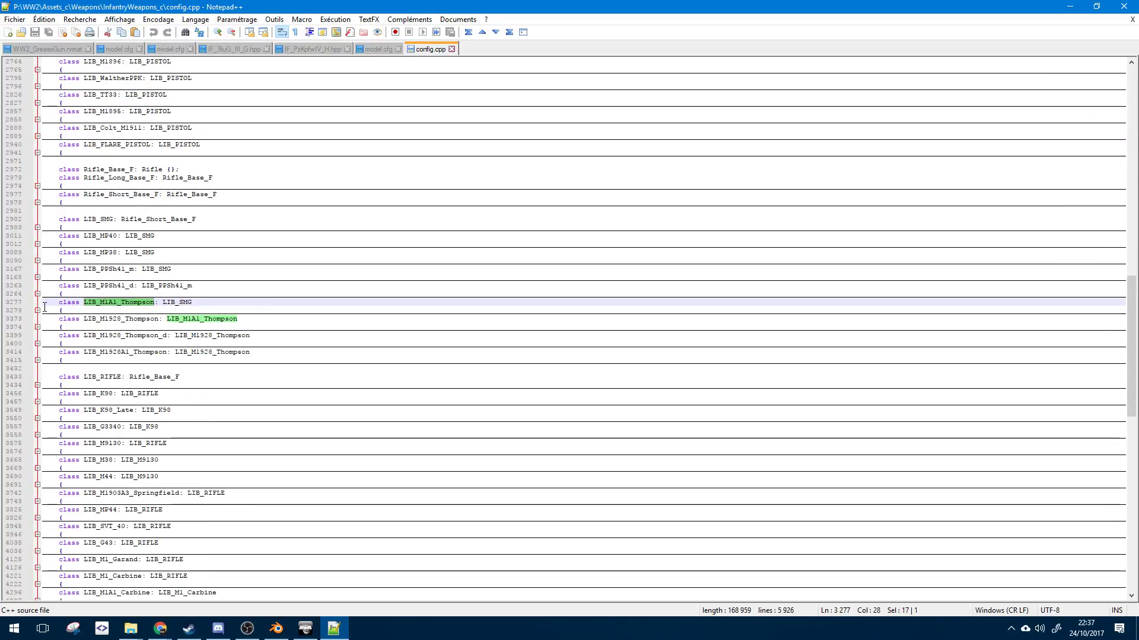
# - Duplicate the whole LIB_M1A1_Thompson class below LIB_M1928A1_Thompson, before the LIB_RIFLE class
pyautogui.click(37, 310)
pyautogui.scroll(-2, 54, 385)
pyautogui.moveTo(67, 534); pyautogui.dragTo(59, 253)
pyautogui.scroll(-8, 85, 366)
pyautogui.click(70, 386)
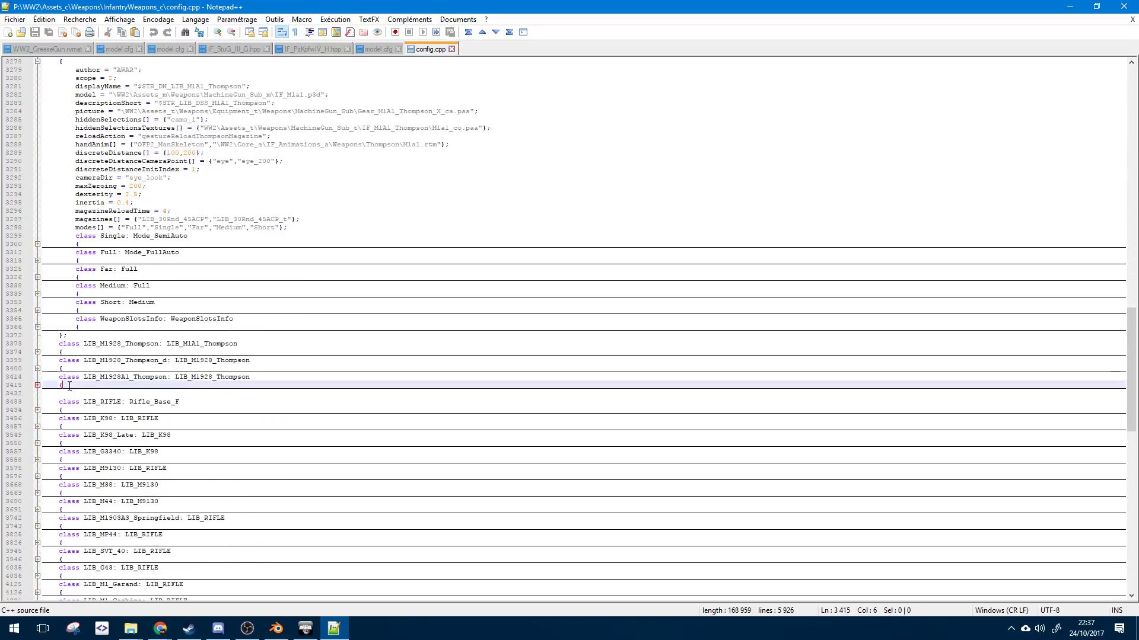
pyautogui.click(92, 392)
pyautogui.press('Return')
pyautogui.press('Return')
pyautogui.press('Return')
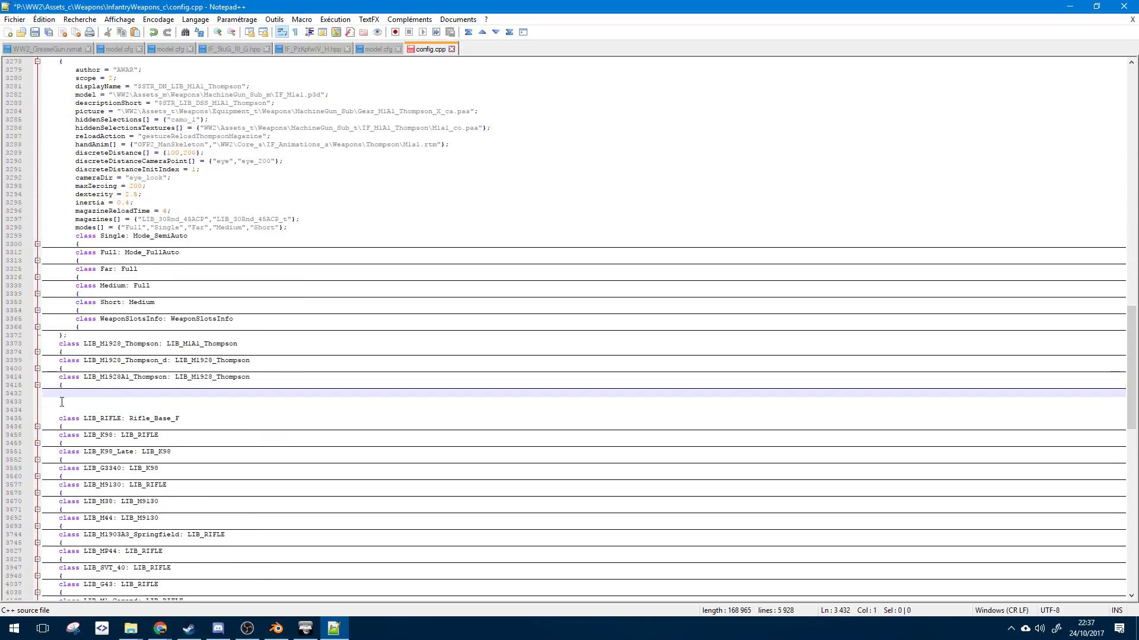
pyautogui.hotkey('ctrl', 'v')
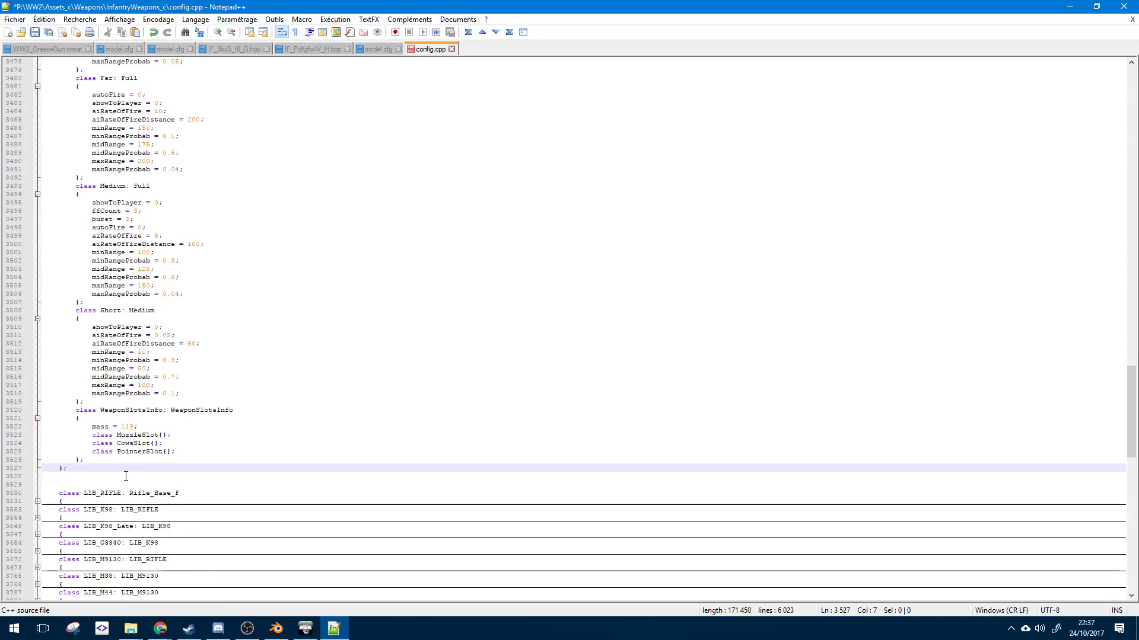
pyautogui.press('Delete')
# - Examine the Single and Full fire mode classes in the Thompson copy, including their reloadTime and dispersion properties
pyautogui.scroll(16, 122, 475)
pyautogui.click(37, 268)
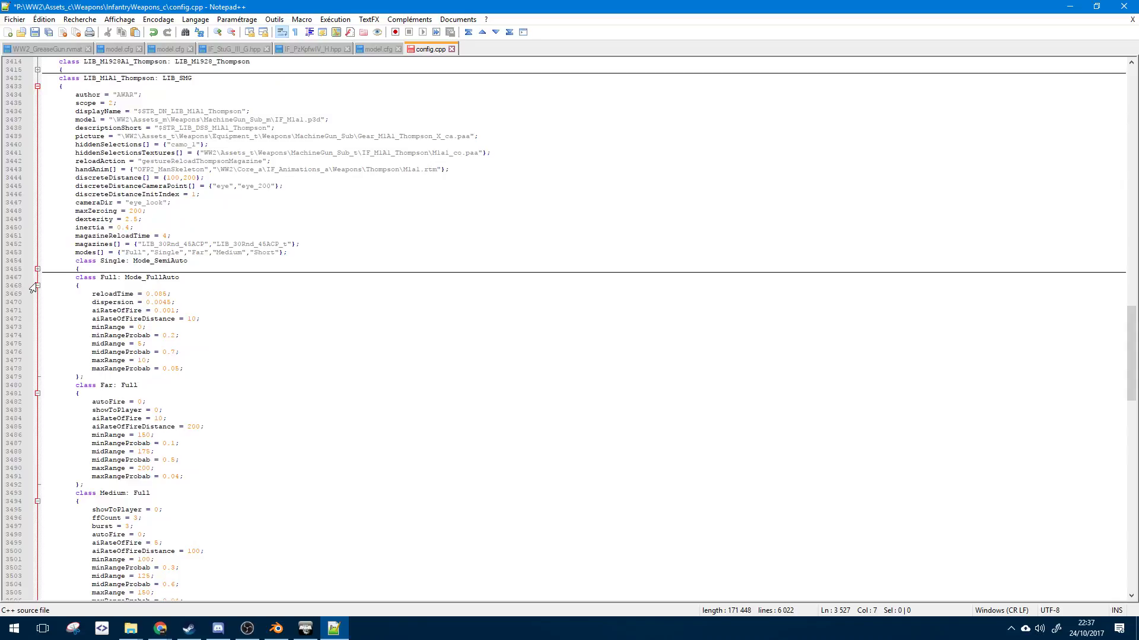
pyautogui.click(38, 269)
pyautogui.scroll(-1, 61, 322)
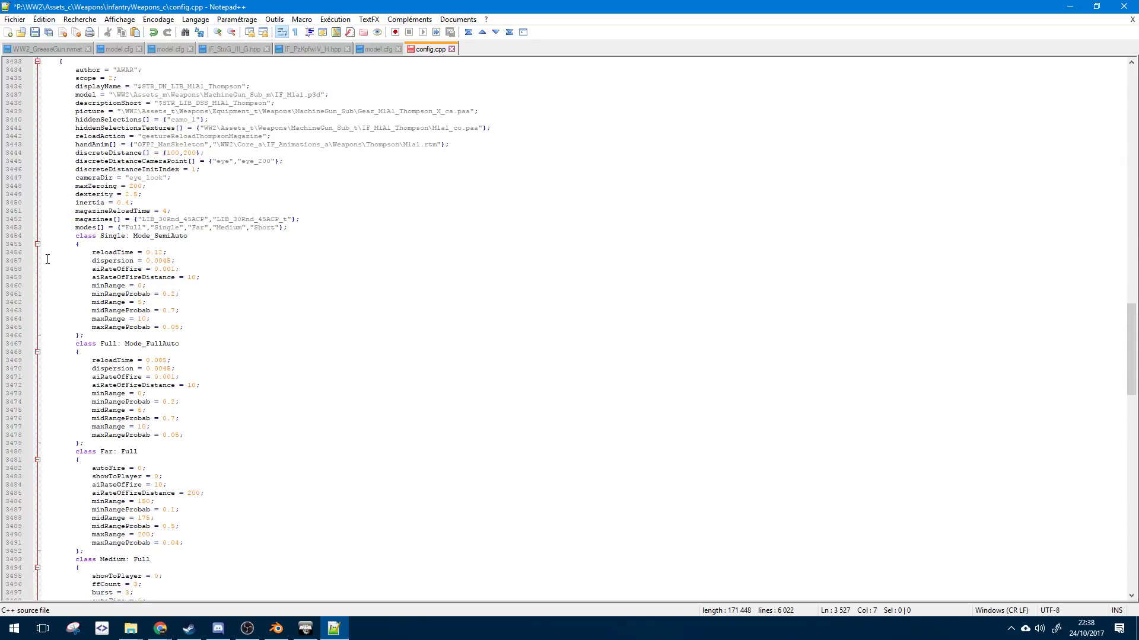
pyautogui.click(37, 244)
pyautogui.click(37, 244)
pyautogui.doubleClick(108, 261)
pyautogui.doubleClick(110, 252)
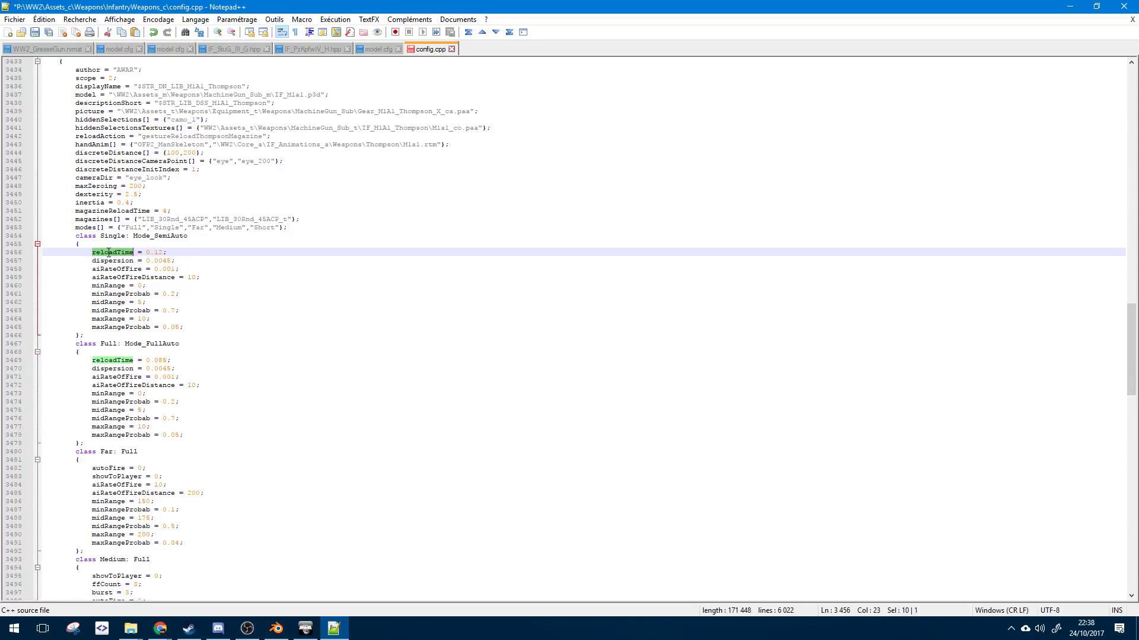
pyautogui.click(104, 327)
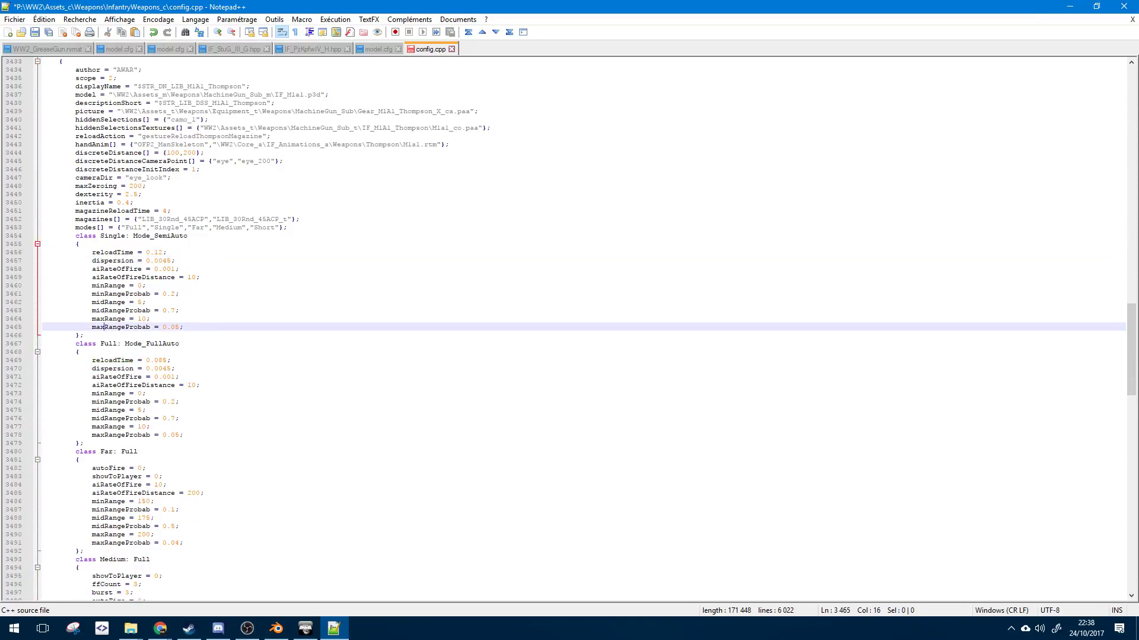
# - Switch to Chrome, search the Wikipedia list of US World War II weapons for "grea", and open the M3/A1 'Grease Gun' article
pyautogui.hotkey('alt', 'Tab')
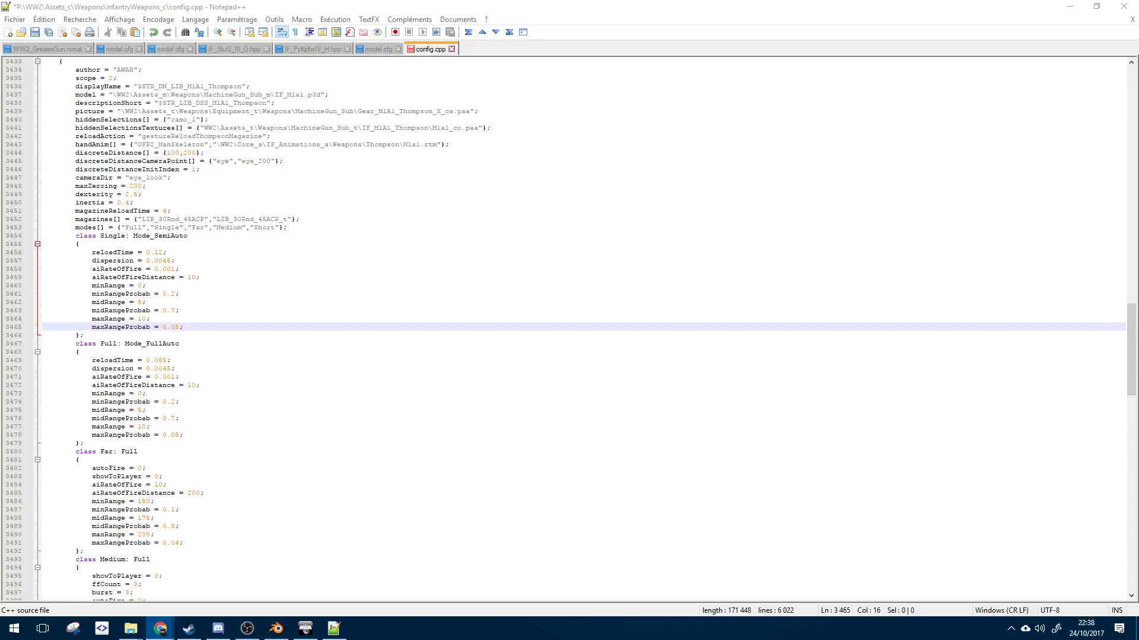
pyautogui.moveTo(1138, 53); pyautogui.dragTo(208, 0)
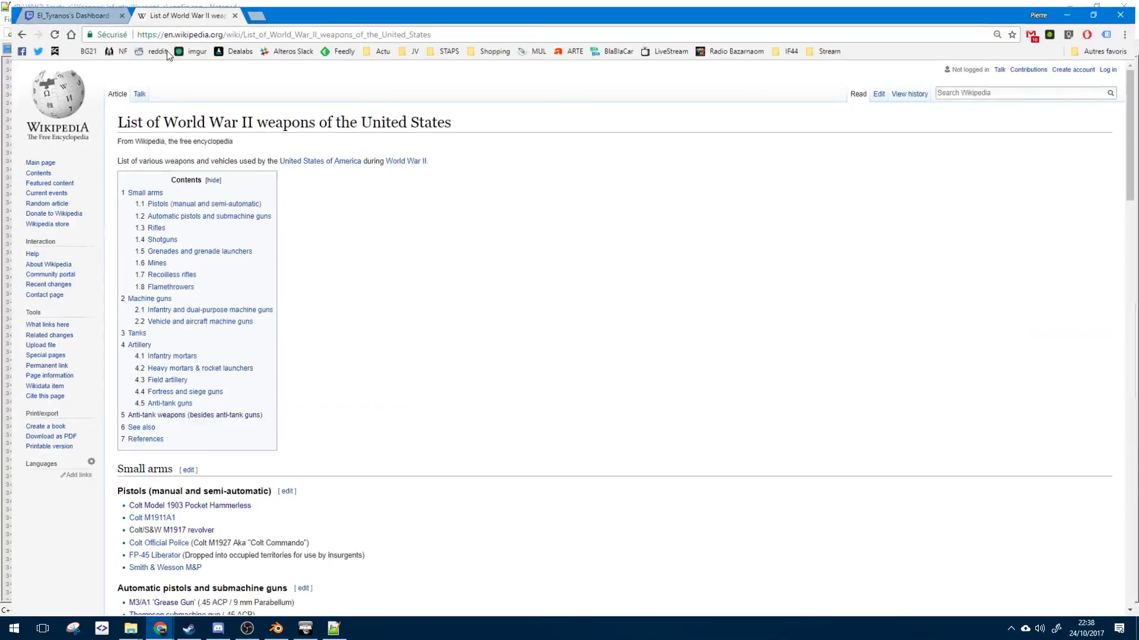
pyautogui.hotkey('ctrl', 'f')
pyautogui.write('grea')
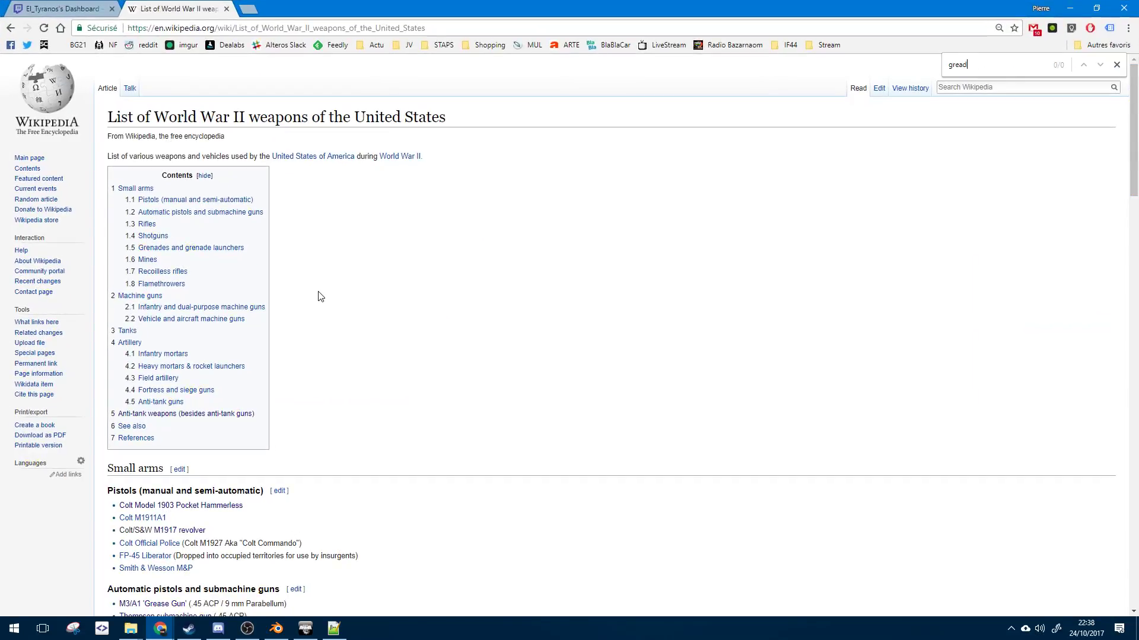
pyautogui.scroll(-3, 294, 481)
pyautogui.click(183, 427)
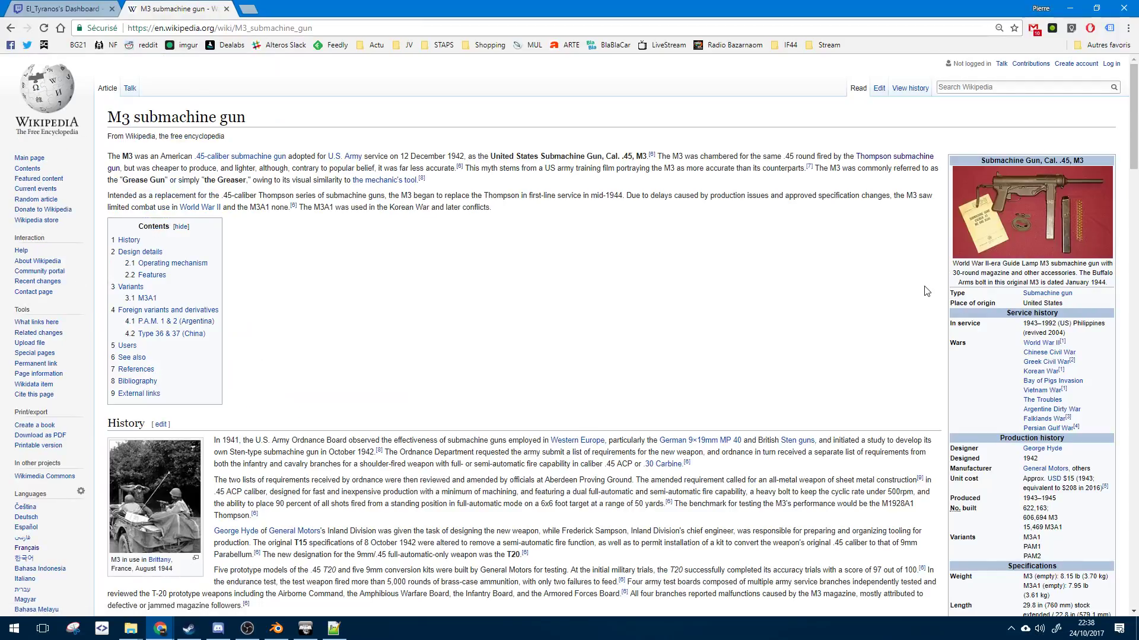
# - Search the M3 submachine gun article for "single" and check each match for information on its fire modes
pyautogui.scroll(-2, 811, 415)
pyautogui.hotkey('ctrl', 'f')
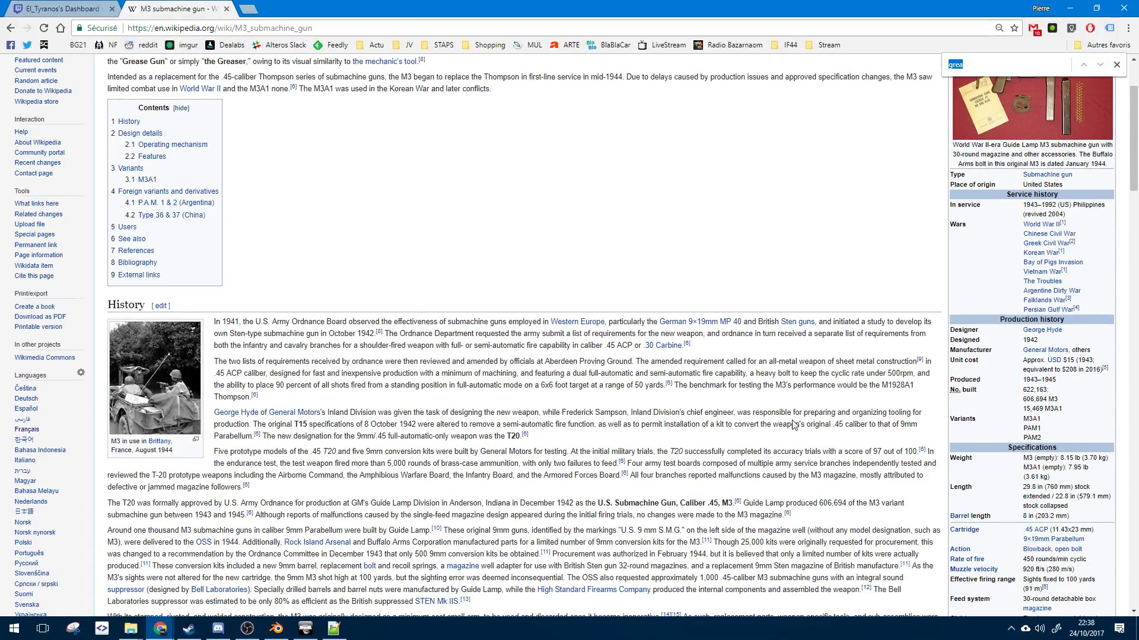
pyautogui.write('single')
pyautogui.press('Return')
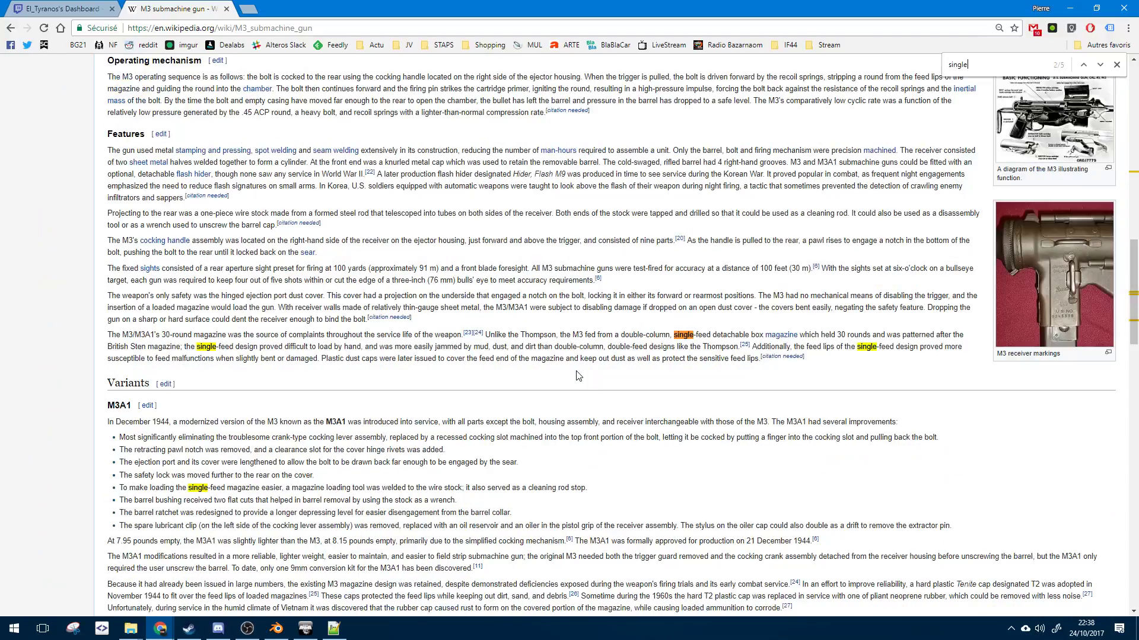
pyautogui.press('Return')
pyautogui.press('Return')
pyautogui.press('Return')
pyautogui.press('Return')
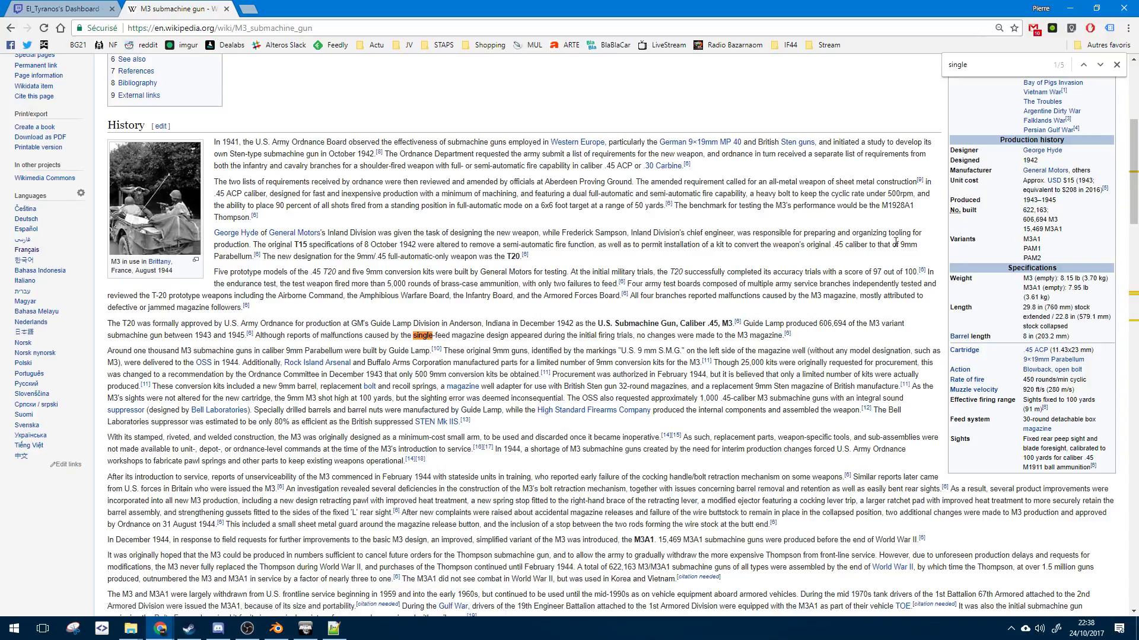
pyautogui.scroll(1, 967, 181)
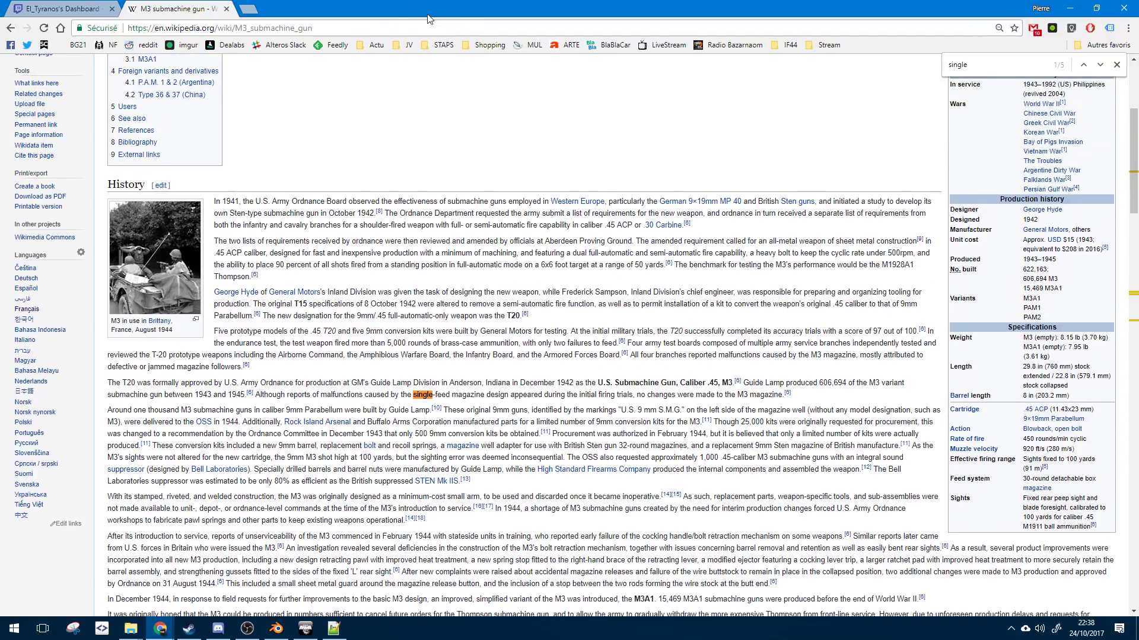
# - Return to config.cpp in Notepad++ and fold the Far, Medium and Short fire mode classes of the Thompson copy
pyautogui.hotkey('alt', 'Tab')
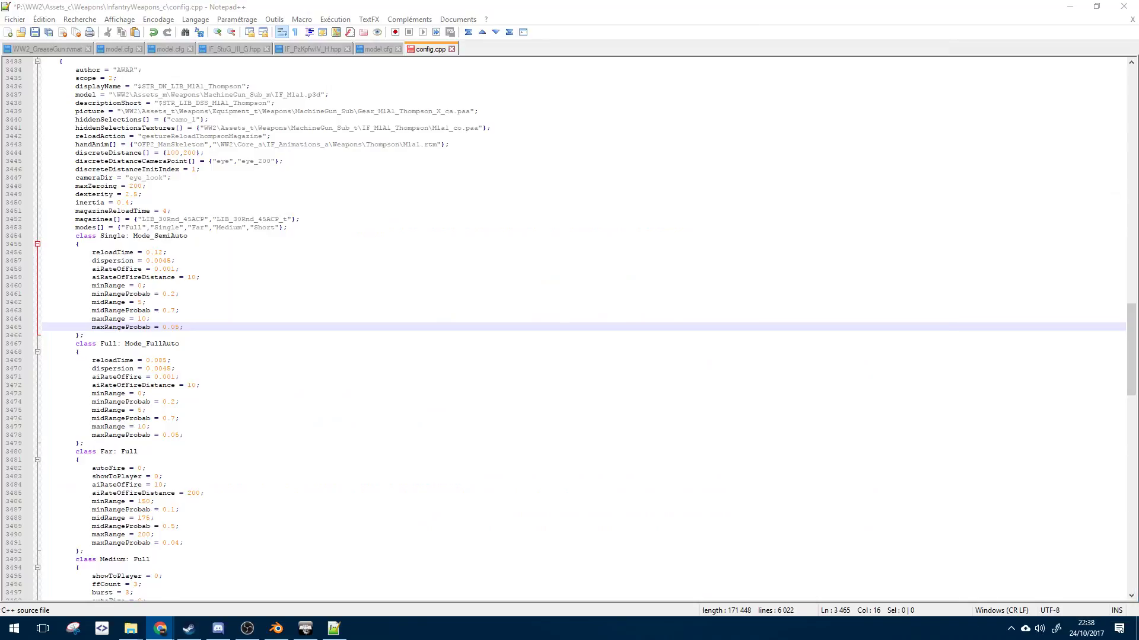
pyautogui.click(178, 360)
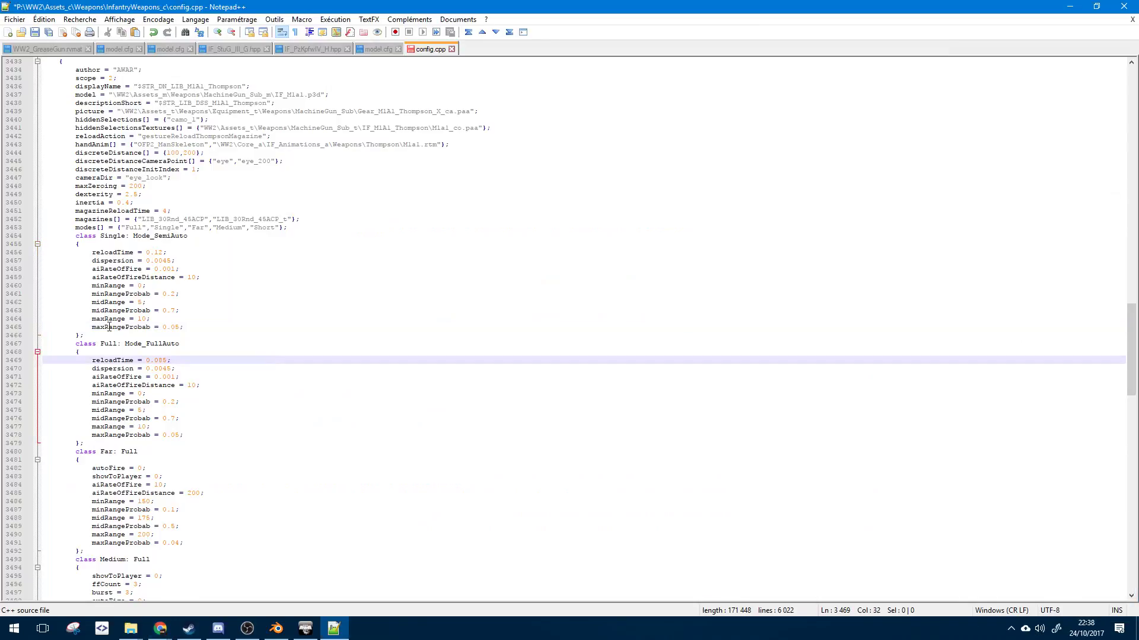
pyautogui.click(109, 327)
pyautogui.scroll(-4, 74, 340)
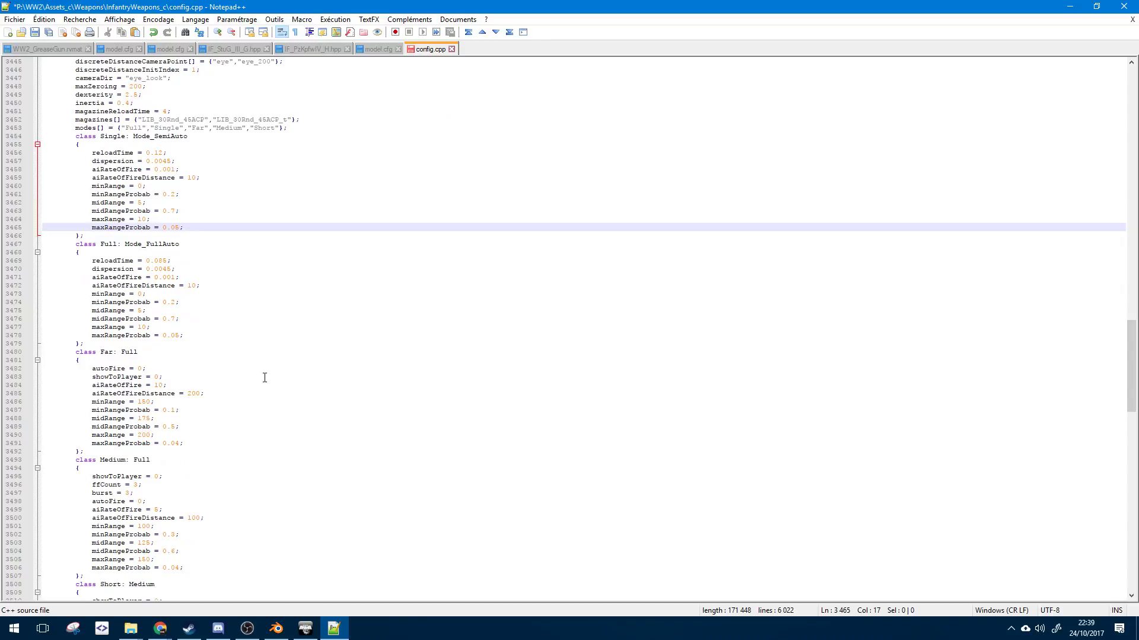
pyautogui.scroll(-4, 265, 378)
pyautogui.click(37, 260)
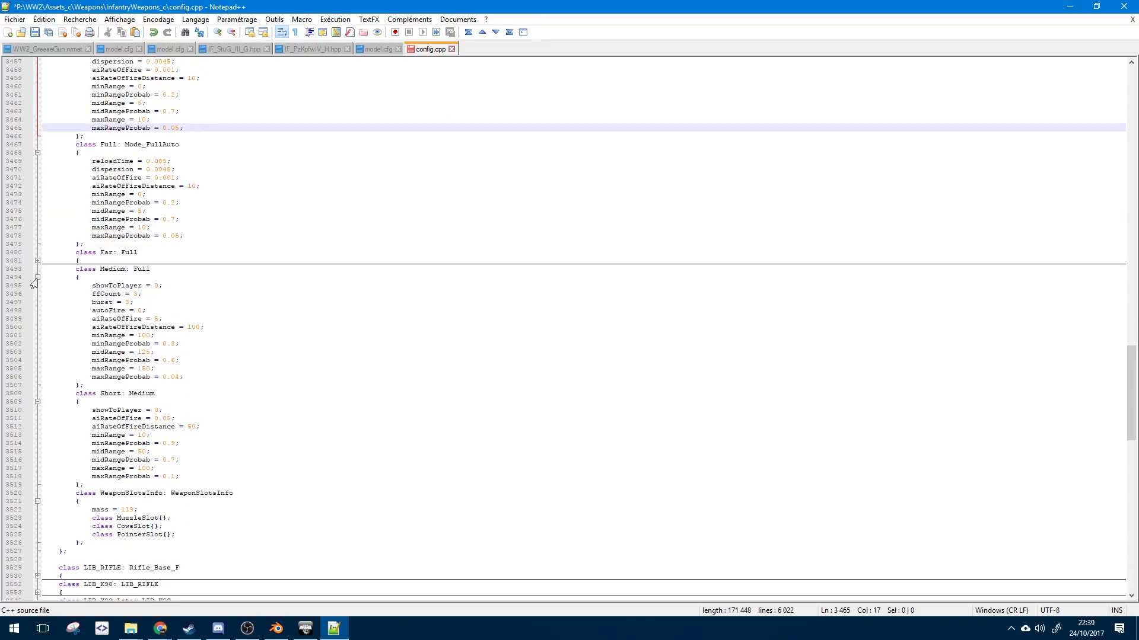
pyautogui.click(37, 277)
pyautogui.click(38, 293)
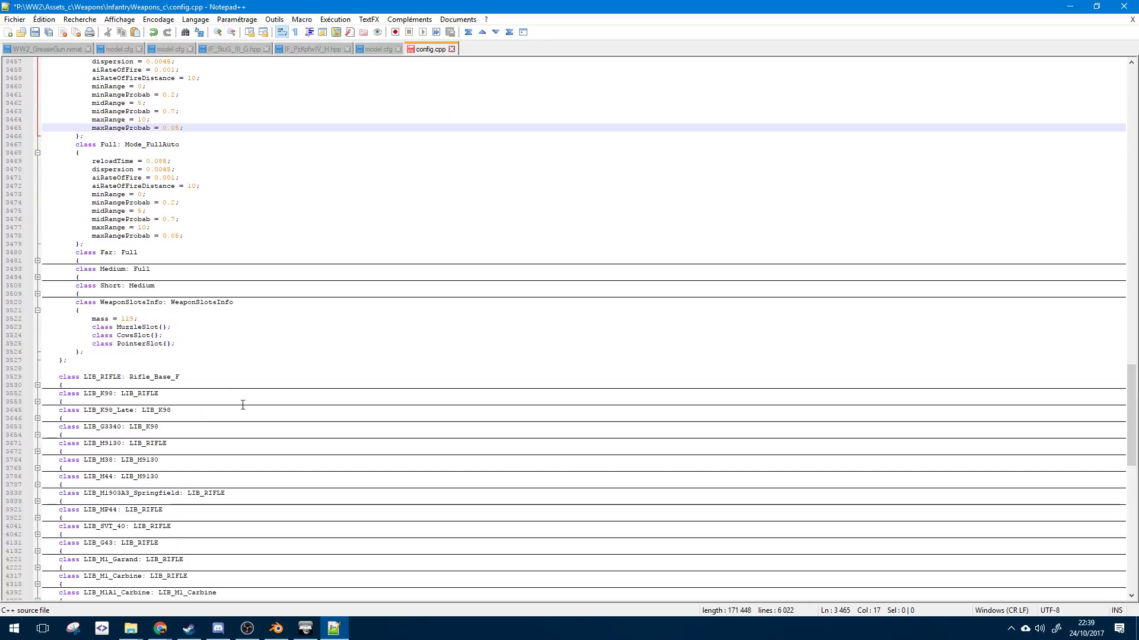
# - Add a "// TODO" comment after the mass value in the copied class's WeaponSlotsInfo
pyautogui.click(188, 311)
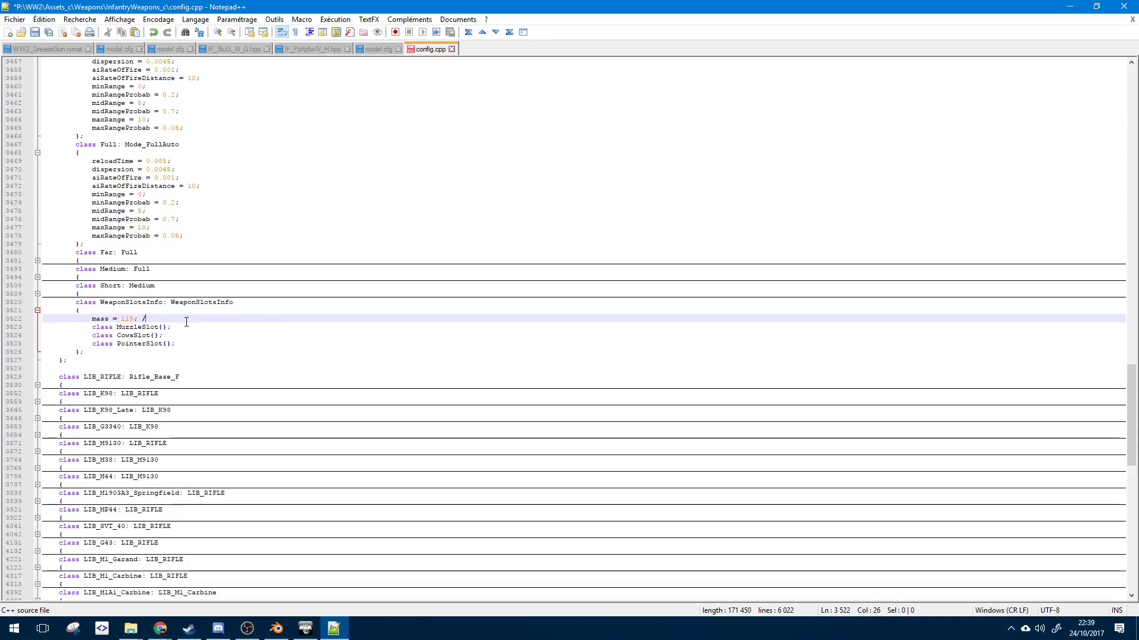
pyautogui.write('/TODO')
pyautogui.press('Left')
# - Review the magazines, inertia, maxZeroing and cameraDir properties of the copied Thompson class
pyautogui.scroll(2, 170, 334)
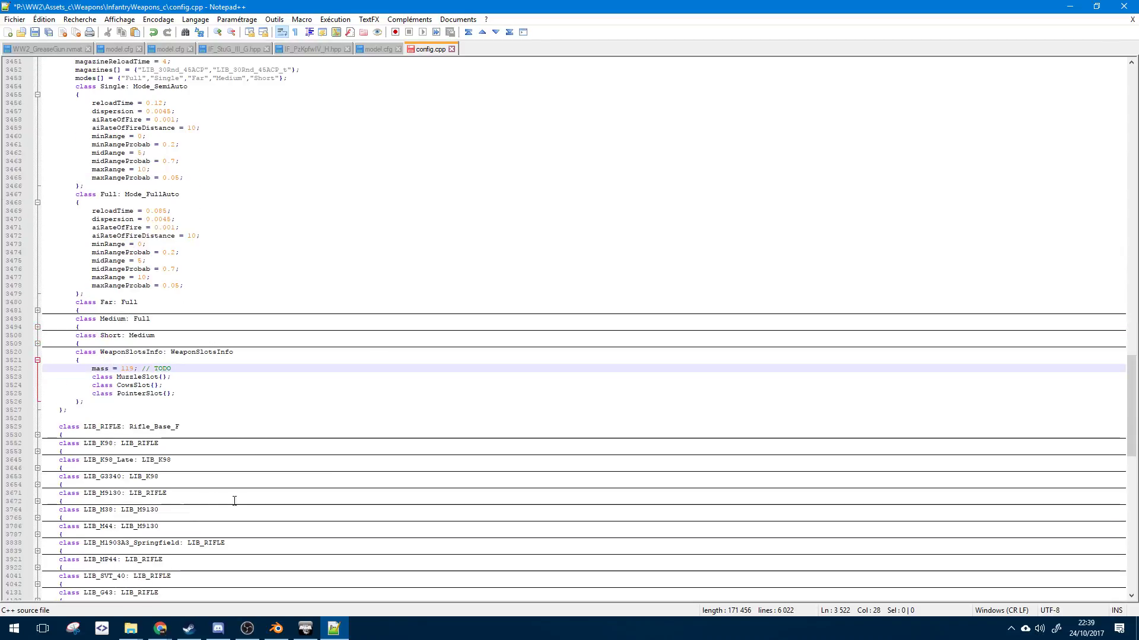
pyautogui.scroll(2, 168, 449)
pyautogui.scroll(7, 164, 418)
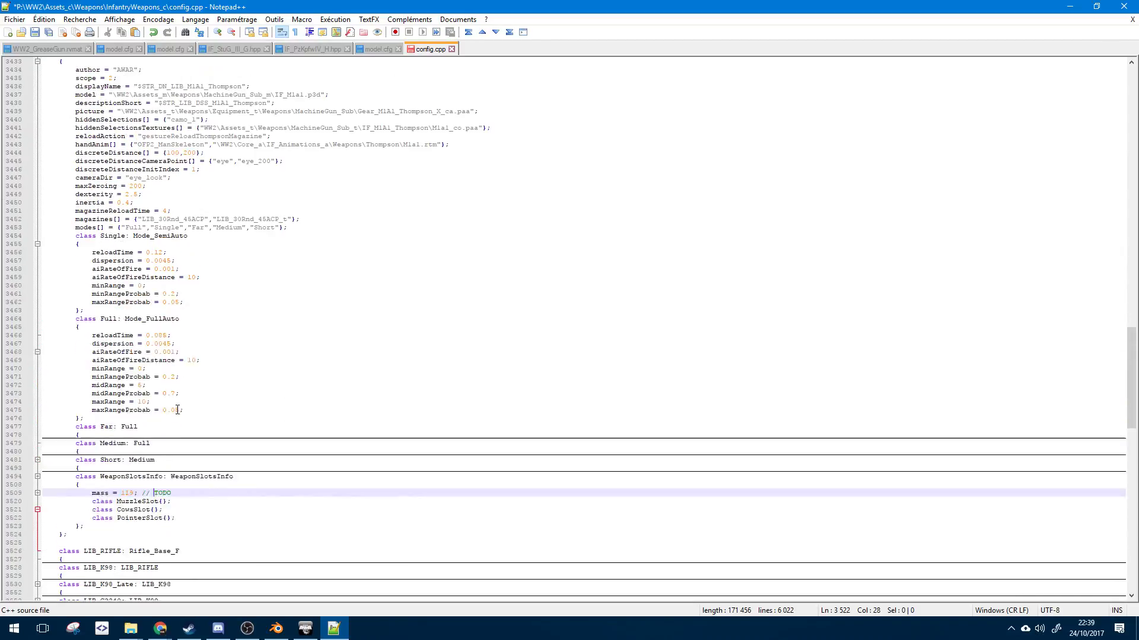
pyautogui.click(242, 291)
pyautogui.doubleClick(242, 292)
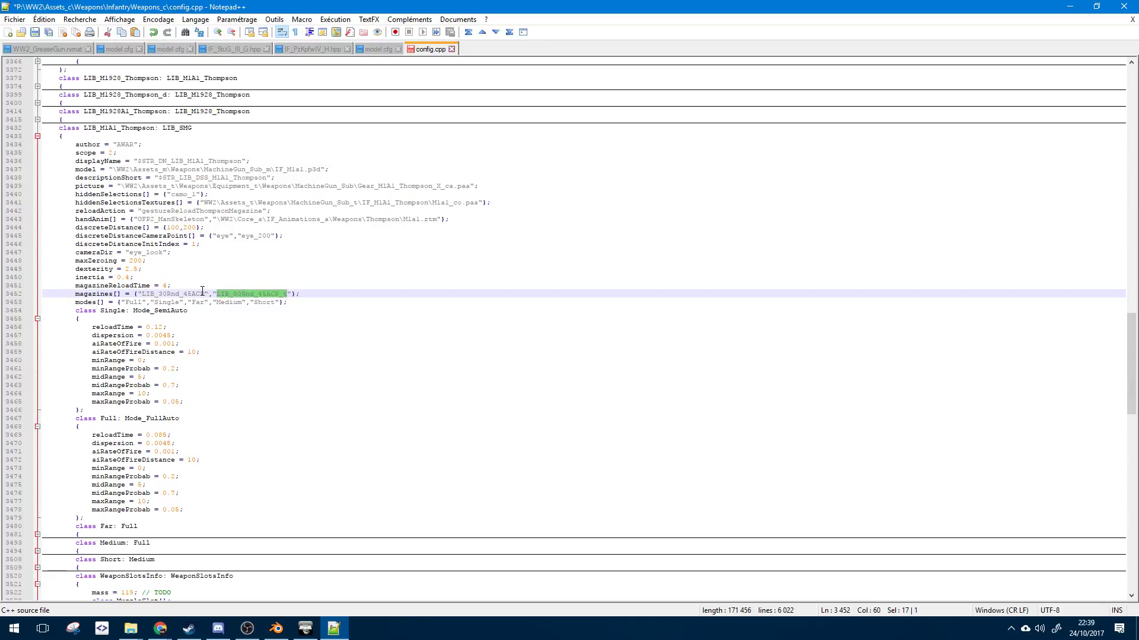
pyautogui.doubleClick(202, 294)
pyautogui.click(297, 288)
pyautogui.click(230, 295)
pyautogui.doubleClick(230, 295)
pyautogui.click(174, 294)
pyautogui.click(160, 277)
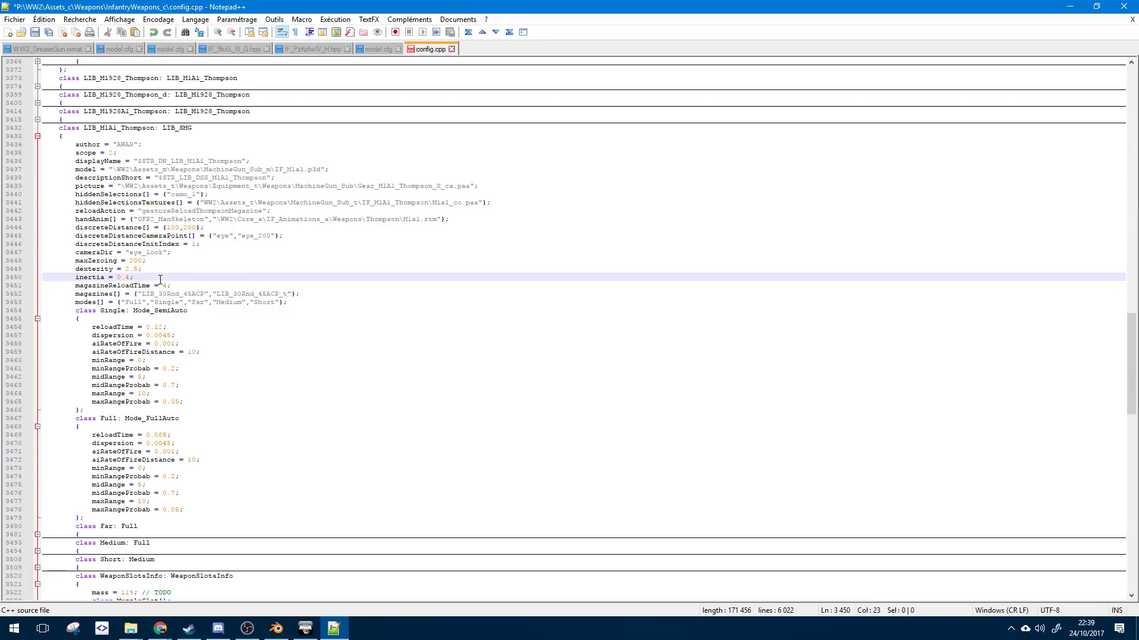
pyautogui.click(146, 261)
pyautogui.doubleClick(145, 252)
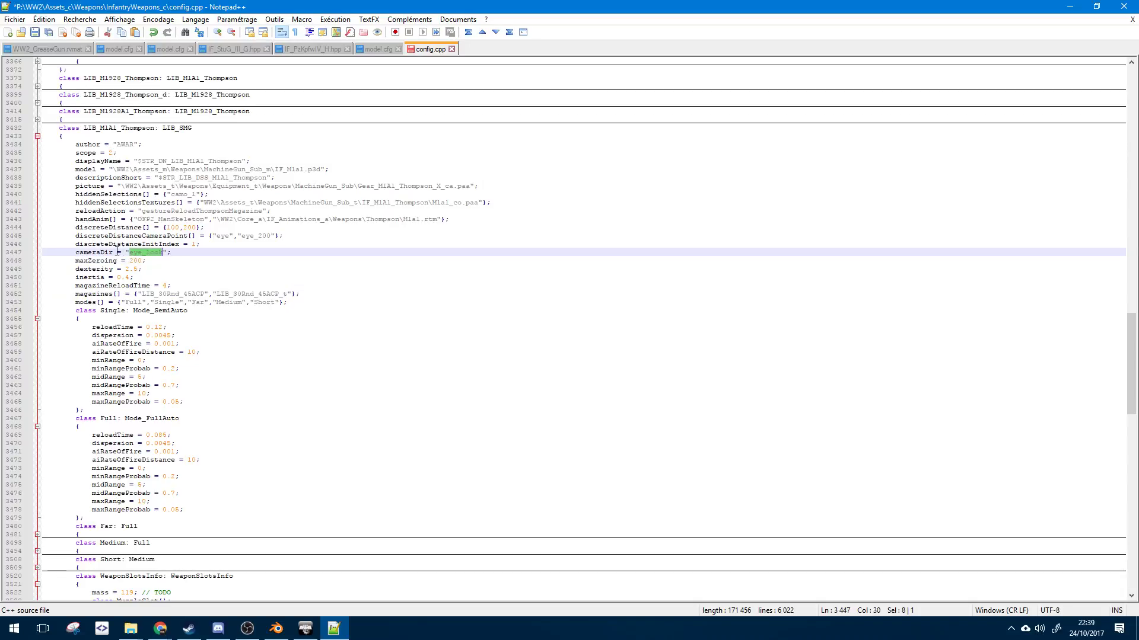
# - Remove the "eye_200" entry from discreteDistanceCameraPoint in the Thompson copy, leaving only "eye"
pyautogui.click(255, 236)
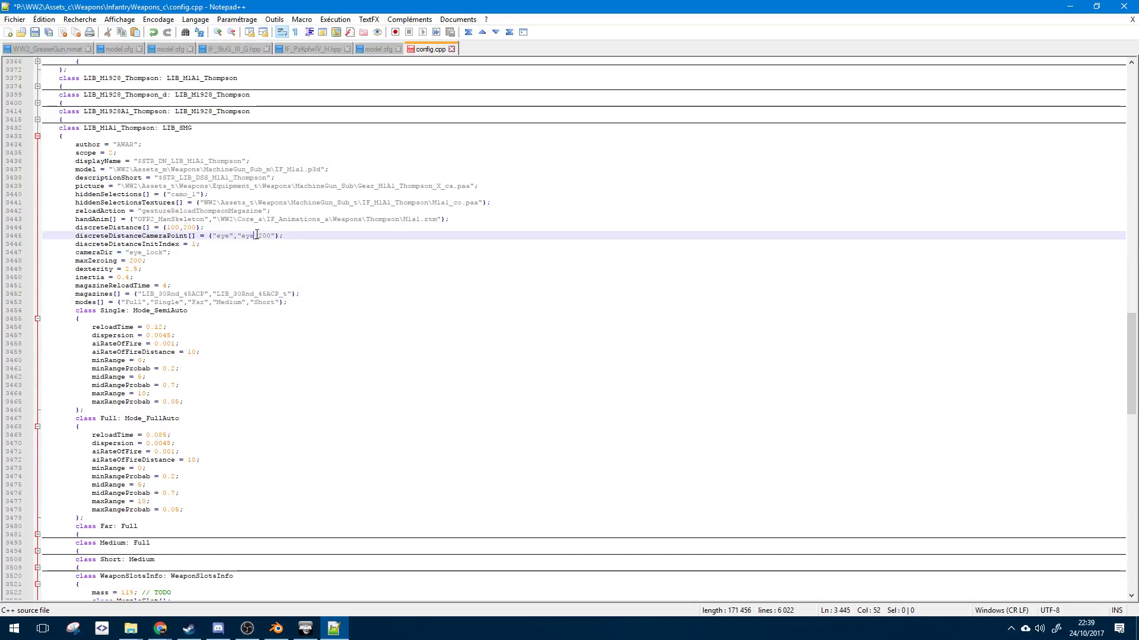
pyautogui.doubleClick(255, 236)
pyautogui.press('Delete')
pyautogui.press('BackSpace')
pyautogui.press('Delete')
# - Comment out the cameraDir = "eye_look" line in the Thompson copy
pyautogui.moveTo(171, 253); pyautogui.dragTo(40, 253)
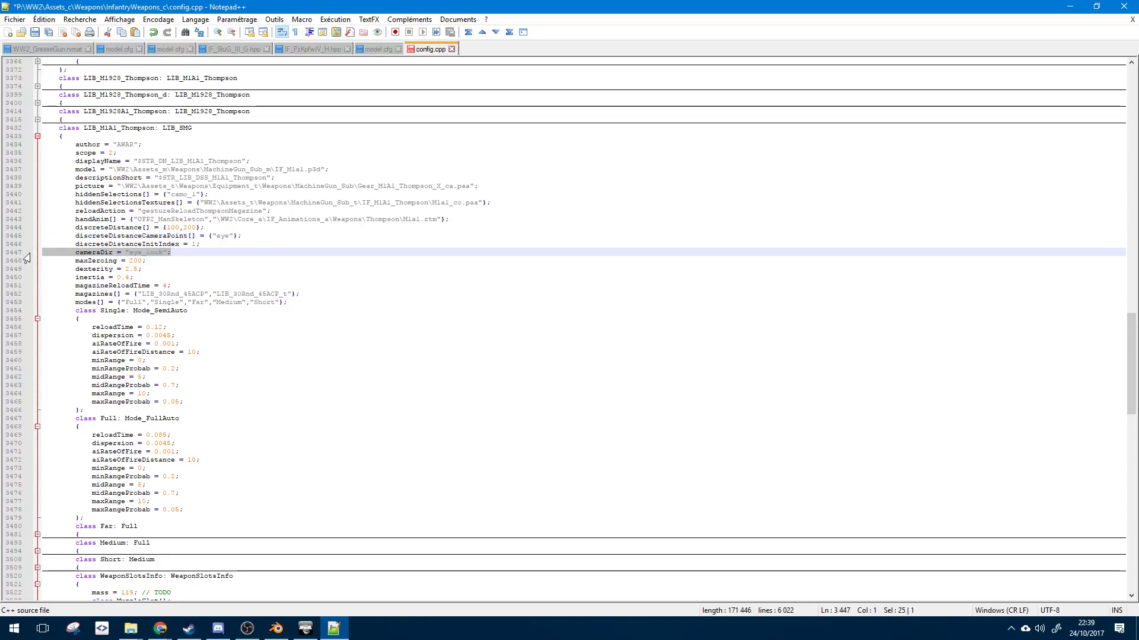
pyautogui.click(178, 253)
pyautogui.hotkey('ctrl', 'q')
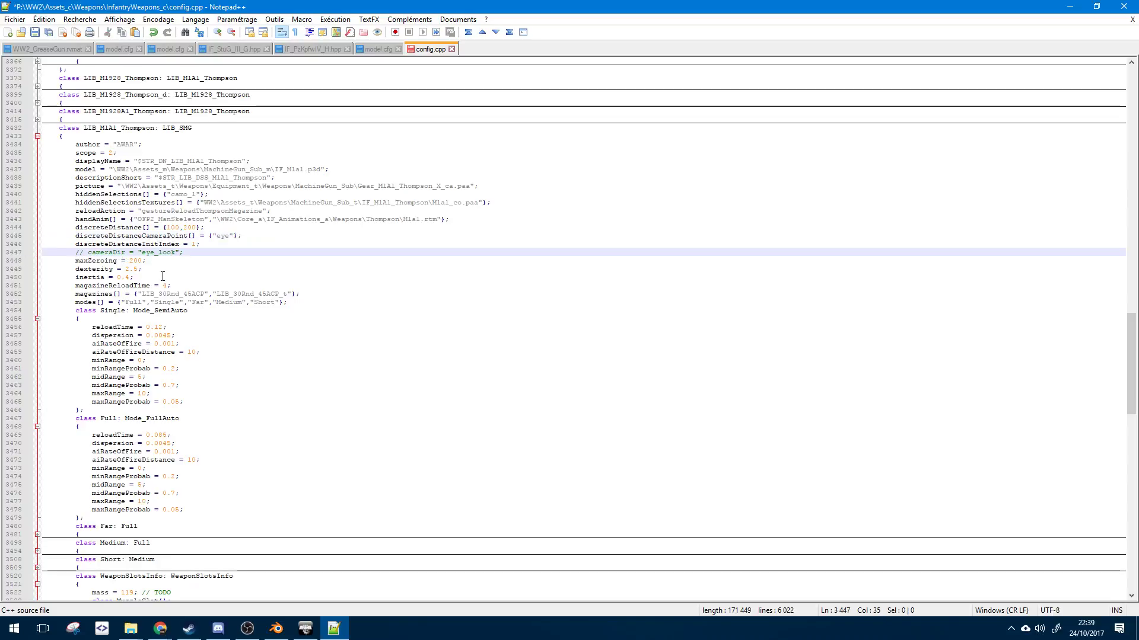
# - Set discreteDistanceInitIndex to 0 and reduce discreteDistance to the single value 100
pyautogui.click(198, 245)
pyautogui.press('BackSpace')
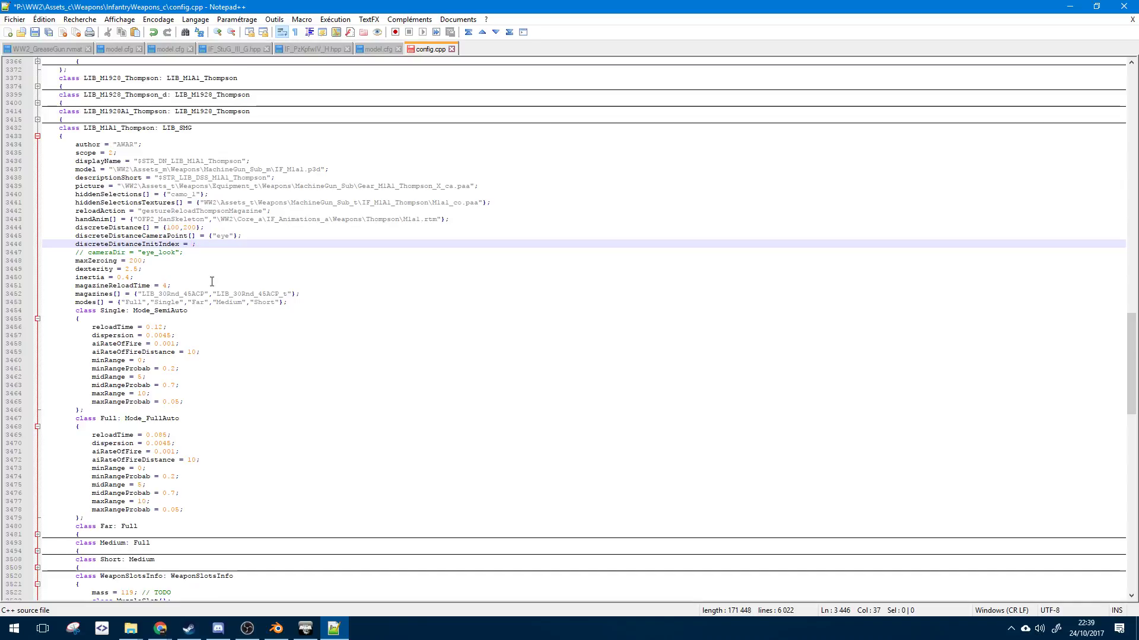
pyautogui.doubleClick(185, 228)
pyautogui.press('BackSpace')
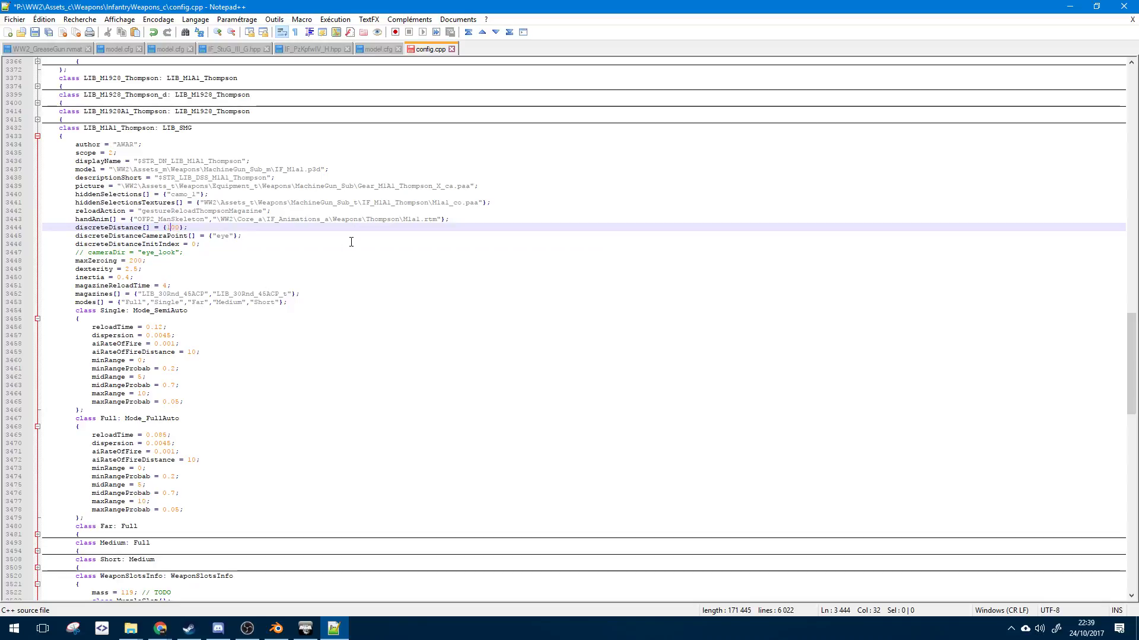
# - Check the handAnim and hiddenSelectionsTextures lines, and open WW2_M3_GreaseGun.p3d from the MachineGun_Sub_m folder in Object Builder
pyautogui.click(405, 219)
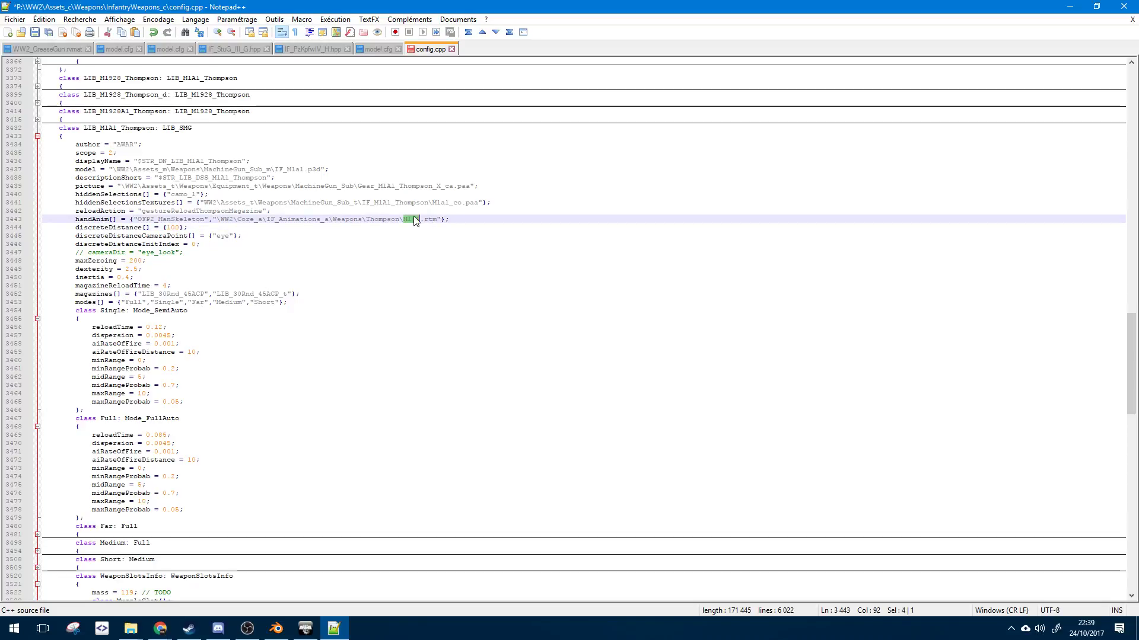
pyautogui.click(202, 194)
pyautogui.click(253, 203)
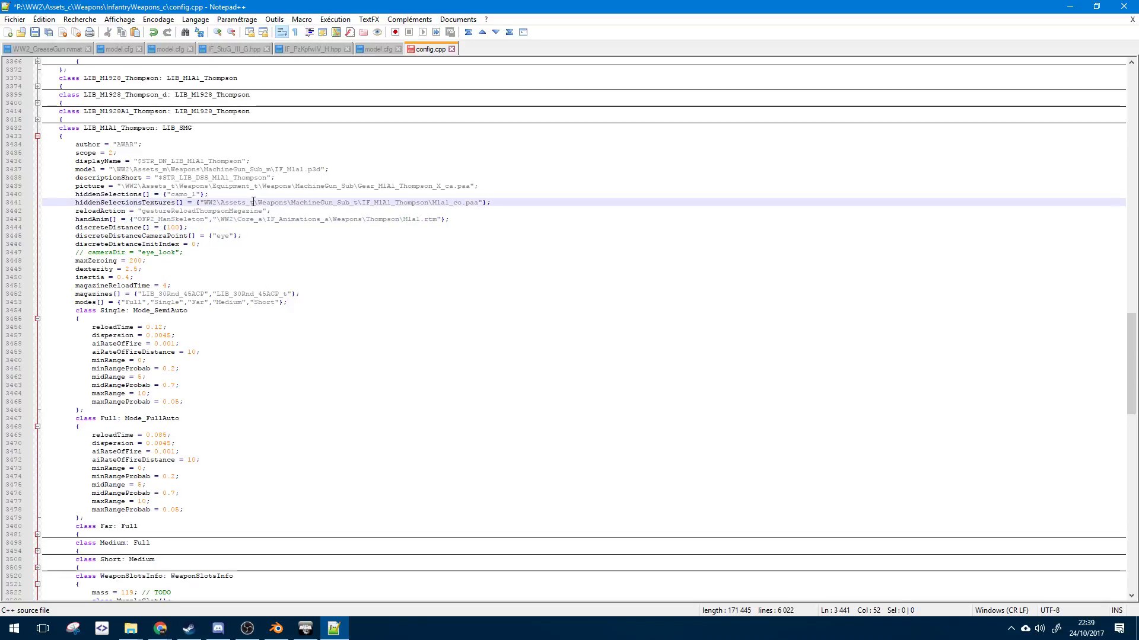
pyautogui.click(173, 202)
pyautogui.moveTo(137, 633)
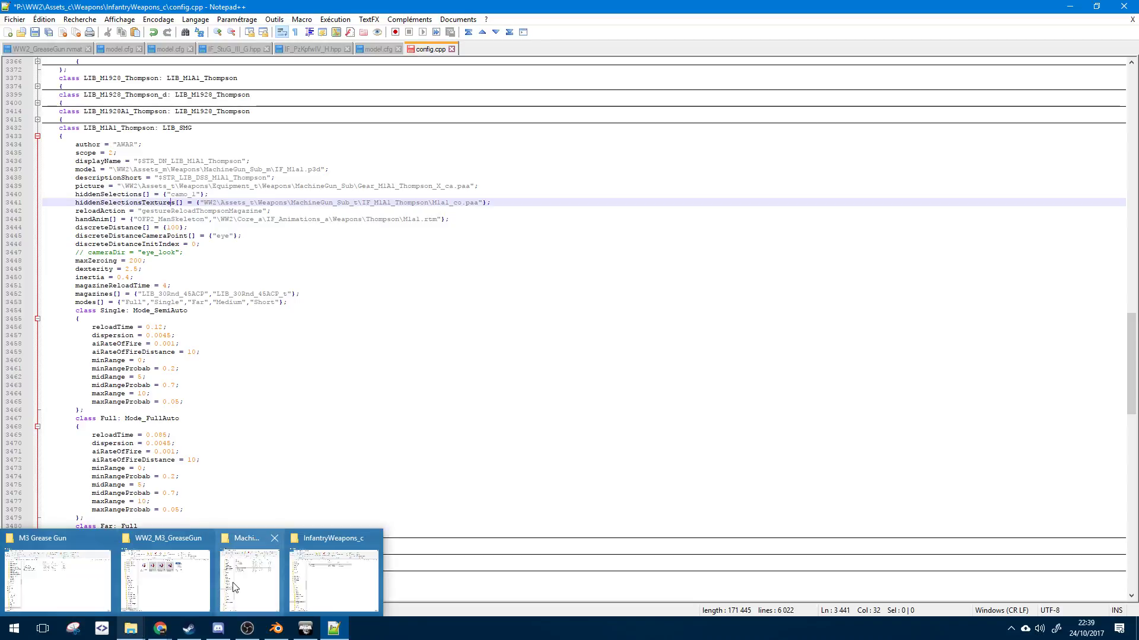
pyautogui.moveTo(72, 572)
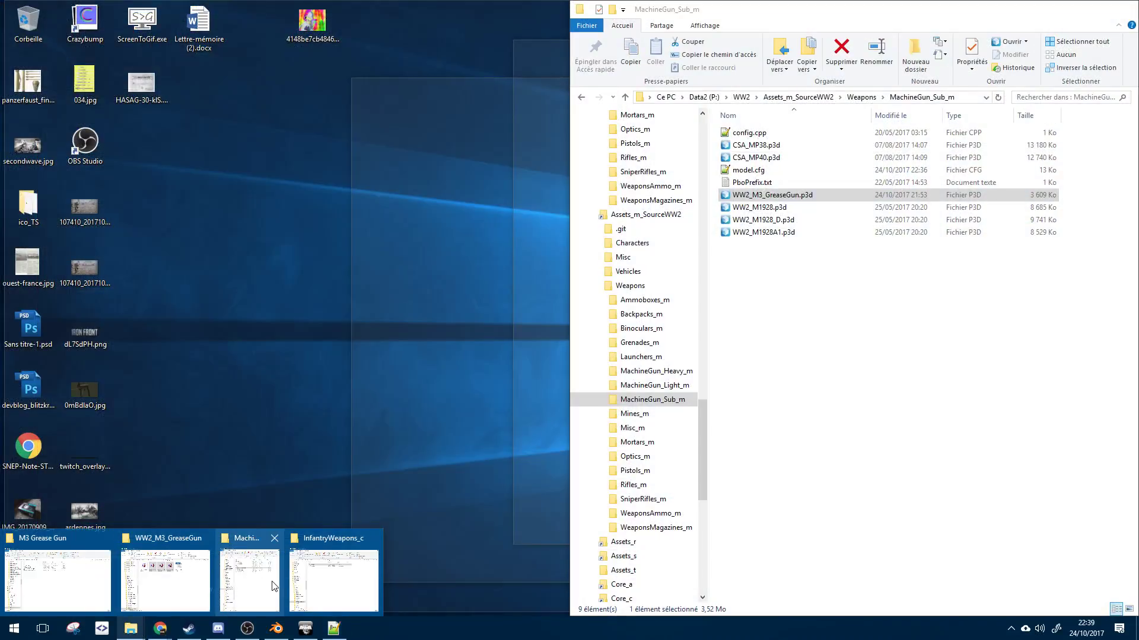
pyautogui.click(271, 584)
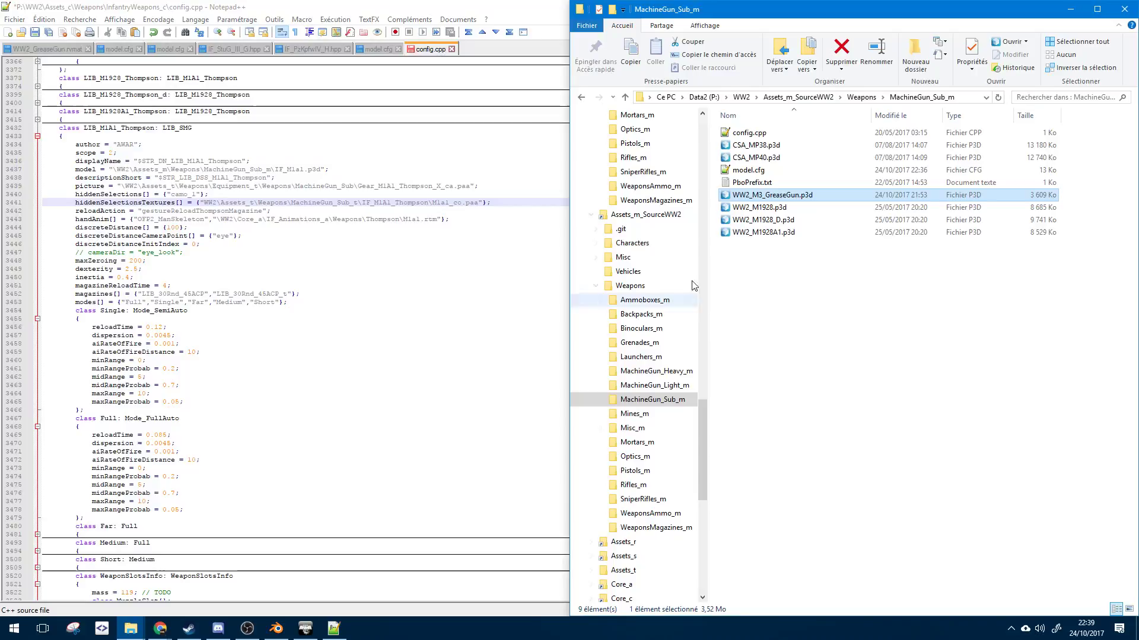
pyautogui.doubleClick(780, 196)
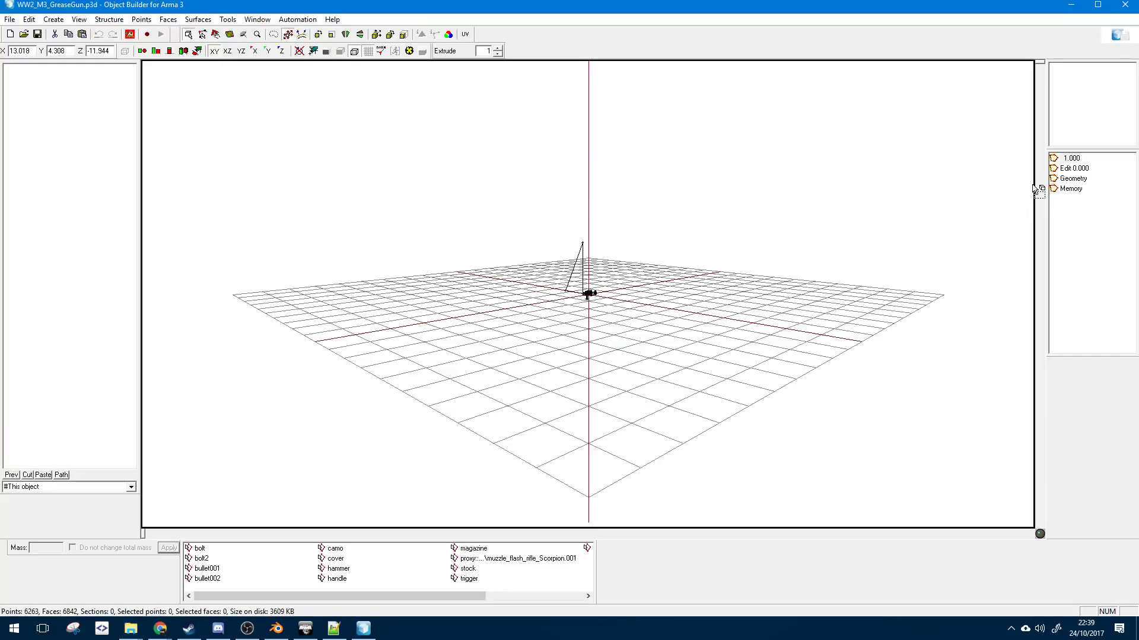
# - Copy the full path of the ww2_greasegun_co.tga texture from the model's texture and material list and return to config.cpp in Notepad++
pyautogui.click(235, 22)
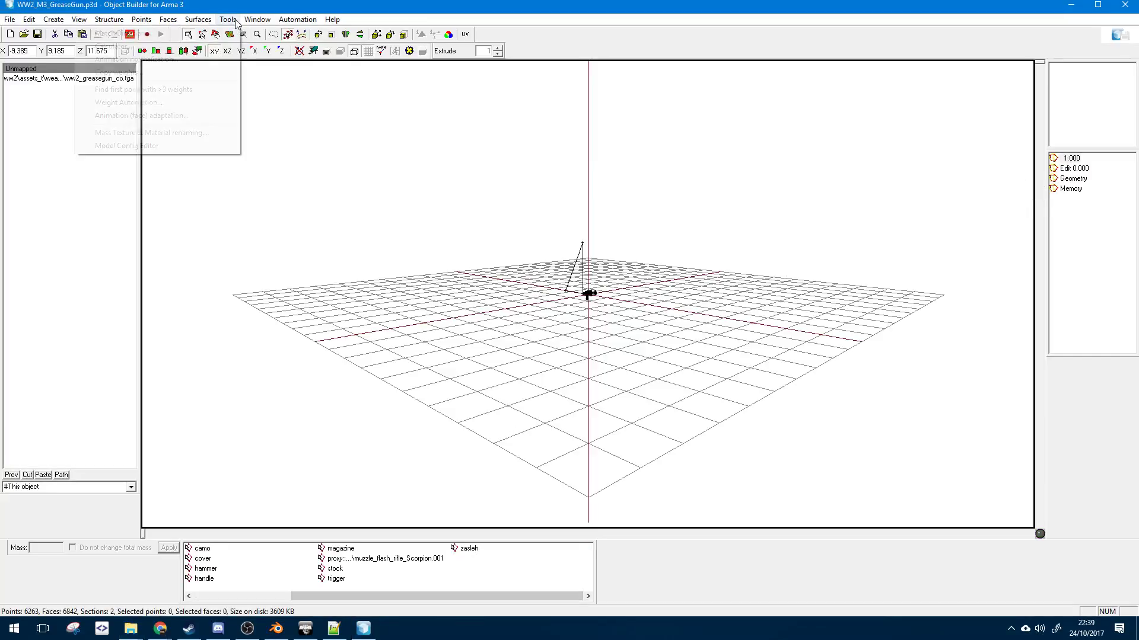
pyautogui.click(203, 131)
pyautogui.click(644, 218)
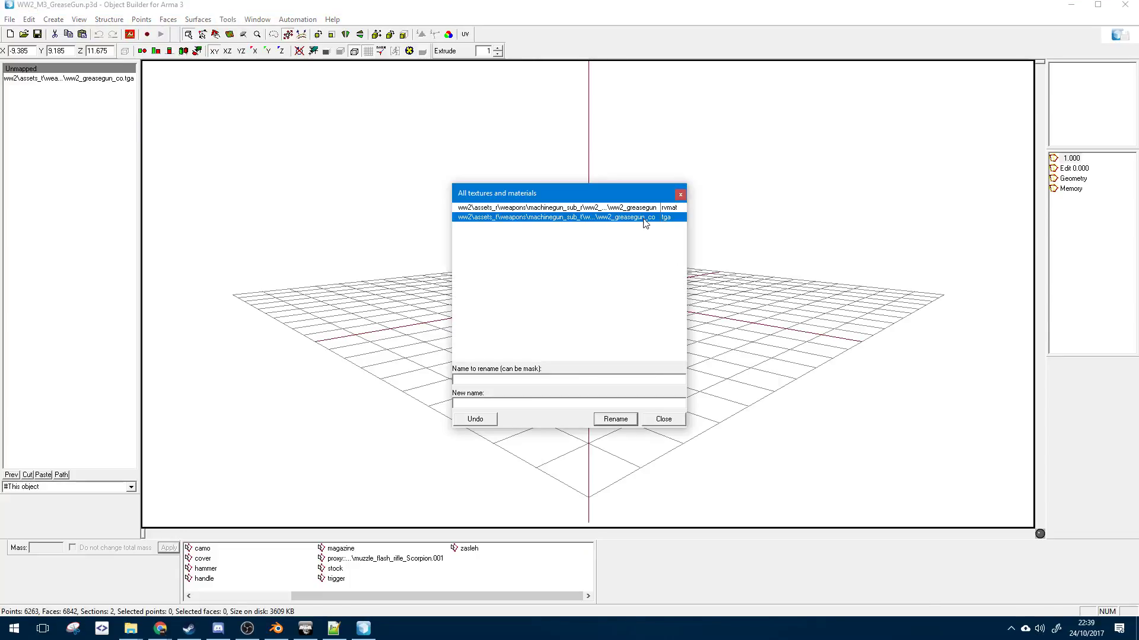
pyautogui.doubleClick(644, 218)
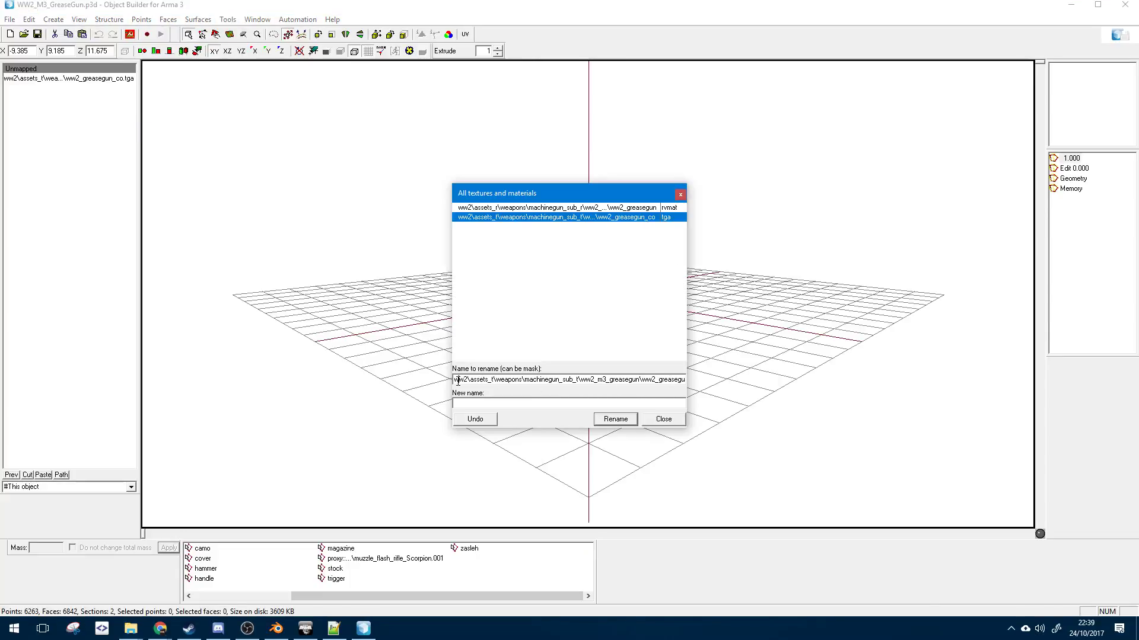
pyautogui.moveTo(458, 382); pyautogui.dragTo(828, 399)
pyautogui.hotkey('ctrl', 'c')
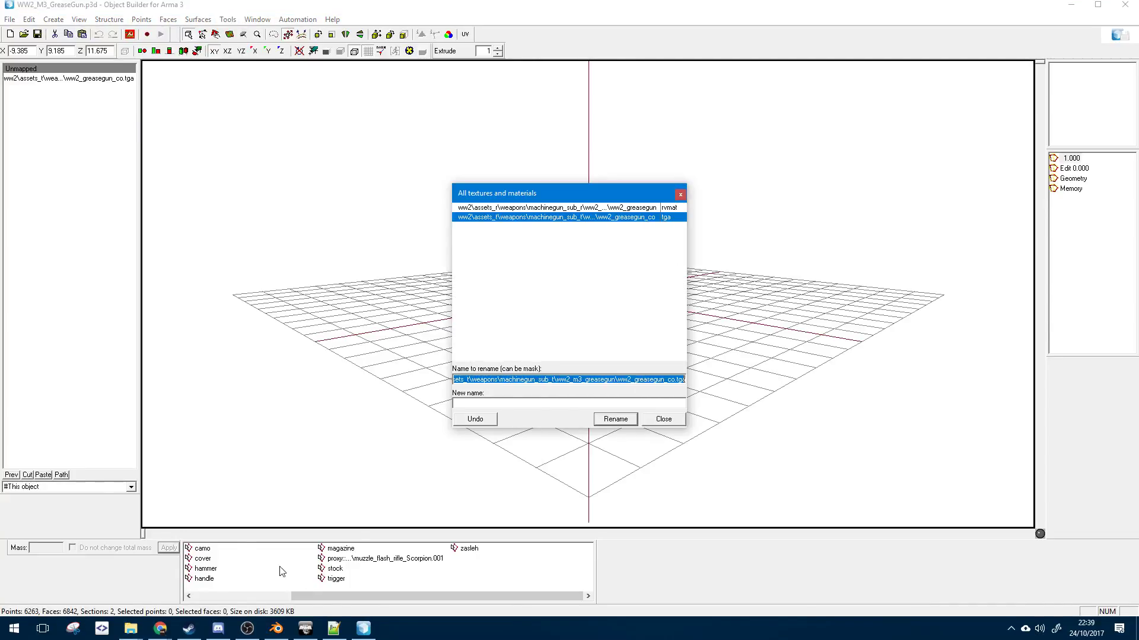
pyautogui.click(333, 628)
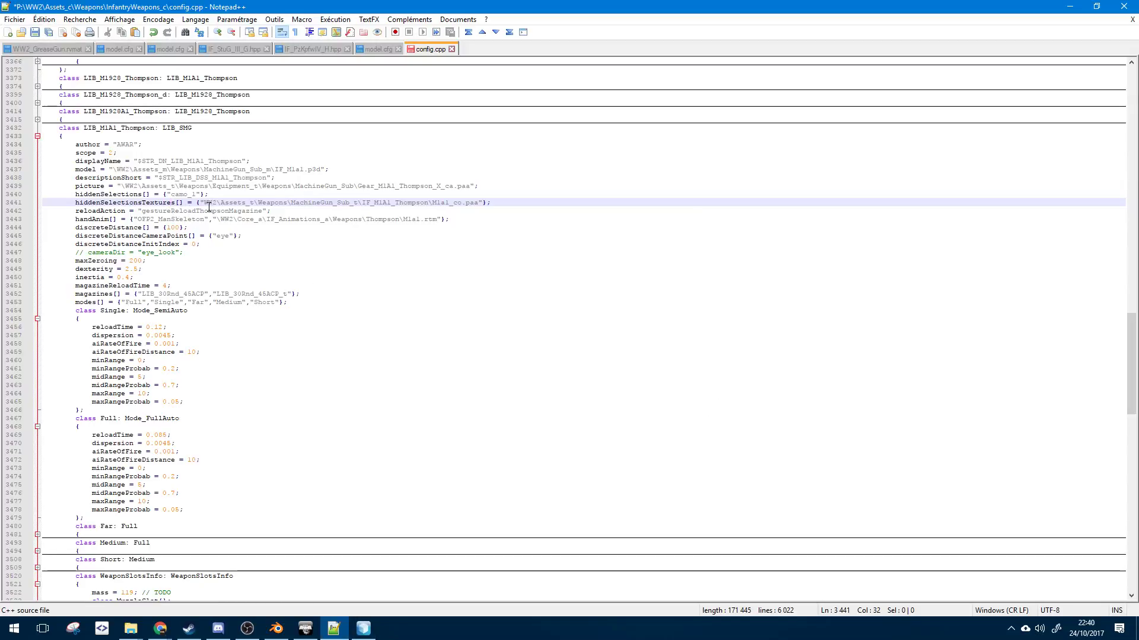
# - Set hiddenSelectionsTextures to "ww2\assets_t\weapons\machinegun_sub_t\ww2_m3_greasegun\ww2_greasegun_co.paa" and hiddenSelections to "camo" in the Thompson copy
pyautogui.moveTo(208, 209); pyautogui.dragTo(495, 204)
pyautogui.hotkey('ctrl', 'v')
pyautogui.hotkey('shift', 'Left')
pyautogui.hotkey('shift', 'Left')
pyautogui.hotkey('shift', 'Left')
pyautogui.write('paa')
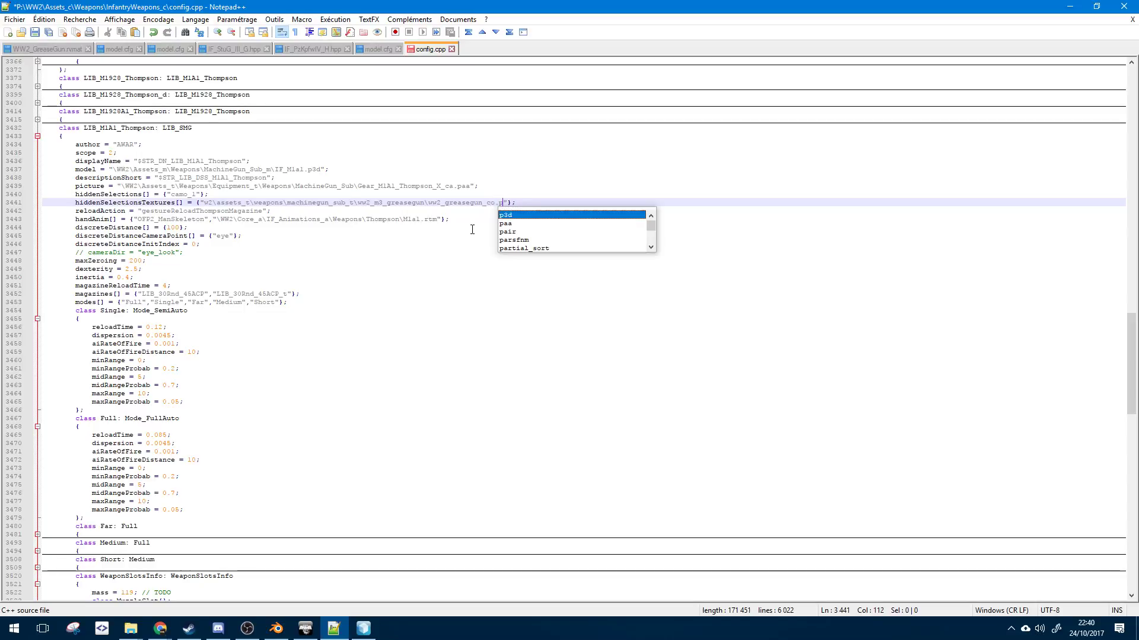
pyautogui.click(205, 208)
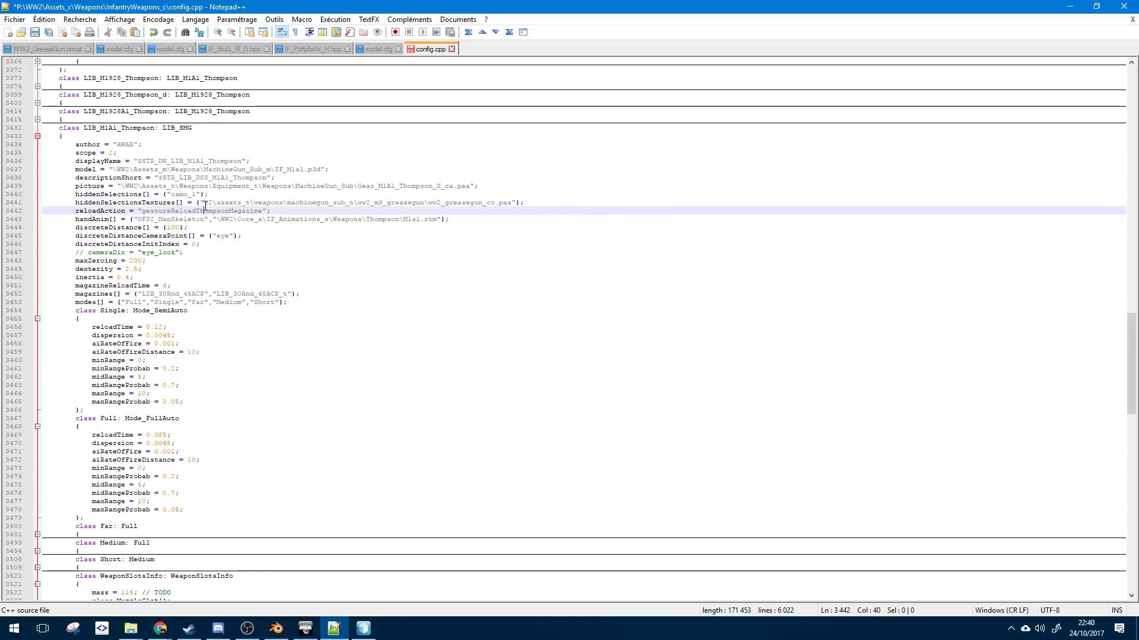
pyautogui.click(205, 203)
pyautogui.write('w')
pyautogui.click(196, 197)
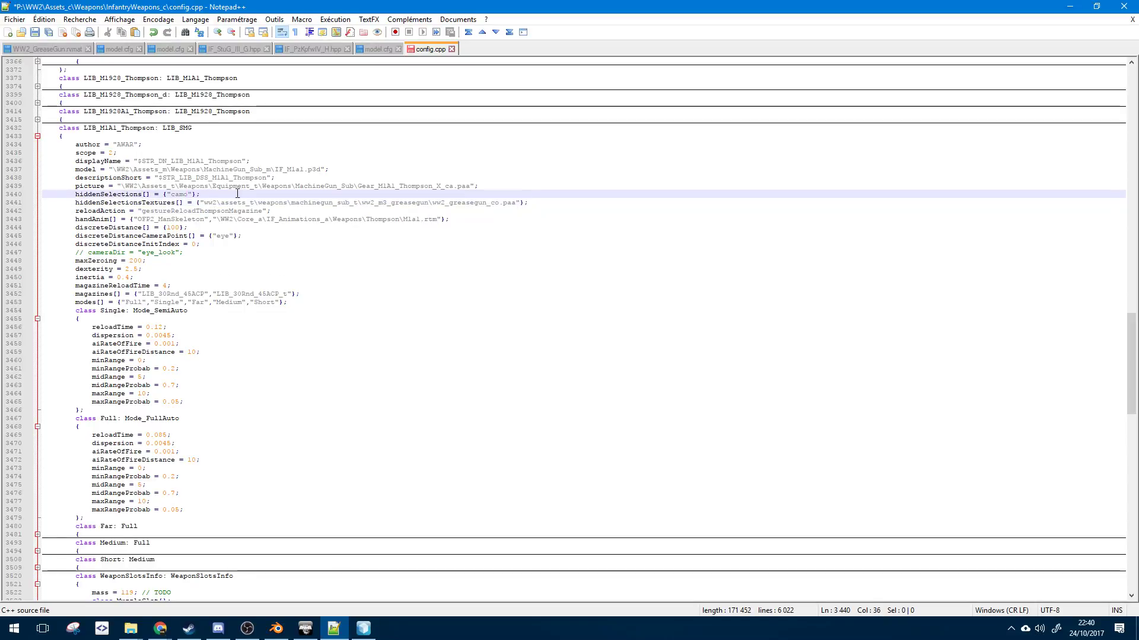
pyautogui.click(409, 181)
pyautogui.doubleClick(408, 185)
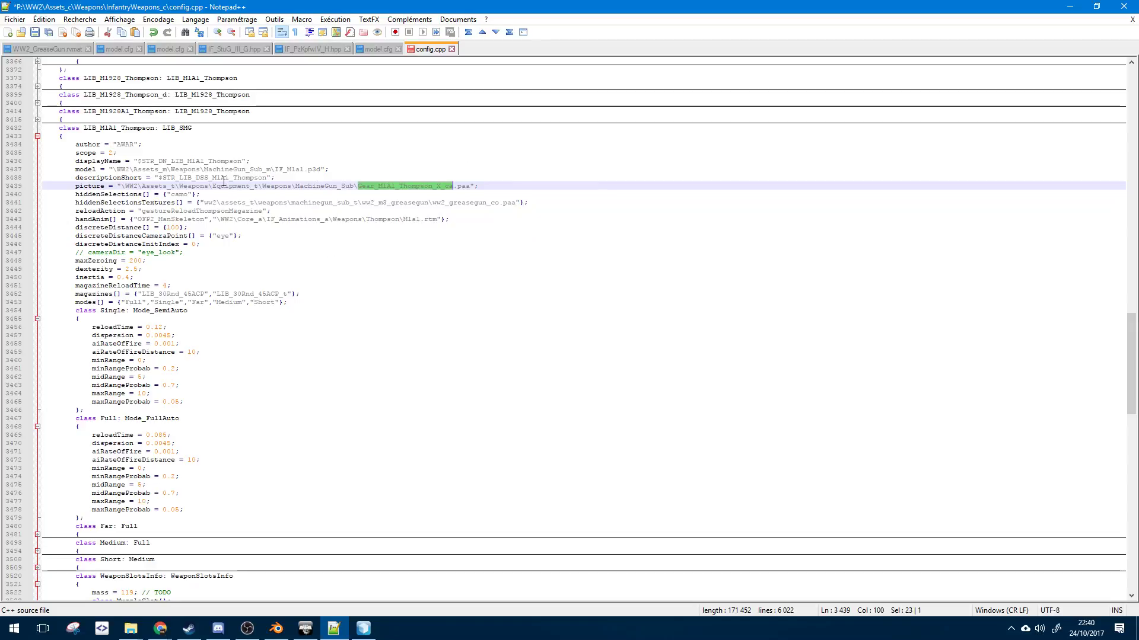
pyautogui.doubleClick(223, 177)
pyautogui.doubleClick(211, 161)
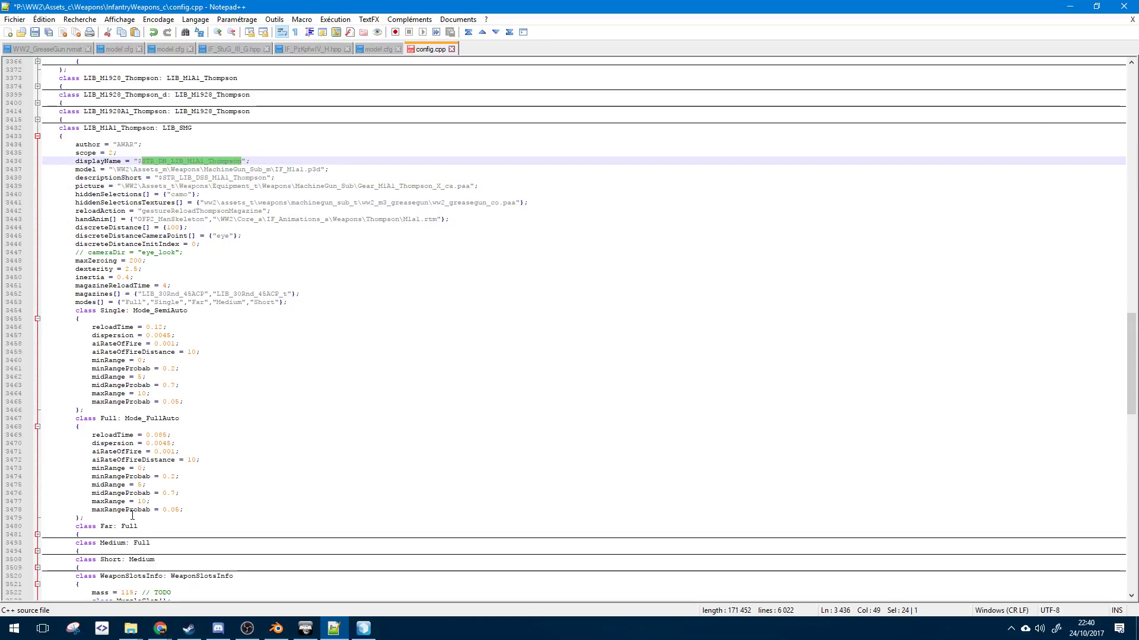
pyautogui.click(131, 629)
pyautogui.click(222, 201)
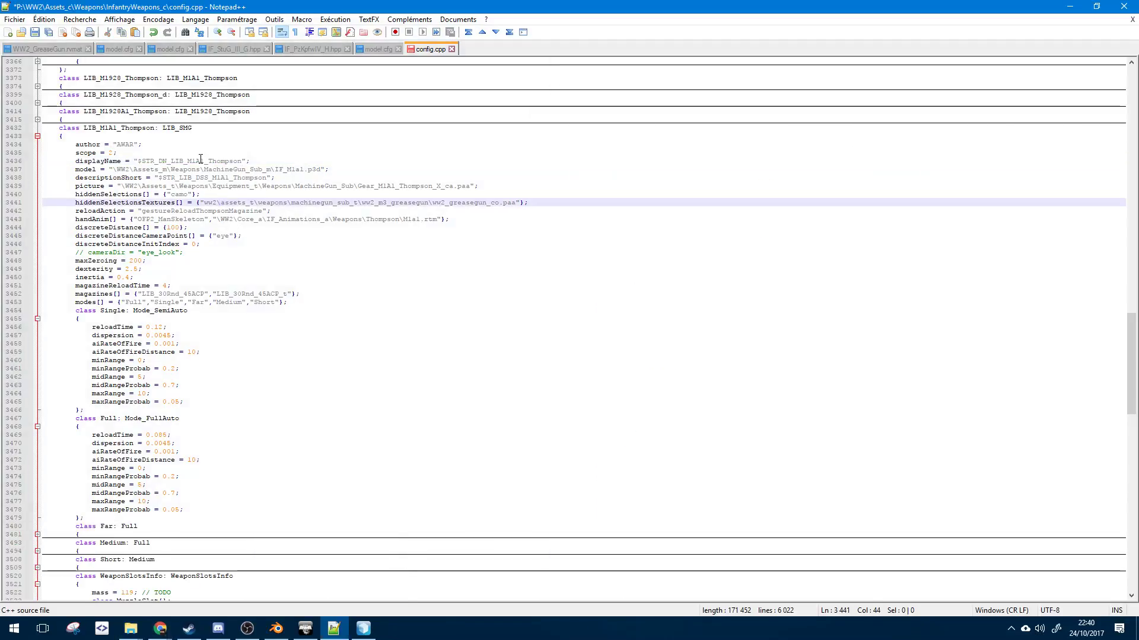
# - Set both the displayName and the descriptionShort of the copied weapon class to "M3 Grease"
pyautogui.doubleClick(200, 161)
pyautogui.press('BackSpace')
pyautogui.write('Gre')
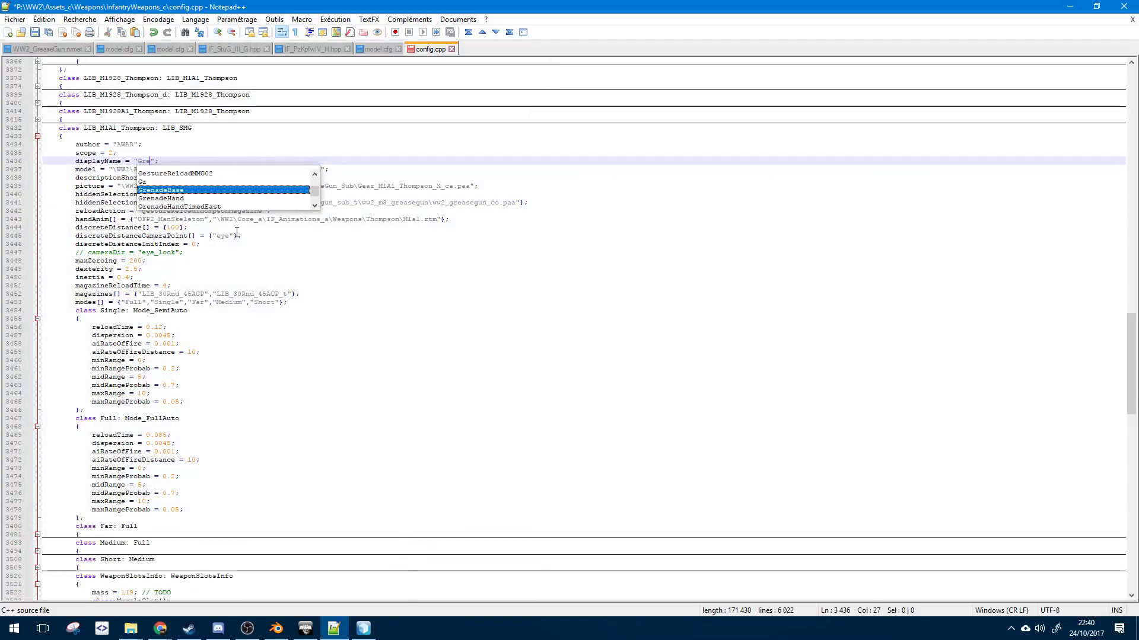
pyautogui.press('BackSpace')
pyautogui.press('BackSpace')
pyautogui.write('M3 Grease')
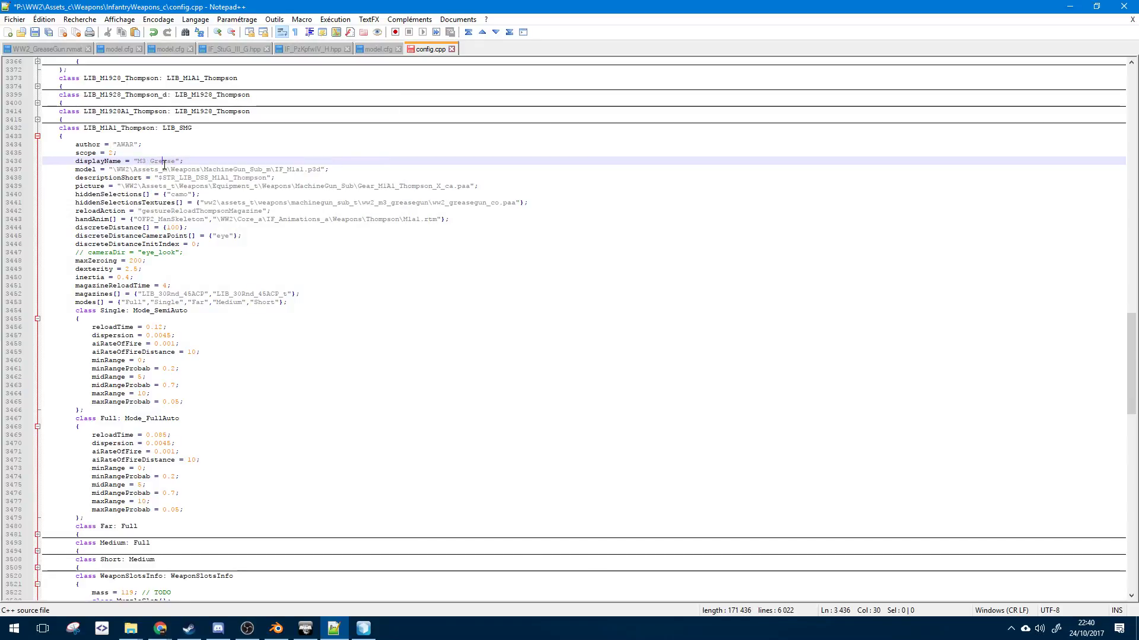
pyautogui.moveTo(176, 161); pyautogui.dragTo(145, 163)
pyautogui.click(193, 186)
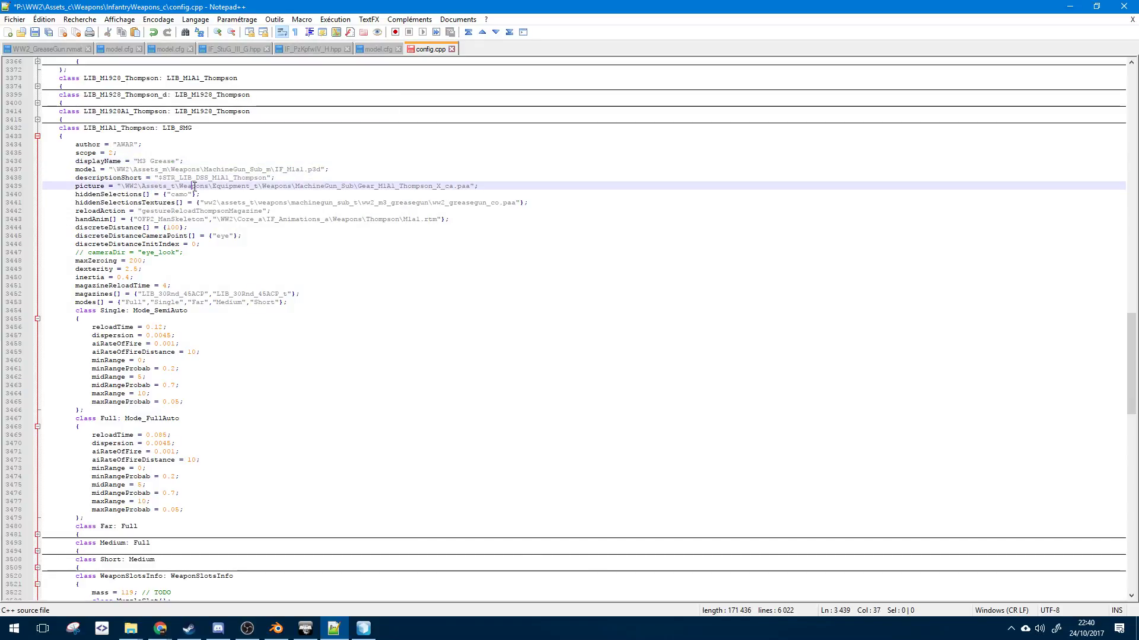
pyautogui.moveTo(158, 178); pyautogui.dragTo(270, 178)
pyautogui.write('M3 Grease')
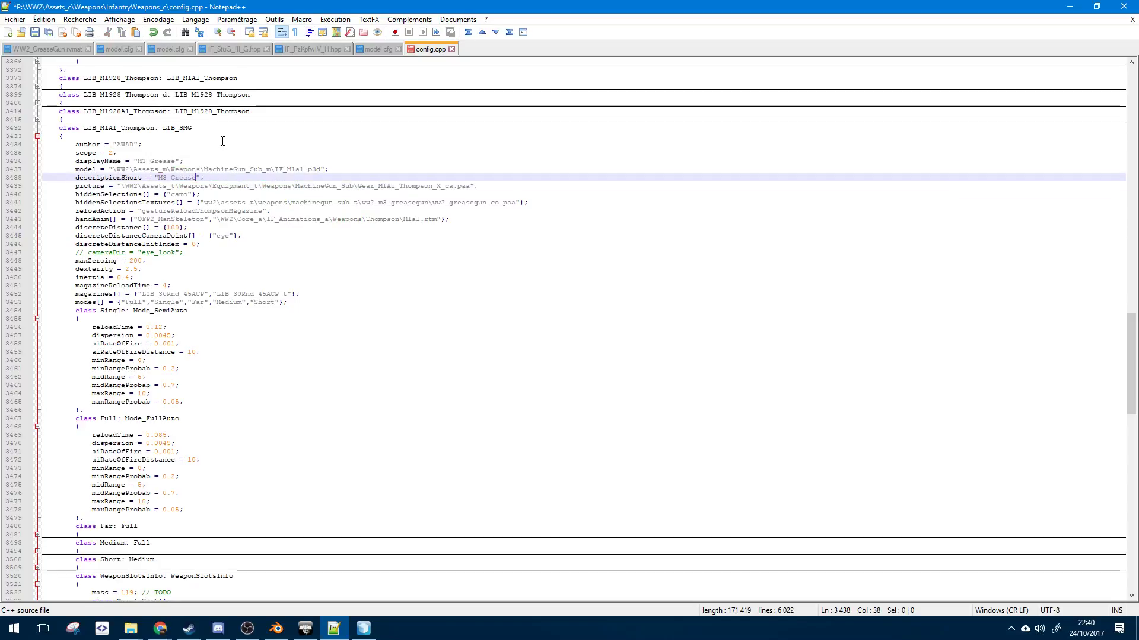
# - Set the author of the copied weapon class to "IFA3 Team"
pyautogui.click(123, 144)
pyautogui.doubleClick(124, 144)
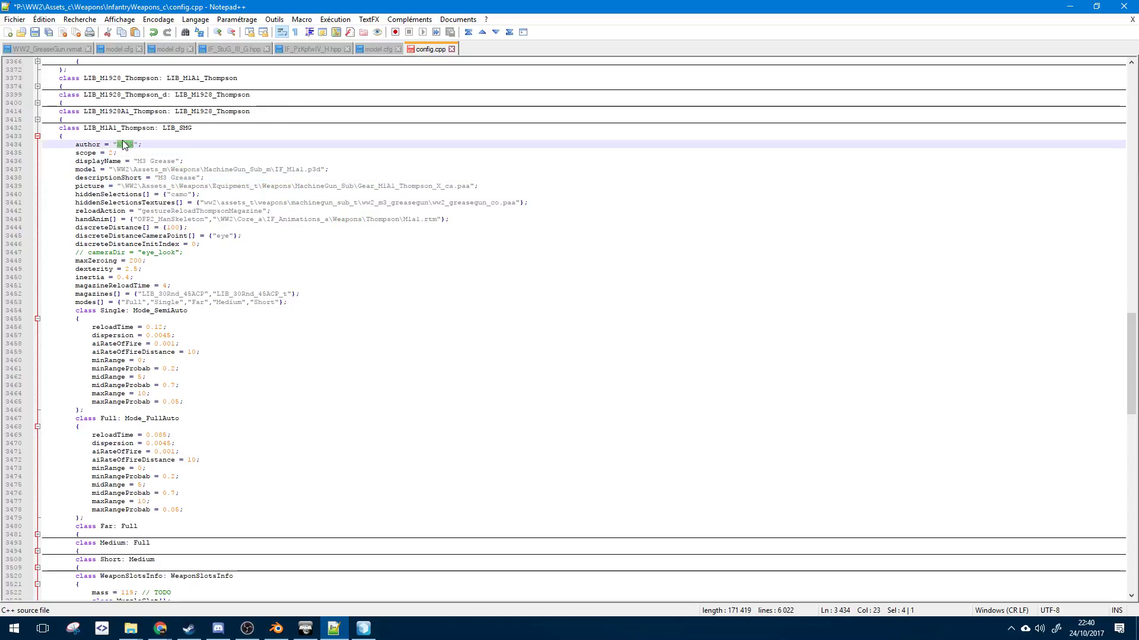
pyautogui.write('IFA3 Team')
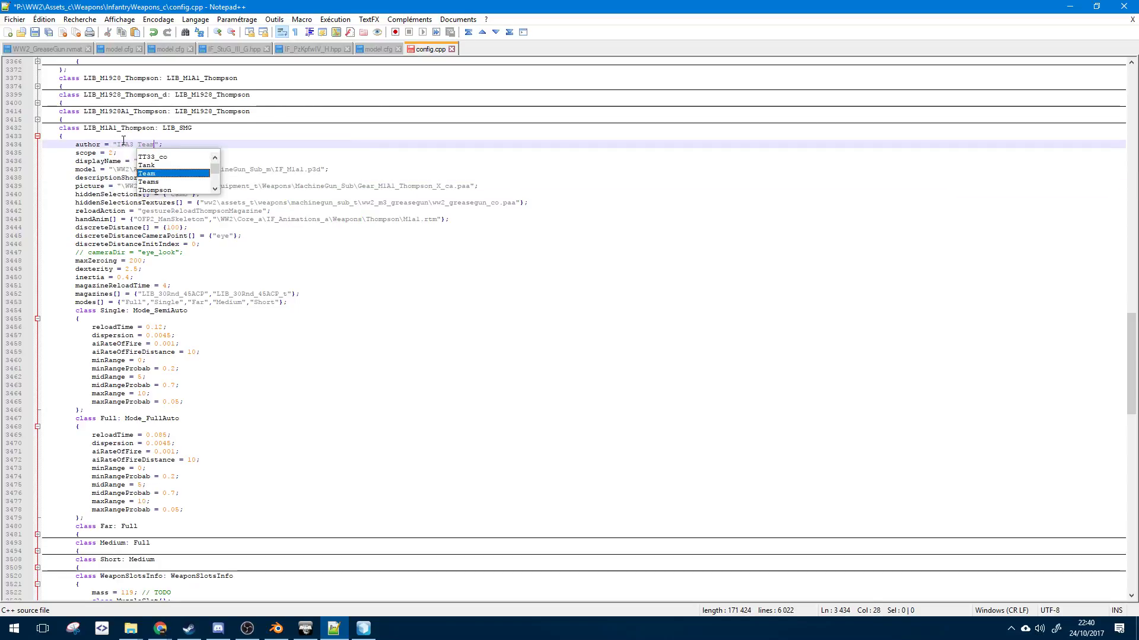
# - Rename the copied LIB_M1A1_Thompson class to LIB_M3_GreaseGun and save config.cpp
pyautogui.click(110, 126)
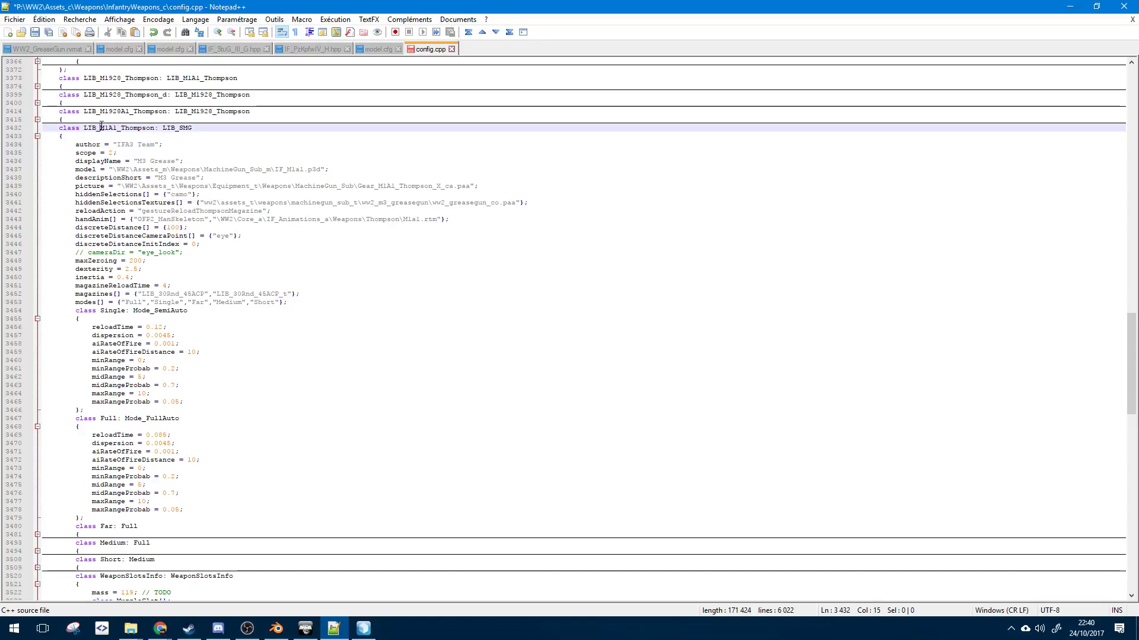
pyautogui.moveTo(101, 127); pyautogui.dragTo(115, 126)
pyautogui.write('M.')
pyautogui.press('BackSpace')
pyautogui.write('3')
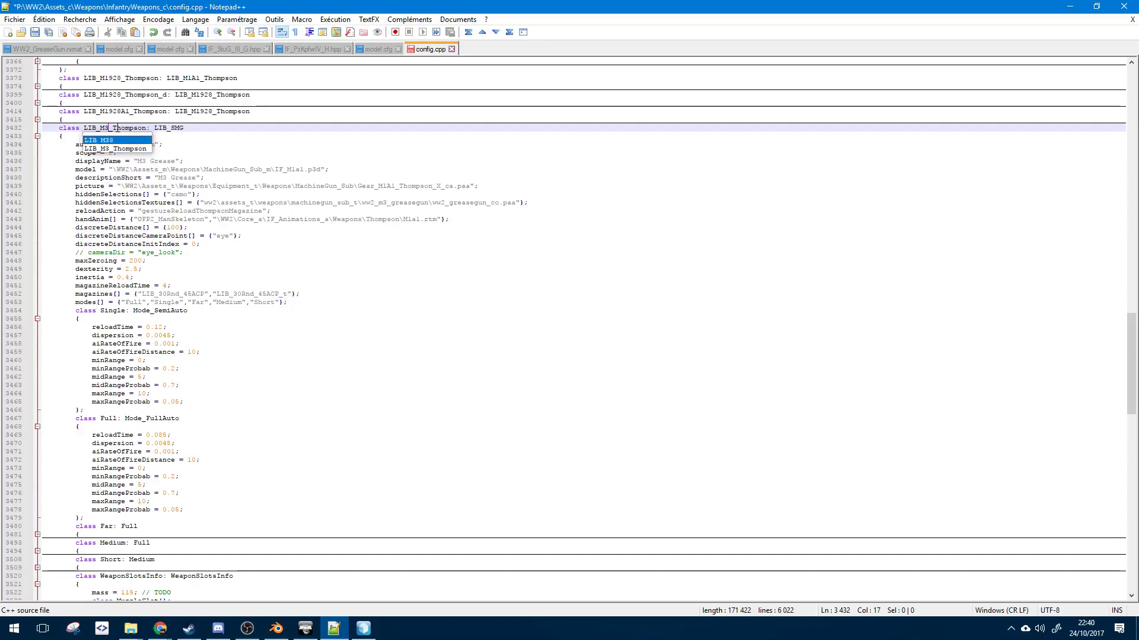
pyautogui.click(114, 128)
pyautogui.moveTo(114, 128); pyautogui.dragTo(146, 129)
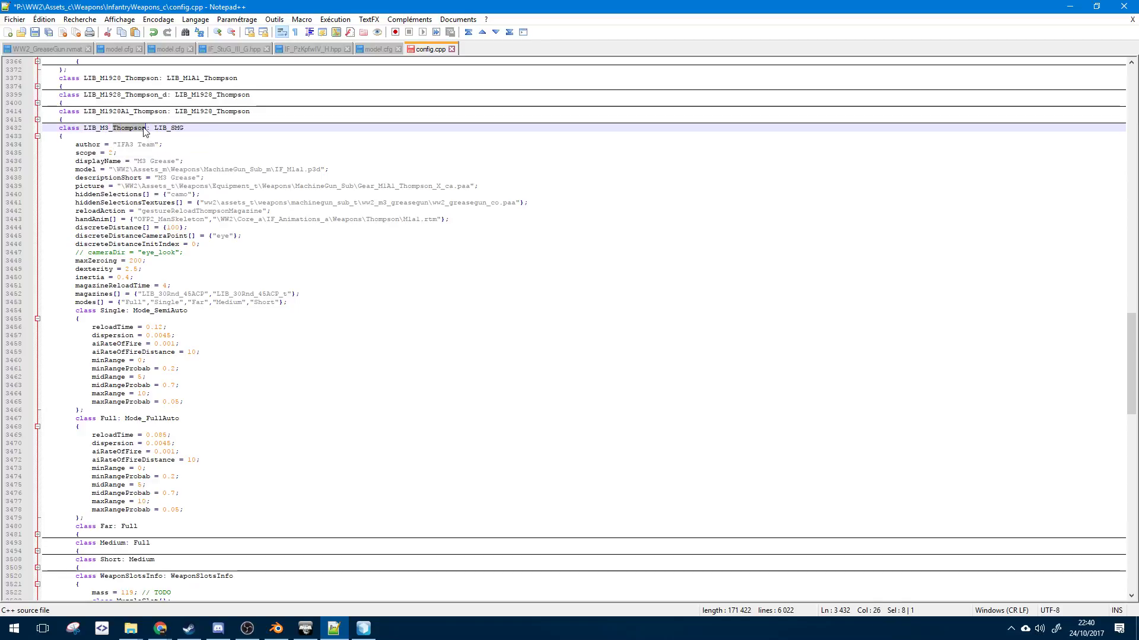
pyautogui.write('GreaseGun')
pyautogui.hotkey('ctrl', 's')
# - Switch to Object Builder, close its texture and material list, and exit the program
pyautogui.scroll(-3, 397, 256)
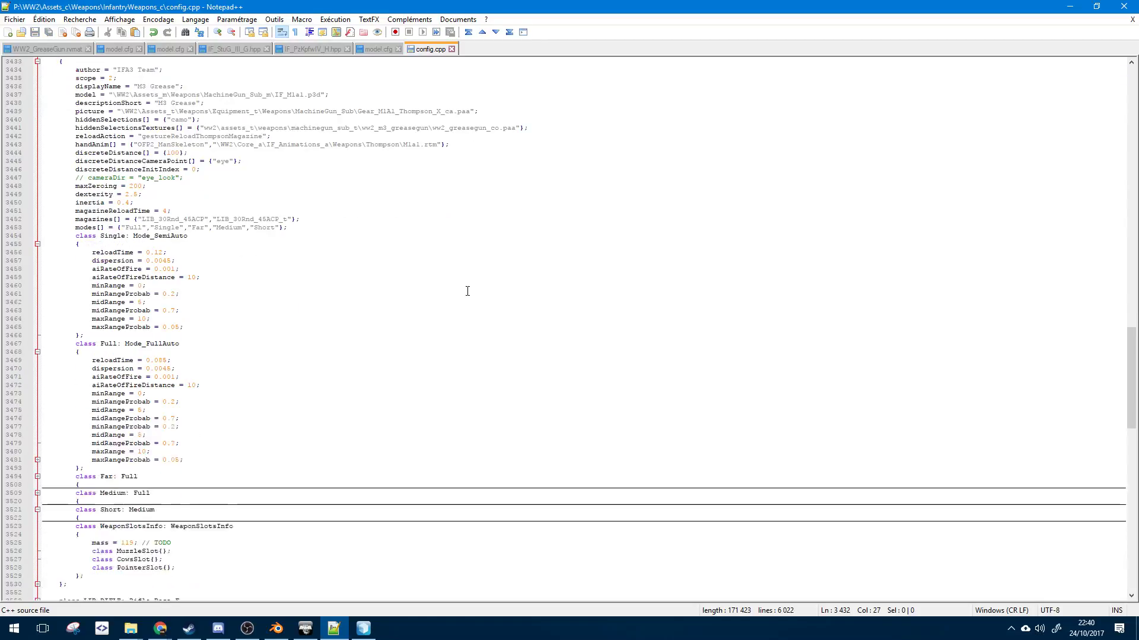
pyautogui.scroll(2, 399, 249)
pyautogui.doubleClick(396, 171)
pyautogui.click(379, 186)
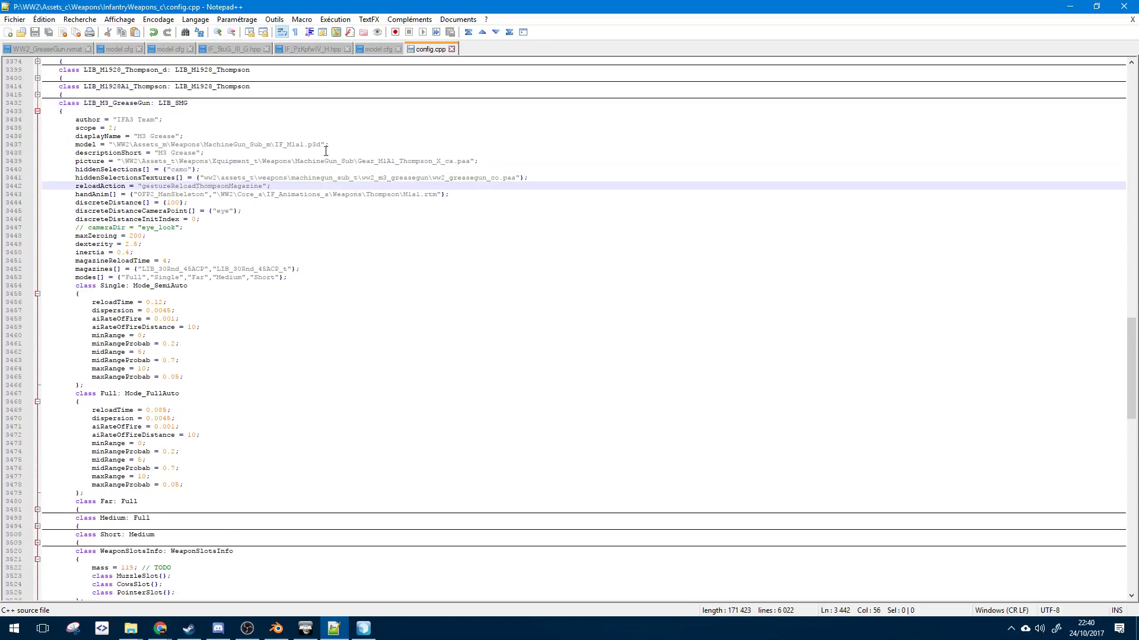
pyautogui.doubleClick(329, 145)
pyautogui.click(364, 629)
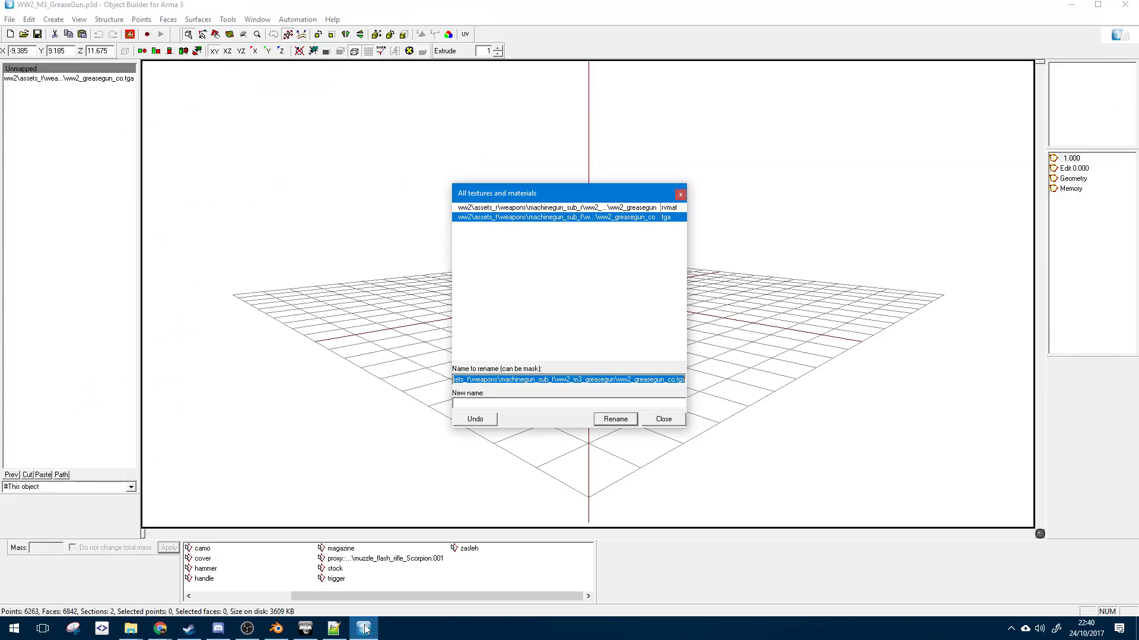
pyautogui.click(130, 628)
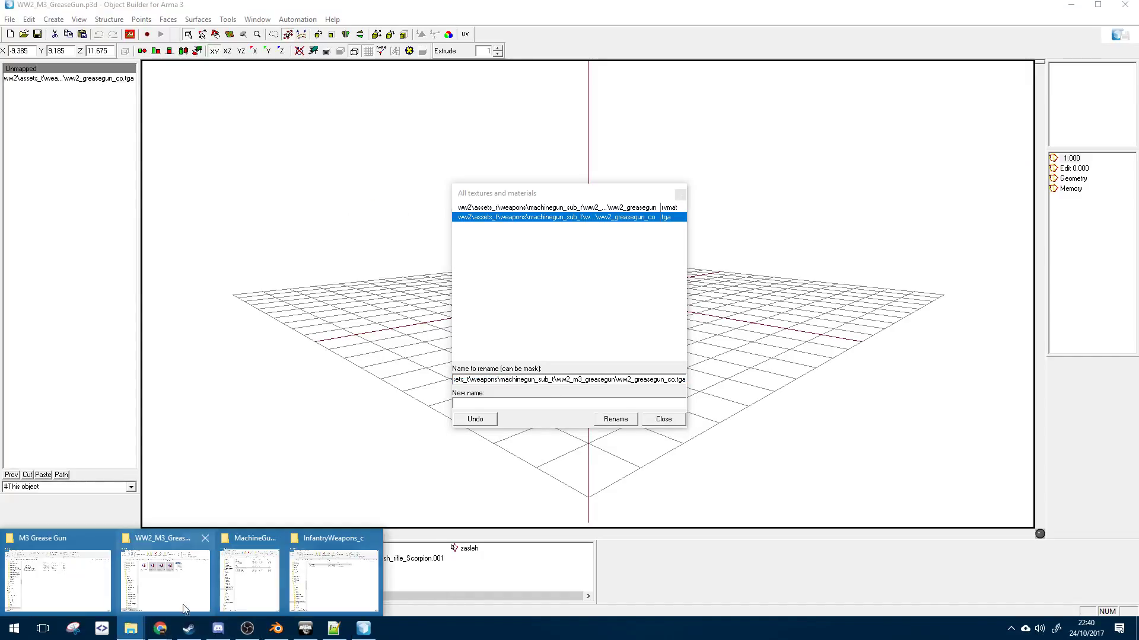
pyautogui.click(681, 195)
pyautogui.click(1125, 5)
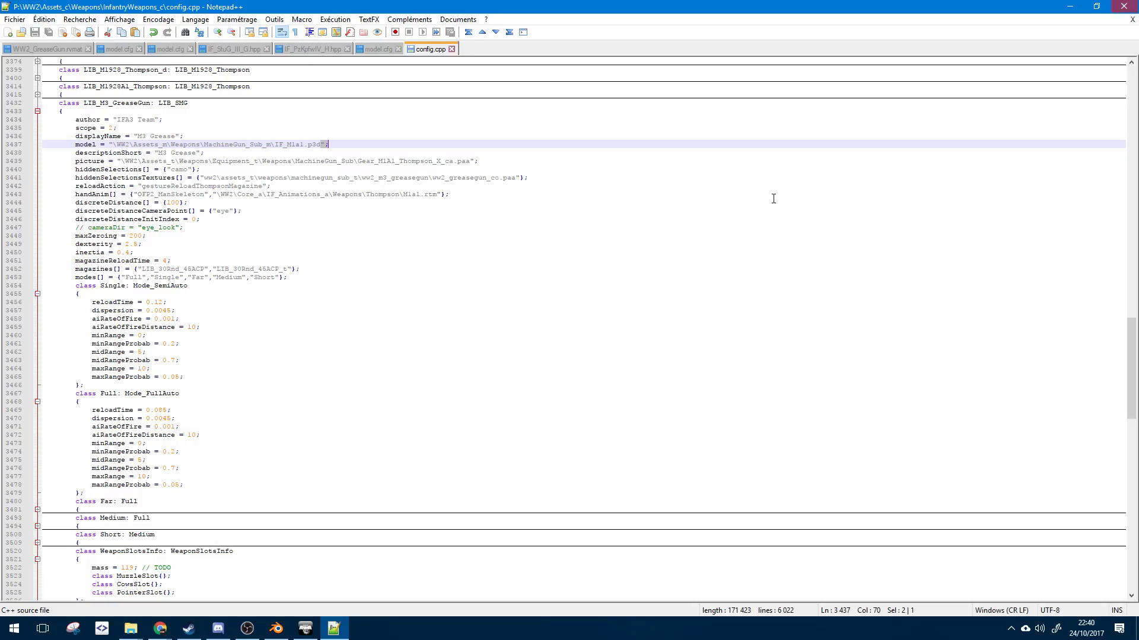
# - Copy the full path of WW2_M3_GreaseGun.p3d from the MachineGun_Sub_m folder in File Explorer
pyautogui.click(125, 633)
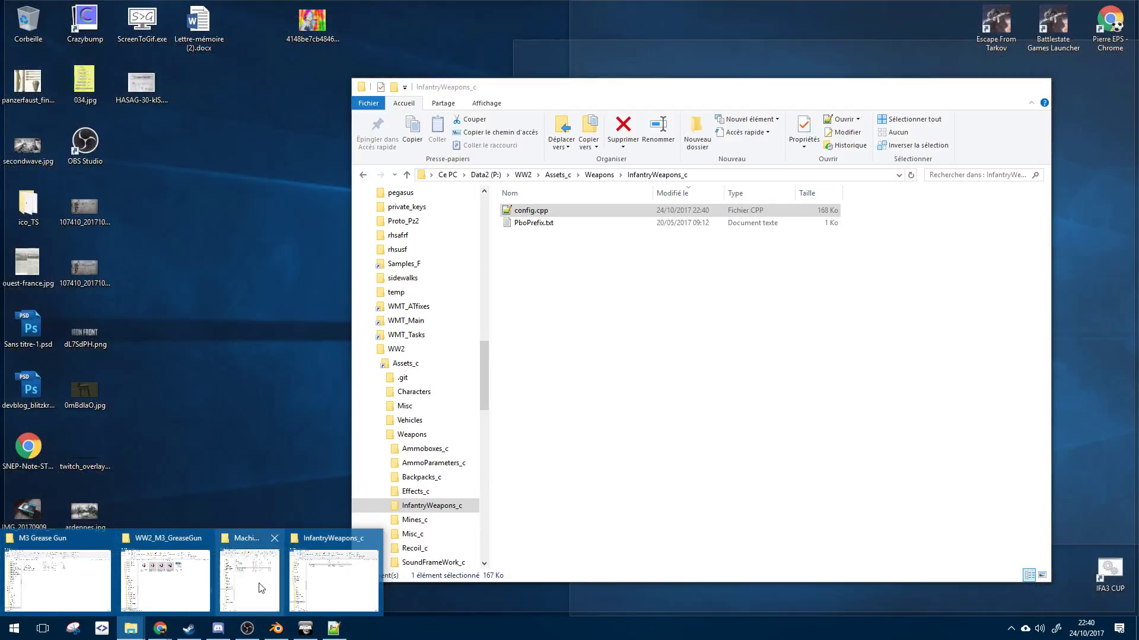
pyautogui.moveTo(191, 589)
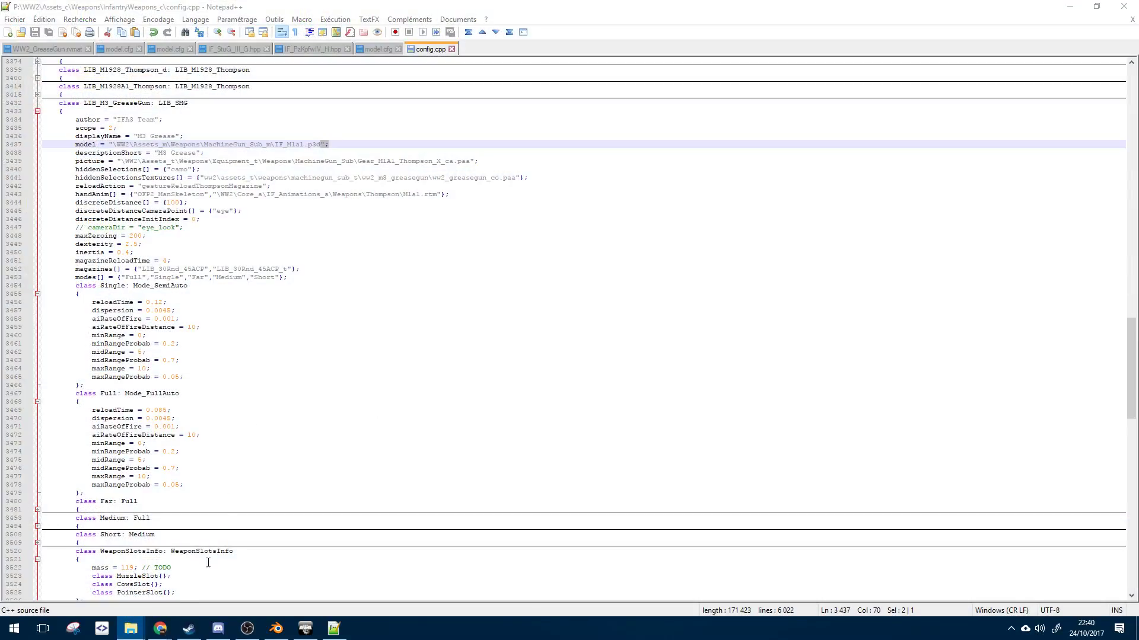
pyautogui.moveTo(160, 629)
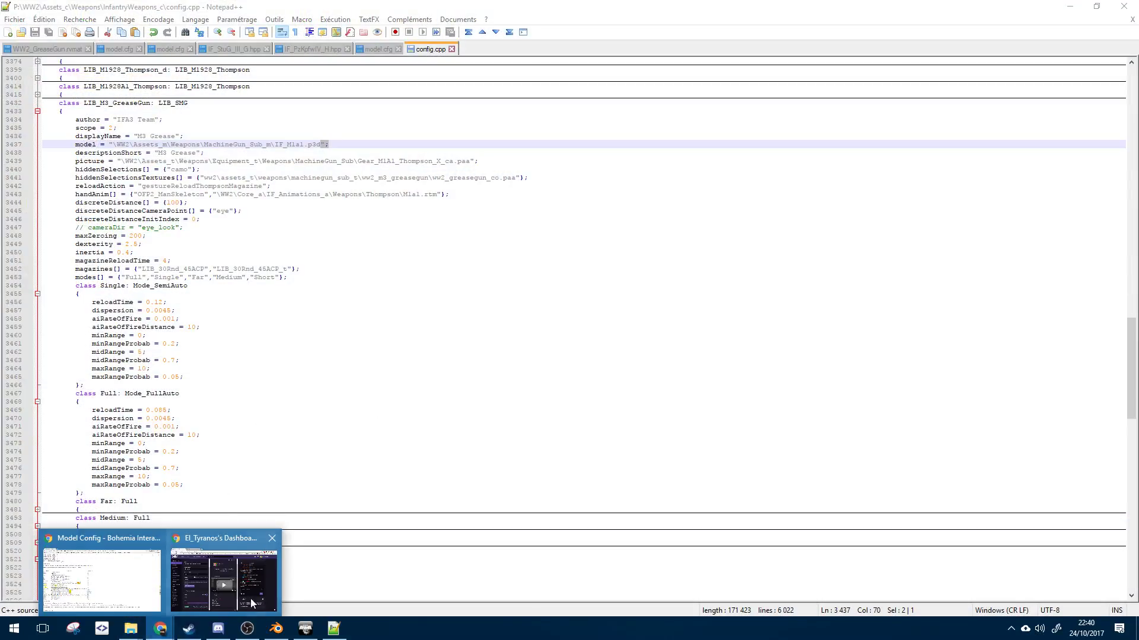
pyautogui.moveTo(265, 584)
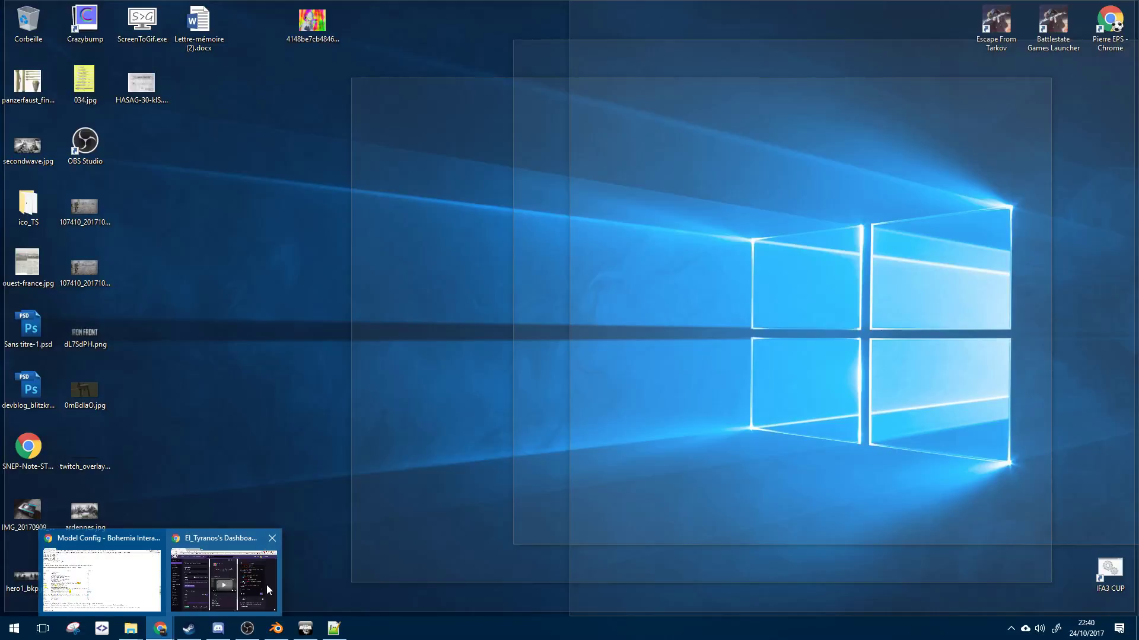
pyautogui.click(131, 575)
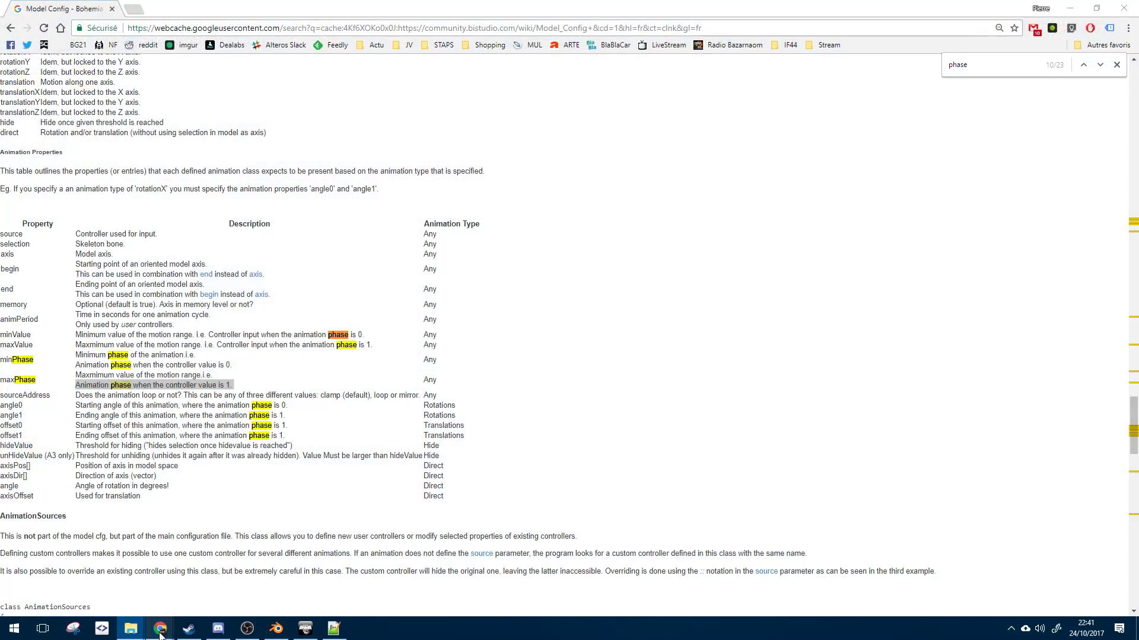
pyautogui.moveTo(131, 629)
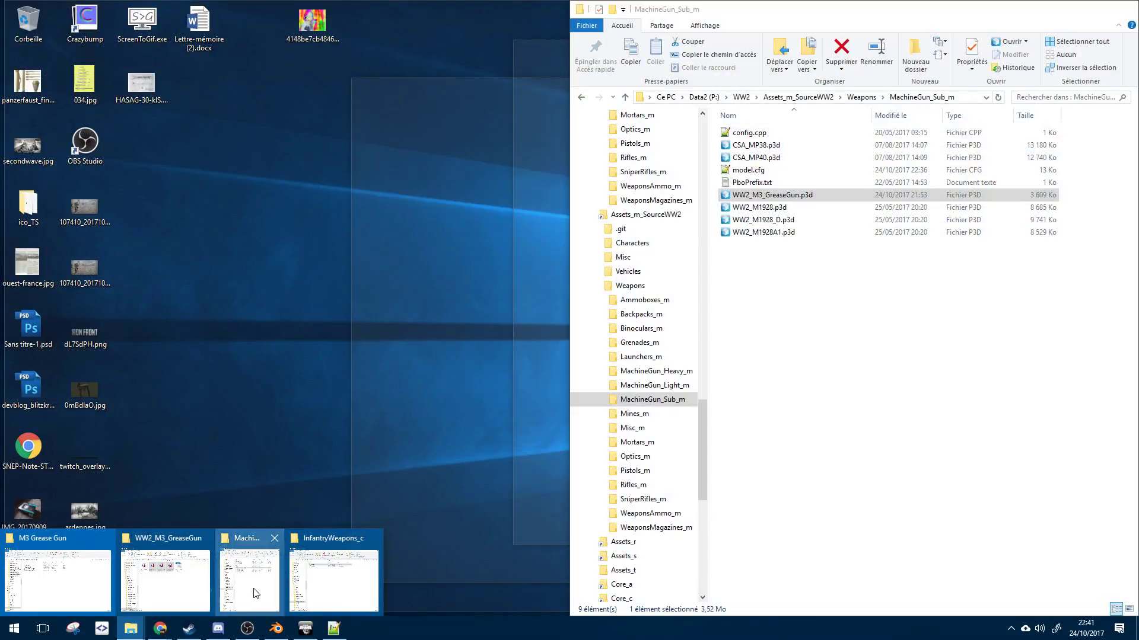
pyautogui.click(249, 581)
pyautogui.rightClick(751, 197)
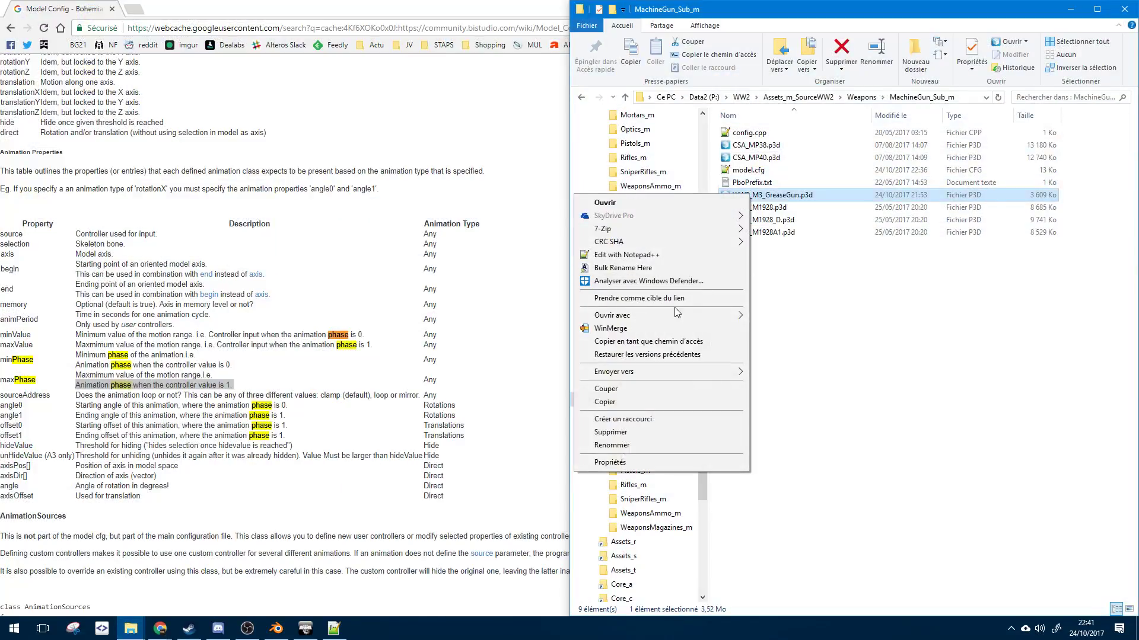
pyautogui.click(646, 341)
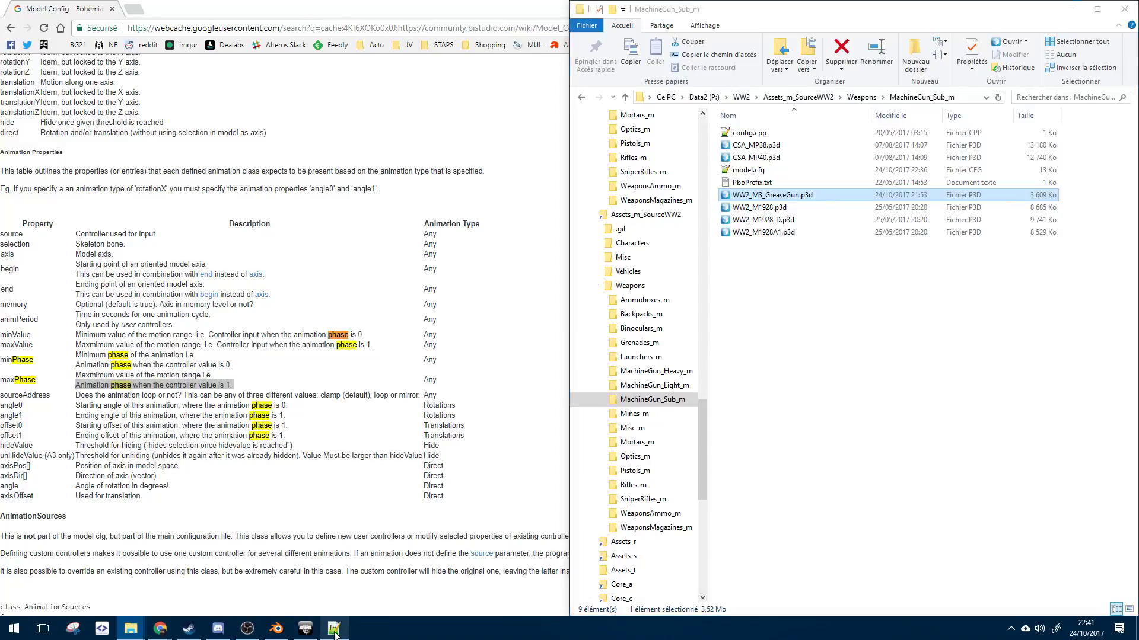
# - Replace the model path in config.cpp with the copied WW2_M3_GreaseGun.p3d path and strip its extra leading quote and P: drive prefix
pyautogui.click(334, 628)
pyautogui.moveTo(315, 145); pyautogui.dragTo(125, 142)
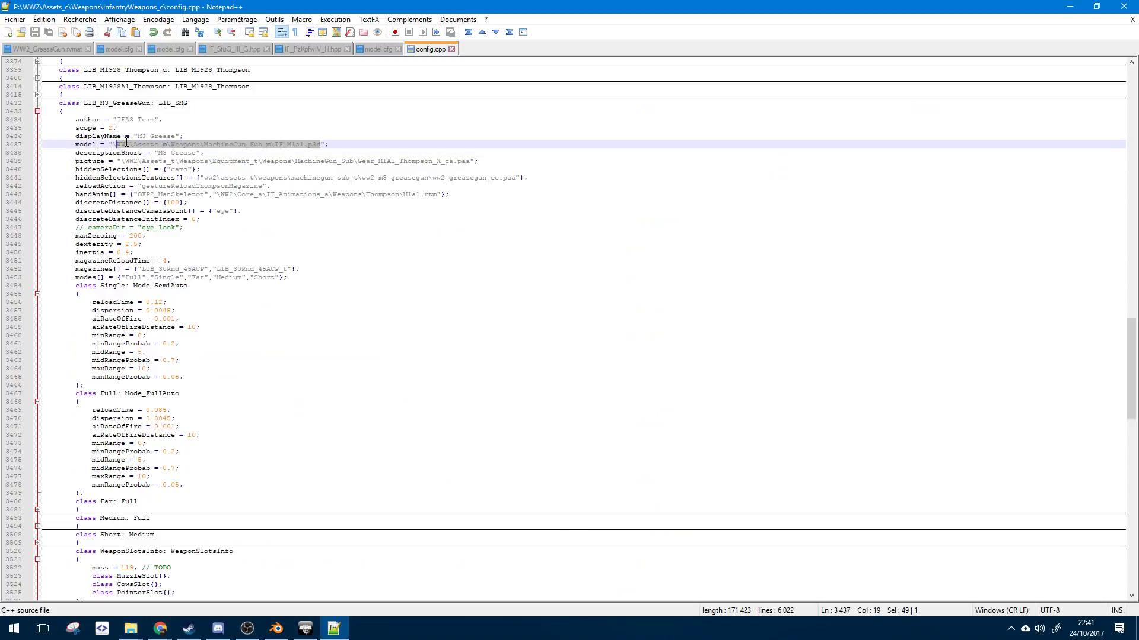
pyautogui.write('"P:\\WW2\\Assets_m_SourceWW2\\Weapons\\MachineGun_Sub_m\\WW2_M3_GreaseGun.p3d"')
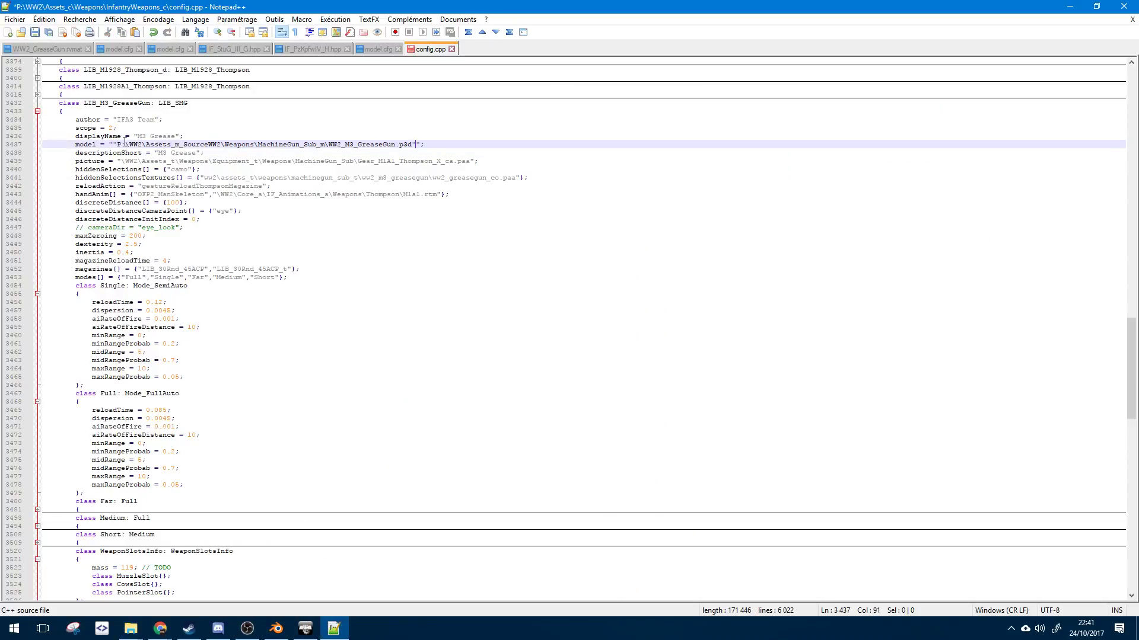
pyautogui.click(126, 144)
pyautogui.press('BackSpace')
pyautogui.press('BackSpace')
pyautogui.press('BackSpace')
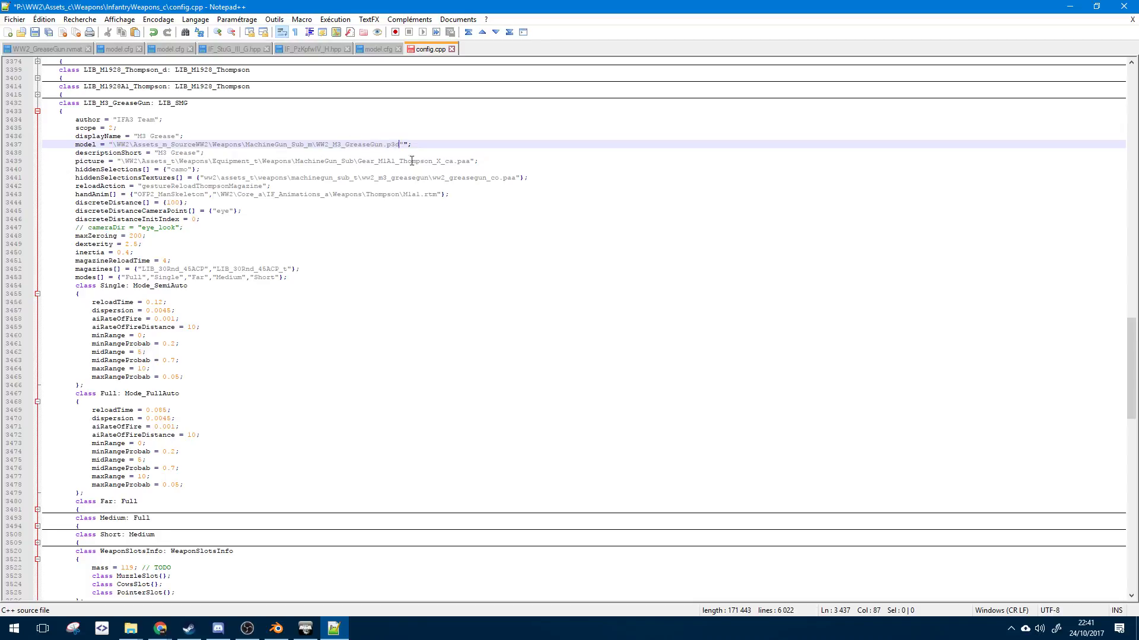
# - Remove the extra closing quote and "_SourceWW2" from the Grease Gun's model path, and save config.cpp
pyautogui.press('Delete')
pyautogui.press('Delete')
pyautogui.press('Delete')
pyautogui.press('Delete')
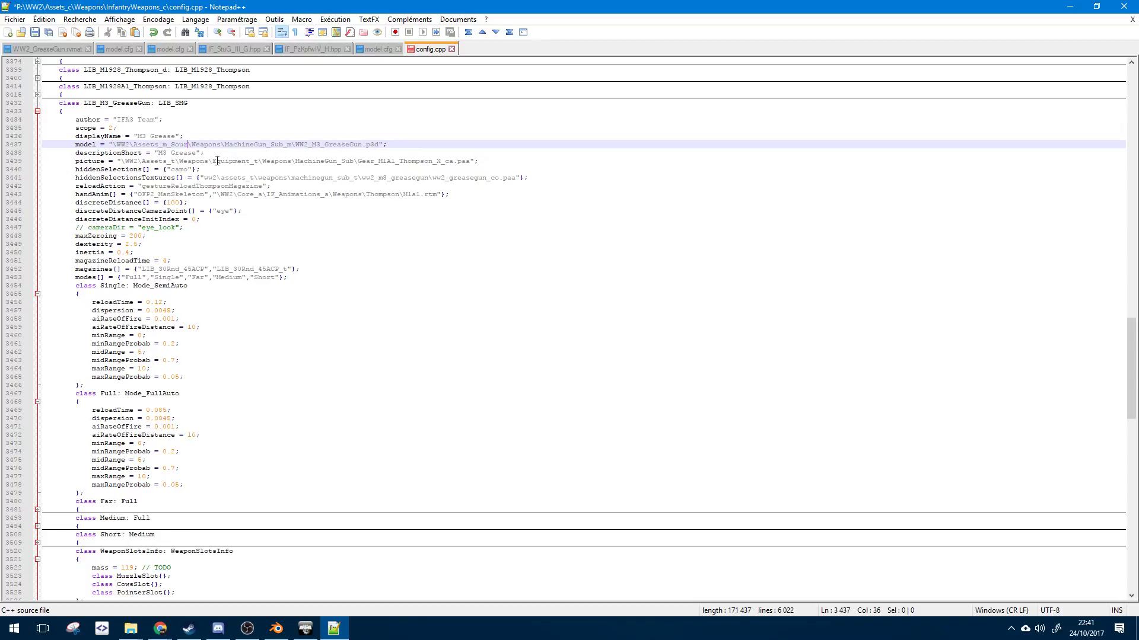
pyautogui.press('BackSpace')
pyautogui.press('BackSpace')
pyautogui.press('BackSpace')
pyautogui.press('BackSpace')
pyautogui.press('BackSpace')
pyautogui.press('BackSpace')
pyautogui.hotkey('ctrl', 's')
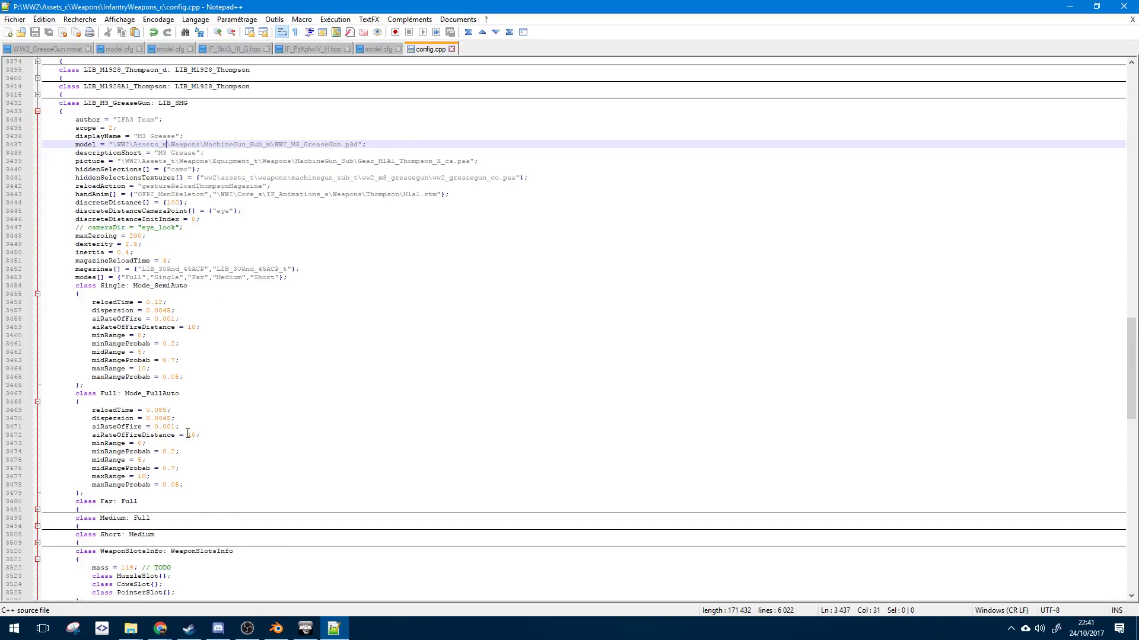
# - Examine the reload time and dispersion values in the Grease Gun's Full and Single fire mode classes
pyautogui.scroll(-4, 187, 434)
pyautogui.click(171, 310)
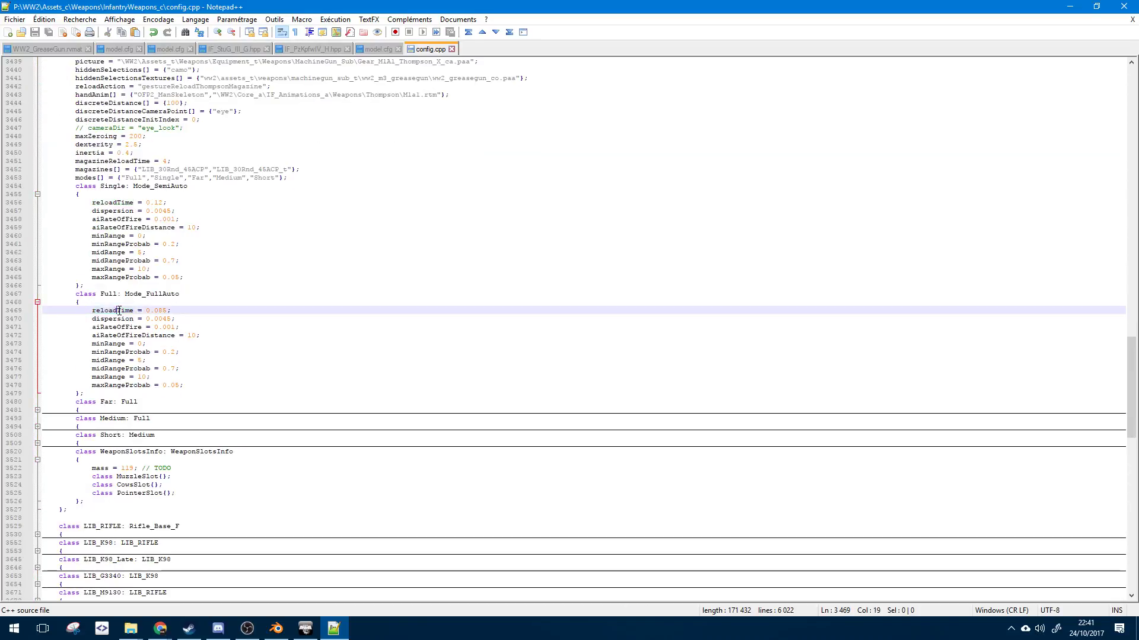
pyautogui.doubleClick(152, 294)
pyautogui.click(120, 311)
pyautogui.doubleClick(120, 311)
pyautogui.tripleClick(153, 312)
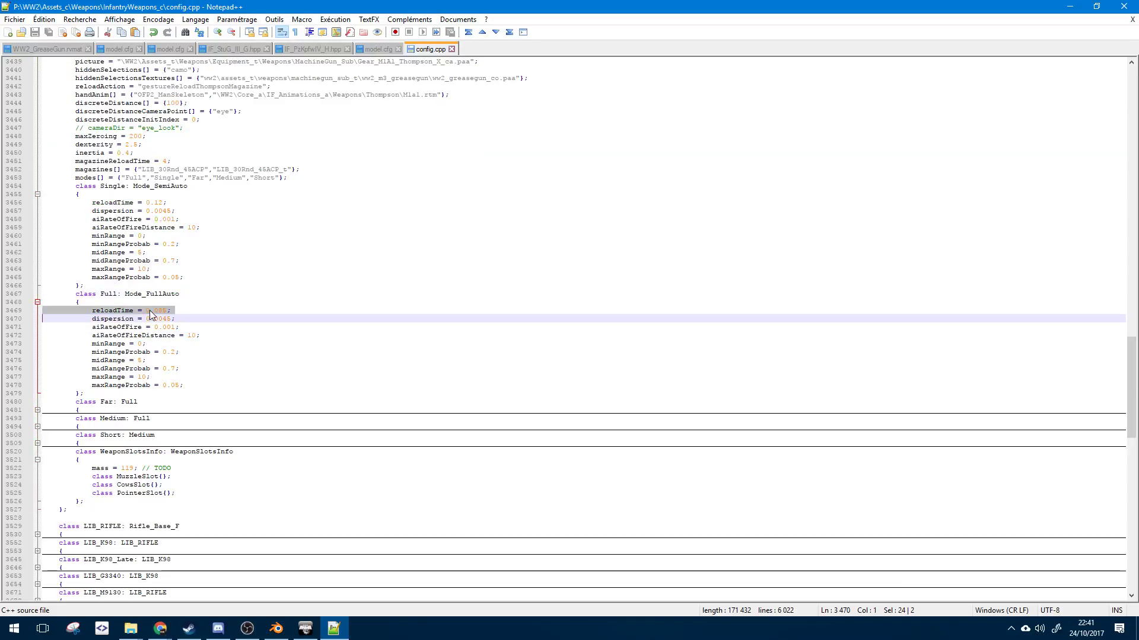
pyautogui.click(194, 316)
pyautogui.doubleClick(162, 311)
pyautogui.tripleClick(159, 212)
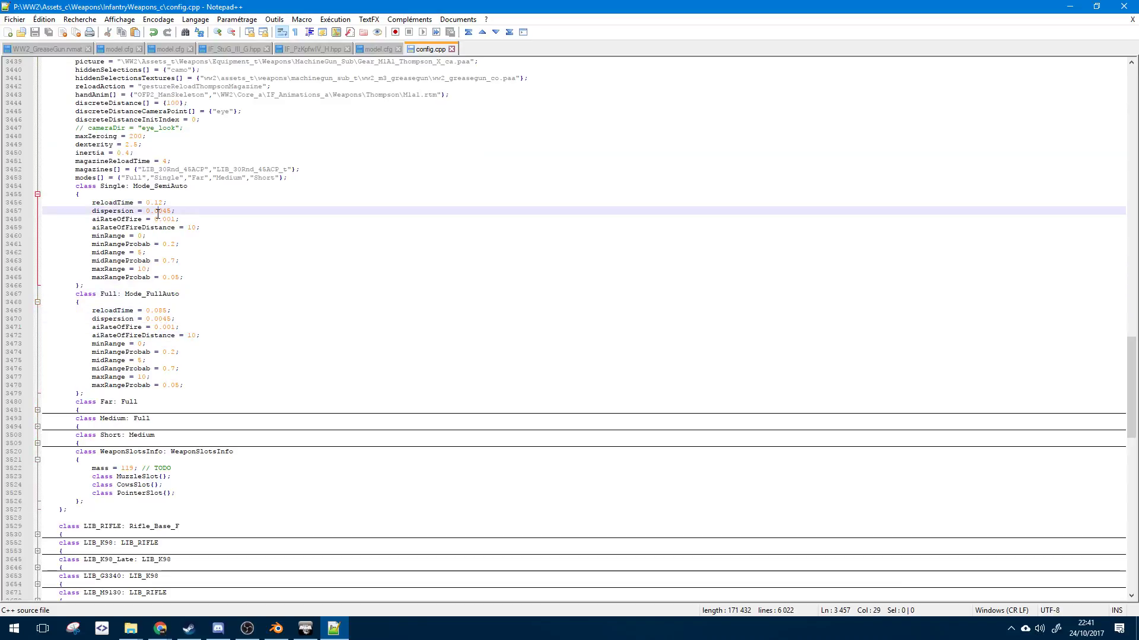
pyautogui.doubleClick(157, 211)
pyautogui.click(389, 352)
# - Examine the mass and attachment slot entries in the Grease Gun's WeaponSlotsInfo class
pyautogui.scroll(-3, 389, 352)
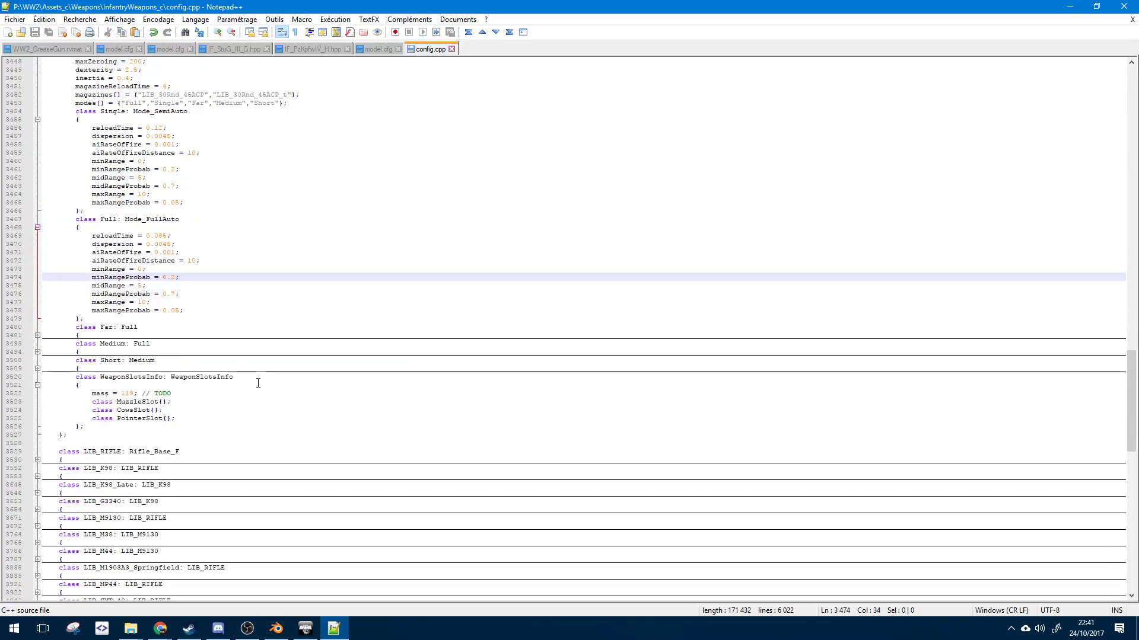
pyautogui.click(256, 384)
pyautogui.click(169, 402)
pyautogui.click(95, 393)
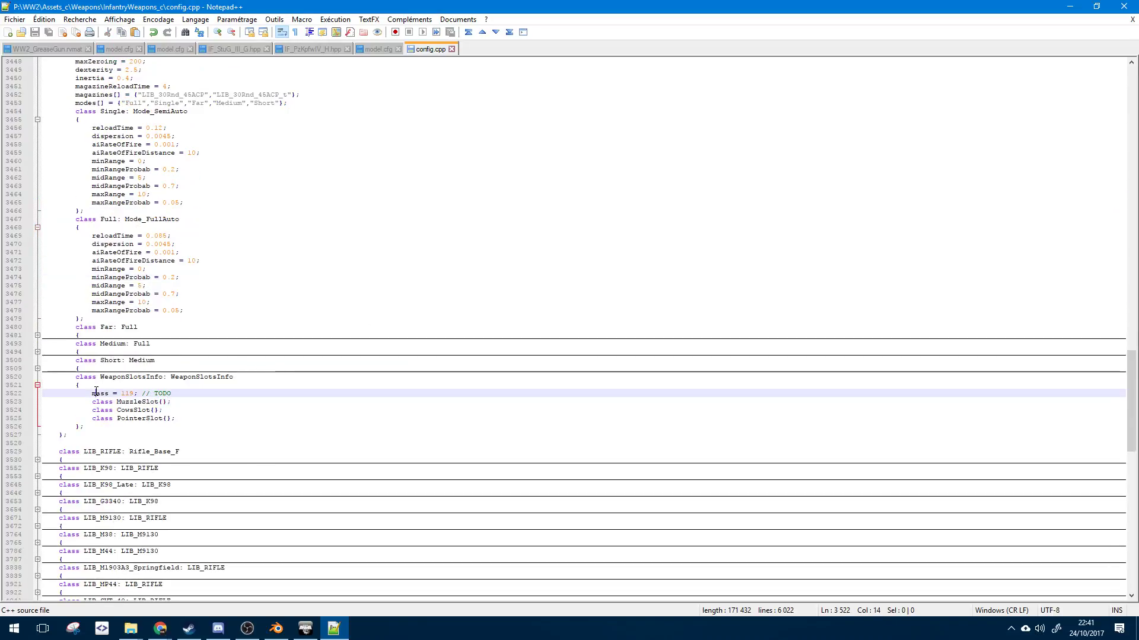
pyautogui.doubleClick(162, 393)
pyautogui.scroll(2, 97, 402)
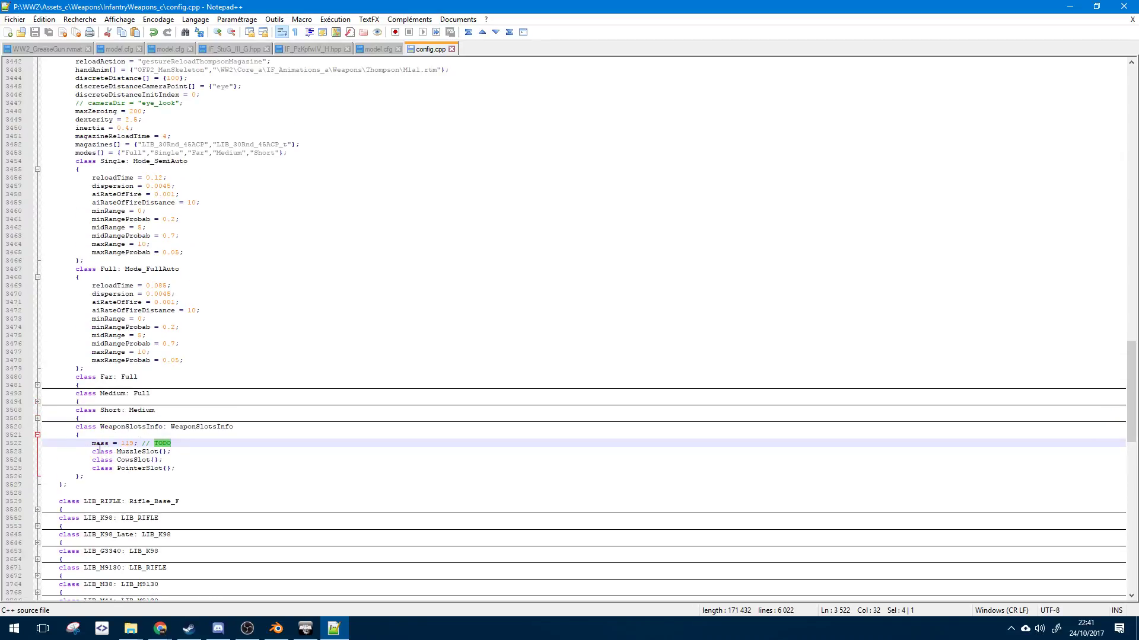
pyautogui.moveTo(76, 455)
pyautogui.mouseDown()
pyautogui.moveTo(172, 461)
pyautogui.moveTo(92, 470)
pyautogui.moveTo(77, 460)
pyautogui.mouseUp()
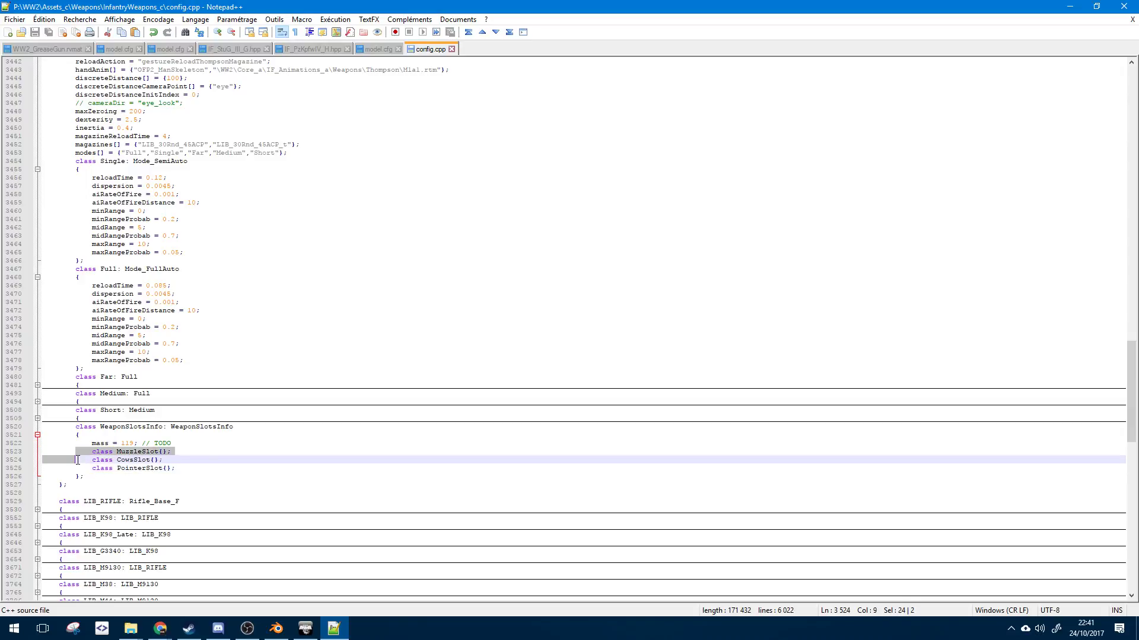
pyautogui.click(77, 461)
# - Collapse the LIB_M1A1_Thompson class in config.cpp
pyautogui.scroll(7, 78, 460)
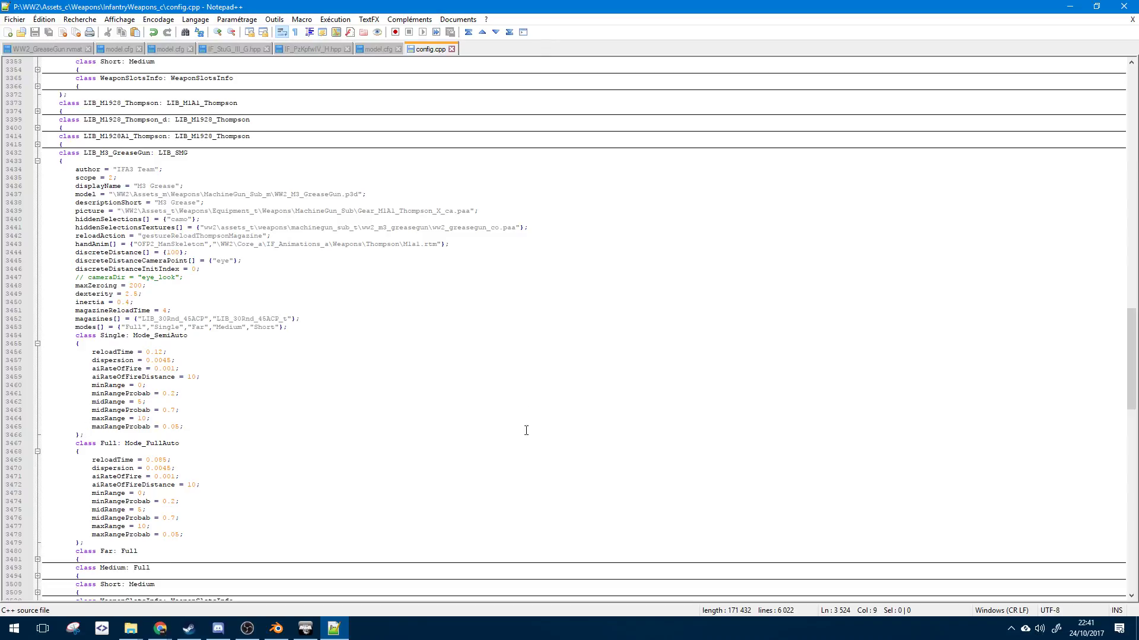
pyautogui.scroll(15, 526, 431)
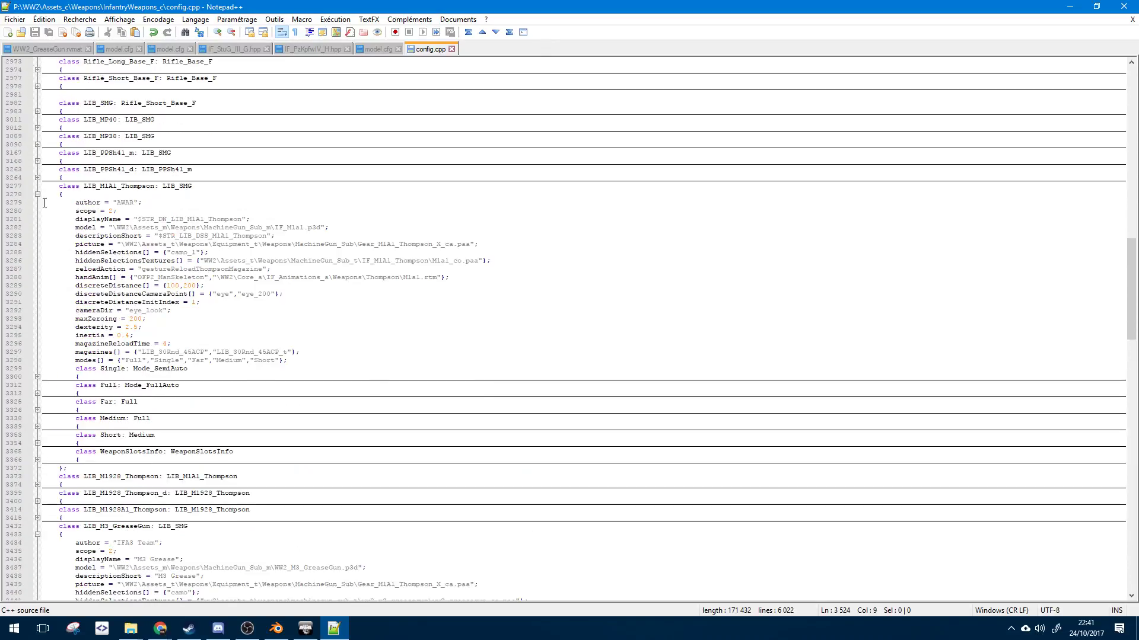
pyautogui.click(37, 194)
pyautogui.scroll(-7, 146, 252)
# - Set maxZeroing to 100 in the LIB_M3_GreaseGun class
pyautogui.click(145, 252)
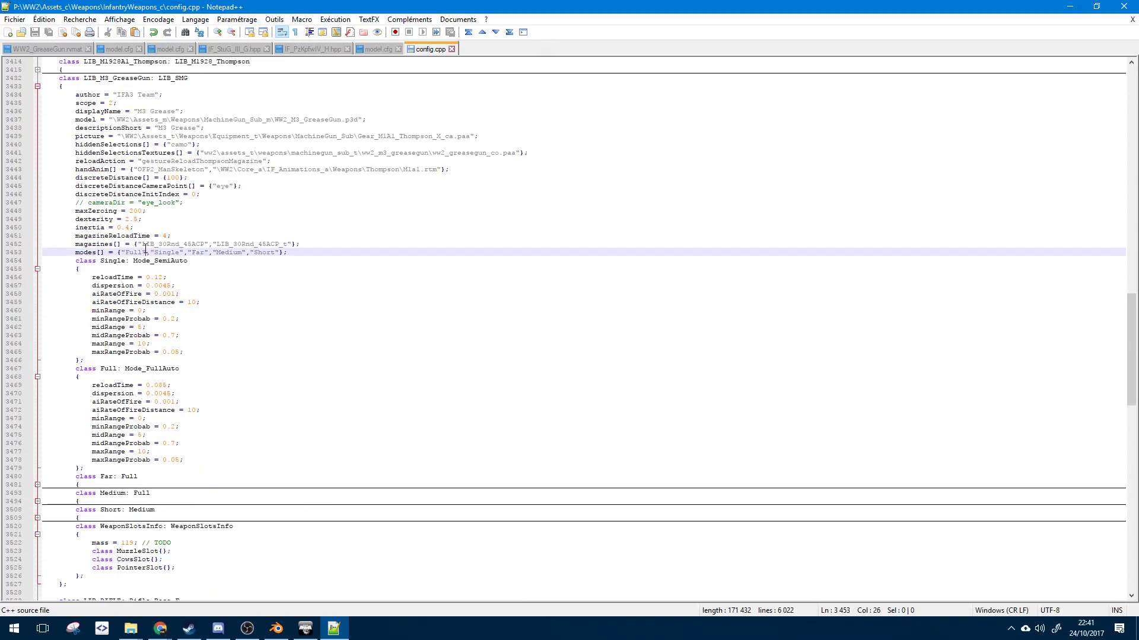
pyautogui.doubleClick(148, 244)
pyautogui.tripleClick(165, 222)
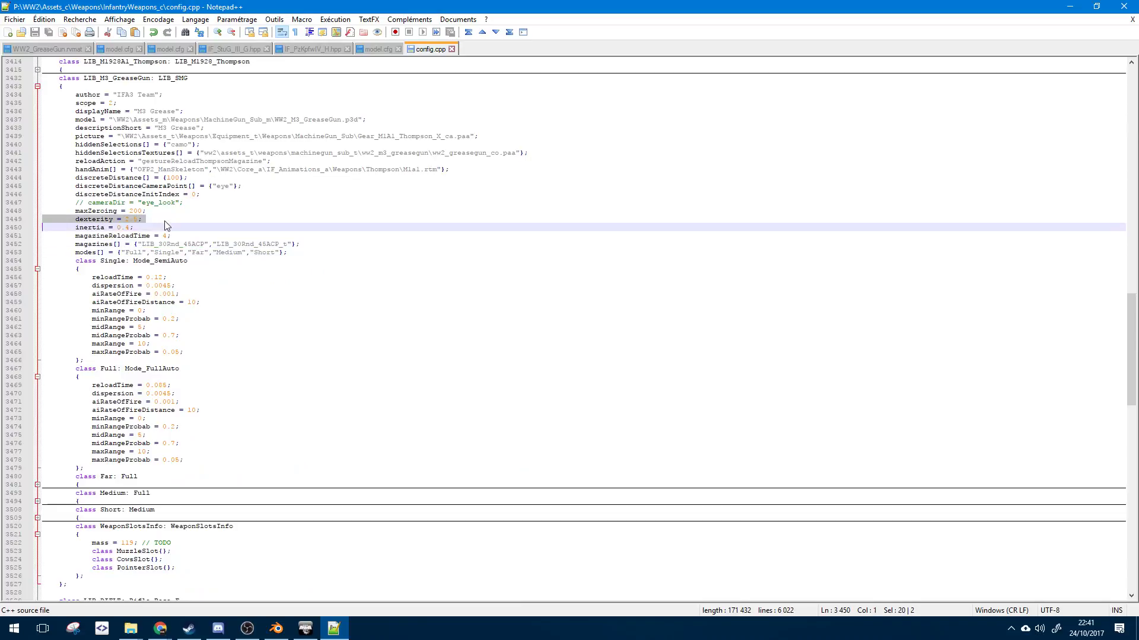
pyautogui.click(162, 231)
pyautogui.doubleClick(100, 211)
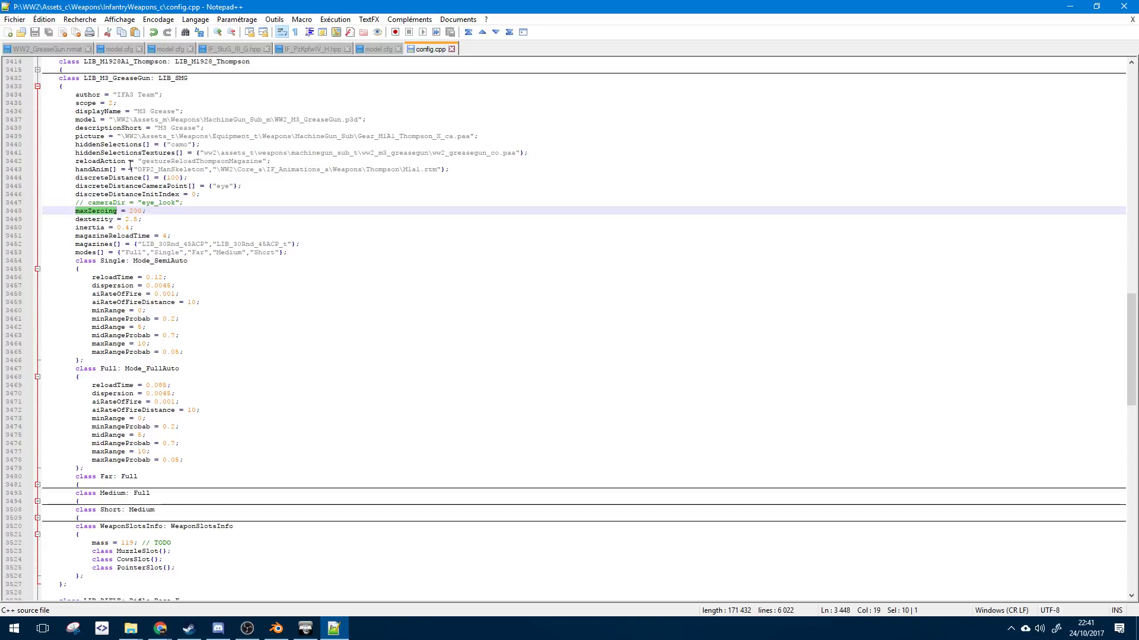
pyautogui.doubleClick(135, 211)
pyautogui.write('100')
pyautogui.scroll(2, 148, 277)
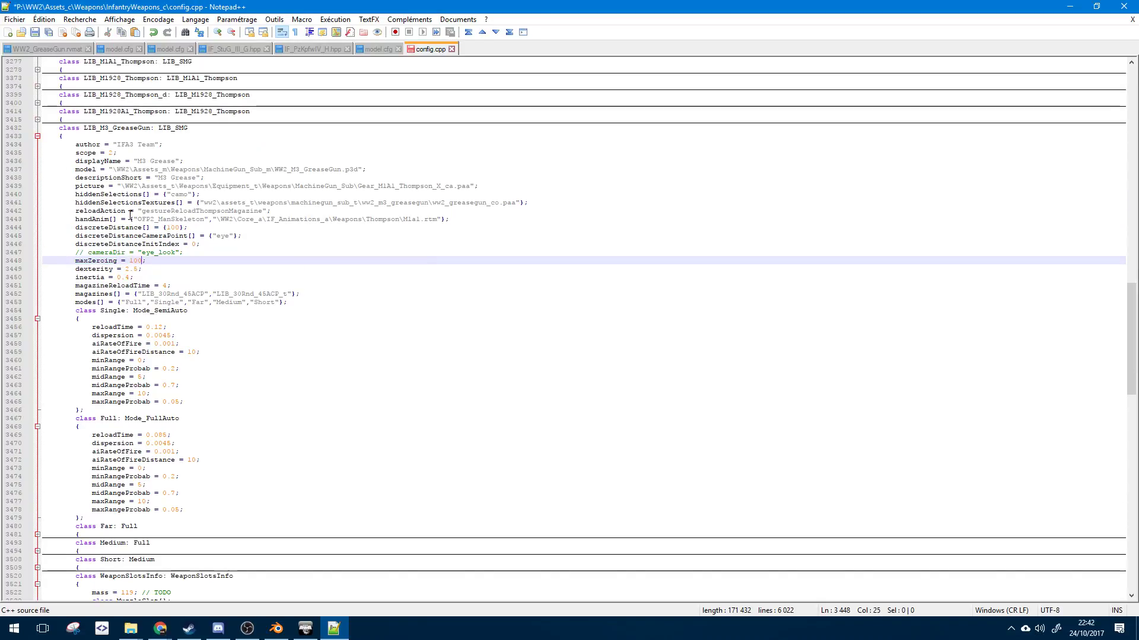
# - Switch to the InfantryWeapons_c window in File Explorer and go up to the WW2 folder
pyautogui.moveTo(131, 634)
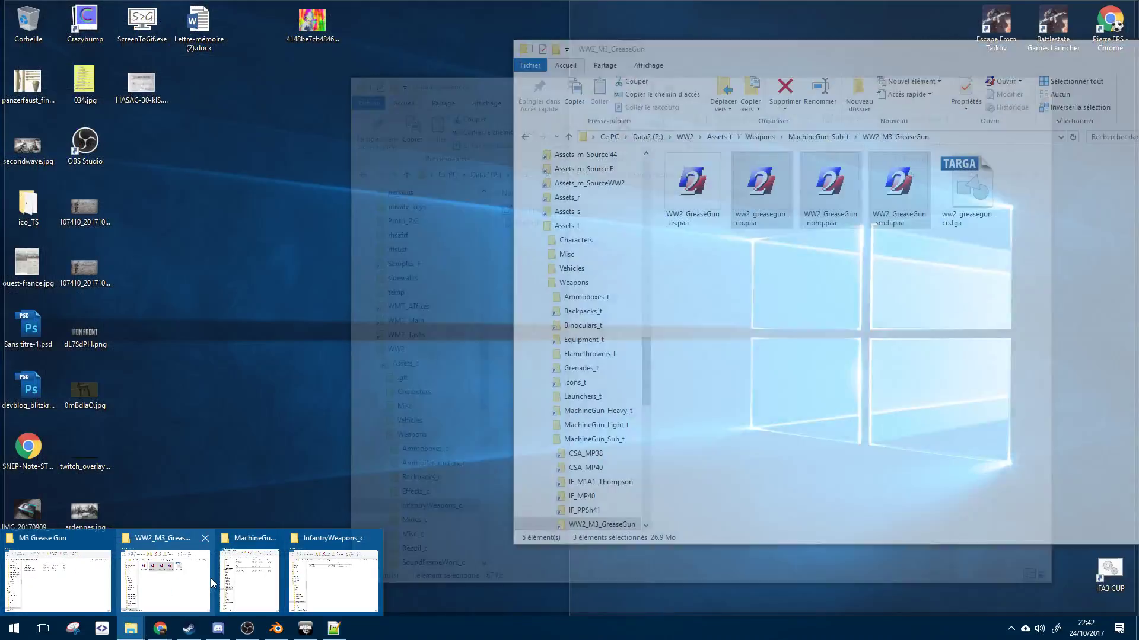
pyautogui.moveTo(257, 579)
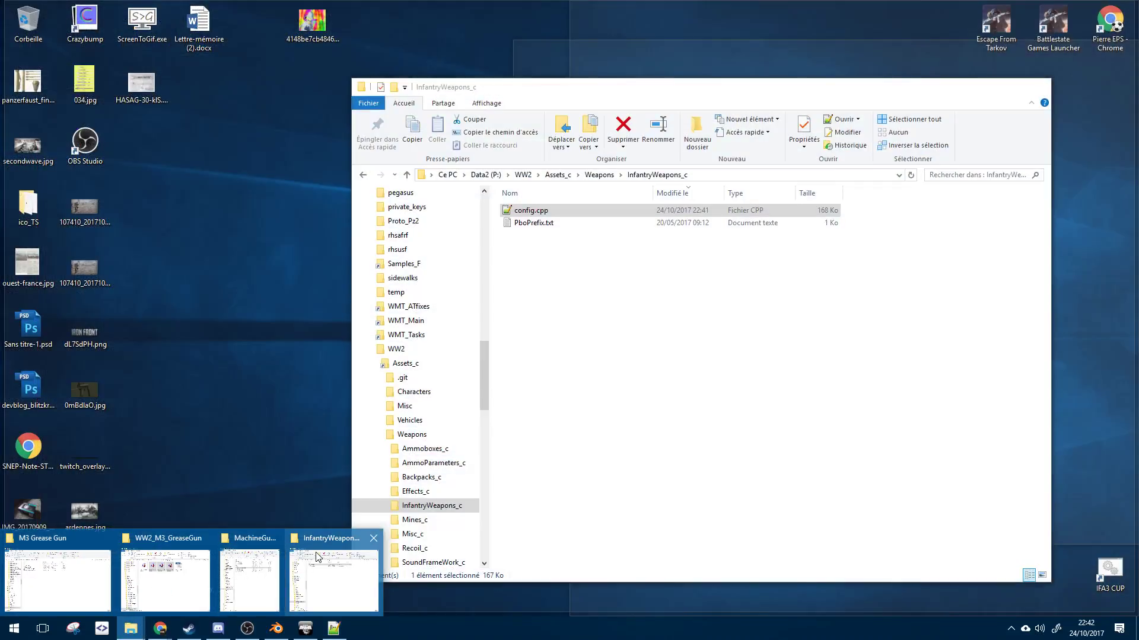
pyautogui.click(316, 557)
pyautogui.click(657, 237)
pyautogui.press('BackSpace')
pyautogui.press('BackSpace')
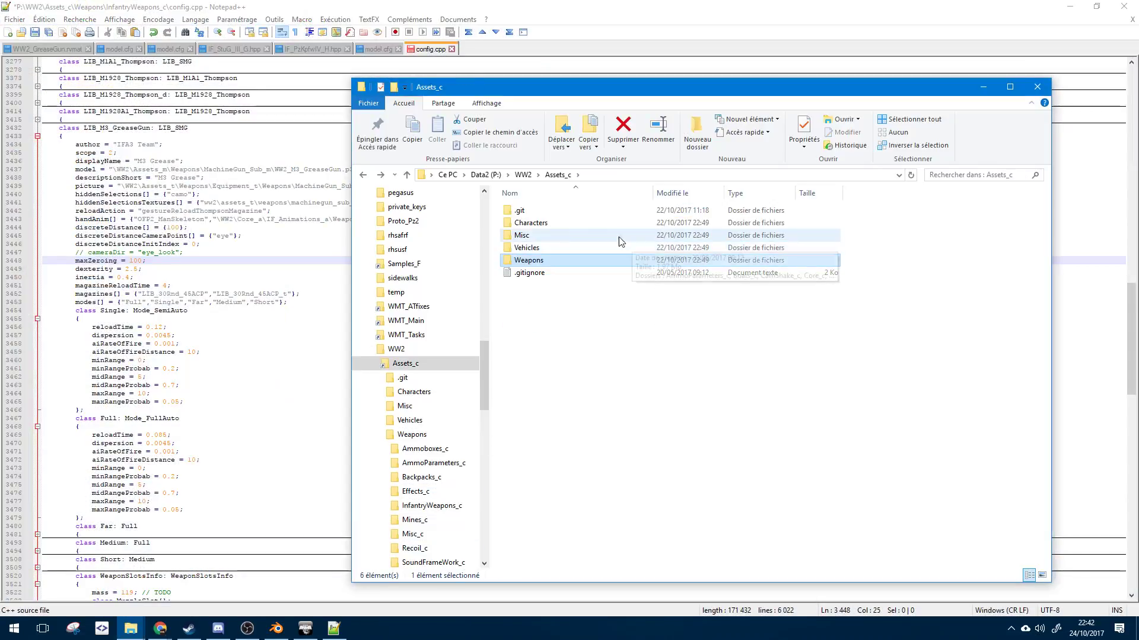
pyautogui.press('BackSpace')
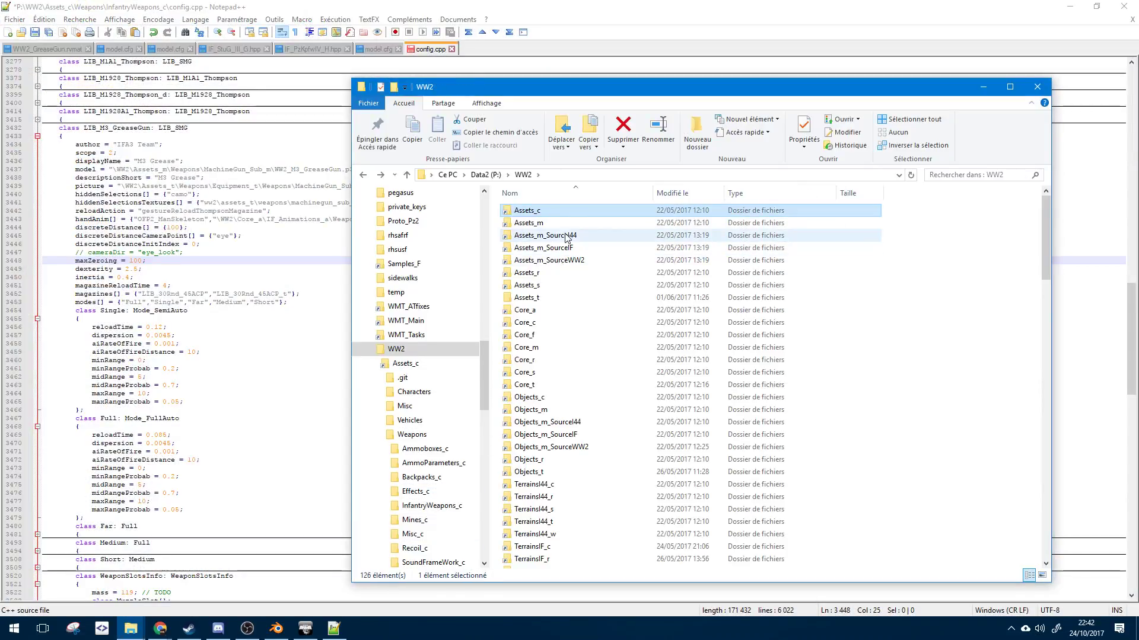
pyautogui.scroll(-1, 573, 279)
pyautogui.scroll(1, 572, 332)
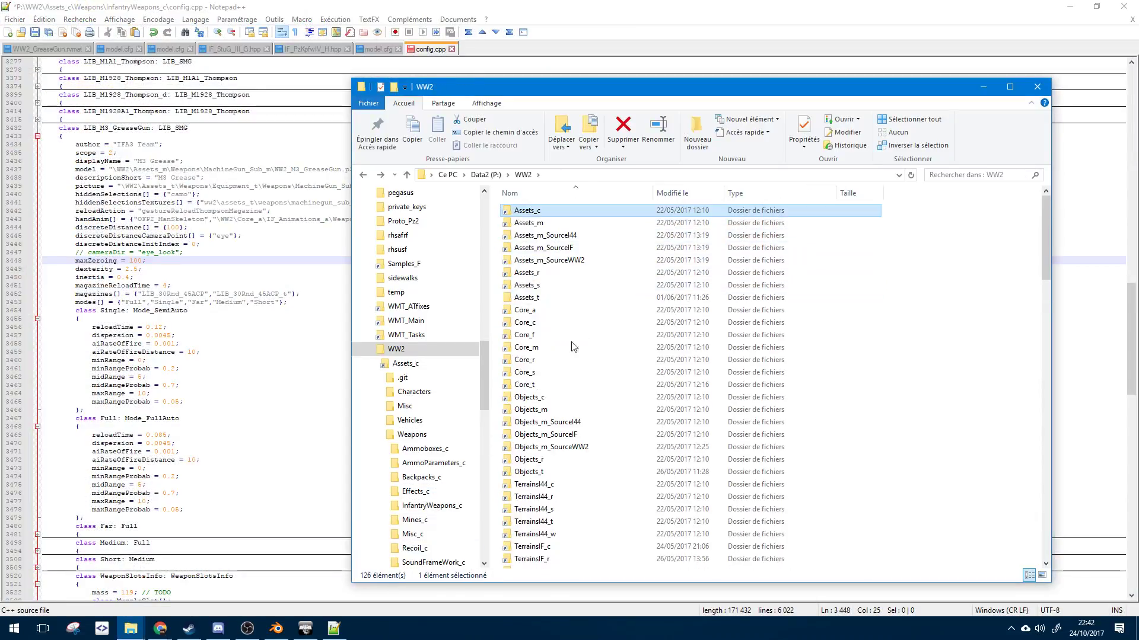
pyautogui.doubleClick(547, 285)
pyautogui.press('BackSpace')
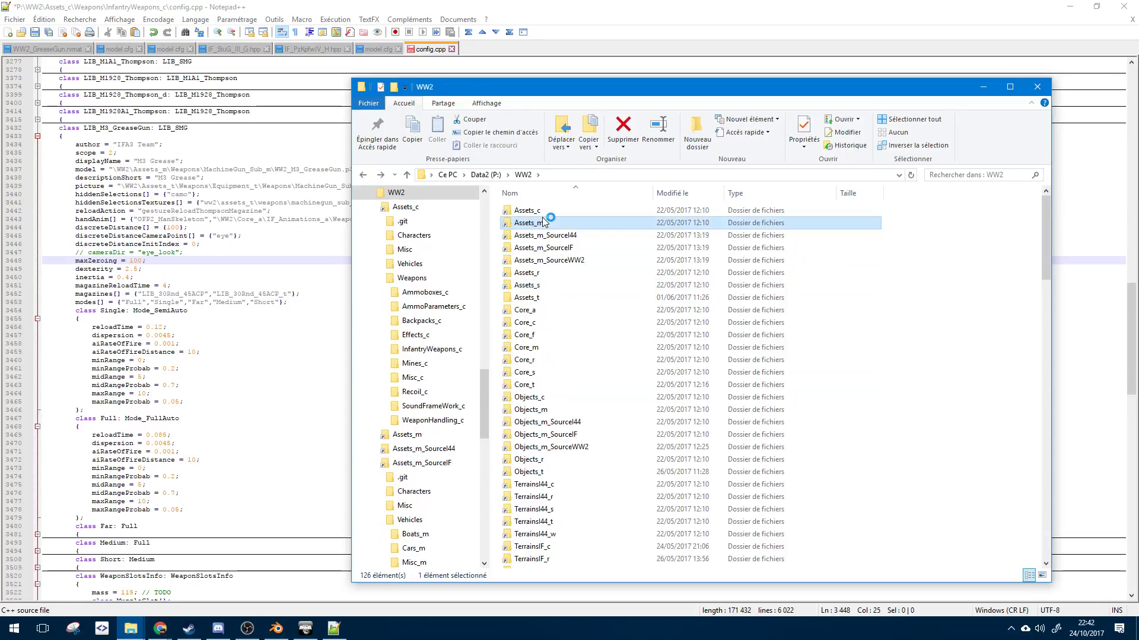
# - Go to the SoundFrameWork_c folder inside Assets_c\Weapons
pyautogui.doubleClick(531, 211)
pyautogui.click(556, 250)
pyautogui.doubleClick(560, 272)
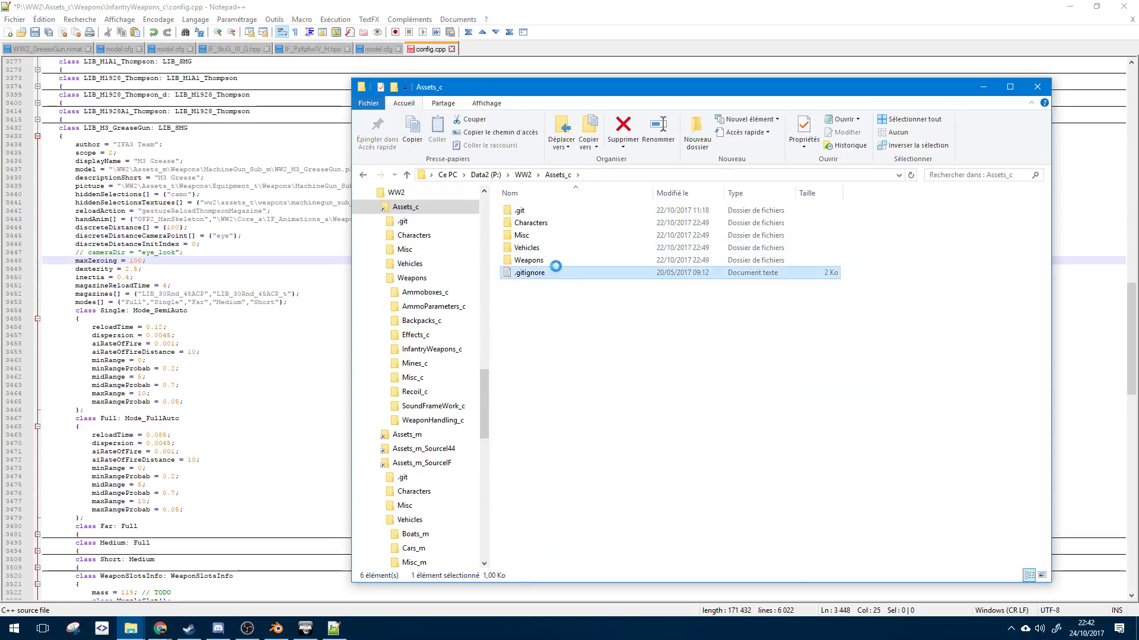
pyautogui.click(1010, 167)
pyautogui.doubleClick(584, 262)
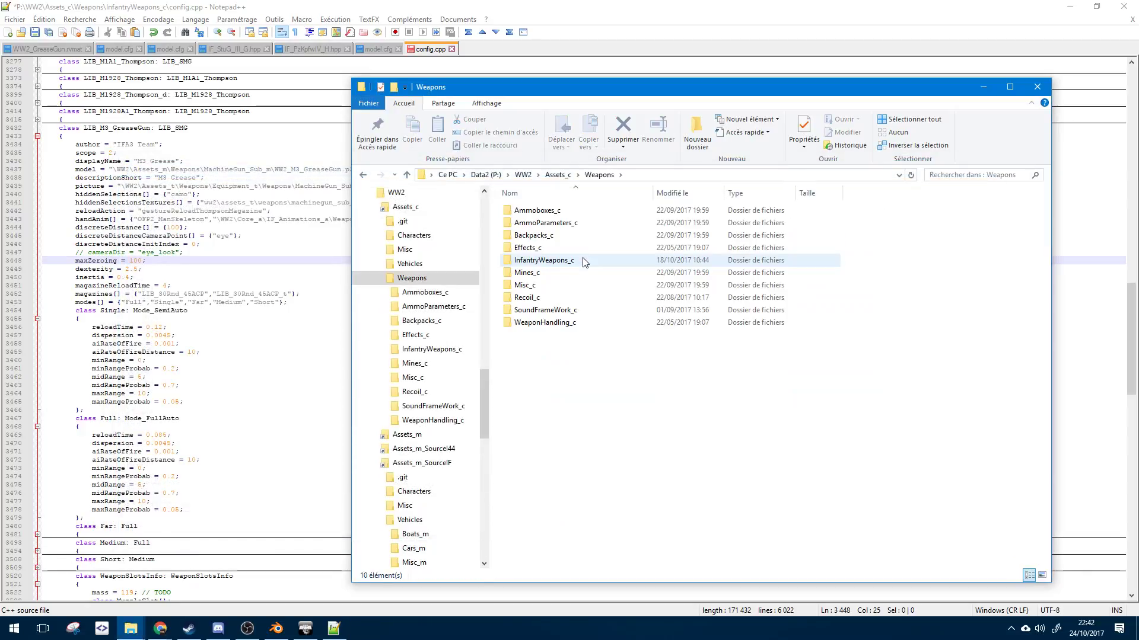
pyautogui.doubleClick(580, 310)
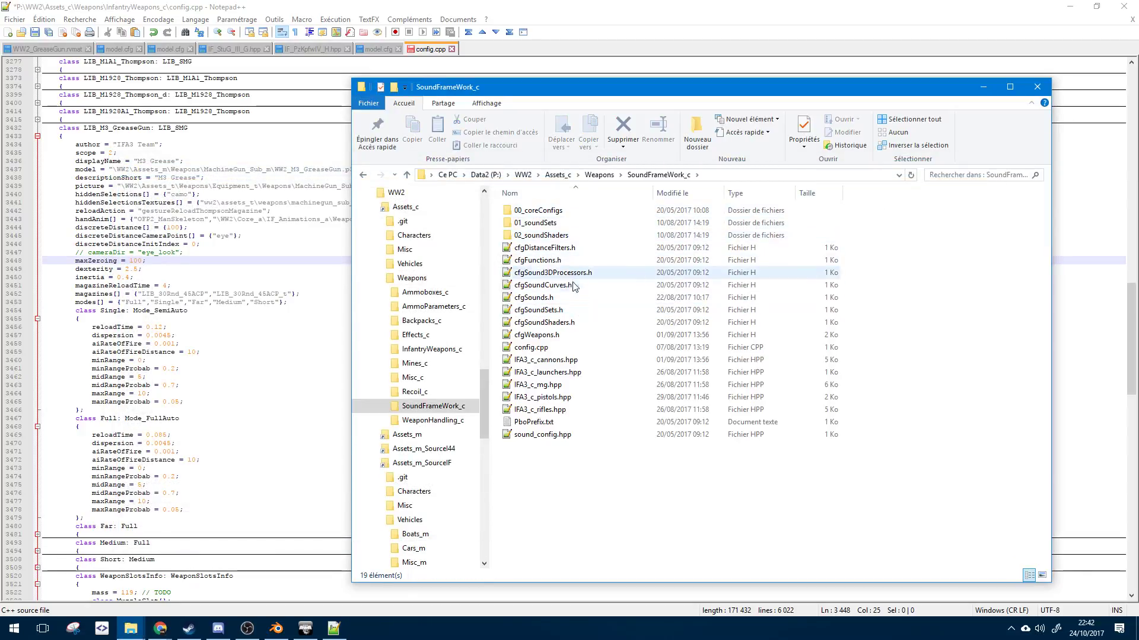
# - Open IFA3_c_rifles.hpp in Notepad++ and collapse all of its classes
pyautogui.doubleClick(575, 409)
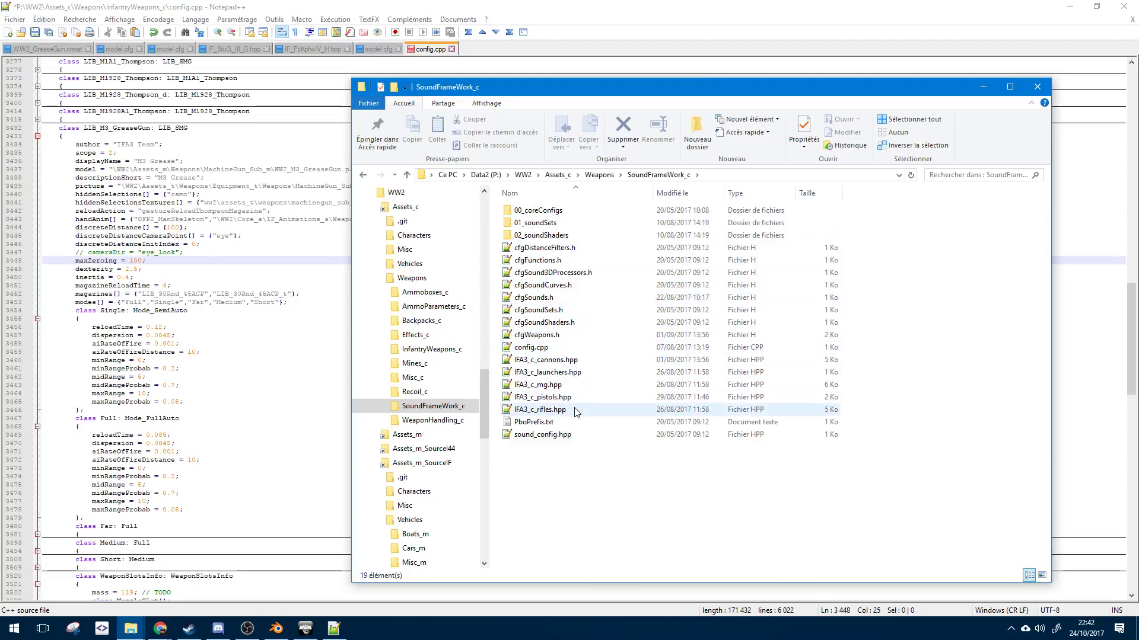
pyautogui.click(498, 376)
pyautogui.hotkey('alt', '0')
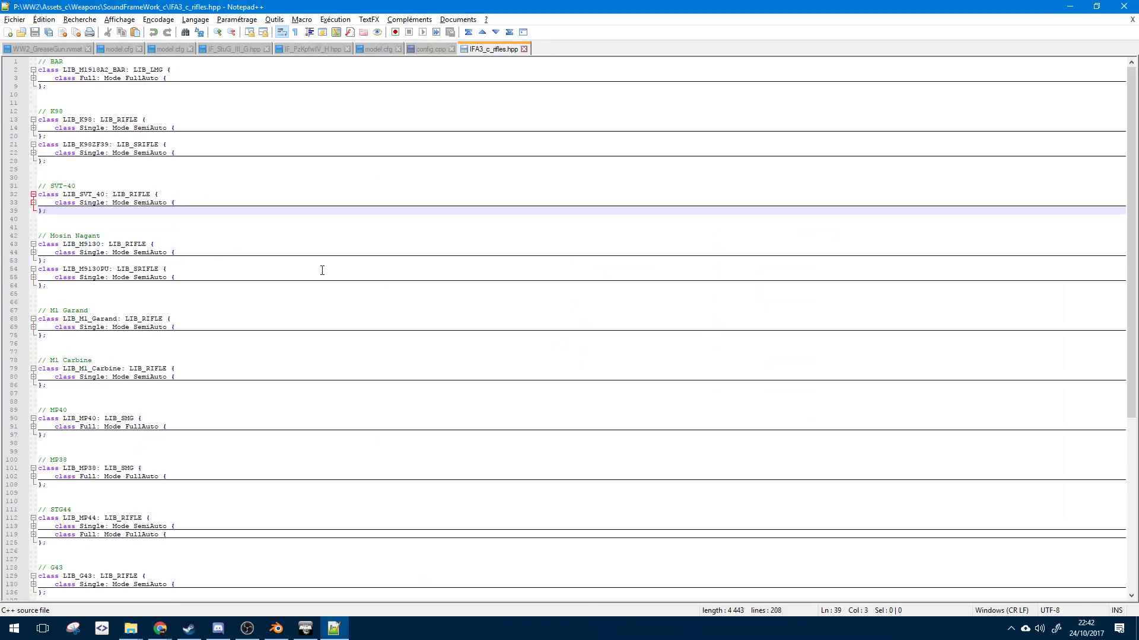
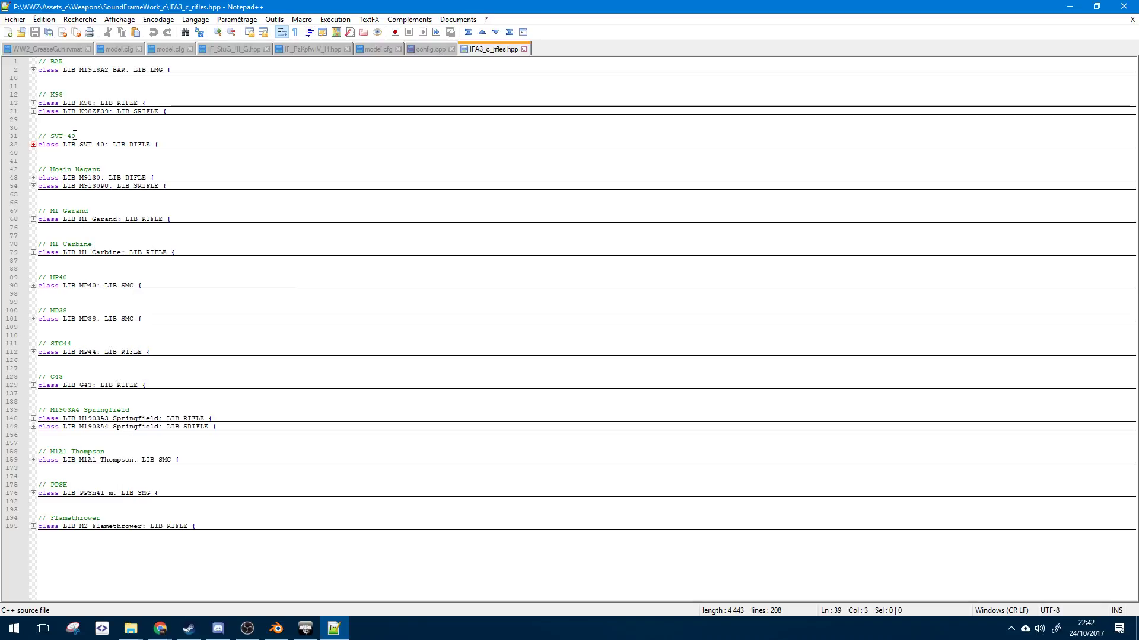
# - Duplicate the M1A1 Thompson sound class with its comment directly below the original, separated by a blank line
pyautogui.click(86, 470)
pyautogui.doubleClick(83, 453)
pyautogui.click(81, 461)
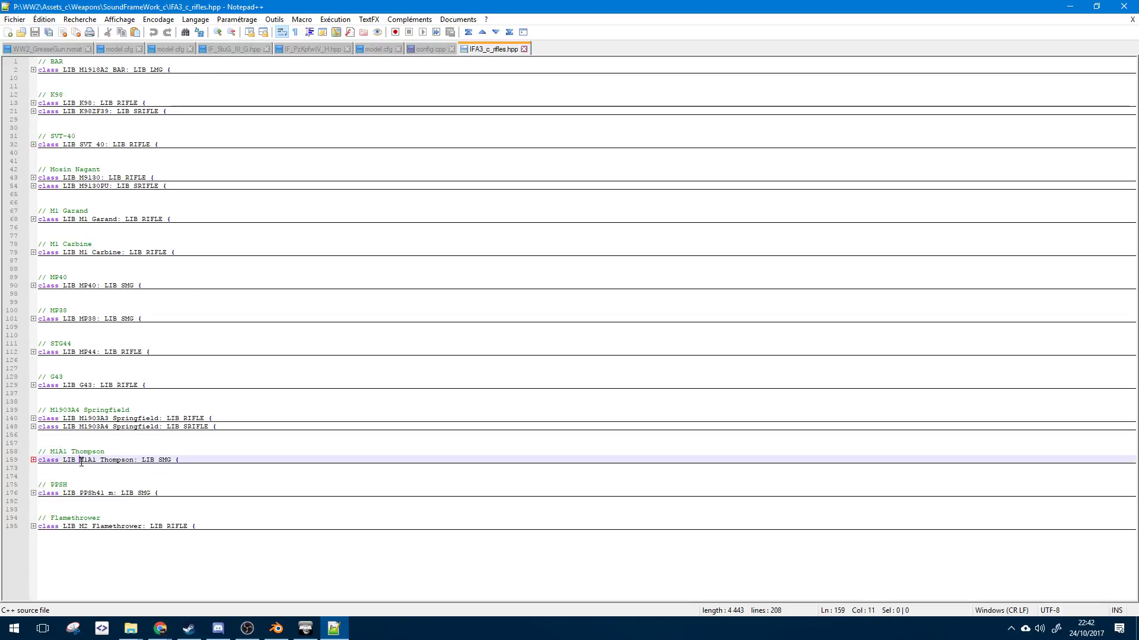
pyautogui.click(33, 460)
pyautogui.moveTo(49, 485); pyautogui.dragTo(36, 450)
pyautogui.hotkey('ctrl', 'd')
pyautogui.click(53, 485)
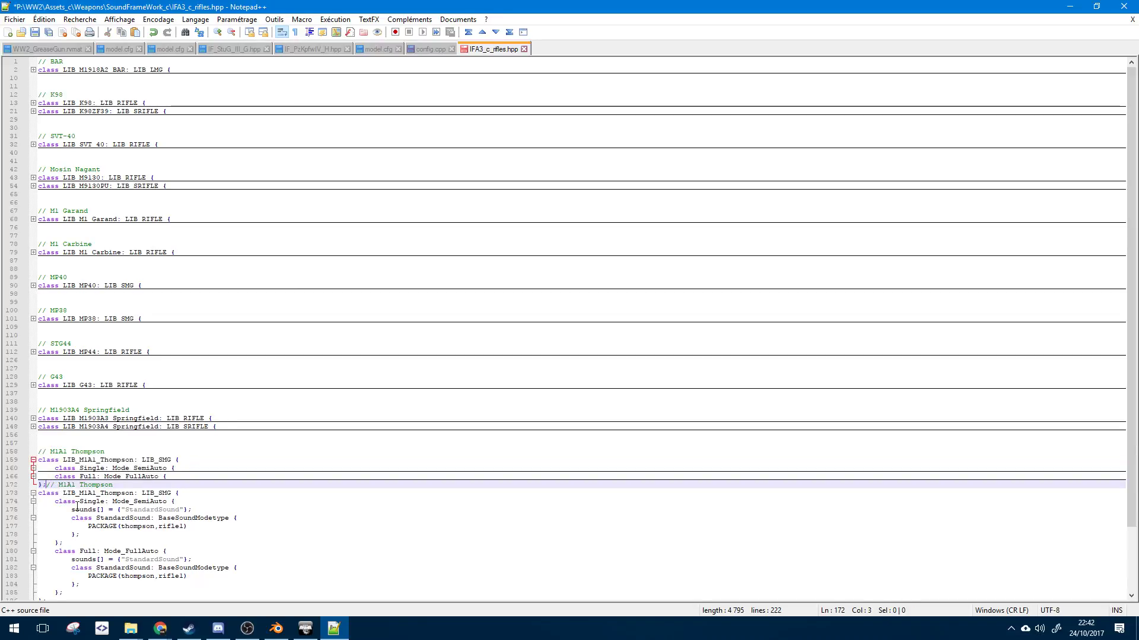
pyautogui.press('Return')
pyautogui.press('Return')
# - Change the comment above the duplicated Thompson sound class to "M3 Greasegun"
pyautogui.doubleClick(59, 501)
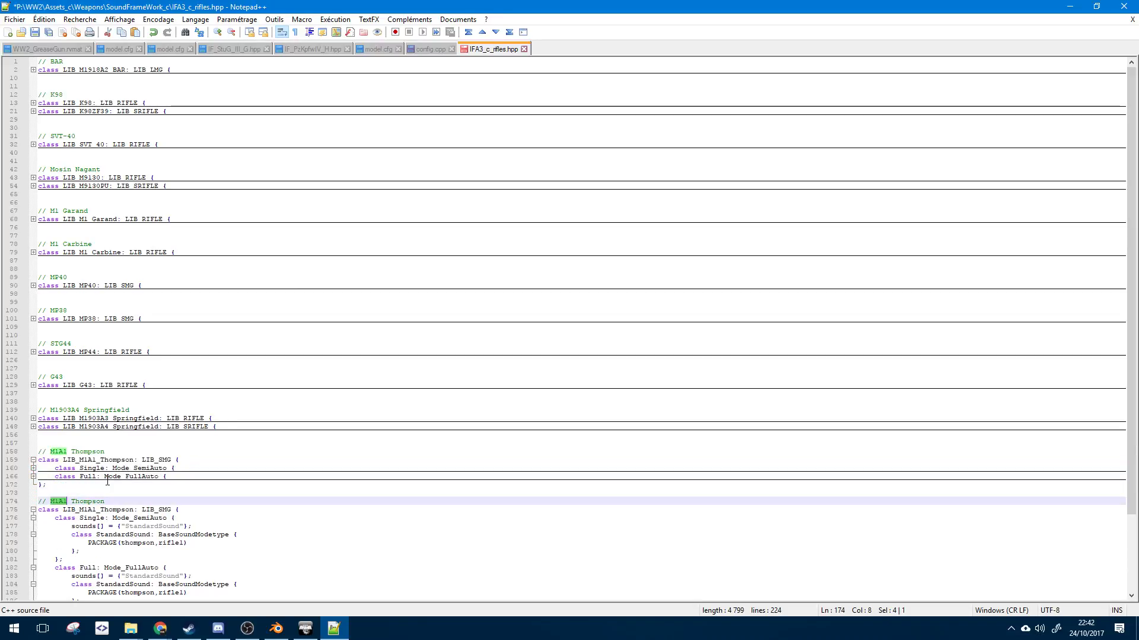
pyautogui.write('M3')
pyautogui.press('Delete')
pyautogui.press('Delete')
pyautogui.press('Delete')
pyautogui.write('Greasegun')
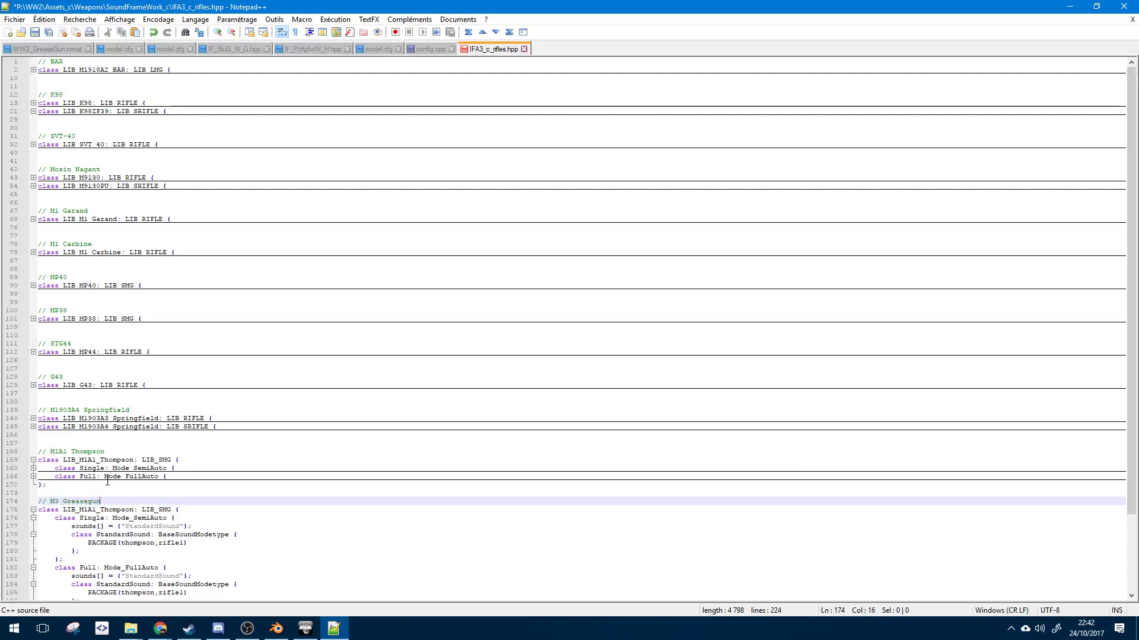
pyautogui.scroll(-4, 107, 481)
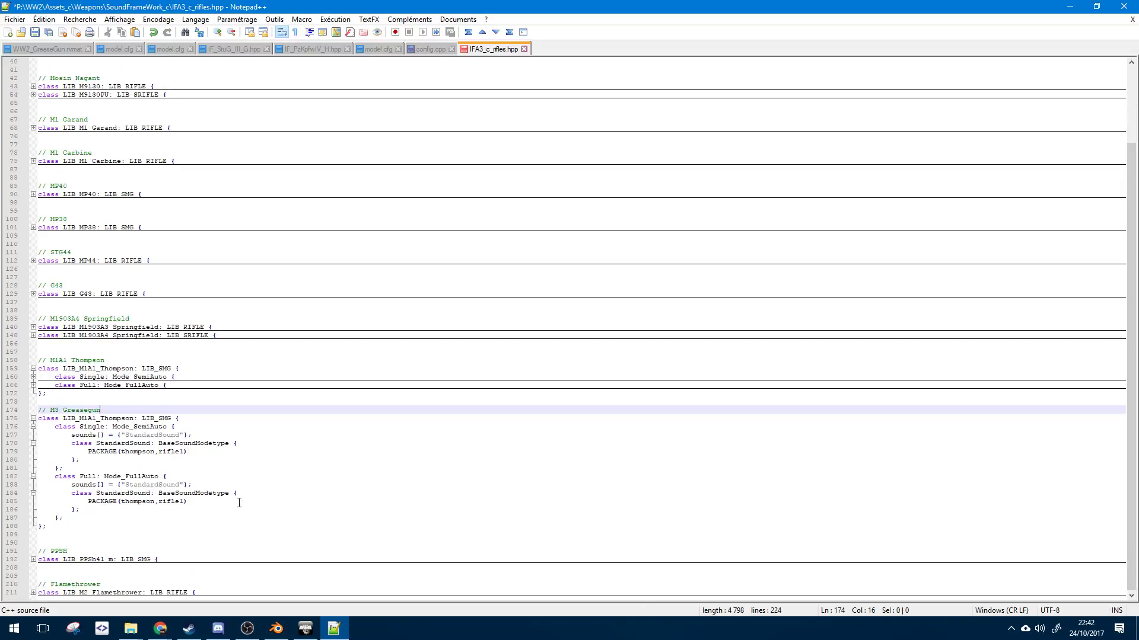
# - Copy the class name LIB_M3_GreaseGun from config.cpp and save that file
pyautogui.click(428, 49)
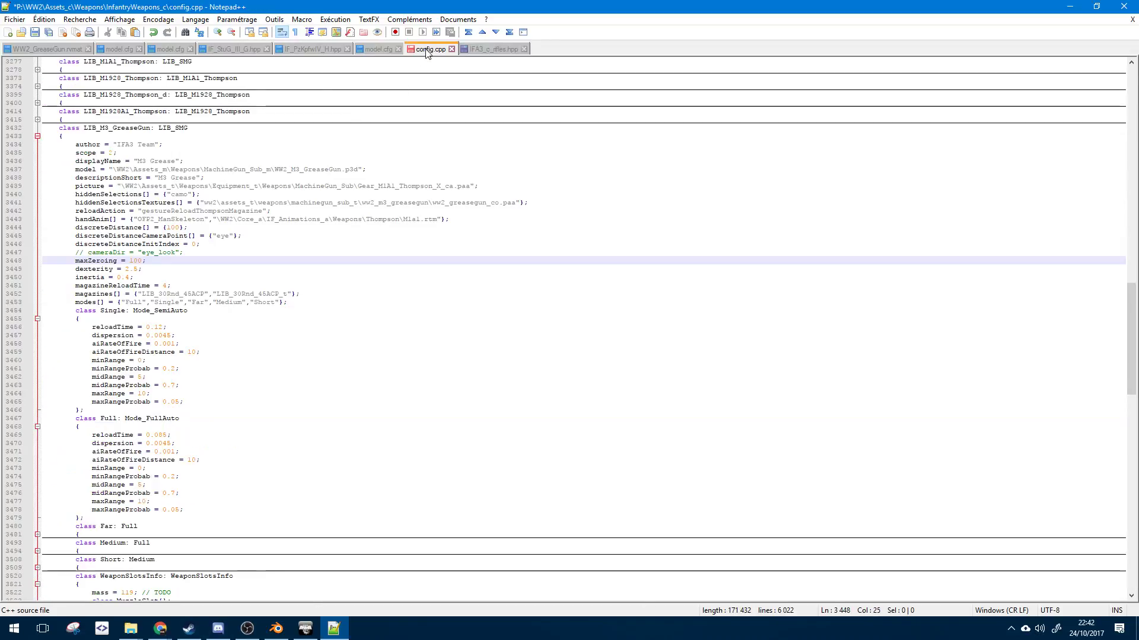
pyautogui.scroll(1, 169, 125)
pyautogui.doubleClick(131, 153)
pyautogui.hotkey('ctrl', 'c')
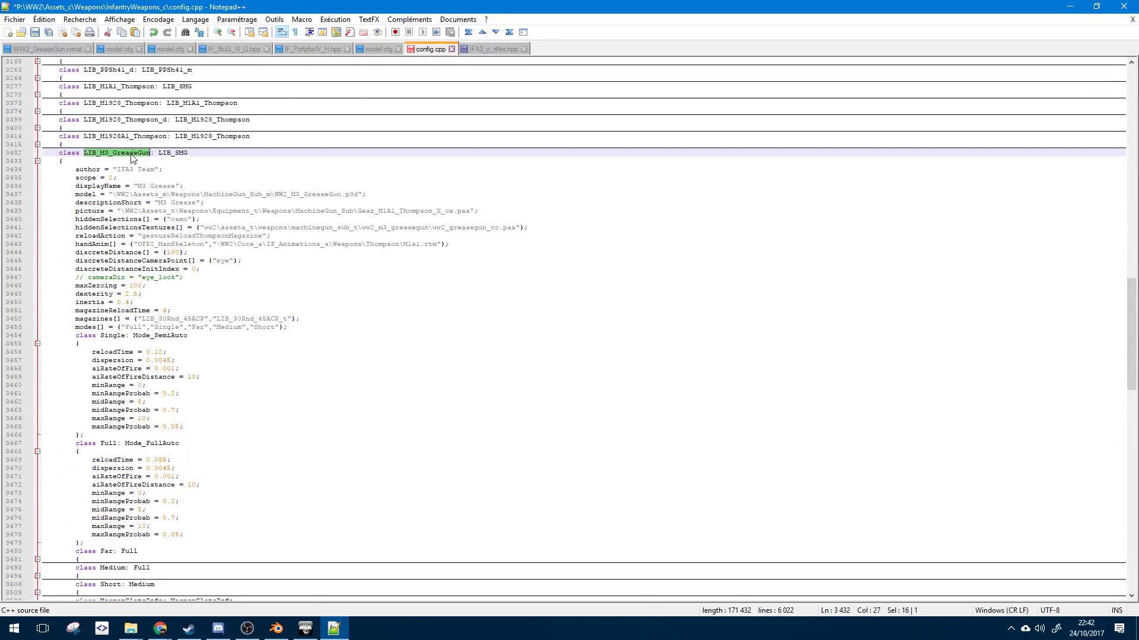
pyautogui.click(474, 54)
pyautogui.click(436, 50)
# - Replace the duplicated sound class's name in IFA3_c_rifles.hpp with LIB_M3_GreaseGun and save the file
pyautogui.click(477, 49)
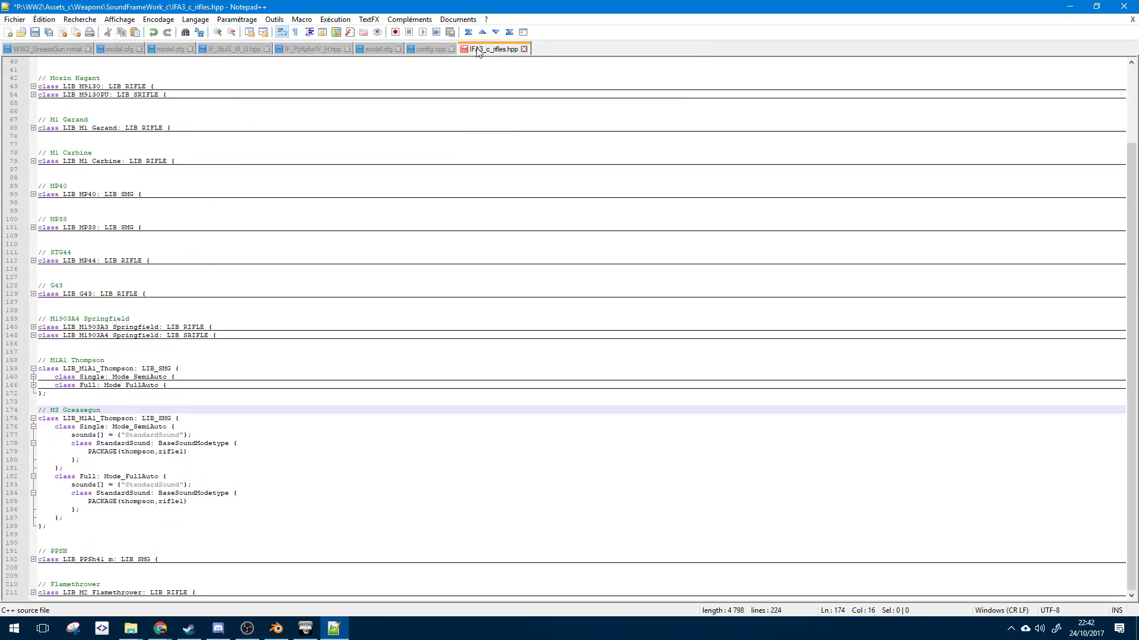
pyautogui.doubleClick(108, 419)
pyautogui.hotkey('ctrl', 'v')
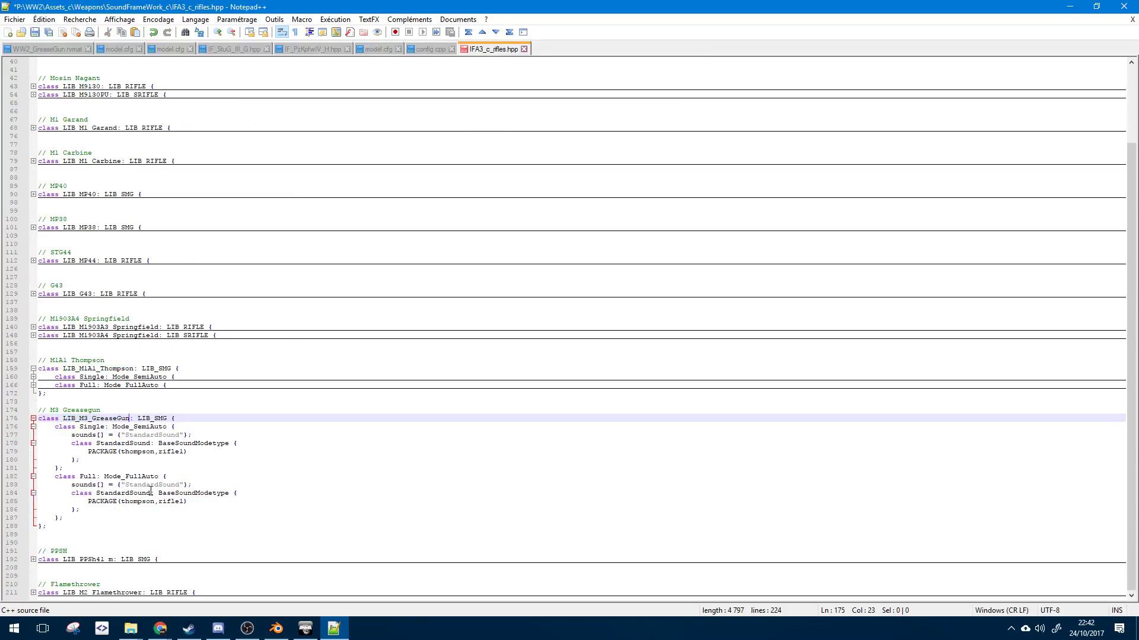
pyautogui.hotkey('ctrl', 's')
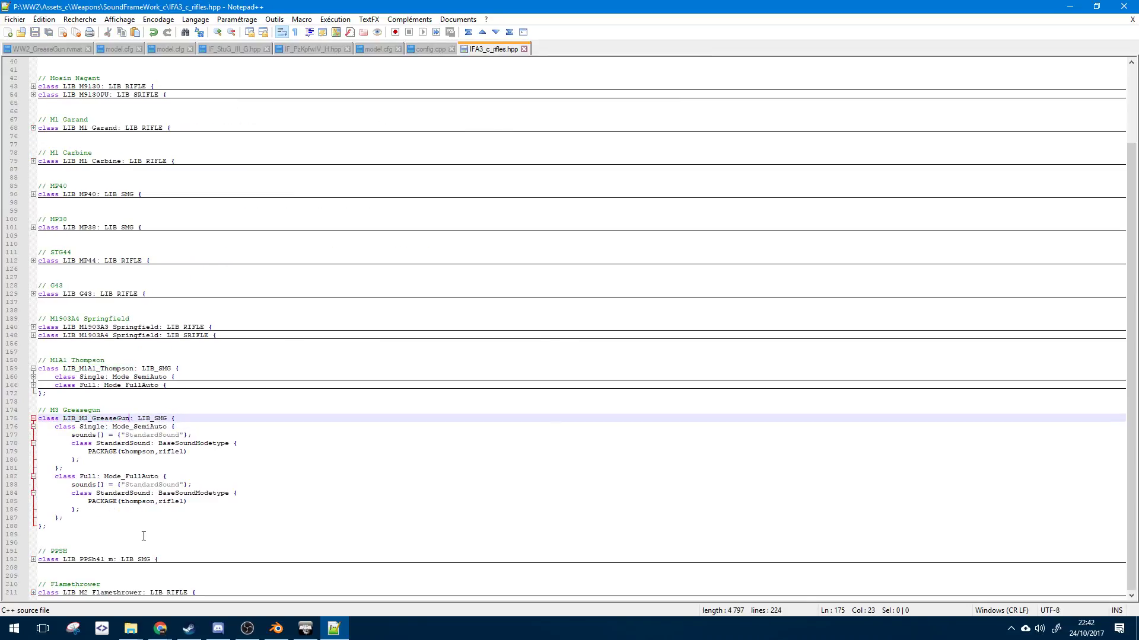
# - Launch pboProject and minimise the editor, browser, Blender and folder windows to bring its settings dialog to the front
pyautogui.click(1070, 6)
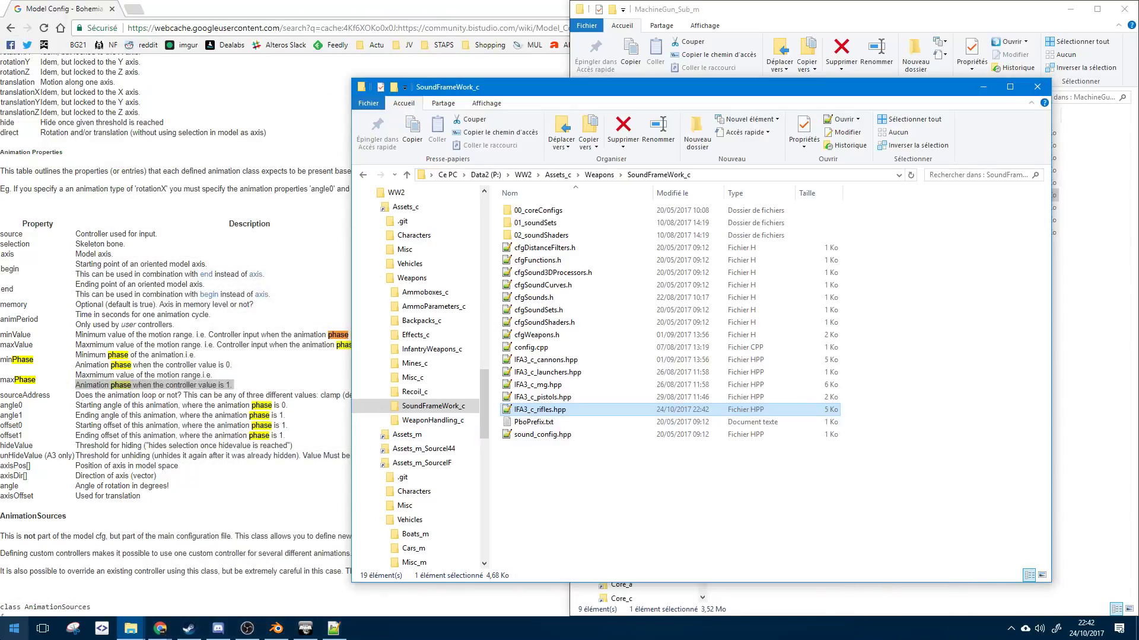
pyautogui.click(13, 630)
pyautogui.click(340, 451)
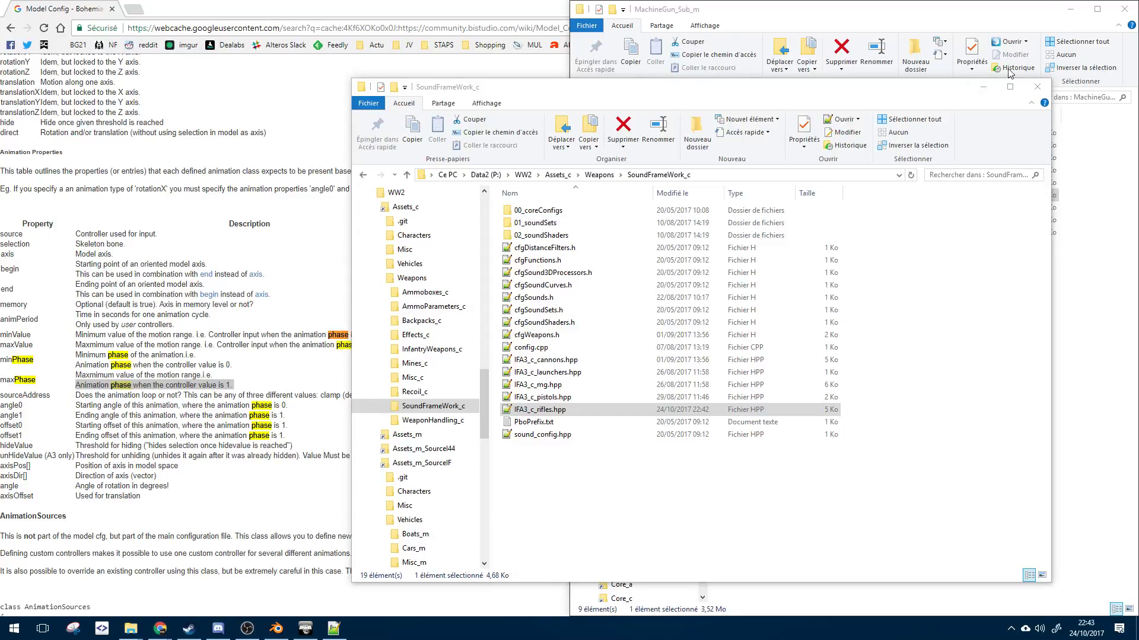
pyautogui.click(1069, 8)
pyautogui.click(1061, 5)
pyautogui.click(1061, 5)
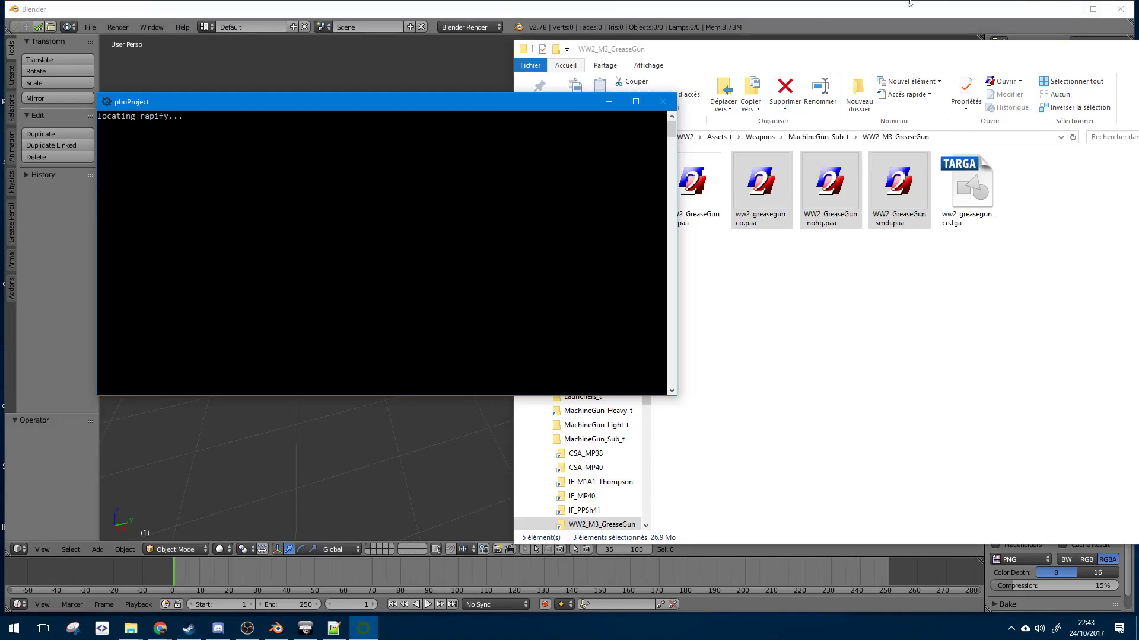
pyautogui.click(1066, 8)
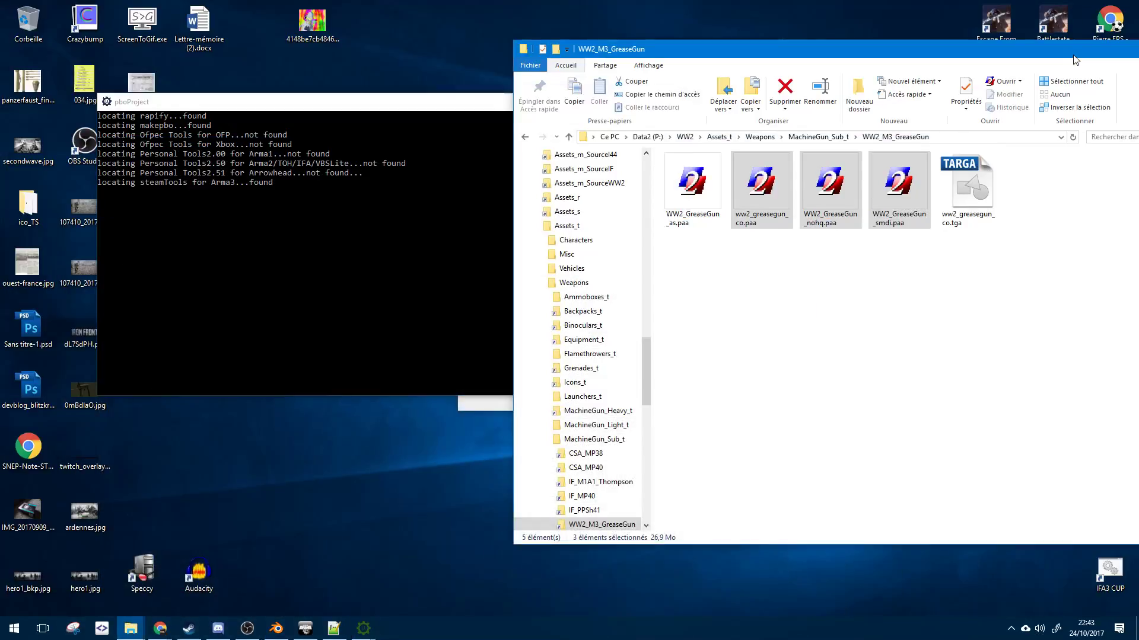
pyautogui.moveTo(1073, 56); pyautogui.dragTo(774, 123)
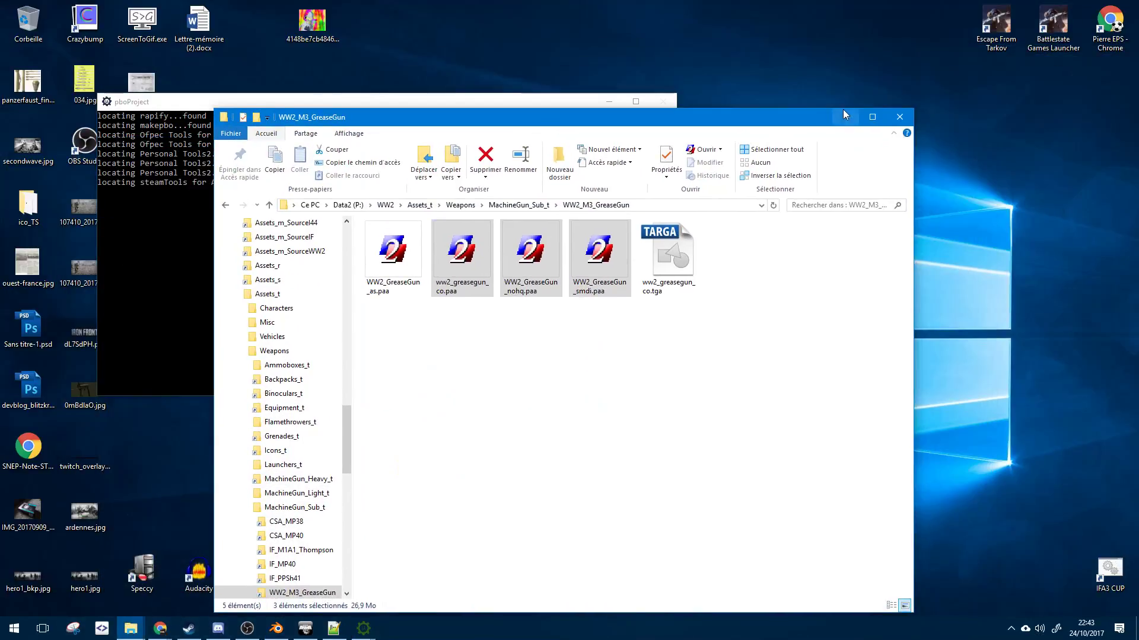
pyautogui.click(843, 111)
pyautogui.click(546, 411)
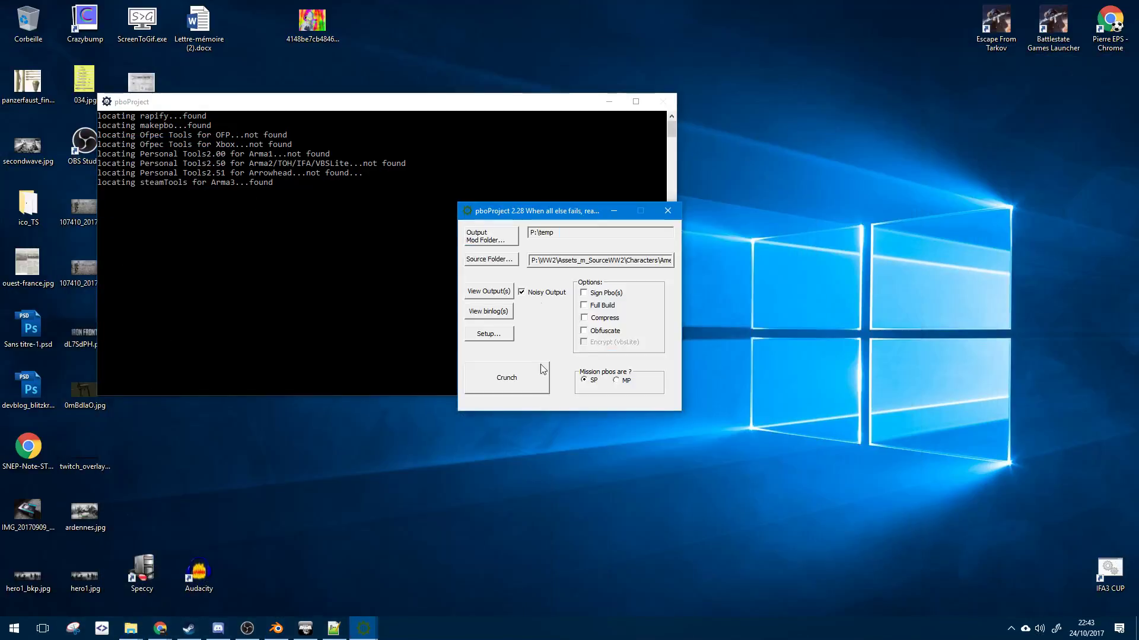
# - Set the source folder to MachineGun_Sub_m under P:\WW2\Assets_m_SourceWW2\Weapons and start the crunch
pyautogui.click(503, 259)
pyautogui.click(604, 185)
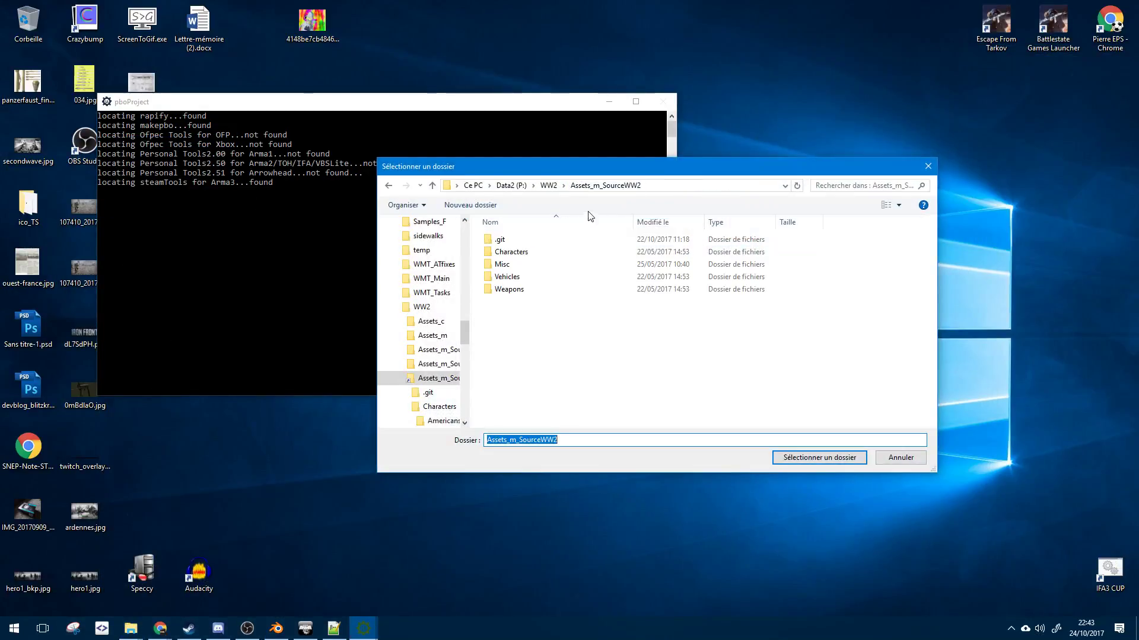
pyautogui.click(518, 290)
pyautogui.doubleClick(518, 290)
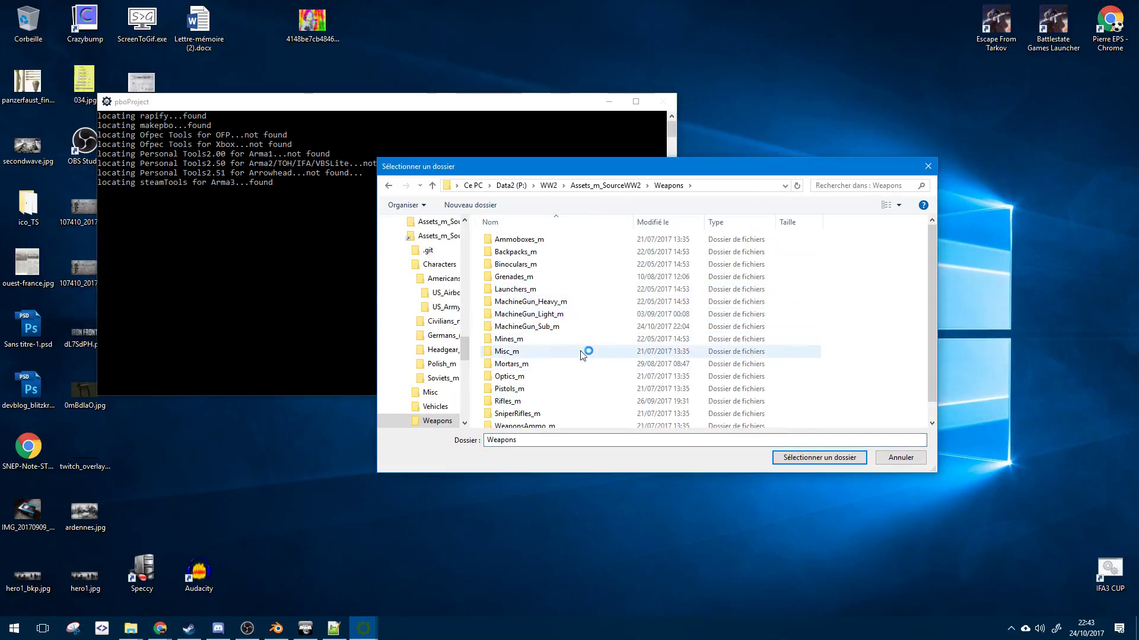
pyautogui.click(574, 325)
pyautogui.doubleClick(574, 326)
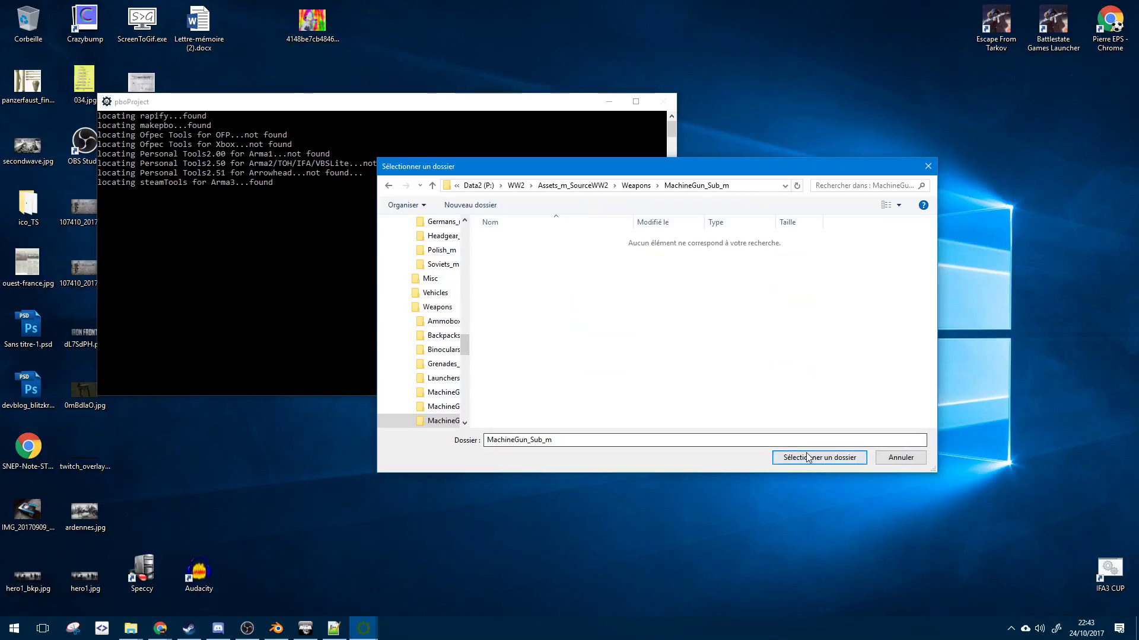
pyautogui.click(806, 453)
pyautogui.click(526, 381)
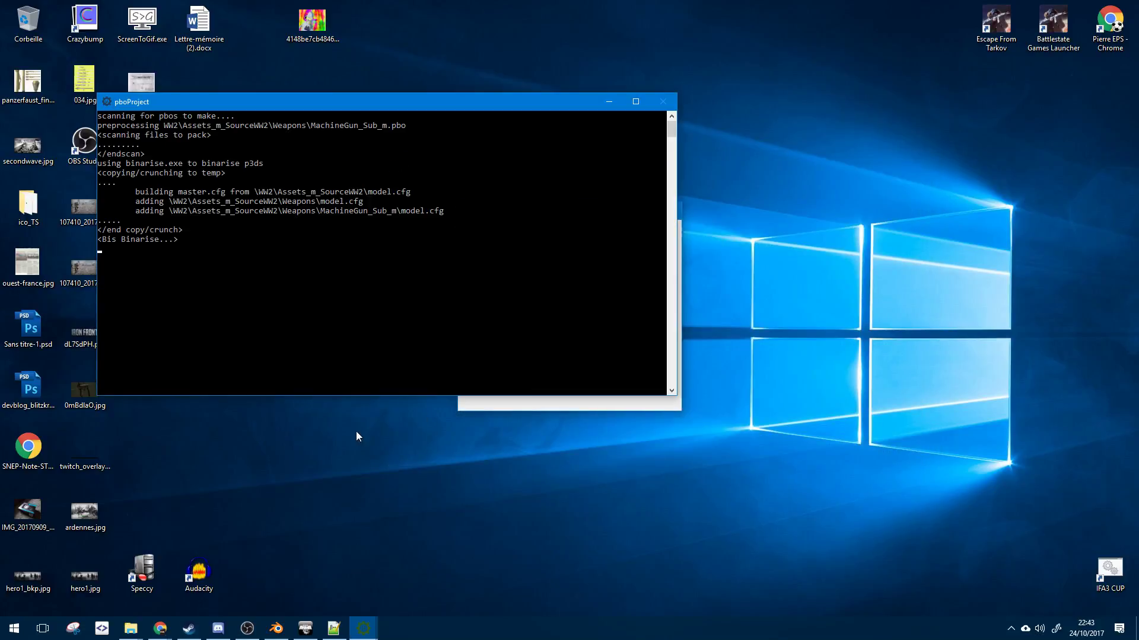
# - Switch to Notepad++ and run the saved Lint Check command on the InfantryWeapons_c config.cpp
pyautogui.click(131, 628)
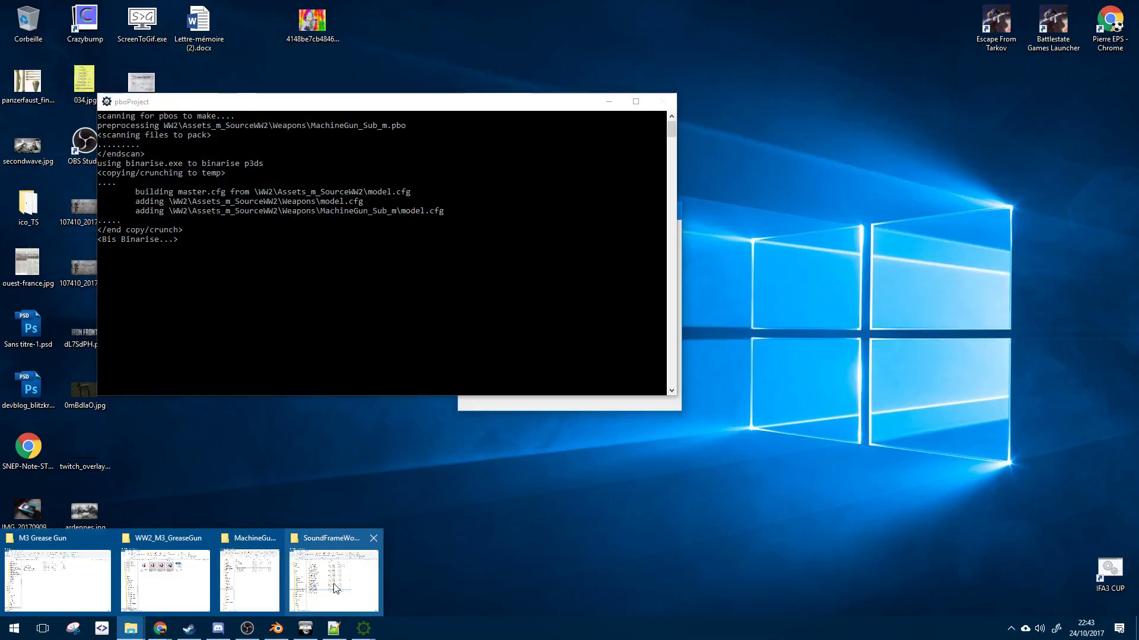
pyautogui.moveTo(335, 588)
pyautogui.click(334, 629)
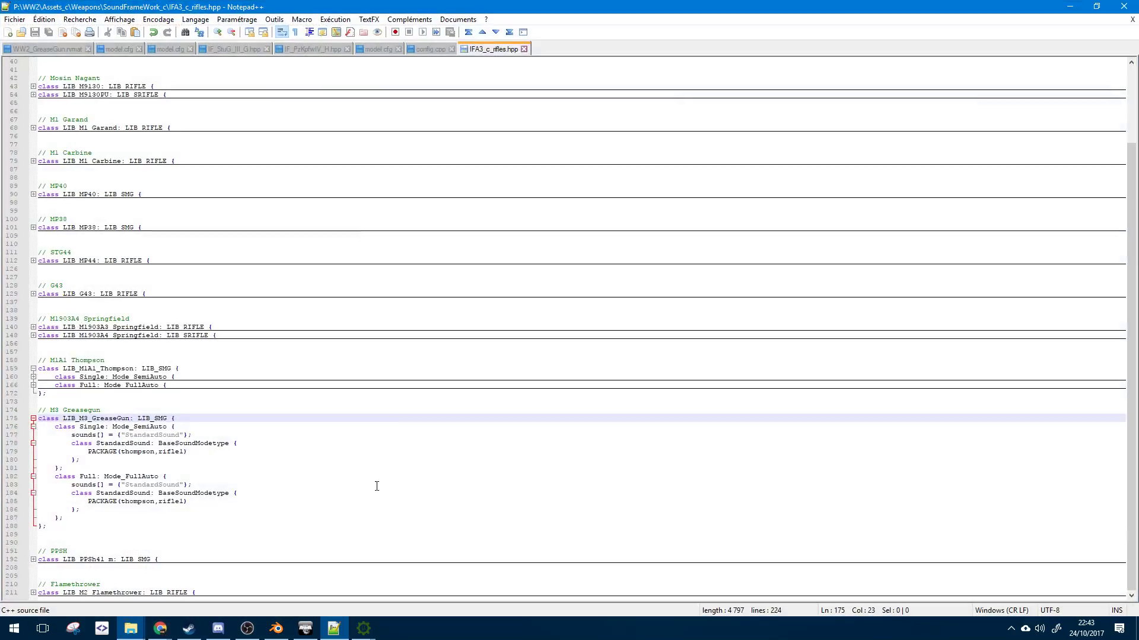
pyautogui.scroll(1, 441, 75)
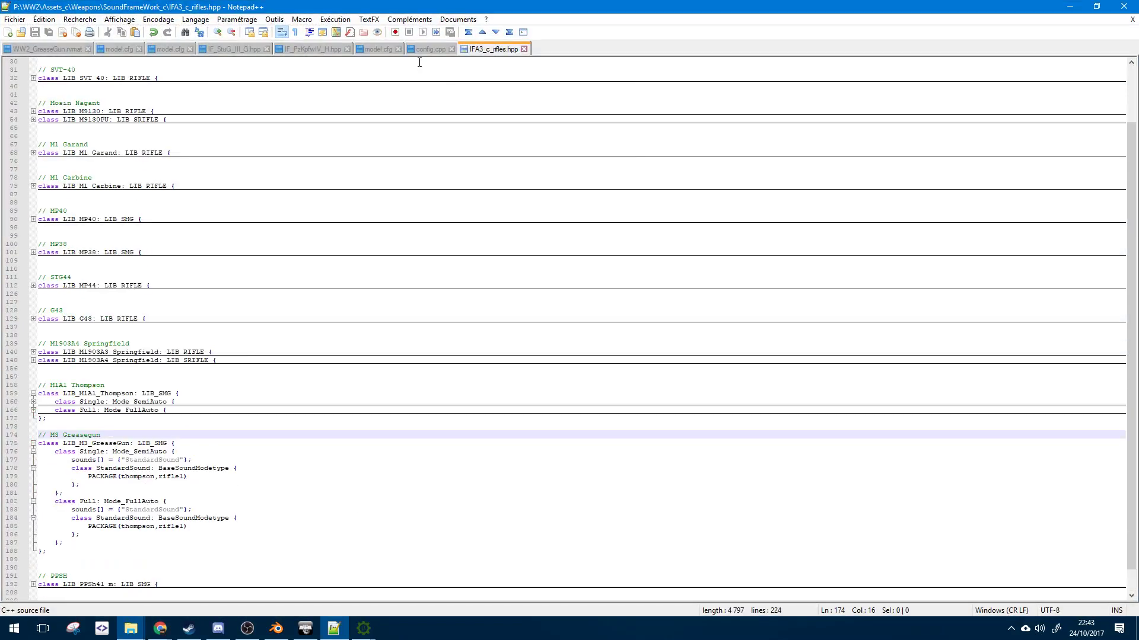
pyautogui.click(428, 48)
pyautogui.click(348, 176)
pyautogui.press('F6')
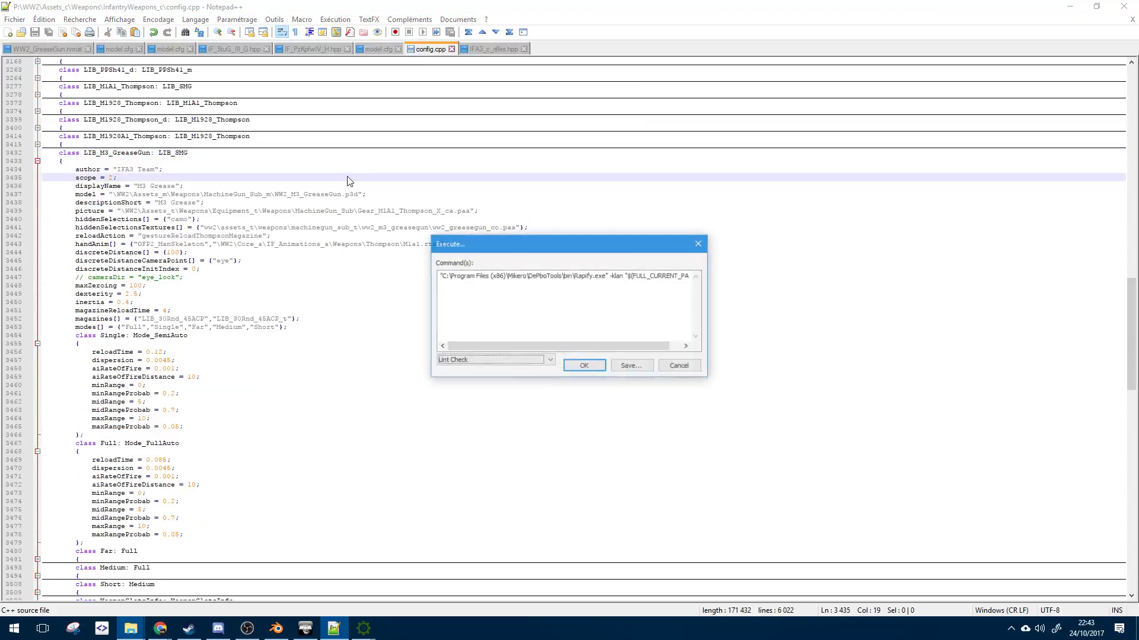
pyautogui.press('Return')
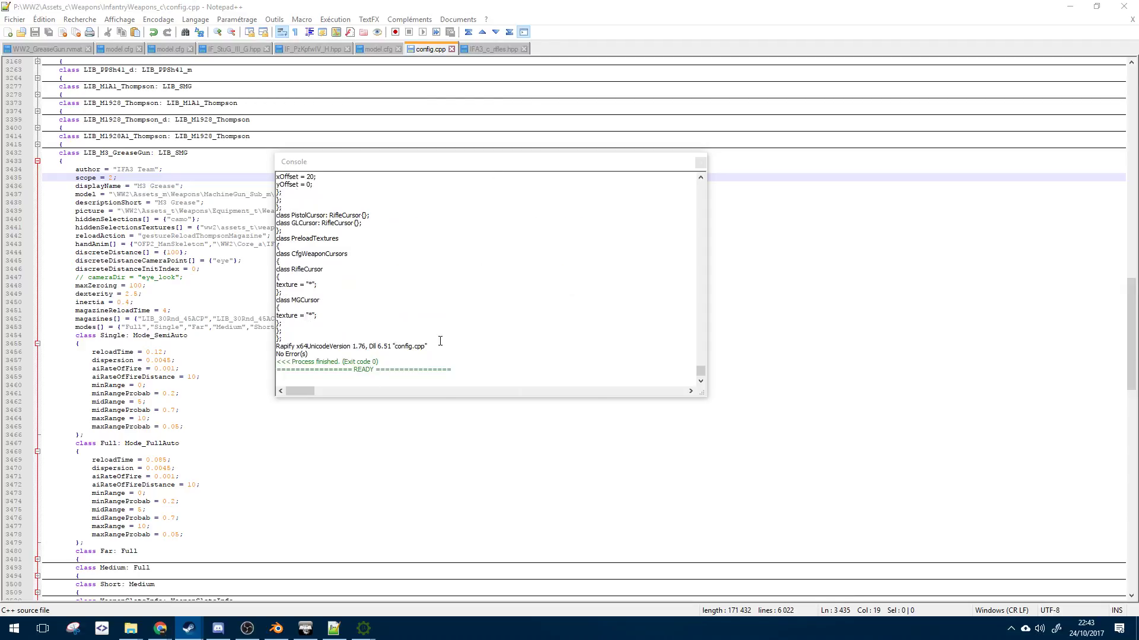
# - Examine the end of the lint output and the Rapify command line at its start, and close the console
pyautogui.click(355, 318)
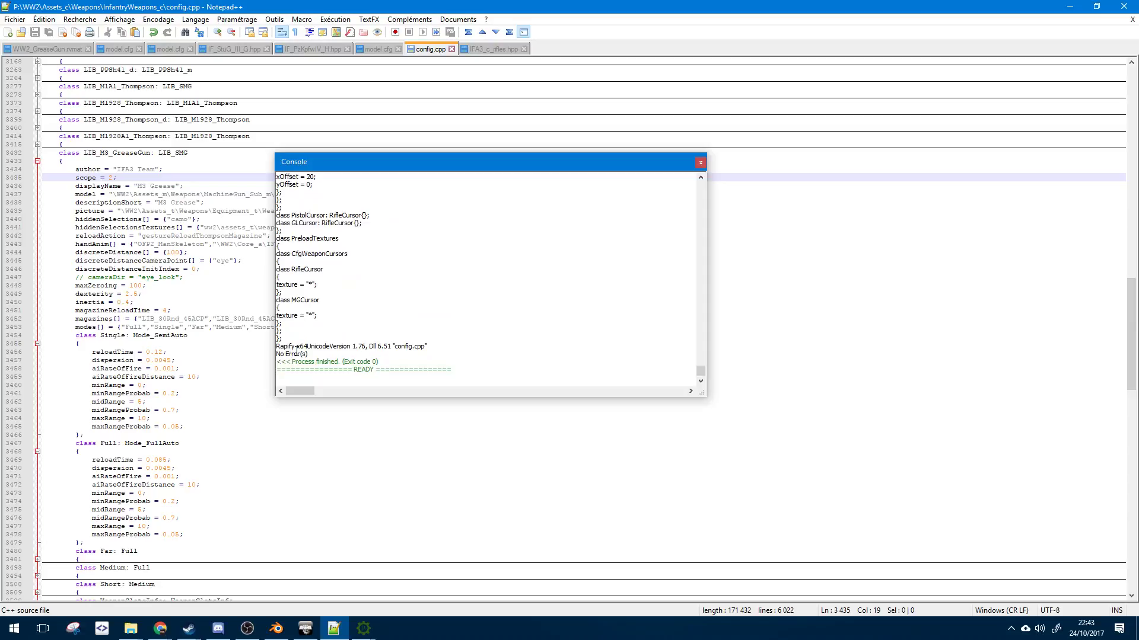
pyautogui.scroll(2, 627, 318)
pyautogui.moveTo(698, 369); pyautogui.dragTo(699, 175)
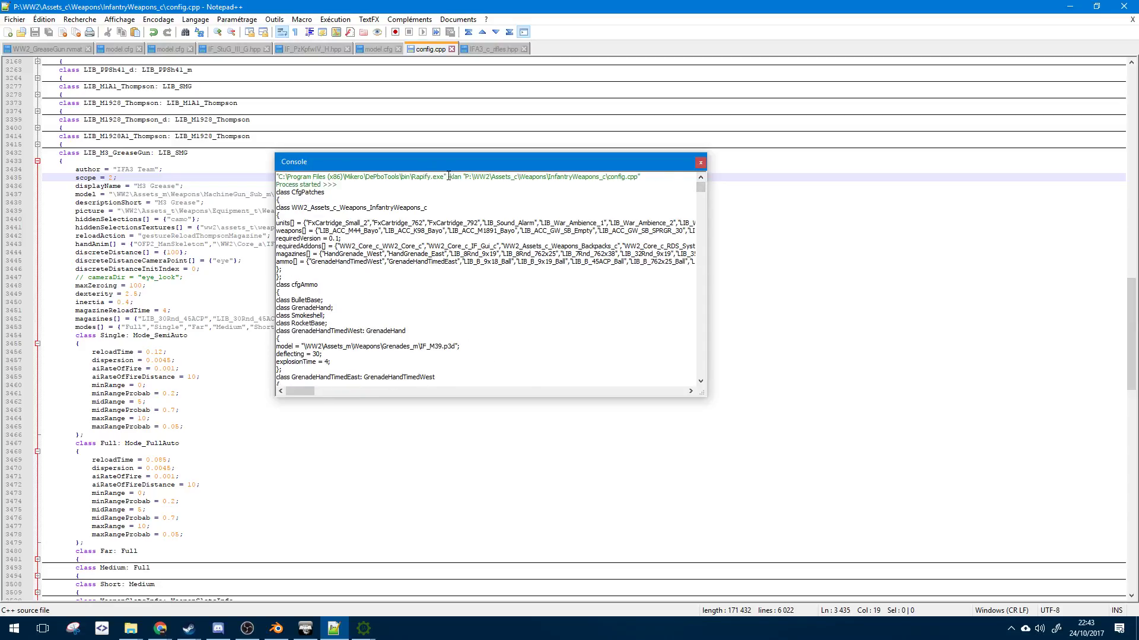
pyautogui.moveTo(448, 176)
pyautogui.mouseDown()
pyautogui.moveTo(510, 189)
pyautogui.moveTo(414, 181)
pyautogui.moveTo(465, 179)
pyautogui.mouseUp()
pyautogui.moveTo(462, 178); pyautogui.dragTo(309, 148)
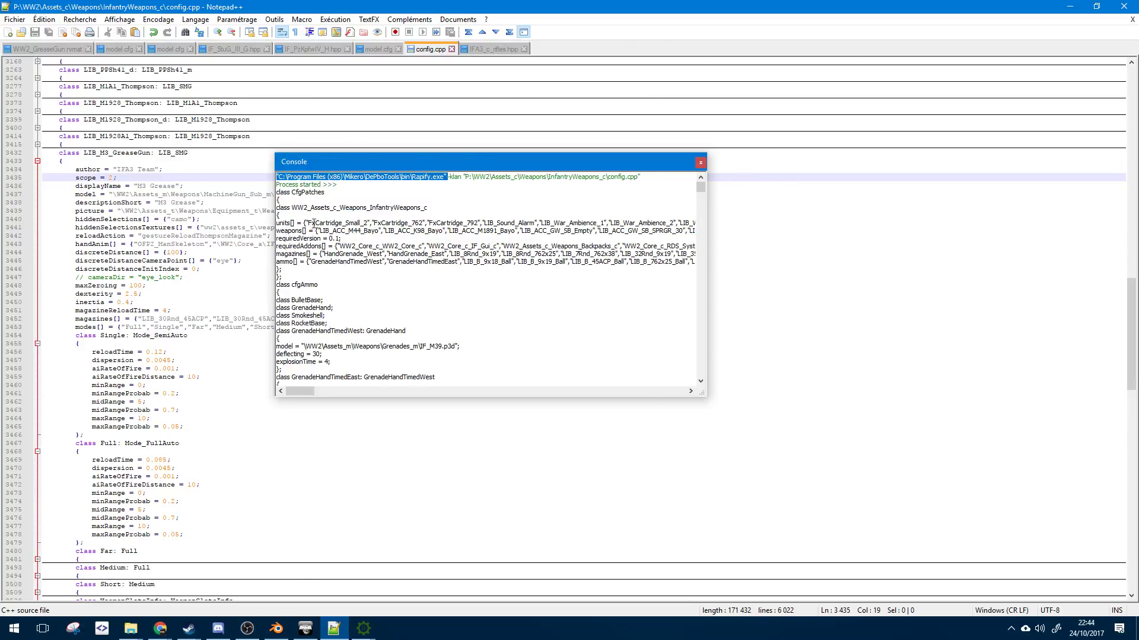
pyautogui.click(701, 163)
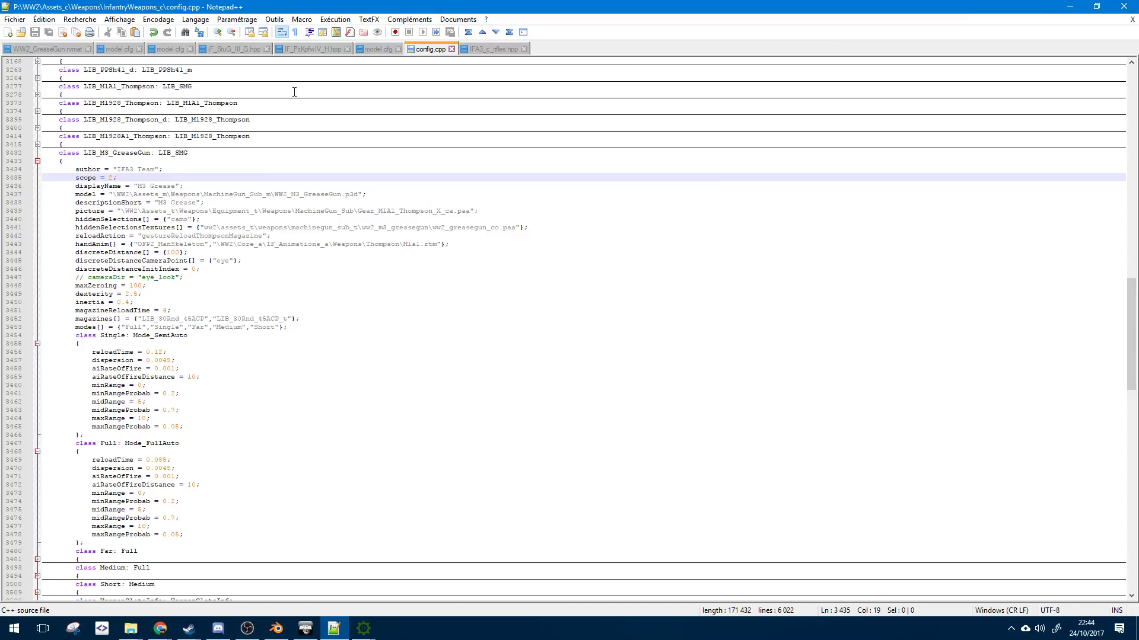
# - Return to pboProject and move its settings dialog away from the console while the crunch runs
pyautogui.click(1069, 6)
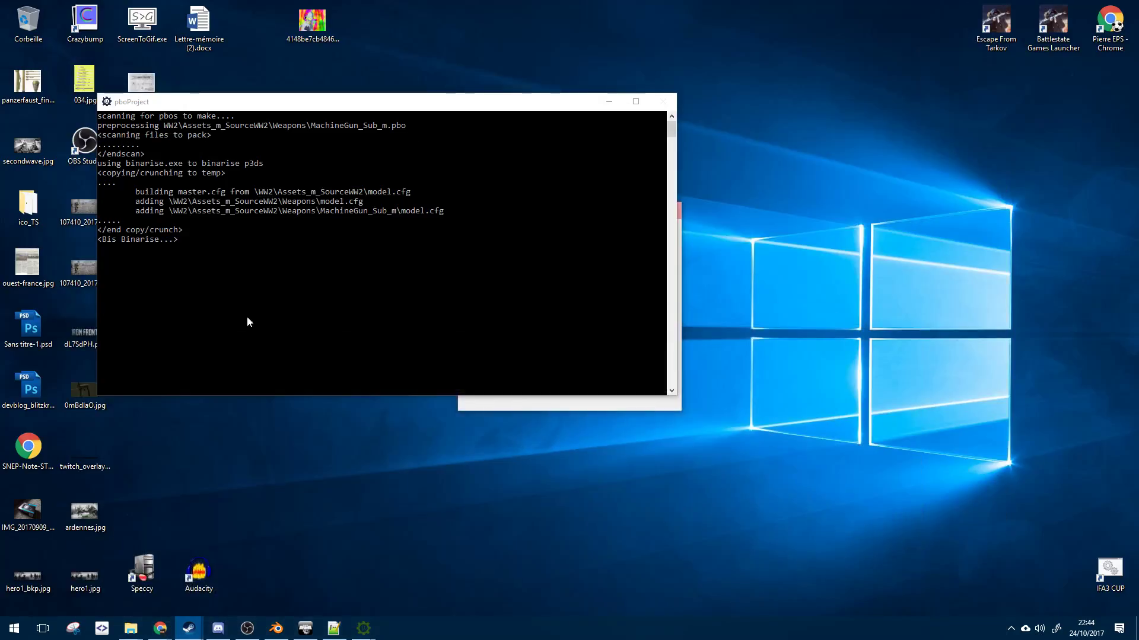
pyautogui.click(497, 403)
pyautogui.moveTo(533, 215); pyautogui.dragTo(633, 268)
pyautogui.click(395, 279)
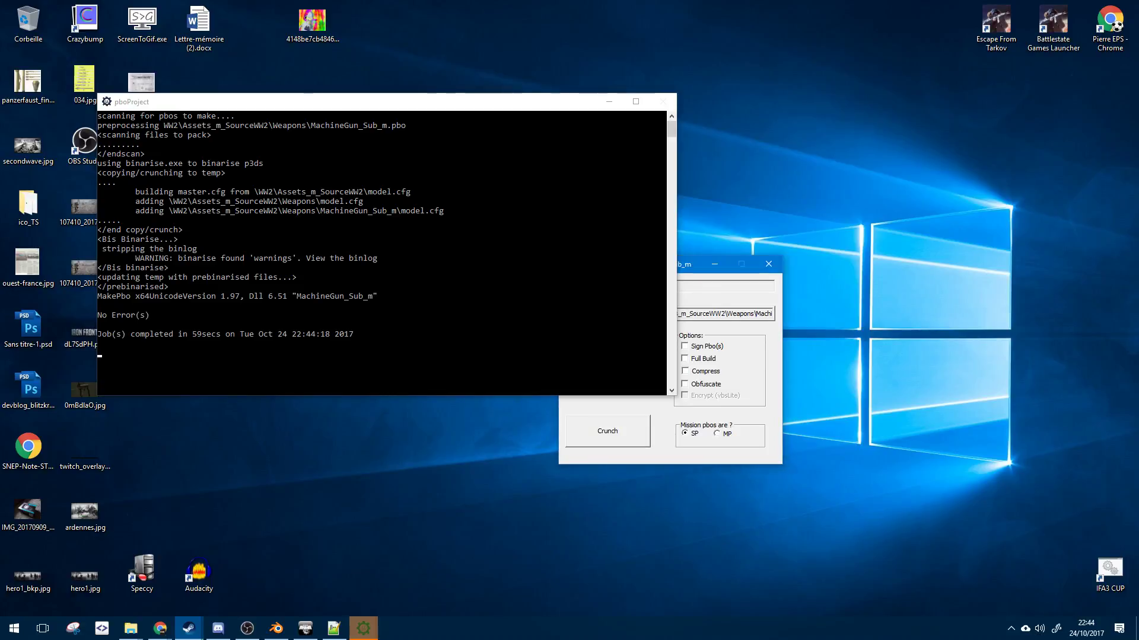
pyautogui.click(738, 338)
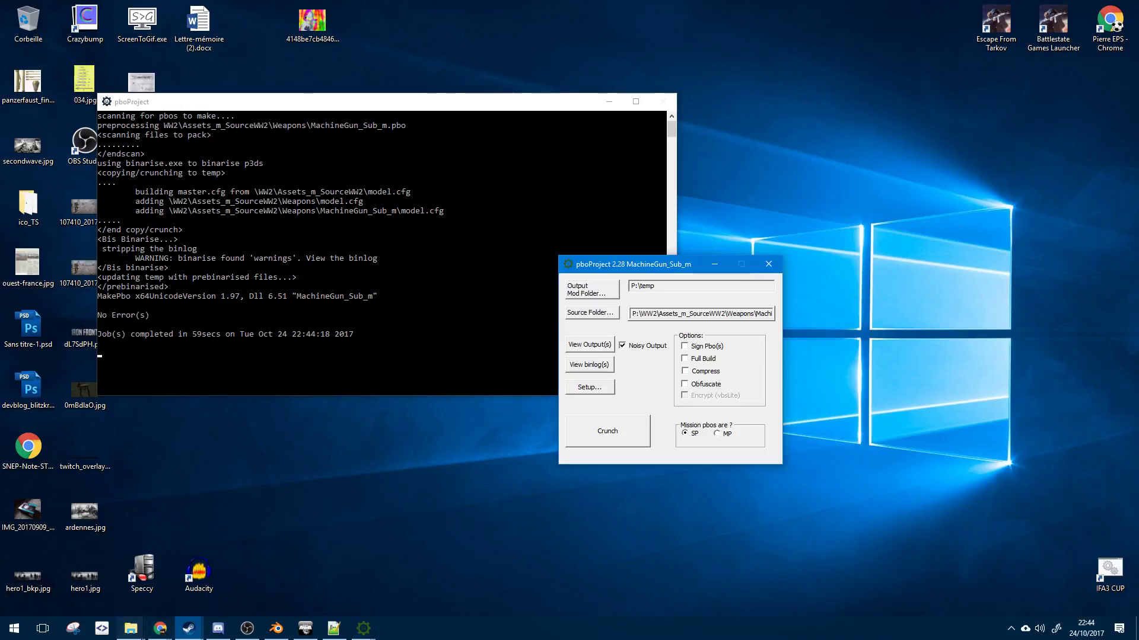
# - Switch to File Explorer, open the P:\WW2 folder and run 0_Move_ASSETS.bat
pyautogui.moveTo(131, 629)
pyautogui.click(299, 572)
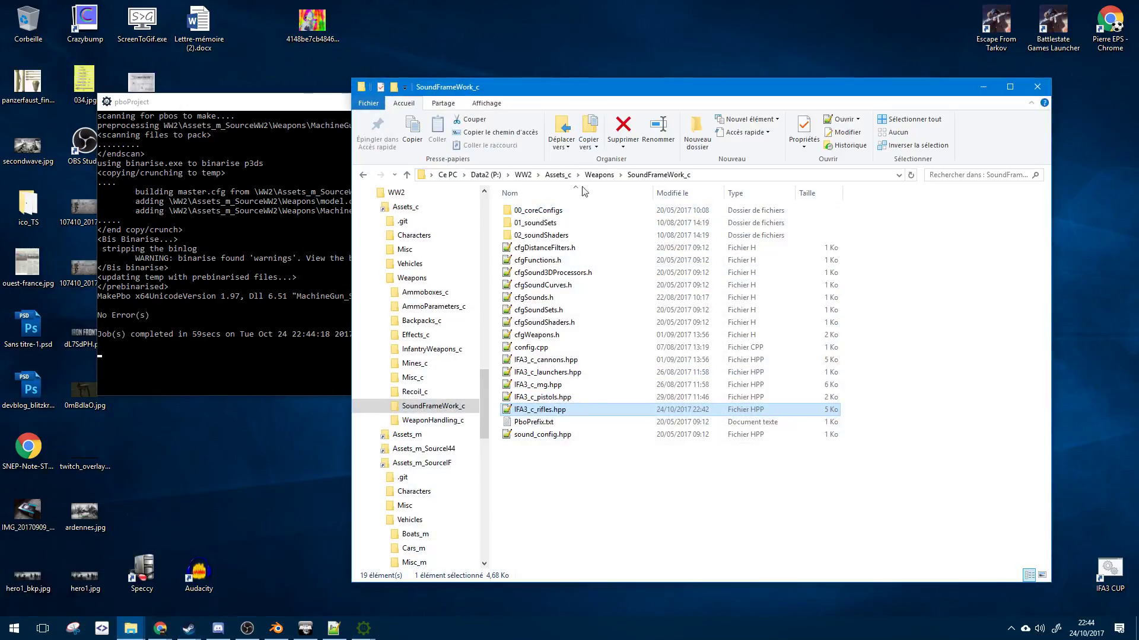
pyautogui.click(523, 174)
pyautogui.scroll(-5, 558, 362)
pyautogui.doubleClick(573, 351)
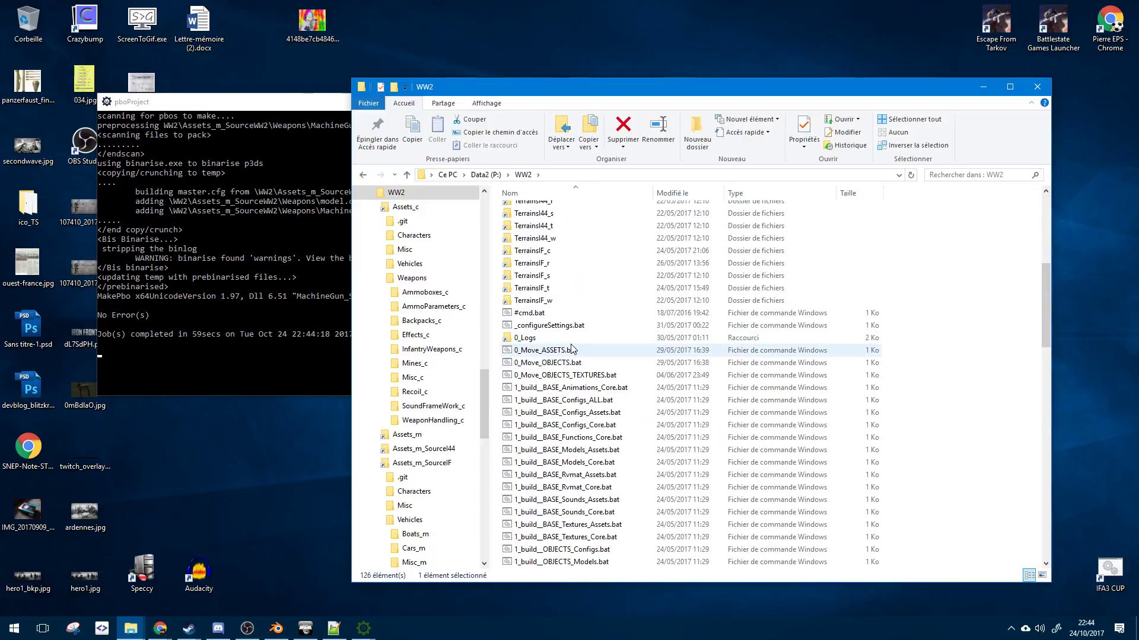
# - Run the 1_build__BASE batch files for Configs_Assets, Models_Assets, Rvmat_Assets and Textures_Assets, and dismiss the paused move script
pyautogui.click(584, 439)
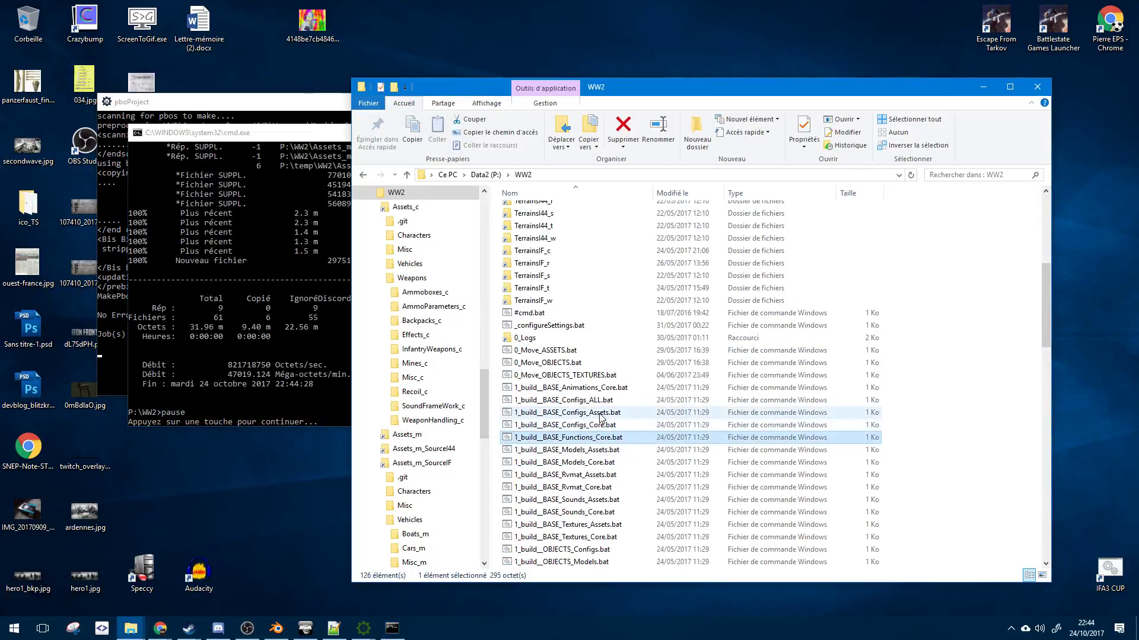
pyautogui.doubleClick(601, 449)
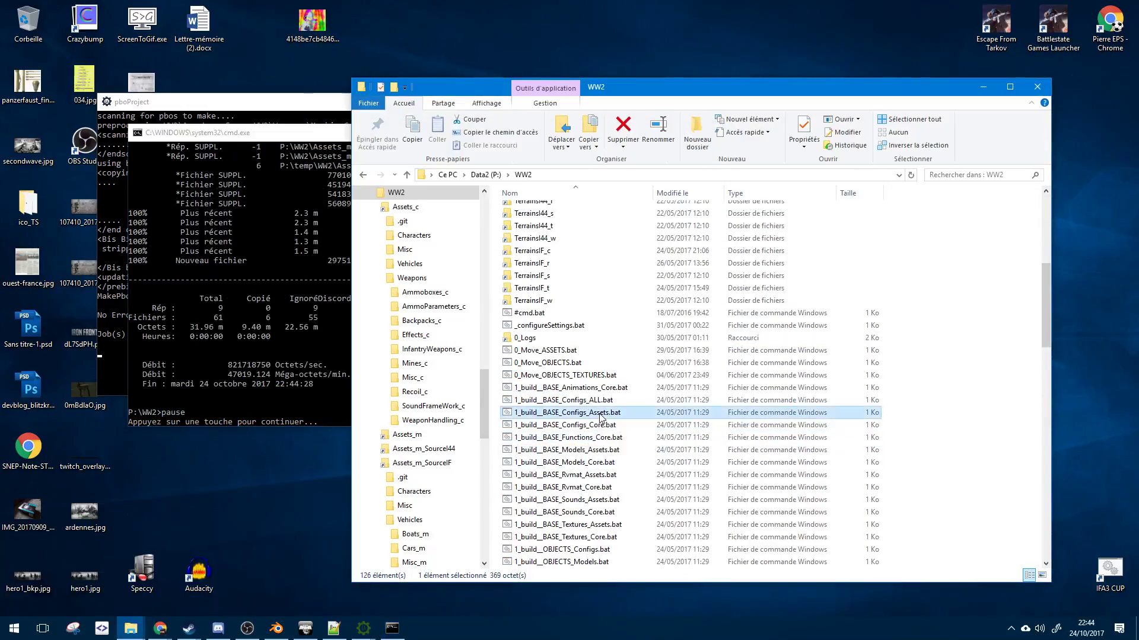
pyautogui.click(601, 449)
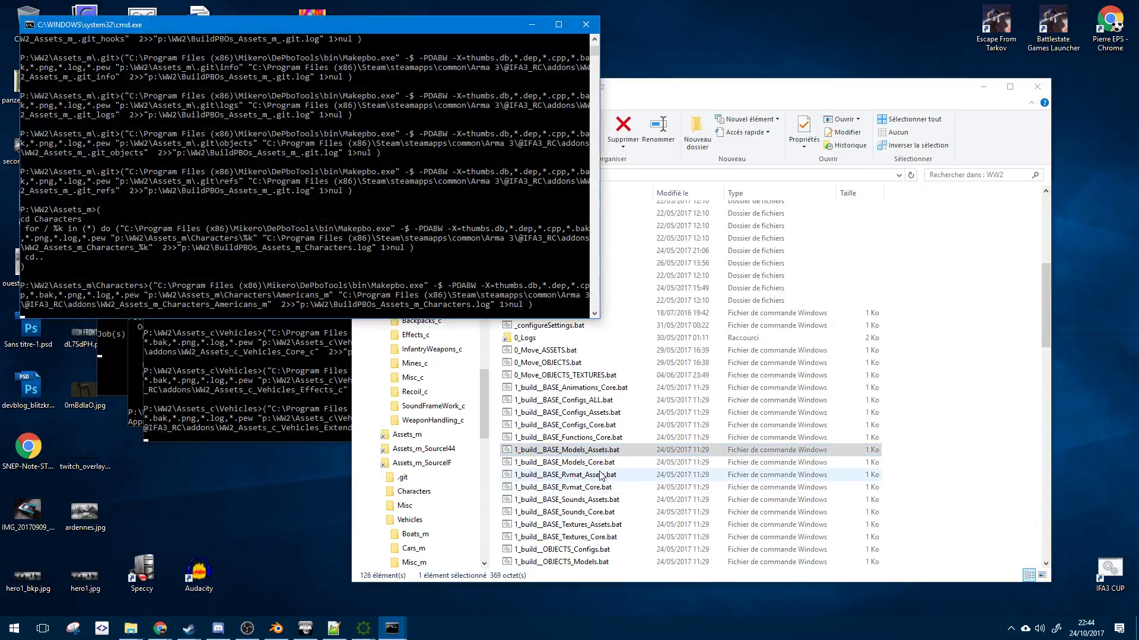
pyautogui.doubleClick(596, 475)
pyautogui.doubleClick(593, 525)
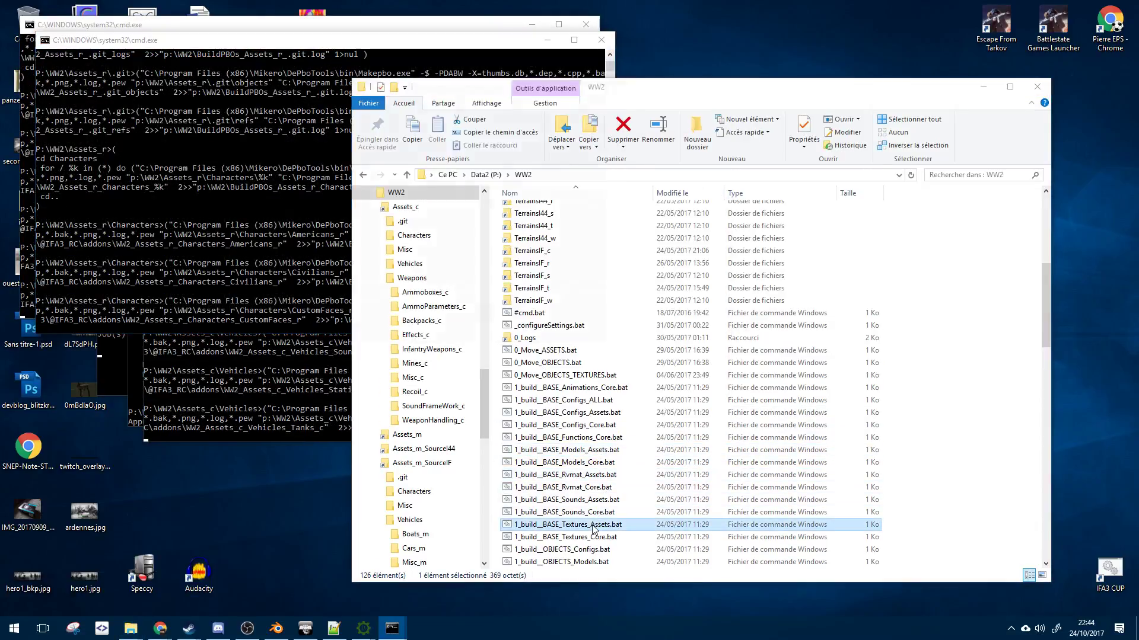
pyautogui.press('space')
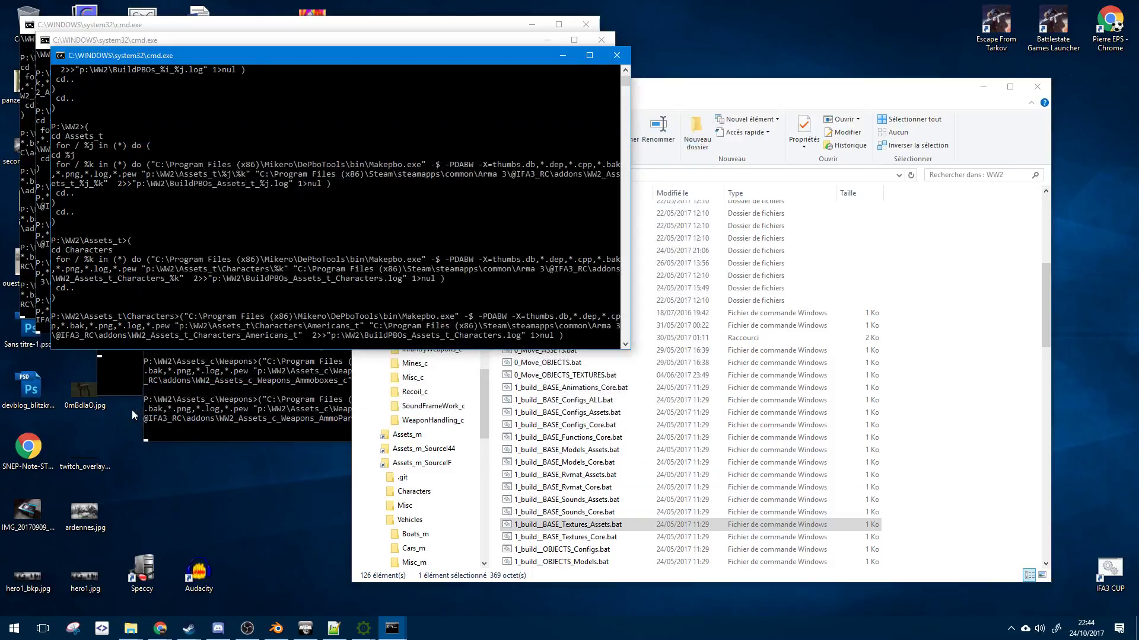
# - Minimise the WW2 folder window and narrow the pboProject console to uncover the whole settings dialog
pyautogui.click(131, 378)
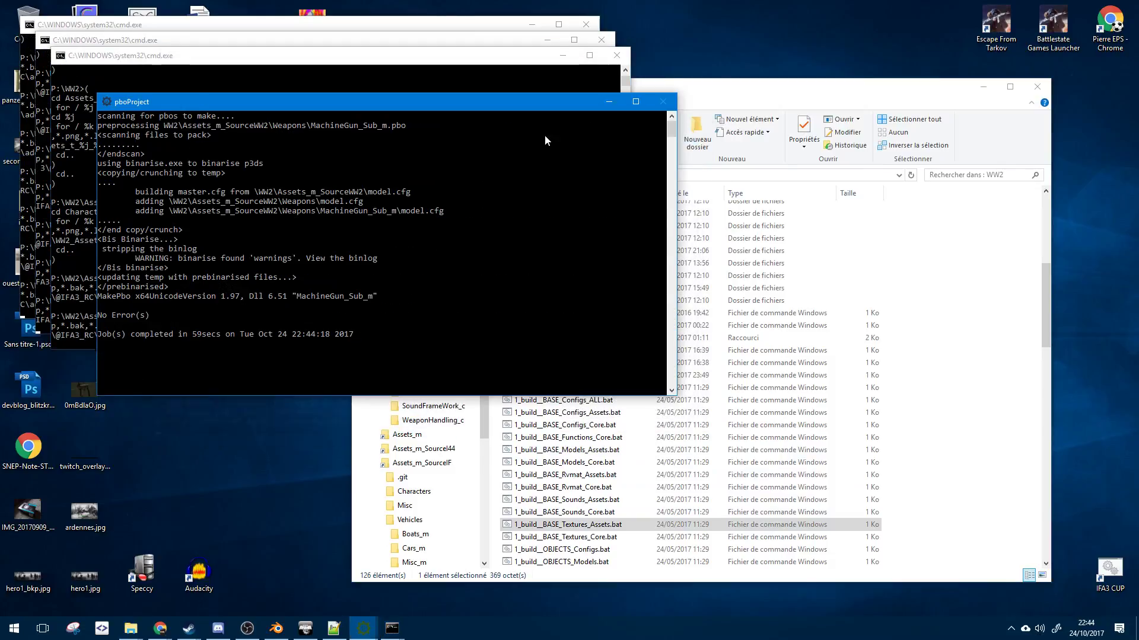
pyautogui.click(218, 629)
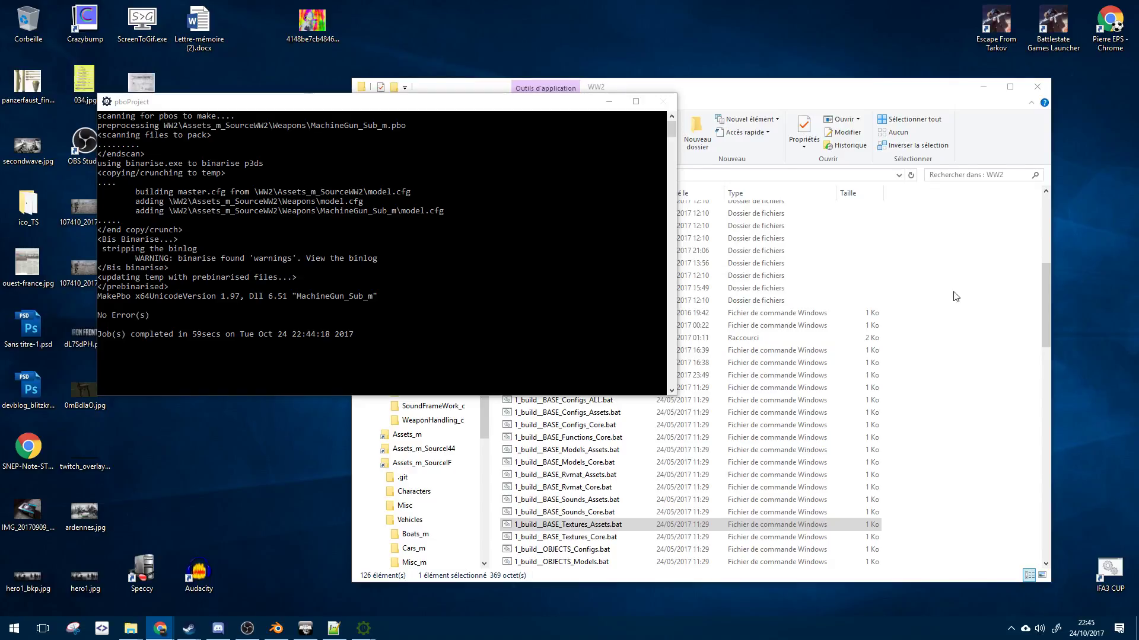
pyautogui.click(983, 87)
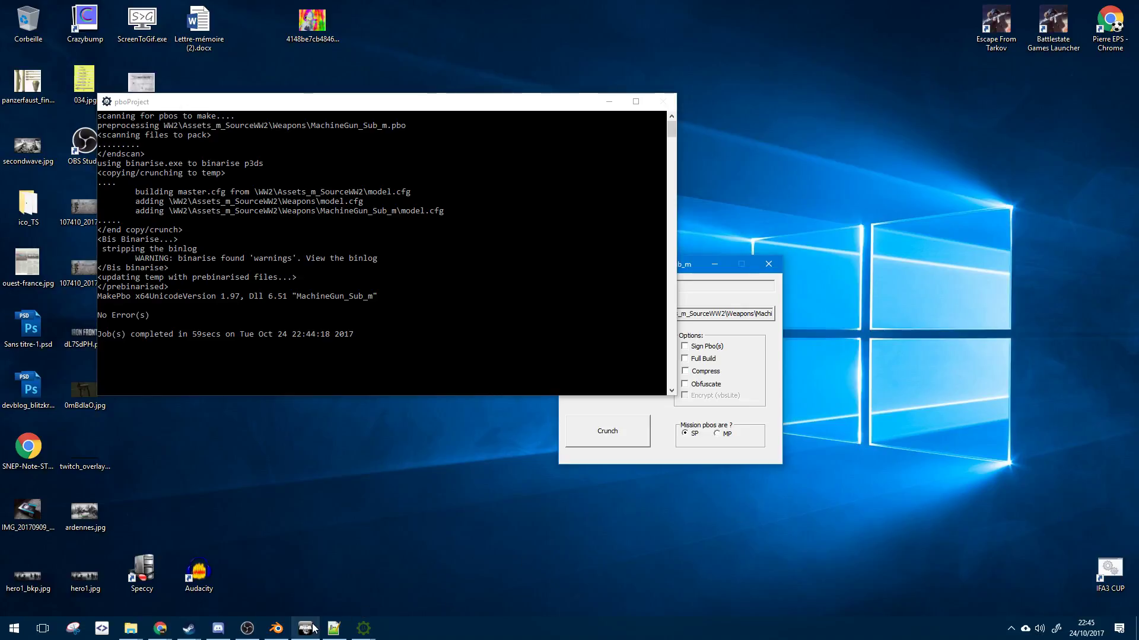
pyautogui.click(678, 262)
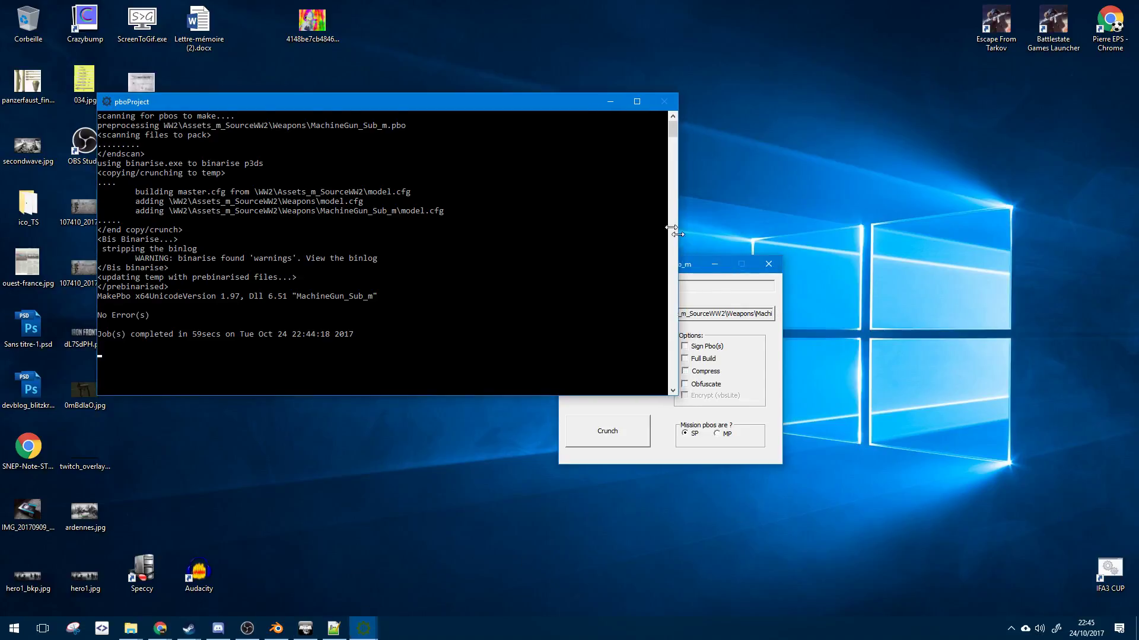
pyautogui.moveTo(674, 232); pyautogui.dragTo(583, 198)
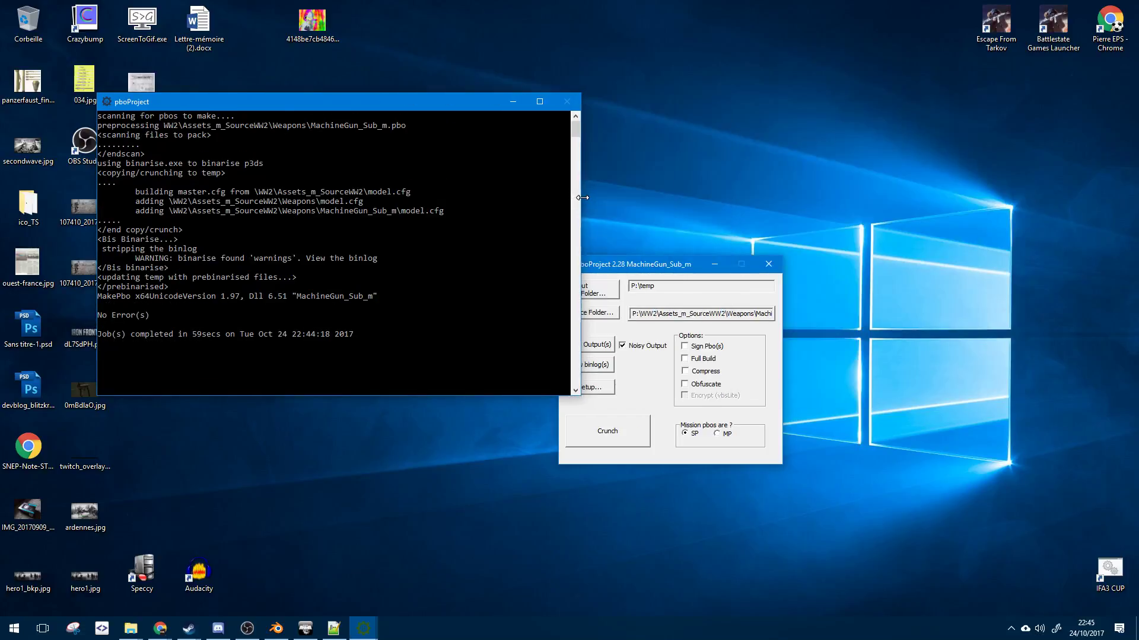
pyautogui.moveTo(537, 443); pyautogui.dragTo(481, 233)
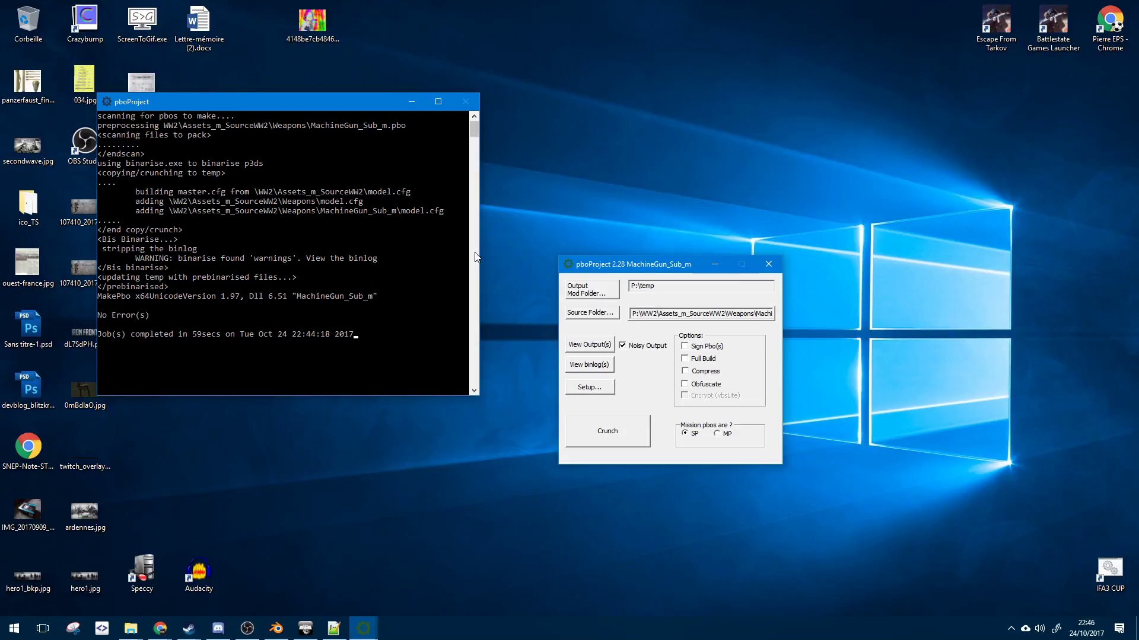
pyautogui.moveTo(366, 101); pyautogui.dragTo(402, 125)
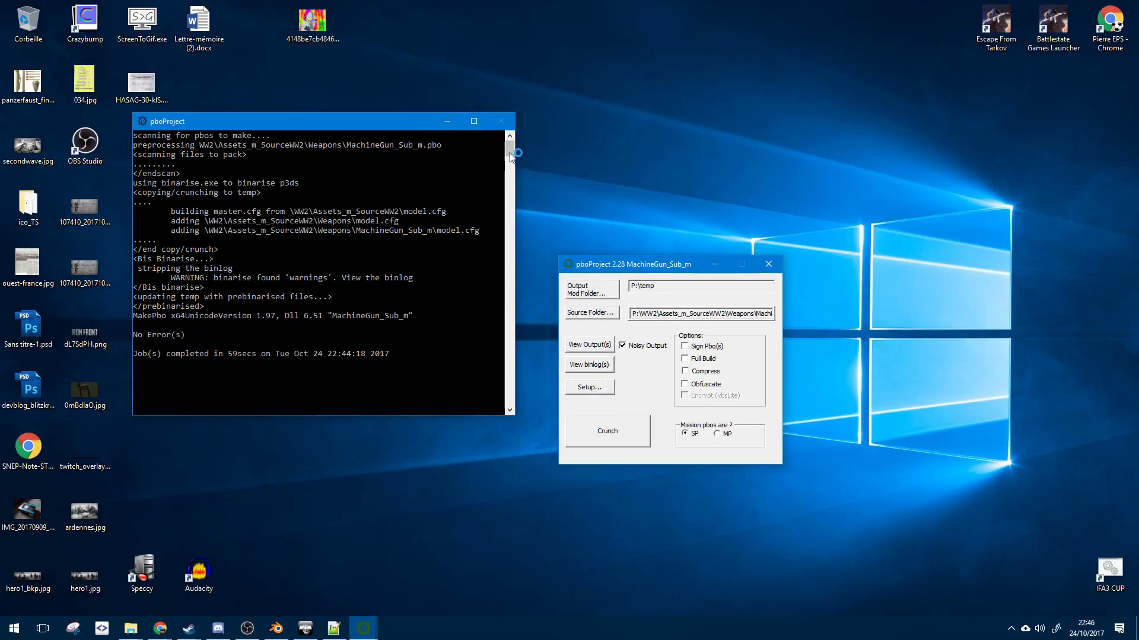
pyautogui.moveTo(958, 499)
pyautogui.mouseDown()
pyautogui.moveTo(700, 213)
pyautogui.moveTo(761, 112)
pyautogui.mouseUp()
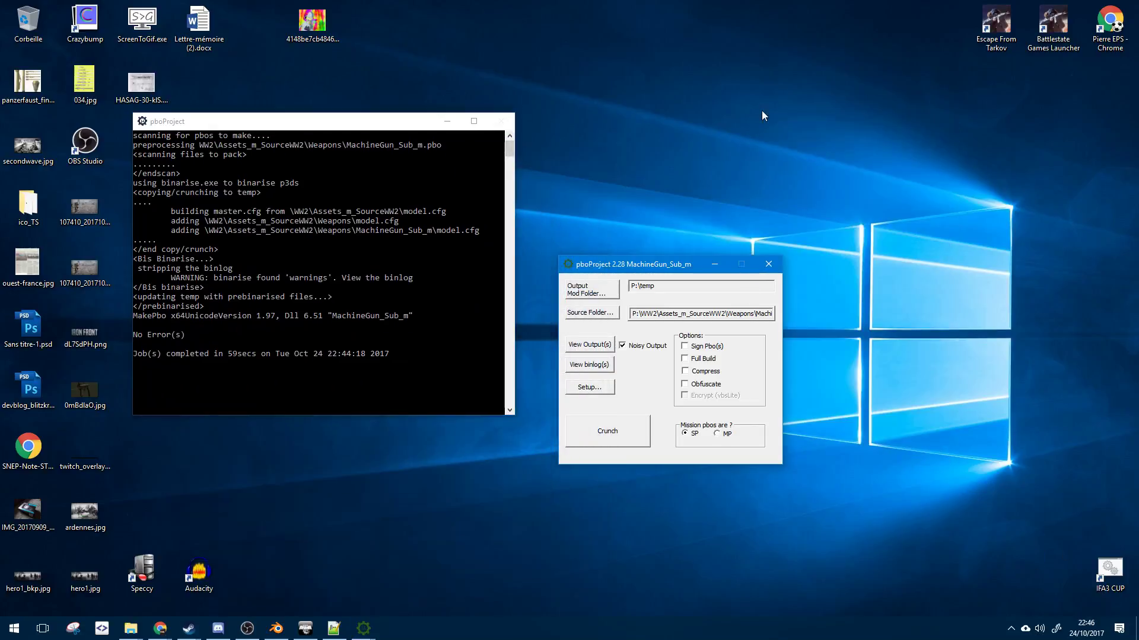
pyautogui.moveTo(979, 485); pyautogui.dragTo(813, 330)
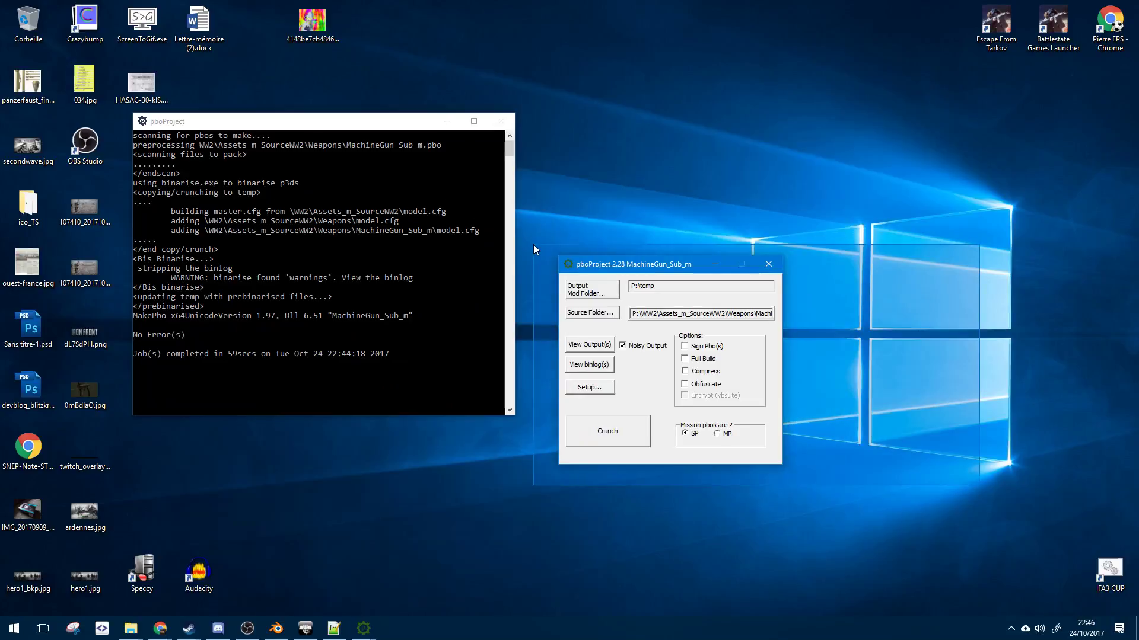
pyautogui.moveTo(532, 244); pyautogui.dragTo(532, 244)
# - Launch Arma 3 with the IFA3 CUP desktop shortcut and minimise the pboProject settings dialog while the game loads
pyautogui.doubleClick(1097, 578)
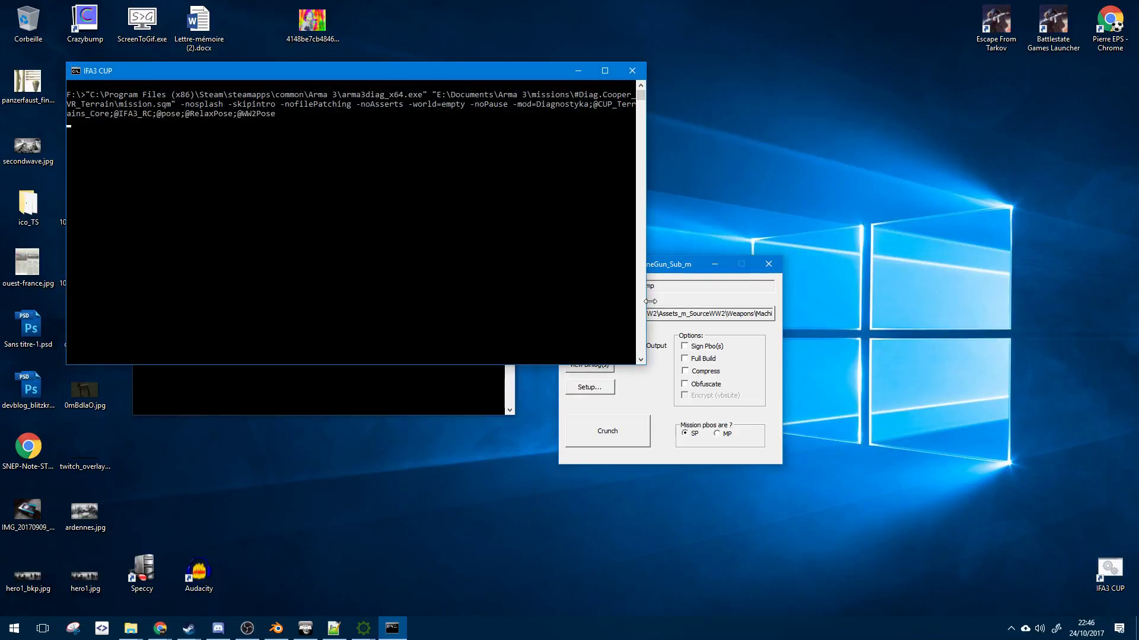
pyautogui.click(423, 382)
pyautogui.moveTo(682, 270); pyautogui.dragTo(691, 254)
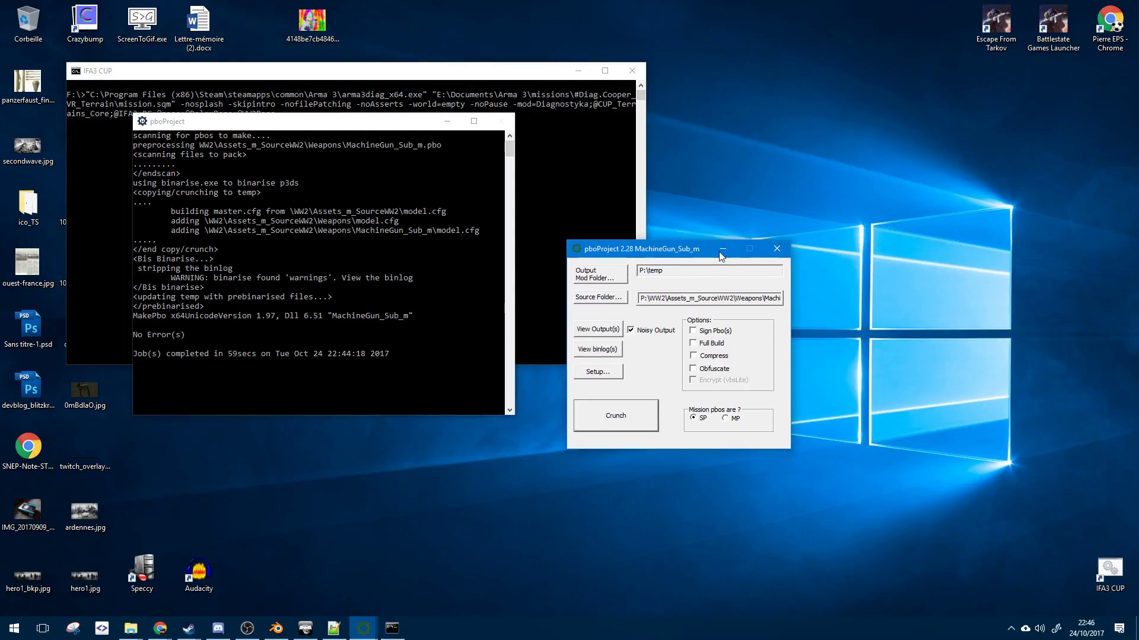
pyautogui.click(723, 250)
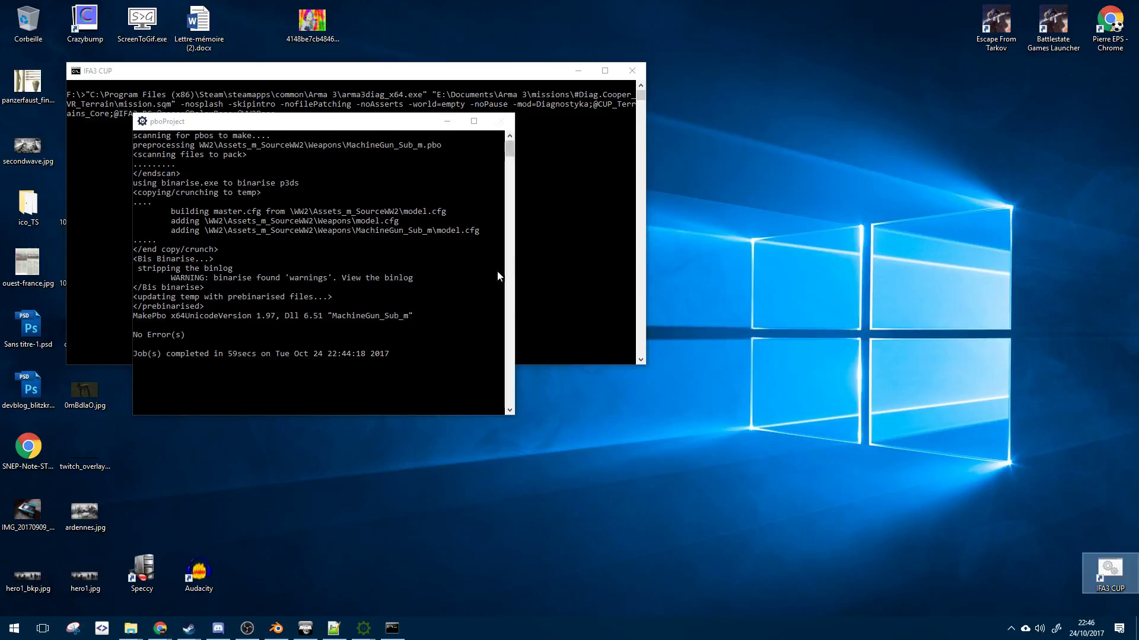
pyautogui.click(545, 236)
pyautogui.click(363, 383)
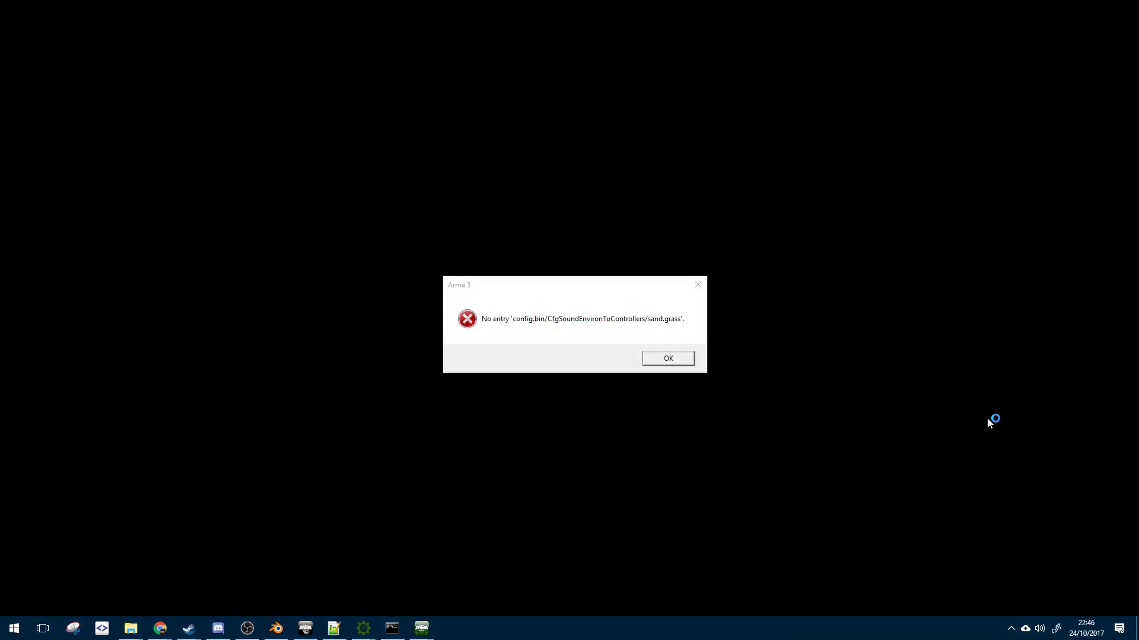
# - Dismiss the Arma 3 startup error, cancel the Blender quit prompt and close all the editor's config errors
pyautogui.click(670, 357)
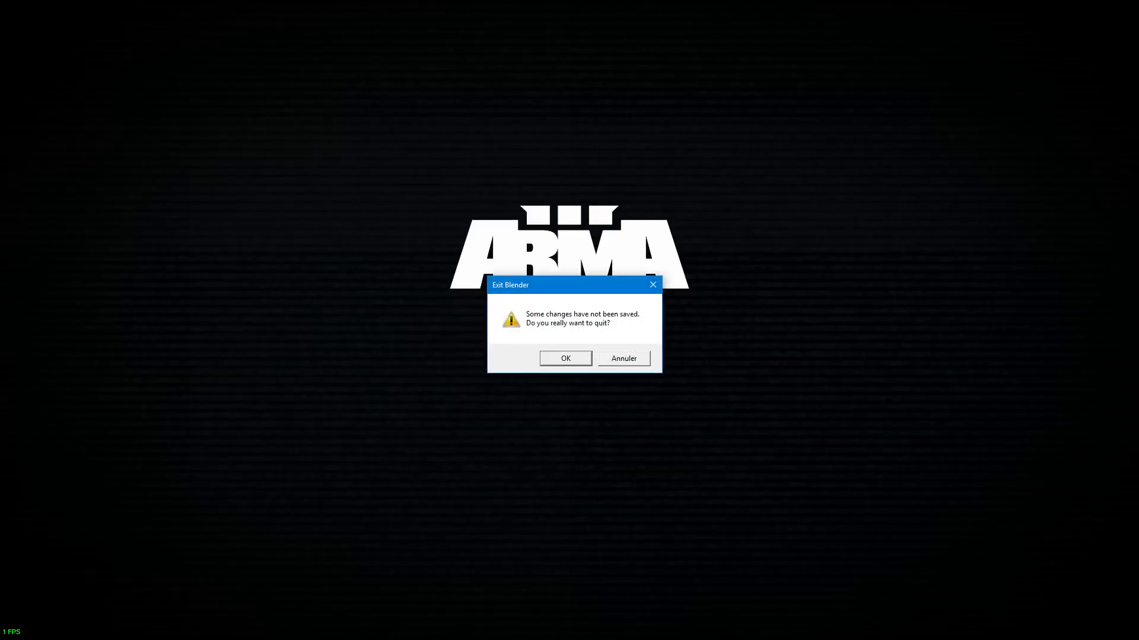
pyautogui.click(624, 359)
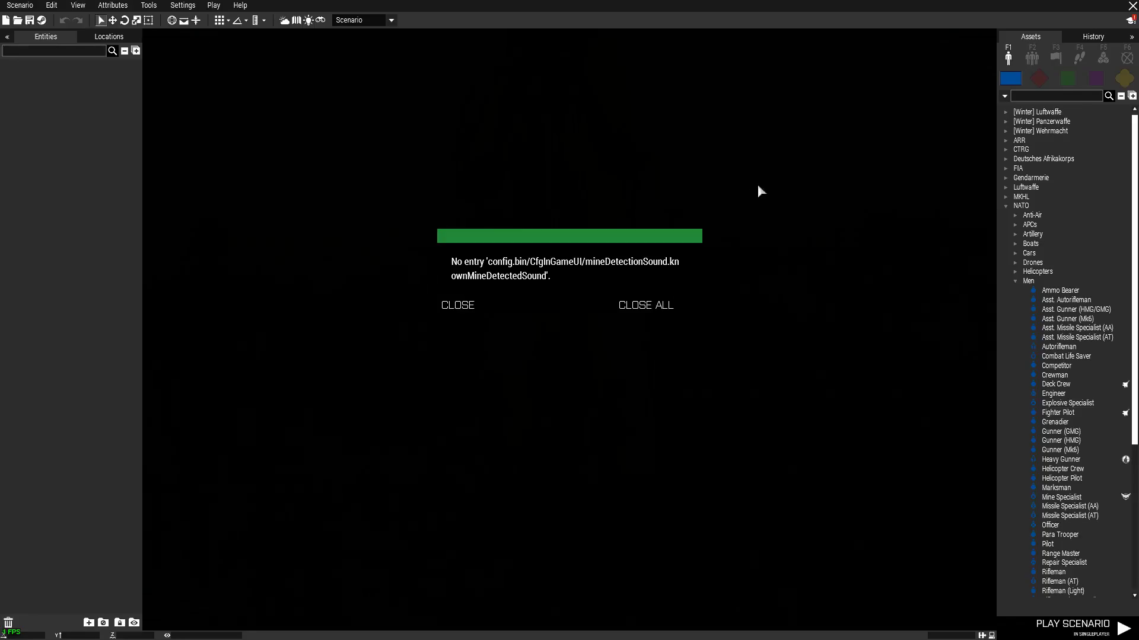
pyautogui.click(676, 311)
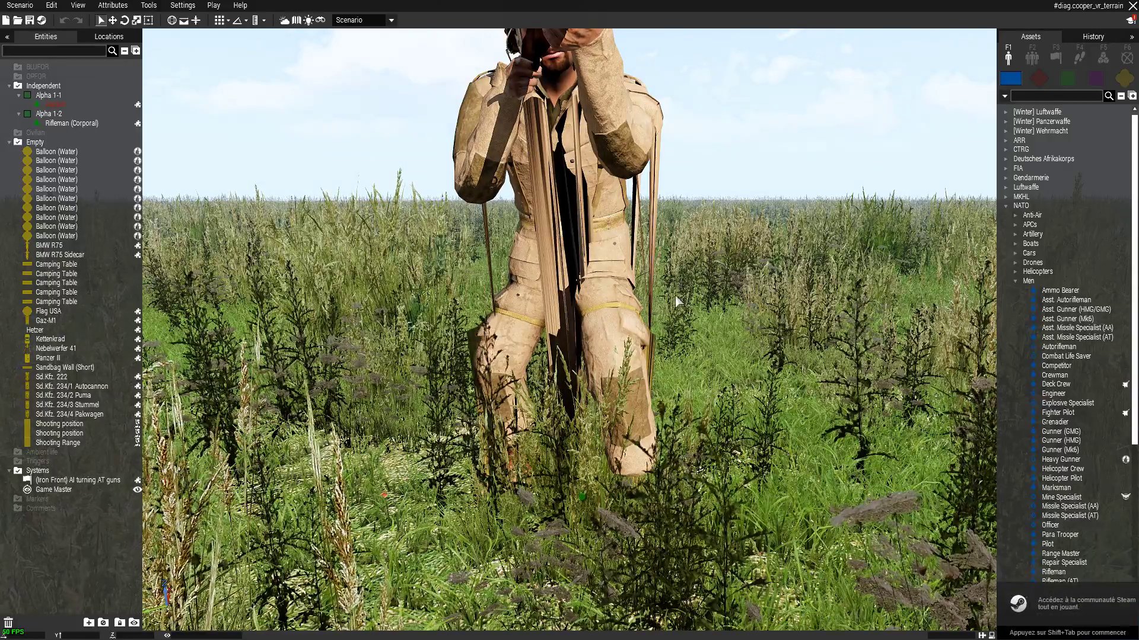
# - Leave the scenario editor for the main menu and open the Virtual Arsenal, dismissing the error messages on the way
pyautogui.press('Escape')
pyautogui.click(569, 338)
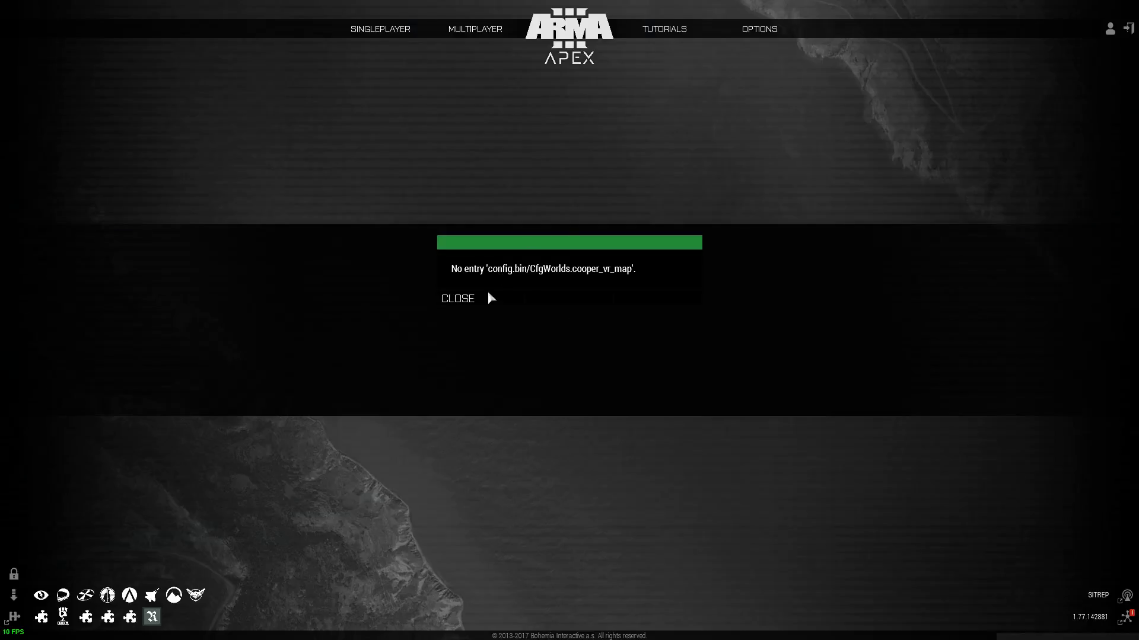
pyautogui.click(483, 298)
pyautogui.moveTo(657, 31)
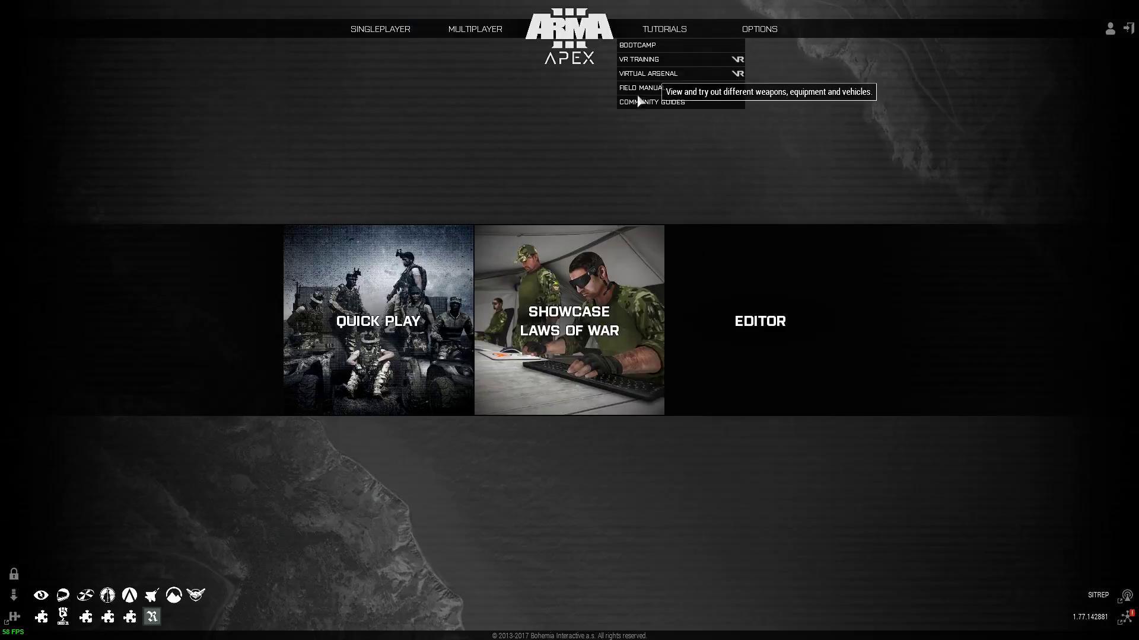
pyautogui.click(639, 75)
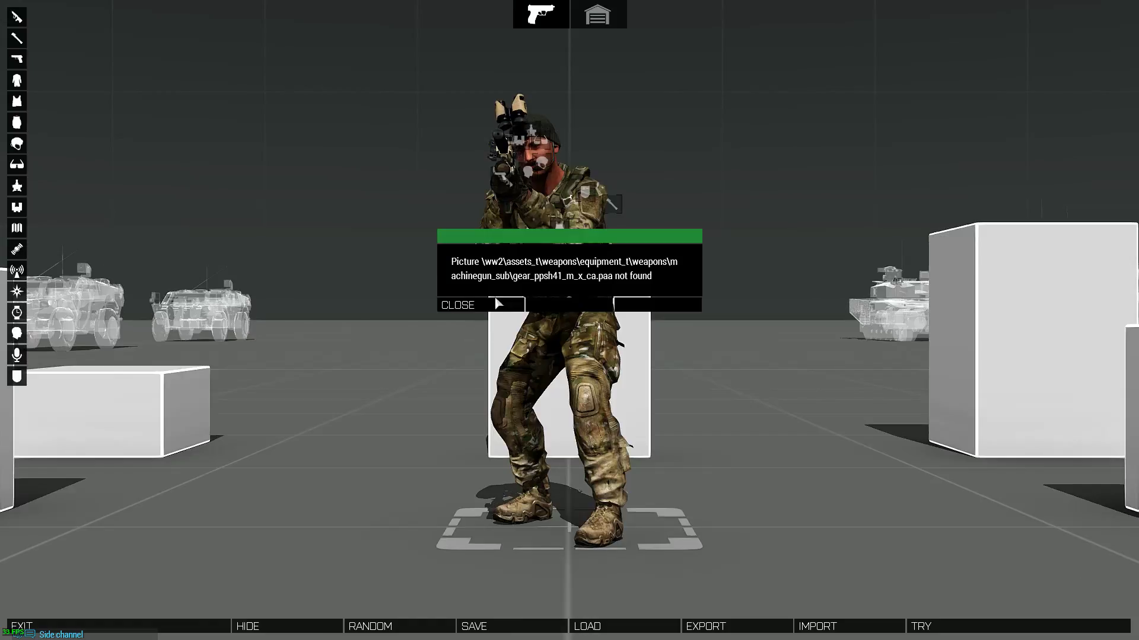
pyautogui.click(495, 310)
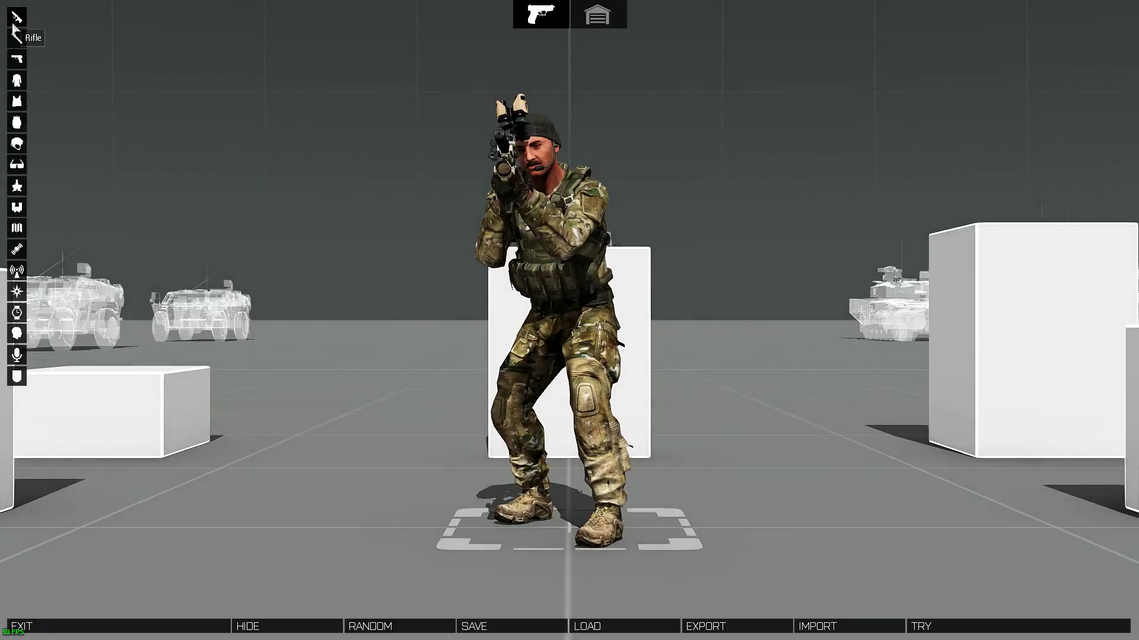
# - Equip the soldier with the M3 Grease from the Arsenal's rifle list
pyautogui.click(16, 36)
pyautogui.scroll(-10, 169, 368)
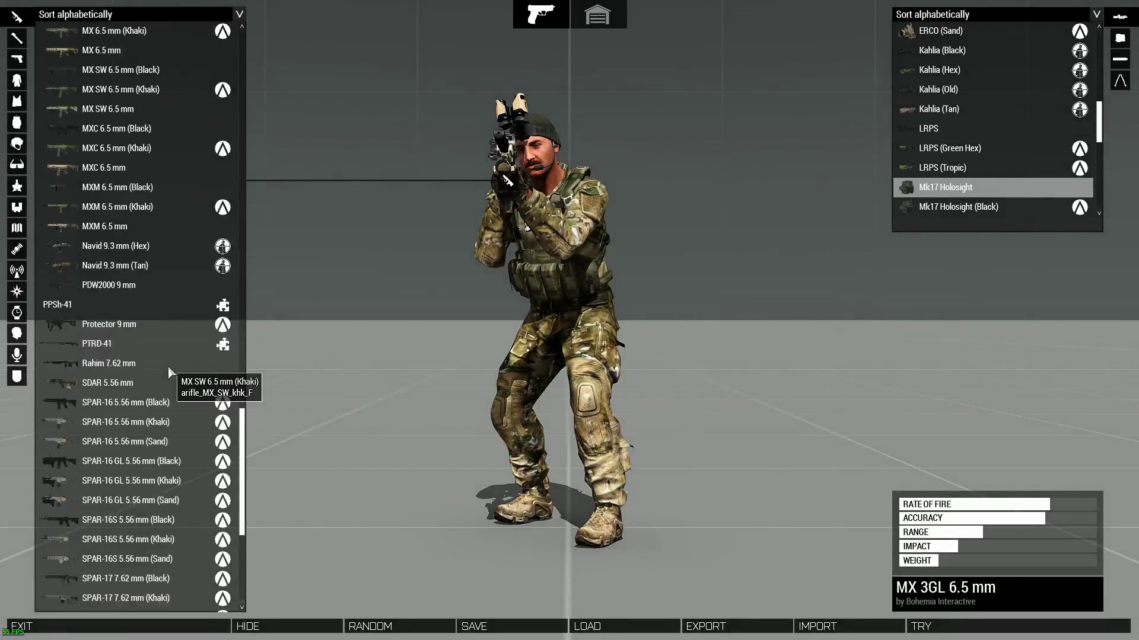
pyautogui.scroll(4, 169, 368)
pyautogui.scroll(10, 169, 365)
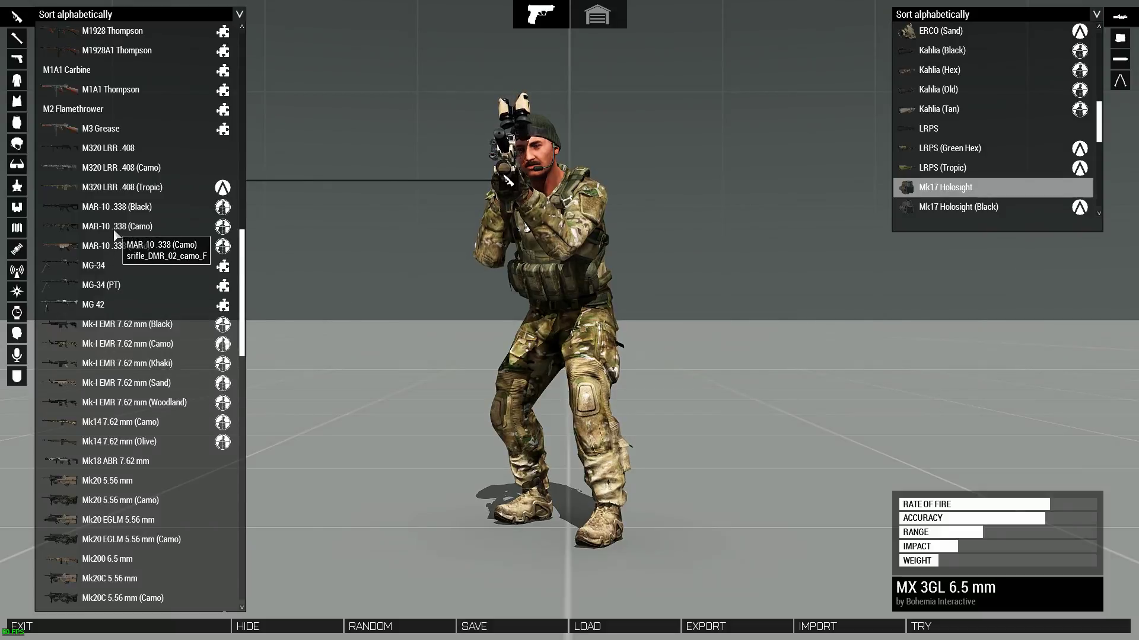
pyautogui.click(120, 272)
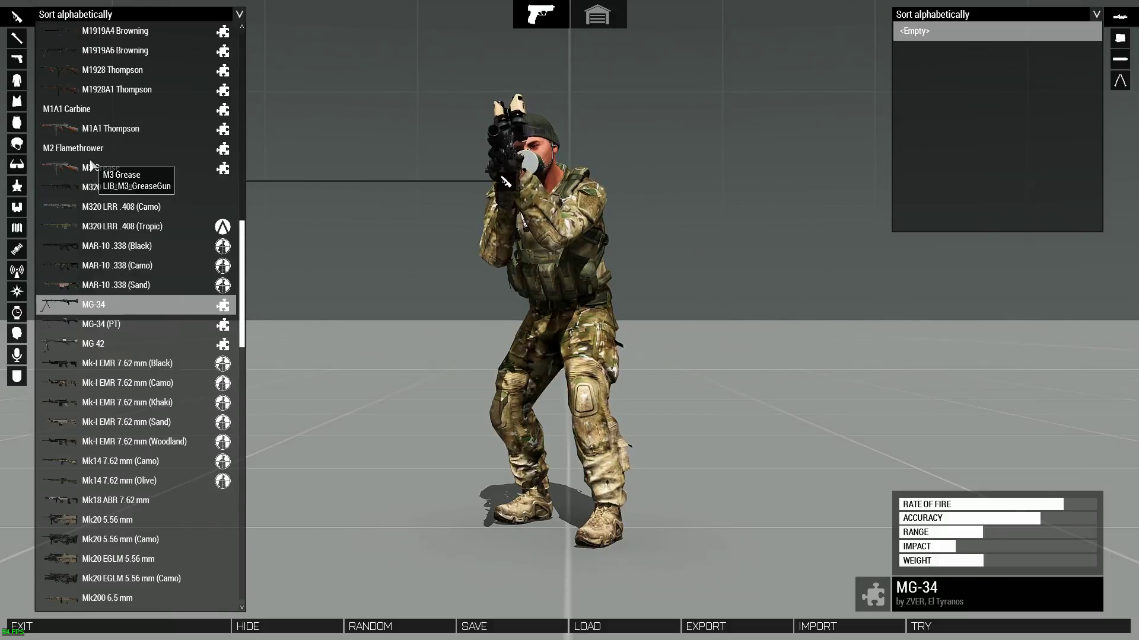
pyautogui.click(144, 170)
# - Examine the M3 Grease model and the soldier's grip on it from the side and front, close up and at a distance
pyautogui.moveTo(474, 196); pyautogui.dragTo(605, 237, button='right')
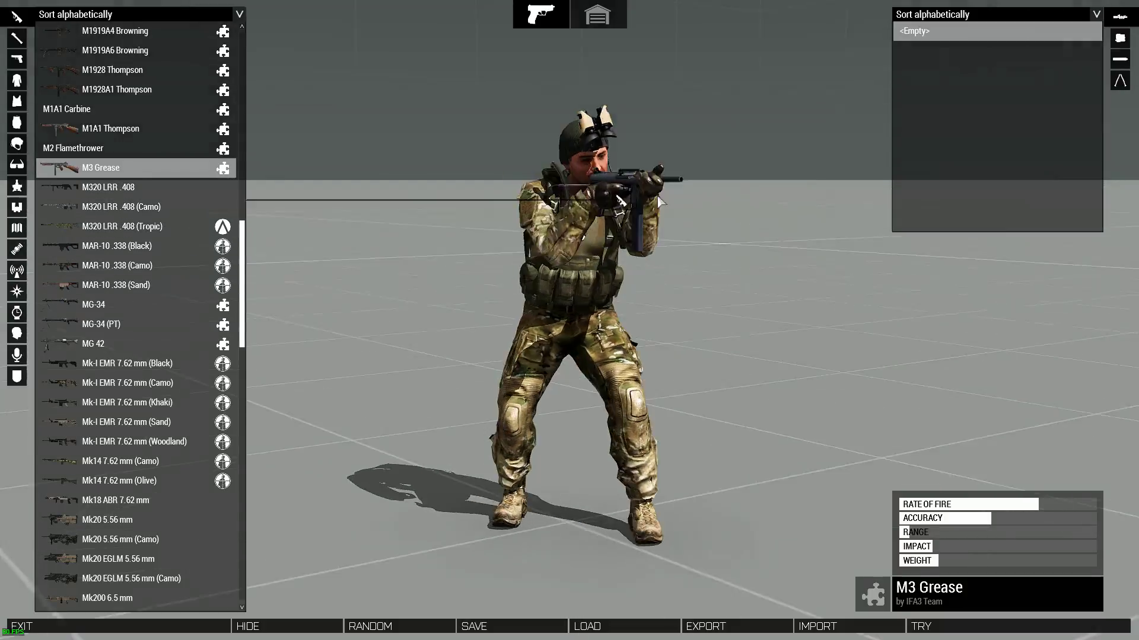
pyautogui.moveTo(604, 154); pyautogui.dragTo(566, 261)
pyautogui.scroll(8, 566, 261)
pyautogui.scroll(5, 566, 261)
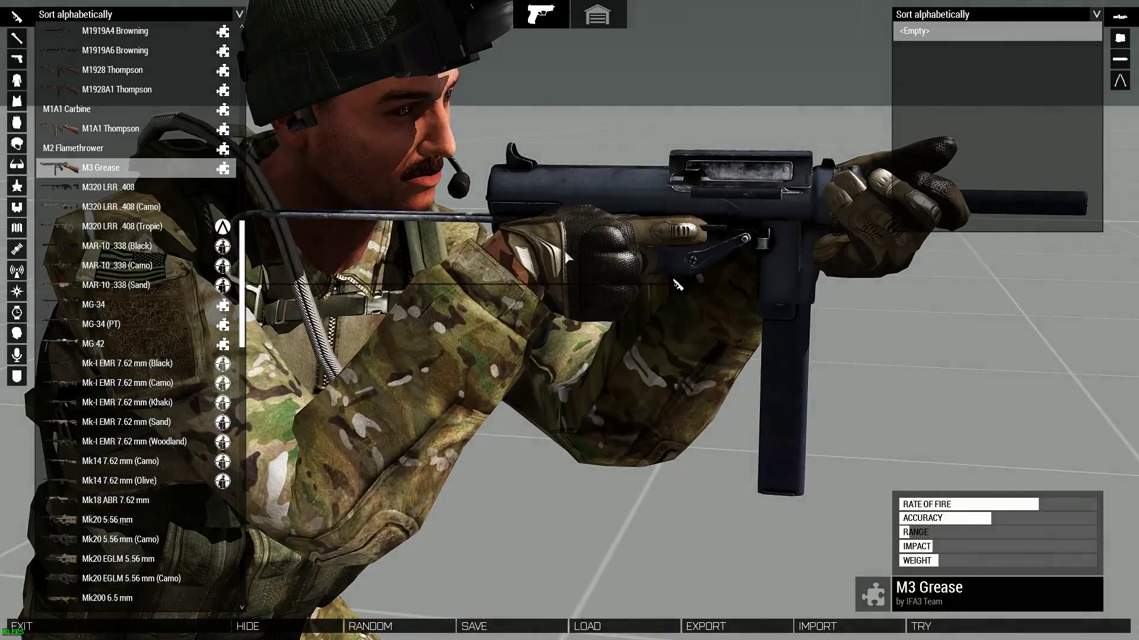
pyautogui.moveTo(674, 280); pyautogui.dragTo(528, 285, button='right')
pyautogui.scroll(6, 441, 329)
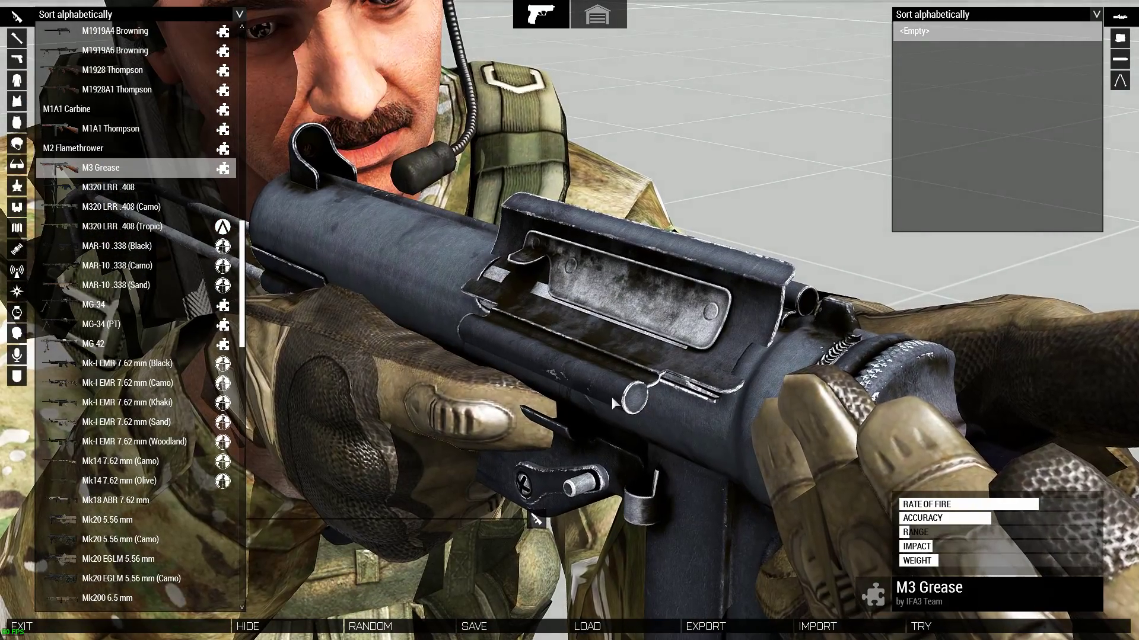
pyautogui.scroll(-4, 684, 414)
pyautogui.moveTo(685, 413); pyautogui.dragTo(760, 338, button='right')
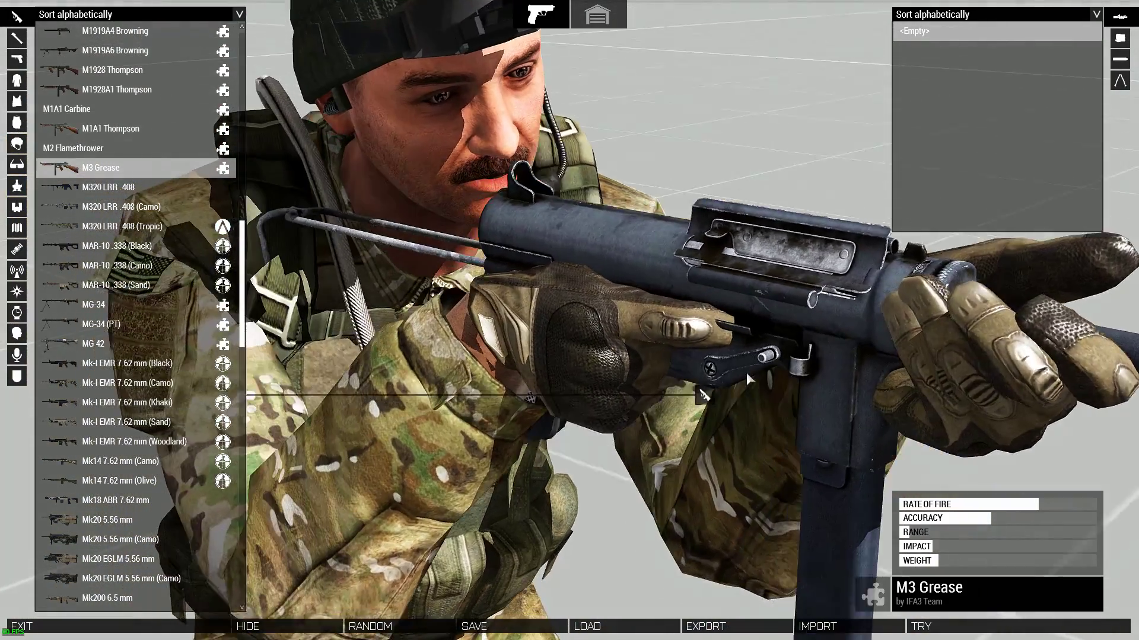
pyautogui.scroll(-5, 759, 337)
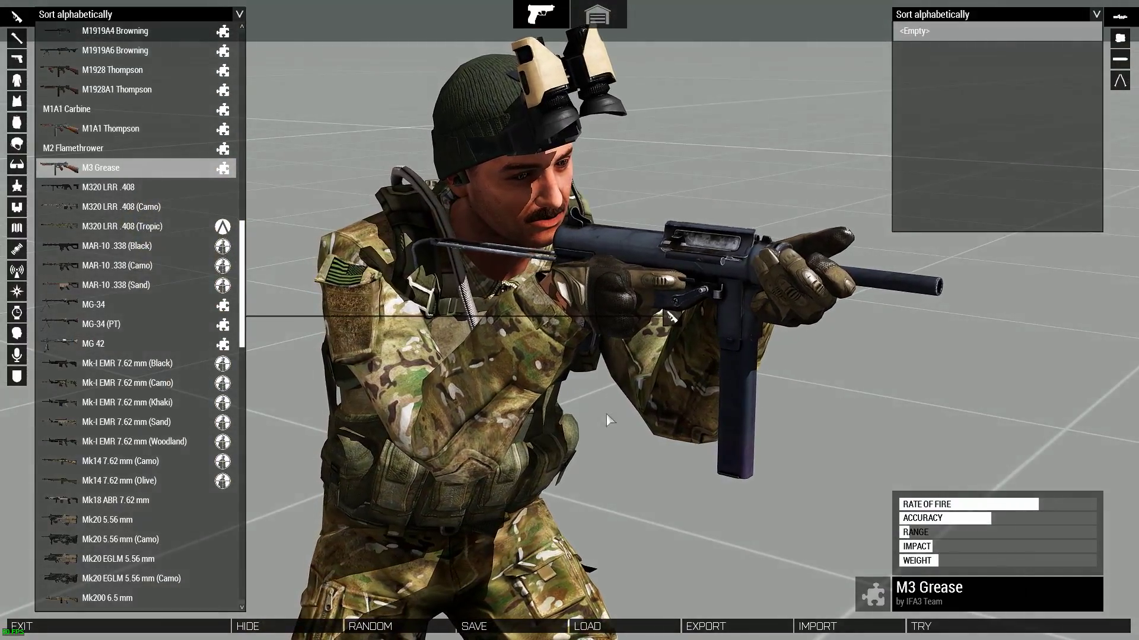
# - Change the soldier's uniform to US M-1941 (Private)
pyautogui.click(19, 86)
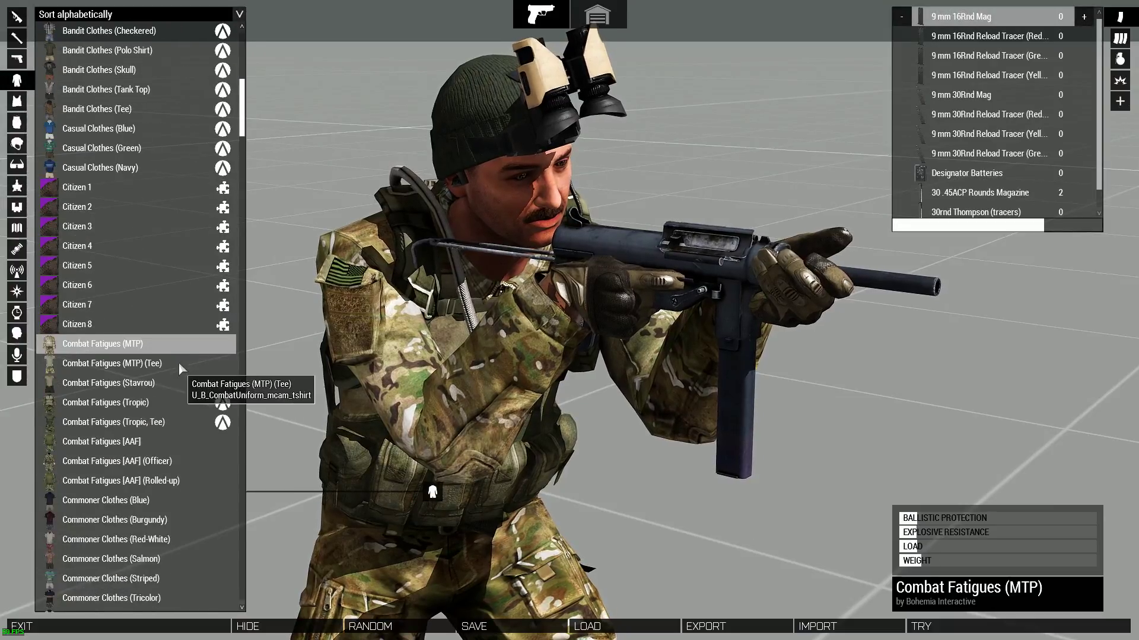
pyautogui.scroll(-7, 179, 379)
pyautogui.scroll(-3, 213, 520)
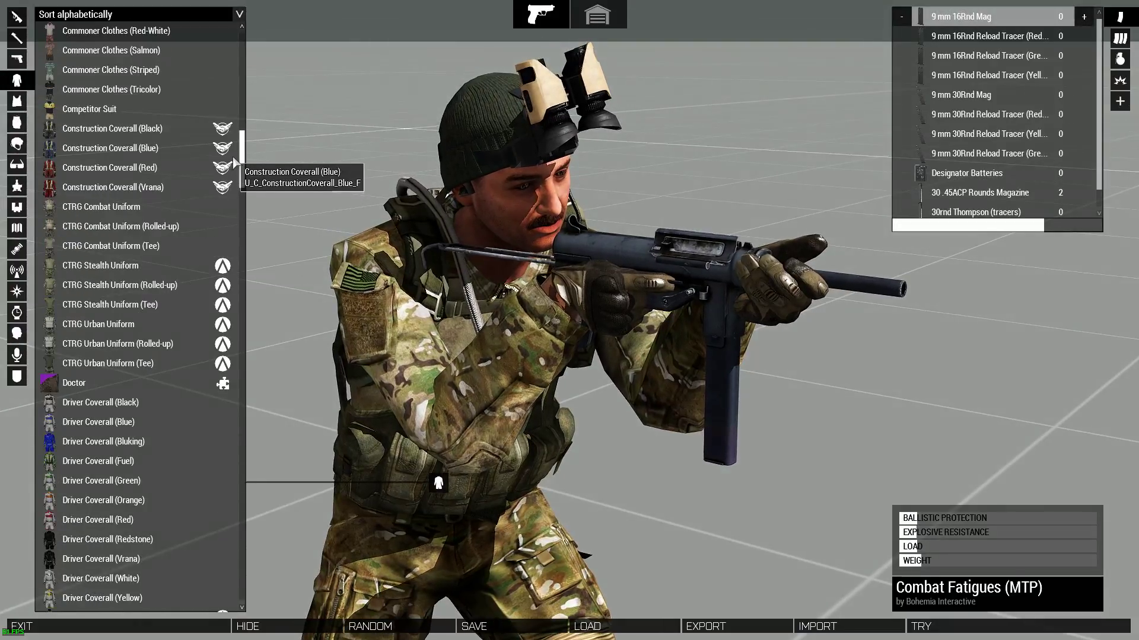
pyautogui.moveTo(236, 161); pyautogui.dragTo(245, 535)
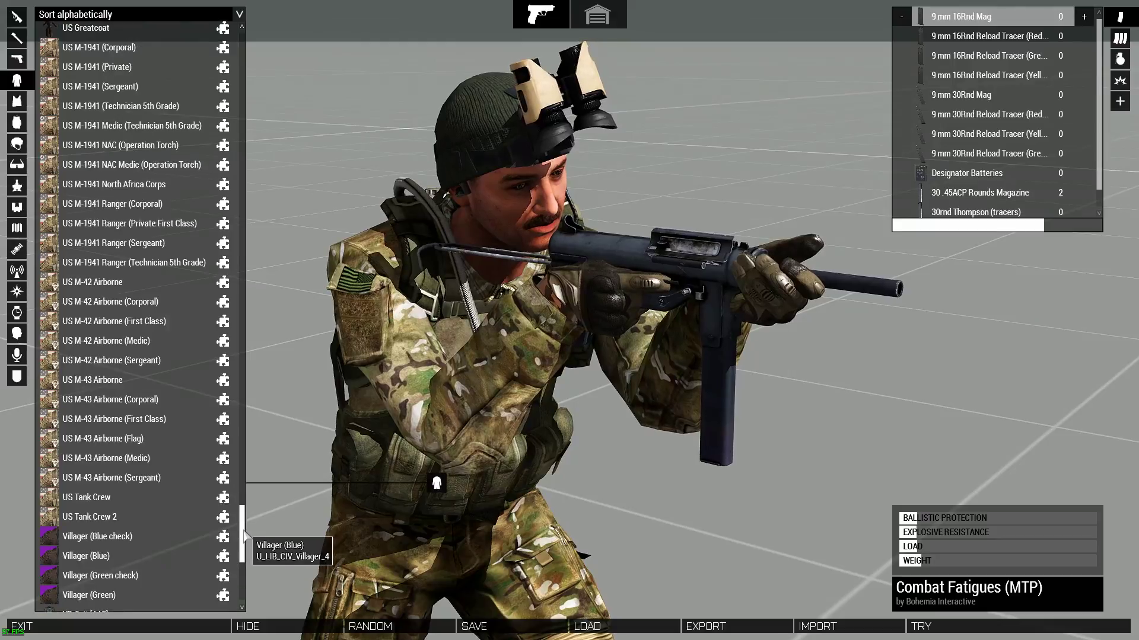
pyautogui.click(125, 65)
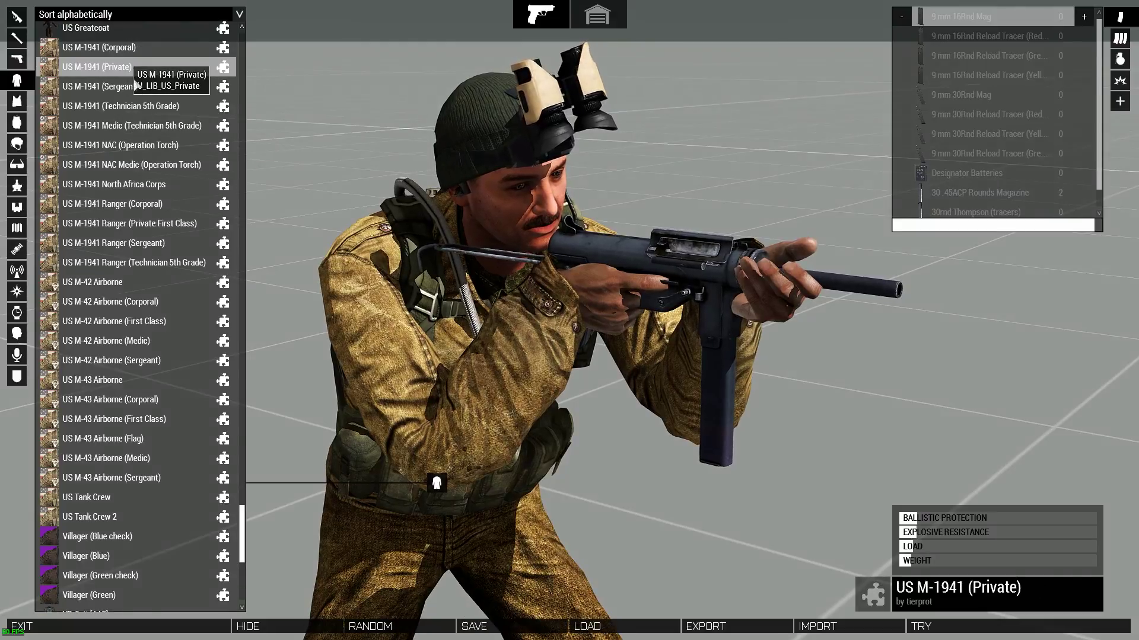
pyautogui.moveTo(753, 362); pyautogui.dragTo(485, 342, button='right')
# - Remove the soldier's vest, headgear and night-vision goggles by setting each to Empty
pyautogui.click(20, 107)
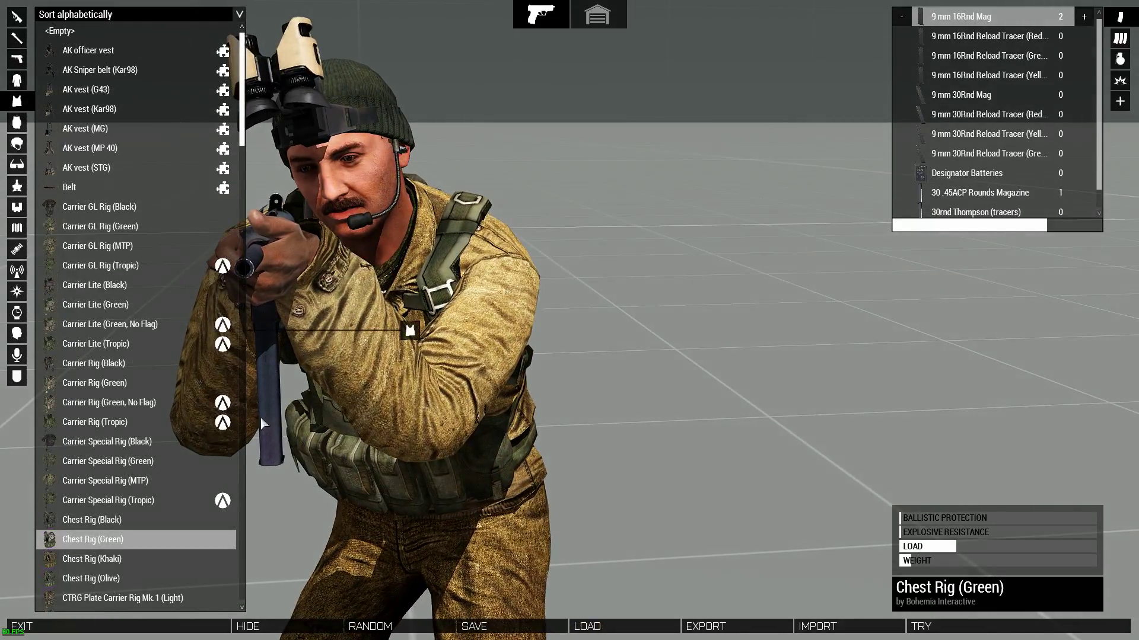
pyautogui.click(102, 35)
pyautogui.moveTo(542, 277); pyautogui.dragTo(768, 269, button='right')
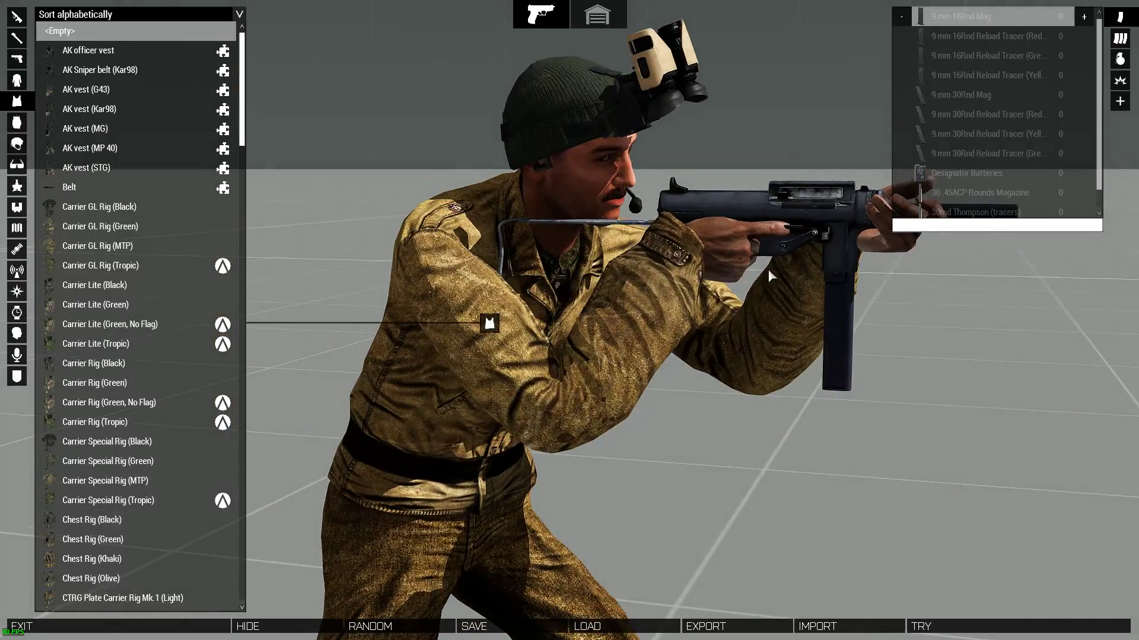
pyautogui.click(17, 143)
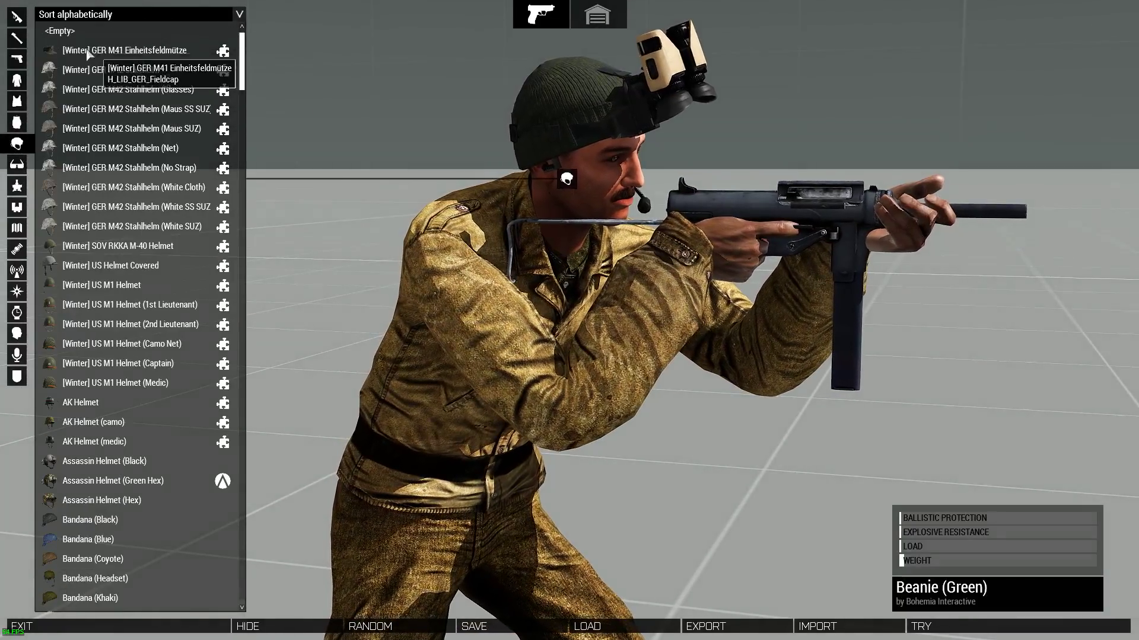
pyautogui.click(65, 30)
pyautogui.click(17, 186)
pyautogui.click(65, 30)
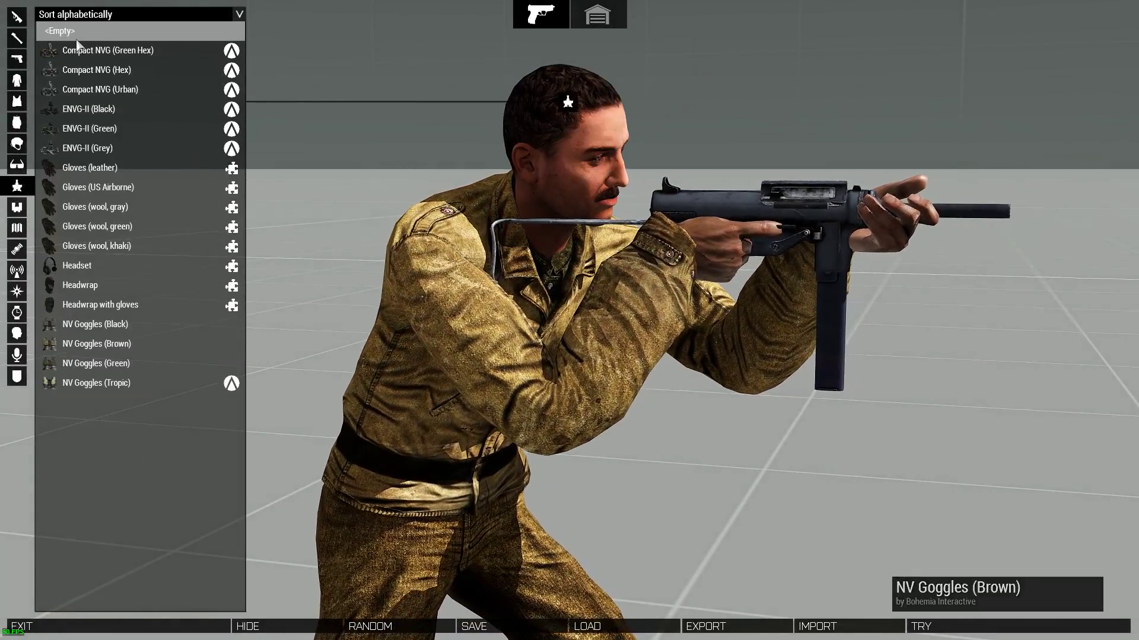
# - Try the M3 Grease loadout on the virtual range and switch to third-person view
pyautogui.moveTo(379, 332); pyautogui.dragTo(463, 267, button='right')
pyautogui.scroll(-3, 463, 267)
pyautogui.moveTo(593, 515); pyautogui.dragTo(663, 374)
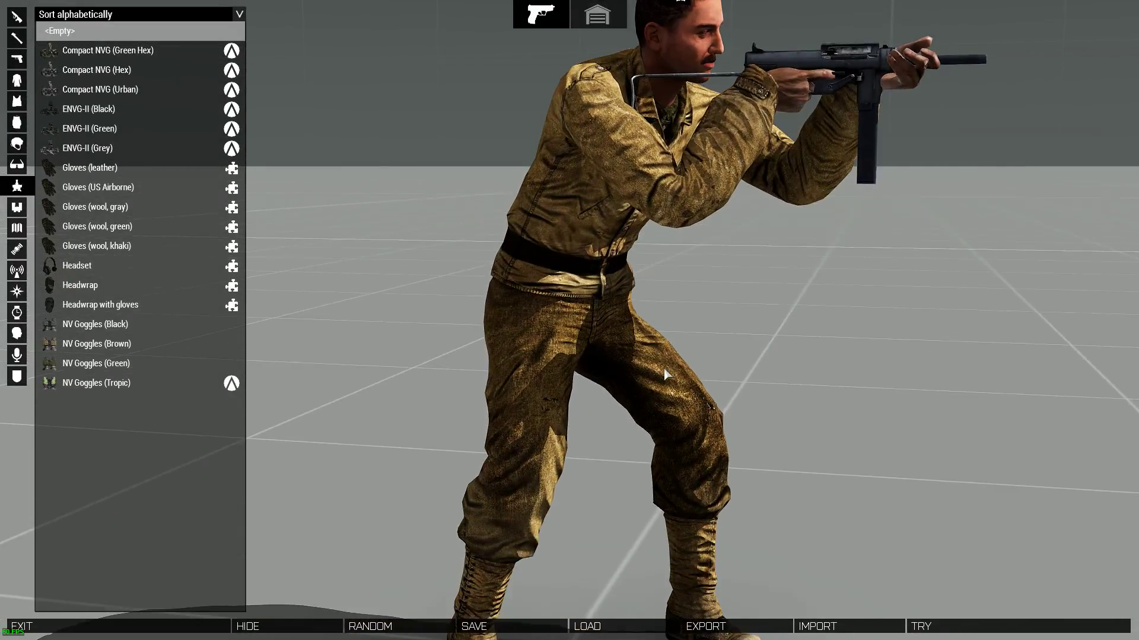
pyautogui.scroll(-3, 711, 403)
pyautogui.click(993, 627)
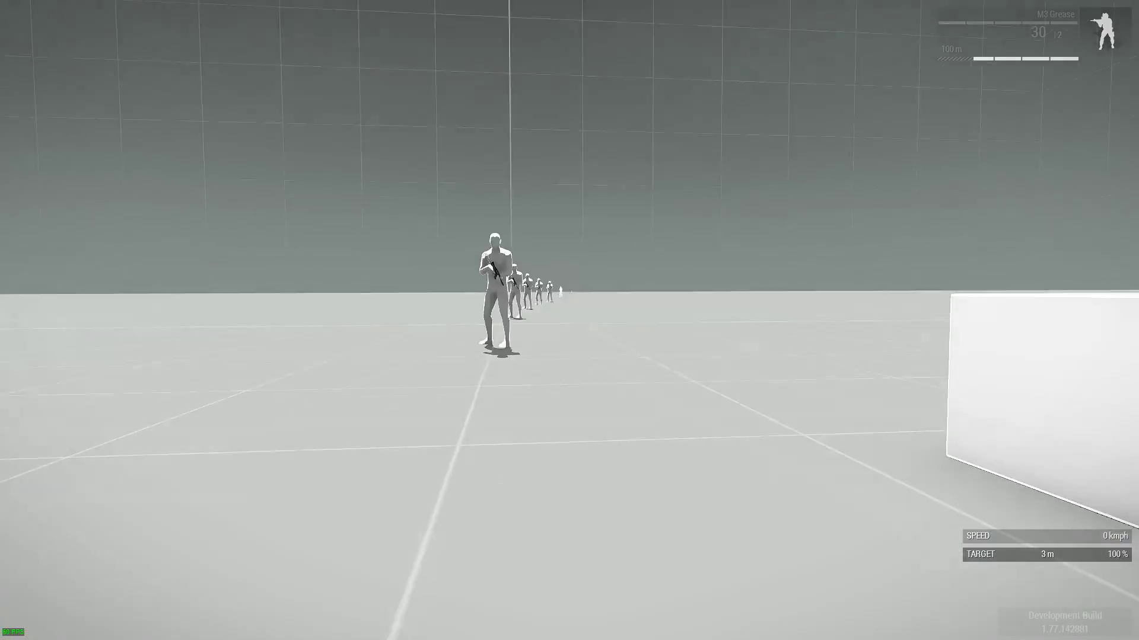
pyautogui.press('w')
pyautogui.press('KP_Enter')
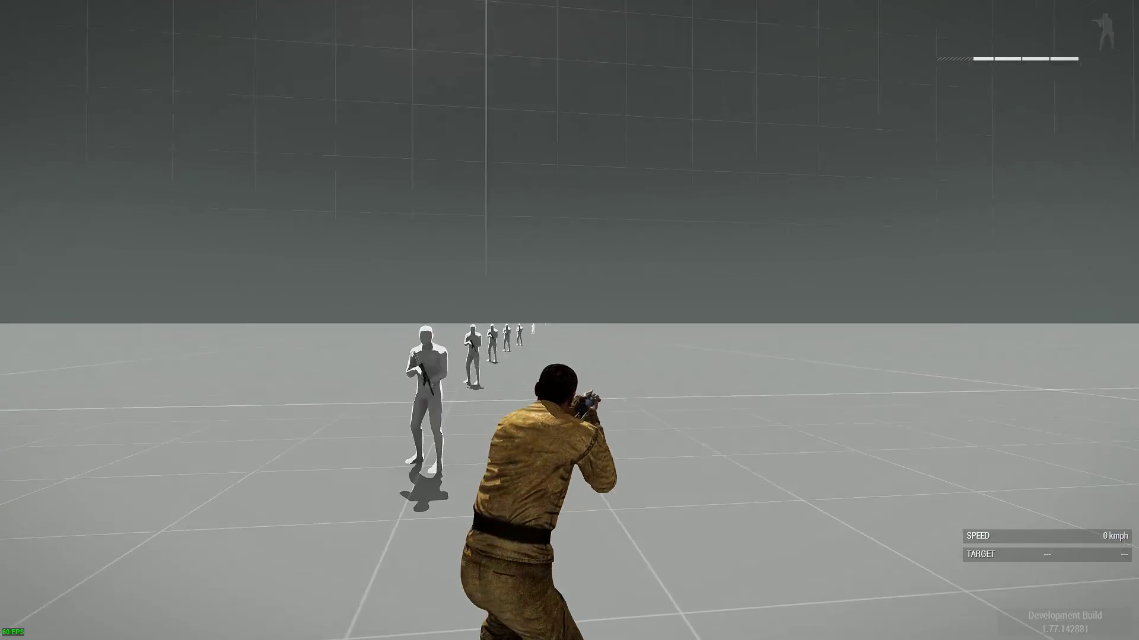
# - Pause the range test and return to the Arsenal
pyautogui.press('Escape')
pyautogui.press('Escape')
pyautogui.press('Escape')
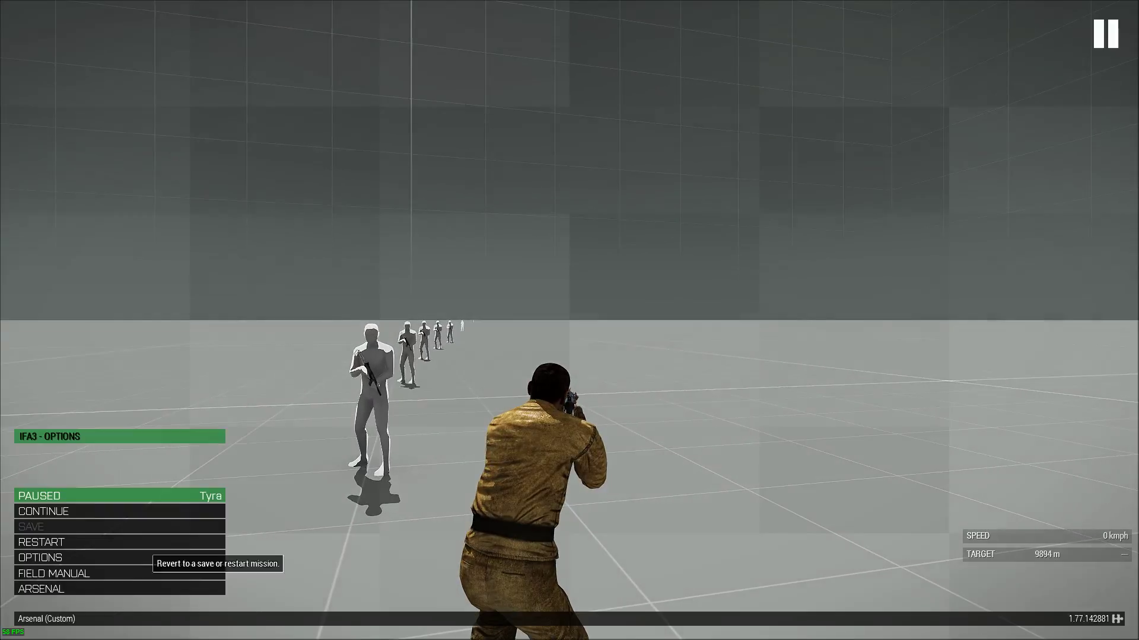
pyautogui.click(72, 589)
pyautogui.scroll(5, 482, 399)
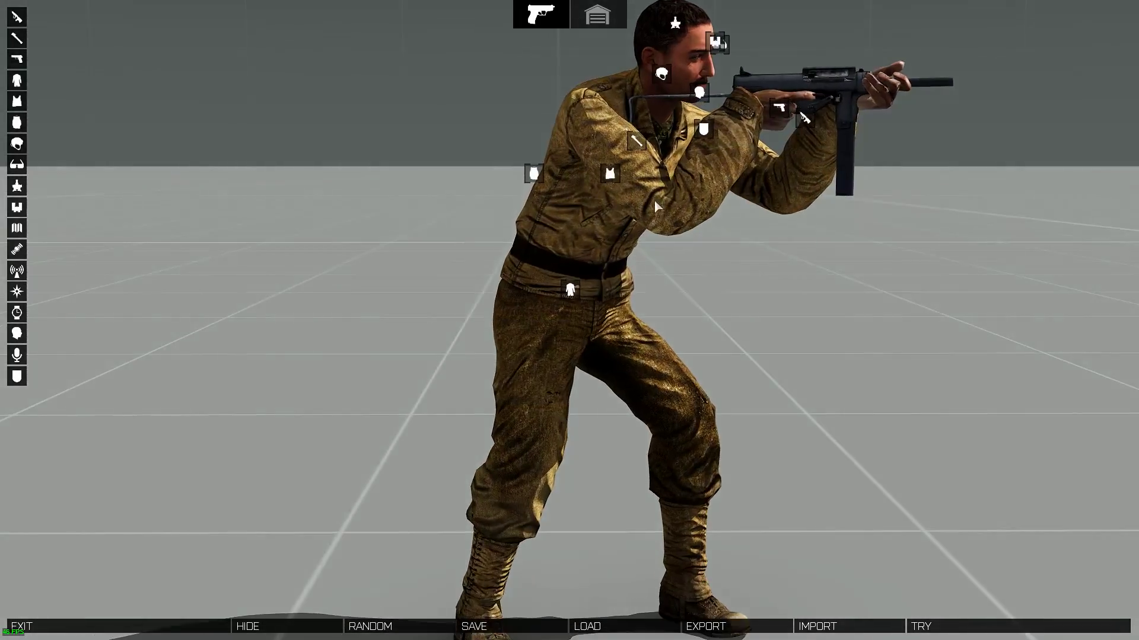
# - Examine the M3 Grease Gun's wire stock, receiver and trigger-hand grip up close on the soldier
pyautogui.moveTo(358, 414); pyautogui.dragTo(494, 305)
pyautogui.scroll(3, 493, 305)
pyautogui.moveTo(493, 304); pyautogui.dragTo(477, 351, button='right')
pyautogui.scroll(-4, 477, 351)
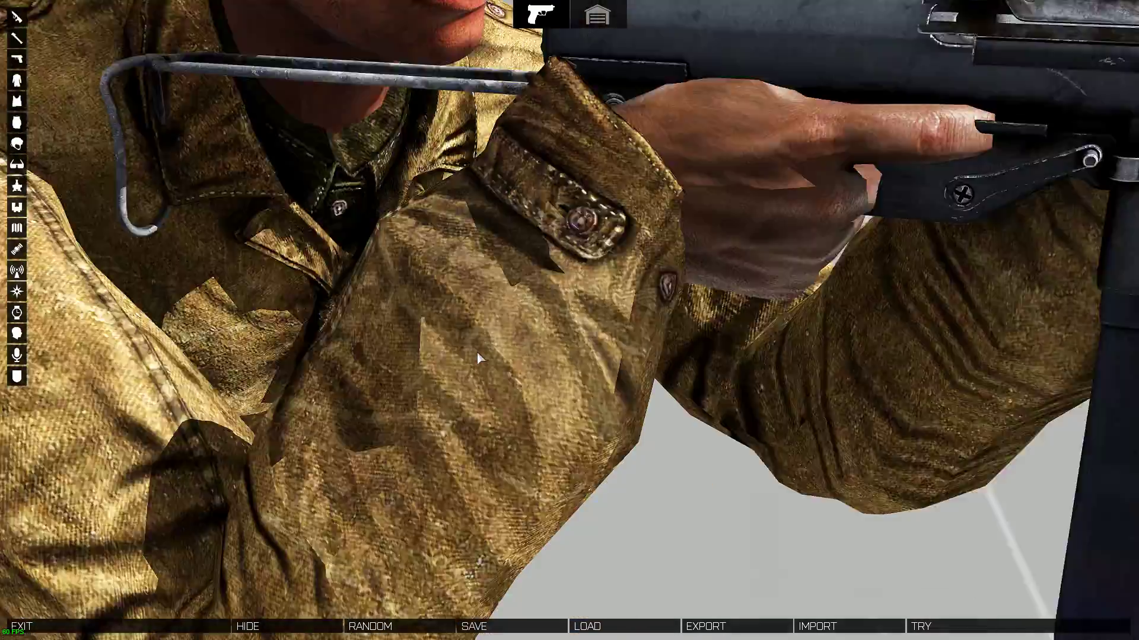
pyautogui.scroll(2, 459, 344)
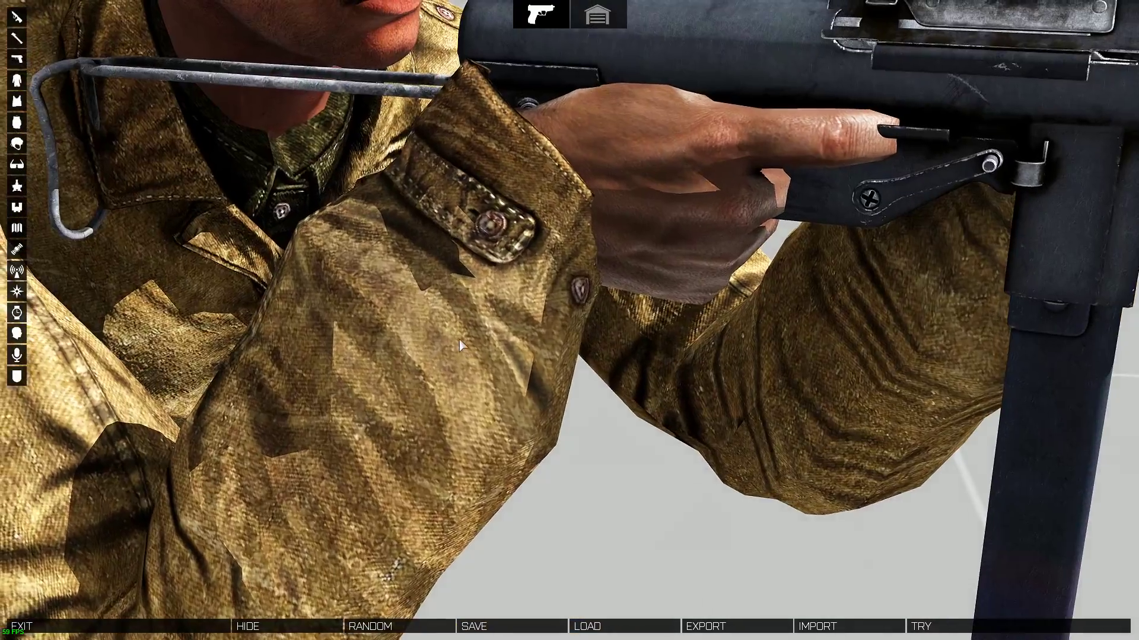
pyautogui.moveTo(459, 340); pyautogui.dragTo(519, 378)
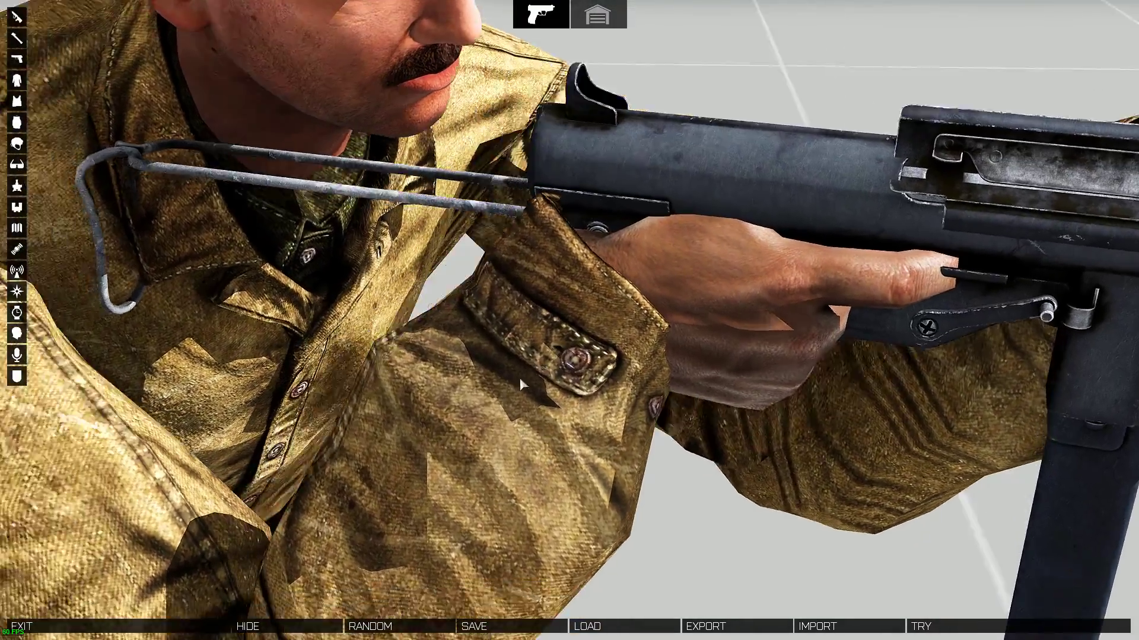
pyautogui.moveTo(519, 378); pyautogui.dragTo(464, 355, button='right')
pyautogui.scroll(-3, 465, 355)
pyautogui.scroll(2, 346, 375)
pyautogui.moveTo(464, 355)
pyautogui.mouseDown()
pyautogui.moveTo(347, 374)
pyautogui.moveTo(445, 353)
pyautogui.mouseUp()
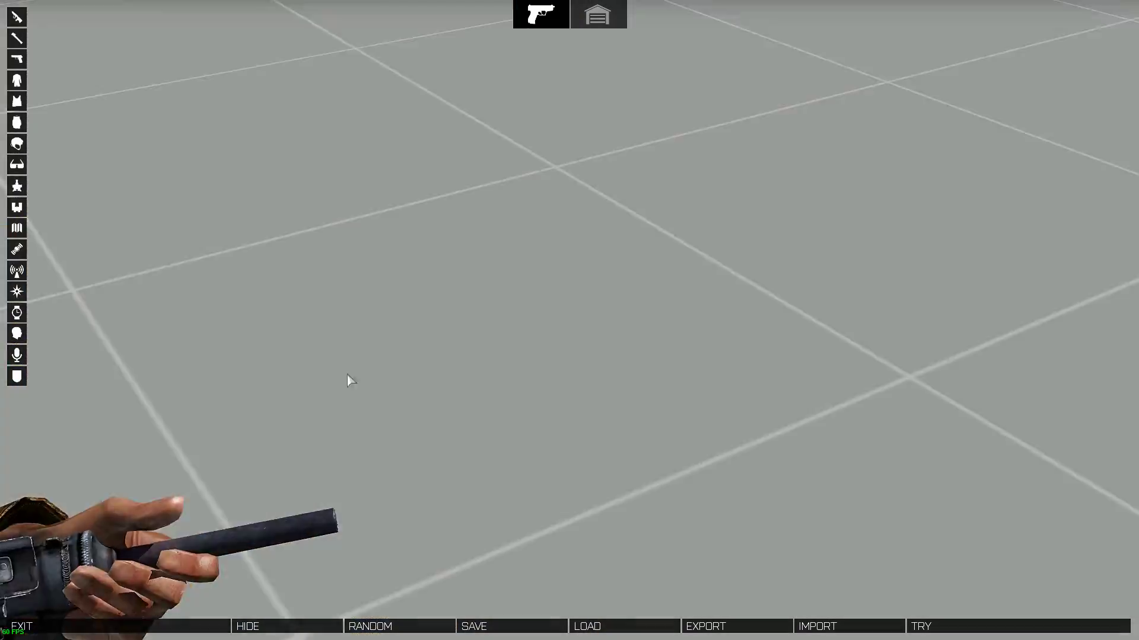
# - Inspect the M3 Grease Gun's magazine from below and its overall fit in the soldier's hands
pyautogui.moveTo(445, 353); pyautogui.dragTo(836, 191, button='right')
pyautogui.scroll(3, 857, 366)
pyautogui.scroll(-1, 880, 312)
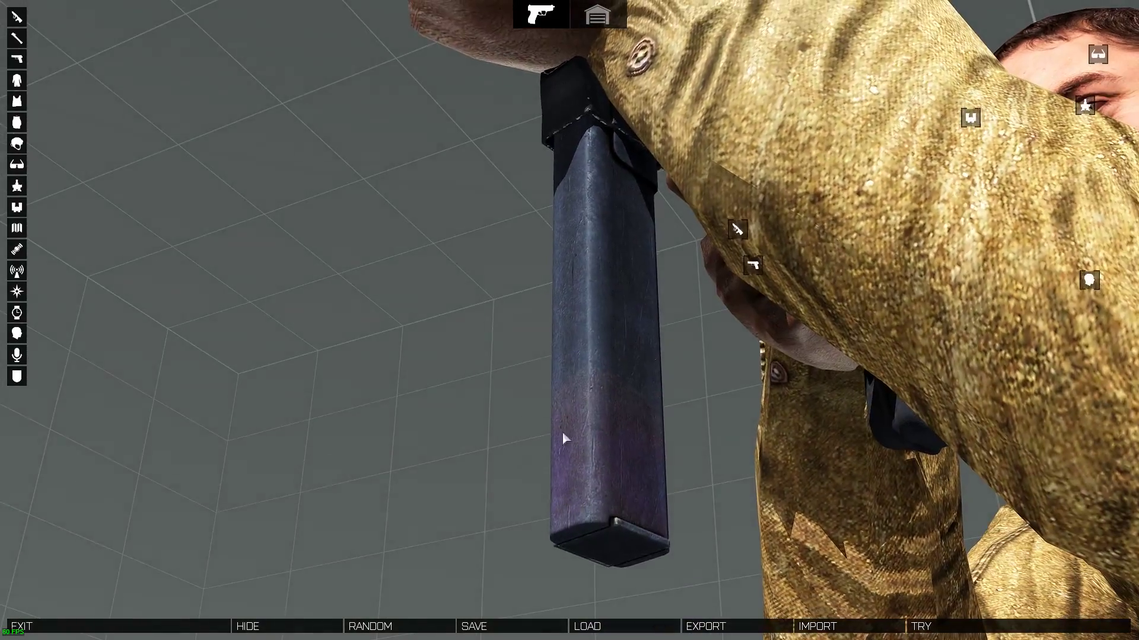
pyautogui.scroll(-2, 636, 256)
pyautogui.moveTo(632, 291); pyautogui.dragTo(673, 334, button='right')
pyautogui.moveTo(672, 331); pyautogui.dragTo(609, 402)
pyautogui.moveTo(610, 402); pyautogui.dragTo(310, 292, button='right')
pyautogui.scroll(-1, 340, 322)
pyautogui.scroll(1, 672, 265)
pyautogui.scroll(-5, 671, 263)
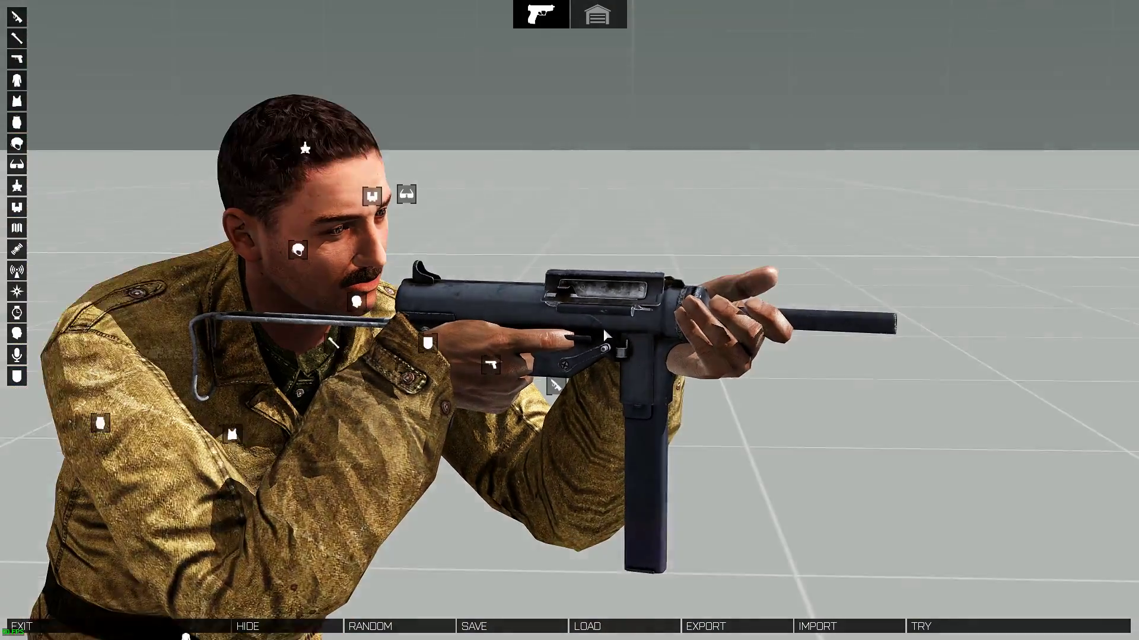
# - Inspect the M3 Grease Gun's muzzle, ejection port and barrel-hand grip from the side and front
pyautogui.scroll(5, 603, 328)
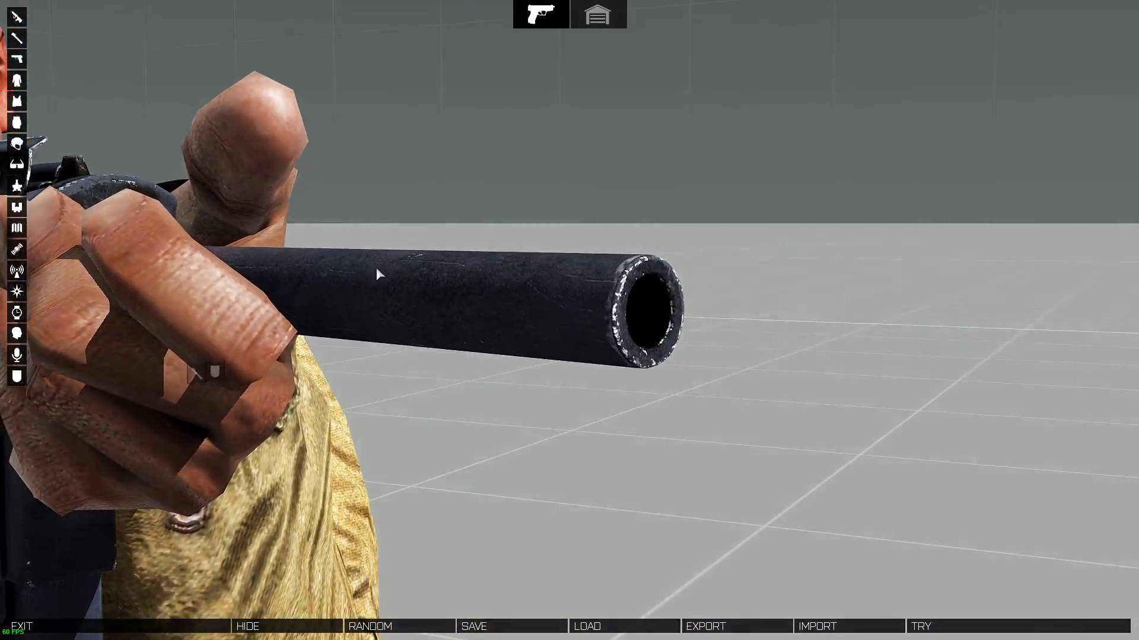
pyautogui.moveTo(376, 267); pyautogui.dragTo(472, 264)
pyautogui.scroll(-4, 472, 264)
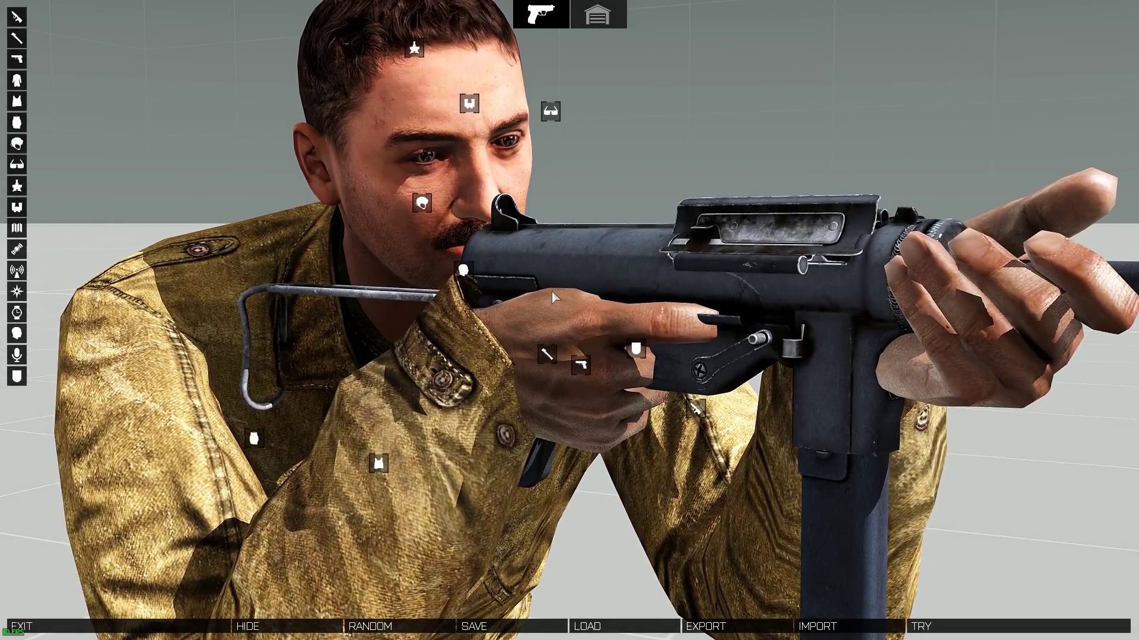
pyautogui.moveTo(551, 292); pyautogui.dragTo(585, 294)
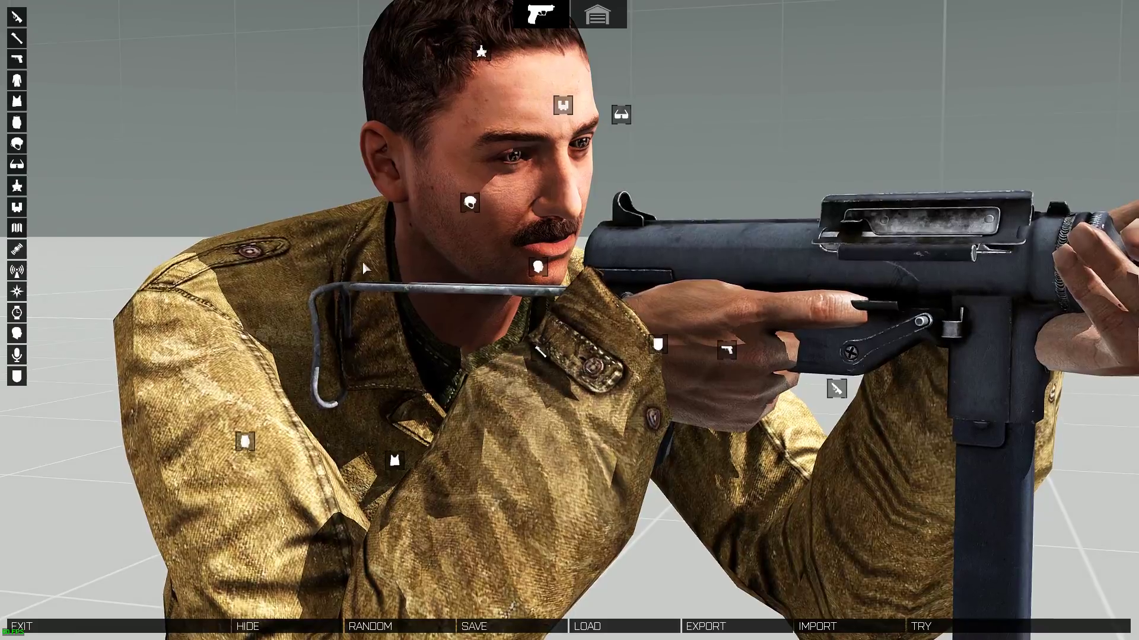
pyautogui.moveTo(362, 261); pyautogui.dragTo(542, 370)
pyautogui.moveTo(540, 366); pyautogui.dragTo(365, 480, button='right')
pyautogui.moveTo(658, 486); pyautogui.dragTo(572, 314, button='right')
pyautogui.scroll(-3, 737, 356)
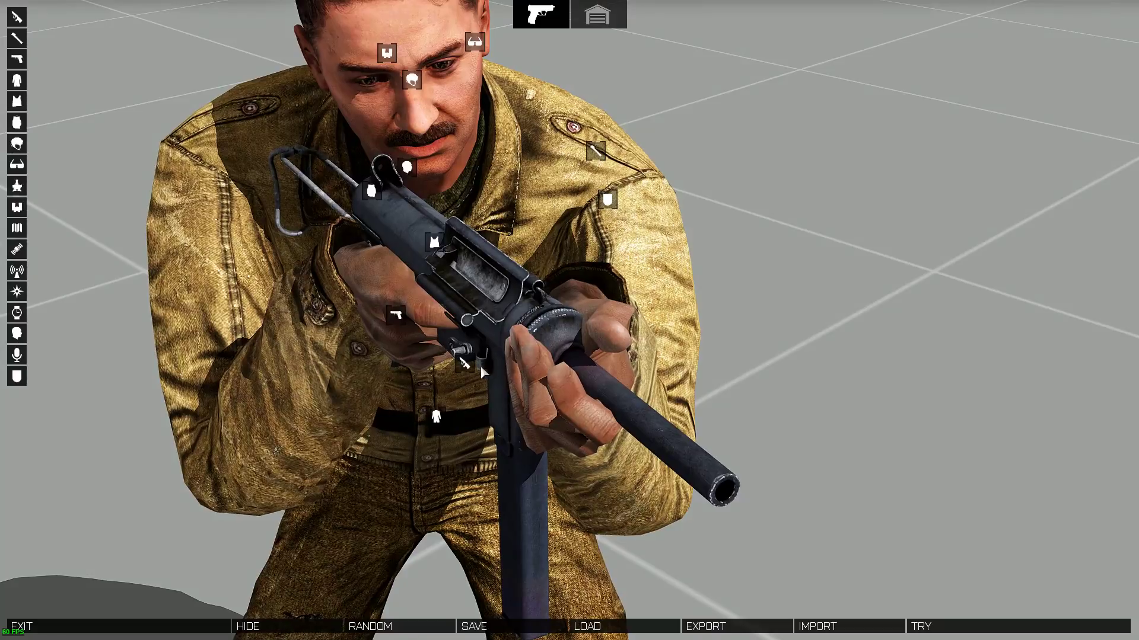
pyautogui.scroll(5, 507, 348)
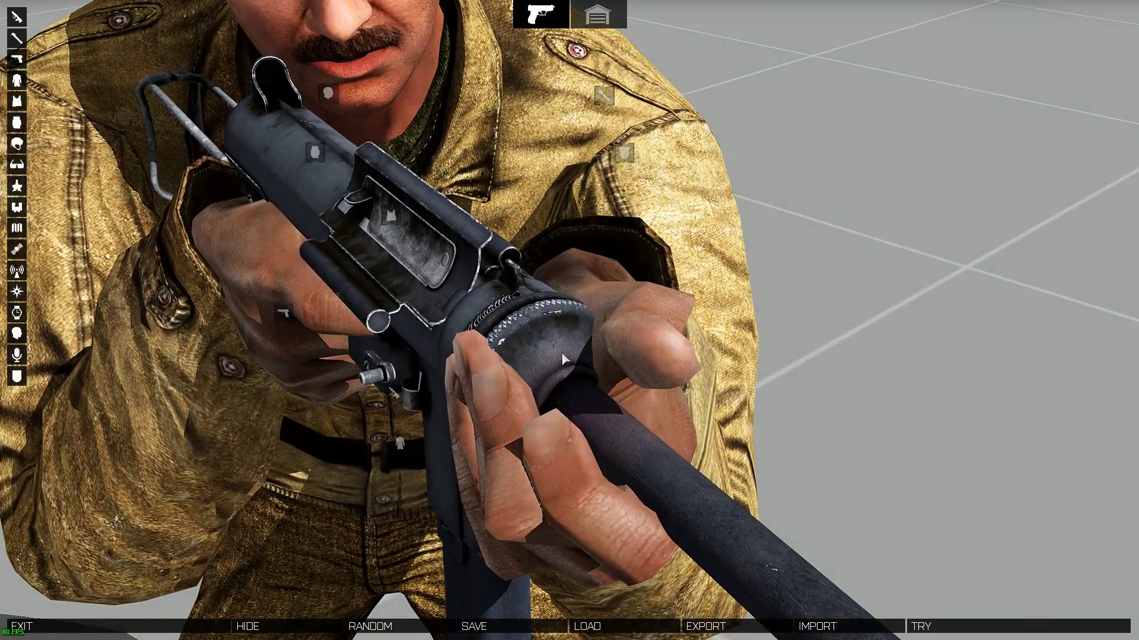
pyautogui.scroll(-5, 552, 360)
pyautogui.scroll(-3, 546, 356)
pyautogui.moveTo(545, 358); pyautogui.dragTo(623, 199, button='right')
pyautogui.scroll(4, 617, 252)
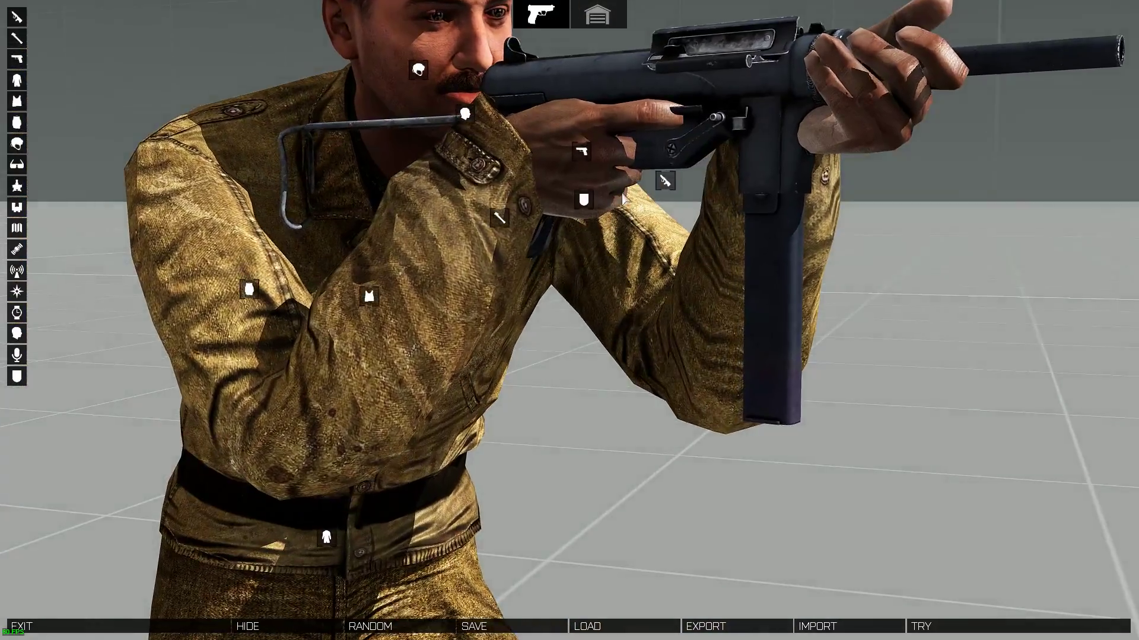
pyautogui.moveTo(625, 200); pyautogui.dragTo(626, 279)
# - Try the M3 Grease loadout on the virtual range and check the weapon in first-person view
pyautogui.click(937, 626)
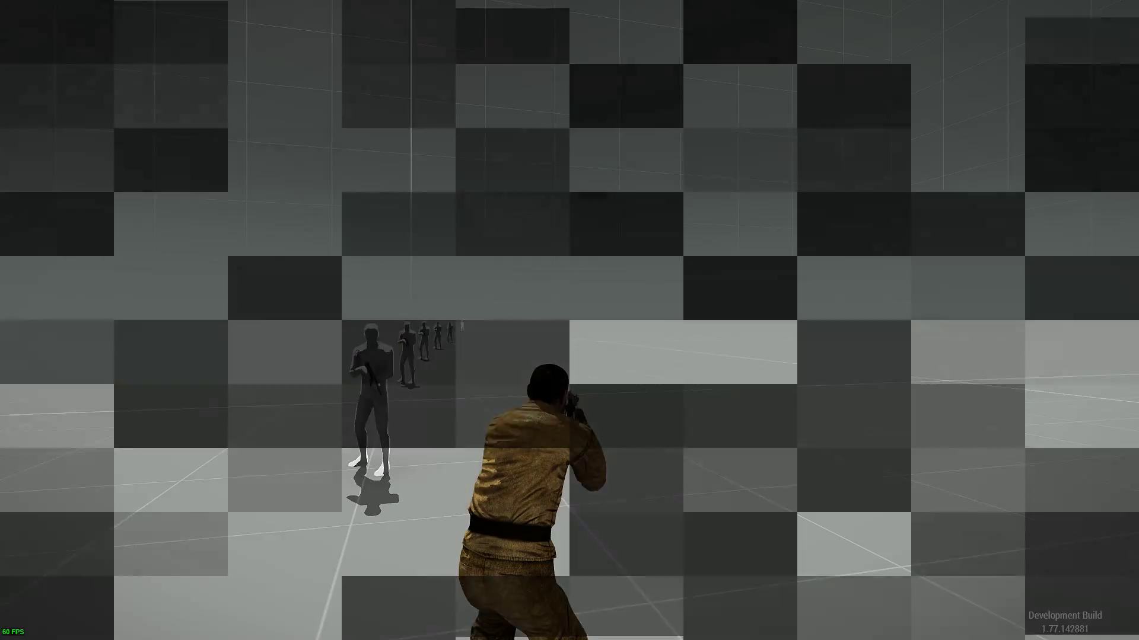
pyautogui.press('KP_Enter')
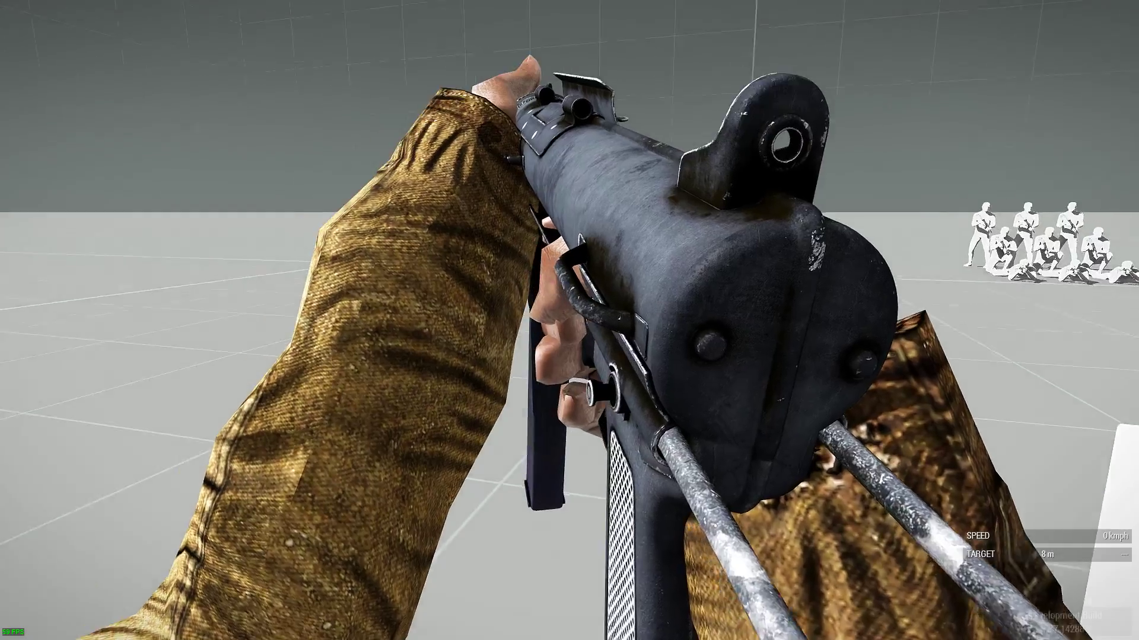
pyautogui.press('KP_Add')
pyautogui.press('KP_Subtract')
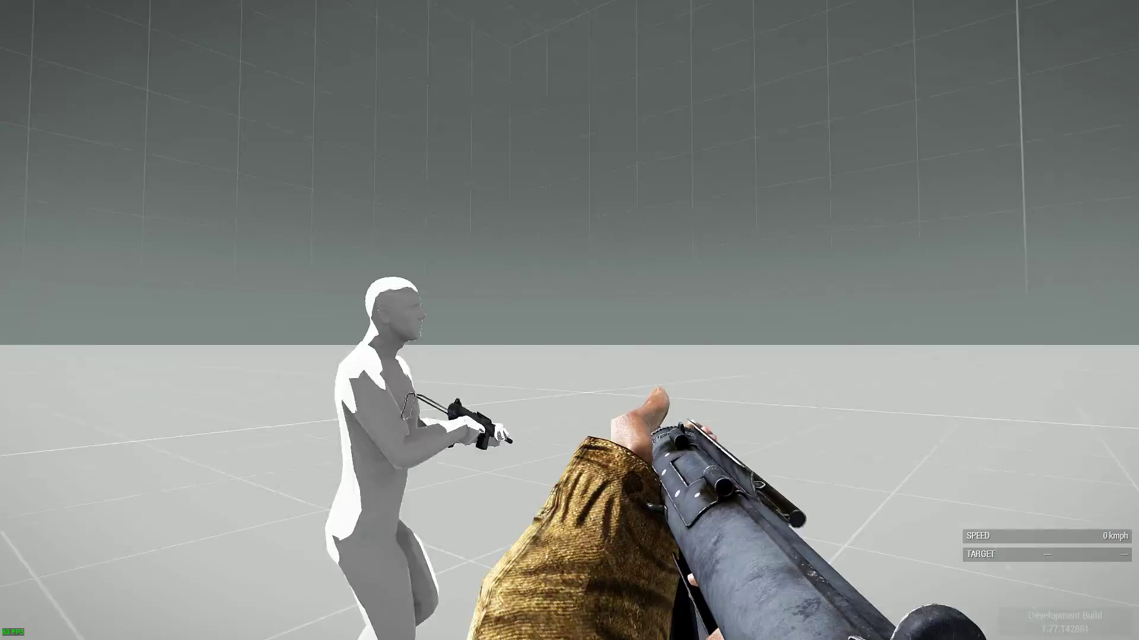
# - Switch to config.cpp in Notepad++, review the discreteDistanceCameraPoint entry of LIB_M3_GreaseGun, and return to Arma 3
pyautogui.hotkey('alt', 'Tab')
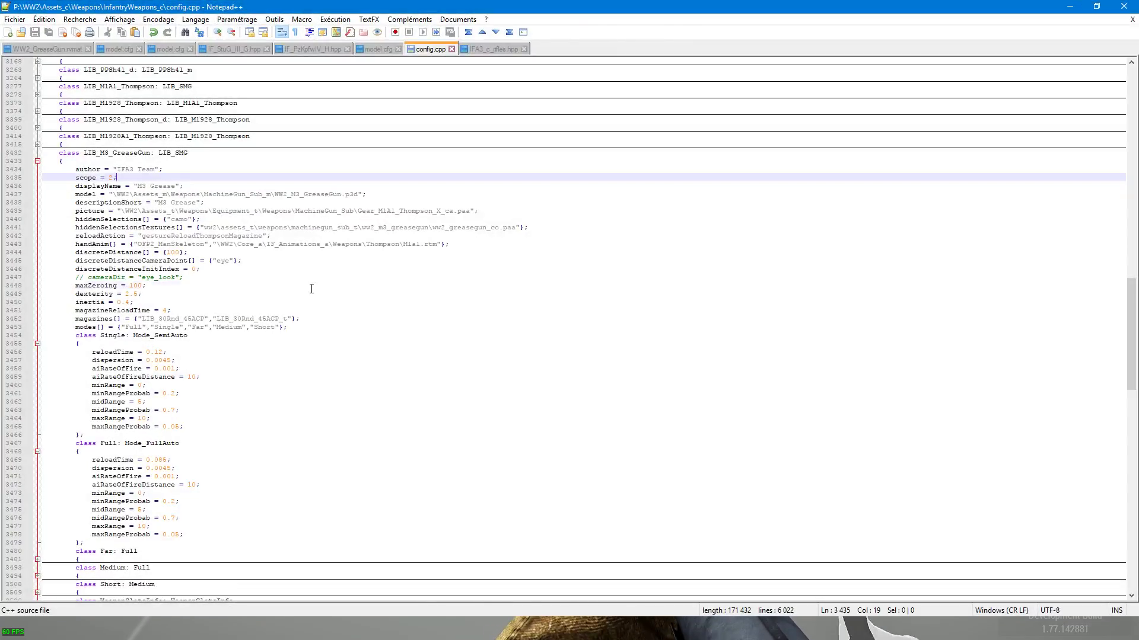
pyautogui.doubleClick(312, 289)
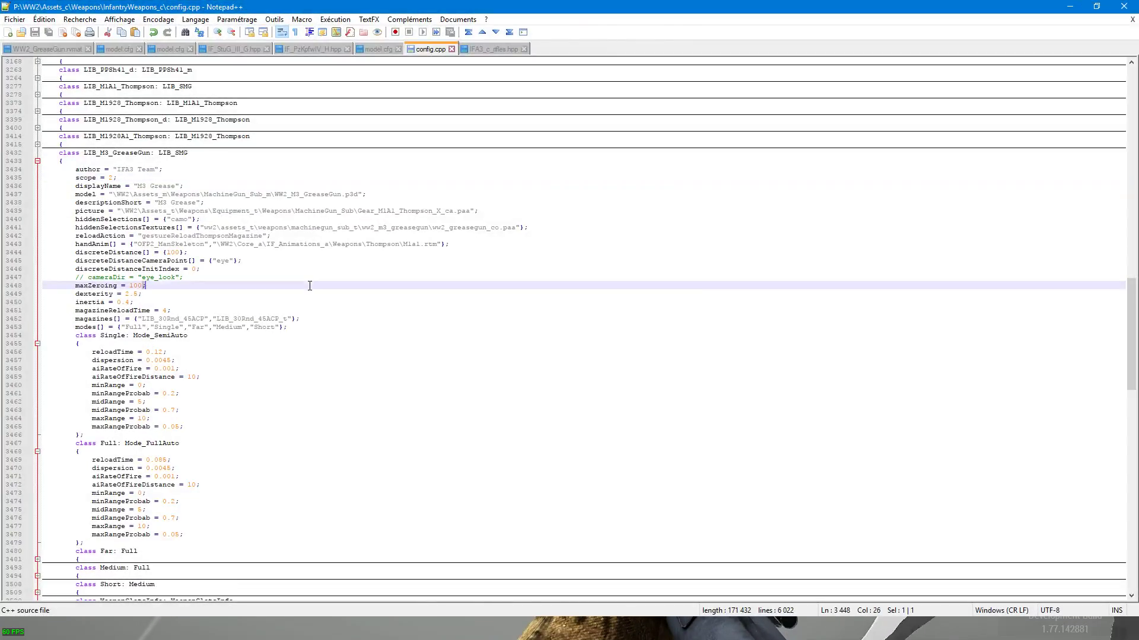
pyautogui.doubleClick(142, 260)
pyautogui.moveTo(560, 5)
pyautogui.mouseDown()
pyautogui.moveTo(459, 173)
pyautogui.moveTo(553, 5)
pyautogui.mouseUp()
pyautogui.hotkey('alt', 'Tab')
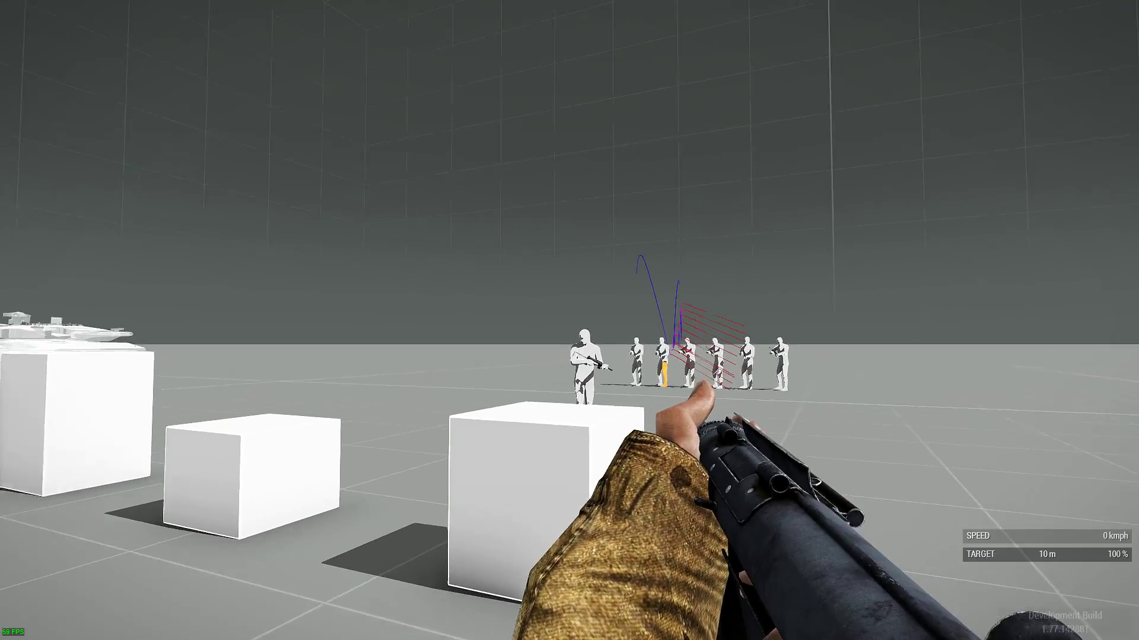
# - Switch to third-person view on the range and reload the M3 Grease while running forward
pyautogui.press('KP_Enter')
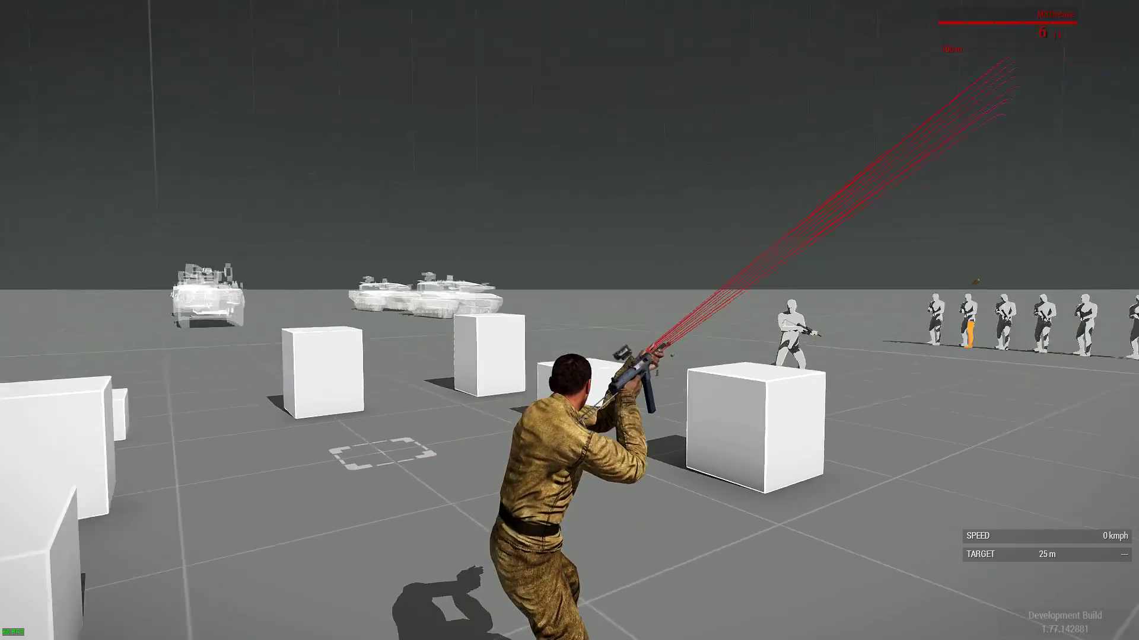
pyautogui.press('w')
pyautogui.press('r')
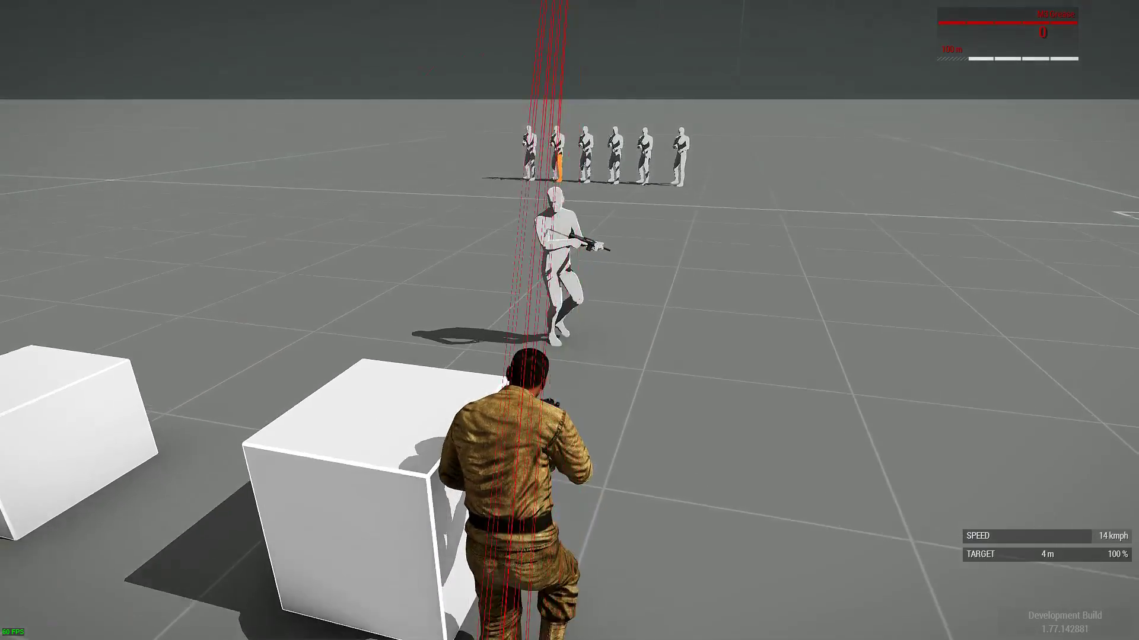
pyautogui.press('KP_Add')
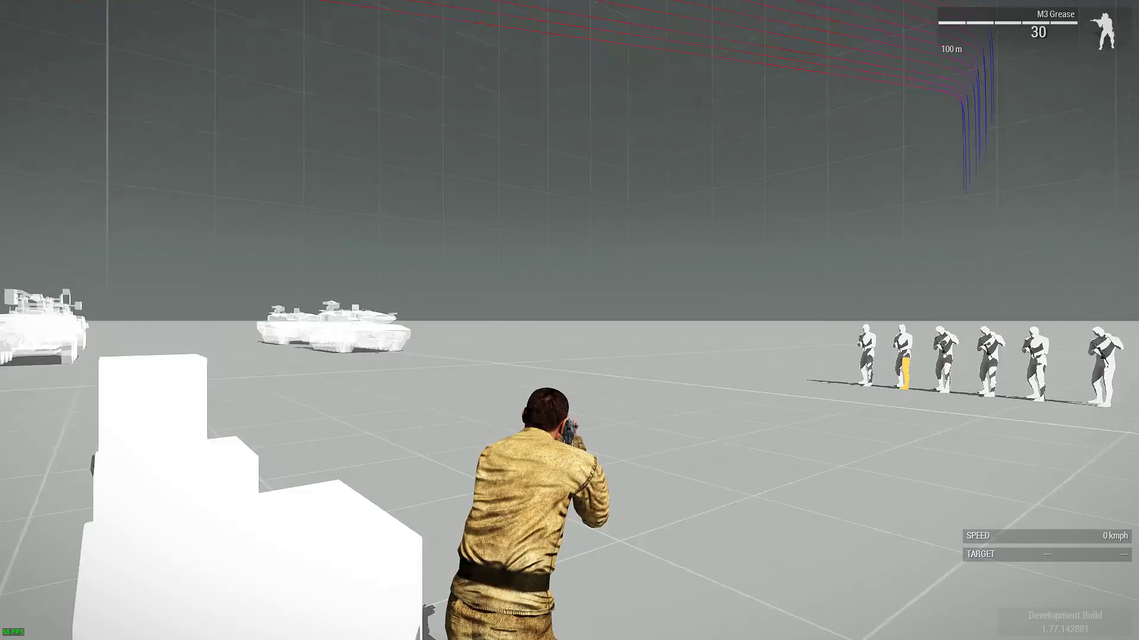
# - In config.cpp in Notepad++, uncomment LIB_M3_GreaseGun's cameraDir with an empty string value and copy the document's full path
pyautogui.hotkey('alt', 'Tab')
pyautogui.click(230, 293)
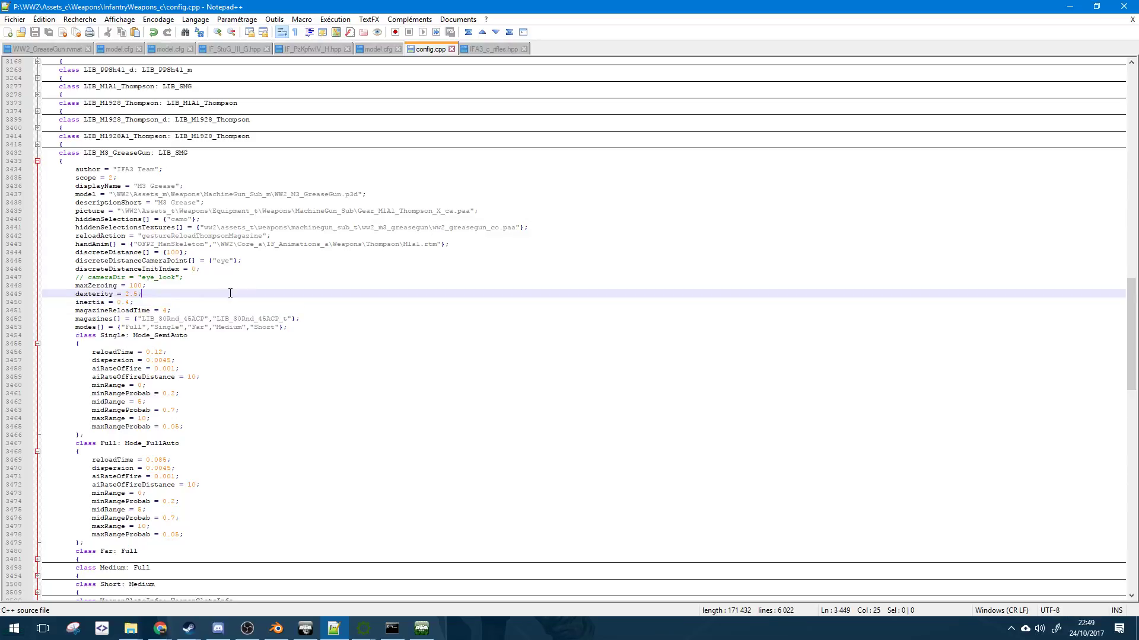
pyautogui.click(214, 280)
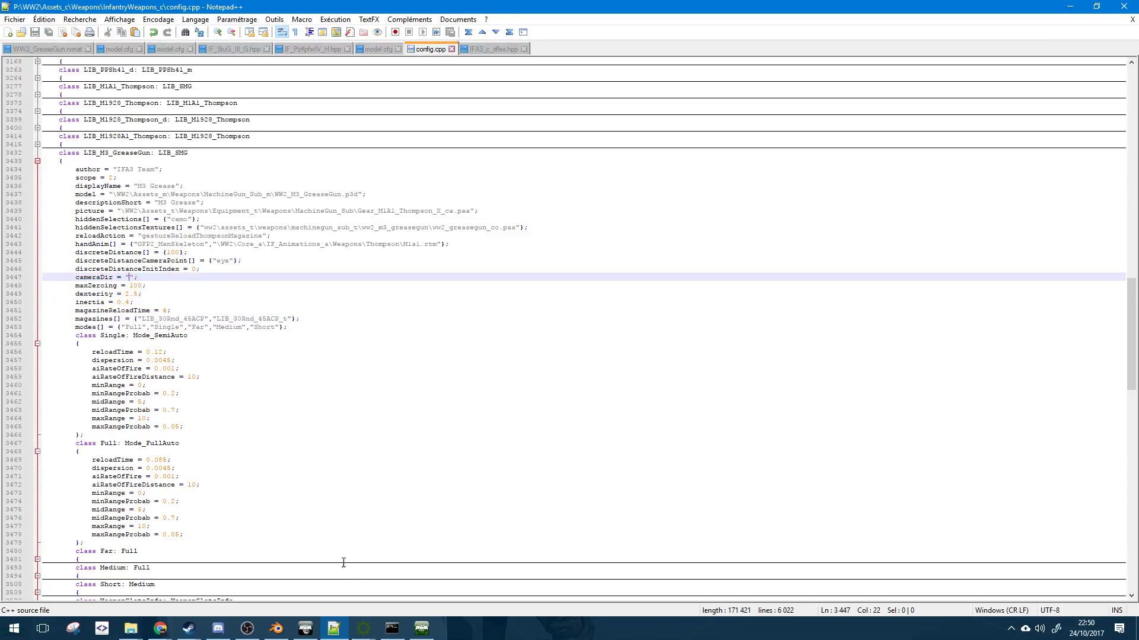
pyautogui.rightClick(425, 49)
pyautogui.click(510, 250)
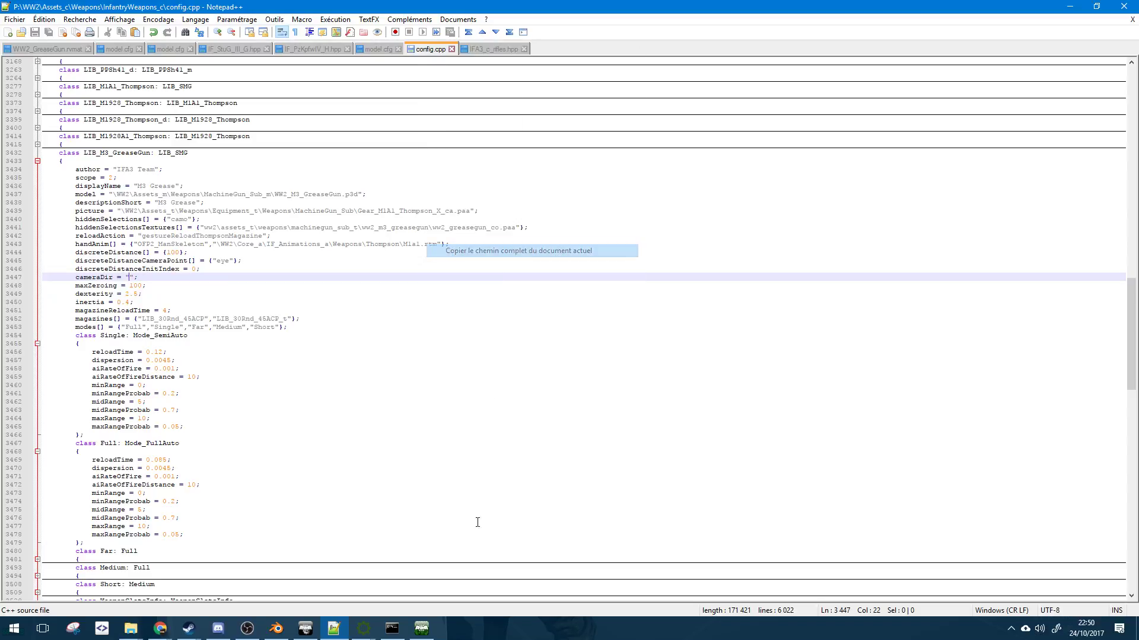
# - Switch back to Arma 3, pause the range test and return to the Arsenal
pyautogui.click(422, 628)
pyautogui.press('Escape')
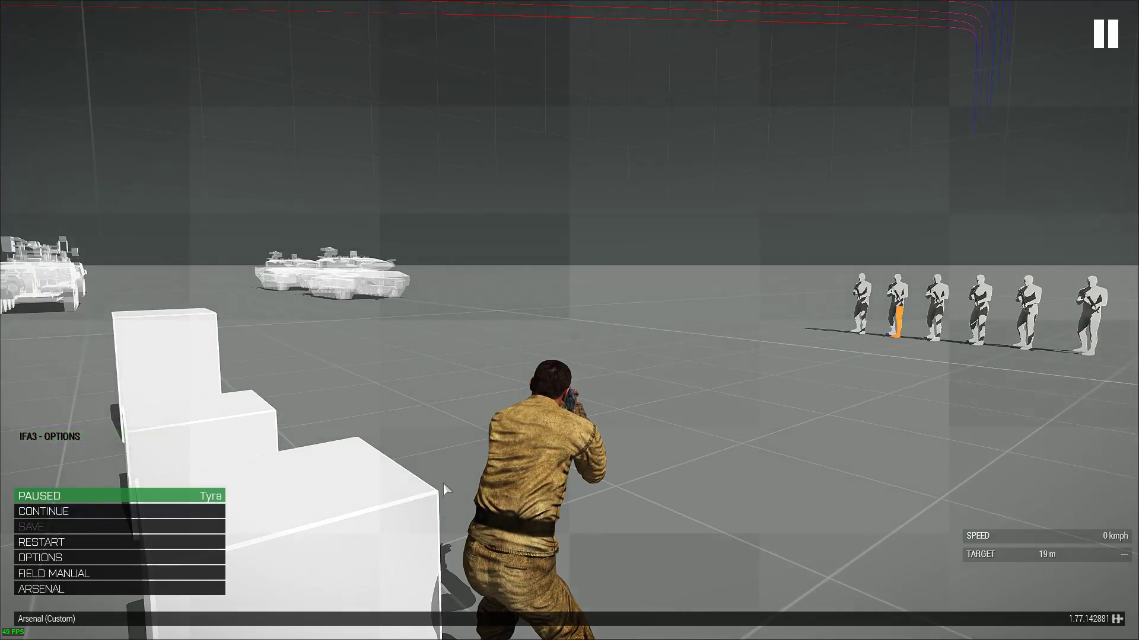
pyautogui.press('Escape')
pyautogui.press('Escape')
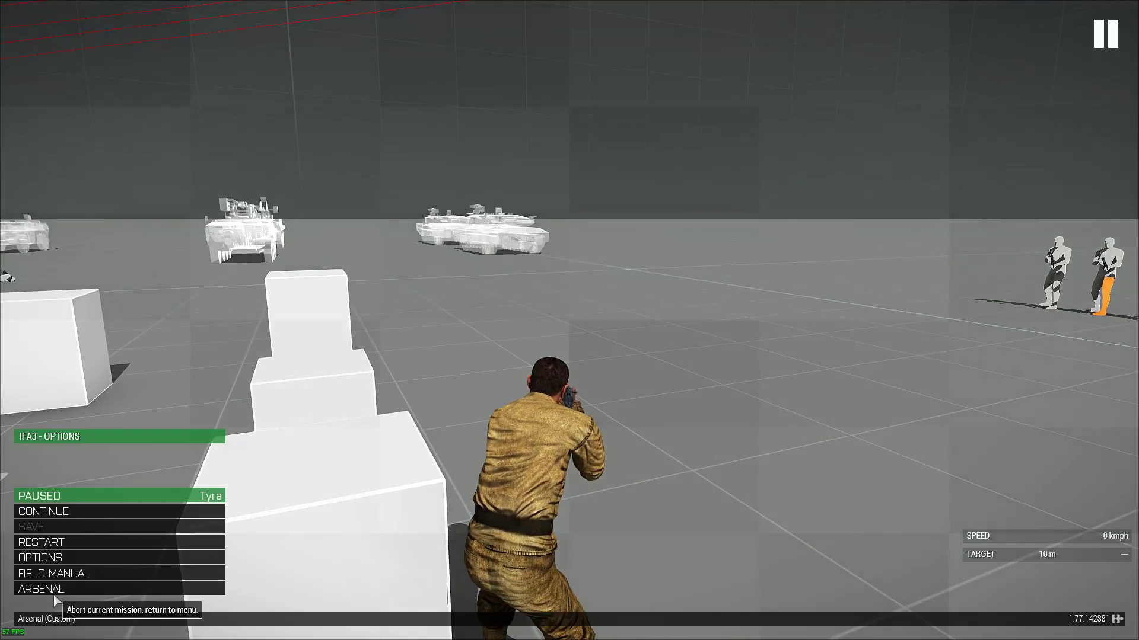
pyautogui.click(53, 595)
# - Exit the Arsenal to the main menu and open the Editor, dismissing the texture error
pyautogui.press('Escape')
pyautogui.click(504, 344)
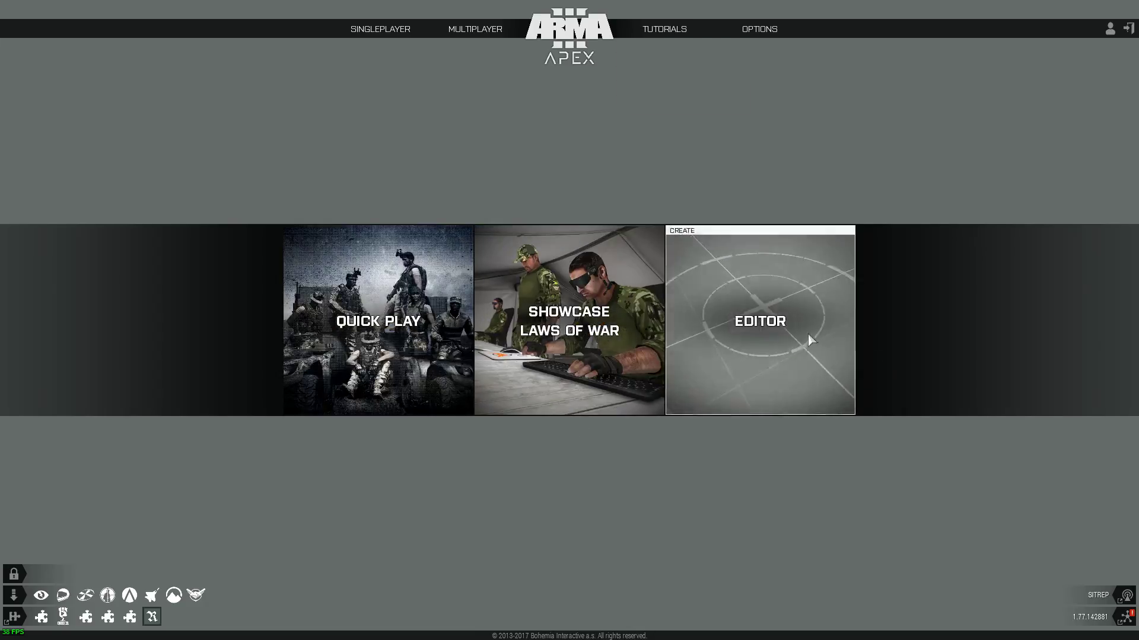
pyautogui.click(808, 333)
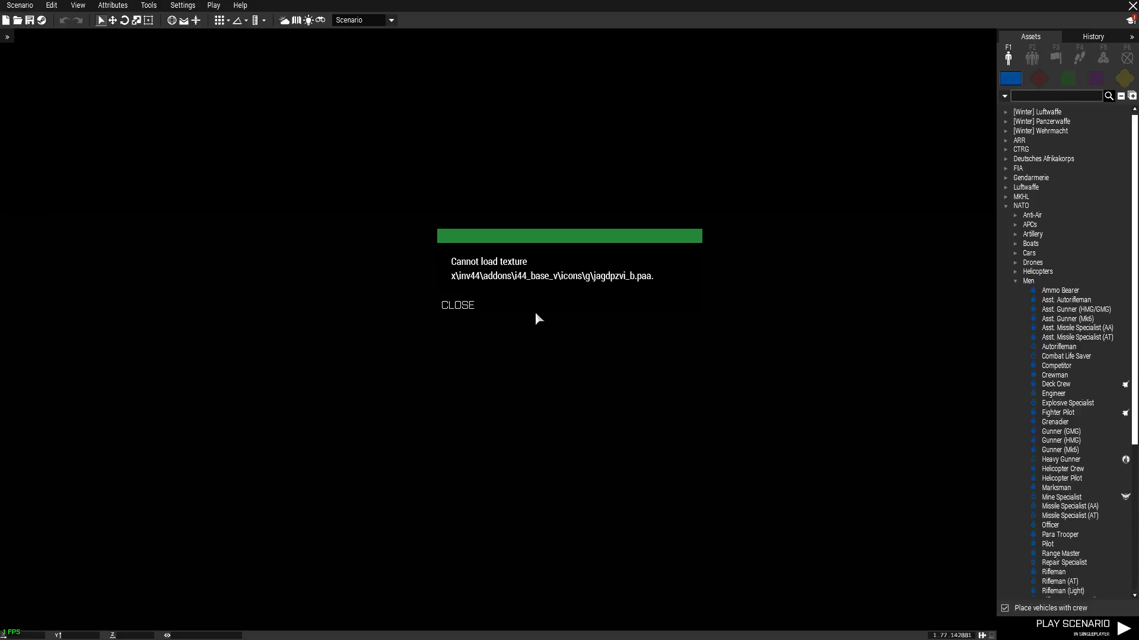
pyautogui.click(506, 304)
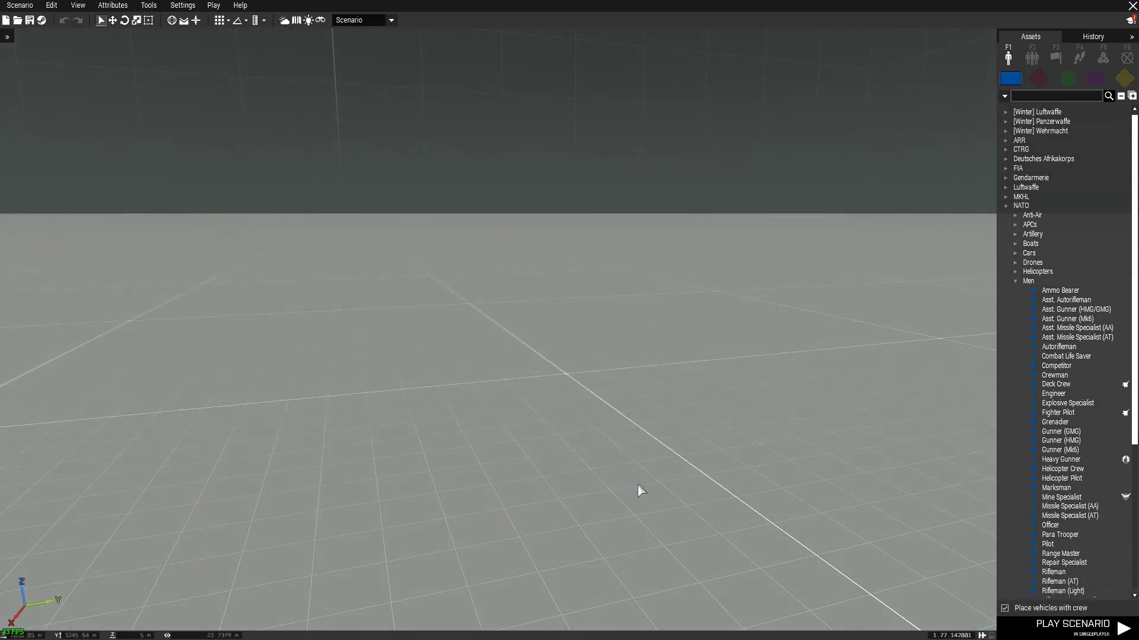
pyautogui.moveTo(637, 486); pyautogui.dragTo(534, 554, button='right')
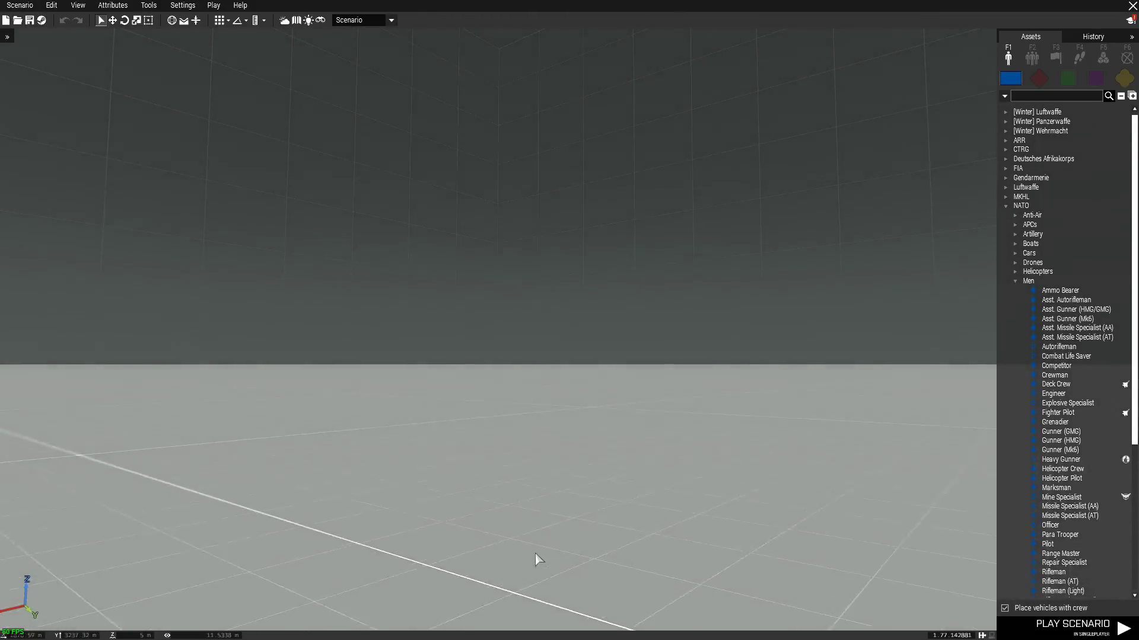
pyautogui.moveTo(432, 488); pyautogui.dragTo(165, 580, button='right')
pyautogui.rightClick(411, 441)
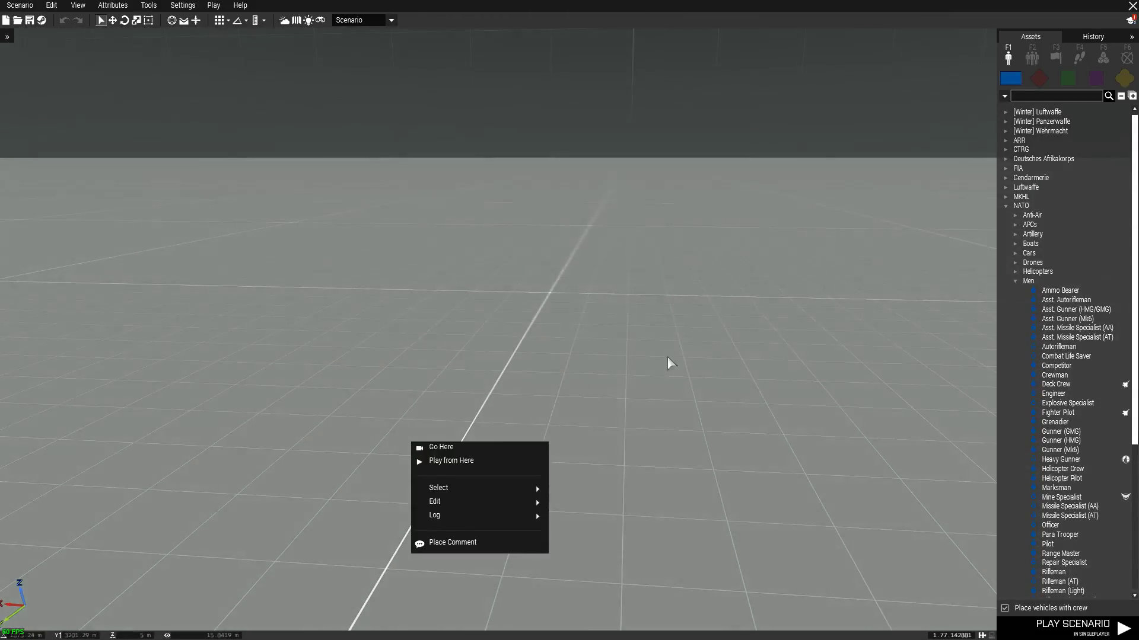
pyautogui.moveTo(634, 339); pyautogui.dragTo(573, 349, button='right')
pyautogui.moveTo(400, 425); pyautogui.dragTo(517, 381, button='right')
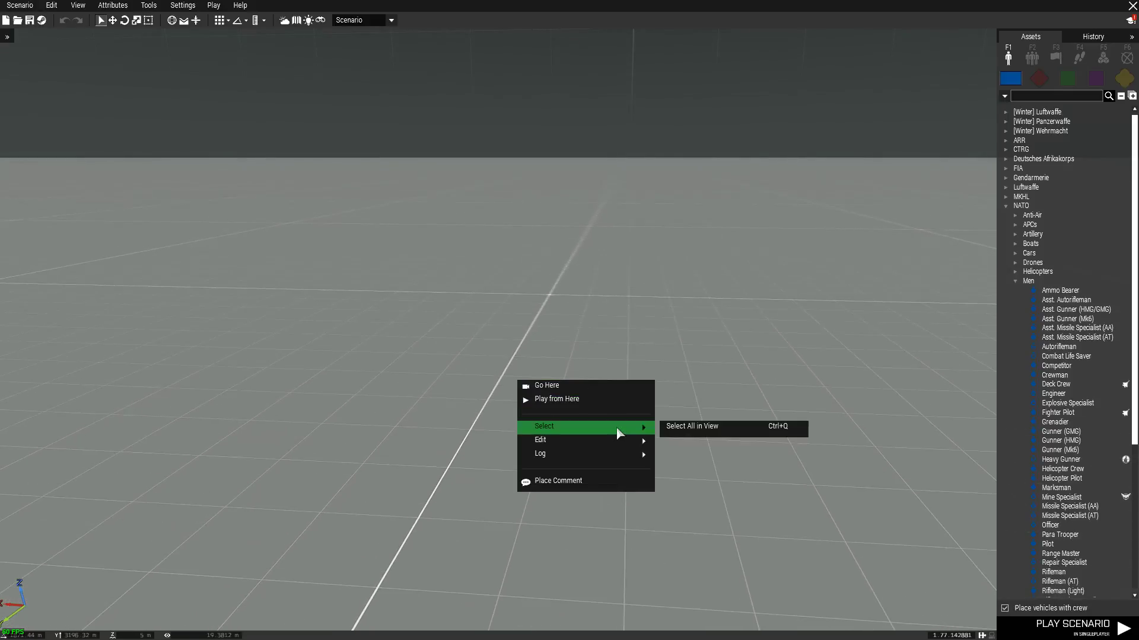
pyautogui.click(794, 341)
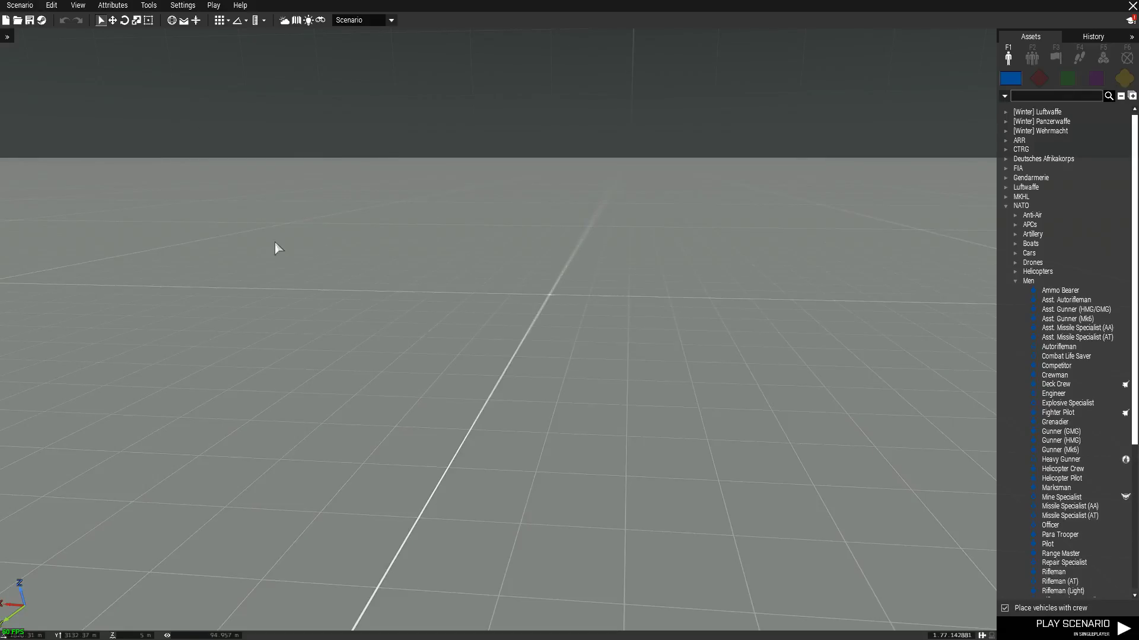
# - Open the #Diag mission on the Virtual Reality terrain, dismissing the missing-entry error
pyautogui.hotkey('ctrl', 'o')
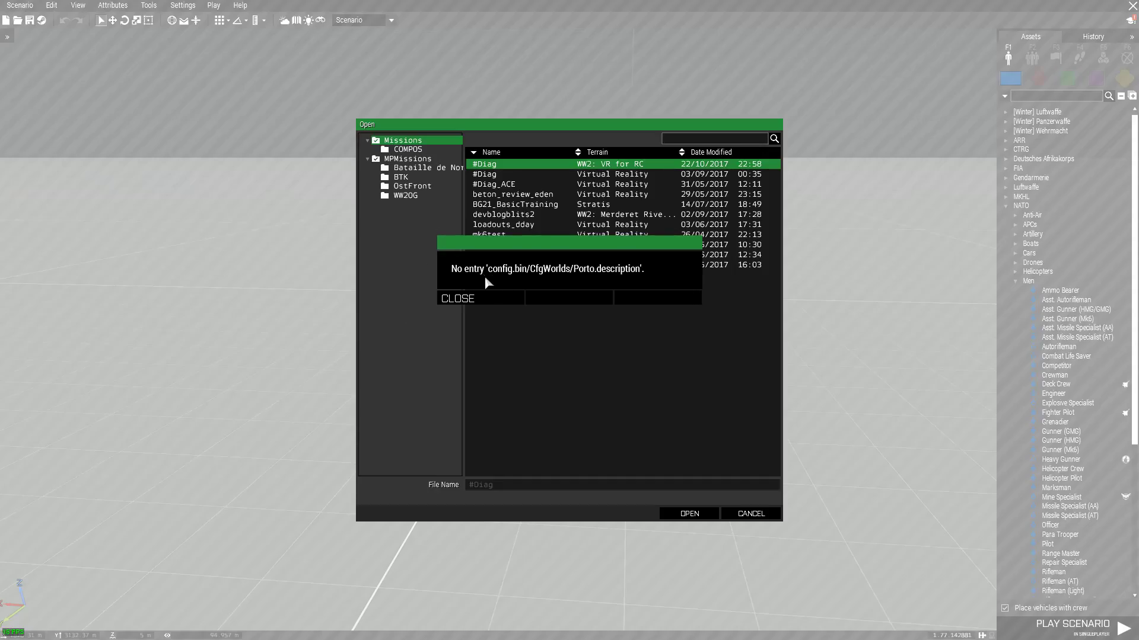
pyautogui.click(475, 298)
pyautogui.moveTo(521, 124); pyautogui.dragTo(600, 155)
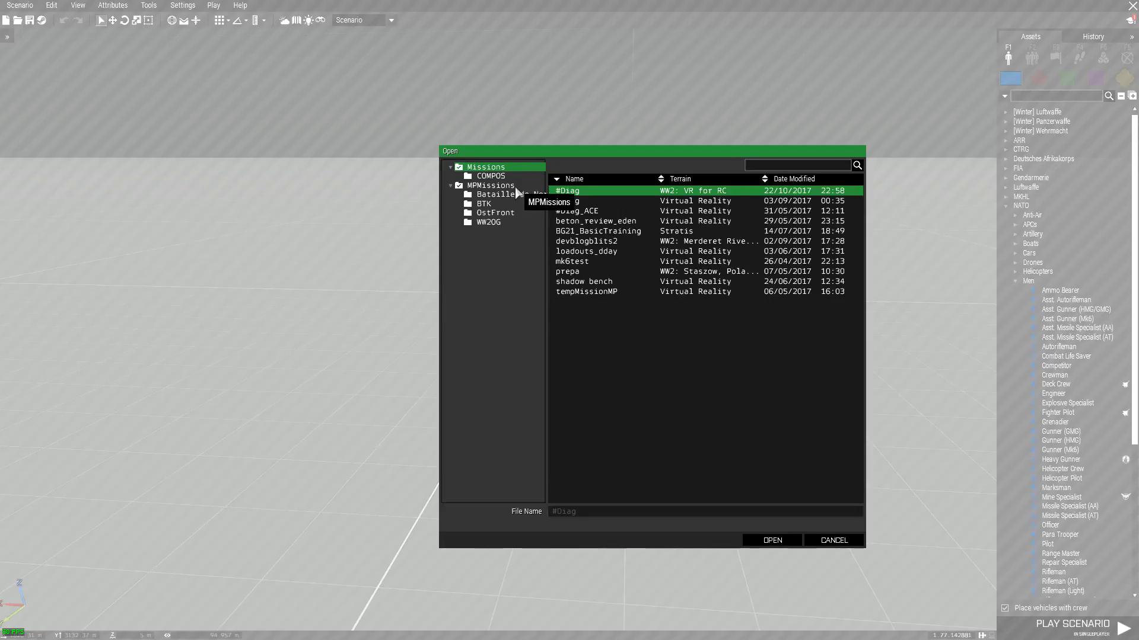
pyautogui.click(583, 202)
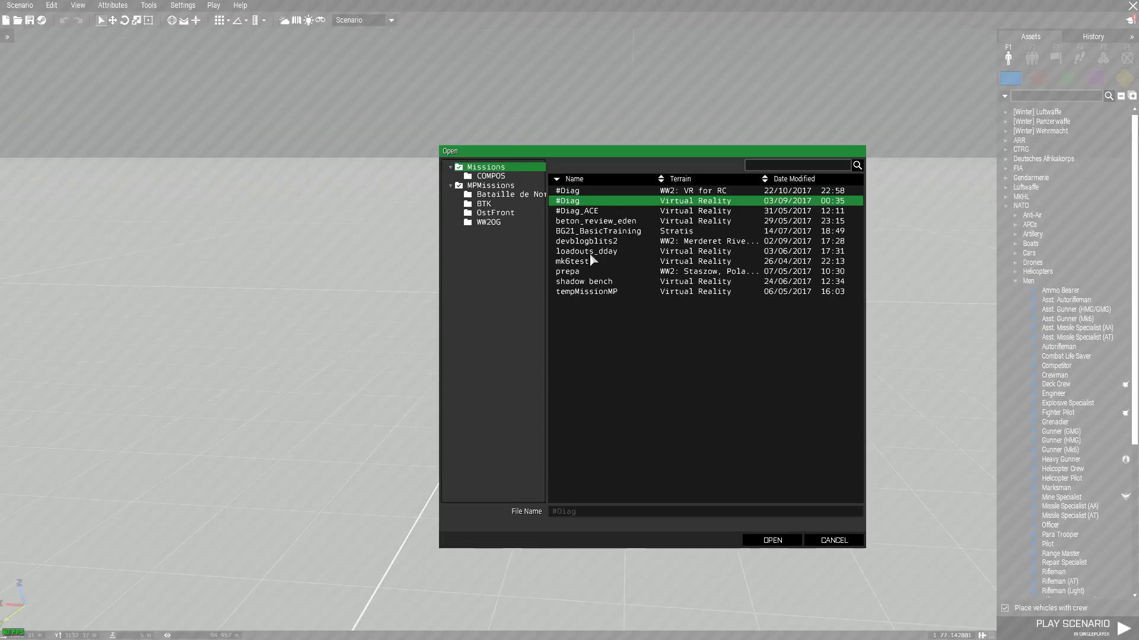
pyautogui.press('Return')
pyautogui.click(493, 317)
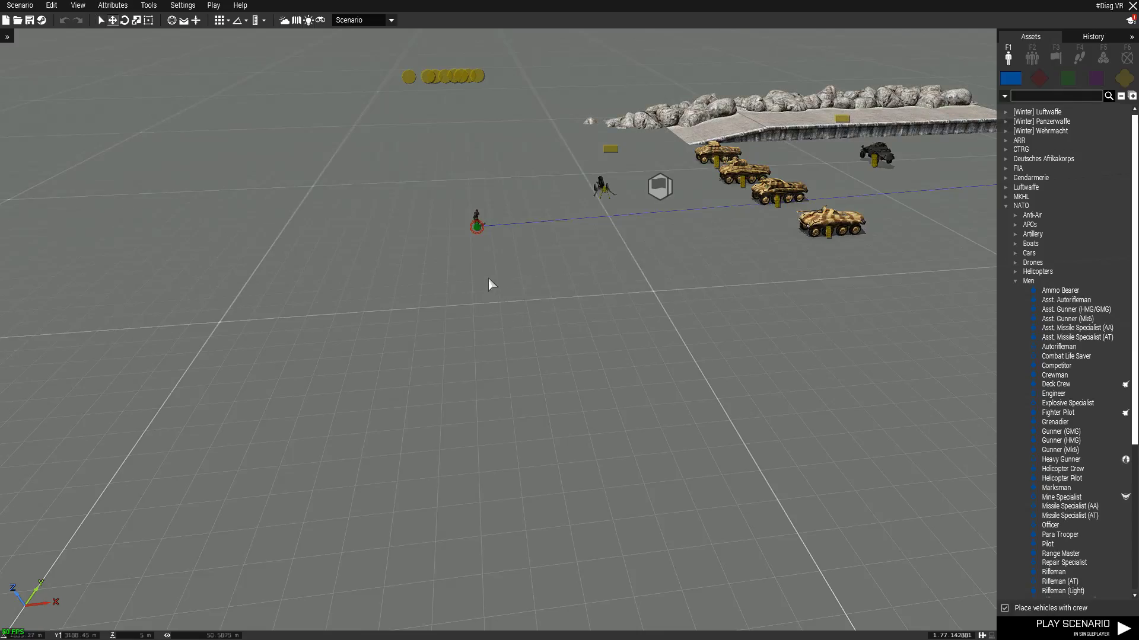
# - Move the soldier a short distance across the grid, play the scenario and dismiss the missing-entry error
pyautogui.moveTo(478, 226); pyautogui.dragTo(497, 276)
pyautogui.press('w')
pyautogui.scroll(5, 430, 298)
pyautogui.moveTo(518, 332); pyautogui.dragTo(742, 526, button='right')
pyautogui.press('a')
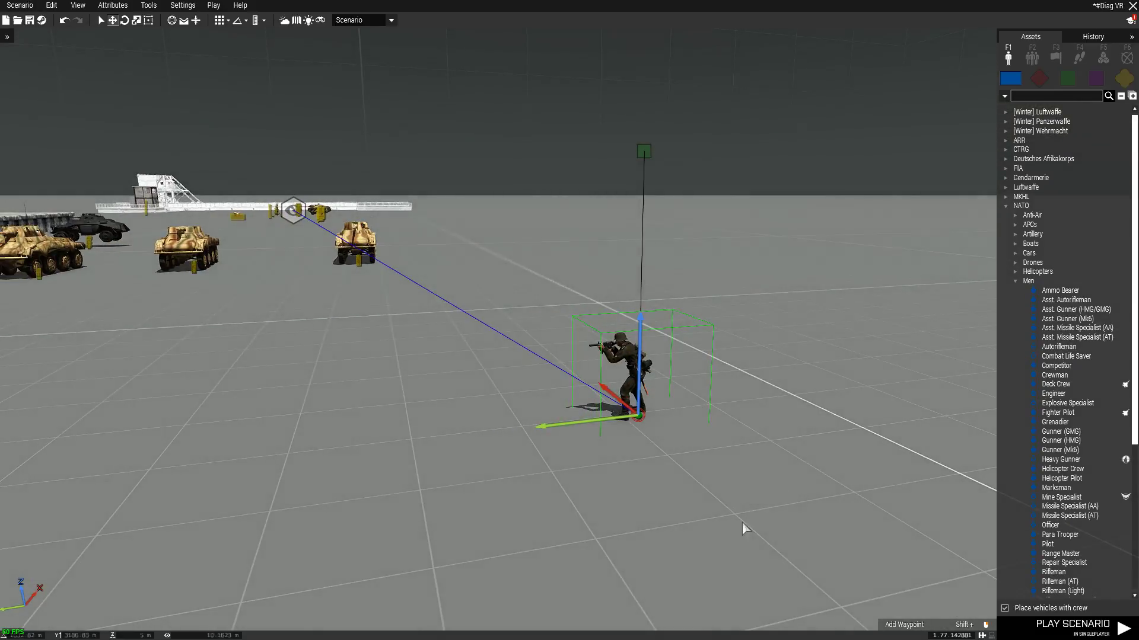
pyautogui.press('w')
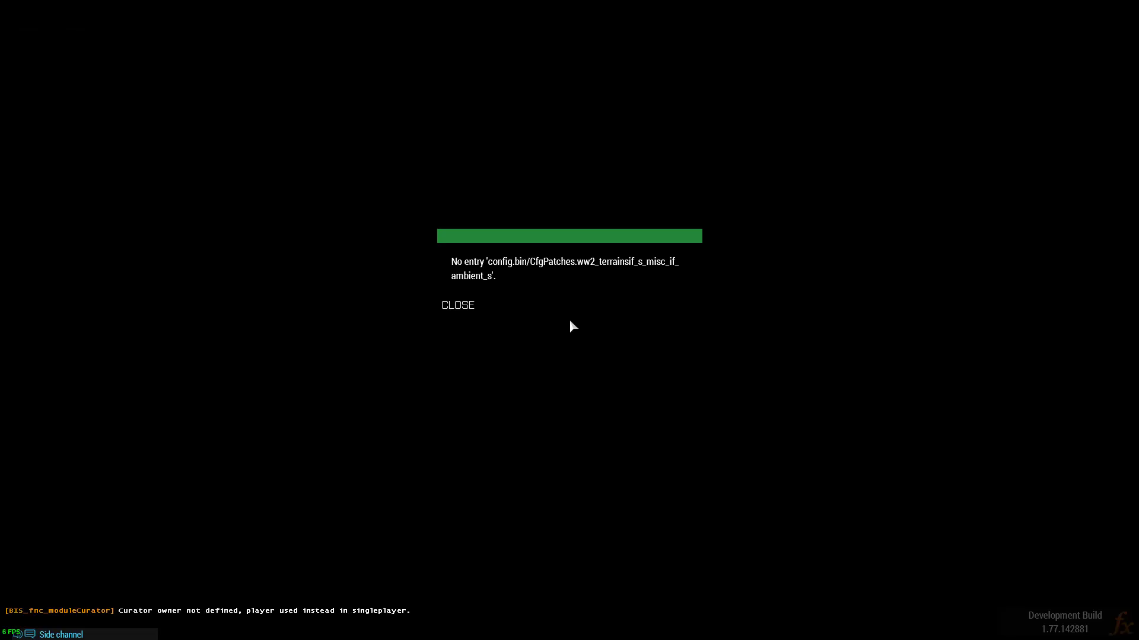
pyautogui.click(496, 302)
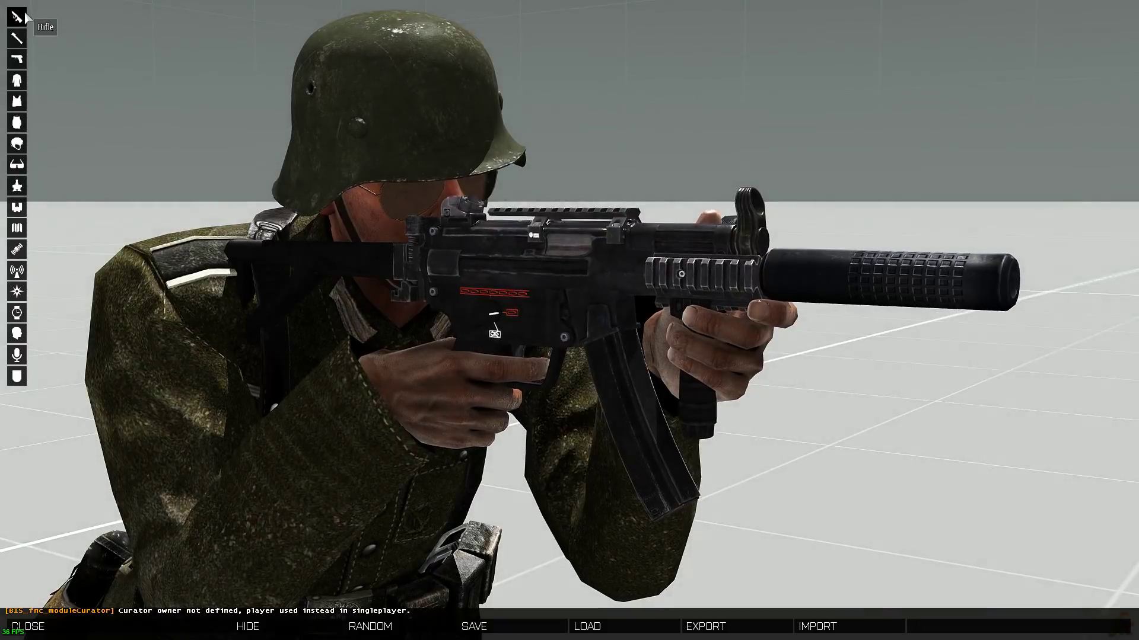
# - Equip the soldier with the M3 Grease as the rifle in the Arsenal
pyautogui.click(19, 17)
pyautogui.scroll(-10, 114, 363)
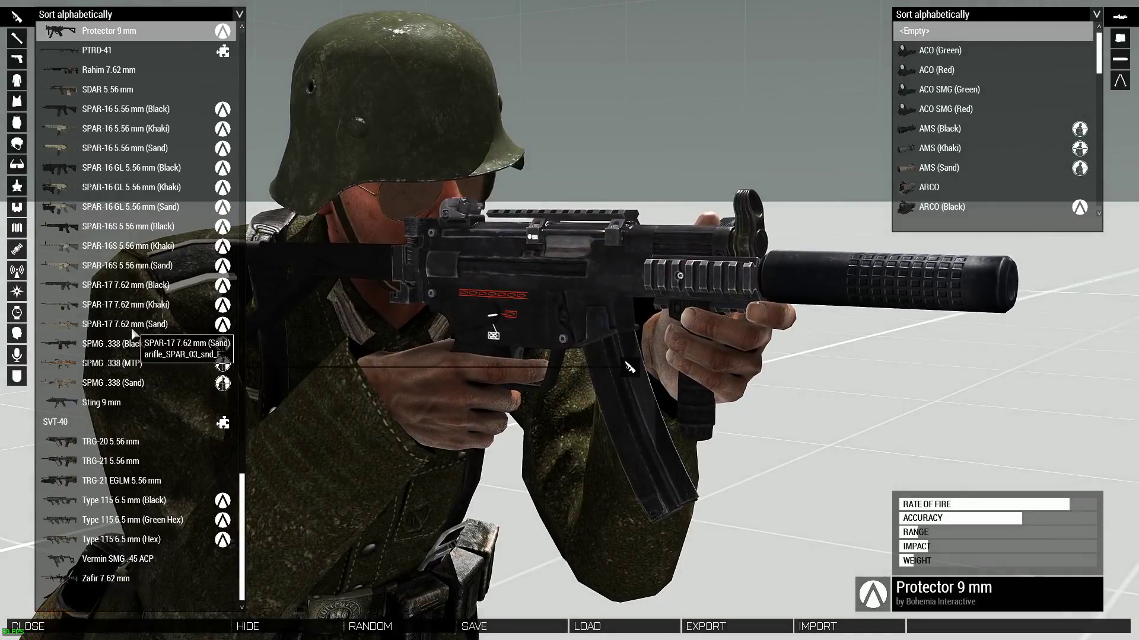
pyautogui.scroll(15, 140, 408)
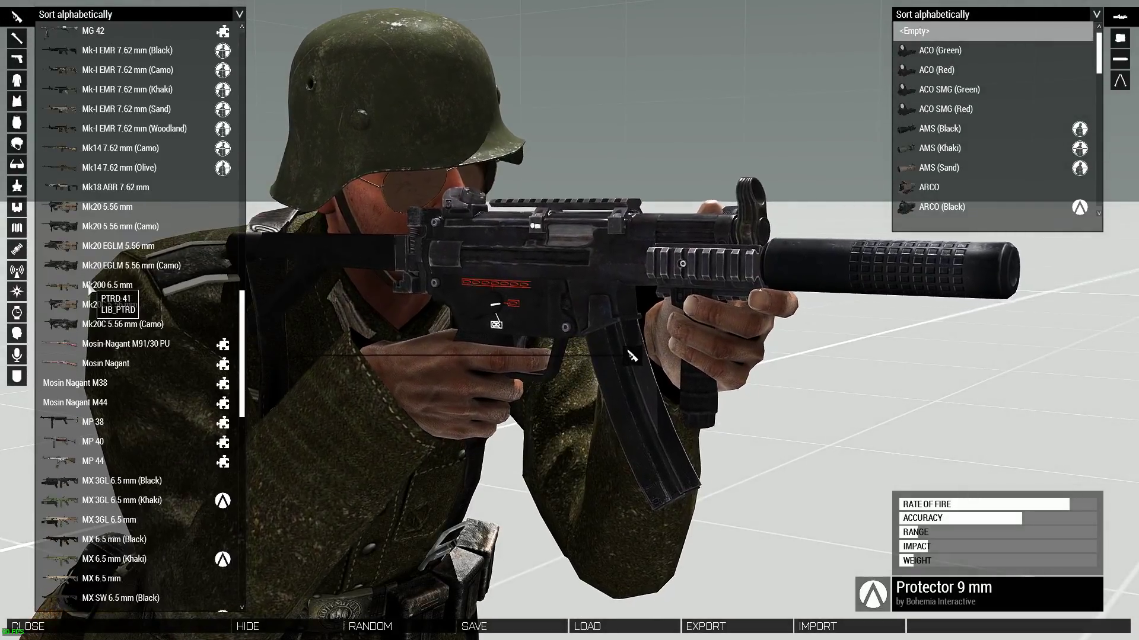
pyautogui.scroll(2, 104, 249)
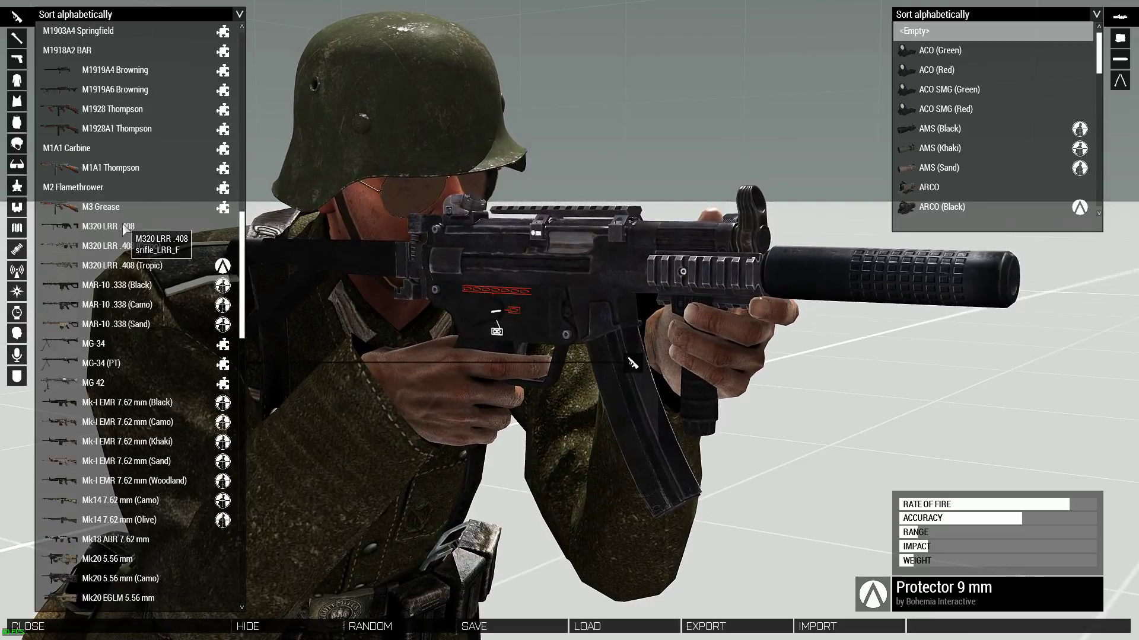
pyautogui.click(119, 208)
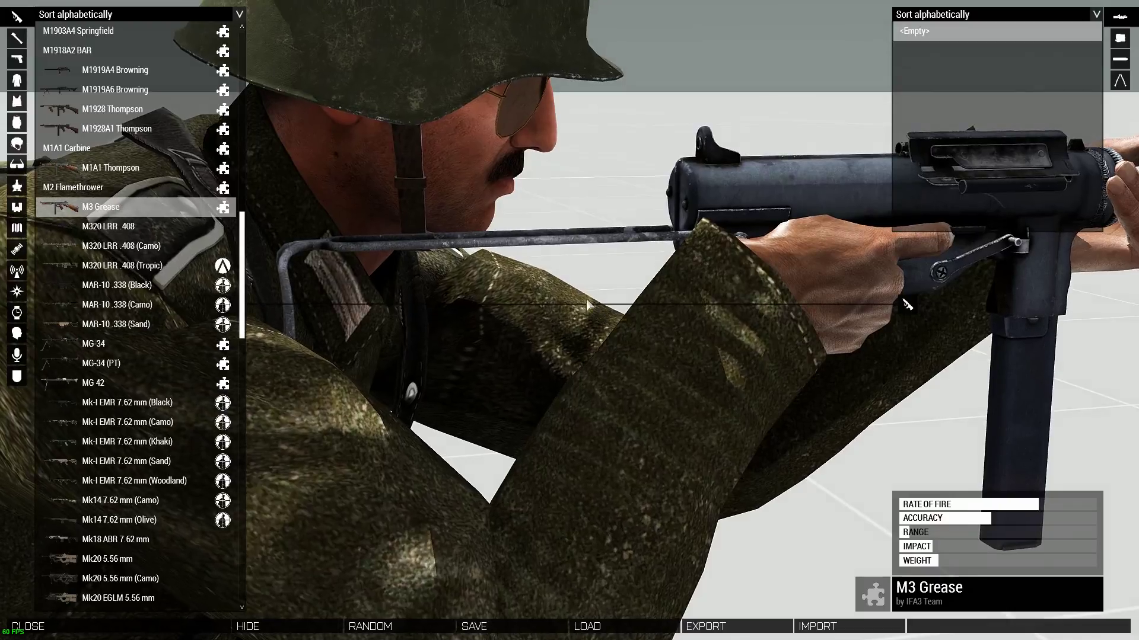
# - Leave the Arsenal and locally execute diag_mergeConfigFile ["P:\WW2\Assets_c\Weapons\InfantryWeapons_c\config.cpp"]; in the debug console
pyautogui.press('Escape')
pyautogui.press('Escape')
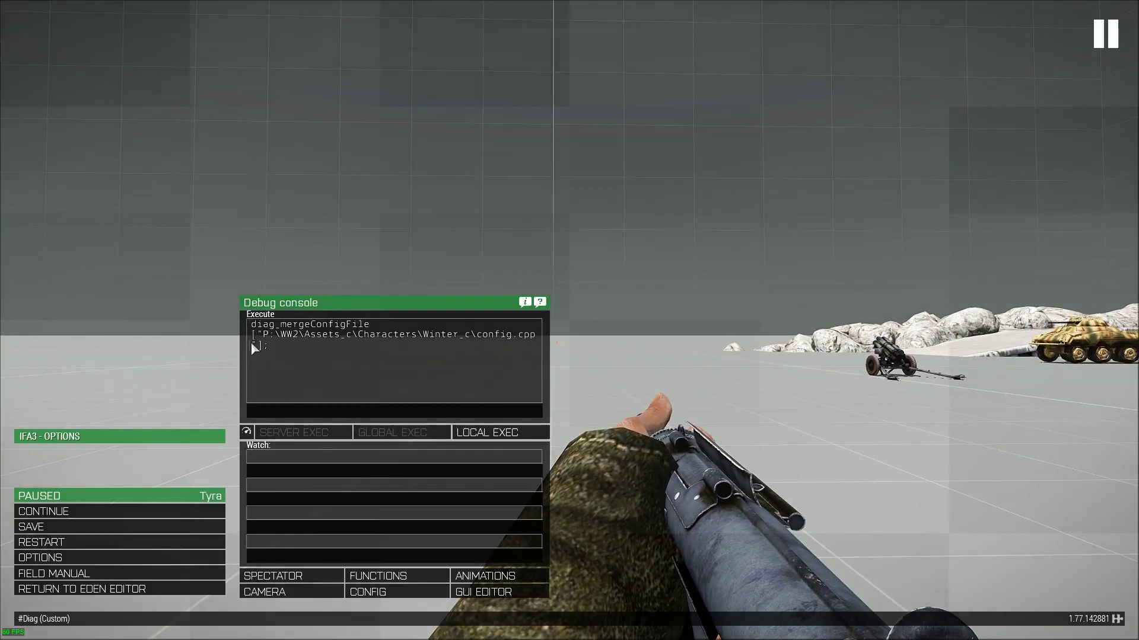
pyautogui.moveTo(262, 345); pyautogui.dragTo(257, 334)
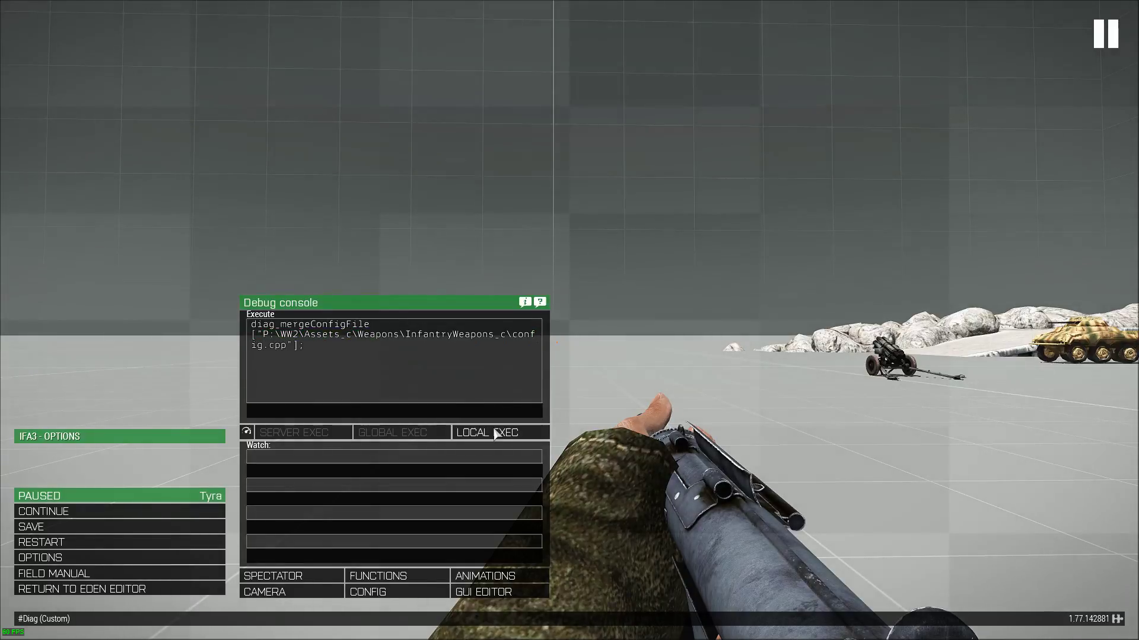
pyautogui.press('Escape')
# - Swap the rifle to the M1A1 Thompson and back to the M3 Grease in the Arsenal, and check the aiming view in game
pyautogui.scroll(1, 569, 320)
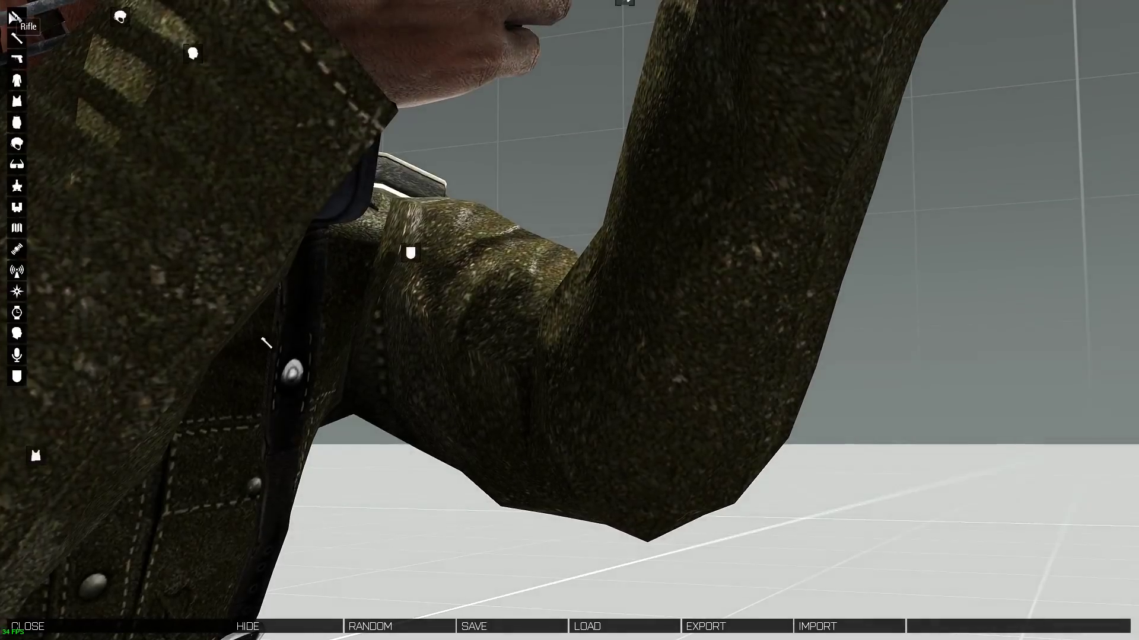
pyautogui.click(16, 17)
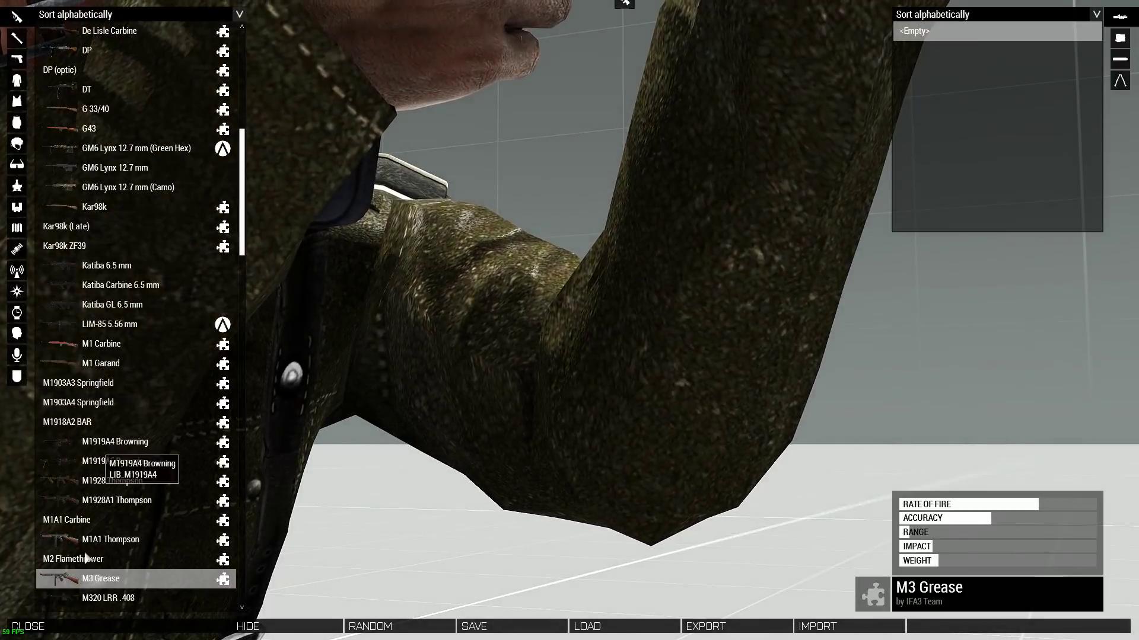
pyautogui.click(113, 543)
pyautogui.click(111, 577)
pyautogui.press('Escape')
pyautogui.rightClick(570, 320)
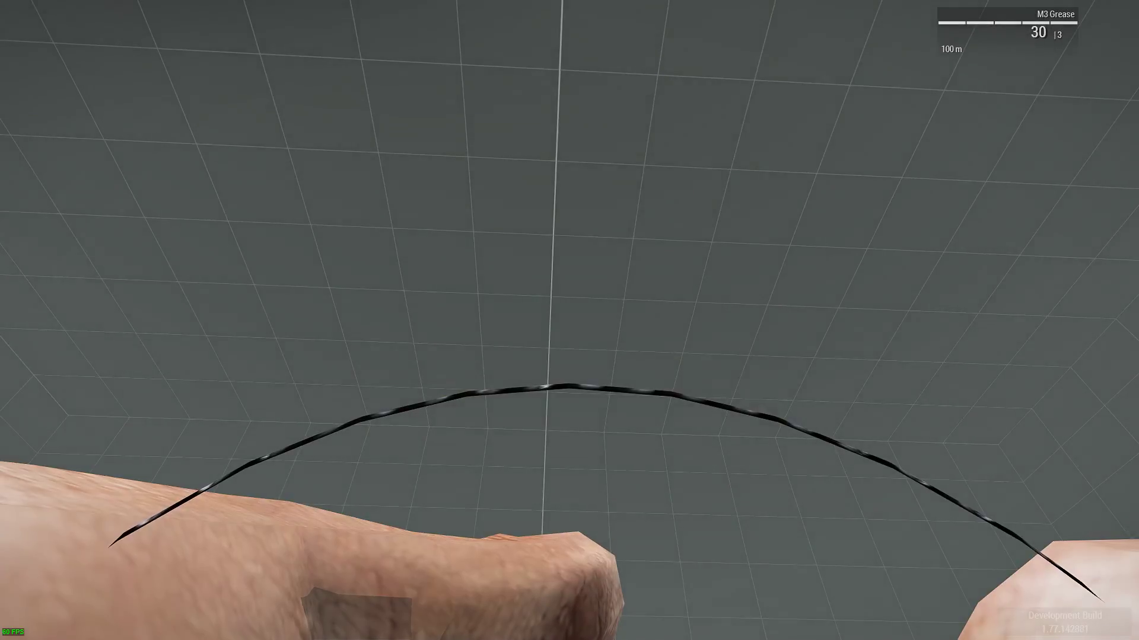
pyautogui.rightClick(569, 320)
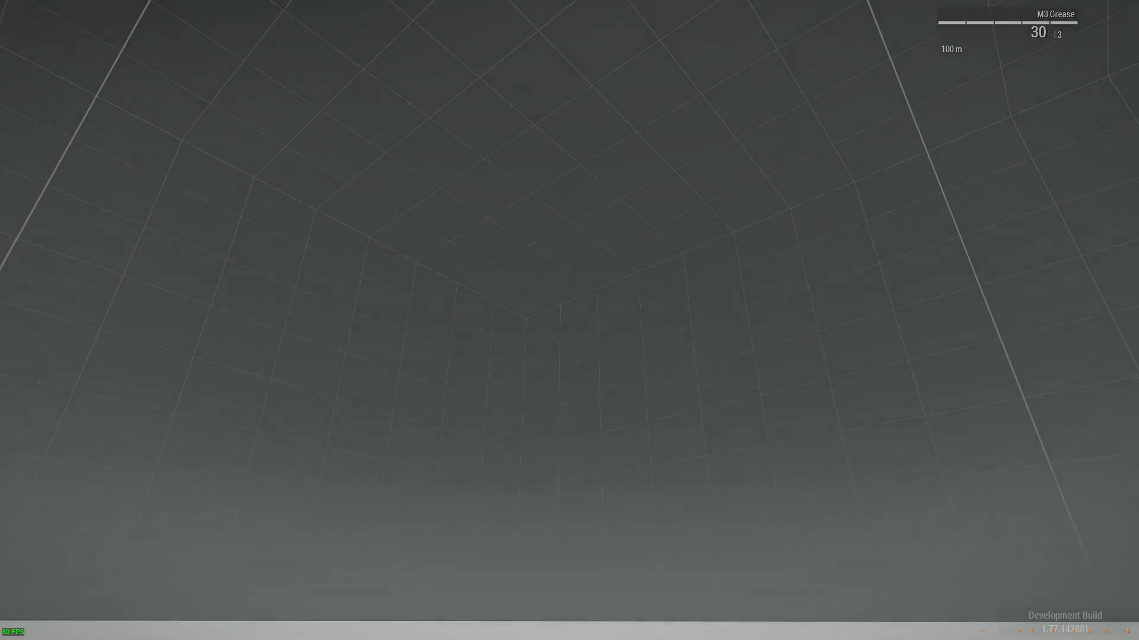
# - Switch to config.cpp in Notepad++ and compare LIB_M1_Garand's discreteDistance and neighbouring parameters with those of LIB_M3_GreaseGun
pyautogui.hotkey('alt', 'Tab')
pyautogui.press('Tab')
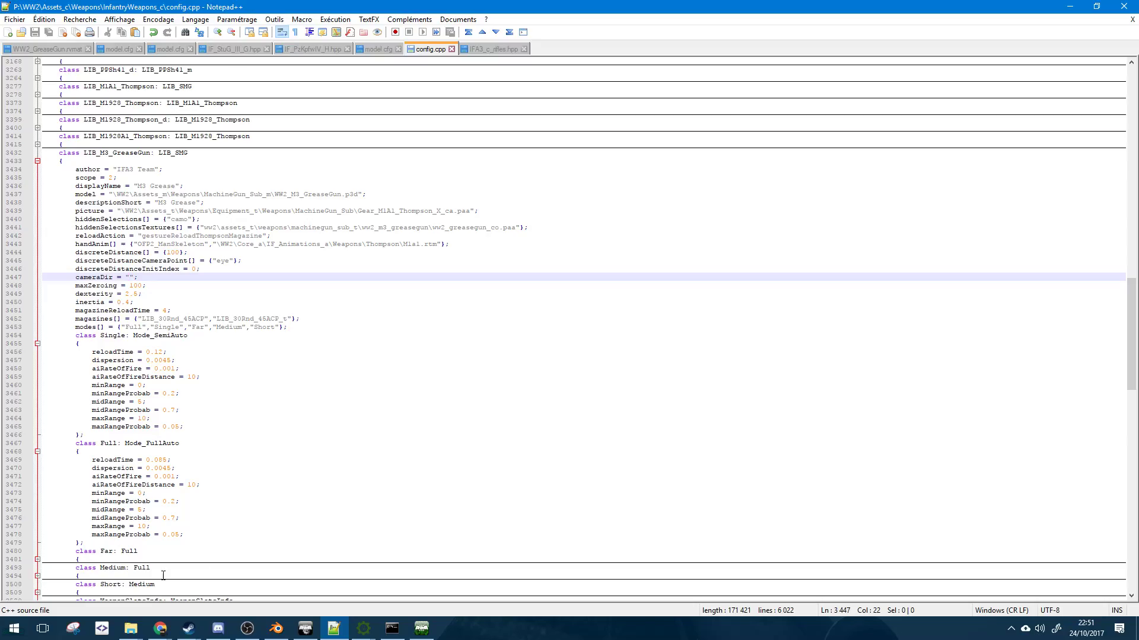
pyautogui.scroll(4, 63, 300)
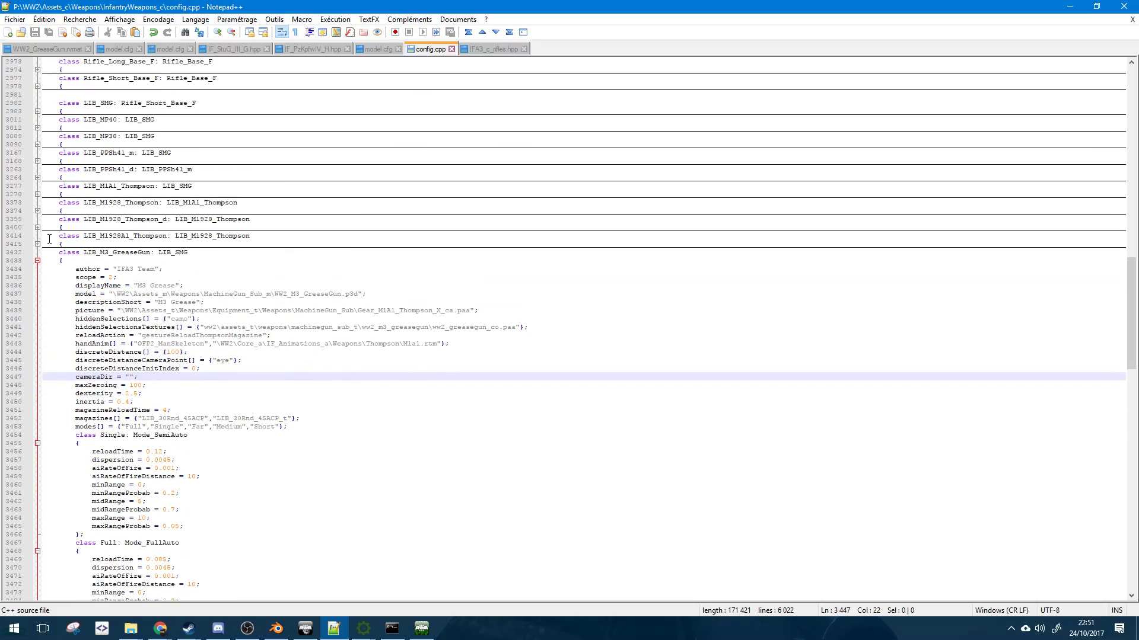
pyautogui.scroll(-20, 49, 238)
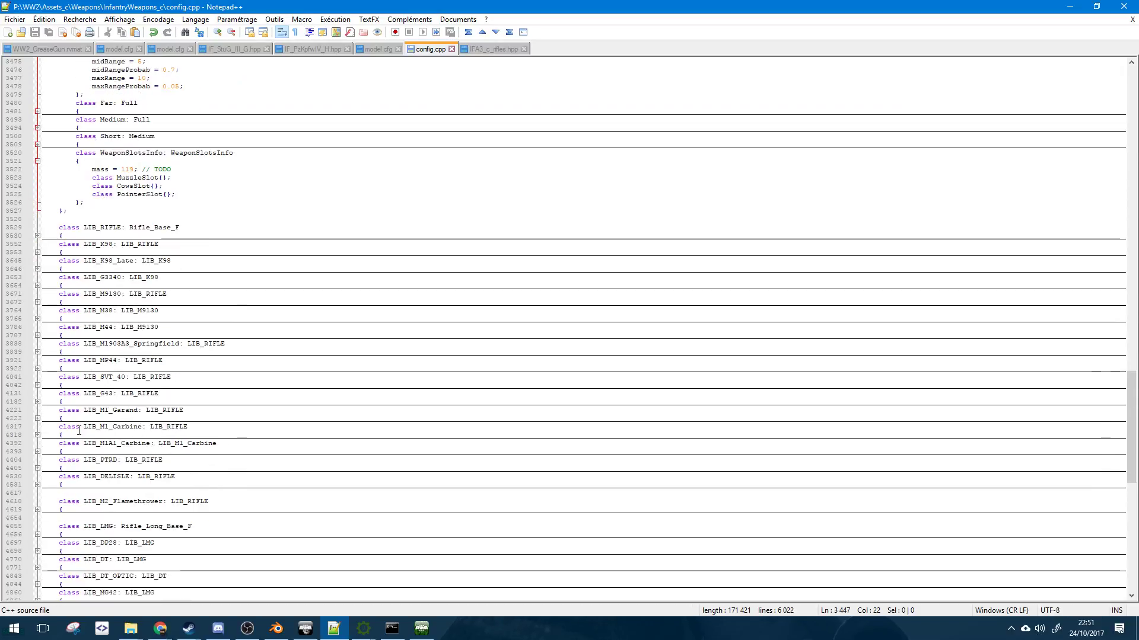
pyautogui.click(38, 418)
pyautogui.scroll(-5, 46, 416)
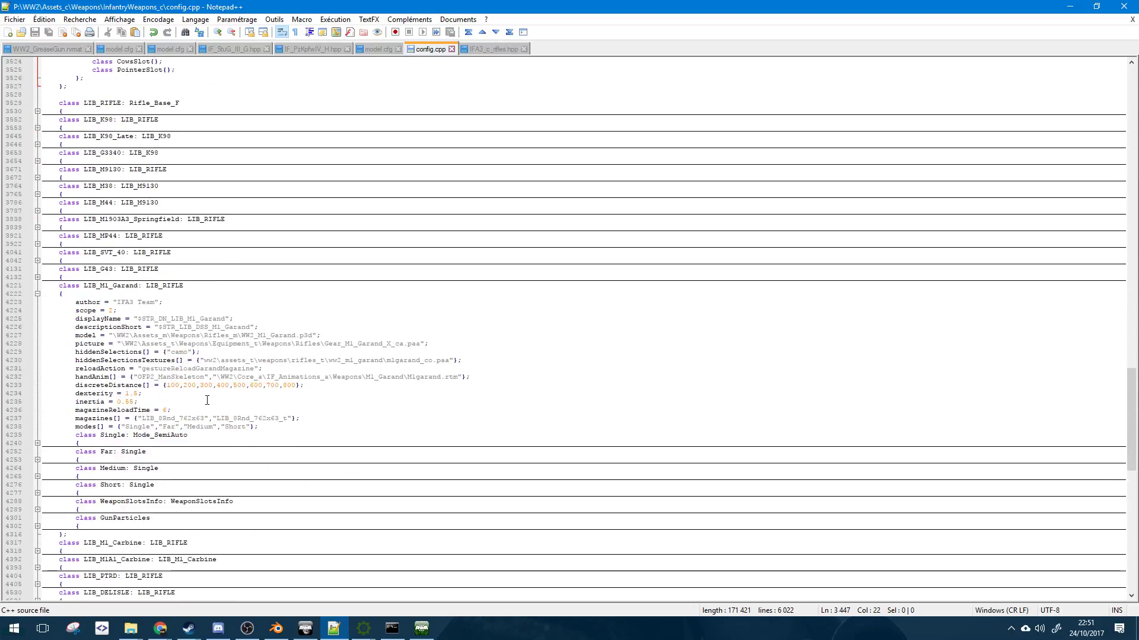
pyautogui.click(171, 401)
pyautogui.click(178, 418)
pyautogui.click(151, 410)
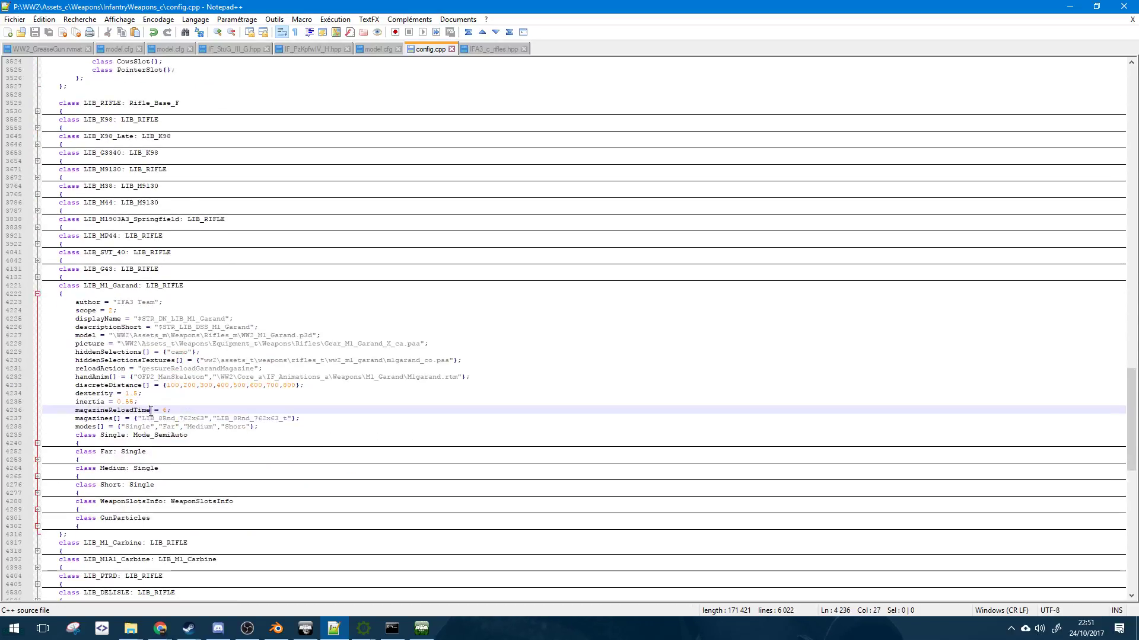
pyautogui.doubleClick(149, 385)
pyautogui.click(158, 418)
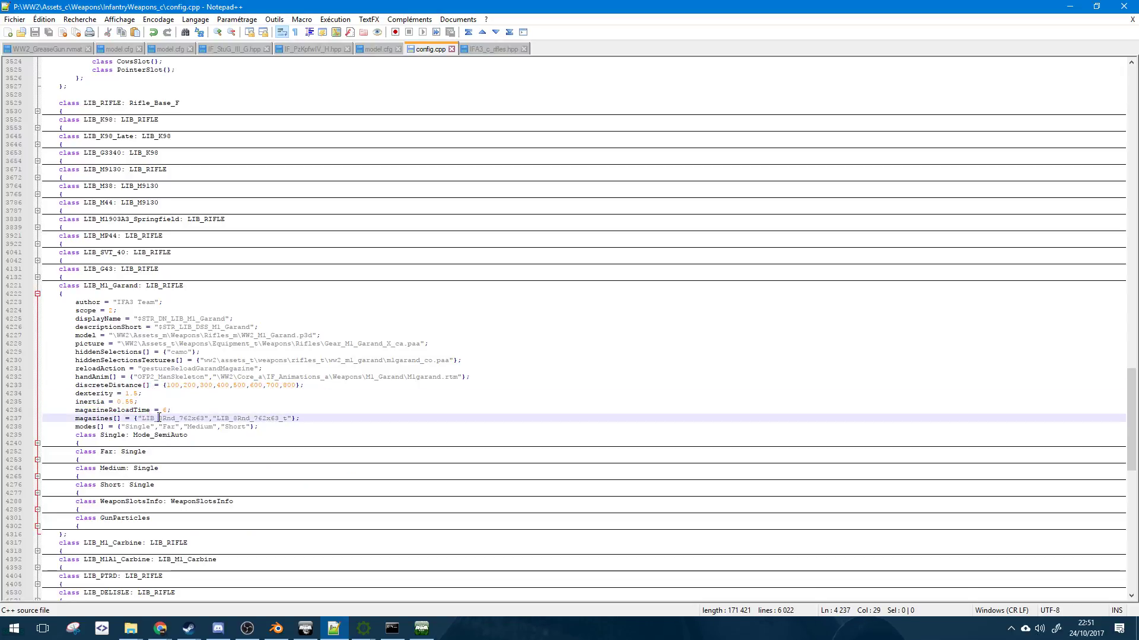
pyautogui.scroll(15, 158, 418)
pyautogui.scroll(-11, 166, 474)
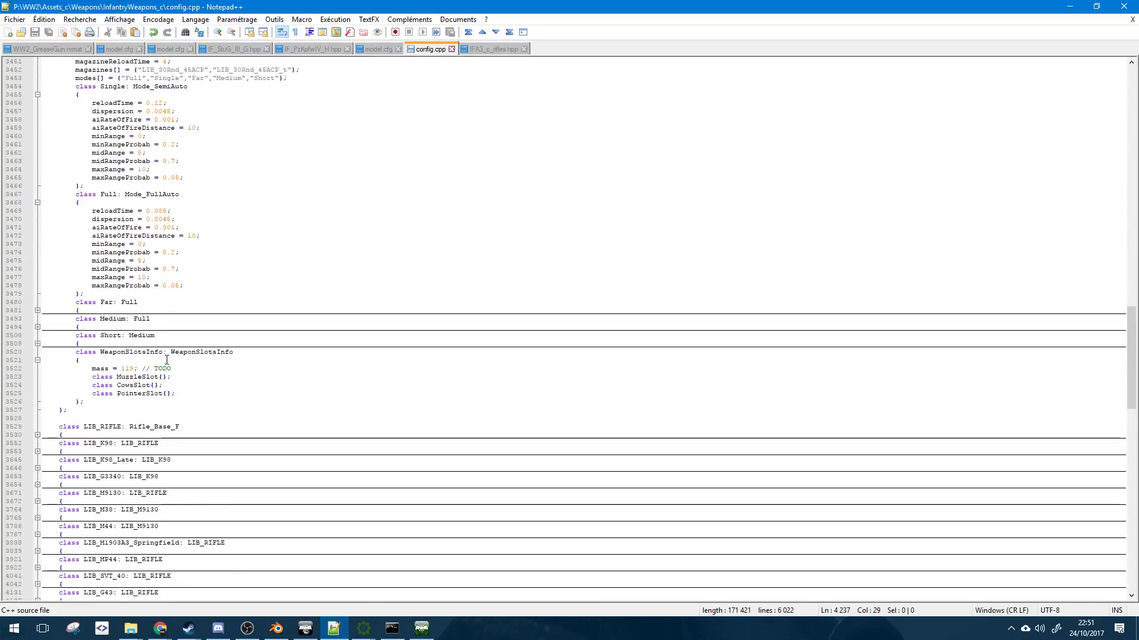
pyautogui.scroll(-4, 172, 524)
pyautogui.doubleClick(118, 386)
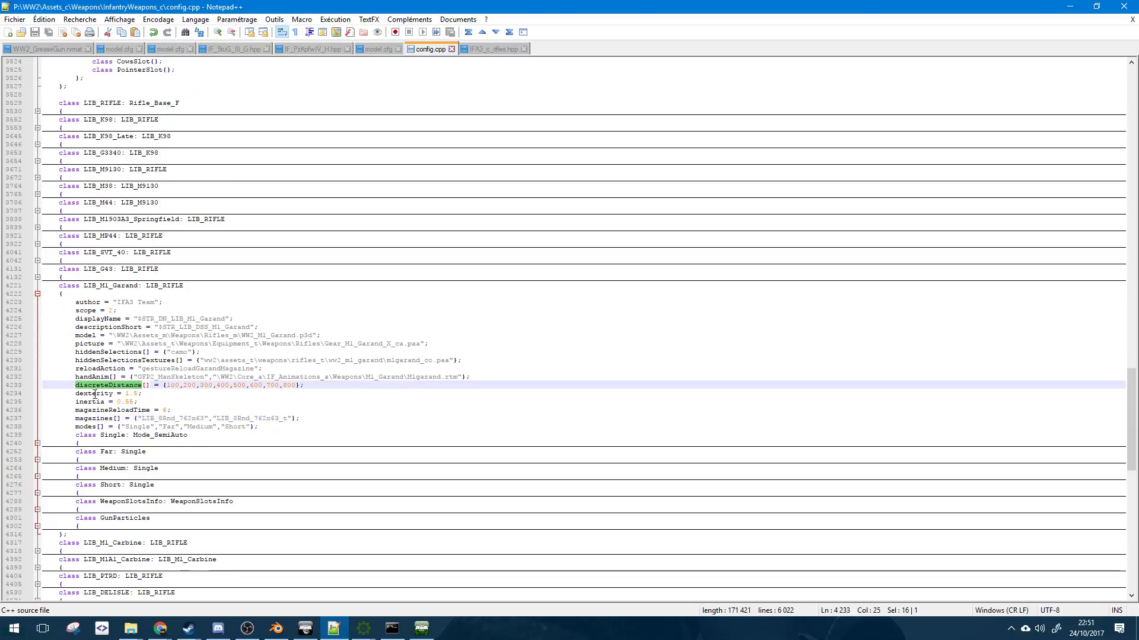
pyautogui.scroll(20, 96, 401)
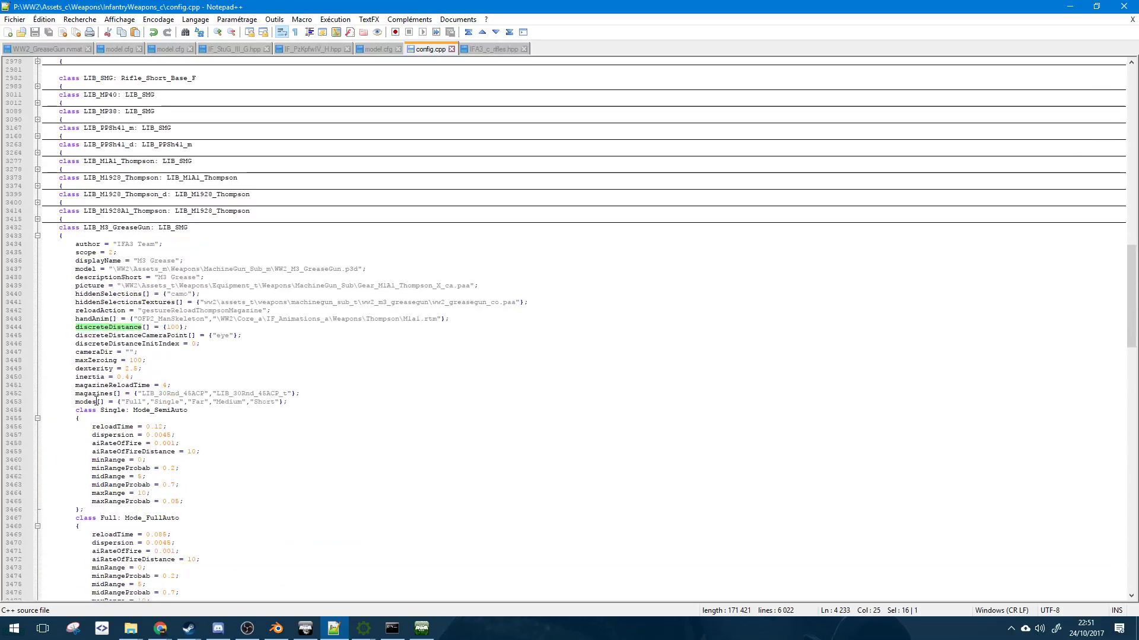
# - Comment out the discreteDistanceCameraPoint, discreteDistanceInitIndex and cameraDir lines in LIB_M3_GreaseGun and save the file
pyautogui.click(255, 337)
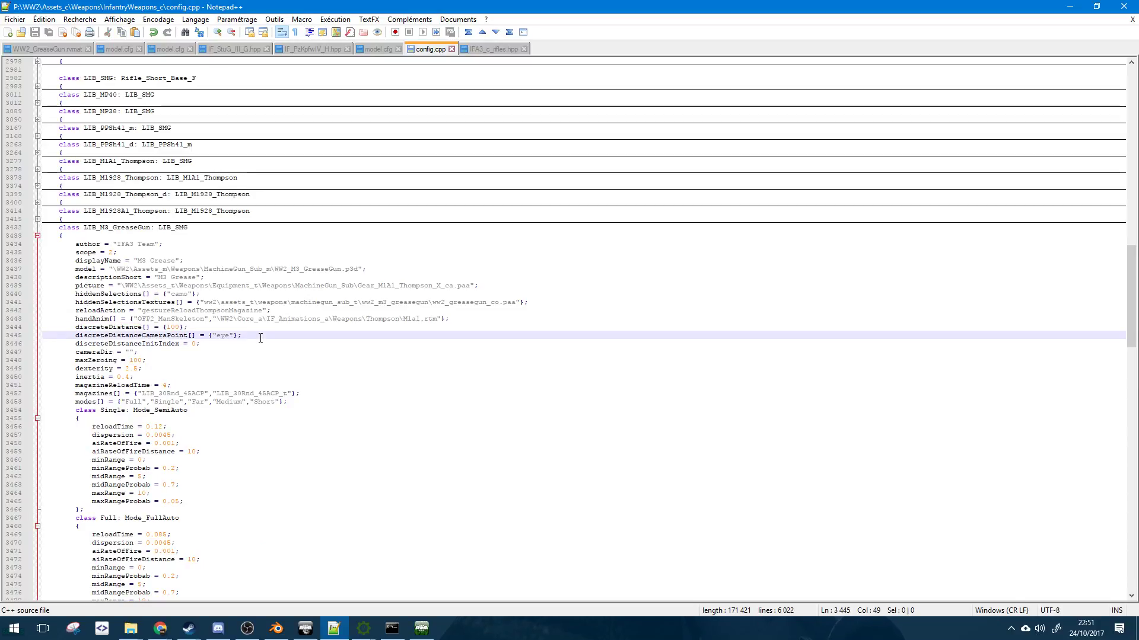
pyautogui.click(216, 343)
pyautogui.click(189, 354)
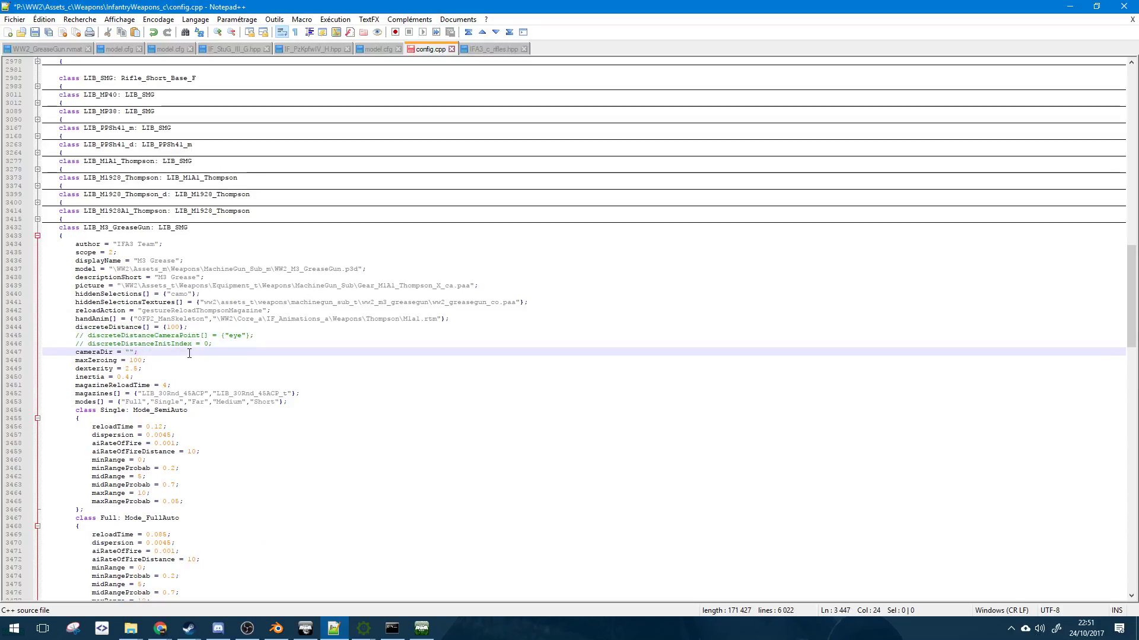
pyautogui.doubleClick(131, 327)
pyautogui.scroll(-20, 130, 327)
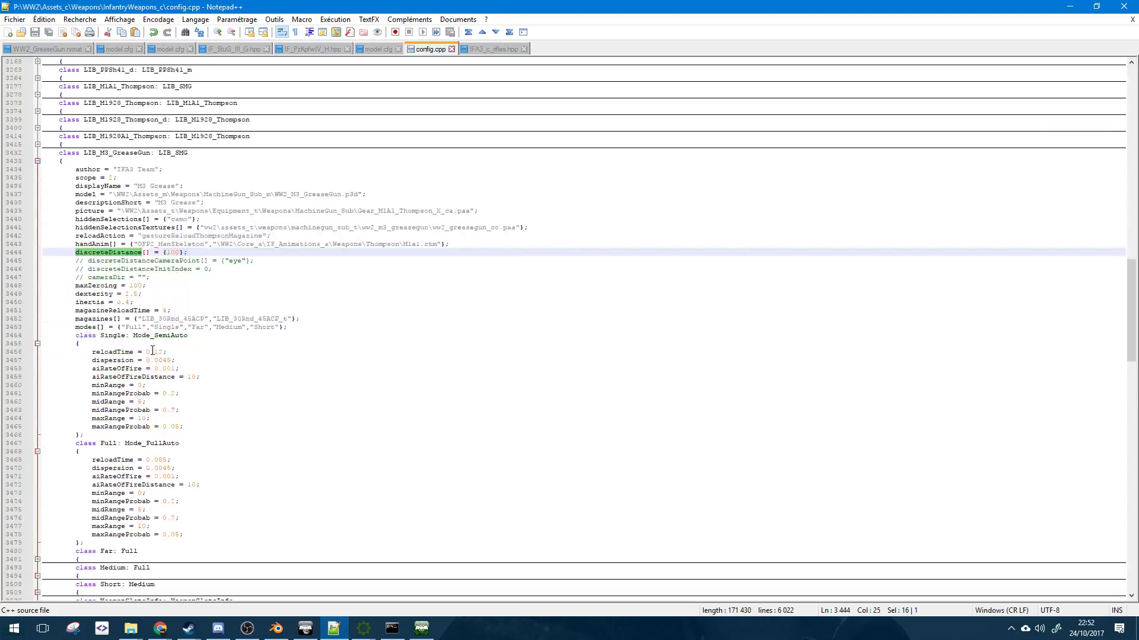
# - Switch back to Arma 3 and locally execute the config merge command for InfantryWeapons_c again
pyautogui.click(421, 628)
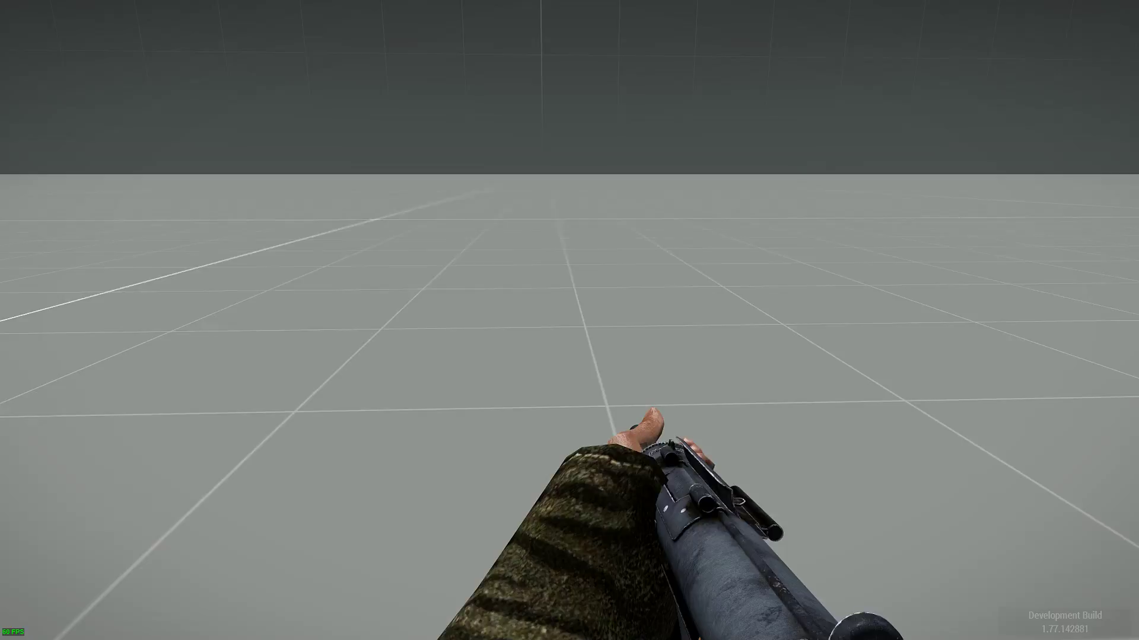
pyautogui.press('Escape')
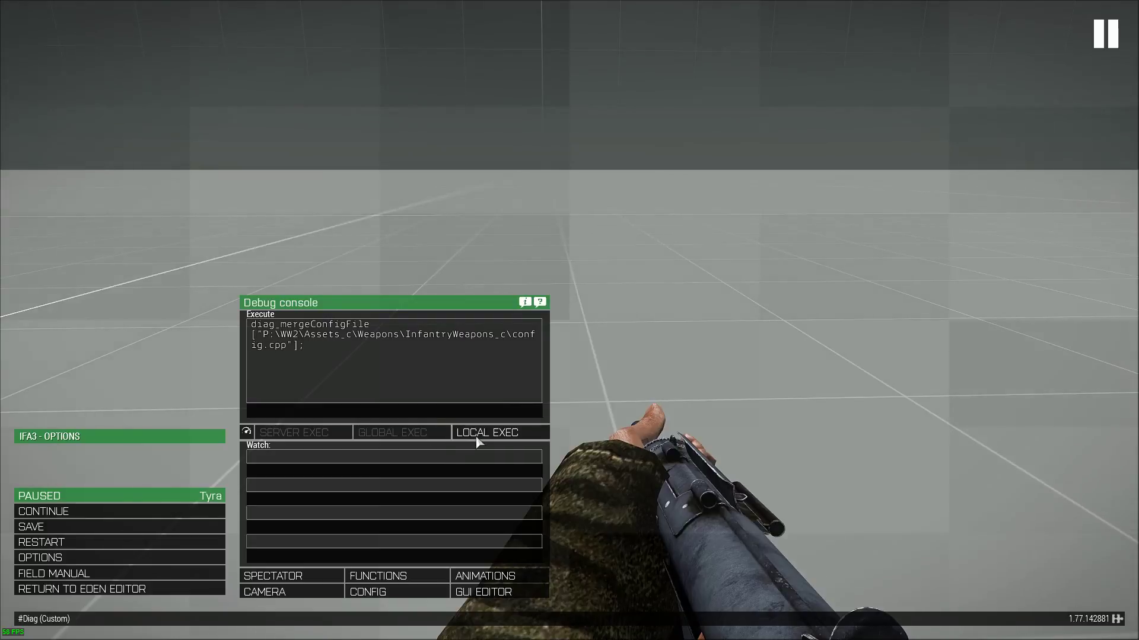
pyautogui.press('Escape')
# - Re-equip the M3 Grease in the Arsenal by way of the M1A1 Thompson, and retest aiming down its sights in game
pyautogui.scroll(-1, 569, 320)
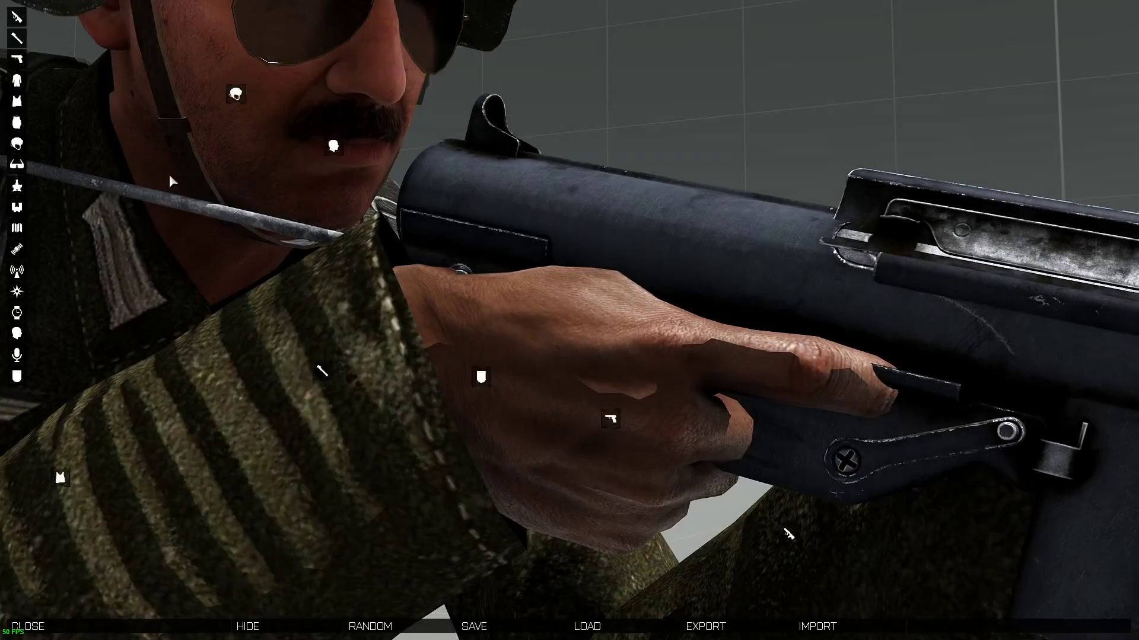
pyautogui.scroll(-1, 120, 471)
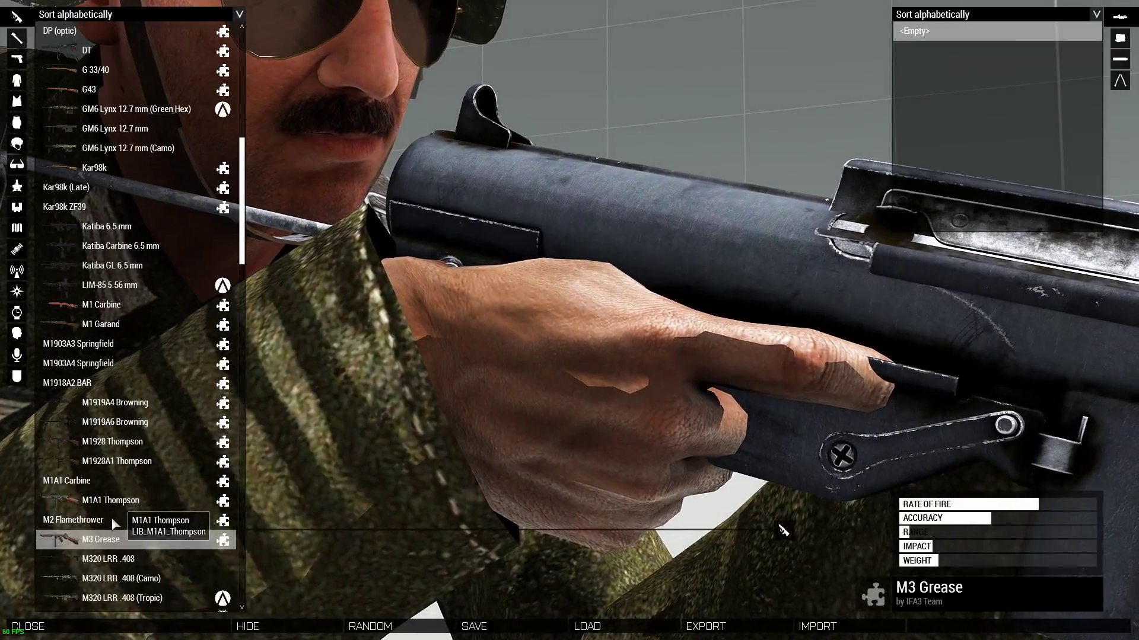
pyautogui.click(118, 502)
pyautogui.click(121, 539)
pyautogui.press('Escape')
pyautogui.rightClick(570, 320)
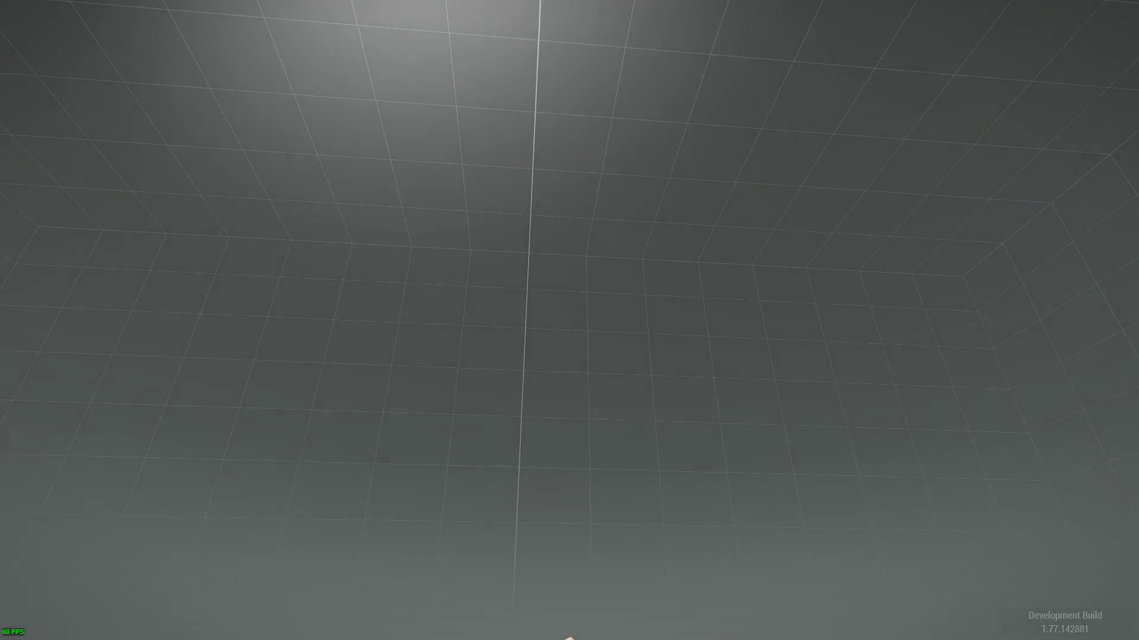
pyautogui.rightClick(569, 320)
pyautogui.rightClick(569, 320)
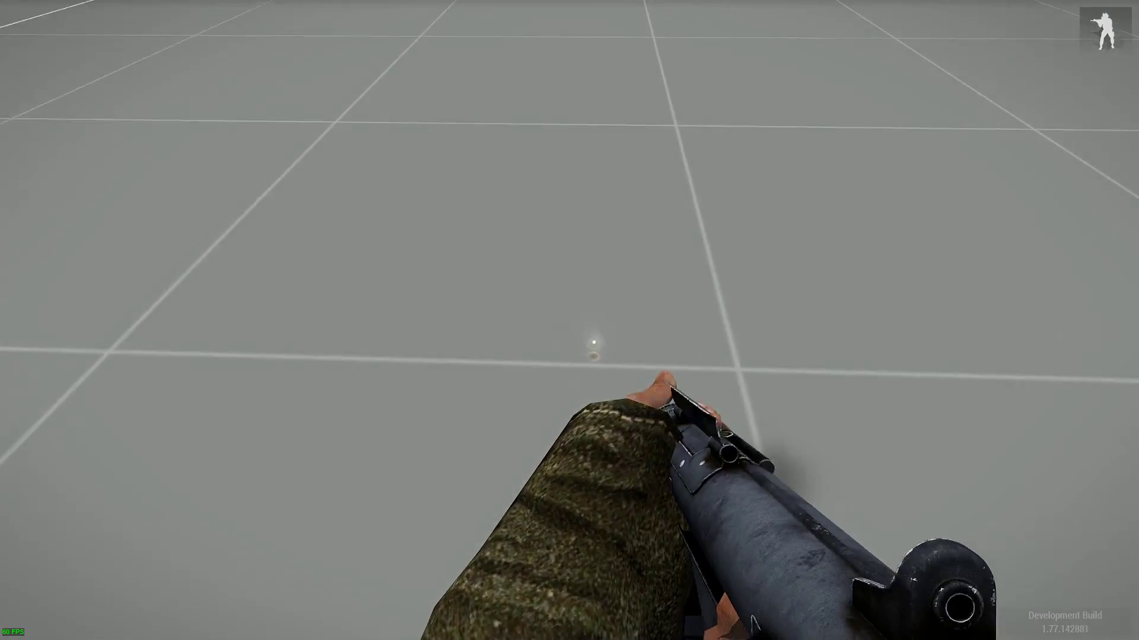
# - Reload the M3 Grease Gun and inspect how the soldier holds it in third person while walking up the concrete ramp
pyautogui.press('r')
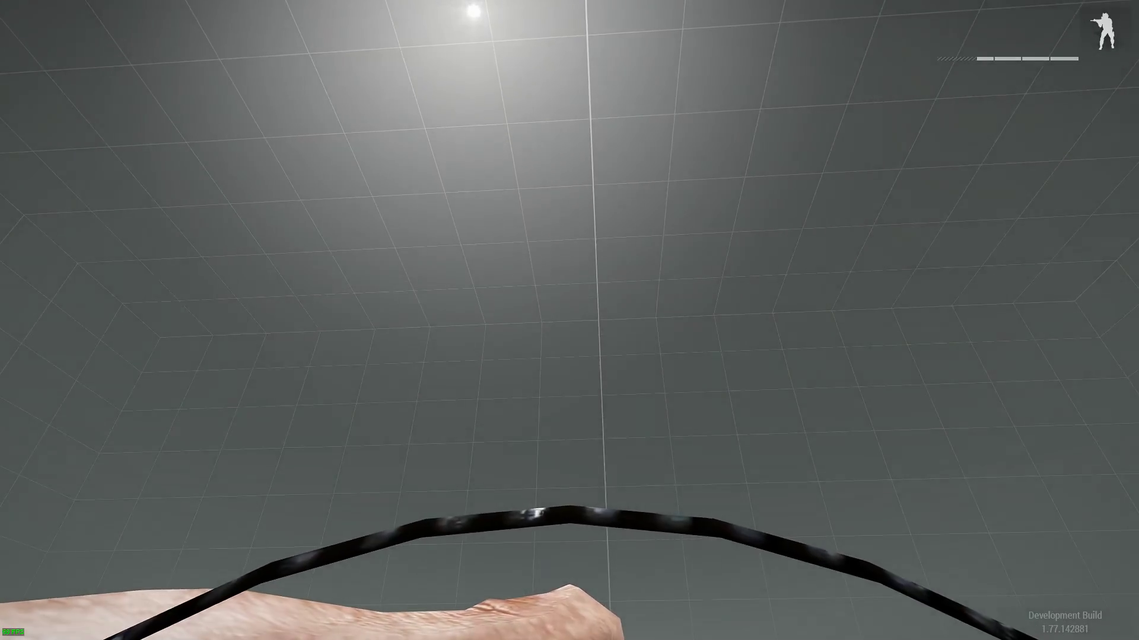
pyautogui.press('w')
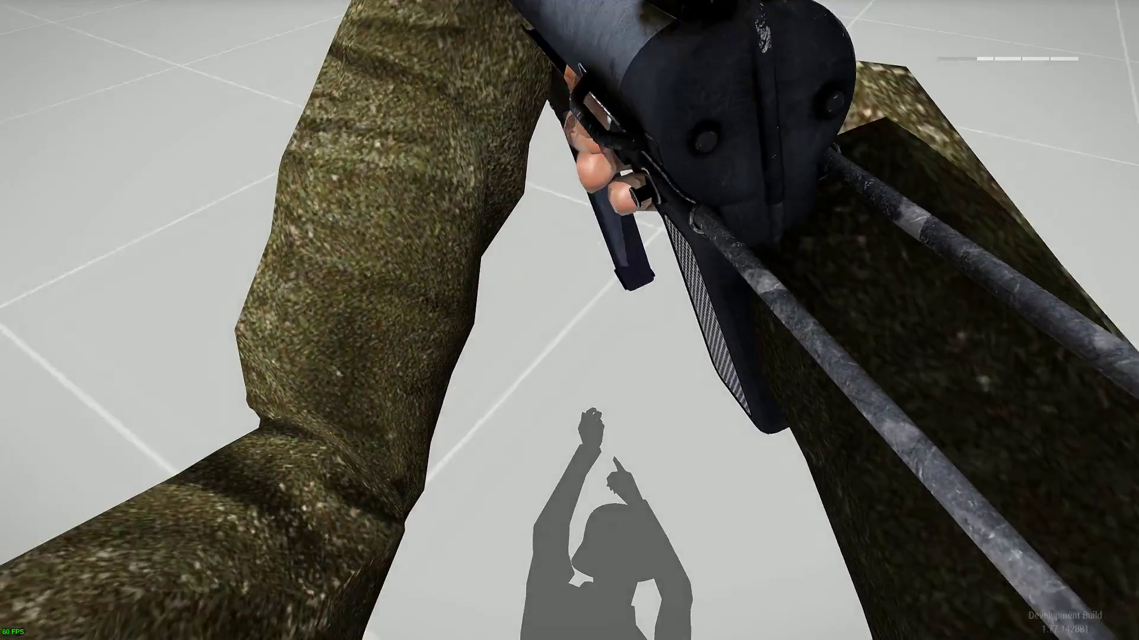
pyautogui.press('KP_Enter')
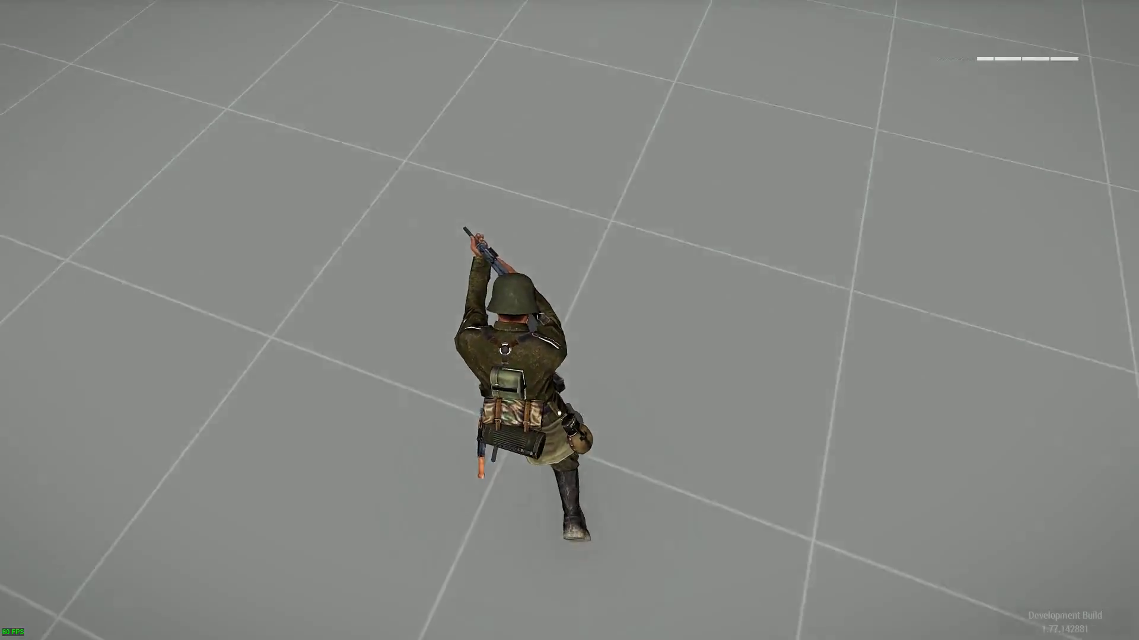
pyautogui.press('w')
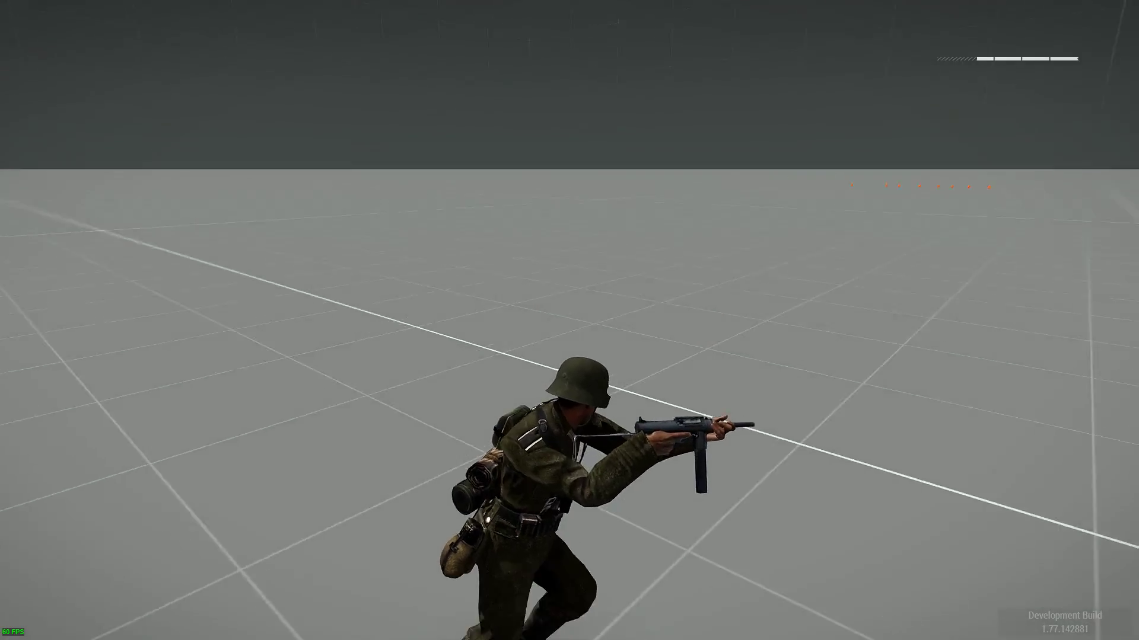
pyautogui.press('w')
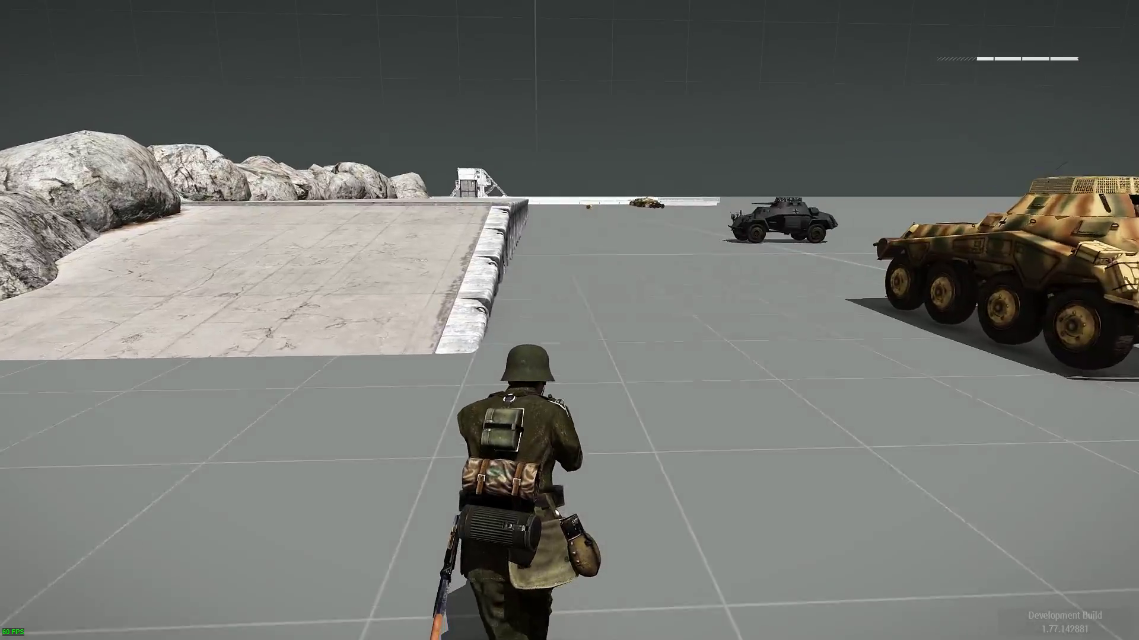
pyautogui.press('w')
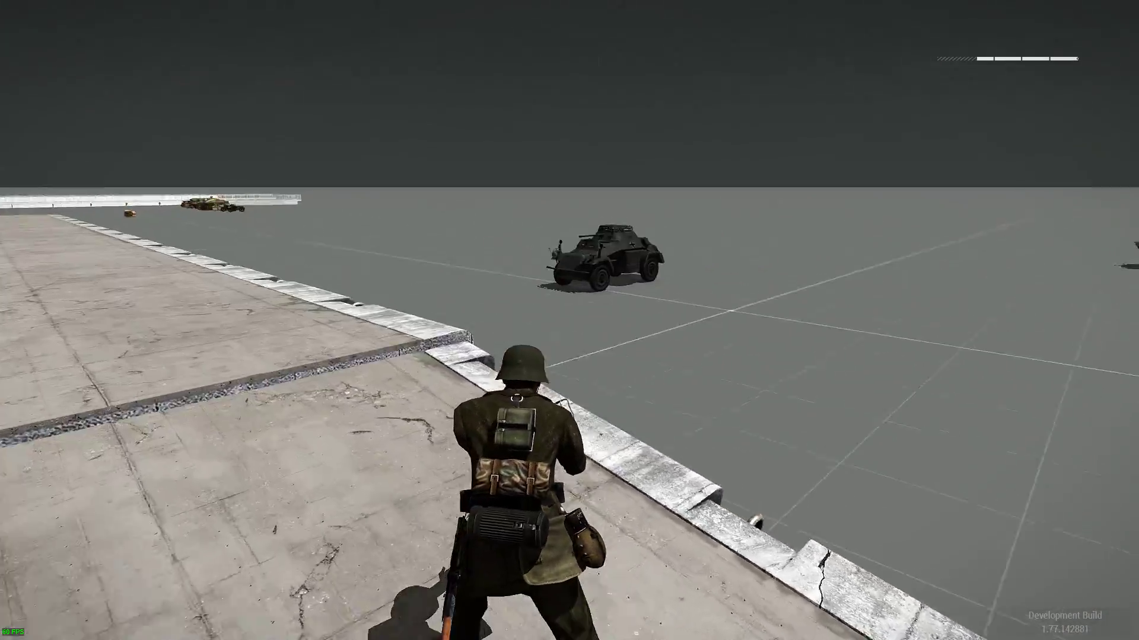
pyautogui.press('w')
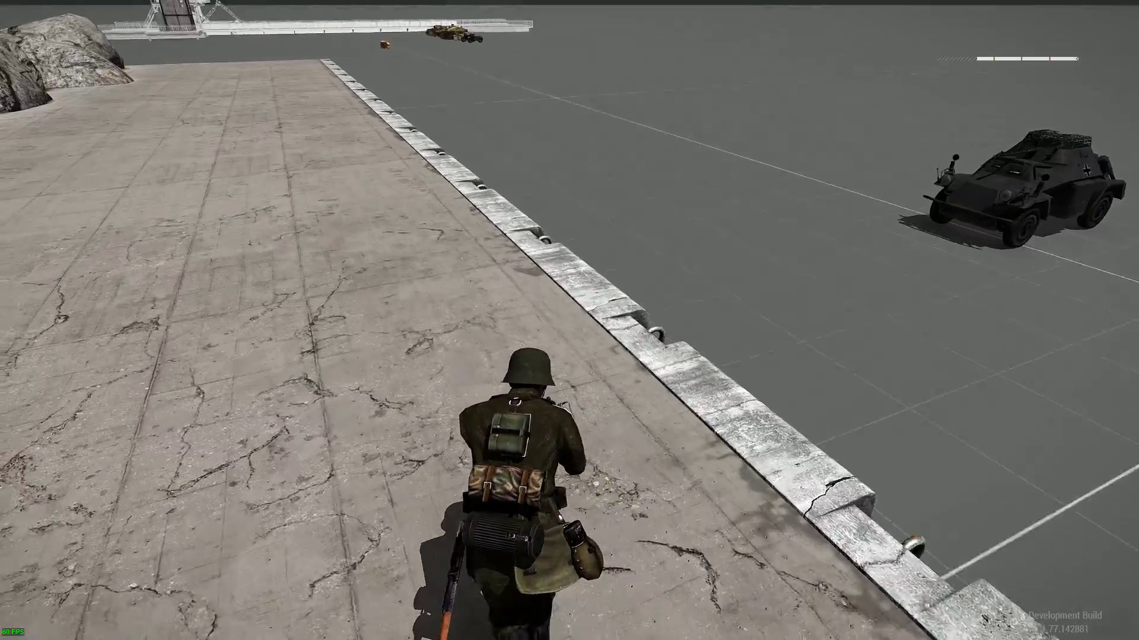
pyautogui.press('w')
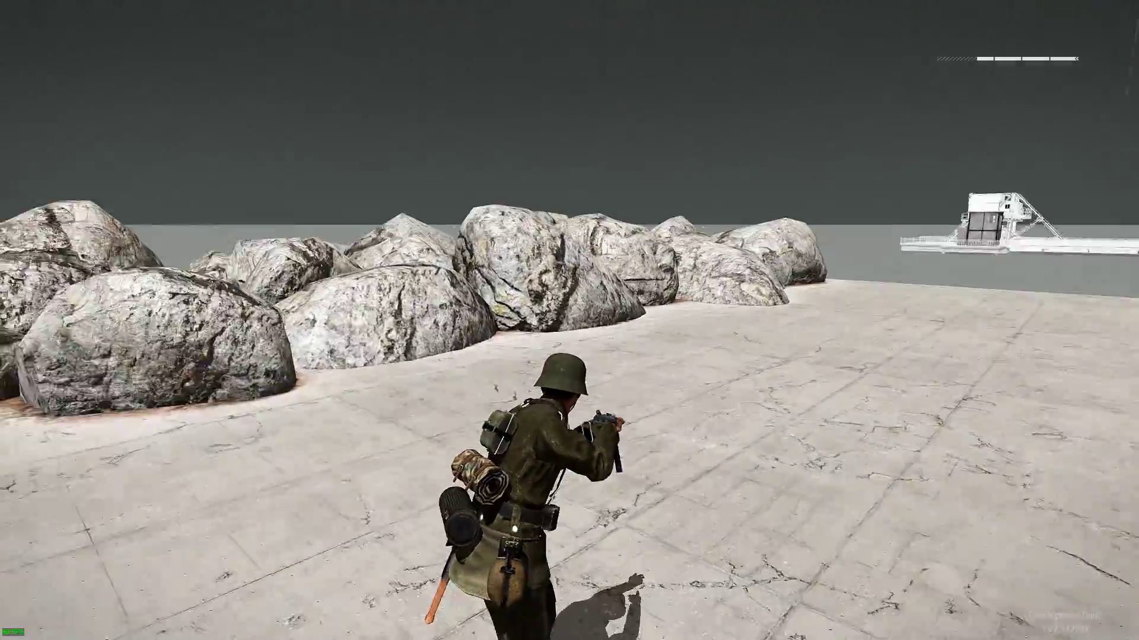
pyautogui.press('KP_Enter')
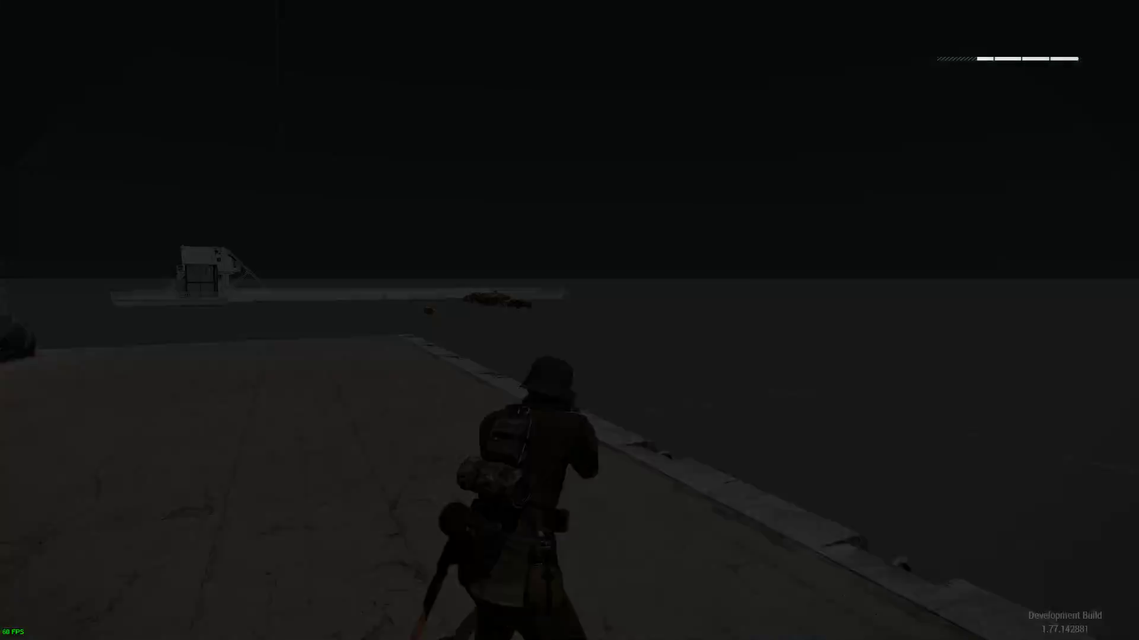
# - Check the M3 Grease Gun in first person while running past the rocket launcher and armoured cars and back up the ramp
pyautogui.press('w')
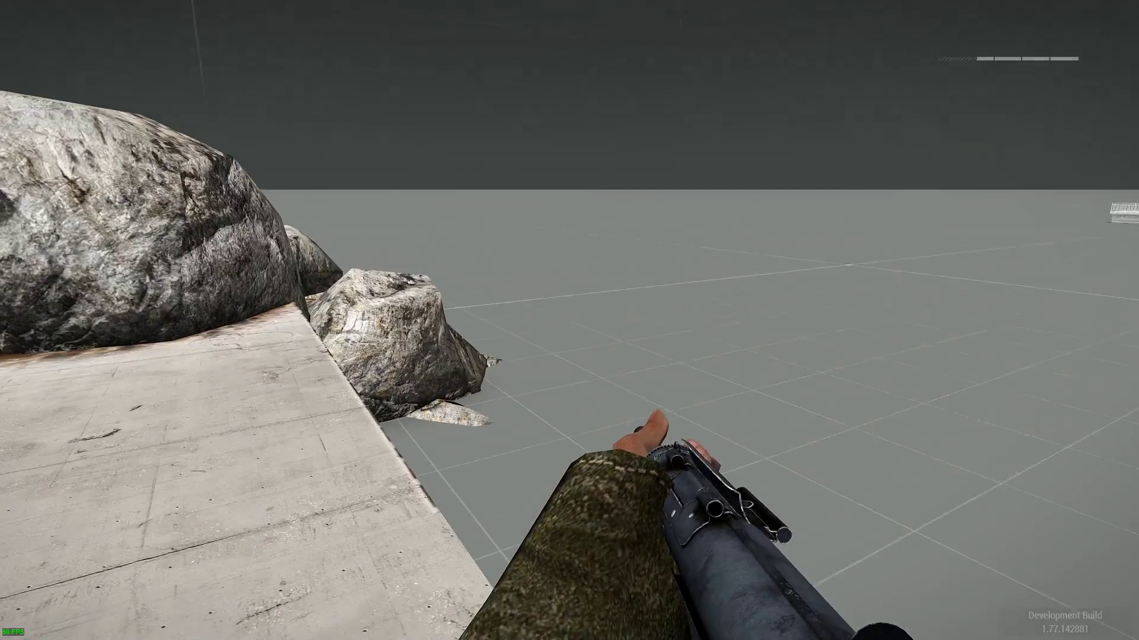
pyautogui.hotkey('shift', 'w')
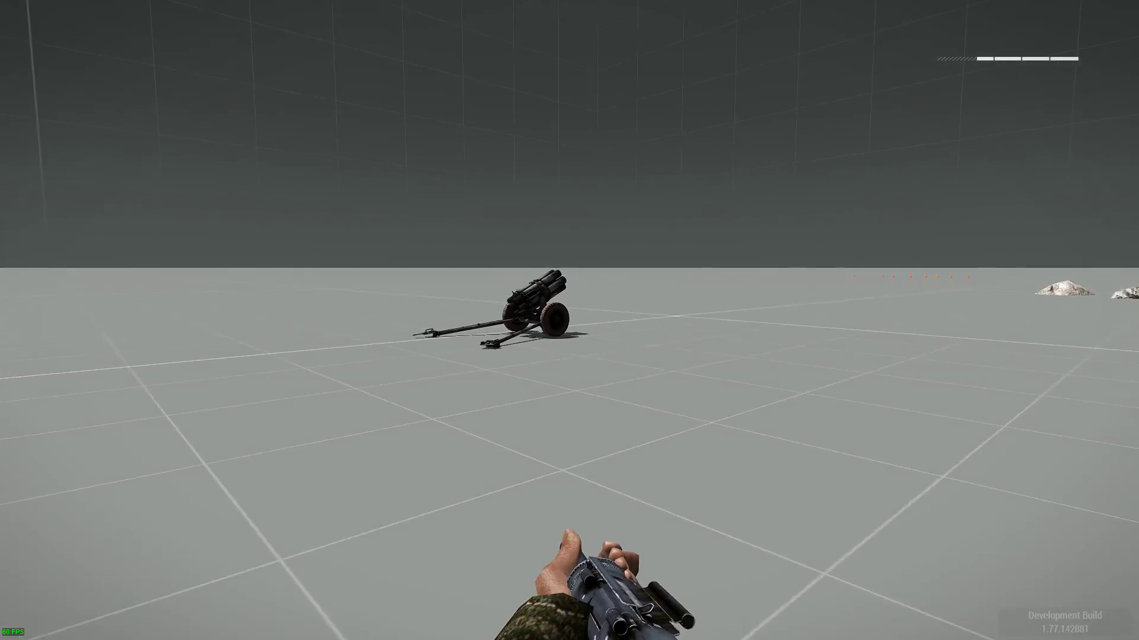
pyautogui.press('w')
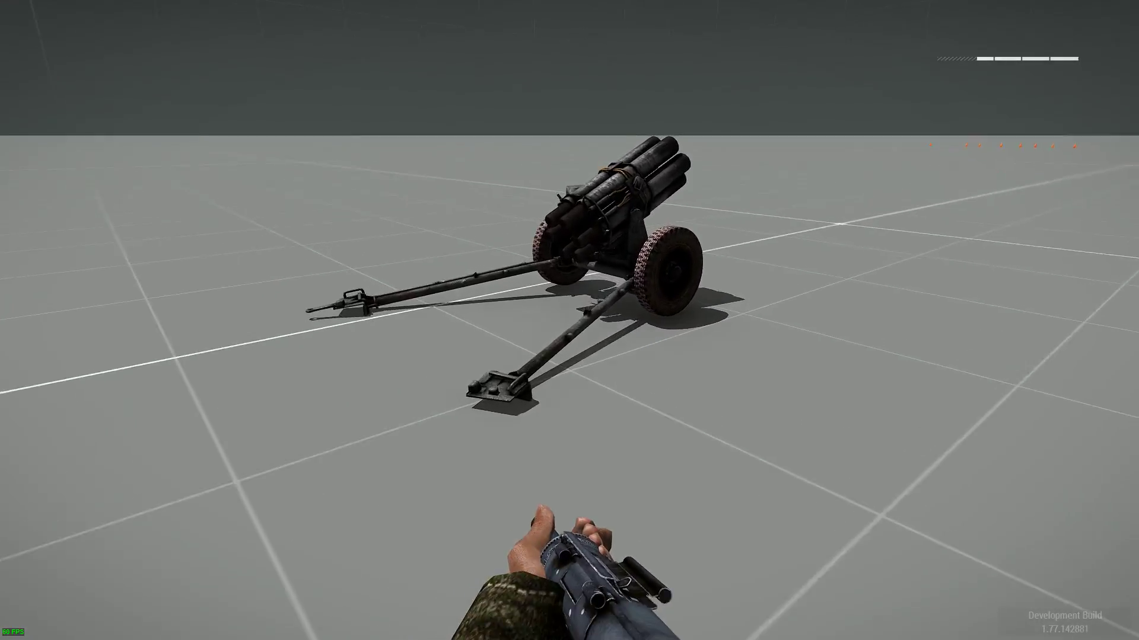
pyautogui.press('w')
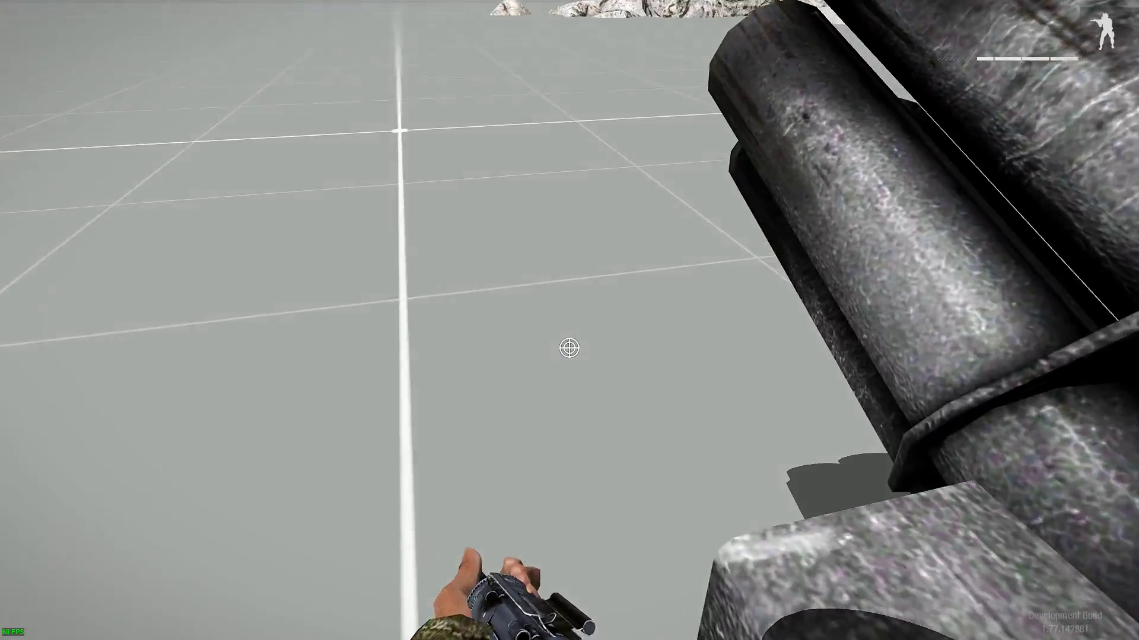
pyautogui.press('w')
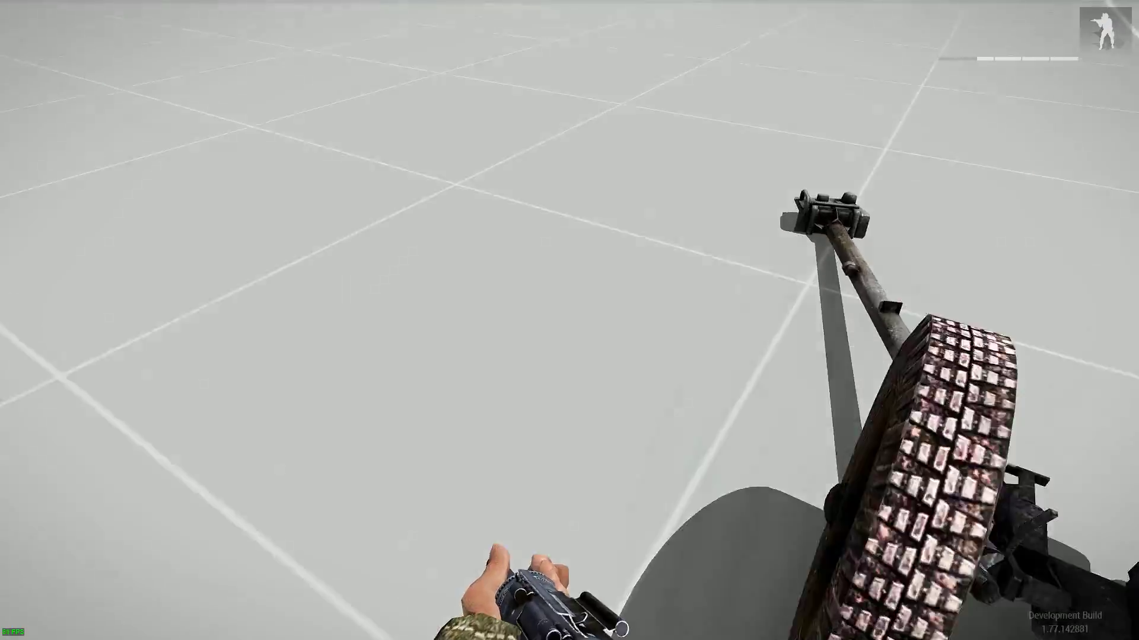
pyautogui.press('w')
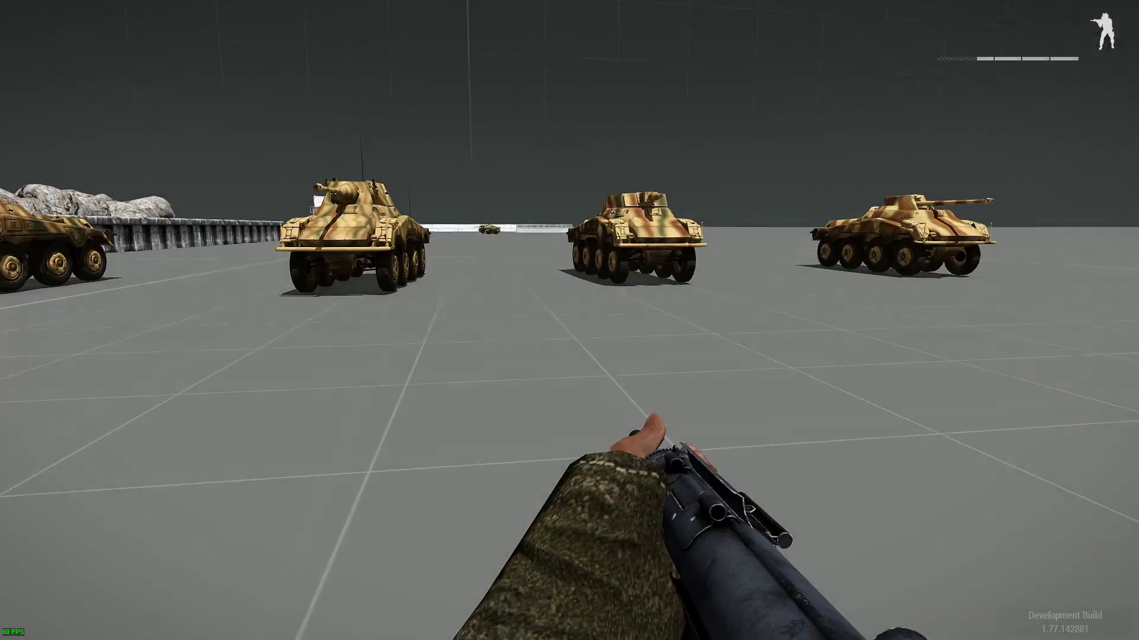
pyautogui.press('w')
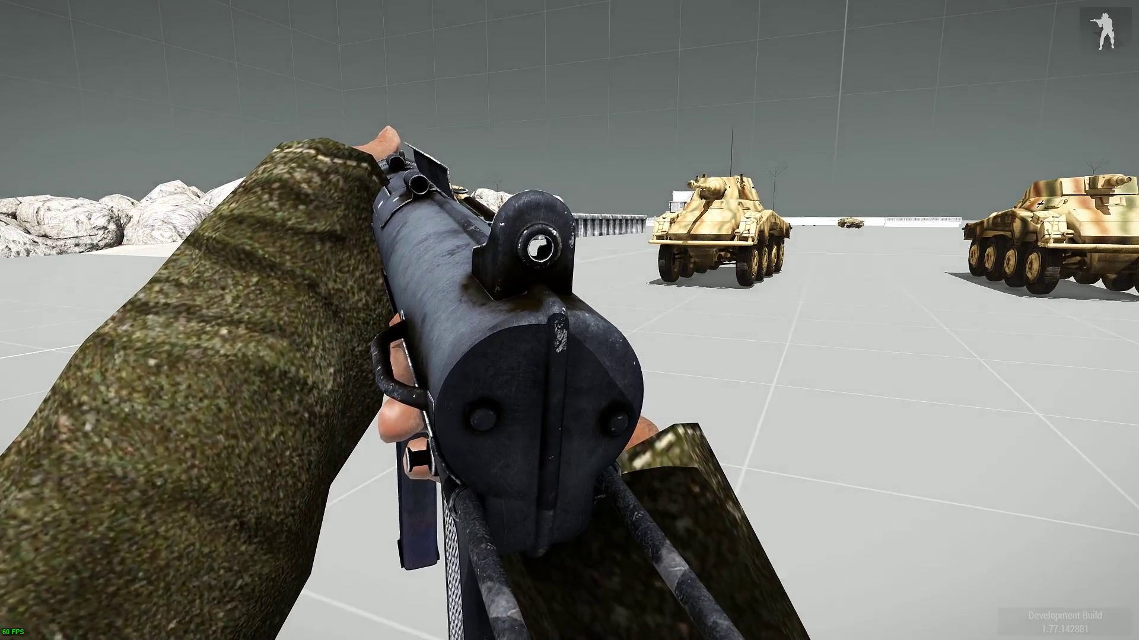
pyautogui.press('w')
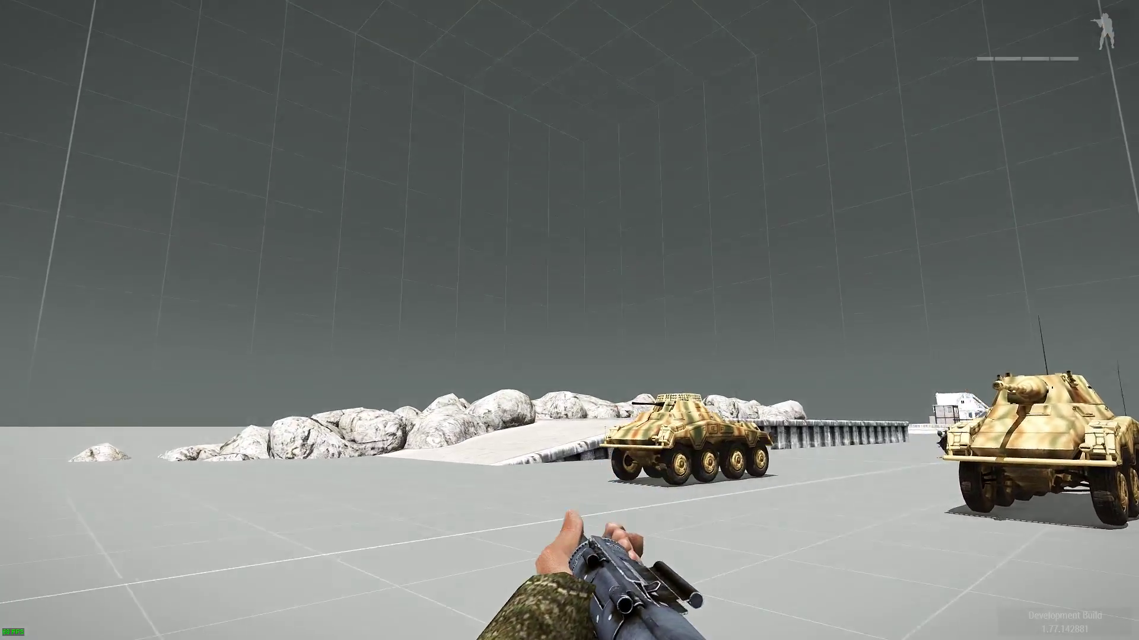
pyautogui.press('w')
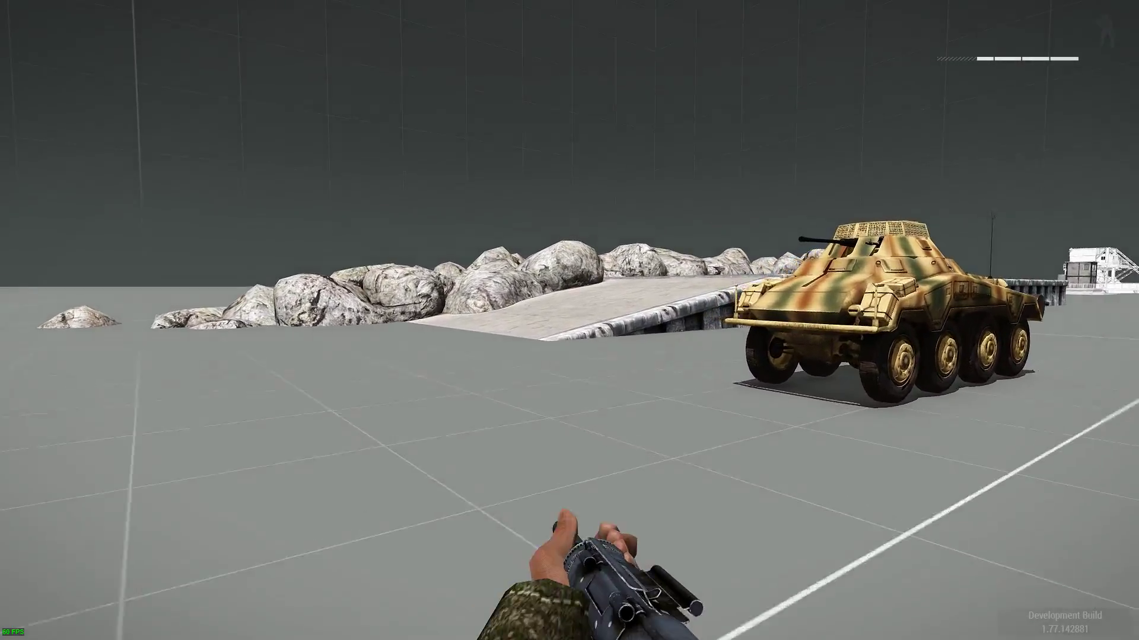
pyautogui.press('w')
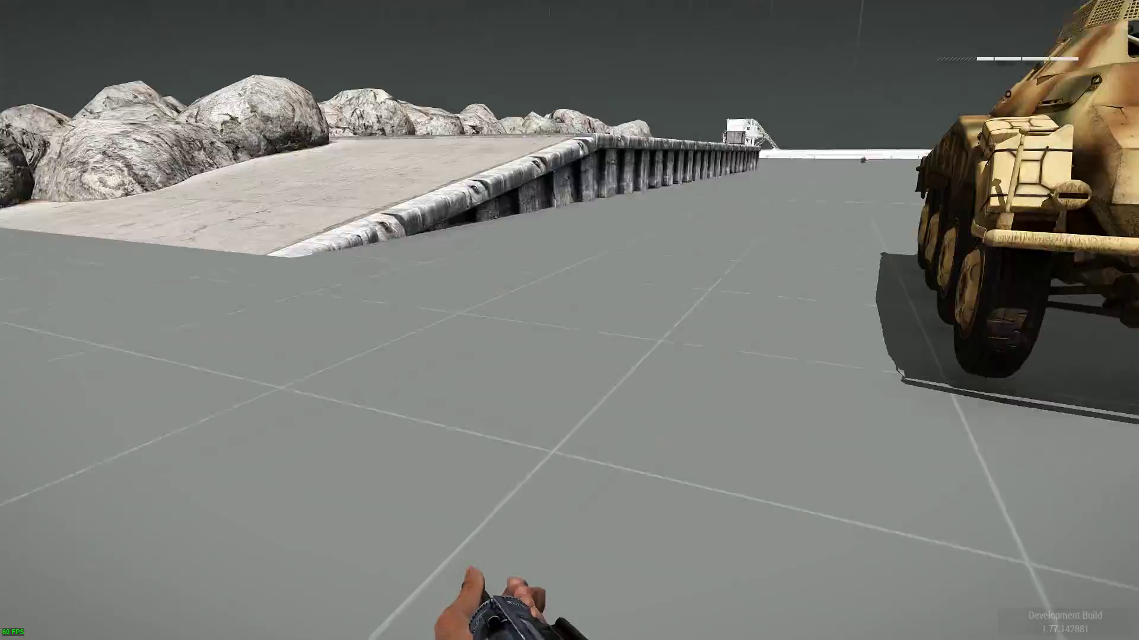
pyautogui.press('w')
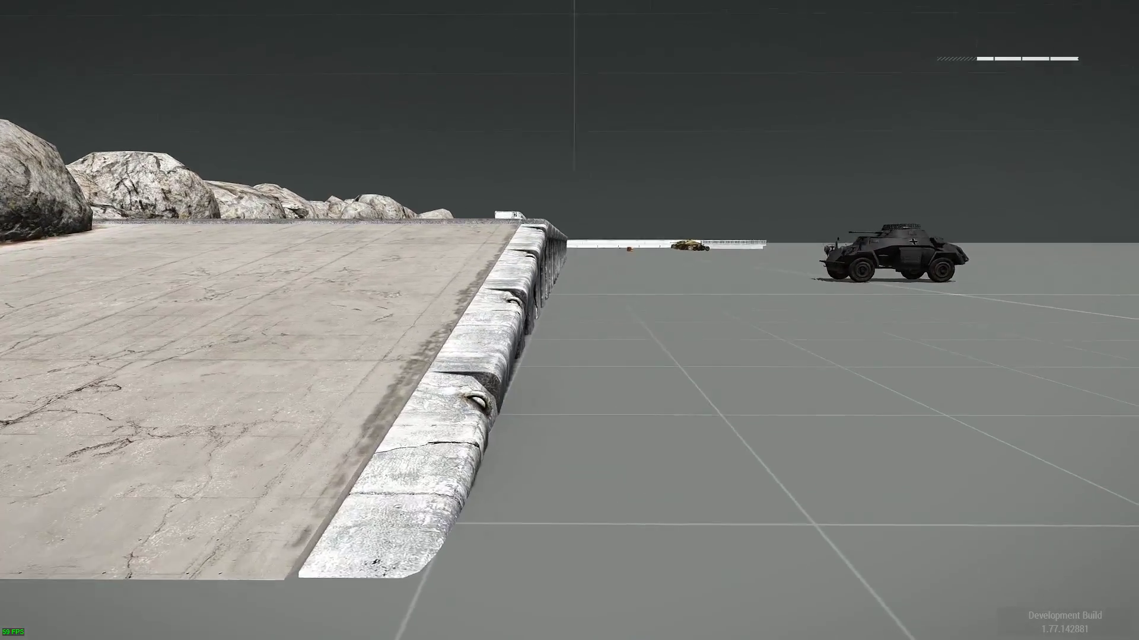
pyautogui.press('w')
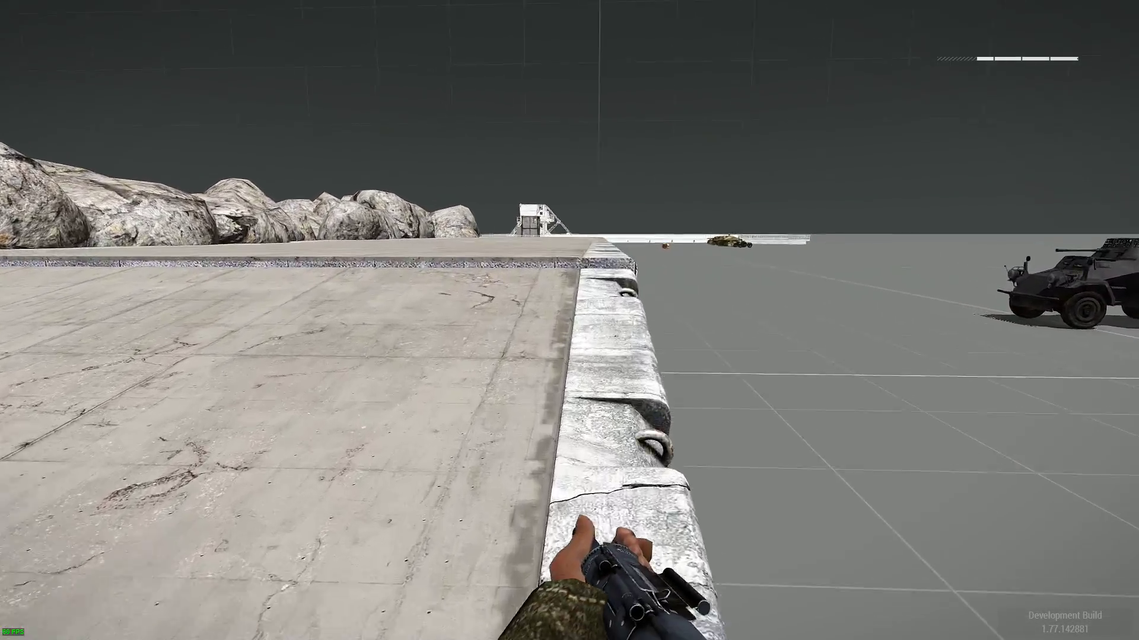
pyautogui.press('w')
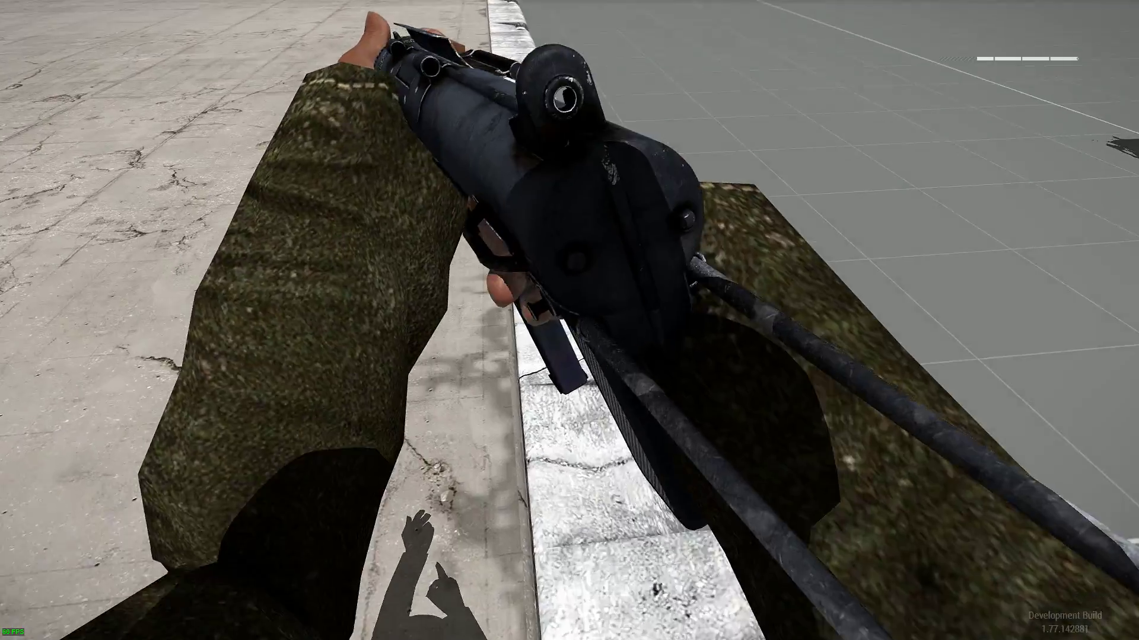
# - Leave the preview for the Eden Editor and dismiss the missing config entry message
pyautogui.press('Escape')
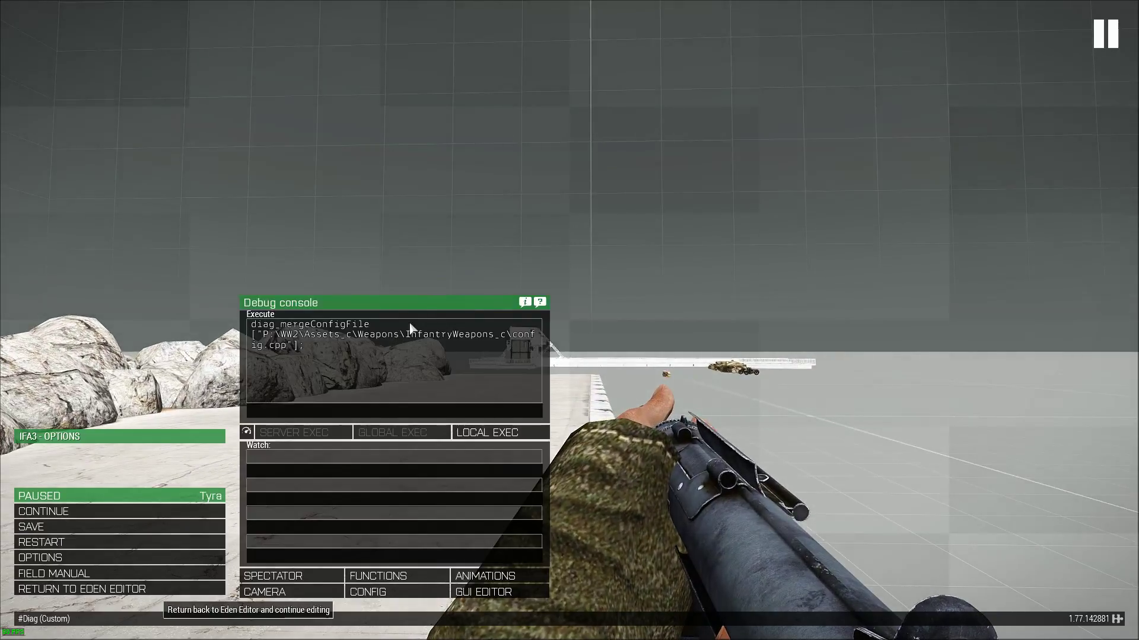
pyautogui.click(487, 433)
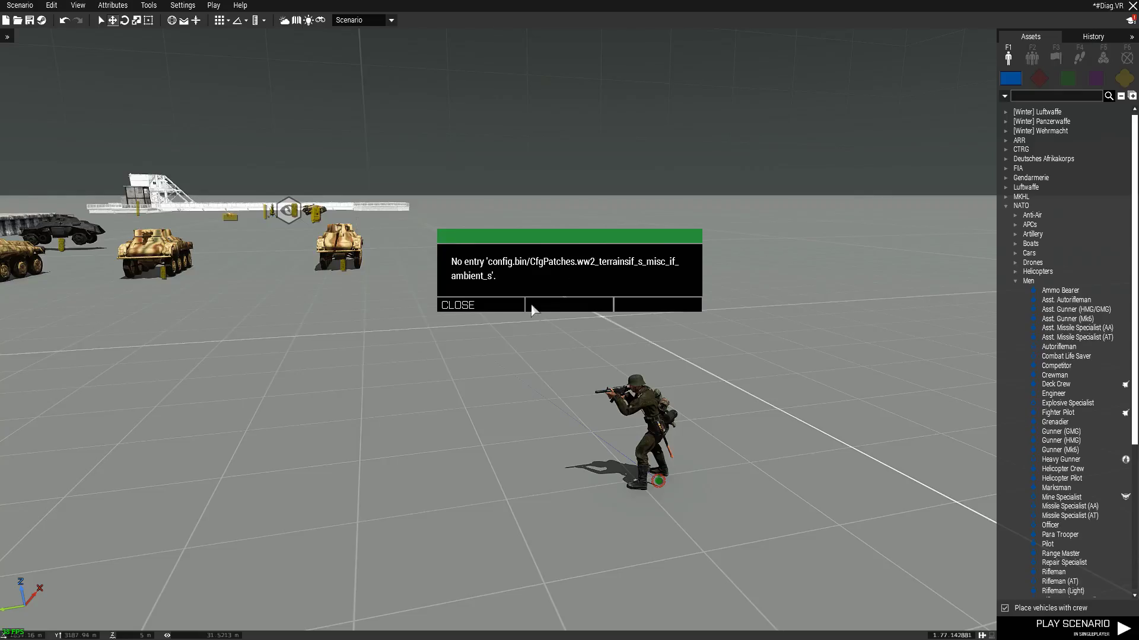
pyautogui.click(516, 306)
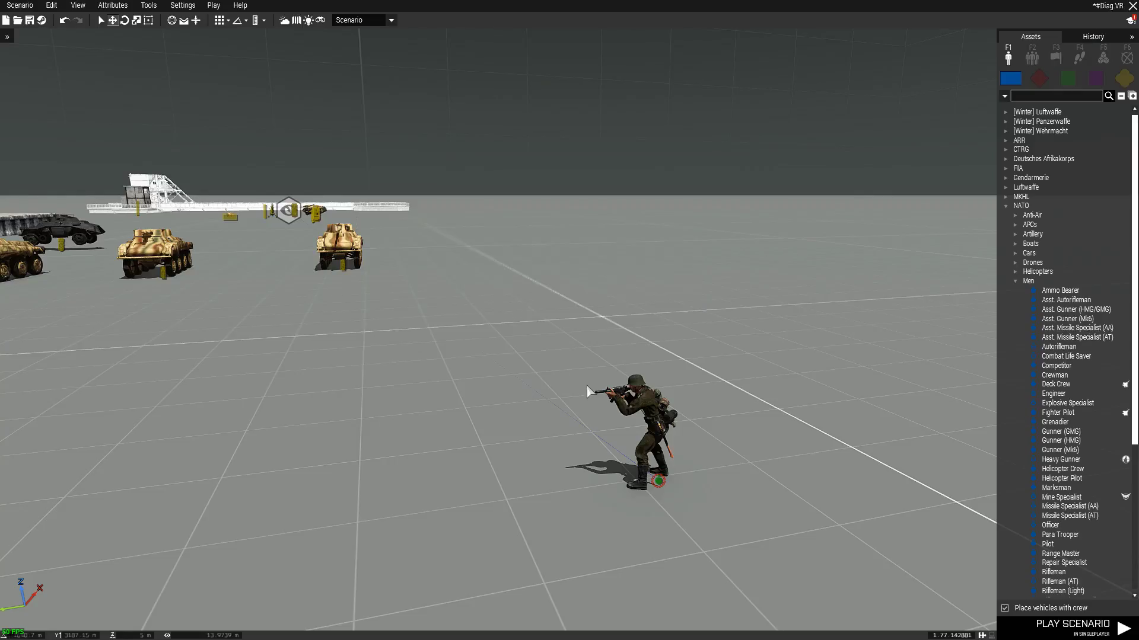
# - Examine the placed soldier and the submachine gun in his hands up close in the editor
pyautogui.press('w')
pyautogui.press('s')
pyautogui.press('w')
pyautogui.press('z')
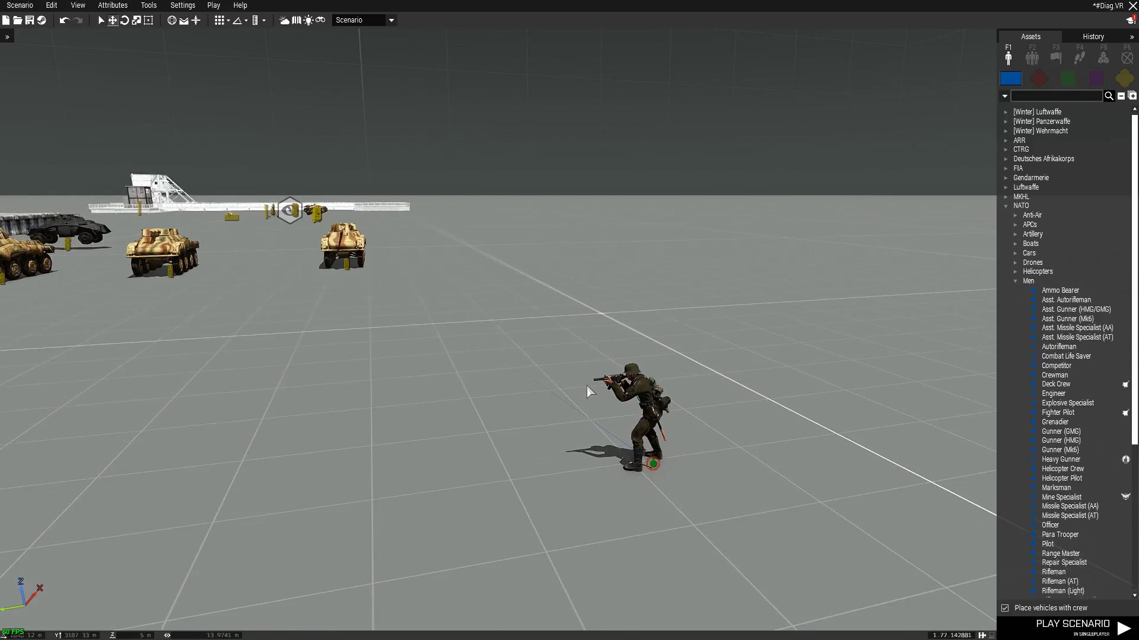
pyautogui.press('w')
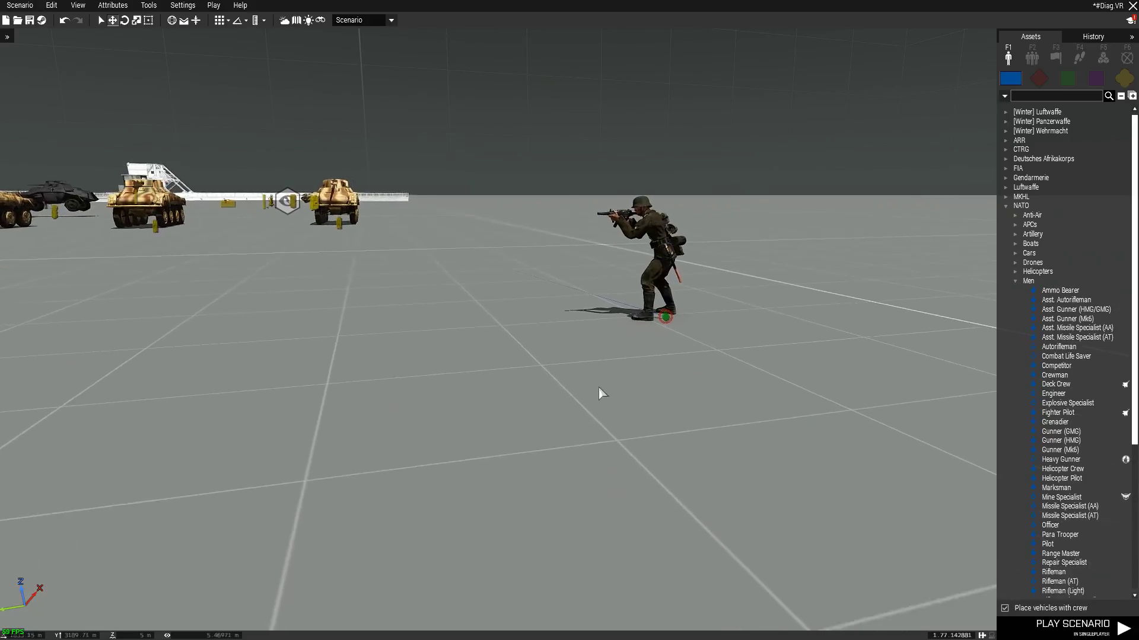
pyautogui.moveTo(597, 388)
pyautogui.mouseDown(button='right')
pyautogui.moveTo(628, 373)
pyautogui.moveTo(611, 372)
pyautogui.mouseUp(button='right')
pyautogui.press('w')
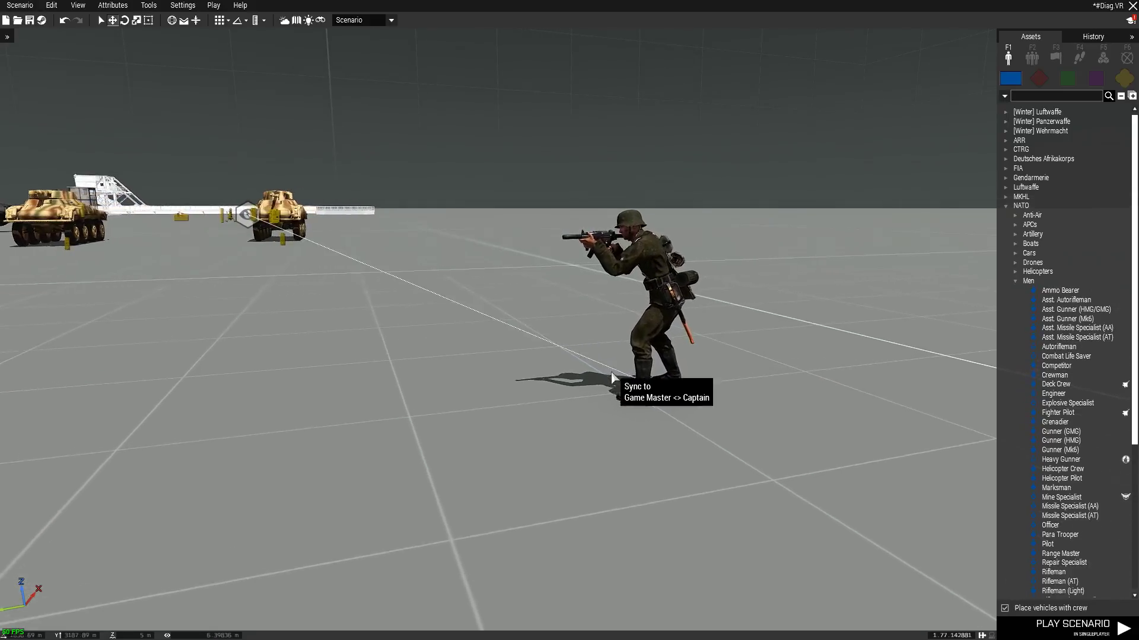
pyautogui.press('w')
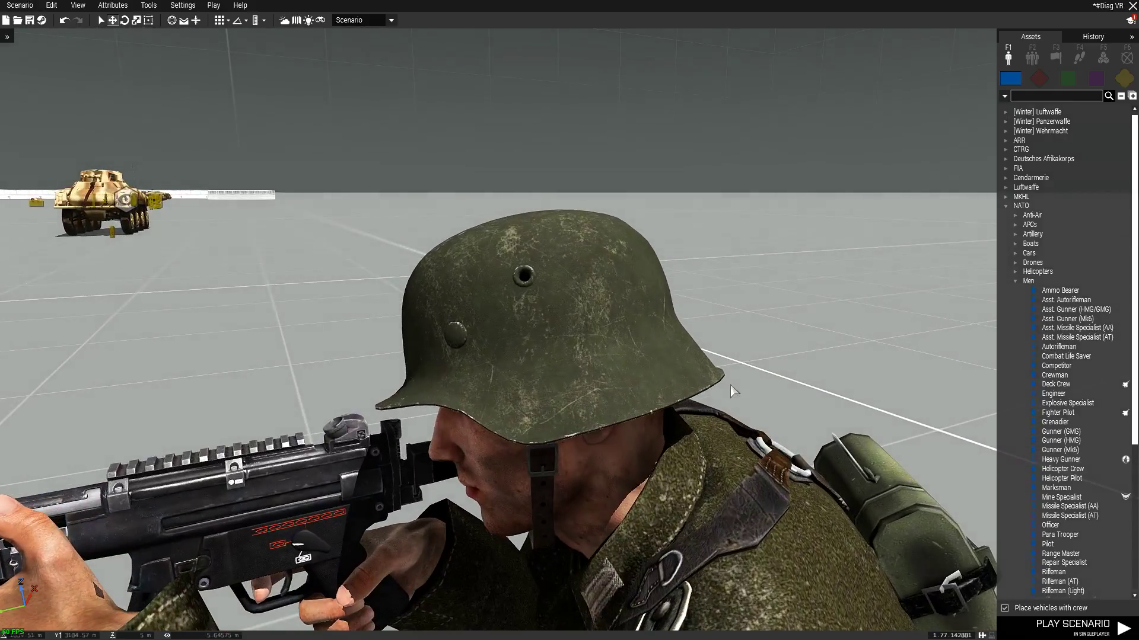
pyautogui.moveTo(734, 391); pyautogui.dragTo(138, 351, button='right')
pyautogui.press('z')
pyautogui.press('w')
pyautogui.press('s')
pyautogui.press('d')
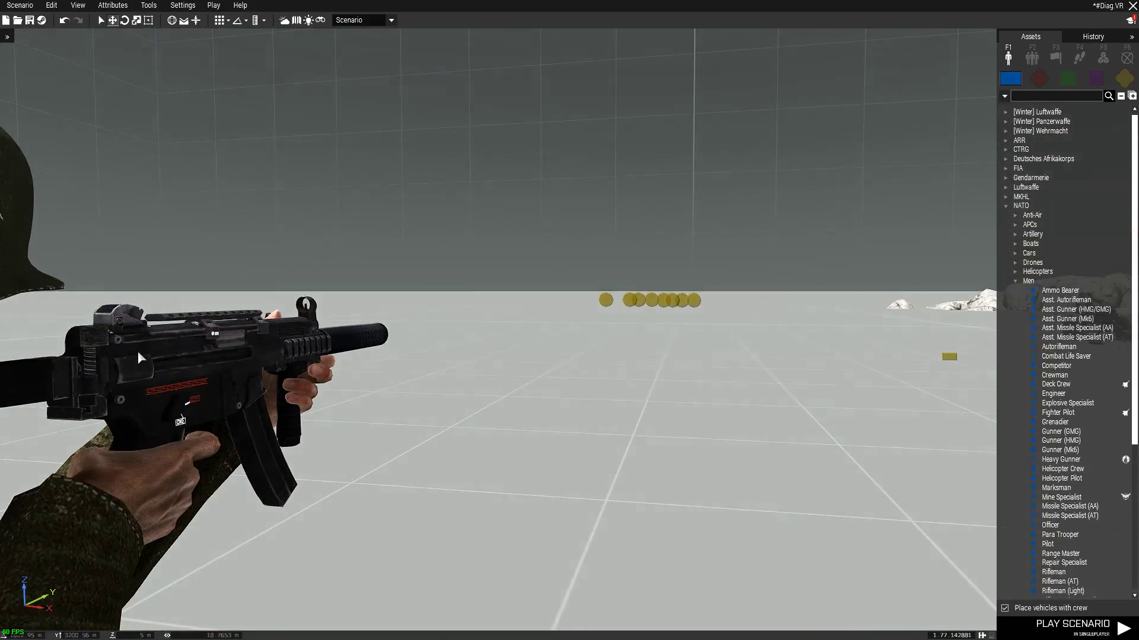
# - Look over the vehicles placed in the scene and examine the armed soldier from the front
pyautogui.press('s')
pyautogui.moveTo(581, 368); pyautogui.dragTo(735, 373, button='right')
pyautogui.press('s')
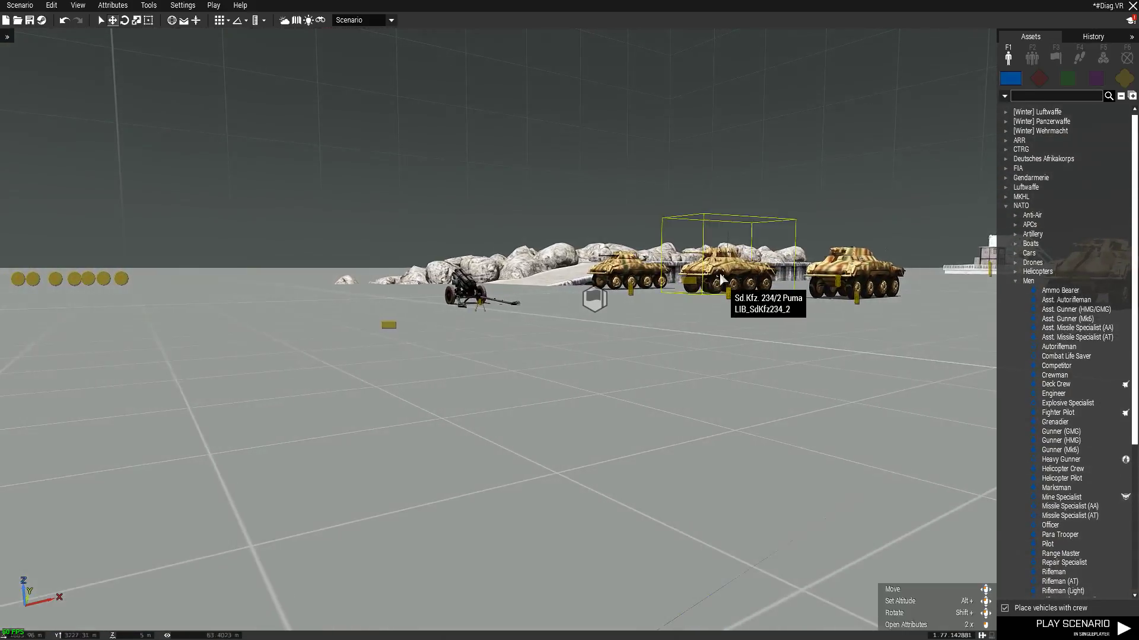
pyautogui.press('q')
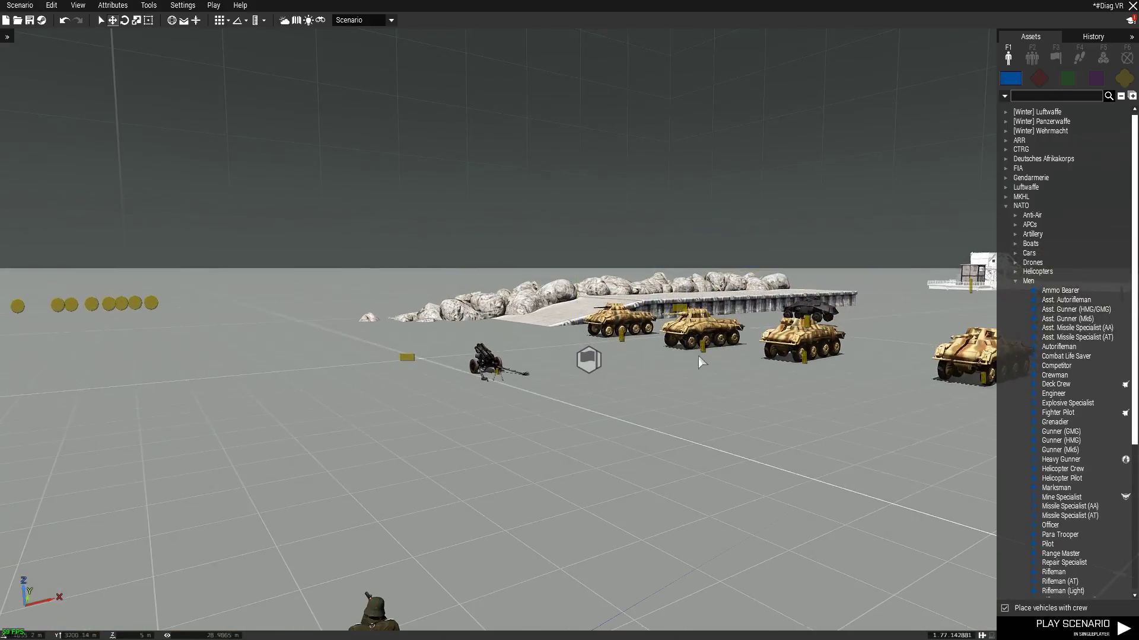
pyautogui.press('z')
pyautogui.moveTo(711, 335); pyautogui.dragTo(433, 310, button='right')
pyautogui.press('w')
pyautogui.press('w')
pyautogui.press('w')
pyautogui.press('d')
pyautogui.press('w')
pyautogui.press('d')
pyautogui.press('w')
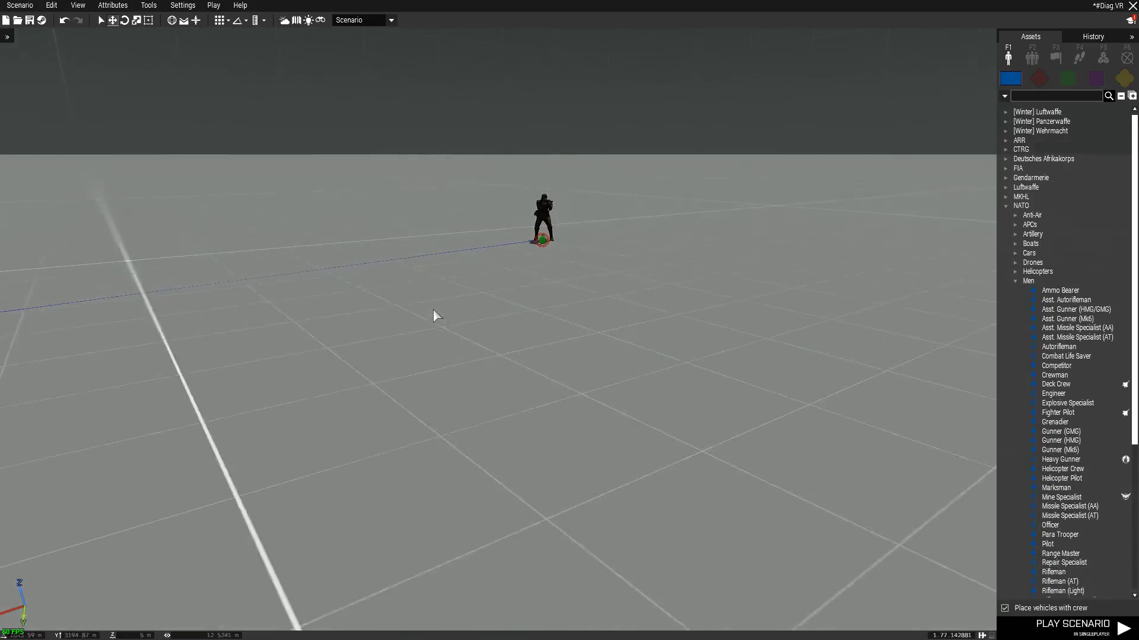
pyautogui.press('w')
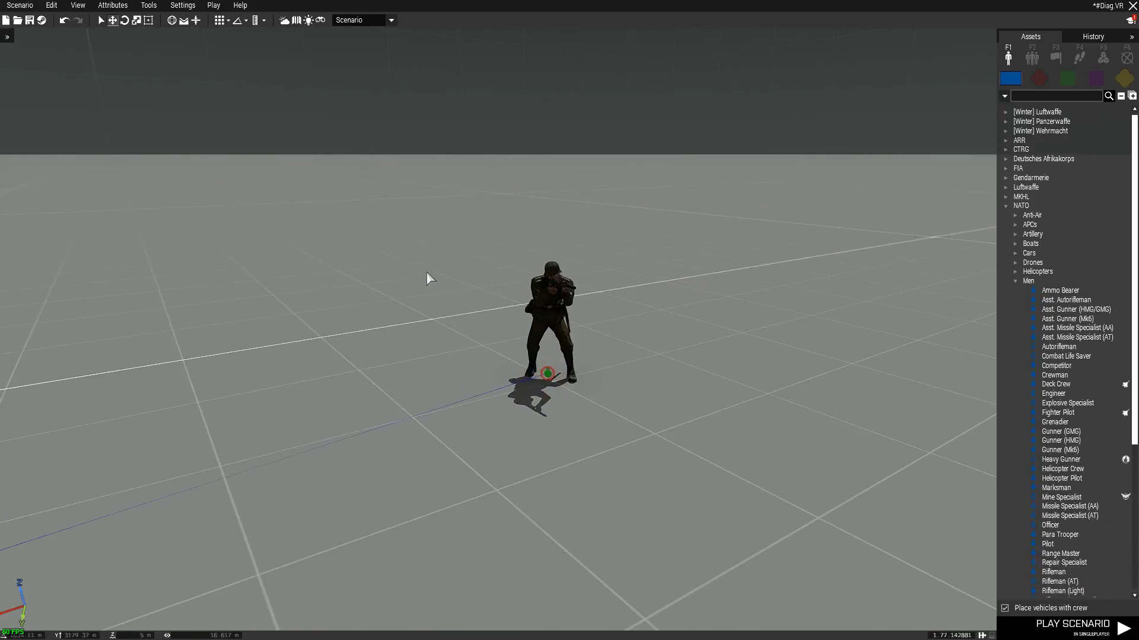
pyautogui.press('z')
pyautogui.press('w')
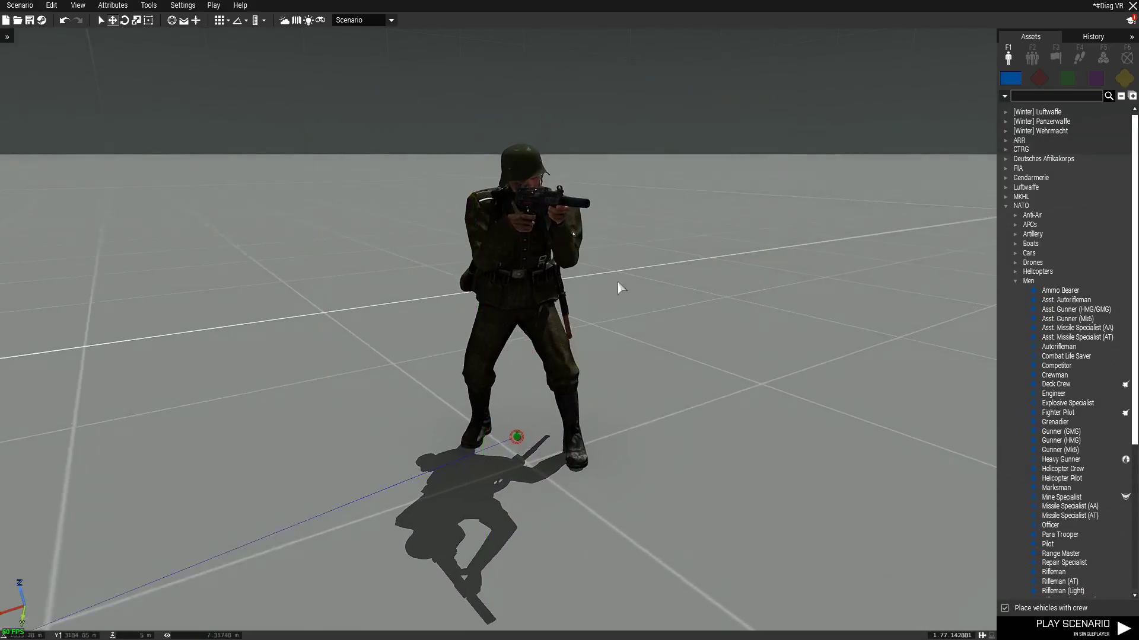
# - Examine the placed soldier's suppressed submachine gun, helmet and back gear up close from his left side
pyautogui.press('w')
pyautogui.moveTo(685, 240); pyautogui.dragTo(358, 226, button='right')
pyautogui.press('z')
pyautogui.press('q')
pyautogui.press('d')
pyautogui.press('s')
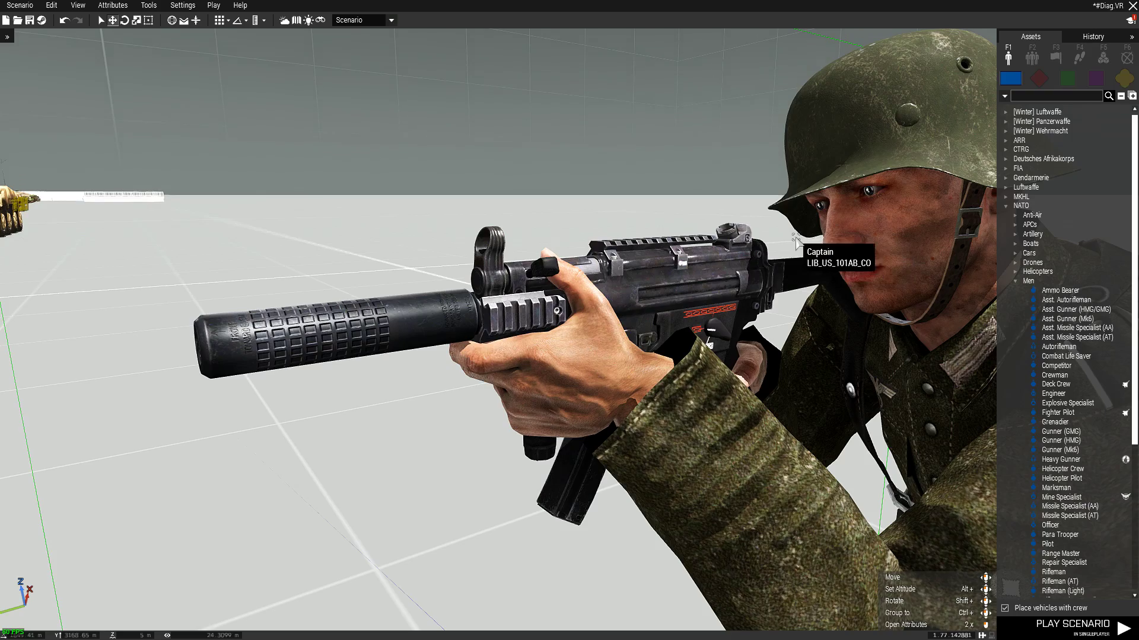
pyautogui.press('s')
pyautogui.press('d')
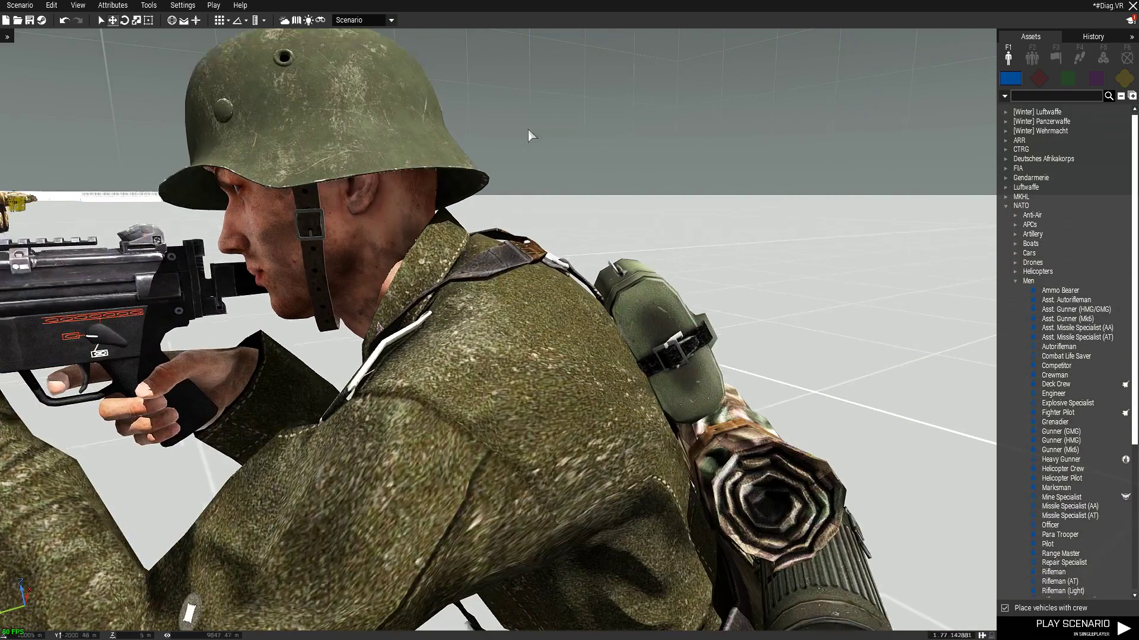
# - Look over the rocket launcher, the armoured cars and the rock-lined pier in the scene
pyautogui.press('w')
pyautogui.moveTo(528, 130); pyautogui.dragTo(166, 126, button='right')
pyautogui.press('d')
pyautogui.press('a')
pyautogui.press('s')
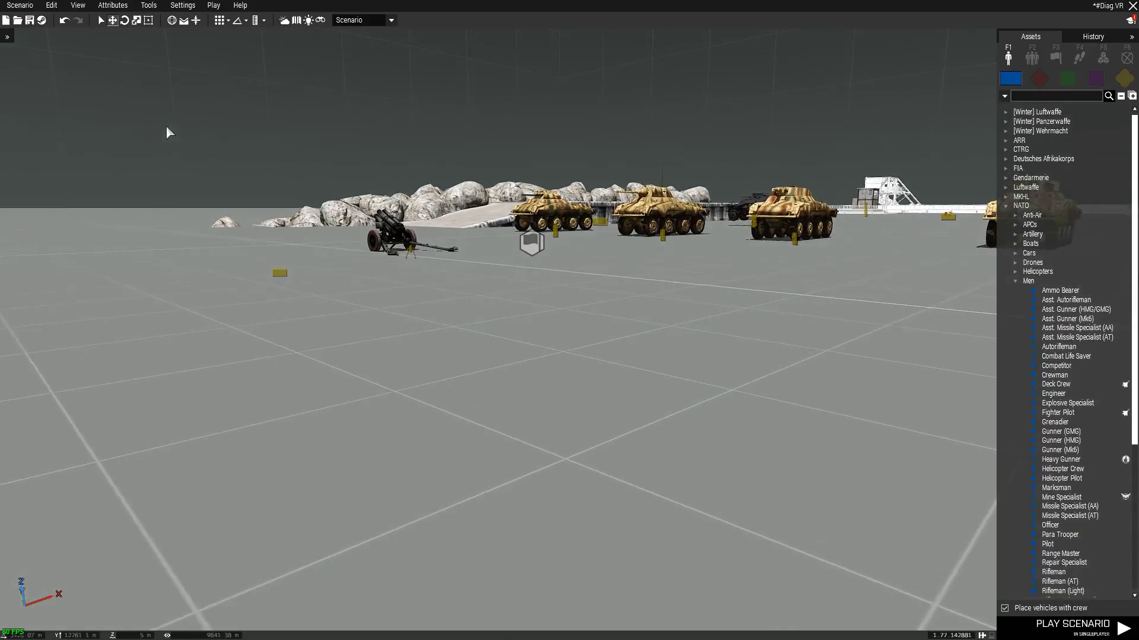
pyautogui.press('w')
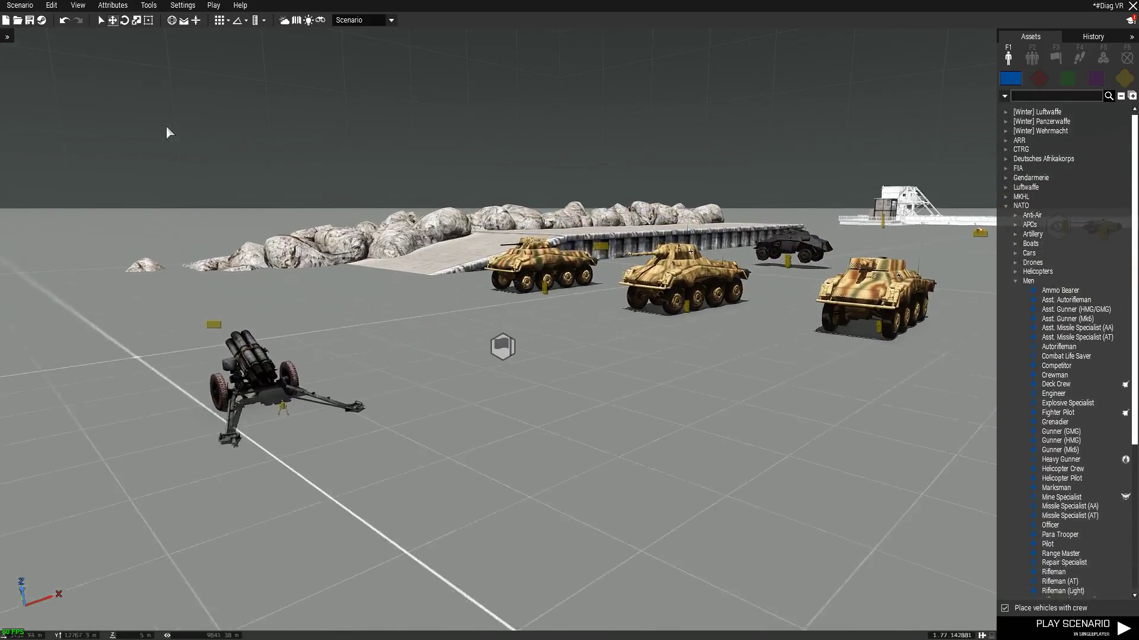
pyautogui.press('w')
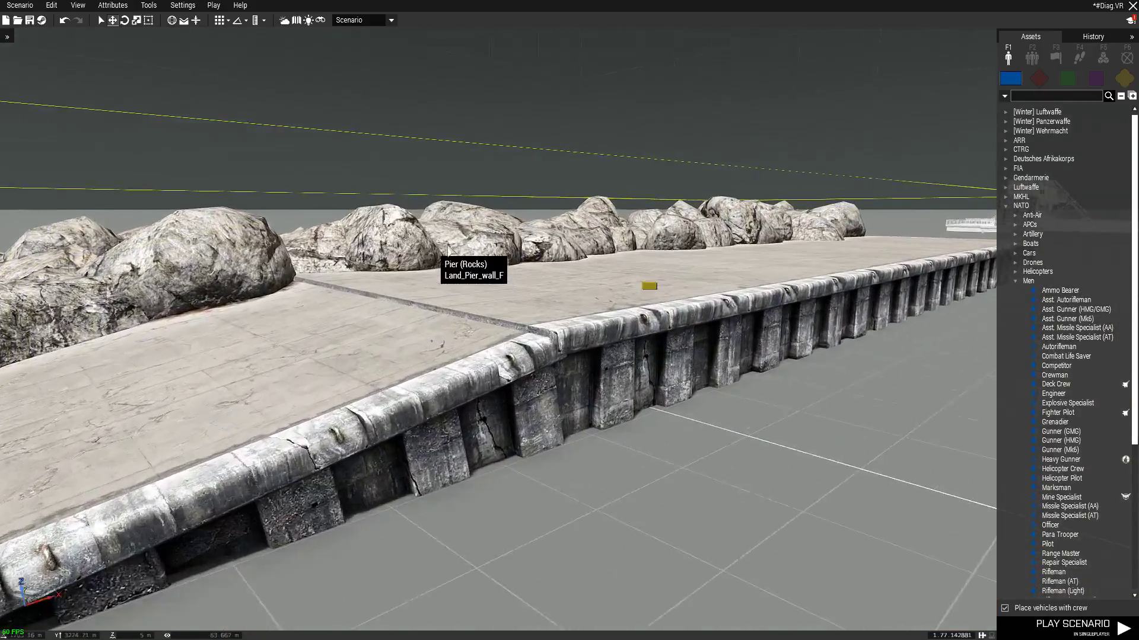
pyautogui.press('w')
pyautogui.press('q')
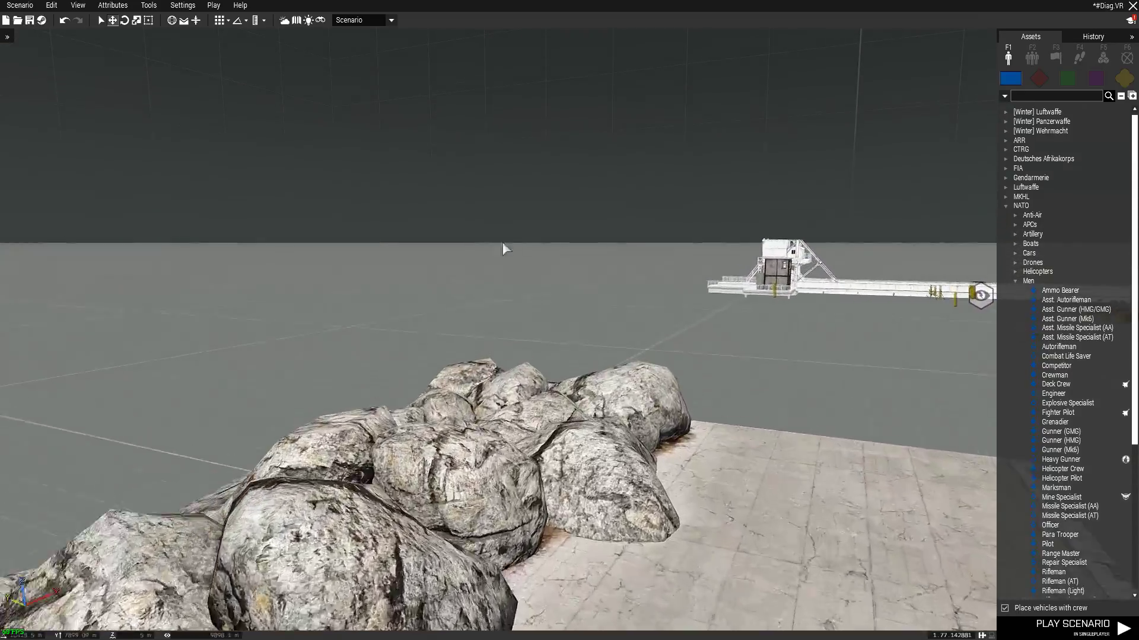
# - Inspect the Pegasus Bridge, covering its roadway, wooden walkway, control house and upper gantry
pyautogui.moveTo(503, 244); pyautogui.dragTo(485, 283, button='right')
pyautogui.press('w')
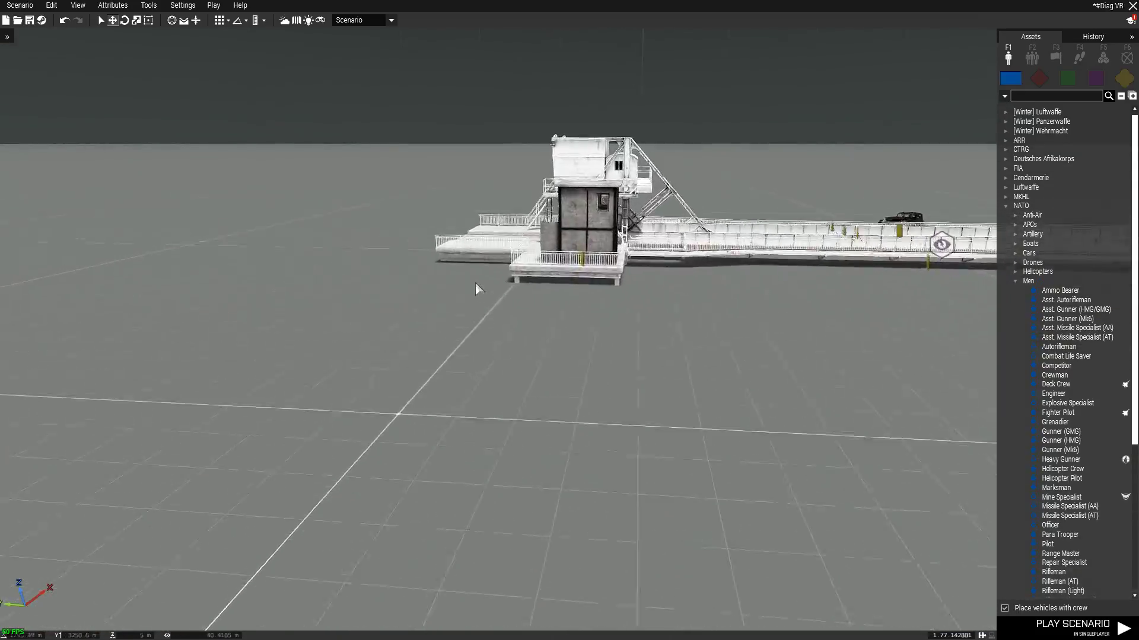
pyautogui.press('w')
pyautogui.moveTo(606, 298); pyautogui.dragTo(117, 277, button='right')
pyautogui.press('w')
pyautogui.press('w')
pyautogui.press('d')
pyautogui.press('w')
pyautogui.press('q')
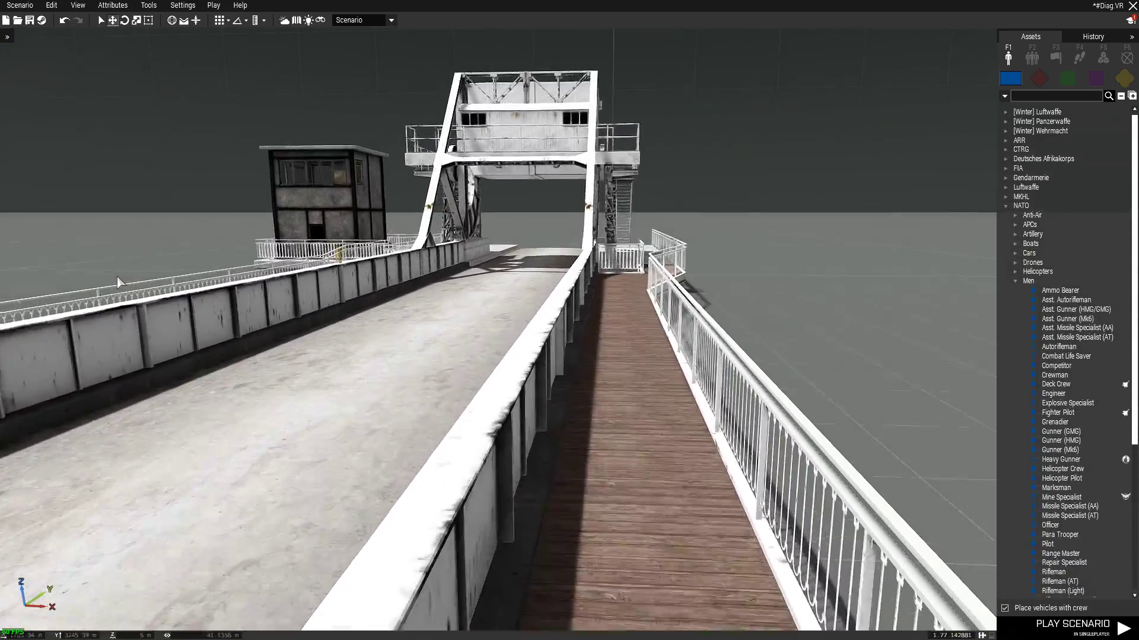
pyautogui.press('w')
pyautogui.press('q')
pyautogui.press('d')
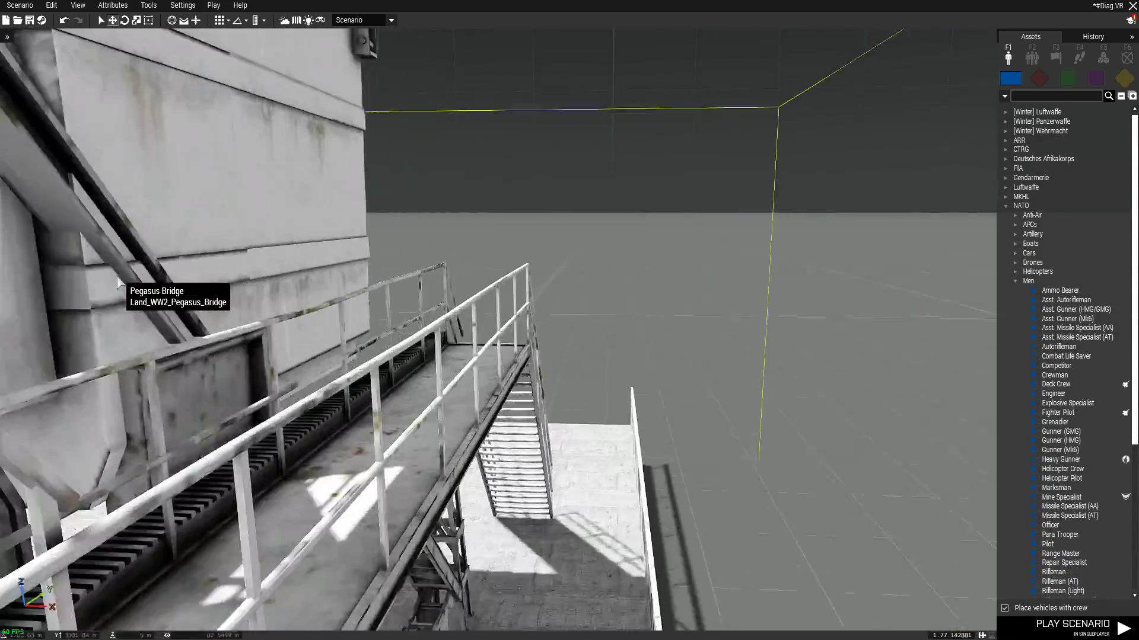
pyautogui.moveTo(115, 272); pyautogui.dragTo(0, 296, button='right')
pyautogui.press('d')
pyautogui.press('w')
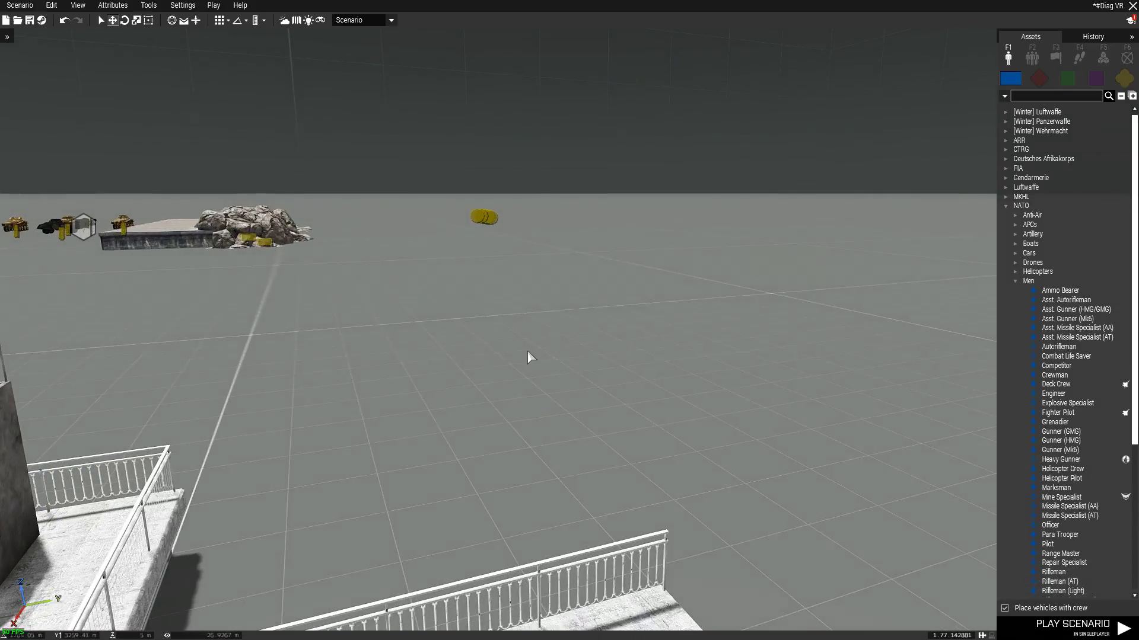
# - Return to the placed soldier and examine his grip on the submachine gun from his right side
pyautogui.moveTo(527, 349); pyautogui.dragTo(362, 364, button='right')
pyautogui.press('w')
pyautogui.press('w')
pyautogui.press('a')
pyautogui.press('w')
pyautogui.moveTo(362, 363); pyautogui.dragTo(473, 368)
pyautogui.moveTo(472, 369); pyautogui.dragTo(408, 349, button='right')
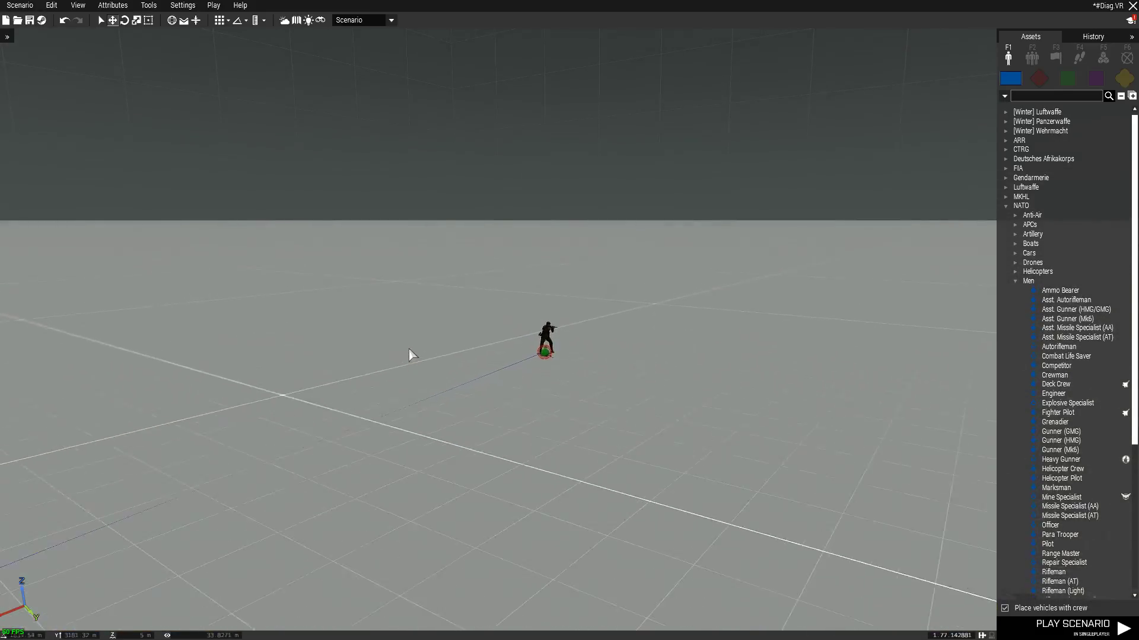
pyautogui.press('w')
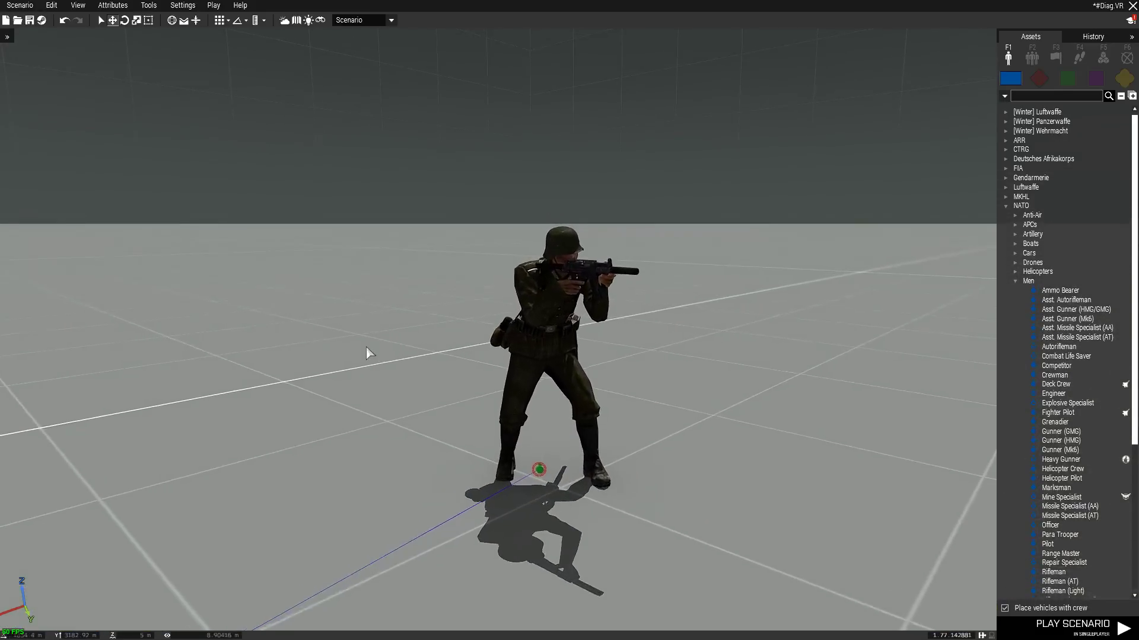
pyautogui.press('w')
pyautogui.moveTo(350, 348); pyautogui.dragTo(408, 379, button='right')
pyautogui.press('s')
pyautogui.press('w')
pyautogui.press('s')
pyautogui.press('d')
pyautogui.press('a')
pyautogui.press('w')
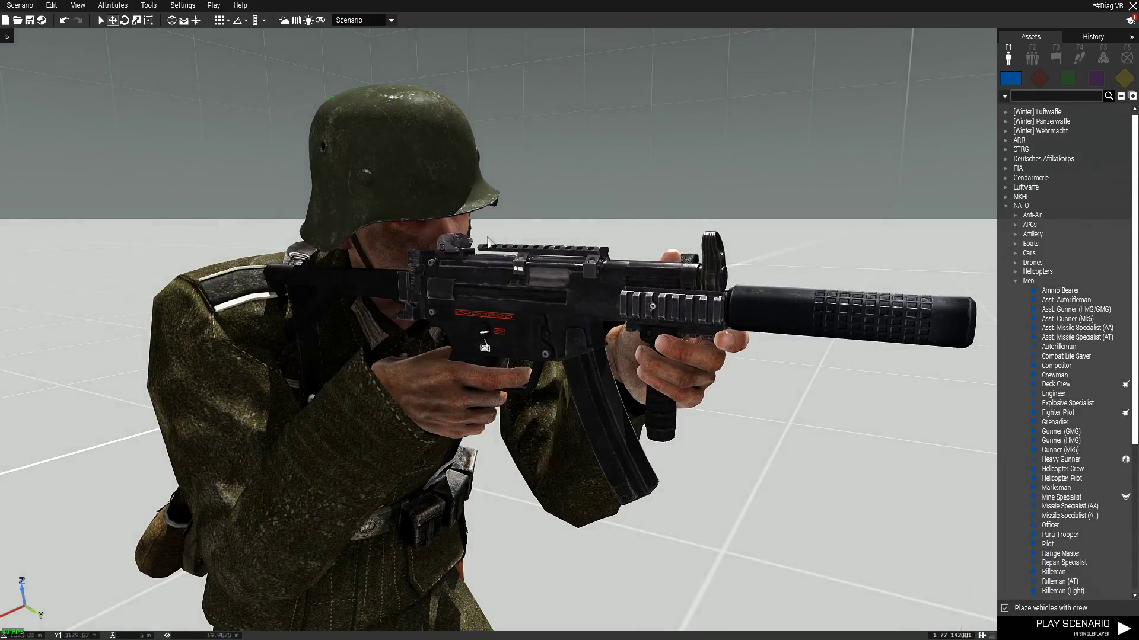
# - Examine the aiming soldier and his weapon's front sight and suppressor from the front, plus his gear from behind
pyautogui.moveTo(517, 430); pyautogui.dragTo(365, 432, button='right')
pyautogui.press('w')
pyautogui.press('w')
pyautogui.press('s')
pyautogui.press('d')
pyautogui.press('s')
pyautogui.press('s')
pyautogui.press('d')
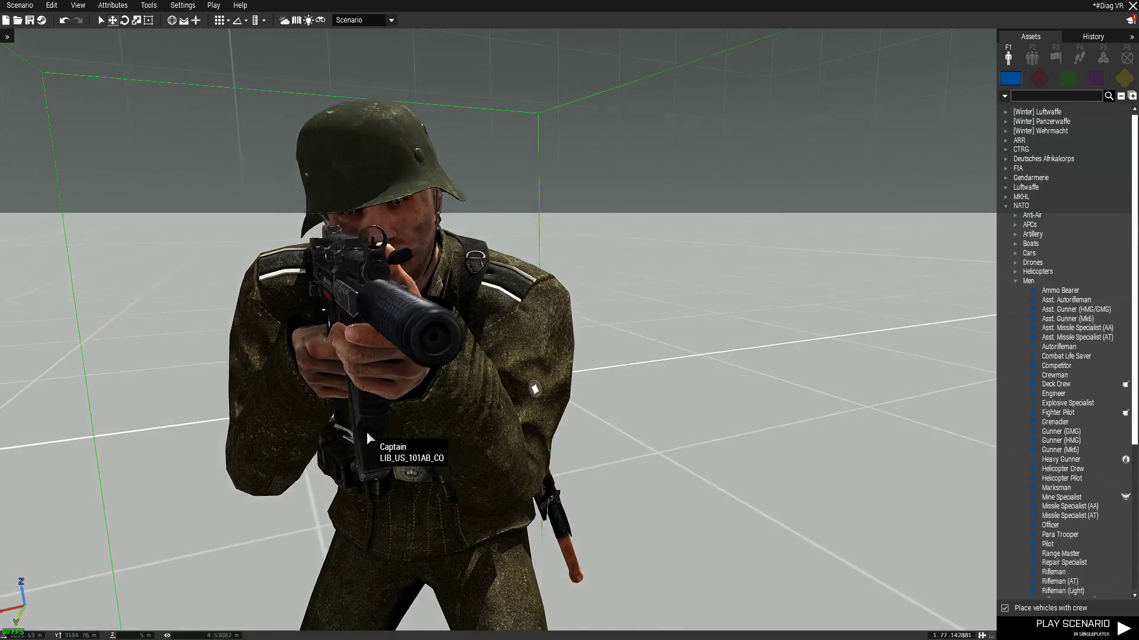
pyautogui.press('a')
pyautogui.press('w')
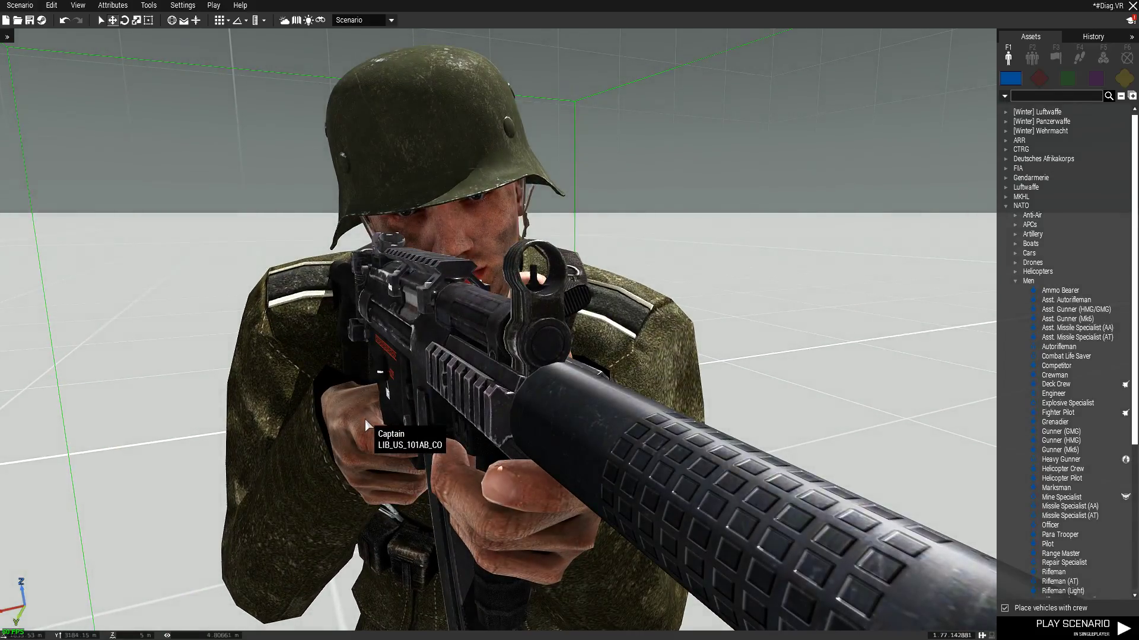
pyautogui.press('s')
pyautogui.press('w')
pyautogui.moveTo(366, 421); pyautogui.dragTo(334, 406, button='right')
pyautogui.press('s')
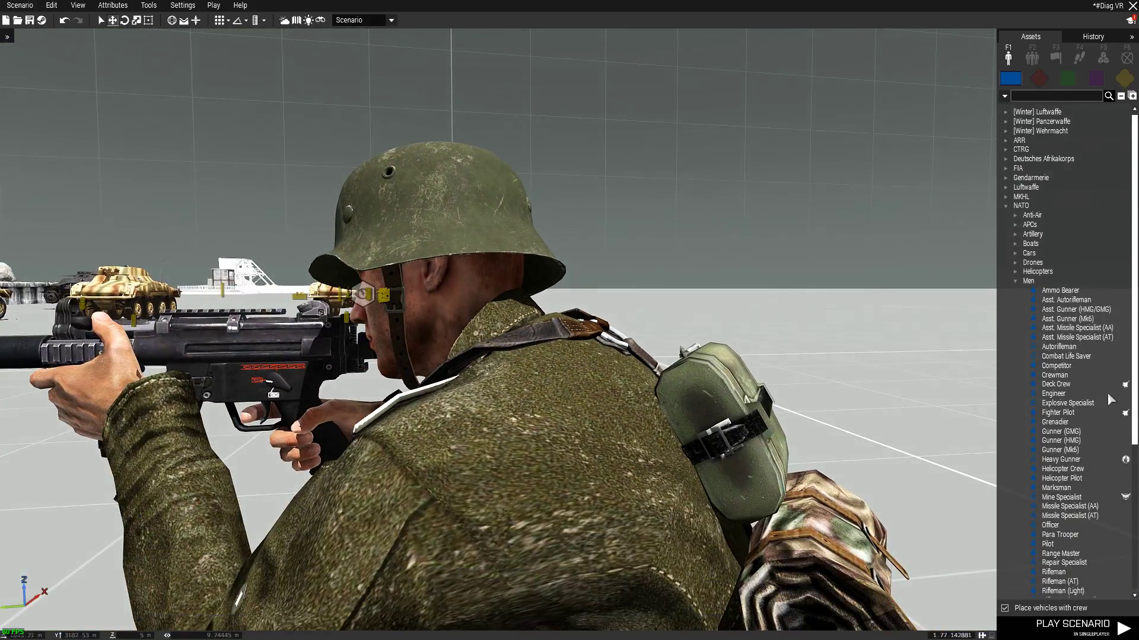
pyautogui.moveTo(1085, 395)
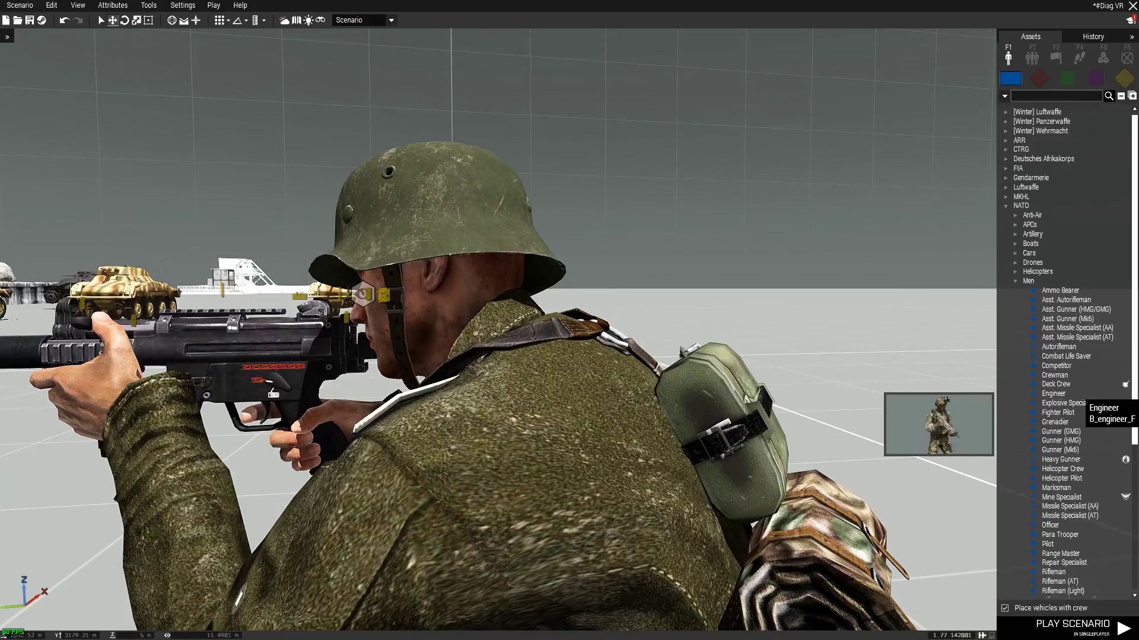